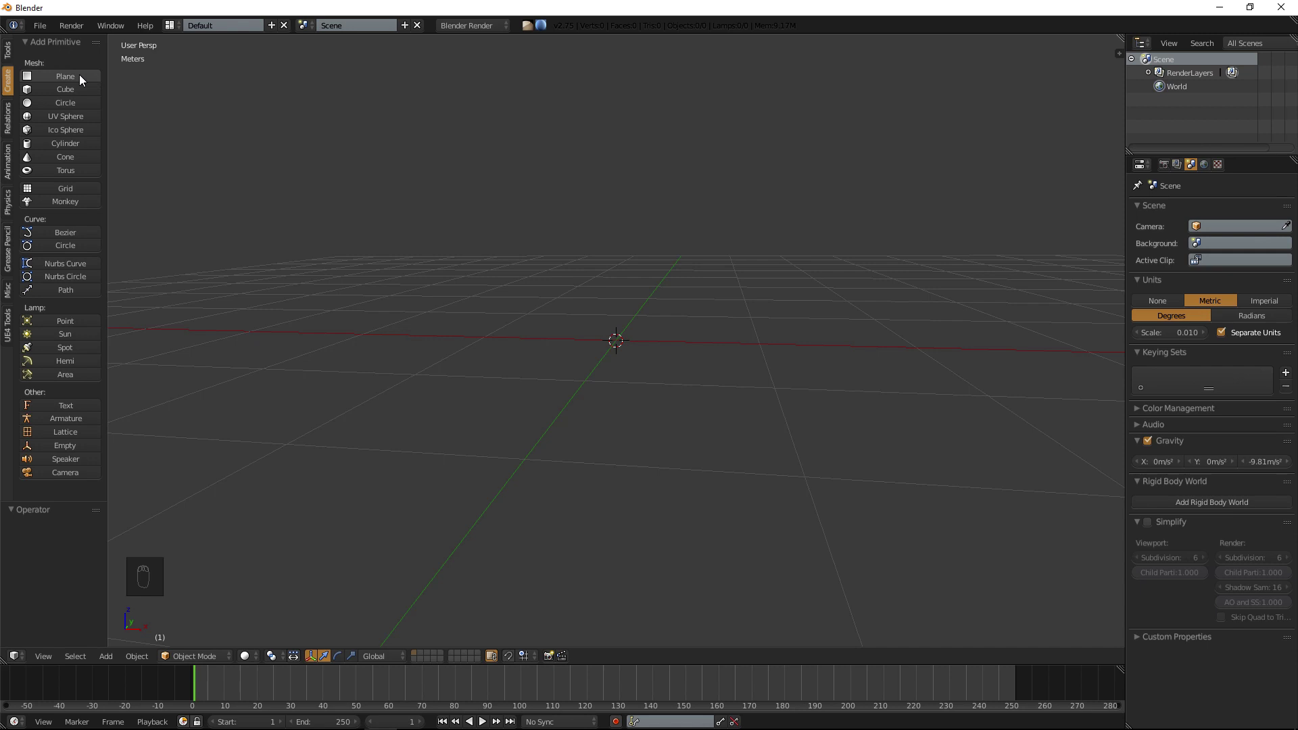
Add a plane, enter Edit Mode and rotate its geometry 90° about the X axis so it stands upright.
{"action": "middle_click_drag", "start_coordinate": [387, 267], "coordinate": [387, 327]}
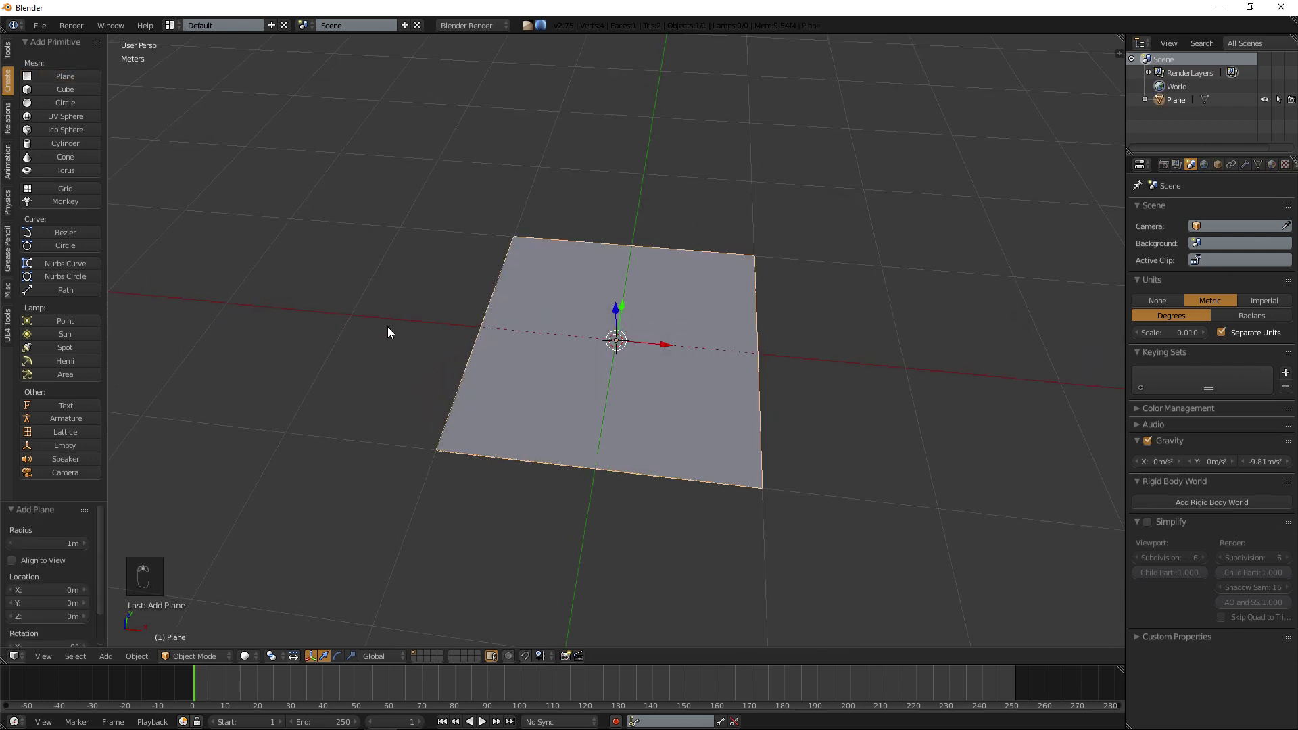
{"action": "key", "text": "Tab"}
{"action": "key", "text": "r"}
{"action": "key", "text": "9"}
{"action": "key", "text": "0"}
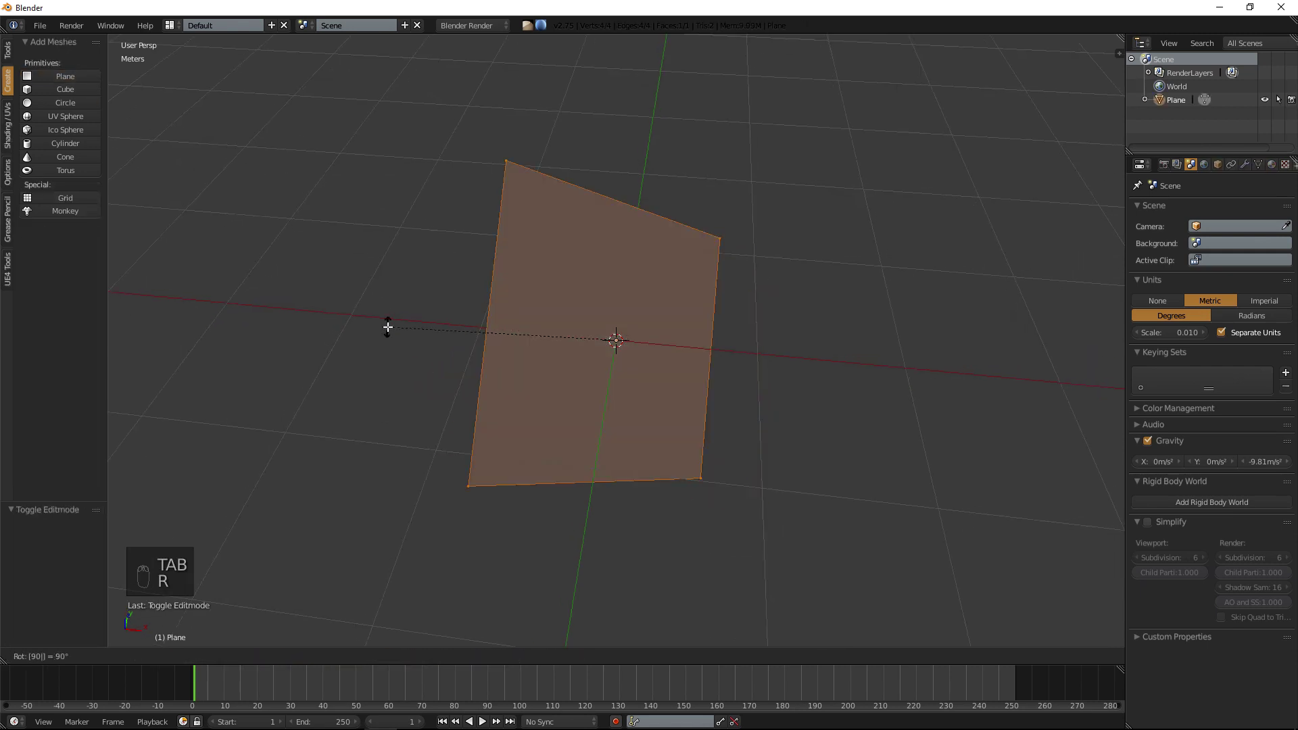
{"action": "key", "text": "x"}
{"action": "key", "text": "Return"}
Divide the upright plane into four equal vertical strips with three centred loop cuts.
{"action": "middle_click_drag", "start_coordinate": [411, 322], "coordinate": [418, 310]}
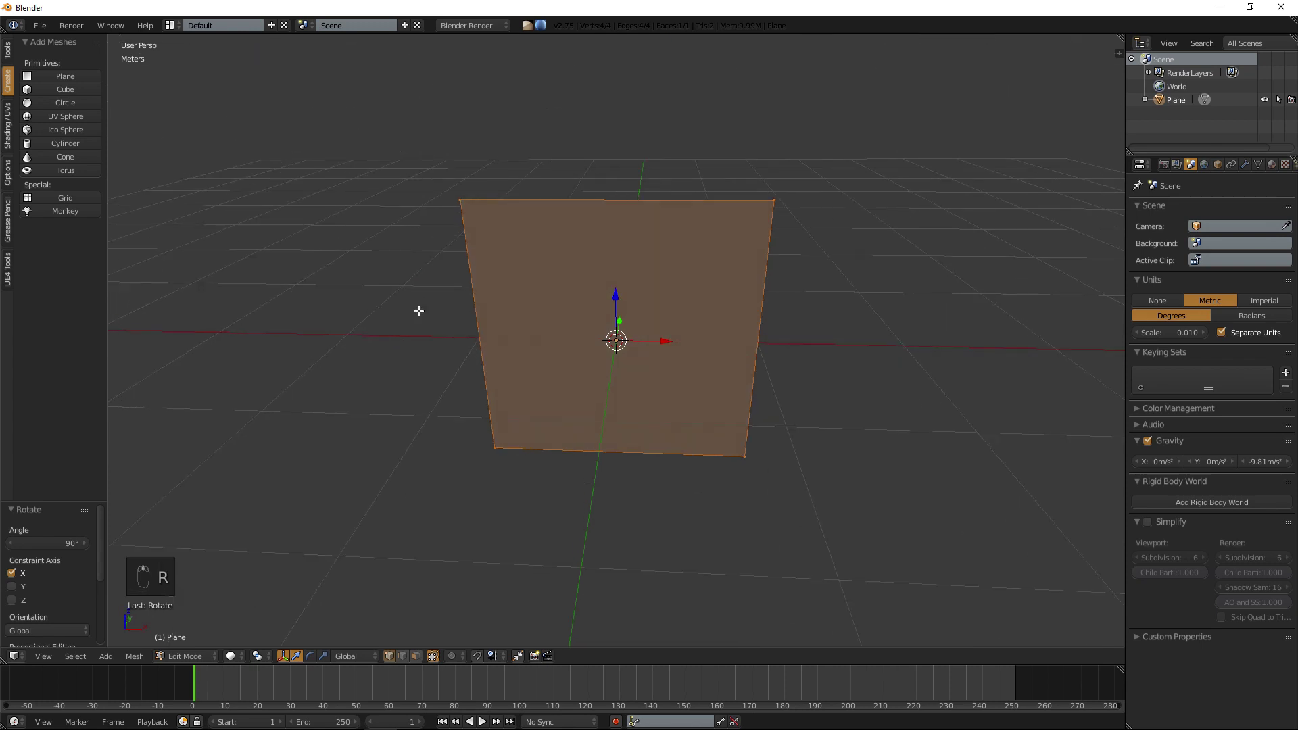
{"action": "middle_click_drag", "start_coordinate": [425, 459], "coordinate": [473, 414]}
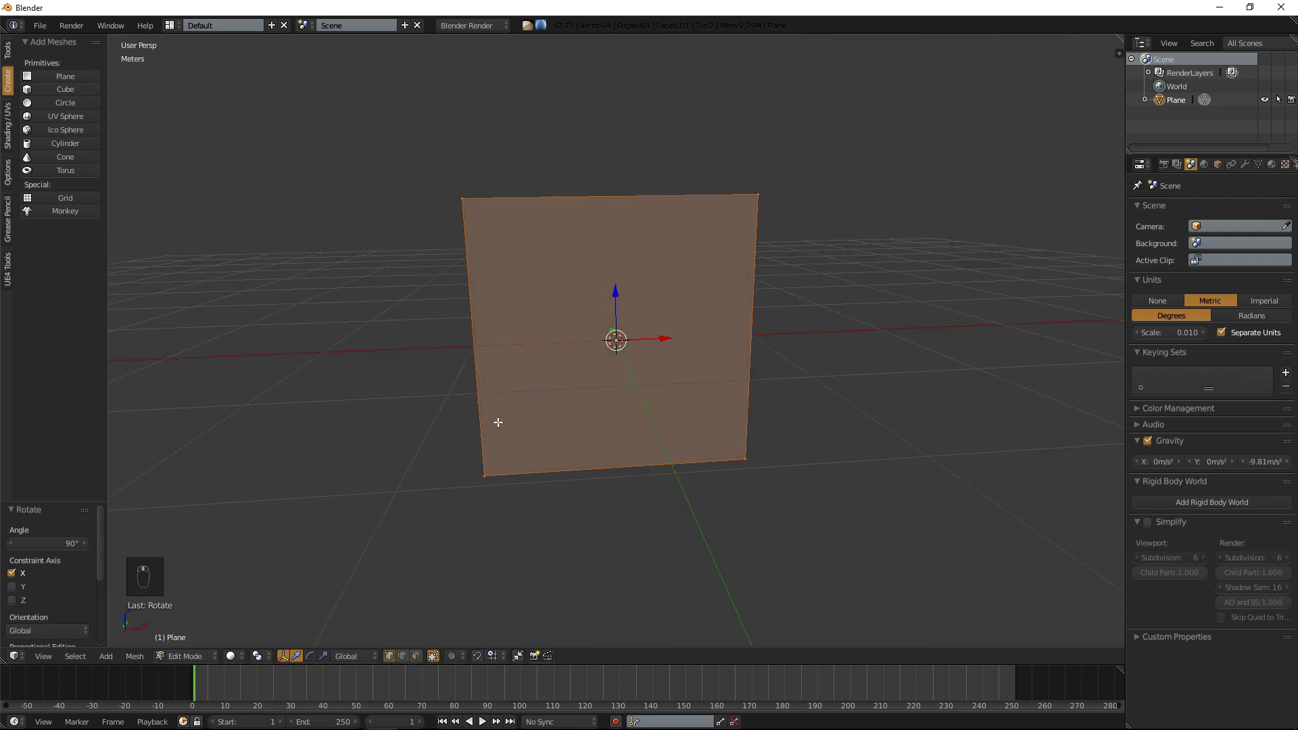
{"action": "key", "text": "ctrl+r"}
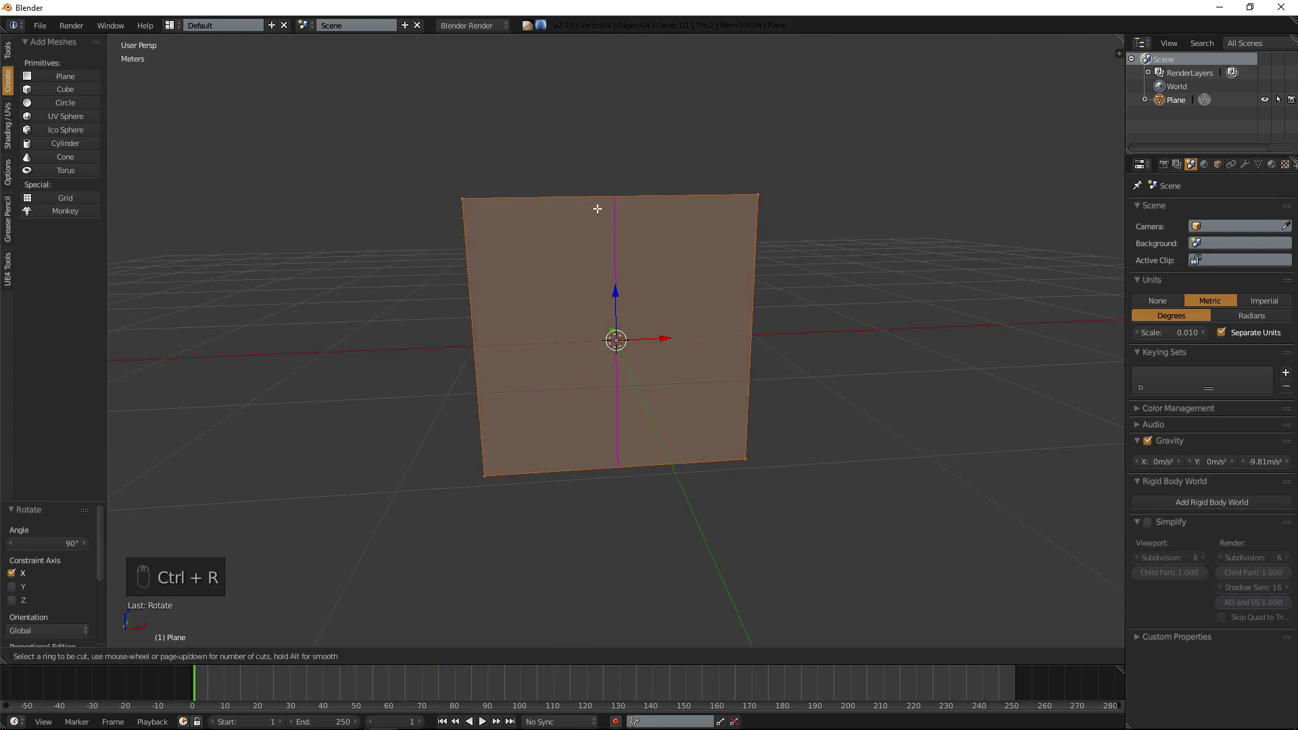
{"action": "key", "text": "3"}
{"action": "left_click", "coordinate": [597, 209]}
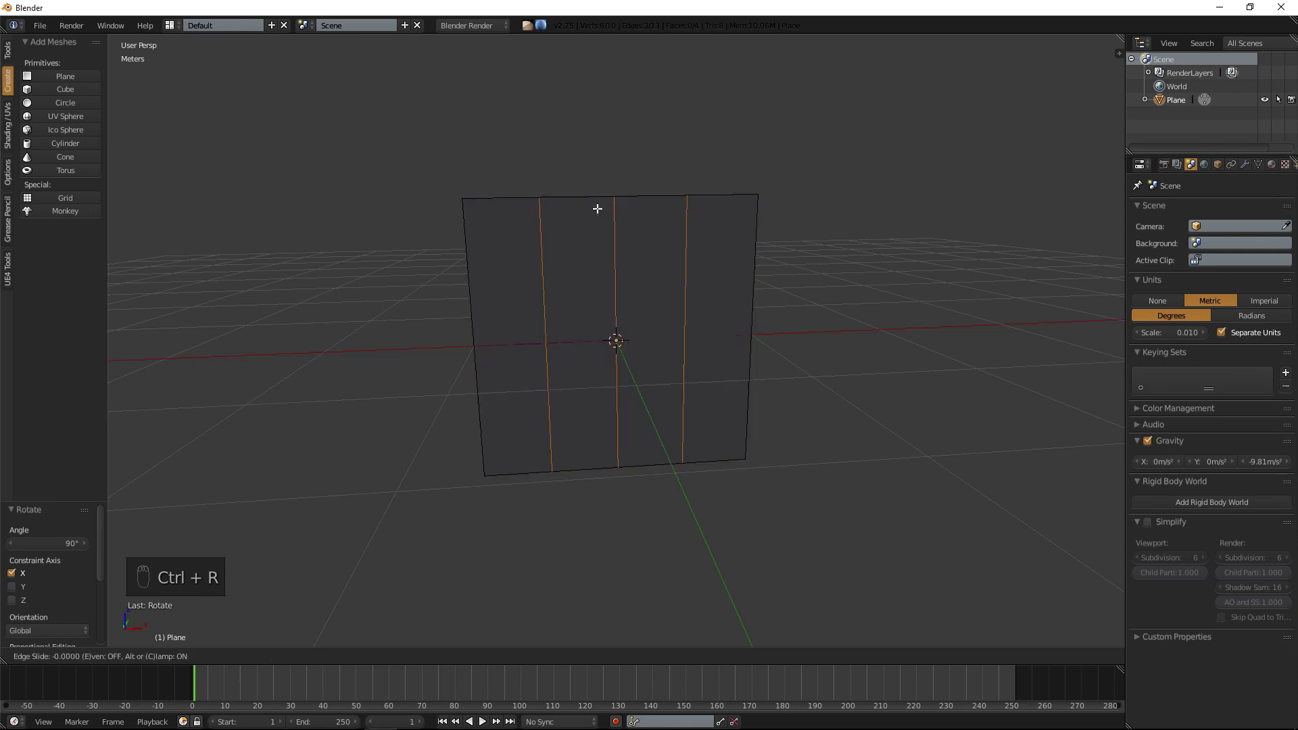
{"action": "left_click", "coordinate": [598, 209]}
Use face selection to select the second and fourth vertical strips of the plane.
{"action": "middle_click_drag", "start_coordinate": [702, 201], "coordinate": [622, 268]}
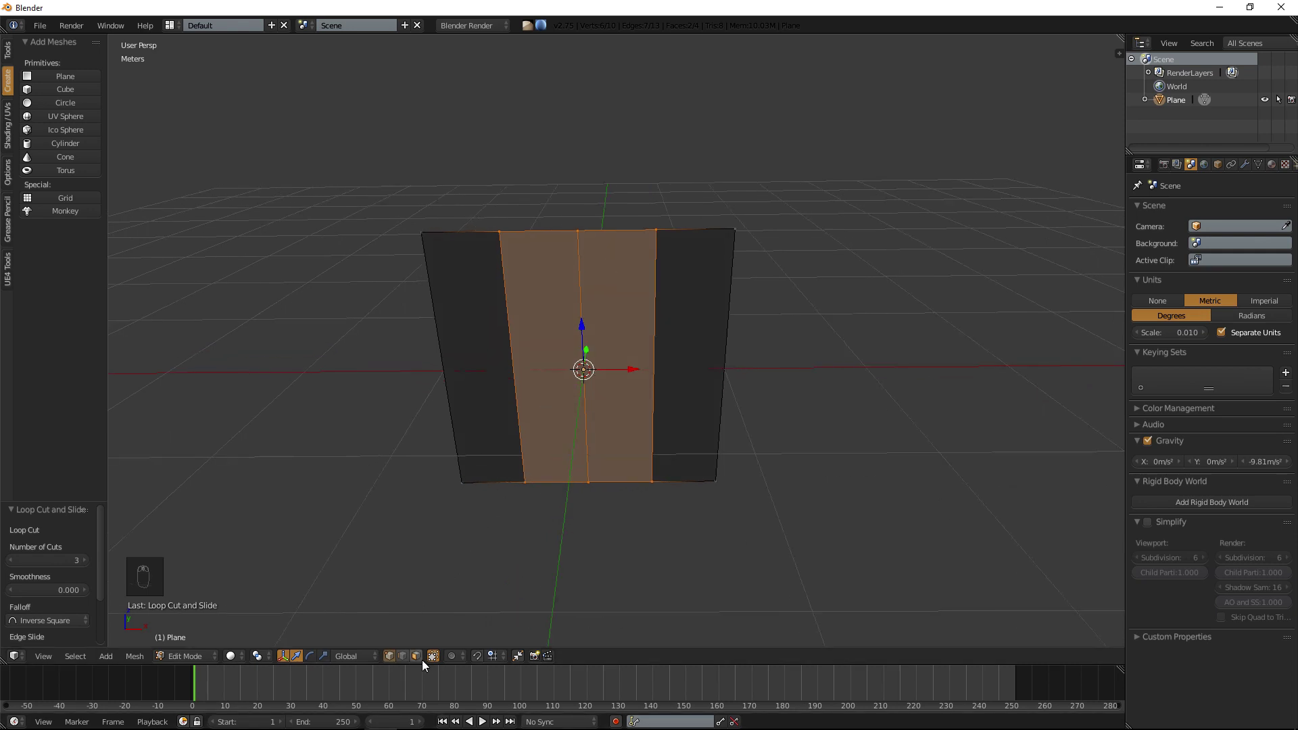
{"action": "key", "text": "3"}
{"action": "scroll", "coordinate": [643, 409], "scroll_direction": "up", "scroll_amount": 2}
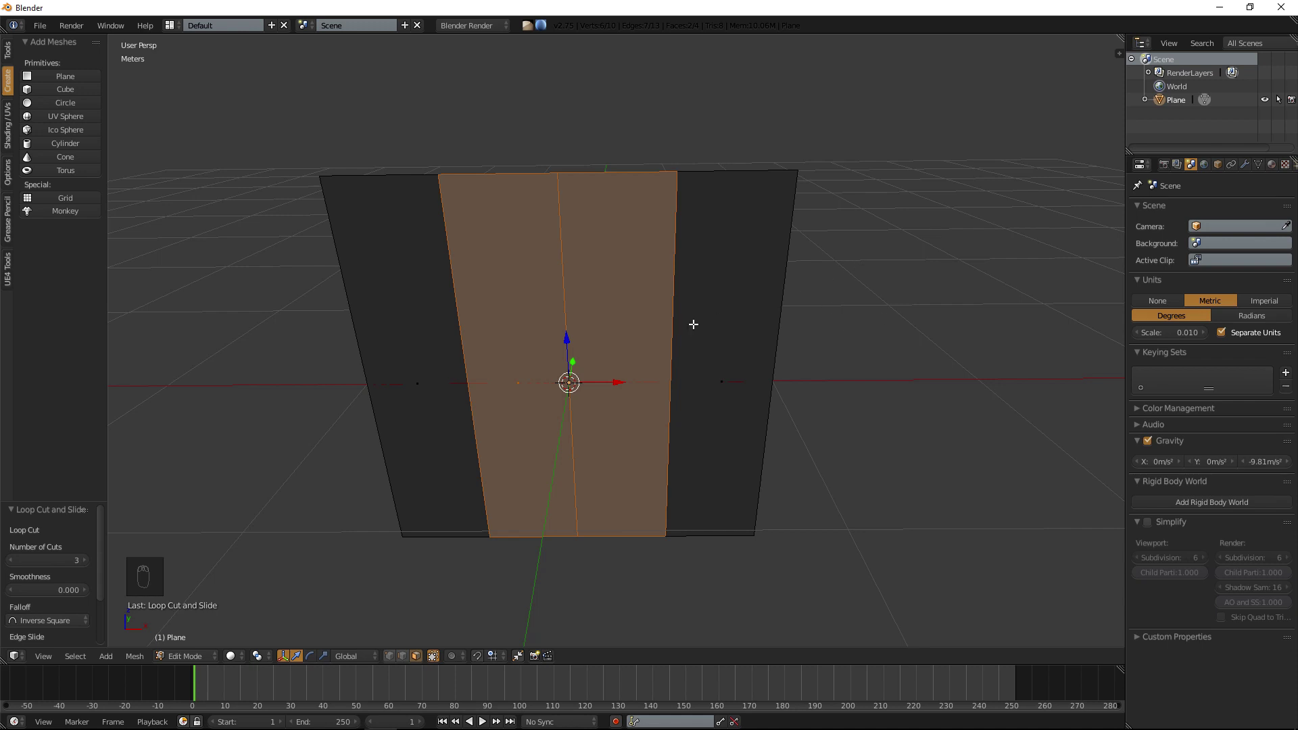
{"action": "mouse_move", "coordinate": [673, 318]}
{"action": "middle_mouse_down"}
{"action": "mouse_move", "coordinate": [704, 304]}
{"action": "mouse_move", "coordinate": [683, 307]}
{"action": "middle_mouse_up"}
{"action": "key", "text": "a"}
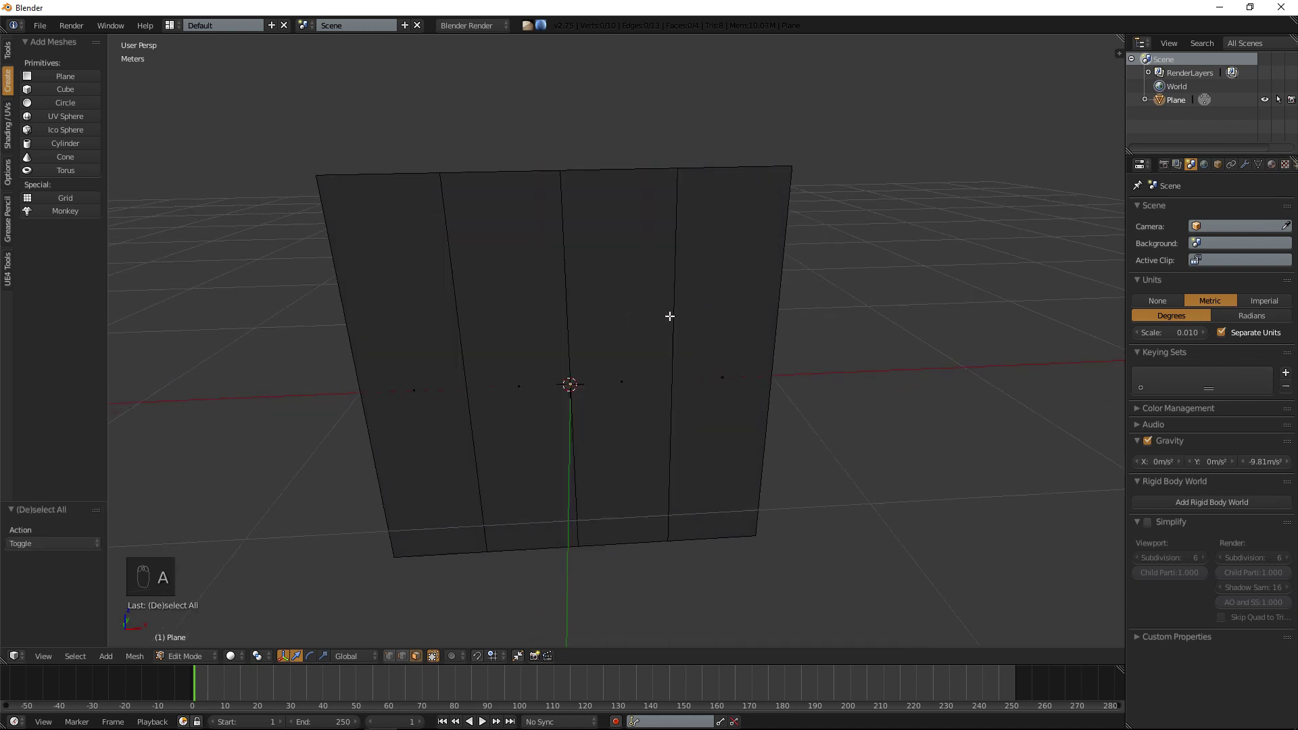
{"action": "right_click", "coordinate": [699, 306]}
{"action": "right_click", "coordinate": [542, 336], "text": "shift"}
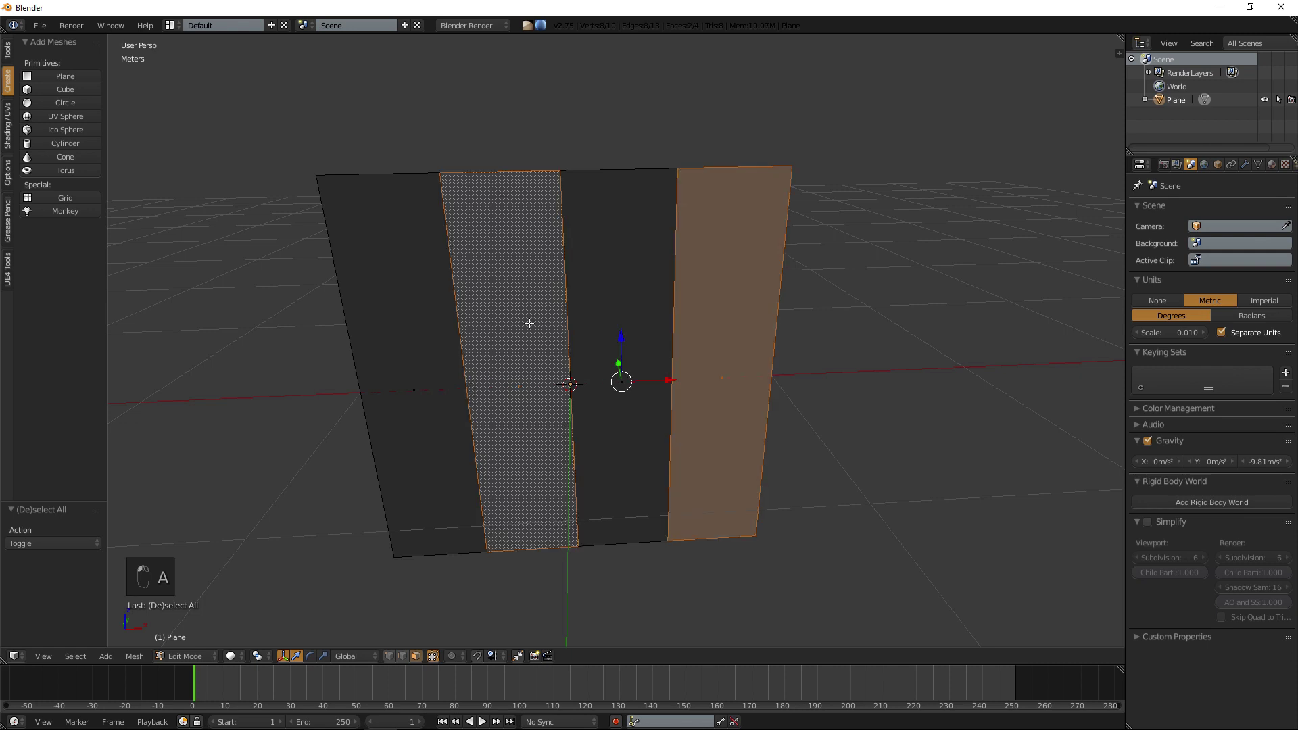
{"action": "middle_click_drag", "start_coordinate": [718, 338], "coordinate": [767, 352]}
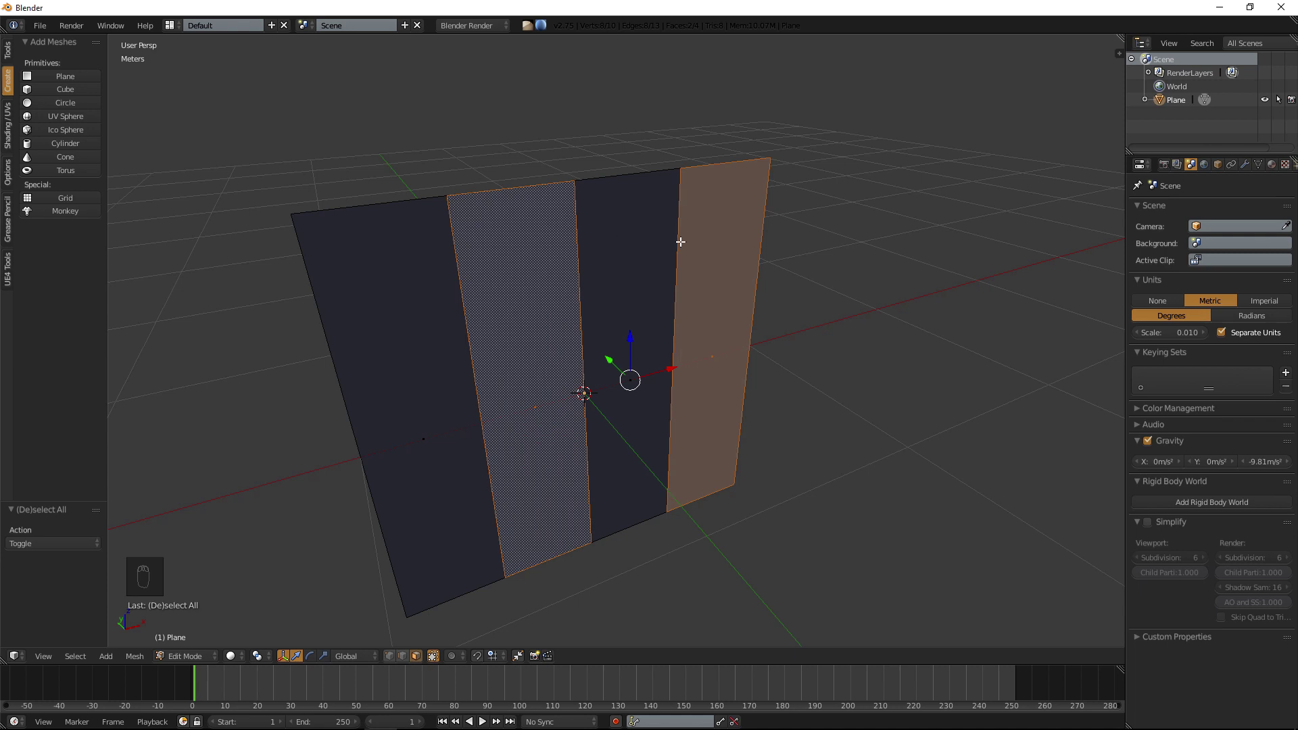
Undo the strip selection, the loop cuts and the plane's 90° rotation.
{"action": "key", "text": "ctrl+z"}
{"action": "key", "text": "ctrl+z"}
{"action": "key", "text": "ctrl+z"}
{"action": "key", "text": "ctrl+z"}
{"action": "key", "text": "ctrl+z"}
{"action": "key", "text": "ctrl+z"}
{"action": "key", "text": "ctrl+z"}
{"action": "key", "text": "ctrl+z"}
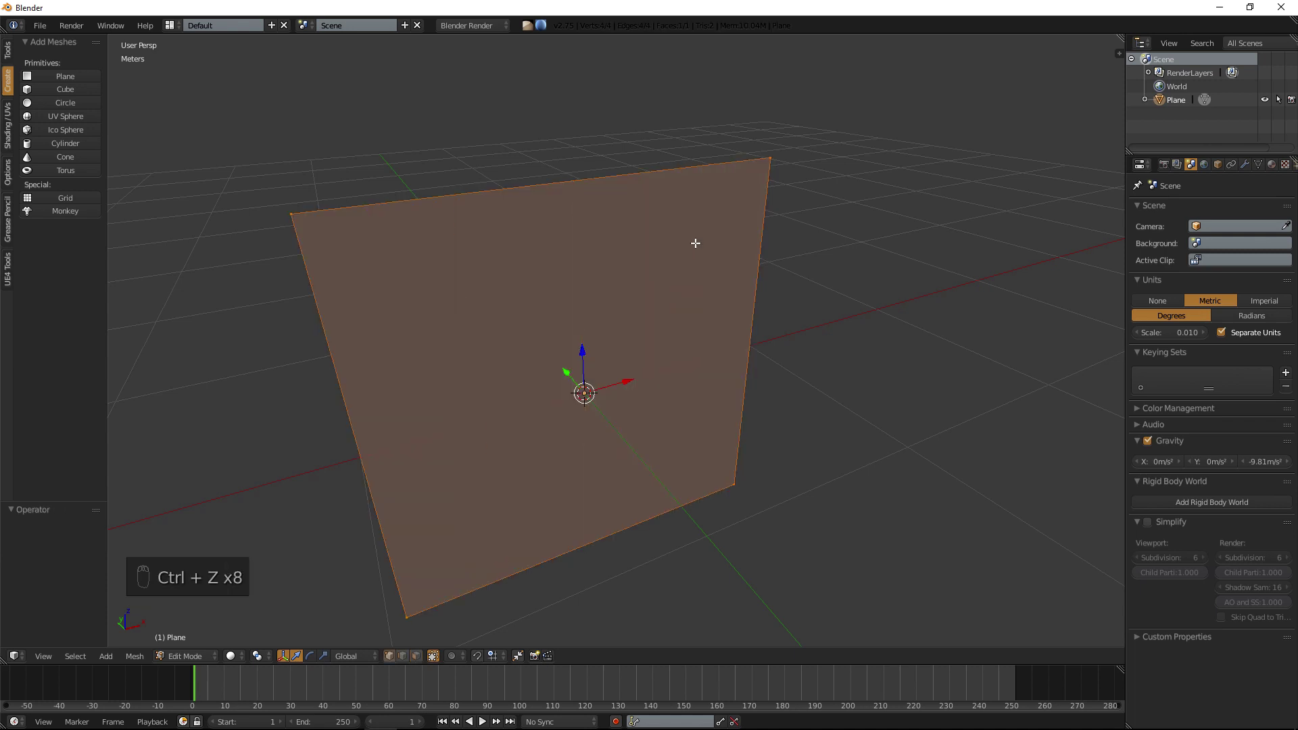
{"action": "key", "text": "ctrl+z"}
Rotate the flat plane's geometry 90° about the X axis.
{"action": "key", "text": "r"}
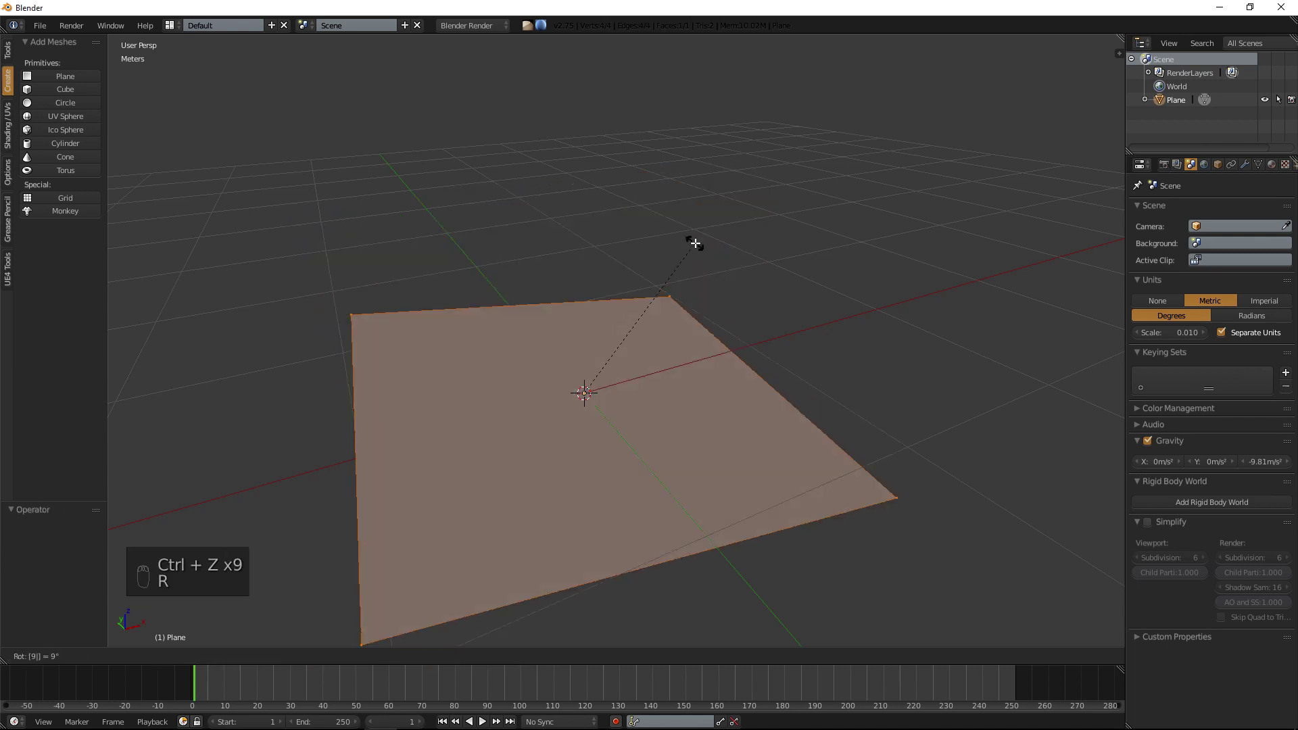
{"action": "key", "text": "x"}
{"action": "key", "text": "9"}
{"action": "key", "text": "0"}
{"action": "key", "text": "Return"}
Add three evenly spaced vertical loop cuts to the upright plane, without sliding them.
{"action": "key", "text": "ctrl+r"}
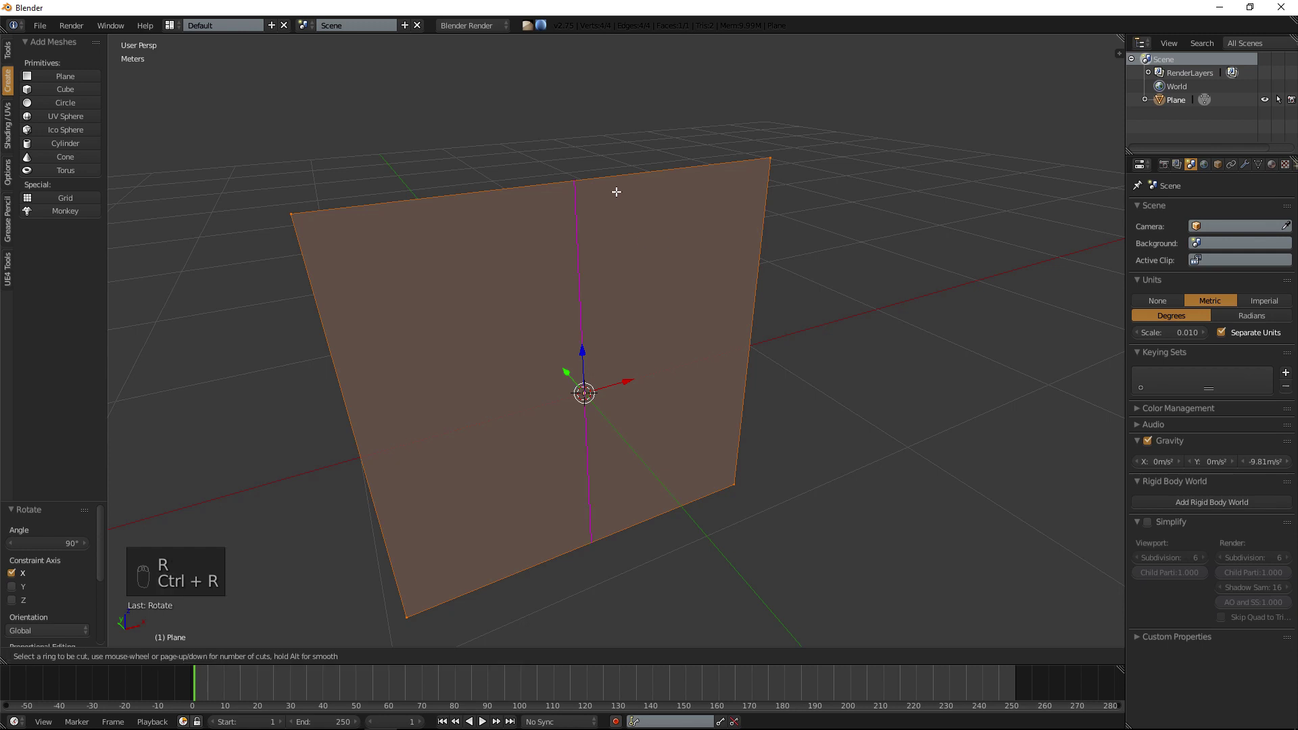
{"action": "scroll", "coordinate": [616, 191], "scroll_direction": "up", "scroll_amount": 2}
{"action": "left_click", "coordinate": [615, 192]}
{"action": "right_click", "coordinate": [615, 192]}
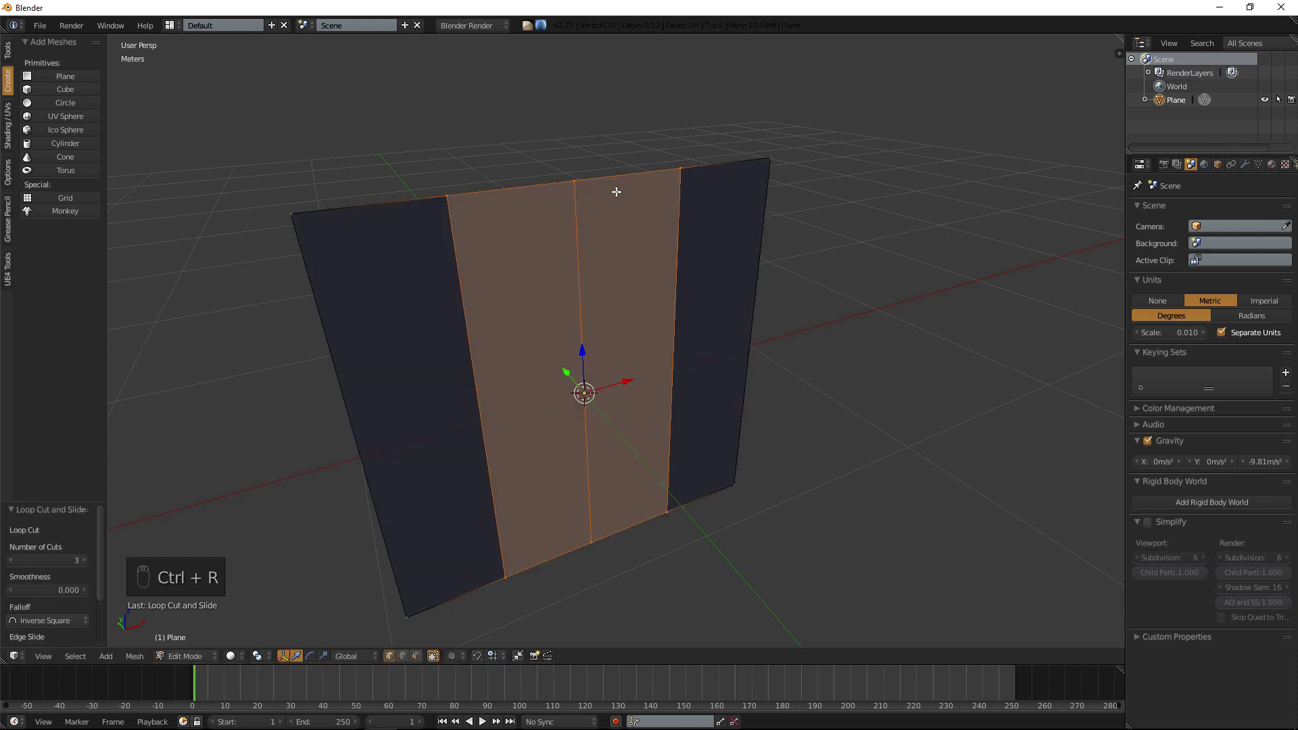
Select the second and fourth strip faces and extrude them about 14.7 cm back along Y.
{"action": "key", "text": "a"}
{"action": "middle_click_drag", "start_coordinate": [616, 192], "coordinate": [612, 197]}
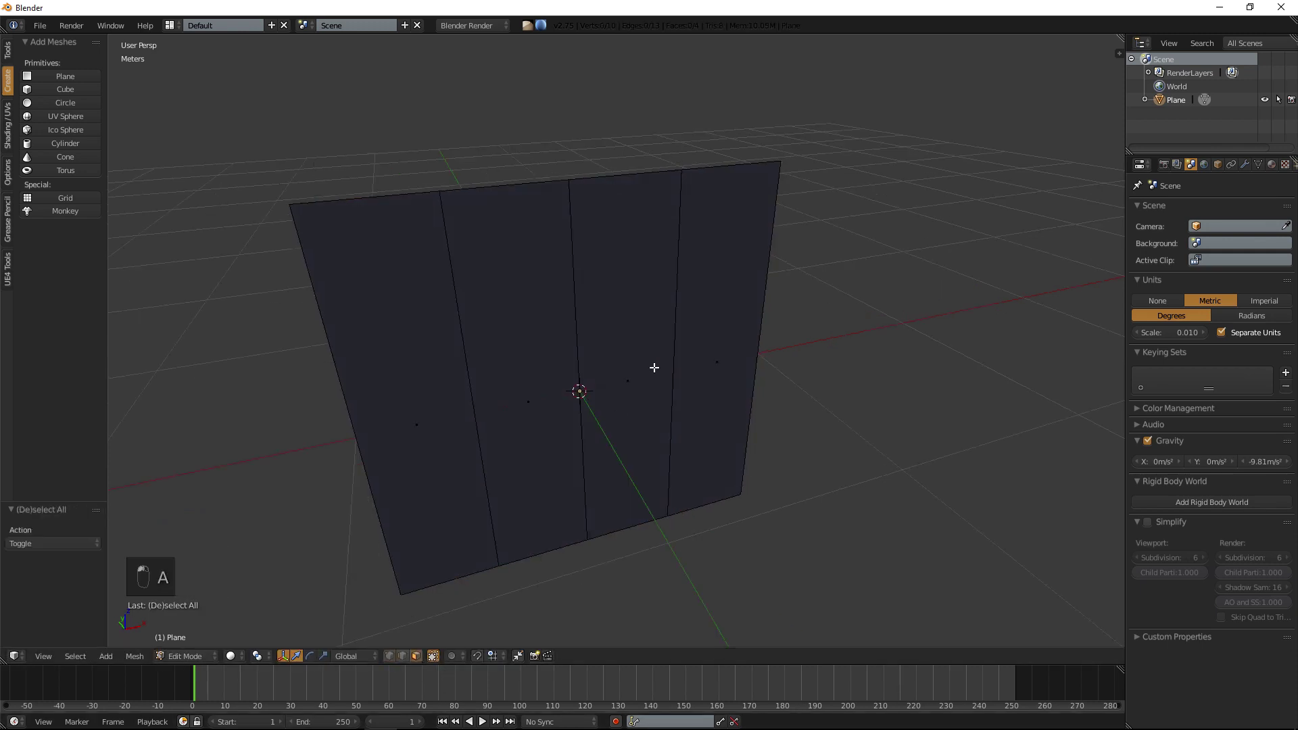
{"action": "right_click", "coordinate": [718, 316]}
{"action": "right_click", "coordinate": [500, 353], "text": "shift"}
{"action": "middle_click_drag", "start_coordinate": [802, 397], "coordinate": [651, 384]}
{"action": "key", "text": "e"}
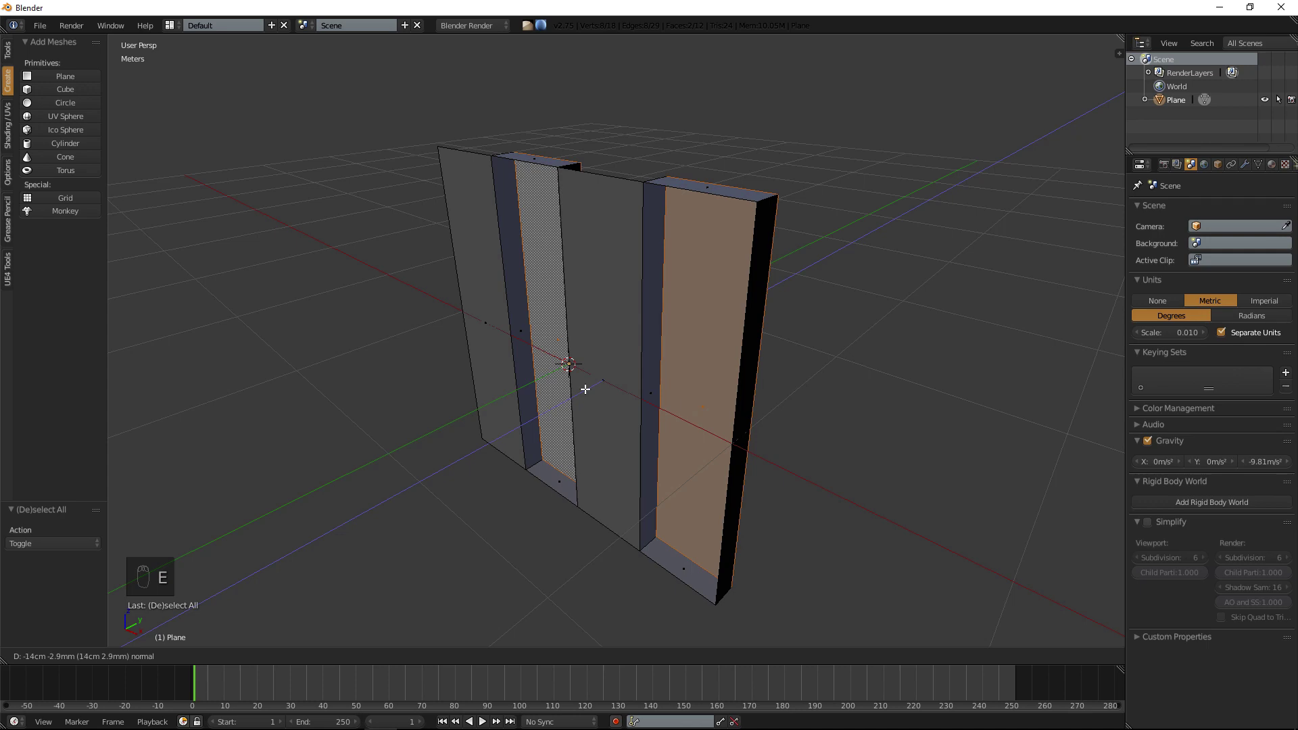
{"action": "left_click", "coordinate": [585, 389]}
Move the two extruded strip faces about 2.7 cm further back along the Y axis.
{"action": "middle_click_drag", "start_coordinate": [402, 488], "coordinate": [441, 477]}
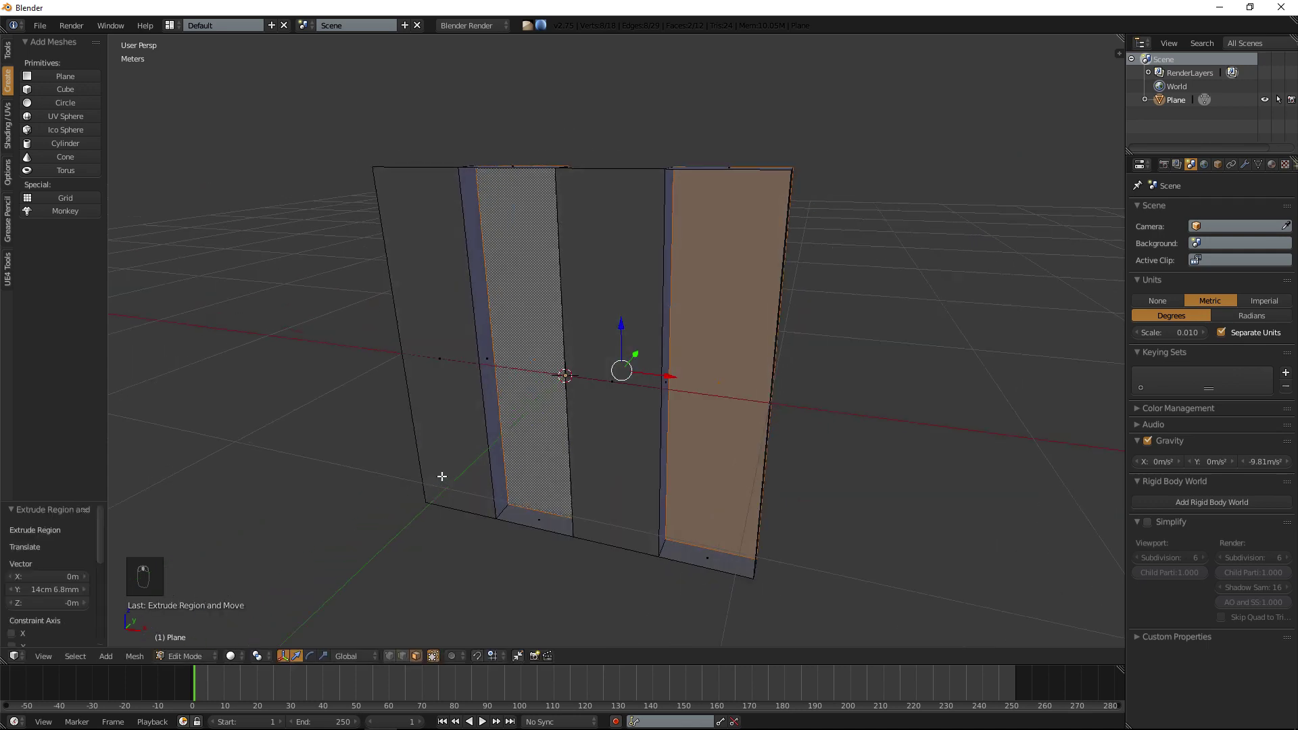
{"action": "scroll", "coordinate": [484, 465], "scroll_direction": "up", "scroll_amount": 2}
{"action": "middle_click_drag", "start_coordinate": [518, 452], "coordinate": [498, 455]}
{"action": "left_click_drag", "start_coordinate": [649, 368], "coordinate": [568, 368]}
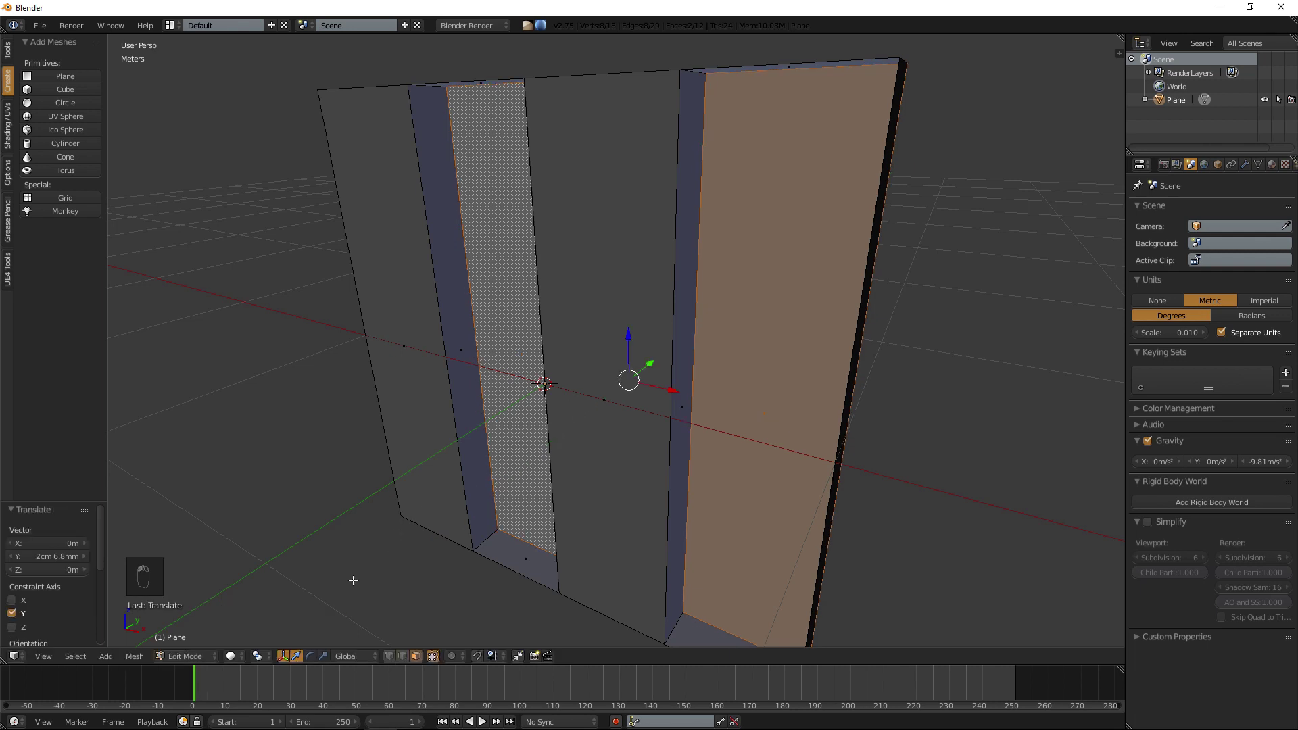
Set the pivot to Individual Origins and scale the two recessed faces to about 0.725 along X.
{"action": "left_click", "coordinate": [257, 655]}
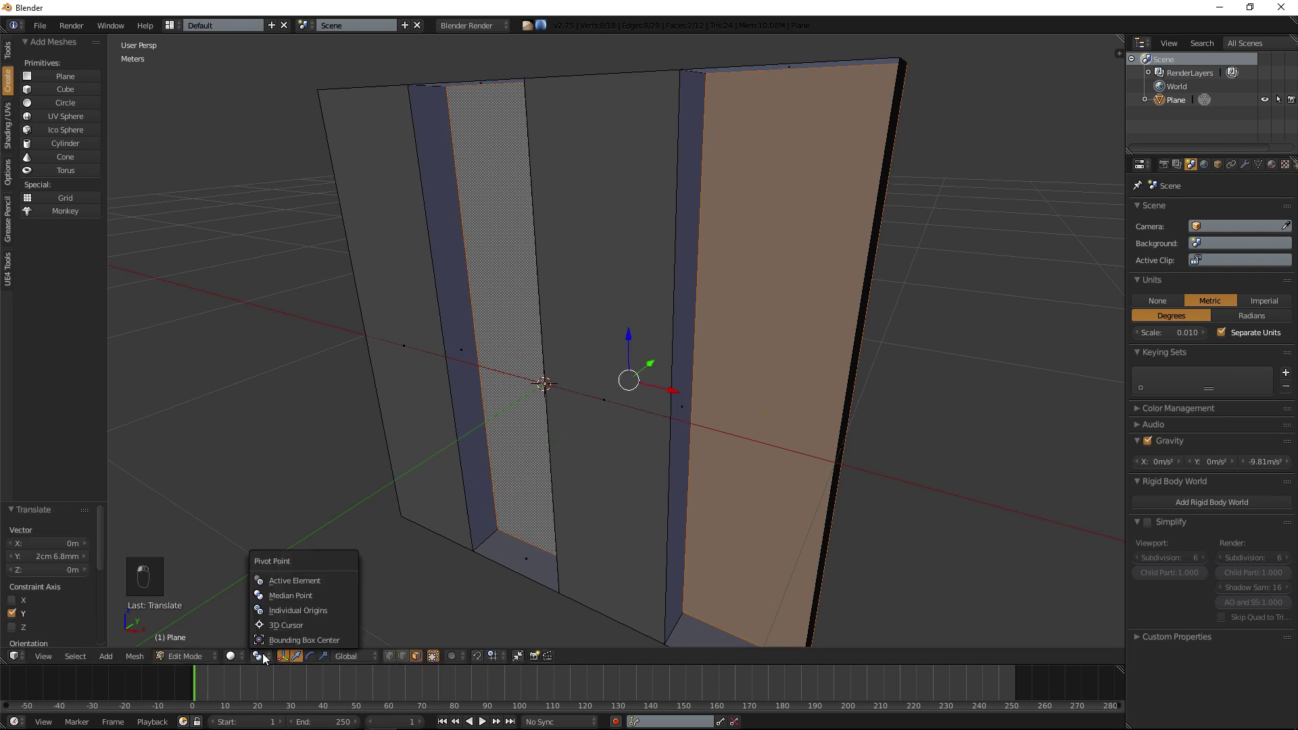
{"action": "left_click", "coordinate": [289, 611]}
{"action": "middle_click_drag", "start_coordinate": [523, 485], "coordinate": [575, 486]}
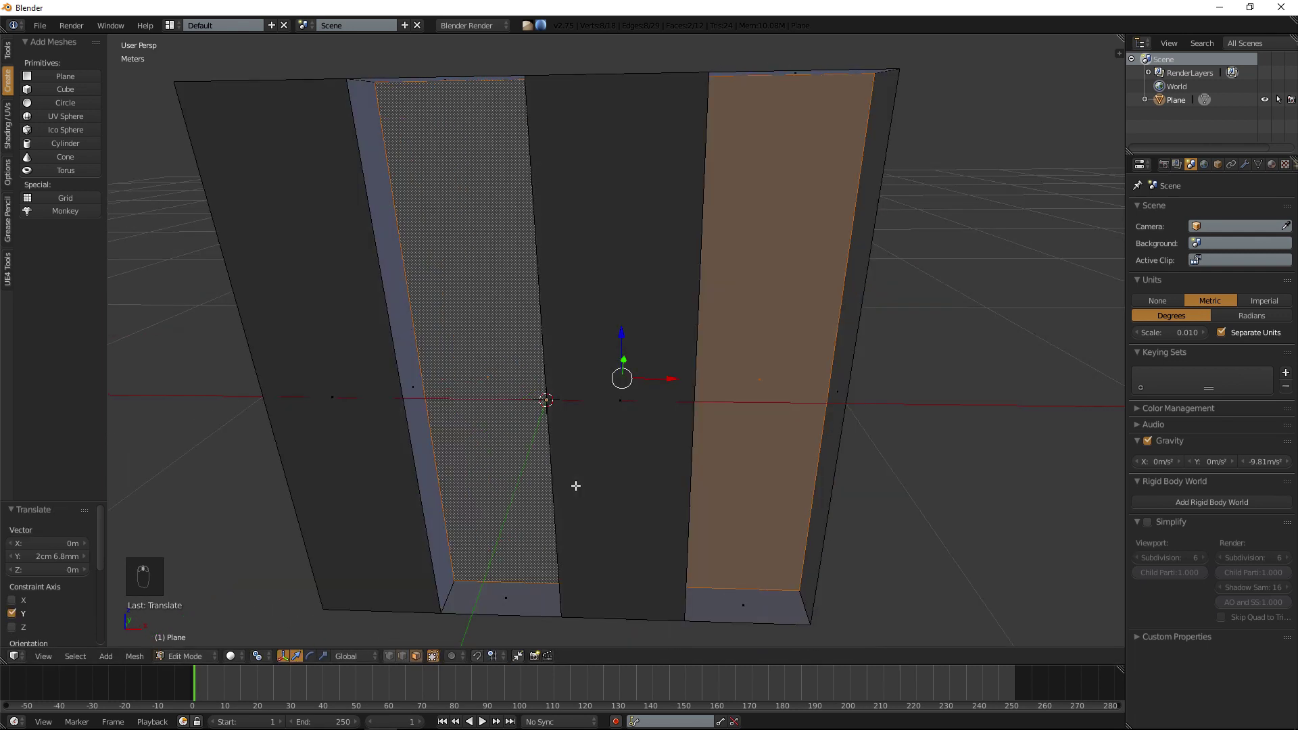
{"action": "key", "text": "s"}
{"action": "key", "text": "x"}
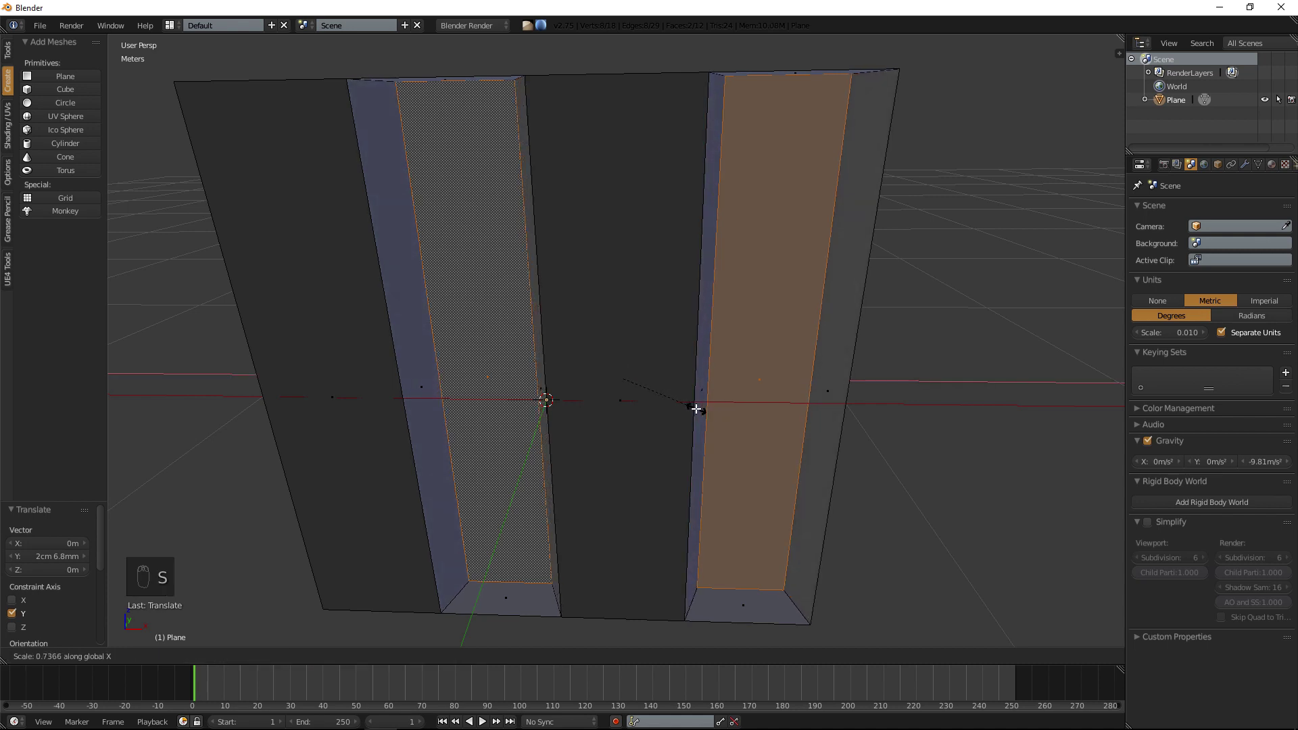
{"action": "left_click", "coordinate": [689, 405]}
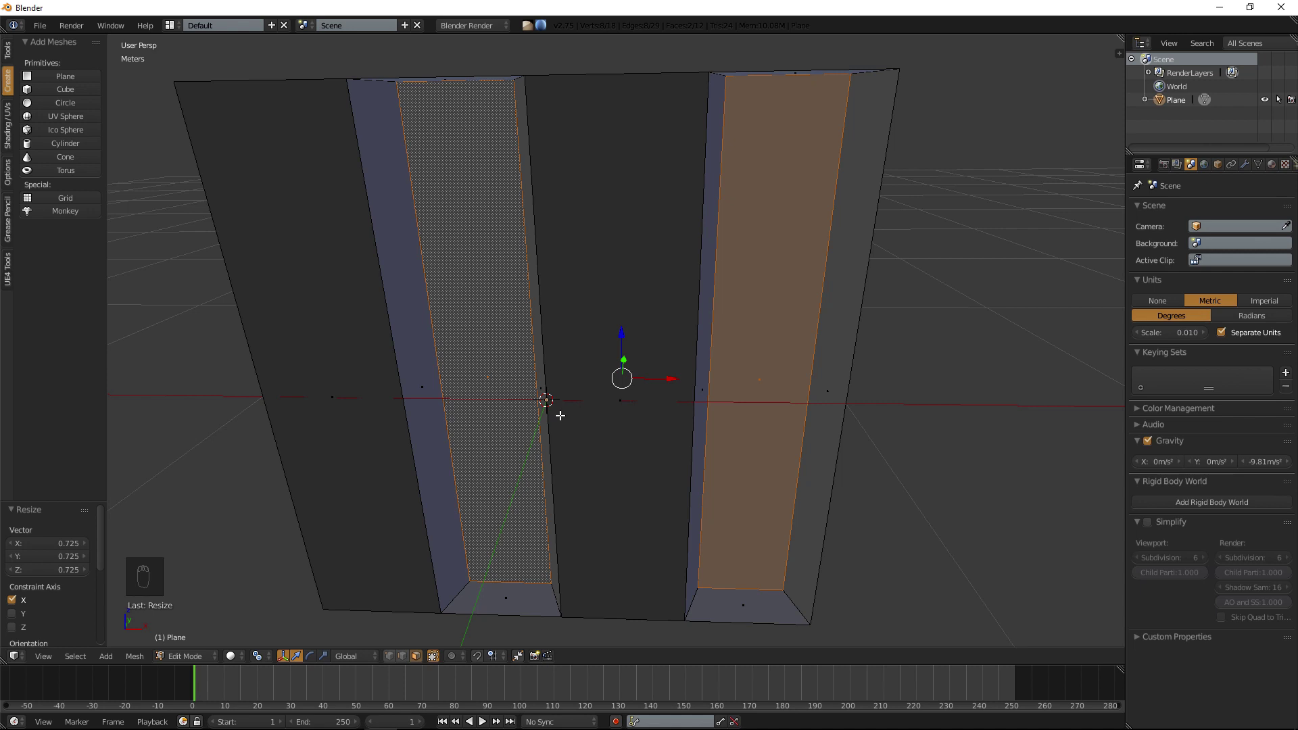
Switch to edge selection and add the three inner vertical rim edges of the recesses to the selection.
{"action": "left_click", "coordinate": [403, 654]}
{"action": "middle_click_drag", "start_coordinate": [626, 469], "coordinate": [620, 468]}
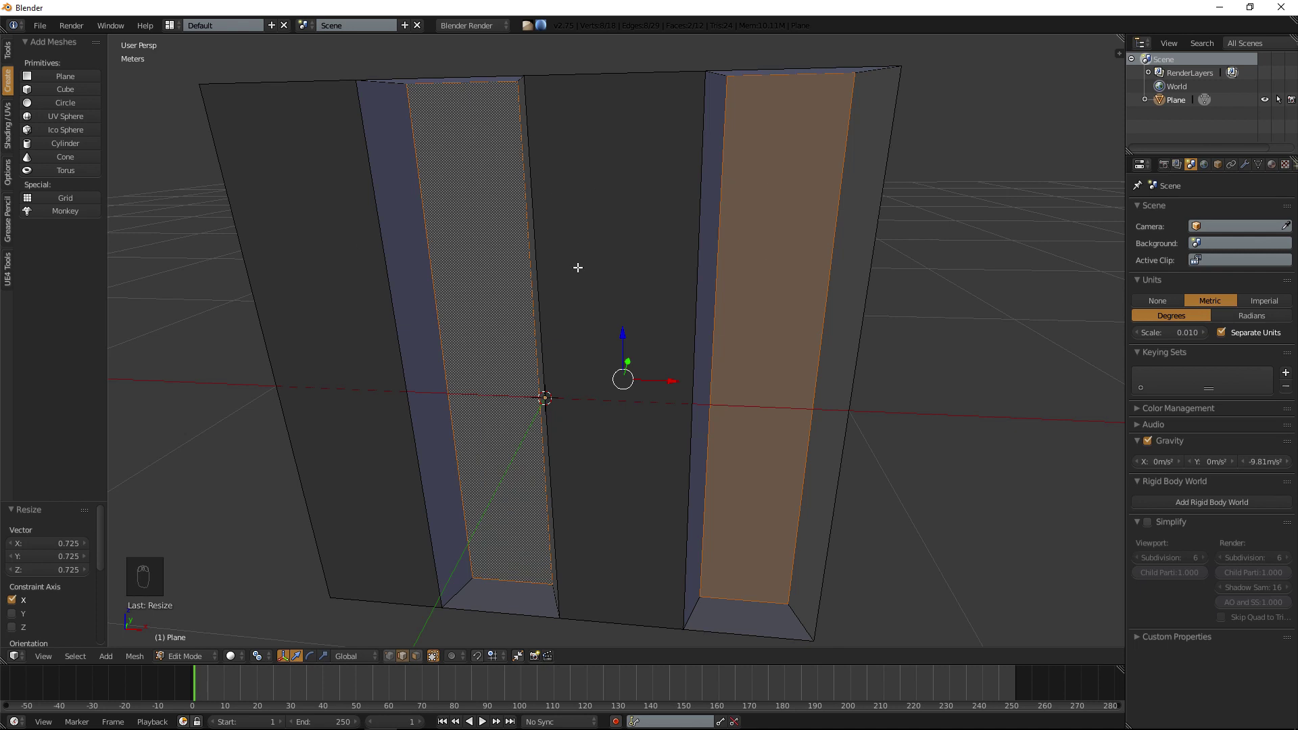
{"action": "right_click", "coordinate": [688, 457]}
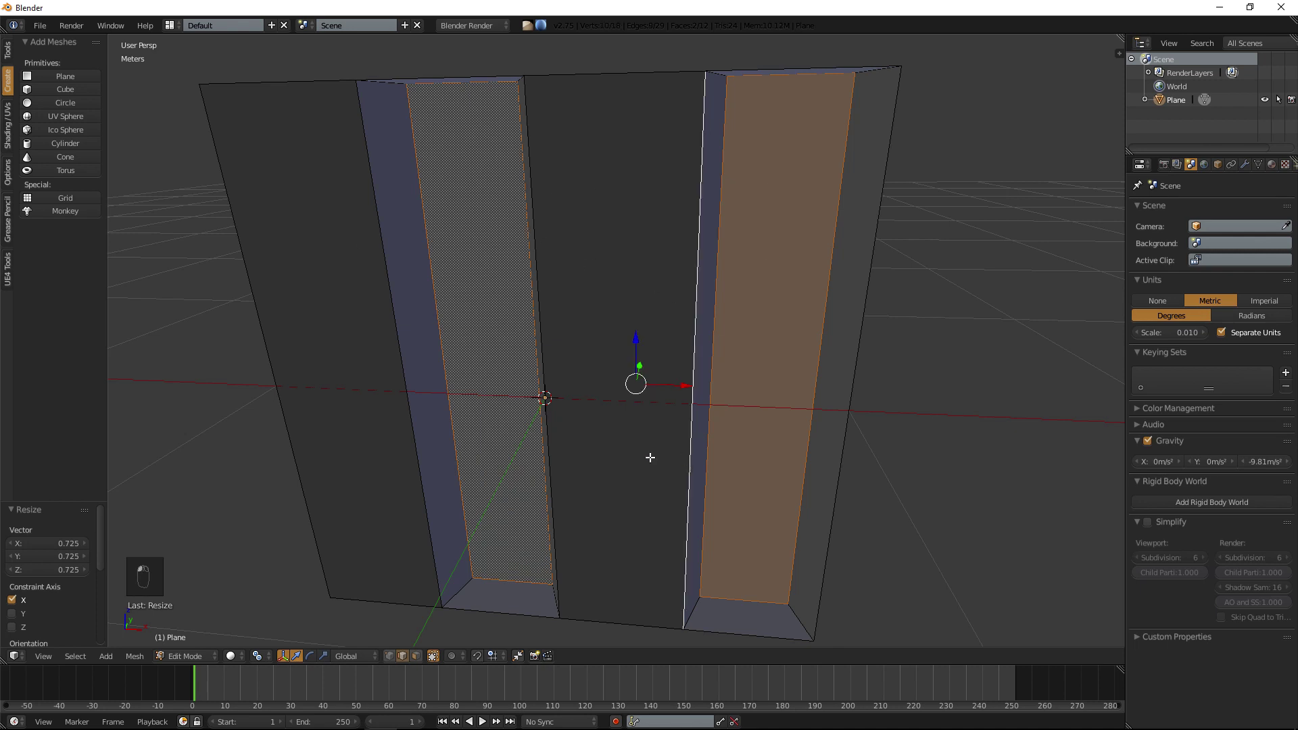
{"action": "middle_click_drag", "start_coordinate": [649, 455], "coordinate": [677, 454]}
{"action": "right_click", "coordinate": [567, 465], "text": "shift"}
{"action": "right_click", "coordinate": [404, 438], "text": "shift"}
{"action": "middle_click_drag", "start_coordinate": [404, 438], "coordinate": [611, 437]}
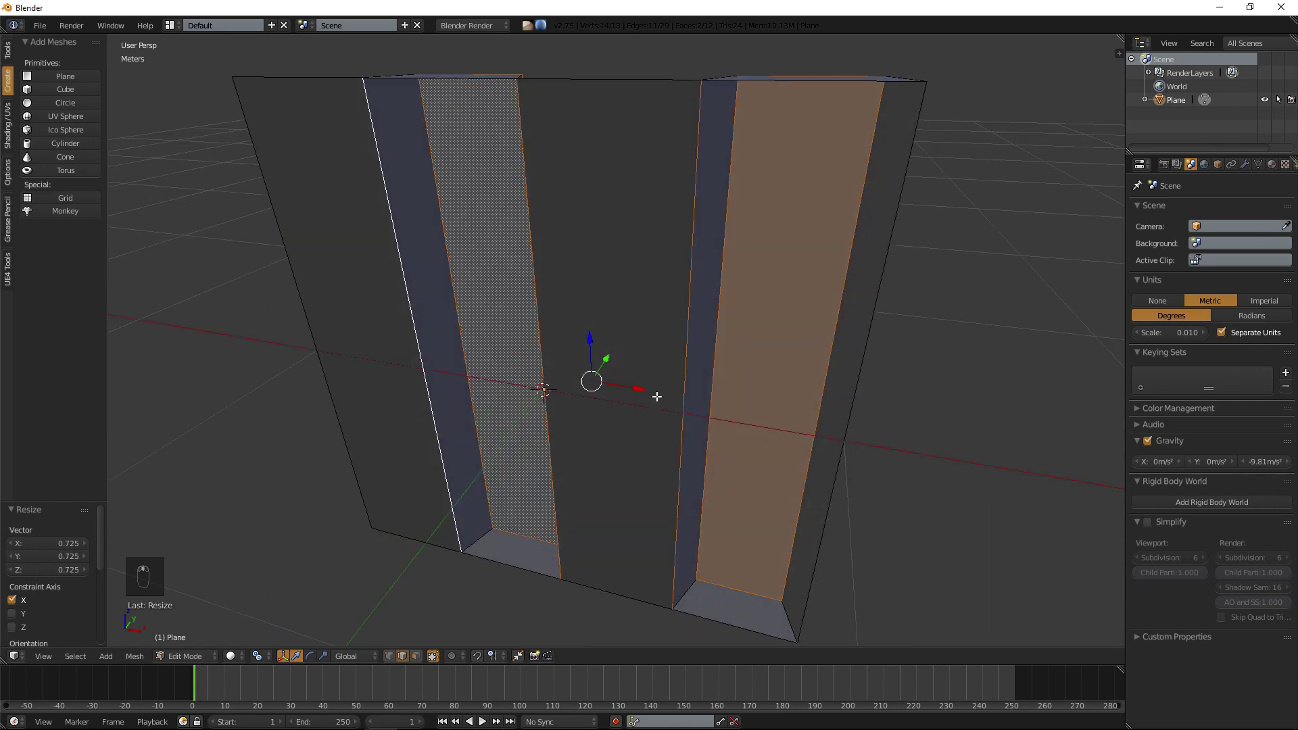
Try a single-segment bevel on the selected recess edges and undo it.
{"action": "key", "text": "ctrl+b"}
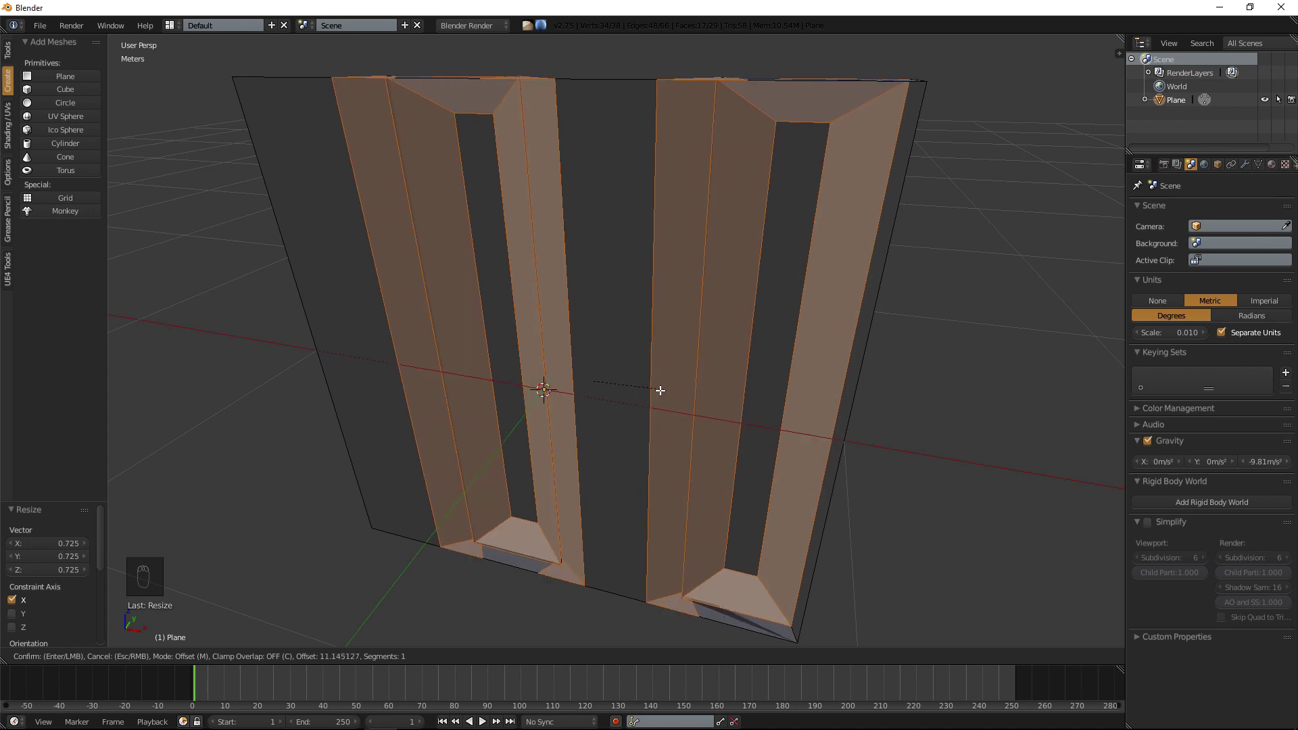
{"action": "left_click", "coordinate": [666, 471]}
{"action": "key", "text": "ctrl+z"}
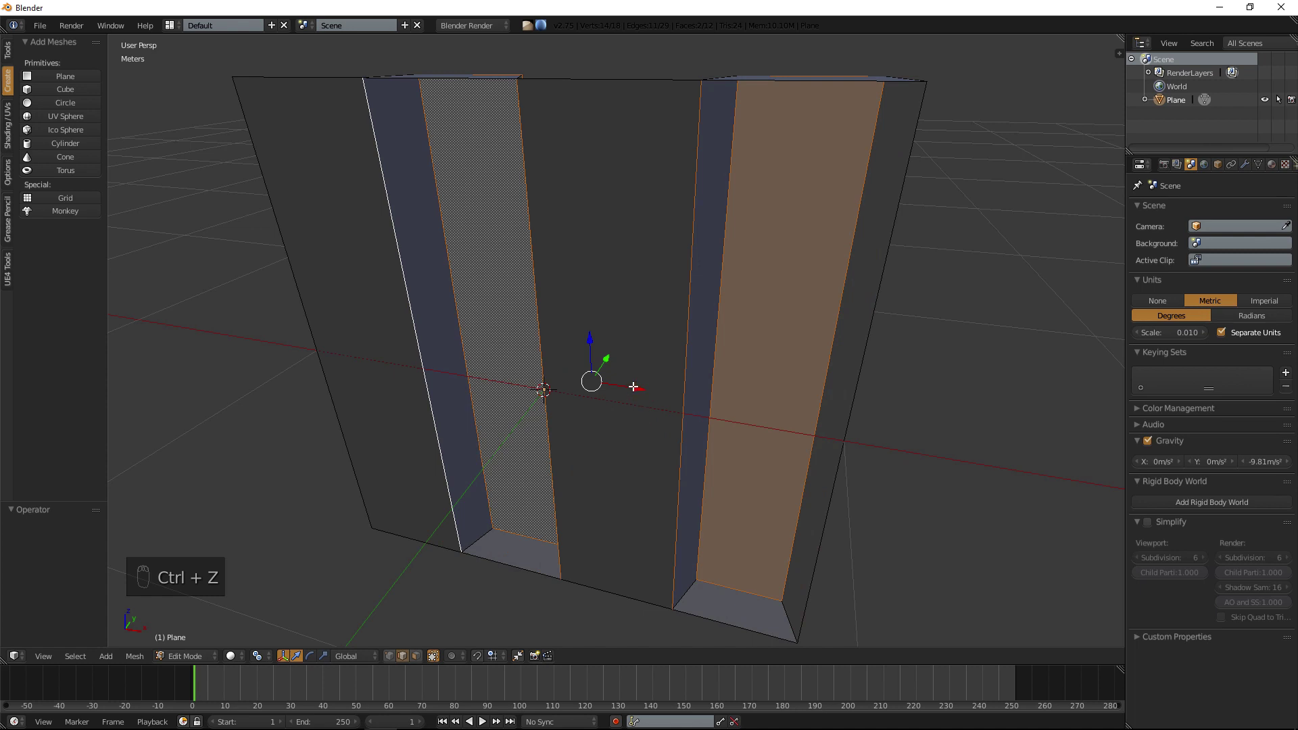
Bevel the selected recess edges with five segments and a narrow offset of about 0.98.
{"action": "key", "text": "ctrl+b"}
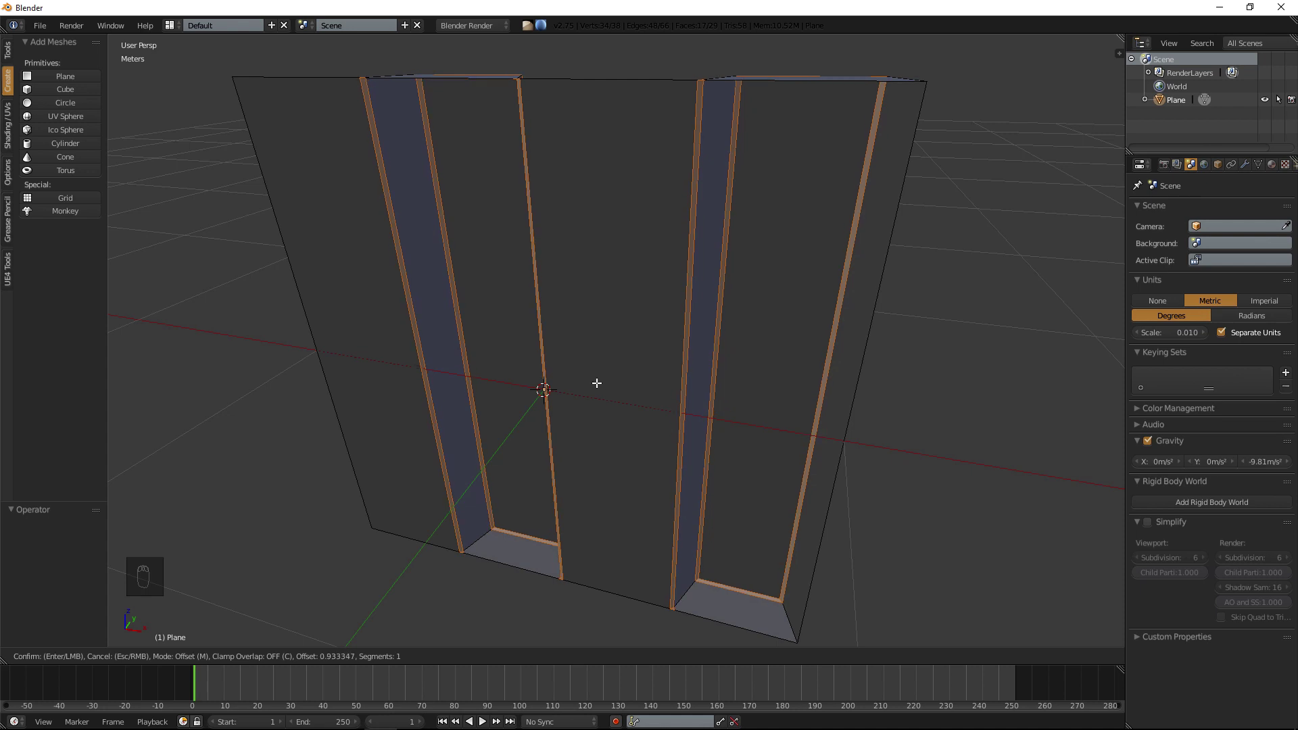
{"action": "scroll", "coordinate": [596, 384], "scroll_direction": "up", "scroll_amount": 2}
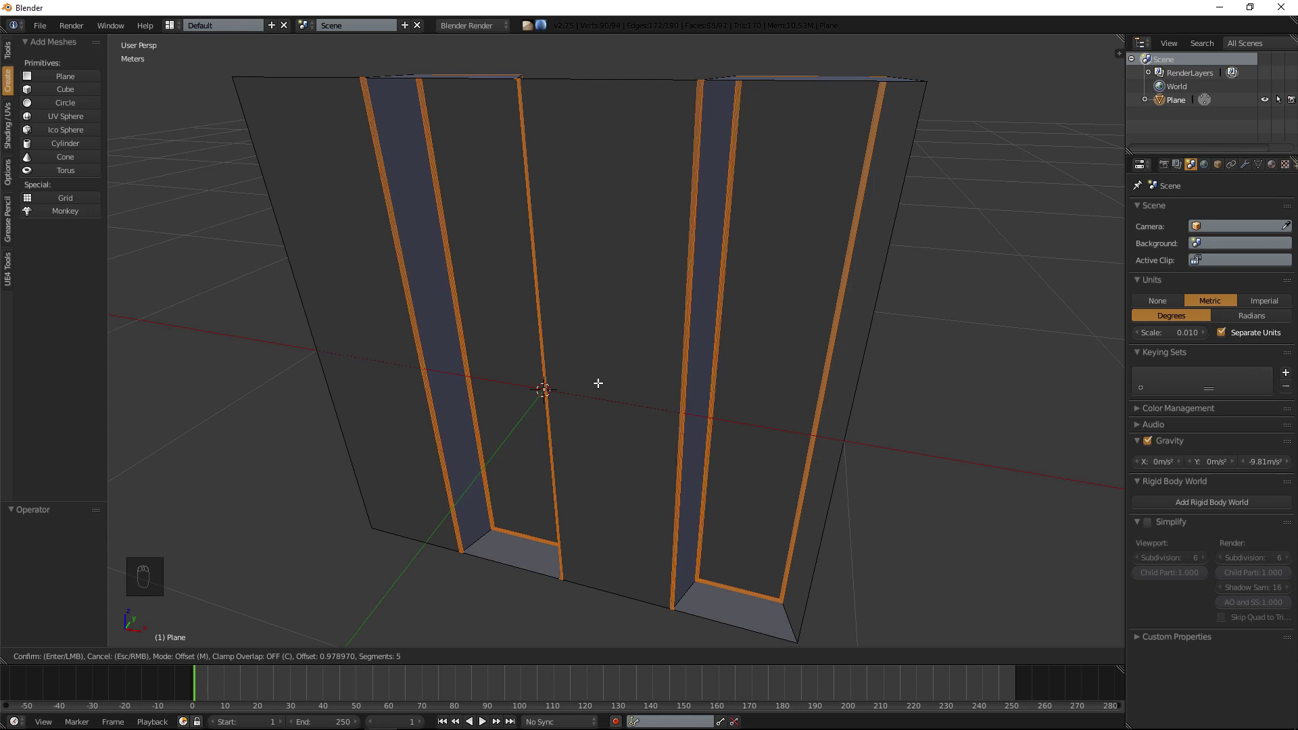
{"action": "left_click", "coordinate": [597, 383]}
{"action": "middle_click_drag", "start_coordinate": [597, 383], "coordinate": [620, 397]}
{"action": "key", "text": "a"}
{"action": "key", "text": "Tab"}
{"action": "scroll", "coordinate": [628, 399], "scroll_direction": "up", "scroll_amount": 2}
{"action": "scroll", "coordinate": [606, 391], "scroll_direction": "up", "scroll_amount": 2}
{"action": "key", "text": "Tab"}
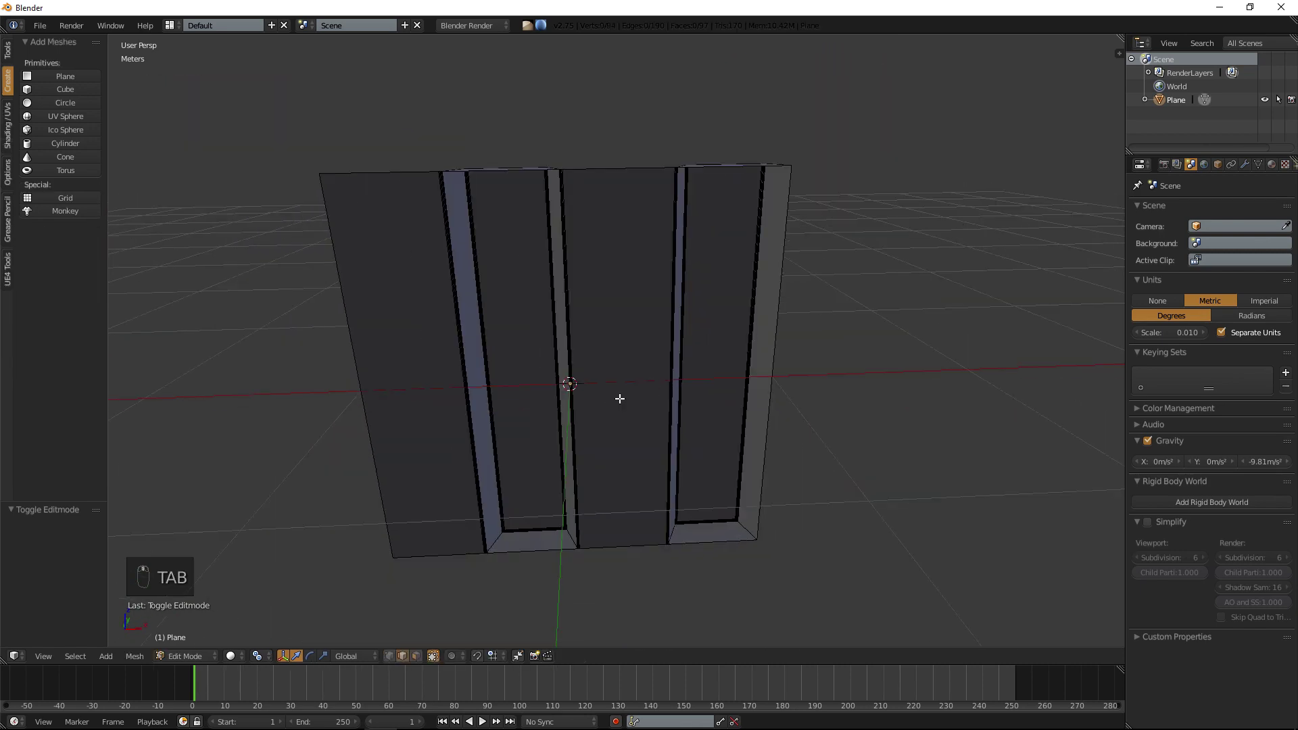
Add one centred vertical loop cut to each of the two unextruded strips.
{"action": "middle_click_drag", "start_coordinate": [621, 263], "coordinate": [614, 217]}
{"action": "key", "text": "ctrl+r"}
{"action": "left_click", "coordinate": [615, 217]}
{"action": "right_click", "coordinate": [614, 217]}
{"action": "key", "text": "a"}
{"action": "key", "text": "ctrl+r"}
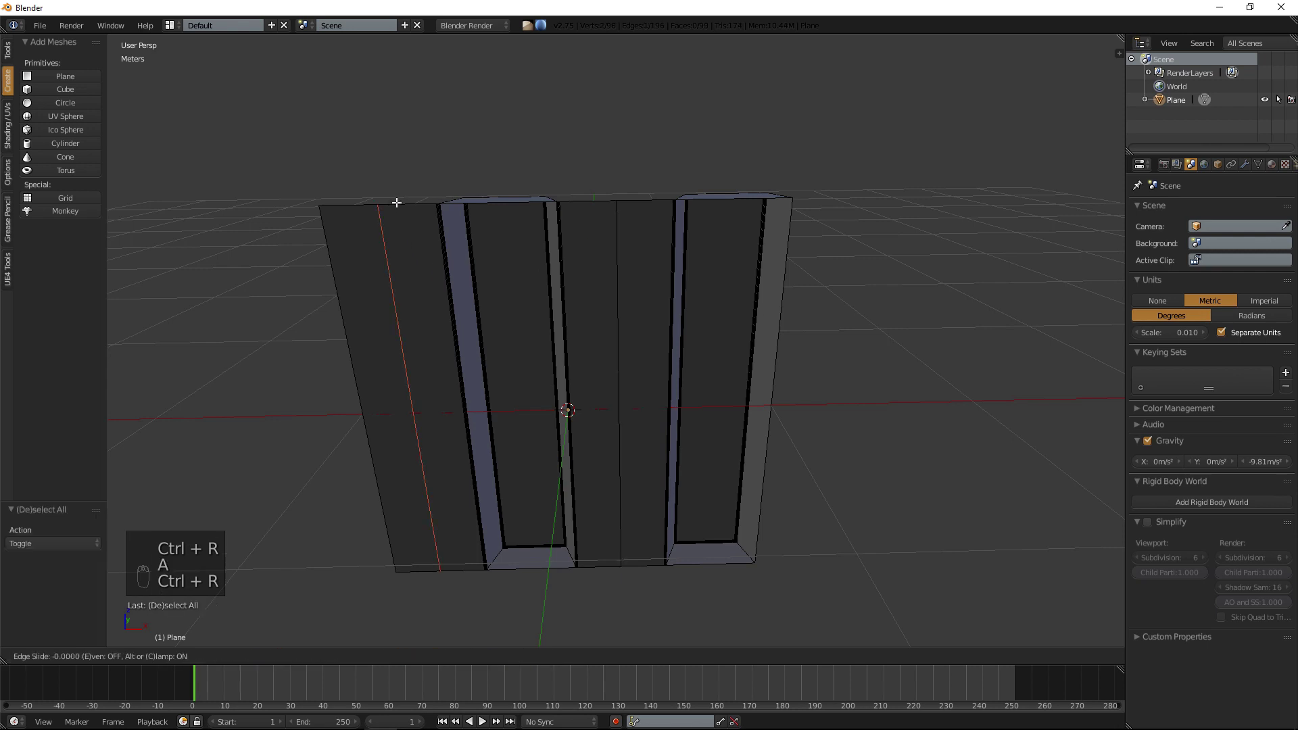
{"action": "left_click", "coordinate": [395, 215]}
{"action": "right_click", "coordinate": [396, 215]}
Select the outer half of the first strip, the adjoining half of the middle strip and the entire second recess, and delete their faces.
{"action": "left_click", "coordinate": [416, 656]}
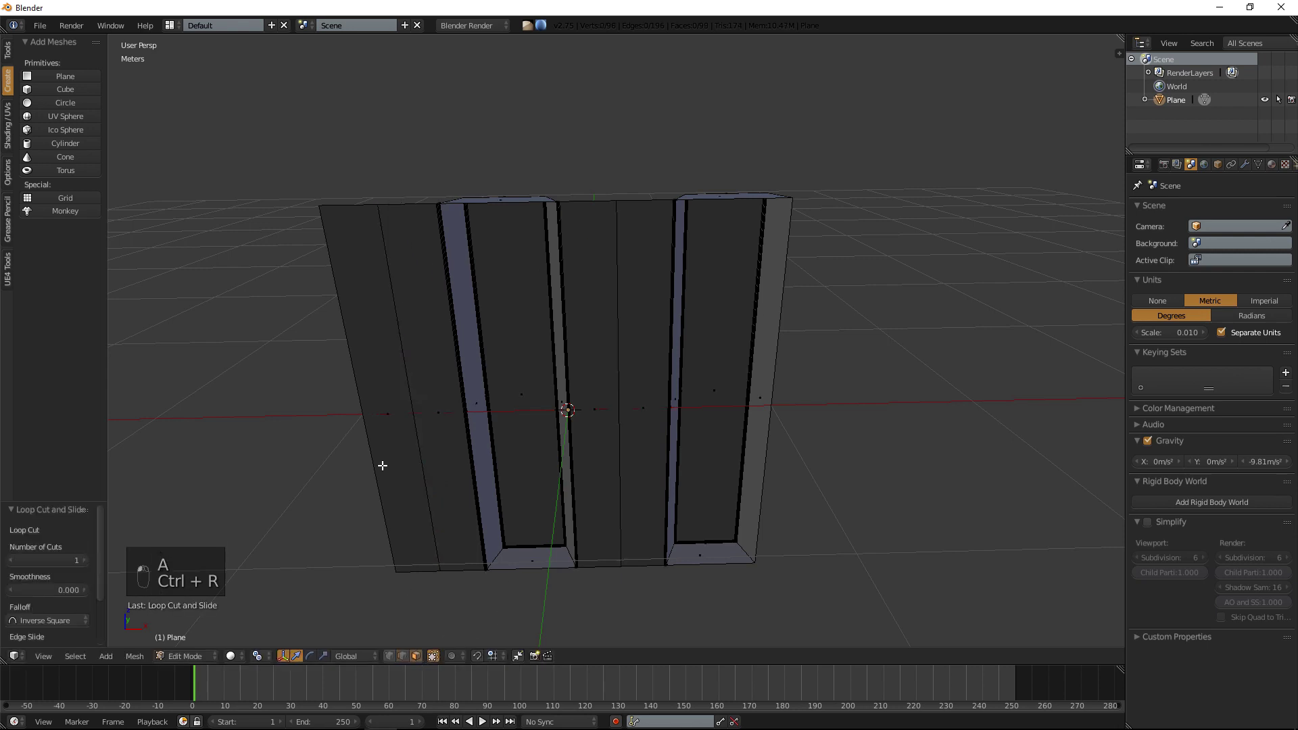
{"action": "right_click", "coordinate": [378, 465]}
{"action": "right_click", "coordinate": [661, 349], "text": "shift"}
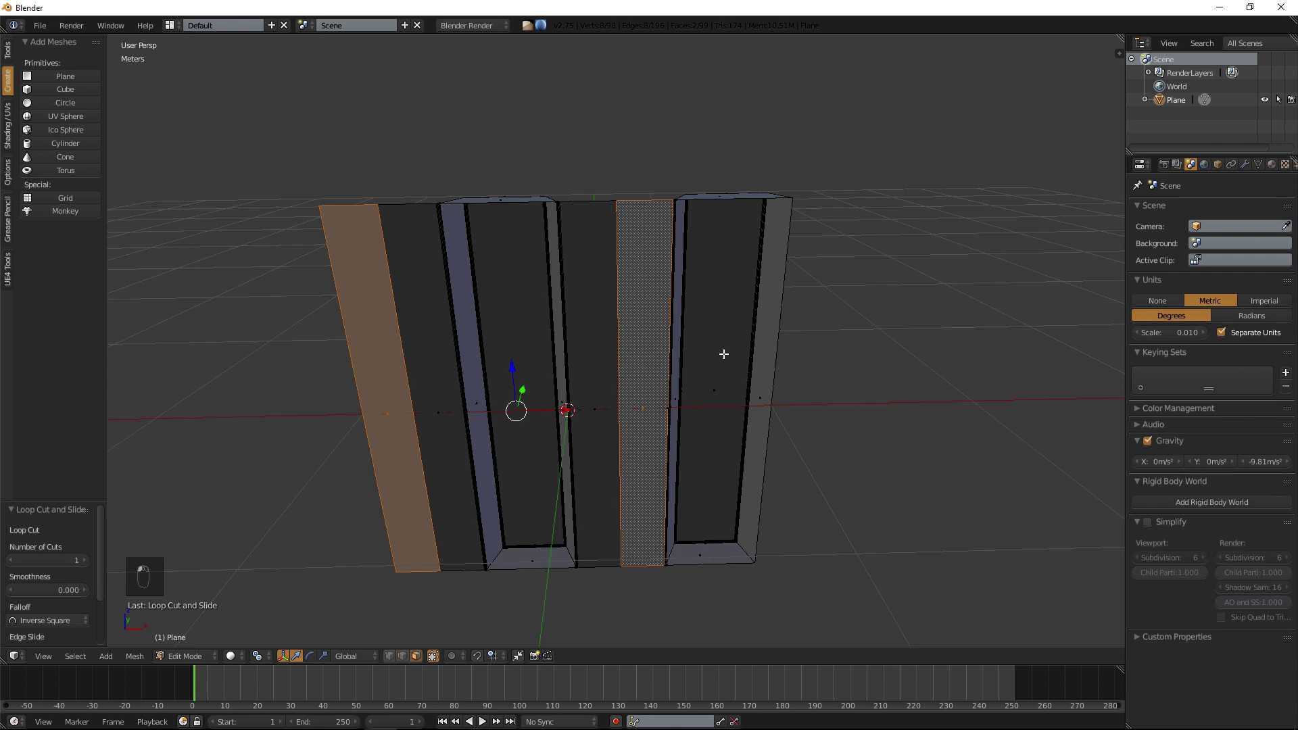
{"action": "right_click", "coordinate": [758, 359], "text": "ctrl"}
{"action": "right_click", "coordinate": [686, 557], "text": "ctrl"}
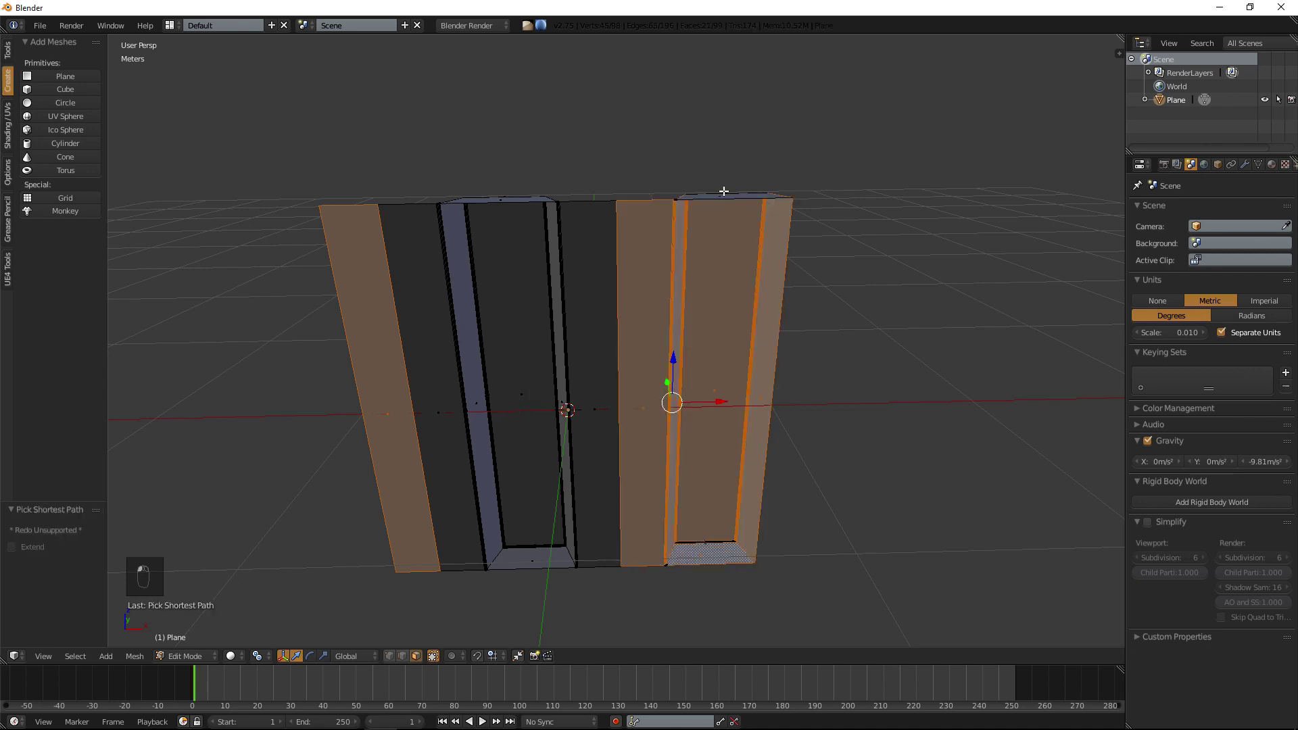
{"action": "right_click", "coordinate": [722, 196], "text": "ctrl"}
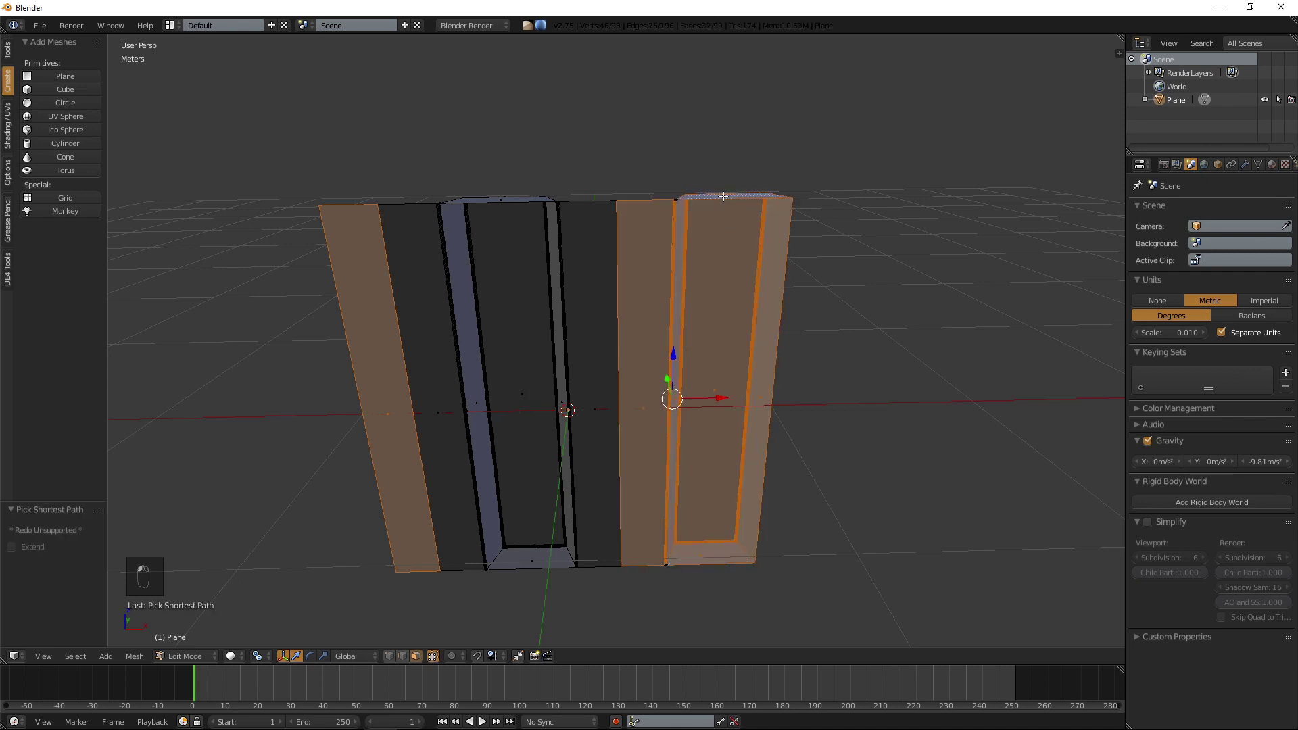
{"action": "key", "text": "Delete"}
{"action": "left_click", "coordinate": [719, 198]}
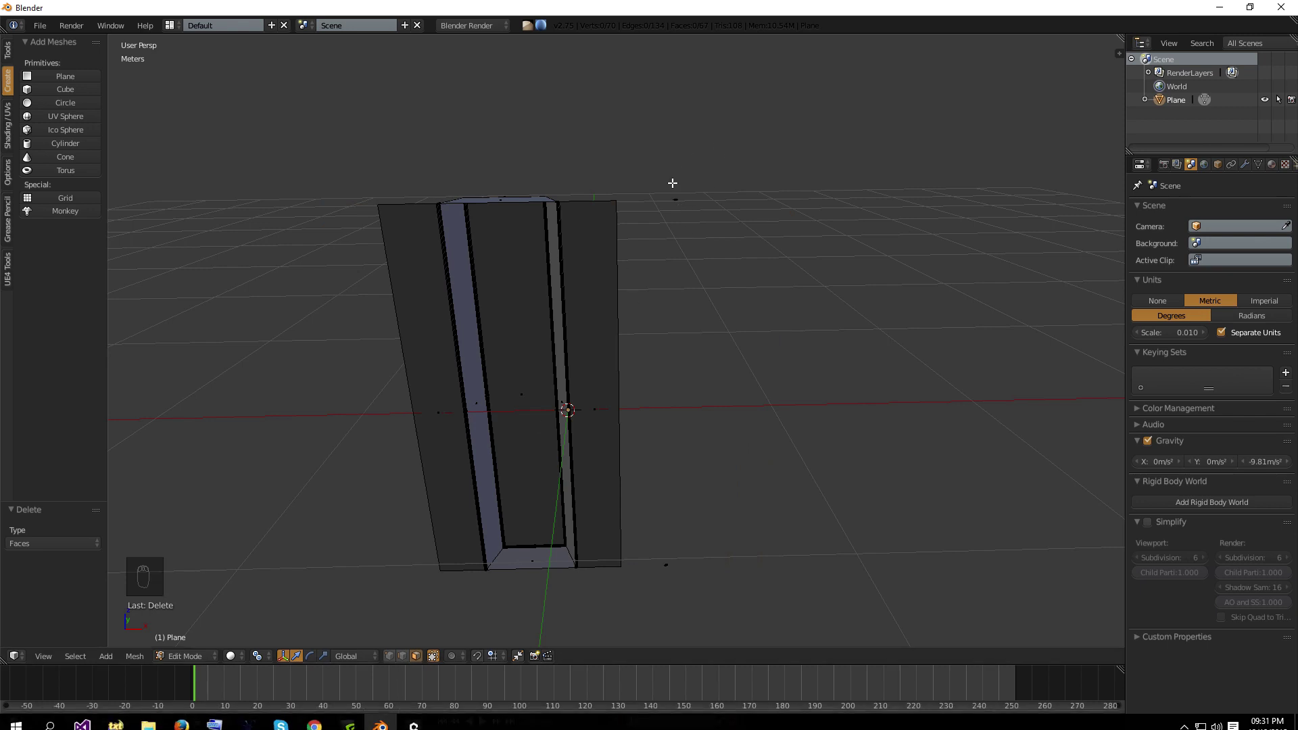
Box-select the tiny leftover corner faces at the top and bottom beside the remaining recess and delete them.
{"action": "key", "text": "b"}
{"action": "left_click_drag", "start_coordinate": [650, 169], "coordinate": [714, 243]}
{"action": "middle_click_drag", "start_coordinate": [585, 504], "coordinate": [663, 403]}
{"action": "key", "text": "z"}
{"action": "key", "text": "b"}
{"action": "left_click_drag", "start_coordinate": [655, 164], "coordinate": [703, 263]}
{"action": "key", "text": "b"}
{"action": "left_click_drag", "start_coordinate": [657, 576], "coordinate": [711, 642]}
{"action": "key", "text": "z"}
{"action": "middle_click_drag", "start_coordinate": [715, 383], "coordinate": [696, 371]}
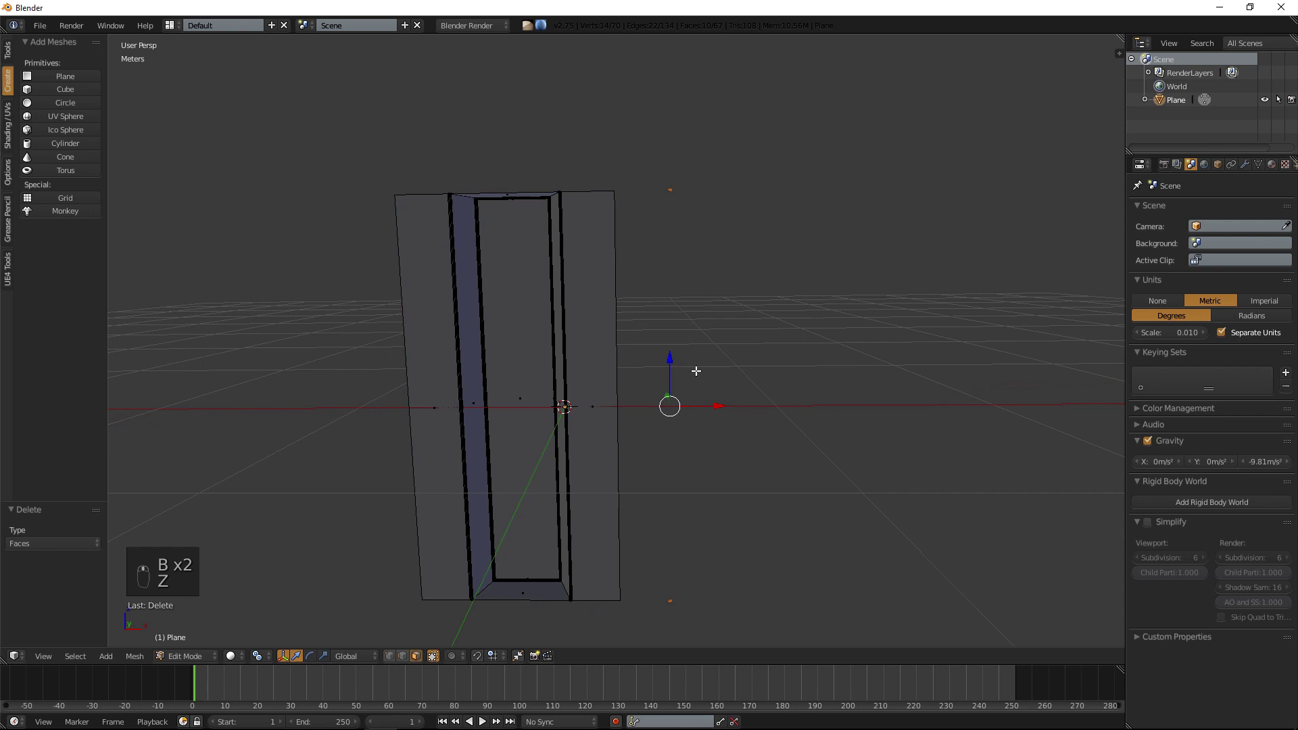
{"action": "key", "text": "Delete"}
{"action": "left_click", "coordinate": [693, 373]}
{"action": "middle_click_drag", "start_coordinate": [743, 330], "coordinate": [764, 346]}
{"action": "middle_click_drag", "start_coordinate": [1047, 296], "coordinate": [484, 306]}
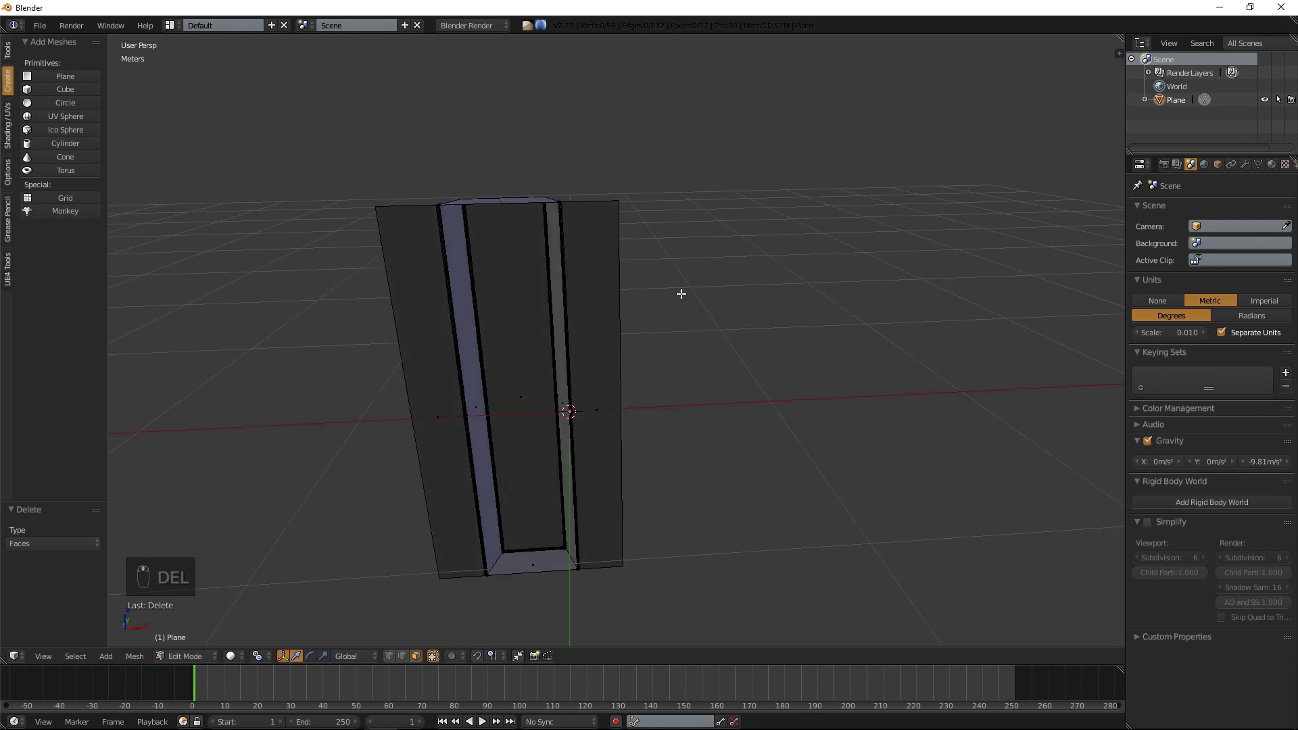
Return to Object Mode and add an Array modifier to the panel with a count of 5 and a relative X offset.
{"action": "key", "text": "Tab"}
{"action": "middle_click_drag", "start_coordinate": [772, 312], "coordinate": [808, 261]}
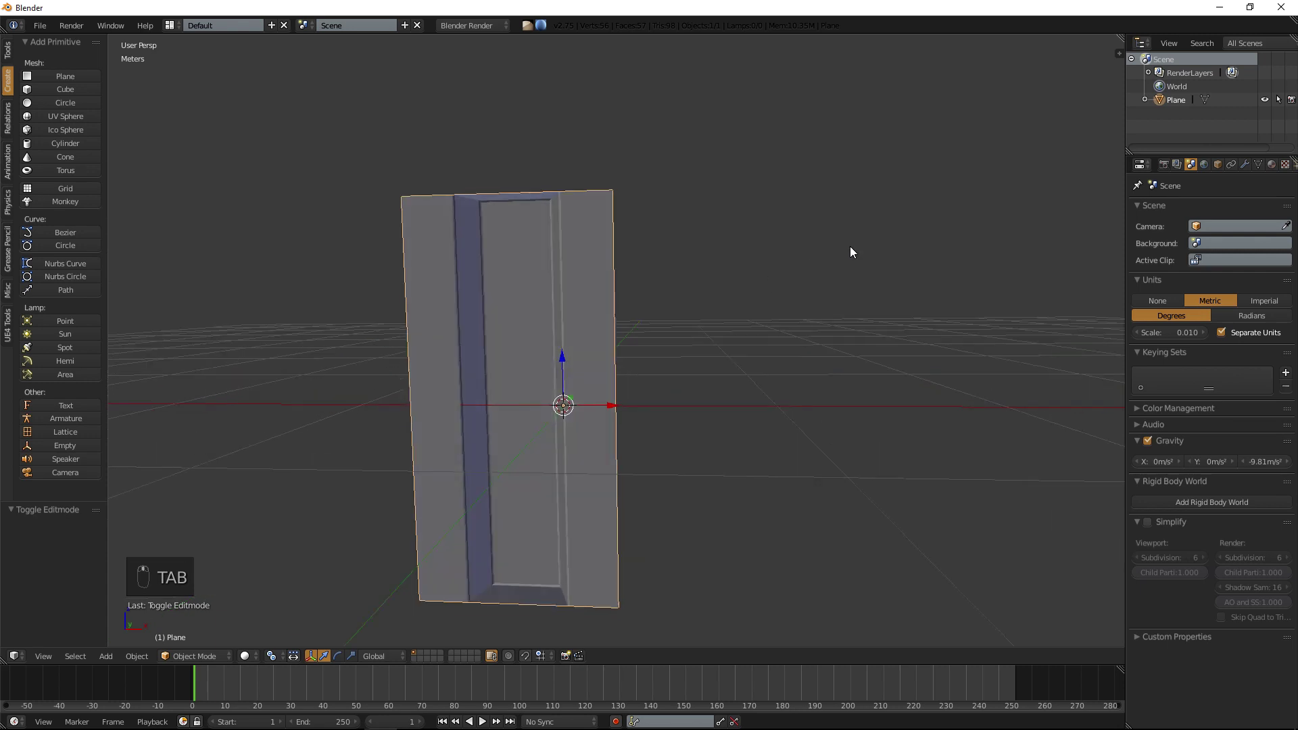
{"action": "left_click", "coordinate": [1244, 165]}
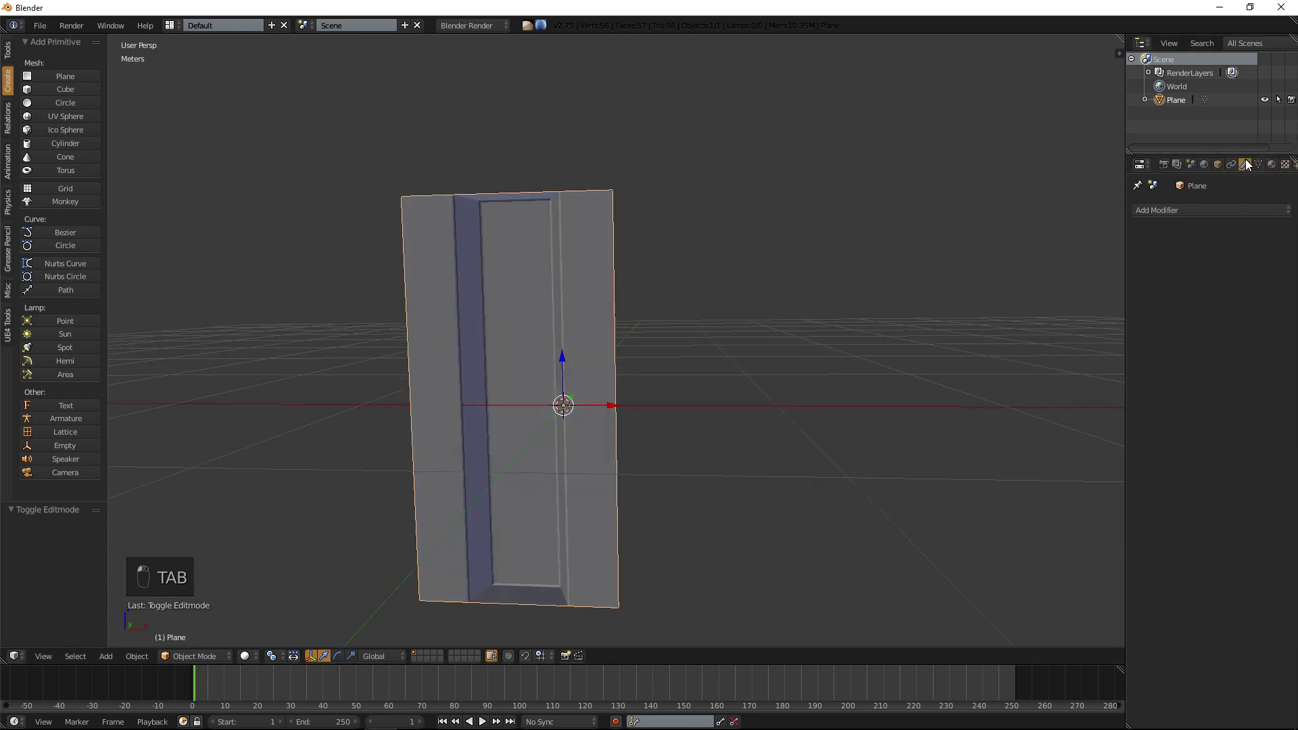
{"action": "left_click", "coordinate": [1176, 211]}
{"action": "left_click", "coordinate": [1032, 241]}
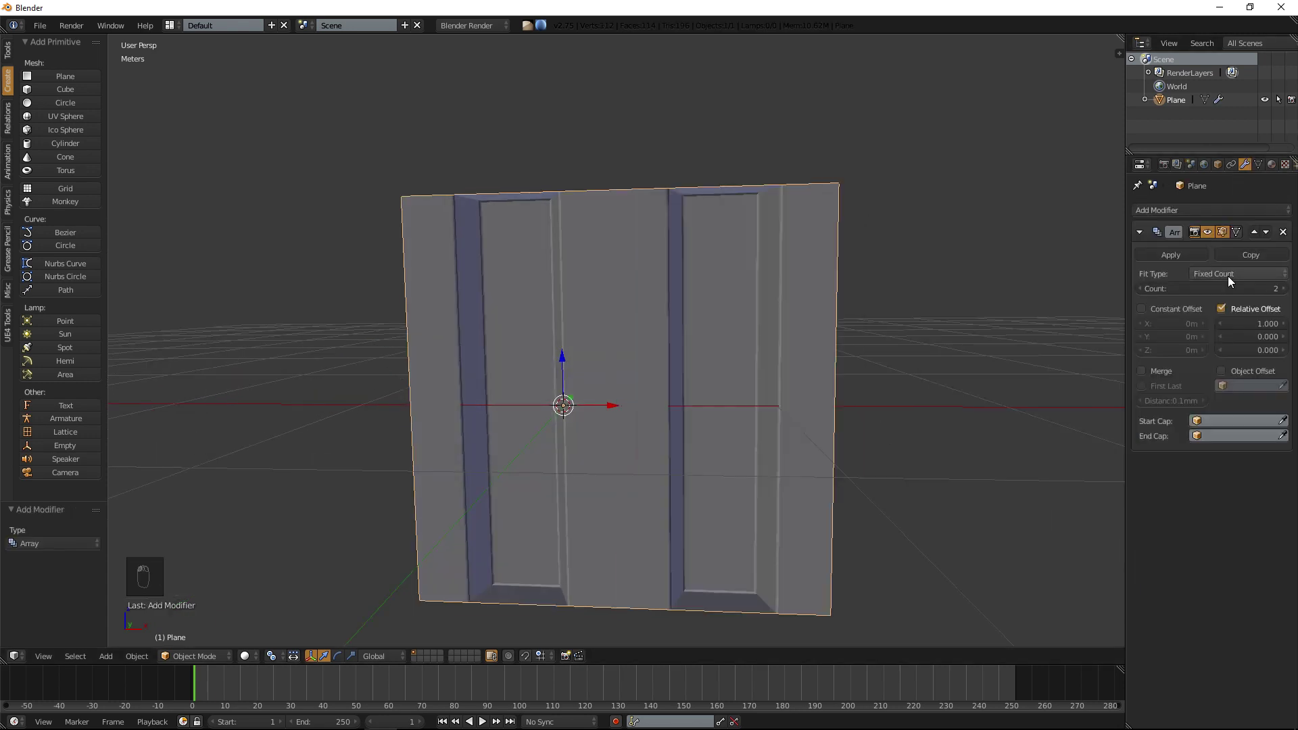
{"action": "left_click", "coordinate": [1283, 288]}
{"action": "left_click", "coordinate": [1283, 288]}
{"action": "left_click", "coordinate": [1283, 288]}
{"action": "scroll", "coordinate": [796, 322], "scroll_direction": "down", "scroll_amount": 5}
{"action": "middle_click_drag", "start_coordinate": [797, 322], "coordinate": [778, 357]}
{"action": "scroll", "coordinate": [707, 341], "scroll_direction": "up", "scroll_amount": 4}
{"action": "middle_click_drag", "start_coordinate": [653, 371], "coordinate": [707, 338]}
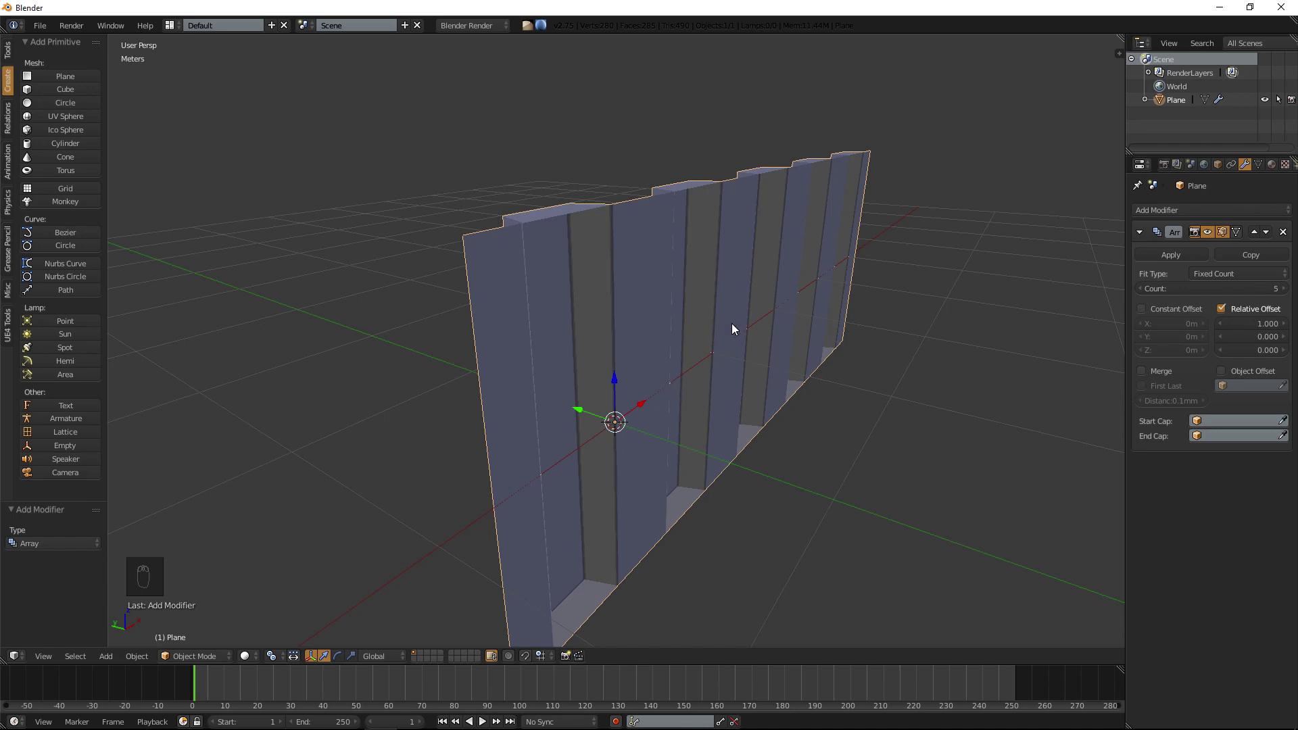
{"action": "middle_click_drag", "start_coordinate": [732, 324], "coordinate": [545, 316]}
Scale the whole base segment along X to about 0.69 in Edit Mode.
{"action": "key", "text": "Tab"}
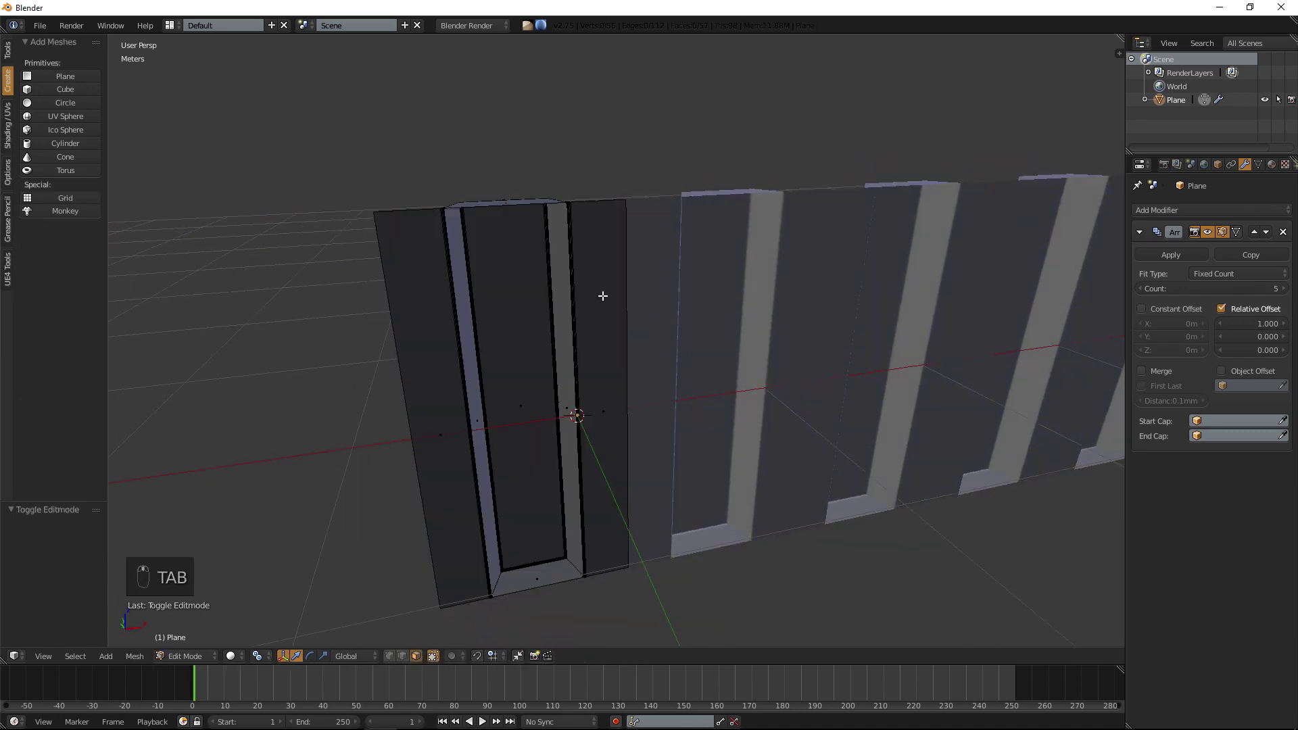
{"action": "key", "text": "a"}
{"action": "key", "text": "a"}
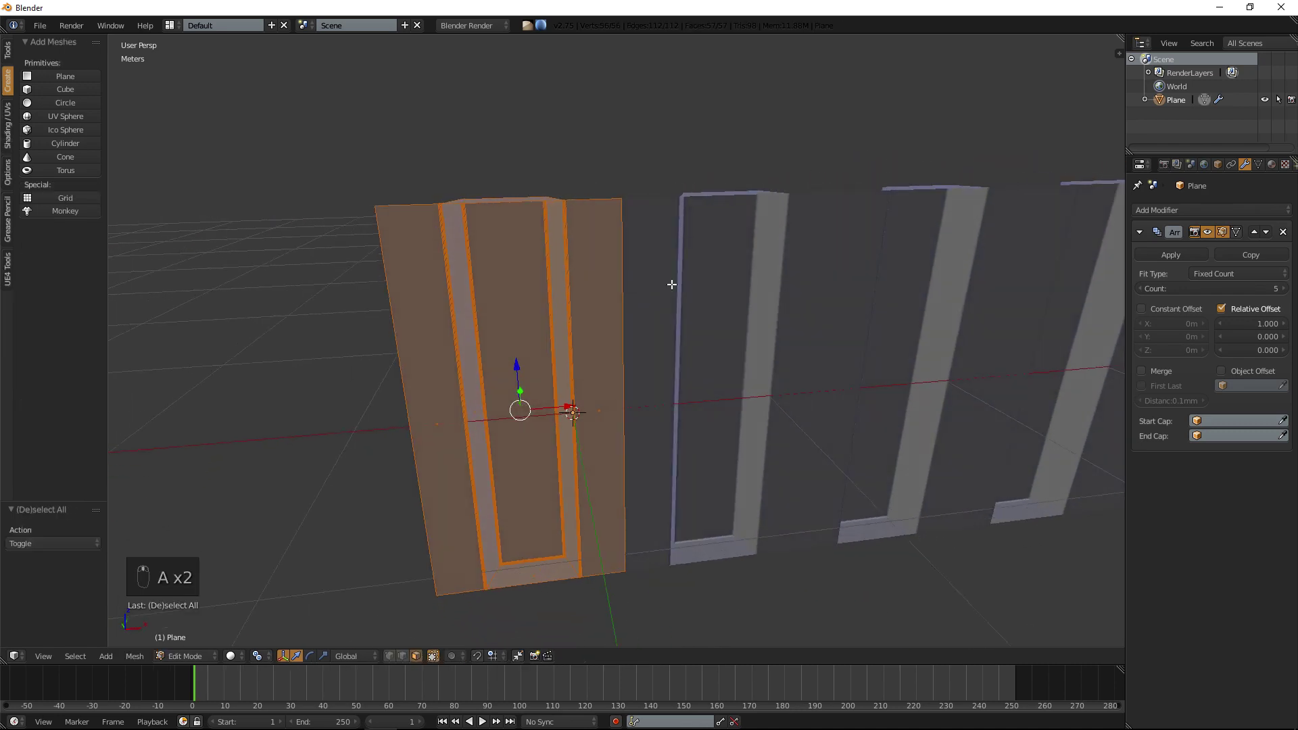
{"action": "key", "text": "s"}
{"action": "key", "text": "x"}
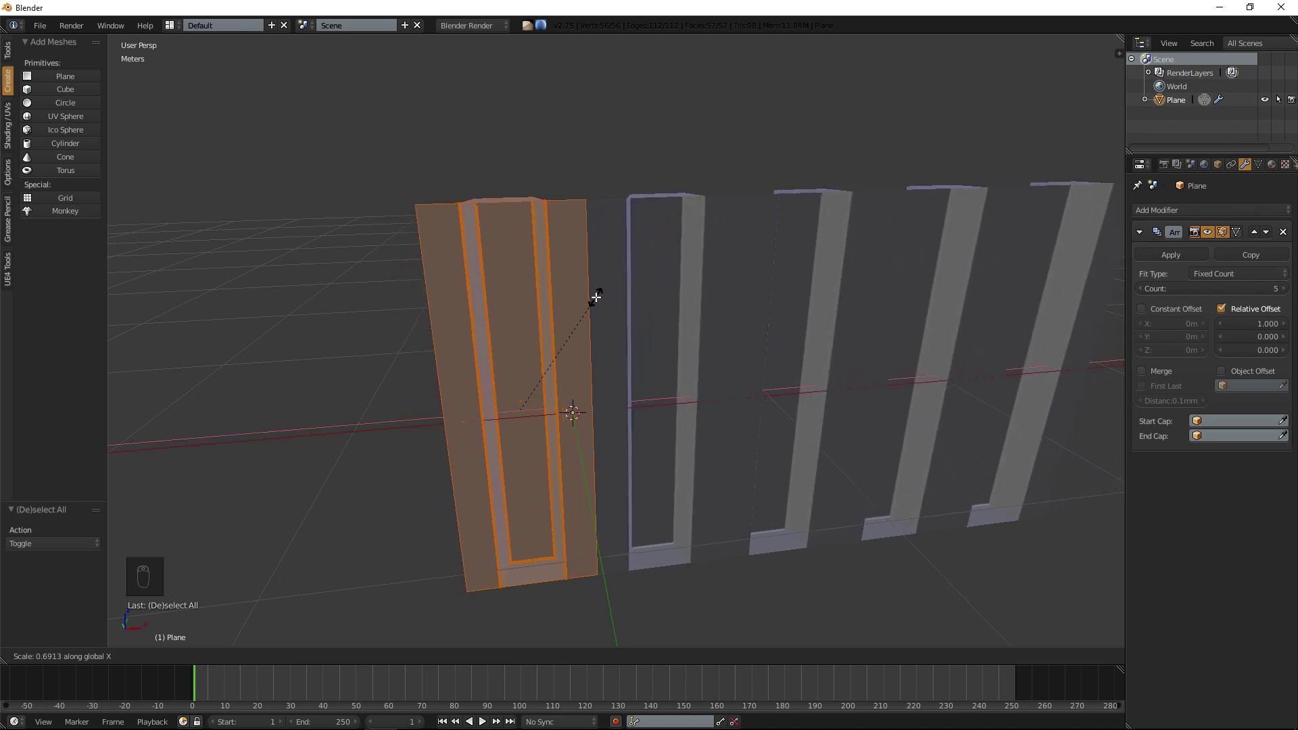
{"action": "left_click", "coordinate": [595, 297]}
{"action": "mouse_move", "coordinate": [594, 290]}
{"action": "middle_mouse_down"}
{"action": "mouse_move", "coordinate": [650, 303]}
{"action": "mouse_move", "coordinate": [559, 266]}
{"action": "mouse_move", "coordinate": [607, 288]}
{"action": "middle_mouse_up"}
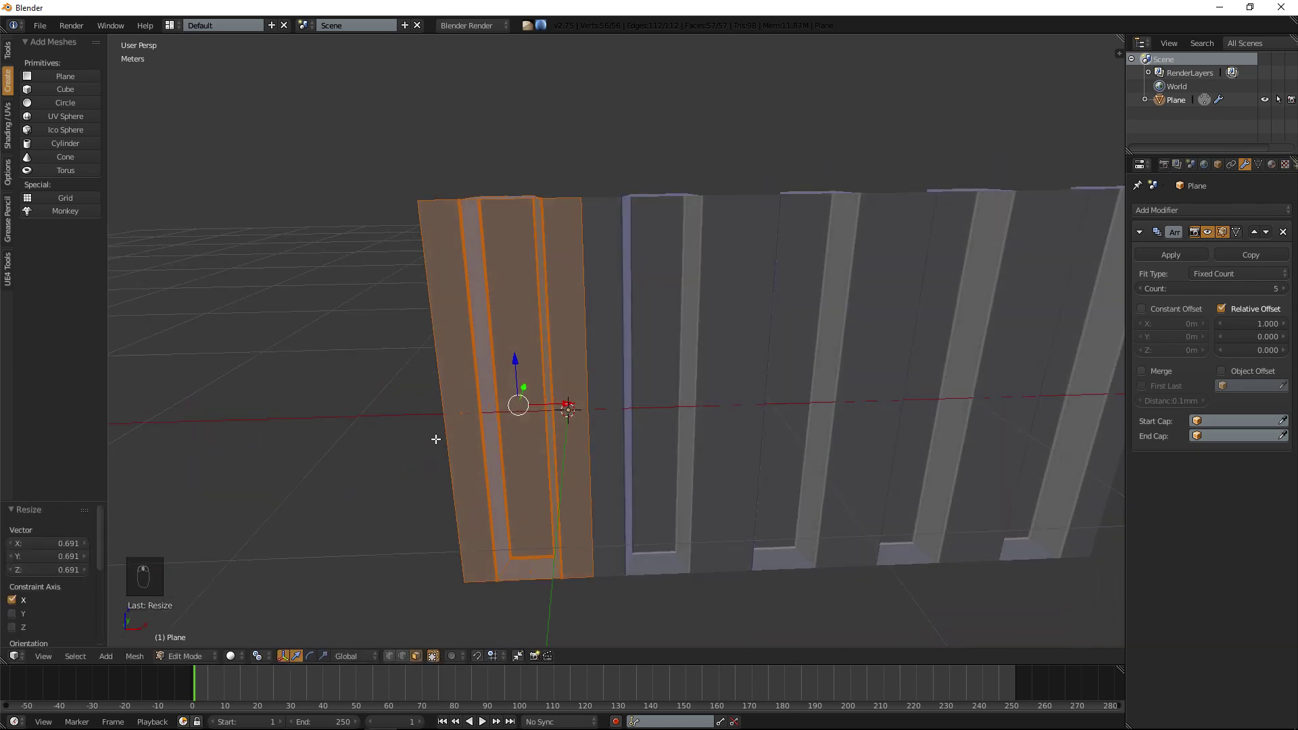
Narrow the flat side strips by scaling the segment's two outer vertical edges along X to about 0.71 around the median point.
{"action": "left_click", "coordinate": [401, 655]}
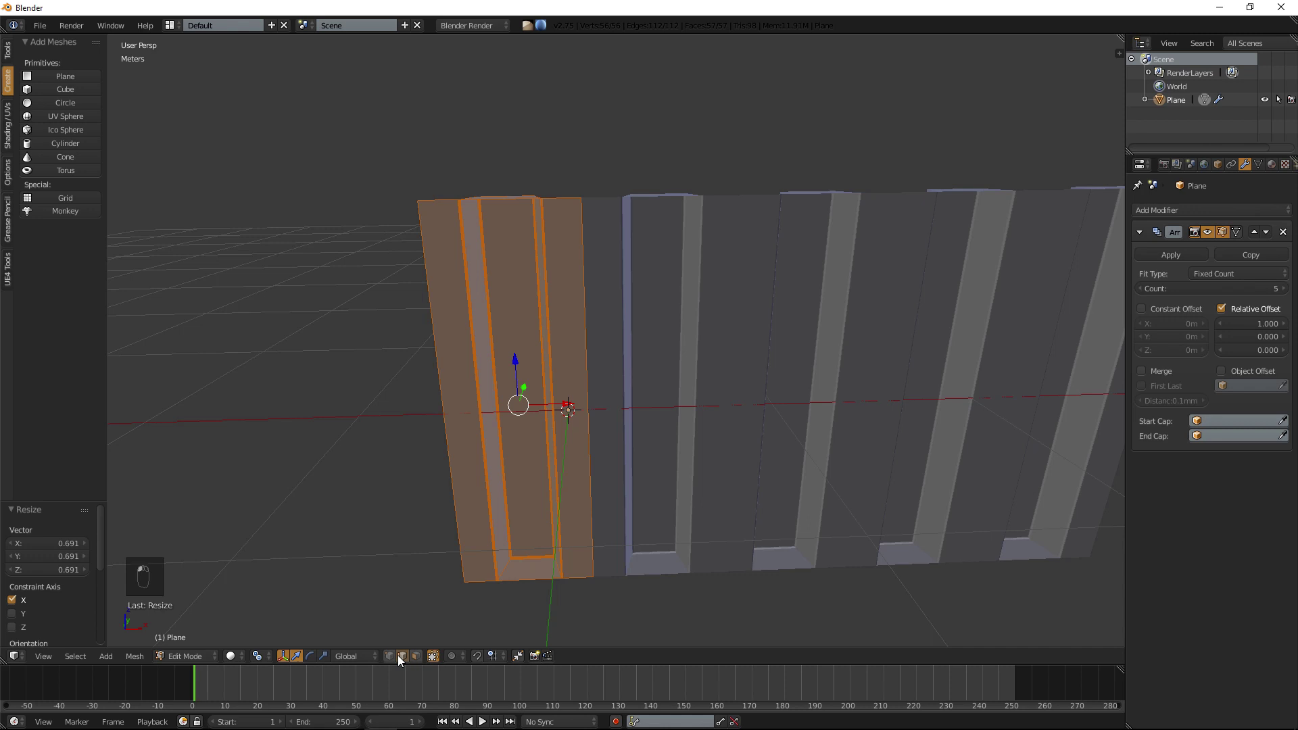
{"action": "right_click", "coordinate": [436, 440]}
{"action": "left_click", "coordinate": [258, 656]}
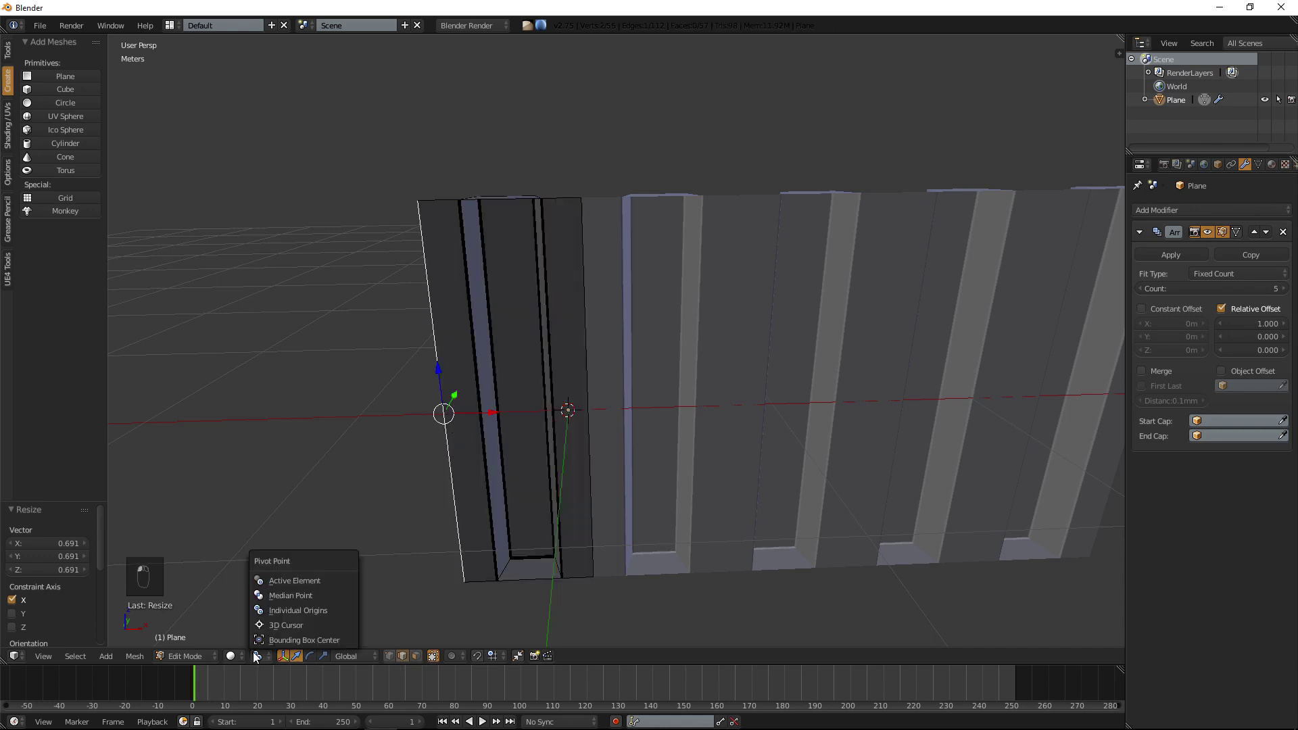
{"action": "left_click", "coordinate": [305, 598]}
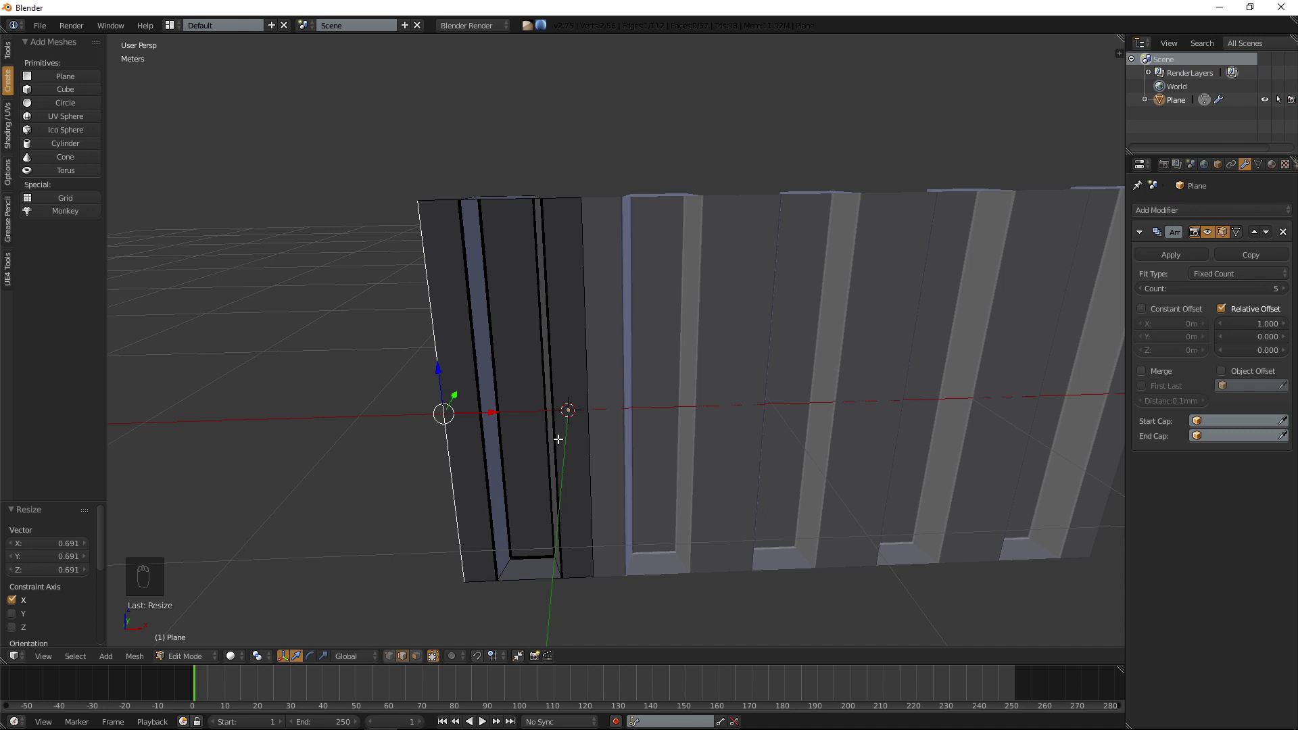
{"action": "right_click", "coordinate": [593, 406], "text": "shift"}
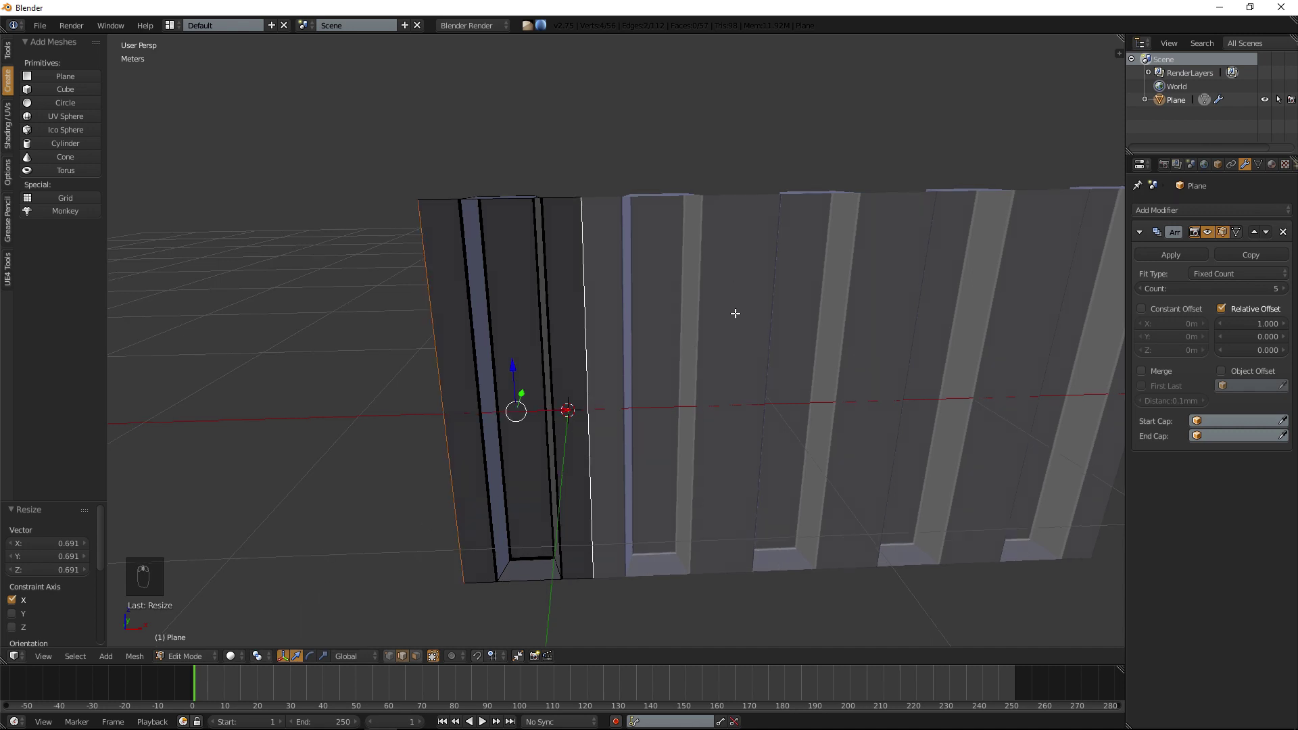
{"action": "key", "text": "s"}
{"action": "key", "text": "x"}
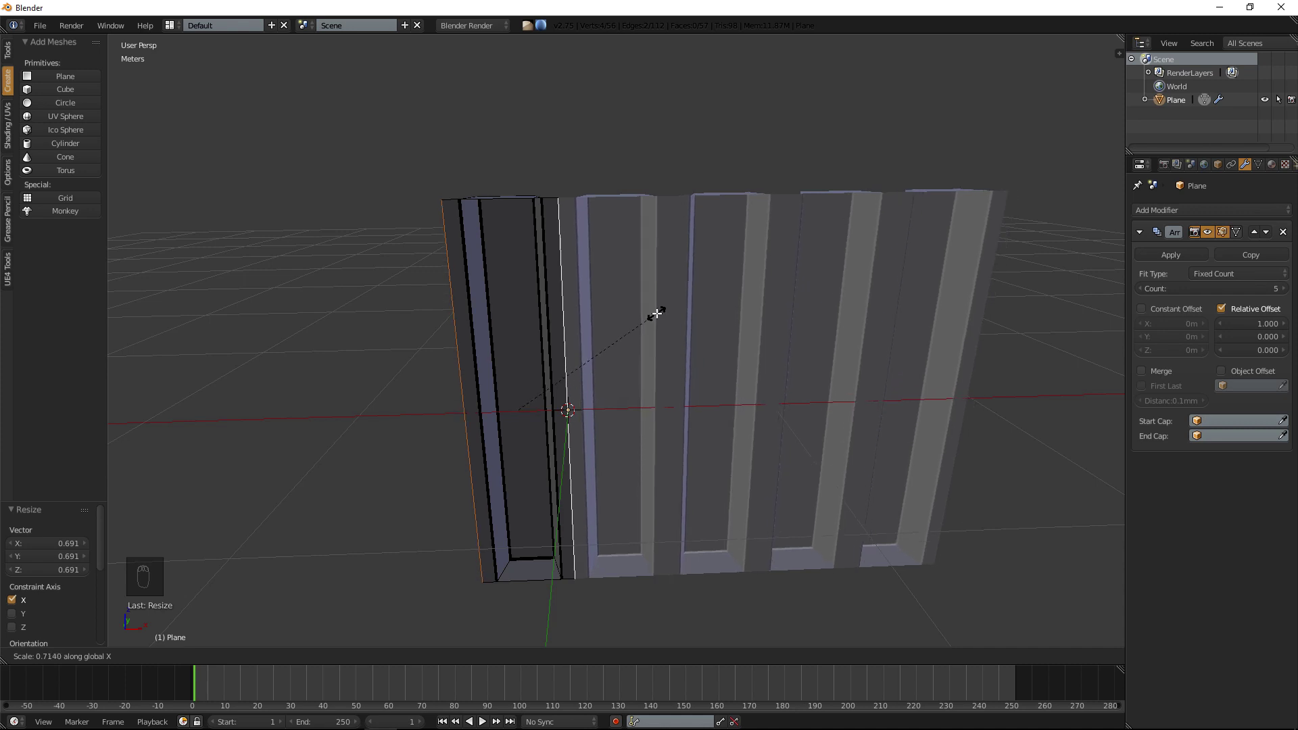
{"action": "left_click", "coordinate": [655, 316]}
Select the whole segment and scale it down slightly along Y to reduce the recess depth.
{"action": "key", "text": "a"}
{"action": "middle_click_drag", "start_coordinate": [655, 319], "coordinate": [706, 331]}
{"action": "key", "text": "a"}
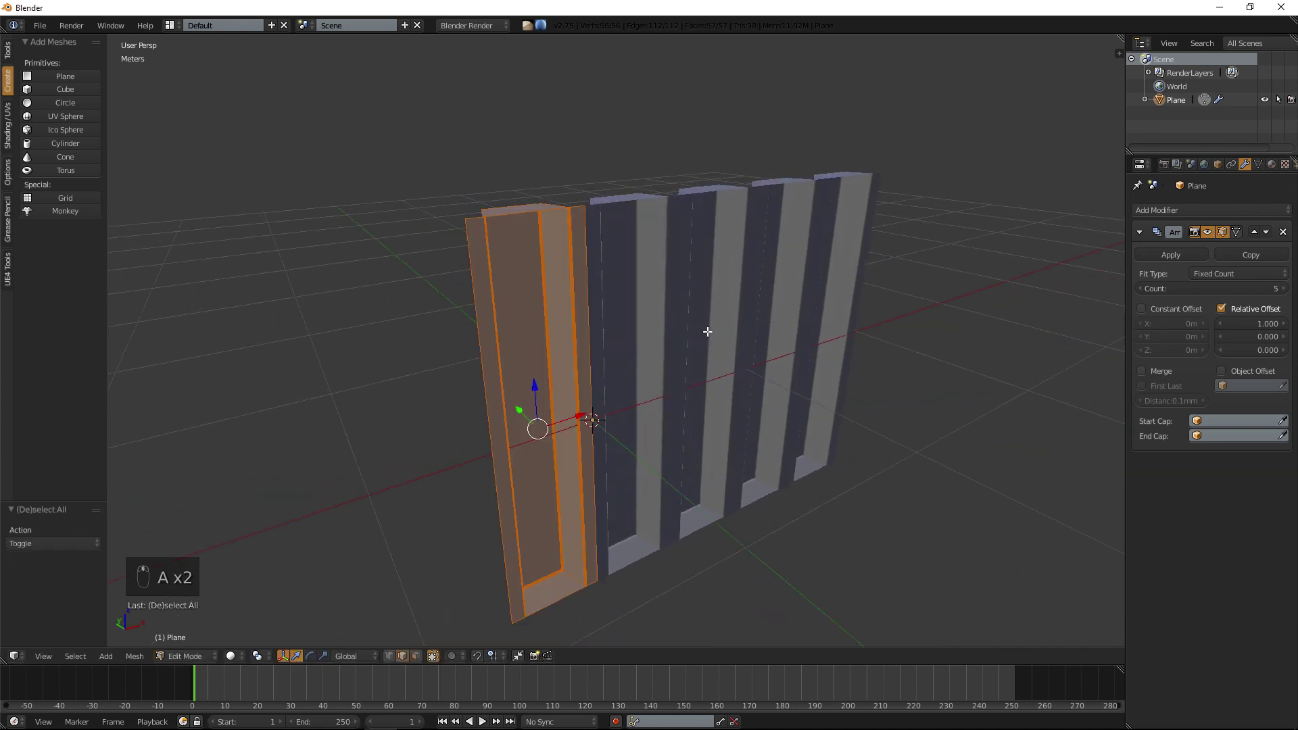
{"action": "key", "text": "s"}
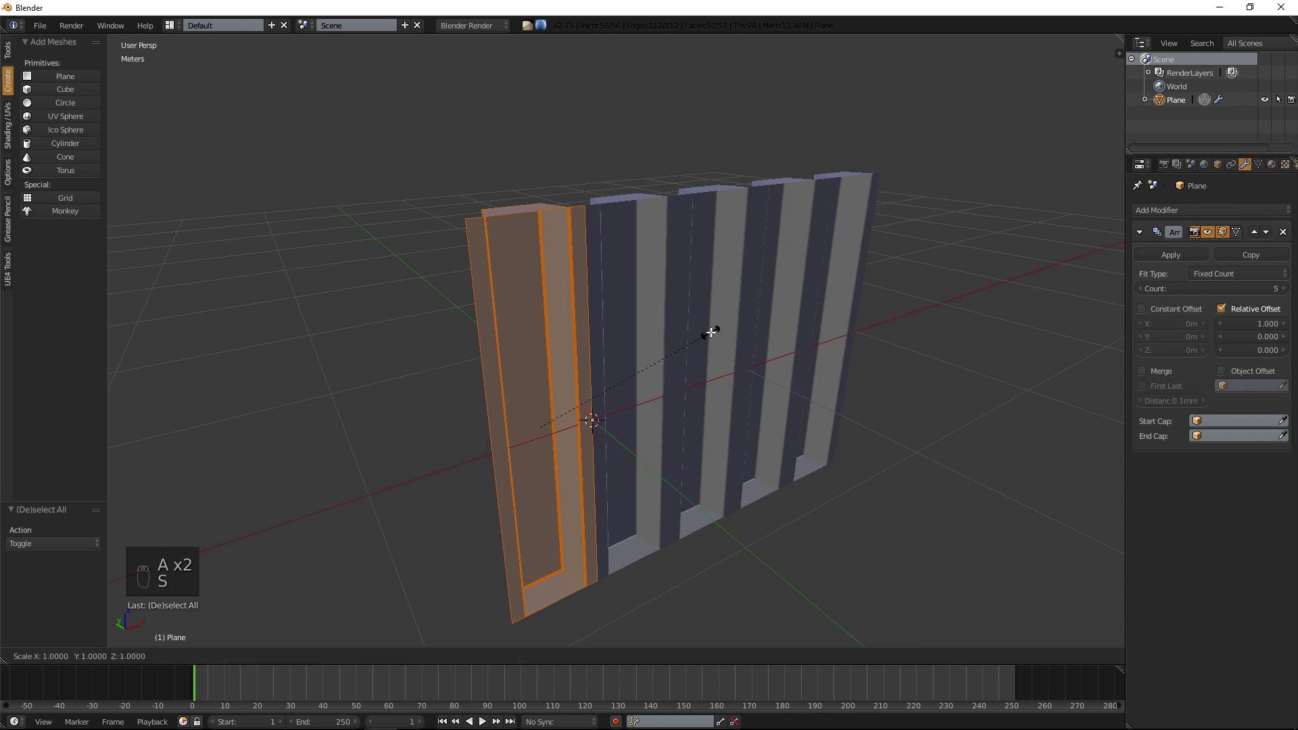
{"action": "key", "text": "y"}
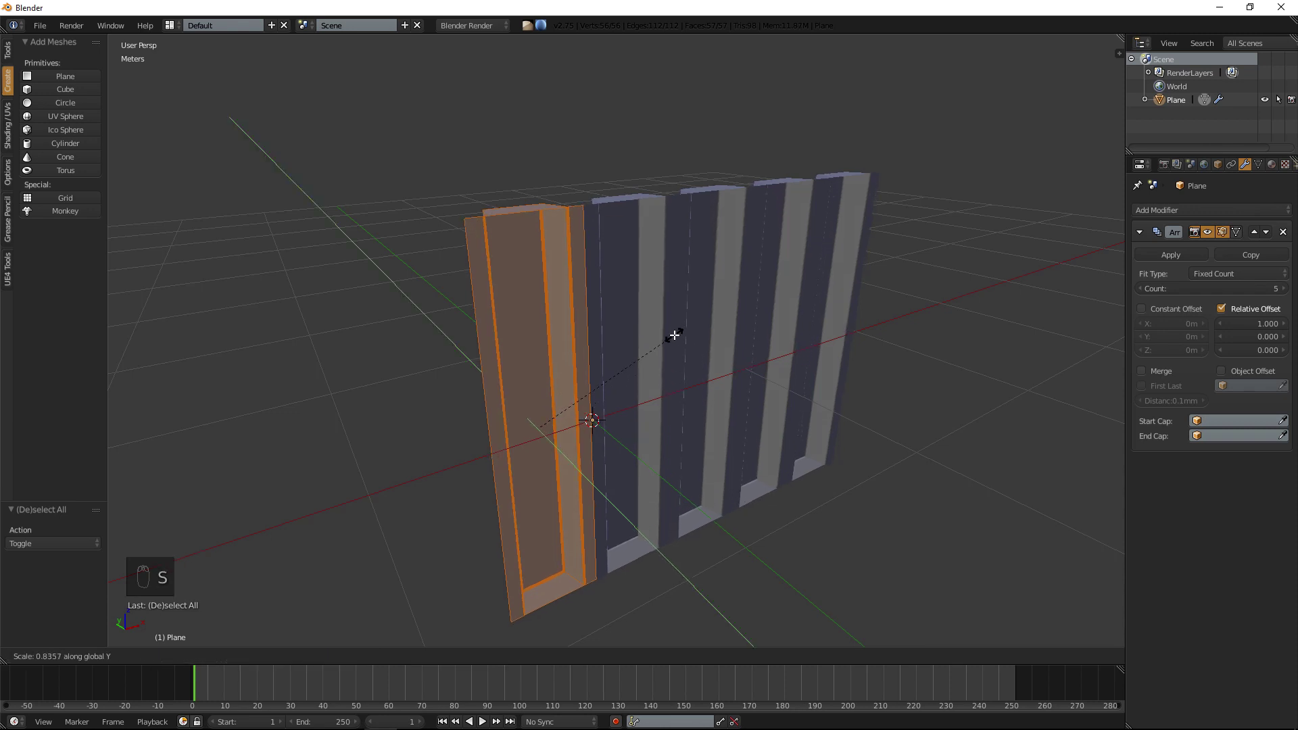
{"action": "left_click", "coordinate": [662, 336]}
{"action": "key", "text": "a"}
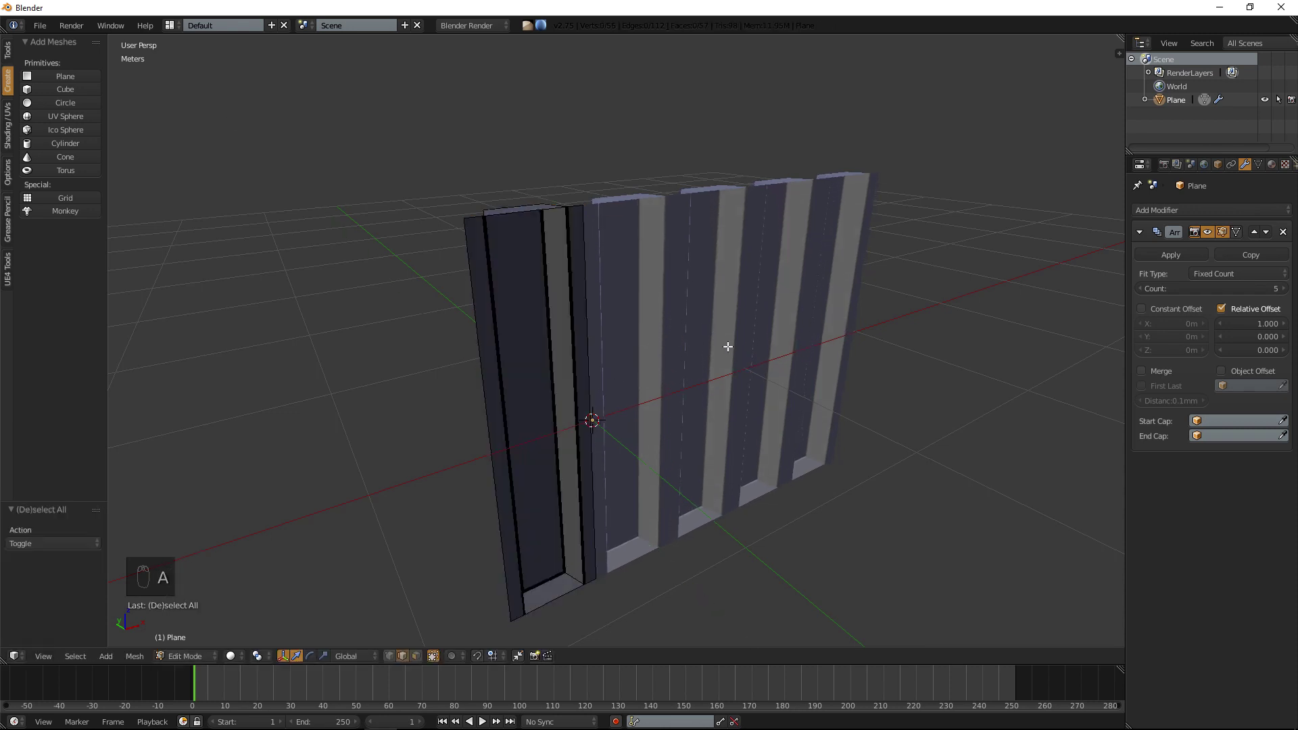
Flatten the entire segment further by scaling it along Y to about 0.59, and return to Object Mode.
{"action": "key", "text": "Tab"}
{"action": "key", "text": "Tab"}
{"action": "middle_click_drag", "start_coordinate": [772, 361], "coordinate": [688, 337]}
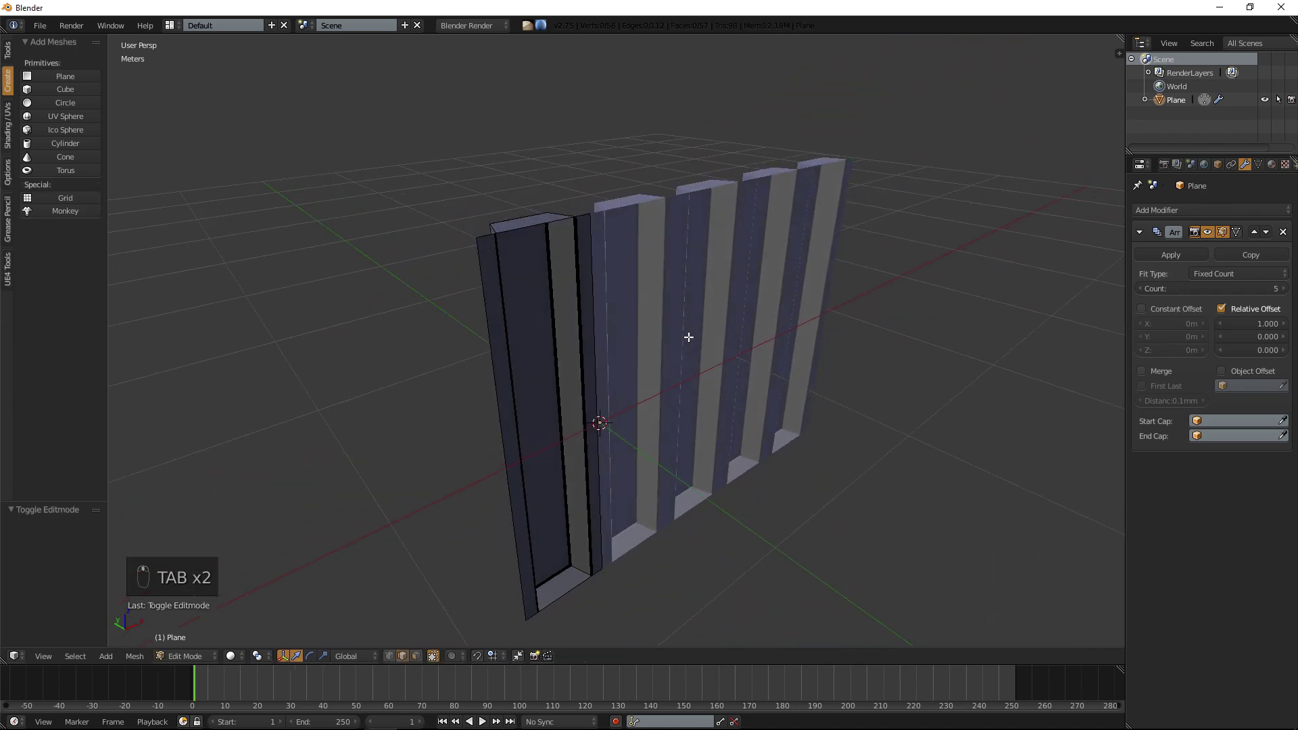
{"action": "key", "text": "a"}
{"action": "key", "text": "a"}
{"action": "key", "text": "a"}
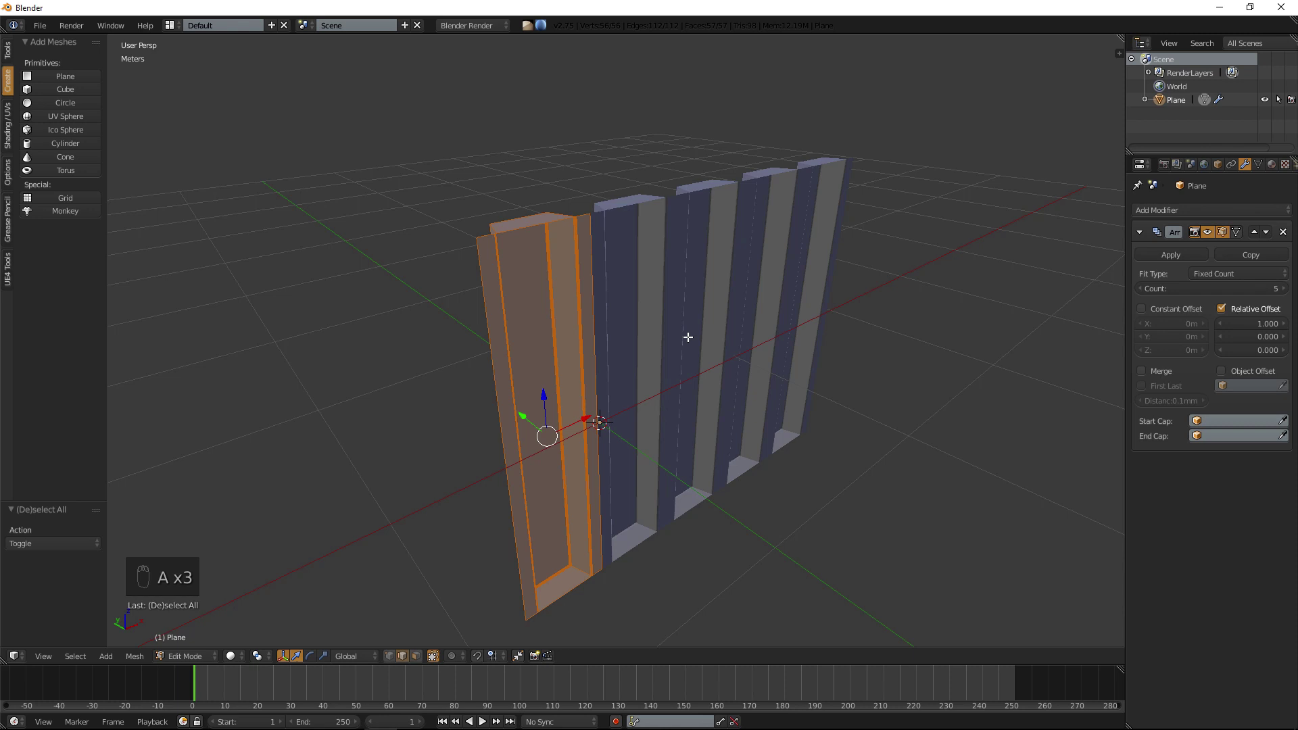
{"action": "key", "text": "s"}
{"action": "key", "text": "z"}
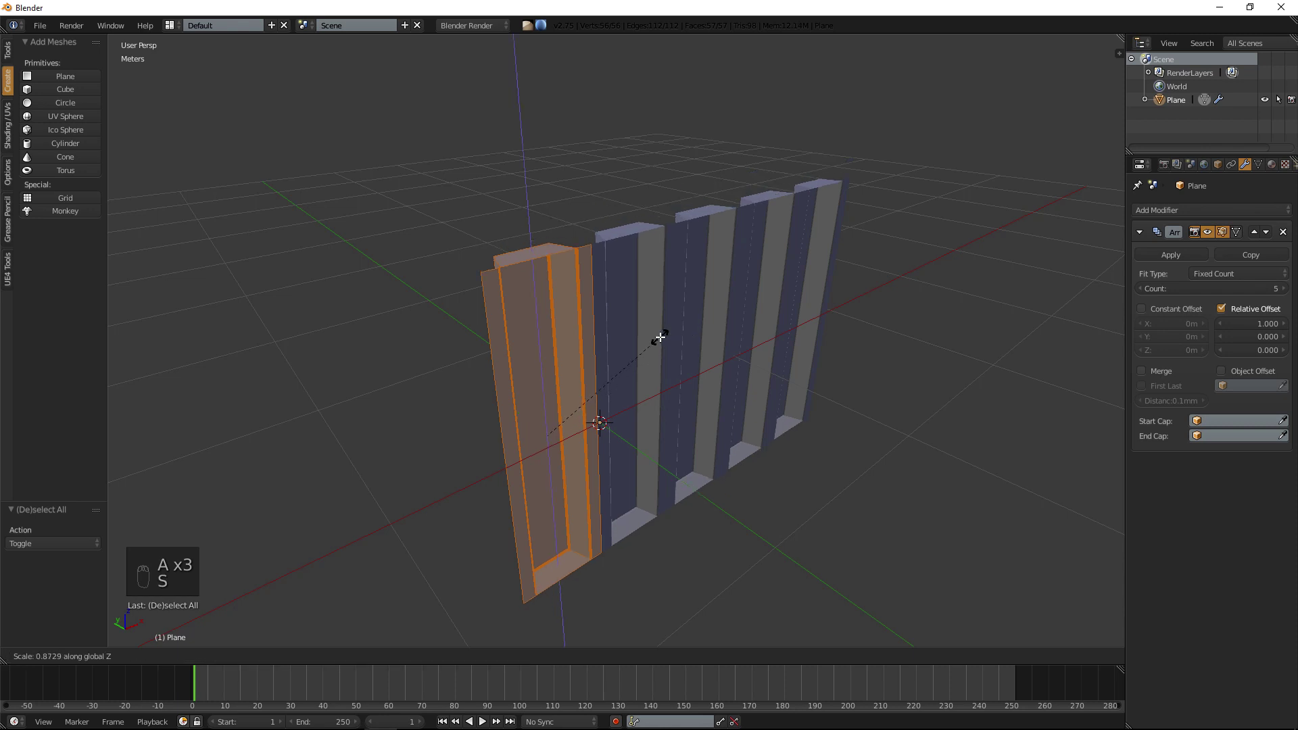
{"action": "key", "text": "y"}
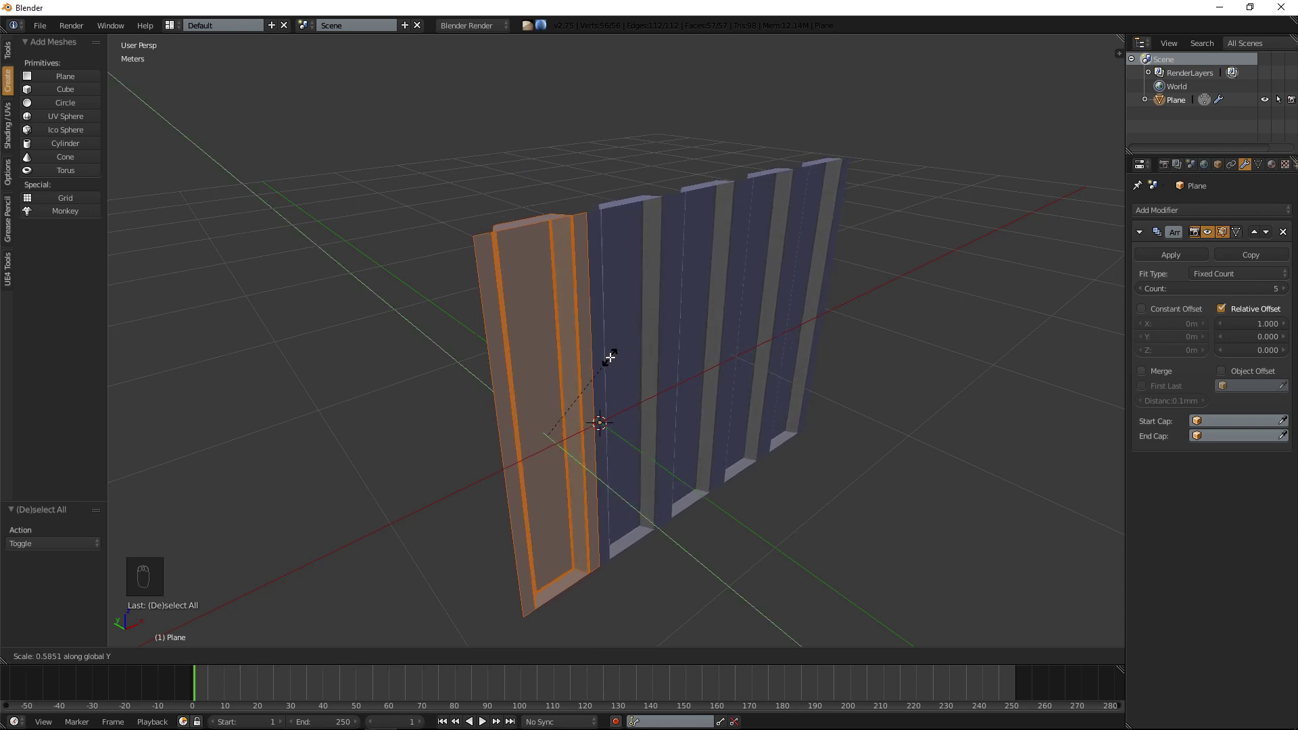
{"action": "left_click", "coordinate": [610, 358]}
{"action": "key", "text": "a"}
{"action": "key", "text": "Tab"}
{"action": "mouse_move", "coordinate": [667, 341]}
{"action": "middle_mouse_down"}
{"action": "mouse_move", "coordinate": [571, 307]}
{"action": "mouse_move", "coordinate": [674, 300]}
{"action": "mouse_move", "coordinate": [693, 324]}
{"action": "mouse_move", "coordinate": [661, 347]}
{"action": "mouse_move", "coordinate": [671, 342]}
{"action": "middle_mouse_up"}
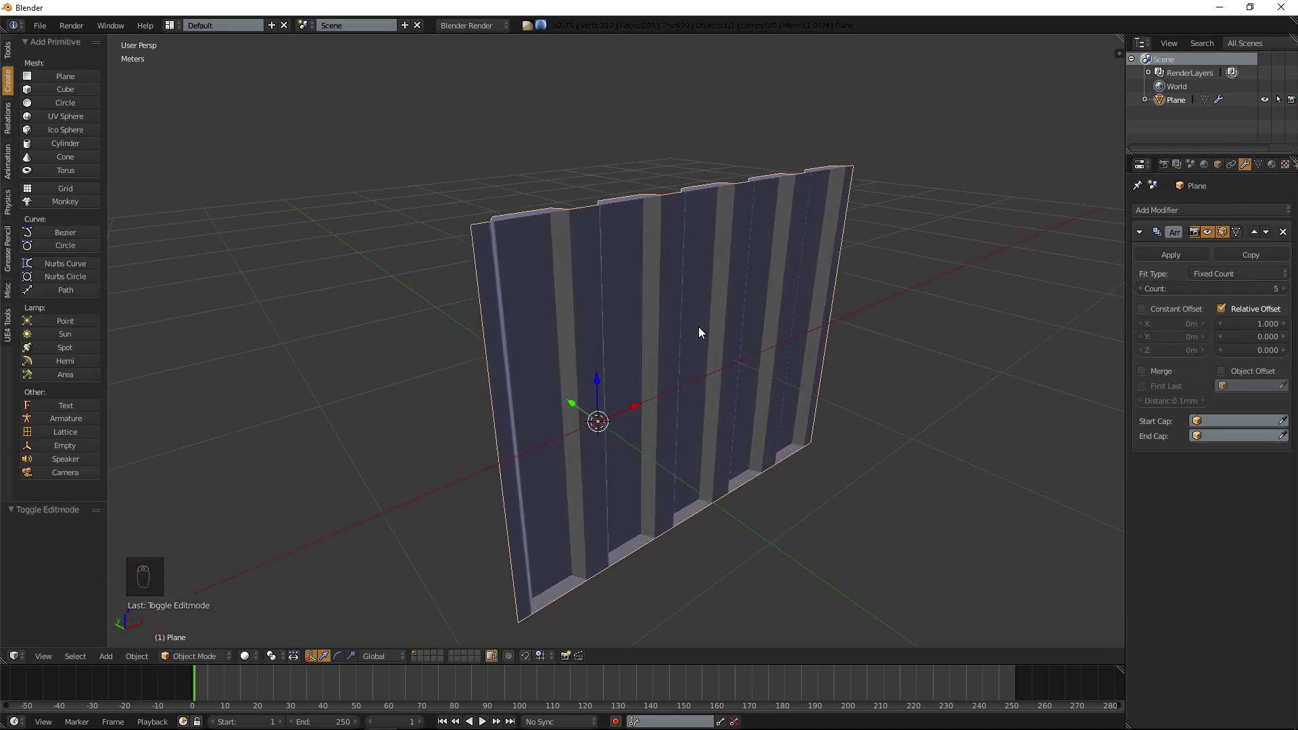
Scale the full segment down once more along Y for a shallower recess and leave Edit Mode.
{"action": "key", "text": "Tab"}
{"action": "key", "text": "a"}
{"action": "key", "text": "a"}
{"action": "key", "text": "s"}
{"action": "key", "text": "y"}
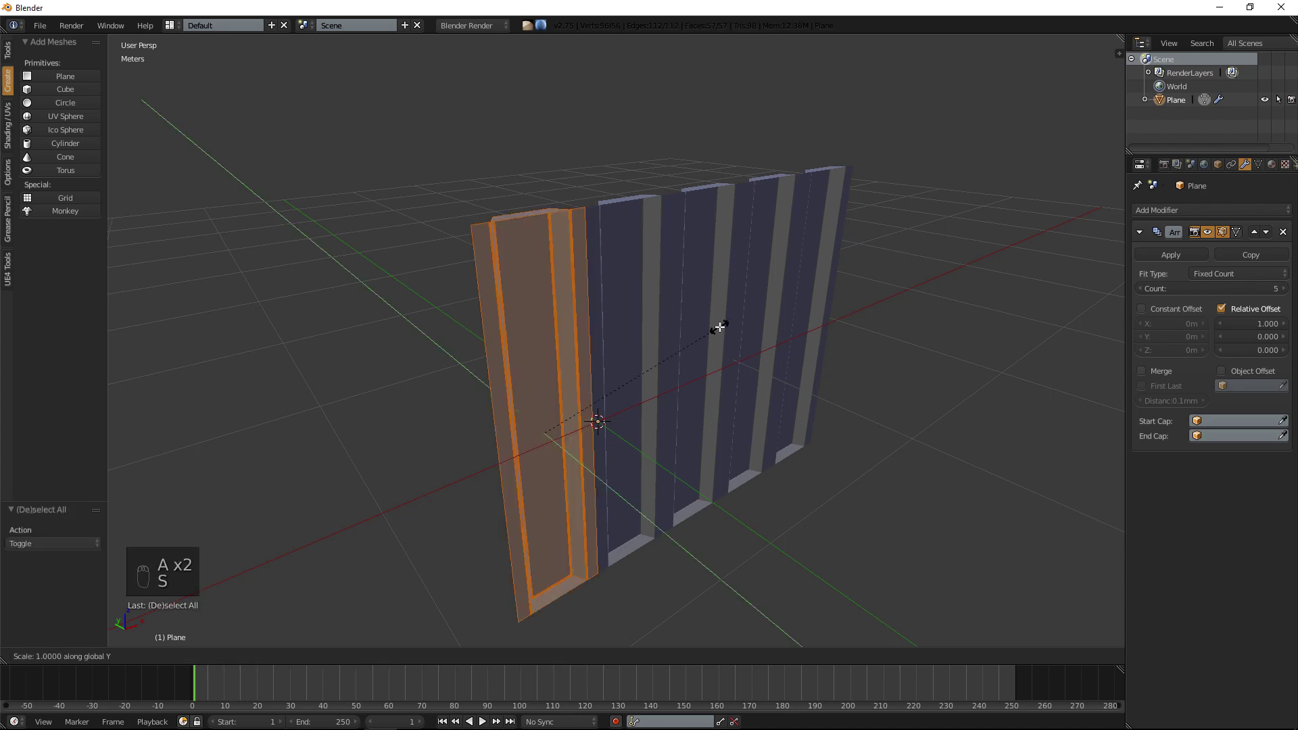
{"action": "left_click", "coordinate": [666, 324]}
{"action": "key", "text": "a"}
{"action": "key", "text": "Tab"}
{"action": "middle_click_drag", "start_coordinate": [742, 324], "coordinate": [707, 359]}
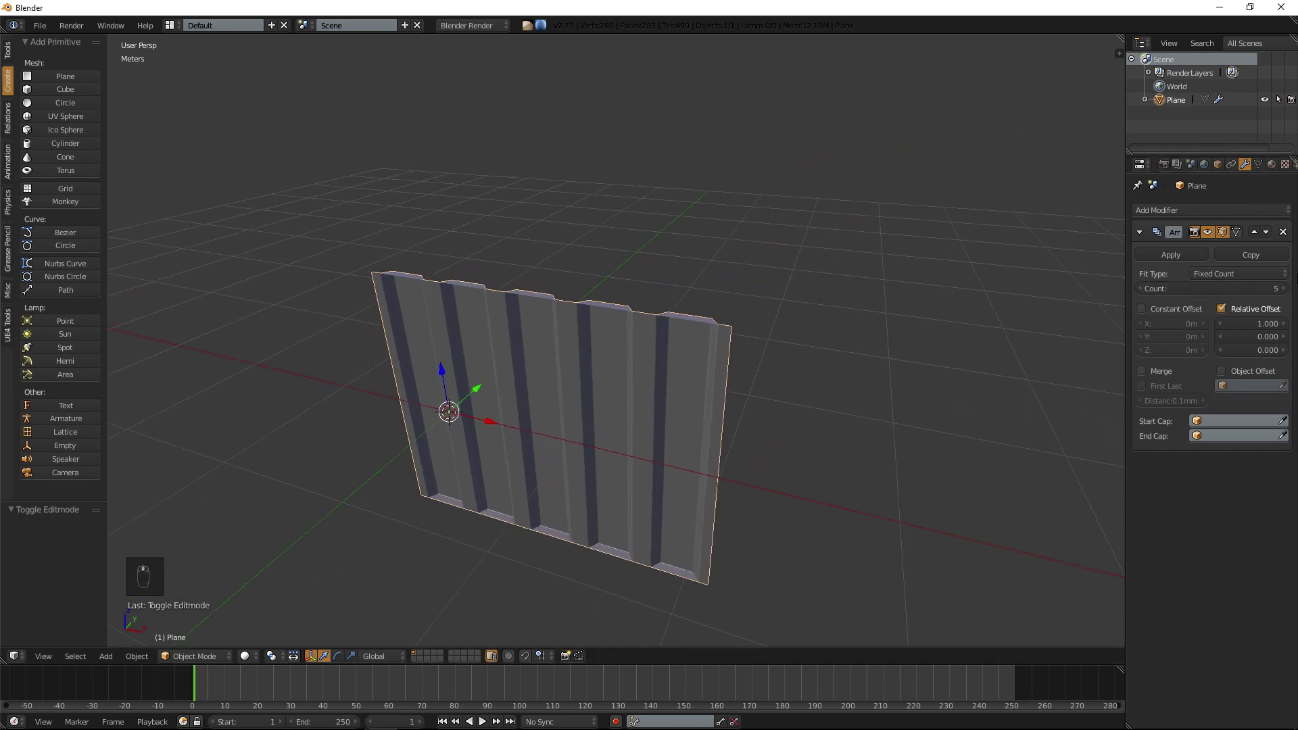
Increase the Array modifier's count to 11 to lengthen the wall.
{"action": "left_click", "coordinate": [1282, 289]}
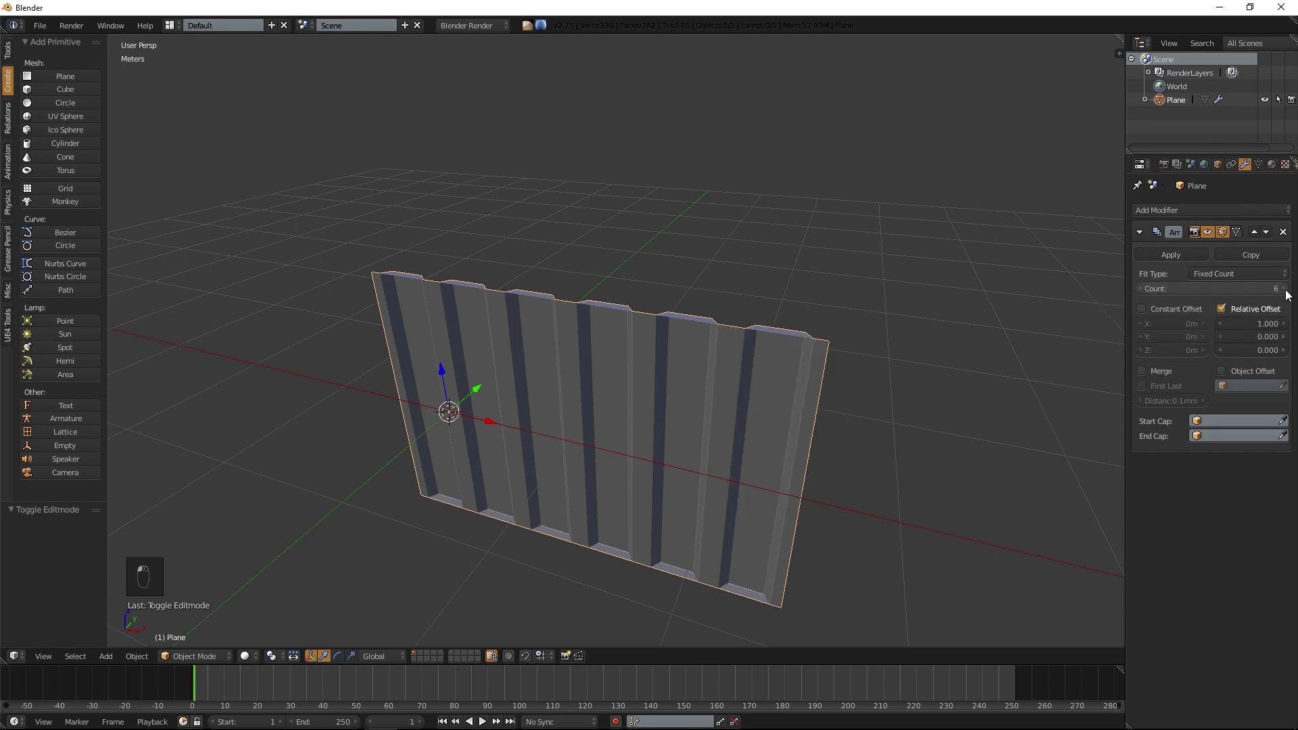
{"action": "left_click", "coordinate": [1282, 288]}
{"action": "left_click", "coordinate": [1282, 289]}
{"action": "left_click", "coordinate": [1282, 289]}
{"action": "left_click", "coordinate": [1282, 289]}
{"action": "left_click", "coordinate": [1283, 289]}
{"action": "scroll", "coordinate": [685, 363], "scroll_direction": "down", "scroll_amount": 3}
{"action": "middle_click_drag", "start_coordinate": [685, 364], "coordinate": [539, 376]}
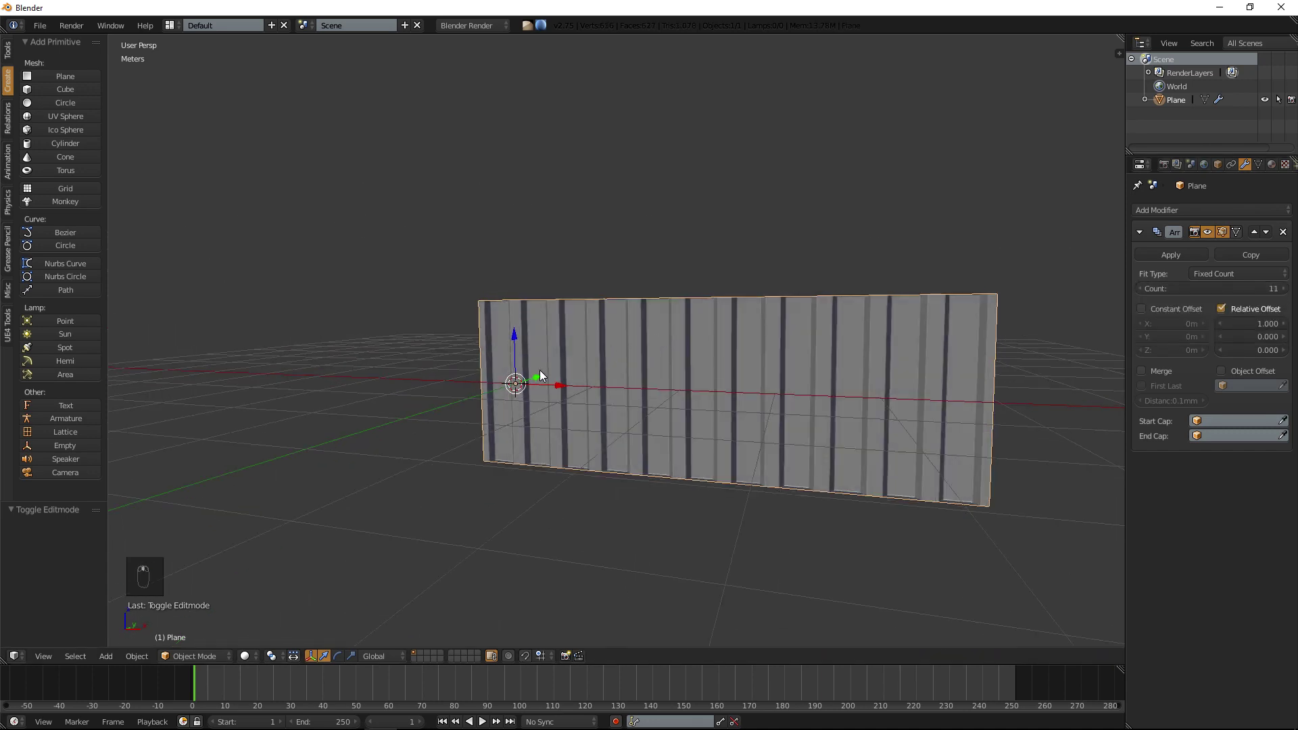
{"action": "middle_click_drag", "start_coordinate": [695, 423], "coordinate": [714, 461]}
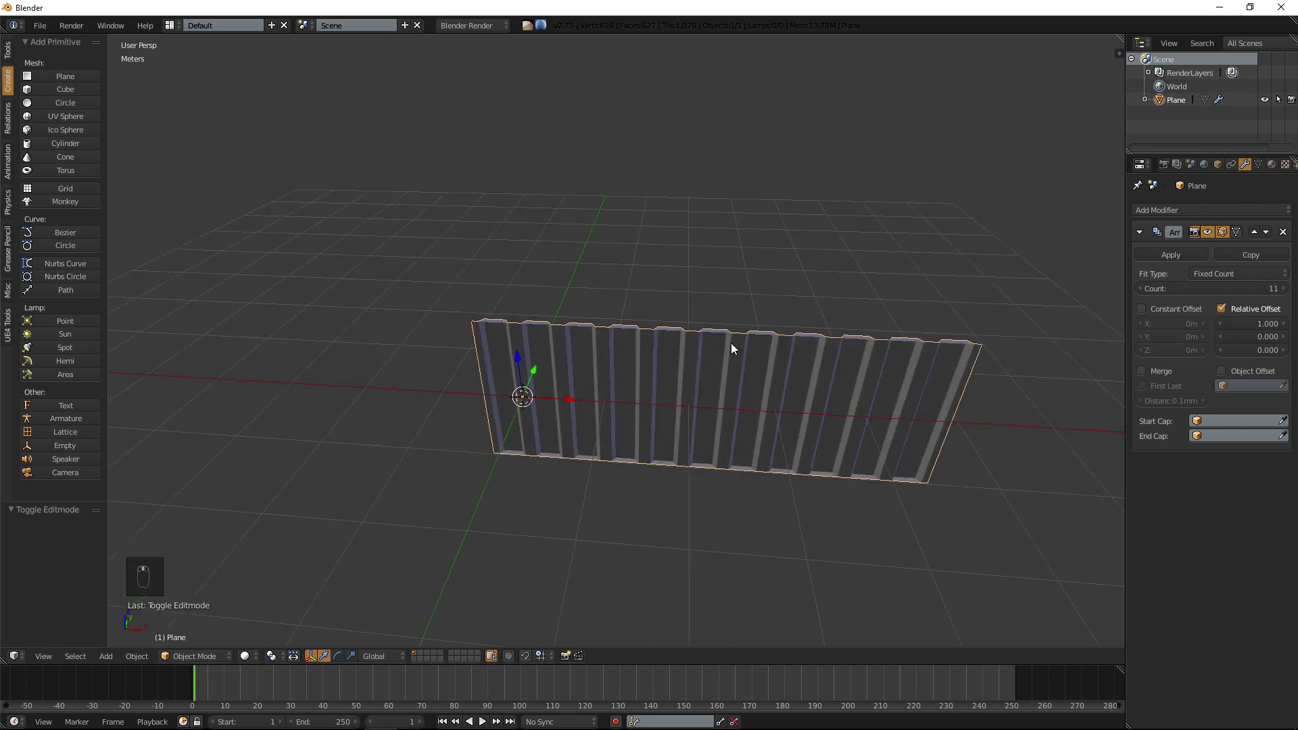
{"action": "middle_click_drag", "start_coordinate": [669, 319], "coordinate": [802, 315]}
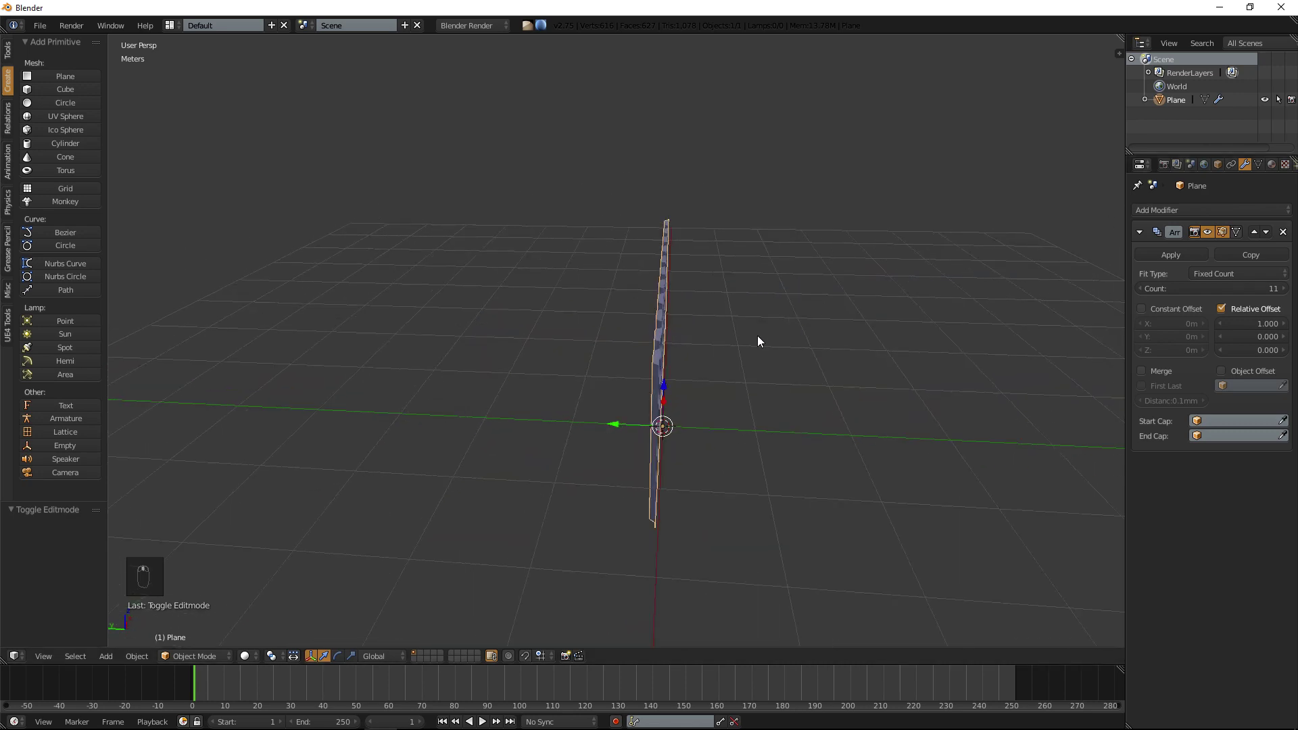
Enter Edit Mode on the wall and select the whole base segment.
{"action": "key", "text": "Tab"}
{"action": "key", "text": "Tab"}
{"action": "key", "text": "Tab"}
{"action": "key", "text": "a"}
{"action": "key", "text": "a"}
{"action": "key", "text": "a"}
{"action": "key", "text": "a"}
Try moving the selected segment freely along Y by about -1.22 m, and undo the move.
{"action": "key", "text": "g"}
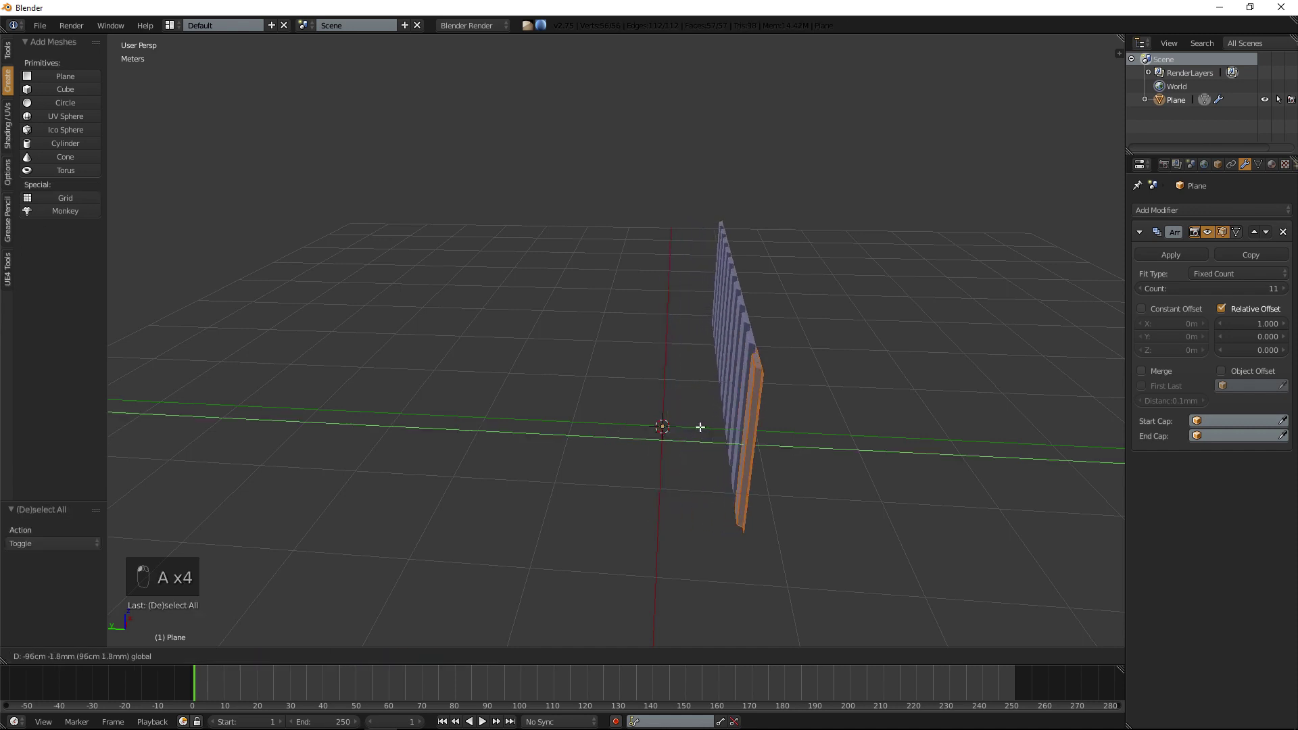
{"action": "left_click", "coordinate": [717, 414]}
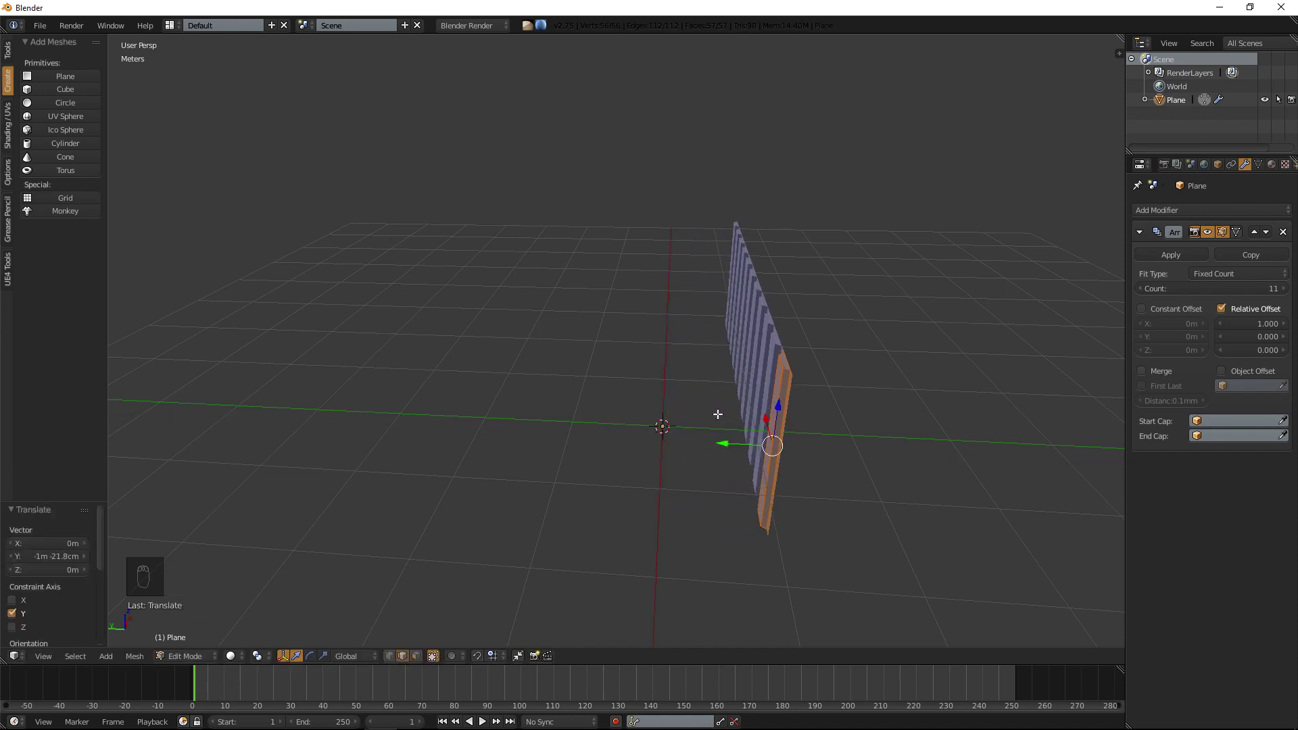
{"action": "key", "text": "ctrl+z"}
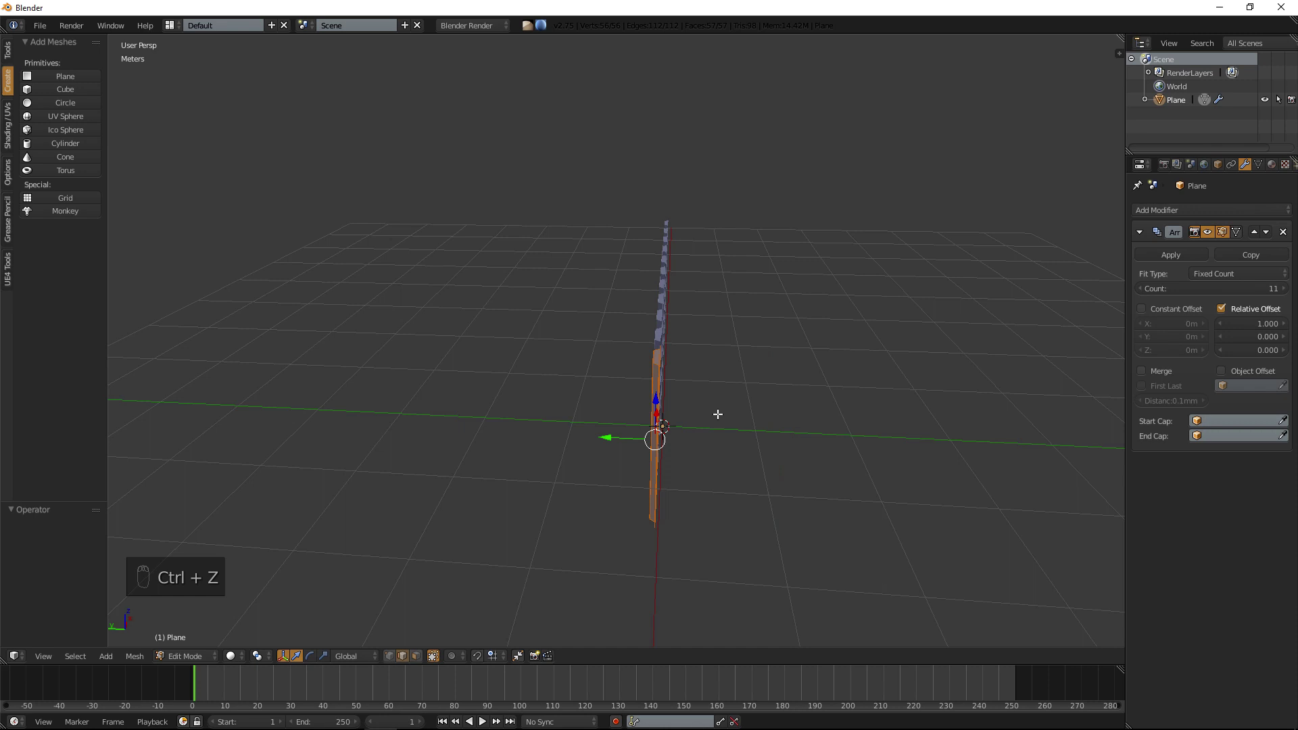
Move the whole segment exactly -1 m along Y in top view with snapping on, and turn snapping off.
{"action": "key", "text": "KP_7"}
{"action": "key", "text": "KP_5"}
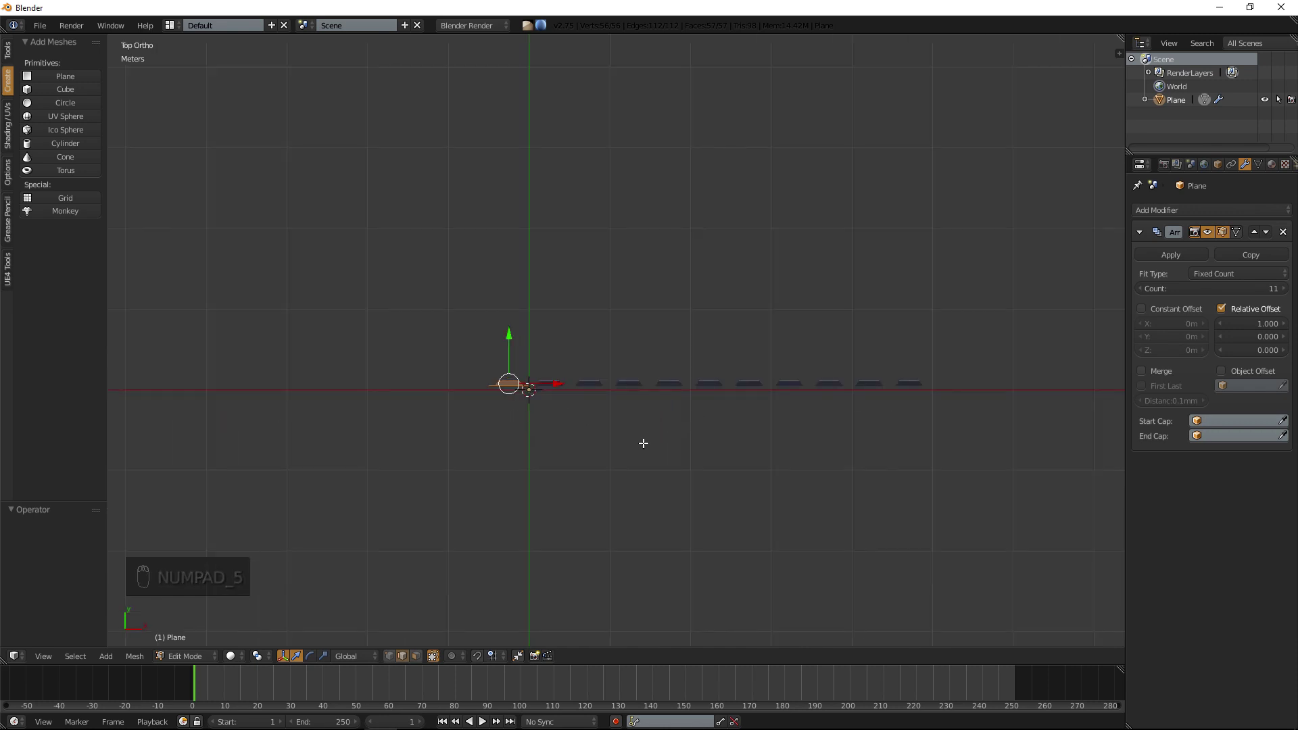
{"action": "key", "text": "shift+Tab"}
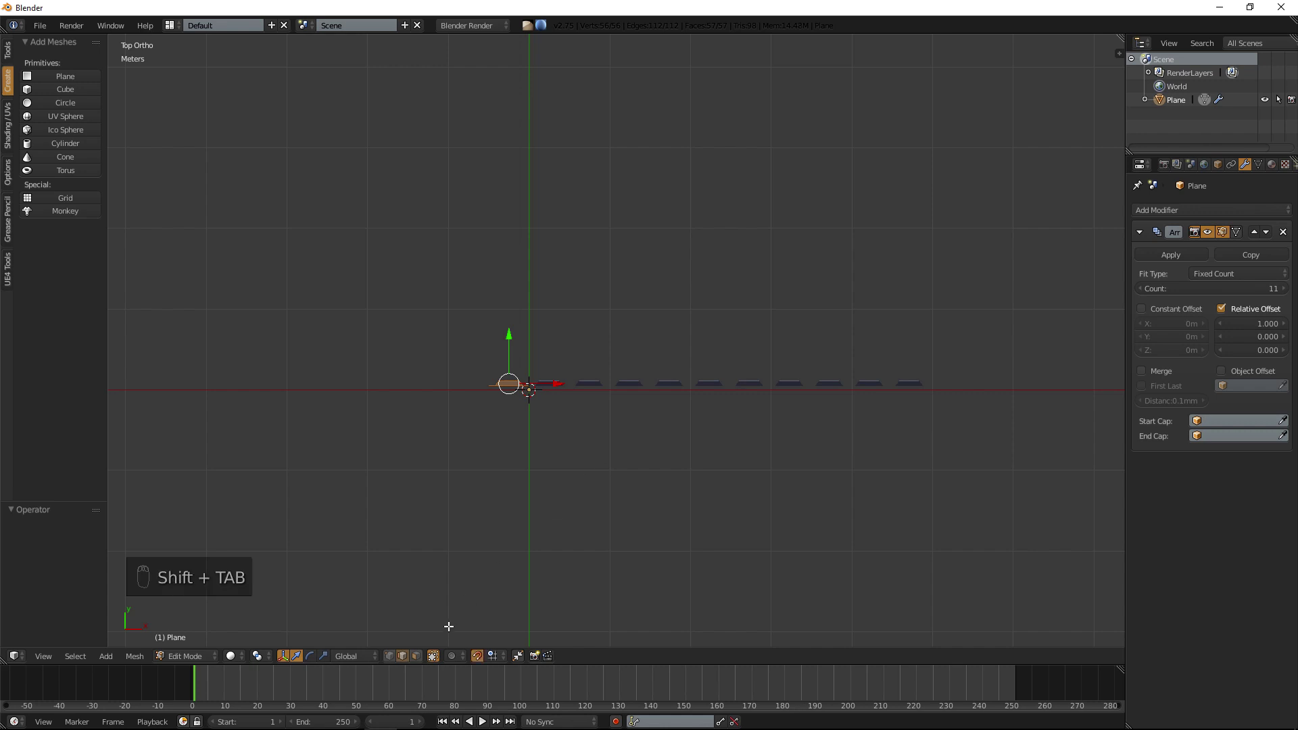
{"action": "left_click", "coordinate": [496, 656]}
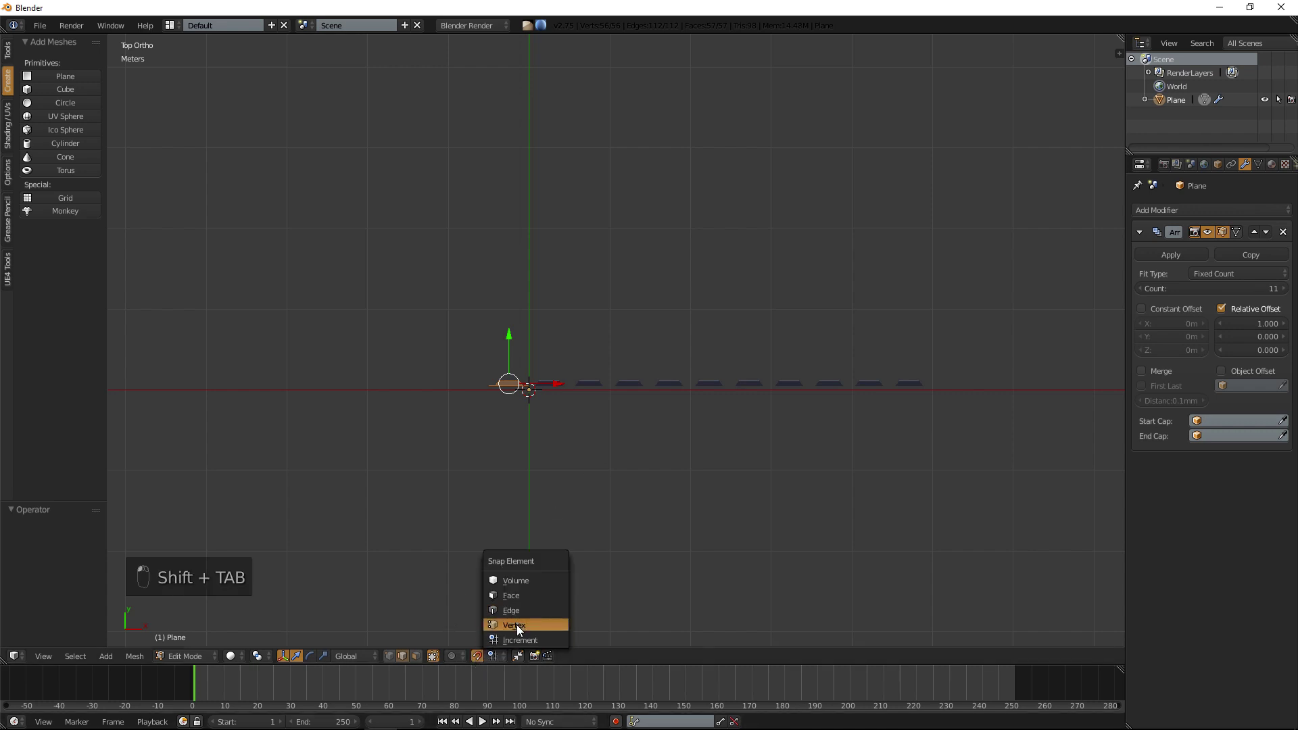
{"action": "left_click", "coordinate": [517, 624]}
{"action": "left_click_drag", "start_coordinate": [507, 334], "coordinate": [511, 419]}
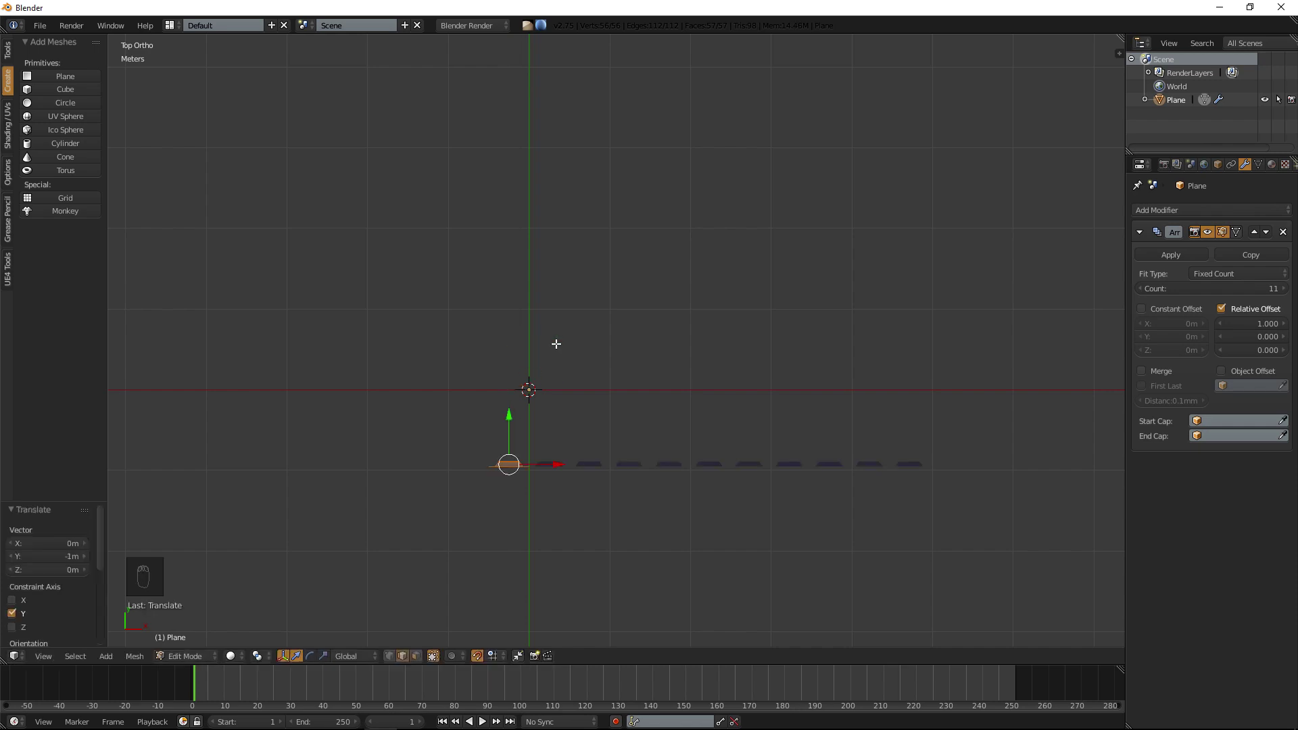
{"action": "key", "text": "KP_5"}
{"action": "middle_click_drag", "start_coordinate": [557, 344], "coordinate": [591, 287]}
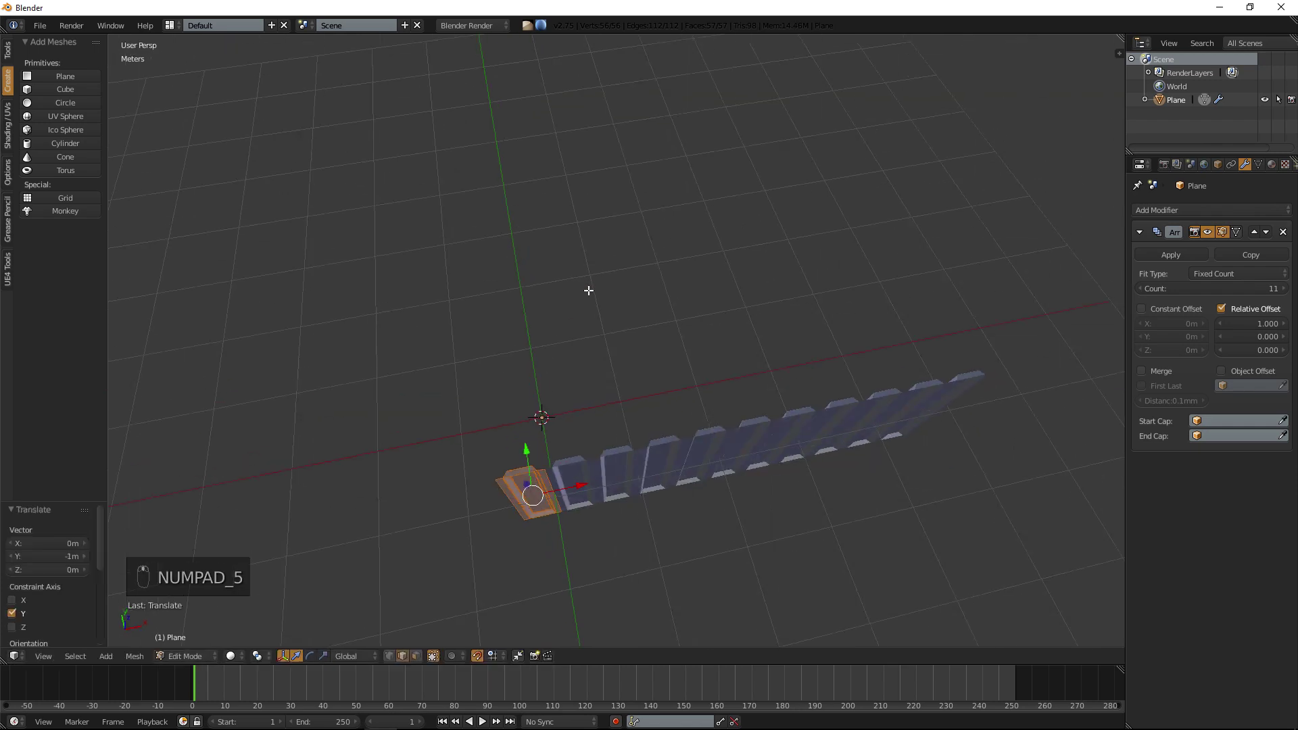
{"action": "key", "text": "shift+Tab"}
Add a Mirror modifier to the wall that mirrors across Y instead of X, and return to Object Mode.
{"action": "middle_click_drag", "start_coordinate": [596, 362], "coordinate": [930, 263]}
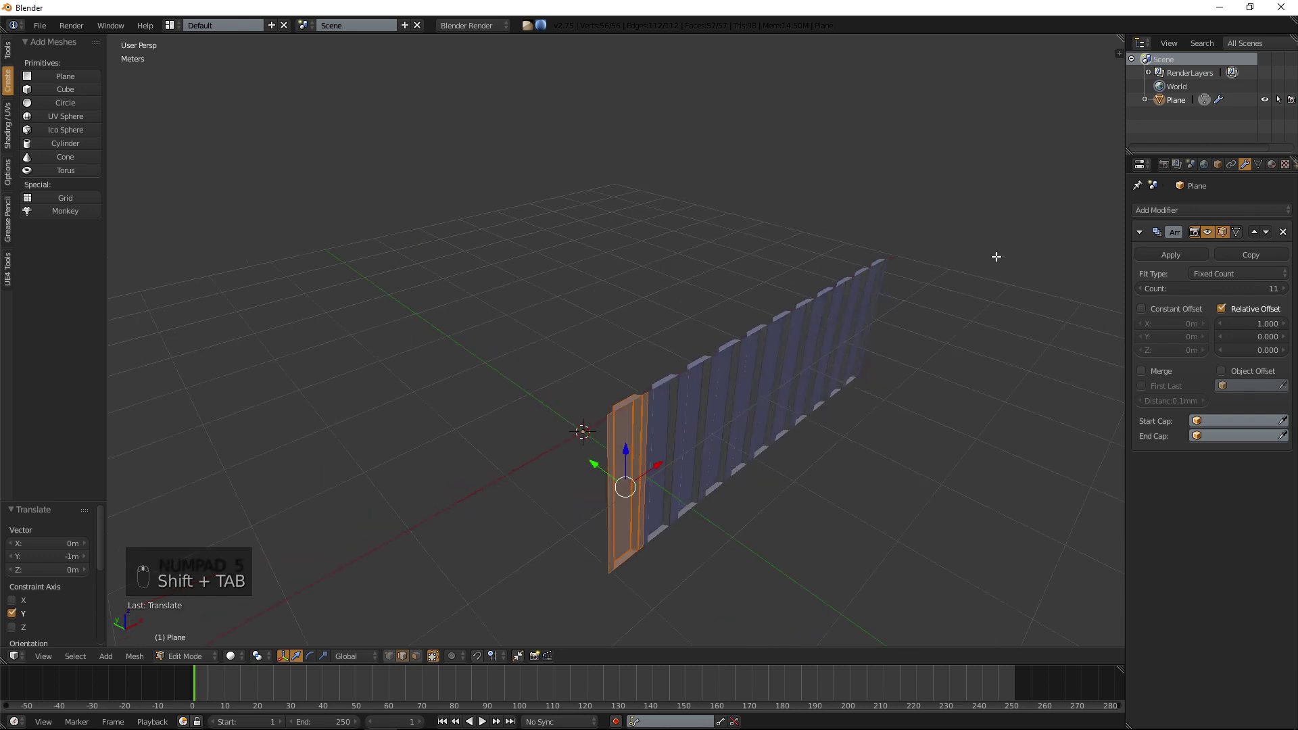
{"action": "left_click", "coordinate": [1241, 211]}
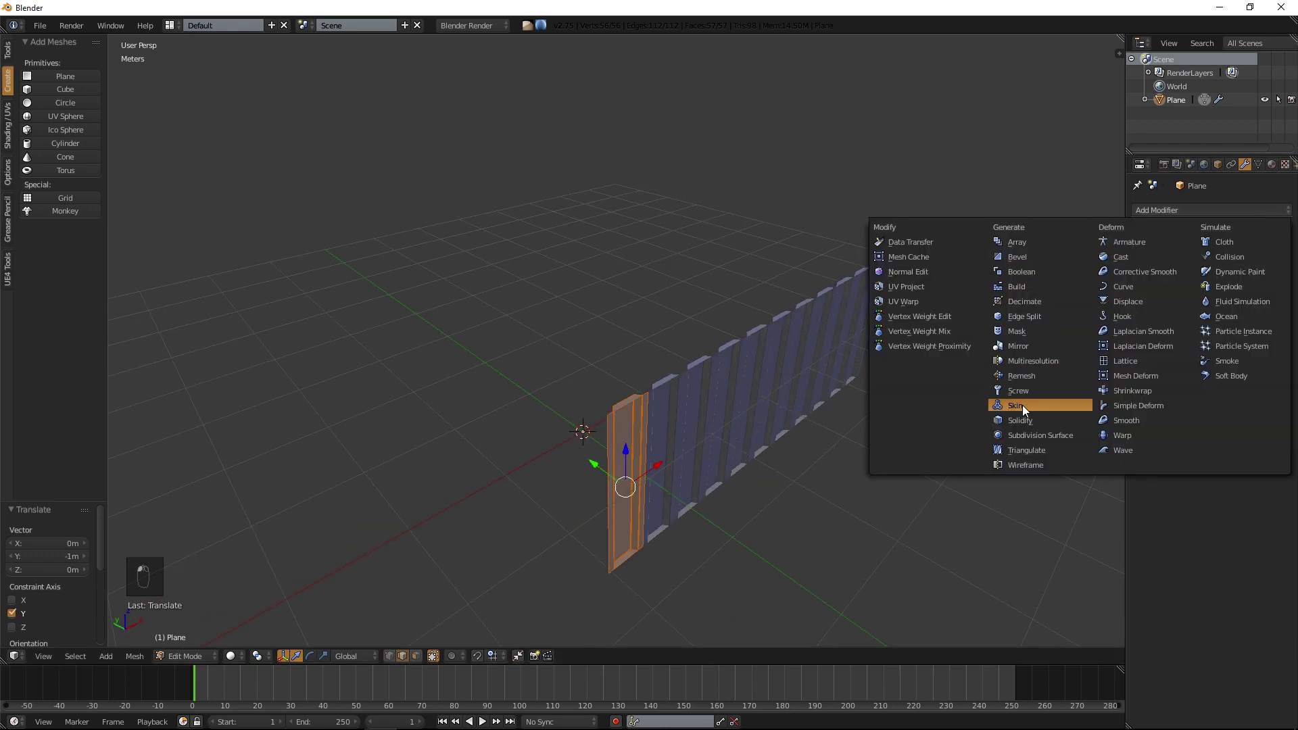
{"action": "left_click", "coordinate": [1028, 342]}
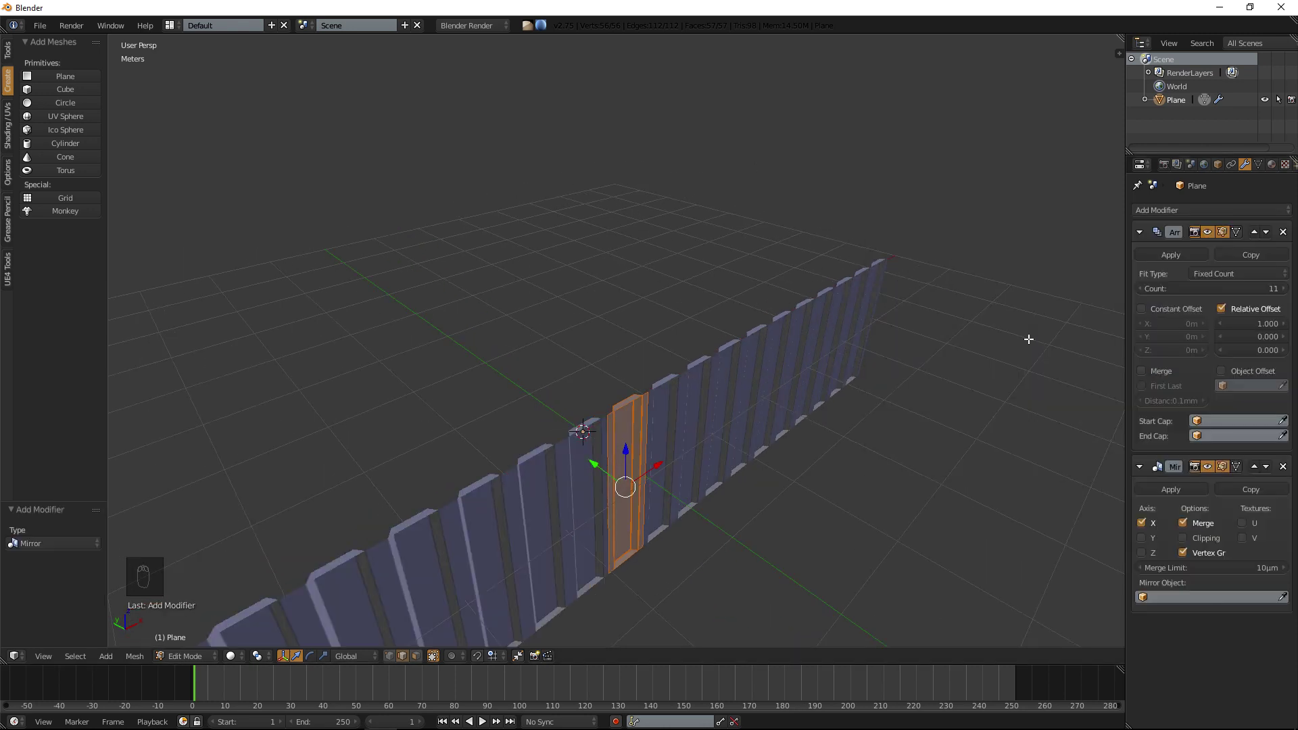
{"action": "left_click", "coordinate": [1150, 523]}
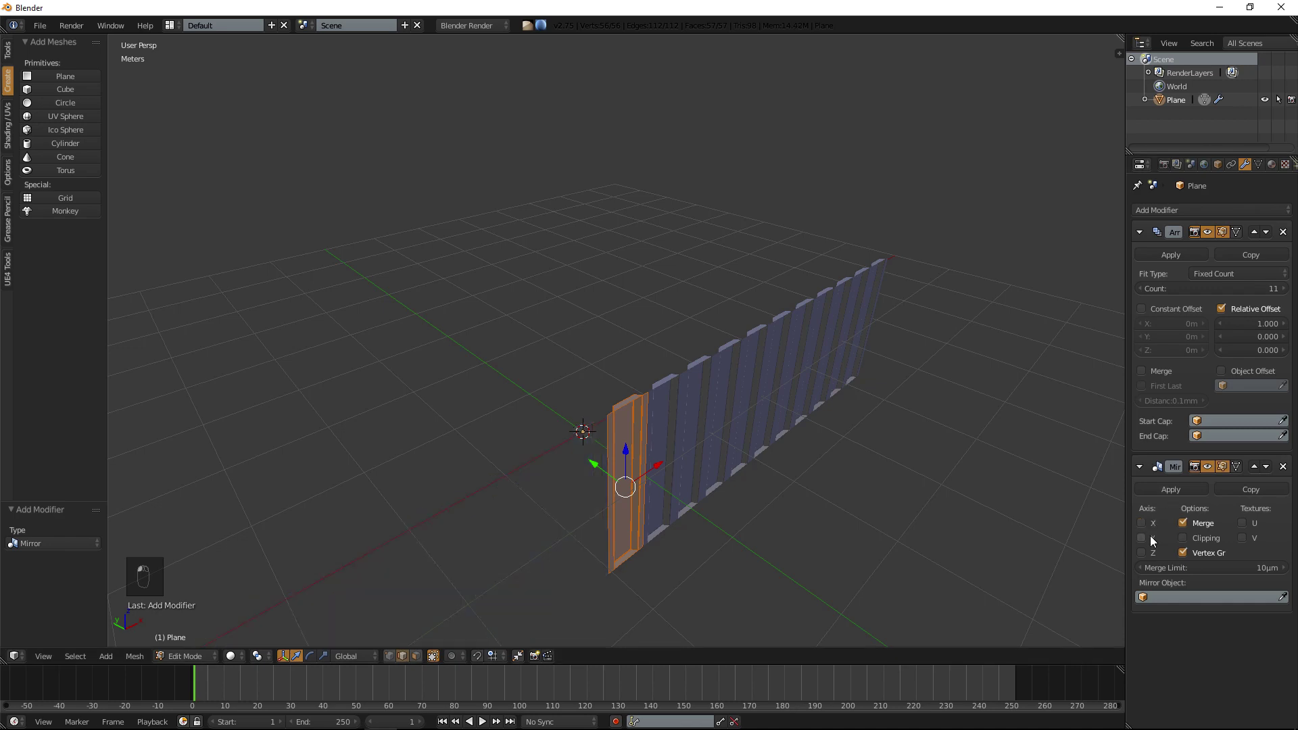
{"action": "left_click", "coordinate": [1150, 537]}
{"action": "middle_click_drag", "start_coordinate": [1081, 486], "coordinate": [750, 388]}
{"action": "key", "text": "Tab"}
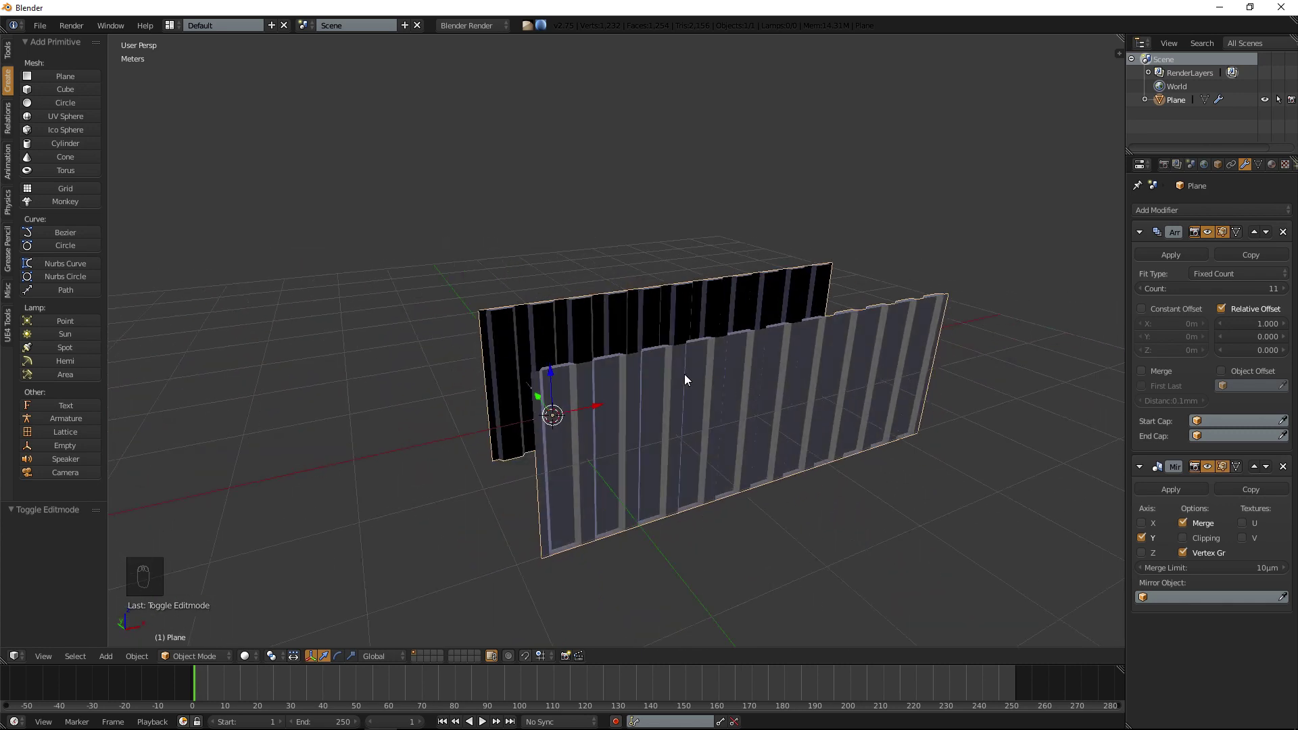
Duplicate the mirrored wall object in place.
{"action": "scroll", "coordinate": [684, 374], "scroll_direction": "down", "scroll_amount": 3}
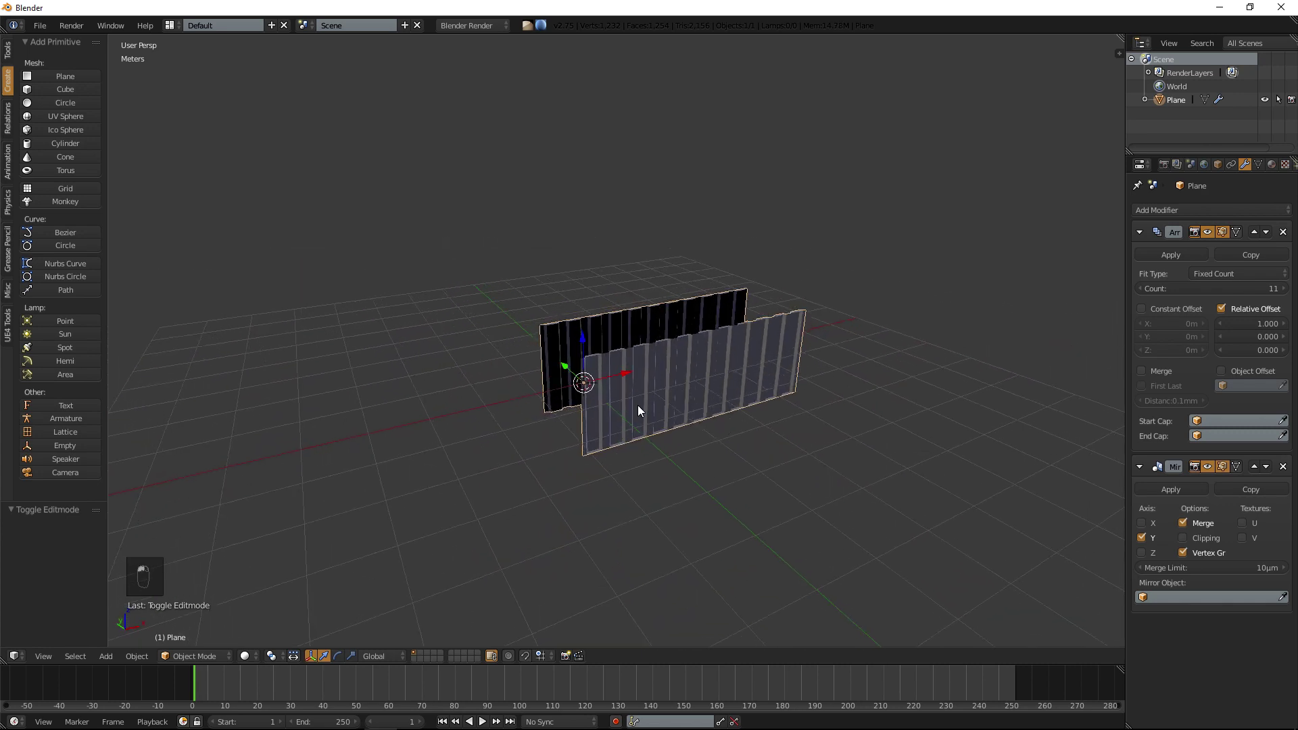
{"action": "key", "text": "shift+d"}
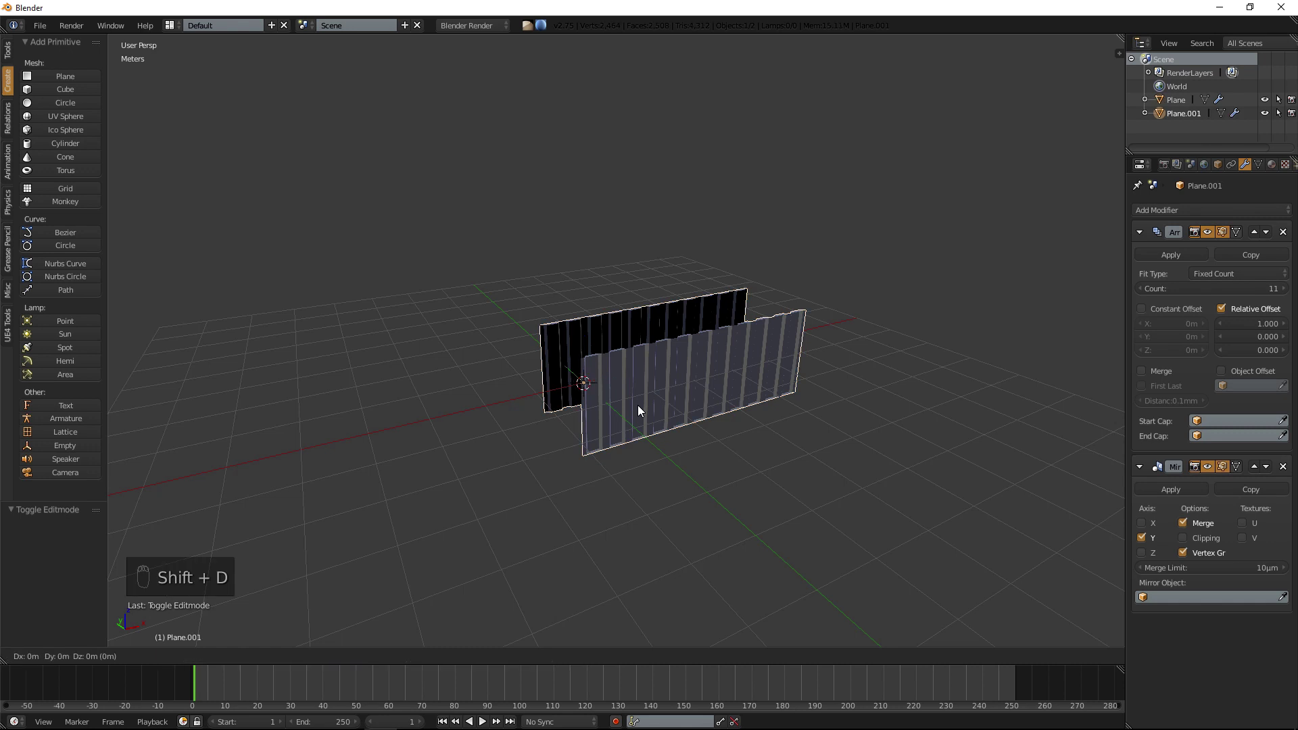
{"action": "right_click", "coordinate": [639, 404]}
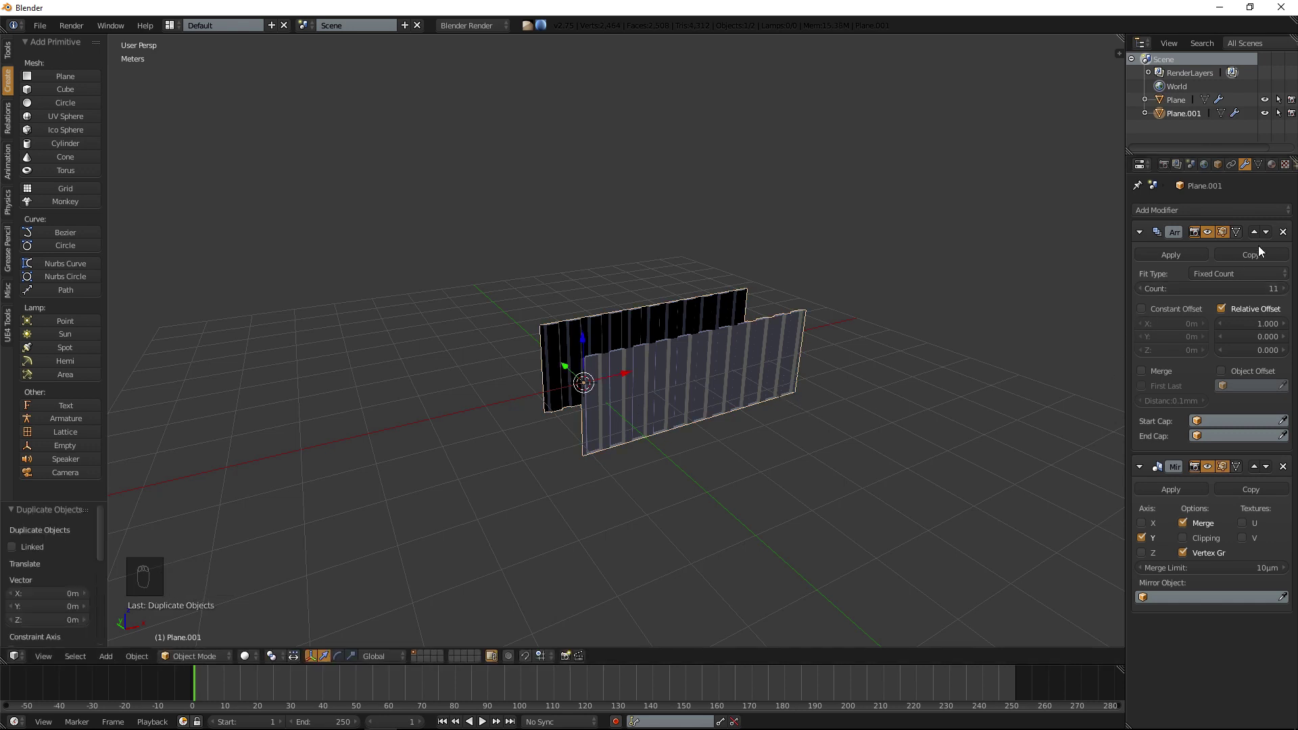
Reduce the duplicate's Array count to 4 and remove its Mirror modifier.
{"action": "left_click", "coordinate": [1139, 288]}
{"action": "left_click", "coordinate": [1139, 289]}
{"action": "left_click", "coordinate": [1140, 289]}
{"action": "left_click", "coordinate": [1140, 289]}
{"action": "left_click", "coordinate": [1139, 288]}
{"action": "left_click", "coordinate": [1139, 289]}
{"action": "left_click", "coordinate": [1139, 288]}
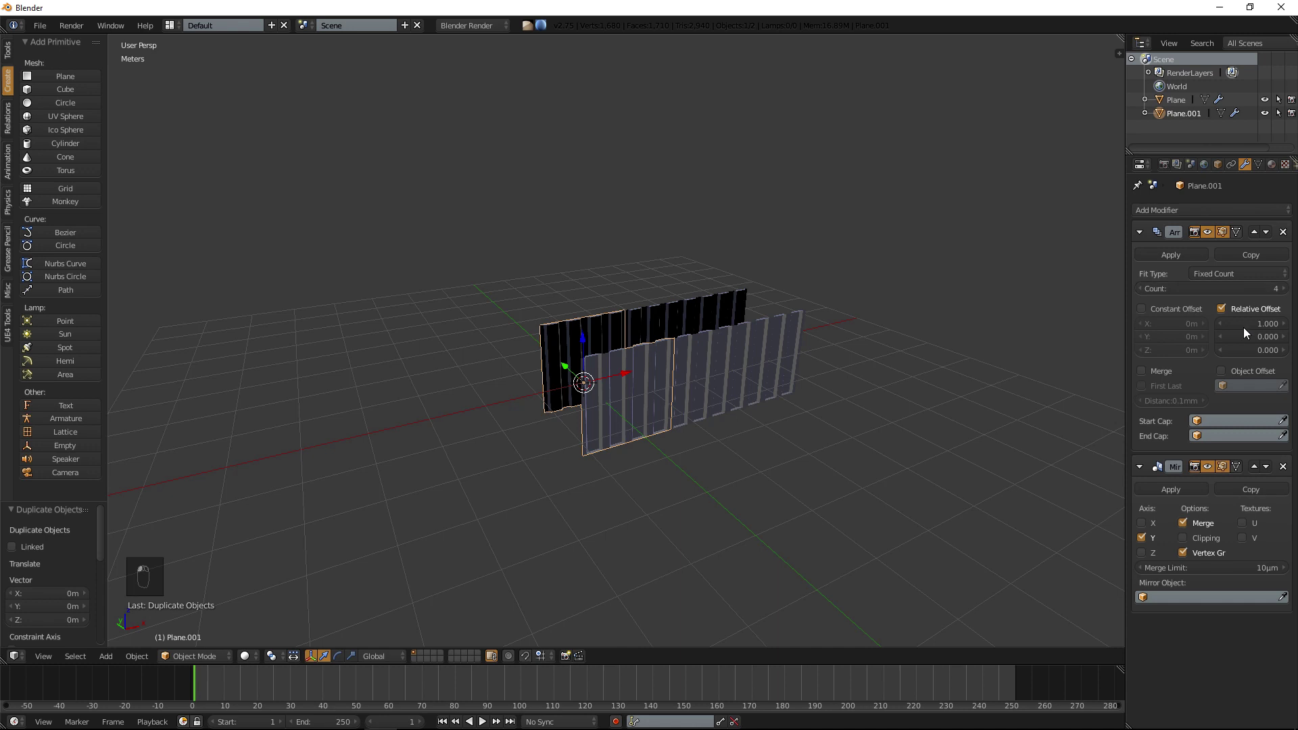
{"action": "left_click", "coordinate": [1283, 467]}
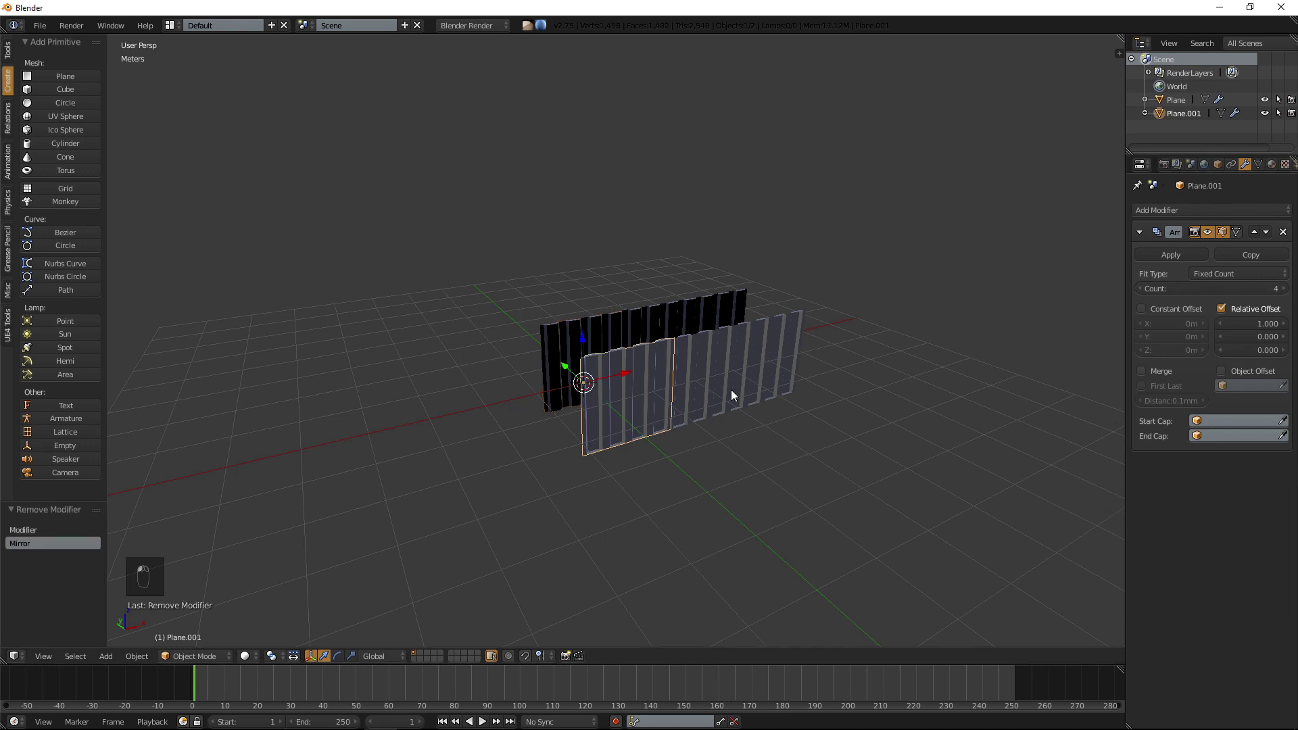
Rotate the duplicated short wall by -90° around the global Z axis.
{"action": "key", "text": "KP_7"}
{"action": "key", "text": "KP_5"}
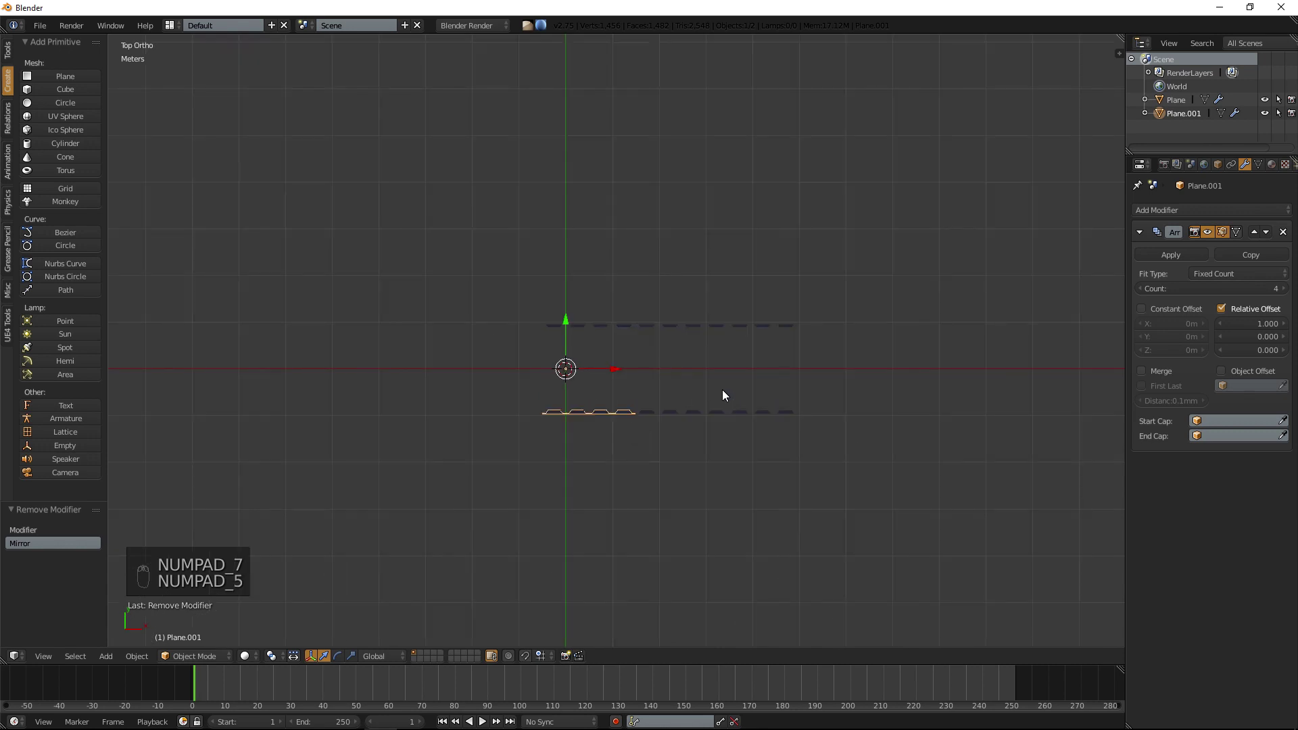
{"action": "scroll", "coordinate": [653, 334], "scroll_direction": "up", "scroll_amount": 4}
{"action": "key", "text": "Tab"}
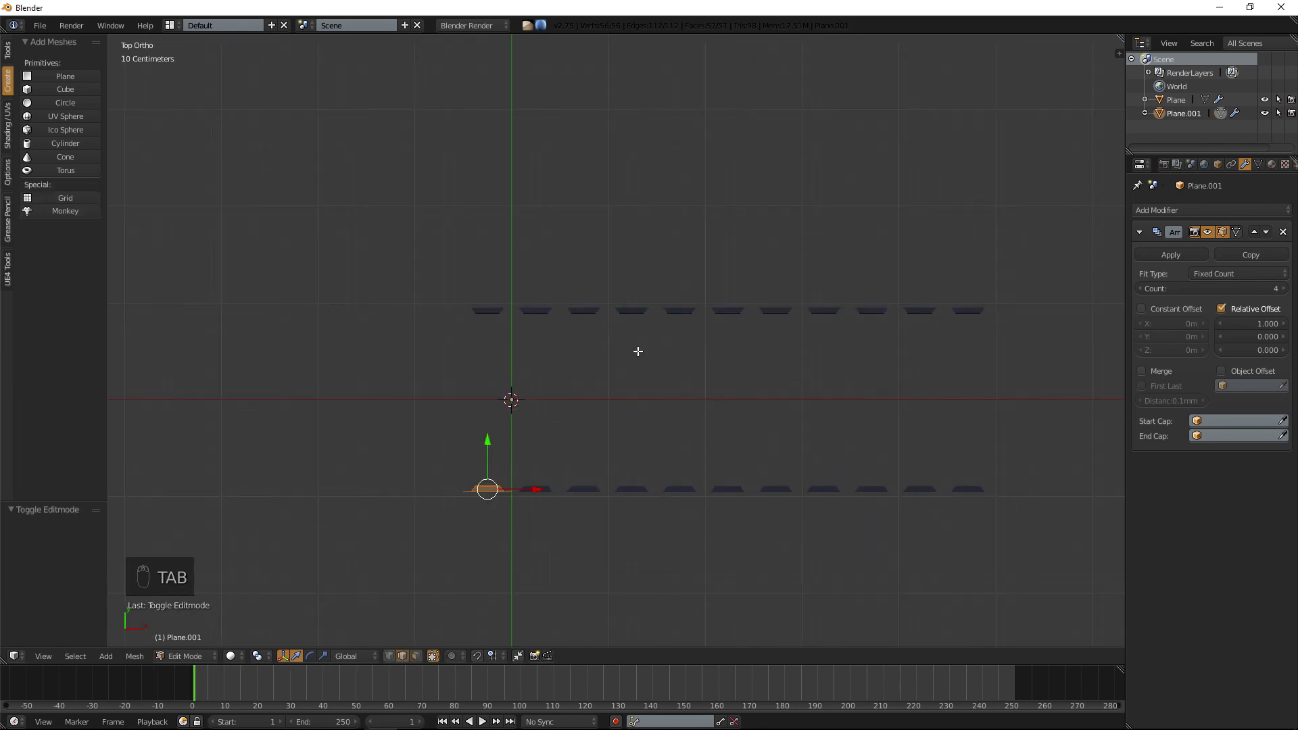
{"action": "key", "text": "Tab"}
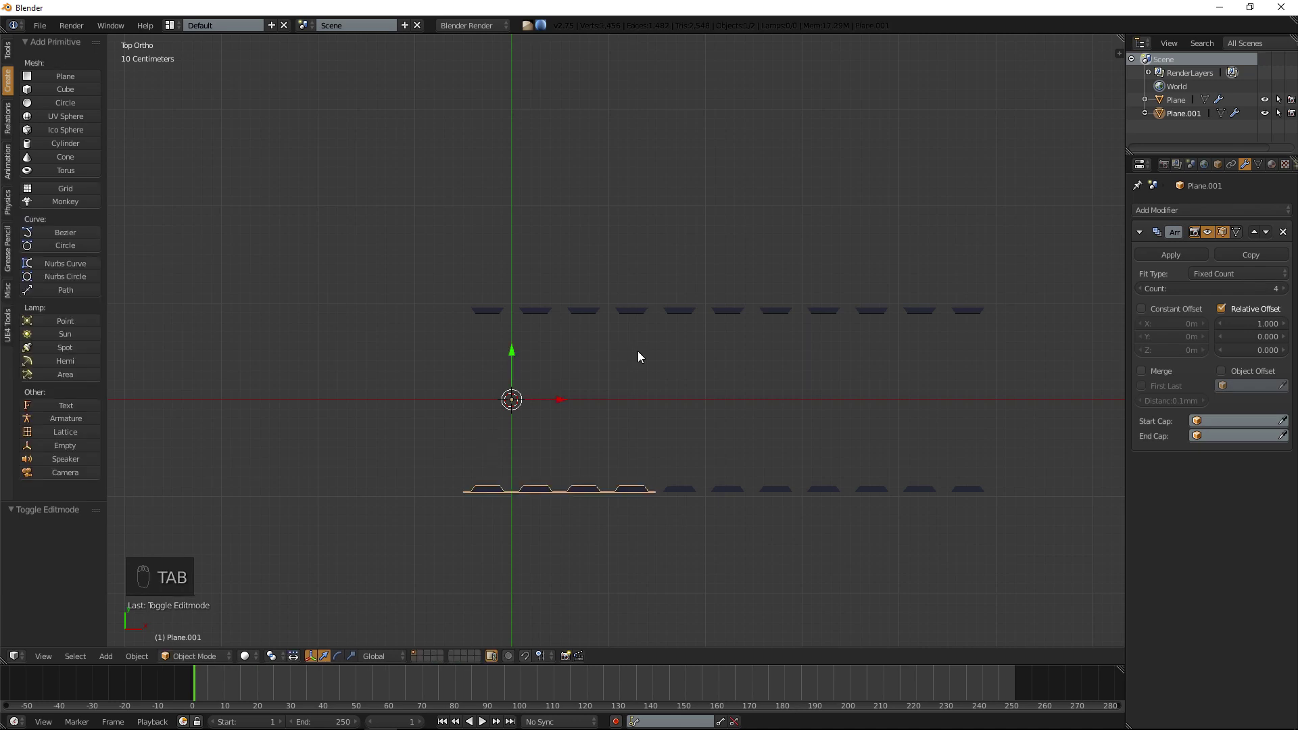
{"action": "type", "text": "r90"}
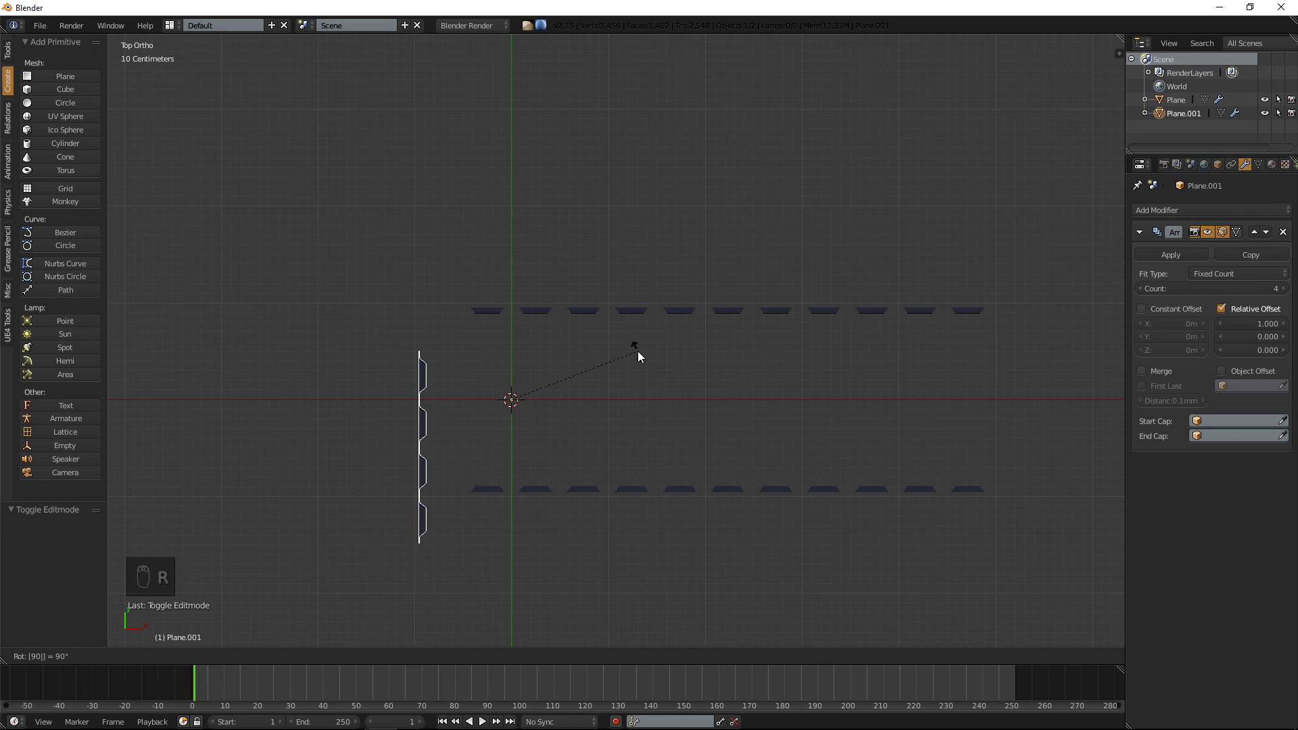
{"action": "type", "text": "y"}
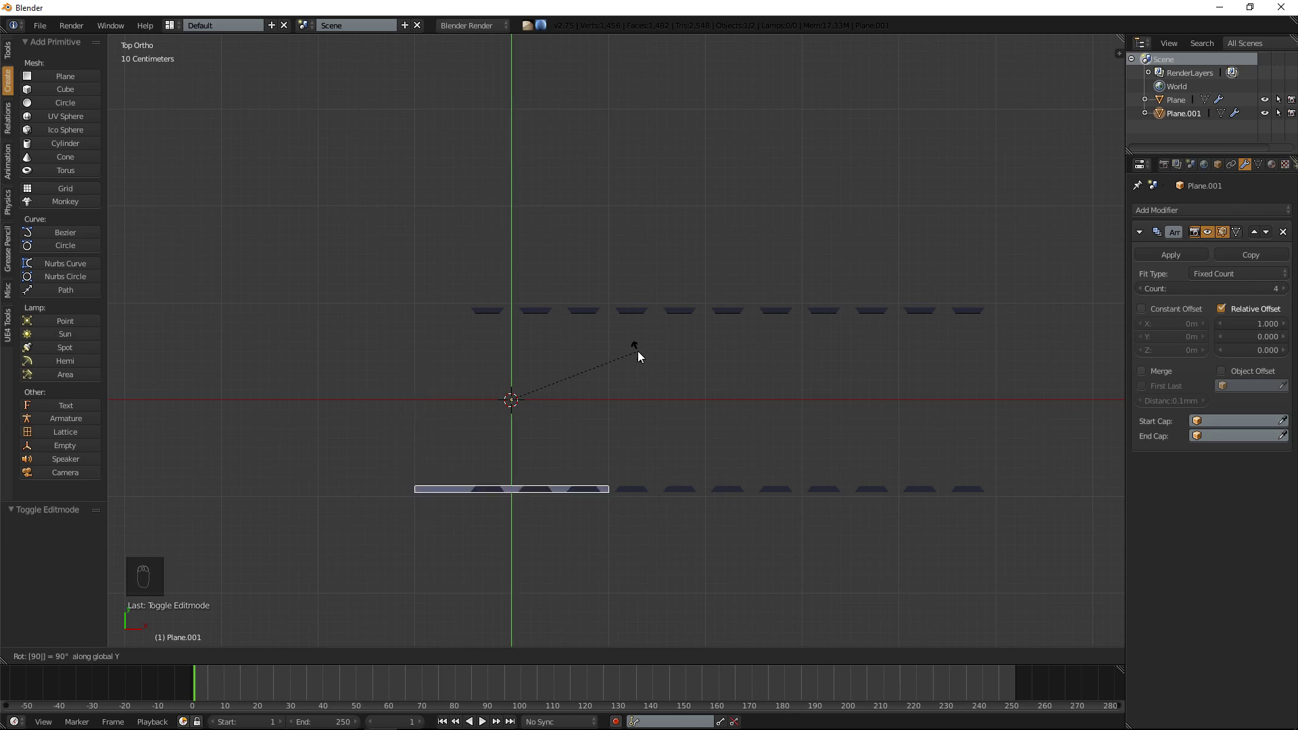
{"action": "type", "text": "z"}
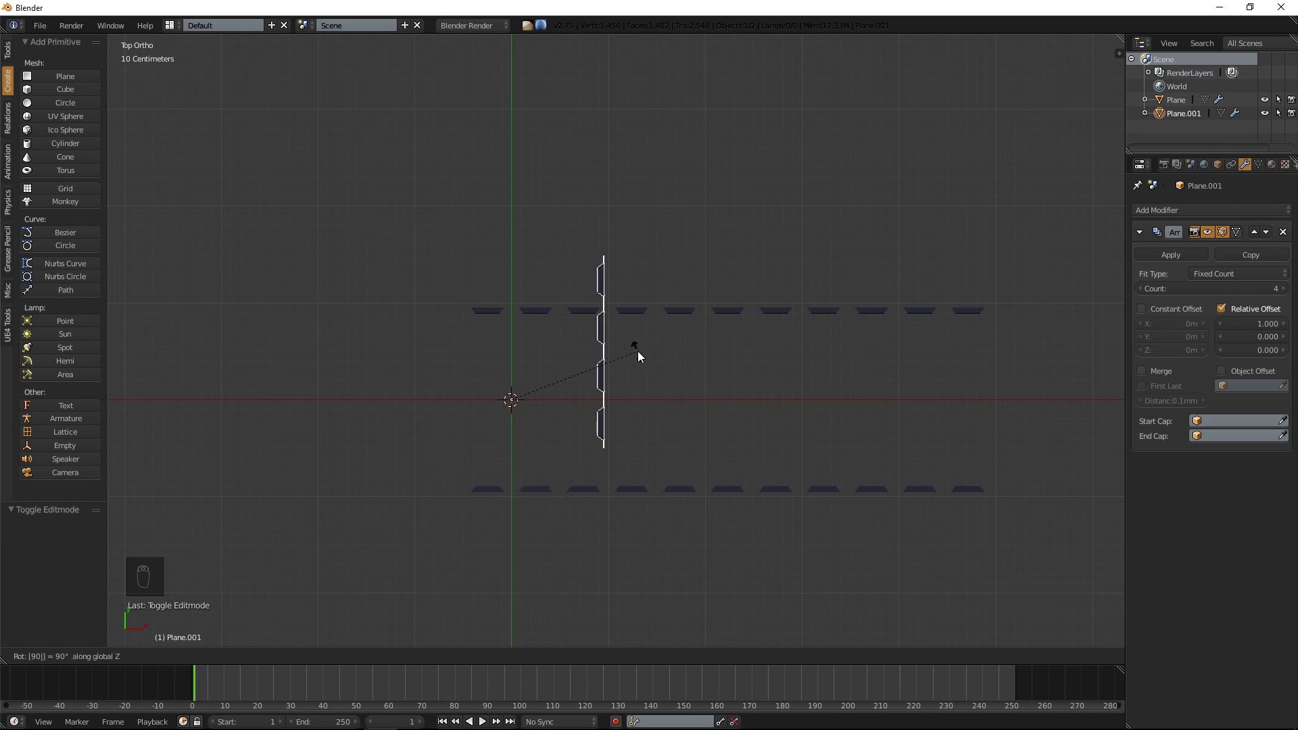
{"action": "key", "text": "minus"}
{"action": "left_click", "coordinate": [638, 350]}
With vertex snapping on, move the short wall's mesh about 52.3 cm along X and 45.3 cm along Y to meet the side walls' corners.
{"action": "scroll", "coordinate": [531, 376], "scroll_direction": "up", "scroll_amount": 1}
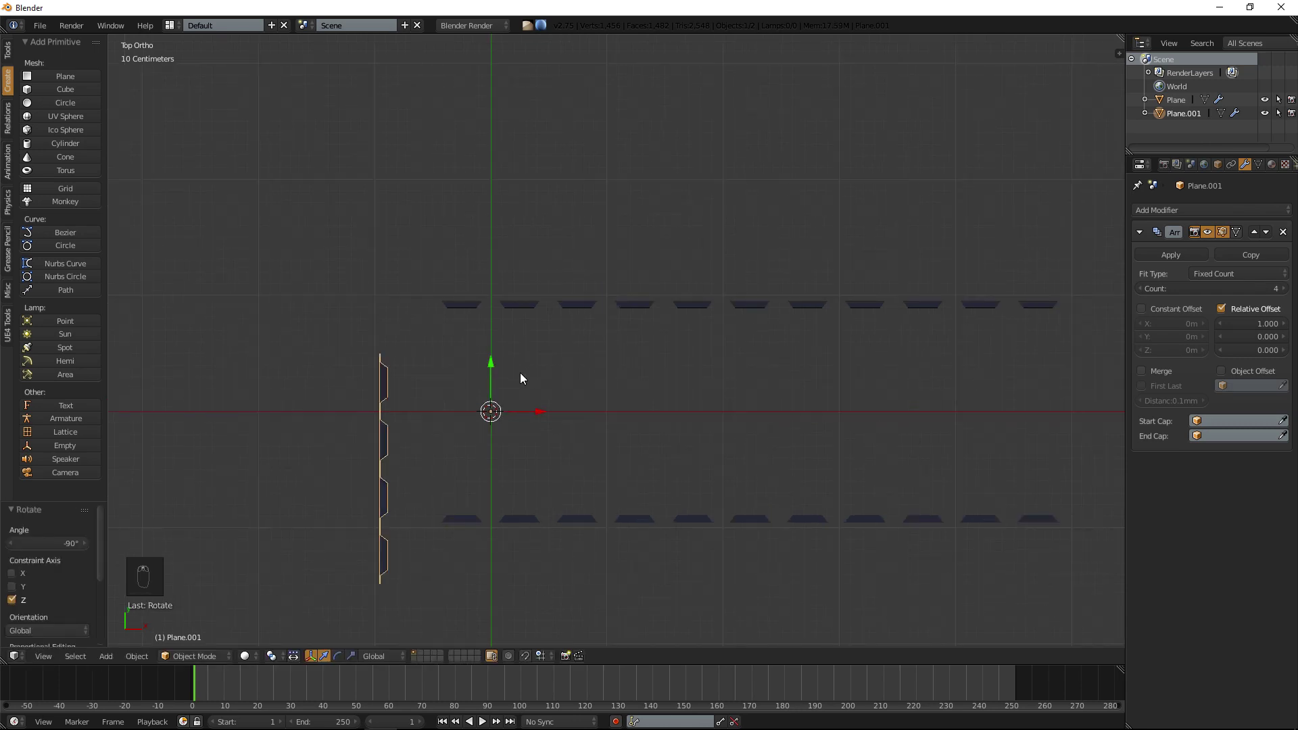
{"action": "middle_click_drag", "start_coordinate": [449, 392], "coordinate": [672, 331], "text": "shift"}
{"action": "key", "text": "Tab"}
{"action": "scroll", "coordinate": [682, 304], "scroll_direction": "up", "scroll_amount": 2}
{"action": "middle_click_drag", "start_coordinate": [693, 261], "coordinate": [598, 384], "text": "shift"}
{"action": "key", "text": "shift+Tab"}
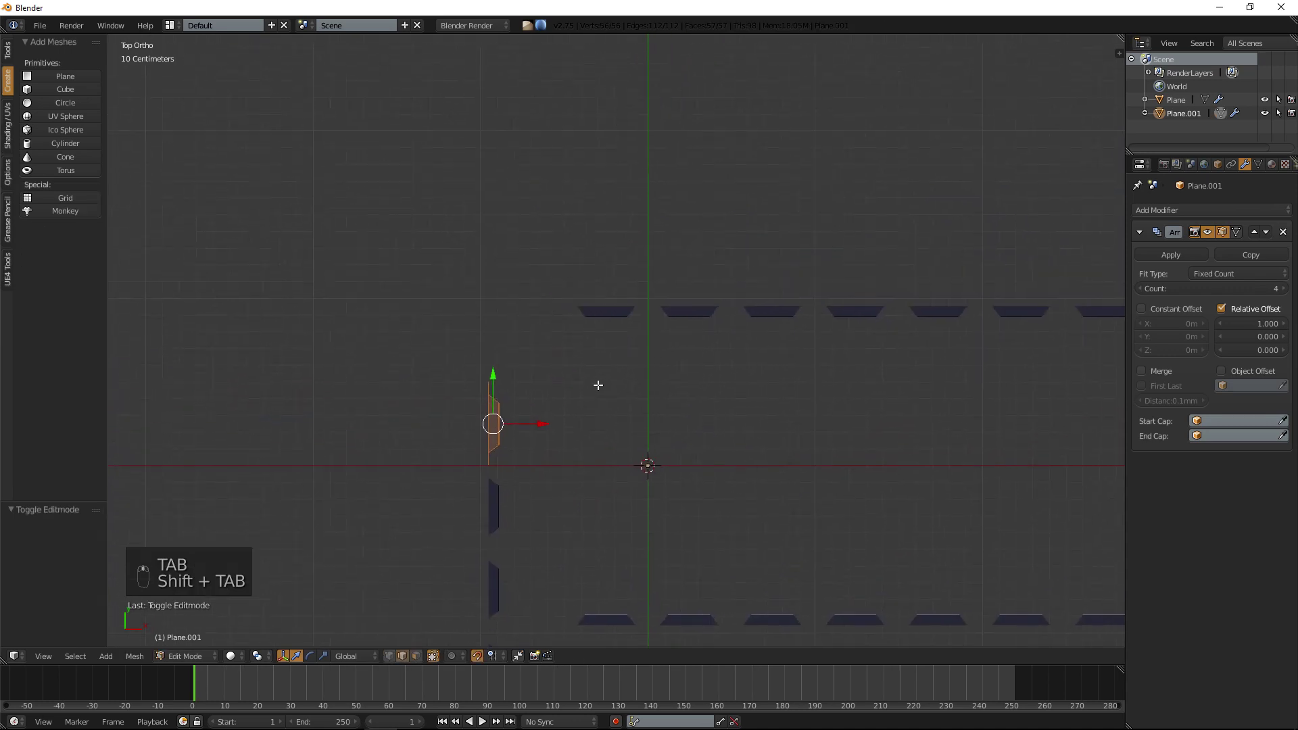
{"action": "left_click", "coordinate": [492, 656]}
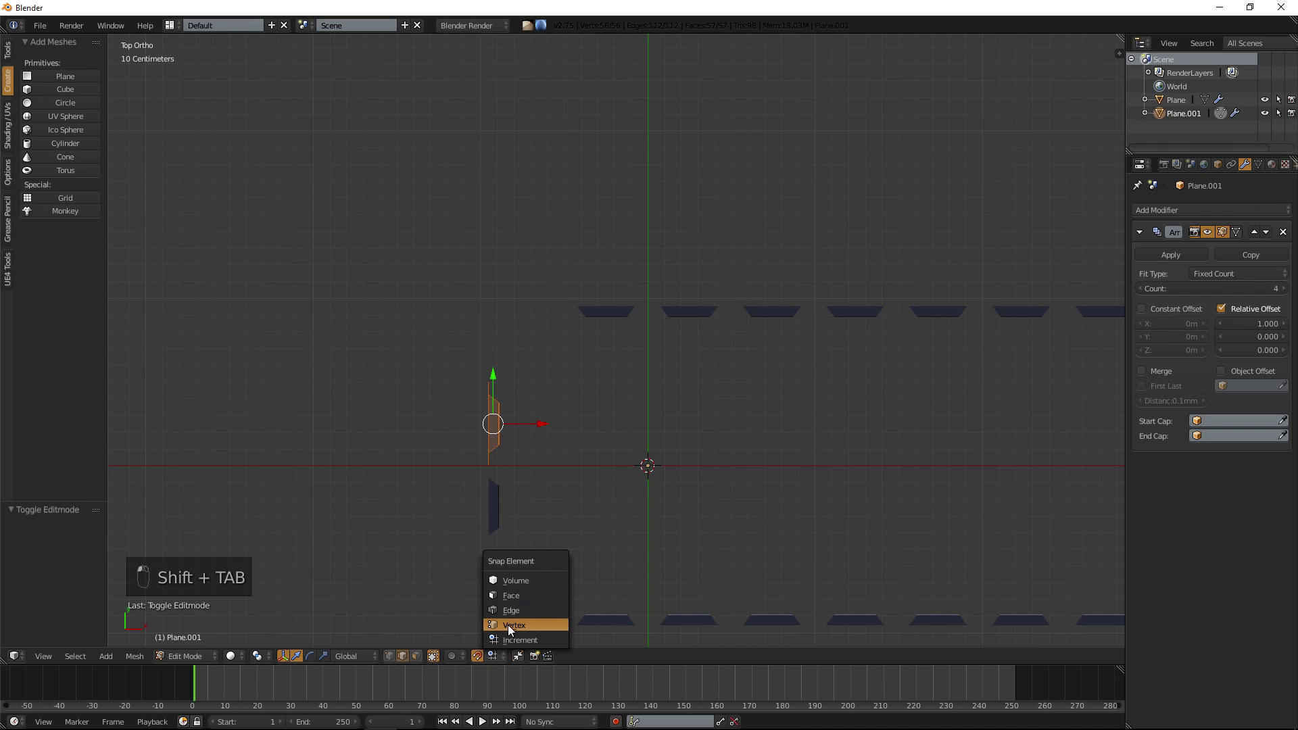
{"action": "left_click", "coordinate": [506, 627]}
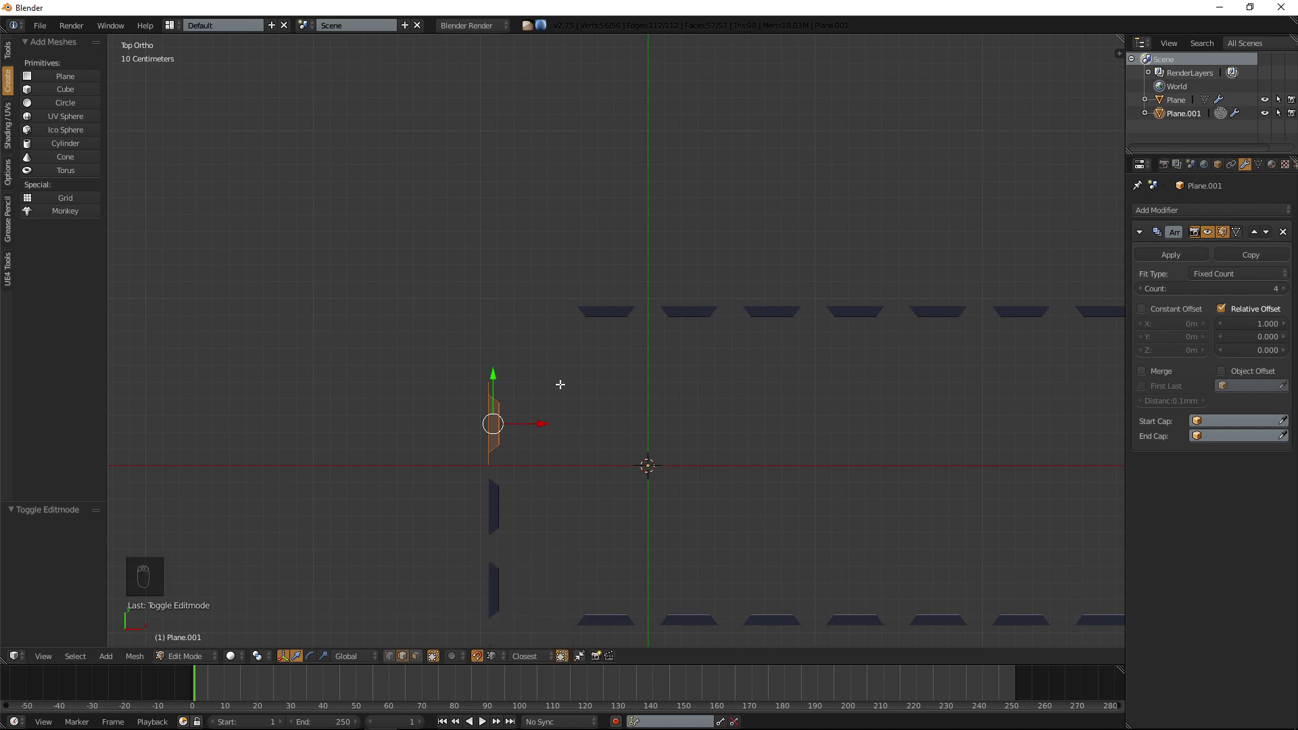
{"action": "left_click_drag", "start_coordinate": [537, 425], "coordinate": [576, 307]}
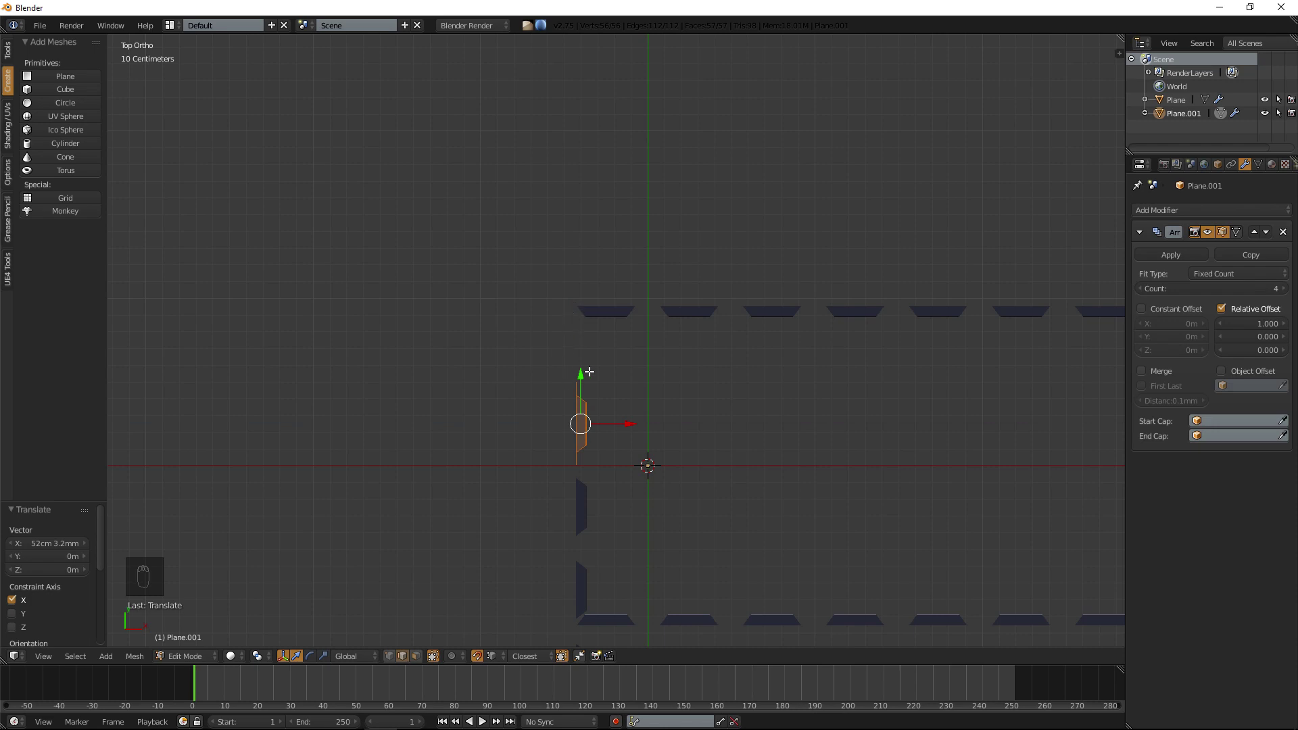
{"action": "left_click_drag", "start_coordinate": [583, 372], "coordinate": [575, 309]}
{"action": "scroll", "coordinate": [555, 442], "scroll_direction": "down", "scroll_amount": 1}
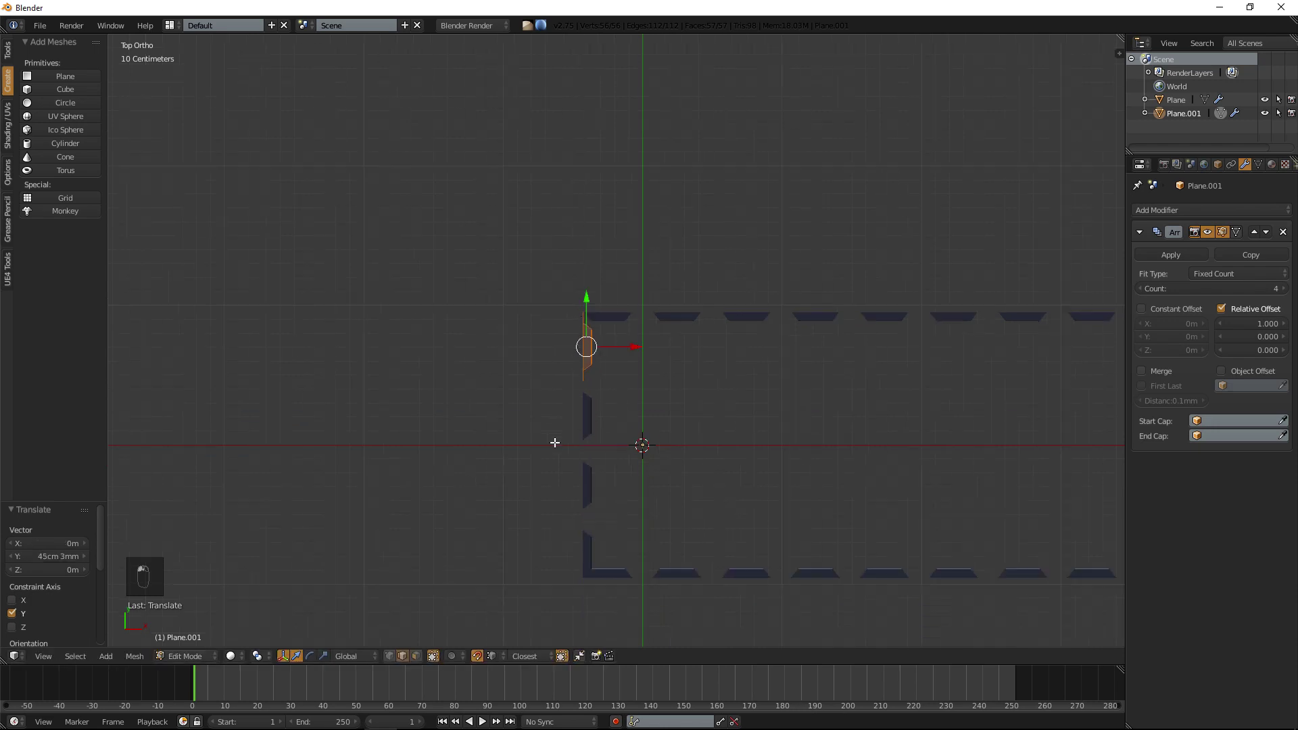
Snap the short wall's mesh along X flush with the ends of the side walls, and return to Object Mode.
{"action": "key", "text": "KP_5"}
{"action": "middle_click_drag", "start_coordinate": [556, 440], "coordinate": [731, 418]}
{"action": "key", "text": "g"}
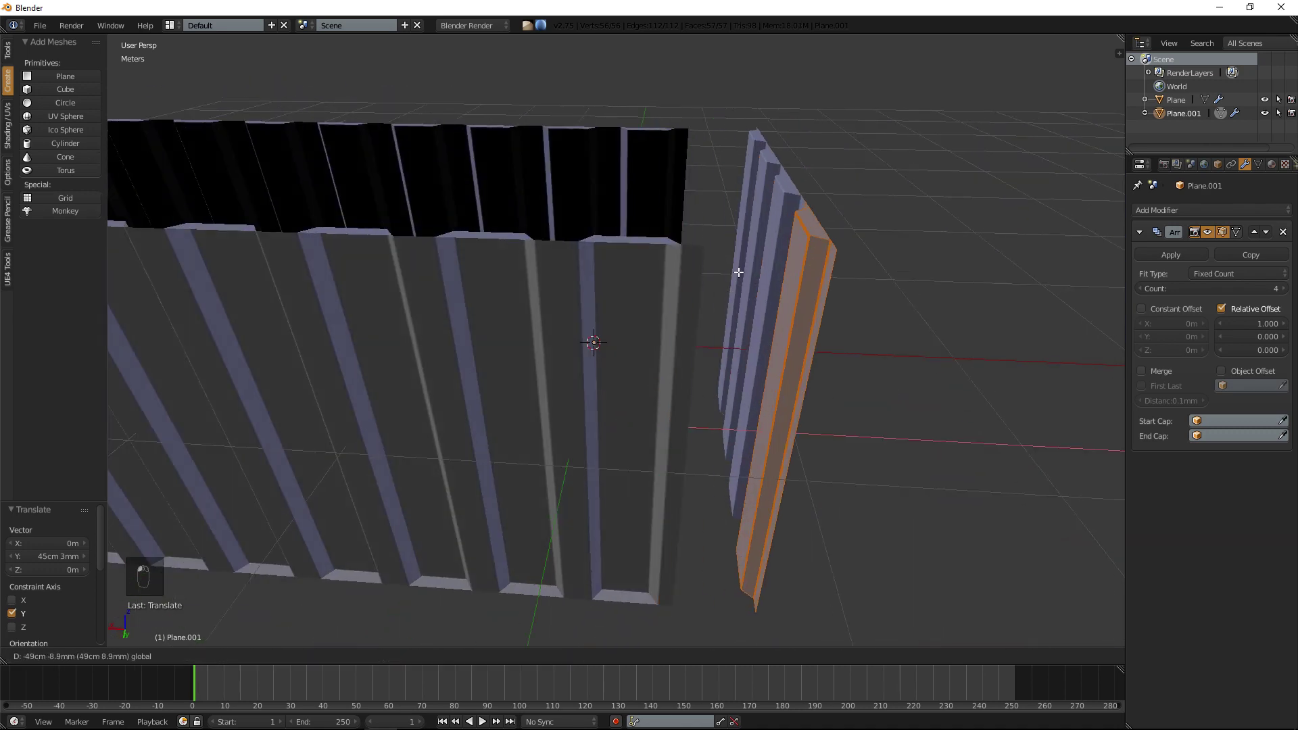
{"action": "left_click_drag", "start_coordinate": [705, 246], "coordinate": [700, 246]}
{"action": "middle_click_drag", "start_coordinate": [701, 247], "coordinate": [738, 283]}
{"action": "key", "text": "a"}
{"action": "key", "text": "a"}
{"action": "key", "text": "a"}
{"action": "key", "text": "Tab"}
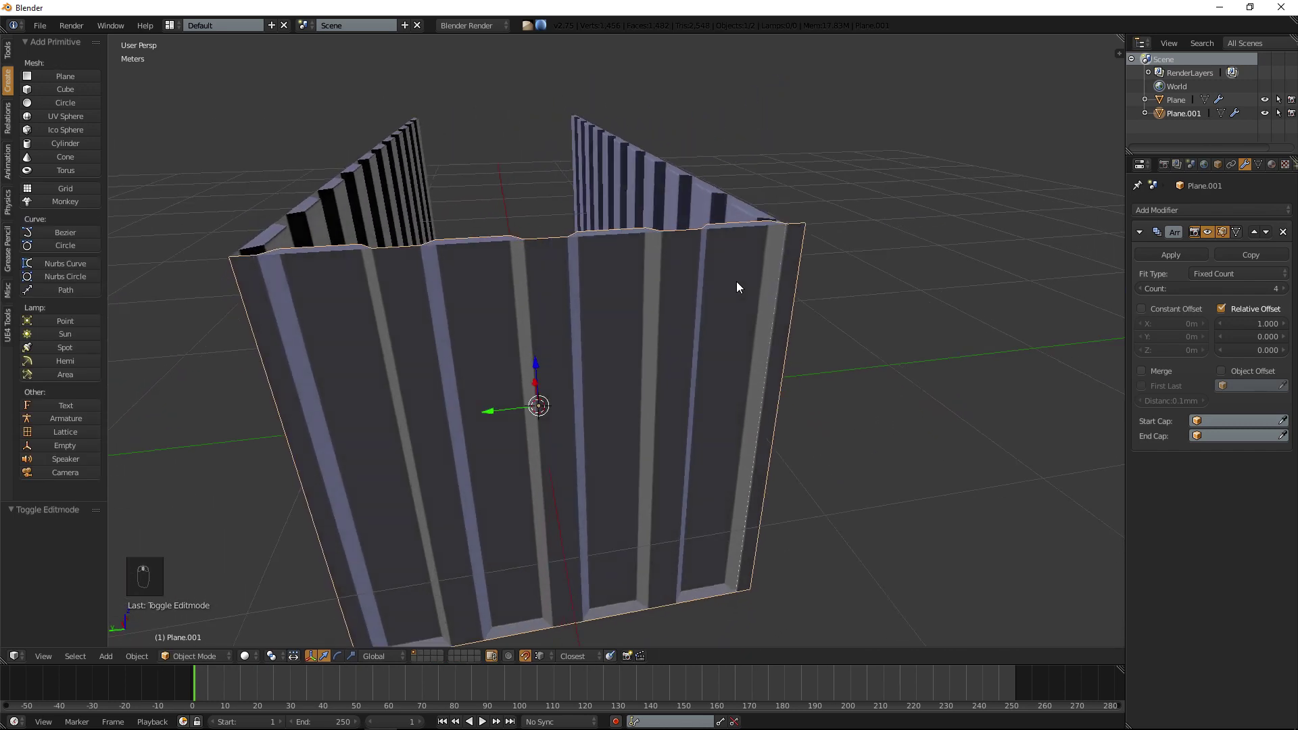
Try shifting the base segment's vertical edge next to its first copy along Y in Edit Mode, and undo the move.
{"action": "middle_click_drag", "start_coordinate": [658, 278], "coordinate": [622, 316]}
{"action": "key", "text": "Tab"}
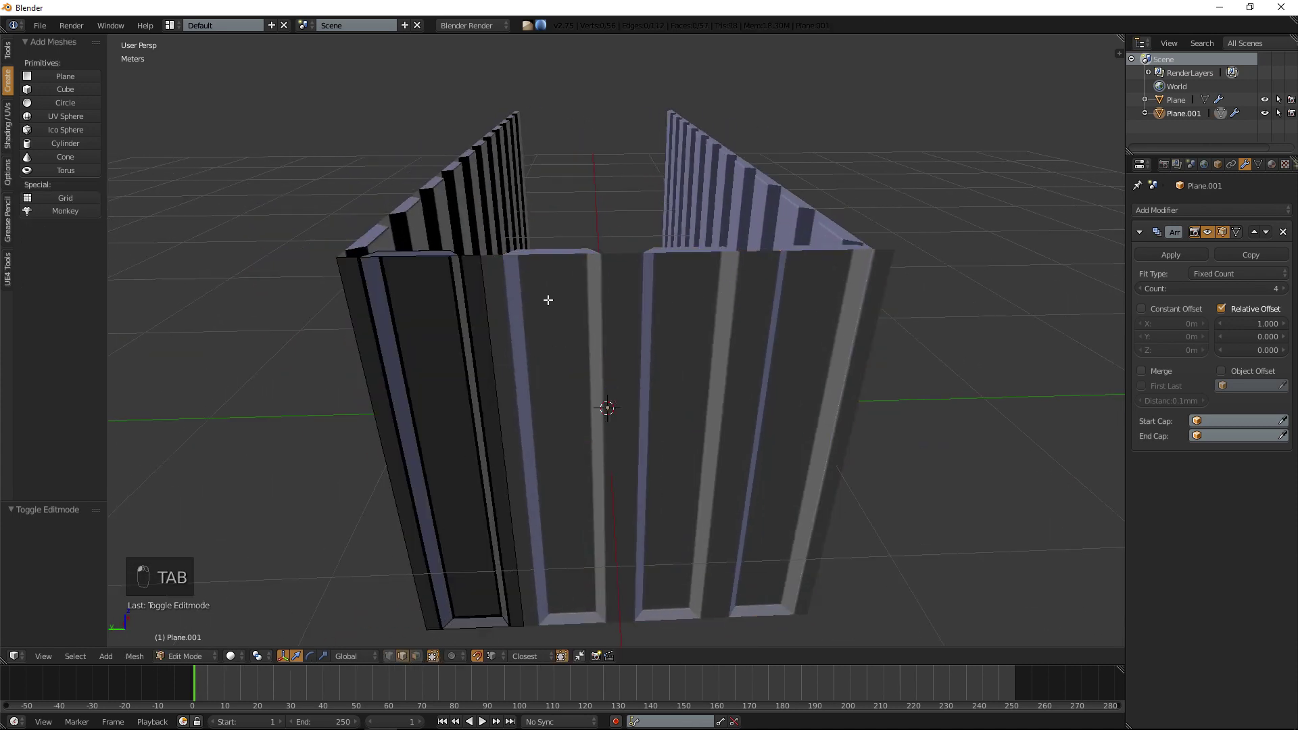
{"action": "right_click", "coordinate": [493, 311]}
{"action": "left_click_drag", "start_coordinate": [470, 477], "coordinate": [471, 470]}
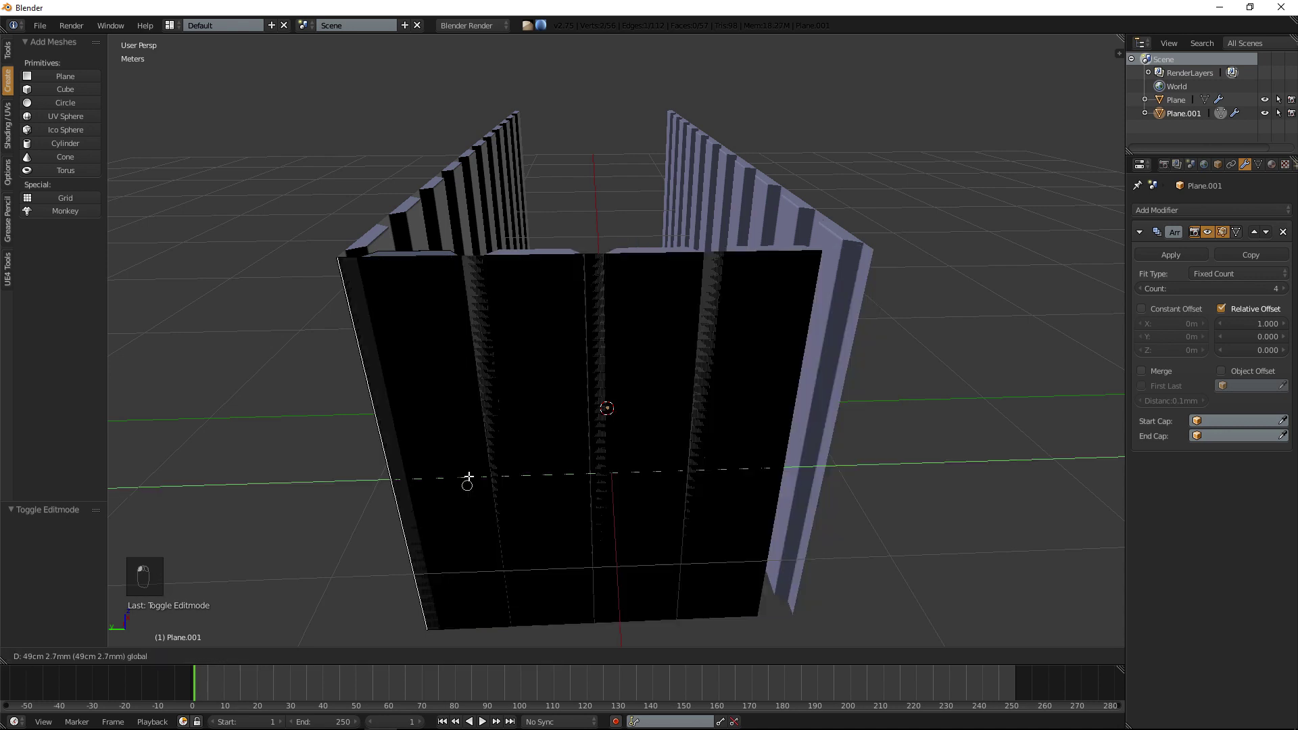
{"action": "key", "text": "ctrl+z"}
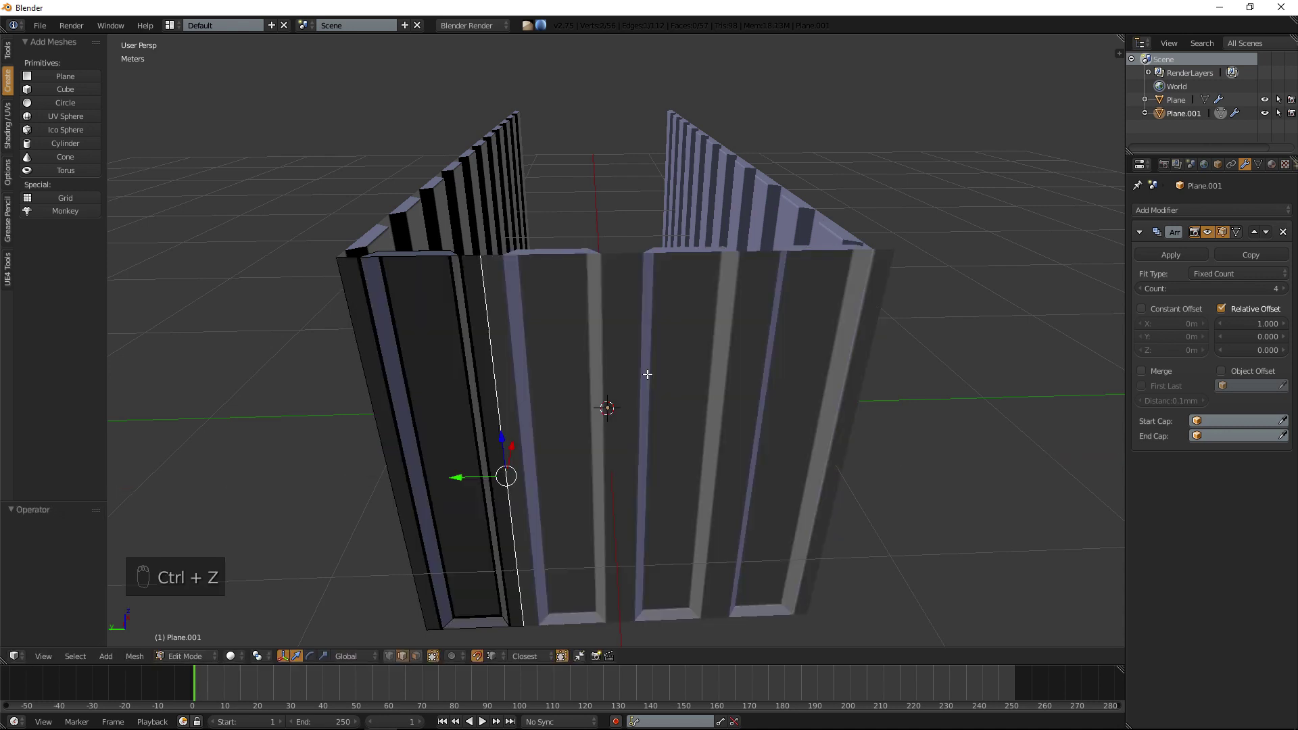
With snapping off, move the short wall's selected vertical edge about 1.9 cm along Y, and return to Object Mode with everything deselected.
{"action": "key", "text": "shift+Tab"}
{"action": "left_click_drag", "start_coordinate": [458, 476], "coordinate": [475, 468]}
{"action": "middle_click_drag", "start_coordinate": [929, 390], "coordinate": [805, 371]}
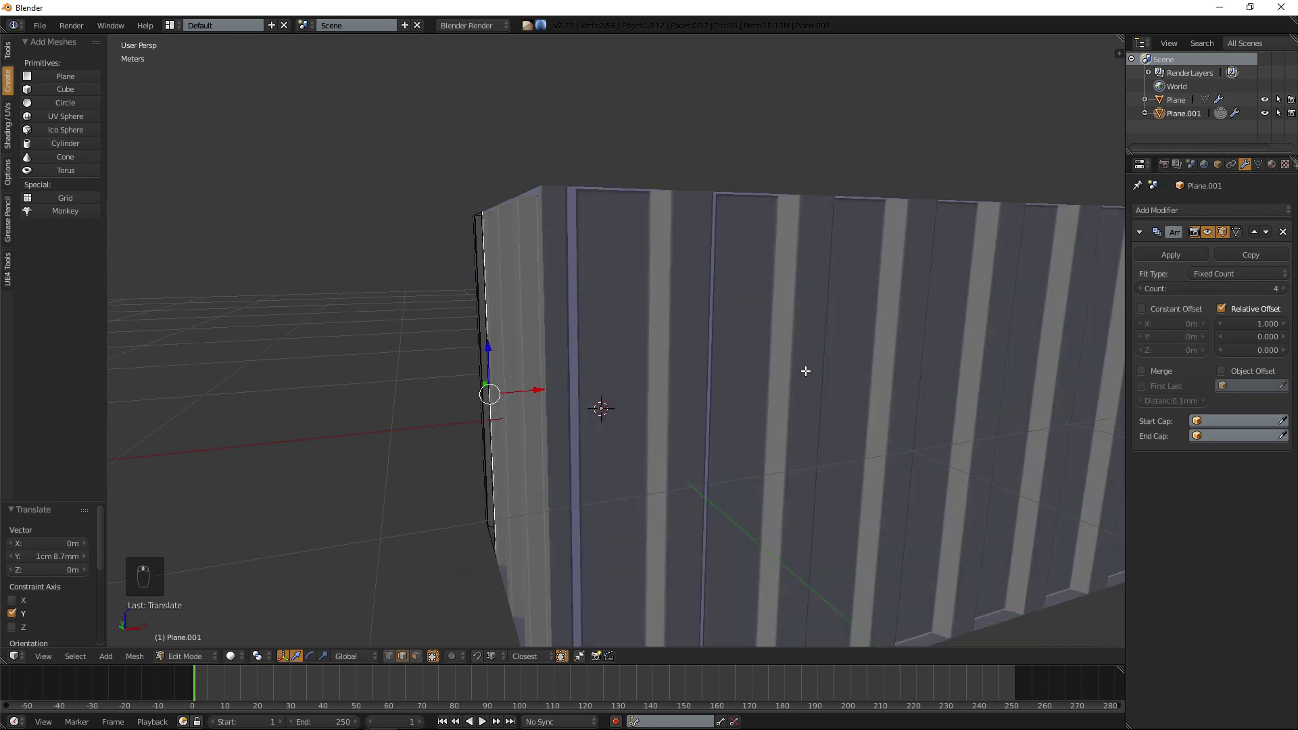
{"action": "key", "text": "Tab"}
{"action": "scroll", "coordinate": [676, 331], "scroll_direction": "down", "scroll_amount": 5}
{"action": "key", "text": "a"}
{"action": "key", "text": "a"}
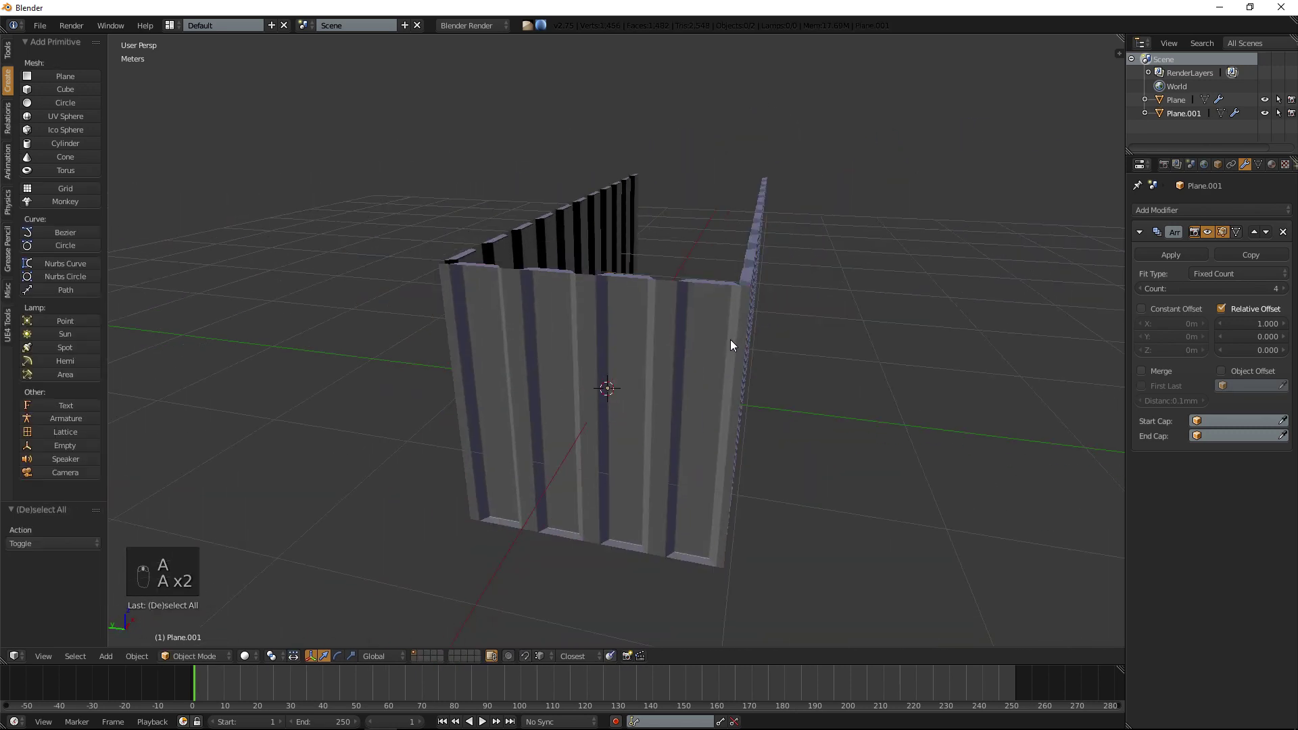
Duplicate the mirrored long side walls in place and rotate the copy 90° around the global X axis.
{"action": "middle_click_drag", "start_coordinate": [730, 339], "coordinate": [606, 259]}
{"action": "scroll", "coordinate": [606, 254], "scroll_direction": "down", "scroll_amount": 3}
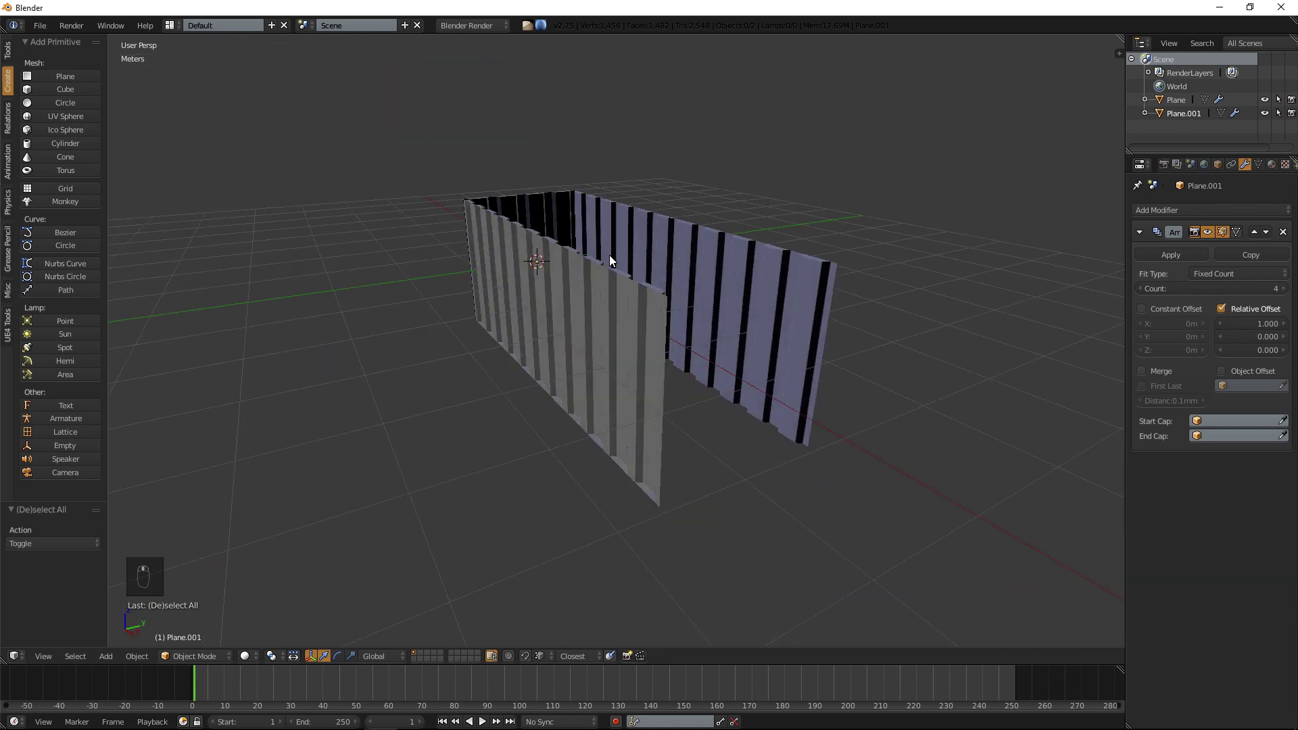
{"action": "middle_click_drag", "start_coordinate": [610, 254], "coordinate": [623, 325]}
{"action": "right_click", "coordinate": [624, 326]}
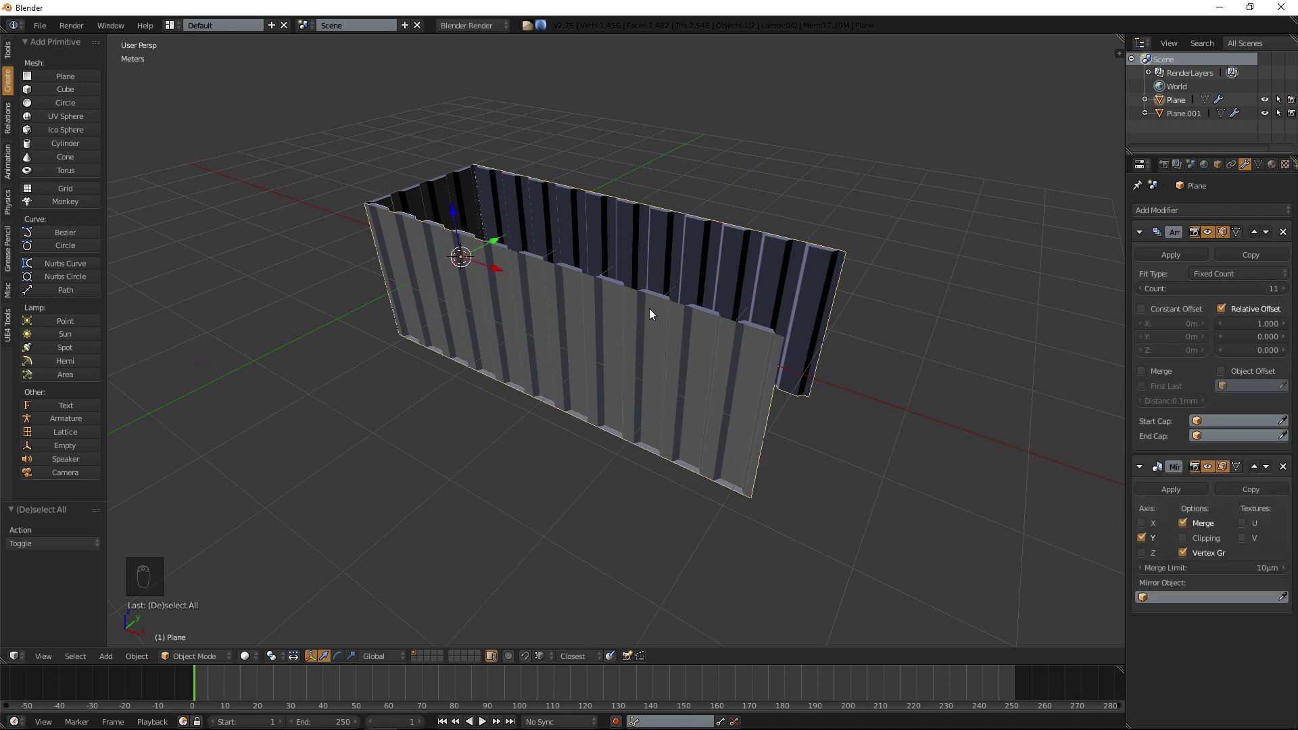
{"action": "key", "text": "shift+d"}
{"action": "right_click", "coordinate": [649, 314]}
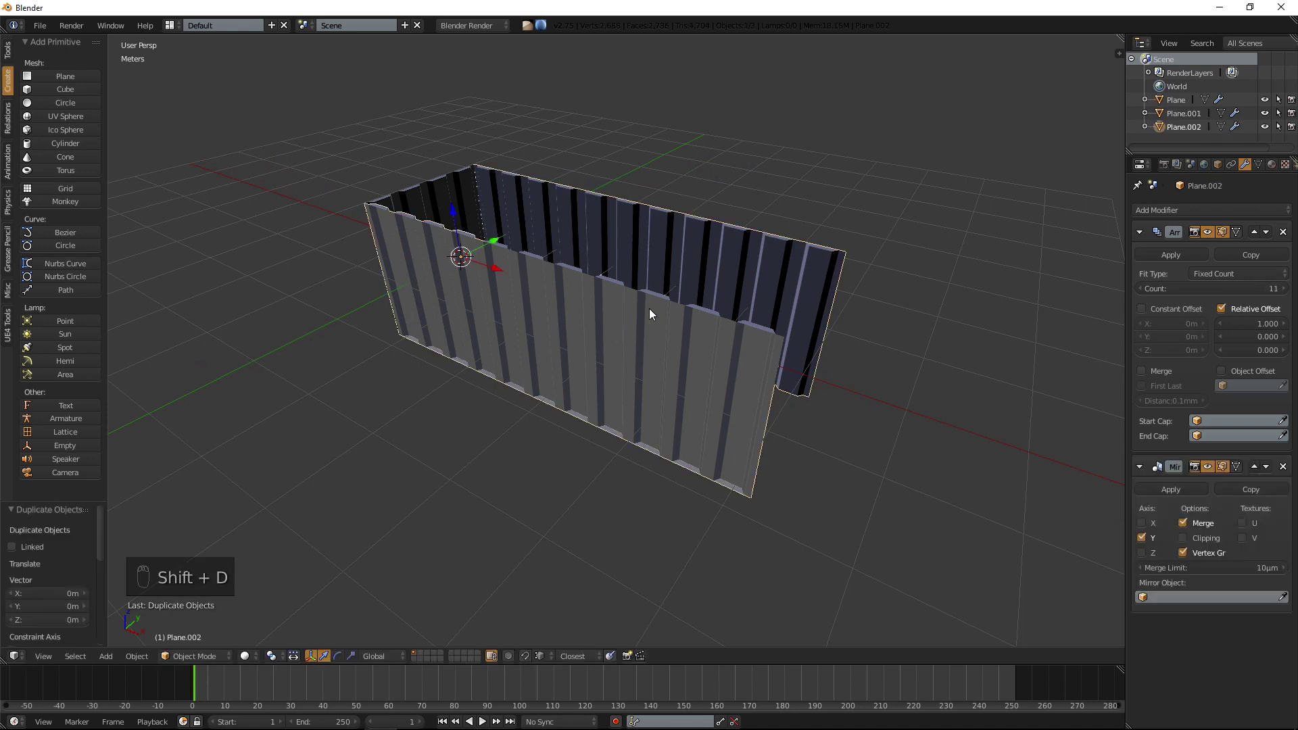
{"action": "type", "text": "r90"}
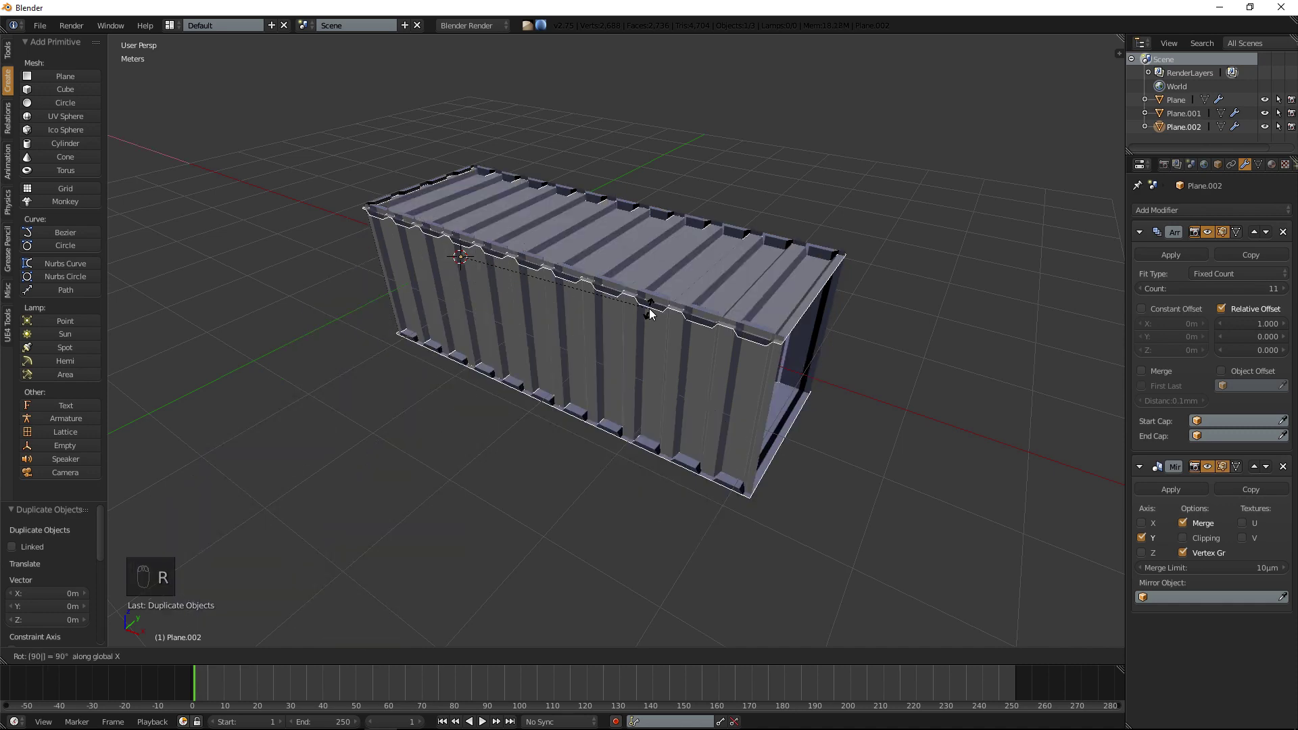
{"action": "left_click", "coordinate": [651, 311]}
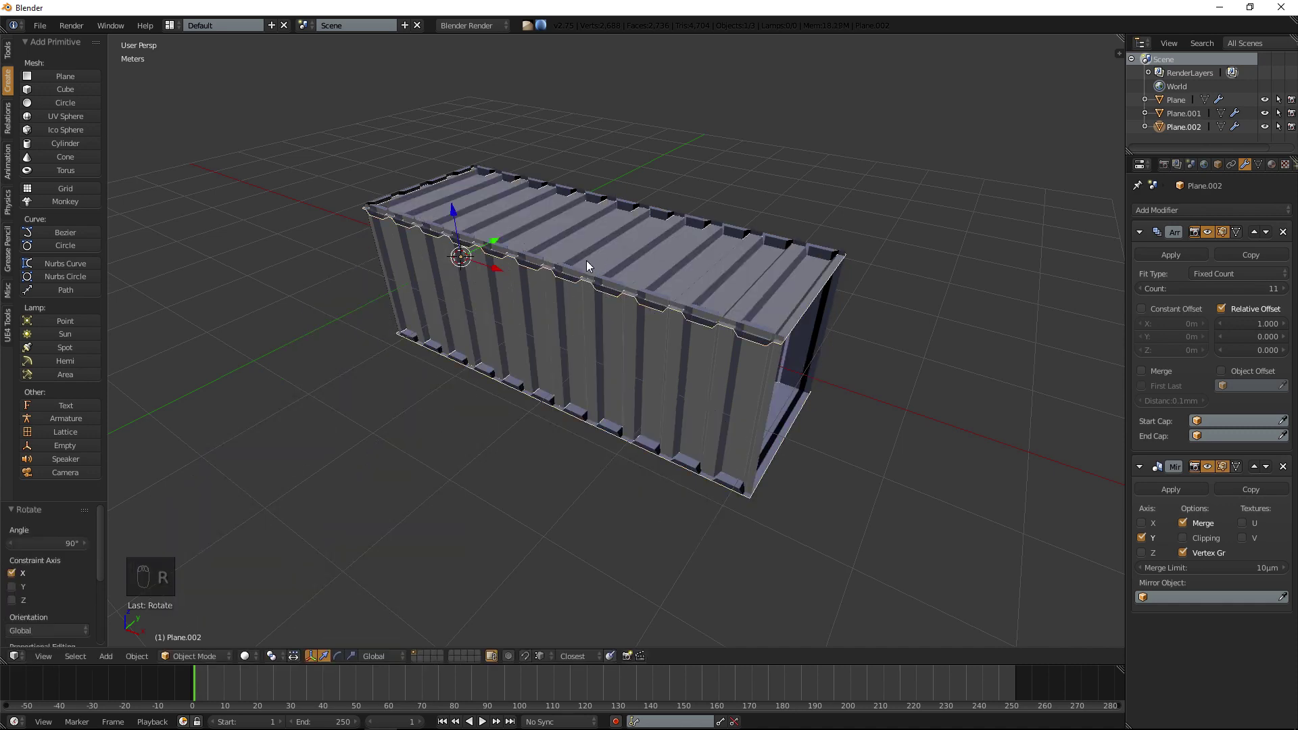
Select the rotated copy's entire mesh in Edit Mode and check its panel along the enclosure's lower edge.
{"action": "middle_click_drag", "start_coordinate": [748, 255], "coordinate": [598, 318]}
{"action": "scroll", "coordinate": [538, 334], "scroll_direction": "up", "scroll_amount": 4}
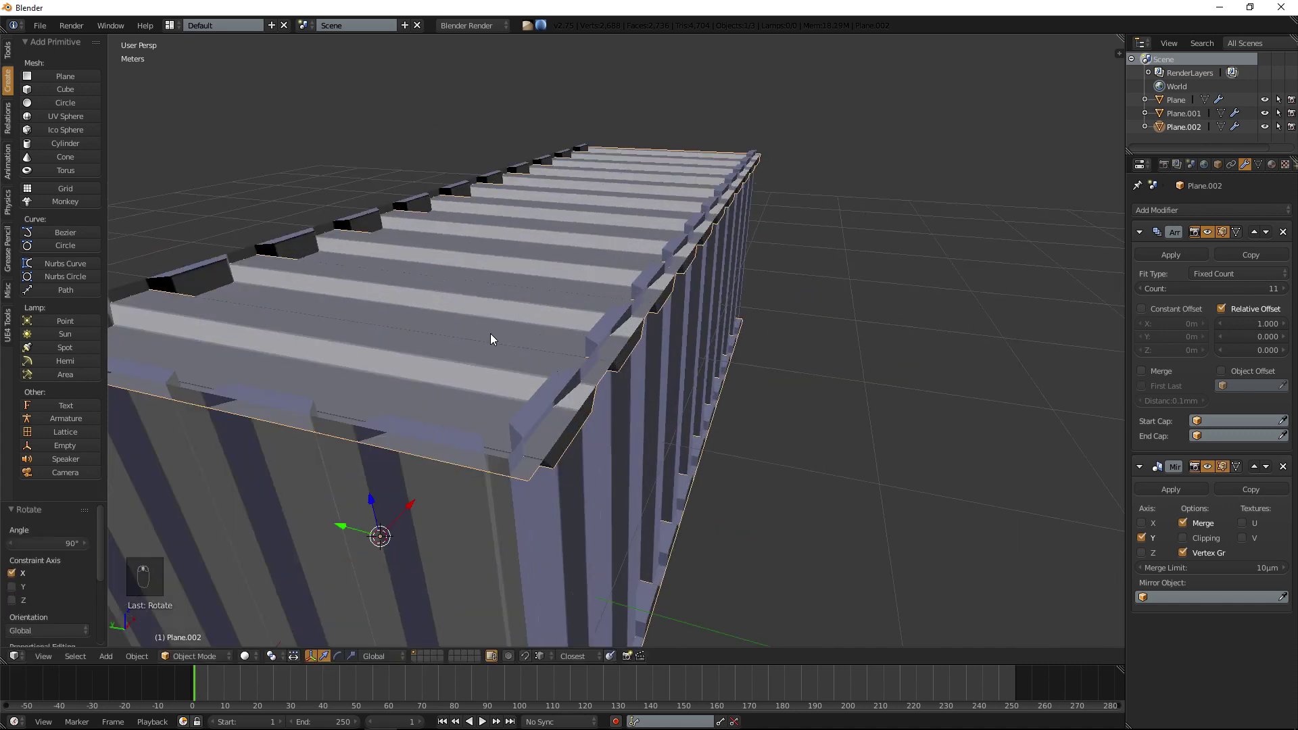
{"action": "key", "text": "Tab"}
{"action": "key", "text": "Tab"}
{"action": "key", "text": "Tab"}
{"action": "key", "text": "a"}
{"action": "key", "text": "a"}
{"action": "key", "text": "a"}
{"action": "key", "text": "a"}
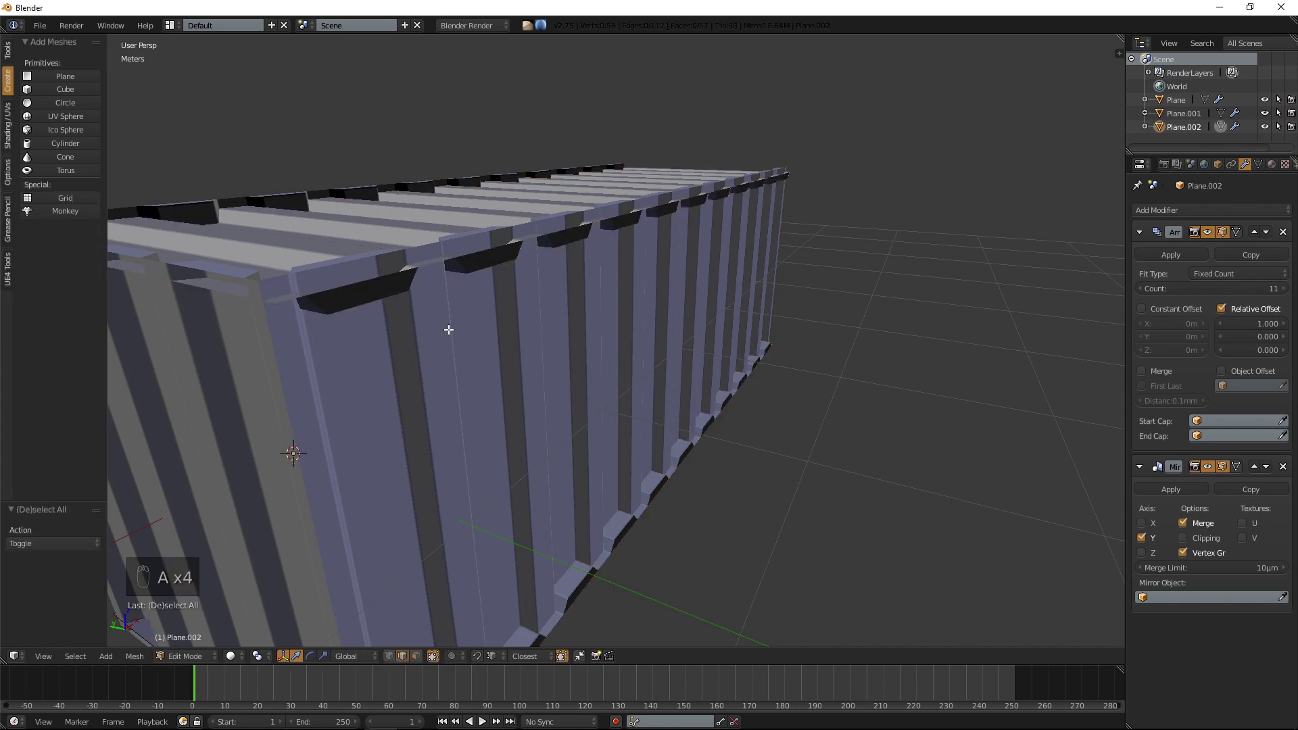
{"action": "middle_click_drag", "start_coordinate": [454, 379], "coordinate": [484, 281]}
{"action": "key", "text": "a"}
{"action": "scroll", "coordinate": [424, 294], "scroll_direction": "up", "scroll_amount": 1}
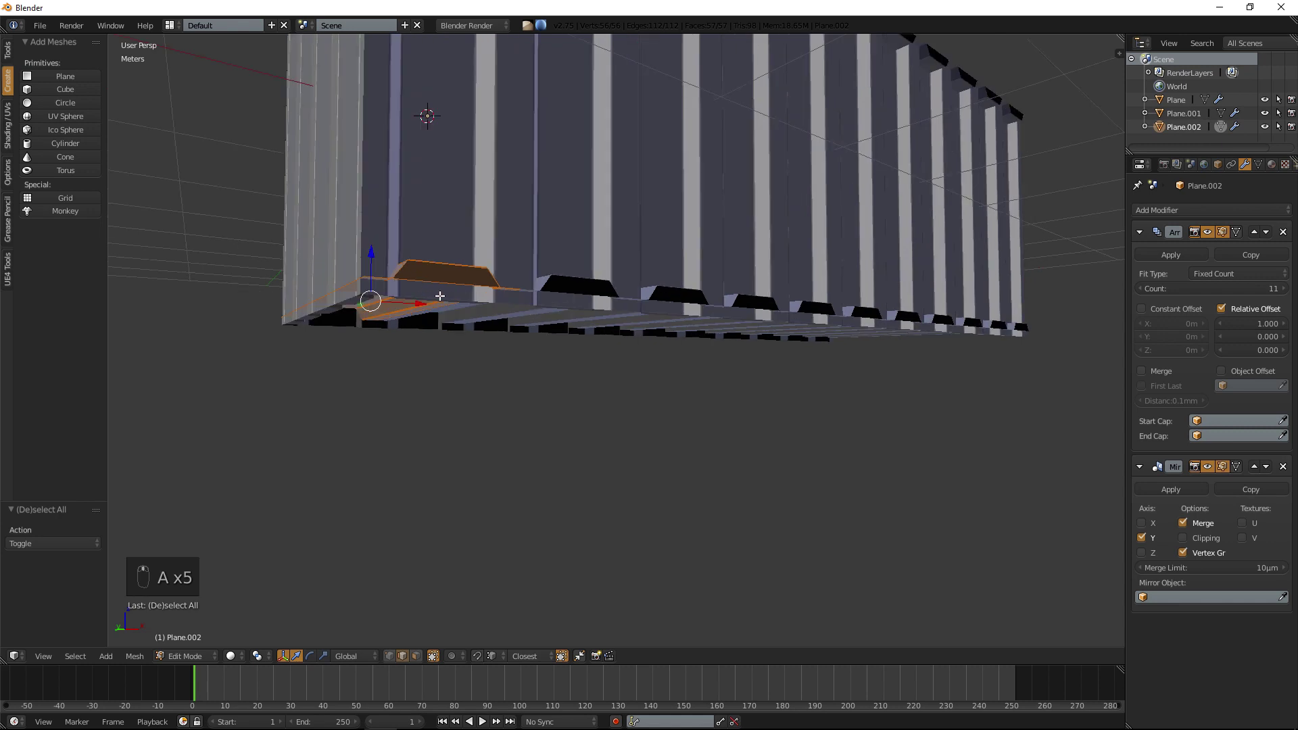
{"action": "middle_click_drag", "start_coordinate": [491, 358], "coordinate": [517, 410]}
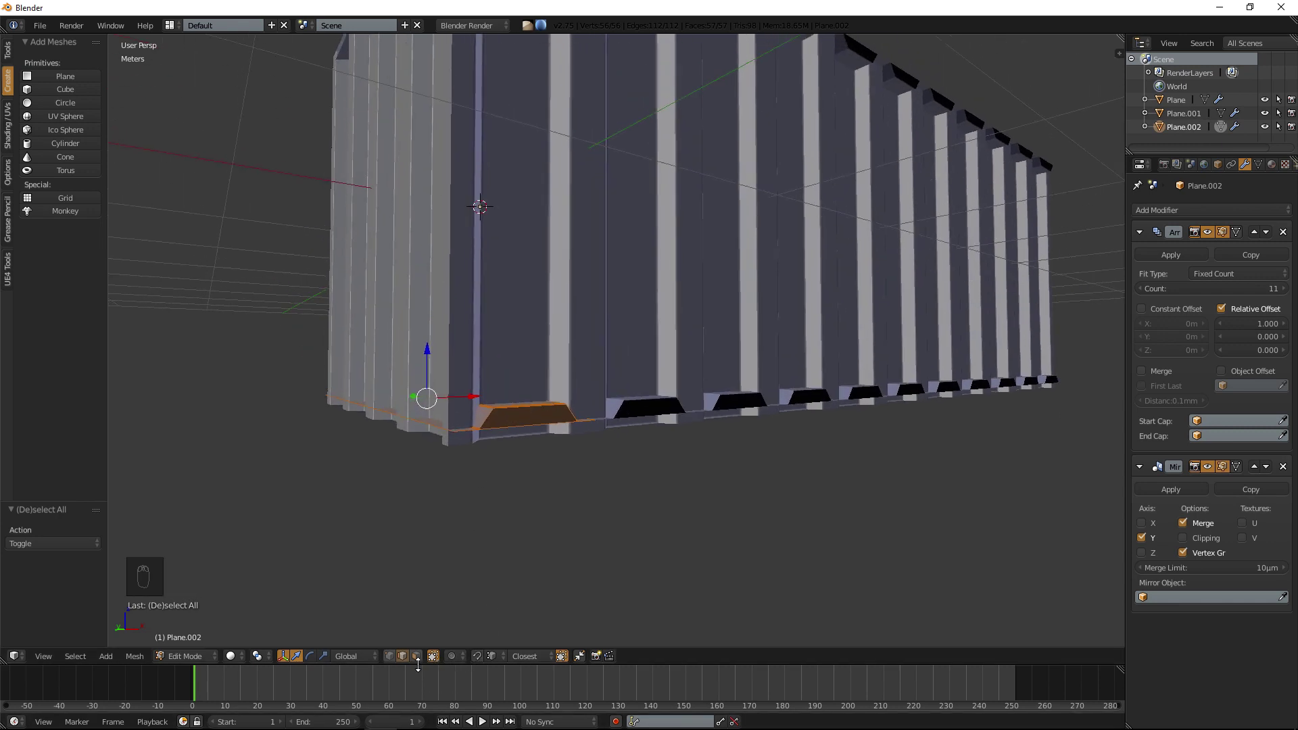
Remove the Mirror modifier from the rotated copy and, in Object Mode, rotate it 180° around the global X axis.
{"action": "left_click", "coordinate": [1283, 467]}
{"action": "key", "text": "Tab"}
{"action": "key", "text": "Tab"}
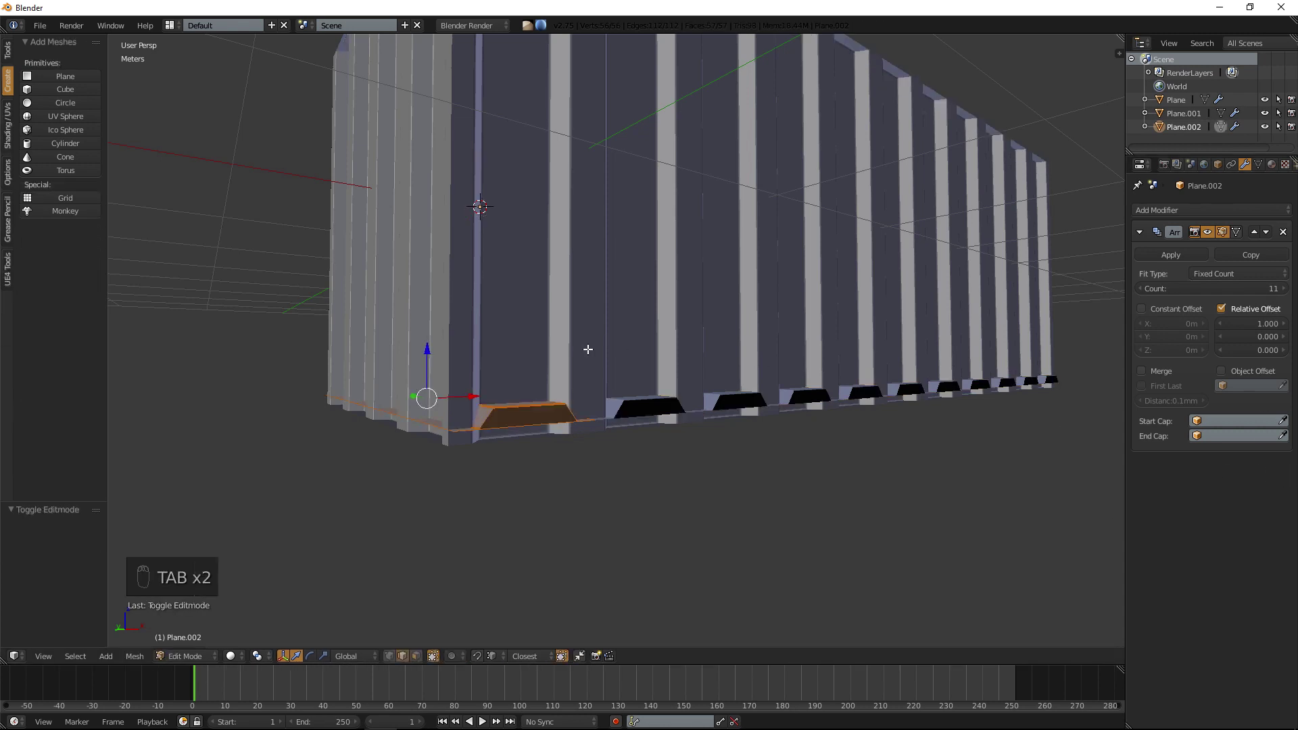
{"action": "key", "text": "Tab"}
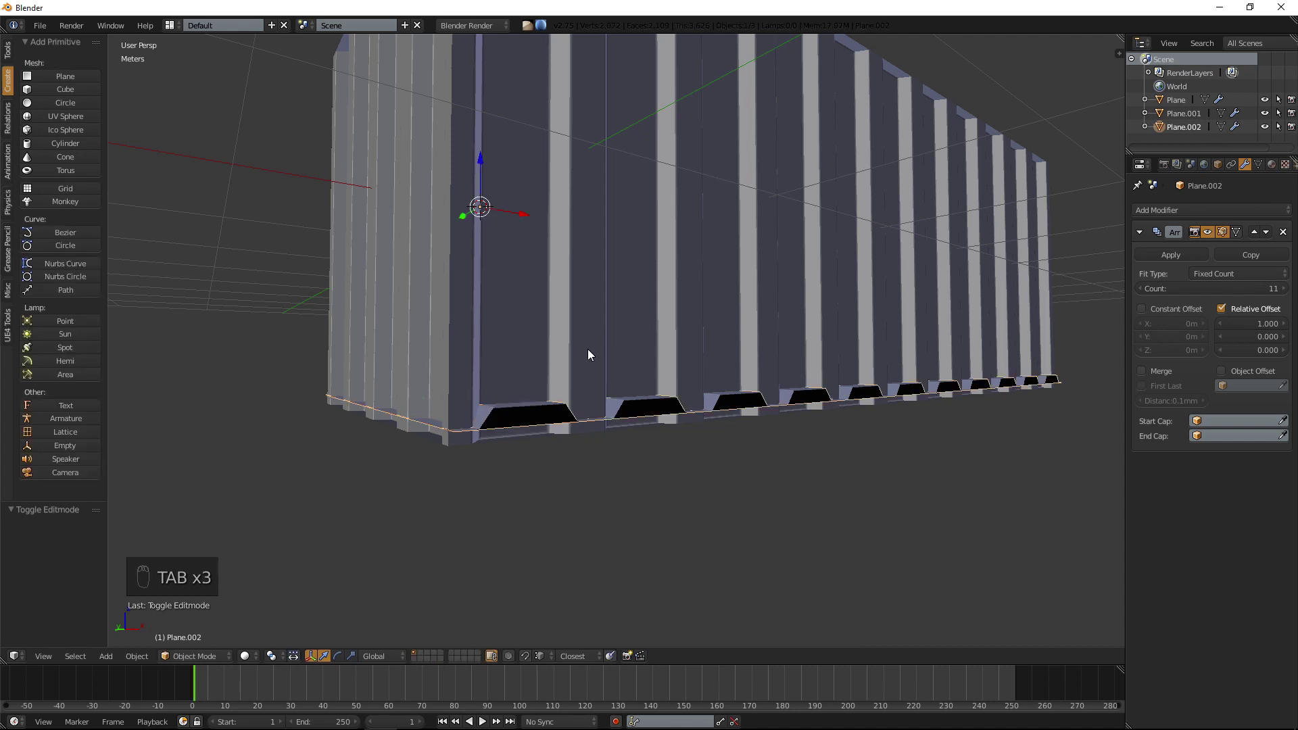
{"action": "type", "text": "r180"}
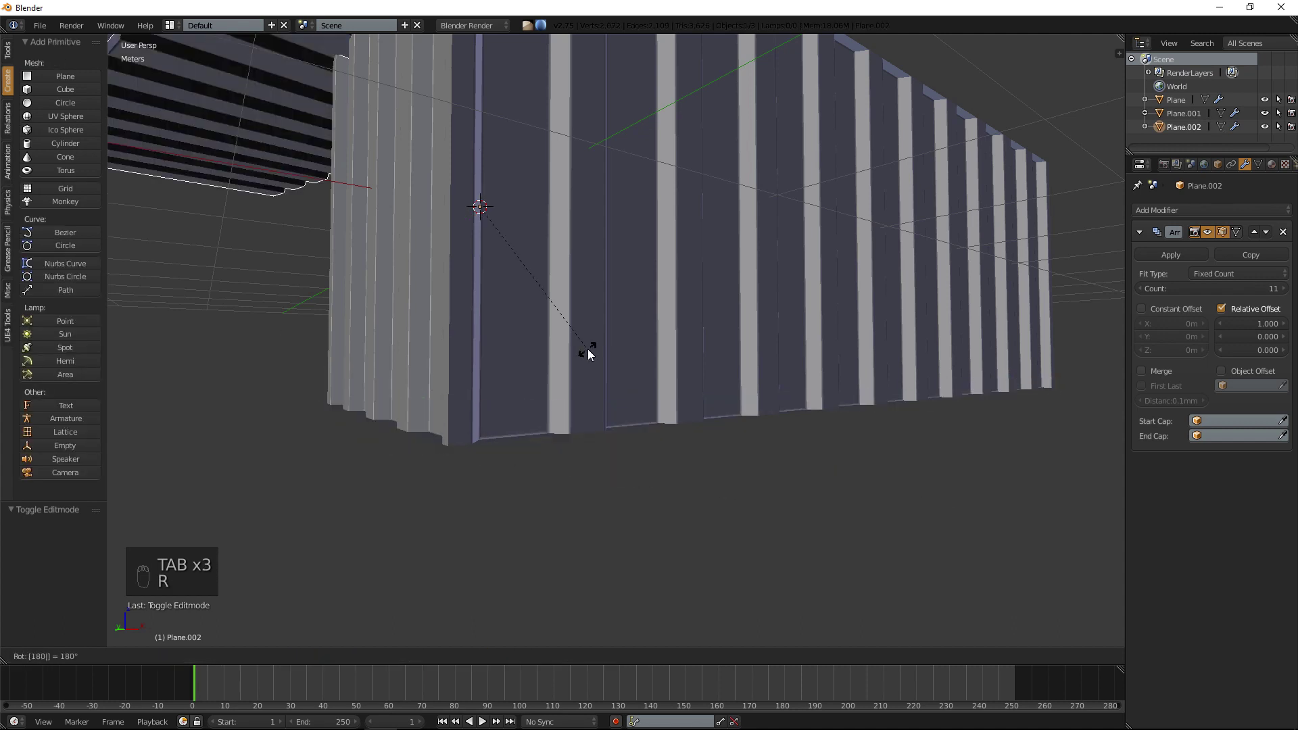
{"action": "type", "text": "x"}
{"action": "left_click", "coordinate": [587, 349]}
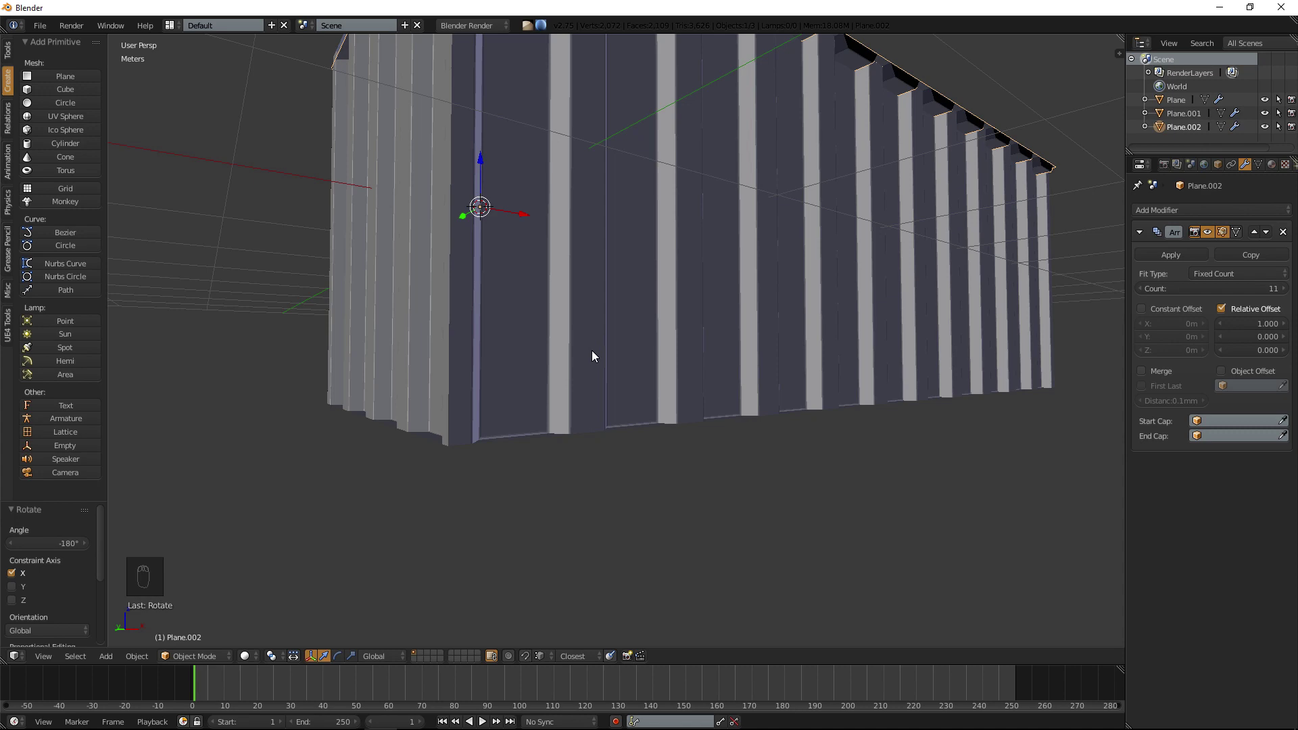
With vertex snapping on, move the roof panel's mesh up about 4.7 cm along Z to meet the top of the walls.
{"action": "middle_click_drag", "start_coordinate": [583, 152], "coordinate": [660, 399]}
{"action": "key", "text": "Tab"}
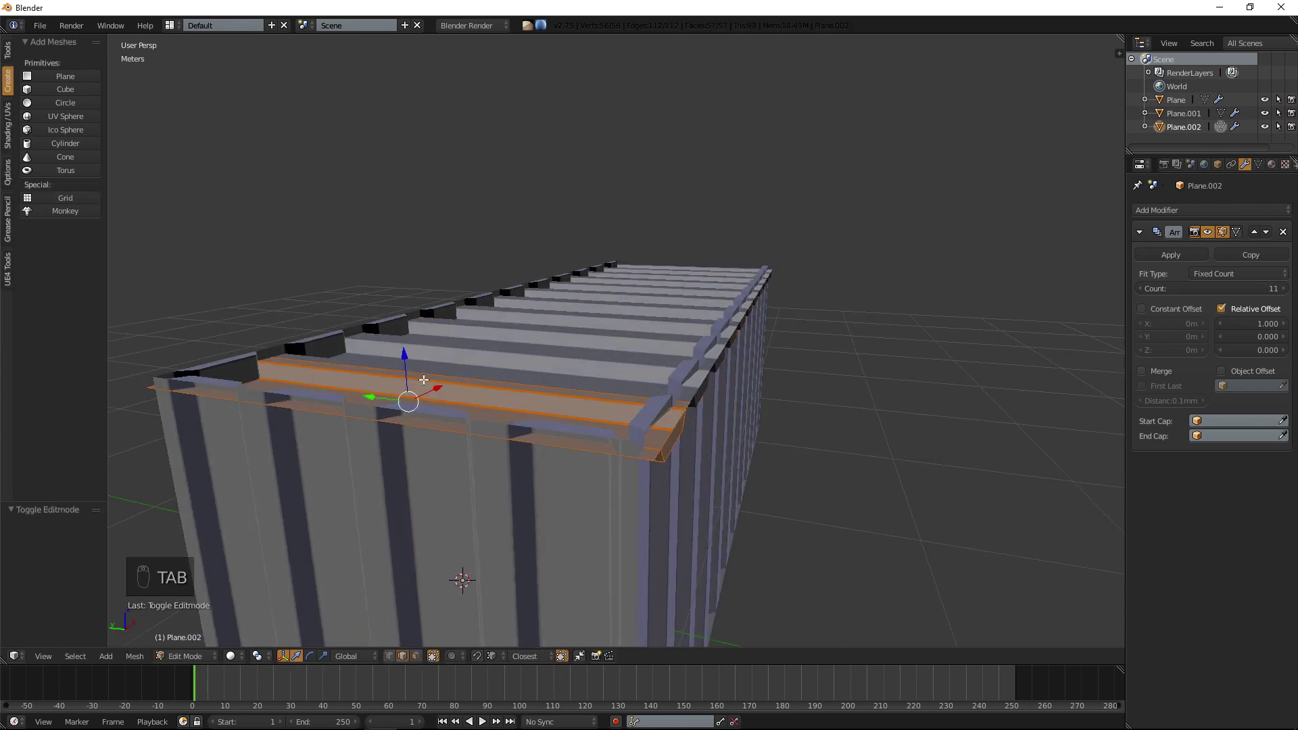
{"action": "key", "text": "shift+Tab"}
{"action": "left_click_drag", "start_coordinate": [404, 354], "coordinate": [160, 384]}
{"action": "middle_click_drag", "start_coordinate": [211, 388], "coordinate": [263, 390]}
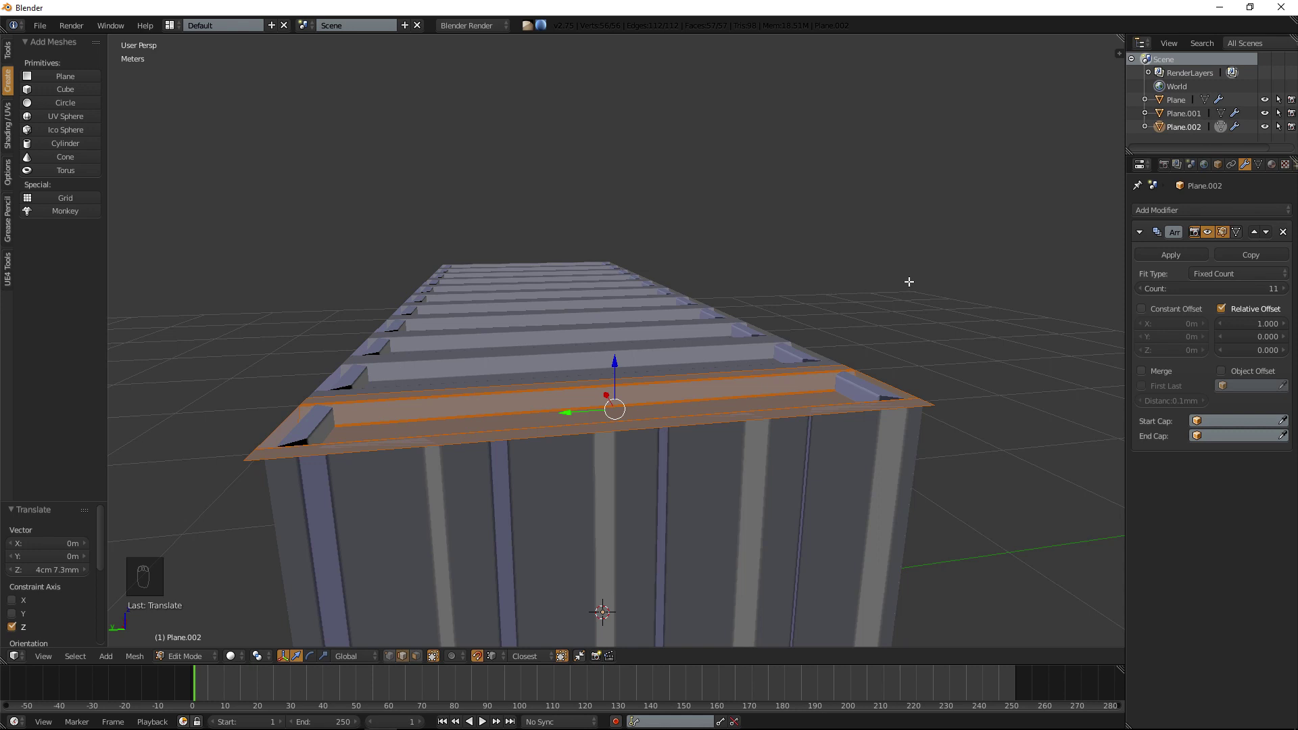
In wireframe top view, select the vertices at the roof segment's negative-Y end and move them about 9.2 cm inward along Y.
{"action": "key", "text": "KP_7"}
{"action": "key", "text": "KP_5"}
{"action": "middle_click_drag", "start_coordinate": [534, 309], "coordinate": [784, 322], "text": "shift"}
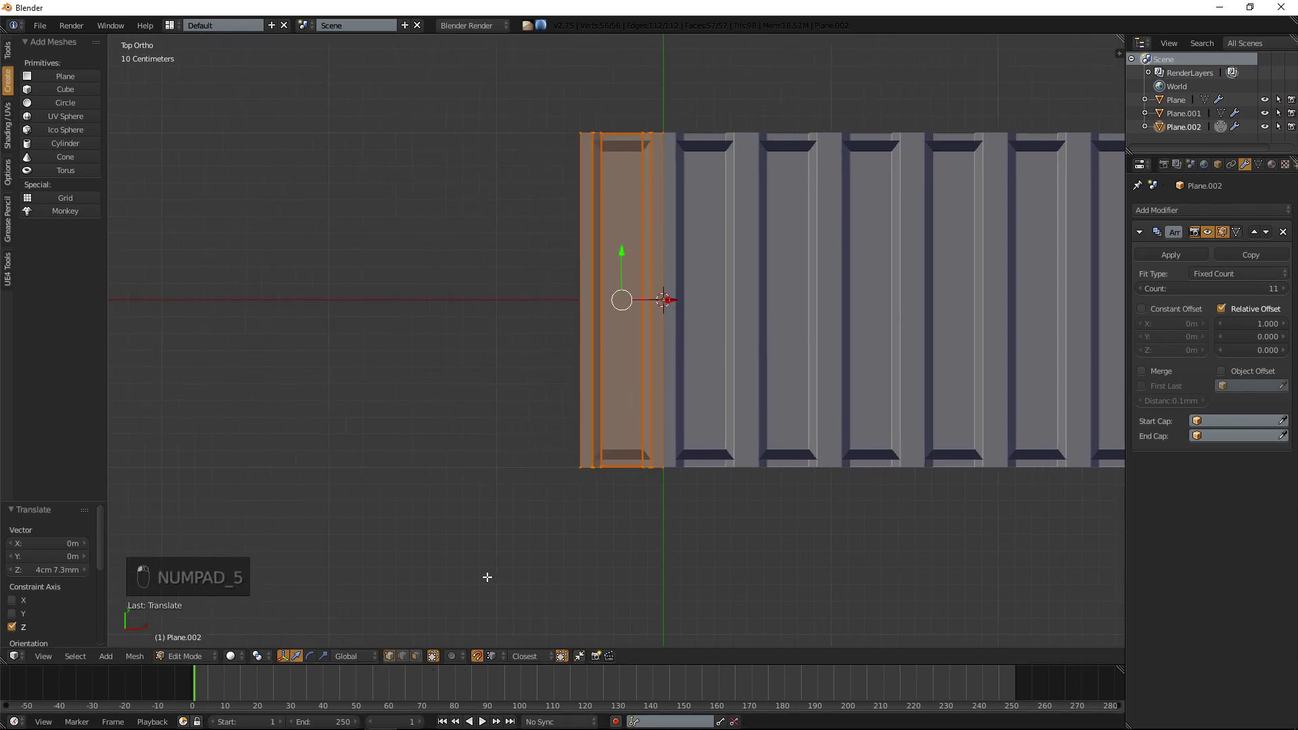
{"action": "scroll", "coordinate": [659, 471], "scroll_direction": "up", "scroll_amount": 2}
{"action": "key", "text": "z"}
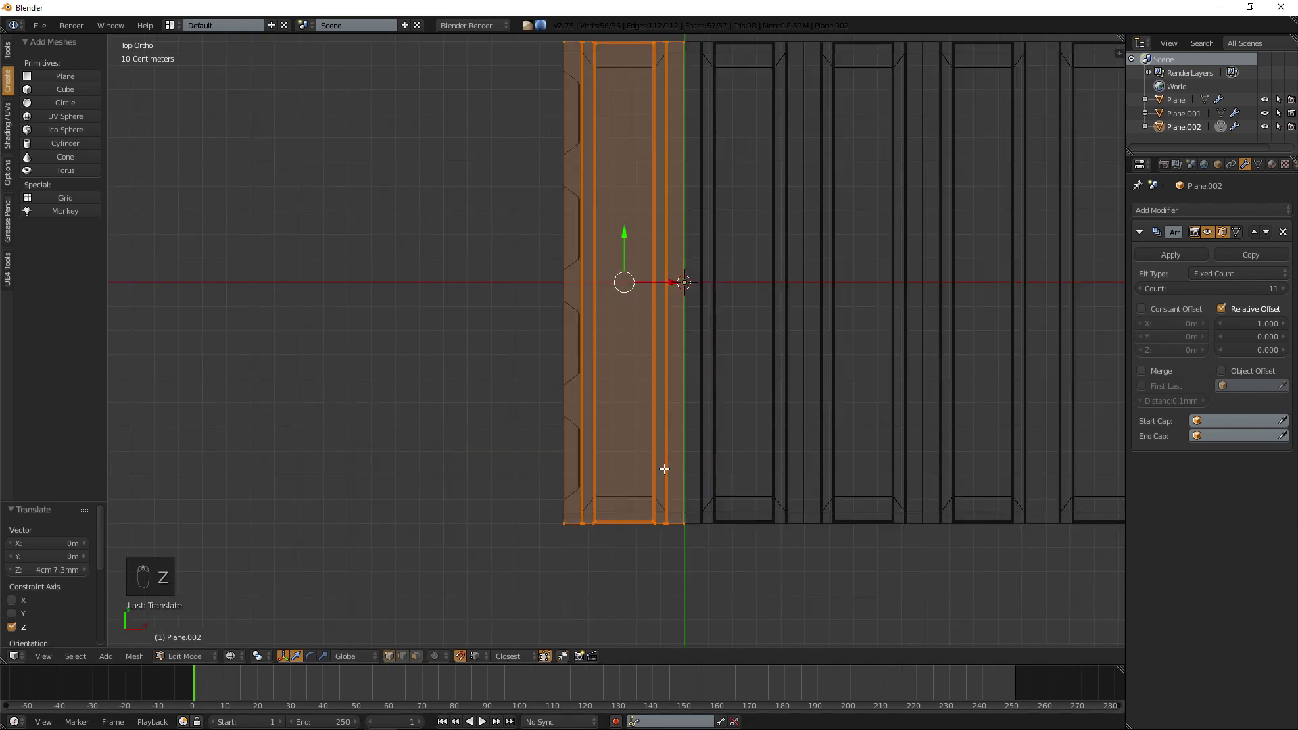
{"action": "key", "text": "a"}
{"action": "key", "text": "b"}
{"action": "left_click_drag", "start_coordinate": [498, 458], "coordinate": [696, 545]}
{"action": "left_click_drag", "start_coordinate": [624, 477], "coordinate": [566, 503]}
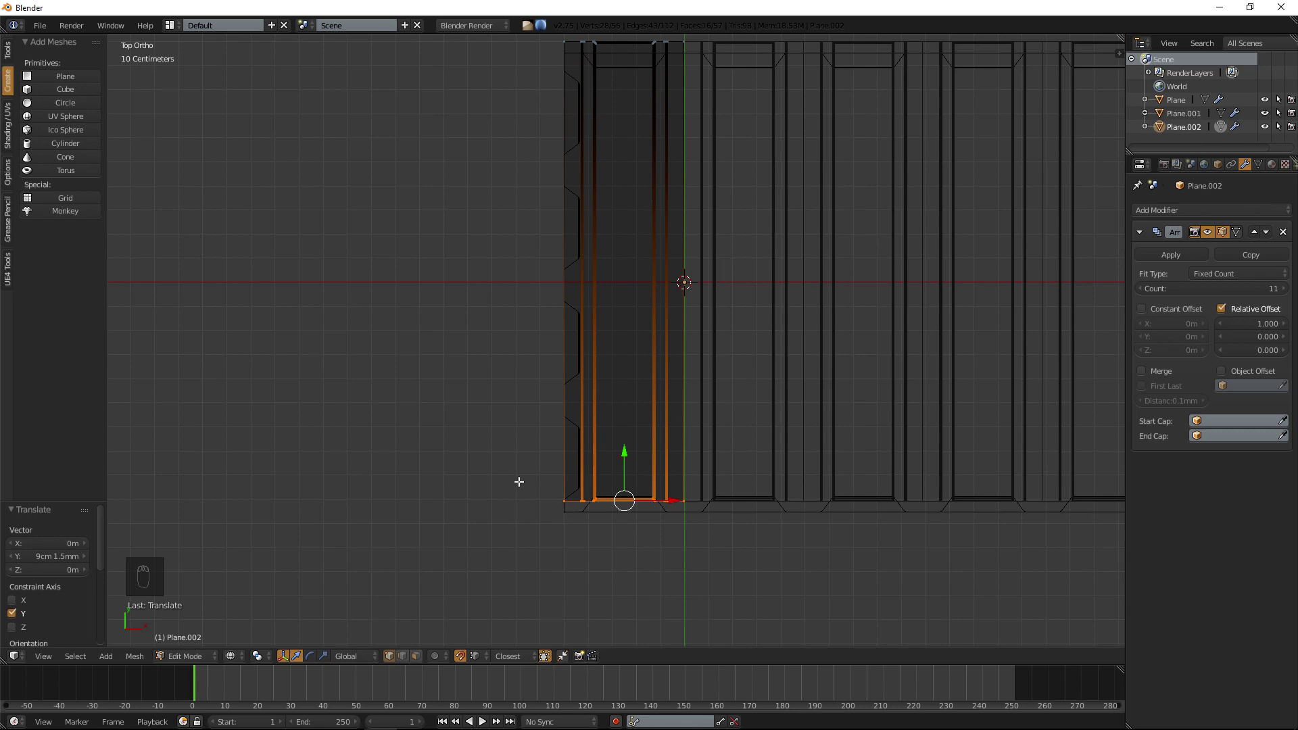
Return to solid perspective view and move the roof segment's selected end vertices about 9.3 mm along Y.
{"action": "key", "text": "KP_5"}
{"action": "middle_click_drag", "start_coordinate": [478, 464], "coordinate": [546, 316]}
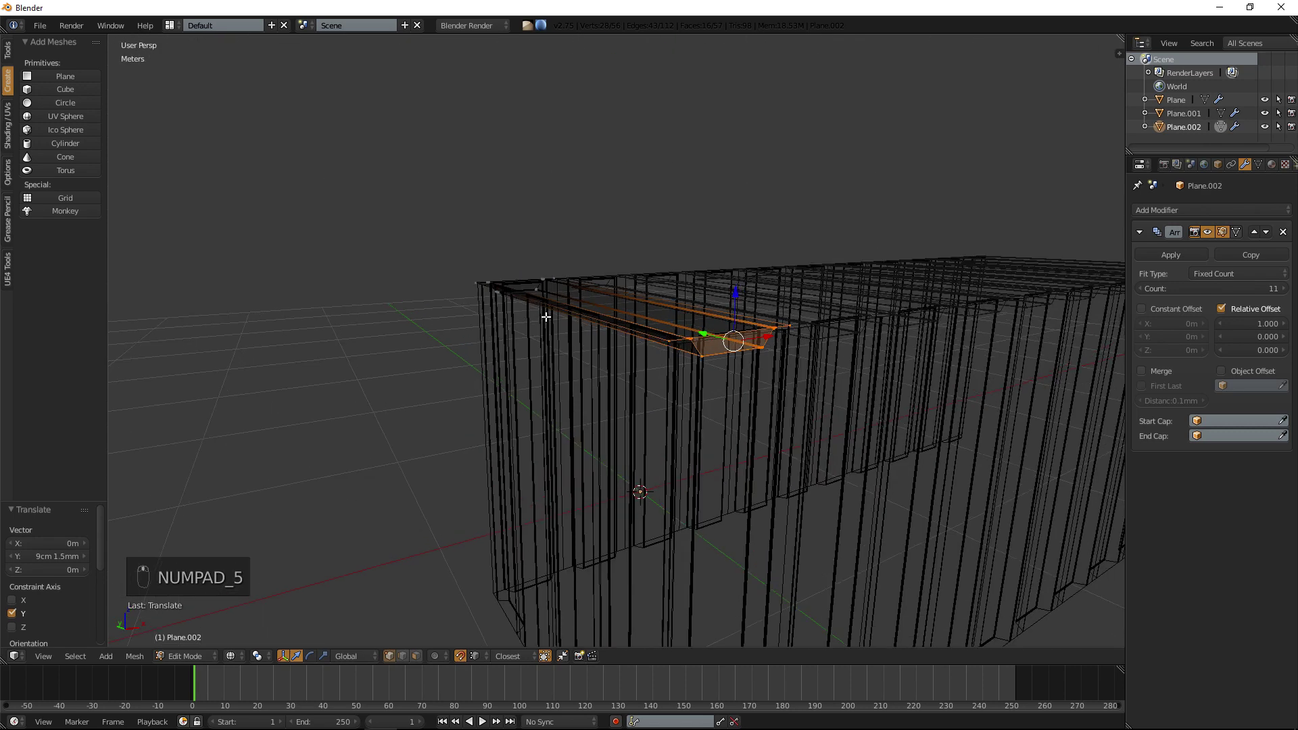
{"action": "key", "text": "z"}
{"action": "mouse_move", "coordinate": [743, 338]}
{"action": "middle_mouse_down"}
{"action": "mouse_move", "coordinate": [765, 345]}
{"action": "mouse_move", "coordinate": [707, 377]}
{"action": "mouse_move", "coordinate": [678, 471]}
{"action": "mouse_move", "coordinate": [681, 427]}
{"action": "middle_mouse_up"}
{"action": "key", "text": "g"}
{"action": "key", "text": "y"}
{"action": "left_click", "coordinate": [668, 501]}
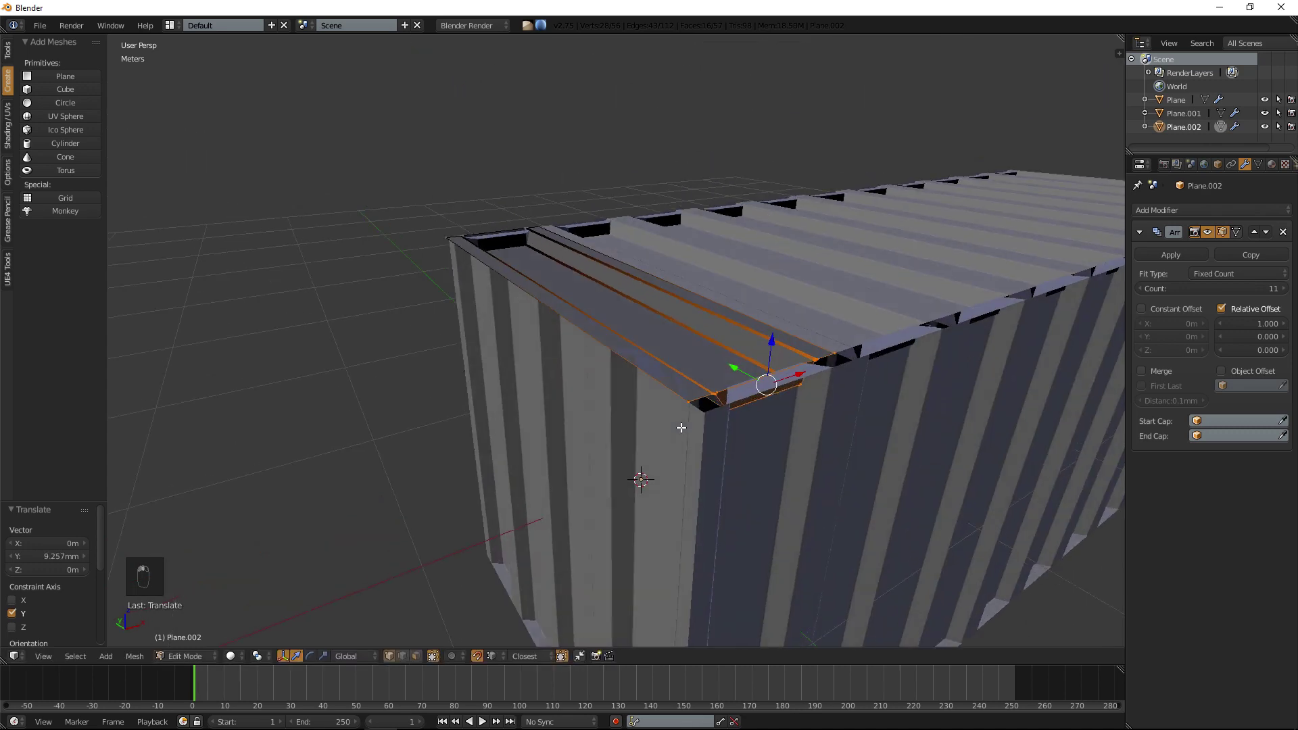
Readjust the same roof end vertices along Y by about -5.4 cm and 6 cm, snapping them to the side wall's corner.
{"action": "key", "text": "g"}
{"action": "key", "text": "y"}
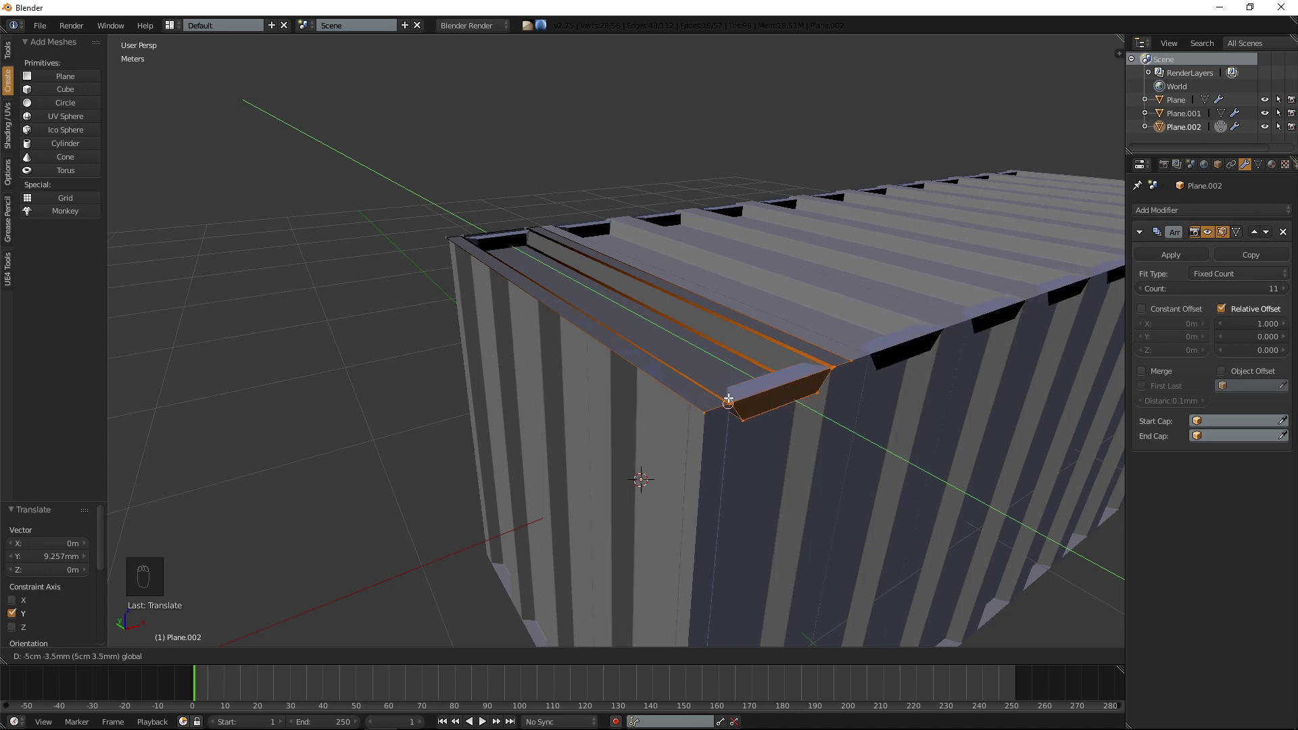
{"action": "left_click", "coordinate": [728, 402]}
{"action": "mouse_move", "coordinate": [728, 402]}
{"action": "middle_mouse_down"}
{"action": "mouse_move", "coordinate": [814, 423]}
{"action": "mouse_move", "coordinate": [757, 406]}
{"action": "mouse_move", "coordinate": [749, 385]}
{"action": "mouse_move", "coordinate": [751, 411]}
{"action": "middle_mouse_up"}
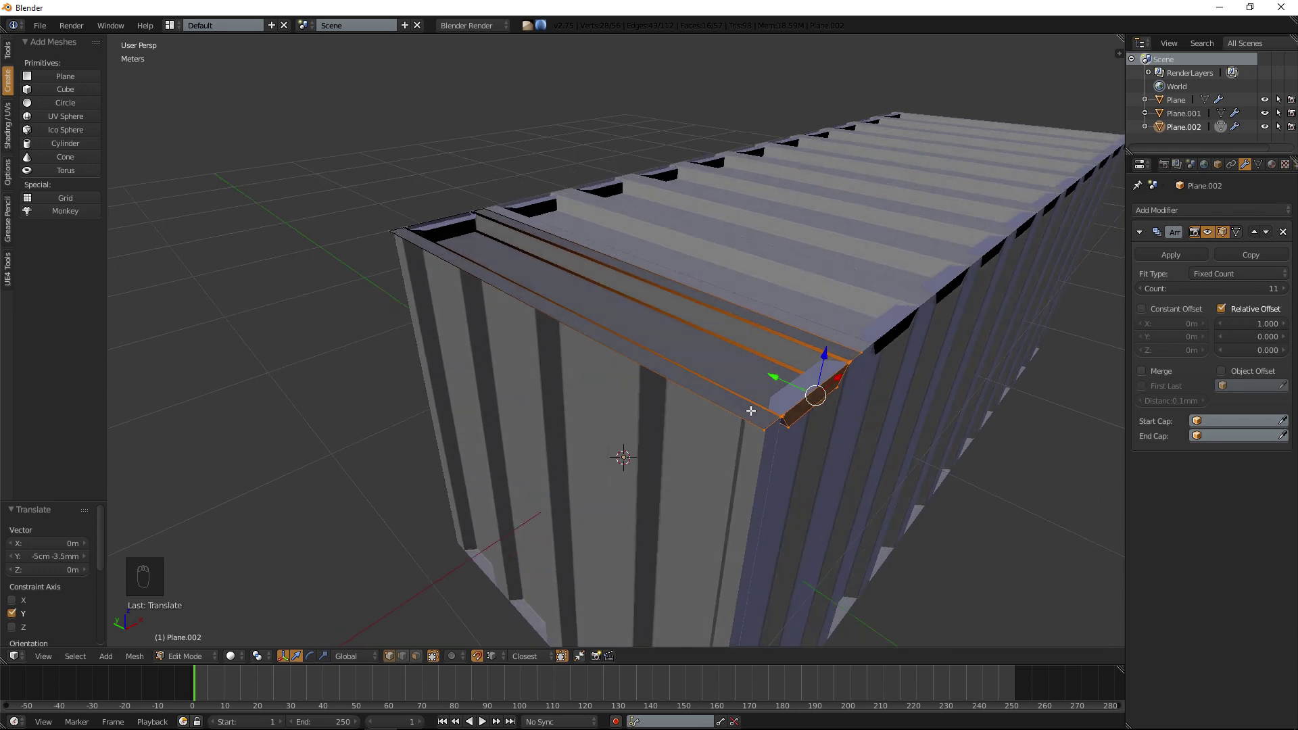
{"action": "key", "text": "g"}
{"action": "key", "text": "y"}
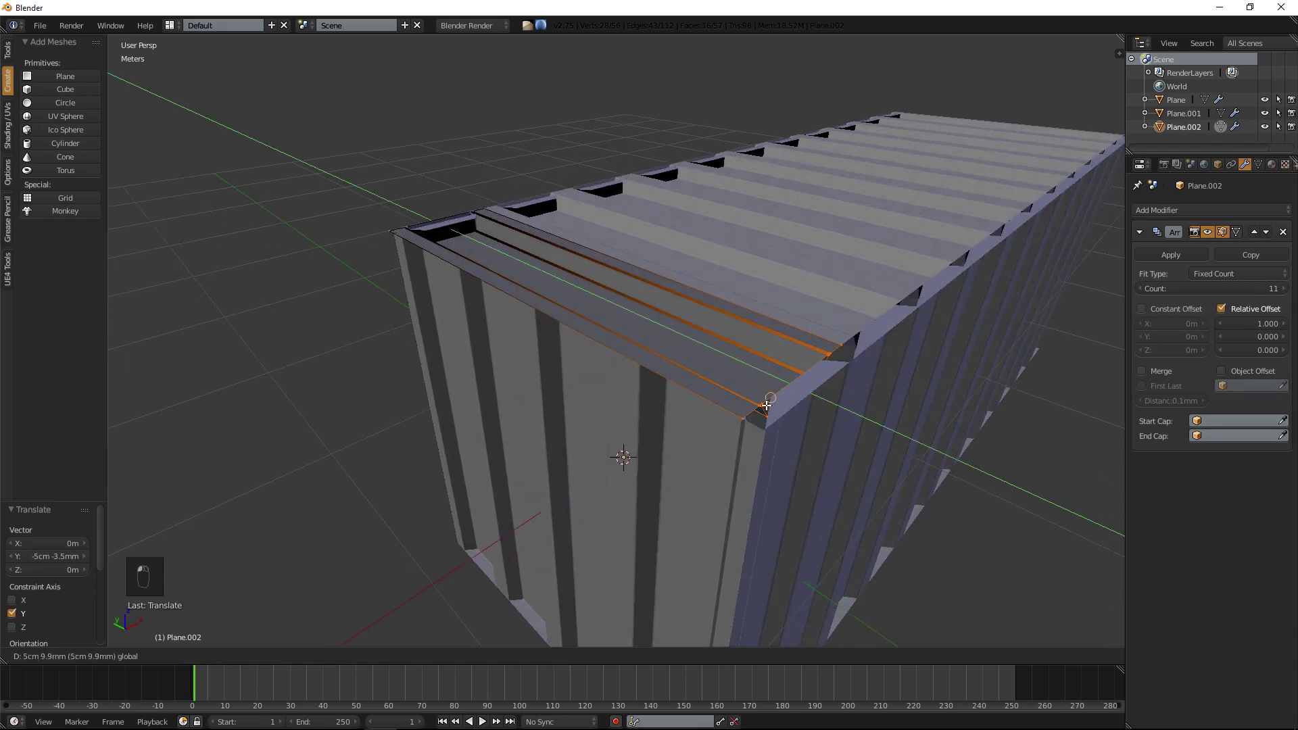
{"action": "left_click", "coordinate": [765, 389]}
{"action": "middle_click_drag", "start_coordinate": [765, 389], "coordinate": [769, 385]}
Select the vertices at the roof segment's opposite end, snap them inward along Y to the other side wall, and return to Object Mode.
{"action": "middle_click_drag", "start_coordinate": [166, 273], "coordinate": [403, 309], "text": "shift"}
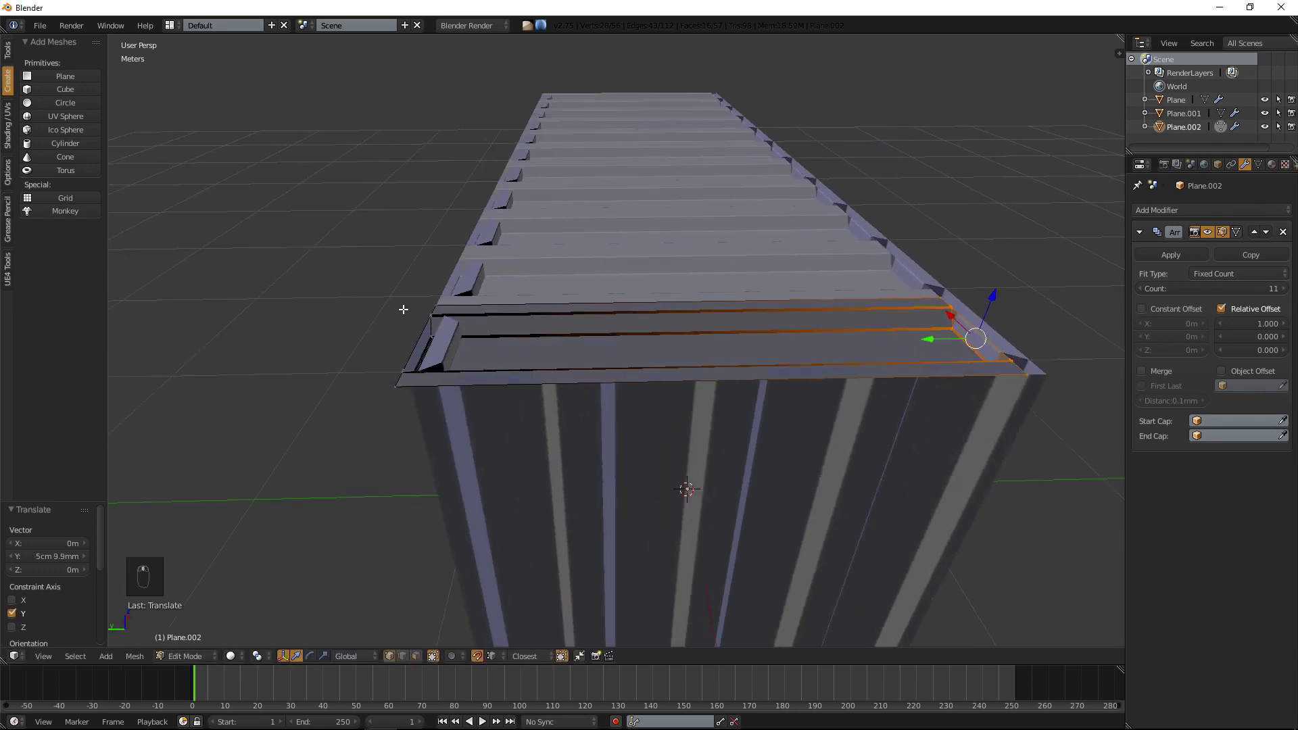
{"action": "key", "text": "a"}
{"action": "key", "text": "b"}
{"action": "left_click_drag", "start_coordinate": [336, 248], "coordinate": [380, 328]}
{"action": "key", "text": "z"}
{"action": "key", "text": "b"}
{"action": "left_click_drag", "start_coordinate": [322, 219], "coordinate": [477, 458]}
{"action": "key", "text": "z"}
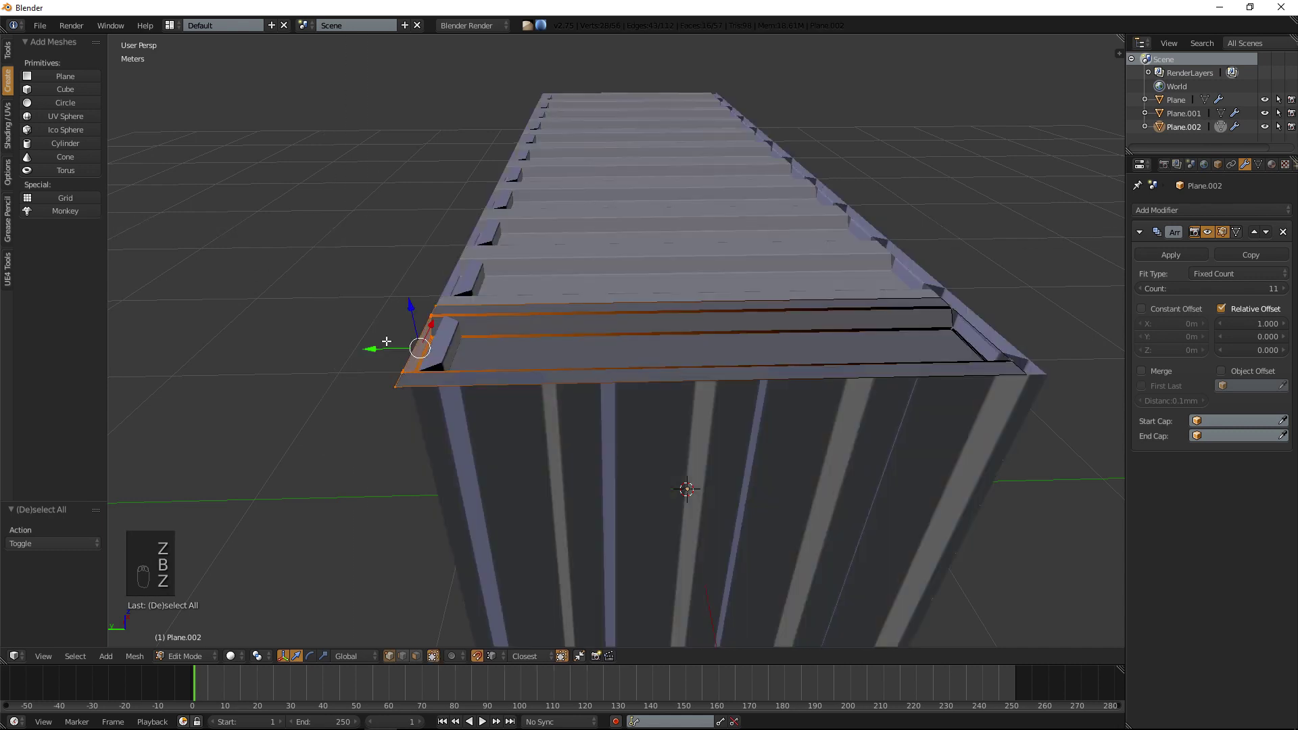
{"action": "left_click_drag", "start_coordinate": [376, 354], "coordinate": [432, 358]}
{"action": "middle_click_drag", "start_coordinate": [432, 359], "coordinate": [492, 374]}
{"action": "key", "text": "a"}
{"action": "key", "text": "Tab"}
{"action": "scroll", "coordinate": [634, 363], "scroll_direction": "down", "scroll_amount": 3}
{"action": "middle_click_drag", "start_coordinate": [720, 378], "coordinate": [582, 318]}
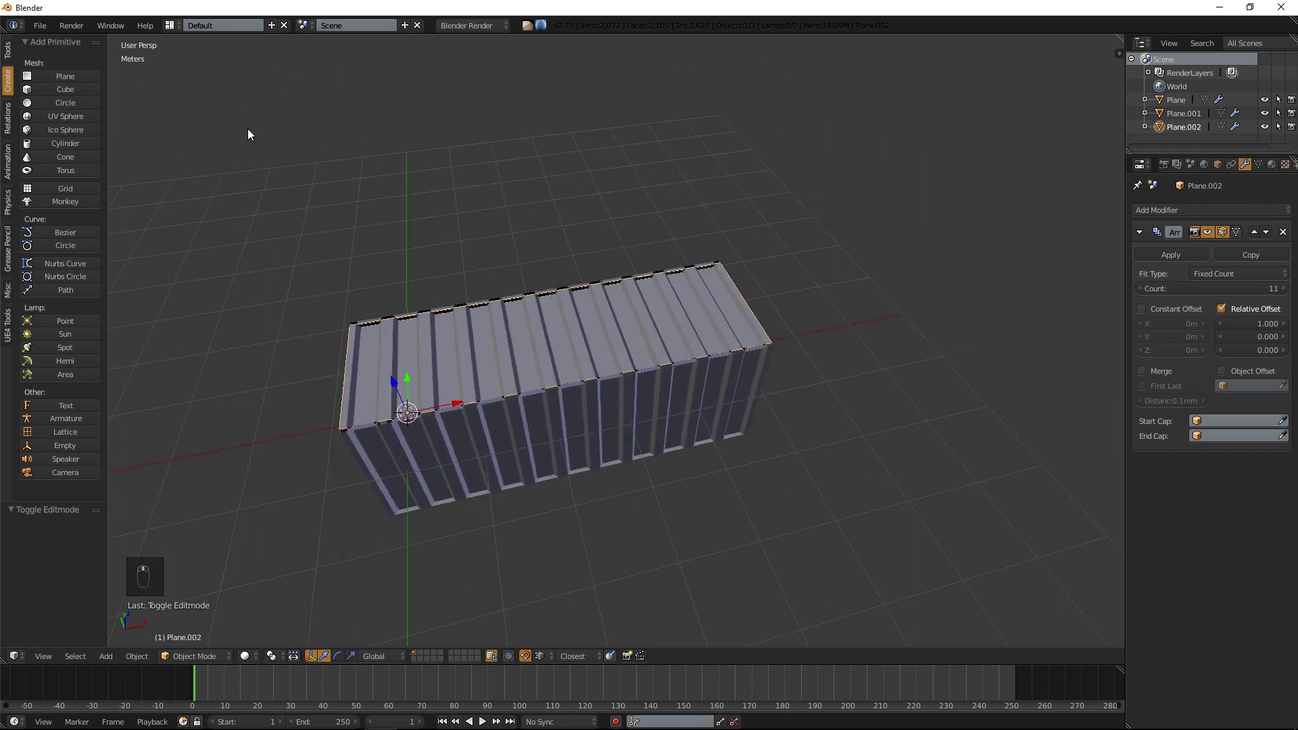
Add a cube with a 1 m radius at the origin and turn snapping off.
{"action": "left_click", "coordinate": [68, 91]}
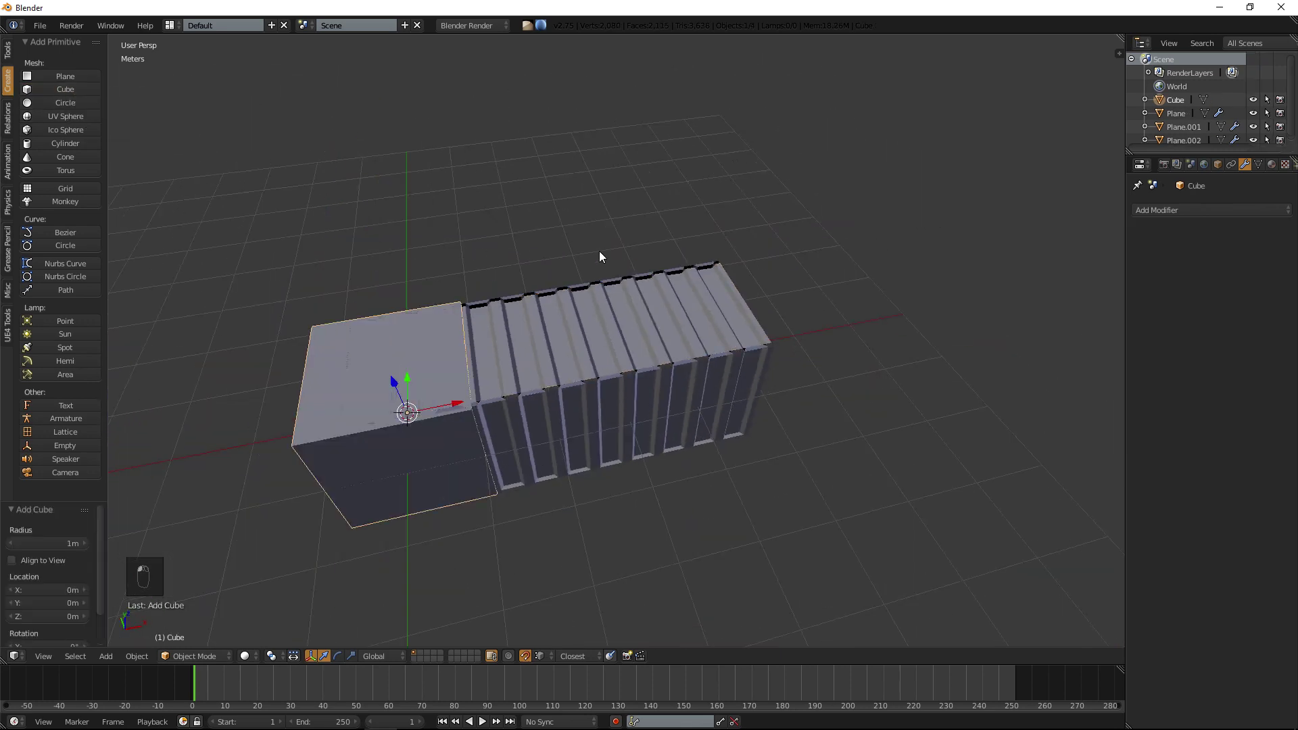
{"action": "key", "text": "shift+Tab"}
{"action": "middle_click_drag", "start_coordinate": [599, 252], "coordinate": [611, 399]}
{"action": "scroll", "coordinate": [623, 400], "scroll_direction": "up", "scroll_amount": 3}
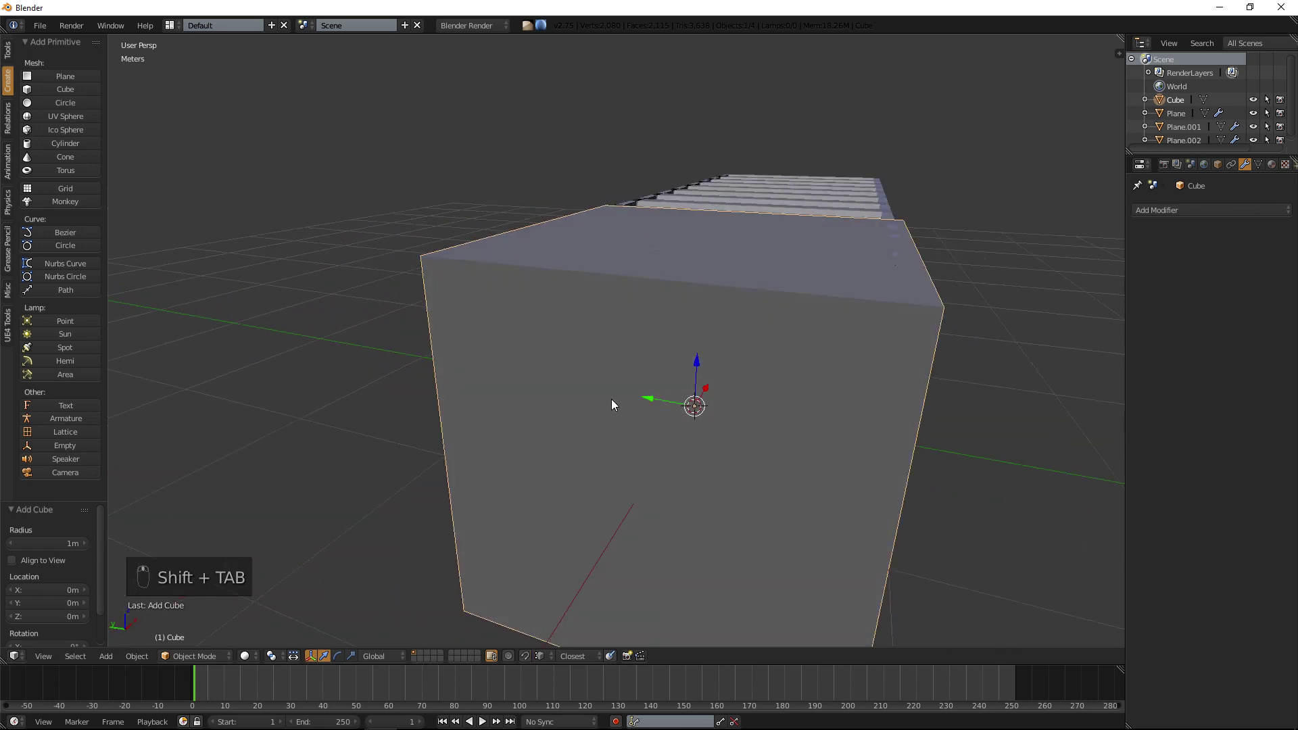
In Edit Mode, add one centered loop cut that divides the cube into halves along Y.
{"action": "key", "text": "Tab"}
{"action": "scroll", "coordinate": [612, 396], "scroll_direction": "down", "scroll_amount": 4}
{"action": "scroll", "coordinate": [618, 365], "scroll_direction": "up", "scroll_amount": 5}
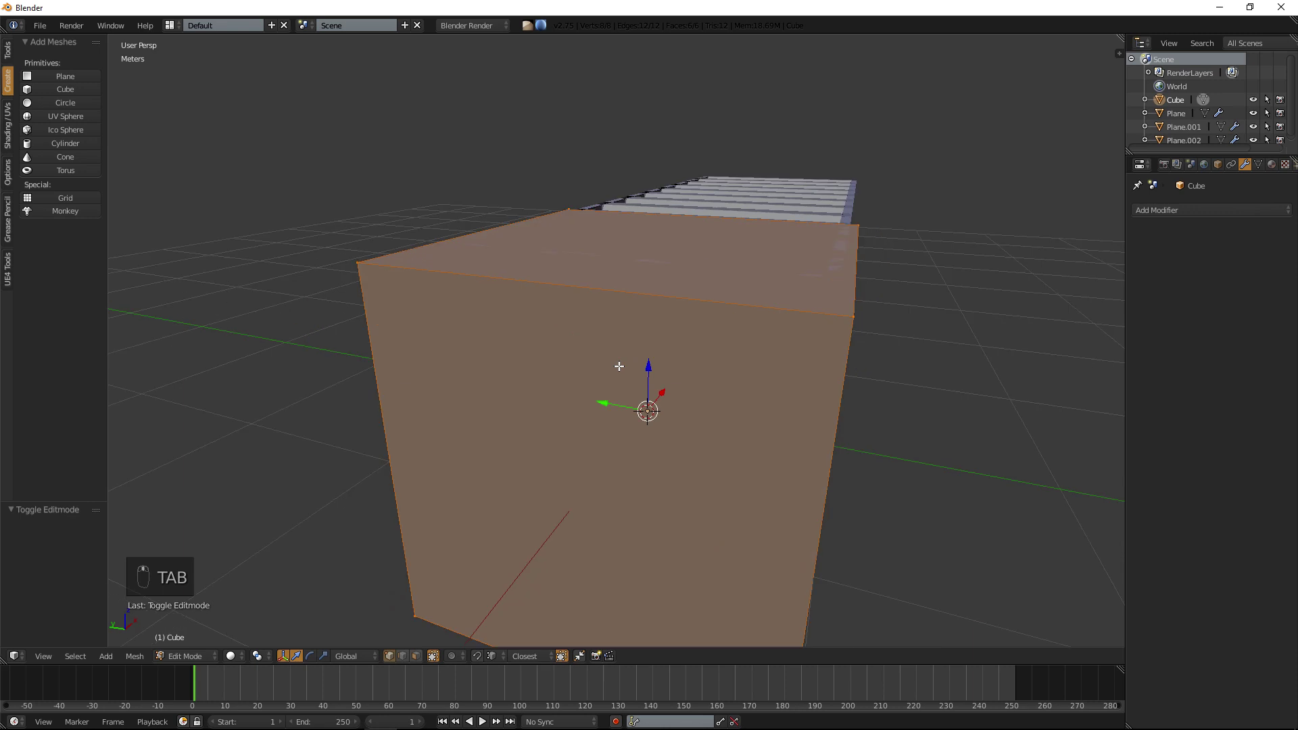
{"action": "key", "text": "ctrl+r"}
{"action": "left_click", "coordinate": [620, 264]}
{"action": "right_click", "coordinate": [623, 266]}
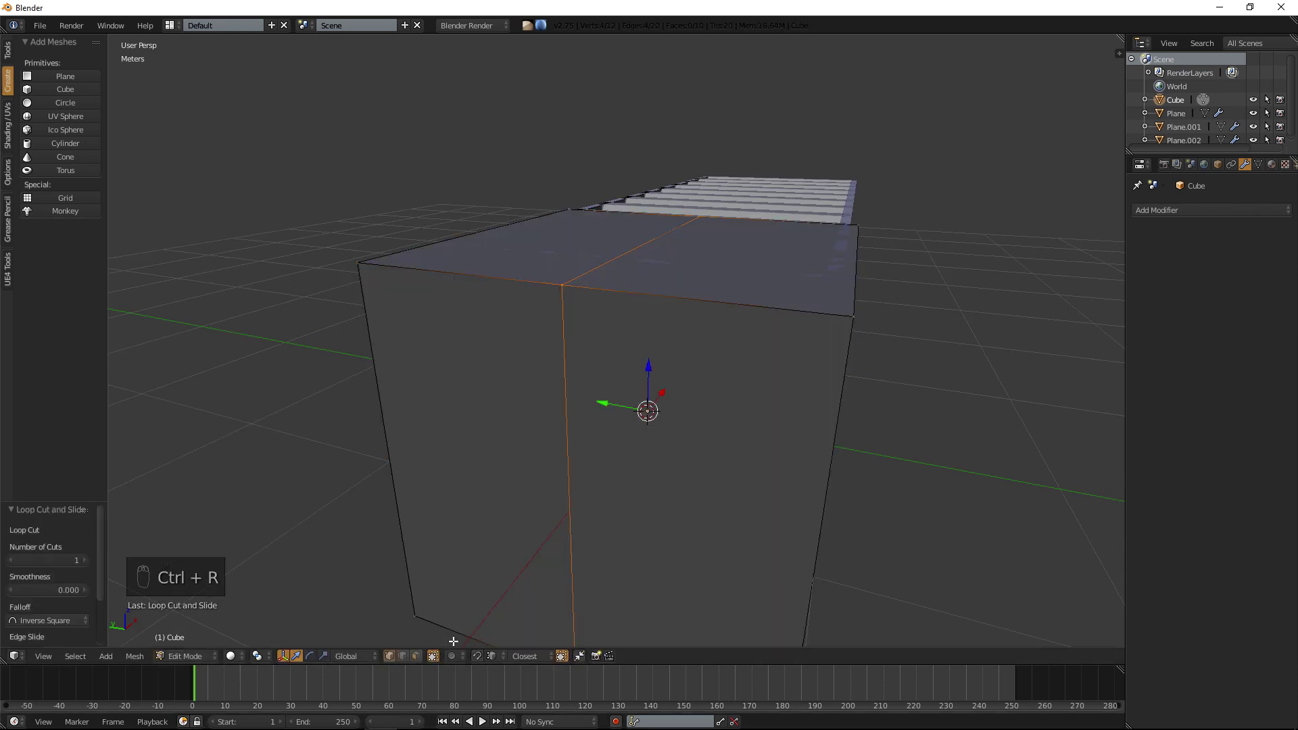
In face selection mode, delete all faces of the cube's positive-Y half.
{"action": "left_click", "coordinate": [417, 657]}
{"action": "right_click", "coordinate": [539, 282], "text": "alt"}
{"action": "key", "text": "Delete"}
{"action": "left_click", "coordinate": [540, 282]}
{"action": "right_click", "coordinate": [404, 338]}
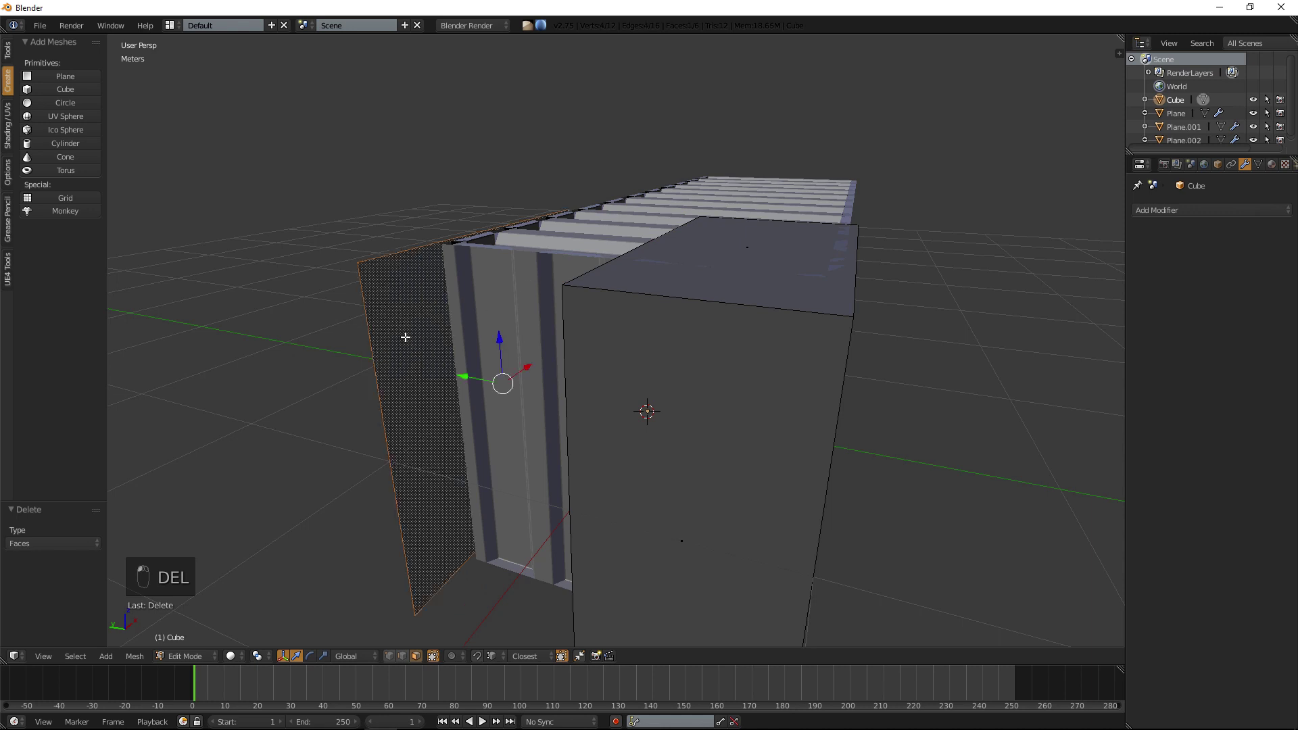
{"action": "key", "text": "Delete"}
{"action": "left_click", "coordinate": [405, 337]}
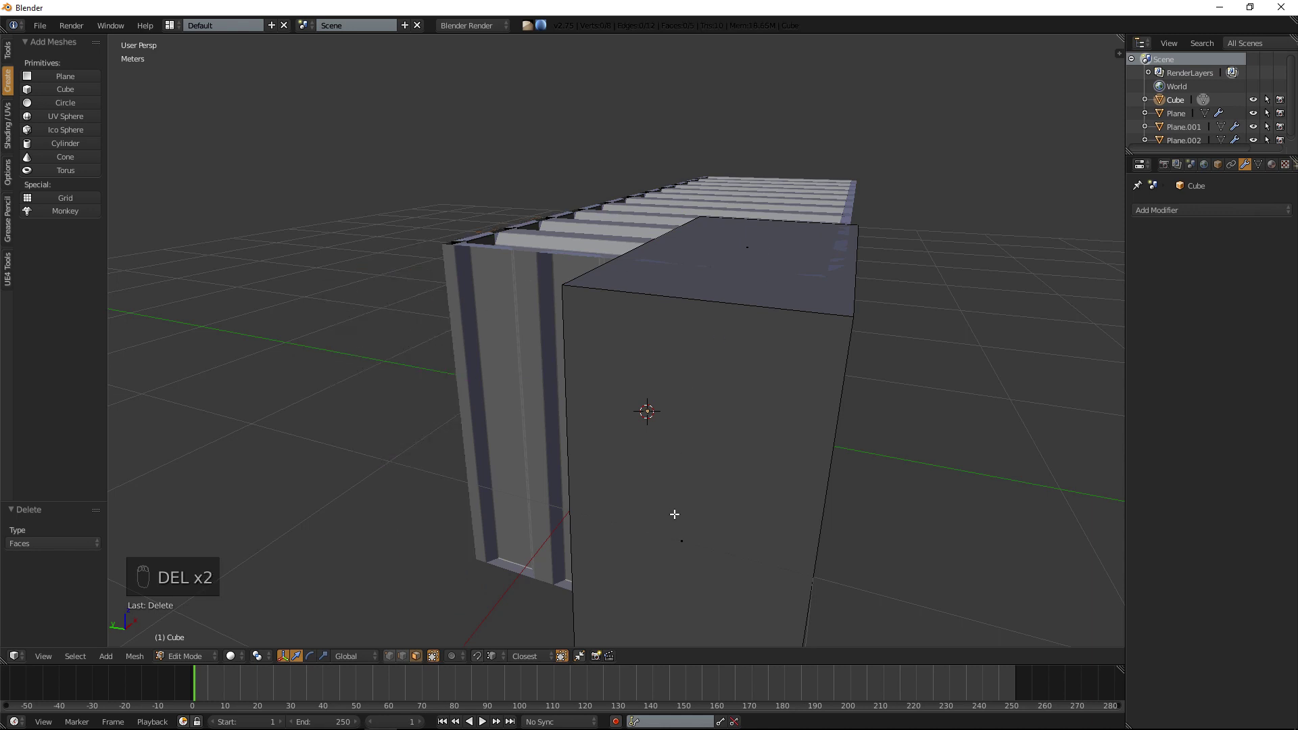
Add a Mirror modifier to the half cube, mirroring along Y with clipping enabled.
{"action": "left_click", "coordinate": [1184, 211]}
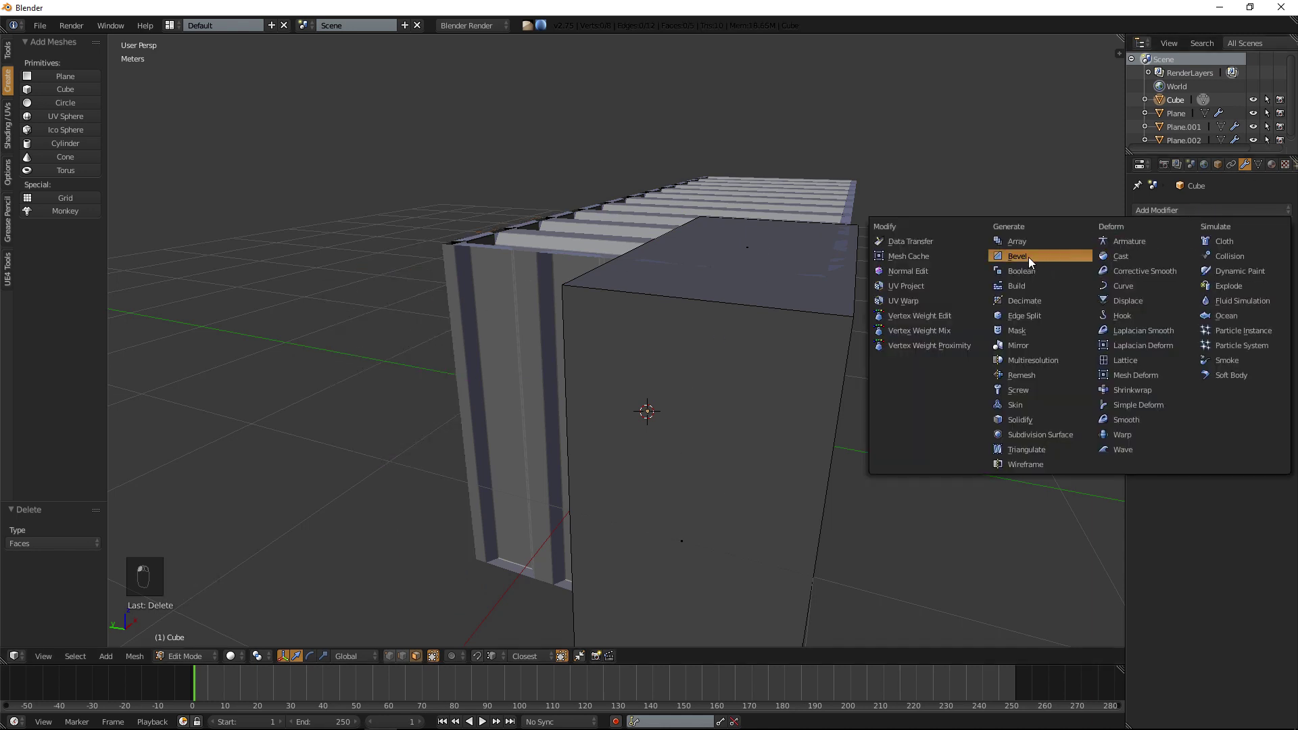
{"action": "left_click", "coordinate": [1023, 342]}
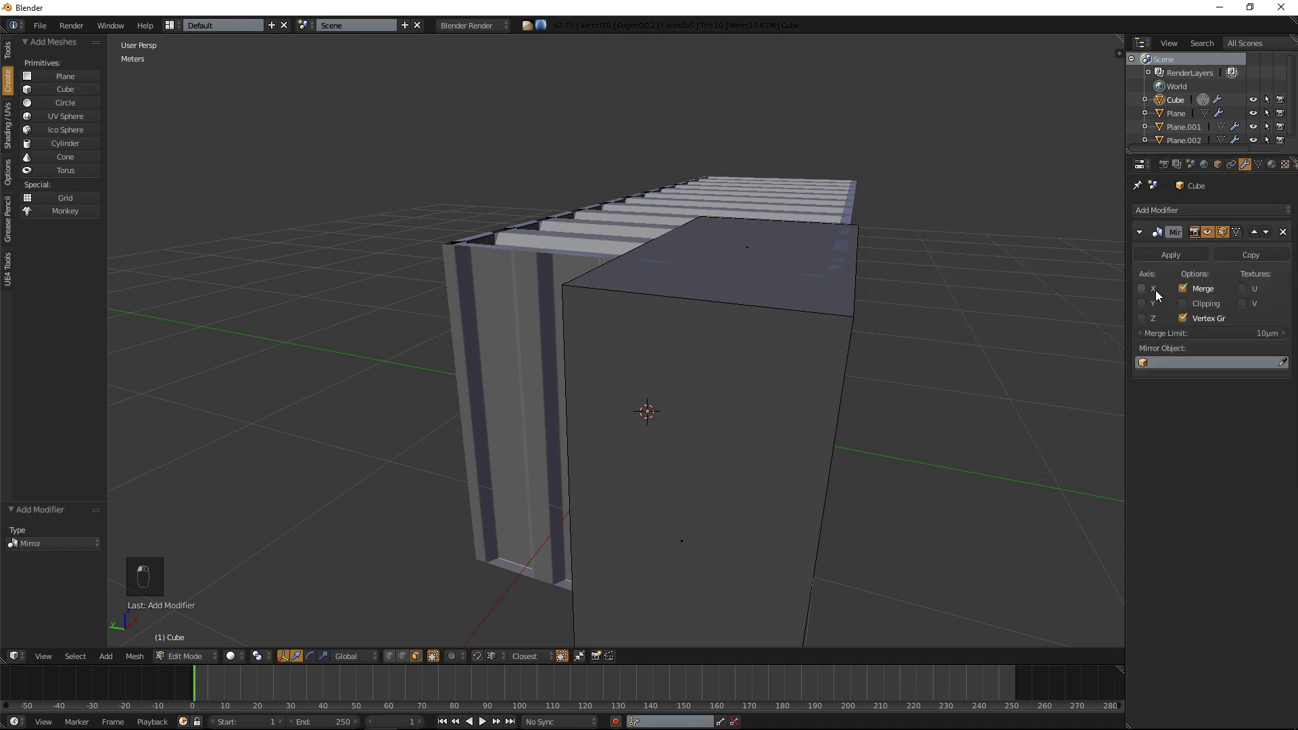
{"action": "left_click", "coordinate": [1141, 303]}
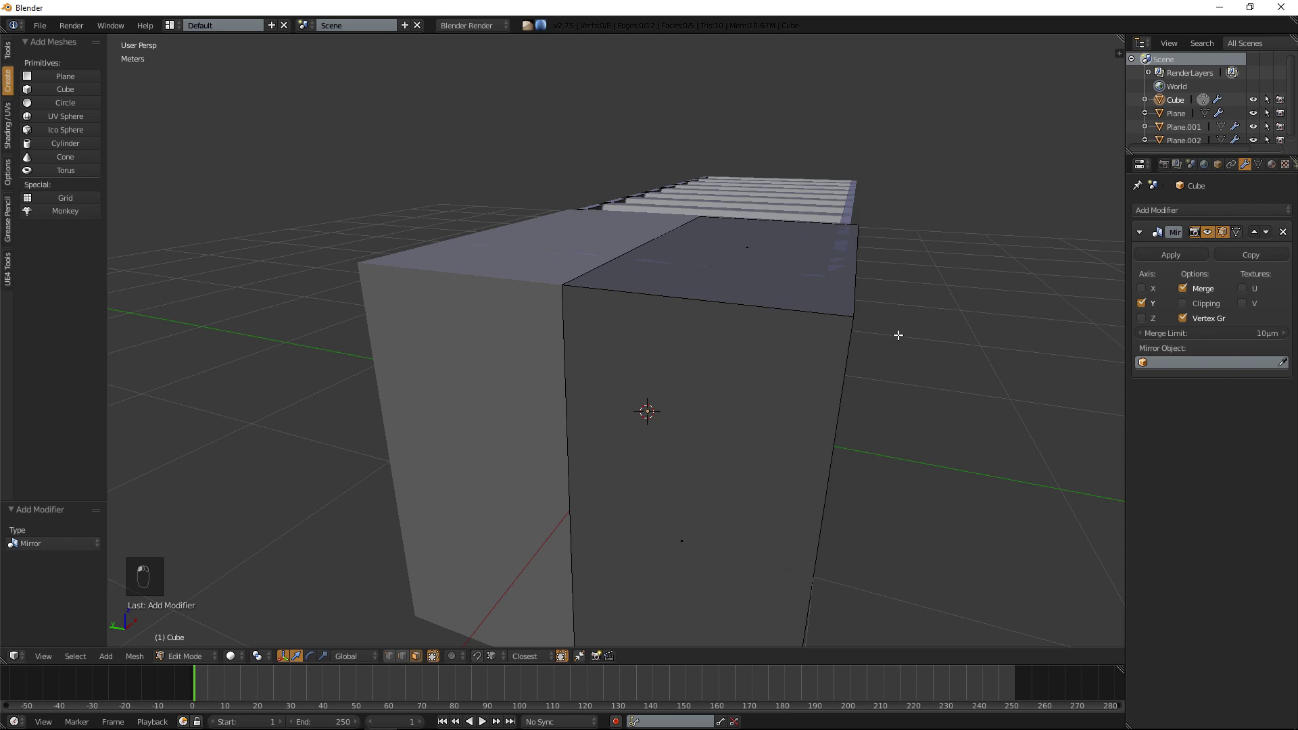
{"action": "mouse_move", "coordinate": [898, 365]}
{"action": "middle_mouse_down"}
{"action": "mouse_move", "coordinate": [845, 379]}
{"action": "mouse_move", "coordinate": [887, 369]}
{"action": "middle_mouse_up"}
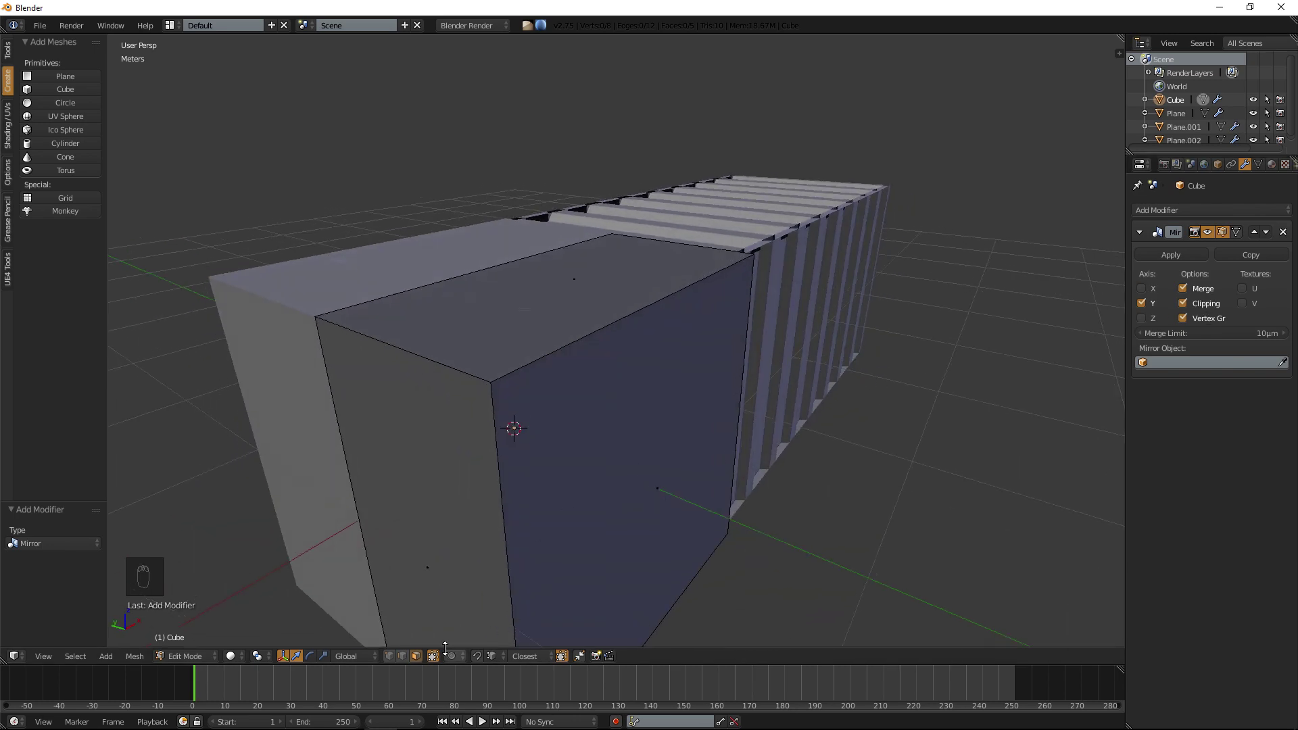
Select the cube's outer end face, turn snapping on, and snap the face about 50 cm along X to the container's near end.
{"action": "right_click", "coordinate": [428, 475]}
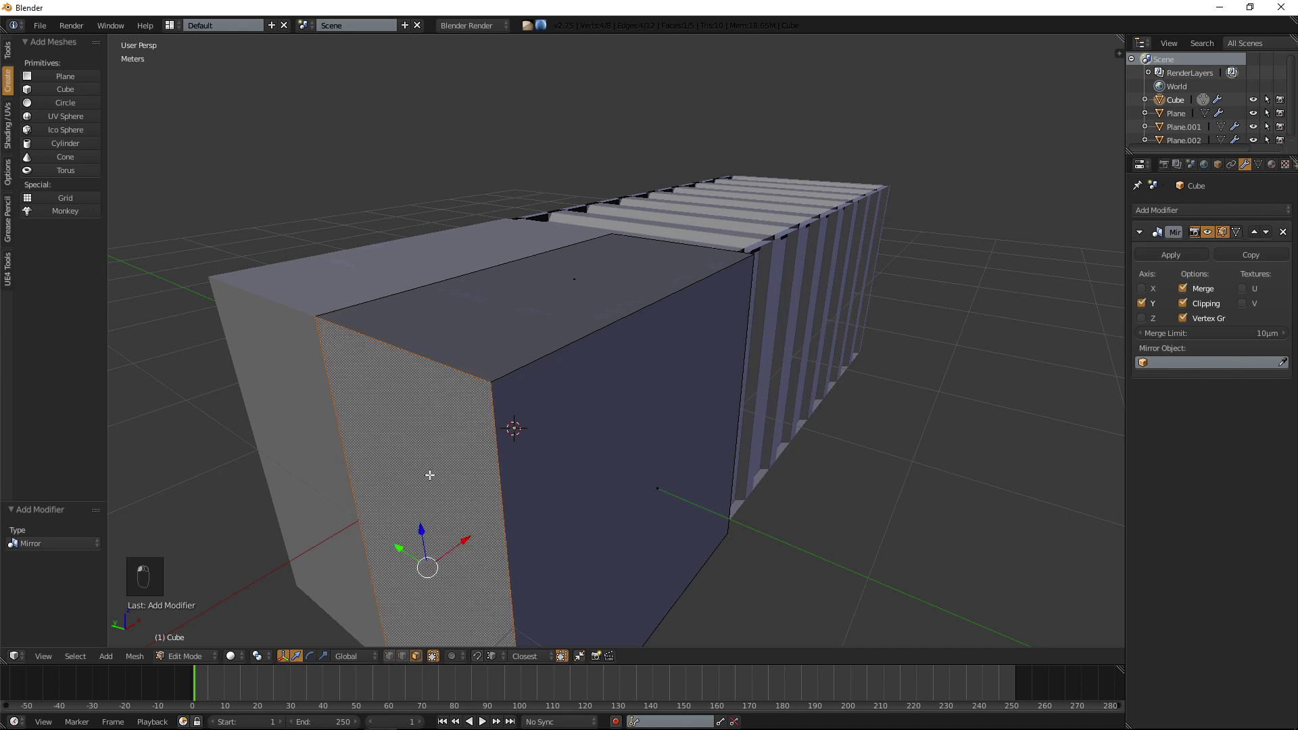
{"action": "key", "text": "shift+Tab"}
{"action": "left_click_drag", "start_coordinate": [466, 538], "coordinate": [580, 329]}
{"action": "middle_click_drag", "start_coordinate": [580, 328], "coordinate": [487, 327]}
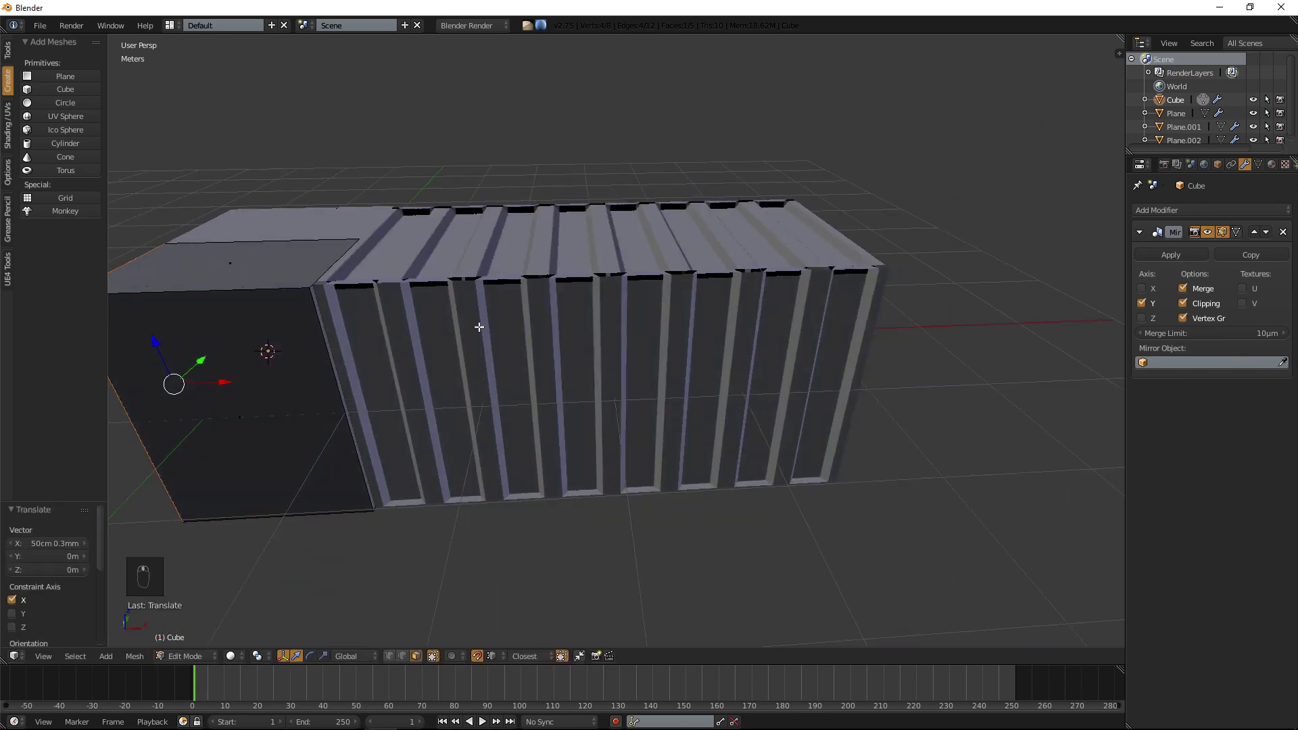
Select the cube's opposite end face and move it about 3.76 m along X towards the container's far end.
{"action": "right_click", "coordinate": [334, 309]}
{"action": "middle_click_drag", "start_coordinate": [415, 303], "coordinate": [382, 345]}
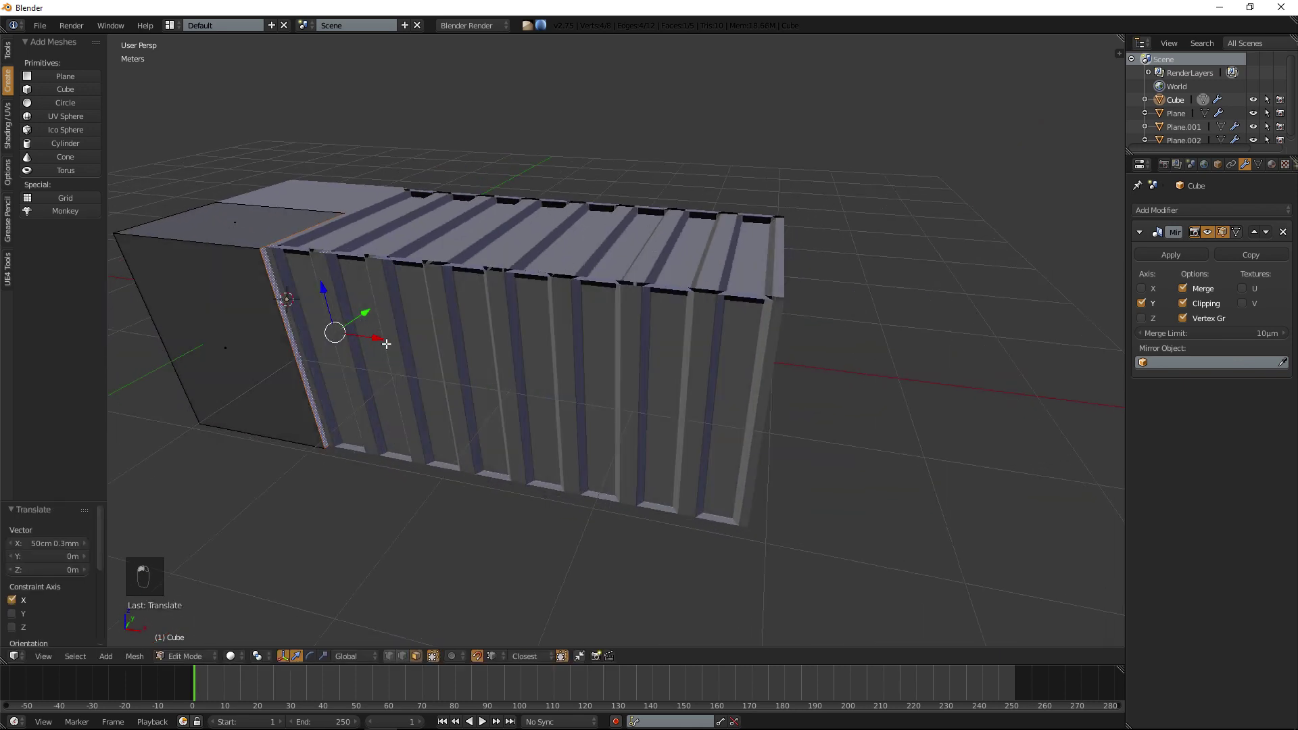
{"action": "left_click_drag", "start_coordinate": [371, 338], "coordinate": [786, 306]}
{"action": "middle_click_drag", "start_coordinate": [786, 306], "coordinate": [597, 374]}
Snap the far end face a further 19.85 cm along X so the box encloses the whole container.
{"action": "scroll", "coordinate": [598, 374], "scroll_direction": "up", "scroll_amount": 4}
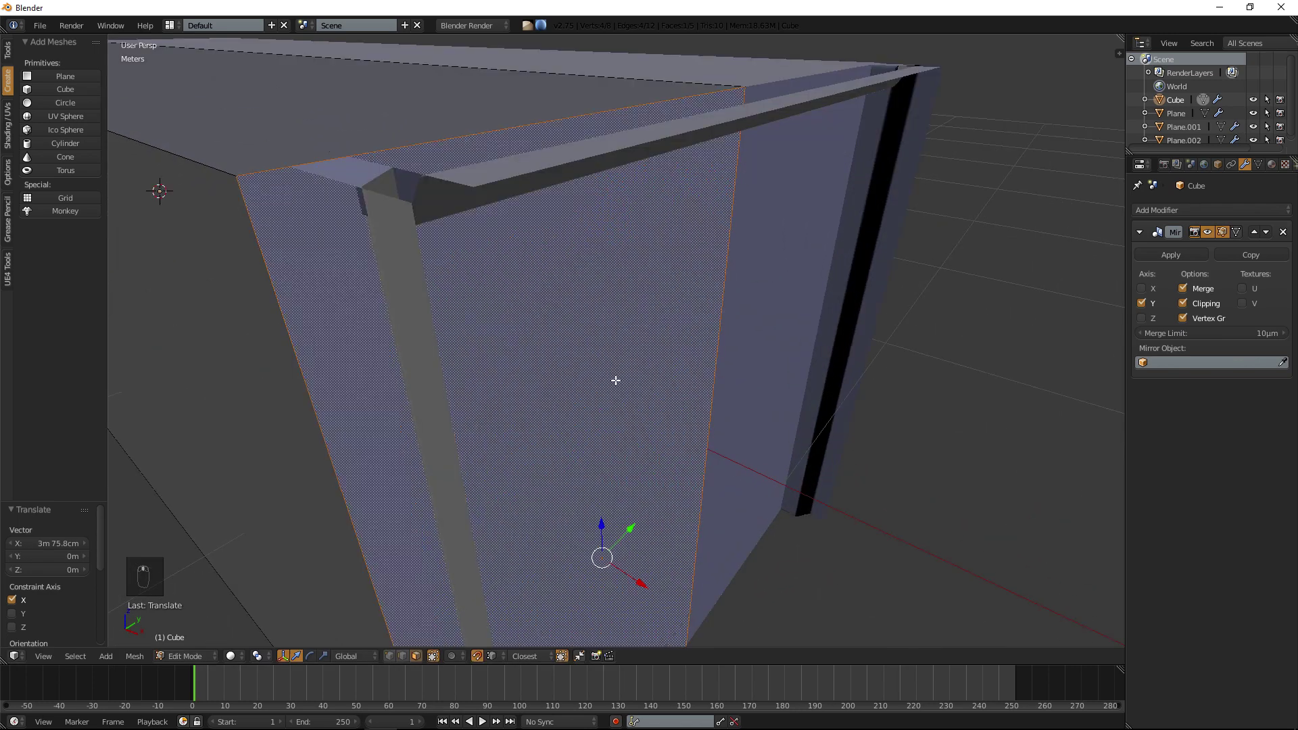
{"action": "key", "text": "g"}
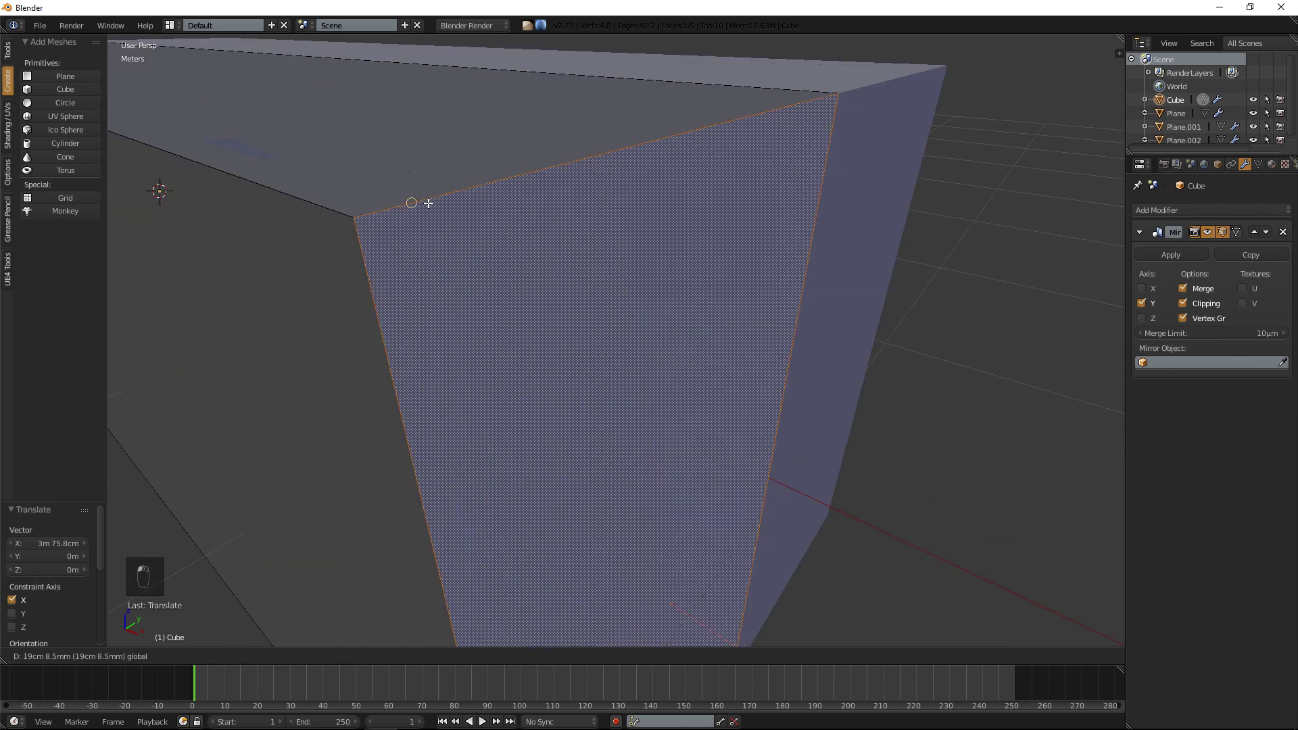
{"action": "left_click", "coordinate": [428, 202]}
{"action": "scroll", "coordinate": [428, 217], "scroll_direction": "down", "scroll_amount": 4}
{"action": "middle_click_drag", "start_coordinate": [428, 223], "coordinate": [665, 301]}
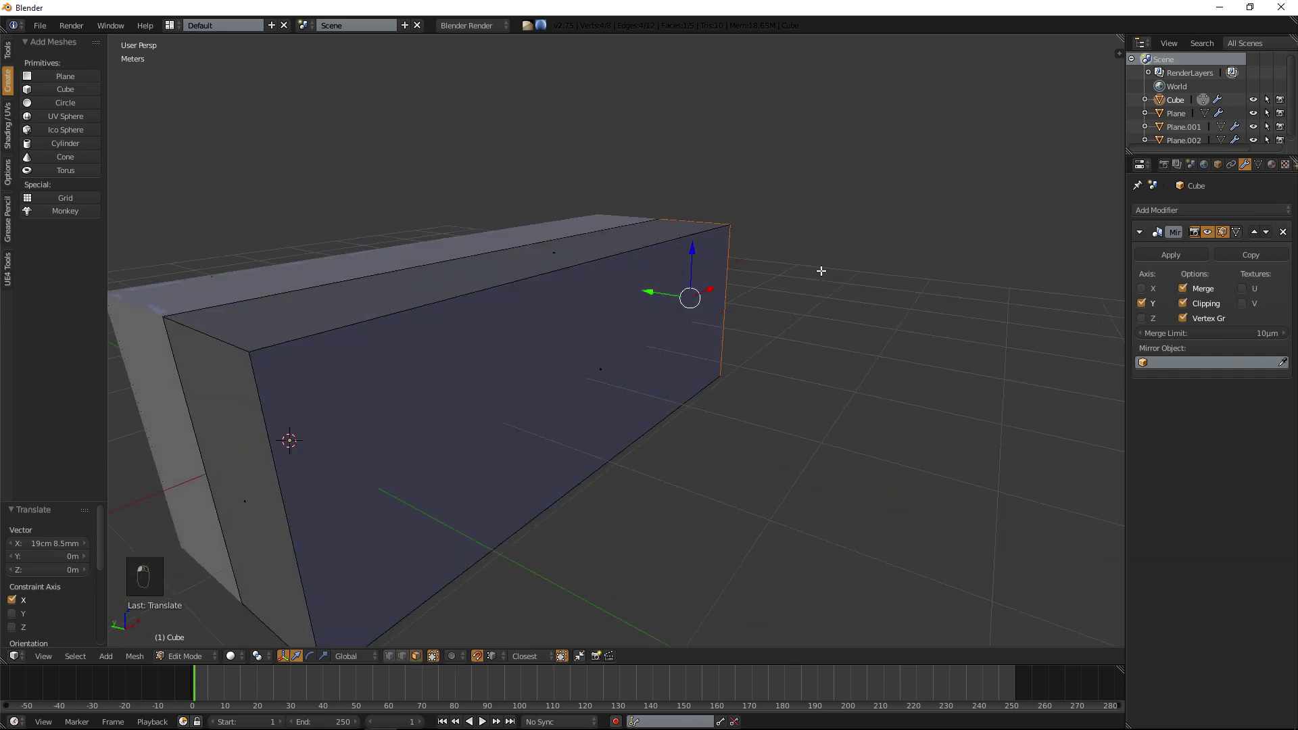
{"action": "middle_click_drag", "start_coordinate": [795, 302], "coordinate": [829, 309]}
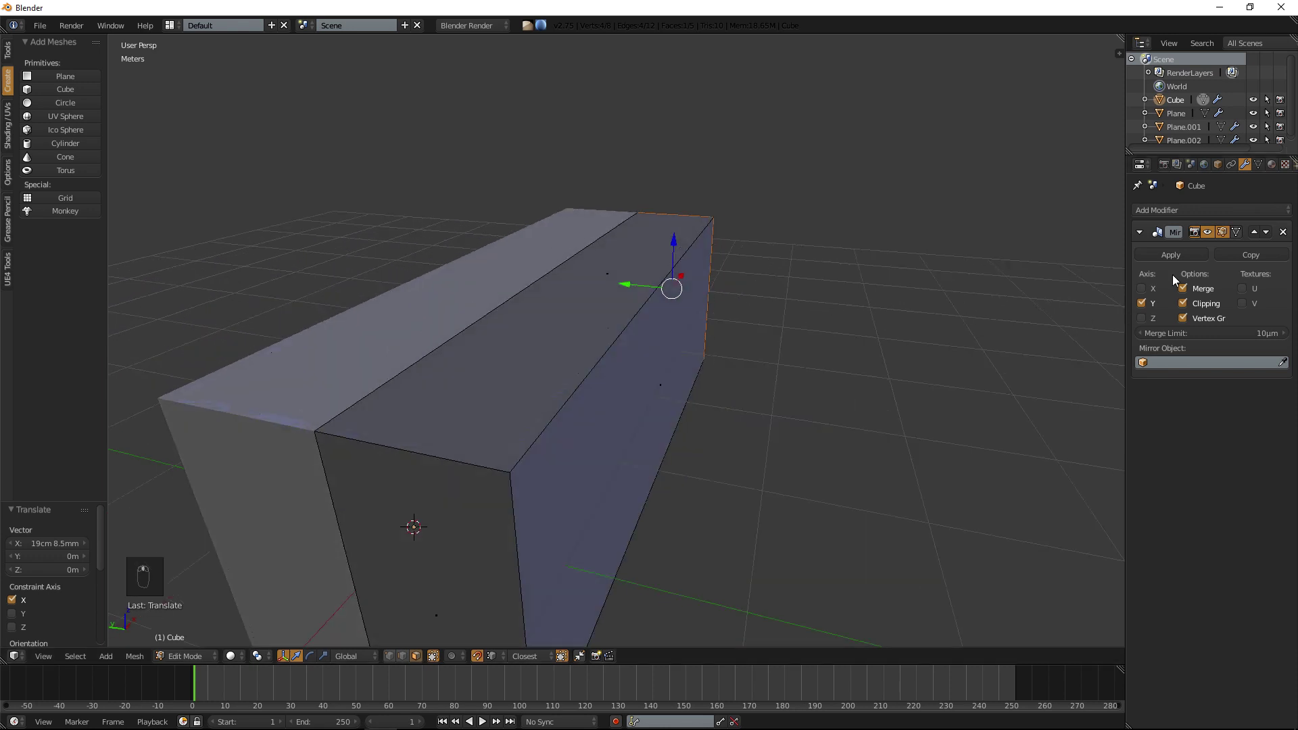
Apply the Mirror modifier in Object Mode and return to Edit Mode.
{"action": "key", "text": "Tab"}
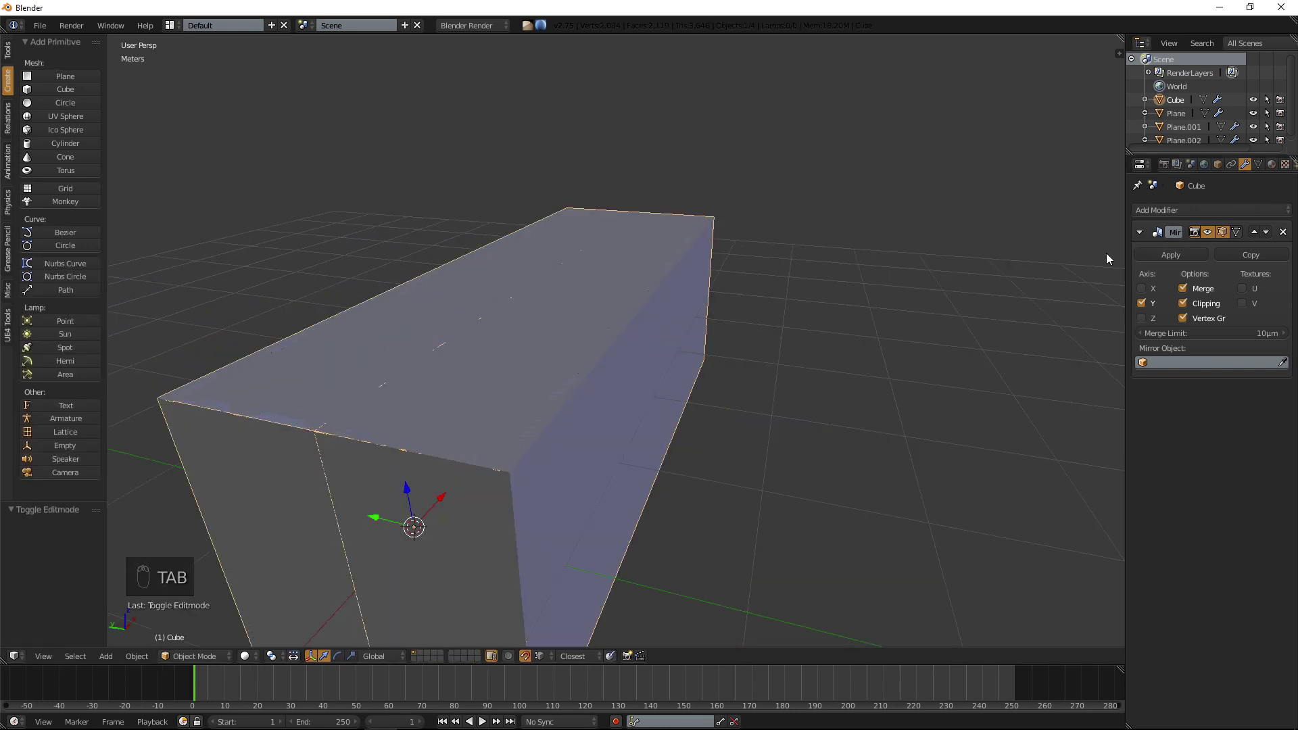
{"action": "left_click", "coordinate": [1156, 254]}
{"action": "key", "text": "Tab"}
{"action": "middle_click_drag", "start_coordinate": [550, 360], "coordinate": [593, 341], "text": "shift"}
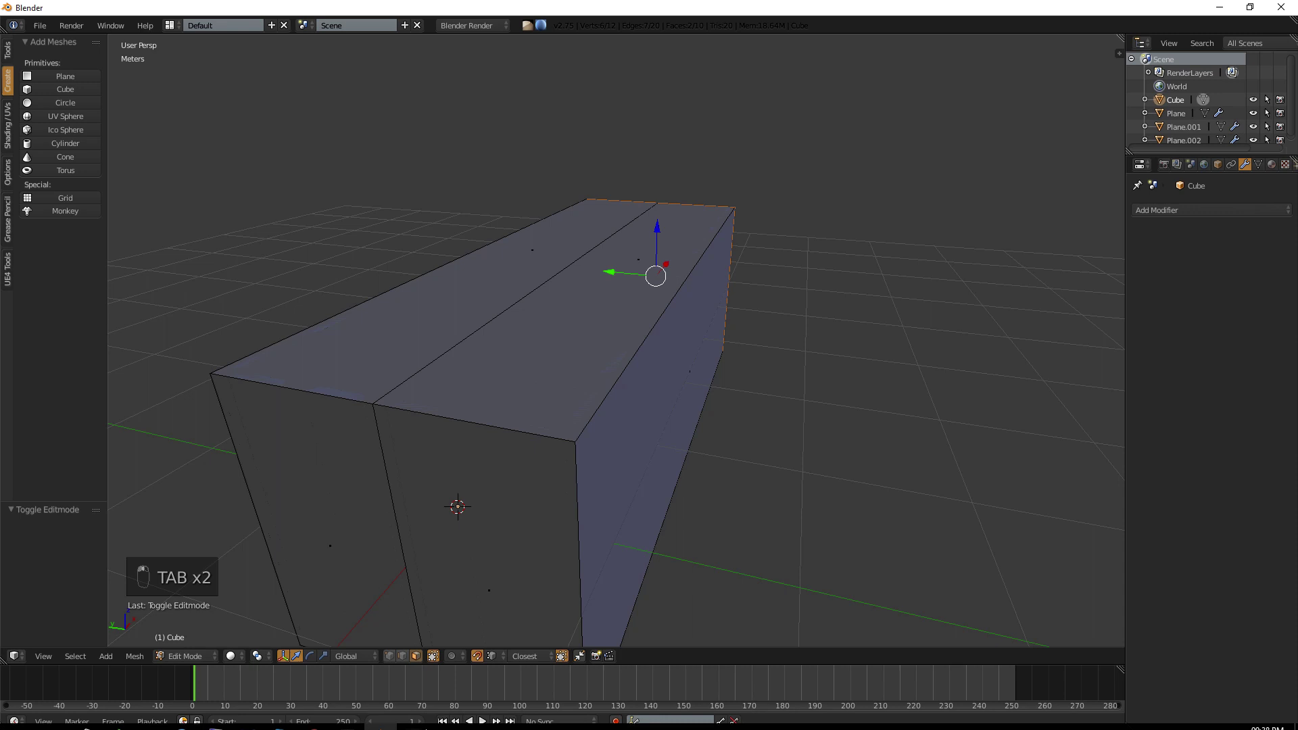
In edge selection mode, select the box's central edge loop and dissolve its edges.
{"action": "left_click", "coordinate": [402, 655]}
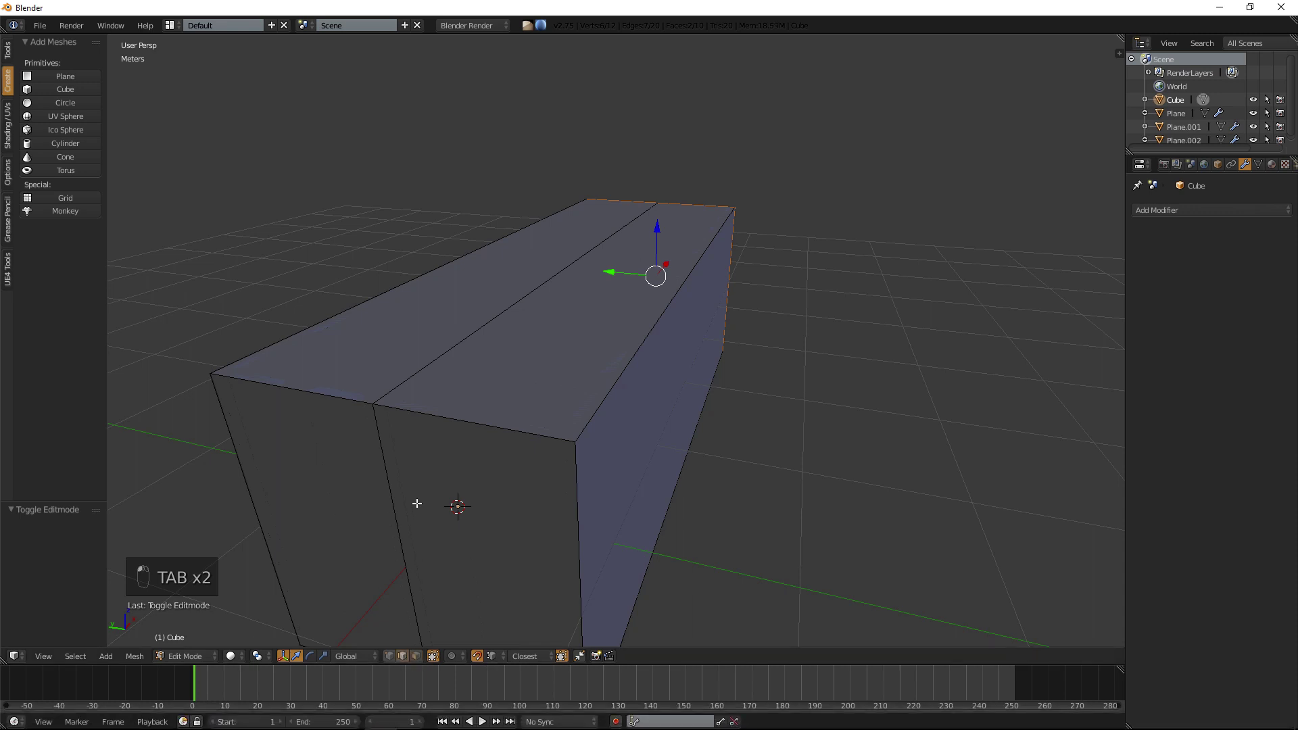
{"action": "right_click", "coordinate": [394, 490], "text": "alt"}
{"action": "key", "text": "Delete"}
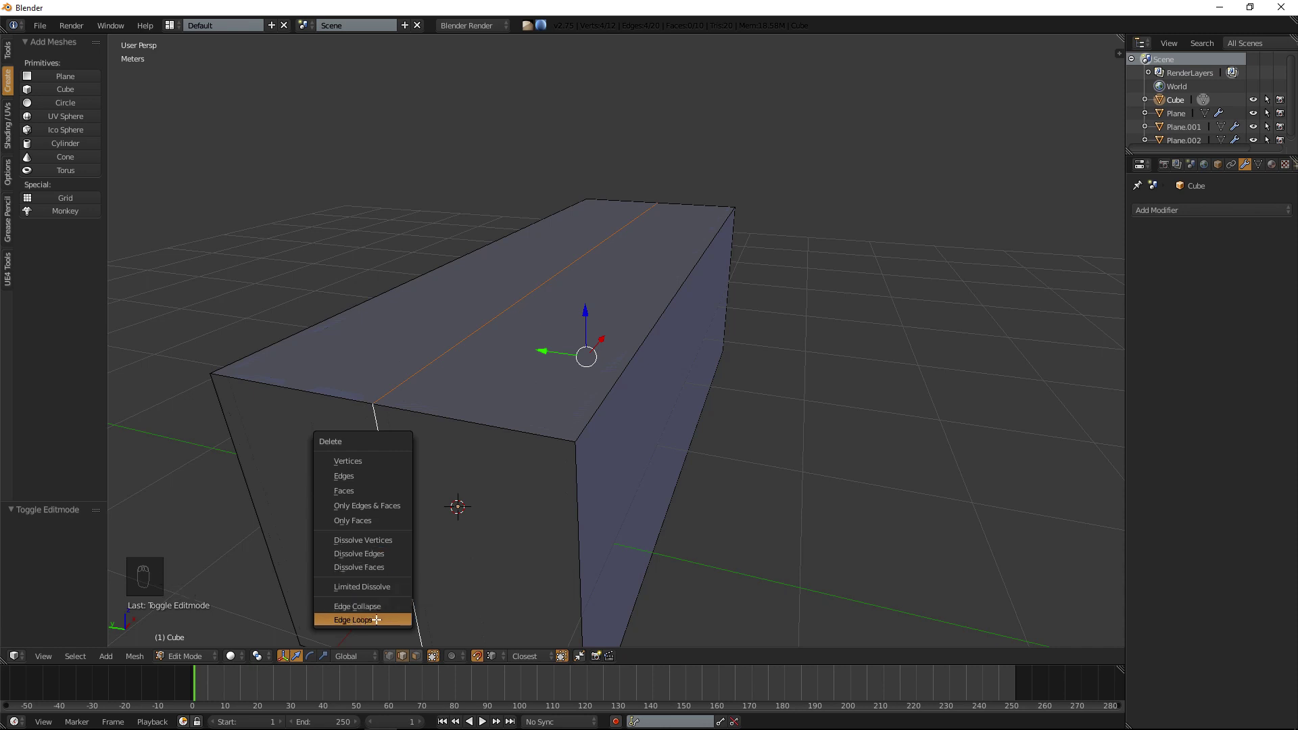
{"action": "left_click", "coordinate": [375, 553]}
{"action": "middle_click_drag", "start_coordinate": [376, 547], "coordinate": [471, 449]}
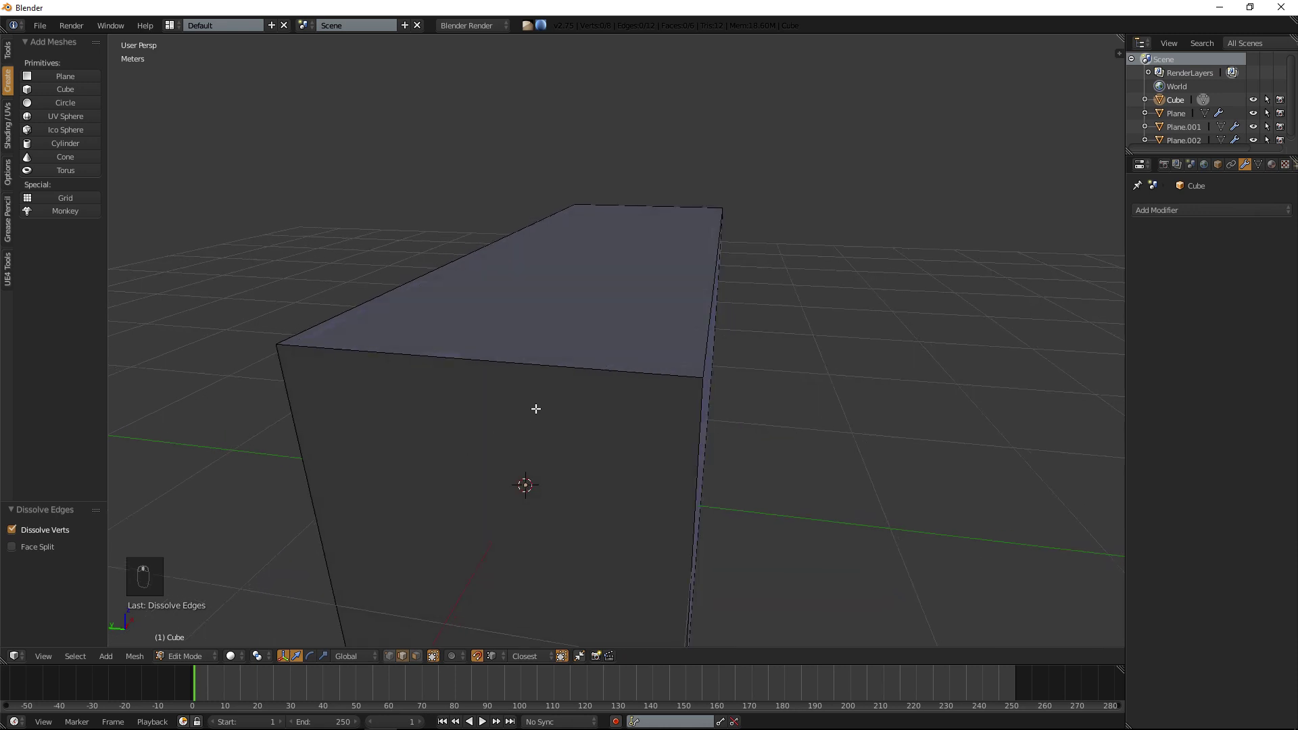
{"action": "mouse_move", "coordinate": [536, 409]}
{"action": "middle_mouse_down"}
{"action": "mouse_move", "coordinate": [559, 391]}
{"action": "mouse_move", "coordinate": [545, 399]}
{"action": "middle_mouse_up"}
Select all faces of the box and inset them individually with a thickness of about 8.2.
{"action": "key", "text": "a"}
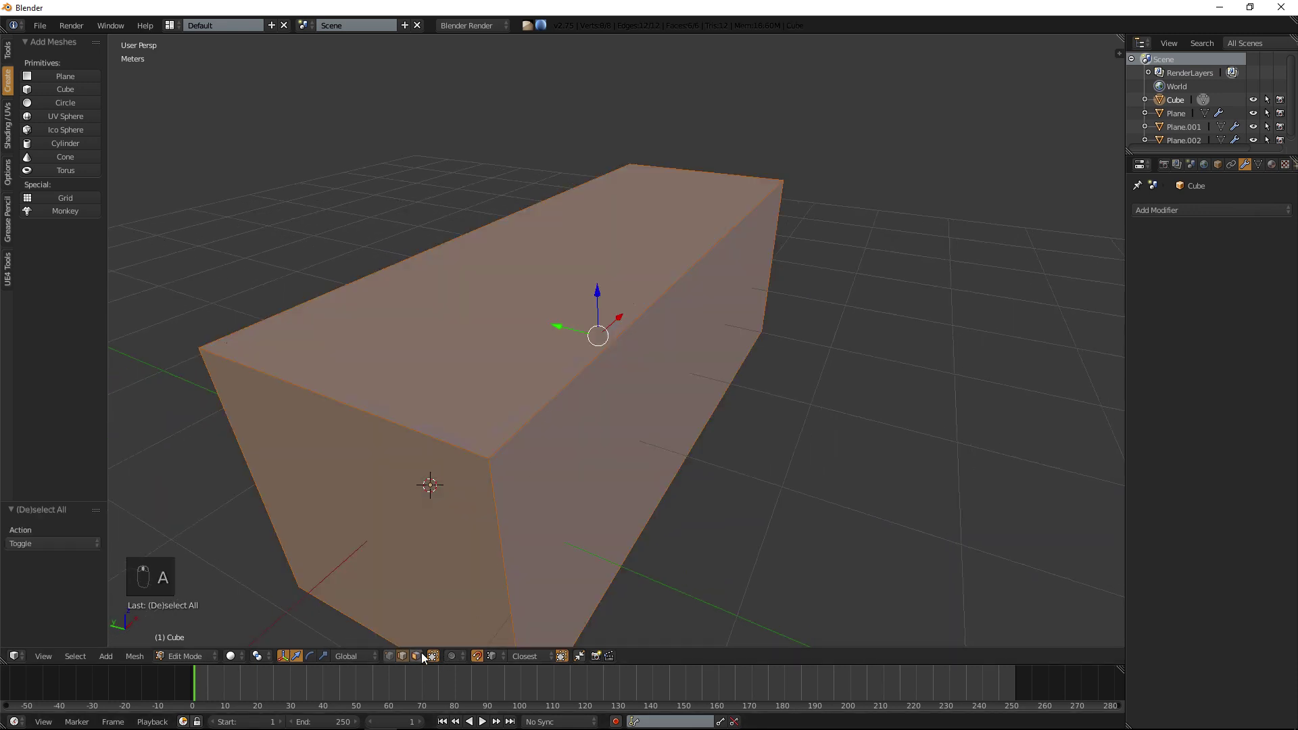
{"action": "middle_click_drag", "start_coordinate": [600, 451], "coordinate": [774, 332]}
{"action": "middle_click_drag", "start_coordinate": [888, 235], "coordinate": [869, 241]}
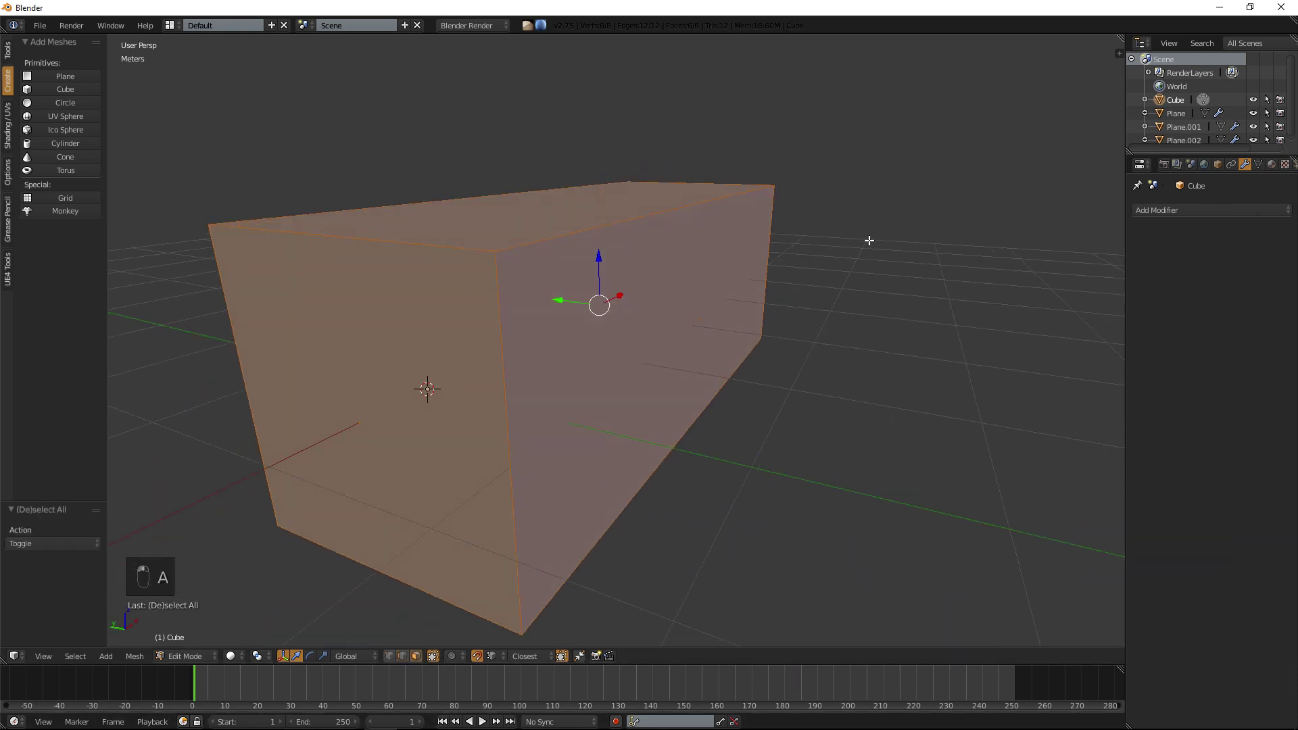
{"action": "key", "text": "i"}
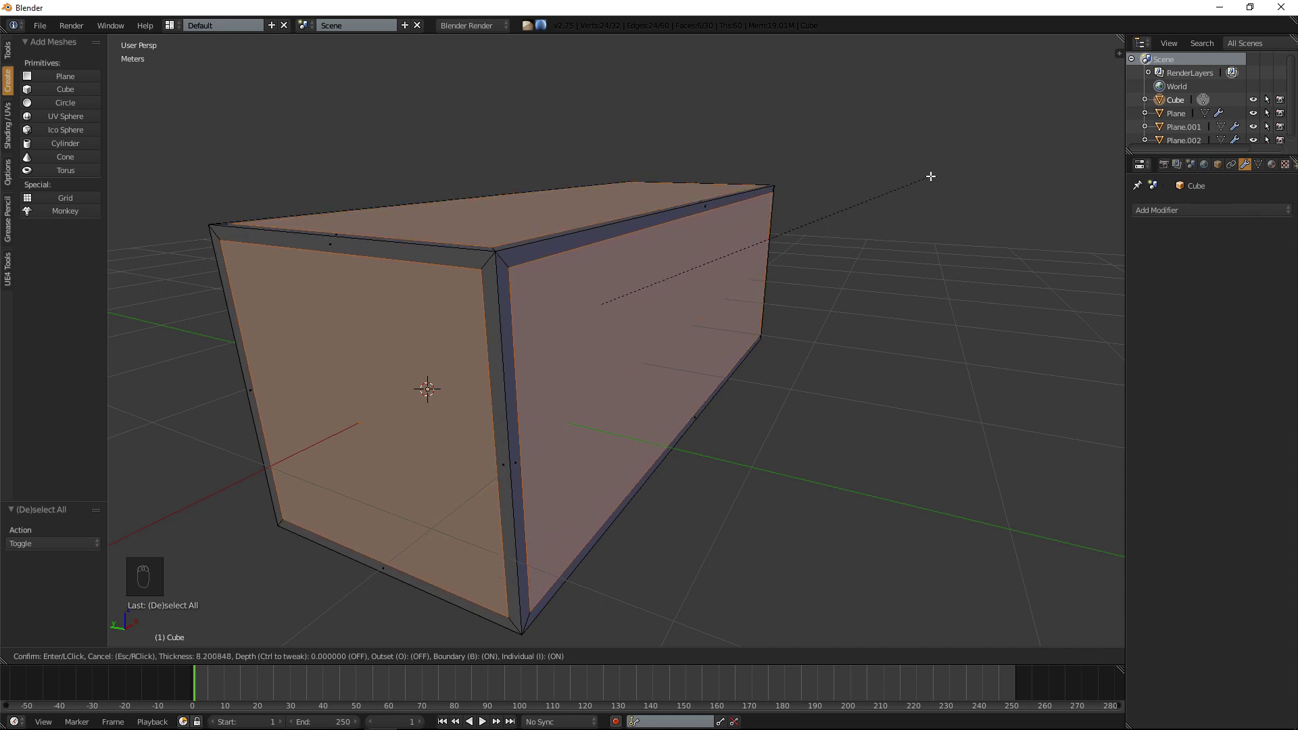
{"action": "left_click", "coordinate": [931, 177]}
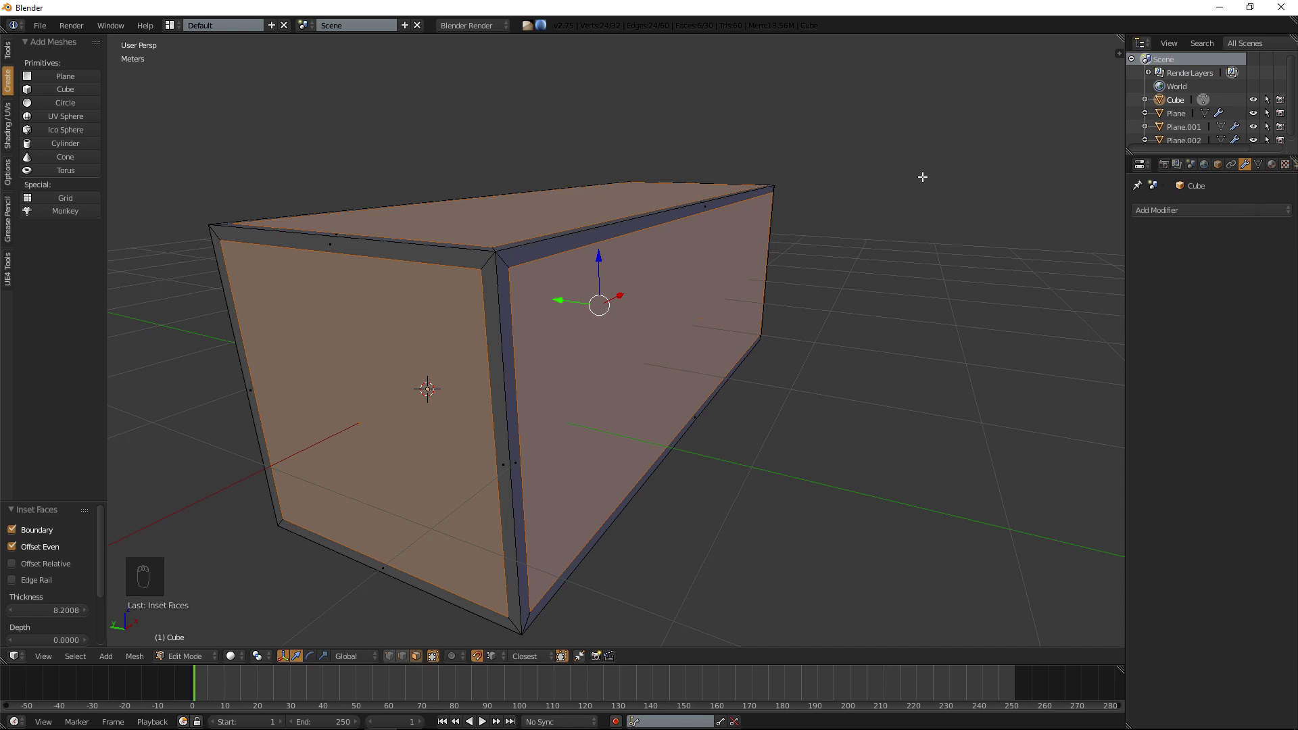
Try extruding the inset faces inward along vertex normals with an offset of about 8.6.
{"action": "key", "text": "alt+e"}
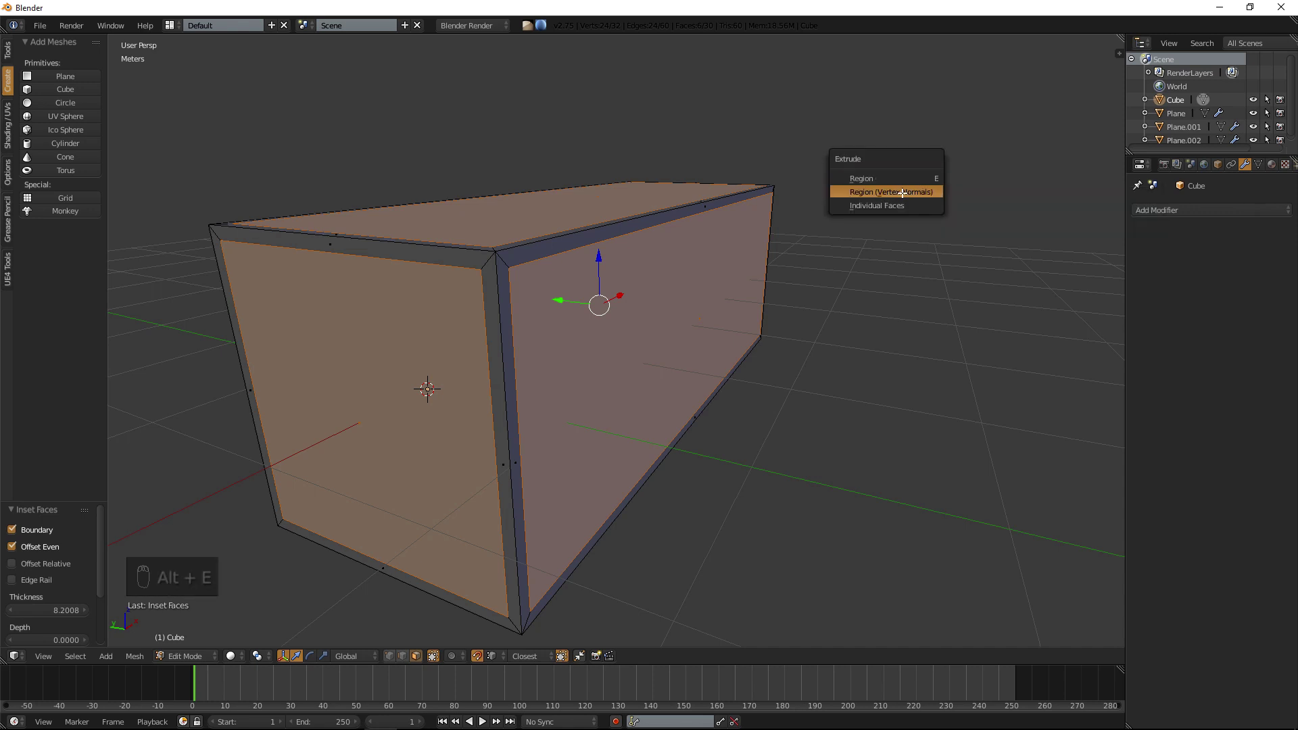
{"action": "left_click", "coordinate": [902, 192]}
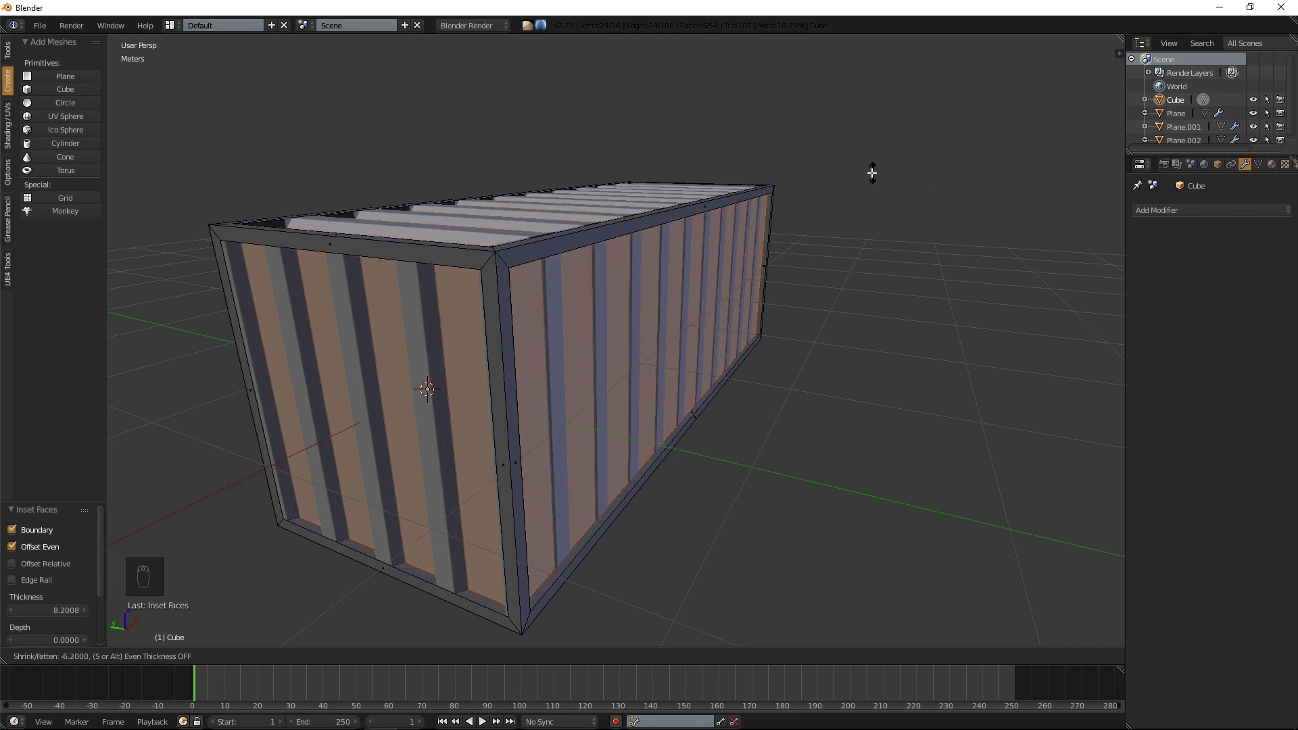
{"action": "left_click", "coordinate": [828, 156]}
{"action": "middle_click_drag", "start_coordinate": [828, 160], "coordinate": [735, 246]}
{"action": "scroll", "coordinate": [723, 233], "scroll_direction": "up", "scroll_amount": 2}
{"action": "middle_click_drag", "start_coordinate": [666, 171], "coordinate": [674, 224], "text": "shift"}
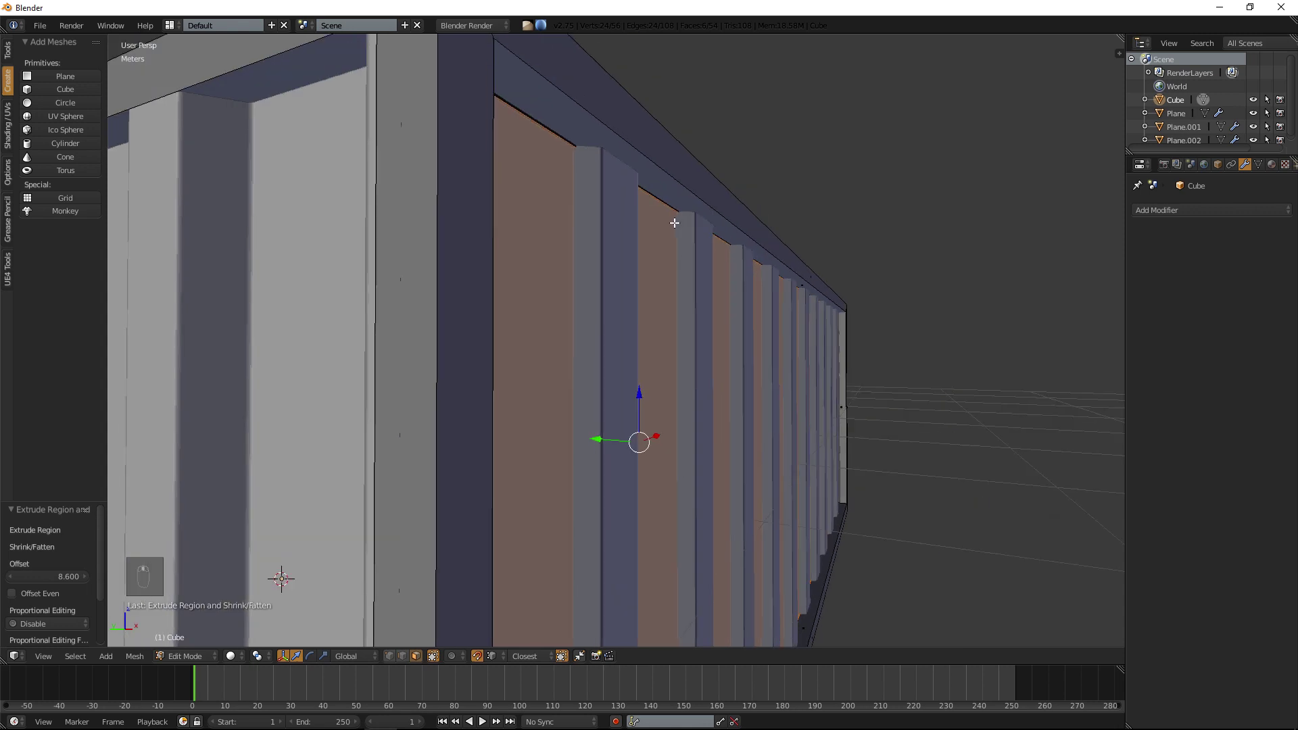
{"action": "key", "text": "ctrl+z"}
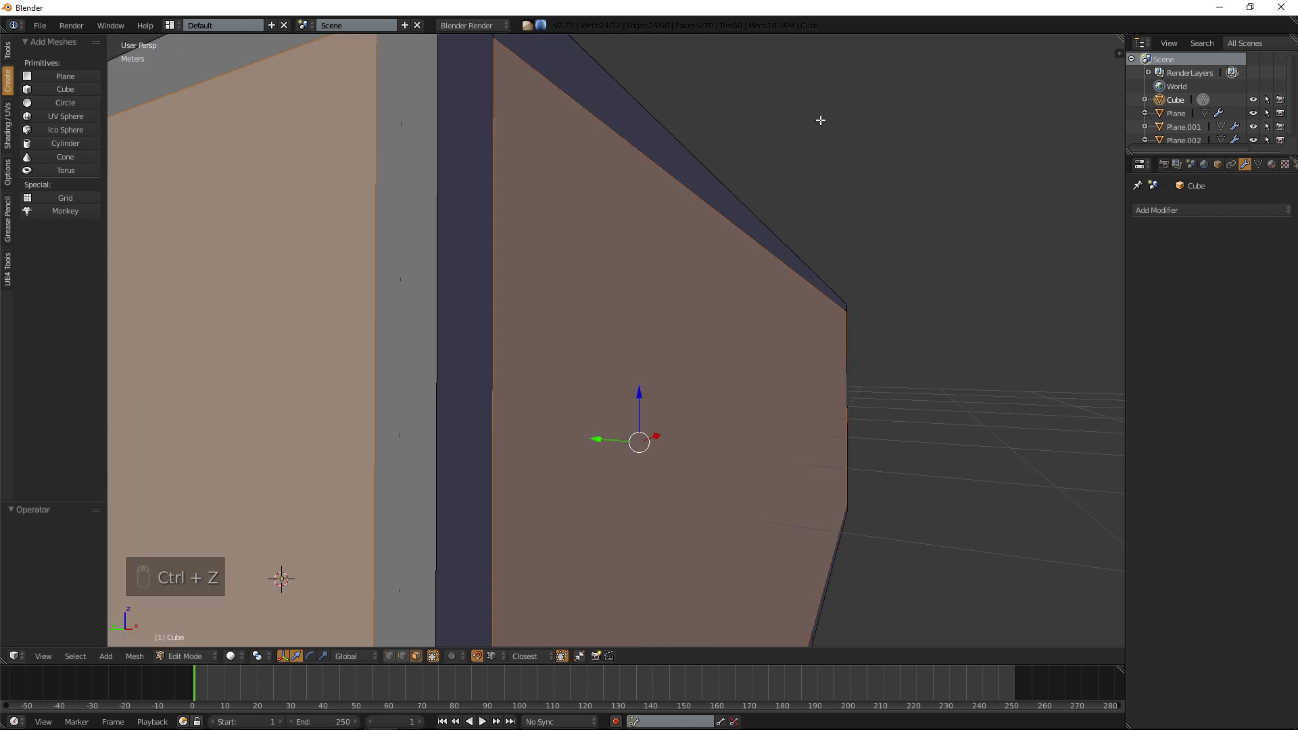
{"action": "key", "text": "e"}
{"action": "left_click", "coordinate": [866, 106]}
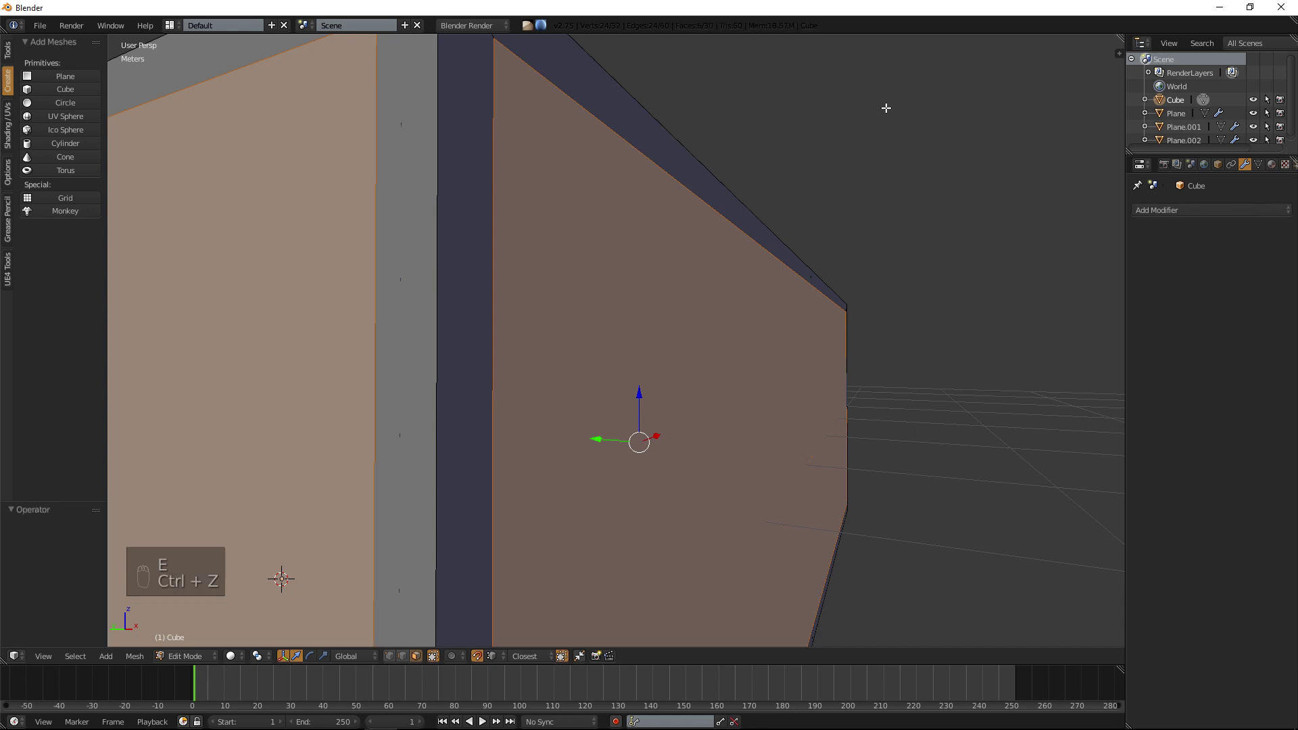
Extrude the inset faces inward as a region along vertex normals to expose the corrugated panels, and clear the selection.
{"action": "key", "text": "alt+e"}
{"action": "left_click", "coordinate": [885, 108]}
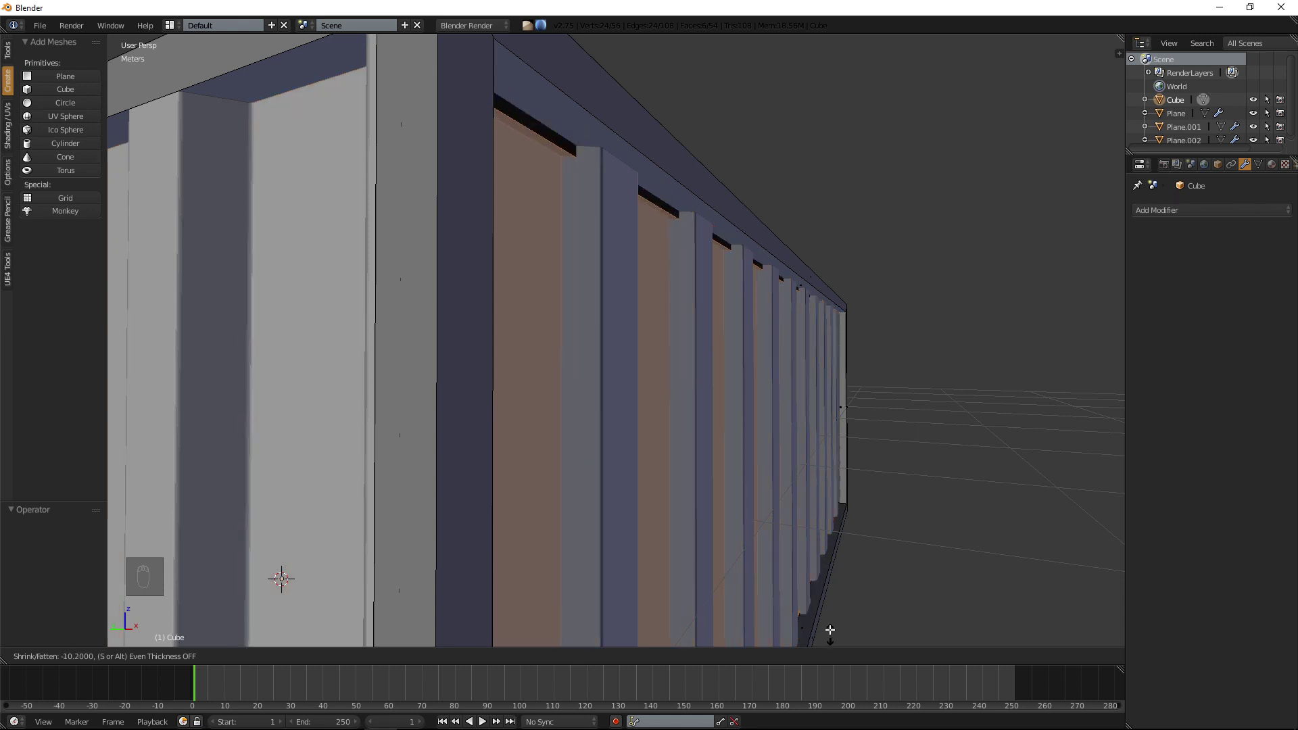
{"action": "left_click", "coordinate": [896, 41]}
{"action": "key", "text": "a"}
{"action": "scroll", "coordinate": [803, 135], "scroll_direction": "down", "scroll_amount": 6}
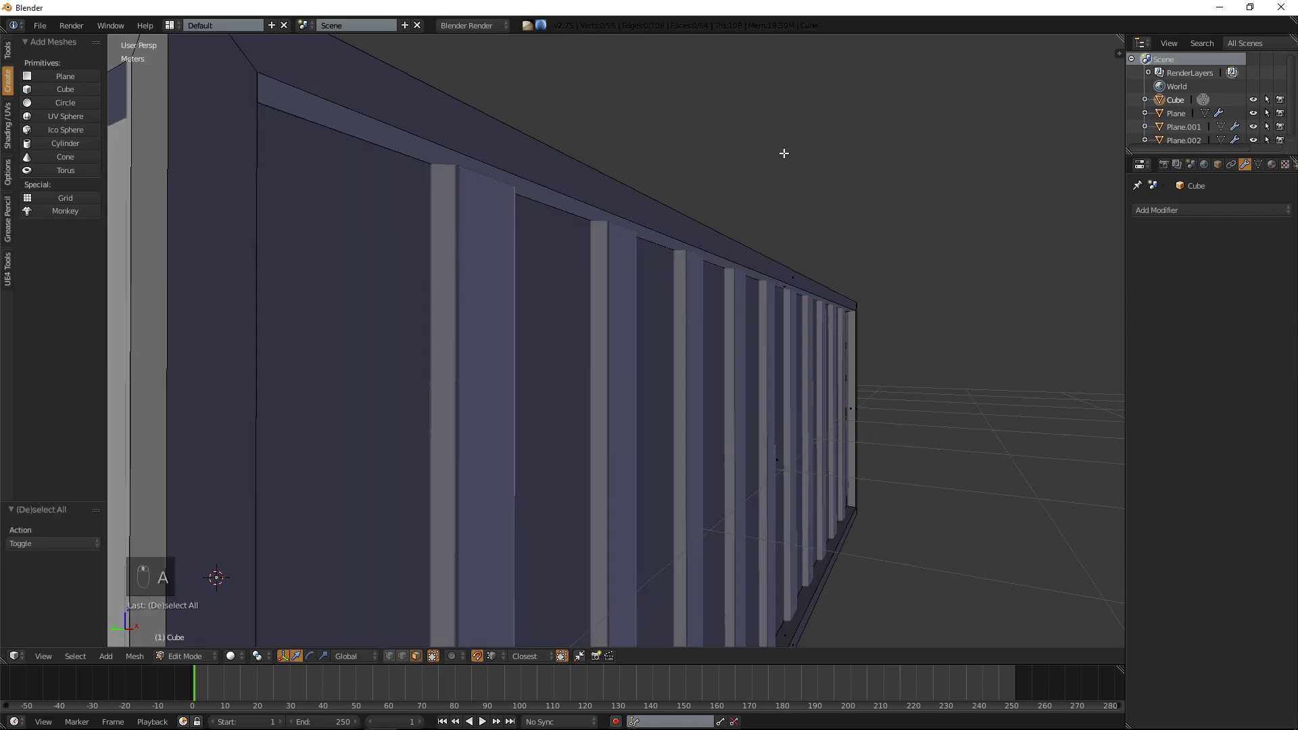
Edit the corrugated side wall: select its whole mesh, scale it to about 0.715 along Y and shift it slightly outward along Y.
{"action": "key", "text": "Tab"}
{"action": "right_click", "coordinate": [553, 339]}
{"action": "key", "text": "Tab"}
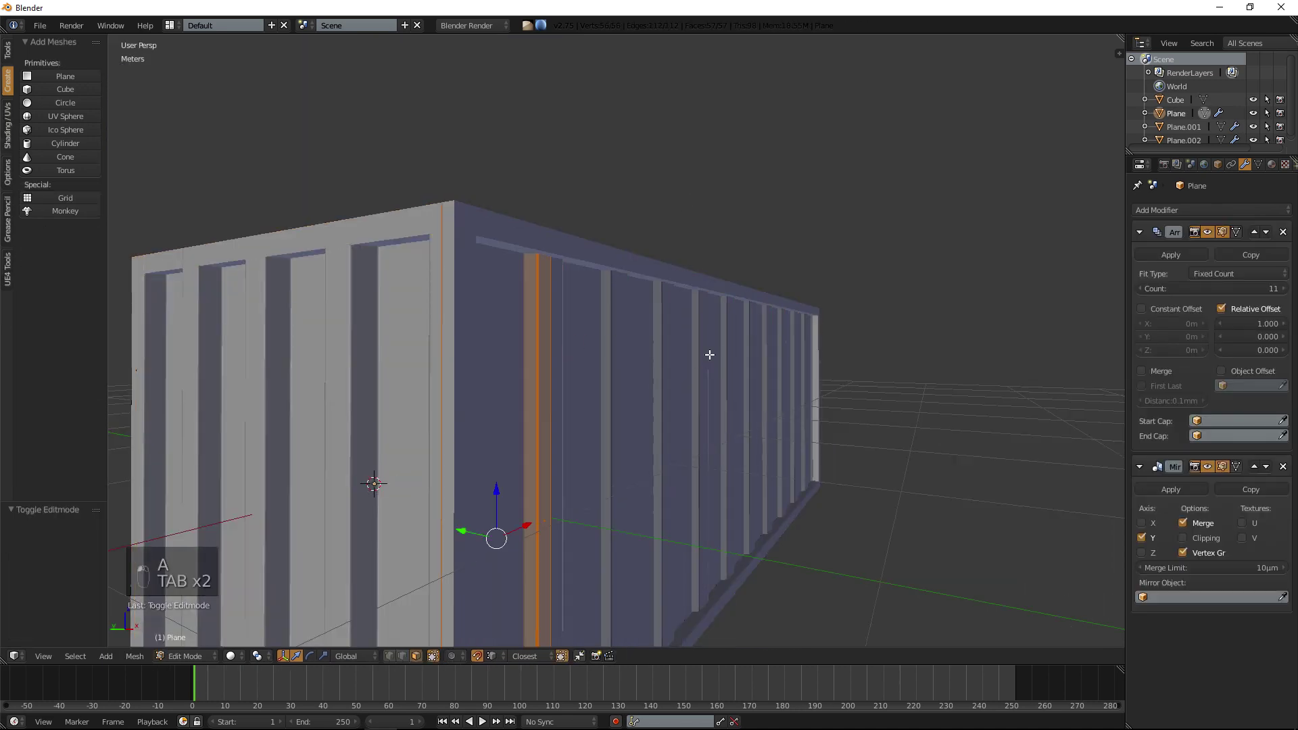
{"action": "key", "text": "a"}
{"action": "key", "text": "a"}
{"action": "key", "text": "a"}
{"action": "key", "text": "a"}
{"action": "key", "text": "a"}
{"action": "middle_click_drag", "start_coordinate": [850, 341], "coordinate": [823, 281]}
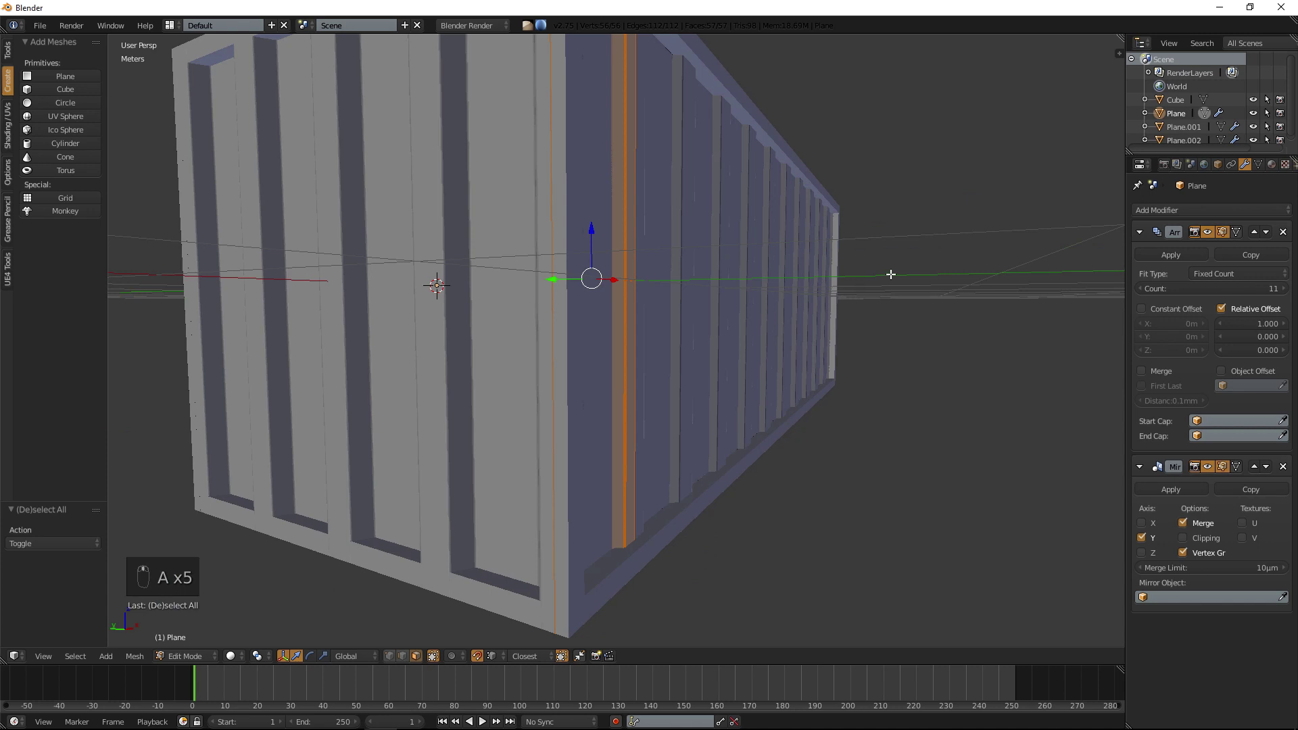
{"action": "key", "text": "s"}
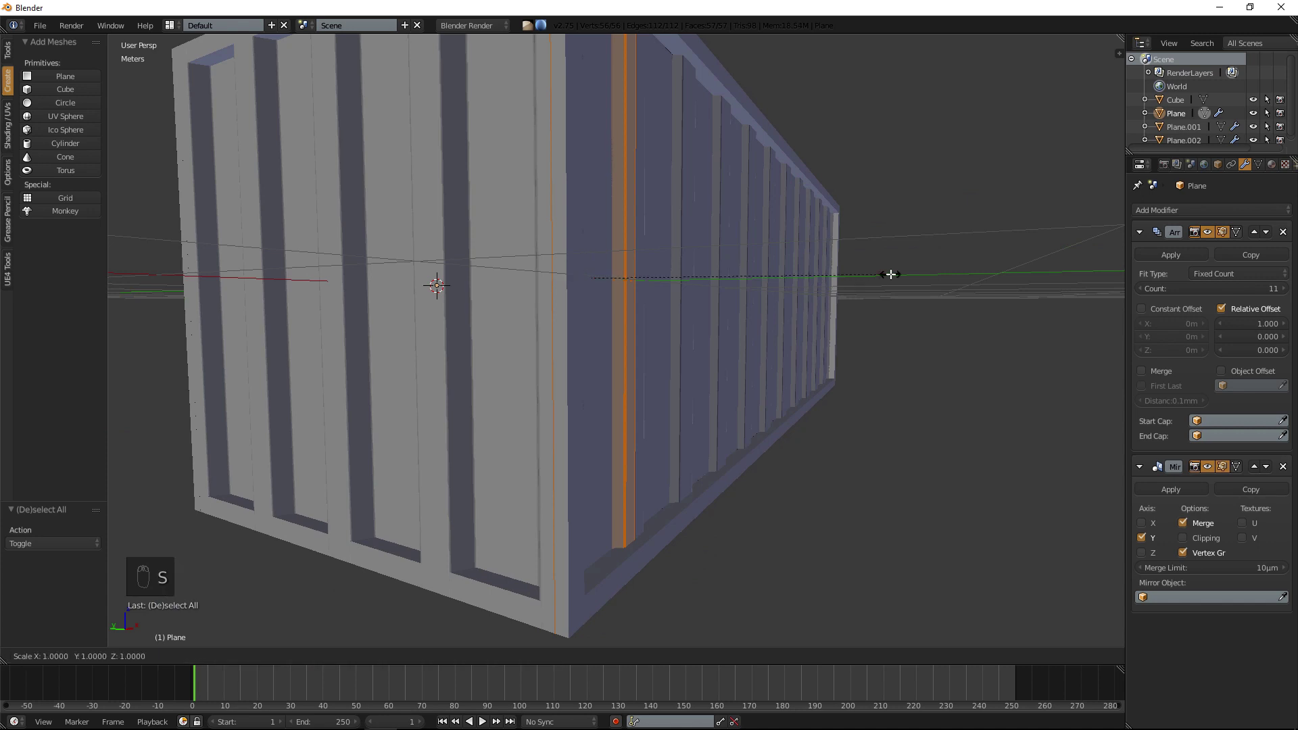
{"action": "key", "text": "y"}
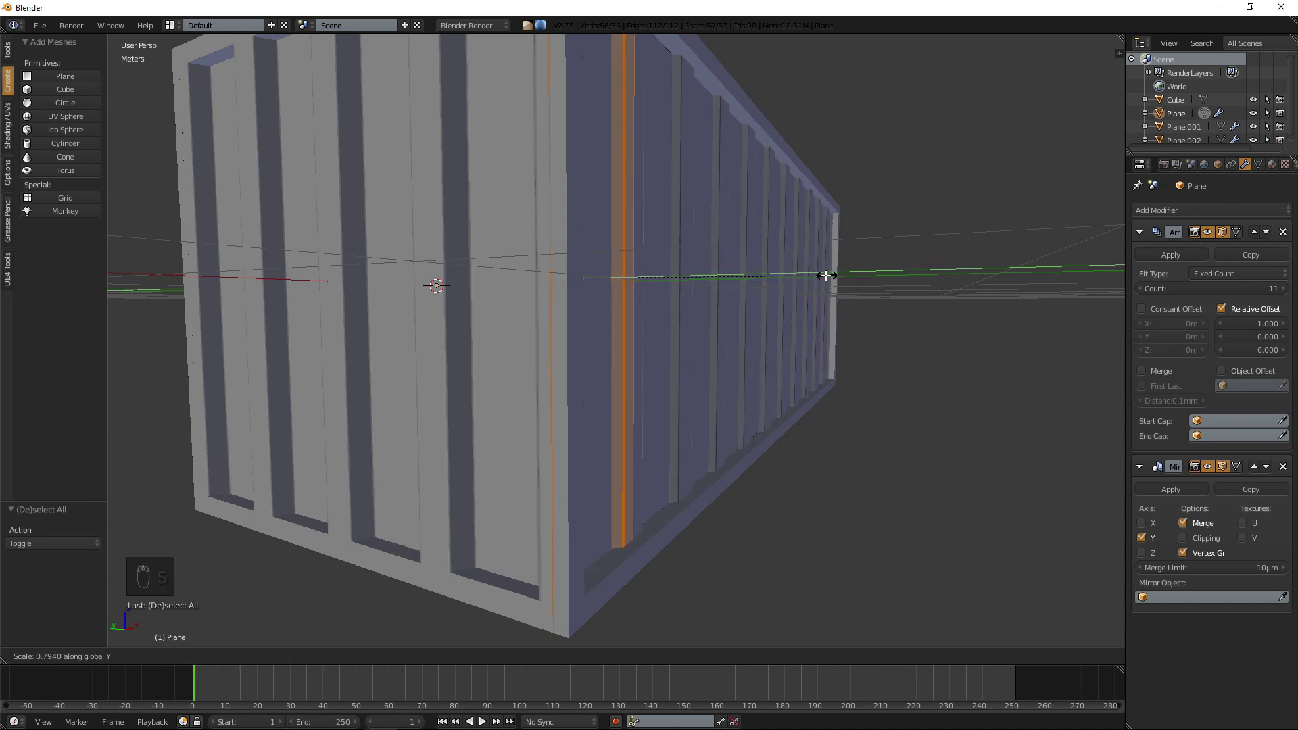
{"action": "left_click", "coordinate": [809, 275]}
{"action": "middle_click_drag", "start_coordinate": [807, 276], "coordinate": [799, 290]}
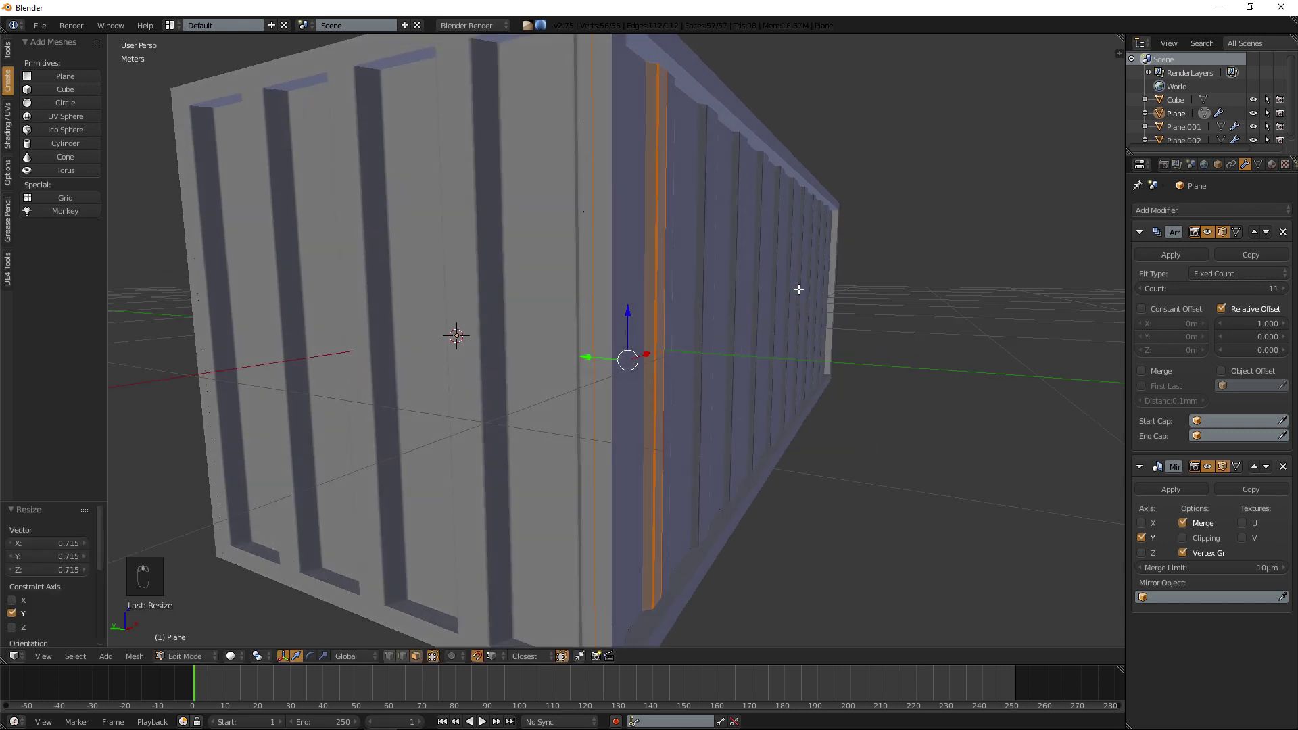
{"action": "left_click_drag", "start_coordinate": [582, 361], "coordinate": [594, 357]}
{"action": "middle_click_drag", "start_coordinate": [742, 301], "coordinate": [759, 310]}
Switch to editing the corrugated end wall and select its entire mesh.
{"action": "key", "text": "Tab"}
{"action": "right_click", "coordinate": [403, 342]}
{"action": "middle_click_drag", "start_coordinate": [403, 337], "coordinate": [741, 310]}
{"action": "key", "text": "Tab"}
{"action": "key", "text": "a"}
{"action": "key", "text": "a"}
{"action": "key", "text": "a"}
{"action": "scroll", "coordinate": [585, 315], "scroll_direction": "down", "scroll_amount": 6}
Try scaling the end wall segment along X.
{"action": "key", "text": "s"}
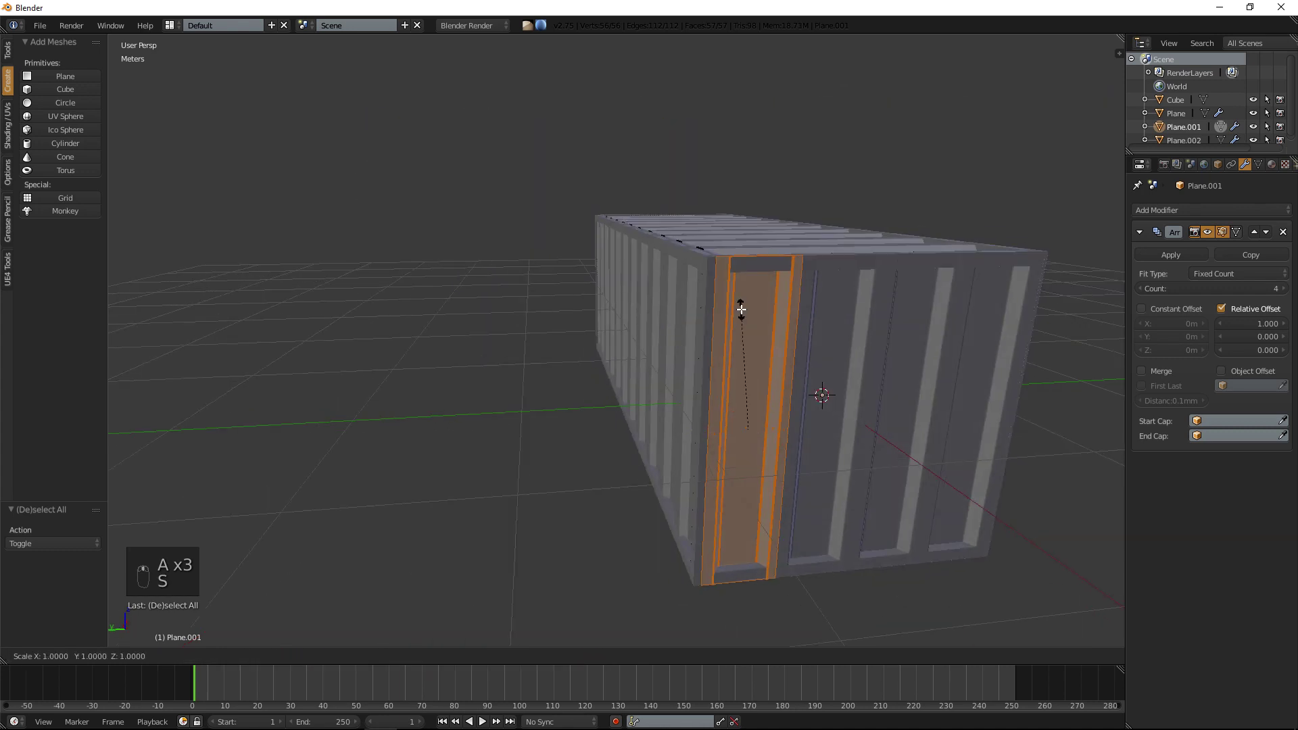
{"action": "key", "text": "x"}
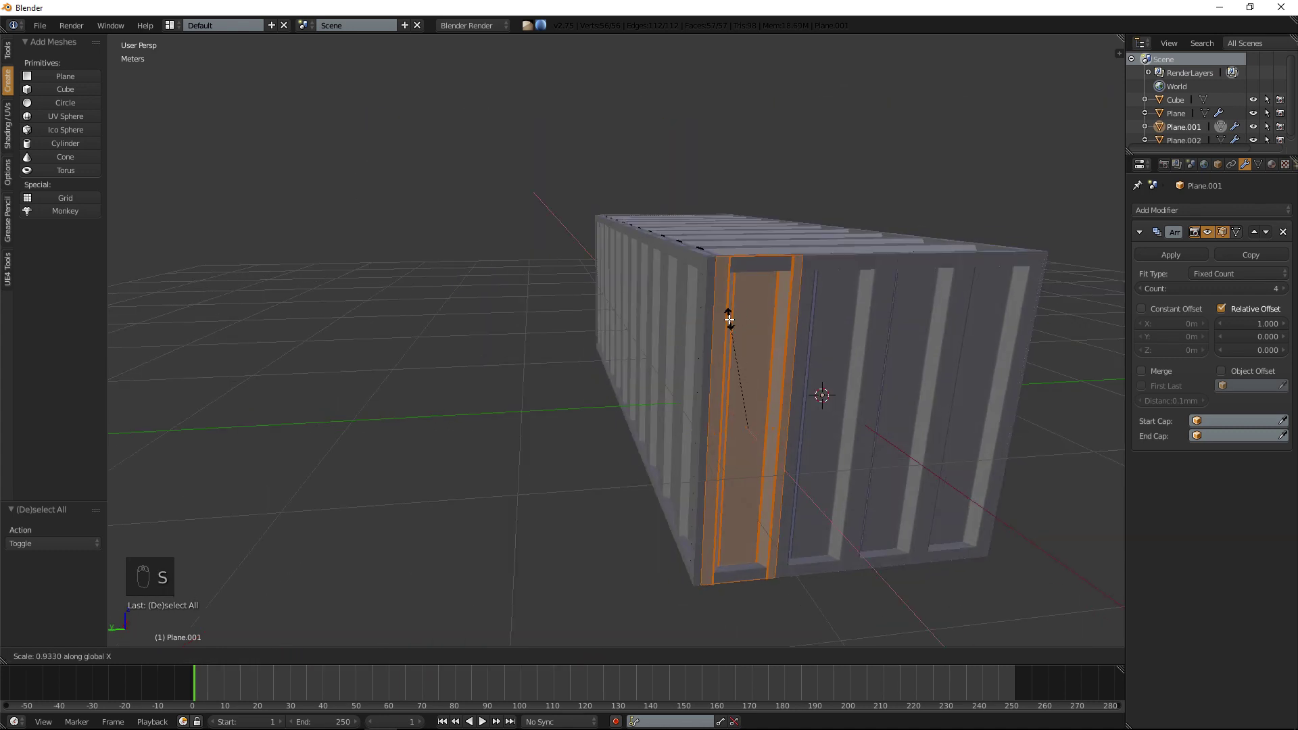
{"action": "left_click", "coordinate": [747, 336]}
{"action": "key", "text": "ctrl+z"}
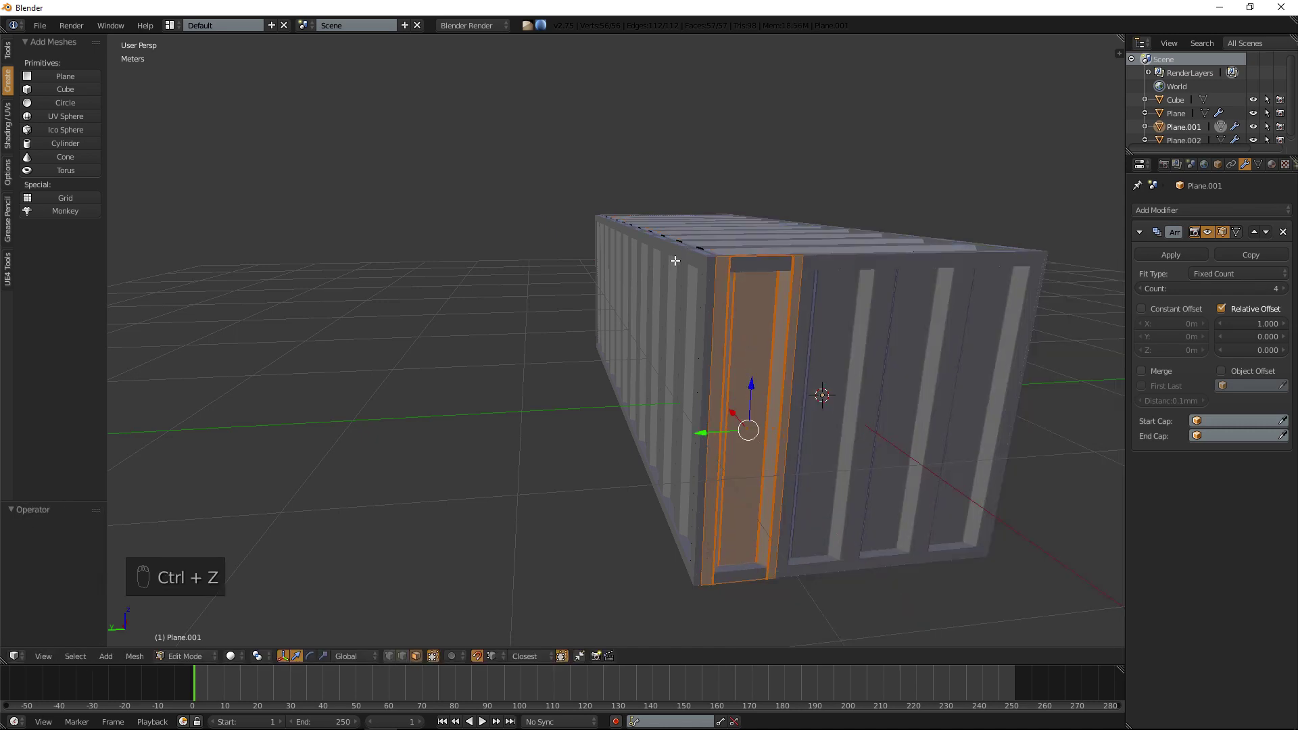
Turn off snapping, scale the end wall segment to about 0.72 along X, and clear the selection.
{"action": "key", "text": "shift+Tab"}
{"action": "middle_click_drag", "start_coordinate": [685, 261], "coordinate": [723, 314]}
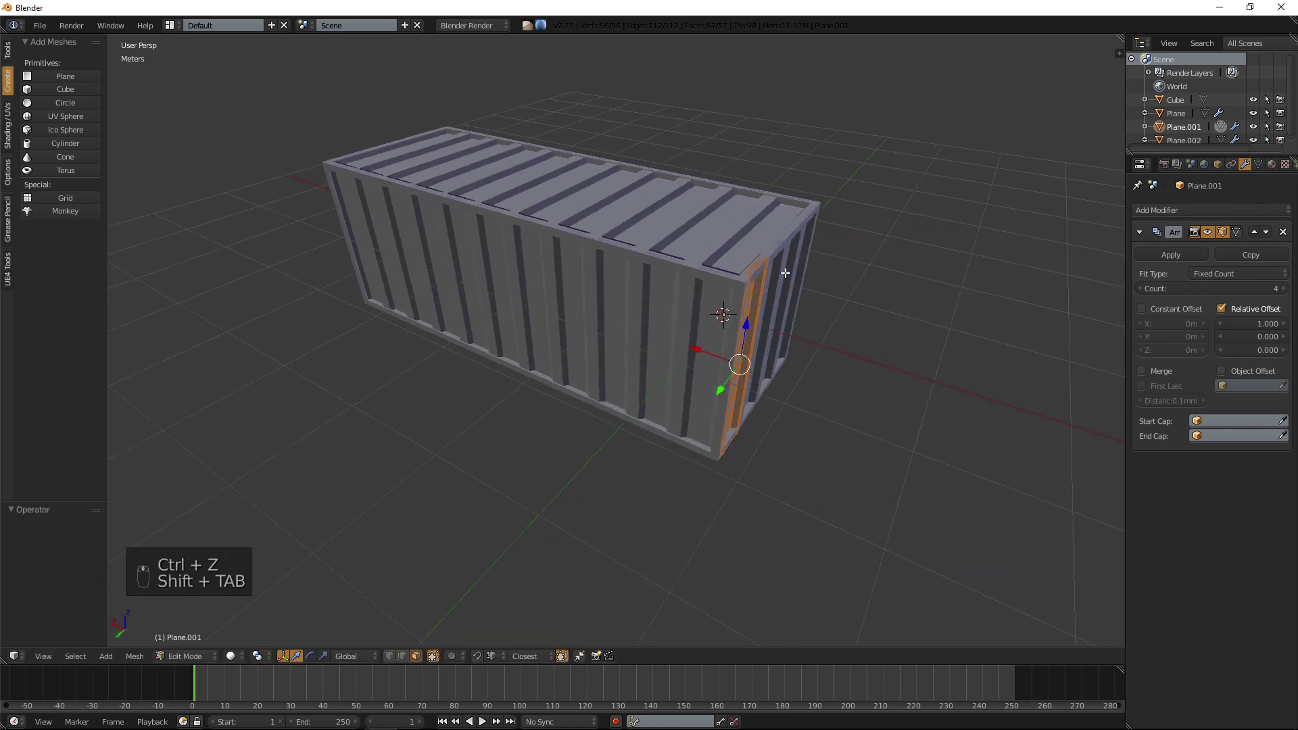
{"action": "scroll", "coordinate": [723, 314], "scroll_direction": "up", "scroll_amount": 5}
{"action": "middle_click_drag", "start_coordinate": [812, 223], "coordinate": [959, 263]}
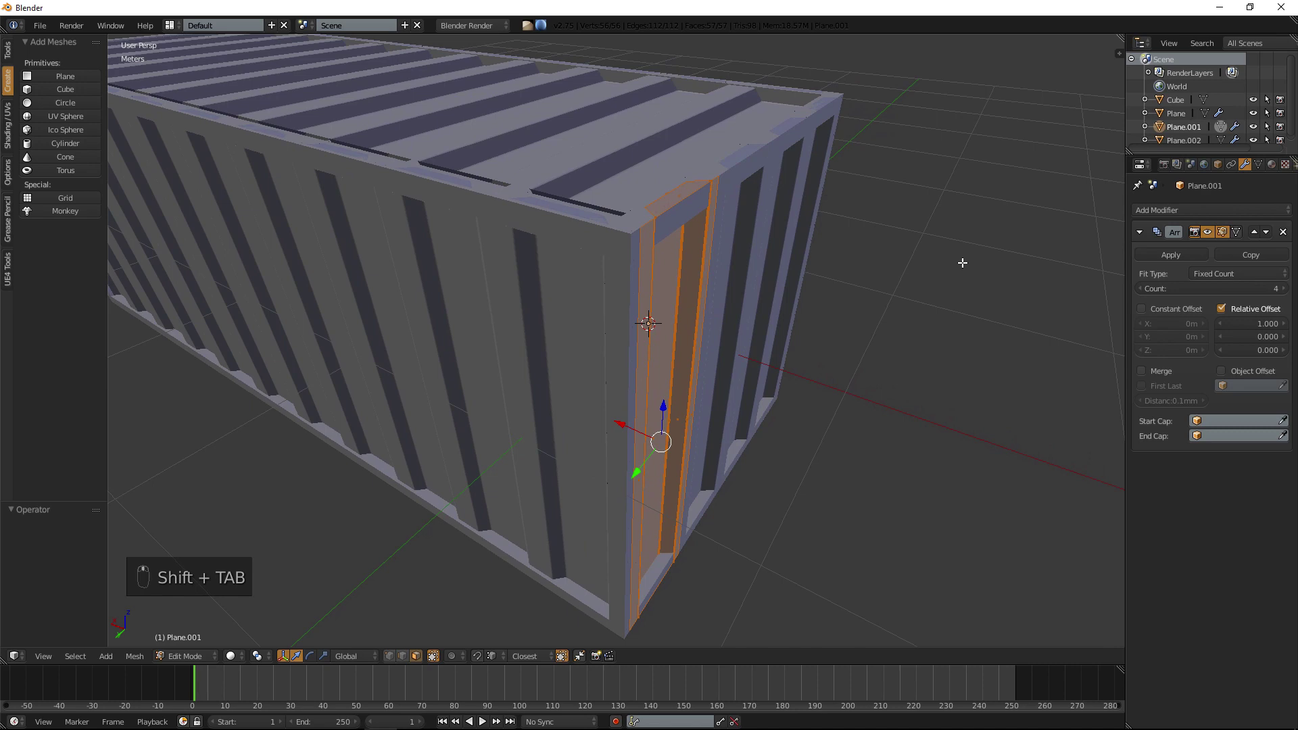
{"action": "key", "text": "s"}
{"action": "key", "text": "x"}
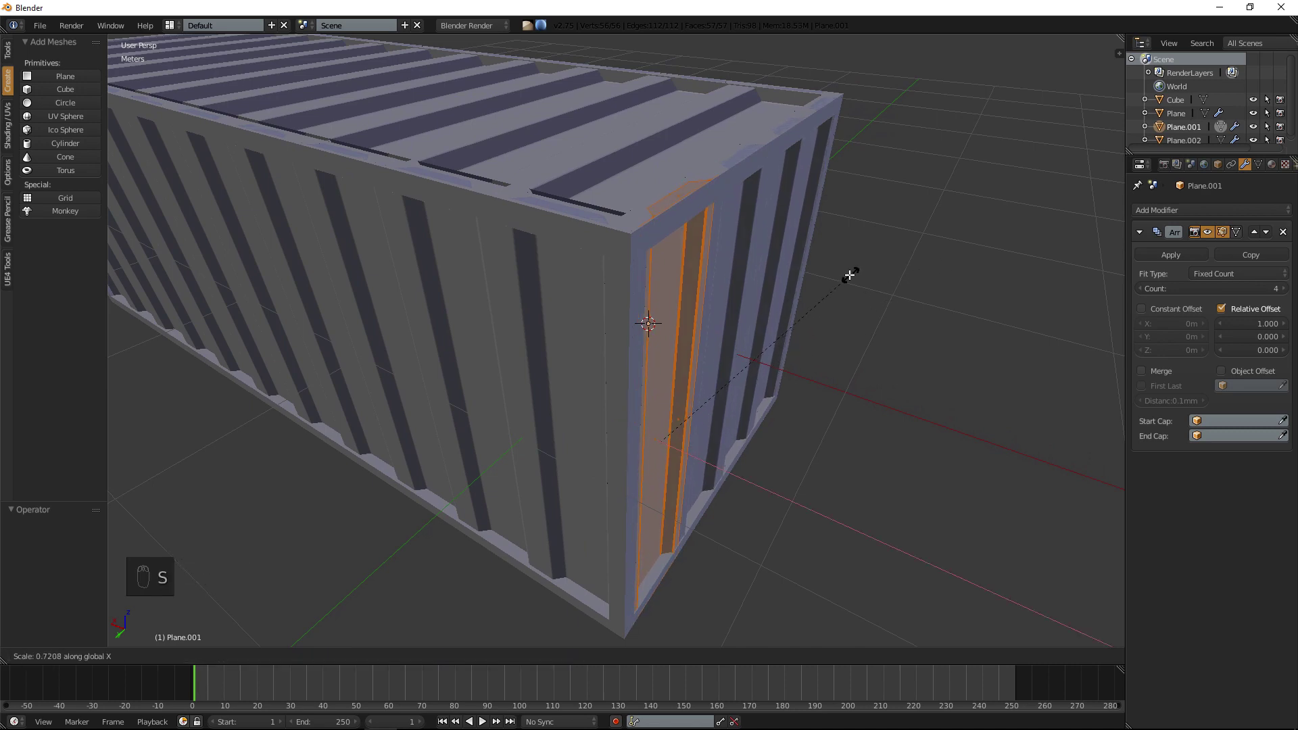
{"action": "left_click", "coordinate": [832, 275]}
{"action": "middle_click_drag", "start_coordinate": [832, 275], "coordinate": [763, 341]}
{"action": "key", "text": "a"}
{"action": "middle_click_drag", "start_coordinate": [545, 325], "coordinate": [572, 276]}
Edit the corrugated roof segment: select its whole mesh and scale it to about 0.66 along Z.
{"action": "key", "text": "Tab"}
{"action": "right_click", "coordinate": [666, 285]}
{"action": "key", "text": "Tab"}
{"action": "middle_click_drag", "start_coordinate": [683, 293], "coordinate": [722, 231]}
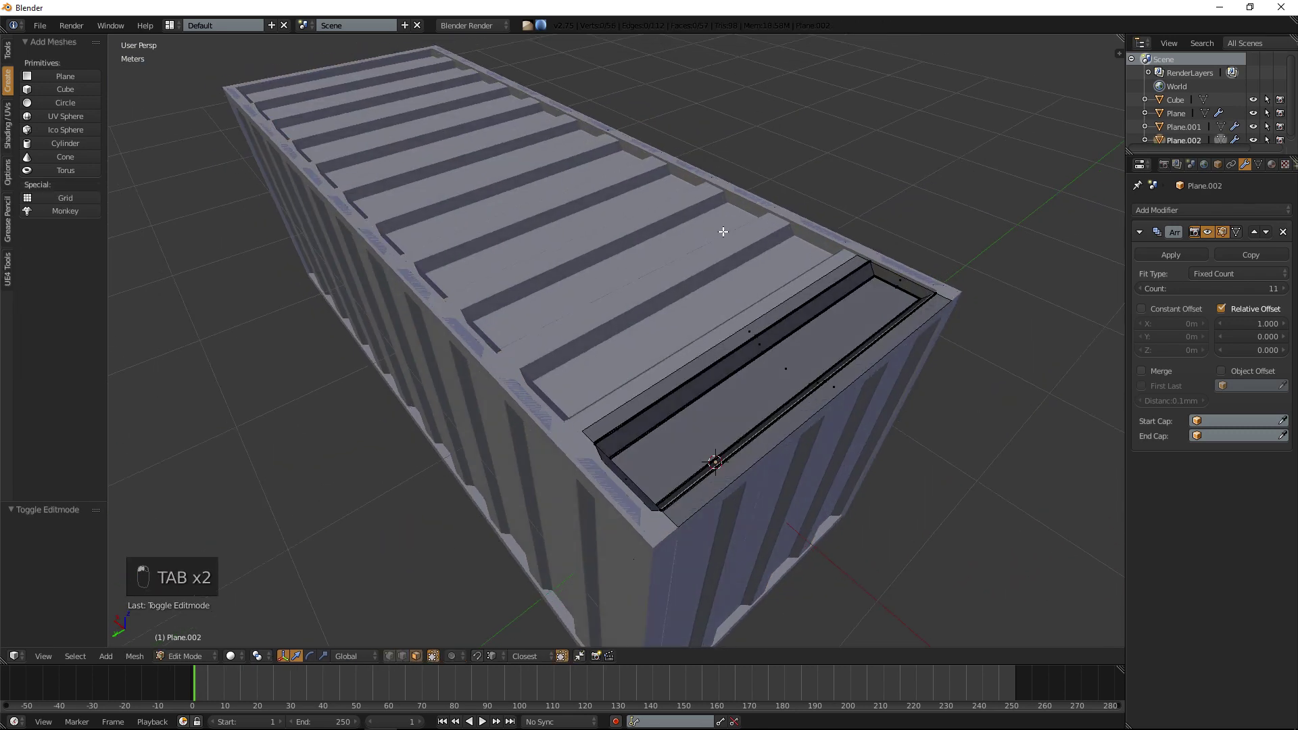
{"action": "key", "text": "a"}
{"action": "key", "text": "a"}
{"action": "key", "text": "a"}
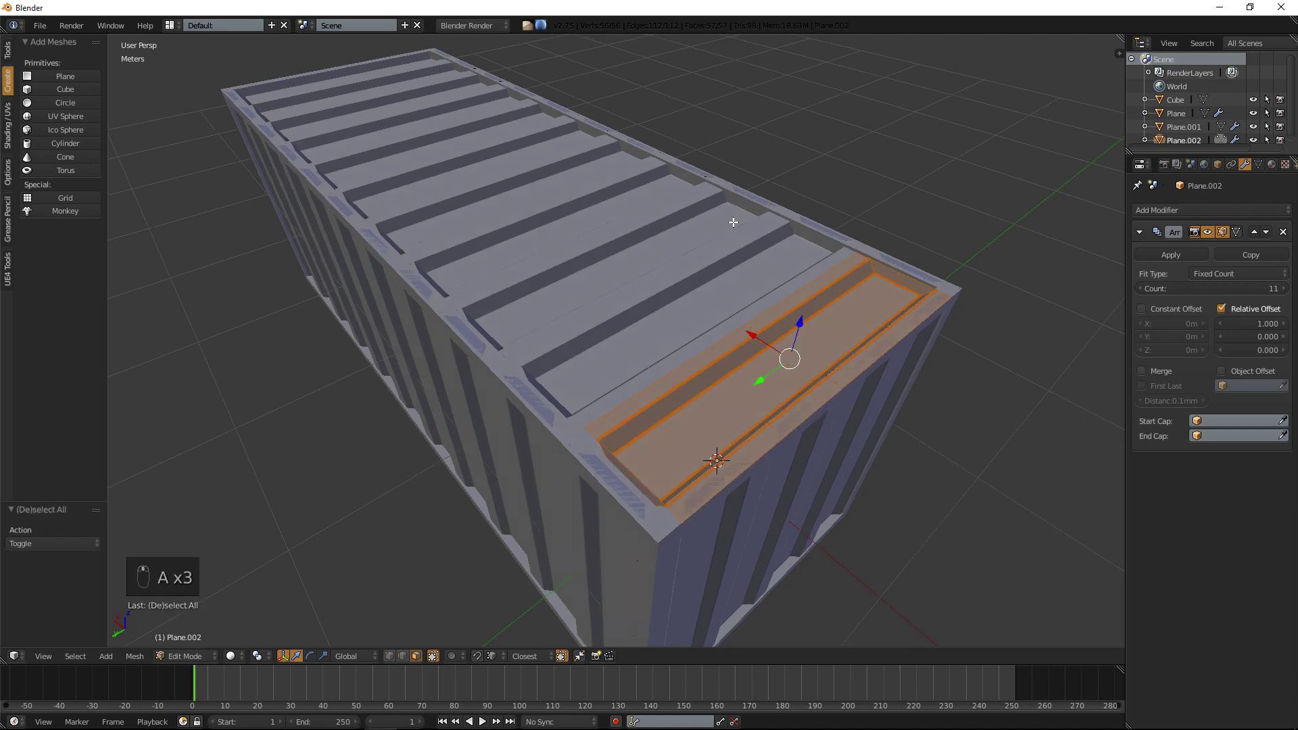
{"action": "middle_click_drag", "start_coordinate": [733, 217], "coordinate": [736, 201]}
{"action": "key", "text": "s"}
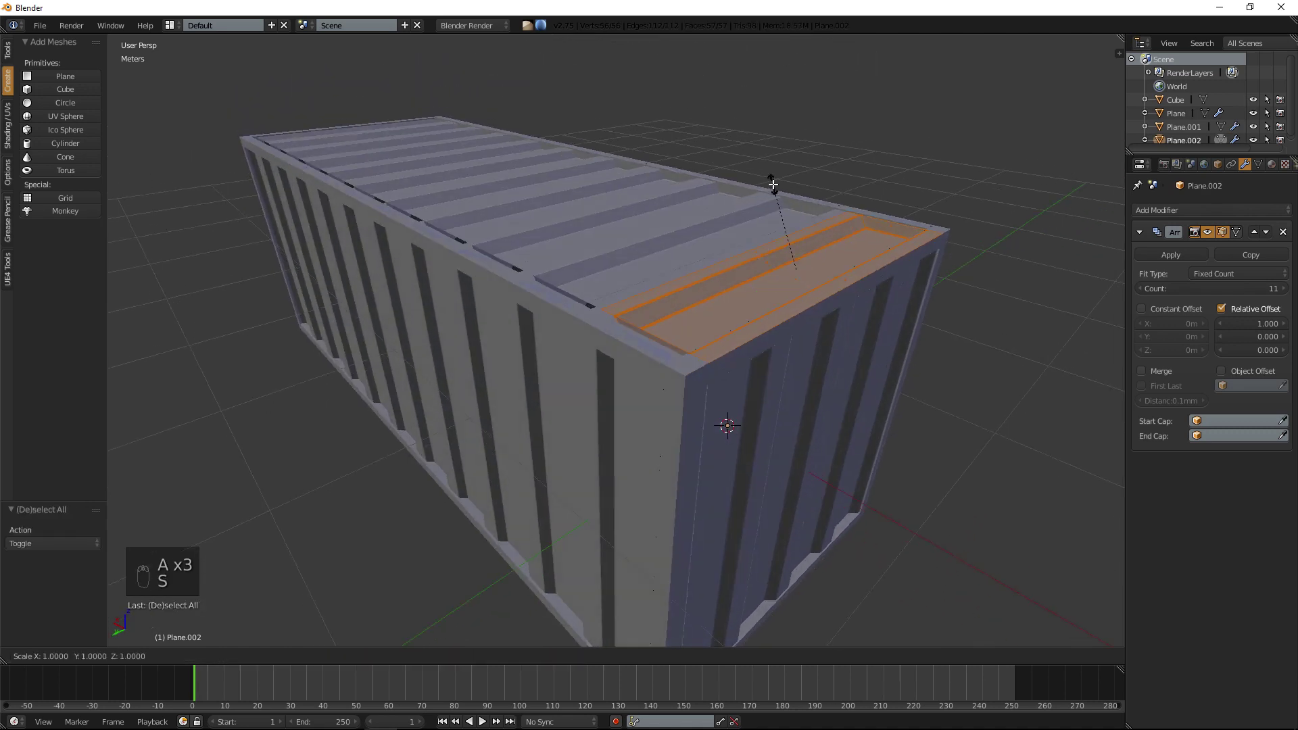
{"action": "key", "text": "z"}
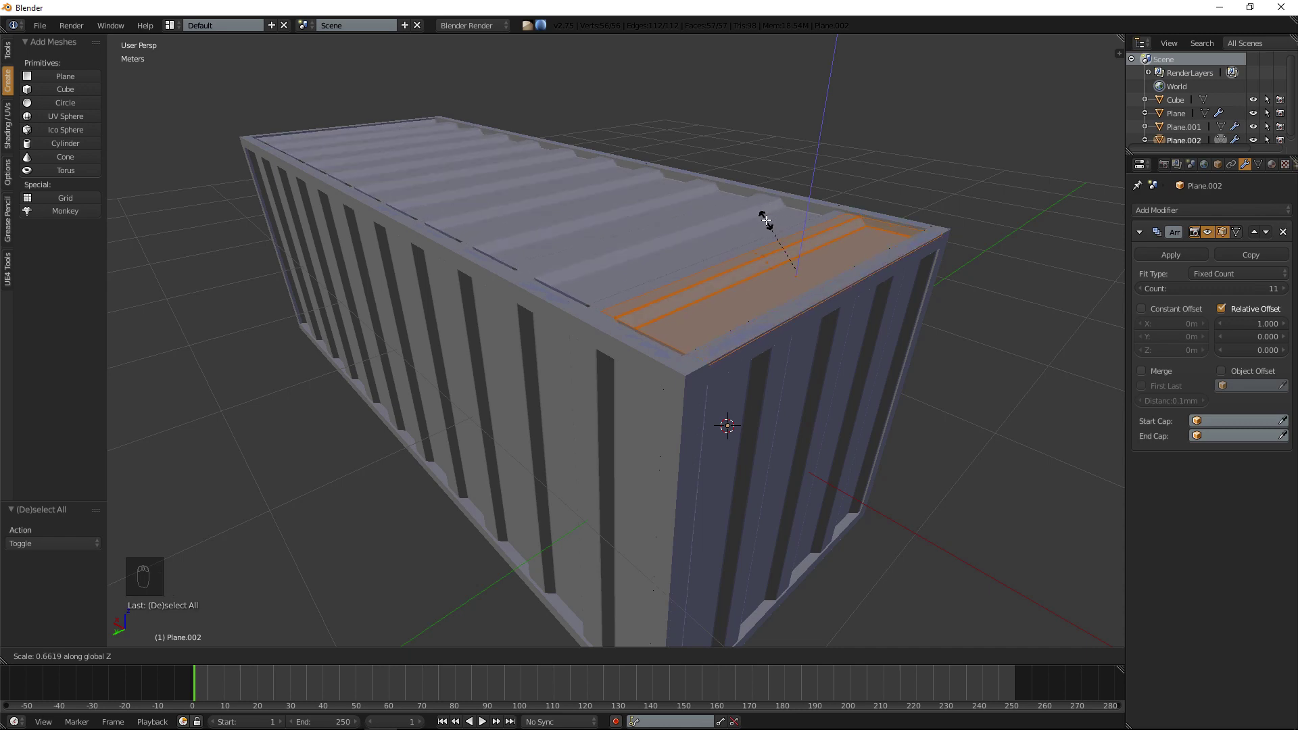
{"action": "left_click", "coordinate": [765, 220]}
{"action": "middle_click_drag", "start_coordinate": [764, 220], "coordinate": [614, 327]}
{"action": "scroll", "coordinate": [623, 277], "scroll_direction": "up", "scroll_amount": 2}
{"action": "key", "text": "Tab"}
Edit the box frame: select its whole mesh and scale it up uniformly to about 1.007.
{"action": "scroll", "coordinate": [665, 266], "scroll_direction": "down", "scroll_amount": 3}
{"action": "right_click", "coordinate": [619, 327]}
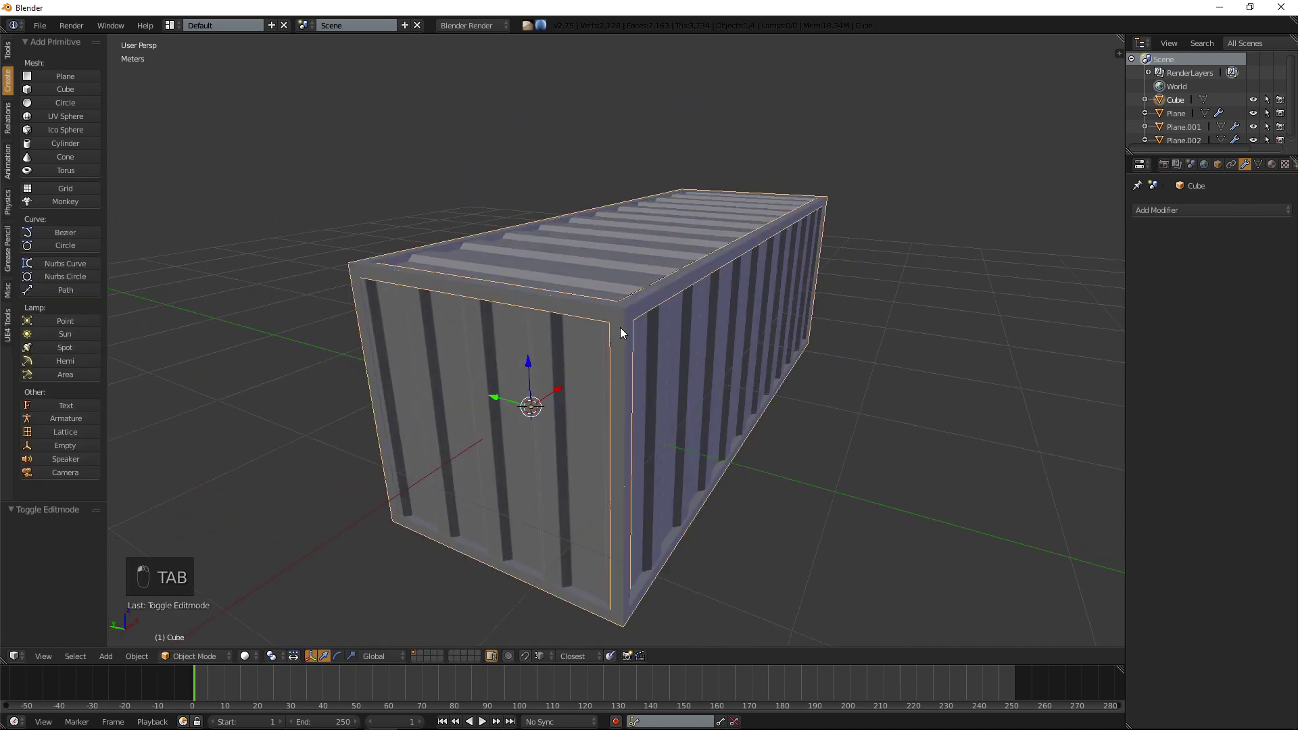
{"action": "key", "text": "Tab"}
{"action": "key", "text": "Tab"}
{"action": "key", "text": "Tab"}
{"action": "key", "text": "a"}
{"action": "key", "text": "a"}
{"action": "key", "text": "a"}
{"action": "key", "text": "a"}
{"action": "key", "text": "a"}
{"action": "key", "text": "a"}
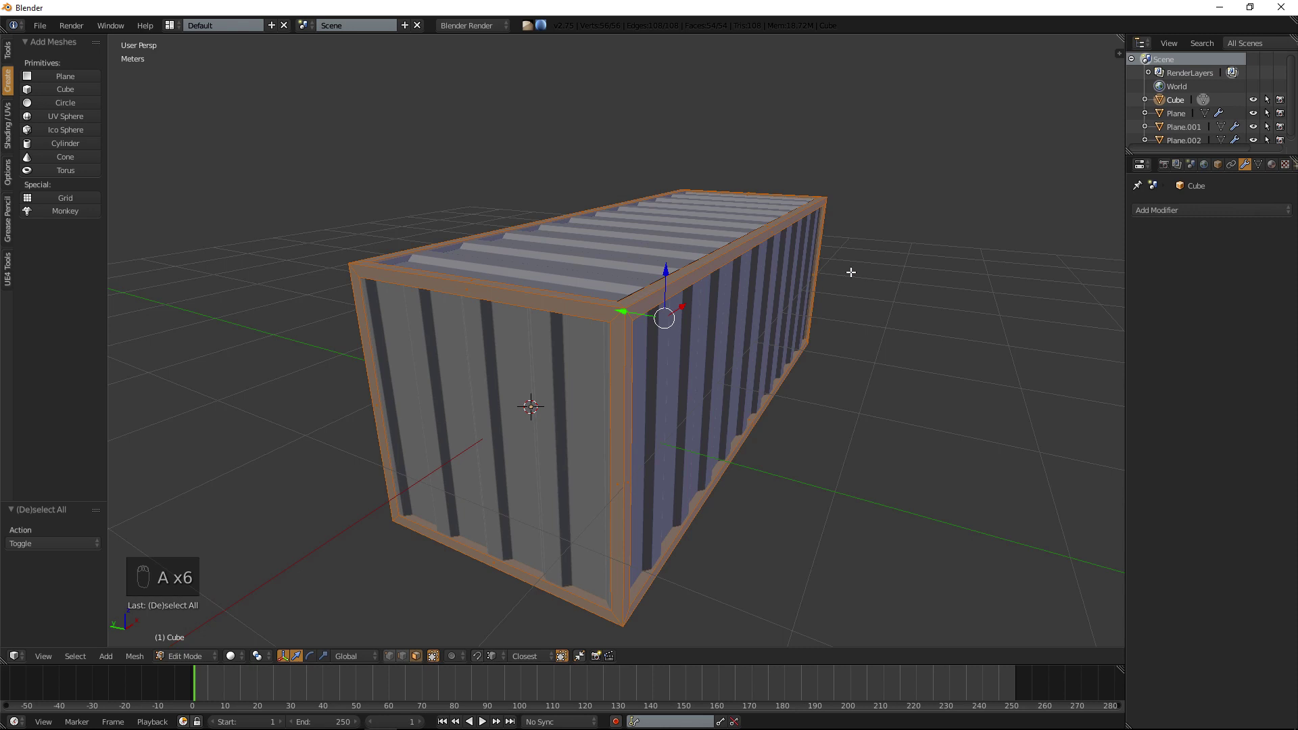
{"action": "key", "text": "s"}
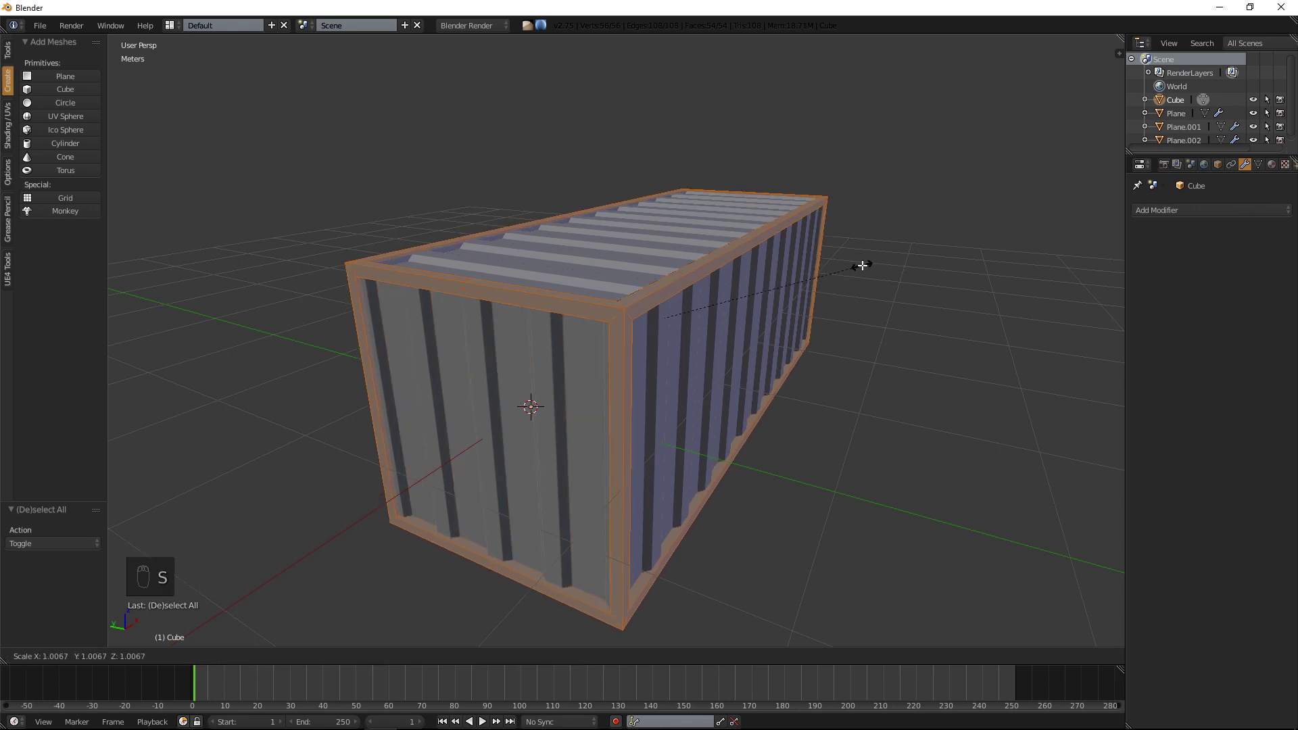
{"action": "left_click", "coordinate": [861, 266]}
{"action": "key", "text": "a"}
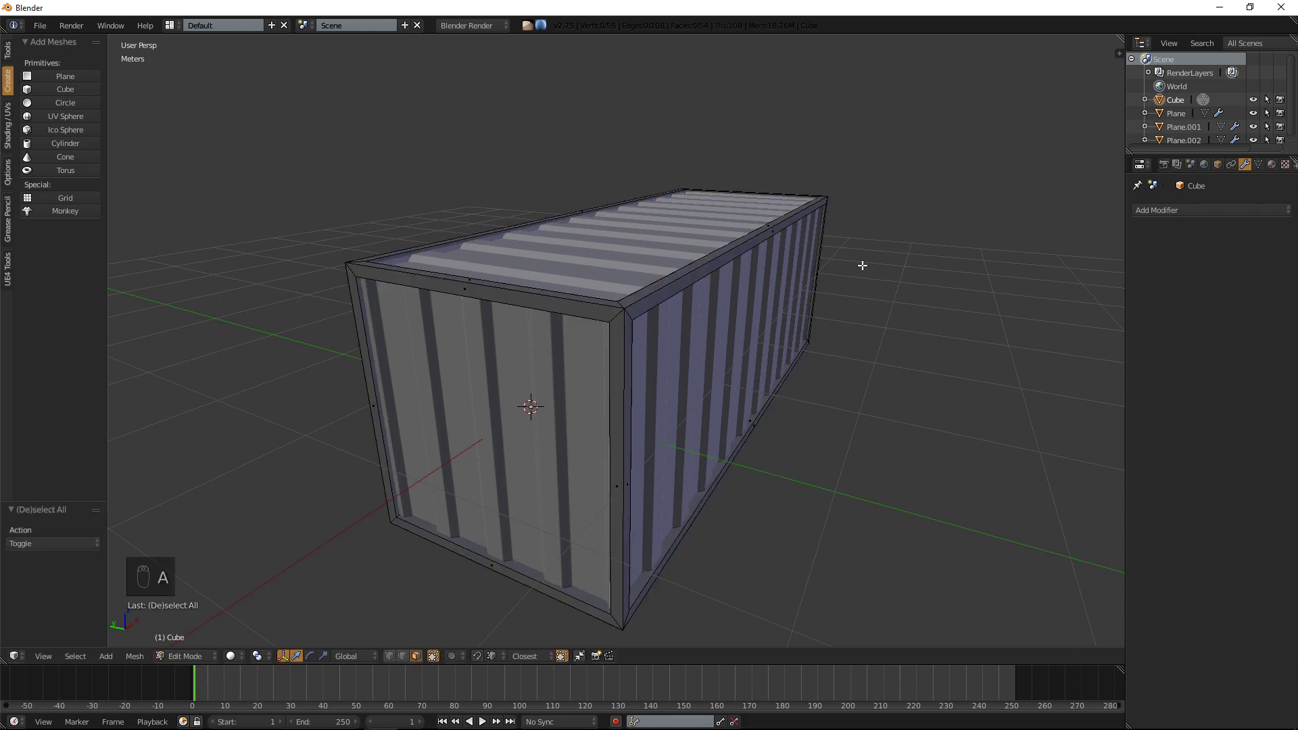
{"action": "key", "text": "Tab"}
In the box frame's mesh, select the loop of border faces around the door end and delete those faces.
{"action": "middle_click_drag", "start_coordinate": [861, 265], "coordinate": [766, 294]}
{"action": "scroll", "coordinate": [765, 298], "scroll_direction": "down", "scroll_amount": 3}
{"action": "middle_click_drag", "start_coordinate": [647, 292], "coordinate": [736, 288]}
{"action": "key", "text": "a"}
{"action": "middle_click_drag", "start_coordinate": [525, 327], "coordinate": [524, 466]}
{"action": "key", "text": "Tab"}
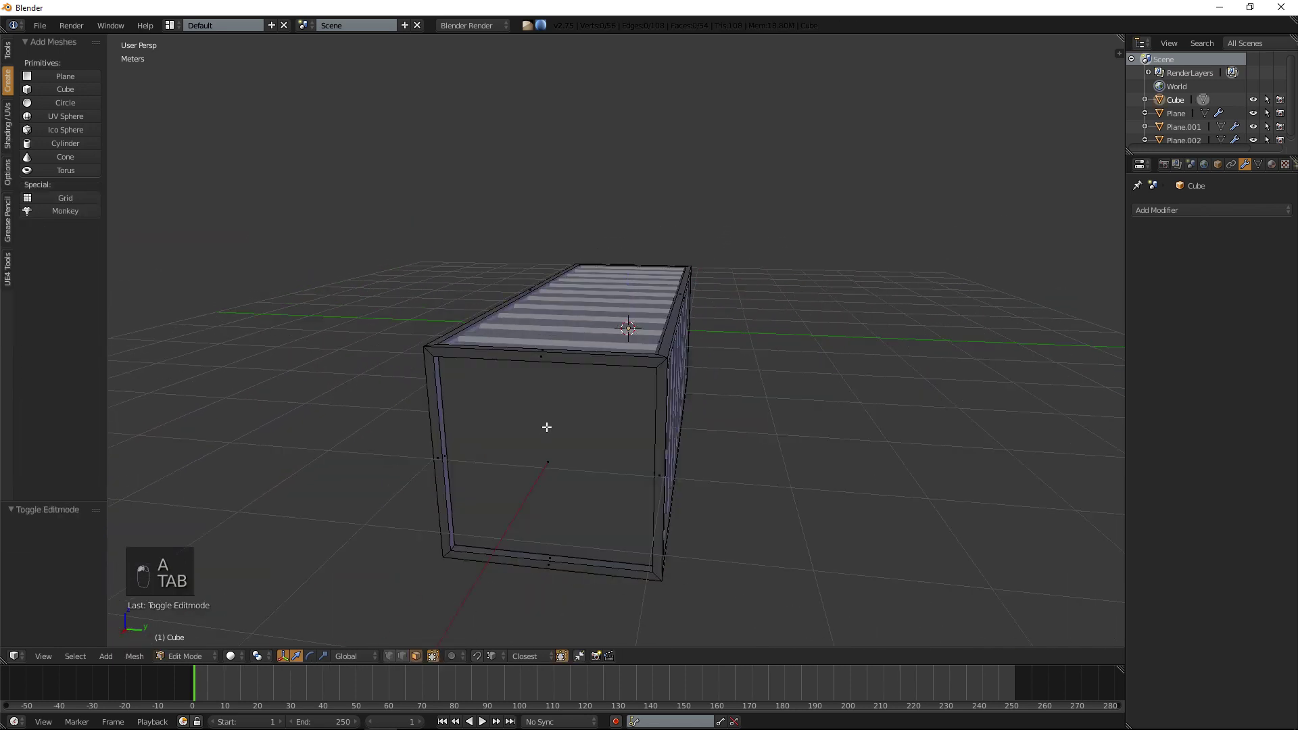
{"action": "middle_click_drag", "start_coordinate": [539, 414], "coordinate": [628, 403]}
{"action": "scroll", "coordinate": [630, 403], "scroll_direction": "up", "scroll_amount": 2}
{"action": "scroll", "coordinate": [630, 403], "scroll_direction": "up", "scroll_amount": 4}
{"action": "scroll", "coordinate": [630, 404], "scroll_direction": "down", "scroll_amount": 2}
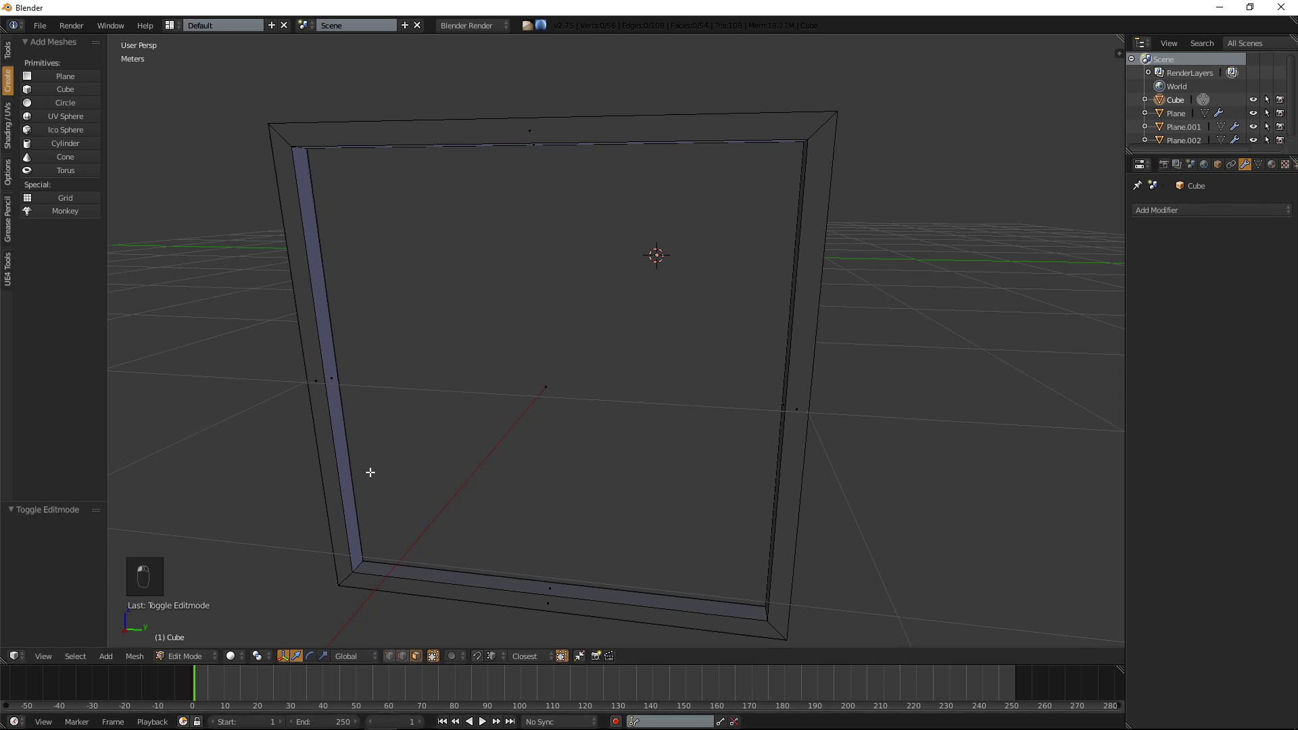
{"action": "right_click", "coordinate": [345, 416]}
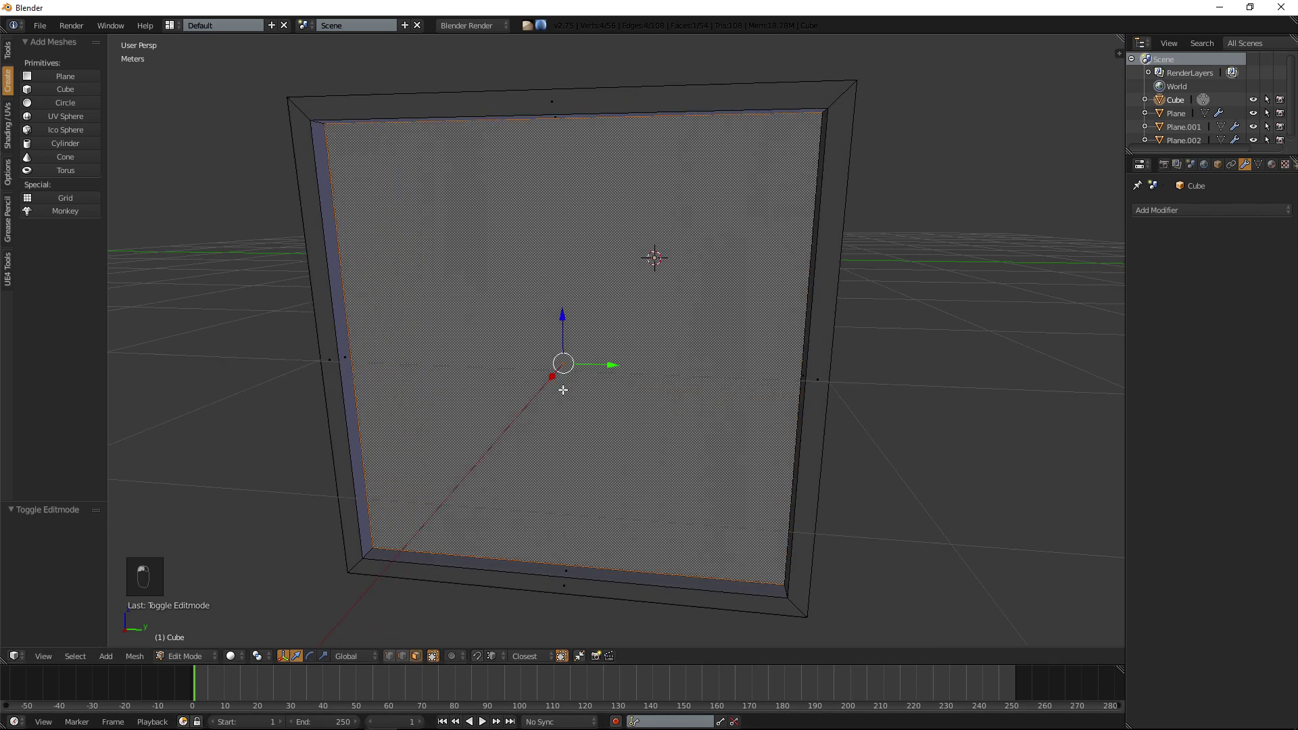
{"action": "right_click", "coordinate": [836, 100], "text": "alt"}
{"action": "key", "text": "Delete"}
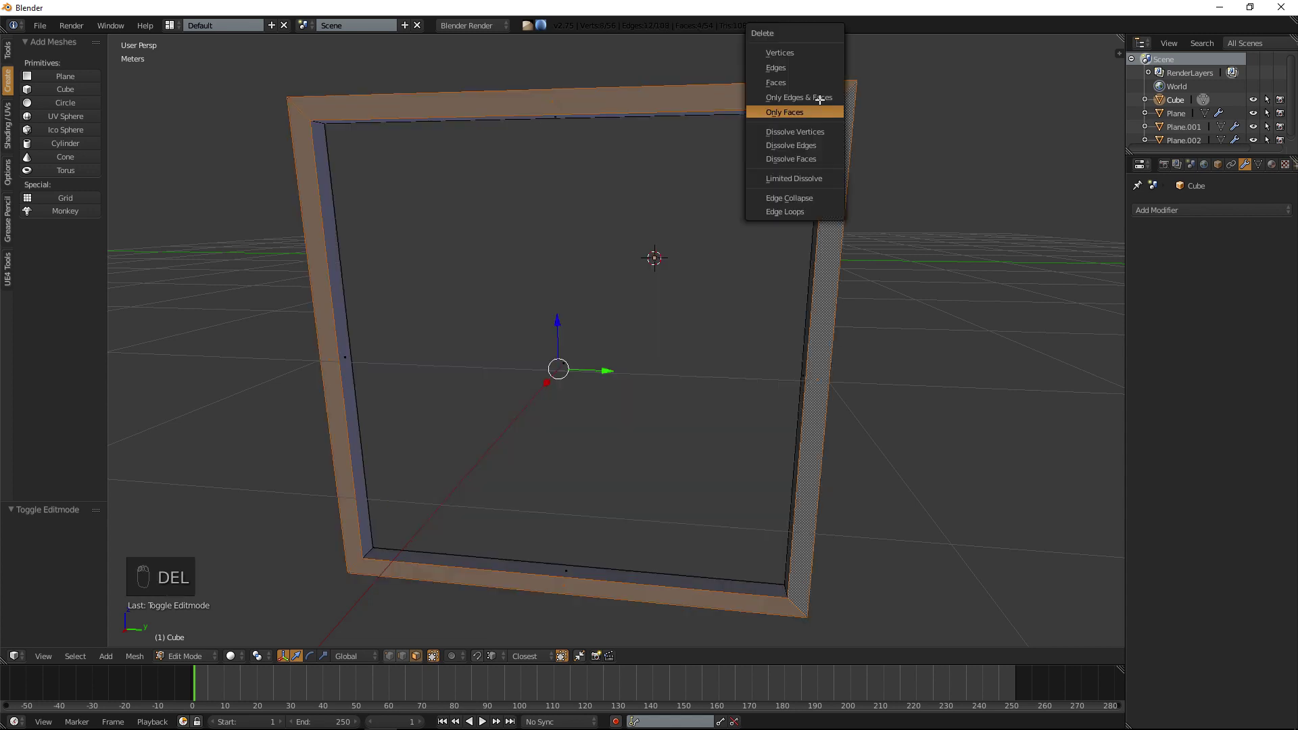
{"action": "left_click", "coordinate": [797, 82]}
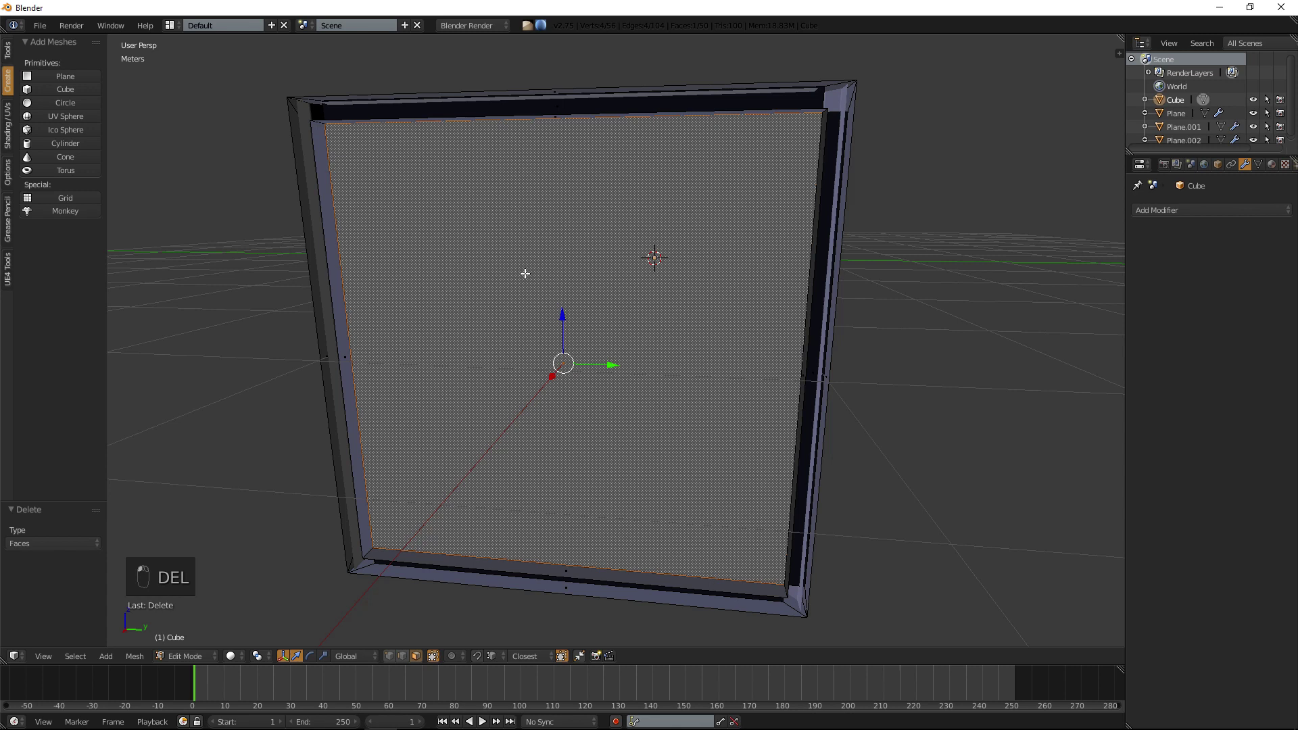
Grow the selection from the recessed door-end face to its surrounding rim faces and delete them.
{"action": "key", "text": "ctrl+KP_Add"}
{"action": "key", "text": "ctrl+KP_Add"}
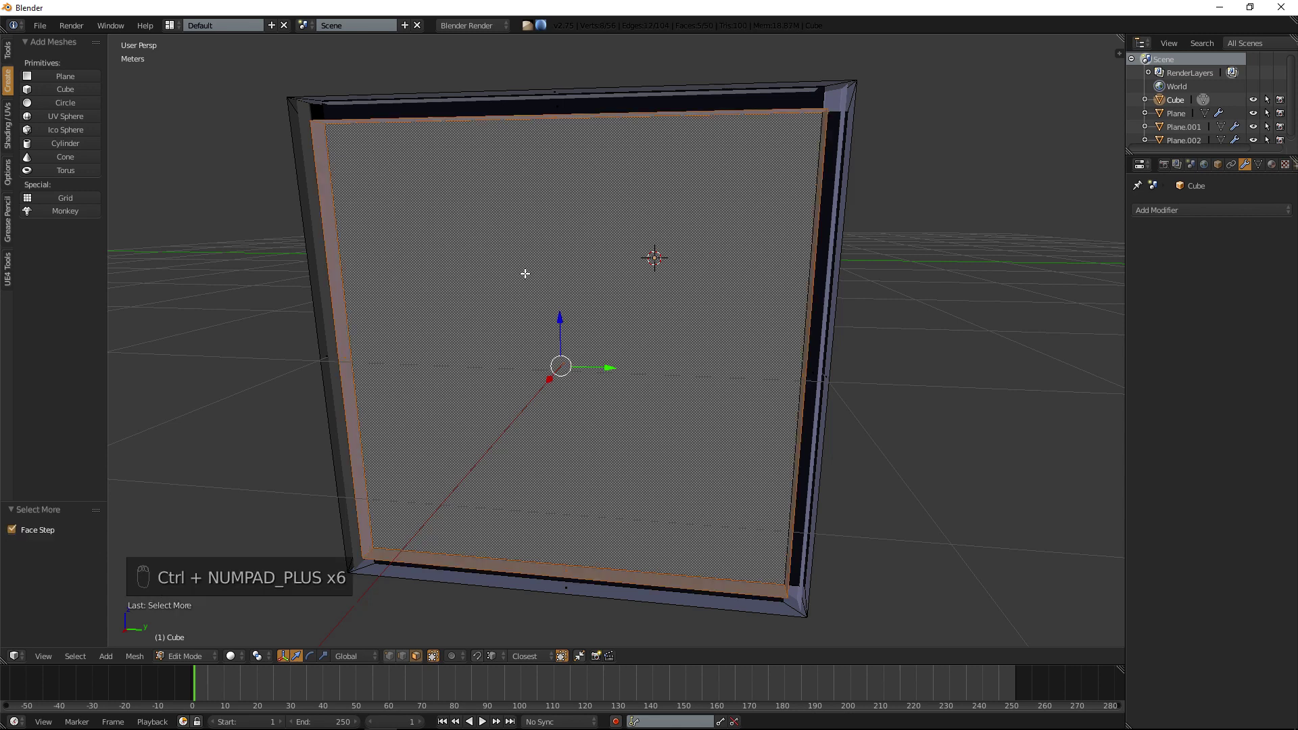
{"action": "key", "text": "Delete"}
{"action": "left_click", "coordinate": [525, 273]}
In edge select mode, pick the two outer vertical edges of the open end and fill a face between them.
{"action": "middle_click_drag", "start_coordinate": [525, 275], "coordinate": [486, 536]}
{"action": "left_click", "coordinate": [403, 656]}
{"action": "right_click", "coordinate": [661, 389]}
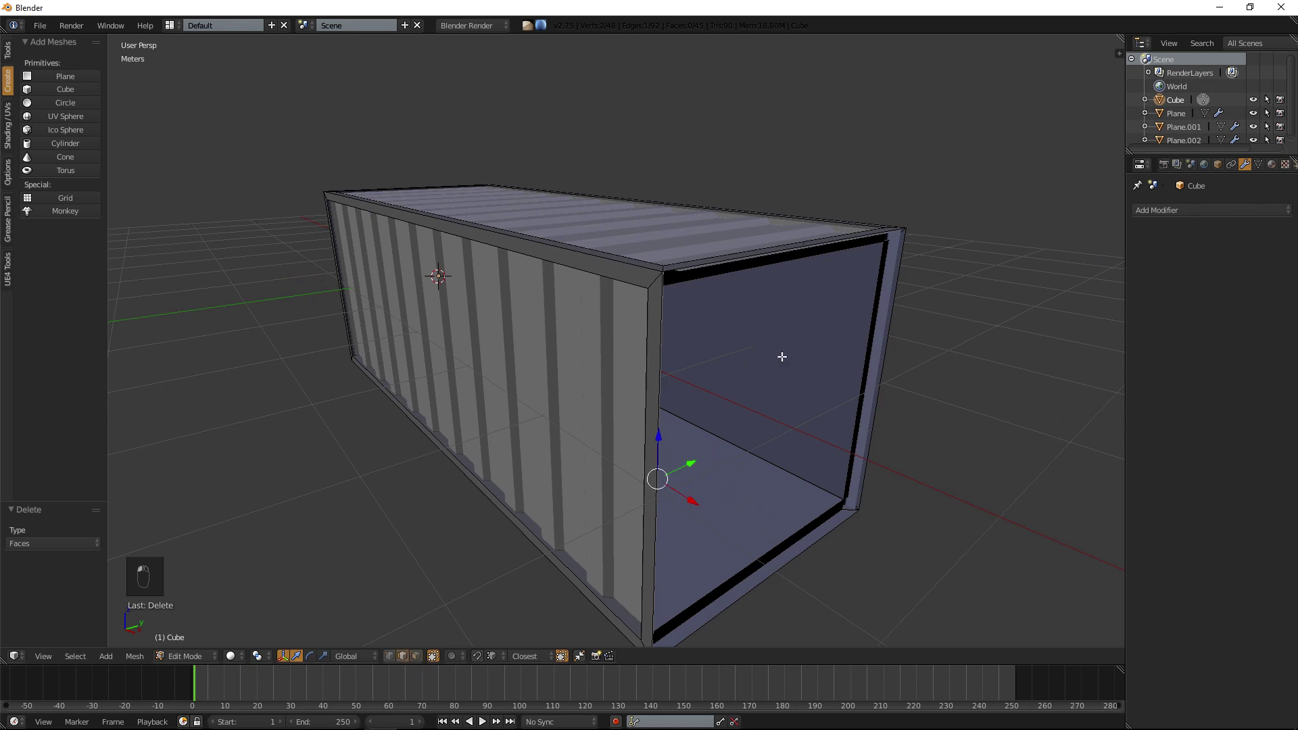
{"action": "right_click", "coordinate": [661, 364]}
{"action": "right_click", "coordinate": [904, 302], "text": "shift"}
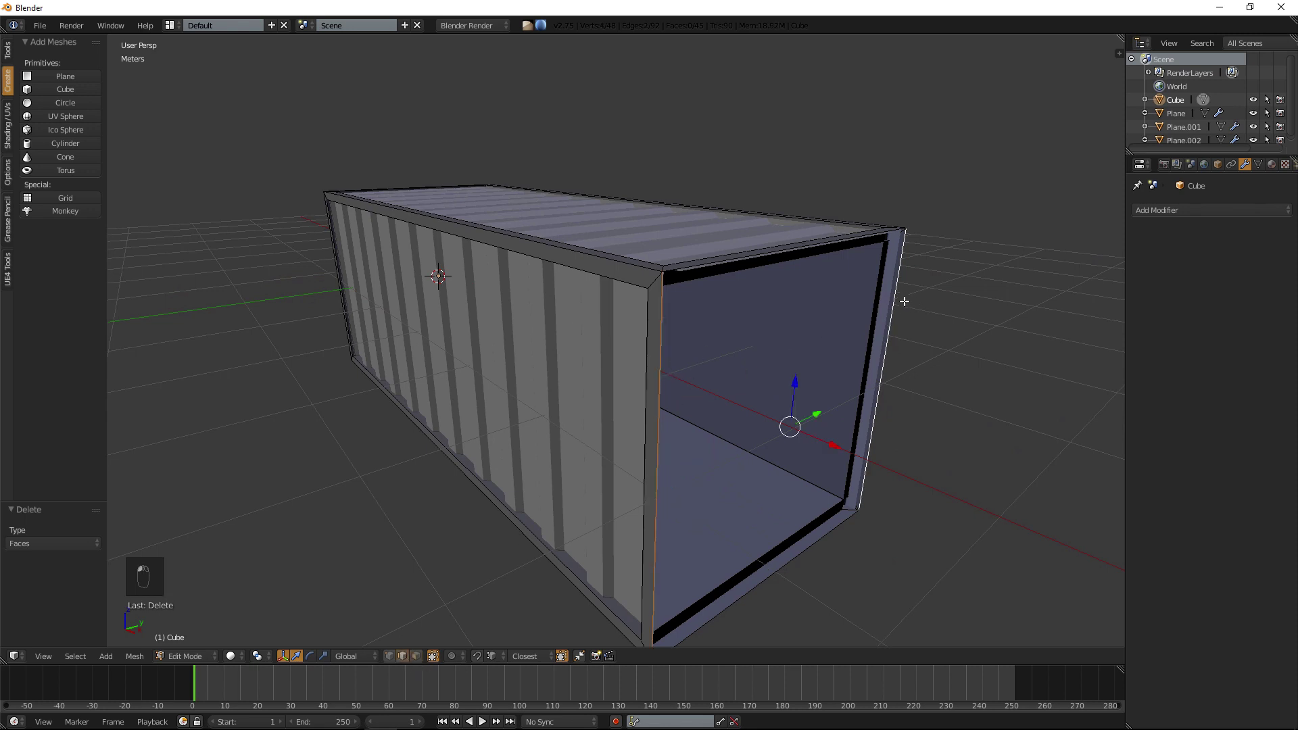
{"action": "key", "text": "f"}
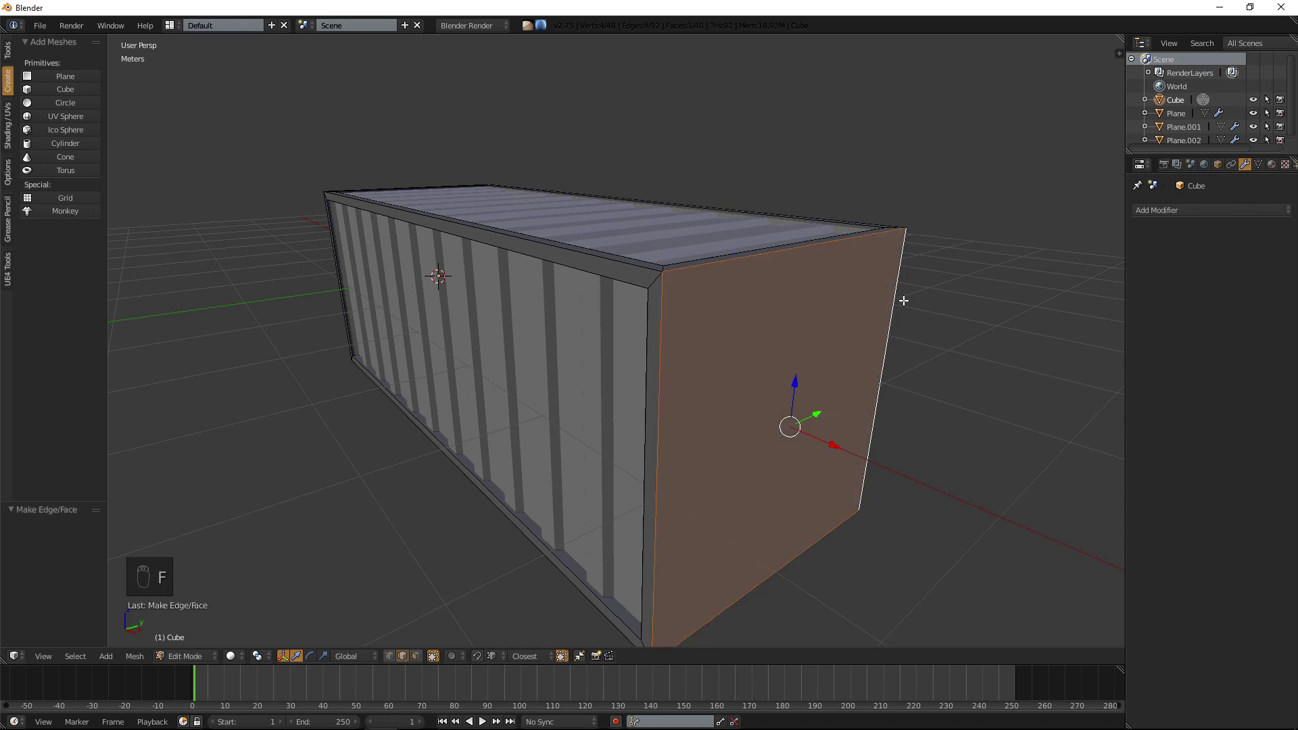
Return to object mode and duplicate the box frame in place.
{"action": "key", "text": "Tab"}
{"action": "key", "text": "shift+d"}
{"action": "right_click", "coordinate": [934, 273]}
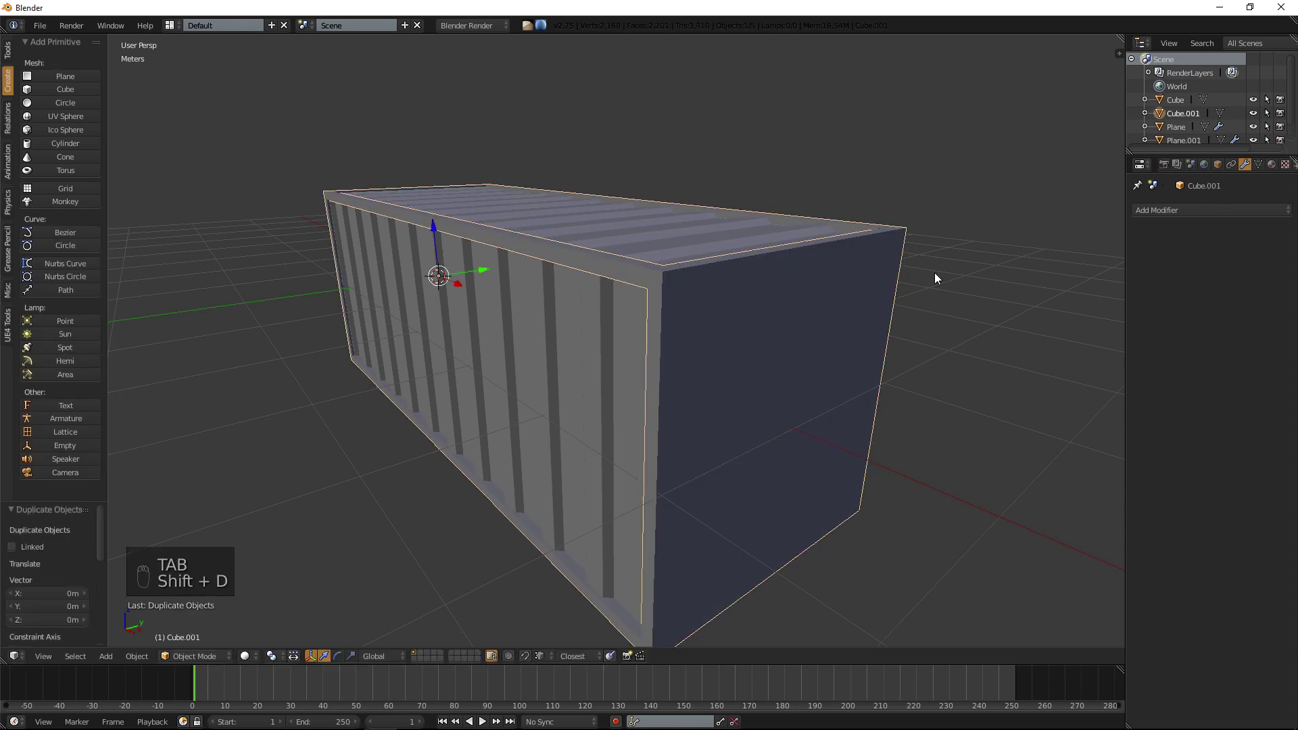
In the duplicated frame, invert the selection in face mode and delete every face except the filled end face.
{"action": "key", "text": "Tab"}
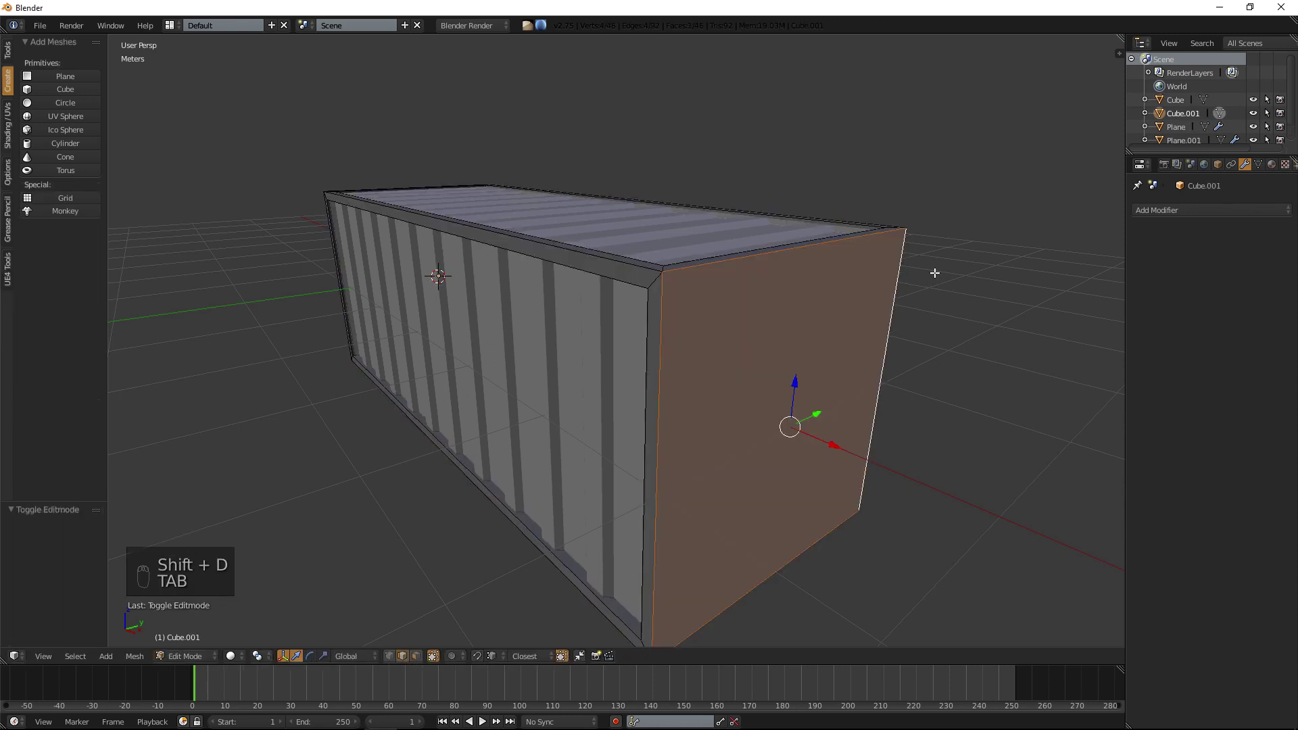
{"action": "key", "text": "ctrl+i"}
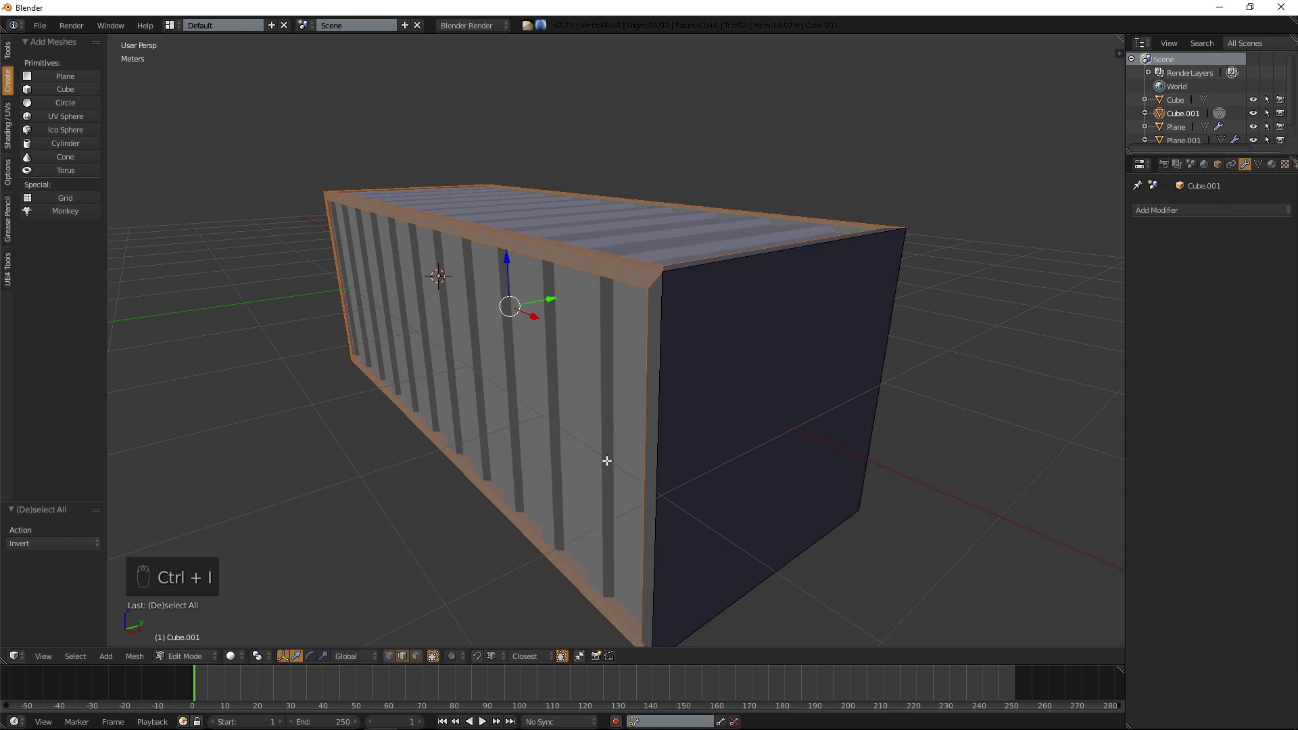
{"action": "key", "text": "ctrl+z"}
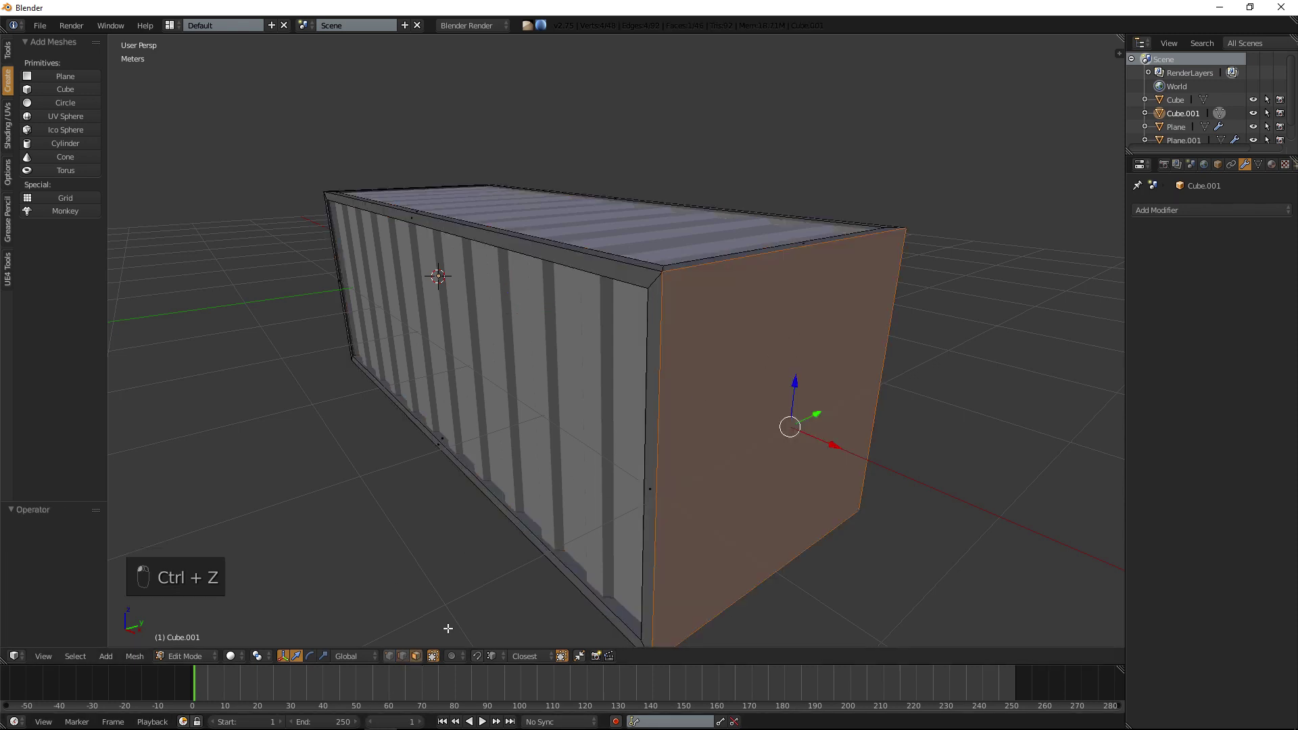
{"action": "key", "text": "ctrl+i"}
{"action": "key", "text": "Delete"}
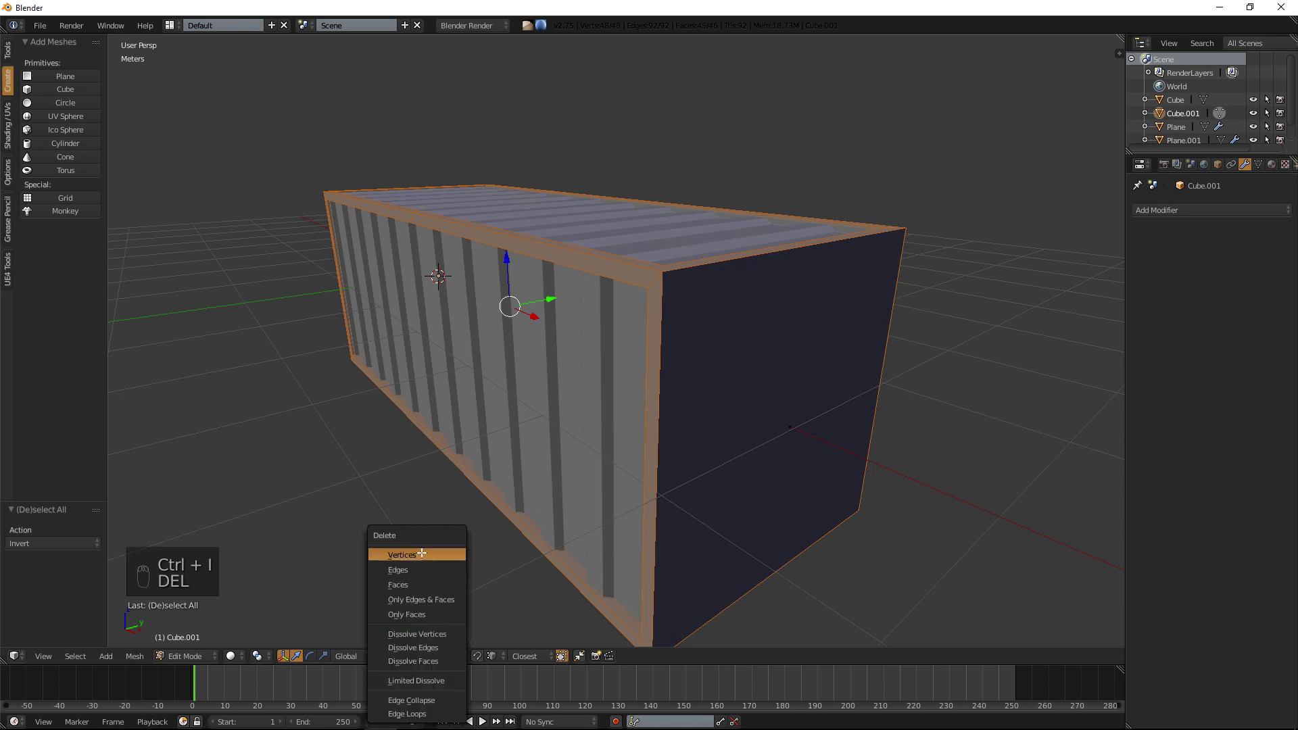
{"action": "left_click", "coordinate": [416, 586]}
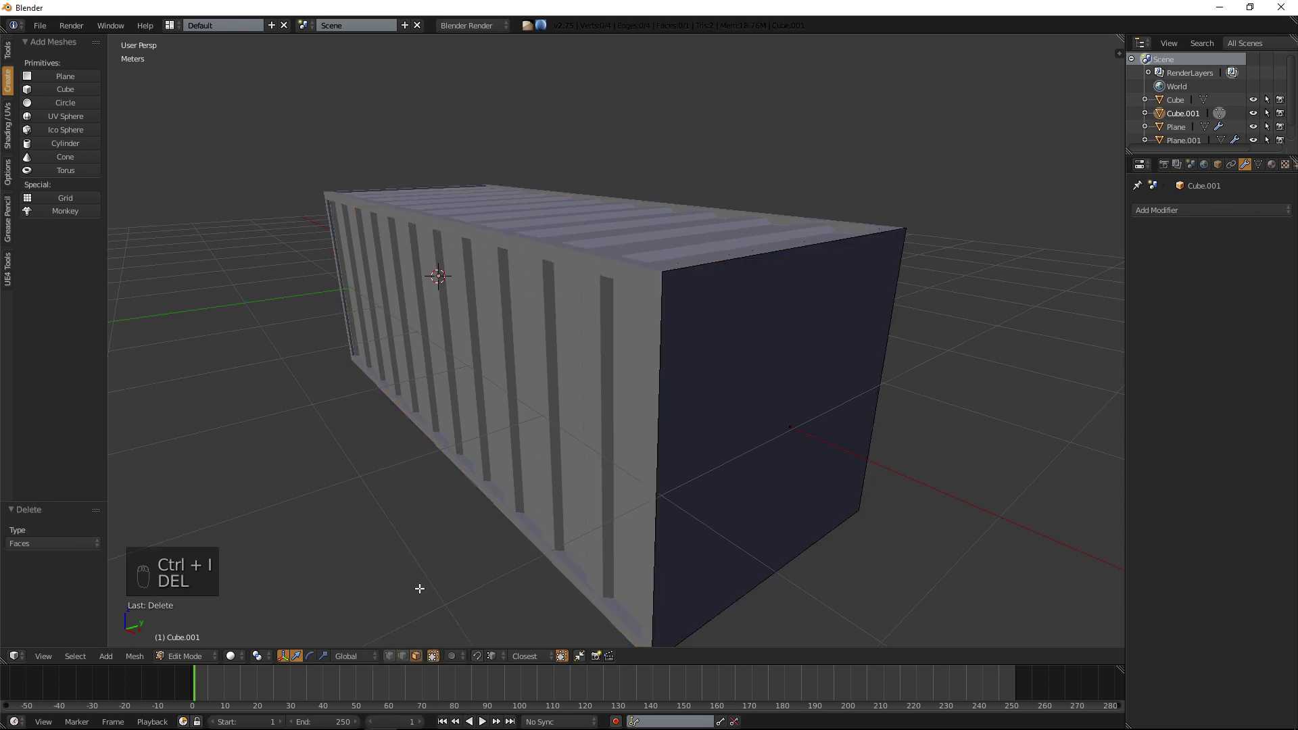
Edit the original frame and delete its filled end face.
{"action": "left_click", "coordinate": [1174, 104]}
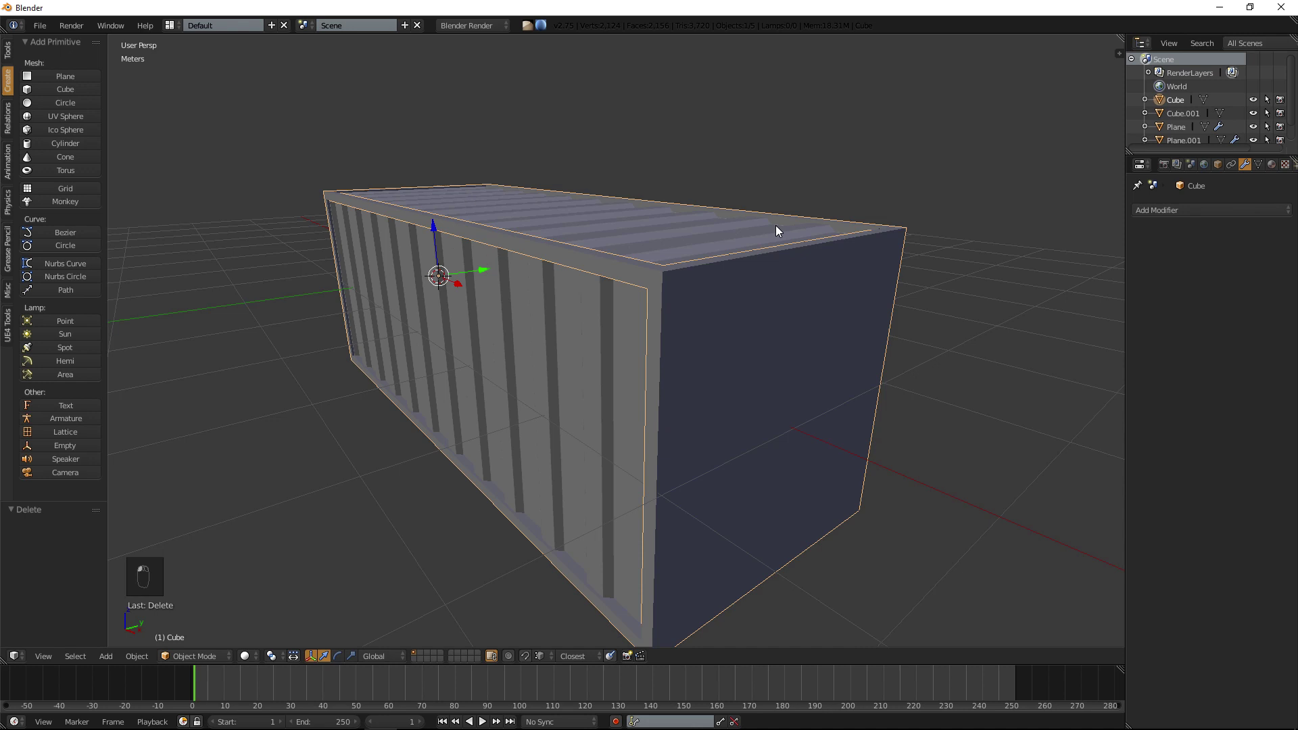
{"action": "key", "text": "Tab"}
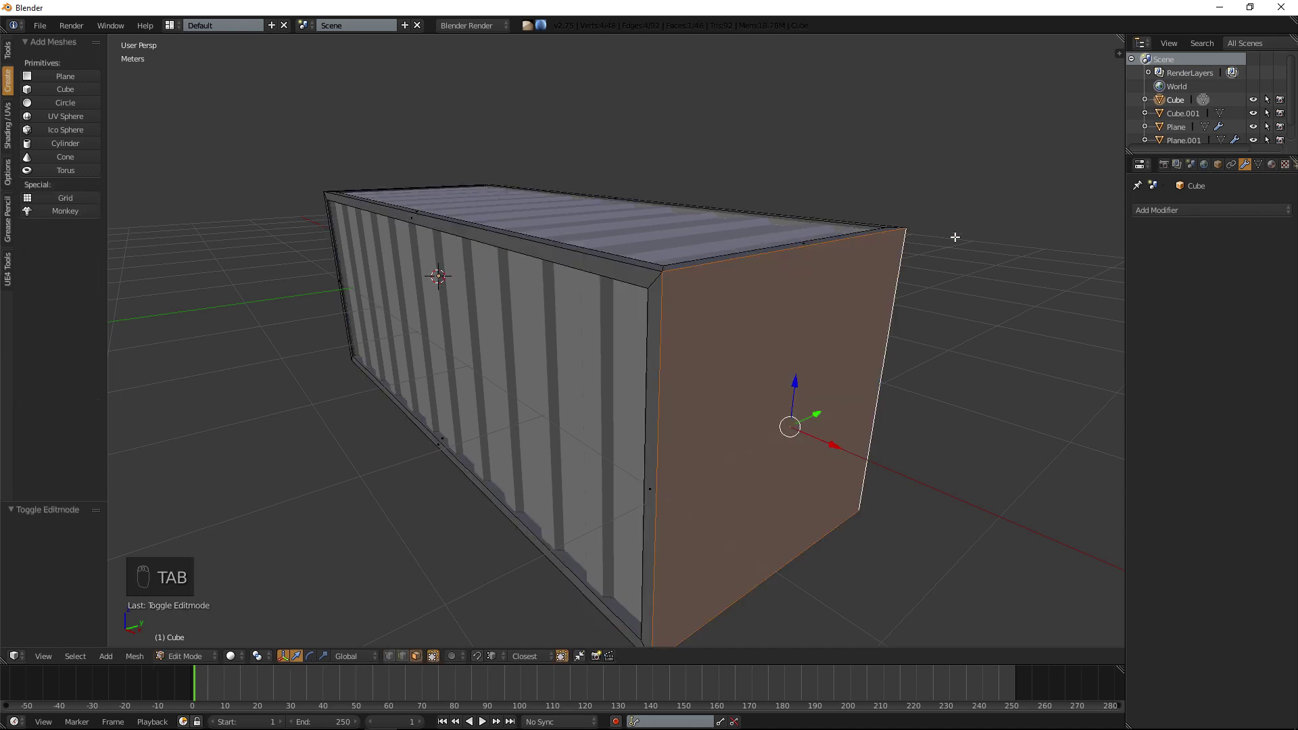
{"action": "key", "text": "Delete"}
{"action": "left_click", "coordinate": [621, 395]}
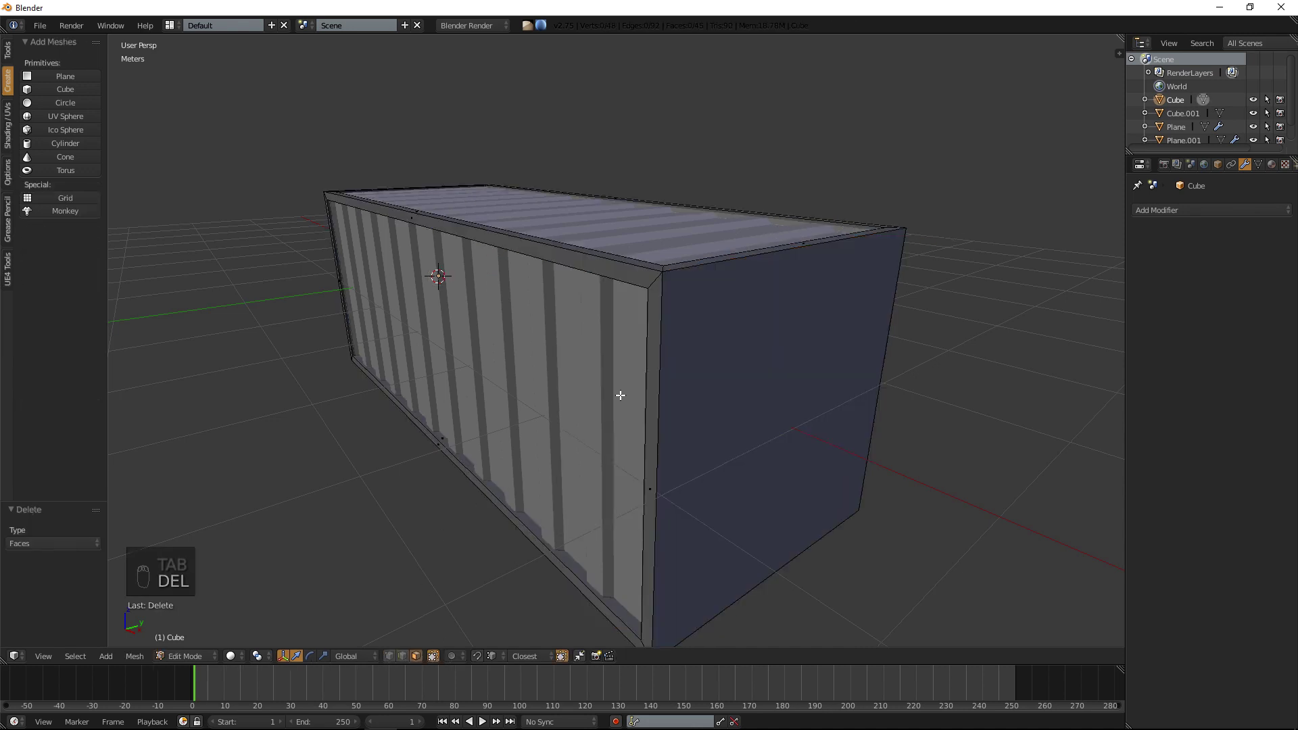
Edit the separate end panel, select its face and add one horizontal loop cut across its centre.
{"action": "left_click", "coordinate": [1184, 113]}
{"action": "key", "text": "Tab"}
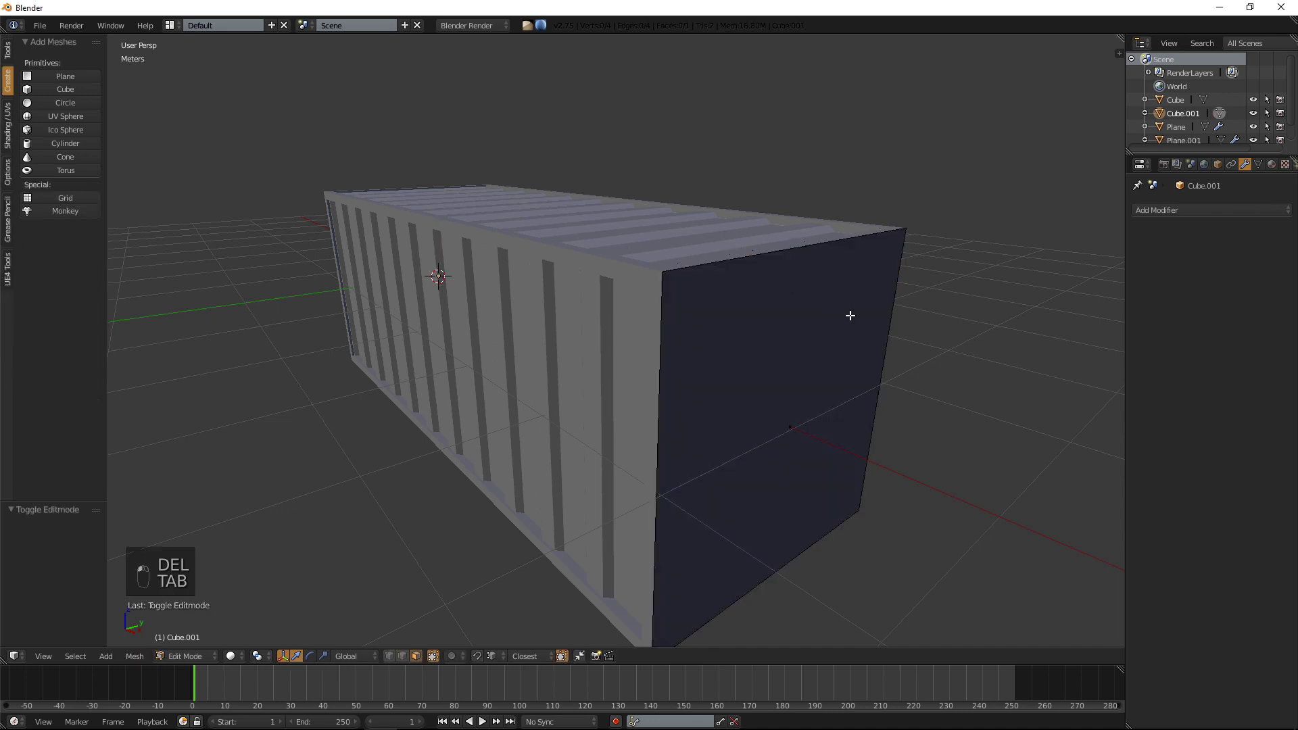
{"action": "key", "text": "Tab"}
{"action": "key", "text": "Tab"}
{"action": "key", "text": "a"}
{"action": "key", "text": "a"}
{"action": "key", "text": "a"}
{"action": "key", "text": "a"}
{"action": "middle_click_drag", "start_coordinate": [849, 284], "coordinate": [722, 307]}
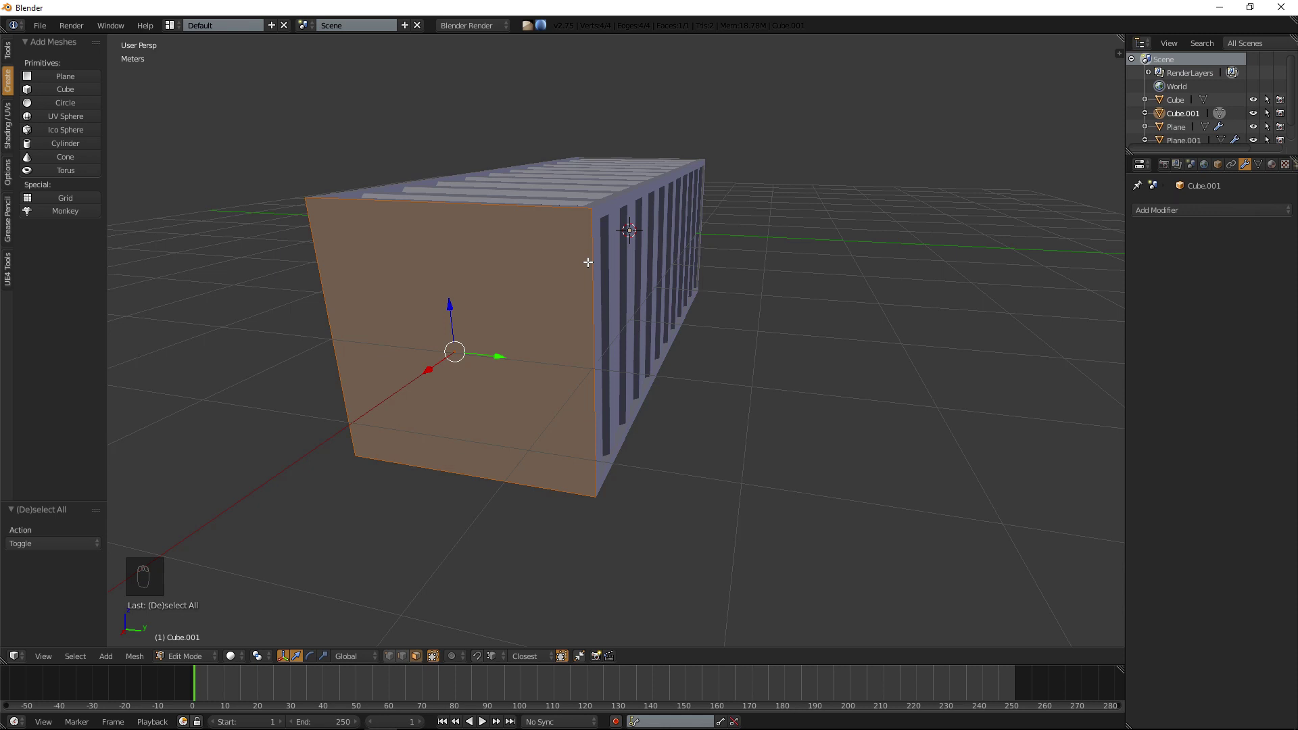
{"action": "key", "text": "ctrl+r"}
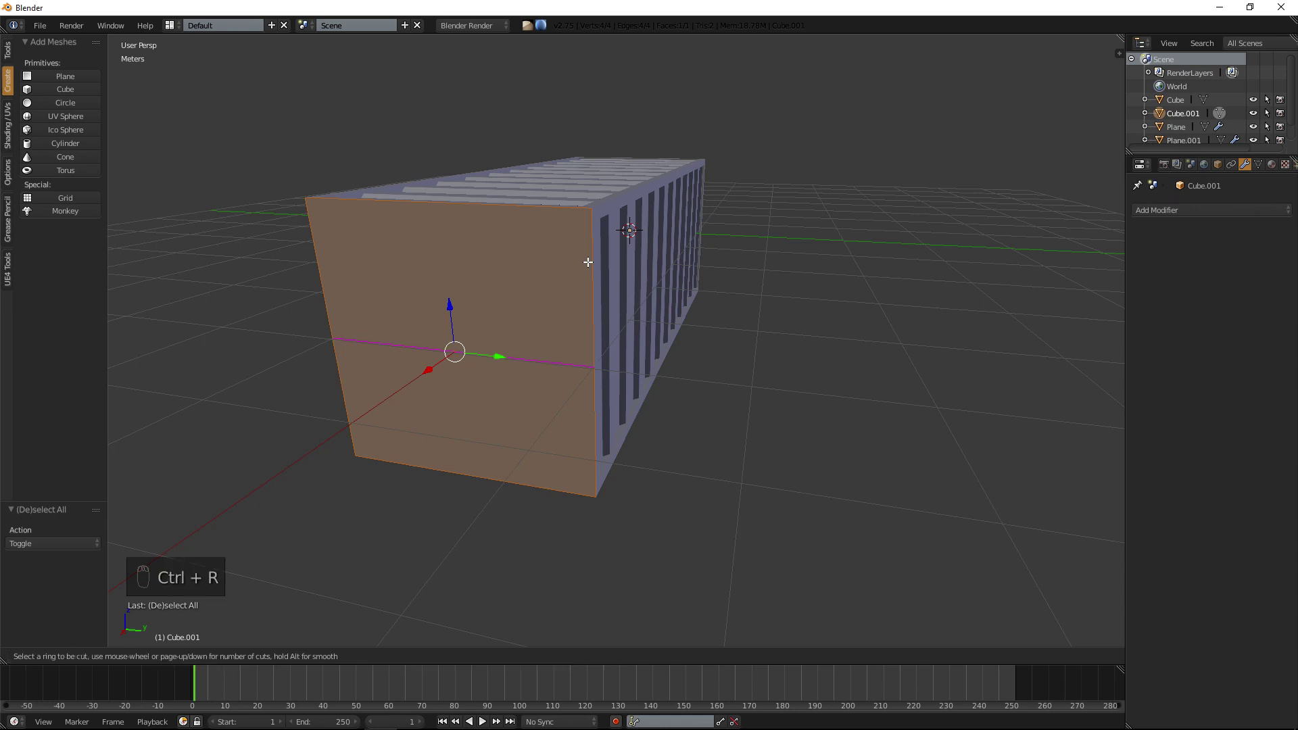
{"action": "left_click", "coordinate": [587, 261]}
{"action": "right_click", "coordinate": [587, 261]}
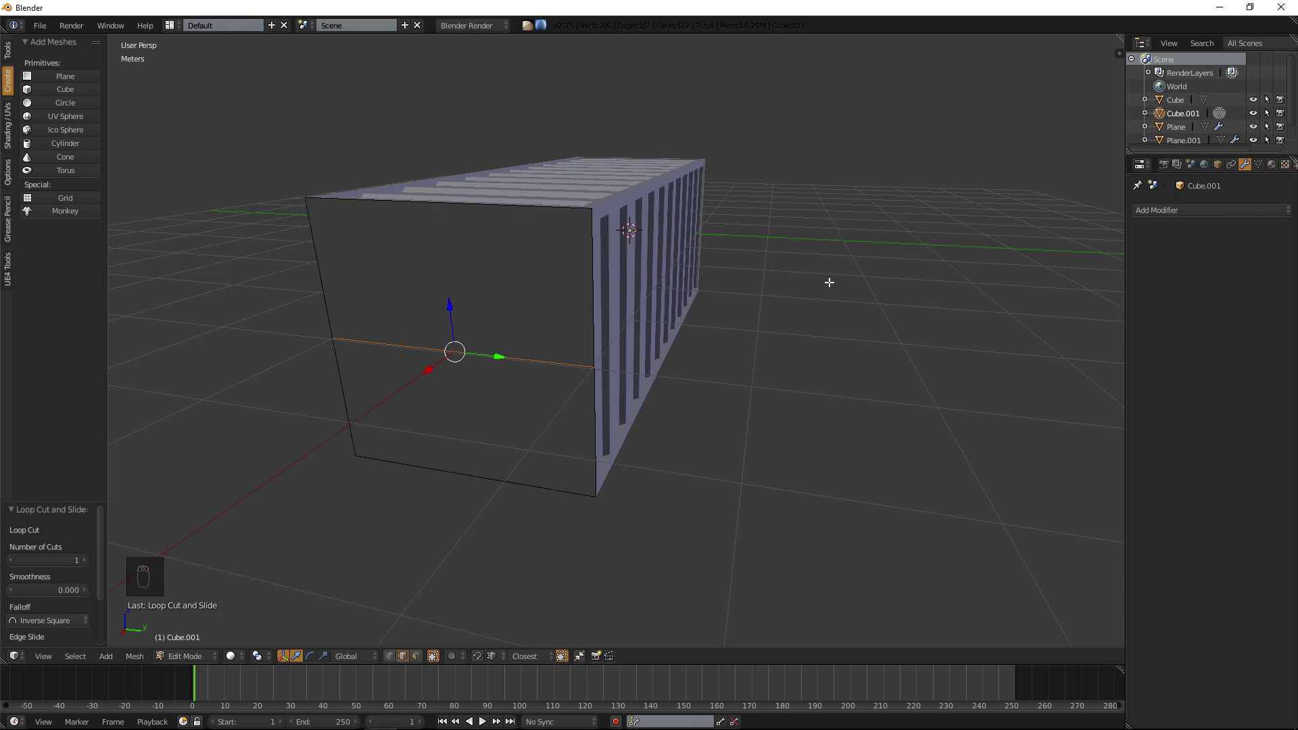
Bevel the end panel's horizontal centre edge into two edges near its upper and lower borders, with an offset of about 92.9.
{"action": "middle_click_drag", "start_coordinate": [703, 293], "coordinate": [710, 310], "text": "shift"}
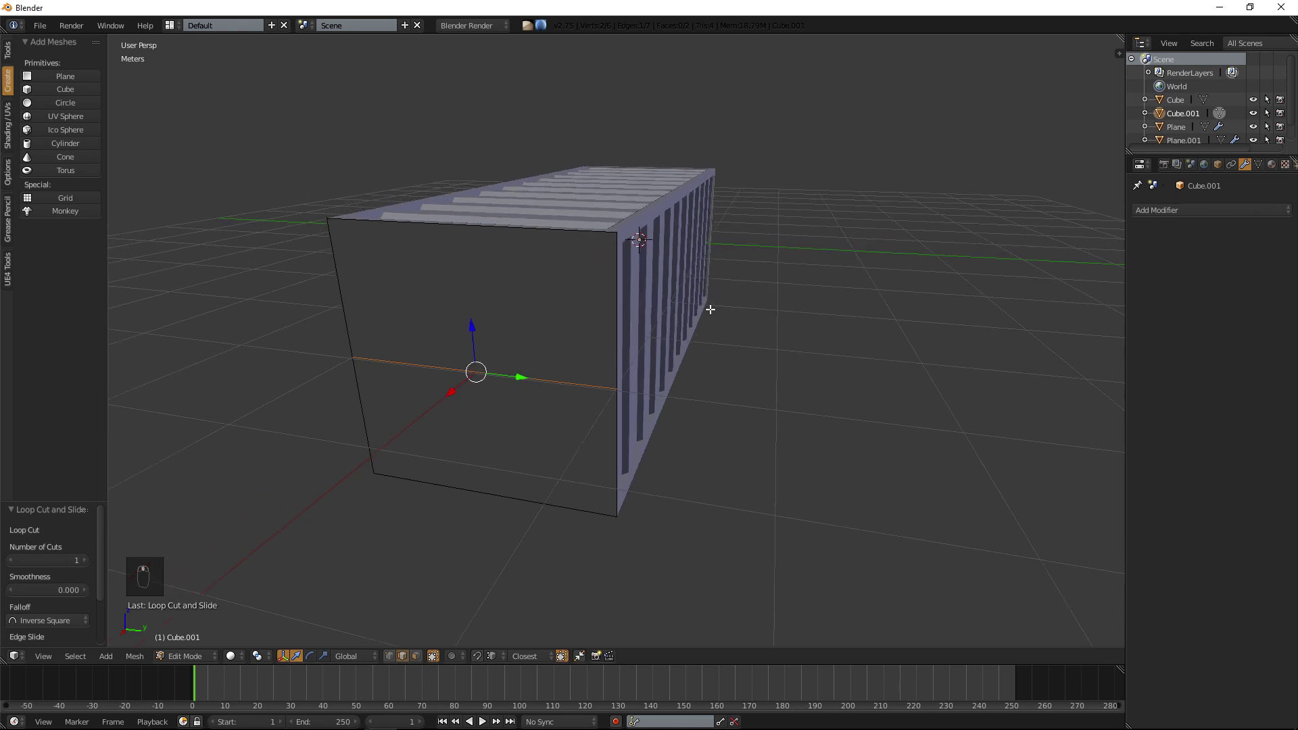
{"action": "key", "text": "ctrl+b"}
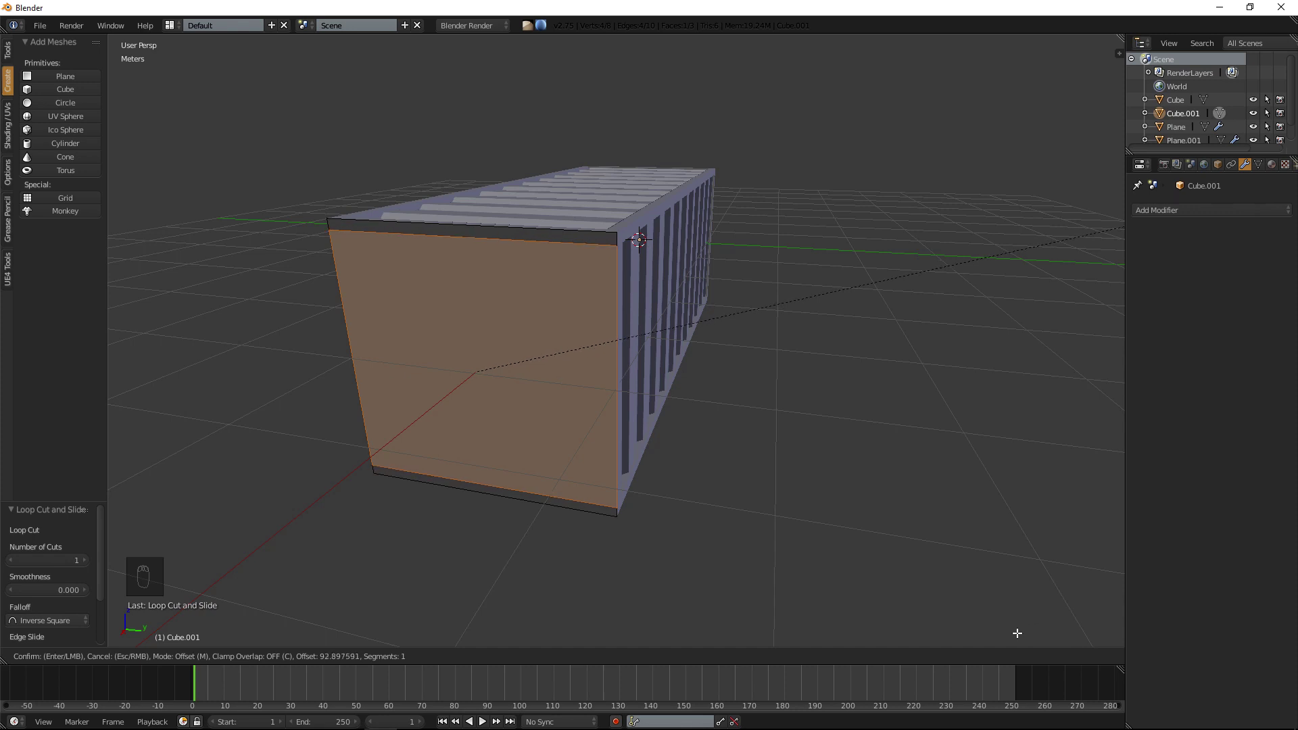
{"action": "left_click", "coordinate": [1017, 633]}
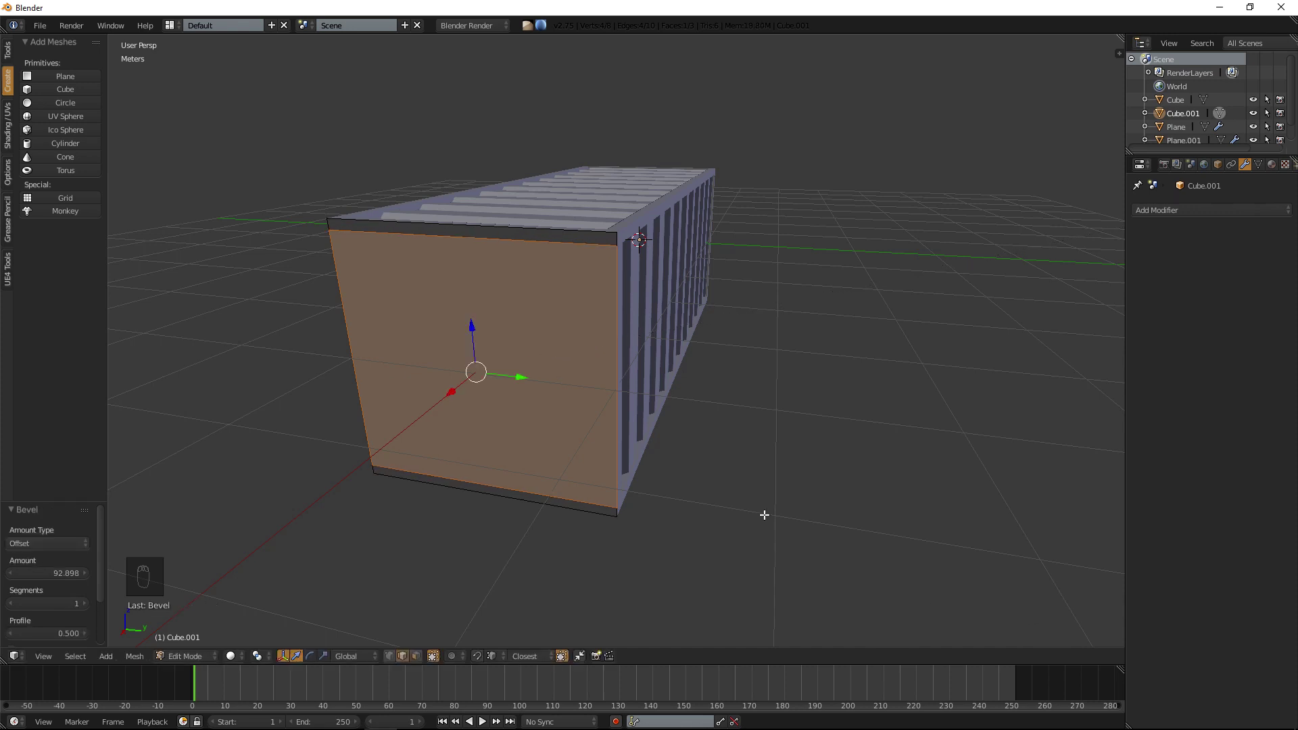
Add another centred horizontal loop cut to the end panel and bevel it into a wide middle band, offset about 33.1.
{"action": "key", "text": "a"}
{"action": "key", "text": "ctrl+r"}
{"action": "left_click", "coordinate": [618, 363]}
{"action": "right_click", "coordinate": [618, 363]}
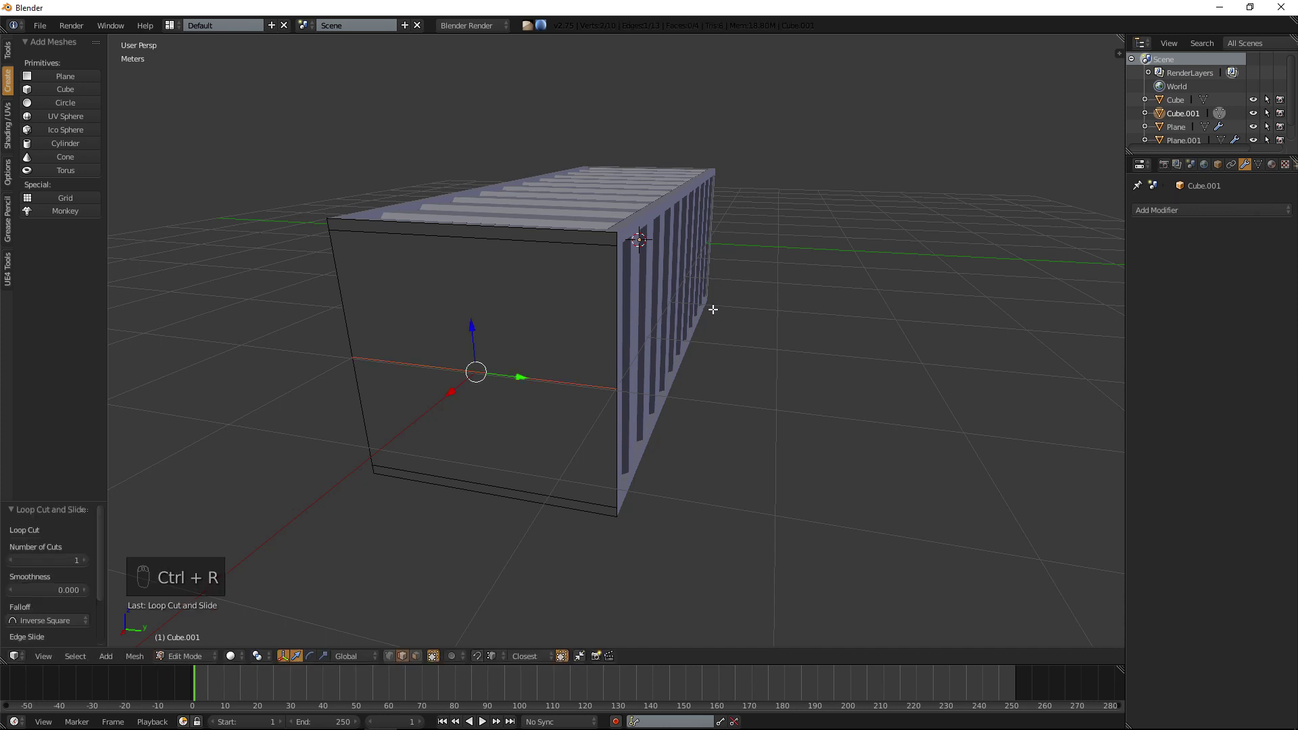
{"action": "key", "text": "ctrl+b"}
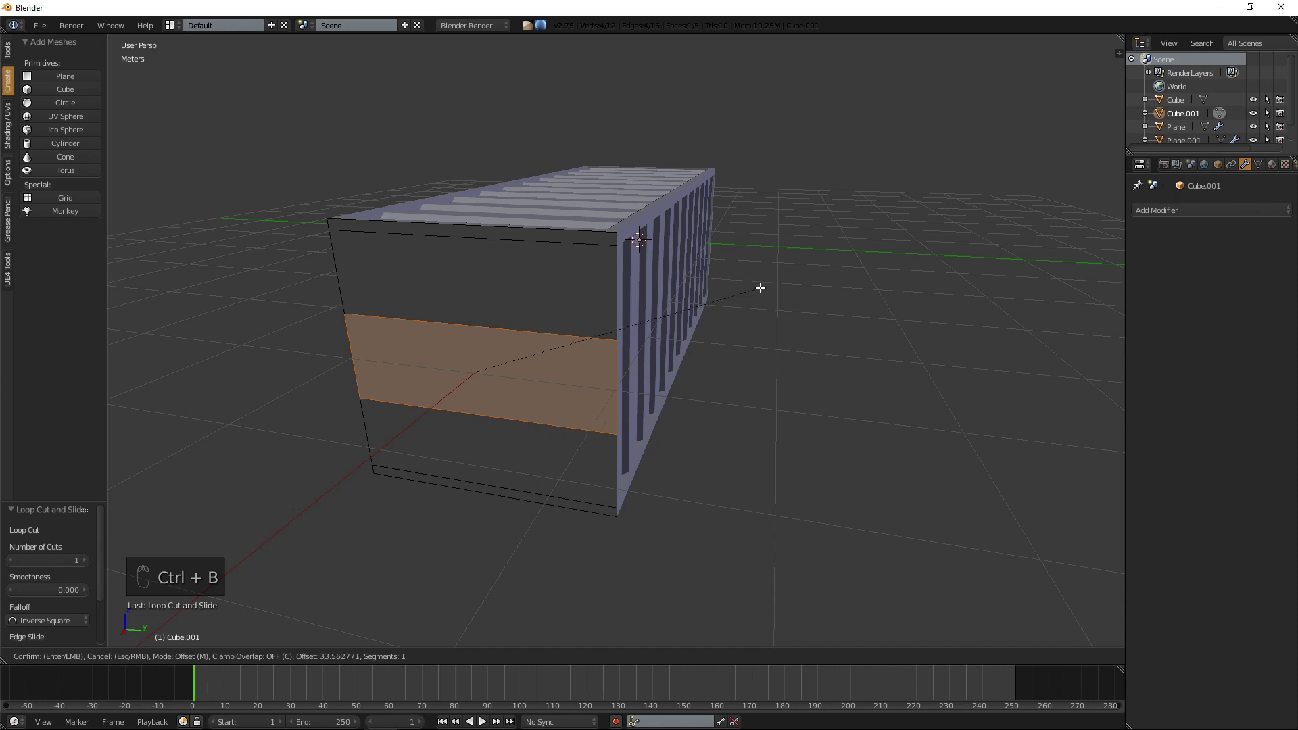
{"action": "left_click", "coordinate": [761, 288]}
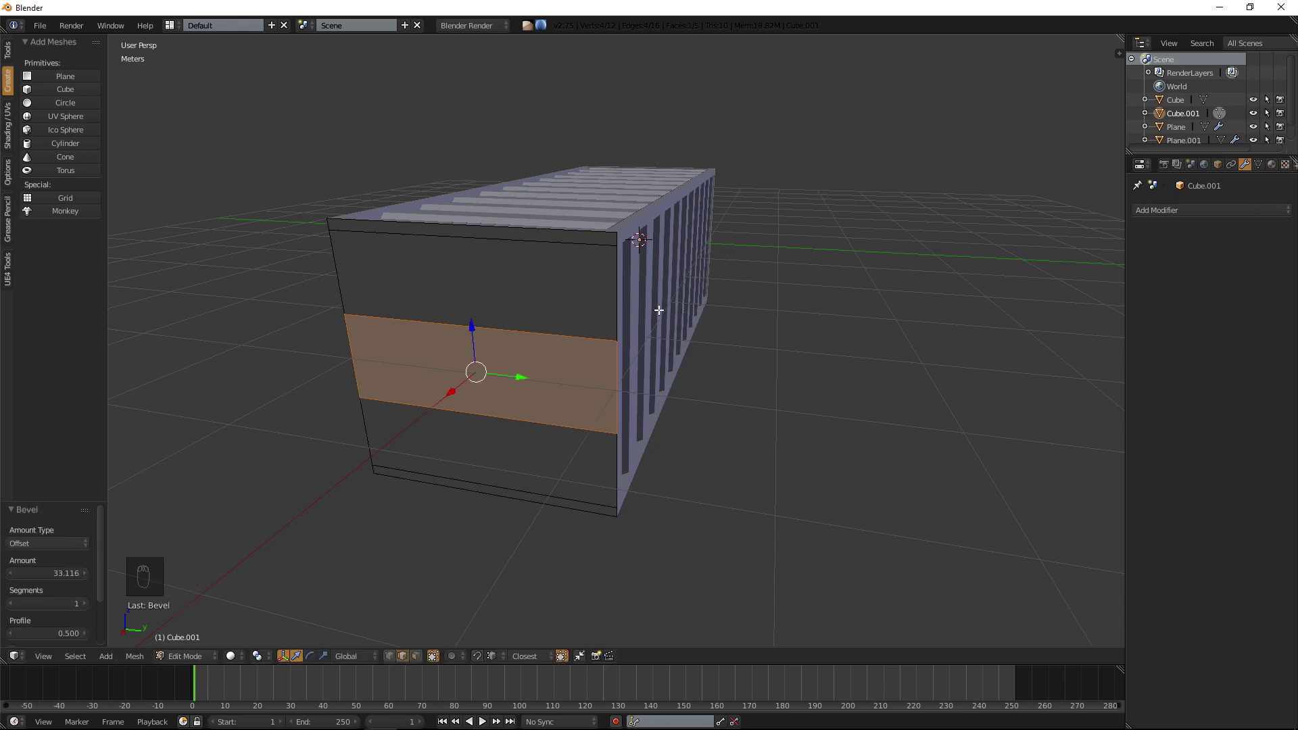
Try to bevel only the two middle horizontal edges of the end panel into narrow strips, and undo it.
{"action": "key", "text": "a"}
{"action": "right_click", "coordinate": [559, 330]}
{"action": "right_click", "coordinate": [528, 419], "text": "shift"}
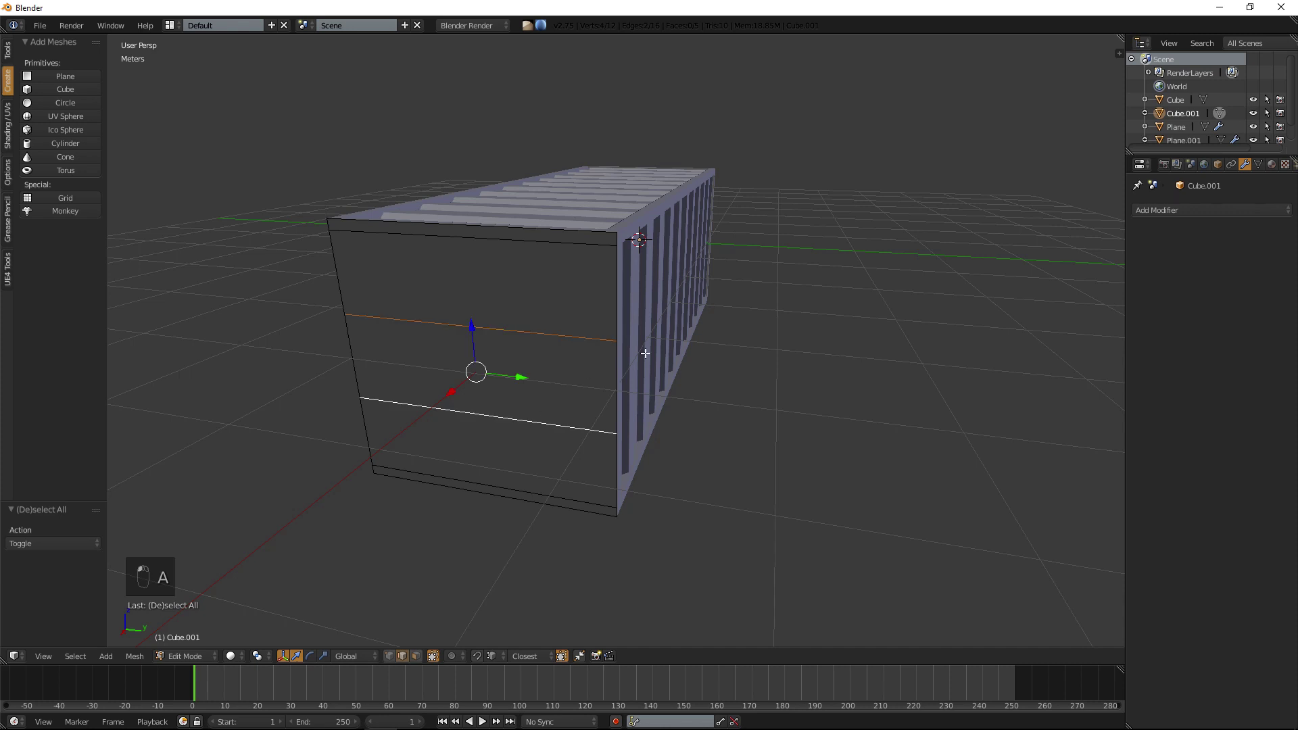
{"action": "key", "text": "ctrl+b"}
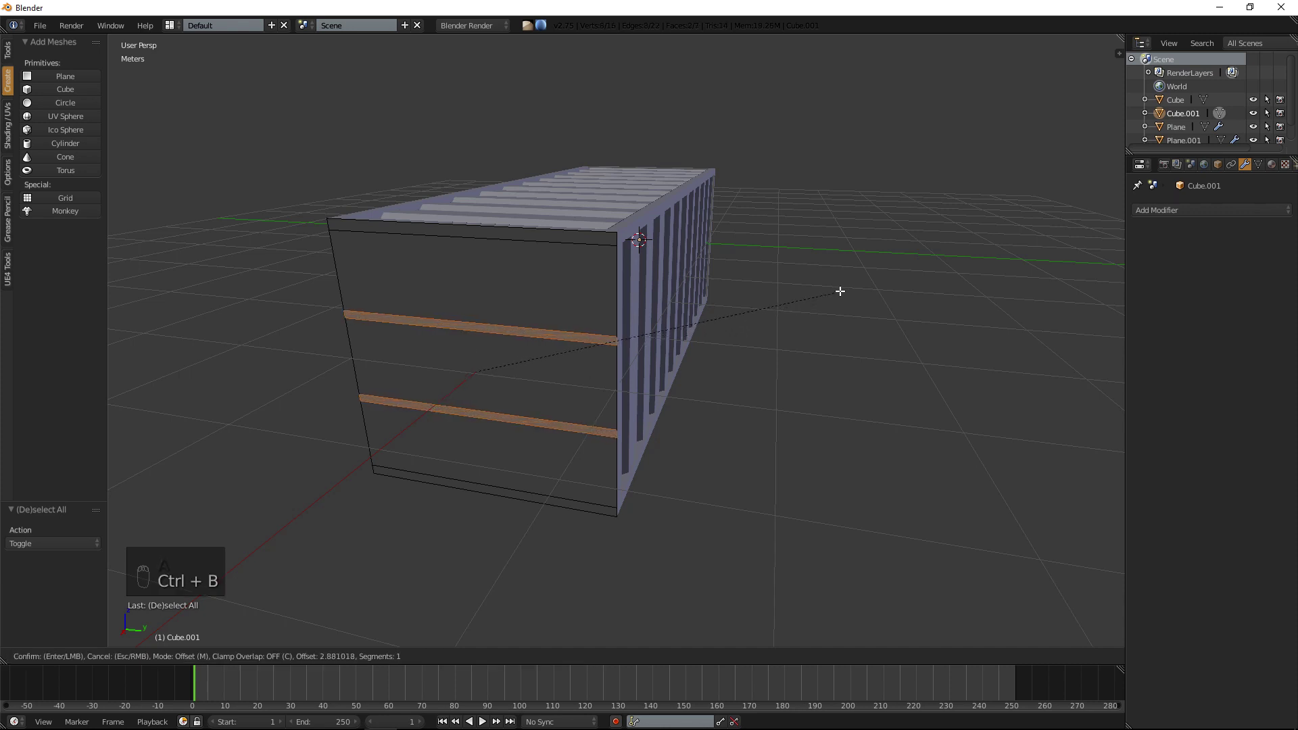
{"action": "left_click", "coordinate": [855, 284]}
{"action": "key", "text": "ctrl+z"}
Select the uppermost and lowermost inner horizontal edges and scale them closer together along Z by about 0.839.
{"action": "right_click", "coordinate": [473, 238]}
{"action": "right_click", "coordinate": [493, 487], "text": "shift"}
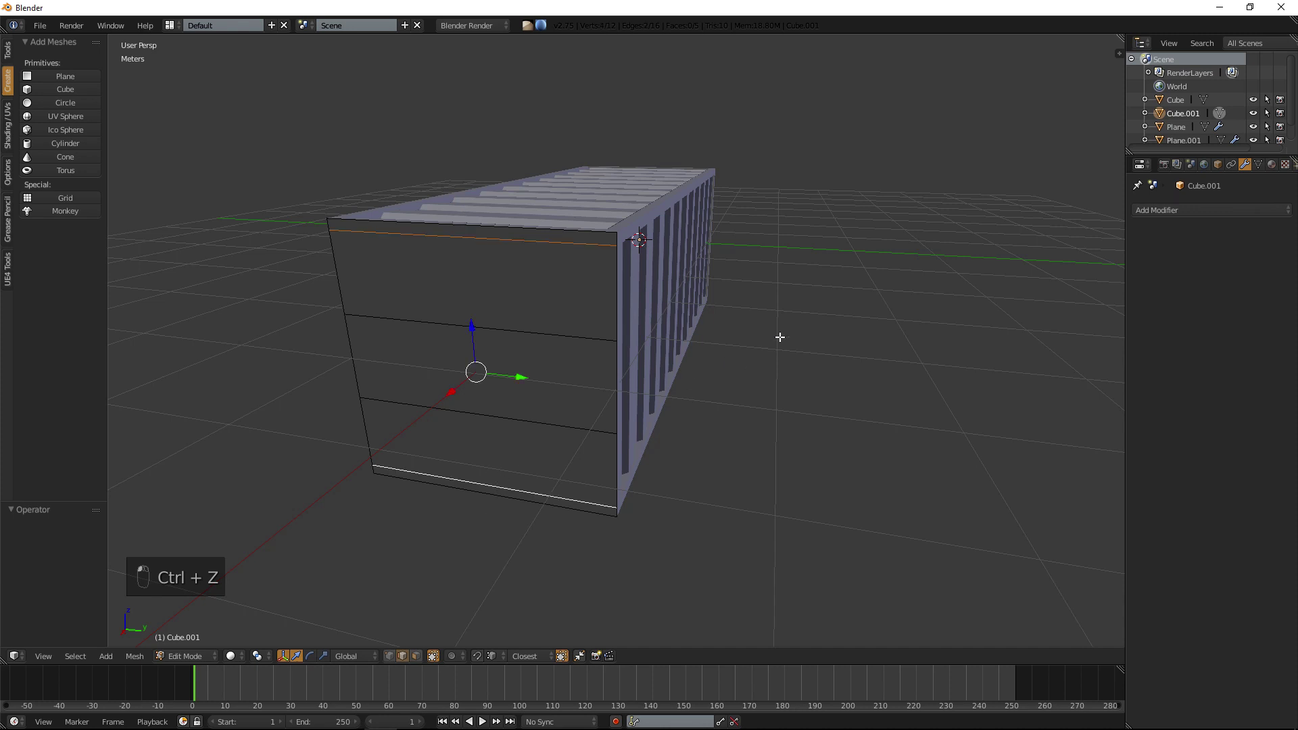
{"action": "key", "text": "s"}
{"action": "key", "text": "z"}
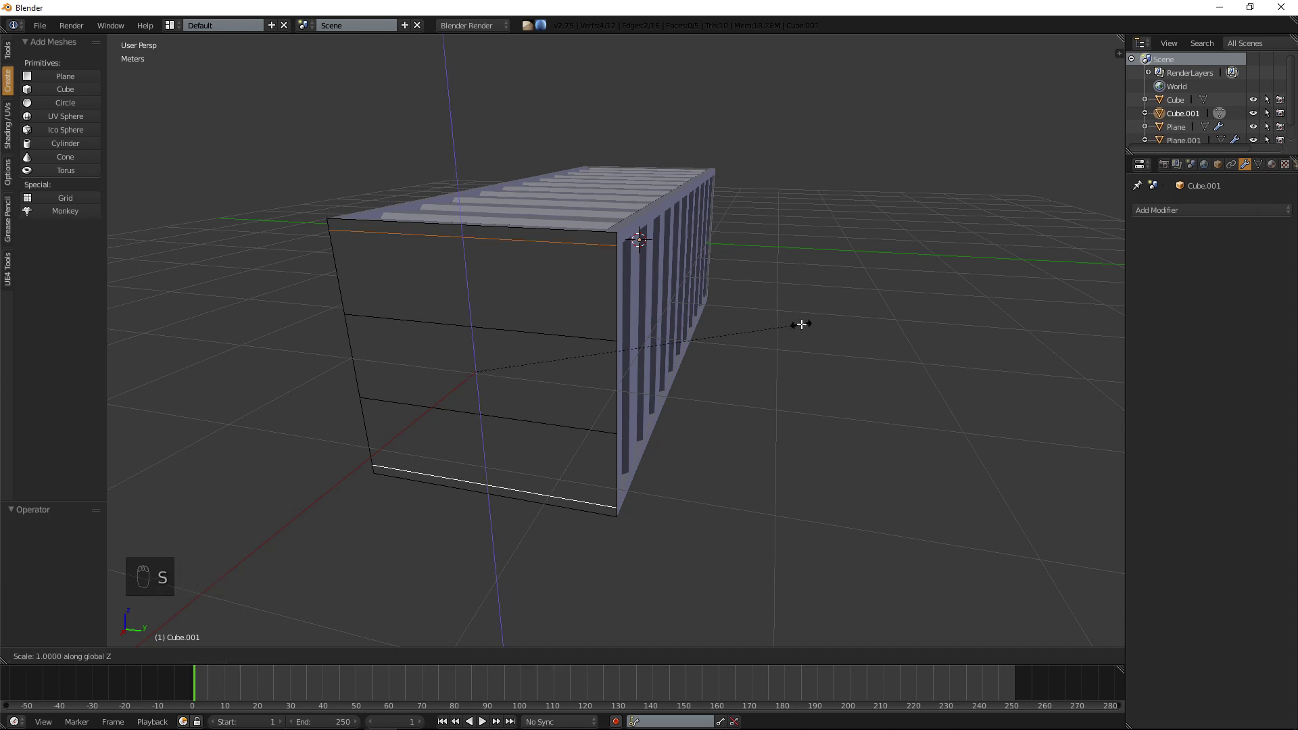
{"action": "left_click", "coordinate": [748, 324]}
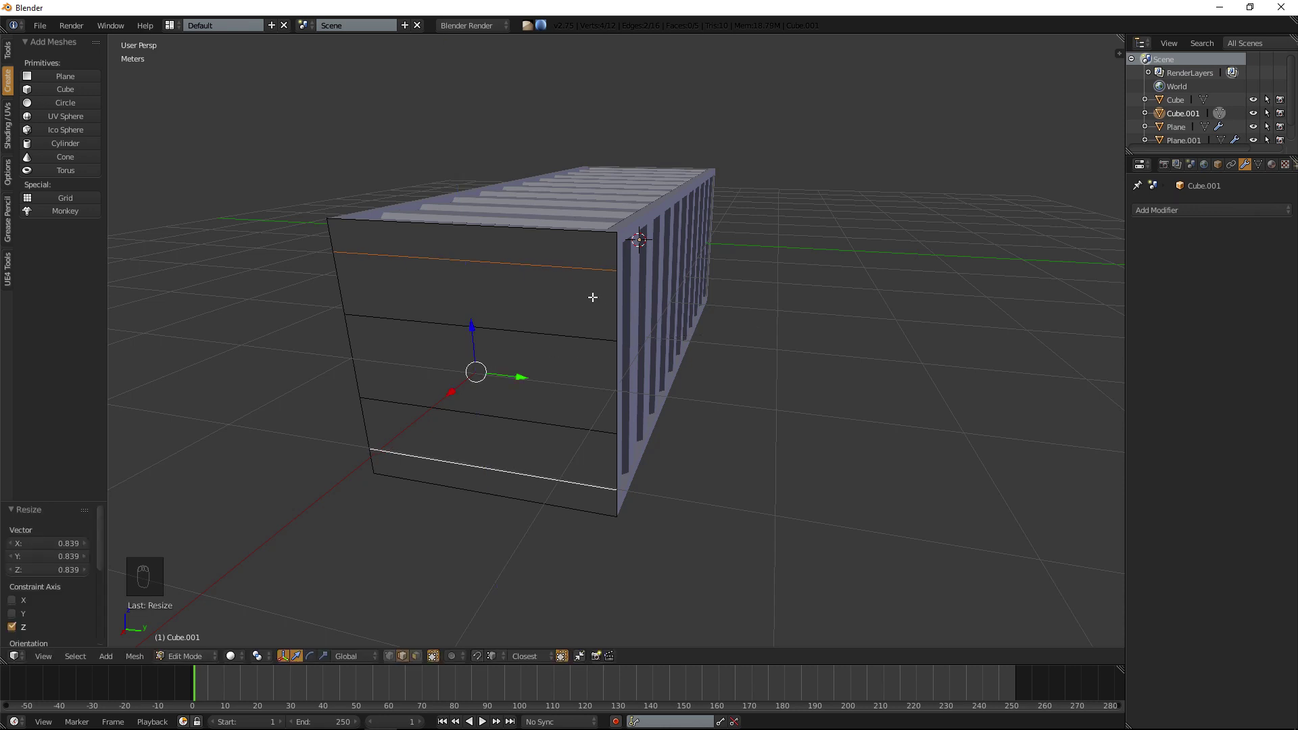
Add the two middle edges to the selection, bevel all four into narrow strips with an offset of about 5, and deselect.
{"action": "right_click", "coordinate": [548, 331], "text": "alt+shift"}
{"action": "right_click", "coordinate": [564, 430], "text": "alt+shift"}
{"action": "key", "text": "ctrl+b"}
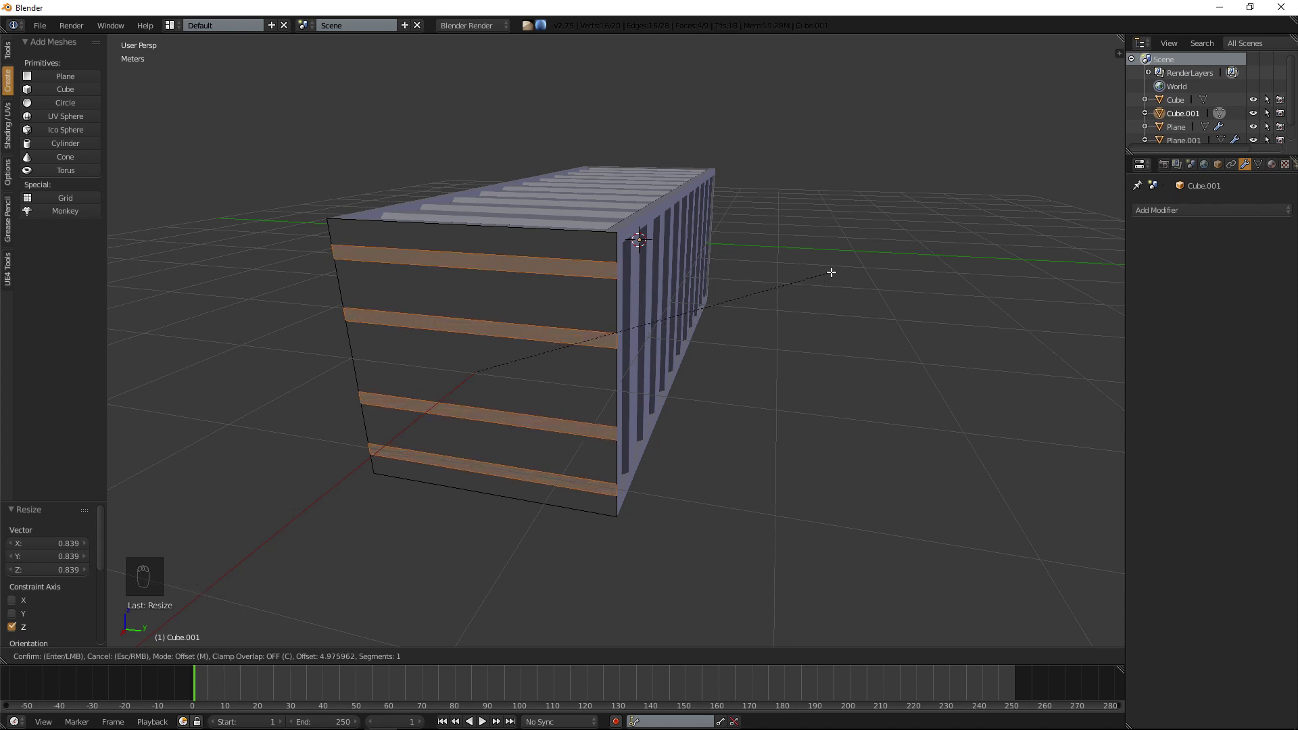
{"action": "left_click", "coordinate": [828, 274]}
{"action": "middle_click_drag", "start_coordinate": [725, 298], "coordinate": [748, 293]}
{"action": "key", "text": "a"}
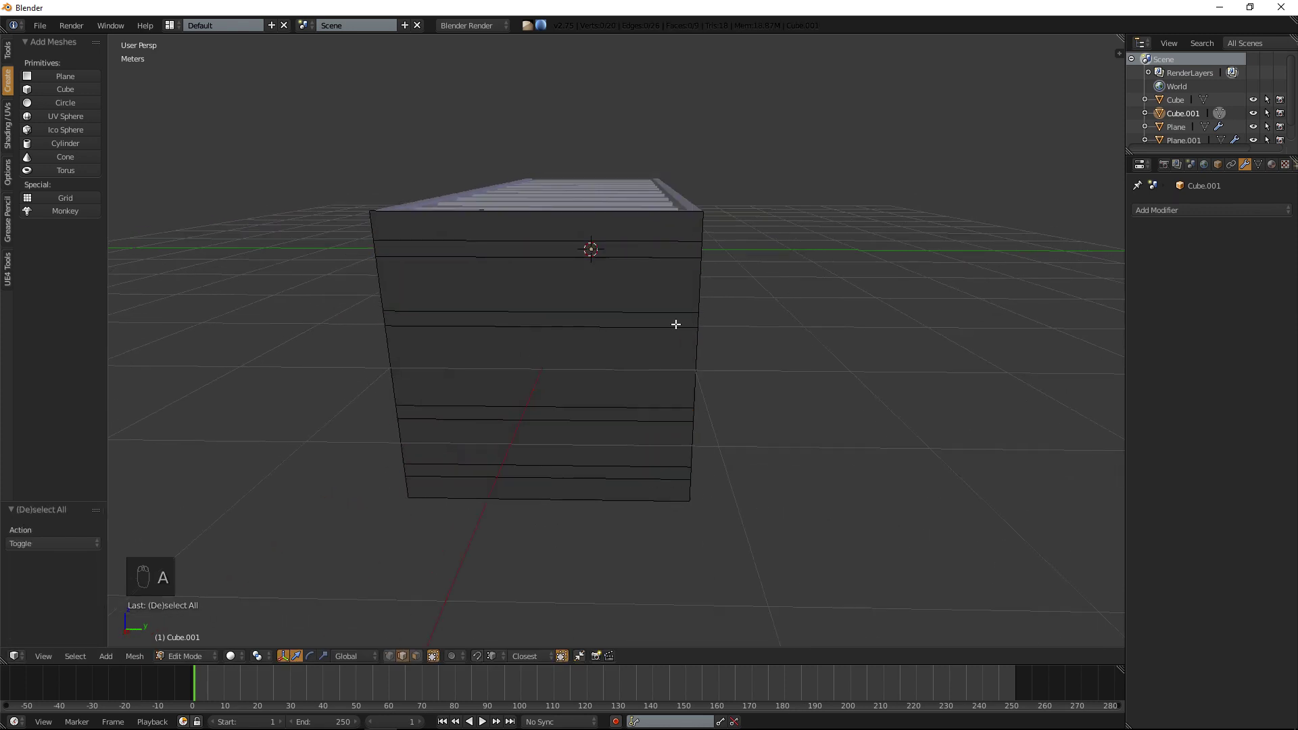
Add a centred vertical loop cut to the end panel and delete all faces of the half on the positive Y side.
{"action": "key", "text": "ctrl+r"}
{"action": "left_click", "coordinate": [579, 223]}
{"action": "right_click", "coordinate": [579, 223]}
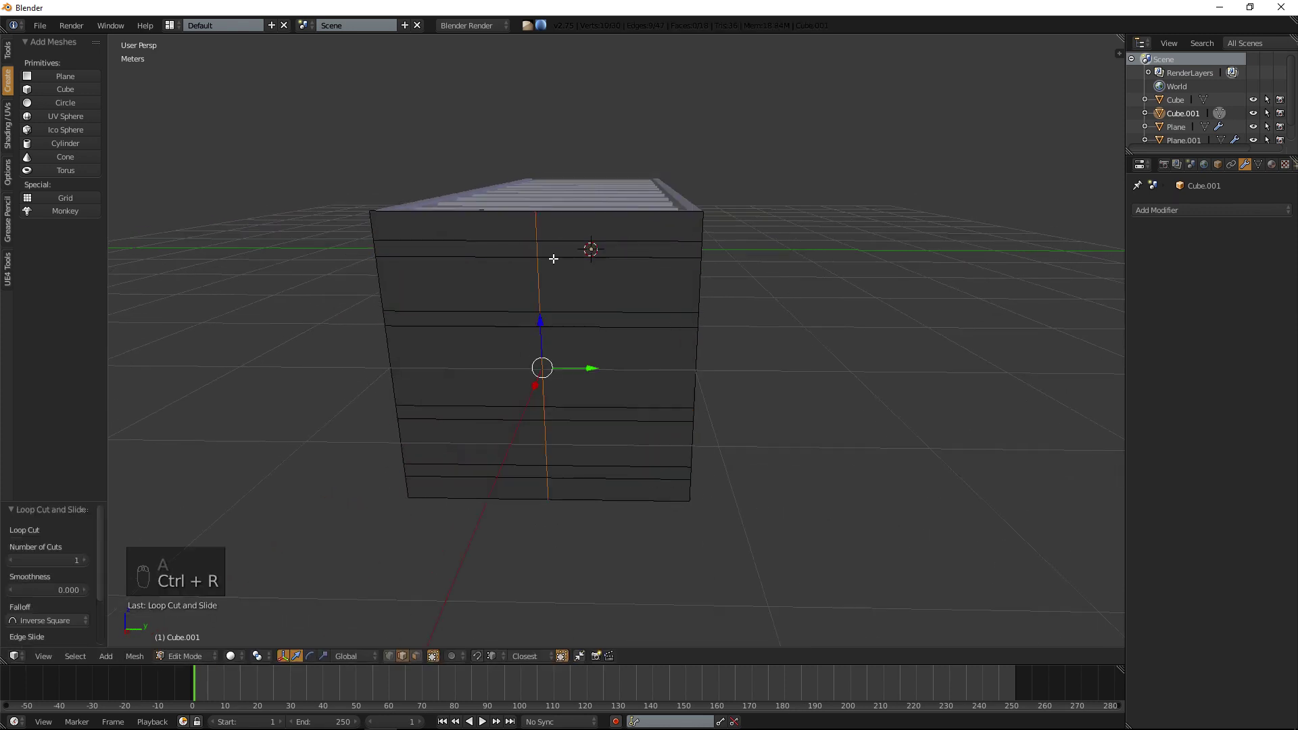
{"action": "left_click", "coordinate": [417, 656]}
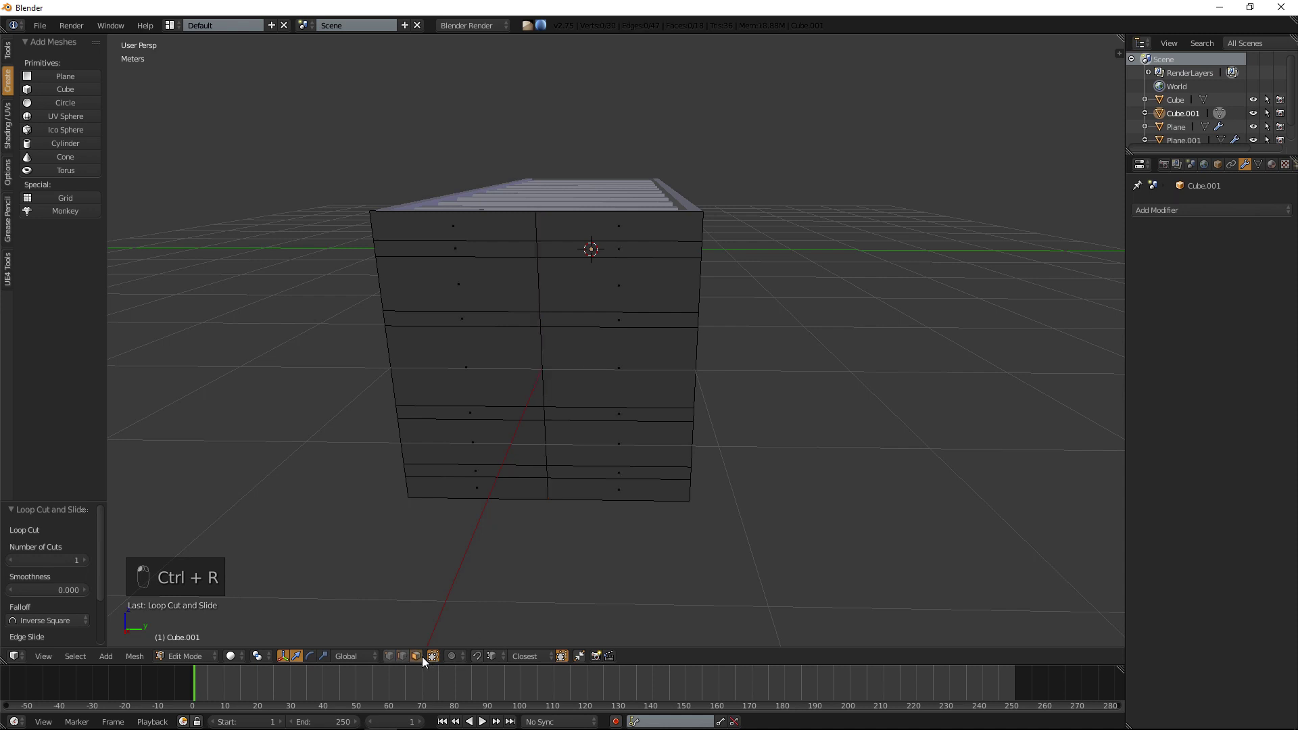
{"action": "right_click", "coordinate": [617, 238]}
{"action": "right_click", "coordinate": [604, 499], "text": "ctrl"}
{"action": "key", "text": "Delete"}
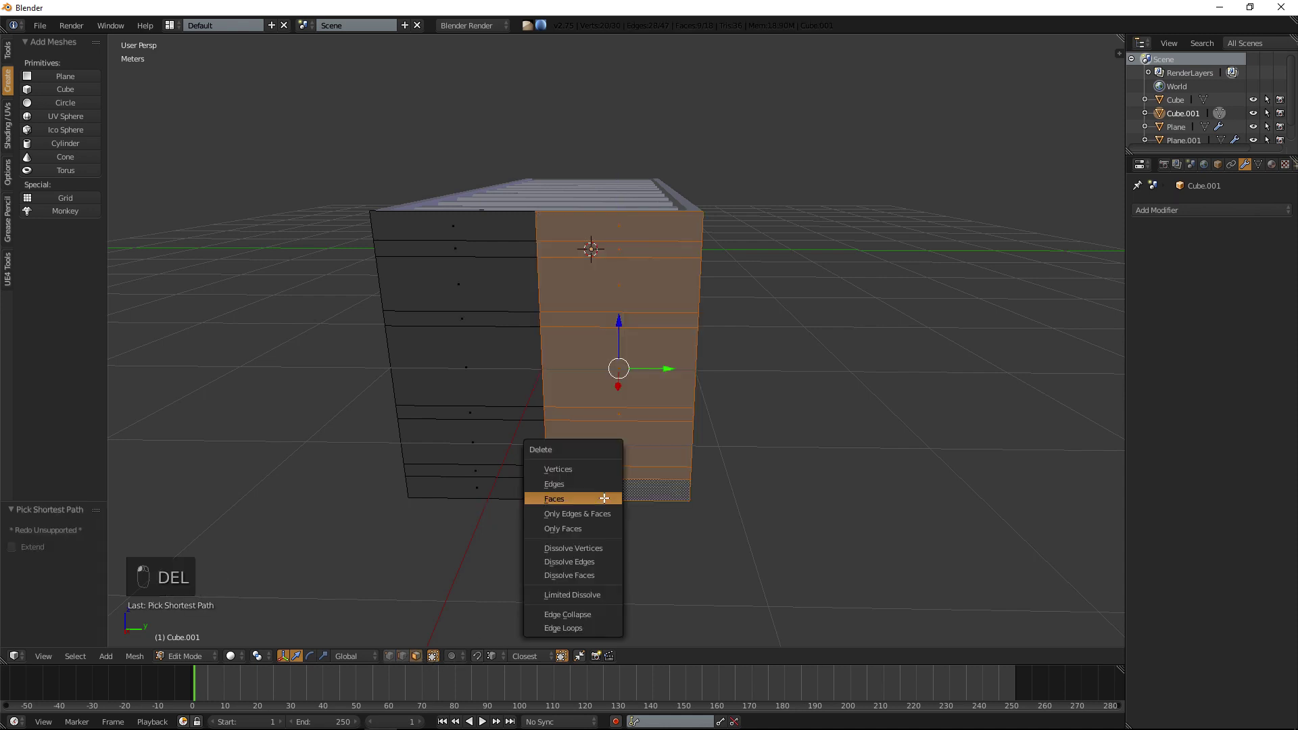
{"action": "left_click", "coordinate": [604, 500]}
Add a Mirror modifier to the half panel, mirroring across Y instead of X with Clipping enabled.
{"action": "middle_click_drag", "start_coordinate": [600, 498], "coordinate": [655, 464]}
{"action": "left_click", "coordinate": [1172, 211]}
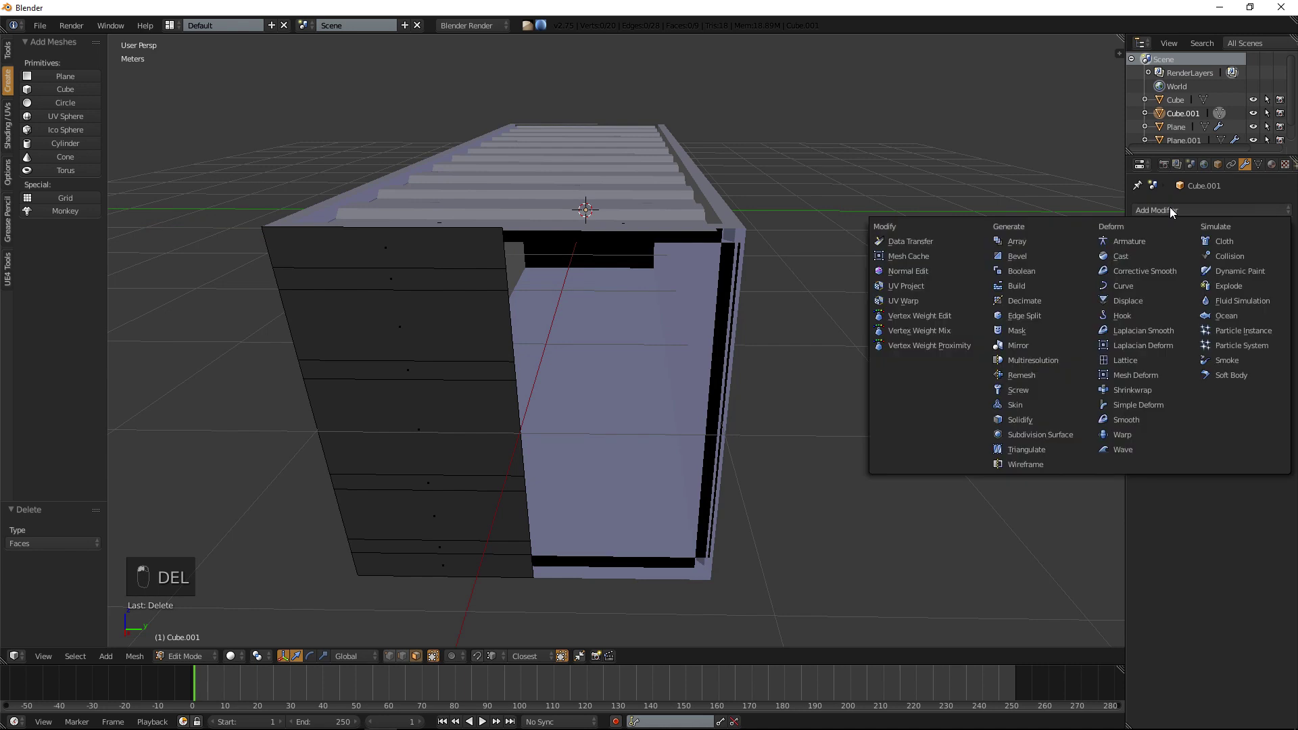
{"action": "left_click", "coordinate": [1018, 345]}
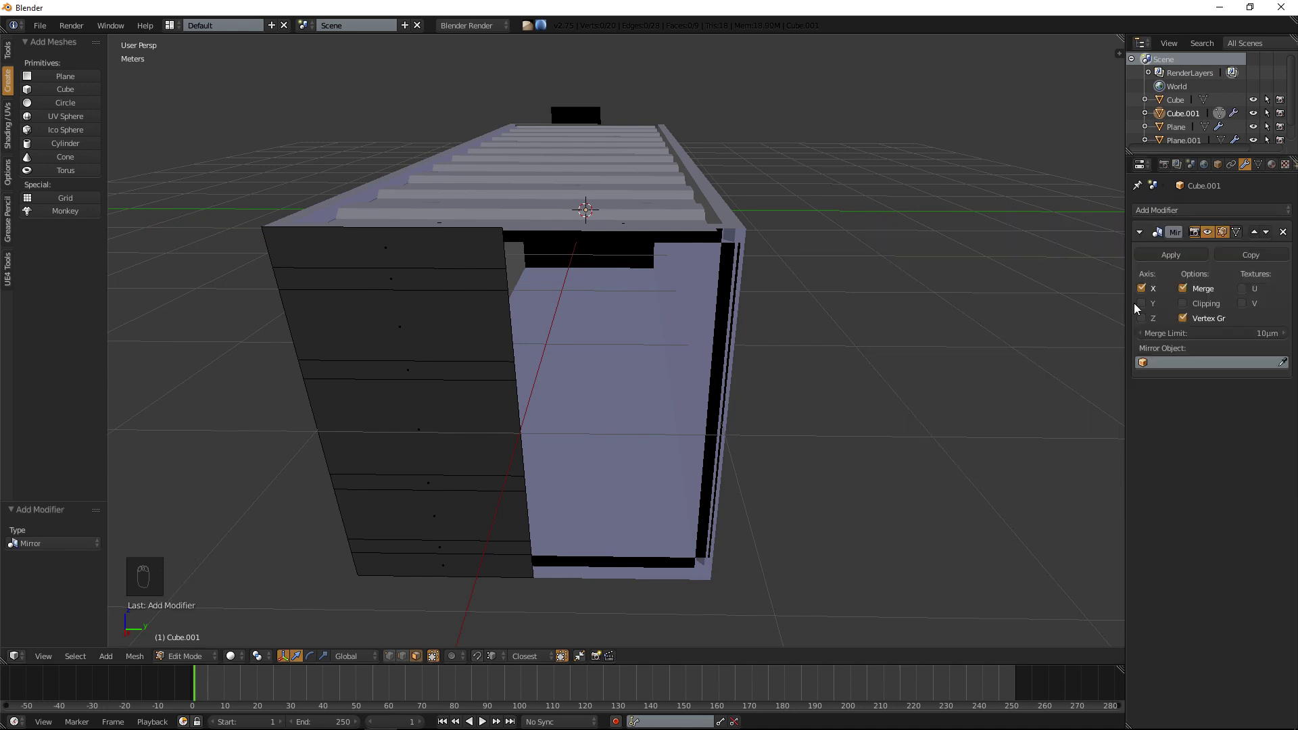
{"action": "left_click", "coordinate": [1164, 288]}
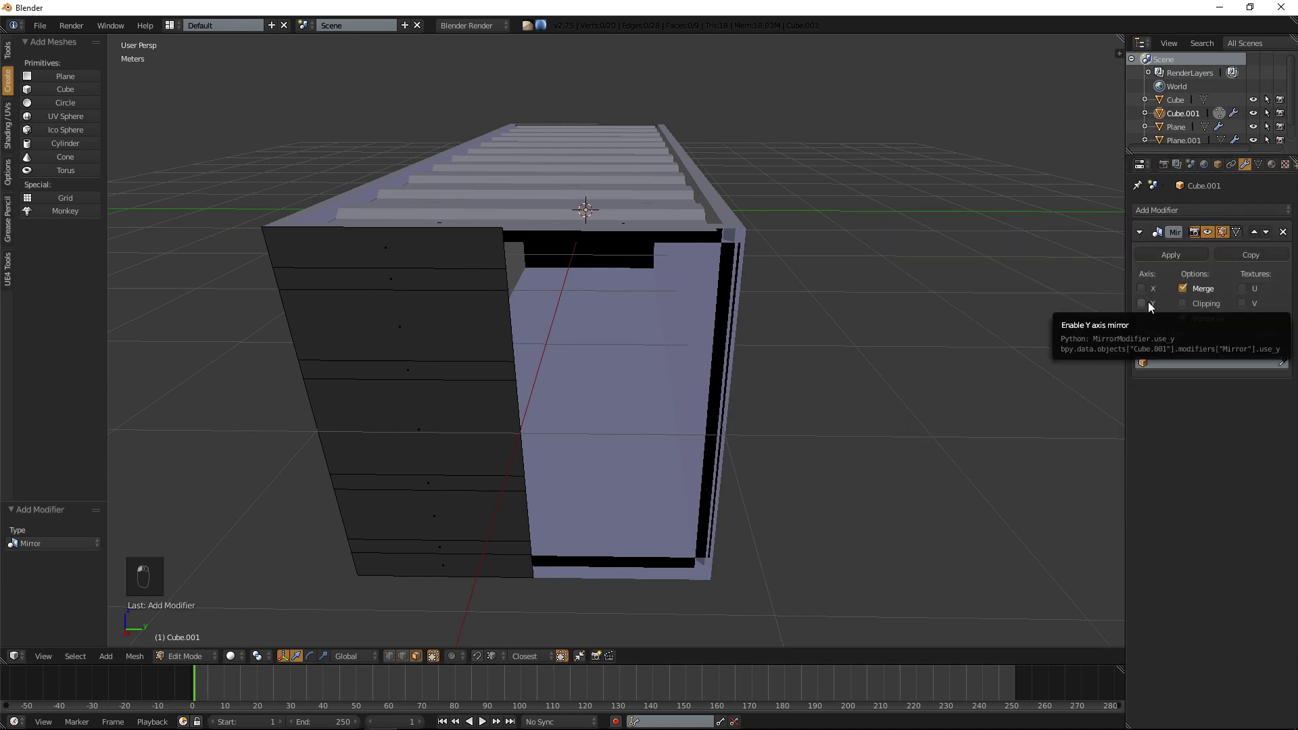
{"action": "left_click", "coordinate": [1149, 303]}
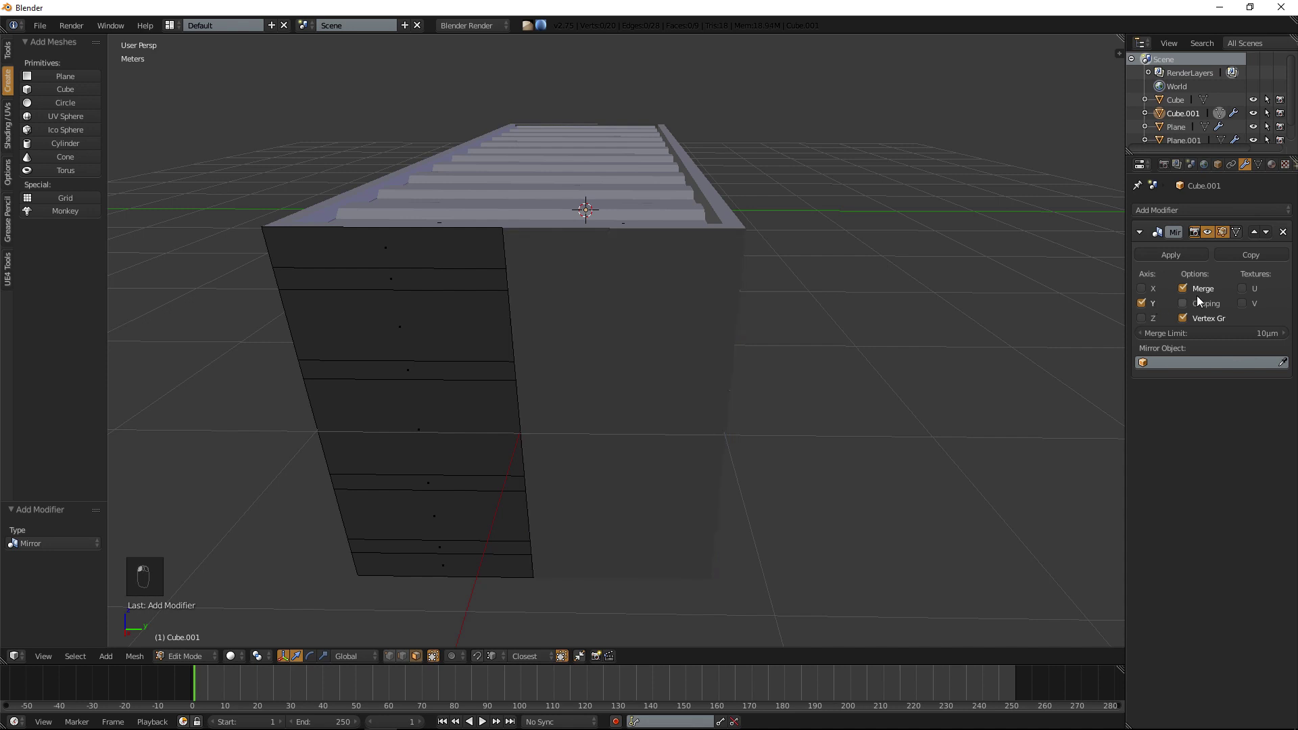
{"action": "key", "text": "Tab"}
{"action": "key", "text": "Tab"}
{"action": "middle_click_drag", "start_coordinate": [574, 385], "coordinate": [614, 389]}
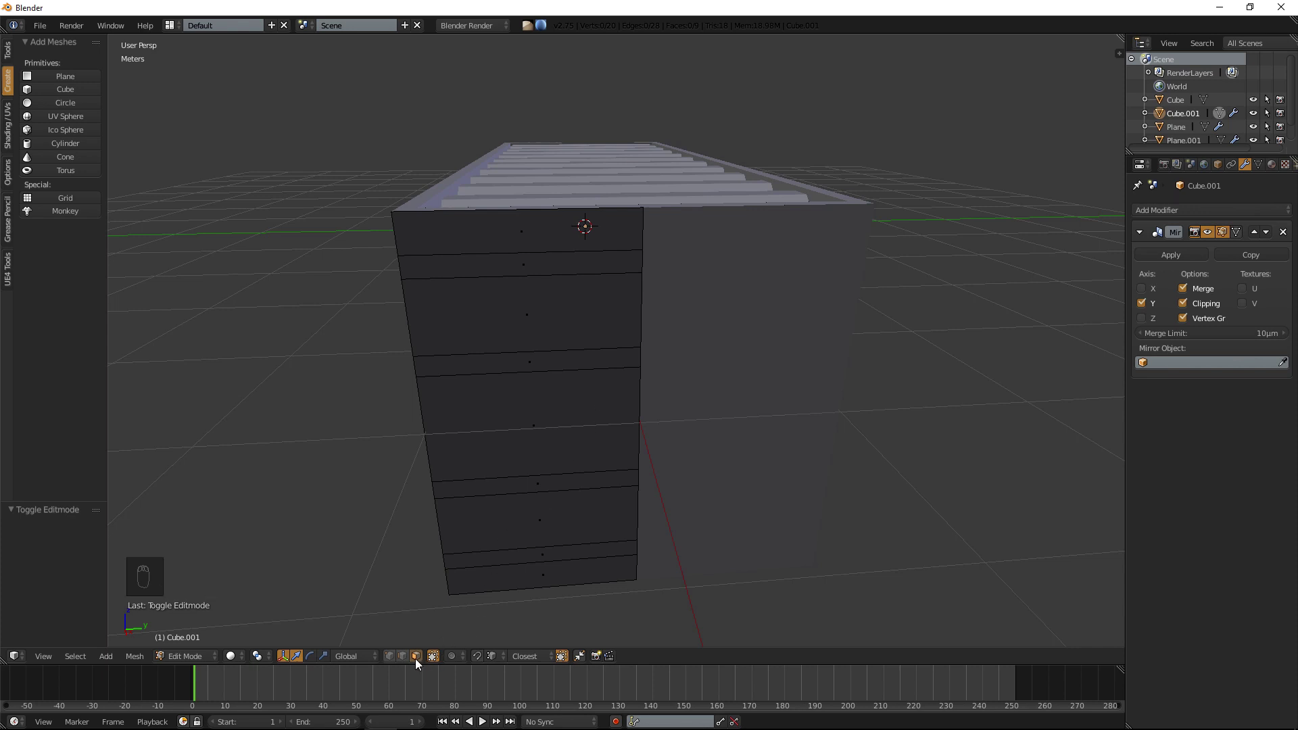
Add a vertical loop cut to the half panel and slide it close to the outer edge.
{"action": "key", "text": "ctrl+r"}
{"action": "left_click", "coordinate": [456, 214]}
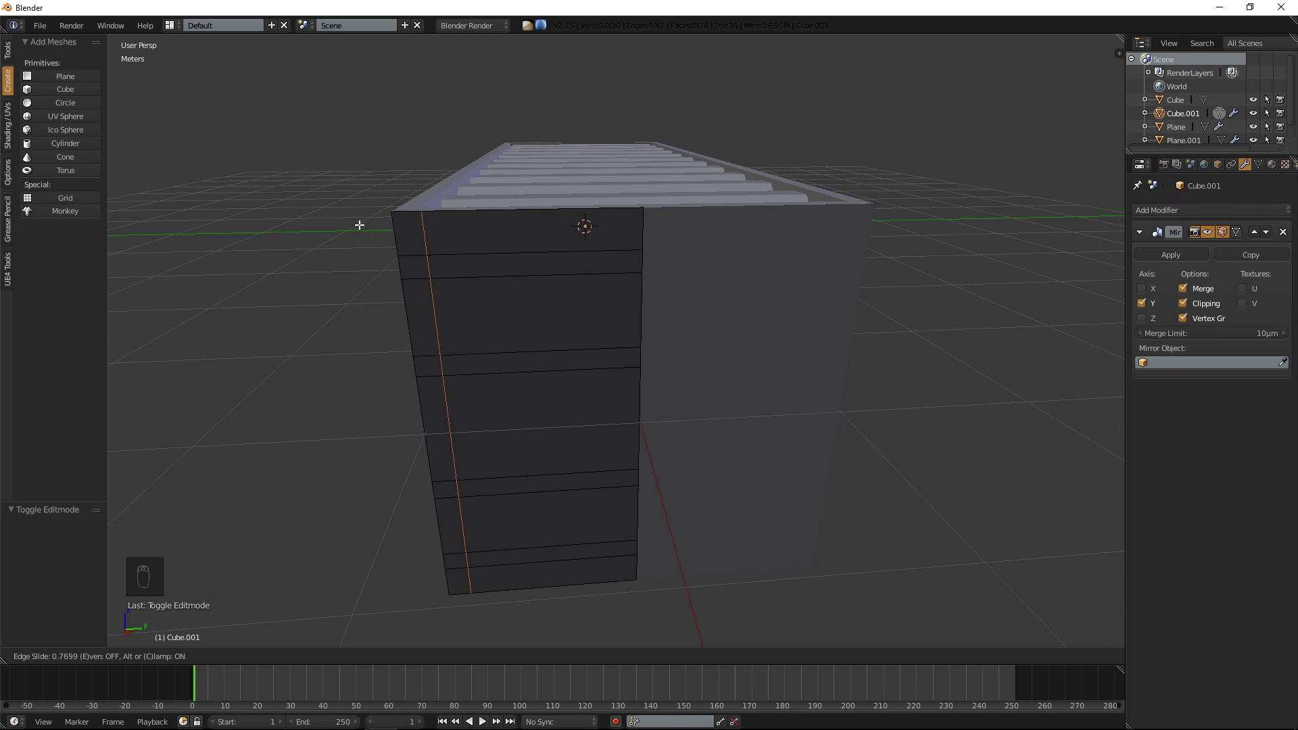
{"action": "left_click", "coordinate": [383, 231]}
{"action": "key", "text": "3"}
{"action": "right_click", "coordinate": [524, 228]}
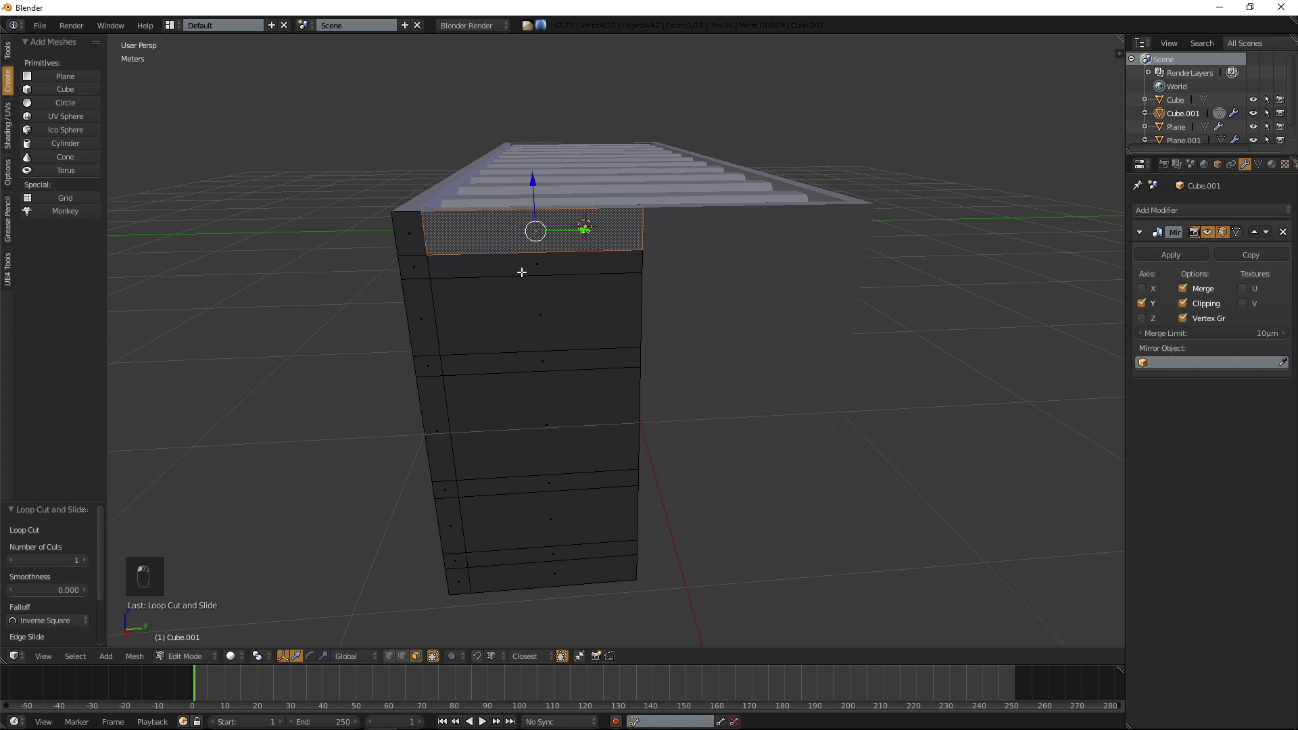
{"action": "right_click", "coordinate": [530, 265]}
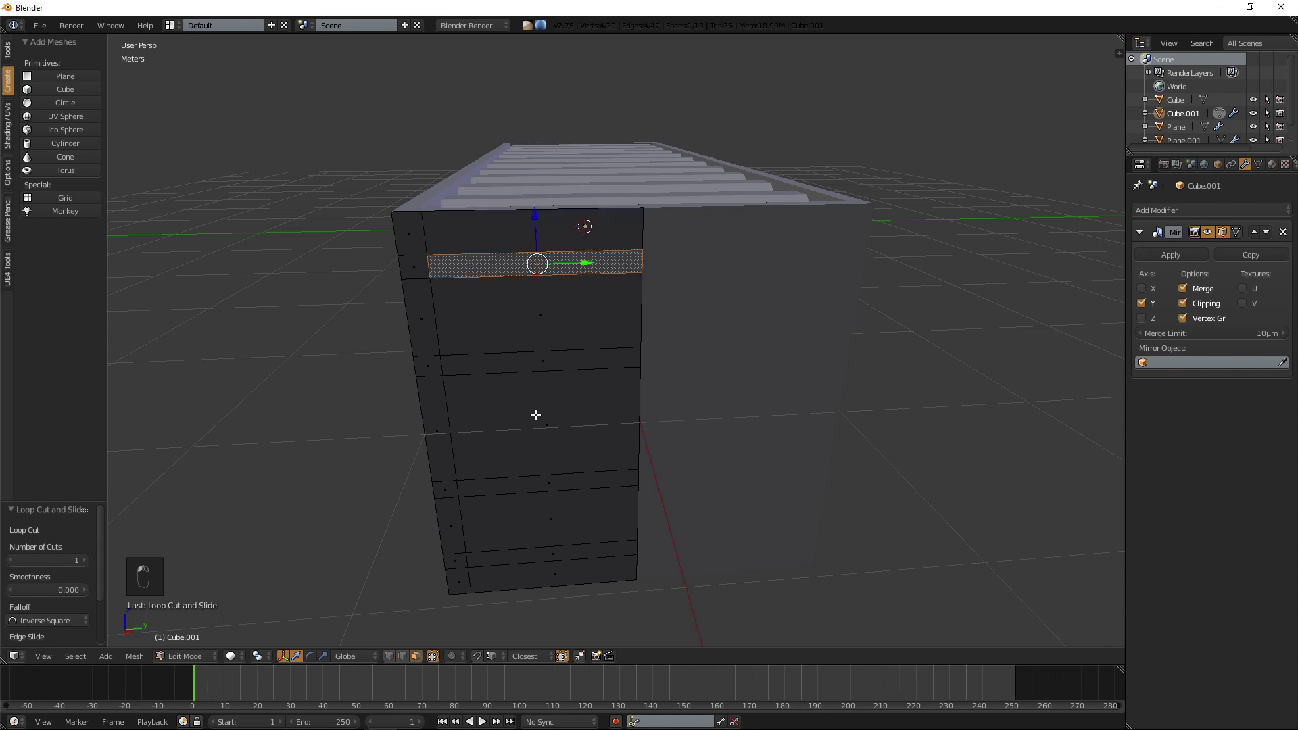
{"action": "right_click", "coordinate": [552, 560], "text": "ctrl"}
Select the two edges bounding the lowest narrow strip and move them down along Z by about 11.3 cm.
{"action": "middle_click_drag", "start_coordinate": [552, 560], "coordinate": [620, 489]}
{"action": "mouse_move", "coordinate": [809, 368]}
{"action": "middle_mouse_down"}
{"action": "mouse_move", "coordinate": [837, 374]}
{"action": "mouse_move", "coordinate": [803, 390]}
{"action": "middle_mouse_up"}
{"action": "middle_click_drag", "start_coordinate": [642, 416], "coordinate": [562, 346], "text": "shift"}
{"action": "scroll", "coordinate": [530, 418], "scroll_direction": "up", "scroll_amount": 1}
{"action": "left_click", "coordinate": [402, 656]}
{"action": "left_click", "coordinate": [487, 446]}
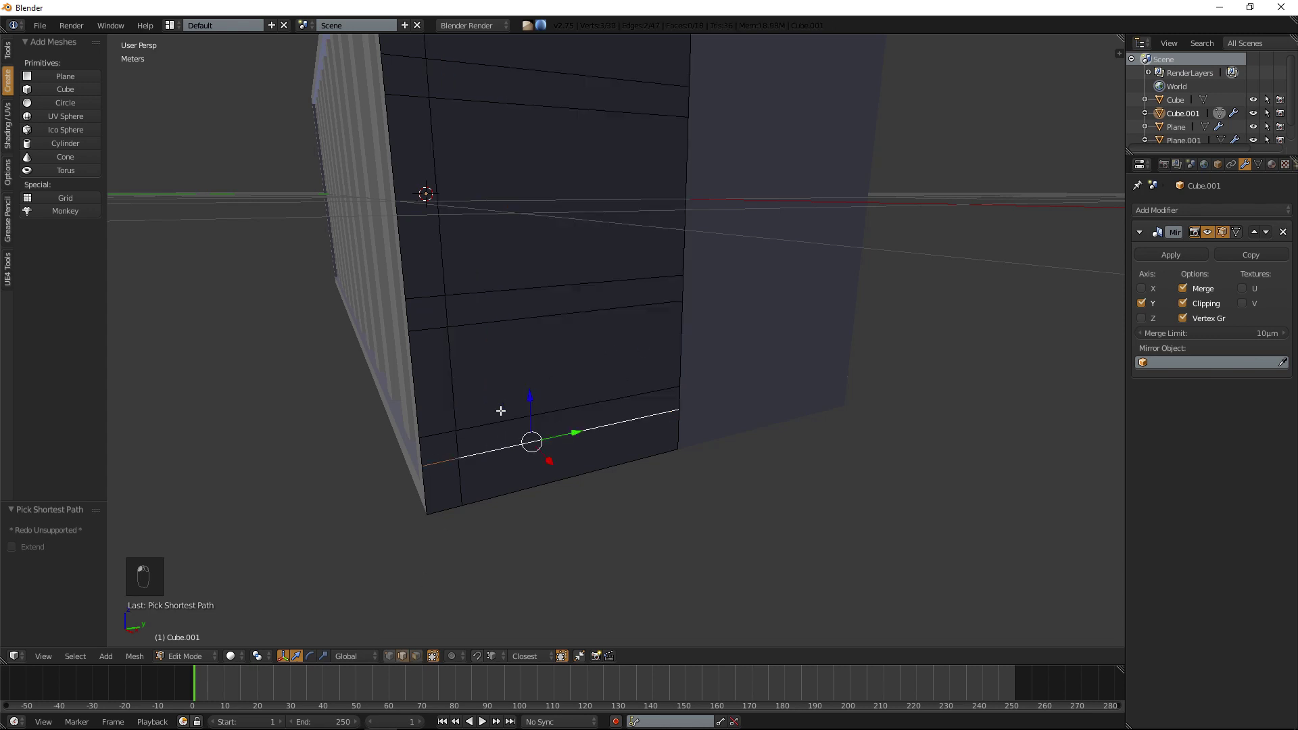
{"action": "left_click", "coordinate": [473, 423], "text": "shift"}
{"action": "middle_click_drag", "start_coordinate": [532, 368], "coordinate": [523, 326]}
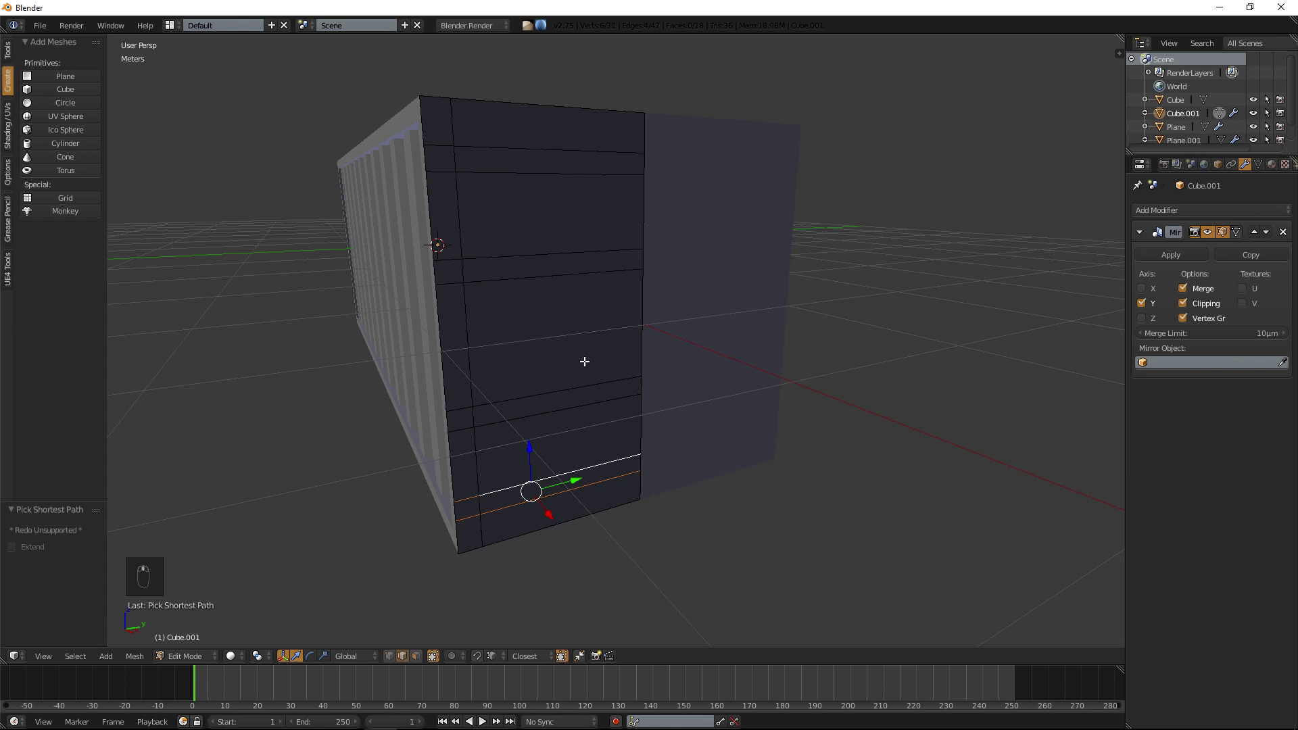
{"action": "left_click_drag", "start_coordinate": [528, 444], "coordinate": [528, 463]}
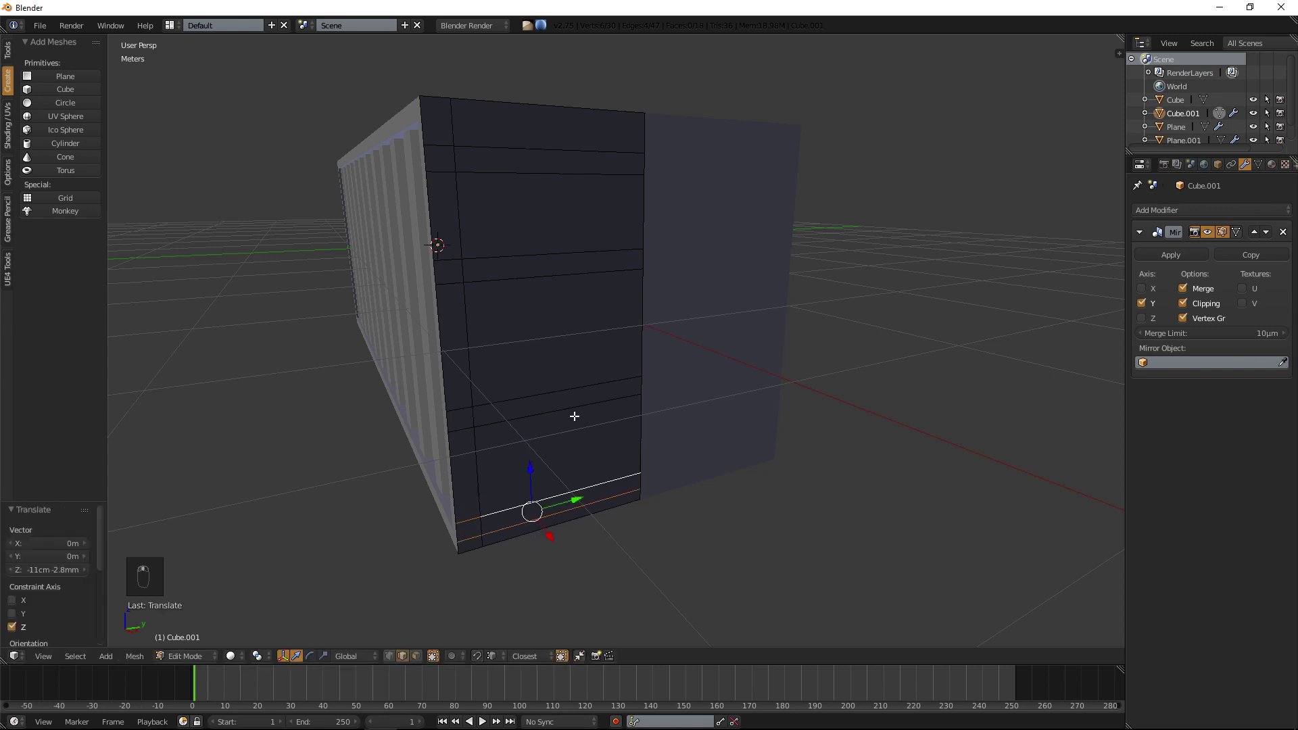
Select the inner door faces from above the lowest strip up through the highest strip and extrude them inward about 13.6 cm.
{"action": "left_click", "coordinate": [416, 655]}
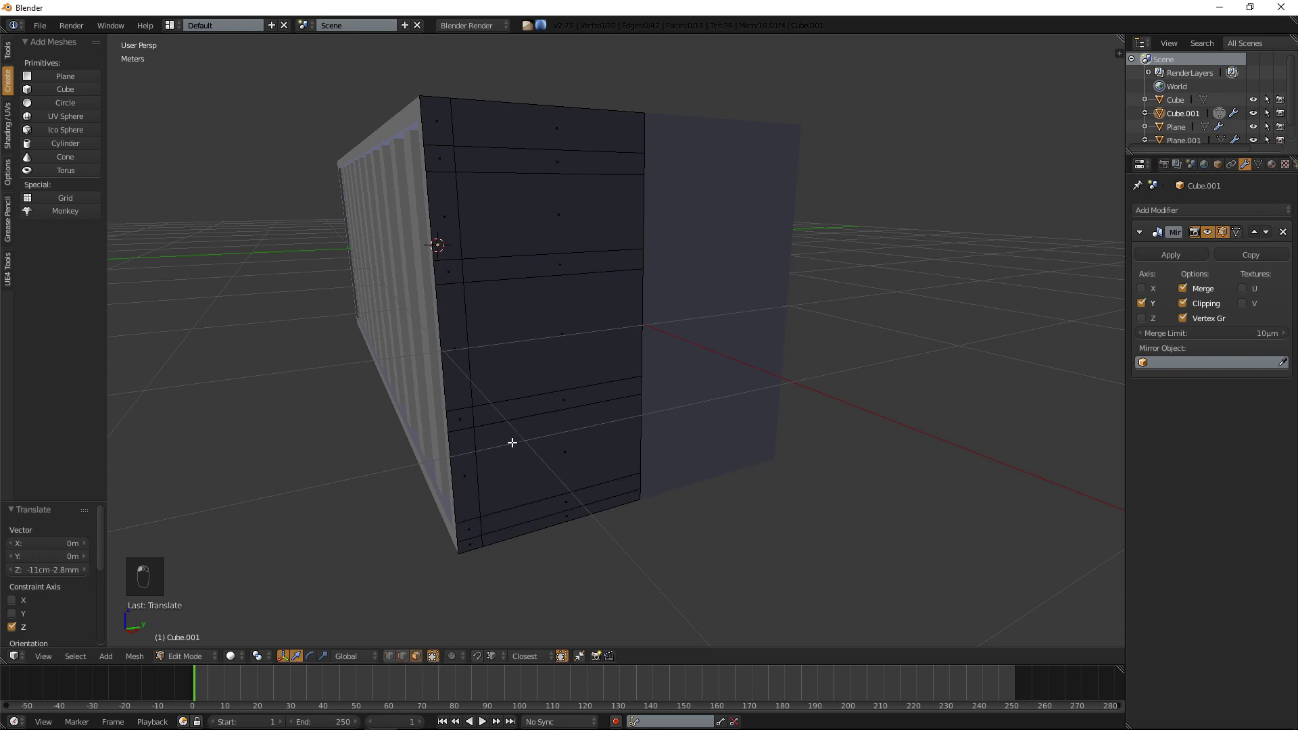
{"action": "right_click", "coordinate": [535, 482]}
{"action": "right_click", "coordinate": [533, 165], "text": "ctrl"}
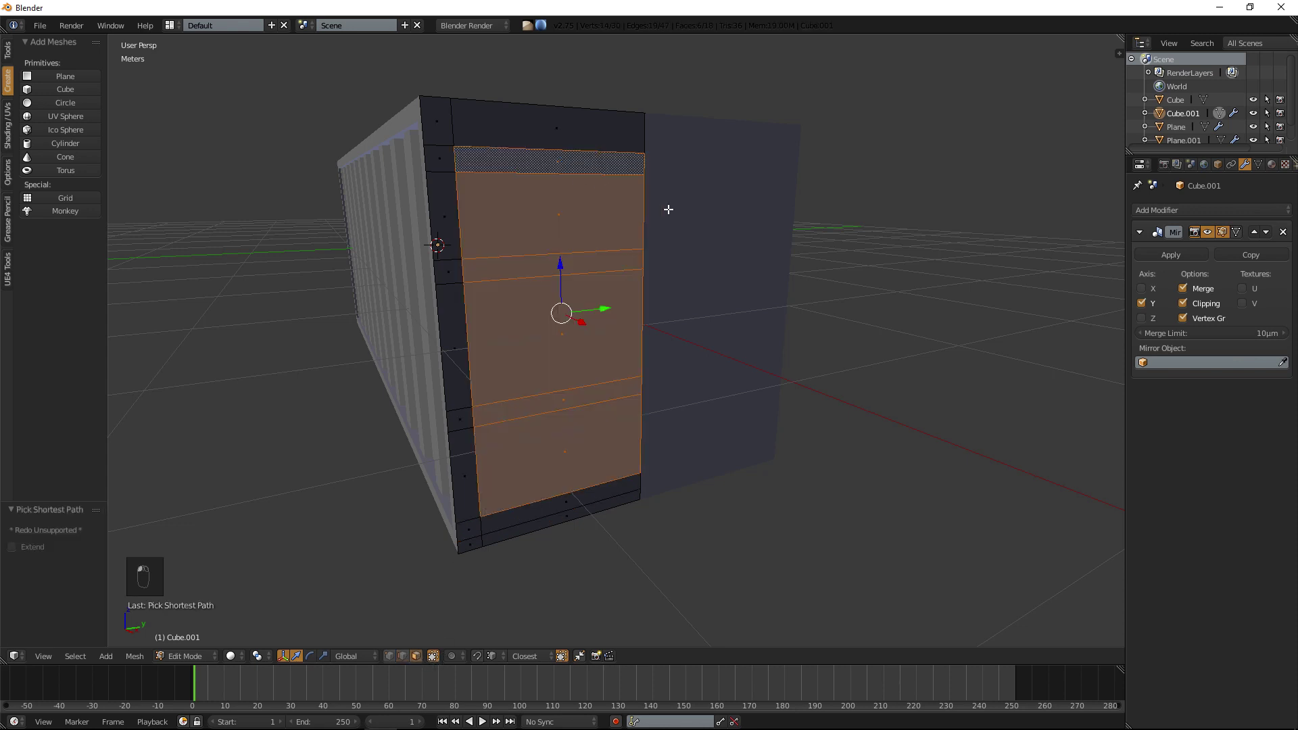
{"action": "key", "text": "e"}
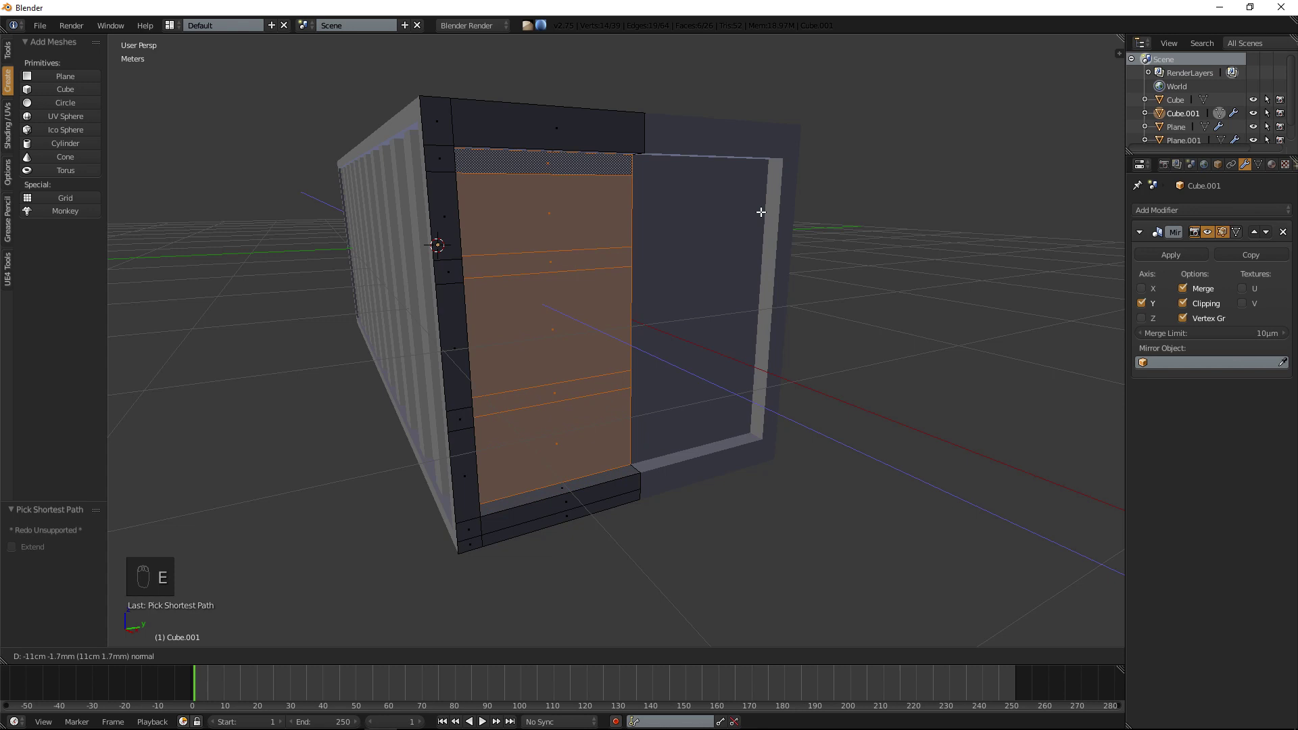
{"action": "left_click", "coordinate": [758, 212]}
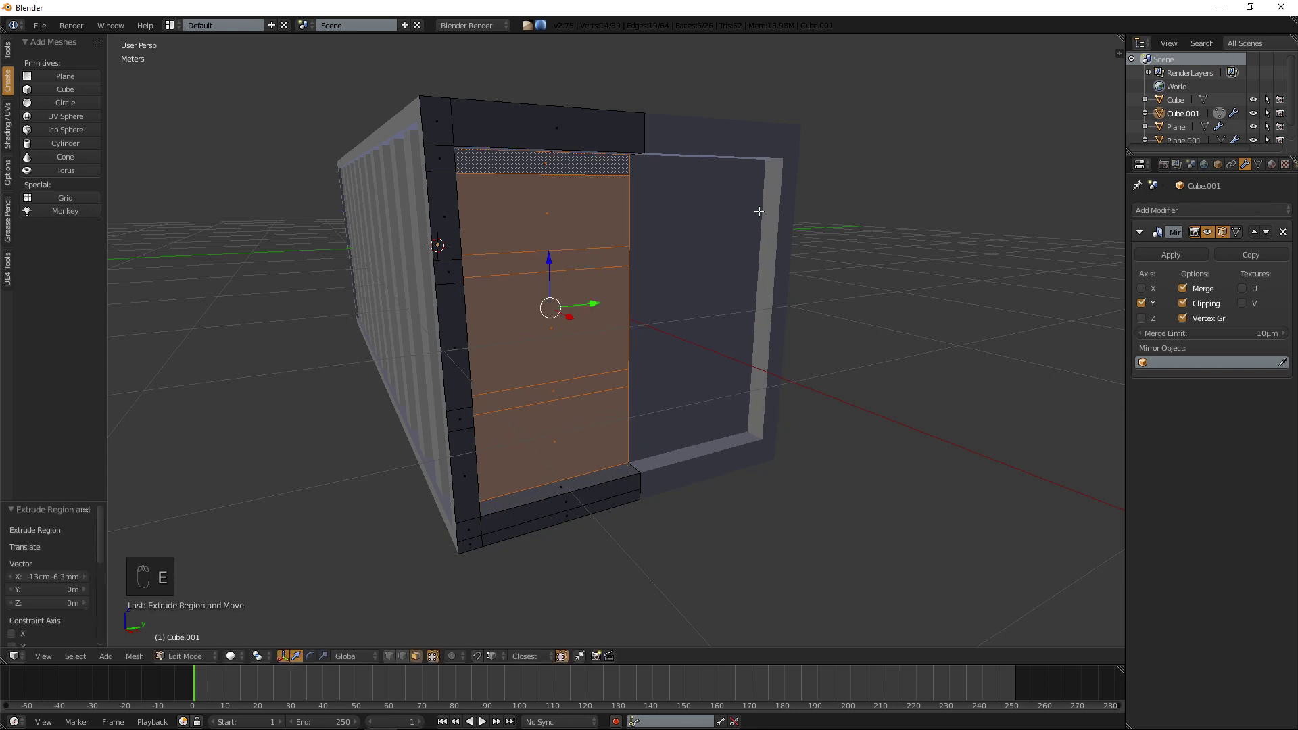
Move the recessed door faces slightly back outward along X to make the recess shallower, and deselect everything.
{"action": "scroll", "coordinate": [740, 215], "scroll_direction": "up", "scroll_amount": 2}
{"action": "middle_click_drag", "start_coordinate": [730, 223], "coordinate": [741, 232]}
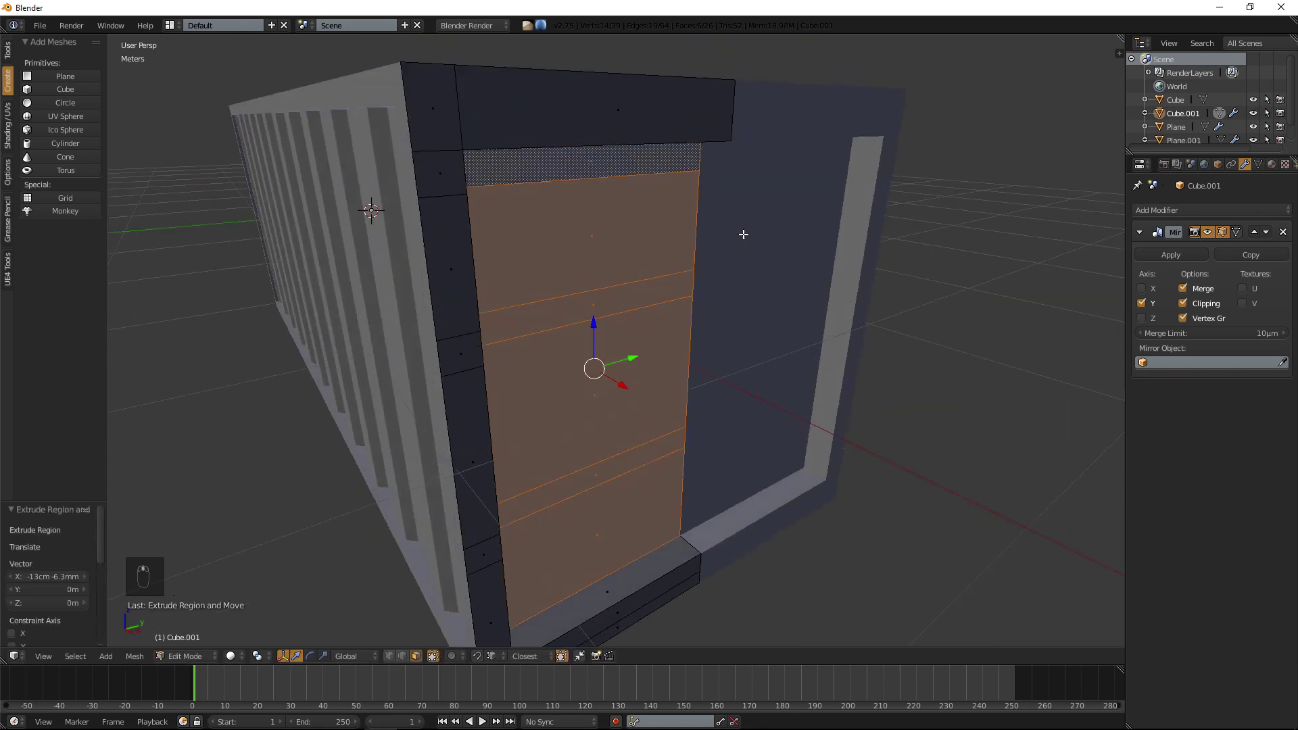
{"action": "key", "text": "e"}
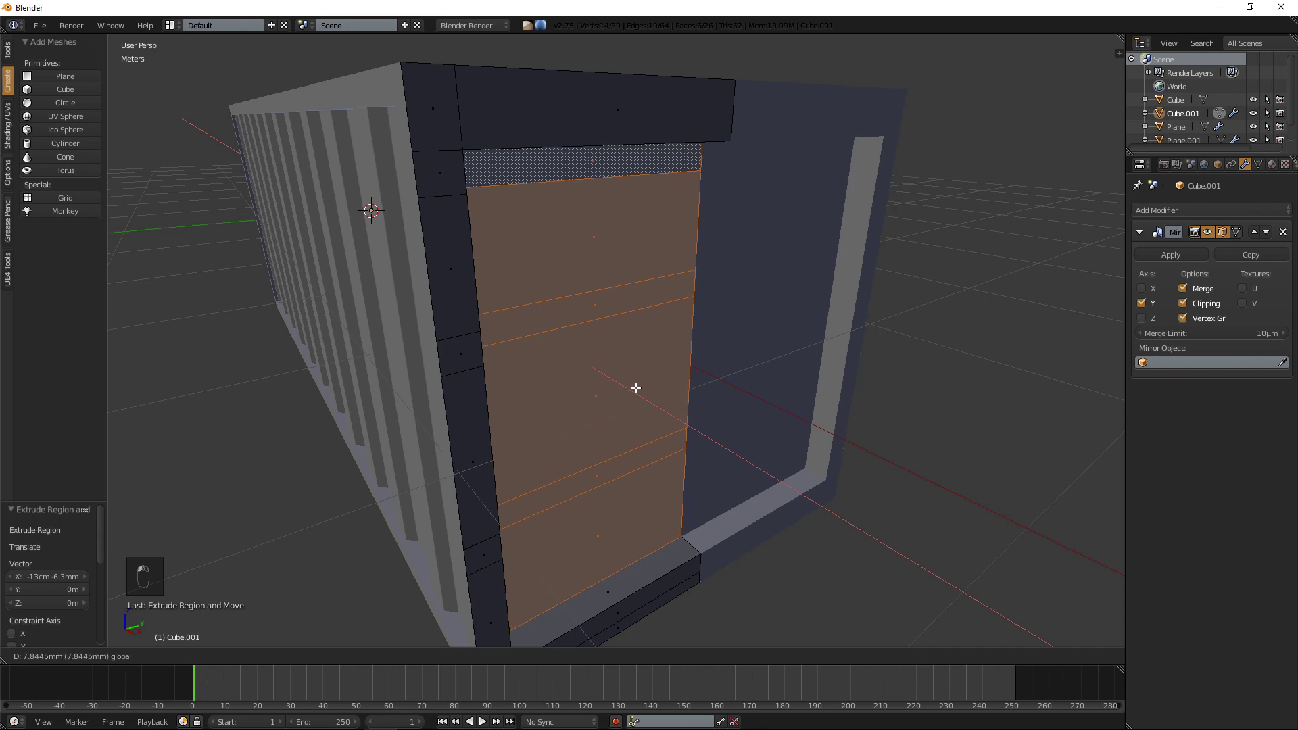
{"action": "left_click", "coordinate": [784, 410]}
{"action": "key", "text": "a"}
Try to extrude the three narrow strip faces inward about 6.5 cm across the full door width, undo it, and deselect everything.
{"action": "middle_click_drag", "start_coordinate": [753, 389], "coordinate": [601, 497]}
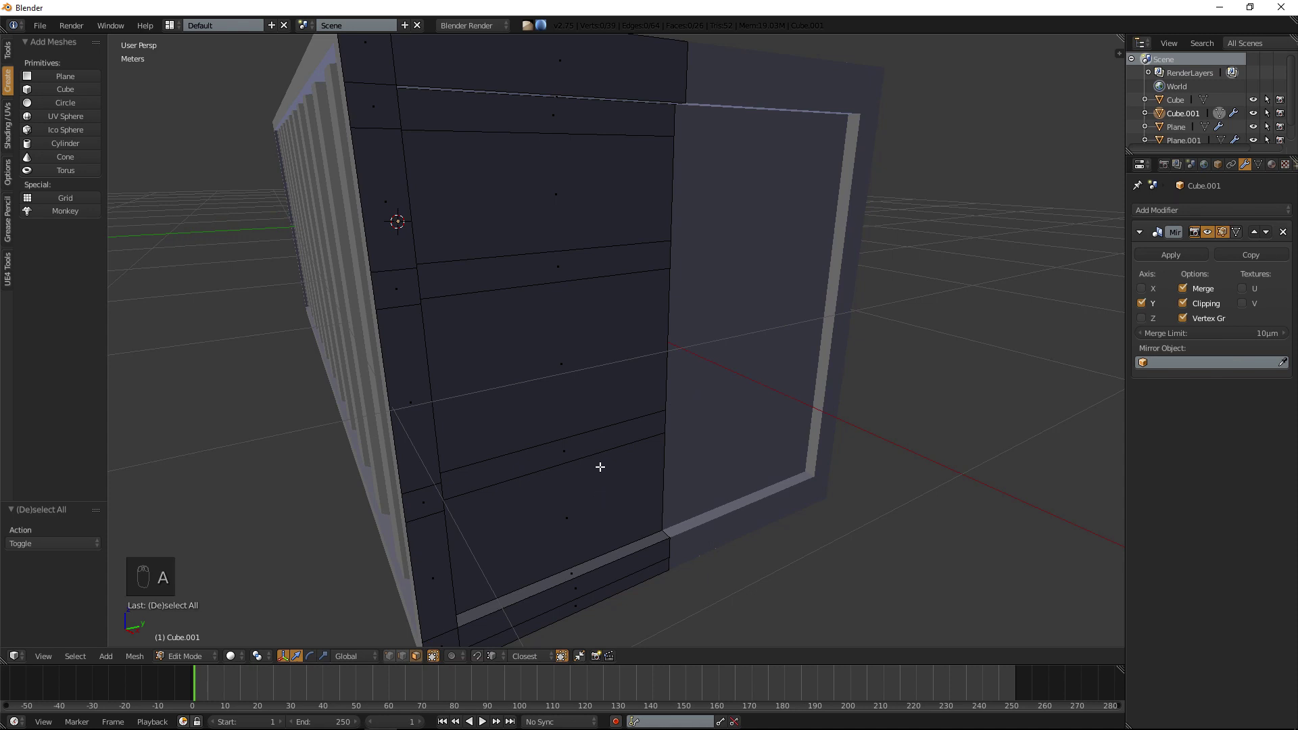
{"action": "right_click", "coordinate": [600, 434]}
{"action": "right_click", "coordinate": [552, 265], "text": "shift"}
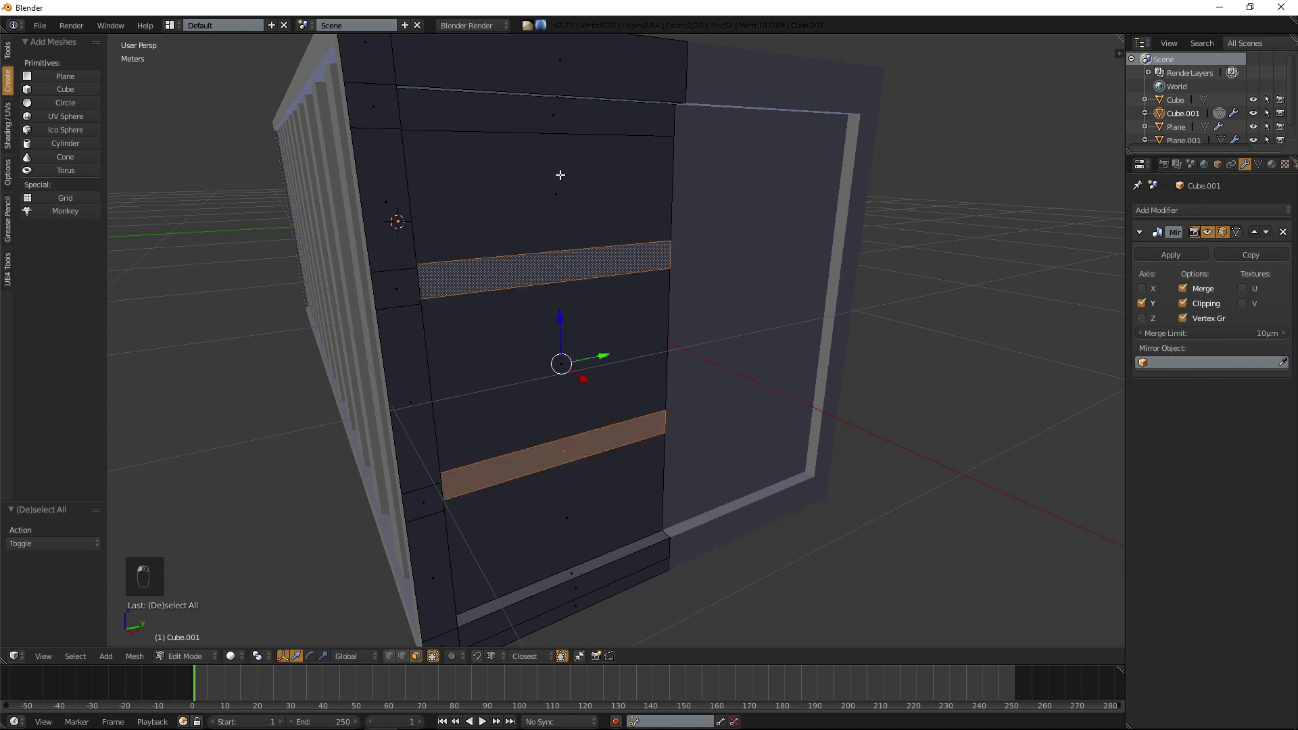
{"action": "right_click", "coordinate": [571, 120], "text": "shift"}
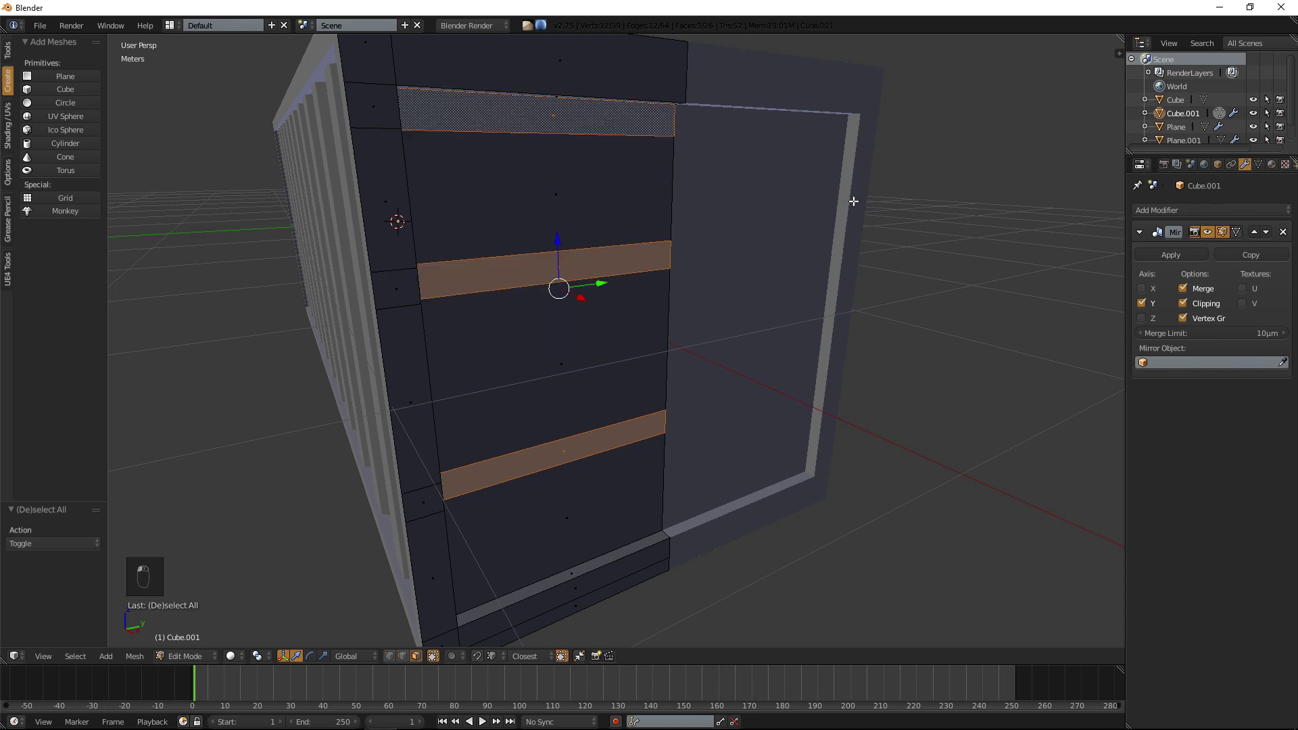
{"action": "key", "text": "e"}
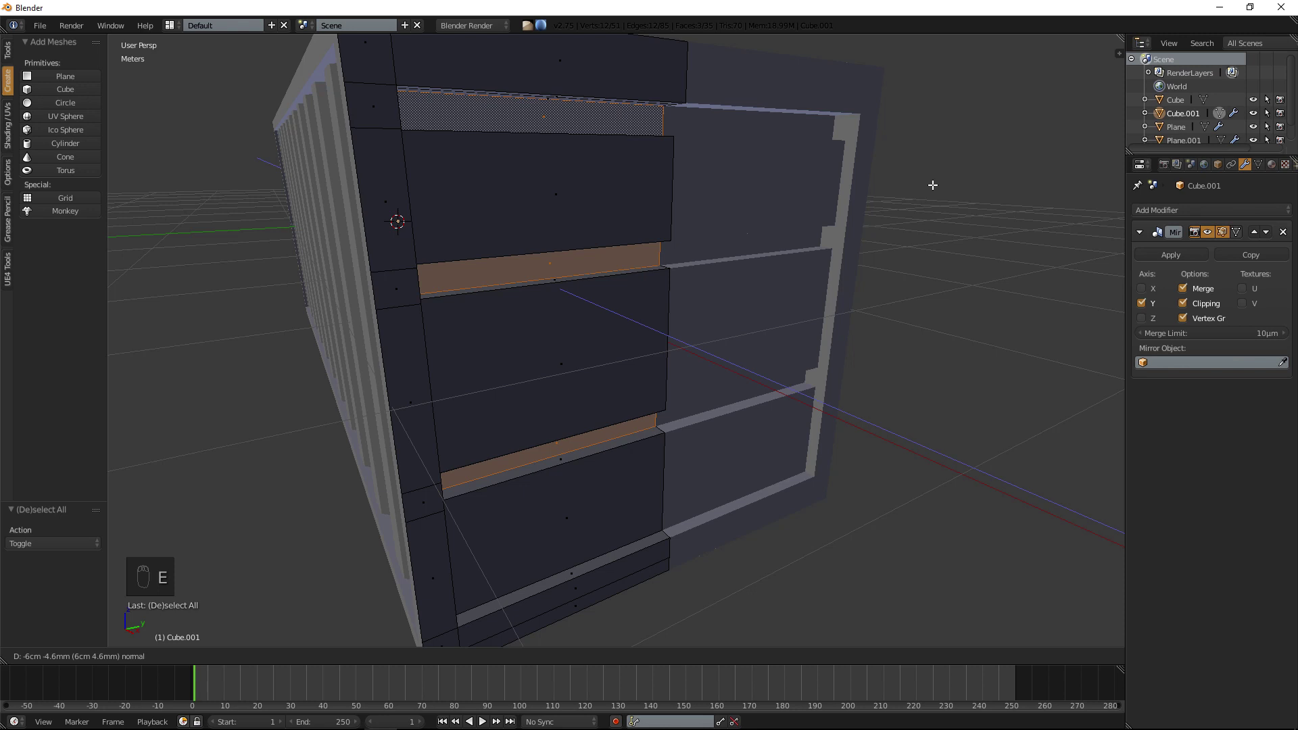
{"action": "left_click", "coordinate": [933, 184]}
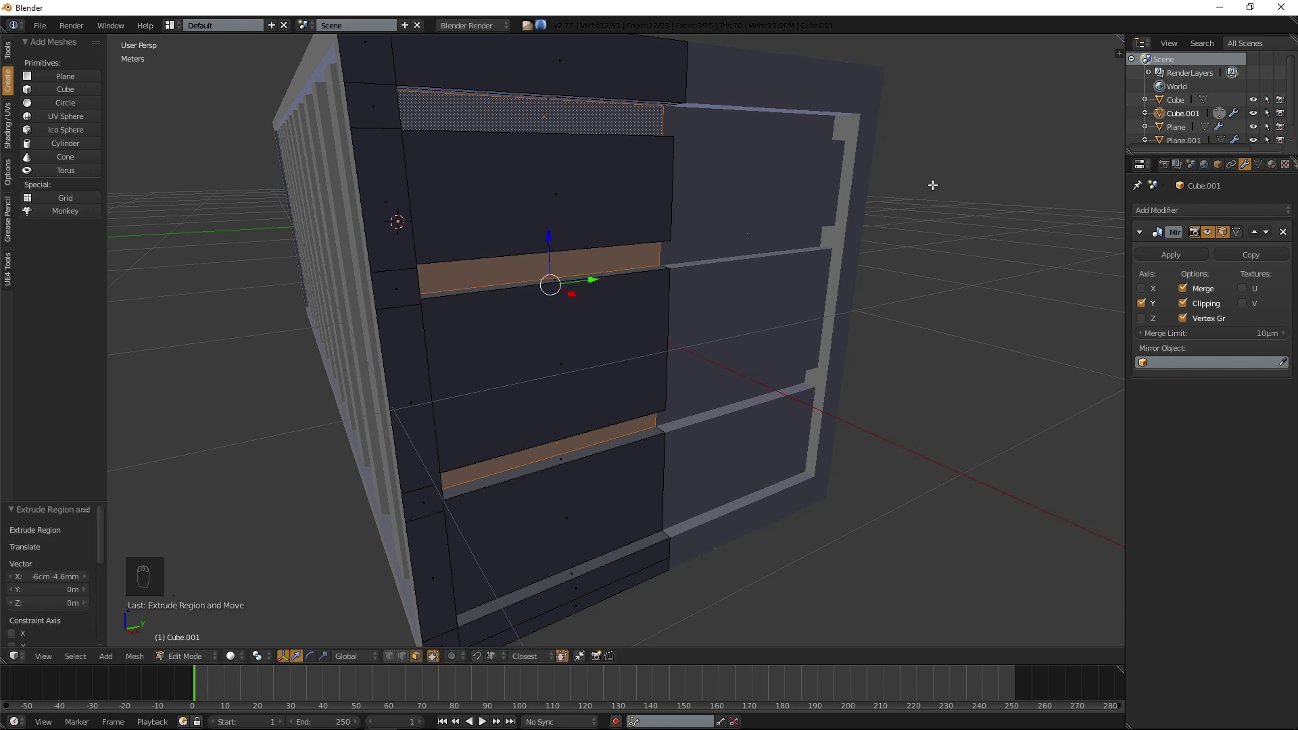
{"action": "key", "text": "ctrl+z"}
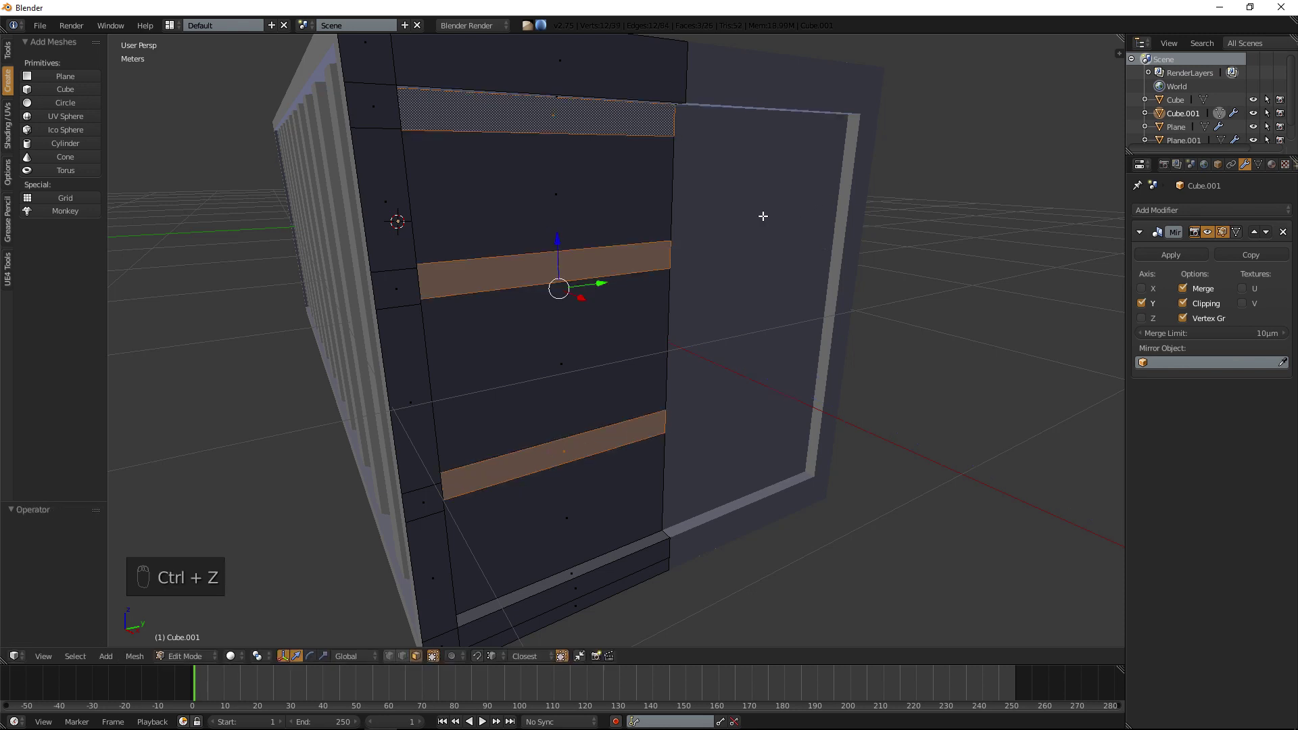
{"action": "key", "text": "a"}
Add a vertical loop cut to the recessed door panel and slide it close to the door's centre edge.
{"action": "key", "text": "ctrl+r"}
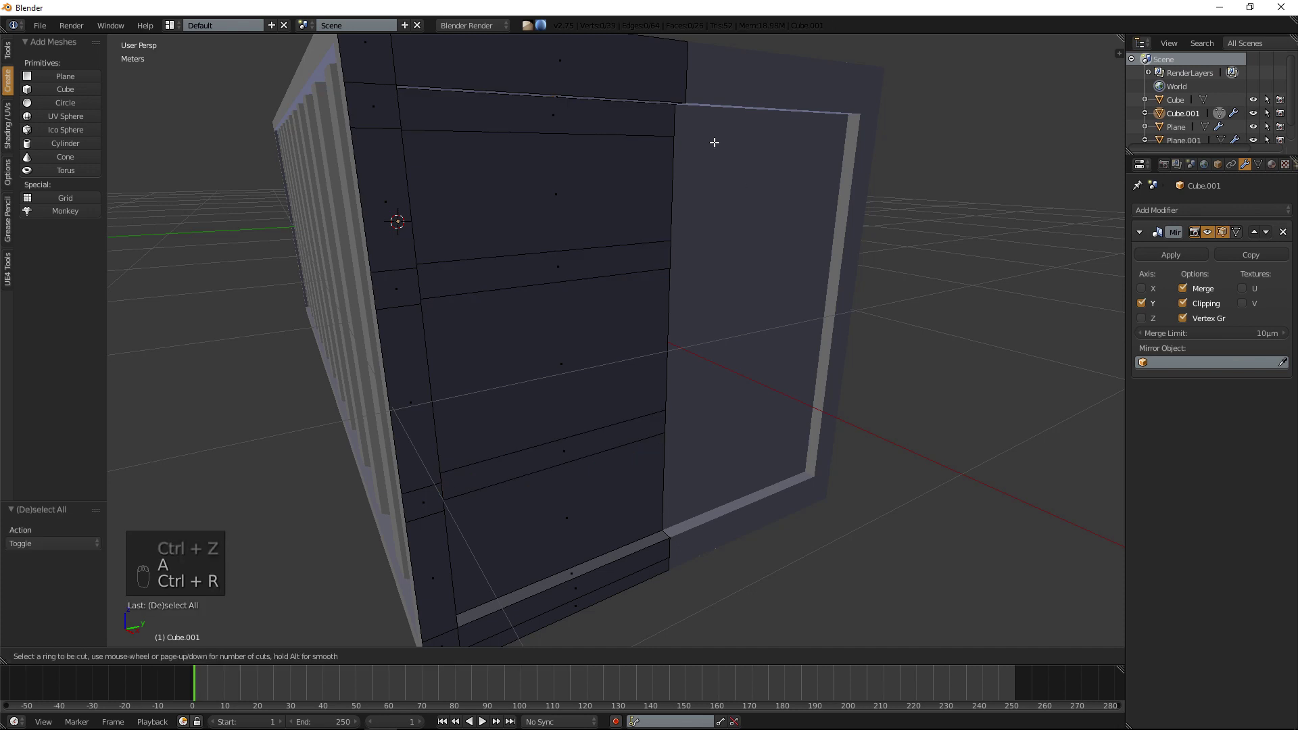
{"action": "left_click", "coordinate": [653, 144]}
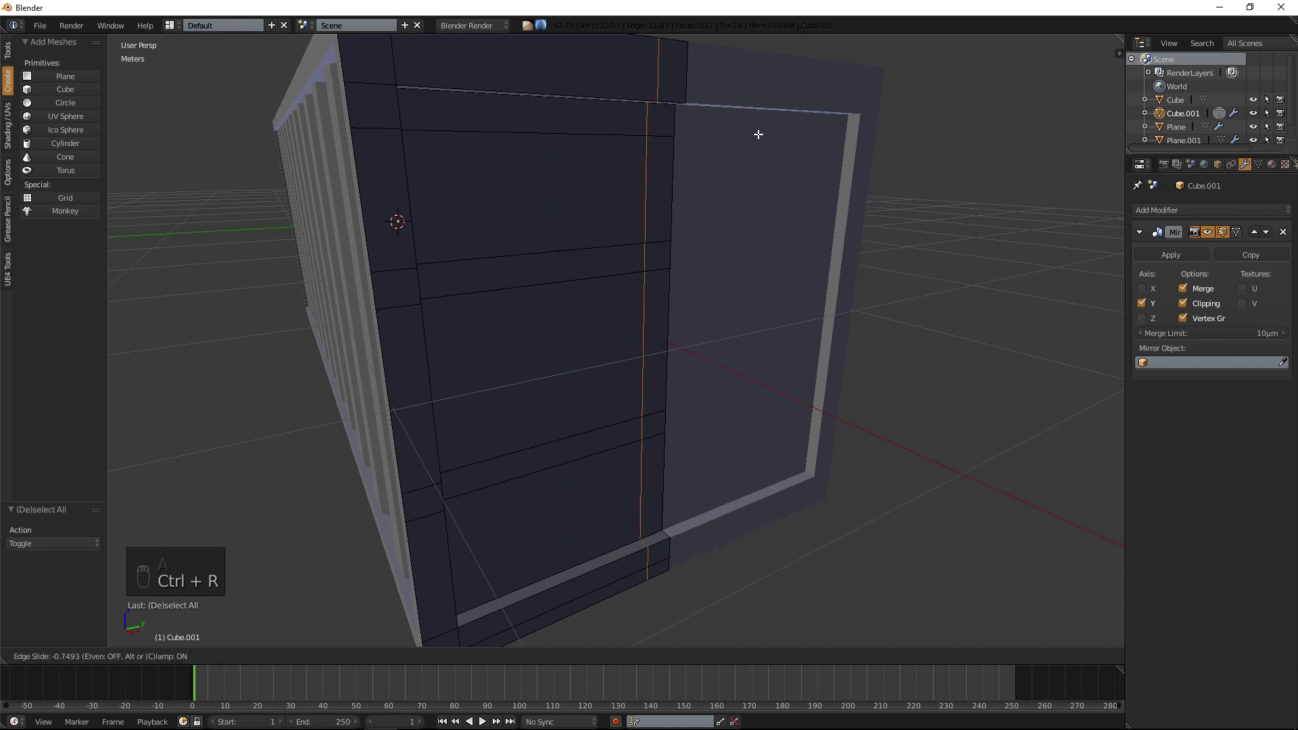
{"action": "left_click", "coordinate": [763, 131]}
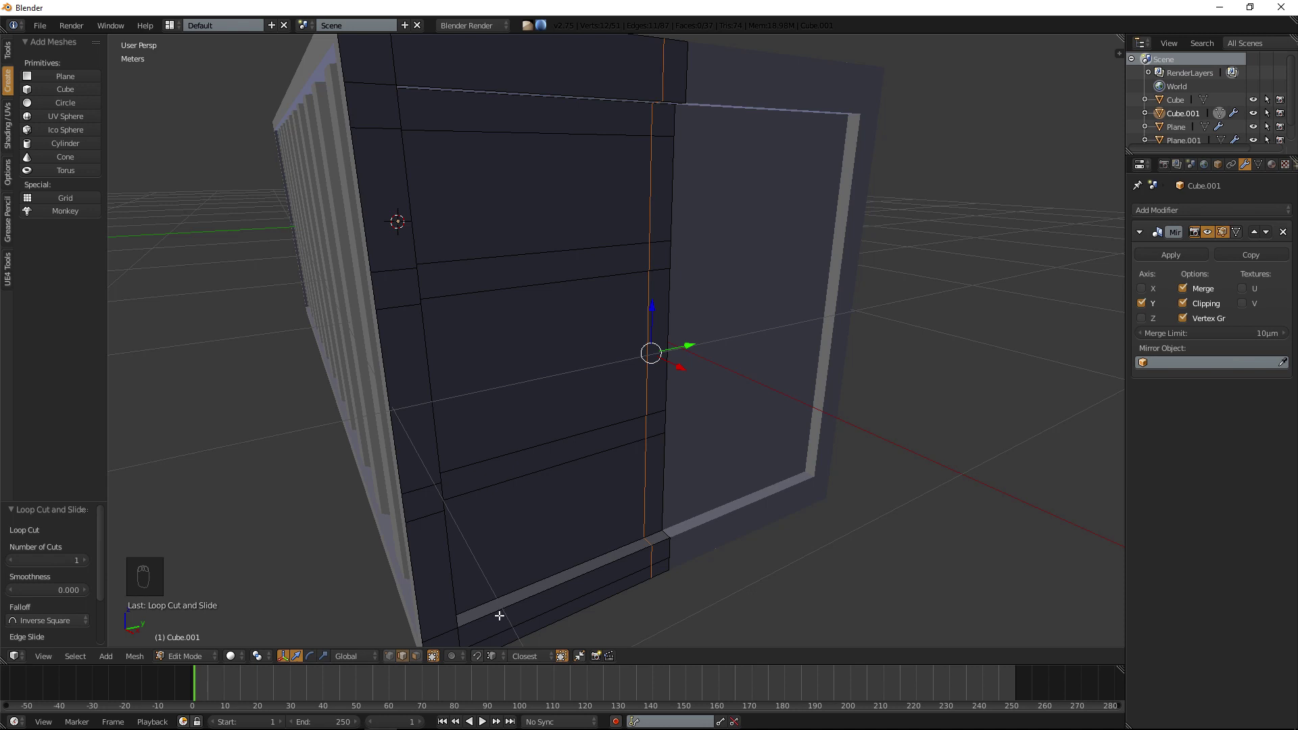
Select the three narrow horizontal strip faces, excluding their ends near the centre edge, and extrude them inward about 5.4 cm.
{"action": "left_click", "coordinate": [414, 656]}
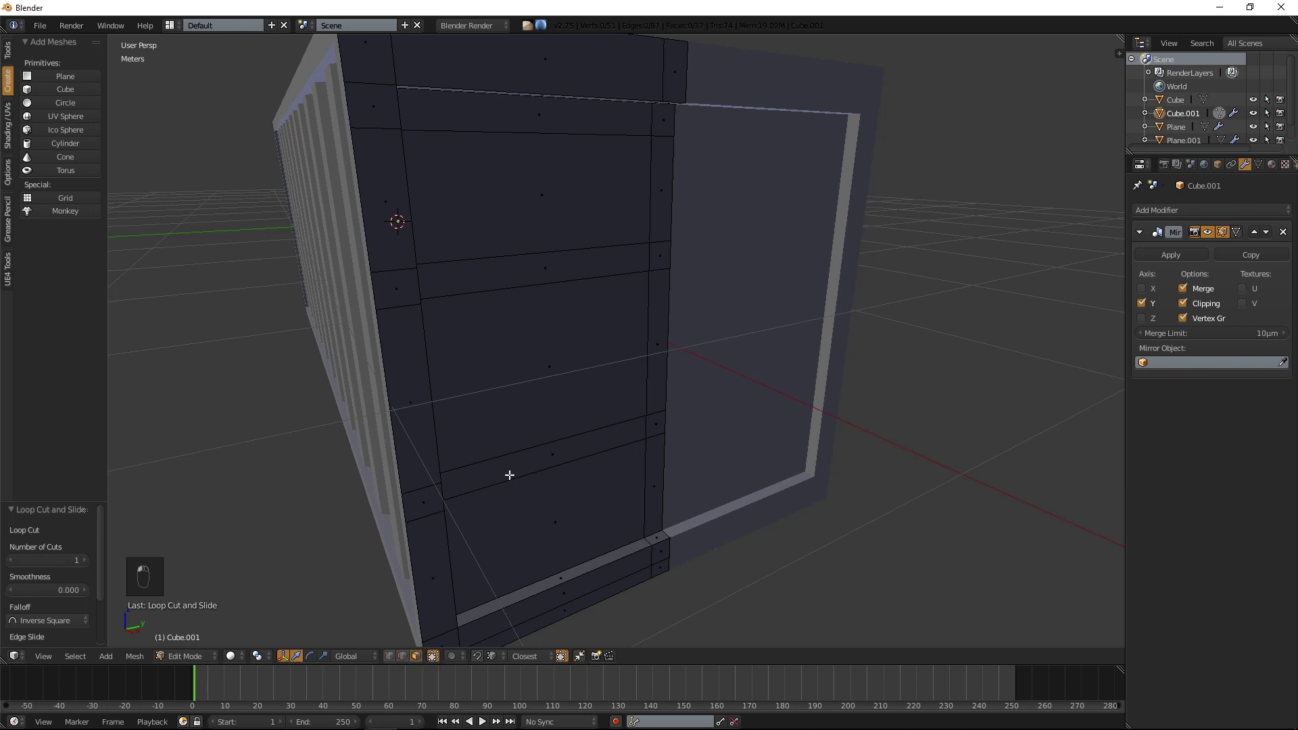
{"action": "right_click", "coordinate": [534, 454]}
{"action": "right_click", "coordinate": [575, 279], "text": "shift"}
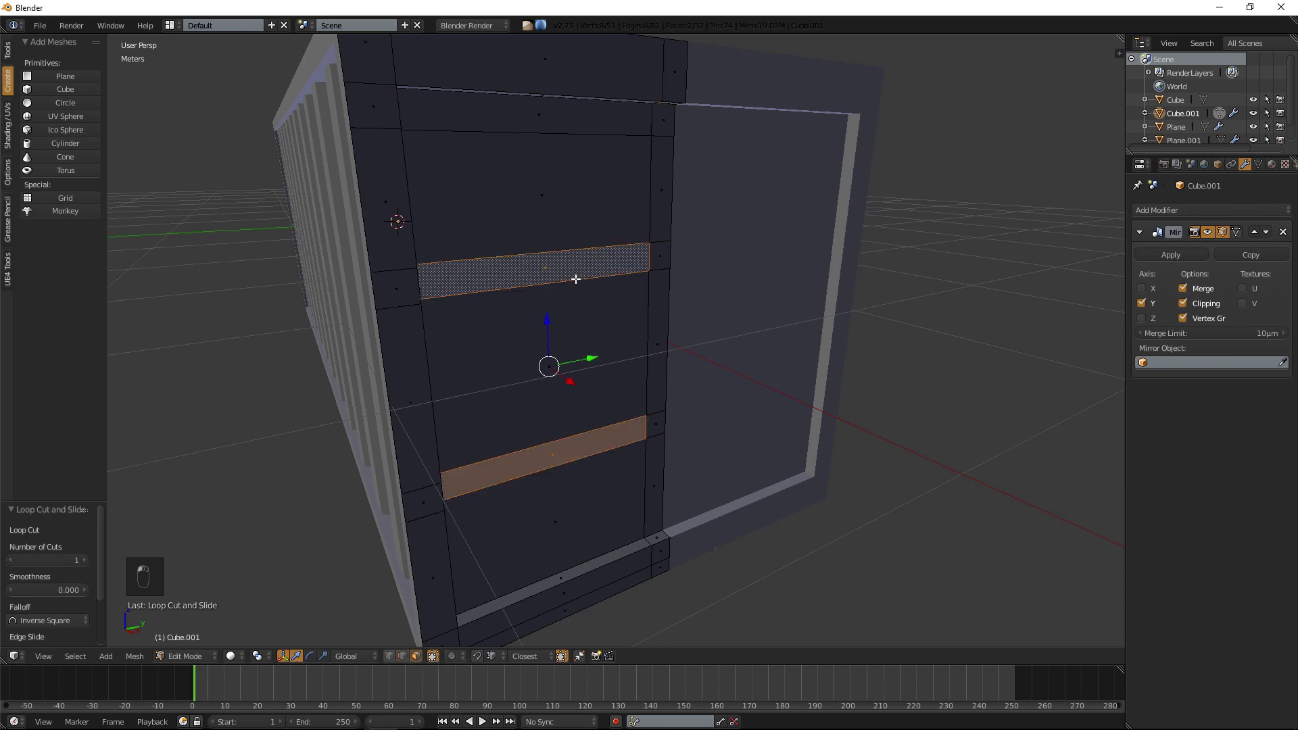
{"action": "right_click", "coordinate": [561, 124], "text": "shift"}
{"action": "key", "text": "e"}
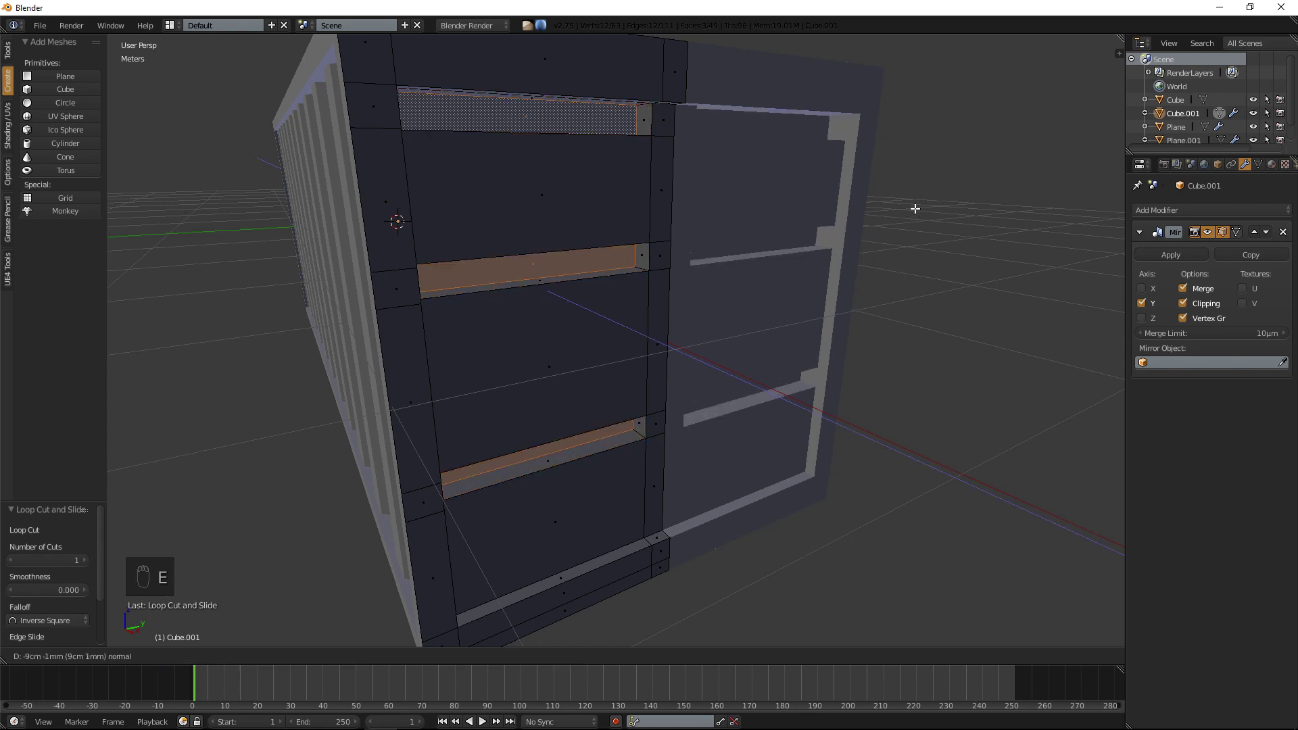
{"action": "left_click", "coordinate": [970, 206]}
Set the pivot point to Individual Origins and scale the three recessed strip faces along Z to 0.676.
{"action": "middle_click_drag", "start_coordinate": [885, 225], "coordinate": [336, 565]}
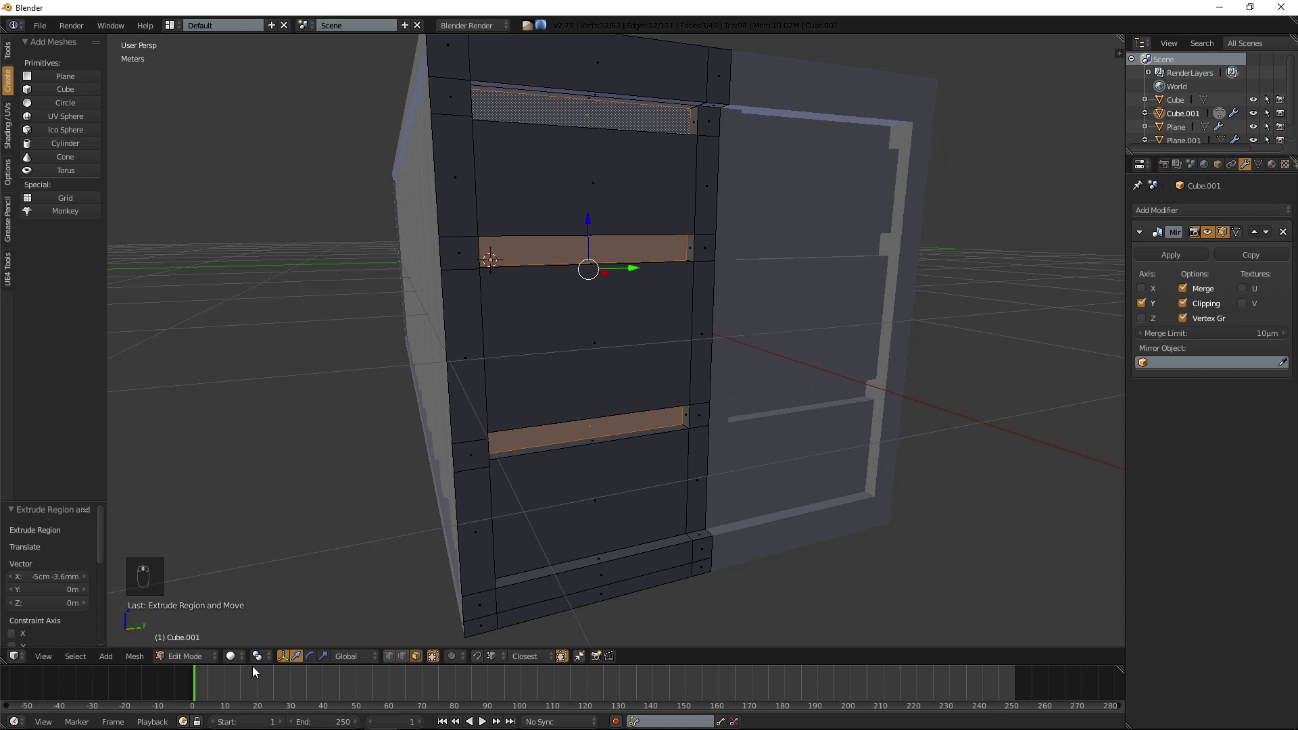
{"action": "left_click", "coordinate": [255, 654]}
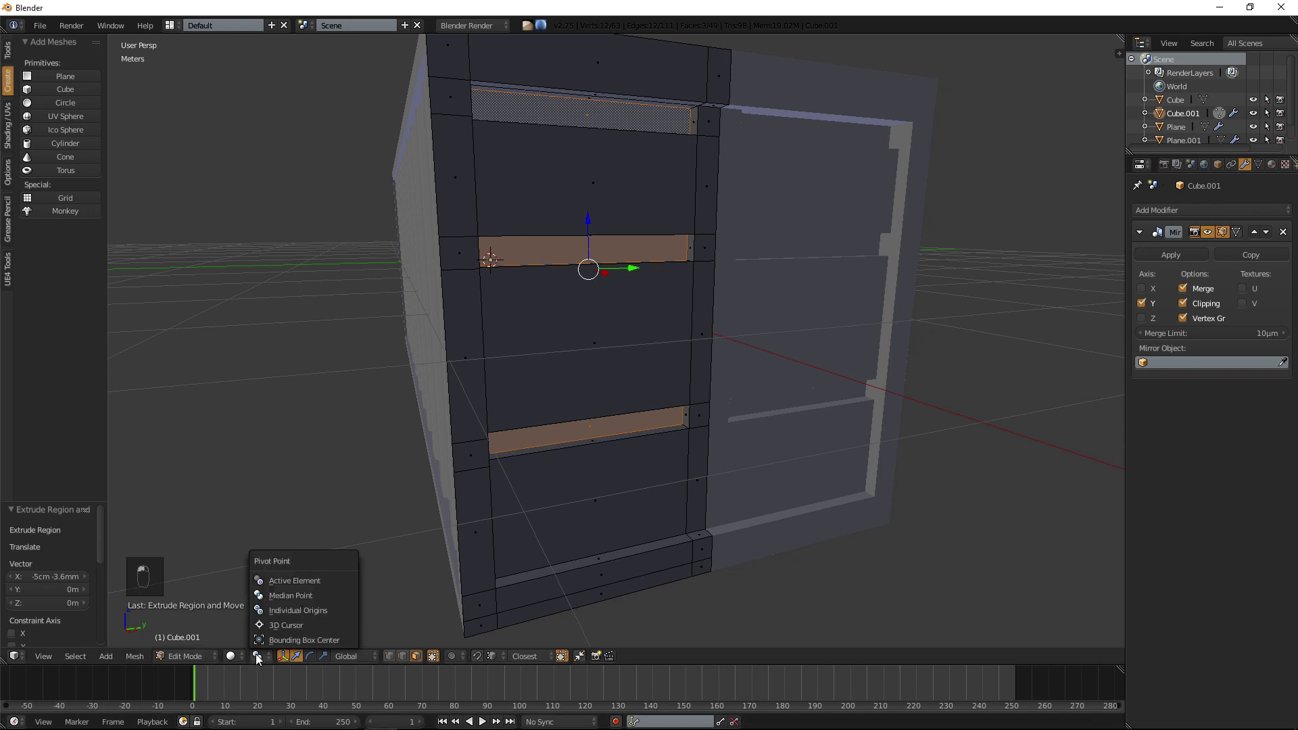
{"action": "left_click", "coordinate": [311, 610]}
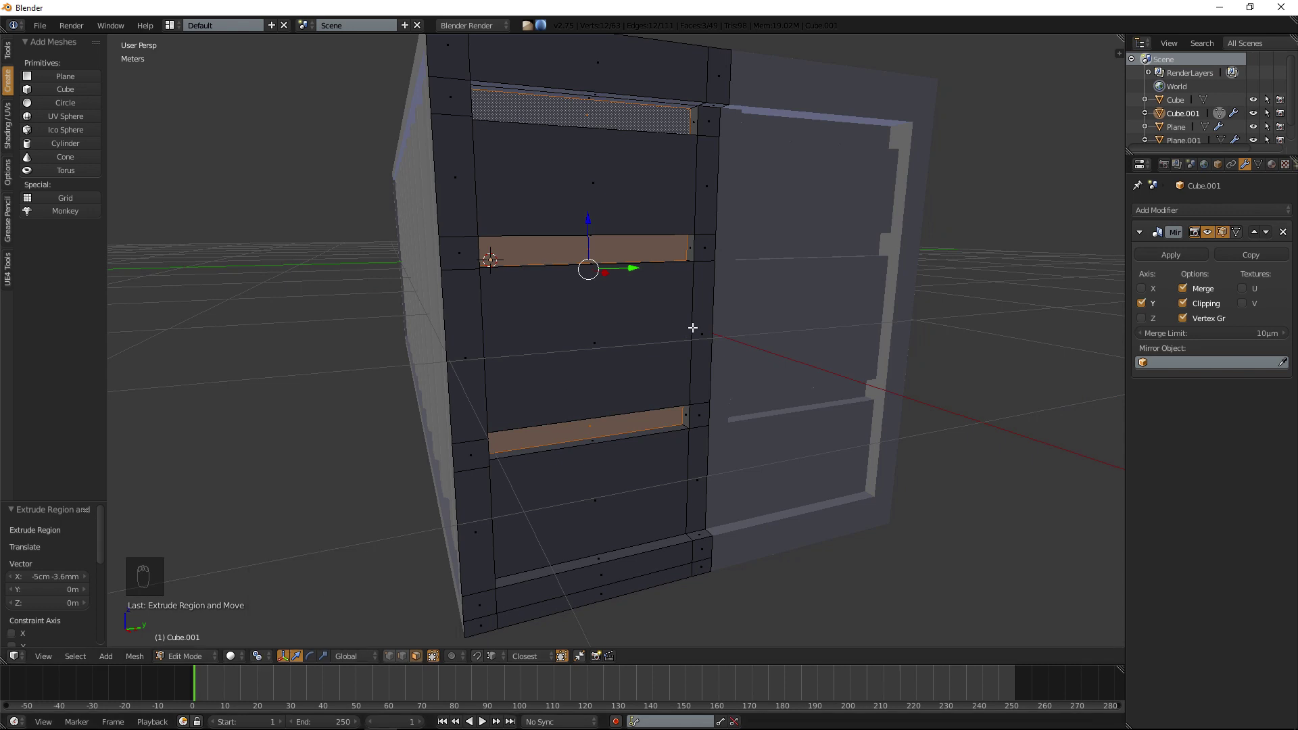
{"action": "key", "text": "s"}
{"action": "key", "text": "z"}
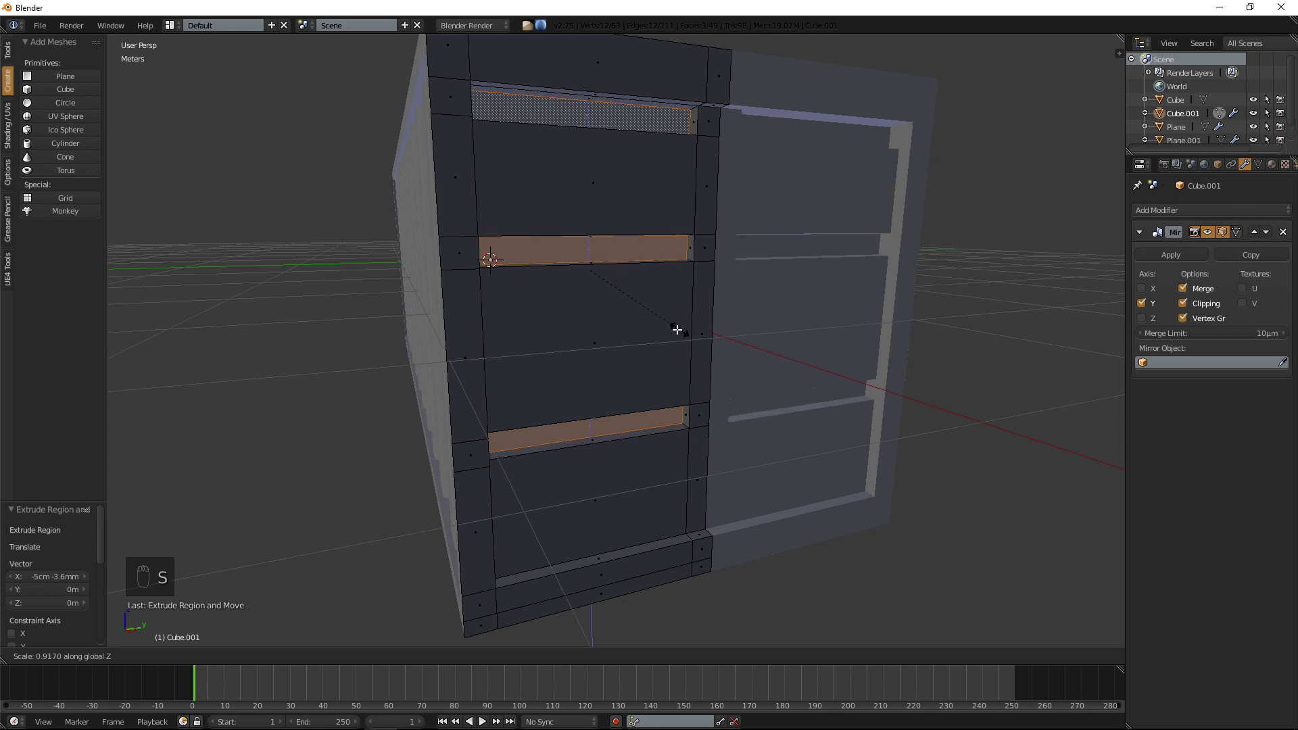
{"action": "left_click", "coordinate": [649, 322]}
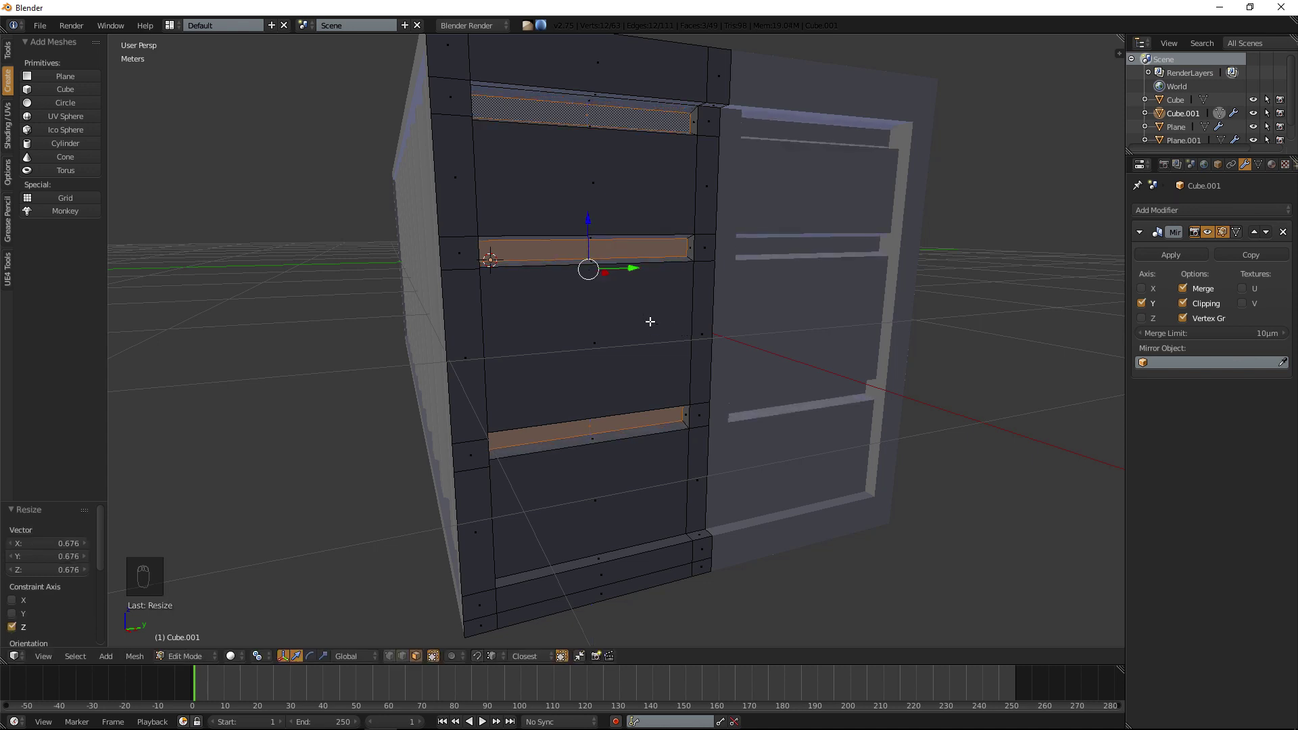
Set the pivot point back to Median Point.
{"action": "scroll", "coordinate": [649, 318], "scroll_direction": "up", "scroll_amount": 2}
{"action": "scroll", "coordinate": [594, 359], "scroll_direction": "up", "scroll_amount": 1}
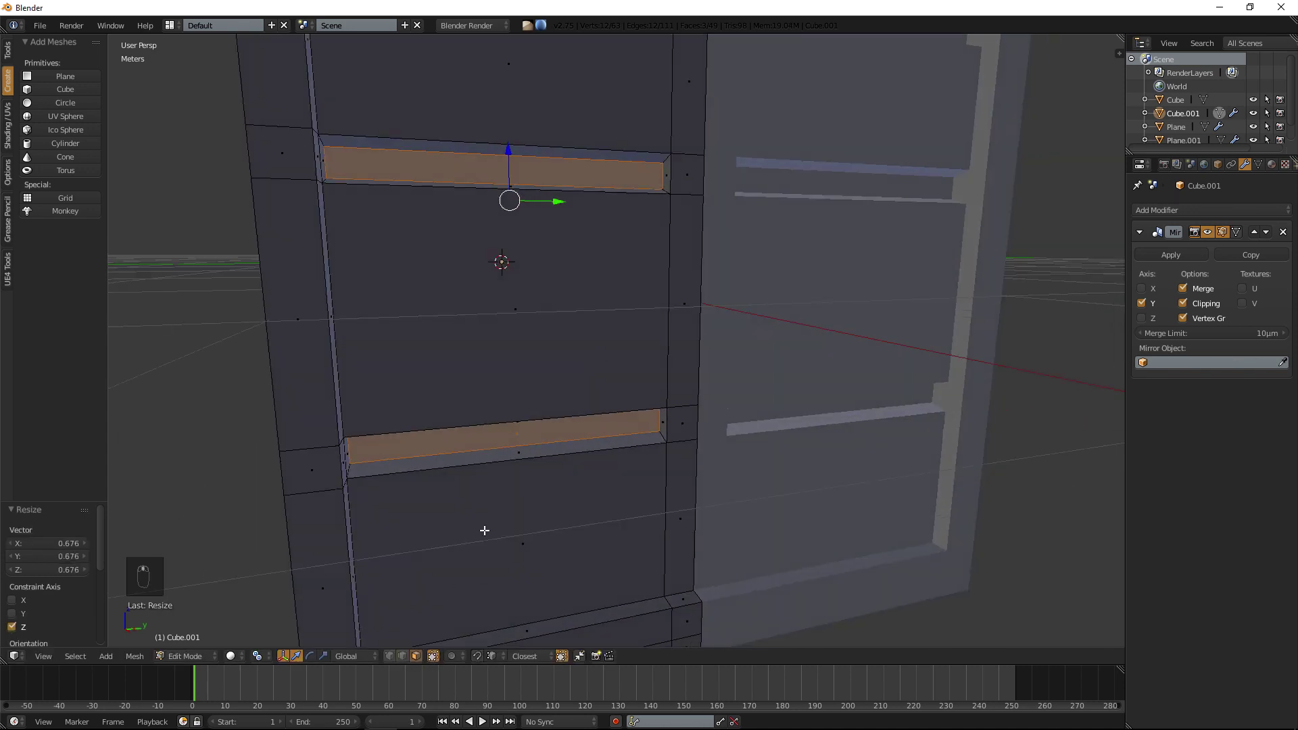
{"action": "left_click", "coordinate": [251, 657]}
{"action": "left_click", "coordinate": [289, 598]}
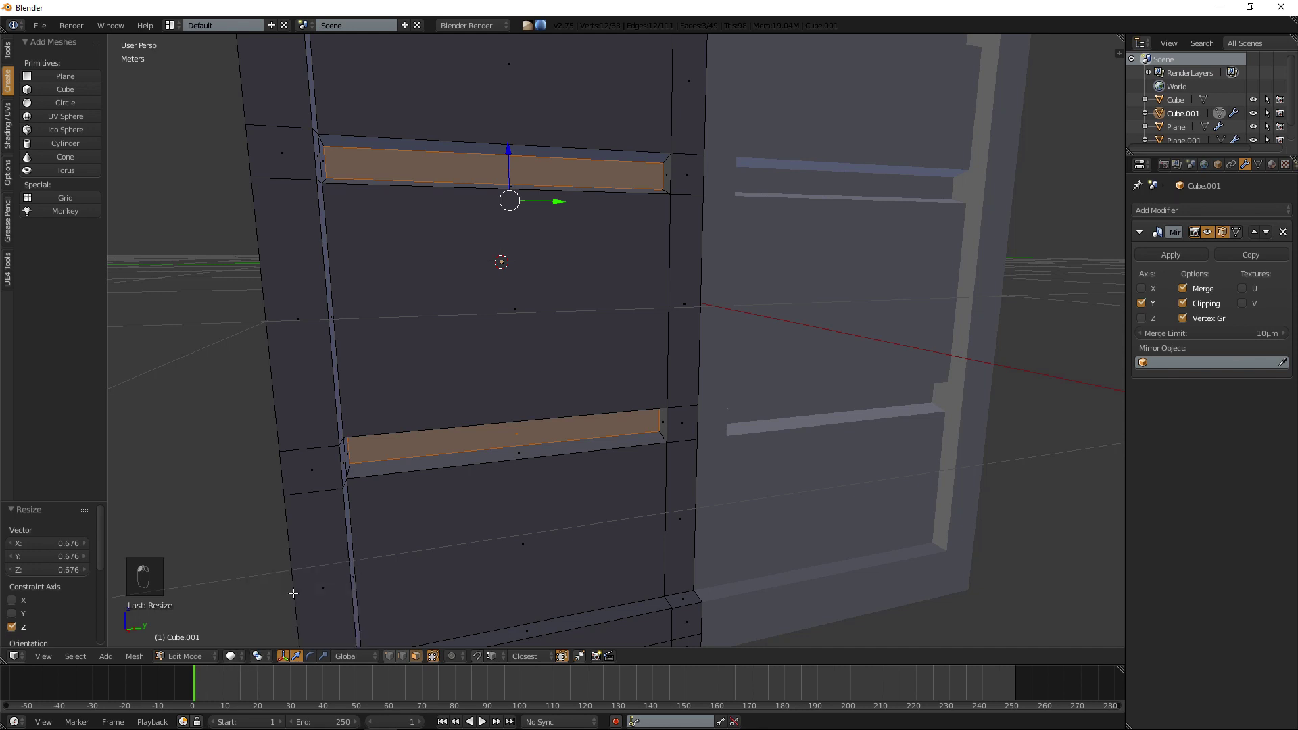
Add the lower rim edges of the three strip recesses to the selection, bevel with amount 0.778 and 5 segments, and deselect everything.
{"action": "left_click", "coordinate": [405, 656]}
{"action": "left_click", "coordinate": [489, 462], "text": "shift"}
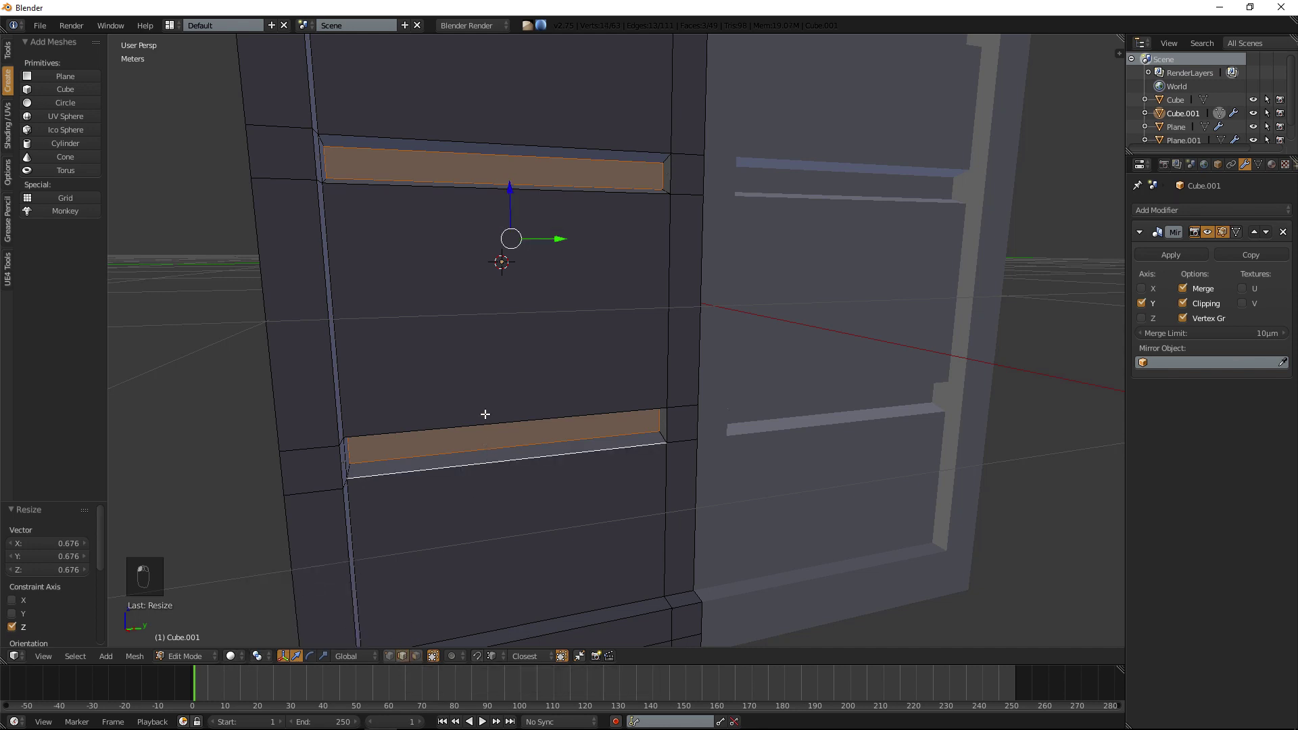
{"action": "middle_click_drag", "start_coordinate": [493, 368], "coordinate": [540, 359]}
{"action": "left_click", "coordinate": [603, 285], "text": "shift"}
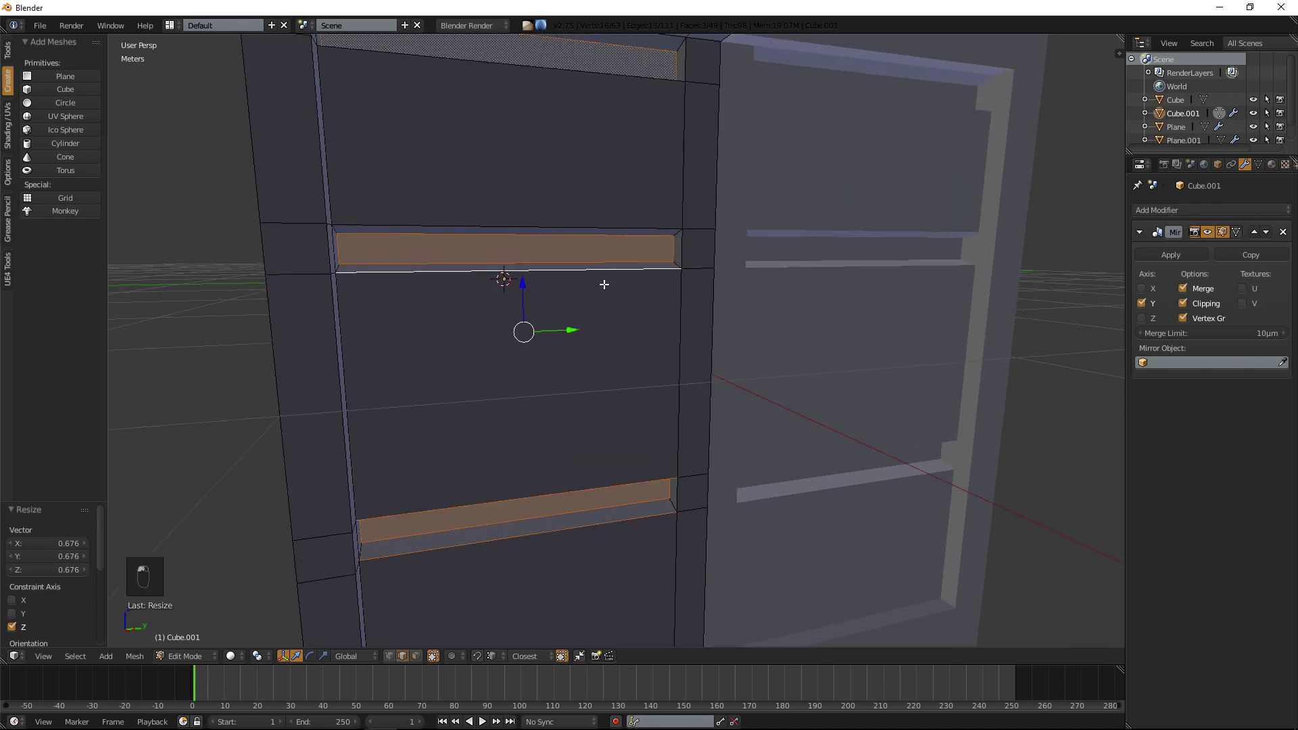
{"action": "middle_click_drag", "start_coordinate": [603, 285], "coordinate": [607, 332], "text": "shift"}
{"action": "left_click", "coordinate": [607, 340], "text": "shift"}
{"action": "middle_click_drag", "start_coordinate": [588, 256], "coordinate": [588, 277], "text": "shift"}
{"action": "left_click", "coordinate": [594, 244], "text": "shift"}
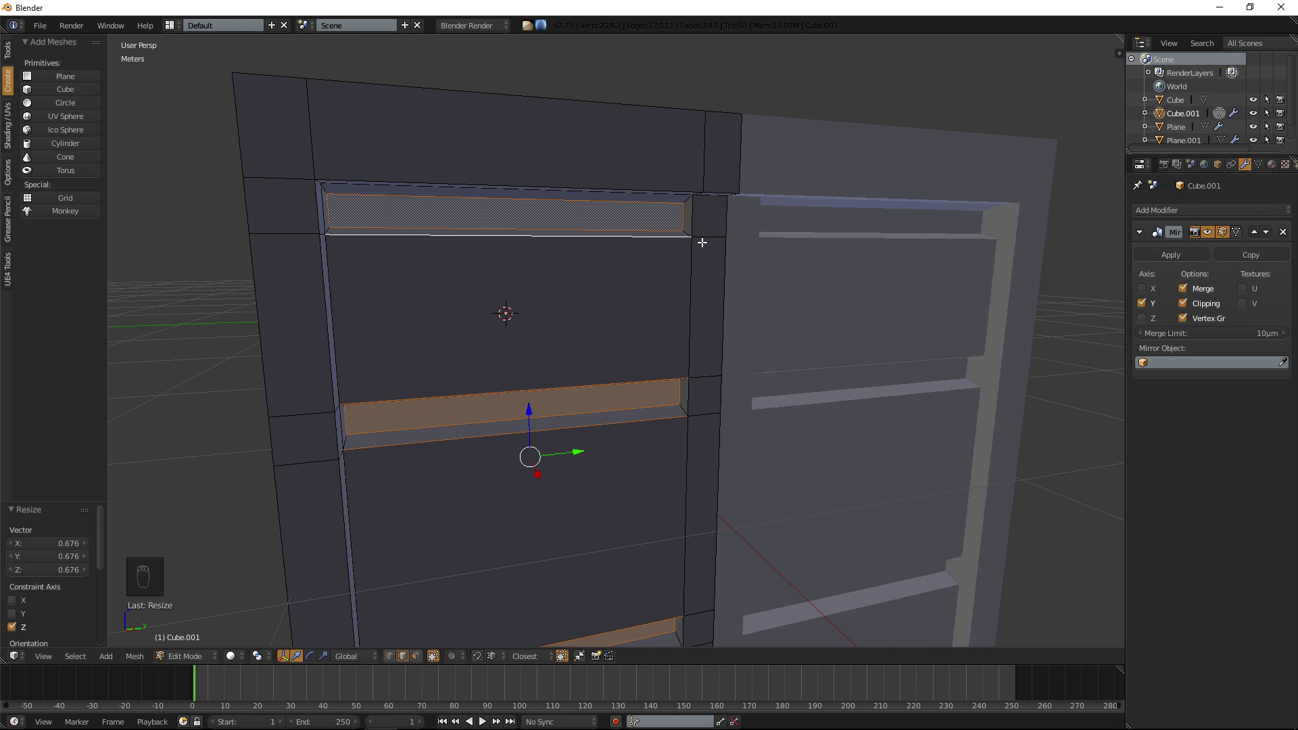
{"action": "key", "text": "ctrl+b"}
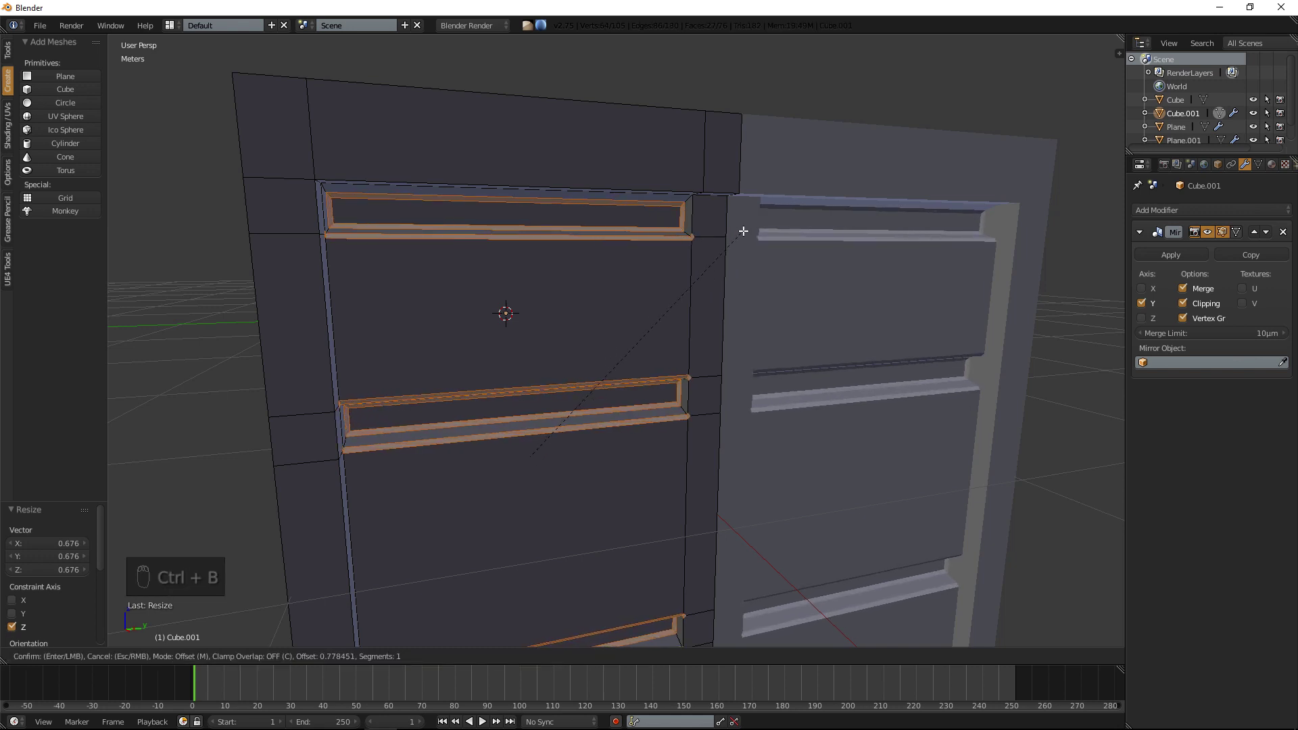
{"action": "scroll", "coordinate": [742, 231], "scroll_direction": "up", "scroll_amount": 4}
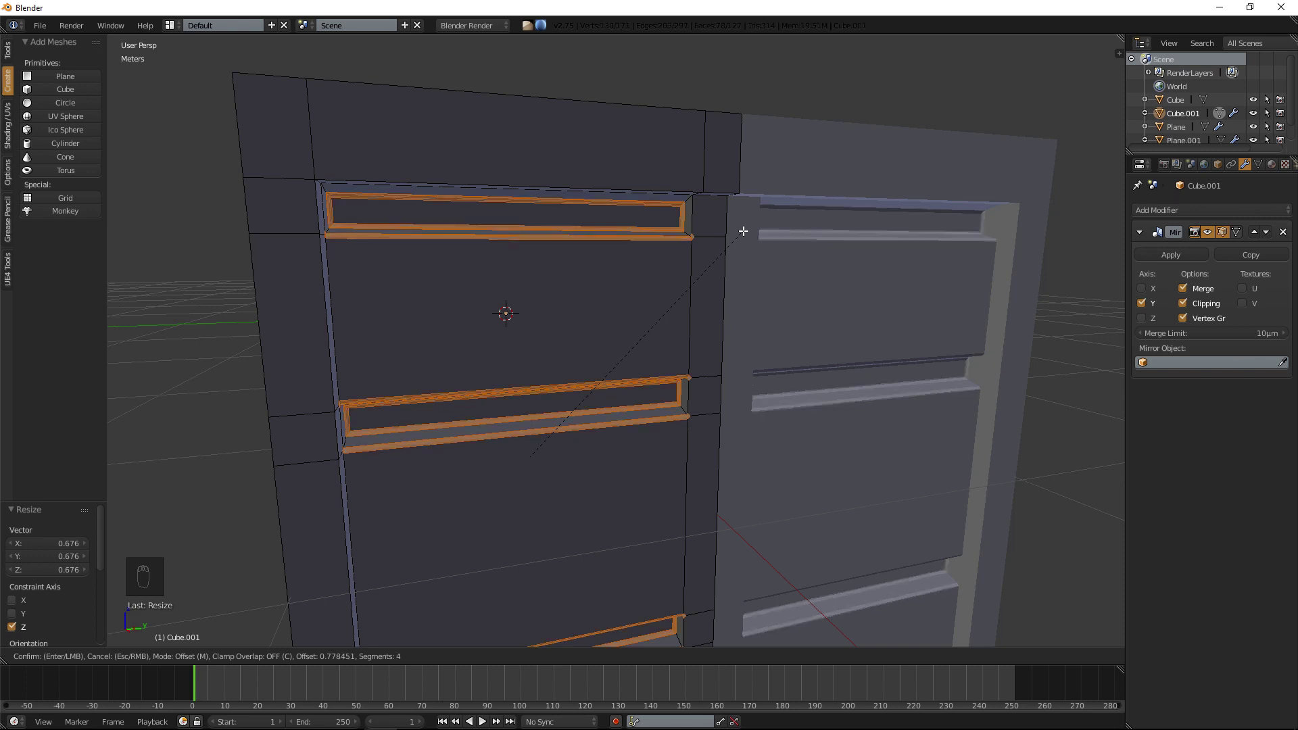
{"action": "left_click", "coordinate": [743, 231]}
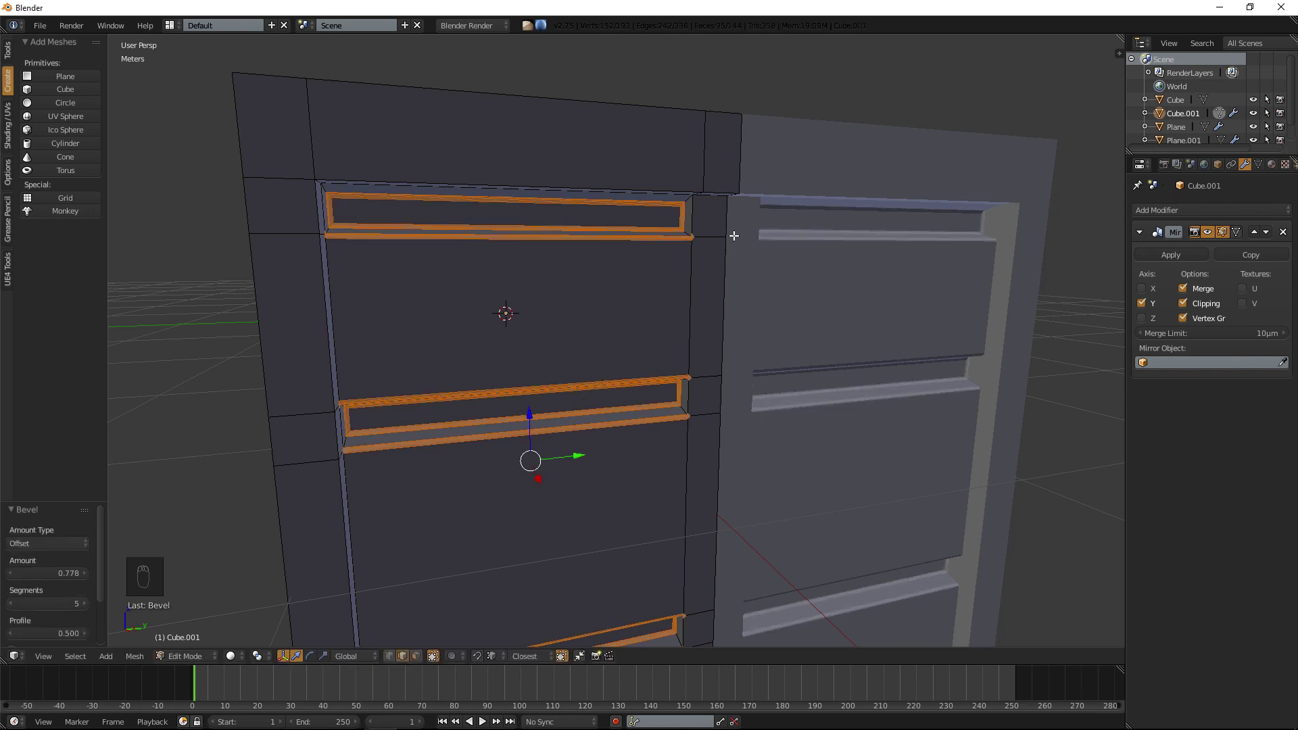
{"action": "key", "text": "a"}
Add a horizontal loop cut to the lowest door panel section and slide it down toward the bottom frame.
{"action": "key", "text": "Tab"}
{"action": "scroll", "coordinate": [723, 243], "scroll_direction": "down", "scroll_amount": 6}
{"action": "middle_click_drag", "start_coordinate": [696, 258], "coordinate": [724, 262]}
{"action": "key", "text": "Tab"}
{"action": "scroll", "coordinate": [696, 413], "scroll_direction": "up", "scroll_amount": 5}
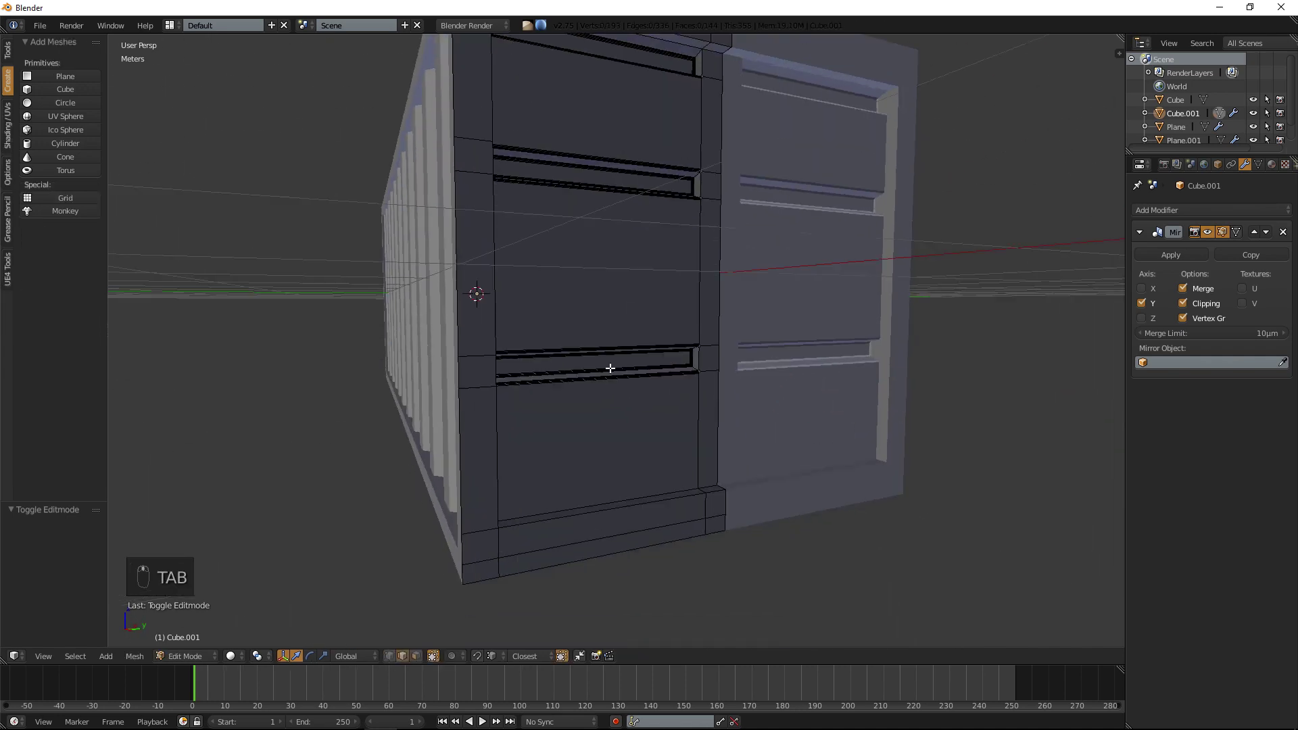
{"action": "key", "text": "ctrl+r"}
{"action": "left_click", "coordinate": [696, 414]}
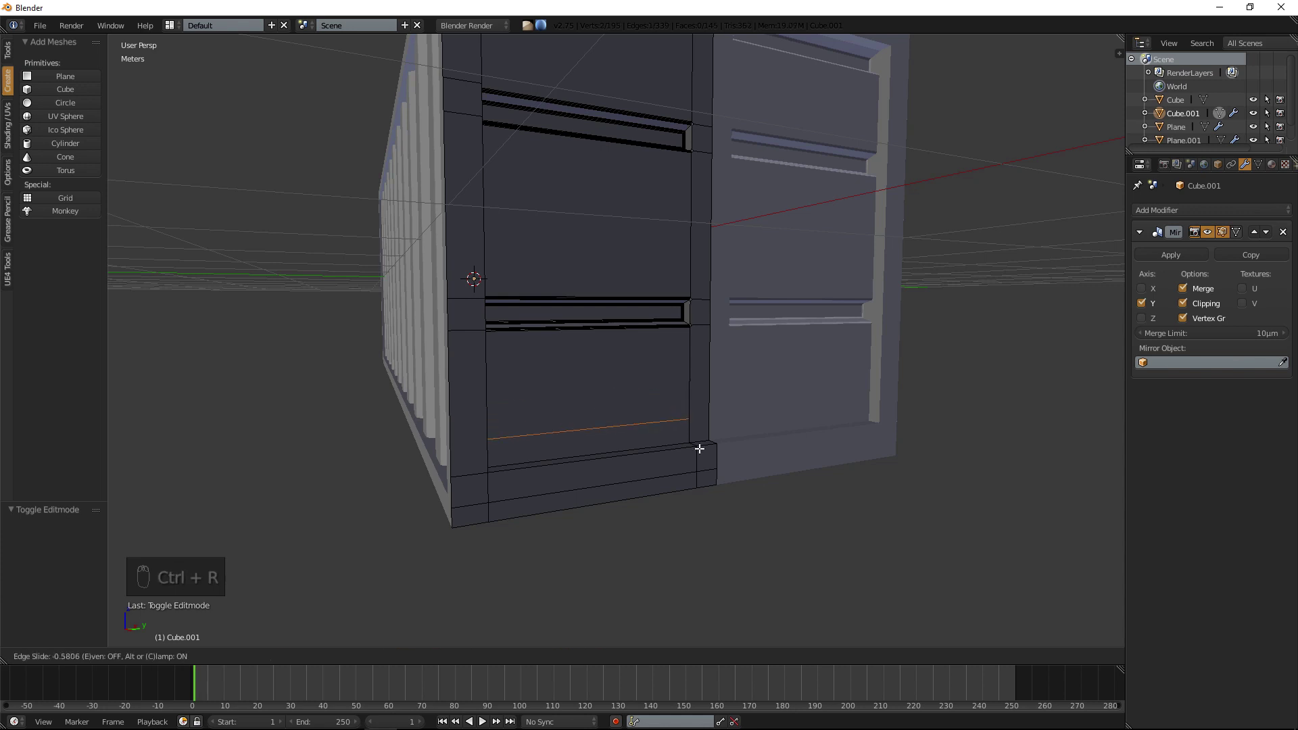
{"action": "left_click", "coordinate": [699, 448]}
Select the new bottom strip face of the door panel and extrude it outward about 2.1 cm.
{"action": "scroll", "coordinate": [700, 447], "scroll_direction": "up", "scroll_amount": 2}
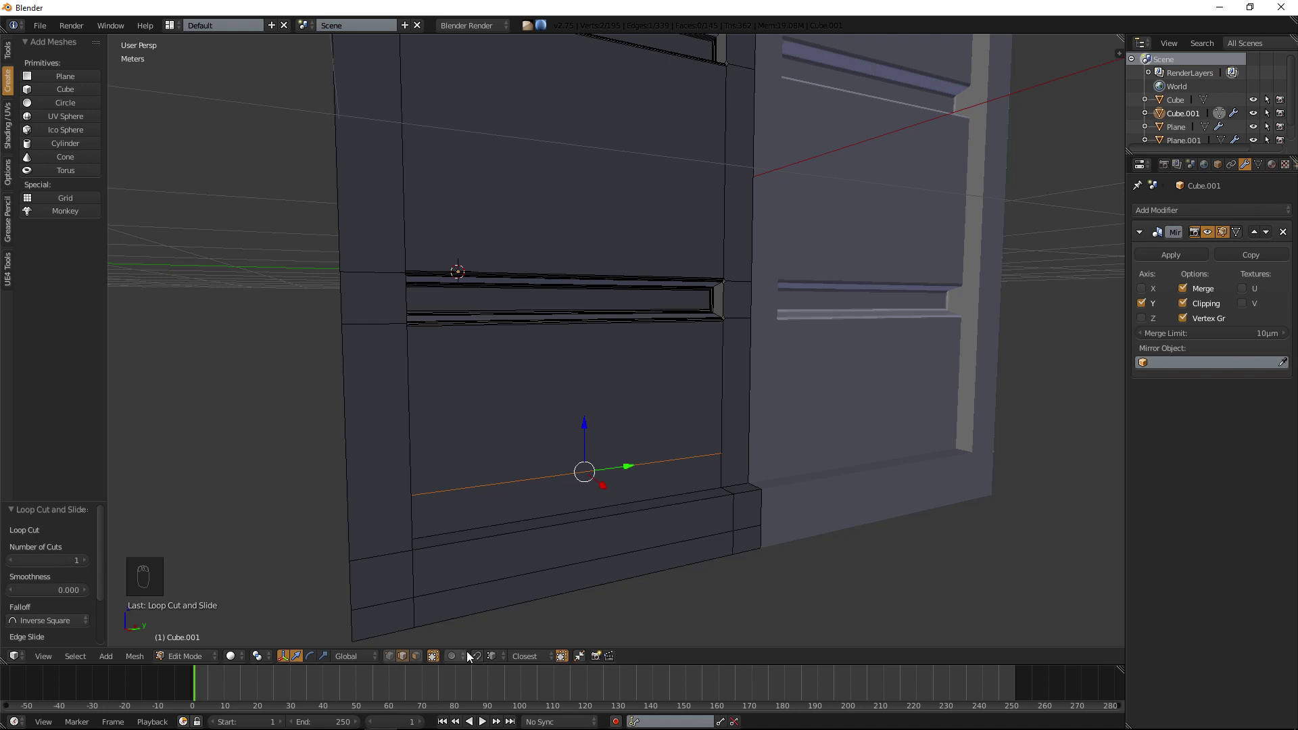
{"action": "left_click", "coordinate": [417, 656]}
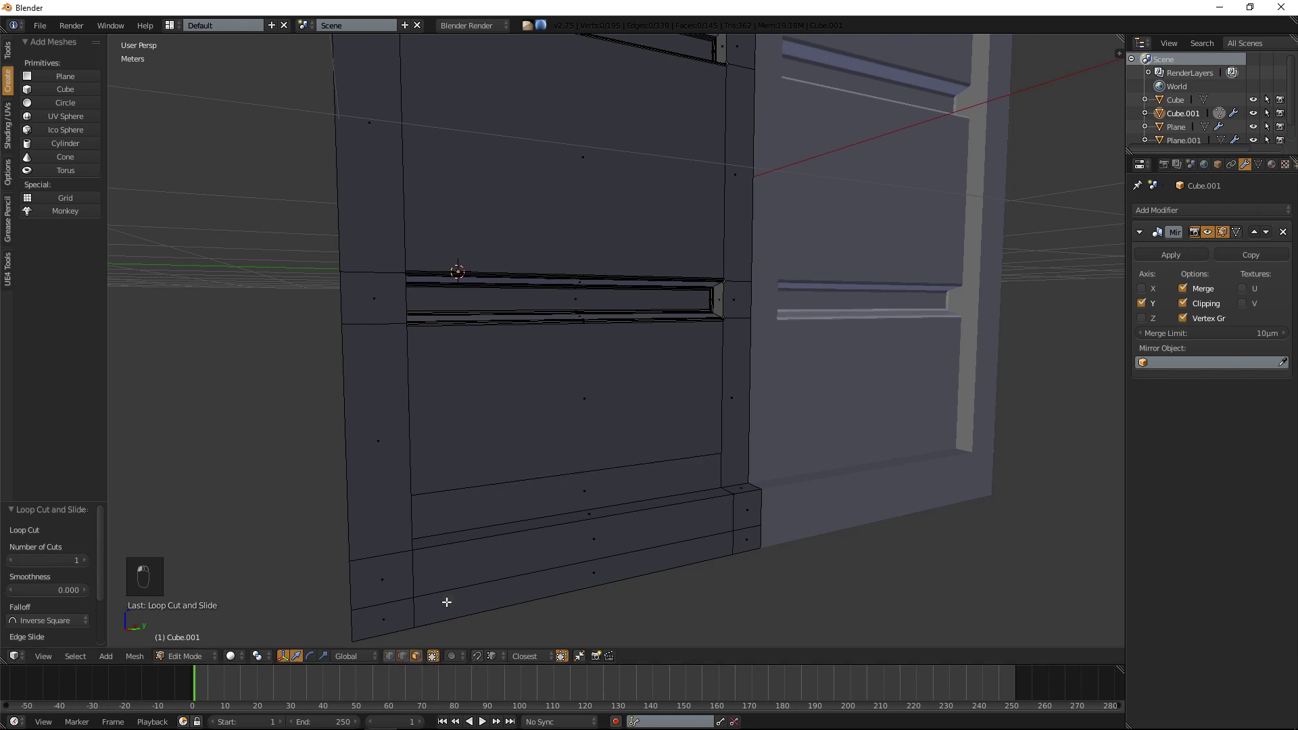
{"action": "left_click", "coordinate": [554, 499]}
{"action": "key", "text": "e"}
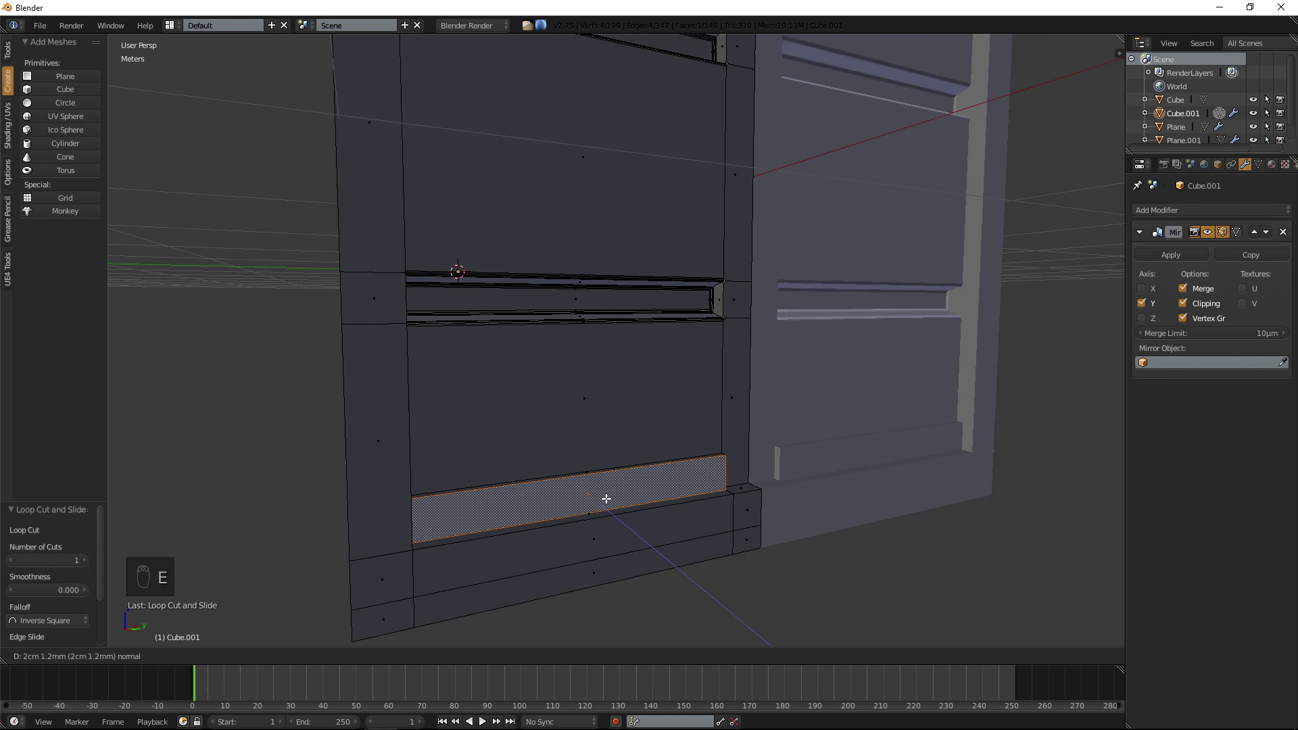
{"action": "left_click", "coordinate": [570, 521]}
Bevel the upper front edge of the raised bottom strip with an offset of about 0.61 and 4 segments, and deselect everything.
{"action": "scroll", "coordinate": [568, 524], "scroll_direction": "up", "scroll_amount": 3}
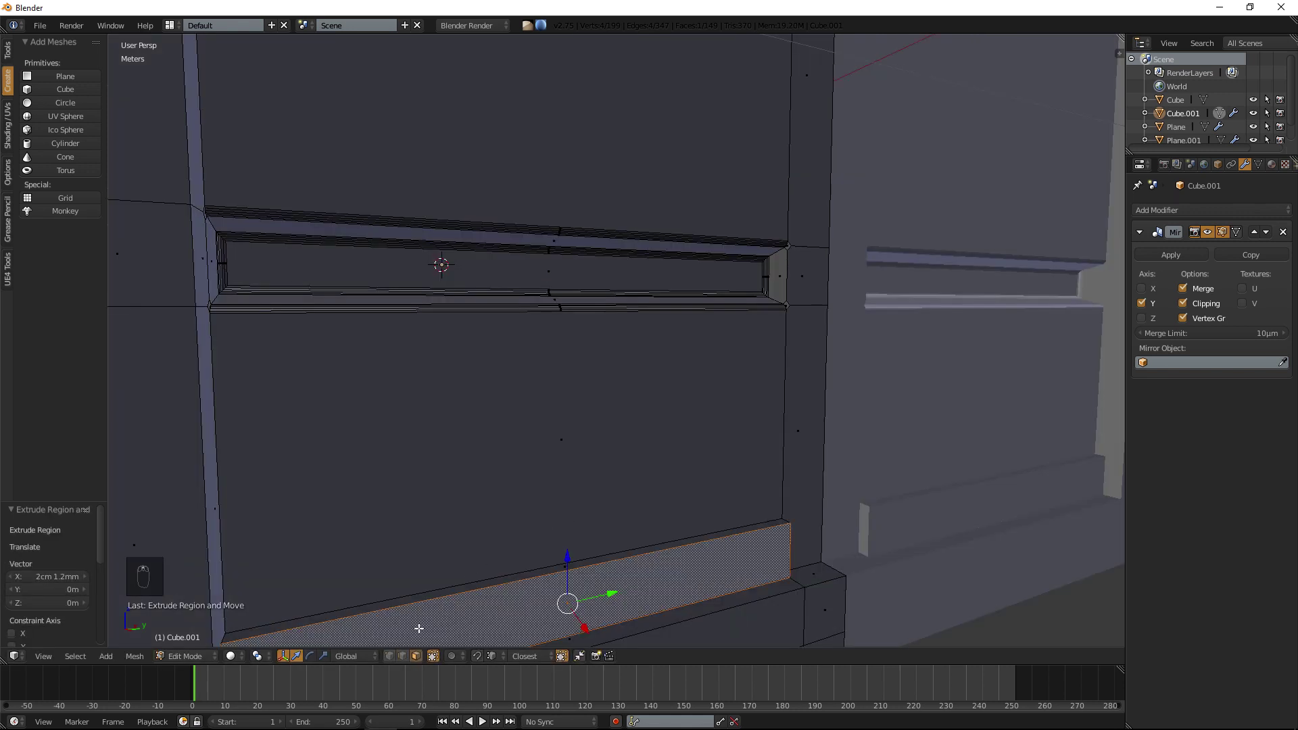
{"action": "left_click", "coordinate": [403, 655]}
{"action": "right_click", "coordinate": [472, 589]}
{"action": "key", "text": "ctrl+b"}
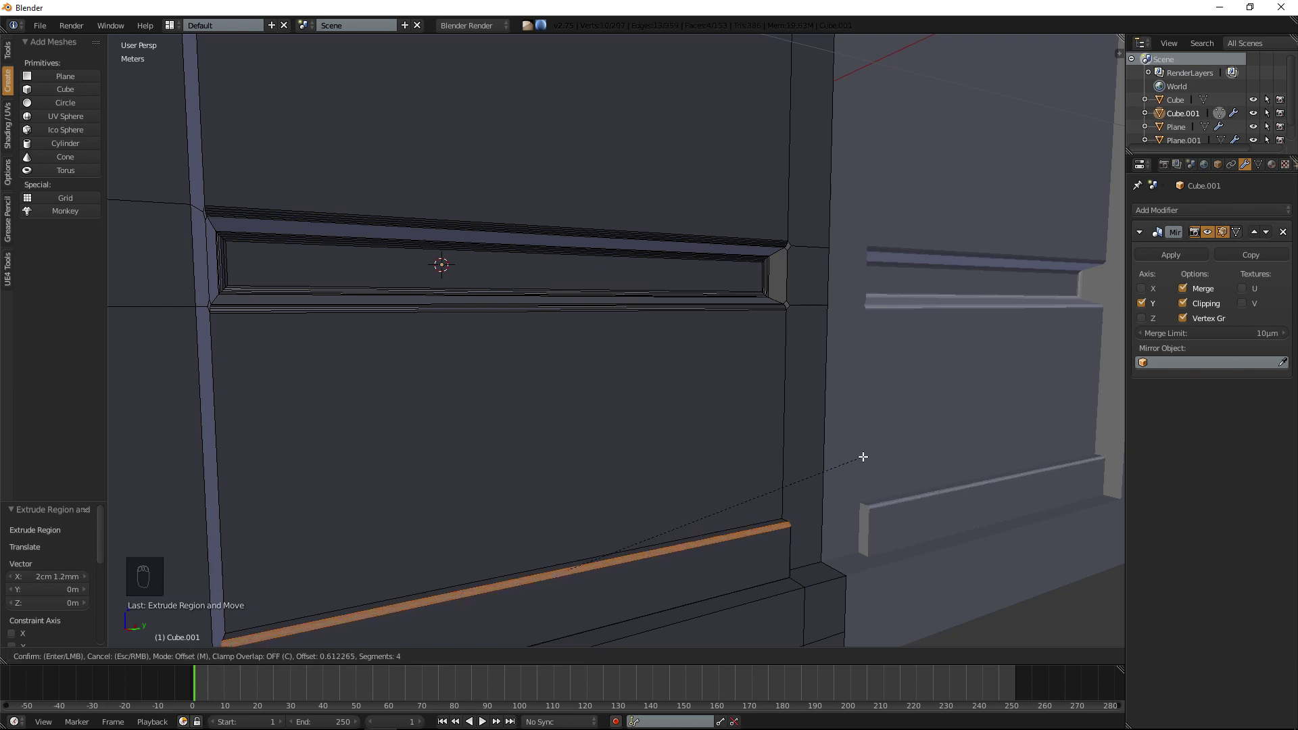
{"action": "left_click", "coordinate": [863, 457]}
{"action": "key", "text": "a"}
Select the whole door mesh and flatten it by scaling it along X to about 0.2.
{"action": "scroll", "coordinate": [855, 426], "scroll_direction": "down", "scroll_amount": 6}
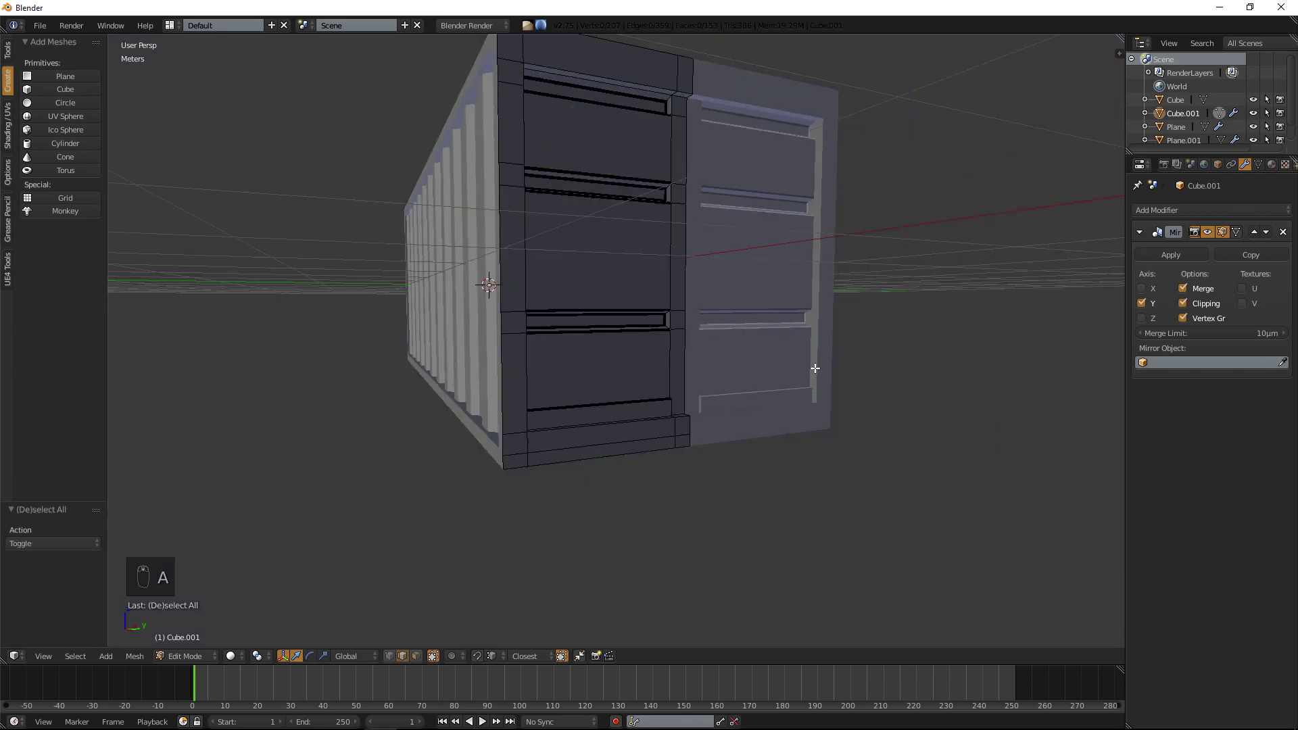
{"action": "middle_click_drag", "start_coordinate": [815, 369], "coordinate": [815, 391]}
{"action": "key", "text": "a"}
{"action": "middle_click_drag", "start_coordinate": [753, 337], "coordinate": [771, 354]}
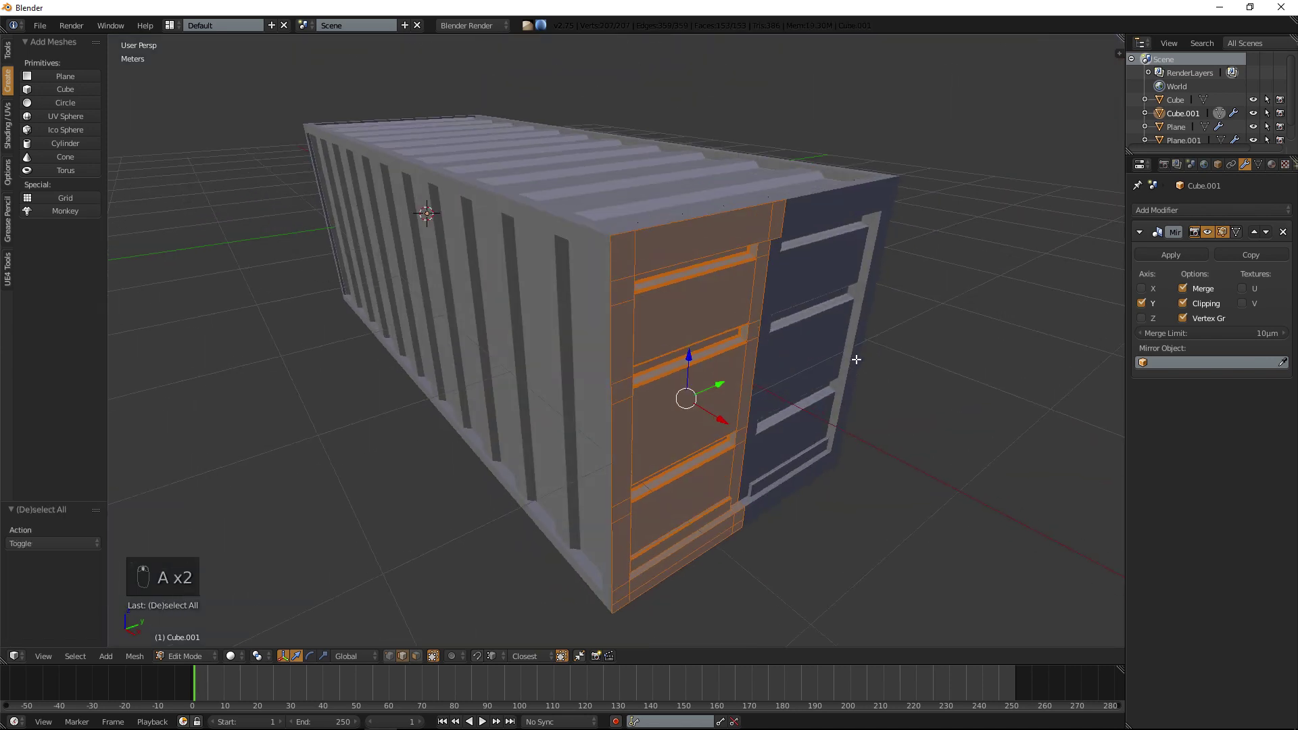
{"action": "key", "text": "s"}
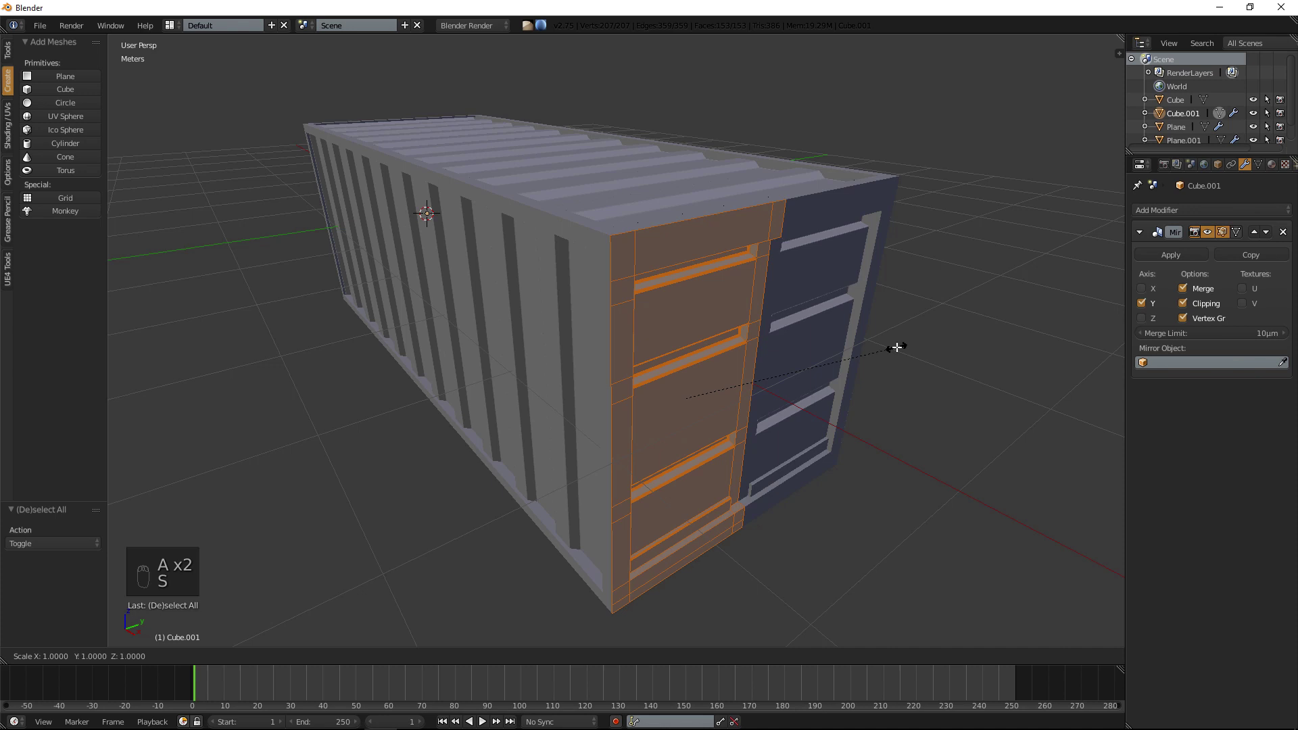
{"action": "key", "text": "x"}
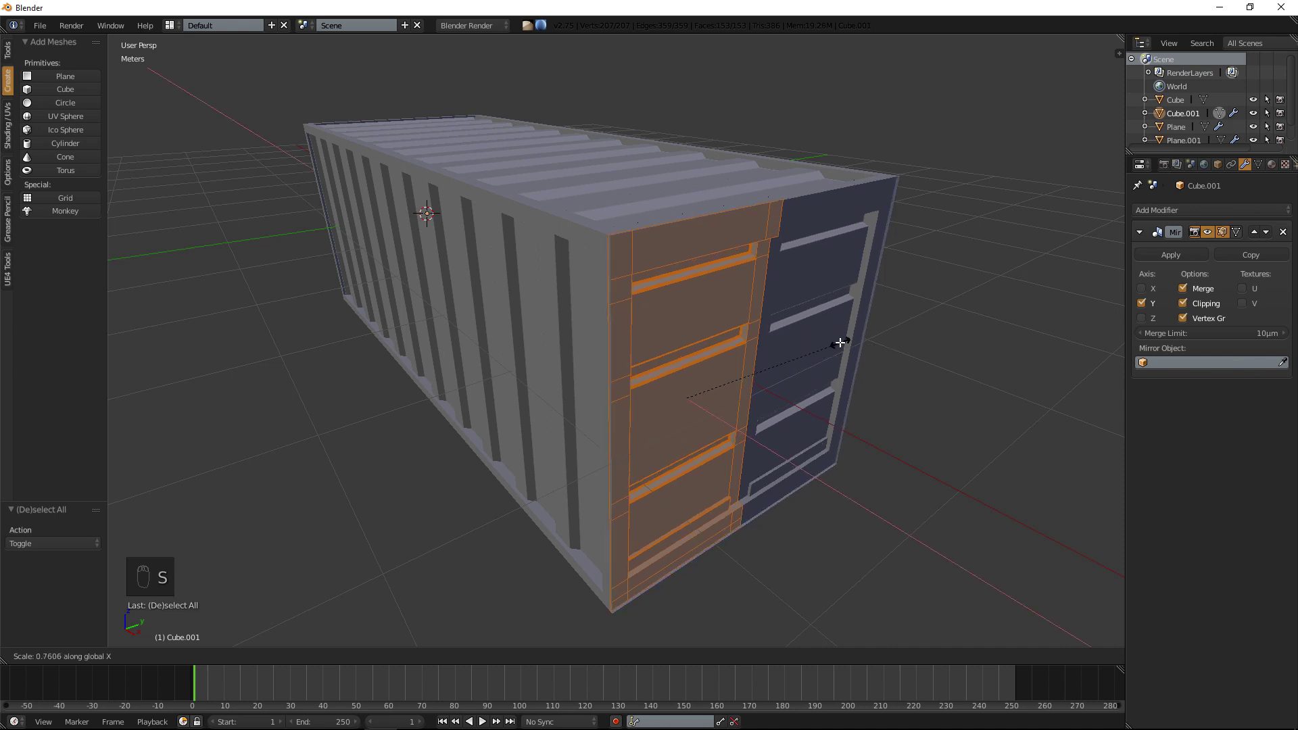
{"action": "left_click", "coordinate": [711, 363]}
{"action": "mouse_move", "coordinate": [705, 363]}
{"action": "middle_mouse_down"}
{"action": "mouse_move", "coordinate": [686, 353]}
{"action": "mouse_move", "coordinate": [705, 369]}
{"action": "middle_mouse_up"}
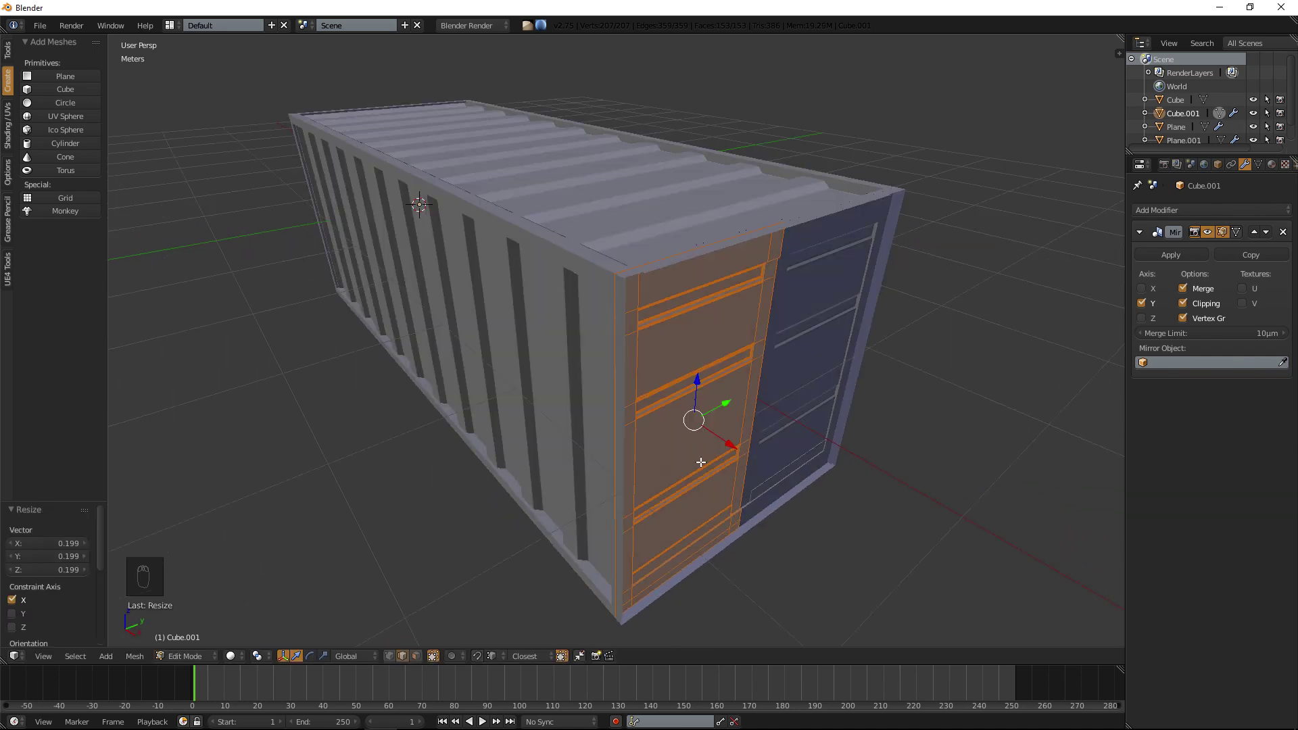
Enable snapping, move the flattened door along X onto the container frame's end corner, and deselect everything.
{"action": "key", "text": "shift+Tab"}
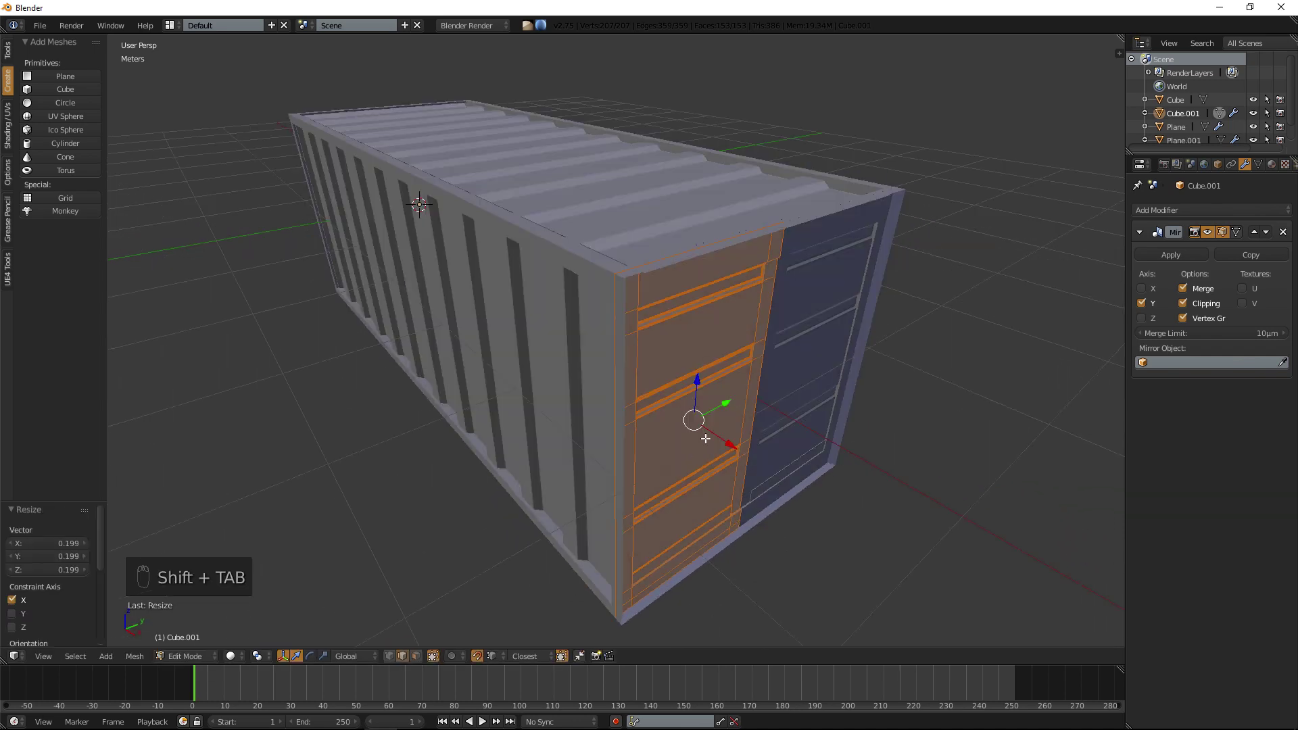
{"action": "left_click_drag", "start_coordinate": [730, 447], "coordinate": [633, 277]}
{"action": "key", "text": "a"}
{"action": "key", "text": "Tab"}
{"action": "middle_click_drag", "start_coordinate": [857, 340], "coordinate": [810, 323]}
Turn off clipping in the door's mirror modifier while editing its mesh.
{"action": "key", "text": "Tab"}
{"action": "mouse_move", "coordinate": [559, 200]}
{"action": "middle_mouse_down"}
{"action": "mouse_move", "coordinate": [571, 251]}
{"action": "mouse_move", "coordinate": [575, 215]}
{"action": "middle_mouse_up"}
{"action": "scroll", "coordinate": [571, 250], "scroll_direction": "up", "scroll_amount": 3}
{"action": "key", "text": "ctrl+r"}
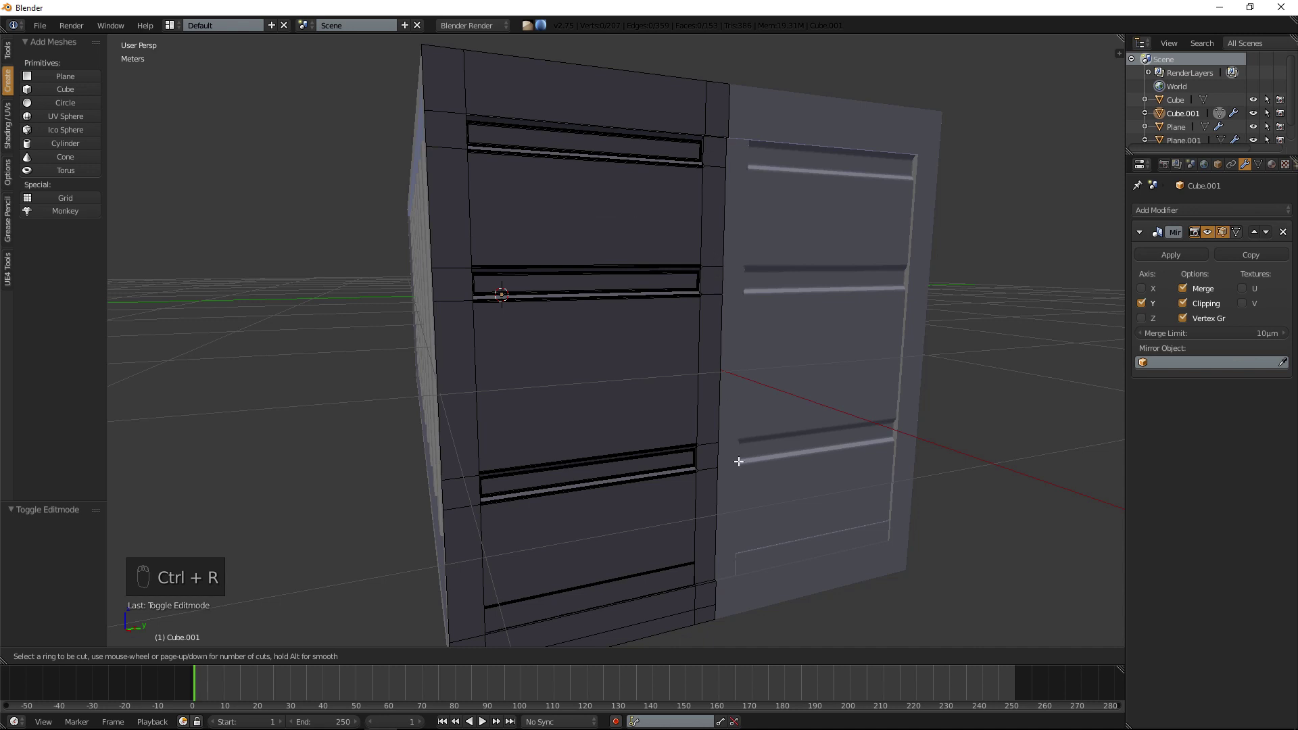
{"action": "right_click", "coordinate": [829, 450]}
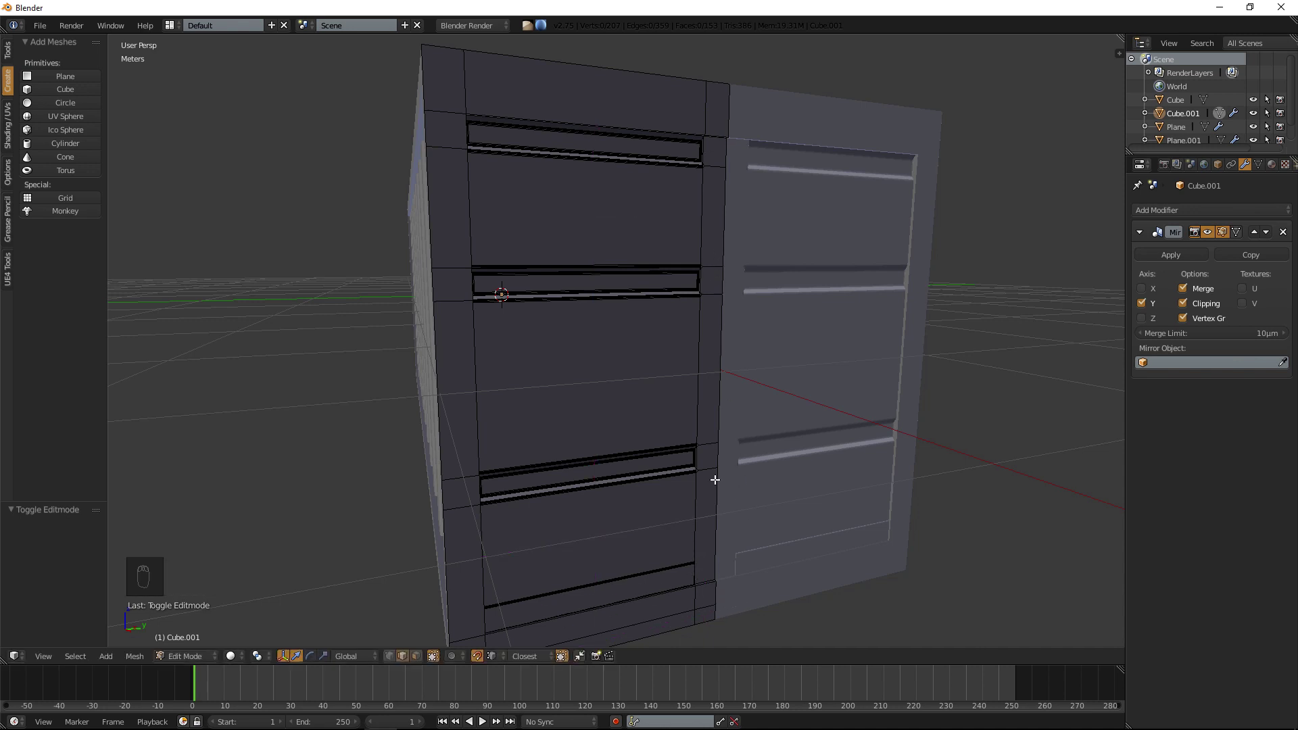
{"action": "middle_click_drag", "start_coordinate": [833, 421], "coordinate": [996, 342]}
{"action": "left_click", "coordinate": [1200, 302]}
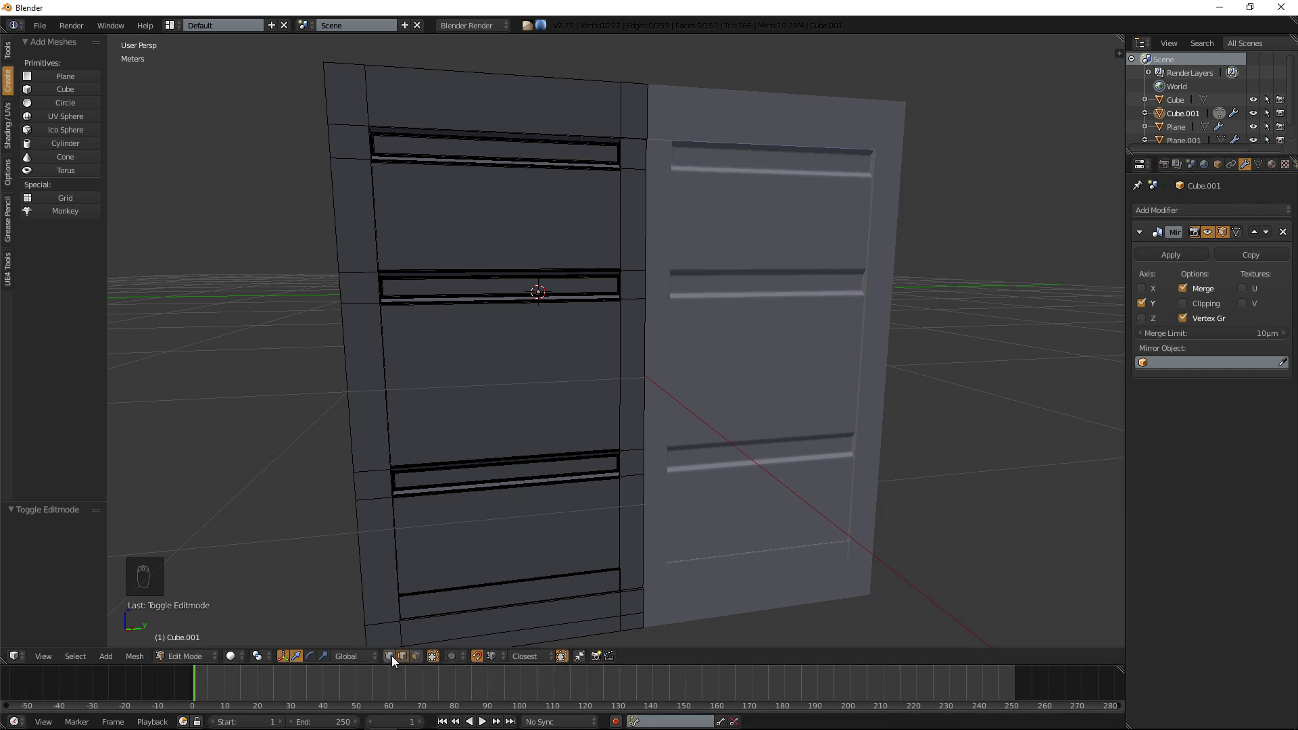
Select all vertices along the door's centre seam, turn snapping off, and move them about 10 mm along negative Y.
{"action": "middle_click_drag", "start_coordinate": [646, 169], "coordinate": [626, 200]}
{"action": "scroll", "coordinate": [630, 194], "scroll_direction": "up", "scroll_amount": 2}
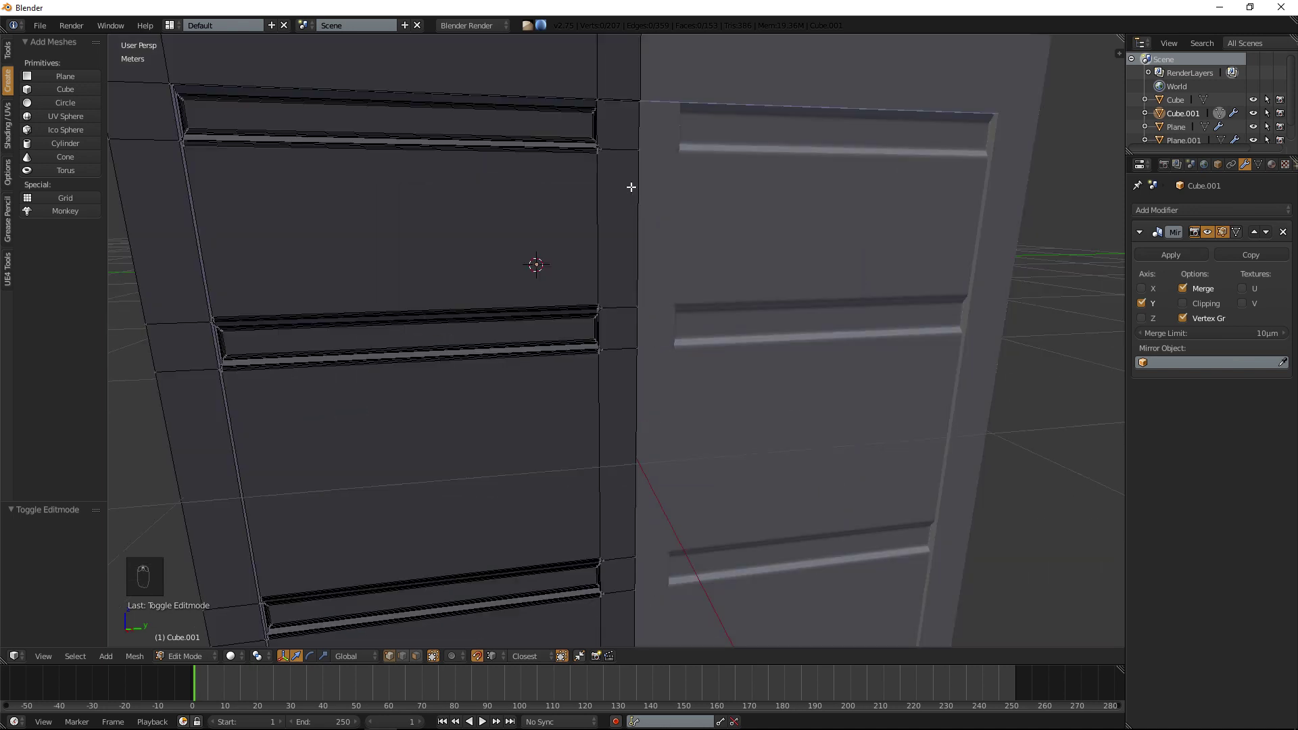
{"action": "scroll", "coordinate": [641, 99], "scroll_direction": "down", "scroll_amount": 5}
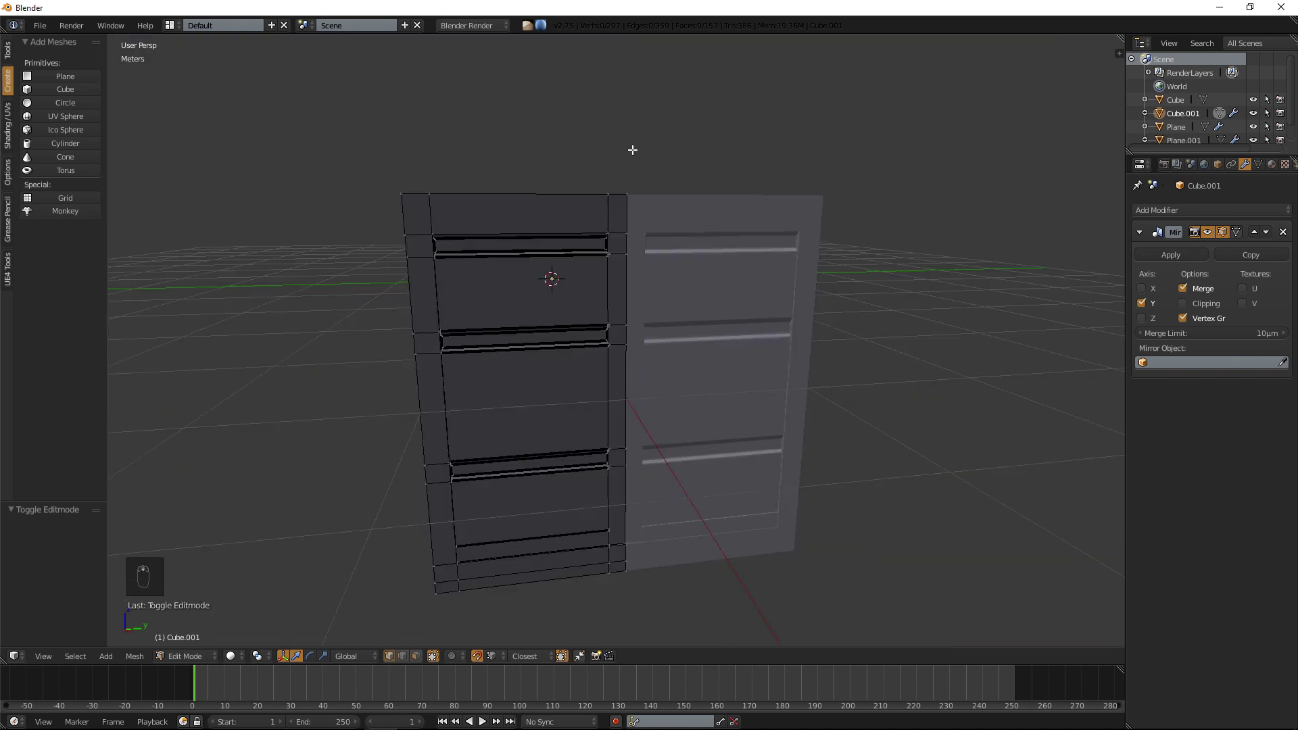
{"action": "key", "text": "b"}
{"action": "left_click_drag", "start_coordinate": [623, 150], "coordinate": [679, 592]}
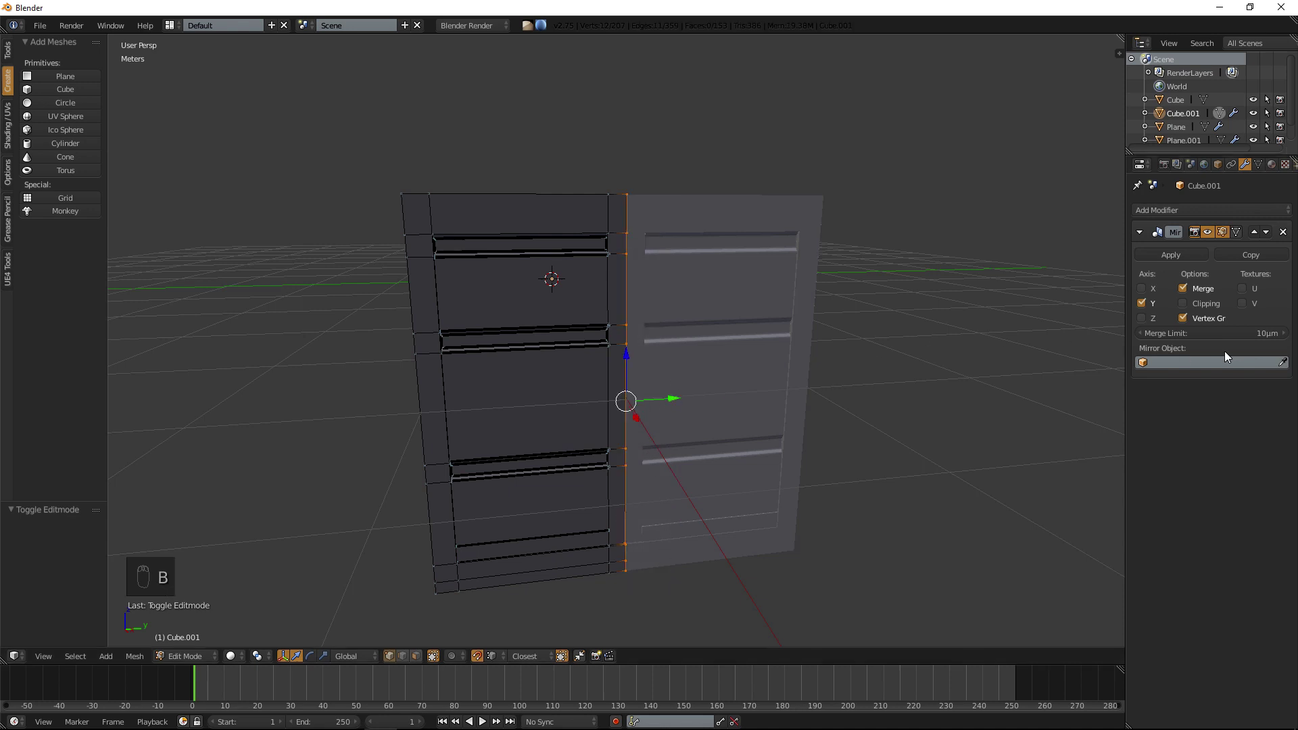
{"action": "left_click_drag", "start_coordinate": [668, 403], "coordinate": [669, 401]}
{"action": "key", "text": "ctrl+z"}
{"action": "key", "text": "shift+Tab"}
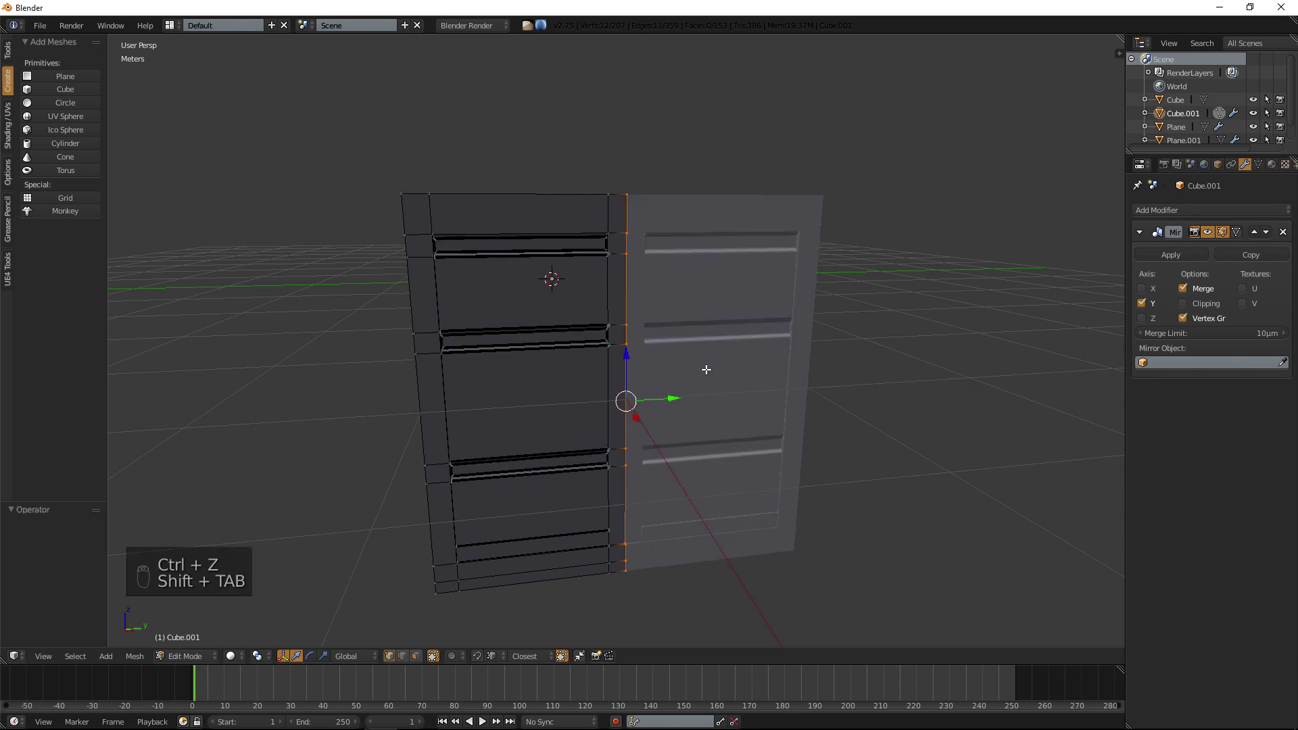
{"action": "left_click_drag", "start_coordinate": [684, 399], "coordinate": [716, 389]}
Turn mirror clipping back on, extrude the seam edges along Y to the centre line to close the gap, and deselect everything.
{"action": "scroll", "coordinate": [711, 394], "scroll_direction": "up", "scroll_amount": 2}
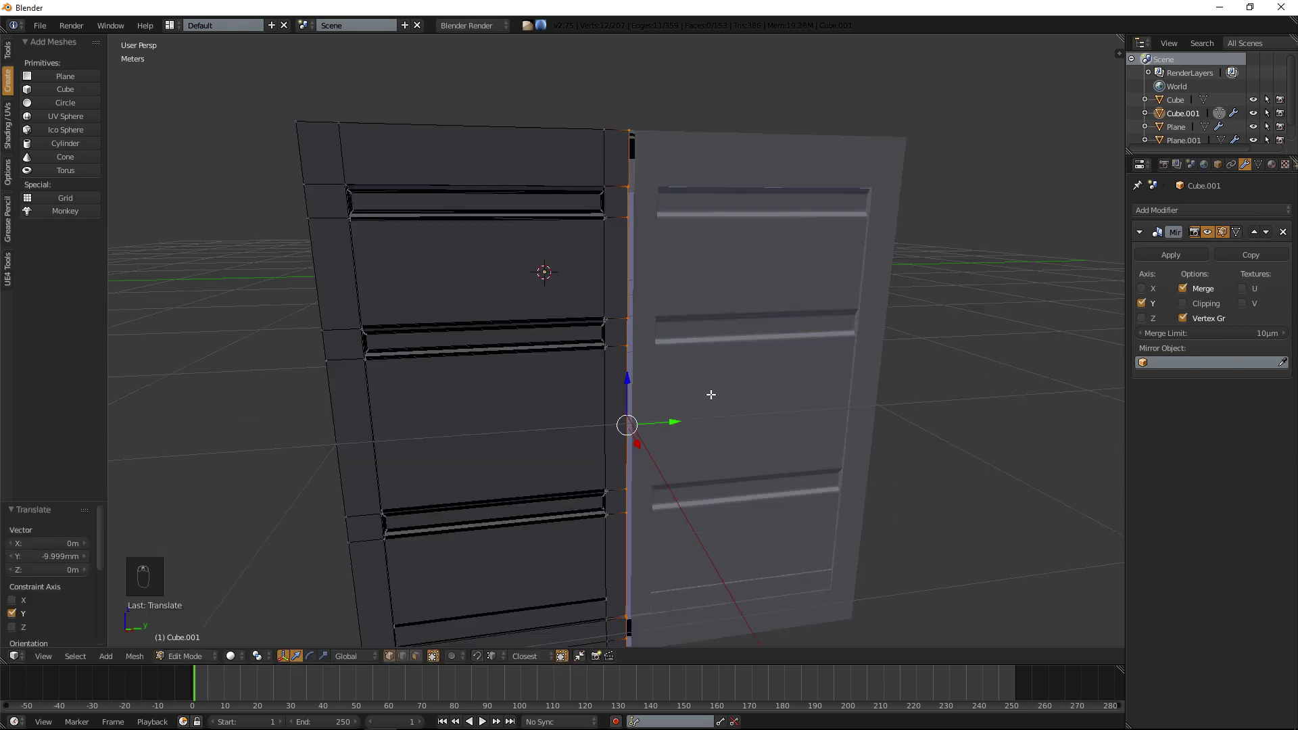
{"action": "scroll", "coordinate": [689, 375], "scroll_direction": "up", "scroll_amount": 3}
{"action": "middle_click_drag", "start_coordinate": [698, 365], "coordinate": [683, 370]}
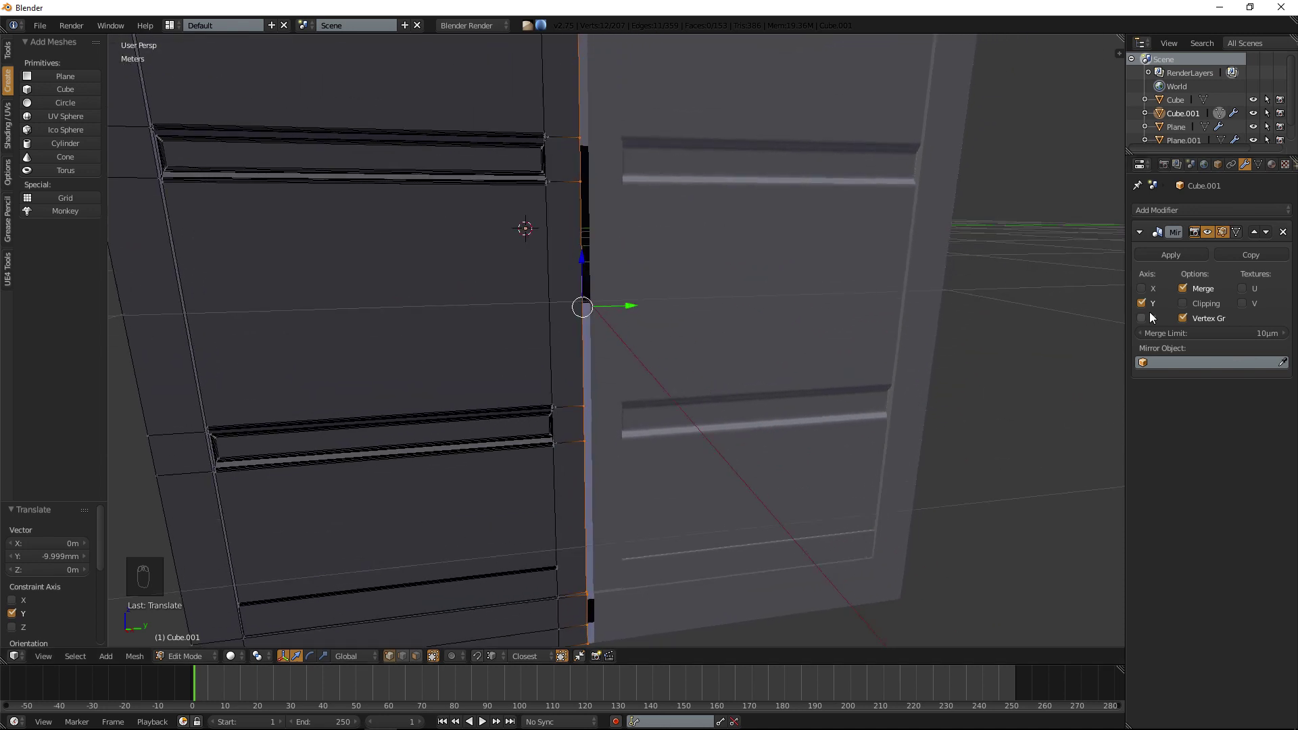
{"action": "left_click", "coordinate": [1183, 303]}
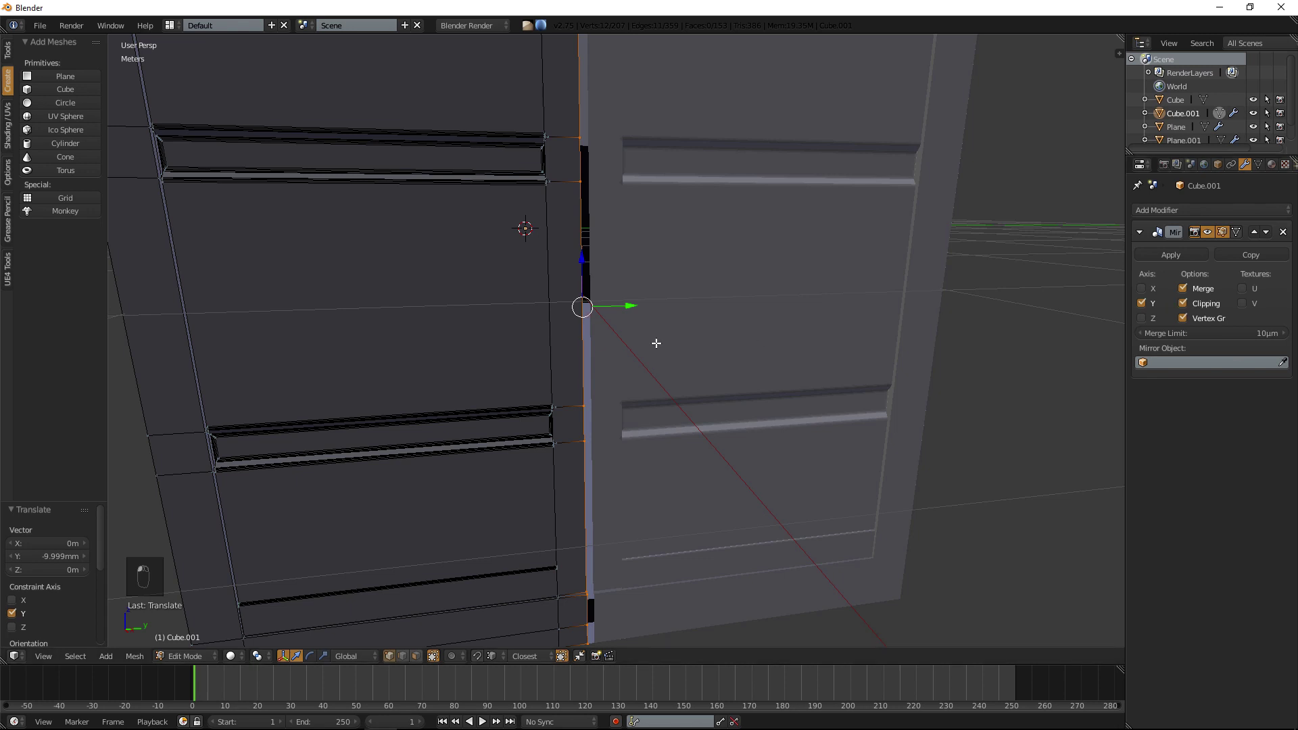
{"action": "key", "text": "e"}
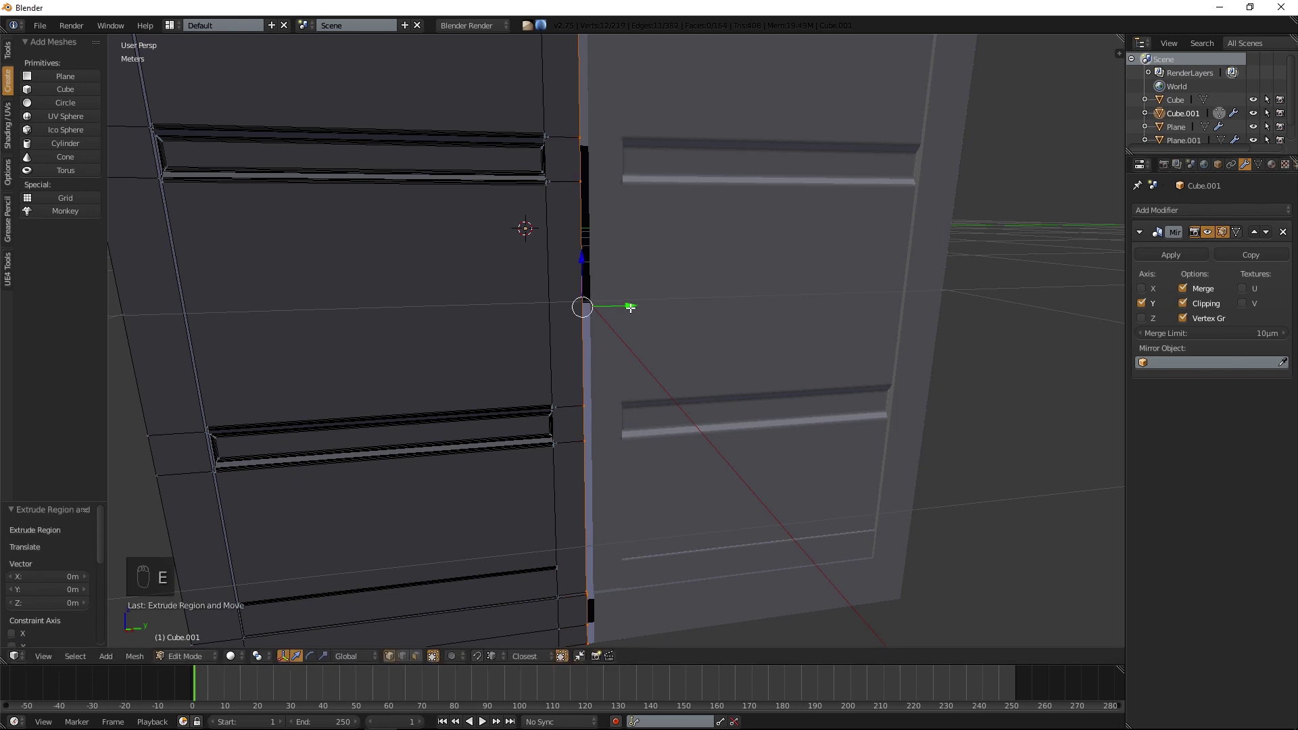
{"action": "key", "text": "a"}
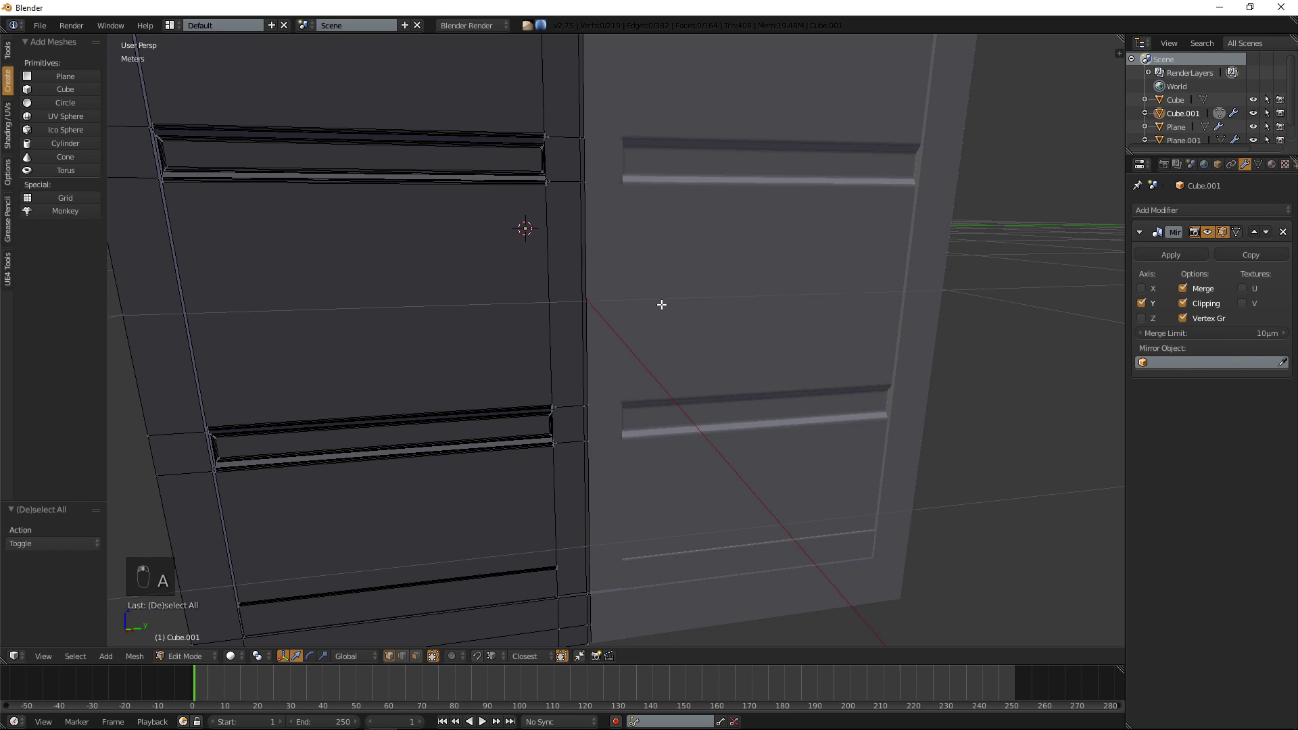
Select the narrow centre seam faces between the upper and lower frame bands and extrude them inward about 1.15 cm.
{"action": "middle_click_drag", "start_coordinate": [528, 482], "coordinate": [521, 459], "text": "shift"}
{"action": "scroll", "coordinate": [521, 459], "scroll_direction": "up", "scroll_amount": 3}
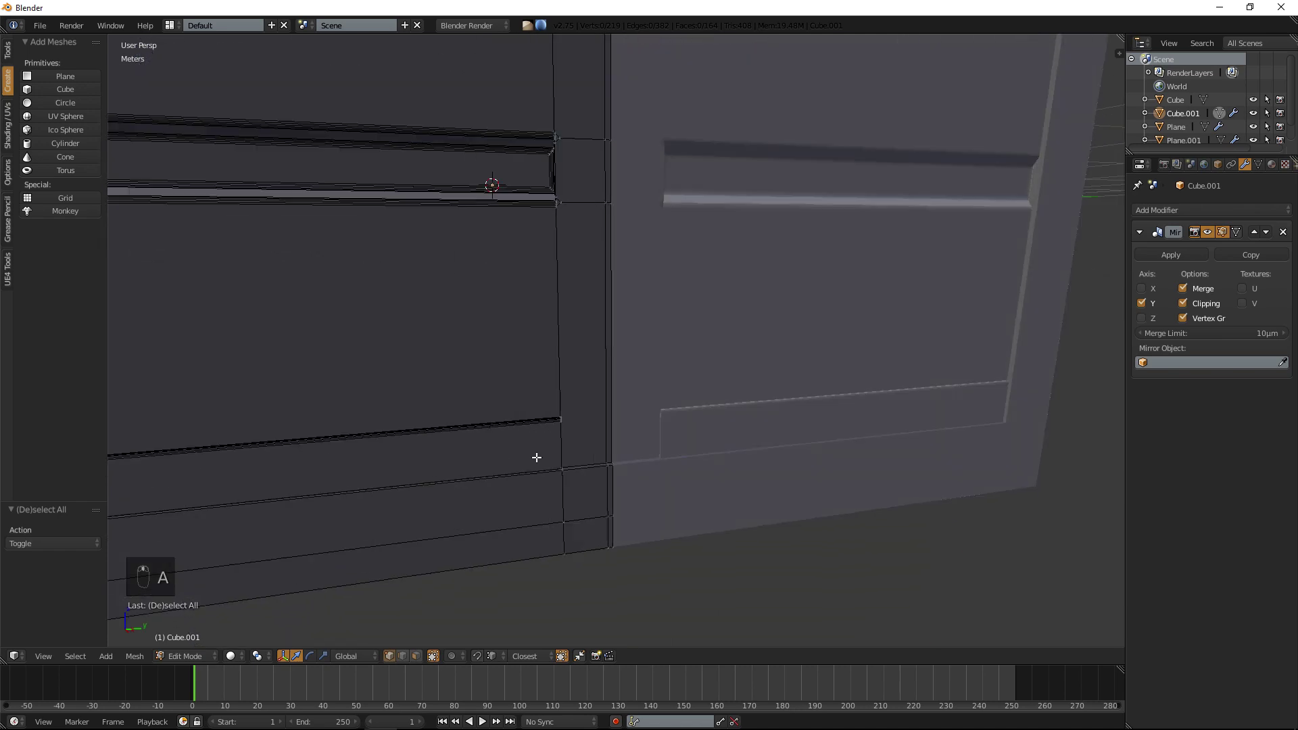
{"action": "mouse_move", "coordinate": [541, 453]}
{"action": "middle_mouse_down"}
{"action": "mouse_move", "coordinate": [565, 464]}
{"action": "mouse_move", "coordinate": [541, 462]}
{"action": "middle_mouse_up"}
{"action": "scroll", "coordinate": [541, 461], "scroll_direction": "up", "scroll_amount": 4}
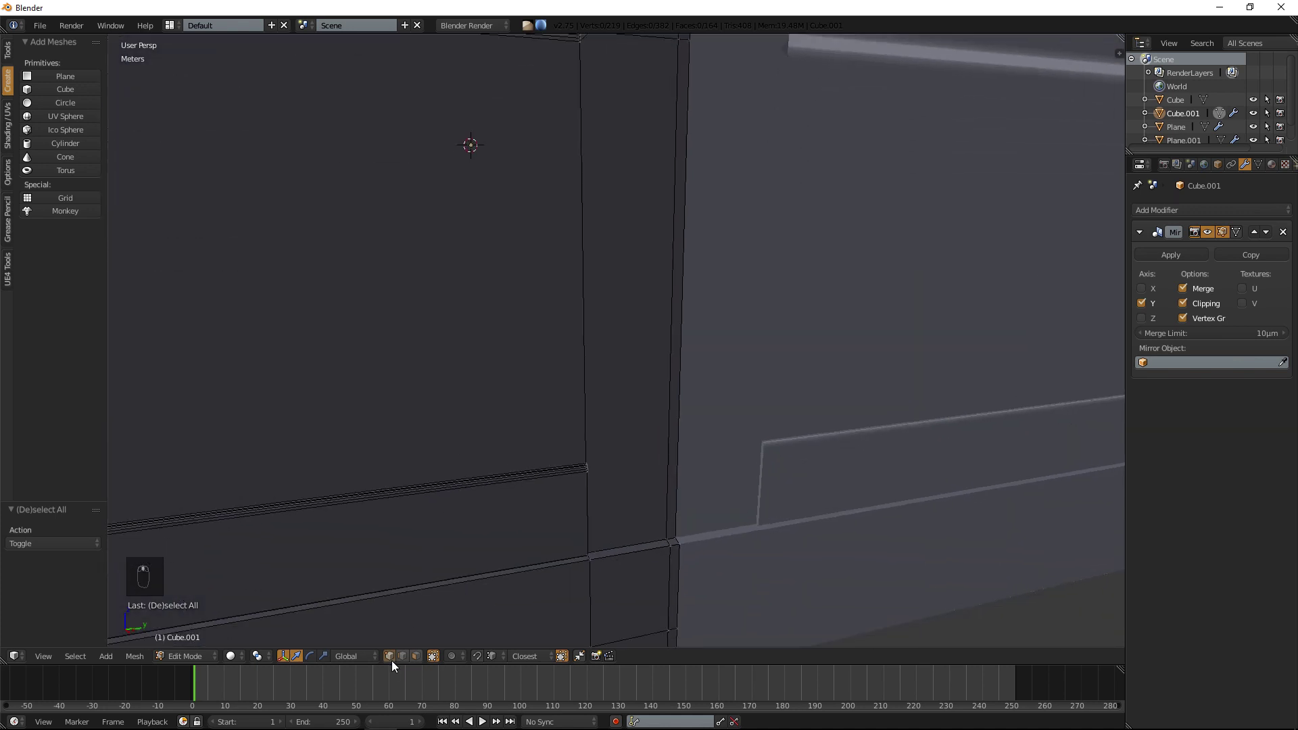
{"action": "right_click", "coordinate": [673, 559]}
{"action": "scroll", "coordinate": [632, 308], "scroll_direction": "down", "scroll_amount": 4}
{"action": "middle_click_drag", "start_coordinate": [629, 243], "coordinate": [617, 439], "text": "shift"}
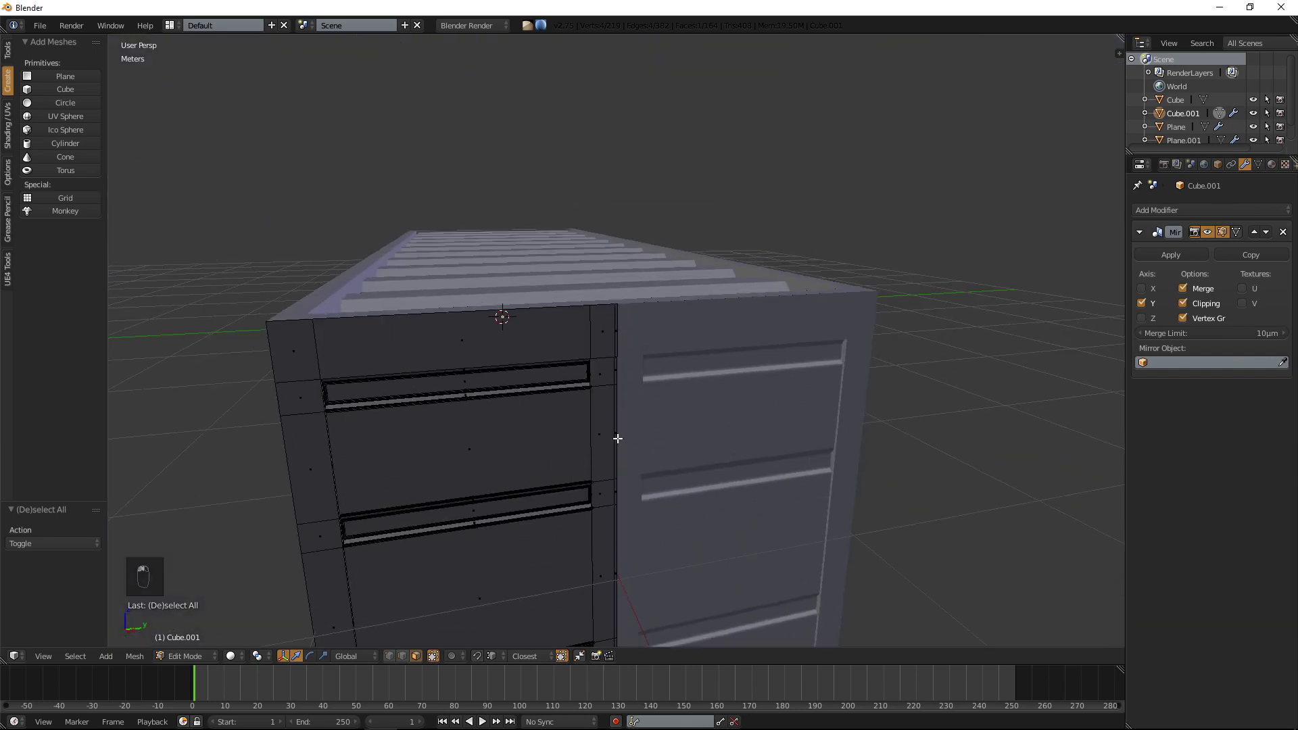
{"action": "scroll", "coordinate": [618, 439], "scroll_direction": "up", "scroll_amount": 2}
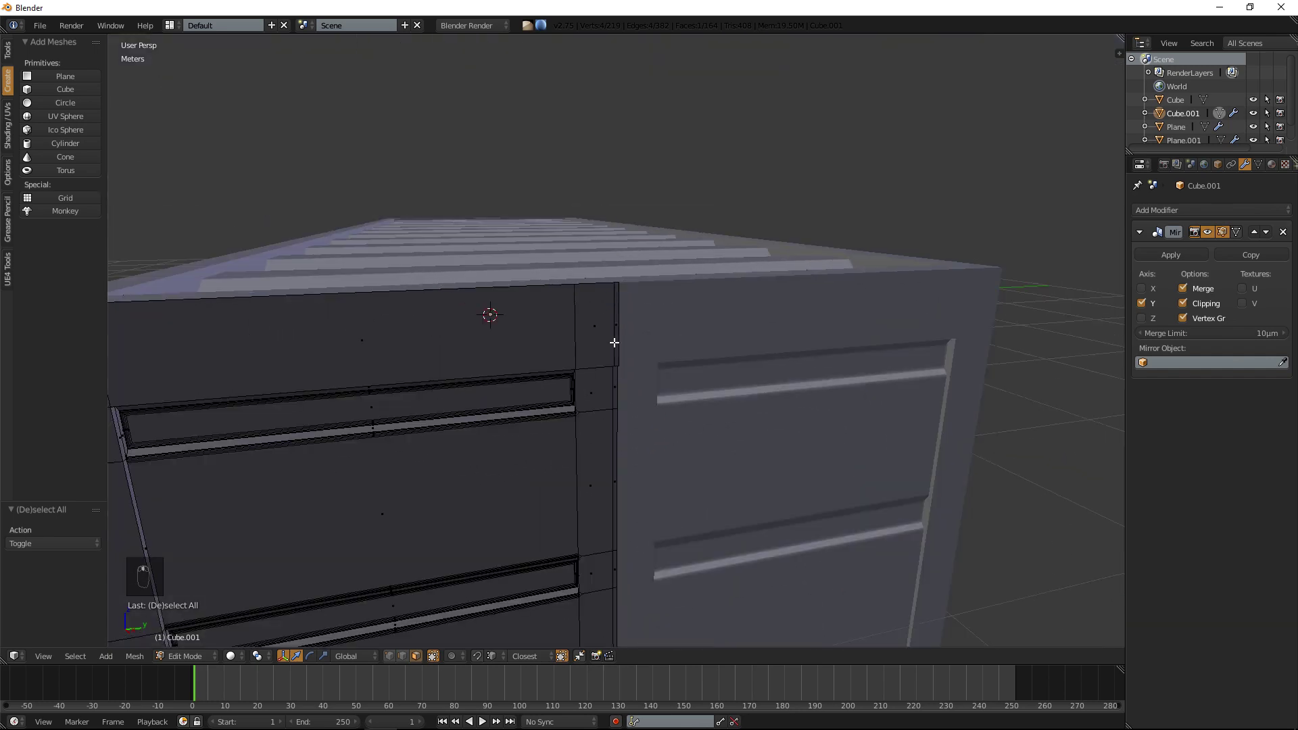
{"action": "right_click", "coordinate": [614, 385], "text": "ctrl"}
{"action": "middle_click_drag", "start_coordinate": [635, 376], "coordinate": [622, 312]}
{"action": "scroll", "coordinate": [649, 365], "scroll_direction": "up", "scroll_amount": 3}
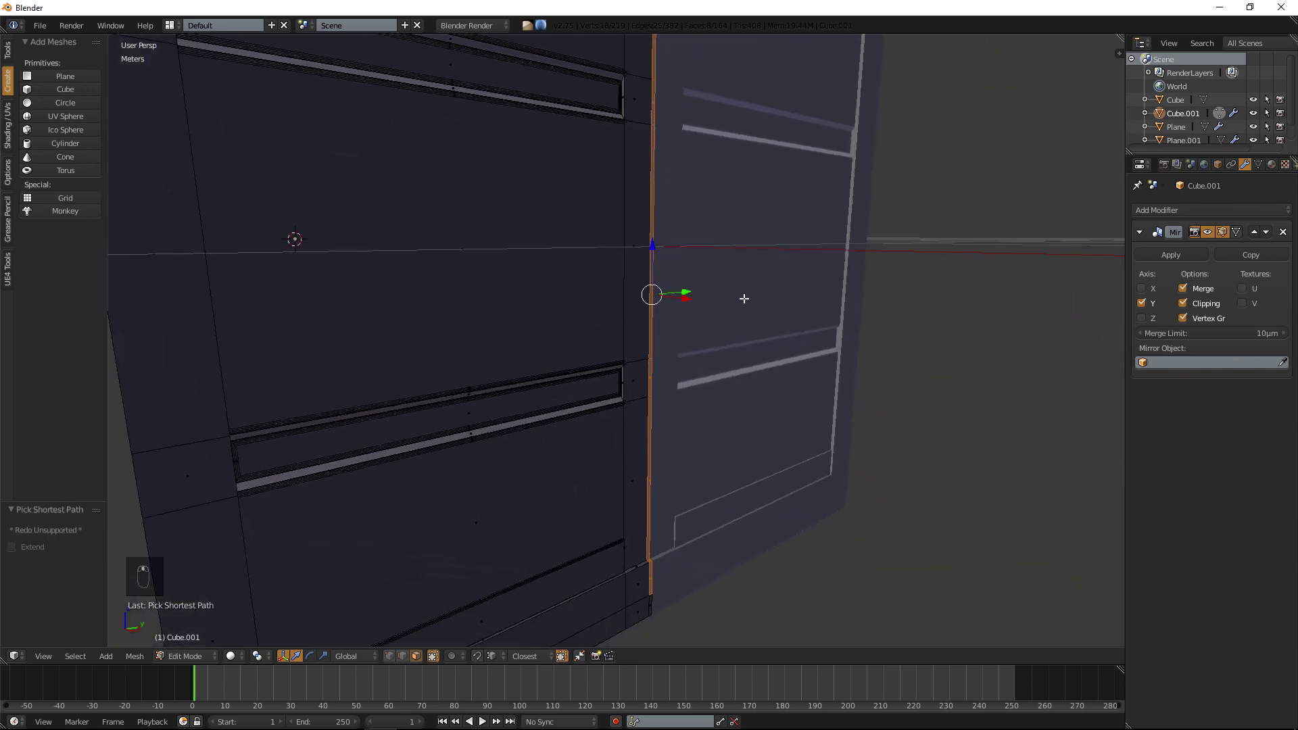
{"action": "key", "text": "e"}
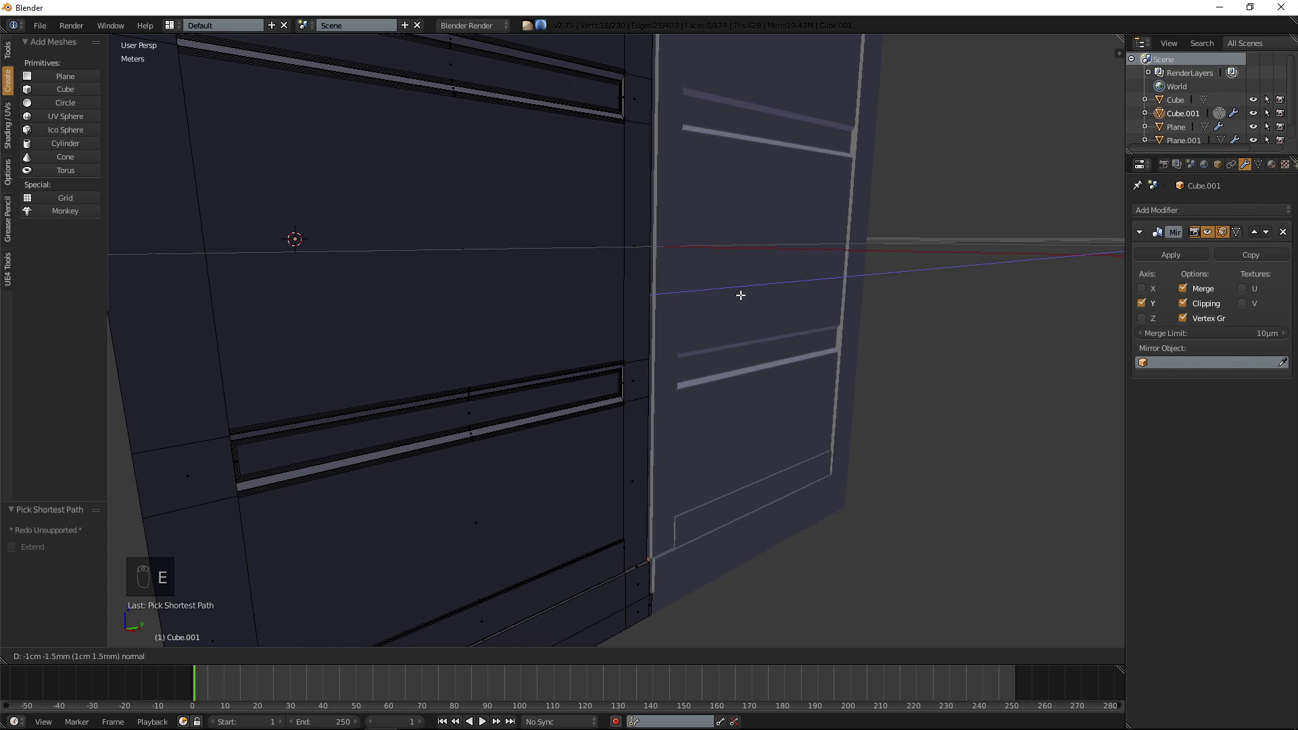
{"action": "left_click", "coordinate": [736, 290]}
{"action": "middle_click_drag", "start_coordinate": [736, 289], "coordinate": [469, 325]}
{"action": "key", "text": "a"}
{"action": "key", "text": "Tab"}
Select the long front edge of the centre seam groove and bevel it with an offset of about 0.46 and 2 segments.
{"action": "scroll", "coordinate": [631, 310], "scroll_direction": "down", "scroll_amount": 5}
{"action": "scroll", "coordinate": [643, 329], "scroll_direction": "up", "scroll_amount": 4}
{"action": "key", "text": "Tab"}
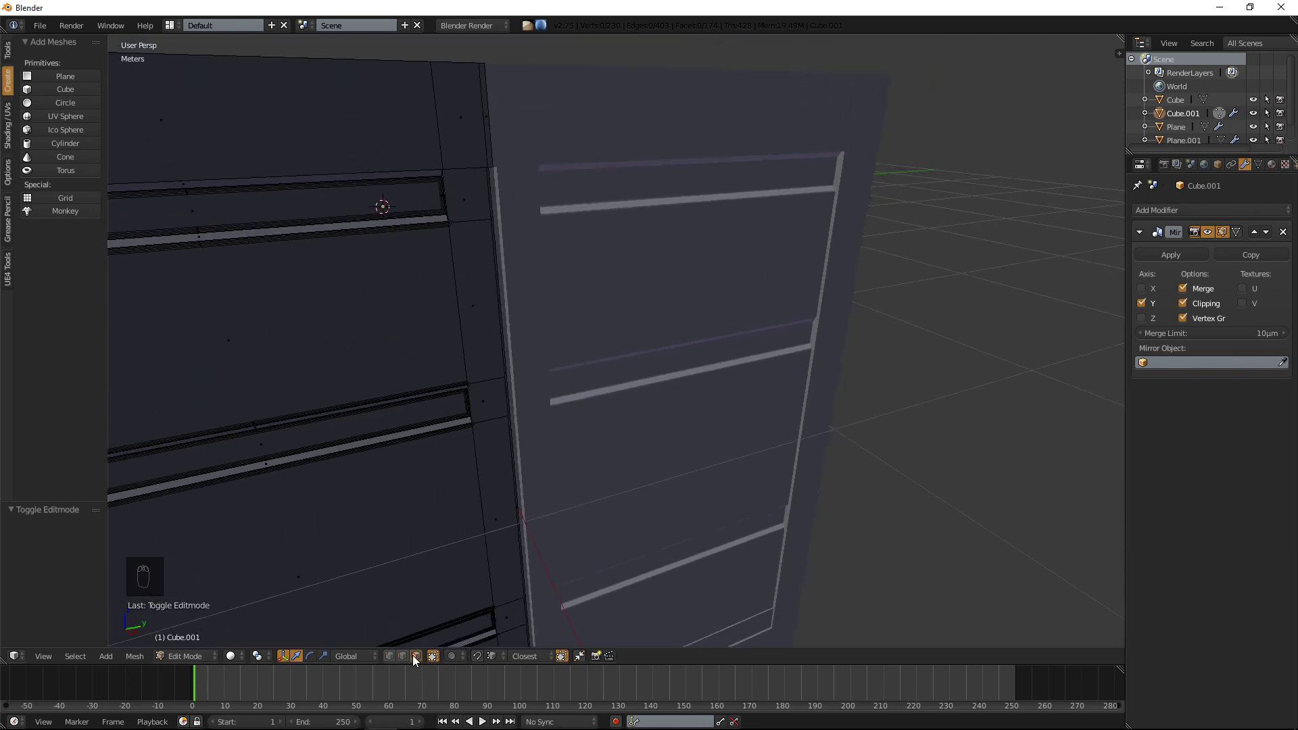
{"action": "right_click", "coordinate": [492, 243]}
{"action": "scroll", "coordinate": [487, 310], "scroll_direction": "up", "scroll_amount": 4}
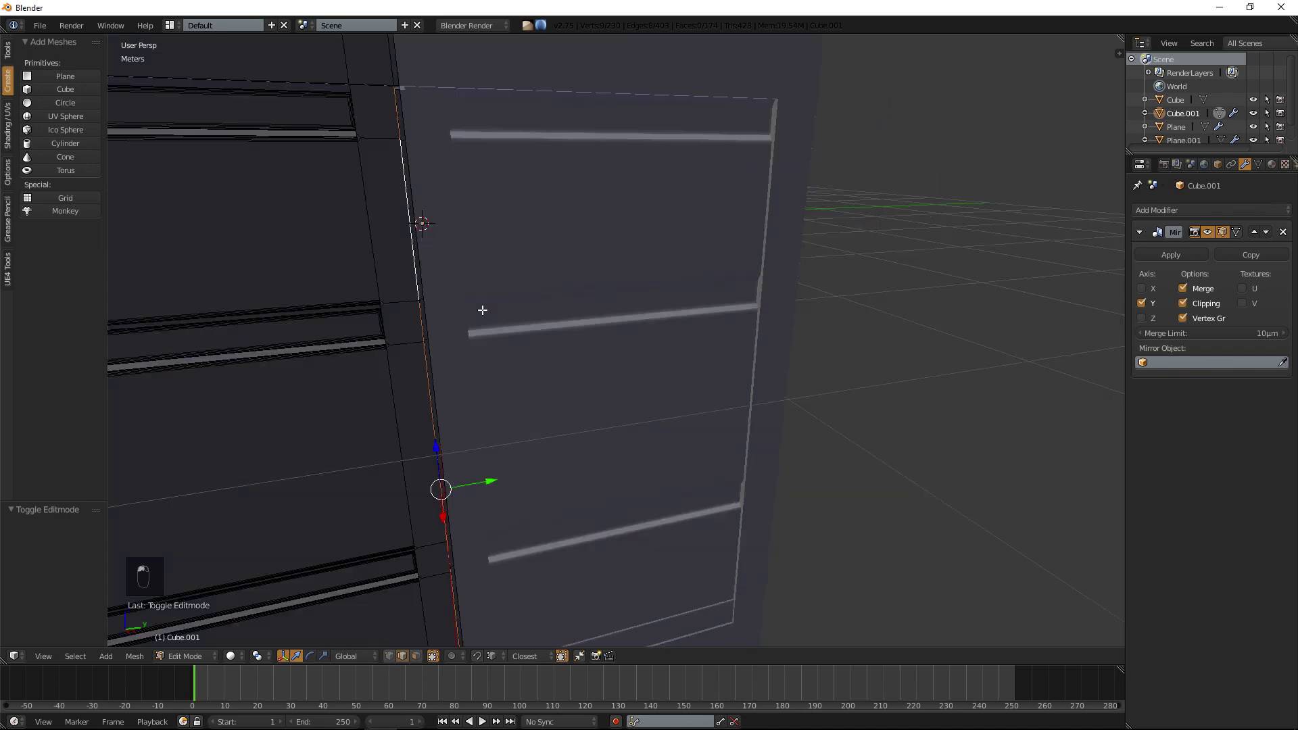
{"action": "middle_click_drag", "start_coordinate": [472, 287], "coordinate": [499, 286]}
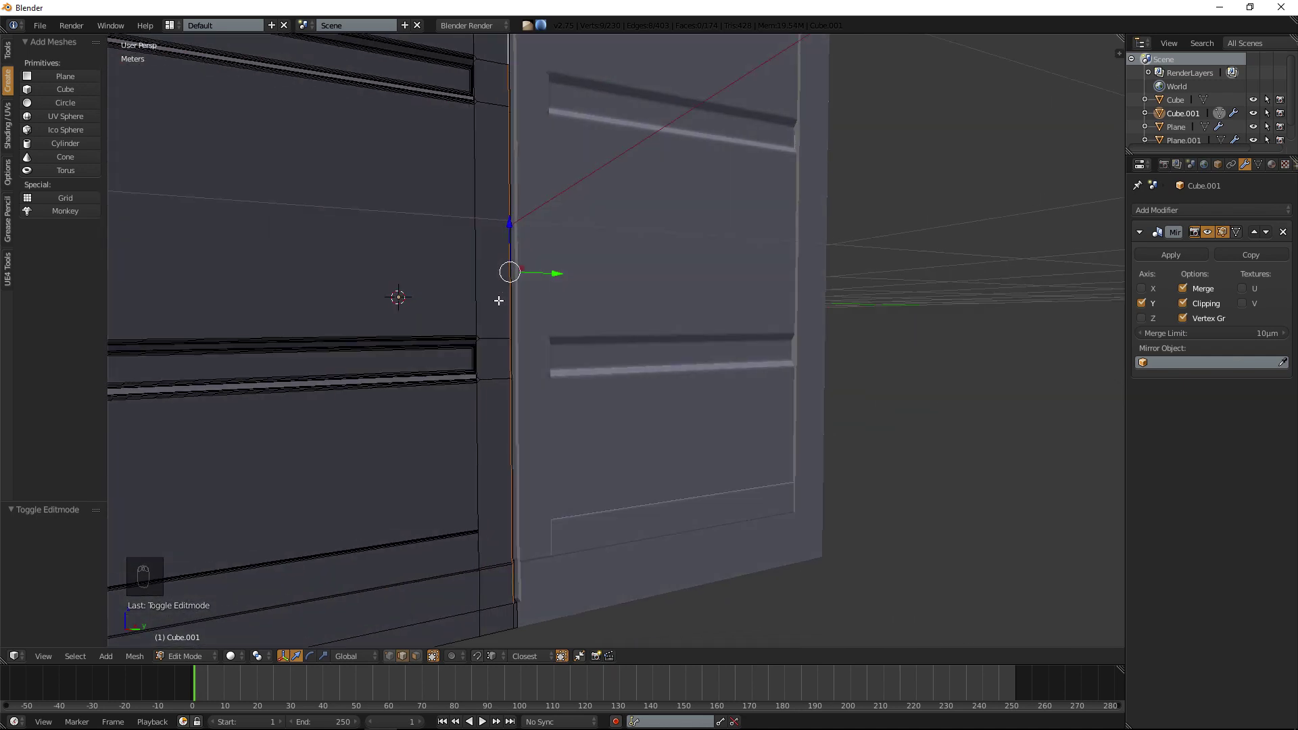
{"action": "key", "text": "ctrl+b"}
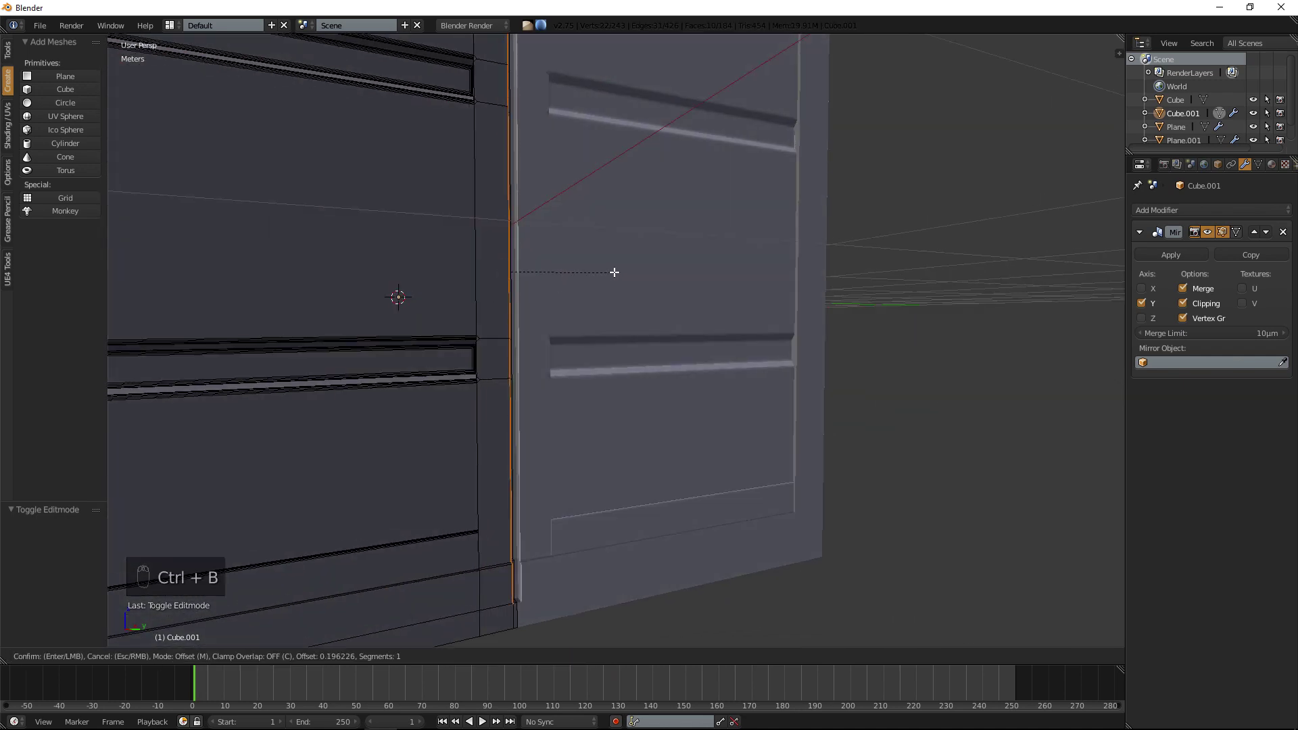
{"action": "scroll", "coordinate": [623, 269], "scroll_direction": "up", "scroll_amount": 3}
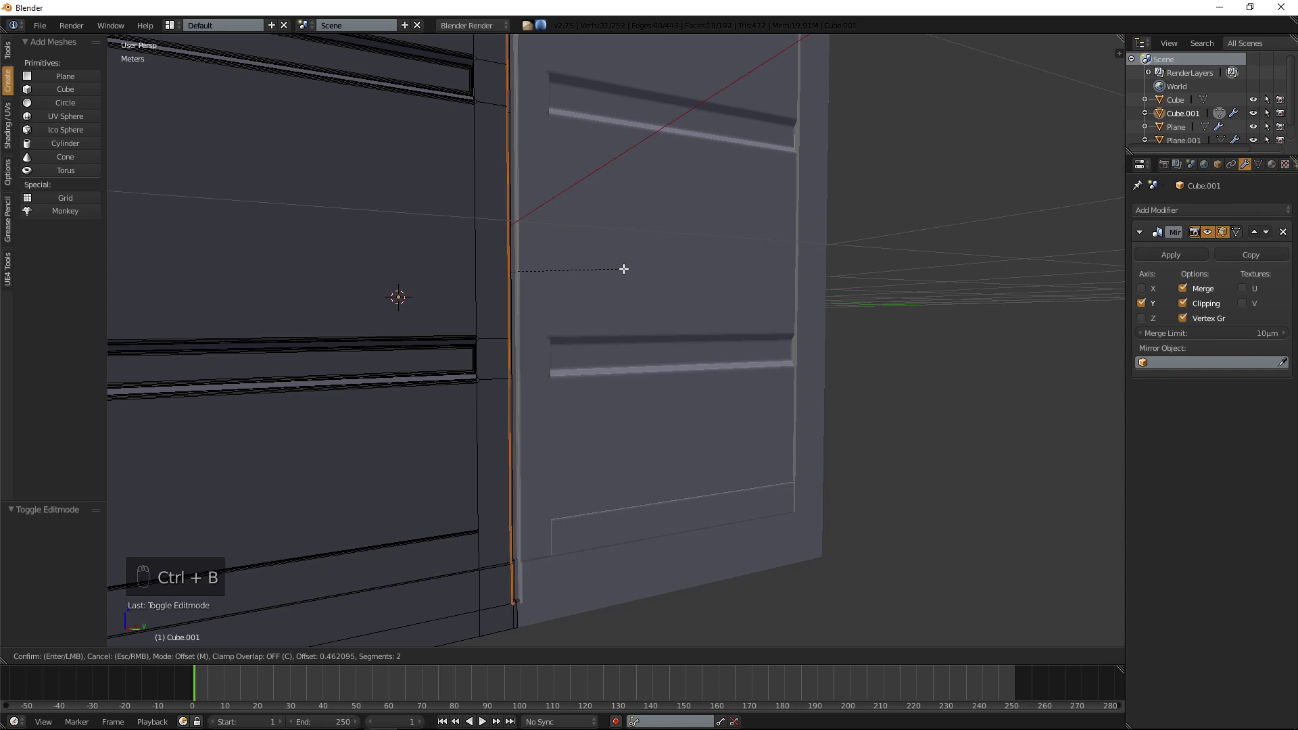
{"action": "left_click", "coordinate": [623, 268]}
{"action": "key", "text": "a"}
{"action": "key", "text": "Tab"}
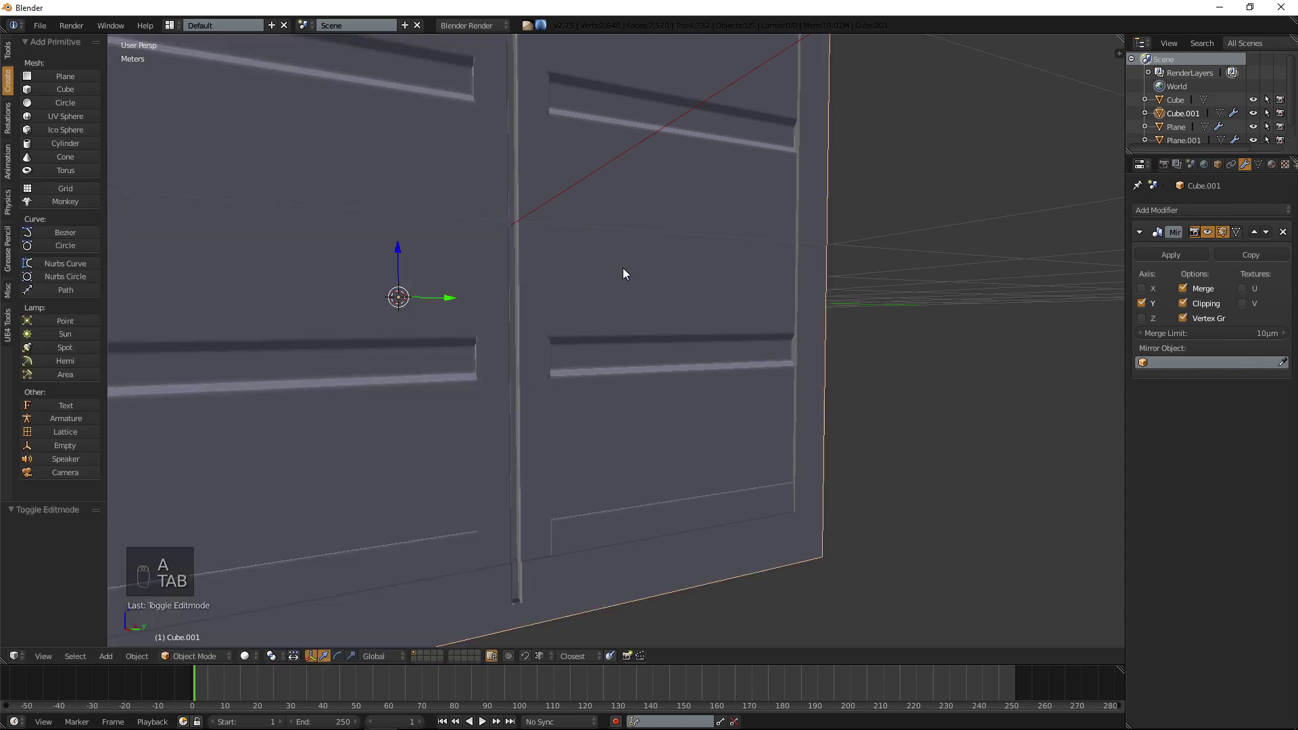
Examine the full mirrored door and its centre groove from the front with nothing selected.
{"action": "scroll", "coordinate": [623, 267], "scroll_direction": "down", "scroll_amount": 7}
{"action": "key", "text": "a"}
{"action": "middle_click_drag", "start_coordinate": [622, 265], "coordinate": [614, 351]}
{"action": "scroll", "coordinate": [614, 351], "scroll_direction": "up", "scroll_amount": 3}
{"action": "middle_click_drag", "start_coordinate": [533, 335], "coordinate": [525, 319]}
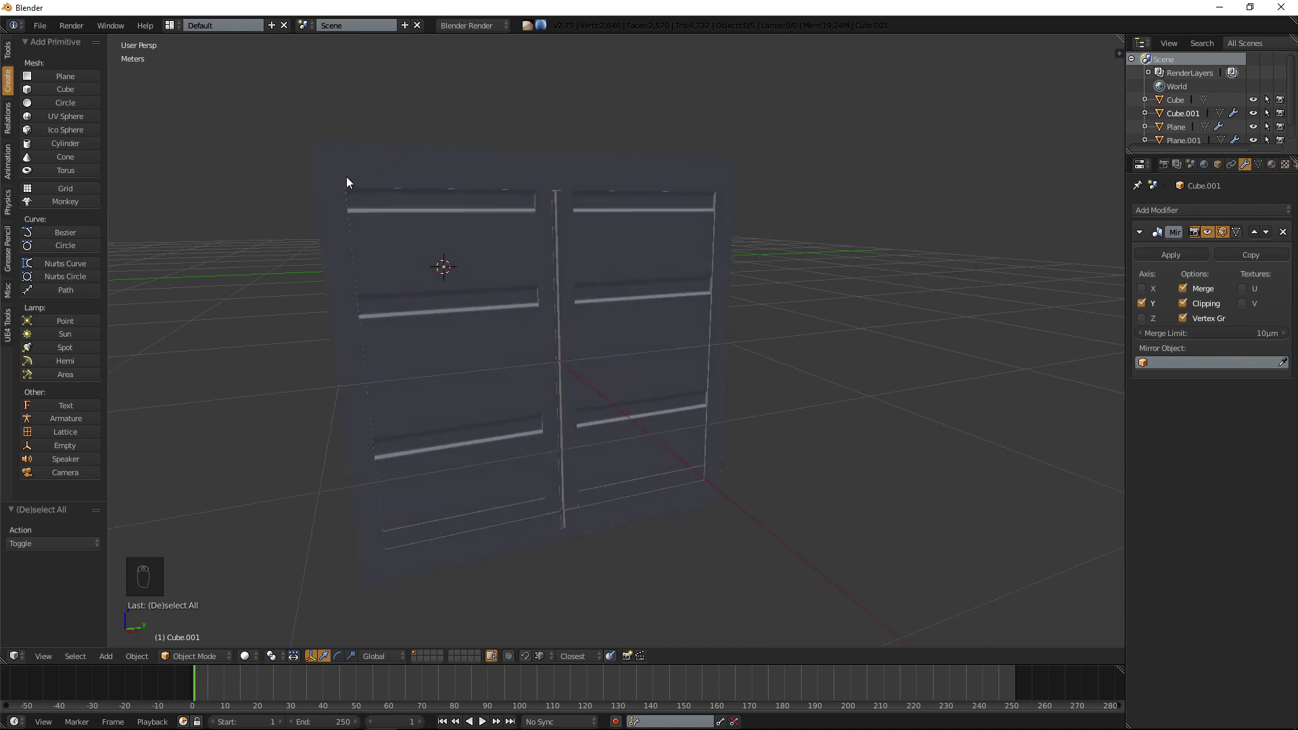
{"action": "key", "text": "Tab"}
{"action": "key", "text": "Tab"}
{"action": "key", "text": "a"}
{"action": "key", "text": "a"}
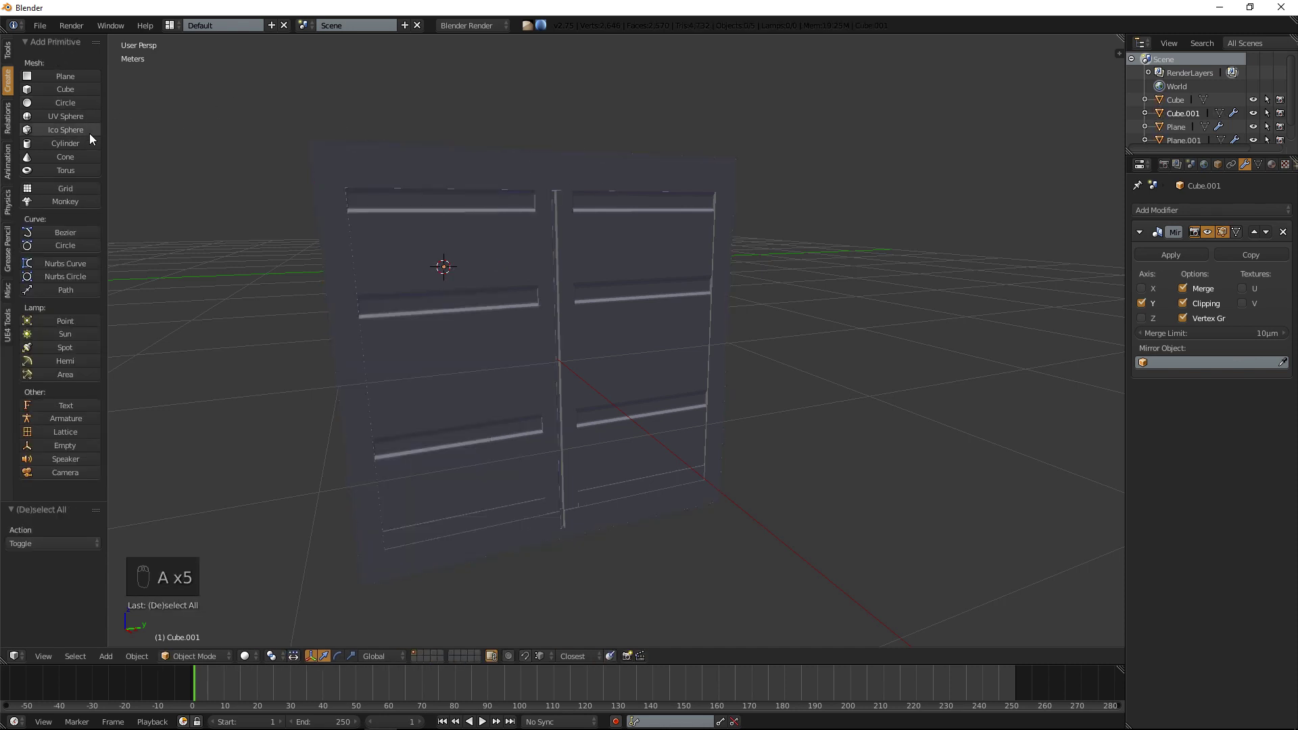
{"action": "left_click", "coordinate": [57, 144]}
{"action": "middle_click_drag", "start_coordinate": [588, 309], "coordinate": [461, 300]}
{"action": "left_click_drag", "start_coordinate": [445, 282], "coordinate": [772, 403]}
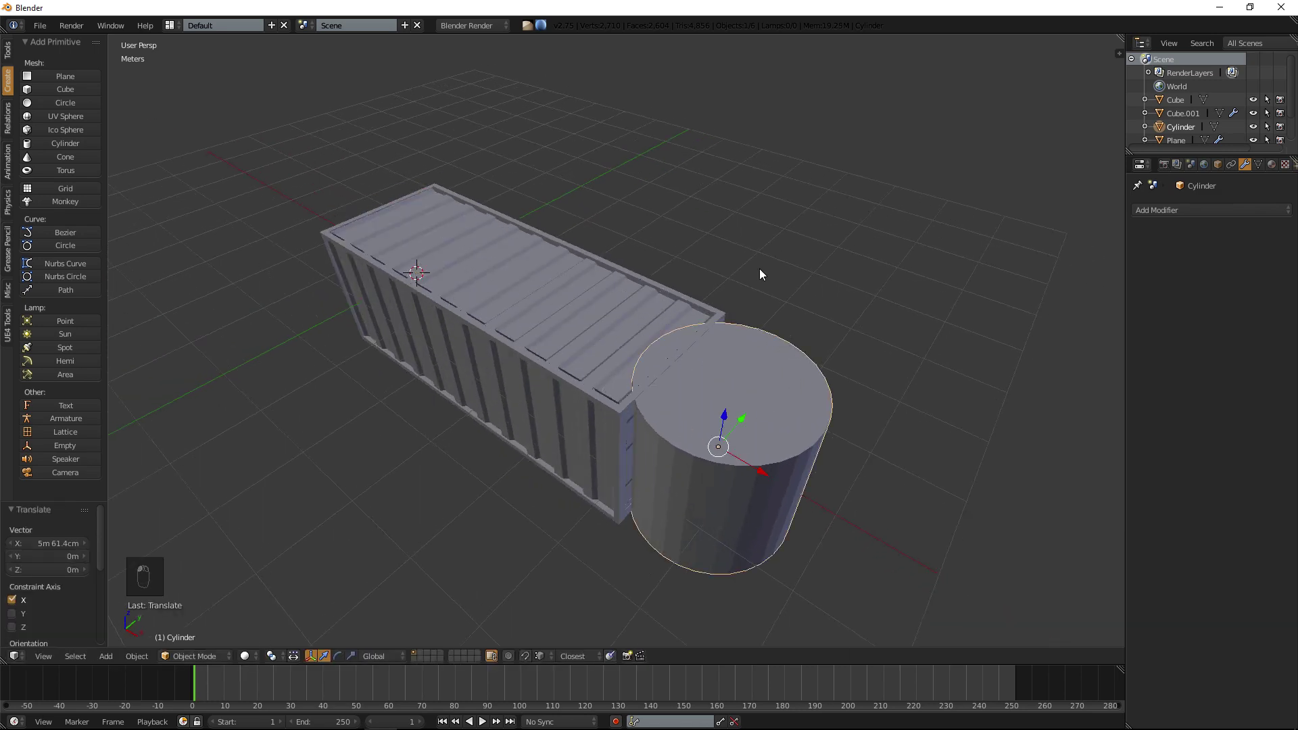
{"action": "key", "text": "Delete"}
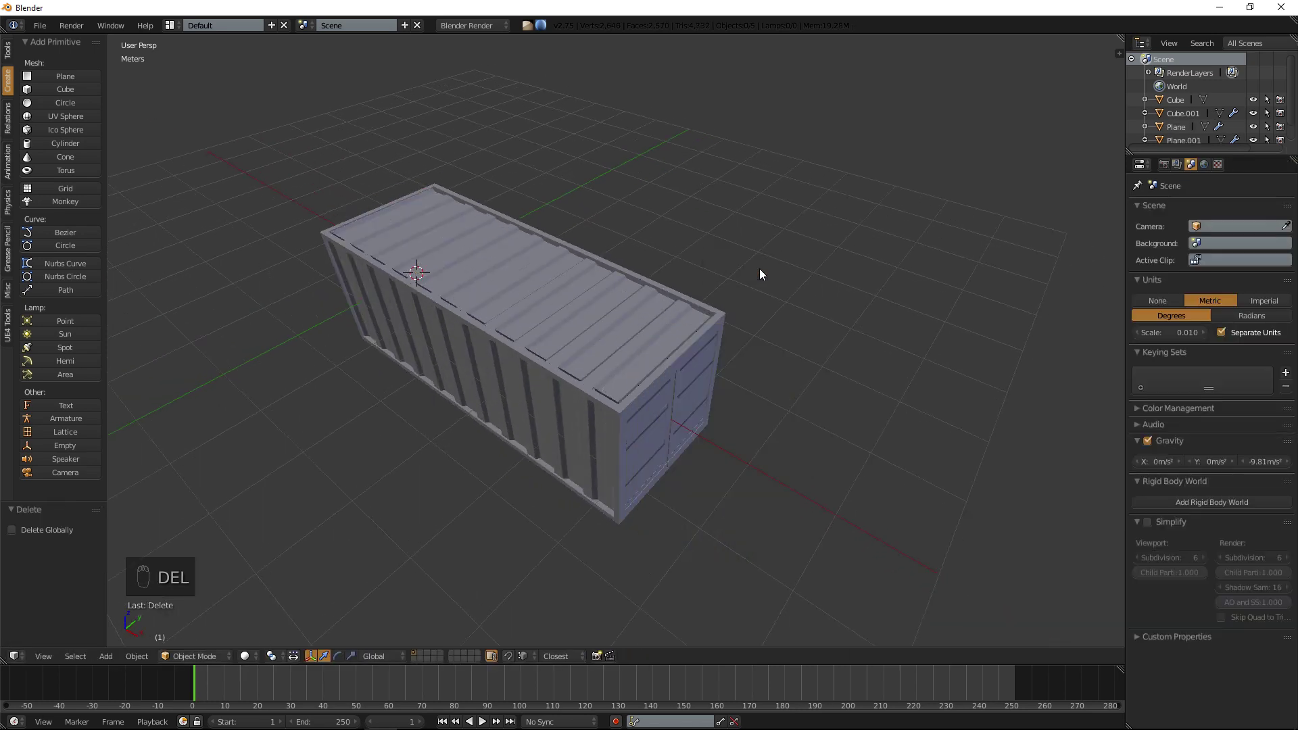
Add a cylinder to the scene and bring up its vertex count, radius and depth settings.
{"action": "left_click", "coordinate": [50, 141]}
{"action": "left_click", "coordinate": [51, 629]}
{"action": "left_click", "coordinate": [57, 587]}
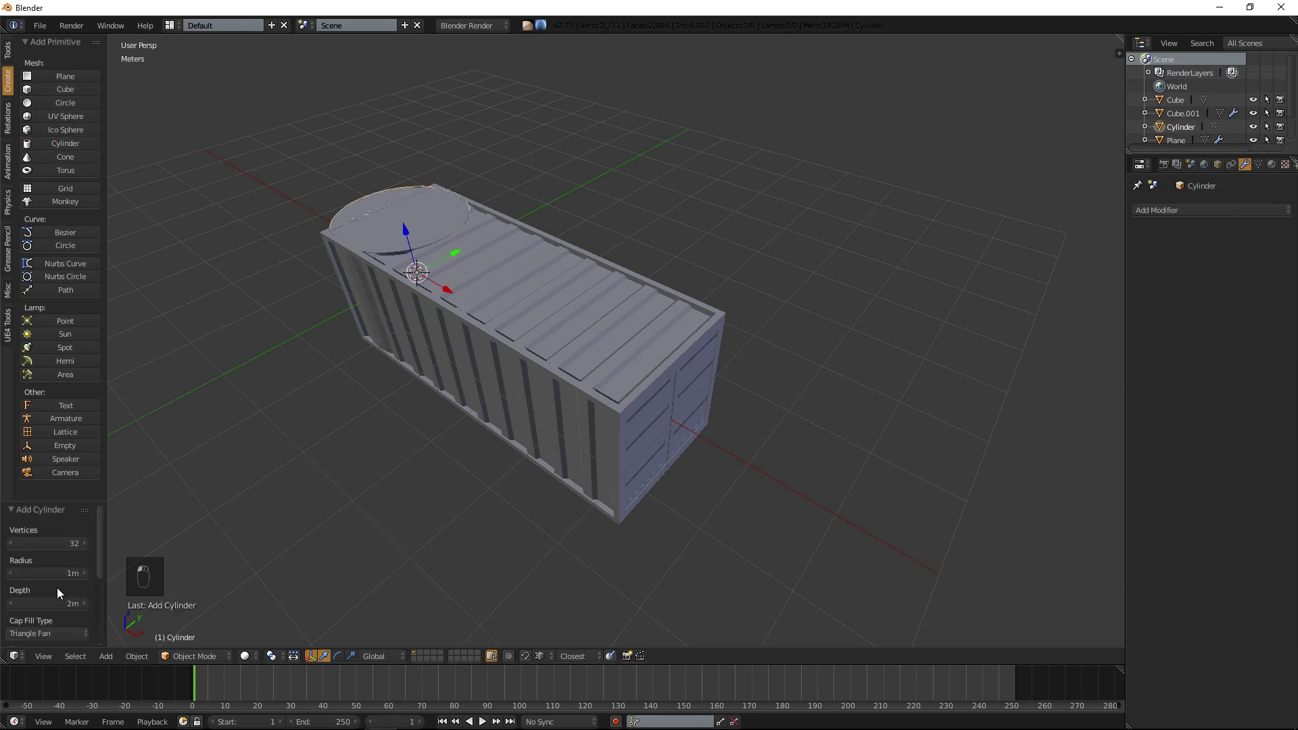
Change the new cylinder's vertex count and move the cylinder about 5.22 m along X to the container's door end.
{"action": "left_click", "coordinate": [69, 544]}
{"action": "key", "text": "Return"}
{"action": "left_click_drag", "start_coordinate": [446, 290], "coordinate": [740, 412]}
{"action": "middle_click_drag", "start_coordinate": [821, 369], "coordinate": [822, 343]}
{"action": "key", "text": "s"}
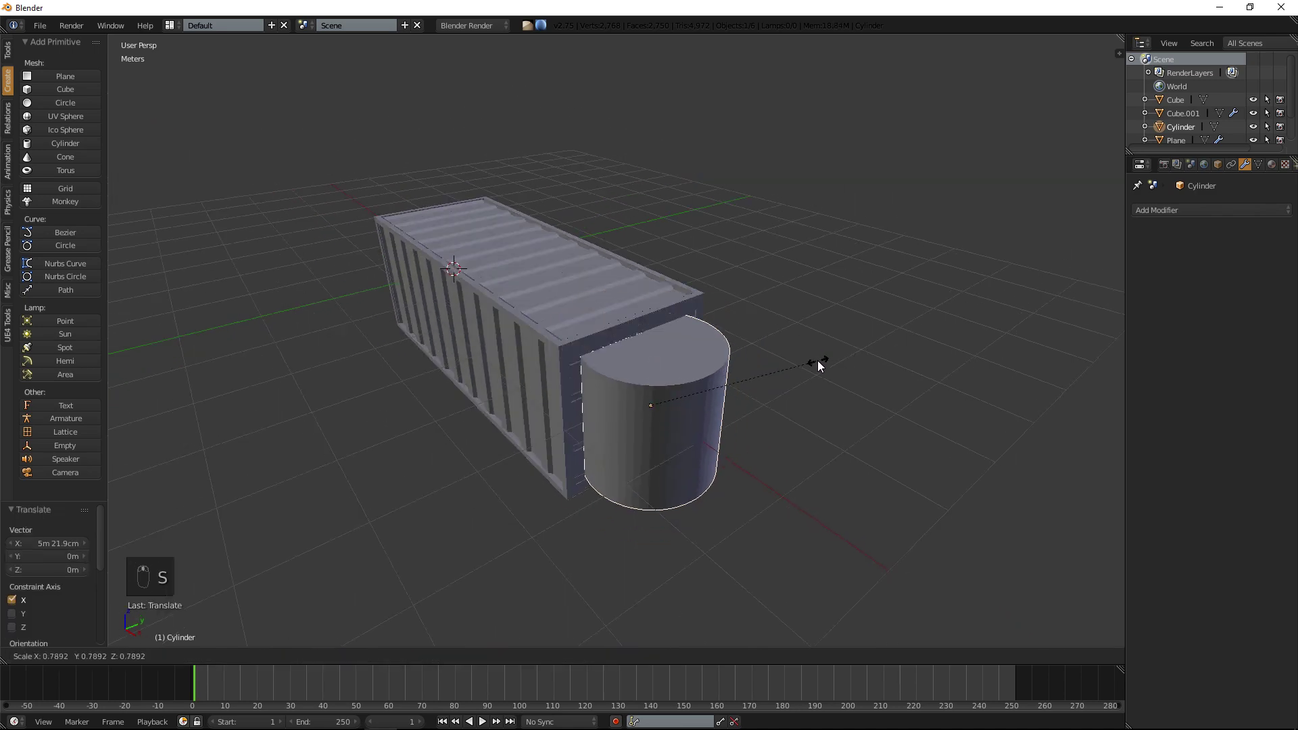
{"action": "left_click", "coordinate": [817, 359]}
{"action": "key", "text": "ctrl+z"}
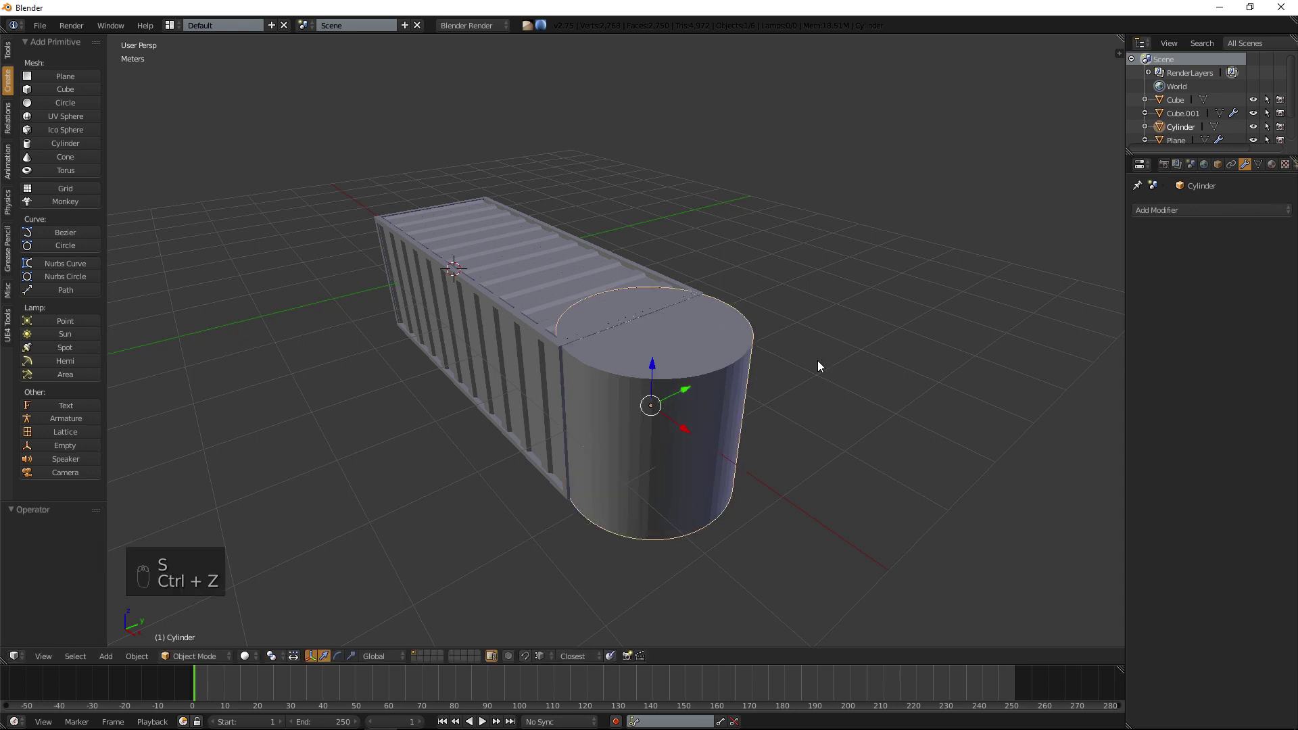
Scale the cylinder uniformly to about 0.068, and shrink it further until it is slightly wider than the gap between the doors.
{"action": "key", "text": "s"}
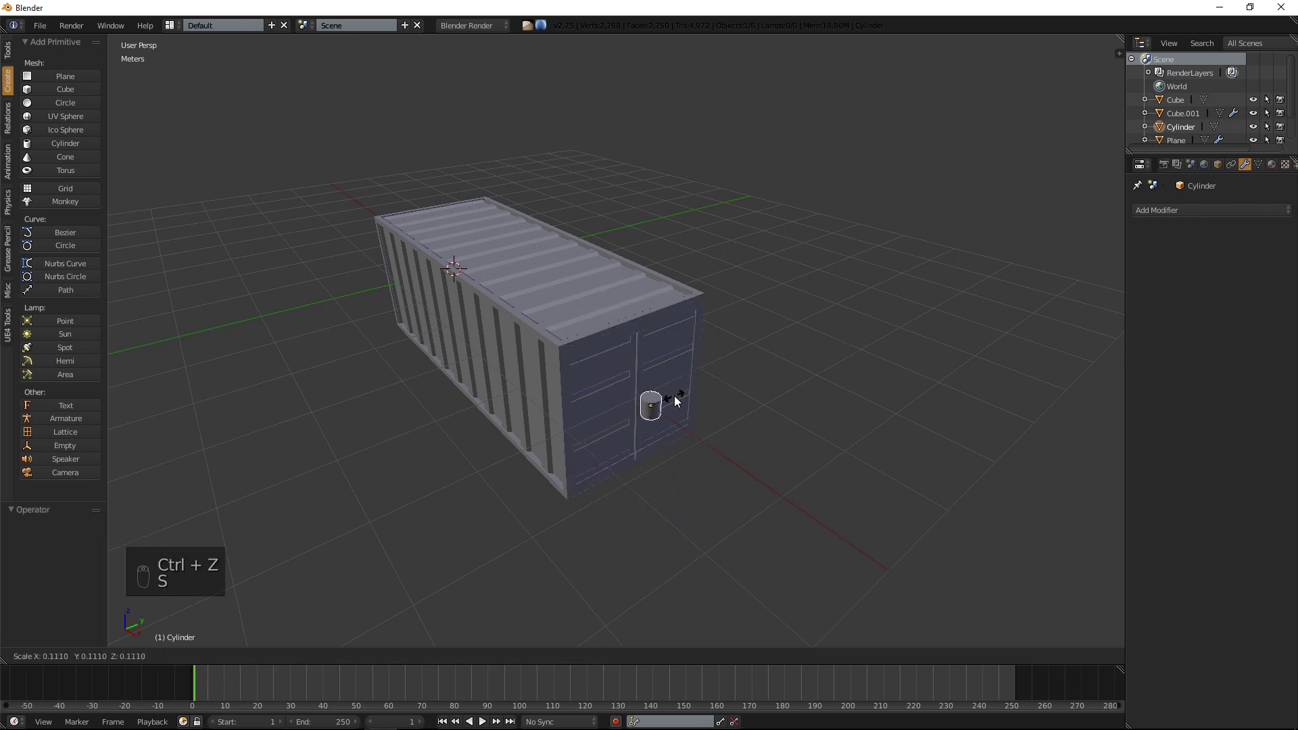
{"action": "left_click", "coordinate": [663, 397]}
{"action": "key", "text": "KP_1"}
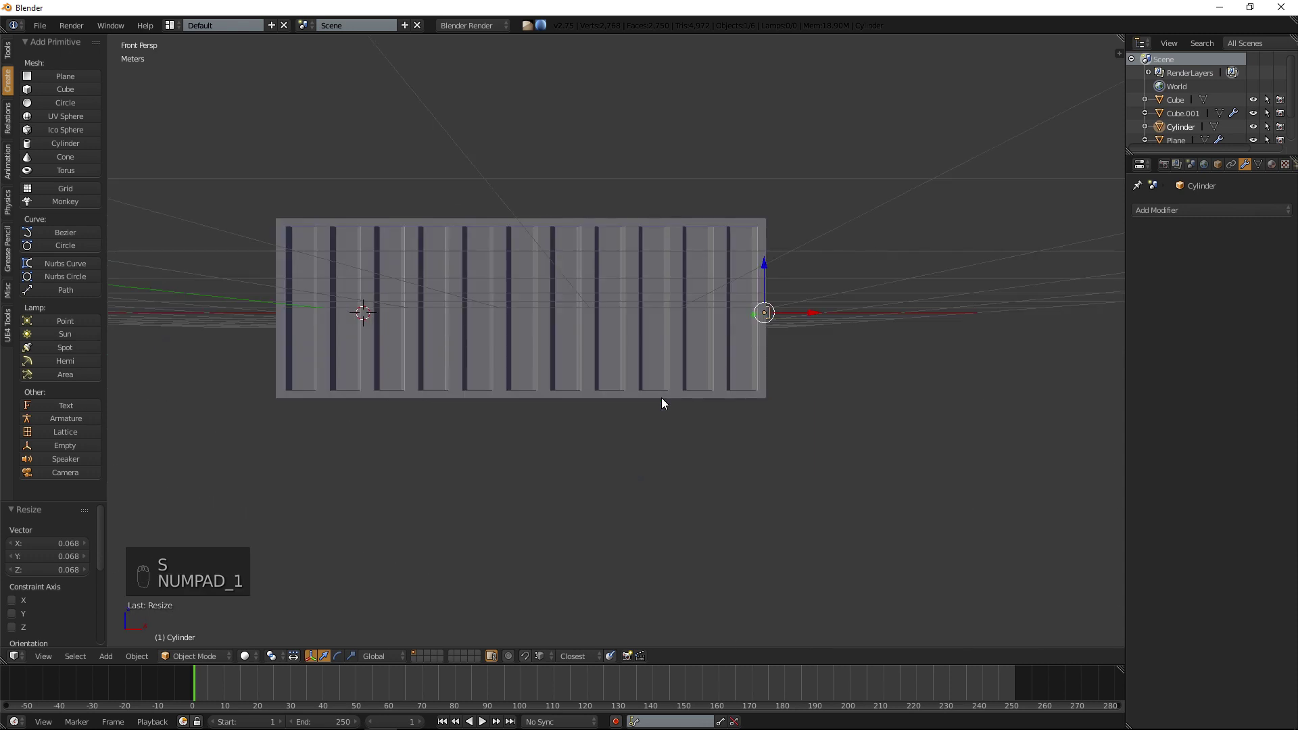
{"action": "key", "text": "KP_3"}
{"action": "key", "text": "KP_5"}
{"action": "scroll", "coordinate": [661, 398], "scroll_direction": "up", "scroll_amount": 3}
{"action": "middle_click_drag", "start_coordinate": [566, 322], "coordinate": [677, 367], "text": "shift"}
{"action": "scroll", "coordinate": [631, 342], "scroll_direction": "up", "scroll_amount": 2}
{"action": "scroll", "coordinate": [630, 342], "scroll_direction": "up", "scroll_amount": 2}
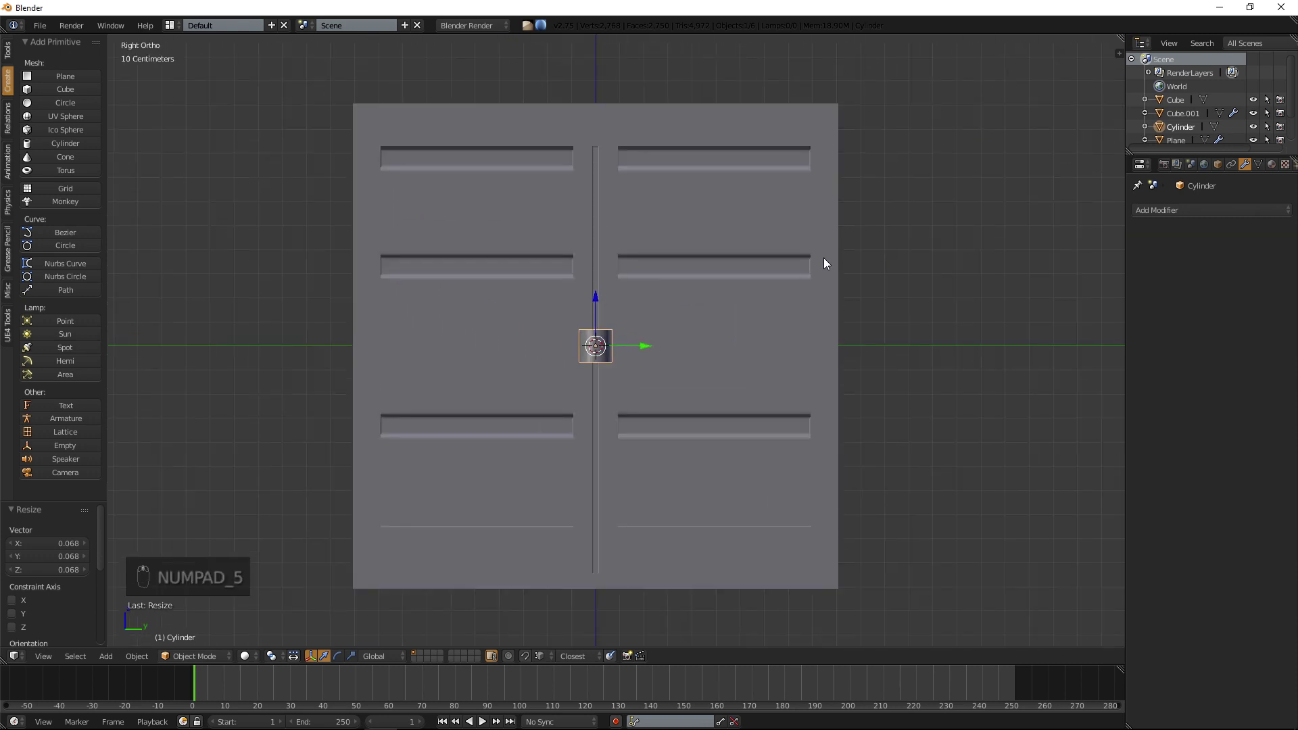
{"action": "key", "text": "s"}
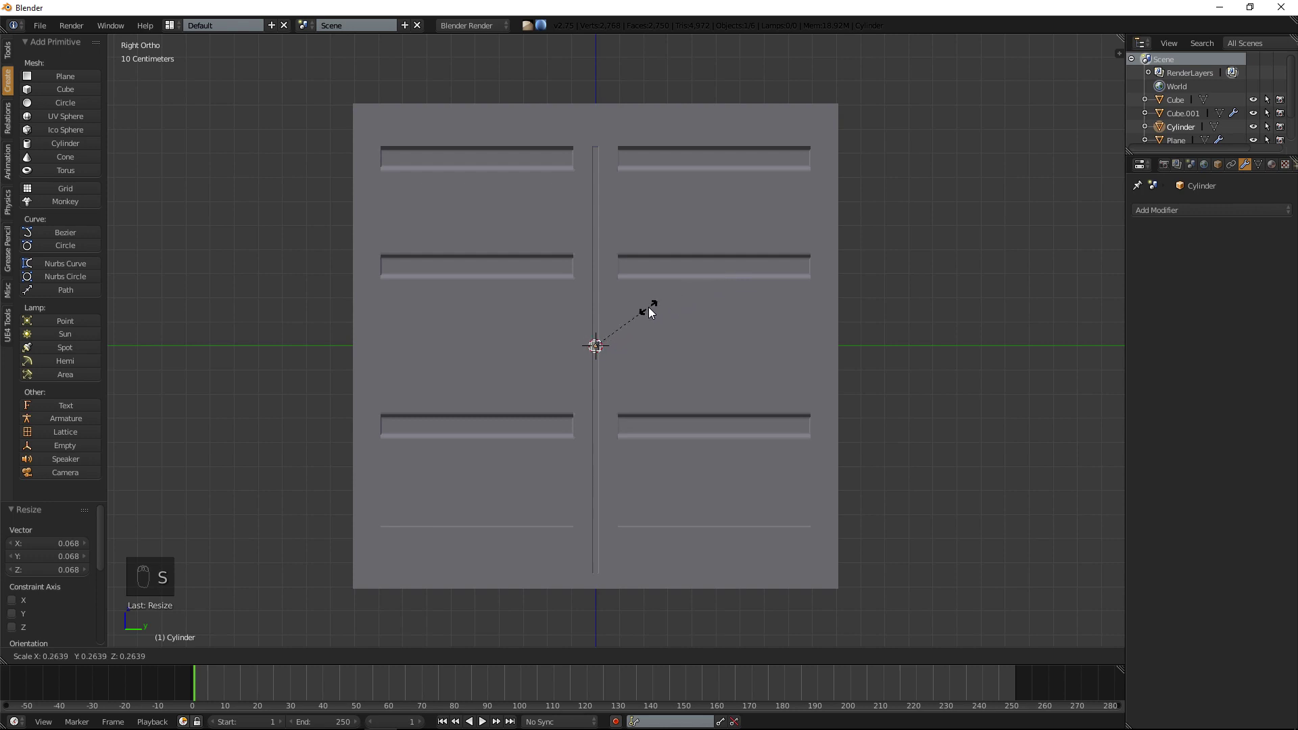
{"action": "left_click", "coordinate": [667, 306]}
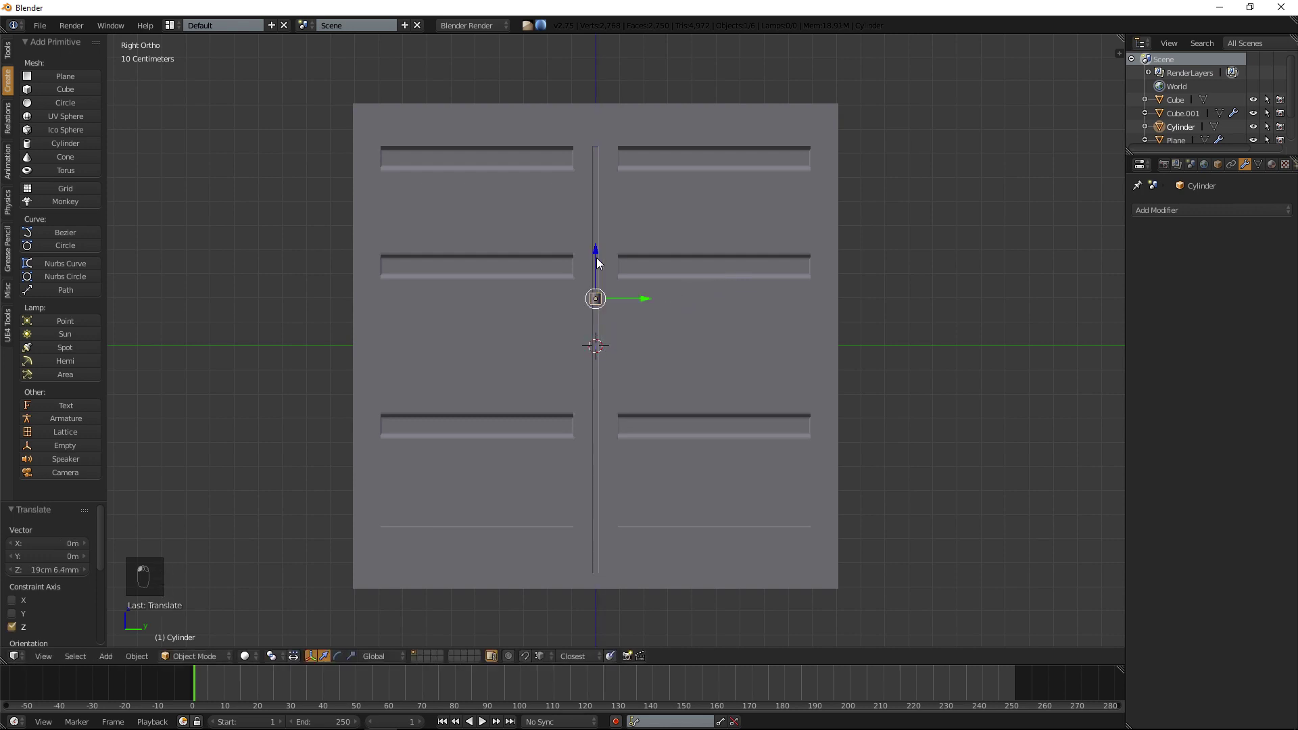
Undo the cylinder's vertical move and stretch its mesh about 43 times along Z into a rod nearly as tall as the door end.
{"action": "key", "text": "ctrl+z"}
{"action": "key", "text": "Tab"}
{"action": "key", "text": "s"}
{"action": "key", "text": "z"}
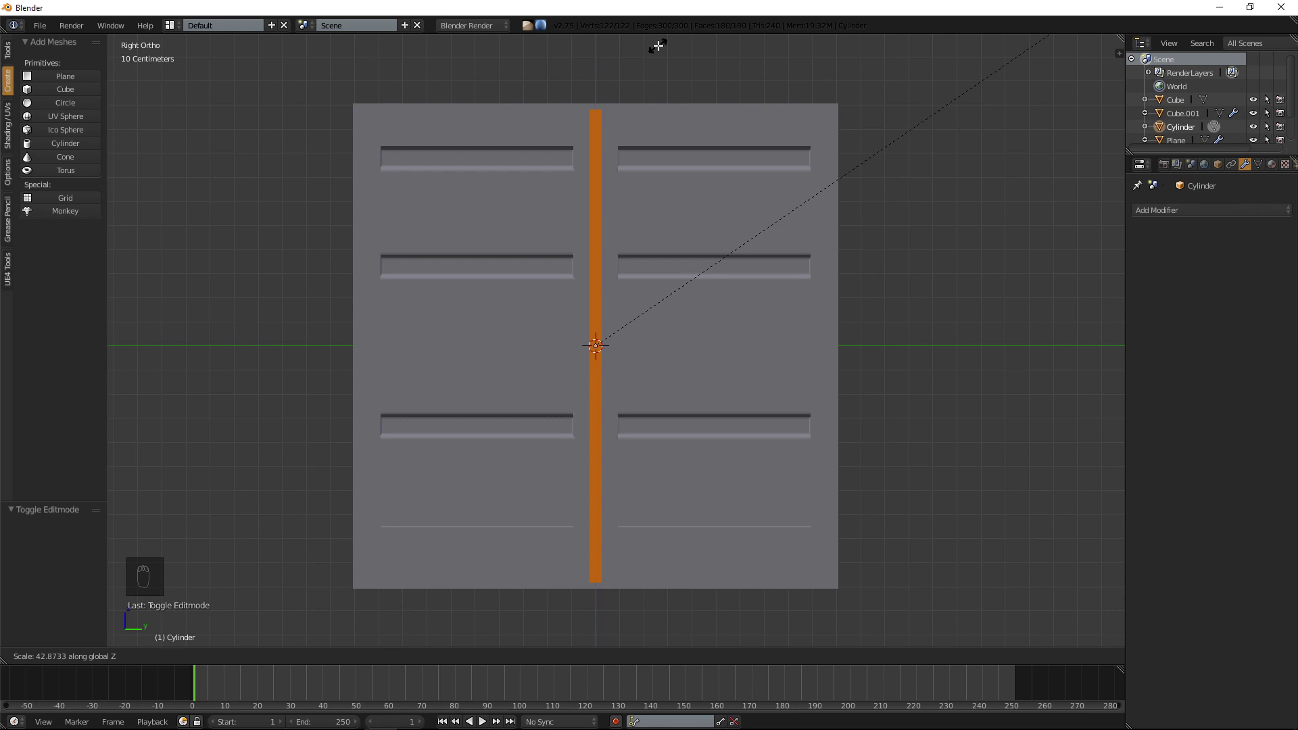
{"action": "left_click", "coordinate": [657, 45]}
Move the rod about -52 cm along Y so it stands across the recesses of the left-hand door.
{"action": "left_click_drag", "start_coordinate": [647, 344], "coordinate": [522, 332]}
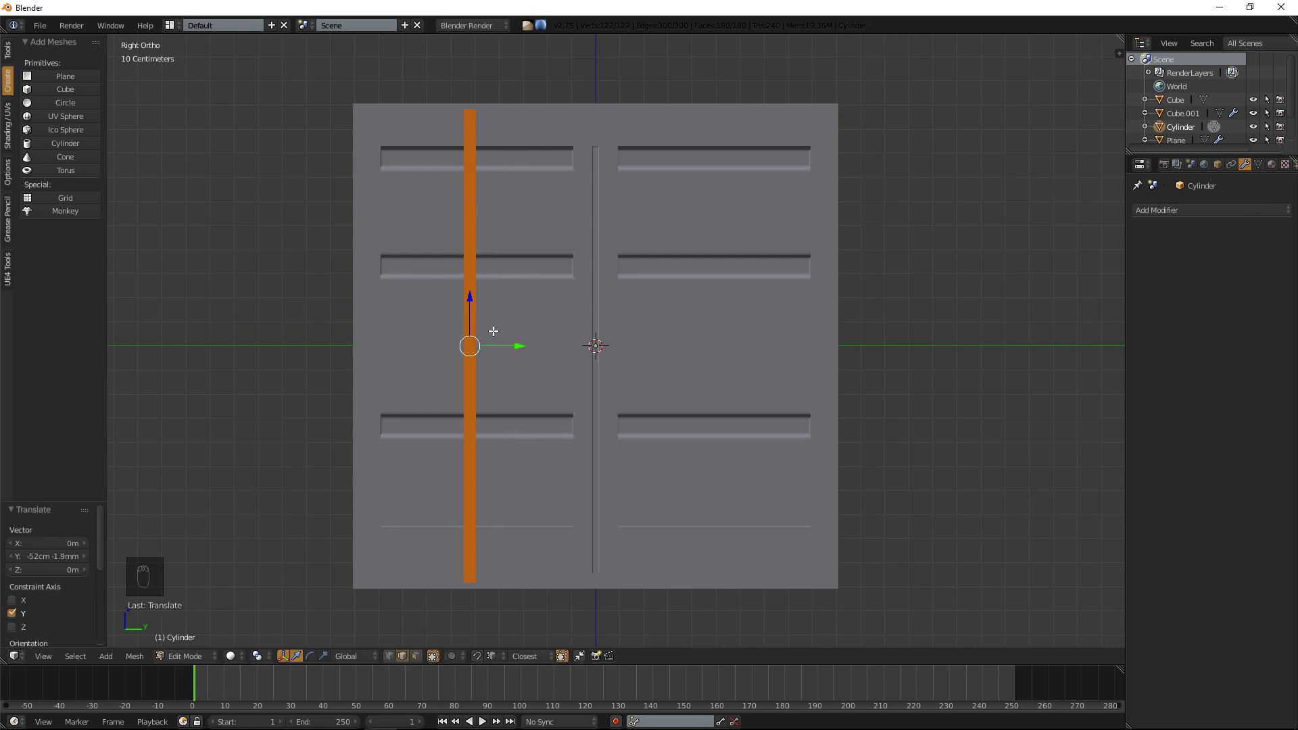
{"action": "key", "text": "KP_5"}
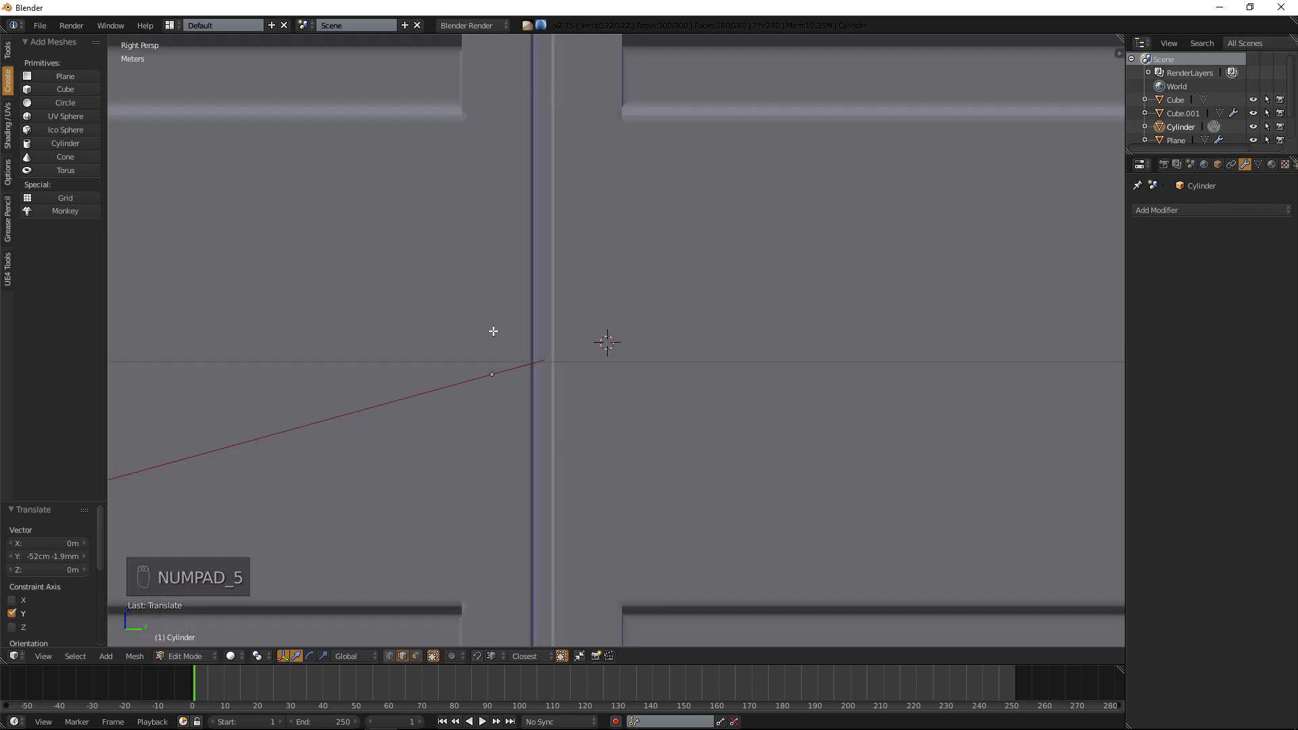
{"action": "scroll", "coordinate": [494, 332], "scroll_direction": "down", "scroll_amount": 5}
{"action": "middle_click_drag", "start_coordinate": [494, 332], "coordinate": [636, 325]}
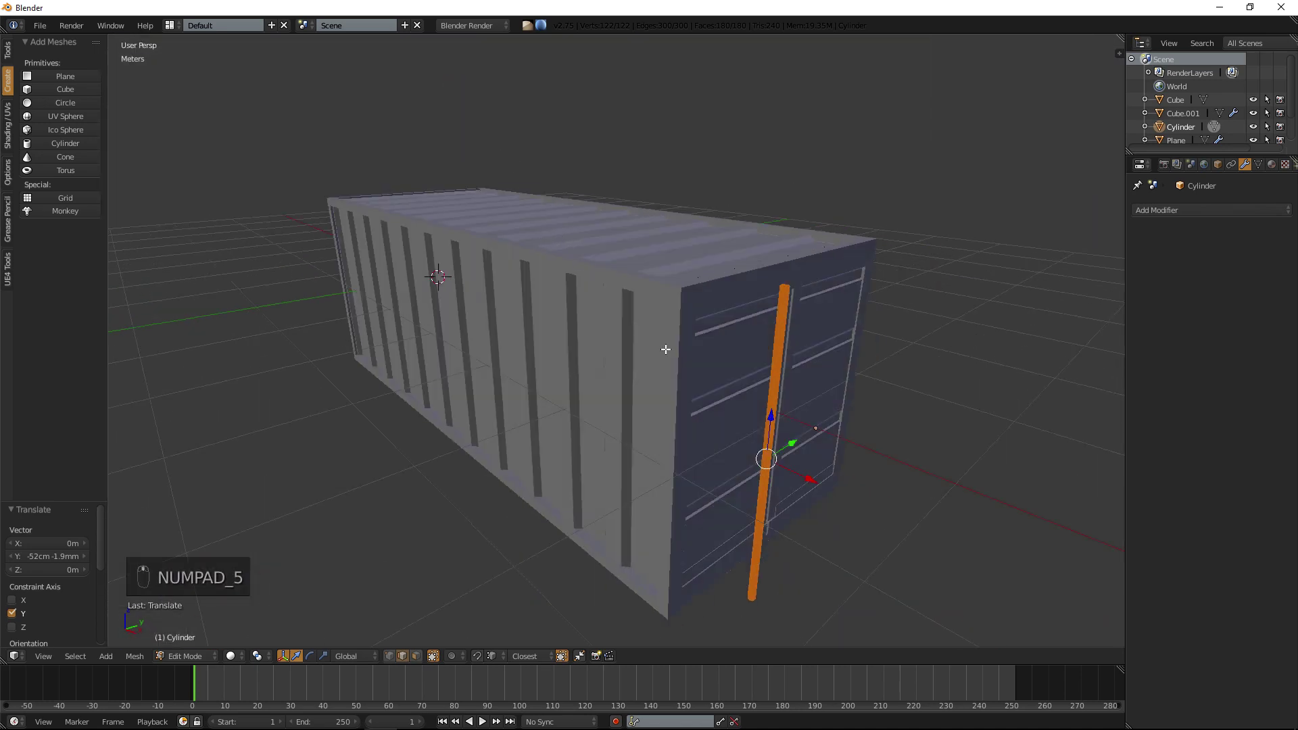
Shift the rod along X by about -19.8 cm and another -1.9 cm to bring it against the door face.
{"action": "key", "text": "KP_3"}
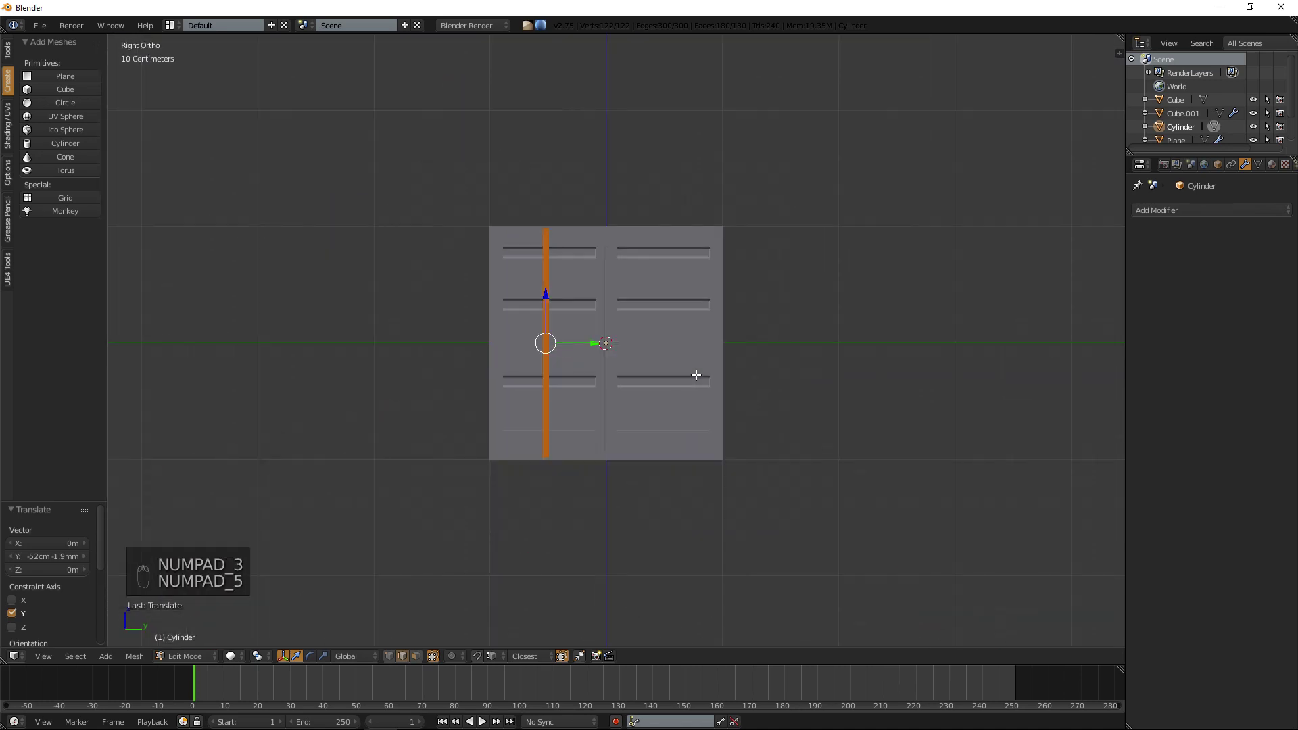
{"action": "key", "text": "KP_1"}
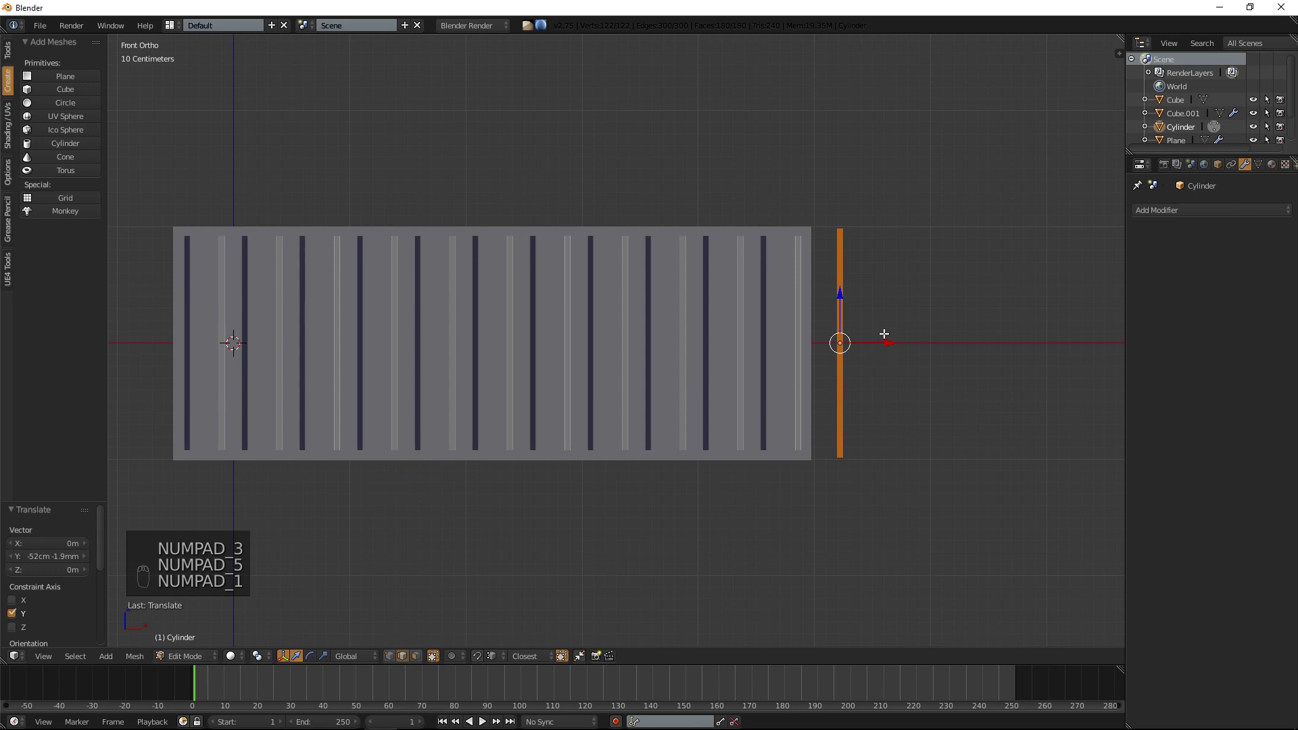
{"action": "left_click_drag", "start_coordinate": [897, 338], "coordinate": [870, 339]}
{"action": "middle_click_drag", "start_coordinate": [870, 339], "coordinate": [679, 348], "text": "shift"}
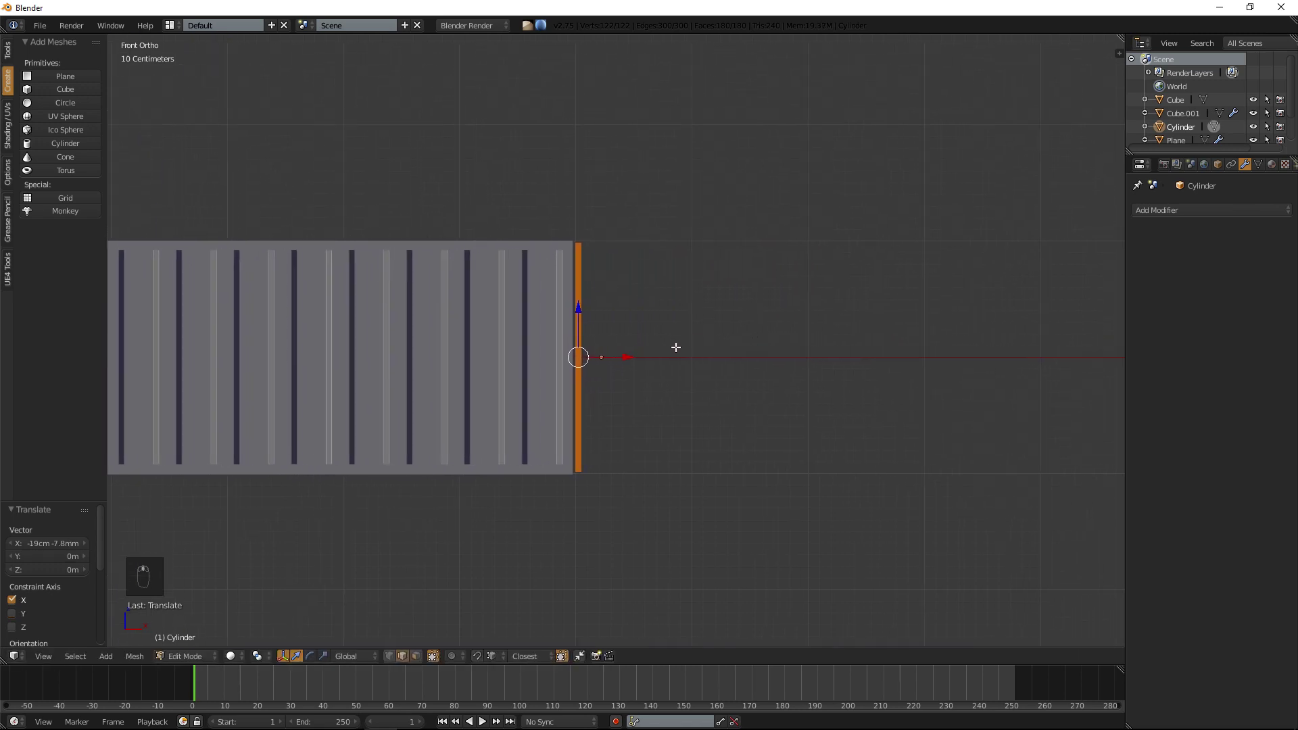
{"action": "scroll", "coordinate": [651, 368], "scroll_direction": "up", "scroll_amount": 4}
{"action": "scroll", "coordinate": [603, 334], "scroll_direction": "up", "scroll_amount": 1}
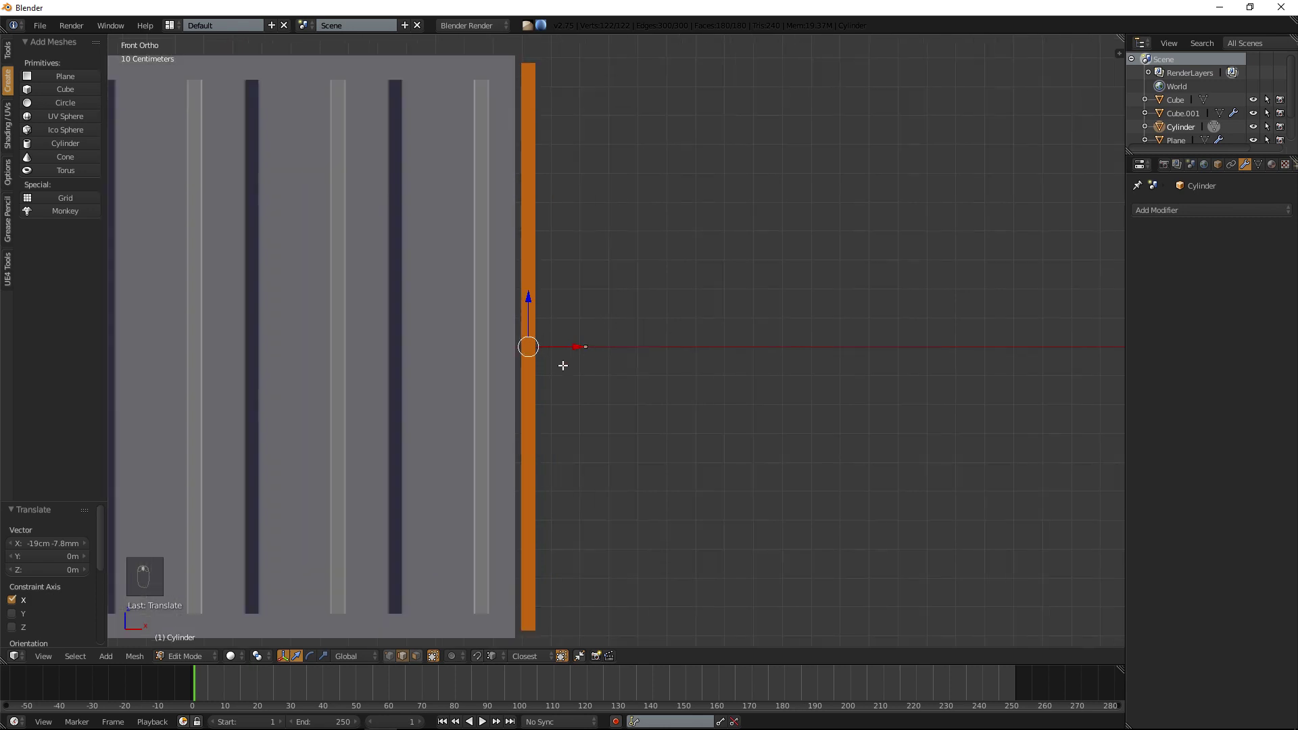
{"action": "left_click_drag", "start_coordinate": [571, 346], "coordinate": [566, 347]}
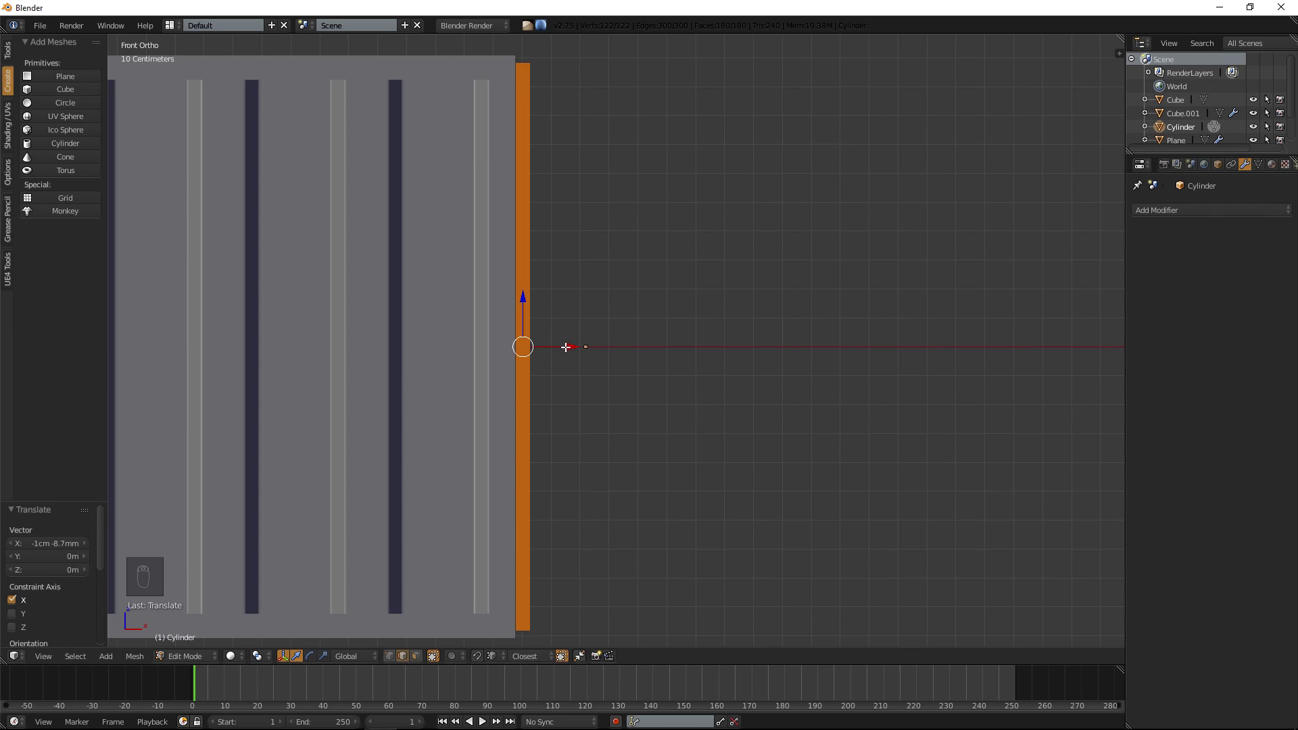
Examine the rod's thickness and its fit against the container door from several angles.
{"action": "key", "text": "KP_5"}
{"action": "middle_click_drag", "start_coordinate": [623, 327], "coordinate": [490, 308]}
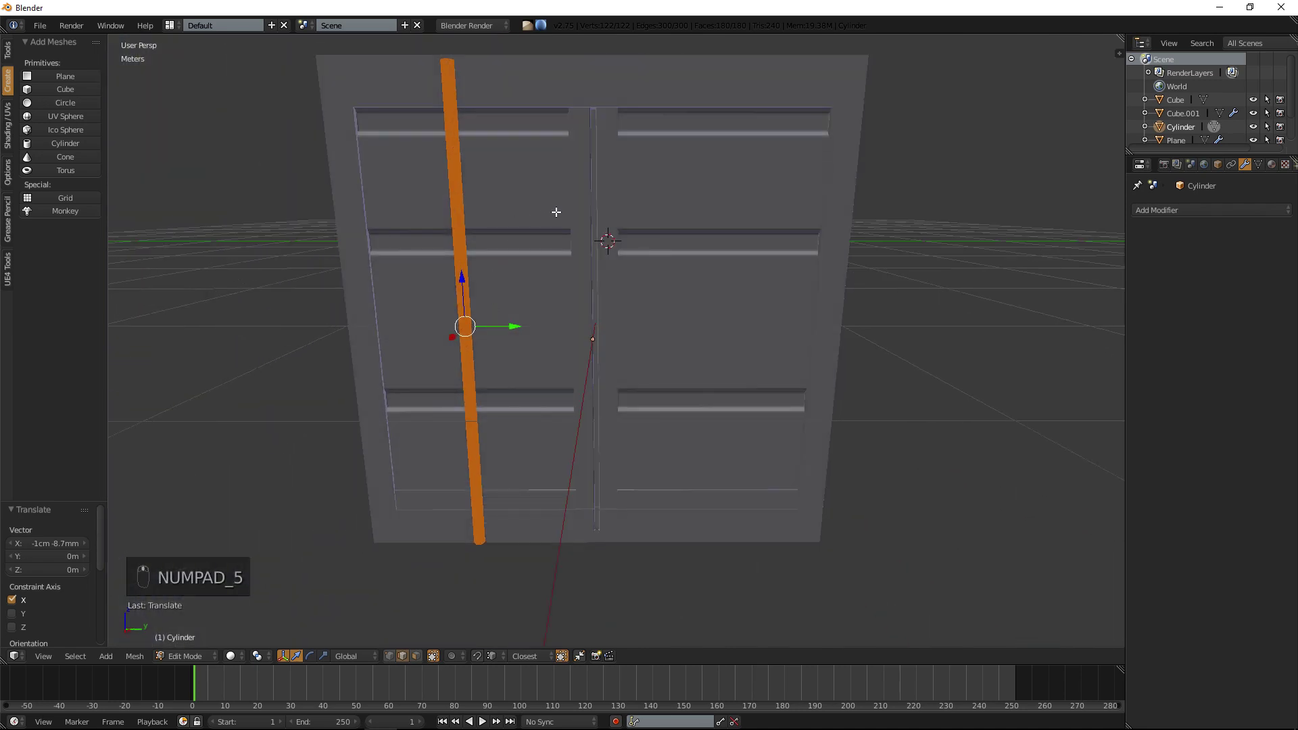
{"action": "key", "text": "a"}
{"action": "key", "text": "a"}
{"action": "middle_click_drag", "start_coordinate": [559, 212], "coordinate": [472, 265]}
{"action": "key", "text": "Tab"}
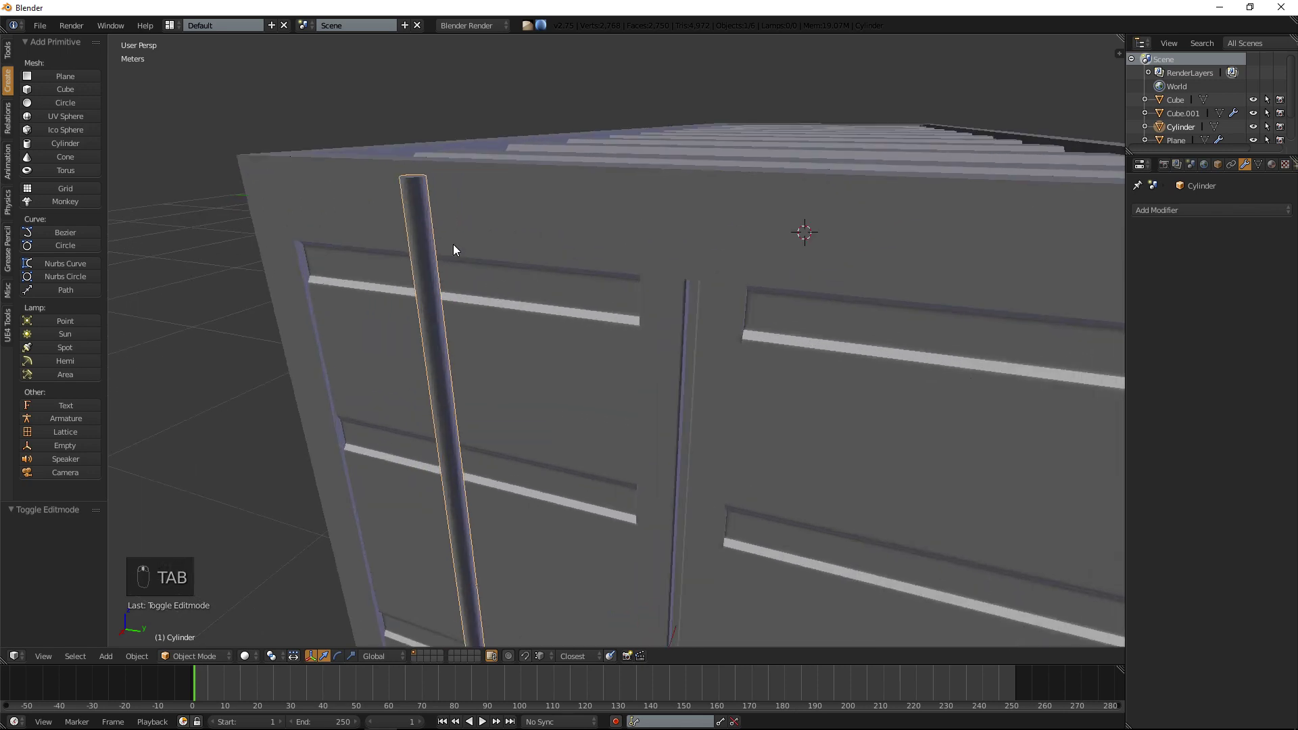
{"action": "right_click", "coordinate": [423, 208]}
{"action": "middle_click_drag", "start_coordinate": [423, 209], "coordinate": [737, 254]}
{"action": "right_click", "coordinate": [471, 326]}
Scale the rod's whole mesh uniformly to about 0.675 to make it thinner.
{"action": "key", "text": "Tab"}
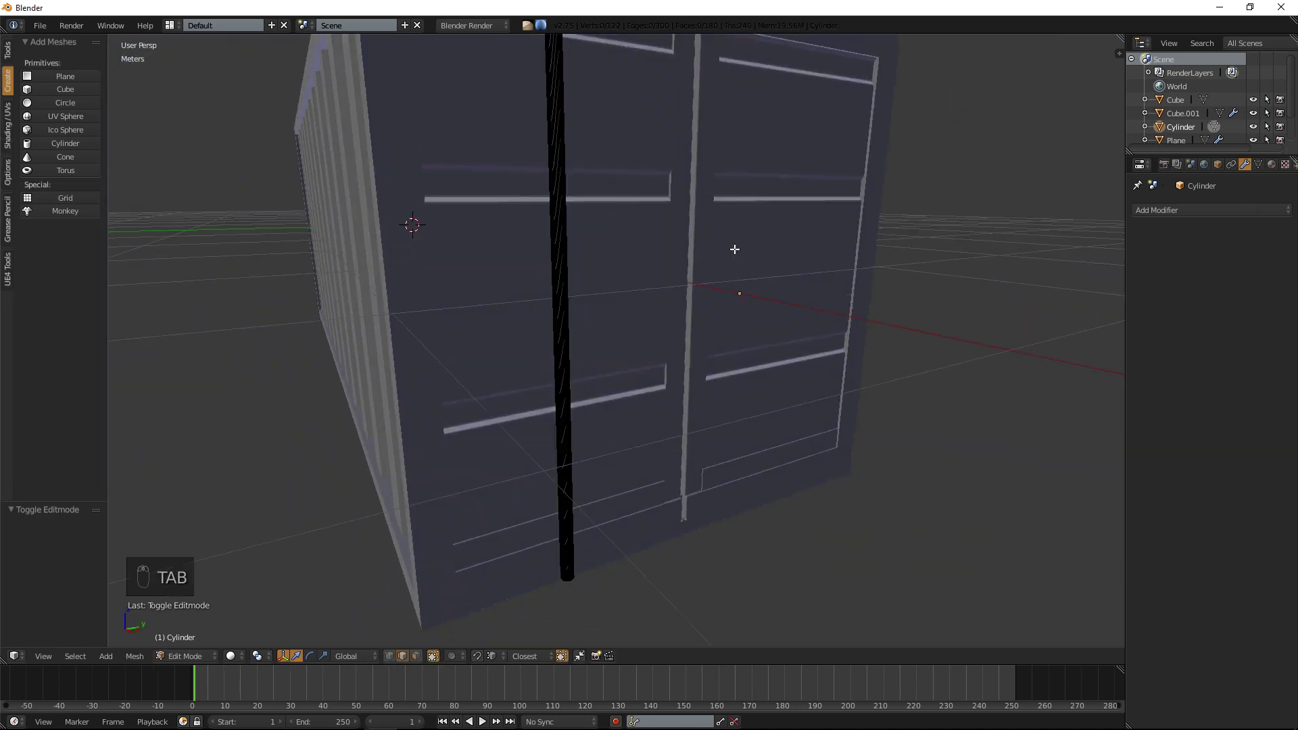
{"action": "key", "text": "KP_1"}
{"action": "key", "text": "KP_5"}
{"action": "key", "text": "KP_3"}
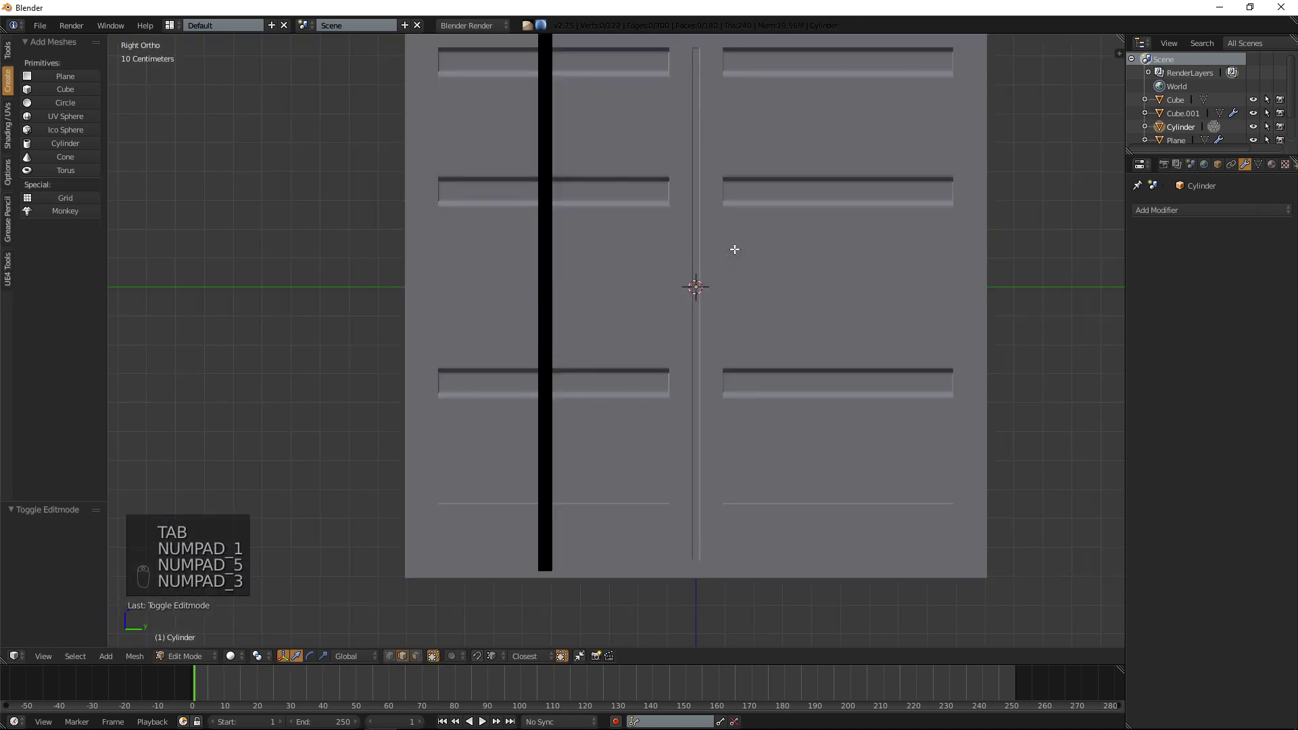
{"action": "key", "text": "a"}
{"action": "key", "text": "a"}
{"action": "key", "text": "s"}
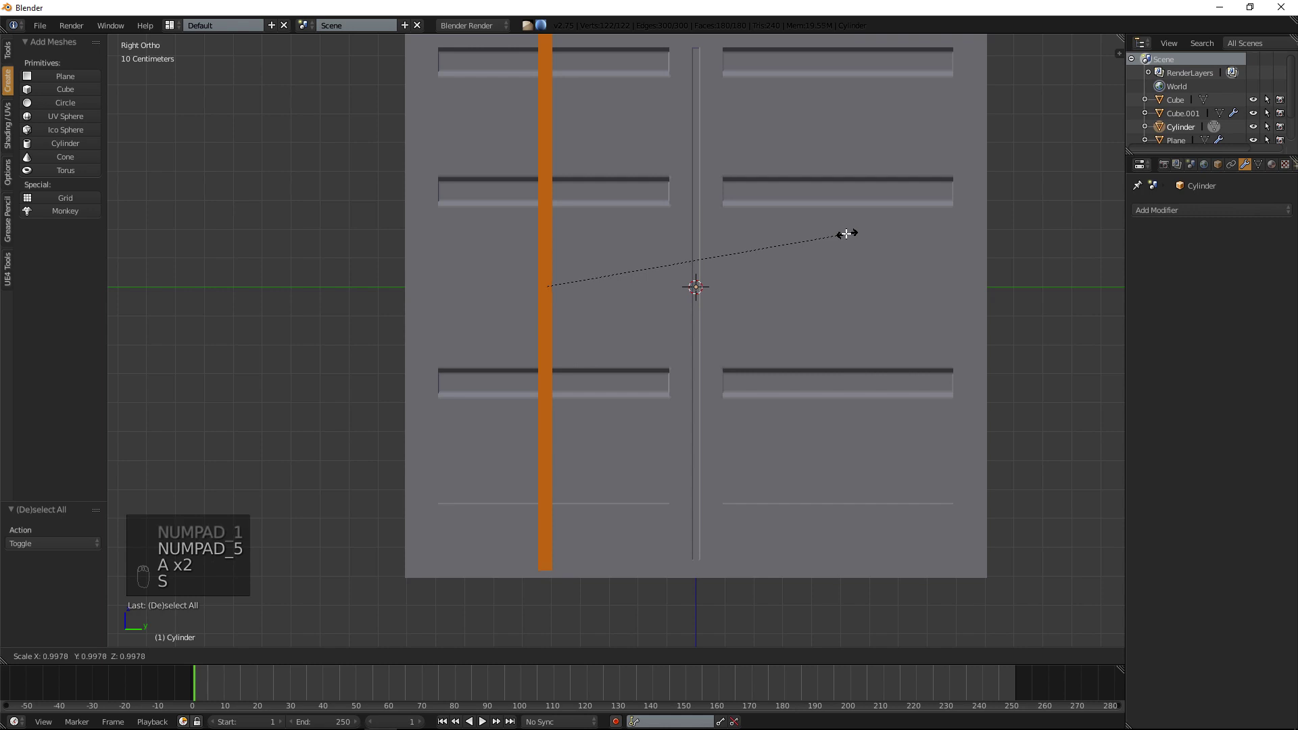
{"action": "left_click", "coordinate": [746, 231]}
Stretch the rod's mesh along Z by about 1.464 so it again spans nearly the full door height.
{"action": "key", "text": "s"}
{"action": "key", "text": "z"}
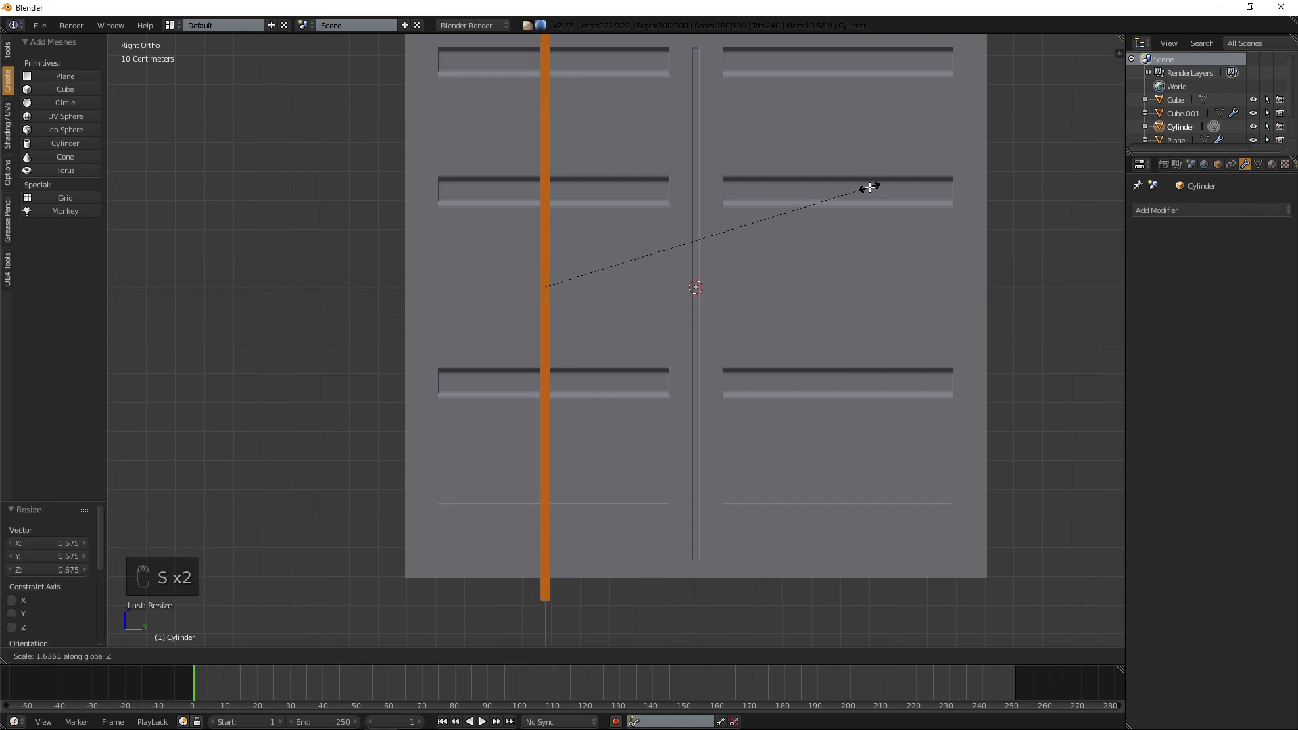
{"action": "left_click", "coordinate": [835, 193]}
{"action": "key", "text": "z"}
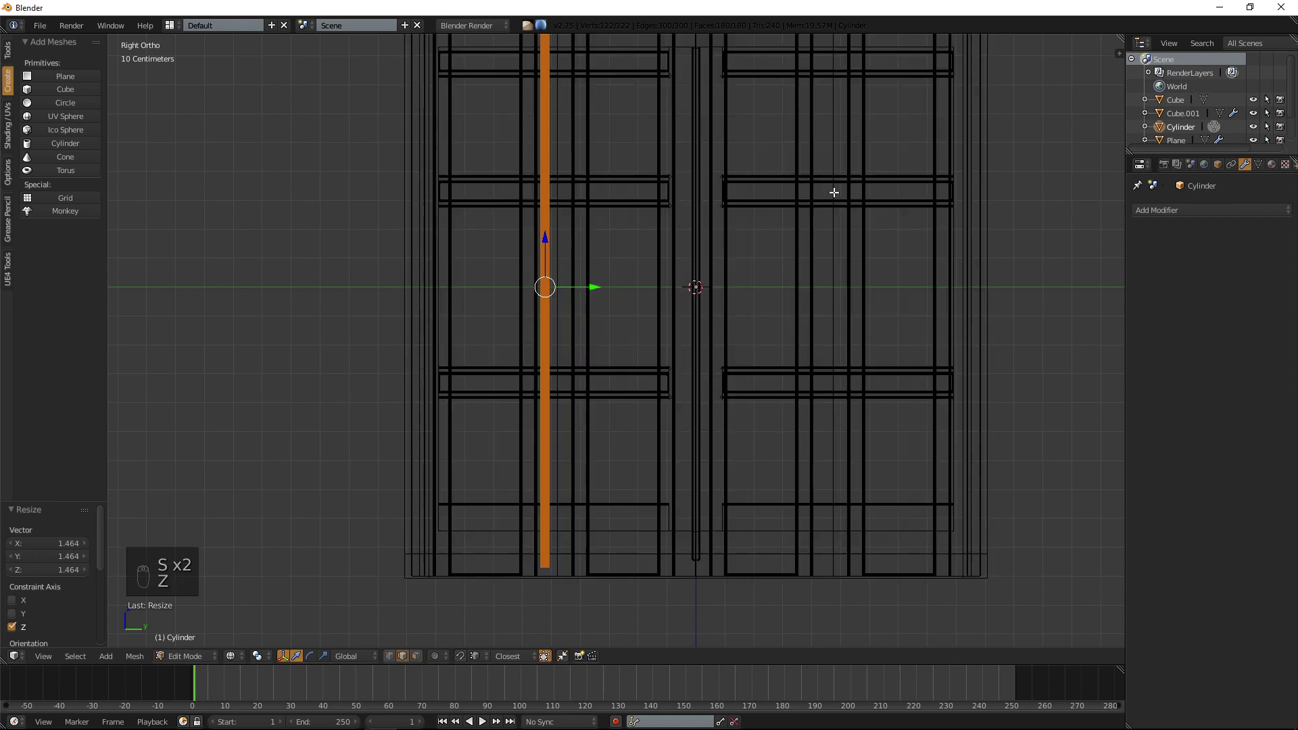
{"action": "key", "text": "z"}
{"action": "scroll", "coordinate": [834, 193], "scroll_direction": "down", "scroll_amount": 2}
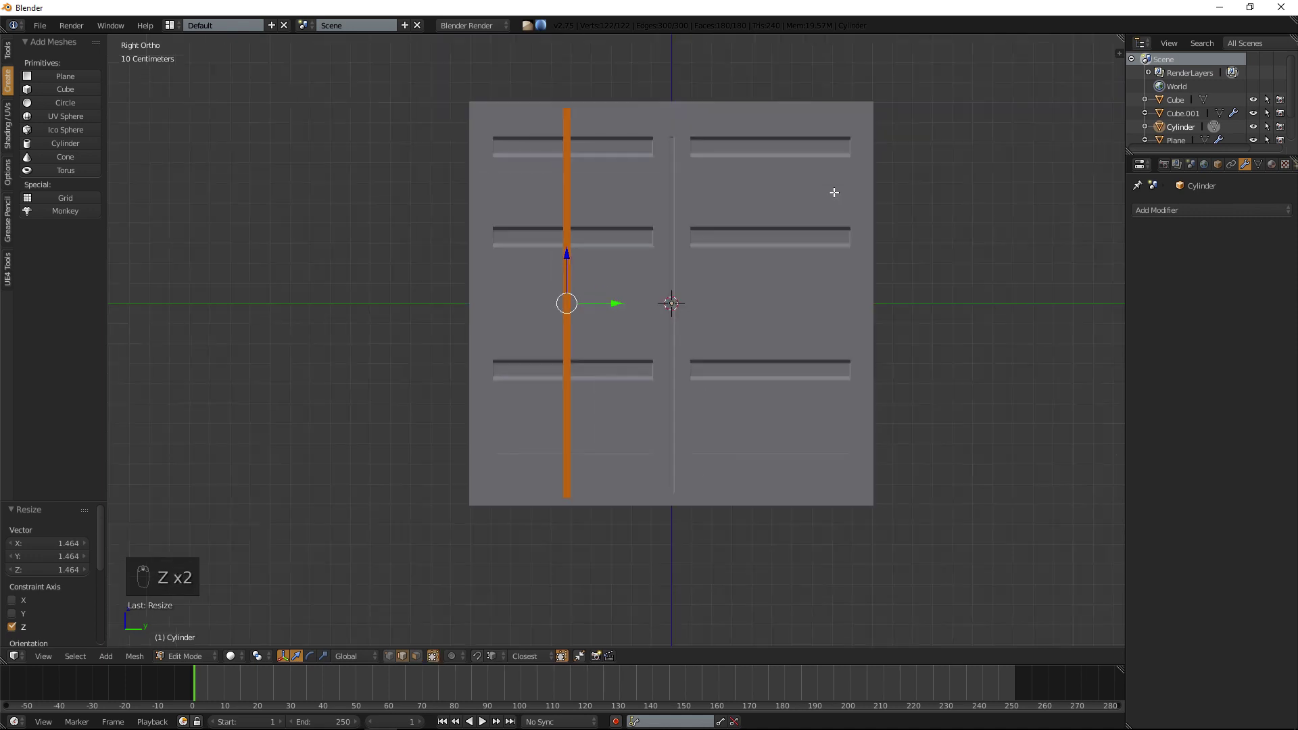
Examine the thinned rod's proportions and placement on the container door.
{"action": "key", "text": "KP_5"}
{"action": "middle_click_drag", "start_coordinate": [834, 191], "coordinate": [800, 251]}
{"action": "key", "text": "a"}
{"action": "key", "text": "z"}
{"action": "key", "text": "z"}
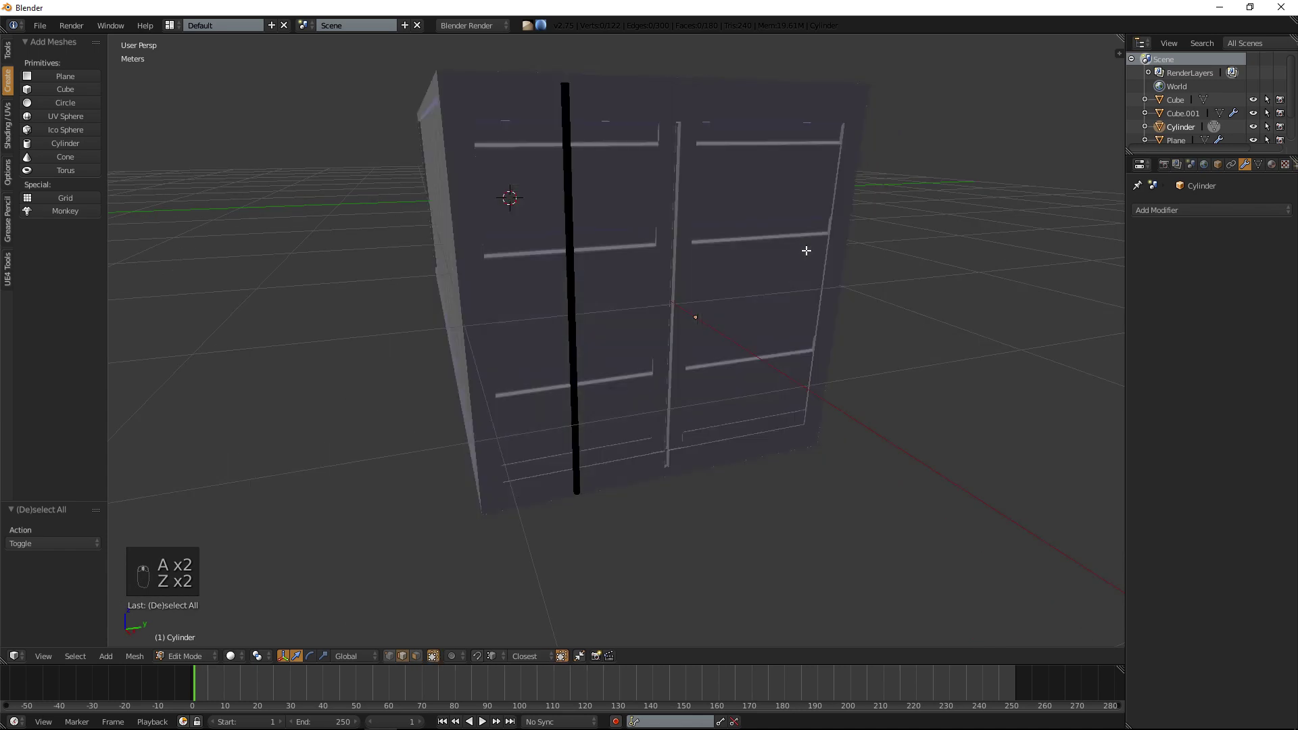
{"action": "key", "text": "a"}
{"action": "key", "text": "a"}
{"action": "key", "text": "Tab"}
{"action": "mouse_move", "coordinate": [806, 250]}
{"action": "middle_mouse_down"}
{"action": "mouse_move", "coordinate": [867, 249]}
{"action": "mouse_move", "coordinate": [820, 206]}
{"action": "mouse_move", "coordinate": [760, 213]}
{"action": "mouse_move", "coordinate": [802, 254]}
{"action": "middle_mouse_up"}
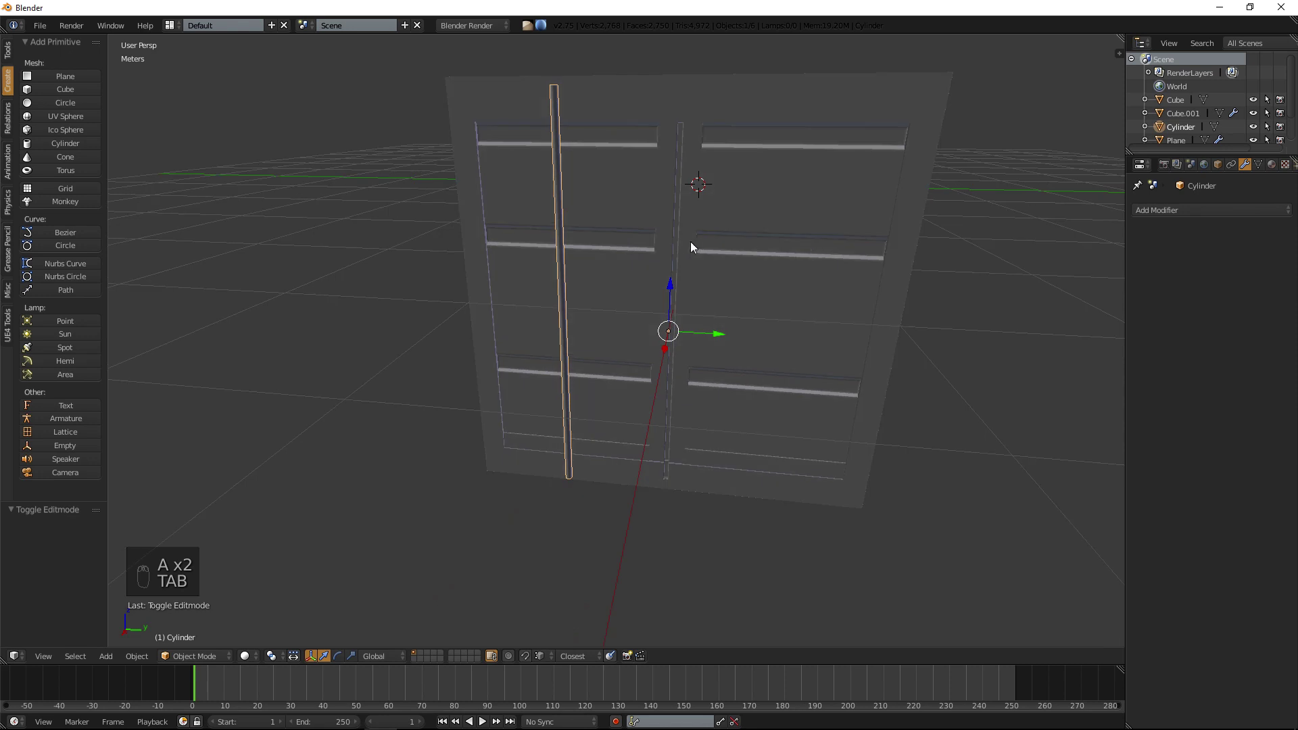
Add one loop cut around the rod and slide it up to the height of the door's uppermost recess.
{"action": "scroll", "coordinate": [669, 242], "scroll_direction": "up", "scroll_amount": 5}
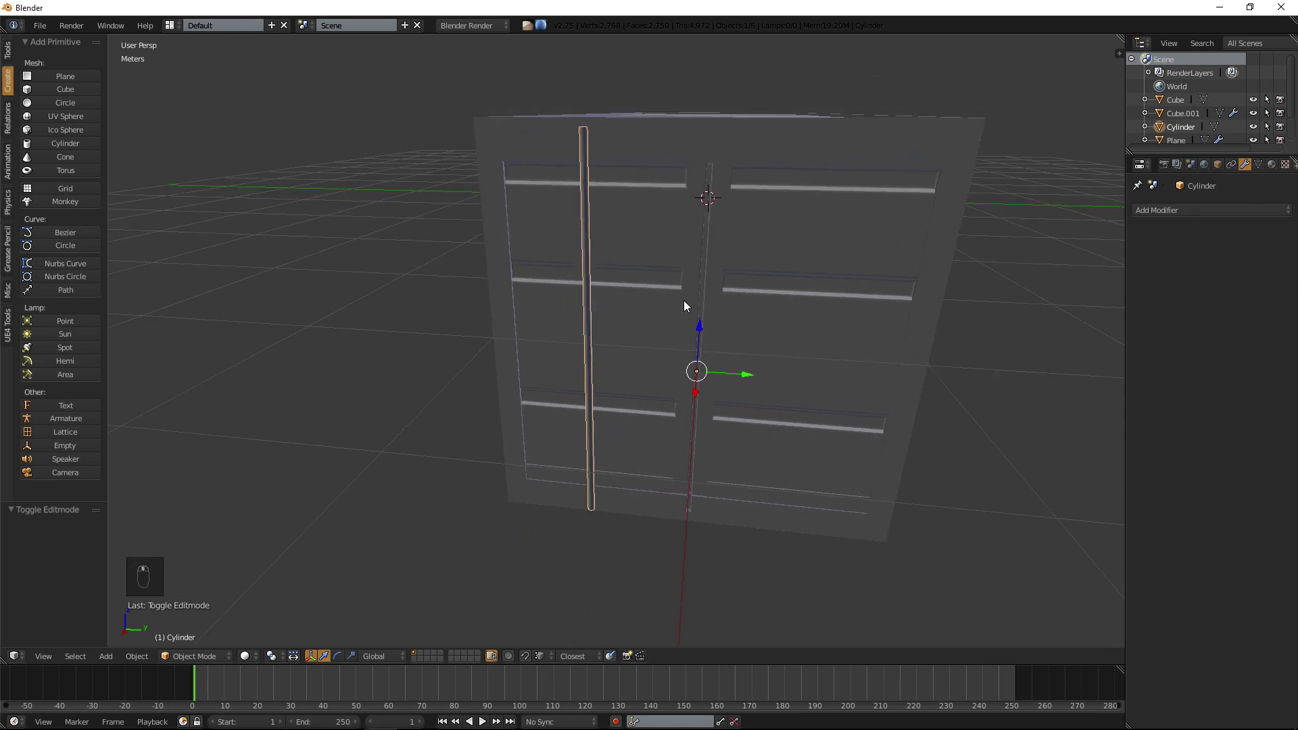
{"action": "middle_click_drag", "start_coordinate": [692, 306], "coordinate": [605, 304]}
{"action": "middle_click_drag", "start_coordinate": [634, 203], "coordinate": [554, 282], "text": "shift"}
{"action": "right_click", "coordinate": [570, 288]}
{"action": "right_click", "coordinate": [556, 294]}
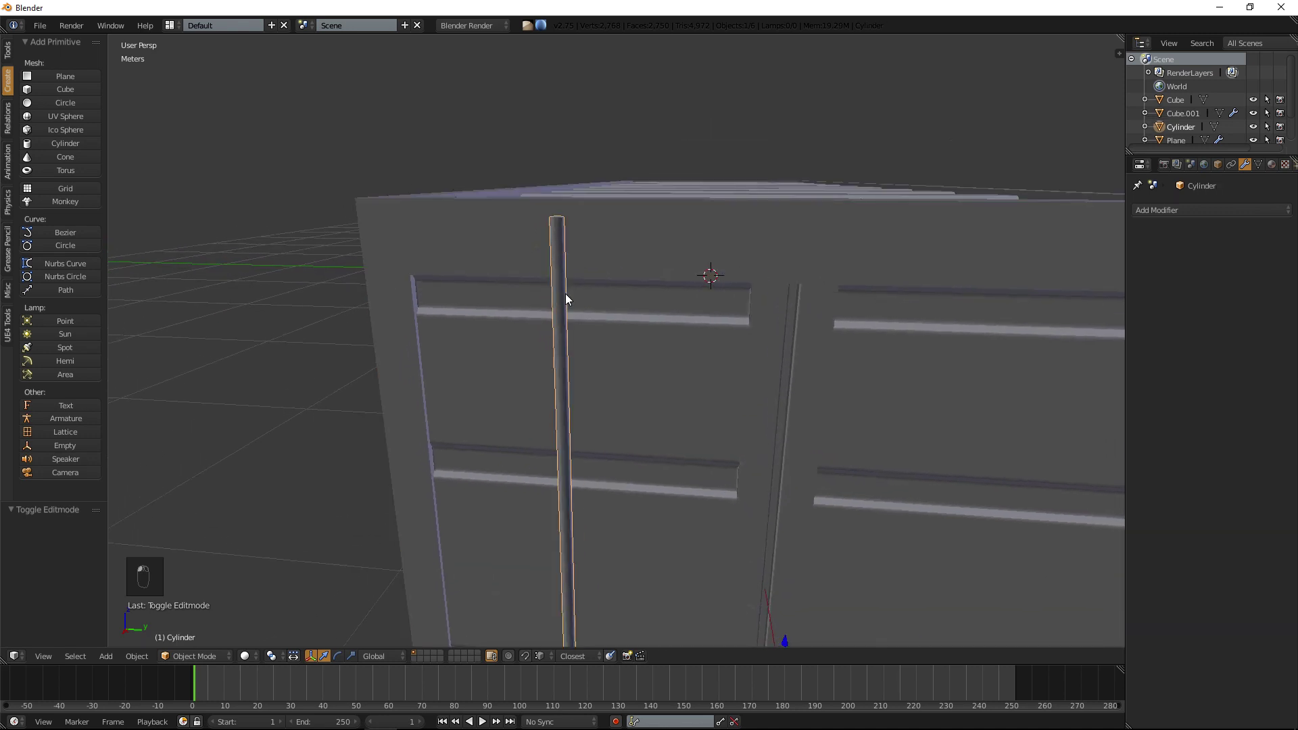
{"action": "key", "text": "Tab"}
{"action": "scroll", "coordinate": [573, 298], "scroll_direction": "down", "scroll_amount": 4}
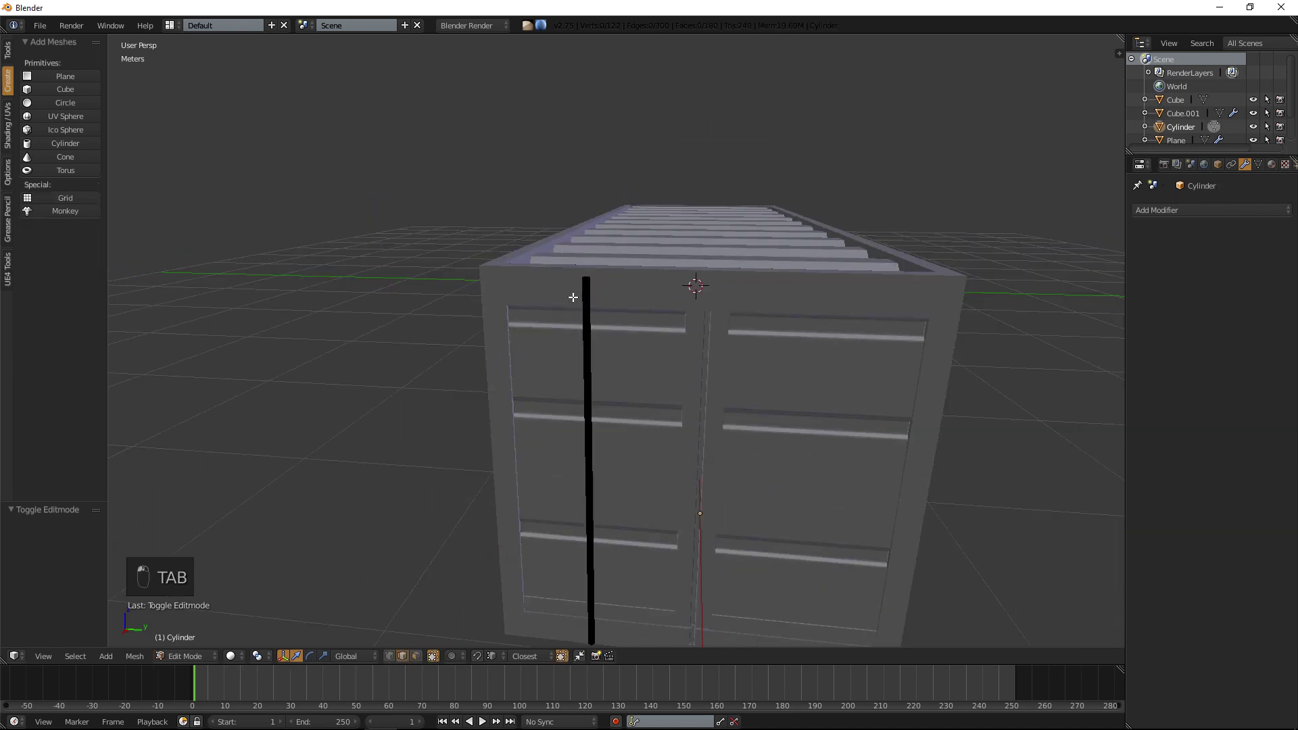
{"action": "key", "text": "ctrl+r"}
{"action": "left_click", "coordinate": [588, 476]}
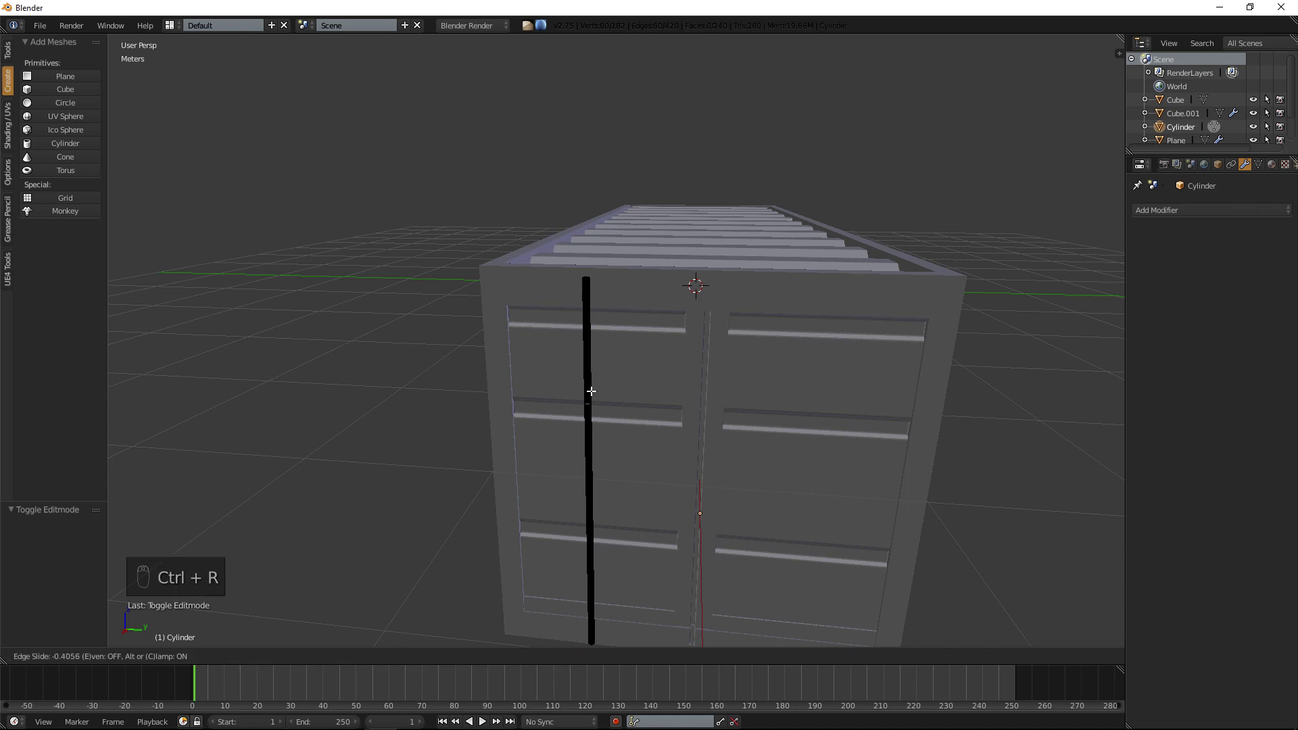
{"action": "left_click", "coordinate": [598, 328]}
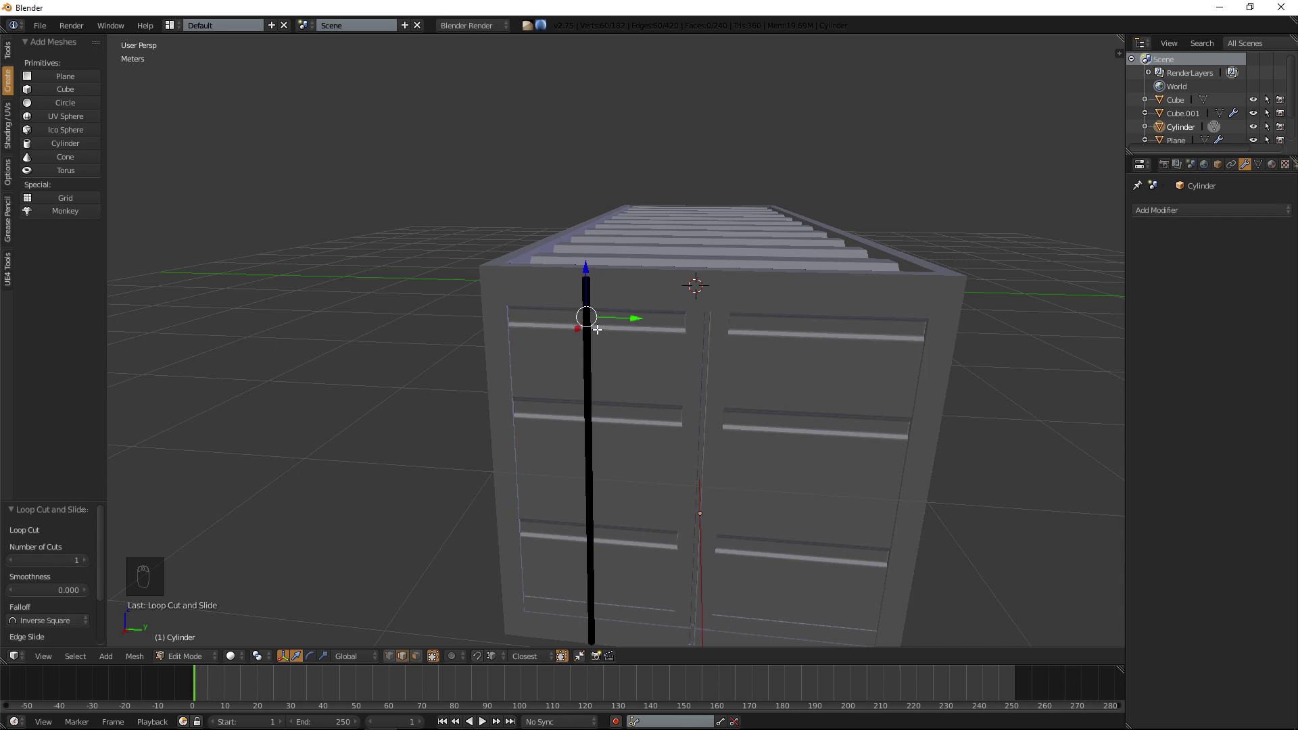
Lower the edge loop near the door's uppermost recess by about 4.45 mm along Z.
{"action": "key", "text": "KP_Decimal"}
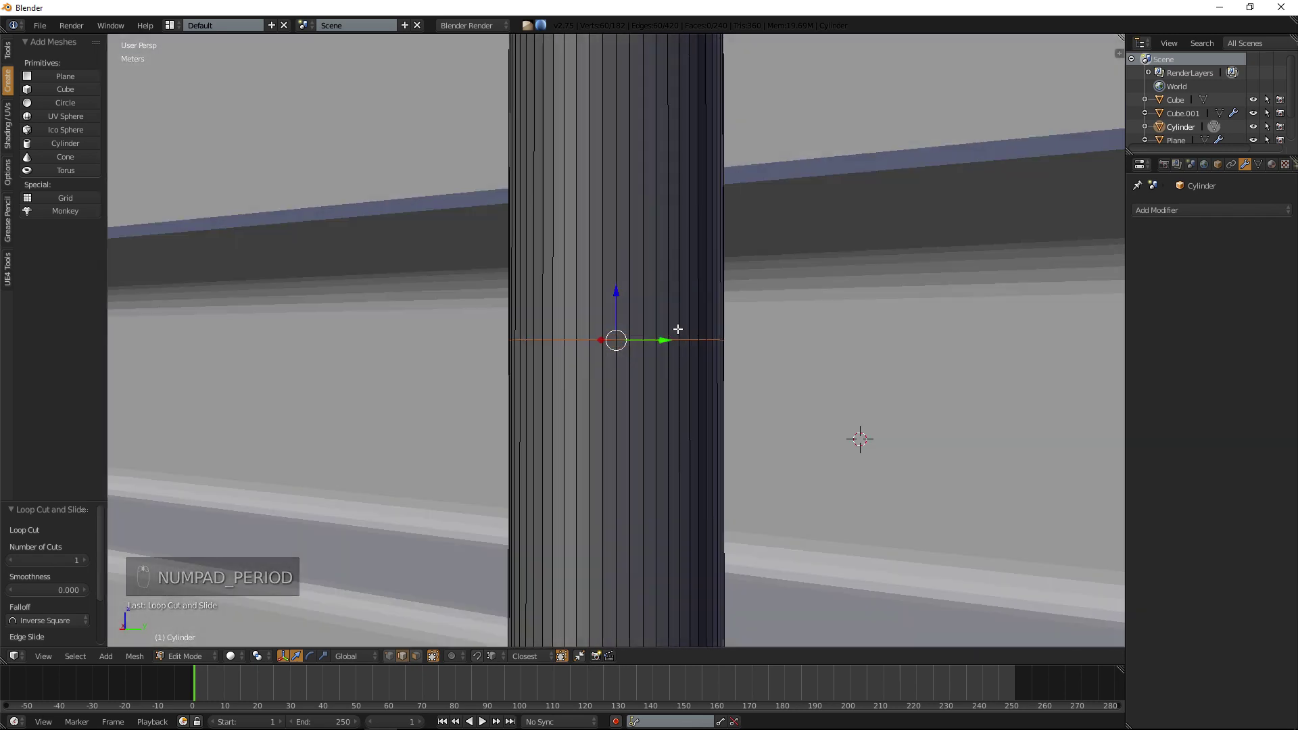
{"action": "key", "text": "KP_1"}
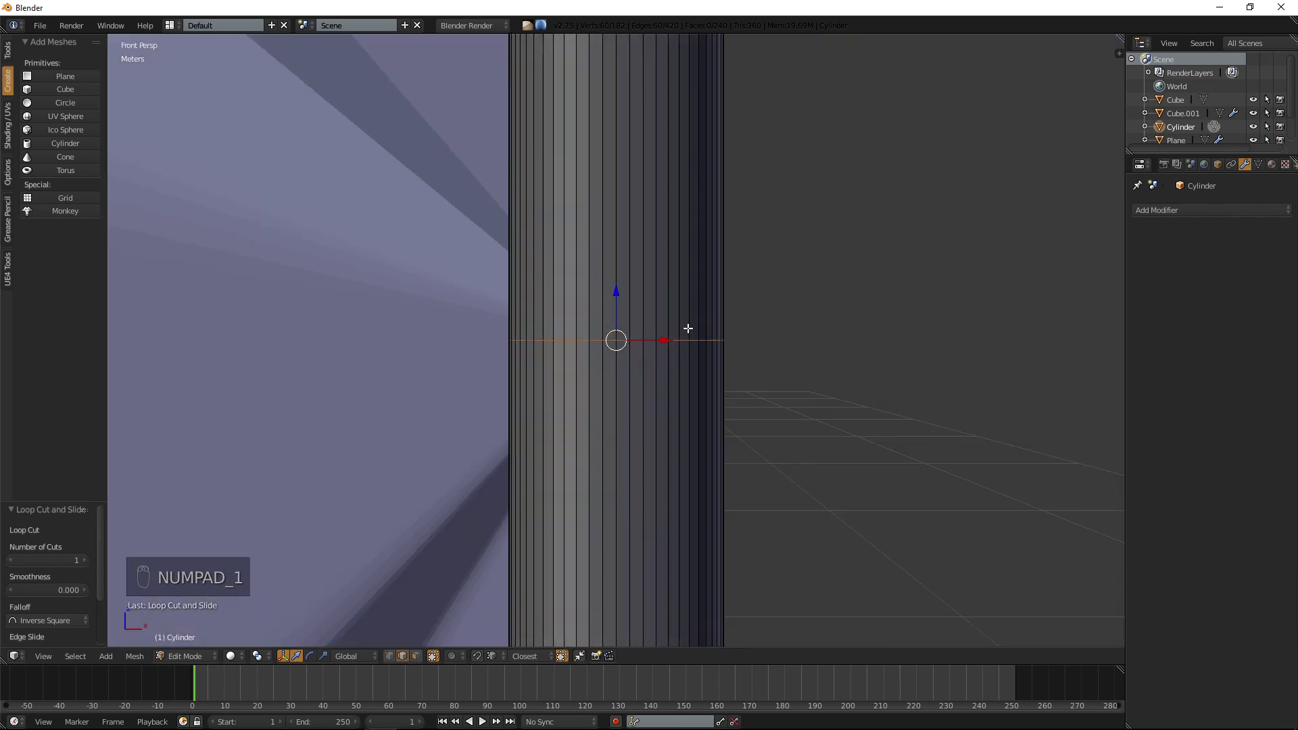
{"action": "key", "text": "KP_3"}
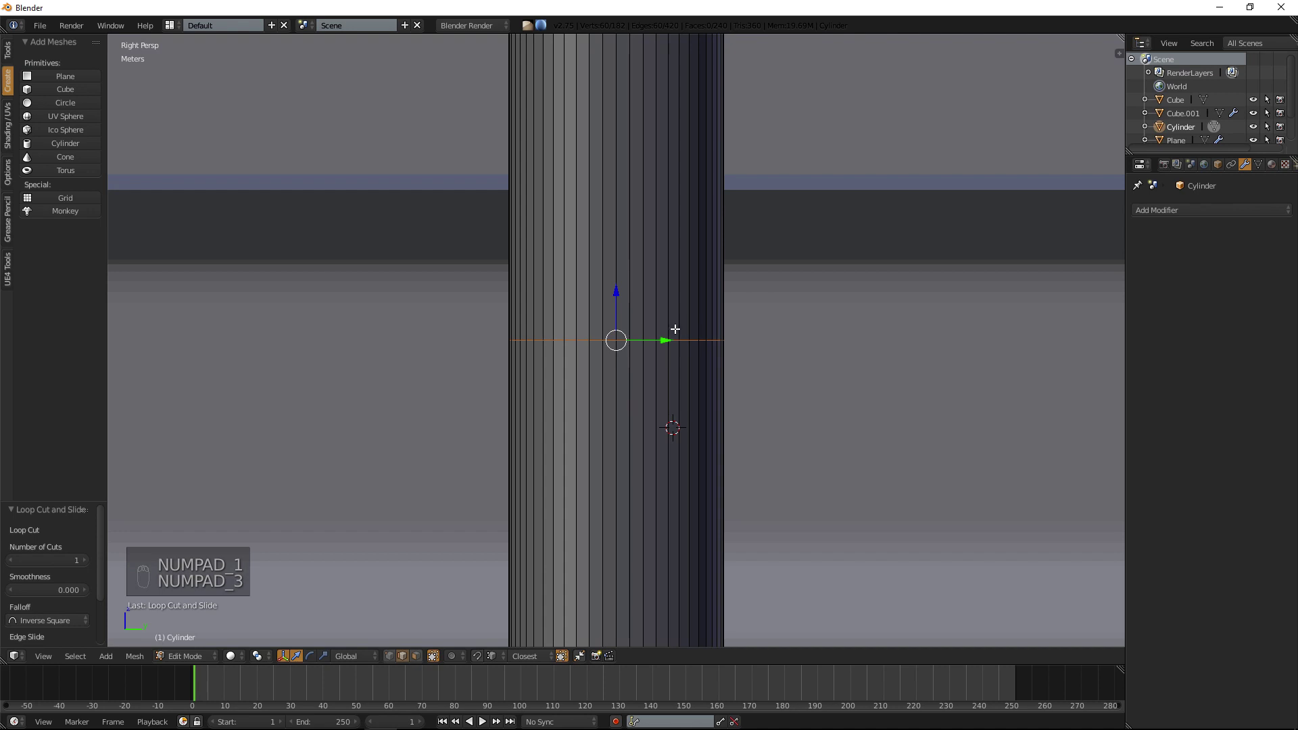
{"action": "key", "text": "ctrl+r"}
{"action": "left_click", "coordinate": [618, 301]}
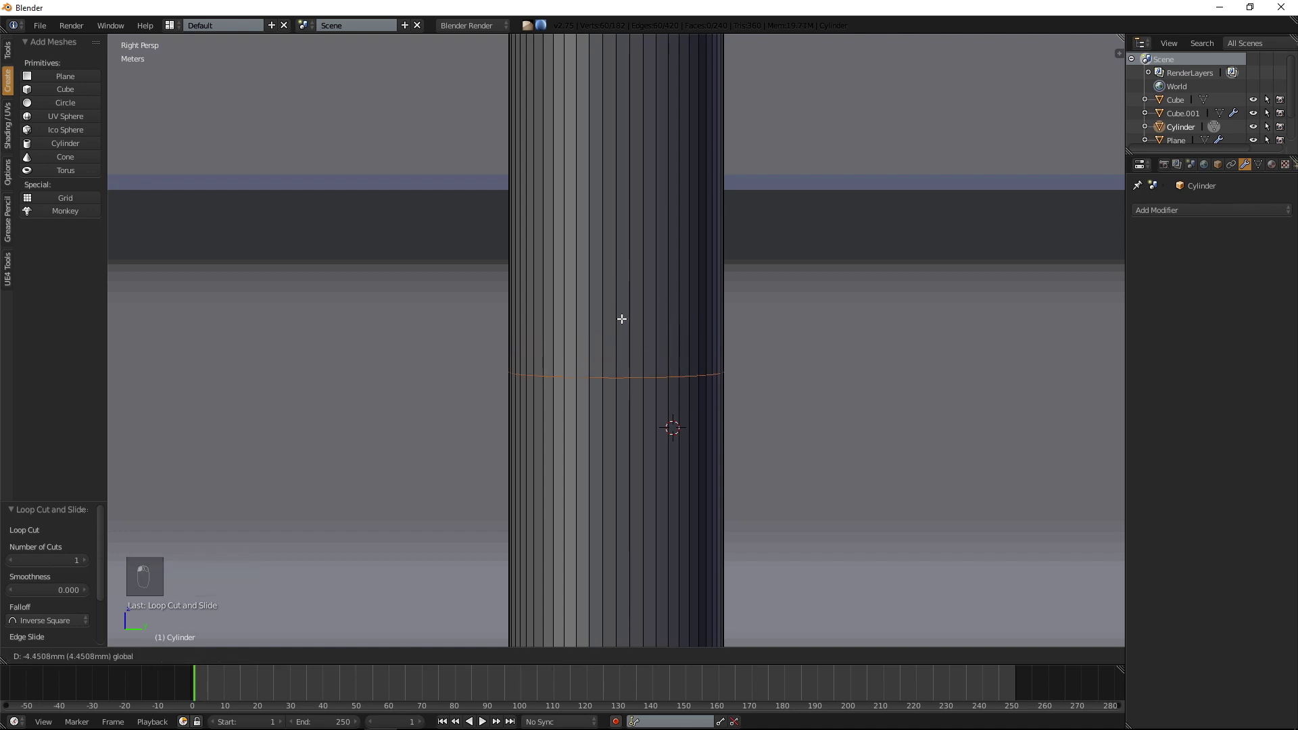
{"action": "left_click", "coordinate": [621, 319]}
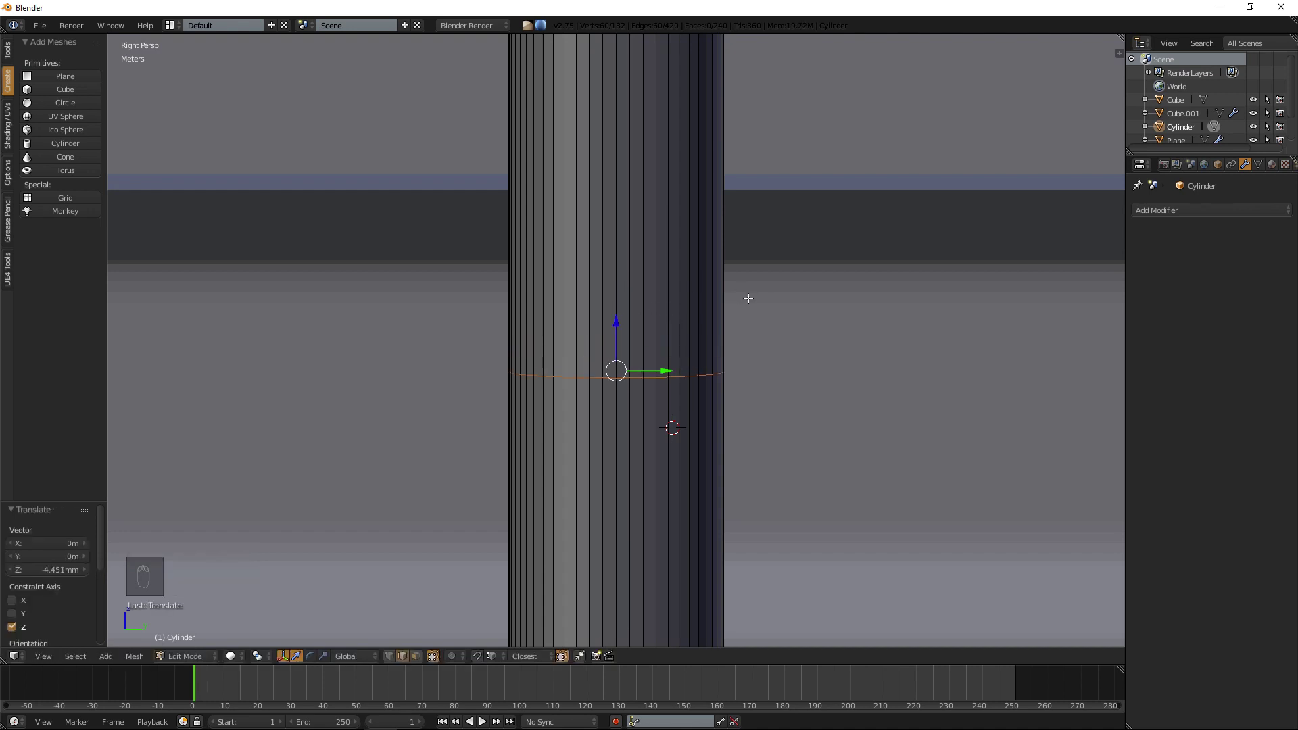
Bevel the loop into a single-segment band with an amount of about 68.35 and nudge it about 0.4 mm down.
{"action": "key", "text": "ctrl+b"}
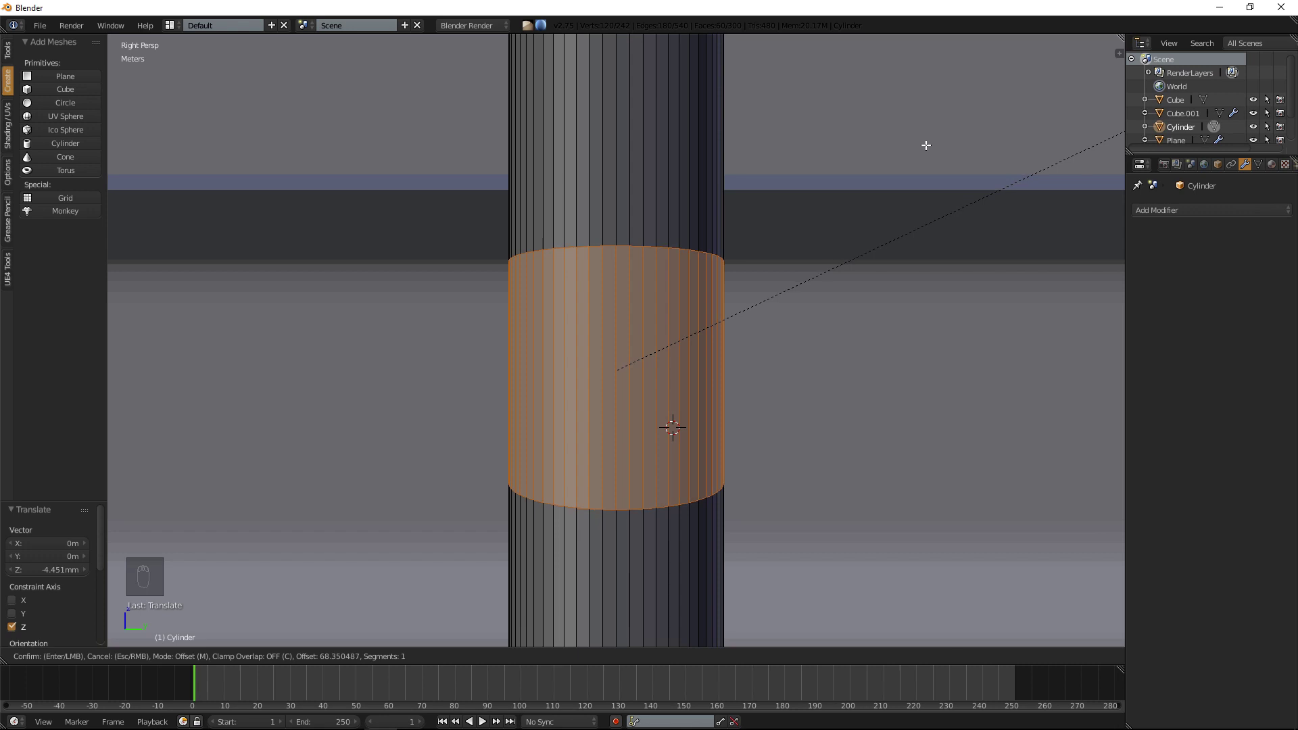
{"action": "left_click", "coordinate": [893, 156]}
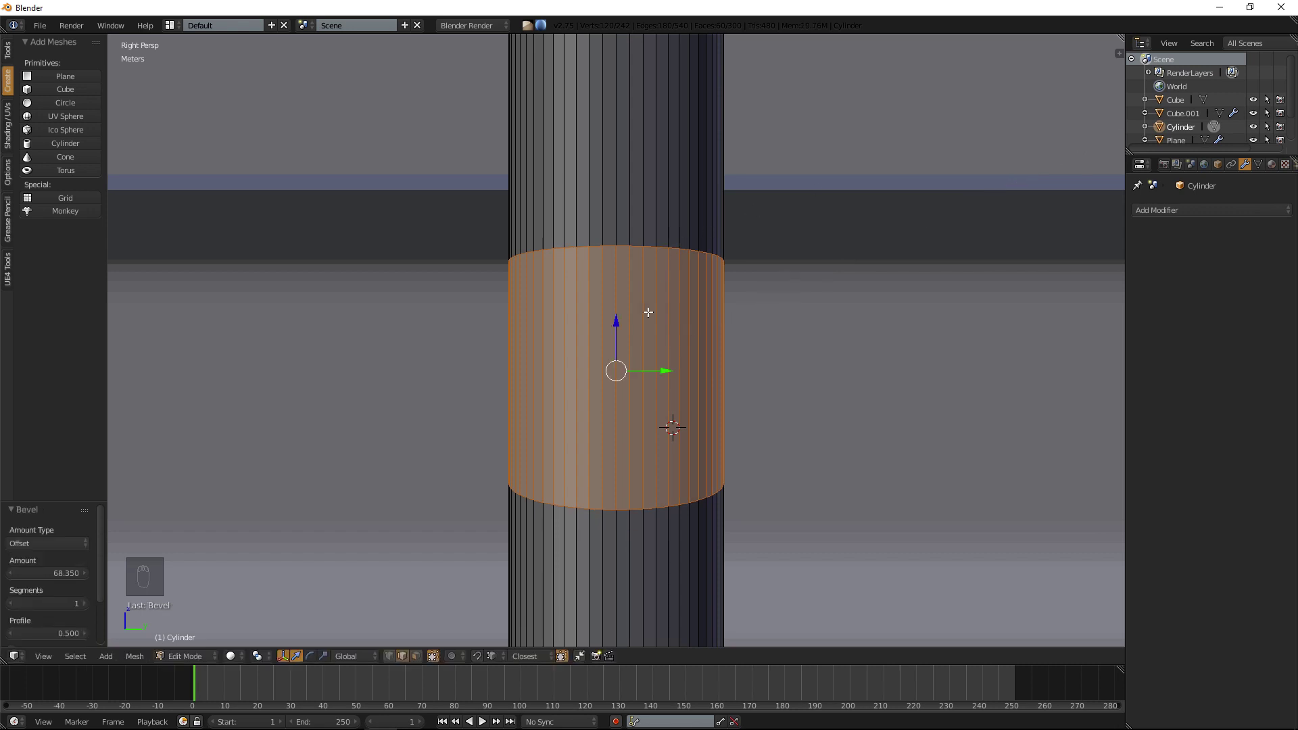
{"action": "left_click_drag", "start_coordinate": [618, 324], "coordinate": [617, 328]}
Reduce the face selection to the half of the band that faces away from the door, including its hidden faces.
{"action": "key", "text": "KP_5"}
{"action": "middle_click_drag", "start_coordinate": [651, 325], "coordinate": [531, 326]}
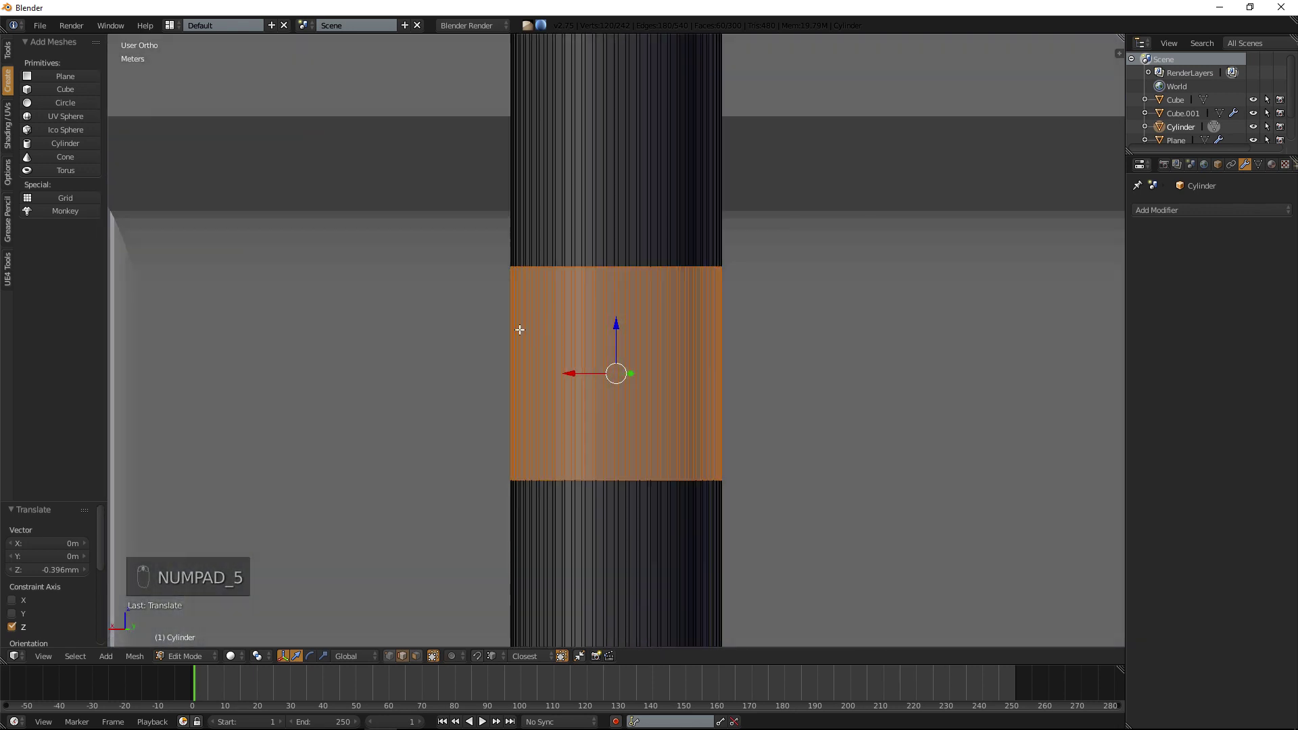
{"action": "key", "text": "KP_3"}
{"action": "key", "text": "KP_1"}
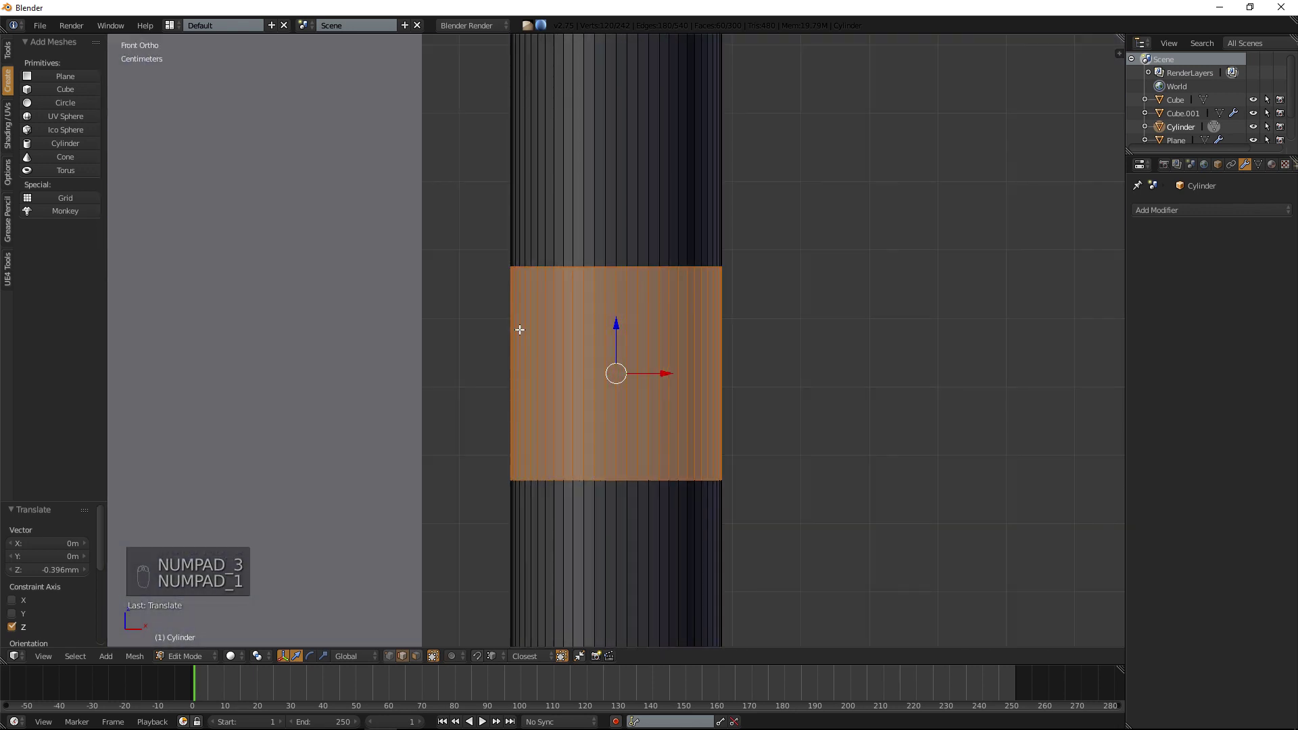
{"action": "key", "text": "z"}
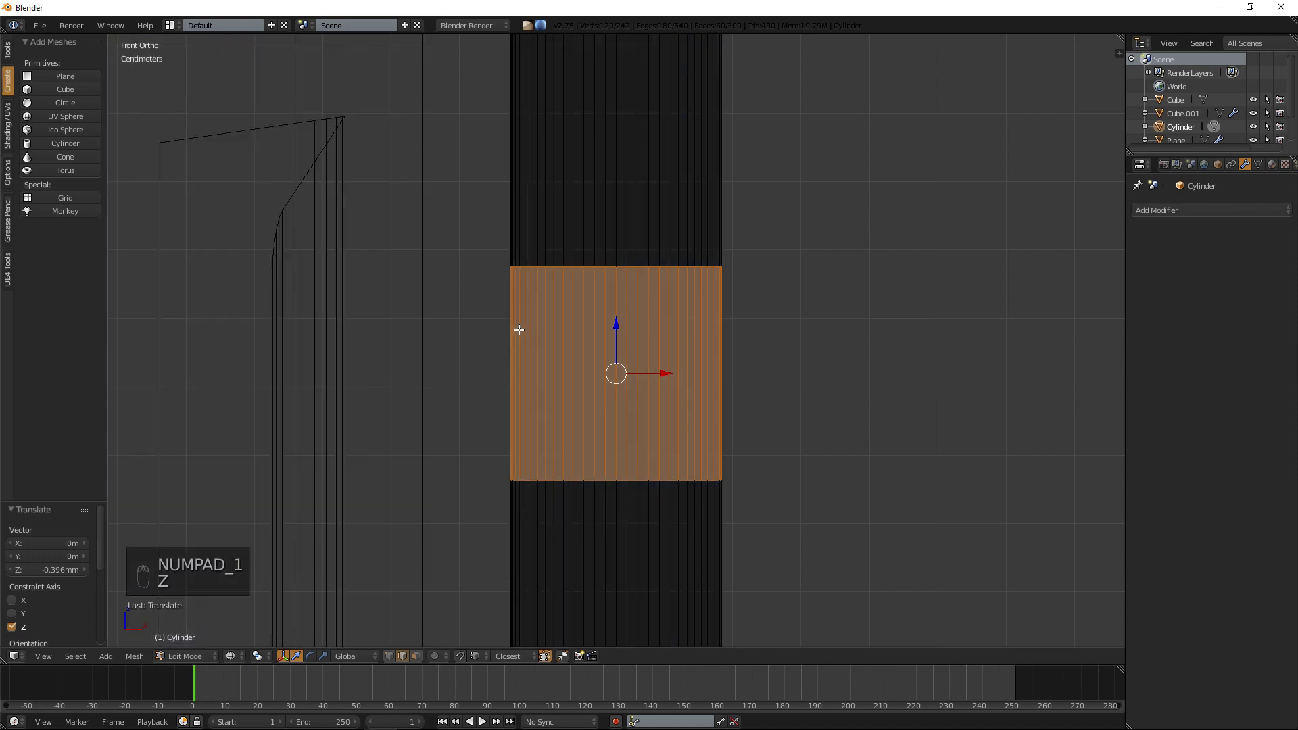
{"action": "left_click", "coordinate": [390, 655]}
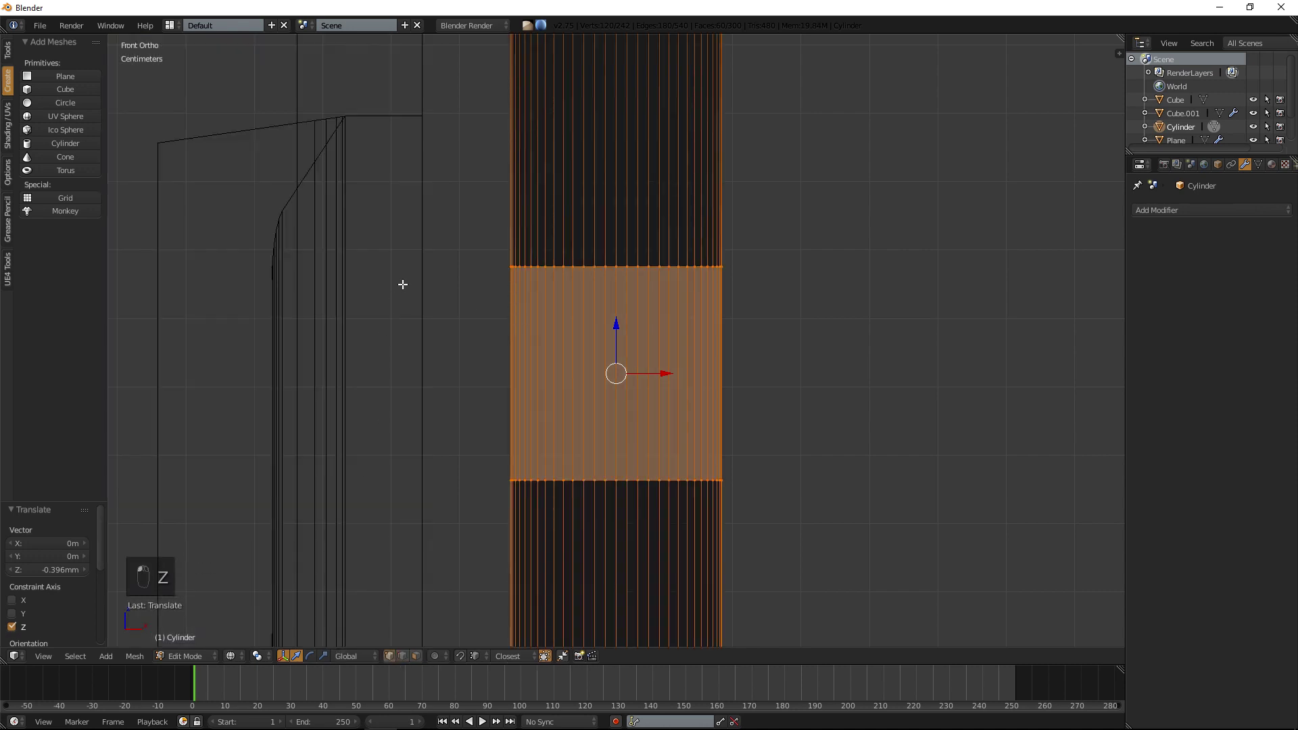
{"action": "left_click", "coordinate": [417, 655]}
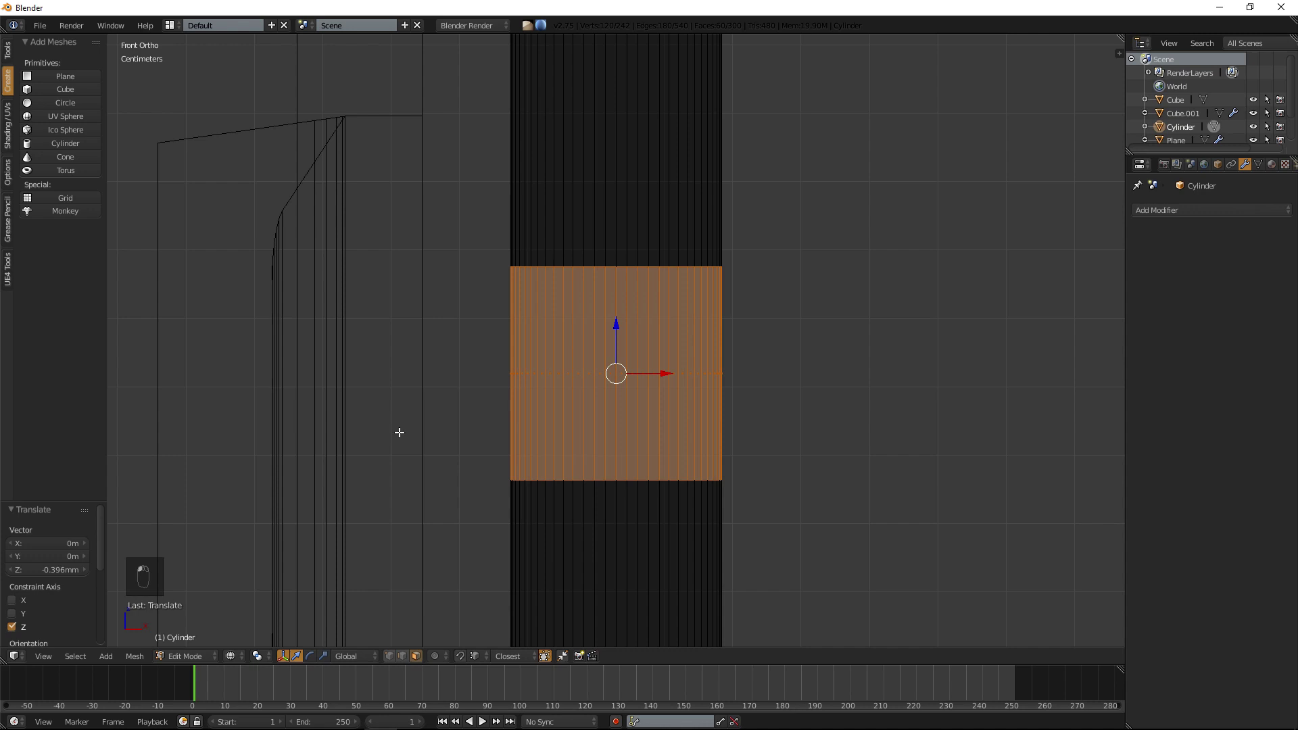
{"action": "key", "text": "b"}
{"action": "left_click_drag", "start_coordinate": [469, 160], "coordinate": [612, 507]}
{"action": "key", "text": "b"}
{"action": "middle_click_drag", "start_coordinate": [612, 507], "coordinate": [613, 507]}
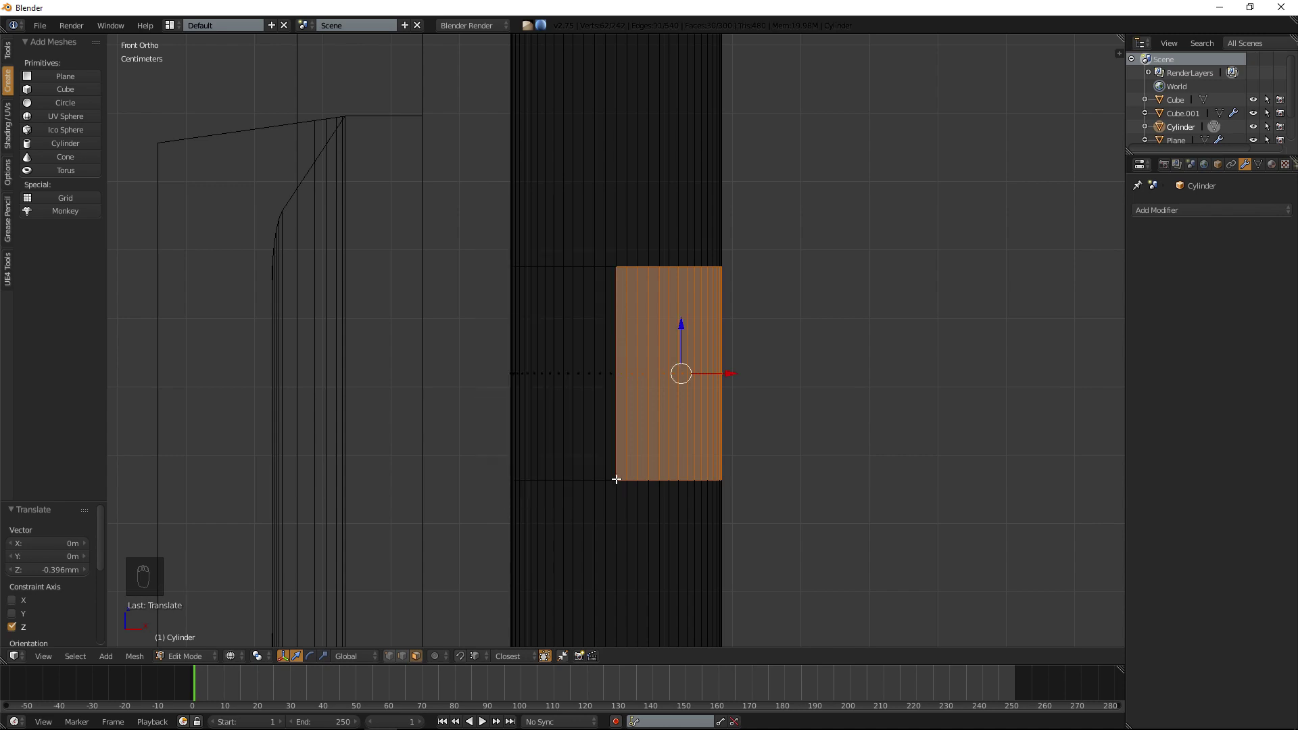
Extrude the selected half band outward along its vertex normals by about 14.19 to form a half collar.
{"action": "key", "text": "KP_5"}
{"action": "mouse_move", "coordinate": [611, 471]}
{"action": "middle_mouse_down"}
{"action": "mouse_move", "coordinate": [408, 482]}
{"action": "mouse_move", "coordinate": [463, 455]}
{"action": "middle_mouse_up"}
{"action": "key", "text": "z"}
{"action": "key", "text": "alt+e"}
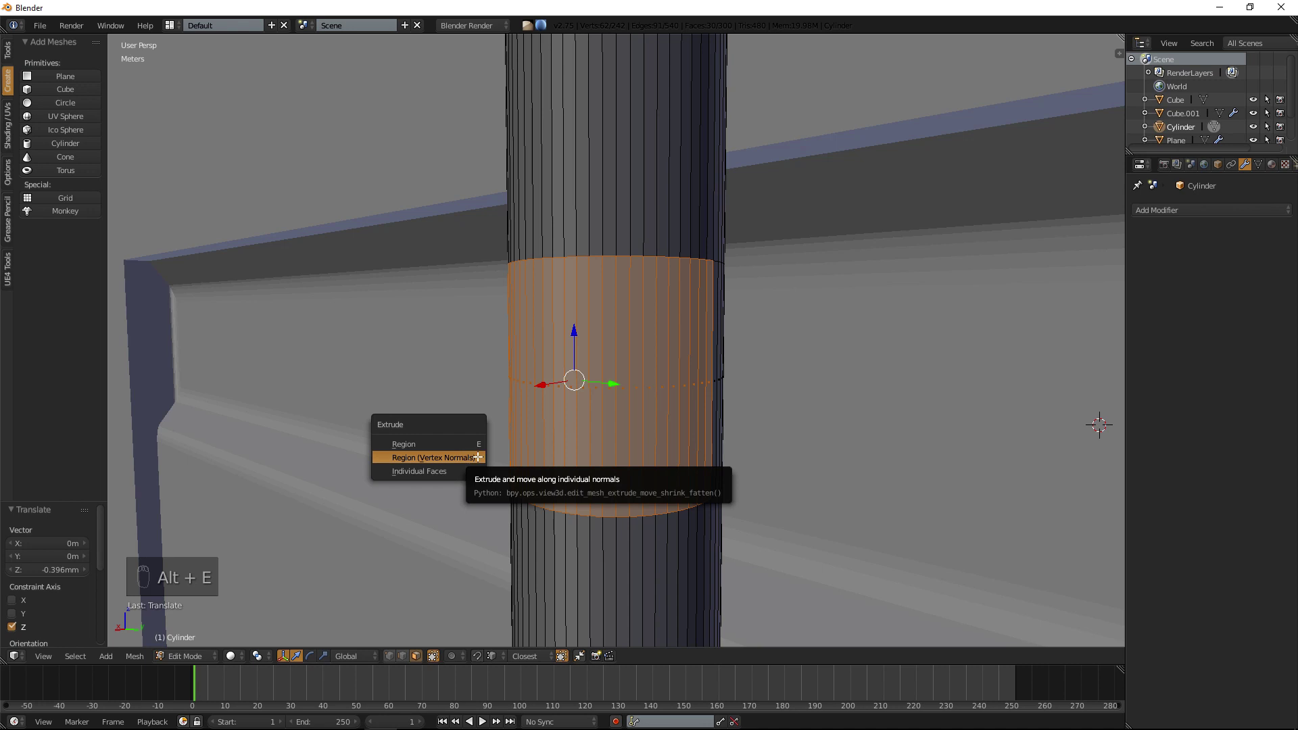
{"action": "left_click", "coordinate": [473, 457]}
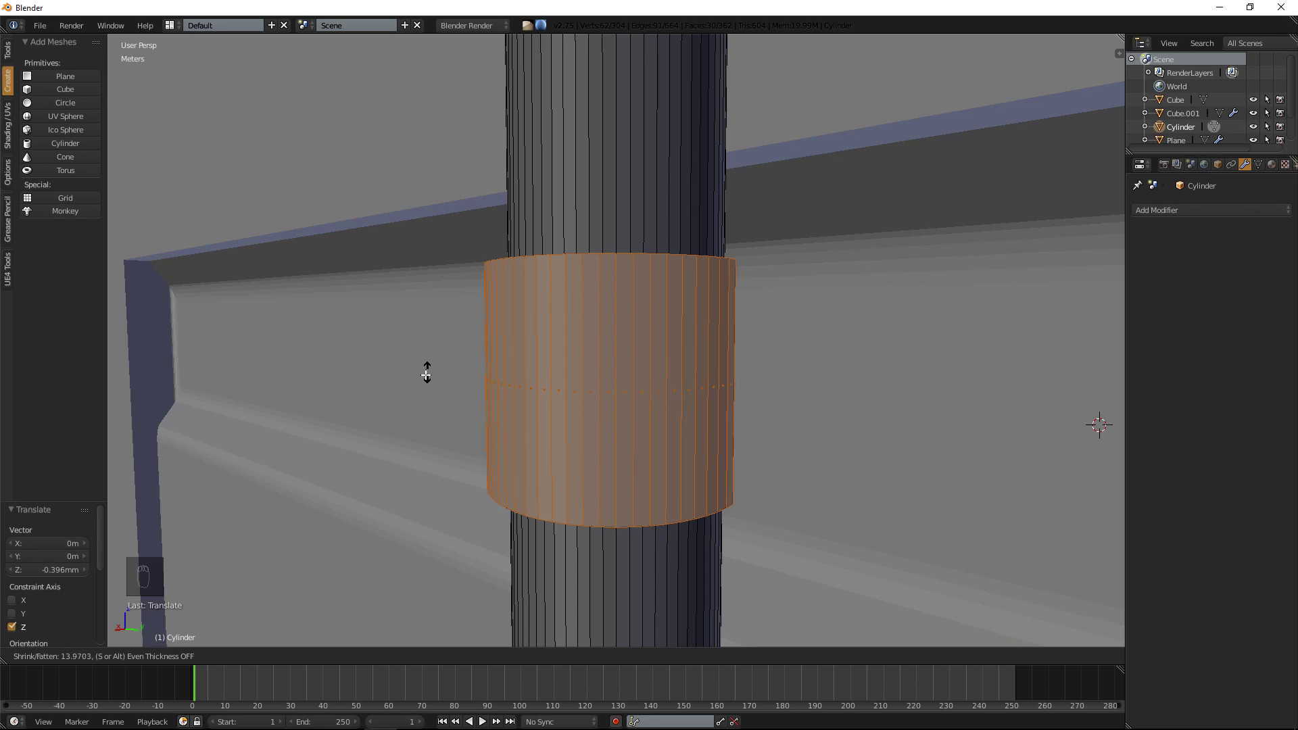
{"action": "left_click", "coordinate": [426, 380]}
Extrude the half collar's two end faces toward the door by about 4.7 cm, and again by about 6.84 mm.
{"action": "middle_click_drag", "start_coordinate": [425, 380], "coordinate": [428, 354]}
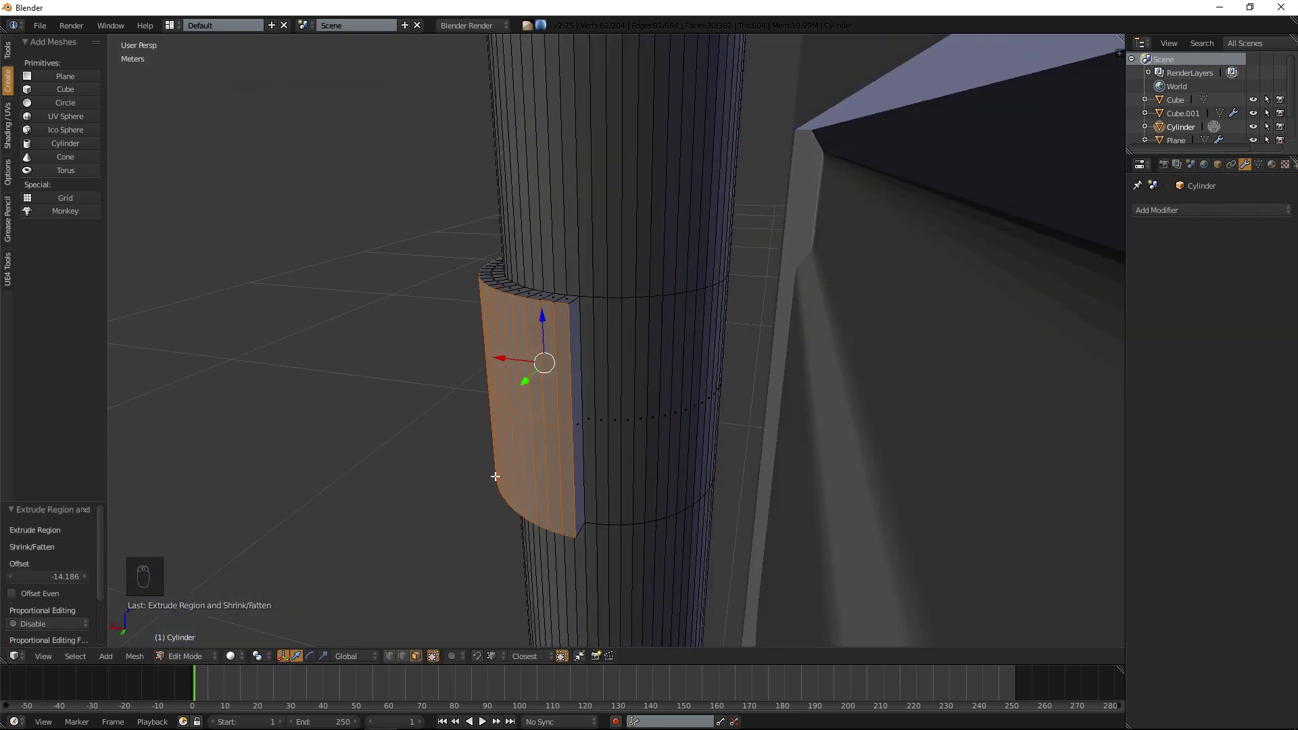
{"action": "middle_click_drag", "start_coordinate": [403, 577], "coordinate": [461, 244]}
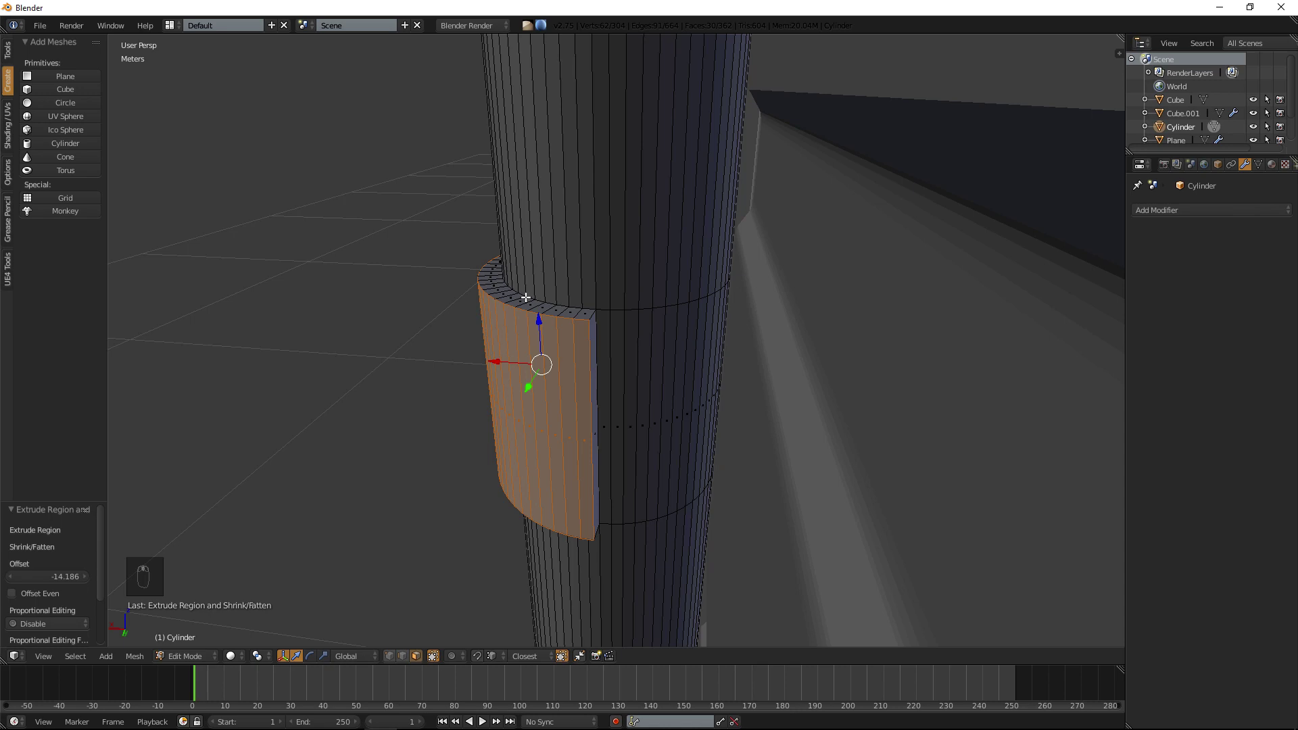
{"action": "right_click", "coordinate": [590, 354]}
{"action": "middle_click_drag", "start_coordinate": [591, 354], "coordinate": [432, 298]}
{"action": "right_click", "coordinate": [653, 389], "text": "shift"}
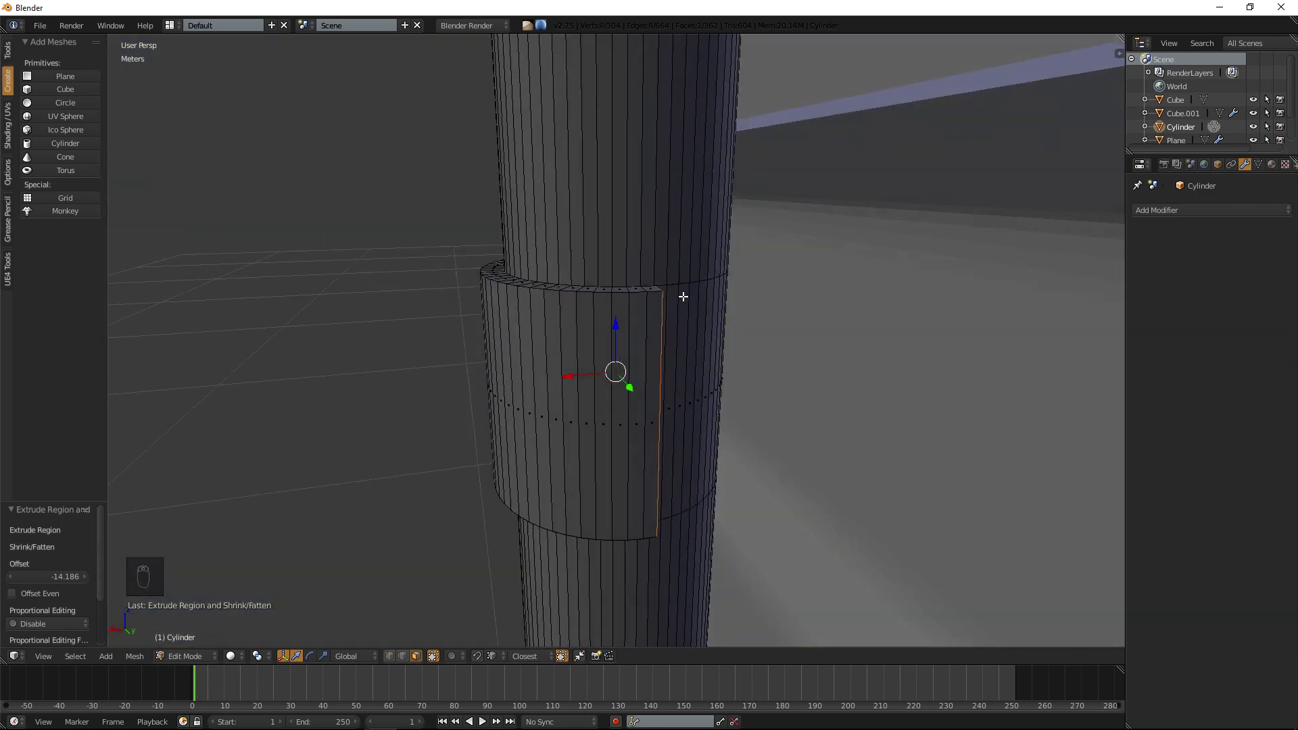
{"action": "key", "text": "e"}
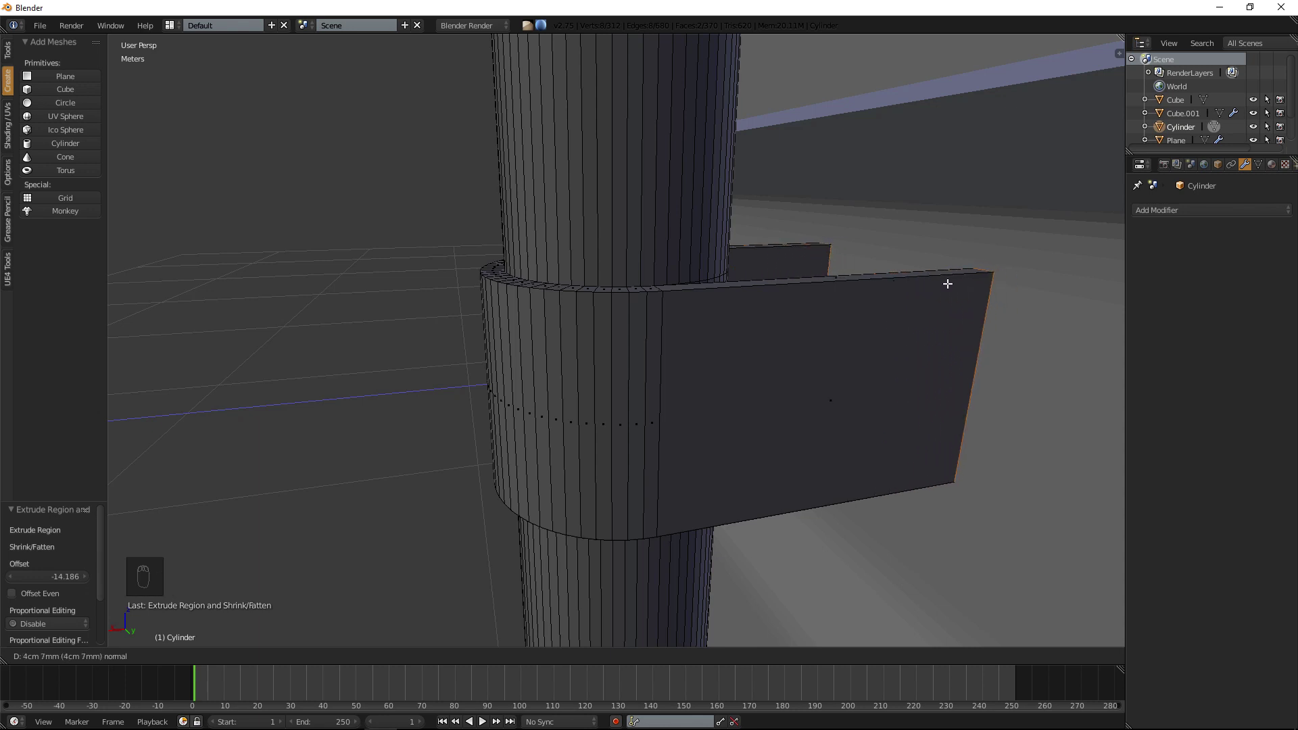
{"action": "key", "text": "e"}
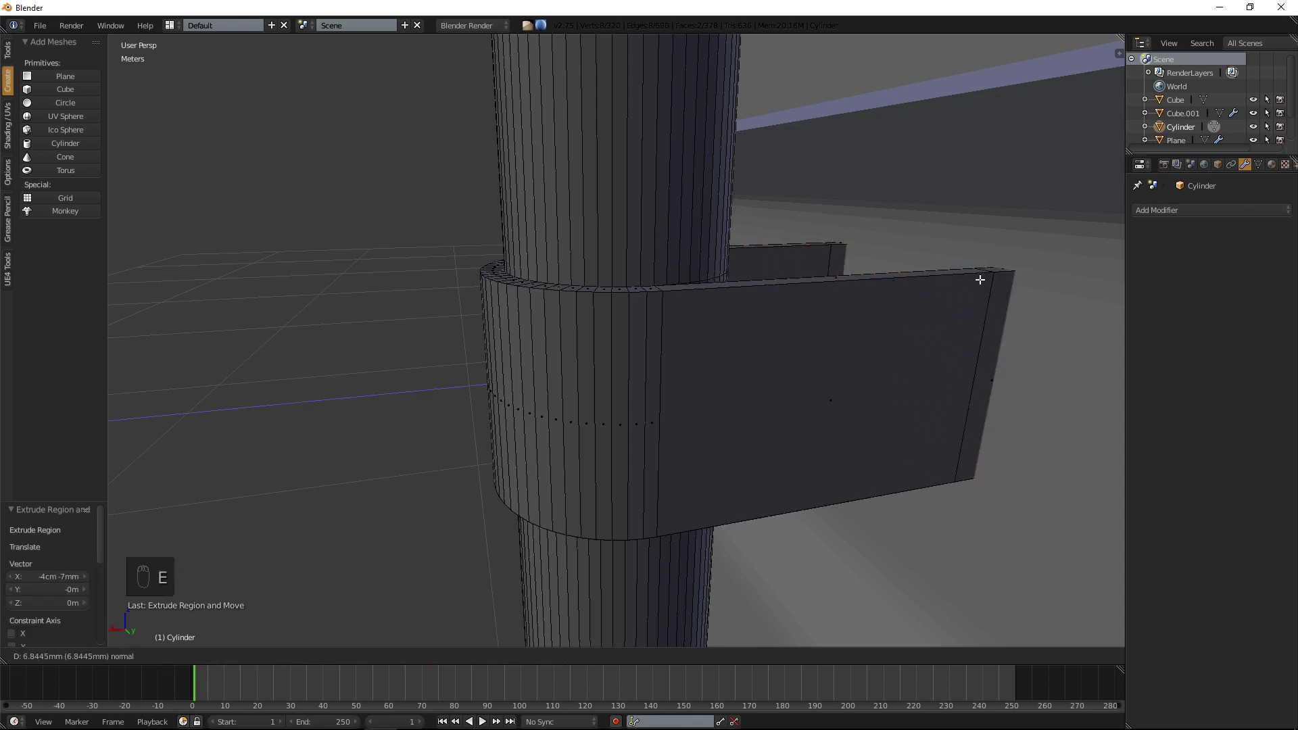
{"action": "left_click", "coordinate": [979, 279]}
Extrude the outer side faces of both short end segments along vertex normals by about 108.84 to form mounting flanges.
{"action": "middle_click_drag", "start_coordinate": [962, 280], "coordinate": [1110, 325]}
{"action": "right_click", "coordinate": [1044, 324]}
{"action": "middle_click_drag", "start_coordinate": [565, 246], "coordinate": [310, 271]}
{"action": "right_click", "coordinate": [302, 273], "text": "shift"}
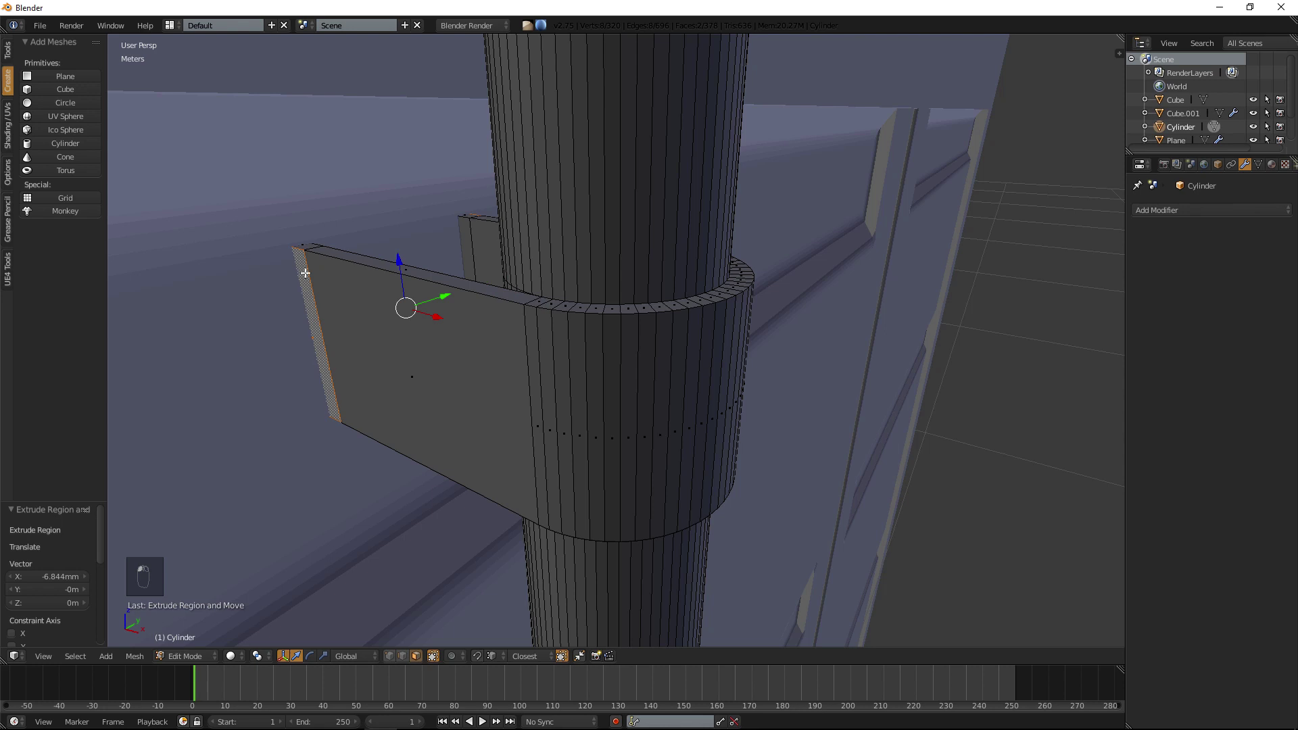
{"action": "key", "text": "alt+e"}
{"action": "left_click", "coordinate": [311, 270]}
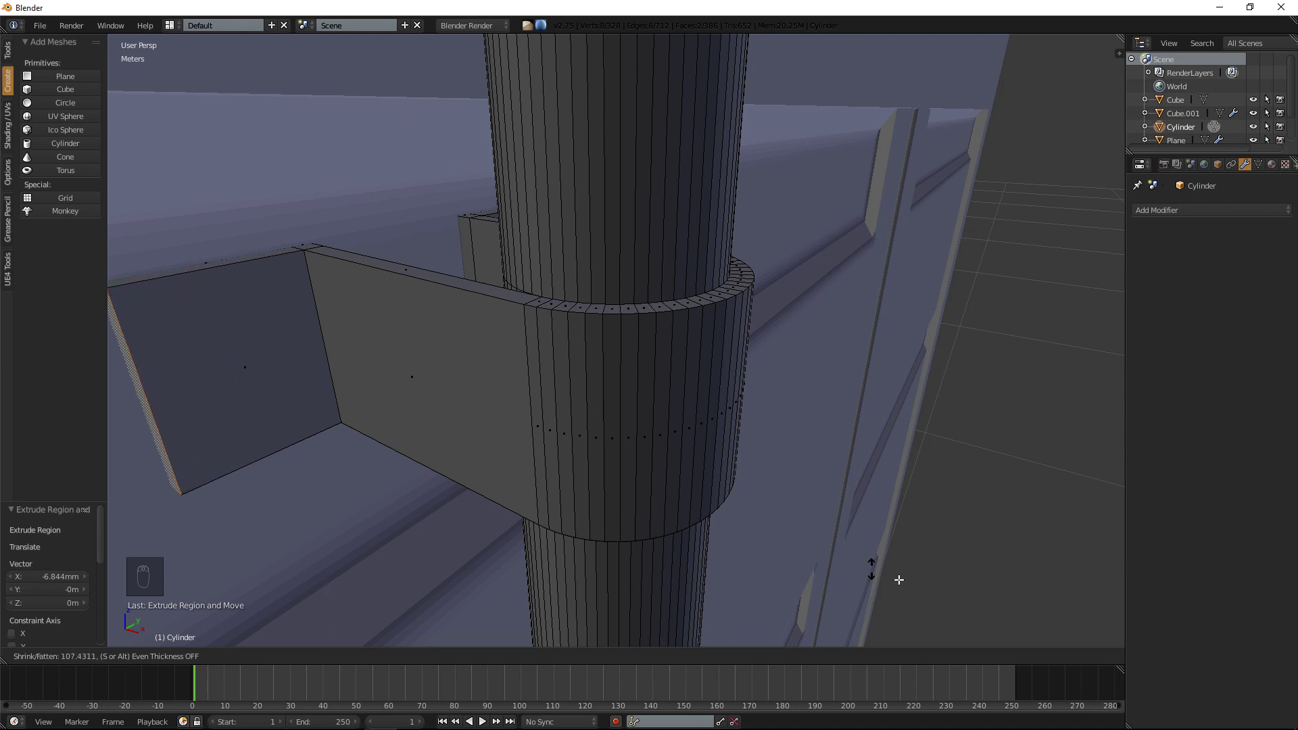
{"action": "left_click", "coordinate": [967, 598]}
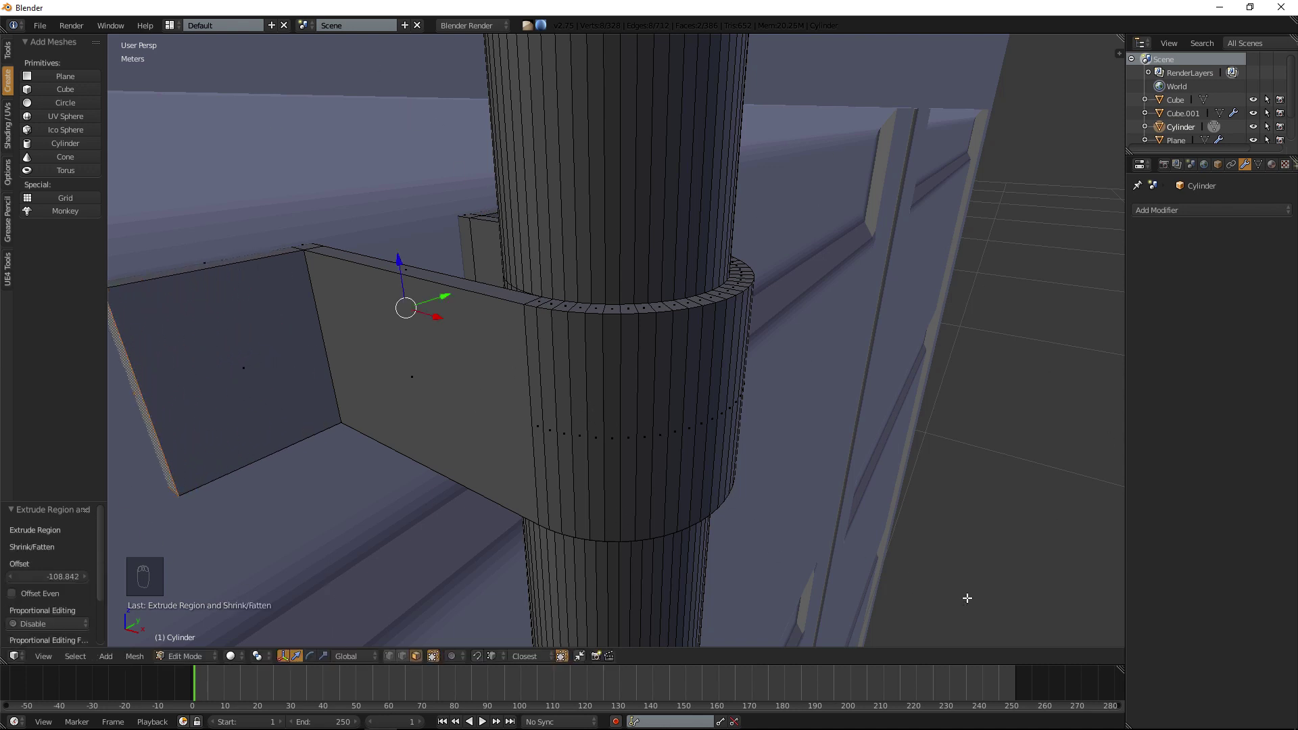
Add one centred loop cut around the rod below the bracket and lower it by about 2 cm 9.9 mm along Z.
{"action": "middle_click_drag", "start_coordinate": [1007, 293], "coordinate": [818, 265]}
{"action": "scroll", "coordinate": [814, 267], "scroll_direction": "down", "scroll_amount": 10}
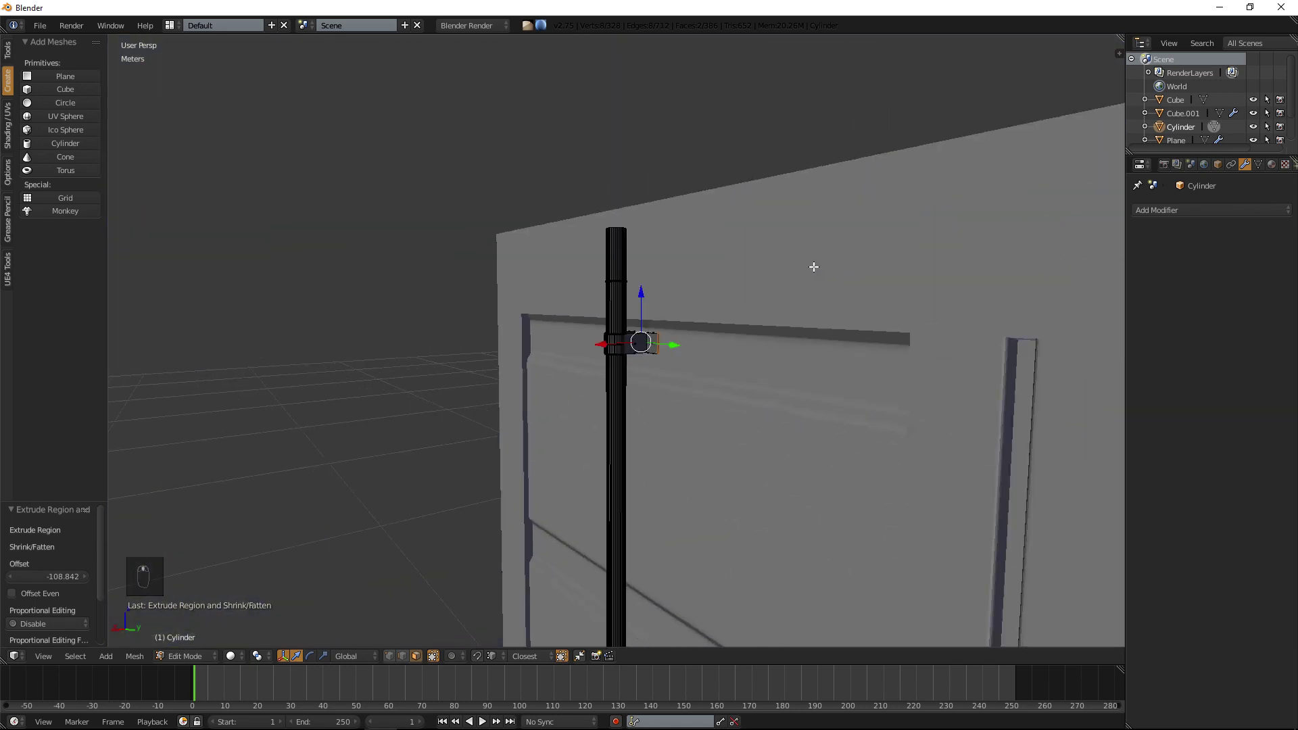
{"action": "middle_click_drag", "start_coordinate": [730, 279], "coordinate": [770, 293]}
{"action": "scroll", "coordinate": [661, 440], "scroll_direction": "down", "scroll_amount": 3}
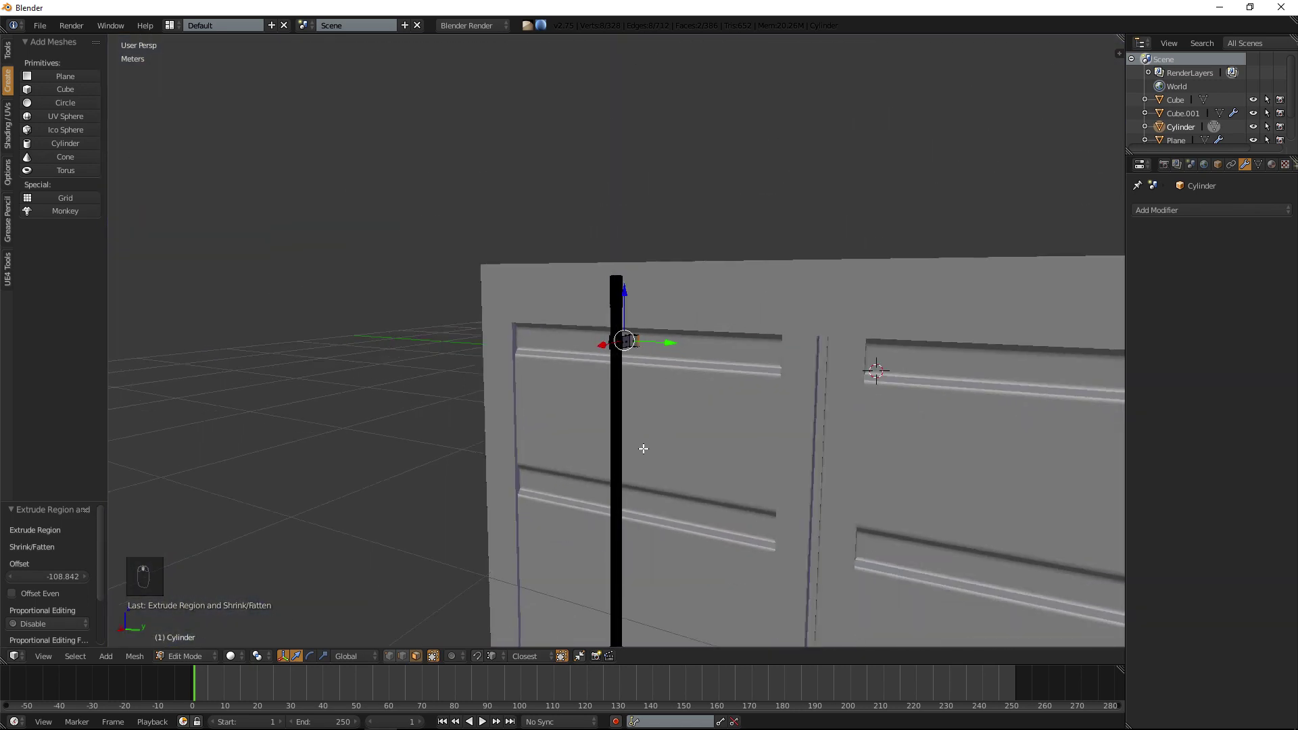
{"action": "middle_click_drag", "start_coordinate": [626, 395], "coordinate": [614, 169], "text": "shift"}
{"action": "middle_click_drag", "start_coordinate": [575, 407], "coordinate": [592, 414]}
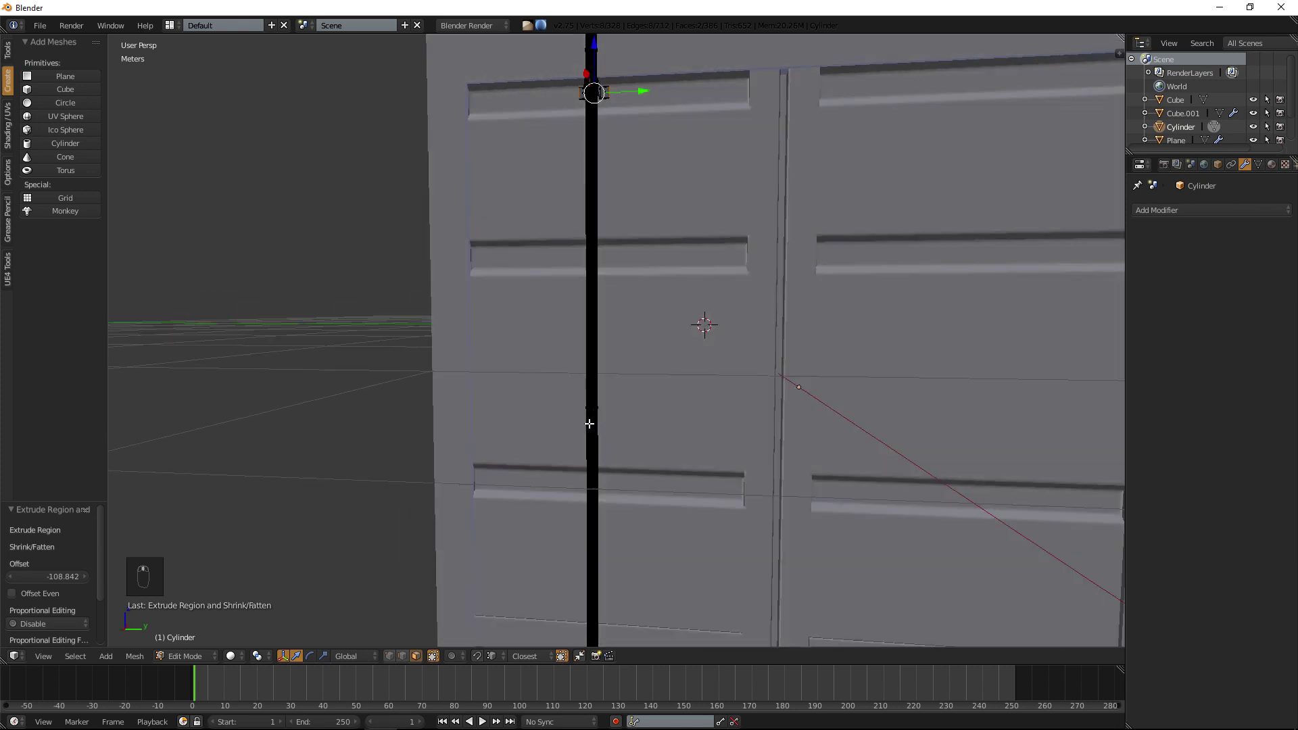
{"action": "middle_click_drag", "start_coordinate": [583, 216], "coordinate": [603, 409], "text": "shift"}
{"action": "scroll", "coordinate": [663, 275], "scroll_direction": "up", "scroll_amount": 4}
{"action": "key", "text": "a"}
{"action": "middle_click_drag", "start_coordinate": [667, 191], "coordinate": [578, 263], "text": "shift"}
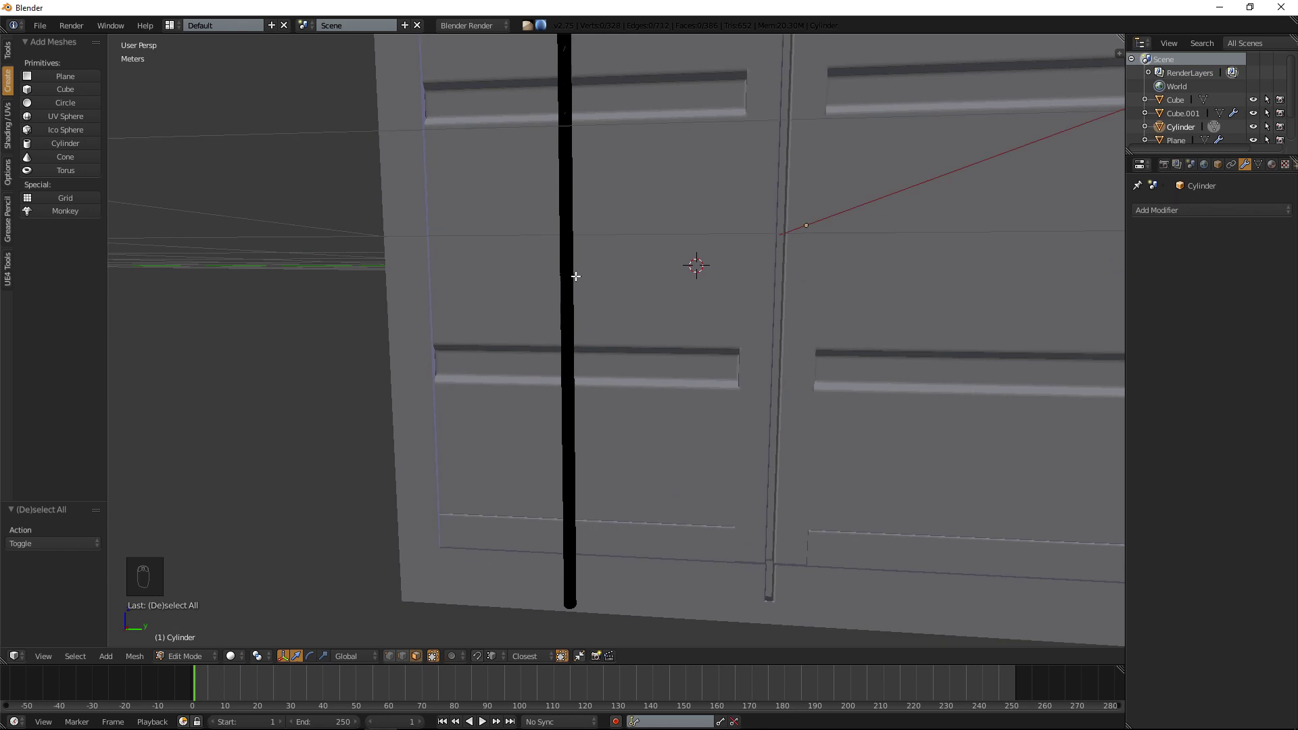
{"action": "key", "text": "ctrl+r"}
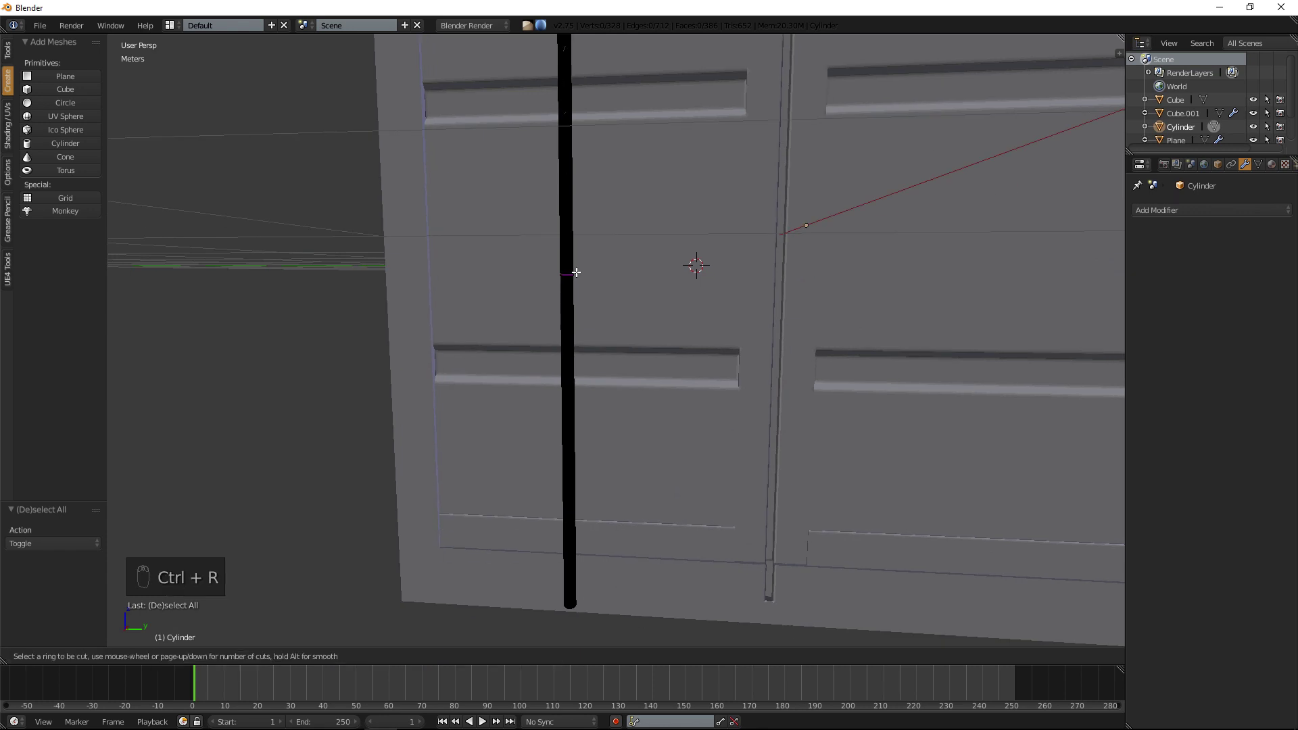
{"action": "left_click", "coordinate": [575, 274]}
{"action": "right_click", "coordinate": [576, 274]}
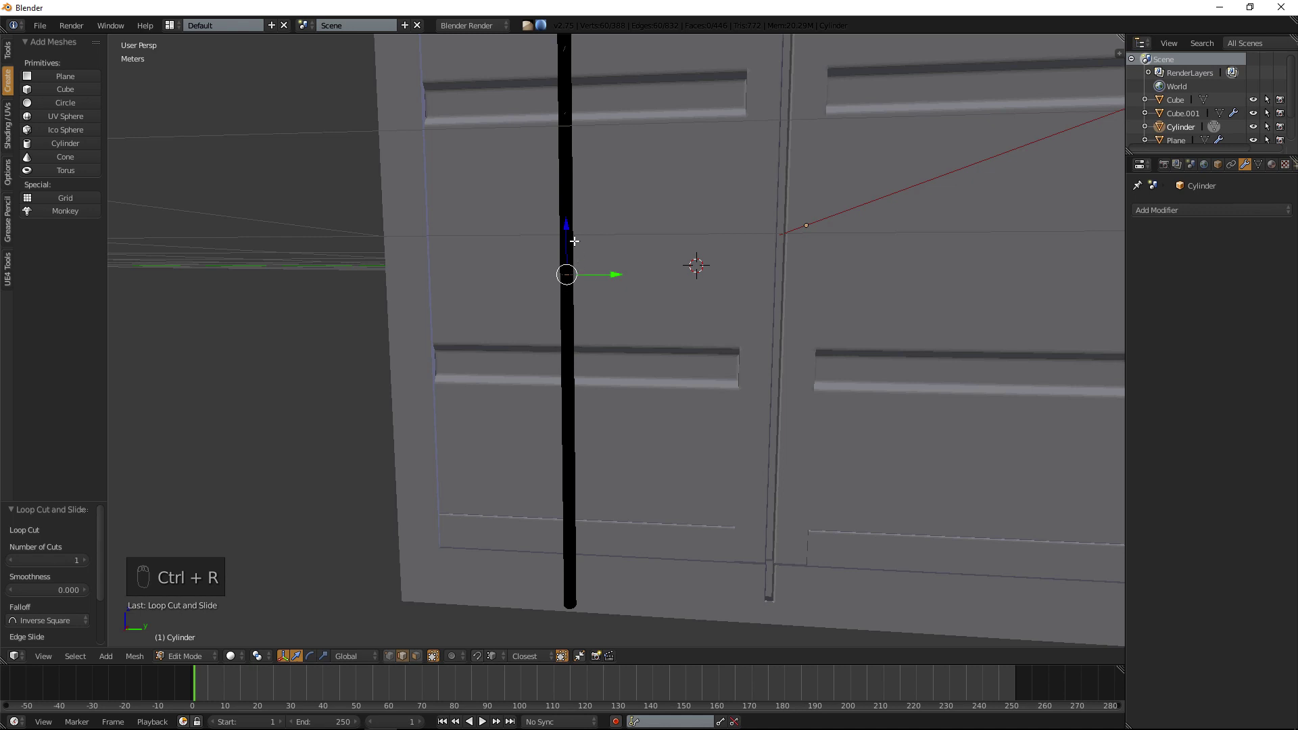
{"action": "left_click_drag", "start_coordinate": [567, 225], "coordinate": [568, 230]}
Bevel the lower loop into a single-segment band with an amount of about 59.32.
{"action": "scroll", "coordinate": [614, 300], "scroll_direction": "up", "scroll_amount": 4}
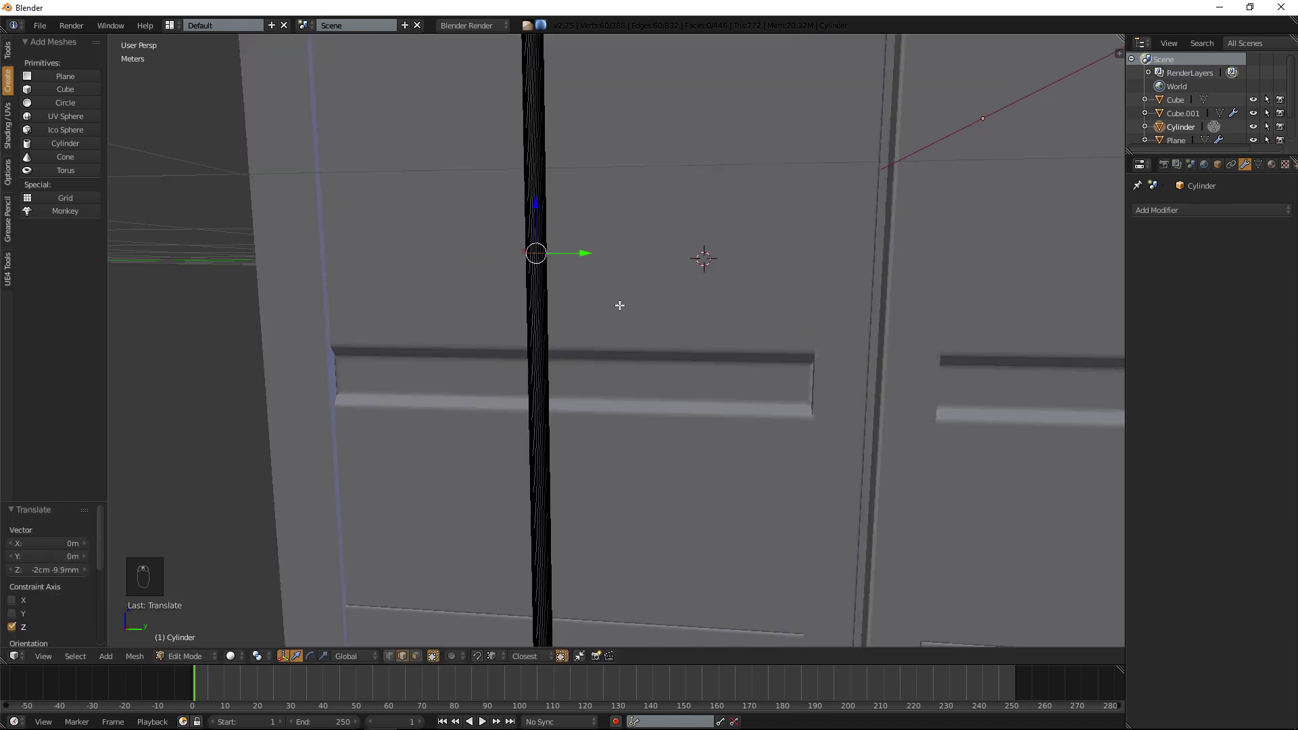
{"action": "middle_click_drag", "start_coordinate": [580, 249], "coordinate": [631, 305], "text": "shift"}
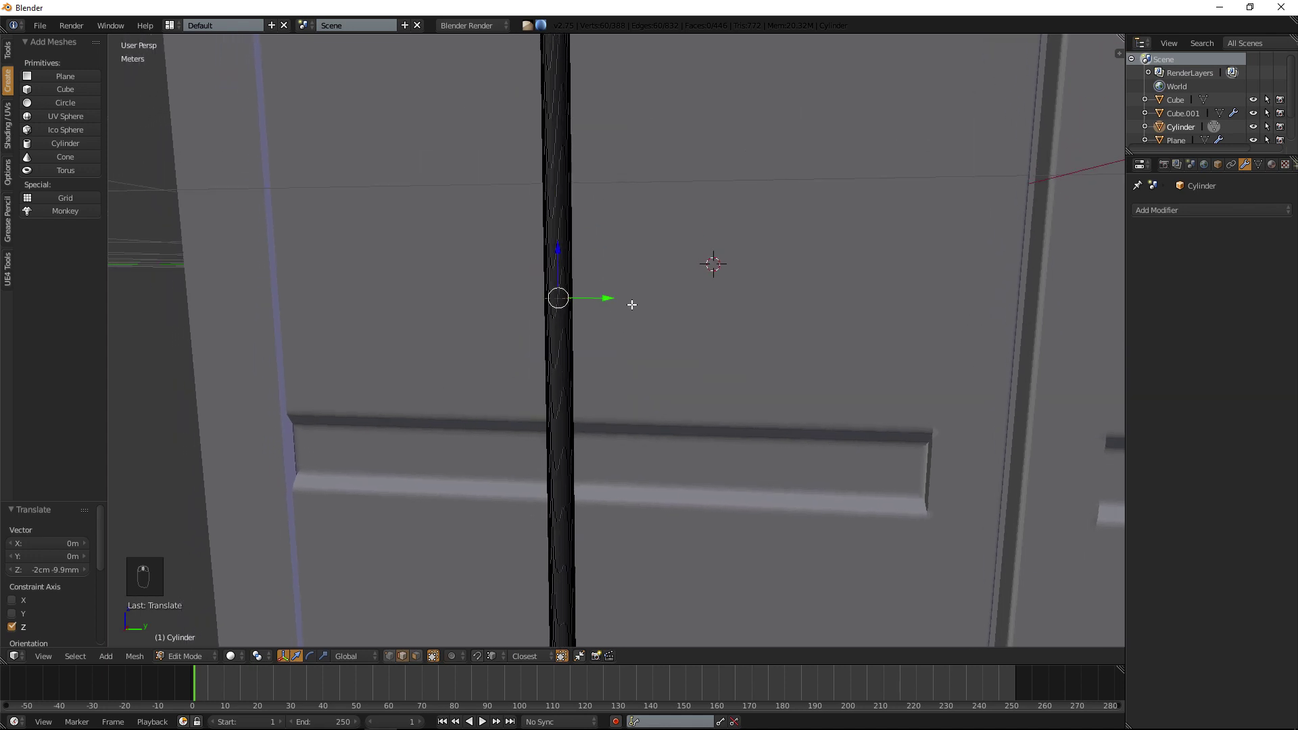
{"action": "key", "text": "KP_Decimal"}
{"action": "scroll", "coordinate": [635, 307], "scroll_direction": "down", "scroll_amount": 6}
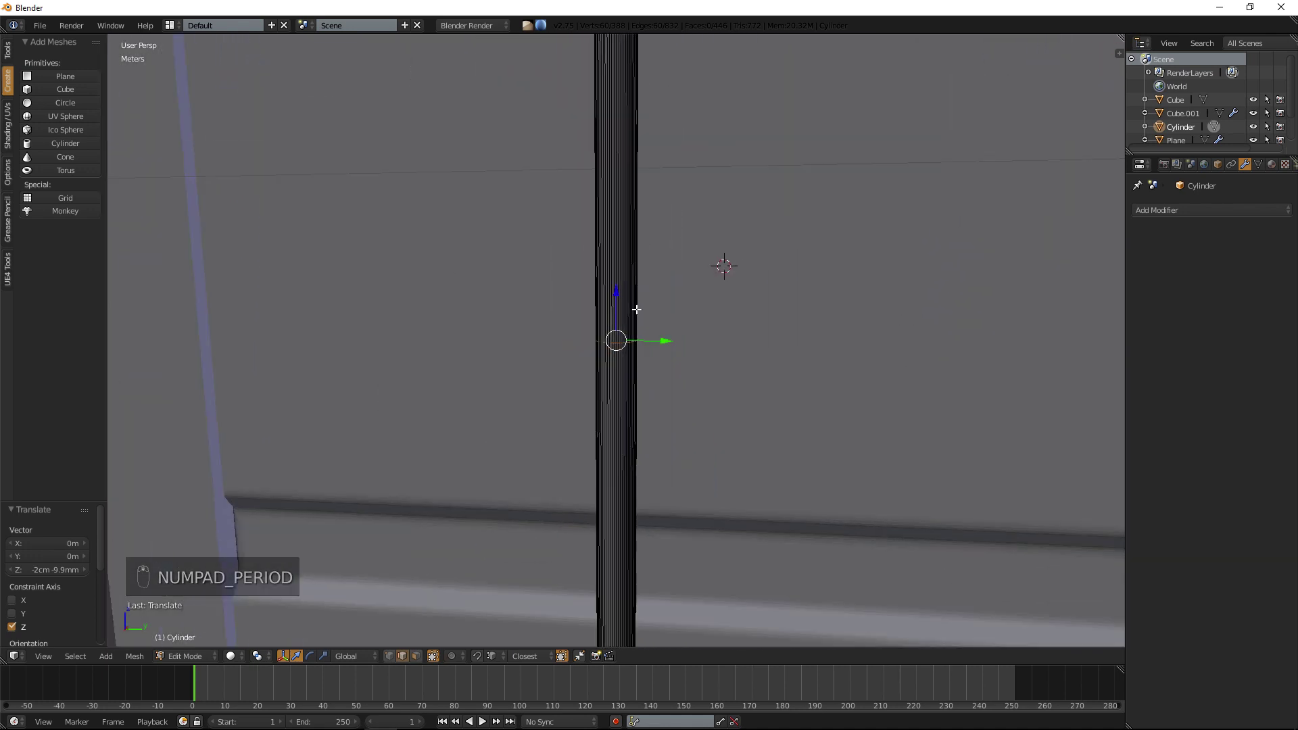
{"action": "scroll", "coordinate": [639, 311], "scroll_direction": "up", "scroll_amount": 2}
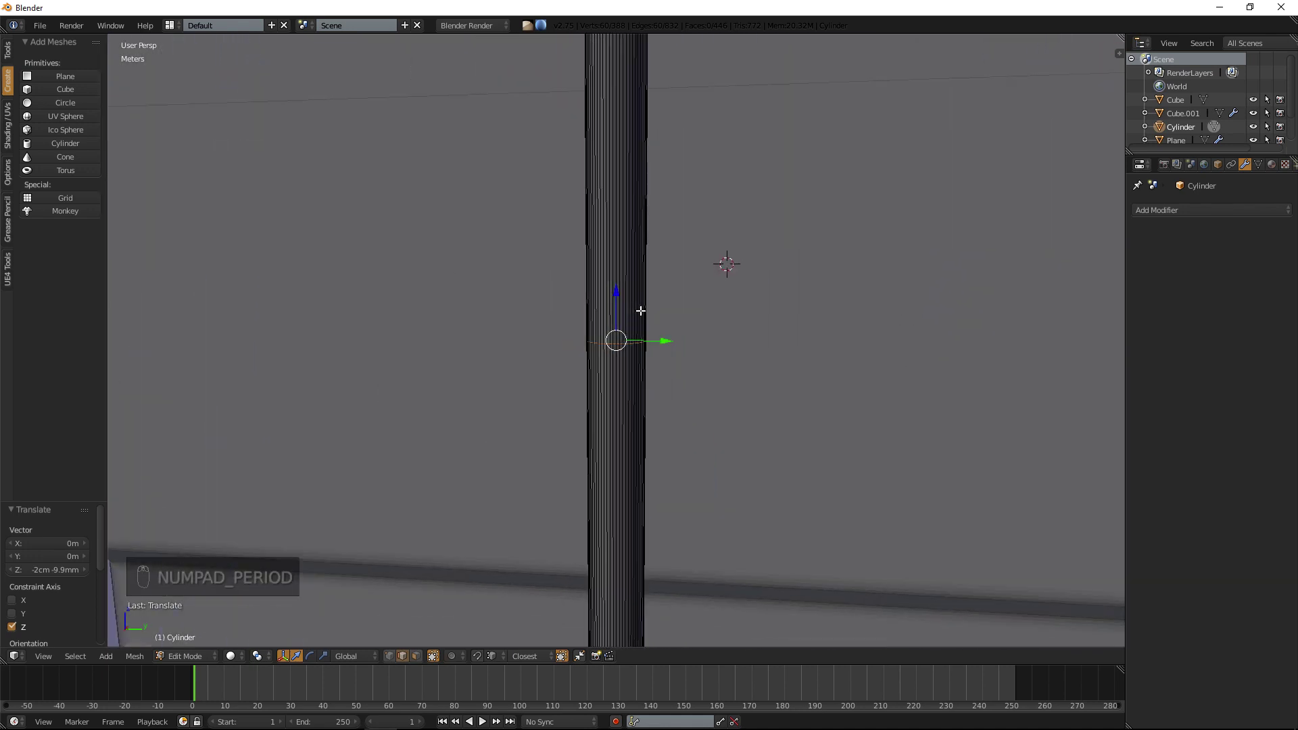
{"action": "key", "text": "ctrl+b"}
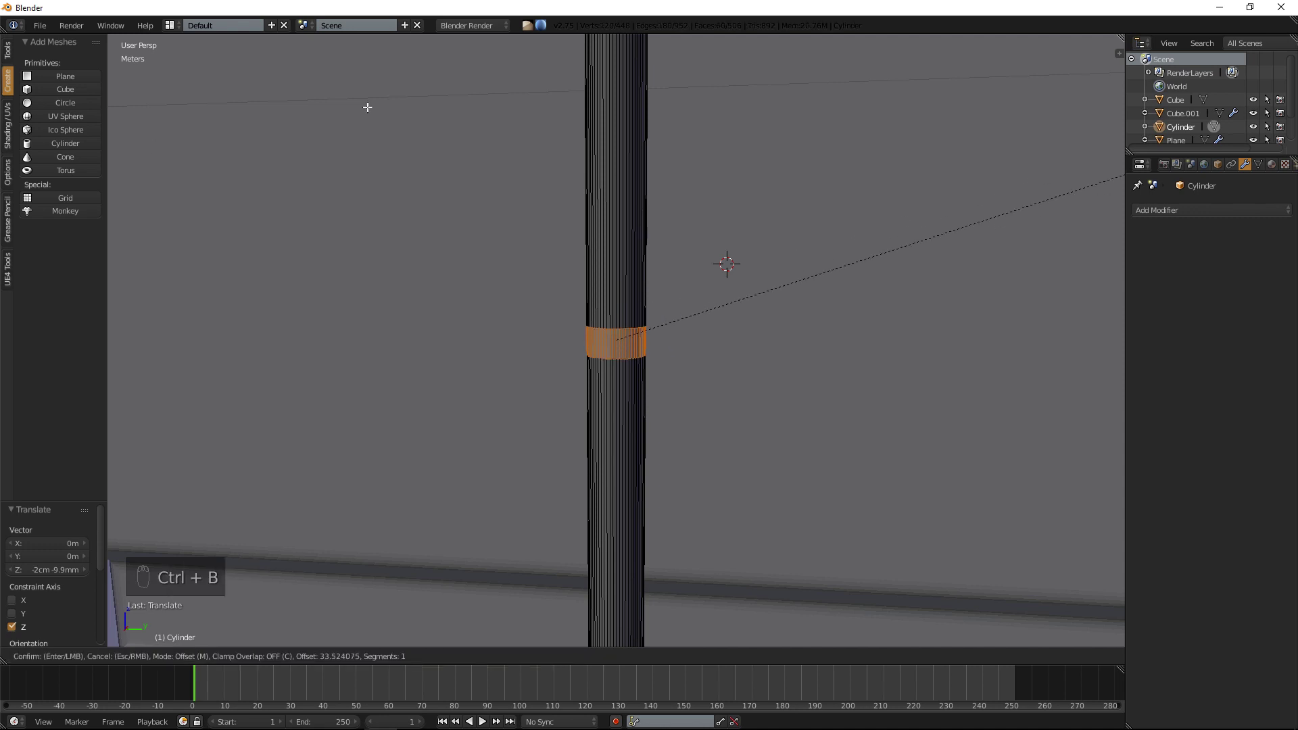
{"action": "left_click", "coordinate": [764, 73]}
{"action": "key", "text": "KP_1"}
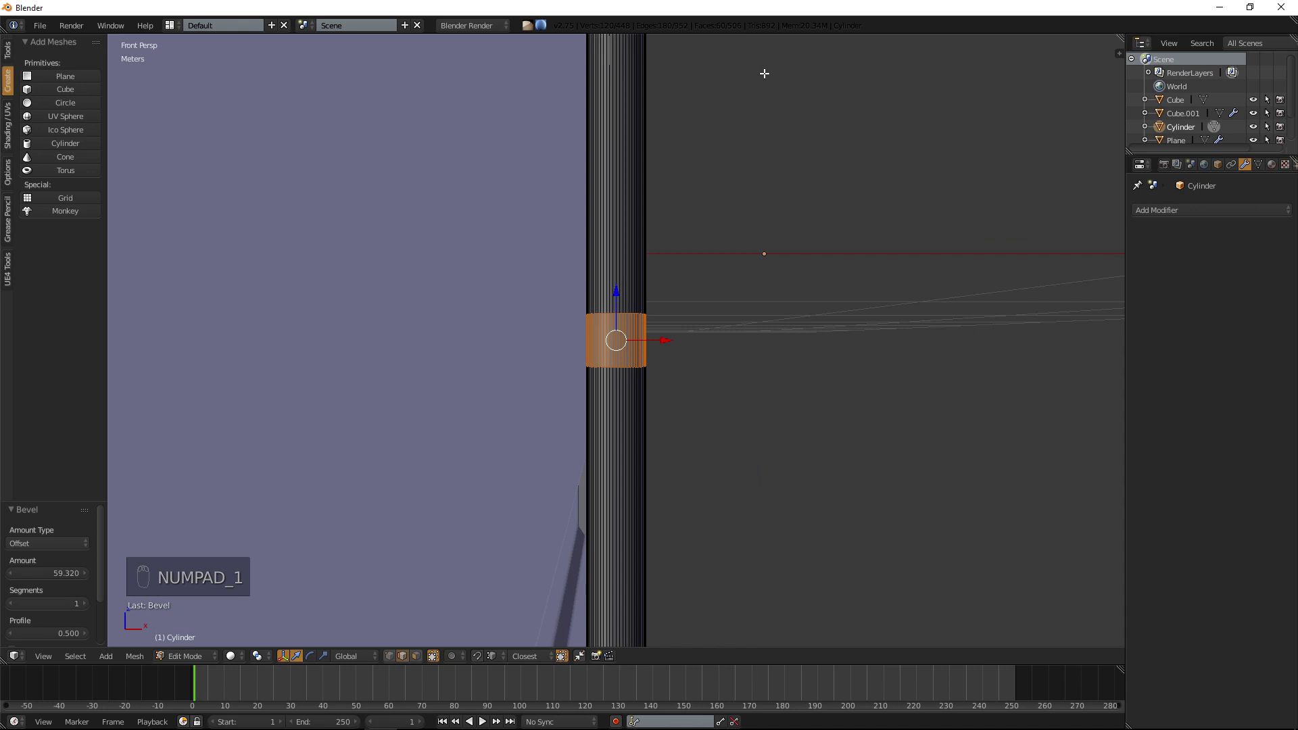
Reduce the rod's band selection to the half facing away from the door.
{"action": "key", "text": "z"}
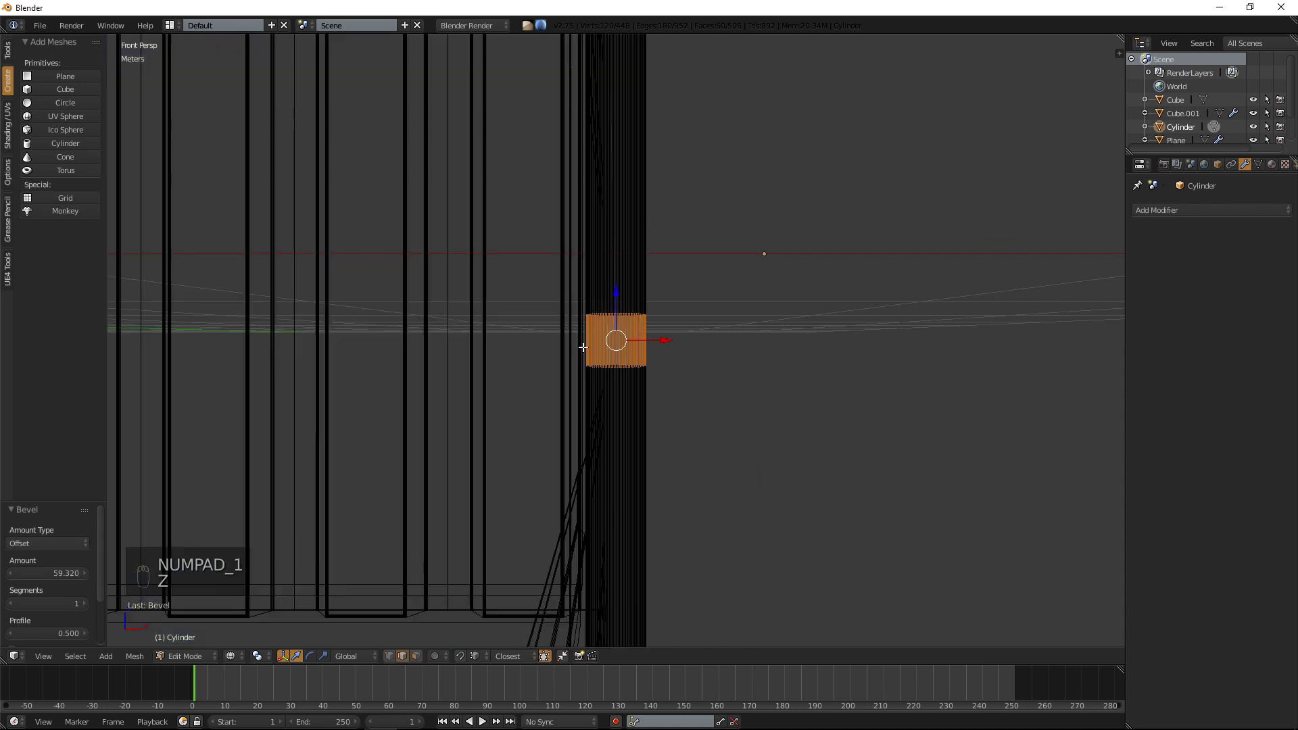
{"action": "key", "text": "b"}
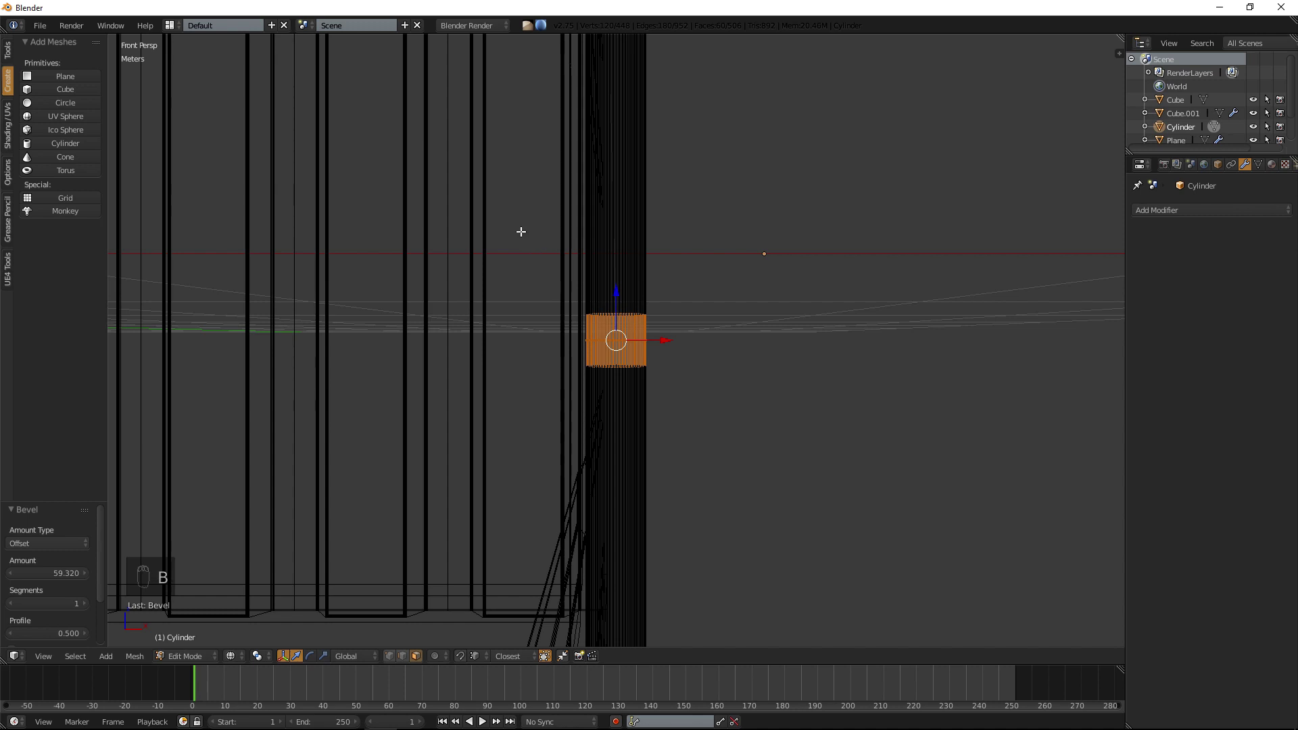
{"action": "key", "text": "KP_5"}
{"action": "key", "text": "b"}
{"action": "left_click_drag", "start_coordinate": [558, 262], "coordinate": [610, 403]}
{"action": "middle_click_drag", "start_coordinate": [610, 404], "coordinate": [302, 409]}
{"action": "key", "text": "KP_5"}
{"action": "key", "text": "KP_5"}
{"action": "middle_click_drag", "start_coordinate": [384, 383], "coordinate": [539, 360]}
{"action": "key", "text": "KP_1"}
{"action": "key", "text": "KP_5"}
{"action": "key", "text": "KP_5"}
{"action": "key", "text": "KP_5"}
{"action": "key", "text": "KP_5"}
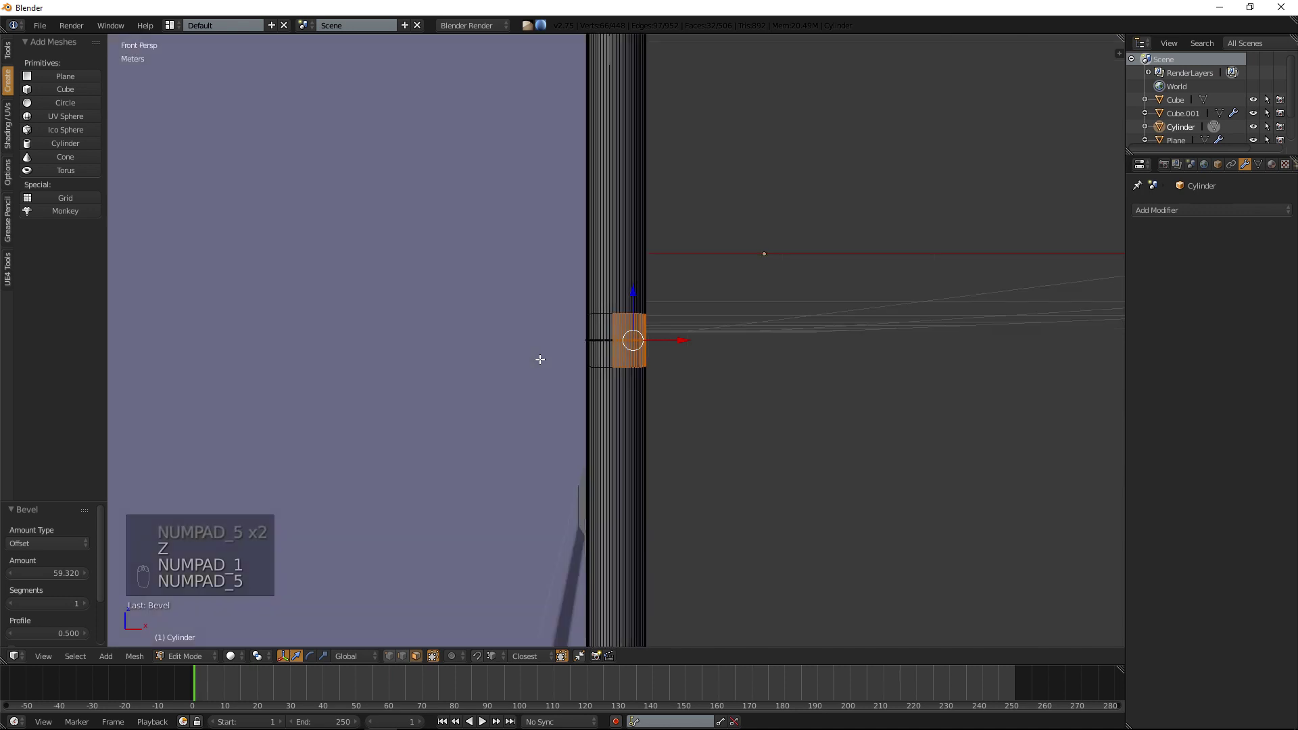
Extrude the selected half band outward along vertex normals by about 26.95.
{"action": "middle_click_drag", "start_coordinate": [497, 477], "coordinate": [538, 390]}
{"action": "key", "text": "alt+e"}
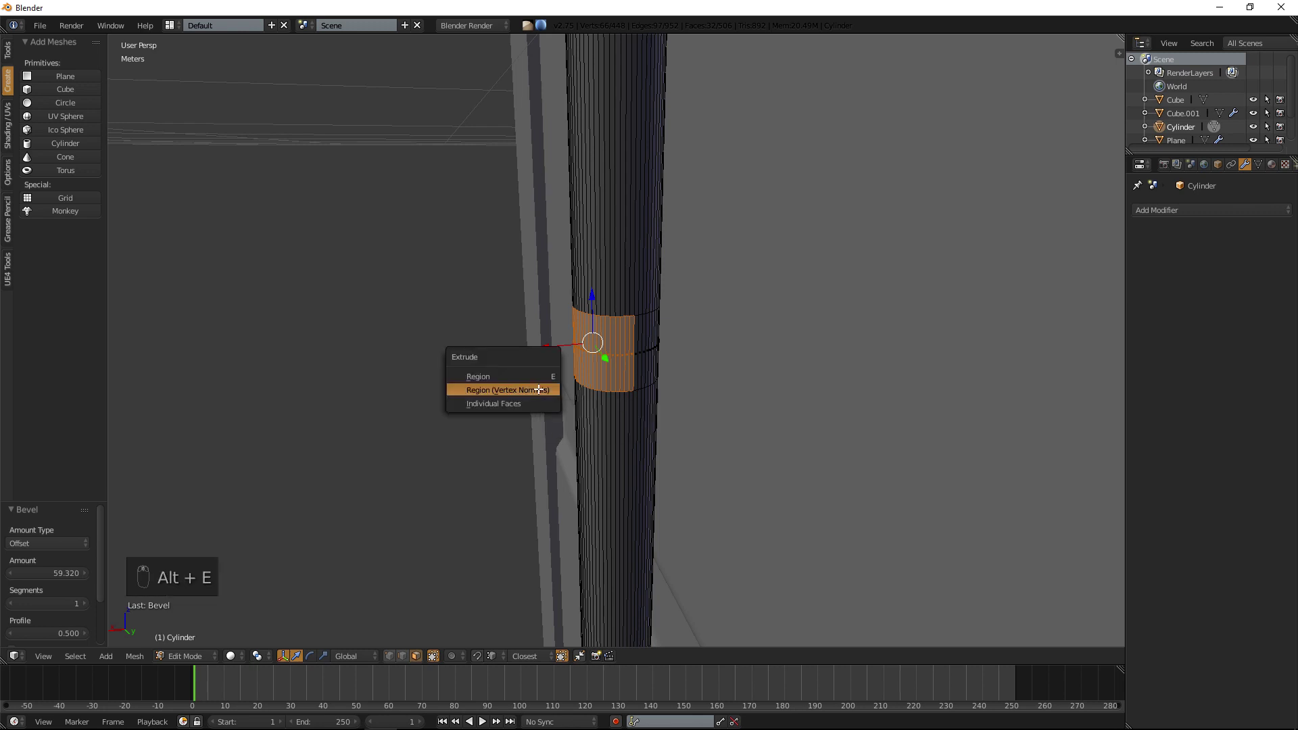
{"action": "left_click", "coordinate": [538, 390]}
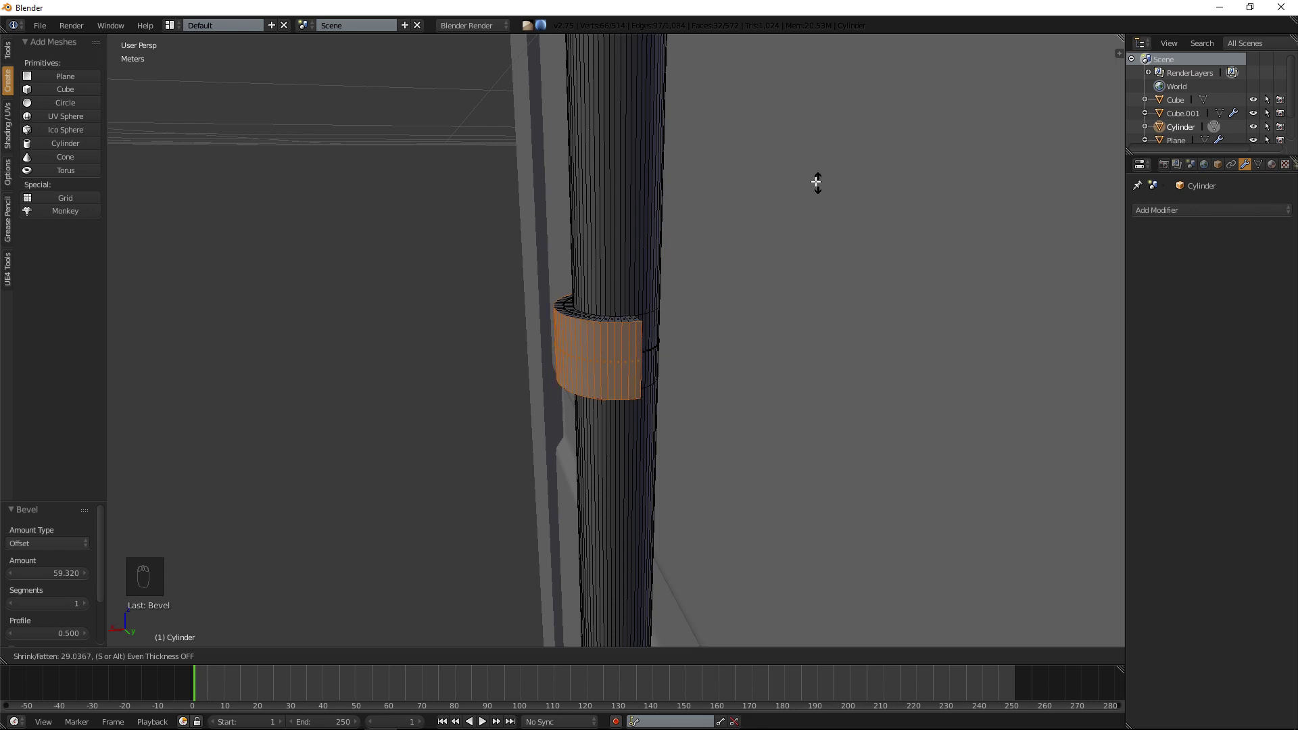
{"action": "left_click", "coordinate": [784, 151]}
{"action": "scroll", "coordinate": [758, 165], "scroll_direction": "up", "scroll_amount": 3}
{"action": "middle_click_drag", "start_coordinate": [757, 165], "coordinate": [701, 191]}
{"action": "scroll", "coordinate": [580, 296], "scroll_direction": "up", "scroll_amount": 2}
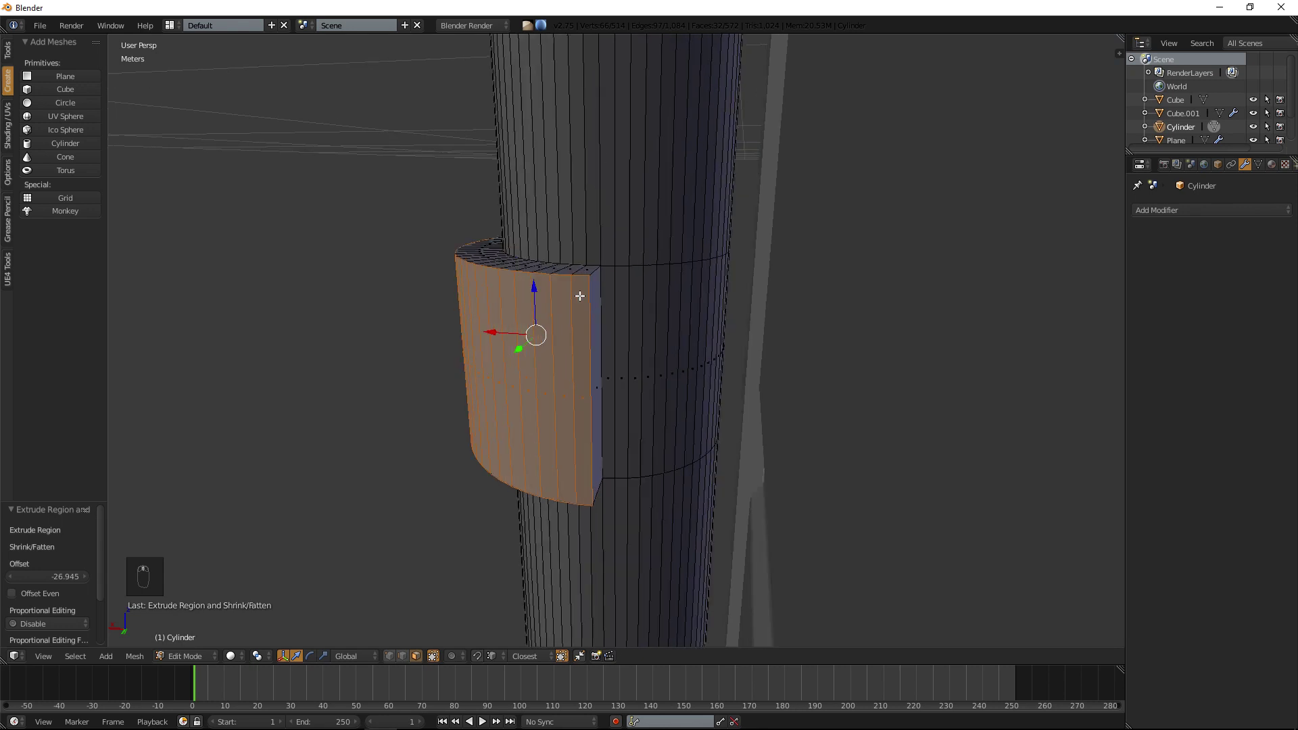
Select the half collar's end faces, and undo back to the flat, fully selected band around the rod.
{"action": "right_click", "coordinate": [596, 385]}
{"action": "middle_click_drag", "start_coordinate": [595, 378], "coordinate": [836, 352]}
{"action": "right_click", "coordinate": [620, 359], "text": "shift"}
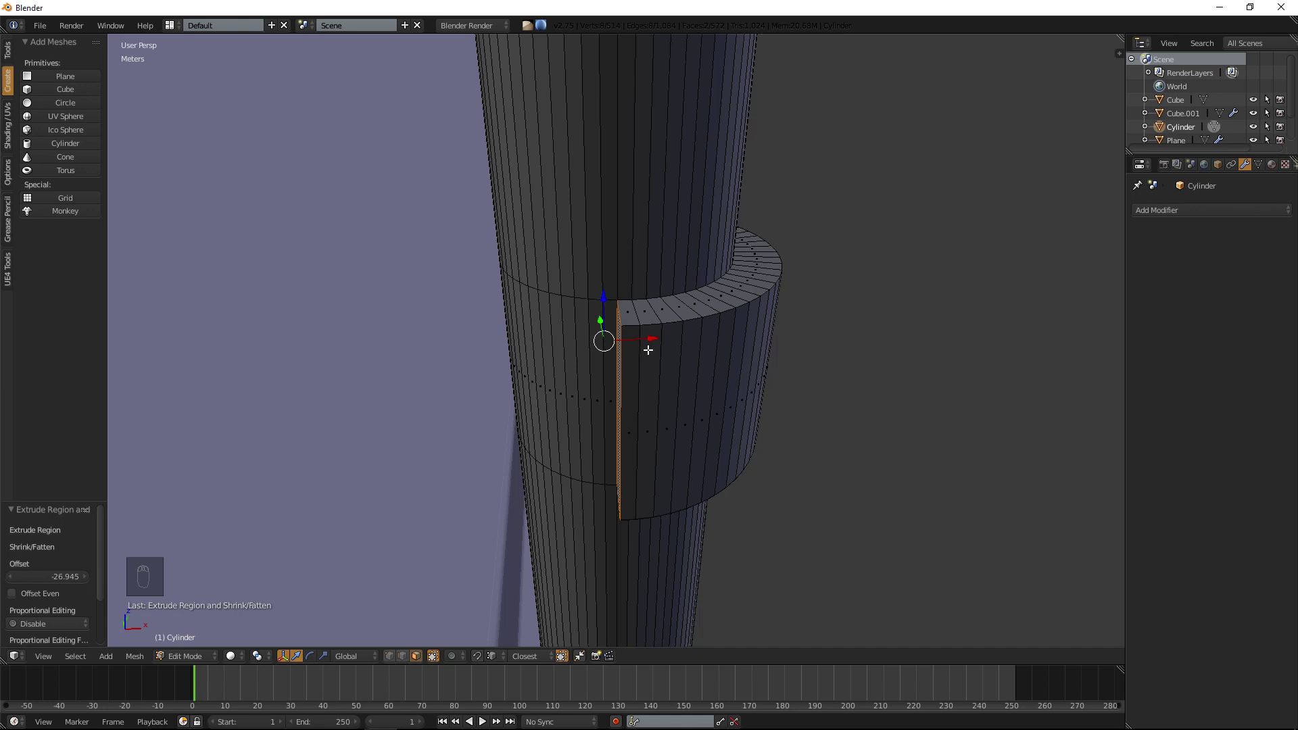
{"action": "key", "text": "ctrl+z"}
{"action": "key", "text": "ctrl+z"}
{"action": "key", "text": "ctrl+z"}
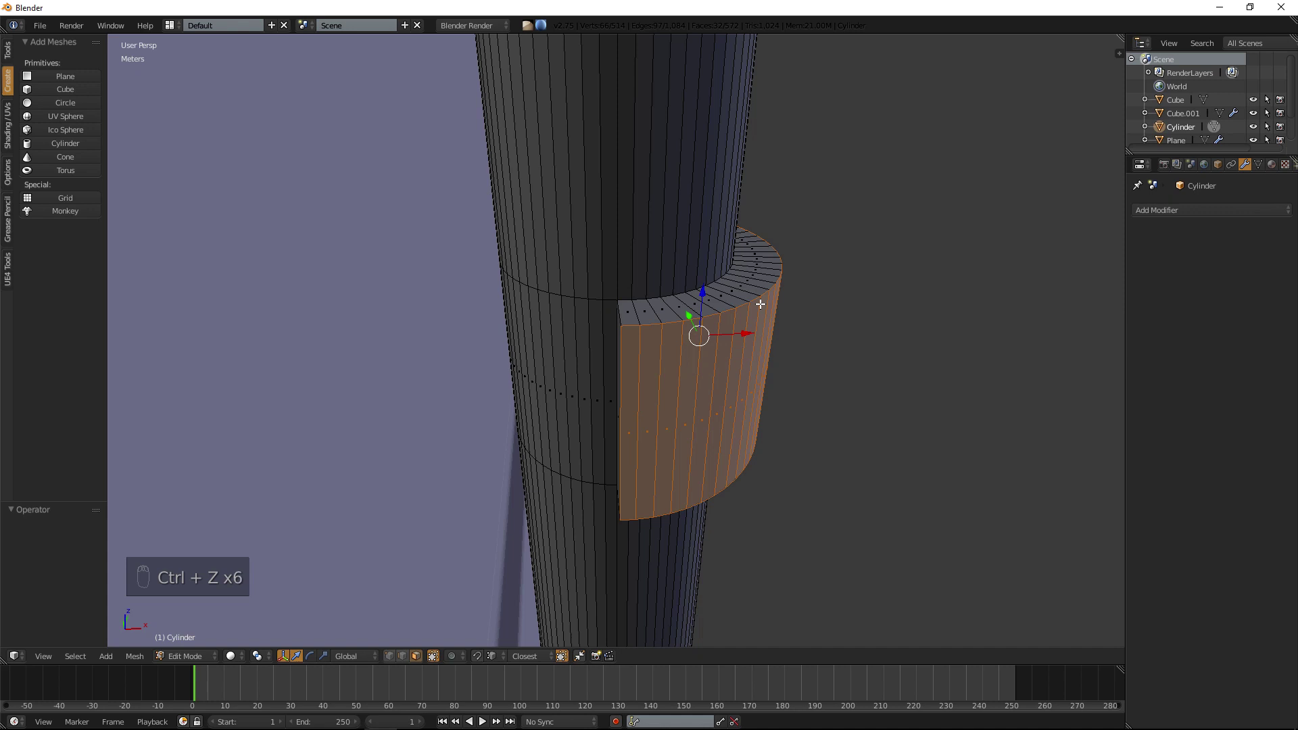
{"action": "key", "text": "ctrl+z"}
{"action": "key", "text": "ctrl+z"}
{"action": "key", "text": "ctrl+z"}
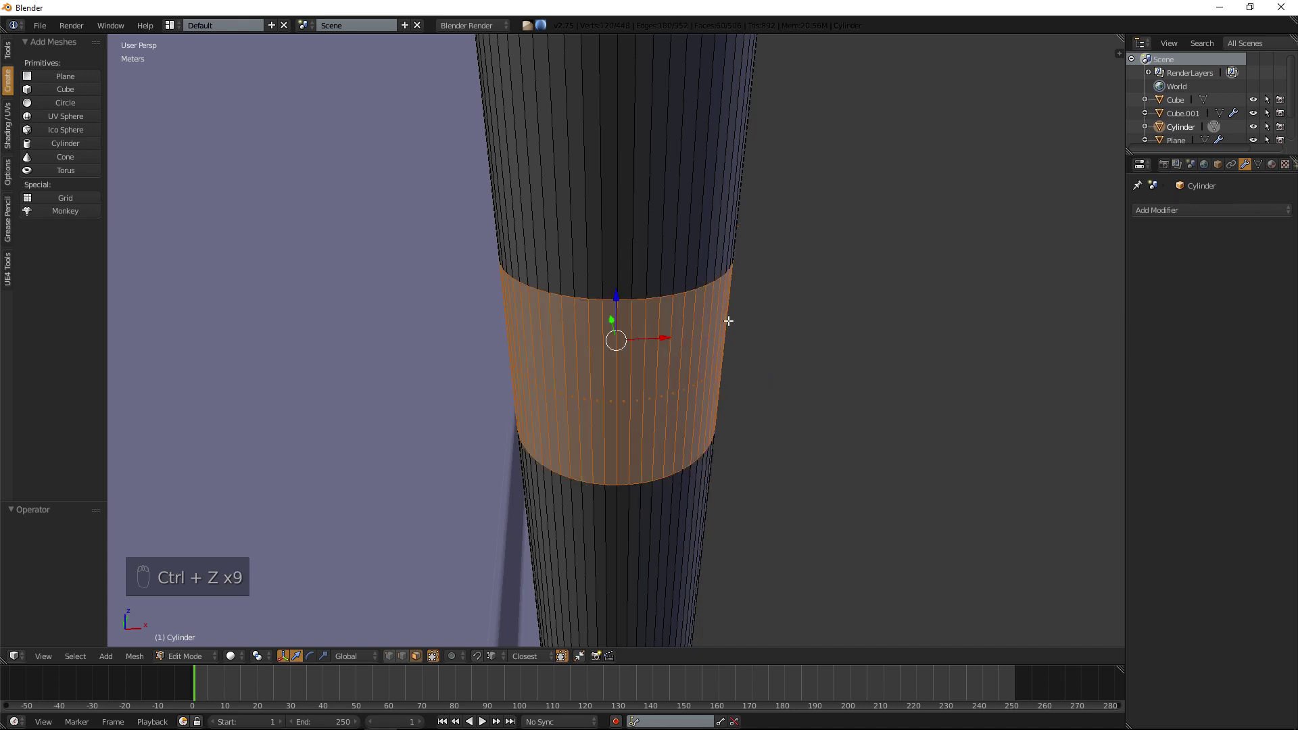
Reduce the band selection to the narrow strip of faces on the rod's negative Y side.
{"action": "key", "text": "KP_3"}
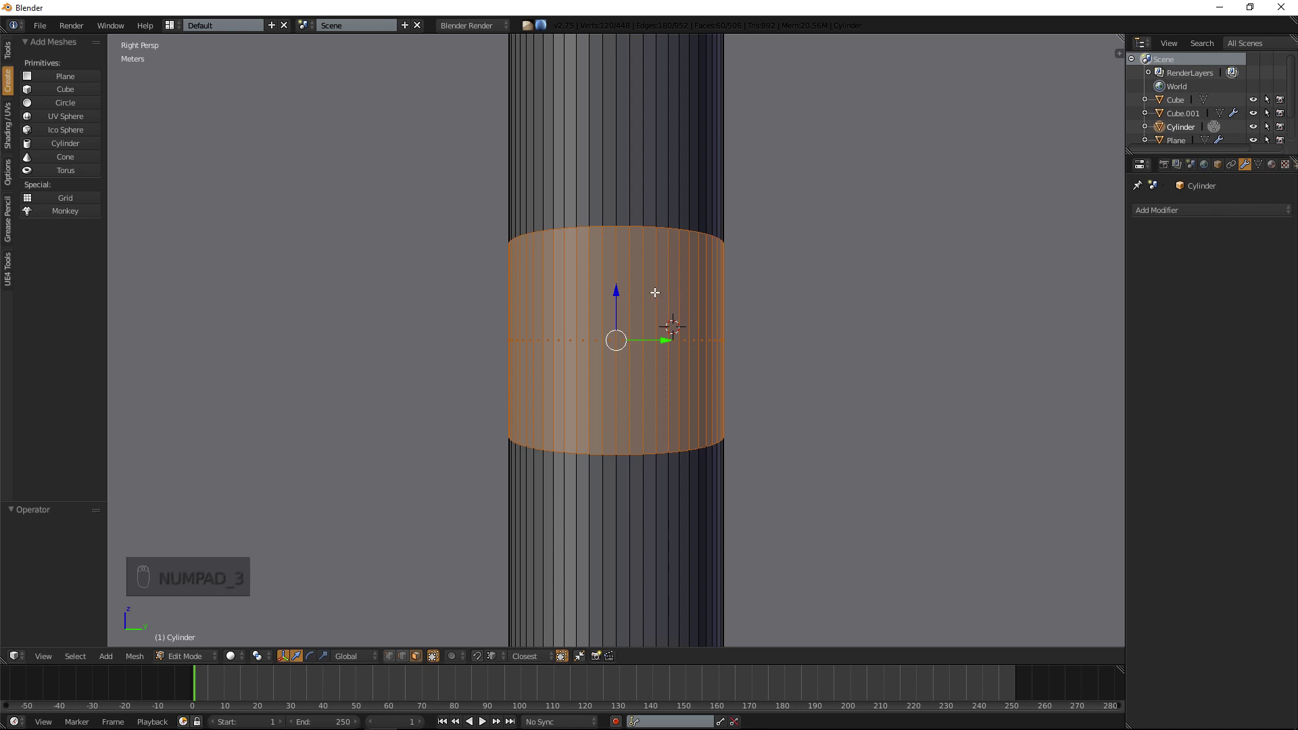
{"action": "key", "text": "z"}
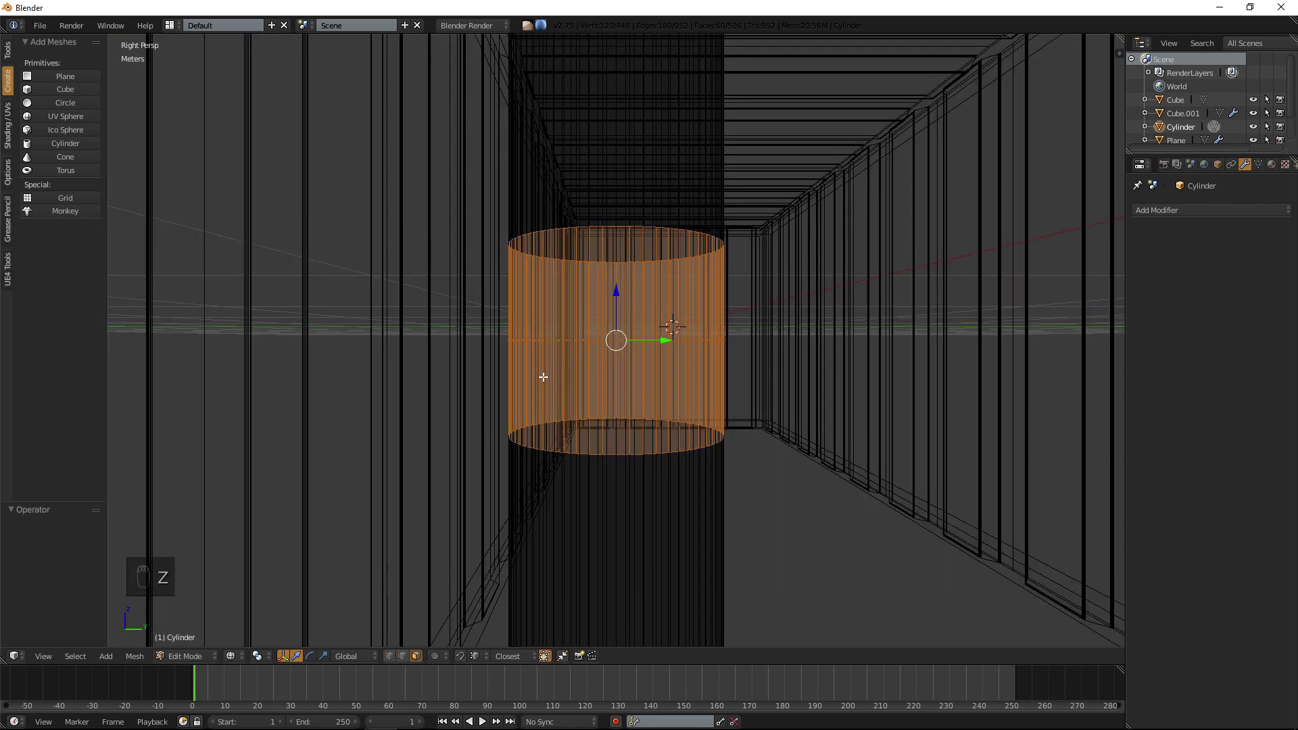
{"action": "key", "text": "KP_5"}
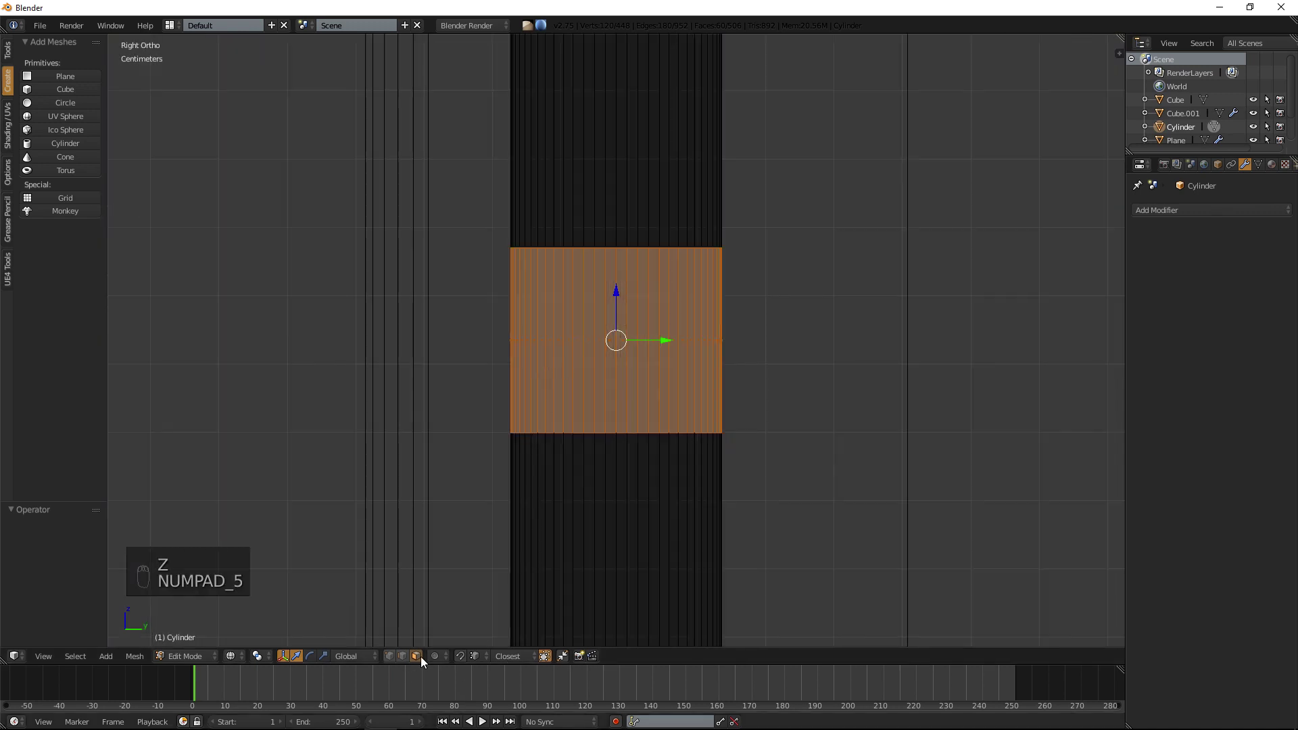
{"action": "key", "text": "b"}
{"action": "left_click_drag", "start_coordinate": [792, 520], "coordinate": [530, 166]}
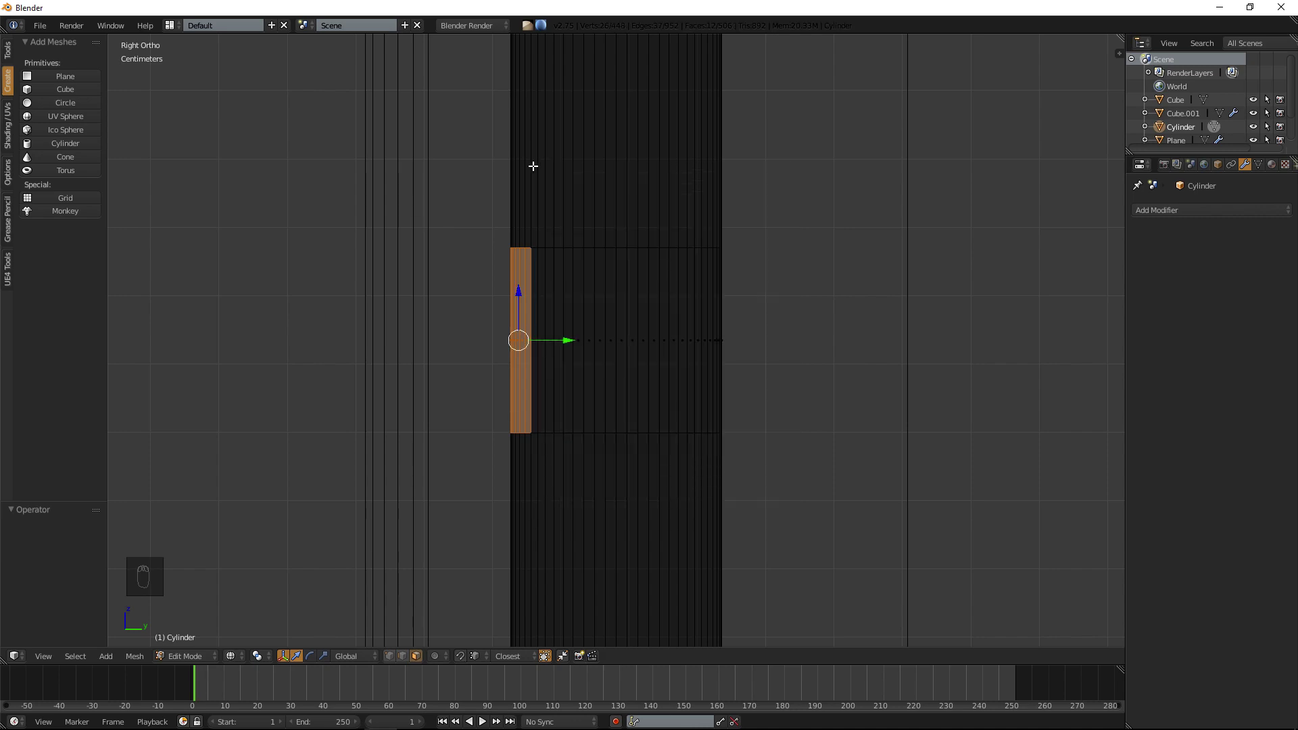
{"action": "key", "text": "KP_5"}
{"action": "mouse_move", "coordinate": [533, 165]}
{"action": "middle_mouse_down"}
{"action": "mouse_move", "coordinate": [579, 200]}
{"action": "mouse_move", "coordinate": [628, 209]}
{"action": "mouse_move", "coordinate": [624, 243]}
{"action": "mouse_move", "coordinate": [591, 278]}
{"action": "mouse_move", "coordinate": [552, 245]}
{"action": "mouse_move", "coordinate": [715, 244]}
{"action": "mouse_move", "coordinate": [524, 250]}
{"action": "middle_mouse_up"}
{"action": "key", "text": "KP_5"}
{"action": "key", "text": "z"}
{"action": "key", "text": "KP_5"}
{"action": "scroll", "coordinate": [524, 250], "scroll_direction": "down", "scroll_amount": 9}
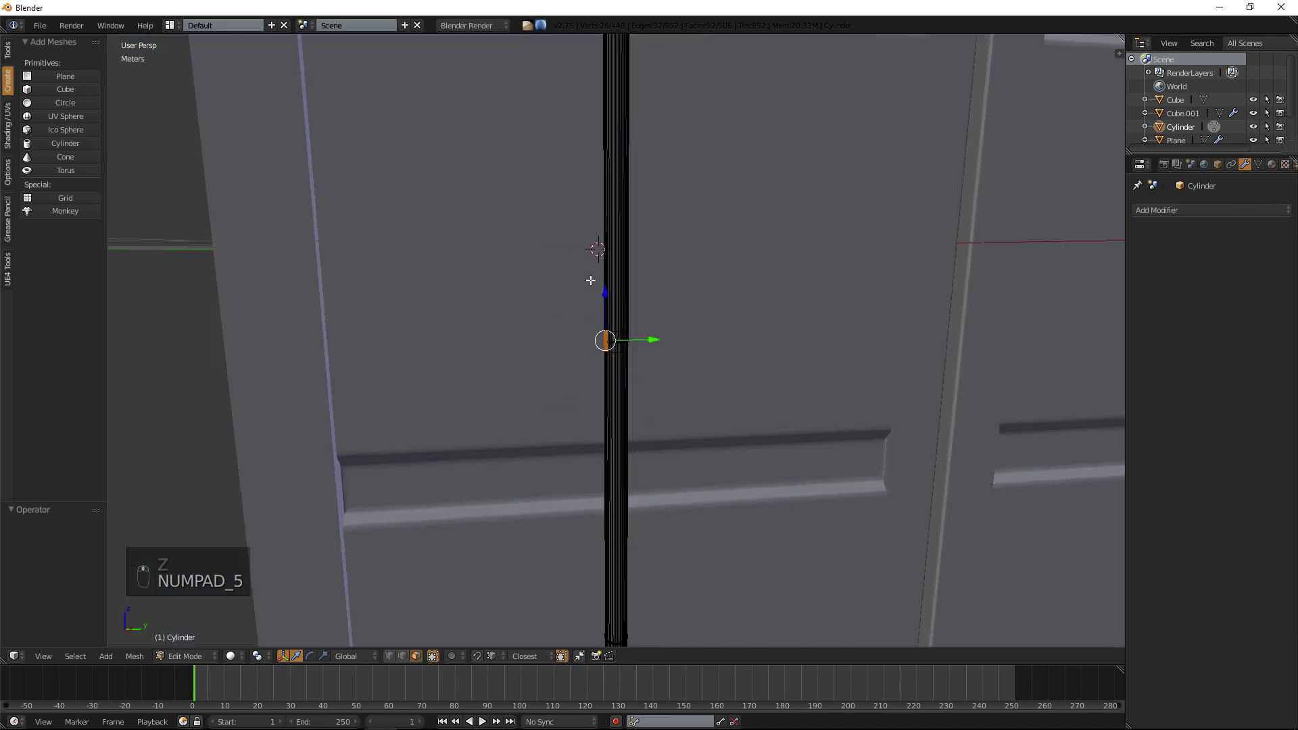
{"action": "mouse_move", "coordinate": [591, 281]}
{"action": "middle_mouse_down"}
{"action": "mouse_move", "coordinate": [755, 254]}
{"action": "mouse_move", "coordinate": [611, 275]}
{"action": "middle_mouse_up"}
{"action": "scroll", "coordinate": [608, 289], "scroll_direction": "up", "scroll_amount": 9}
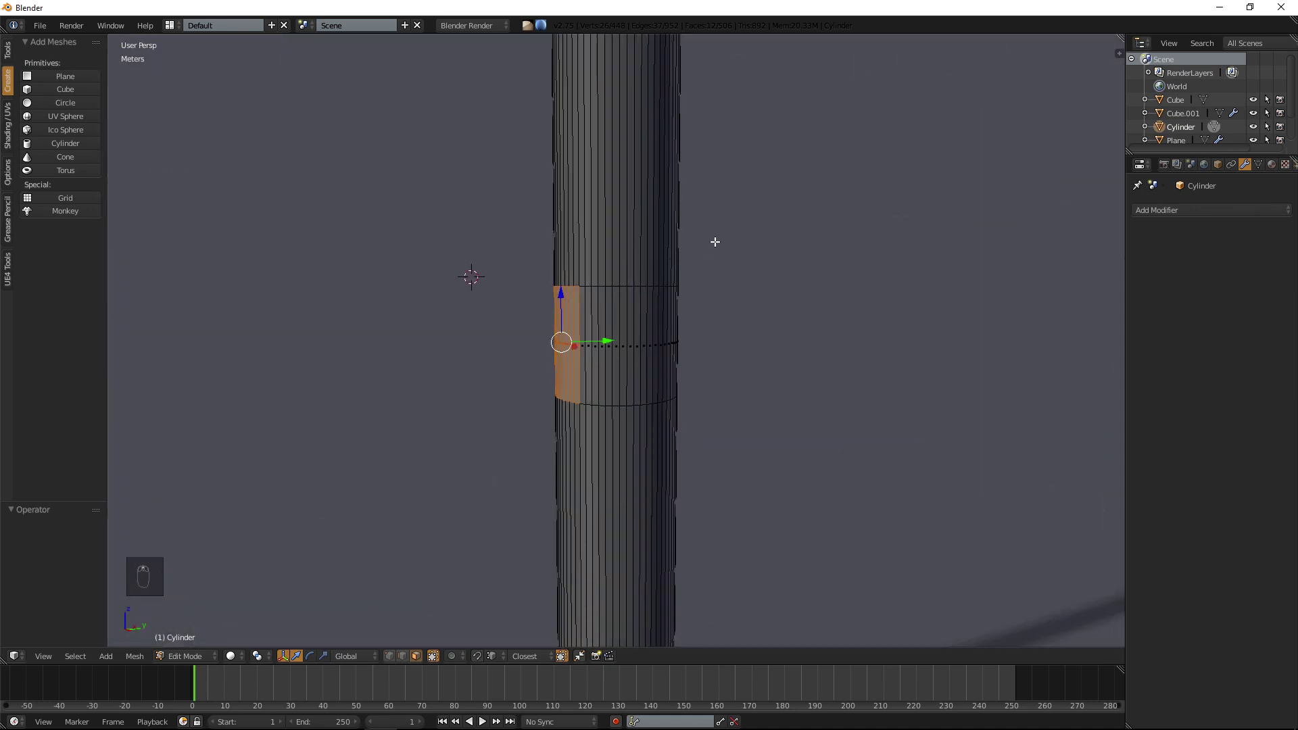
{"action": "scroll", "coordinate": [699, 252], "scroll_direction": "up", "scroll_amount": 2}
{"action": "key", "text": "r"}
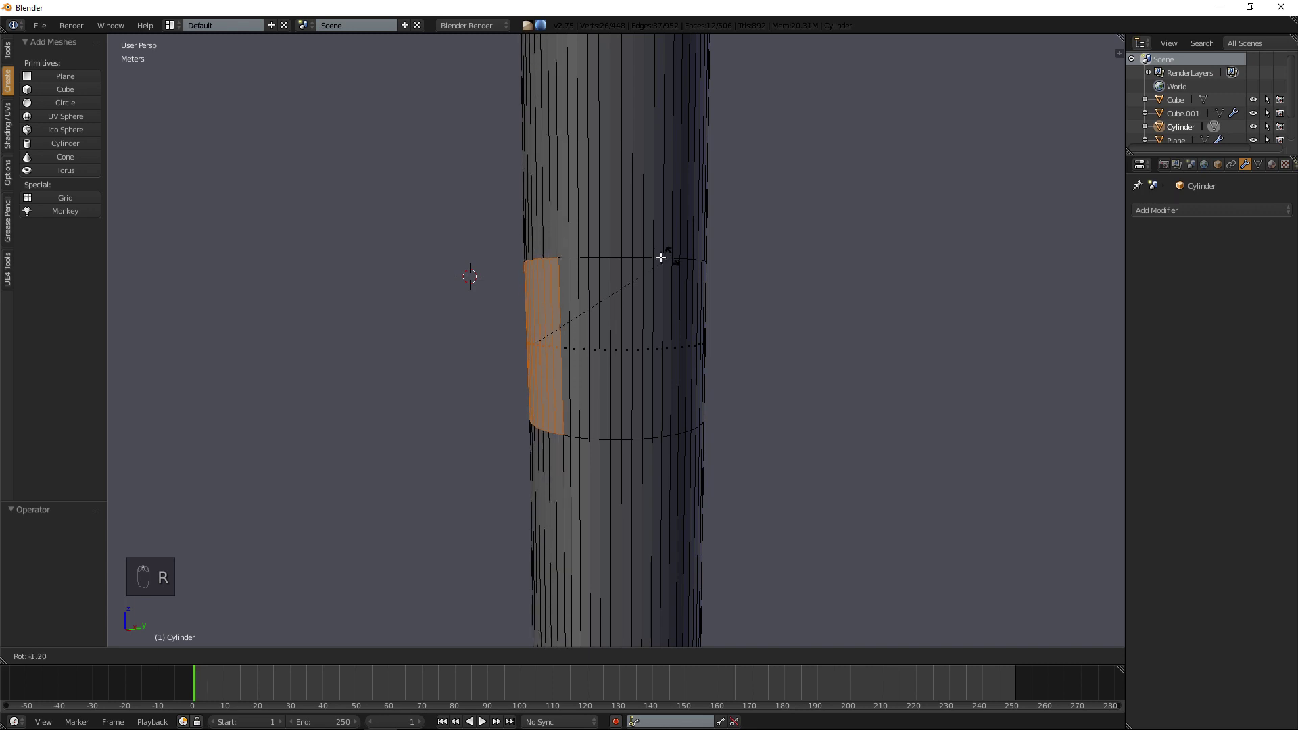
{"action": "left_click", "coordinate": [654, 264]}
{"action": "key", "text": "ctrl+z"}
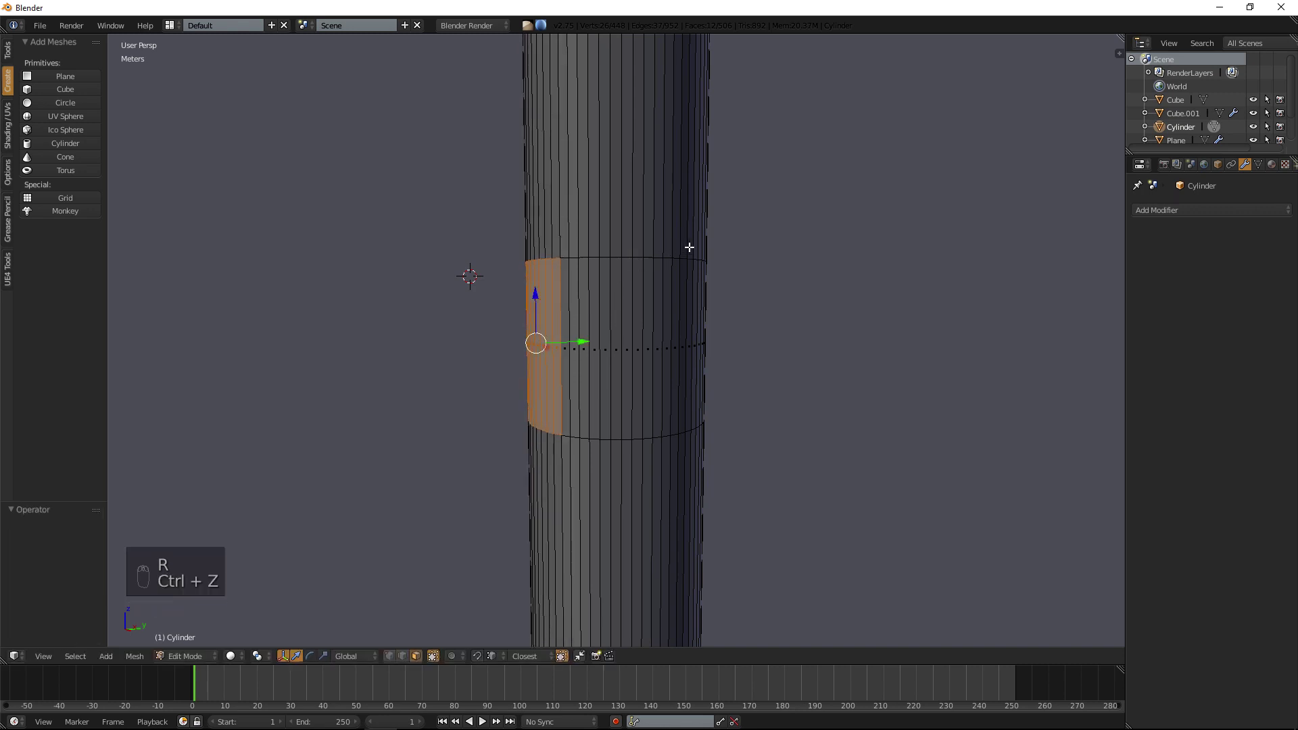
Extrude the strip three times along negative Y, by about 2 cm 7.6 mm, 1 cm 4.4 mm and 4 cm 3.6 mm.
{"action": "key", "text": "e"}
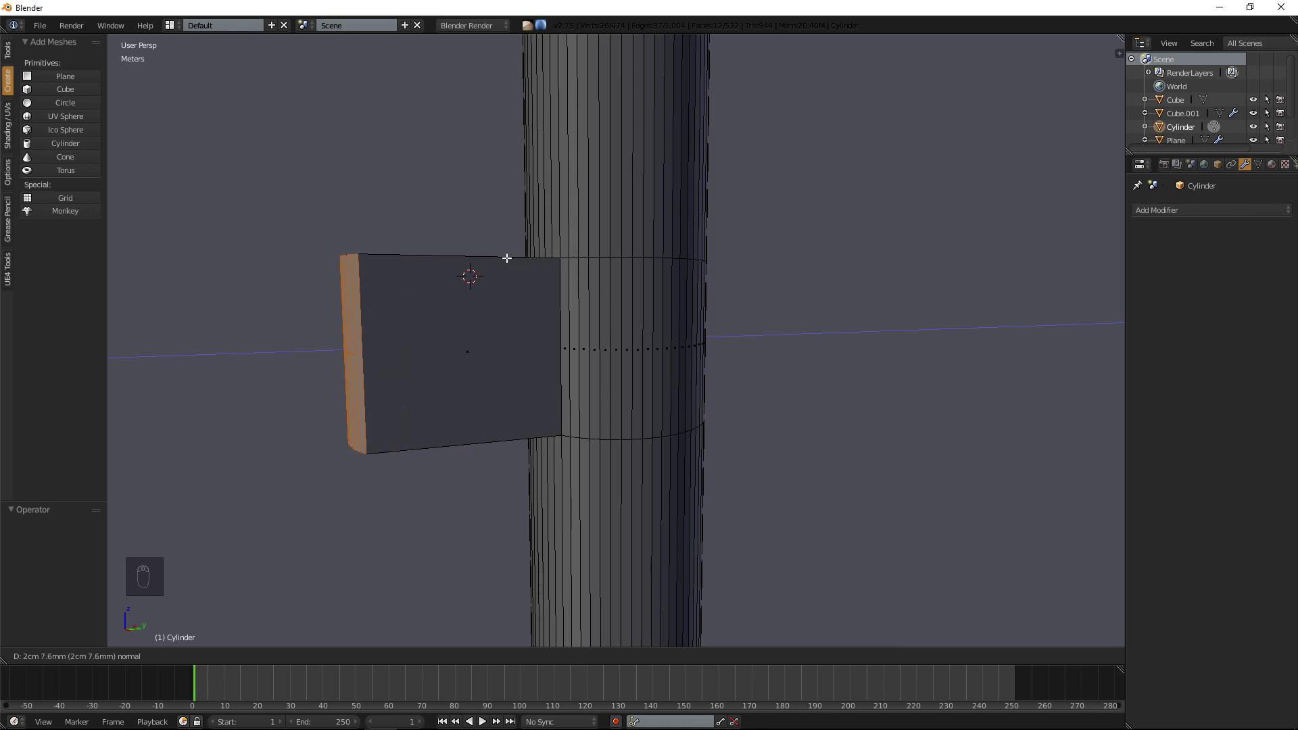
{"action": "left_click", "coordinate": [507, 257]}
{"action": "scroll", "coordinate": [507, 257], "scroll_direction": "down", "scroll_amount": 4}
{"action": "mouse_move", "coordinate": [507, 257]}
{"action": "middle_mouse_down"}
{"action": "mouse_move", "coordinate": [473, 278]}
{"action": "mouse_move", "coordinate": [500, 280]}
{"action": "middle_mouse_up"}
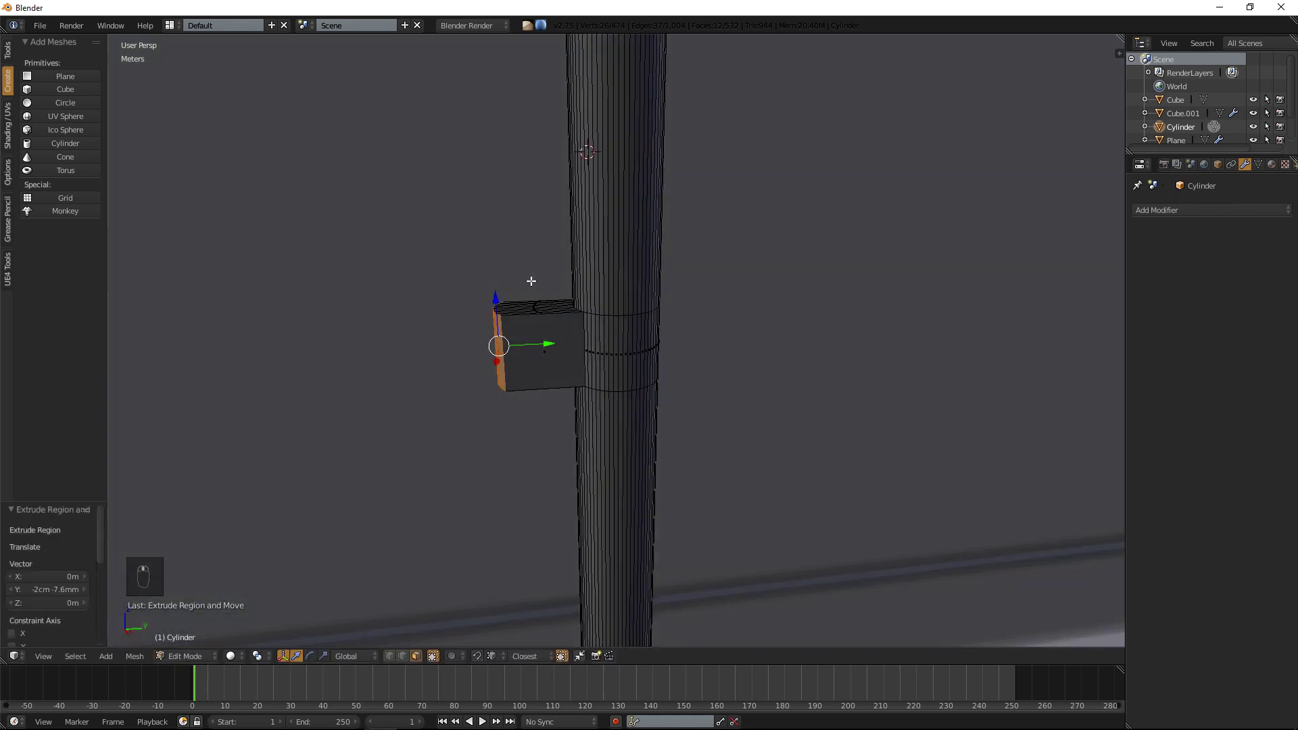
{"action": "key", "text": "e"}
{"action": "left_click", "coordinate": [594, 253]}
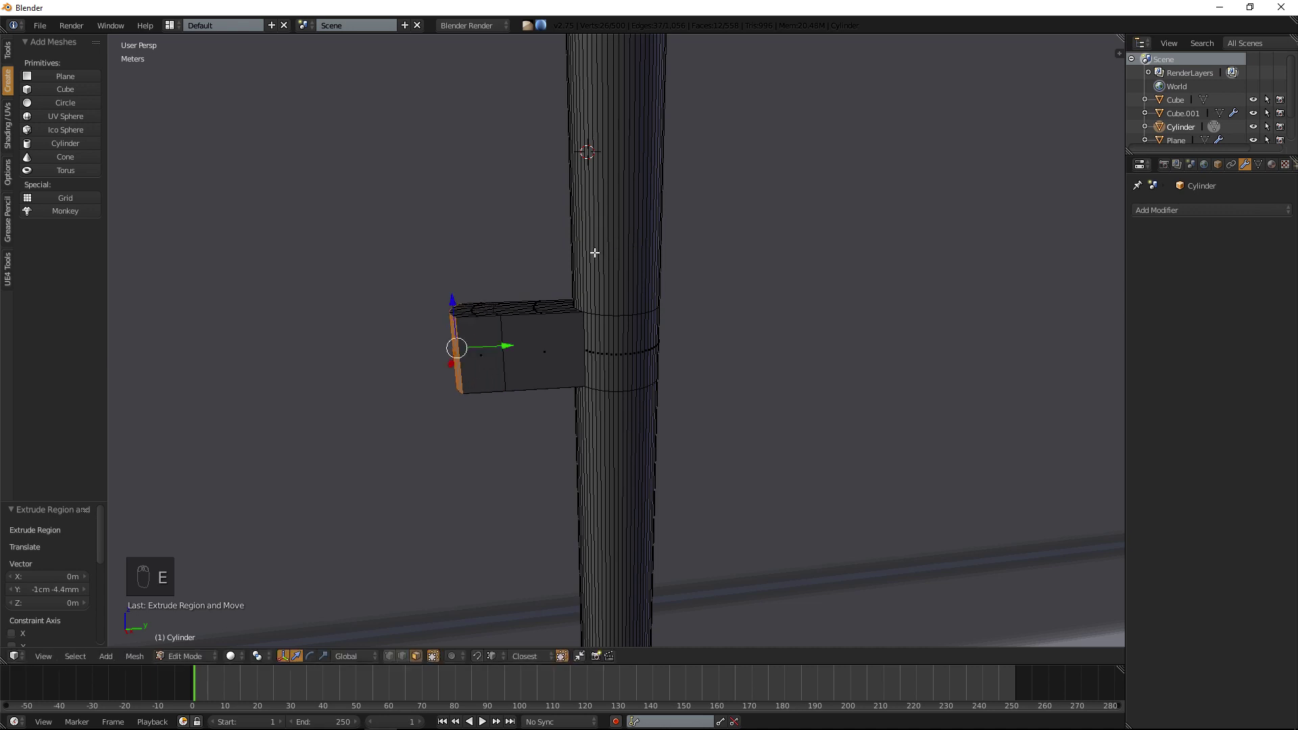
{"action": "key", "text": "e"}
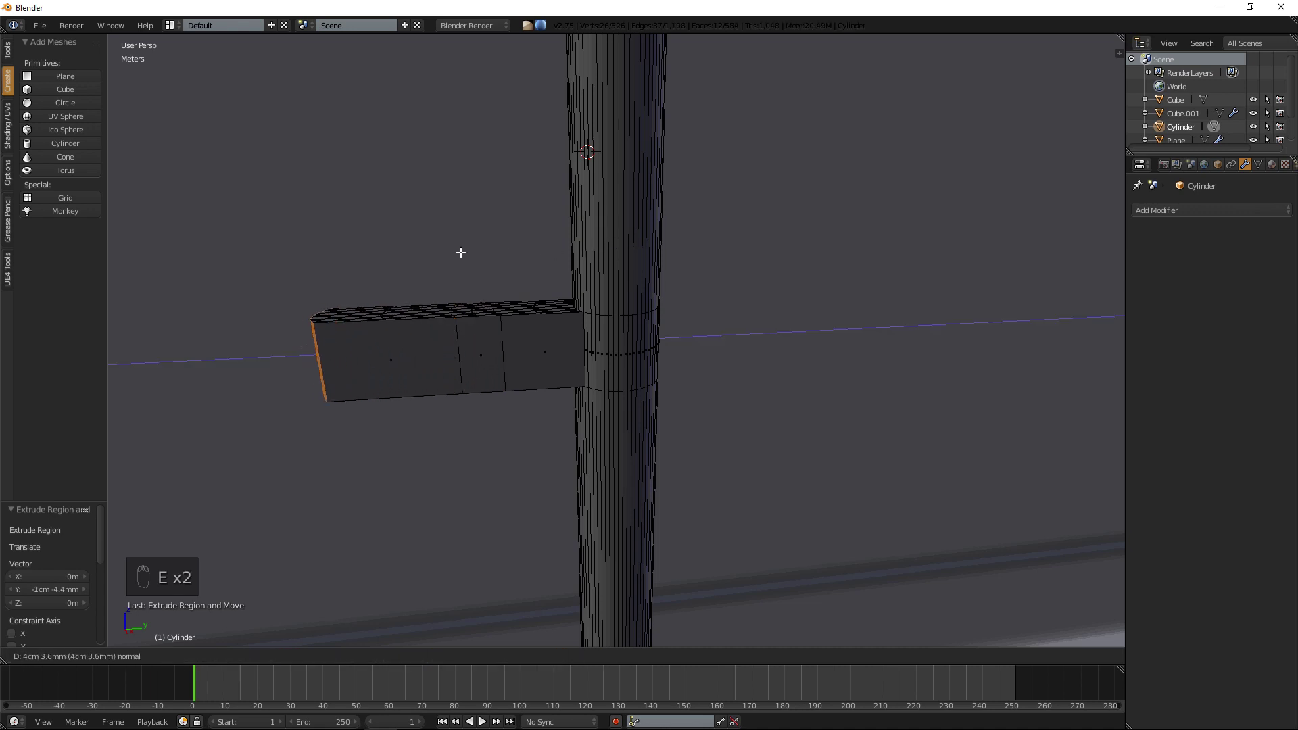
{"action": "left_click", "coordinate": [461, 252]}
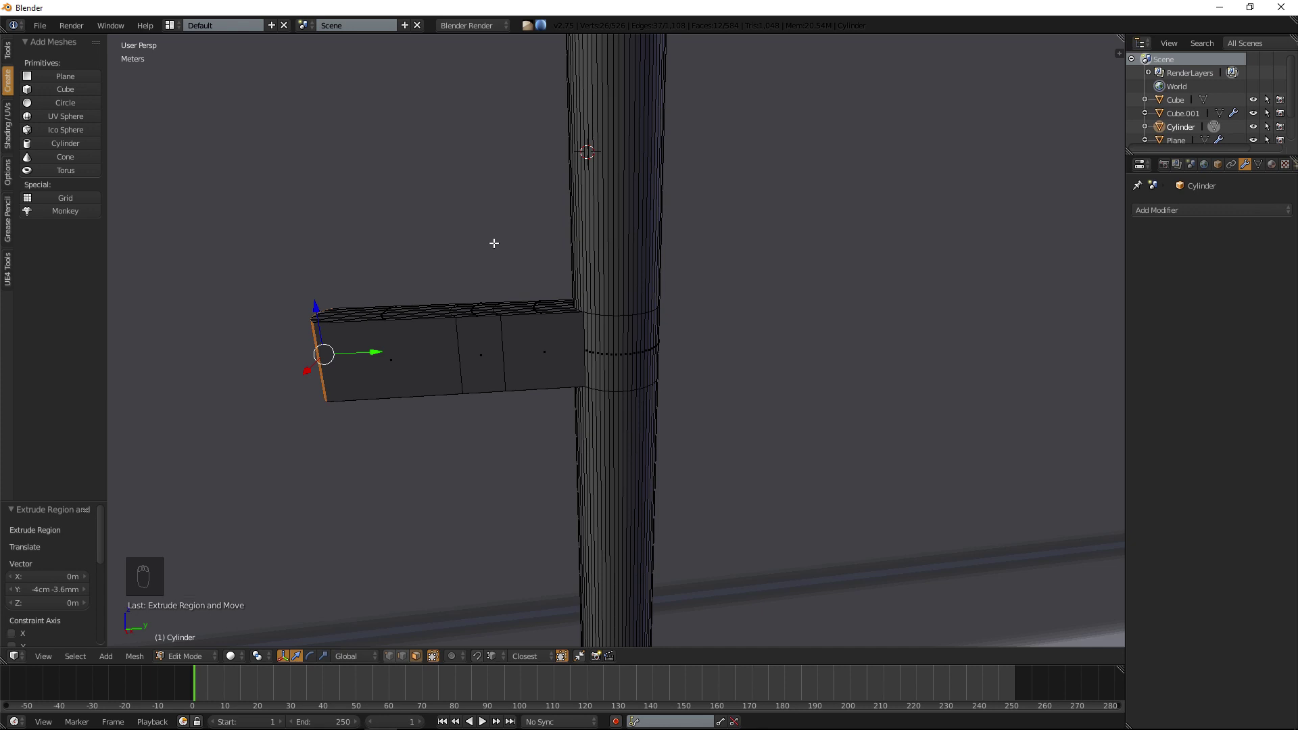
Flatten the arm's curved end faces by scaling them to 0 along Y.
{"action": "key", "text": "s"}
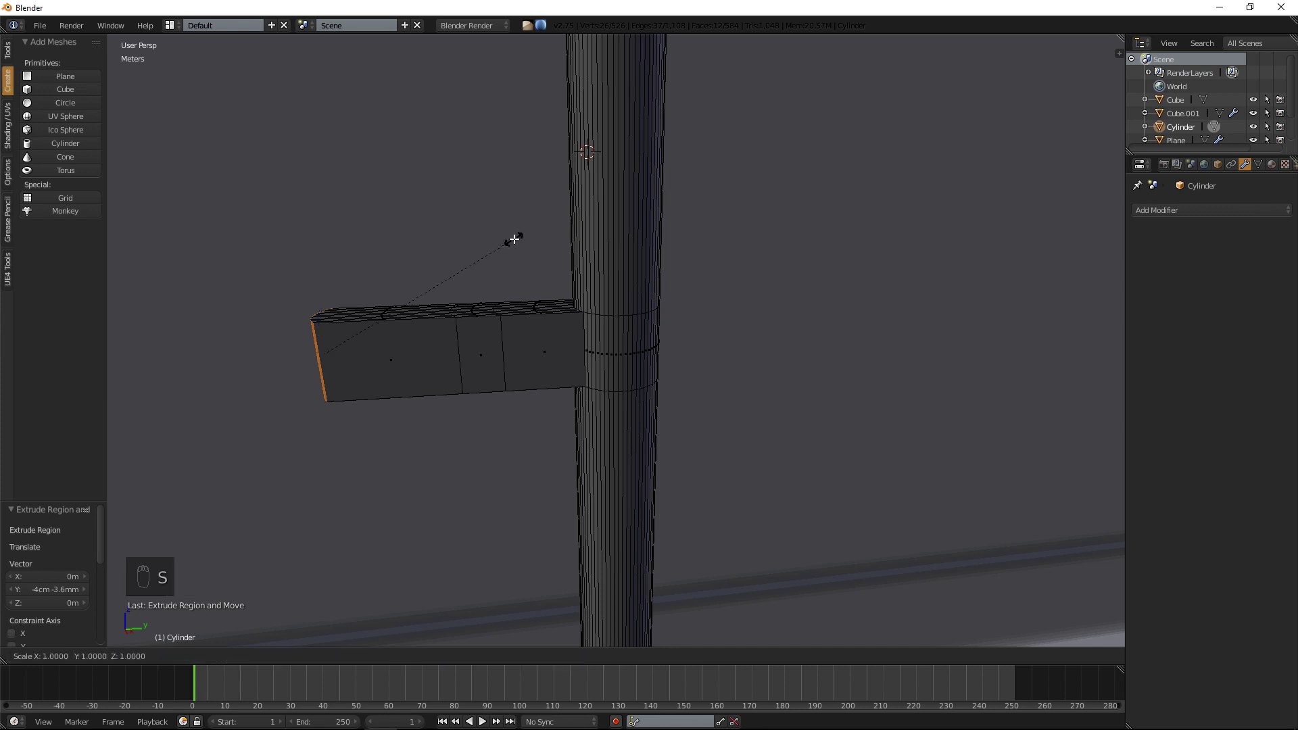
{"action": "key", "text": "y"}
{"action": "key", "text": "0"}
{"action": "left_click", "coordinate": [514, 239]}
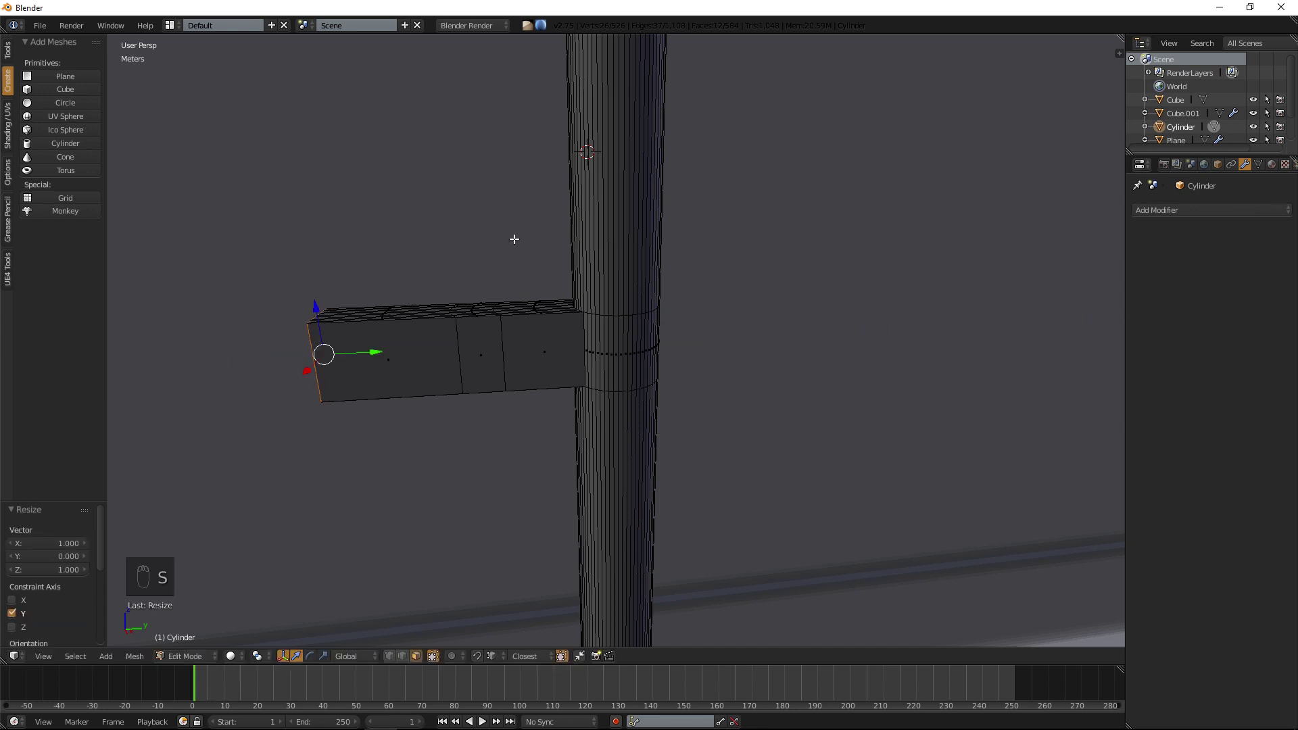
Flatten the arm's intermediate edge loop farther from the rod by scaling it to 0 along Y.
{"action": "middle_click_drag", "start_coordinate": [431, 306], "coordinate": [504, 290]}
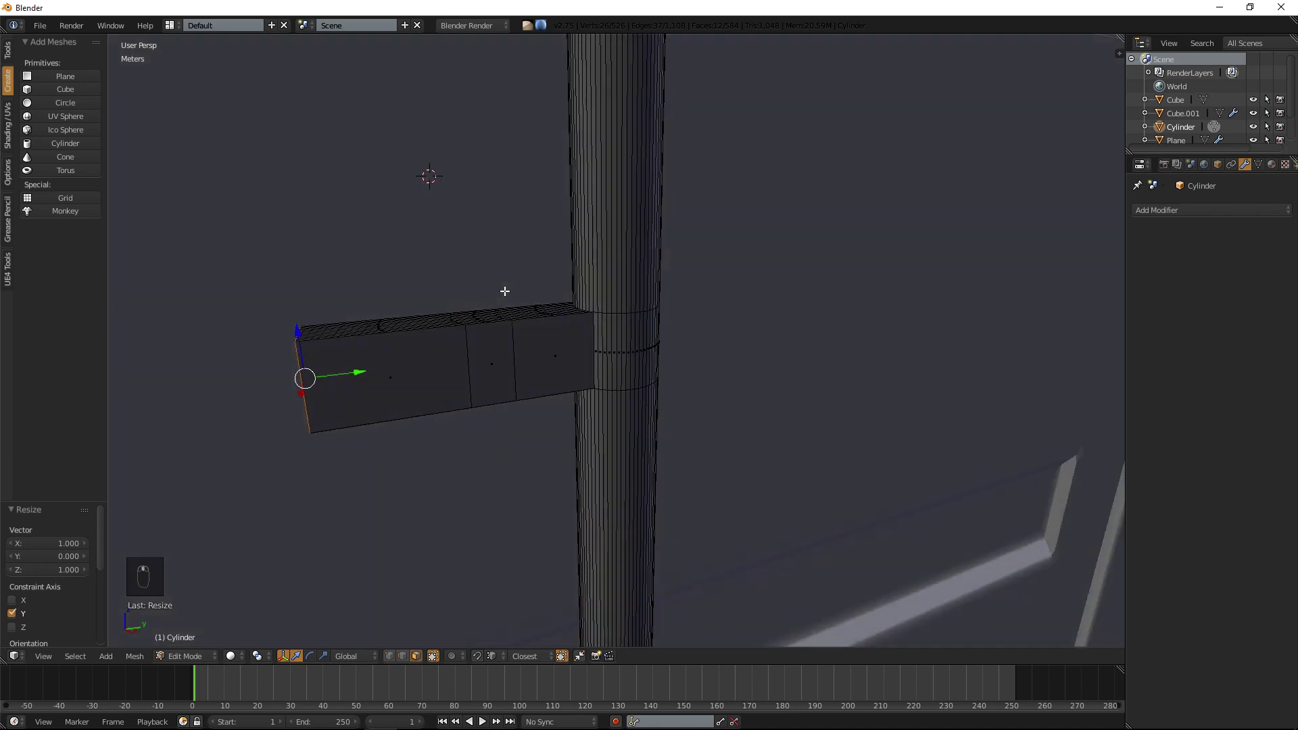
{"action": "scroll", "coordinate": [473, 297], "scroll_direction": "up", "scroll_amount": 2}
{"action": "middle_click_drag", "start_coordinate": [419, 311], "coordinate": [586, 321], "text": "shift"}
{"action": "scroll", "coordinate": [586, 296], "scroll_direction": "up", "scroll_amount": 1}
{"action": "left_click", "coordinate": [618, 369], "text": "alt"}
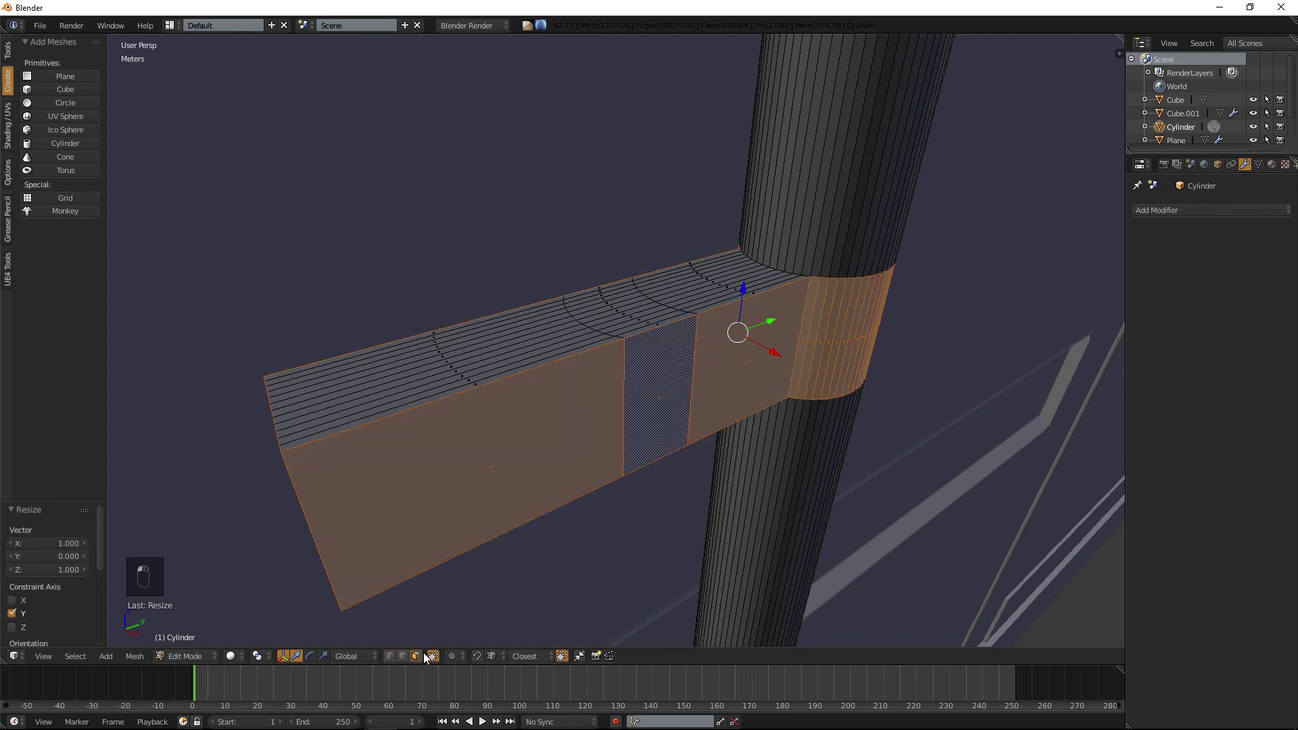
{"action": "left_click", "coordinate": [404, 656]}
{"action": "key", "text": "a"}
{"action": "left_click", "coordinate": [623, 385], "text": "alt"}
{"action": "left_click", "coordinate": [694, 350], "text": "alt+shift"}
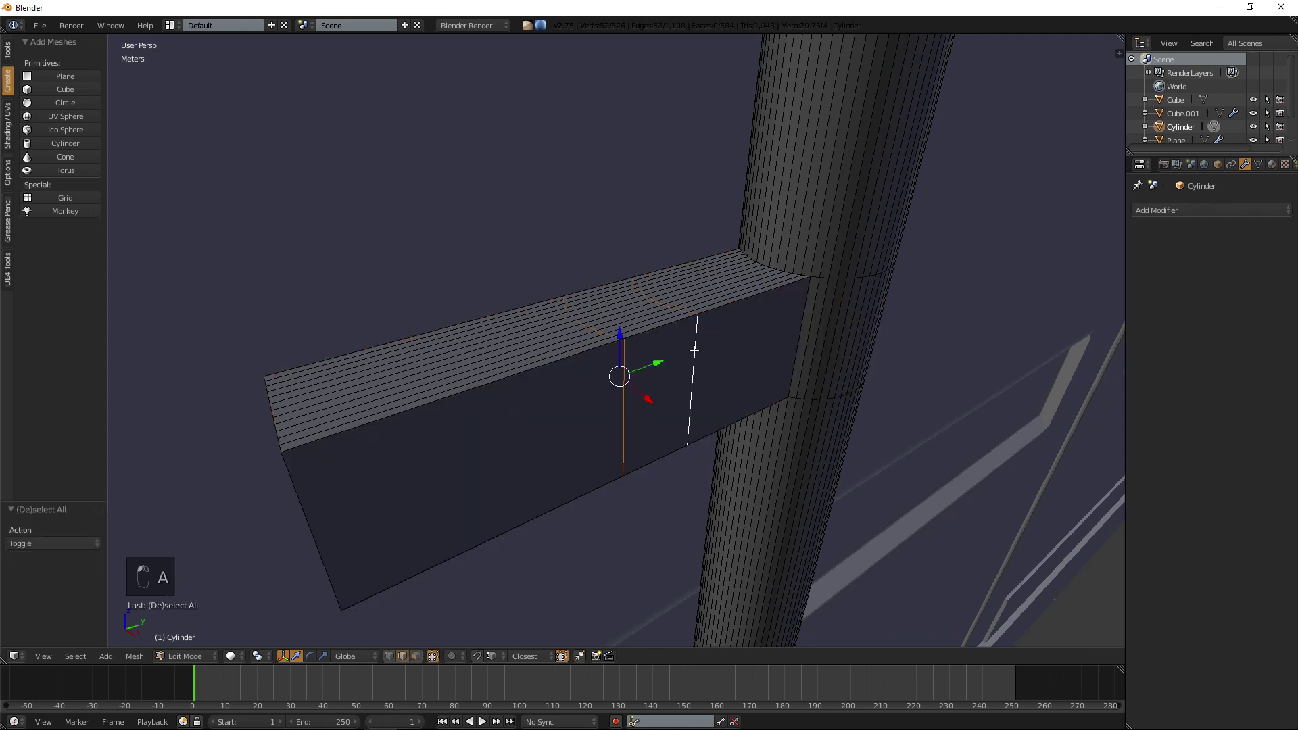
{"action": "left_click", "coordinate": [633, 438], "text": "alt"}
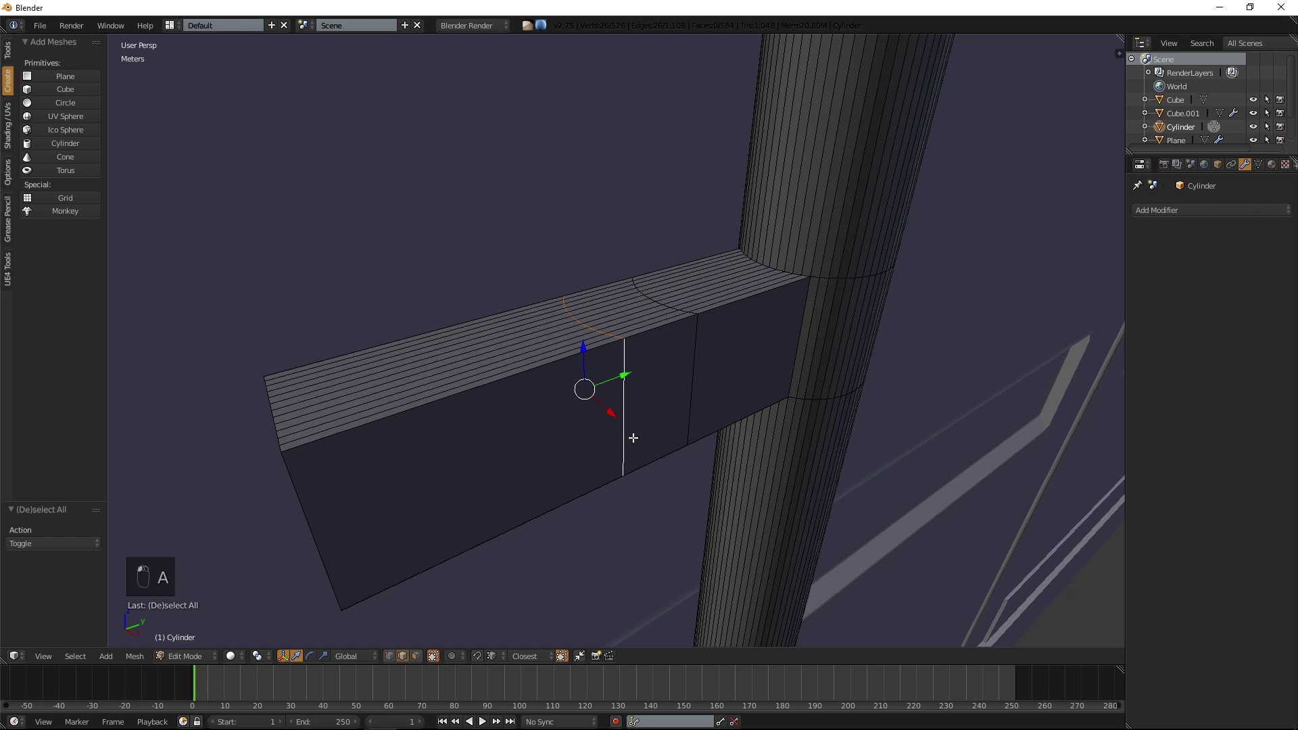
{"action": "key", "text": "s"}
{"action": "key", "text": "y"}
{"action": "key", "text": "0"}
{"action": "key", "text": "Return"}
Flatten the arm's intermediate edge loop nearer the rod by scaling it to 0 along Y.
{"action": "left_click", "coordinate": [686, 365], "text": "alt"}
{"action": "key", "text": "s"}
{"action": "key", "text": "y"}
{"action": "key", "text": "0"}
{"action": "key", "text": "Return"}
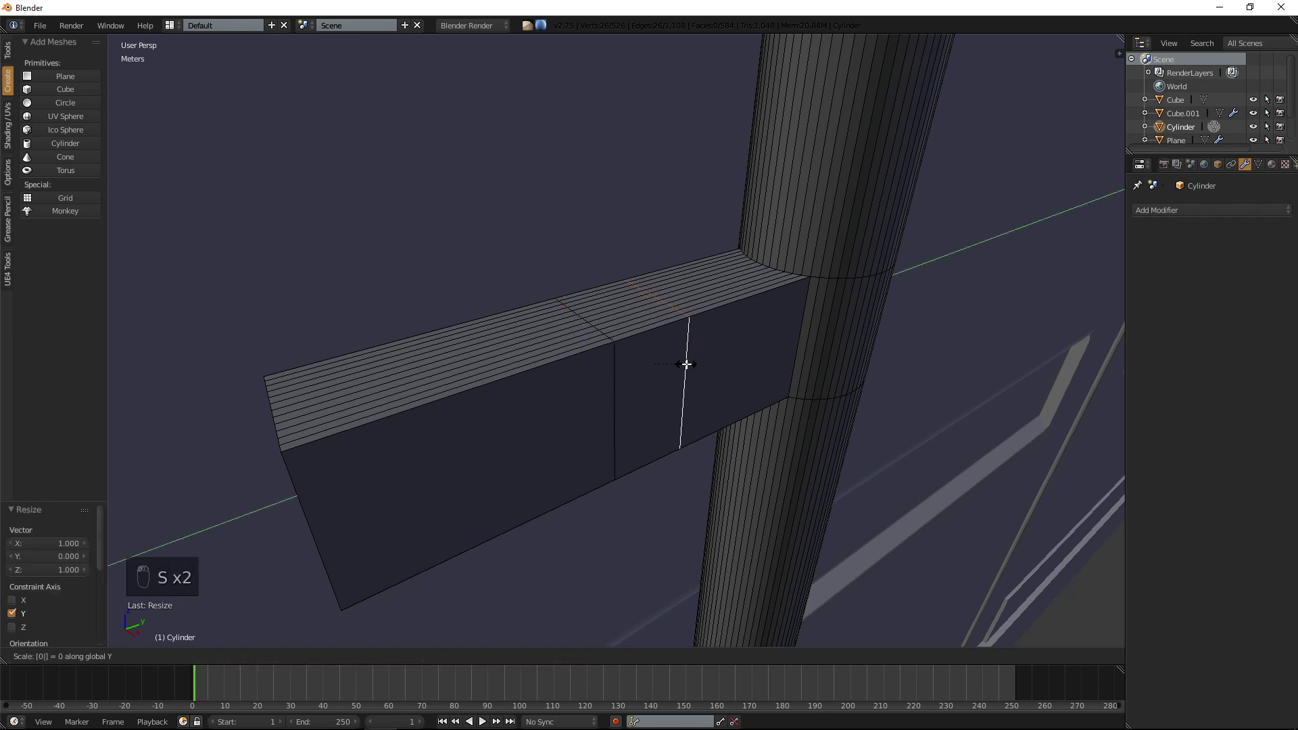
Extrude the door-side face of the arm's short middle segment along negative X by about 1 cm 8.2 mm, and again by 1 cm 6.2 mm.
{"action": "mouse_move", "coordinate": [620, 306]}
{"action": "middle_mouse_down"}
{"action": "mouse_move", "coordinate": [600, 254]}
{"action": "mouse_move", "coordinate": [669, 203]}
{"action": "mouse_move", "coordinate": [708, 194]}
{"action": "mouse_move", "coordinate": [623, 223]}
{"action": "mouse_move", "coordinate": [614, 229]}
{"action": "mouse_move", "coordinate": [759, 226]}
{"action": "mouse_move", "coordinate": [658, 254]}
{"action": "mouse_move", "coordinate": [683, 237]}
{"action": "mouse_move", "coordinate": [642, 304]}
{"action": "middle_mouse_up"}
{"action": "scroll", "coordinate": [610, 230], "scroll_direction": "up", "scroll_amount": 1}
{"action": "left_click", "coordinate": [417, 656]}
{"action": "right_click", "coordinate": [735, 313]}
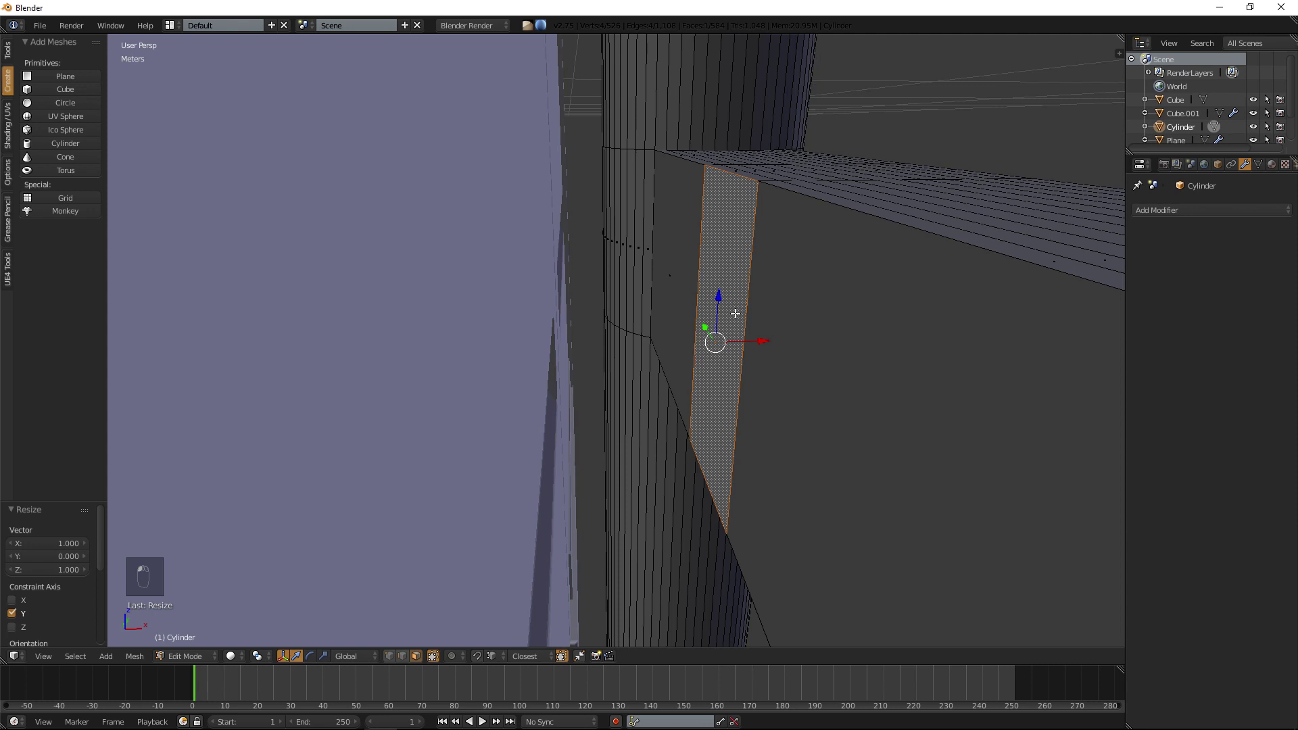
{"action": "key", "text": "e"}
{"action": "left_click", "coordinate": [513, 313]}
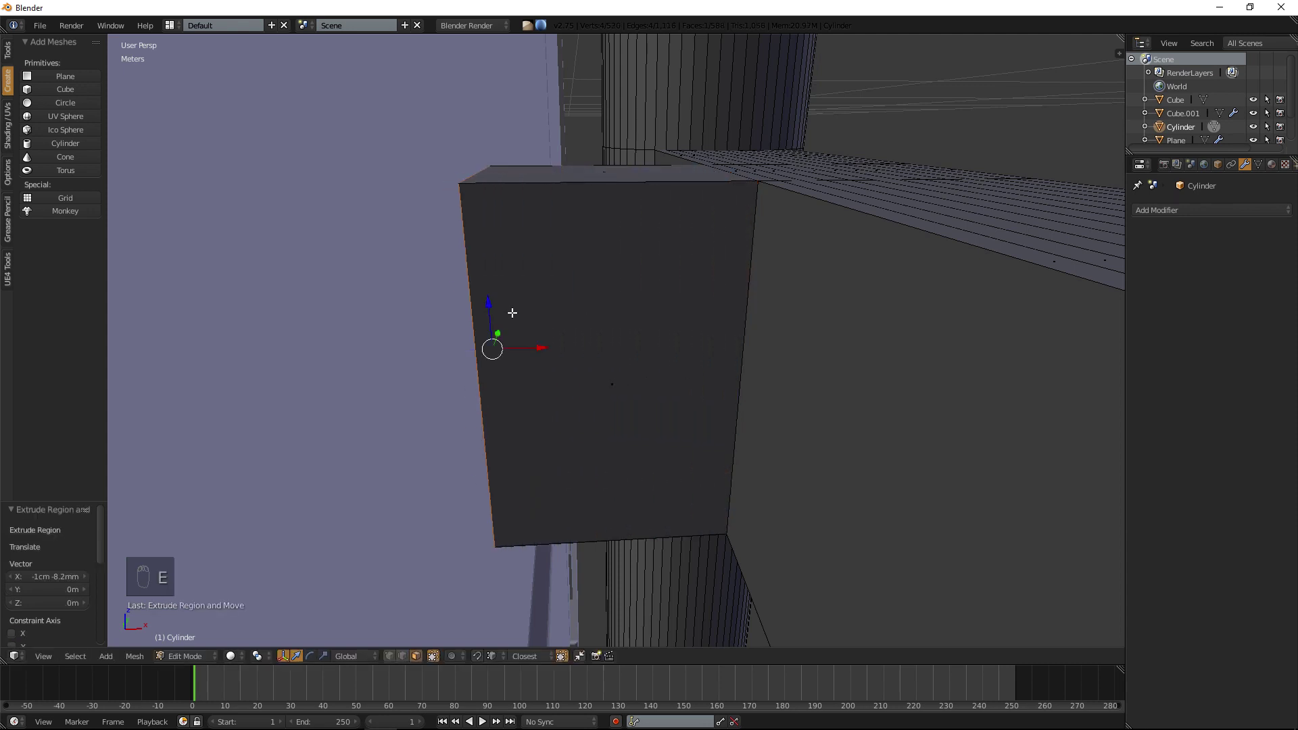
{"action": "key", "text": "e"}
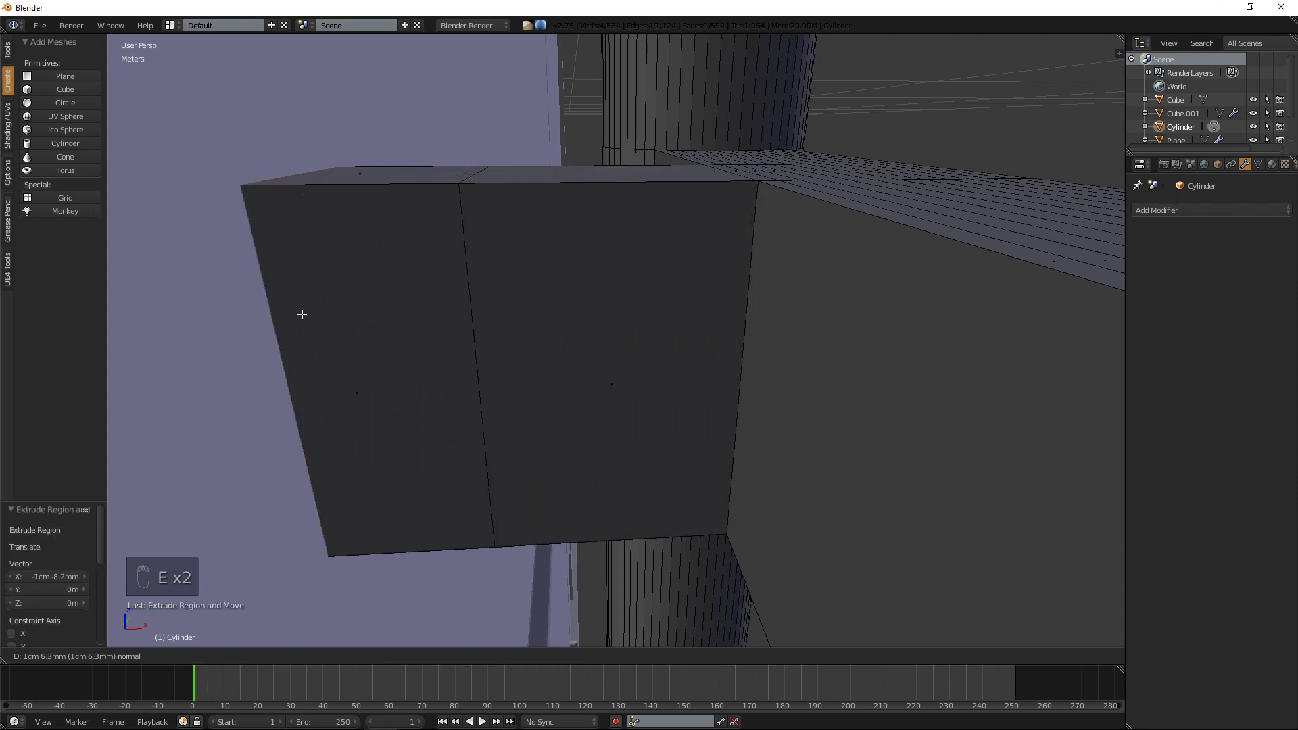
{"action": "left_click", "coordinate": [302, 315]}
Slide the edge loop between the two extruded sections toward the block's door-side end by a factor of about 0.263, and clear the selection.
{"action": "right_click", "coordinate": [482, 354]}
{"action": "key", "text": "g"}
{"action": "key", "text": "g"}
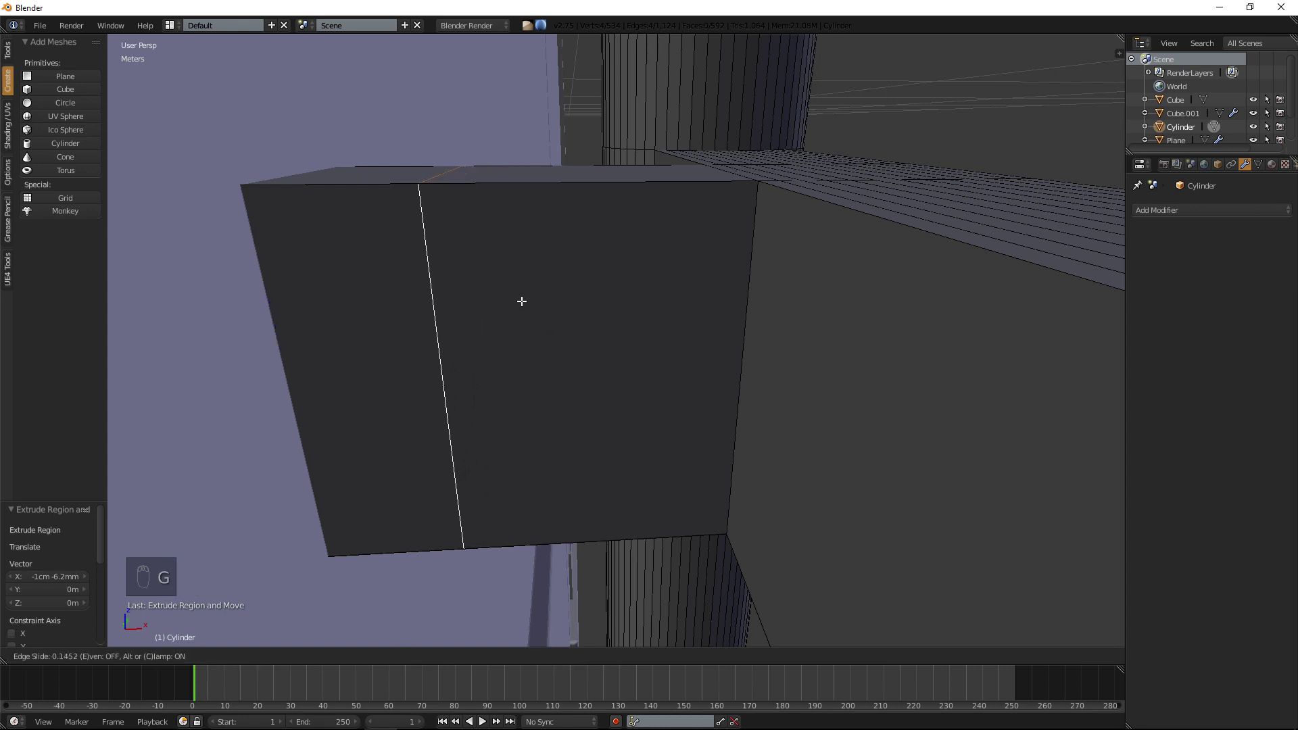
{"action": "left_click", "coordinate": [487, 306]}
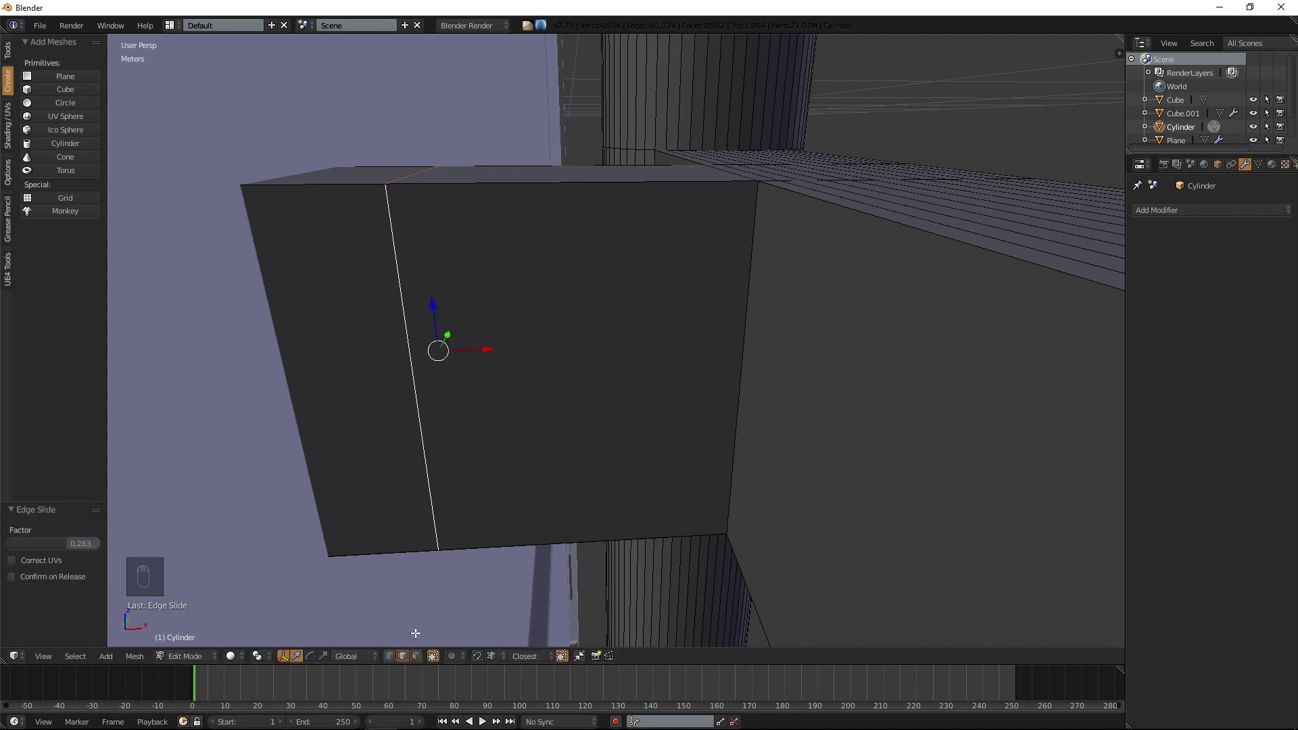
{"action": "key", "text": "a"}
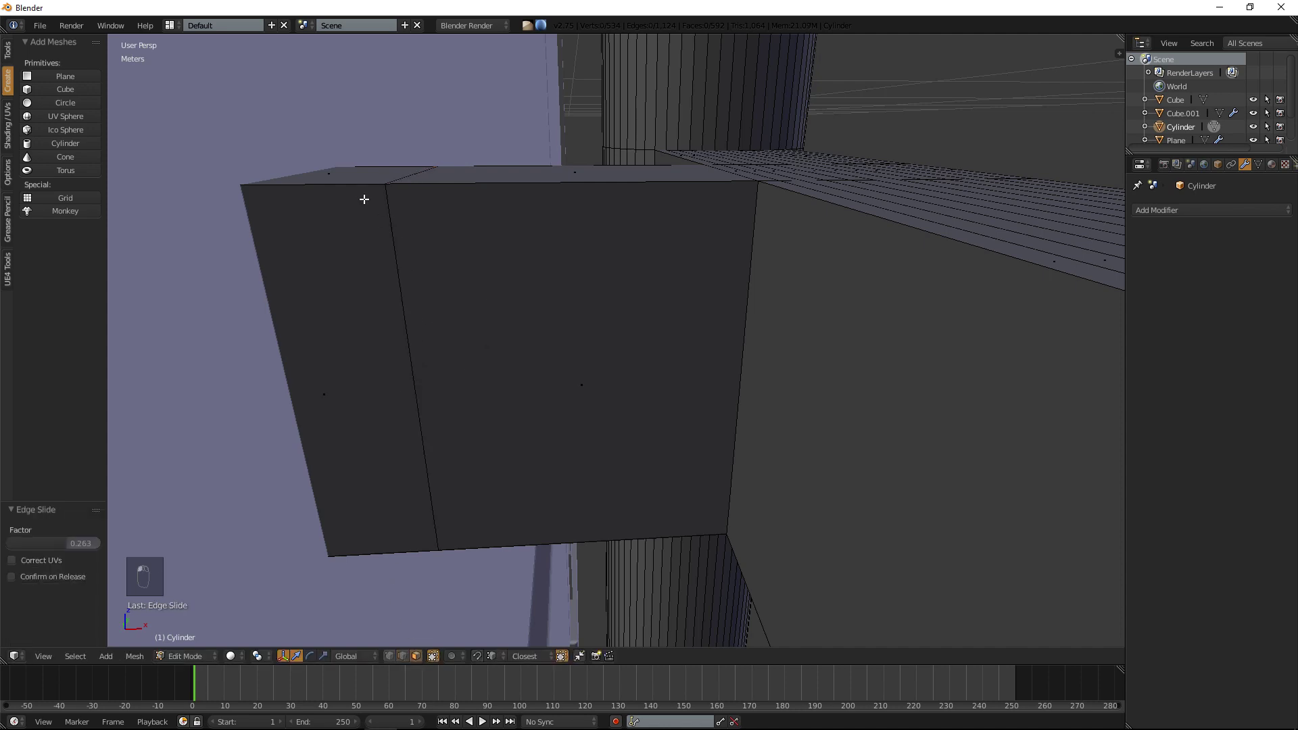
Extrude the upper and lower faces of the block's thin door-side end section along their vertex normals by about 38.
{"action": "right_click", "coordinate": [357, 179]}
{"action": "middle_click_drag", "start_coordinate": [507, 266], "coordinate": [433, 185]}
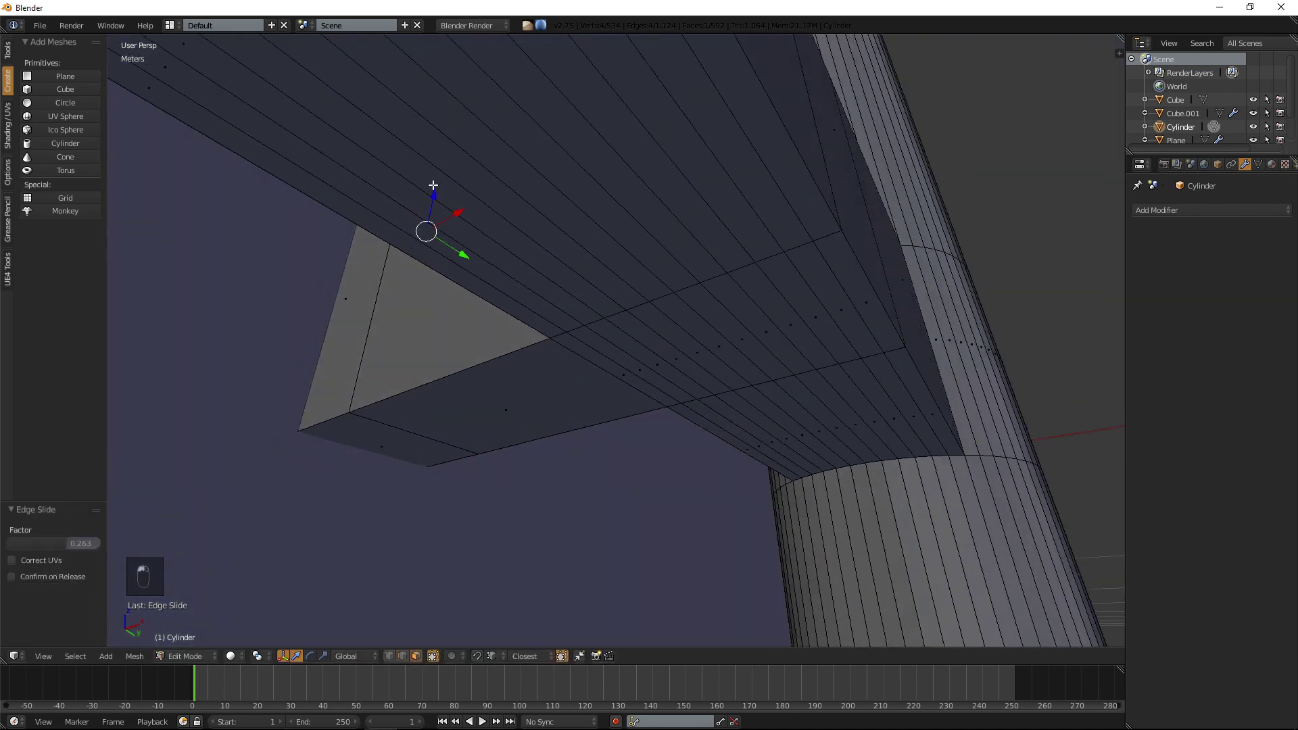
{"action": "right_click", "coordinate": [354, 439], "text": "shift"}
{"action": "key", "text": "alt+e"}
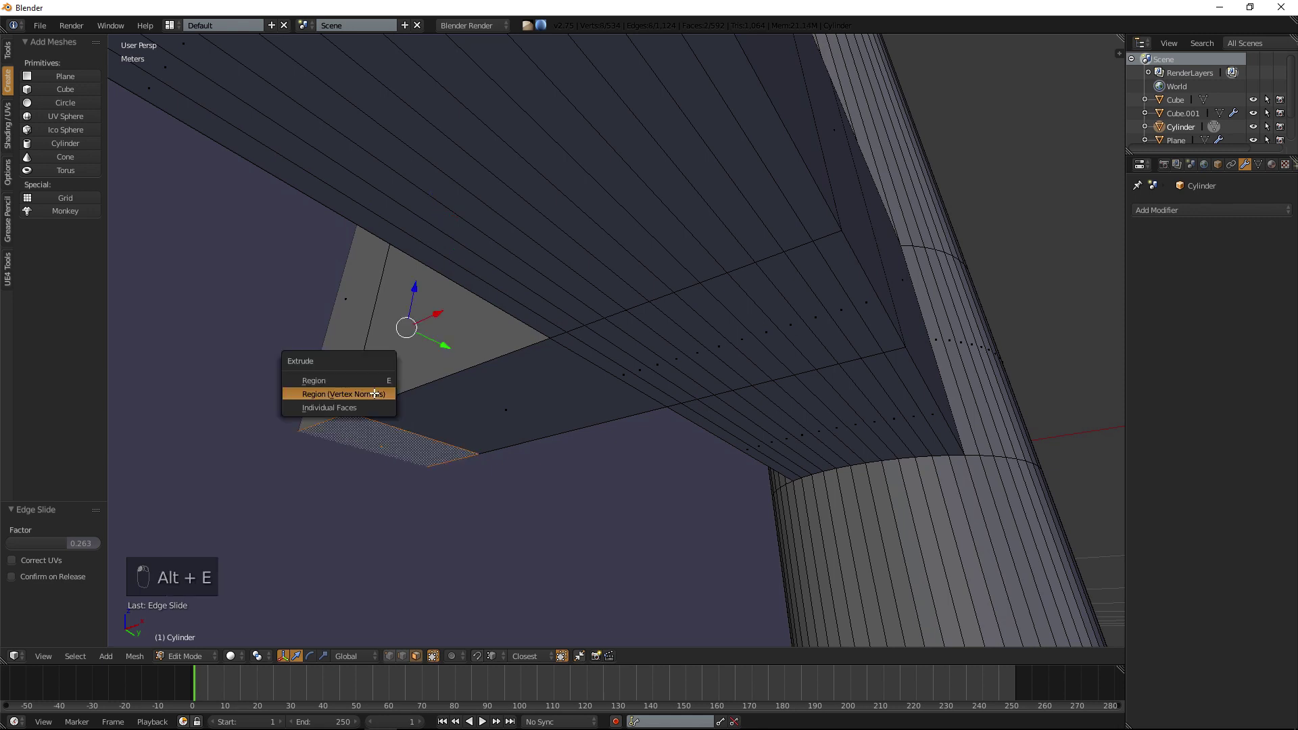
{"action": "left_click", "coordinate": [374, 392]}
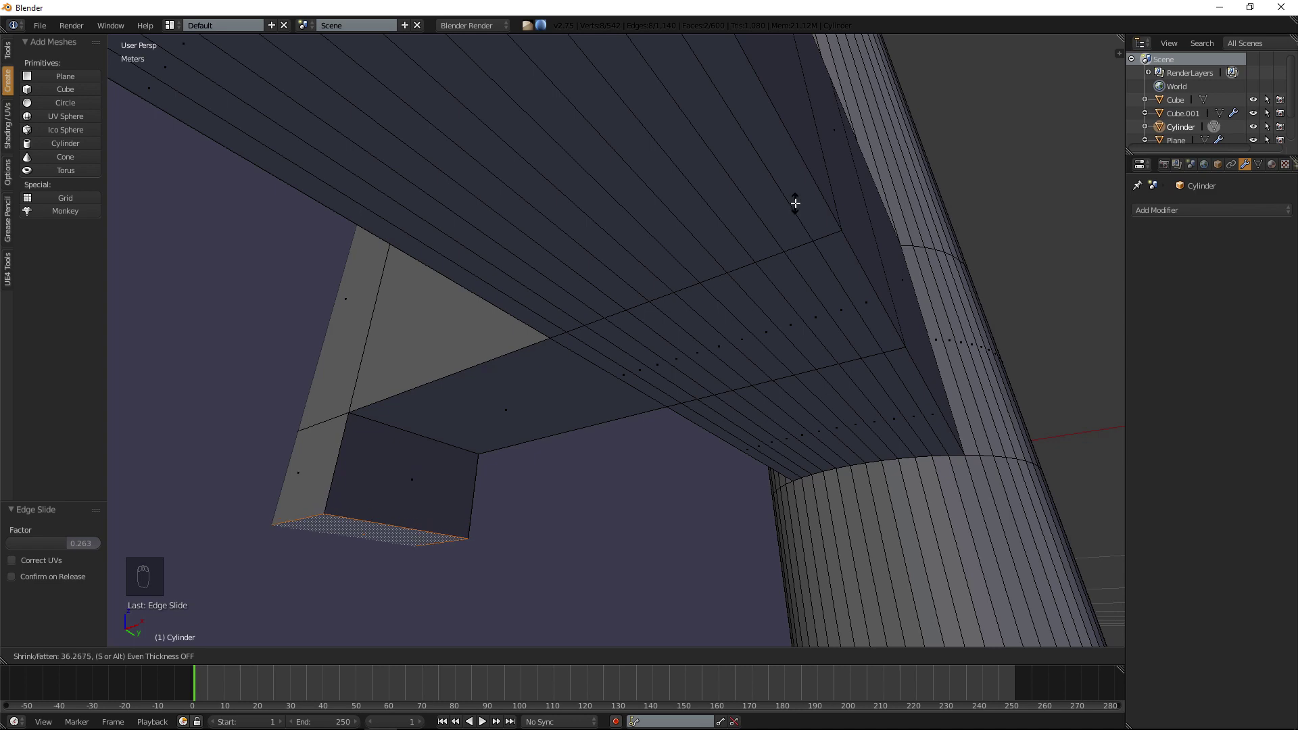
{"action": "left_click", "coordinate": [799, 281]}
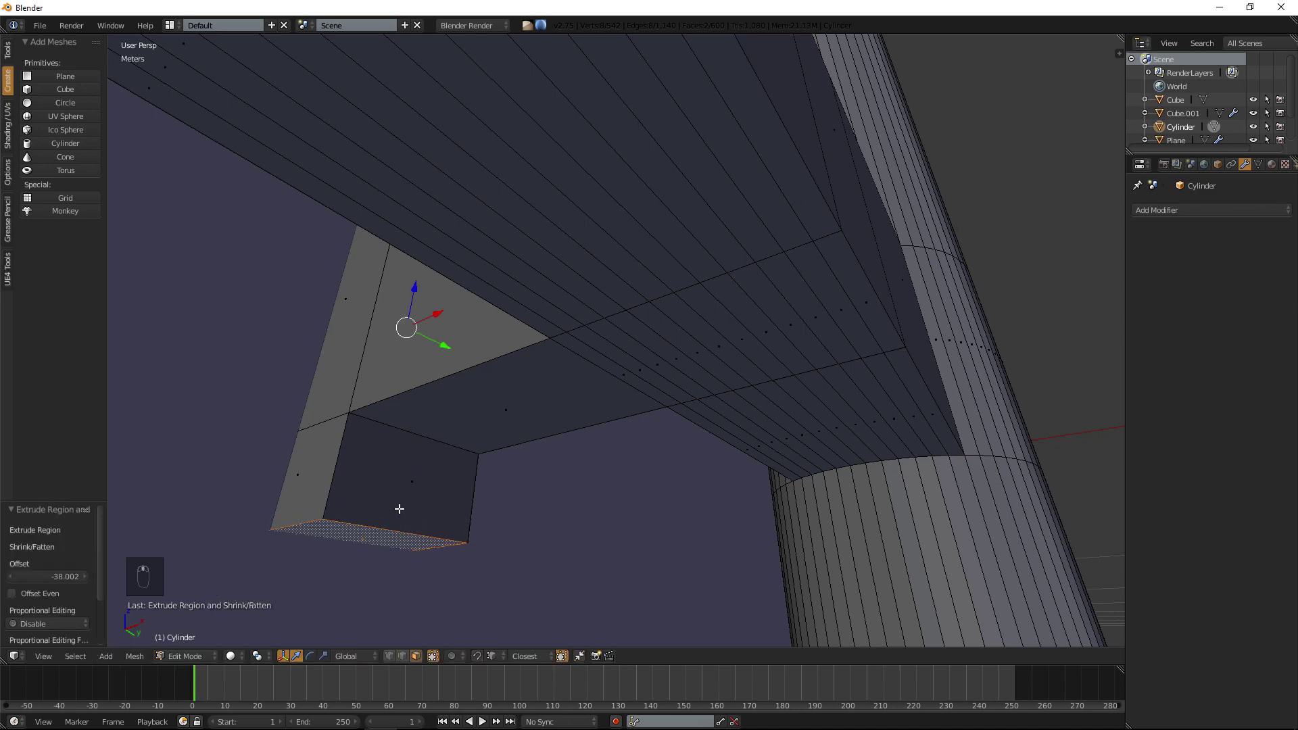
Bevel the short end edges of both new flanges by about 15.84 with 11 segments, clear the selection, and return to Object Mode.
{"action": "middle_click_drag", "start_coordinate": [381, 532], "coordinate": [478, 484], "text": "shift"}
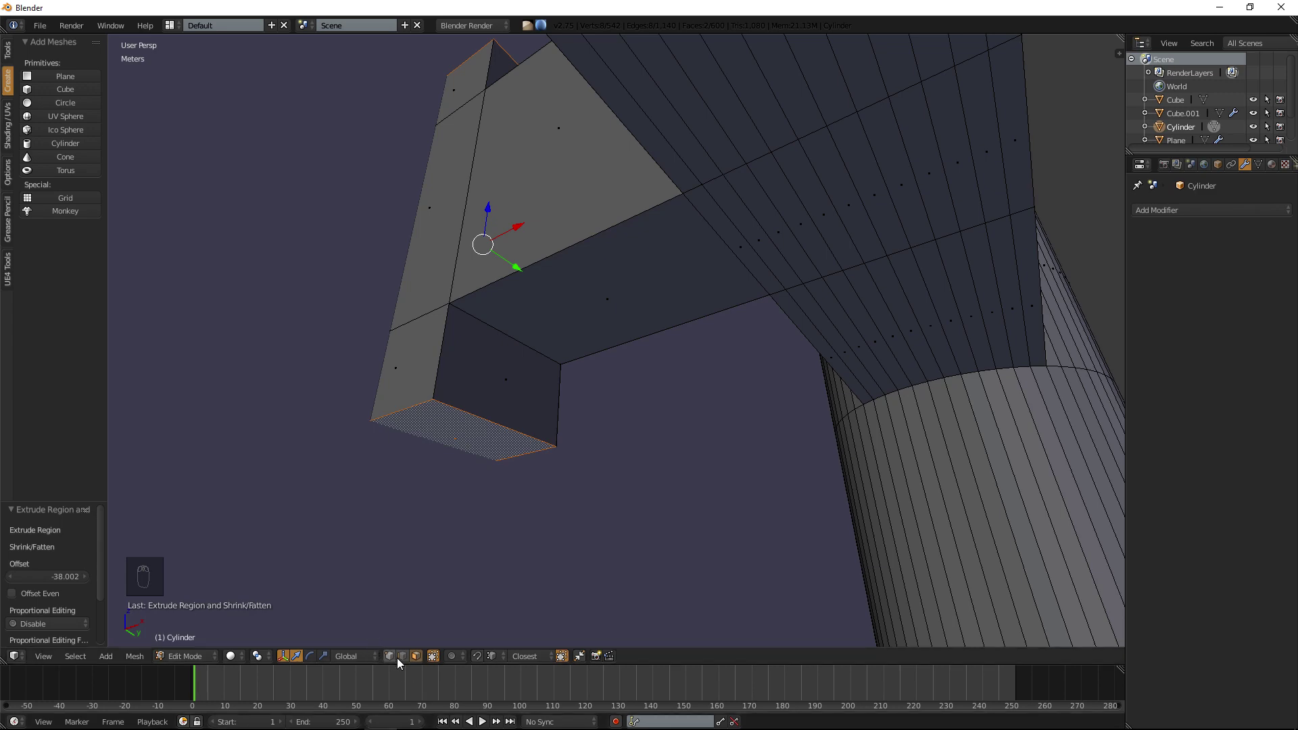
{"action": "left_click", "coordinate": [403, 413]}
{"action": "left_click", "coordinate": [507, 455], "text": "shift"}
{"action": "middle_click_drag", "start_coordinate": [513, 379], "coordinate": [464, 405]}
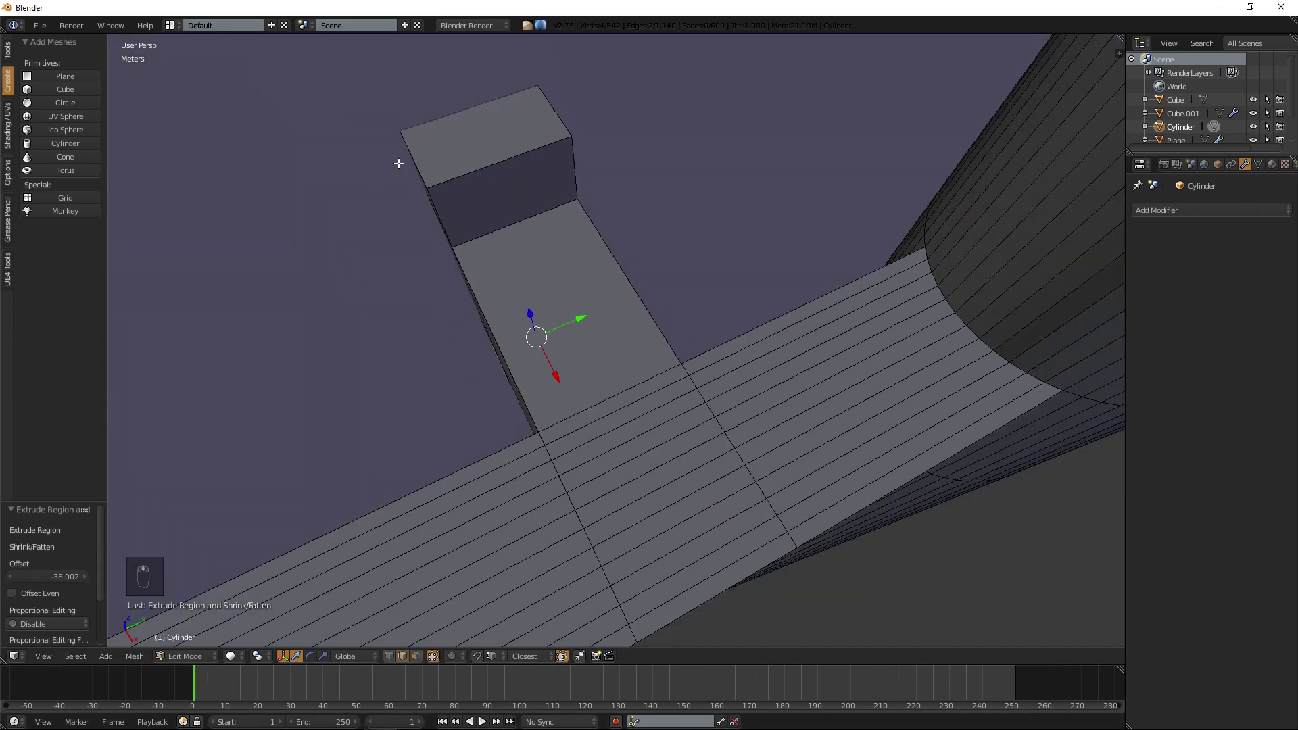
{"action": "left_click", "coordinate": [423, 162], "text": "shift"}
{"action": "left_click", "coordinate": [564, 111], "text": "shift"}
{"action": "middle_click_drag", "start_coordinate": [564, 112], "coordinate": [574, 81]}
{"action": "key", "text": "ctrl+b"}
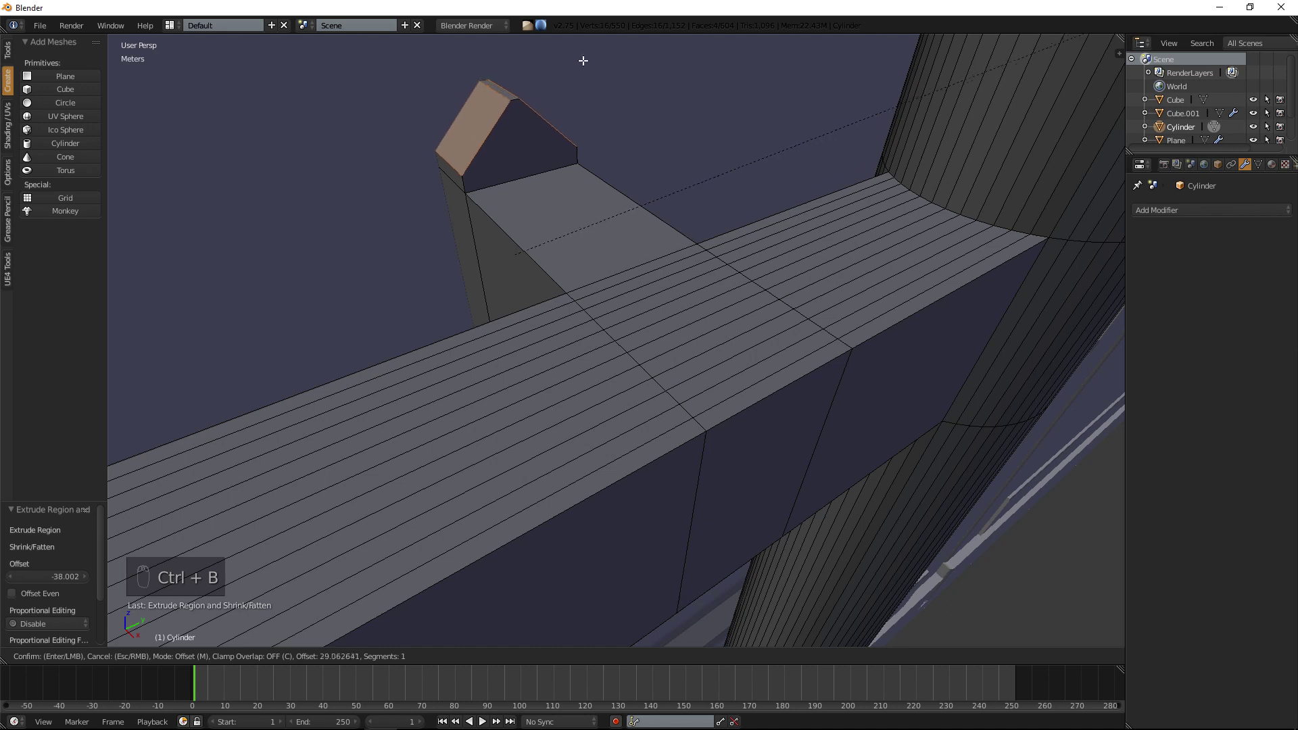
{"action": "scroll", "coordinate": [946, 578], "scroll_direction": "up", "scroll_amount": 6}
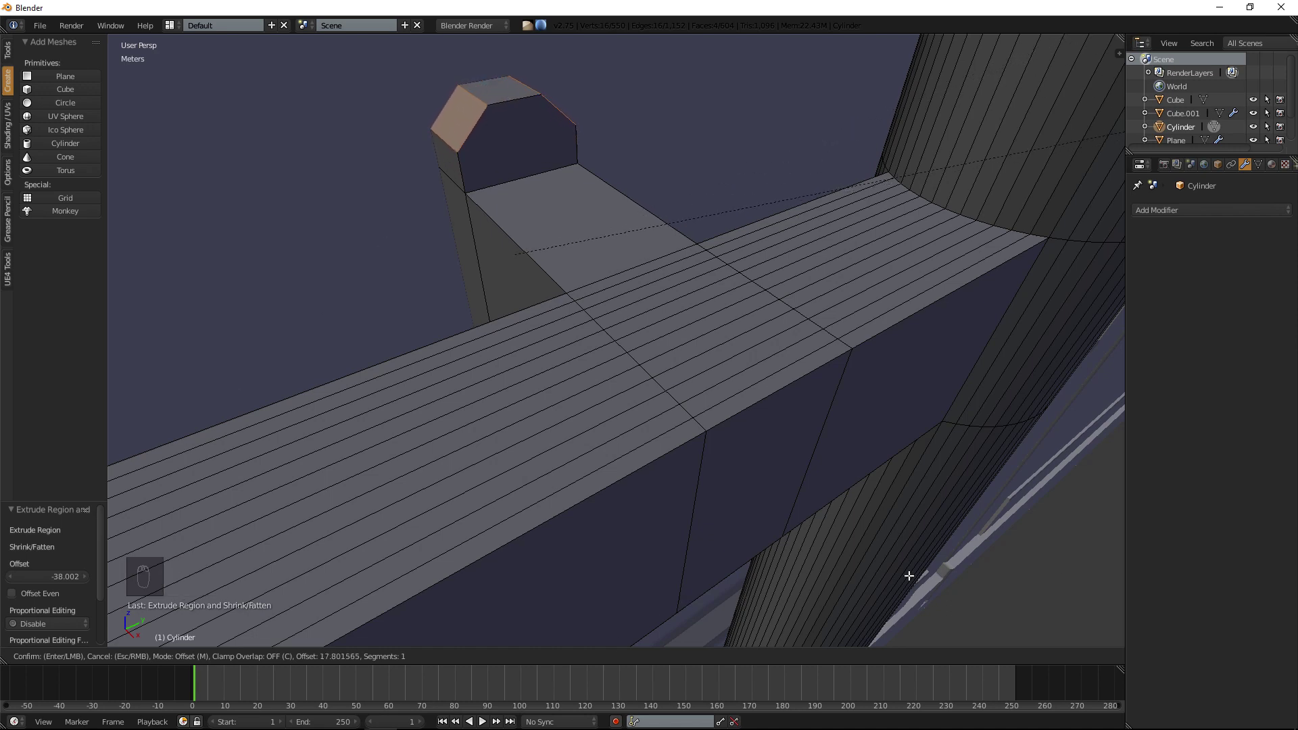
{"action": "left_click", "coordinate": [794, 568]}
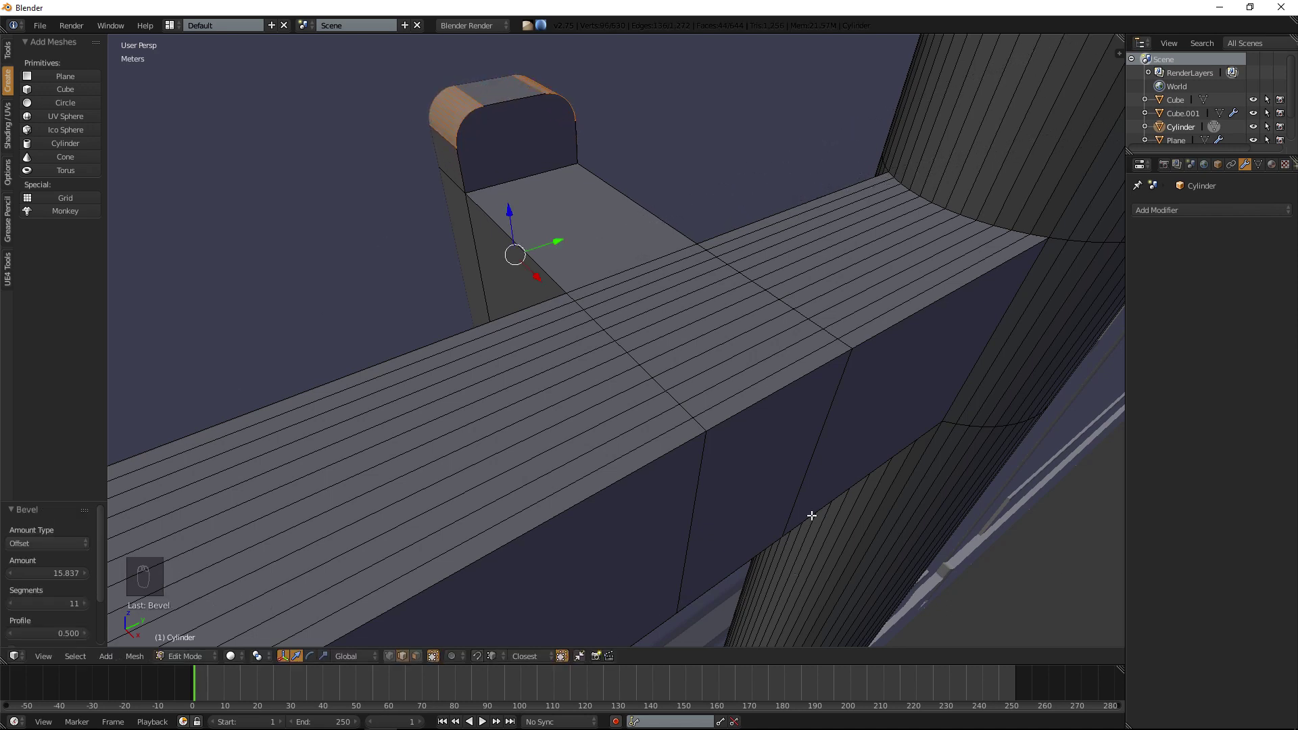
{"action": "key", "text": "a"}
{"action": "scroll", "coordinate": [811, 516], "scroll_direction": "down", "scroll_amount": 5}
{"action": "key", "text": "Tab"}
{"action": "middle_click_drag", "start_coordinate": [811, 516], "coordinate": [849, 487]}
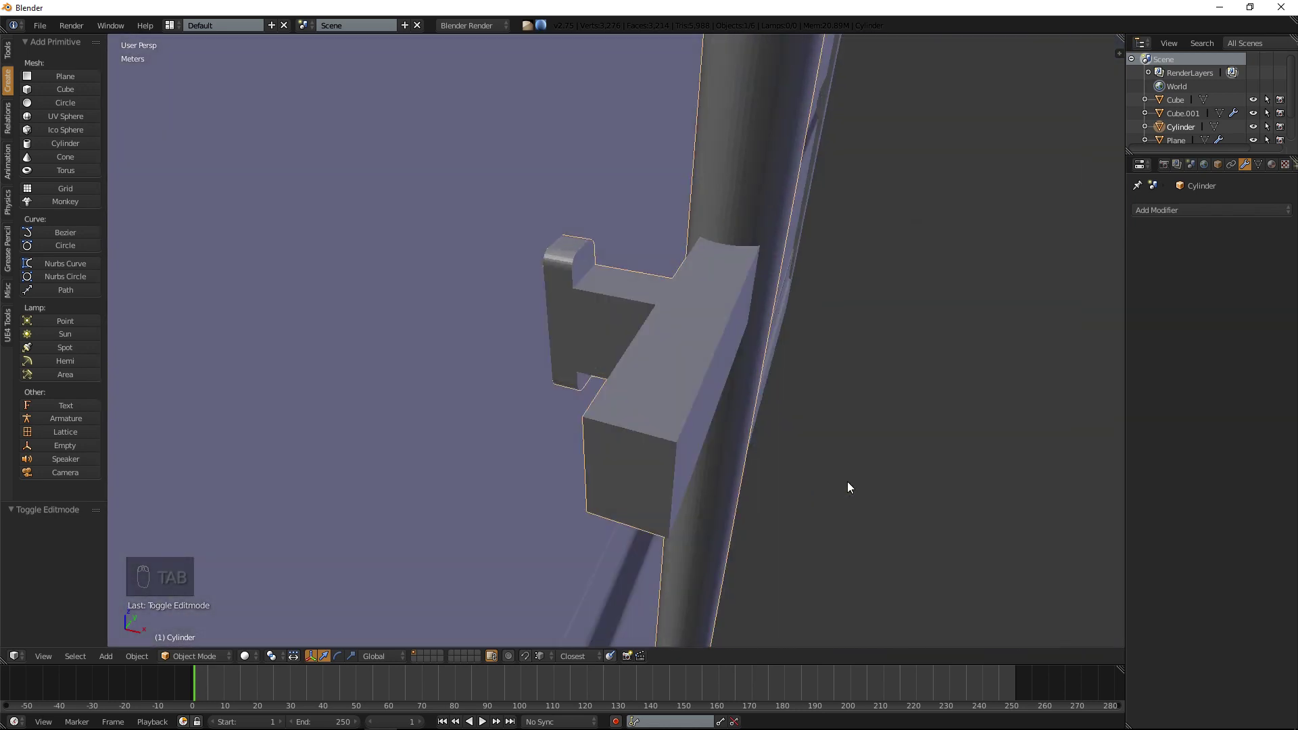
Move the whole locking rod mesh about 9.14 mm along negative X toward the doors in Edit Mode, and clear the selection.
{"action": "key", "text": "Tab"}
{"action": "middle_click_drag", "start_coordinate": [759, 406], "coordinate": [613, 417]}
{"action": "key", "text": "a"}
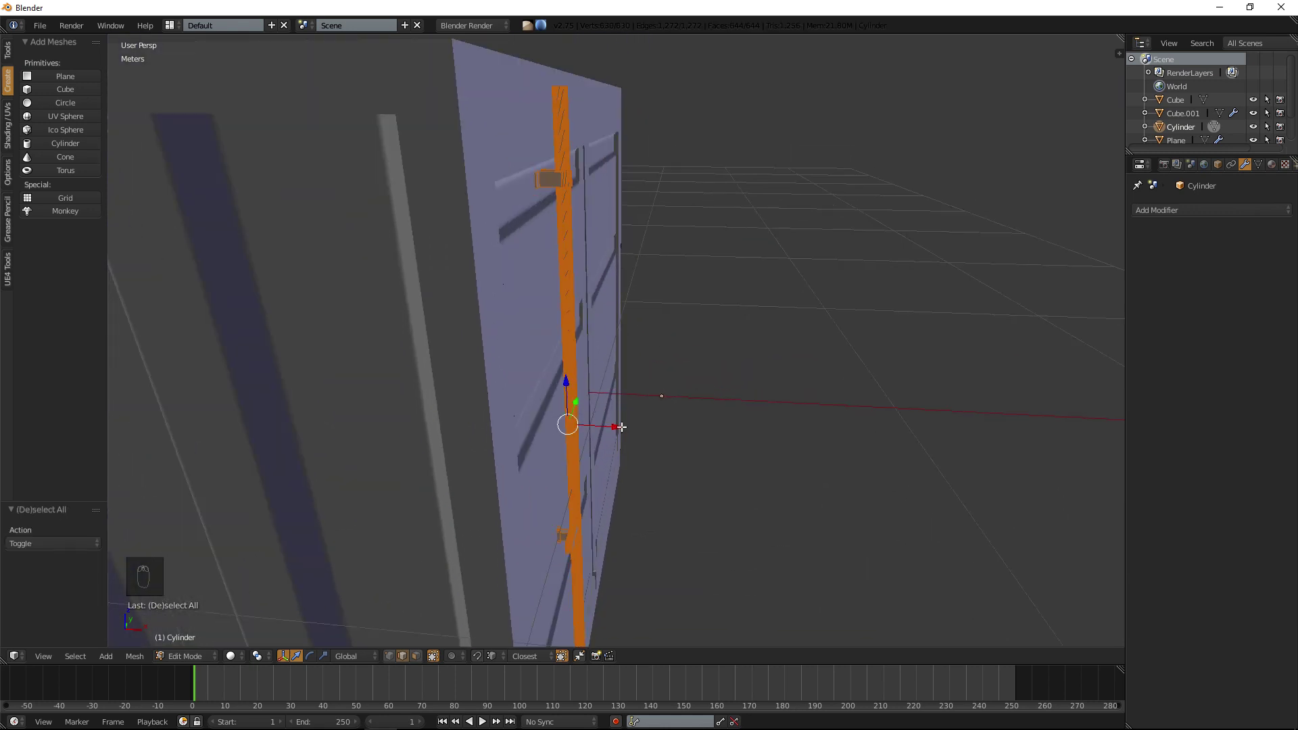
{"action": "key", "text": "KP_1"}
{"action": "key", "text": "KP_5"}
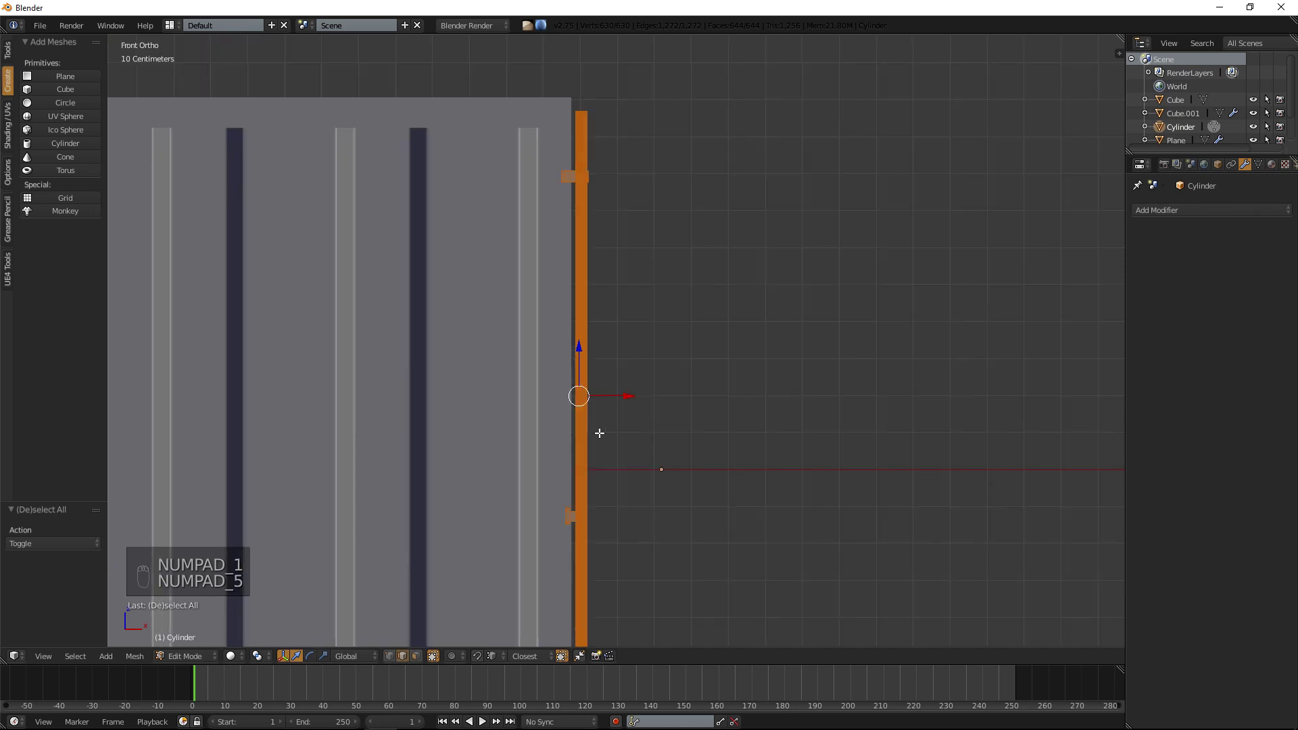
{"action": "left_click_drag", "start_coordinate": [632, 401], "coordinate": [629, 396]}
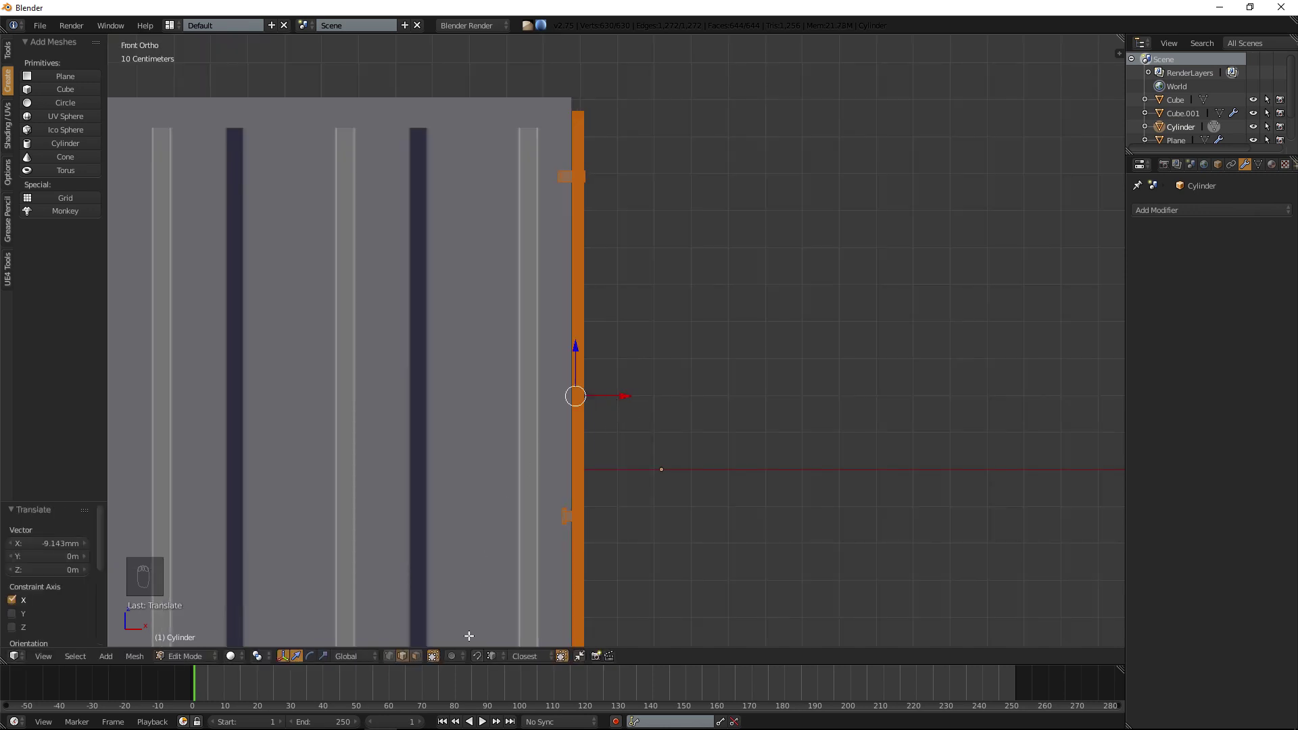
{"action": "key", "text": "a"}
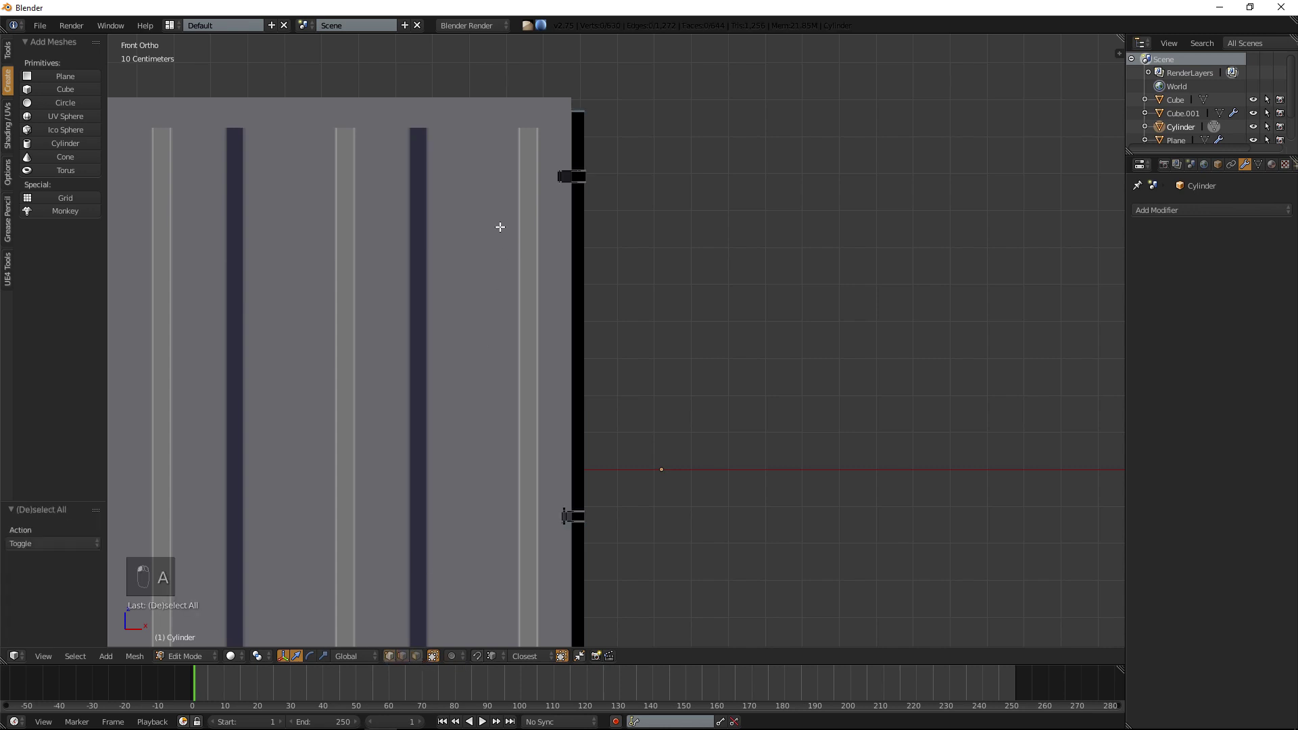
Select the door-side vertices of the upper bracket and handle arm in wireframe, and move them about 8.7 mm along X.
{"action": "key", "text": "z"}
{"action": "key", "text": "b"}
{"action": "left_click_drag", "start_coordinate": [504, 99], "coordinate": [566, 617]}
{"action": "key", "text": "b"}
{"action": "left_click_drag", "start_coordinate": [549, 163], "coordinate": [547, 198]}
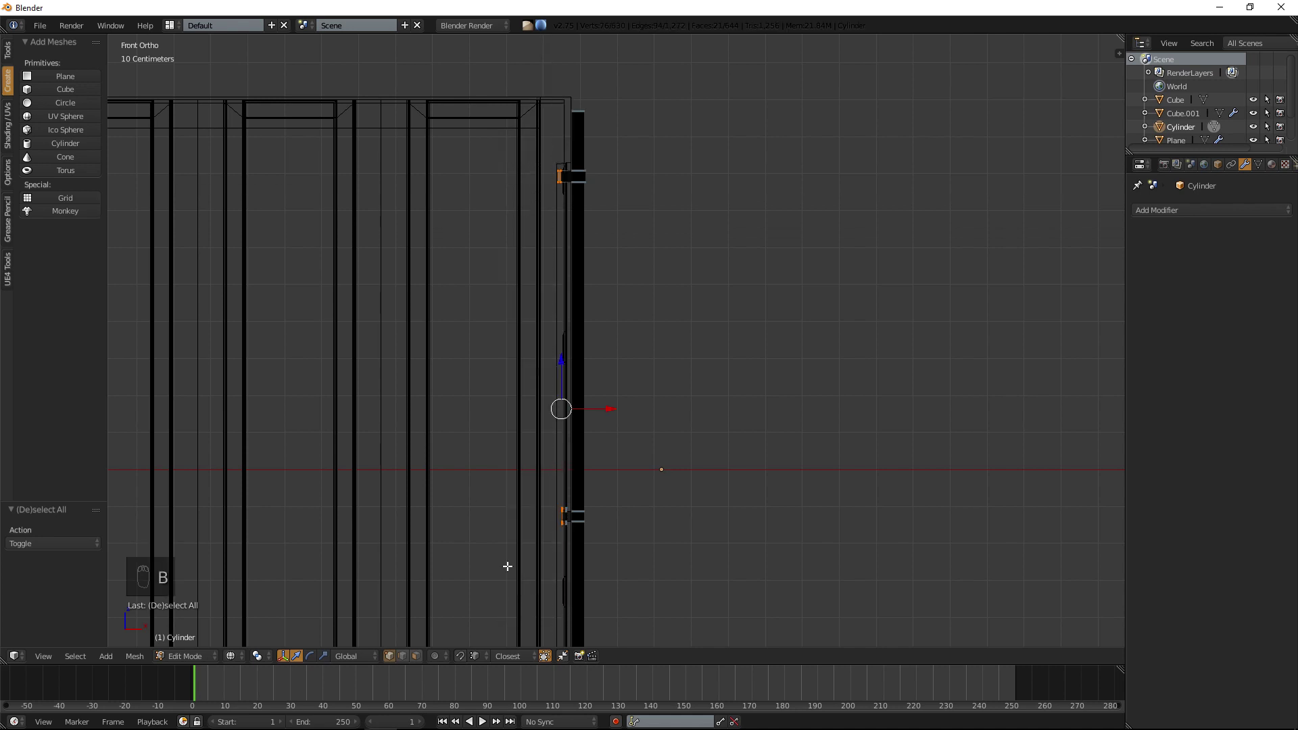
{"action": "key", "text": "b"}
{"action": "left_click_drag", "start_coordinate": [534, 482], "coordinate": [569, 539]}
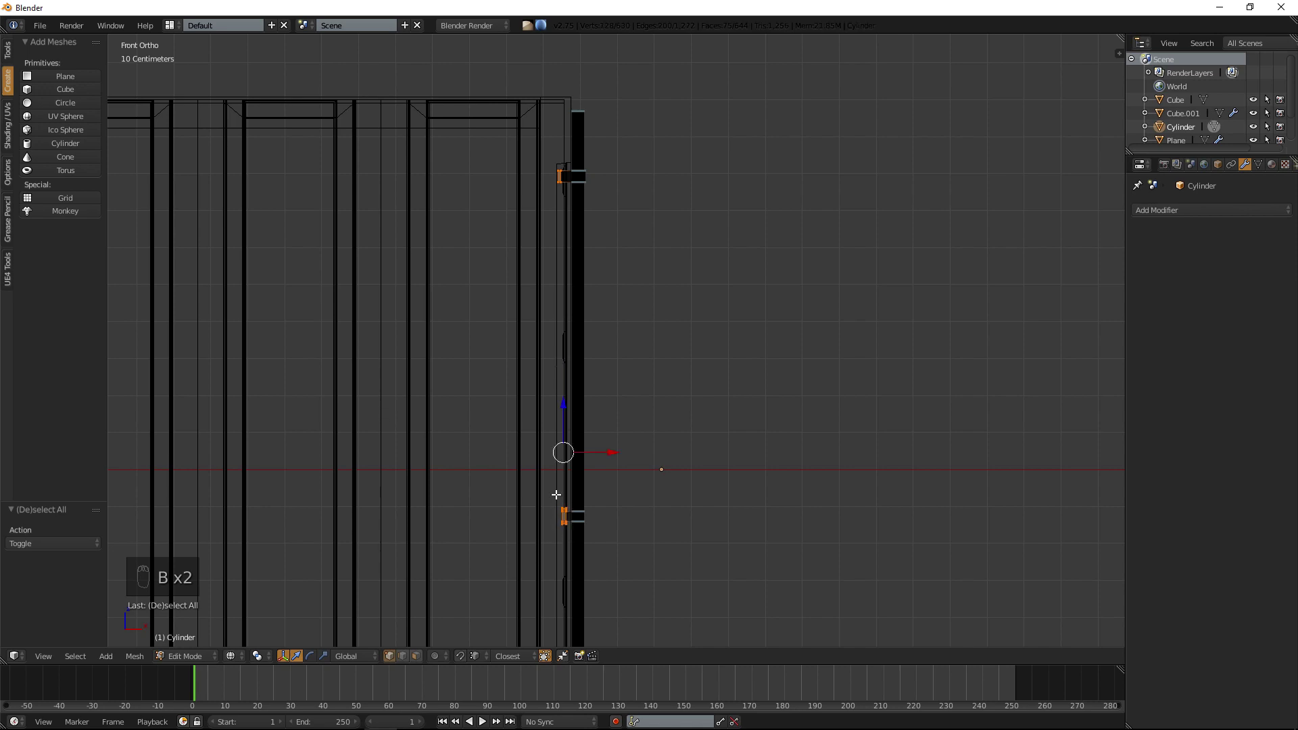
{"action": "key", "text": "KP_5"}
{"action": "mouse_move", "coordinate": [558, 494]}
{"action": "middle_mouse_down"}
{"action": "mouse_move", "coordinate": [614, 449]}
{"action": "mouse_move", "coordinate": [572, 278]}
{"action": "mouse_move", "coordinate": [587, 402]}
{"action": "middle_mouse_up"}
{"action": "key", "text": "z"}
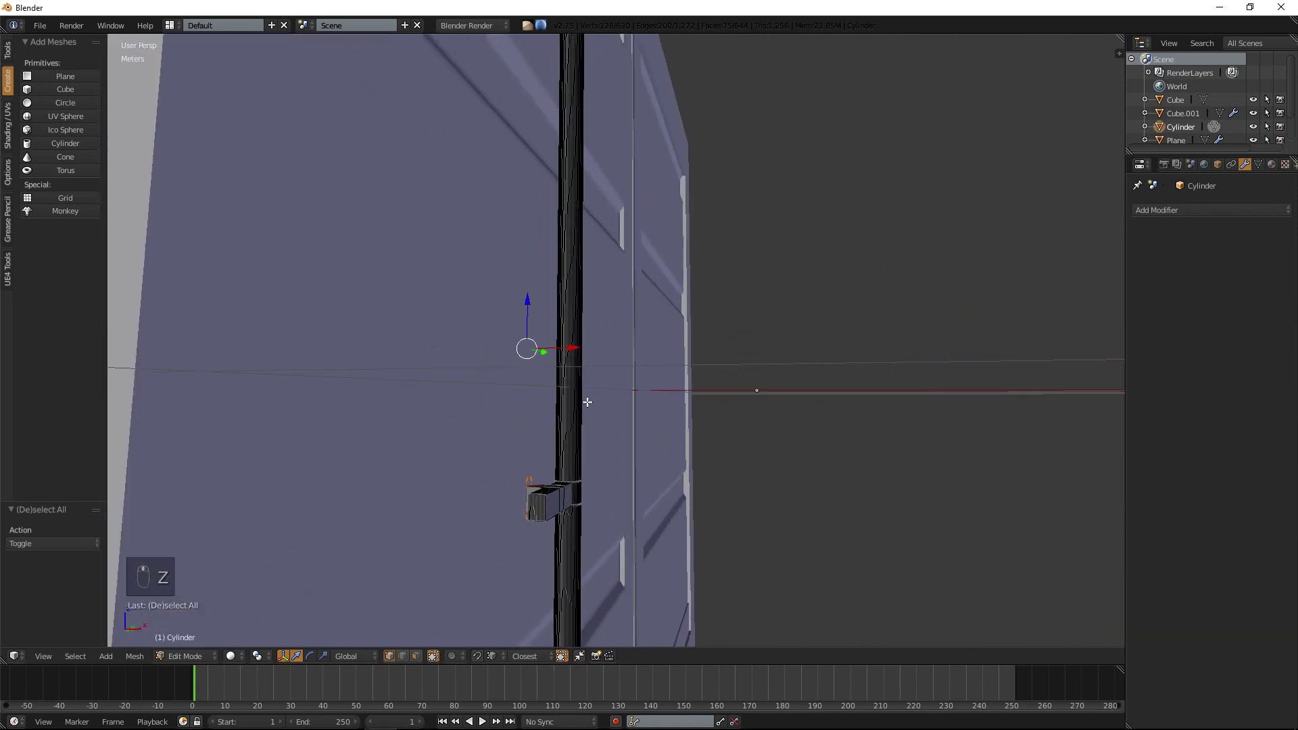
{"action": "left_click_drag", "start_coordinate": [572, 353], "coordinate": [576, 347]}
Select only the upper bracket's door-side vertices in front view, move them about 0.8 mm along X, and clear the selection.
{"action": "middle_click_drag", "start_coordinate": [576, 348], "coordinate": [552, 374]}
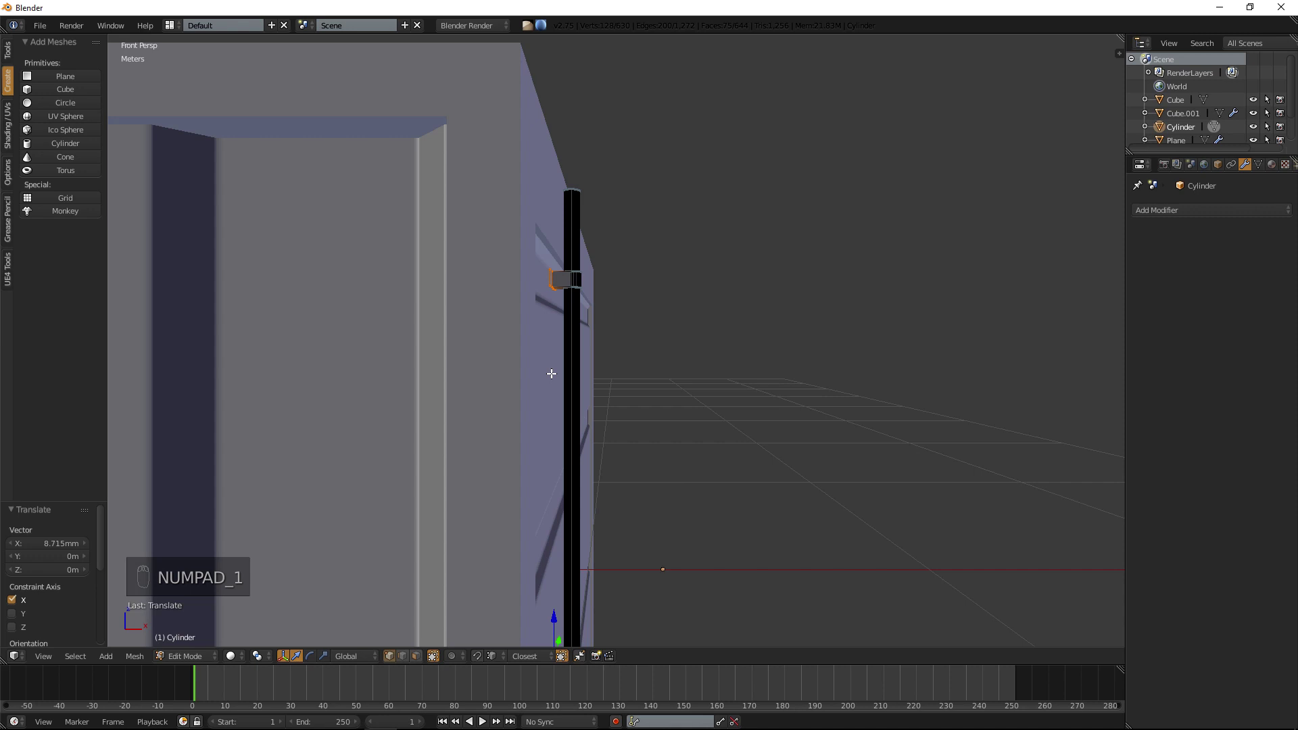
{"action": "key", "text": "KP_5"}
{"action": "key", "text": "a"}
{"action": "key", "text": "a"}
{"action": "key", "text": "b"}
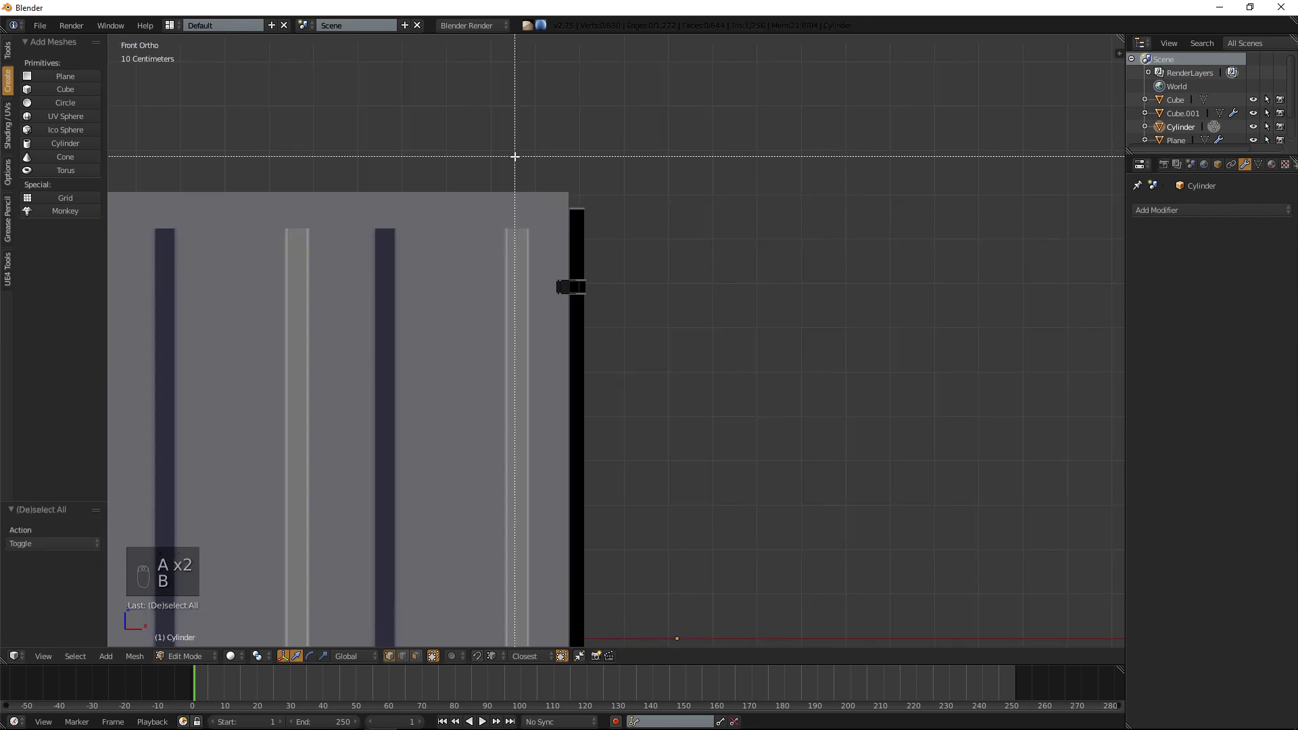
{"action": "key", "text": "z"}
{"action": "key", "text": "b"}
{"action": "left_click_drag", "start_coordinate": [520, 213], "coordinate": [562, 321]}
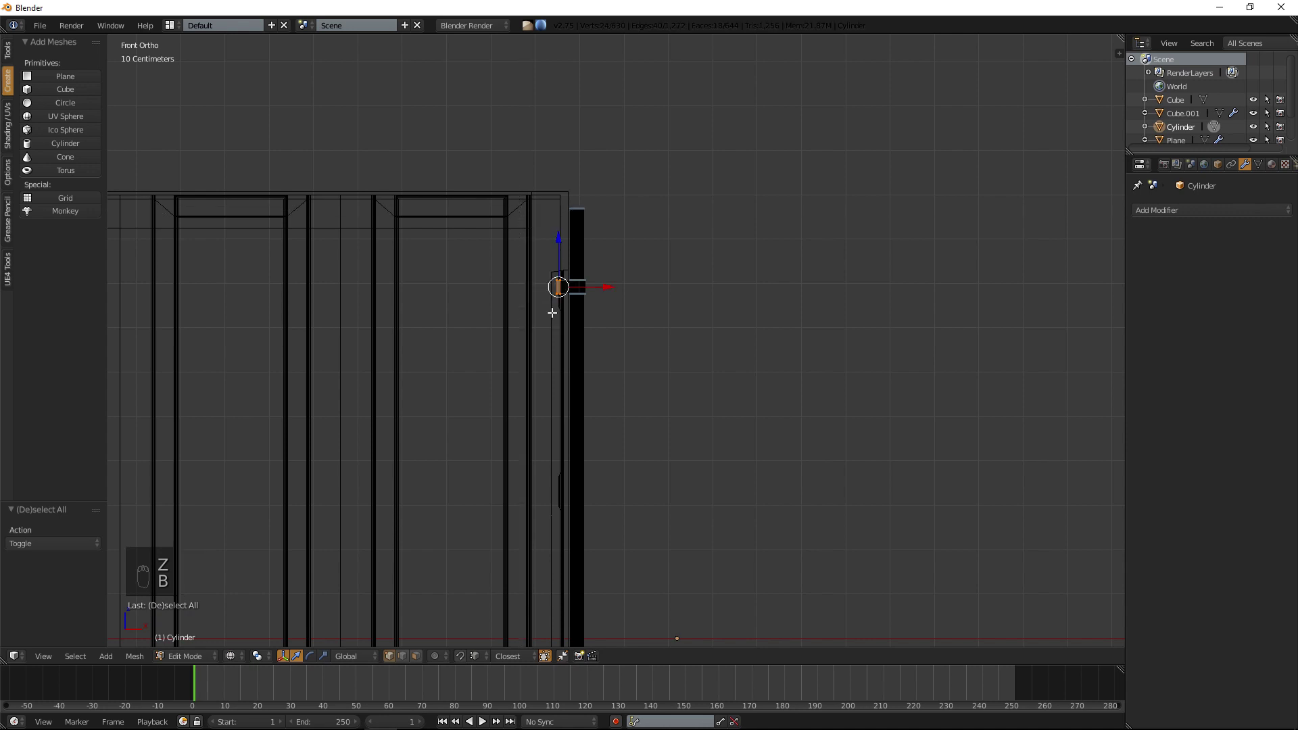
{"action": "key", "text": "KP_5"}
{"action": "key", "text": "z"}
{"action": "left_click_drag", "start_coordinate": [597, 280], "coordinate": [608, 278]}
{"action": "scroll", "coordinate": [608, 278], "scroll_direction": "up", "scroll_amount": 3}
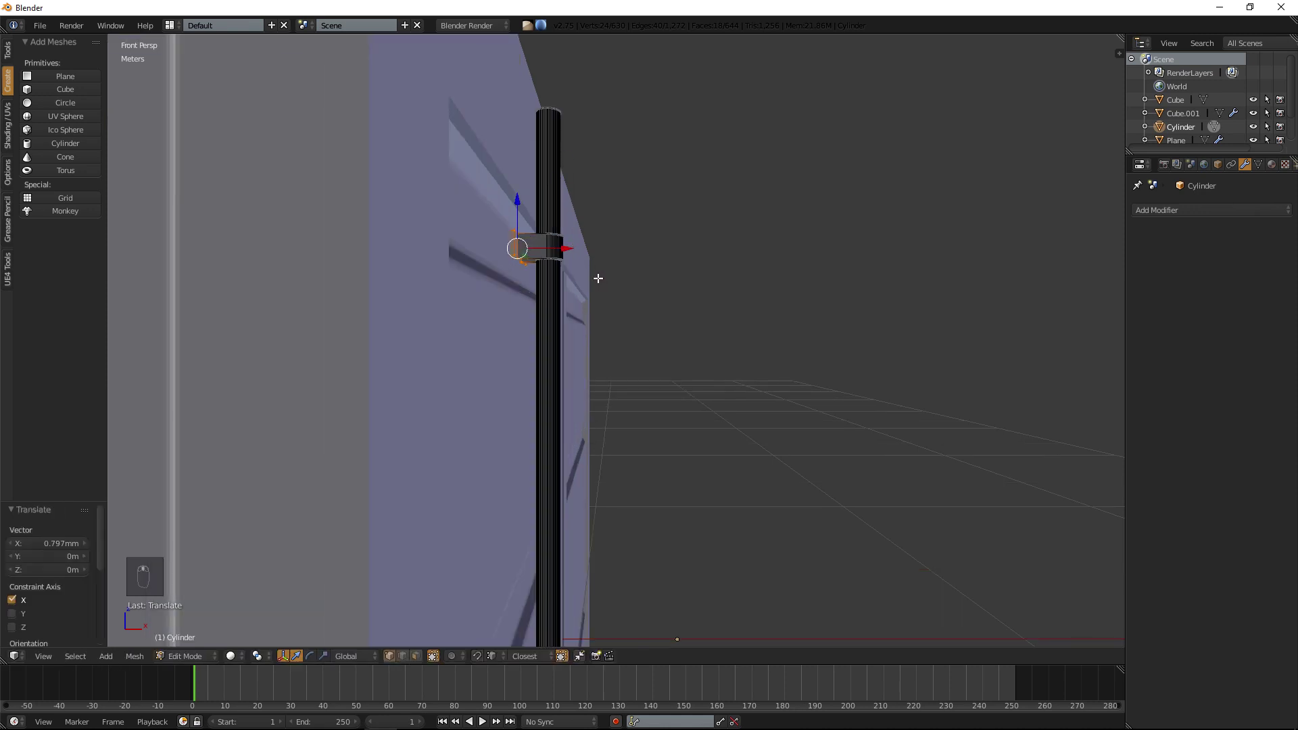
{"action": "key", "text": "a"}
Bevel the upper and lower edge rows at the handle arm's free end by about 28.54 with 7 segments.
{"action": "middle_click_drag", "start_coordinate": [707, 334], "coordinate": [603, 100]}
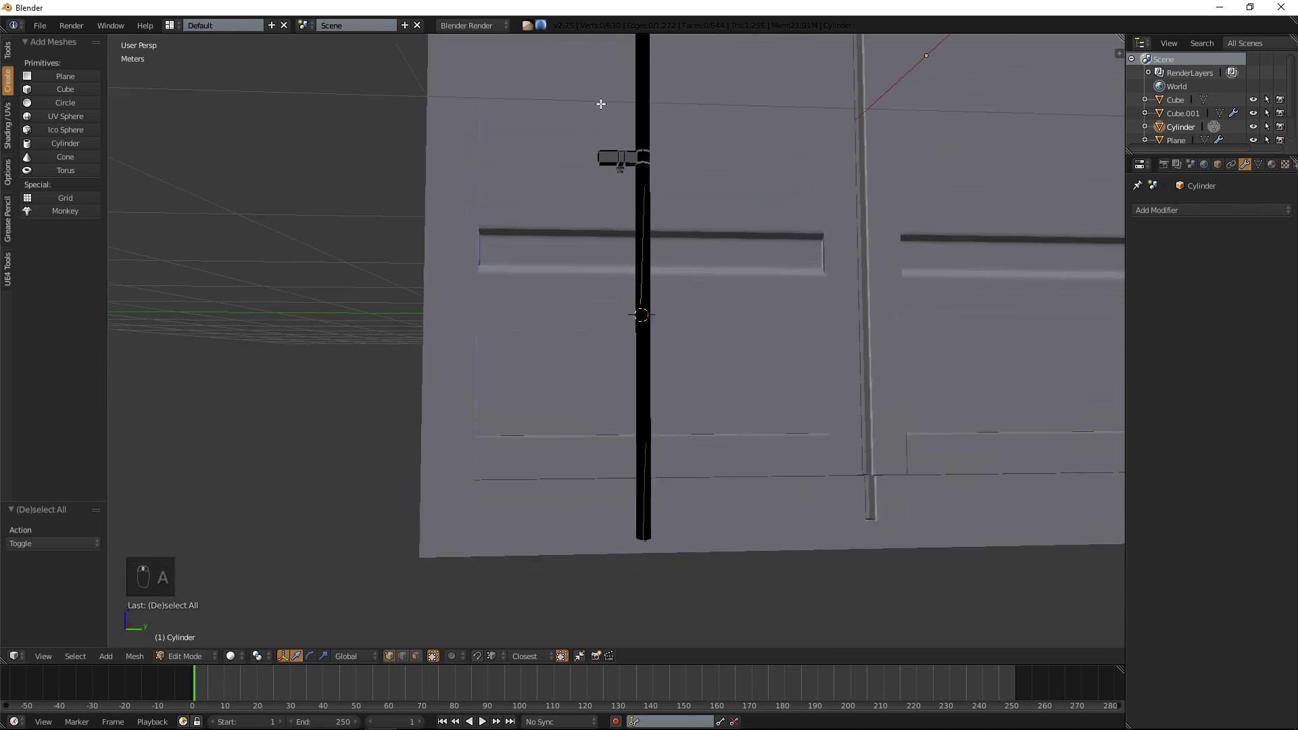
{"action": "mouse_move", "coordinate": [608, 258]}
{"action": "middle_mouse_down"}
{"action": "mouse_move", "coordinate": [606, 212]}
{"action": "mouse_move", "coordinate": [562, 302]}
{"action": "mouse_move", "coordinate": [640, 197]}
{"action": "mouse_move", "coordinate": [631, 368]}
{"action": "mouse_move", "coordinate": [649, 412]}
{"action": "middle_mouse_up"}
{"action": "scroll", "coordinate": [622, 369], "scroll_direction": "up", "scroll_amount": 7}
{"action": "middle_click_drag", "start_coordinate": [551, 361], "coordinate": [602, 318]}
{"action": "scroll", "coordinate": [549, 330], "scroll_direction": "up", "scroll_amount": 4}
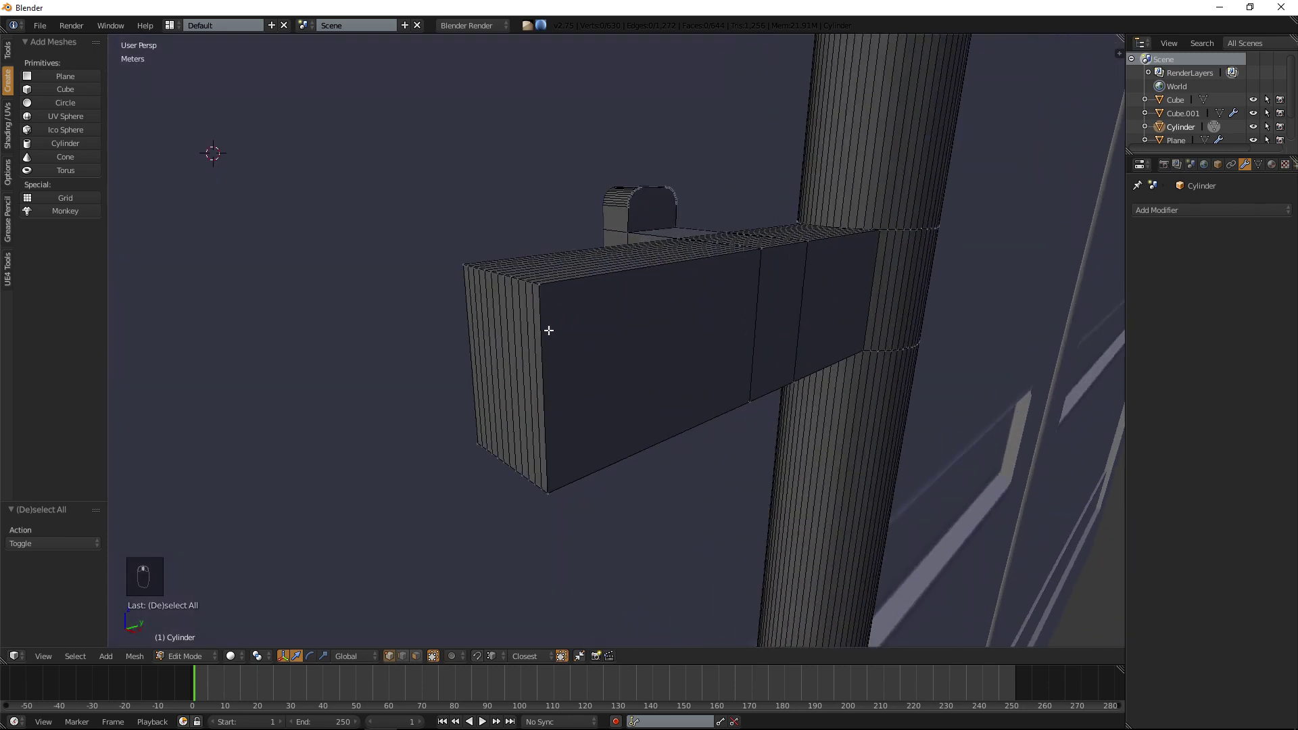
{"action": "left_click", "coordinate": [402, 656]}
{"action": "right_click", "coordinate": [514, 279], "text": "alt"}
{"action": "middle_click_drag", "start_coordinate": [512, 458], "coordinate": [526, 411]}
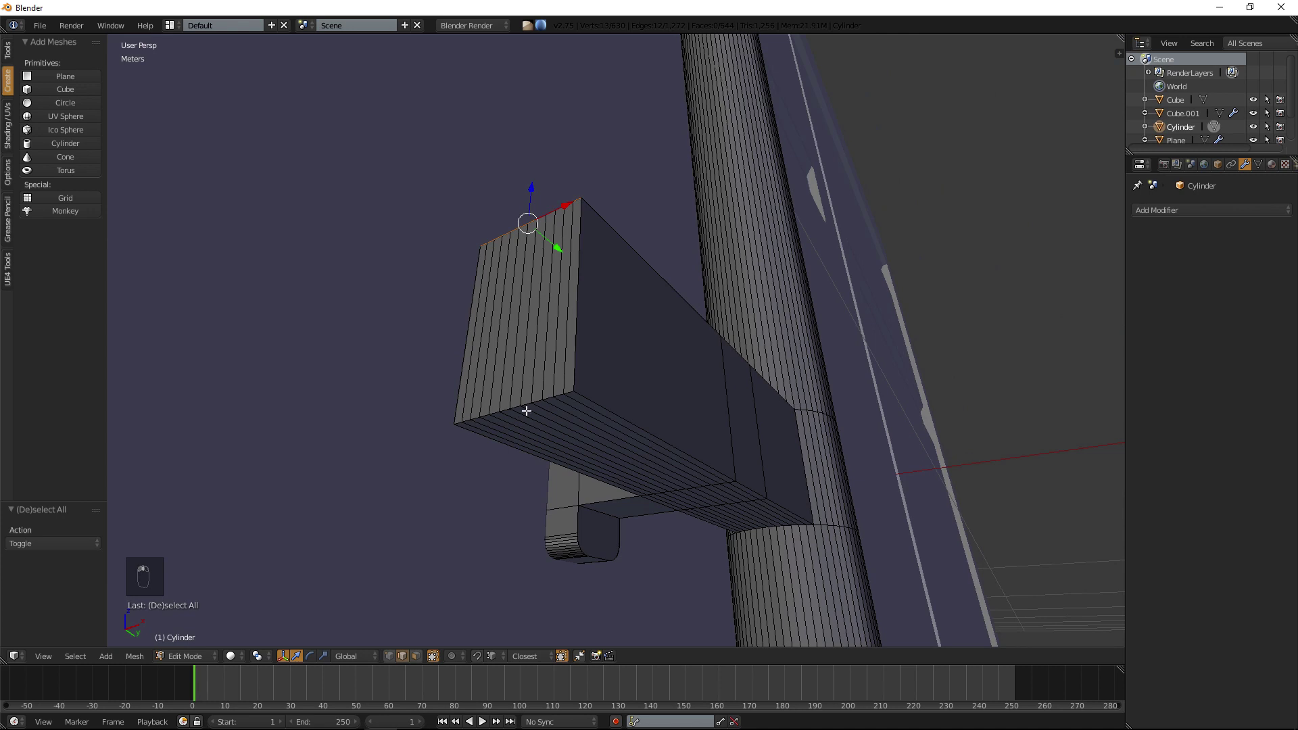
{"action": "right_click", "coordinate": [535, 400], "text": "alt+shift"}
{"action": "key", "text": "ctrl+b"}
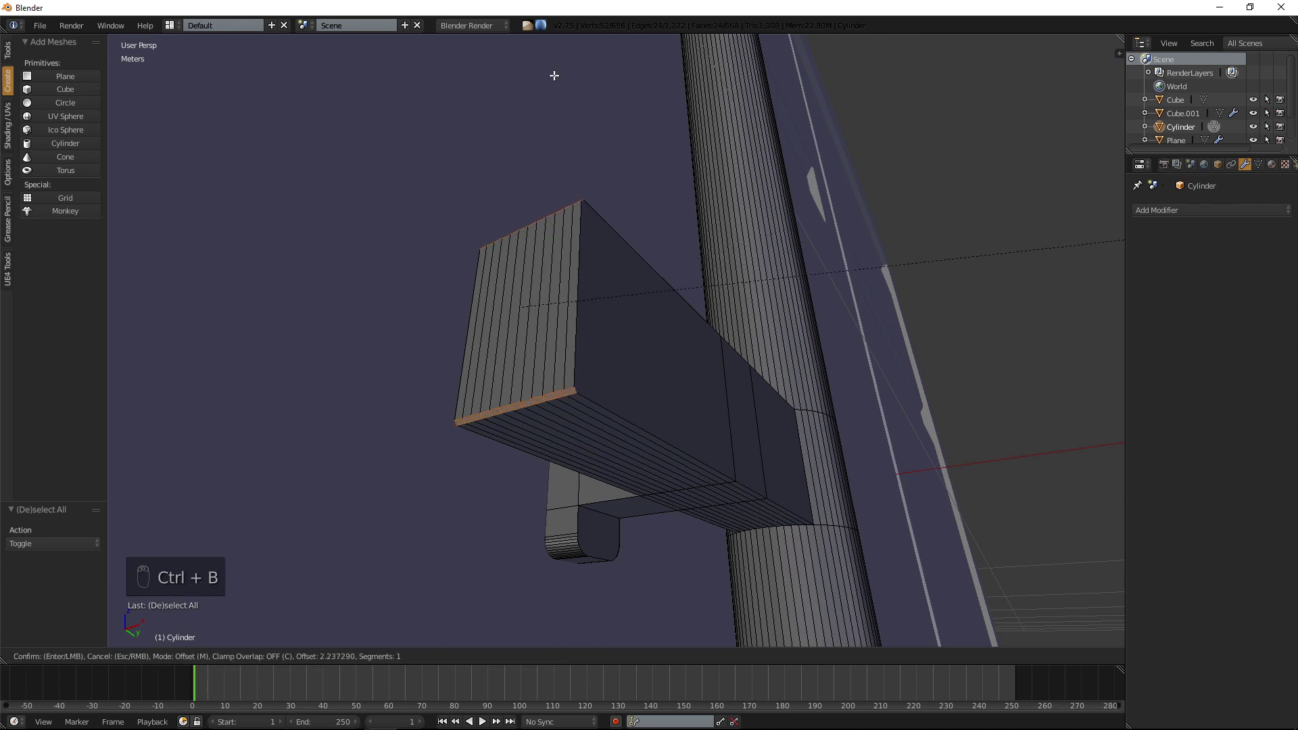
{"action": "scroll", "coordinate": [902, 67], "scroll_direction": "up", "scroll_amount": 6}
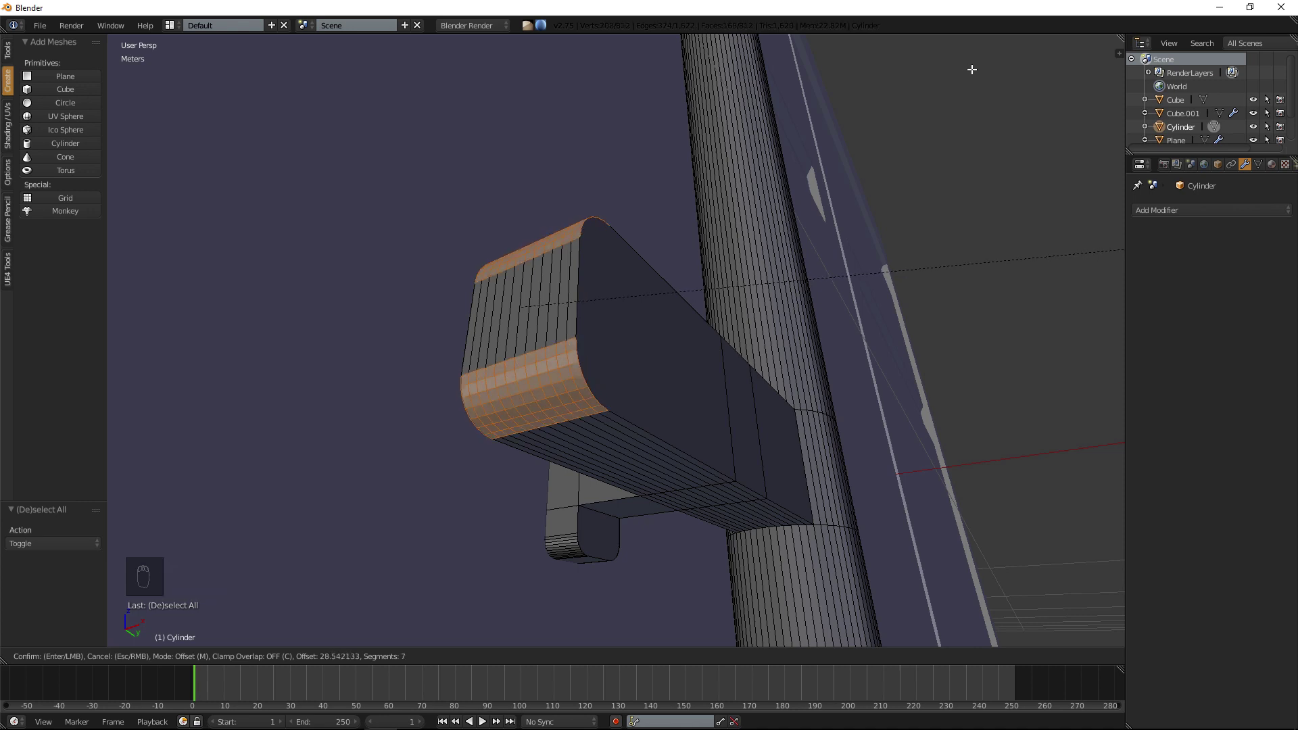
{"action": "left_click", "coordinate": [972, 69]}
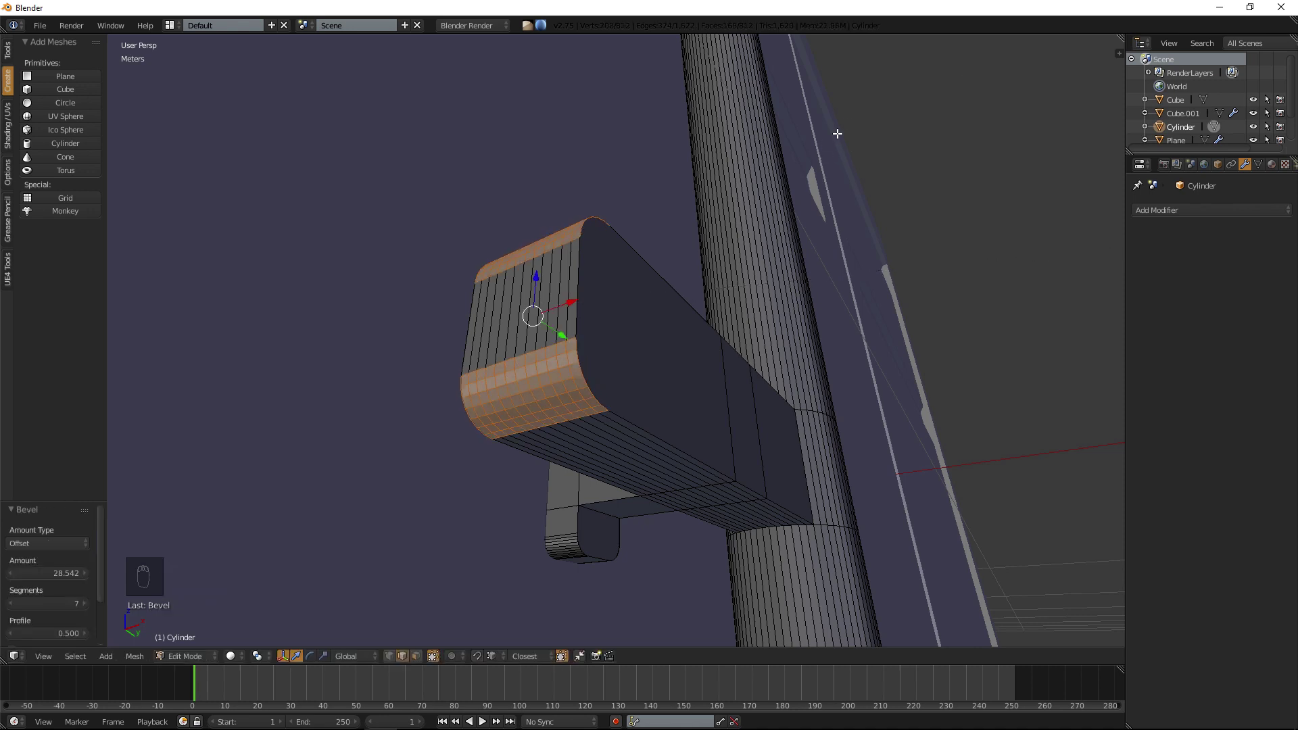
Scale the arm's rounded free end to about 0.72 along Z, clear the selection, and return to Object Mode.
{"action": "key", "text": "s"}
{"action": "key", "text": "z"}
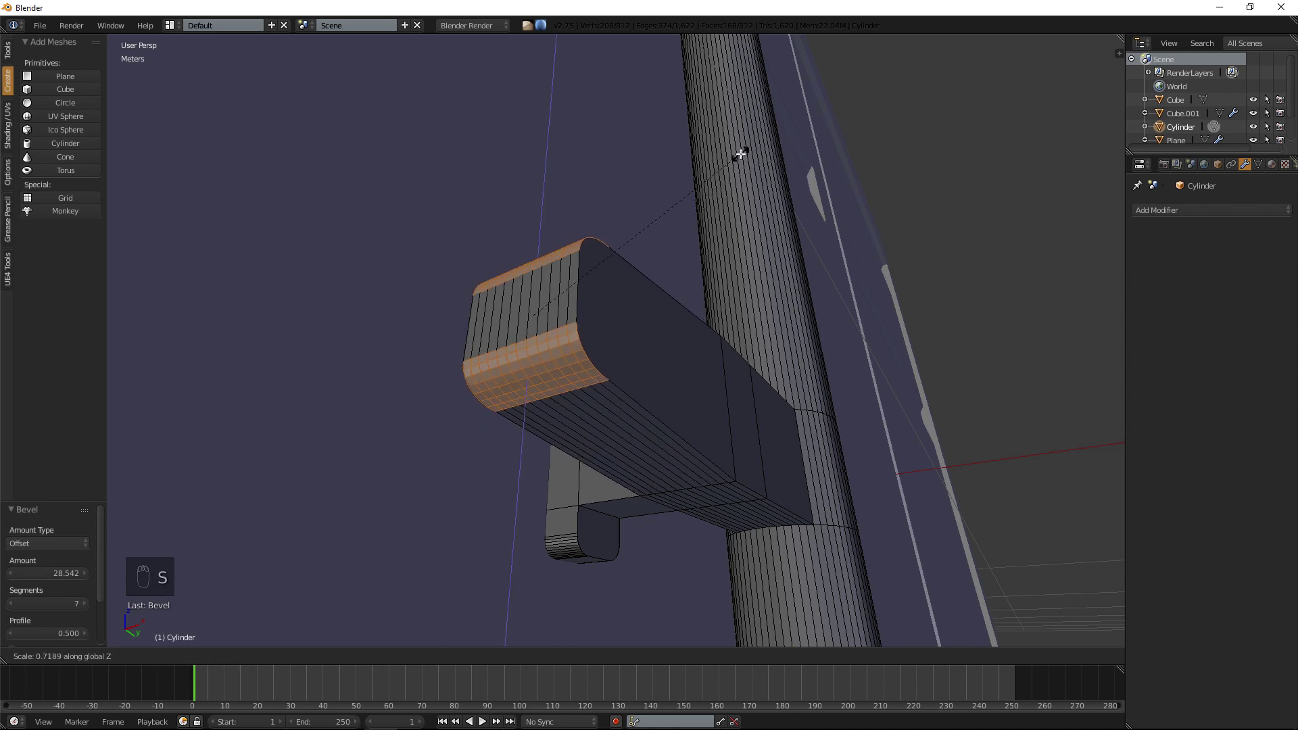
{"action": "left_click", "coordinate": [742, 151]}
{"action": "key", "text": "a"}
{"action": "middle_click_drag", "start_coordinate": [741, 151], "coordinate": [641, 254]}
{"action": "middle_click_drag", "start_coordinate": [749, 229], "coordinate": [572, 222], "text": "shift"}
{"action": "scroll", "coordinate": [545, 230], "scroll_direction": "down", "scroll_amount": 5}
{"action": "scroll", "coordinate": [572, 221], "scroll_direction": "down", "scroll_amount": 10}
{"action": "key", "text": "Tab"}
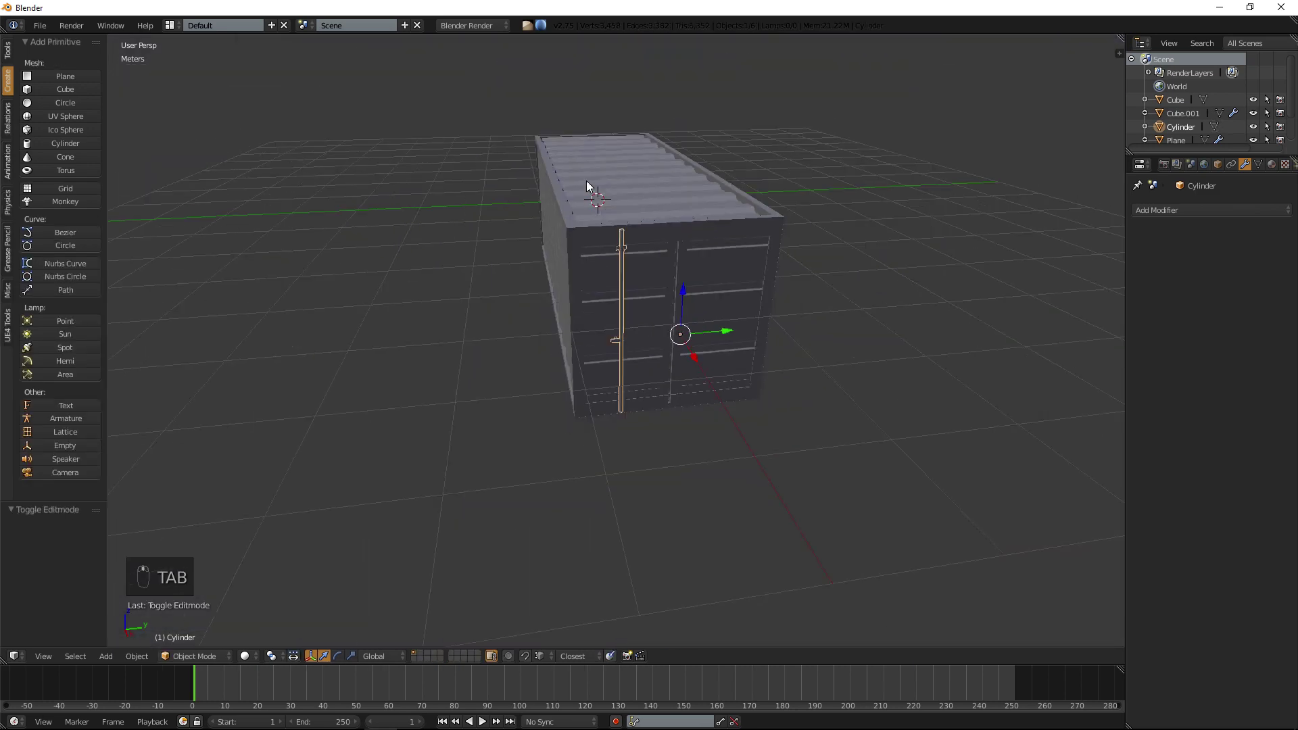
Add an Array modifier to the locking rod with relative offsets of 0 in X and 1 in Y.
{"action": "scroll", "coordinate": [586, 180], "scroll_direction": "up", "scroll_amount": 3}
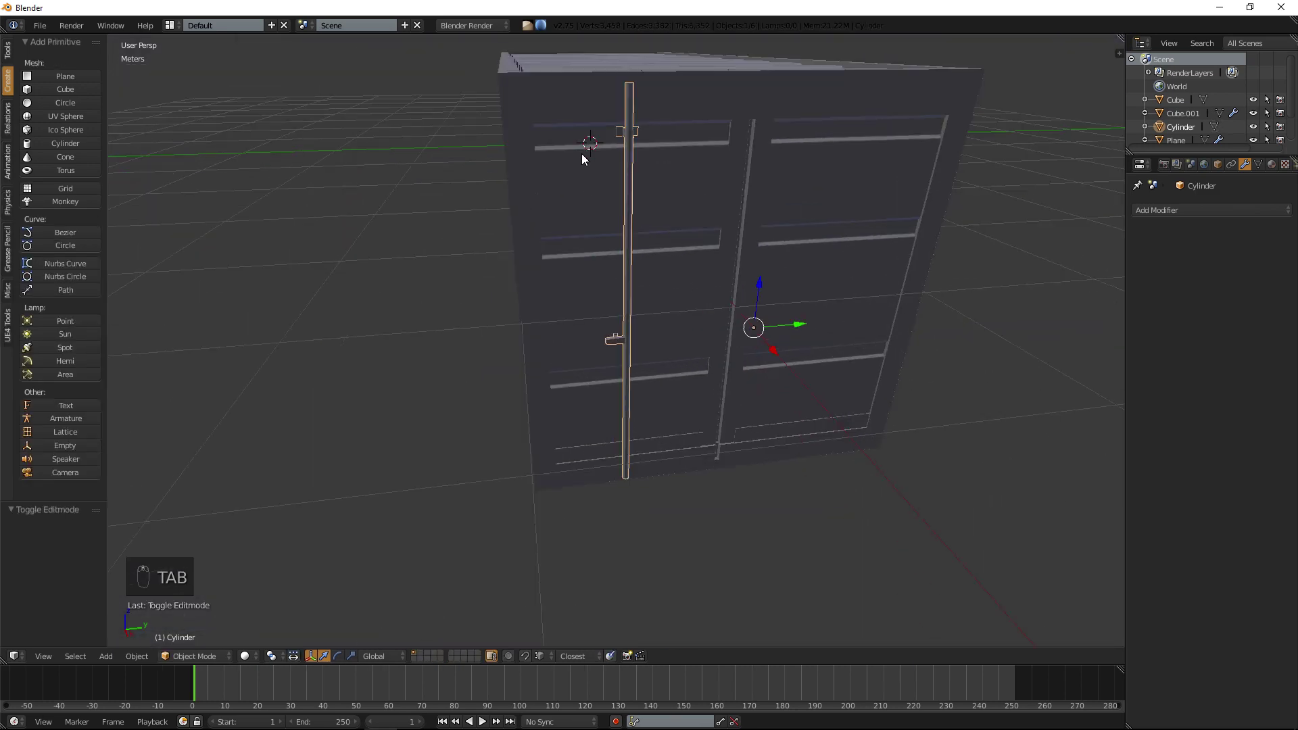
{"action": "left_click", "coordinate": [1181, 210]}
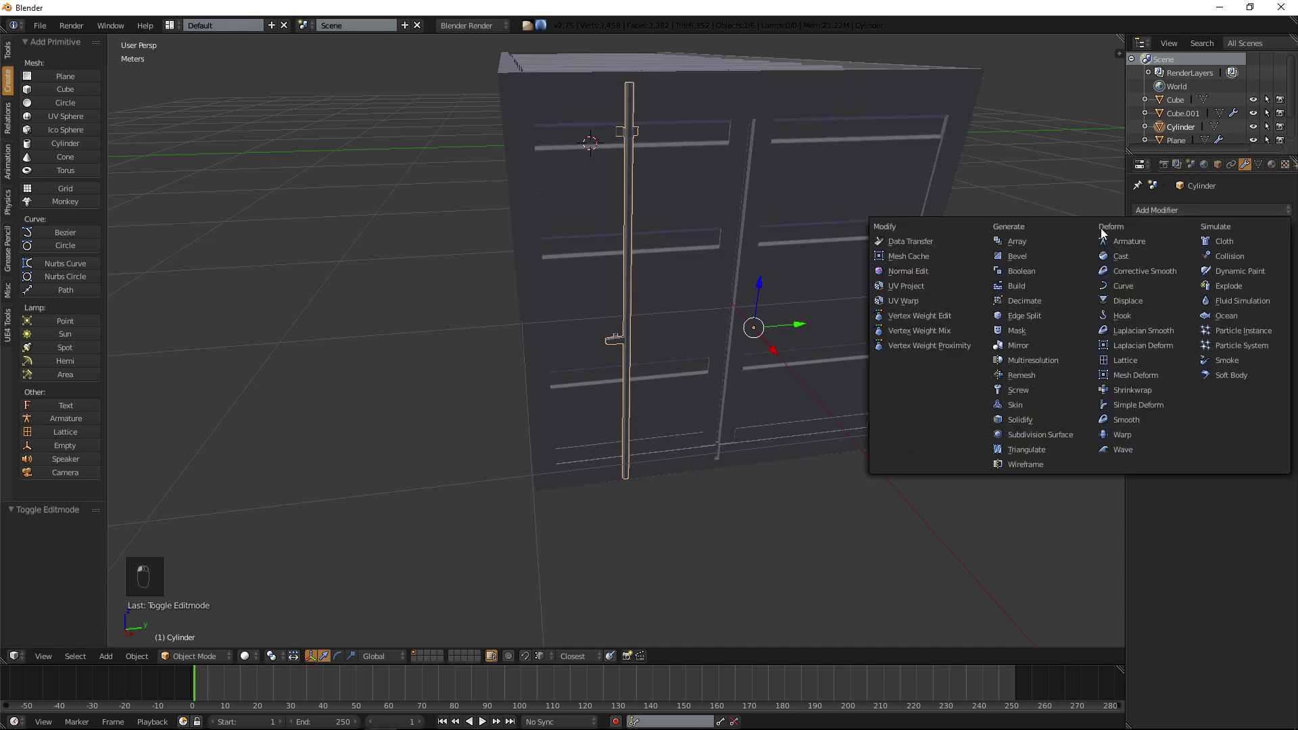
{"action": "left_click", "coordinate": [999, 240]}
{"action": "middle_click_drag", "start_coordinate": [980, 287], "coordinate": [698, 310]}
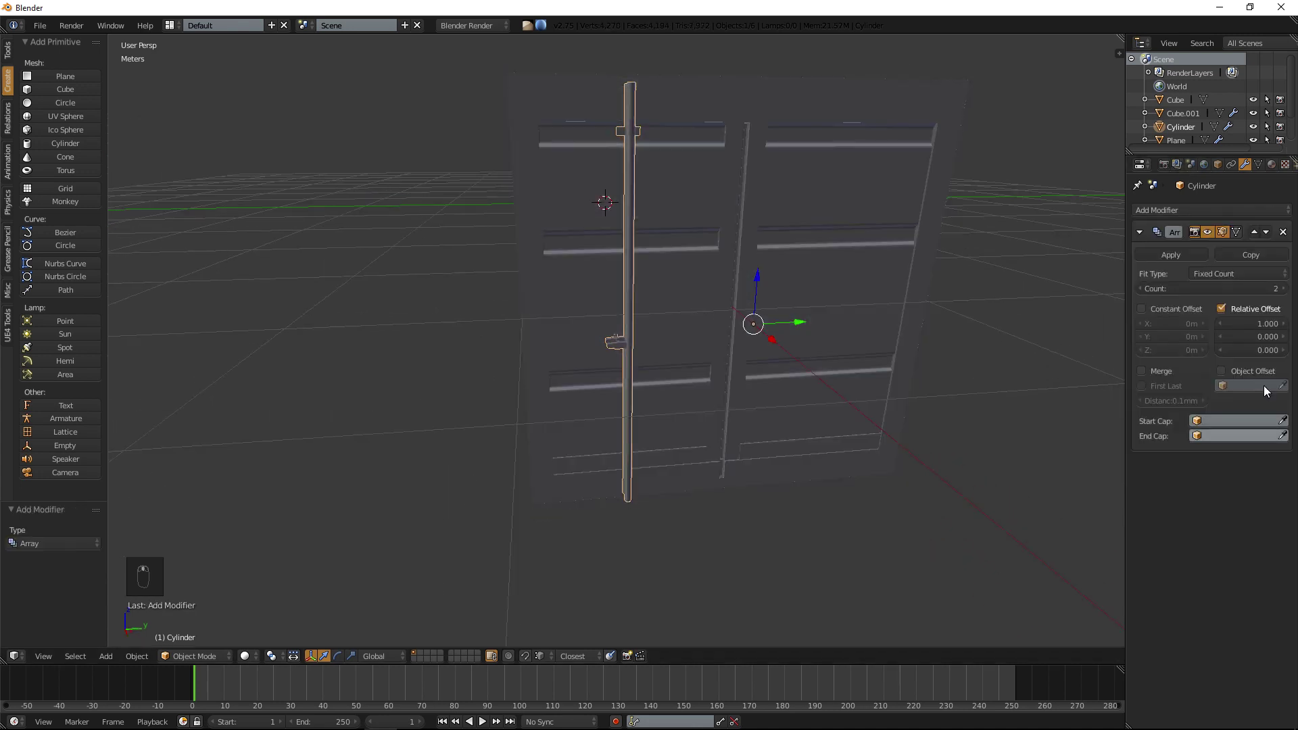
{"action": "left_click", "coordinate": [1244, 339]}
{"action": "type", "text": "1"}
{"action": "key", "text": "Return"}
{"action": "left_click", "coordinate": [1265, 325]}
{"action": "type", "text": "0"}
{"action": "key", "text": "Return"}
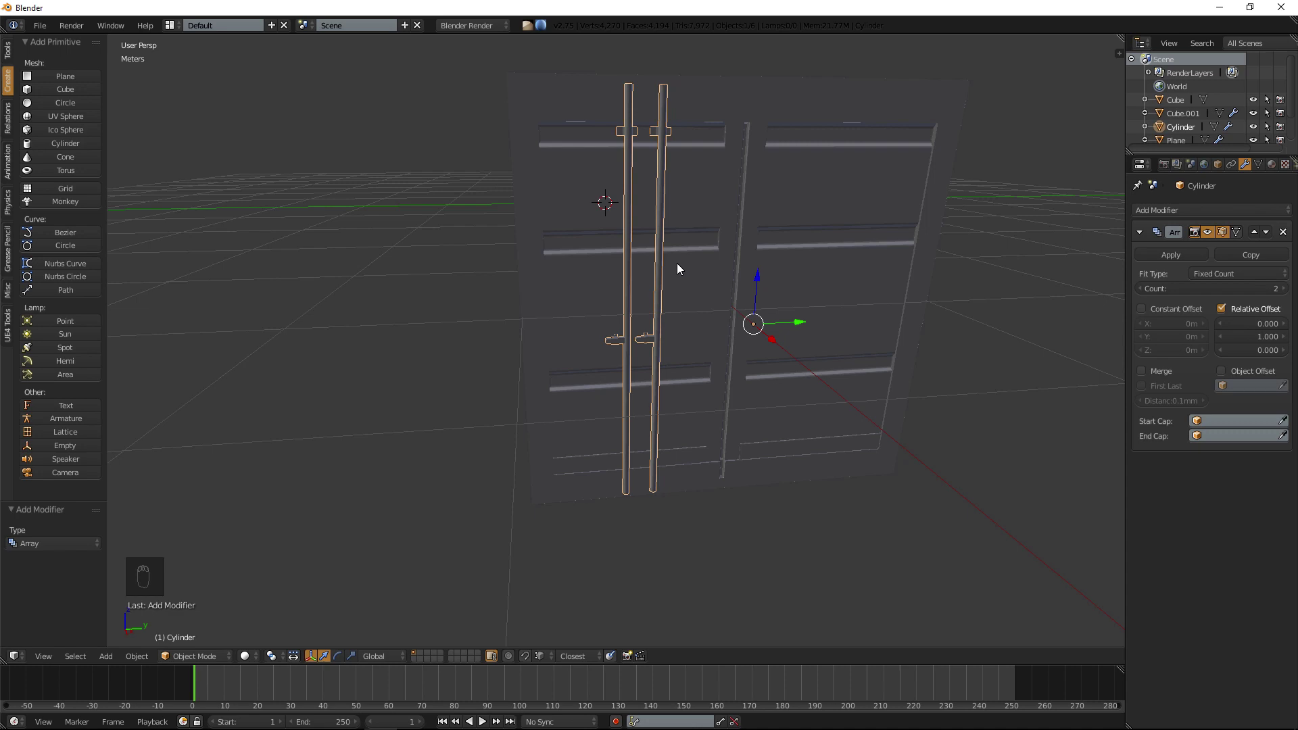
Increase the rod array's relative Y offset to 1.5.
{"action": "middle_click_drag", "start_coordinate": [723, 247], "coordinate": [771, 296]}
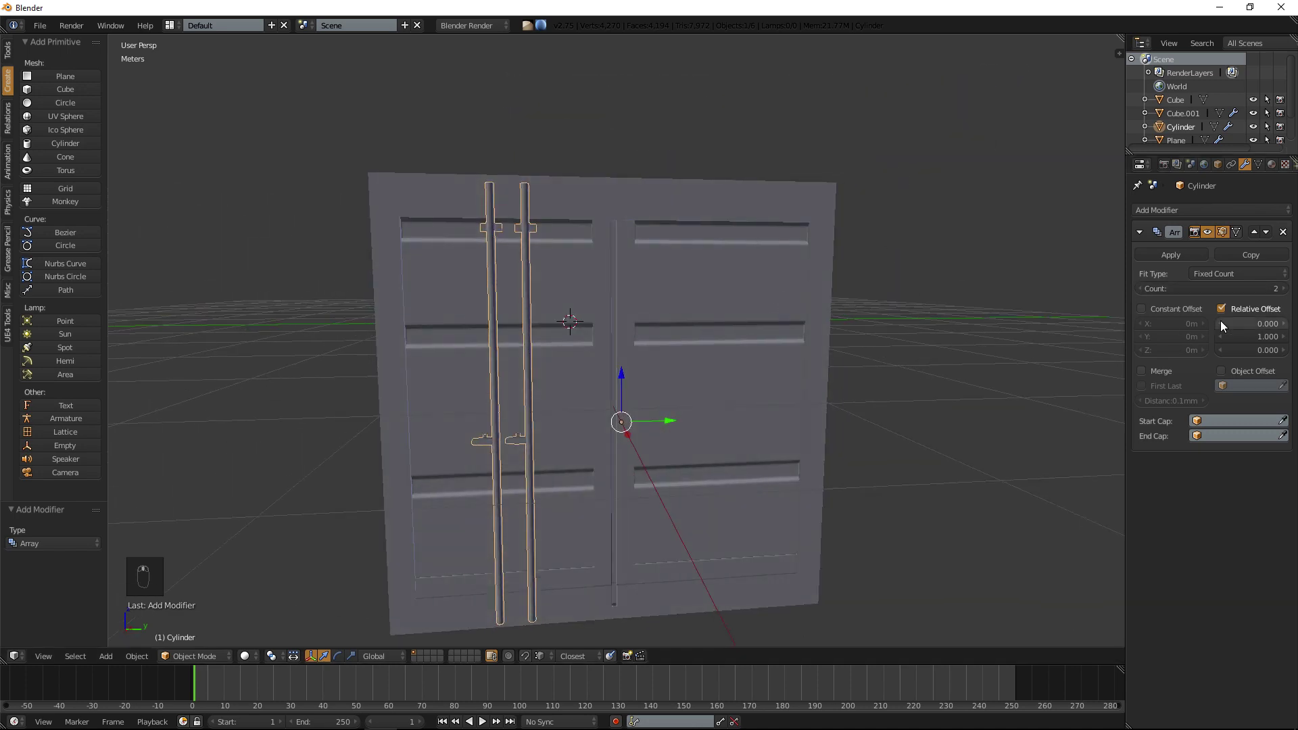
{"action": "left_click", "coordinate": [1284, 338]}
{"action": "left_click", "coordinate": [1284, 339]}
{"action": "left_click", "coordinate": [1284, 338]}
{"action": "left_click", "coordinate": [1283, 339]}
{"action": "left_click", "coordinate": [1283, 337]}
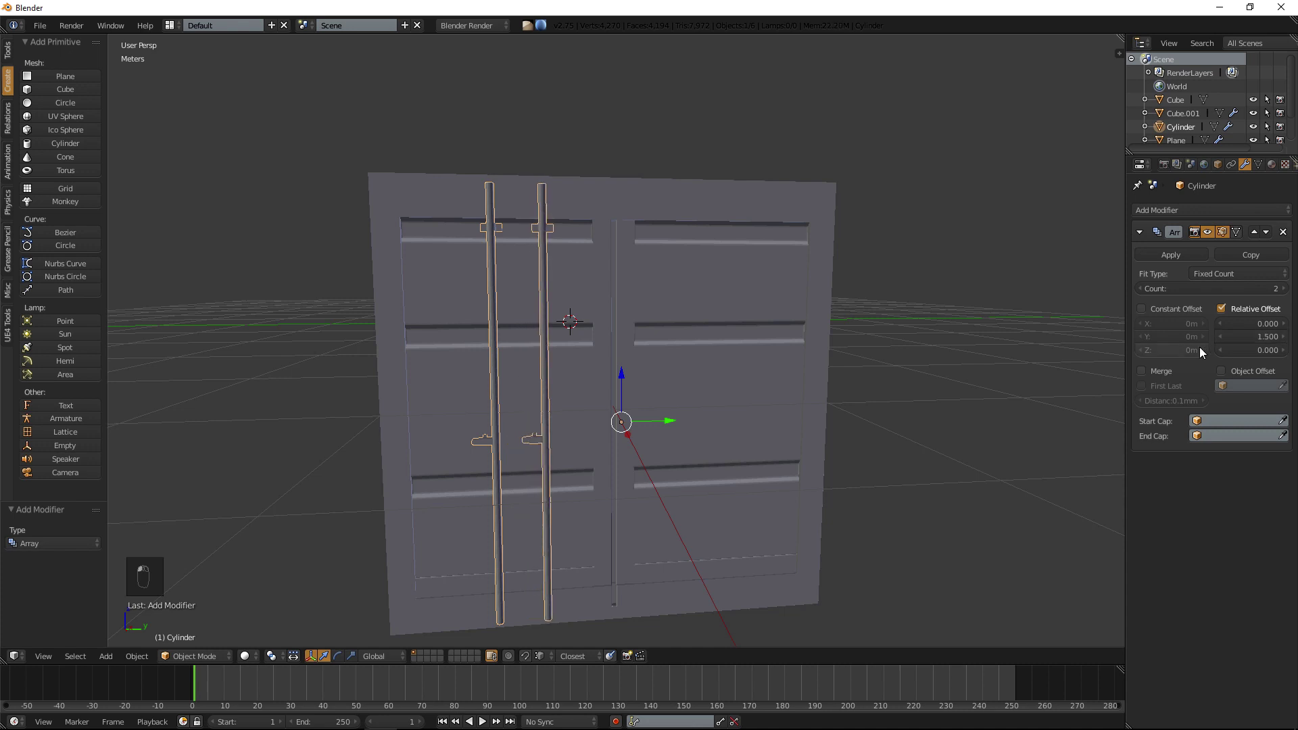
Add a Mirror modifier to the arrayed locking rods, mirroring across Y only with X switched off.
{"action": "middle_click_drag", "start_coordinate": [780, 291], "coordinate": [778, 310]}
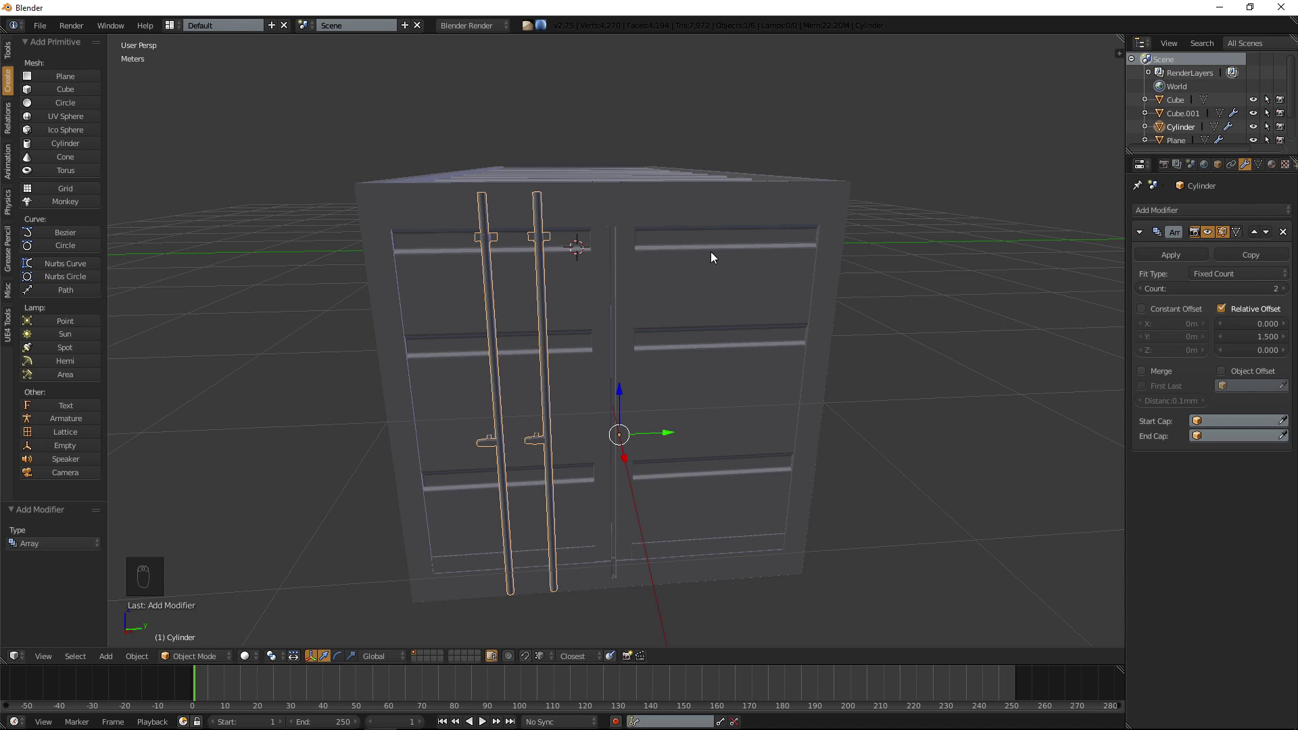
{"action": "left_click", "coordinate": [1162, 210]}
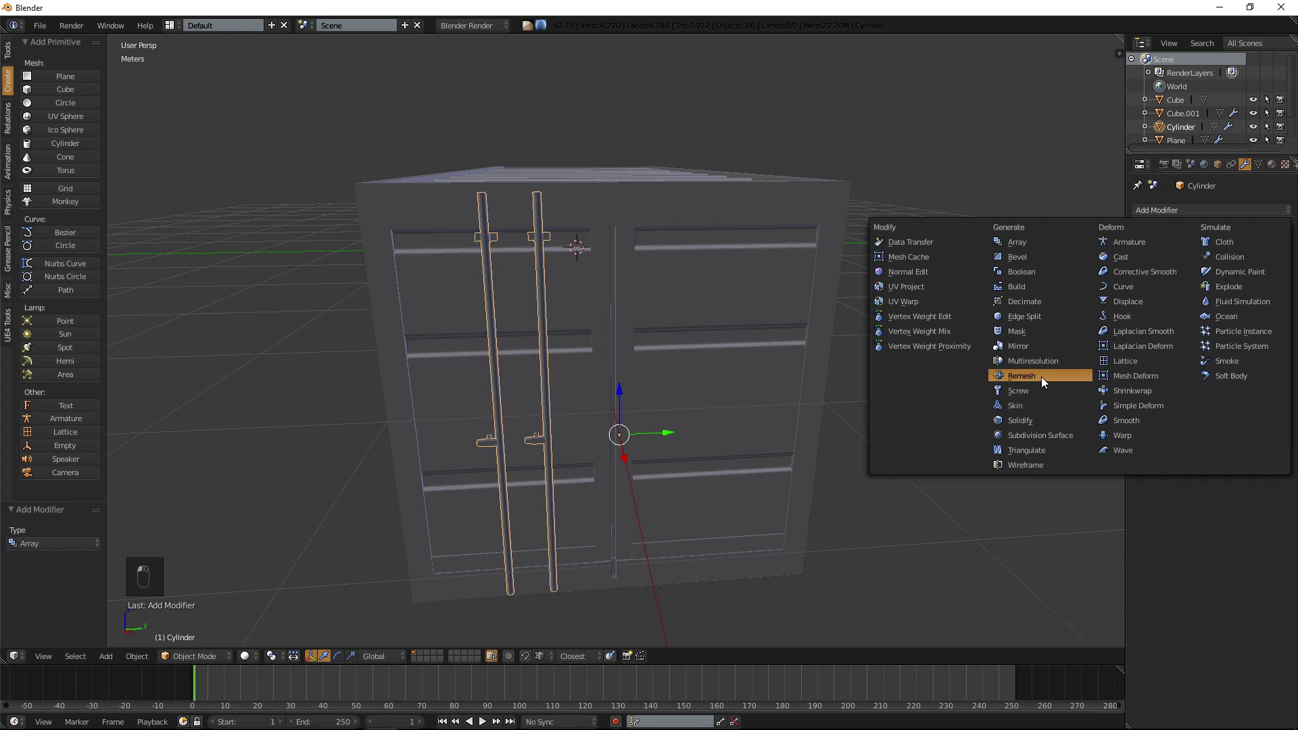
{"action": "left_click", "coordinate": [1031, 344]}
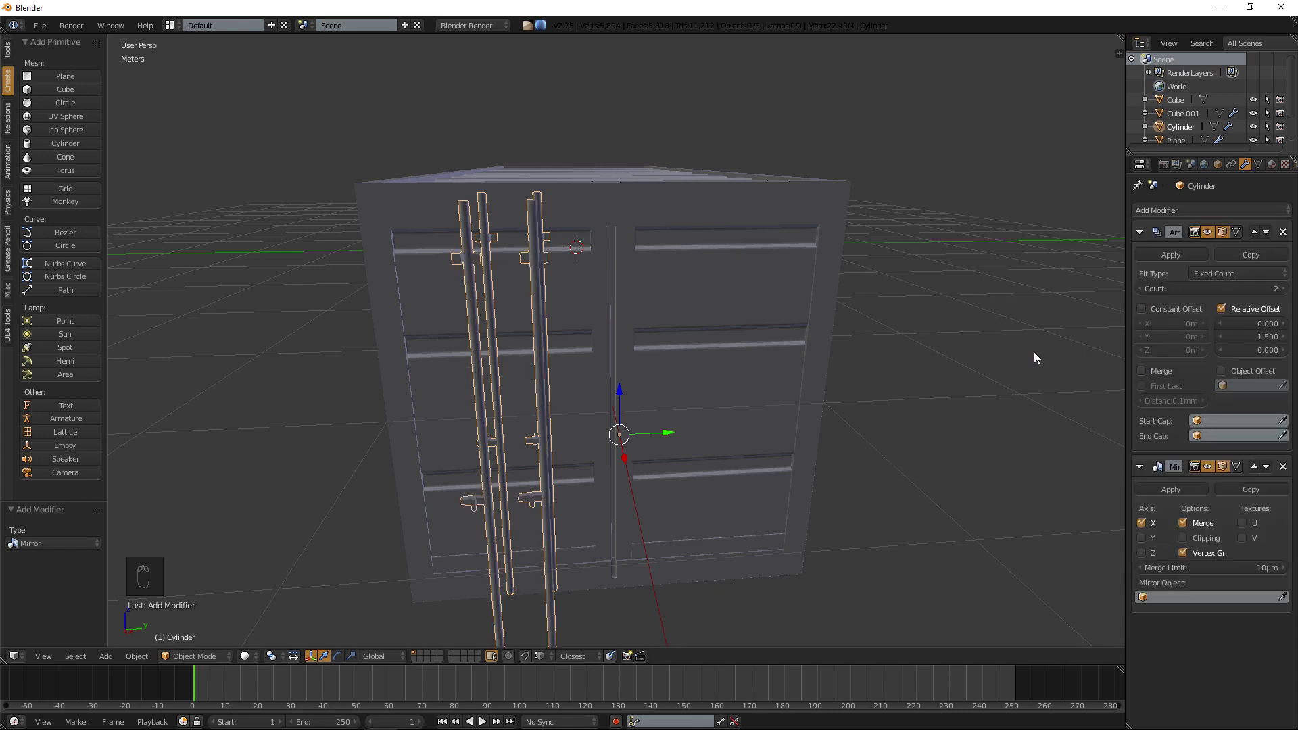
{"action": "left_click", "coordinate": [1154, 525]}
{"action": "left_click", "coordinate": [1146, 534]}
{"action": "mouse_move", "coordinate": [773, 279]}
{"action": "middle_mouse_down"}
{"action": "mouse_move", "coordinate": [760, 270]}
{"action": "mouse_move", "coordinate": [786, 220]}
{"action": "mouse_move", "coordinate": [717, 265]}
{"action": "mouse_move", "coordinate": [720, 290]}
{"action": "mouse_move", "coordinate": [768, 294]}
{"action": "mouse_move", "coordinate": [748, 287]}
{"action": "middle_mouse_up"}
{"action": "key", "text": "a"}
{"action": "key", "text": "a"}
Select the locking rod and examine its upper end and bracket up close against the door frame.
{"action": "middle_click_drag", "start_coordinate": [594, 198], "coordinate": [646, 249]}
{"action": "scroll", "coordinate": [580, 263], "scroll_direction": "up", "scroll_amount": 3}
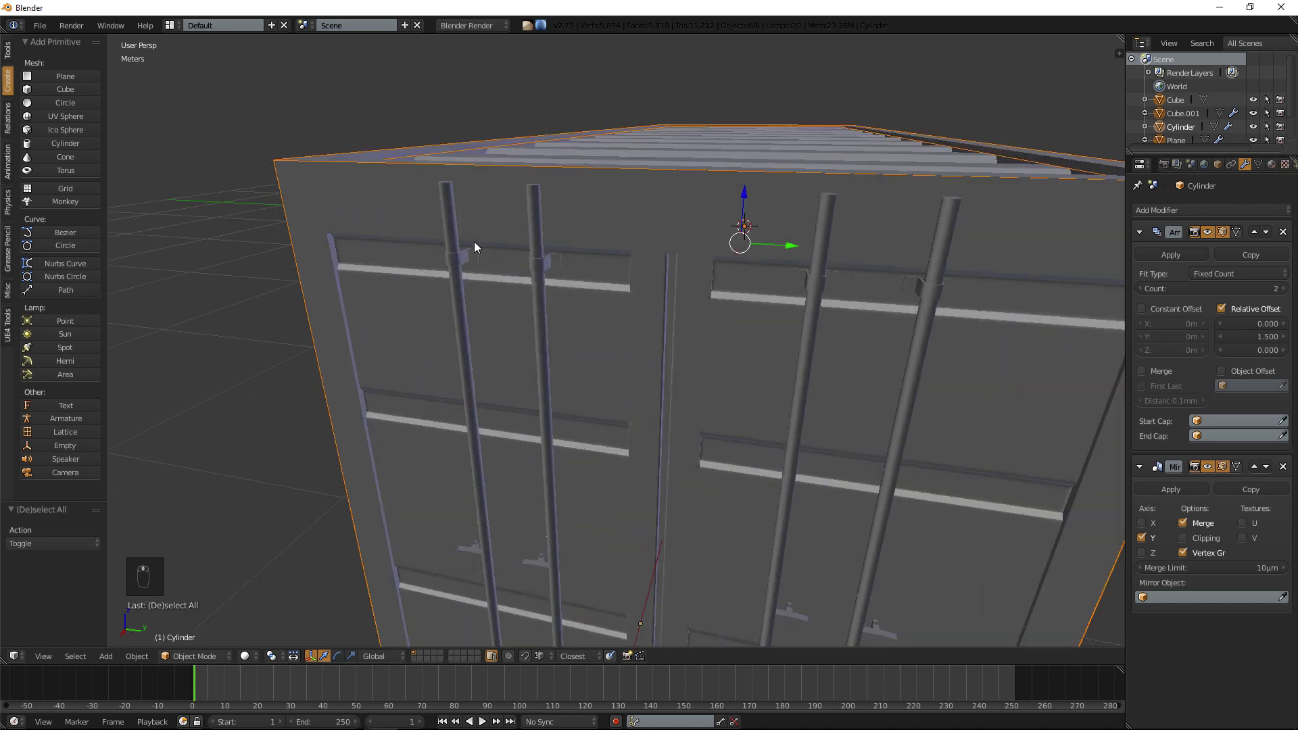
{"action": "right_click", "coordinate": [452, 261]}
{"action": "right_click", "coordinate": [817, 271]}
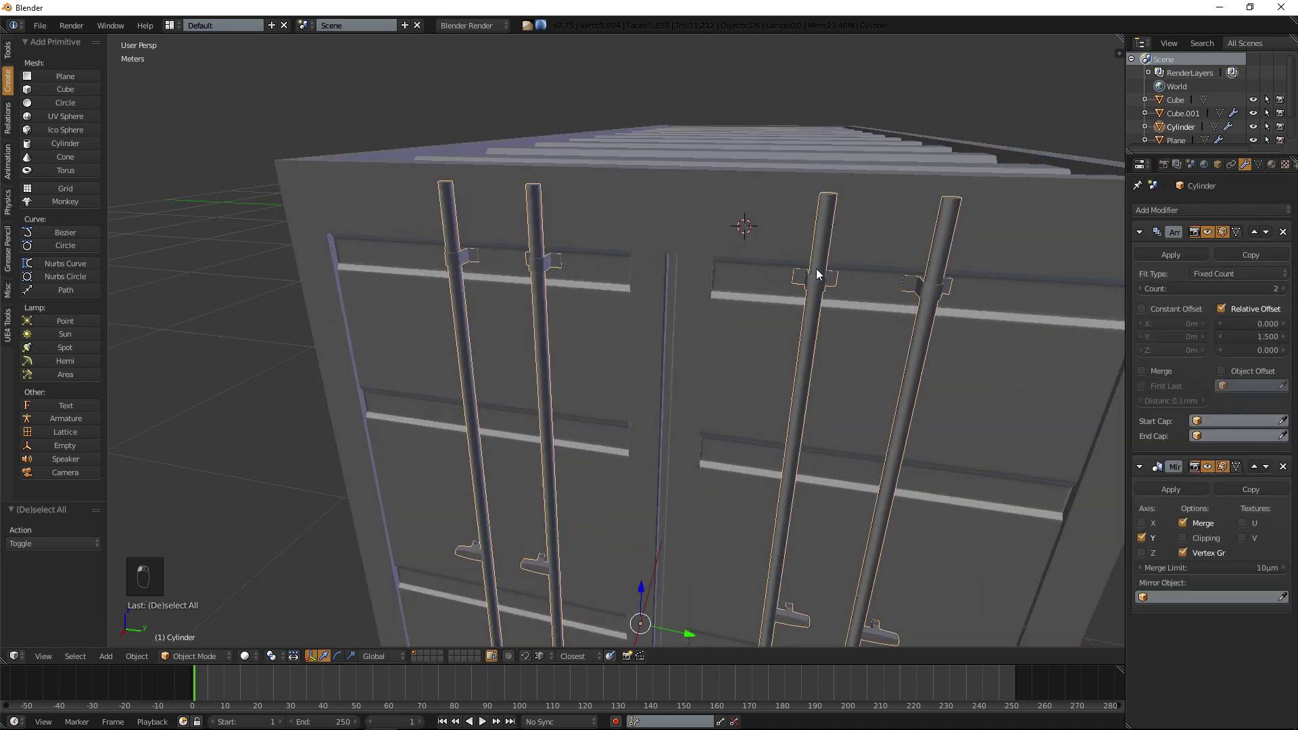
{"action": "right_click", "coordinate": [445, 246]}
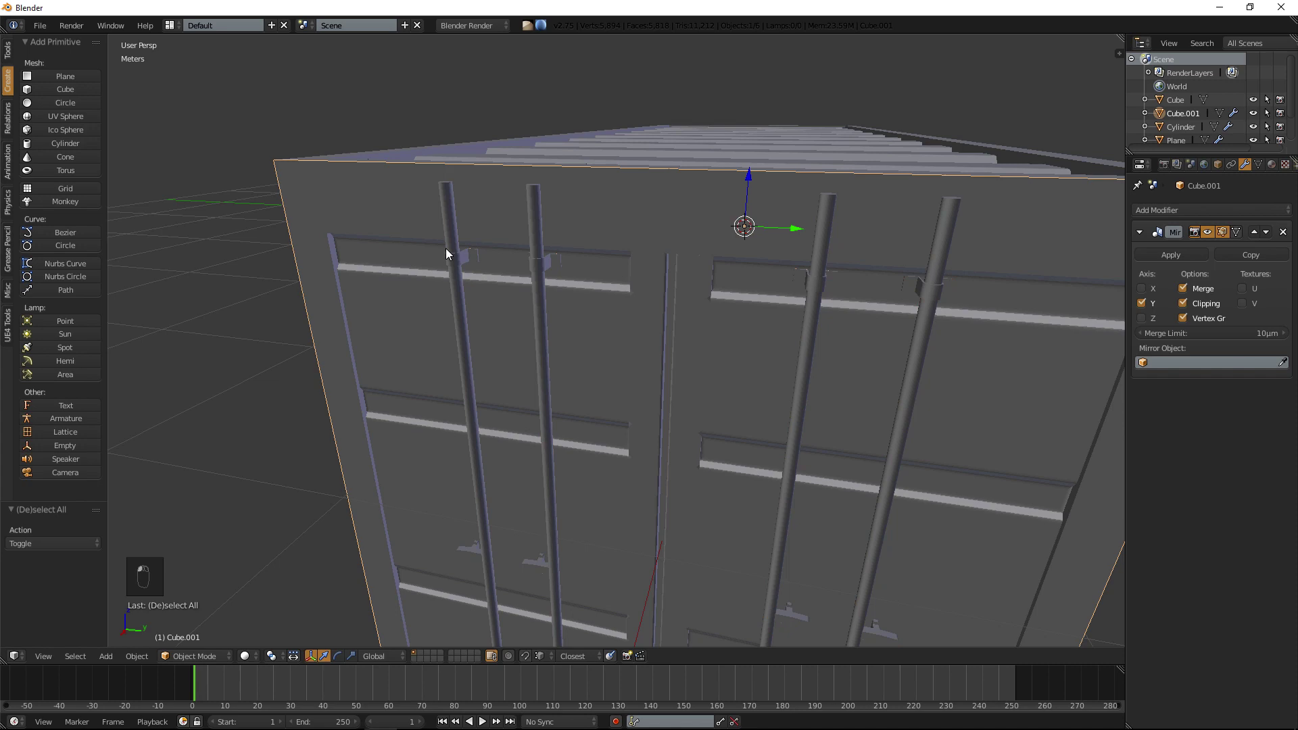
{"action": "right_click", "coordinate": [444, 249]}
{"action": "scroll", "coordinate": [447, 251], "scroll_direction": "up", "scroll_amount": 2}
{"action": "key", "text": "Tab"}
{"action": "middle_click_drag", "start_coordinate": [411, 136], "coordinate": [572, 300]}
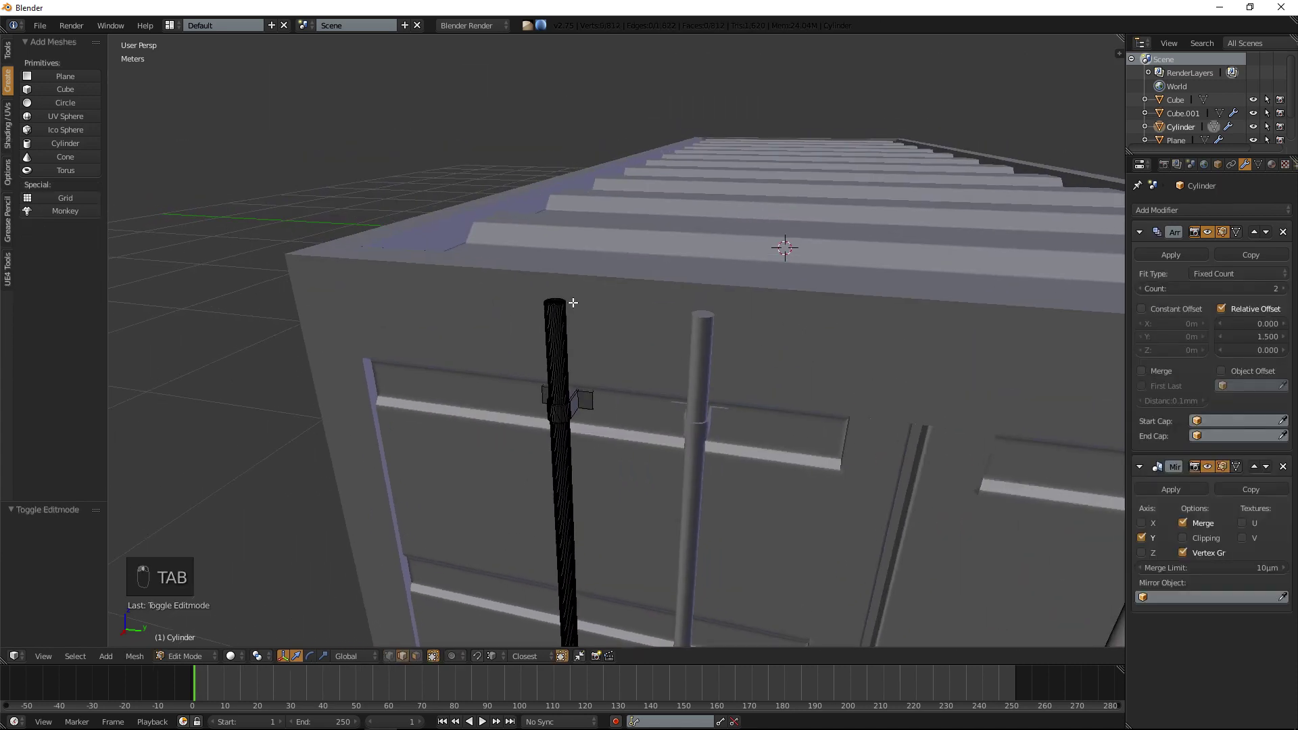
{"action": "scroll", "coordinate": [564, 291], "scroll_direction": "up", "scroll_amount": 3}
{"action": "middle_click_drag", "start_coordinate": [510, 259], "coordinate": [569, 290]}
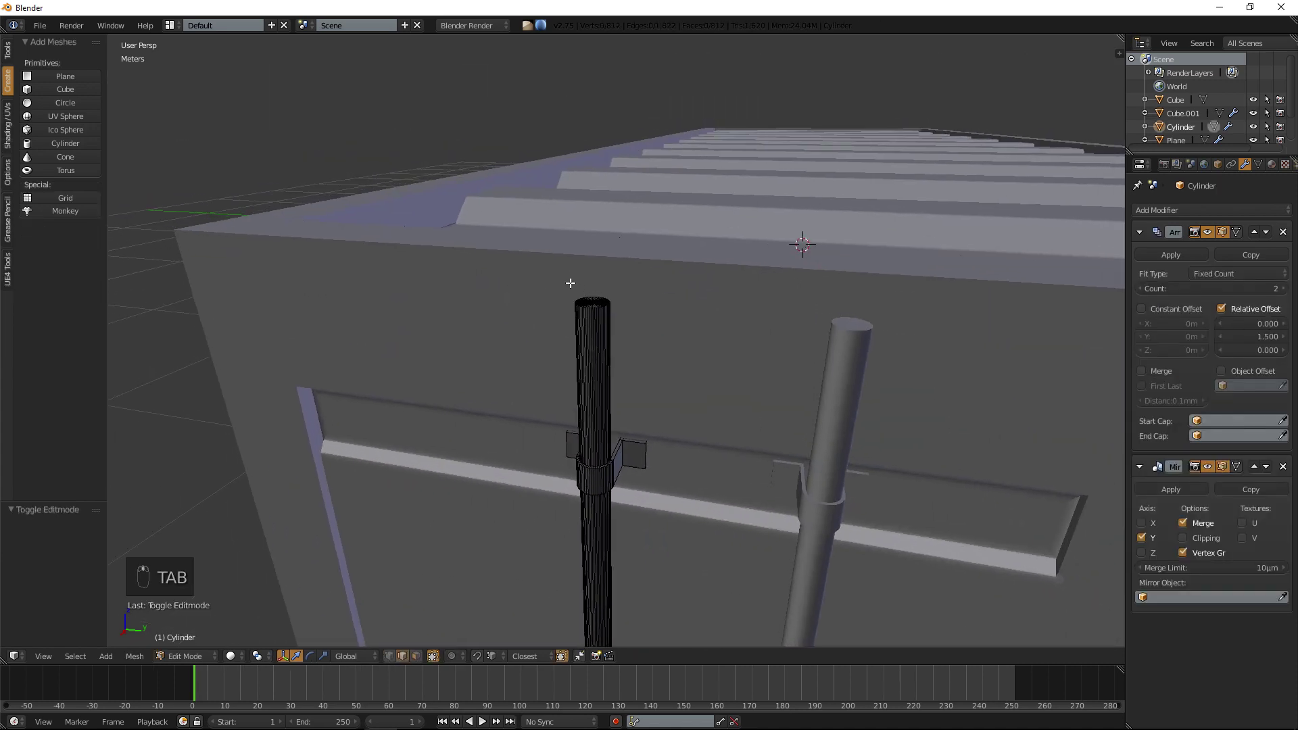
{"action": "scroll", "coordinate": [558, 290], "scroll_direction": "up", "scroll_amount": 2}
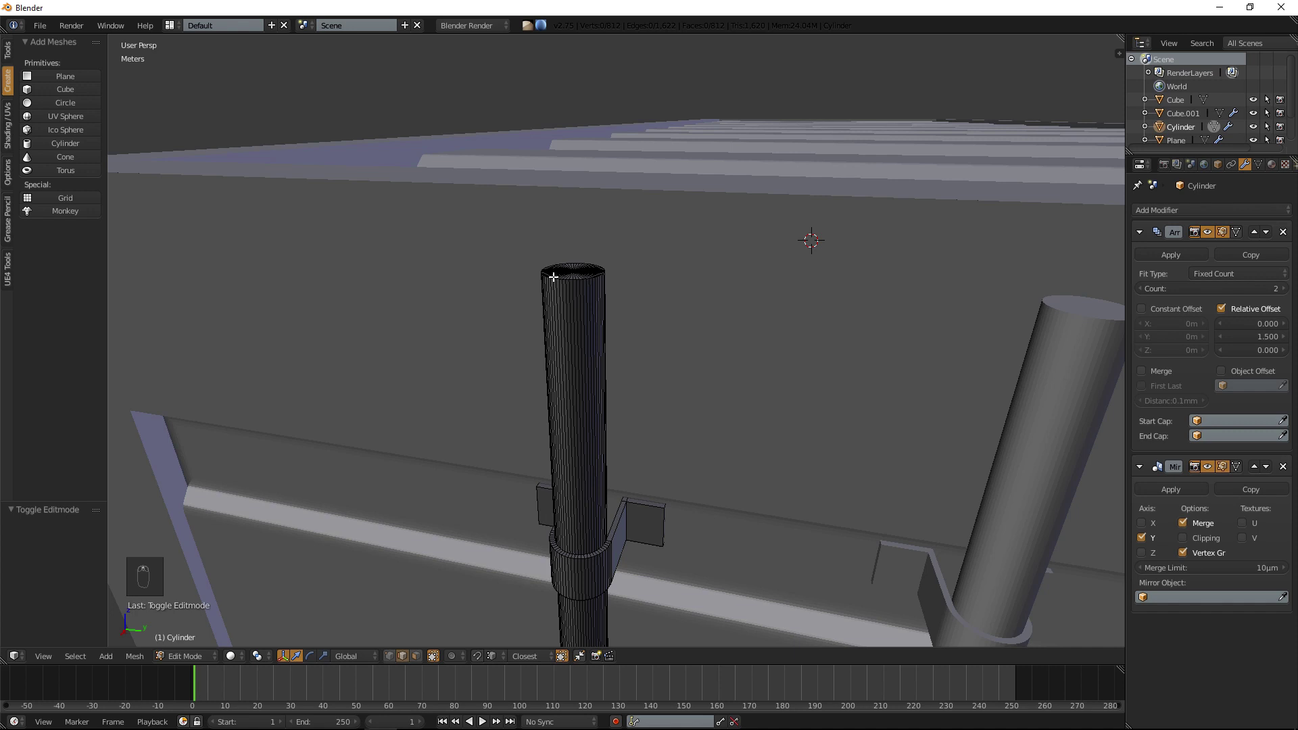
{"action": "middle_click_drag", "start_coordinate": [618, 239], "coordinate": [601, 235]}
{"action": "scroll", "coordinate": [420, 255], "scroll_direction": "down", "scroll_amount": 5}
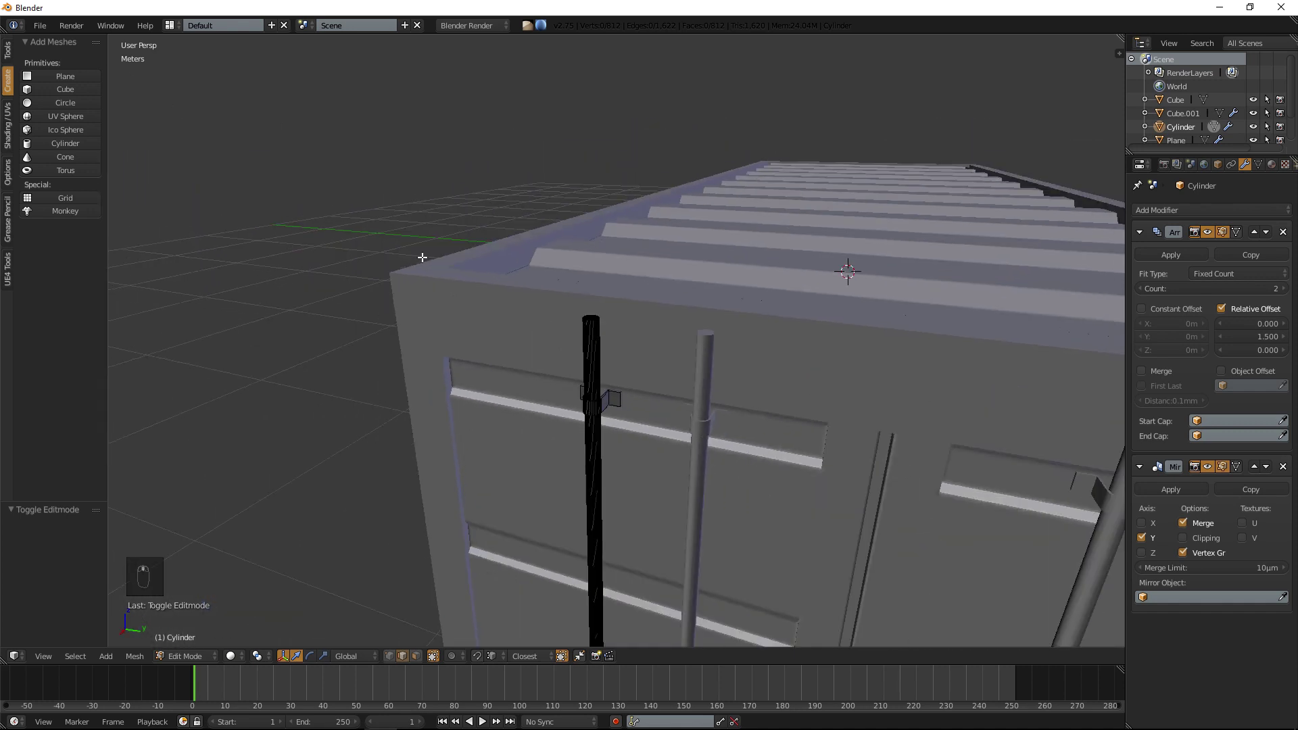
{"action": "scroll", "coordinate": [528, 315], "scroll_direction": "up", "scroll_amount": 5}
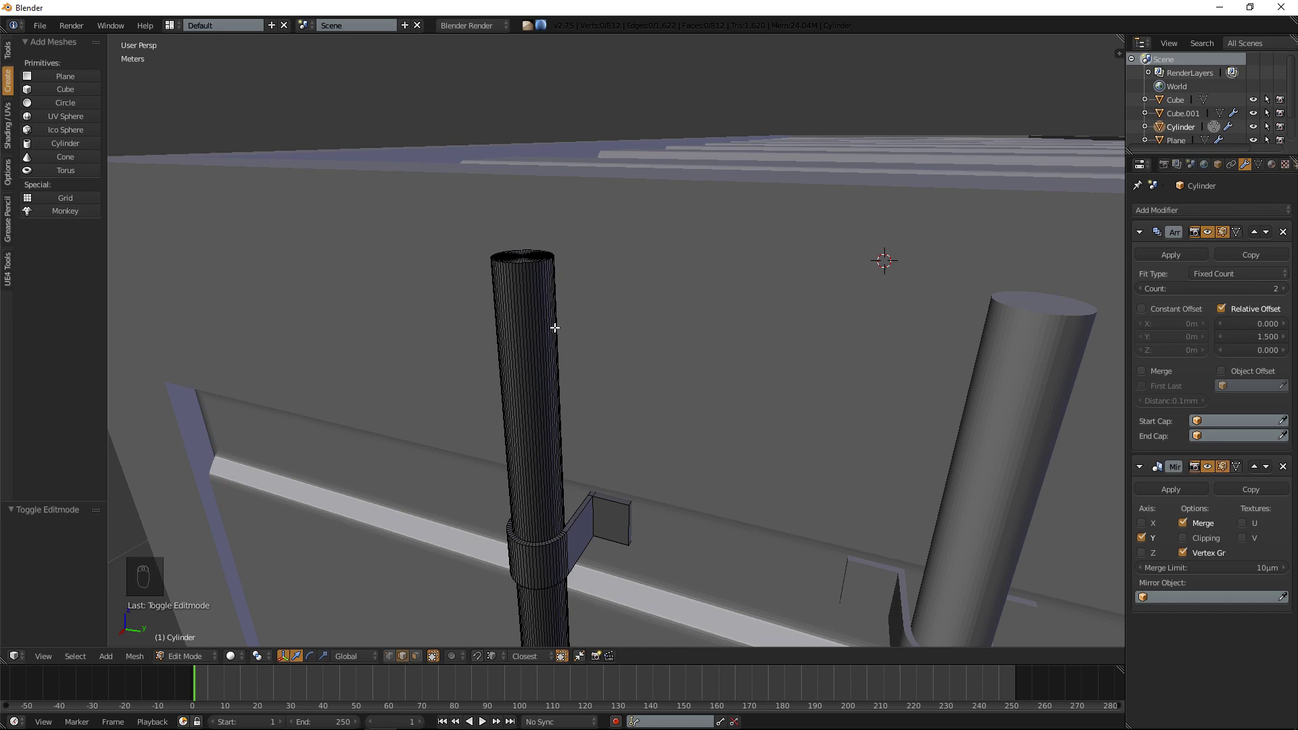
{"action": "scroll", "coordinate": [531, 254], "scroll_direction": "down", "scroll_amount": 5}
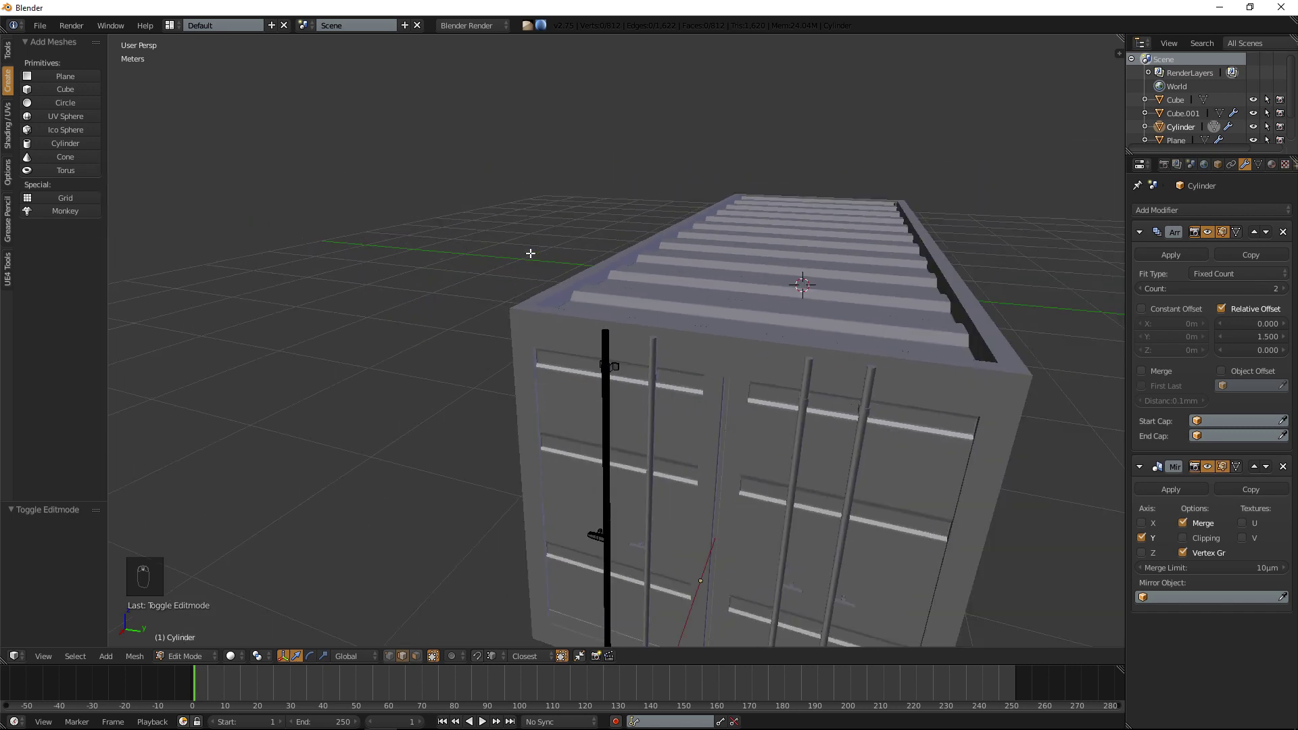
{"action": "scroll", "coordinate": [546, 251], "scroll_direction": "up", "scroll_amount": 5}
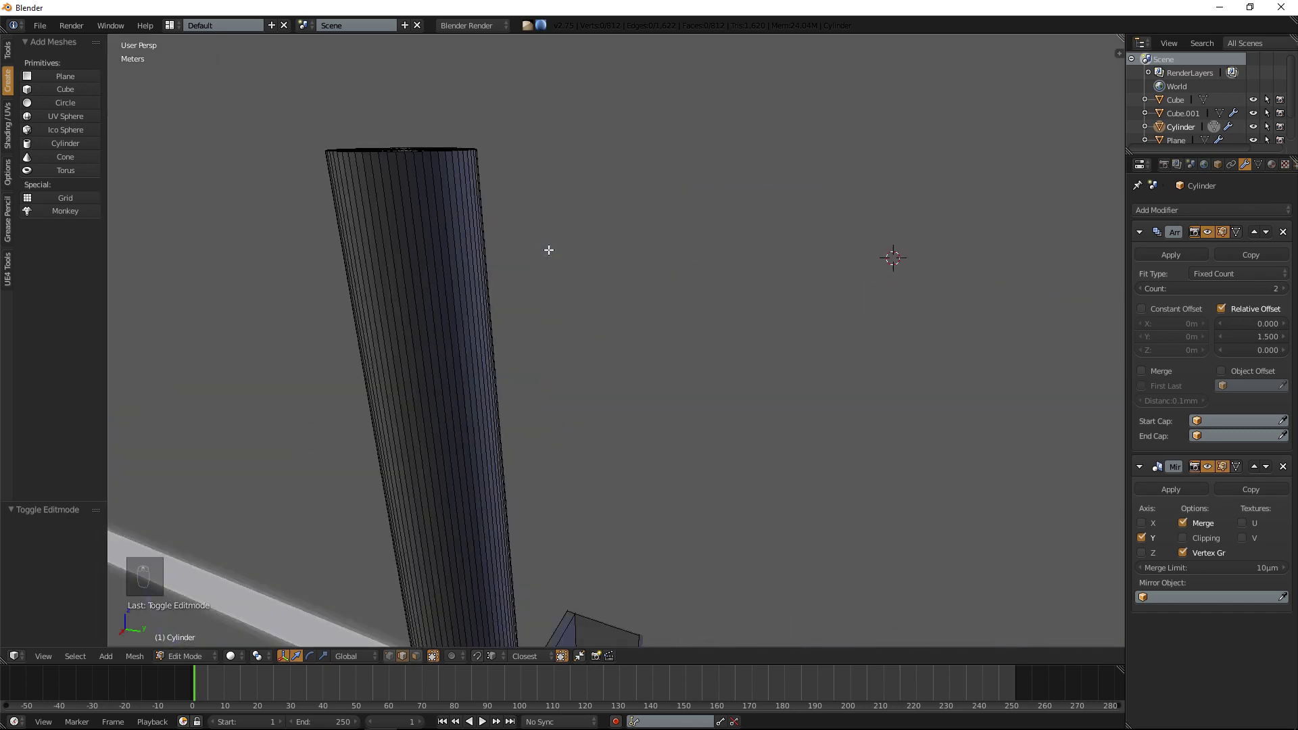
{"action": "scroll", "coordinate": [549, 250], "scroll_direction": "down", "scroll_amount": 5}
{"action": "key", "text": "Tab"}
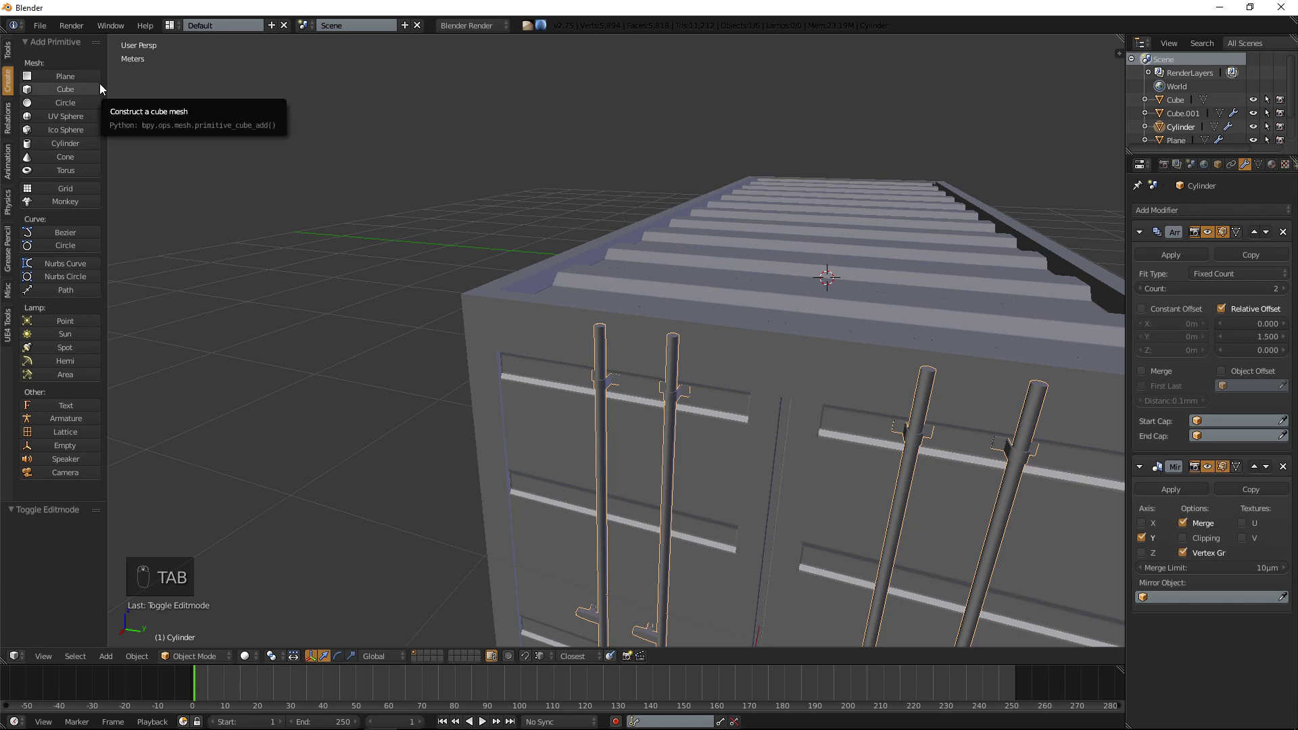
{"action": "key", "text": "Tab"}
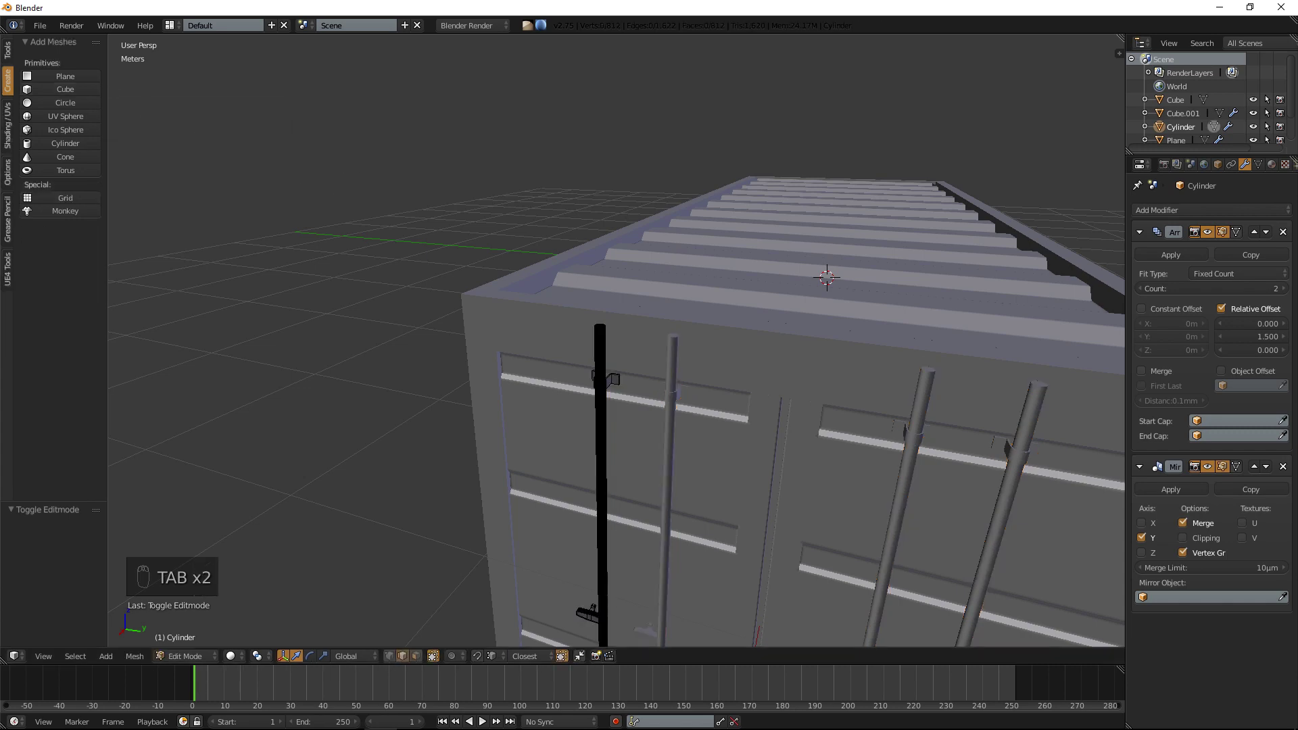
{"action": "left_click", "coordinate": [65, 89]}
{"action": "scroll", "coordinate": [754, 344], "scroll_direction": "down", "scroll_amount": 4}
{"action": "scroll", "coordinate": [754, 344], "scroll_direction": "down", "scroll_amount": 2}
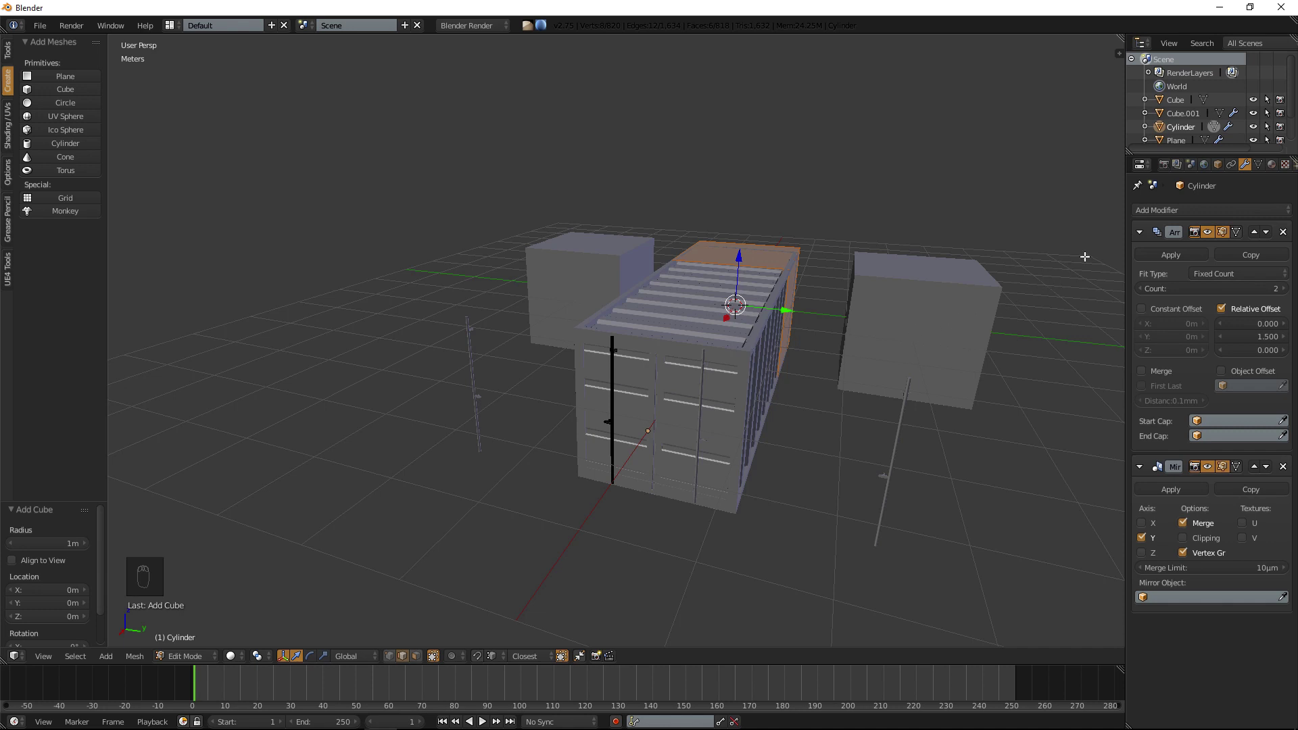
{"action": "key", "text": "s"}
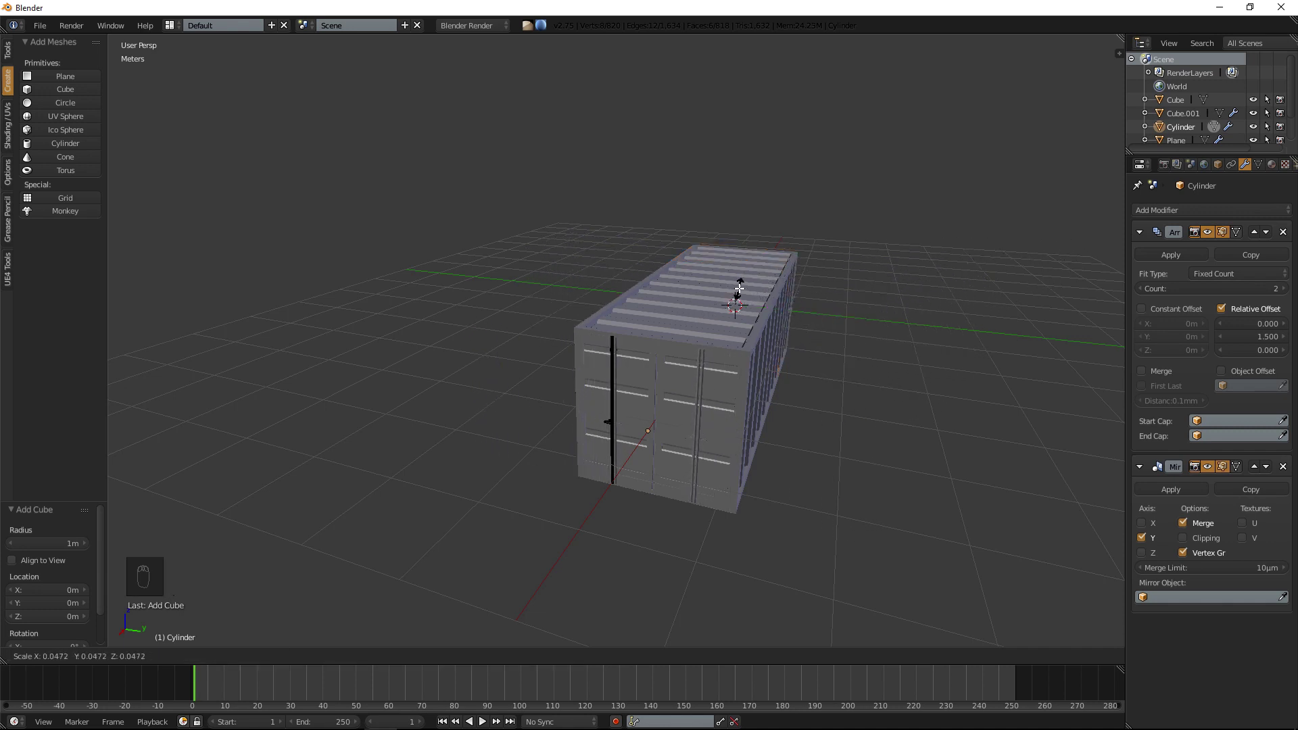
{"action": "left_click", "coordinate": [740, 287]}
{"action": "key", "text": "ctrl+z"}
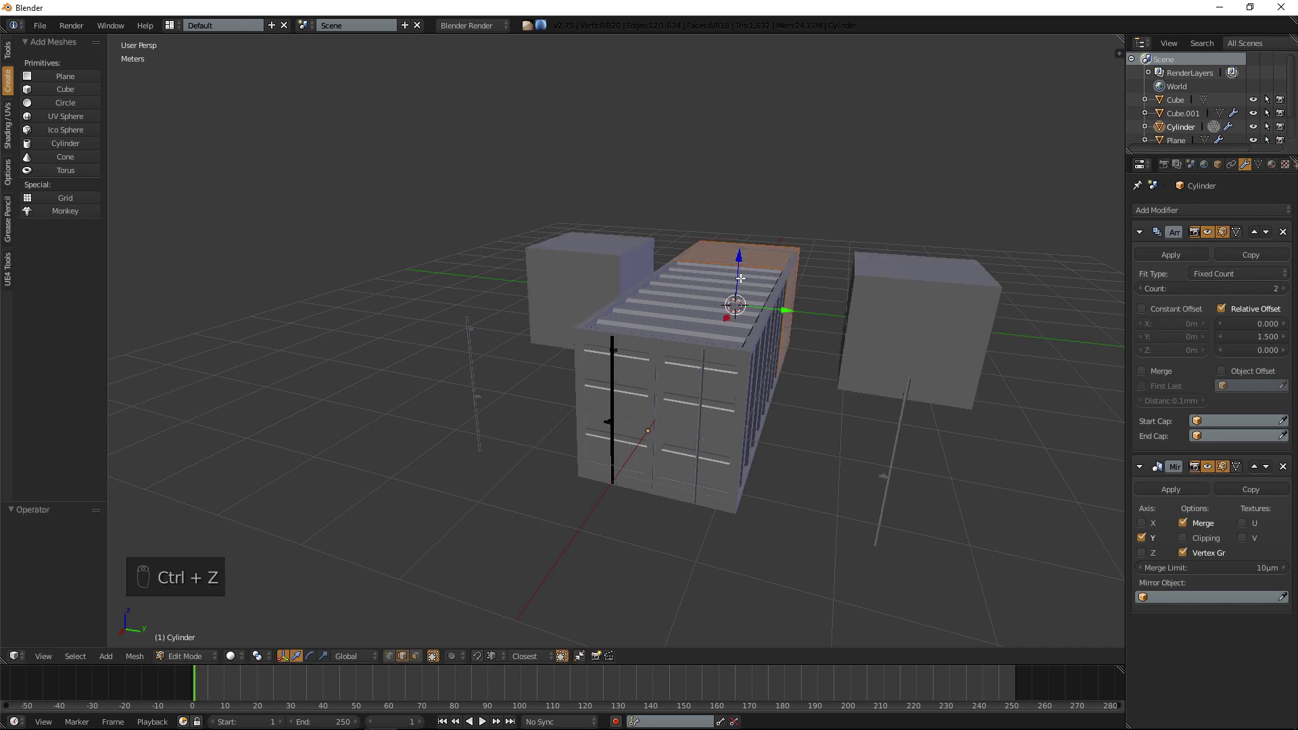
{"action": "key", "text": "ctrl+z"}
{"action": "key", "text": "Tab"}
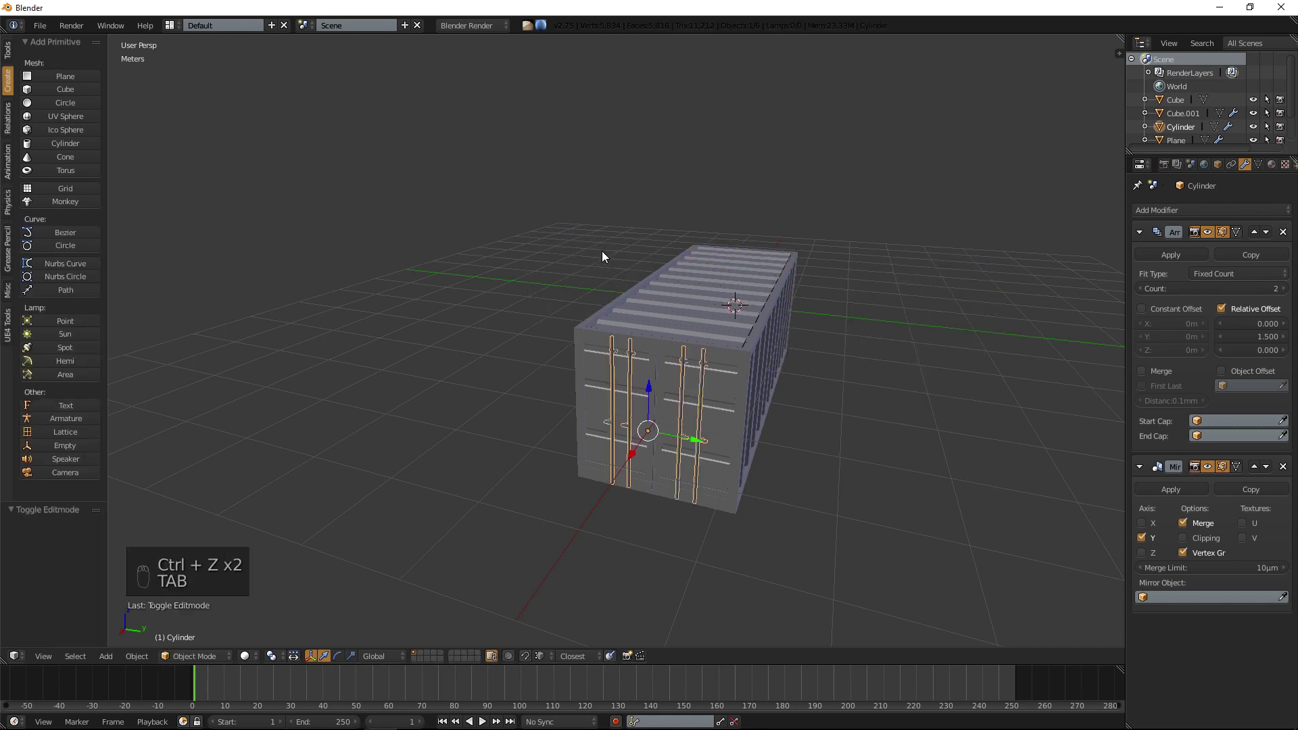
Add a cube as a separate object and move it about 5.707 m along X to the container's door end.
{"action": "left_click", "coordinate": [63, 90]}
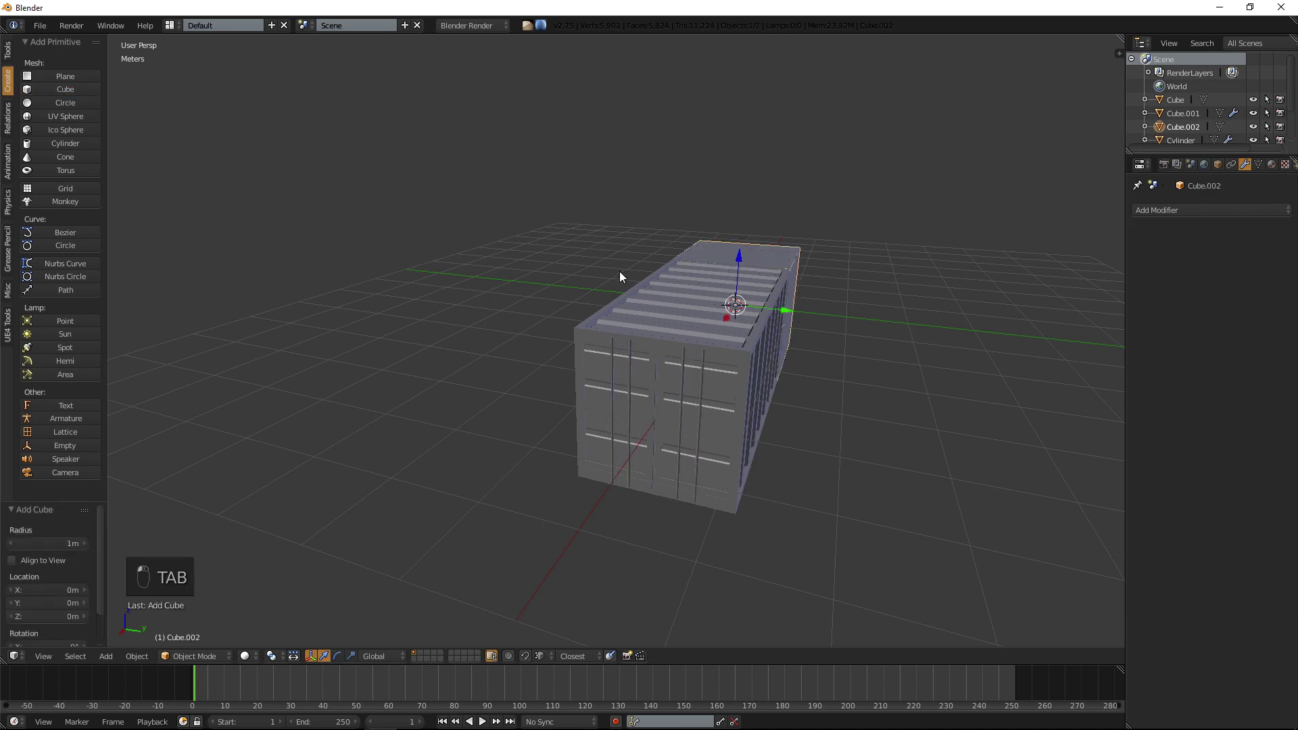
{"action": "middle_click_drag", "start_coordinate": [769, 286], "coordinate": [732, 294]}
{"action": "left_click_drag", "start_coordinate": [770, 323], "coordinate": [539, 383]}
Scale the cube uniformly to about 0.059, working in wireframe from the orthographic top view.
{"action": "key", "text": "KP_7"}
{"action": "key", "text": "KP_5"}
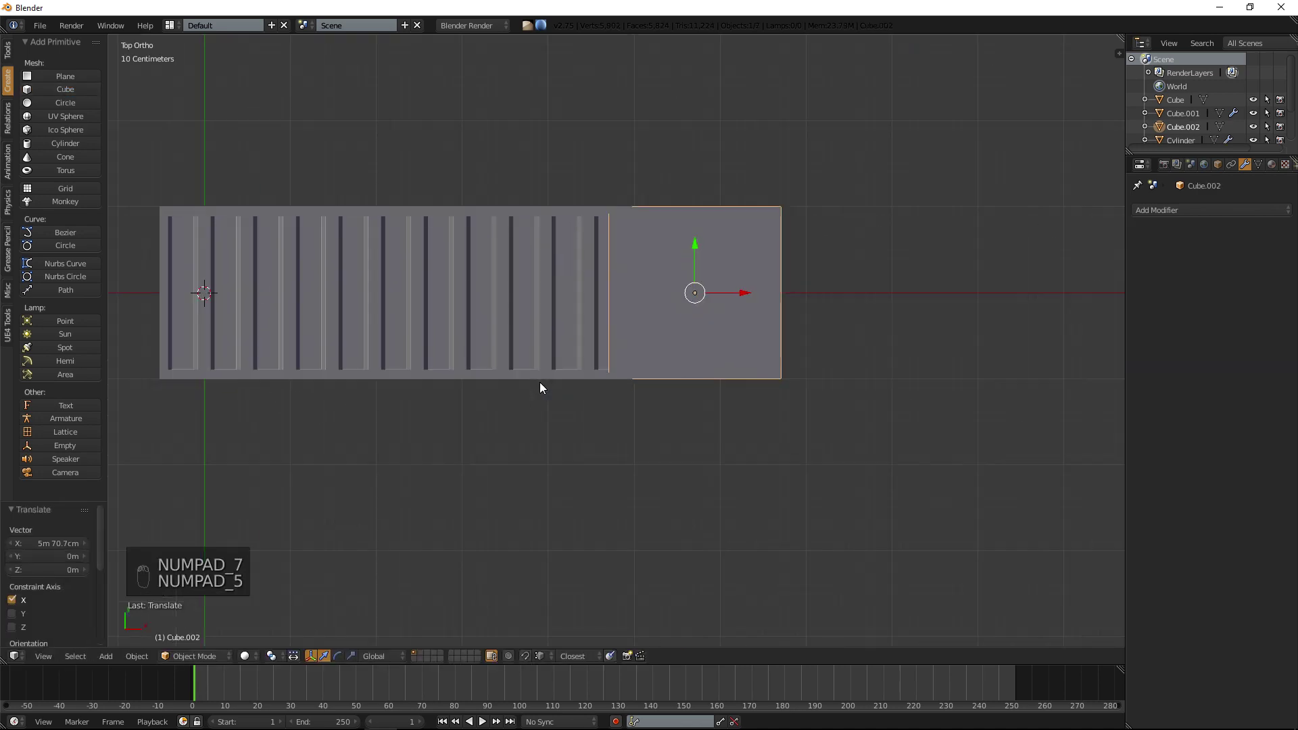
{"action": "key", "text": "z"}
{"action": "scroll", "coordinate": [671, 334], "scroll_direction": "up", "scroll_amount": 6}
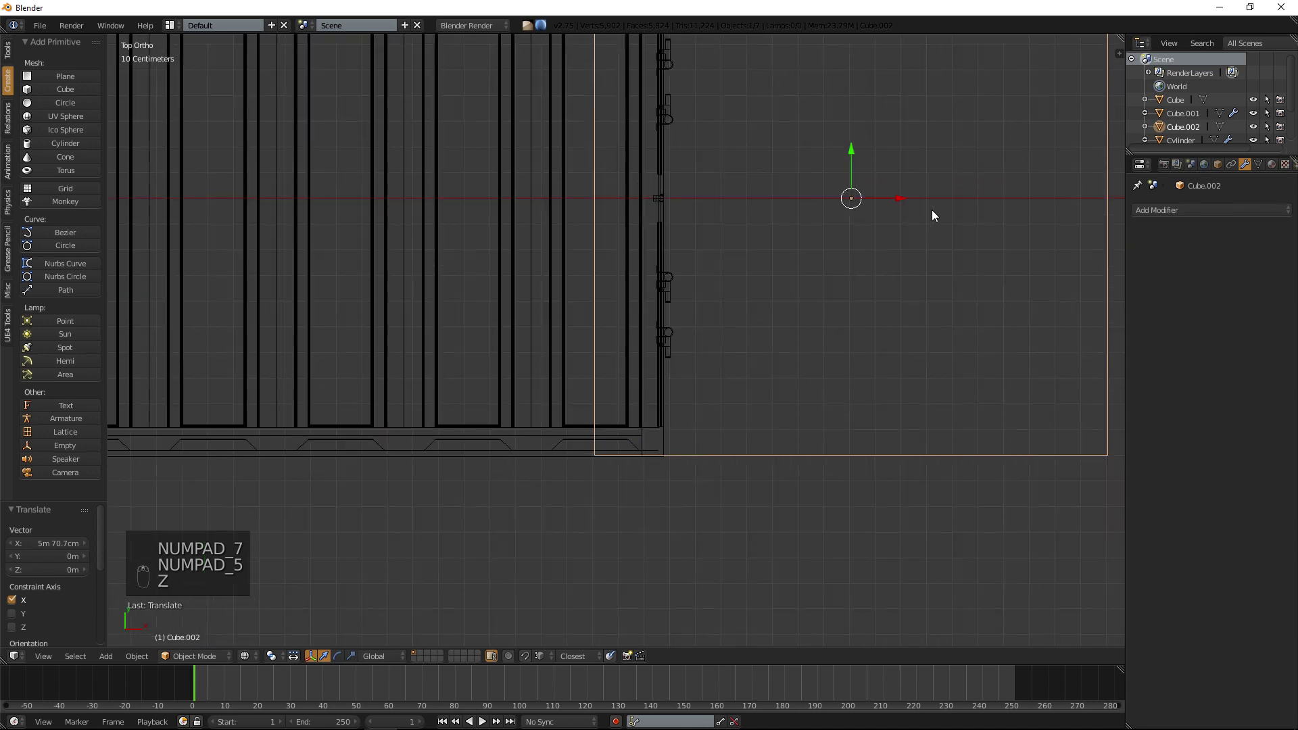
{"action": "scroll", "coordinate": [906, 153], "scroll_direction": "down", "scroll_amount": 4}
{"action": "key", "text": "s"}
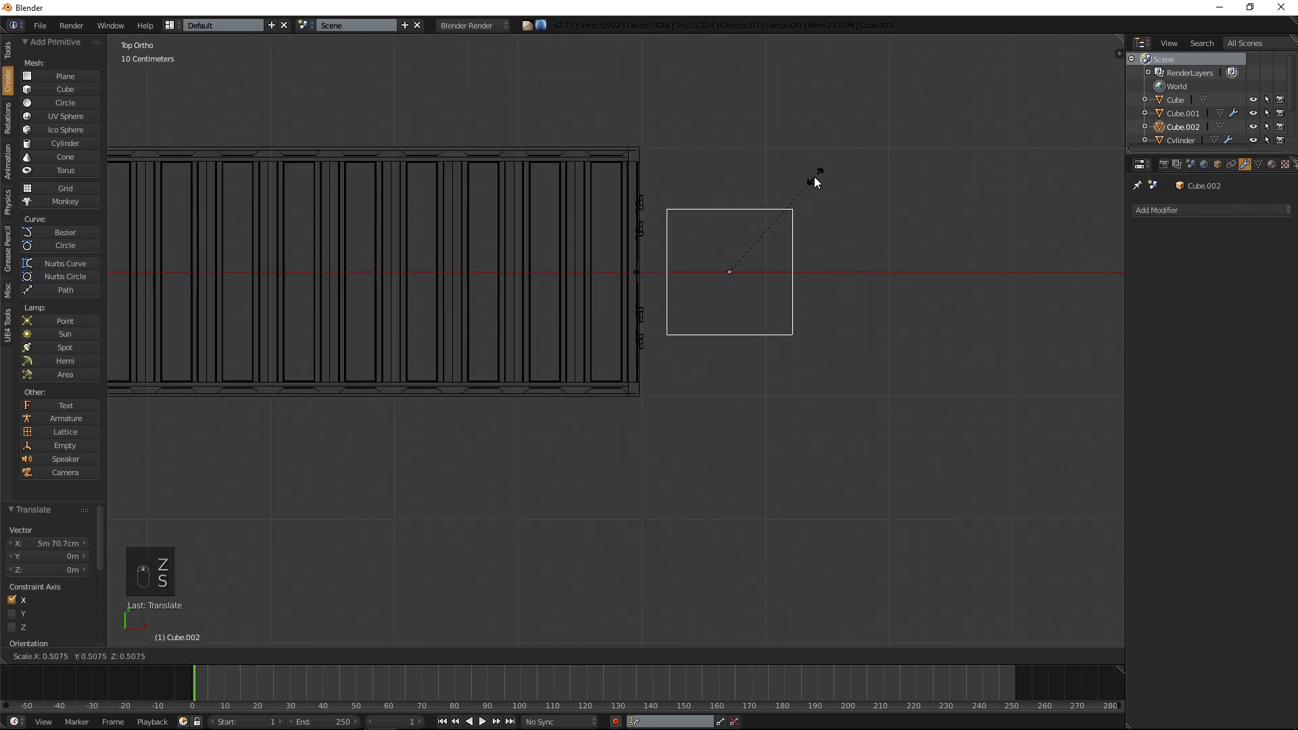
{"action": "left_click", "coordinate": [743, 264]}
Move the small cube along X close to the doors and about -54.6 cm along Y to the outer locking rod.
{"action": "key", "text": "g"}
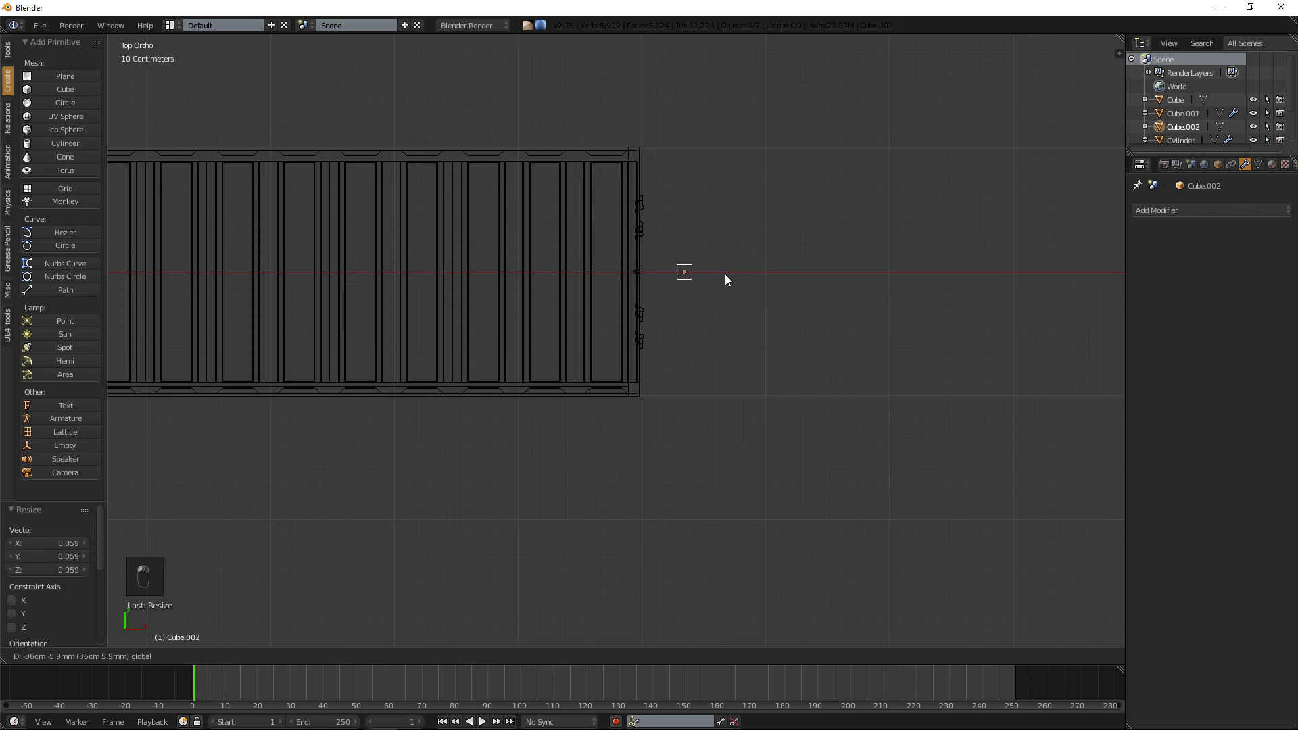
{"action": "key", "text": "x"}
{"action": "left_click", "coordinate": [679, 258]}
{"action": "left_click_drag", "start_coordinate": [648, 221], "coordinate": [640, 286]}
{"action": "scroll", "coordinate": [642, 289], "scroll_direction": "up", "scroll_amount": 6}
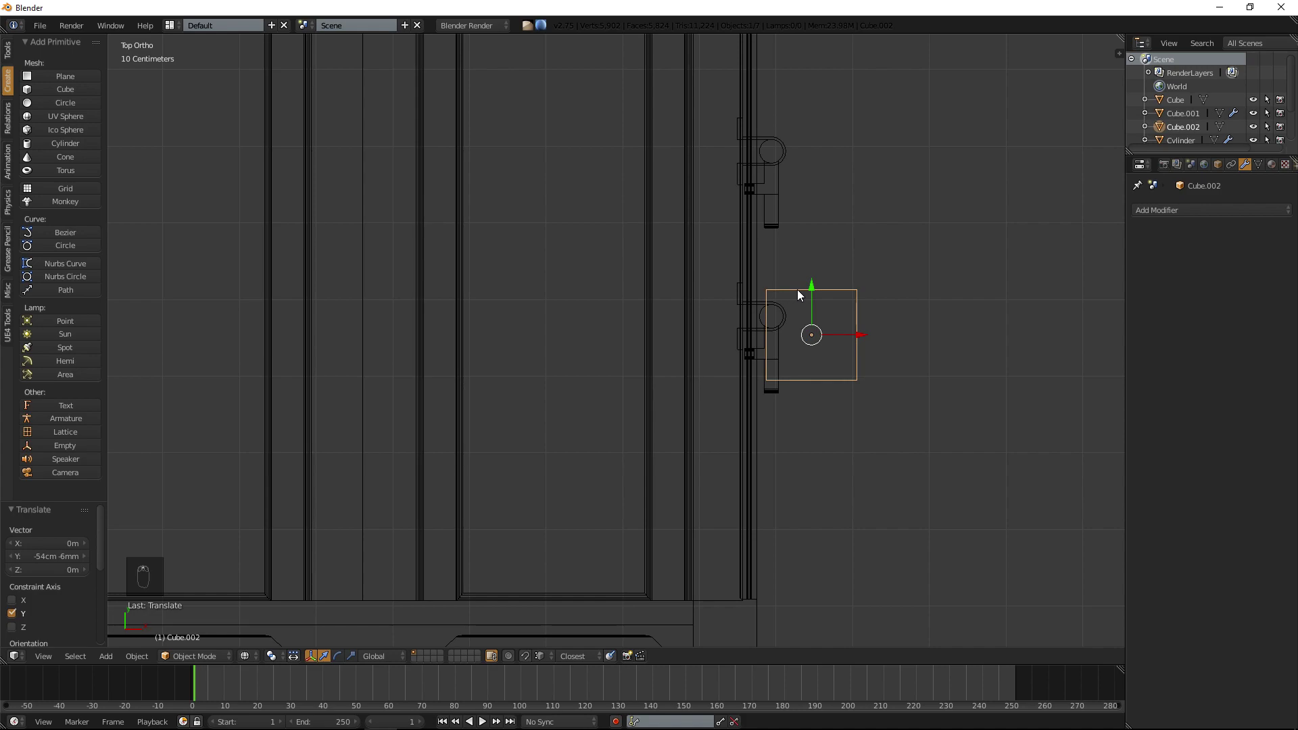
{"action": "key", "text": "KP_5"}
{"action": "middle_click_drag", "start_coordinate": [797, 289], "coordinate": [604, 118]}
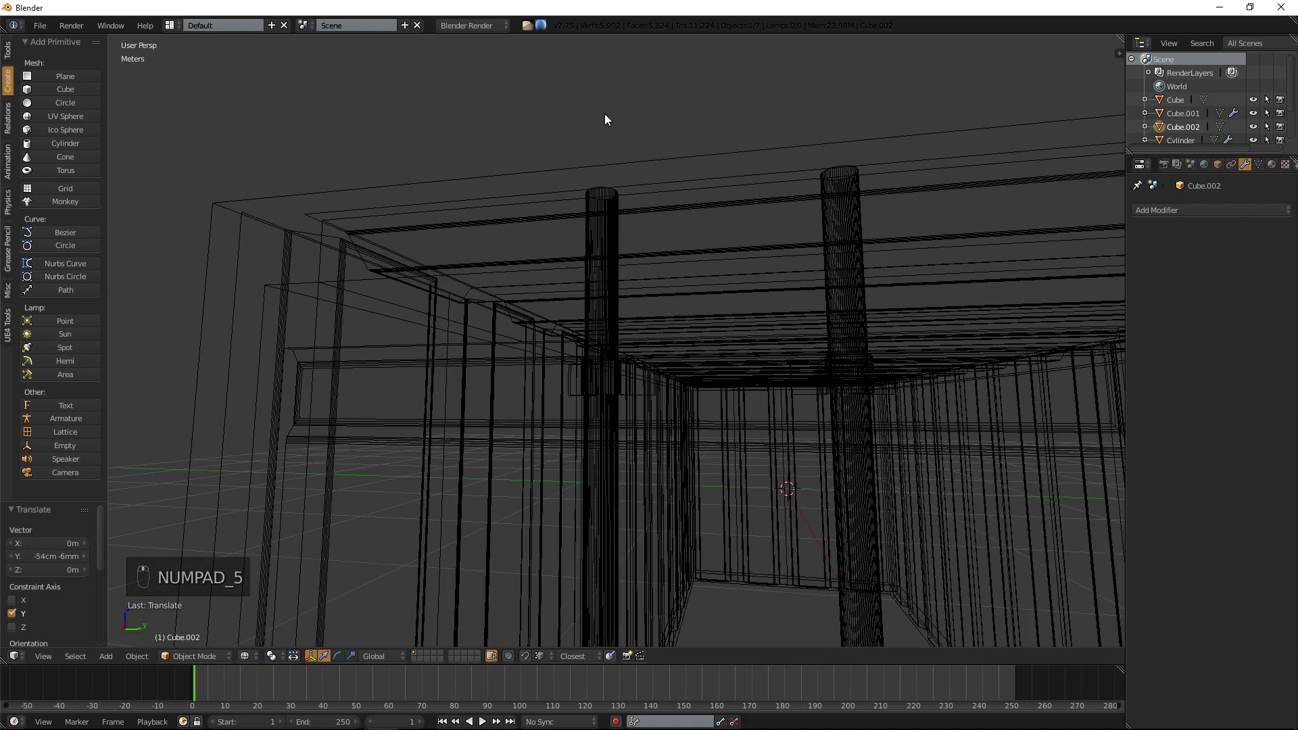
Raise the cube to the outer rod's upper end in right view, scale it down slightly, and lift it about 1.94 cm more.
{"action": "key", "text": "KP_3"}
{"action": "key", "text": "KP_5"}
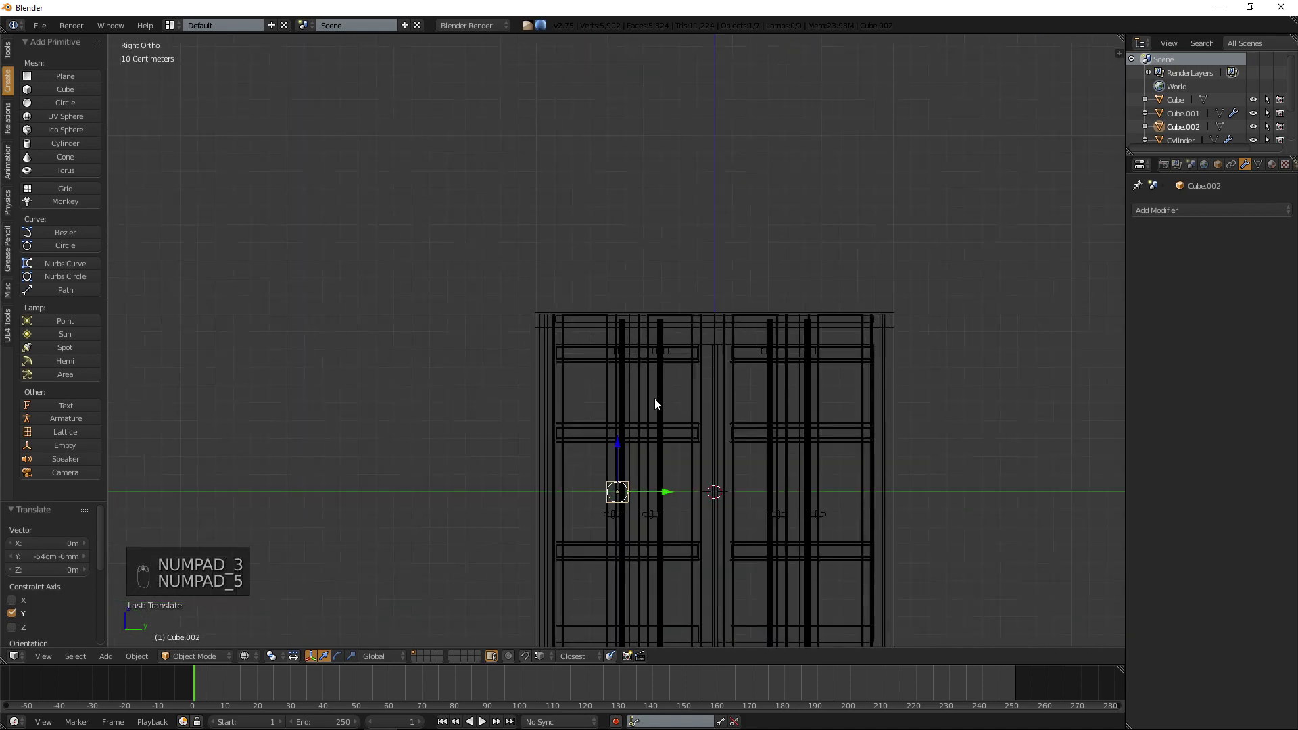
{"action": "left_click_drag", "start_coordinate": [617, 450], "coordinate": [683, 270]}
{"action": "scroll", "coordinate": [631, 282], "scroll_direction": "up", "scroll_amount": 8}
{"action": "key", "text": "s"}
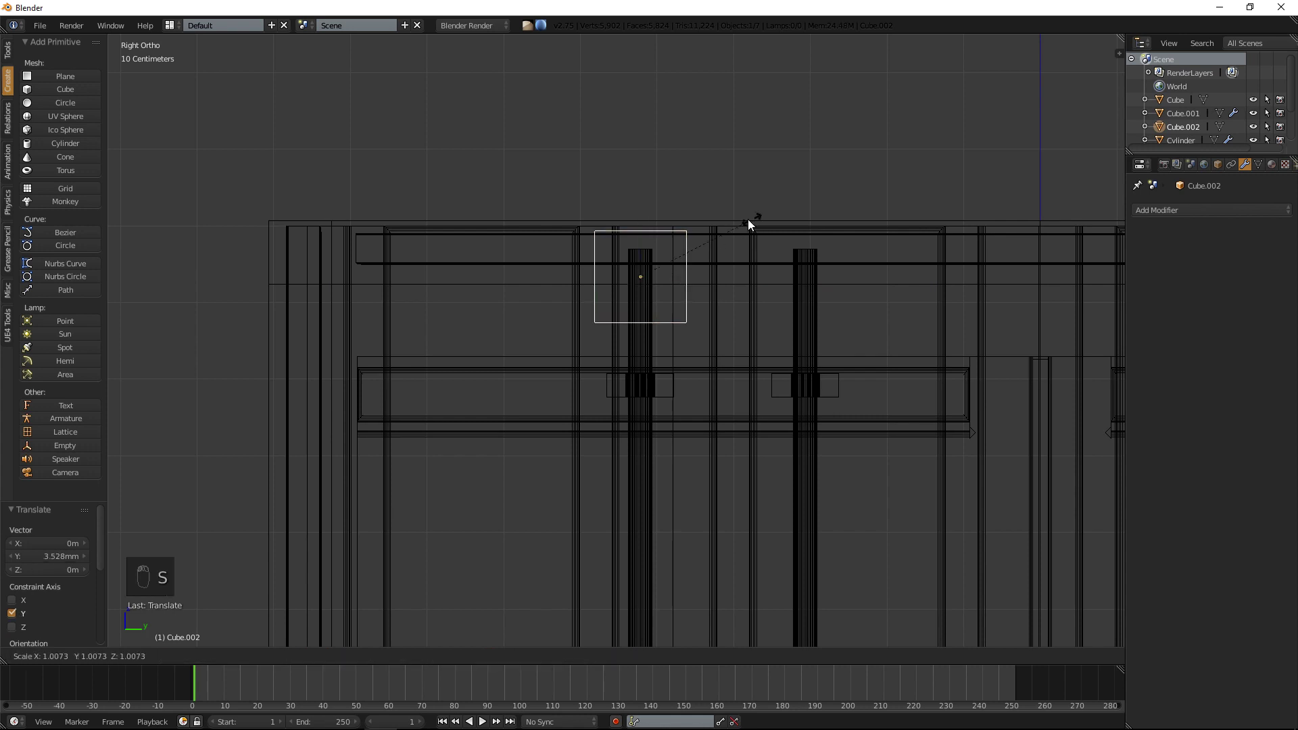
{"action": "left_click", "coordinate": [683, 233]}
{"action": "left_click_drag", "start_coordinate": [642, 233], "coordinate": [642, 210]}
Return to solid shading and move the cube along X against the door frame so it overlaps the rod's tip.
{"action": "key", "text": "KP_5"}
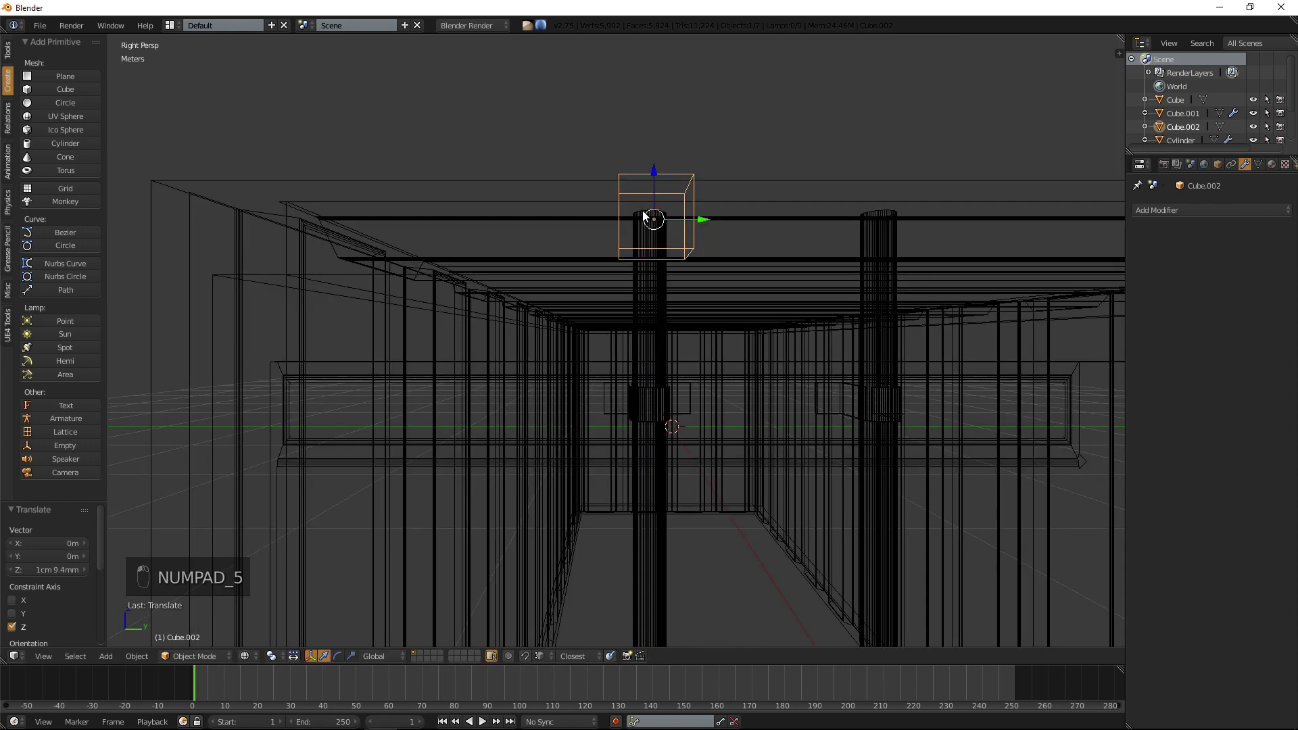
{"action": "key", "text": "z"}
{"action": "middle_click_drag", "start_coordinate": [646, 228], "coordinate": [368, 280]}
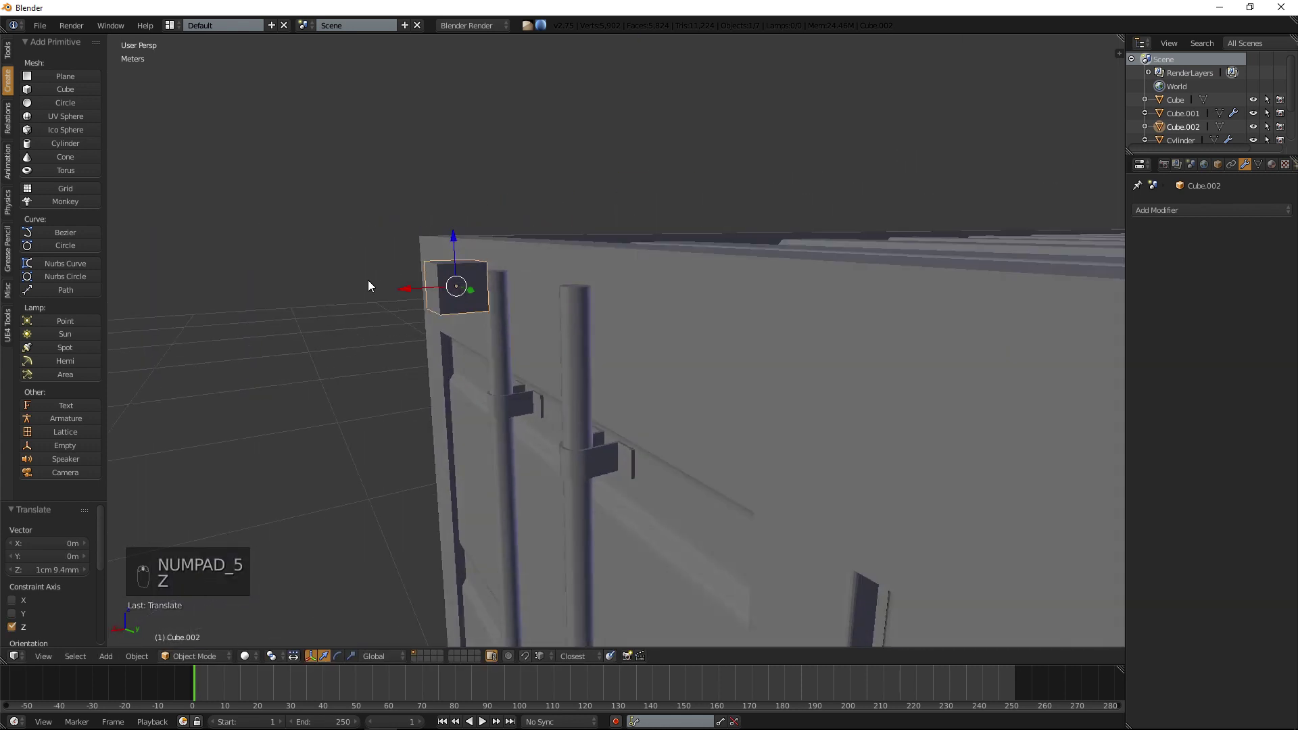
{"action": "left_click_drag", "start_coordinate": [396, 292], "coordinate": [450, 281]}
{"action": "scroll", "coordinate": [449, 281], "scroll_direction": "up", "scroll_amount": 5}
{"action": "scroll", "coordinate": [530, 283], "scroll_direction": "up", "scroll_amount": 4}
Add a centred vertical loop cut to the cube and bevel it by about 37.024 with 1 segment.
{"action": "key", "text": "Tab"}
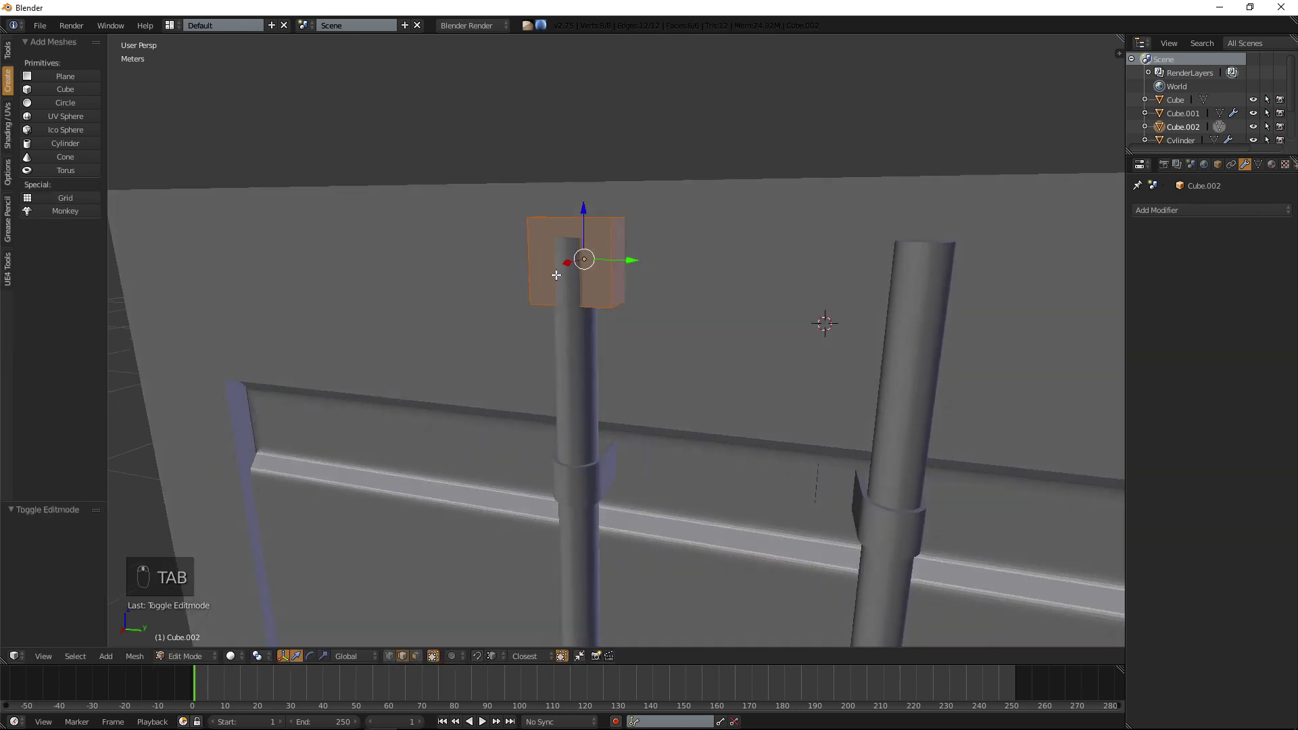
{"action": "middle_click_drag", "start_coordinate": [556, 275], "coordinate": [559, 273]}
{"action": "key", "text": "a"}
{"action": "key", "text": "a"}
{"action": "key", "text": "ctrl+r"}
{"action": "left_click", "coordinate": [574, 220]}
{"action": "right_click", "coordinate": [571, 220]}
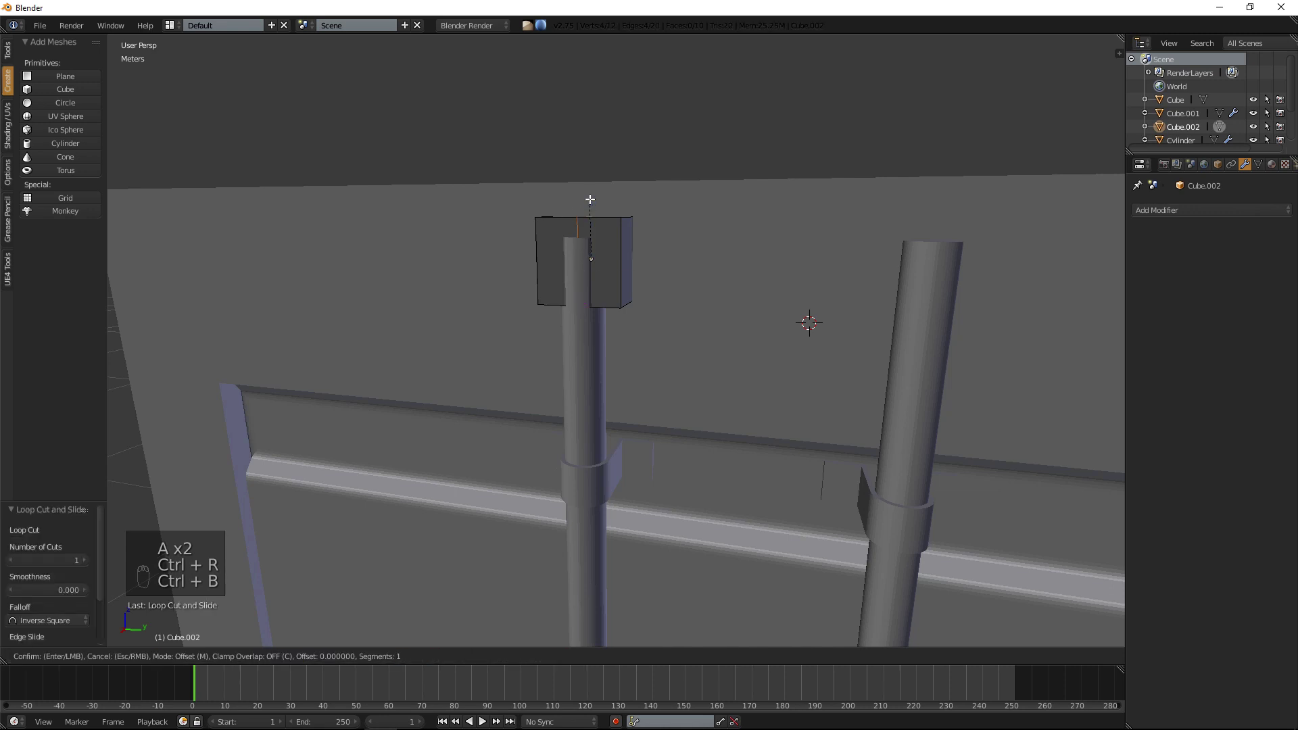
{"action": "key", "text": "ctrl+b"}
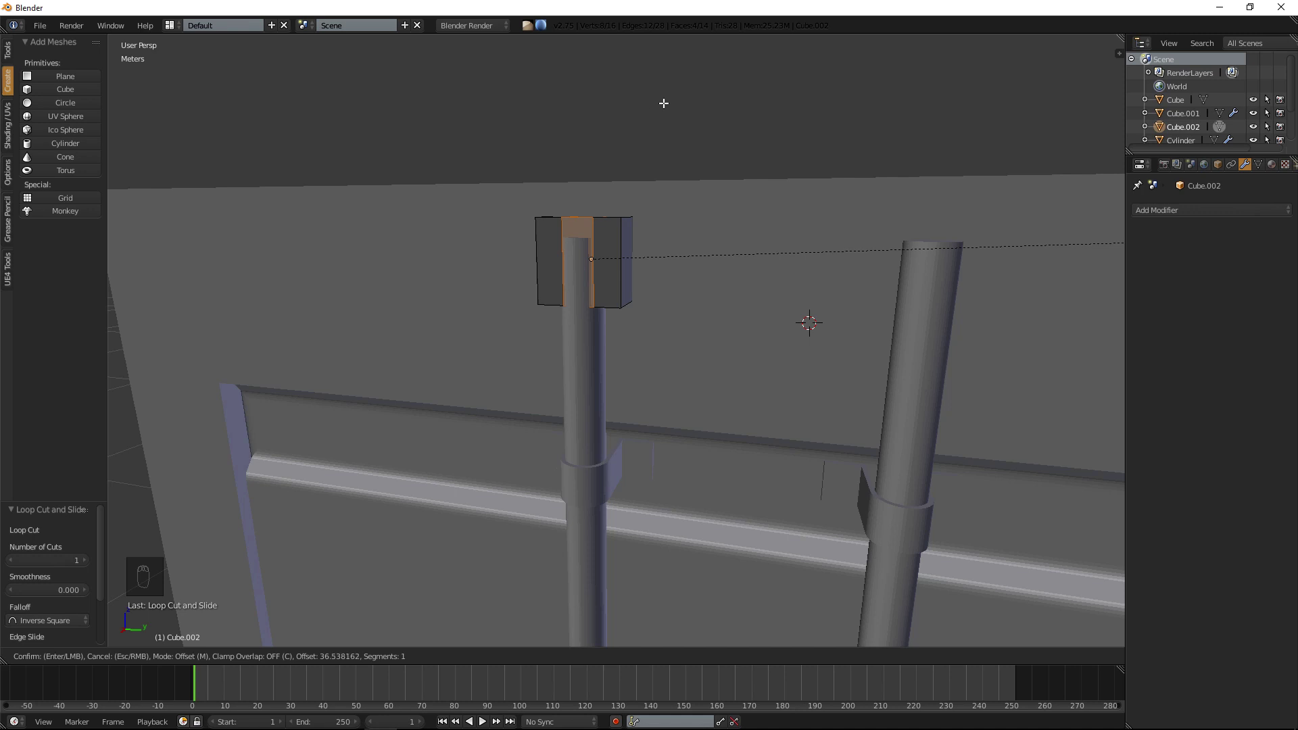
{"action": "left_click", "coordinate": [731, 102]}
Extrude the holder block's two outer front faces about 2.5 cm outward to form arms on either side of the rod.
{"action": "scroll", "coordinate": [634, 162], "scroll_direction": "up", "scroll_amount": 3}
{"action": "middle_click_drag", "start_coordinate": [624, 178], "coordinate": [554, 517], "text": "shift"}
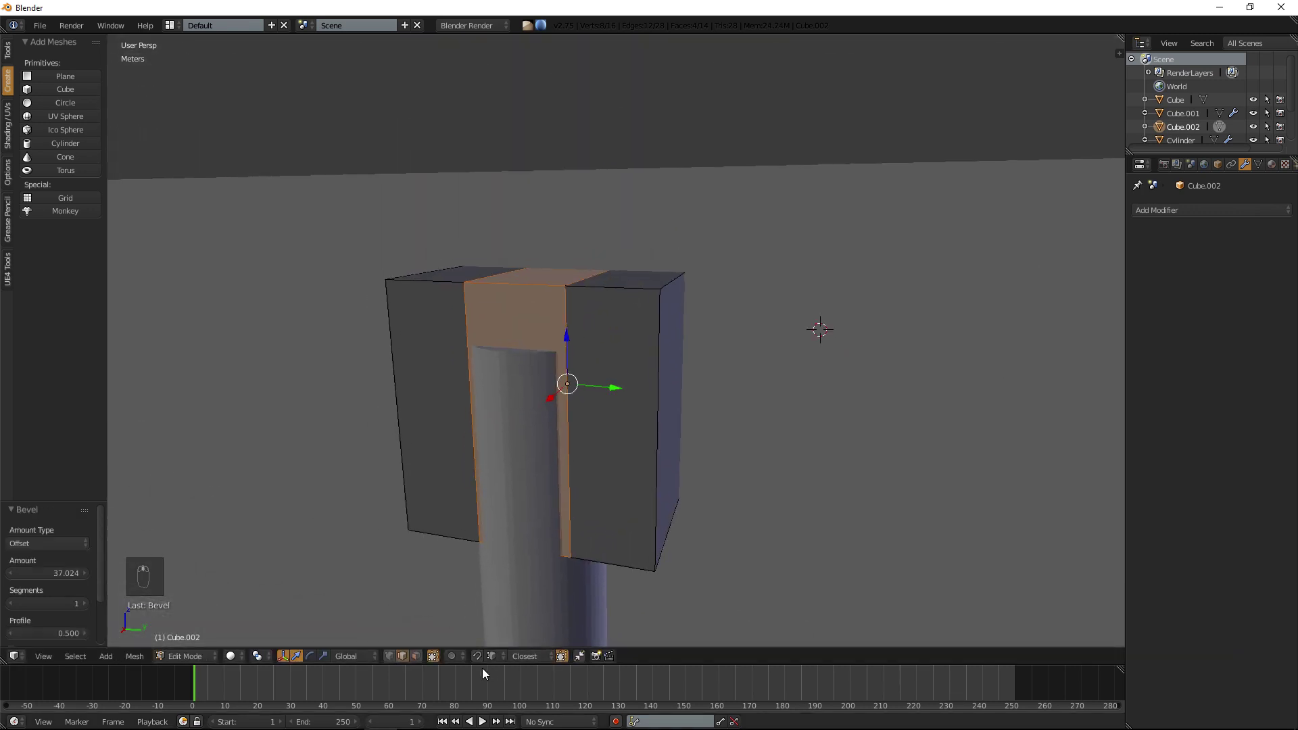
{"action": "right_click", "coordinate": [616, 491]}
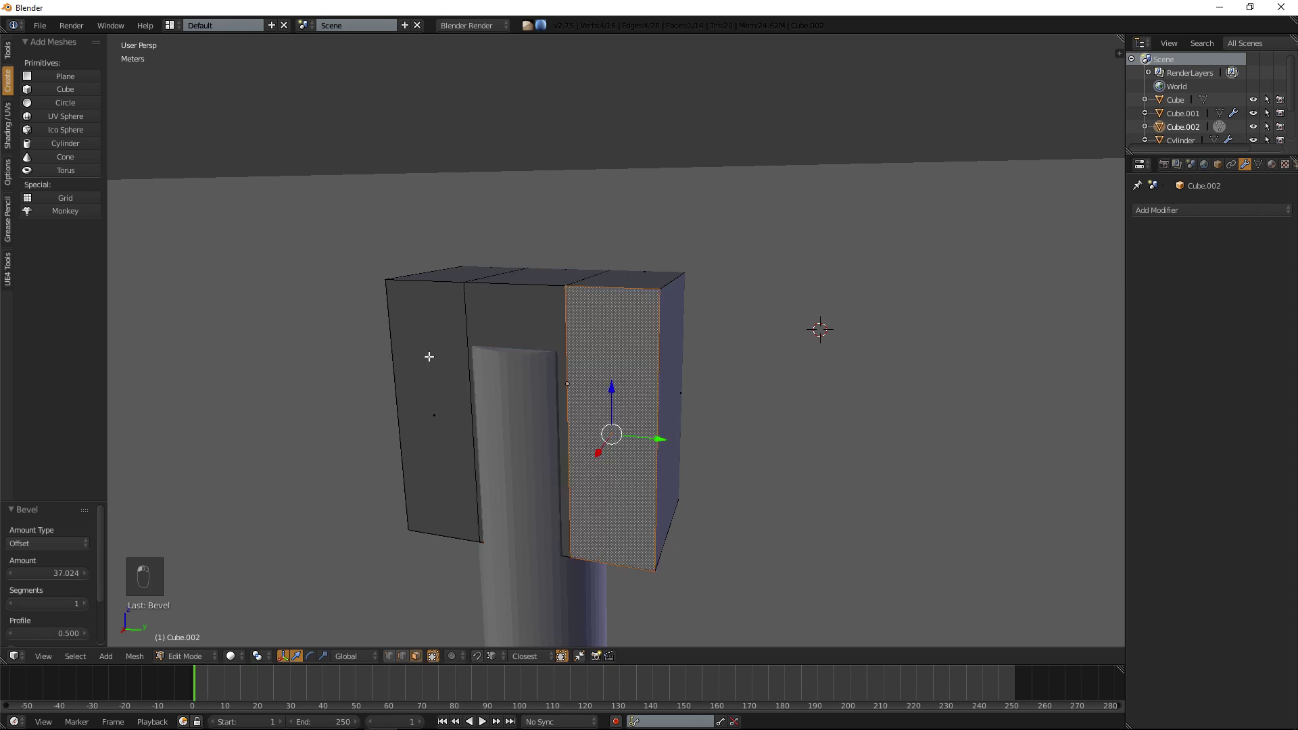
{"action": "right_click", "coordinate": [430, 356], "text": "shift"}
{"action": "key", "text": "e"}
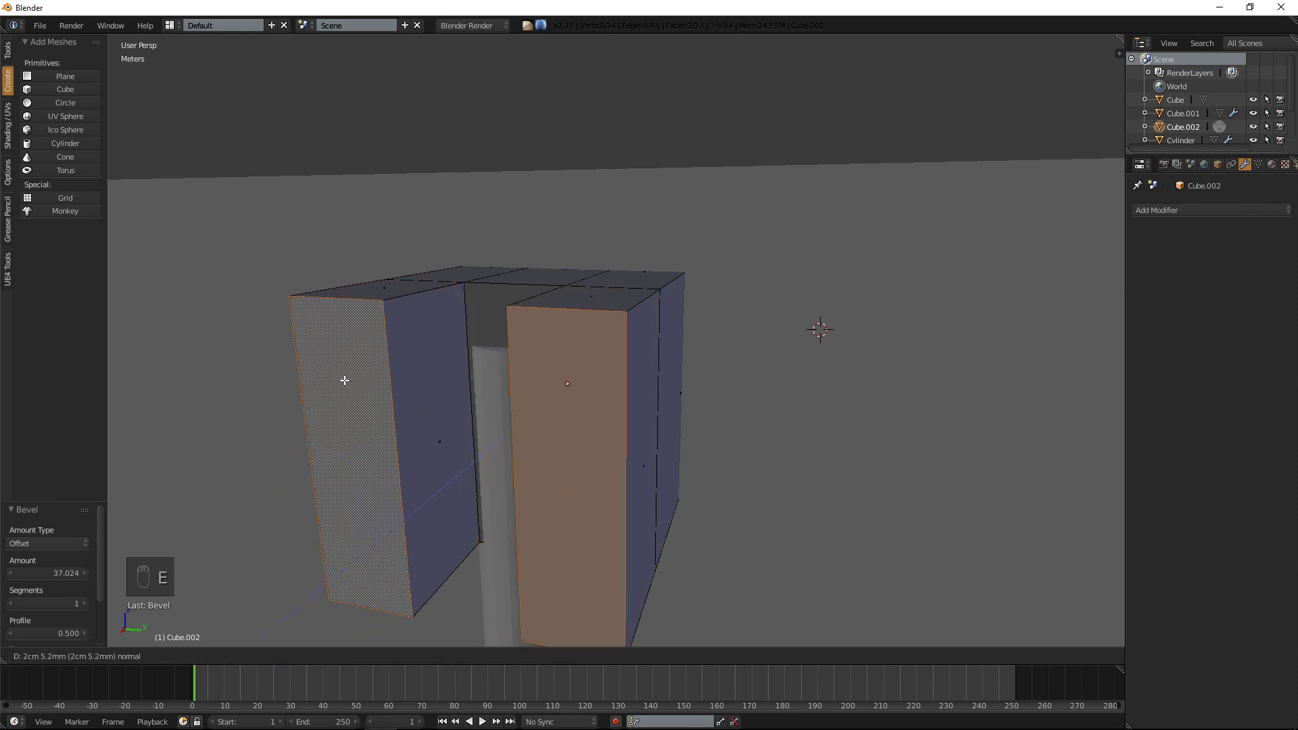
{"action": "left_click", "coordinate": [345, 376]}
Move the holder's entire mesh about -2.11 cm along X, back into the door frame.
{"action": "key", "text": "a"}
{"action": "key", "text": "a"}
{"action": "key", "text": "a"}
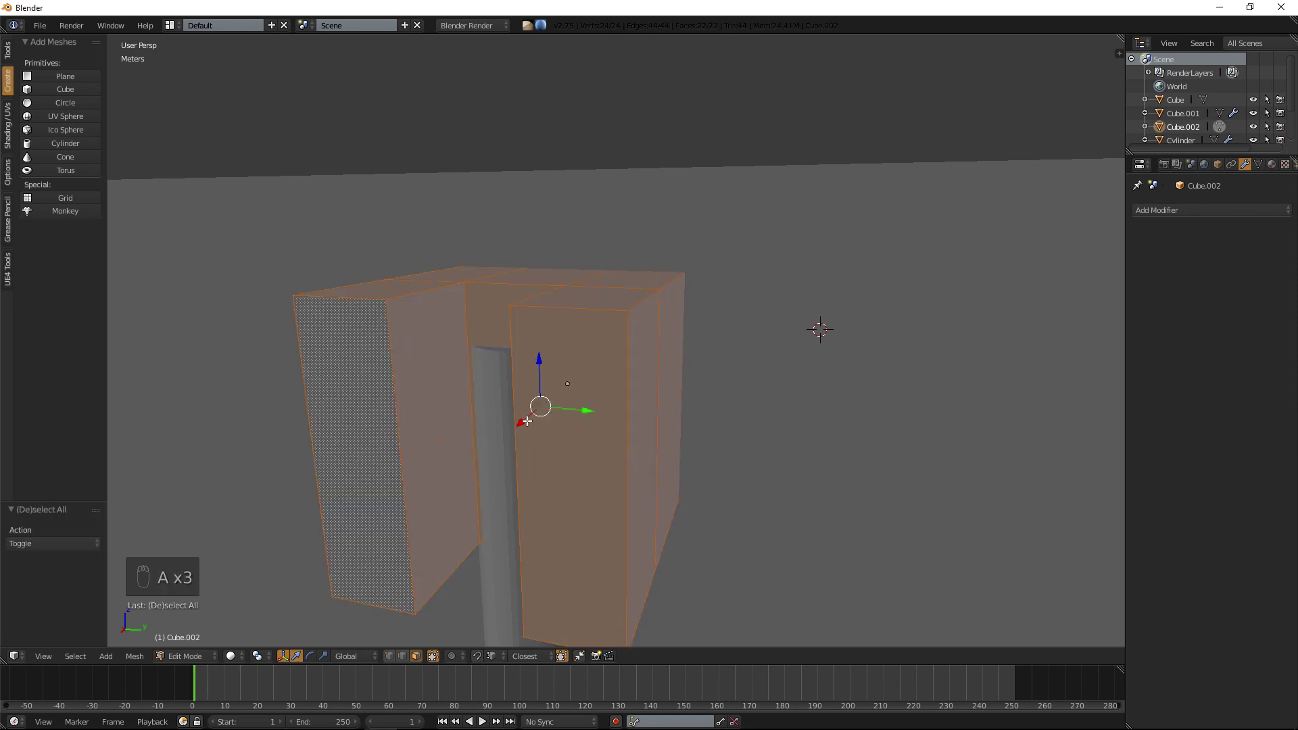
{"action": "key", "text": "g"}
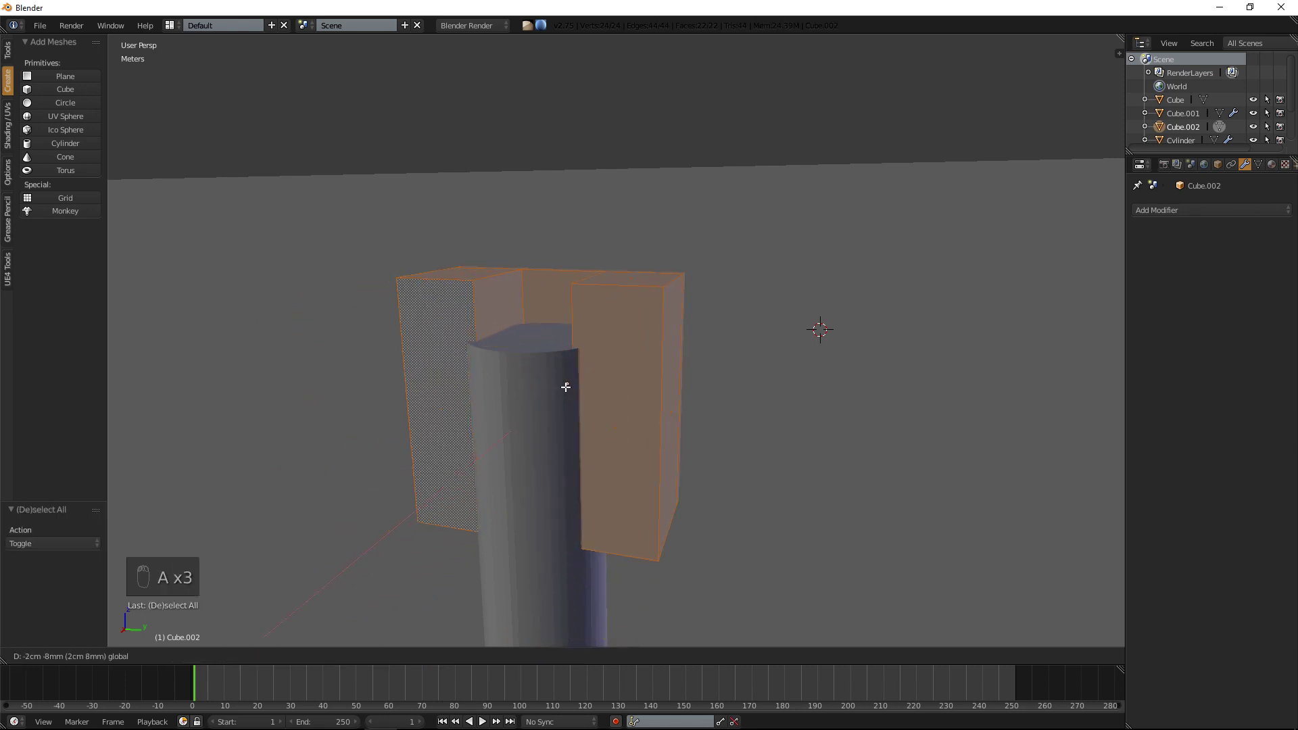
{"action": "left_click", "coordinate": [555, 391]}
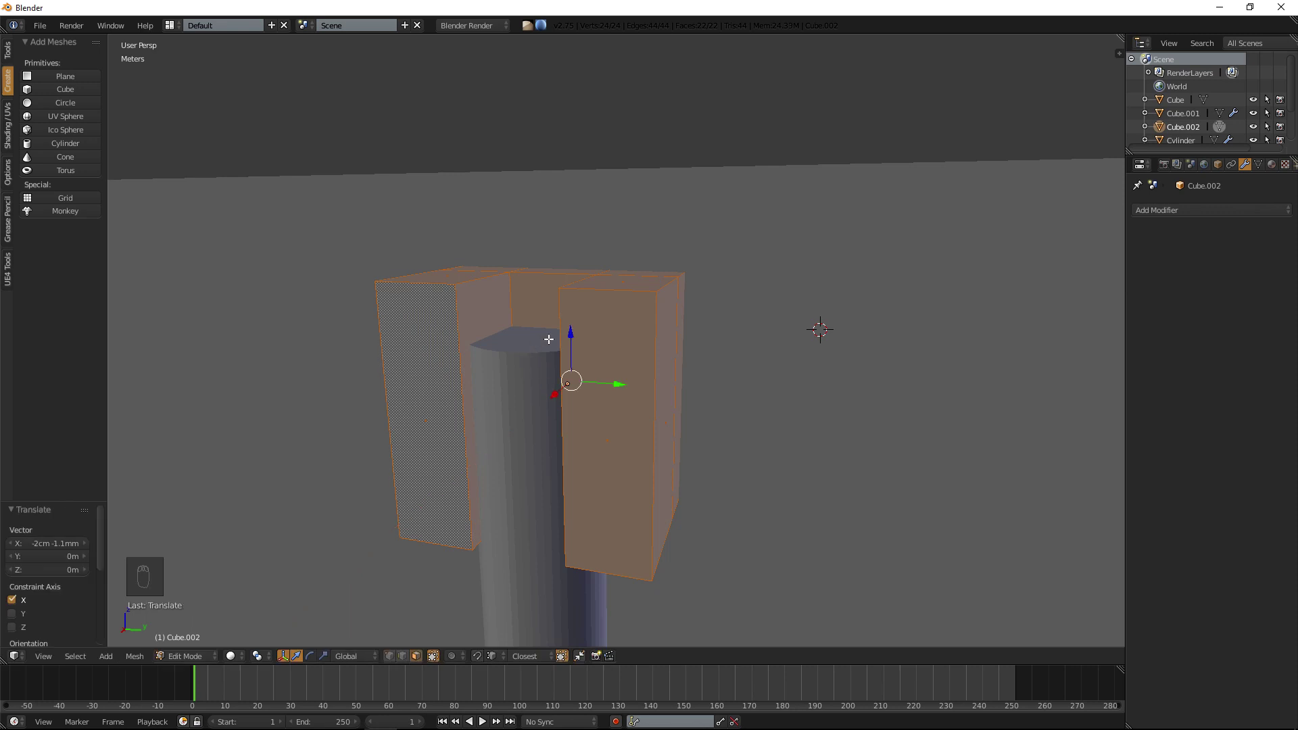
Scale the upper and lower front edges of both holder arms closer together along Z to slope the arm ends.
{"action": "key", "text": "a"}
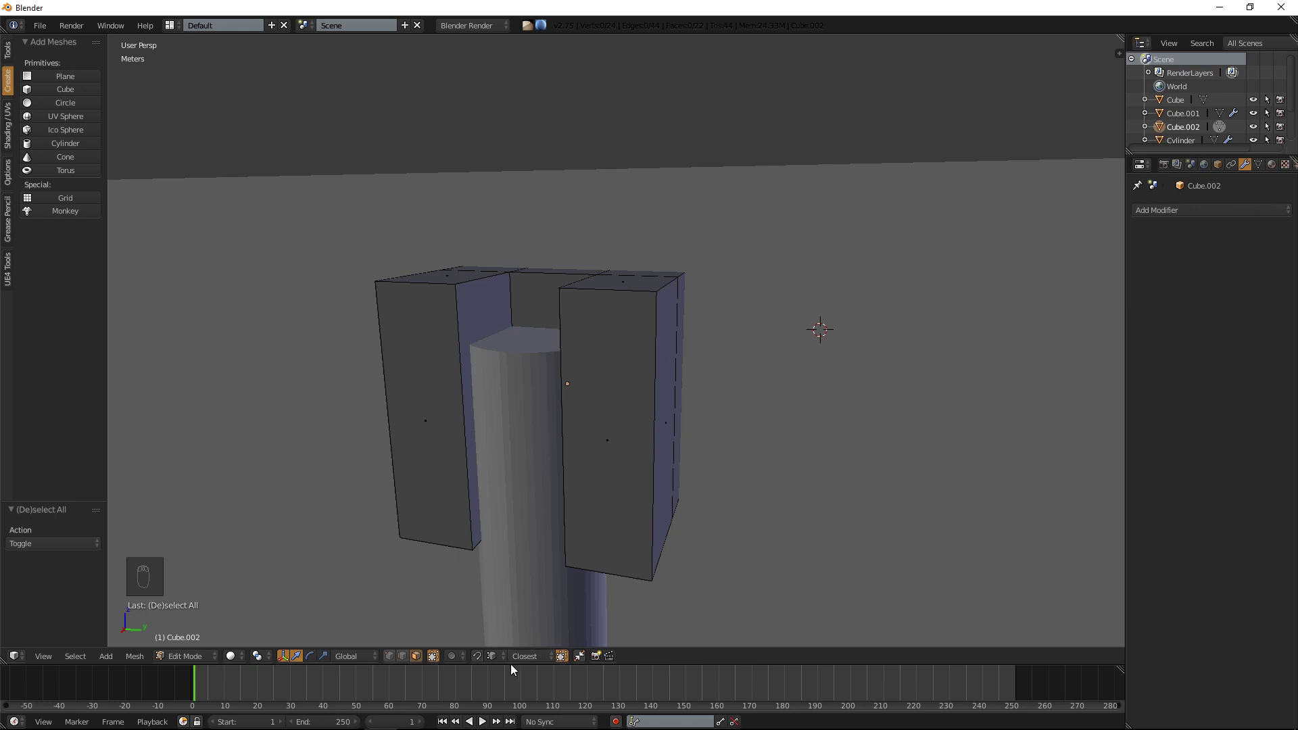
{"action": "right_click", "coordinate": [432, 273]}
{"action": "right_click", "coordinate": [442, 549], "text": "shift"}
{"action": "right_click", "coordinate": [629, 296], "text": "shift"}
{"action": "right_click", "coordinate": [608, 574], "text": "shift"}
{"action": "key", "text": "s"}
{"action": "key", "text": "z"}
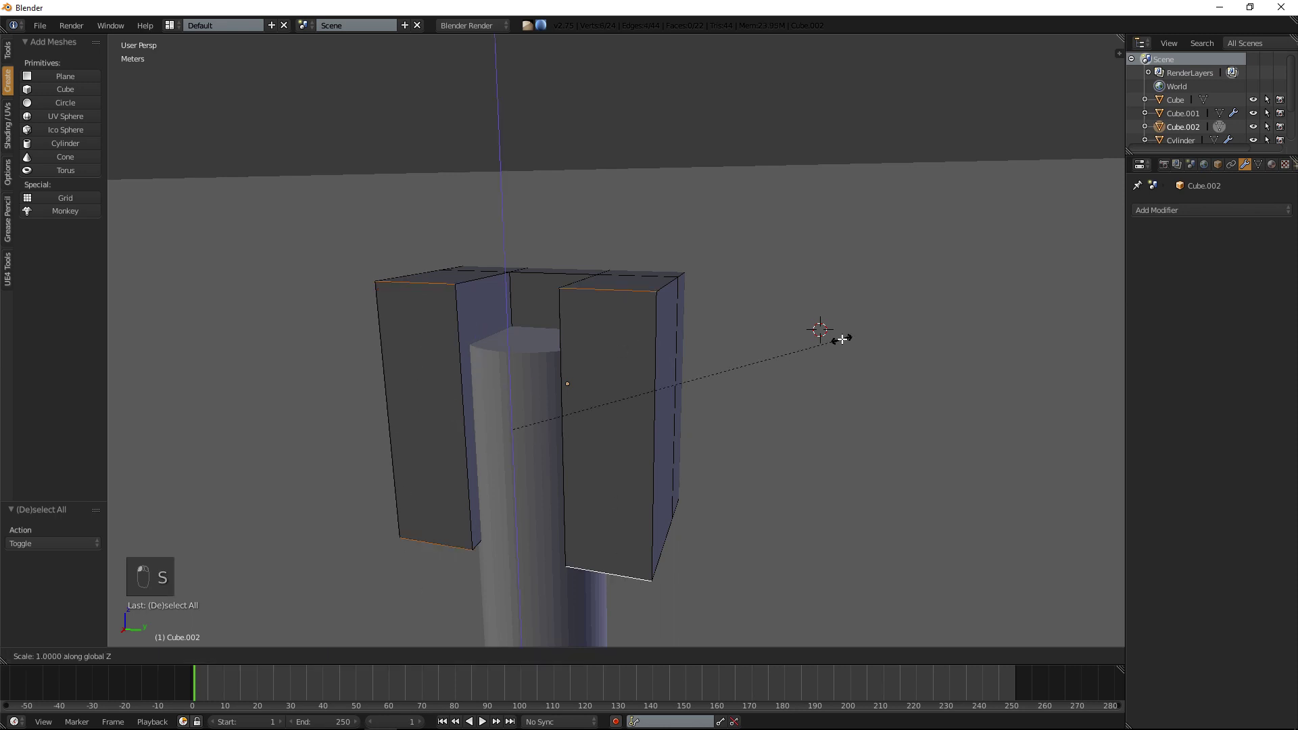
{"action": "left_click", "coordinate": [676, 350]}
Bevel all the holder's edges with an offset of about 2.1 and 5 segments, and leave edit mode.
{"action": "key", "text": "a"}
{"action": "key", "text": "a"}
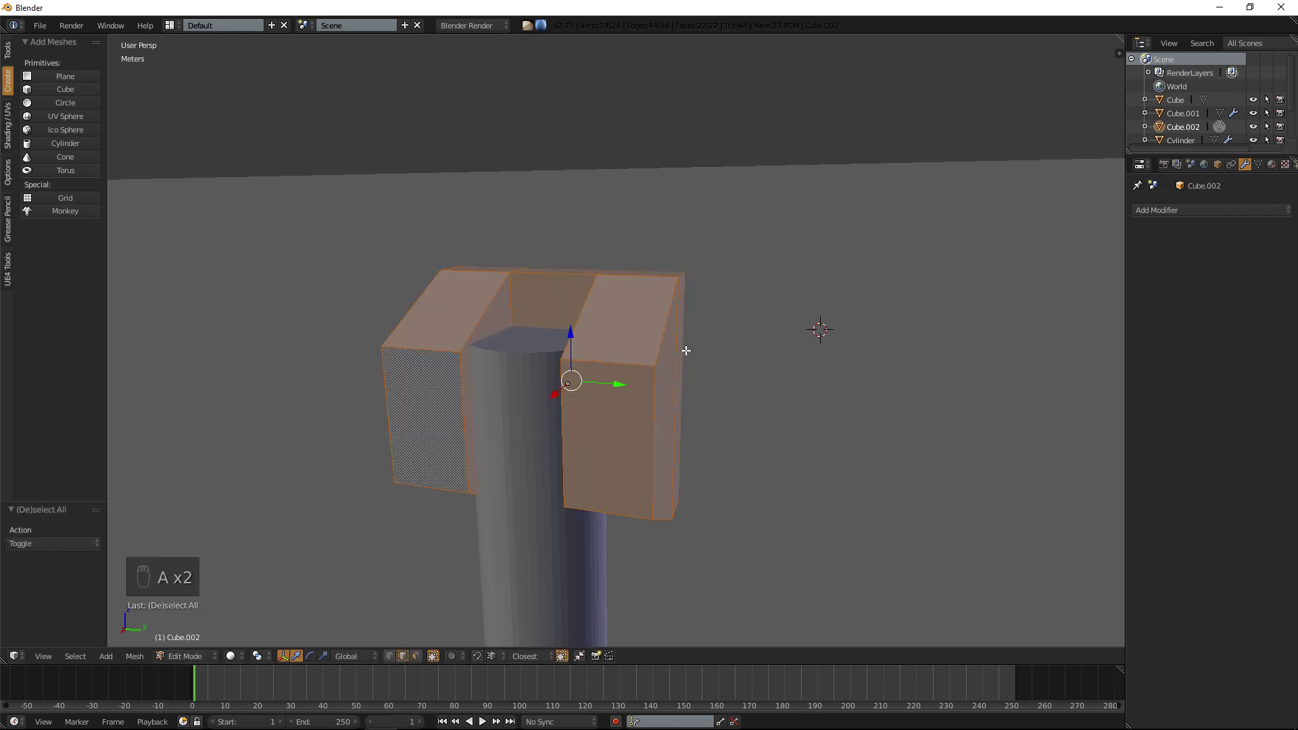
{"action": "key", "text": "alt+b"}
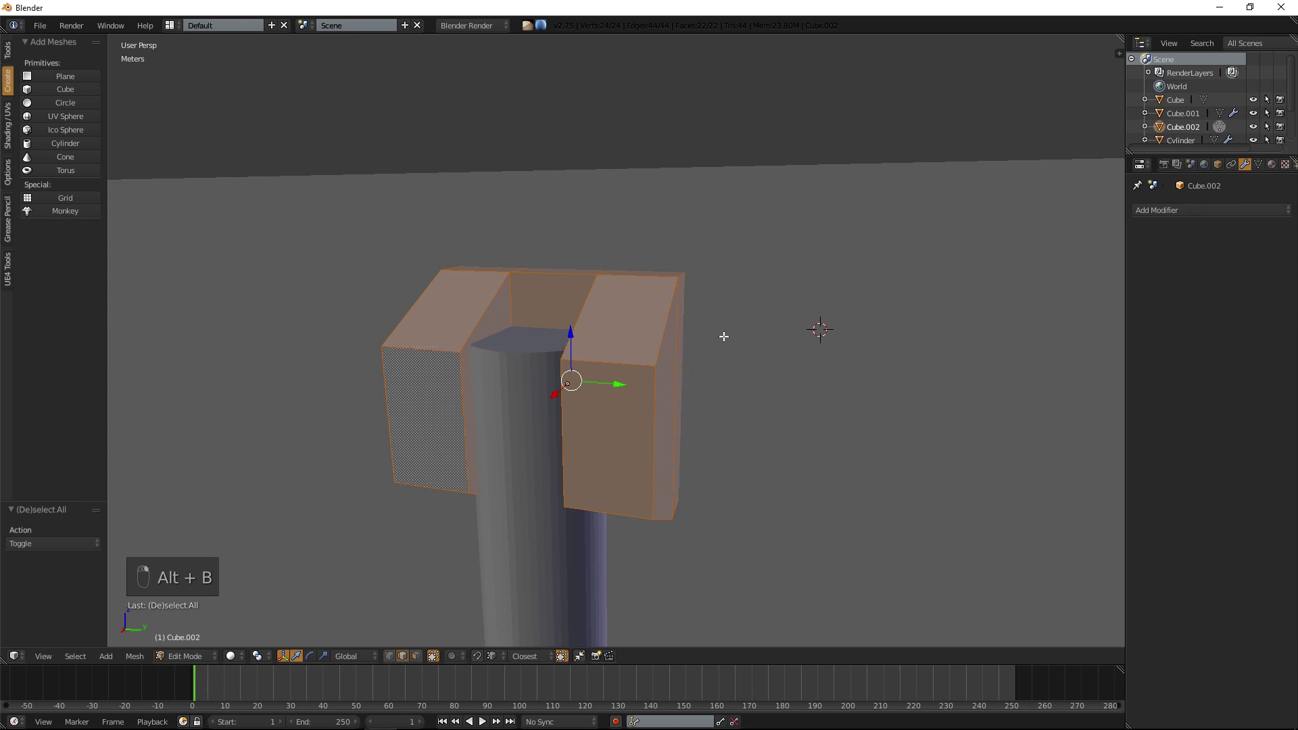
{"action": "key", "text": "ctrl+v"}
{"action": "key", "text": "ctrl+b"}
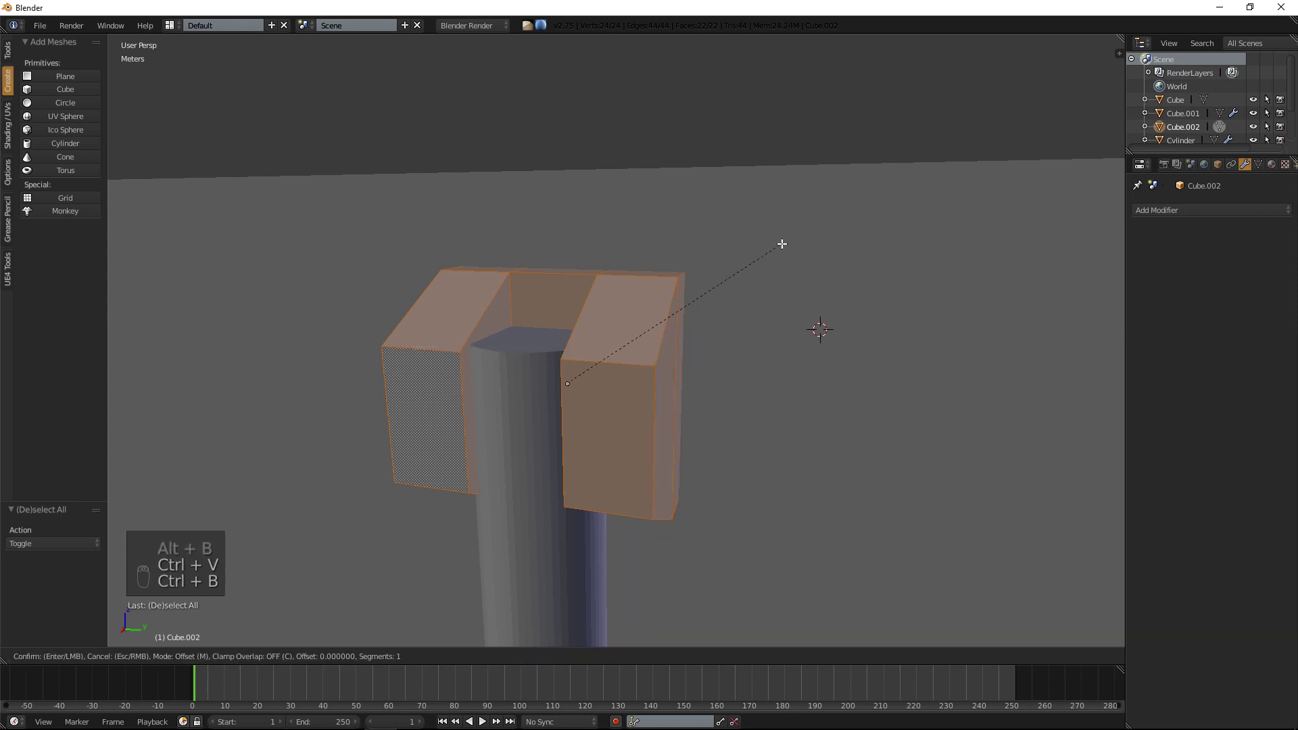
{"action": "scroll", "coordinate": [824, 216], "scroll_direction": "up", "scroll_amount": 4}
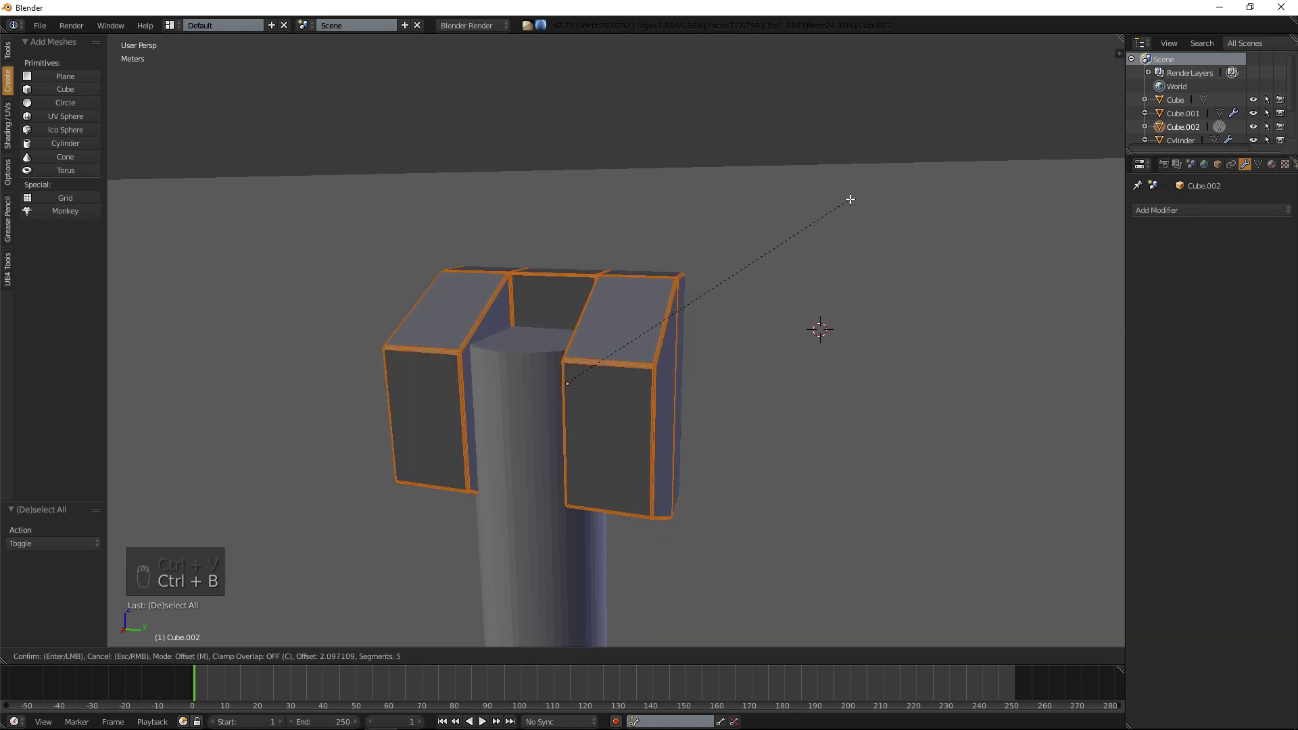
{"action": "left_click", "coordinate": [849, 199]}
{"action": "key", "text": "a"}
{"action": "key", "text": "Tab"}
{"action": "mouse_move", "coordinate": [802, 229]}
{"action": "middle_mouse_down"}
{"action": "mouse_move", "coordinate": [760, 229]}
{"action": "mouse_move", "coordinate": [803, 224]}
{"action": "middle_mouse_up"}
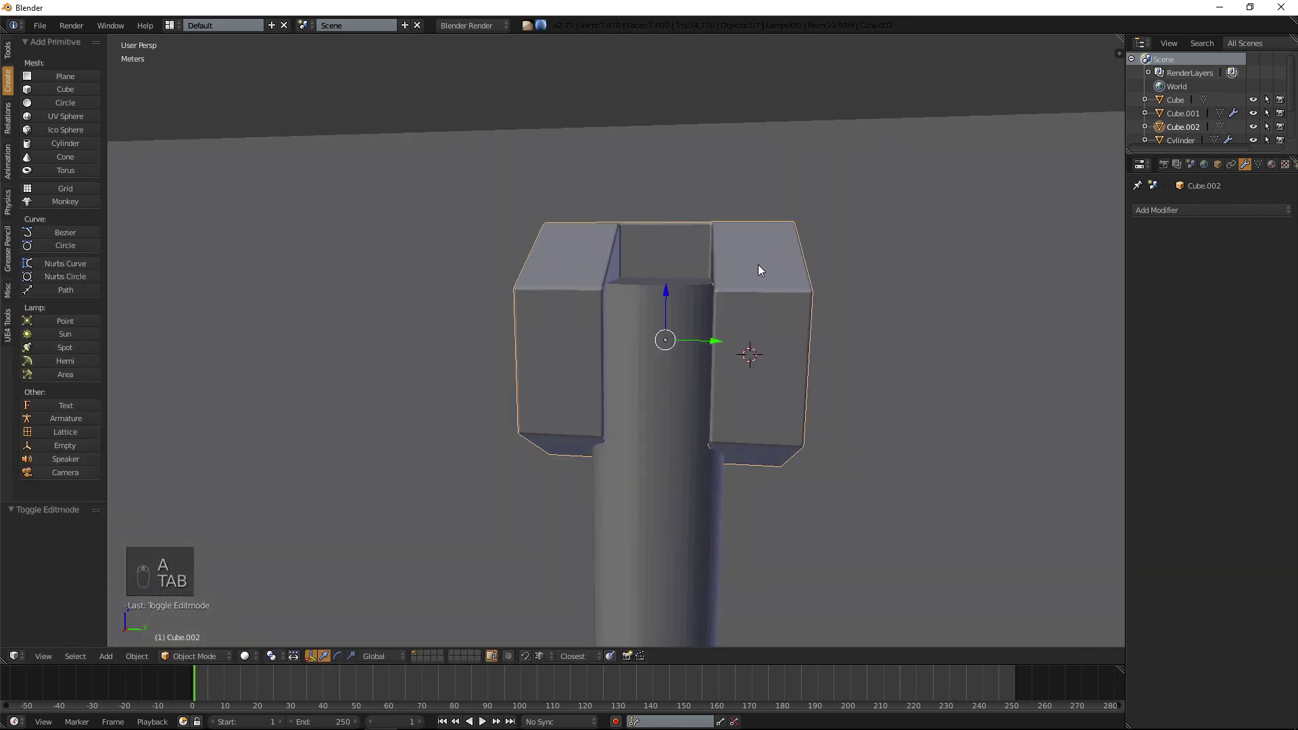
In right orthographic wireframe view, move the vertices of the holder's +Y arm slightly outward along Y to clear the rod.
{"action": "key", "text": "KP_1"}
{"action": "key", "text": "KP_3"}
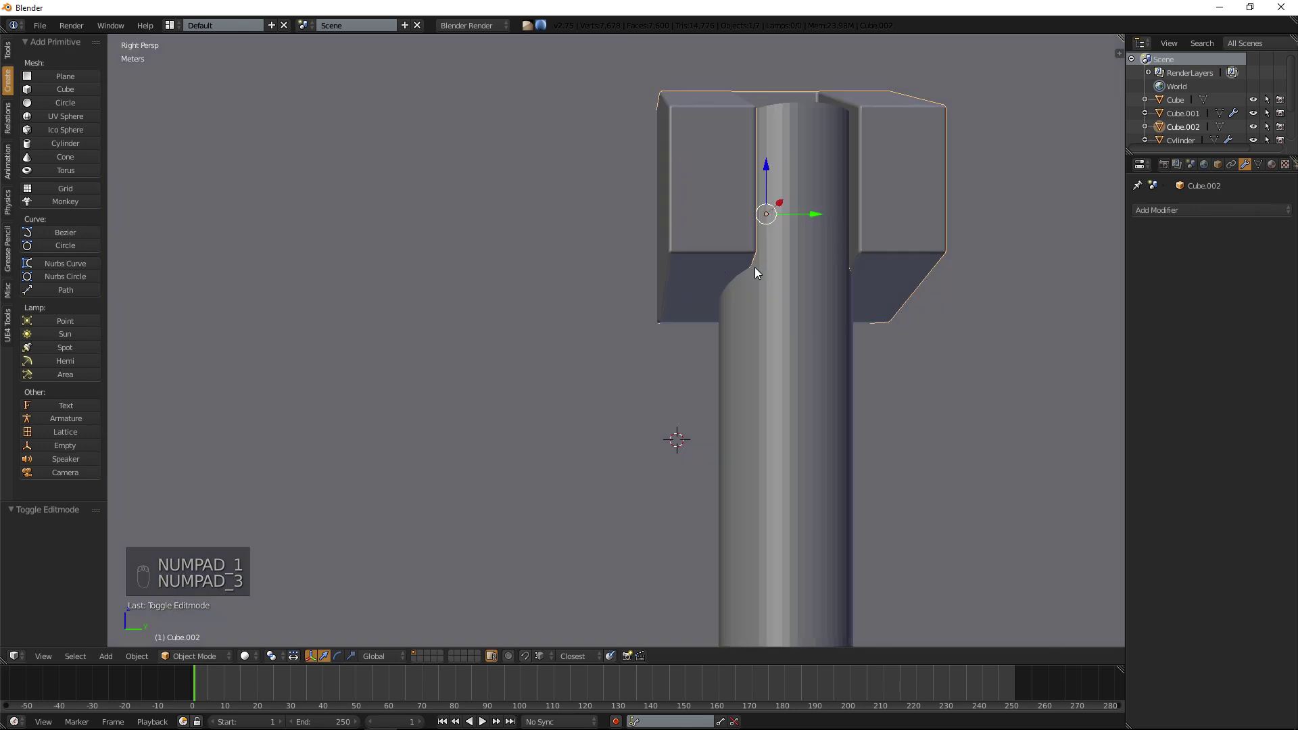
{"action": "key", "text": "KP_5"}
{"action": "middle_click_drag", "start_coordinate": [753, 268], "coordinate": [620, 306], "text": "shift"}
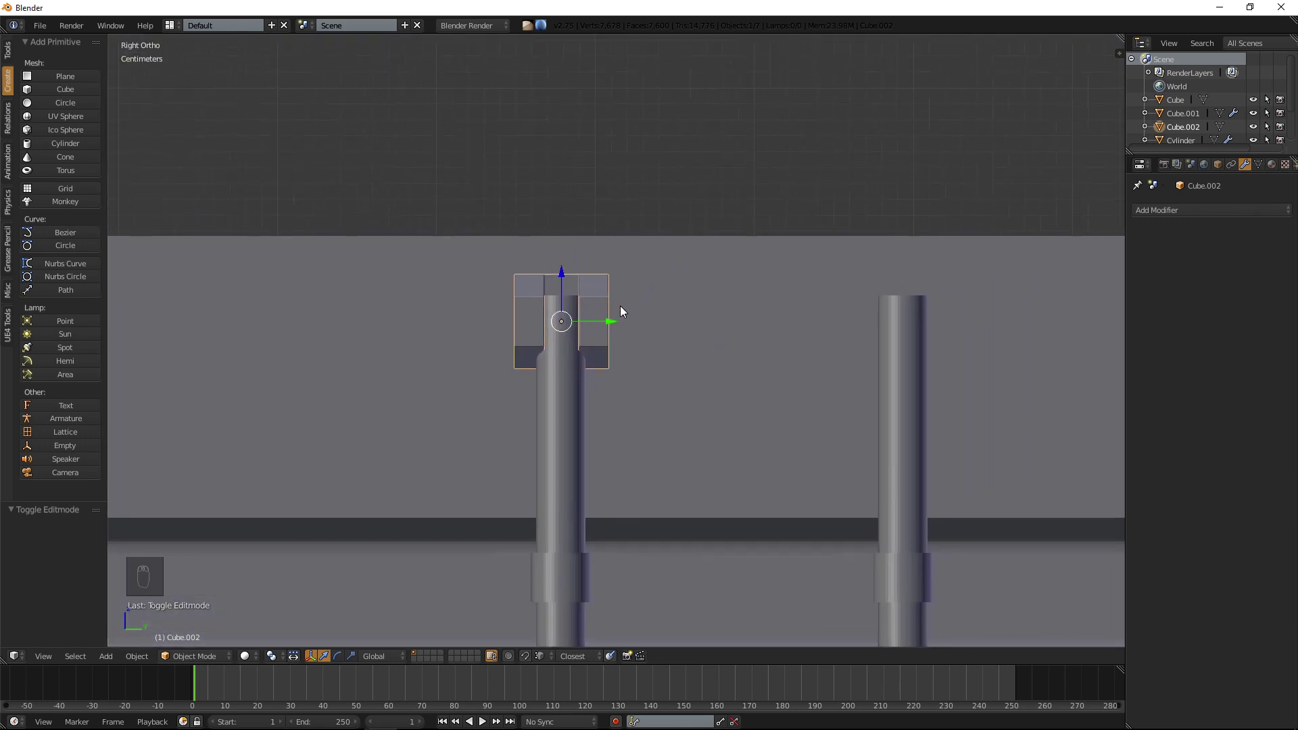
{"action": "key", "text": "z"}
{"action": "scroll", "coordinate": [590, 319], "scroll_direction": "up", "scroll_amount": 6}
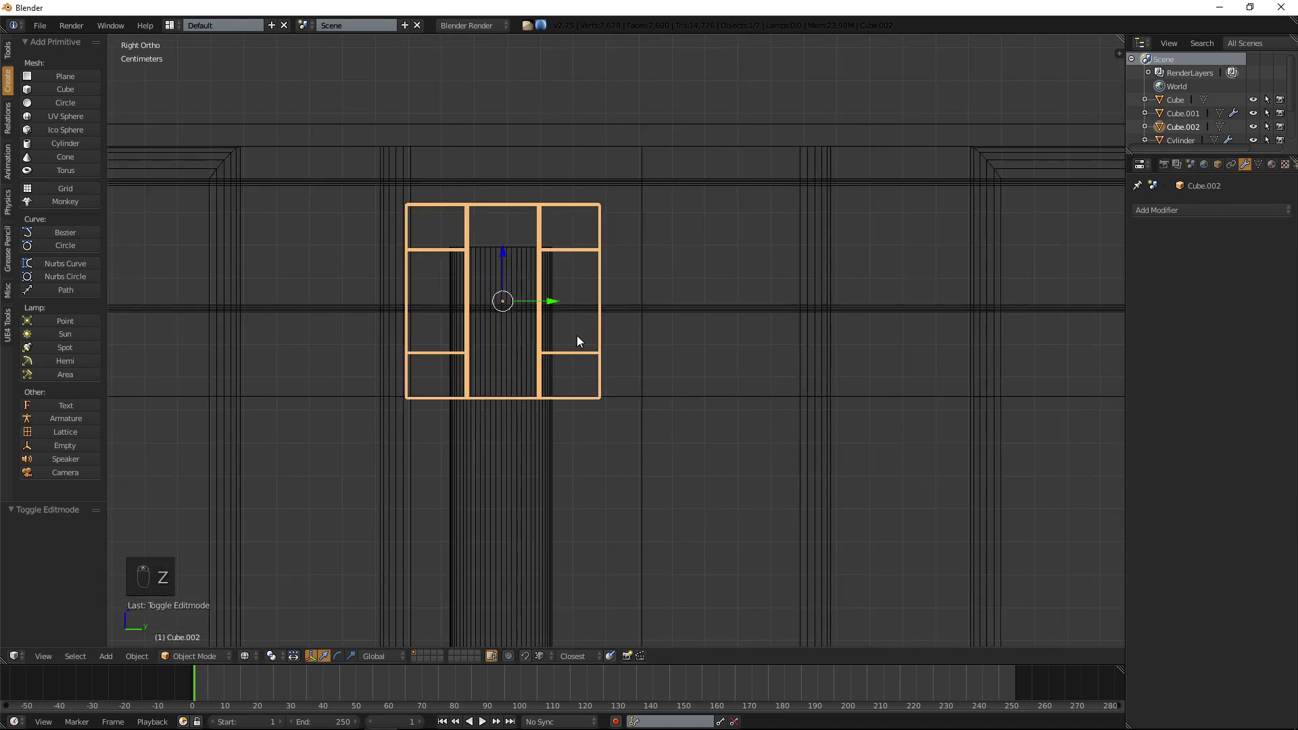
{"action": "key", "text": "Tab"}
{"action": "key", "text": "Tab"}
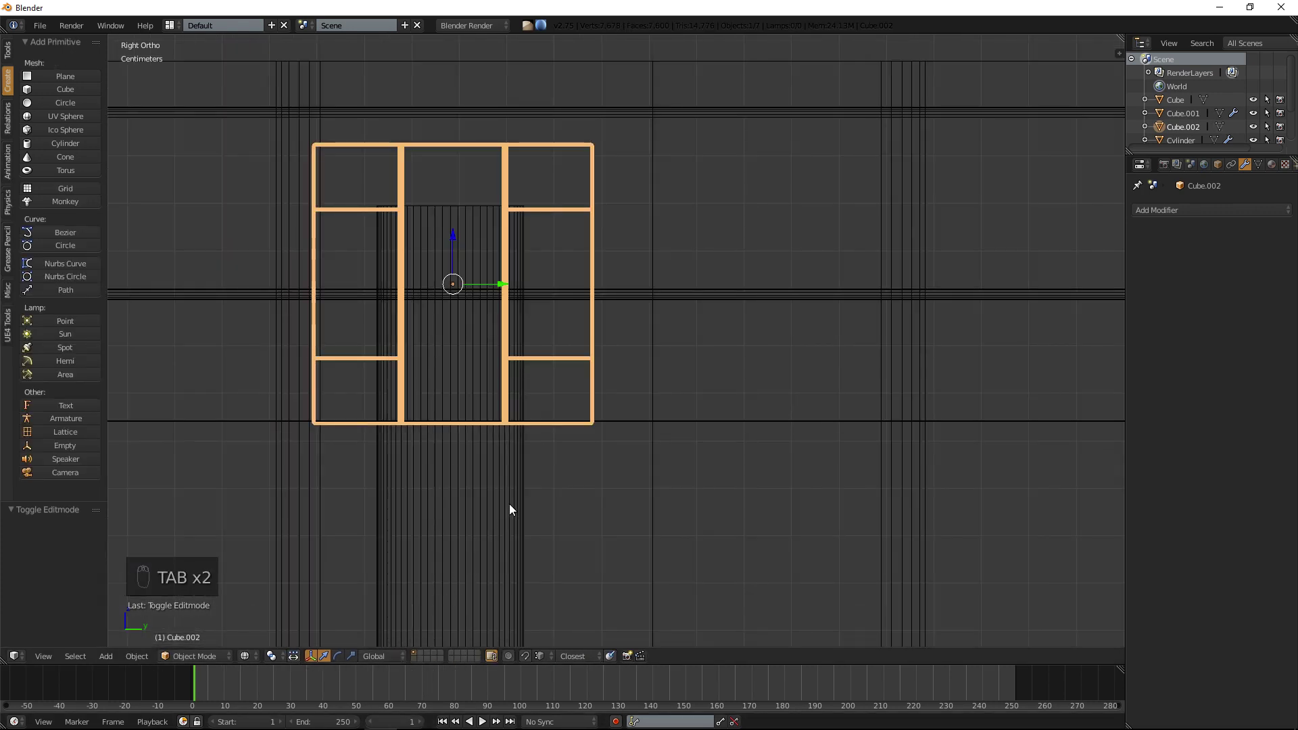
{"action": "key", "text": "Tab"}
{"action": "left_click", "coordinate": [389, 656]}
{"action": "key", "text": "b"}
{"action": "left_click_drag", "start_coordinate": [464, 86], "coordinate": [625, 436]}
{"action": "left_click_drag", "start_coordinate": [596, 283], "coordinate": [616, 285]}
Move the vertices of the holder's -Y arm slightly outward along Y, and return to solid object view.
{"action": "key", "text": "a"}
{"action": "key", "text": "b"}
{"action": "left_click_drag", "start_coordinate": [269, 95], "coordinate": [440, 472]}
{"action": "left_click_drag", "start_coordinate": [407, 283], "coordinate": [380, 285]}
{"action": "key", "text": "KP_5"}
{"action": "key", "text": "z"}
{"action": "mouse_move", "coordinate": [383, 286]}
{"action": "middle_mouse_down"}
{"action": "mouse_move", "coordinate": [371, 269]}
{"action": "mouse_move", "coordinate": [438, 337]}
{"action": "middle_mouse_up"}
{"action": "scroll", "coordinate": [371, 270], "scroll_direction": "down", "scroll_amount": 4}
{"action": "key", "text": "a"}
{"action": "scroll", "coordinate": [562, 366], "scroll_direction": "down", "scroll_amount": 7}
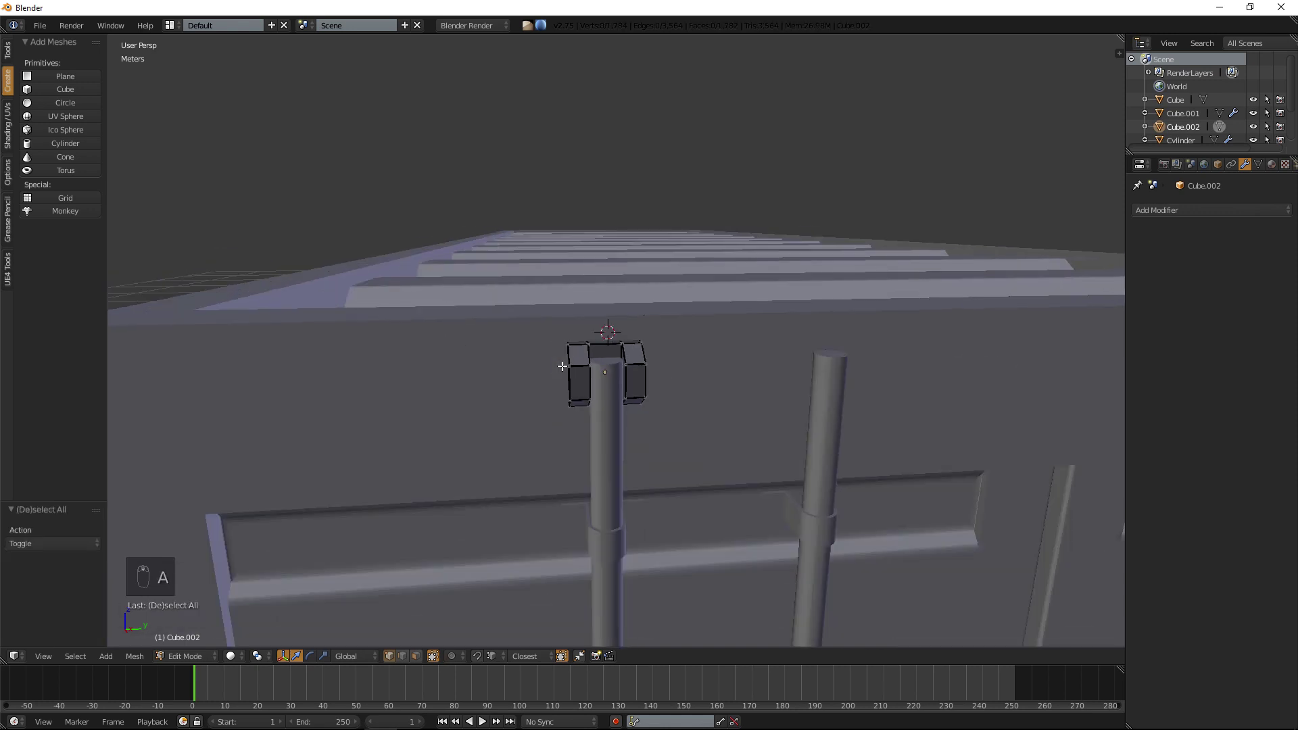
{"action": "scroll", "coordinate": [564, 365], "scroll_direction": "up", "scroll_amount": 10}
{"action": "scroll", "coordinate": [545, 404], "scroll_direction": "down", "scroll_amount": 8}
{"action": "key", "text": "Tab"}
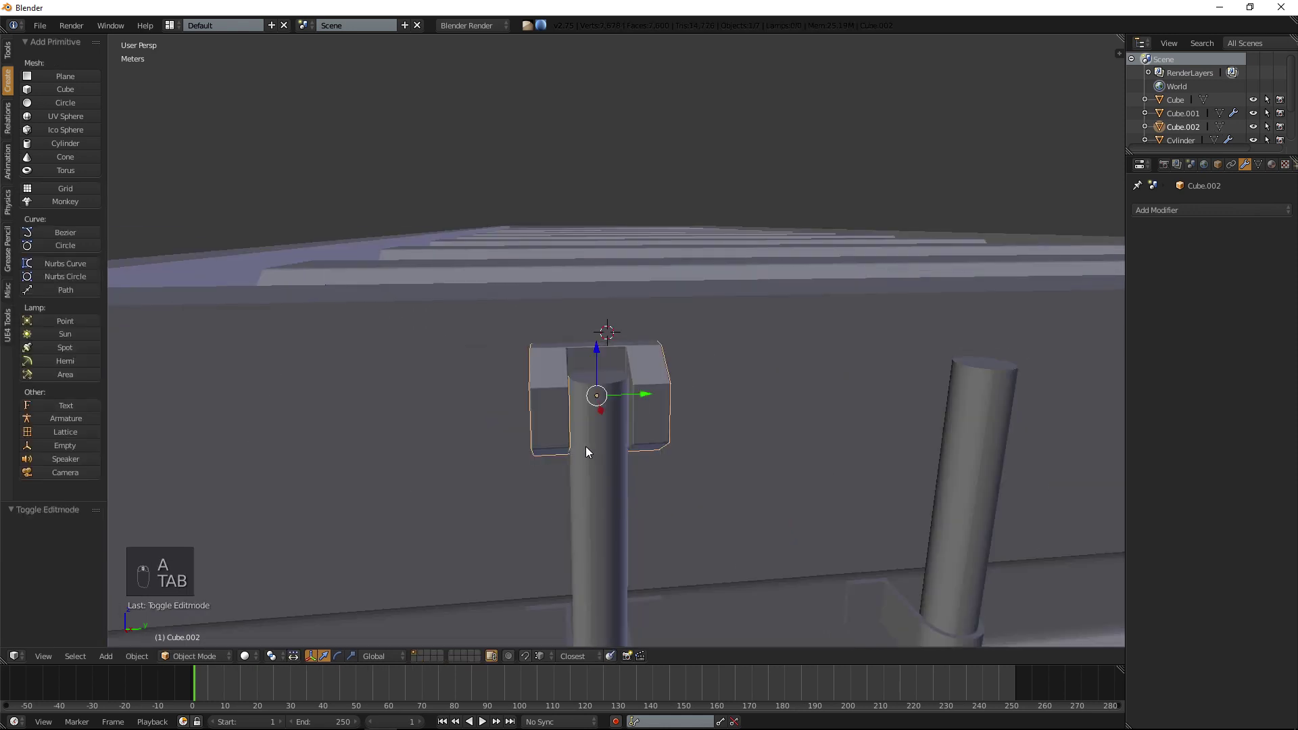
Edit the rod mesh and select the edge loop around its upper end.
{"action": "right_click", "coordinate": [588, 452]}
{"action": "key", "text": "Tab"}
{"action": "scroll", "coordinate": [572, 387], "scroll_direction": "up", "scroll_amount": 2}
{"action": "scroll", "coordinate": [572, 387], "scroll_direction": "up", "scroll_amount": 1}
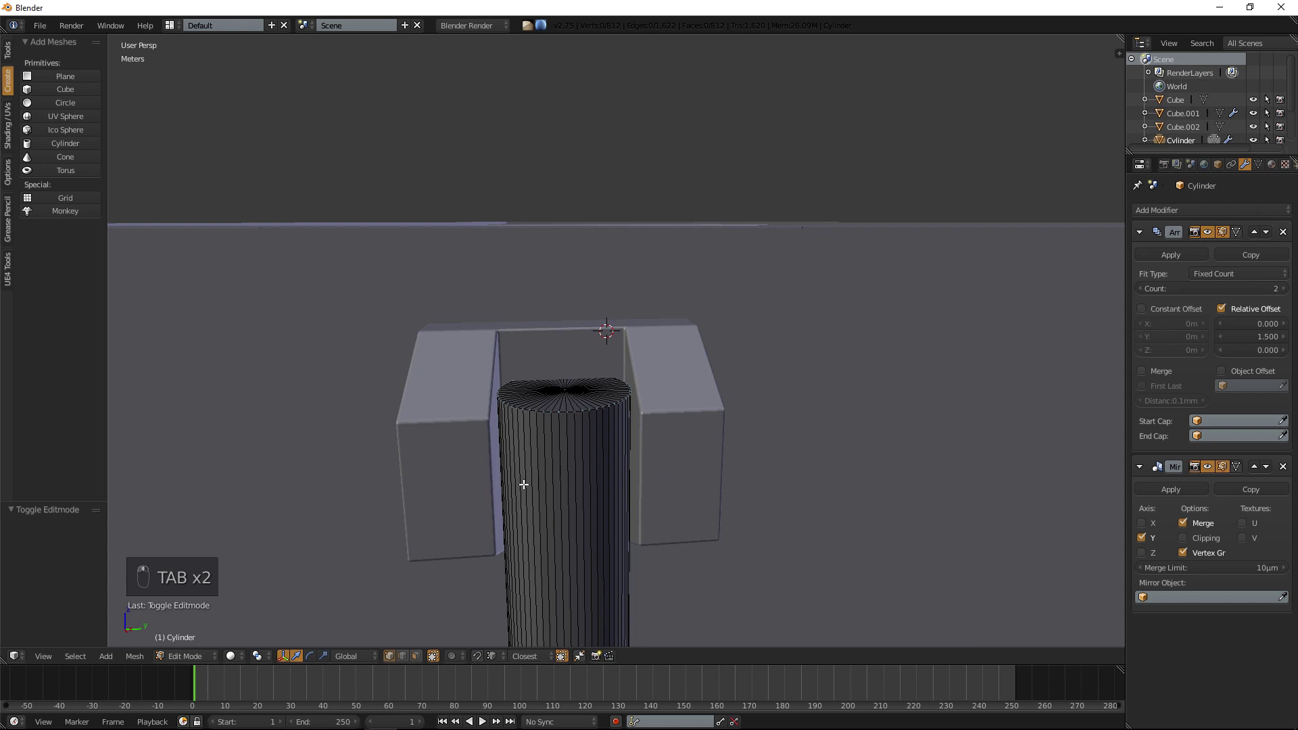
{"action": "scroll", "coordinate": [524, 460], "scroll_direction": "up", "scroll_amount": 2}
{"action": "left_click", "coordinate": [403, 657]}
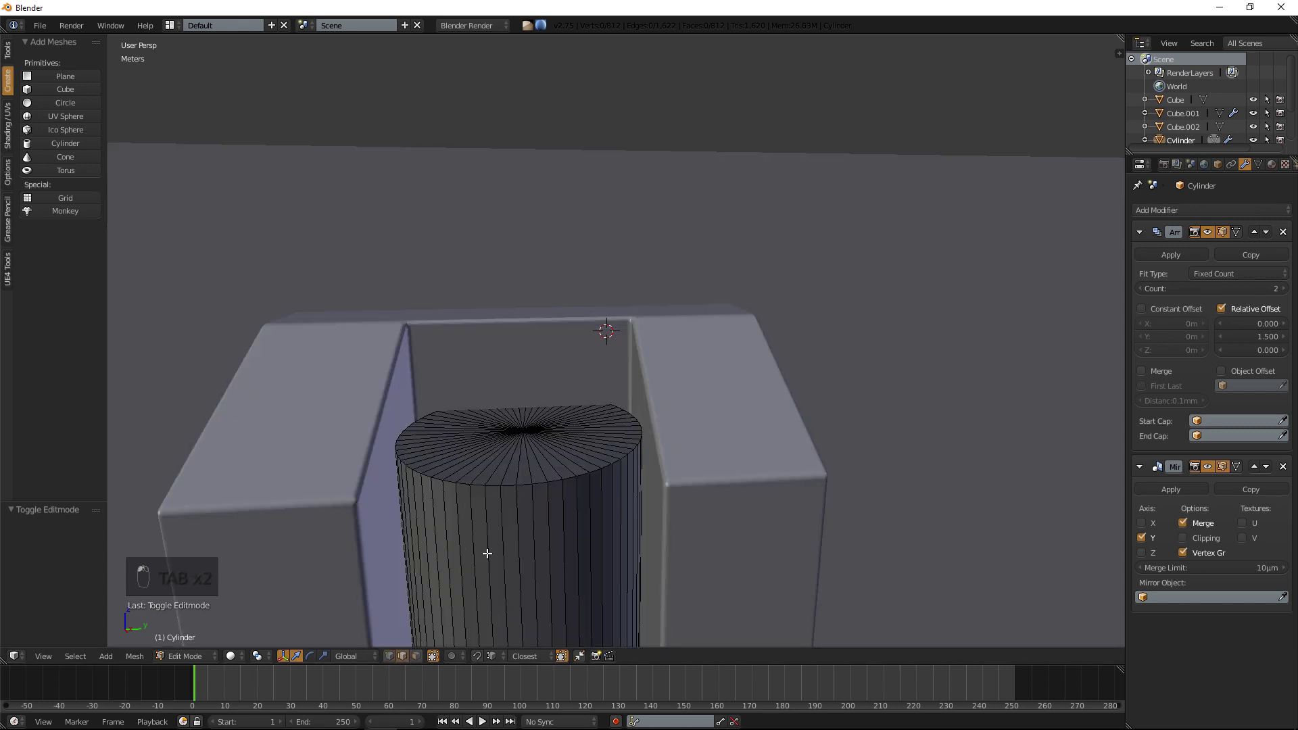
{"action": "right_click", "coordinate": [523, 481], "text": "alt"}
{"action": "scroll", "coordinate": [524, 481], "scroll_direction": "down", "scroll_amount": 3}
{"action": "middle_click_drag", "start_coordinate": [523, 473], "coordinate": [539, 329]}
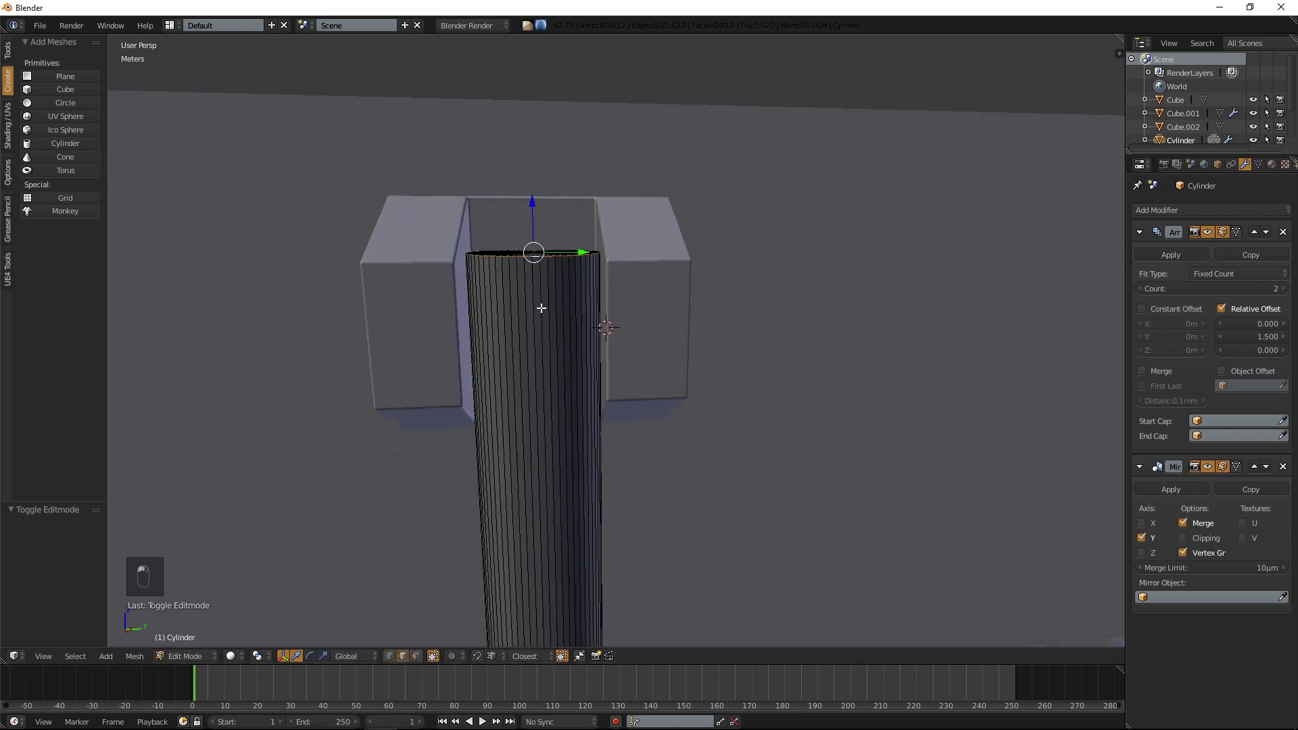
Try to lower only the rod's top rim about 1.42 cm along Z.
{"action": "key", "text": "g"}
{"action": "key", "text": "z"}
{"action": "left_click", "coordinate": [524, 262]}
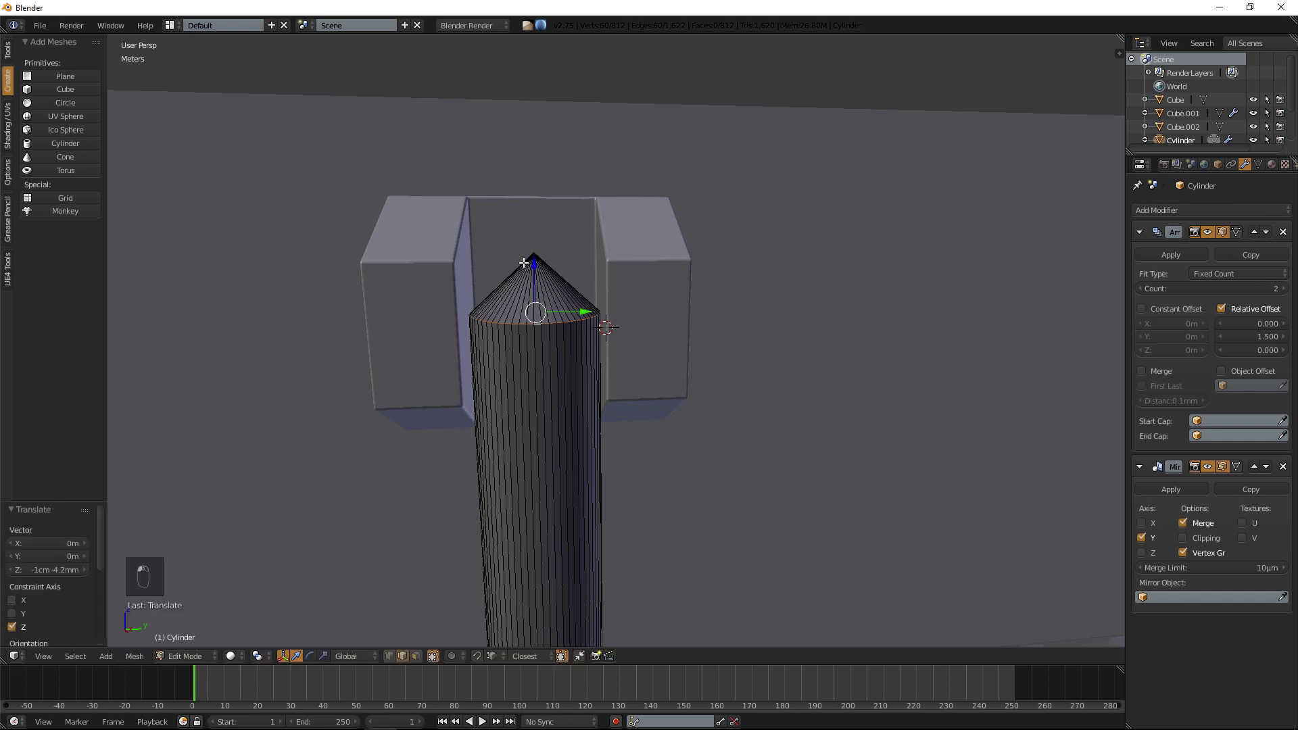
{"action": "key", "text": "ctrl+z"}
Add the cap's centre vertex to the selected rim and lower the rod's whole upper end about 1.08 cm along Z.
{"action": "middle_click_drag", "start_coordinate": [522, 267], "coordinate": [517, 328]}
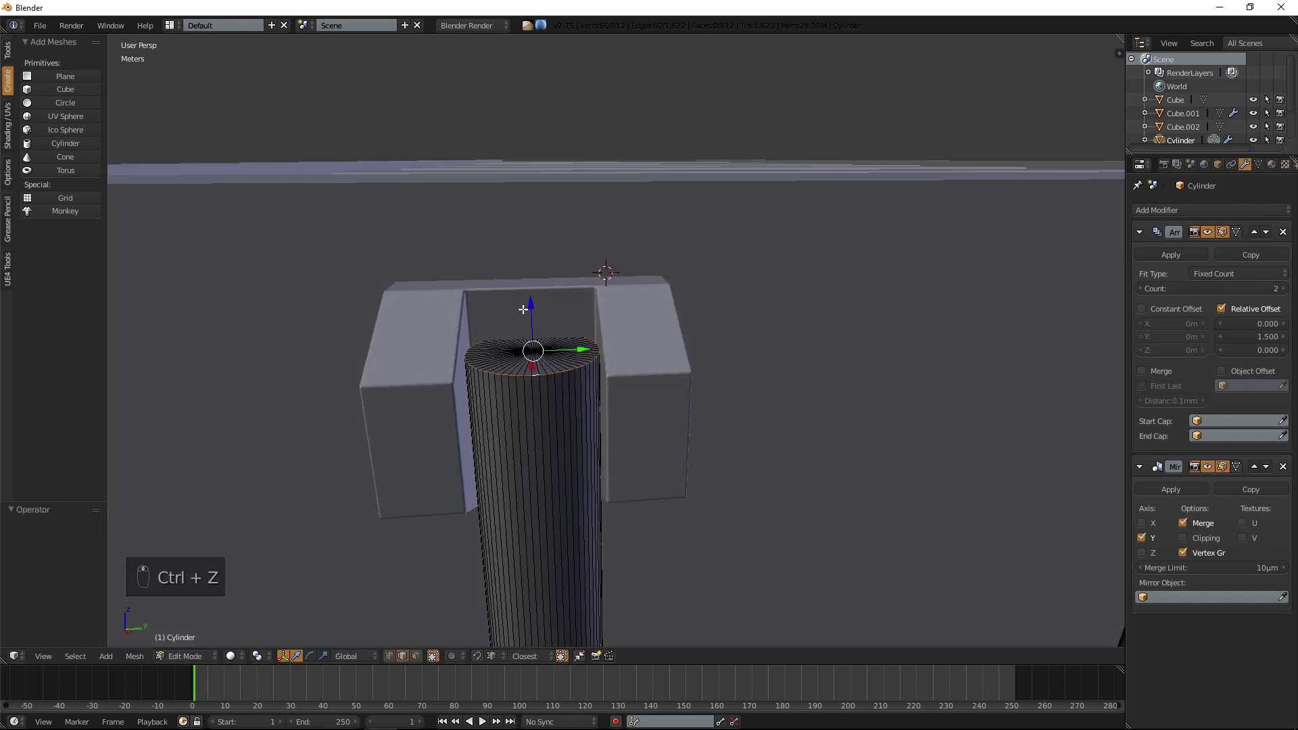
{"action": "scroll", "coordinate": [517, 328], "scroll_direction": "up", "scroll_amount": 6}
{"action": "left_click", "coordinate": [386, 657]}
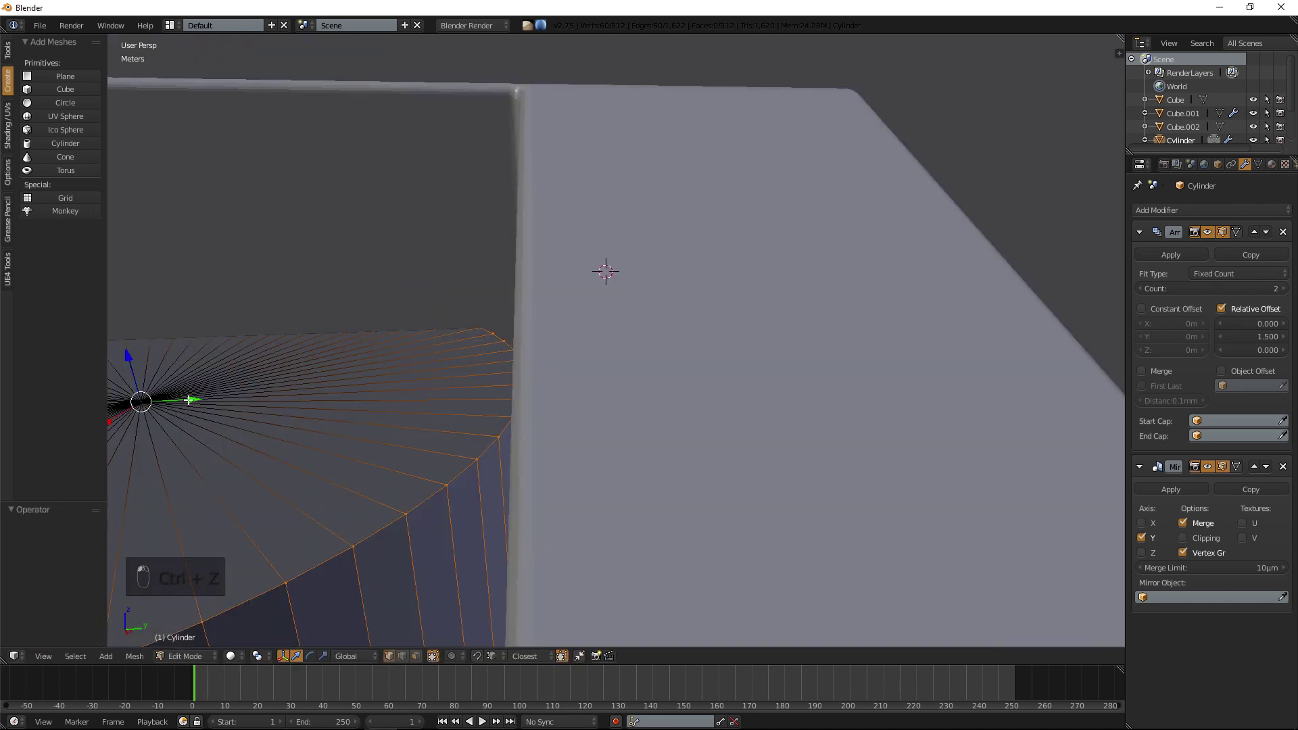
{"action": "left_click", "coordinate": [119, 401], "text": "shift"}
{"action": "scroll", "coordinate": [185, 384], "scroll_direction": "down", "scroll_amount": 6}
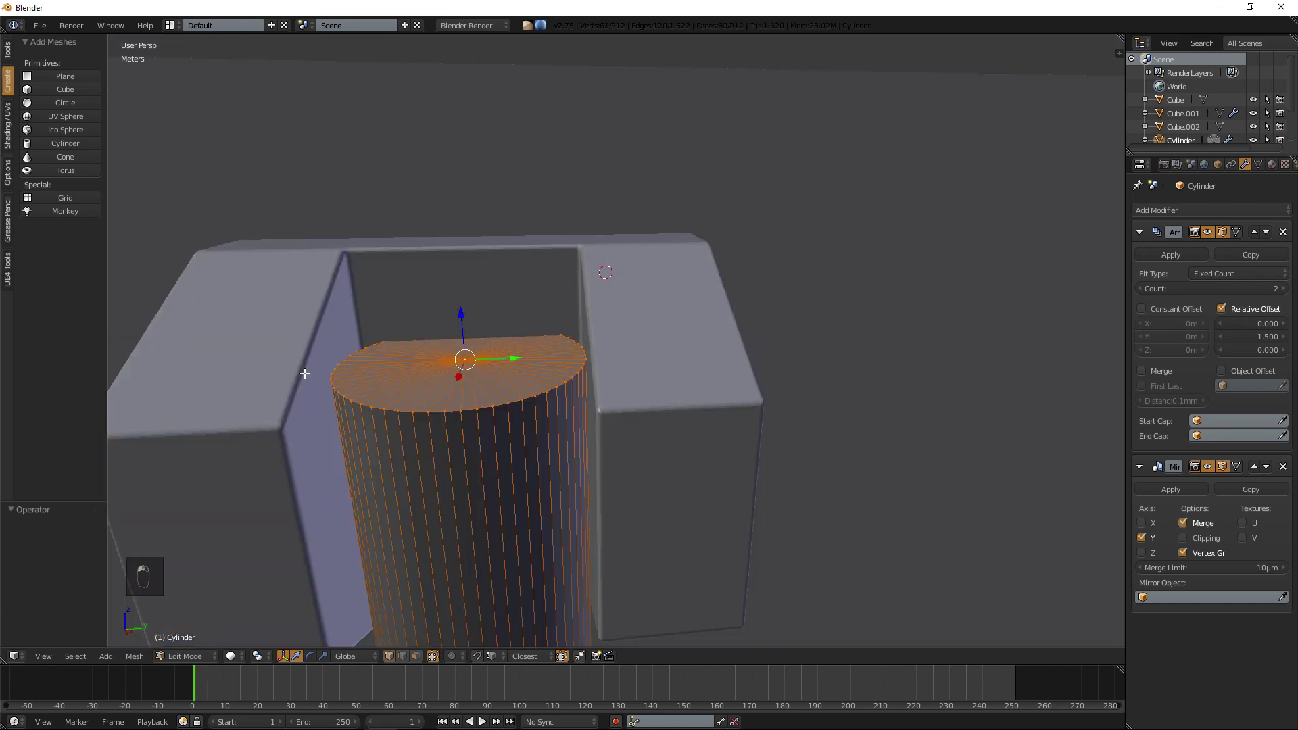
{"action": "middle_click_drag", "start_coordinate": [287, 371], "coordinate": [390, 328]}
{"action": "left_click_drag", "start_coordinate": [464, 216], "coordinate": [471, 290]}
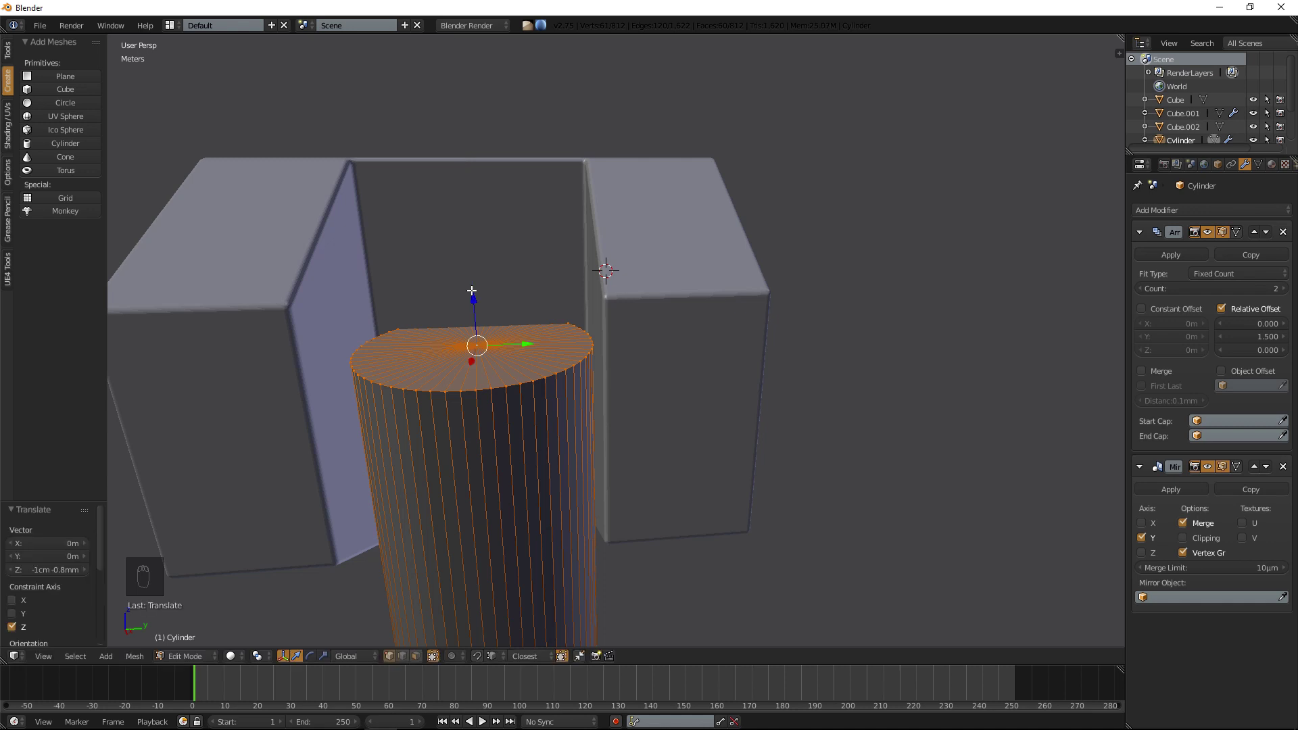
In face select mode, extrude the rod's top cap in place and rotate it -45° about Y.
{"action": "left_click", "coordinate": [418, 656]}
{"action": "mouse_move", "coordinate": [541, 441]}
{"action": "middle_mouse_down"}
{"action": "mouse_move", "coordinate": [501, 434]}
{"action": "mouse_move", "coordinate": [567, 432]}
{"action": "mouse_move", "coordinate": [536, 432]}
{"action": "middle_mouse_up"}
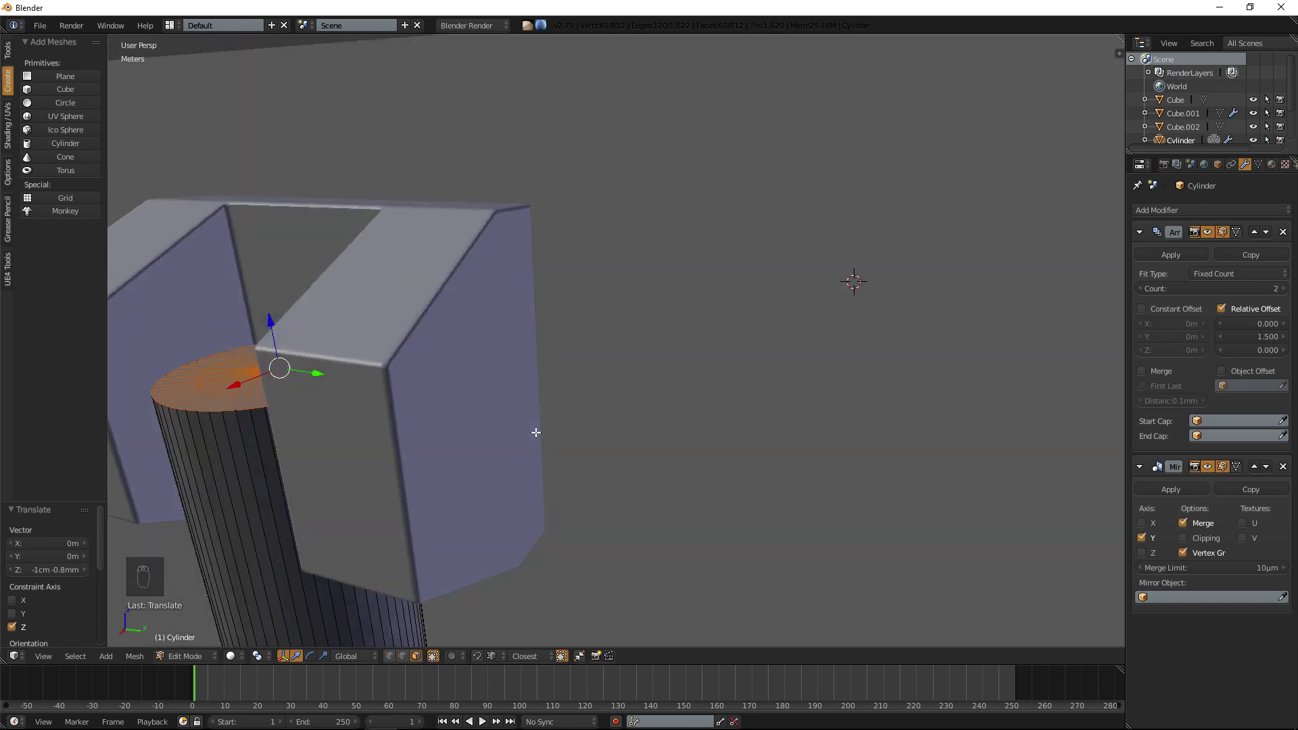
{"action": "key", "text": "e"}
{"action": "right_click", "coordinate": [536, 432]}
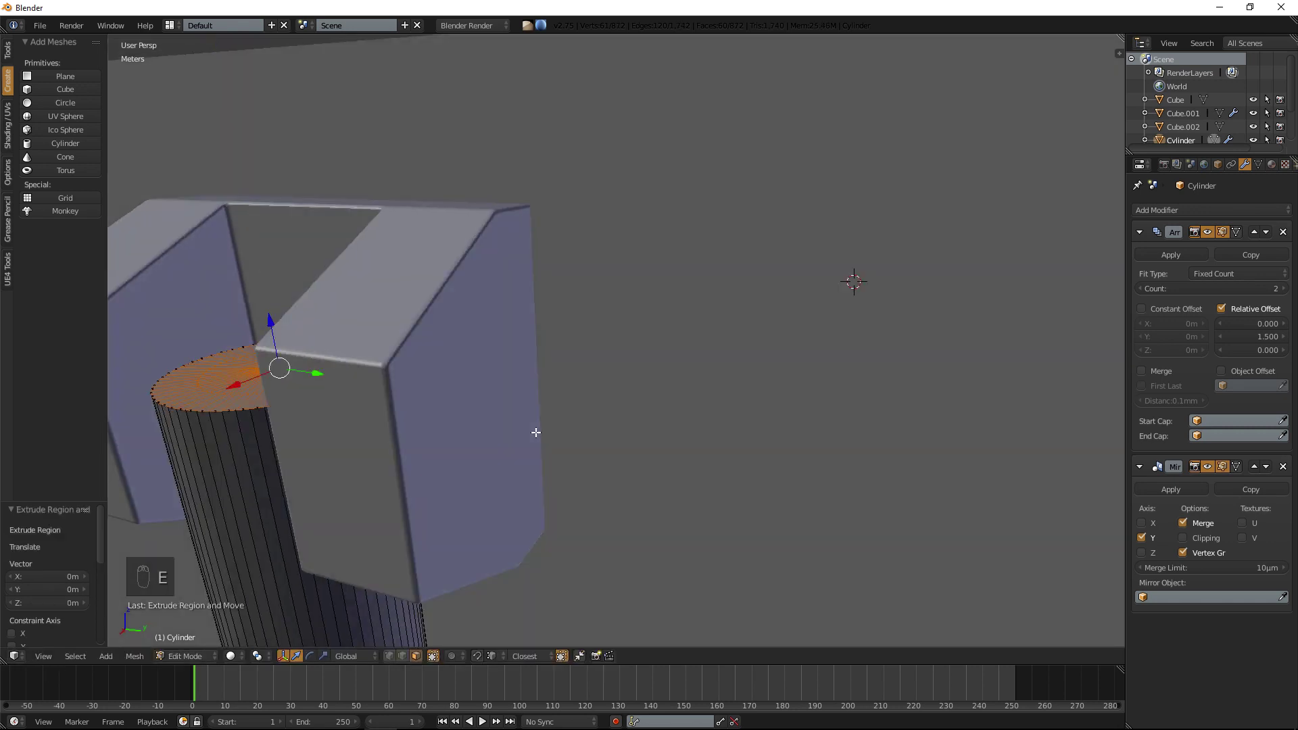
{"action": "key", "text": "r"}
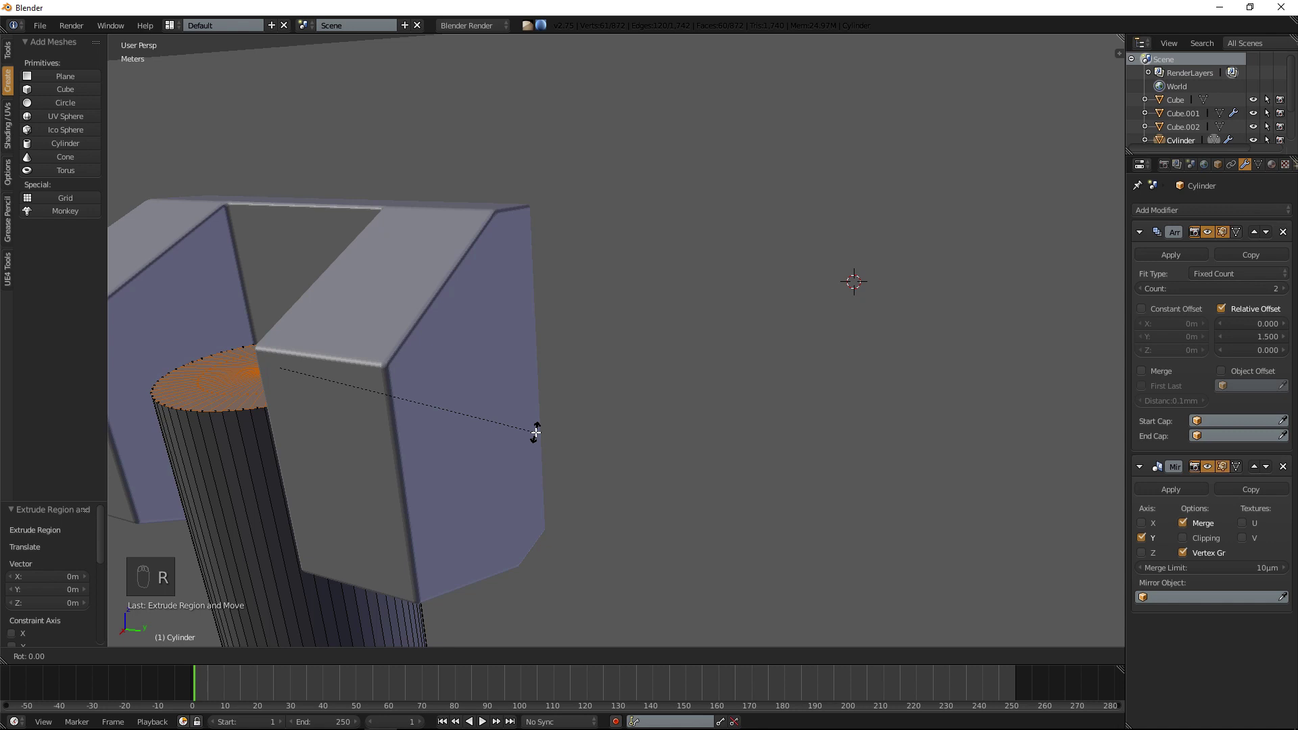
{"action": "type", "text": "y-45"}
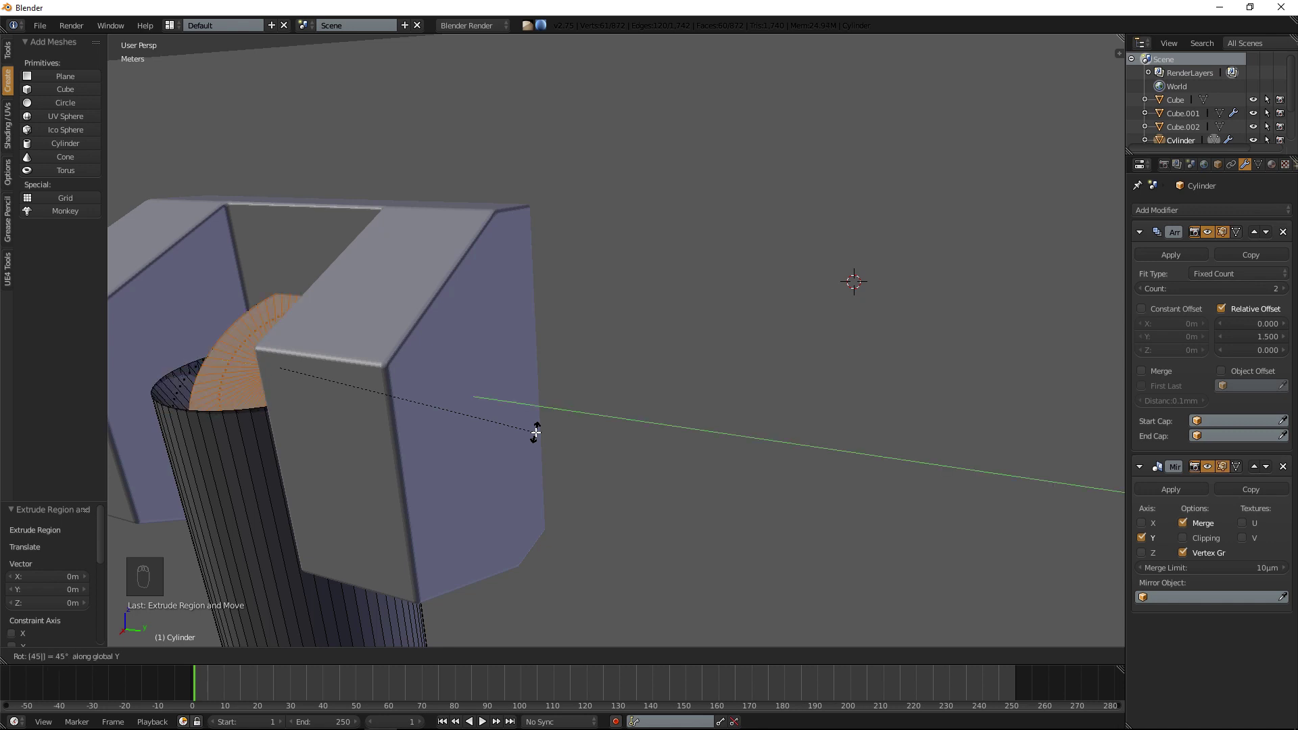
{"action": "key", "text": "Return"}
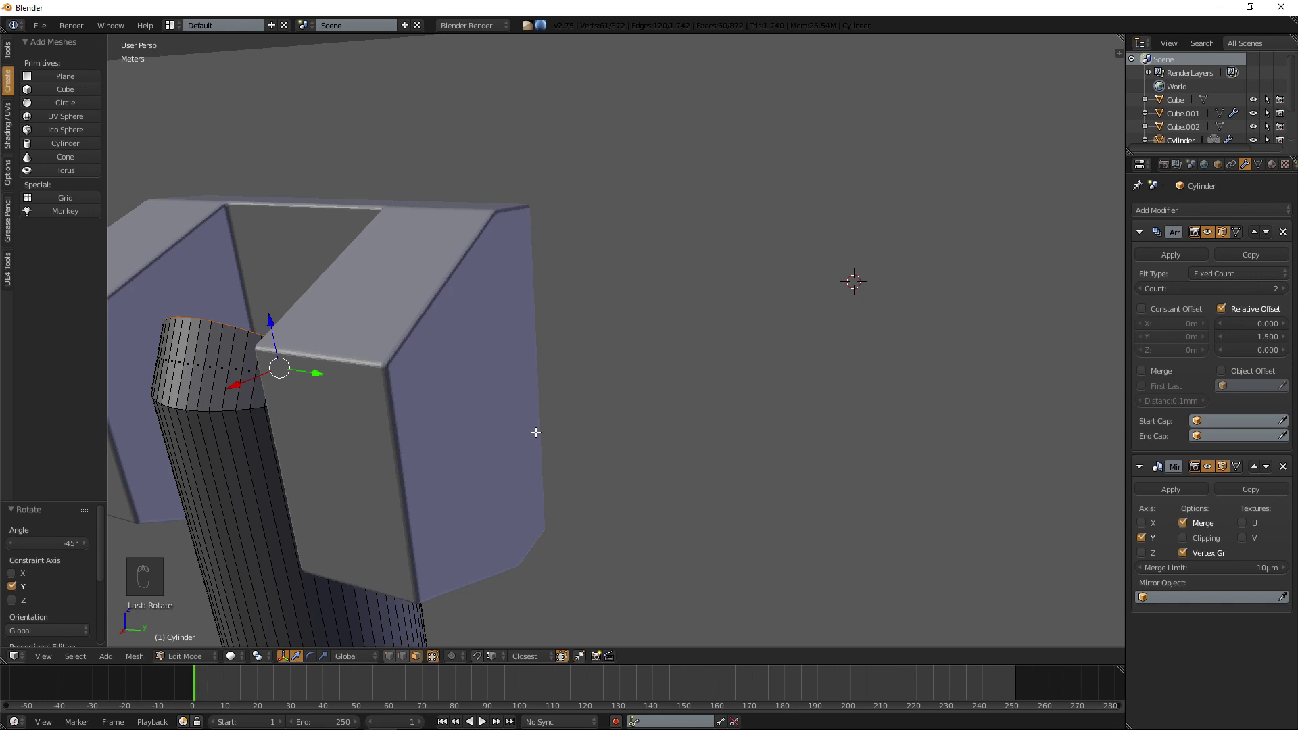
Extrude the tilted rod cap about 1.37 cm along its normal, towards the door frame.
{"action": "middle_click_drag", "start_coordinate": [492, 413], "coordinate": [502, 431]}
{"action": "left_click_drag", "start_coordinate": [301, 442], "coordinate": [318, 412]}
{"action": "key", "text": "ctrl+z"}
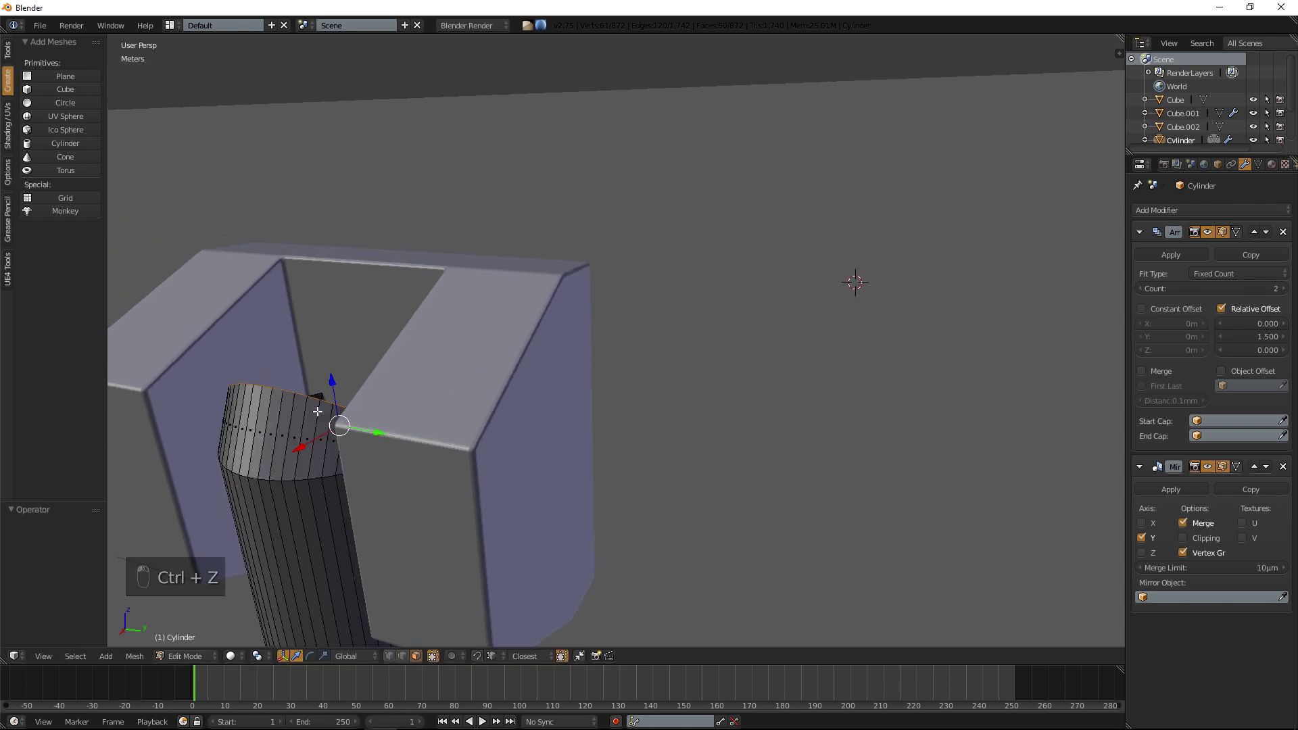
{"action": "key", "text": "e"}
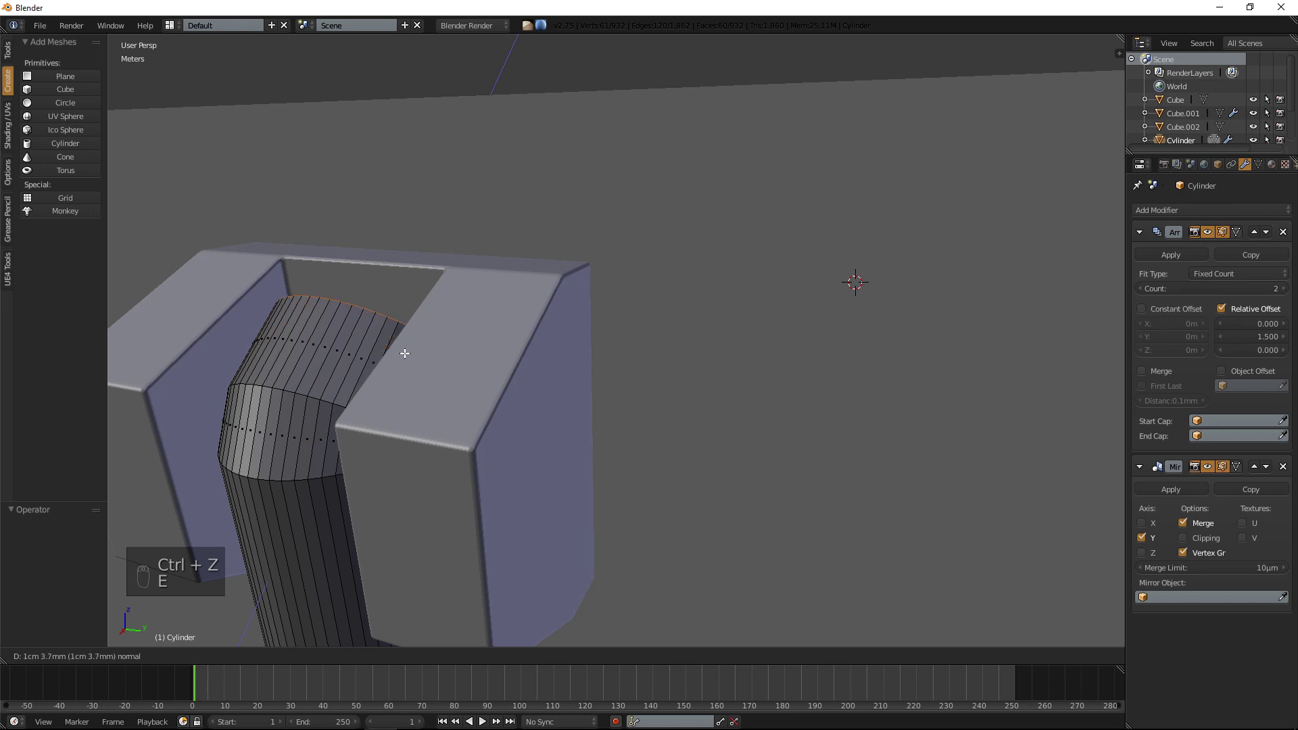
{"action": "left_click", "coordinate": [404, 353]}
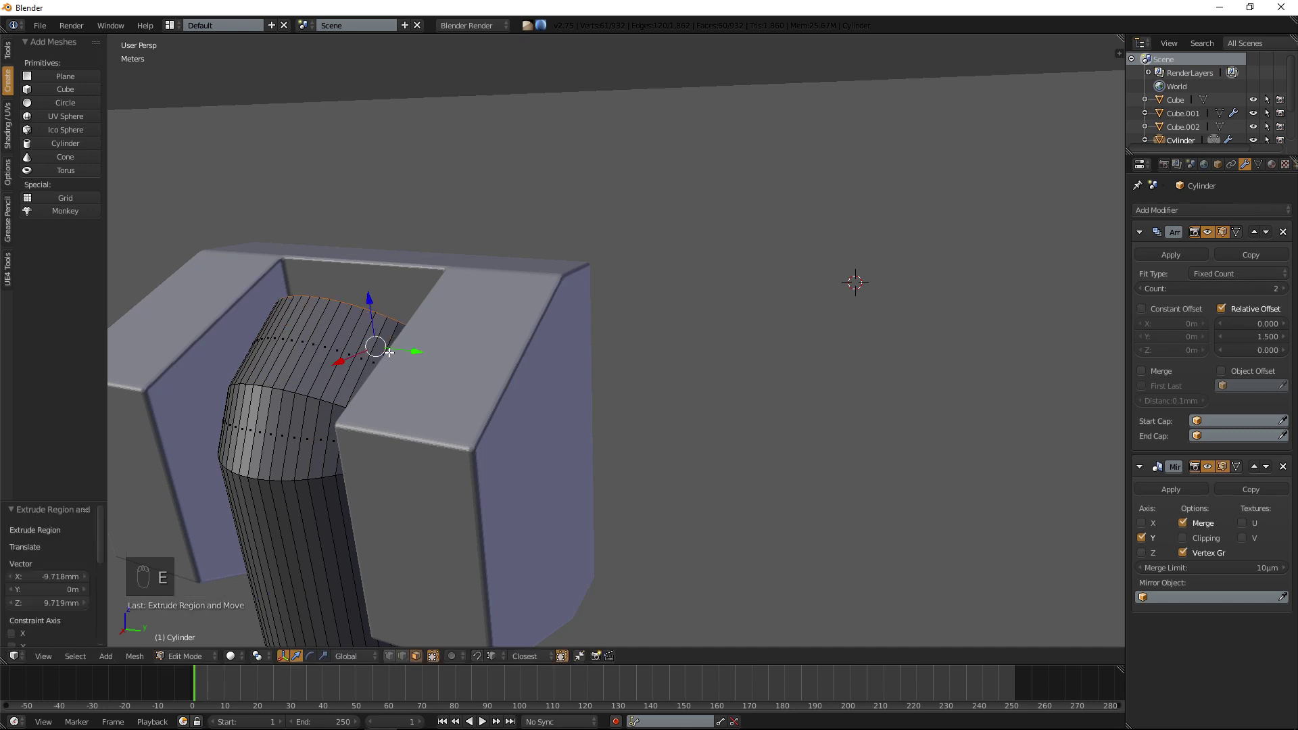
Rotate the rod's extruded end cap -45° about Y, lower it slightly along Z and nudge it along X.
{"action": "type", "text": "r45"}
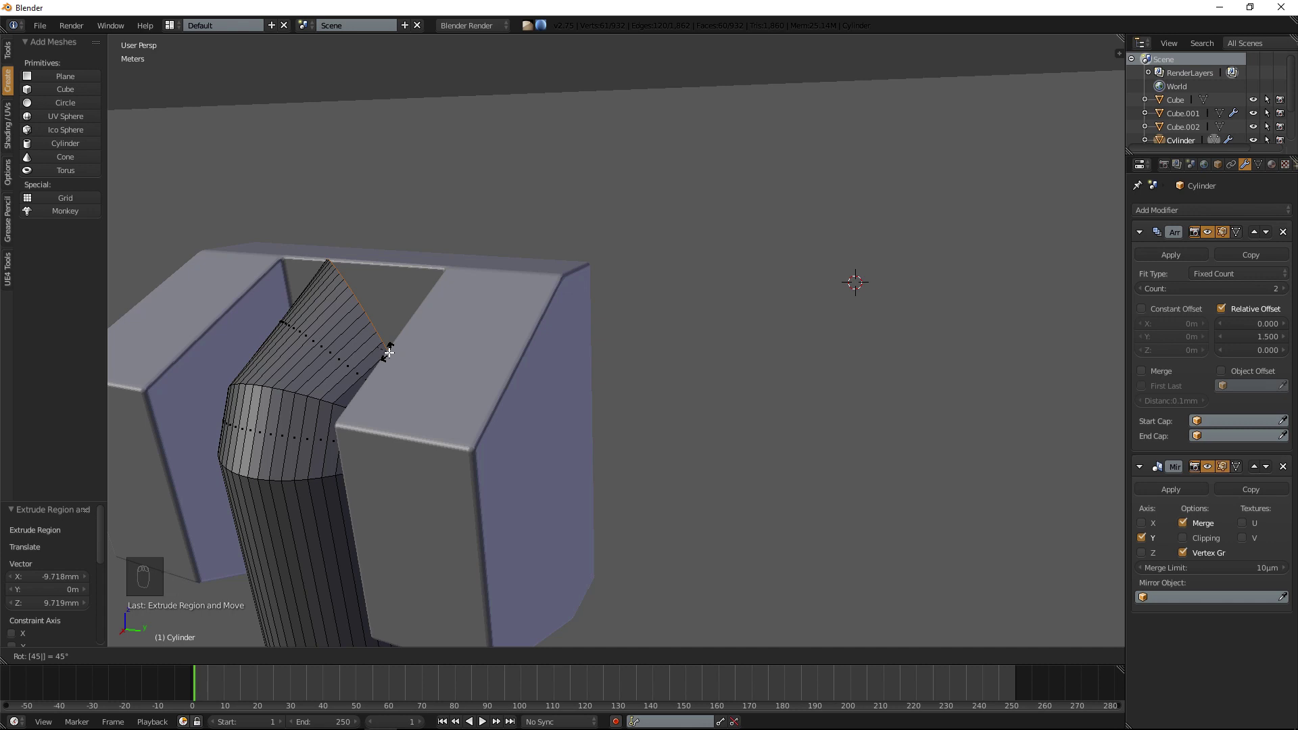
{"action": "key", "text": "minus"}
{"action": "key", "text": "y"}
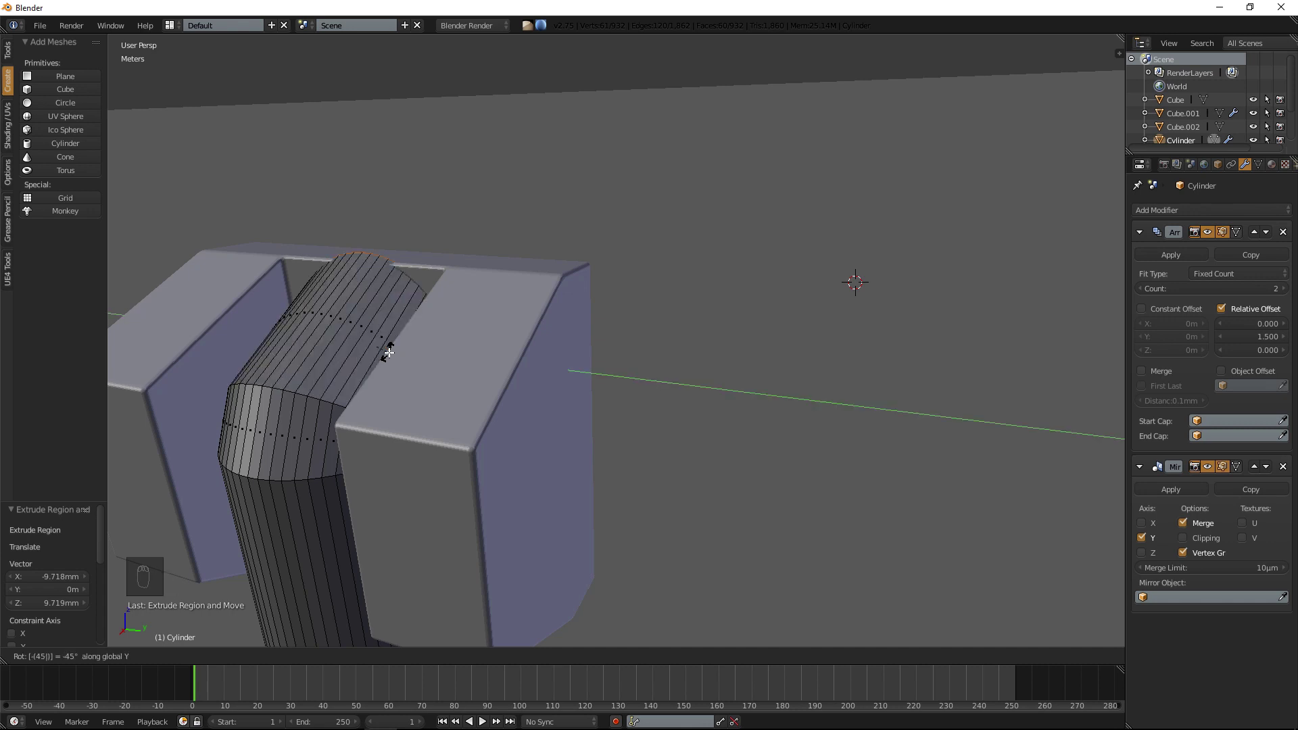
{"action": "key", "text": "Return"}
{"action": "left_click_drag", "start_coordinate": [370, 296], "coordinate": [369, 311]}
{"action": "mouse_move", "coordinate": [336, 382]}
{"action": "left_mouse_down"}
{"action": "mouse_move", "coordinate": [313, 399]}
{"action": "mouse_move", "coordinate": [347, 377]}
{"action": "mouse_move", "coordinate": [336, 371]}
{"action": "left_mouse_up"}
{"action": "key", "text": "a"}
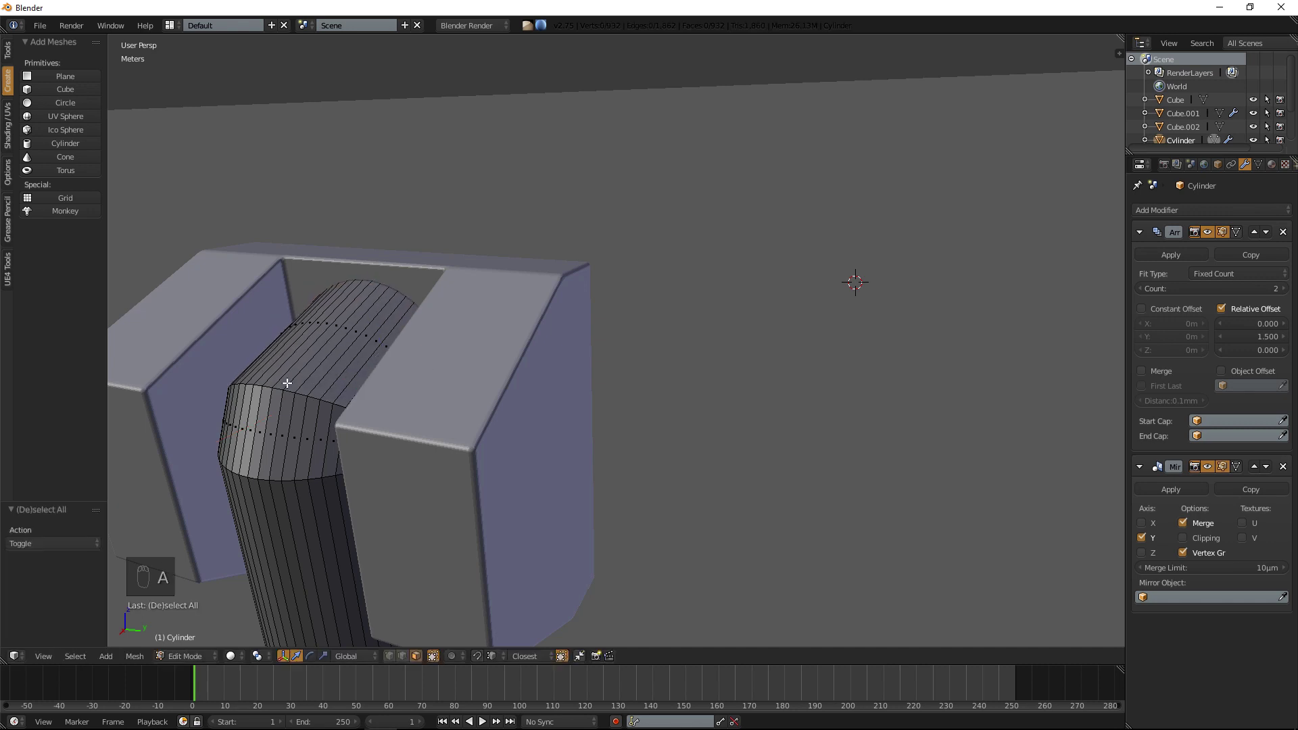
Select the two edge loops around the rod where its upper end bends.
{"action": "middle_click_drag", "start_coordinate": [333, 390], "coordinate": [389, 517]}
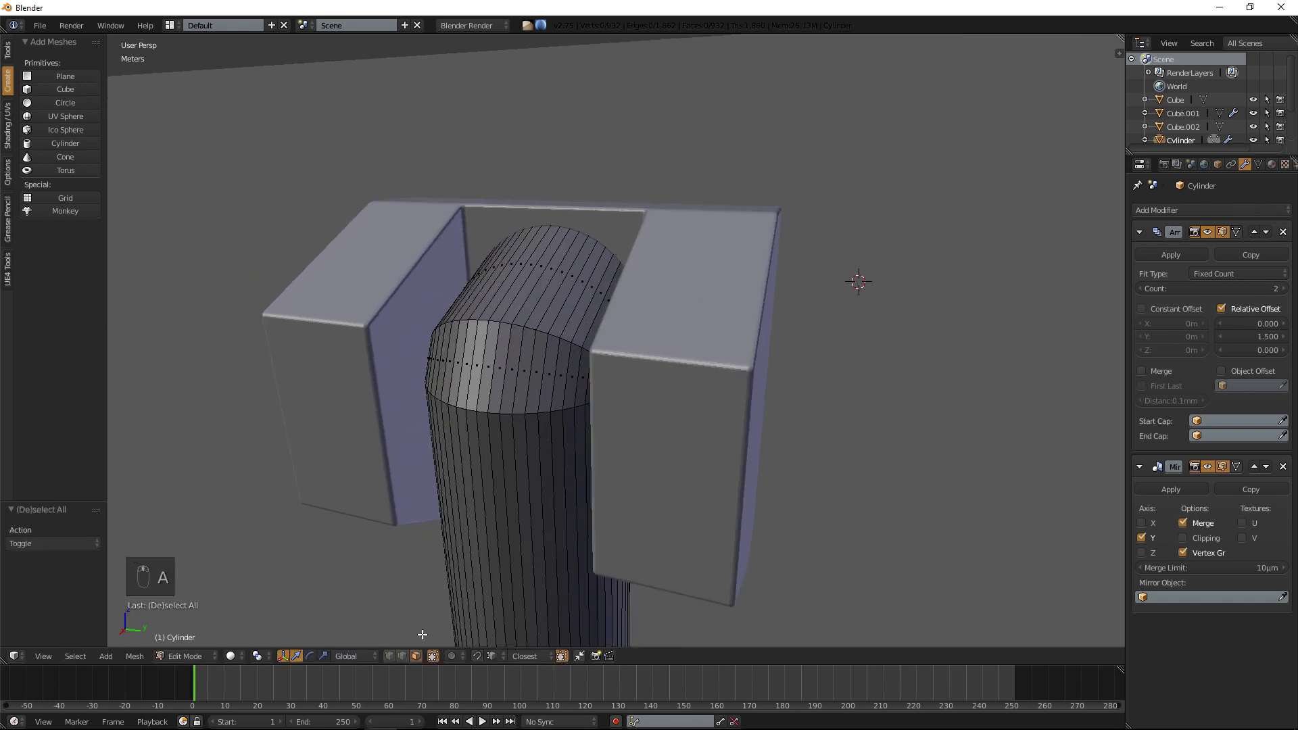
{"action": "right_click", "coordinate": [507, 414], "text": "alt"}
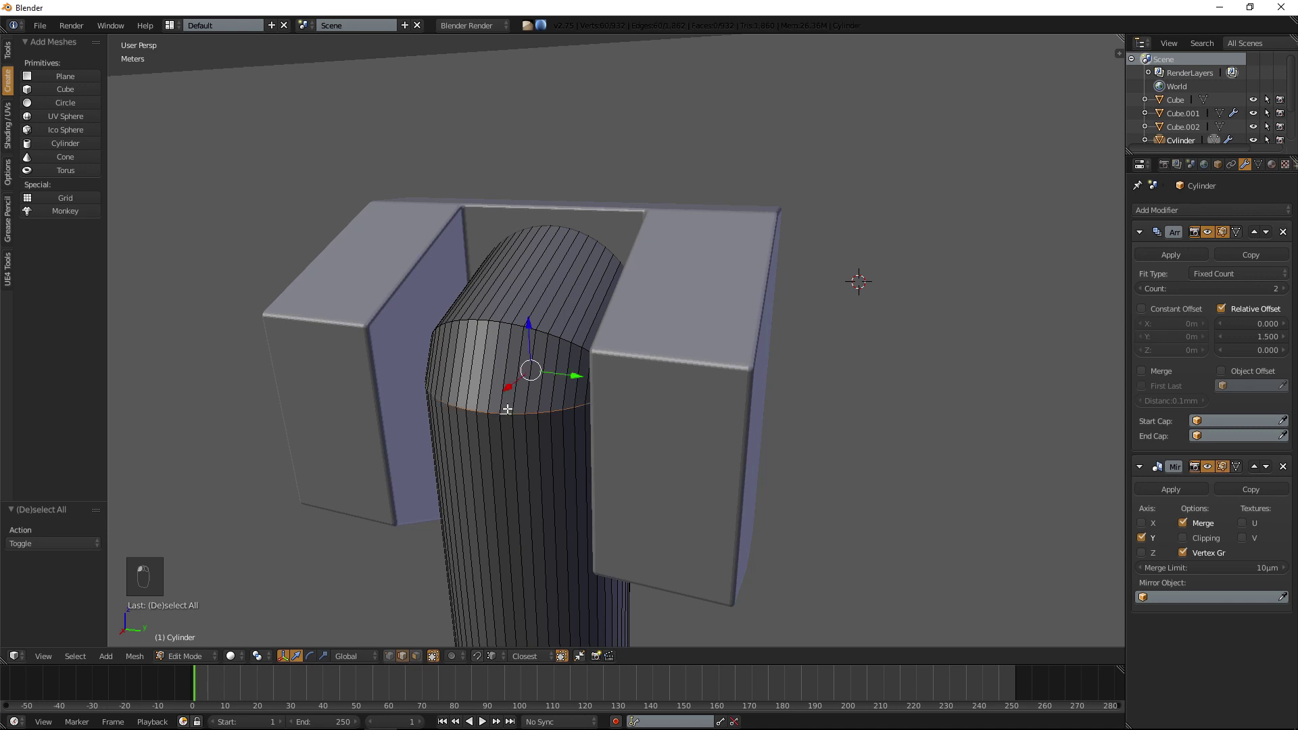
{"action": "right_click", "coordinate": [504, 323], "text": "alt+shift"}
Try beveling the two bend loops with 6 segments and an amount of 4.545, and undo it.
{"action": "key", "text": "ctrl+b"}
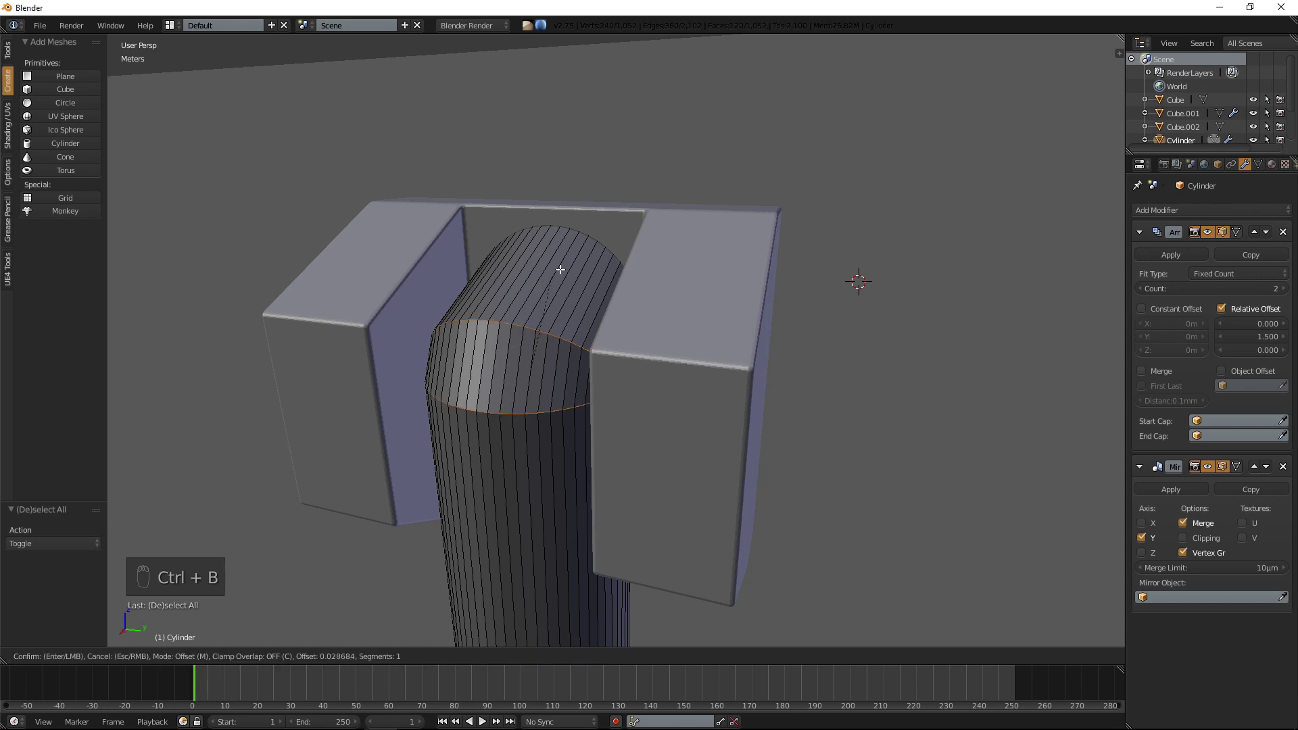
{"action": "scroll", "coordinate": [669, 199], "scroll_direction": "up", "scroll_amount": 5}
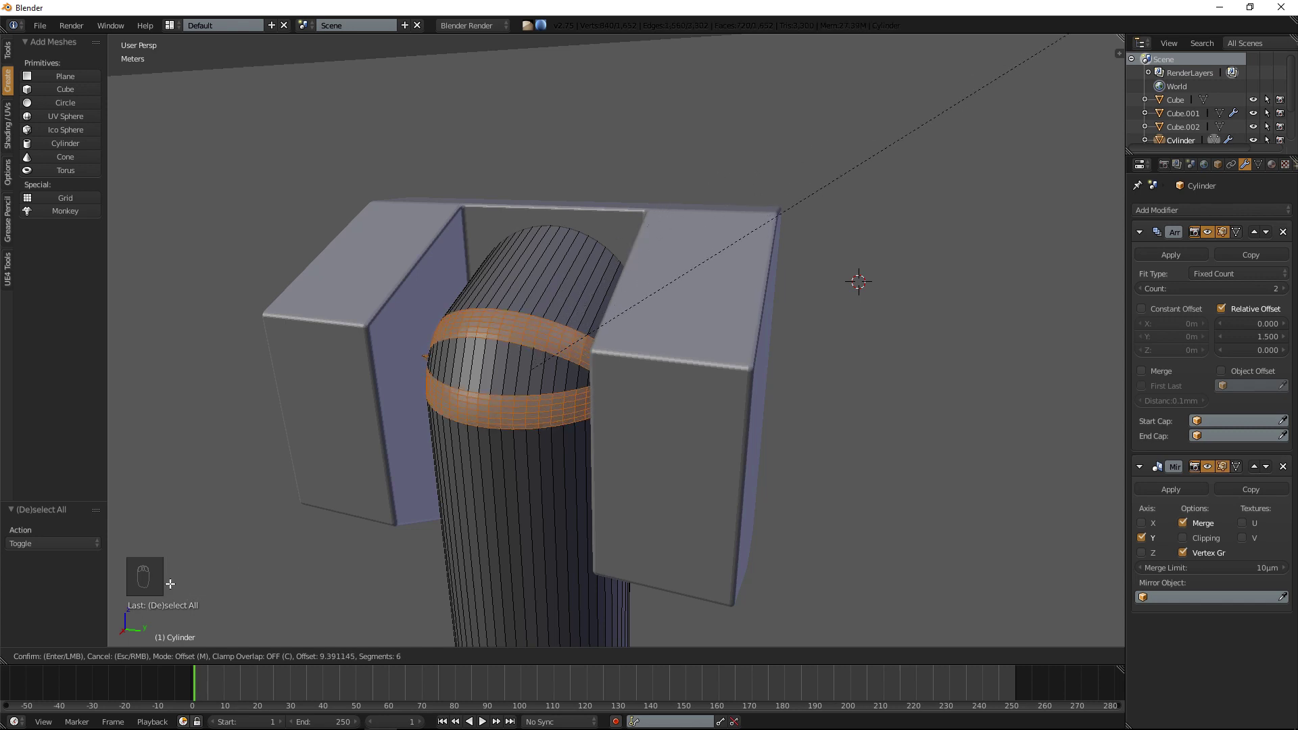
{"action": "left_click", "coordinate": [847, 166]}
{"action": "mouse_move", "coordinate": [846, 166]}
{"action": "middle_mouse_down"}
{"action": "mouse_move", "coordinate": [898, 133]}
{"action": "mouse_move", "coordinate": [872, 139]}
{"action": "mouse_move", "coordinate": [870, 156]}
{"action": "middle_mouse_up"}
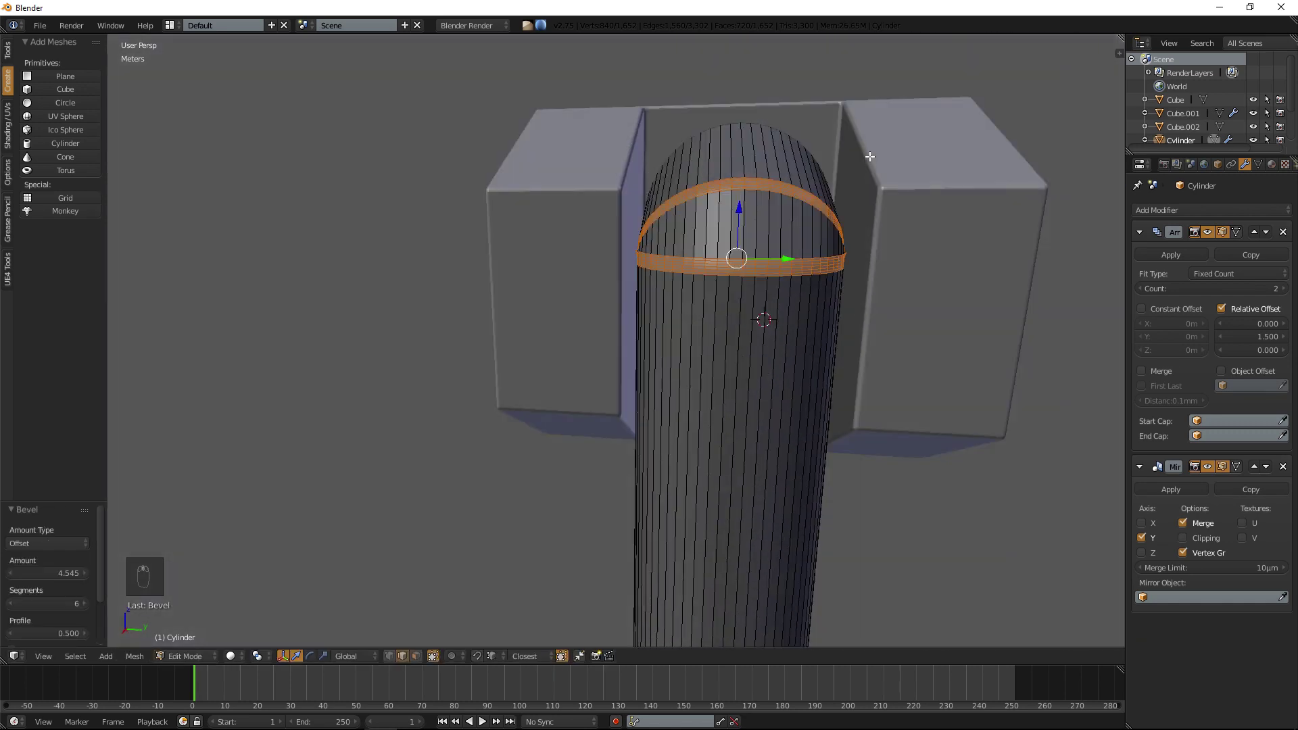
{"action": "key", "text": "a"}
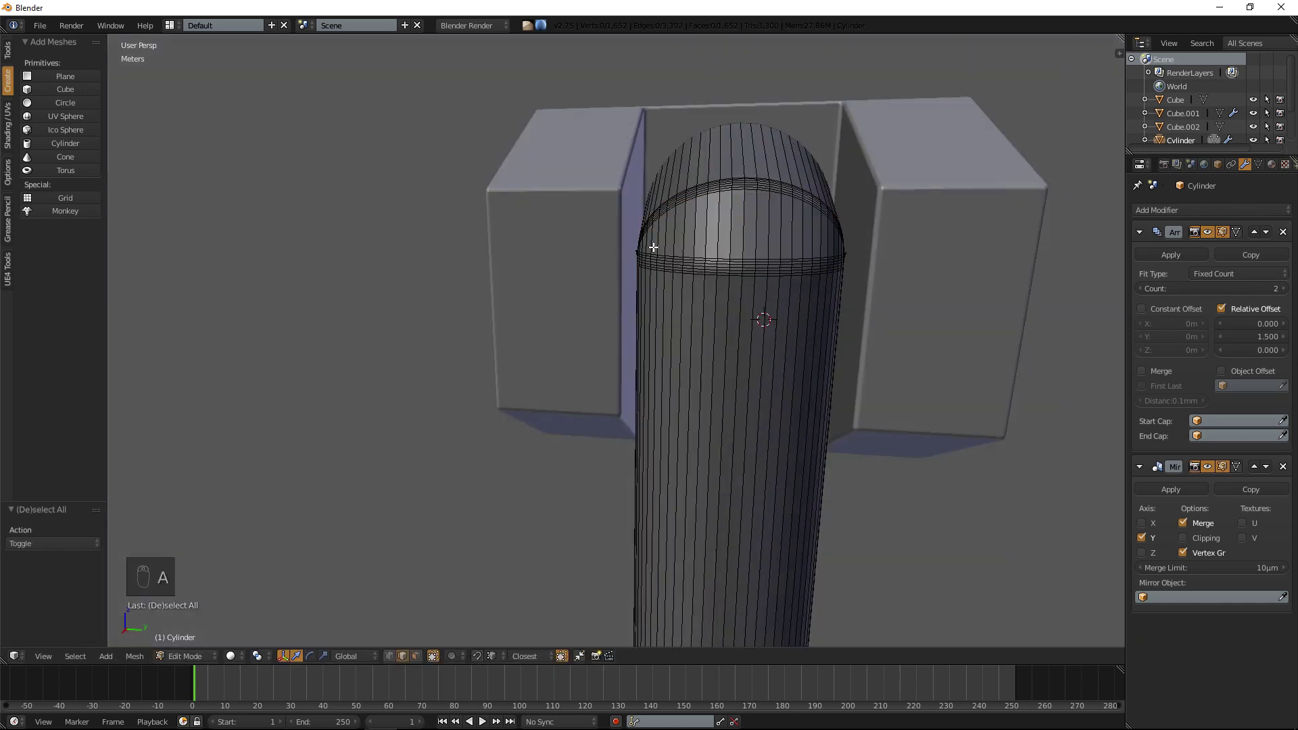
{"action": "key", "text": "ctrl+z"}
{"action": "key", "text": "ctrl+z"}
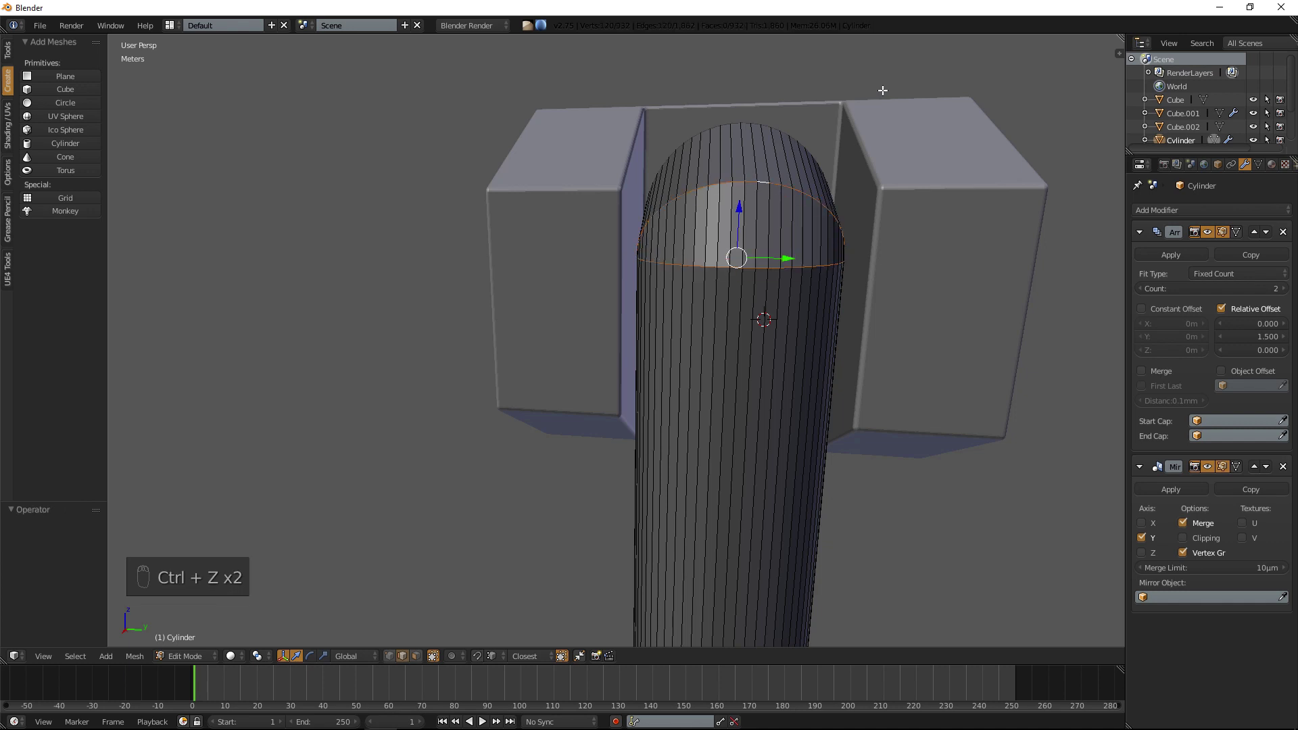
Bevel the two bend loops with 2 segments and return the rod to Object Mode.
{"action": "key", "text": "ctrl+b"}
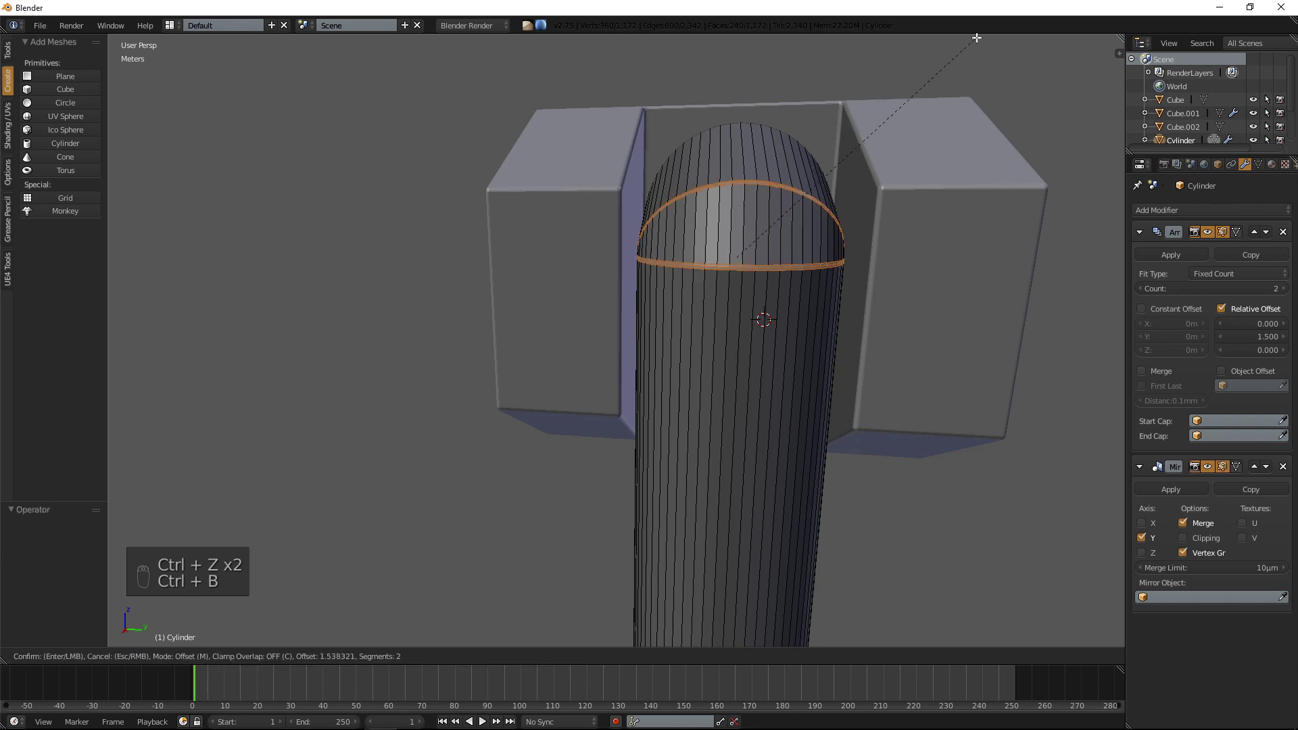
{"action": "left_click", "coordinate": [959, 615]}
{"action": "key", "text": "a"}
{"action": "key", "text": "Tab"}
{"action": "scroll", "coordinate": [889, 597], "scroll_direction": "down", "scroll_amount": 16}
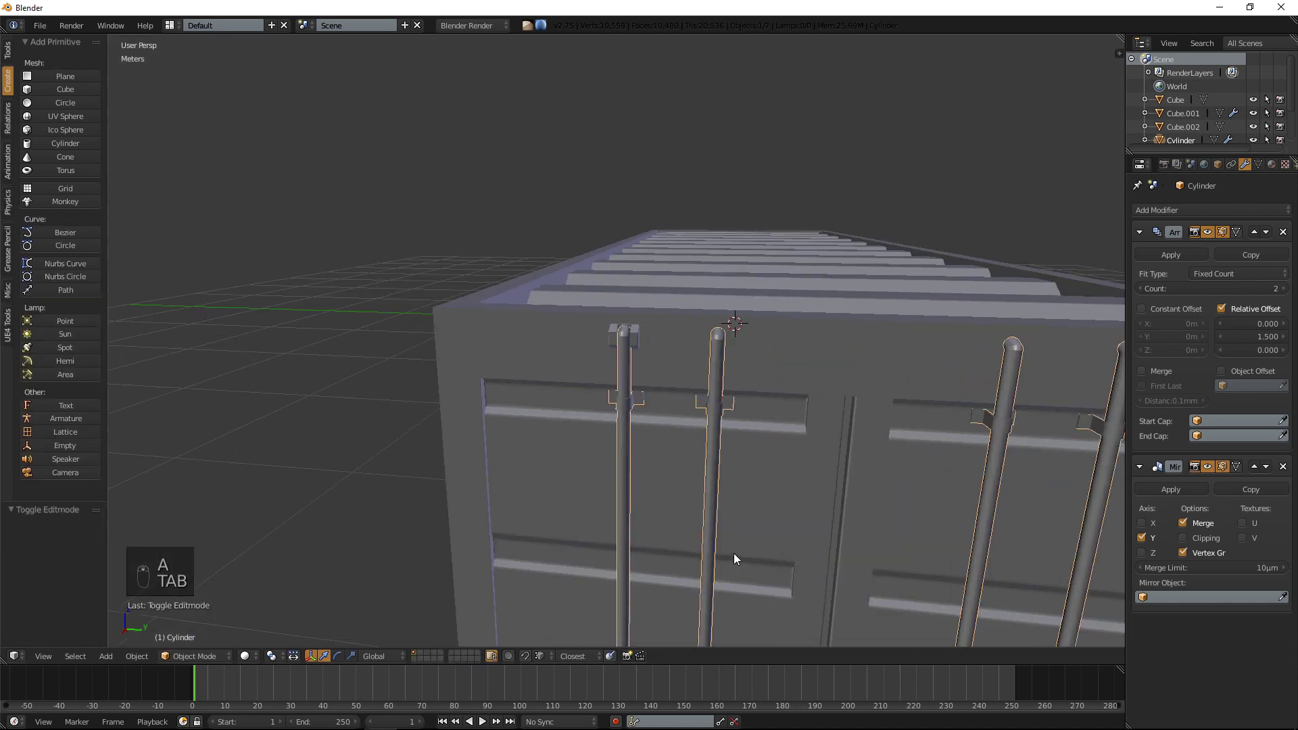
Add an Array modifier to the rod's upper holder bracket and set its relative X offset to 0.
{"action": "scroll", "coordinate": [650, 442], "scroll_direction": "up", "scroll_amount": 8}
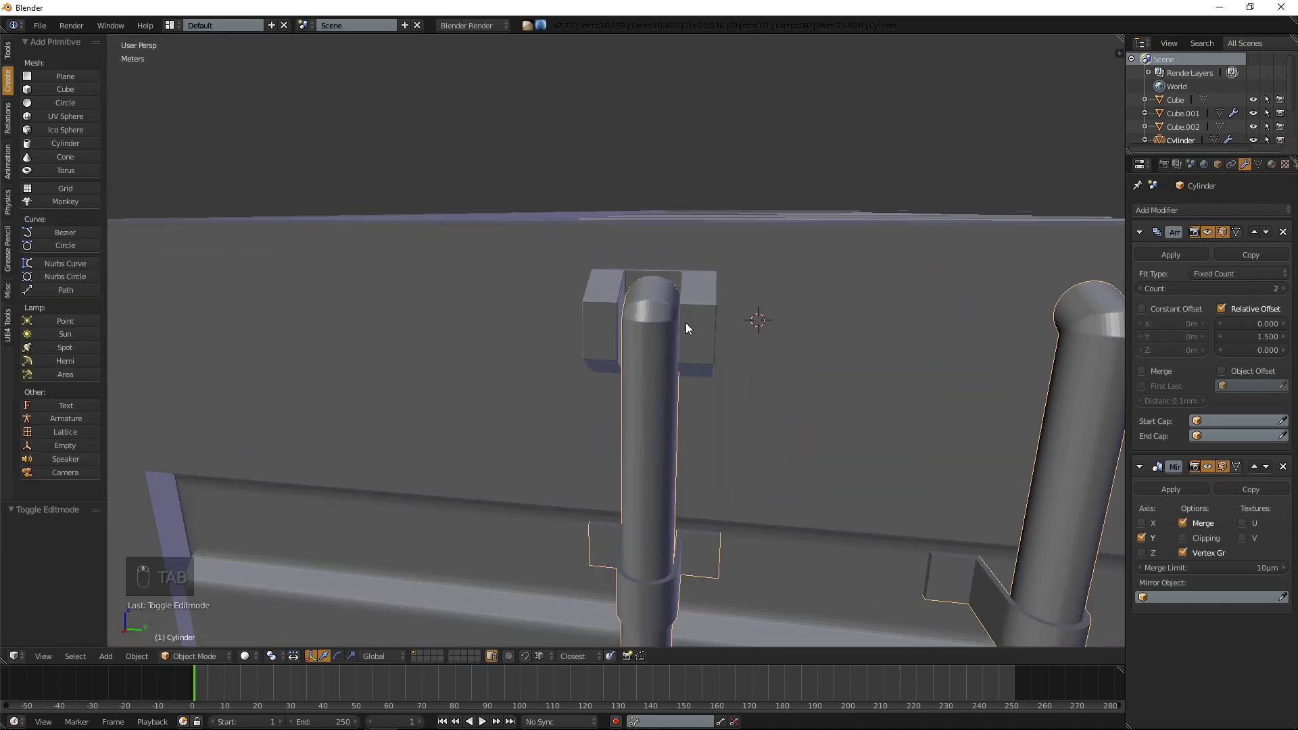
{"action": "right_click", "coordinate": [687, 328]}
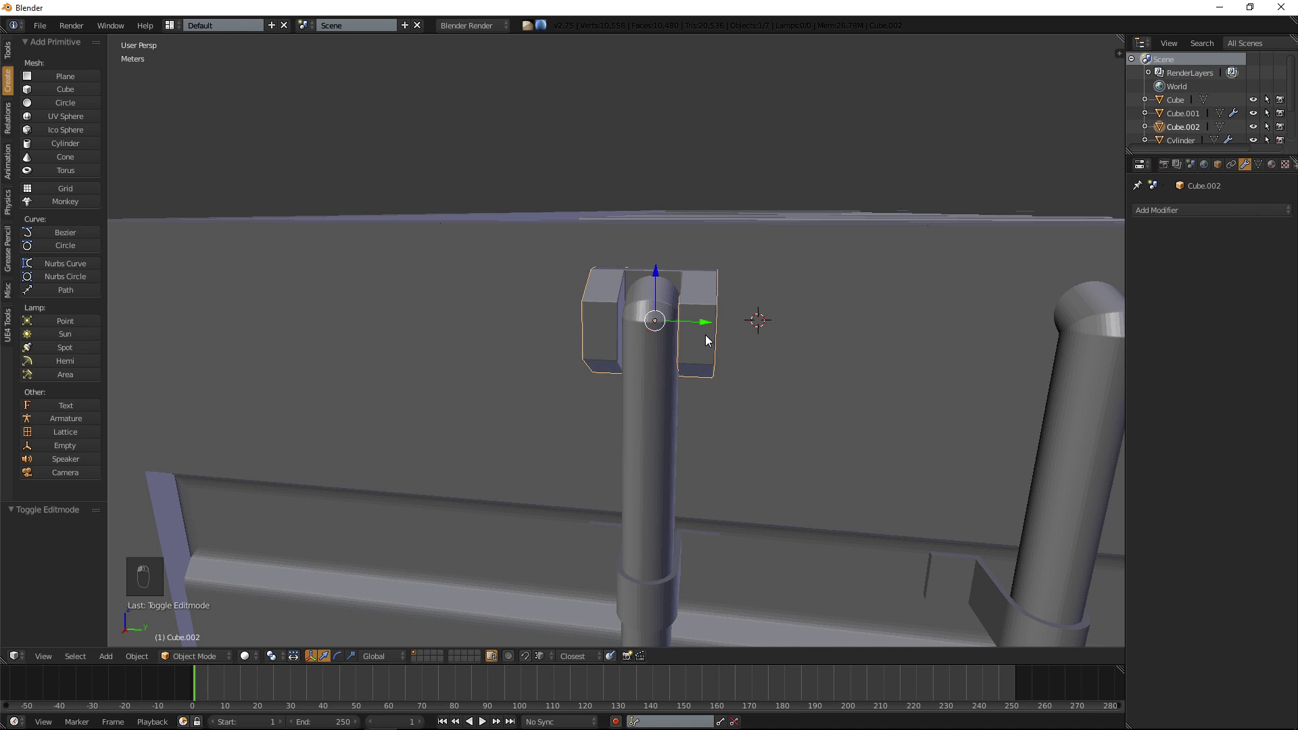
{"action": "scroll", "coordinate": [696, 324], "scroll_direction": "down", "scroll_amount": 6}
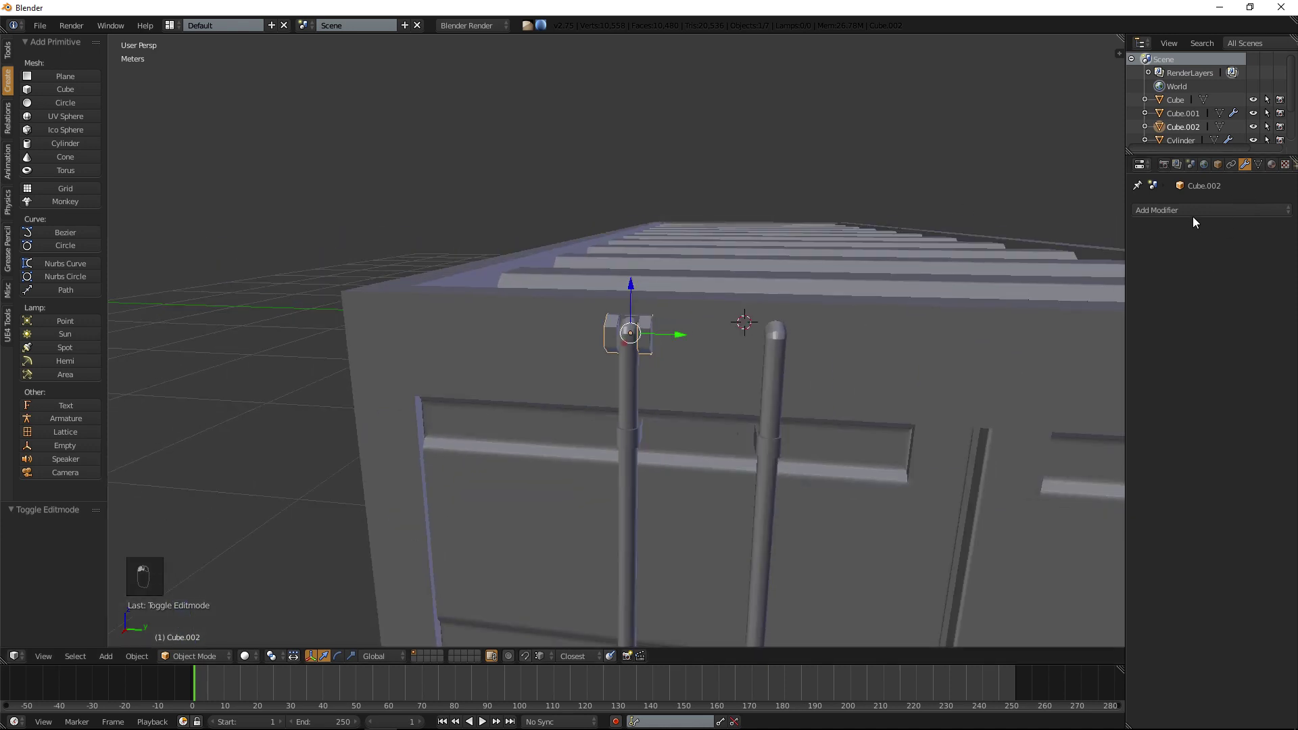
{"action": "left_click", "coordinate": [1192, 211]}
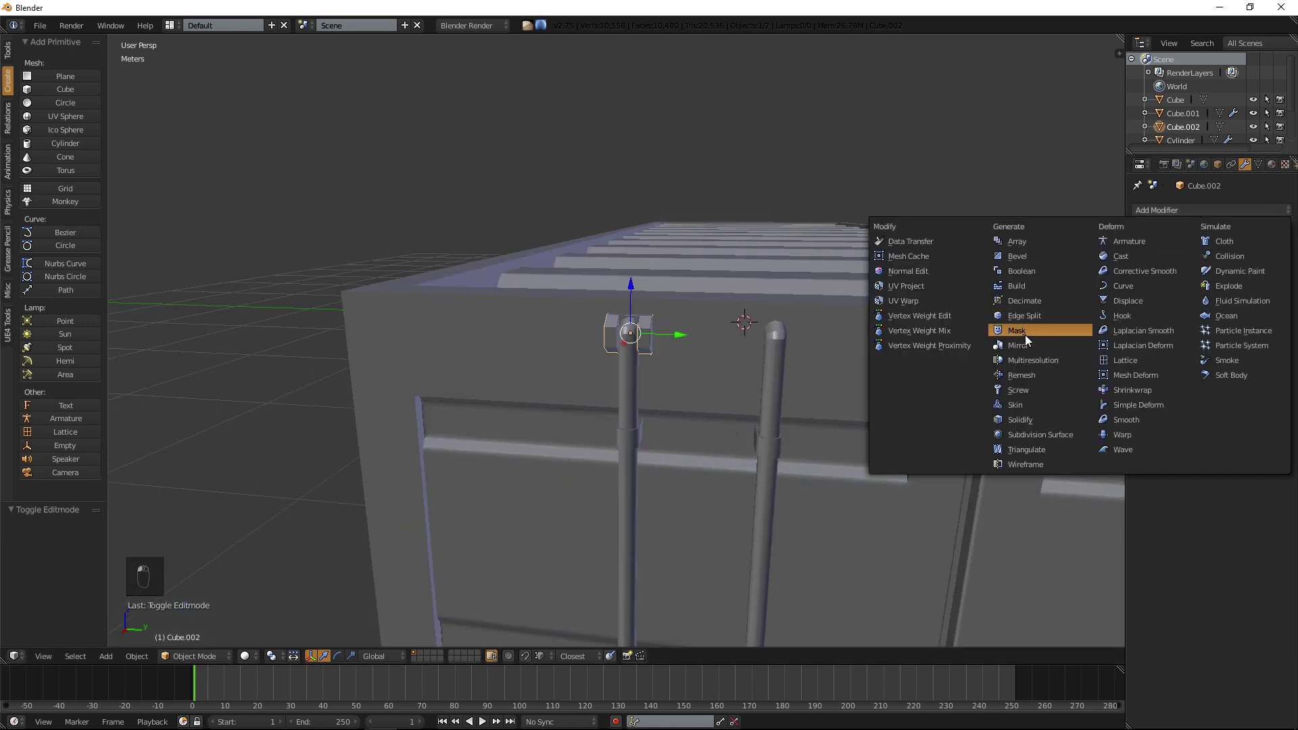
{"action": "left_click", "coordinate": [1039, 240]}
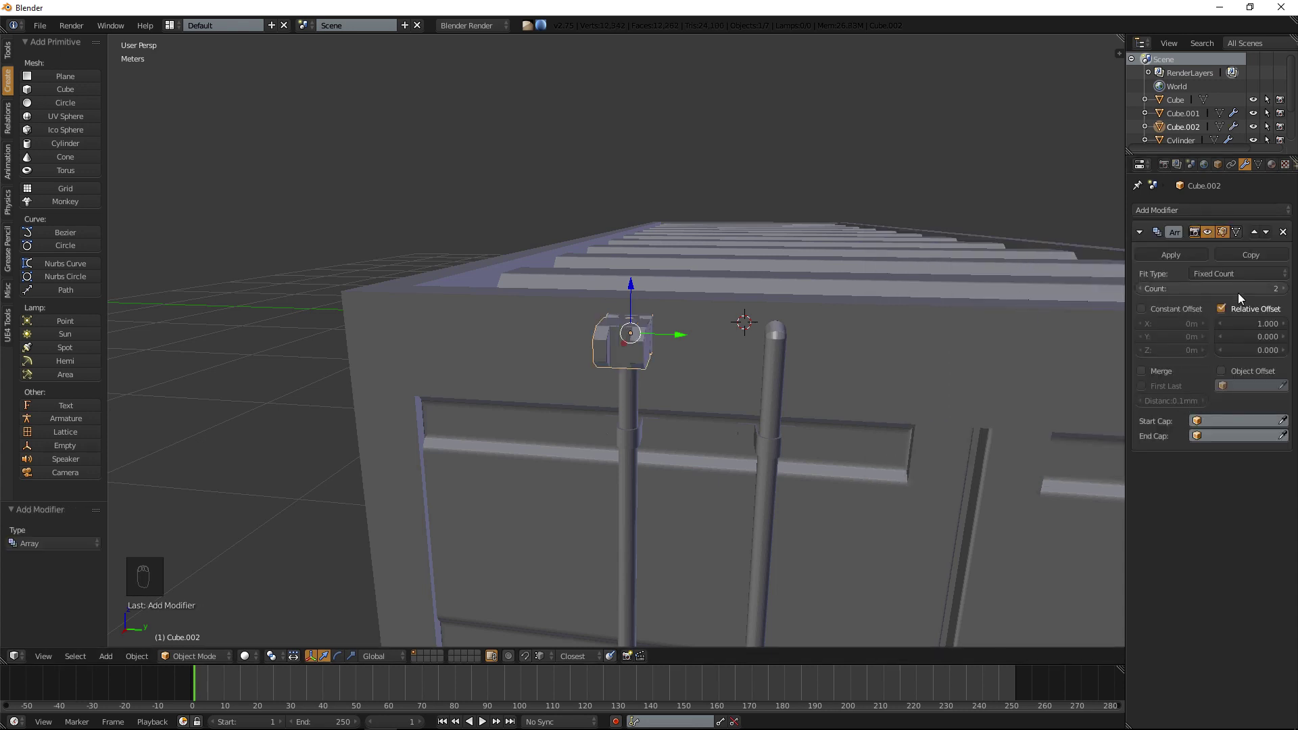
{"action": "left_click", "coordinate": [1250, 323]}
{"action": "type", "text": "0"}
{"action": "key", "text": "Return"}
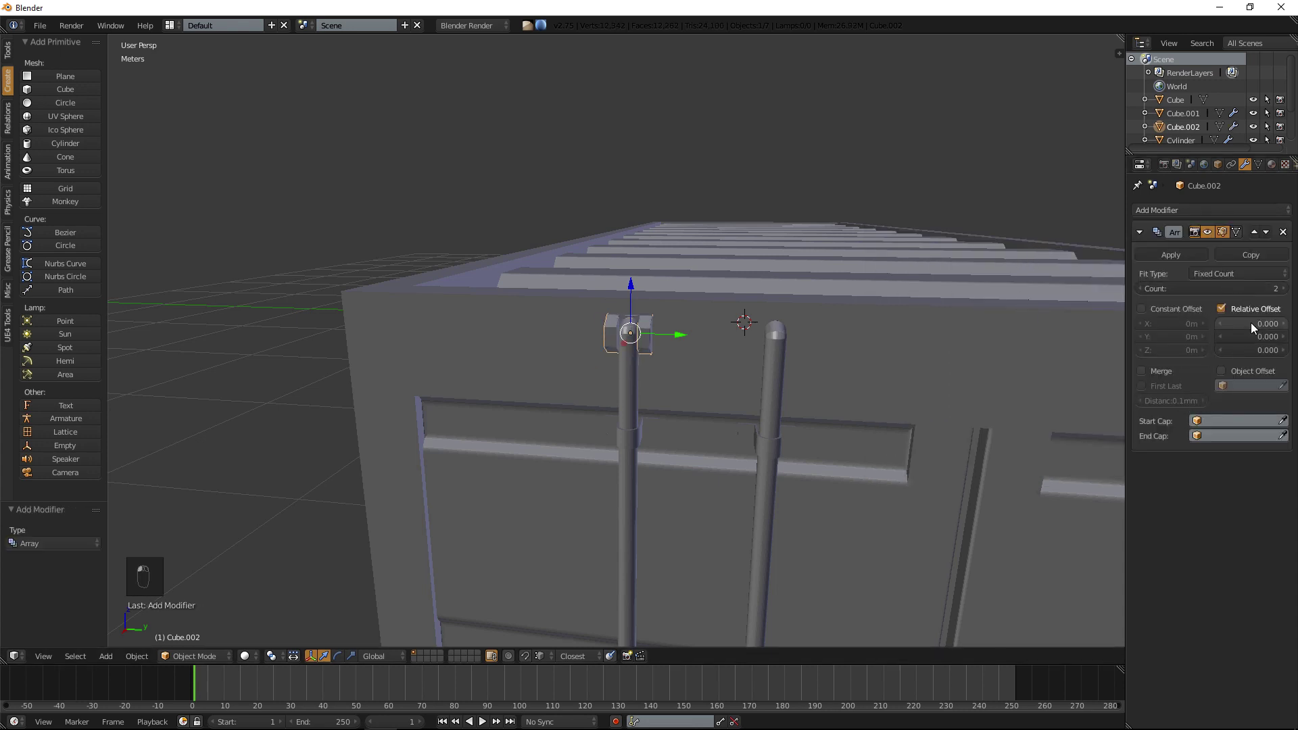
Set the bracket array's relative Y offset to 3.2 to place the copy at the second rod.
{"action": "left_click", "coordinate": [1256, 336]}
{"action": "type", "text": "1"}
{"action": "key", "text": "Return"}
{"action": "left_click_drag", "start_coordinate": [1250, 336], "coordinate": [1266, 336]}
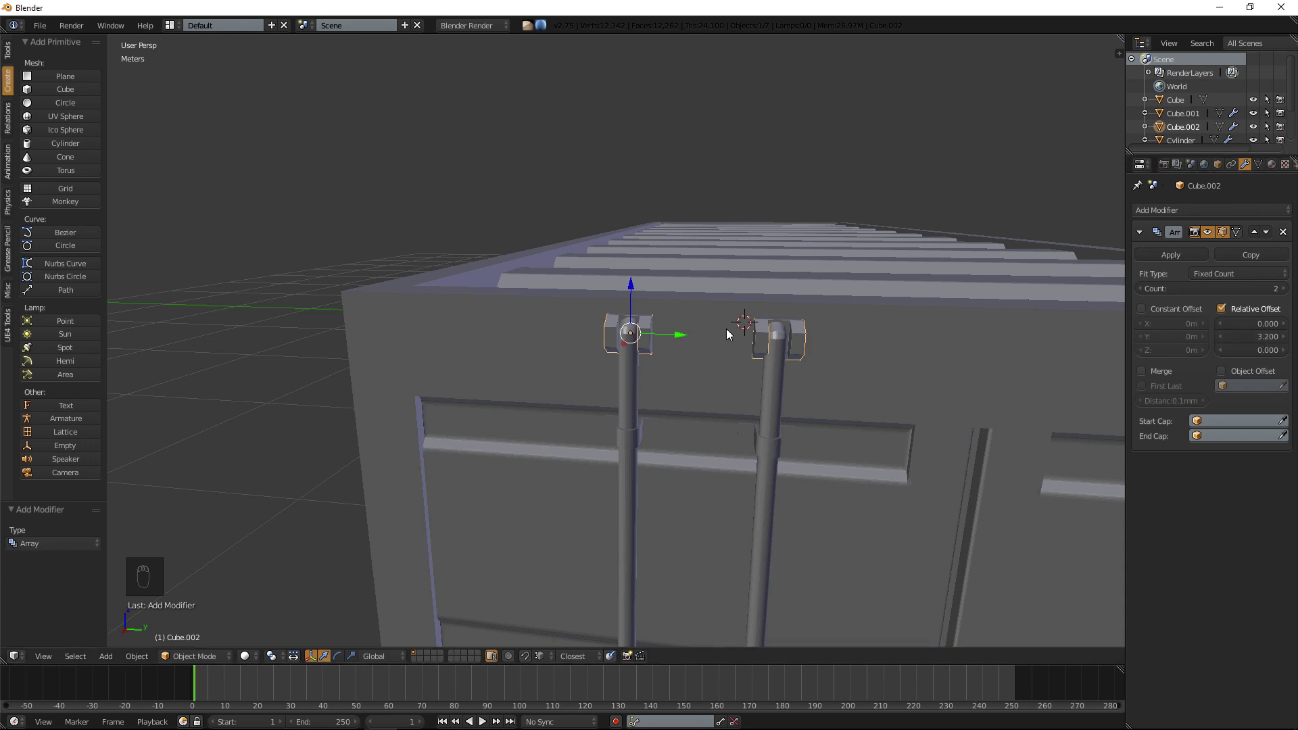
Try fine-tuning the bracket array's relative Y offset with 3.1, 3.2 and 3.1.5.
{"action": "scroll", "coordinate": [744, 314], "scroll_direction": "up", "scroll_amount": 8}
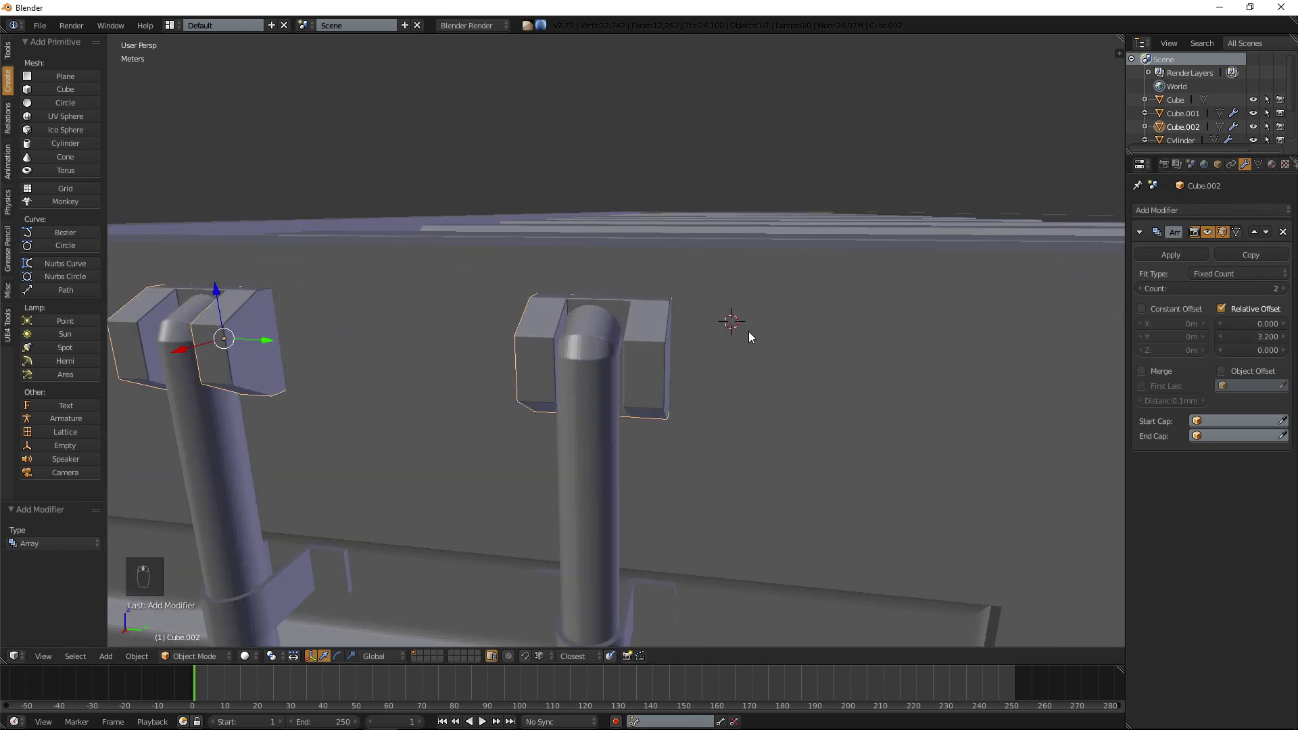
{"action": "left_click", "coordinate": [1222, 338]}
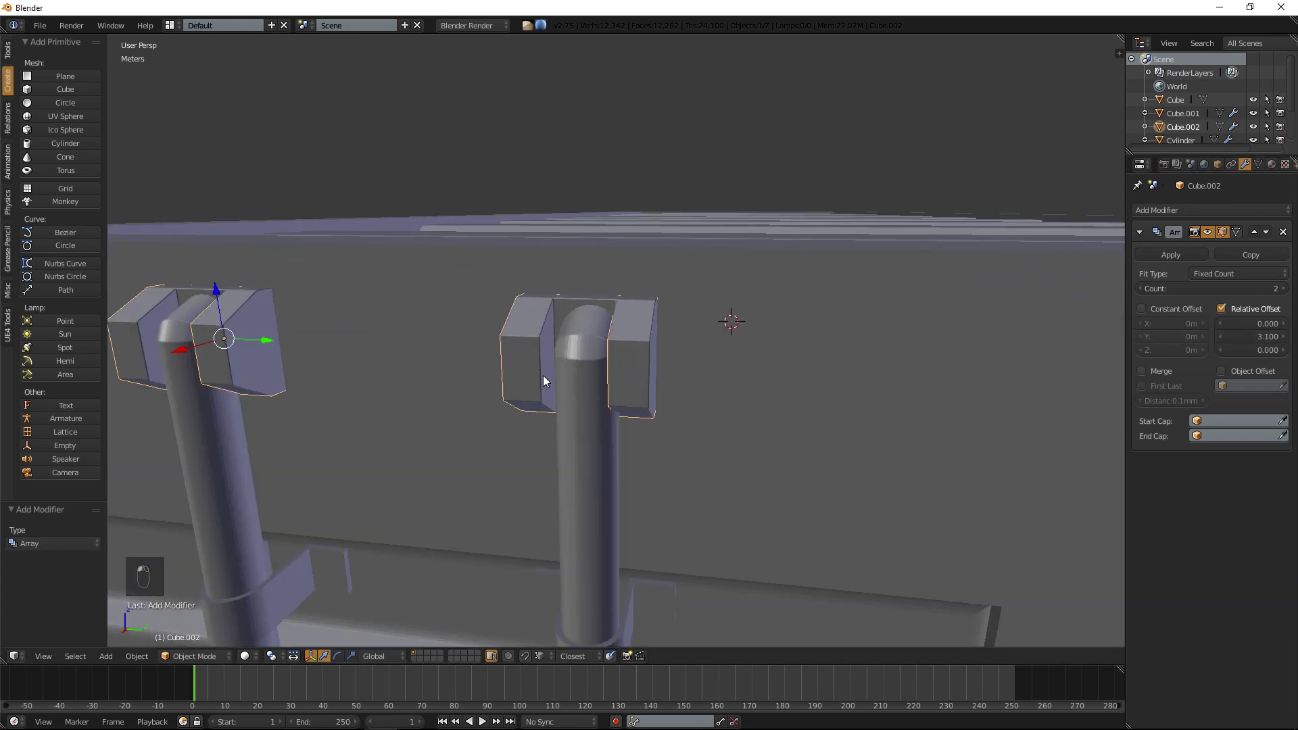
{"action": "middle_click_drag", "start_coordinate": [542, 375], "coordinate": [516, 374]}
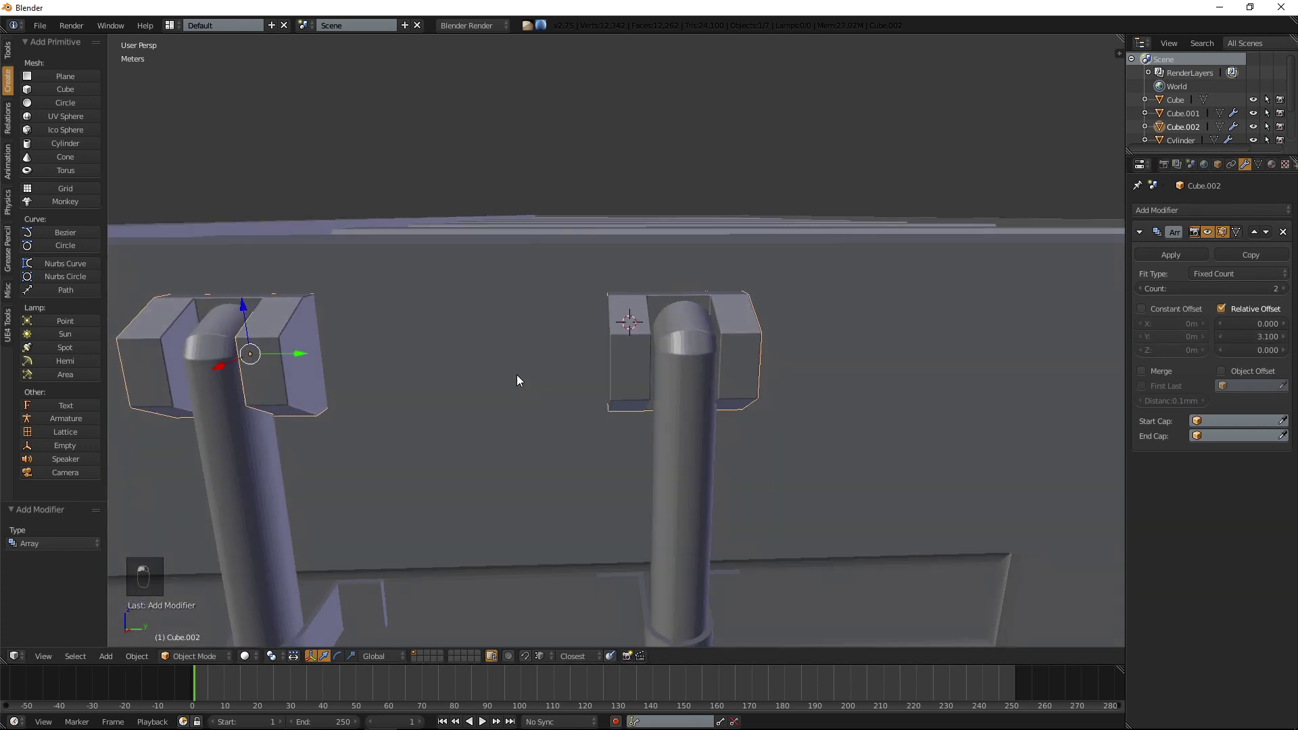
{"action": "left_click", "coordinate": [1281, 338]}
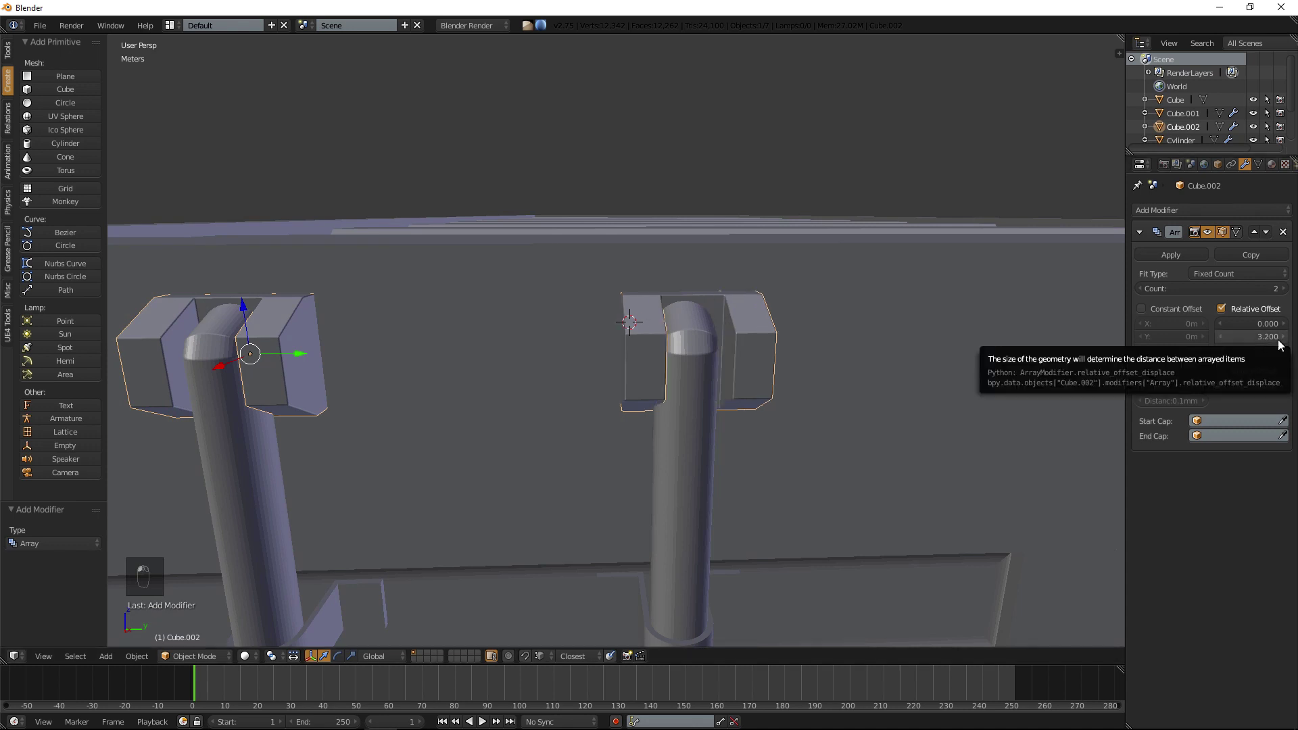
{"action": "left_click", "coordinate": [1266, 337]}
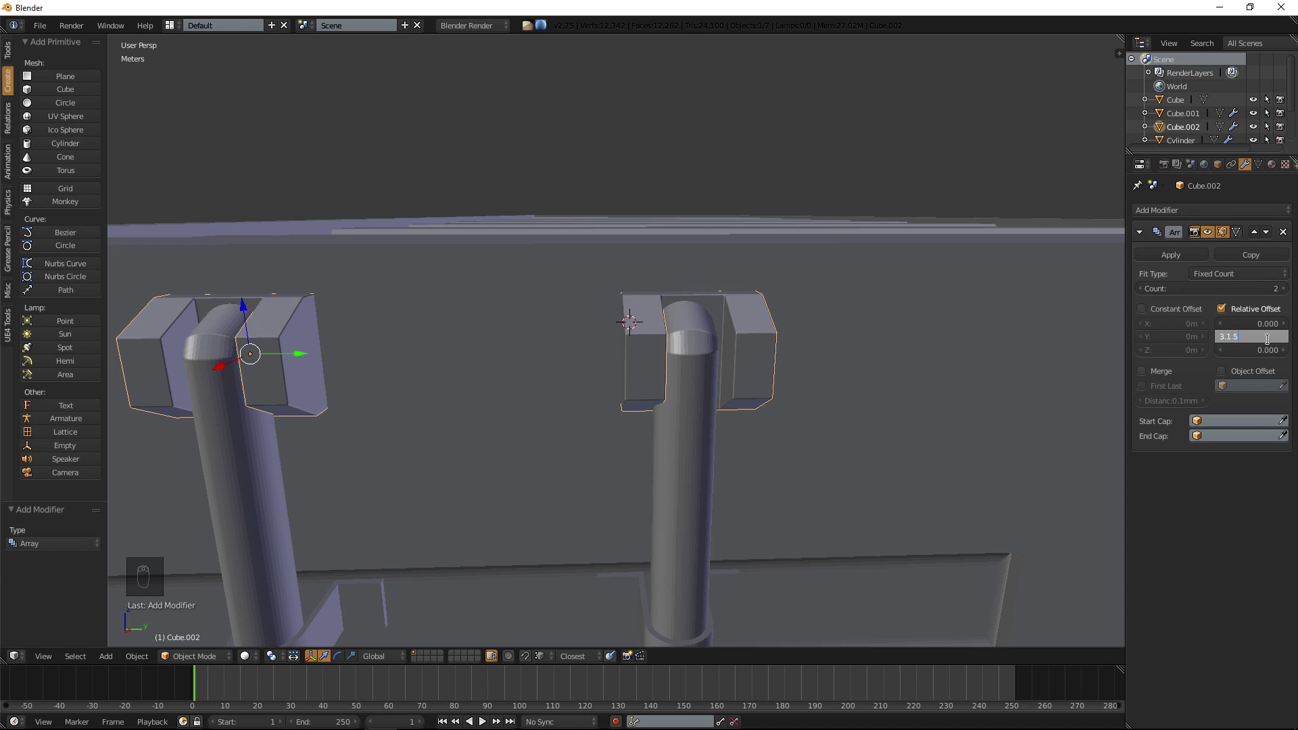
{"action": "type", "text": "3.1.5"}
{"action": "key", "text": "Return"}
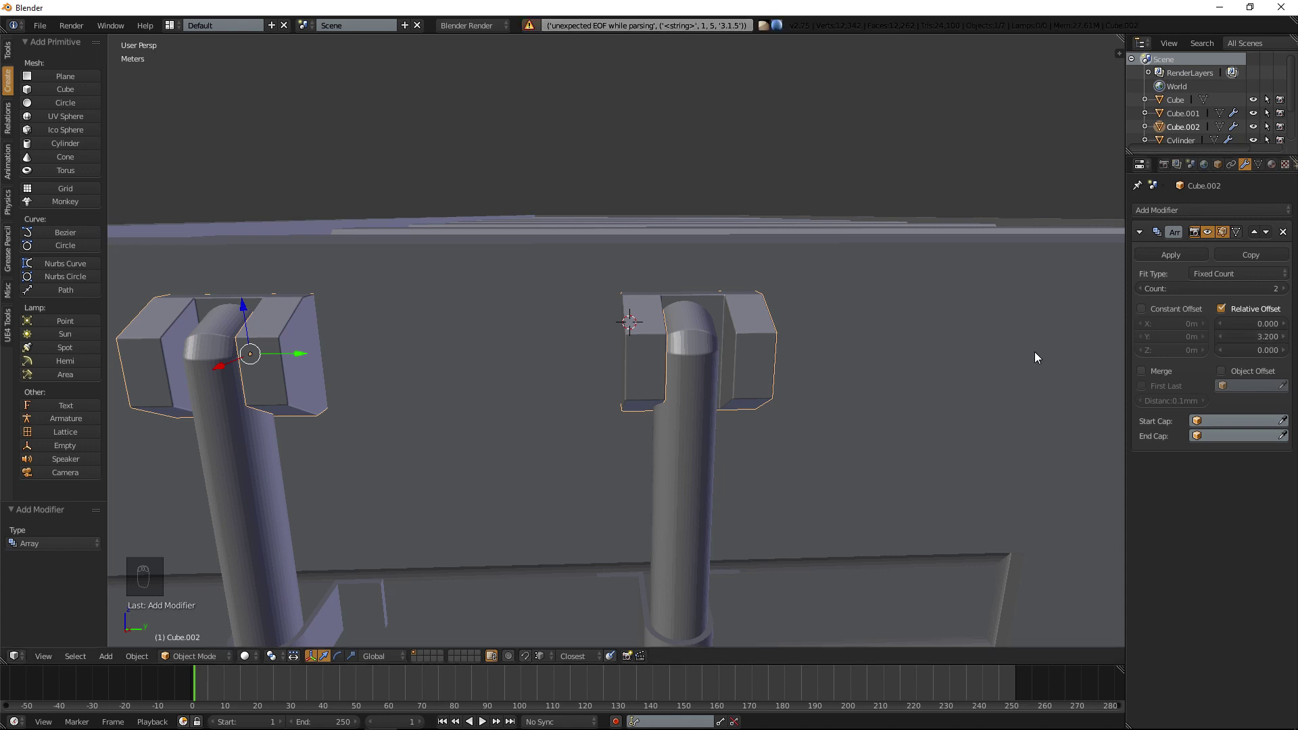
Try mirroring the arrayed brackets with a Mirror modifier set to Y instead of X, and remove the modifier.
{"action": "scroll", "coordinate": [939, 319], "scroll_direction": "down", "scroll_amount": 1}
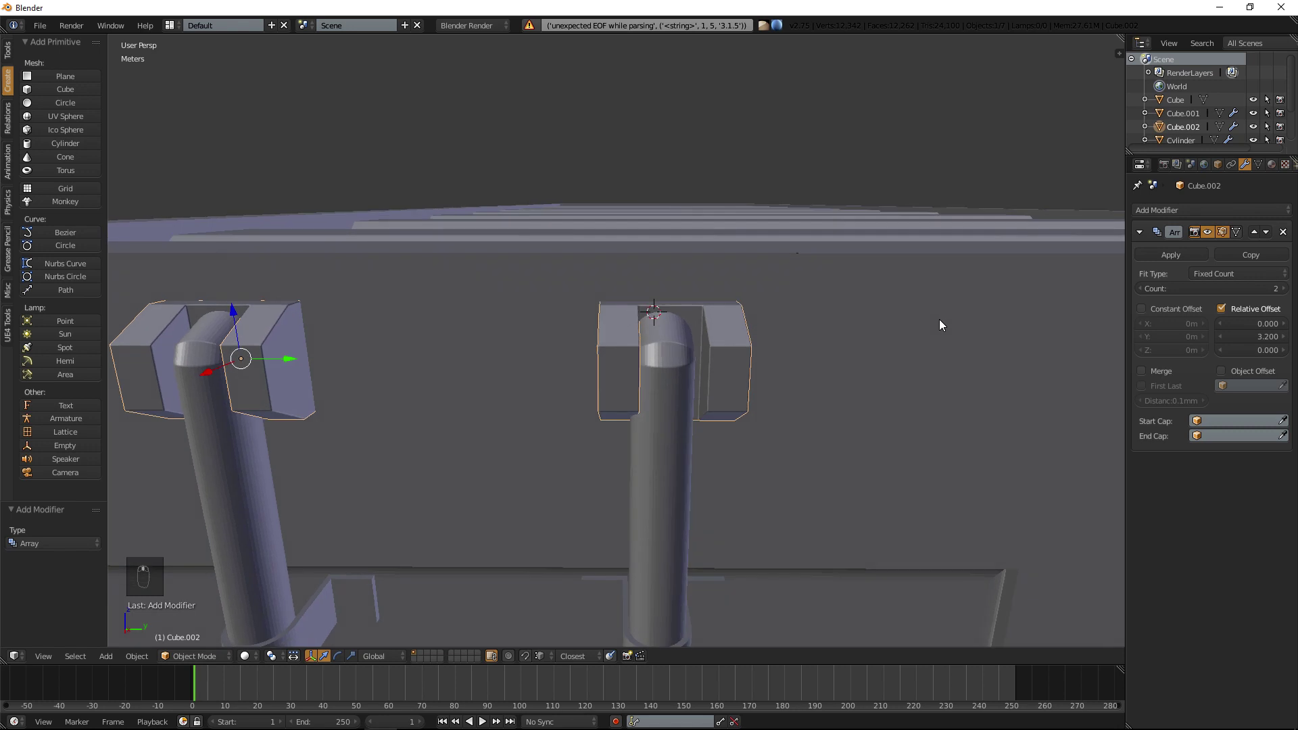
{"action": "scroll", "coordinate": [958, 311], "scroll_direction": "down", "scroll_amount": 3}
{"action": "scroll", "coordinate": [781, 381], "scroll_direction": "down", "scroll_amount": 4}
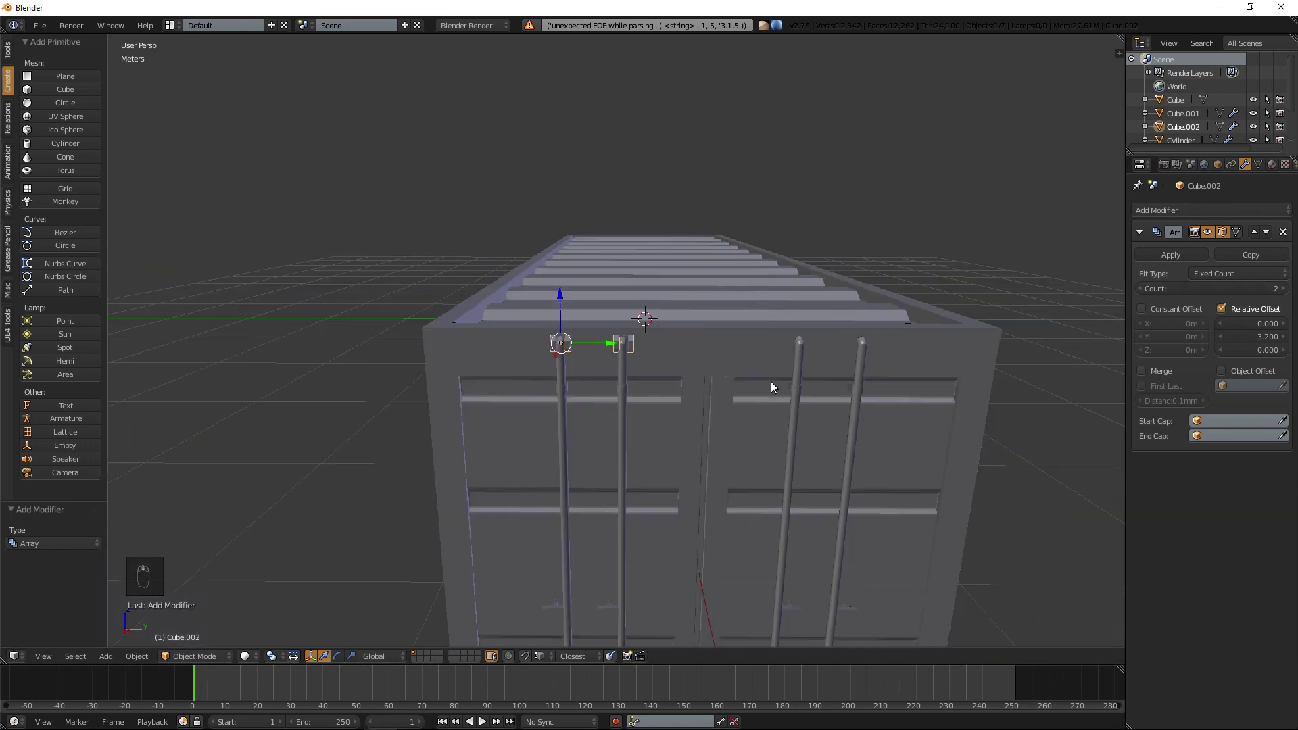
{"action": "left_click", "coordinate": [1187, 210]}
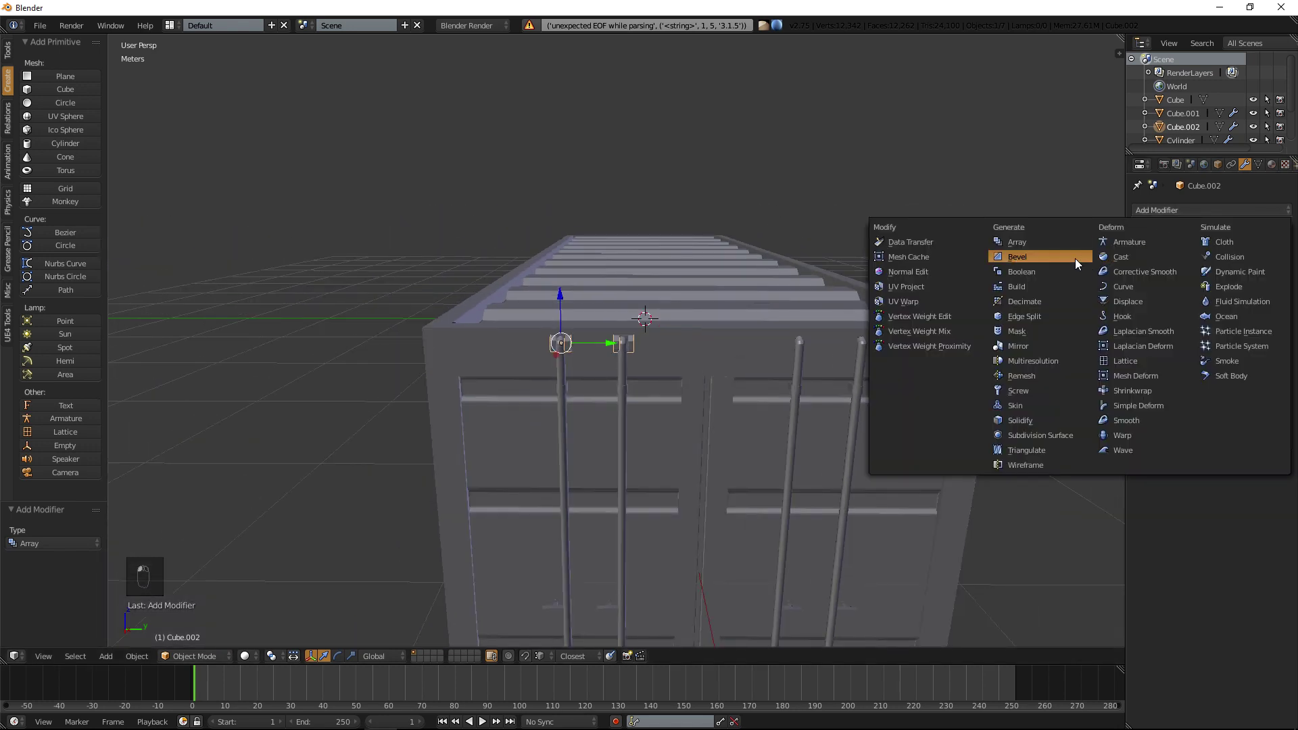
{"action": "left_click", "coordinate": [1041, 345]}
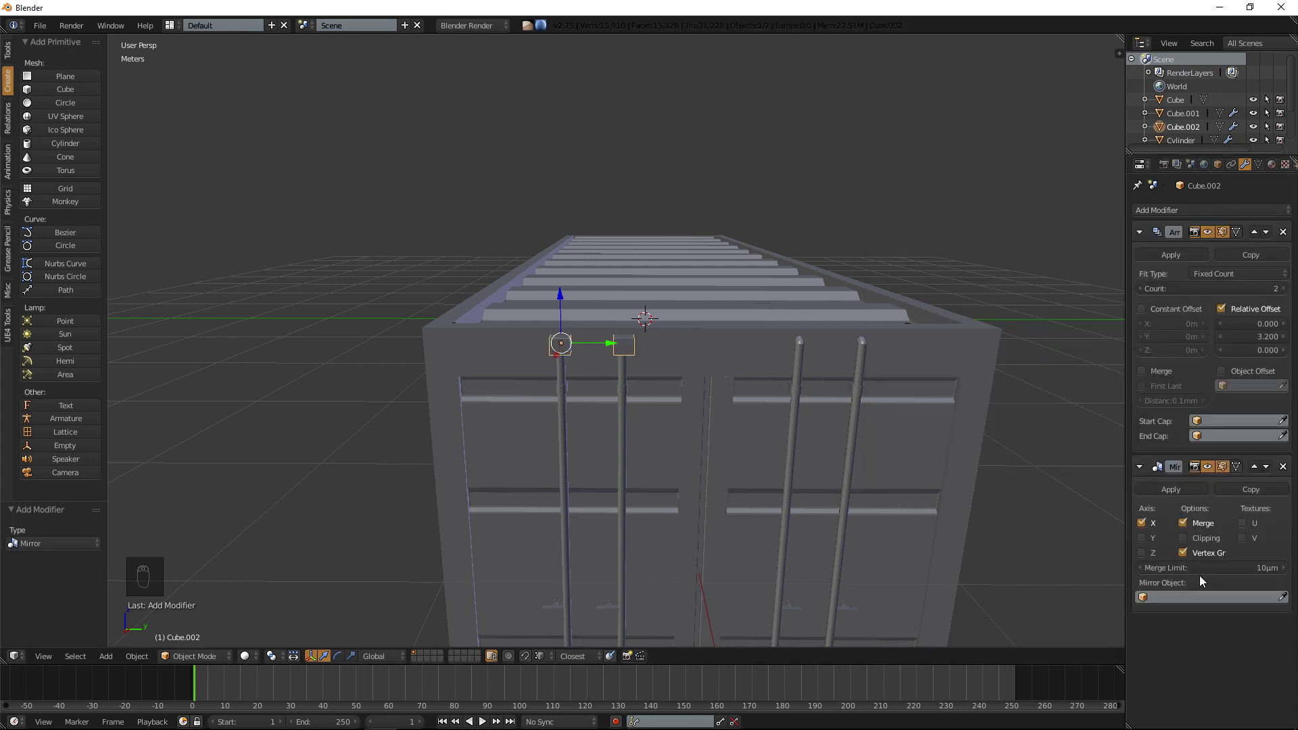
{"action": "left_click", "coordinate": [1147, 521]}
{"action": "left_click", "coordinate": [1147, 538]}
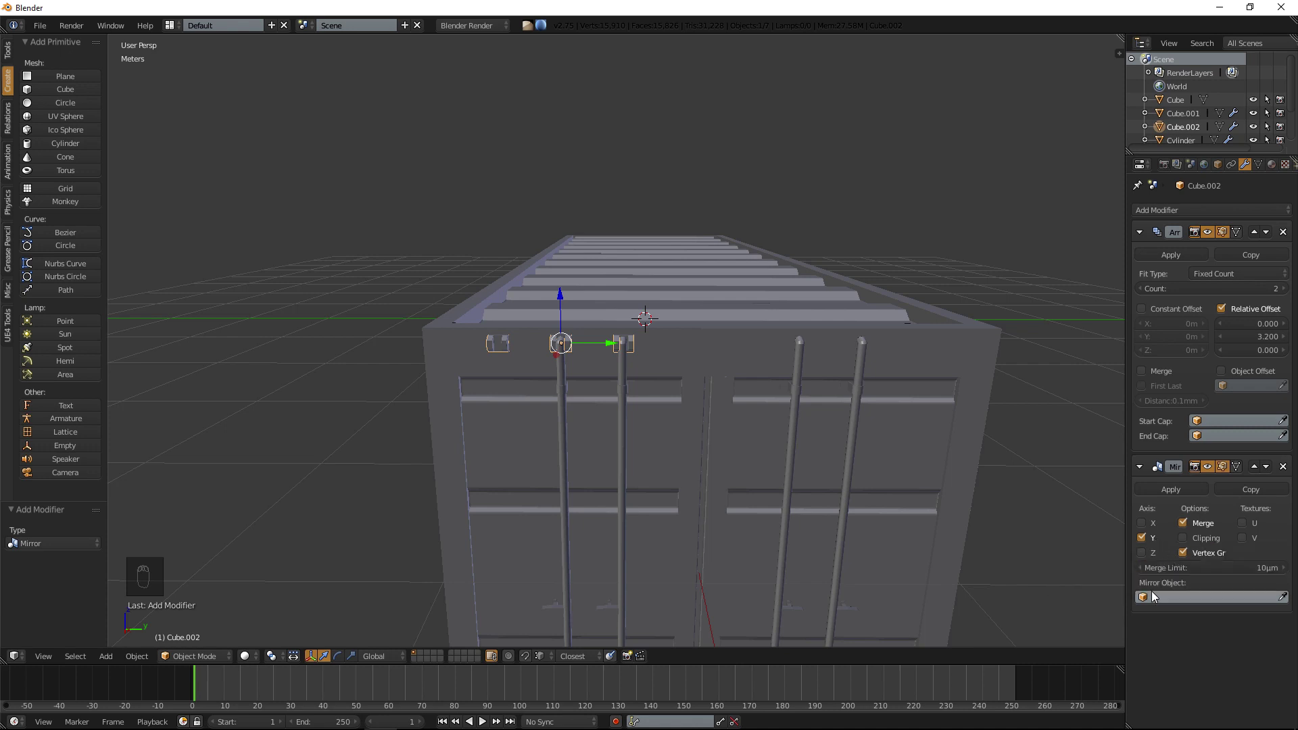
{"action": "middle_click_drag", "start_coordinate": [879, 446], "coordinate": [831, 381]}
{"action": "scroll", "coordinate": [780, 344], "scroll_direction": "down", "scroll_amount": 4}
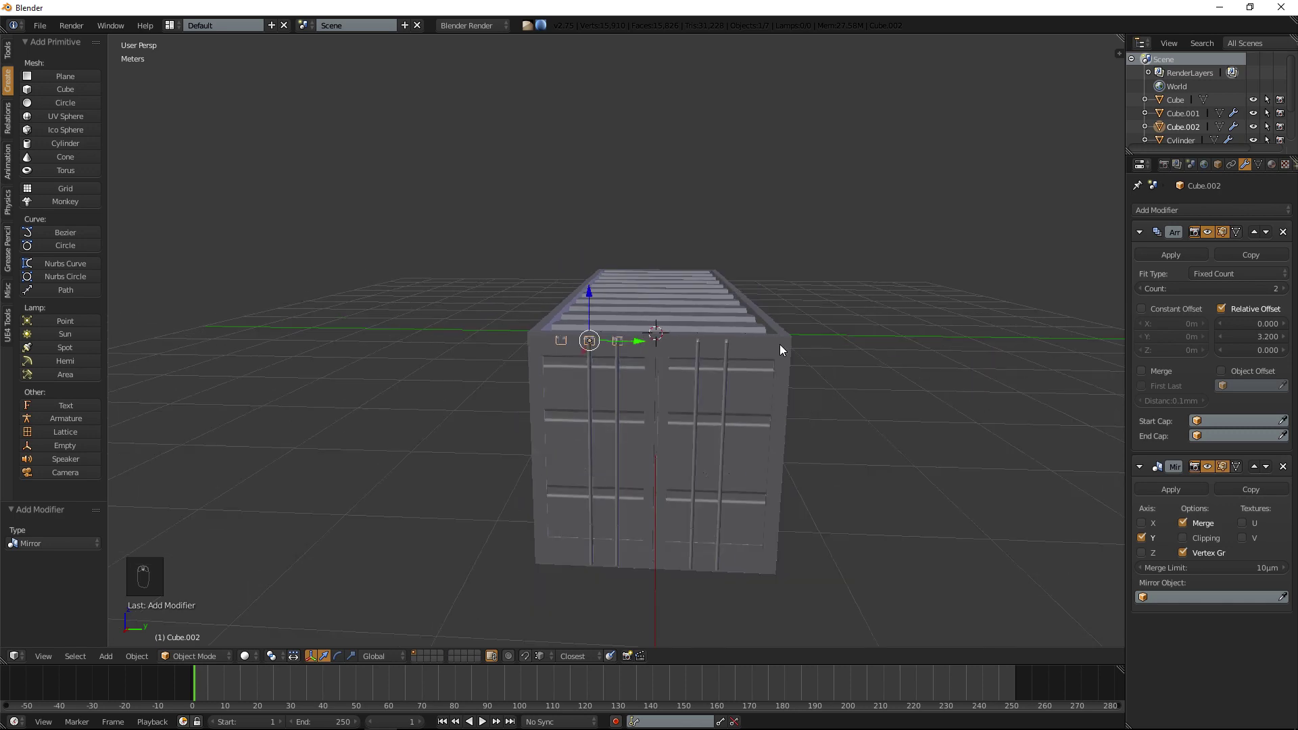
{"action": "scroll", "coordinate": [780, 343], "scroll_direction": "up", "scroll_amount": 8}
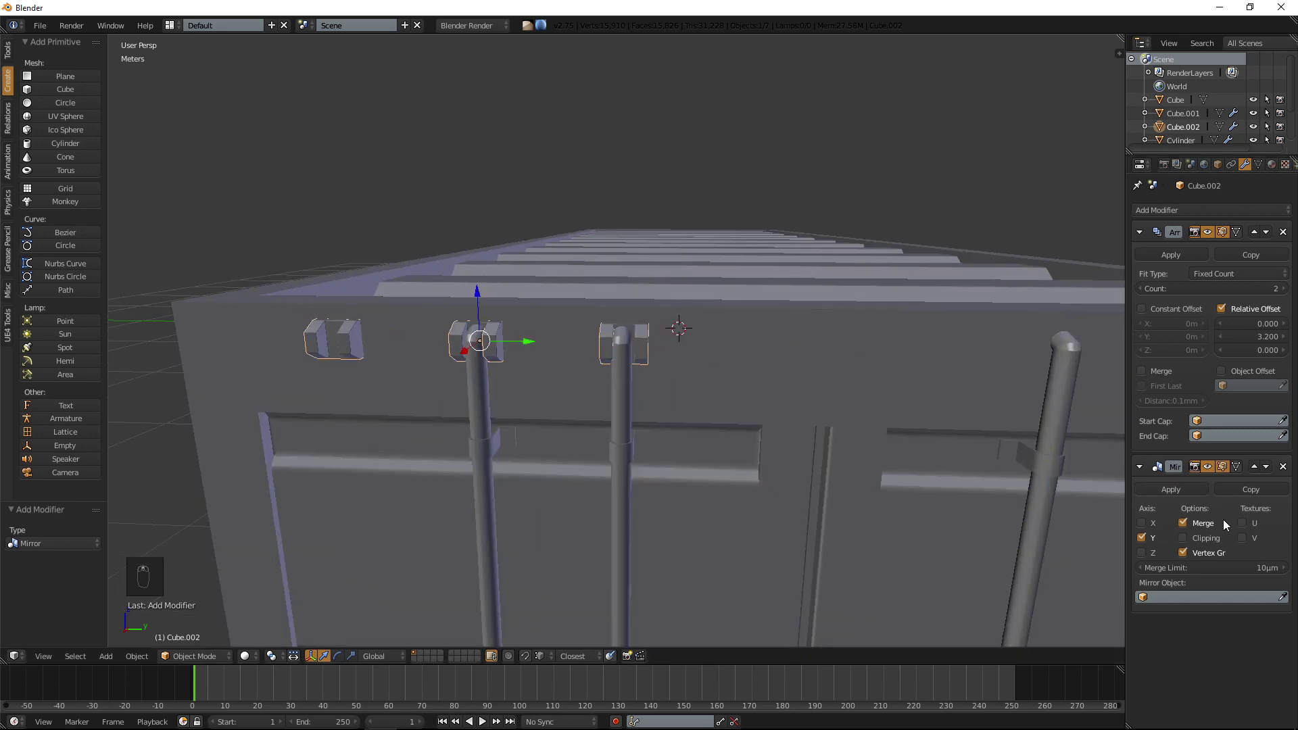
{"action": "left_click", "coordinate": [1283, 466]}
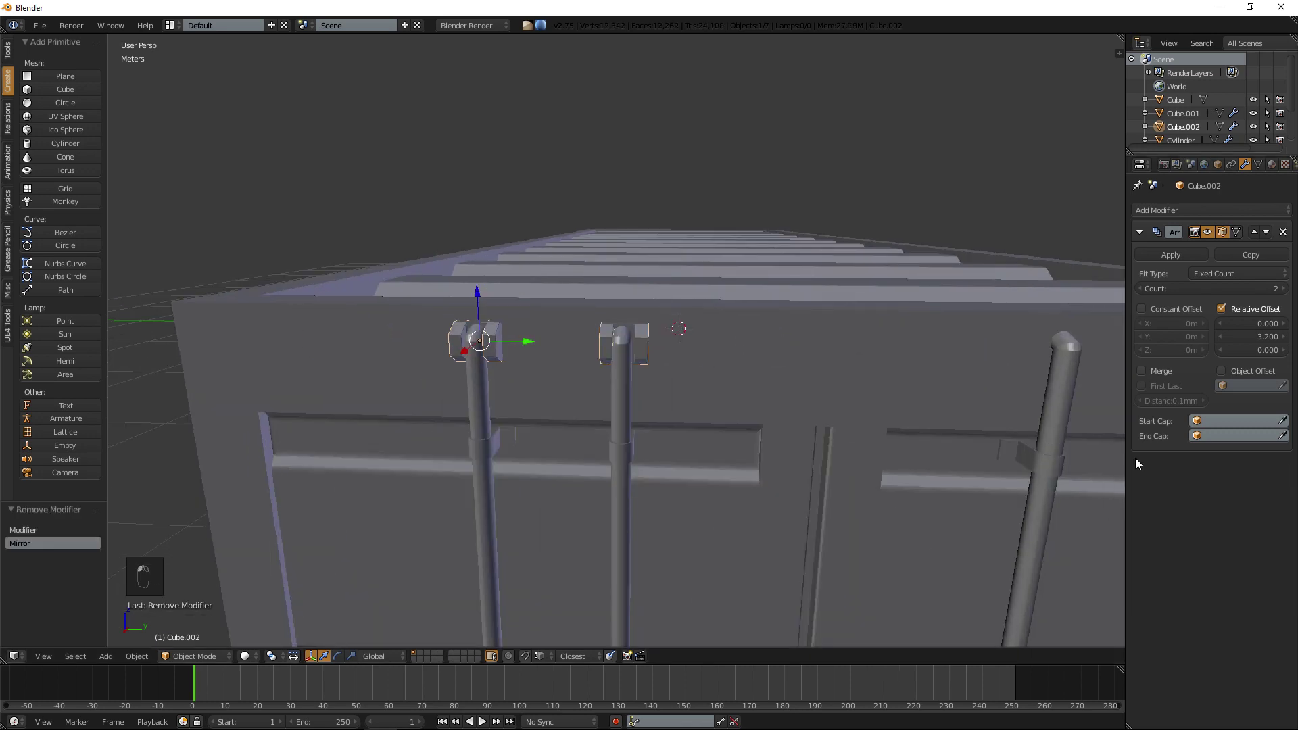
{"action": "scroll", "coordinate": [817, 391], "scroll_direction": "down", "scroll_amount": 5}
{"action": "scroll", "coordinate": [765, 402], "scroll_direction": "up", "scroll_amount": 5}
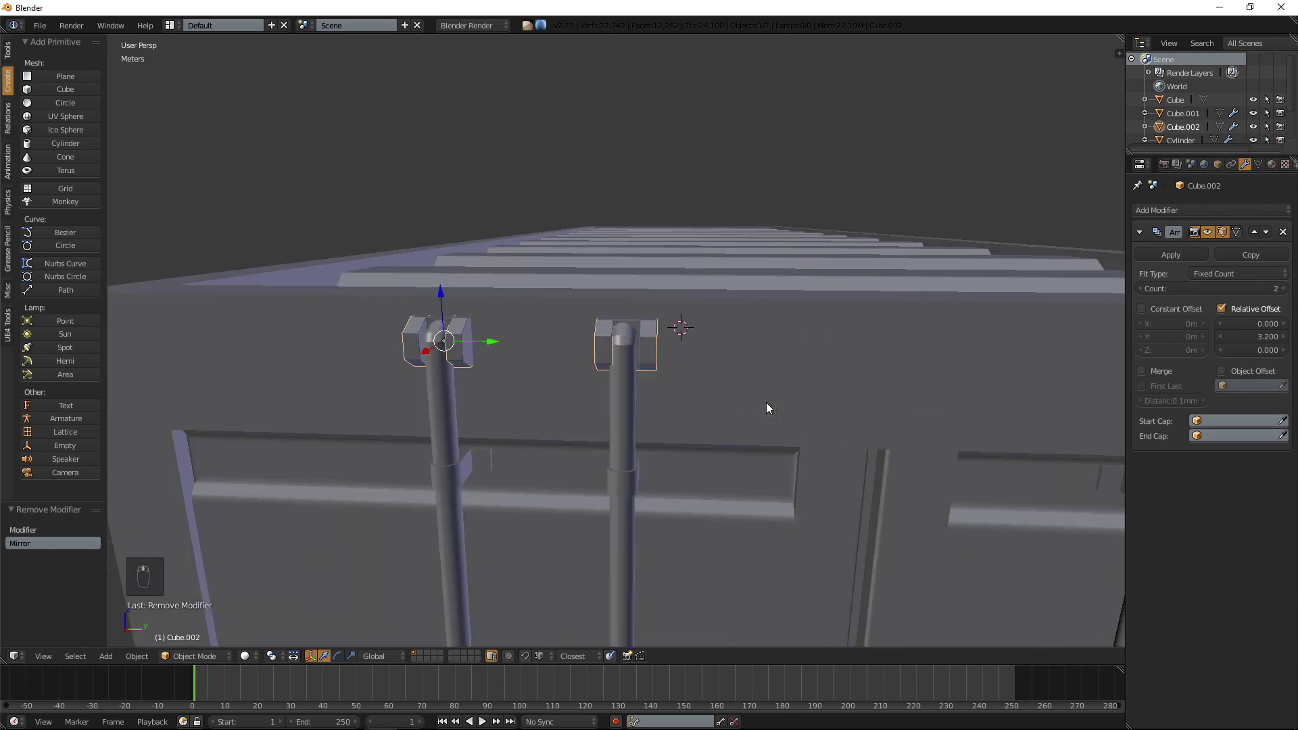
{"action": "scroll", "coordinate": [721, 344], "scroll_direction": "up", "scroll_amount": 6}
{"action": "scroll", "coordinate": [721, 345], "scroll_direction": "down", "scroll_amount": 5}
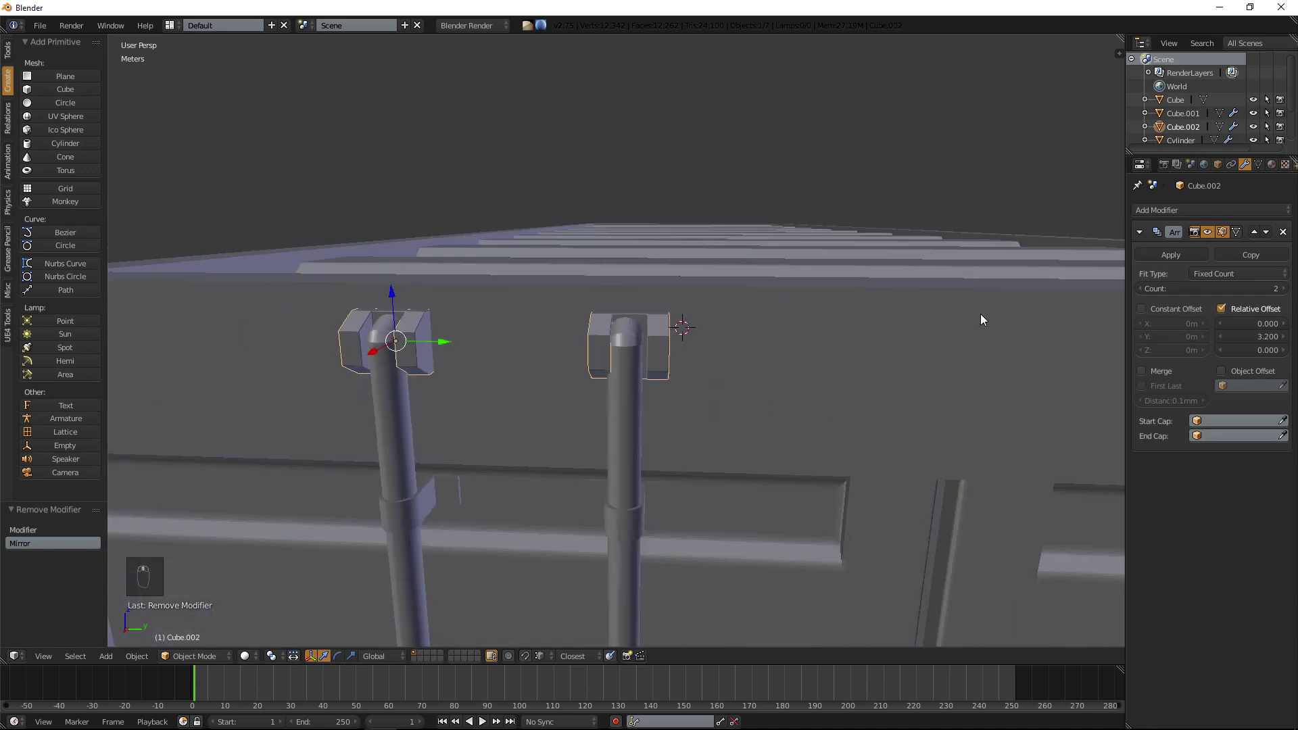
Add a second Array modifier to the brackets and set its relative X offset to 0.
{"action": "left_click", "coordinate": [1180, 210]}
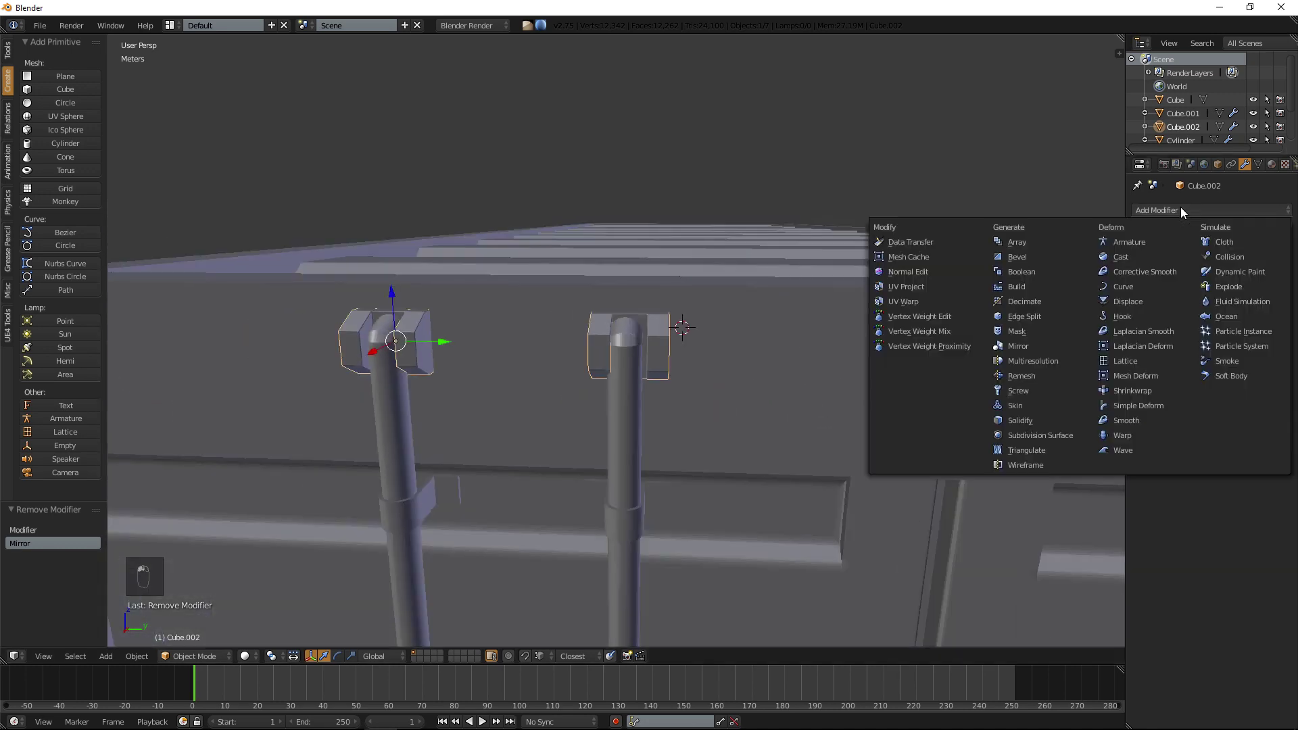
{"action": "left_click", "coordinate": [1047, 241]}
{"action": "scroll", "coordinate": [1041, 277], "scroll_direction": "down", "scroll_amount": 4}
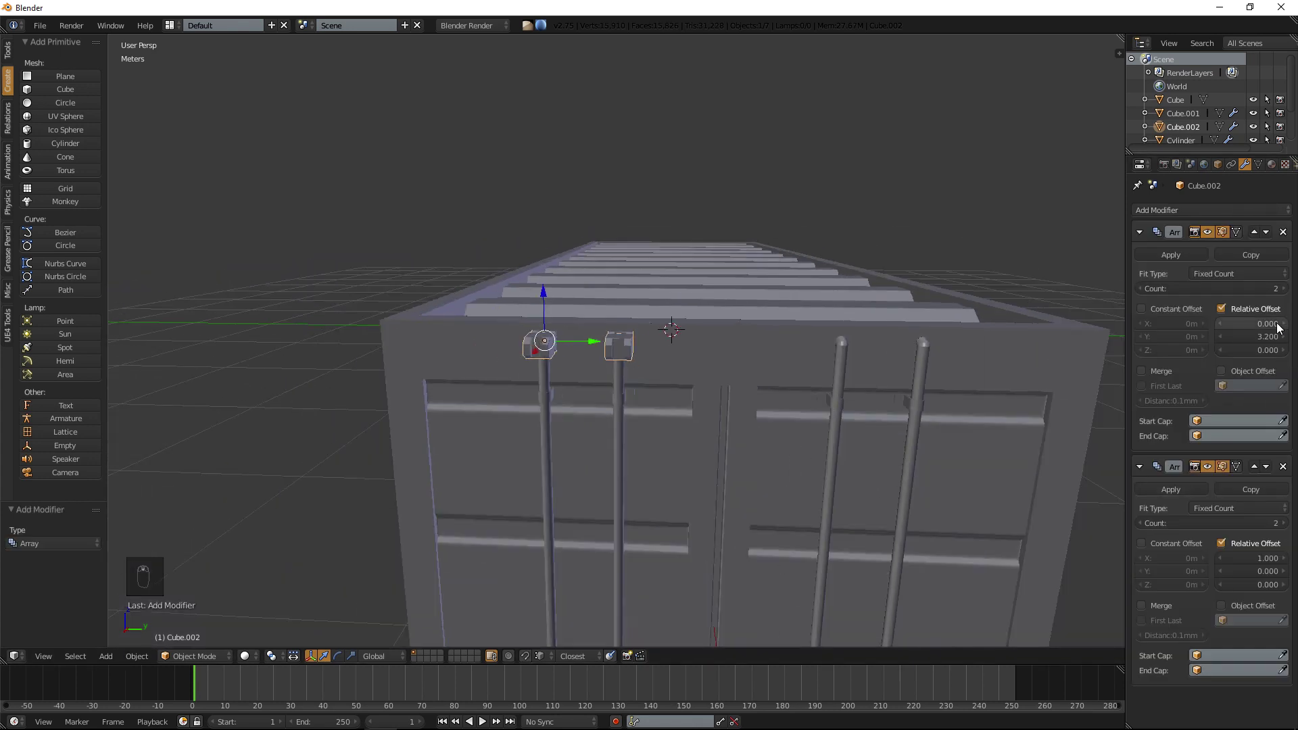
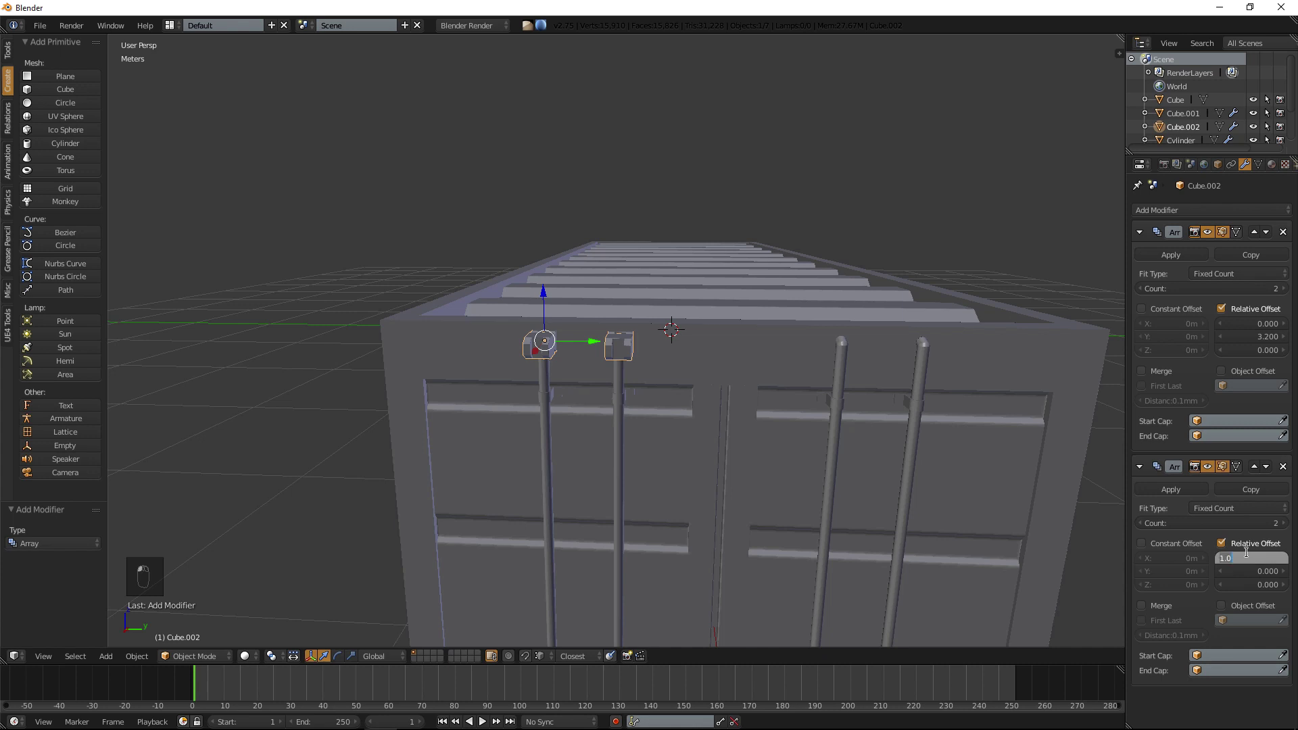
{"action": "type", "text": "0"}
{"action": "key", "text": "Return"}
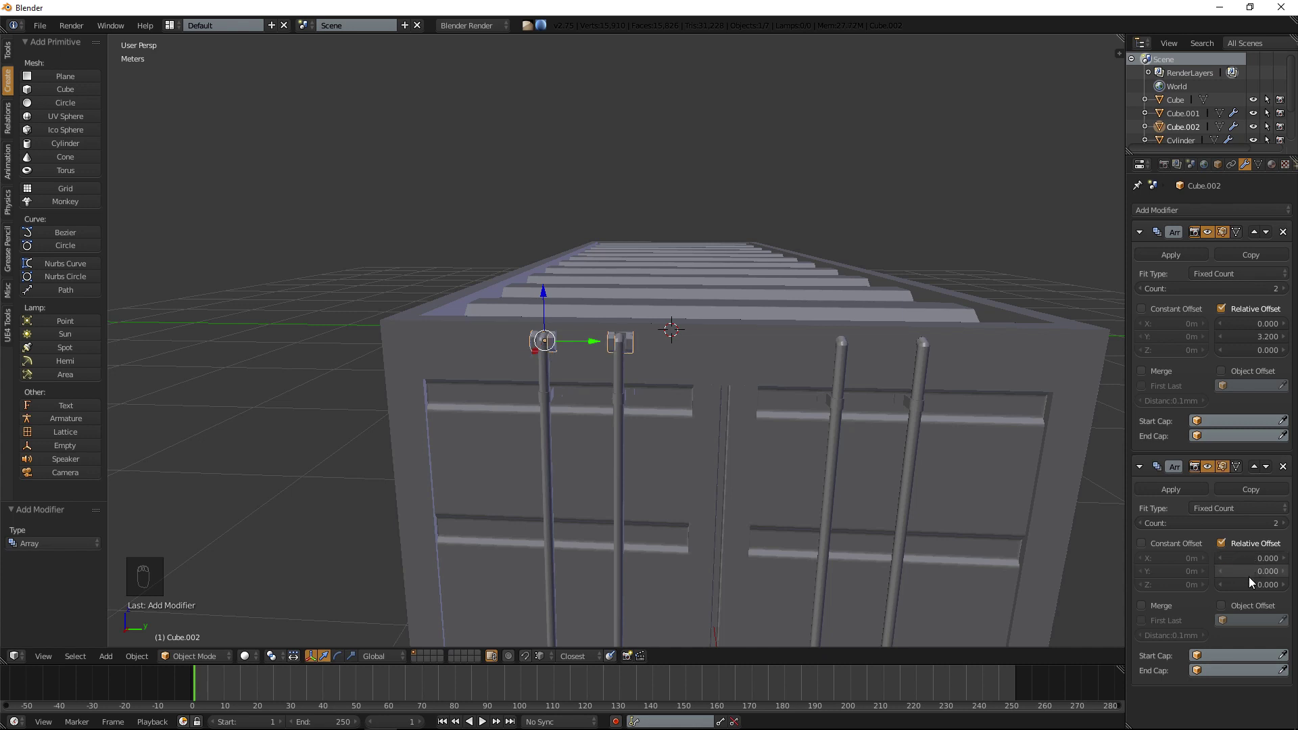
Try relative Z offsets of 5 and -50 on the second bracket array.
{"action": "type", "text": "5"}
{"action": "key", "text": "Return"}
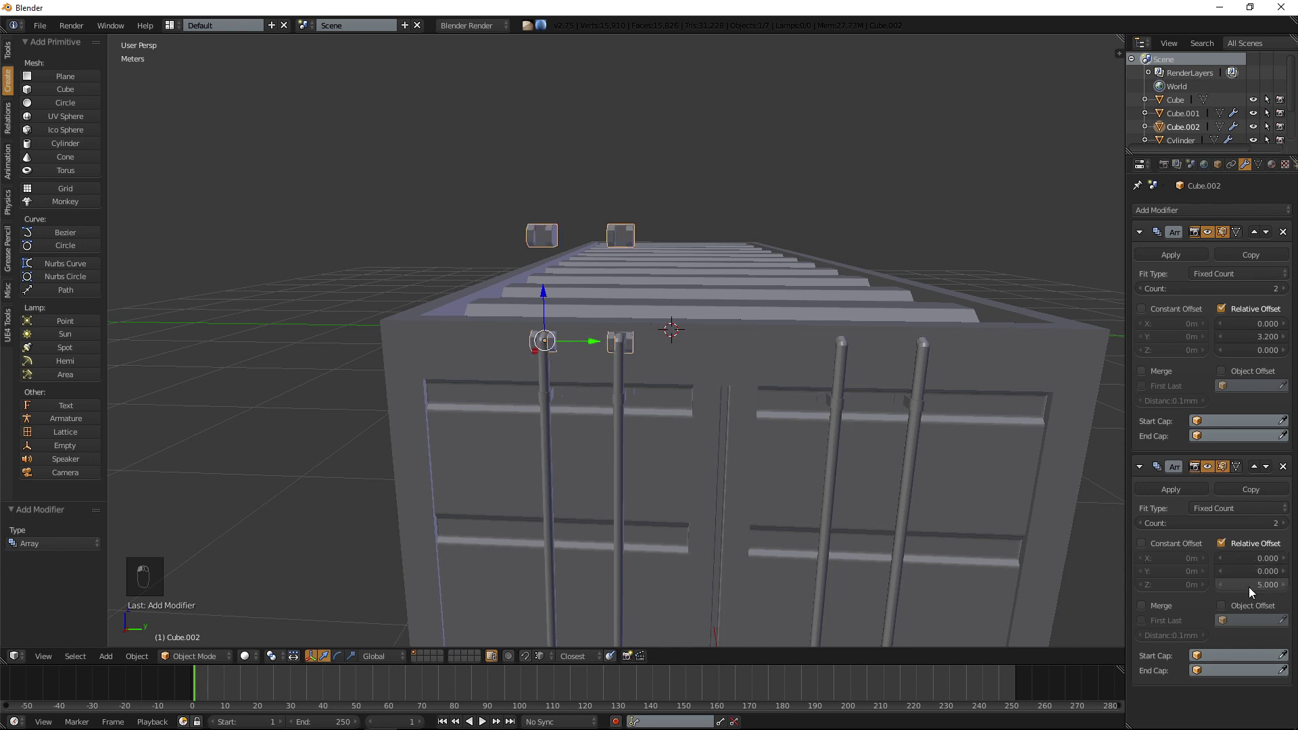
{"action": "left_click", "coordinate": [1248, 587]}
{"action": "key", "text": "BackSpace"}
{"action": "key", "text": "Return"}
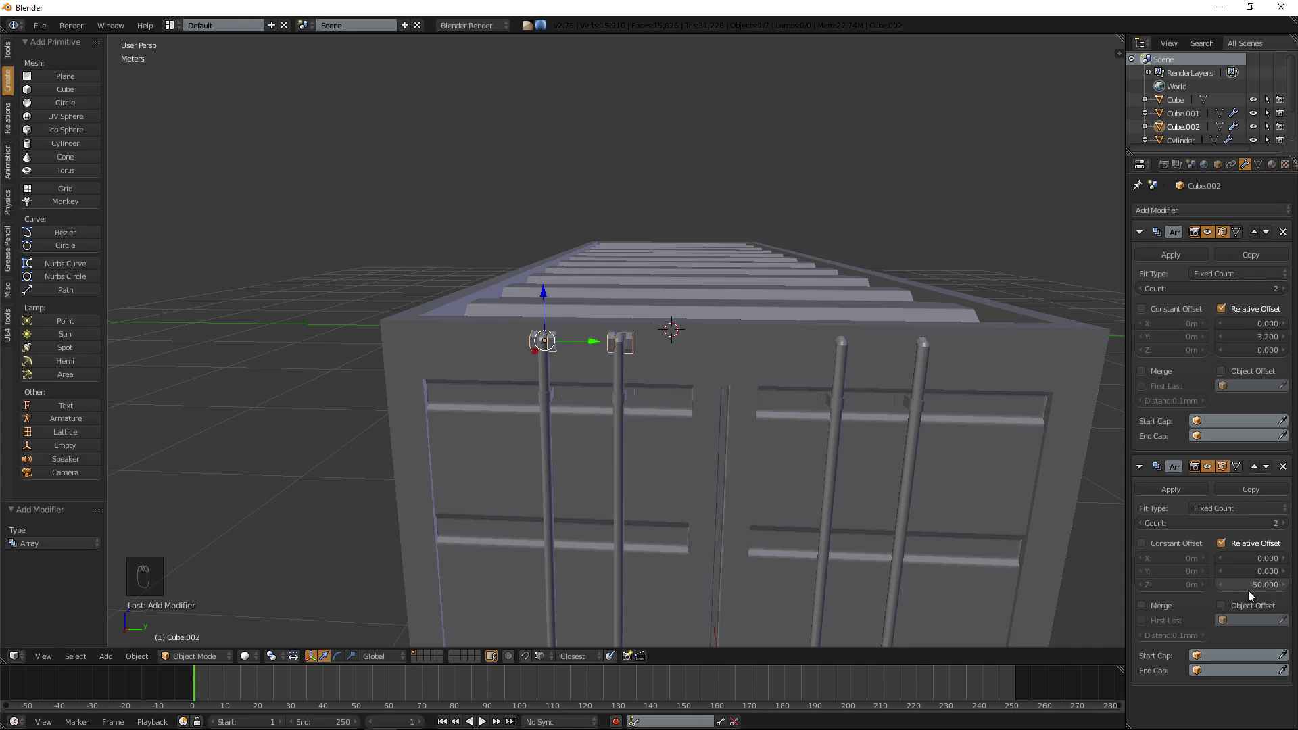
{"action": "scroll", "coordinate": [635, 325], "scroll_direction": "down", "scroll_amount": 5}
{"action": "middle_click_drag", "start_coordinate": [710, 397], "coordinate": [697, 263], "text": "shift"}
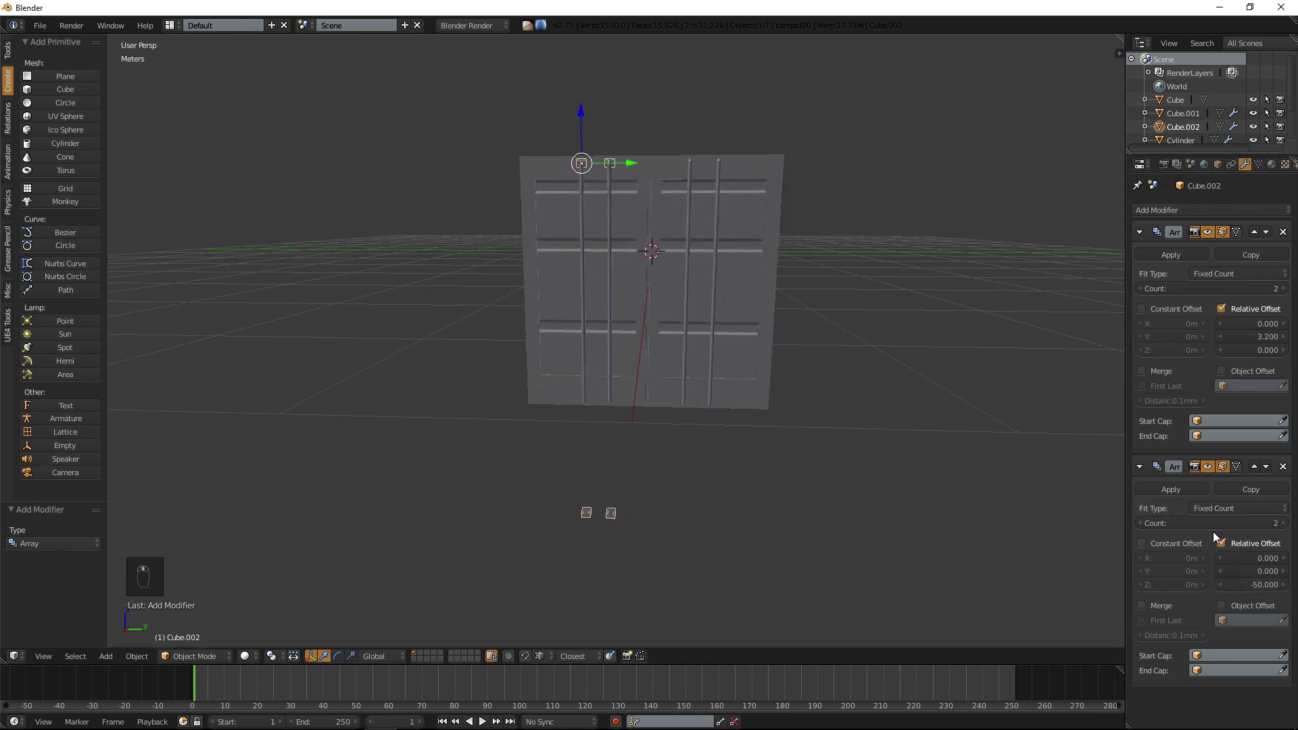
Try relative Z offsets of -30 and -35 to bring the bracket copies near the rods' lower ends.
{"action": "left_click", "coordinate": [1266, 584]}
{"action": "type", "text": "-50"}
{"action": "key", "text": "BackSpace"}
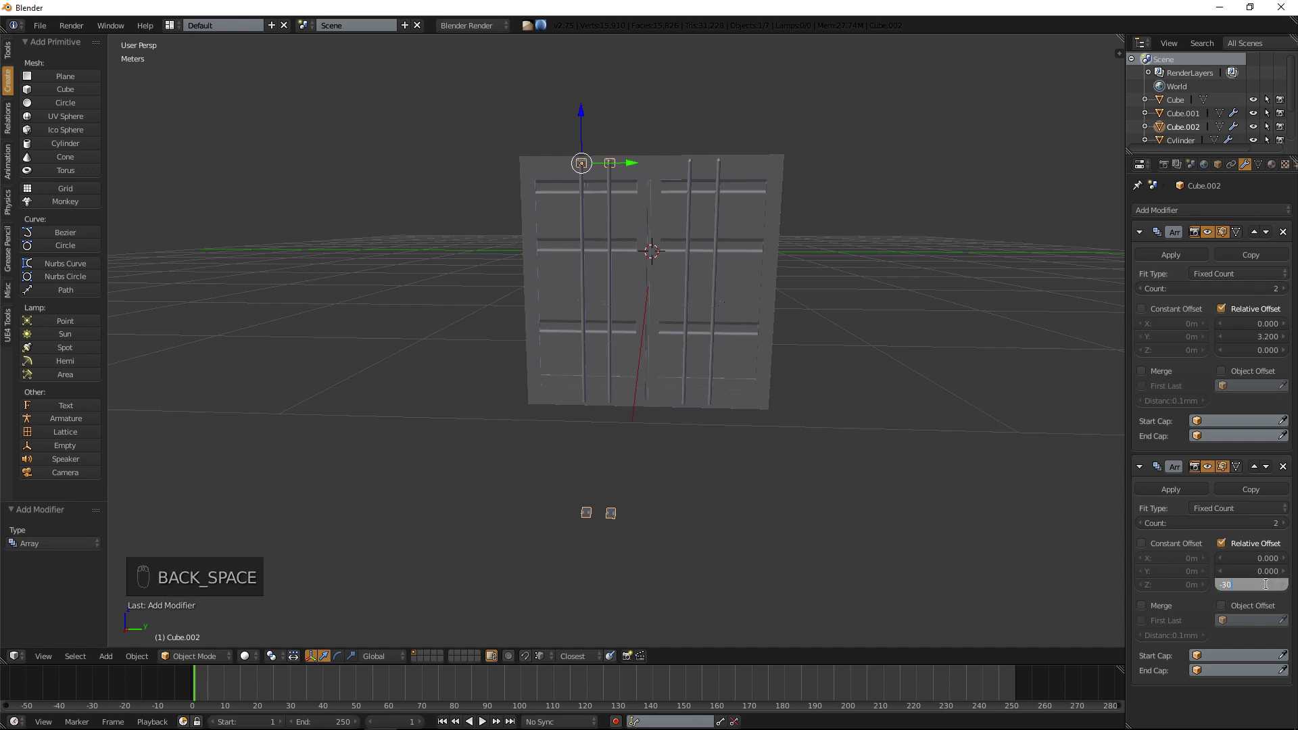
{"action": "key", "text": "Return"}
{"action": "scroll", "coordinate": [759, 351], "scroll_direction": "up", "scroll_amount": 5}
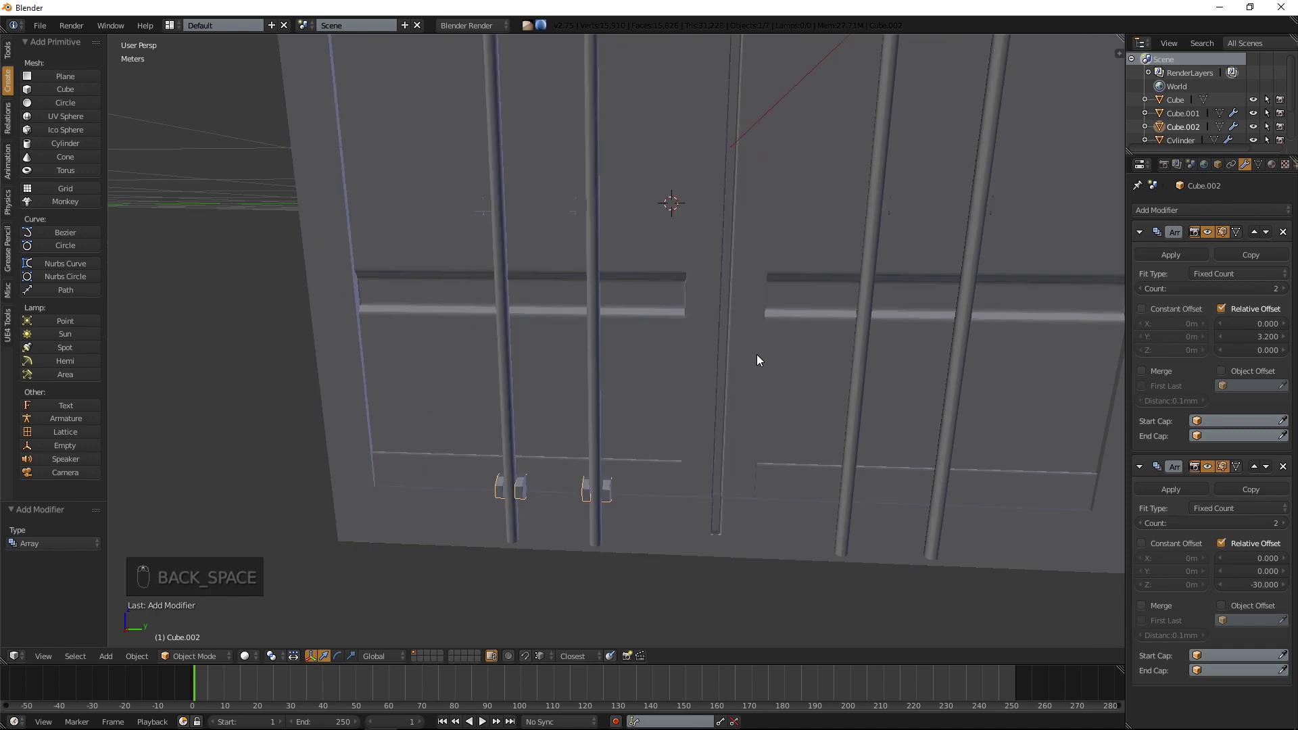
{"action": "left_click", "coordinate": [1261, 582]}
{"action": "key", "text": "BackSpace"}
{"action": "key", "text": "BackSpace"}
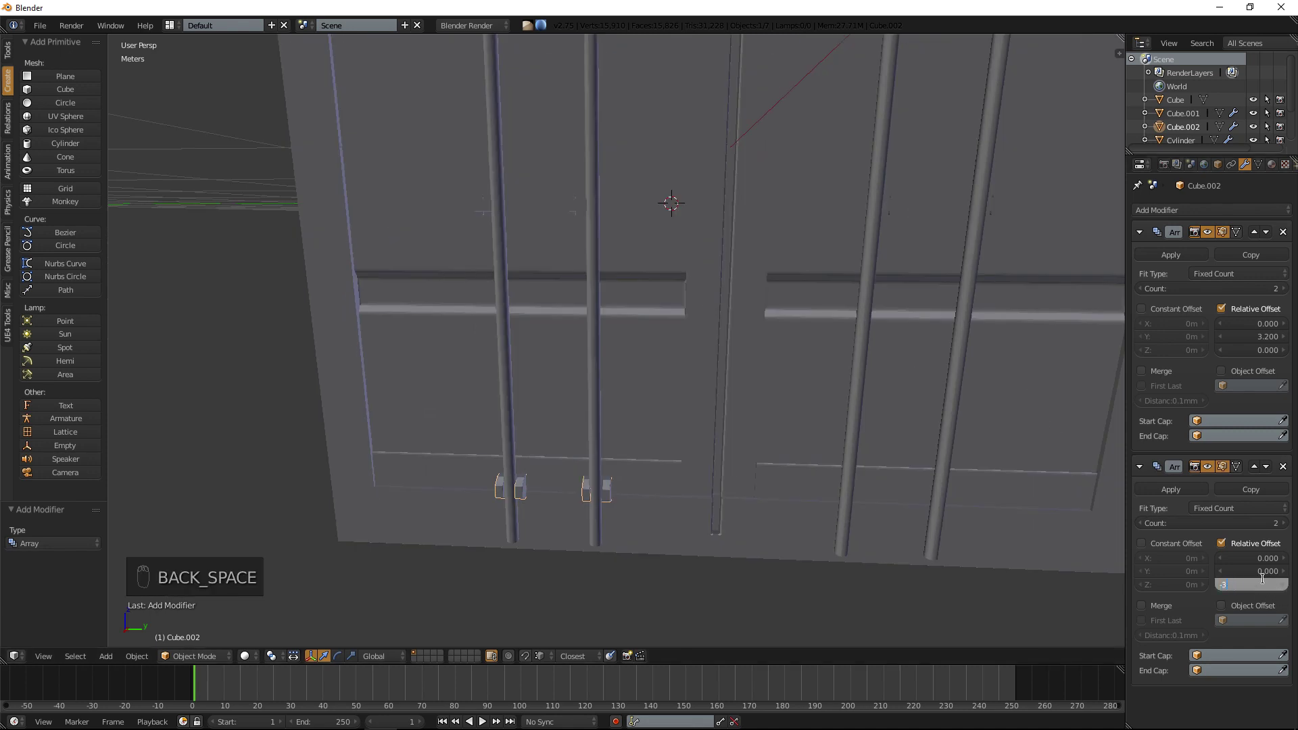
{"action": "type", "text": "5"}
{"action": "key", "text": "Return"}
Set the second array's relative Z offset to -32 and fine-tune it to -31.8 at the rods' lower ends.
{"action": "left_click", "coordinate": [1263, 582]}
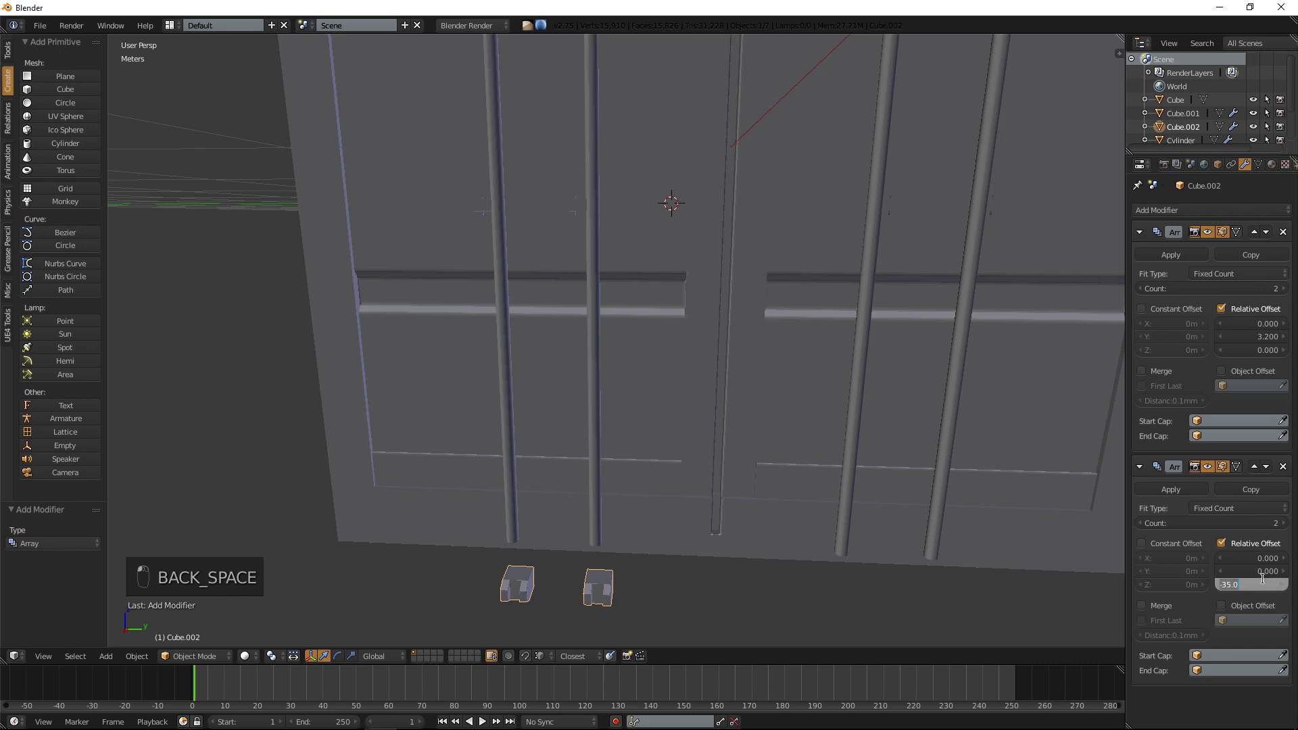
{"action": "key", "text": "BackSpace"}
{"action": "key", "text": "BackSpace"}
{"action": "type", "text": "2"}
{"action": "key", "text": "Return"}
{"action": "middle_click_drag", "start_coordinate": [862, 423], "coordinate": [875, 347]}
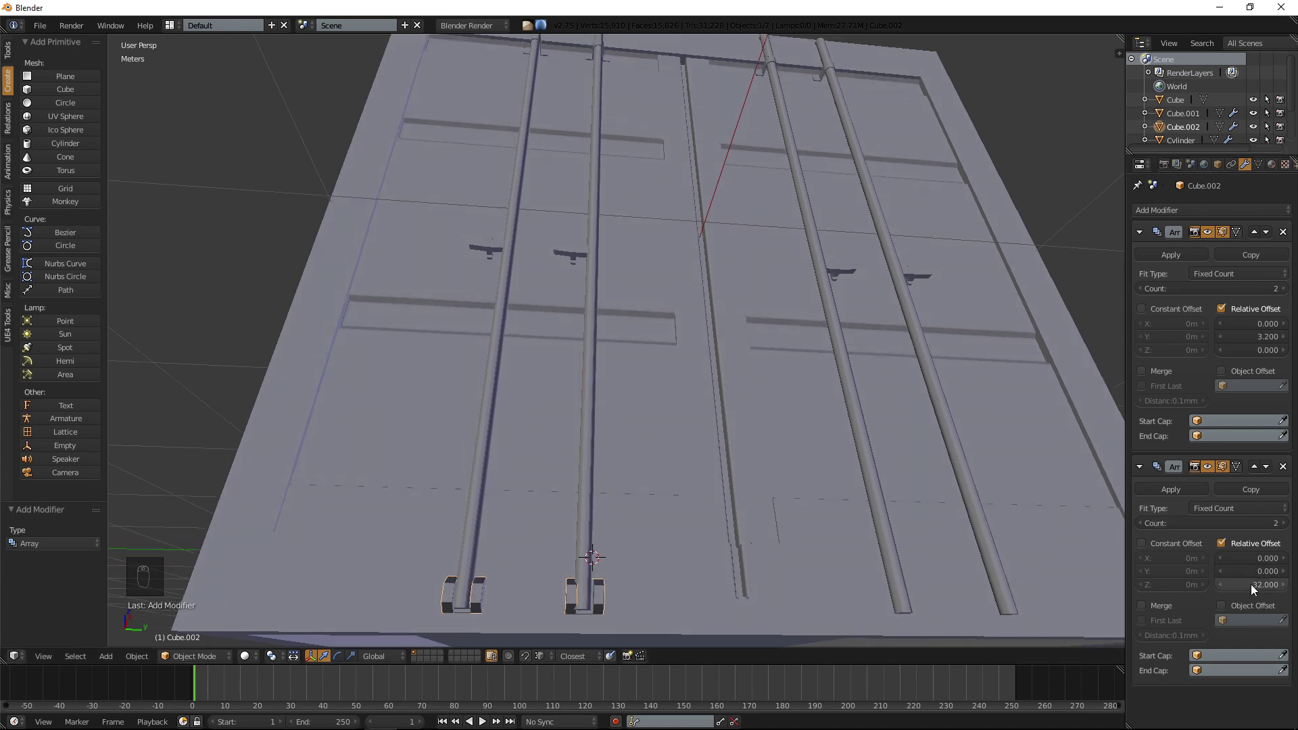
{"action": "left_click_drag", "start_coordinate": [1225, 584], "coordinate": [1230, 583]}
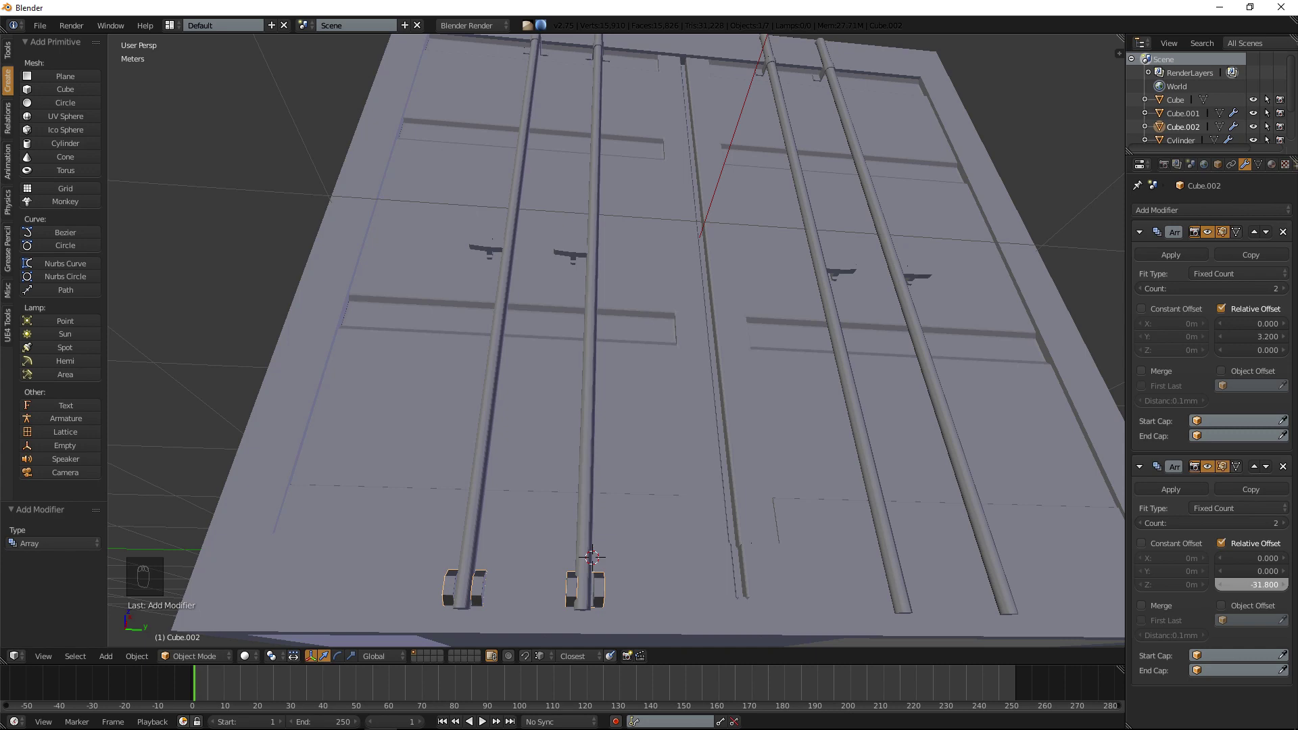
Examine the position of the upper and lower brackets on the two left rods from several angles.
{"action": "middle_click_drag", "start_coordinate": [787, 428], "coordinate": [776, 281]}
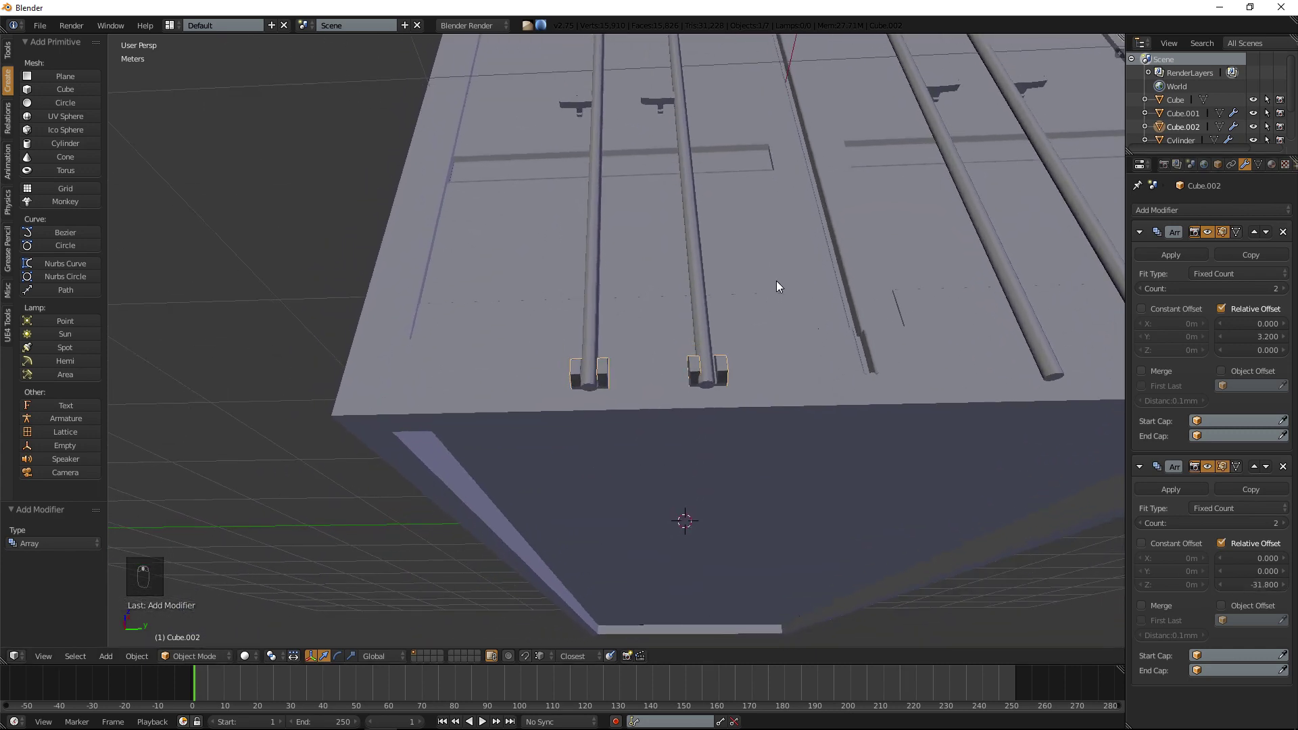
{"action": "middle_click_drag", "start_coordinate": [755, 236], "coordinate": [744, 319]}
{"action": "scroll", "coordinate": [698, 327], "scroll_direction": "down", "scroll_amount": 5}
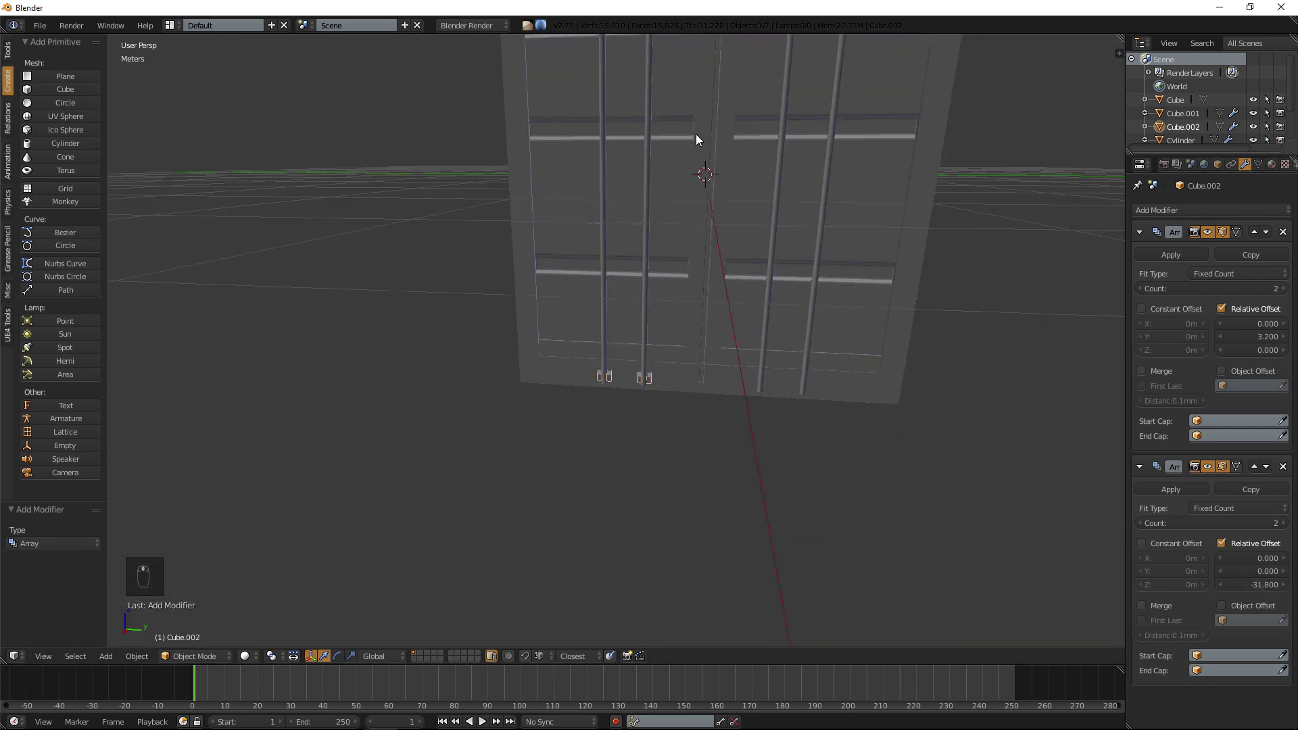
{"action": "middle_click_drag", "start_coordinate": [696, 134], "coordinate": [670, 295], "text": "shift"}
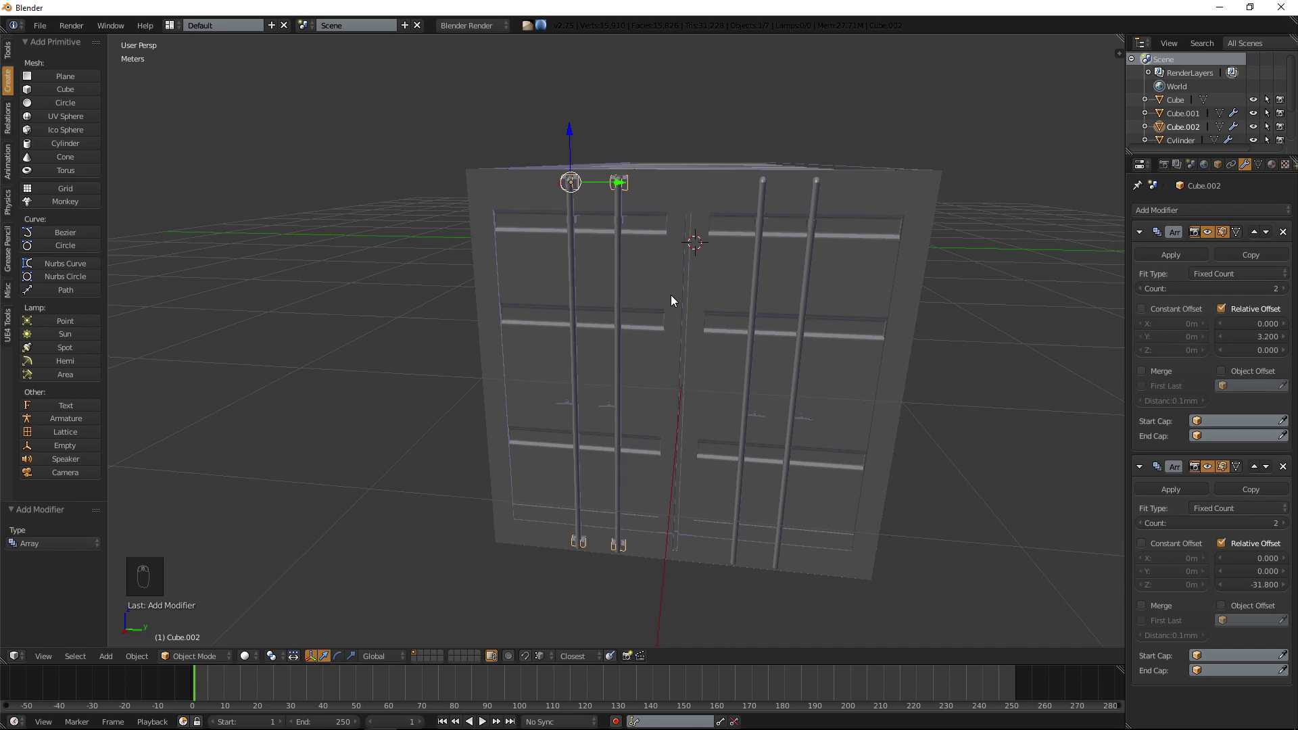
{"action": "middle_click_drag", "start_coordinate": [636, 277], "coordinate": [642, 210]}
{"action": "scroll", "coordinate": [642, 211], "scroll_direction": "up", "scroll_amount": 1}
{"action": "middle_click_drag", "start_coordinate": [611, 350], "coordinate": [611, 254], "text": "shift"}
{"action": "scroll", "coordinate": [610, 255], "scroll_direction": "up", "scroll_amount": 4}
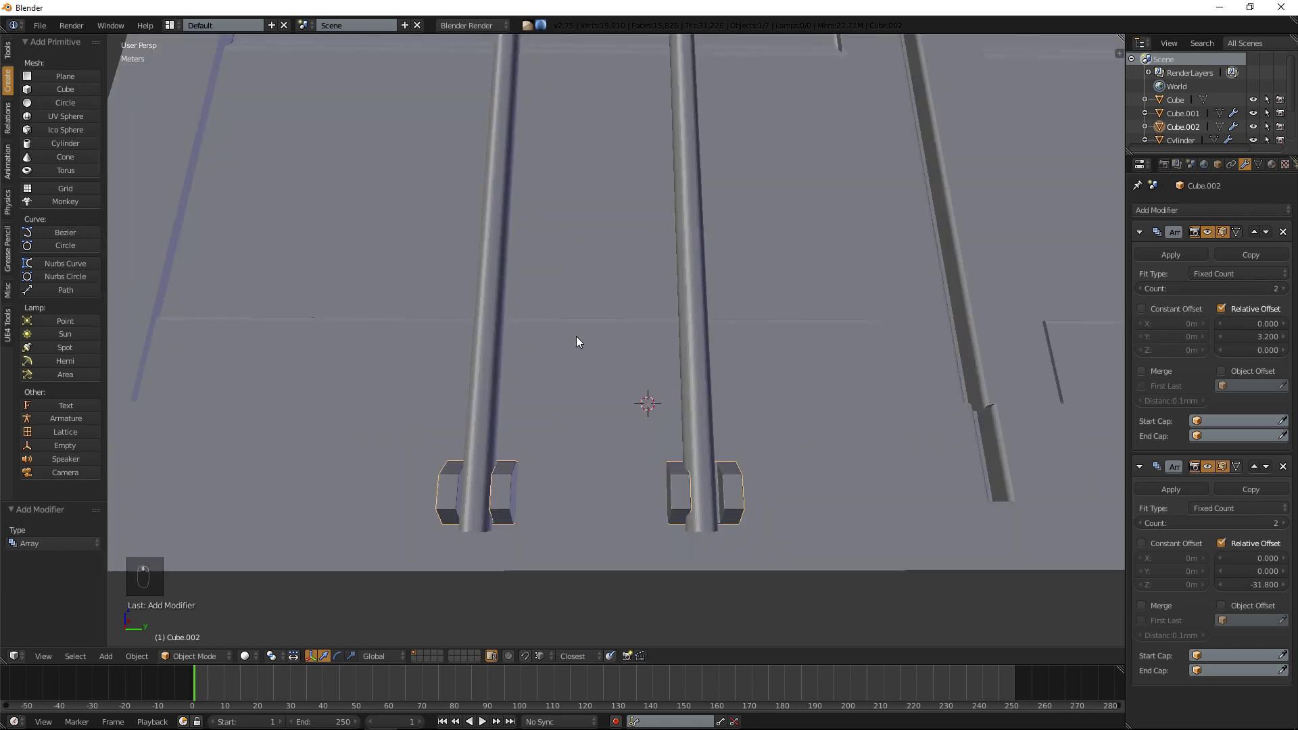
Enter Edit Mode on the leftmost rod and select the end cap at its lower end.
{"action": "right_click", "coordinate": [481, 469]}
{"action": "key", "text": "Tab"}
{"action": "middle_click_drag", "start_coordinate": [502, 466], "coordinate": [561, 379]}
{"action": "scroll", "coordinate": [591, 359], "scroll_direction": "up", "scroll_amount": 2}
{"action": "scroll", "coordinate": [591, 319], "scroll_direction": "down", "scroll_amount": 1}
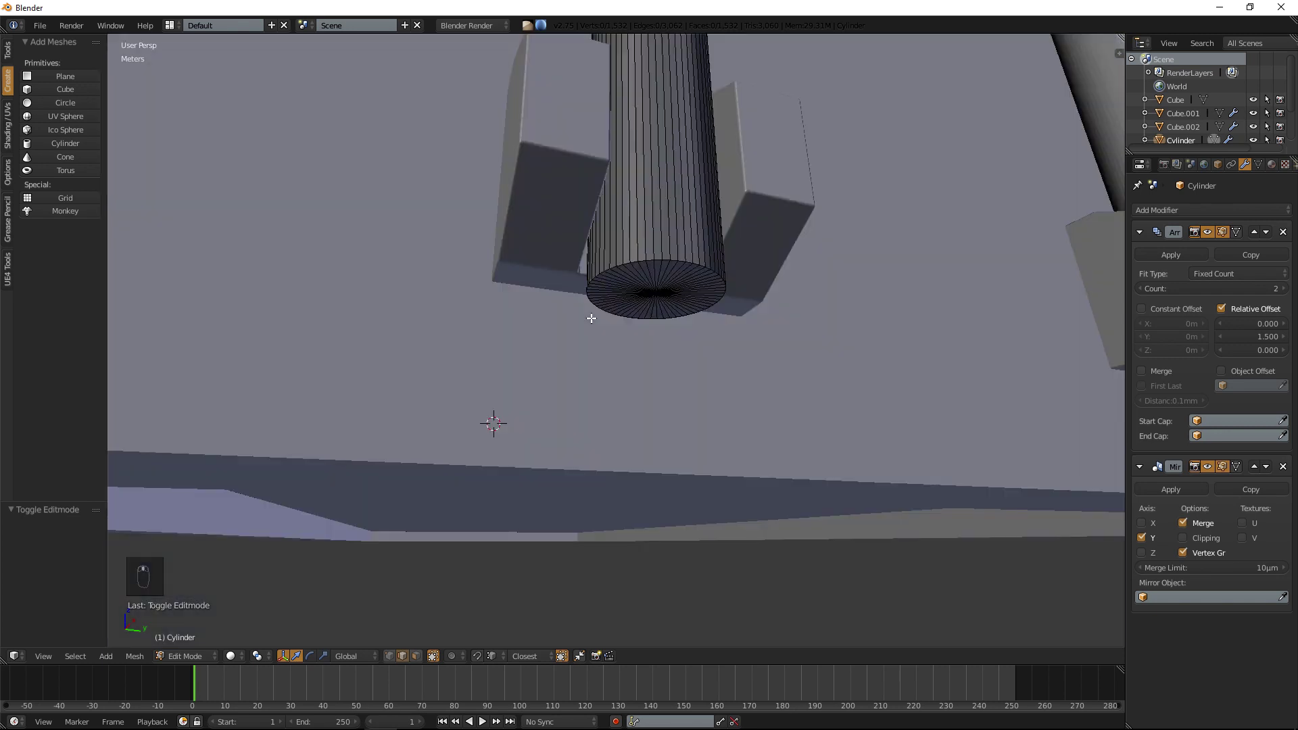
{"action": "right_click", "coordinate": [656, 260], "text": "alt"}
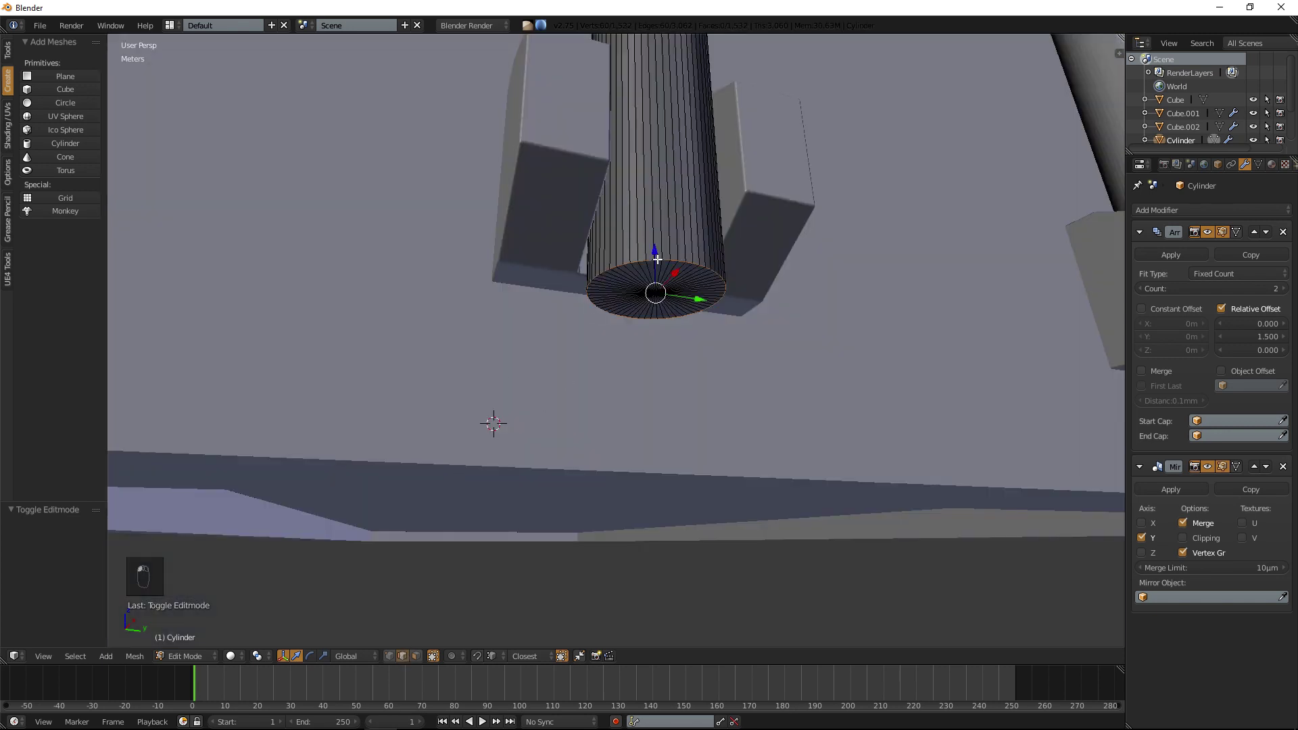
{"action": "left_click", "coordinate": [389, 655]}
{"action": "key", "text": "c"}
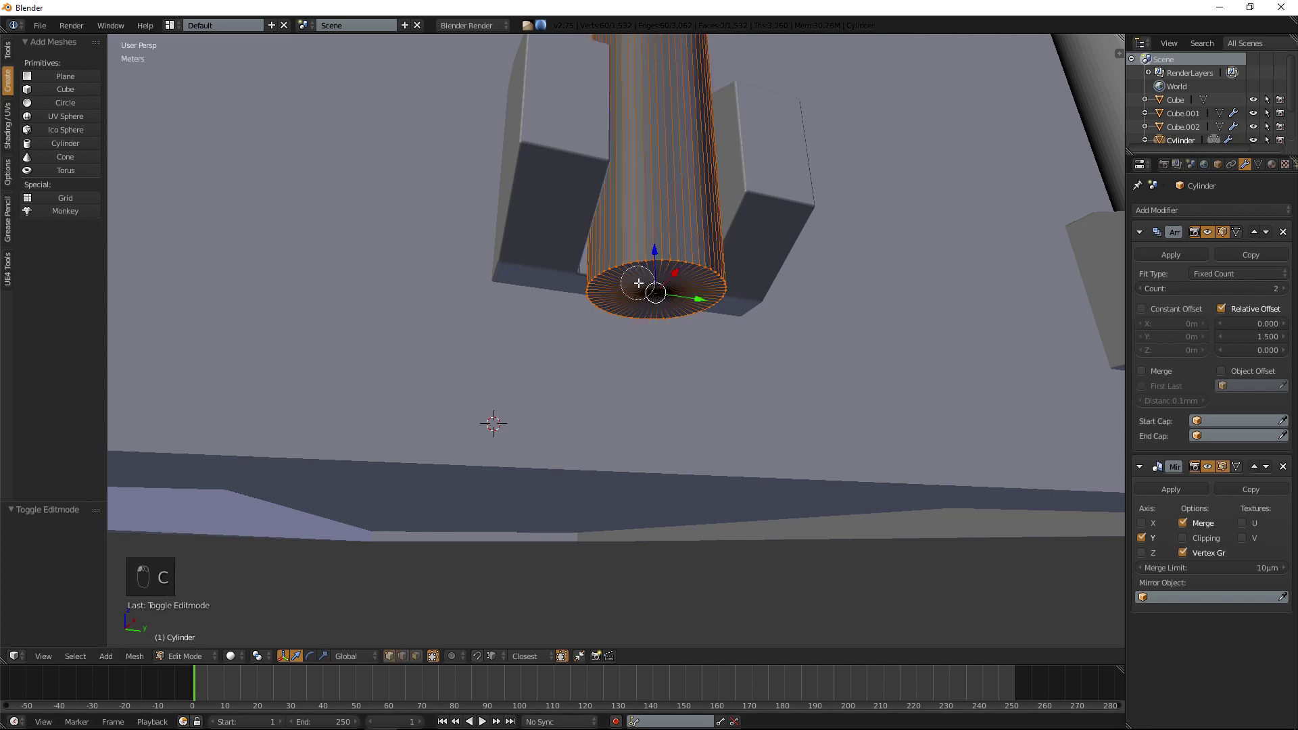
{"action": "left_click", "coordinate": [630, 286]}
Move the rod's lower end cap up along Z by about 3 cm 4.5 mm, inside the lower bracket.
{"action": "scroll", "coordinate": [636, 289], "scroll_direction": "down", "scroll_amount": 8}
{"action": "scroll", "coordinate": [622, 202], "scroll_direction": "down", "scroll_amount": 4}
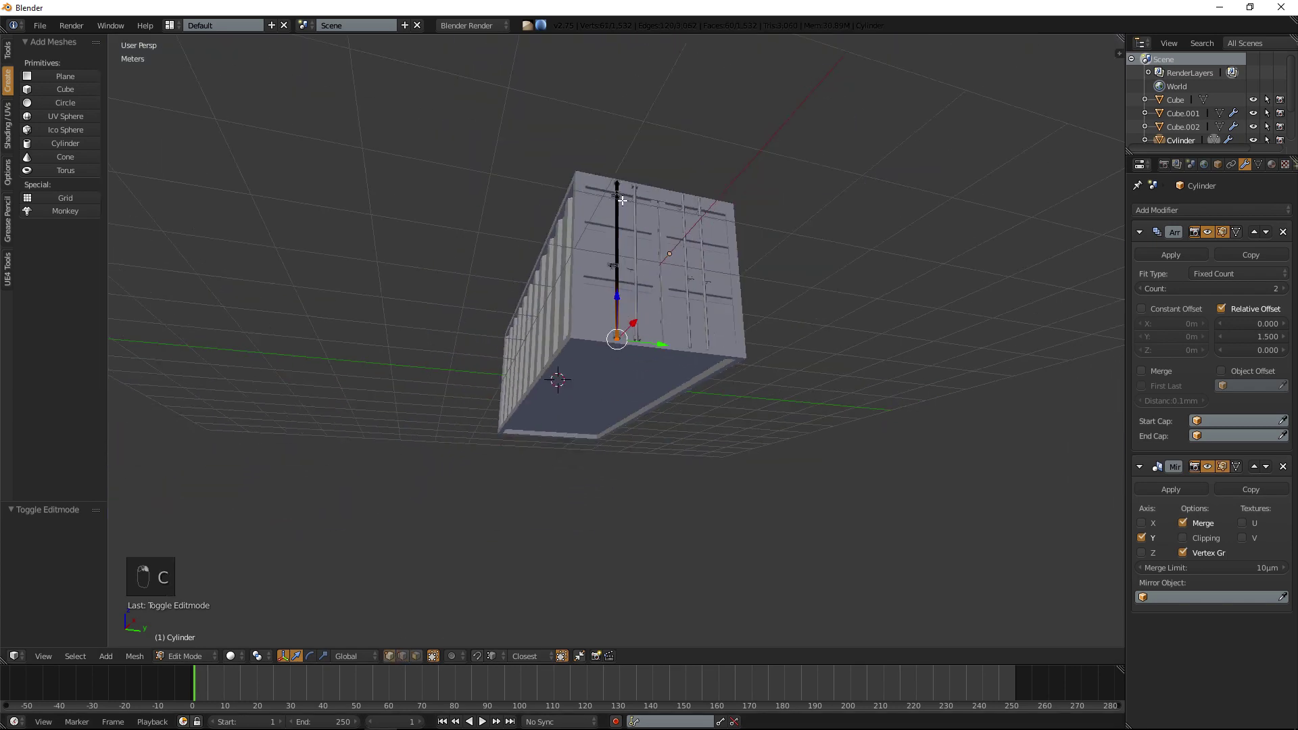
{"action": "scroll", "coordinate": [618, 206], "scroll_direction": "up", "scroll_amount": 12}
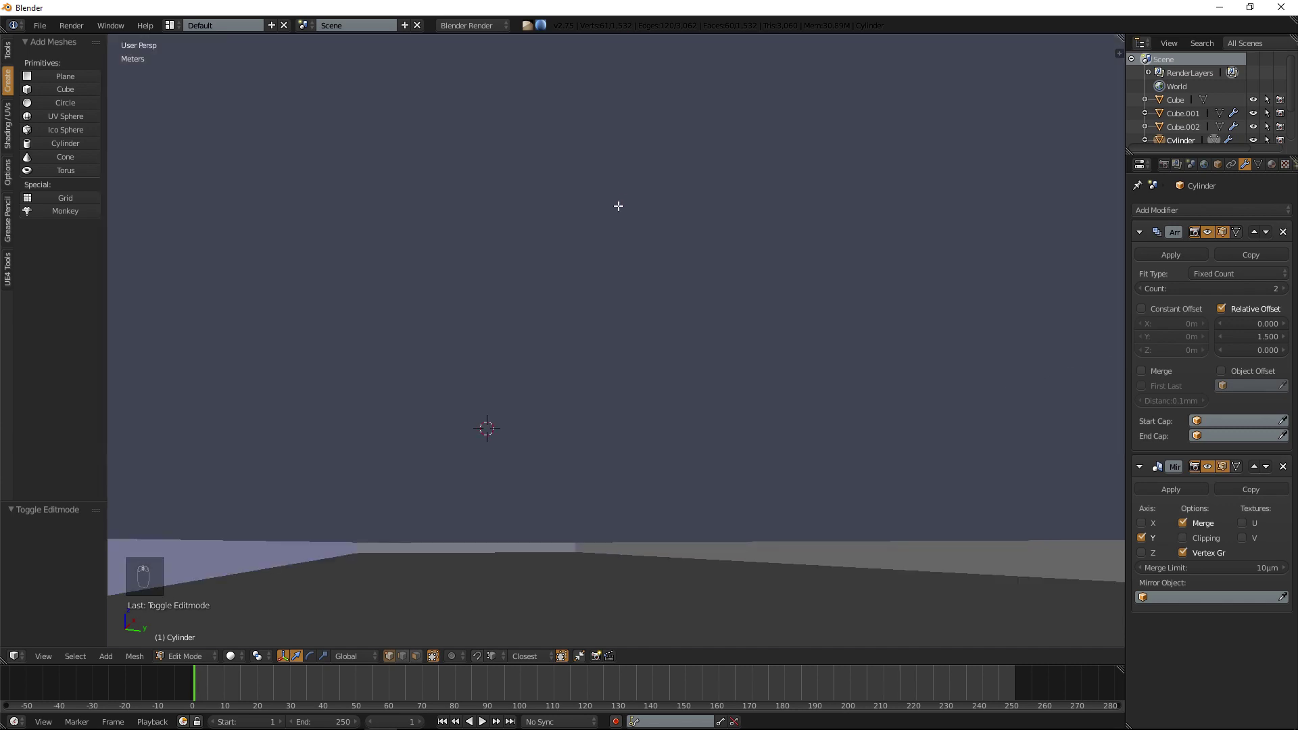
{"action": "scroll", "coordinate": [618, 205], "scroll_direction": "down", "scroll_amount": 2}
{"action": "middle_click_drag", "start_coordinate": [617, 206], "coordinate": [561, 312], "text": "shift"}
{"action": "left_click_drag", "start_coordinate": [511, 465], "coordinate": [526, 318]}
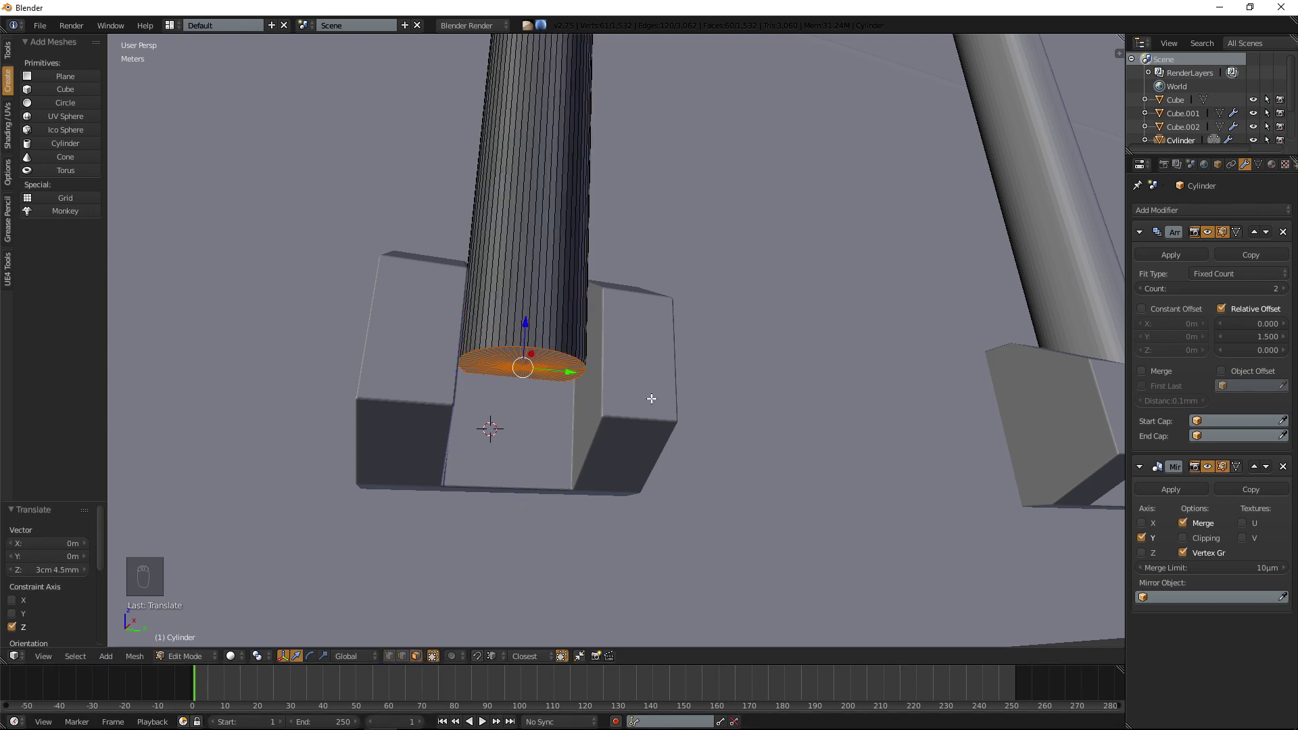
Extrude the rod's lower end cap in place and rotate the new cap 45° about the Y axis.
{"action": "key", "text": "e"}
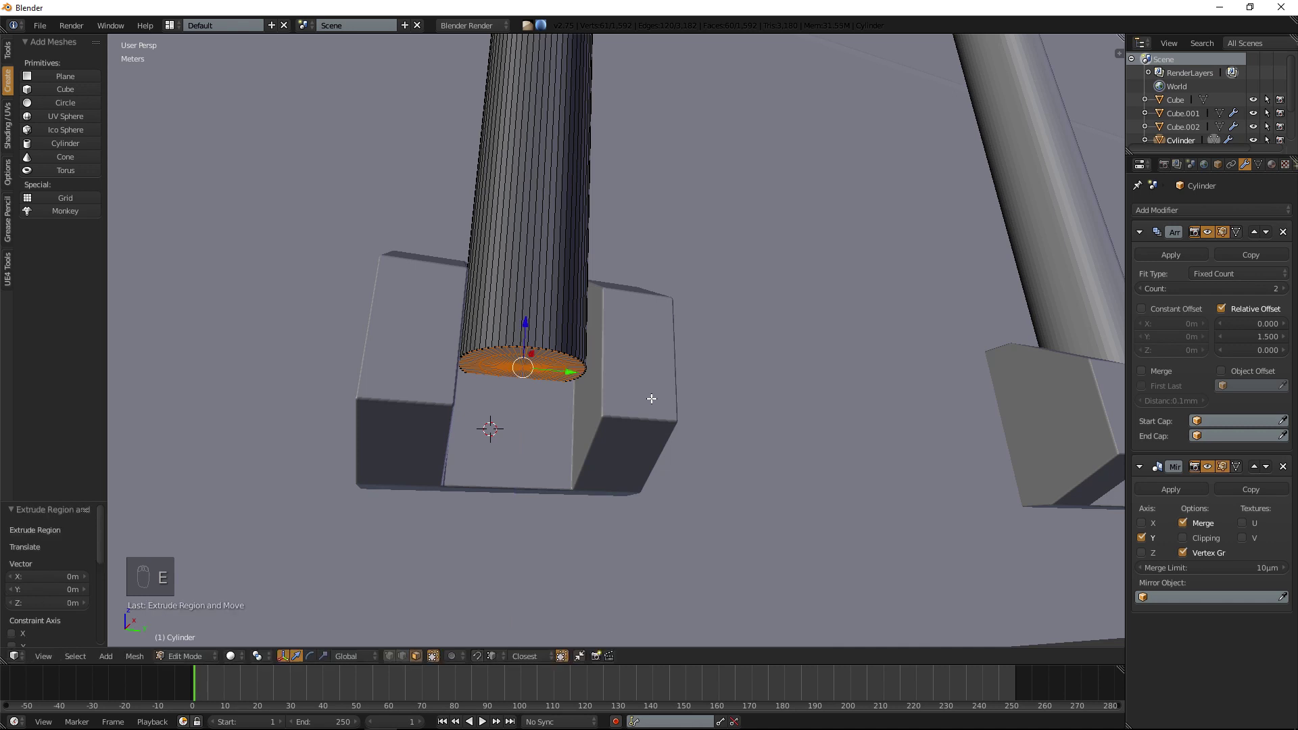
{"action": "type", "text": "r"}
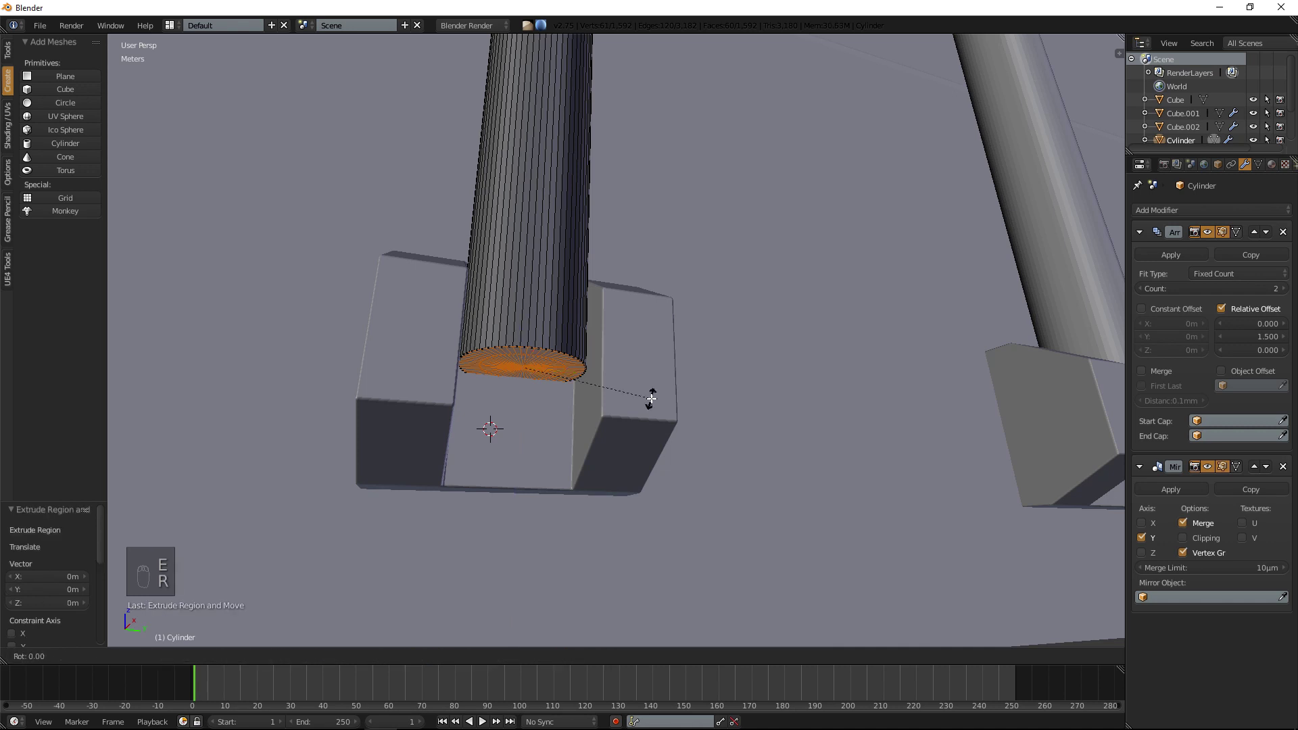
{"action": "type", "text": "45y"}
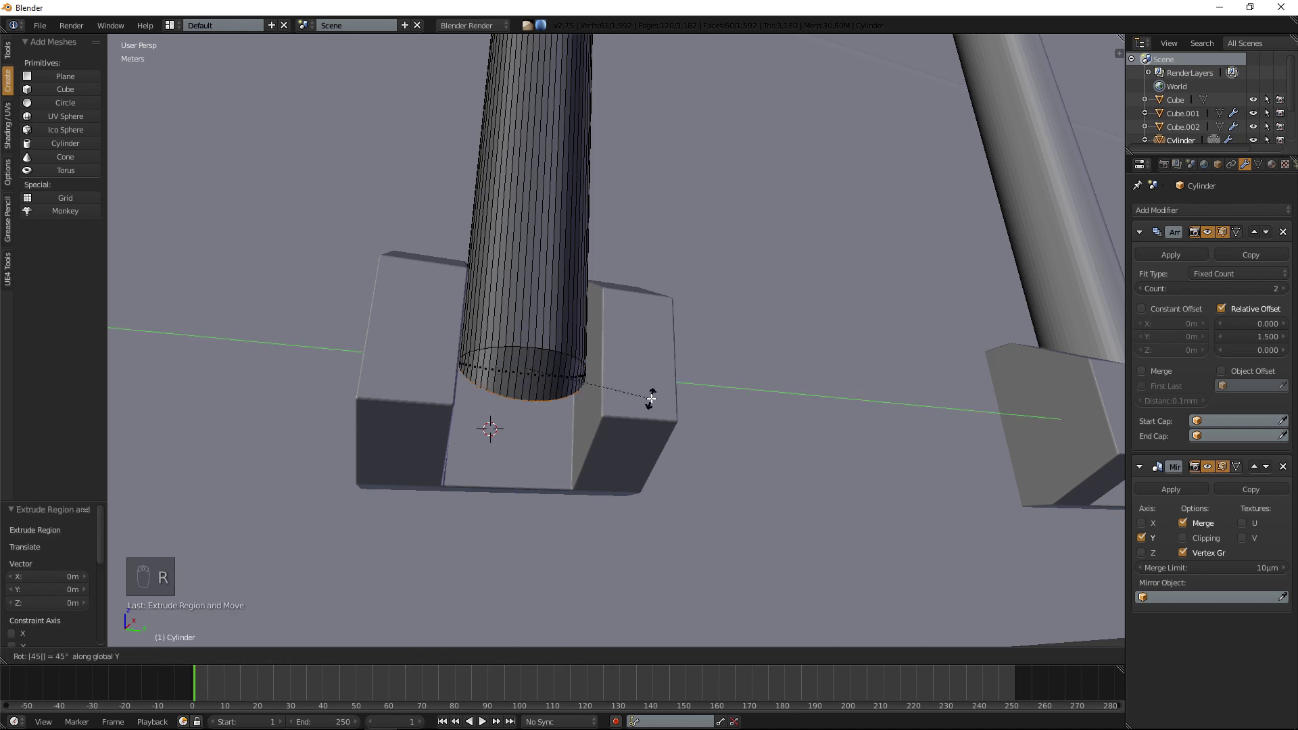
{"action": "key", "text": "Return"}
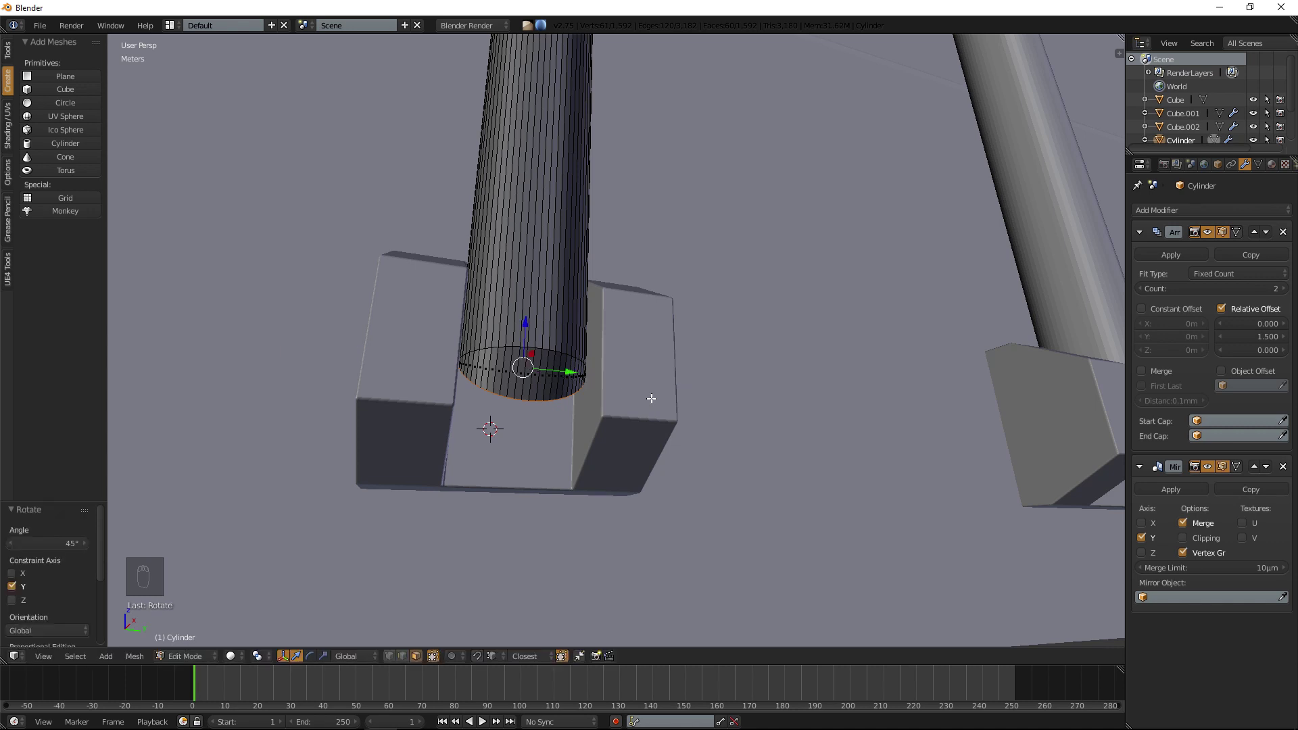
Extrude the tilted cap about 7.4 mm in both -X and -Z, and rotate it another 45° about Y.
{"action": "key", "text": "e"}
{"action": "left_click", "coordinate": [621, 431]}
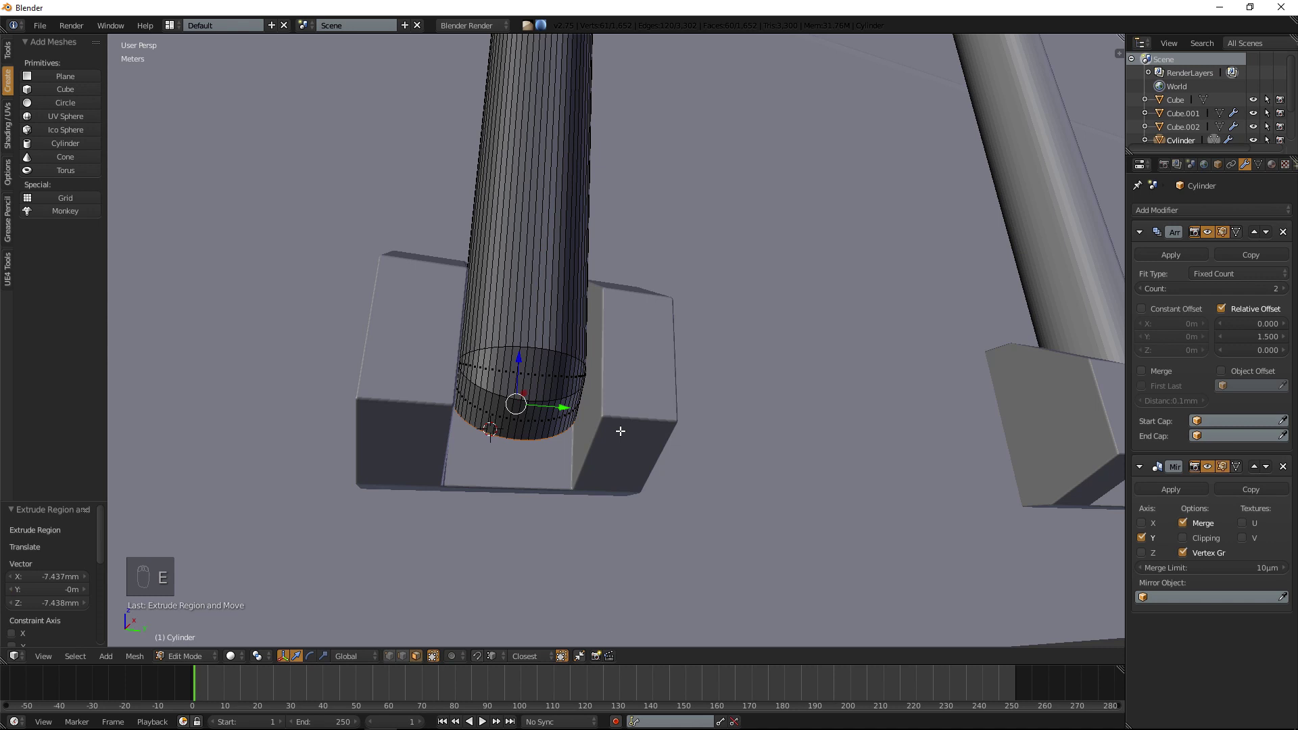
{"action": "type", "text": "r45"}
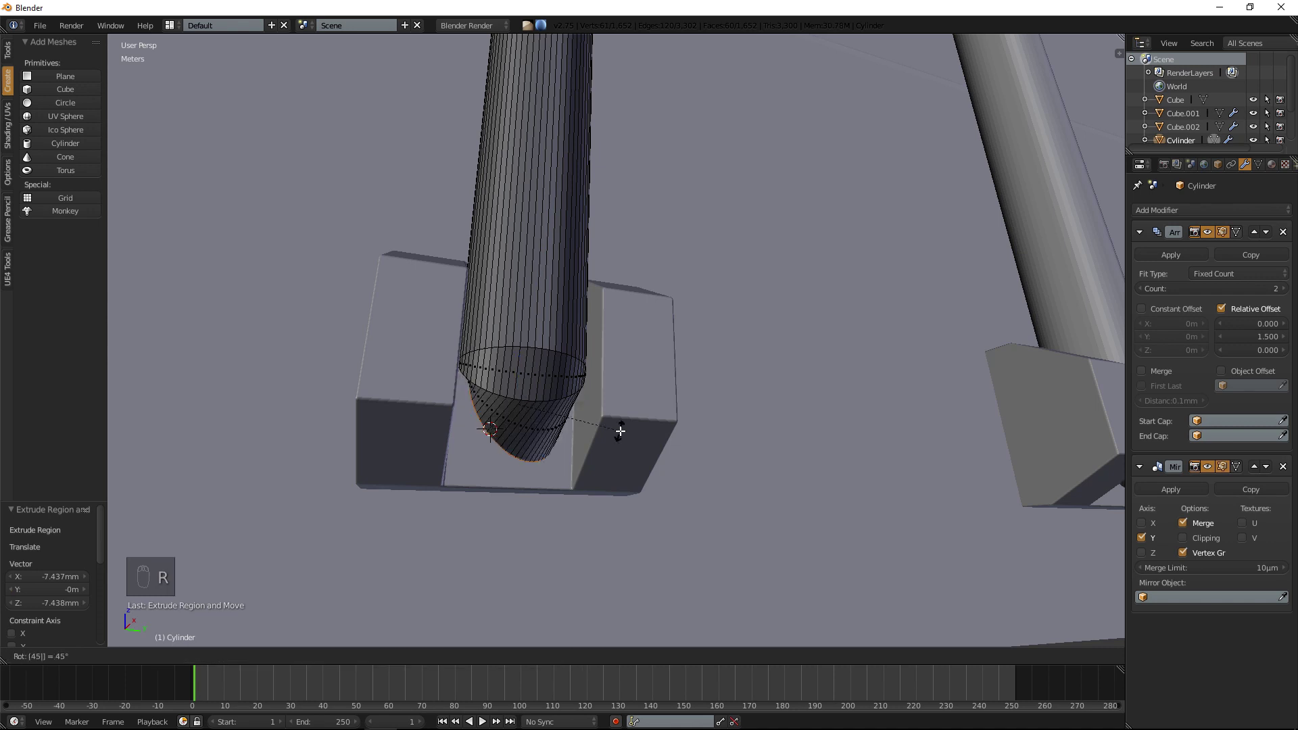
{"action": "type", "text": "y"}
{"action": "key", "text": "Return"}
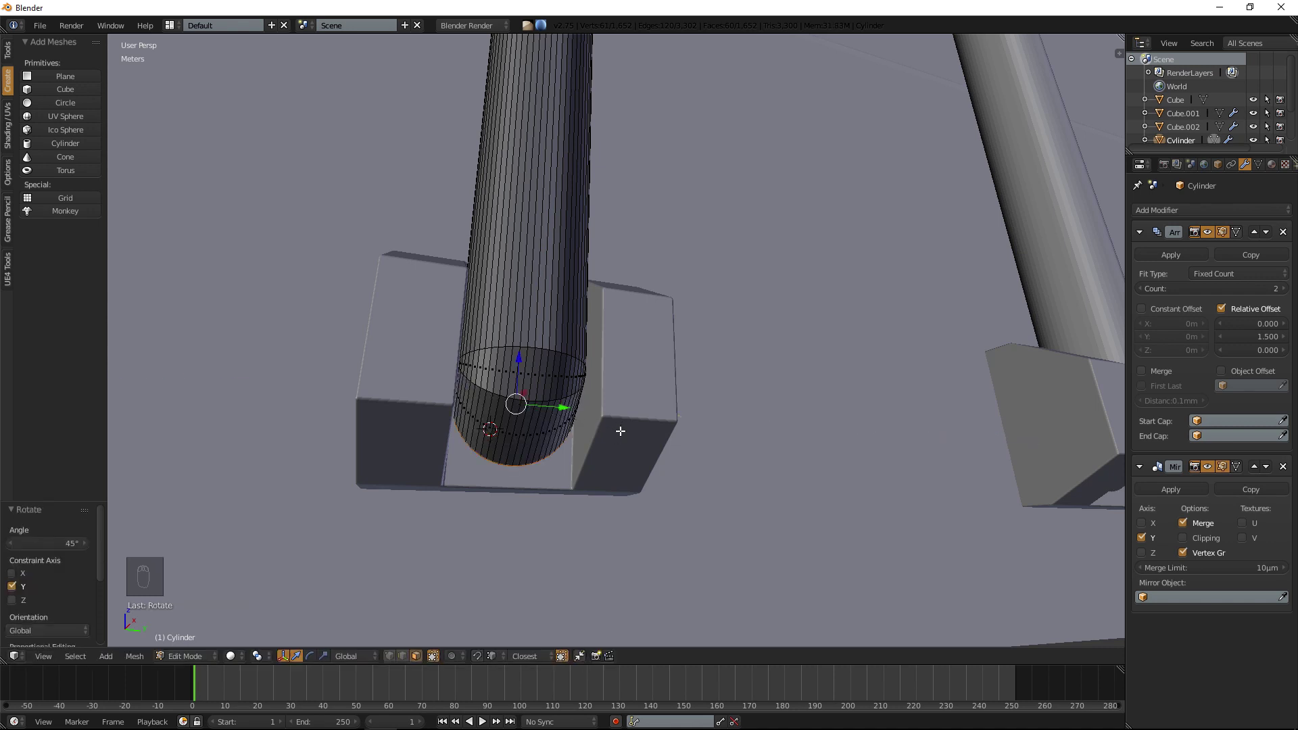
Pull the rotated end cap toward the door to lengthen the bent lower tip, and clear the selection.
{"action": "middle_click_drag", "start_coordinate": [647, 412], "coordinate": [657, 389]}
{"action": "middle_click_drag", "start_coordinate": [681, 250], "coordinate": [655, 306]}
{"action": "left_click_drag", "start_coordinate": [664, 248], "coordinate": [649, 255]}
{"action": "middle_click_drag", "start_coordinate": [649, 255], "coordinate": [624, 299]}
{"action": "key", "text": "a"}
Bevel the two edge loops at the bend of the rod's lower tip with three segments, and leave mesh editing.
{"action": "scroll", "coordinate": [526, 534], "scroll_direction": "up", "scroll_amount": 5}
{"action": "scroll", "coordinate": [484, 559], "scroll_direction": "down", "scroll_amount": 5}
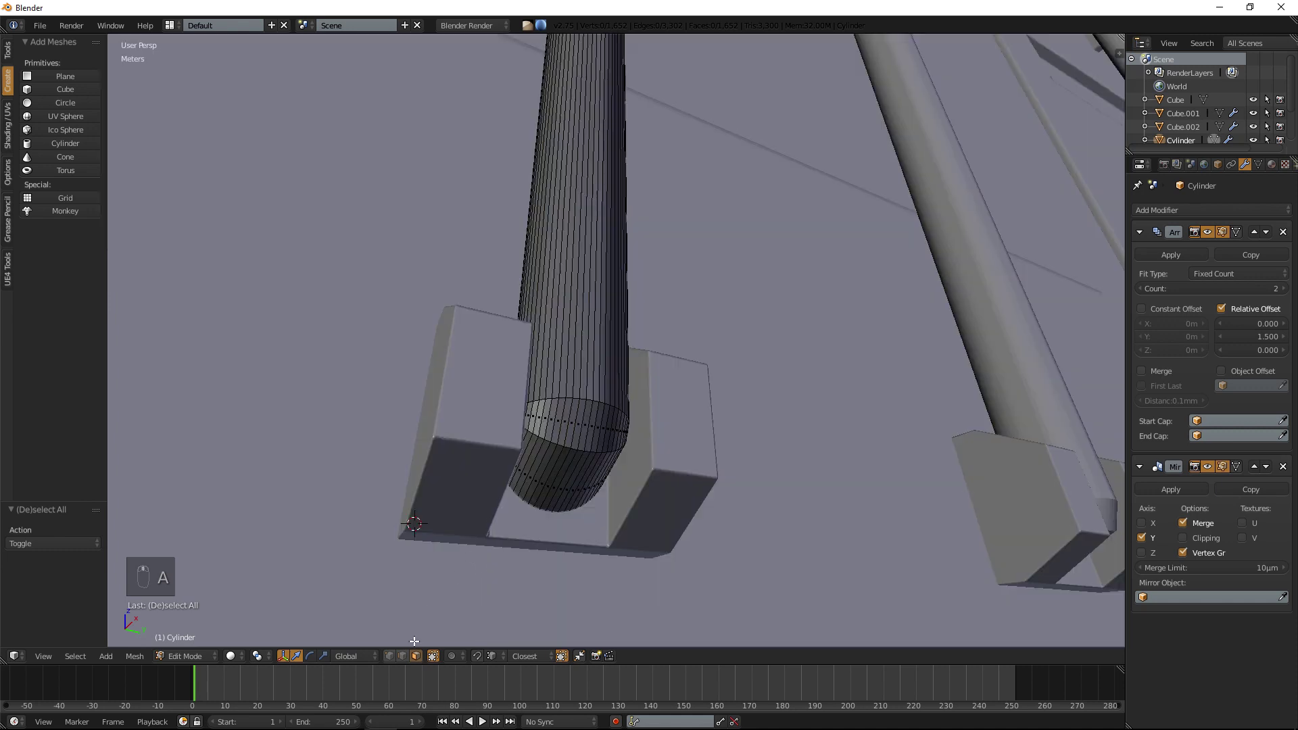
{"action": "left_click", "coordinate": [568, 445], "text": "alt"}
{"action": "key", "text": "a"}
{"action": "left_click", "coordinate": [564, 441]}
{"action": "key", "text": "KP_Decimal"}
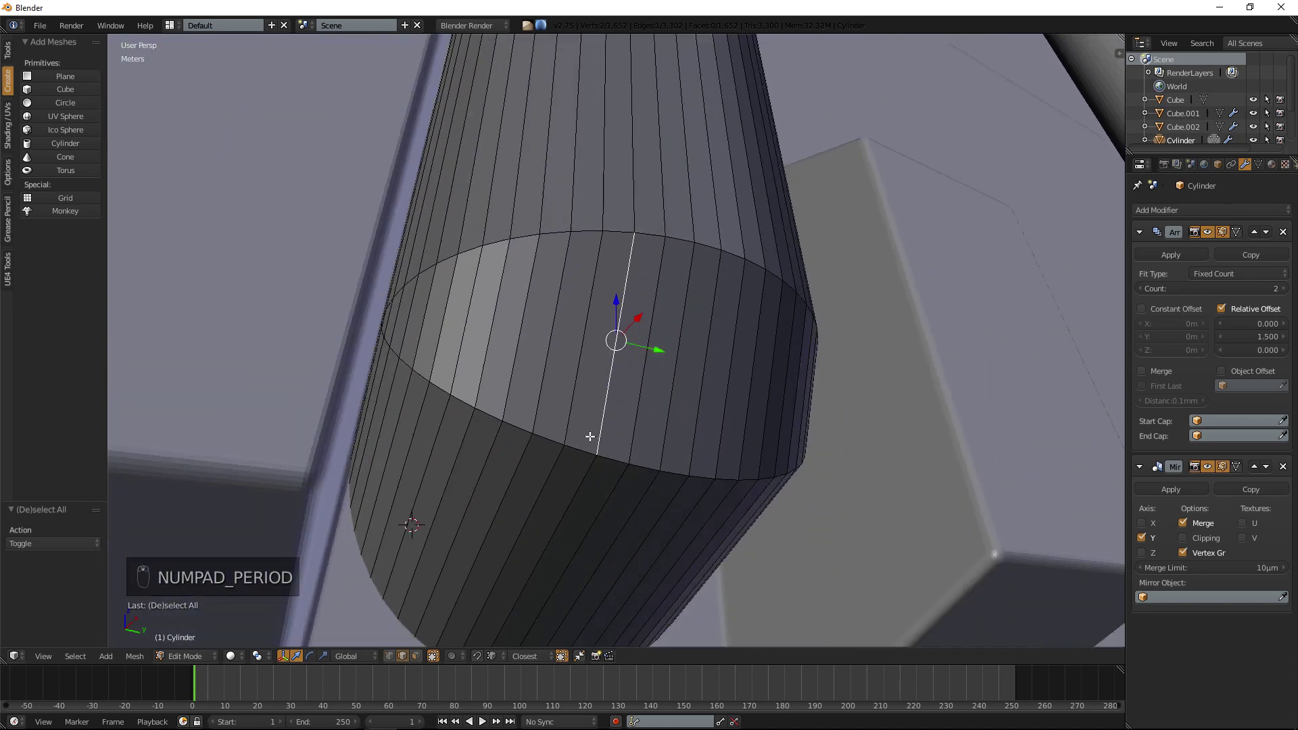
{"action": "key", "text": "a"}
{"action": "key", "text": "a"}
{"action": "left_click", "coordinate": [583, 447], "text": "alt"}
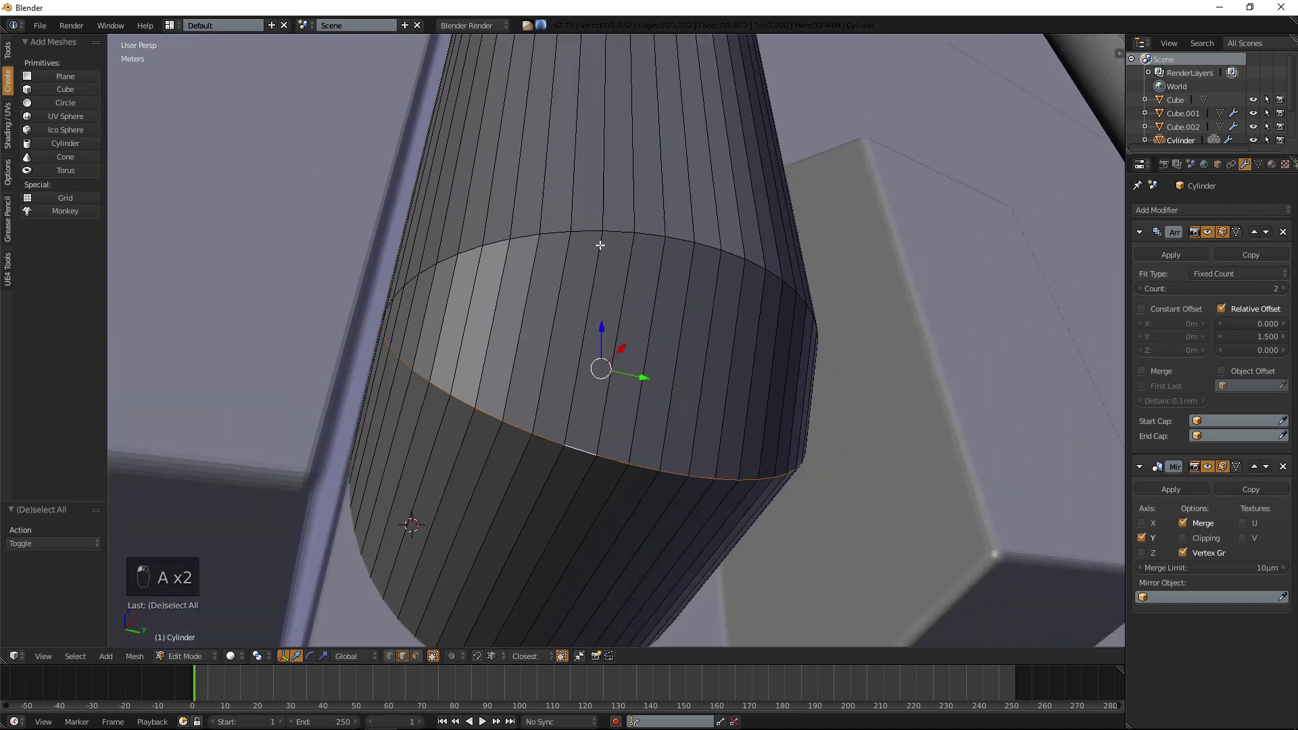
{"action": "left_click", "coordinate": [616, 234], "text": "alt"}
{"action": "key", "text": "ctrl+b"}
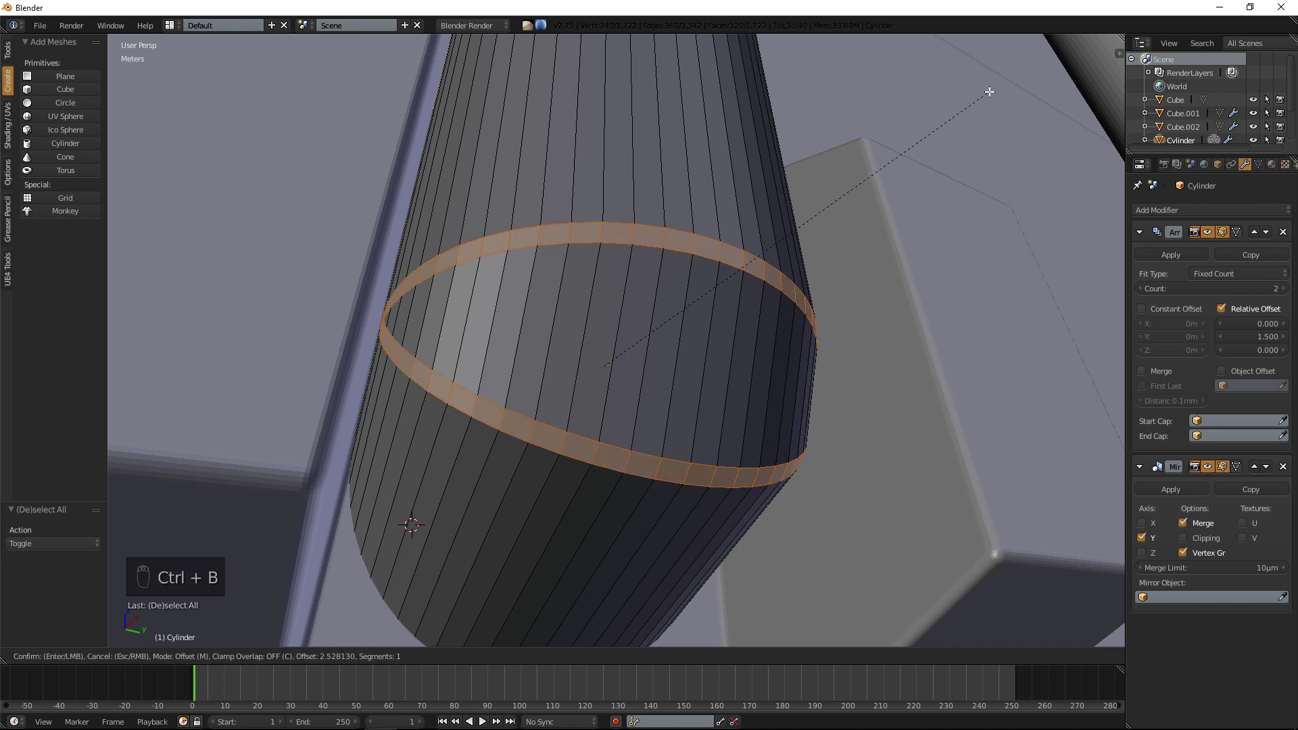
{"action": "scroll", "coordinate": [898, 156], "scroll_direction": "up", "scroll_amount": 1}
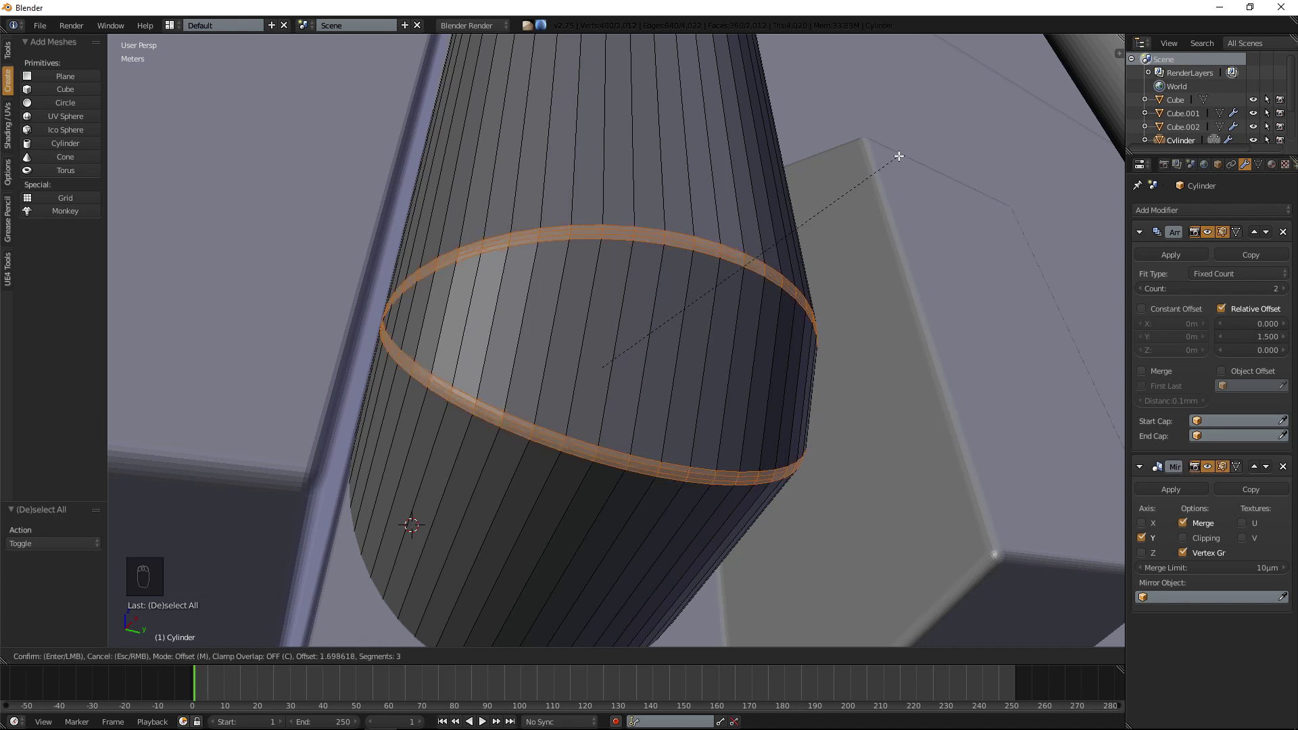
{"action": "left_click", "coordinate": [898, 156]}
{"action": "key", "text": "a"}
{"action": "key", "text": "Tab"}
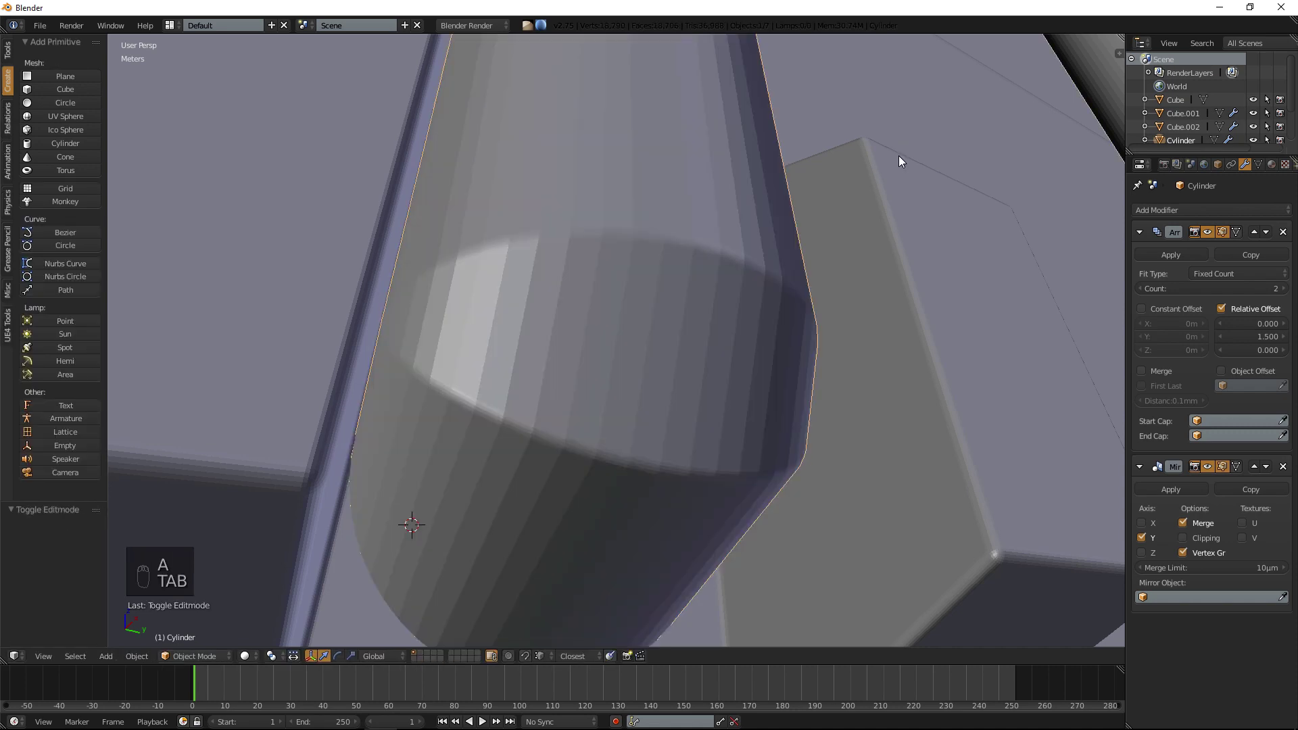
Set all faces of the locking rod mesh to smooth shading and return to object mode.
{"action": "scroll", "coordinate": [893, 158], "scroll_direction": "down", "scroll_amount": 5}
{"action": "middle_click_drag", "start_coordinate": [890, 161], "coordinate": [782, 171]}
{"action": "key", "text": "Tab"}
{"action": "key", "text": "a"}
{"action": "key", "text": "a"}
{"action": "key", "text": "a"}
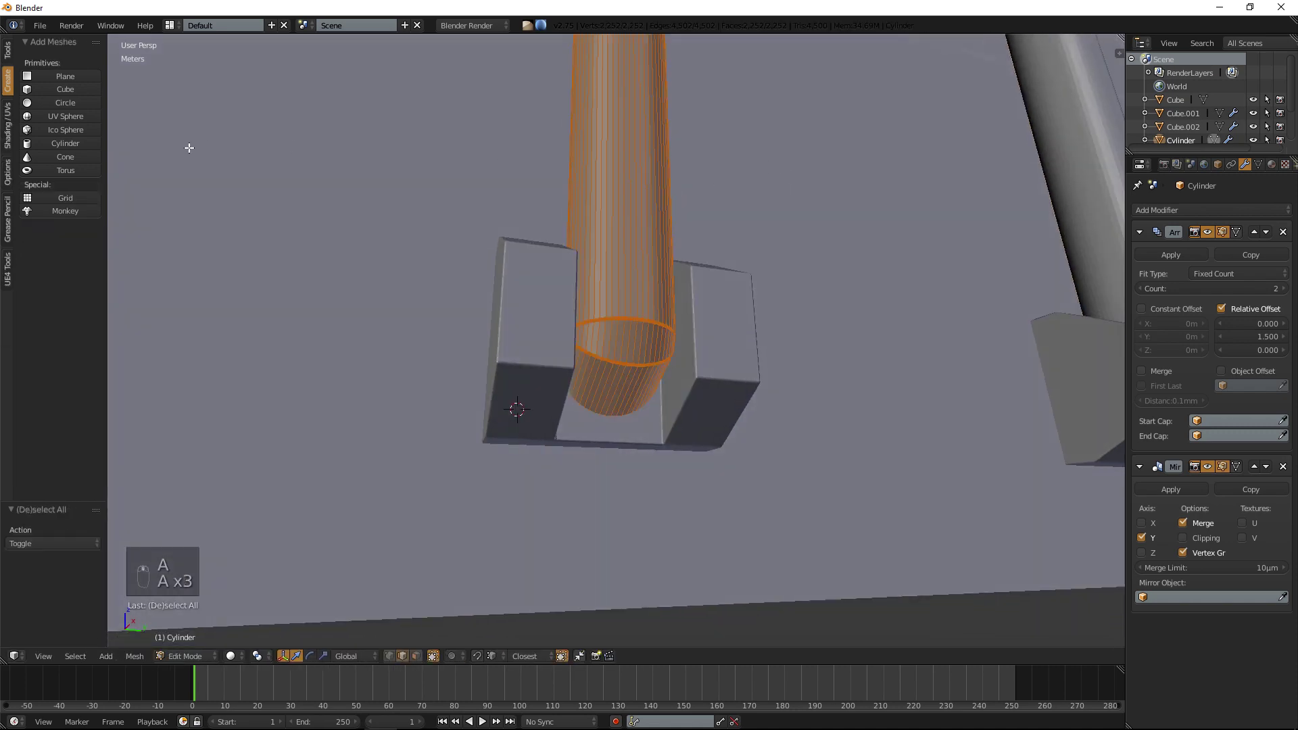
{"action": "left_click", "coordinate": [7, 113]}
{"action": "left_click", "coordinate": [40, 77]}
{"action": "key", "text": "a"}
{"action": "key", "text": "Tab"}
Add an Edge Split modifier to the locking rods.
{"action": "scroll", "coordinate": [512, 245], "scroll_direction": "down", "scroll_amount": 5}
{"action": "scroll", "coordinate": [513, 244], "scroll_direction": "down", "scroll_amount": 5}
{"action": "middle_click_drag", "start_coordinate": [513, 245], "coordinate": [531, 263]}
{"action": "scroll", "coordinate": [532, 263], "scroll_direction": "up", "scroll_amount": 10}
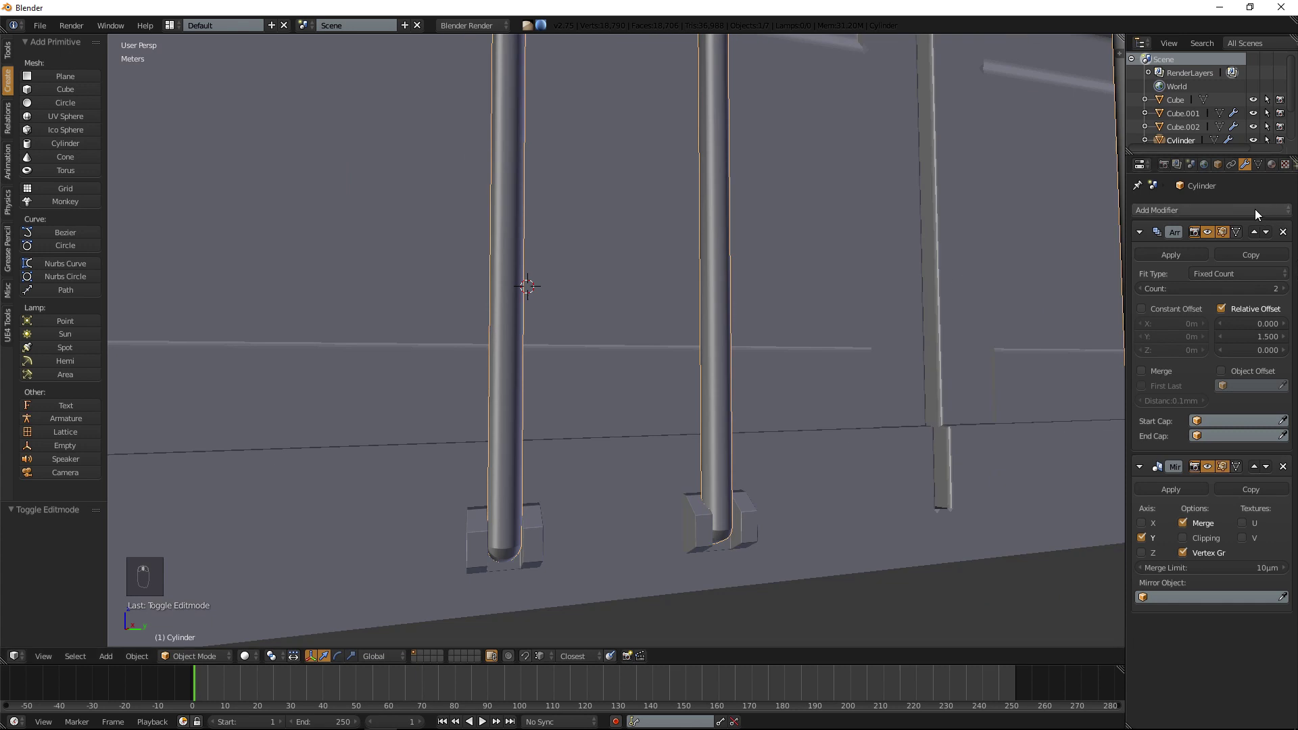
{"action": "left_click", "coordinate": [1206, 210]}
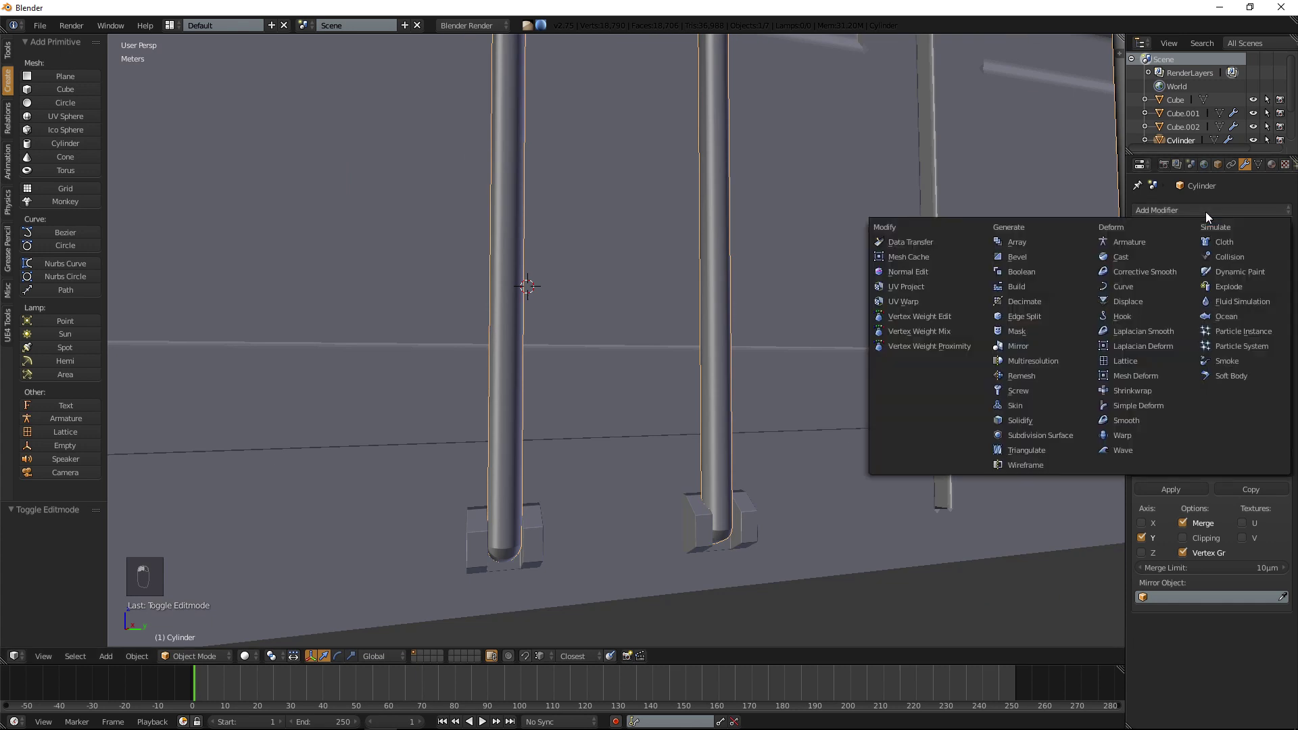
{"action": "left_click", "coordinate": [1032, 311]}
Examine the locking rods' shading and the holder brackets at their upper ends on the container doors.
{"action": "scroll", "coordinate": [720, 303], "scroll_direction": "down", "scroll_amount": 3}
{"action": "middle_click_drag", "start_coordinate": [721, 302], "coordinate": [647, 257]}
{"action": "scroll", "coordinate": [646, 257], "scroll_direction": "down", "scroll_amount": 6}
{"action": "middle_click_drag", "start_coordinate": [646, 205], "coordinate": [647, 250], "text": "shift"}
{"action": "scroll", "coordinate": [653, 395], "scroll_direction": "up", "scroll_amount": 5}
{"action": "scroll", "coordinate": [651, 383], "scroll_direction": "down", "scroll_amount": 3}
{"action": "scroll", "coordinate": [651, 383], "scroll_direction": "down", "scroll_amount": 3}
{"action": "middle_click_drag", "start_coordinate": [650, 383], "coordinate": [640, 553]}
{"action": "key", "text": "Tab"}
{"action": "key", "text": "Tab"}
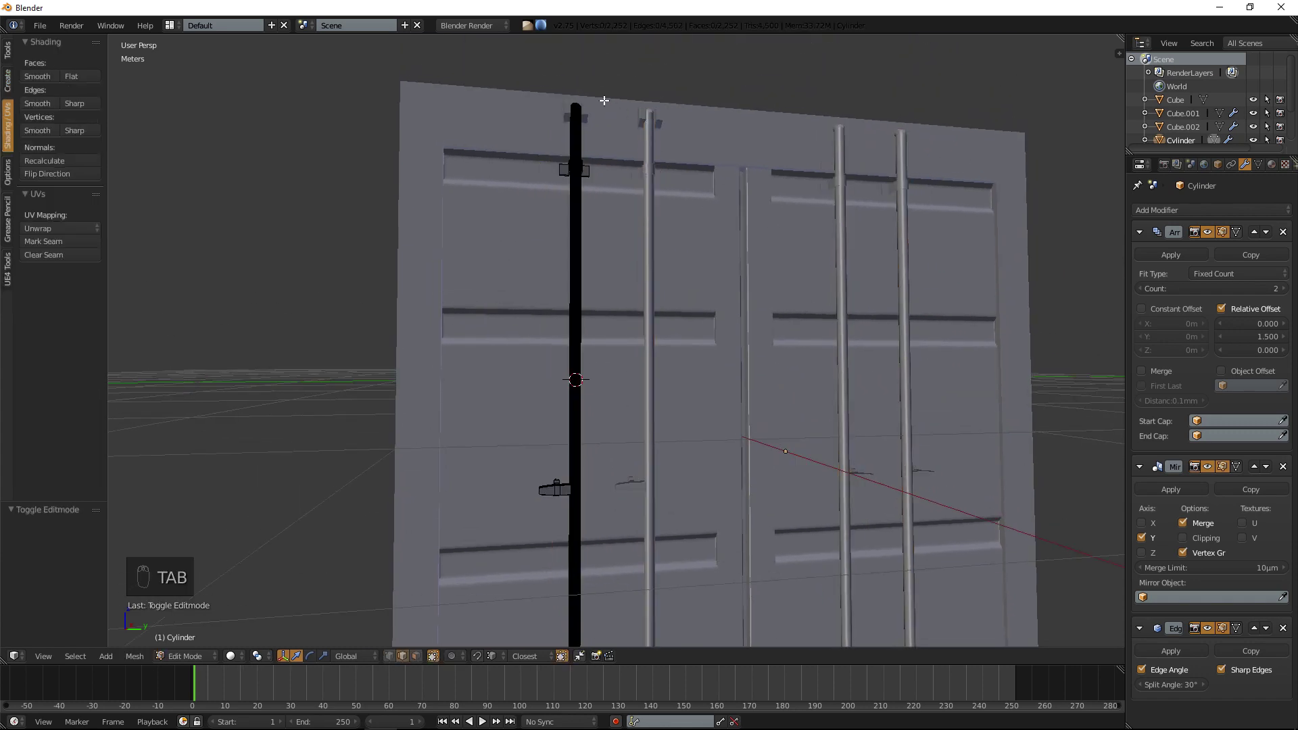
{"action": "middle_click_drag", "start_coordinate": [603, 100], "coordinate": [603, 212]}
Remove the Array modifier that repeats the holder bracket along Y, keeping the vertical one.
{"action": "right_click", "coordinate": [603, 213]}
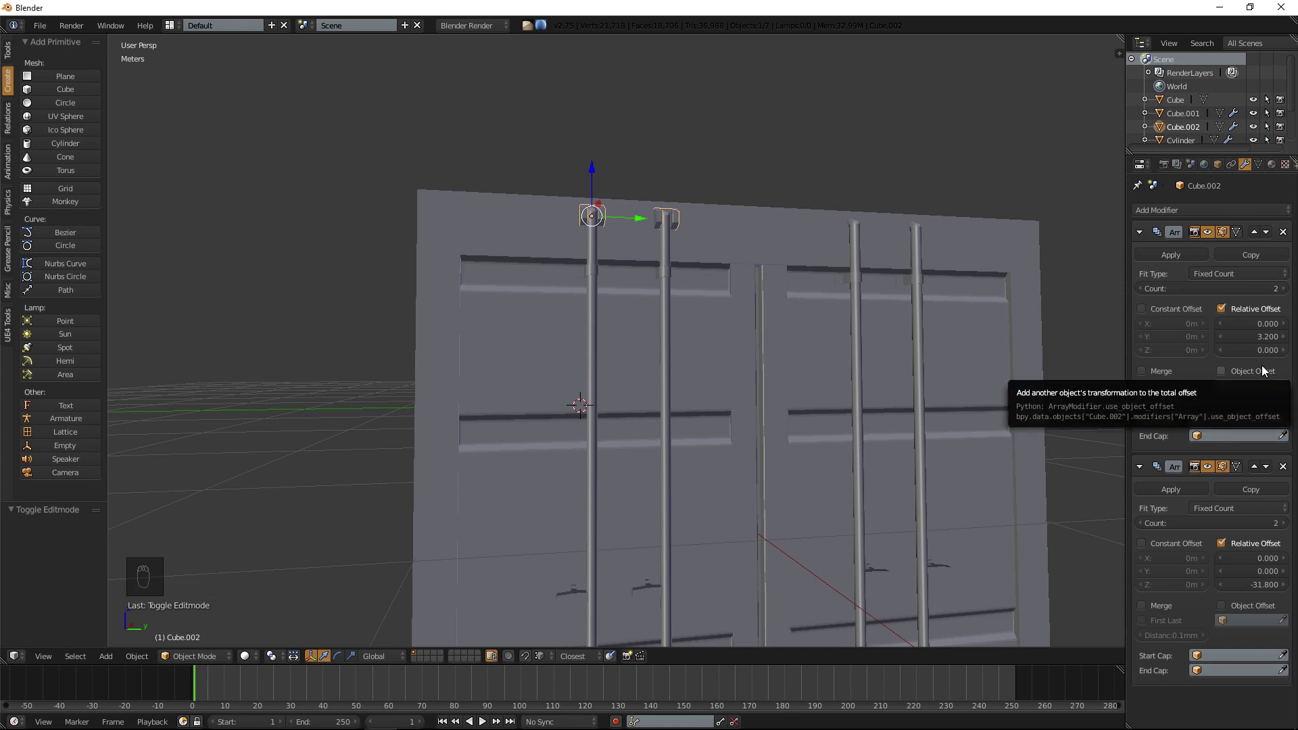
{"action": "left_click", "coordinate": [1140, 288]}
{"action": "left_click", "coordinate": [1282, 289]}
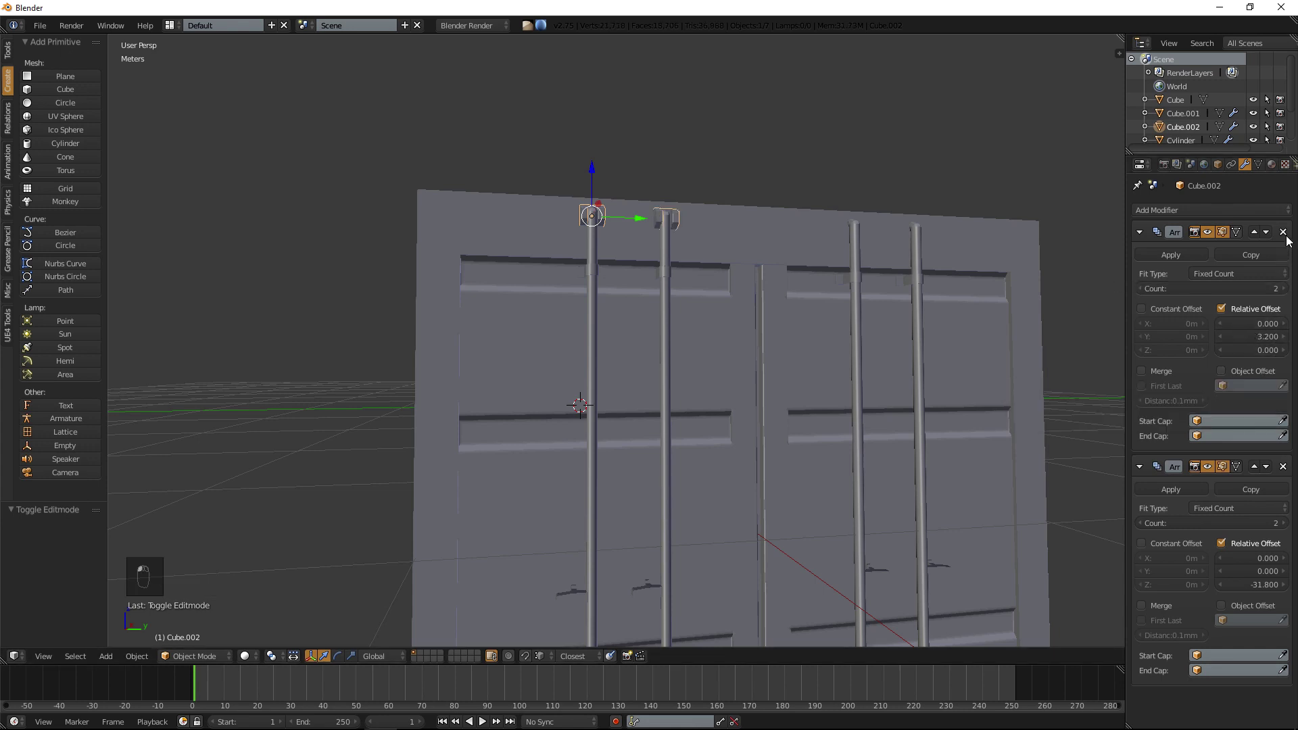
{"action": "left_click", "coordinate": [1282, 232]}
{"action": "scroll", "coordinate": [696, 291], "scroll_direction": "down", "scroll_amount": 1}
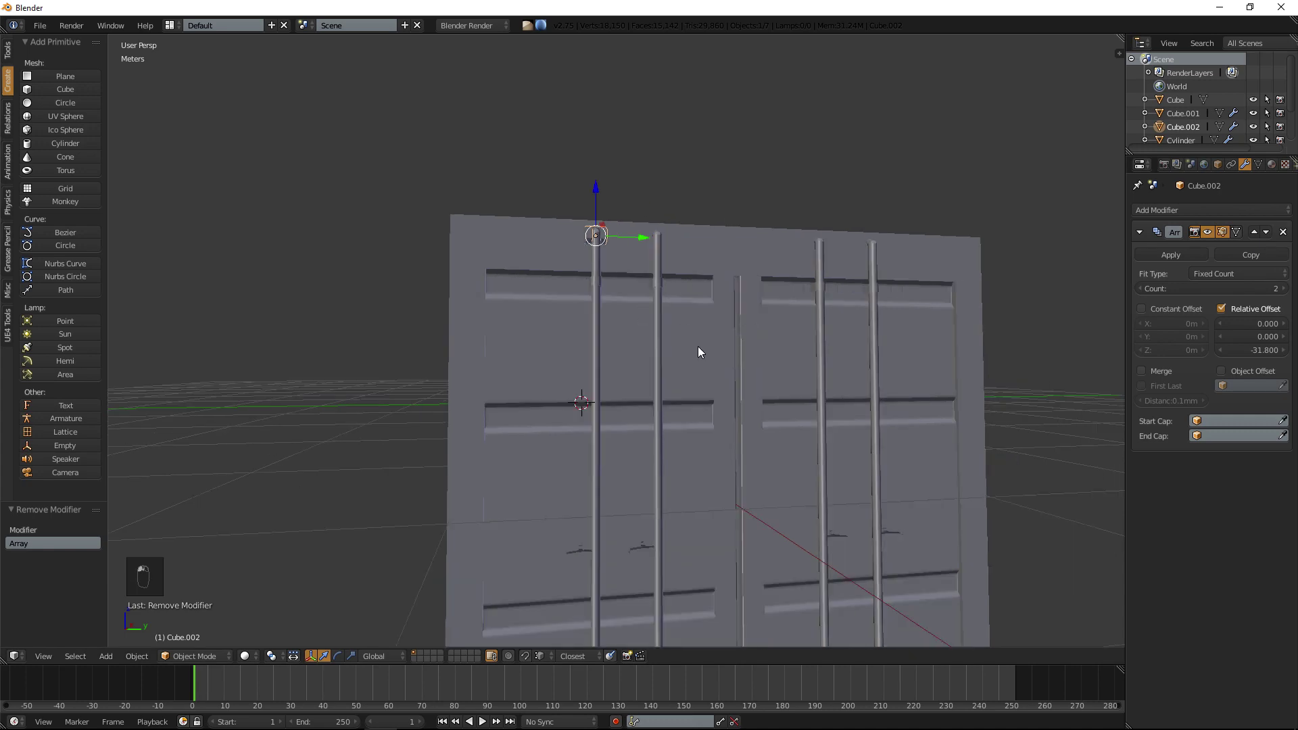
Remove the Edge Split, Mirror and Array modifiers from the locking rods, leaving a single rod.
{"action": "middle_click_drag", "start_coordinate": [659, 384], "coordinate": [684, 136]}
{"action": "middle_click_drag", "start_coordinate": [695, 216], "coordinate": [648, 439]}
{"action": "right_click", "coordinate": [659, 388]}
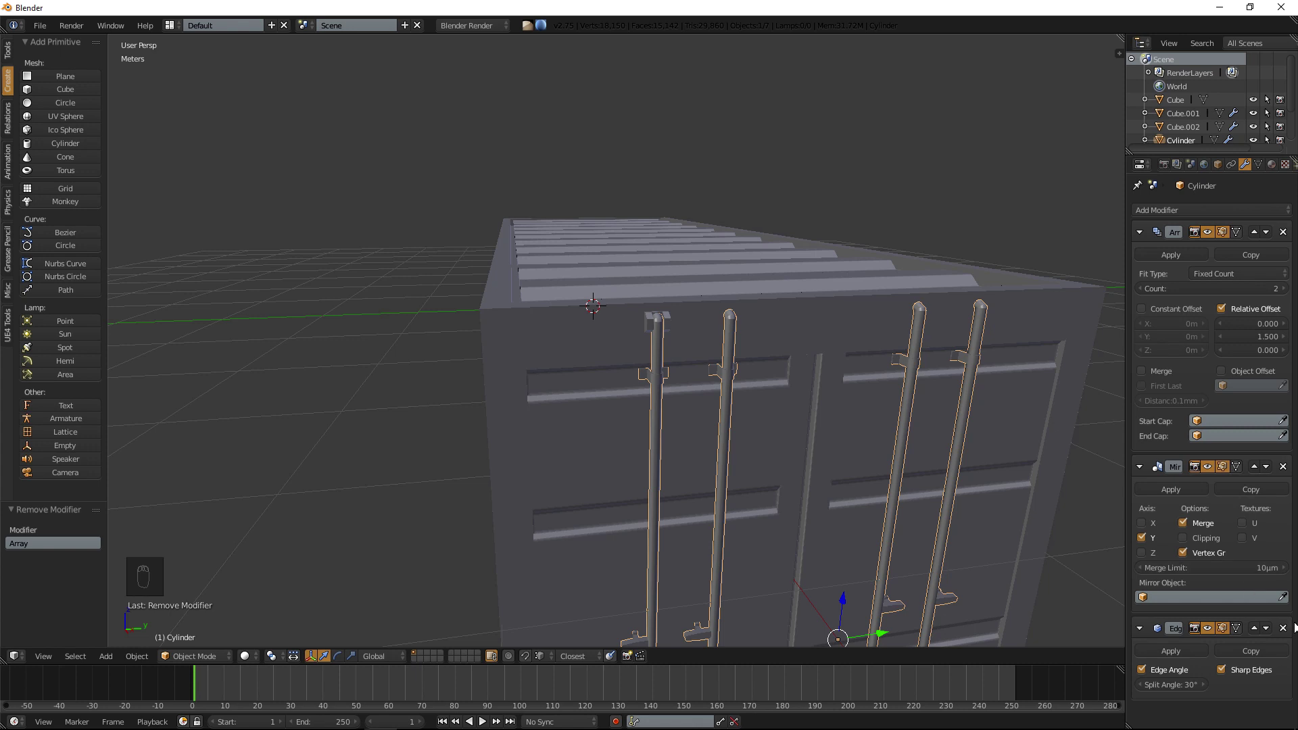
{"action": "left_click", "coordinate": [1284, 629]}
{"action": "middle_click_drag", "start_coordinate": [918, 370], "coordinate": [900, 324]}
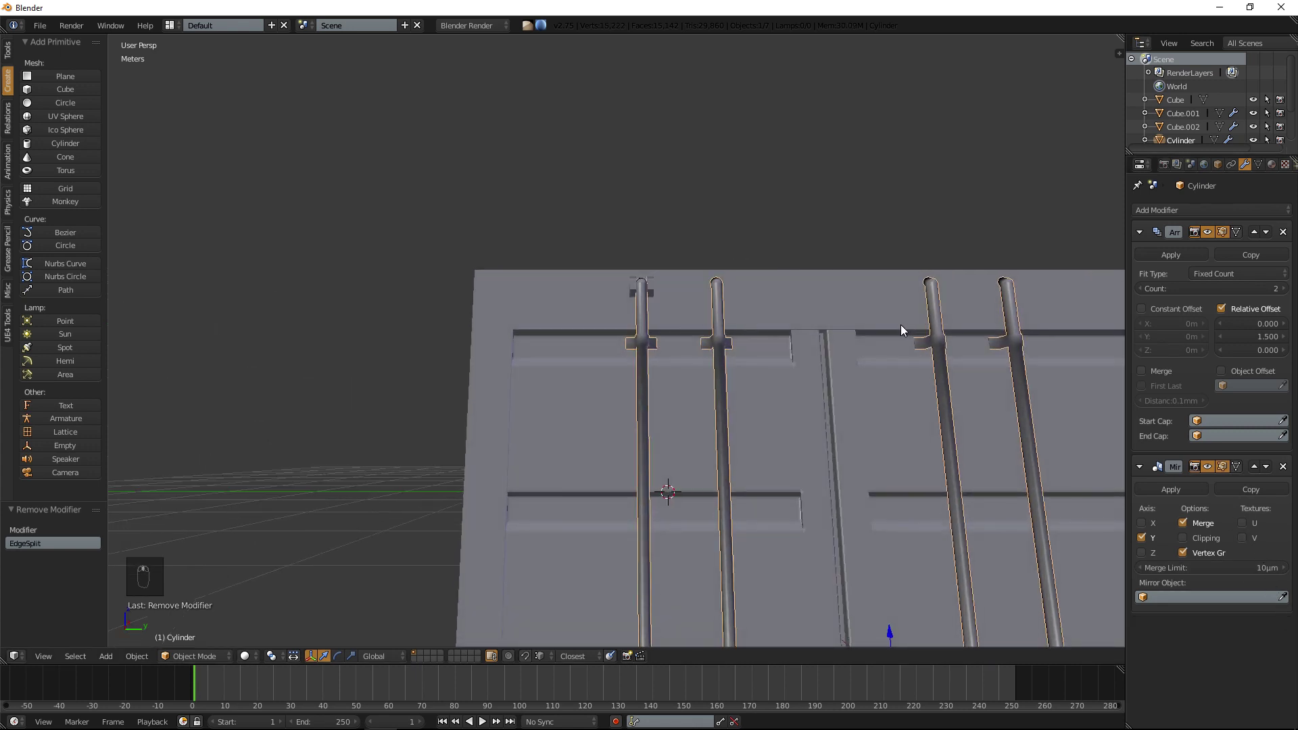
{"action": "left_click", "coordinate": [1282, 466]}
{"action": "left_click", "coordinate": [1282, 232]}
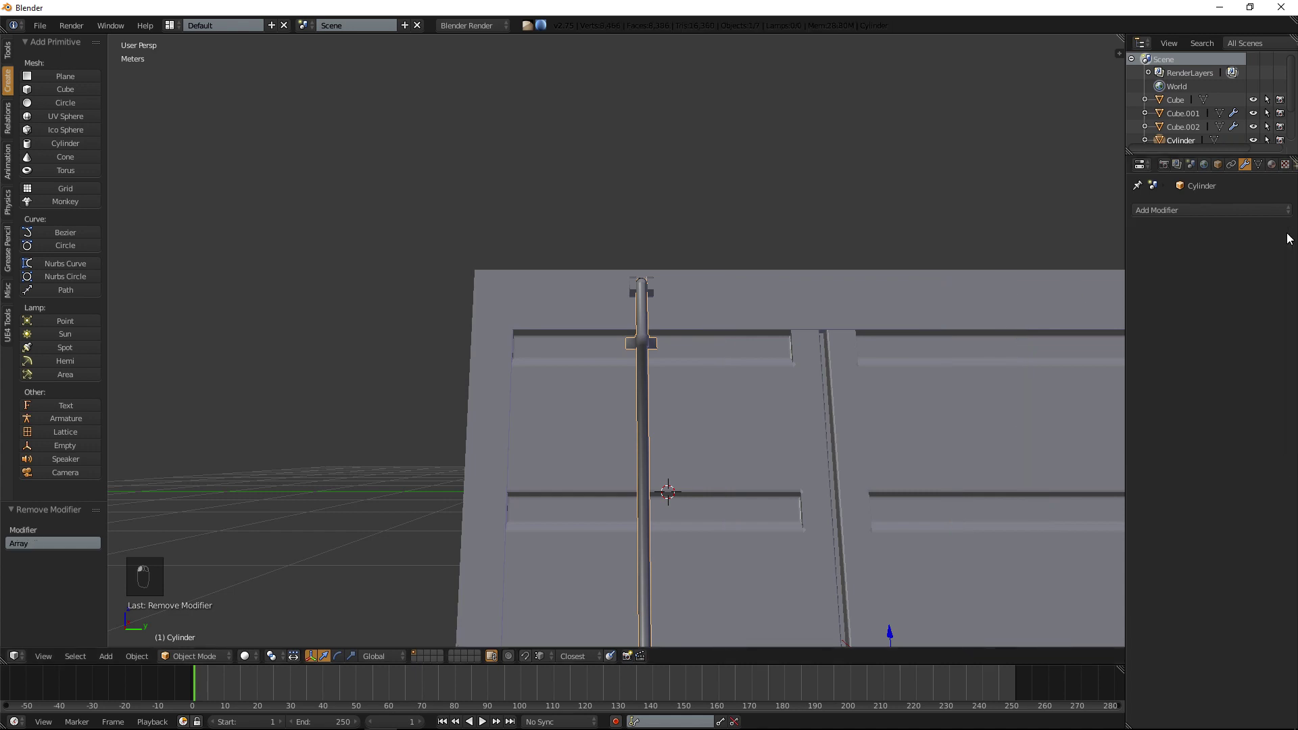
{"action": "middle_click_drag", "start_coordinate": [654, 358], "coordinate": [665, 265]}
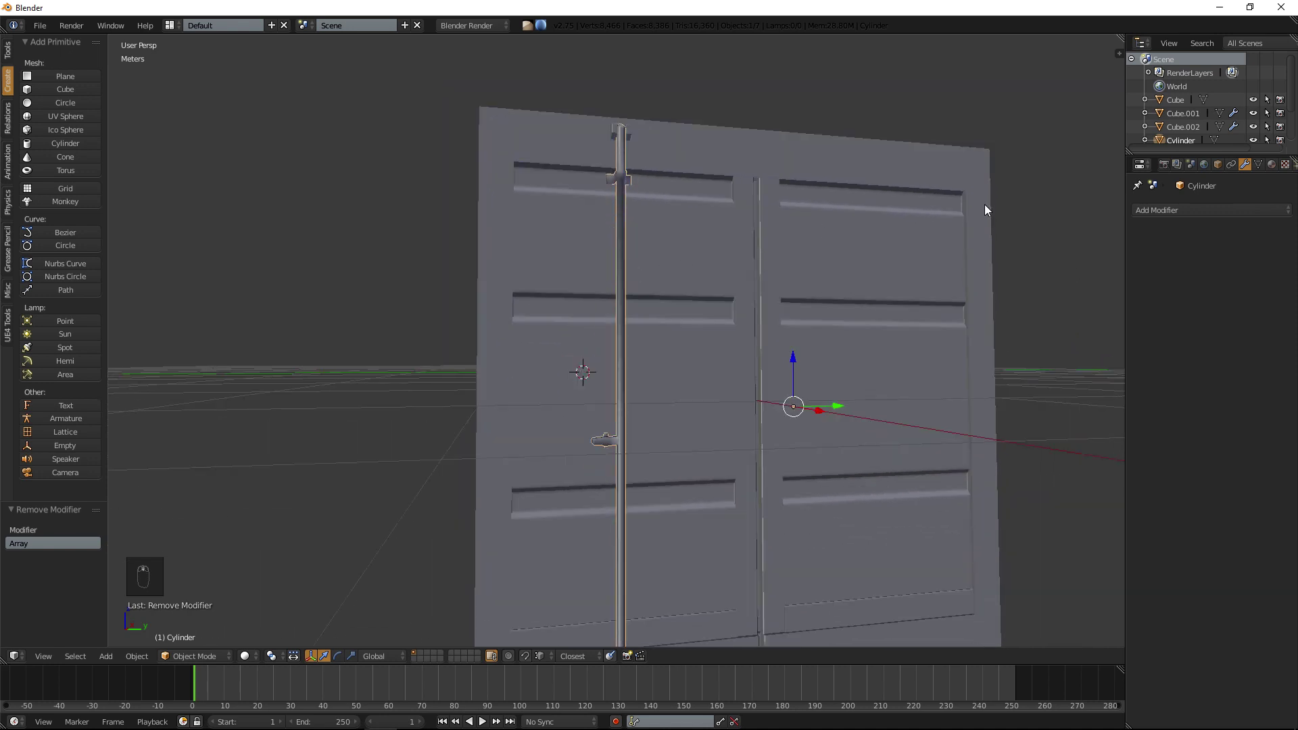
{"action": "key", "text": "Tab"}
{"action": "key", "text": "Tab"}
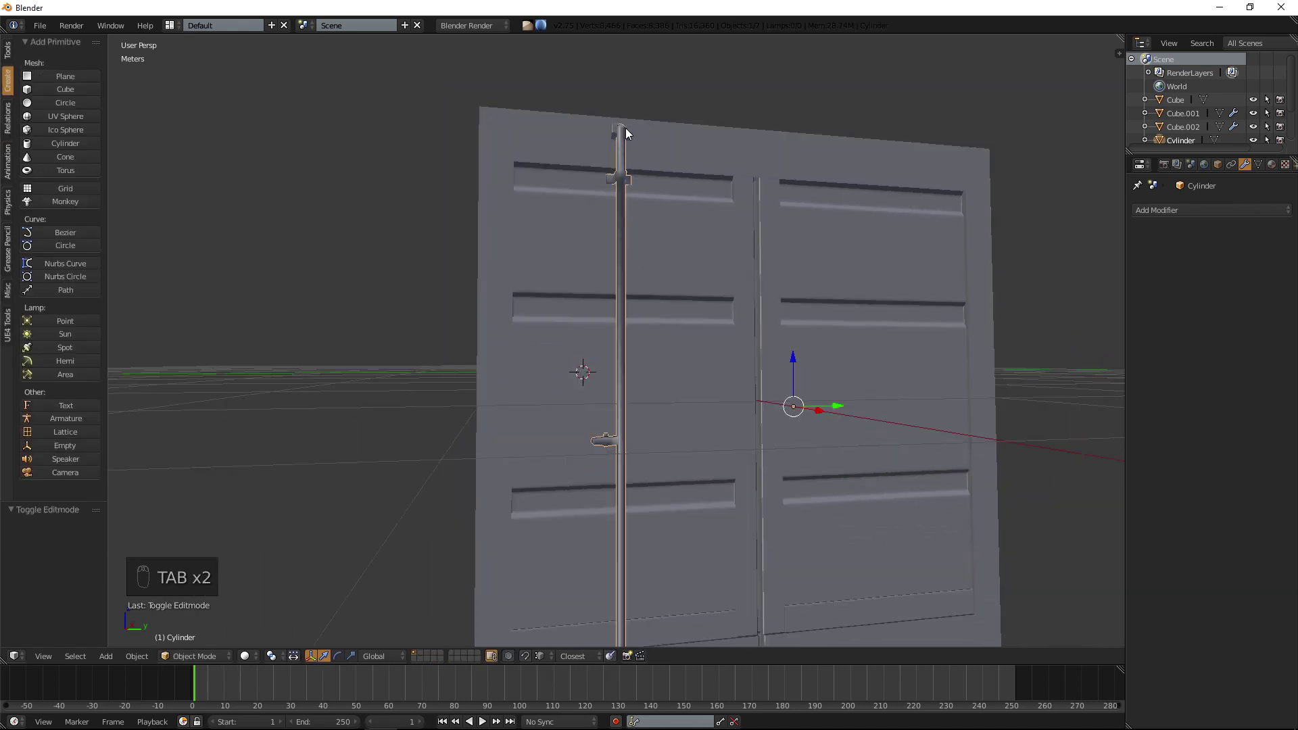
Apply the holder bracket's vertical Array modifier and join the brackets into the locking rod object.
{"action": "right_click", "coordinate": [627, 129]}
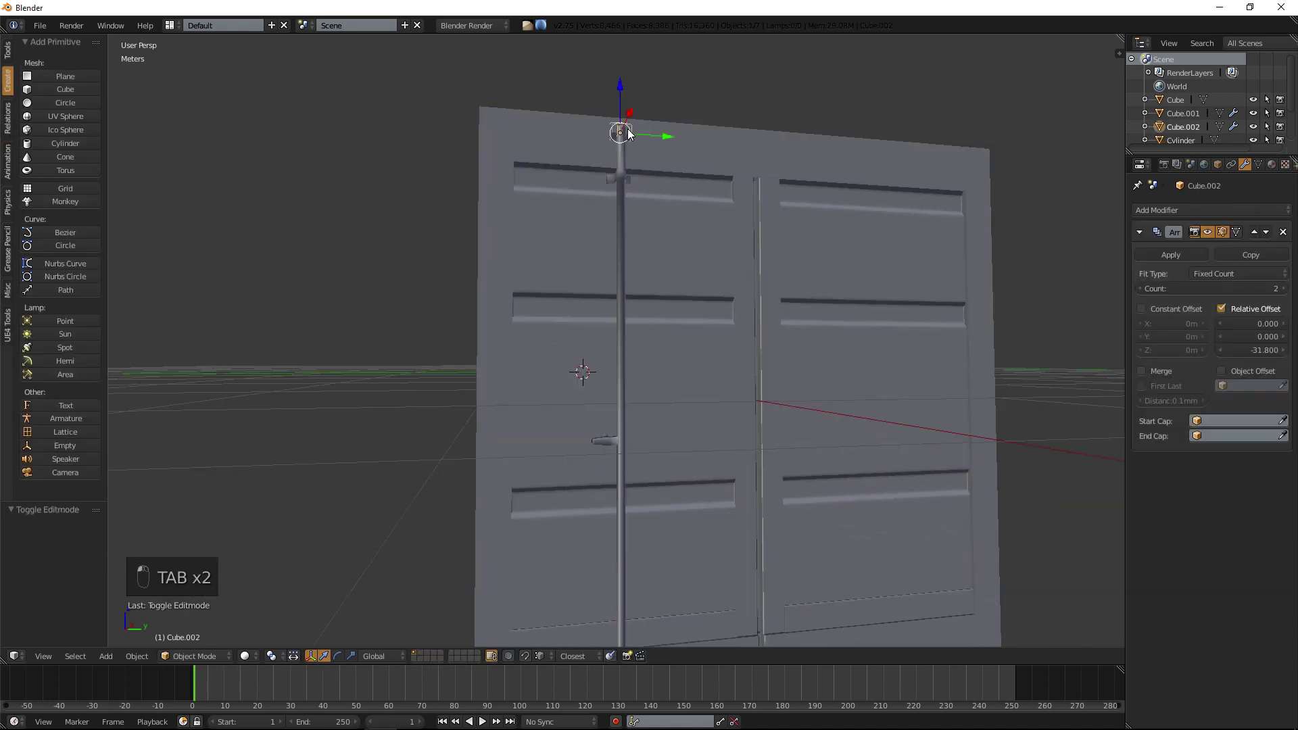
{"action": "left_click", "coordinate": [1157, 256]}
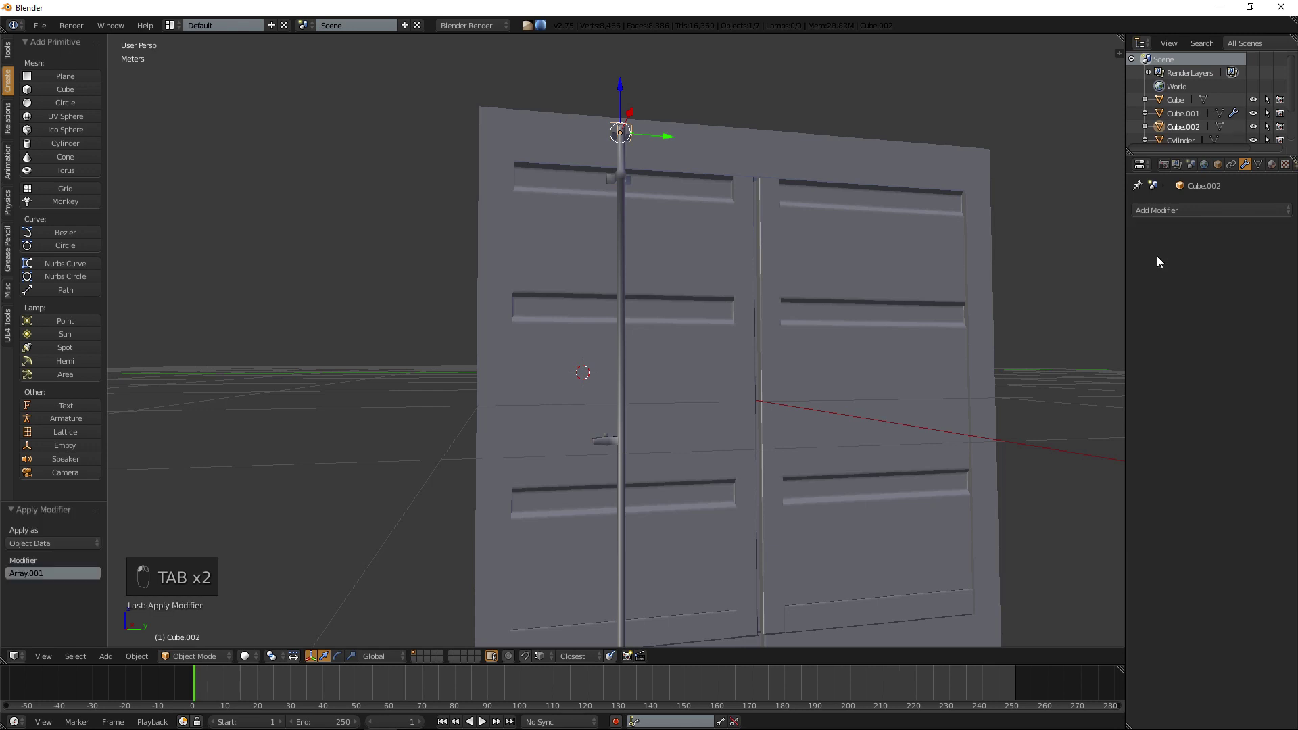
{"action": "right_click", "coordinate": [623, 198], "text": "shift"}
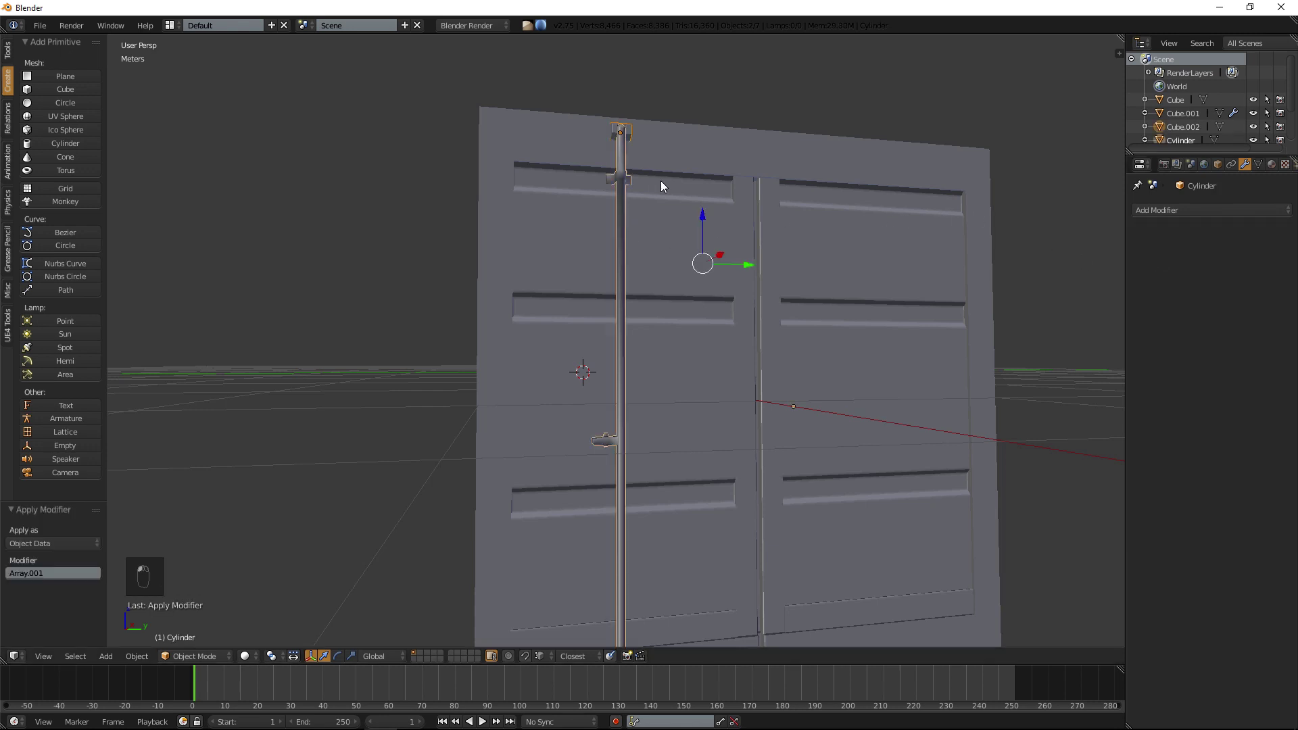
{"action": "key", "text": "ctrl+j"}
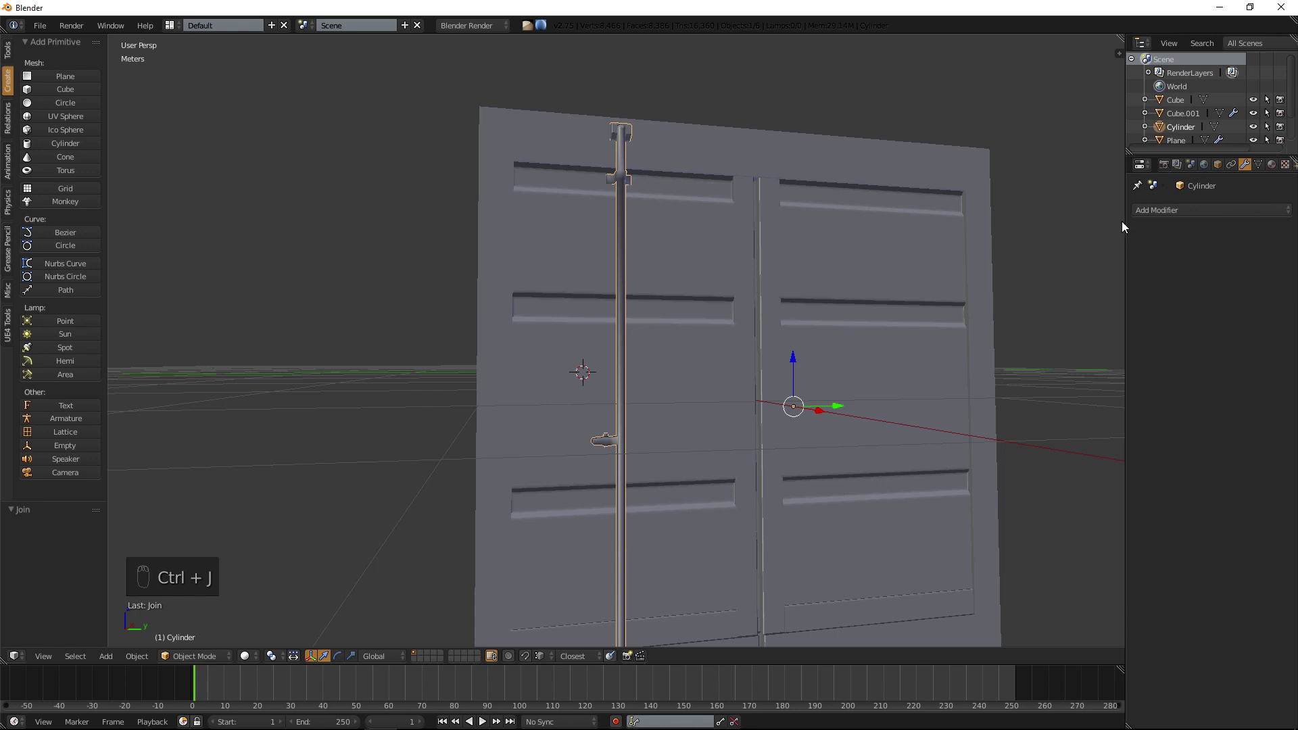
Add an Array modifier to the joined locking rod with relative offsets of 0 in X and 1.4 in Y.
{"action": "left_click", "coordinate": [1216, 210]}
{"action": "left_click", "coordinate": [1055, 242]}
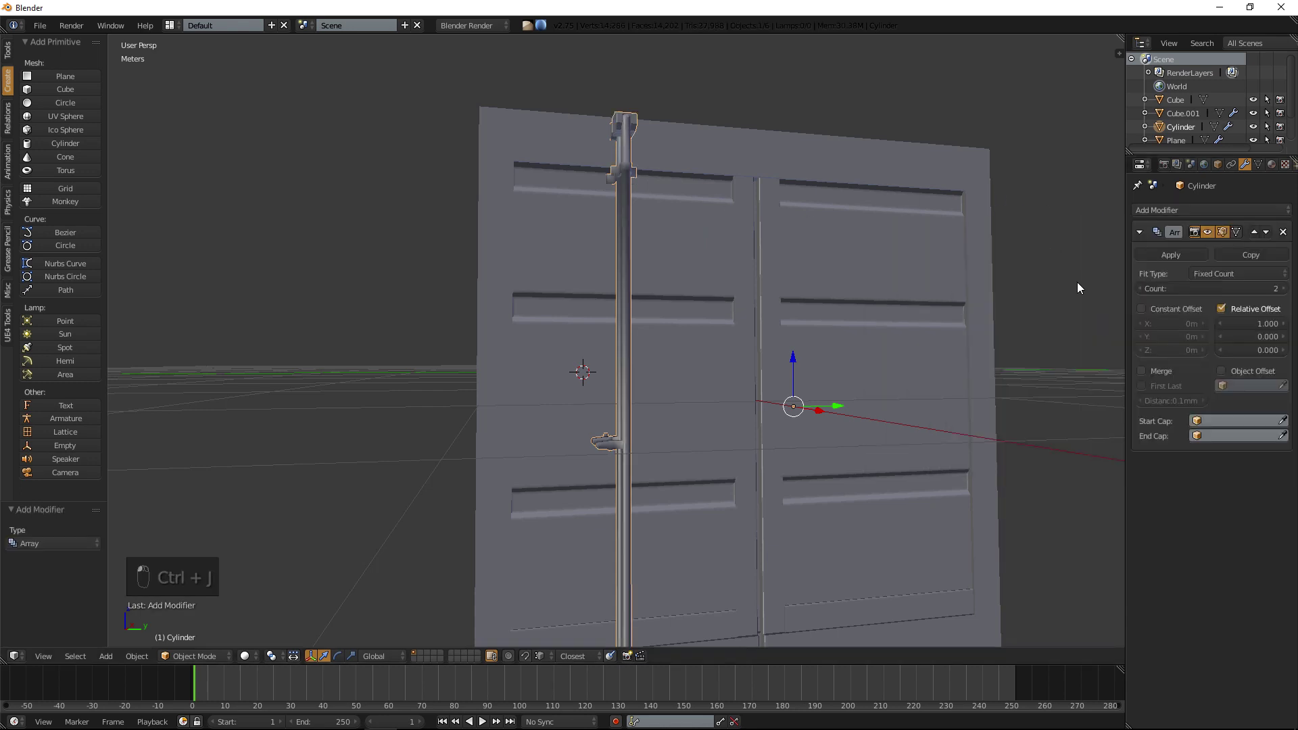
{"action": "middle_click_drag", "start_coordinate": [707, 262], "coordinate": [630, 279]}
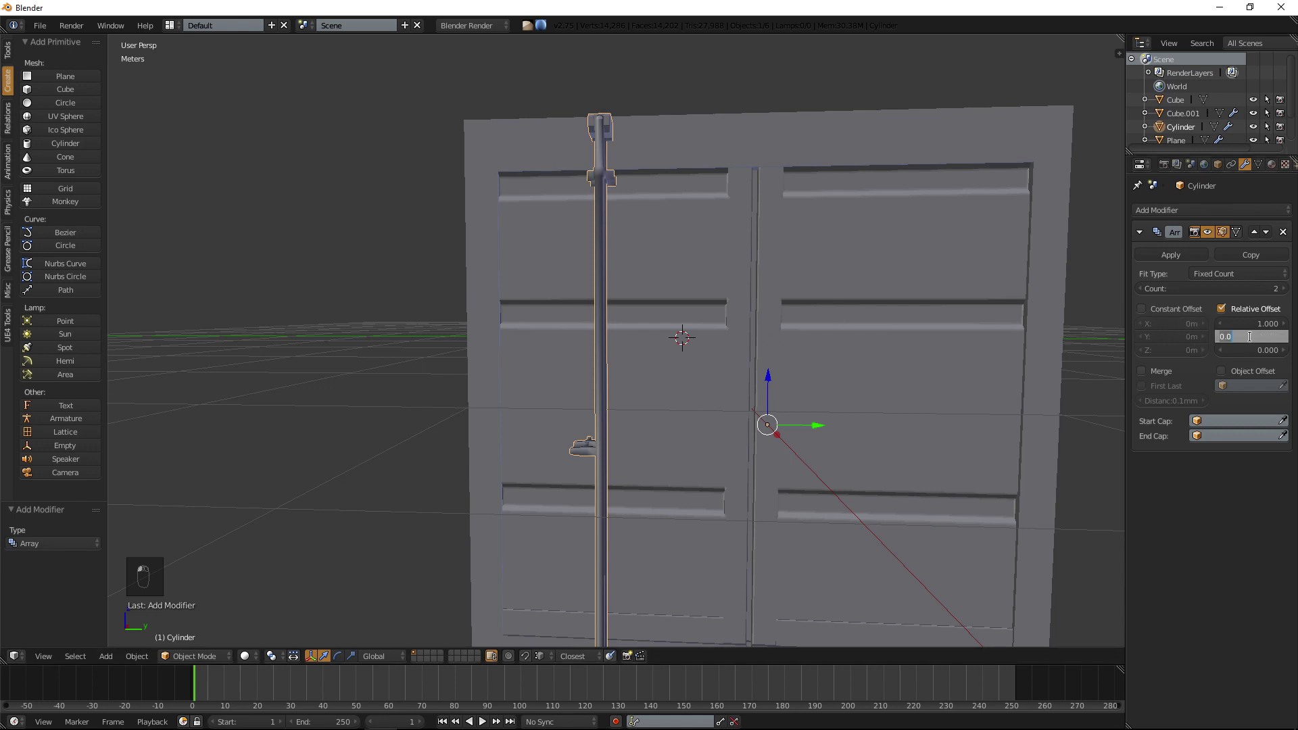
{"action": "type", "text": "1"}
{"action": "key", "text": "Return"}
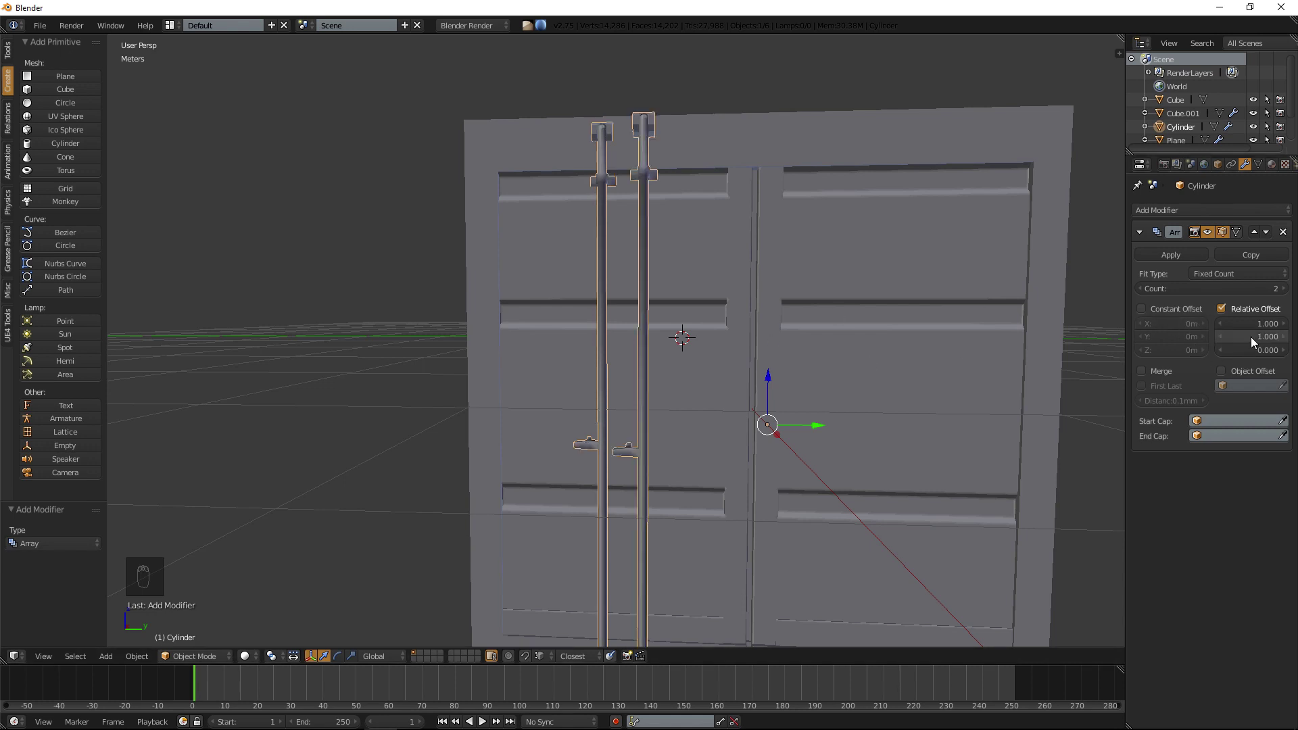
{"action": "left_click", "coordinate": [1260, 324]}
{"action": "type", "text": "0"}
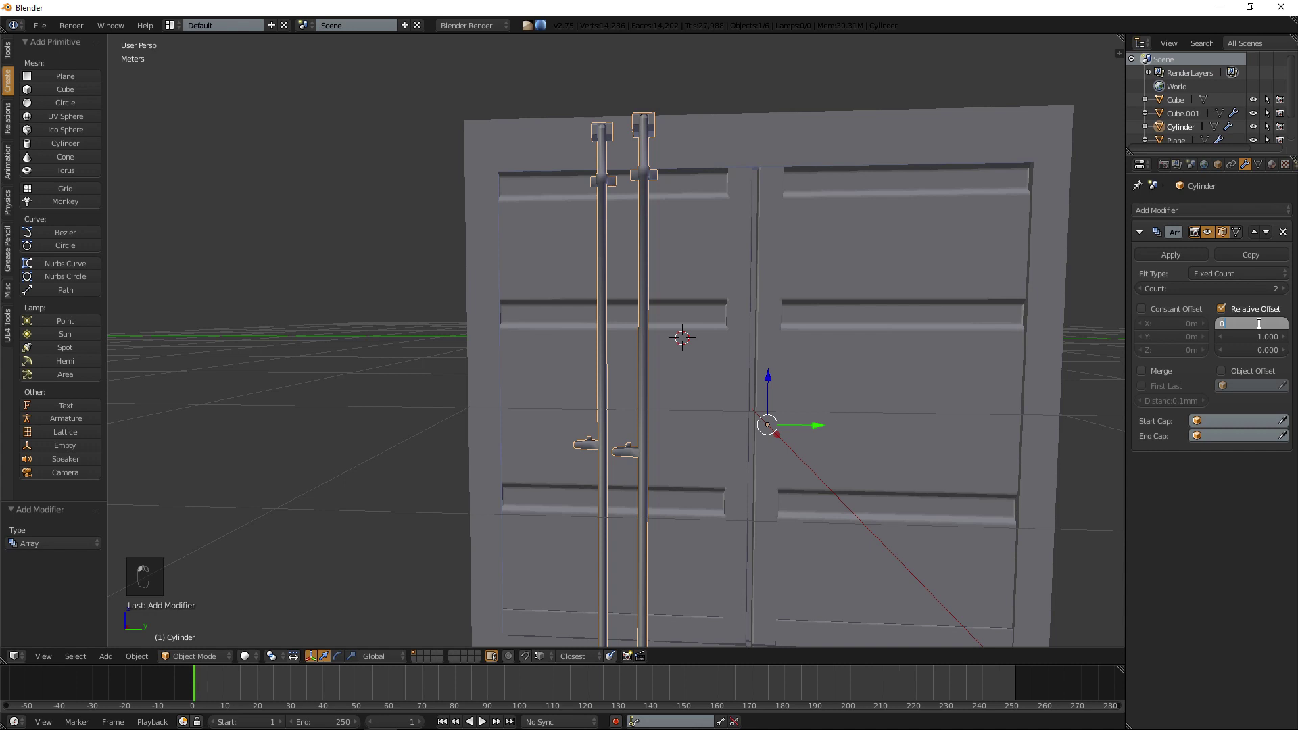
{"action": "key", "text": "Return"}
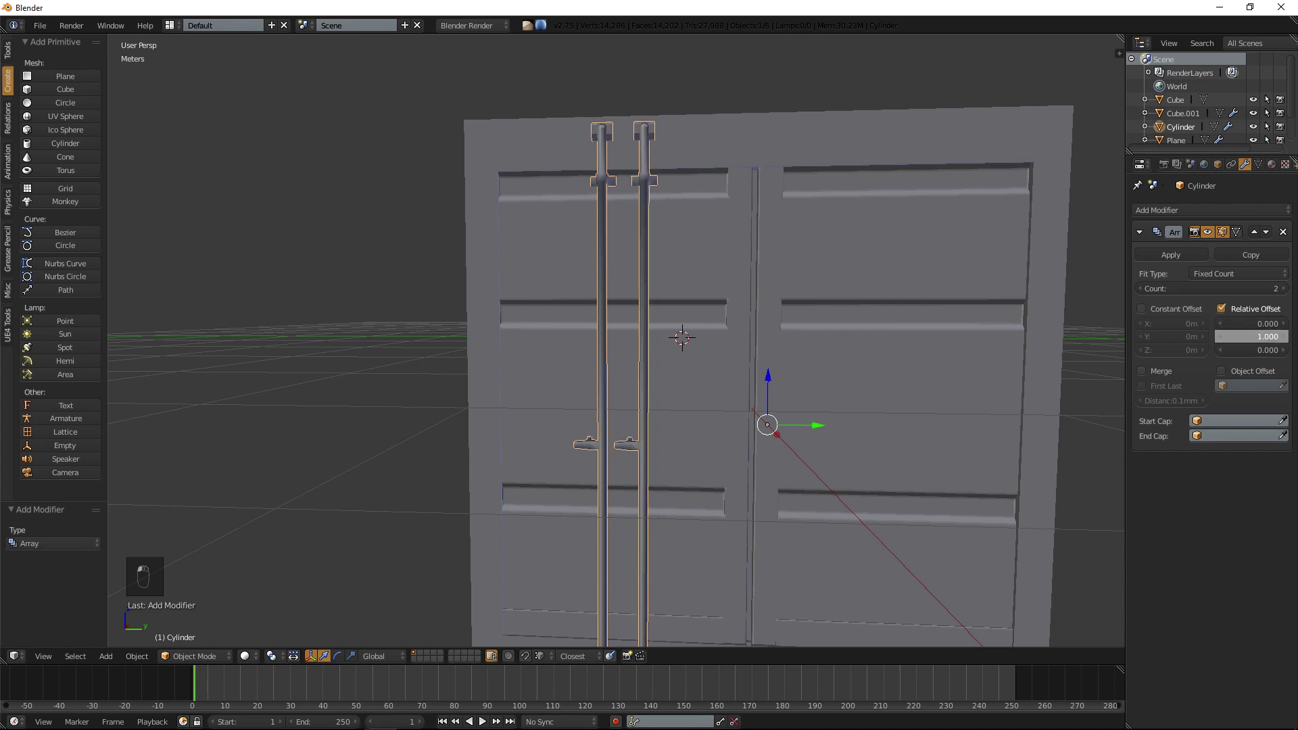
{"action": "left_click_drag", "start_coordinate": [1251, 337], "coordinate": [1268, 337]}
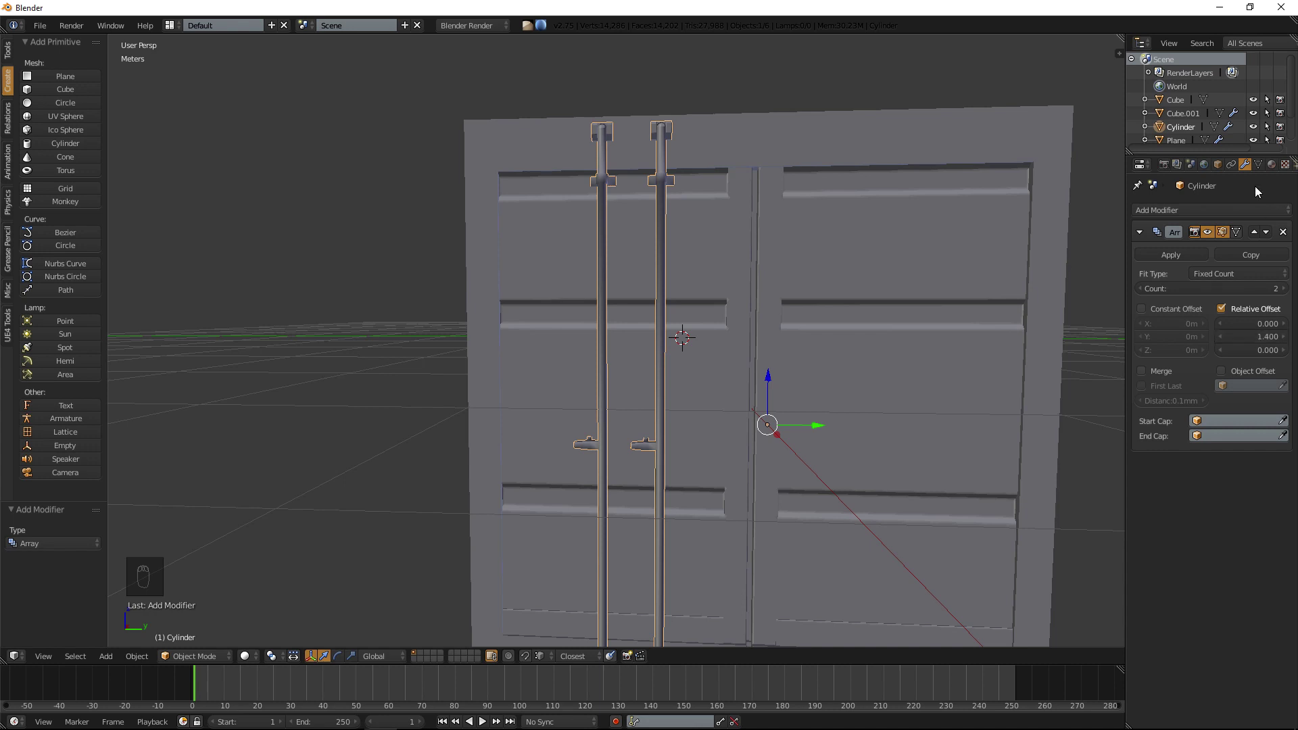
Add a Mirror modifier to the locking rods on the Y axis only, and clear the selection.
{"action": "left_click", "coordinate": [1228, 209]}
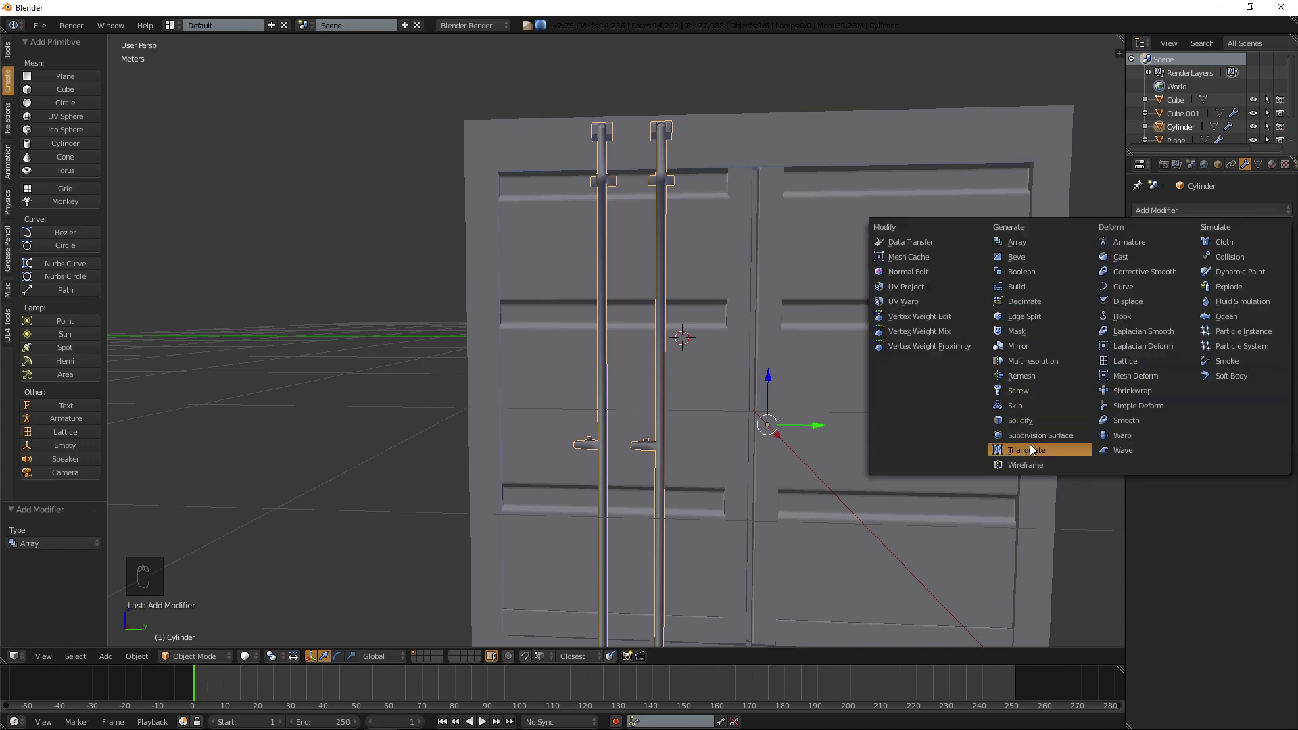
{"action": "left_click", "coordinate": [1033, 345]}
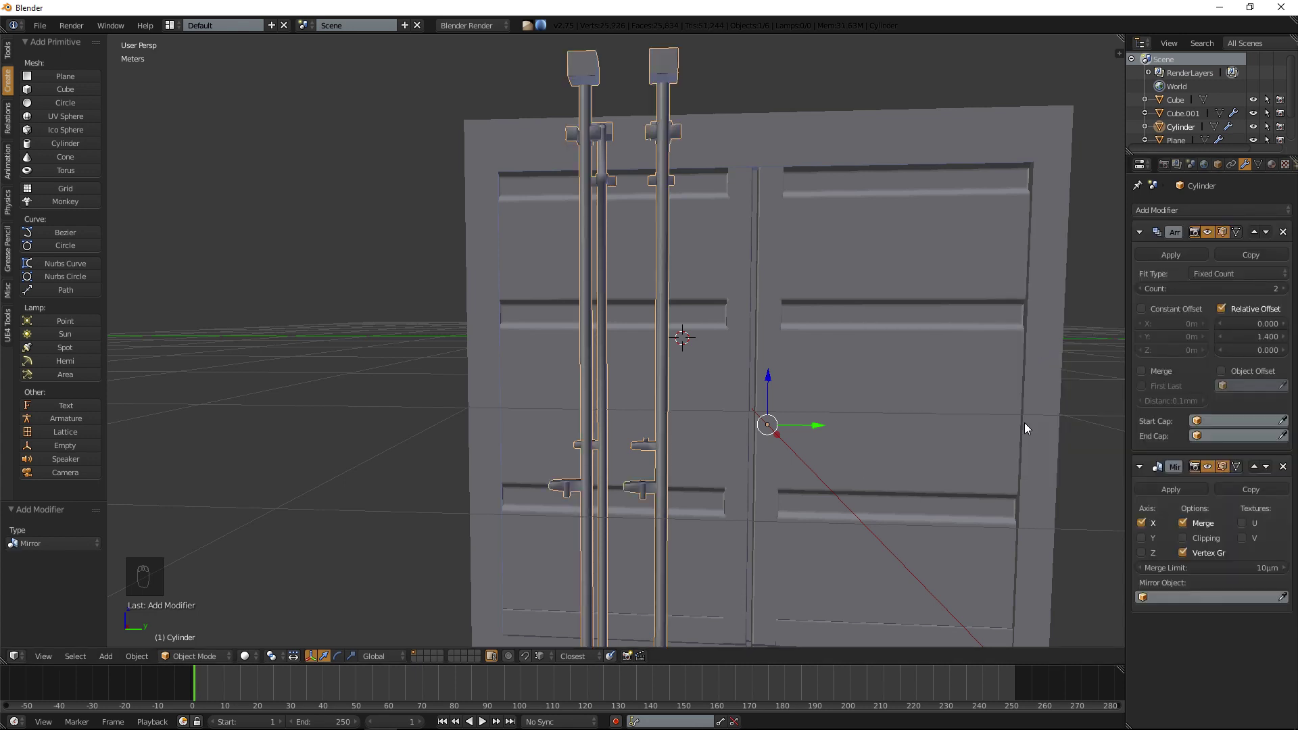
{"action": "left_click", "coordinate": [1143, 522]}
{"action": "left_click", "coordinate": [1143, 538]}
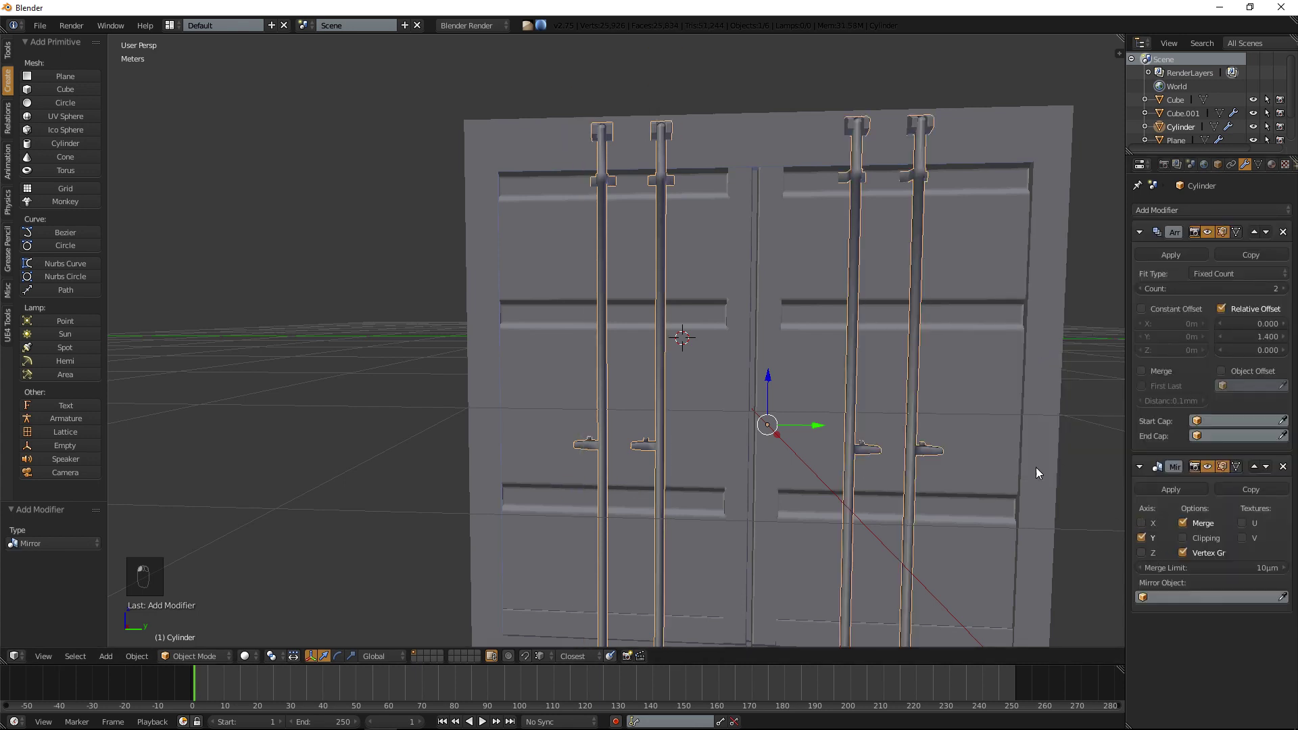
{"action": "scroll", "coordinate": [691, 314], "scroll_direction": "down", "scroll_amount": 4}
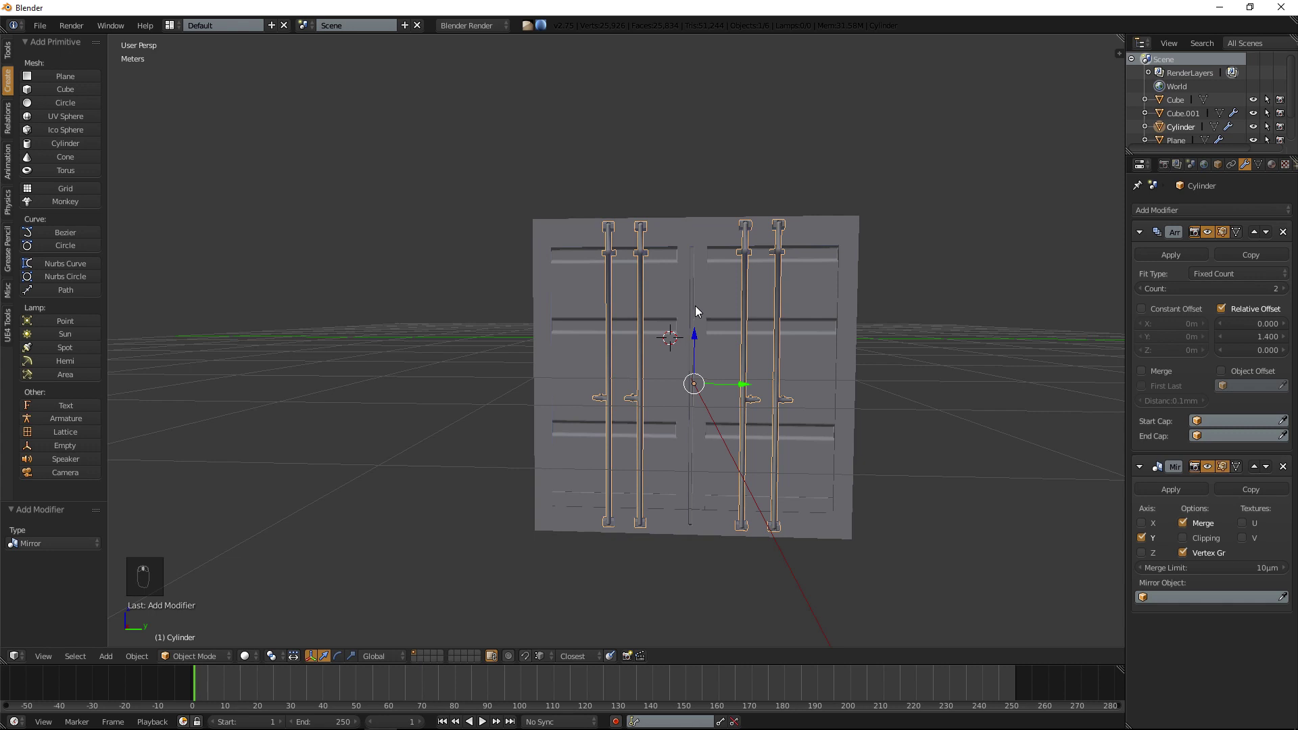
{"action": "key", "text": "a"}
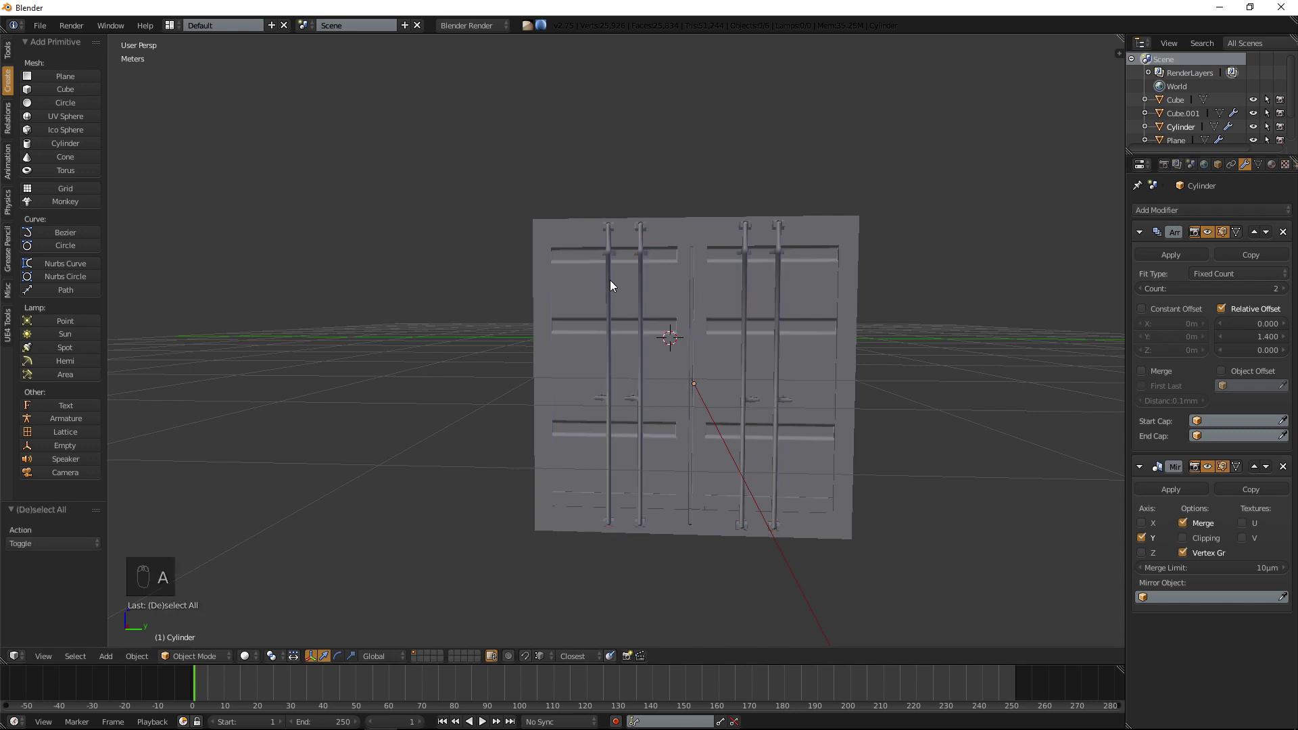
Add an Edge Split modifier to the joined and mirrored locking rods.
{"action": "scroll", "coordinate": [610, 280], "scroll_direction": "up", "scroll_amount": 2}
{"action": "left_click", "coordinate": [1150, 210]}
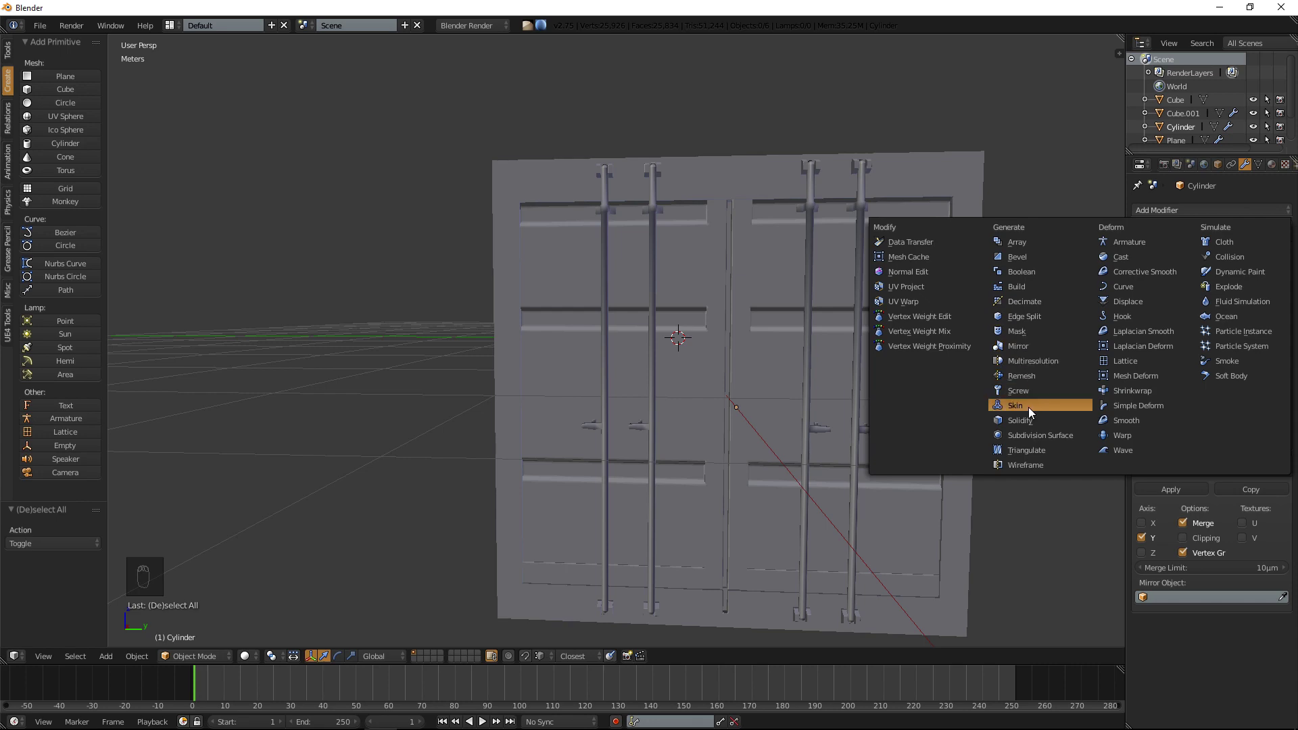
{"action": "left_click", "coordinate": [1034, 315]}
{"action": "middle_click_drag", "start_coordinate": [800, 266], "coordinate": [688, 265]}
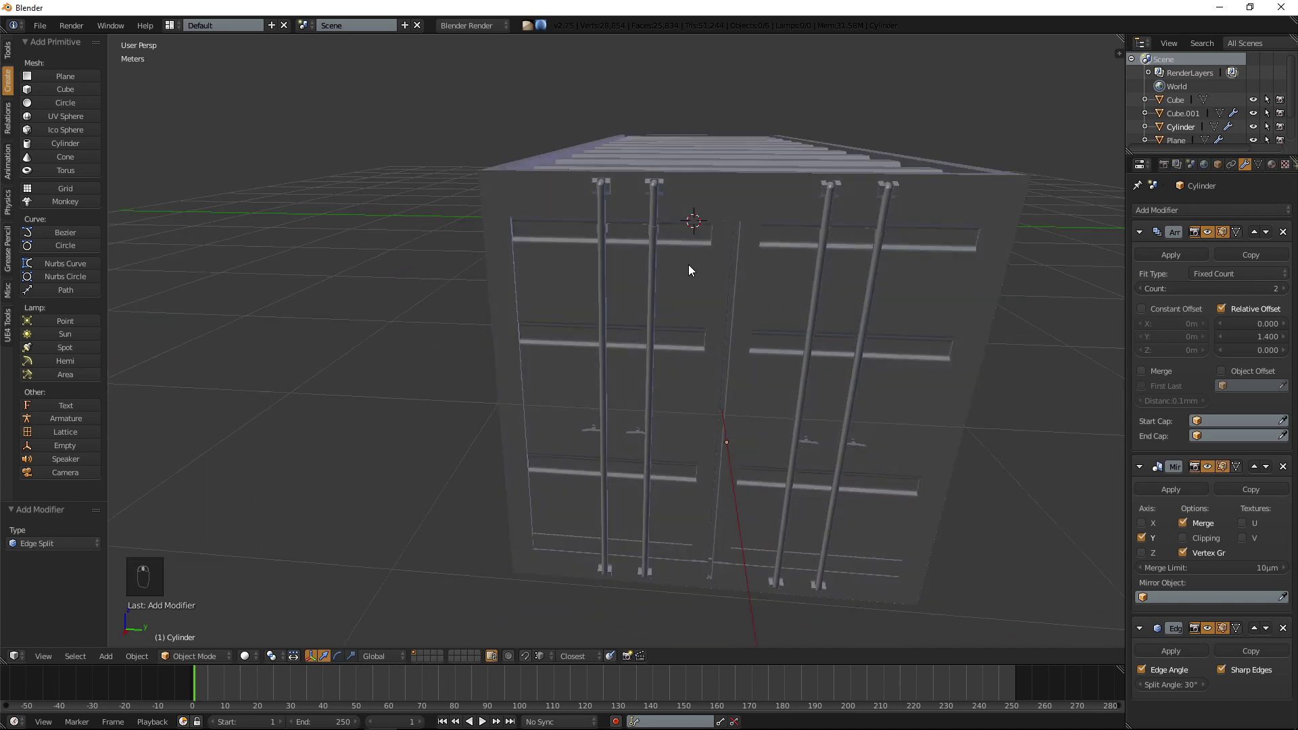
Examine the locking bars' mesh in Edit Mode, the whole container, and the door panel Cube.001 with its Mirror modifier.
{"action": "key", "text": "Tab"}
{"action": "key", "text": "a"}
{"action": "key", "text": "a"}
{"action": "key", "text": "a"}
{"action": "key", "text": "a"}
{"action": "key", "text": "a"}
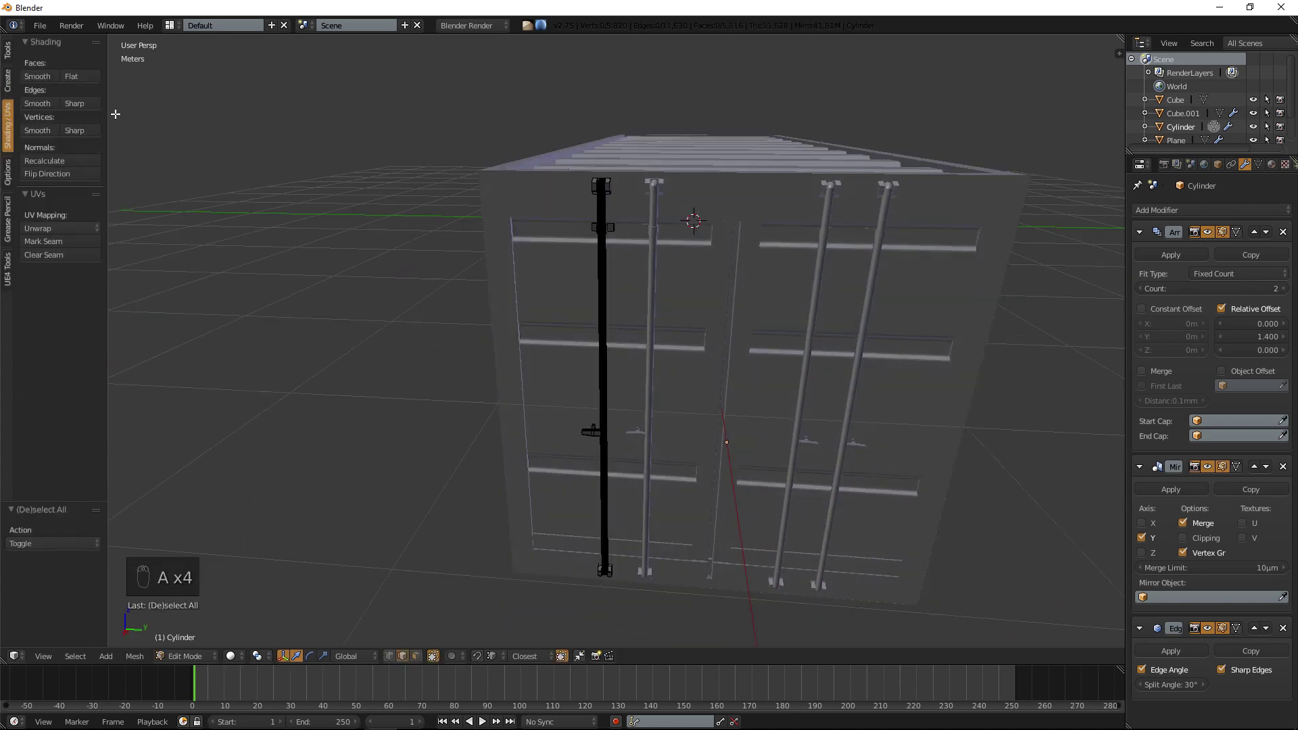
{"action": "left_click", "coordinate": [7, 80]}
{"action": "key", "text": "a"}
{"action": "key", "text": "Tab"}
{"action": "middle_click_drag", "start_coordinate": [374, 180], "coordinate": [530, 187]}
{"action": "middle_click_drag", "start_coordinate": [623, 268], "coordinate": [726, 291]}
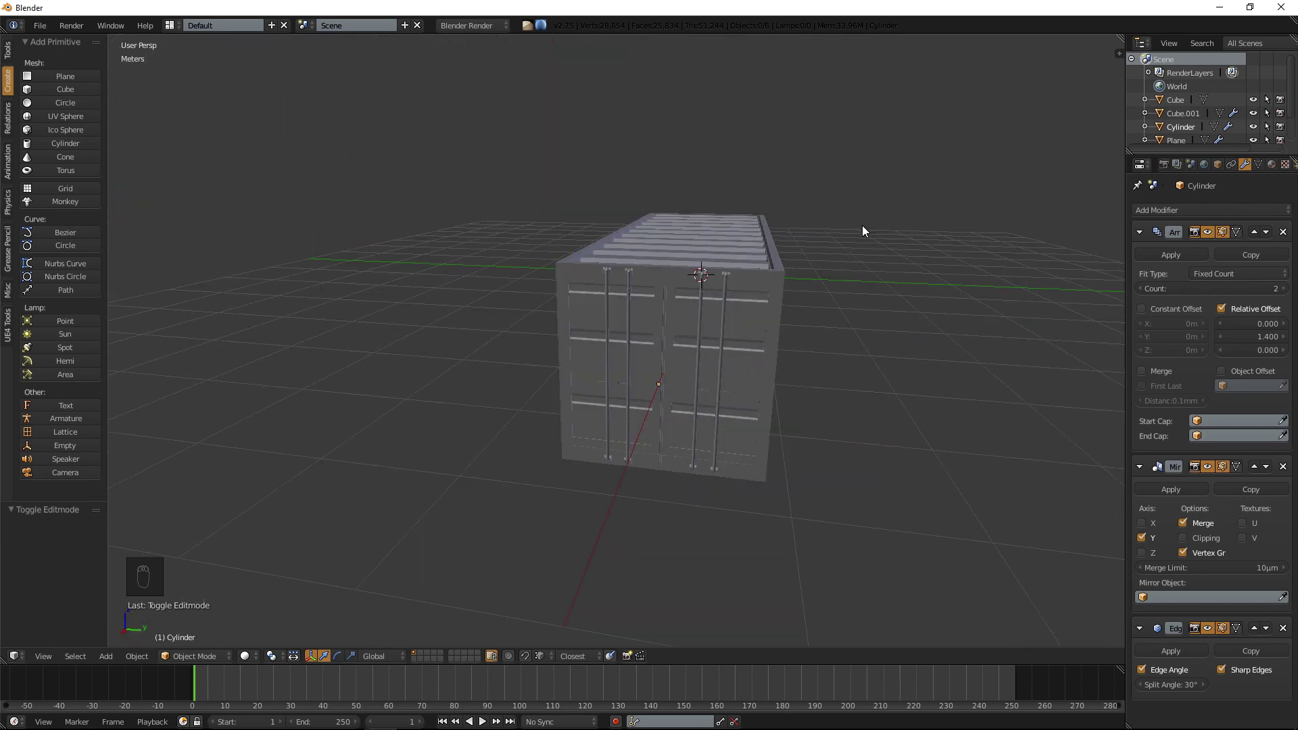
{"action": "middle_click_drag", "start_coordinate": [850, 254], "coordinate": [900, 237]}
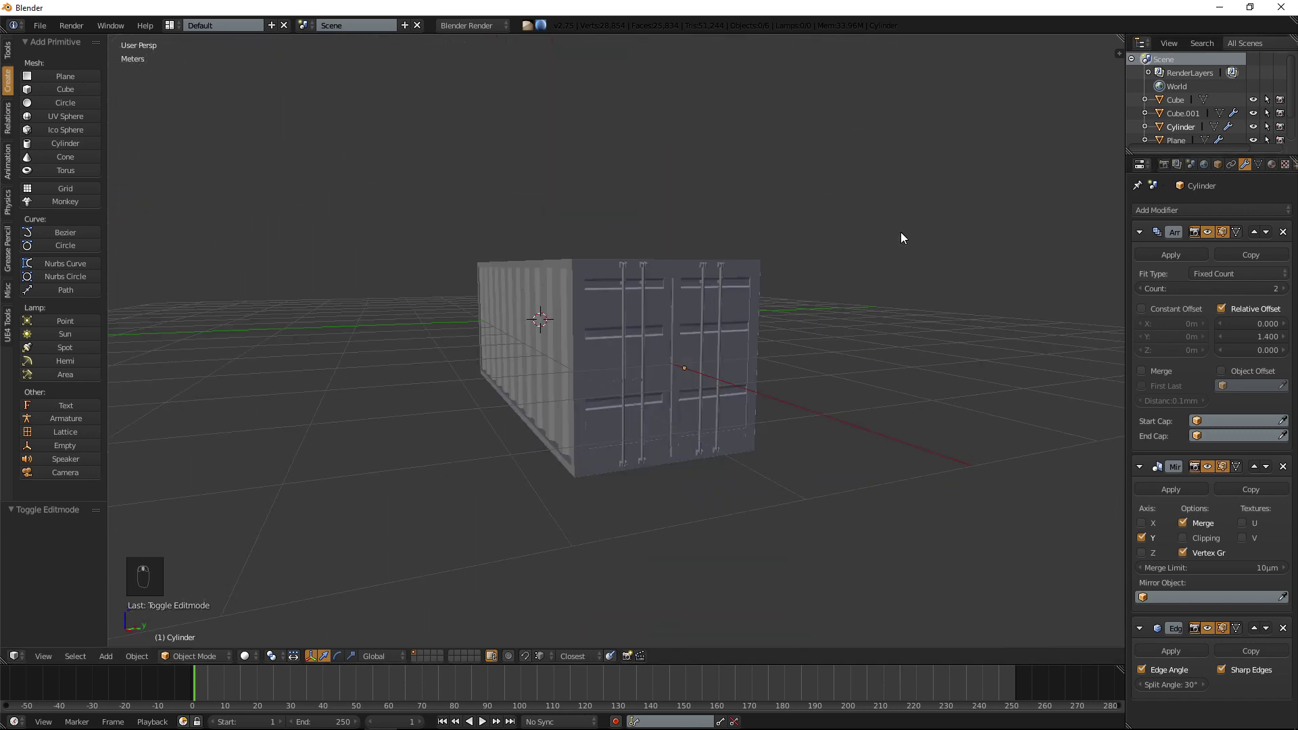
{"action": "left_click", "coordinate": [1168, 113]}
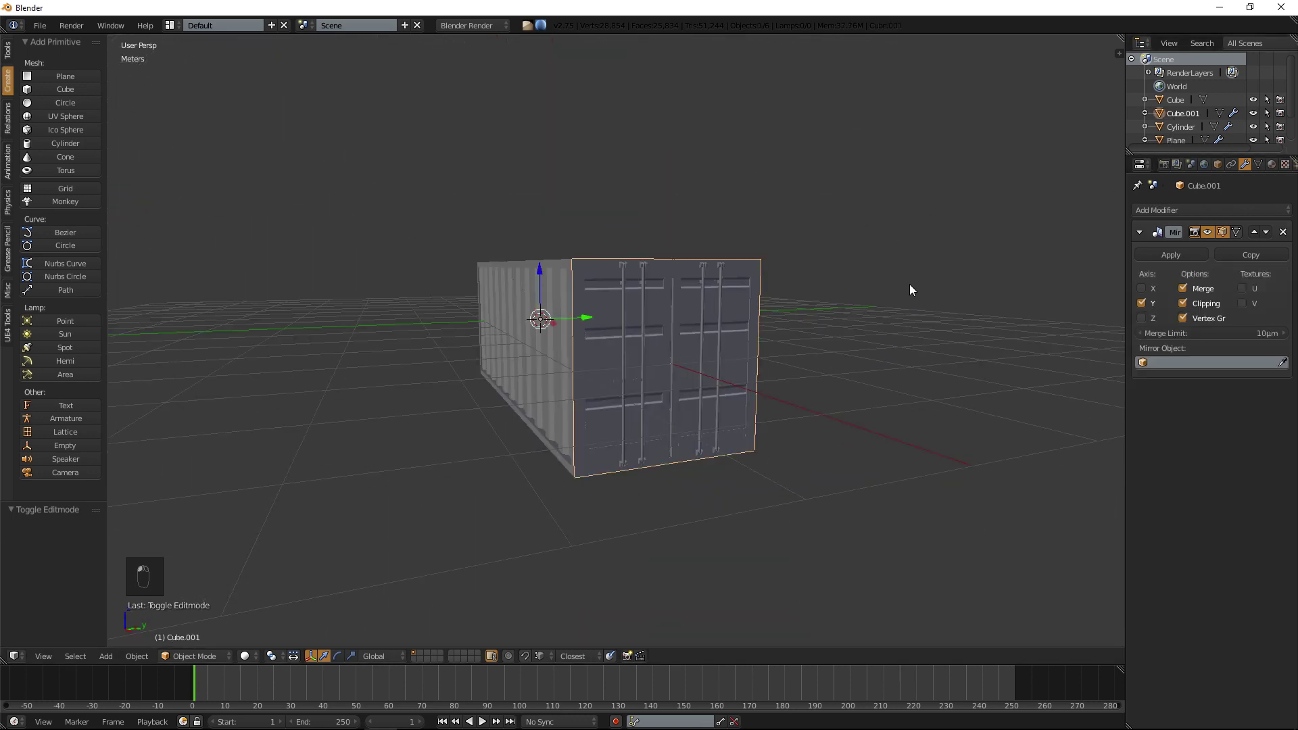
{"action": "scroll", "coordinate": [909, 284], "scroll_direction": "up", "scroll_amount": 2}
{"action": "mouse_move", "coordinate": [841, 257]}
{"action": "middle_mouse_down"}
{"action": "mouse_move", "coordinate": [819, 288]}
{"action": "mouse_move", "coordinate": [859, 255]}
{"action": "middle_mouse_up"}
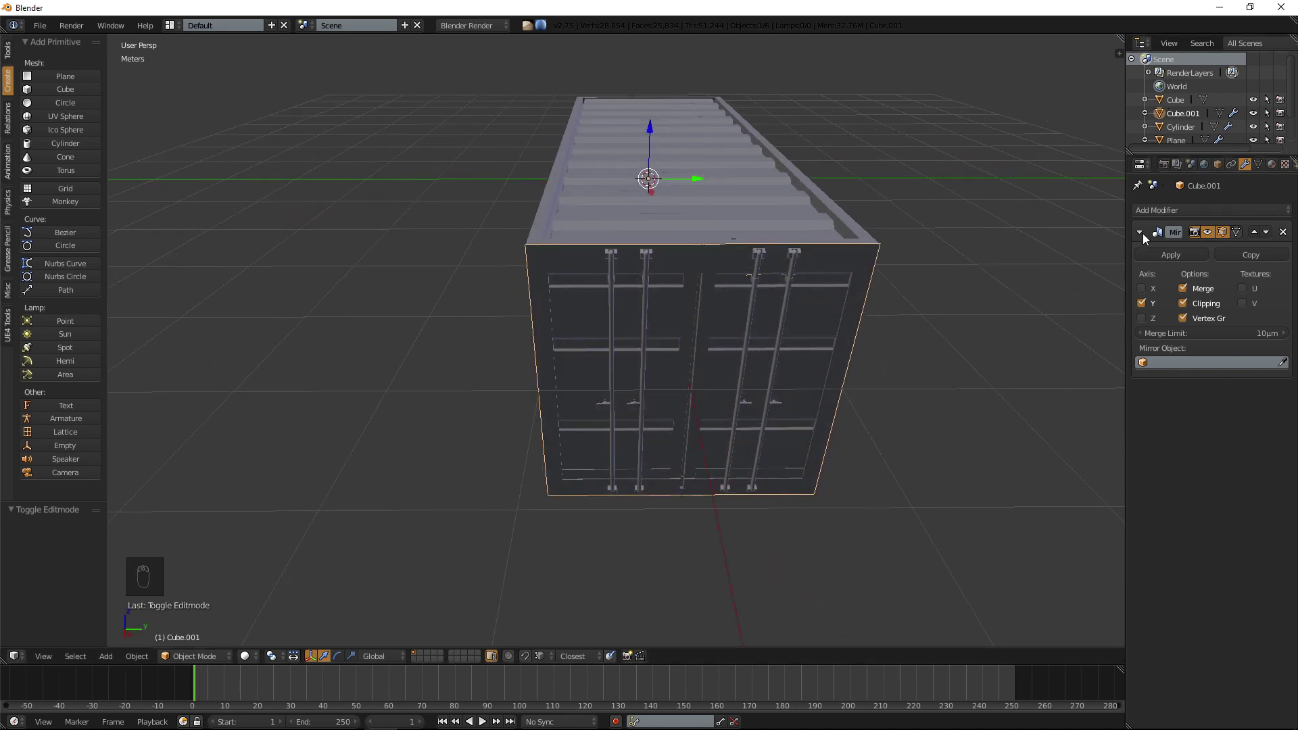
{"action": "key", "text": "Tab"}
{"action": "key", "text": "Tab"}
Duplicate all parts of the container and move the copy about 4.58 m along the Y axis.
{"action": "scroll", "coordinate": [1001, 273], "scroll_direction": "down", "scroll_amount": 3}
{"action": "key", "text": "a"}
{"action": "key", "text": "a"}
{"action": "key", "text": "a"}
{"action": "key", "text": "a"}
{"action": "key", "text": "shift+d"}
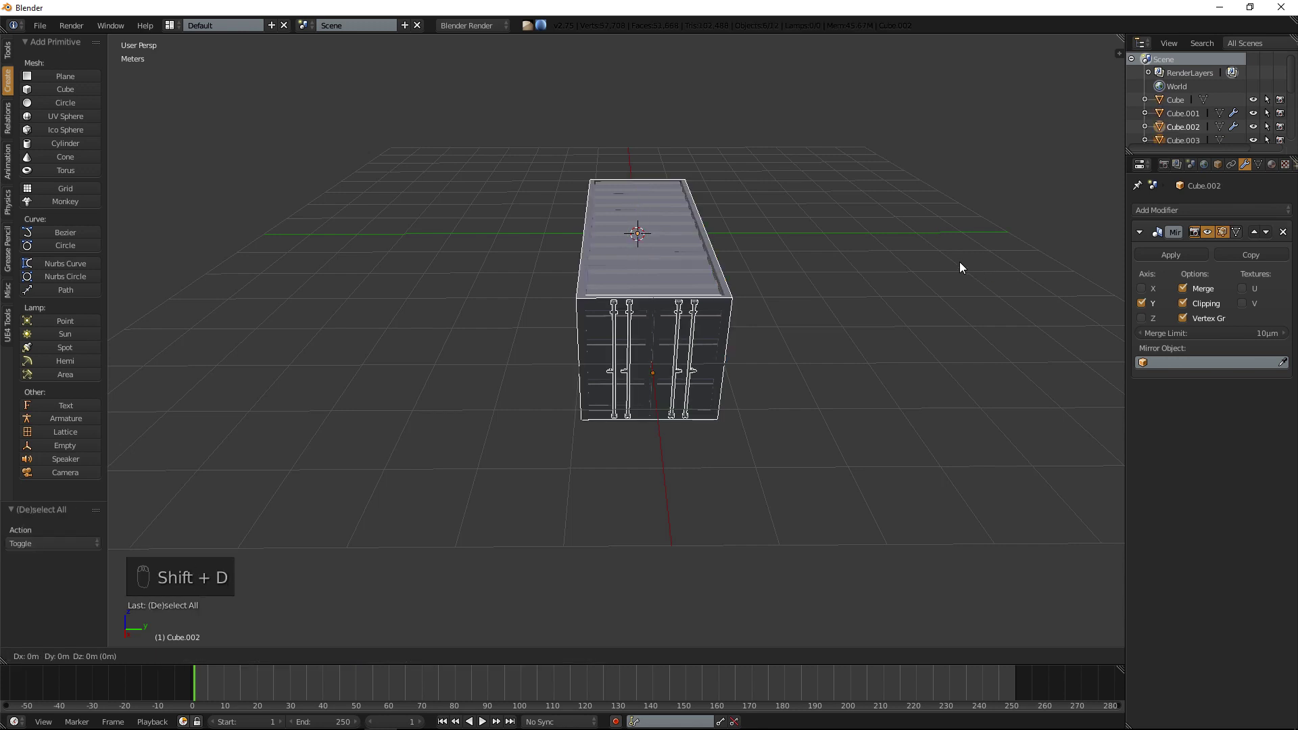
{"action": "right_click", "coordinate": [959, 266]}
{"action": "left_click_drag", "start_coordinate": [679, 247], "coordinate": [909, 201]}
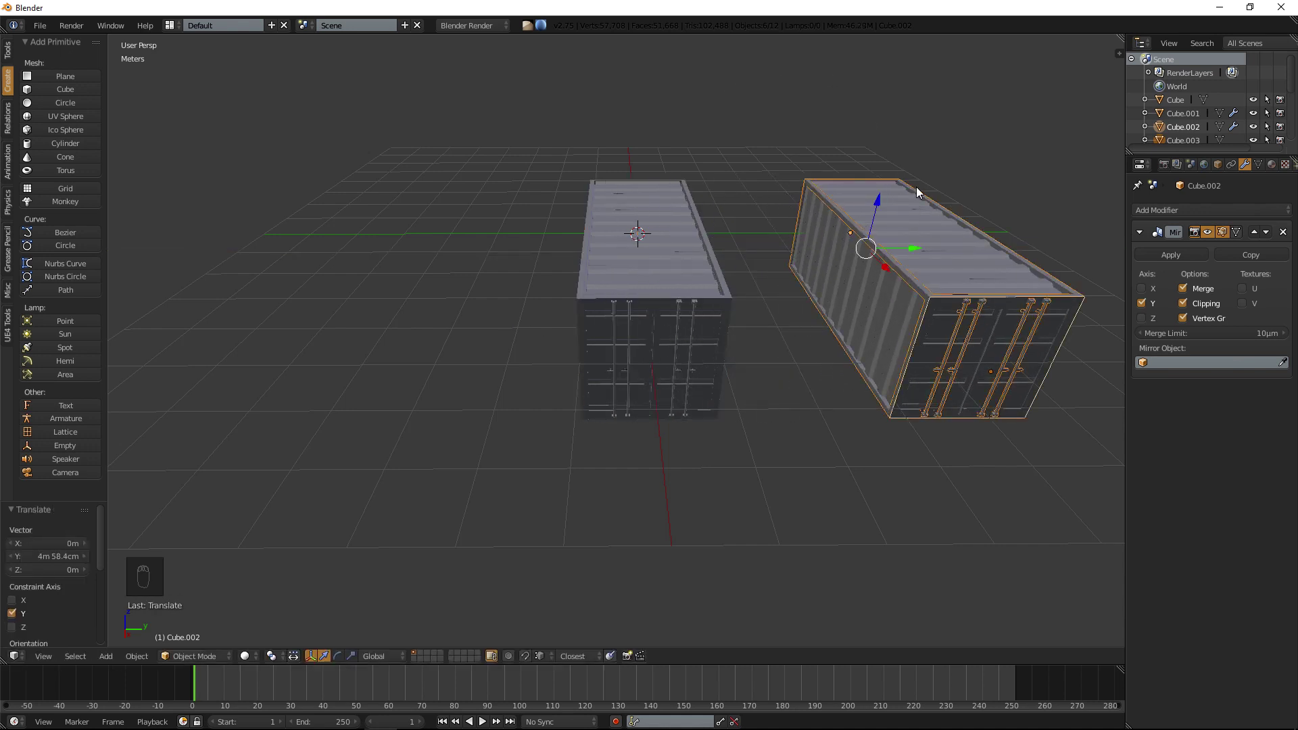
Hide the duplicated container, reveal it briefly, and hide it again.
{"action": "key", "text": "h"}
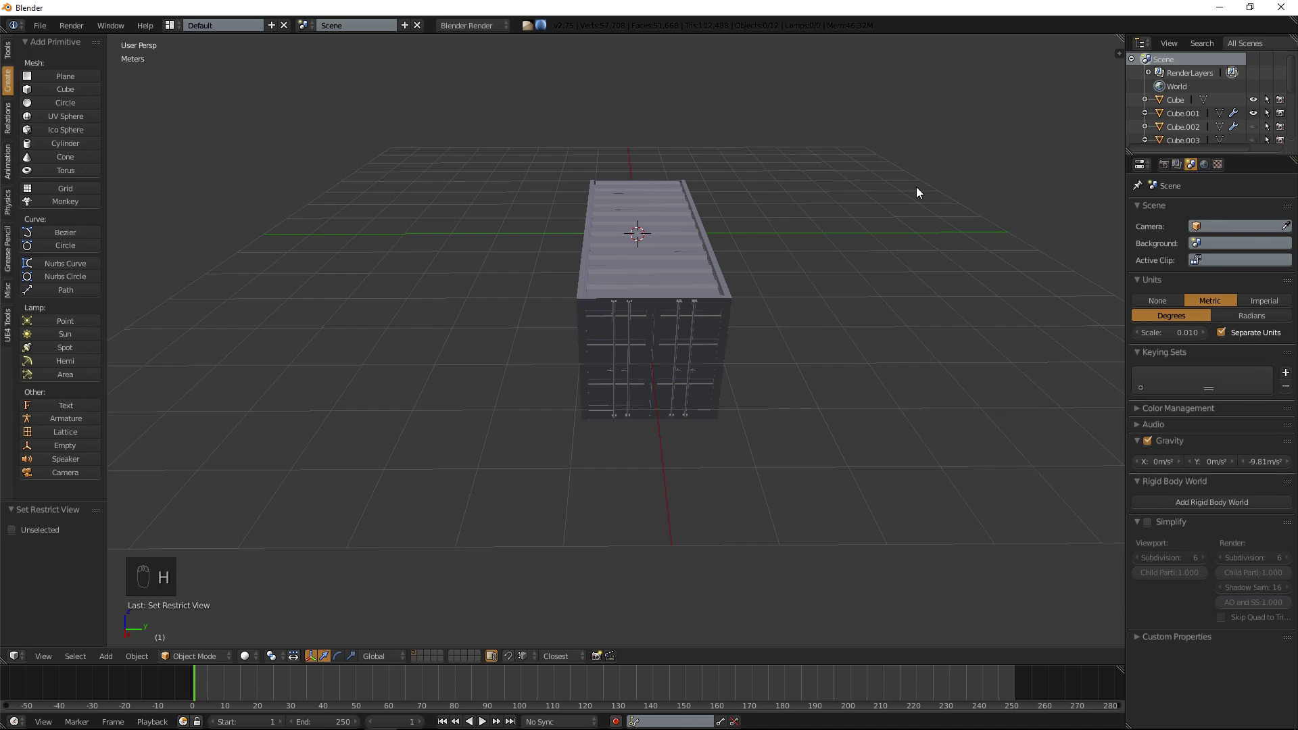
{"action": "key", "text": "alt+h"}
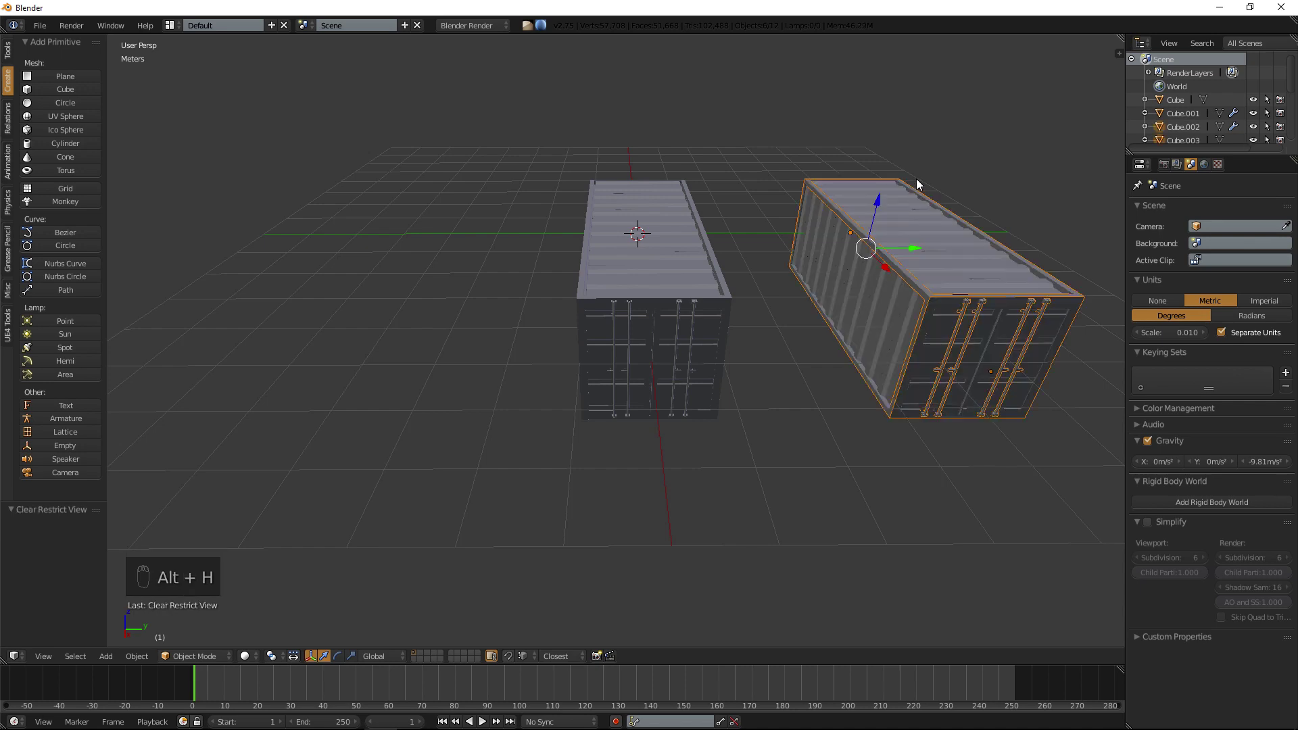
{"action": "key", "text": "h"}
Apply the Mirror modifiers on Cube.001 and Cube.002.
{"action": "middle_click_drag", "start_coordinate": [635, 352], "coordinate": [725, 297]}
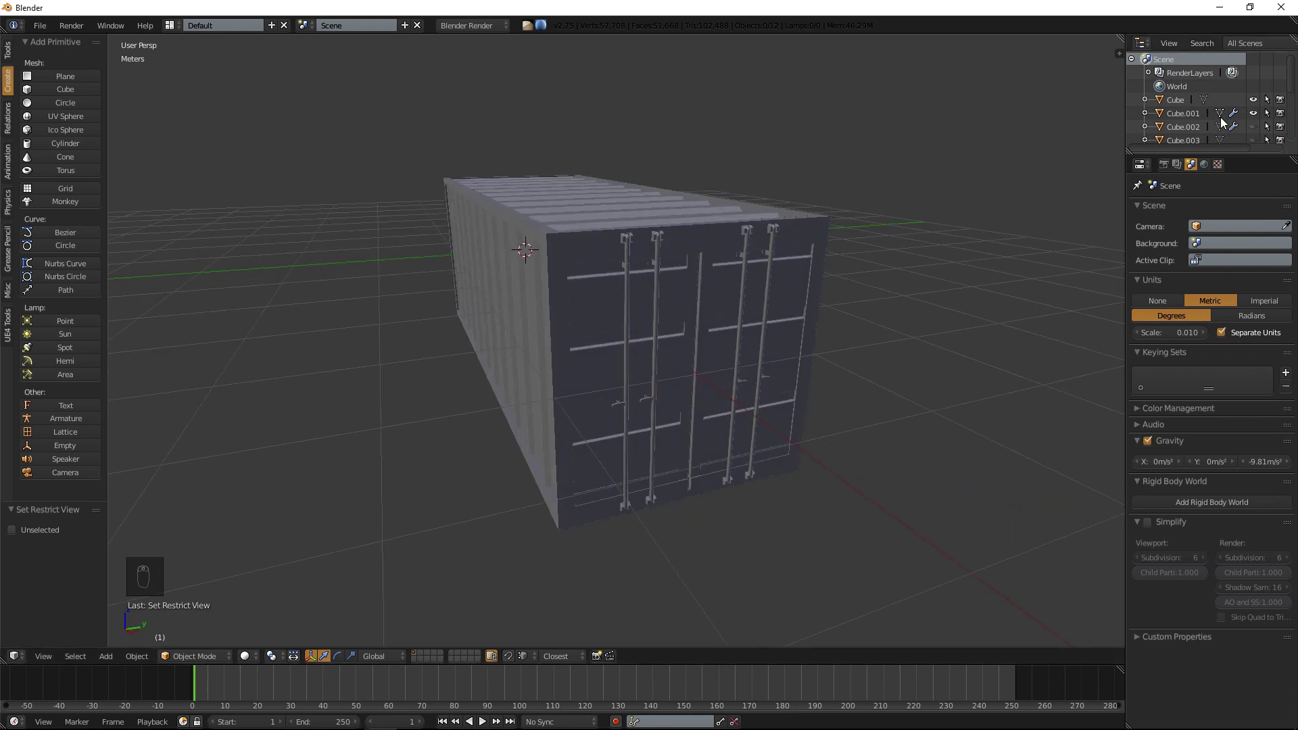
{"action": "left_click", "coordinate": [1201, 101]}
{"action": "left_click", "coordinate": [1186, 115]}
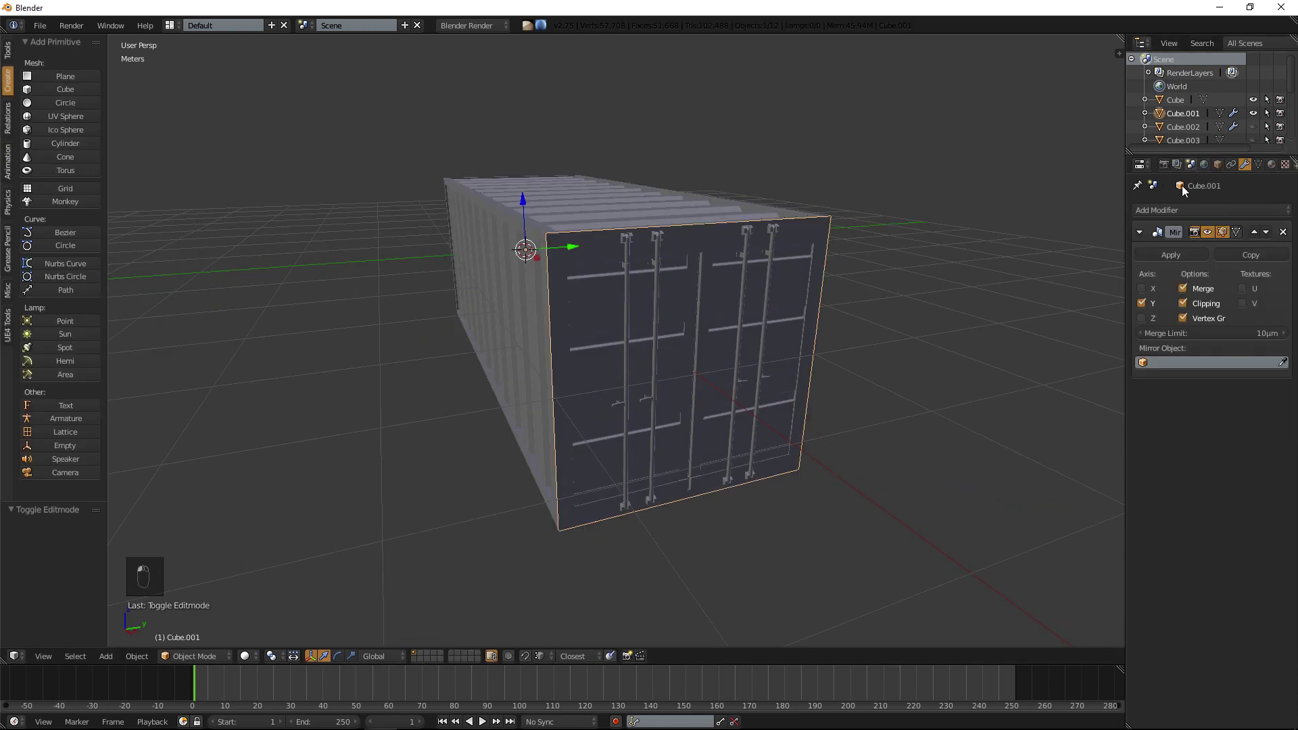
{"action": "left_click", "coordinate": [1164, 250]}
{"action": "left_click", "coordinate": [1182, 128]}
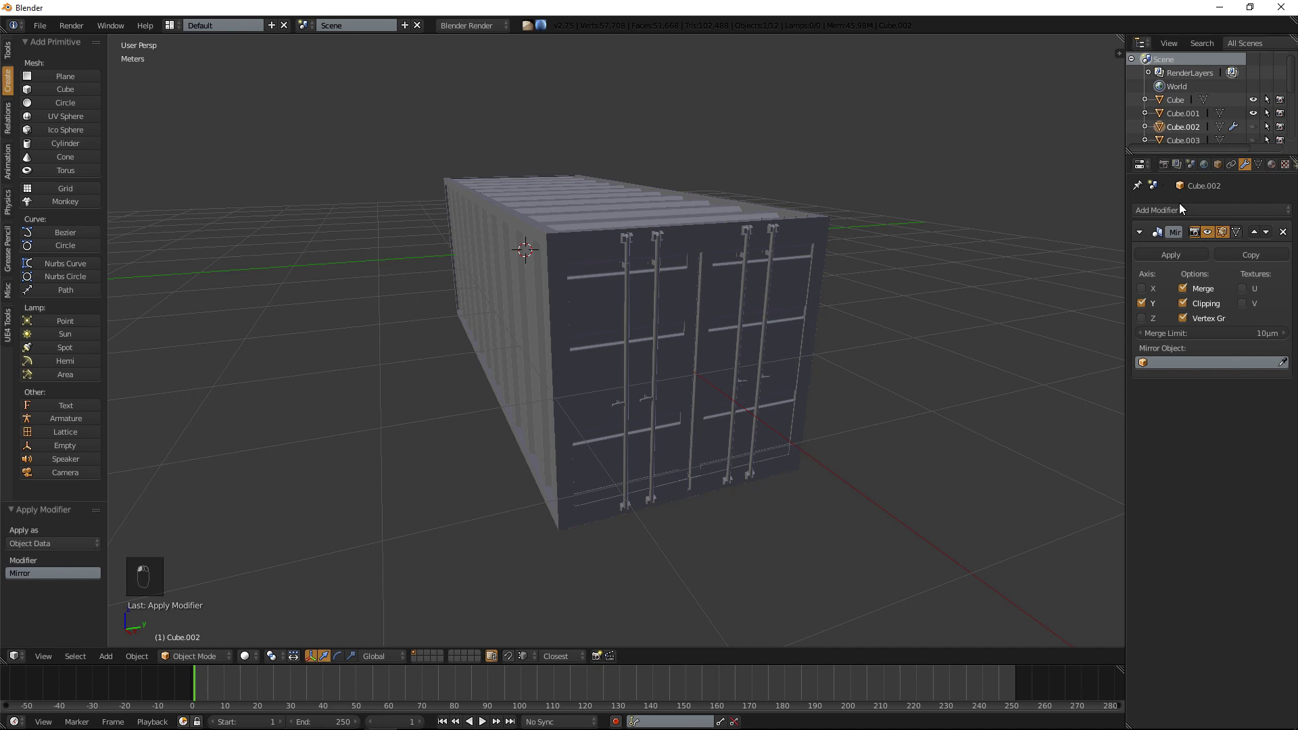
{"action": "left_click", "coordinate": [1164, 252]}
Apply the Array, Mirror and Edge Split modifiers on the locking bars object Cylinder.
{"action": "scroll", "coordinate": [1194, 115], "scroll_direction": "down", "scroll_amount": 3}
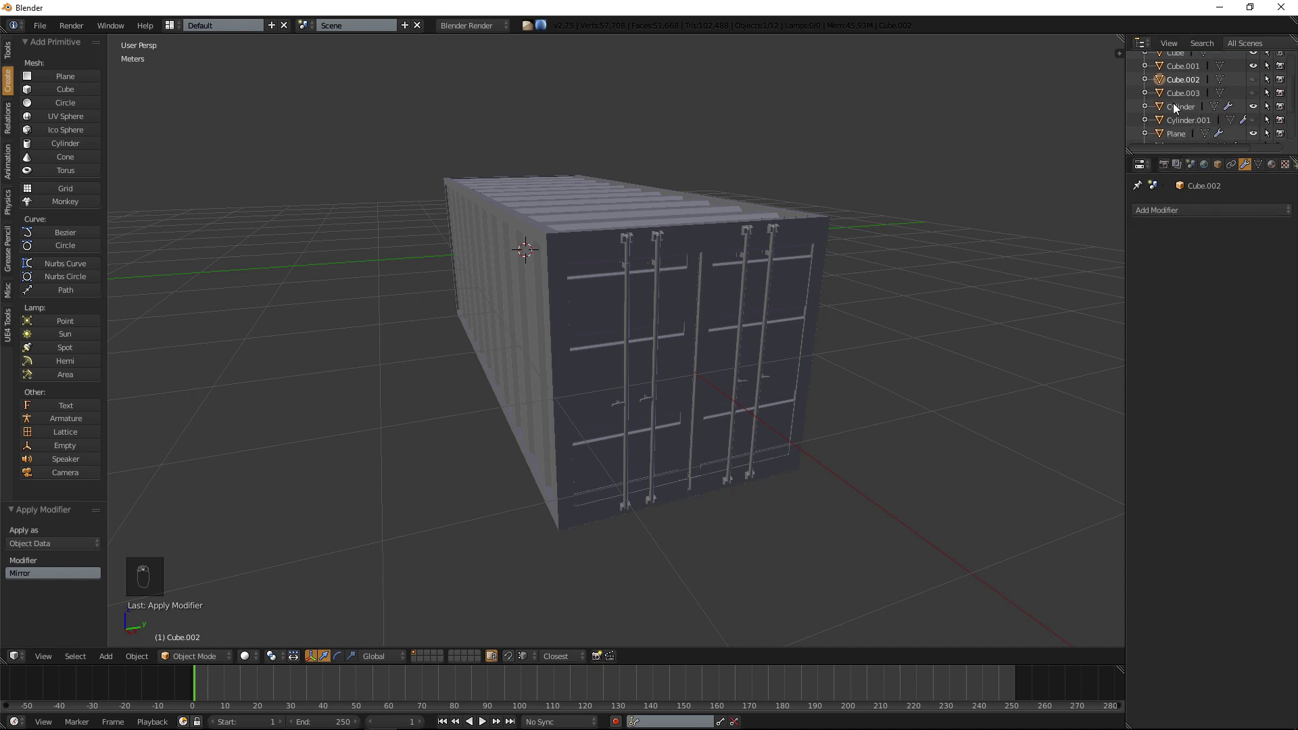
{"action": "left_click", "coordinate": [1176, 106]}
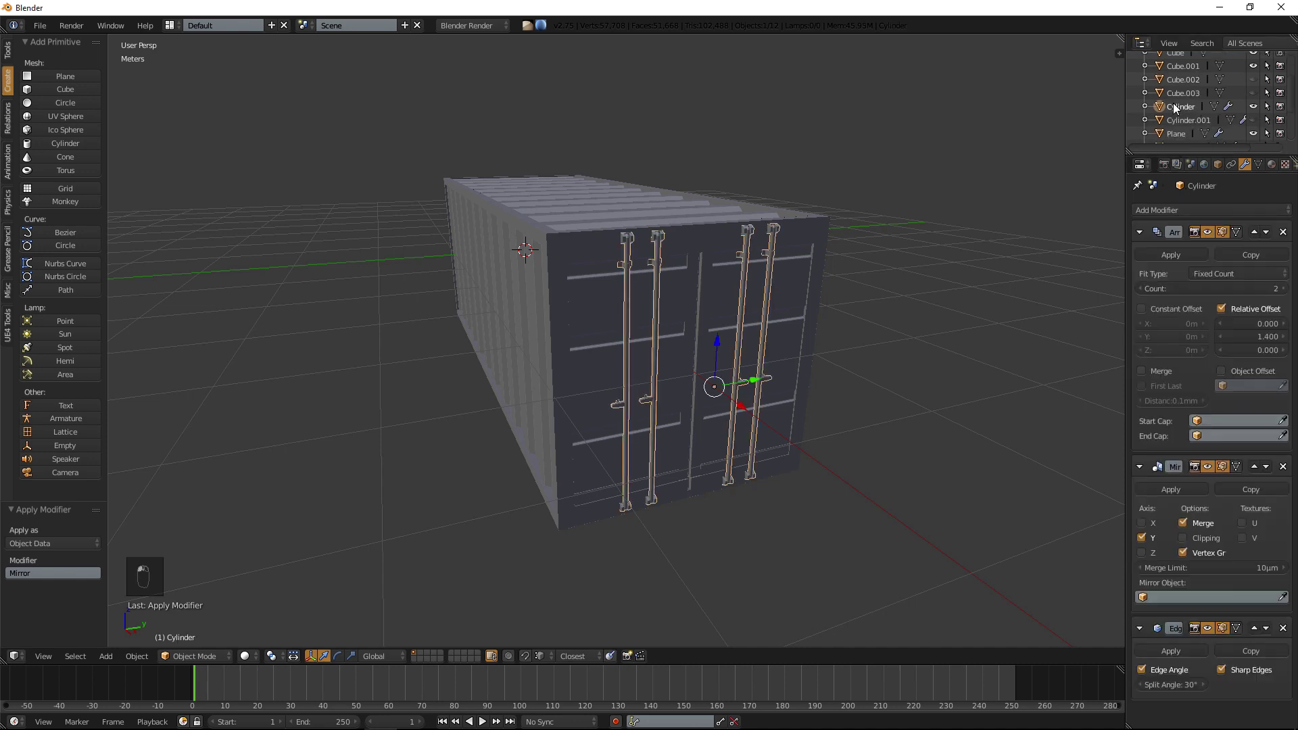
{"action": "left_click", "coordinate": [1170, 256]}
{"action": "left_click", "coordinate": [1170, 254]}
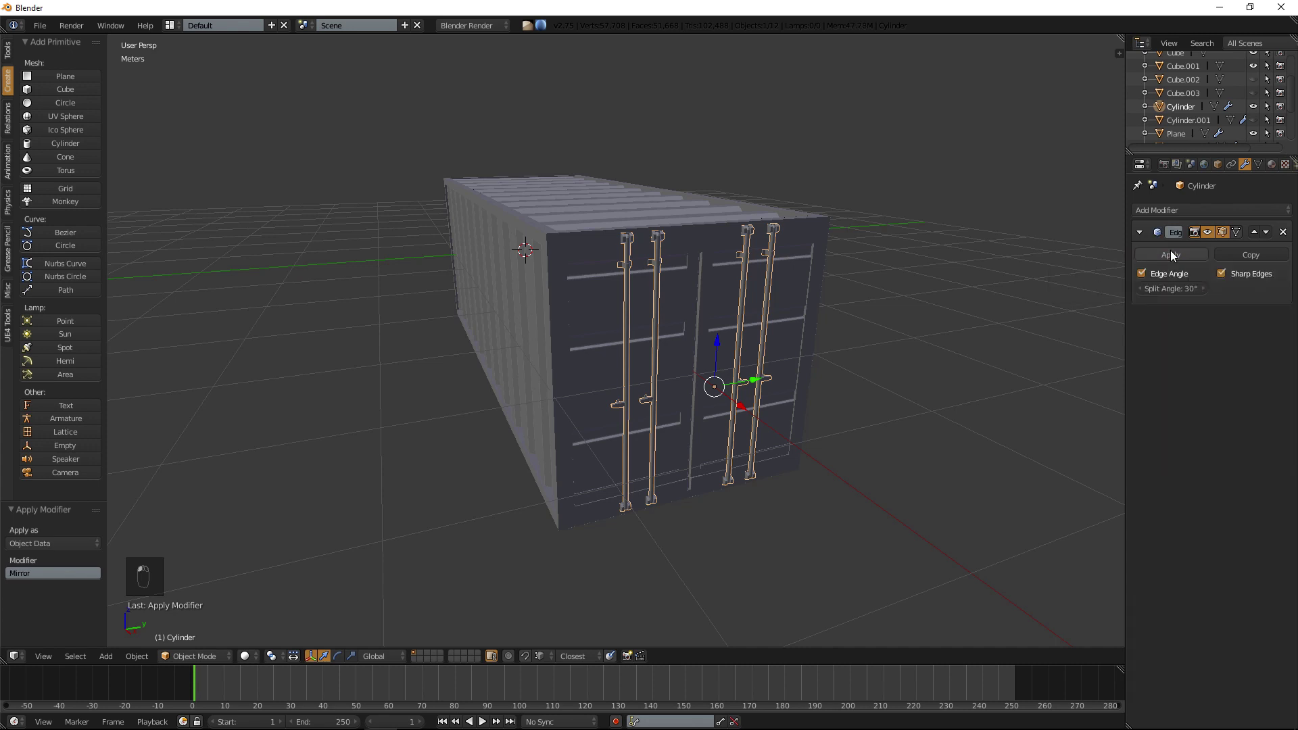
{"action": "left_click", "coordinate": [1170, 254]}
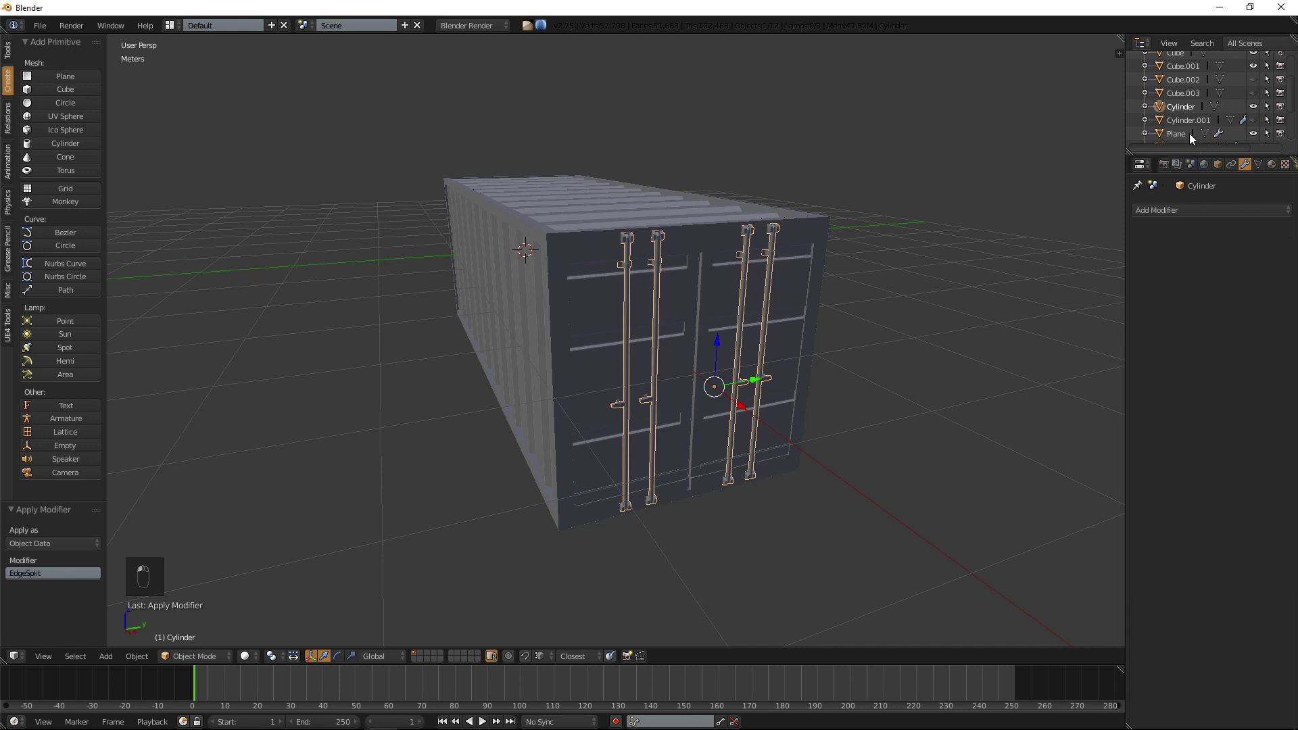
Apply the Array and Mirror modifiers on the corrugated side wall object Plane.
{"action": "left_click", "coordinate": [1180, 134]}
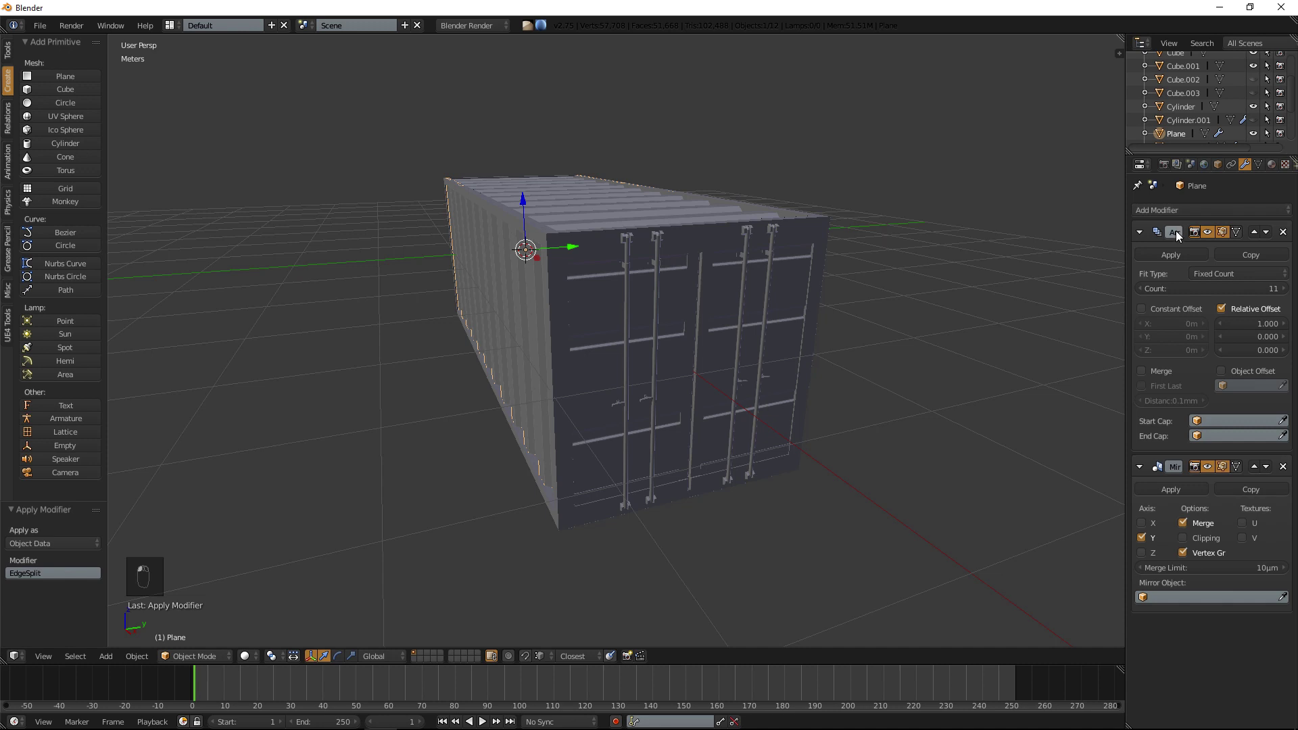
{"action": "left_click", "coordinate": [1170, 255]}
{"action": "left_click", "coordinate": [1170, 254]}
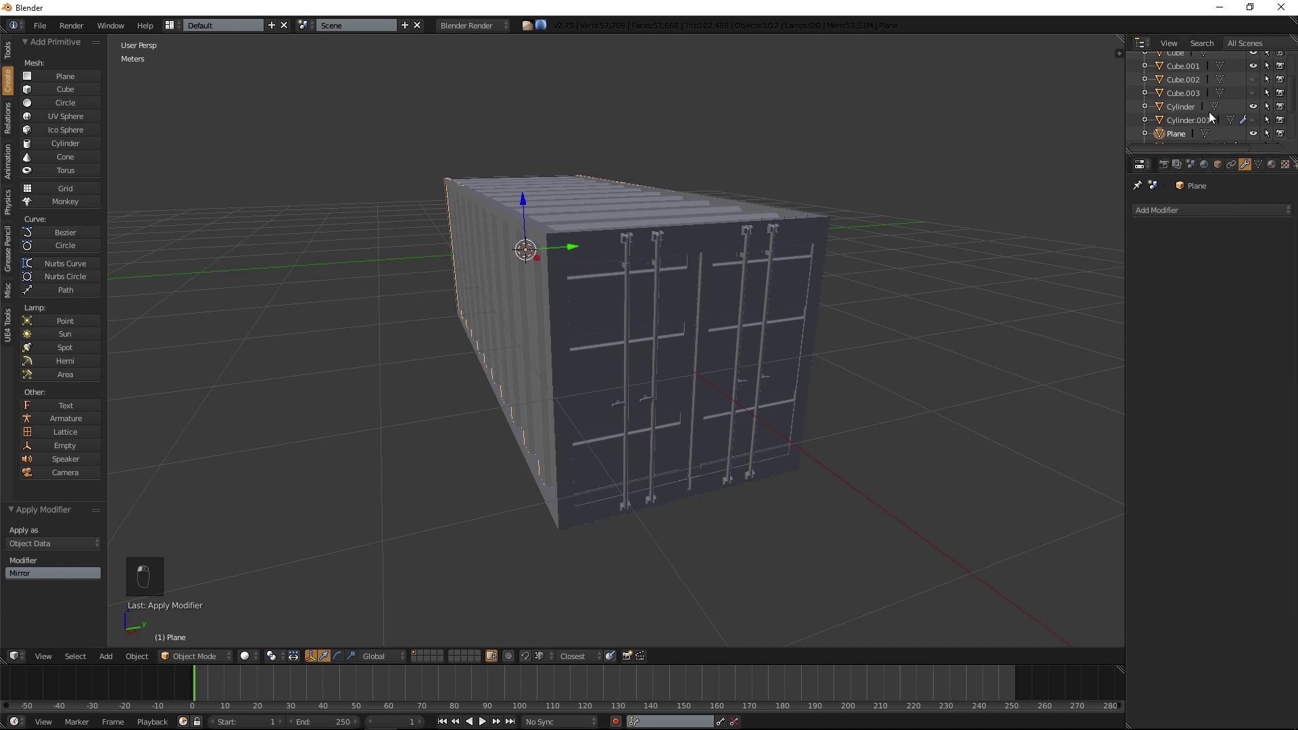
Reveal the hidden duplicate container and move it to layer 2.
{"action": "scroll", "coordinate": [1210, 103], "scroll_direction": "down", "scroll_amount": 3}
{"action": "scroll", "coordinate": [1210, 96], "scroll_direction": "up", "scroll_amount": 1}
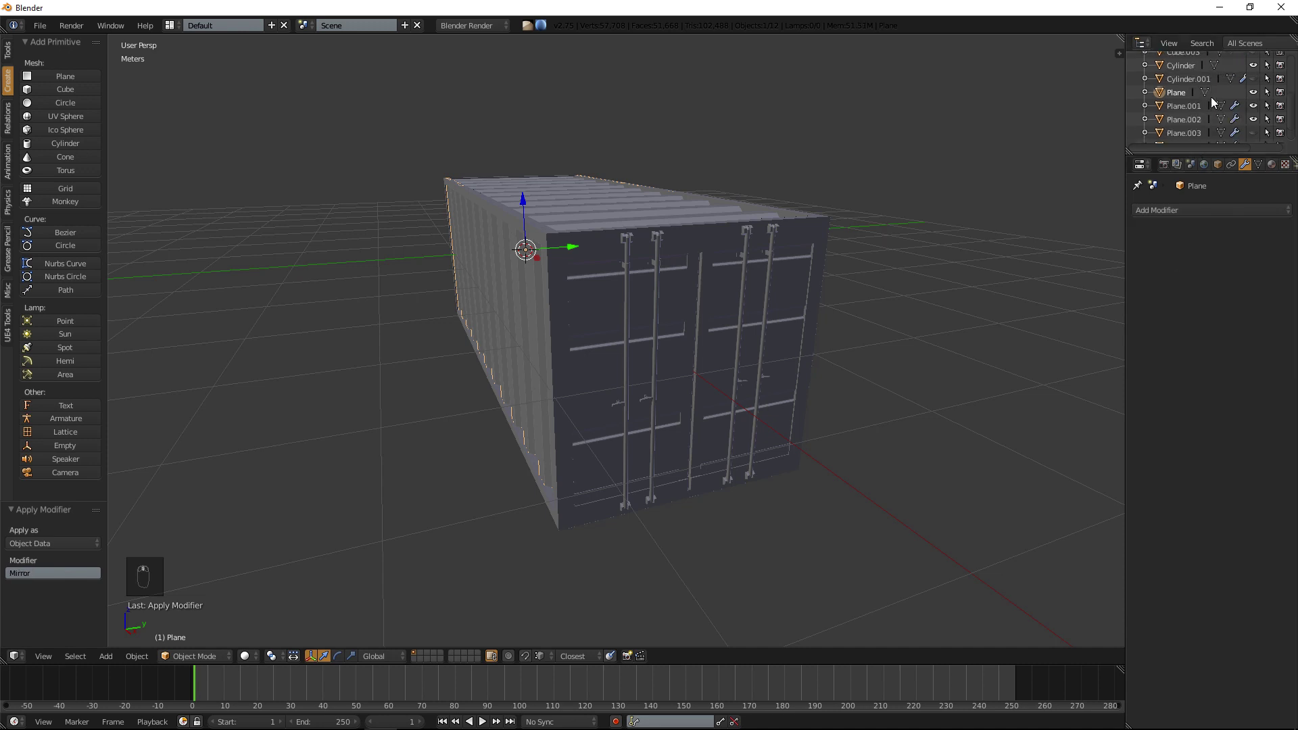
{"action": "middle_click_drag", "start_coordinate": [1038, 154], "coordinate": [995, 162]}
{"action": "scroll", "coordinate": [956, 177], "scroll_direction": "down", "scroll_amount": 3}
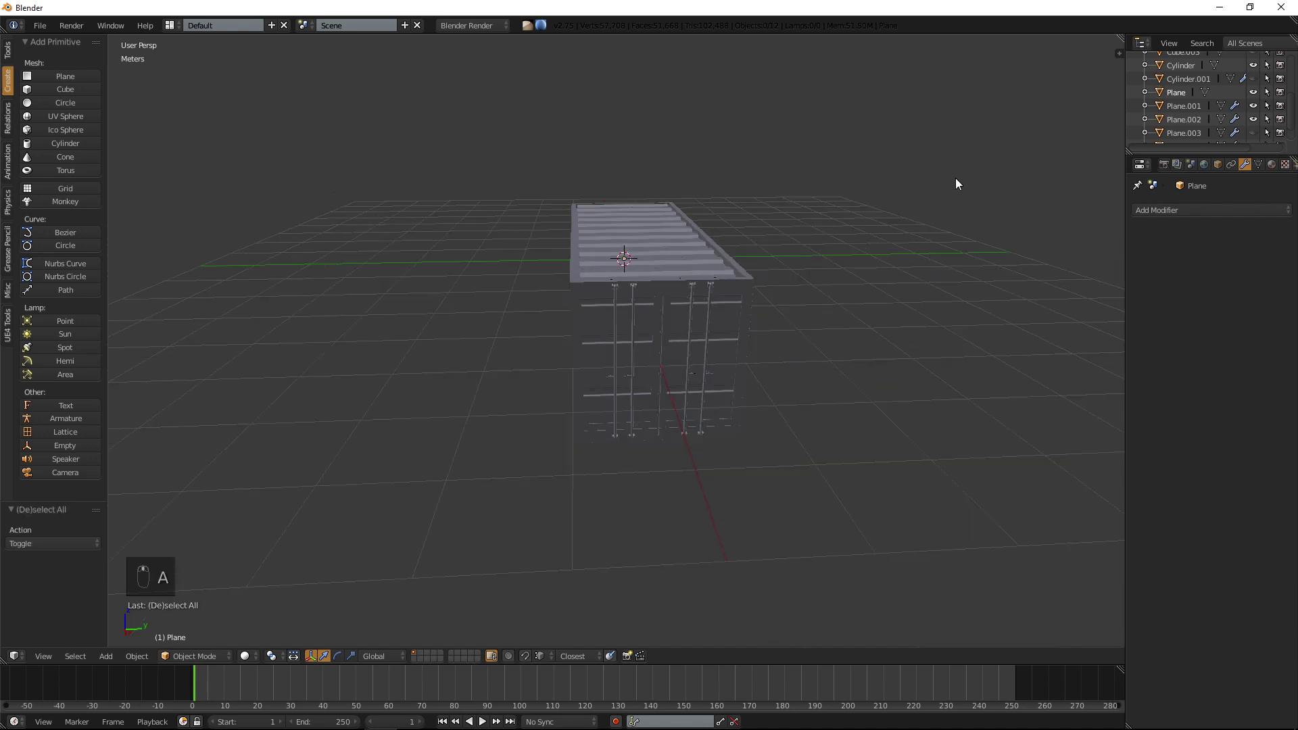
{"action": "key", "text": "a"}
{"action": "key", "text": "a"}
{"action": "key", "text": "a"}
{"action": "key", "text": "alt+h"}
{"action": "key", "text": "m"}
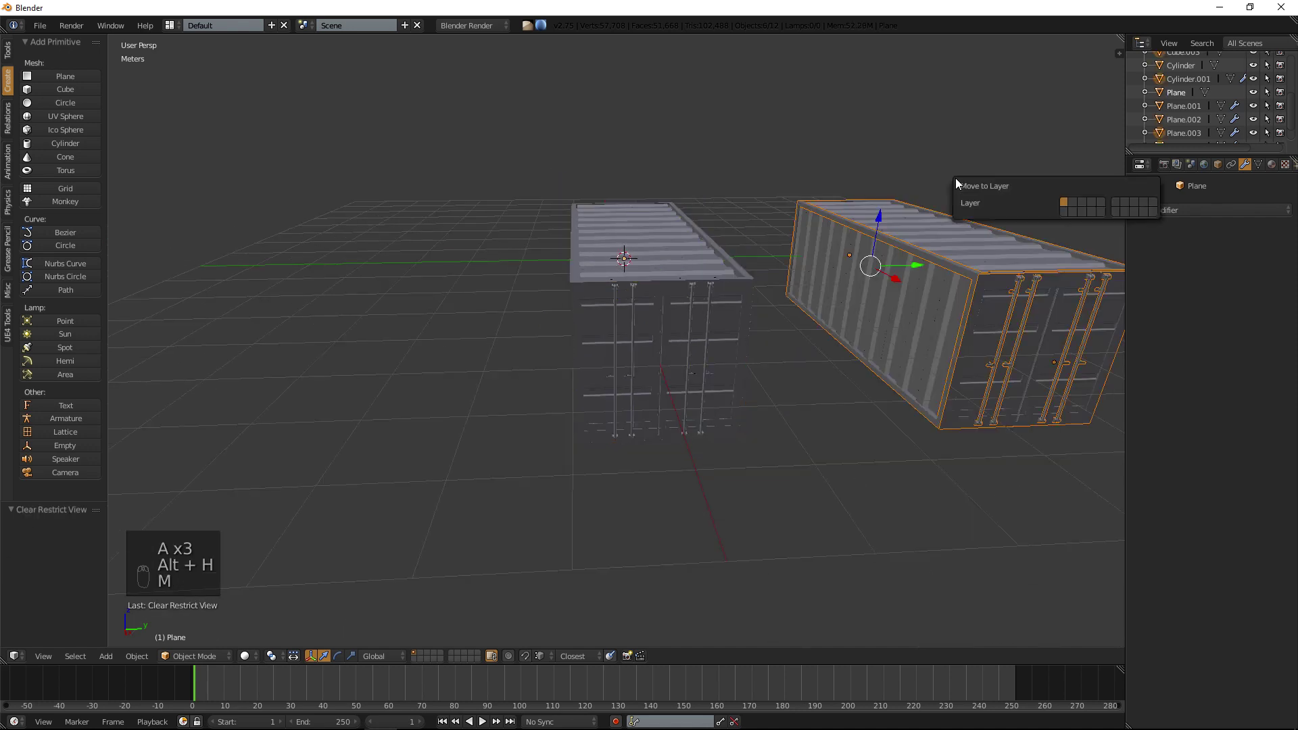
{"action": "left_click", "coordinate": [1073, 201]}
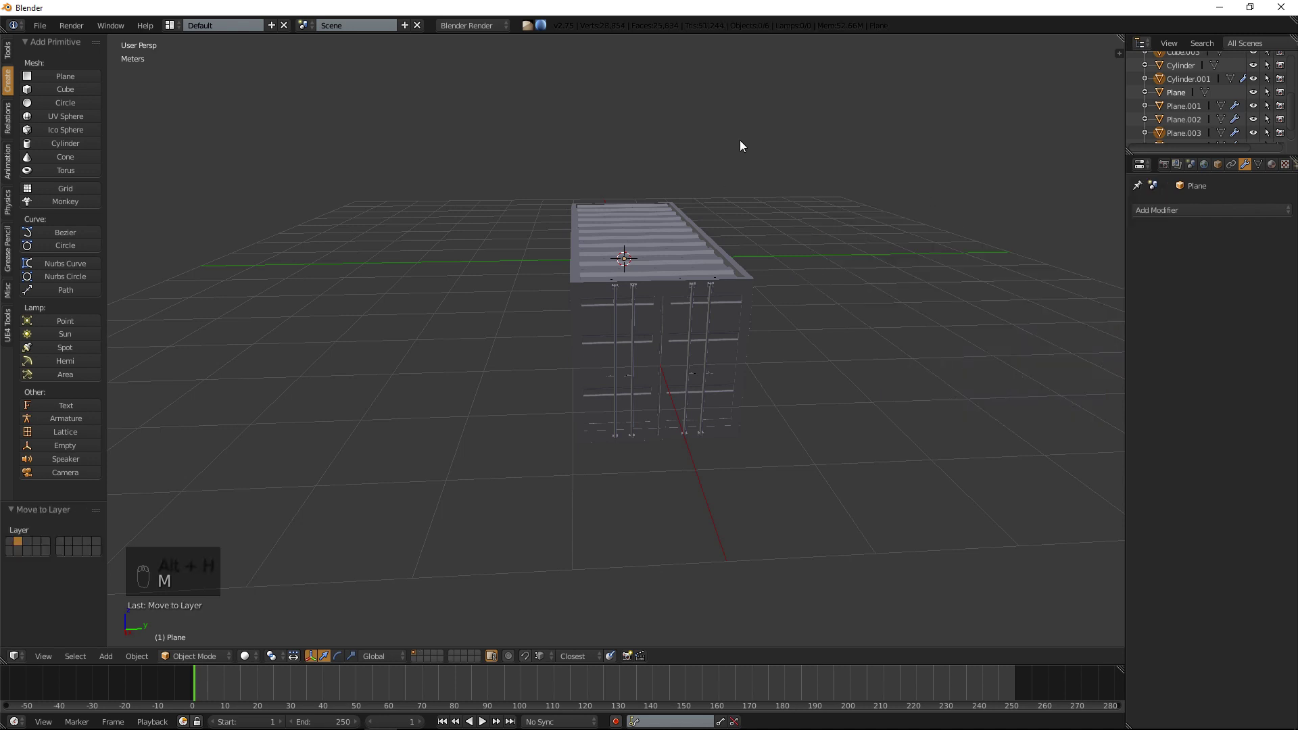
Apply the Array, Mirror and Edge Split modifiers on Cylinder.001.
{"action": "scroll", "coordinate": [1264, 63], "scroll_direction": "down", "scroll_amount": 2}
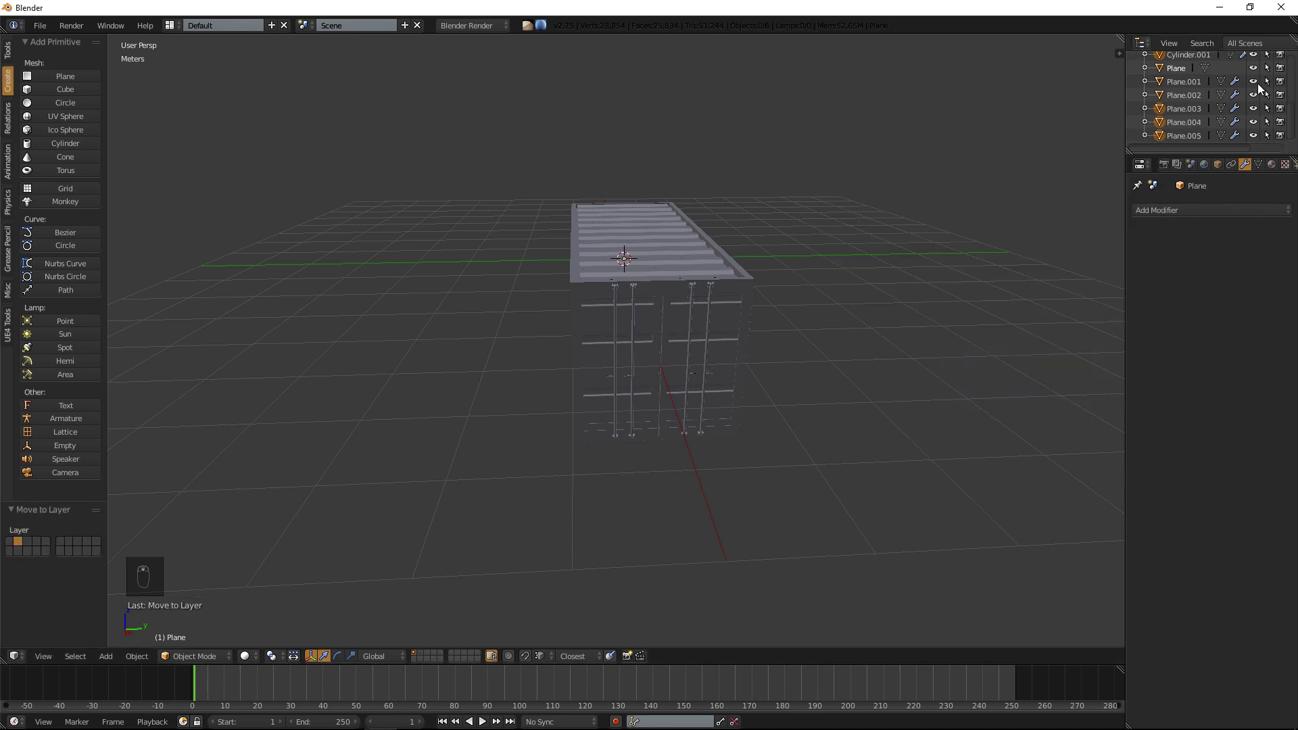
{"action": "scroll", "coordinate": [1016, 164], "scroll_direction": "up", "scroll_amount": 3}
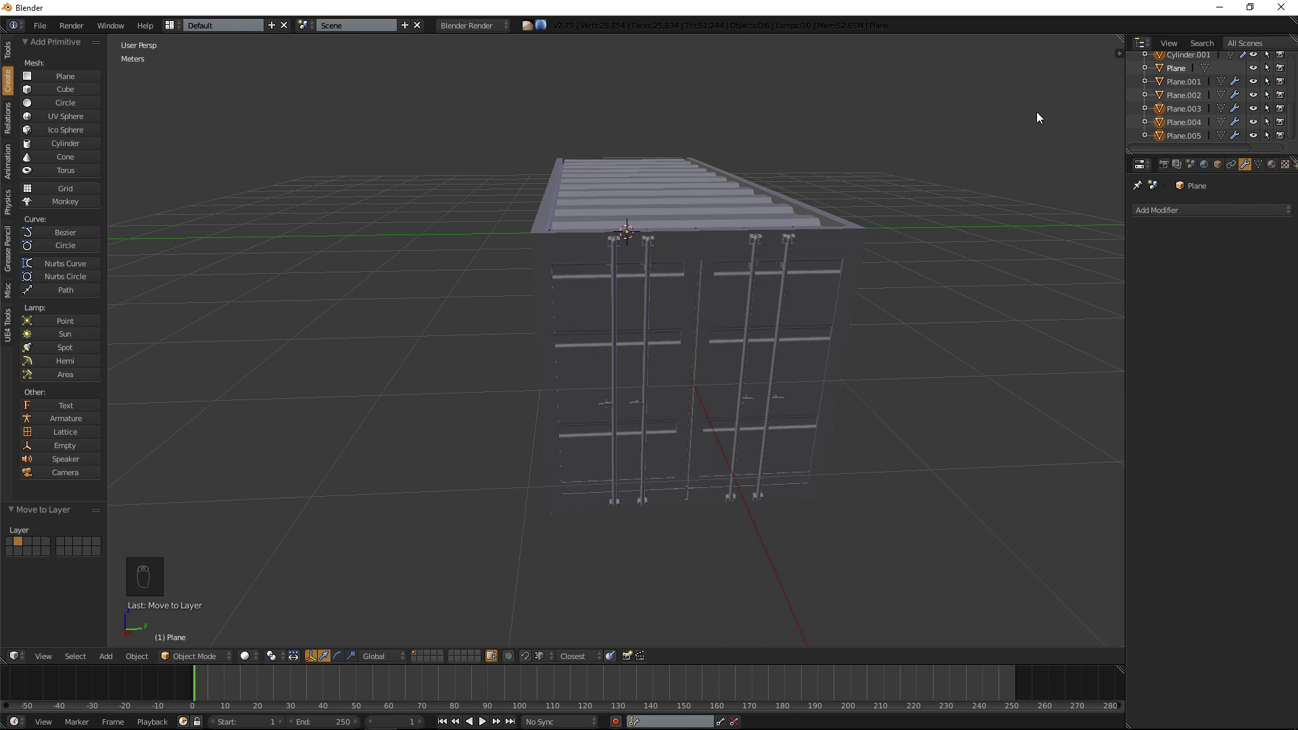
{"action": "scroll", "coordinate": [1069, 104], "scroll_direction": "up", "scroll_amount": 2}
{"action": "scroll", "coordinate": [1186, 91], "scroll_direction": "up", "scroll_amount": 3}
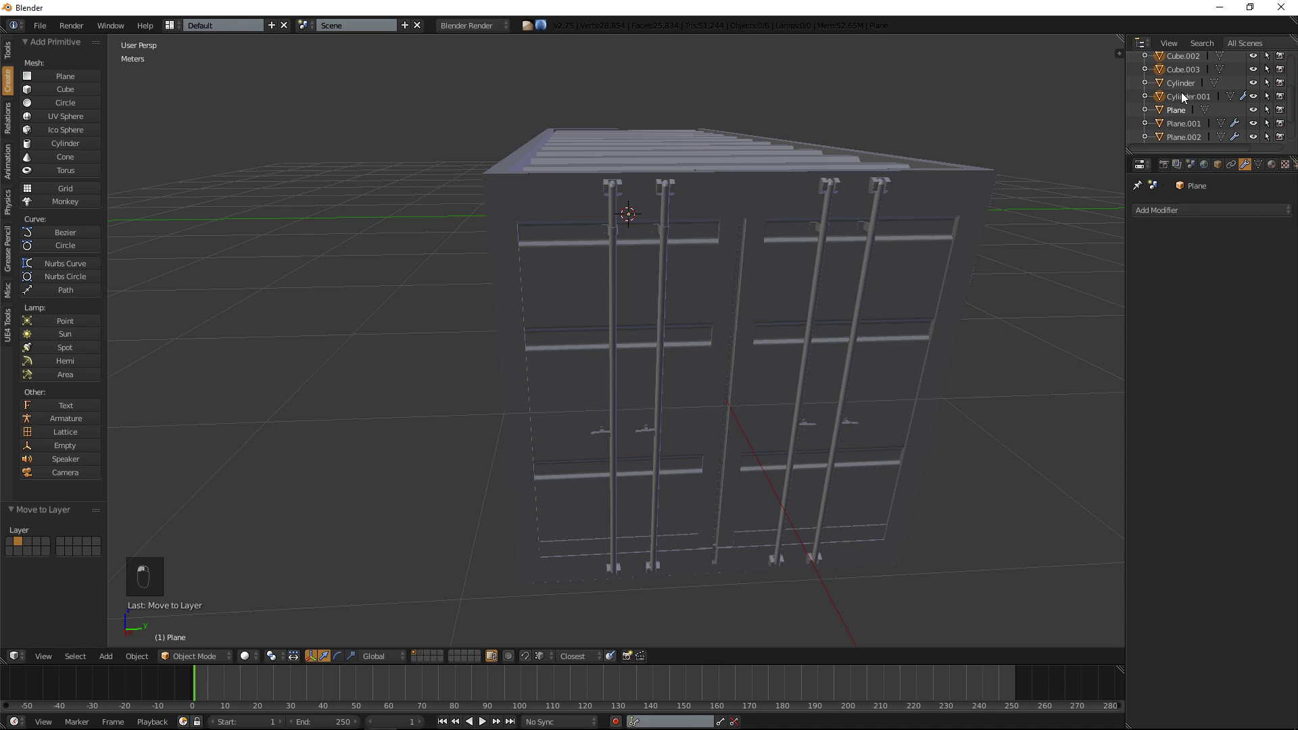
{"action": "left_click", "coordinate": [1182, 96]}
{"action": "left_click", "coordinate": [1165, 253]}
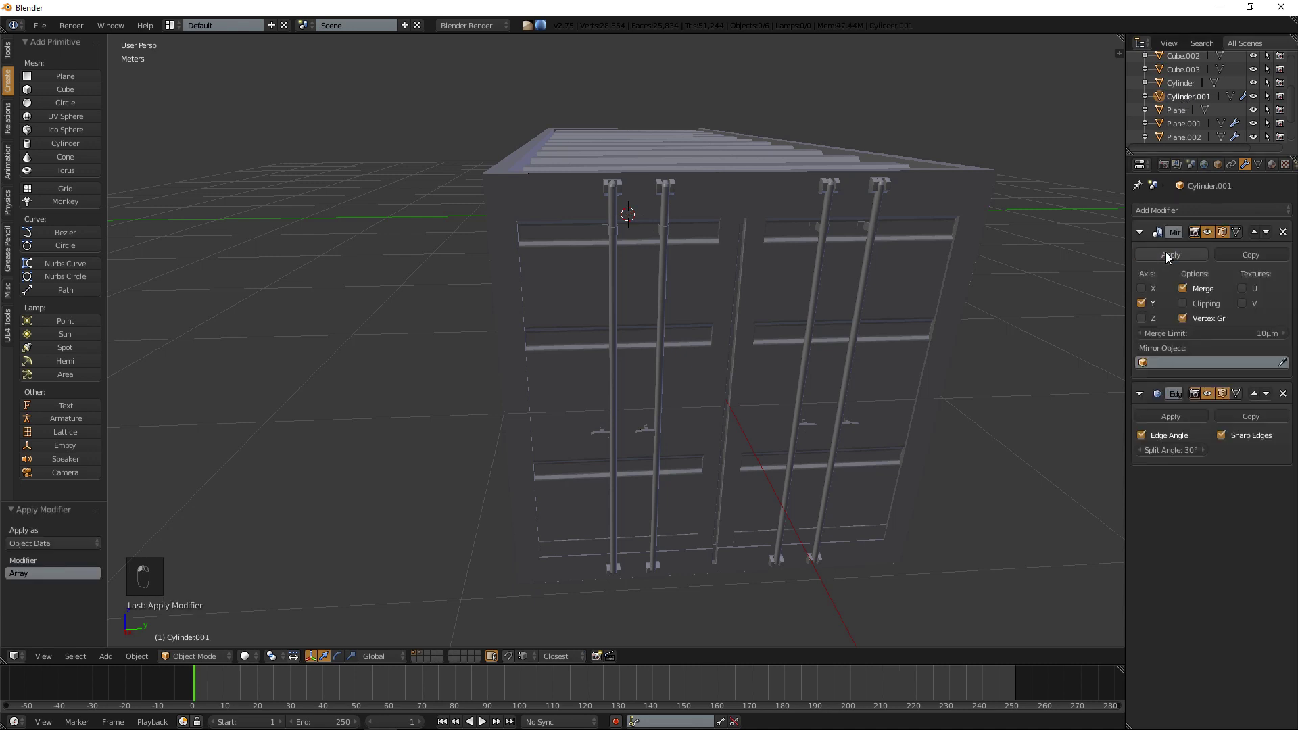
{"action": "left_click", "coordinate": [1165, 252]}
{"action": "left_click", "coordinate": [1166, 253]}
Apply the Array modifiers on Plane.001, Plane.002, Plane.003 and Plane.004.
{"action": "left_click", "coordinate": [1182, 125]}
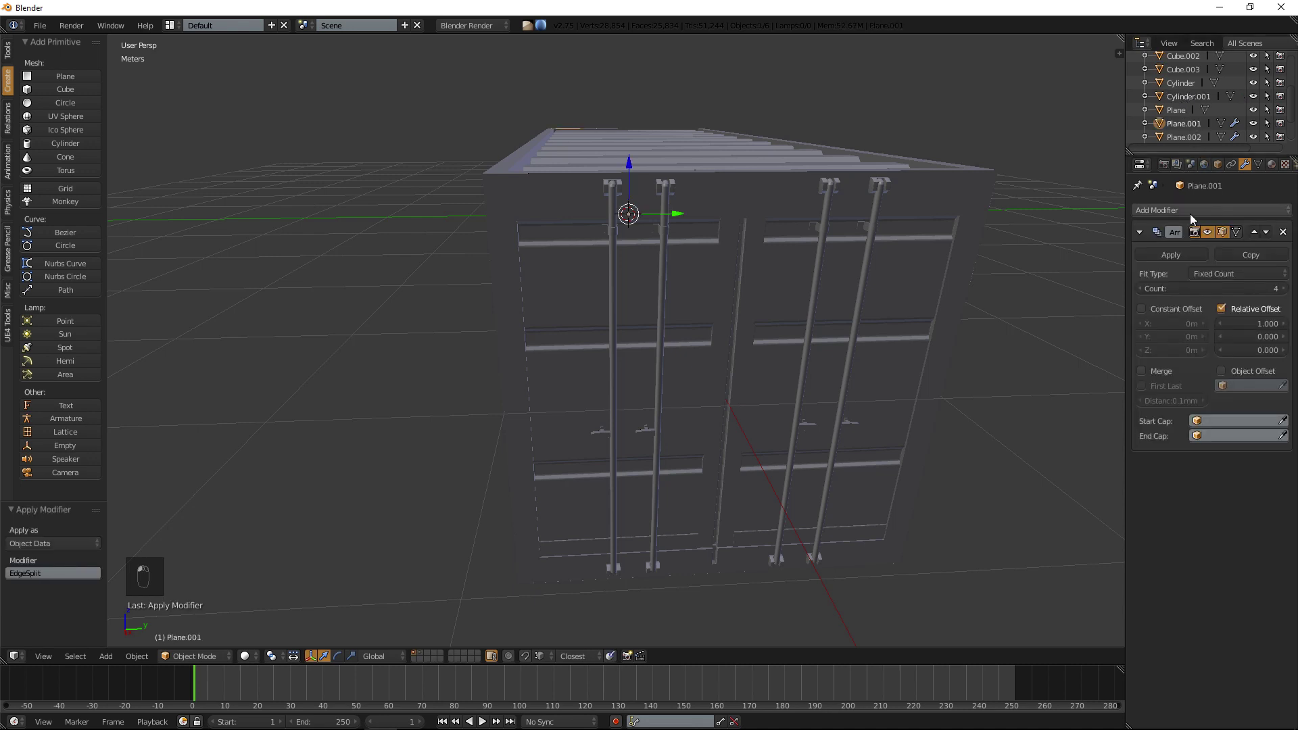
{"action": "left_click", "coordinate": [1183, 252]}
{"action": "left_click", "coordinate": [1192, 137]}
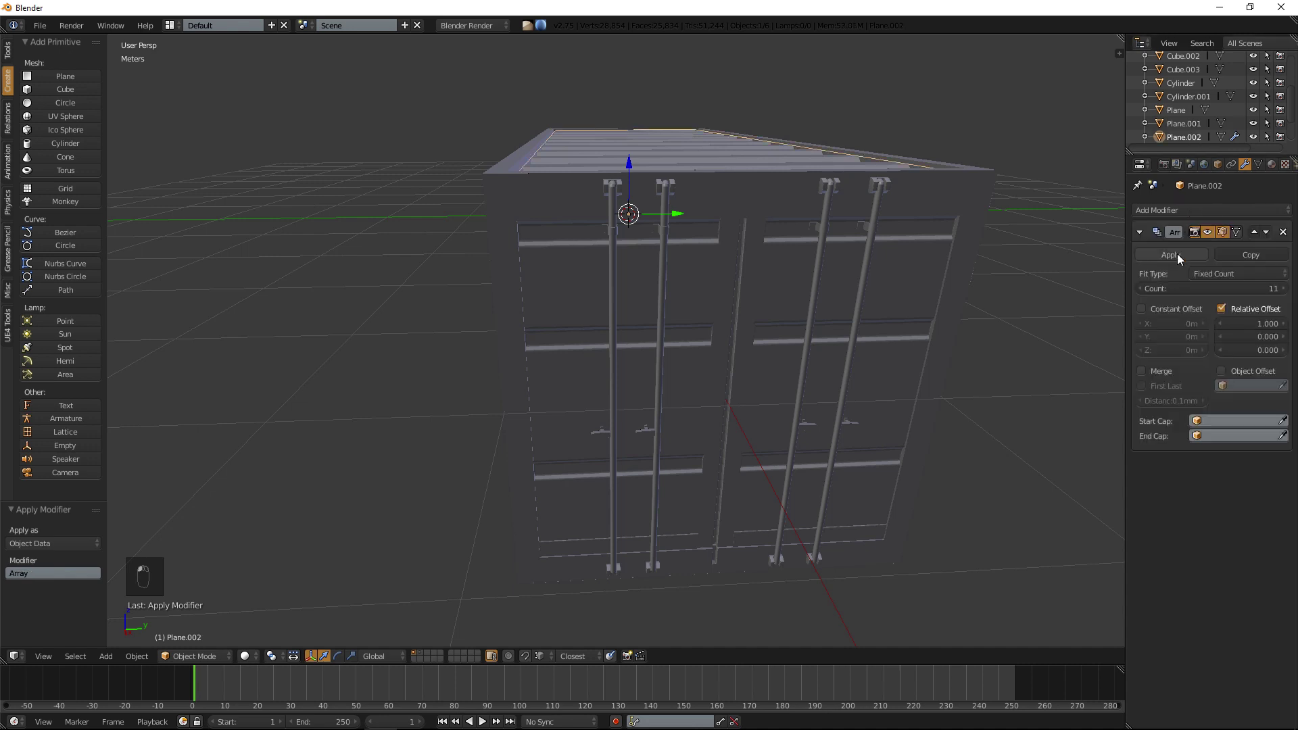
{"action": "left_click", "coordinate": [1178, 254]}
{"action": "scroll", "coordinate": [1181, 112], "scroll_direction": "down", "scroll_amount": 2}
{"action": "left_click", "coordinate": [1181, 110]}
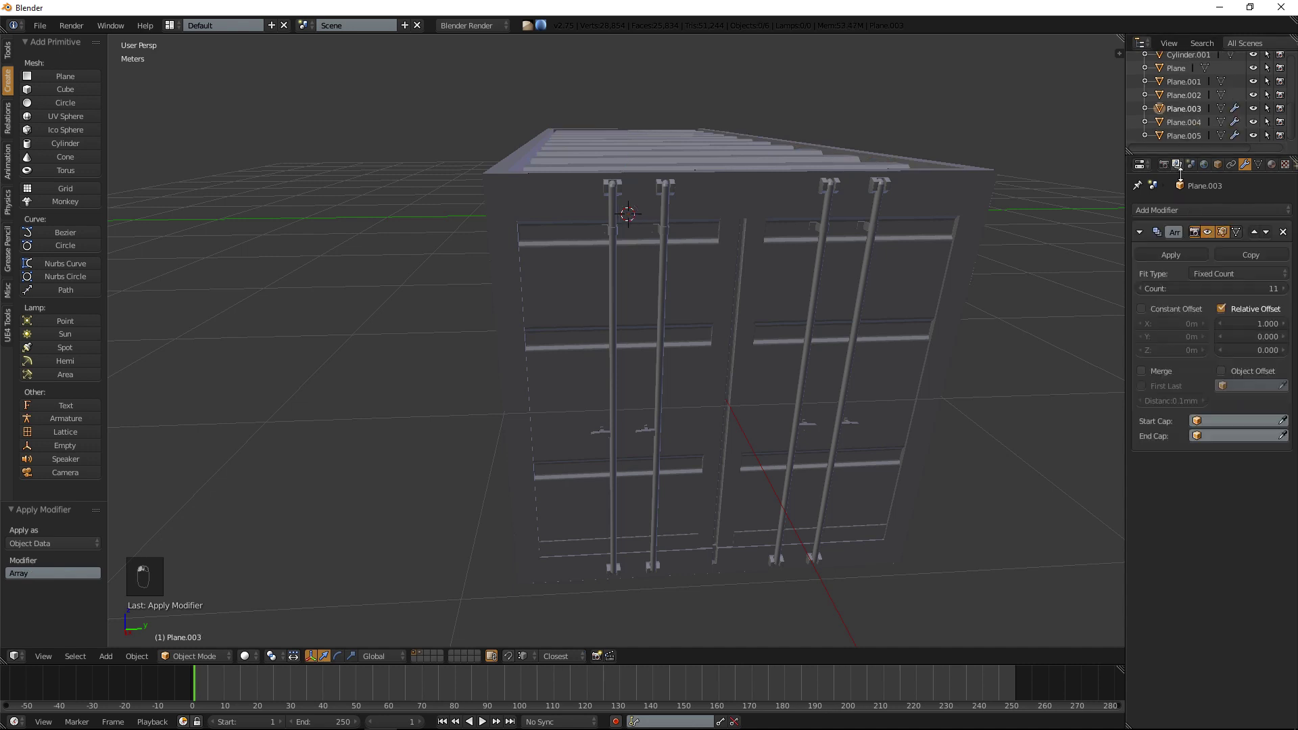
{"action": "left_click", "coordinate": [1173, 248]}
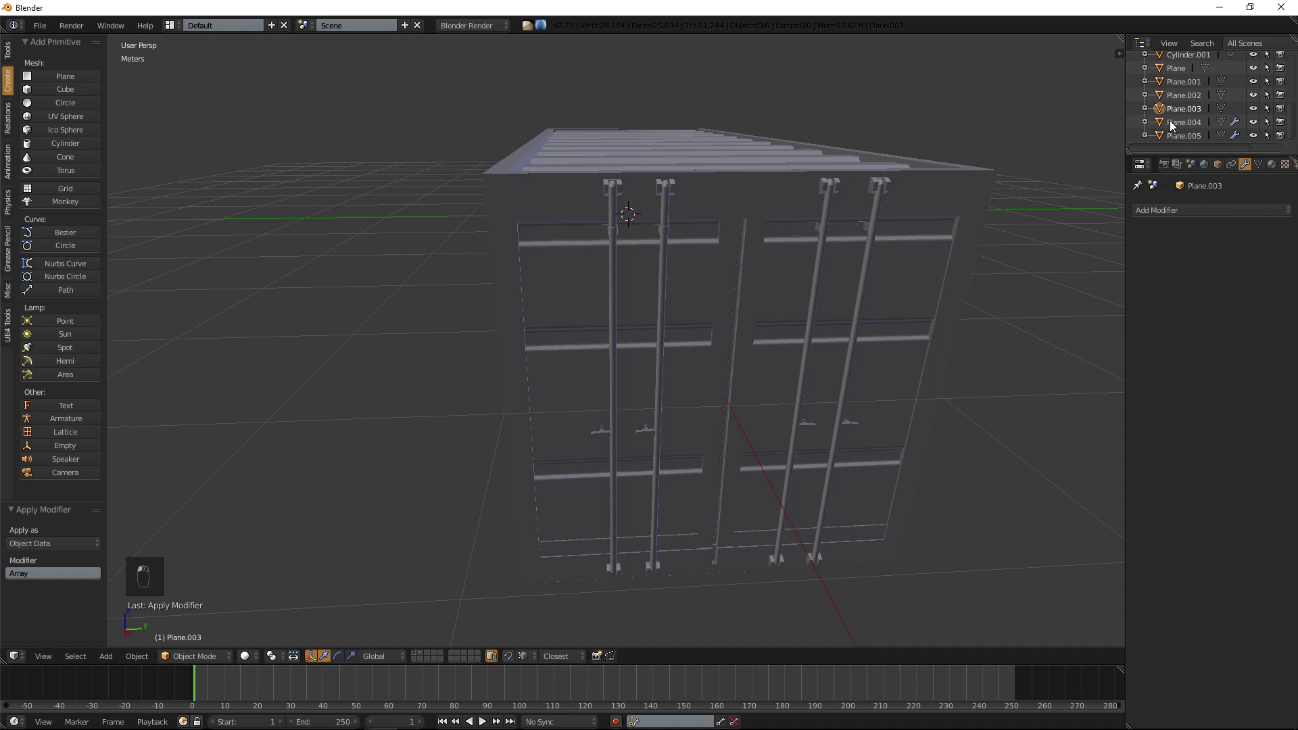
{"action": "left_click", "coordinate": [1181, 122]}
{"action": "left_click", "coordinate": [1174, 254]}
Apply the Mirror modifier on Plane.005.
{"action": "left_click", "coordinate": [1180, 135]}
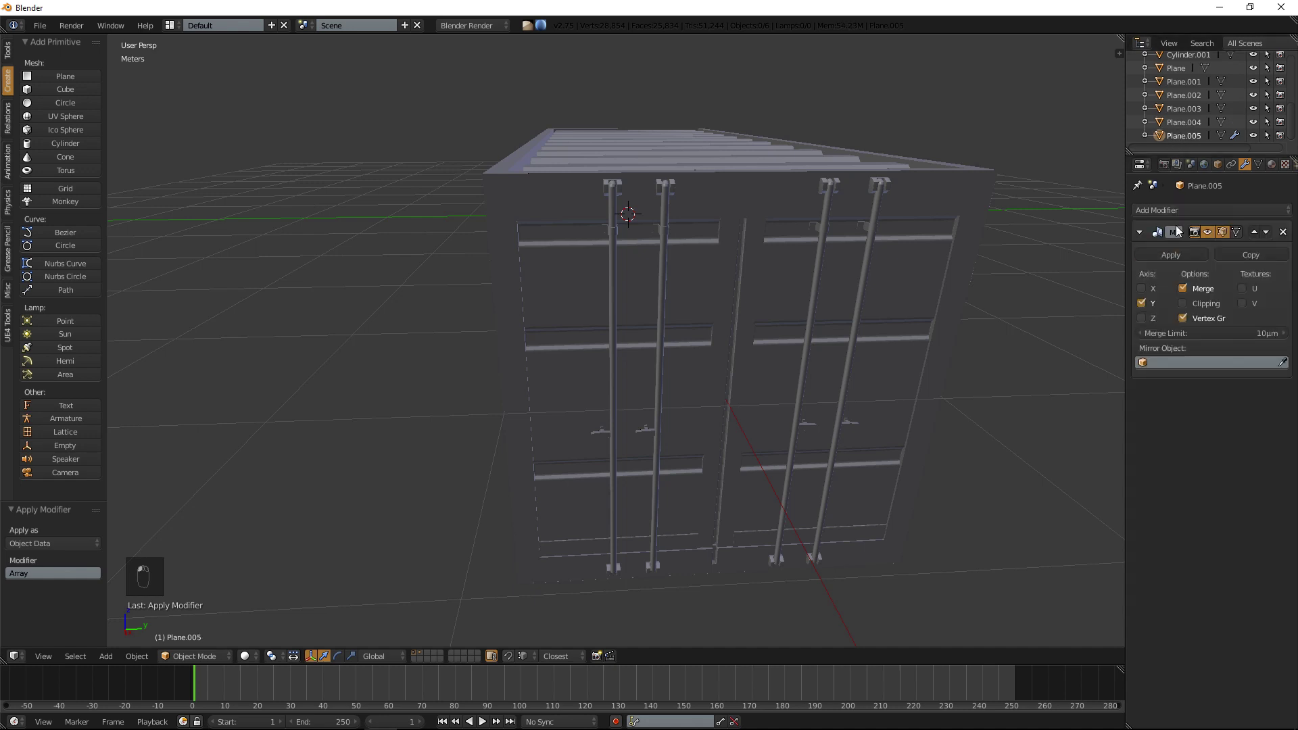
{"action": "left_click", "coordinate": [1170, 253]}
{"action": "scroll", "coordinate": [1179, 99], "scroll_direction": "up", "scroll_amount": 10}
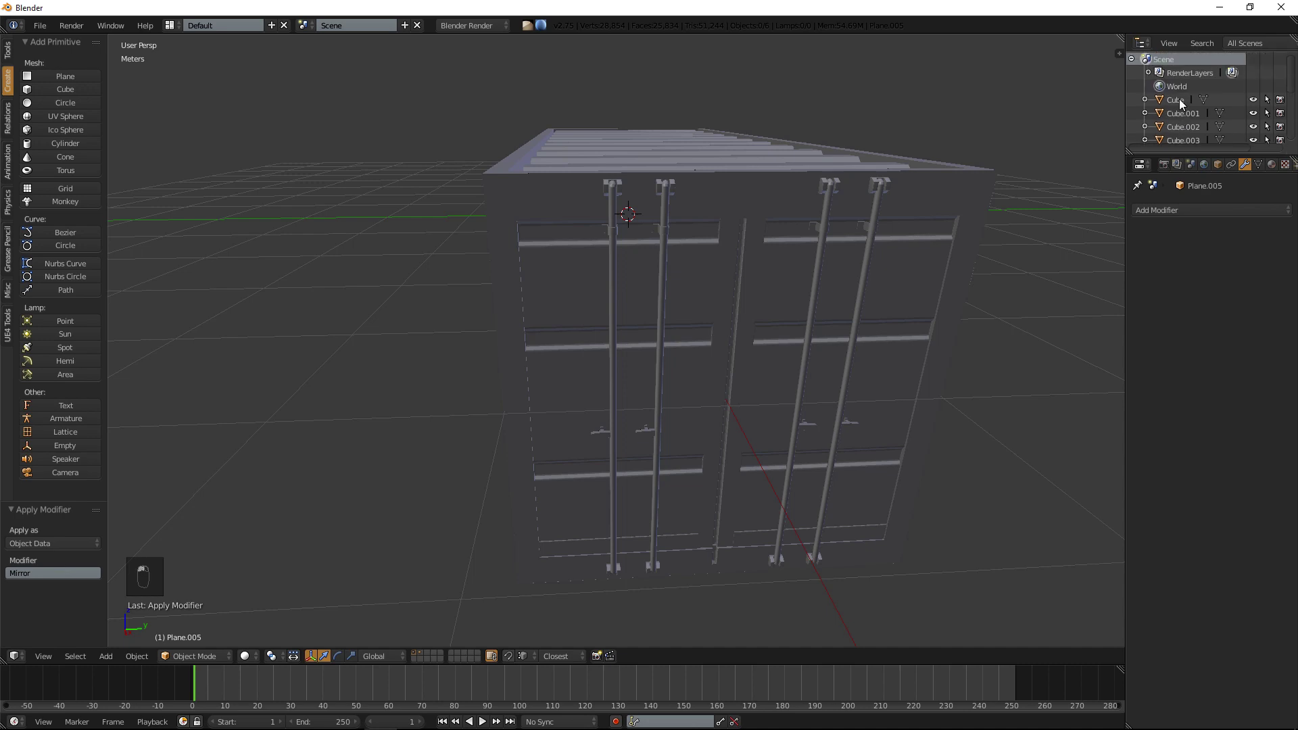
Move the locking bars outward from the container doors by about 27 cm along the X axis.
{"action": "middle_click_drag", "start_coordinate": [833, 265], "coordinate": [696, 257]}
{"action": "right_click", "coordinate": [648, 225]}
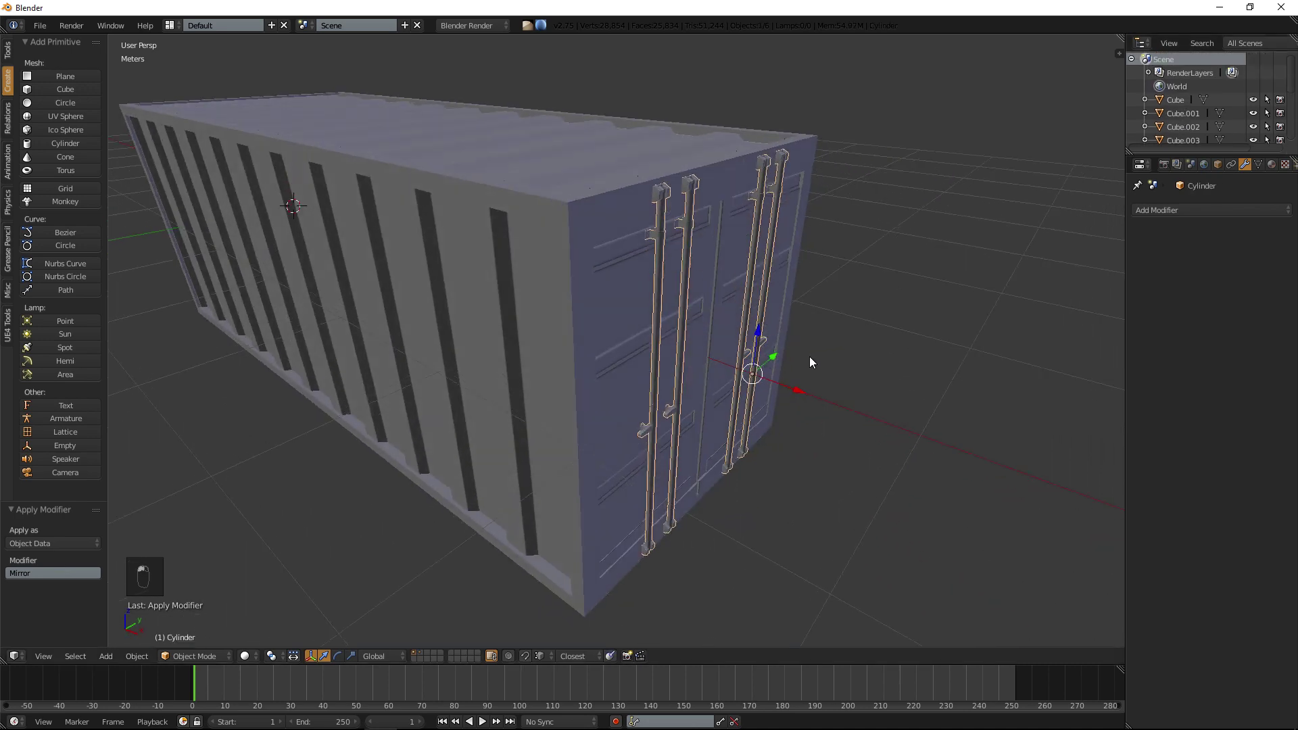
{"action": "left_click_drag", "start_coordinate": [794, 390], "coordinate": [850, 392]}
{"action": "middle_click_drag", "start_coordinate": [776, 269], "coordinate": [737, 265]}
{"action": "middle_click_drag", "start_coordinate": [773, 203], "coordinate": [665, 235]}
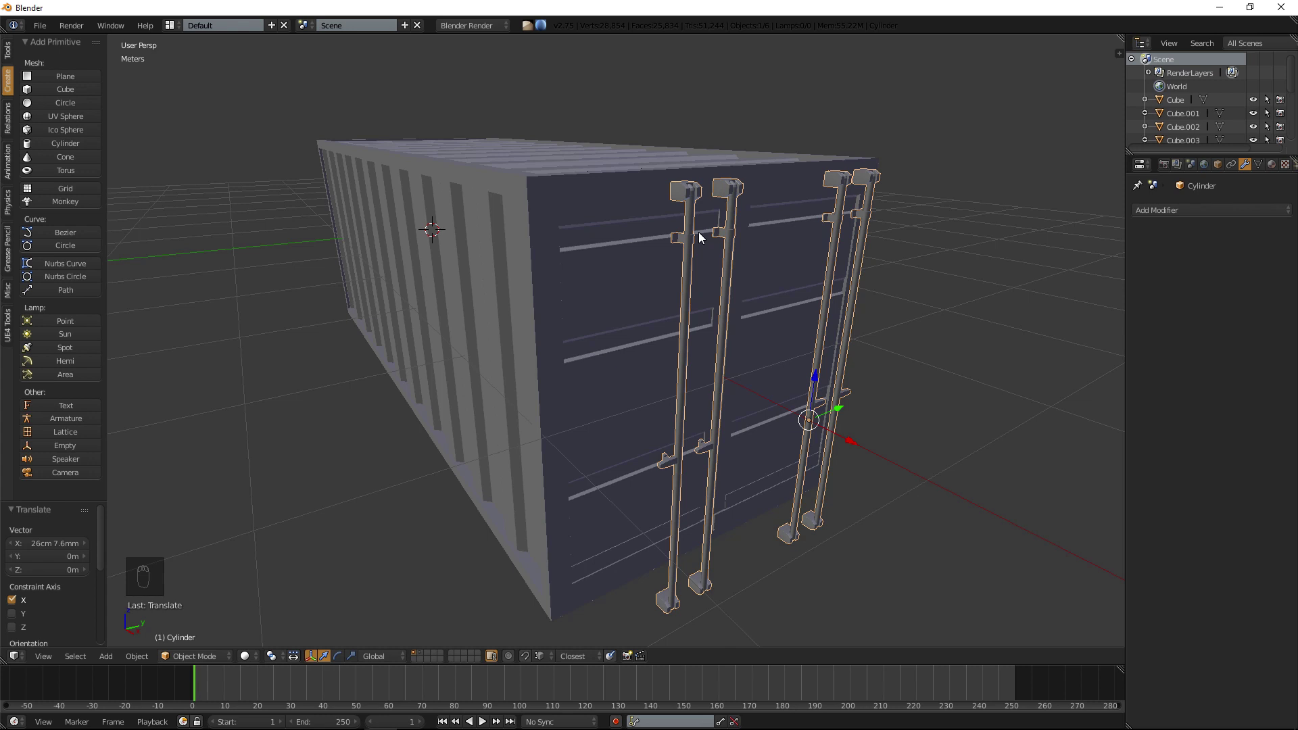
Select all the container parts on the current layer and join them into a single object.
{"action": "key", "text": "a"}
{"action": "key", "text": "a"}
{"action": "key", "text": "a"}
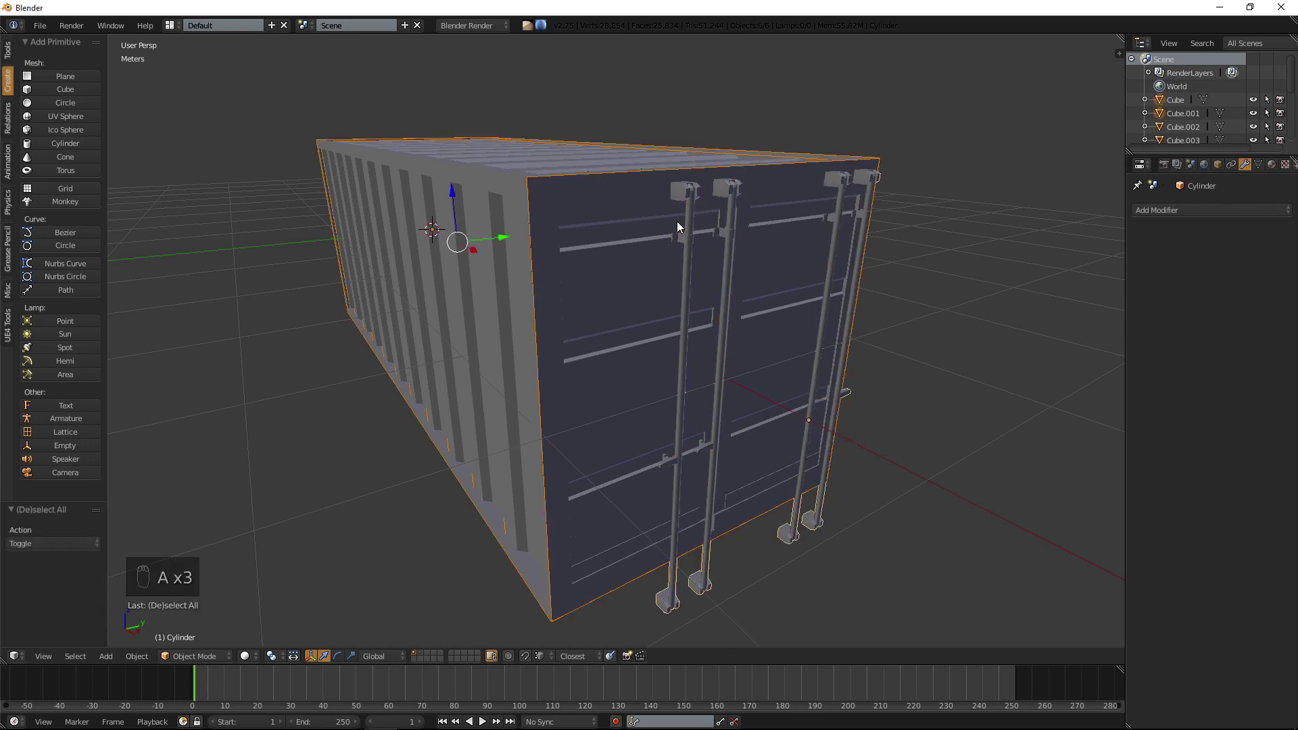
{"action": "key", "text": "ctrl+j"}
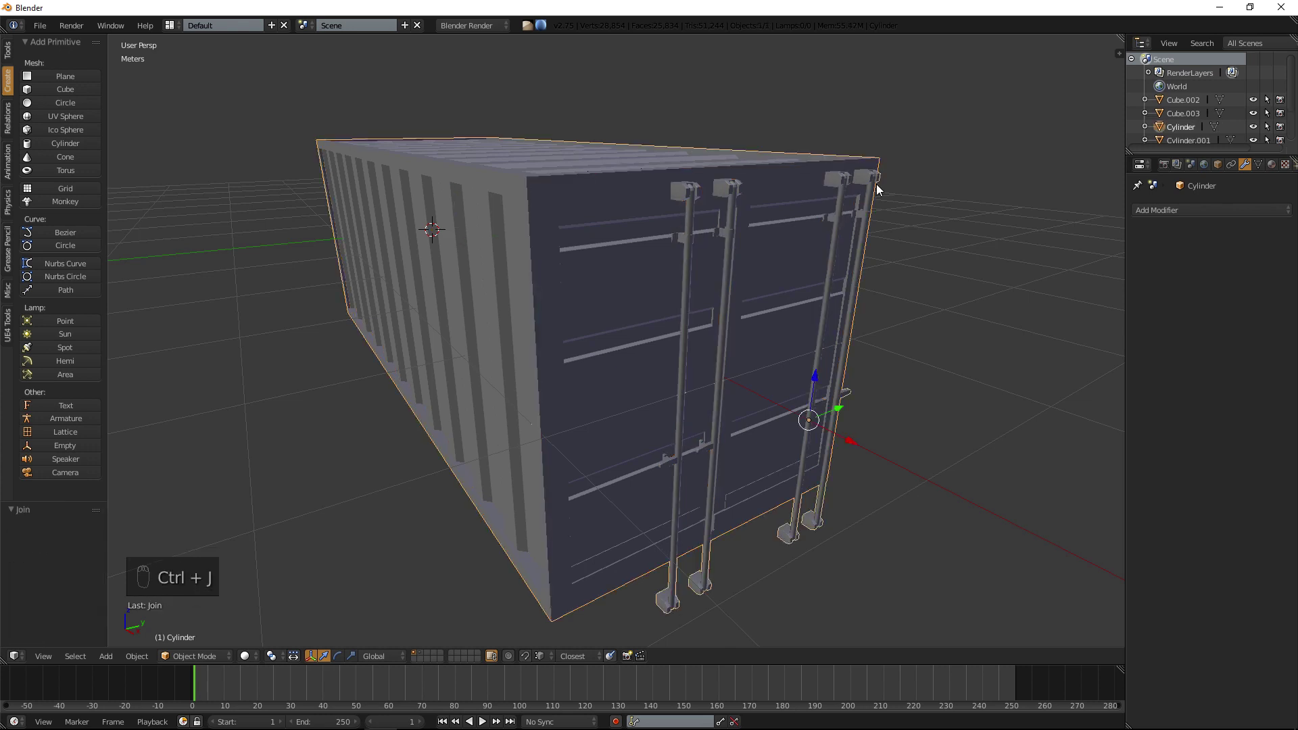
{"action": "key", "text": "a"}
{"action": "key", "text": "a"}
{"action": "key", "text": "a"}
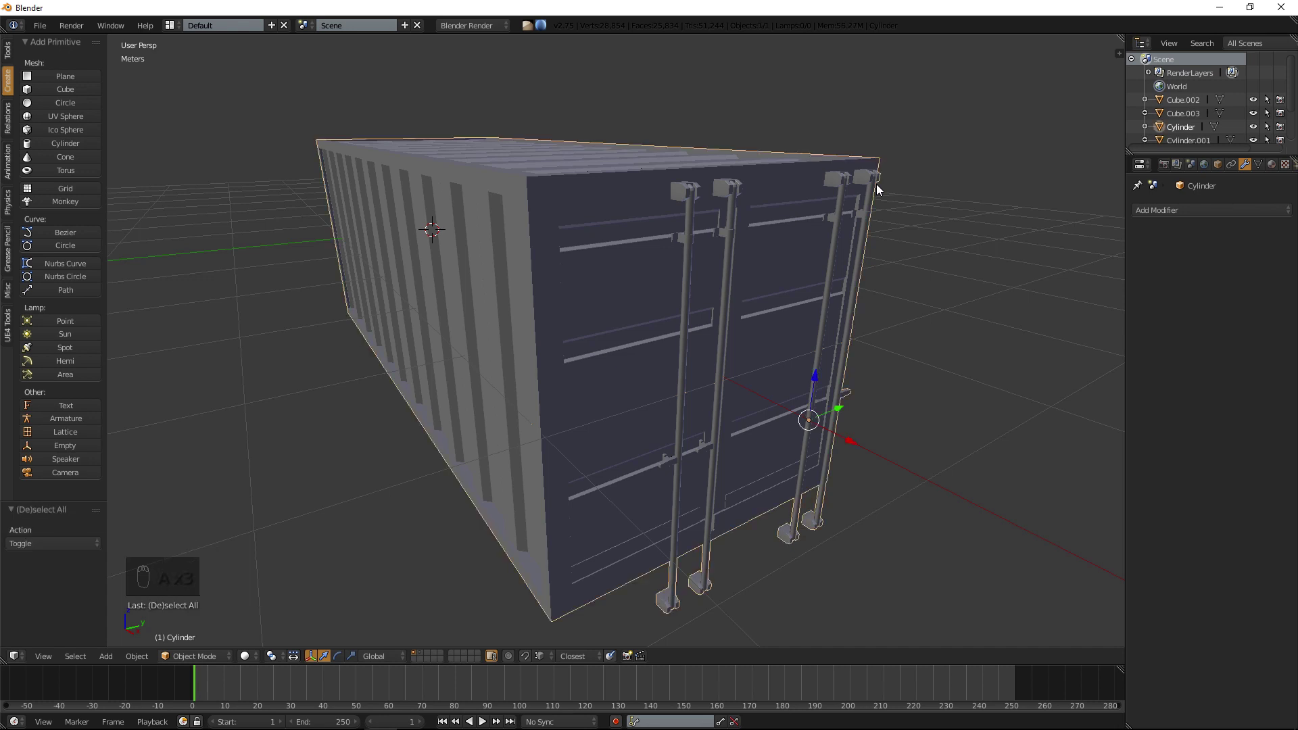
{"action": "key", "text": "ctrl+j"}
{"action": "key", "text": "ctrl+j"}
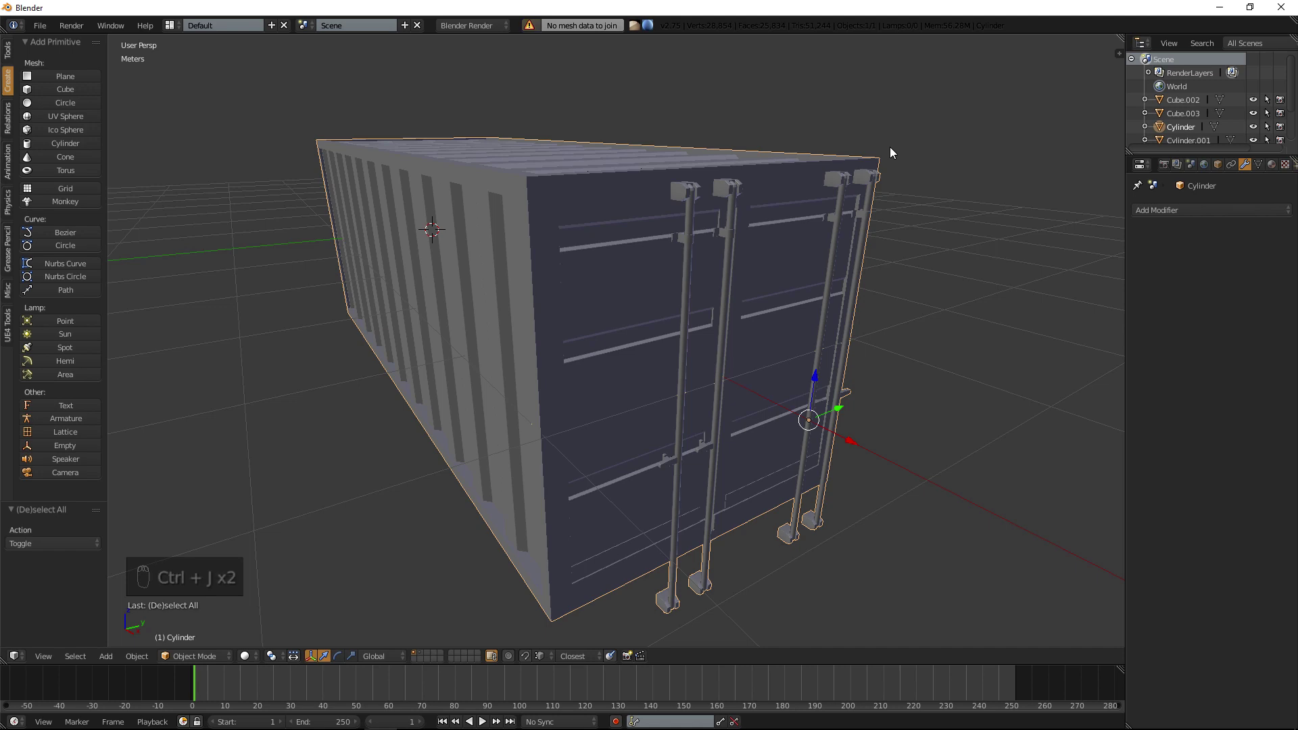
Inspect the joined container from several angles, toggling its selection to check that all parts belong together.
{"action": "middle_click_drag", "start_coordinate": [889, 147], "coordinate": [597, 291]}
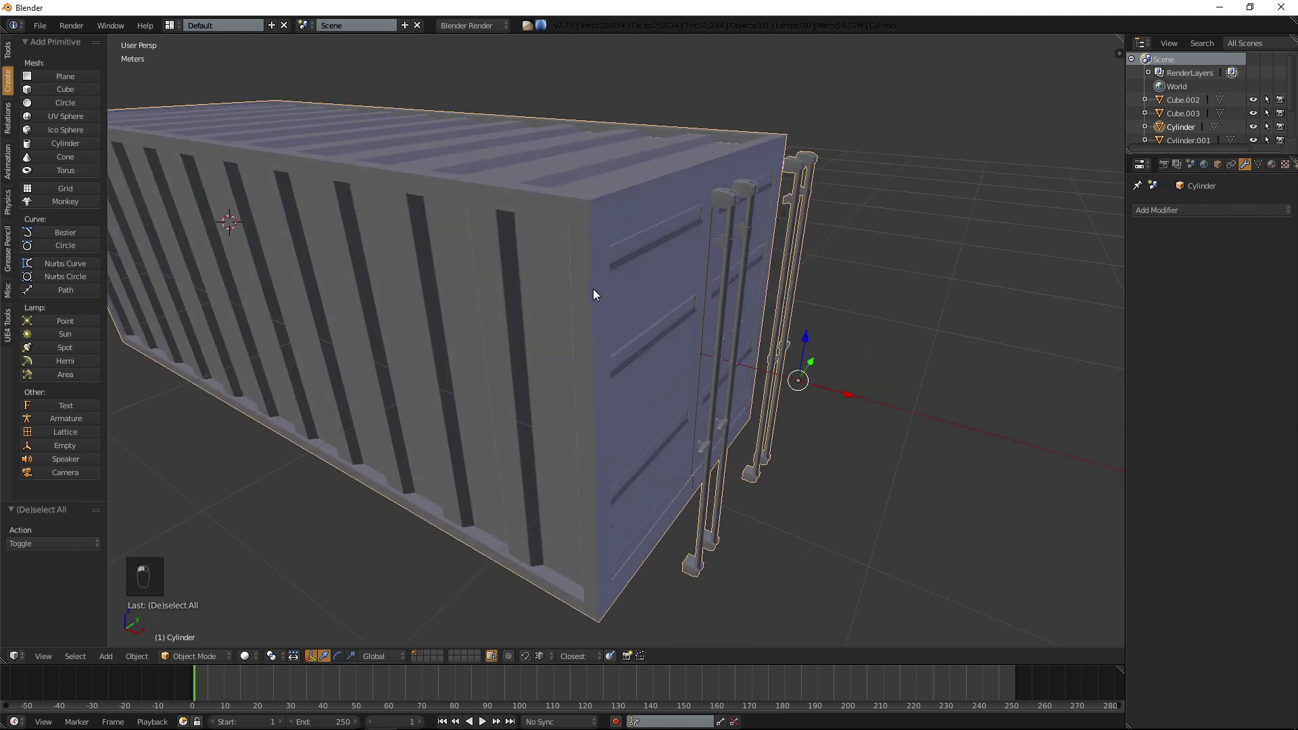
{"action": "middle_click_drag", "start_coordinate": [790, 247], "coordinate": [723, 256]}
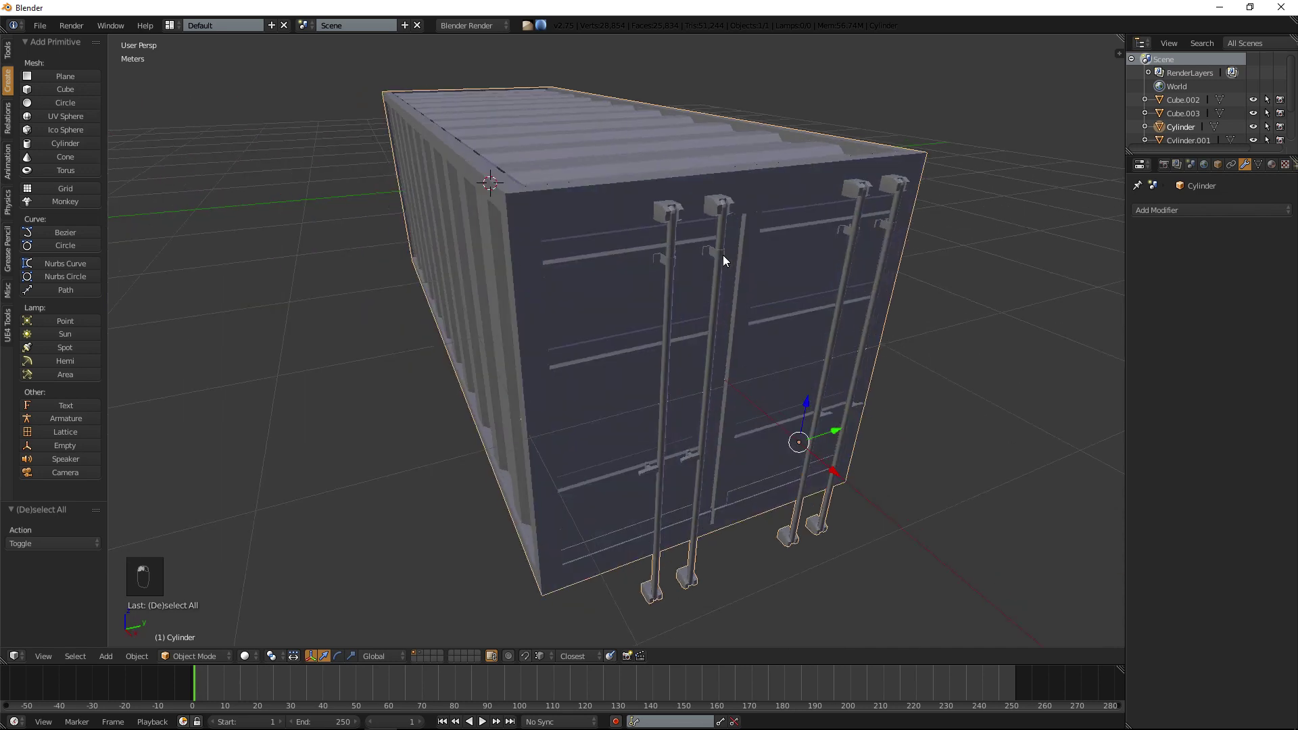
{"action": "key", "text": "a"}
{"action": "key", "text": "a"}
{"action": "key", "text": "a"}
{"action": "key", "text": "a"}
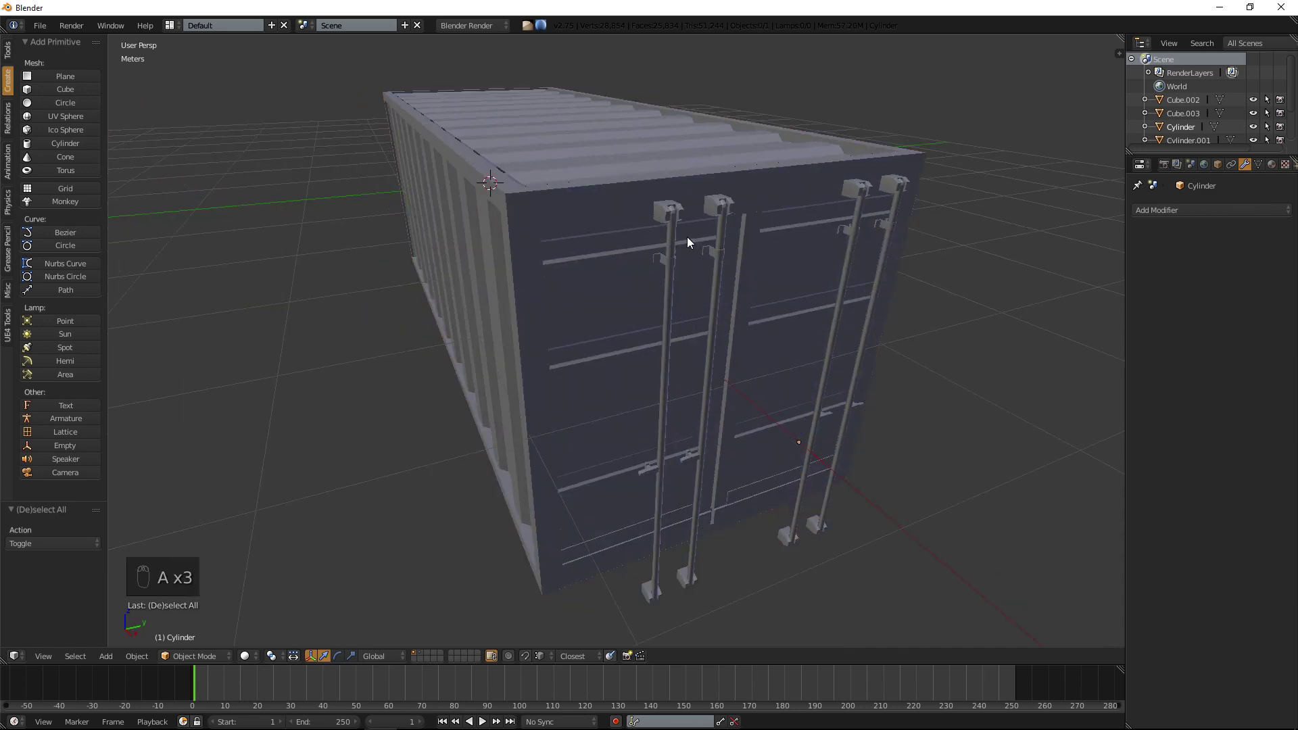
{"action": "middle_click_drag", "start_coordinate": [553, 212], "coordinate": [651, 200]}
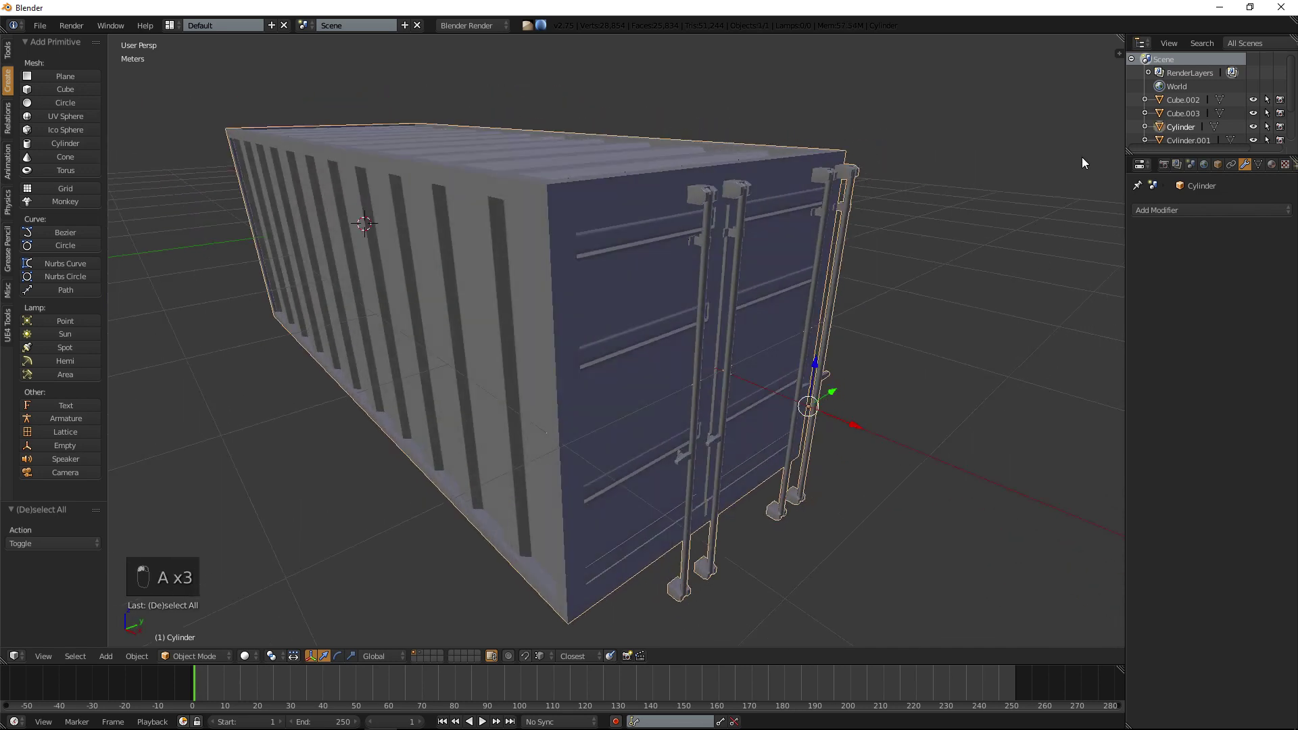
Select Cube.002 and switch to the second layer that holds the duplicate container.
{"action": "left_click", "coordinate": [1189, 113]}
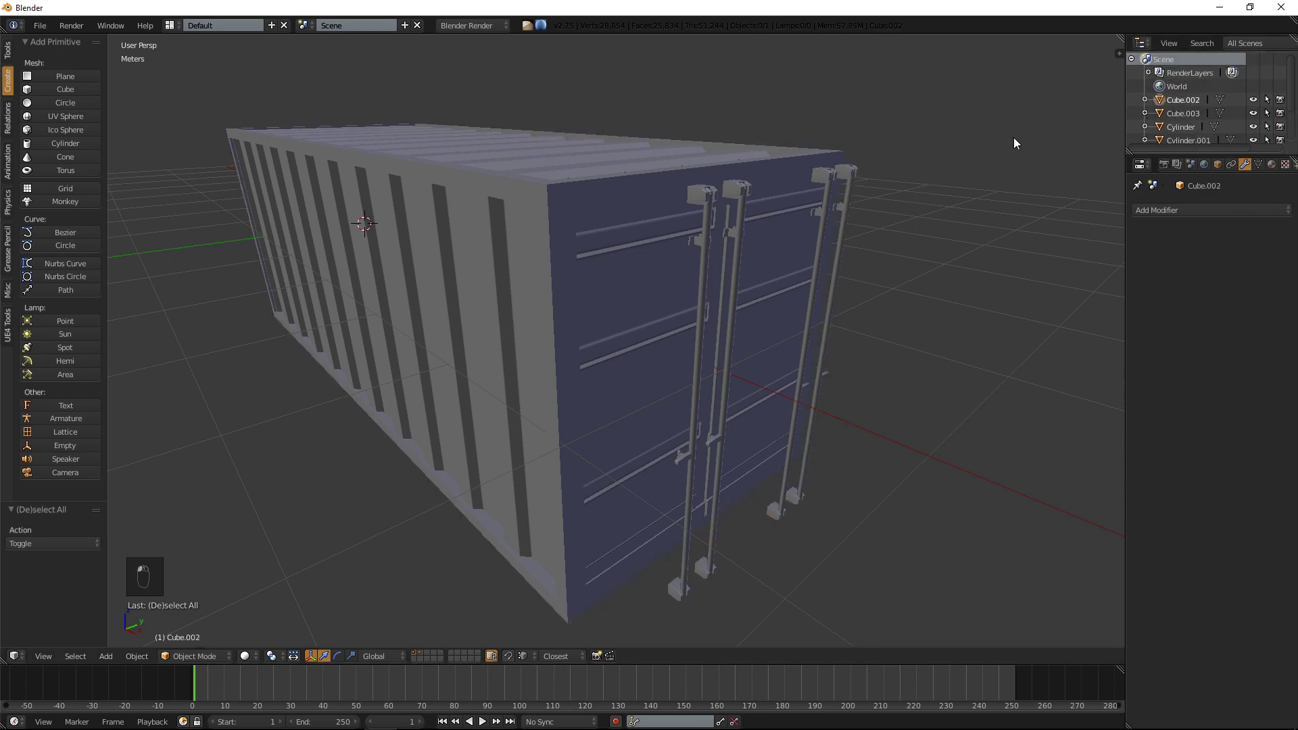
{"action": "scroll", "coordinate": [930, 180], "scroll_direction": "down", "scroll_amount": 3}
{"action": "middle_click_drag", "start_coordinate": [930, 180], "coordinate": [830, 235]}
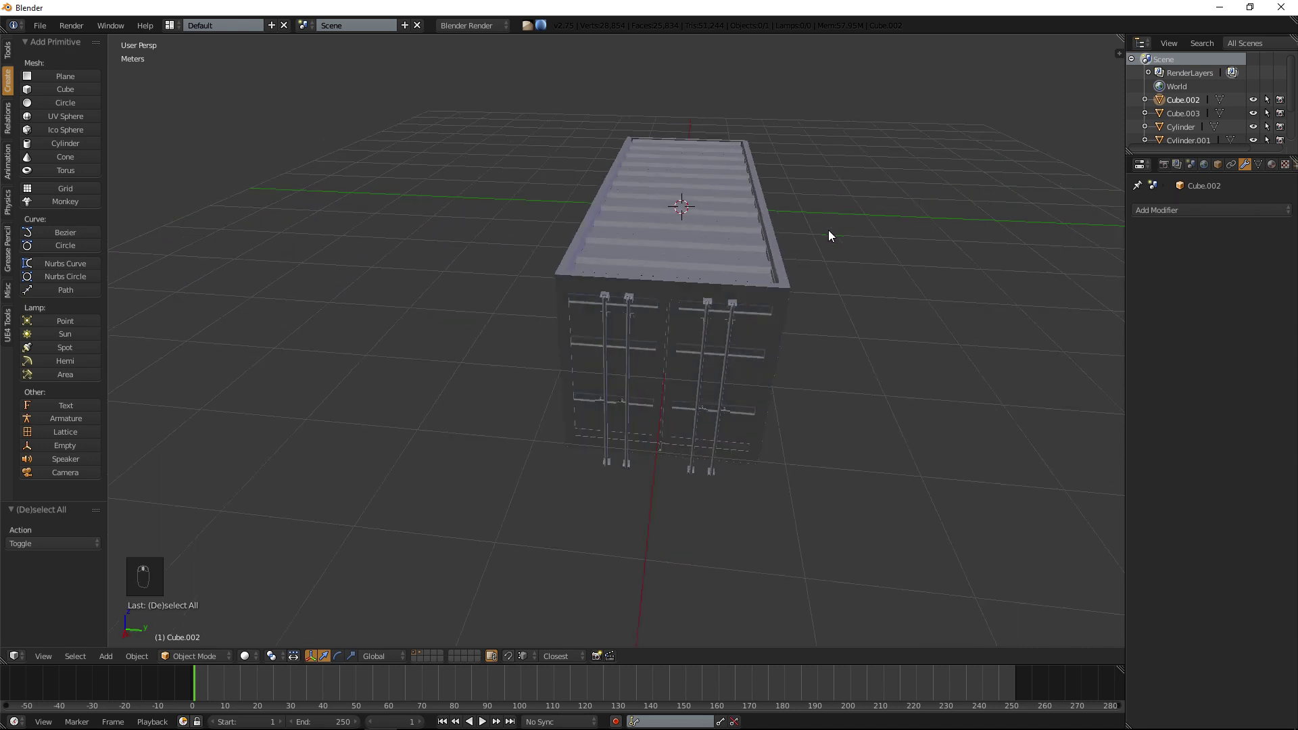
{"action": "left_click", "coordinate": [422, 654]}
{"action": "key", "text": "s"}
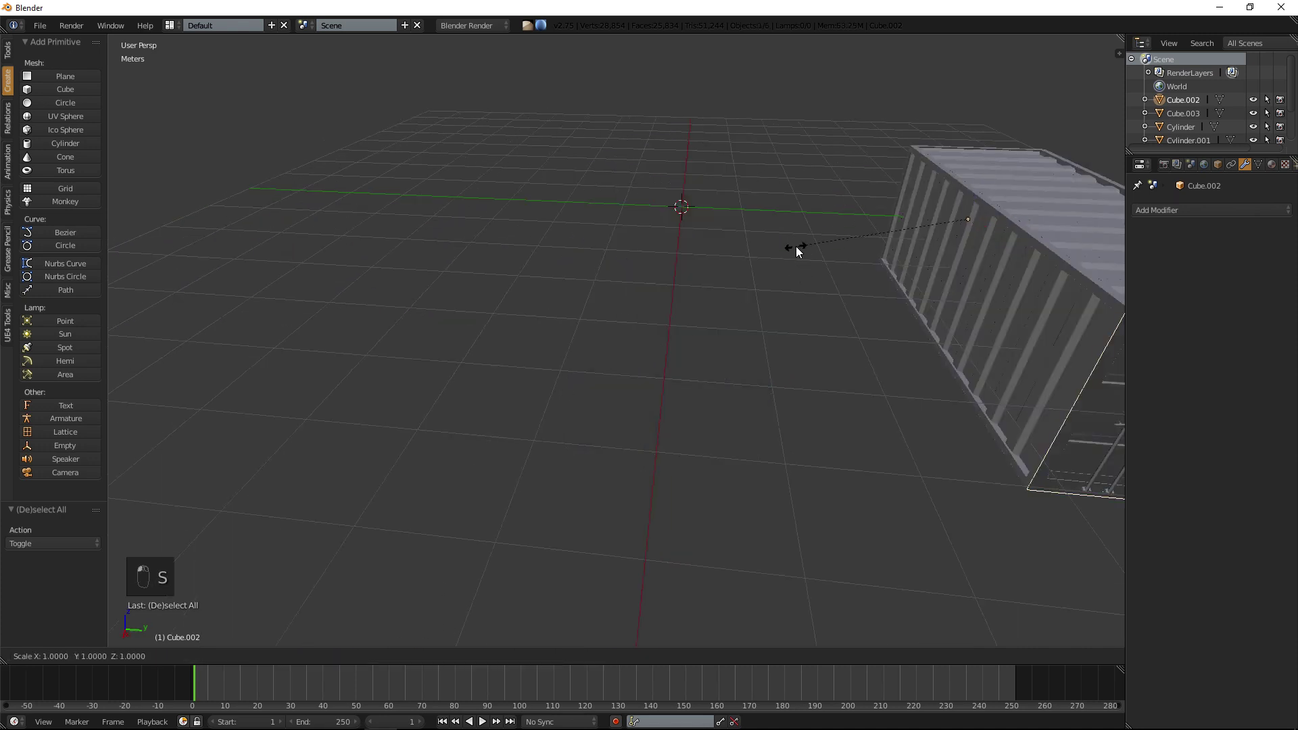
{"action": "left_click", "coordinate": [845, 215]}
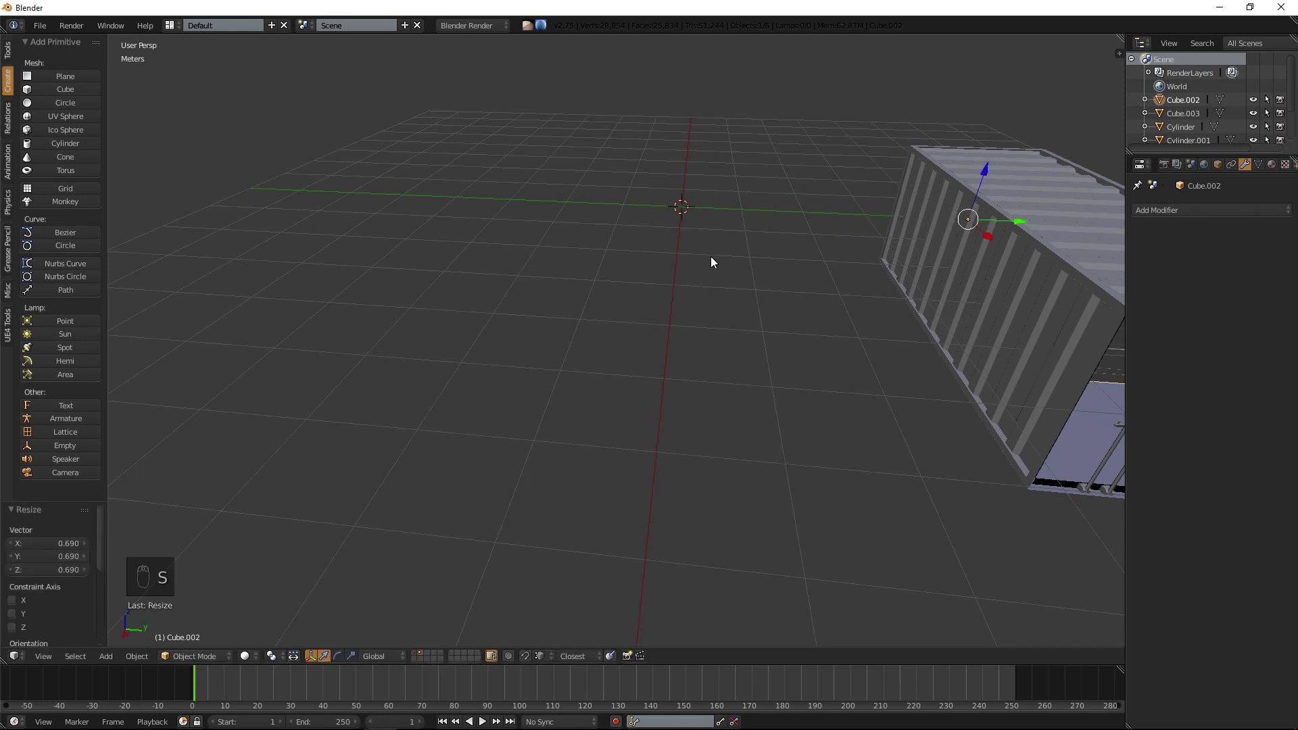
{"action": "key", "text": "ctrl+z"}
Hide all the duplicate container's objects on the second layer and return to the first layer.
{"action": "key", "text": "a"}
{"action": "key", "text": "a"}
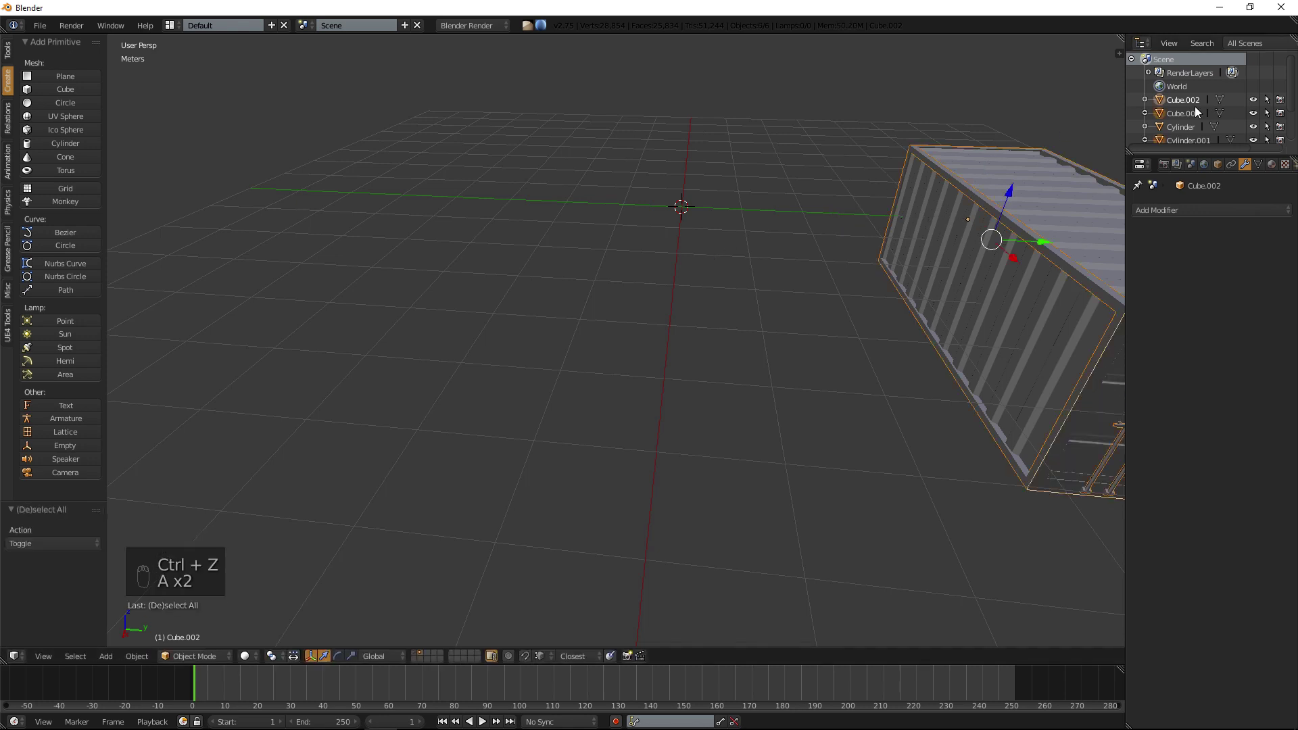
{"action": "scroll", "coordinate": [1194, 112], "scroll_direction": "down", "scroll_amount": 3}
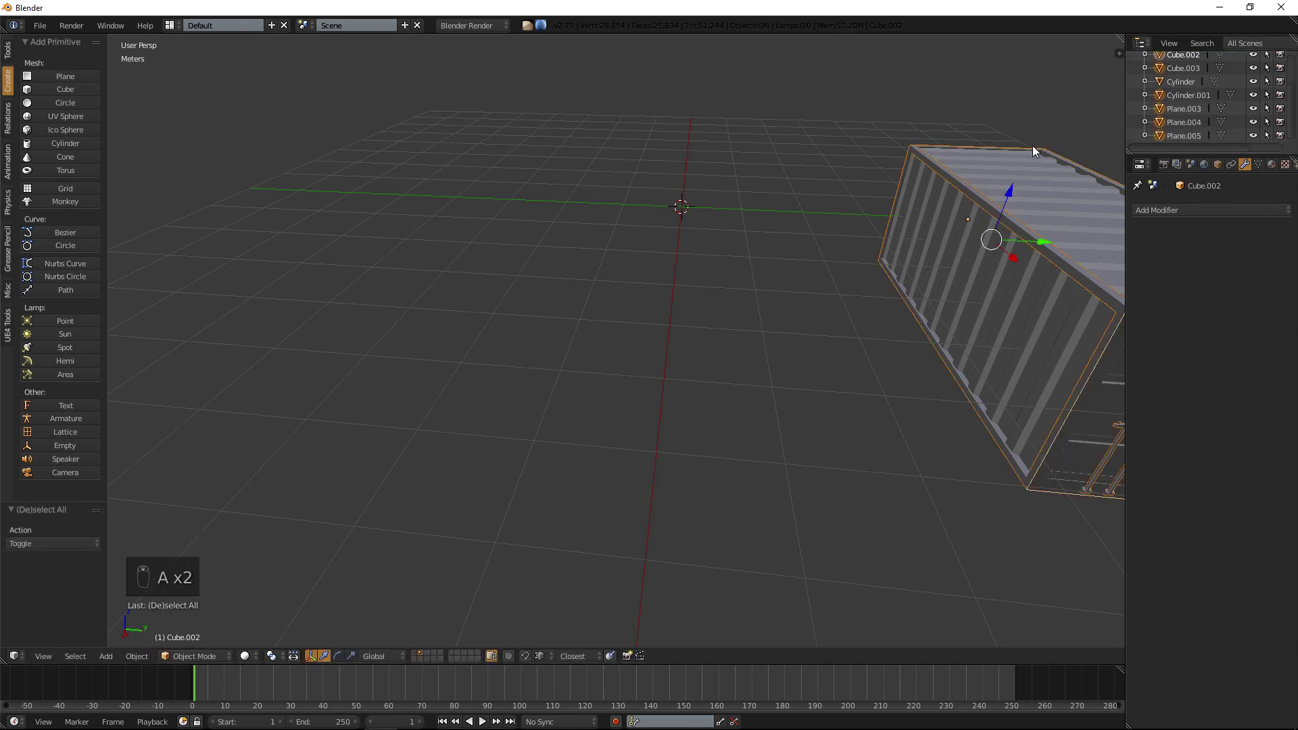
{"action": "key", "text": "h"}
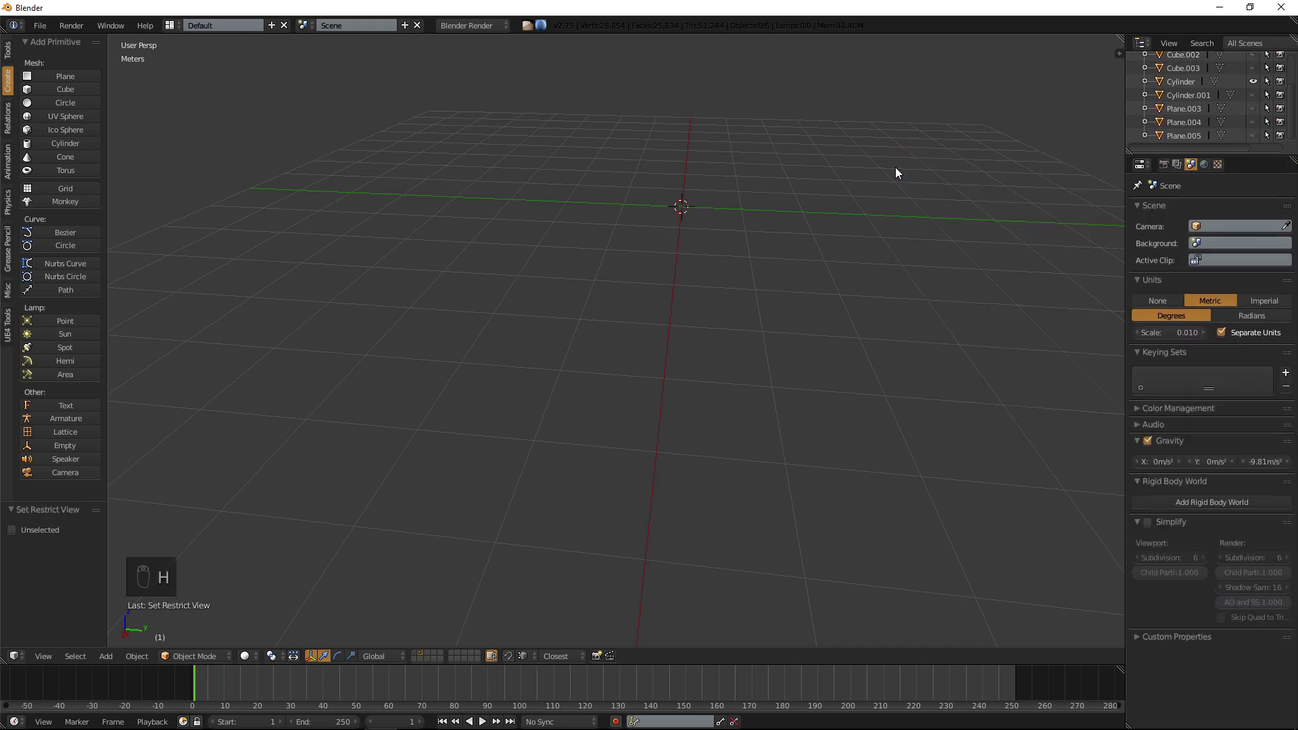
{"action": "key", "text": "a"}
{"action": "left_click", "coordinate": [414, 652]}
Open the joined container in Edit Mode and select its entire mesh.
{"action": "middle_click_drag", "start_coordinate": [827, 191], "coordinate": [869, 181]}
{"action": "scroll", "coordinate": [657, 266], "scroll_direction": "up", "scroll_amount": 1}
{"action": "right_click", "coordinate": [589, 285]}
{"action": "mouse_move", "coordinate": [589, 285]}
{"action": "middle_mouse_down"}
{"action": "mouse_move", "coordinate": [741, 255]}
{"action": "mouse_move", "coordinate": [592, 274]}
{"action": "middle_mouse_up"}
{"action": "key", "text": "Tab"}
{"action": "key", "text": "a"}
{"action": "key", "text": "a"}
{"action": "key", "text": "a"}
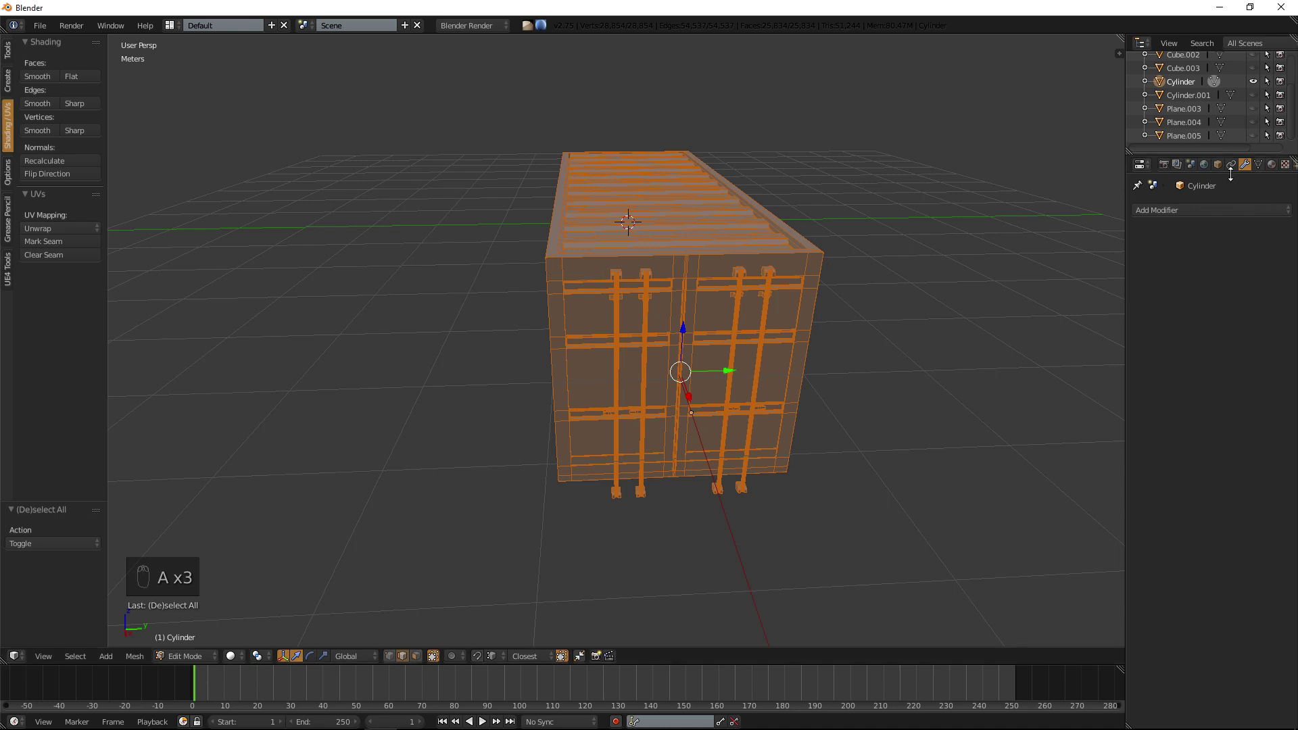
Check the container mesh for problem geometry with MeshLint's Select Lint and examine the flagged areas.
{"action": "left_click", "coordinate": [1258, 165]}
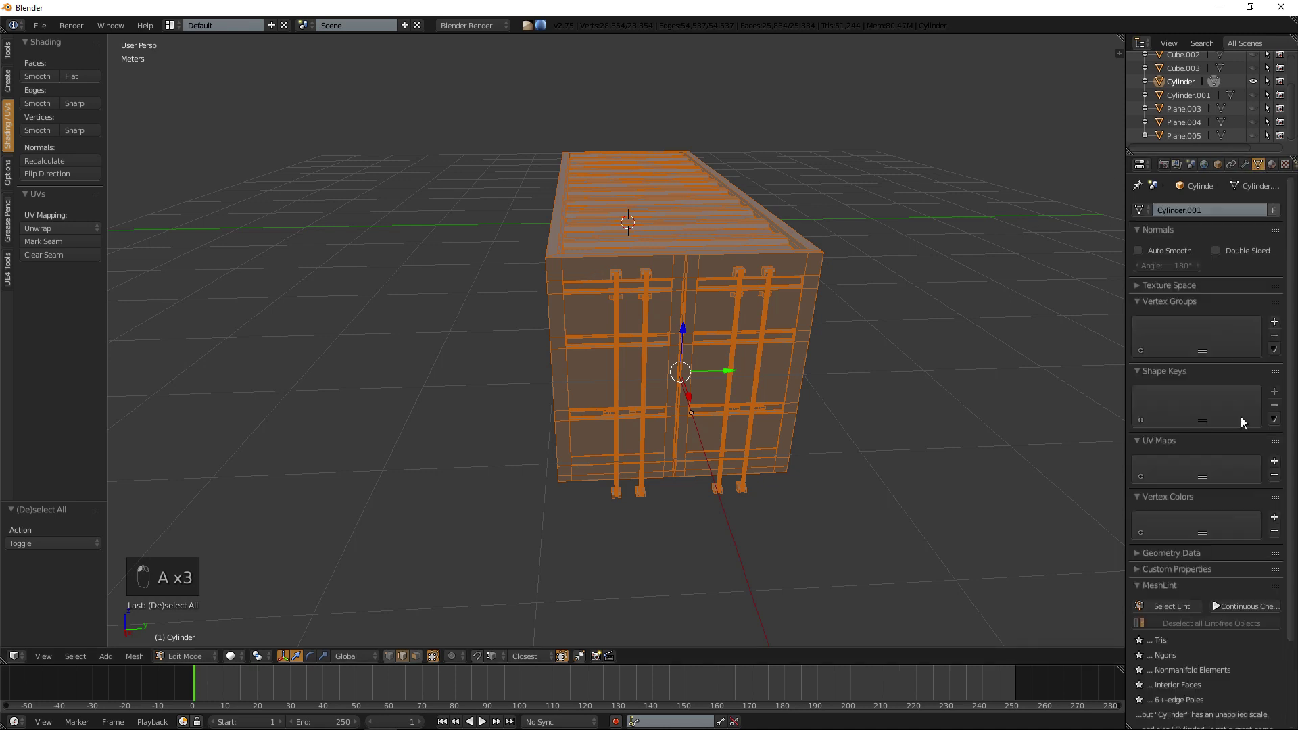
{"action": "left_click", "coordinate": [1168, 603]}
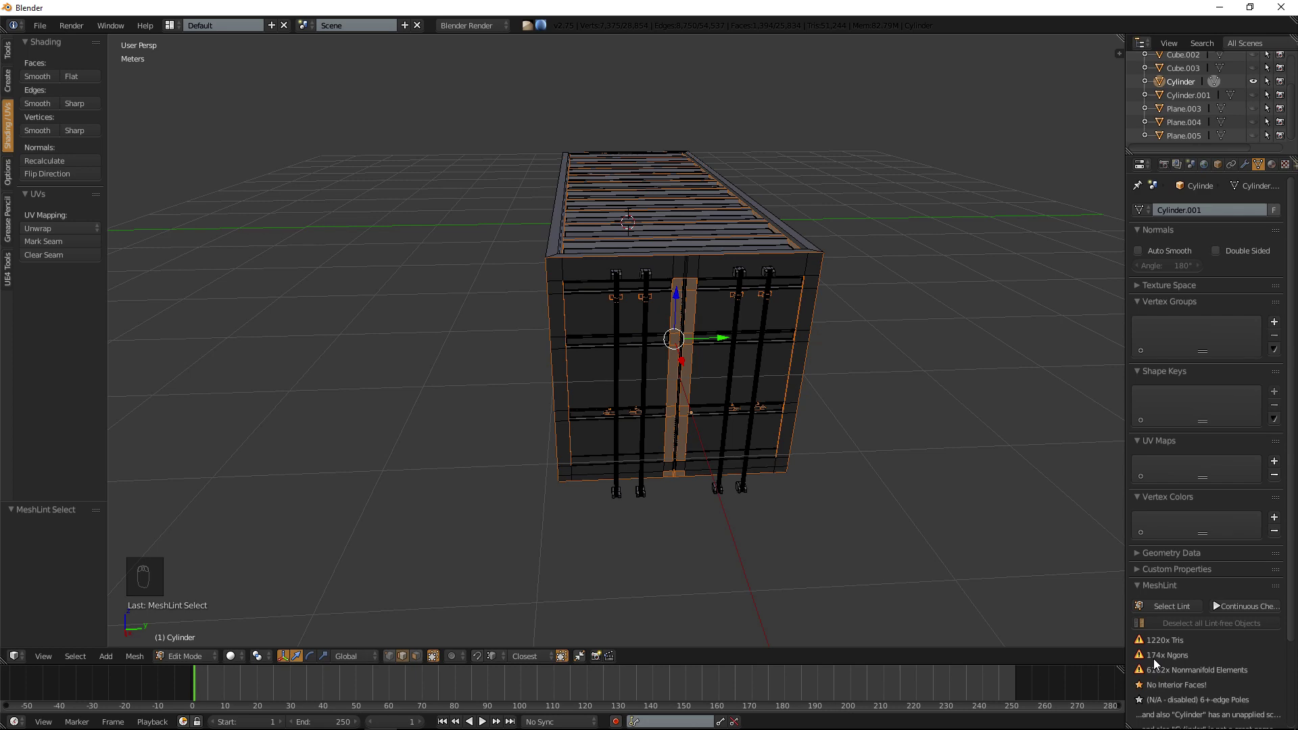
{"action": "middle_click_drag", "start_coordinate": [612, 355], "coordinate": [626, 365]}
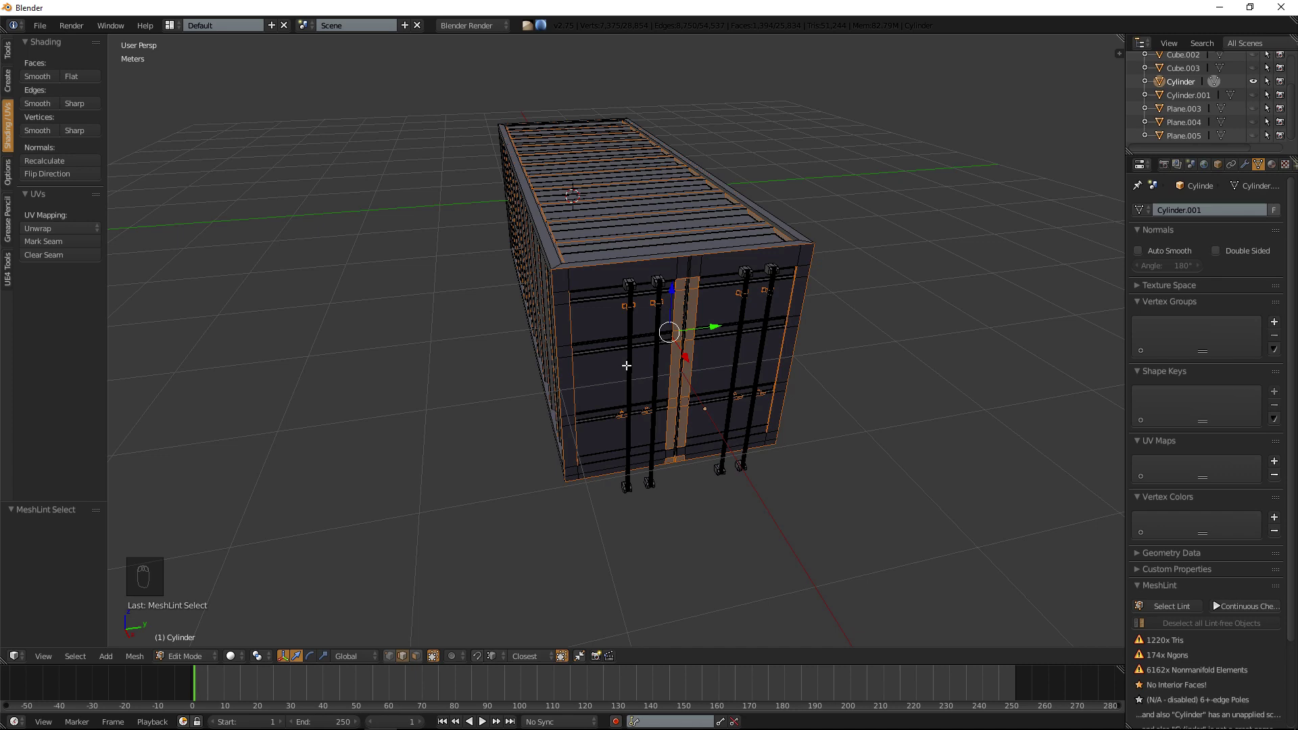
{"action": "middle_click_drag", "start_coordinate": [647, 362], "coordinate": [641, 345]}
Shade all faces of the joined container smooth and return to Object Mode.
{"action": "key", "text": "a"}
{"action": "key", "text": "a"}
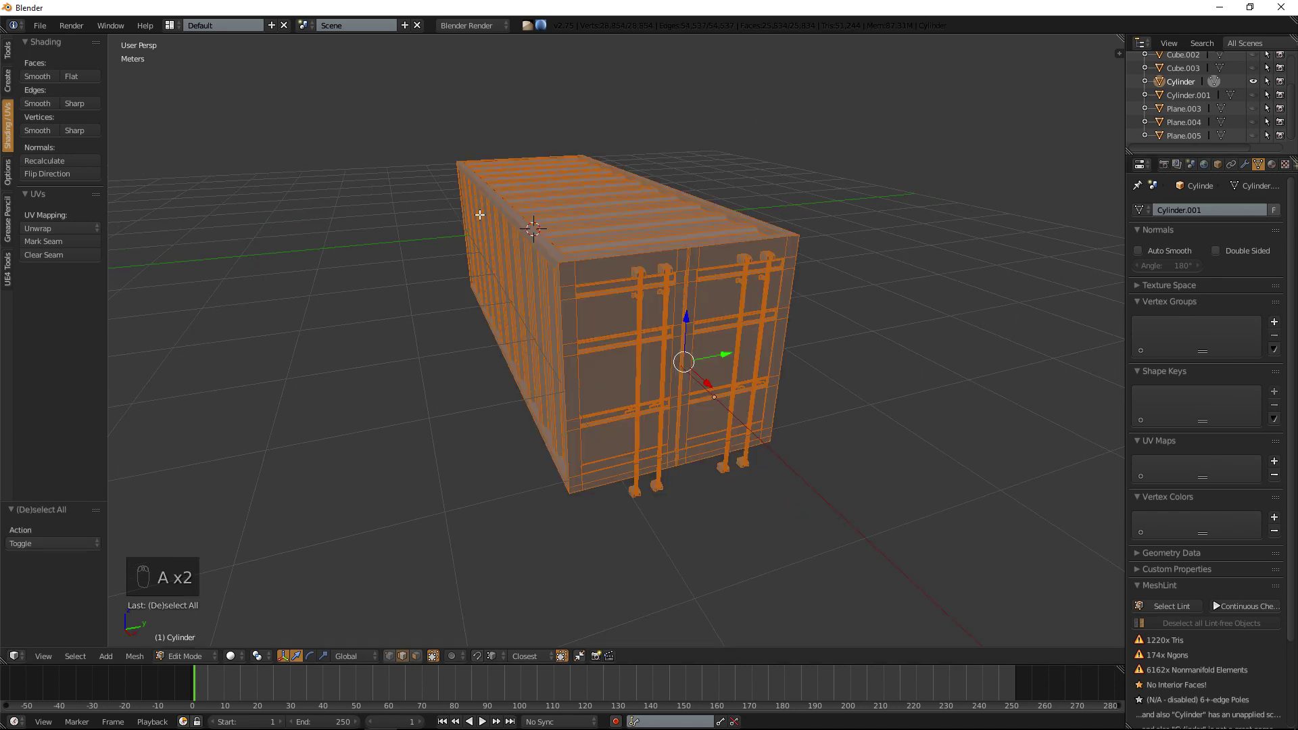
{"action": "left_click", "coordinate": [37, 77]}
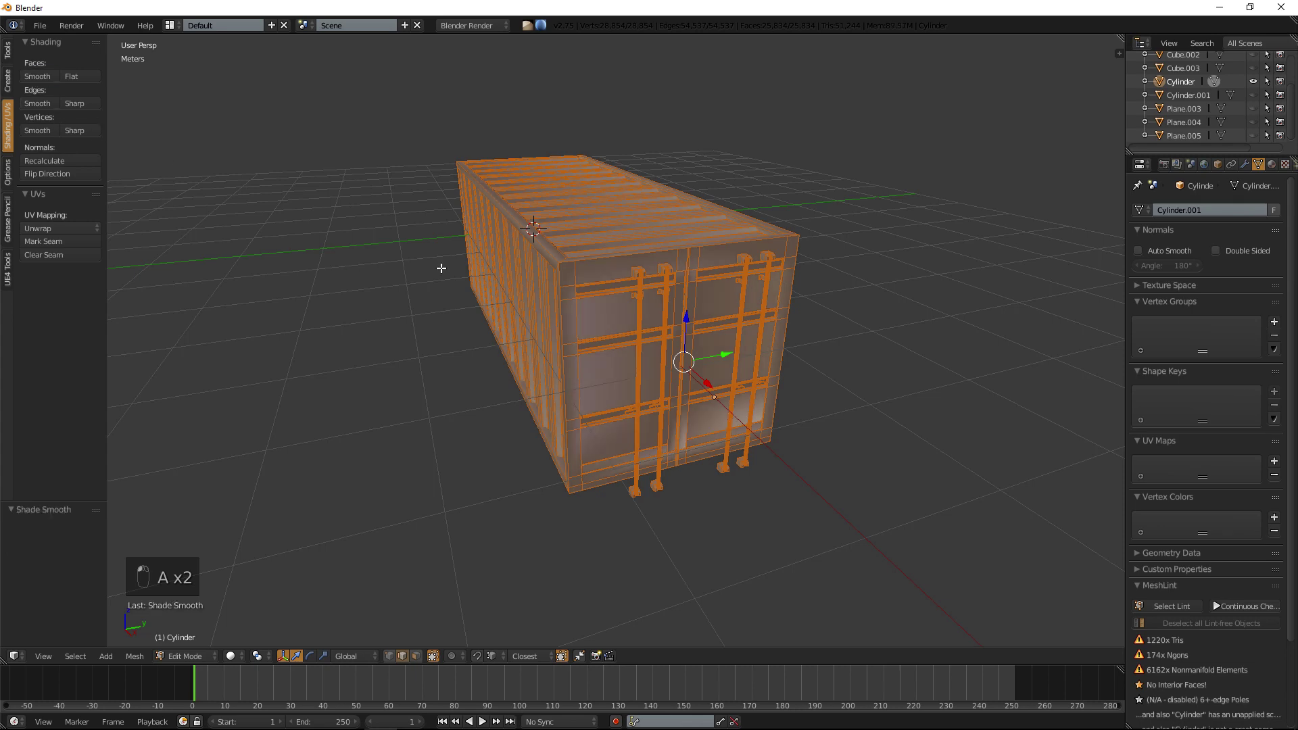
{"action": "middle_click_drag", "start_coordinate": [440, 270], "coordinate": [475, 262]}
{"action": "key", "text": "Tab"}
{"action": "middle_click_drag", "start_coordinate": [676, 256], "coordinate": [683, 324]}
Add an Edge Split modifier with a 30° split angle to the joined container and apply it.
{"action": "left_click", "coordinate": [1244, 164]}
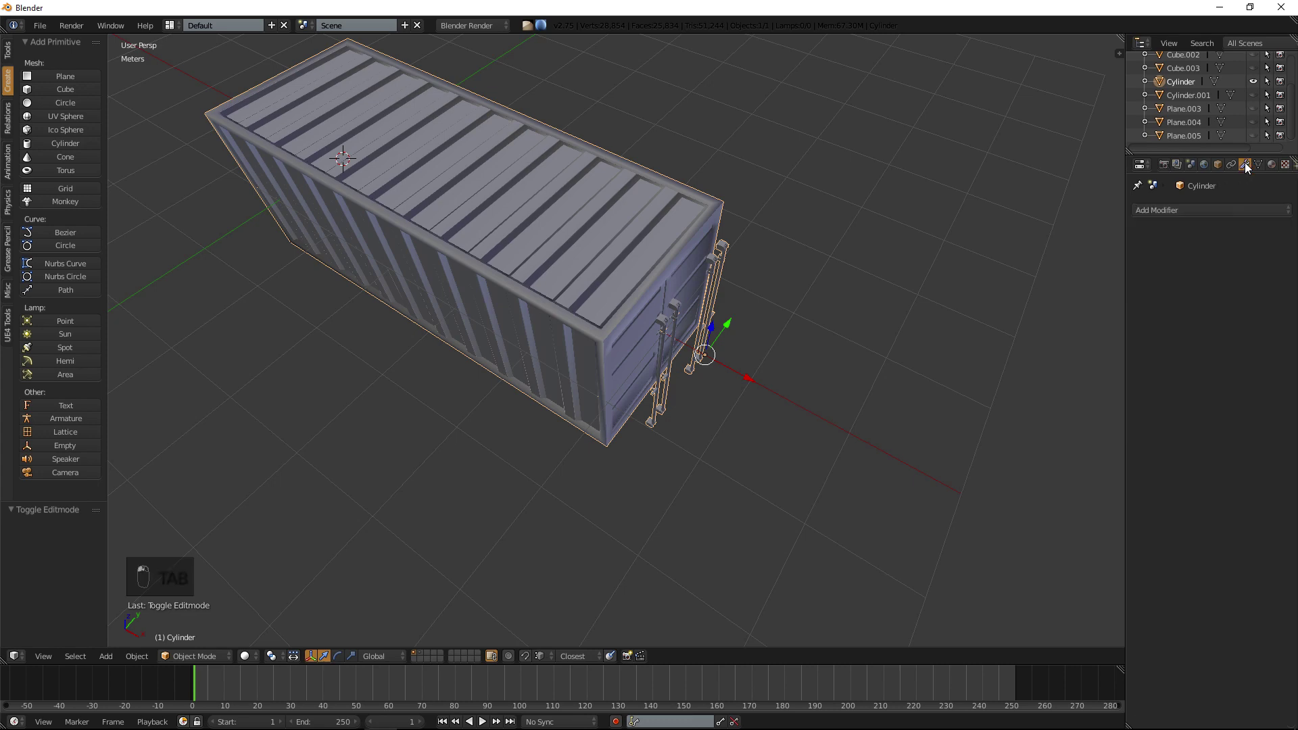
{"action": "left_click", "coordinate": [1153, 212]}
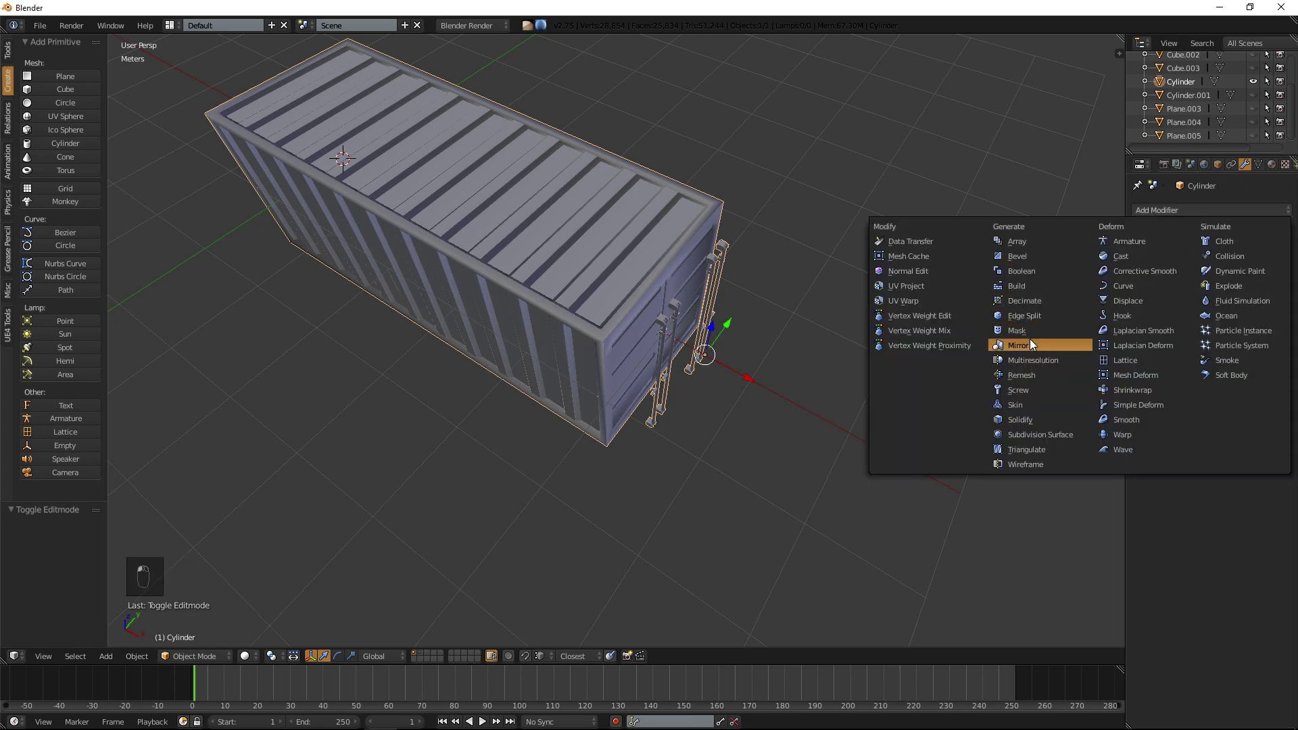
{"action": "left_click", "coordinate": [1025, 315]}
{"action": "middle_click_drag", "start_coordinate": [1029, 309], "coordinate": [1153, 302]}
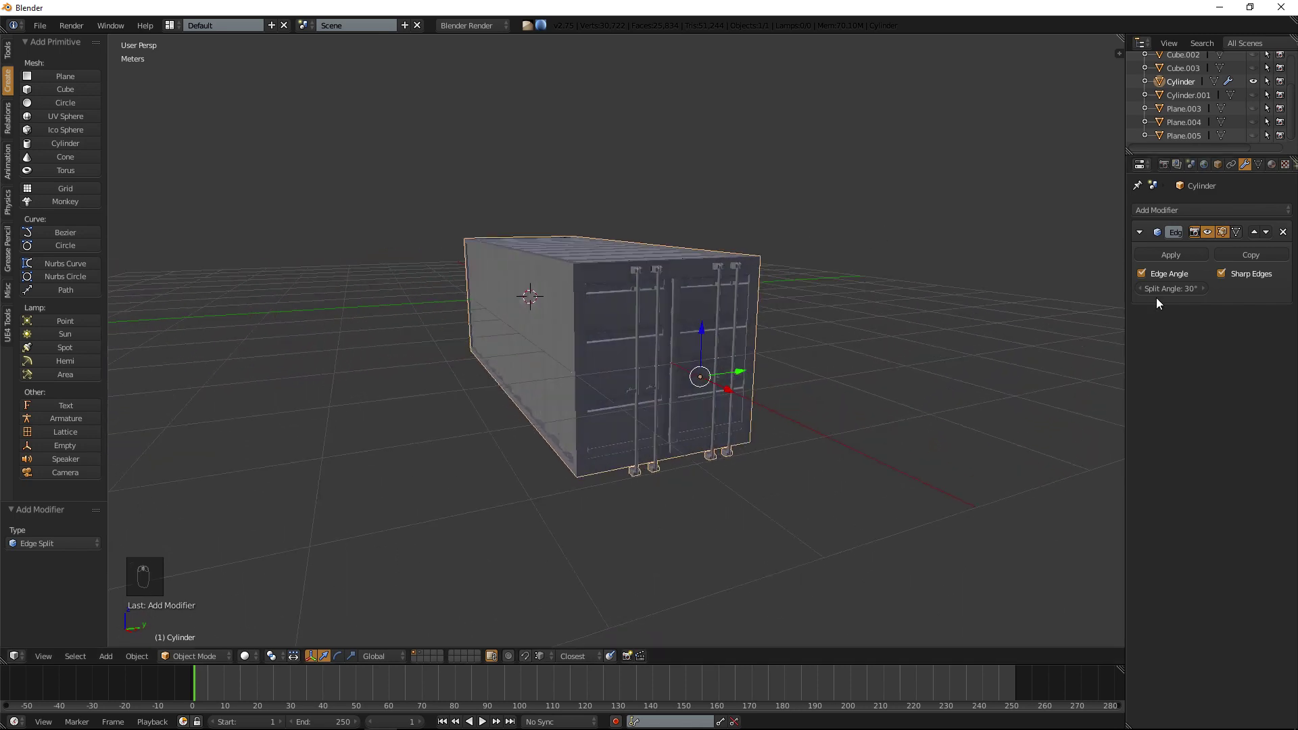
{"action": "left_click", "coordinate": [1153, 252]}
{"action": "middle_click_drag", "start_coordinate": [804, 283], "coordinate": [777, 278]}
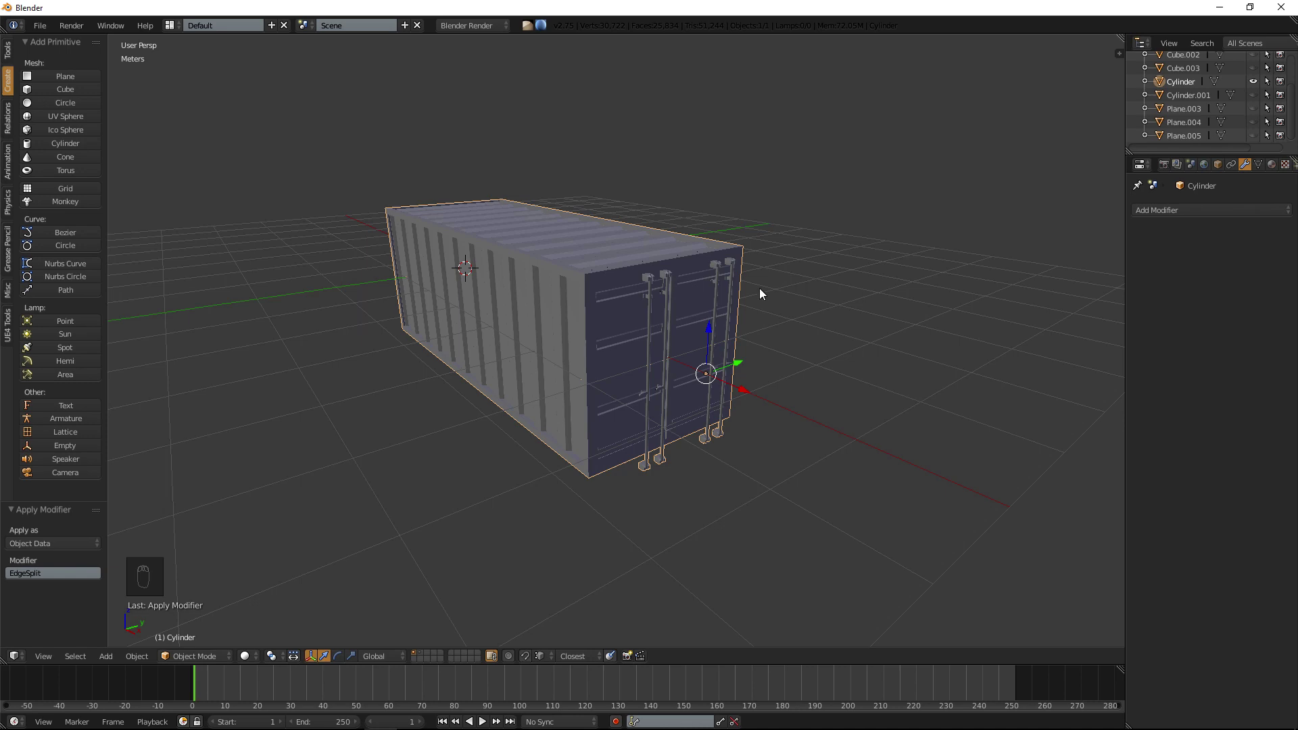
Deselect the container and add a cube at the 3D cursor.
{"action": "middle_click_drag", "start_coordinate": [739, 302], "coordinate": [575, 327]}
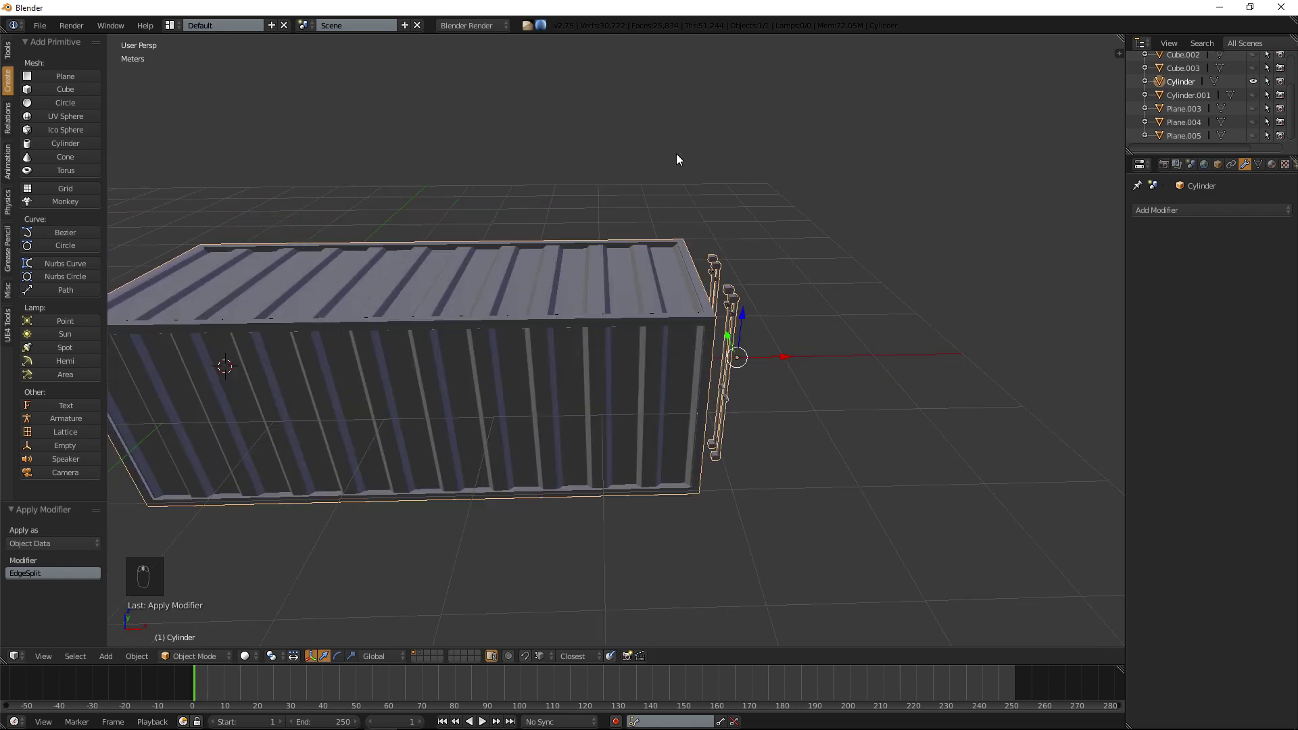
{"action": "middle_click_drag", "start_coordinate": [761, 255], "coordinate": [550, 328]}
{"action": "scroll", "coordinate": [631, 356], "scroll_direction": "down", "scroll_amount": 5}
{"action": "key", "text": "a"}
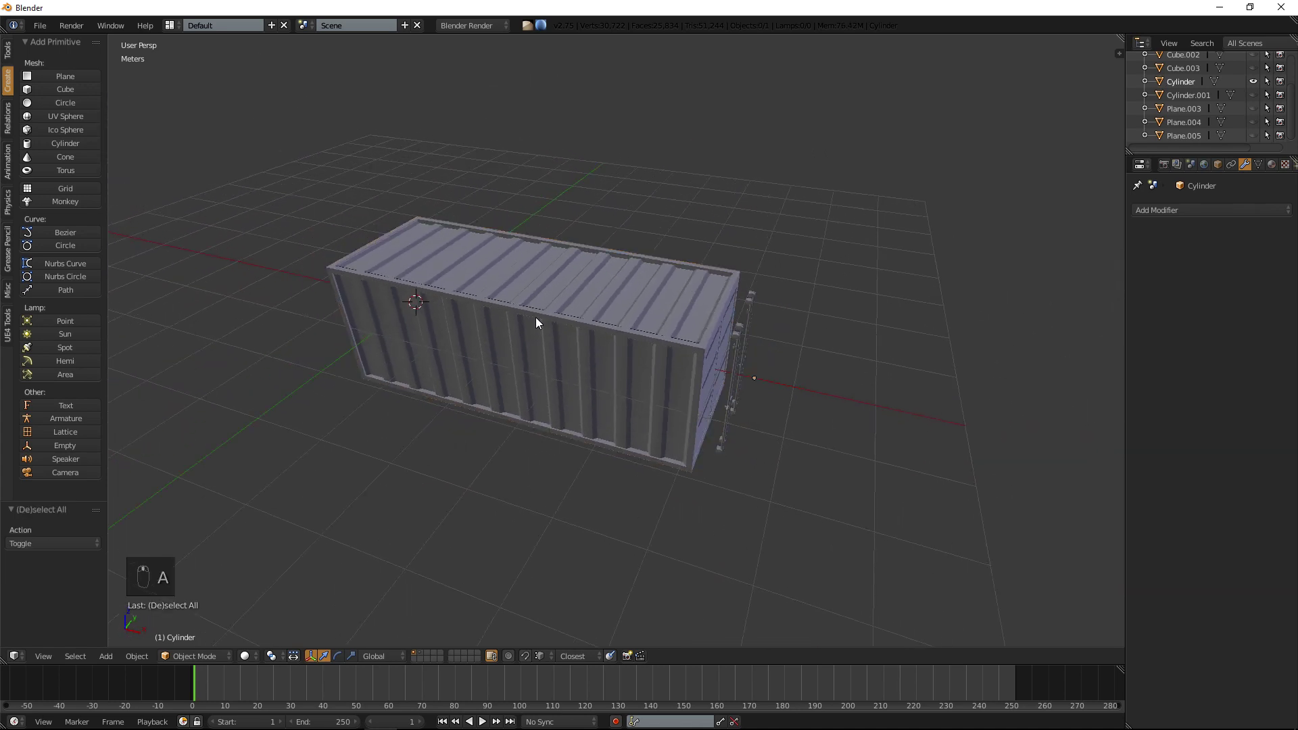
{"action": "left_click", "coordinate": [48, 90]}
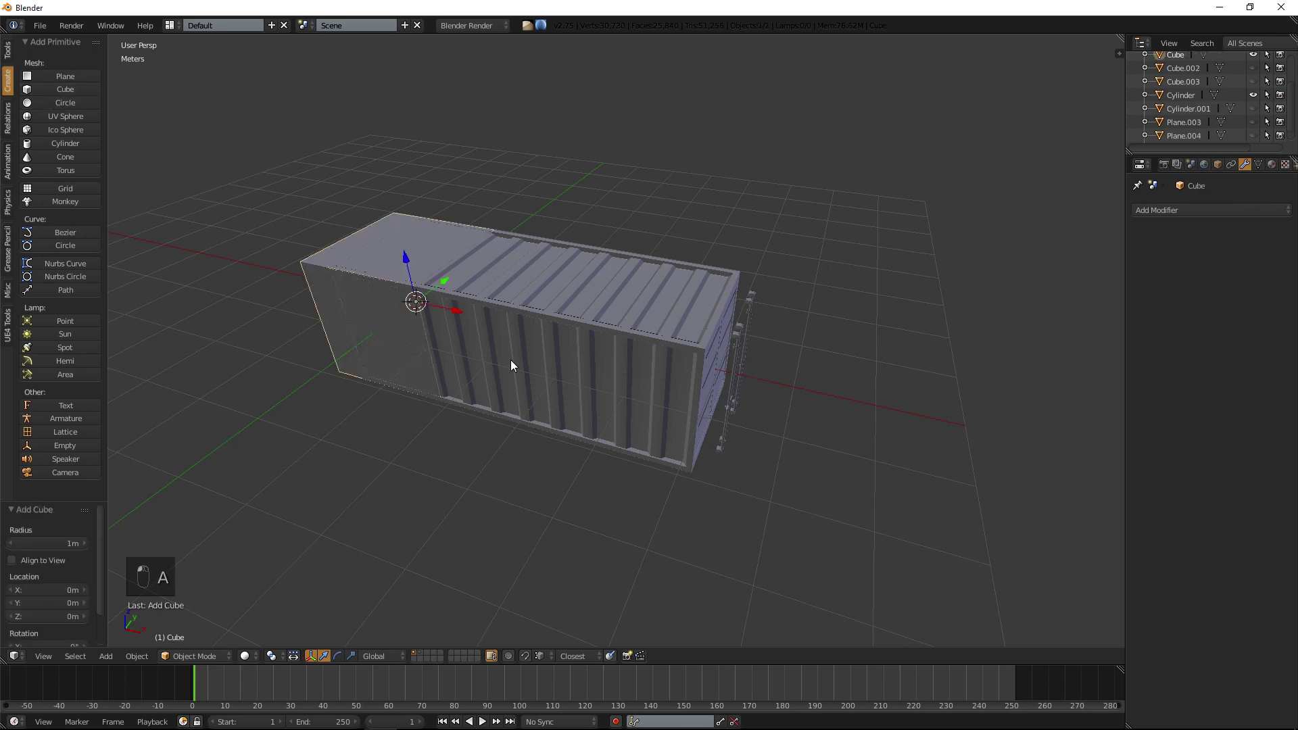
{"action": "middle_click_drag", "start_coordinate": [470, 463], "coordinate": [618, 422]}
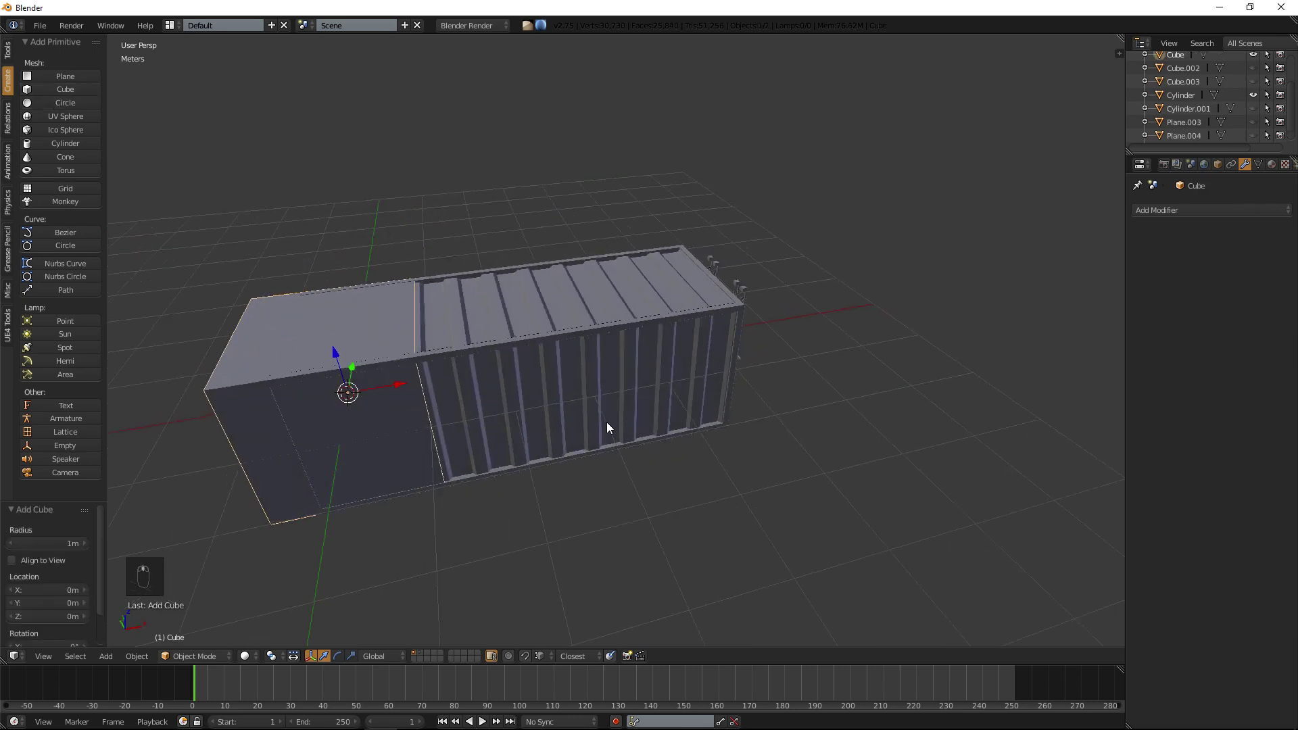
{"action": "middle_click_drag", "start_coordinate": [452, 417], "coordinate": [535, 411]}
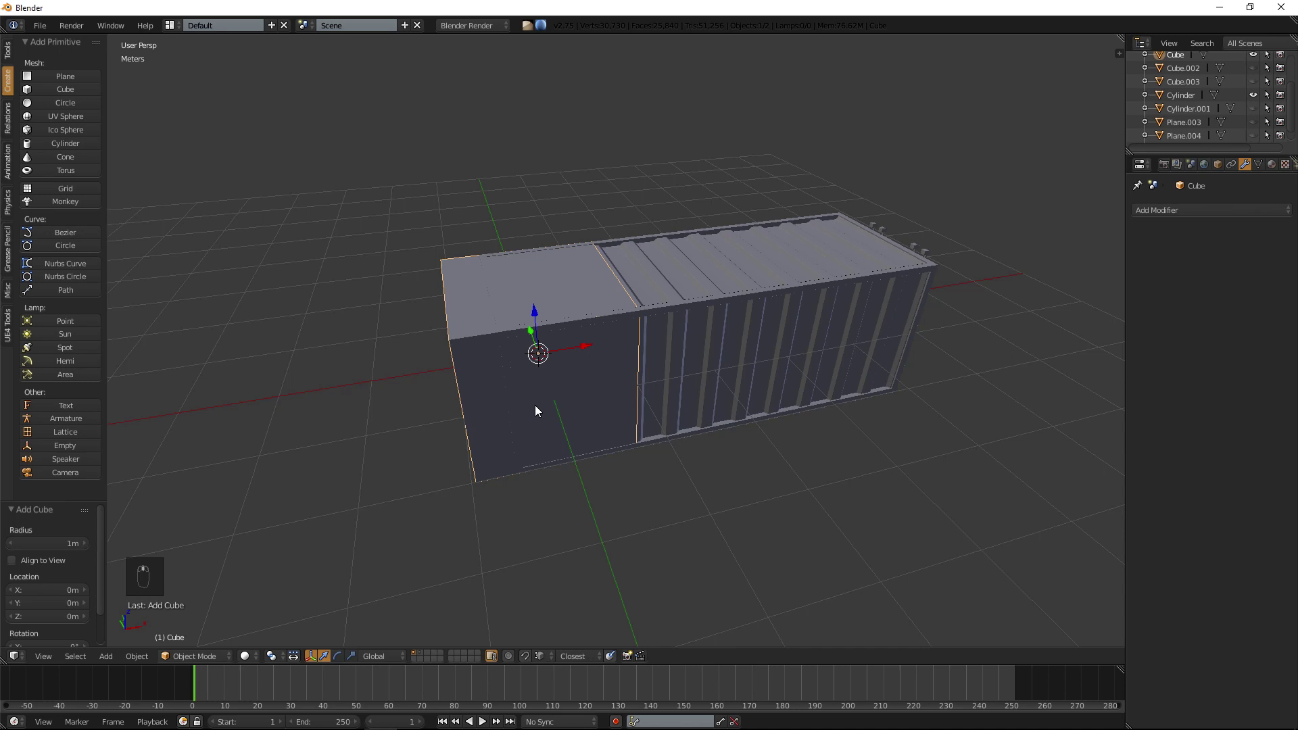
Turn on snapping in Edit Mode and move the cube's outer end face about 48 cm along X to meet the container's end.
{"action": "key", "text": "Tab"}
{"action": "scroll", "coordinate": [488, 421], "scroll_direction": "up", "scroll_amount": 4}
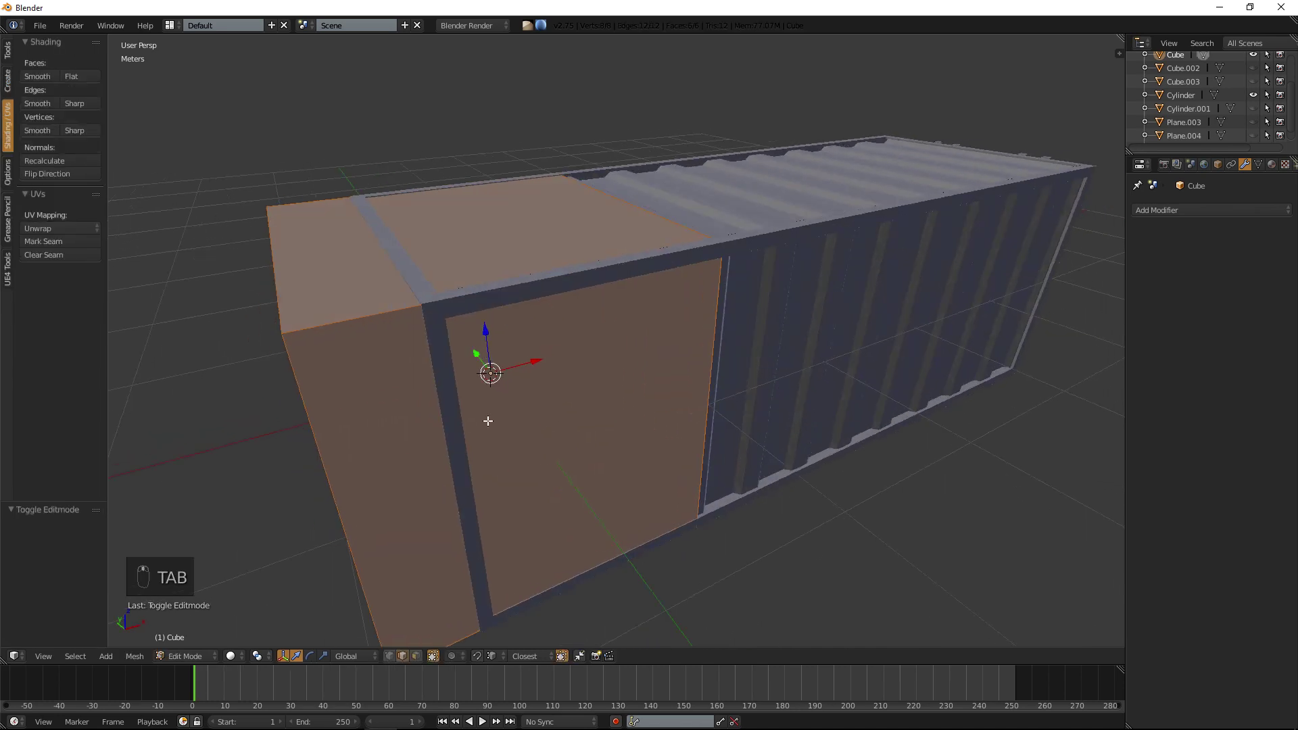
{"action": "middle_click_drag", "start_coordinate": [488, 421], "coordinate": [453, 581]}
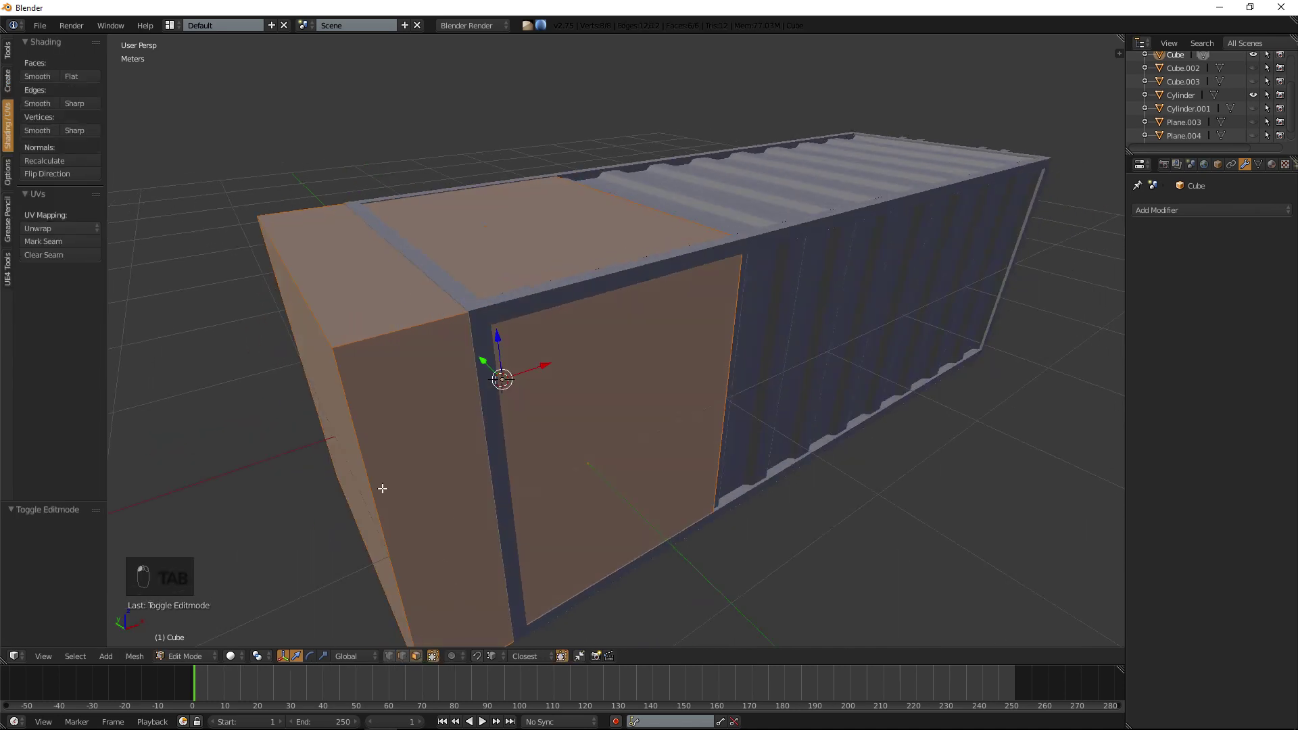
{"action": "right_click", "coordinate": [338, 409]}
{"action": "key", "text": "shift+Tab"}
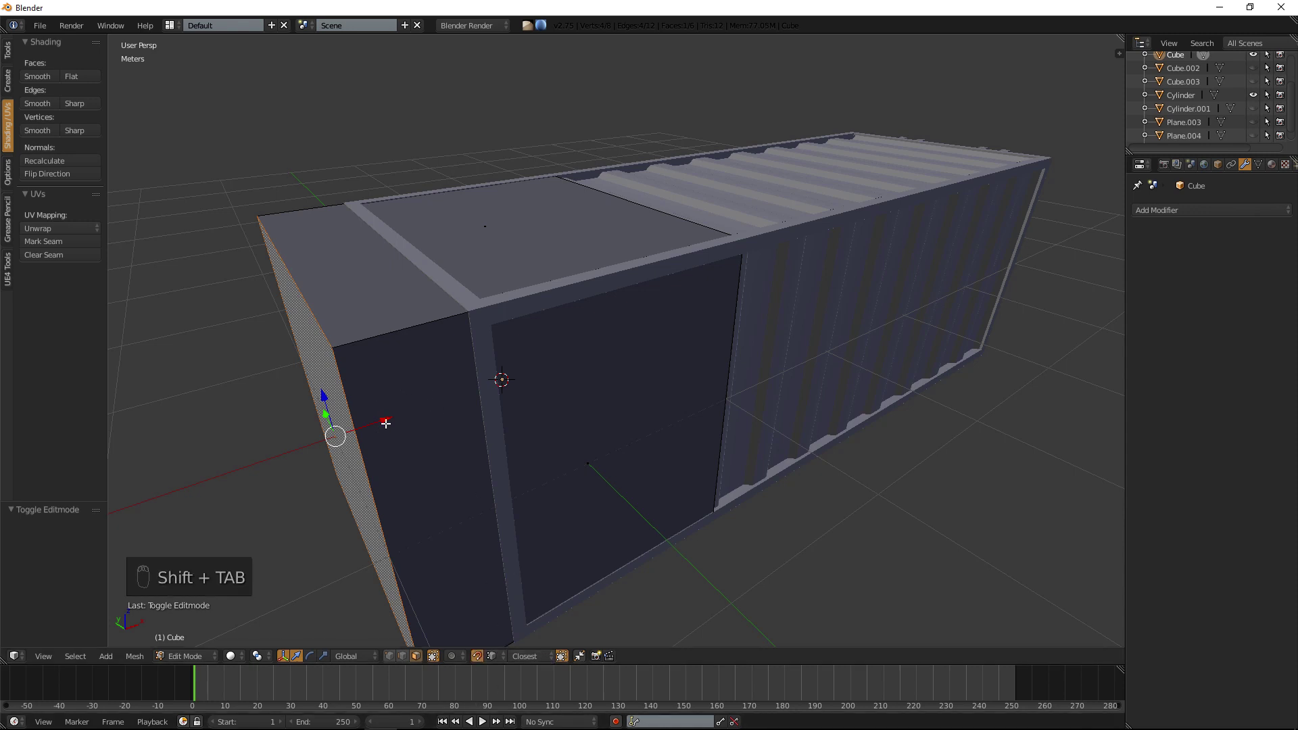
{"action": "left_click_drag", "start_coordinate": [384, 414], "coordinate": [442, 392]}
Snap the cube's top face down to the container's top edge and move its side face about -6.7 mm along Y.
{"action": "right_click", "coordinate": [501, 265]}
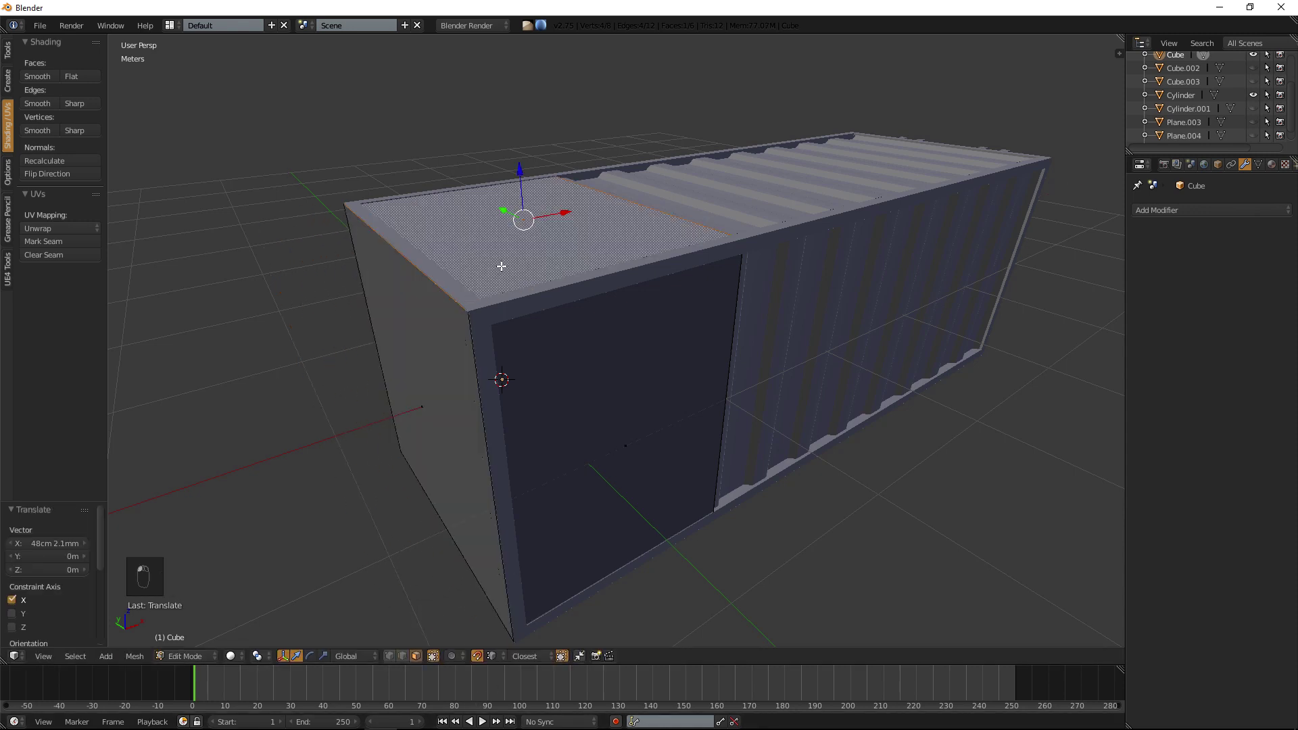
{"action": "left_click_drag", "start_coordinate": [520, 174], "coordinate": [468, 311]}
{"action": "right_click", "coordinate": [536, 419]}
{"action": "middle_click_drag", "start_coordinate": [467, 311], "coordinate": [503, 326]}
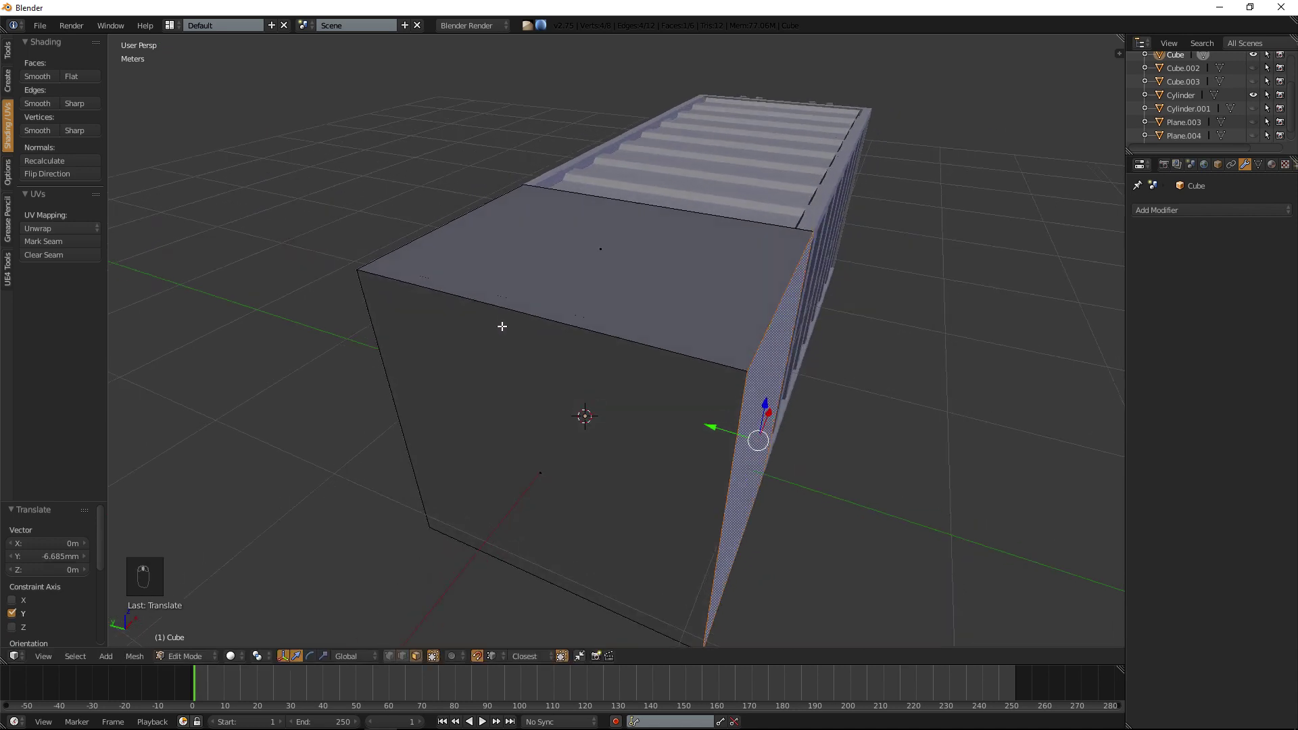
Add one centred loop cut running lengthwise around the cube, splitting it into two halves across its width.
{"action": "key", "text": "a"}
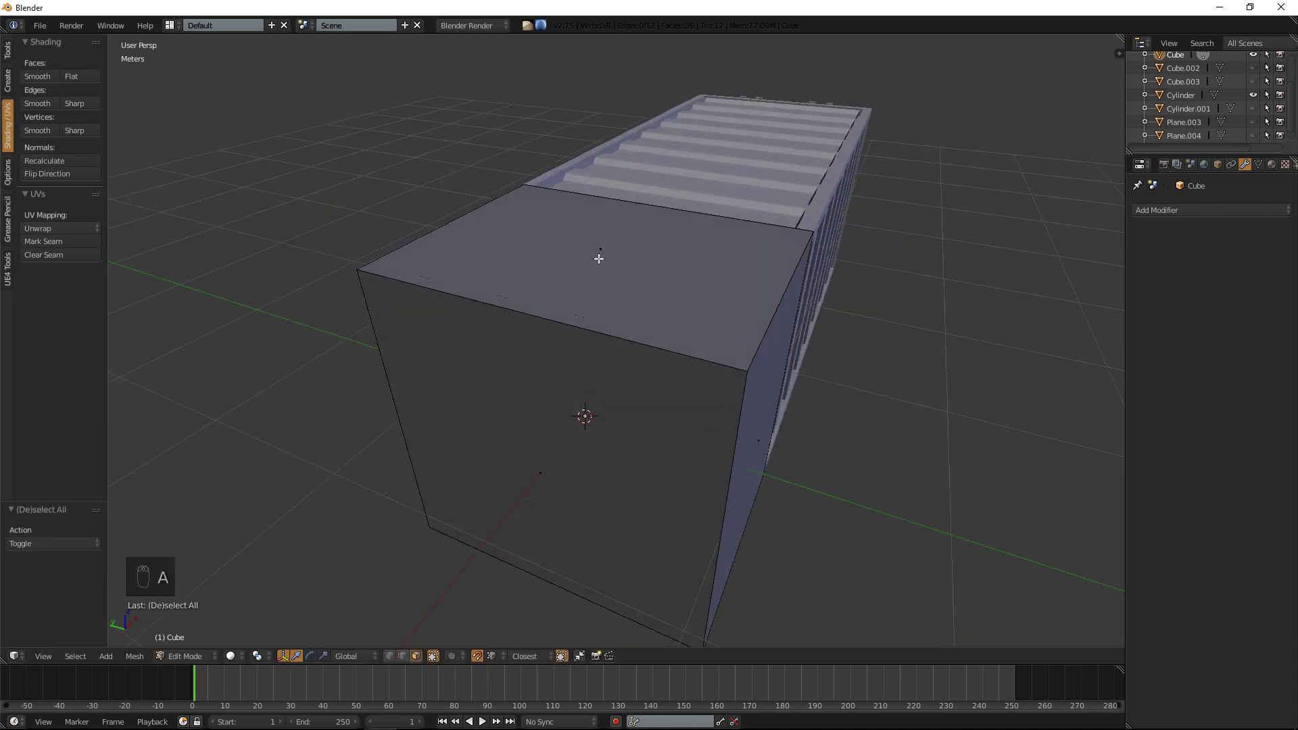
{"action": "key", "text": "ctrl+r"}
{"action": "left_click", "coordinate": [587, 338]}
{"action": "right_click", "coordinate": [588, 337]}
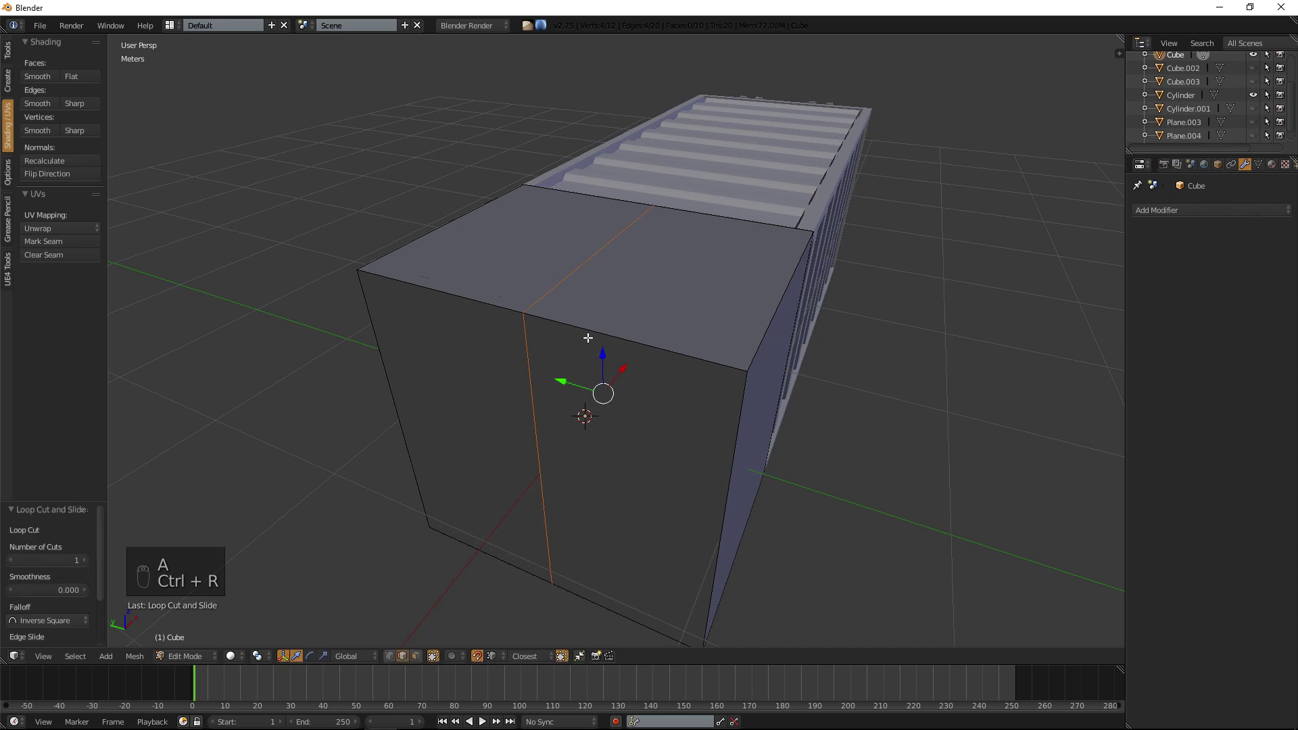
Select all faces on the +Y half of the cube, including its side face, and delete them as faces.
{"action": "left_click", "coordinate": [413, 659]}
{"action": "right_click", "coordinate": [455, 296], "text": "alt"}
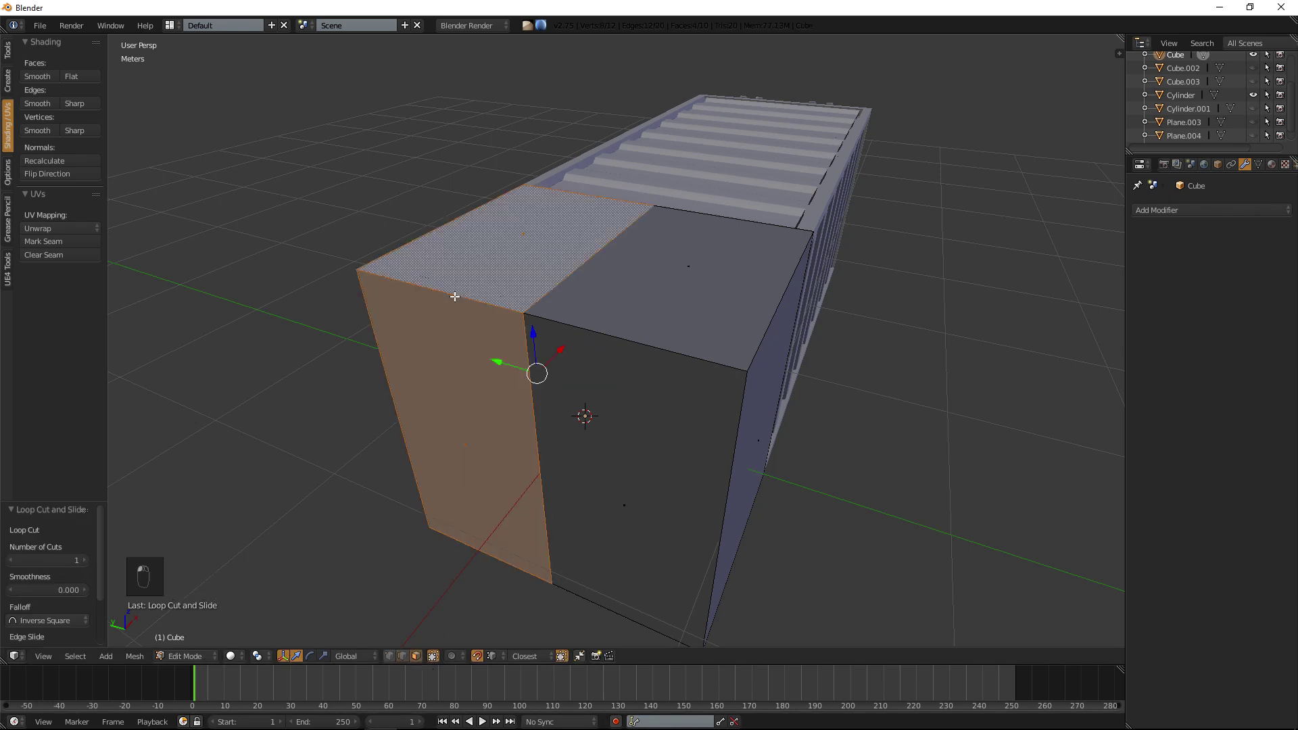
{"action": "middle_click_drag", "start_coordinate": [454, 296], "coordinate": [541, 296]}
{"action": "right_click", "coordinate": [582, 342], "text": "shift"}
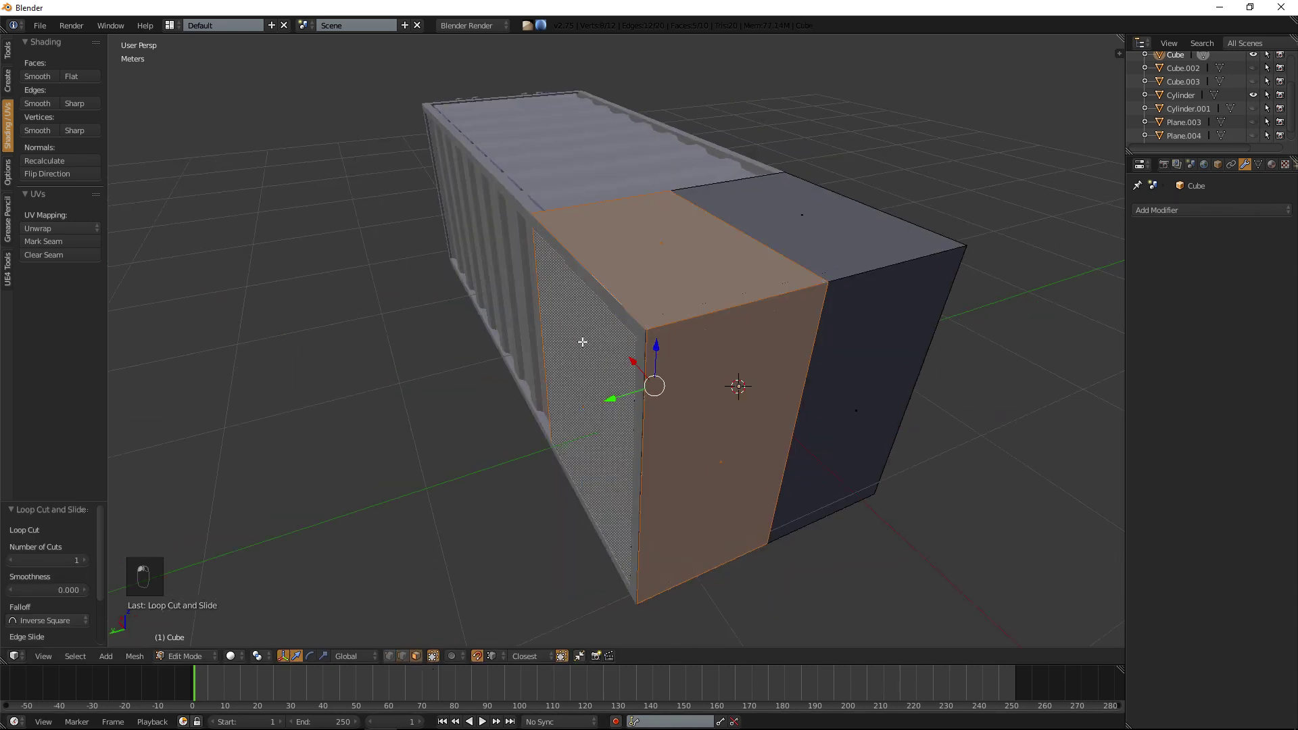
{"action": "key", "text": "Delete"}
{"action": "left_click", "coordinate": [582, 342]}
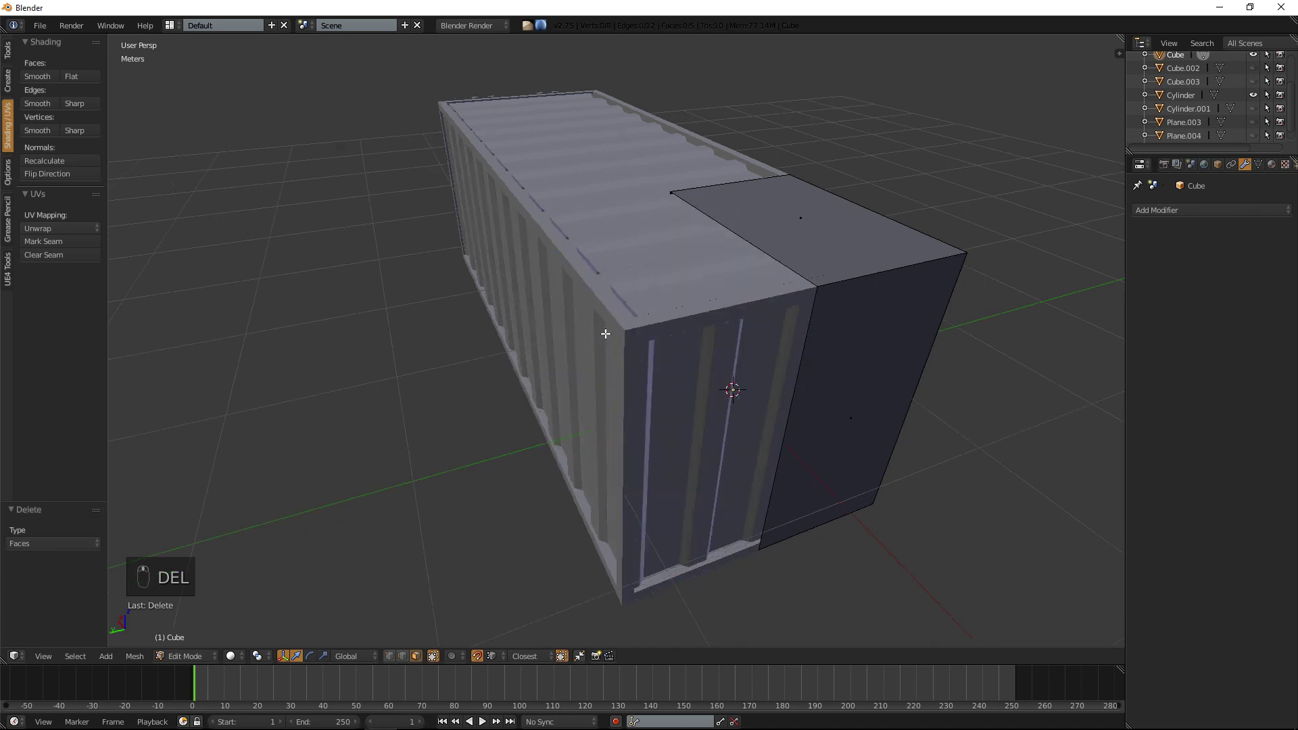
Add a Mirror modifier to the half cube and mirror it on the Y axis instead of X.
{"action": "middle_click_drag", "start_coordinate": [583, 342], "coordinate": [514, 379]}
{"action": "left_click", "coordinate": [1222, 209]}
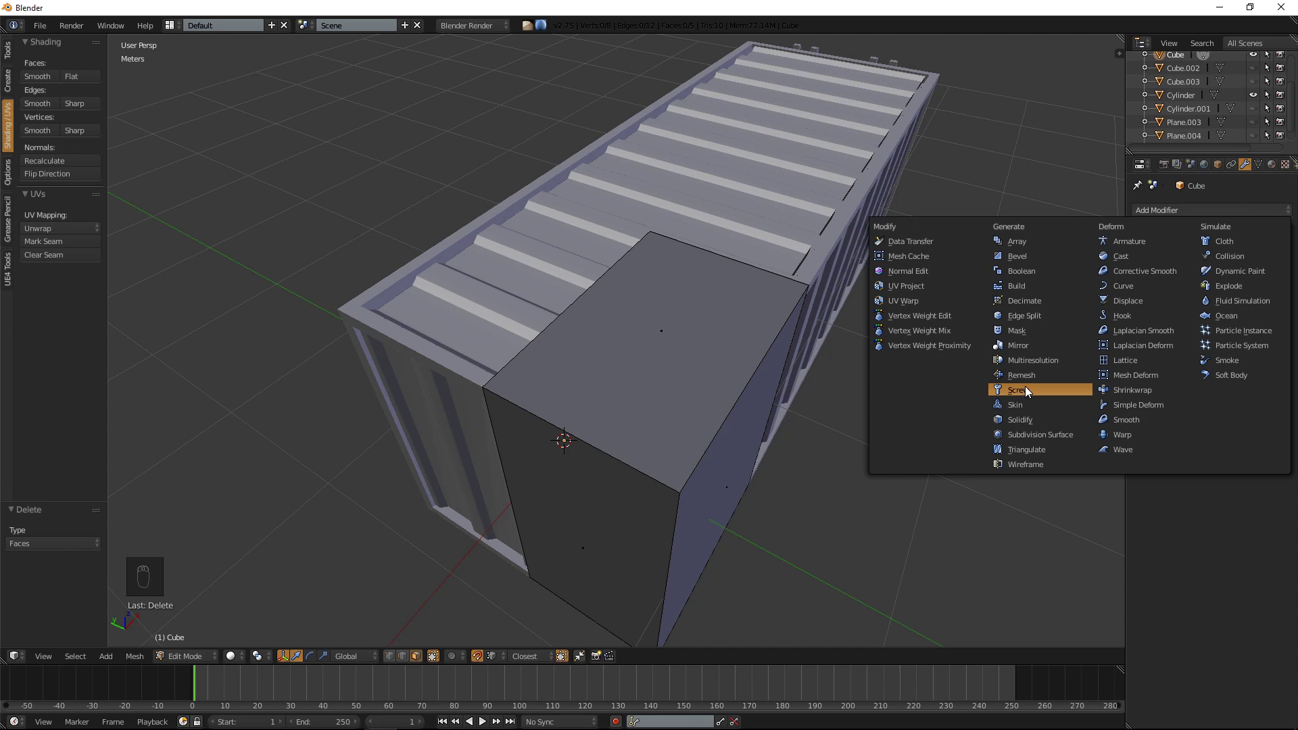
{"action": "left_click", "coordinate": [1030, 346]}
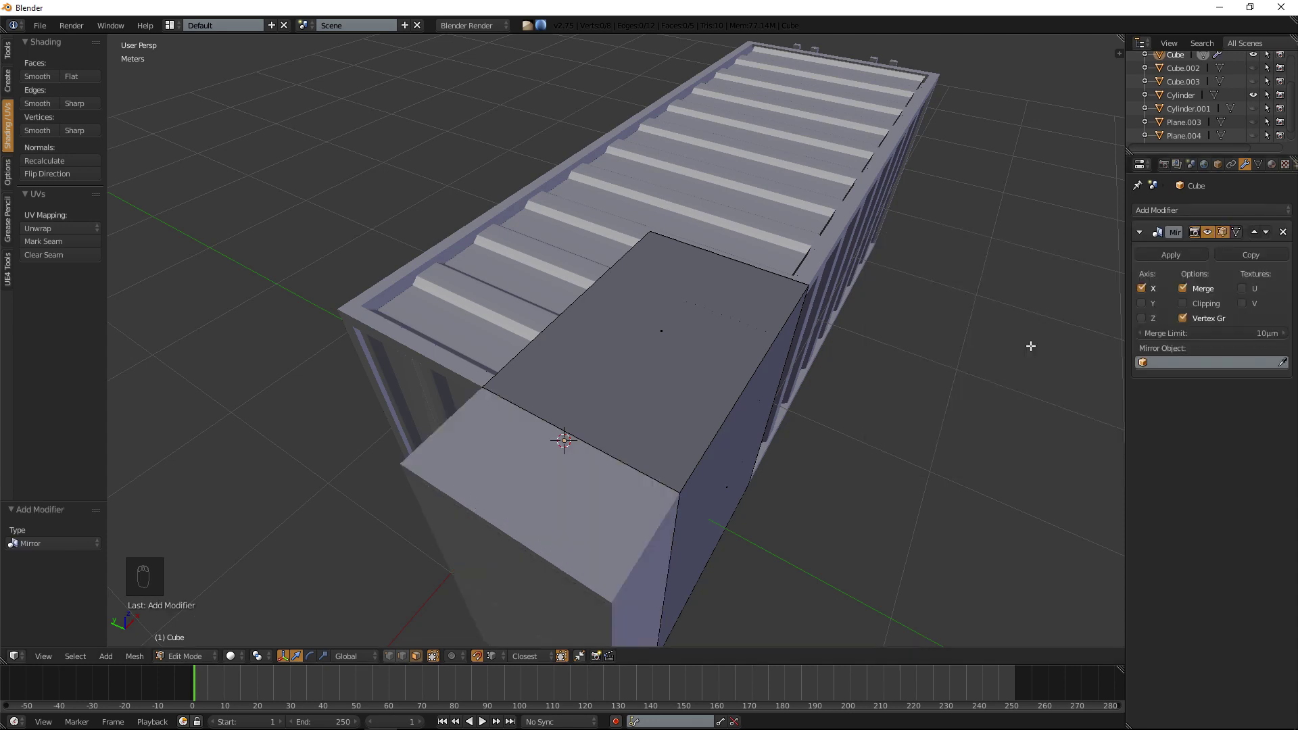
{"action": "left_click", "coordinate": [1151, 289]}
{"action": "left_click", "coordinate": [1151, 304]}
Snap the half cube's bottom face to the container's base and extend its far end face to the container's far end.
{"action": "middle_click_drag", "start_coordinate": [713, 342], "coordinate": [585, 313]}
{"action": "right_click", "coordinate": [617, 286]}
{"action": "left_click_drag", "start_coordinate": [645, 287], "coordinate": [638, 191]}
{"action": "middle_click_drag", "start_coordinate": [637, 191], "coordinate": [544, 296]}
{"action": "middle_click_drag", "start_coordinate": [776, 371], "coordinate": [271, 306]}
{"action": "left_click_drag", "start_coordinate": [286, 321], "coordinate": [504, 263]}
{"action": "middle_click_drag", "start_coordinate": [503, 263], "coordinate": [689, 220]}
{"action": "key", "text": "a"}
{"action": "scroll", "coordinate": [695, 344], "scroll_direction": "up", "scroll_amount": 4}
{"action": "middle_click_drag", "start_coordinate": [695, 345], "coordinate": [667, 365]}
Try applying the Mirror modifier in Object Mode and check the box's centre seam in Edit Mode.
{"action": "key", "text": "Tab"}
{"action": "left_click", "coordinate": [1158, 251]}
{"action": "middle_click_drag", "start_coordinate": [598, 289], "coordinate": [629, 354]}
{"action": "key", "text": "Tab"}
{"action": "scroll", "coordinate": [640, 350], "scroll_direction": "down", "scroll_amount": 4}
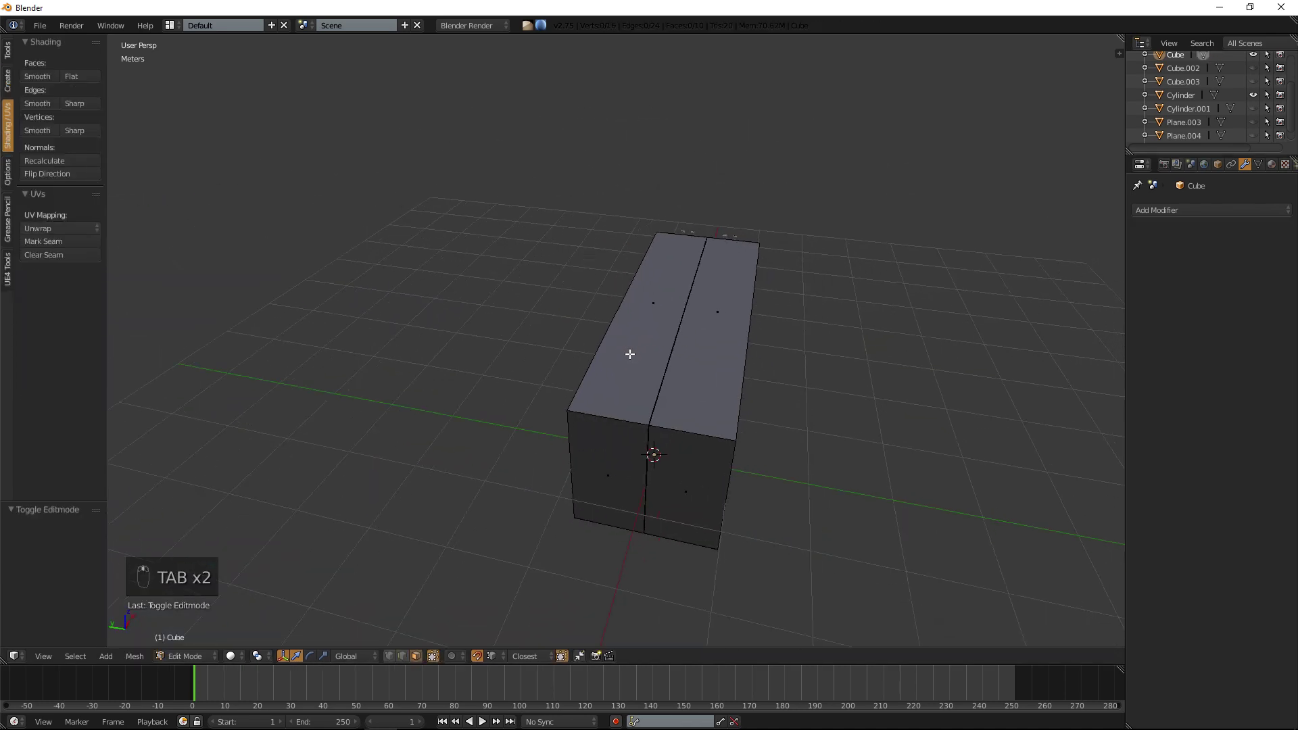
{"action": "scroll", "coordinate": [635, 365], "scroll_direction": "up", "scroll_amount": 3}
{"action": "scroll", "coordinate": [673, 401], "scroll_direction": "up", "scroll_amount": 2}
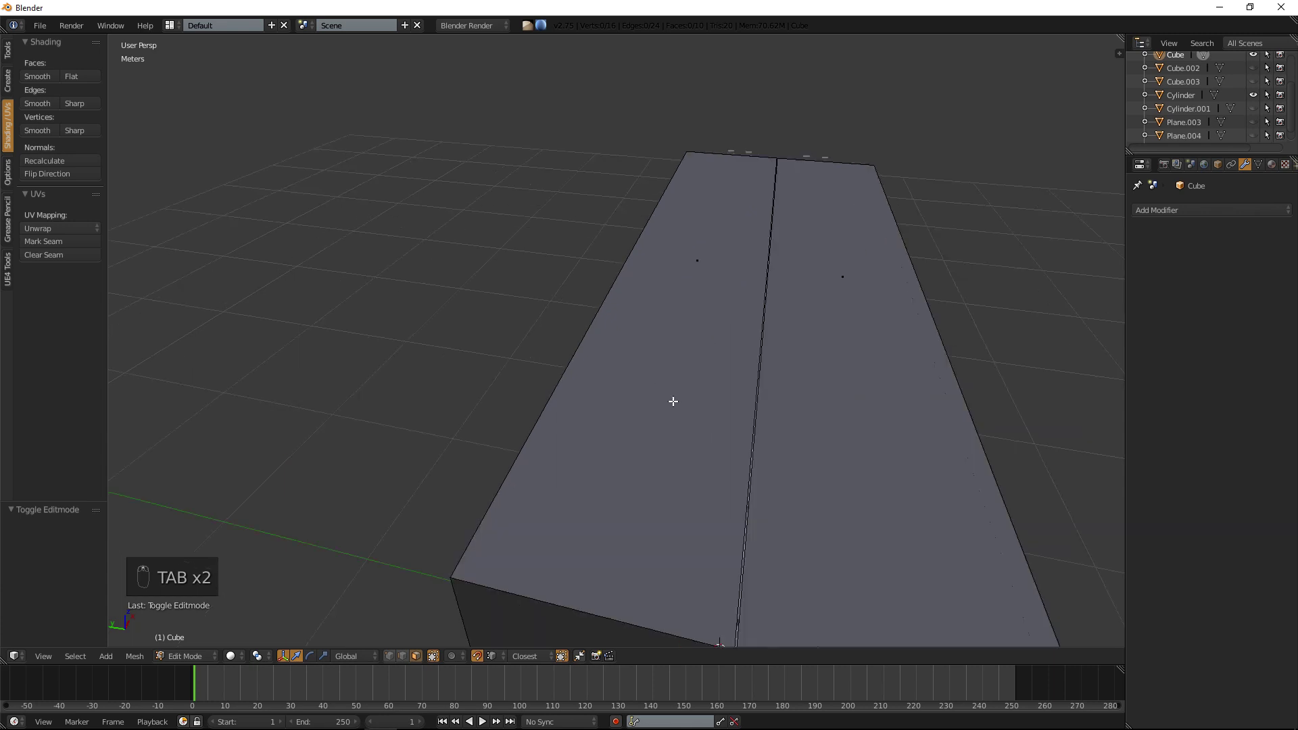
{"action": "key", "text": "Tab"}
{"action": "key", "text": "Tab"}
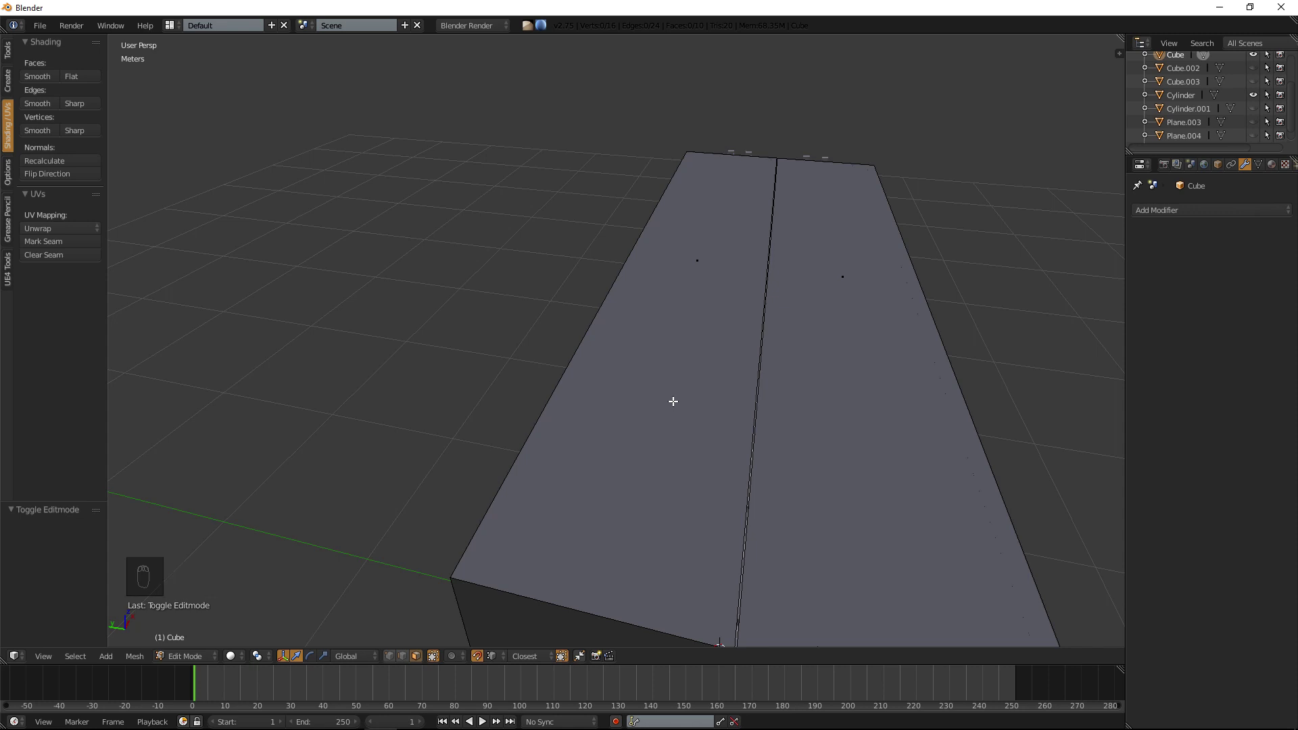
Undo the application of the Mirror modifier.
{"action": "key", "text": "ctrl+z"}
{"action": "key", "text": "Tab"}
{"action": "key", "text": "ctrl+z"}
{"action": "key", "text": "ctrl+z"}
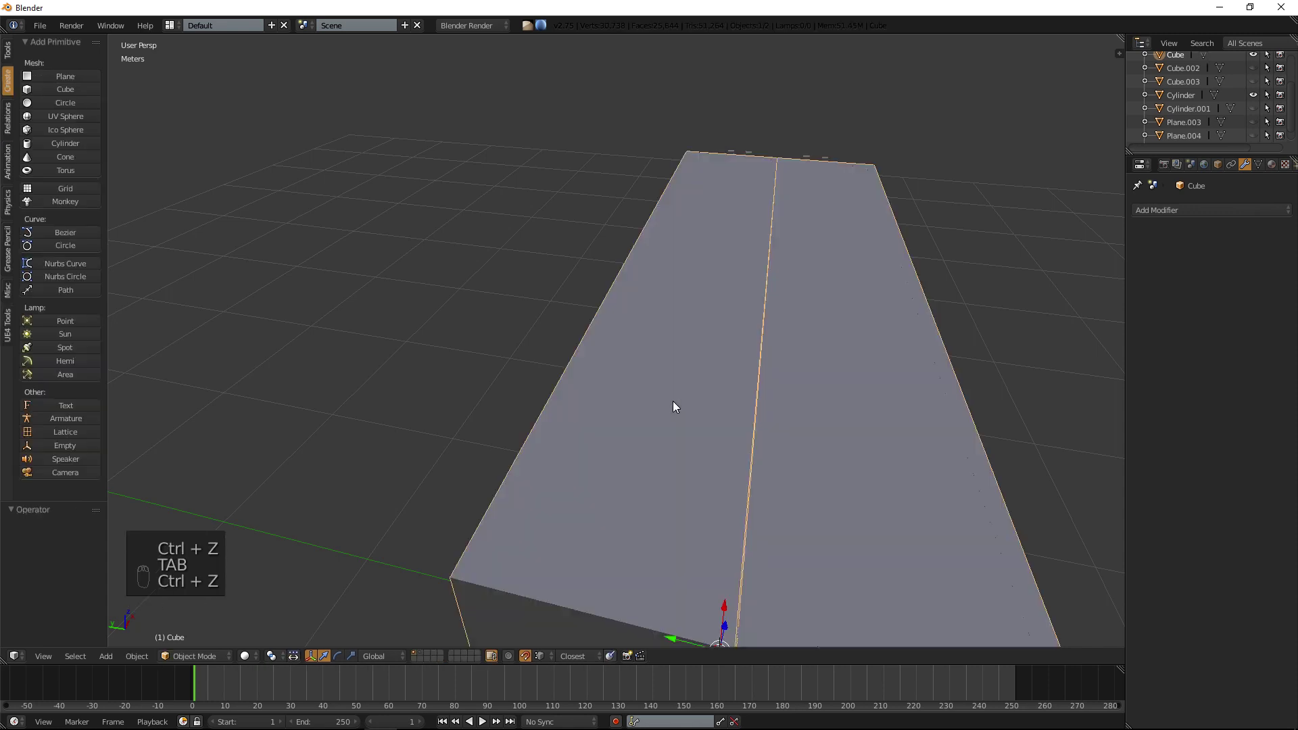
{"action": "key", "text": "ctrl+z"}
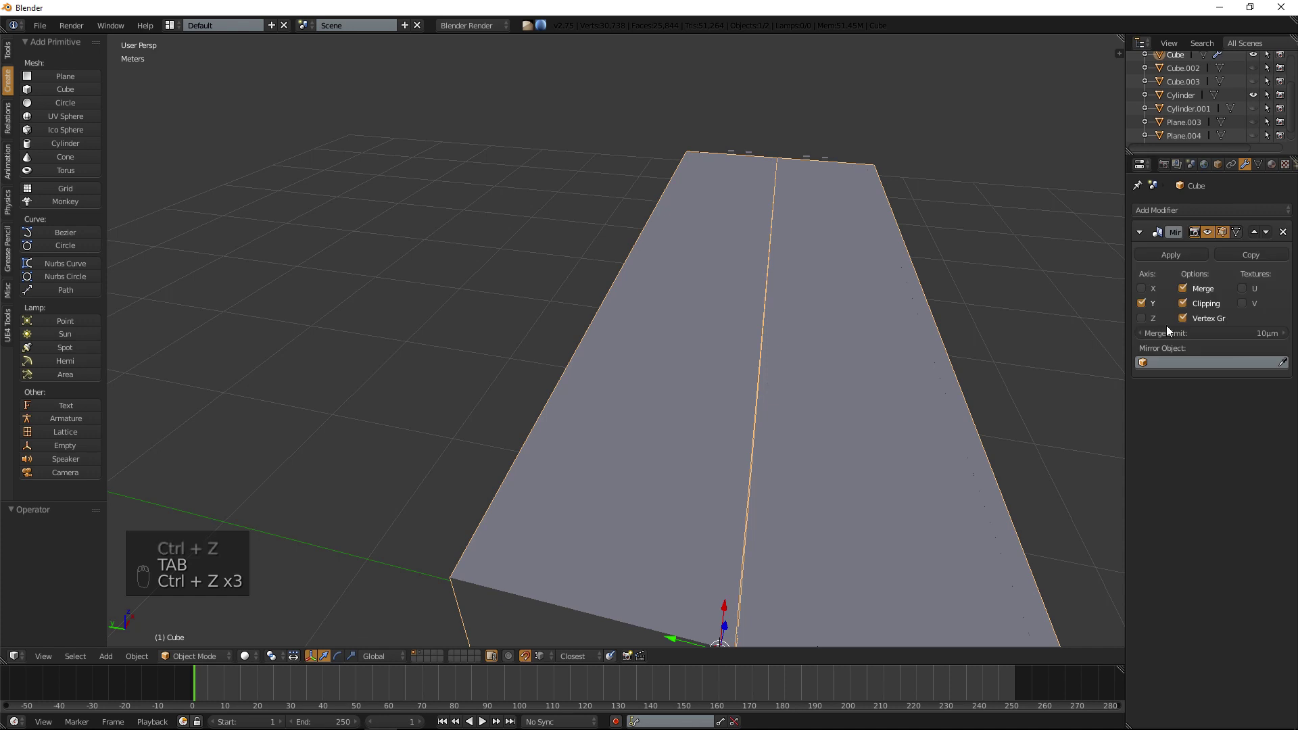
Select the half cube's centre edges and move them along Y with mirror clipping on to close the centre seam.
{"action": "key", "text": "Tab"}
{"action": "middle_click_drag", "start_coordinate": [841, 413], "coordinate": [799, 268], "text": "shift"}
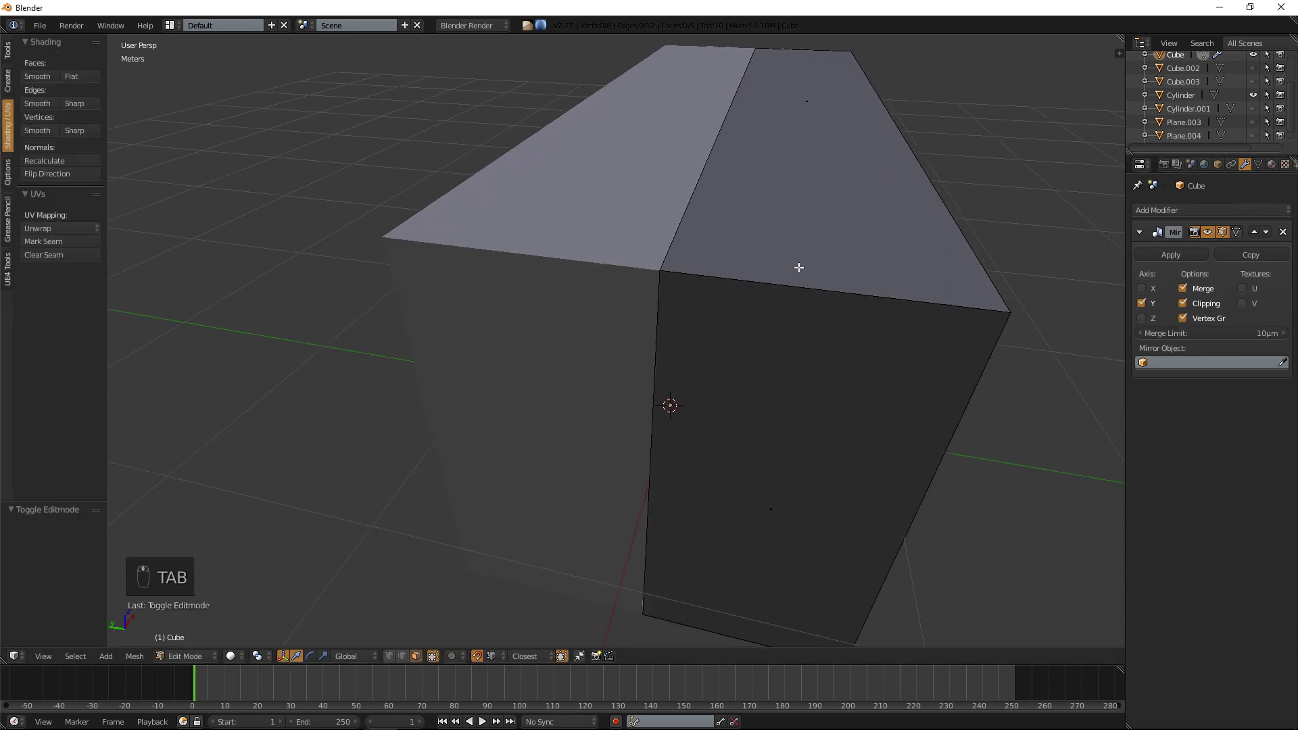
{"action": "left_click", "coordinate": [402, 655]}
{"action": "right_click", "coordinate": [666, 371]}
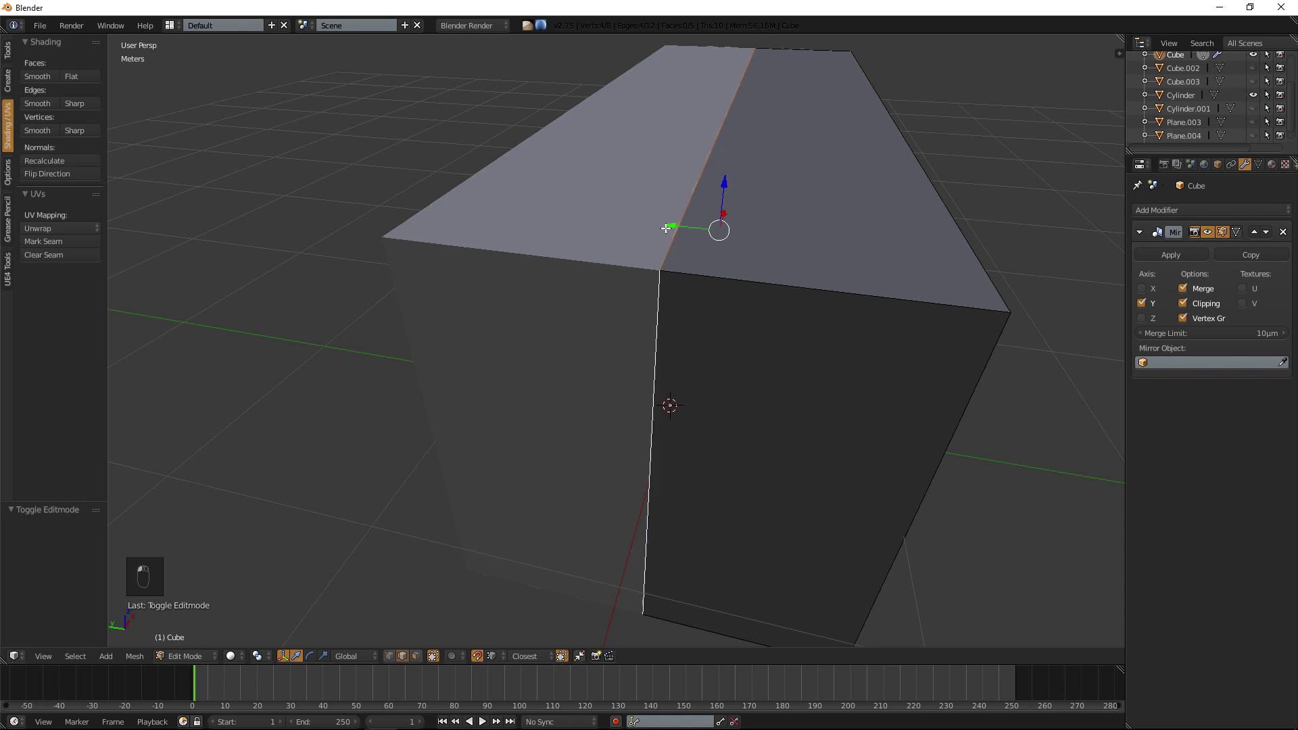
{"action": "key", "text": "e"}
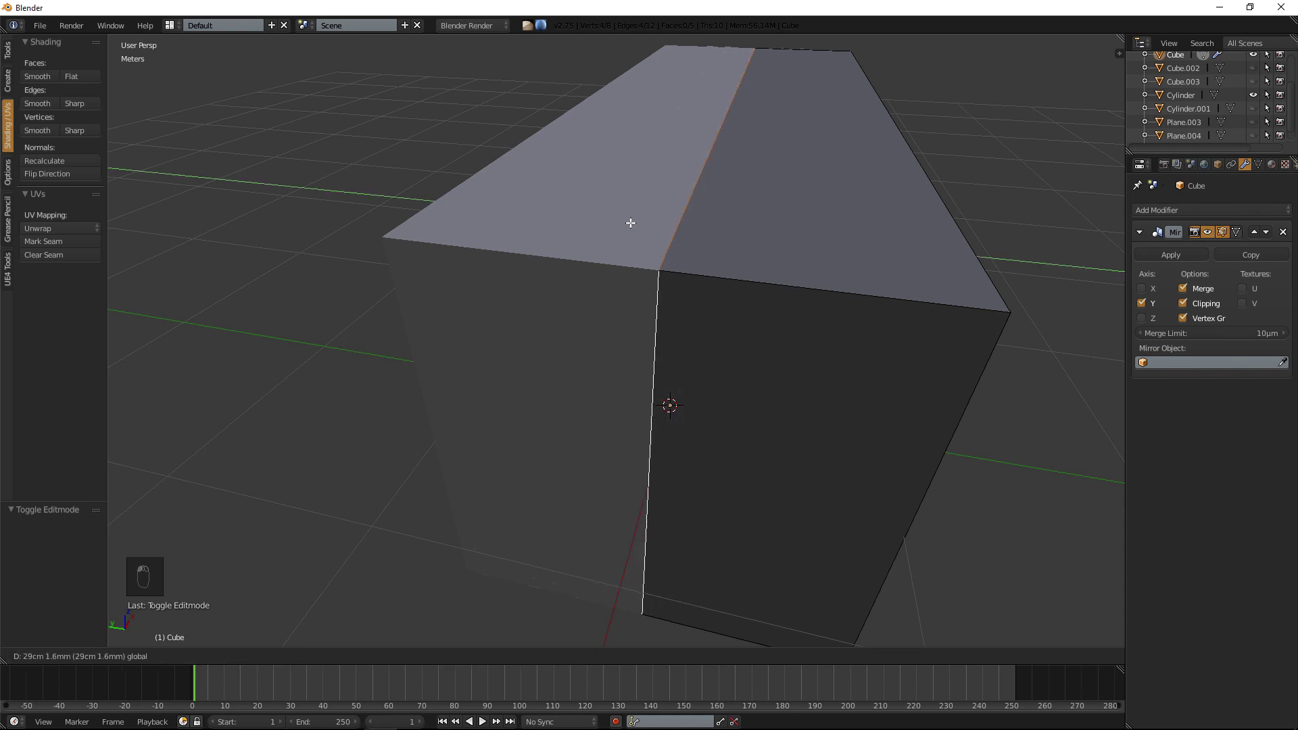
{"action": "left_click", "coordinate": [630, 222]}
Apply the Mirror modifier to the box and delete its centre edge loop.
{"action": "key", "text": "Tab"}
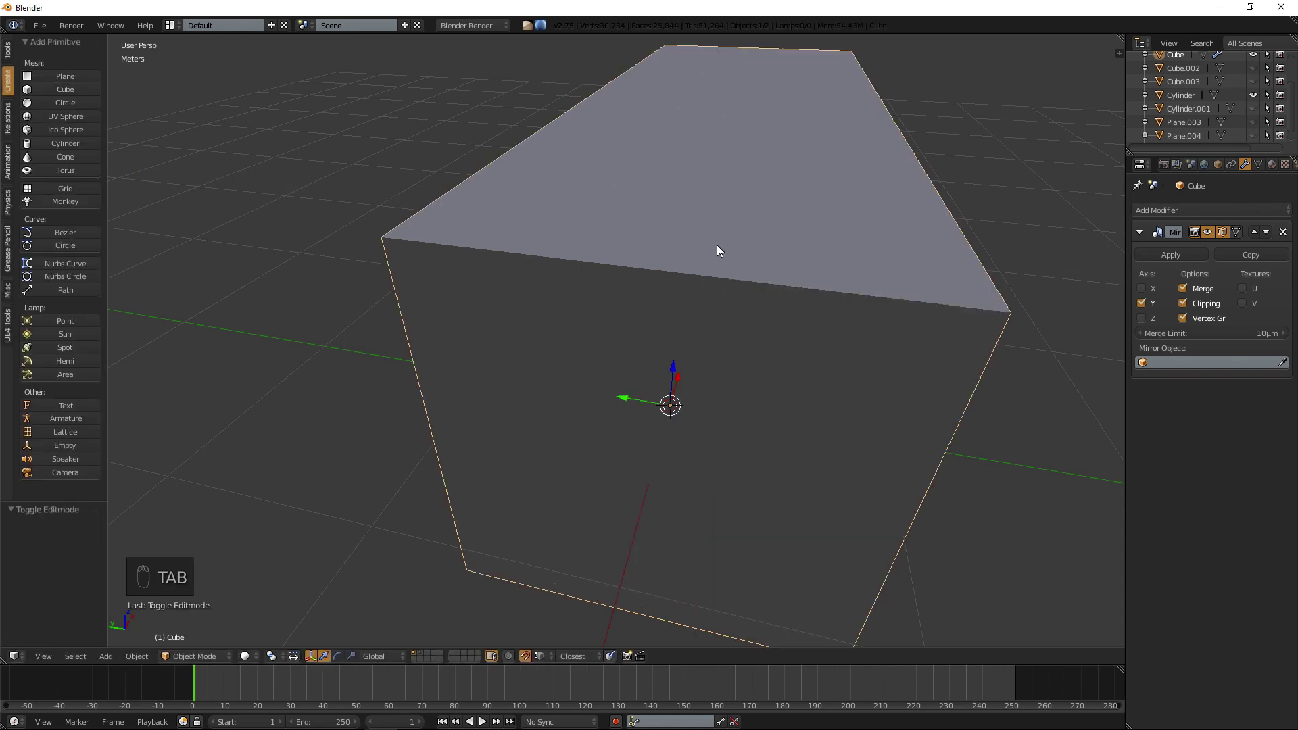
{"action": "left_click", "coordinate": [1164, 254]}
{"action": "key", "text": "Tab"}
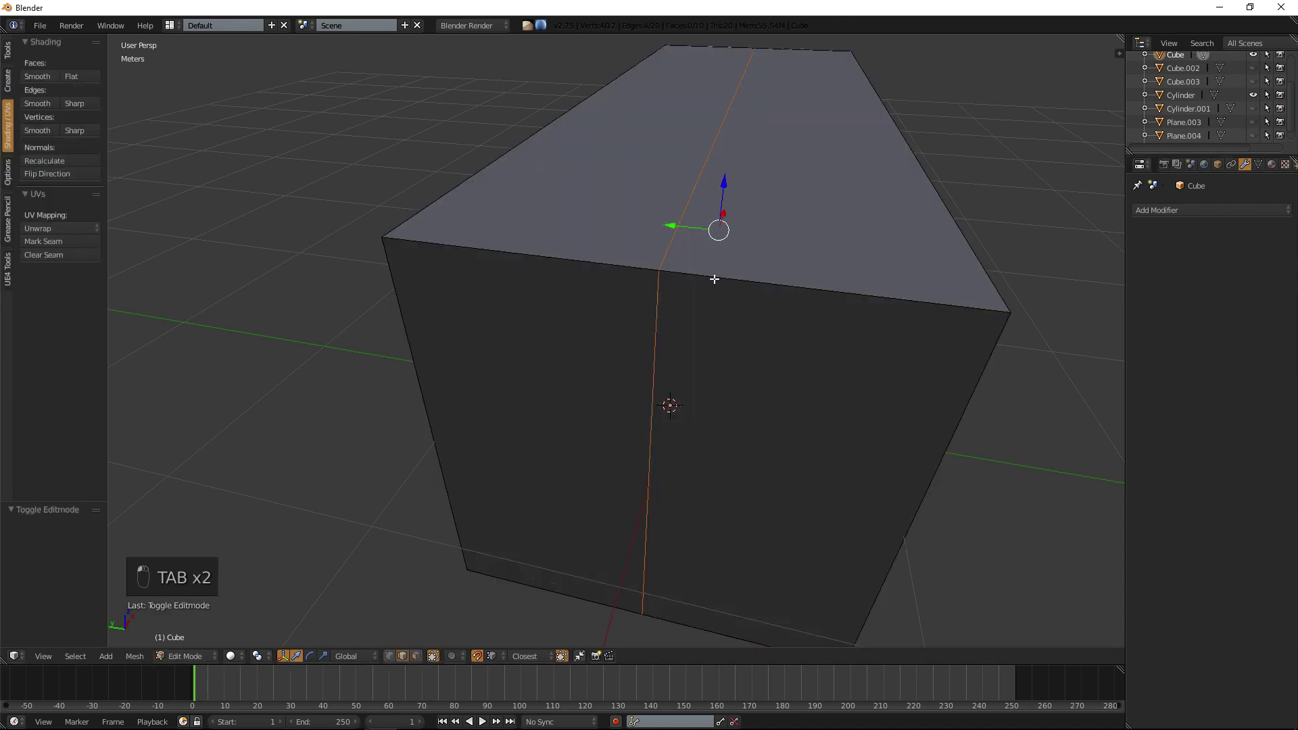
{"action": "key", "text": "Delete"}
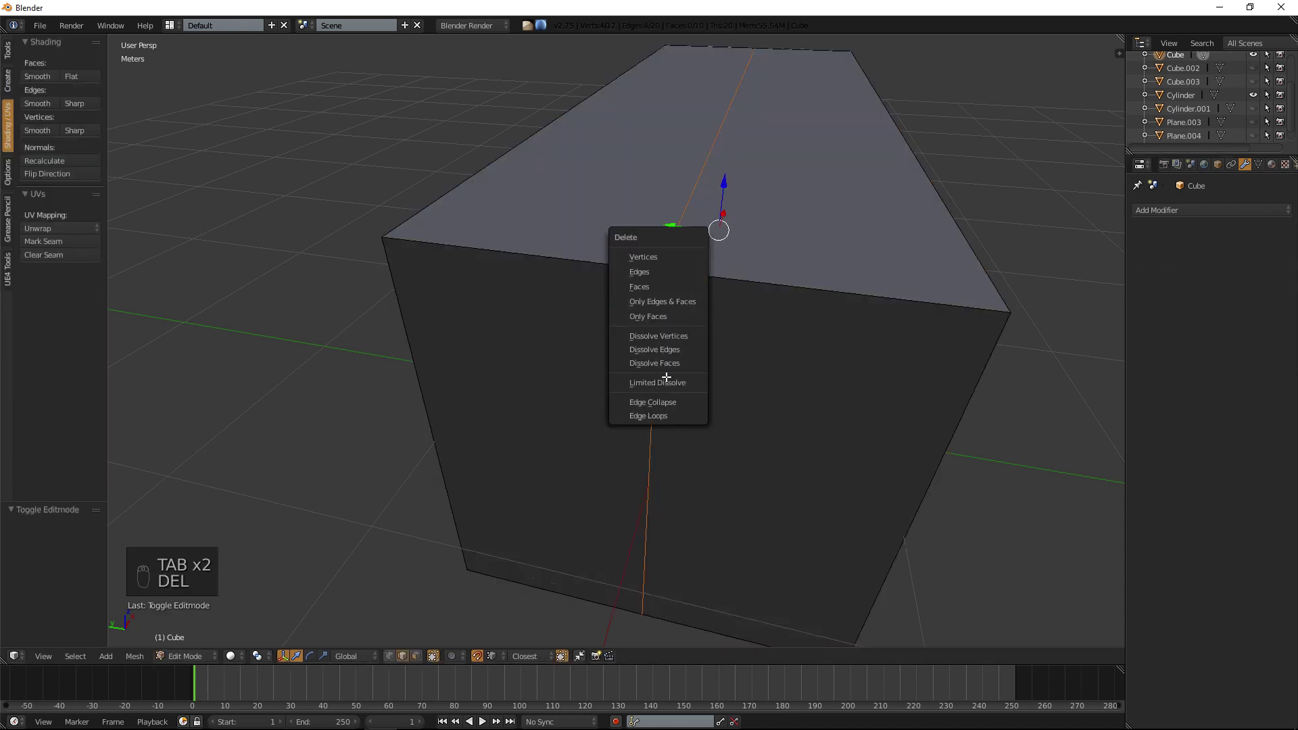
{"action": "left_click", "coordinate": [669, 417]}
{"action": "middle_click_drag", "start_coordinate": [722, 290], "coordinate": [666, 365]}
{"action": "key", "text": "a"}
{"action": "key", "text": "Tab"}
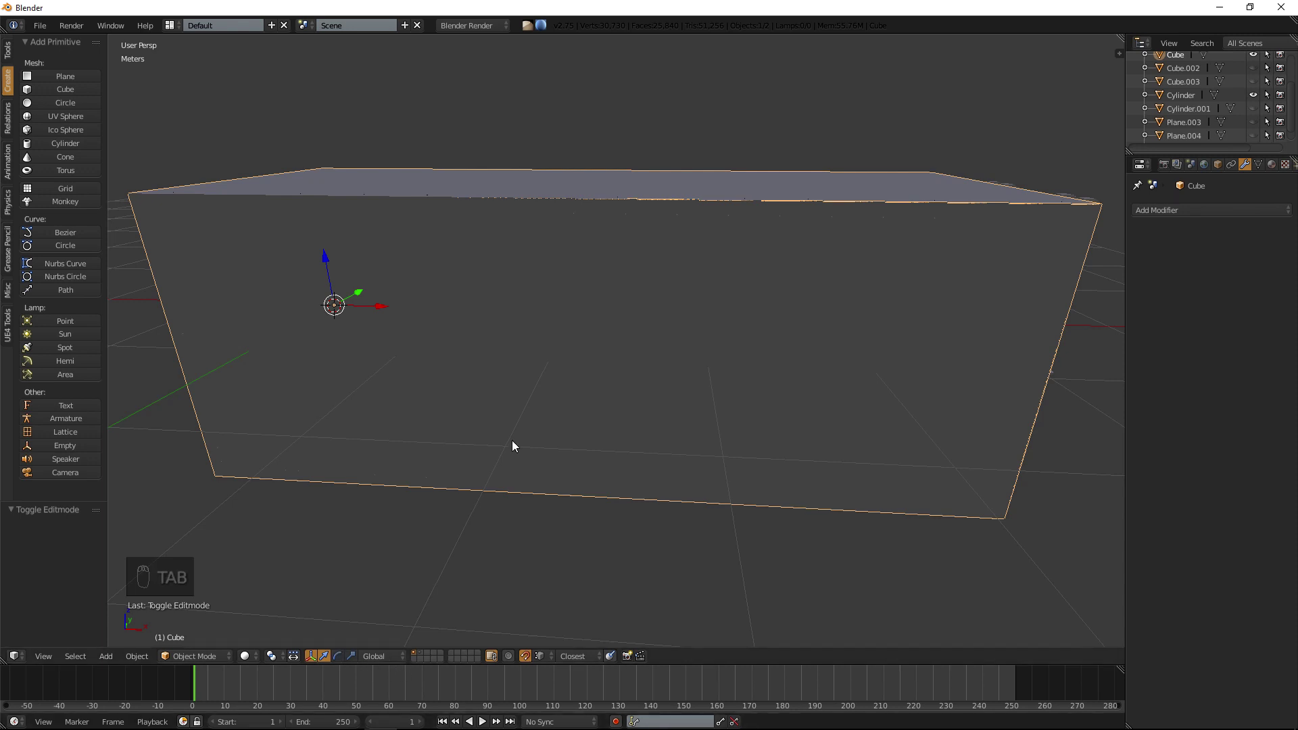
Select all of the box's faces and examine how it fits around the container in wireframe and solid display.
{"action": "key", "text": "Tab"}
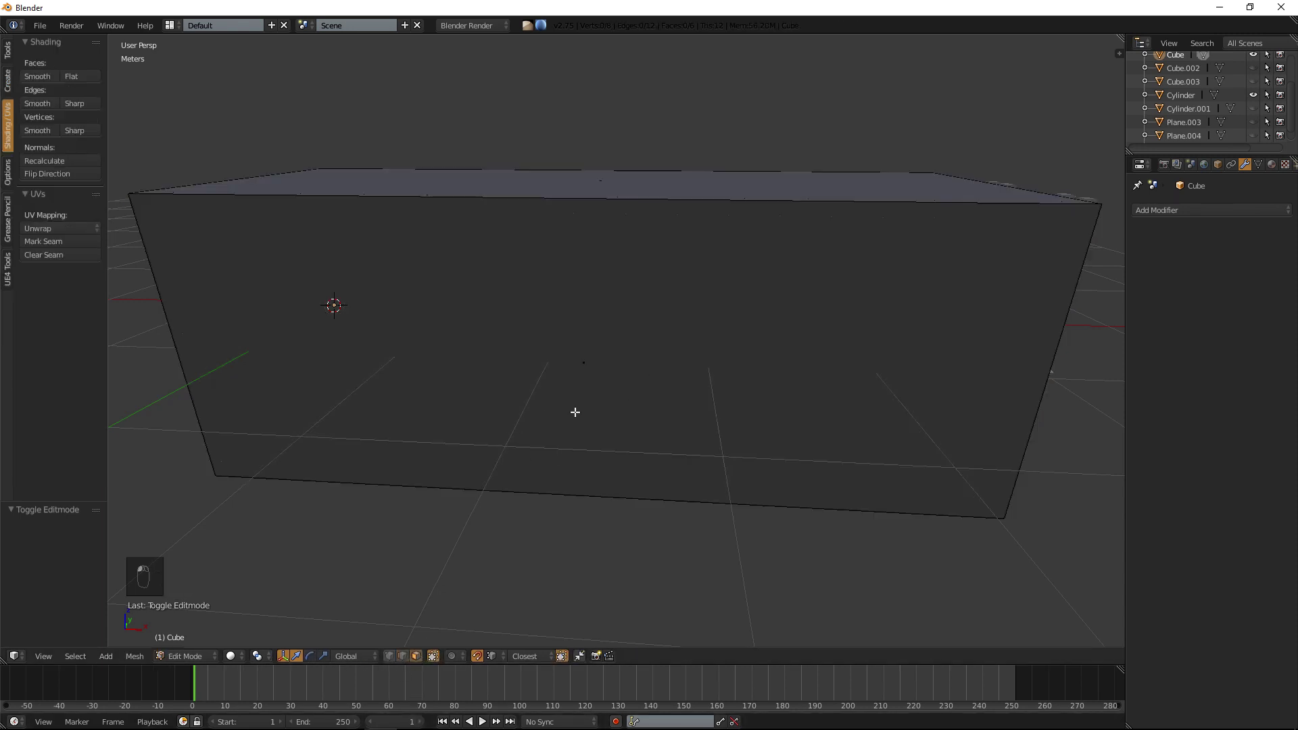
{"action": "key", "text": "a"}
{"action": "key", "text": "a"}
{"action": "key", "text": "a"}
{"action": "middle_click_drag", "start_coordinate": [925, 404], "coordinate": [712, 389]}
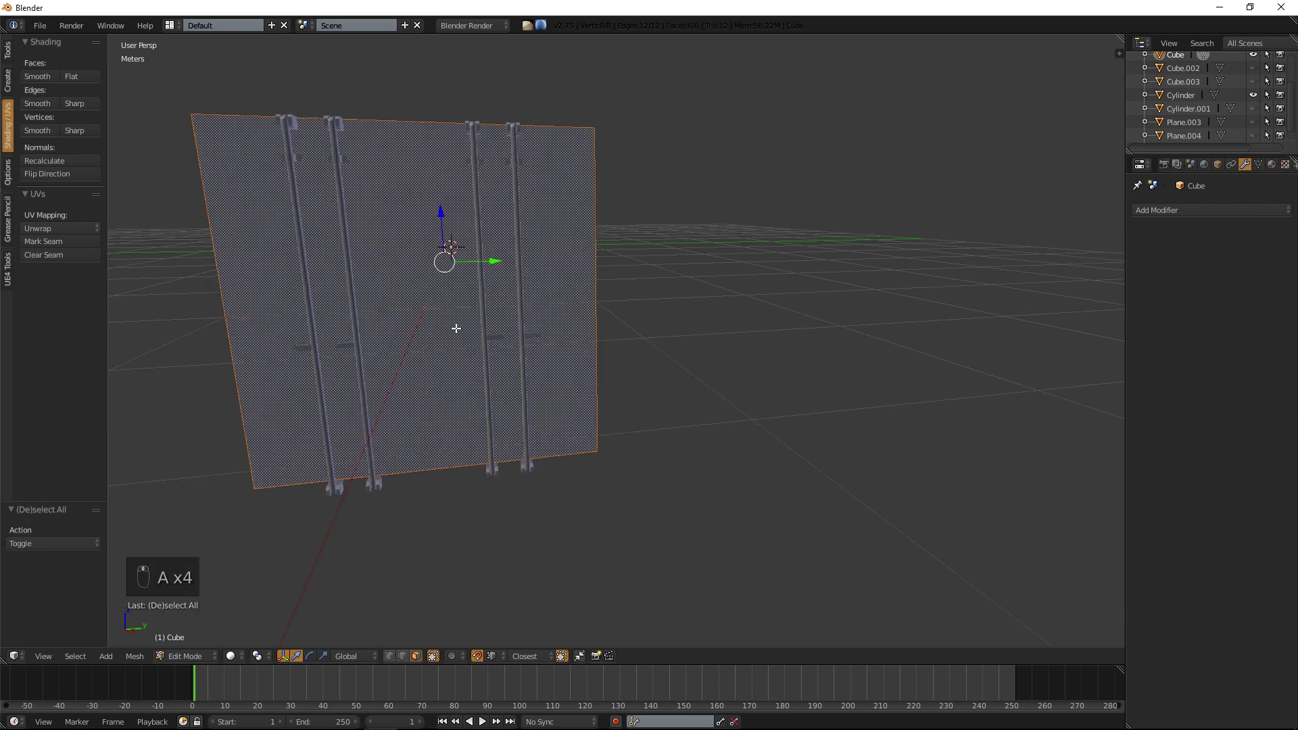
{"action": "middle_click_drag", "start_coordinate": [430, 312], "coordinate": [441, 280]}
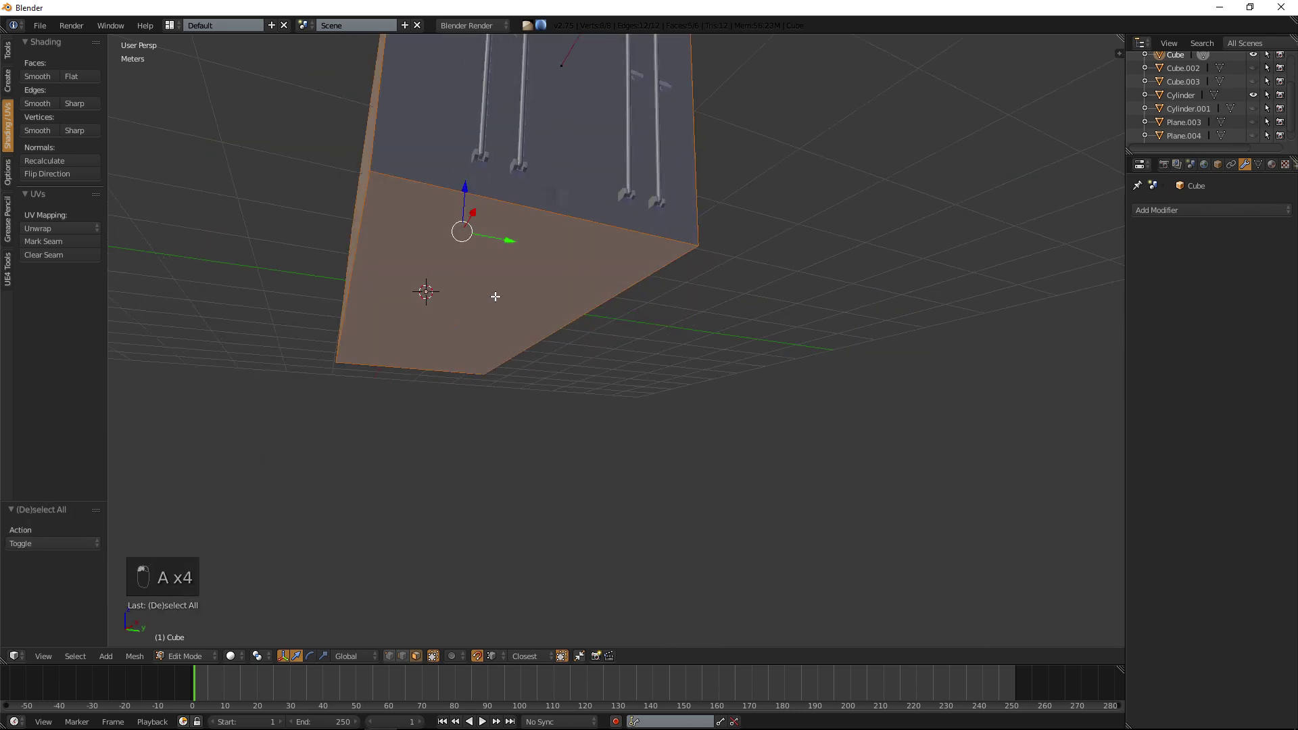
{"action": "key", "text": "z"}
{"action": "middle_click_drag", "start_coordinate": [687, 298], "coordinate": [768, 267]}
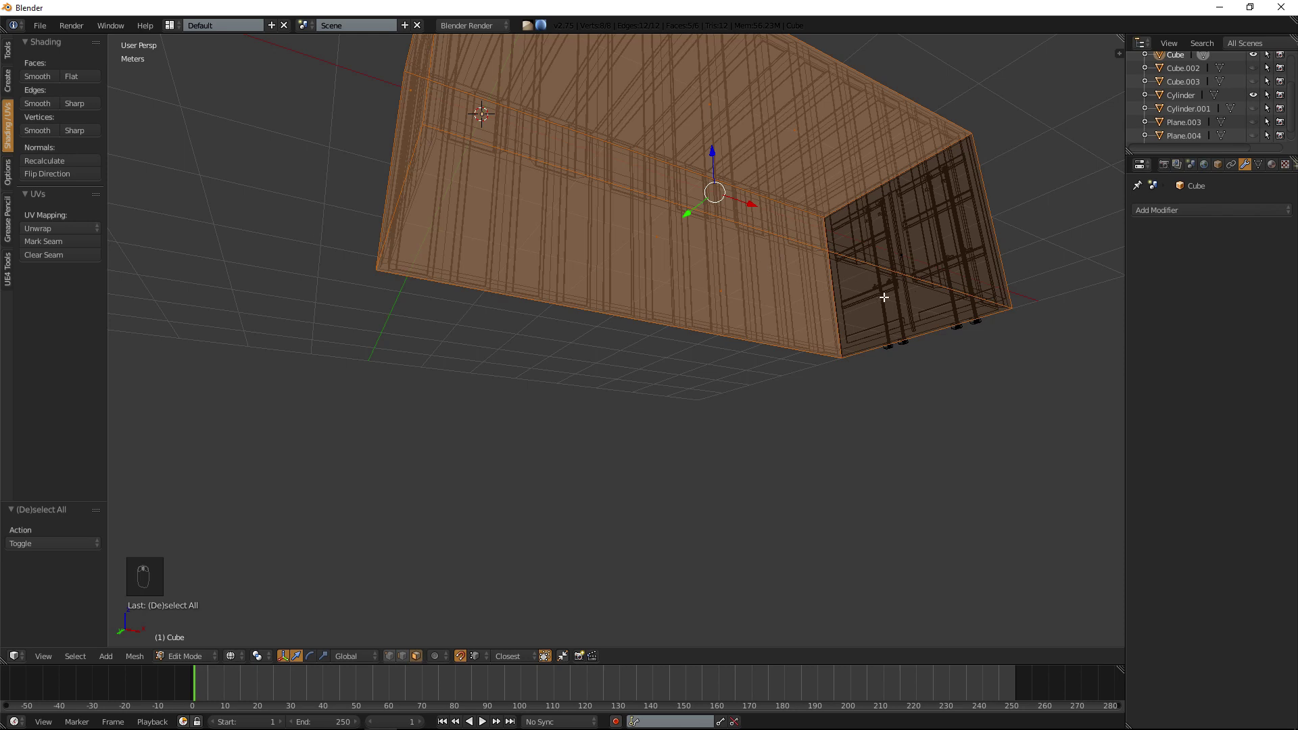
{"action": "middle_click_drag", "start_coordinate": [583, 300], "coordinate": [491, 343]}
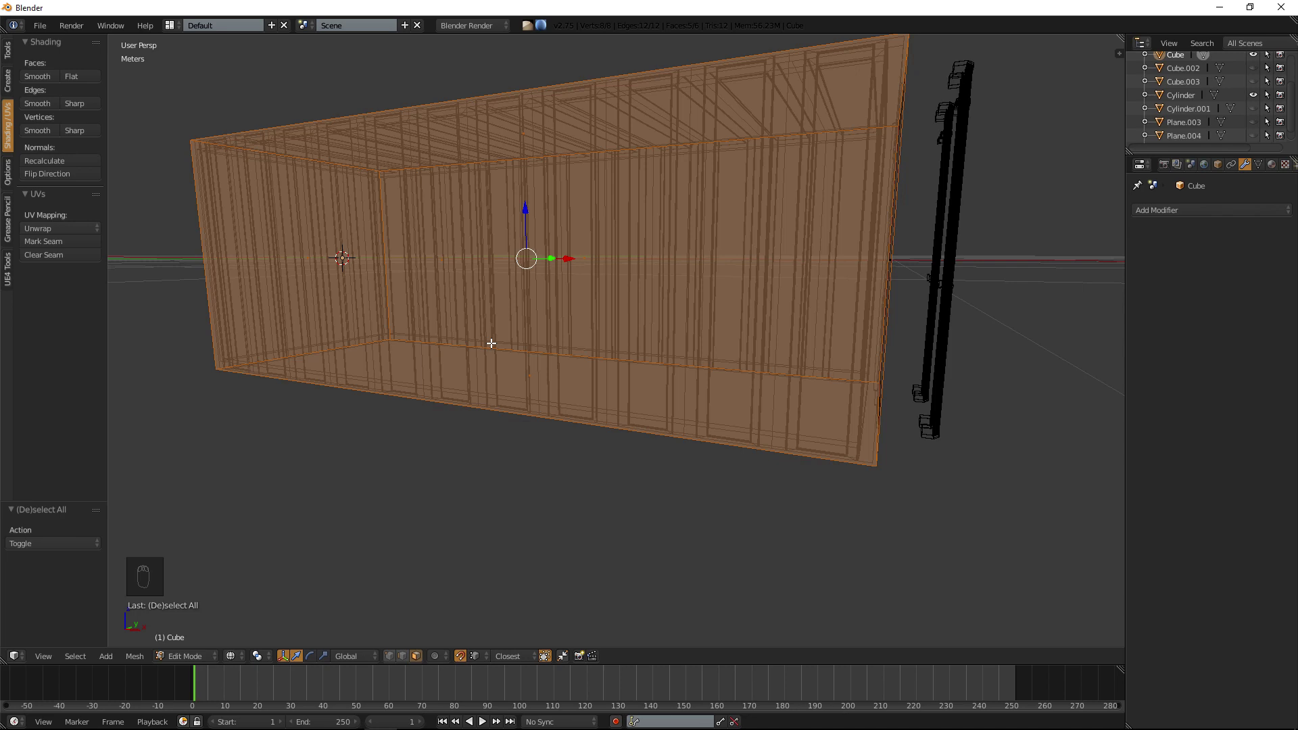
{"action": "middle_click_drag", "start_coordinate": [492, 344], "coordinate": [580, 307]}
{"action": "middle_click_drag", "start_coordinate": [205, 225], "coordinate": [504, 278]}
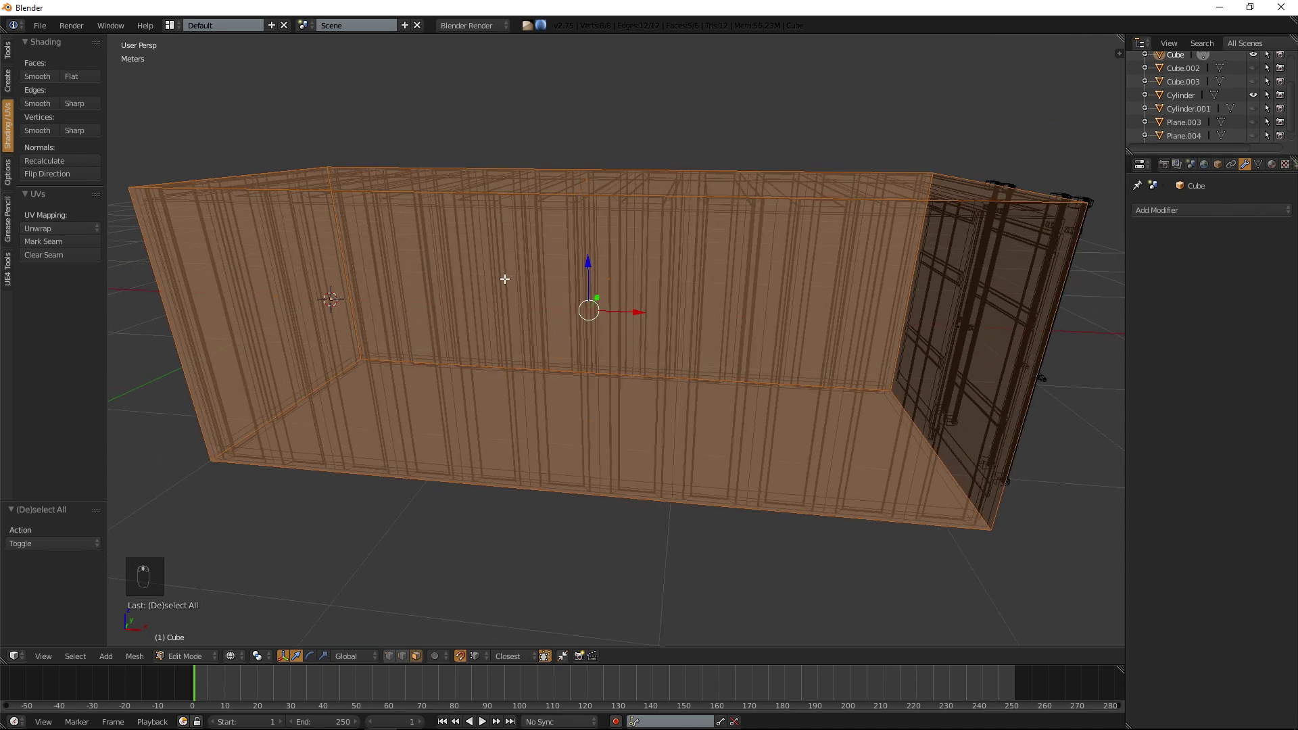
{"action": "mouse_move", "coordinate": [818, 278]}
{"action": "middle_mouse_down"}
{"action": "mouse_move", "coordinate": [789, 275]}
{"action": "mouse_move", "coordinate": [796, 287]}
{"action": "middle_mouse_up"}
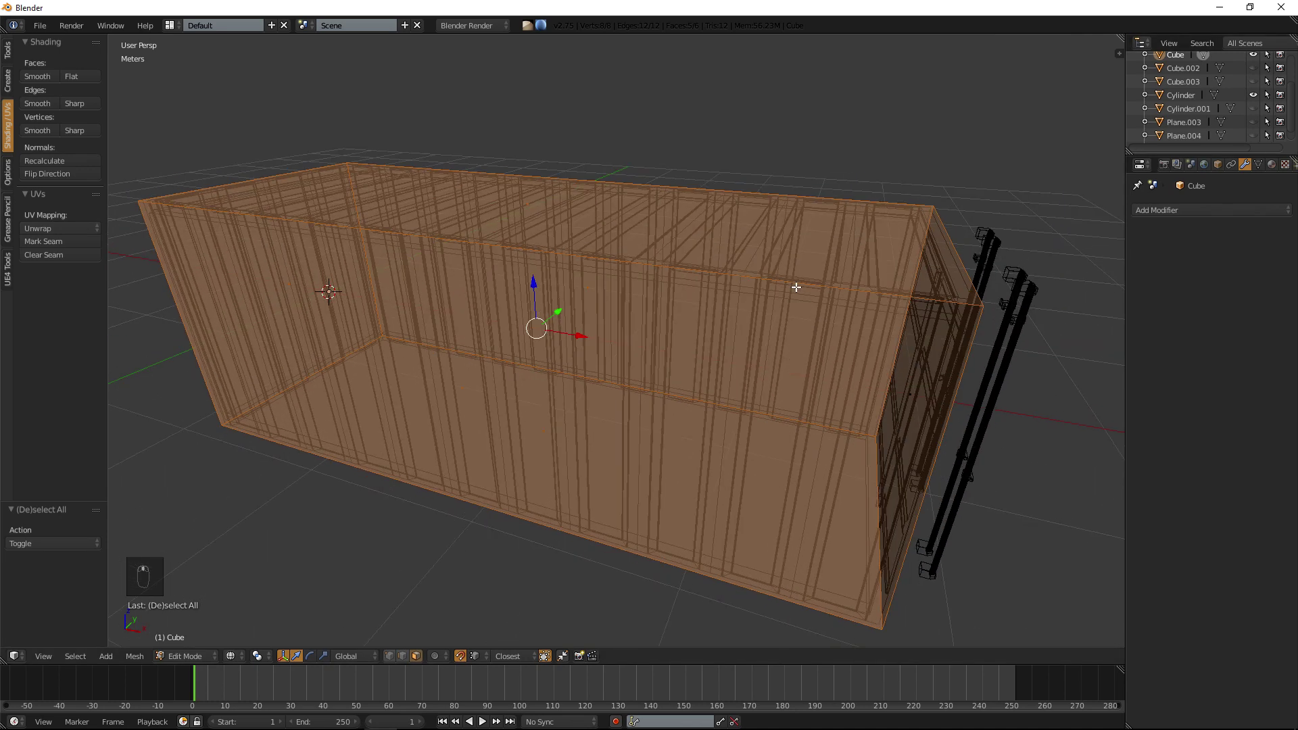
{"action": "key", "text": "z"}
{"action": "middle_click_drag", "start_coordinate": [713, 248], "coordinate": [710, 252]}
{"action": "middle_click_drag", "start_coordinate": [807, 134], "coordinate": [814, 207]}
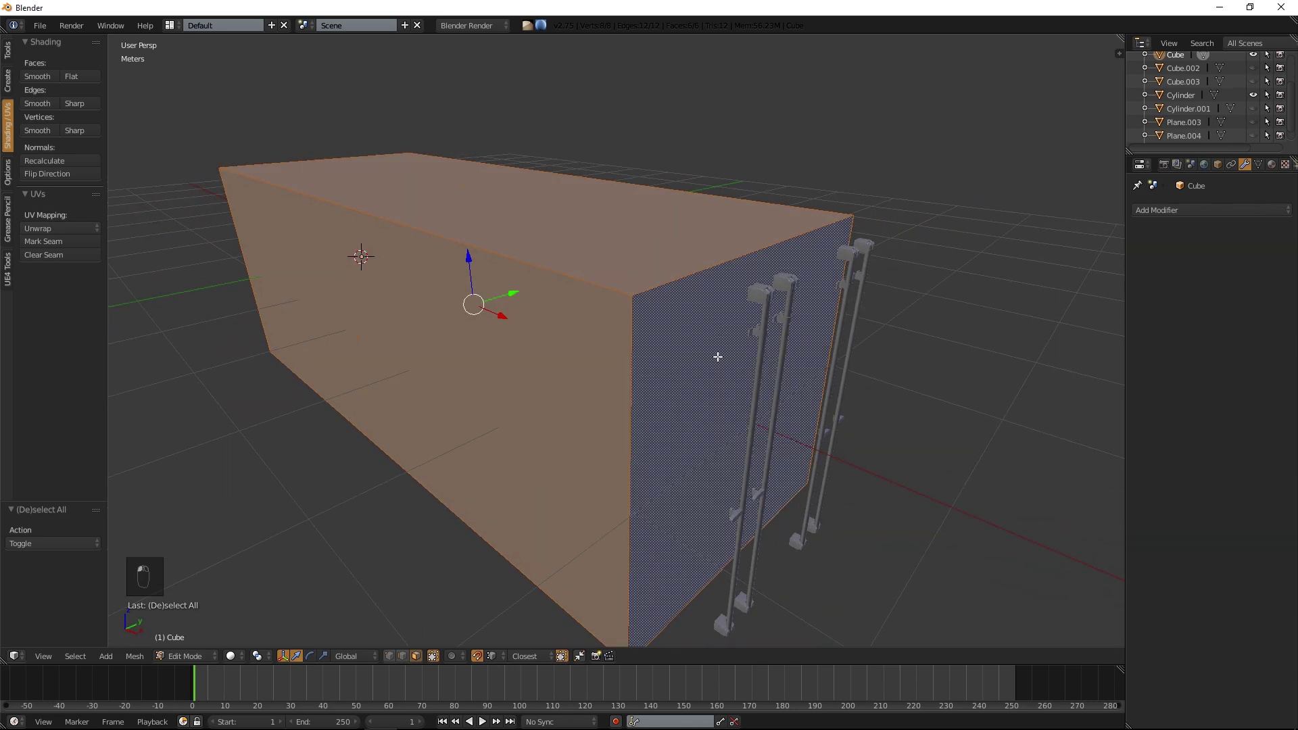
{"action": "middle_click_drag", "start_coordinate": [579, 194], "coordinate": [697, 137]}
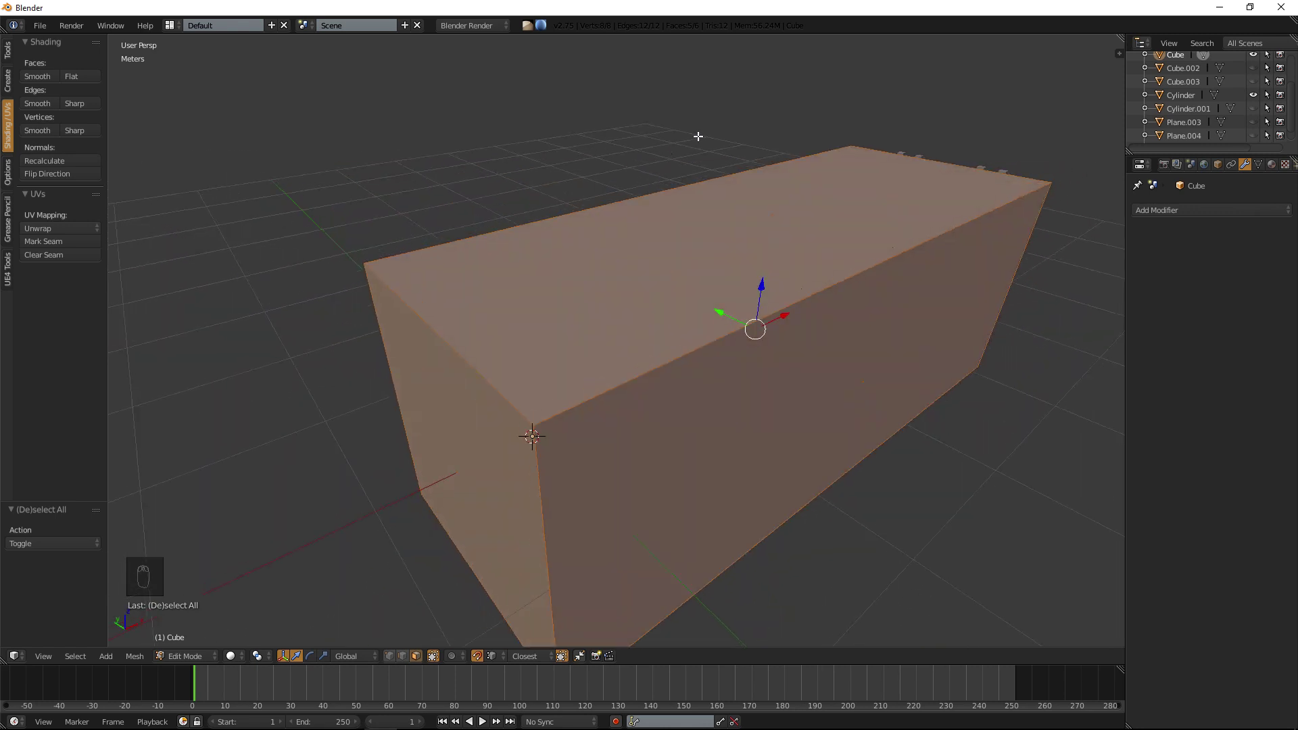
Examine the box's upper corners against the container frame in a front orthographic wireframe view.
{"action": "key", "text": "KP_1"}
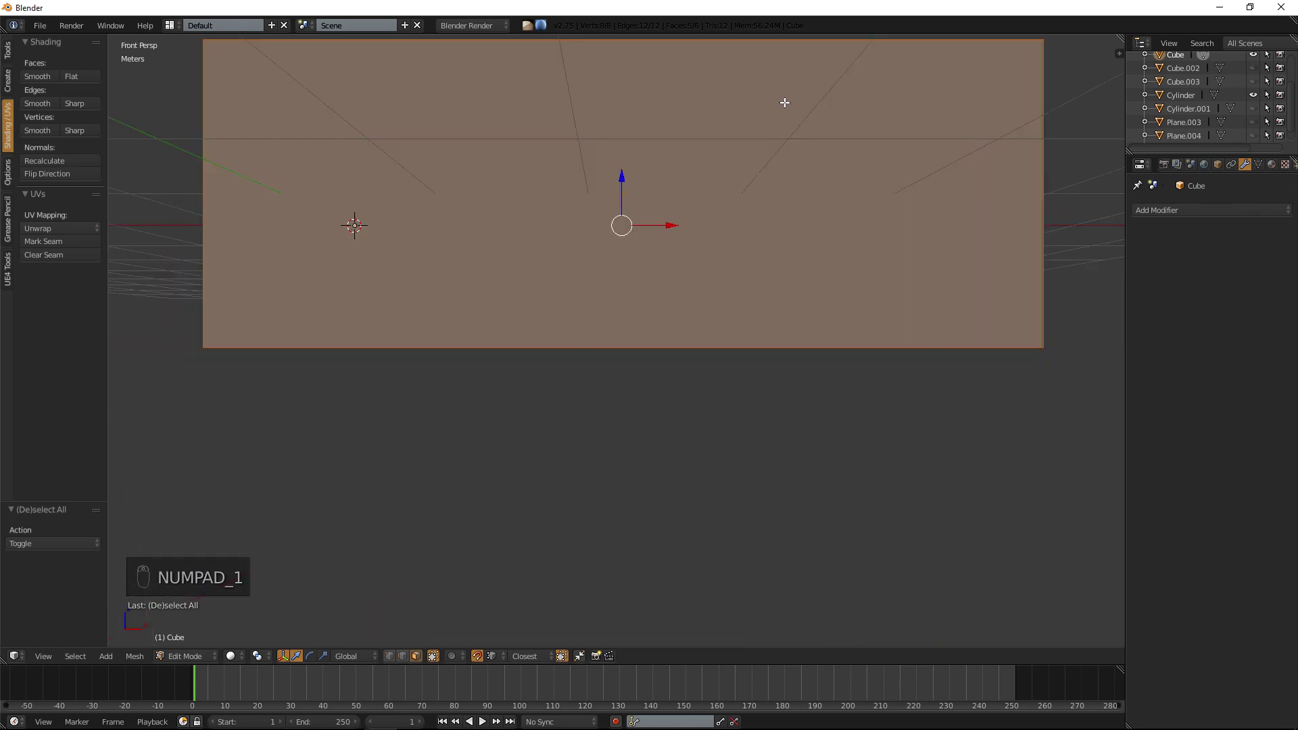
{"action": "key", "text": "KP_5"}
{"action": "middle_click_drag", "start_coordinate": [672, 207], "coordinate": [821, 294], "text": "shift"}
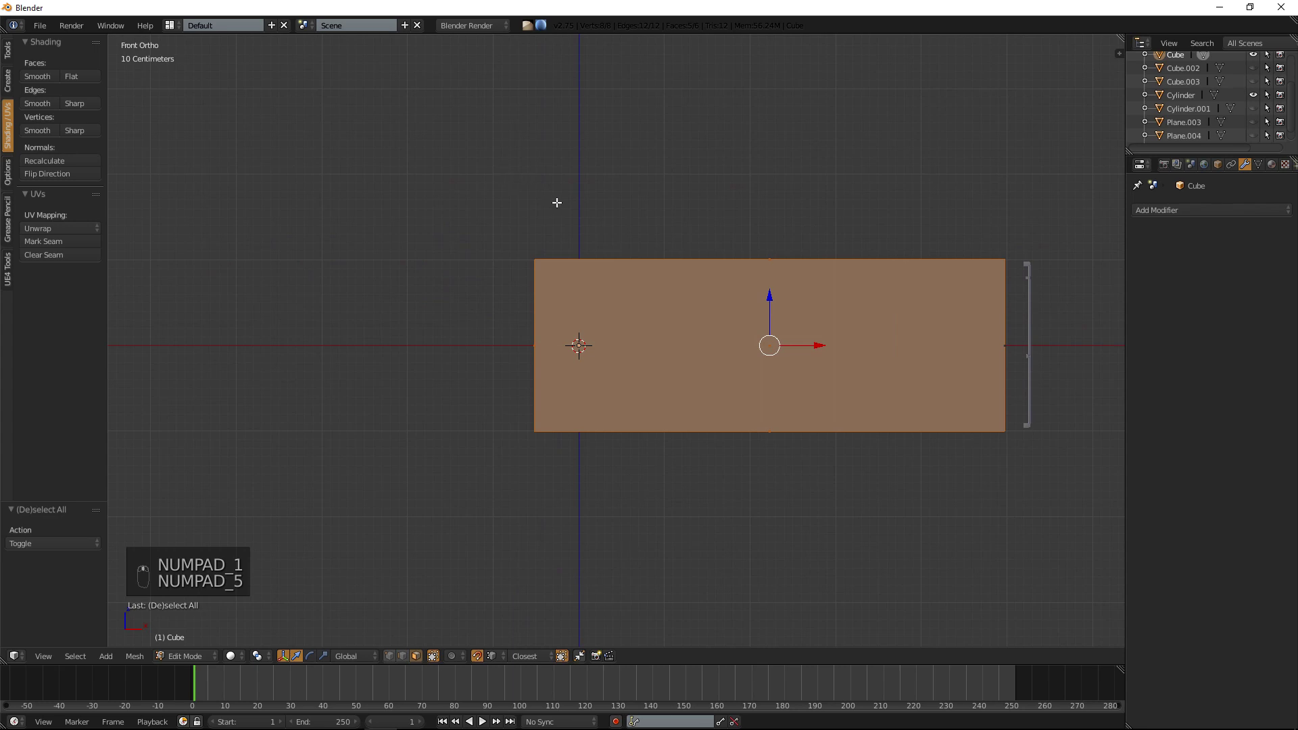
{"action": "key", "text": "z"}
{"action": "scroll", "coordinate": [548, 186], "scroll_direction": "up", "scroll_amount": 3}
{"action": "scroll", "coordinate": [527, 166], "scroll_direction": "up", "scroll_amount": 2}
{"action": "scroll", "coordinate": [455, 128], "scroll_direction": "up", "scroll_amount": 1}
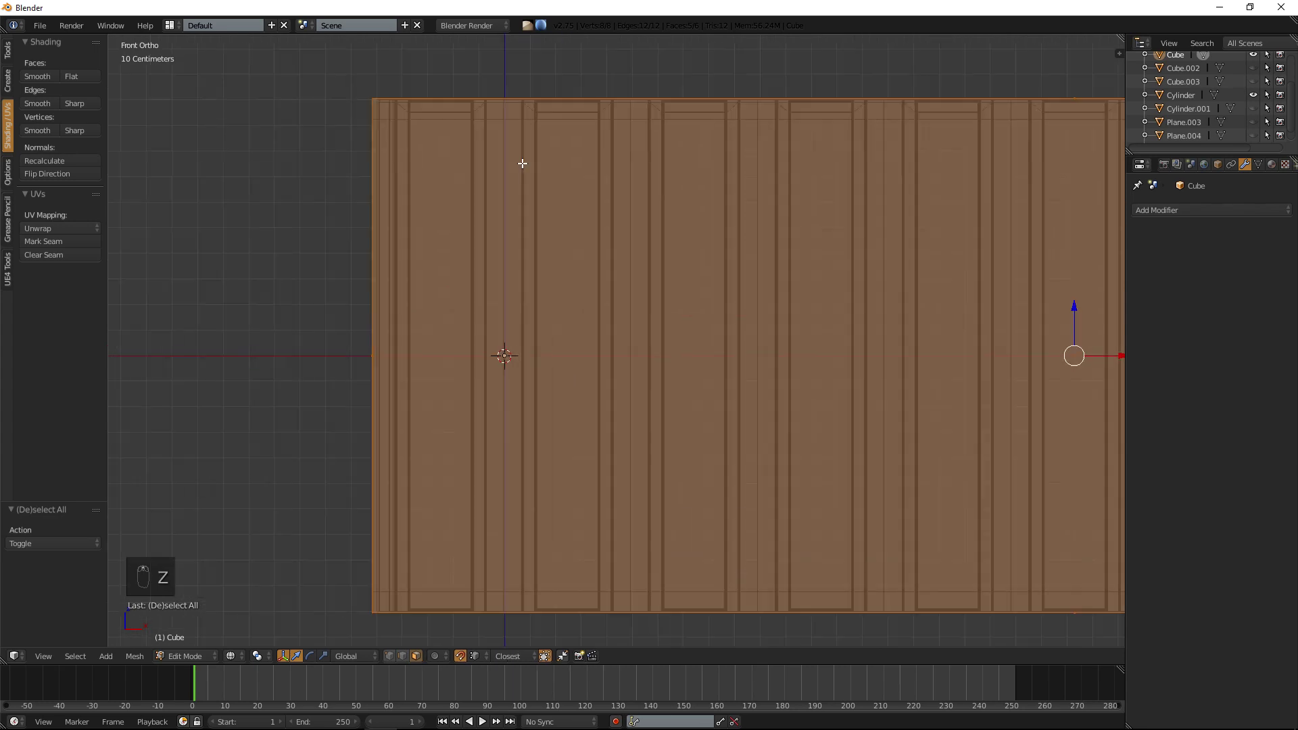
{"action": "middle_click_drag", "start_coordinate": [455, 128], "coordinate": [571, 254], "text": "shift"}
{"action": "scroll", "coordinate": [570, 257], "scroll_direction": "up", "scroll_amount": 2}
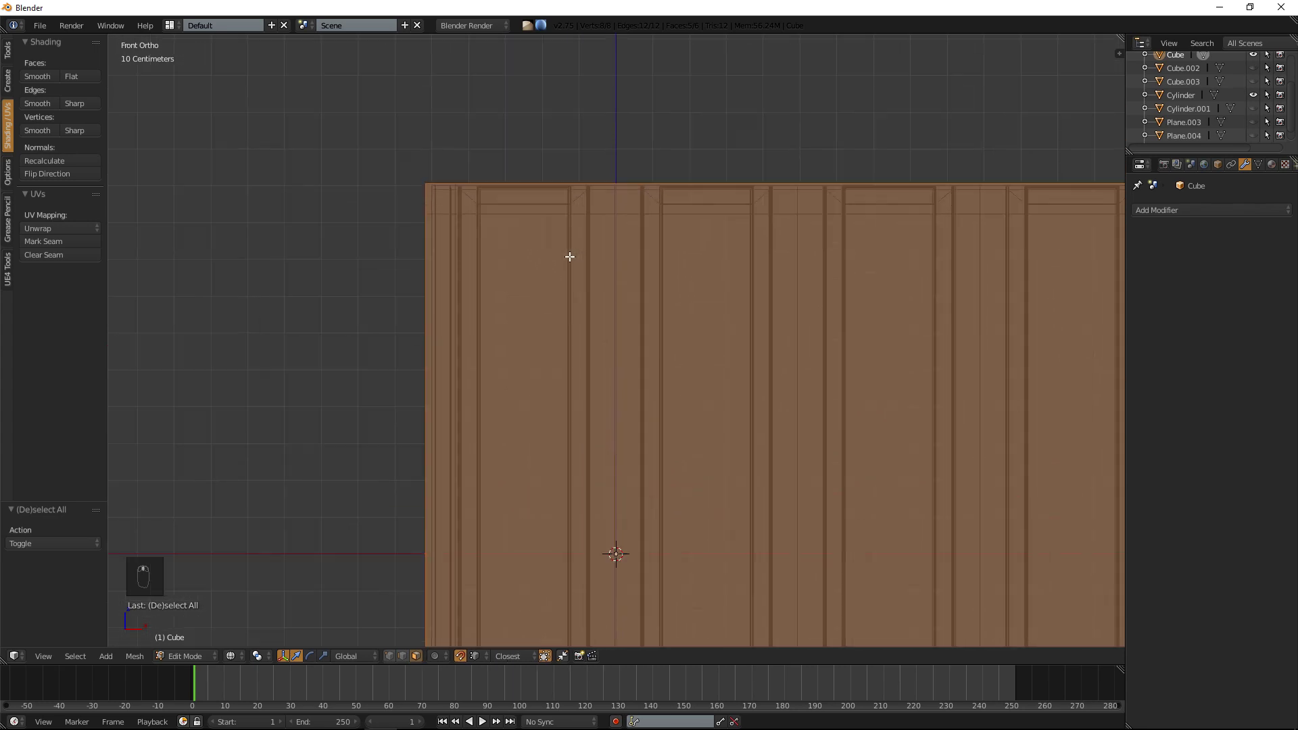
{"action": "scroll", "coordinate": [751, 256], "scroll_direction": "down", "scroll_amount": 3}
{"action": "middle_click_drag", "start_coordinate": [865, 241], "coordinate": [246, 151], "text": "shift"}
{"action": "middle_click_drag", "start_coordinate": [839, 175], "coordinate": [515, 226], "text": "shift"}
{"action": "scroll", "coordinate": [686, 207], "scroll_direction": "up", "scroll_amount": 3}
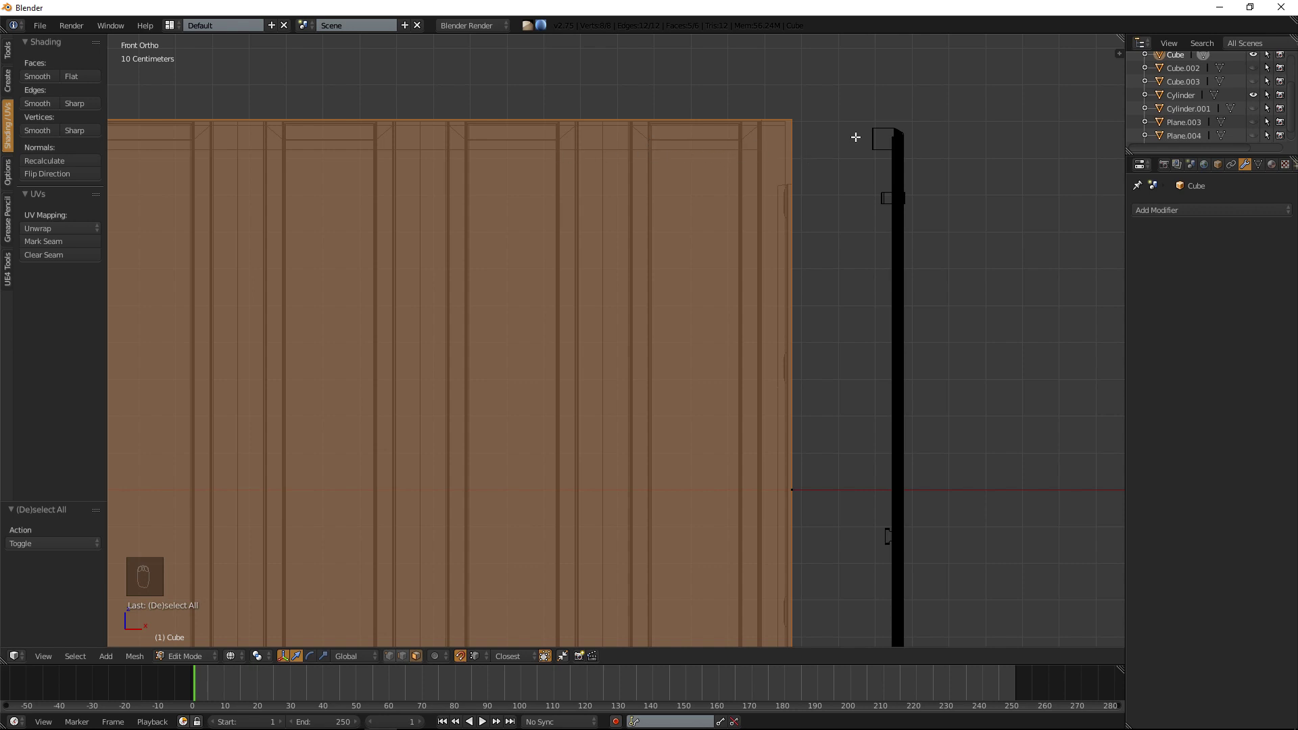
Try an individual inset on all of the box's faces with a thickness of about 8.43.
{"action": "key", "text": "i"}
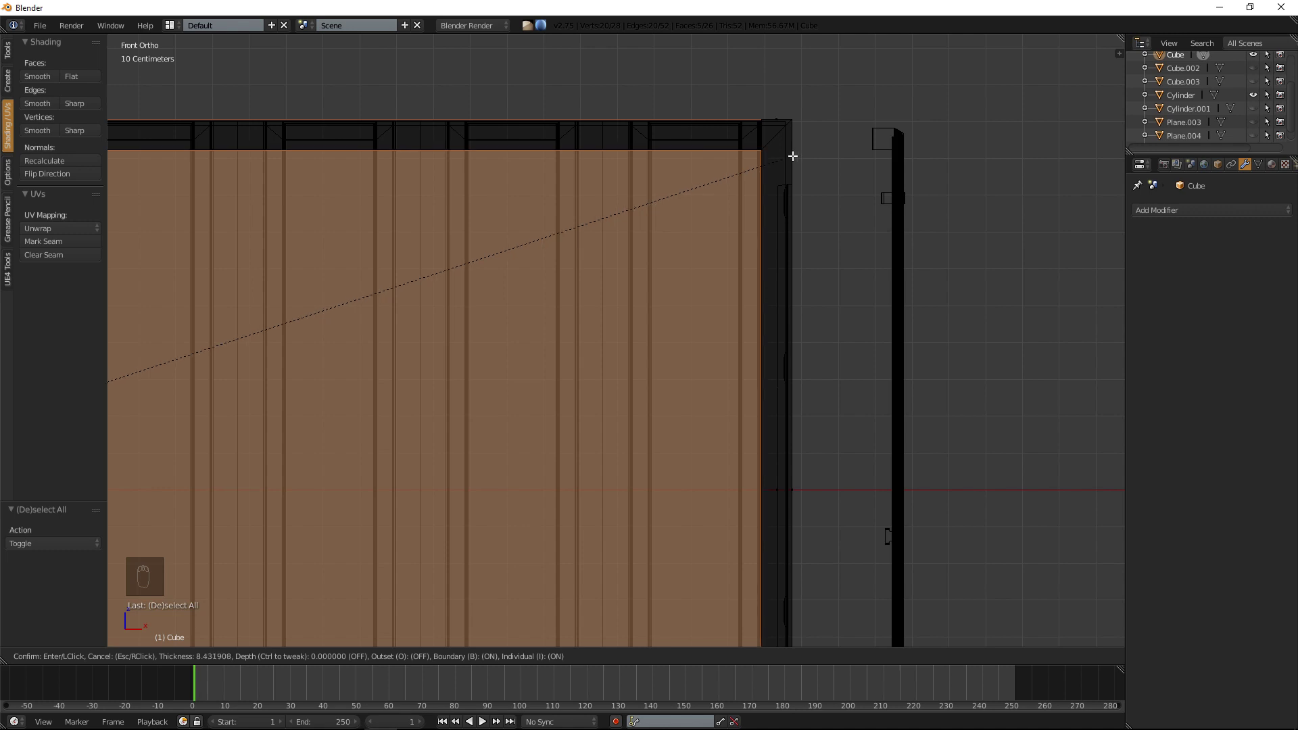
{"action": "left_click", "coordinate": [792, 156]}
{"action": "key", "text": "ctrl+z"}
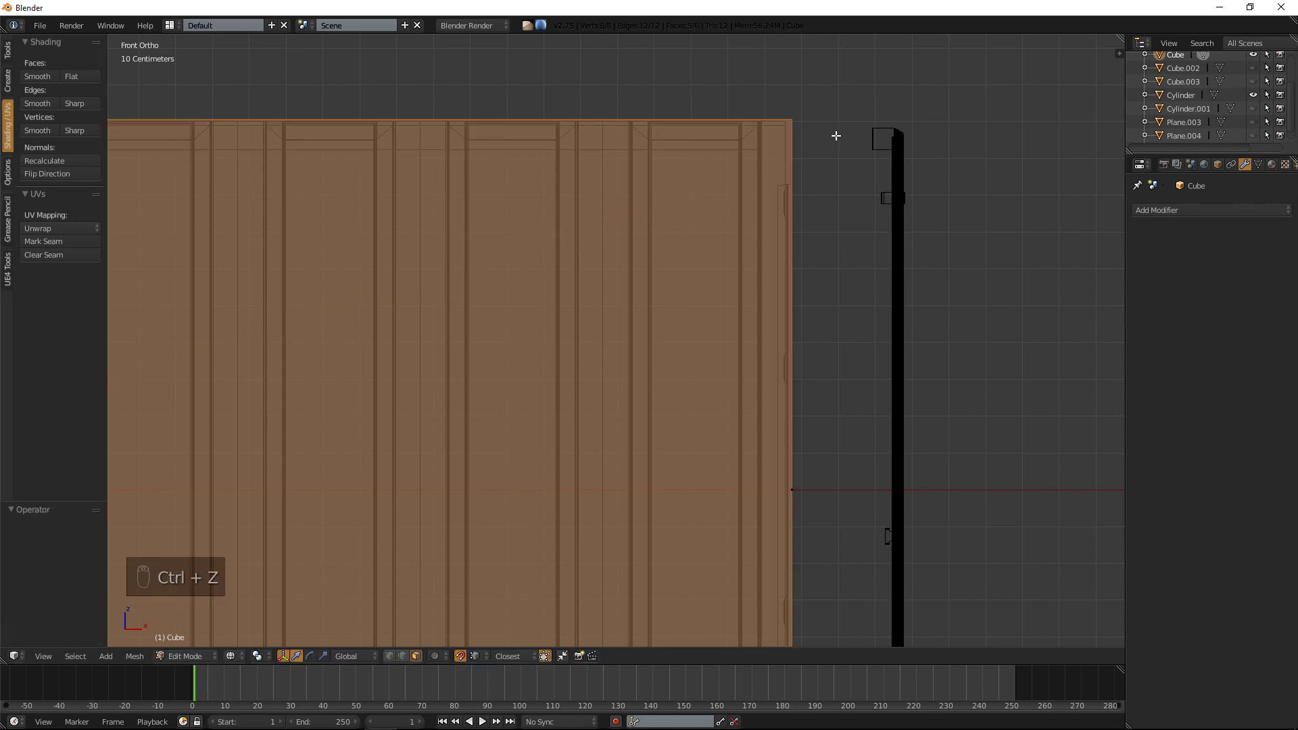
Try an individual inset on all of the box's faces with a thickness of about 11.27.
{"action": "key", "text": "i"}
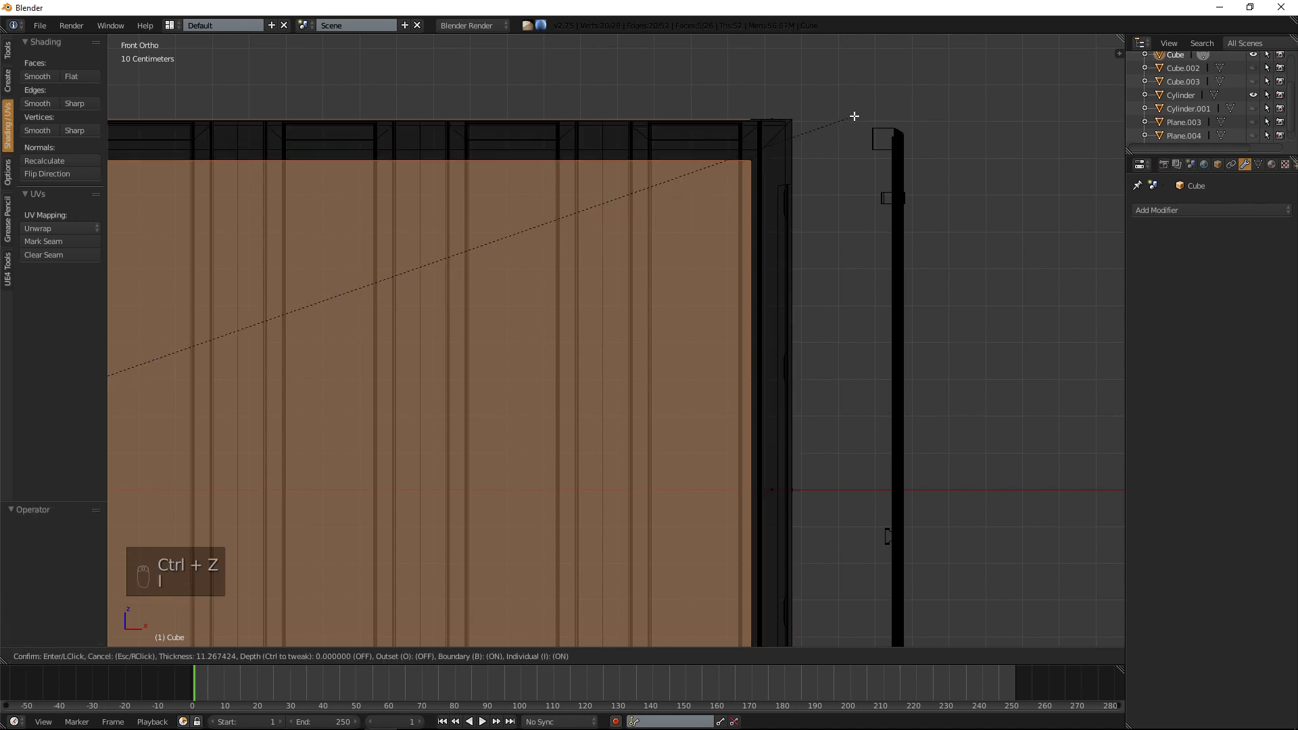
{"action": "left_click", "coordinate": [855, 117]}
{"action": "key", "text": "KP_5"}
{"action": "middle_click_drag", "start_coordinate": [854, 116], "coordinate": [697, 226]}
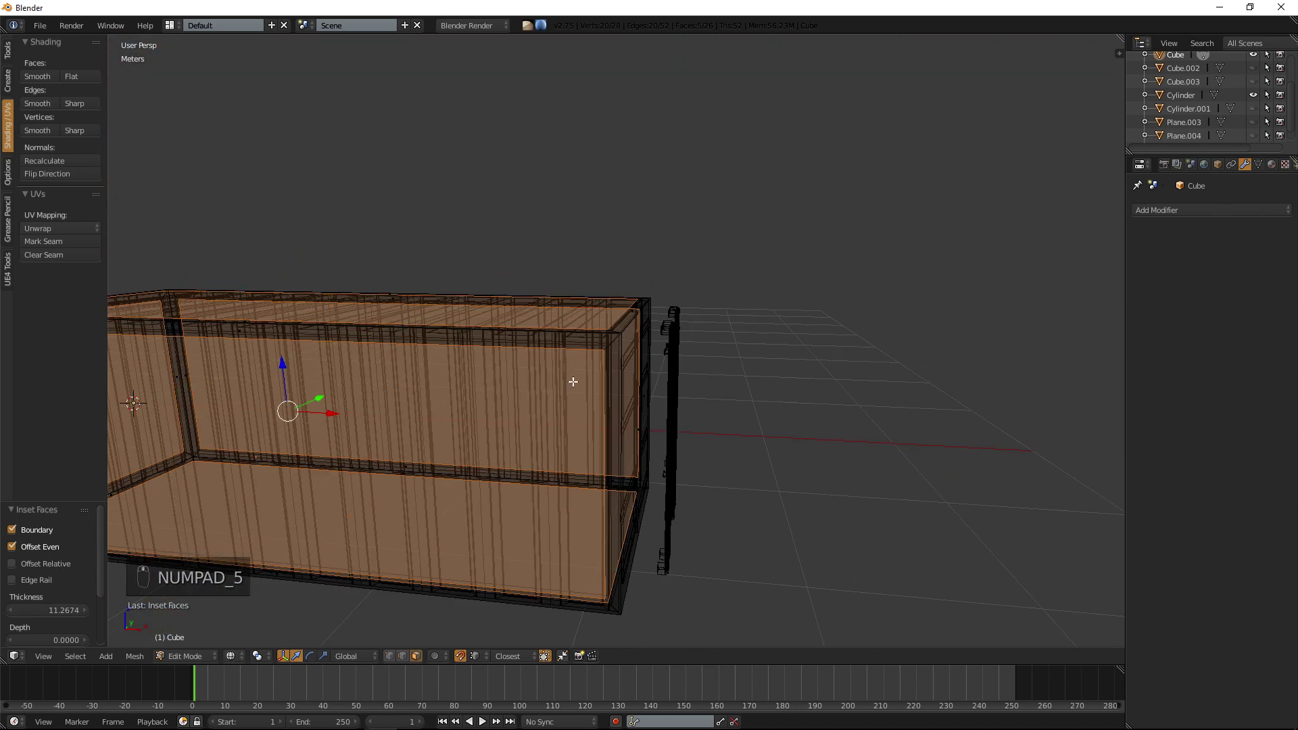
{"action": "middle_click_drag", "start_coordinate": [579, 379], "coordinate": [612, 307]}
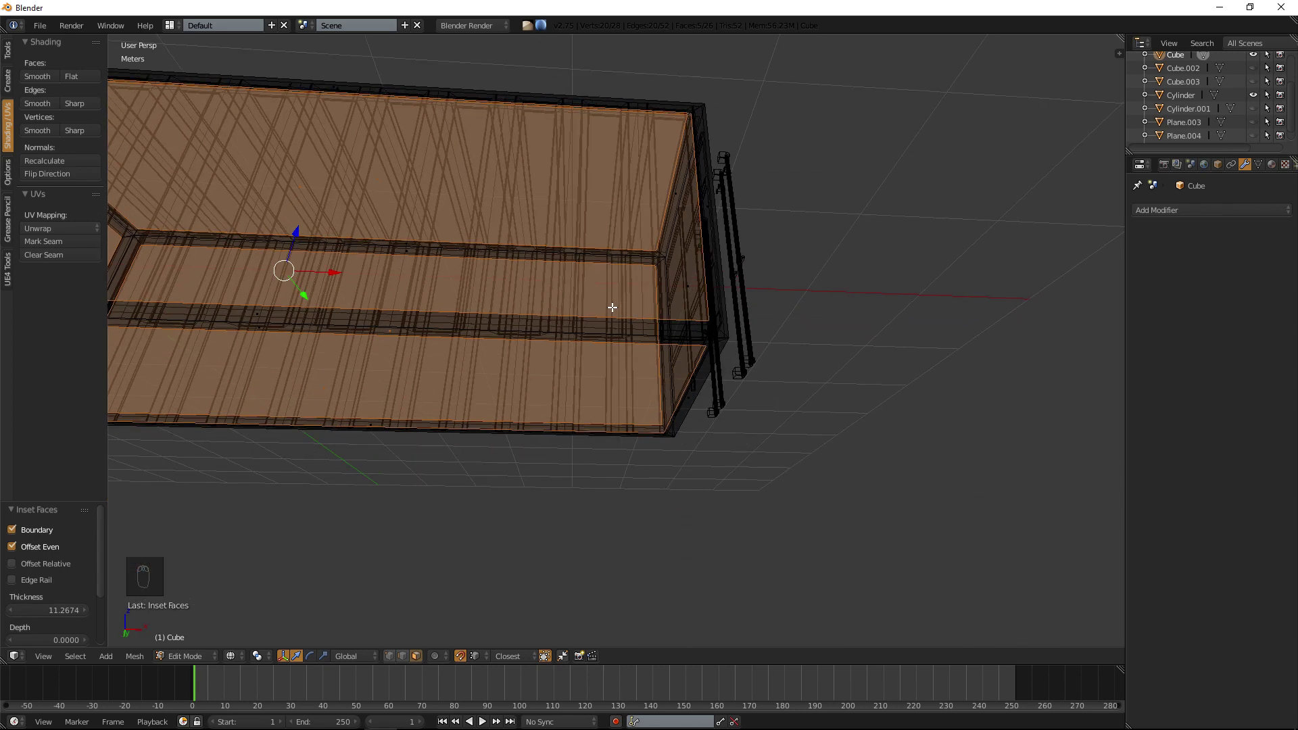
{"action": "key", "text": "ctrl+z"}
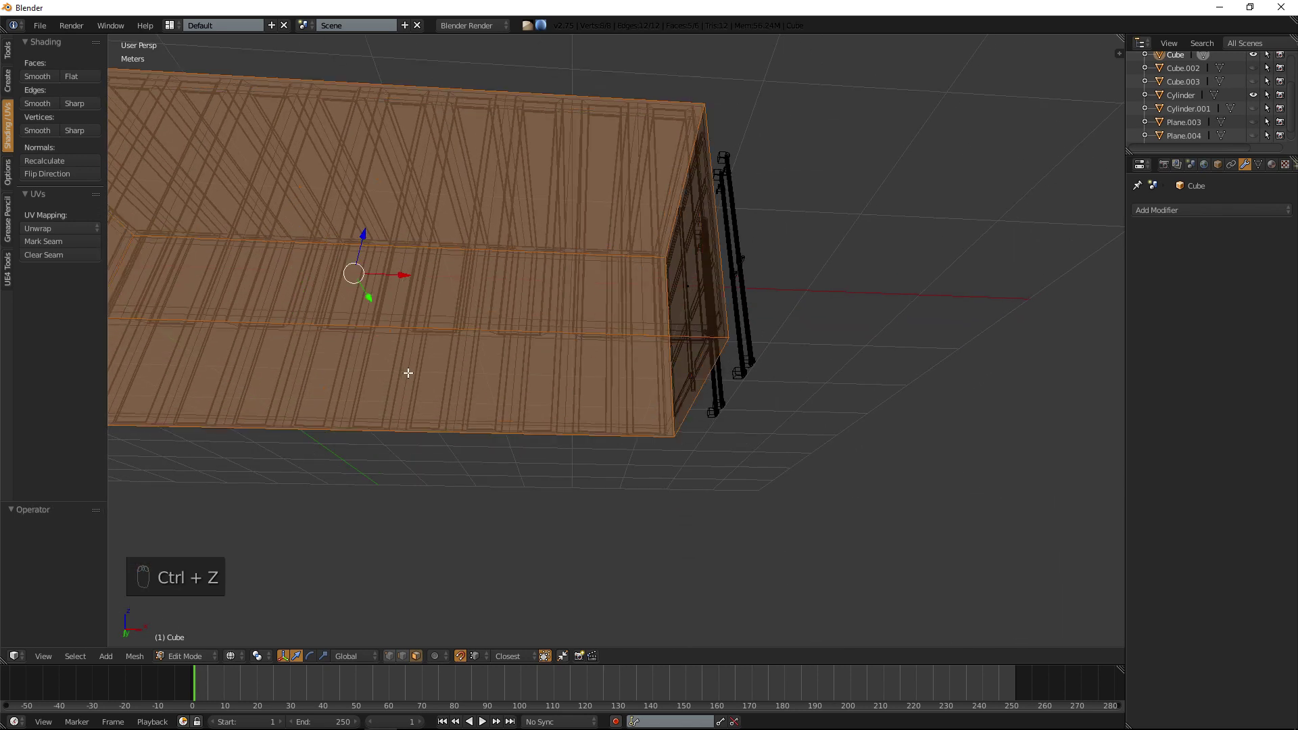
Deselect the box's bottom and door-end faces, and inset the remaining four faces individually with a thickness of about 11.29.
{"action": "key", "text": "z"}
{"action": "right_click", "coordinate": [492, 352], "text": "shift"}
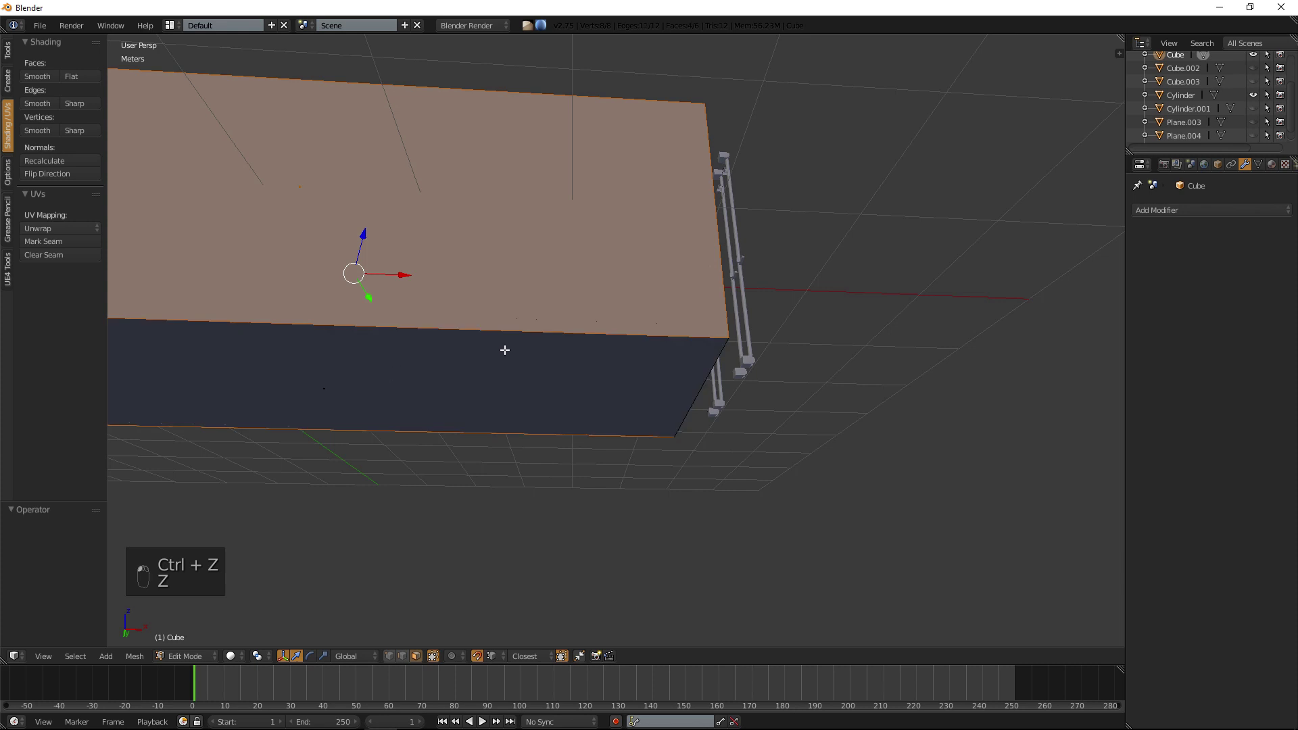
{"action": "key", "text": "KP_1"}
{"action": "key", "text": "KP_5"}
{"action": "scroll", "coordinate": [719, 287], "scroll_direction": "up", "scroll_amount": 4}
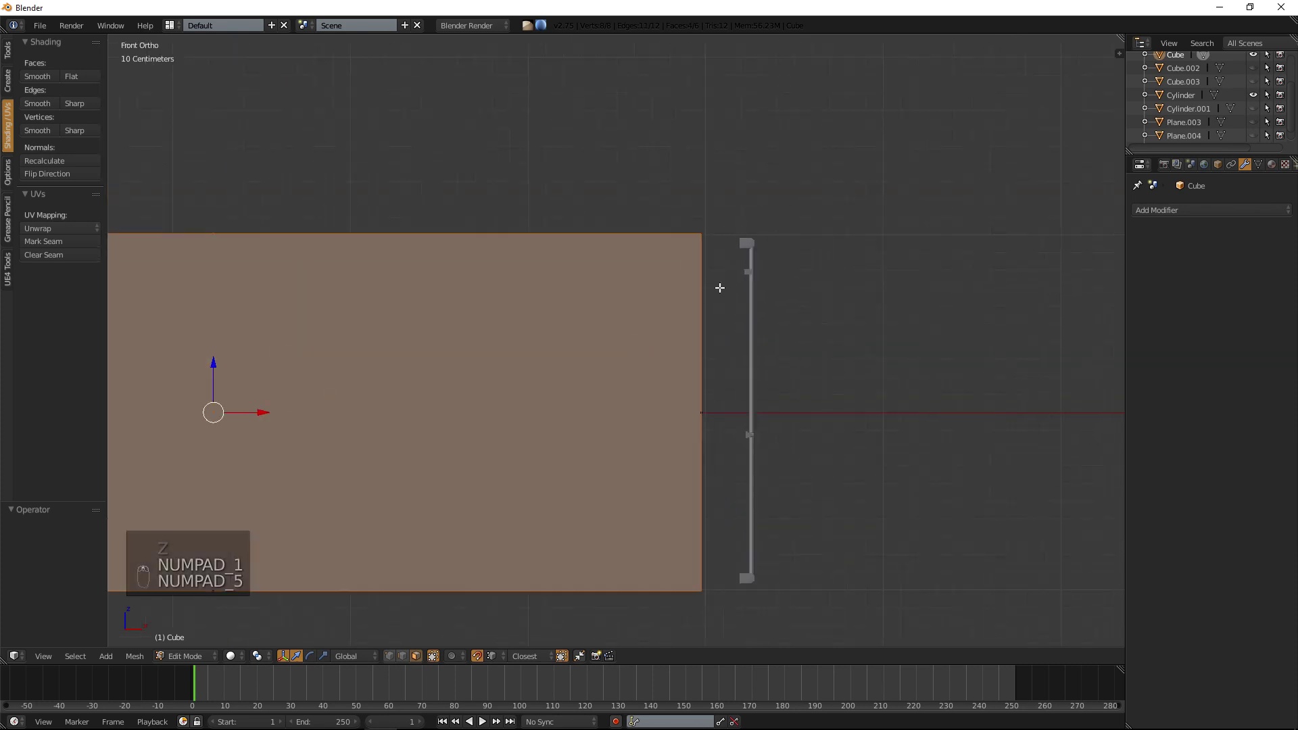
{"action": "scroll", "coordinate": [689, 287], "scroll_direction": "up", "scroll_amount": 1}
{"action": "key", "text": "KP_5"}
{"action": "key", "text": "KP_5"}
{"action": "key", "text": "z"}
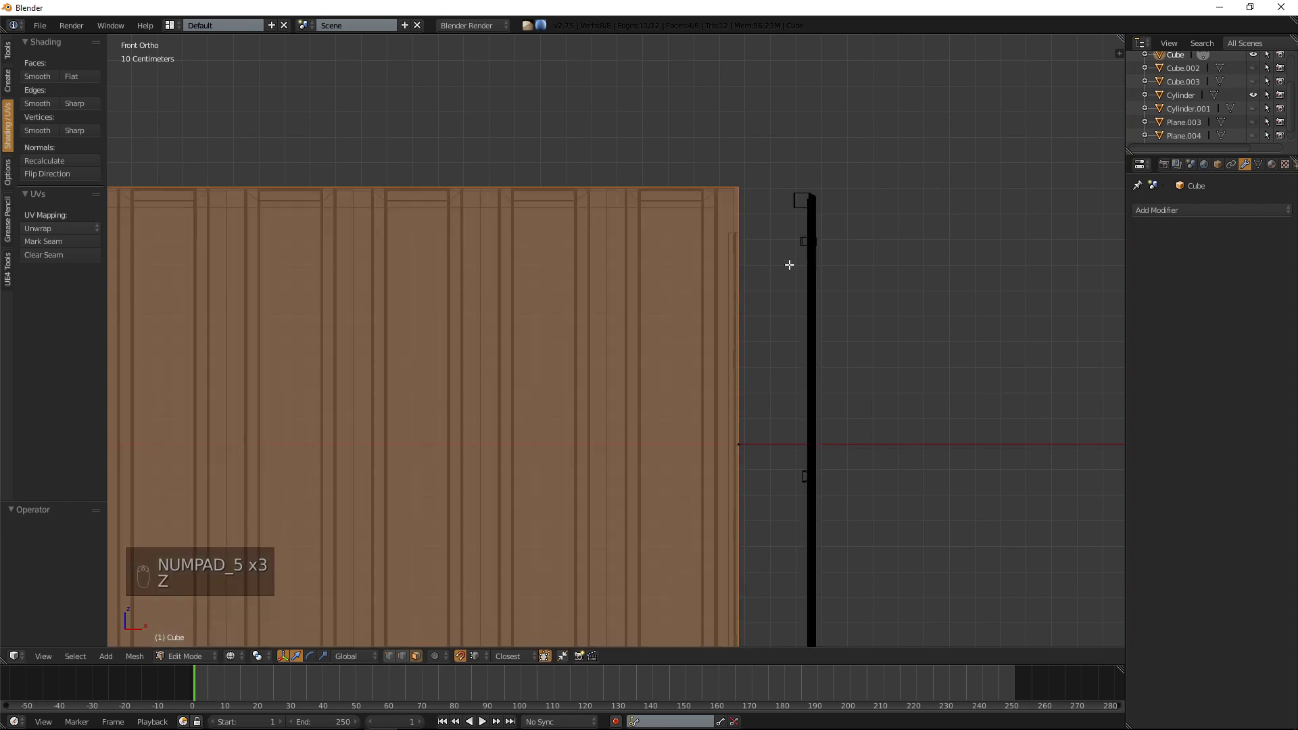
{"action": "scroll", "coordinate": [797, 258], "scroll_direction": "up", "scroll_amount": 1}
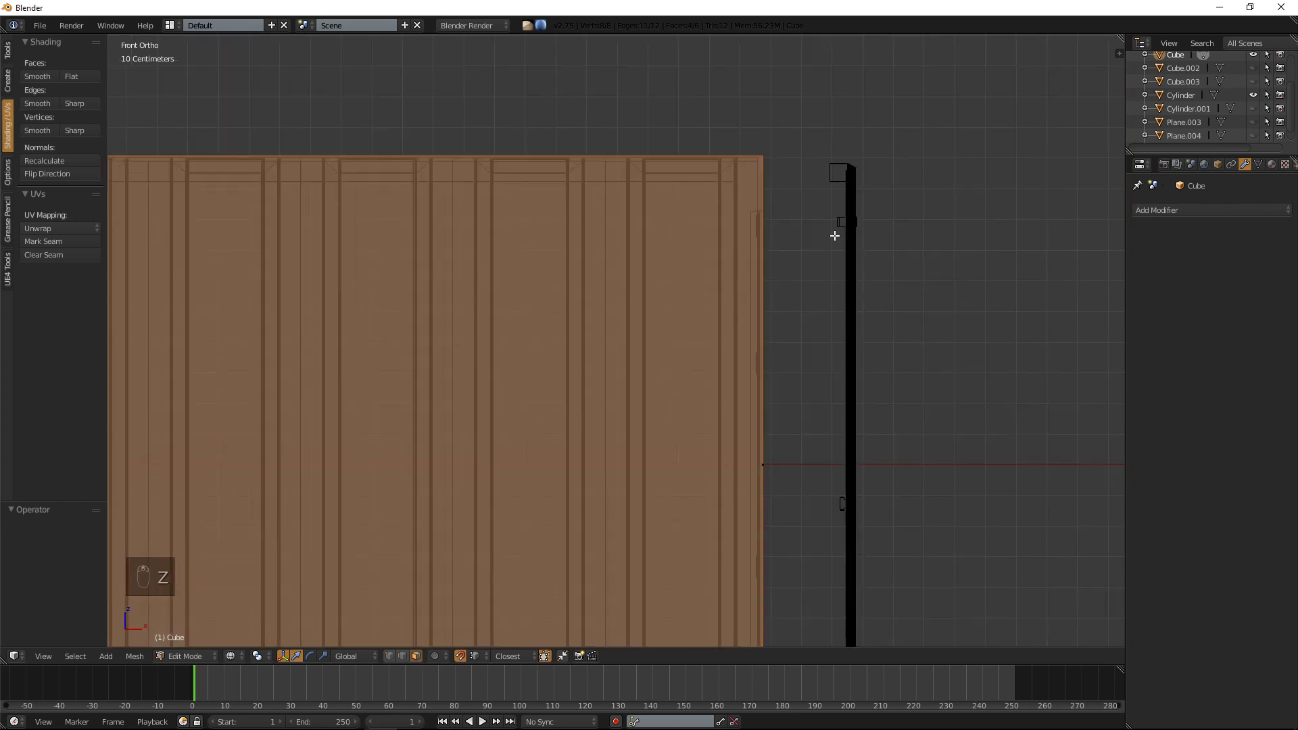
{"action": "key", "text": "i"}
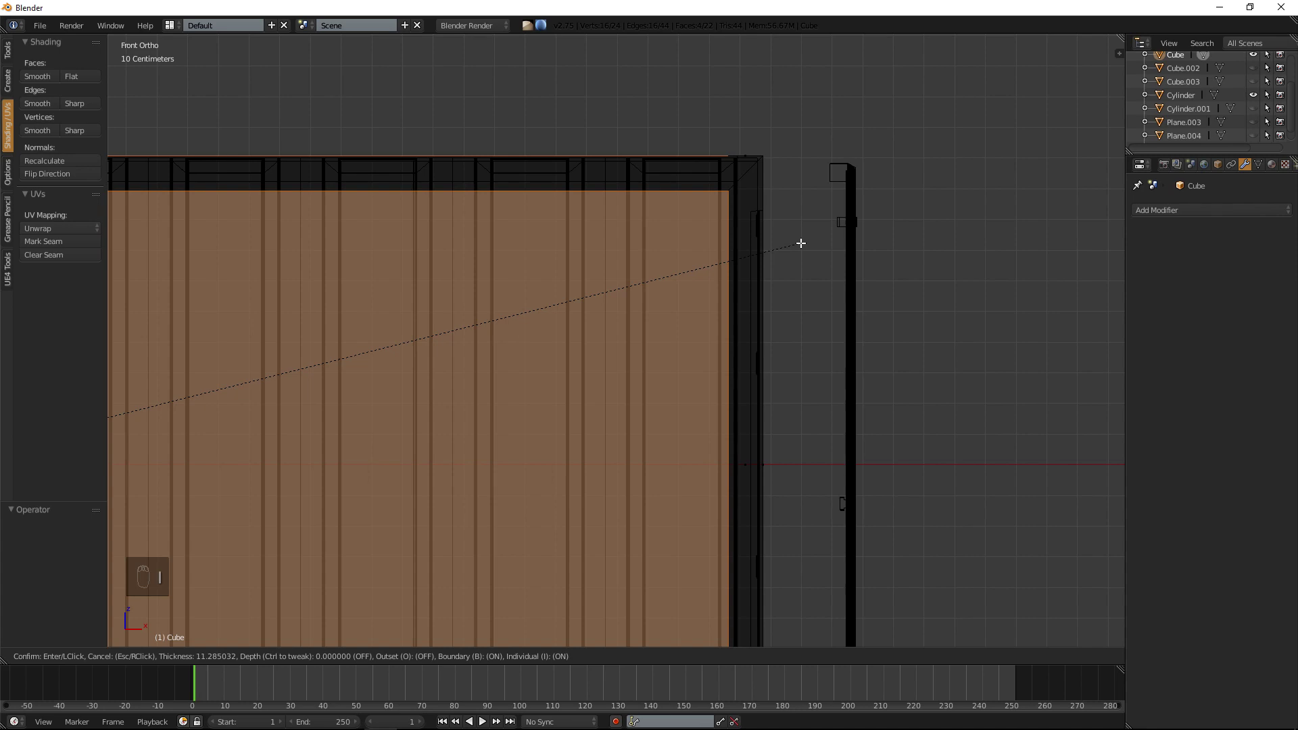
{"action": "left_click", "coordinate": [801, 243]}
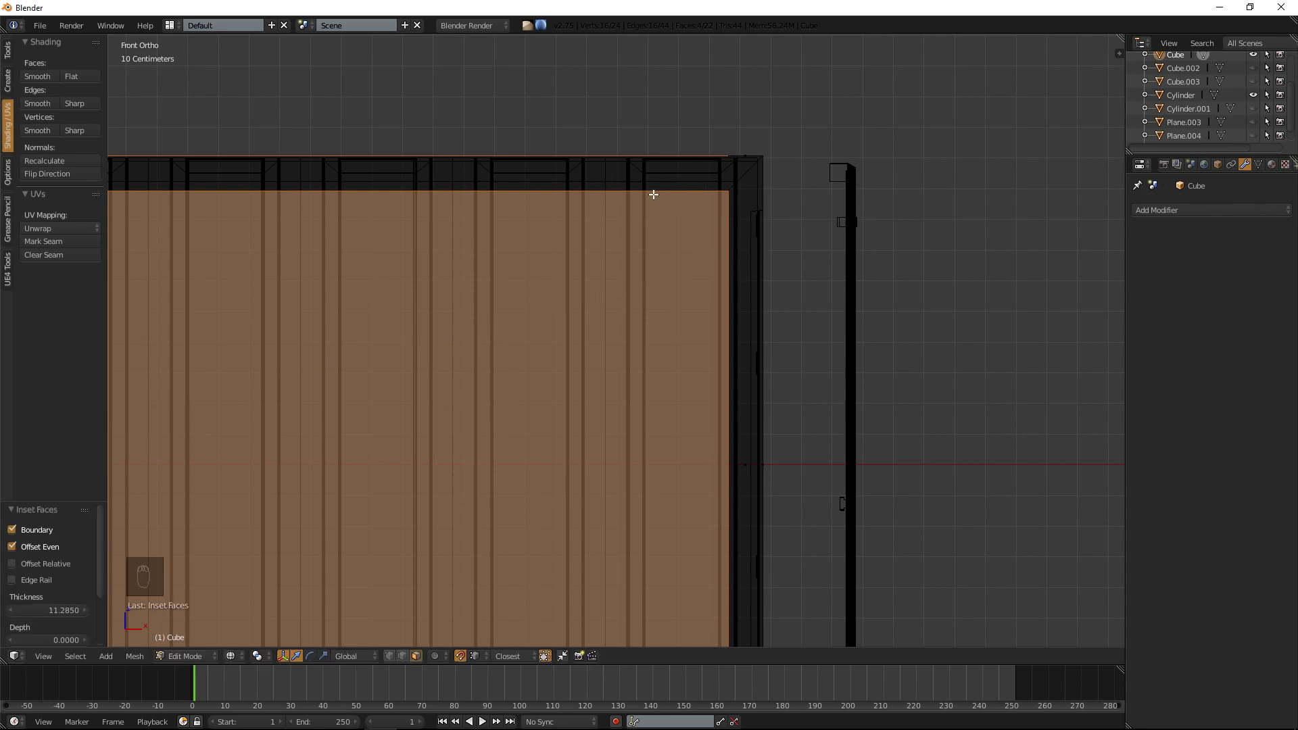
Try moving one inset long side panel about 10 cm 6.2 mm inward along the Y axis.
{"action": "key", "text": "KP_5"}
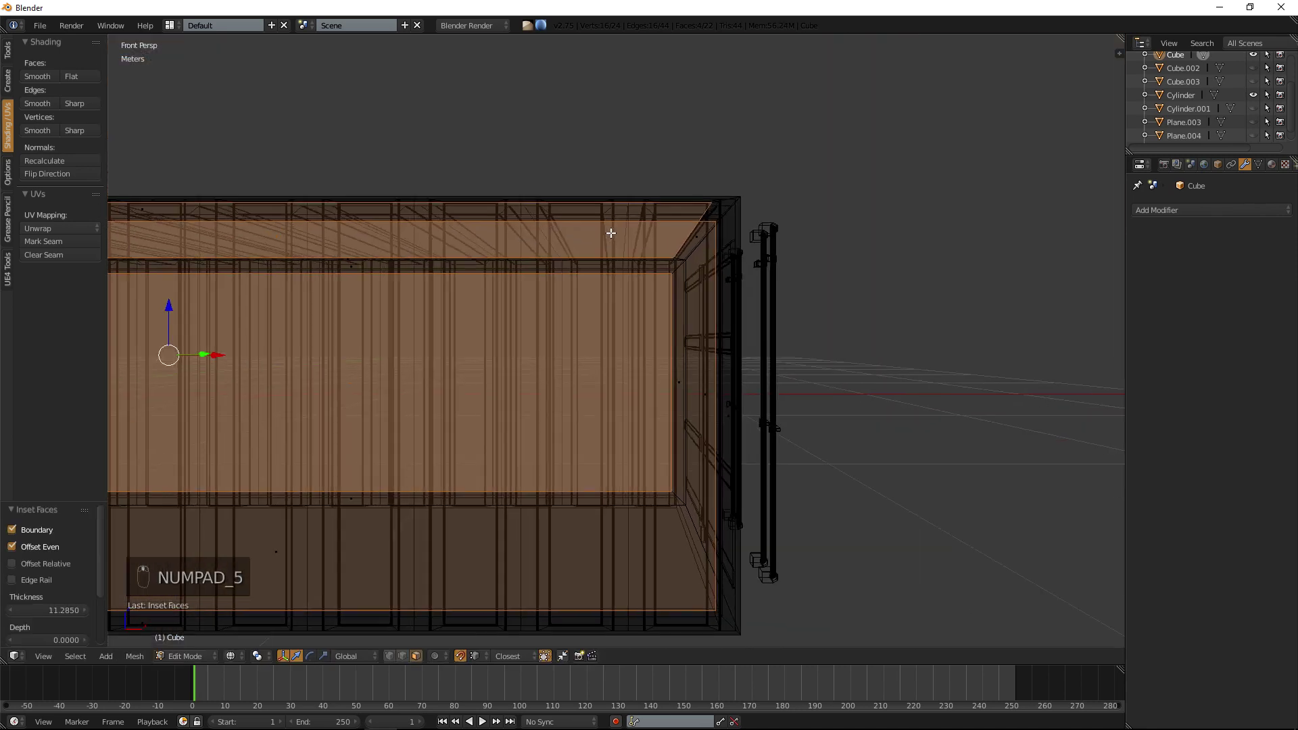
{"action": "key", "text": "z"}
{"action": "mouse_move", "coordinate": [594, 238]}
{"action": "middle_mouse_down"}
{"action": "mouse_move", "coordinate": [533, 261]}
{"action": "mouse_move", "coordinate": [571, 277]}
{"action": "mouse_move", "coordinate": [498, 342]}
{"action": "mouse_move", "coordinate": [443, 359]}
{"action": "middle_mouse_up"}
{"action": "left_click_drag", "start_coordinate": [376, 357], "coordinate": [396, 327]}
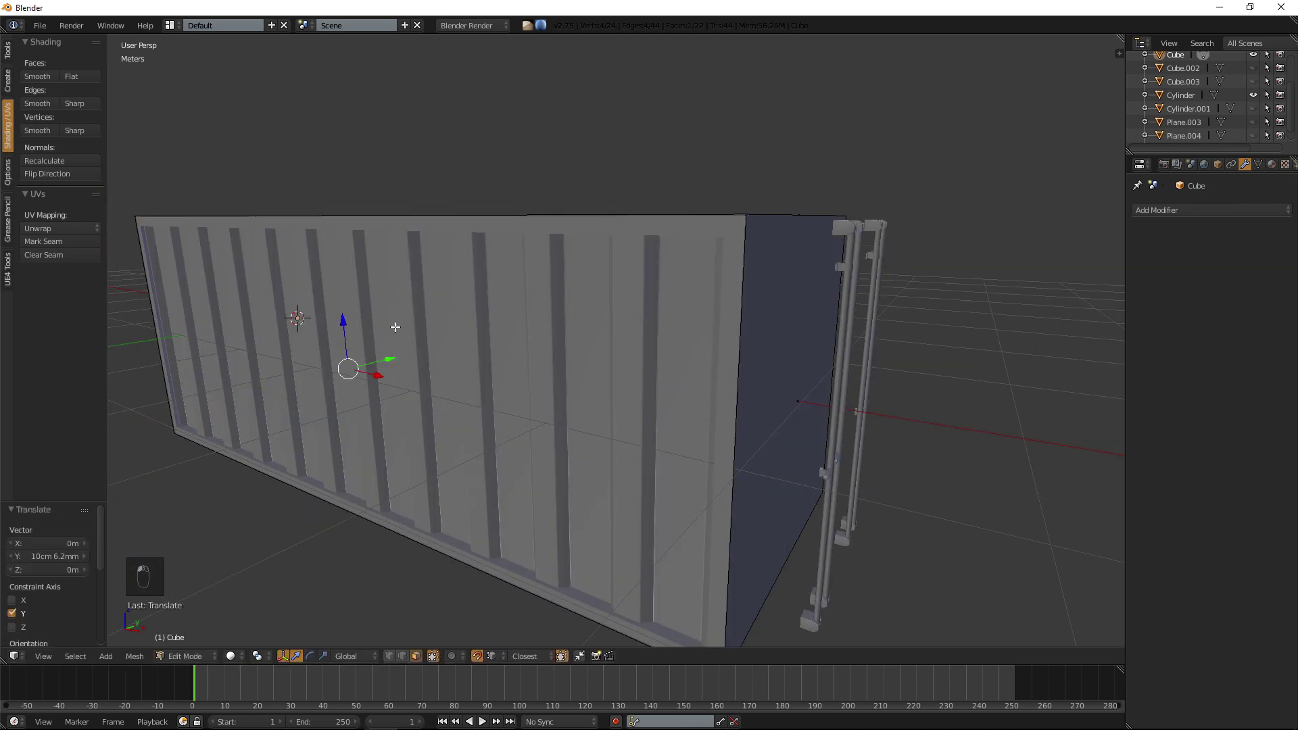
{"action": "key", "text": "ctrl+z"}
Set the snap element to Face.
{"action": "left_click", "coordinate": [480, 655]}
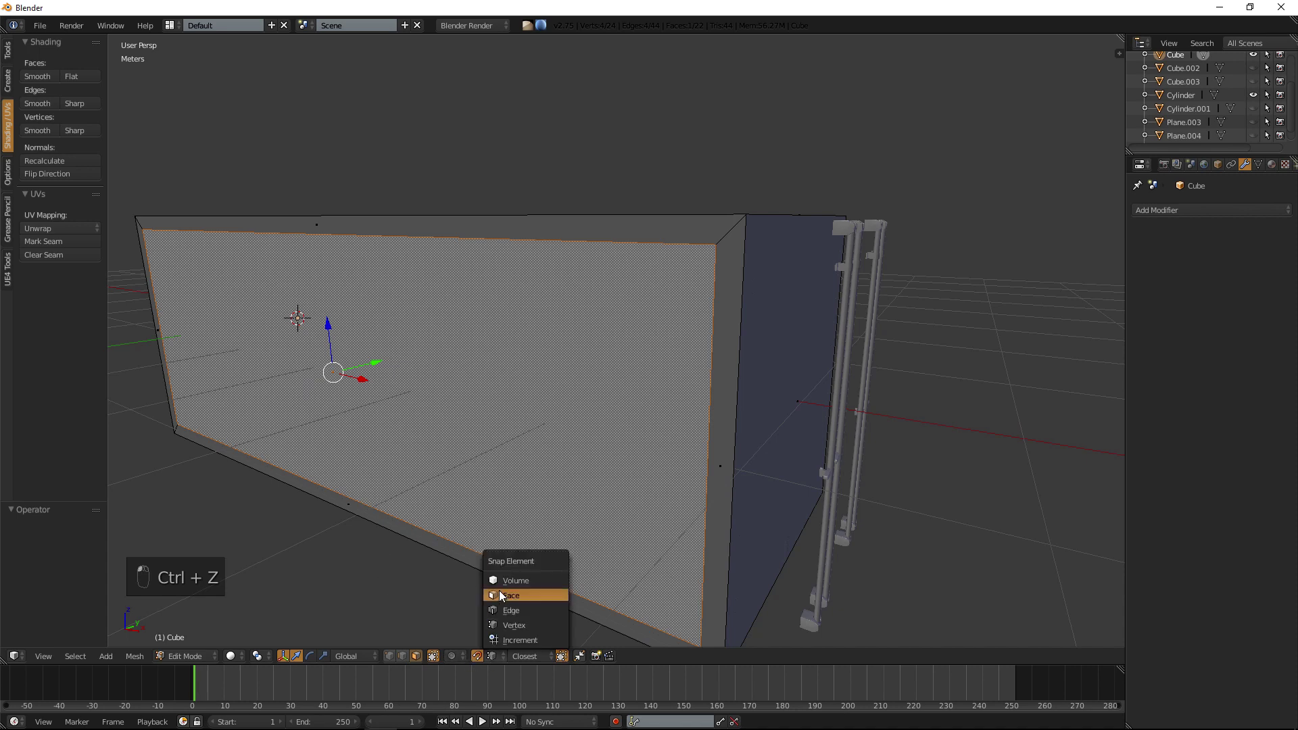
{"action": "left_click", "coordinate": [513, 598]}
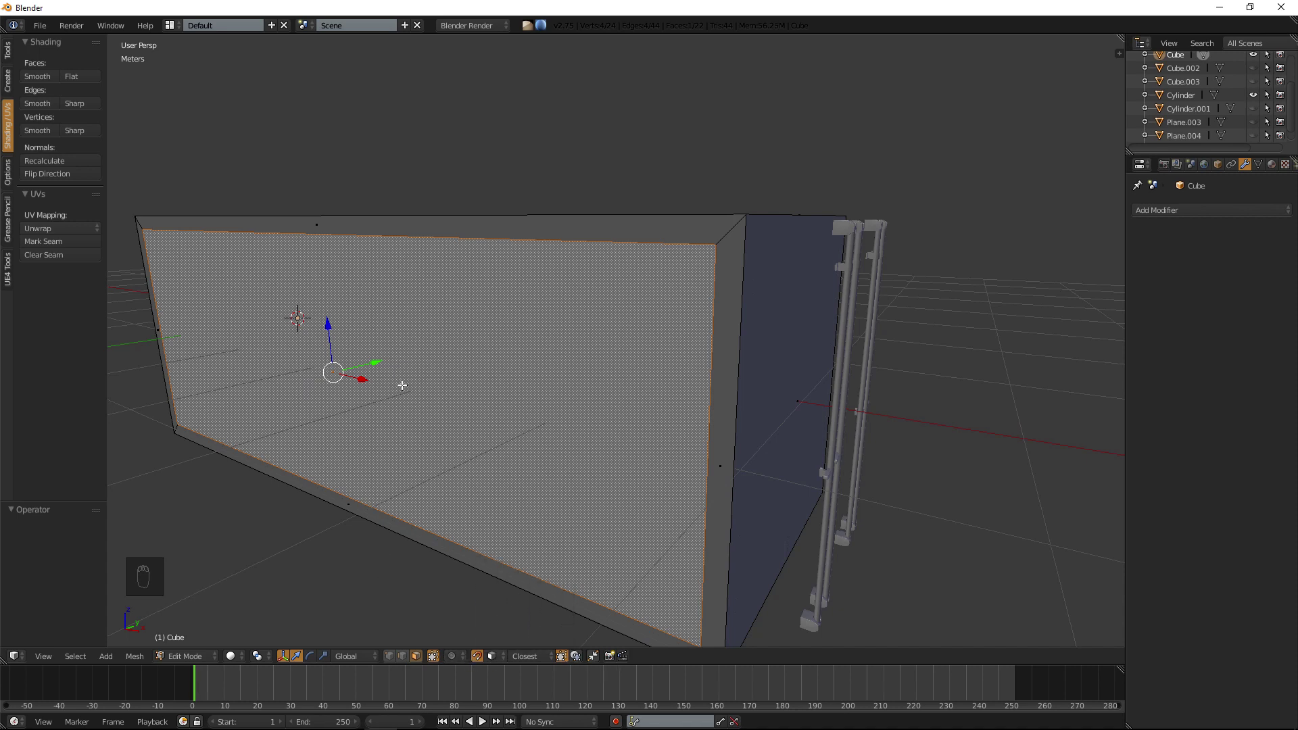
Try moving both inset long side panels about 2 cm 3.3 mm inward along the Y axis.
{"action": "left_click_drag", "start_coordinate": [377, 366], "coordinate": [358, 336]}
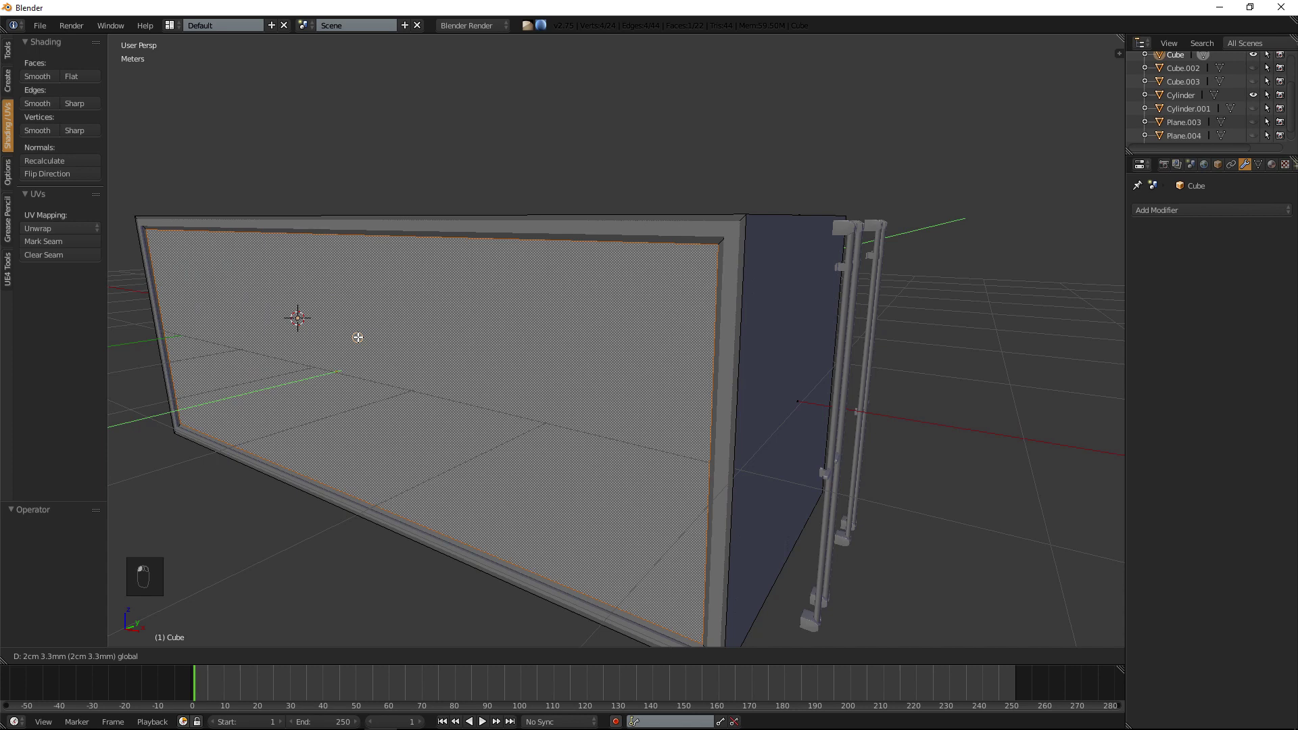
{"action": "middle_click_drag", "start_coordinate": [358, 337], "coordinate": [357, 310]}
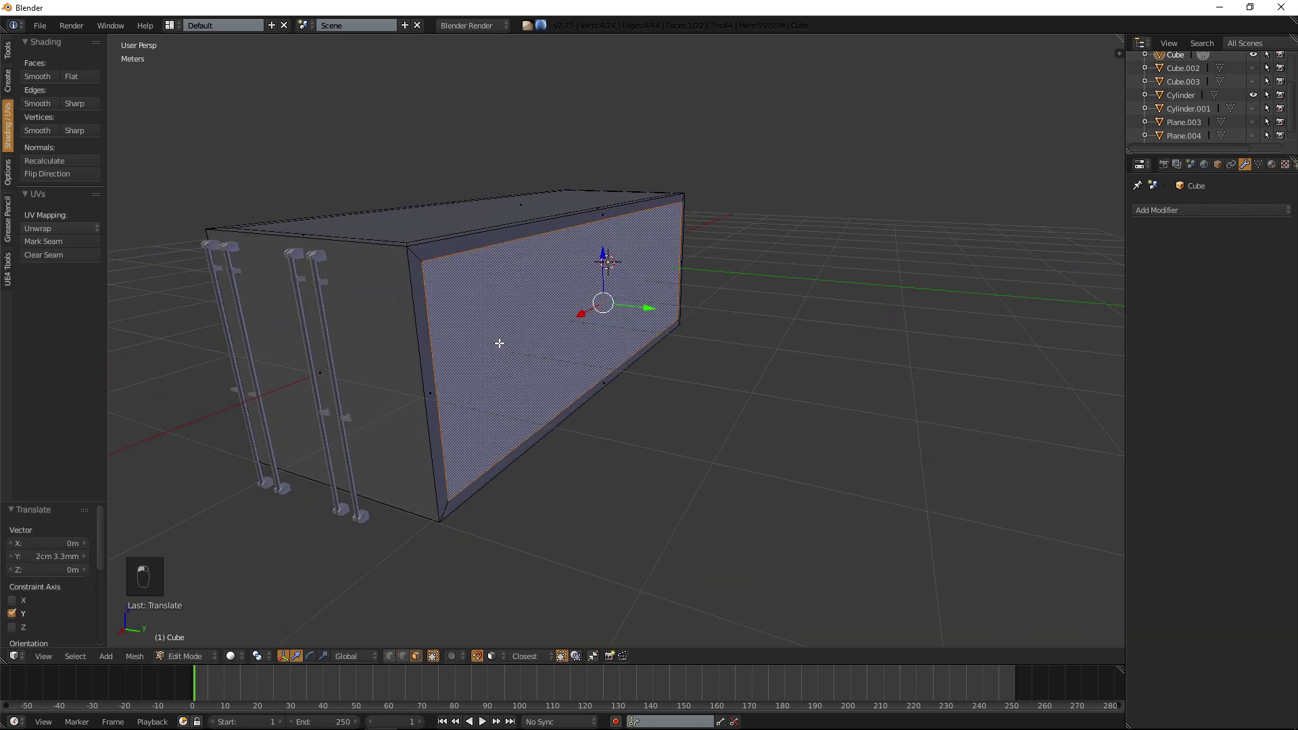
{"action": "scroll", "coordinate": [680, 304], "scroll_direction": "up", "scroll_amount": 3}
{"action": "left_click_drag", "start_coordinate": [679, 296], "coordinate": [416, 294]}
{"action": "middle_click_drag", "start_coordinate": [415, 293], "coordinate": [647, 295]}
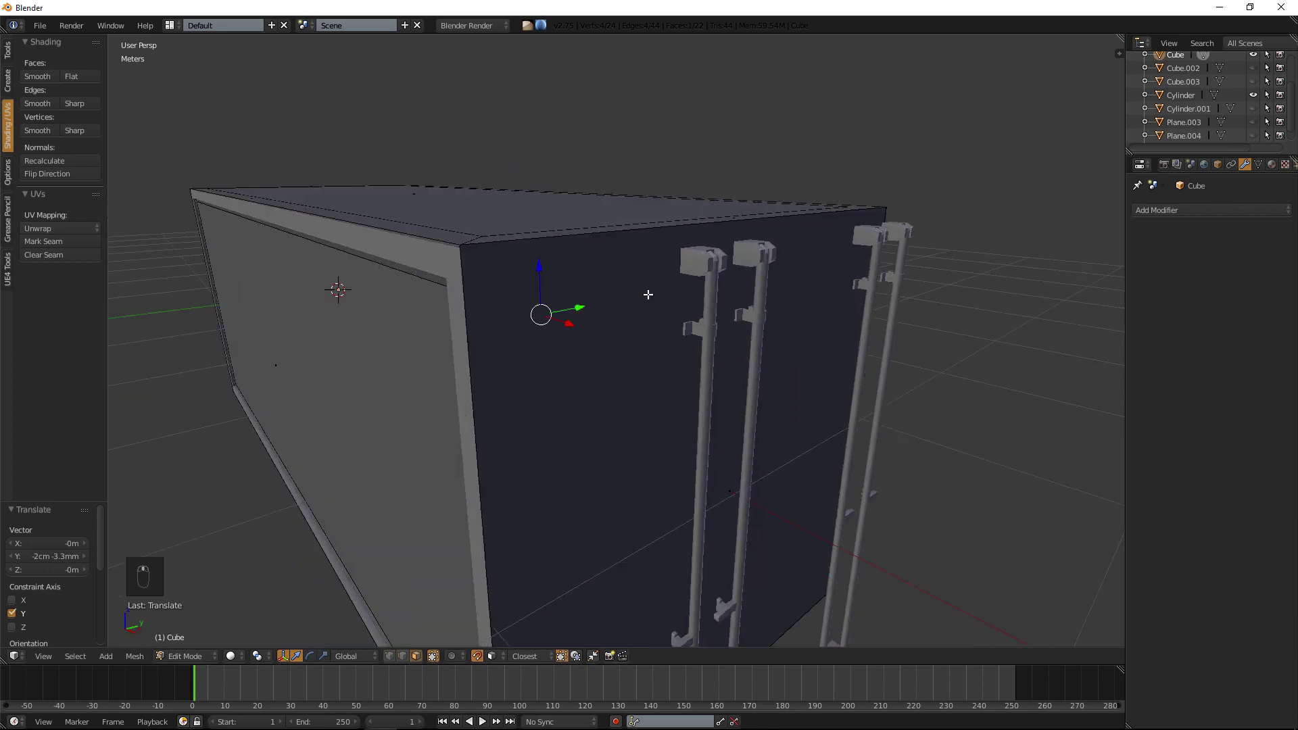
{"action": "key", "text": "ctrl+z"}
{"action": "key", "text": "ctrl+z"}
{"action": "key", "text": "ctrl+z"}
{"action": "key", "text": "ctrl+z"}
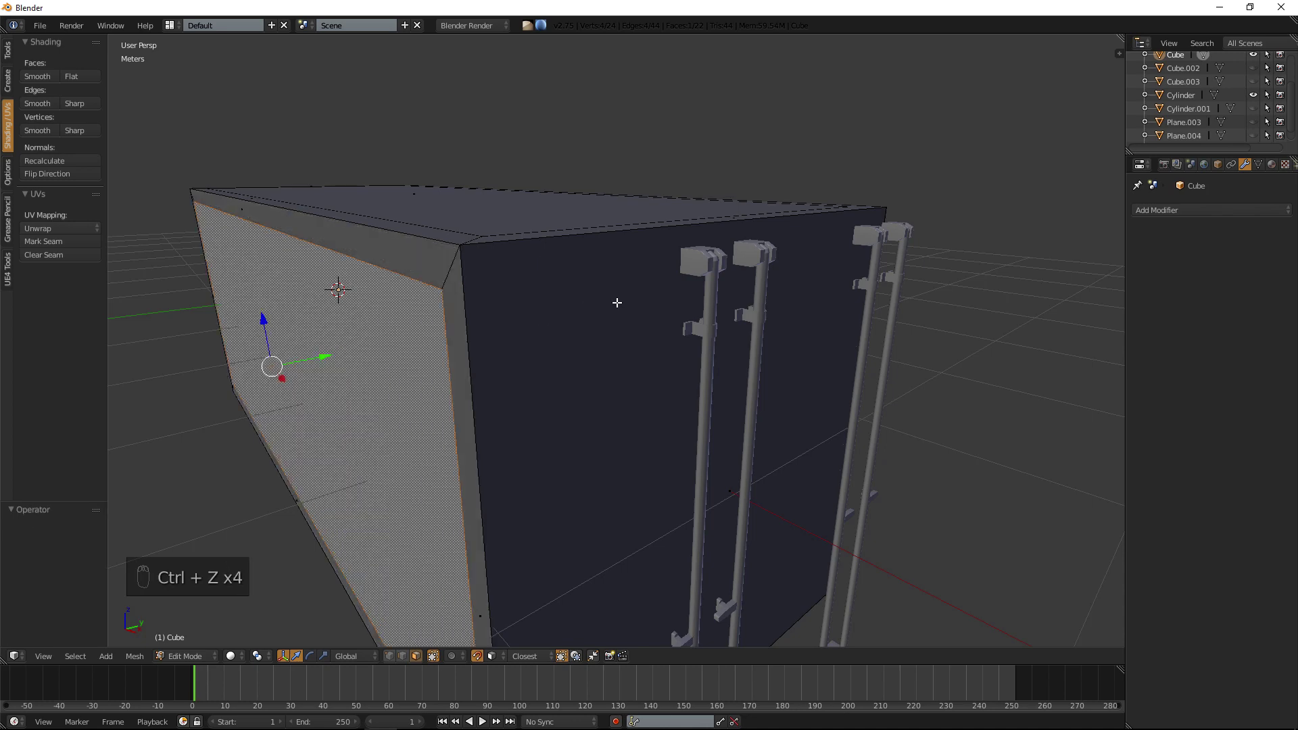
Select the four inset panels and extrude them inward along vertex normals with an offset of 2.
{"action": "middle_click_drag", "start_coordinate": [944, 281], "coordinate": [582, 402]}
{"action": "right_click", "coordinate": [499, 335]}
{"action": "right_click", "coordinate": [365, 267], "text": "shift"}
{"action": "right_click", "coordinate": [361, 459], "text": "shift"}
{"action": "middle_click_drag", "start_coordinate": [361, 459], "coordinate": [472, 392]}
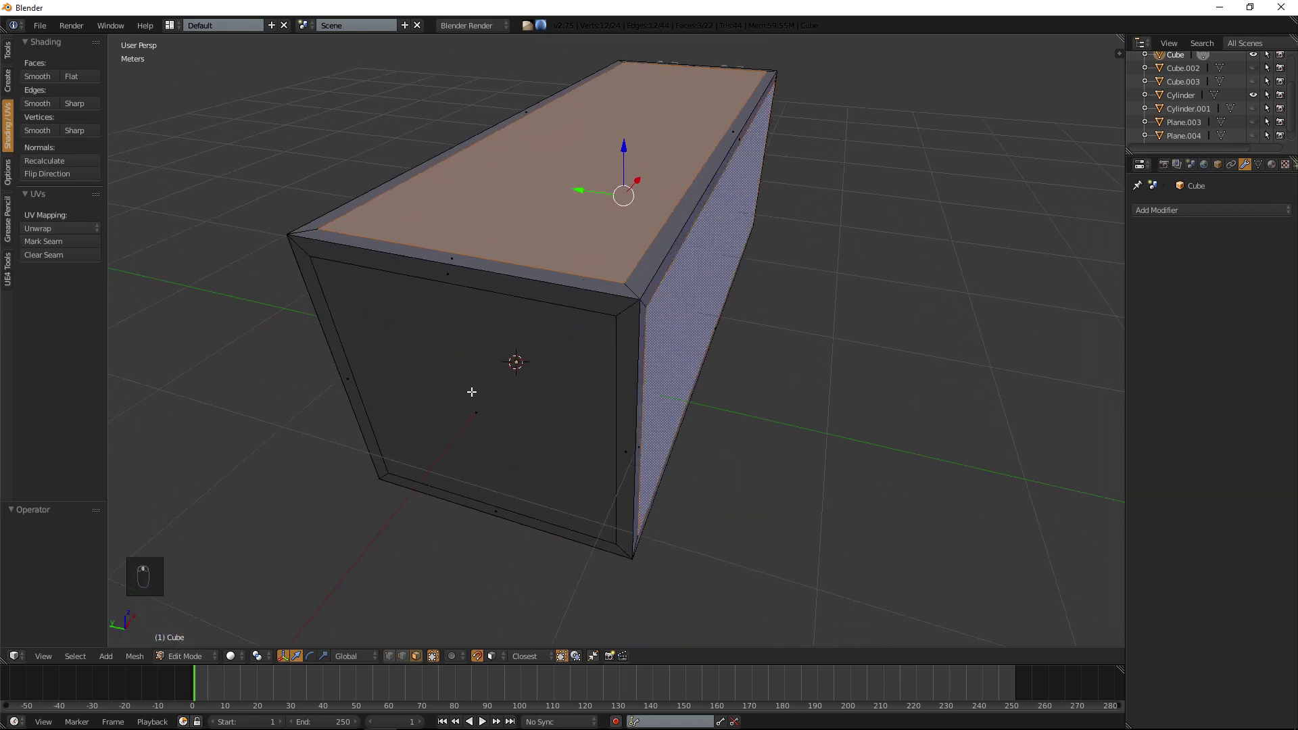
{"action": "right_click", "coordinate": [472, 392], "text": "shift"}
{"action": "key", "text": "alt+e"}
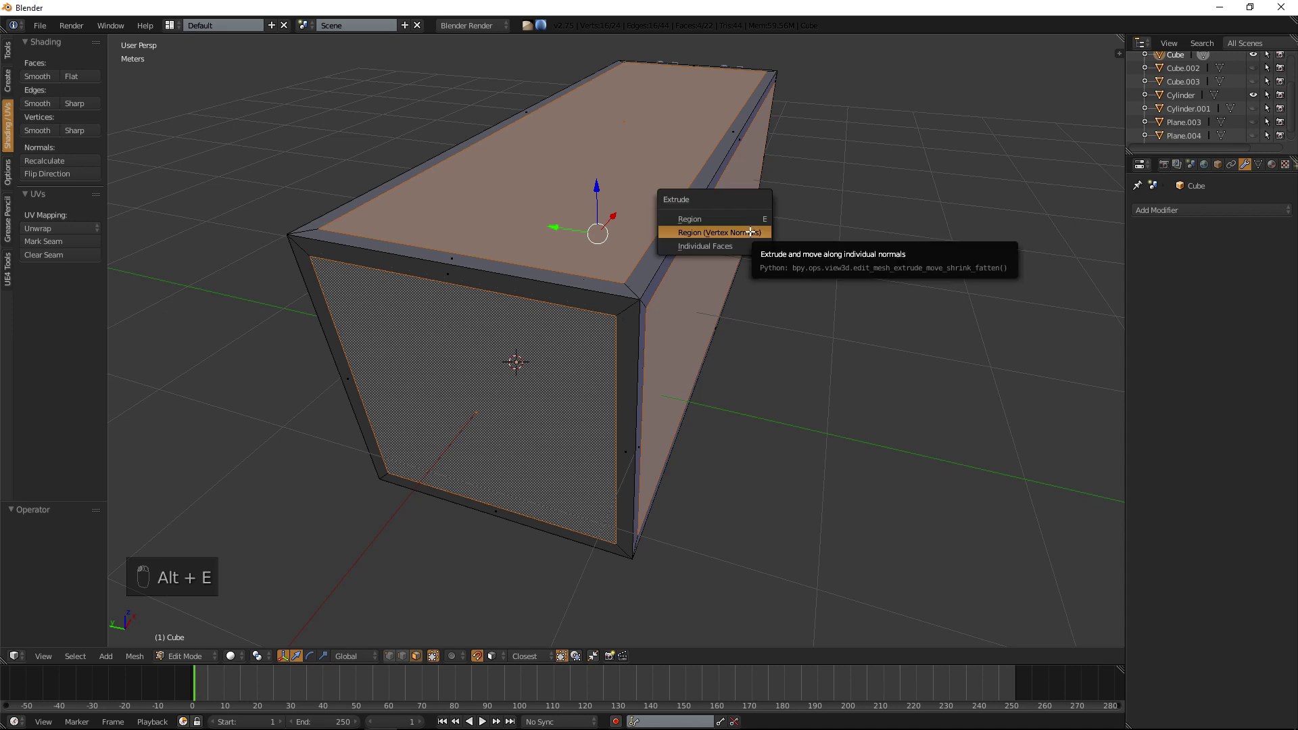
{"action": "left_click", "coordinate": [716, 233]}
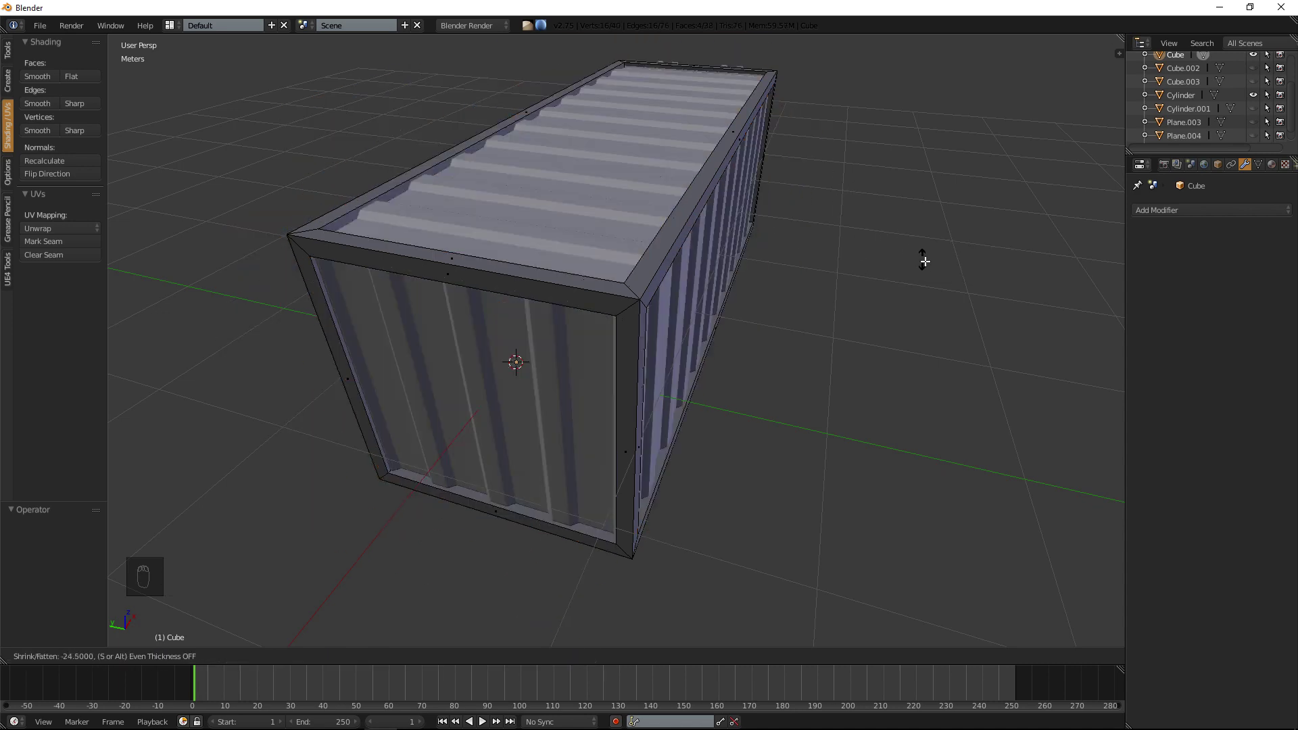
{"action": "left_click", "coordinate": [873, 230]}
Adjust the depth of one recessed long side panel along Y and of the roof panel by about 3.3 mm along Z.
{"action": "middle_click_drag", "start_coordinate": [872, 229], "coordinate": [761, 209]}
{"action": "right_click", "coordinate": [603, 257]}
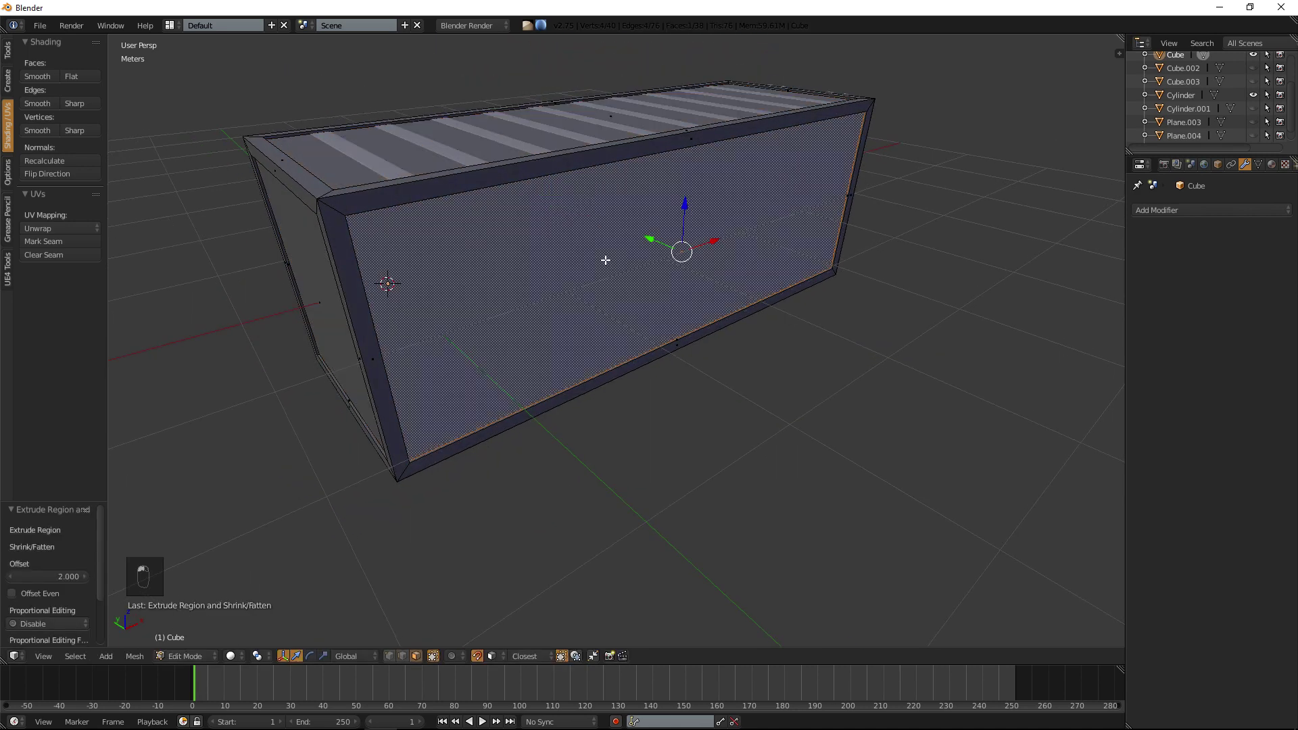
{"action": "middle_click_drag", "start_coordinate": [609, 251], "coordinate": [600, 213]}
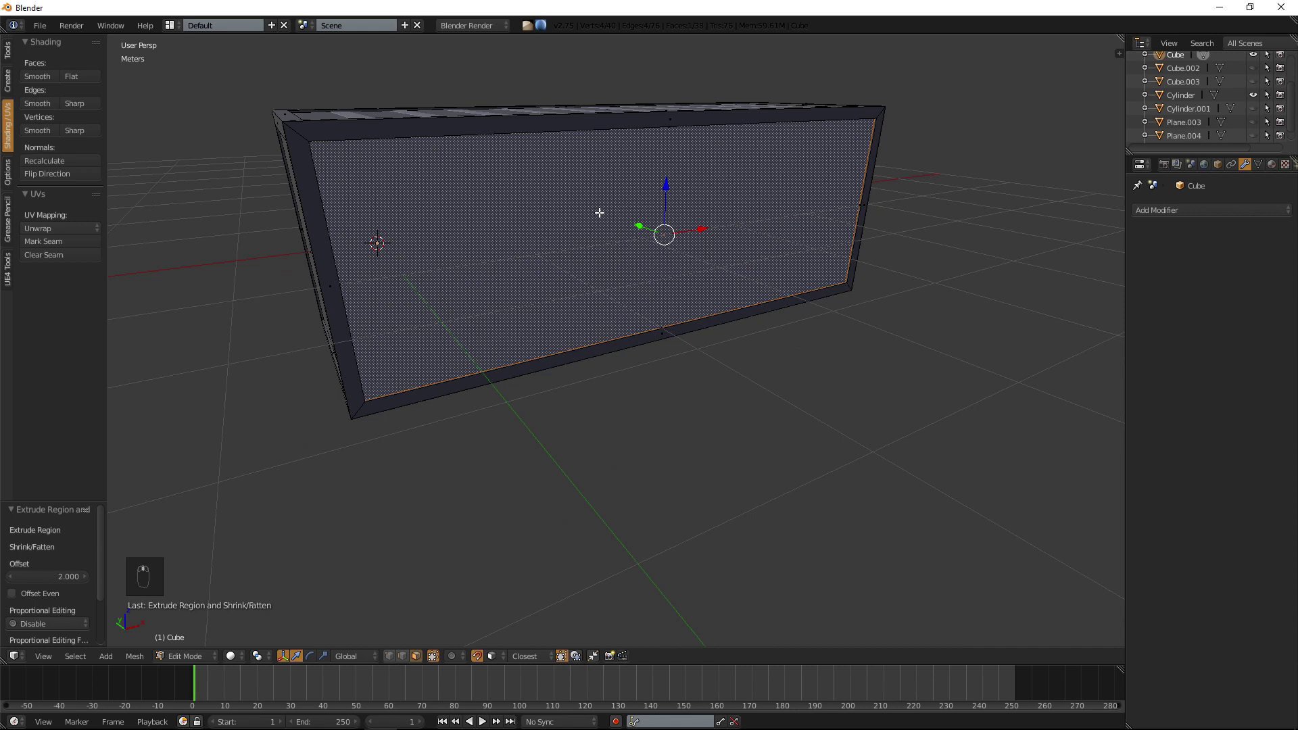
{"action": "mouse_move", "coordinate": [638, 228]}
{"action": "left_mouse_down"}
{"action": "mouse_move", "coordinate": [614, 197]}
{"action": "mouse_move", "coordinate": [639, 207]}
{"action": "left_mouse_up"}
{"action": "middle_click_drag", "start_coordinate": [639, 206], "coordinate": [479, 225]}
{"action": "right_click", "coordinate": [556, 164]}
{"action": "left_click_drag", "start_coordinate": [618, 96], "coordinate": [585, 196]}
Adjust the depth of the recessed panel on the end wall opposite the doors, and deselect everything.
{"action": "middle_click_drag", "start_coordinate": [417, 312], "coordinate": [453, 270]}
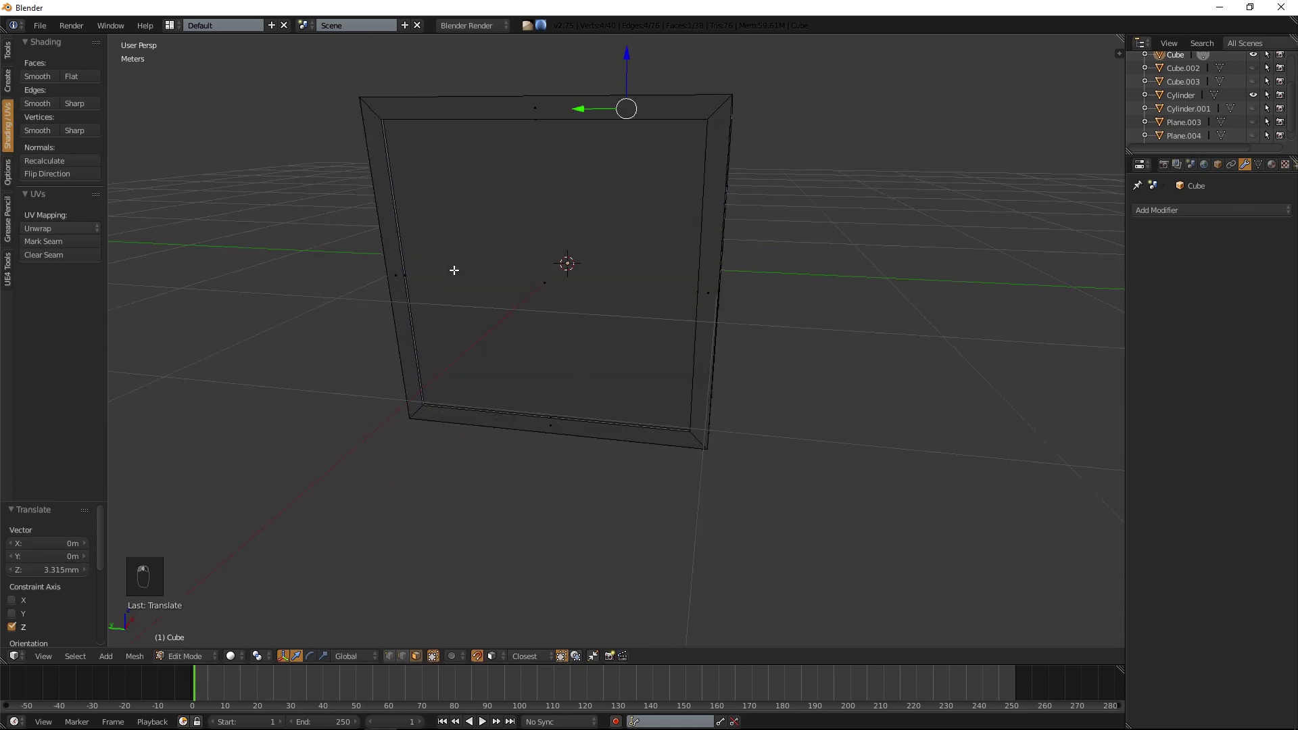
{"action": "right_click", "coordinate": [531, 267]}
{"action": "middle_click_drag", "start_coordinate": [531, 266], "coordinate": [492, 271]}
{"action": "left_click_drag", "start_coordinate": [496, 284], "coordinate": [477, 284]}
{"action": "middle_click_drag", "start_coordinate": [477, 285], "coordinate": [538, 243]}
{"action": "left_click_drag", "start_coordinate": [537, 243], "coordinate": [567, 226]}
{"action": "middle_click_drag", "start_coordinate": [568, 226], "coordinate": [482, 216]}
{"action": "key", "text": "a"}
Try moving the door-end face about 1 cm 1.3 mm inward along the X axis.
{"action": "middle_click_drag", "start_coordinate": [805, 261], "coordinate": [622, 261]}
{"action": "scroll", "coordinate": [632, 262], "scroll_direction": "up", "scroll_amount": 2}
{"action": "right_click", "coordinate": [565, 247]}
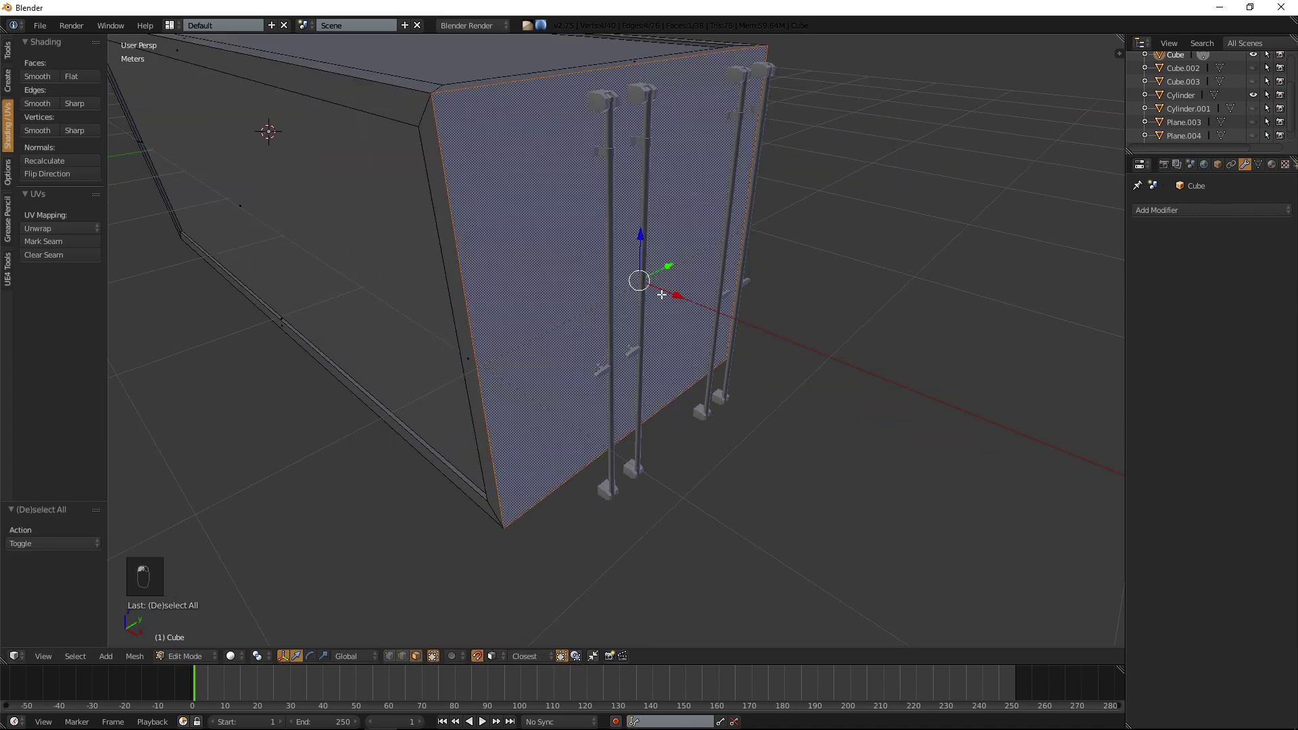
{"action": "left_click_drag", "start_coordinate": [678, 295], "coordinate": [617, 261]}
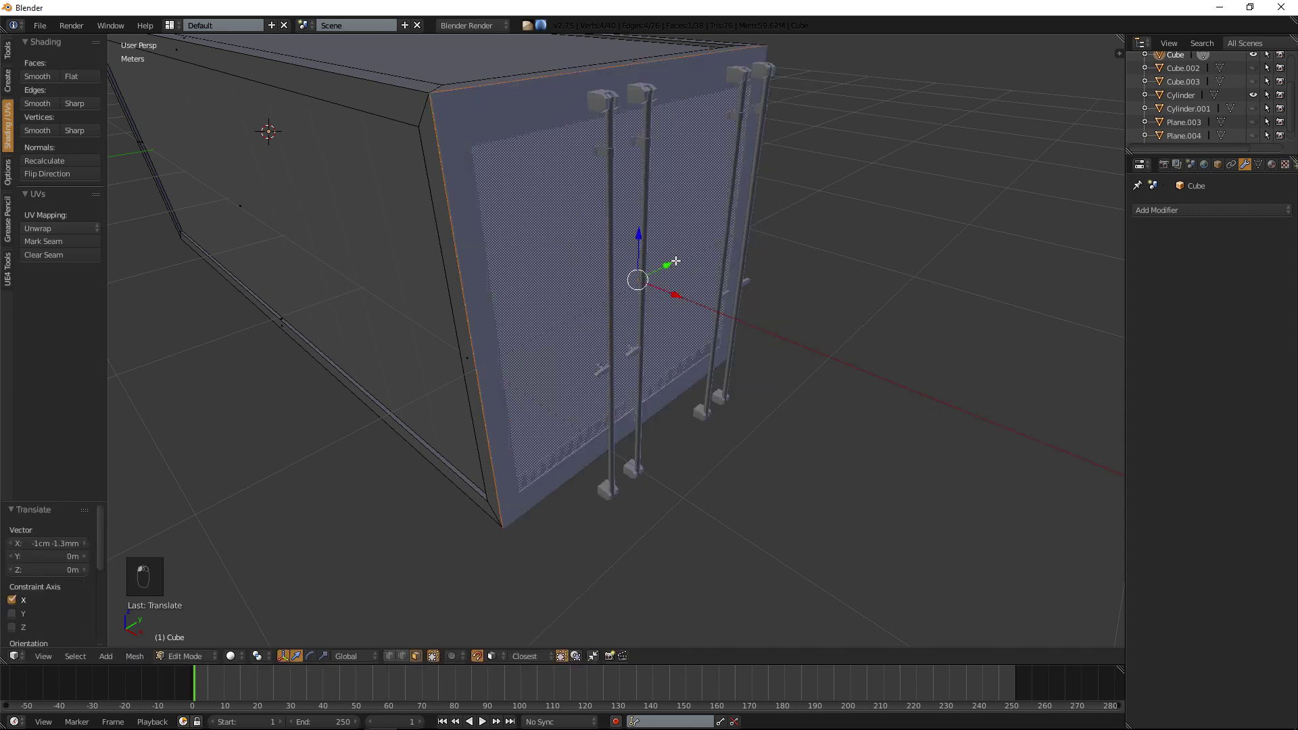
{"action": "key", "text": "ctrl+z"}
Deselect everything and examine the box's frame, recessed panels and door rods in wireframe and solid display.
{"action": "key", "text": "z"}
{"action": "middle_click_drag", "start_coordinate": [709, 253], "coordinate": [744, 233]}
{"action": "key", "text": "a"}
{"action": "scroll", "coordinate": [722, 236], "scroll_direction": "down", "scroll_amount": 3}
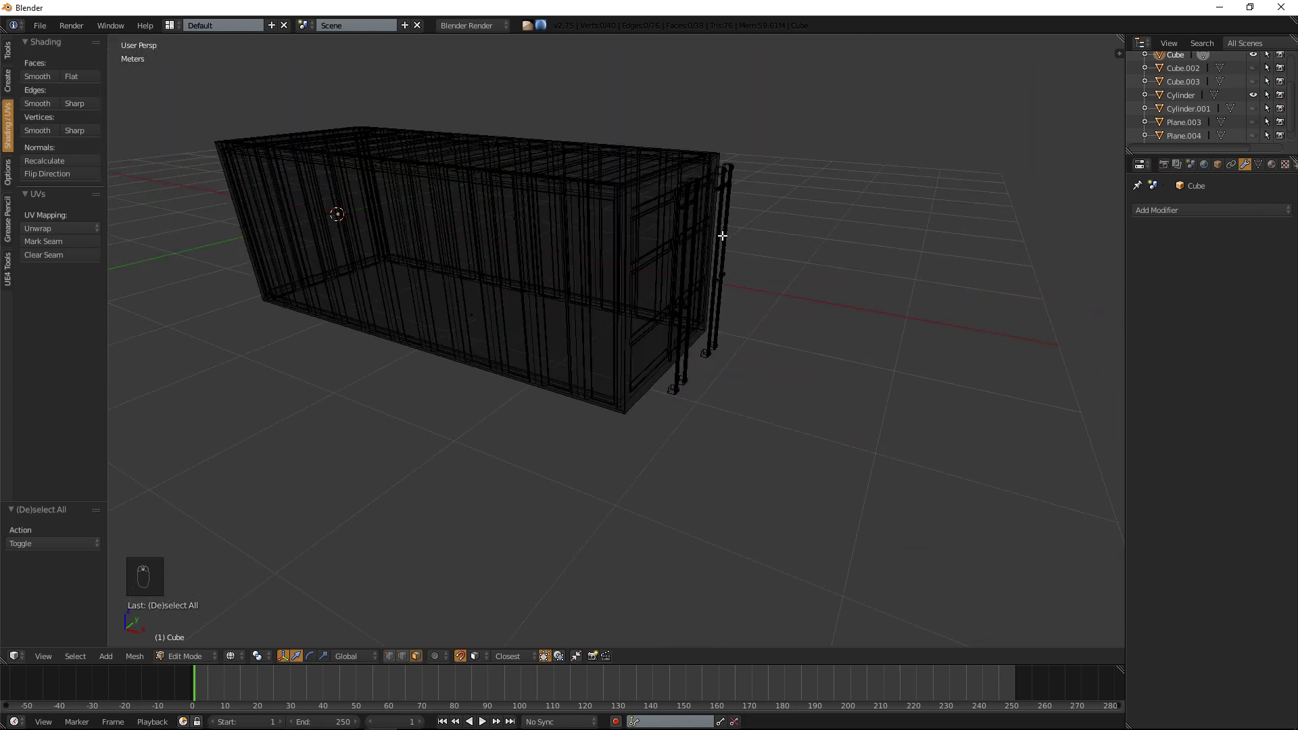
{"action": "key", "text": "KP_5"}
{"action": "middle_click_drag", "start_coordinate": [722, 236], "coordinate": [647, 306]}
{"action": "key", "text": "KP_5"}
{"action": "key", "text": "z"}
{"action": "scroll", "coordinate": [647, 305], "scroll_direction": "up", "scroll_amount": 5}
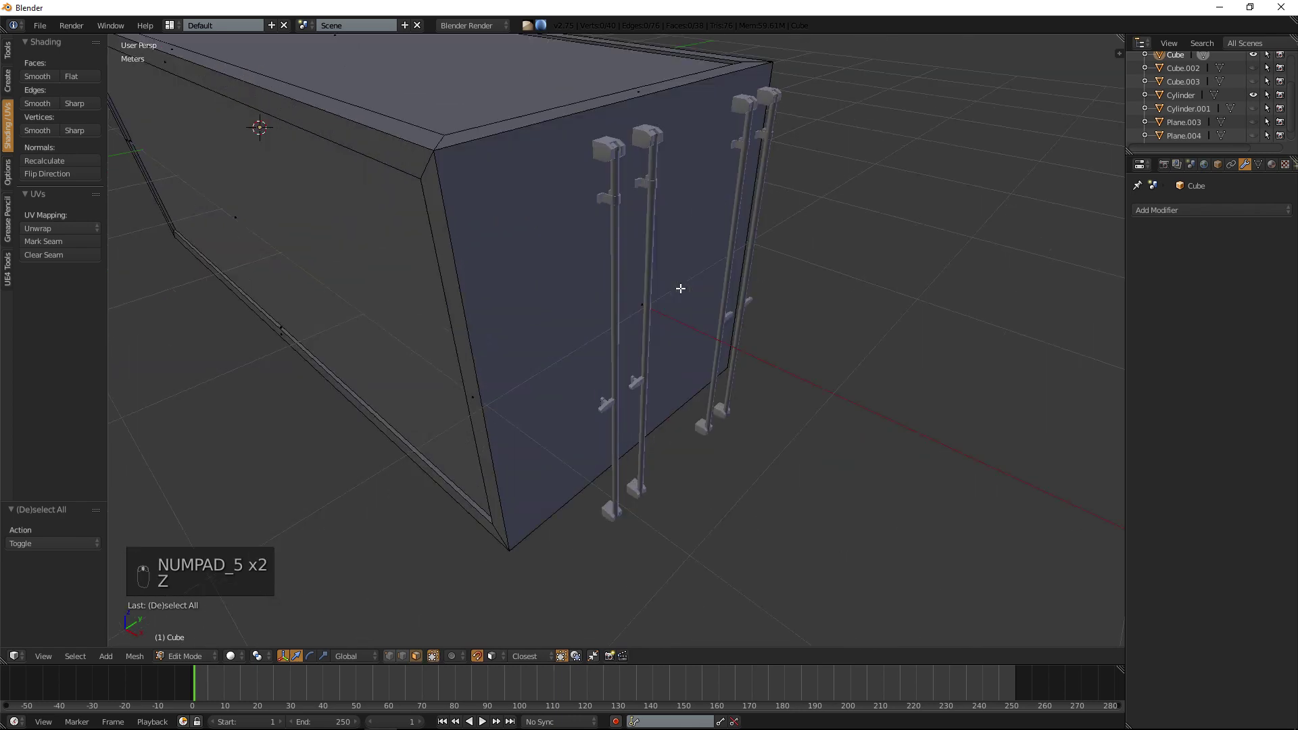
{"action": "scroll", "coordinate": [680, 289], "scroll_direction": "down", "scroll_amount": 3}
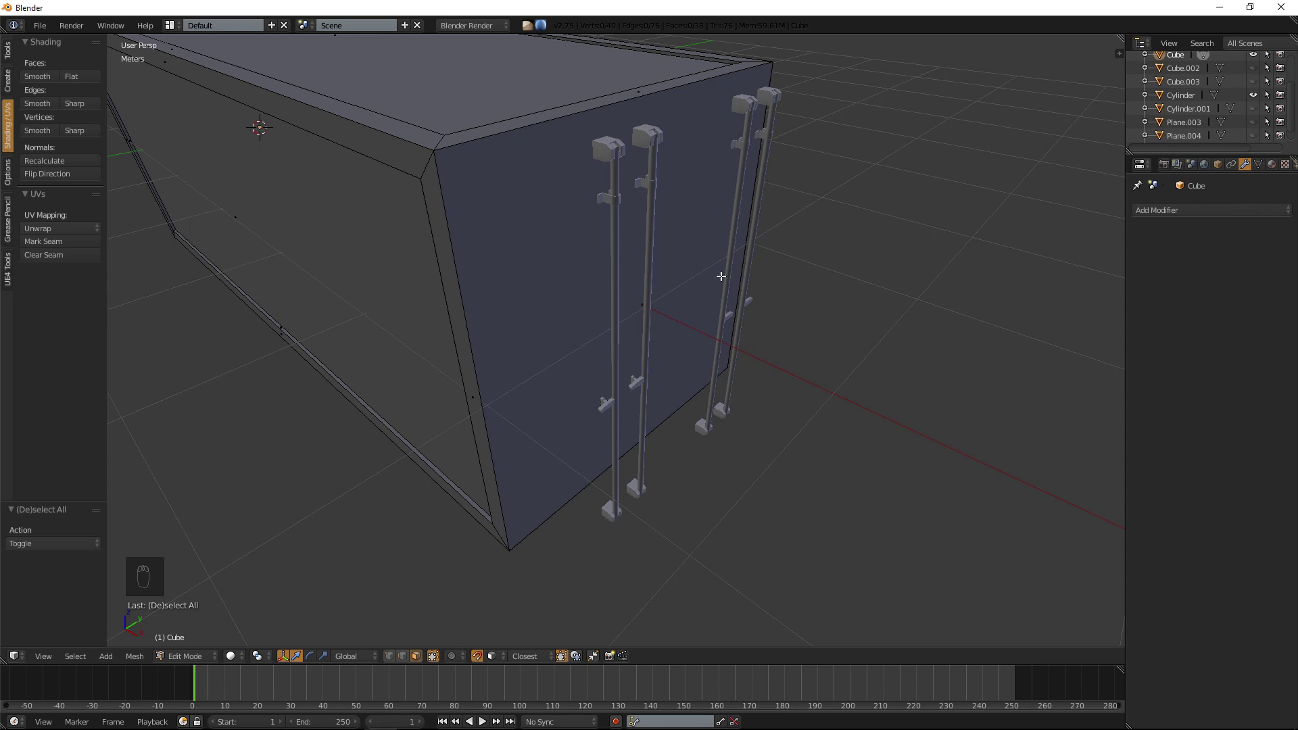
{"action": "middle_click_drag", "start_coordinate": [802, 320], "coordinate": [707, 320]}
{"action": "middle_click_drag", "start_coordinate": [433, 146], "coordinate": [471, 200]}
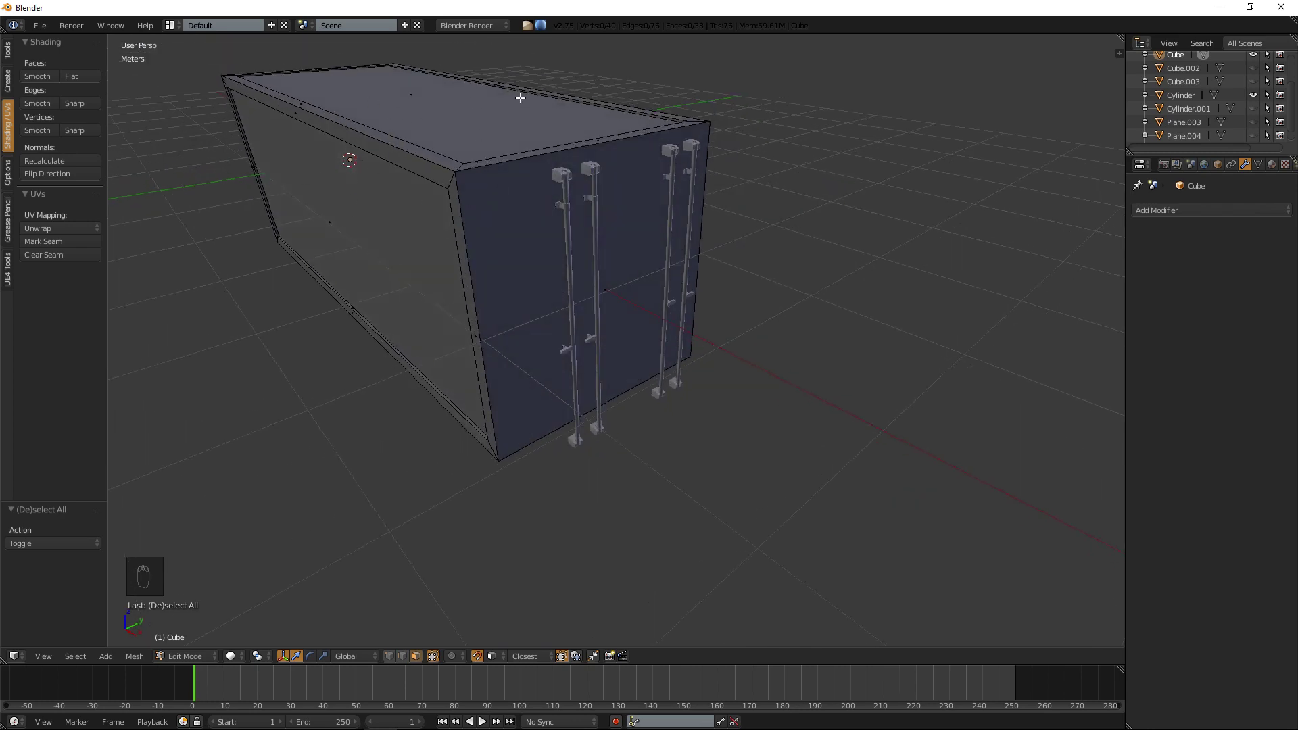
{"action": "middle_click_drag", "start_coordinate": [423, 209], "coordinate": [386, 172]}
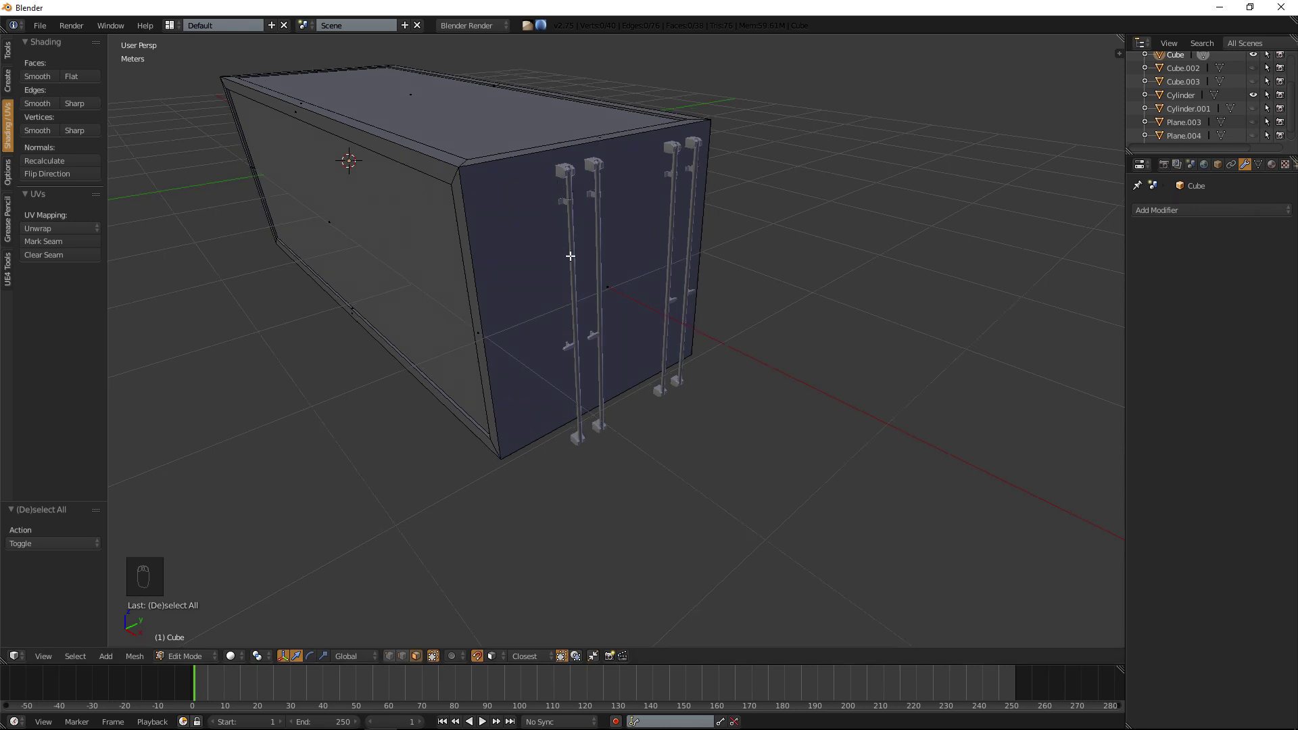
Add a cylinder with 12 vertices to the box mesh.
{"action": "left_click", "coordinate": [9, 78]}
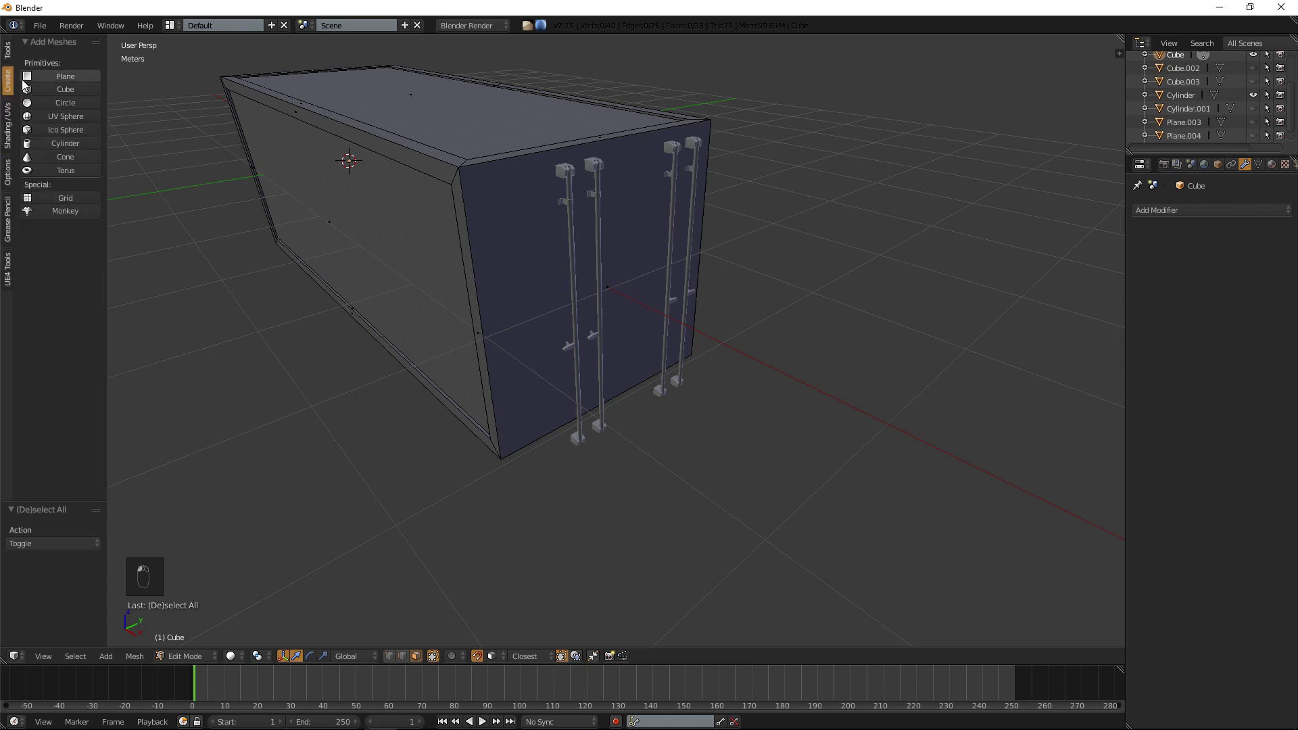
{"action": "left_click", "coordinate": [42, 142]}
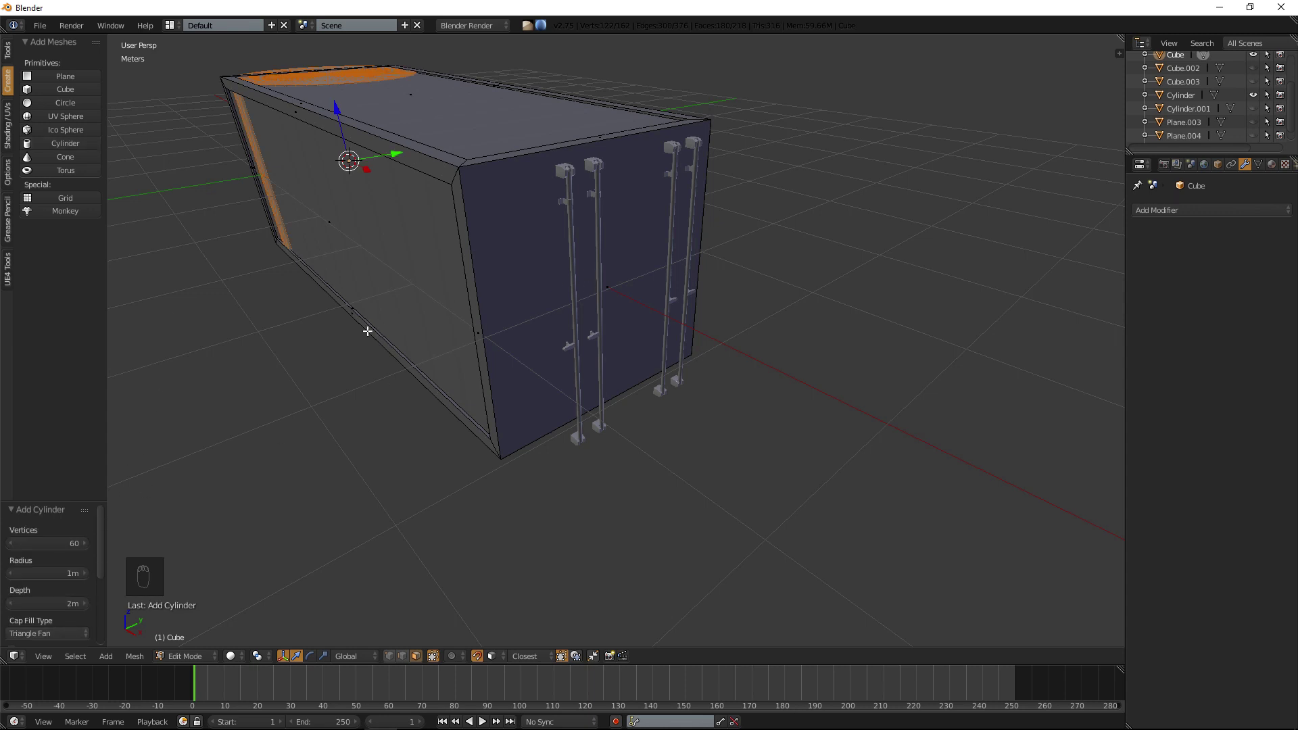
{"action": "left_click", "coordinate": [64, 544]}
{"action": "key", "text": "Return"}
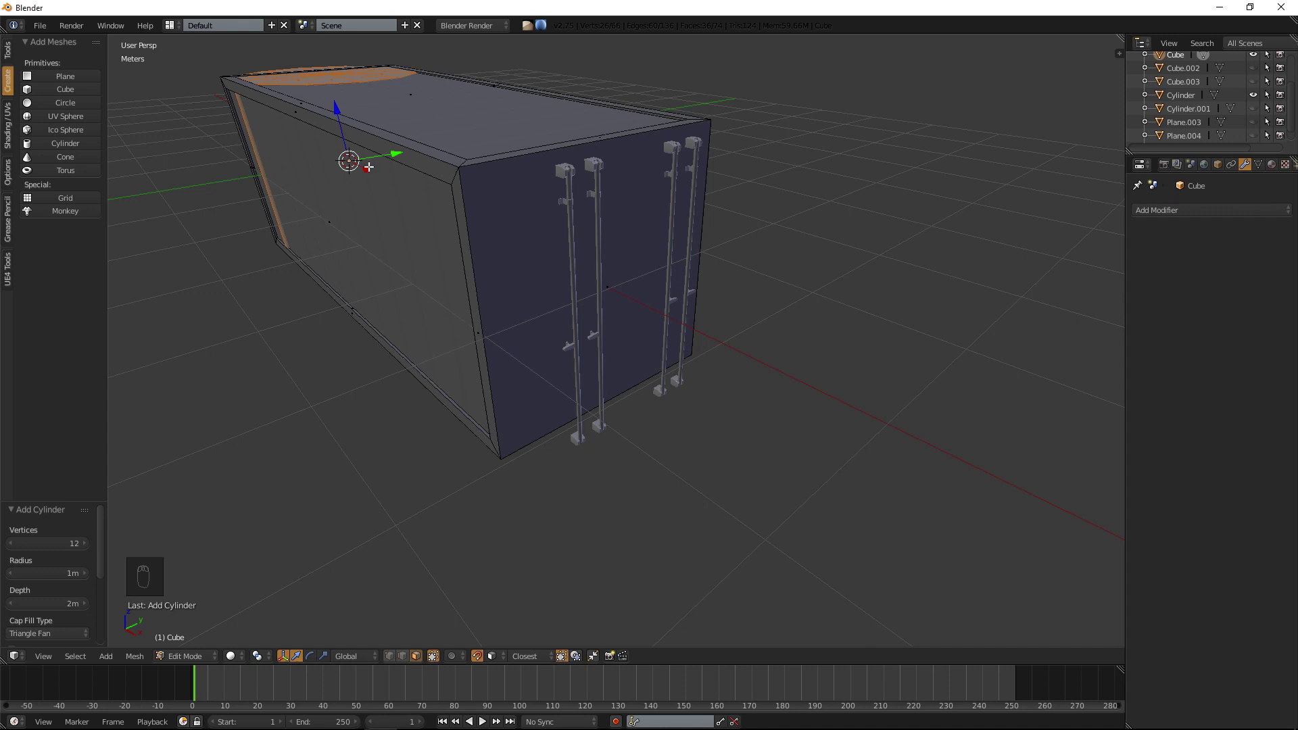
Move the cylinder along X by 4 m 26.4 cm and 1 m 15.8 cm beyond the doors, and scale it to 0.059.
{"action": "key", "text": "g"}
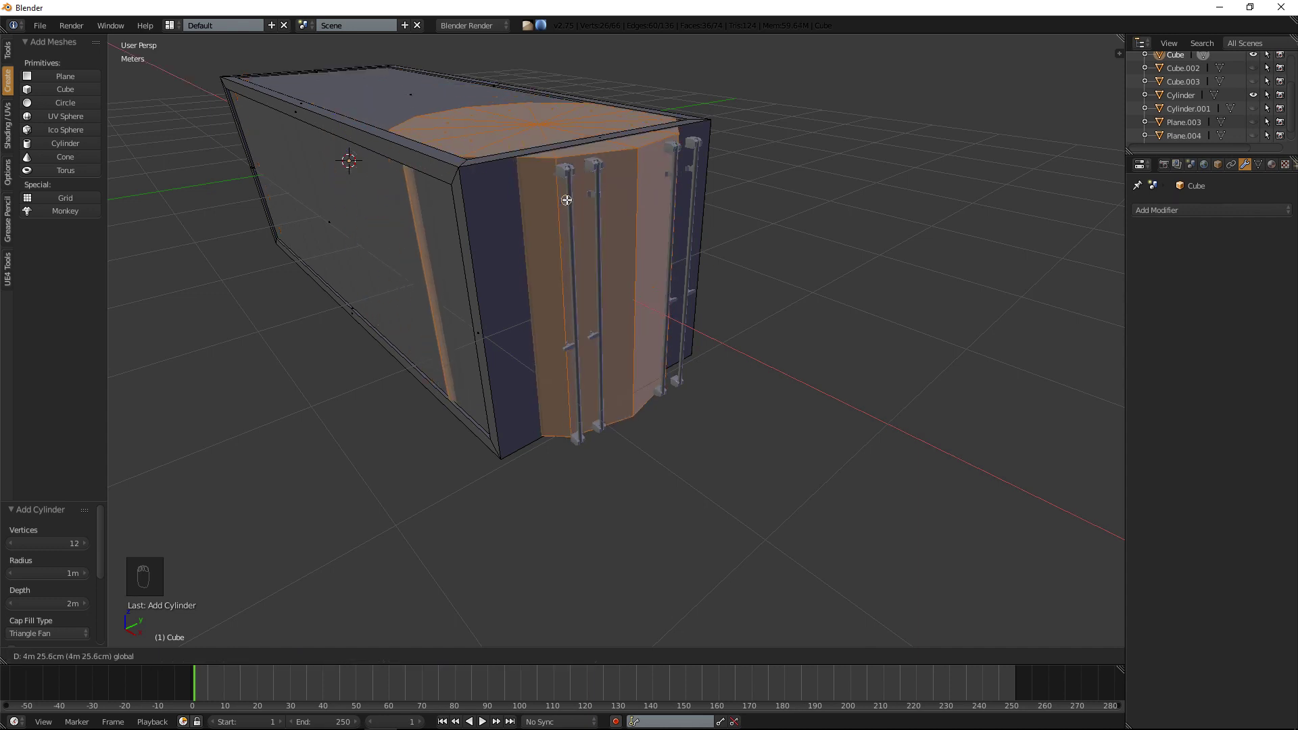
{"action": "left_click_drag", "start_coordinate": [567, 184], "coordinate": [567, 184]}
{"action": "middle_click_drag", "start_coordinate": [567, 184], "coordinate": [596, 190]}
{"action": "key", "text": "shift+Tab"}
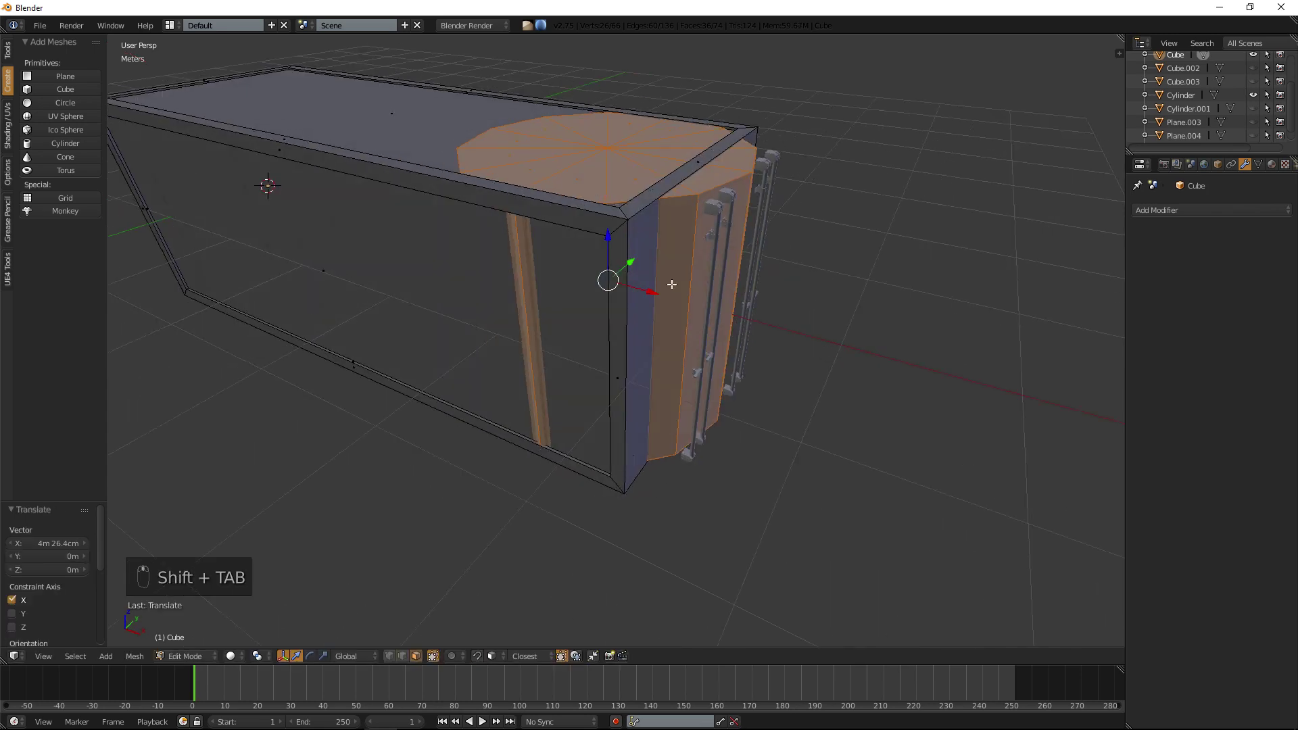
{"action": "left_click_drag", "start_coordinate": [648, 293], "coordinate": [943, 284]}
{"action": "key", "text": "s"}
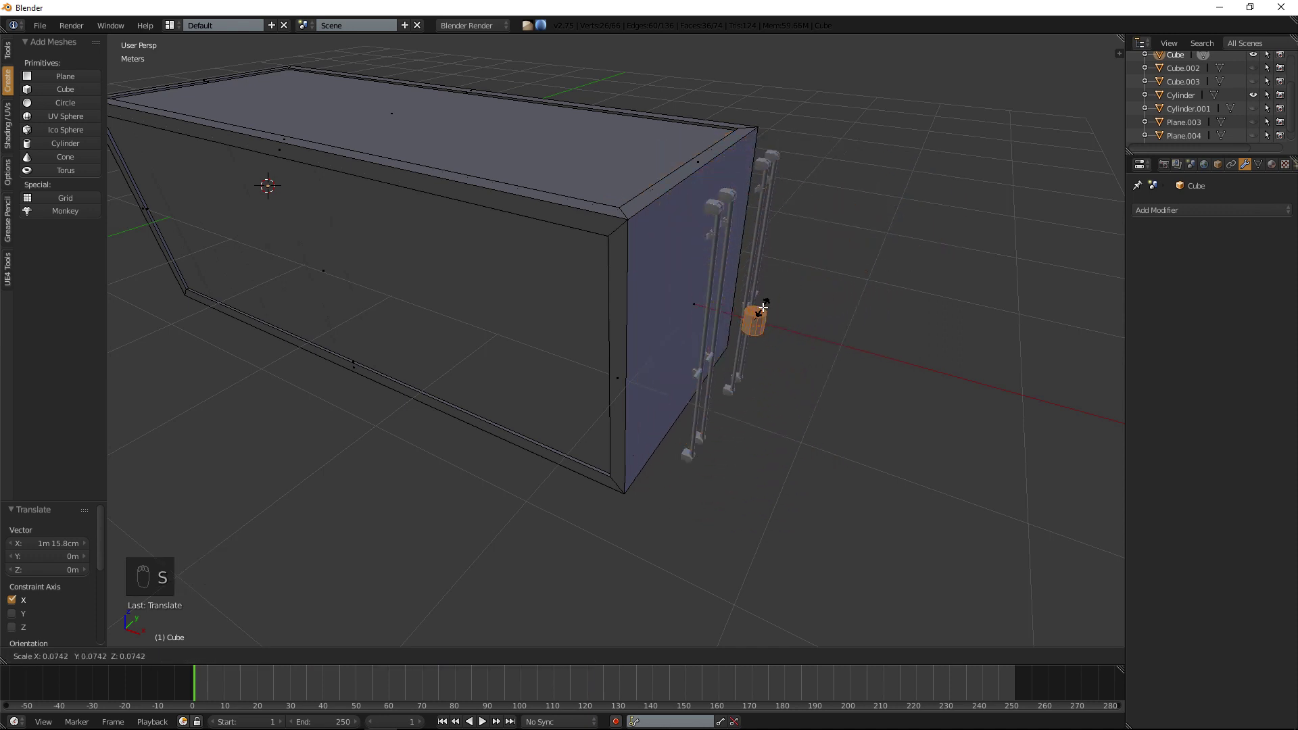
{"action": "left_click", "coordinate": [763, 311]}
{"action": "middle_click_drag", "start_coordinate": [814, 316], "coordinate": [696, 310]}
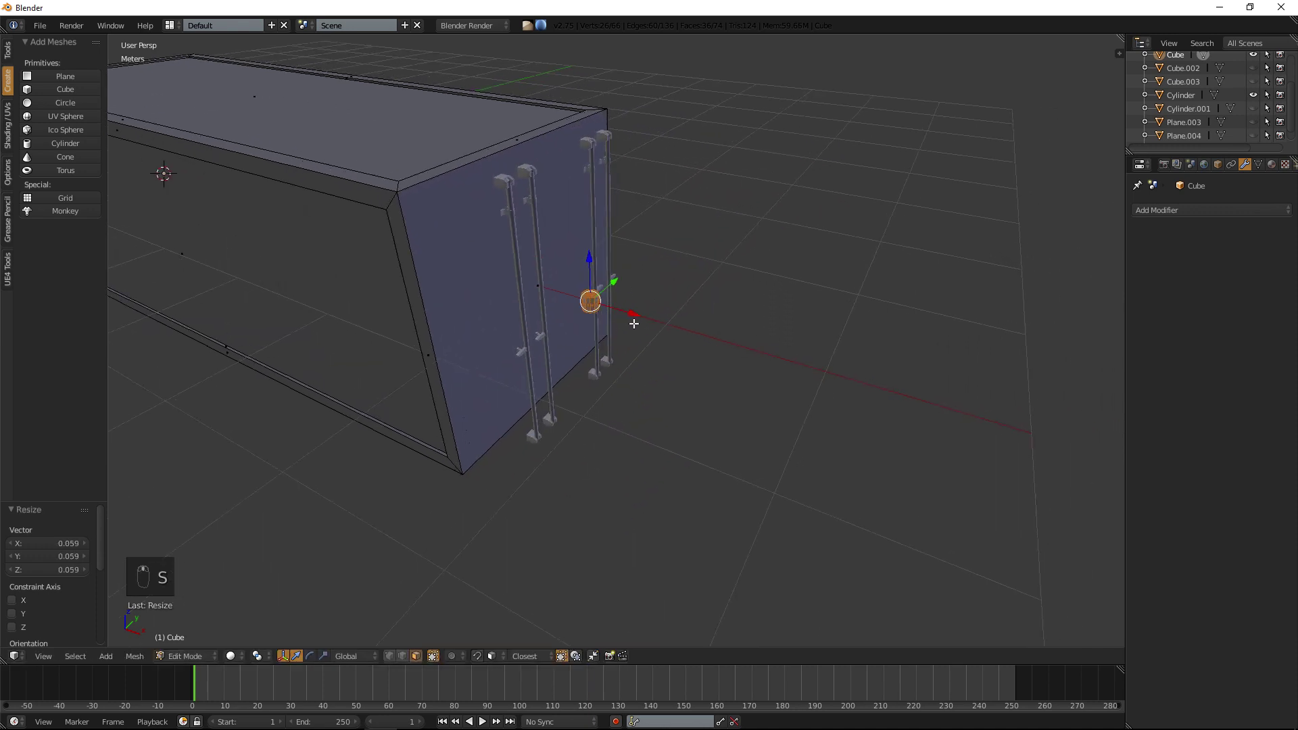
Move the small cylinder about -52 cm 9.8 mm along Y onto the outermost door rod on the negative Y side.
{"action": "key", "text": "KP_3"}
{"action": "key", "text": "KP_5"}
{"action": "middle_click_drag", "start_coordinate": [305, 196], "coordinate": [493, 334], "text": "shift"}
{"action": "scroll", "coordinate": [630, 339], "scroll_direction": "up", "scroll_amount": 5}
{"action": "left_click_drag", "start_coordinate": [693, 267], "coordinate": [575, 276]}
{"action": "left_click", "coordinate": [575, 275]}
{"action": "scroll", "coordinate": [570, 275], "scroll_direction": "up", "scroll_amount": 3}
{"action": "middle_click_drag", "start_coordinate": [517, 216], "coordinate": [632, 323], "text": "shift"}
{"action": "scroll", "coordinate": [551, 258], "scroll_direction": "up", "scroll_amount": 5}
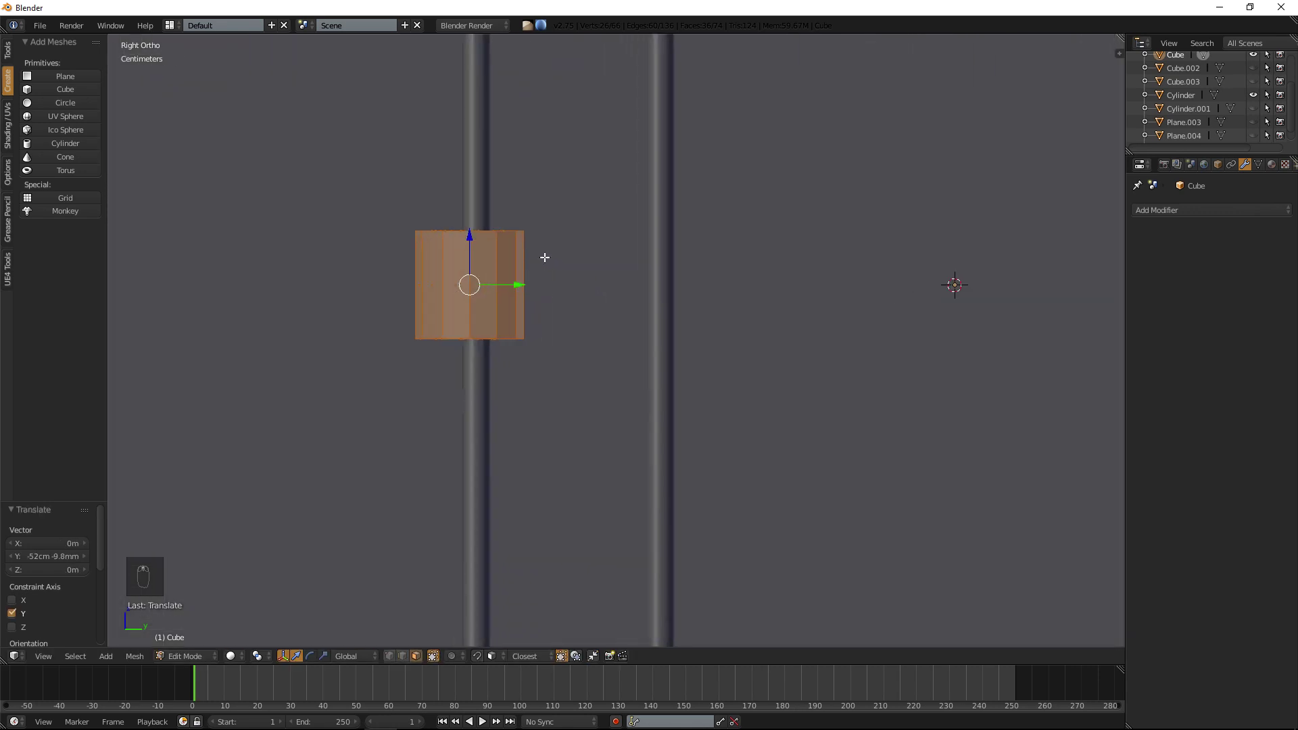
Shift the cylinder 5.165 mm along Y and scale it uniformly to 0.324 to approach the rod's thickness.
{"action": "left_click_drag", "start_coordinate": [518, 284], "coordinate": [516, 285]}
{"action": "key", "text": "s"}
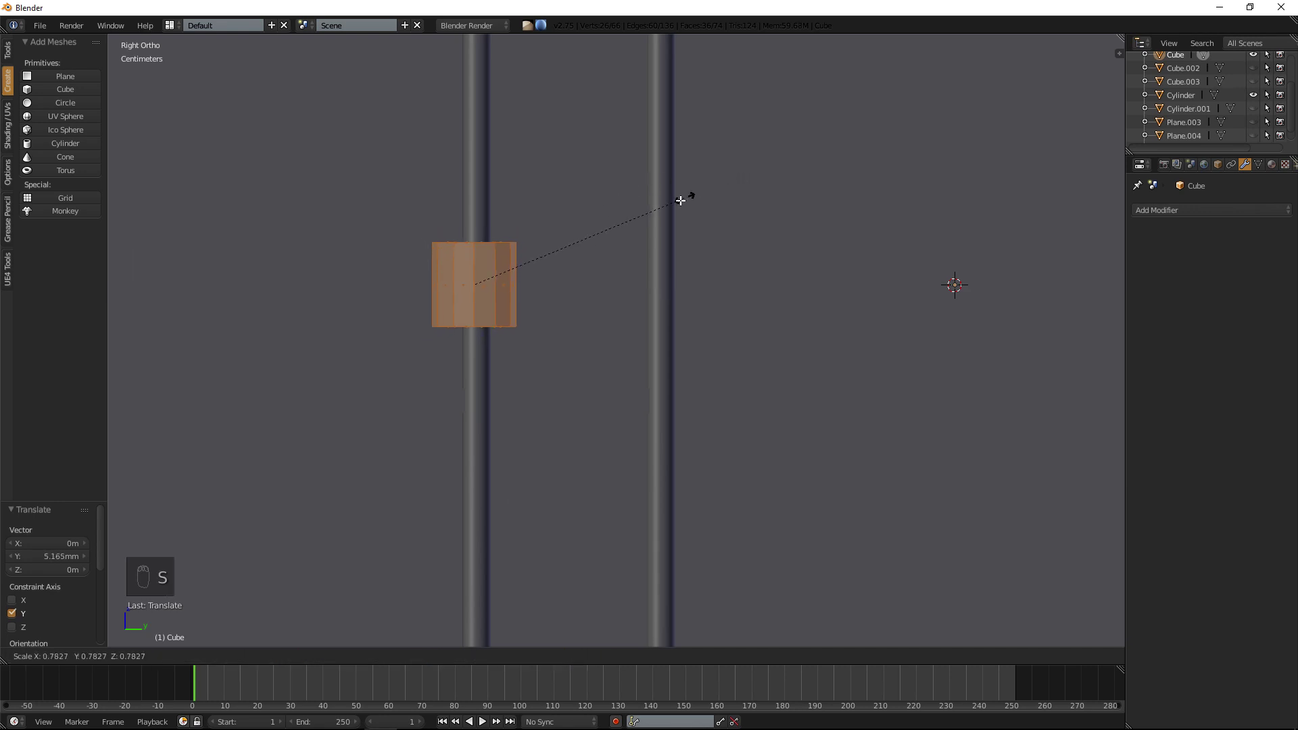
{"action": "left_click", "coordinate": [560, 245]}
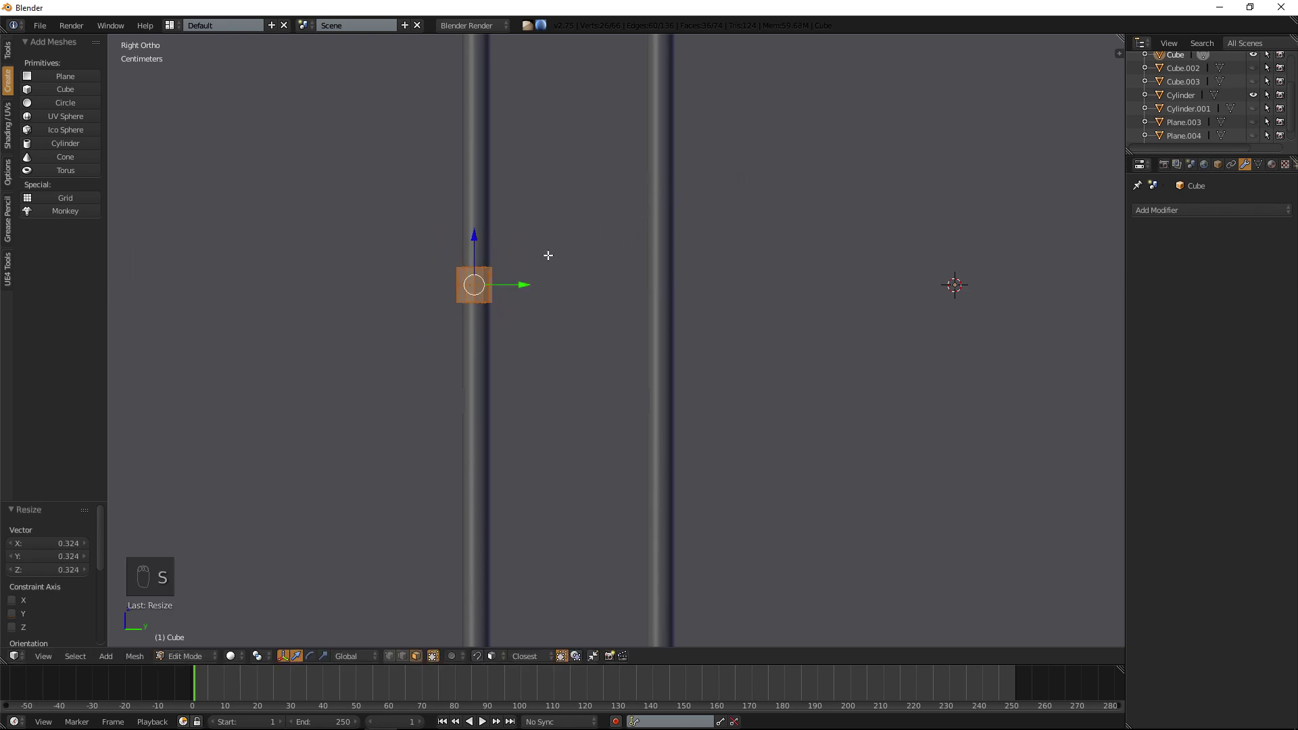
{"action": "scroll", "coordinate": [536, 261], "scroll_direction": "up", "scroll_amount": 2}
{"action": "middle_click_drag", "start_coordinate": [507, 261], "coordinate": [642, 307], "text": "shift"}
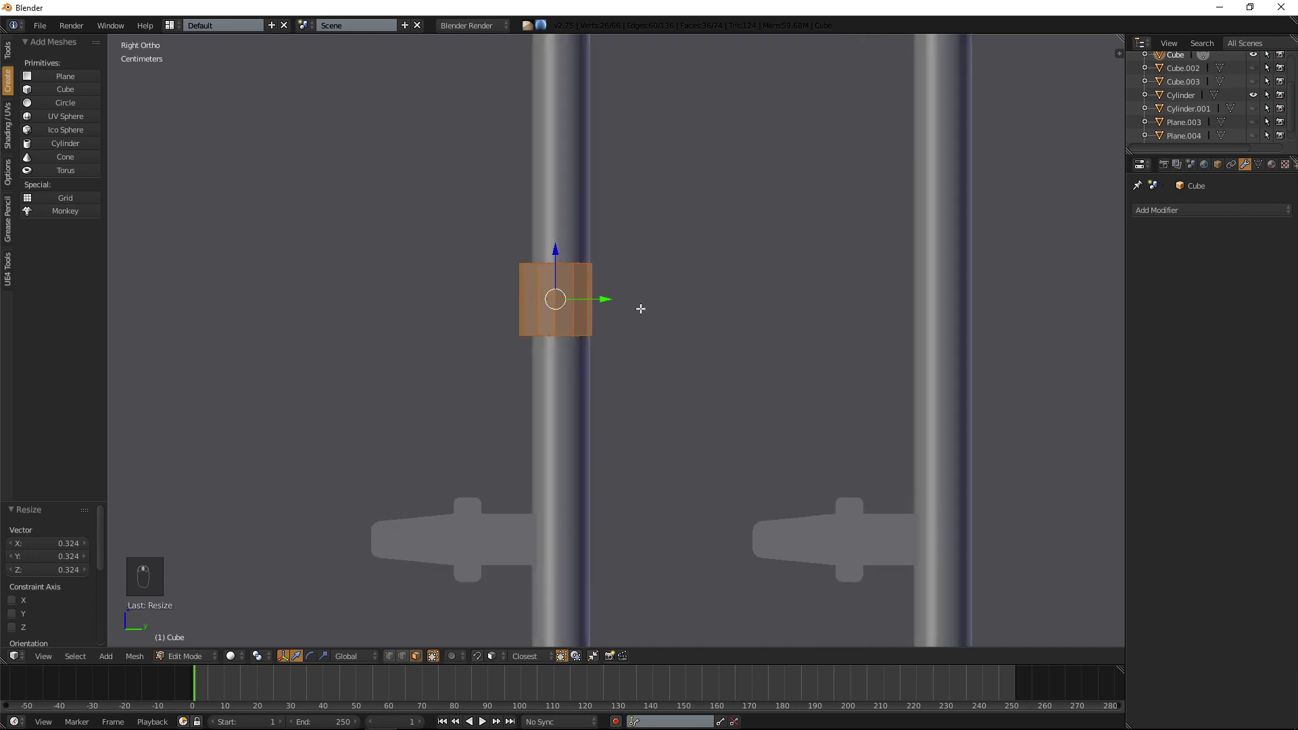
Match the cylinder to the rod's width by scaling it to 0.861 and nudging it 3.212 mm and -0.494 mm along Y.
{"action": "scroll", "coordinate": [594, 298], "scroll_direction": "up", "scroll_amount": 3}
{"action": "left_click_drag", "start_coordinate": [575, 281], "coordinate": [587, 274]}
{"action": "key", "text": "s"}
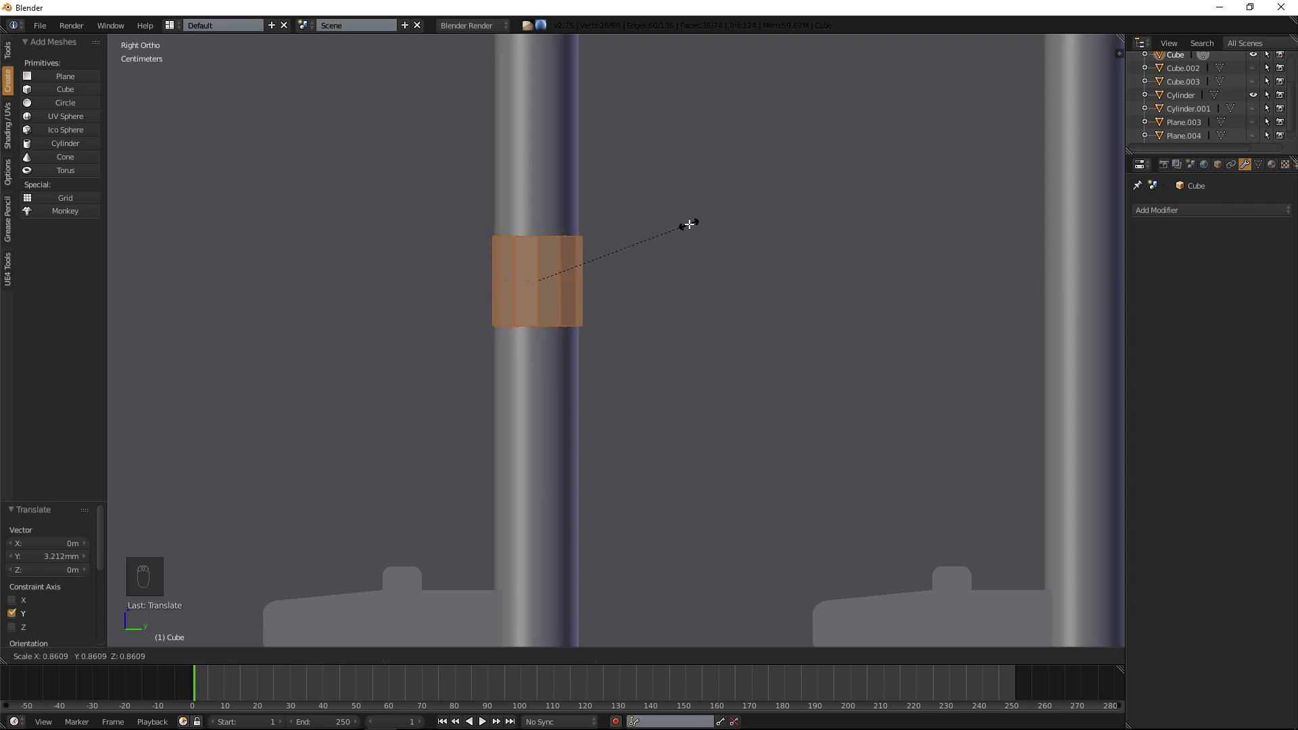
{"action": "left_click", "coordinate": [689, 225]}
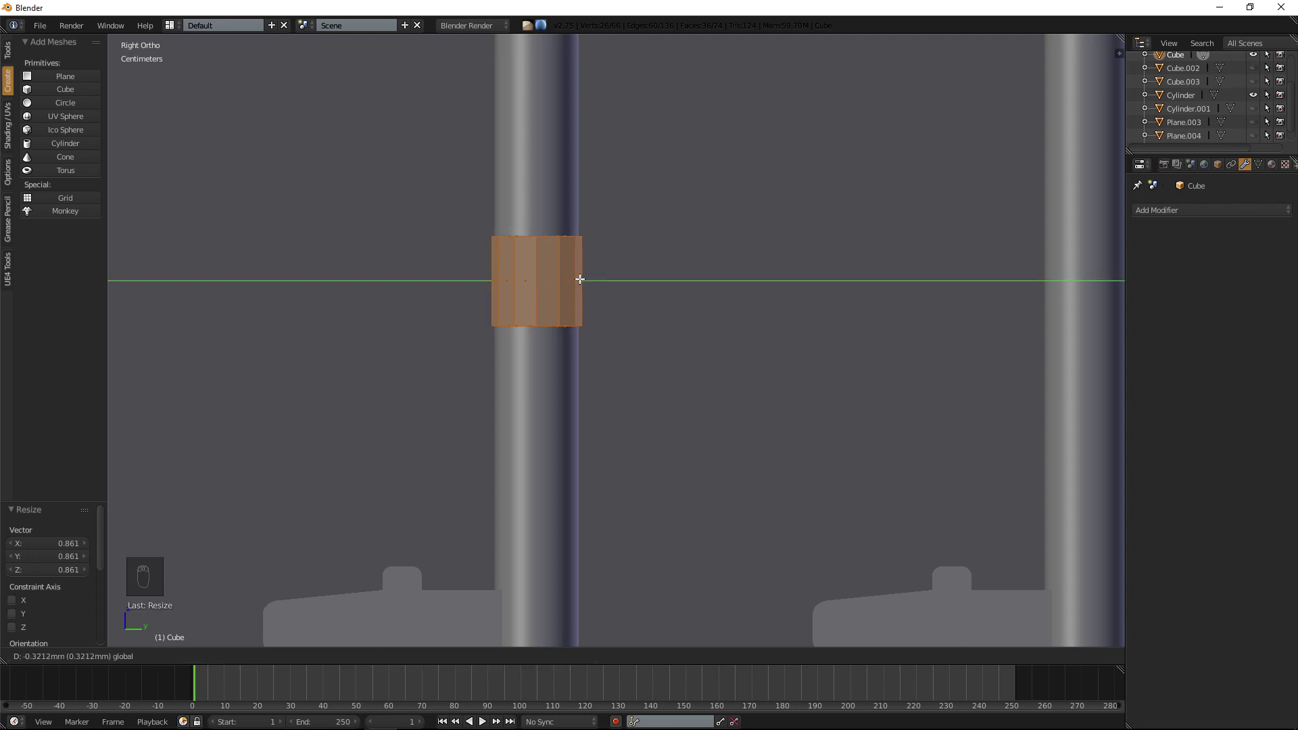
{"action": "left_click", "coordinate": [575, 279]}
{"action": "scroll", "coordinate": [575, 278], "scroll_direction": "down", "scroll_amount": 5}
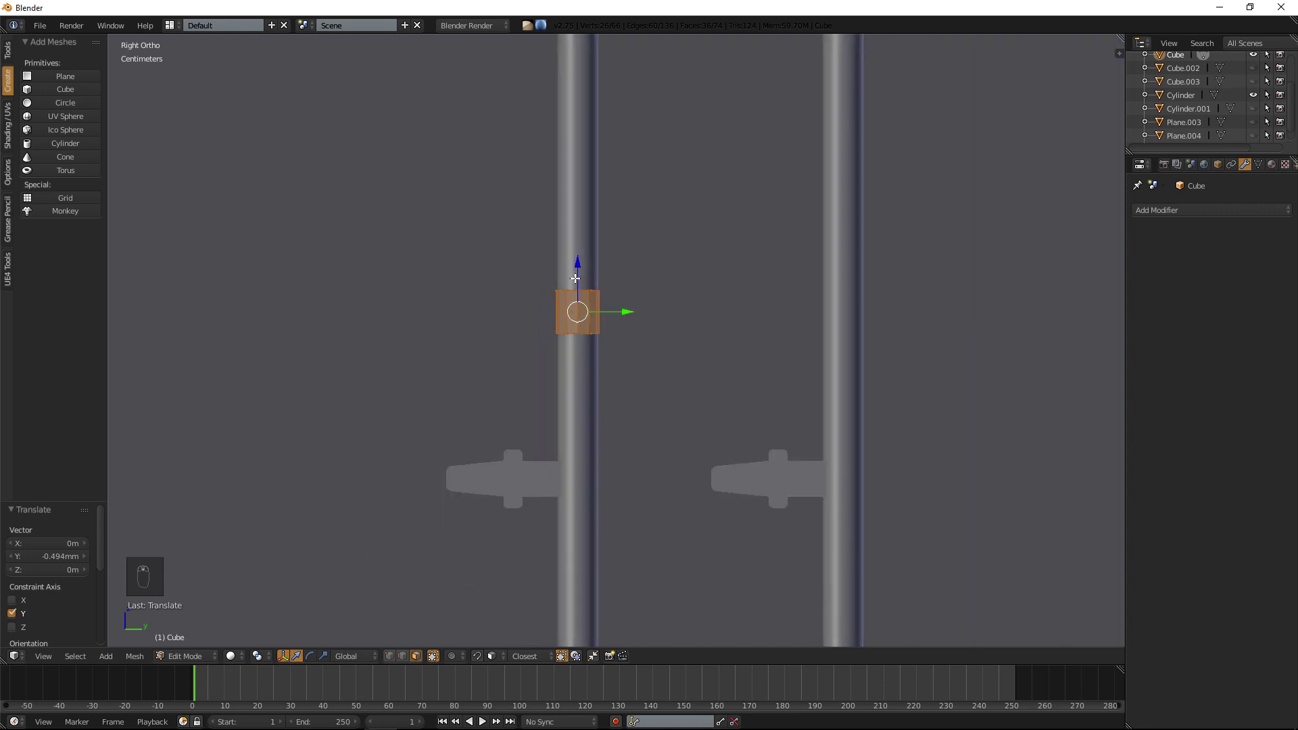
{"action": "scroll", "coordinate": [574, 279], "scroll_direction": "up", "scroll_amount": 3}
Stretch the cylinder along Z by a factor of about 56.762 to span the door rod's length.
{"action": "scroll", "coordinate": [631, 235], "scroll_direction": "down", "scroll_amount": 8}
{"action": "key", "text": "s"}
{"action": "key", "text": "z"}
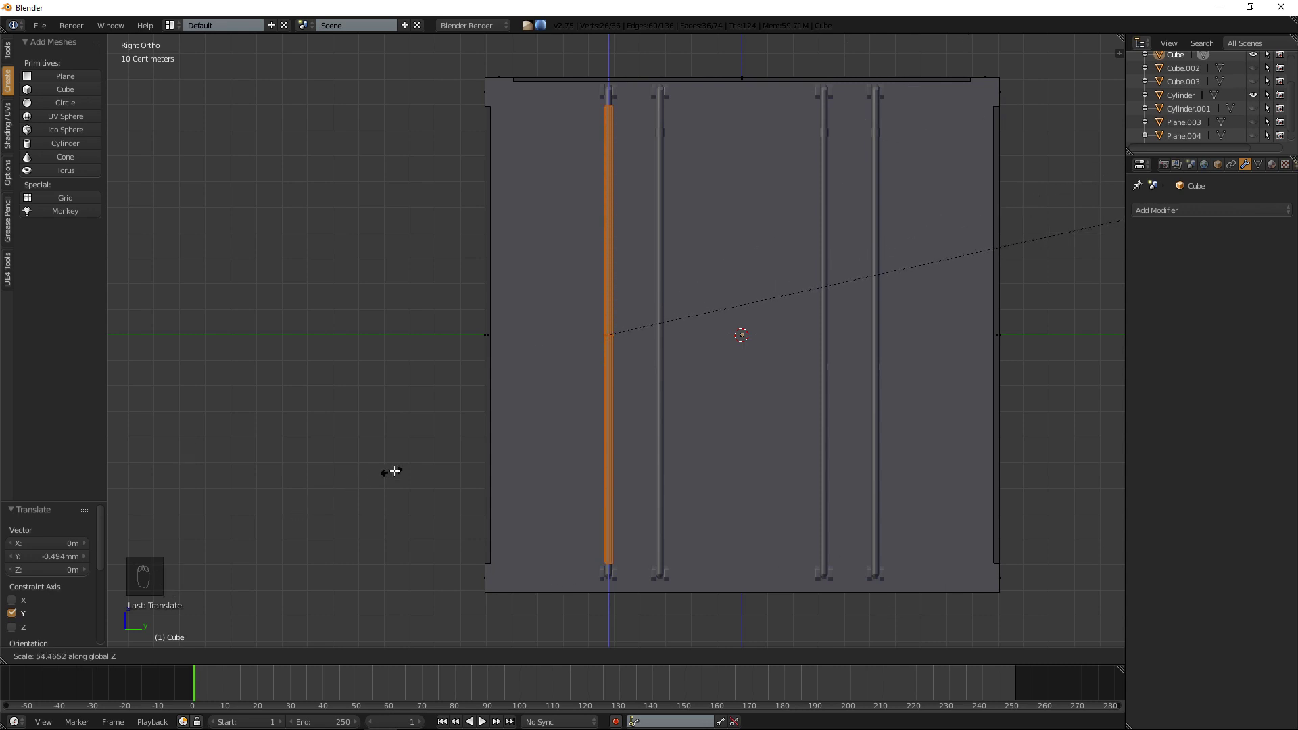
{"action": "left_click", "coordinate": [581, 363]}
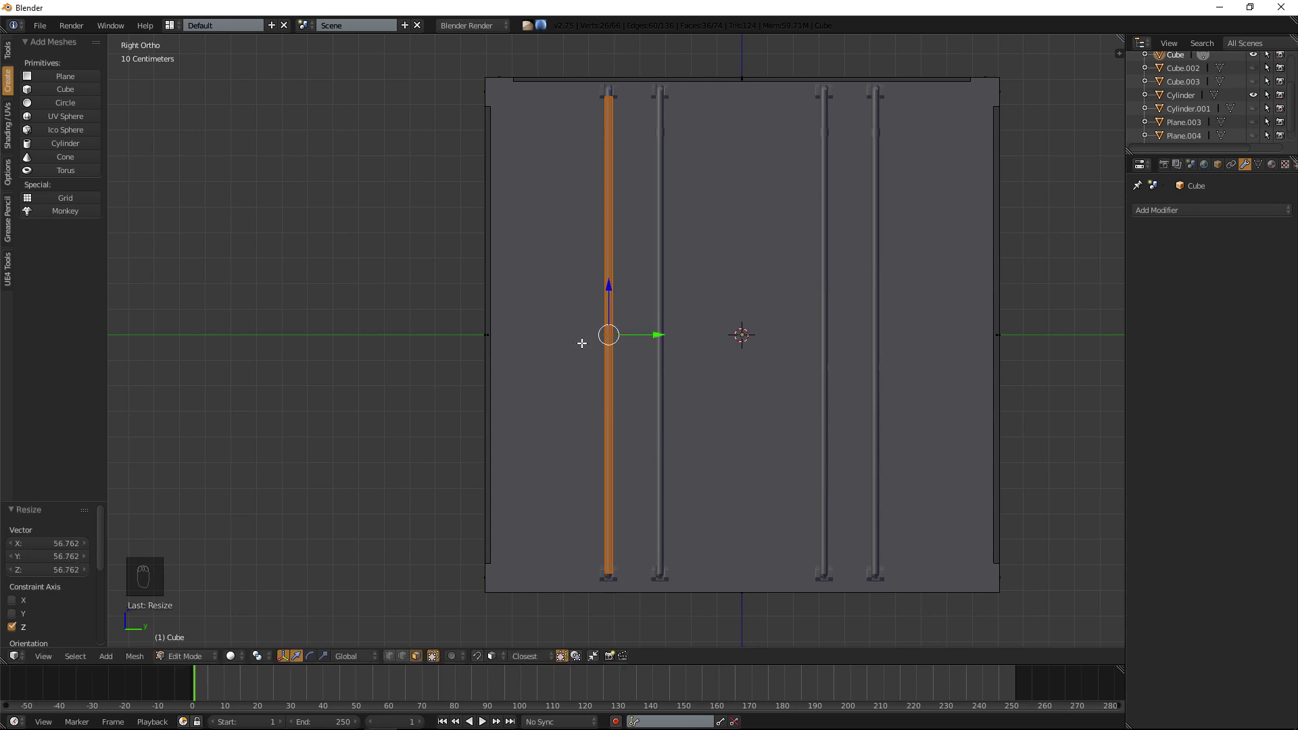
Move the long cylinder about 5 cm 5.1 mm toward the doors along the X axis in front orthographic view.
{"action": "scroll", "coordinate": [585, 338], "scroll_direction": "up", "scroll_amount": 5}
{"action": "middle_click_drag", "start_coordinate": [576, 331], "coordinate": [809, 402], "text": "shift"}
{"action": "key", "text": "KP_5"}
{"action": "scroll", "coordinate": [486, 616], "scroll_direction": "down", "scroll_amount": 4}
{"action": "scroll", "coordinate": [487, 617], "scroll_direction": "down", "scroll_amount": 3}
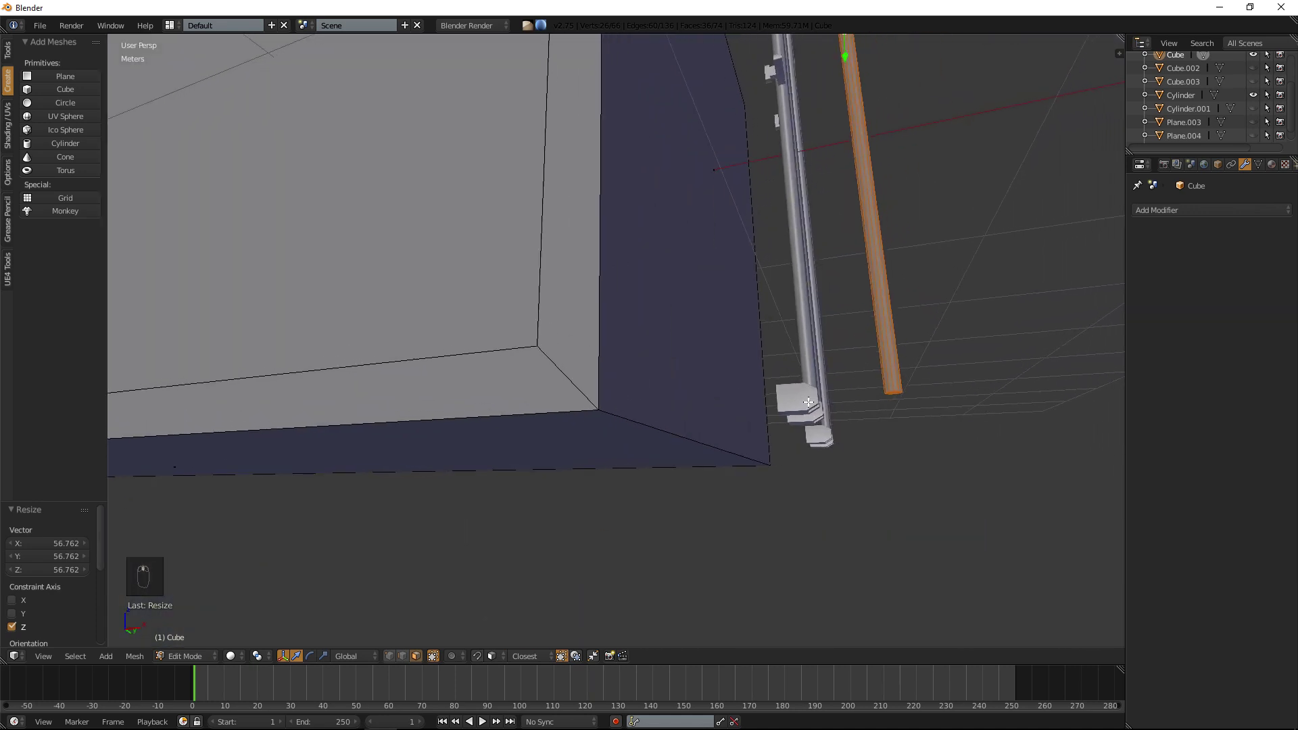
{"action": "key", "text": "KP_1"}
{"action": "key", "text": "KP_5"}
{"action": "middle_click_drag", "start_coordinate": [867, 143], "coordinate": [697, 376], "text": "shift"}
{"action": "key", "text": "g"}
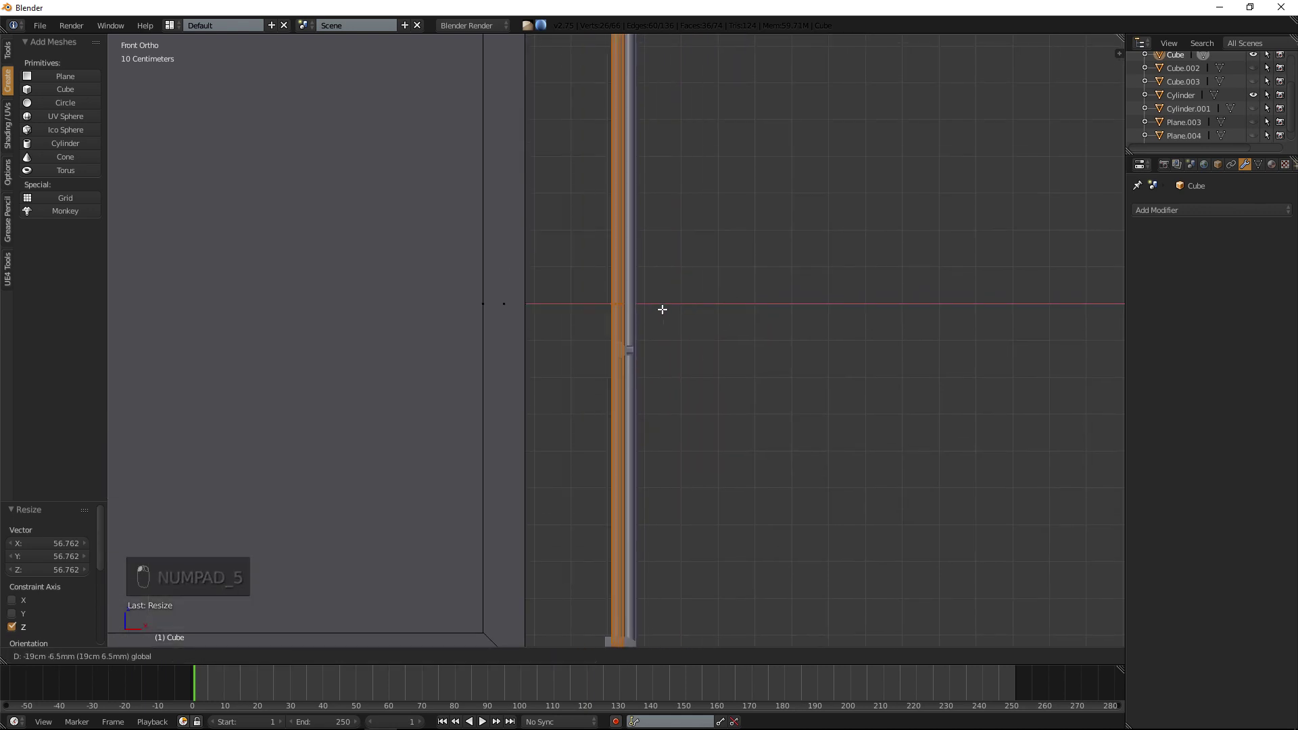
{"action": "left_click", "coordinate": [711, 303]}
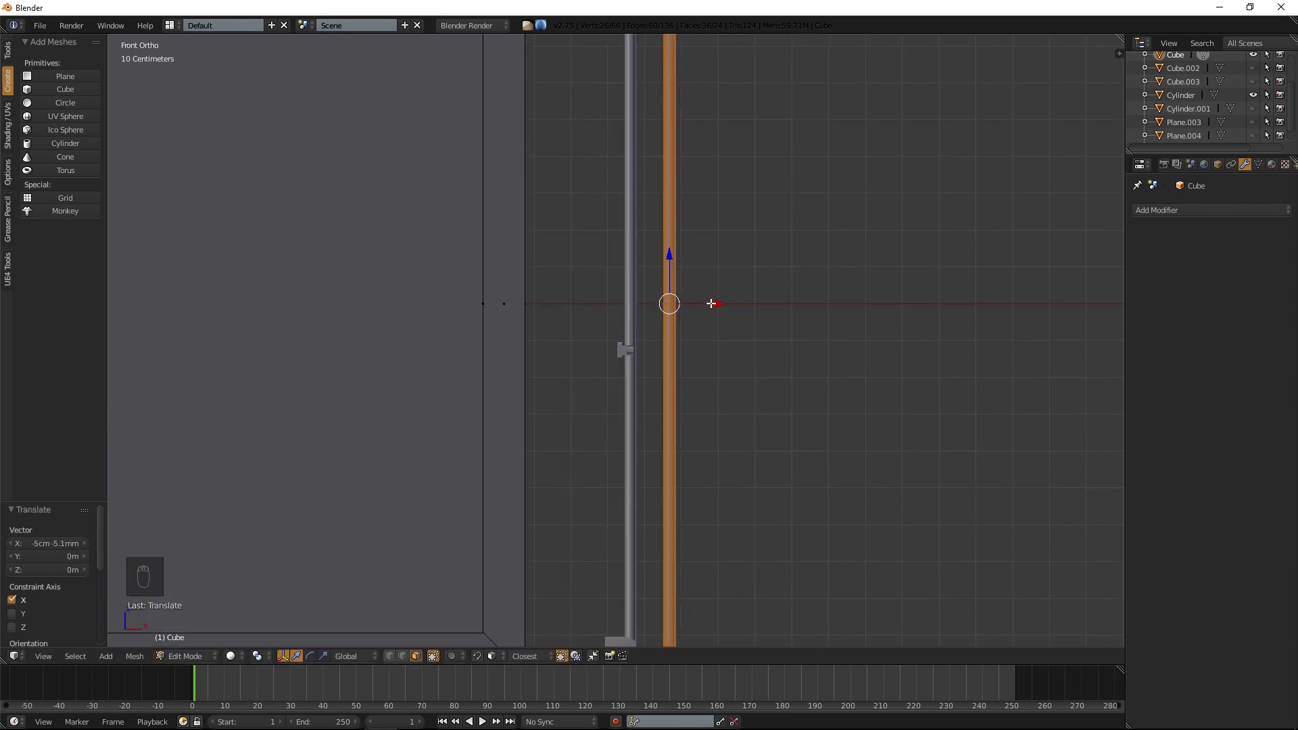
Align the cylinder with the door rod by moving it -10 cm 8.1 mm and 1.647 mm along X.
{"action": "key", "text": "KP_5"}
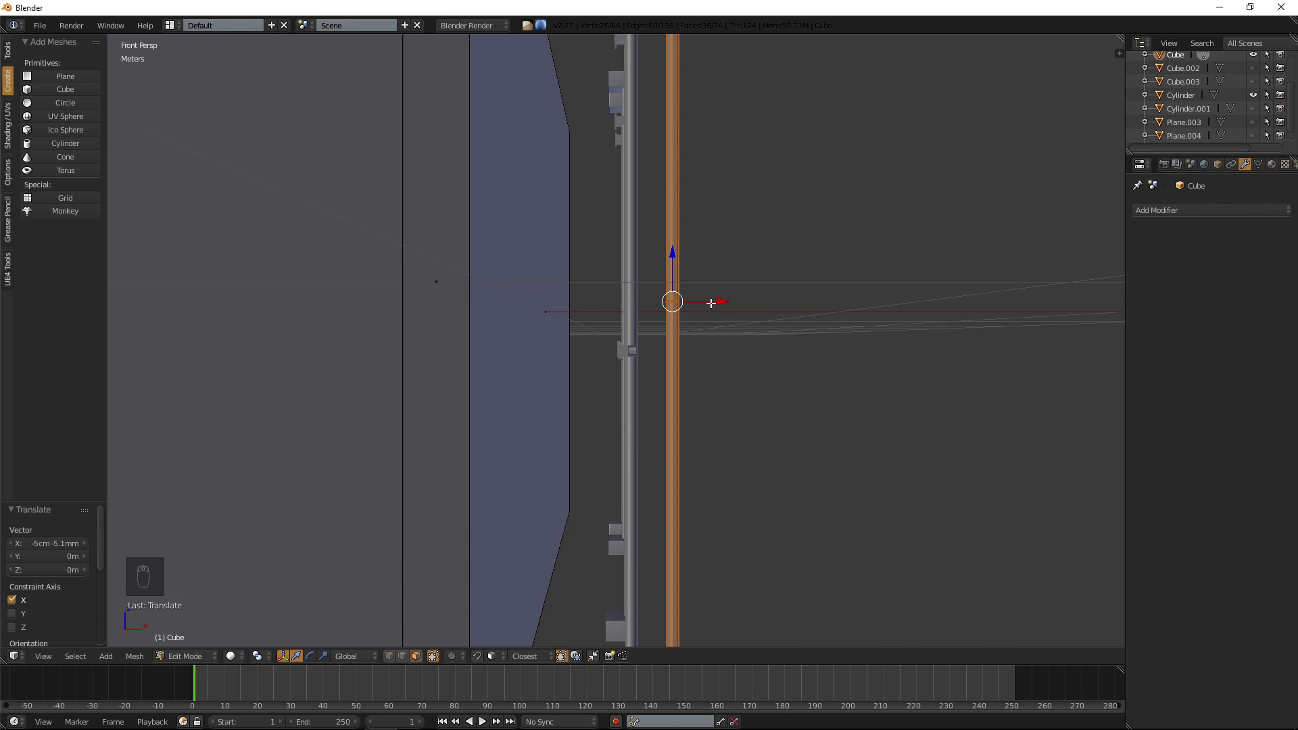
{"action": "key", "text": "KP_1"}
{"action": "key", "text": "KP_5"}
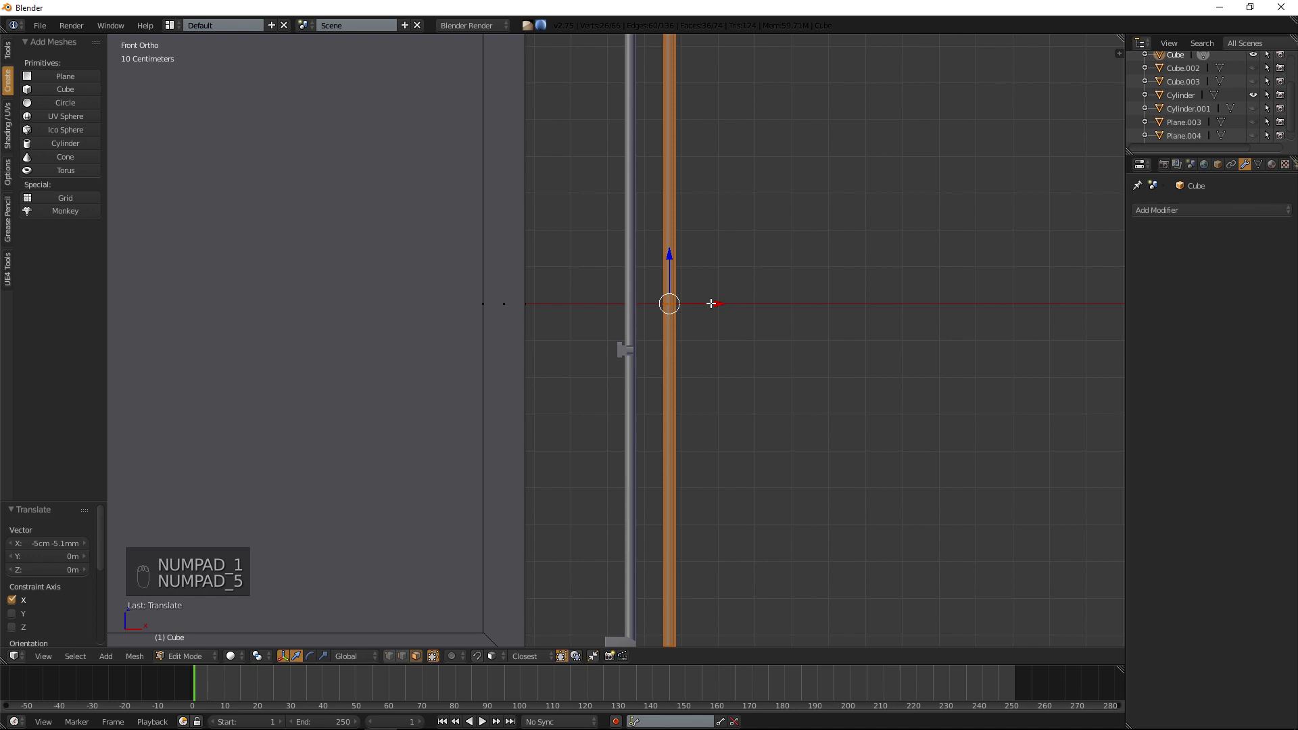
{"action": "left_click_drag", "start_coordinate": [848, 215], "coordinate": [710, 227]}
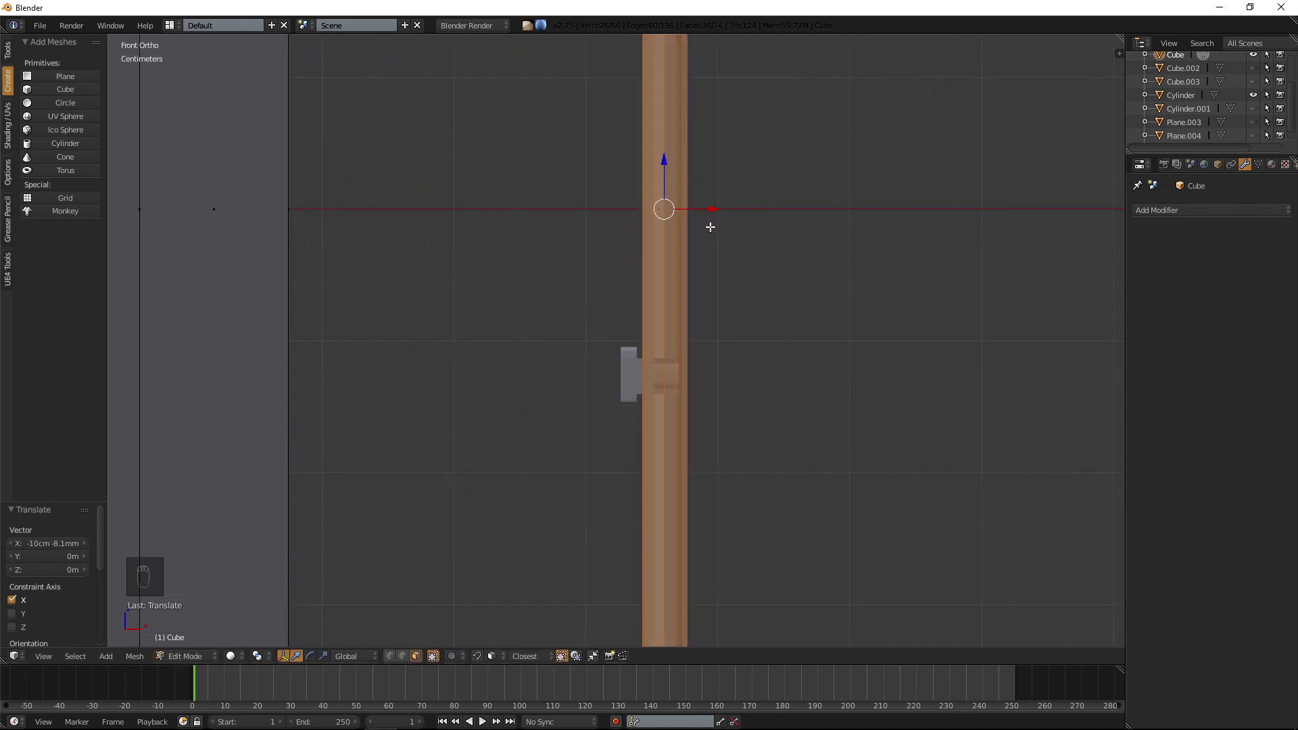
{"action": "key", "text": "z"}
{"action": "scroll", "coordinate": [718, 209], "scroll_direction": "up", "scroll_amount": 5}
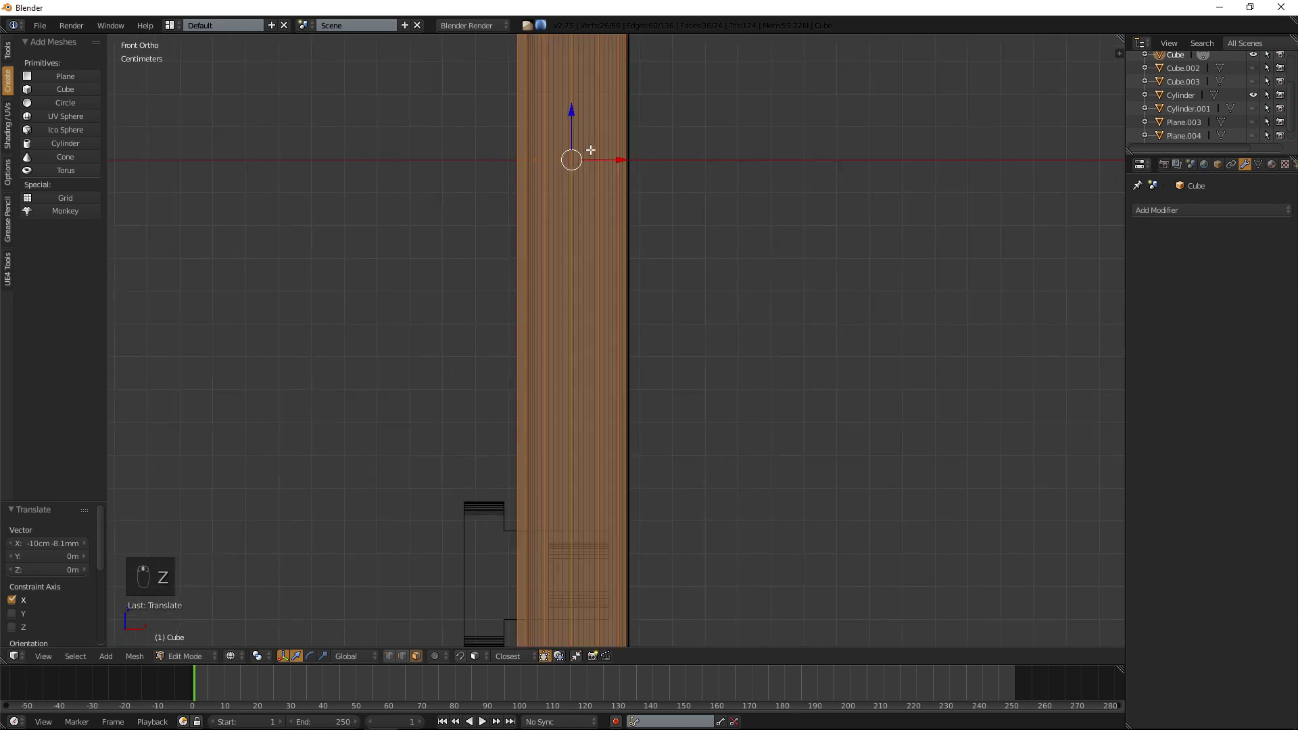
{"action": "left_click_drag", "start_coordinate": [609, 160], "coordinate": [615, 160]}
{"action": "key", "text": "KP_5"}
{"action": "key", "text": "z"}
{"action": "mouse_move", "coordinate": [614, 162]}
{"action": "middle_mouse_down"}
{"action": "mouse_move", "coordinate": [554, 257]}
{"action": "mouse_move", "coordinate": [457, 329]}
{"action": "mouse_move", "coordinate": [620, 142]}
{"action": "middle_mouse_up"}
Select all the triangular faces of the cylinder's bottom cap, including its centre vertex, at the lower rod bracket.
{"action": "scroll", "coordinate": [629, 196], "scroll_direction": "down", "scroll_amount": 3}
{"action": "middle_click_drag", "start_coordinate": [655, 310], "coordinate": [631, 99]}
{"action": "scroll", "coordinate": [615, 162], "scroll_direction": "down", "scroll_amount": 5}
{"action": "middle_click_drag", "start_coordinate": [603, 193], "coordinate": [591, 266]}
{"action": "scroll", "coordinate": [553, 316], "scroll_direction": "up", "scroll_amount": 5}
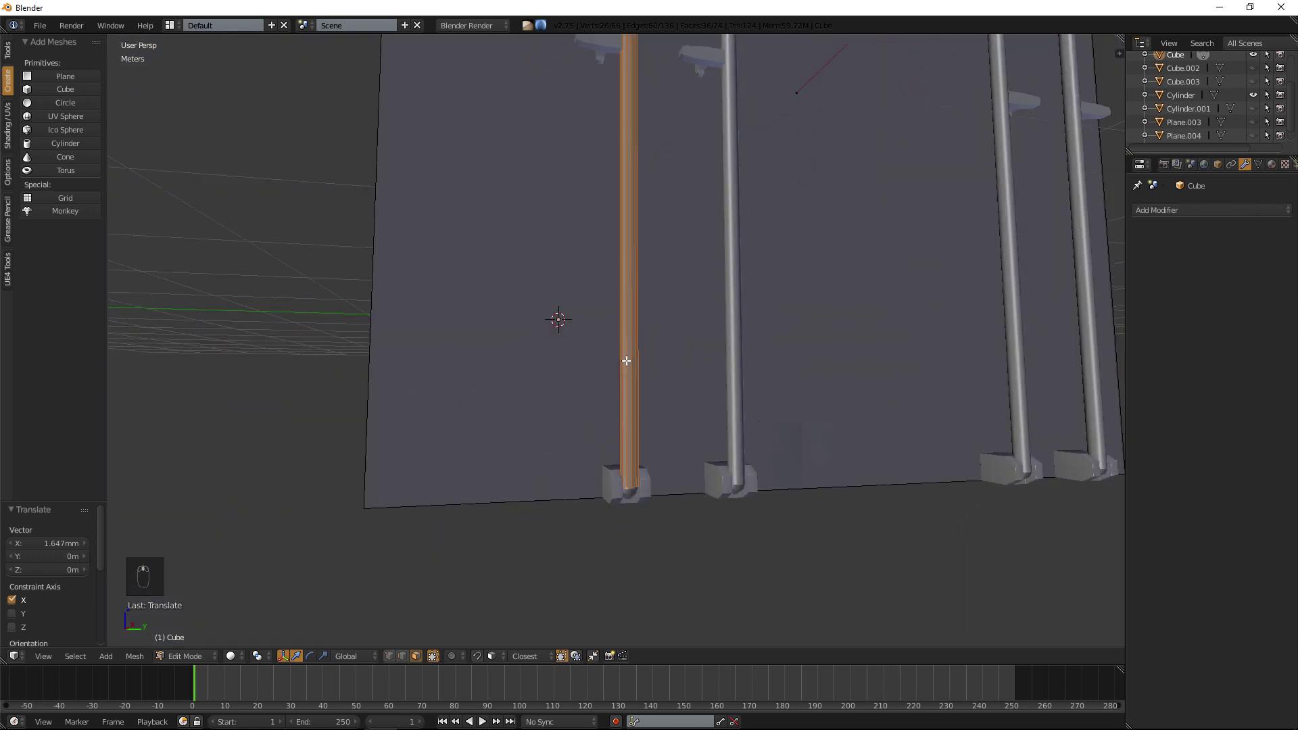
{"action": "middle_click_drag", "start_coordinate": [554, 313], "coordinate": [582, 331]}
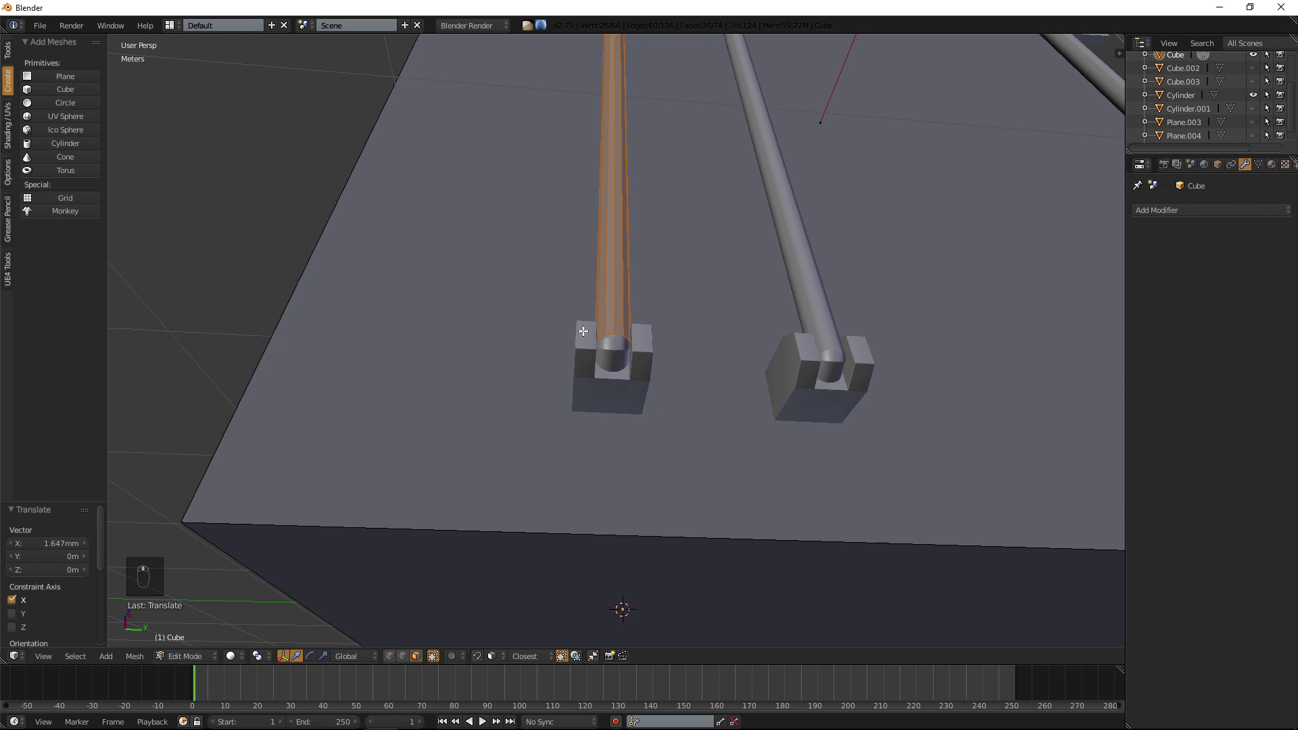
{"action": "scroll", "coordinate": [588, 340], "scroll_direction": "up", "scroll_amount": 8}
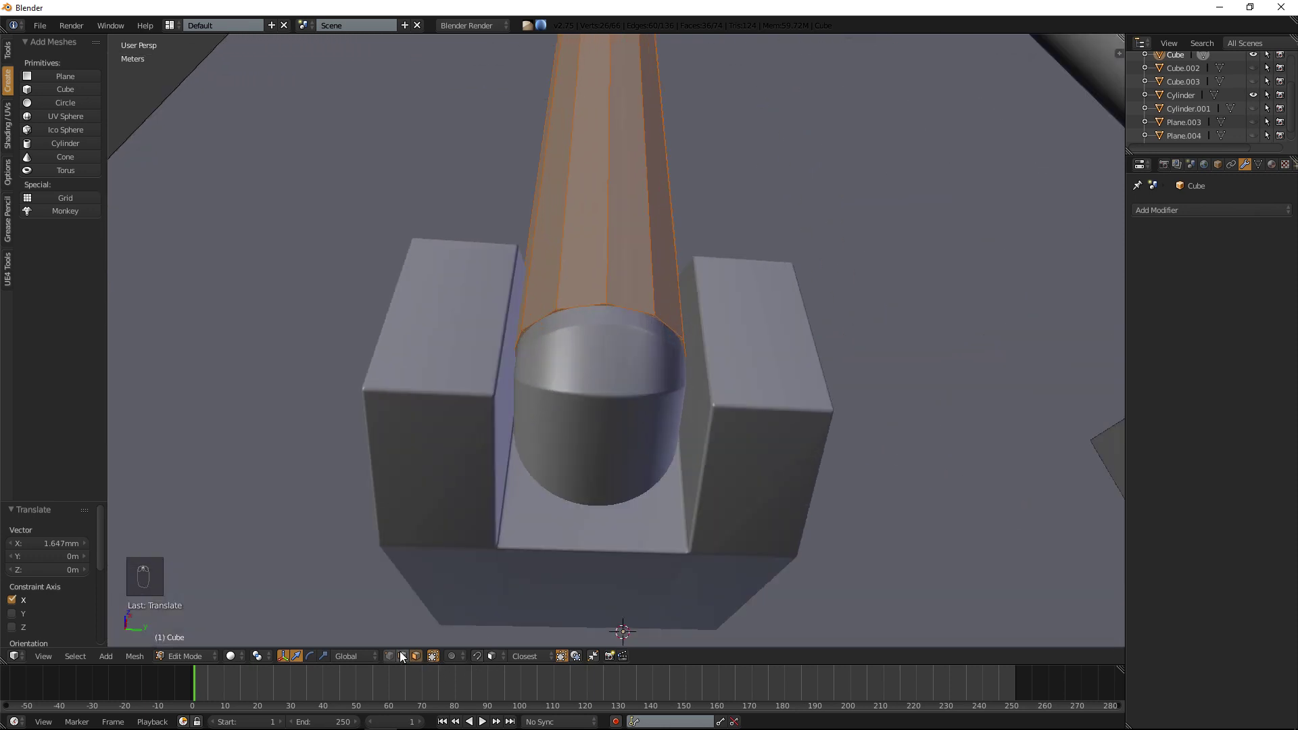
{"action": "right_click", "coordinate": [609, 303], "text": "alt"}
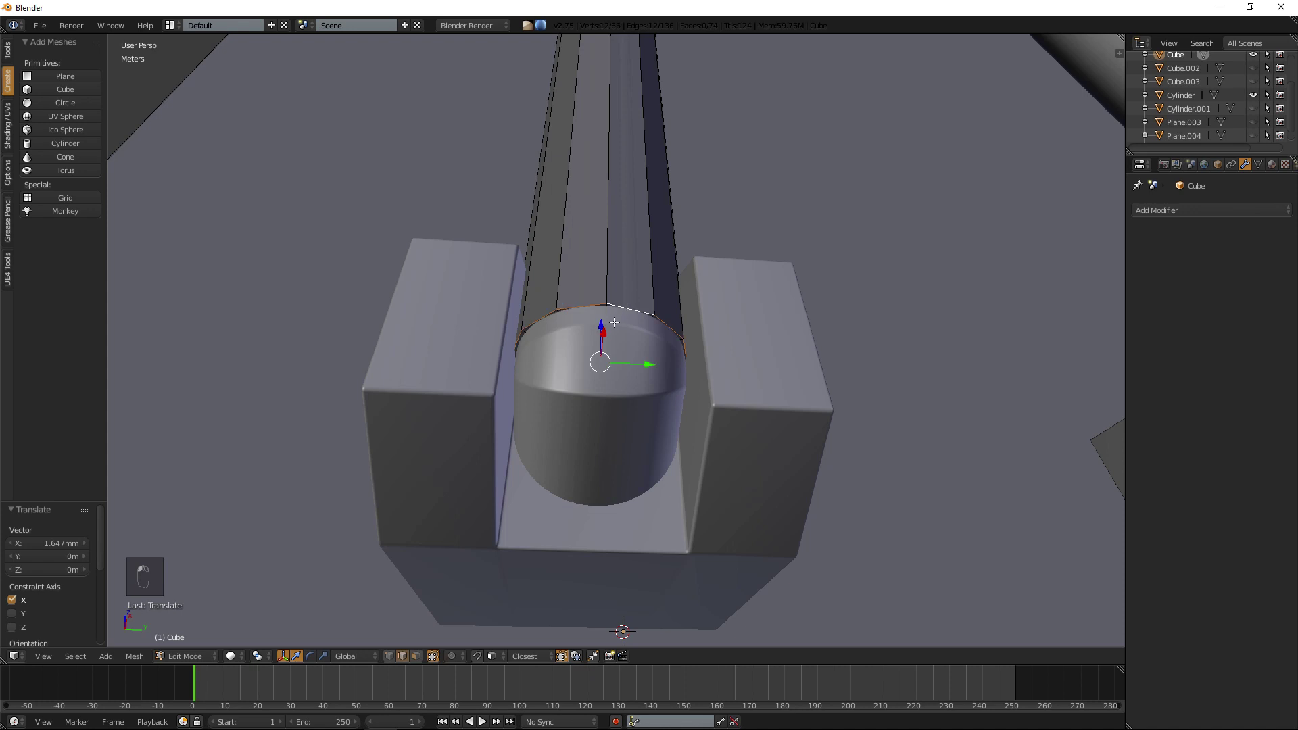
{"action": "key", "text": "z"}
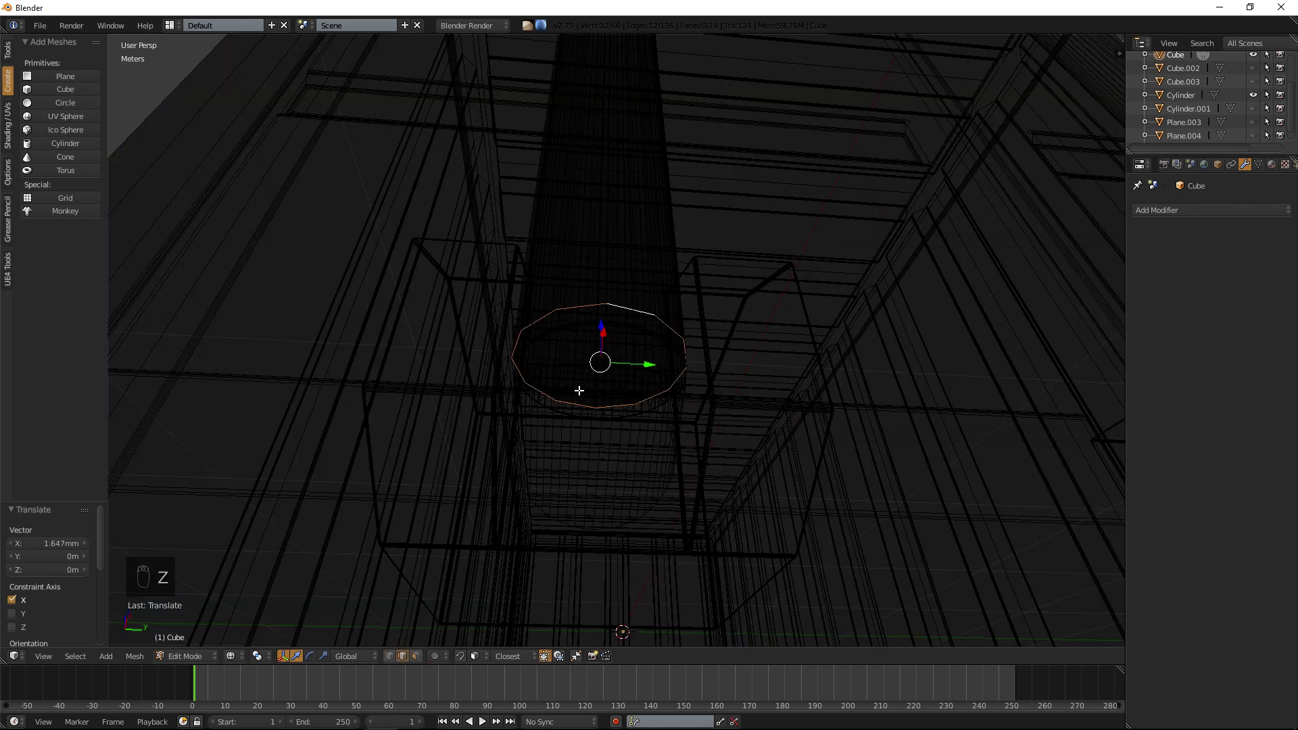
{"action": "left_click", "coordinate": [390, 656]}
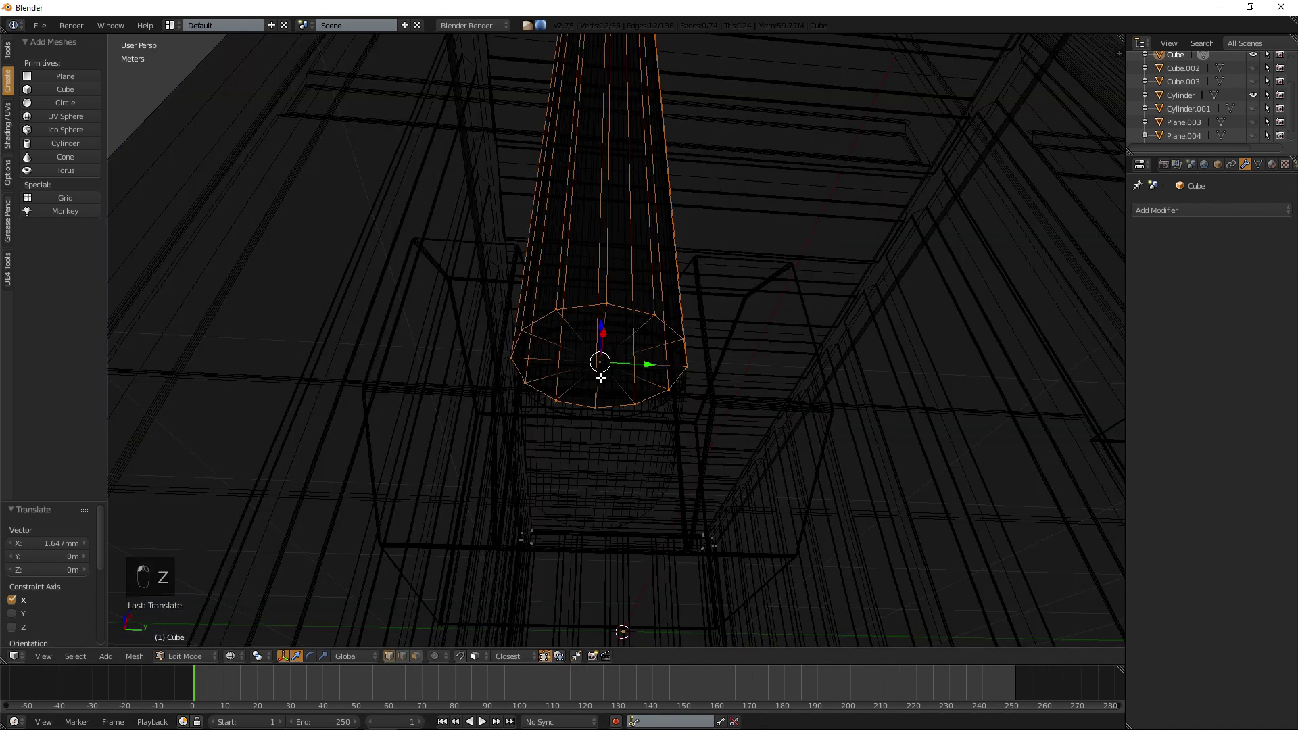
{"action": "right_click", "coordinate": [584, 359], "text": "shift"}
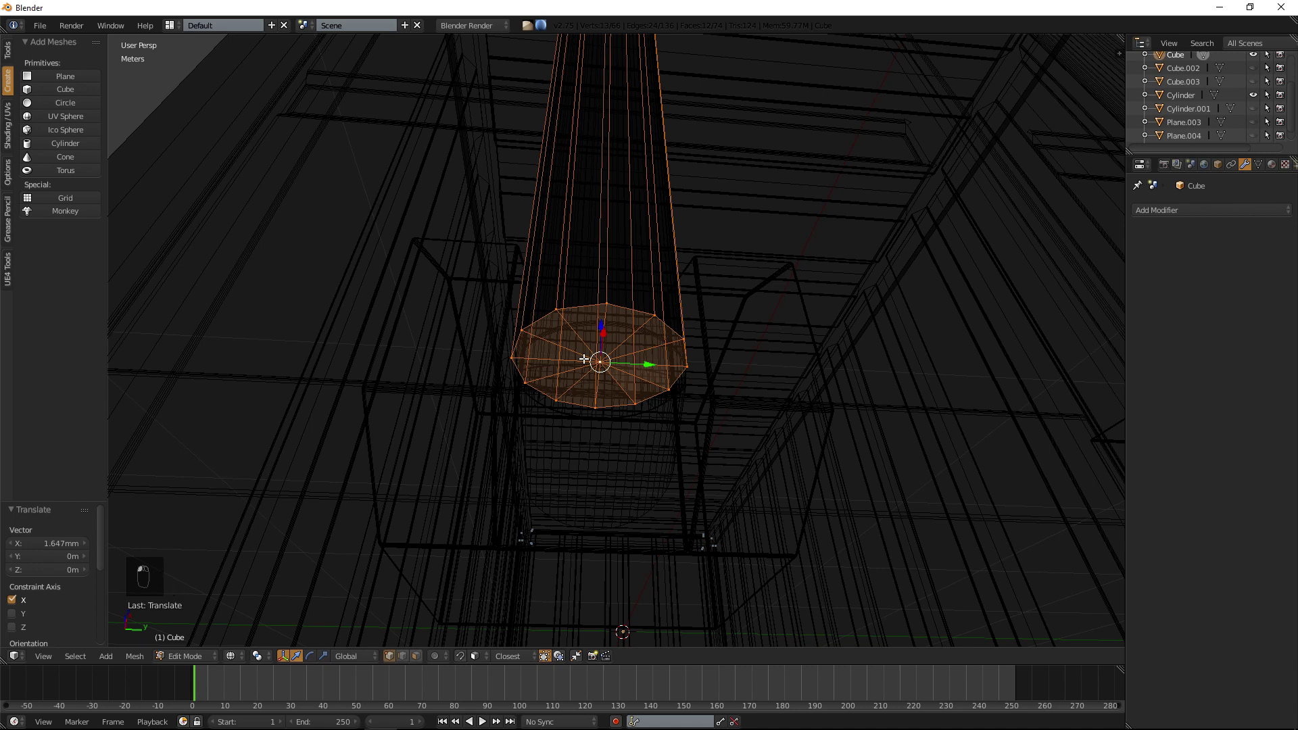
{"action": "left_click", "coordinate": [416, 656]}
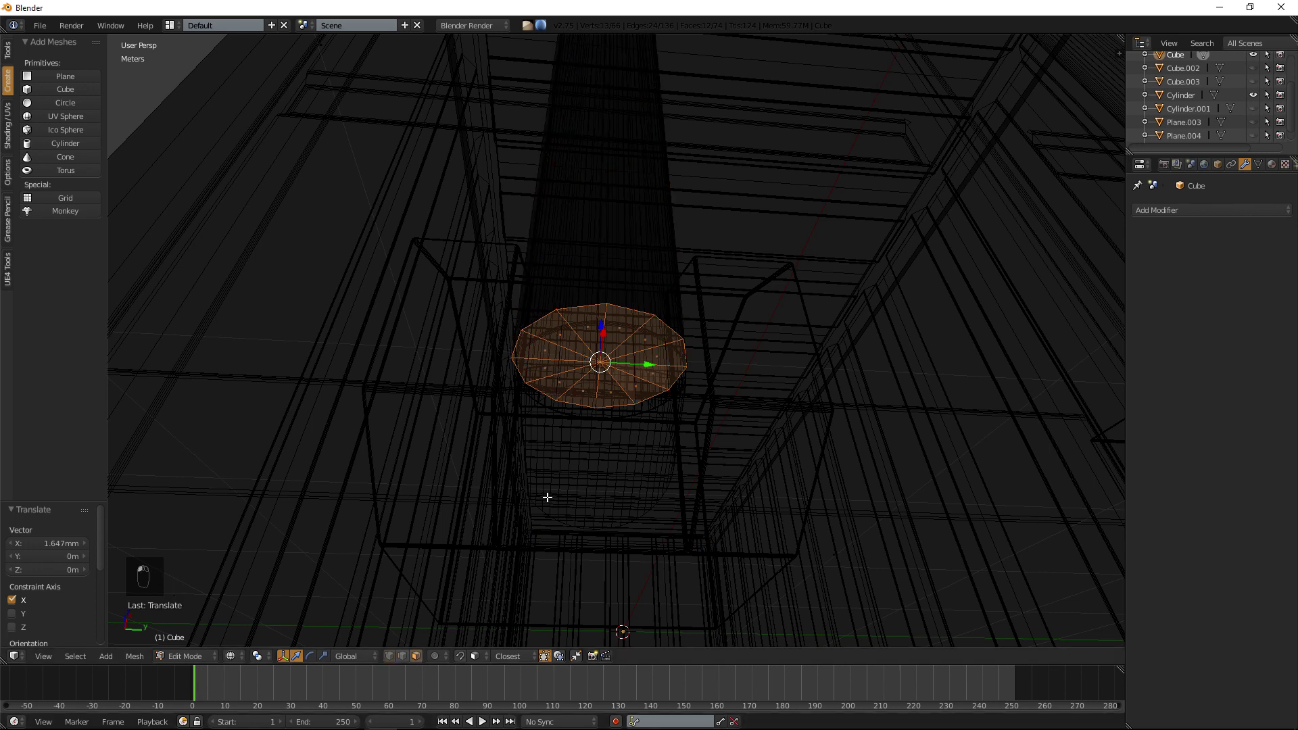
{"action": "key", "text": "z"}
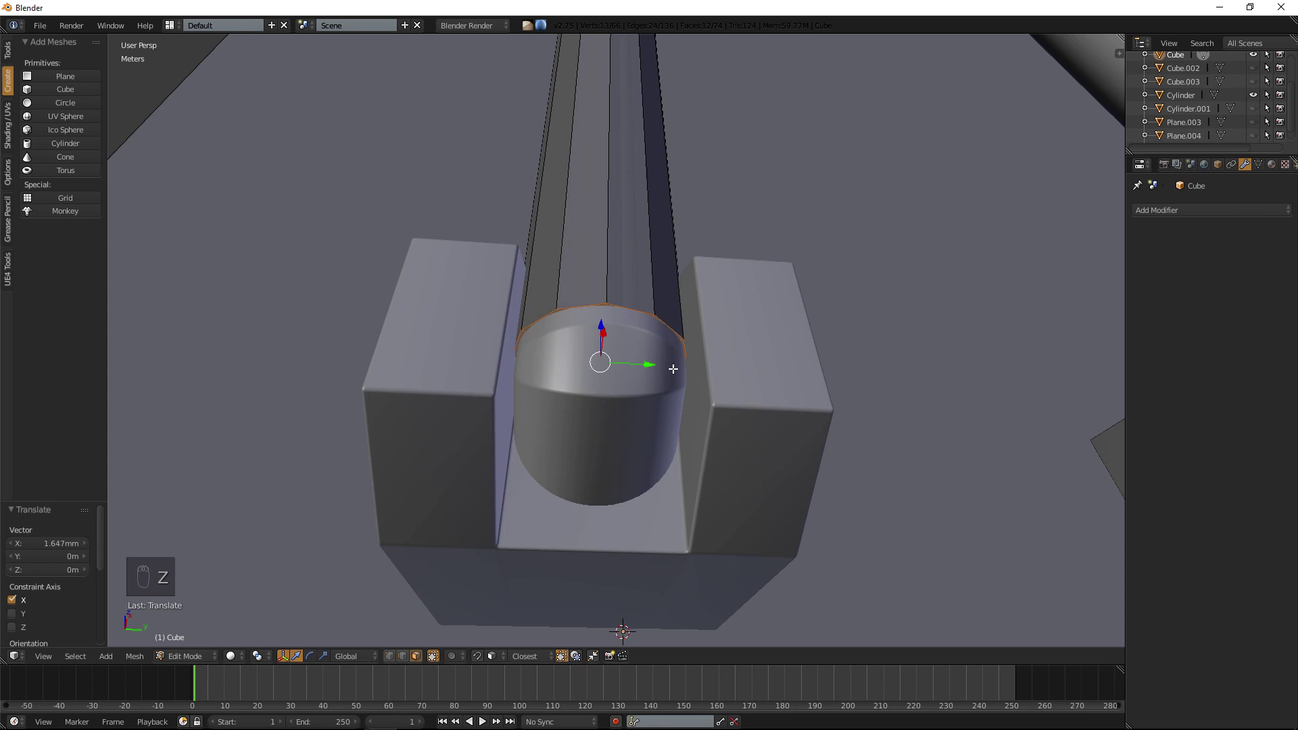
Extrude the cylinder's bottom cap in place, rotate it 45° around the Y axis, and inspect it in wireframe.
{"action": "middle_click_drag", "start_coordinate": [684, 374], "coordinate": [679, 382]}
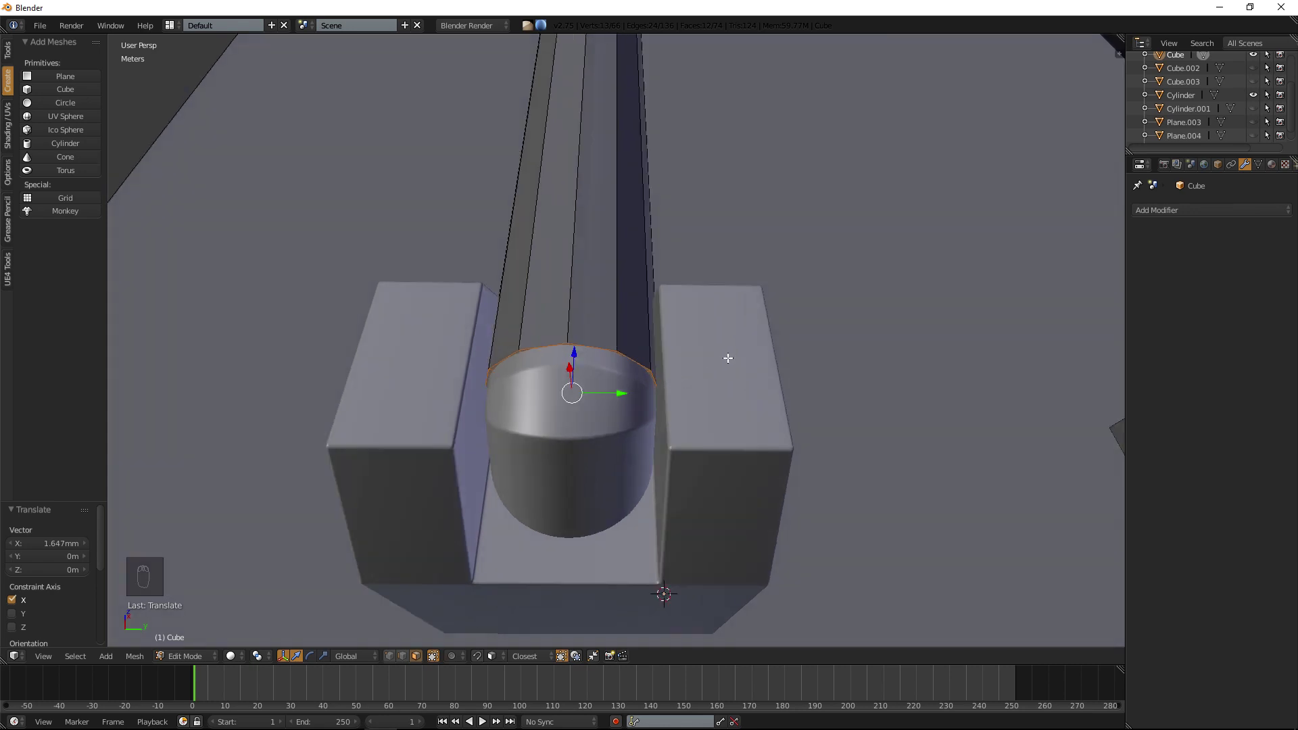
{"action": "key", "text": "e"}
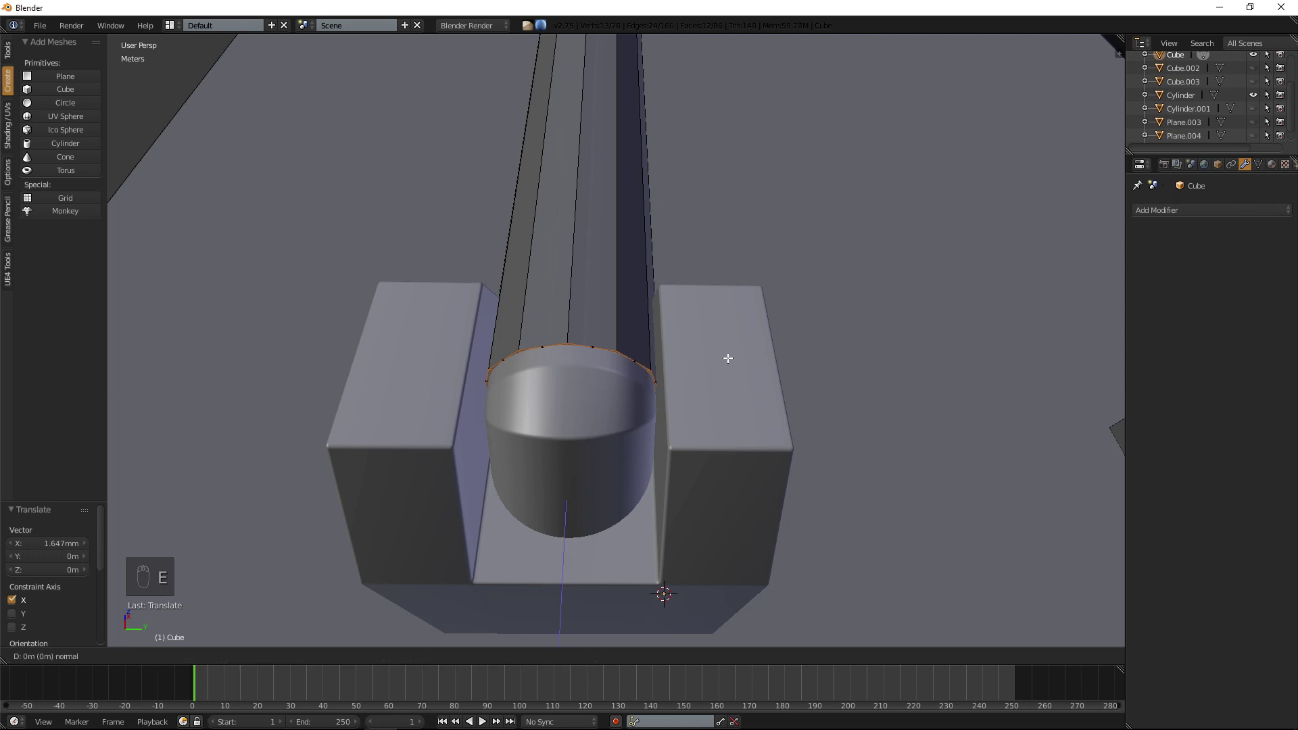
{"action": "right_click", "coordinate": [728, 358]}
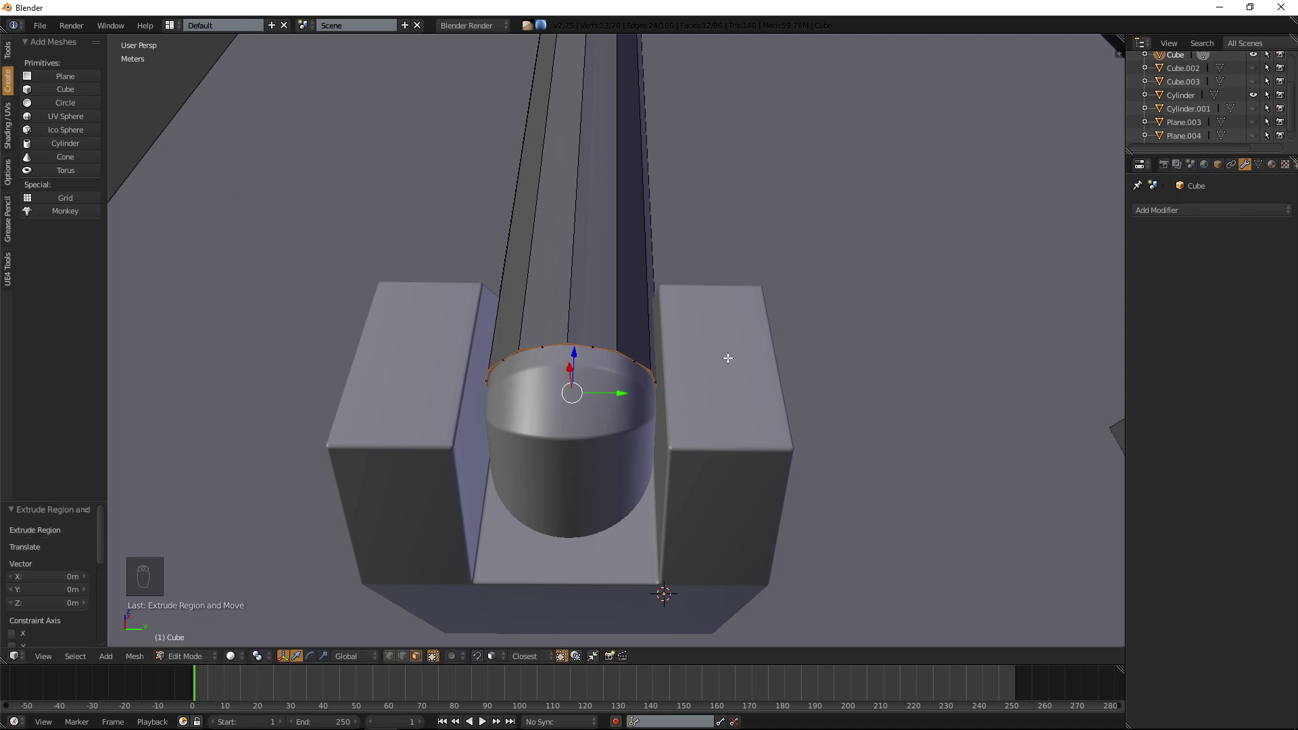
{"action": "type", "text": "r45"}
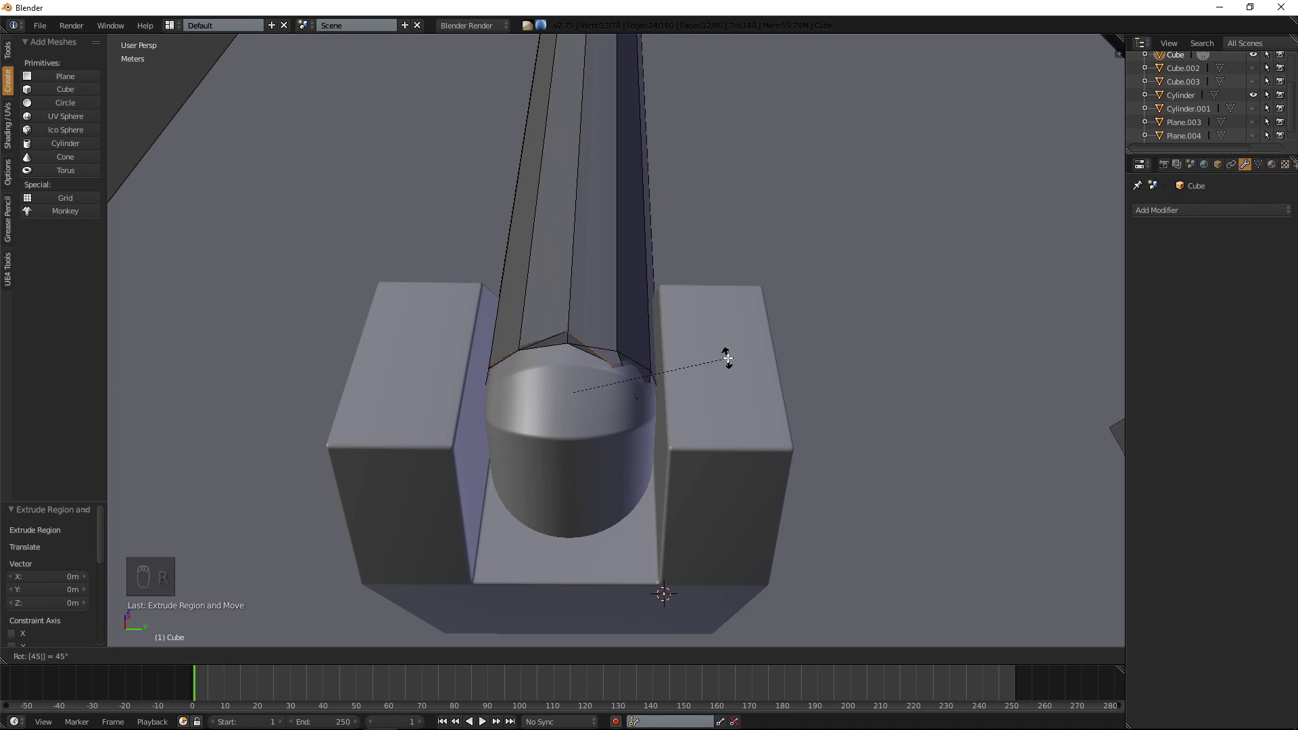
{"action": "type", "text": "y"}
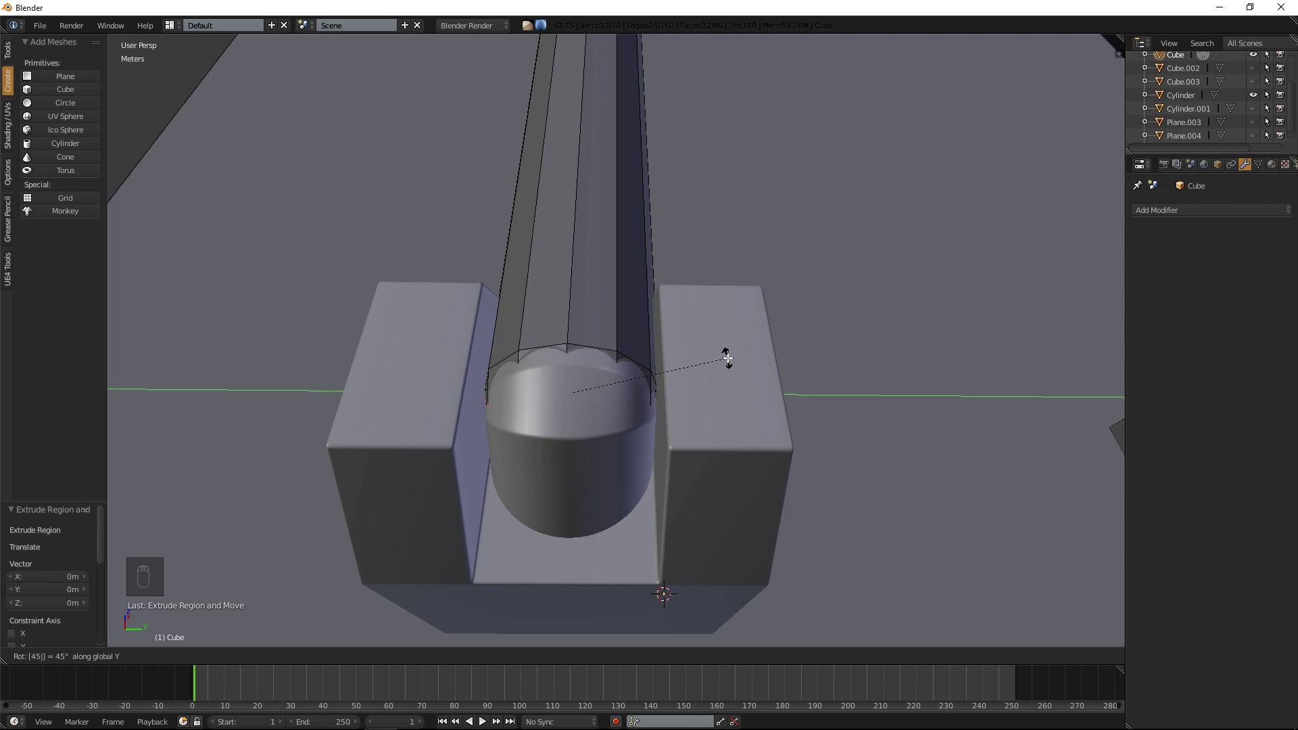
{"action": "key", "text": "Return"}
{"action": "key", "text": "z"}
{"action": "middle_click_drag", "start_coordinate": [728, 358], "coordinate": [775, 370]}
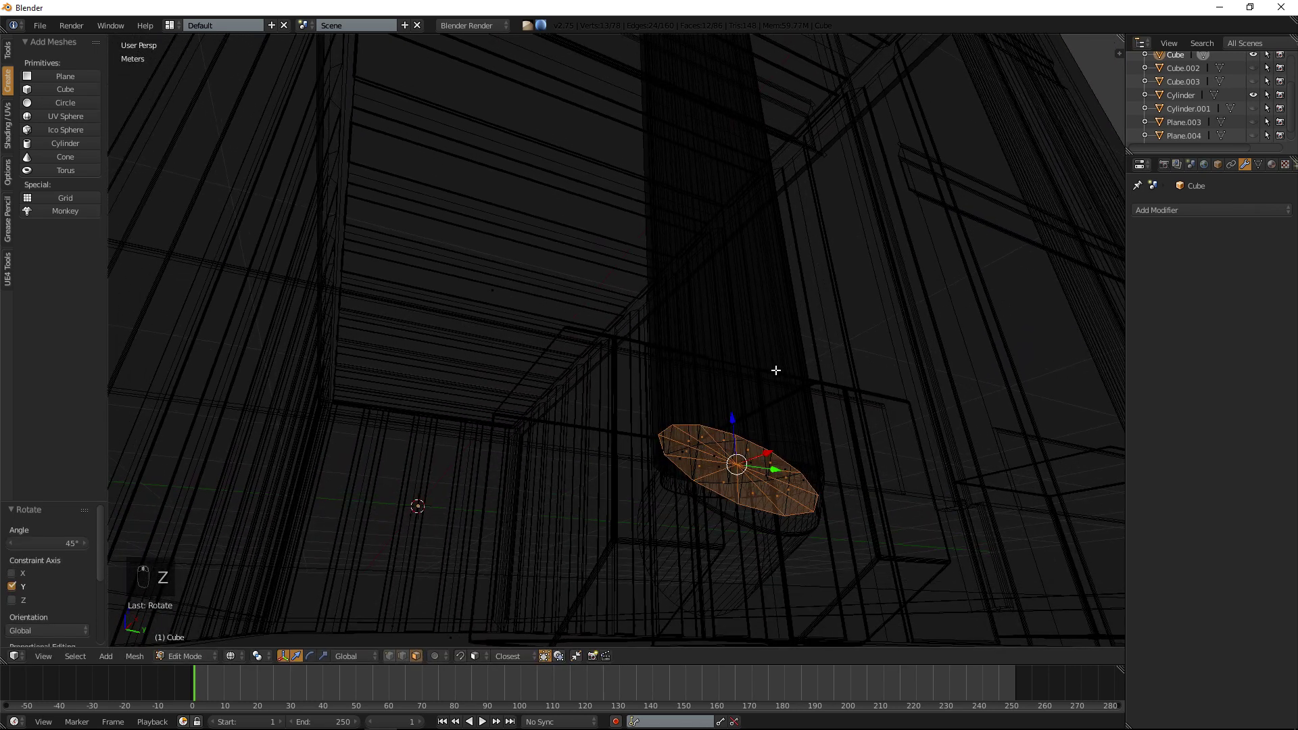
Try moving the rotated bottom cap 3.8 mm along X, and undo back to before the cap's in-place extrusion.
{"action": "key", "text": "z"}
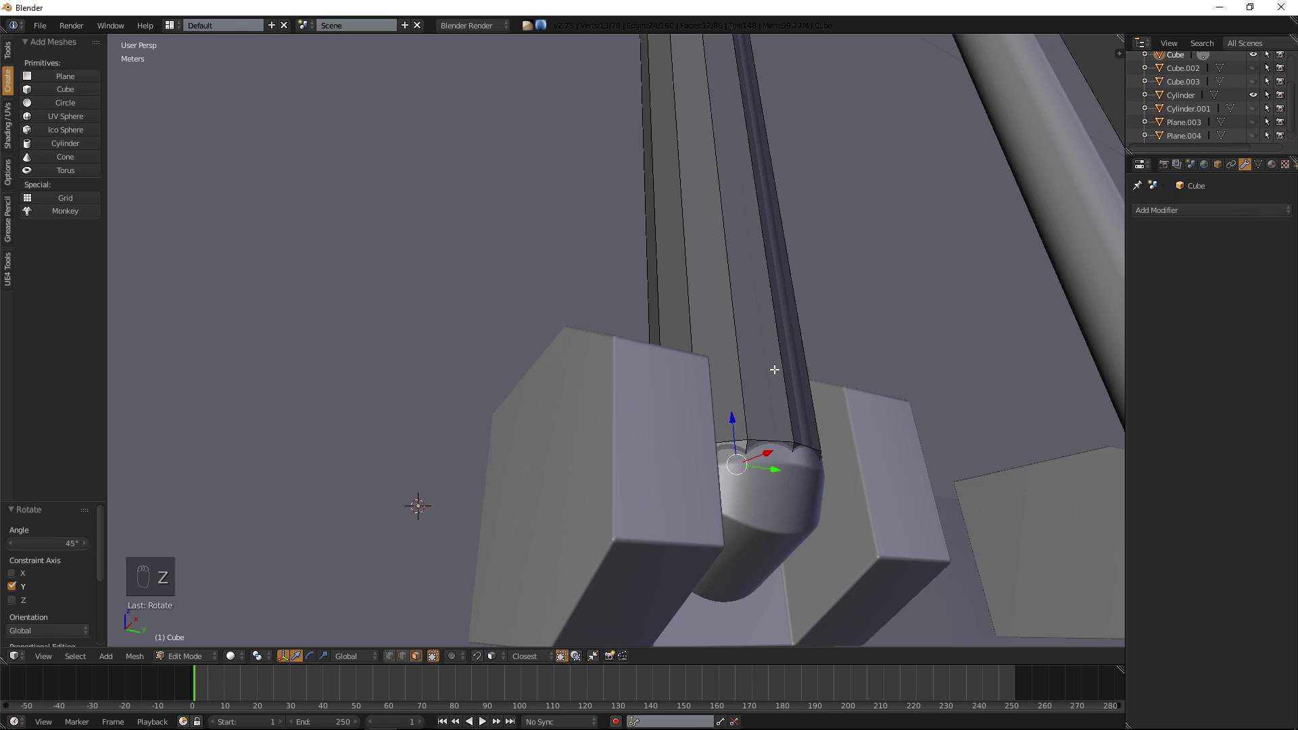
{"action": "middle_click_drag", "start_coordinate": [775, 369], "coordinate": [541, 490]}
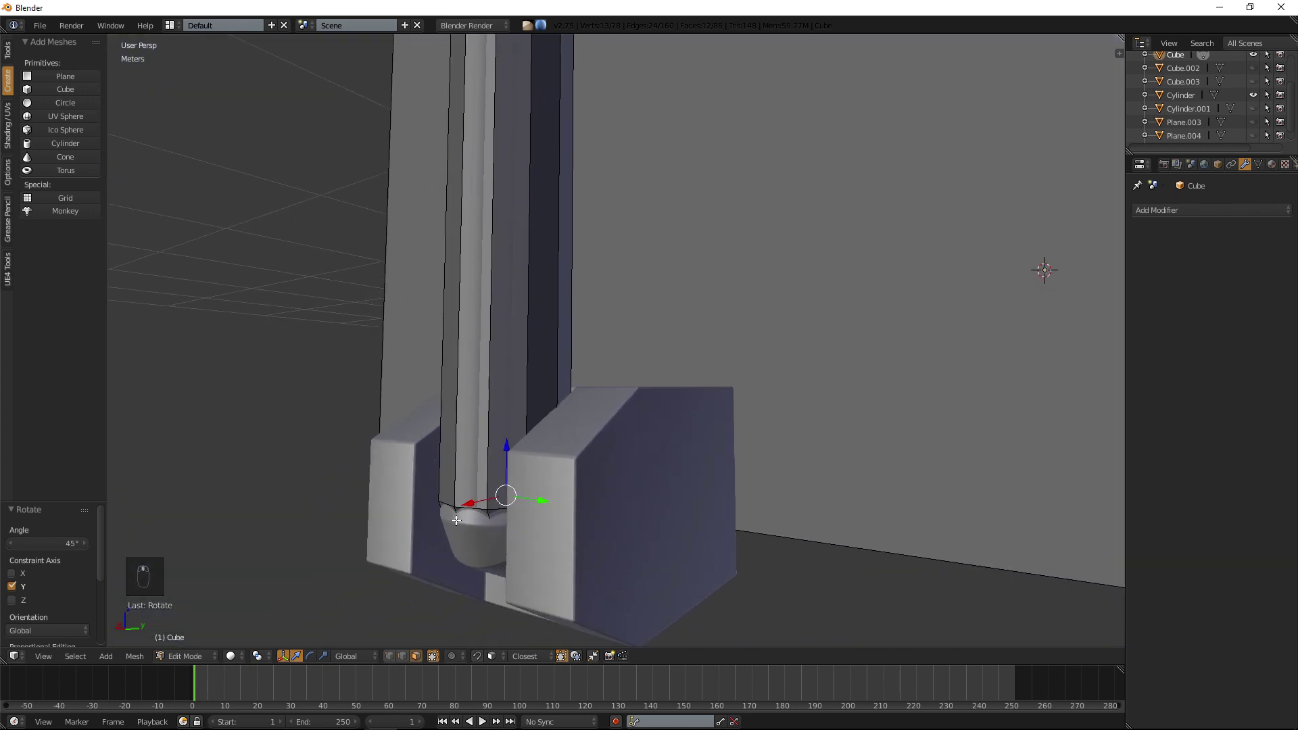
{"action": "key", "text": "g"}
{"action": "key", "text": "x"}
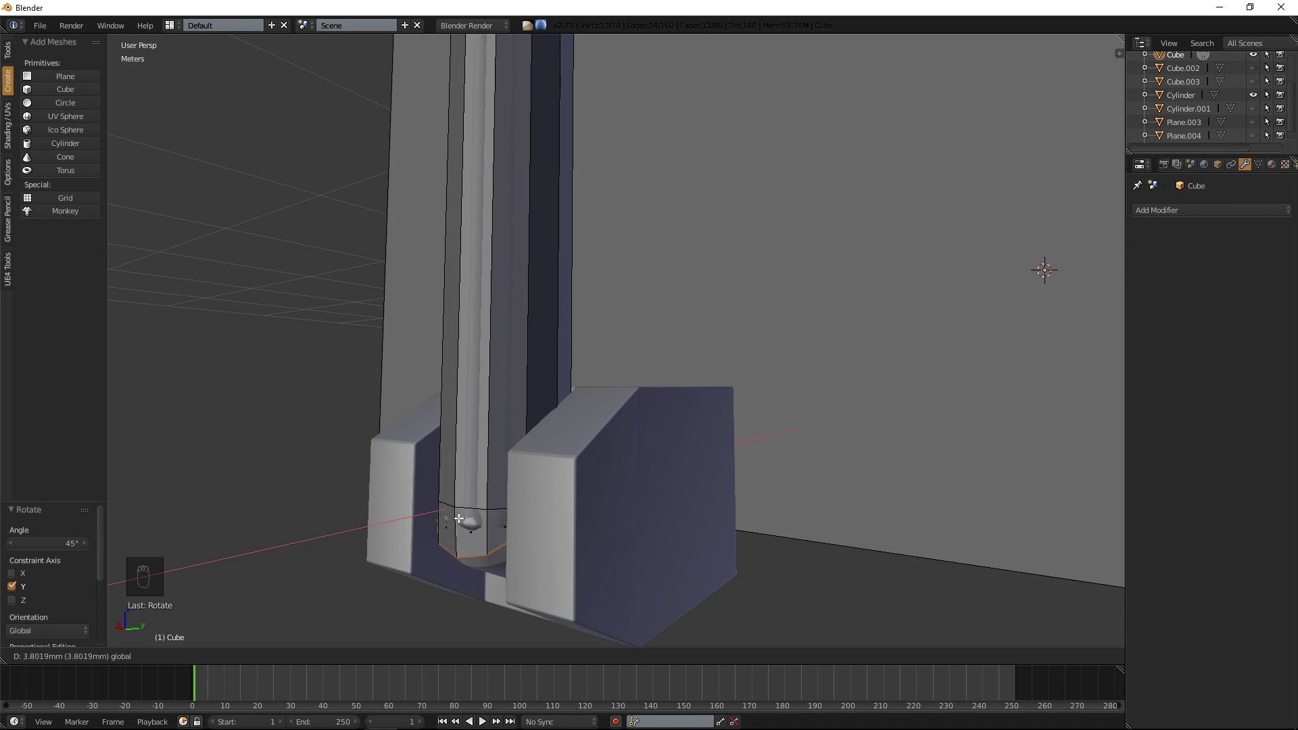
{"action": "left_click", "coordinate": [459, 519]}
{"action": "key", "text": "ctrl+z"}
{"action": "key", "text": "ctrl+z"}
{"action": "key", "text": "ctrl+z"}
{"action": "key", "text": "ctrl+z"}
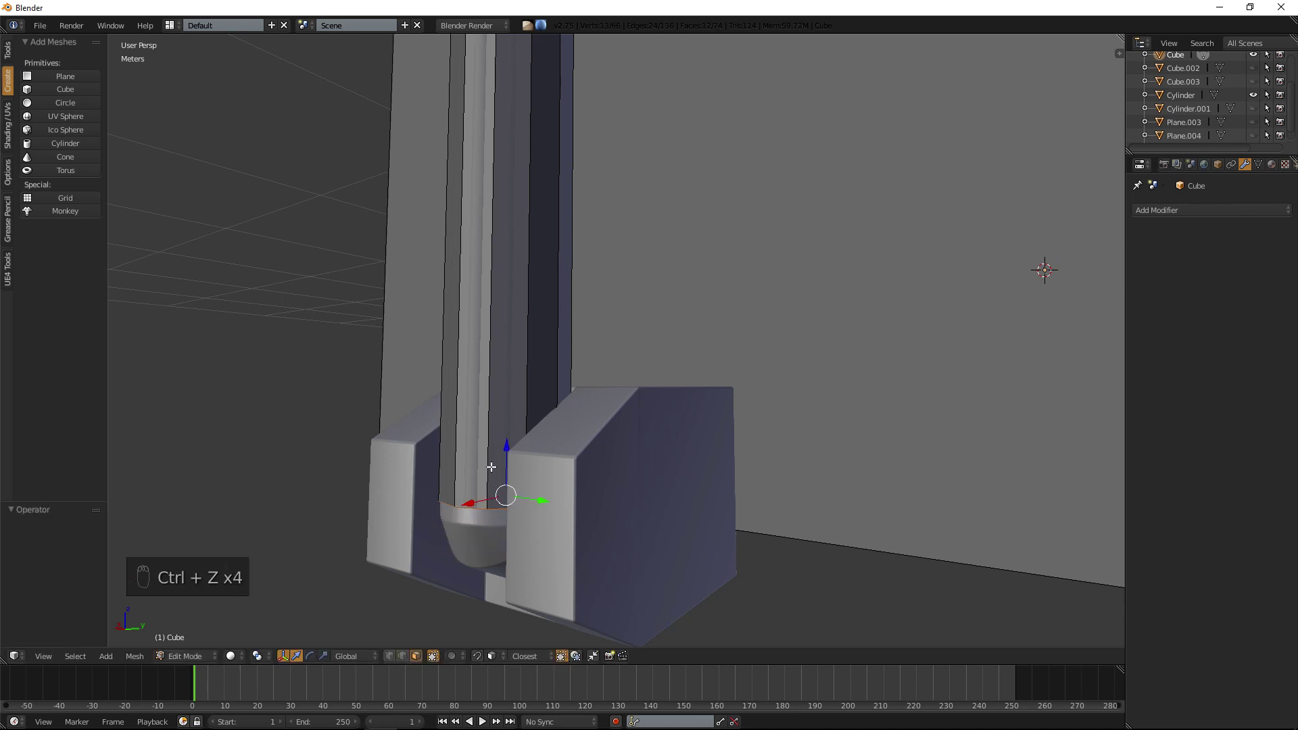
Lower the cylinder's bottom cap 3.887 mm along Z and extrude it 1 cm 1.1 mm downward.
{"action": "left_click_drag", "start_coordinate": [504, 452], "coordinate": [508, 466]}
{"action": "middle_click_drag", "start_coordinate": [507, 466], "coordinate": [533, 444]}
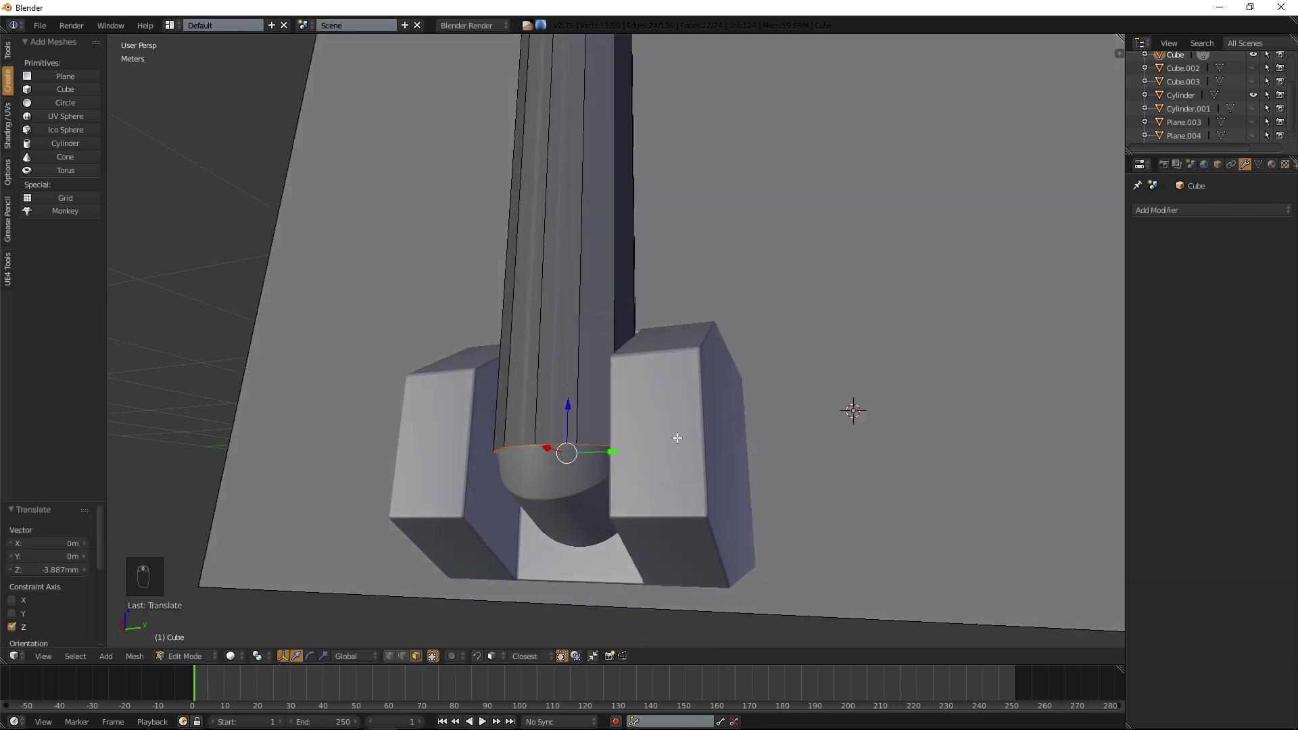
{"action": "key", "text": "e"}
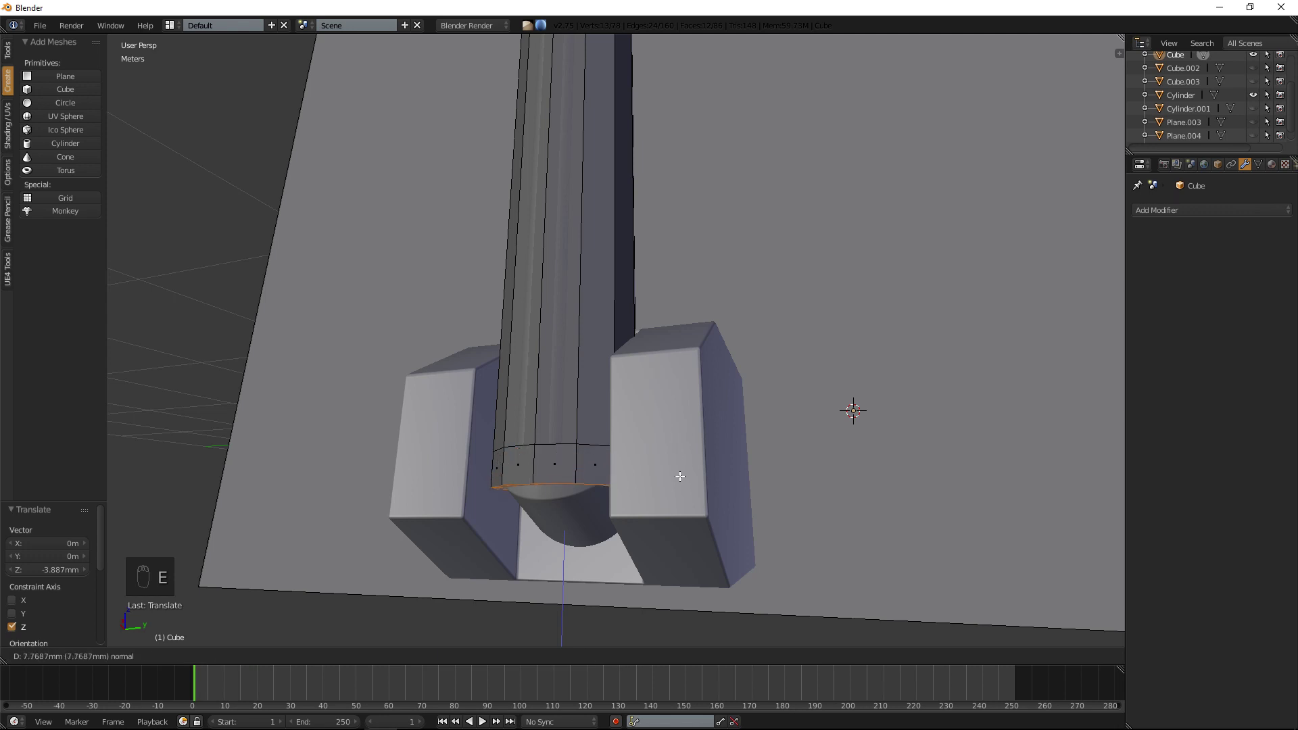
{"action": "left_click", "coordinate": [682, 484]}
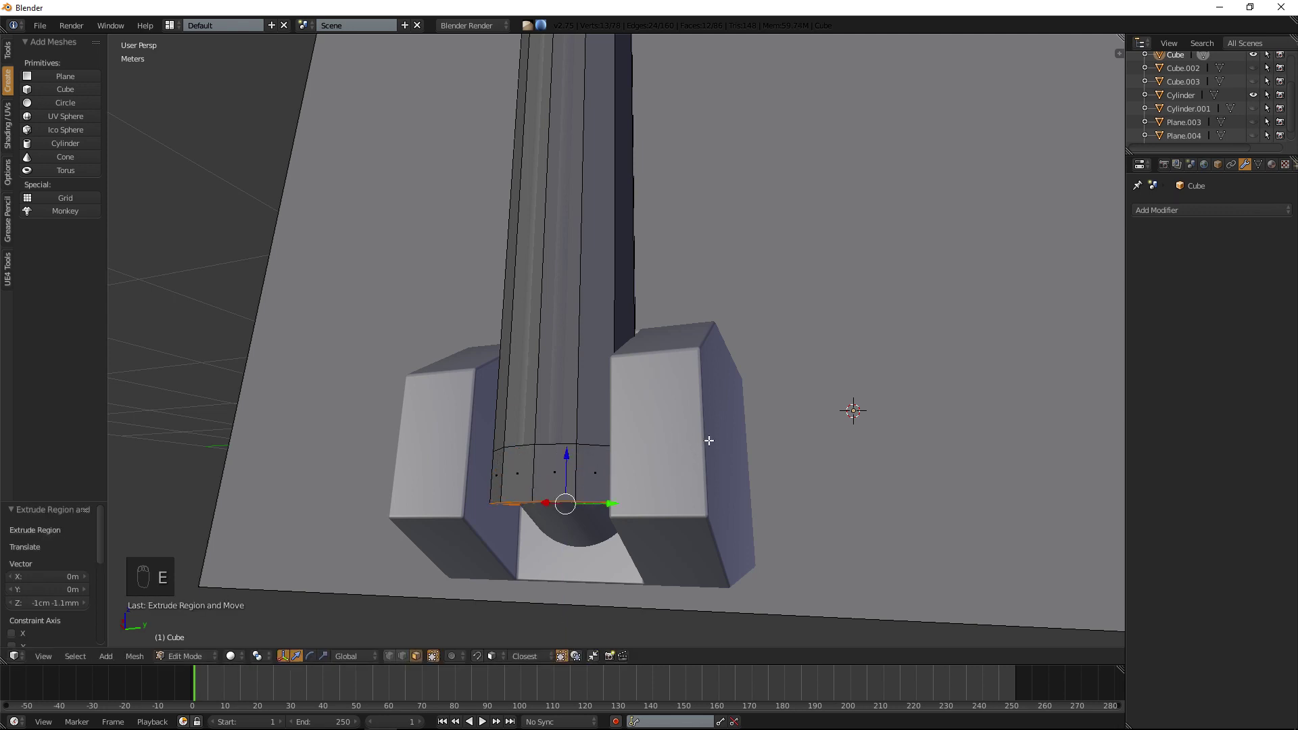
Rotate the extruded bottom cap 45° around the Y axis and raise it 1 cm 0.9 mm along Z.
{"action": "type", "text": "r45"}
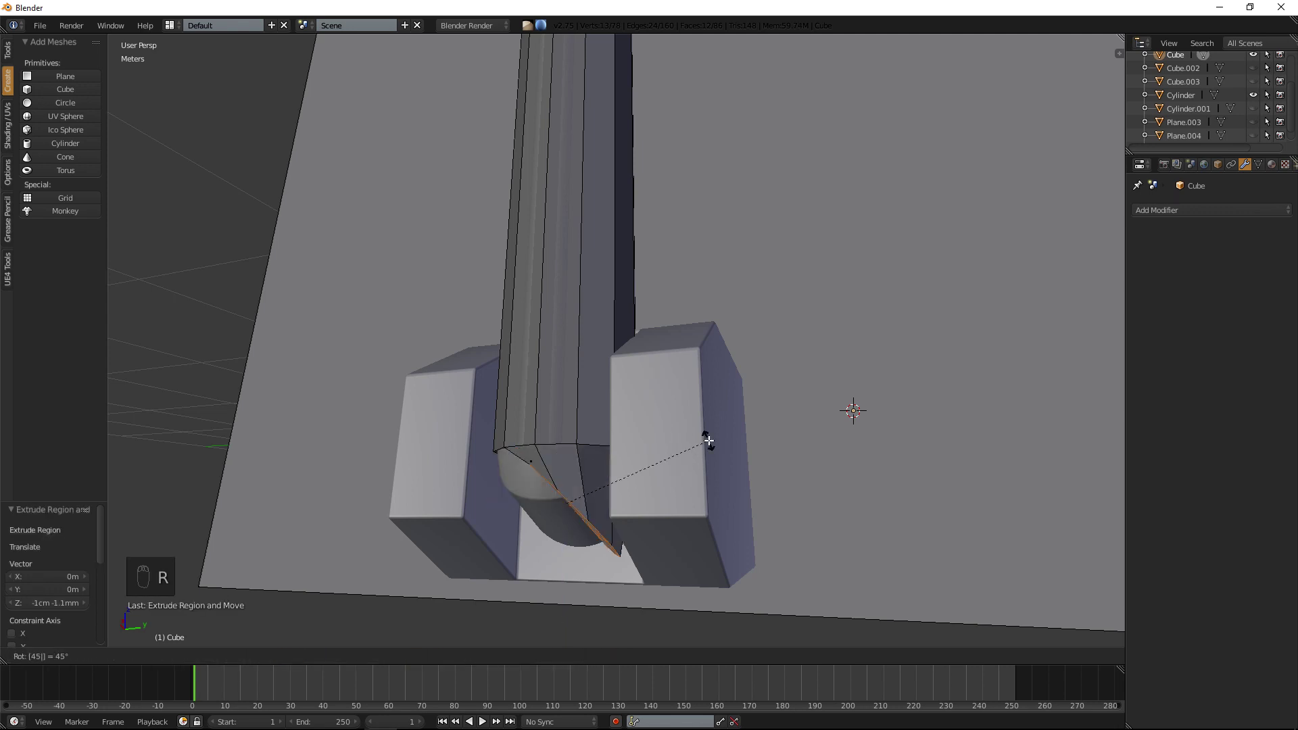
{"action": "type", "text": "y"}
{"action": "key", "text": "Return"}
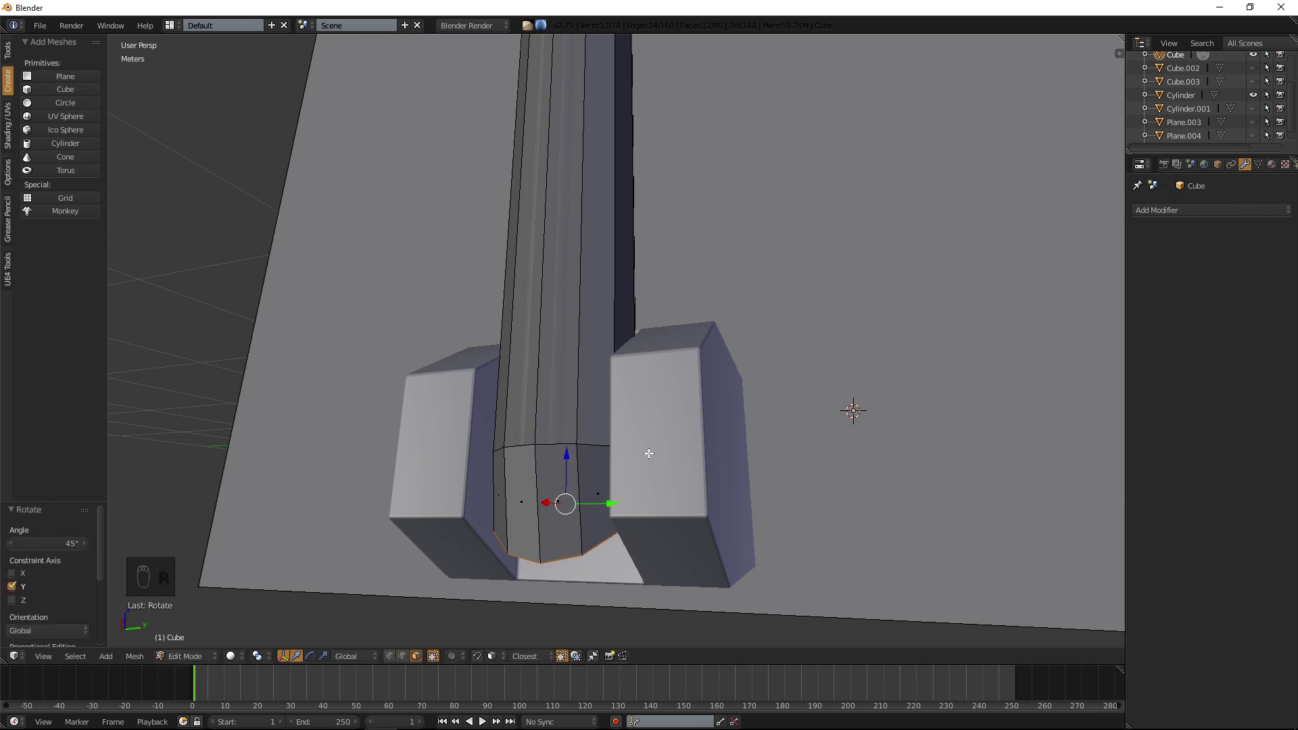
{"action": "key", "text": "g"}
{"action": "key", "text": "z"}
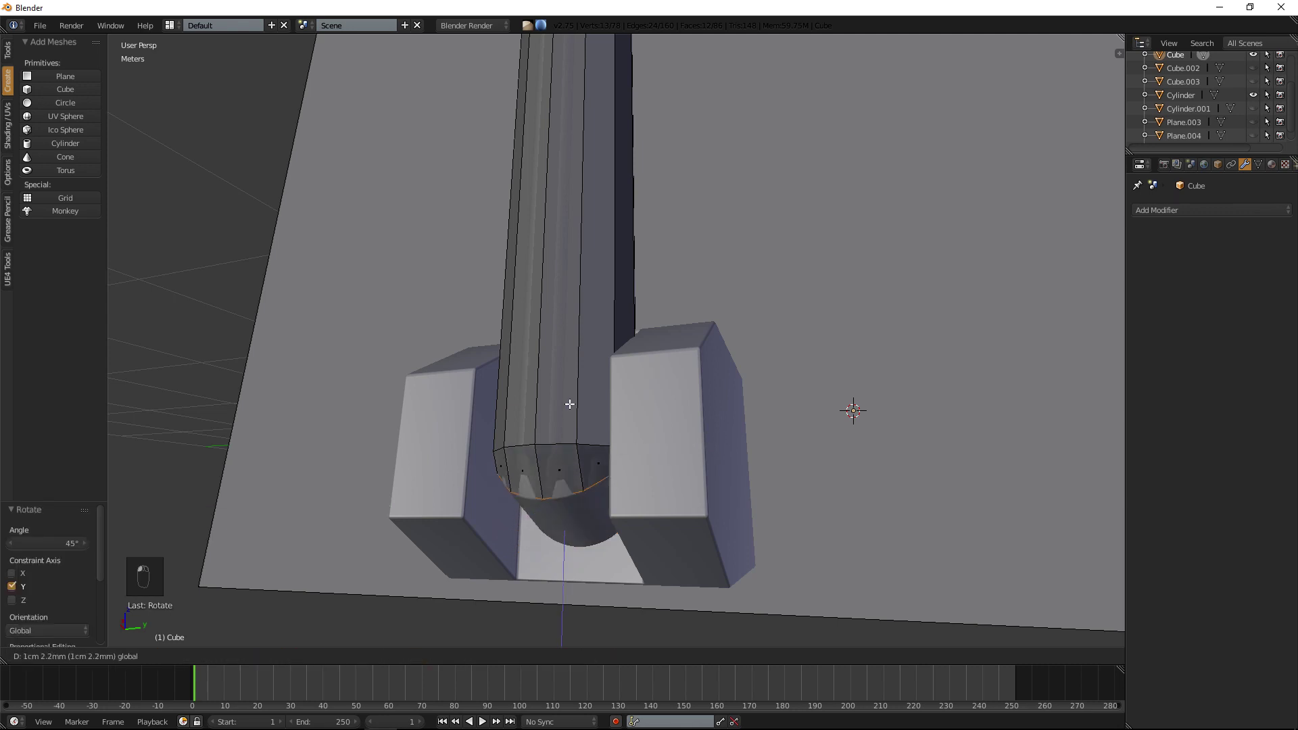
{"action": "key", "text": "Return"}
Extrude the angled bottom cap along its normal toward the door, 9.189 mm in both negative X and negative Z.
{"action": "middle_click_drag", "start_coordinate": [564, 410], "coordinate": [565, 371]}
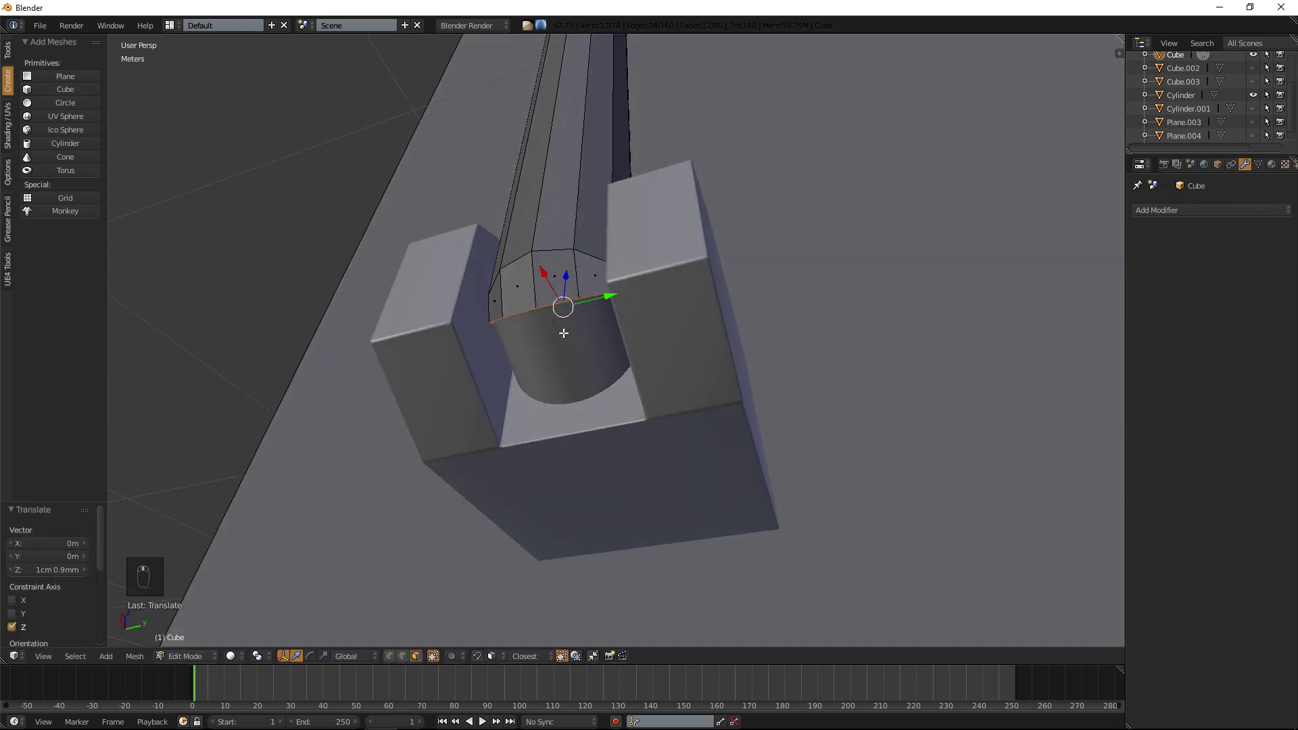
{"action": "key", "text": "e"}
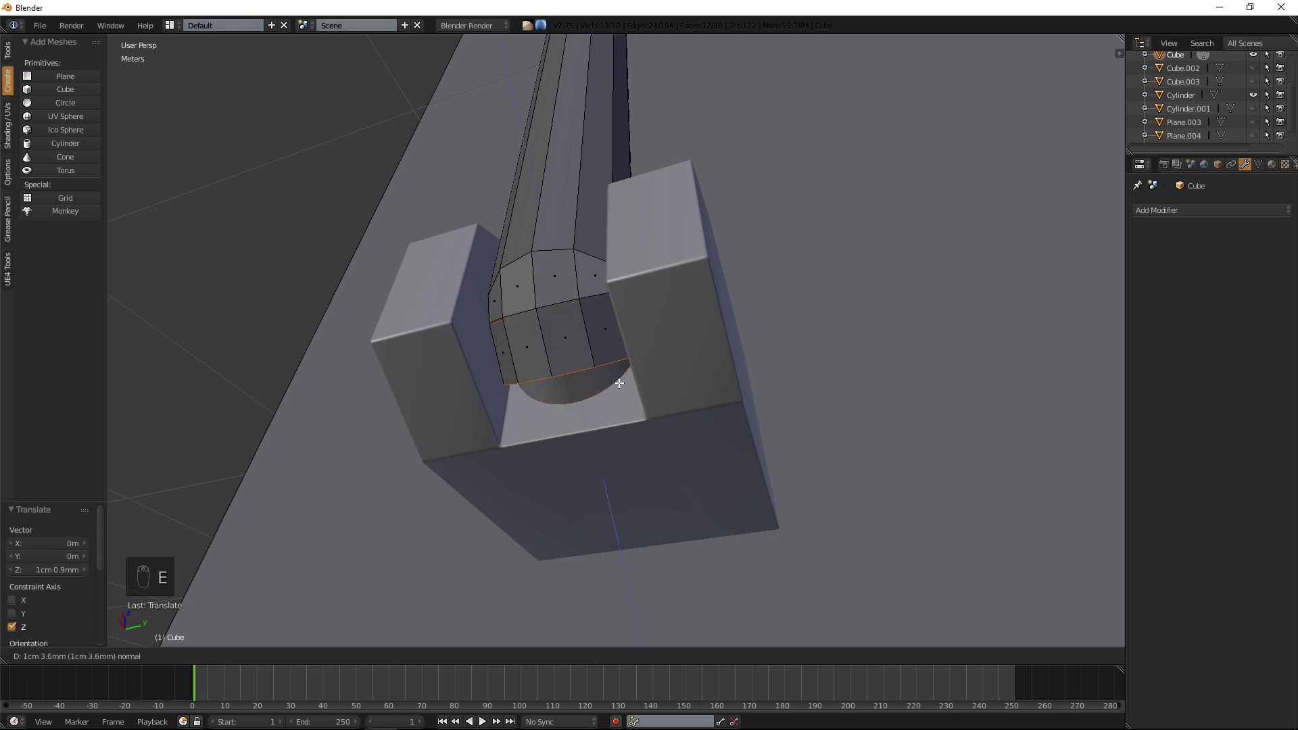
{"action": "left_click", "coordinate": [618, 381]}
{"action": "middle_click_drag", "start_coordinate": [618, 380], "coordinate": [603, 379]}
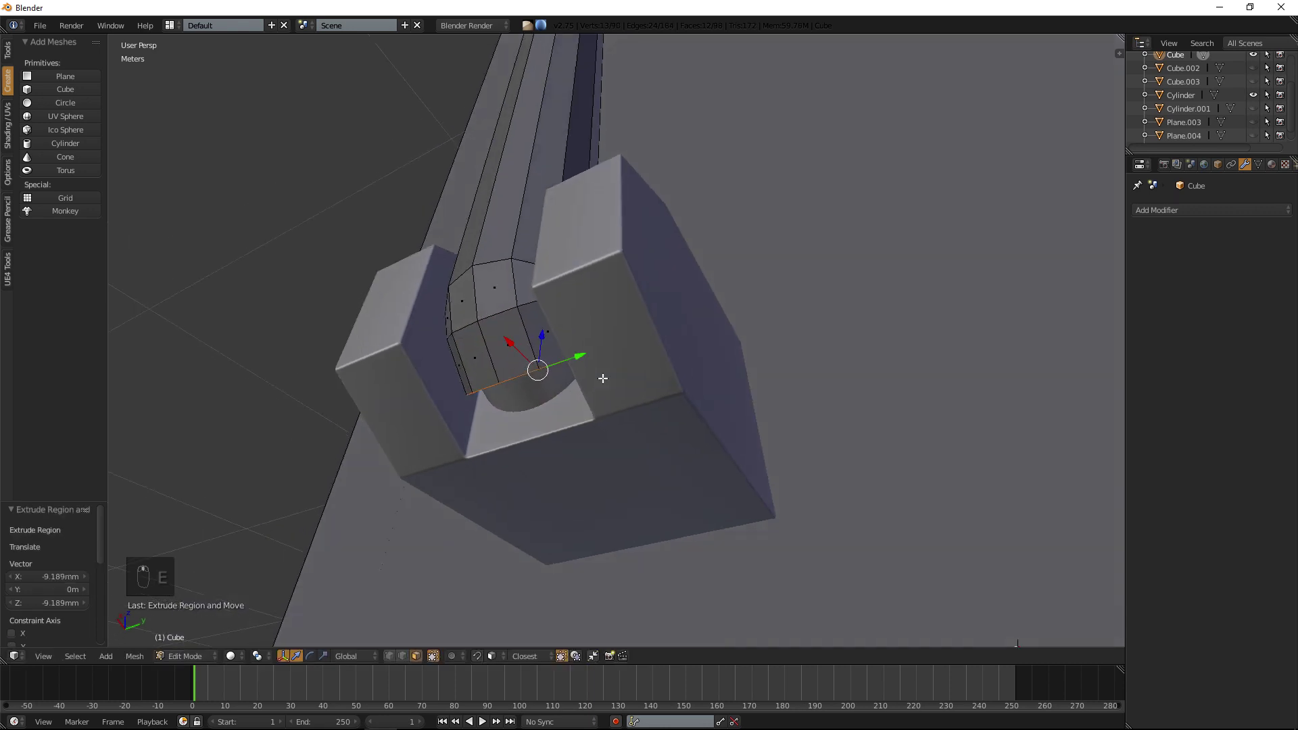
Rotate the new bottom cap another 45° around Y, raise it about 3.7 mm along Z, and deselect everything.
{"action": "type", "text": "r45"}
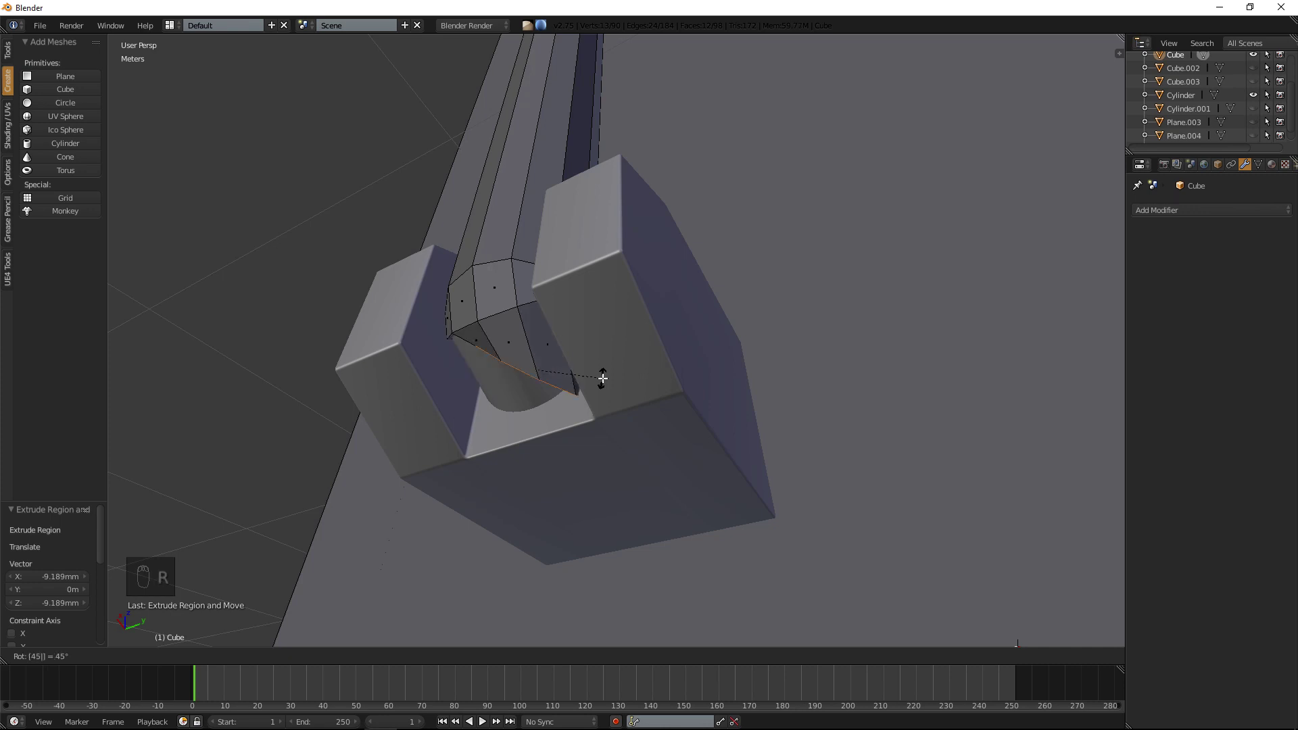
{"action": "type", "text": "y"}
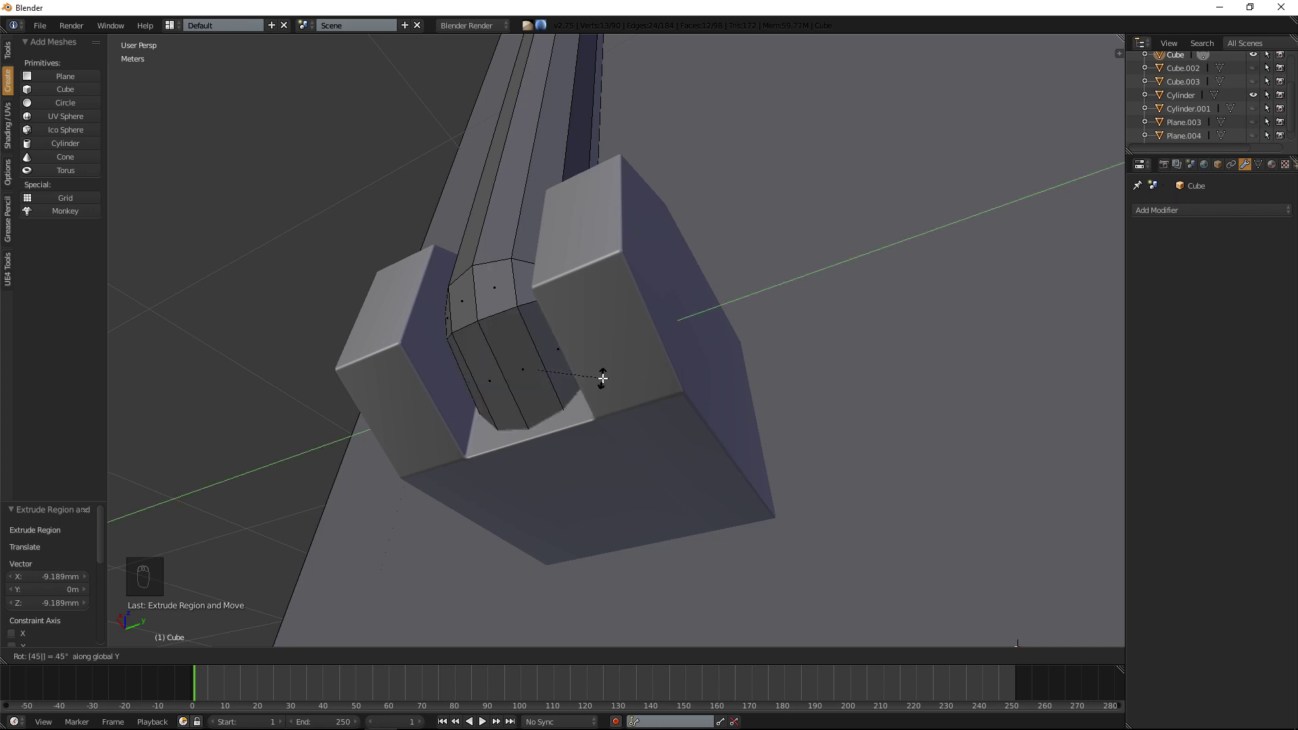
{"action": "key", "text": "Return"}
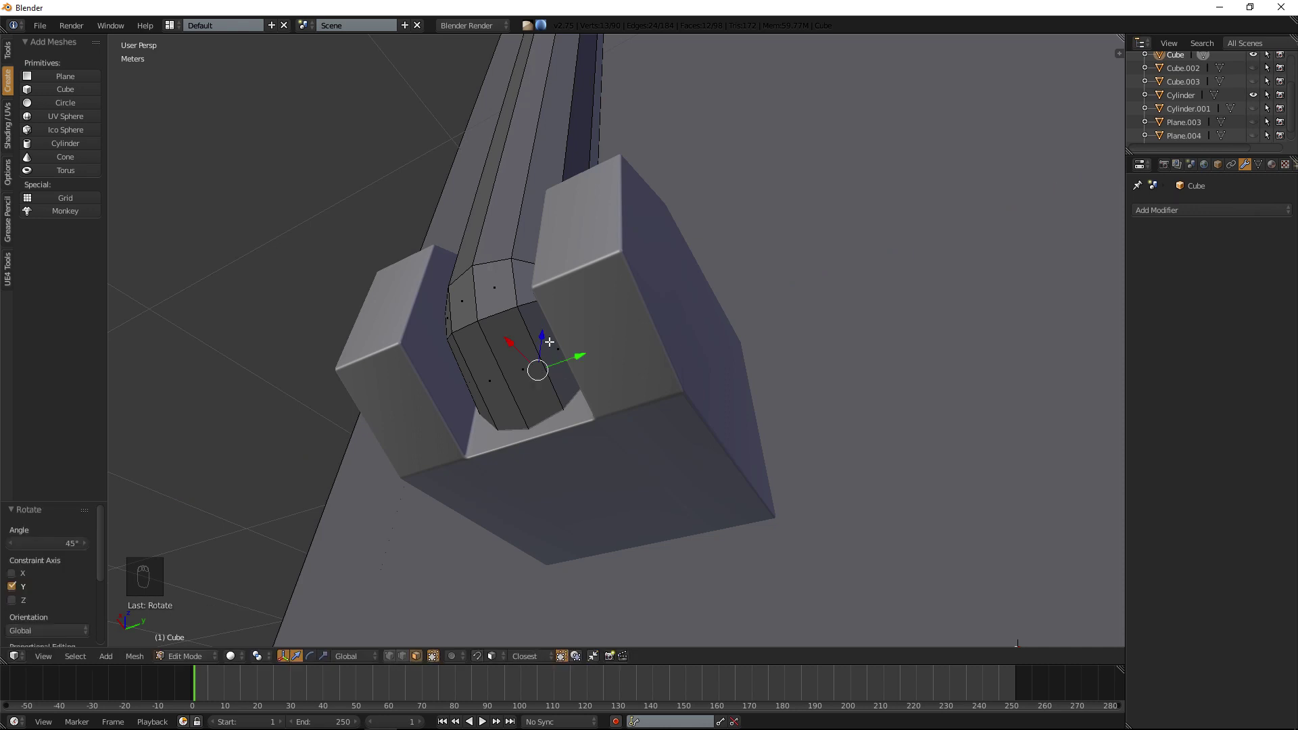
{"action": "key", "text": "g"}
{"action": "key", "text": "z"}
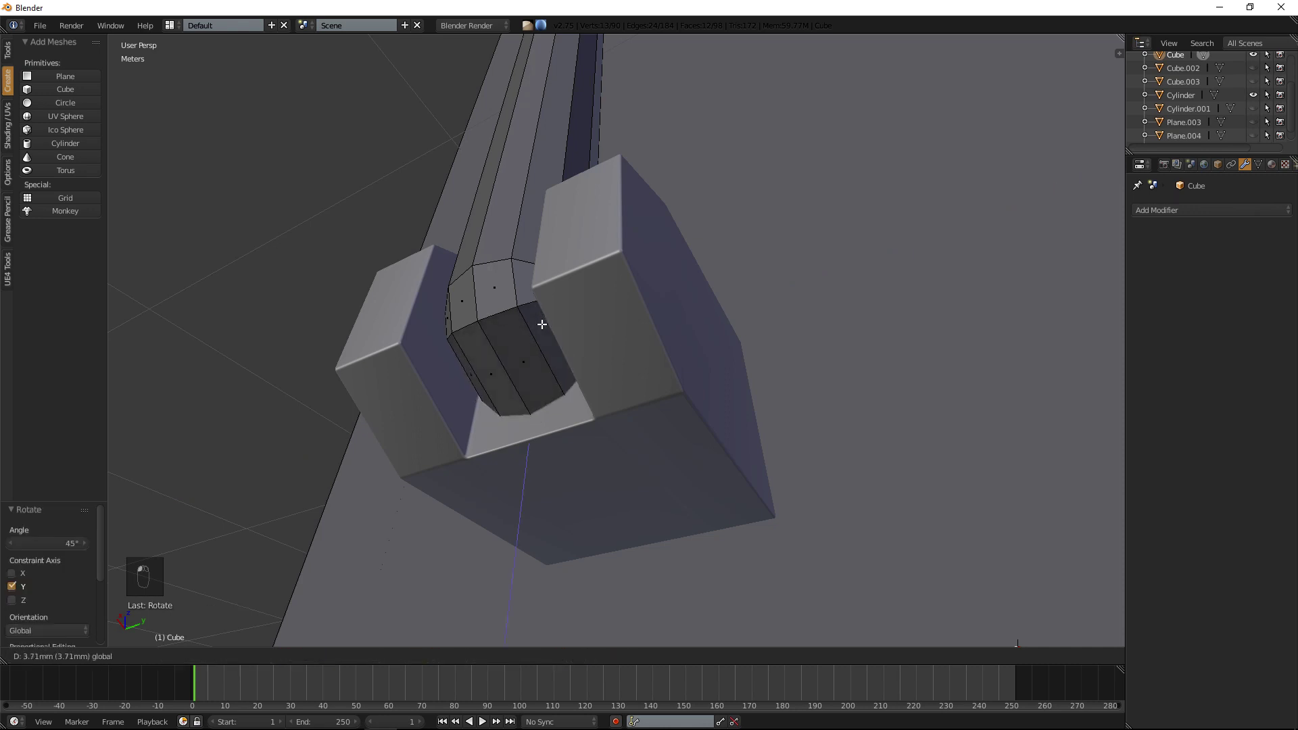
{"action": "left_click", "coordinate": [542, 324]}
{"action": "key", "text": "a"}
Inspect the cylinder along the door rod from the lower bracket to its upper end at the top bracket.
{"action": "scroll", "coordinate": [545, 317], "scroll_direction": "down", "scroll_amount": 7}
{"action": "middle_click_drag", "start_coordinate": [575, 274], "coordinate": [611, 359]}
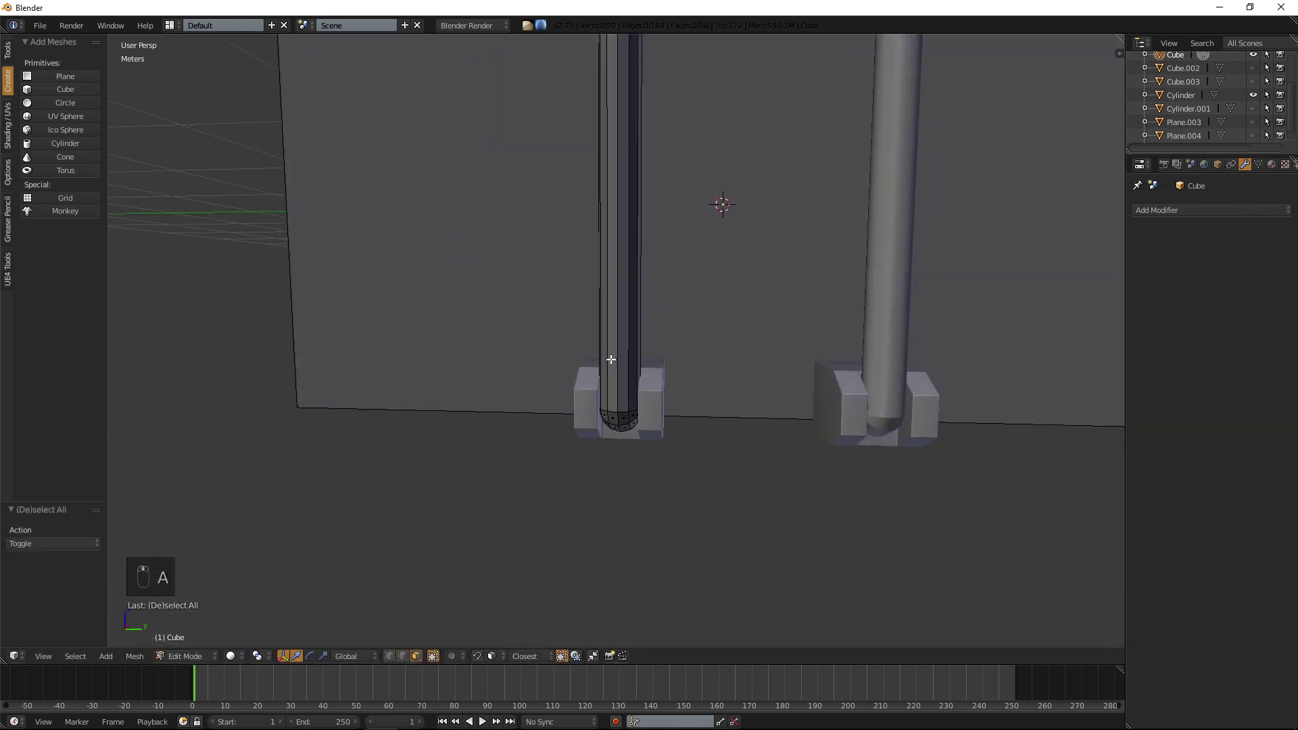
{"action": "middle_click_drag", "start_coordinate": [705, 228], "coordinate": [675, 359], "text": "shift"}
{"action": "middle_click_drag", "start_coordinate": [679, 139], "coordinate": [657, 257], "text": "shift"}
{"action": "scroll", "coordinate": [642, 196], "scroll_direction": "down", "scroll_amount": 5}
{"action": "middle_click_drag", "start_coordinate": [643, 165], "coordinate": [658, 270], "text": "shift"}
{"action": "scroll", "coordinate": [655, 185], "scroll_direction": "down", "scroll_amount": 4}
{"action": "middle_click_drag", "start_coordinate": [655, 180], "coordinate": [635, 345]}
{"action": "middle_click_drag", "start_coordinate": [611, 195], "coordinate": [612, 264], "text": "shift"}
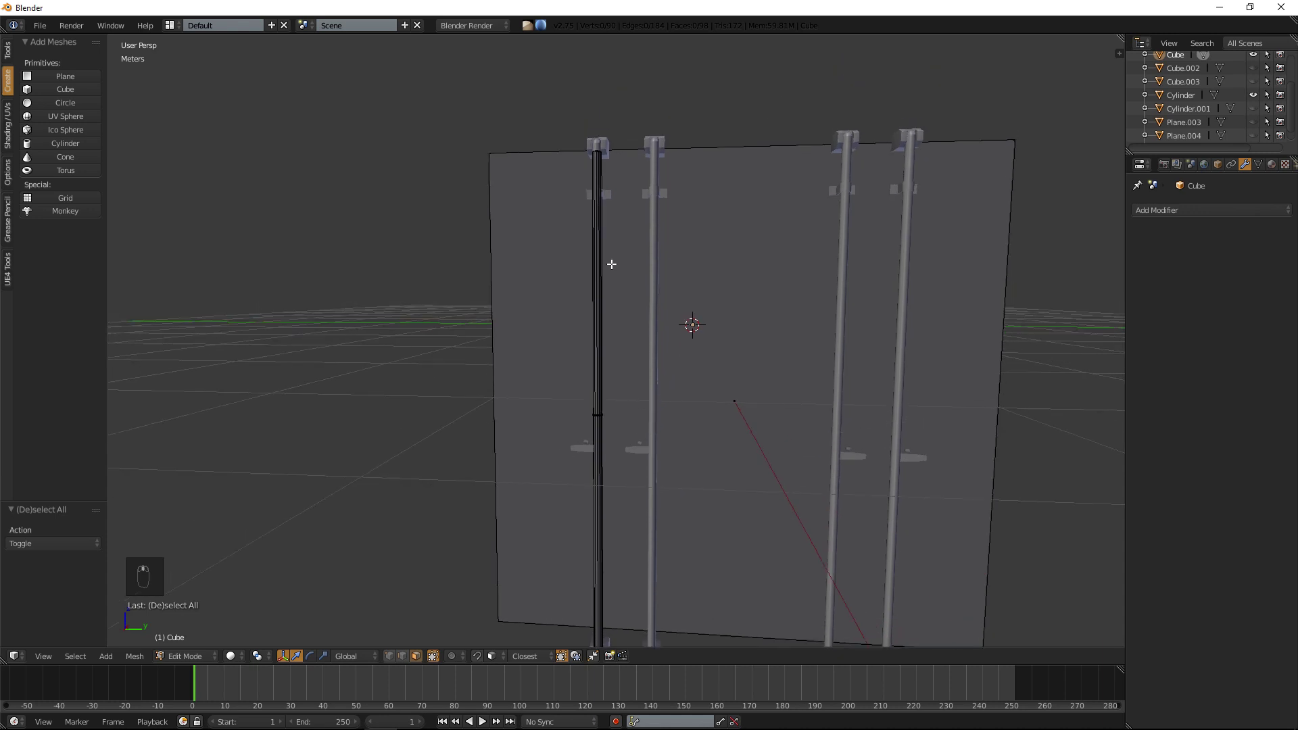
{"action": "middle_click_drag", "start_coordinate": [619, 165], "coordinate": [594, 354]}
{"action": "scroll", "coordinate": [582, 365], "scroll_direction": "up", "scroll_amount": 8}
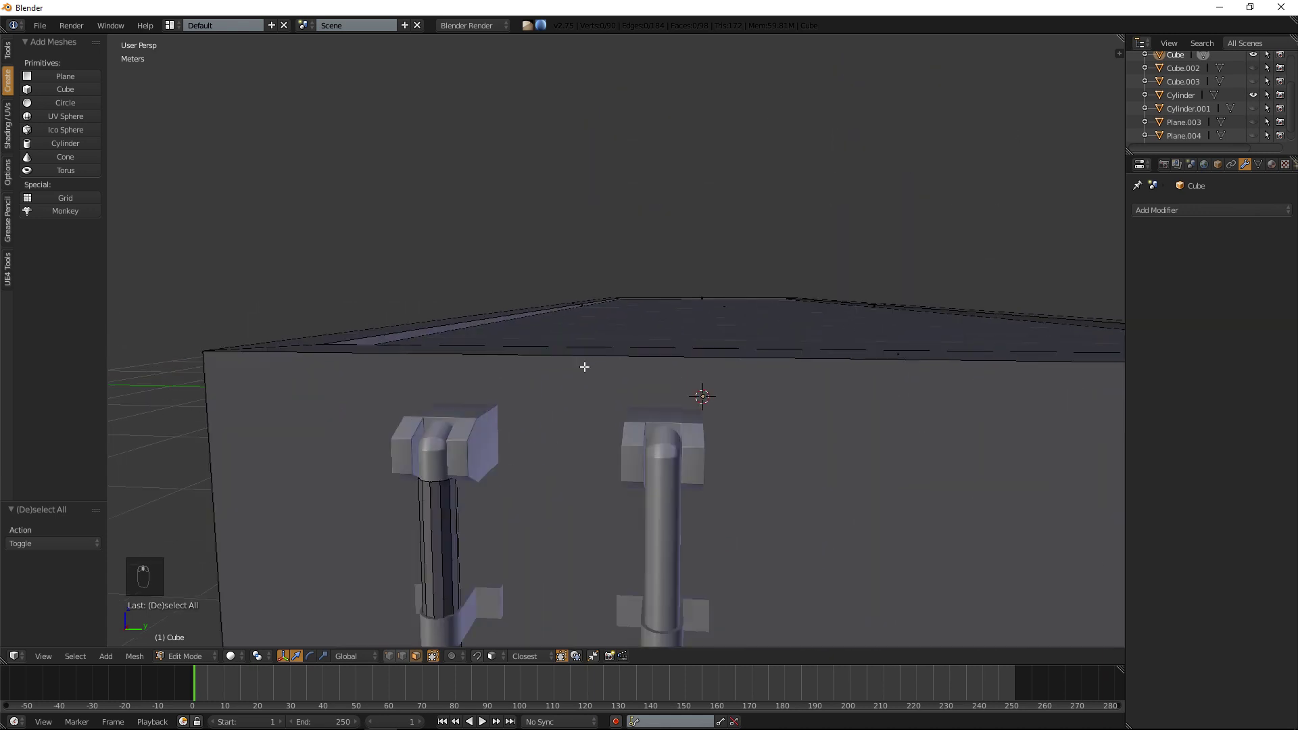
{"action": "scroll", "coordinate": [615, 331], "scroll_direction": "up", "scroll_amount": 5}
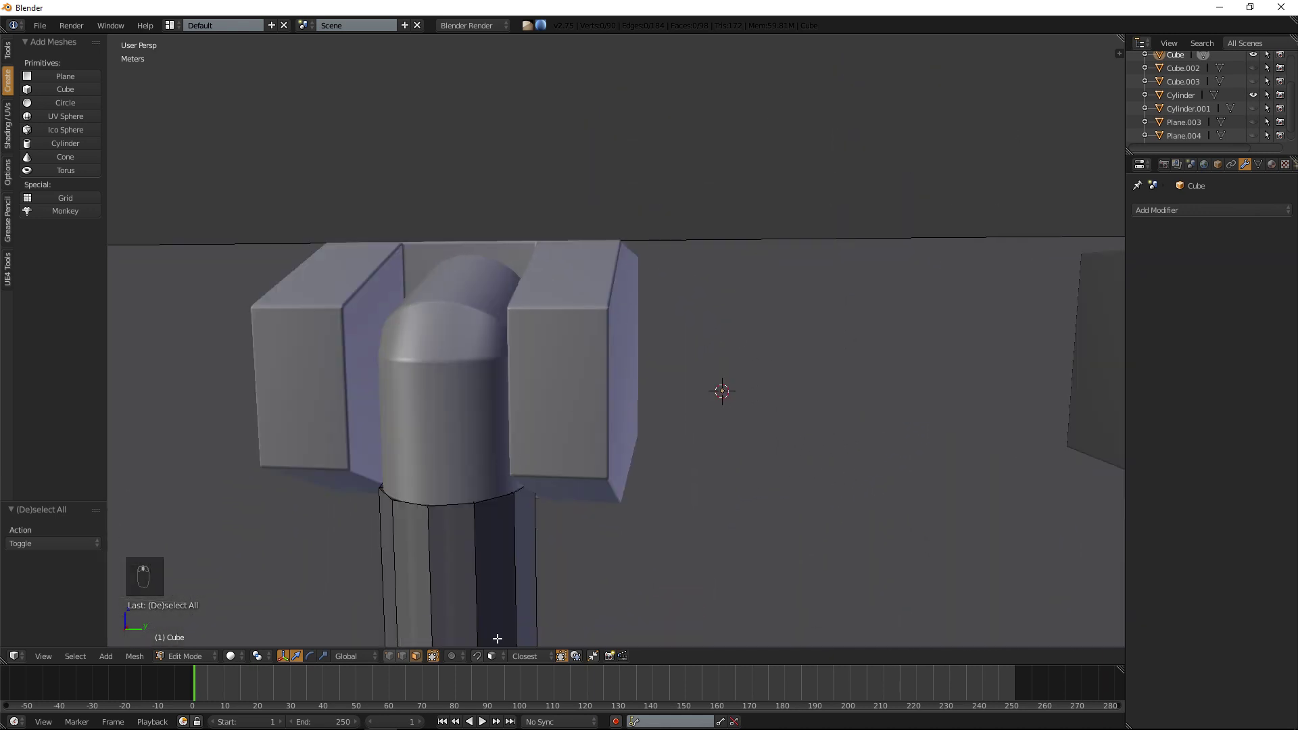
Try to raise only the cylinder's top edge loop 2 cm 6.4 mm along Z.
{"action": "left_click", "coordinate": [403, 655]}
{"action": "right_click", "coordinate": [452, 503], "text": "alt"}
{"action": "left_click_drag", "start_coordinate": [466, 433], "coordinate": [464, 318]}
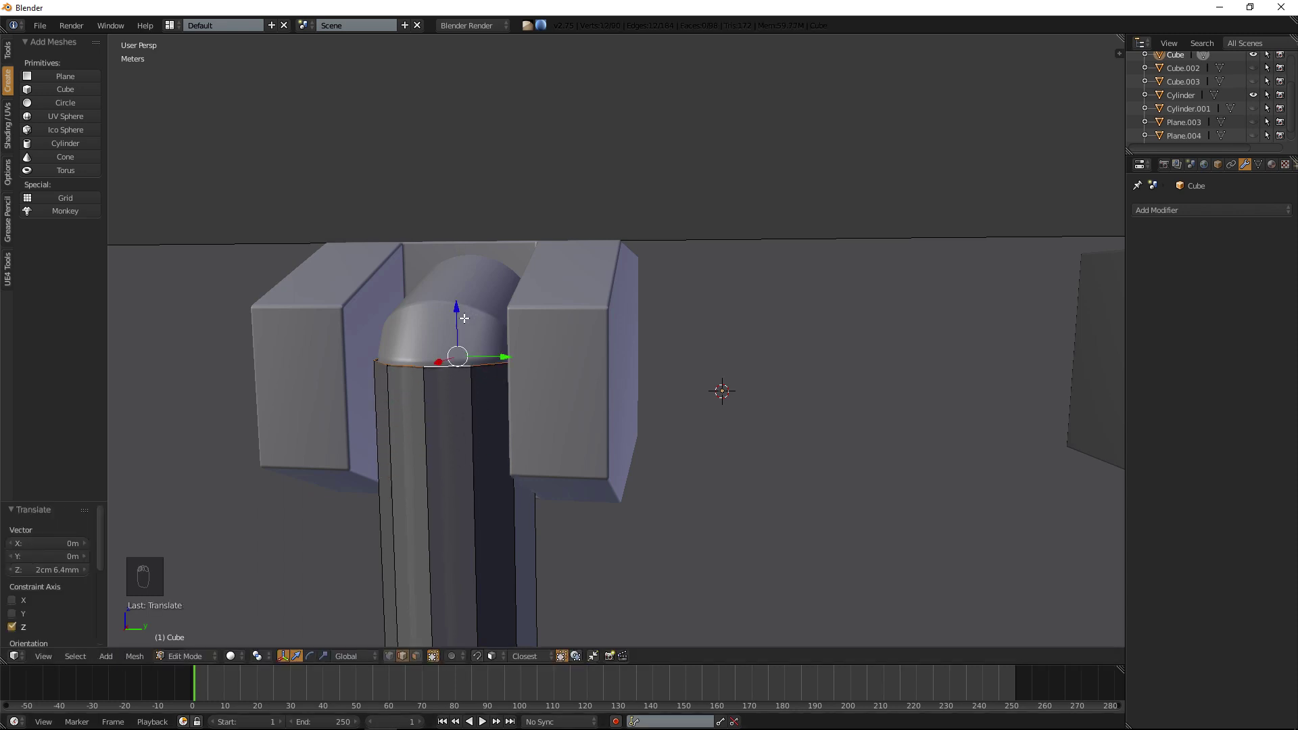
{"action": "key", "text": "ctrl+z"}
{"action": "key", "text": "ctrl+z"}
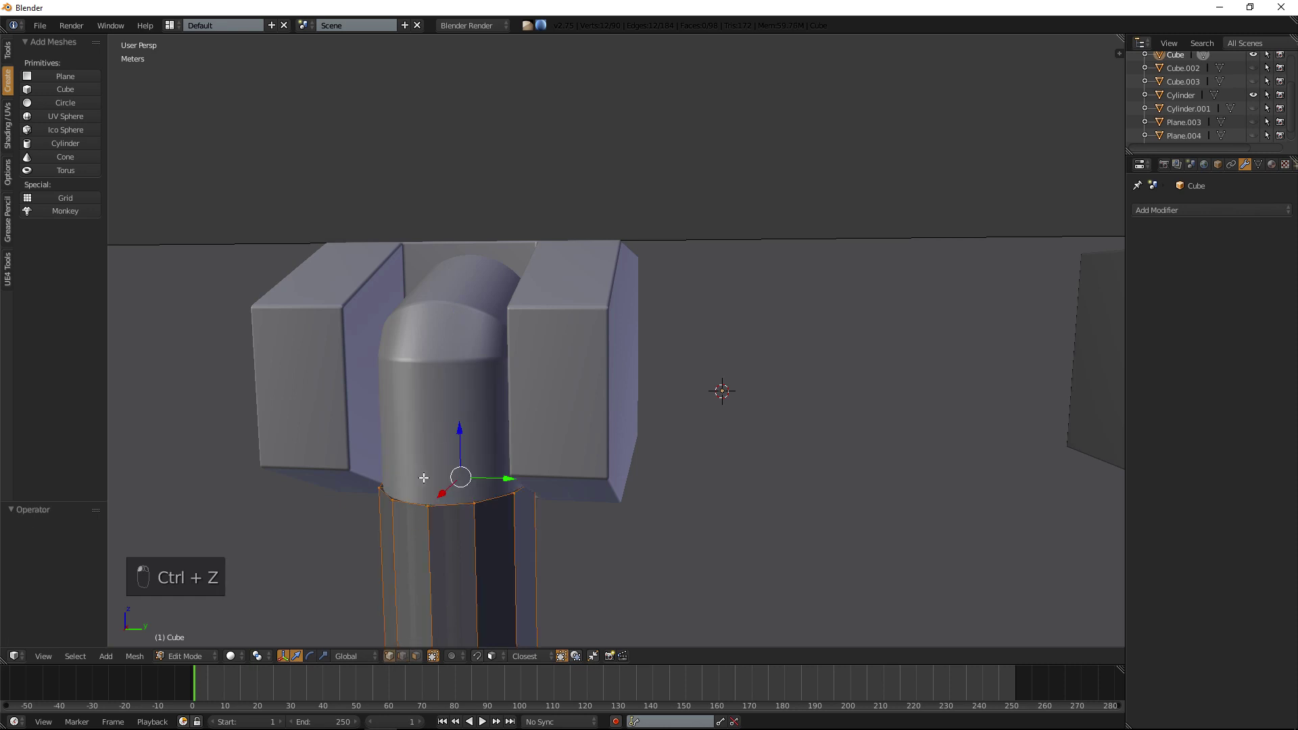
Select all triangular faces of the cylinder's top cap and raise them 2 cm 7.5 mm along Z to the rod's bend.
{"action": "key", "text": "z"}
{"action": "key", "text": "ctrl+z"}
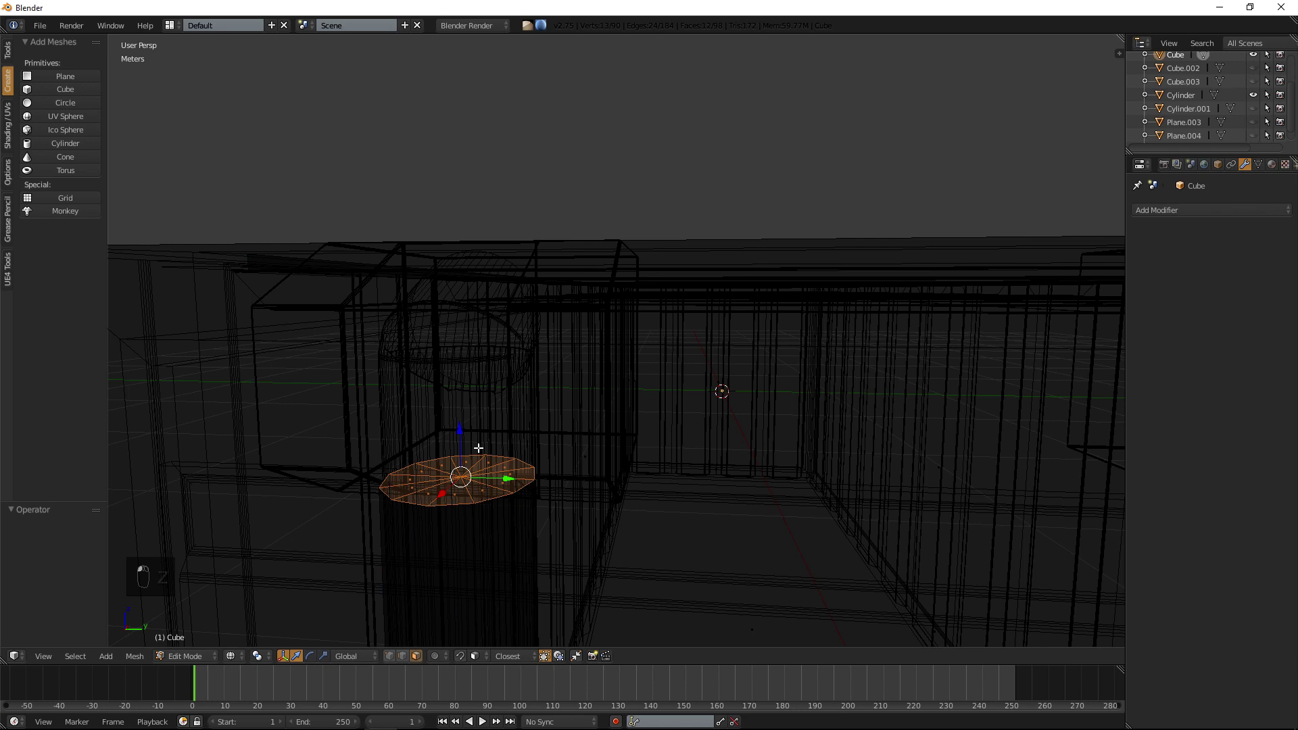
{"action": "key", "text": "KP_5"}
{"action": "key", "text": "KP_5"}
{"action": "key", "text": "z"}
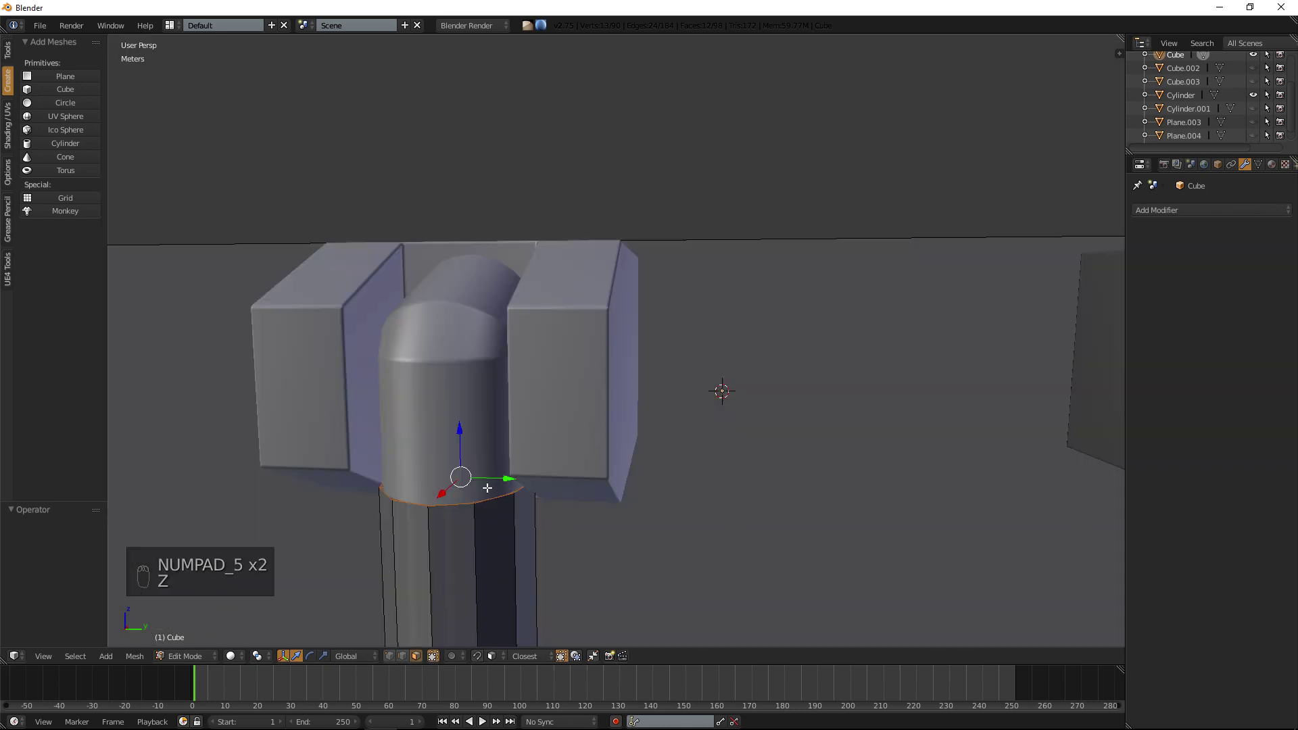
{"action": "left_click_drag", "start_coordinate": [454, 429], "coordinate": [463, 300]}
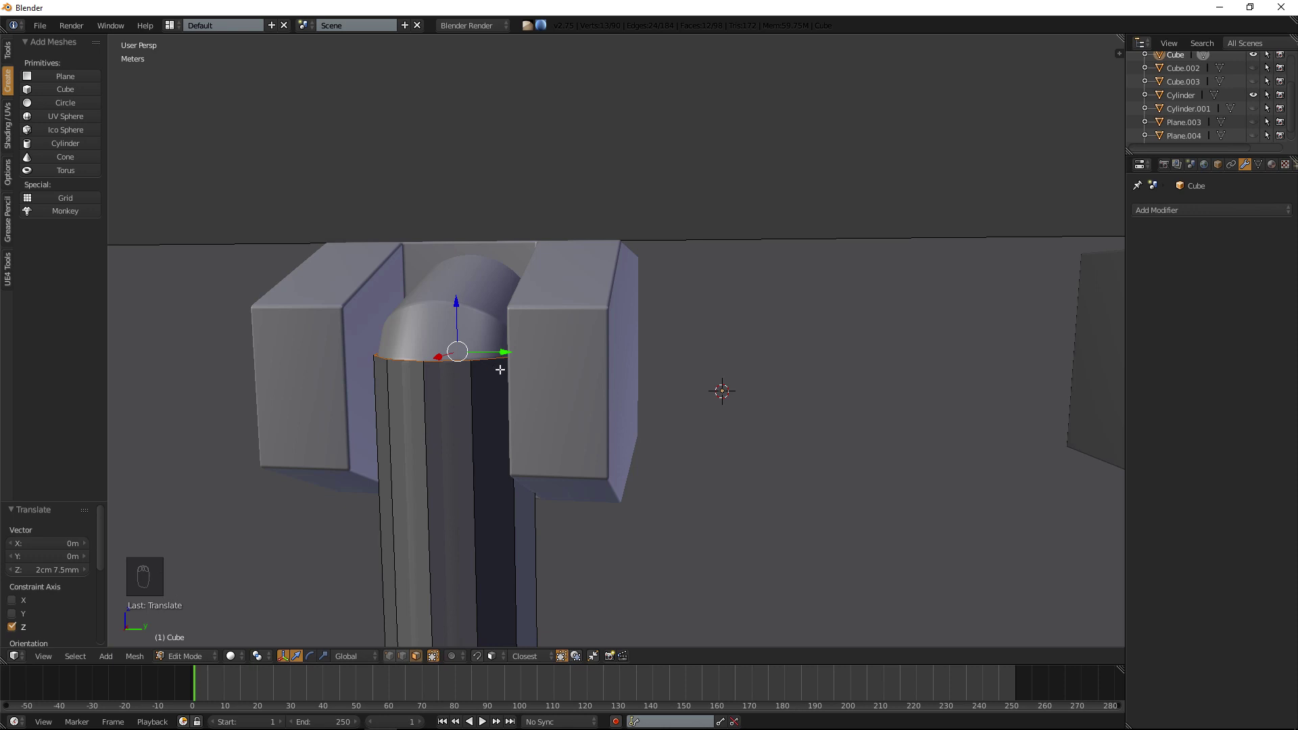
Extrude the cylinder's top cap 9.103 mm upward and rotate it -45° around the Y axis.
{"action": "key", "text": "e"}
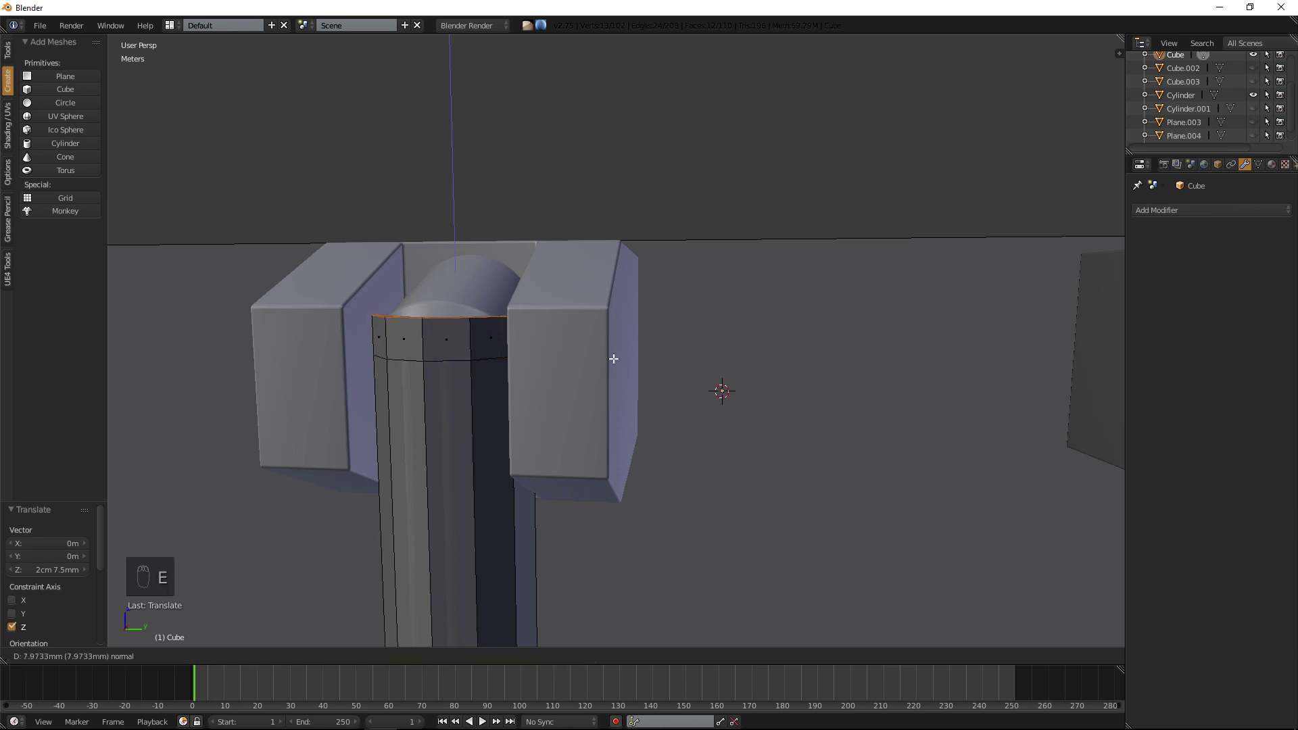
{"action": "left_click", "coordinate": [615, 353]}
{"action": "type", "text": "r"}
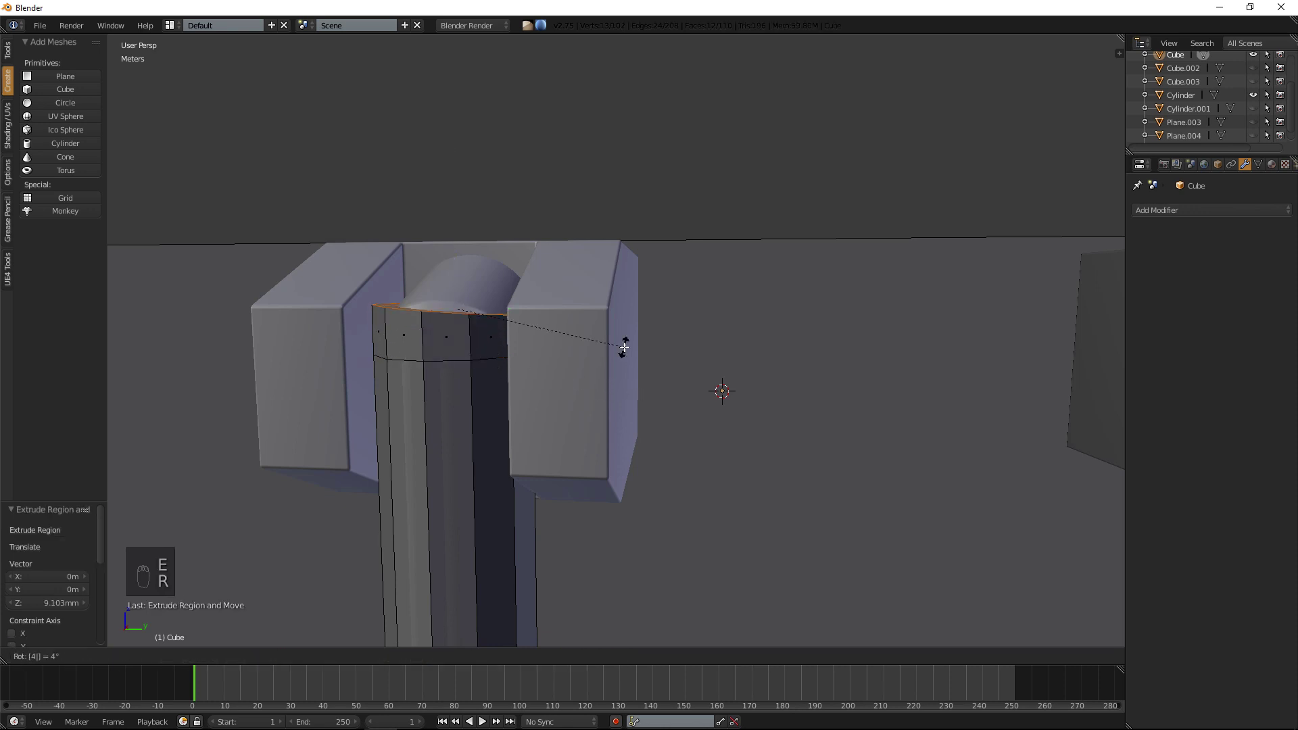
{"action": "type", "text": "45y"}
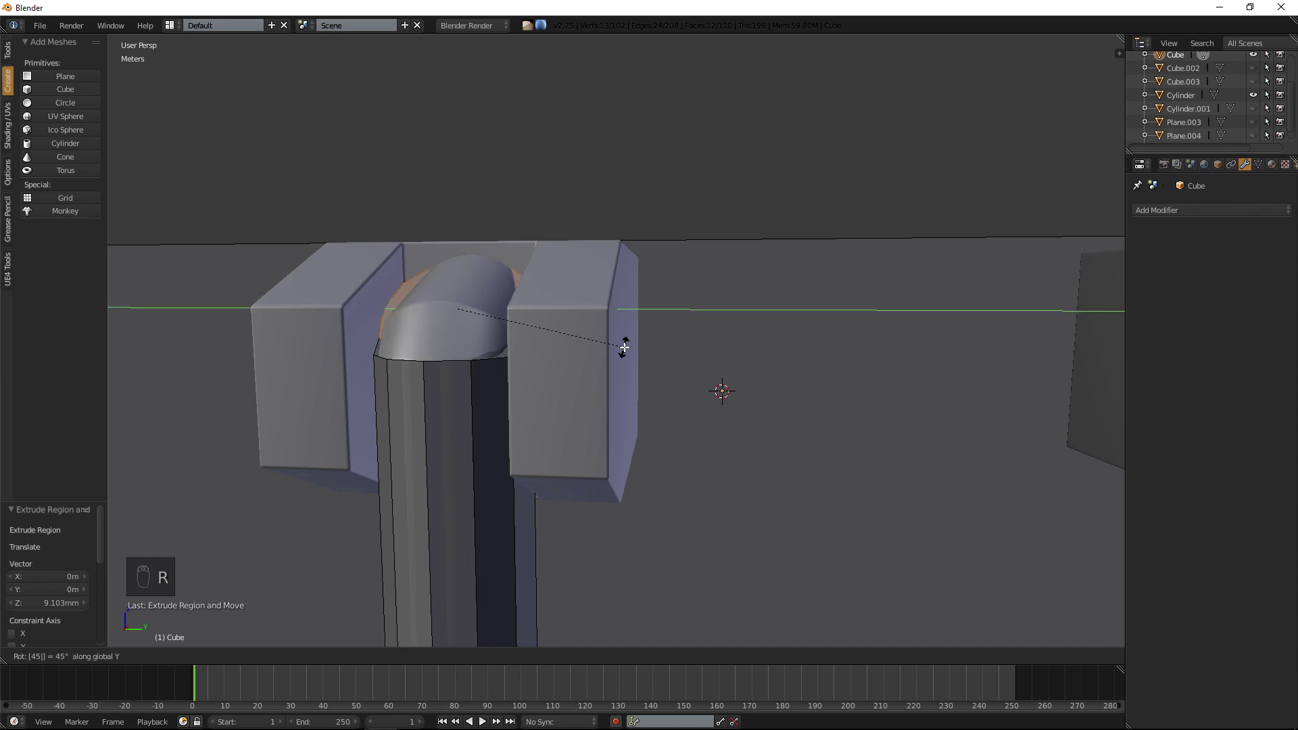
{"action": "left_click", "coordinate": [624, 348]}
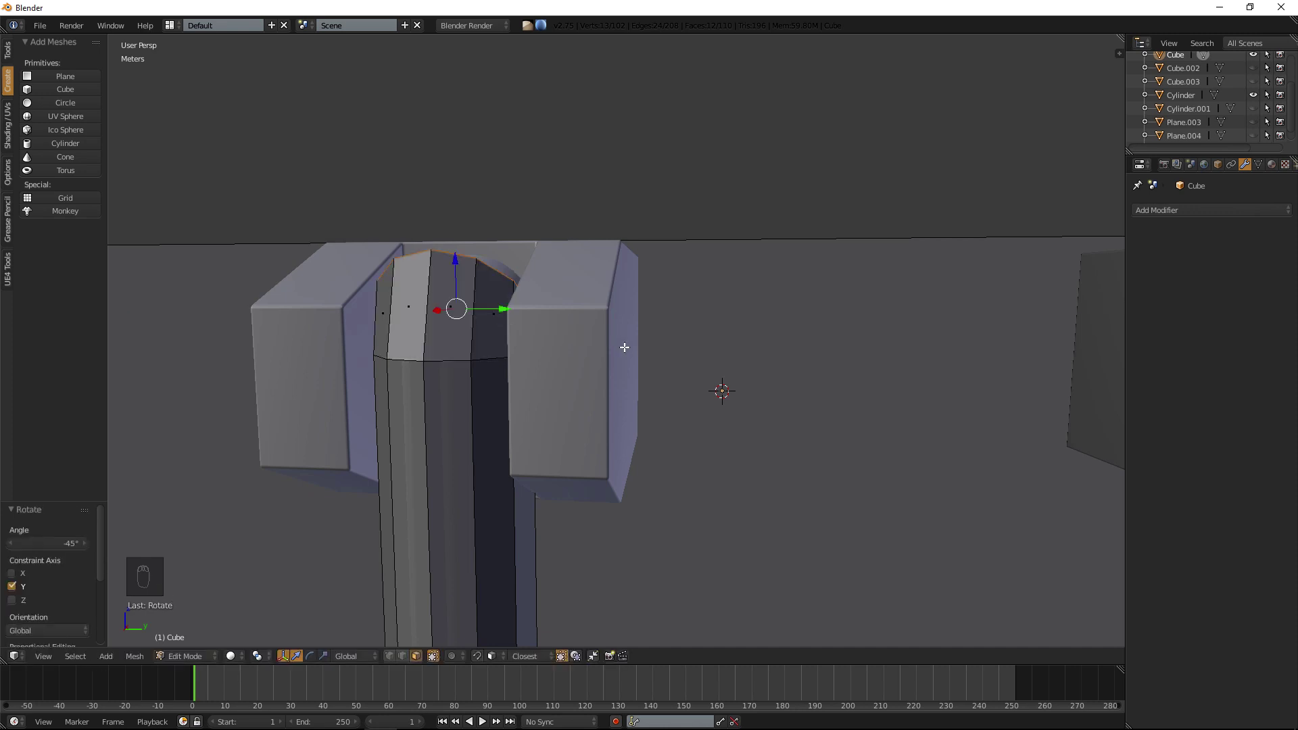
Lower the angled top cap 6.762 mm along the Z axis to match the rod's bend.
{"action": "middle_click_drag", "start_coordinate": [579, 331], "coordinate": [412, 379]}
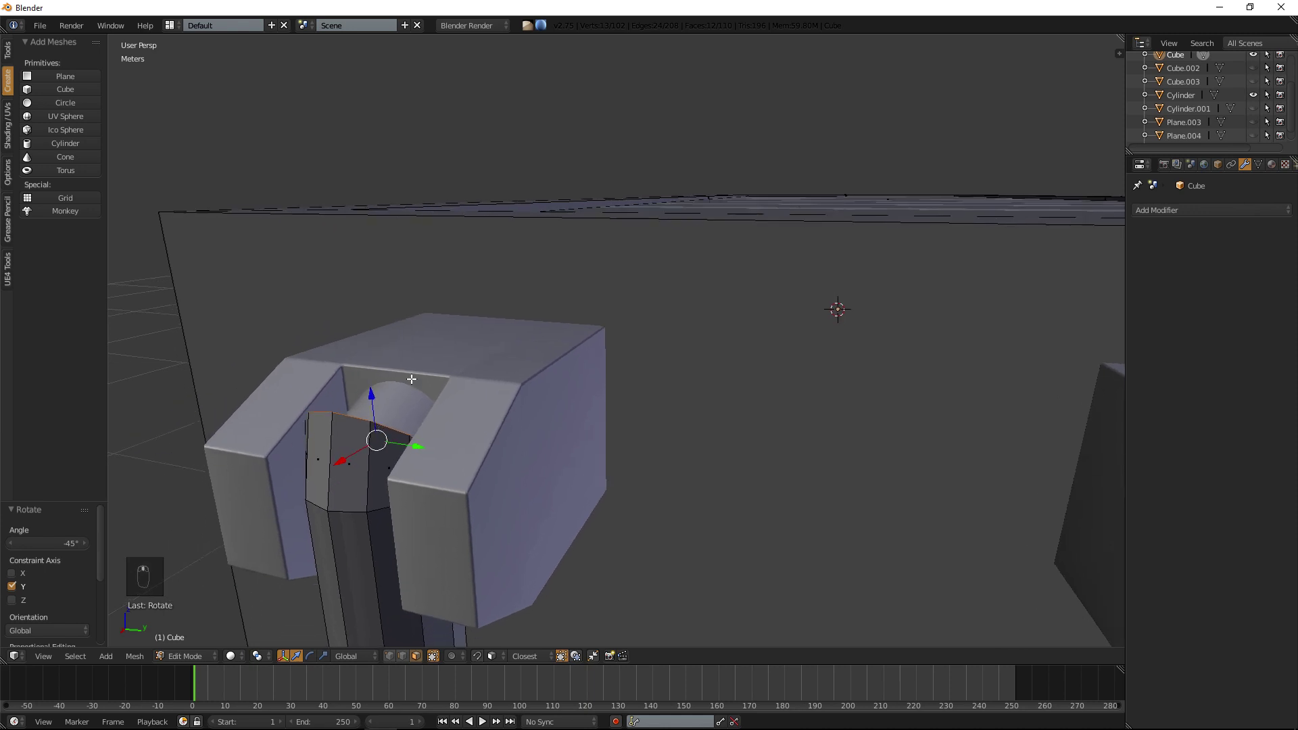
{"action": "key", "text": "g"}
{"action": "key", "text": "z"}
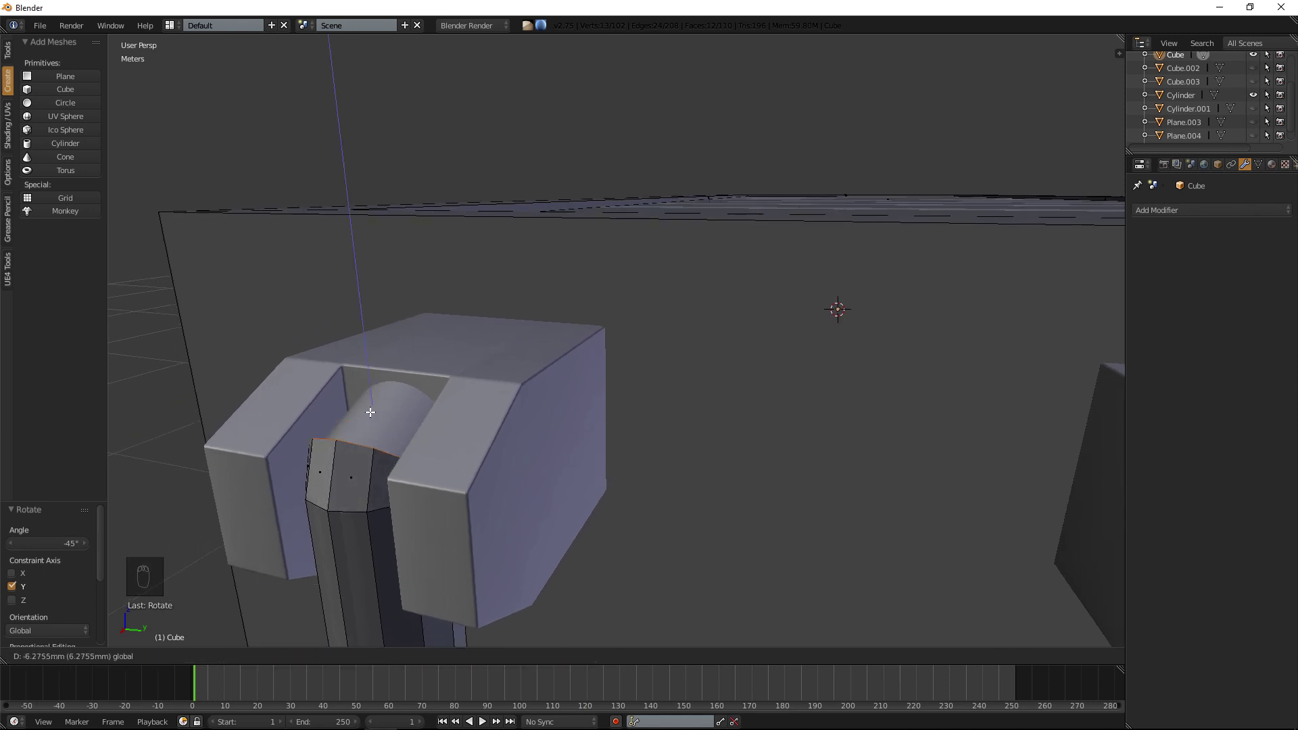
{"action": "left_click", "coordinate": [370, 414]}
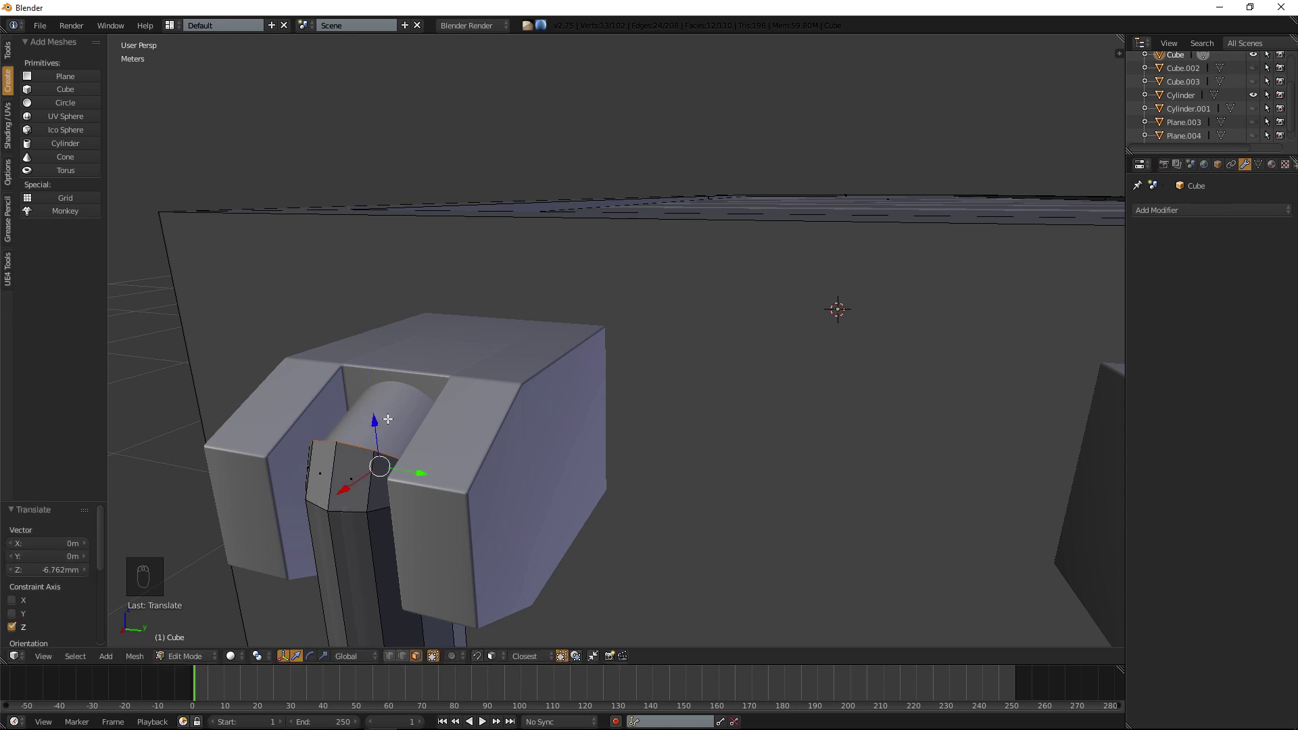
Extrude the cylinder's angled top cap -7.613 mm in X and 7.613 mm in Z, rotated -45° around Y and fitted to the rod's bend.
{"action": "key", "text": "e"}
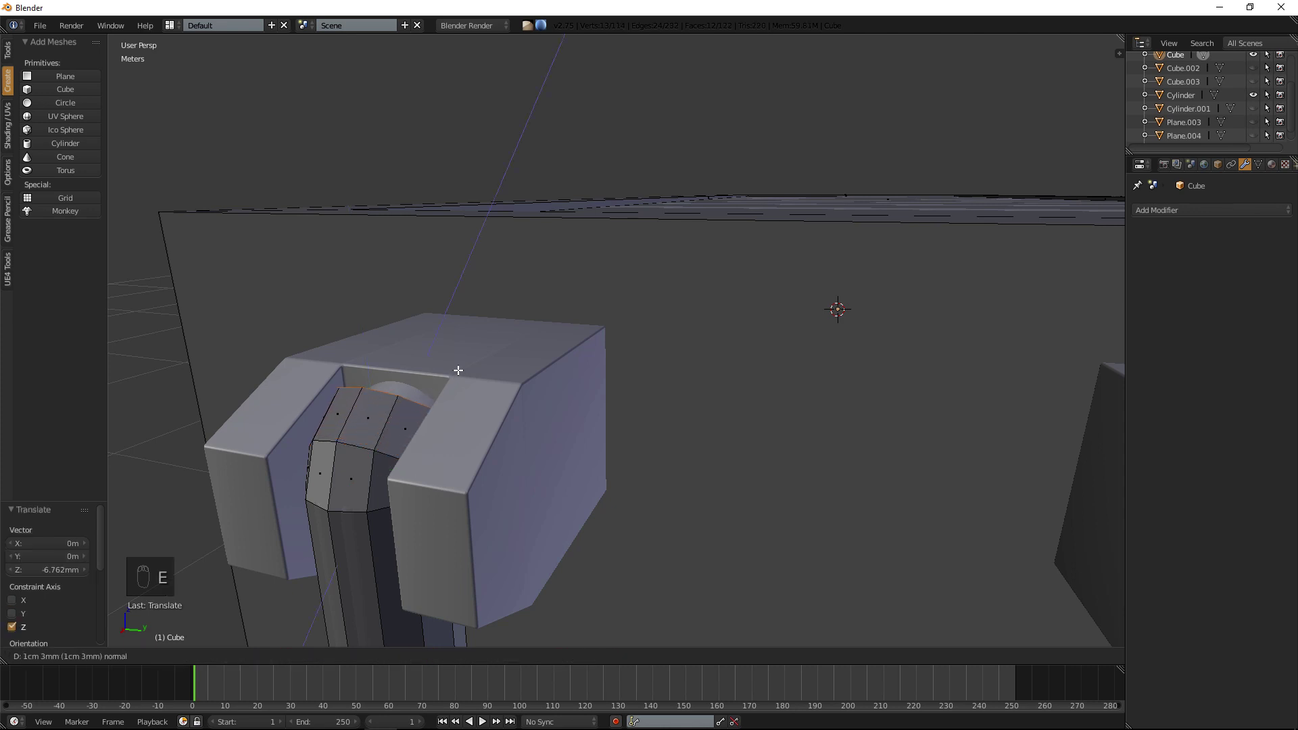
{"action": "left_click", "coordinate": [444, 375]}
{"action": "type", "text": "r-45y"}
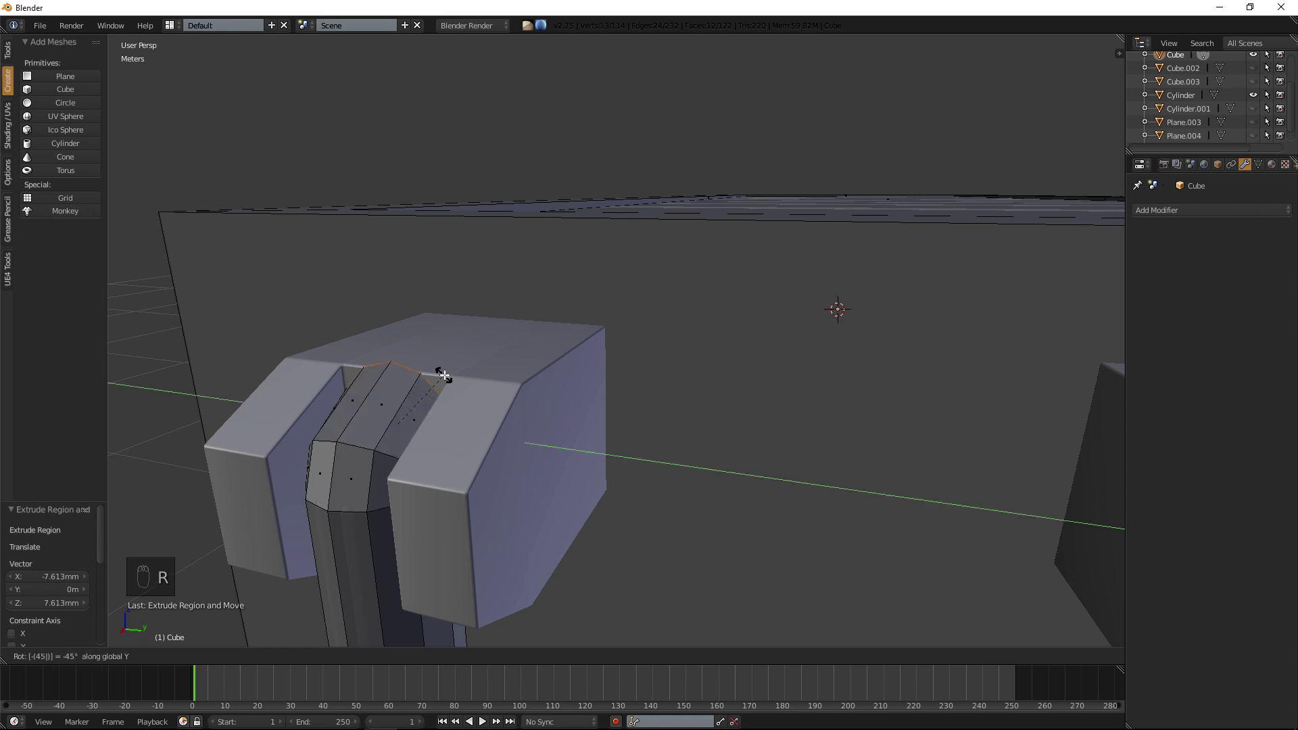
{"action": "left_click", "coordinate": [444, 375]}
{"action": "left_click_drag", "start_coordinate": [398, 377], "coordinate": [383, 447]}
{"action": "left_click_drag", "start_coordinate": [404, 390], "coordinate": [407, 379]}
Select the entire simplified cylinder by growing the selection from one side face, and shift it 0.704 mm along the X axis.
{"action": "middle_click_drag", "start_coordinate": [413, 407], "coordinate": [647, 406]}
{"action": "key", "text": "a"}
{"action": "key", "text": "a"}
{"action": "key", "text": "a"}
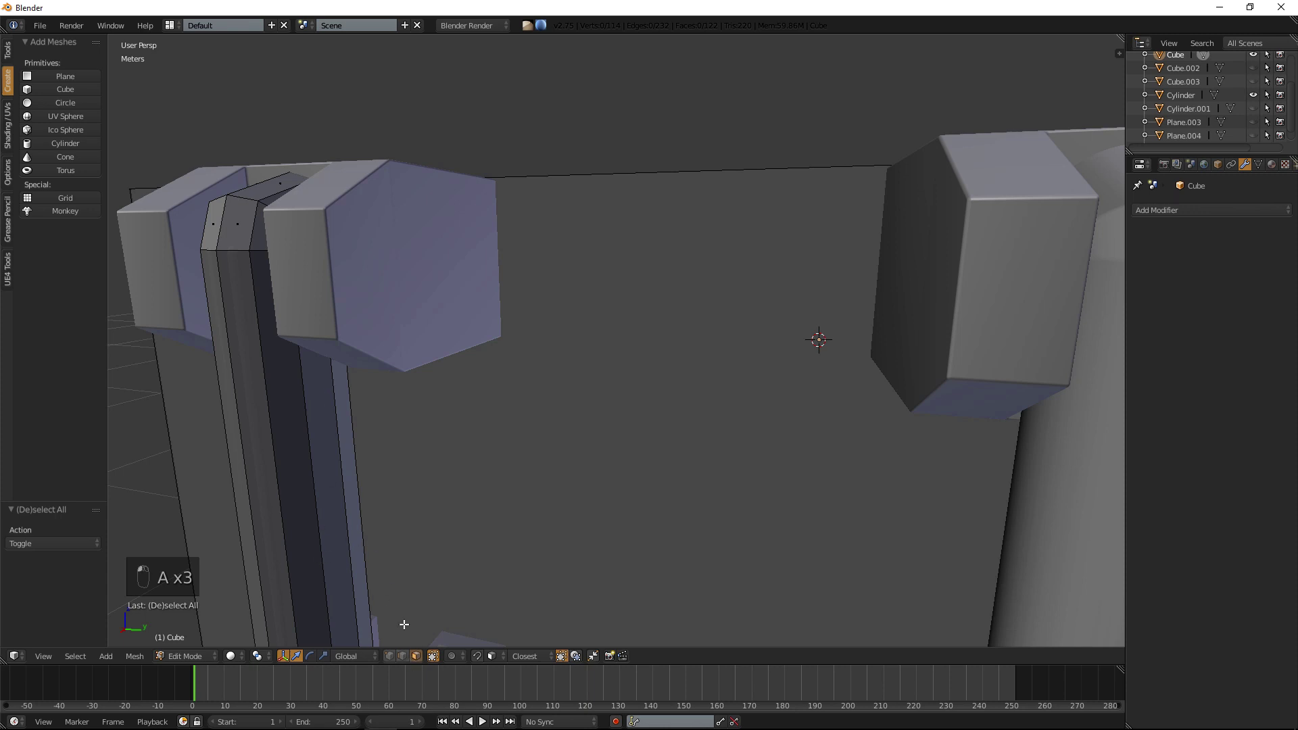
{"action": "right_click", "coordinate": [296, 436]}
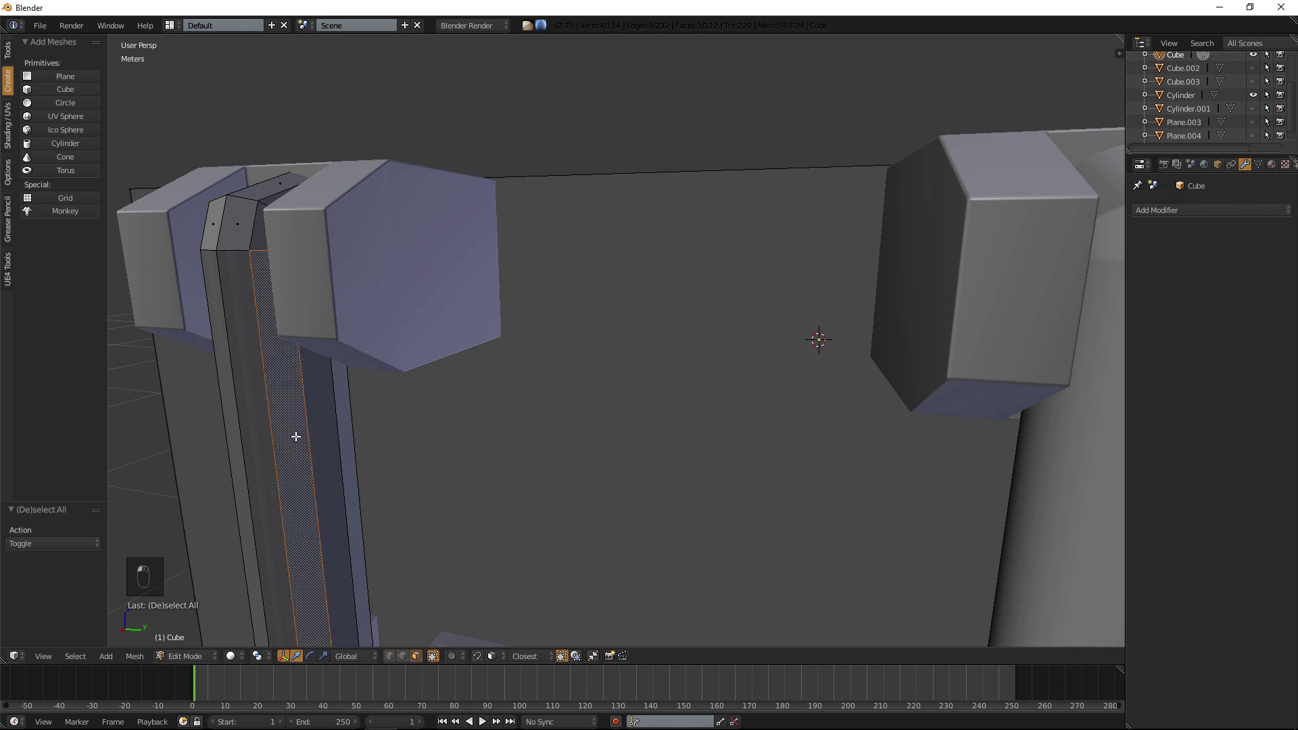
{"action": "key", "text": "ctrl+KP_Add"}
{"action": "key", "text": "ctrl+KP_Add"}
{"action": "key", "text": "ctrl+KP_Add"}
{"action": "key", "text": "ctrl+KP_Add"}
{"action": "key", "text": "ctrl+KP_Add"}
{"action": "key", "text": "ctrl+KP_Add"}
{"action": "key", "text": "ctrl+KP_Add"}
{"action": "key", "text": "ctrl+KP_Add"}
{"action": "key", "text": "ctrl+KP_Add"}
{"action": "key", "text": "ctrl+KP_Add"}
{"action": "key", "text": "ctrl+KP_Add"}
{"action": "key", "text": "ctrl+KP_Add"}
{"action": "key", "text": "ctrl+KP_Add"}
{"action": "key", "text": "ctrl+KP_Add"}
{"action": "key", "text": "ctrl+KP_Add"}
{"action": "key", "text": "ctrl+KP_Add"}
{"action": "key", "text": "ctrl+KP_Add"}
{"action": "key", "text": "ctrl+KP_Add"}
{"action": "key", "text": "ctrl+KP_Add"}
{"action": "key", "text": "ctrl+KP_Add"}
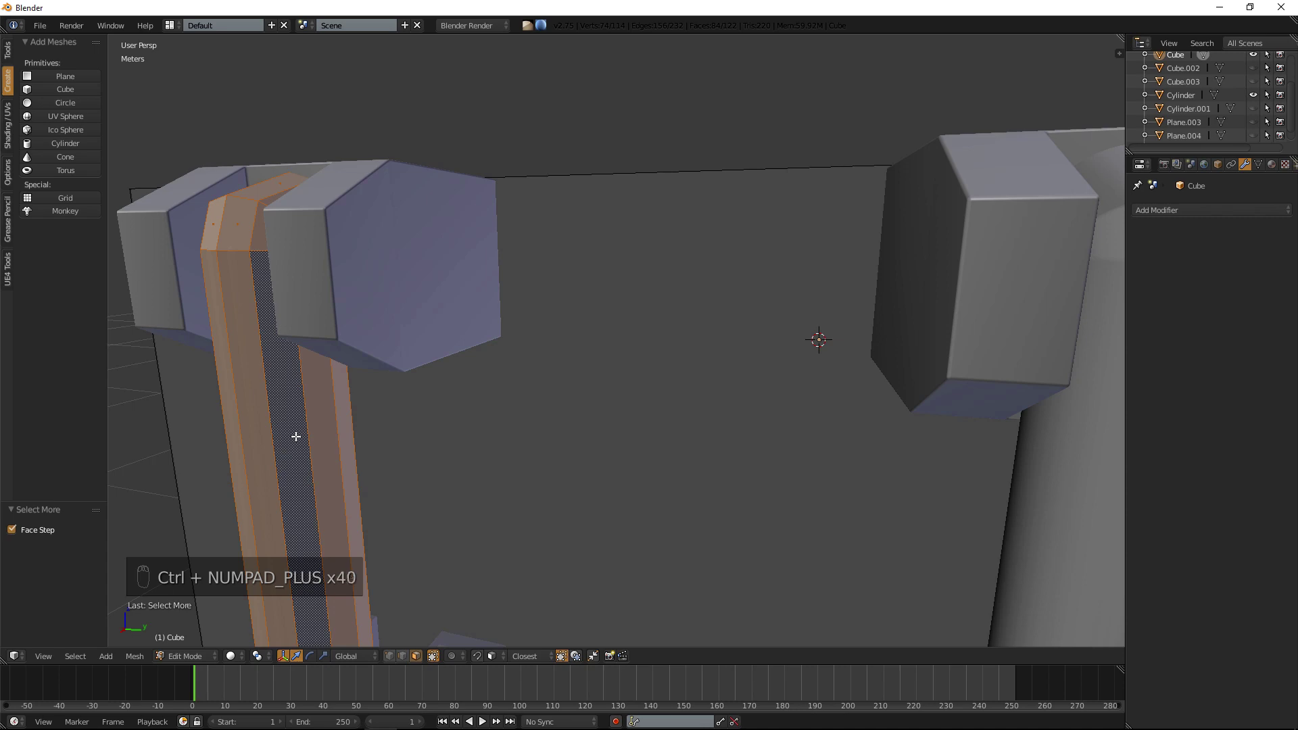
{"action": "scroll", "coordinate": [304, 429], "scroll_direction": "down", "scroll_amount": 8}
{"action": "middle_click_drag", "start_coordinate": [420, 420], "coordinate": [547, 165]}
{"action": "middle_click_drag", "start_coordinate": [525, 266], "coordinate": [531, 653], "text": "shift"}
{"action": "middle_click_drag", "start_coordinate": [542, 334], "coordinate": [549, 558], "text": "shift"}
{"action": "middle_click_drag", "start_coordinate": [537, 260], "coordinate": [533, 313], "text": "shift"}
{"action": "middle_click_drag", "start_coordinate": [614, 494], "coordinate": [548, 199], "text": "shift"}
{"action": "key", "text": "KP_1"}
{"action": "key", "text": "KP_5"}
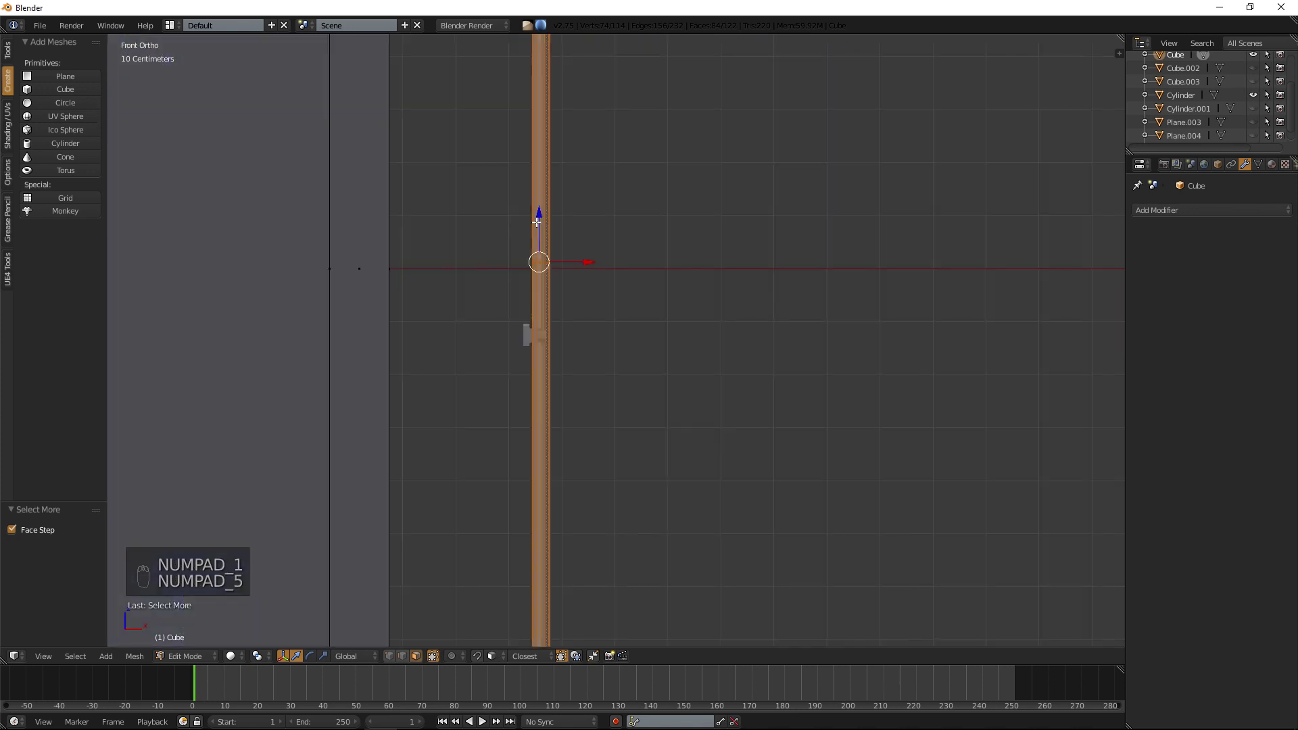
{"action": "scroll", "coordinate": [557, 196], "scroll_direction": "up", "scroll_amount": 5}
{"action": "key", "text": "z"}
{"action": "mouse_move", "coordinate": [530, 200]}
{"action": "middle_mouse_down", "text": "shift"}
{"action": "mouse_move", "coordinate": [571, 264]}
{"action": "mouse_move", "coordinate": [574, 345]}
{"action": "middle_mouse_up", "text": "shift"}
{"action": "scroll", "coordinate": [475, 355], "scroll_direction": "up", "scroll_amount": 5}
{"action": "middle_click_drag", "start_coordinate": [475, 355], "coordinate": [538, 346], "text": "shift"}
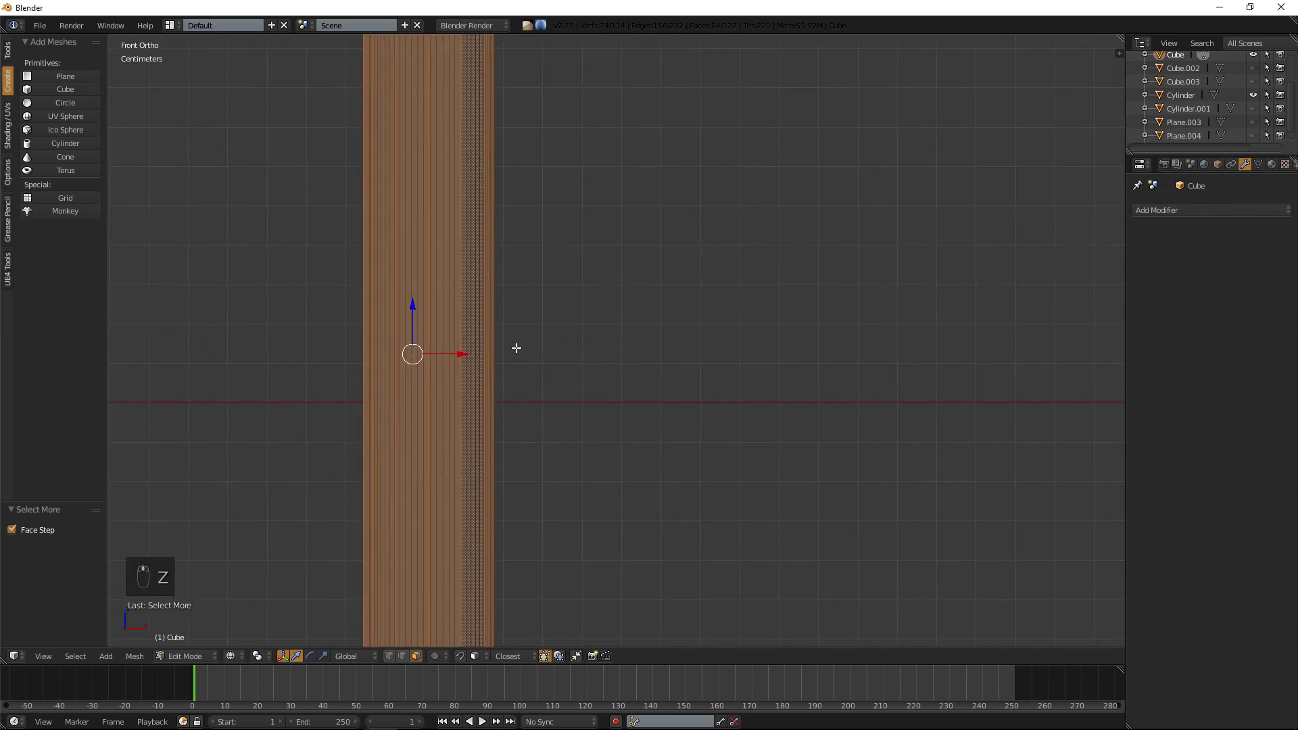
{"action": "left_click_drag", "start_coordinate": [460, 354], "coordinate": [457, 354]}
{"action": "key", "text": "KP_5"}
{"action": "key", "text": "z"}
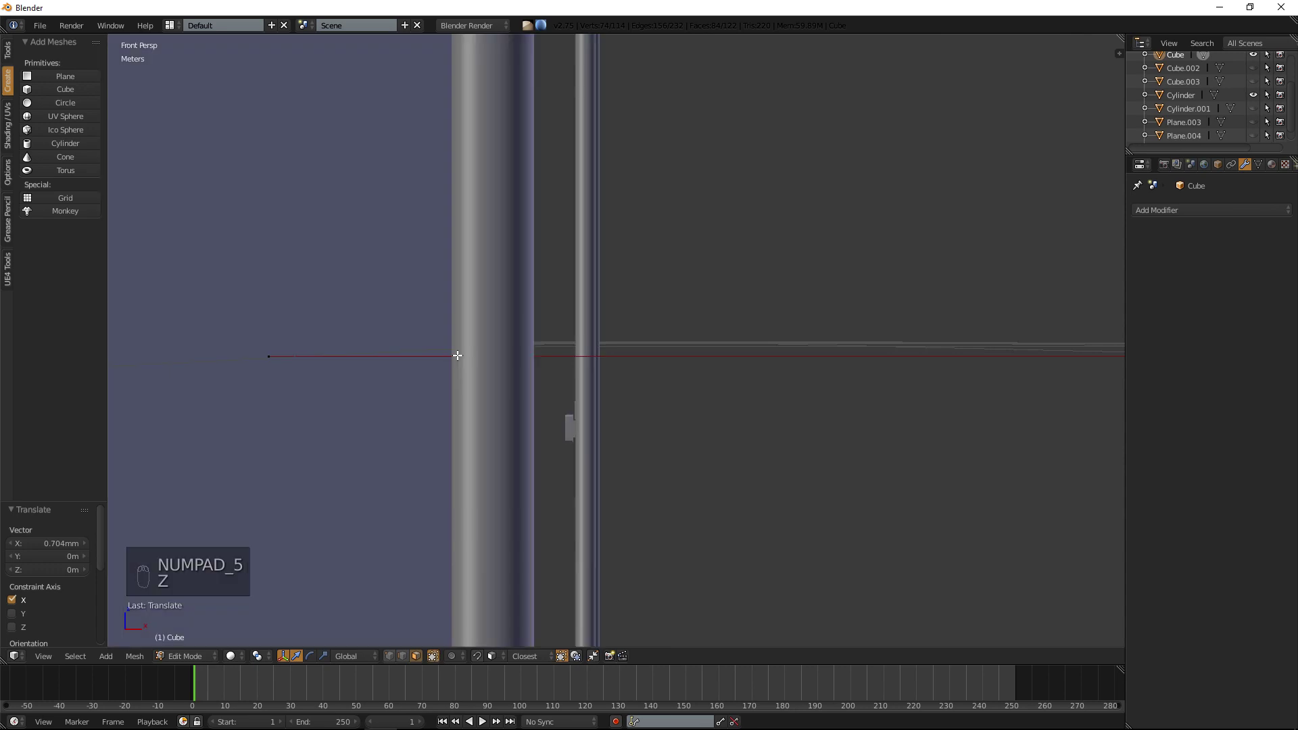
Check in Object Mode how the simplified cylinder and its bent ends sit between the brackets compared with the detailed rod.
{"action": "scroll", "coordinate": [655, 376], "scroll_direction": "down", "scroll_amount": 5}
{"action": "middle_click_drag", "start_coordinate": [693, 537], "coordinate": [618, 87]}
{"action": "key", "text": "a"}
{"action": "key", "text": "Tab"}
{"action": "scroll", "coordinate": [652, 143], "scroll_direction": "up", "scroll_amount": 3}
{"action": "middle_click_drag", "start_coordinate": [648, 154], "coordinate": [599, 192]}
{"action": "scroll", "coordinate": [600, 162], "scroll_direction": "down", "scroll_amount": 6}
{"action": "middle_click_drag", "start_coordinate": [602, 107], "coordinate": [603, 568], "text": "shift"}
{"action": "scroll", "coordinate": [558, 173], "scroll_direction": "down", "scroll_amount": 5}
{"action": "middle_click_drag", "start_coordinate": [557, 176], "coordinate": [555, 313]}
{"action": "scroll", "coordinate": [588, 362], "scroll_direction": "up", "scroll_amount": 5}
{"action": "key", "text": "Tab"}
{"action": "key", "text": "Tab"}
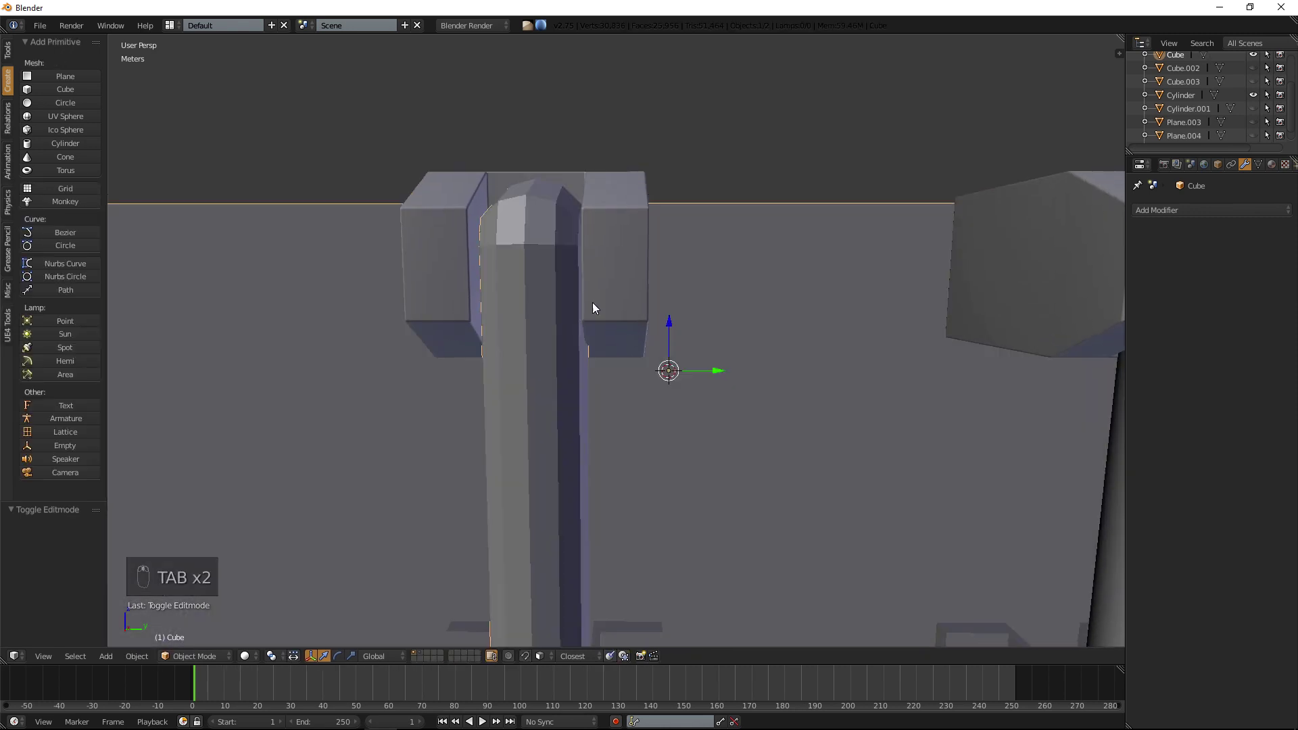
{"action": "key", "text": "Tab"}
{"action": "key", "text": "Tab"}
Toggle the visibility of the detailed Cylinder object to compare it with the simplified rod on the Cube.
{"action": "right_click", "coordinate": [619, 274], "text": "shift"}
{"action": "scroll", "coordinate": [618, 274], "scroll_direction": "down", "scroll_amount": 6}
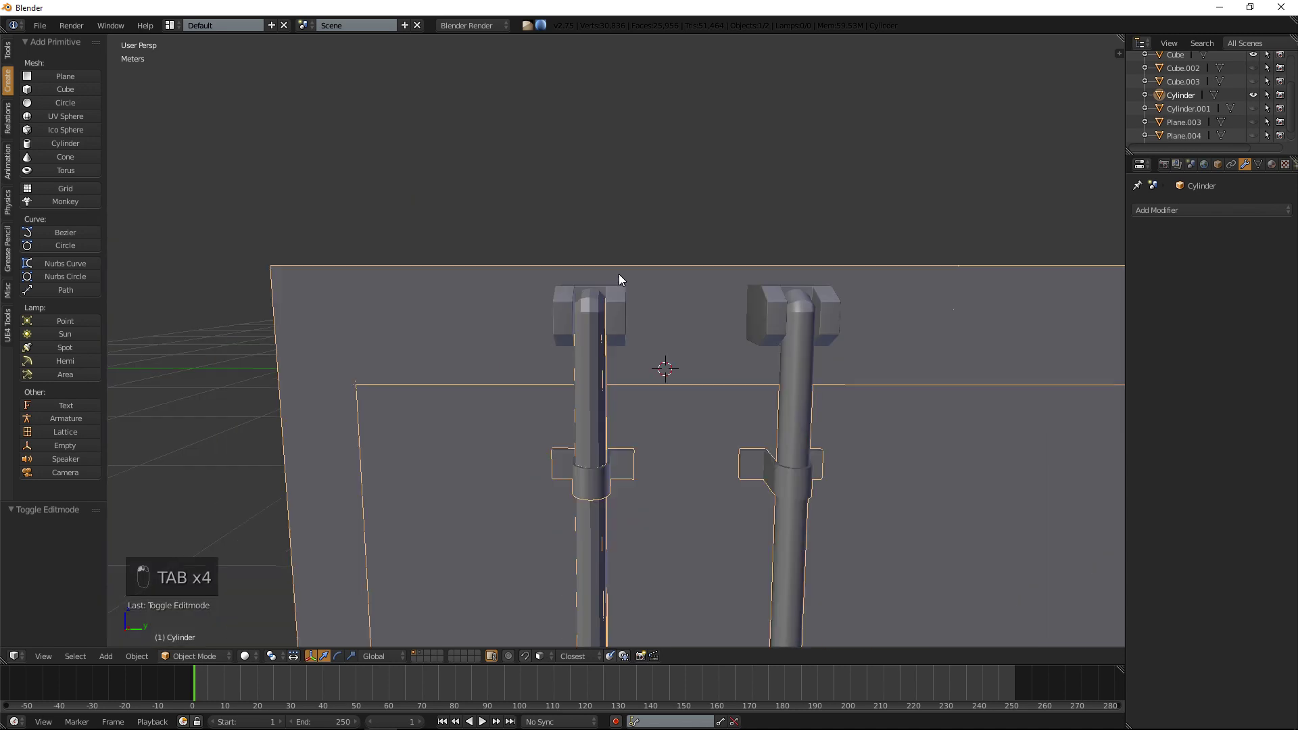
{"action": "middle_click_drag", "start_coordinate": [652, 280], "coordinate": [736, 279]}
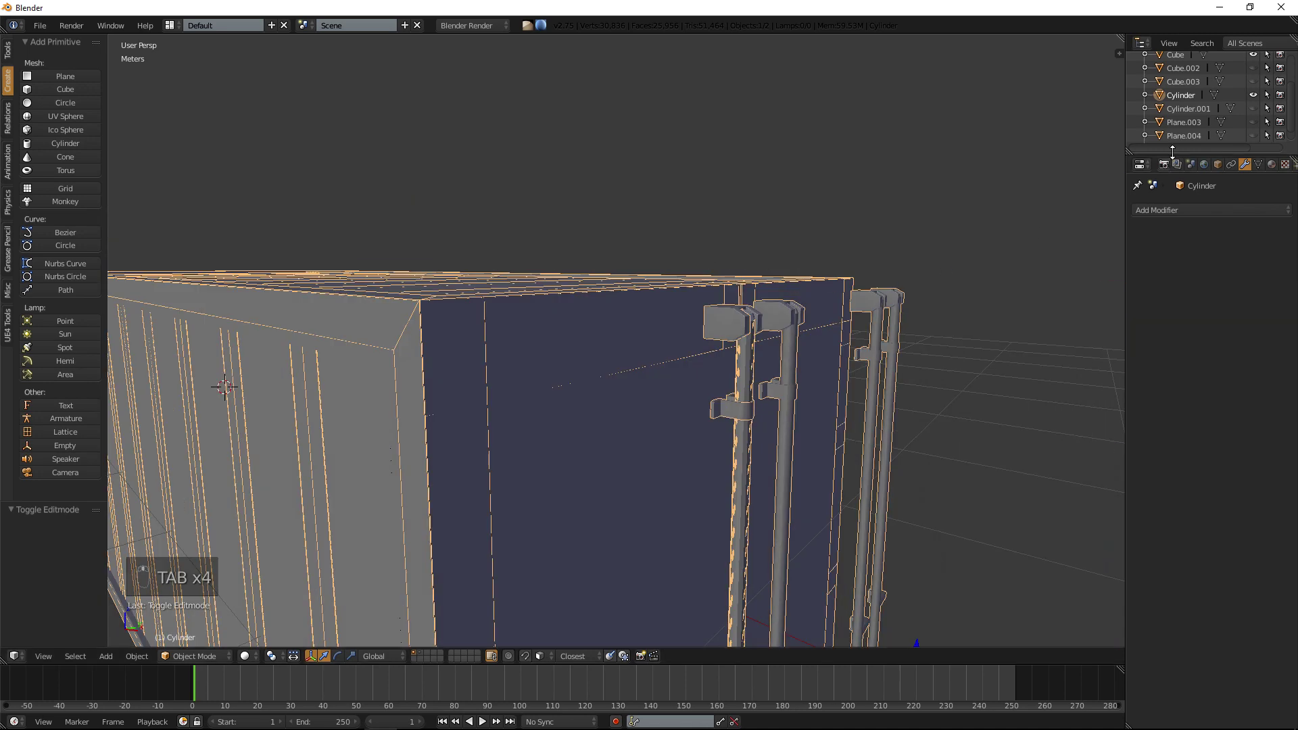
{"action": "left_click", "coordinate": [1256, 95]}
{"action": "left_click", "coordinate": [1255, 95]}
{"action": "left_click", "coordinate": [1254, 95]}
{"action": "left_click", "coordinate": [1255, 95]}
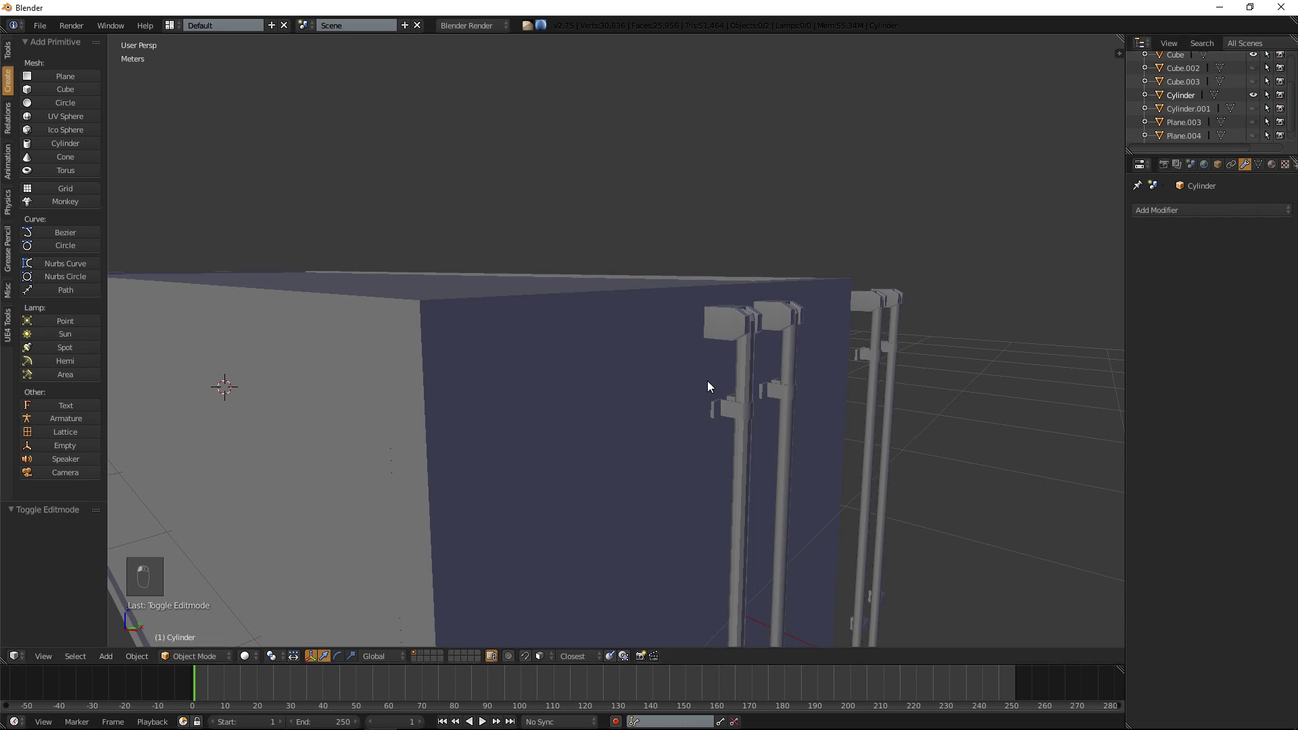
{"action": "right_click", "coordinate": [742, 363]}
{"action": "right_click", "coordinate": [749, 358]}
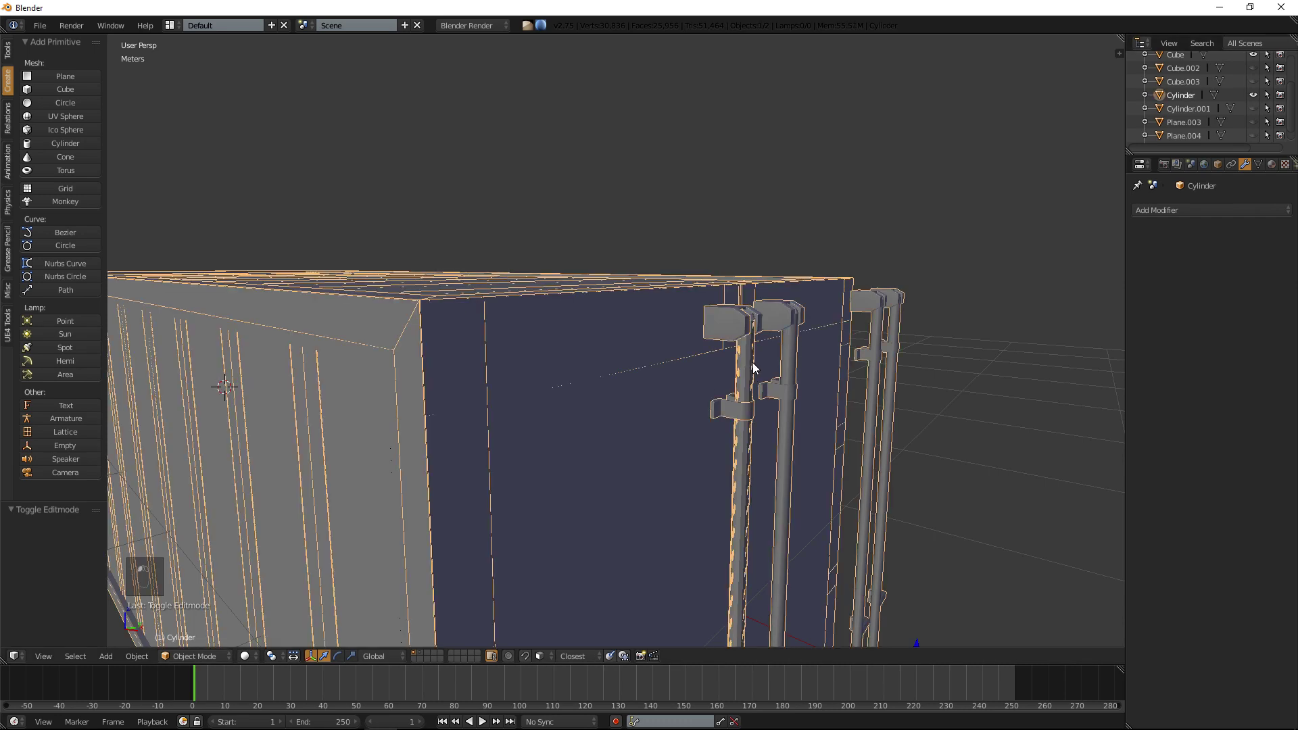
{"action": "key", "text": "Tab"}
{"action": "key", "text": "Tab"}
{"action": "key", "text": "Tab"}
{"action": "key", "text": "Tab"}
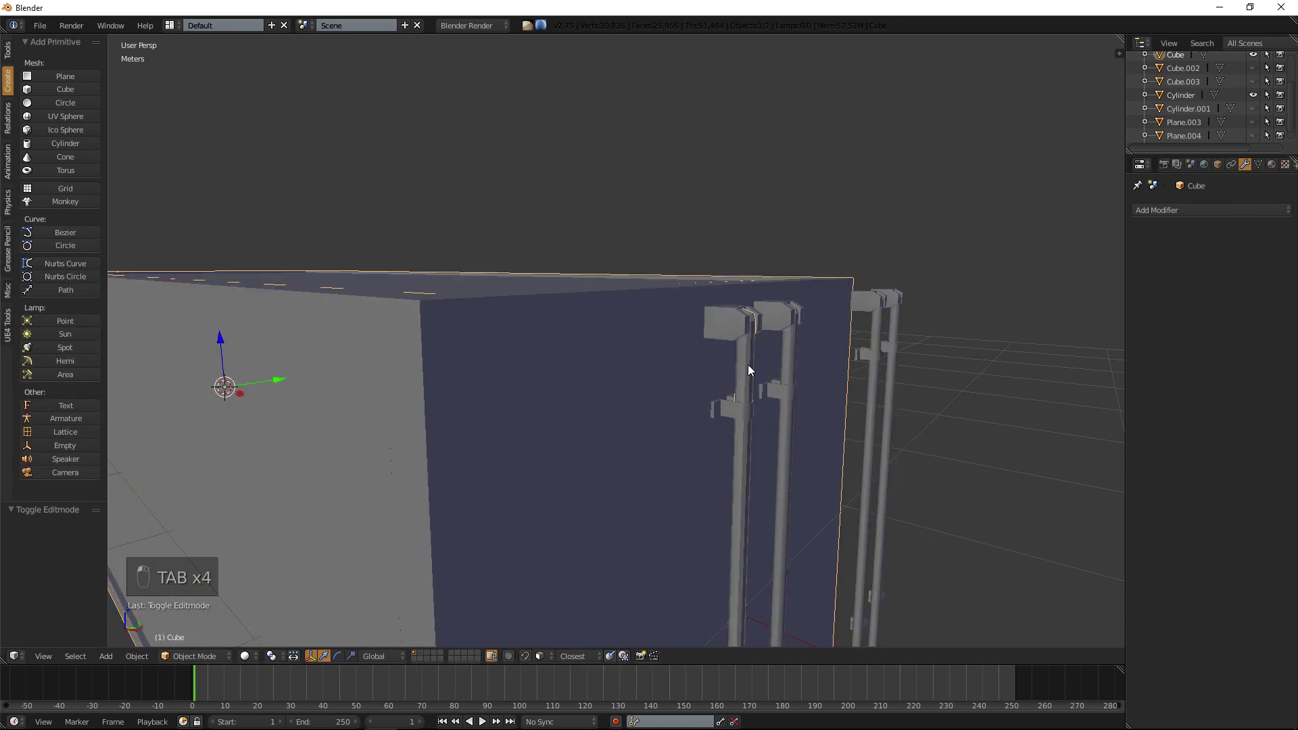
Delete the centre vertex of the simplified cylinder's top end cap in Edit Mode to remove the hidden cap faces.
{"action": "key", "text": "Tab"}
{"action": "mouse_move", "coordinate": [748, 364]}
{"action": "middle_mouse_down"}
{"action": "mouse_move", "coordinate": [511, 341]}
{"action": "mouse_move", "coordinate": [611, 270]}
{"action": "middle_mouse_up"}
{"action": "key", "text": "z"}
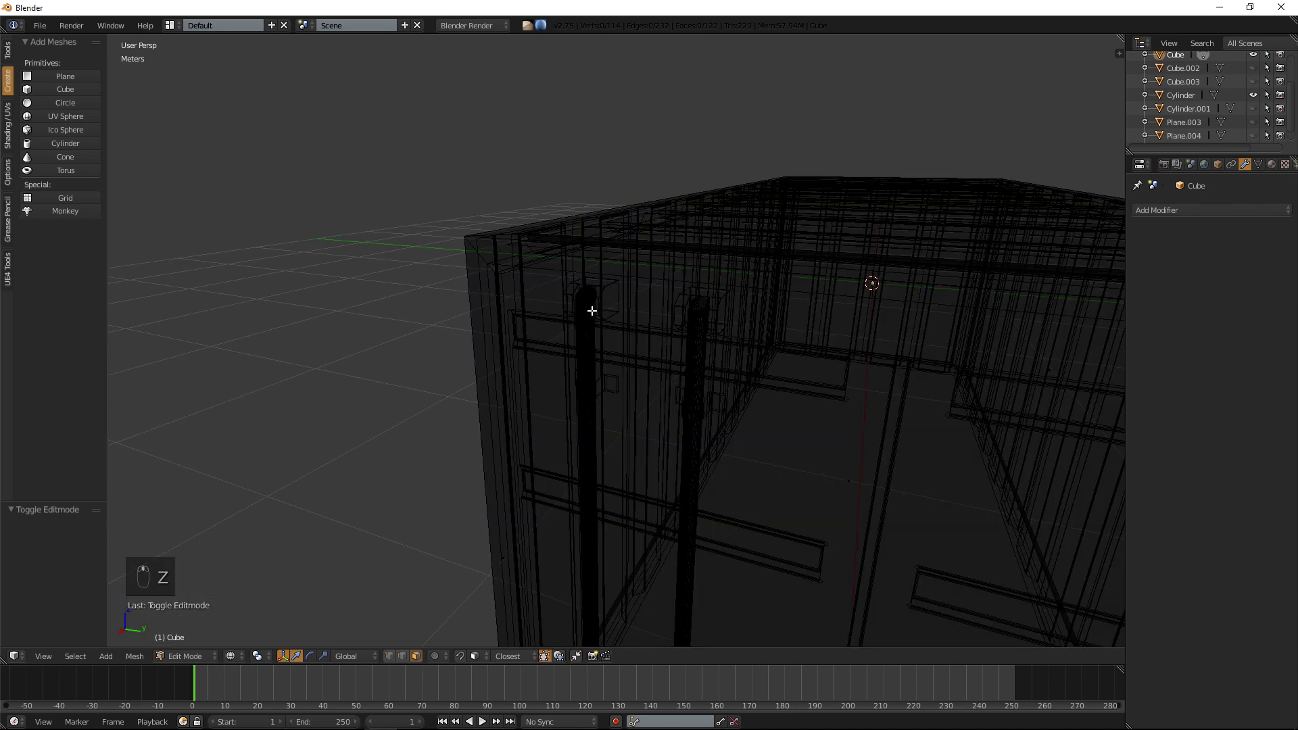
{"action": "key", "text": "KP_Decimal"}
{"action": "mouse_move", "coordinate": [594, 293]}
{"action": "middle_mouse_down"}
{"action": "mouse_move", "coordinate": [409, 304]}
{"action": "mouse_move", "coordinate": [411, 277]}
{"action": "mouse_move", "coordinate": [687, 322]}
{"action": "mouse_move", "coordinate": [611, 311]}
{"action": "middle_mouse_up"}
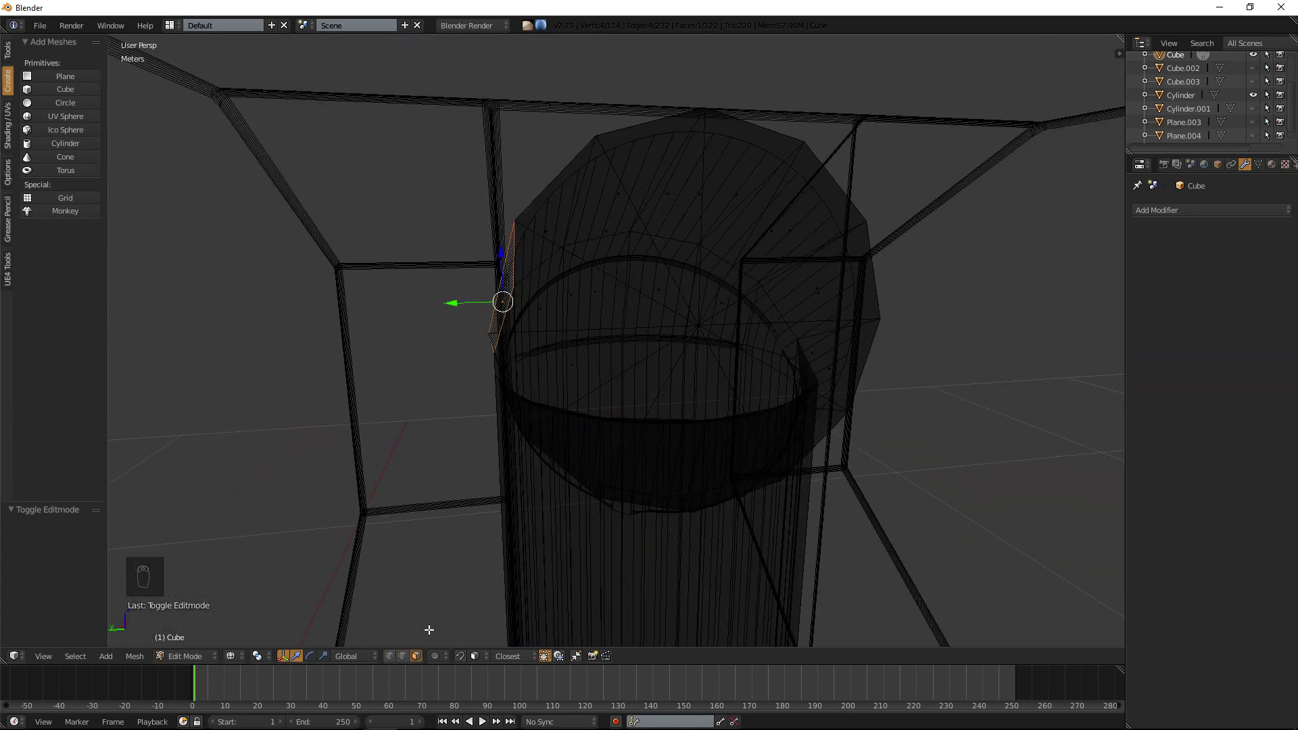
{"action": "left_click", "coordinate": [389, 656]}
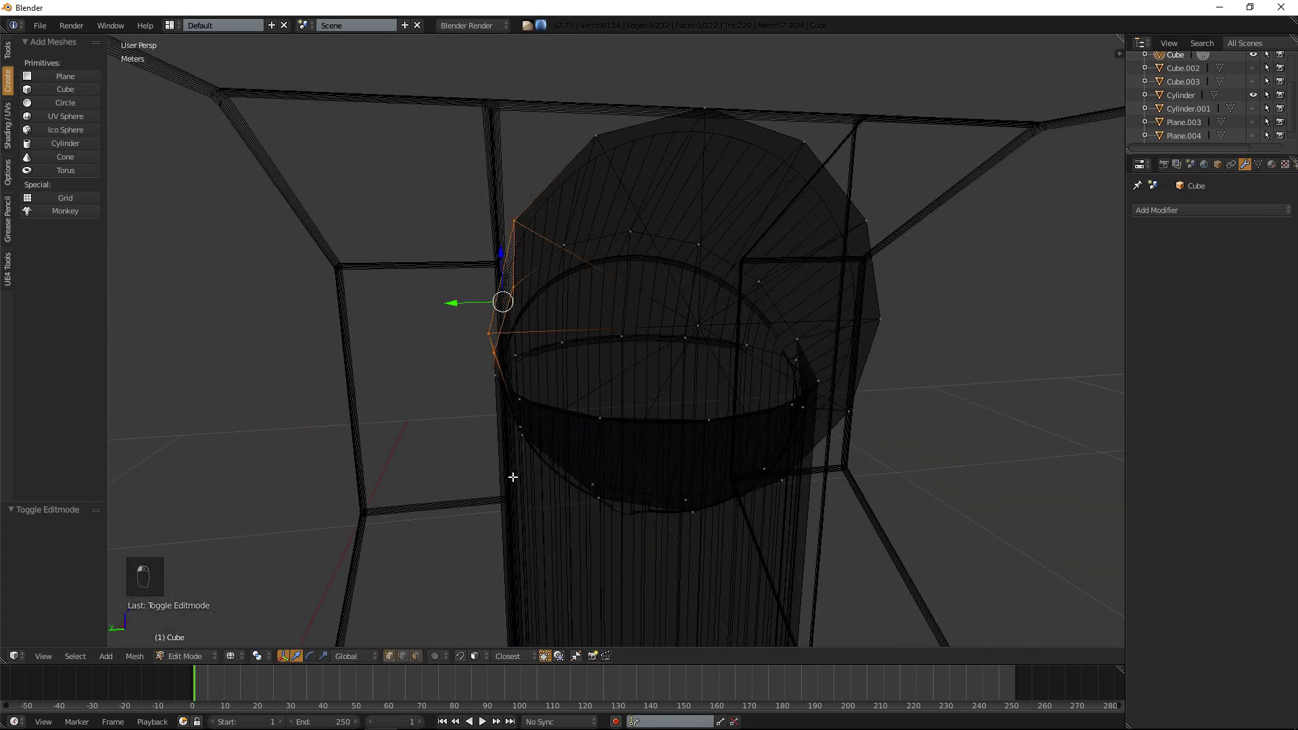
{"action": "right_click", "coordinate": [699, 324]}
{"action": "key", "text": "Delete"}
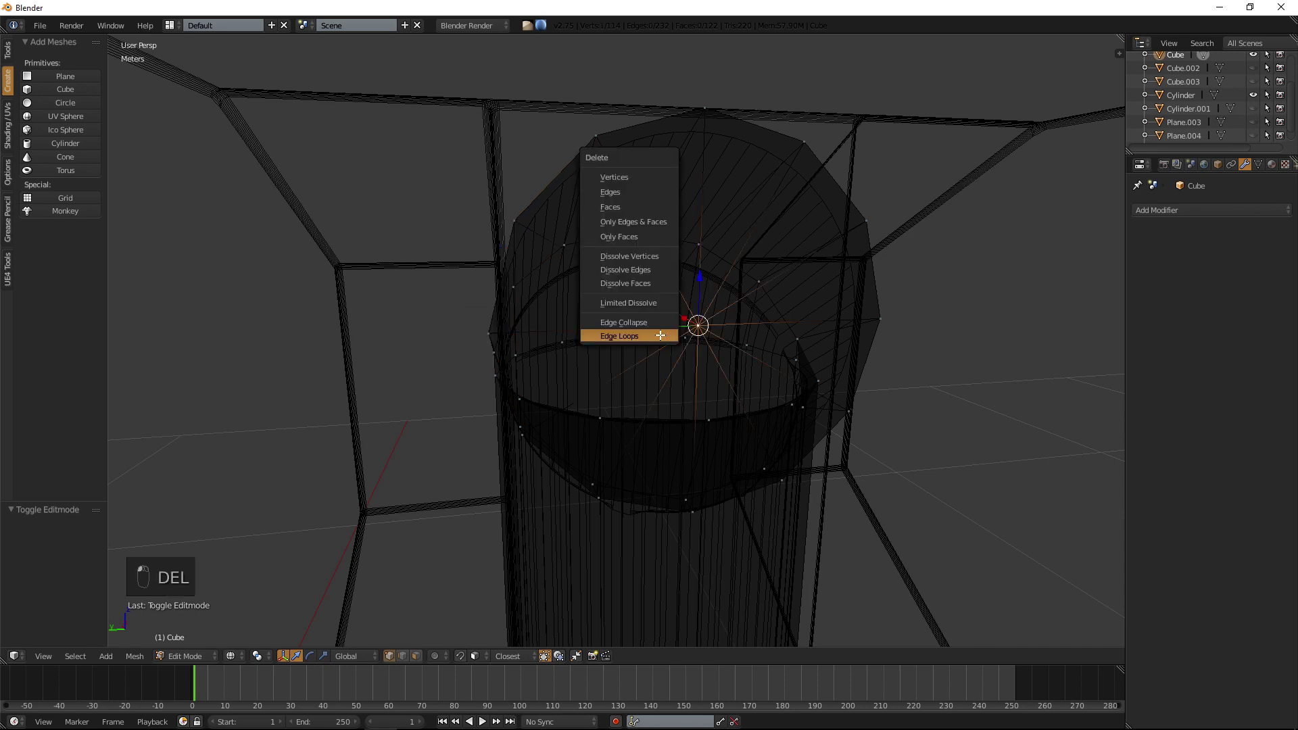
{"action": "left_click", "coordinate": [642, 177]}
Delete the centre vertex of the simplified cylinder's bottom end cap to remove its hidden faces.
{"action": "middle_click_drag", "start_coordinate": [642, 179], "coordinate": [626, 252]}
{"action": "scroll", "coordinate": [624, 261], "scroll_direction": "down", "scroll_amount": 3}
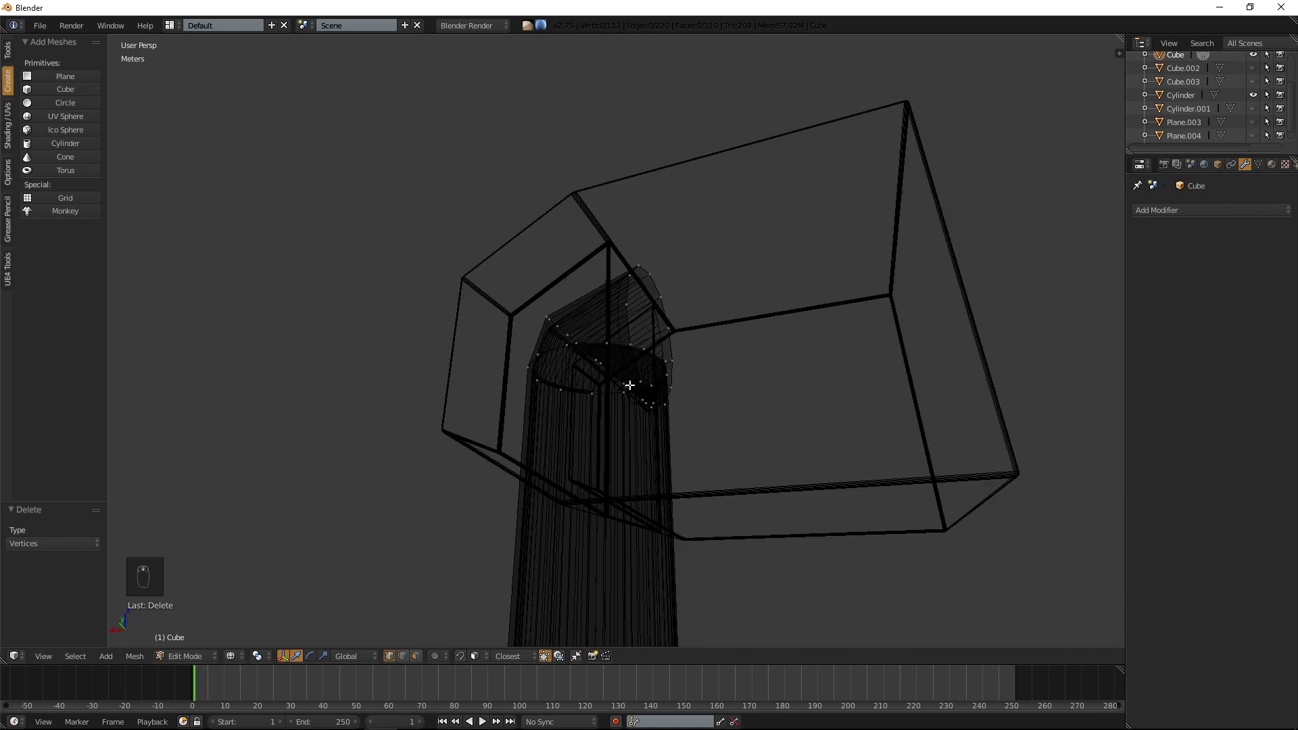
{"action": "scroll", "coordinate": [598, 408], "scroll_direction": "down", "scroll_amount": 3}
{"action": "middle_click_drag", "start_coordinate": [592, 433], "coordinate": [631, 444]}
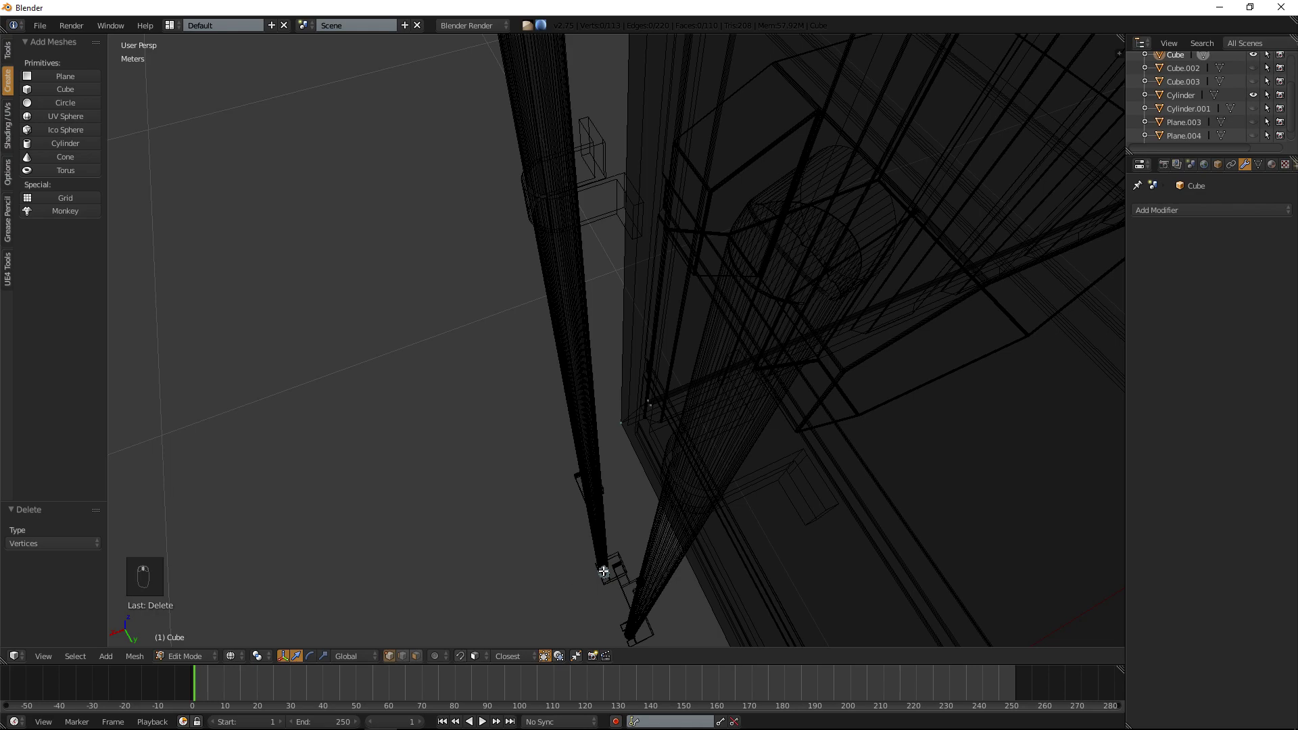
{"action": "key", "text": "KP_Decimal"}
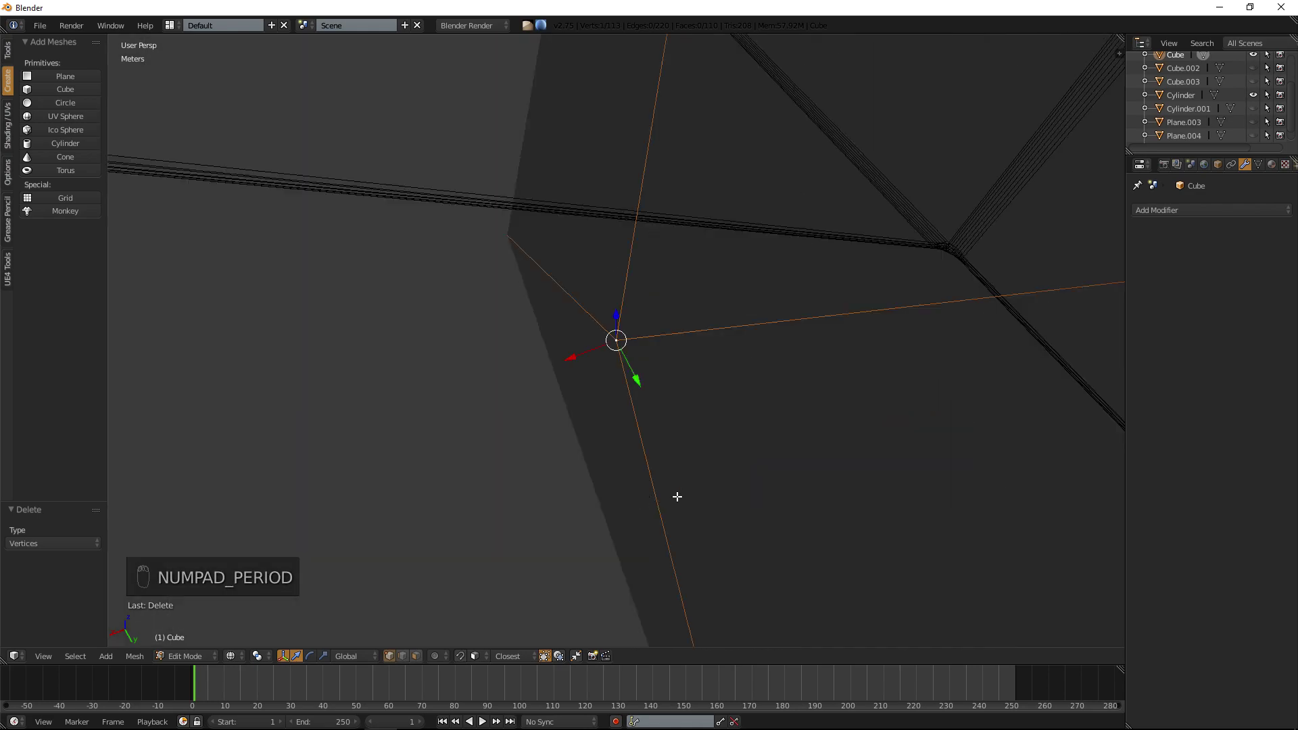
{"action": "middle_click_drag", "start_coordinate": [676, 496], "coordinate": [582, 244]}
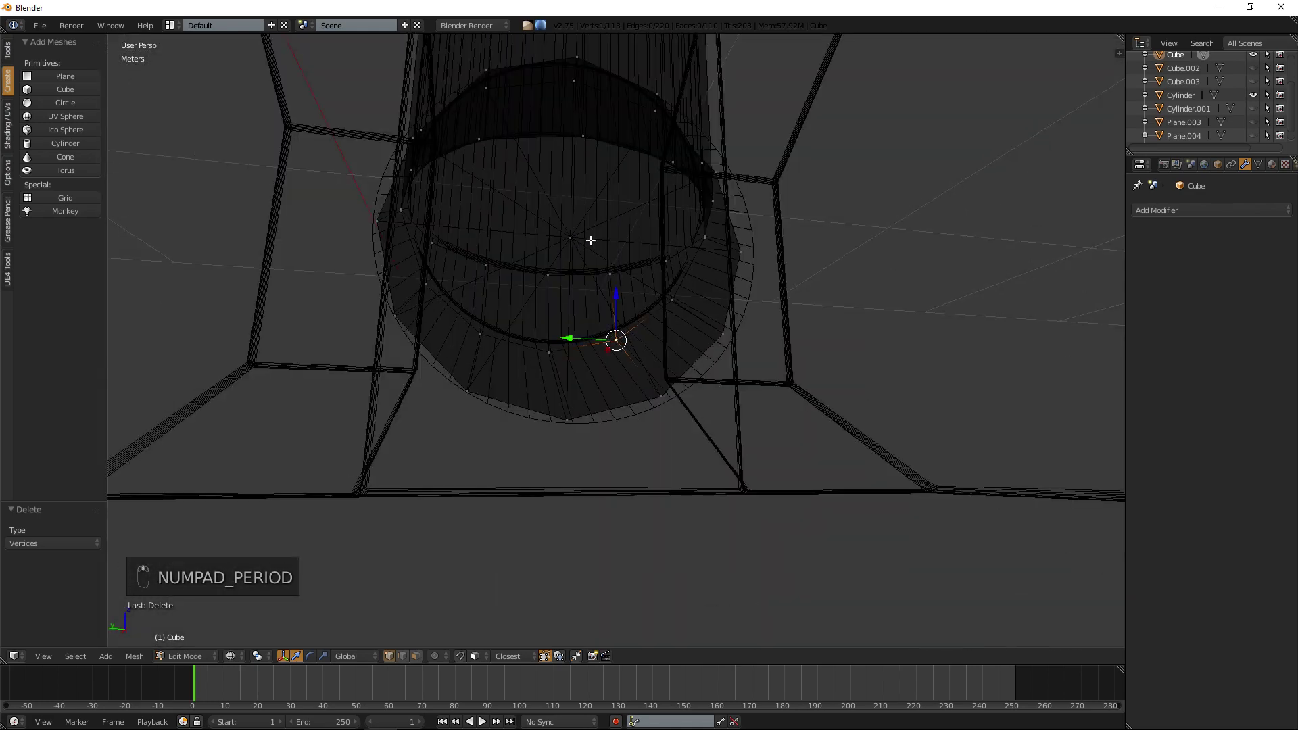
{"action": "left_click", "coordinate": [570, 241]}
{"action": "key", "text": "Delete"}
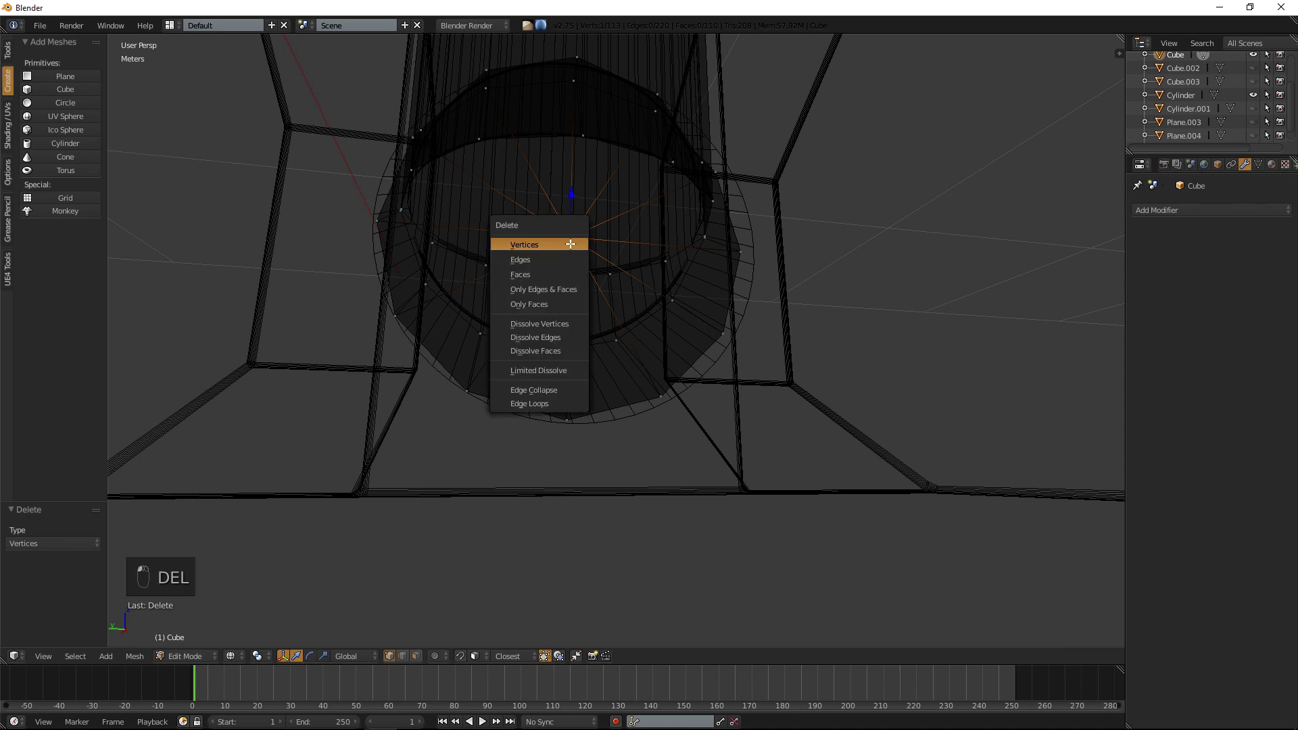
{"action": "left_click", "coordinate": [570, 242]}
Inspect the simplified cylinder in solid shading from its bottom bracket up to the upper clamp and top bracket.
{"action": "mouse_move", "coordinate": [570, 242]}
{"action": "middle_mouse_down"}
{"action": "mouse_move", "coordinate": [637, 298]}
{"action": "mouse_move", "coordinate": [790, 333]}
{"action": "mouse_move", "coordinate": [719, 311]}
{"action": "mouse_move", "coordinate": [763, 265]}
{"action": "mouse_move", "coordinate": [716, 367]}
{"action": "middle_mouse_up"}
{"action": "key", "text": "KP_5"}
{"action": "scroll", "coordinate": [790, 331], "scroll_direction": "down", "scroll_amount": 9}
{"action": "key", "text": "z"}
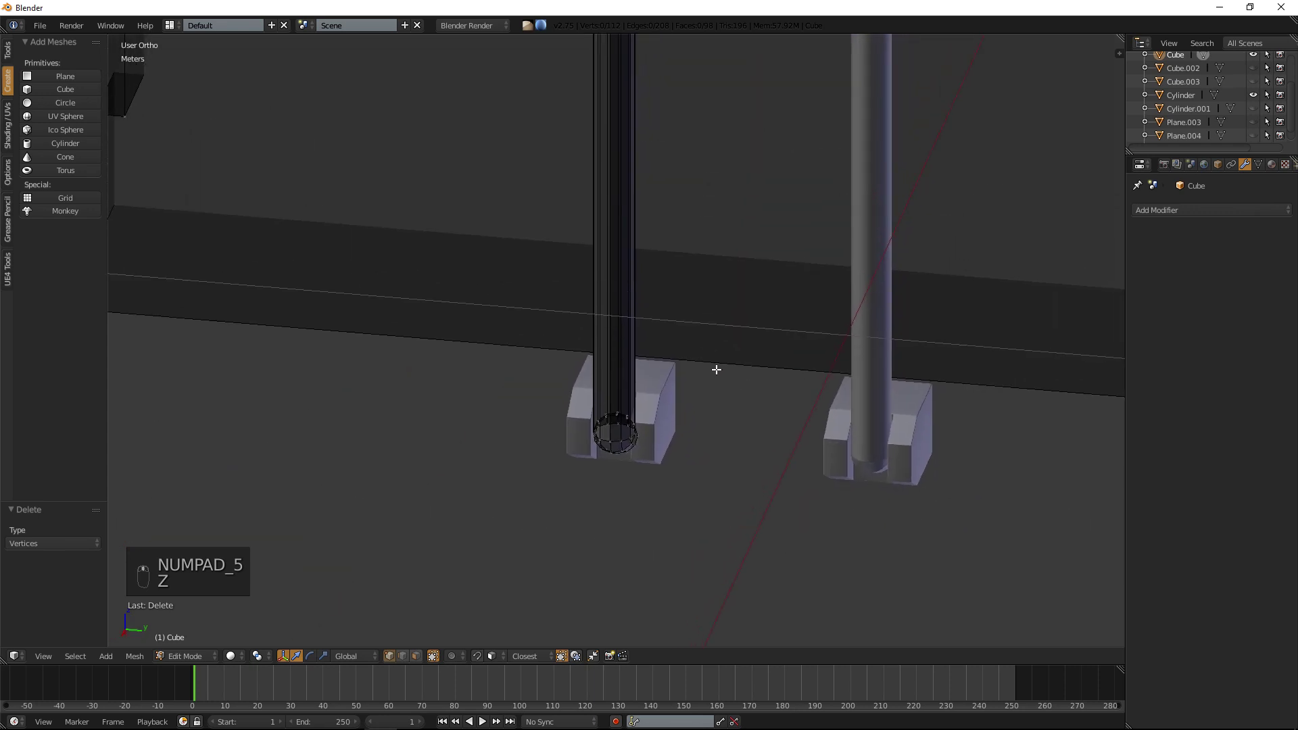
{"action": "key", "text": "z"}
{"action": "key", "text": "z"}
{"action": "key", "text": "KP_2"}
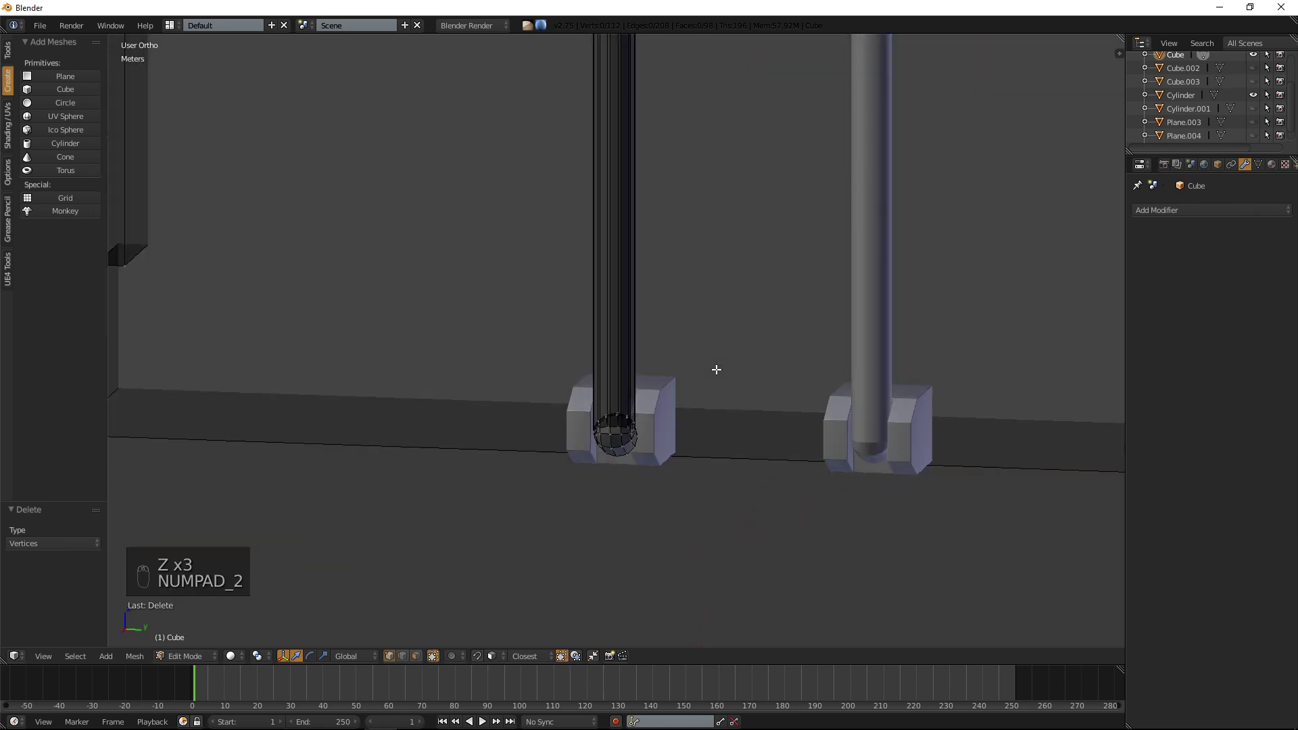
{"action": "key", "text": "KP_5"}
{"action": "scroll", "coordinate": [695, 380], "scroll_direction": "down", "scroll_amount": 5}
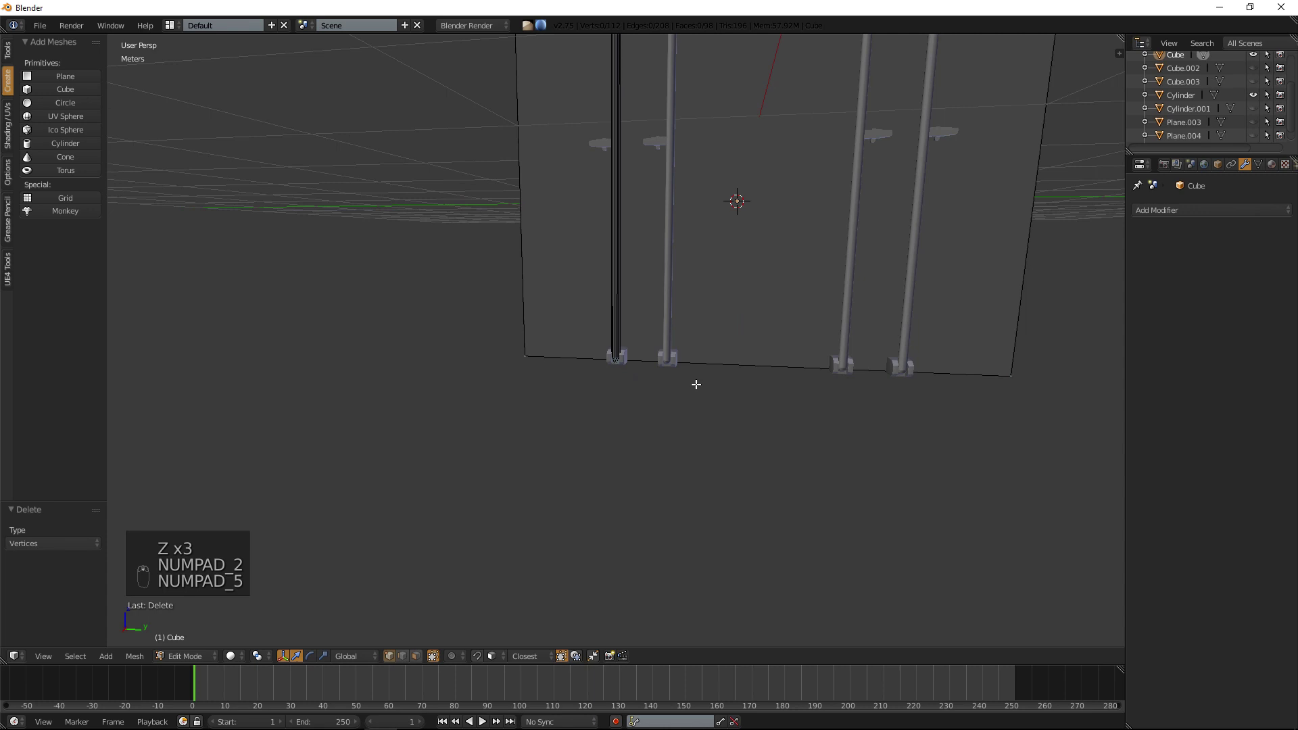
{"action": "key", "text": "a"}
{"action": "key", "text": "a"}
{"action": "middle_click_drag", "start_coordinate": [647, 272], "coordinate": [663, 396]}
{"action": "scroll", "coordinate": [660, 371], "scroll_direction": "up", "scroll_amount": 3}
{"action": "scroll", "coordinate": [660, 362], "scroll_direction": "up", "scroll_amount": 2}
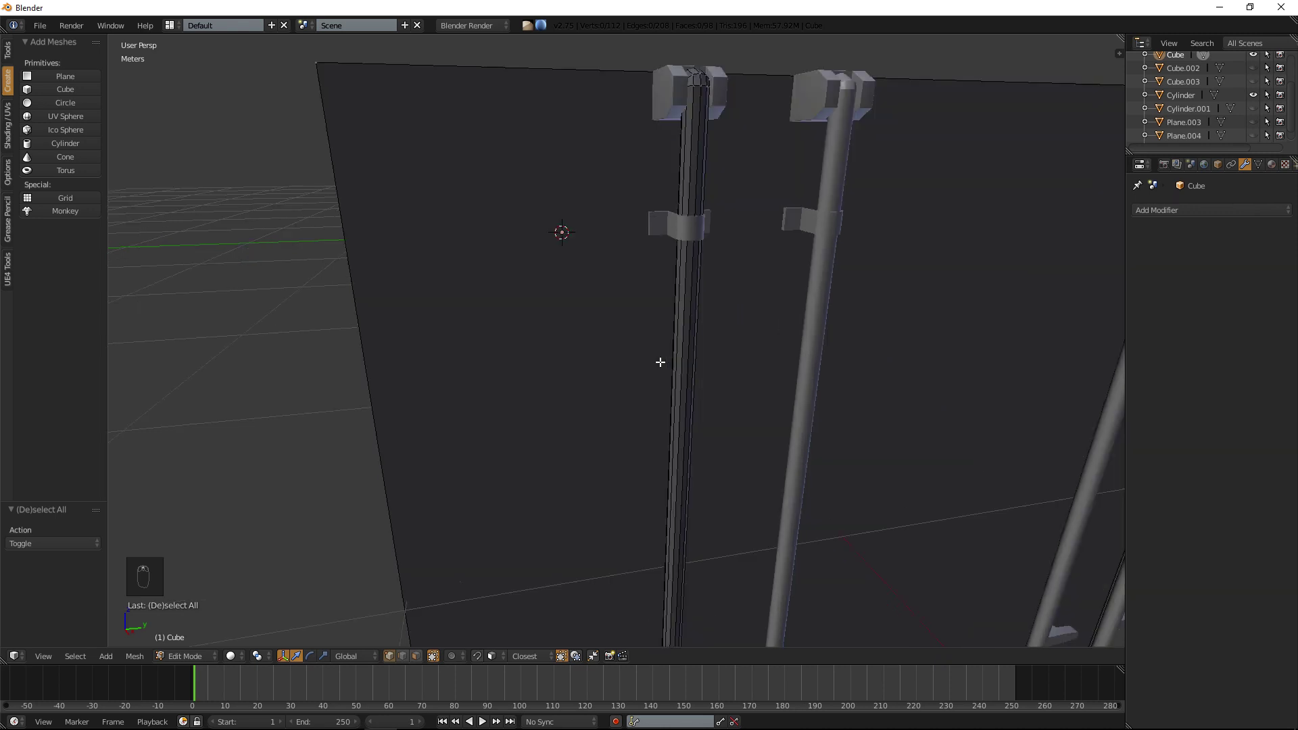
{"action": "middle_click_drag", "start_coordinate": [699, 314], "coordinate": [651, 312]}
{"action": "scroll", "coordinate": [678, 284], "scroll_direction": "up", "scroll_amount": 4}
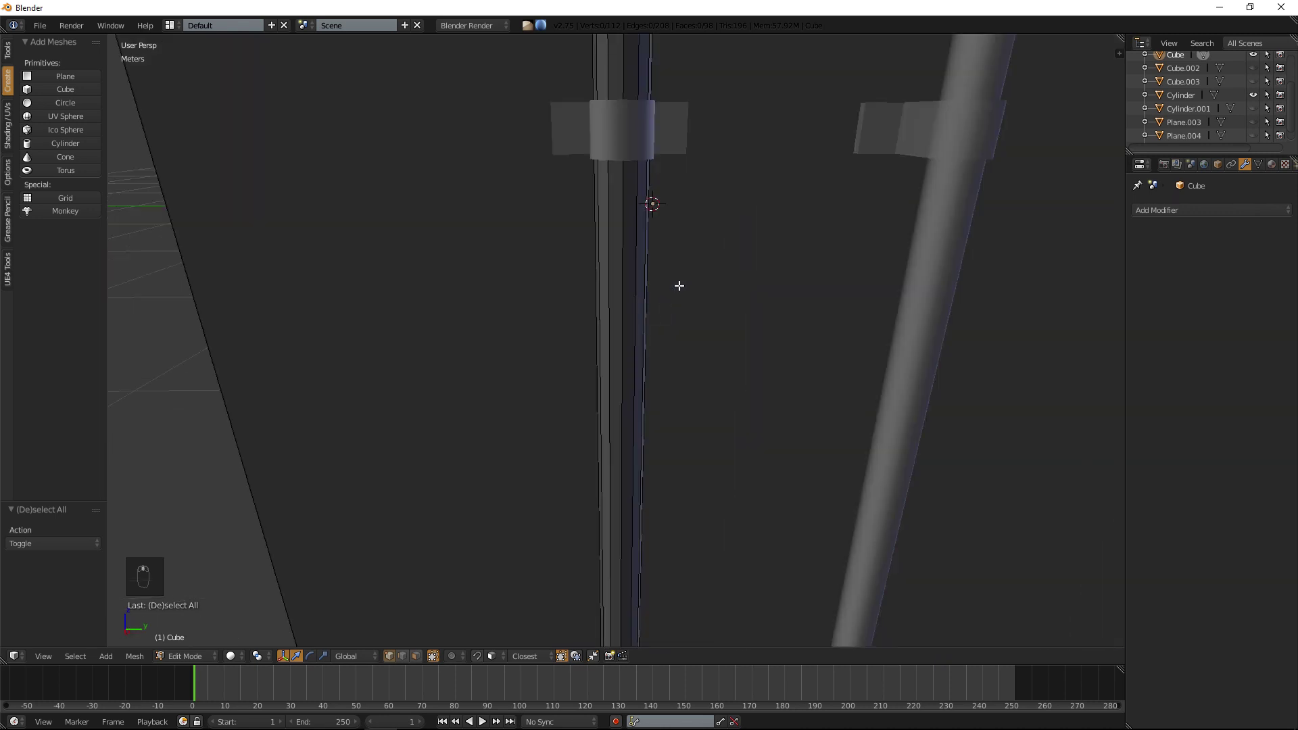
{"action": "scroll", "coordinate": [675, 353], "scroll_direction": "down", "scroll_amount": 4}
{"action": "scroll", "coordinate": [672, 356], "scroll_direction": "up", "scroll_amount": 3}
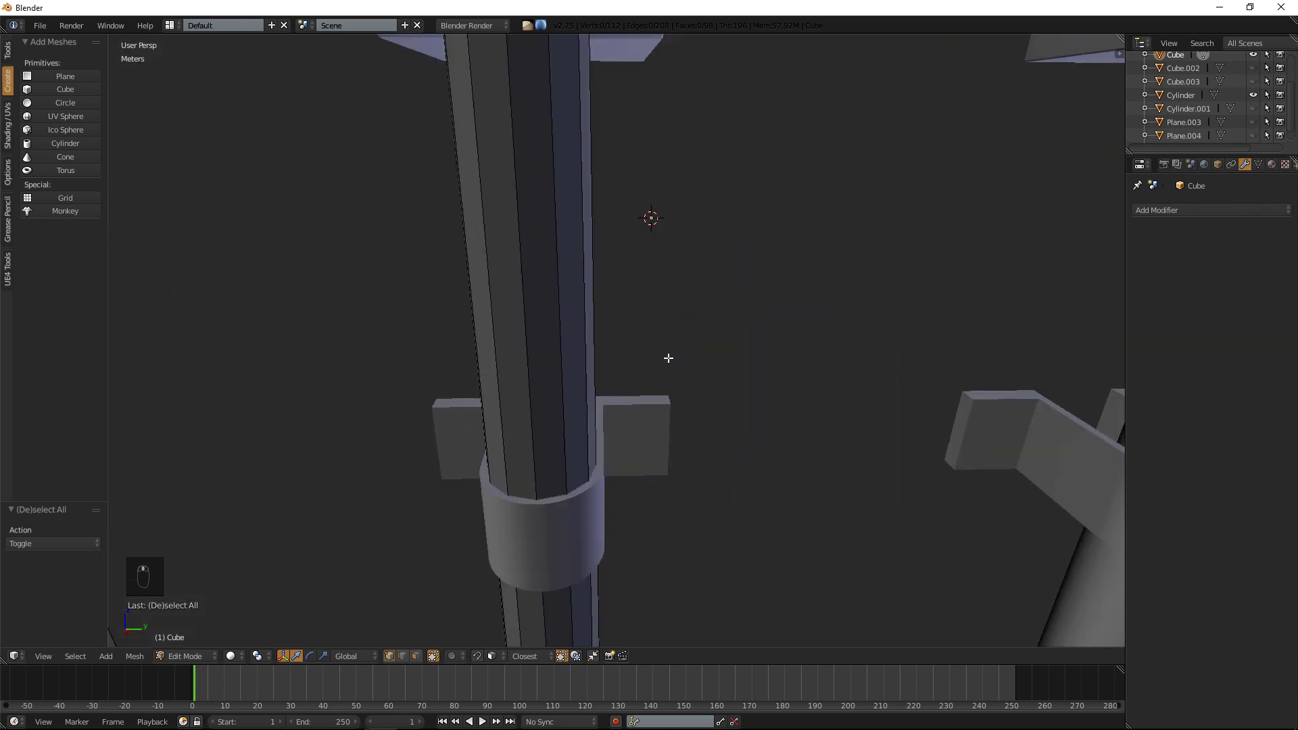
{"action": "key", "text": "Tab"}
{"action": "key", "text": "Tab"}
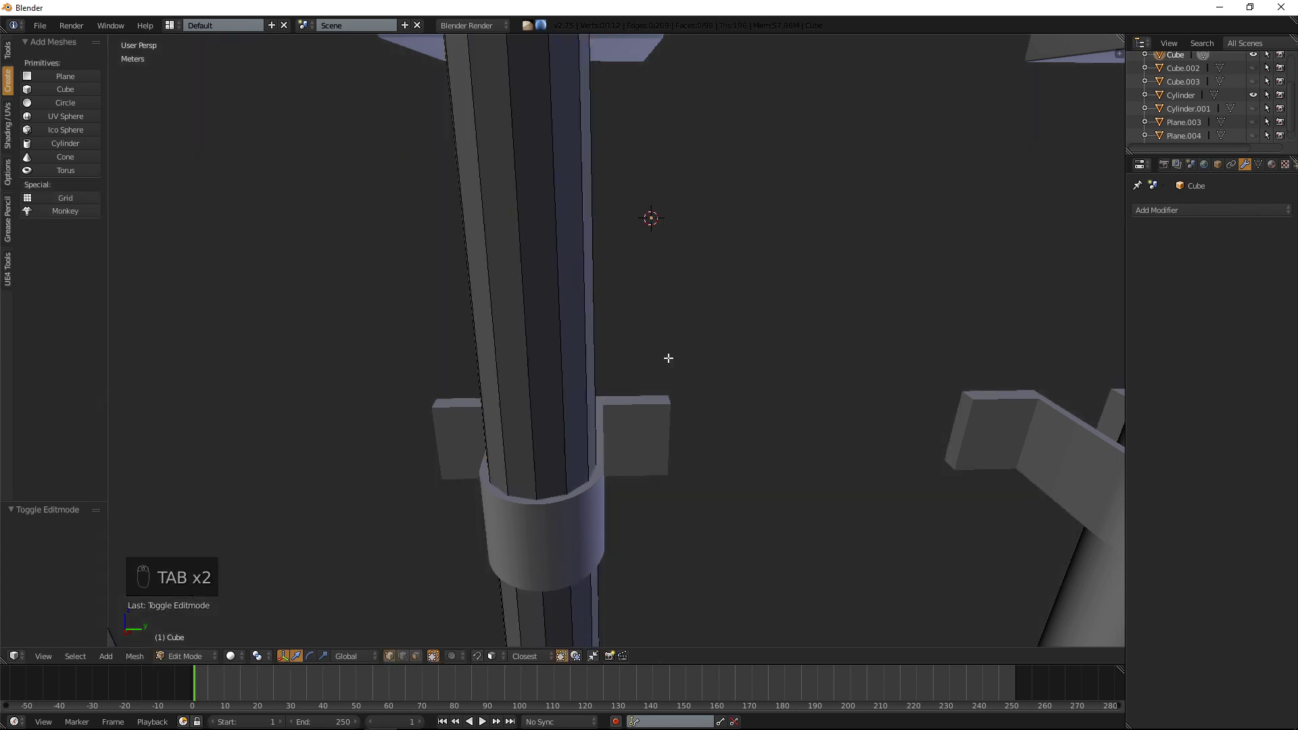
{"action": "scroll", "coordinate": [669, 359], "scroll_direction": "down", "scroll_amount": 4}
{"action": "scroll", "coordinate": [669, 358], "scroll_direction": "down", "scroll_amount": 2}
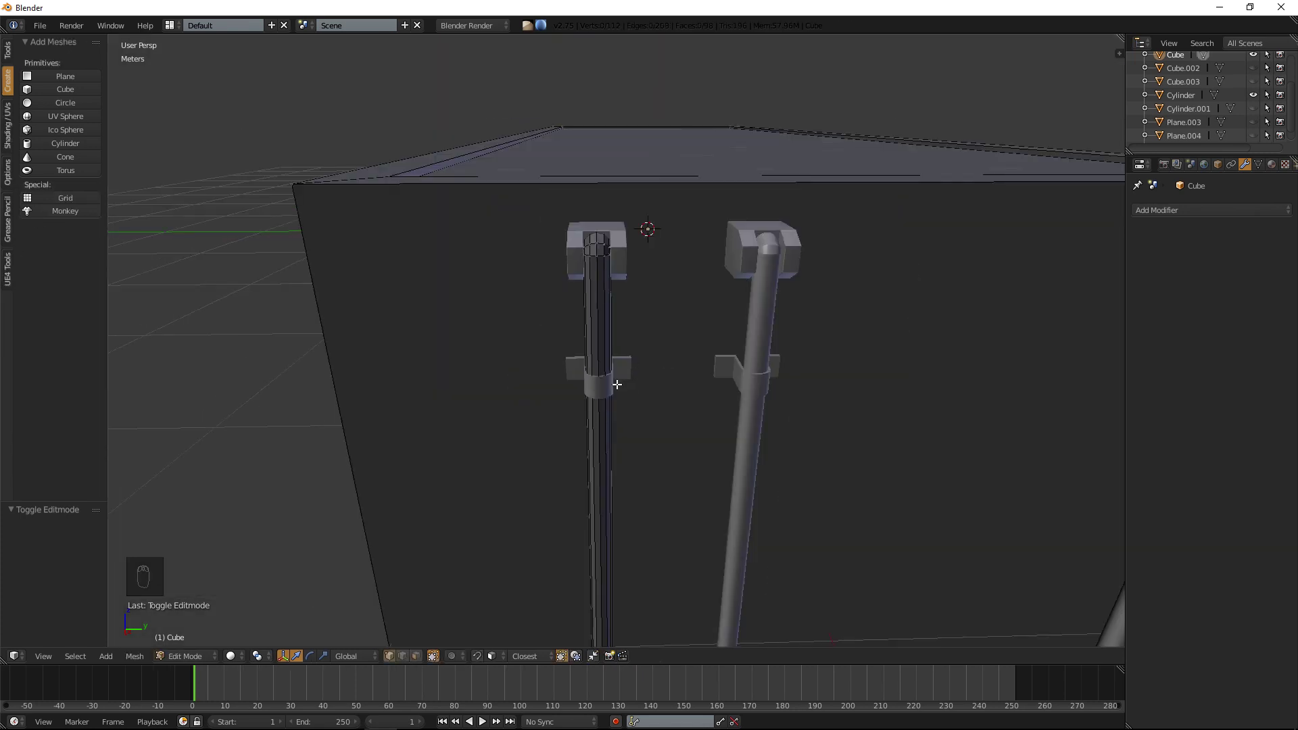
Try to add a single loop cut around the simplified cylinder near the upper rod clamp.
{"action": "scroll", "coordinate": [616, 384], "scroll_direction": "up", "scroll_amount": 3}
{"action": "key", "text": "ctrl+r"}
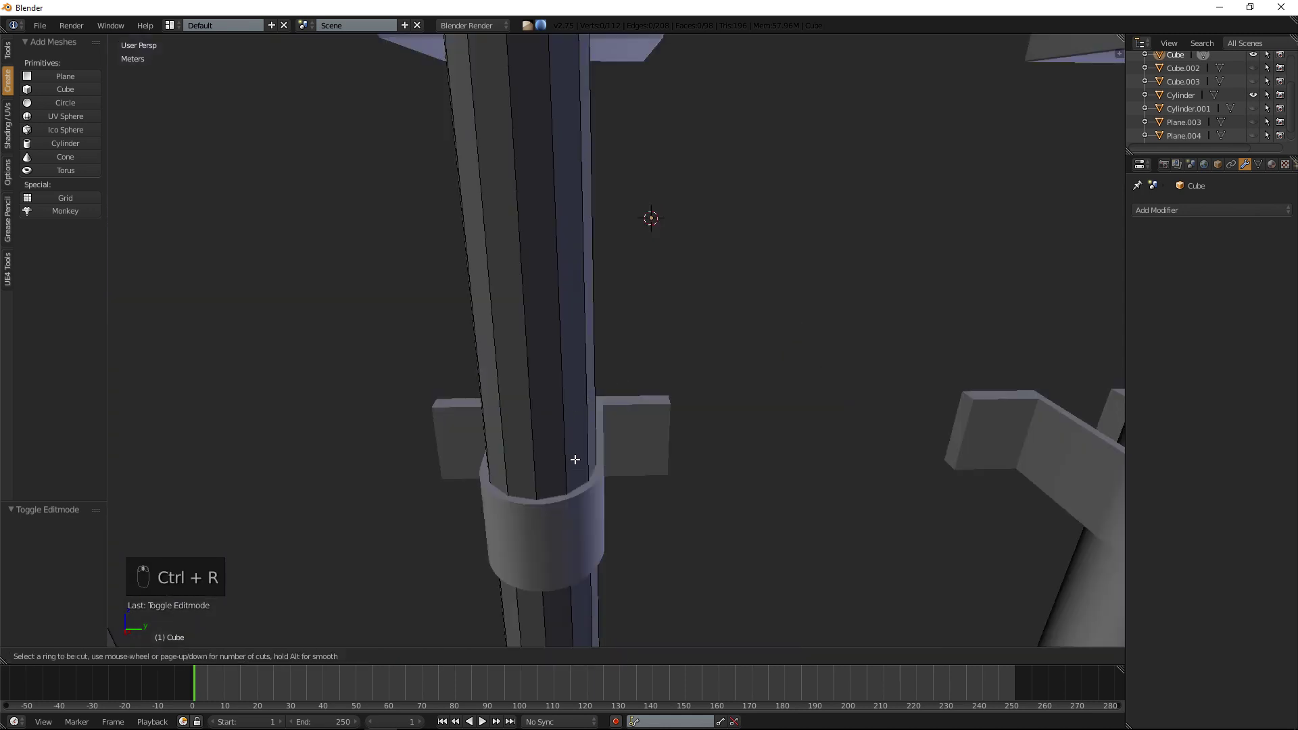
{"action": "left_click", "coordinate": [579, 449]}
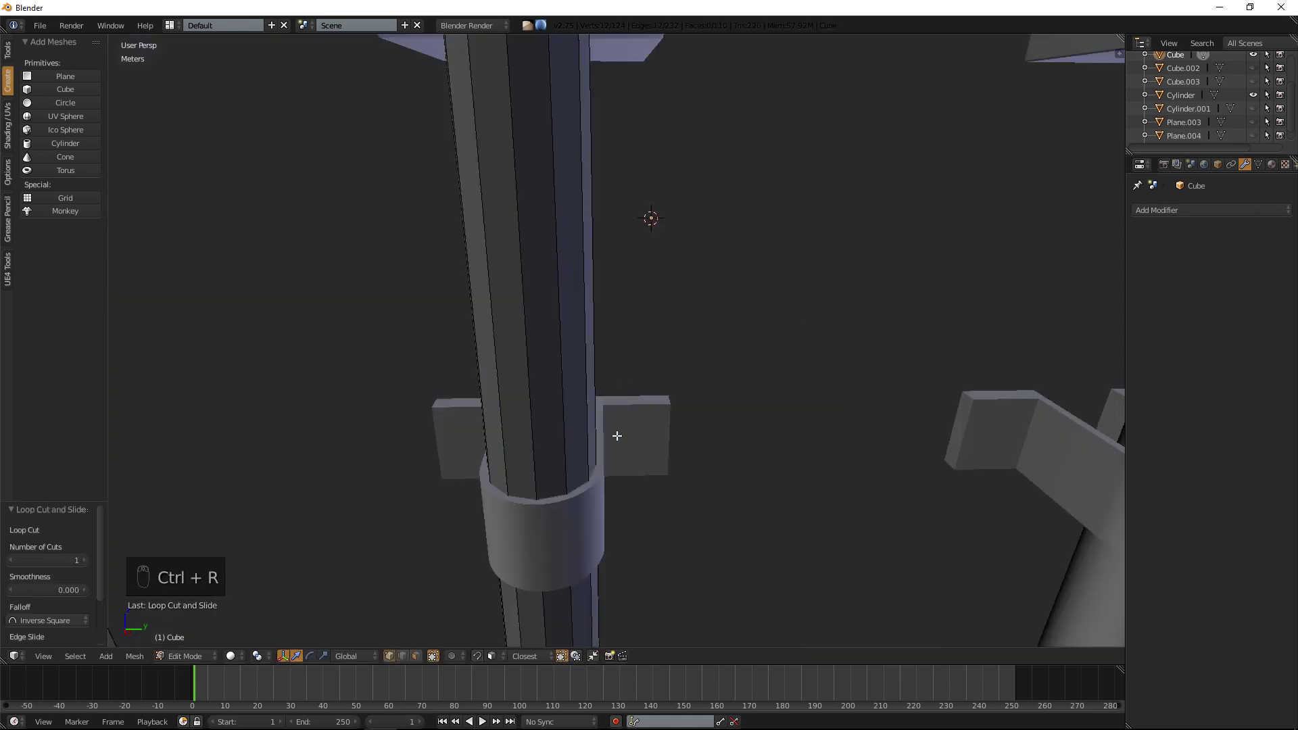
{"action": "scroll", "coordinate": [685, 424], "scroll_direction": "down", "scroll_amount": 5}
{"action": "key", "text": "ctrl+z"}
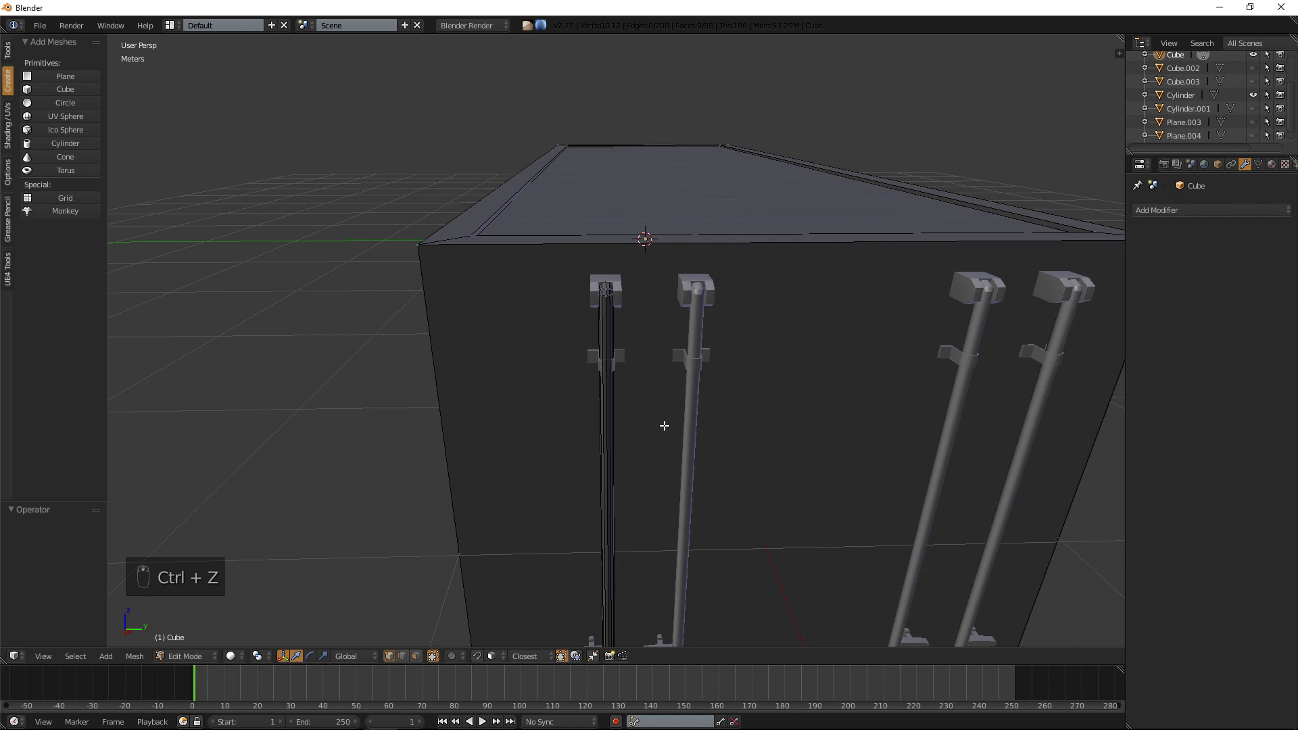
Switch to the right orthographic view and snap the 3D cursor back to the scene centre.
{"action": "key", "text": "KP_1"}
{"action": "key", "text": "KP_5"}
{"action": "key", "text": "KP_3"}
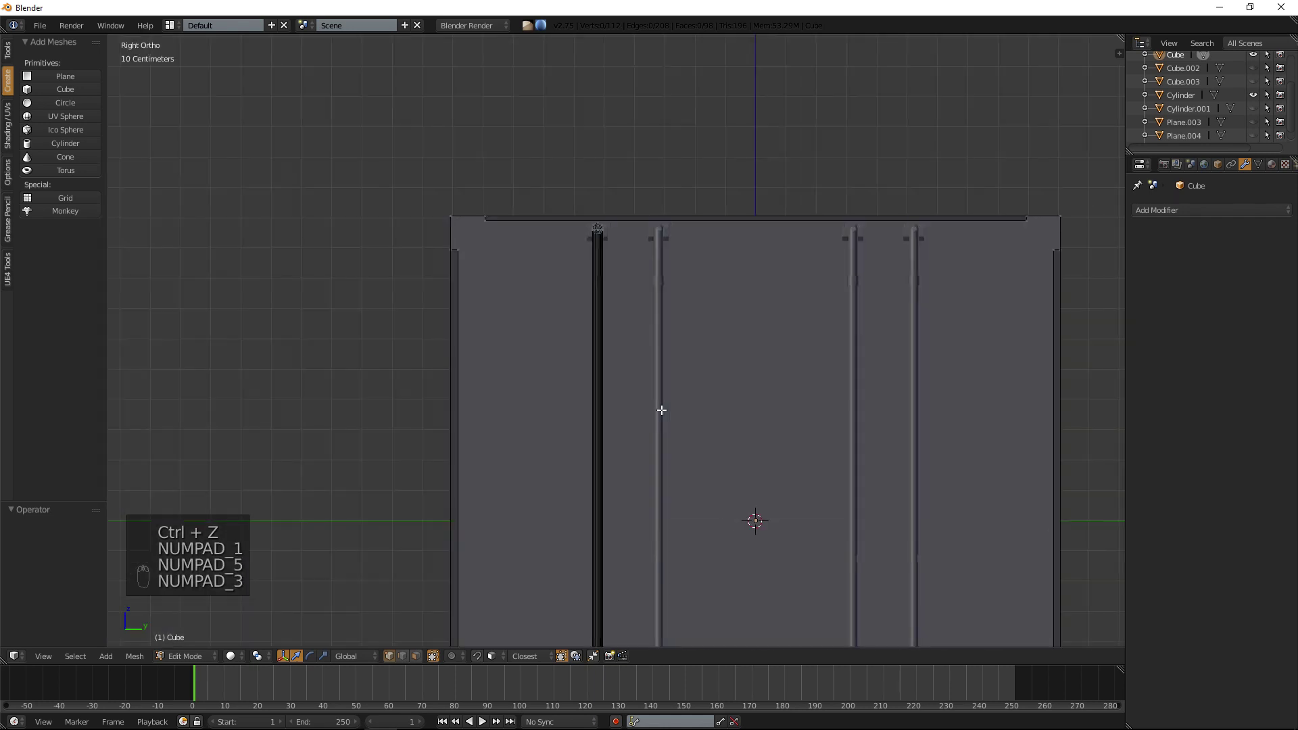
{"action": "key", "text": "ctrl+t"}
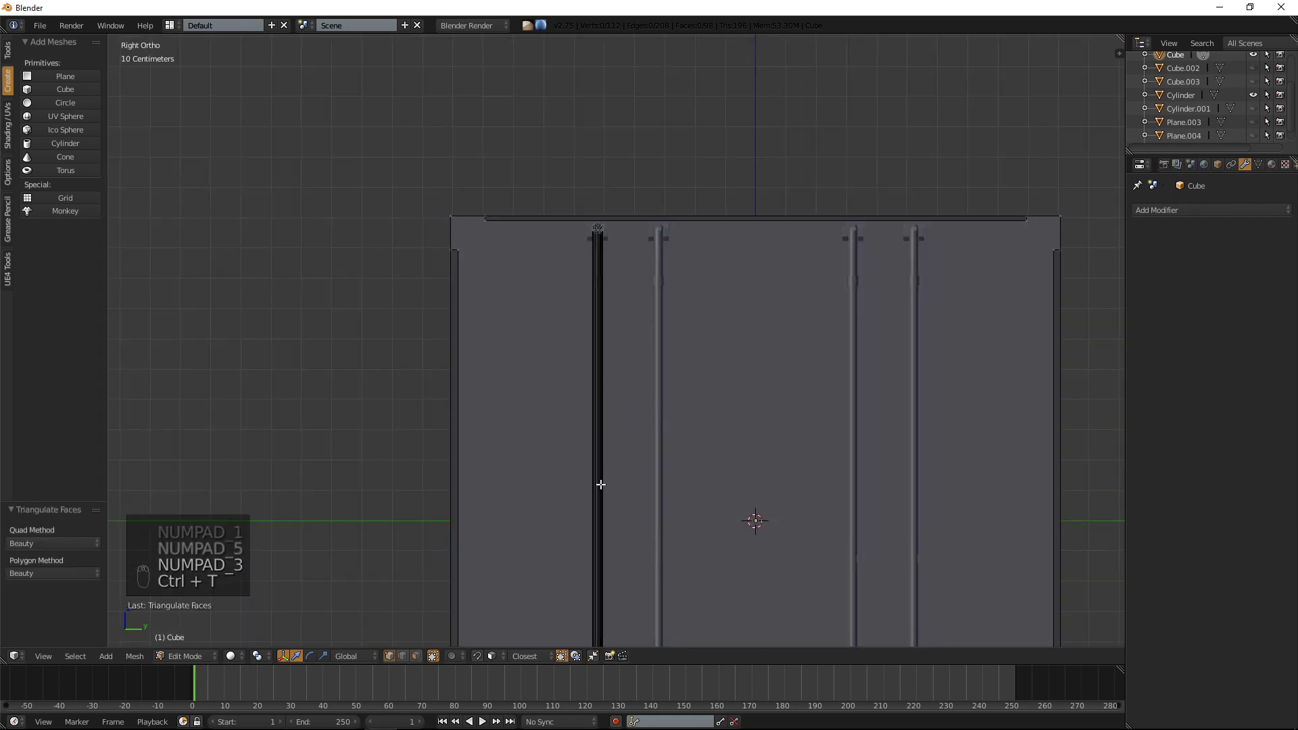
{"action": "left_click", "coordinate": [595, 456]}
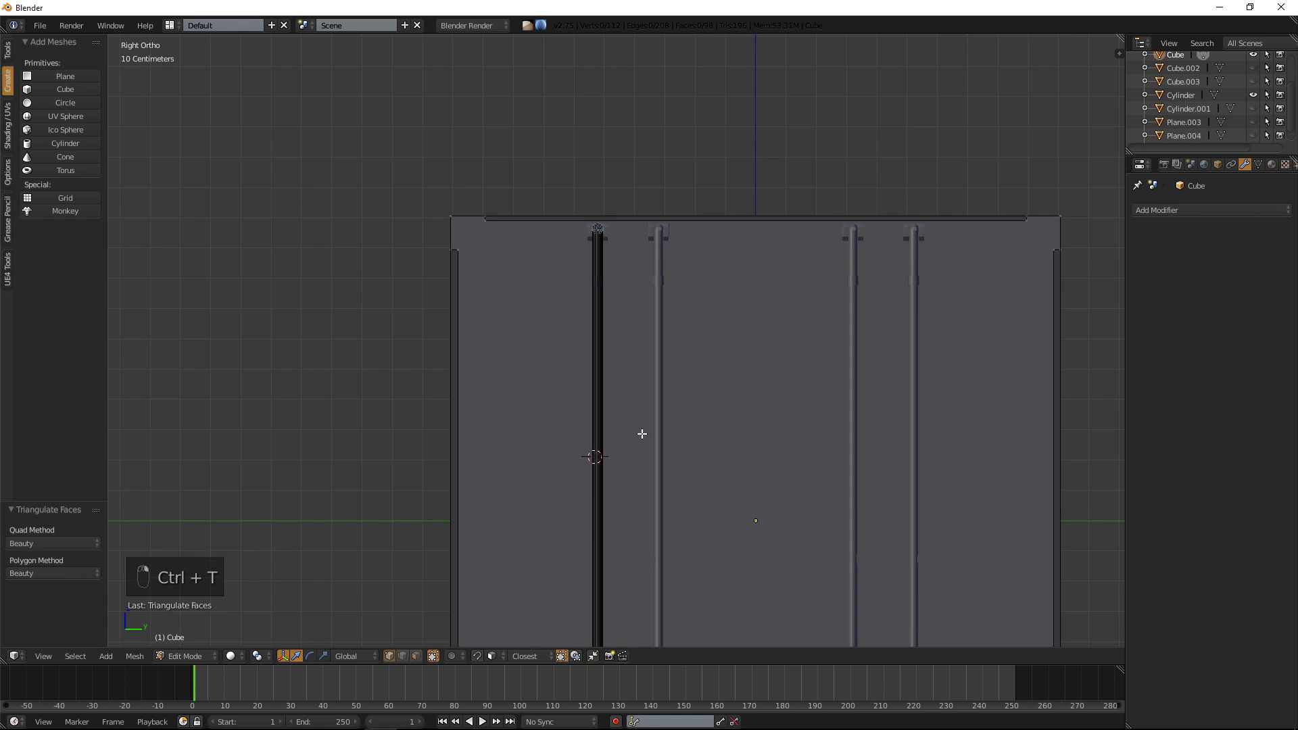
{"action": "key", "text": "shift+s"}
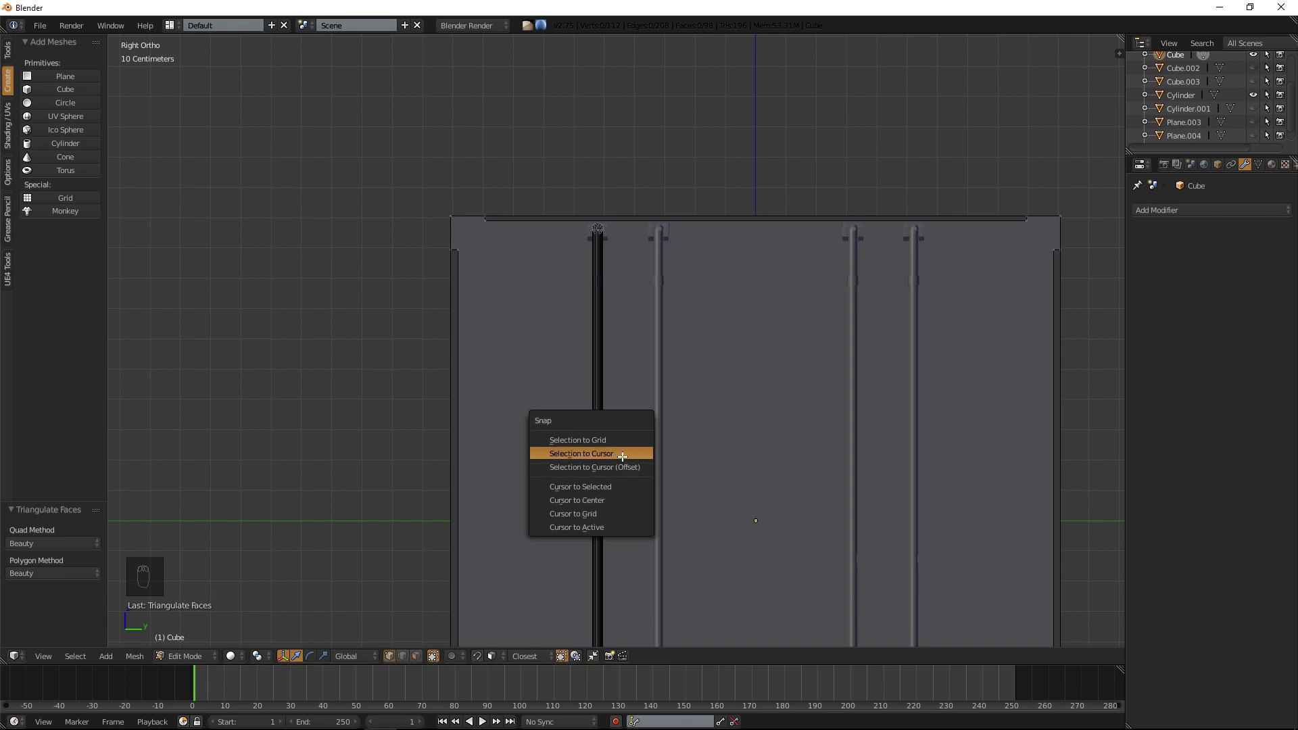
{"action": "left_click", "coordinate": [618, 505]}
Add a single loop cut around the simplified cylinder and slide it up to the height of the upper rod clamp.
{"action": "scroll", "coordinate": [646, 498], "scroll_direction": "up", "scroll_amount": 8}
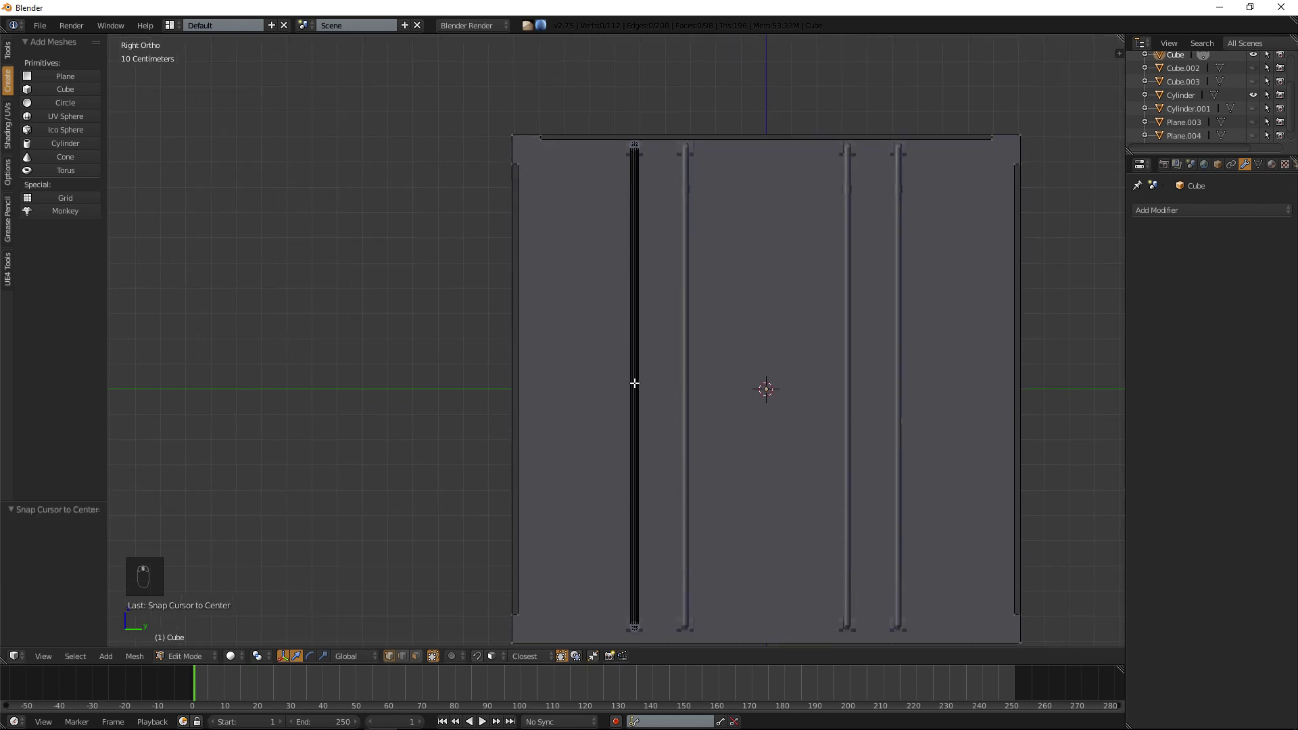
{"action": "middle_click_drag", "start_coordinate": [695, 271], "coordinate": [643, 397], "text": "shift"}
{"action": "scroll", "coordinate": [642, 397], "scroll_direction": "down", "scroll_amount": 4}
{"action": "scroll", "coordinate": [635, 396], "scroll_direction": "up", "scroll_amount": 3}
{"action": "key", "text": "ctrl+r"}
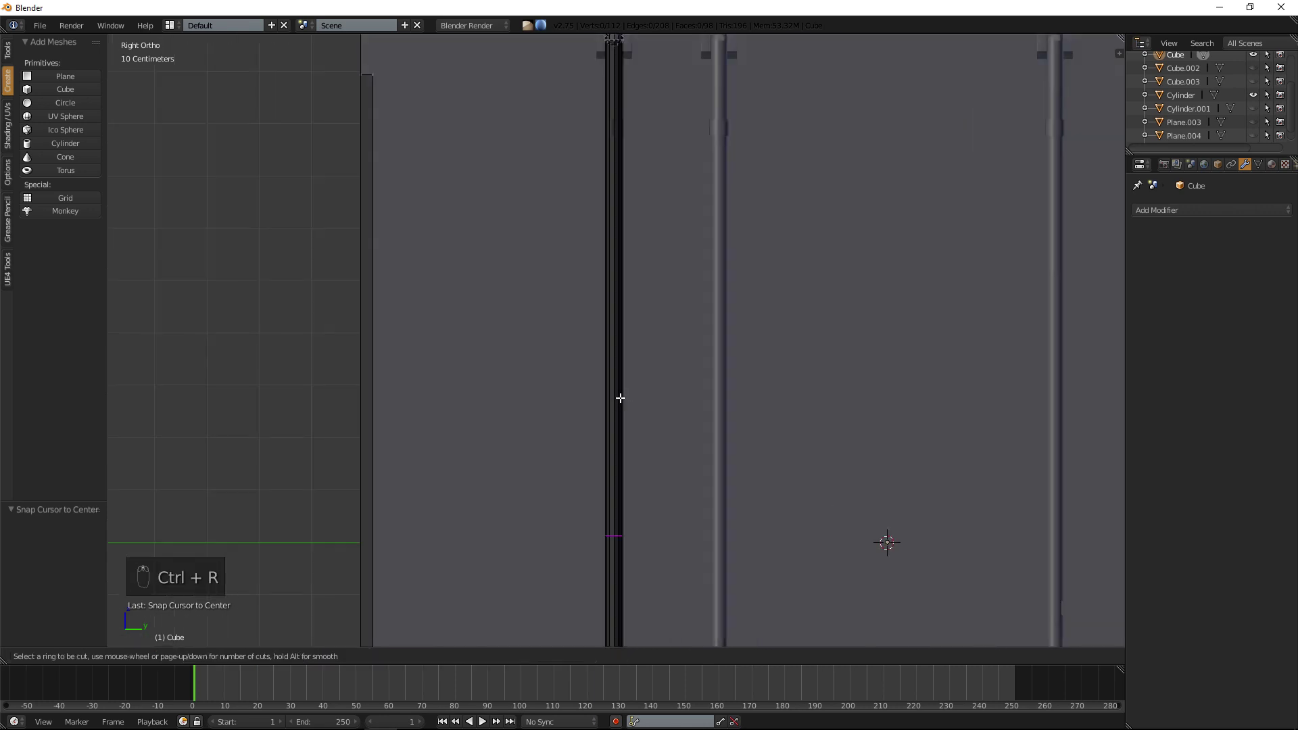
{"action": "left_click", "coordinate": [616, 398]}
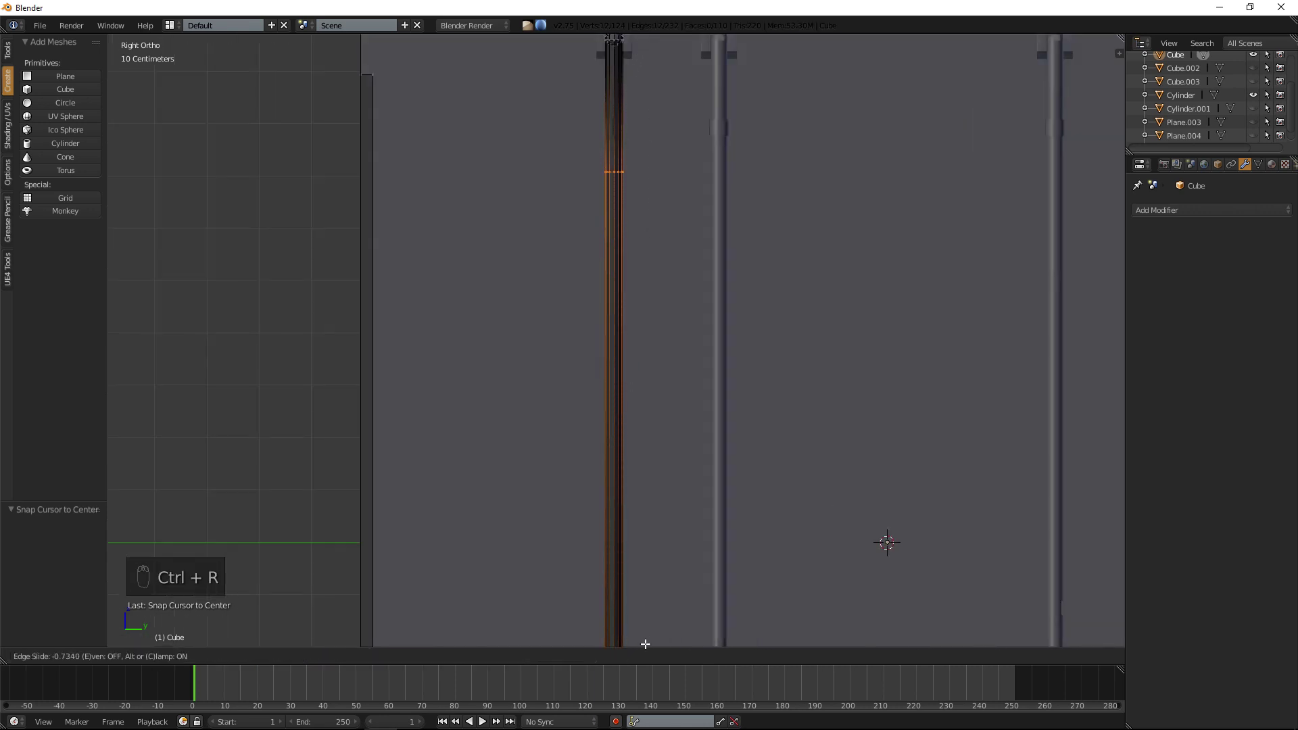
{"action": "left_click", "coordinate": [653, 601]}
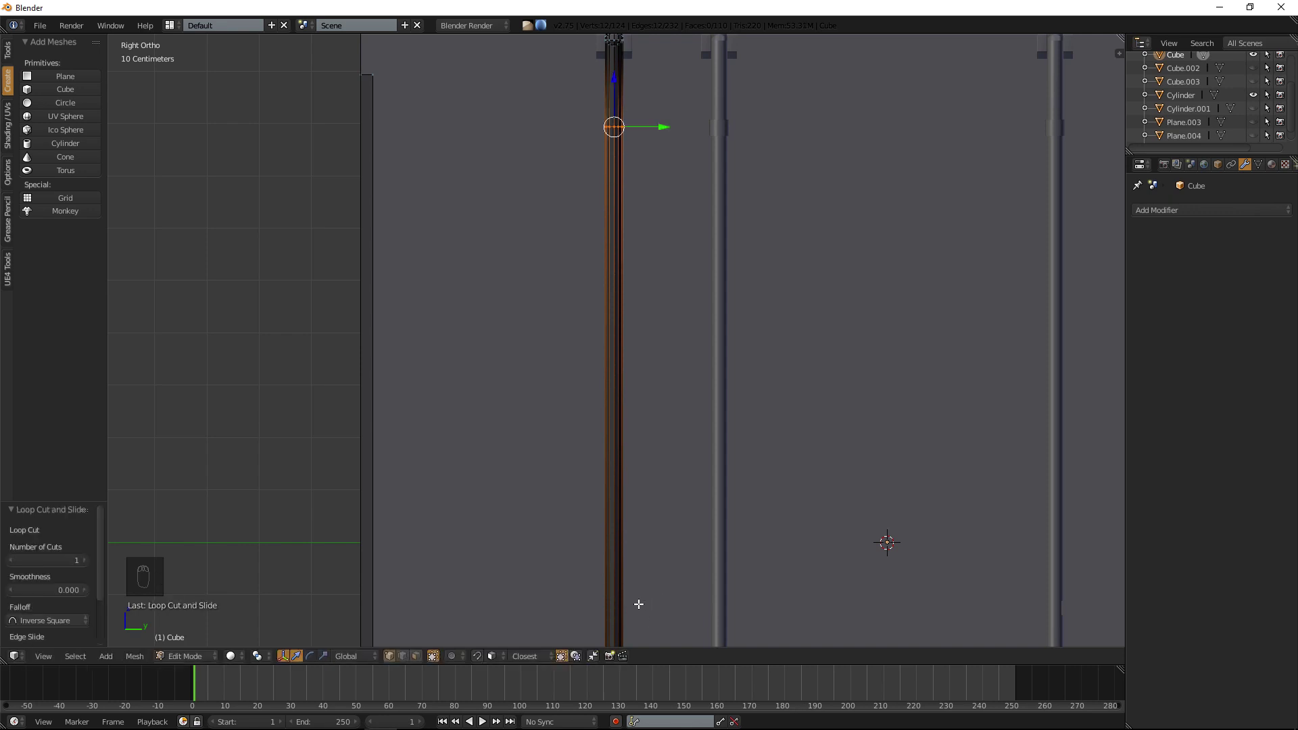
Bevel the new edge loop with an offset of about 1.65 and one segment, and lower the resulting band about 1.2 mm along Z.
{"action": "middle_click_drag", "start_coordinate": [643, 353], "coordinate": [631, 526], "text": "shift"}
{"action": "scroll", "coordinate": [605, 392], "scroll_direction": "up", "scroll_amount": 6}
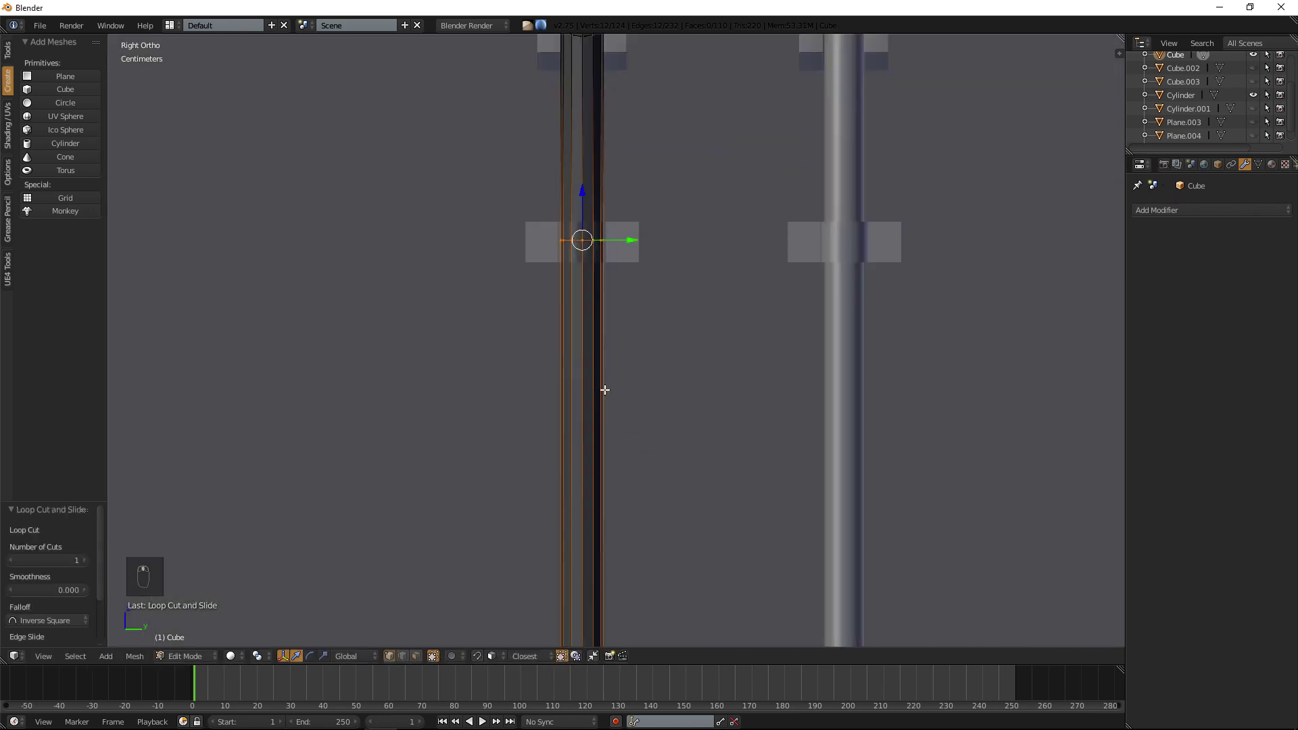
{"action": "middle_click_drag", "start_coordinate": [598, 294], "coordinate": [644, 405], "text": "shift"}
{"action": "scroll", "coordinate": [649, 416], "scroll_direction": "up", "scroll_amount": 3}
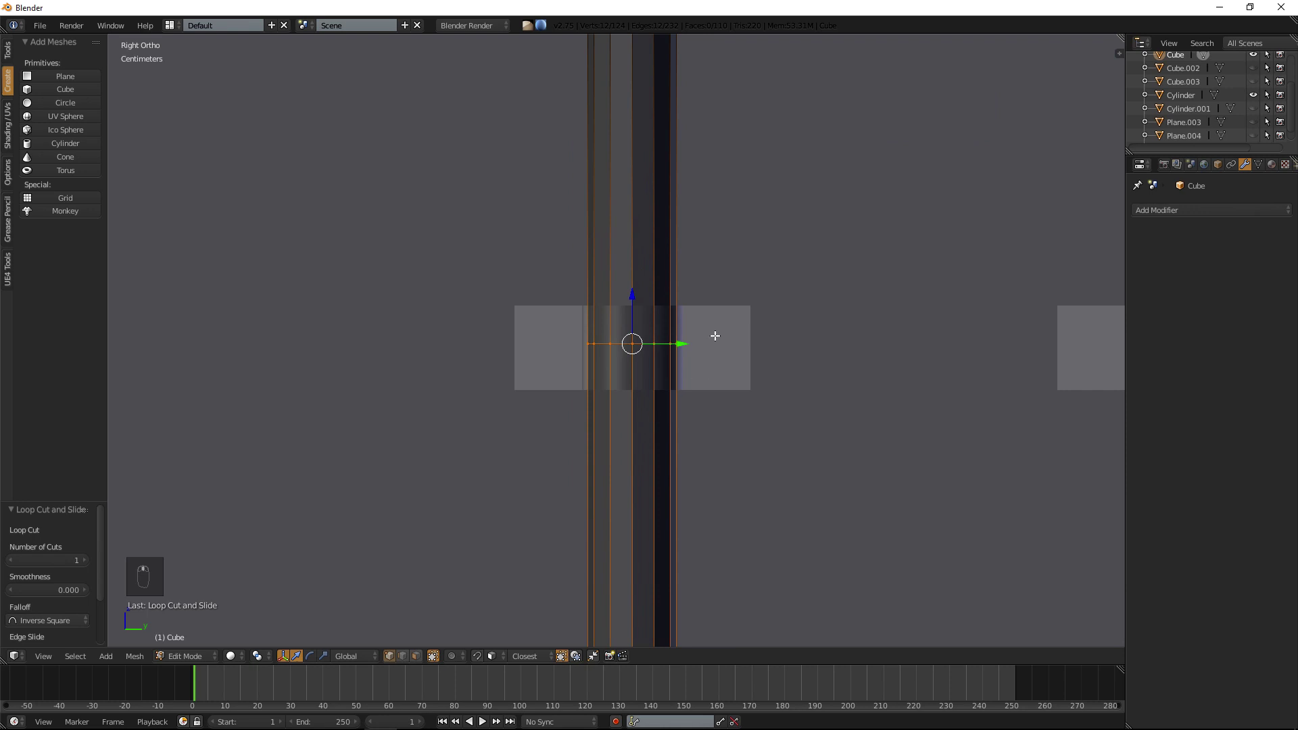
{"action": "key", "text": "ctrl+b"}
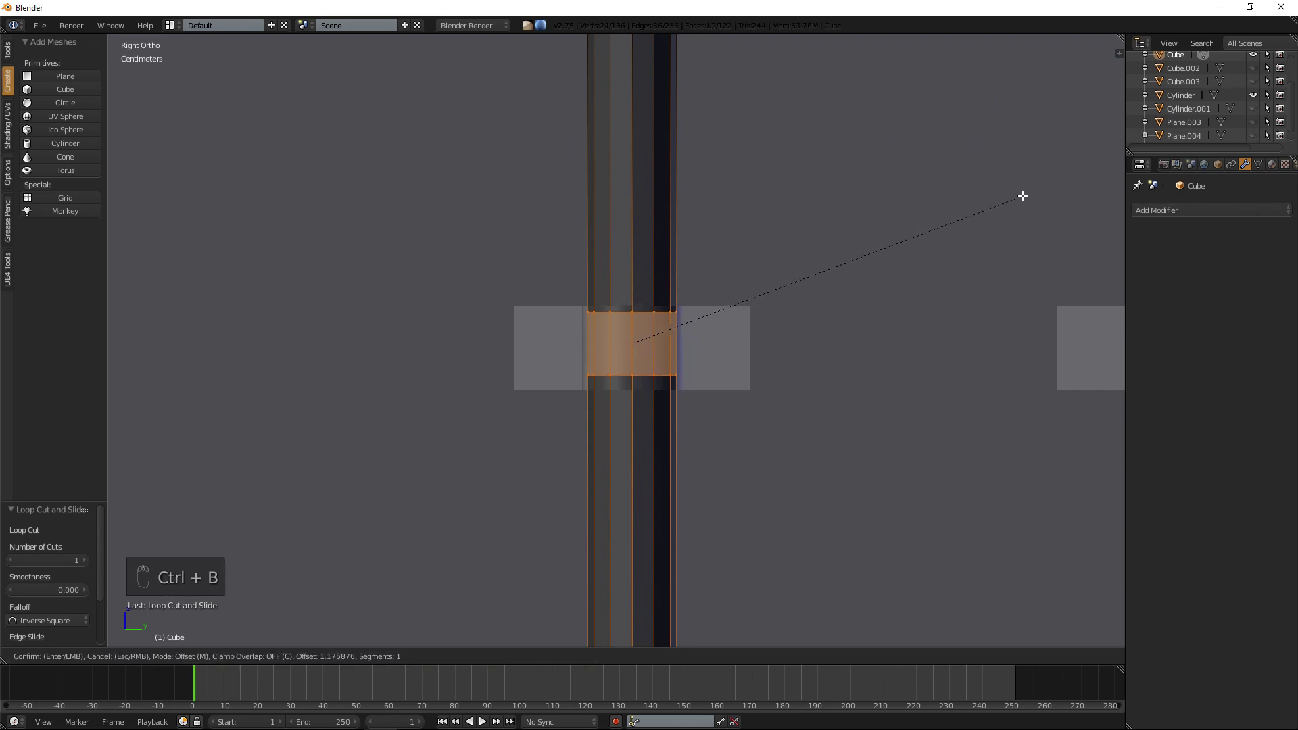
{"action": "left_click", "coordinate": [132, 189]}
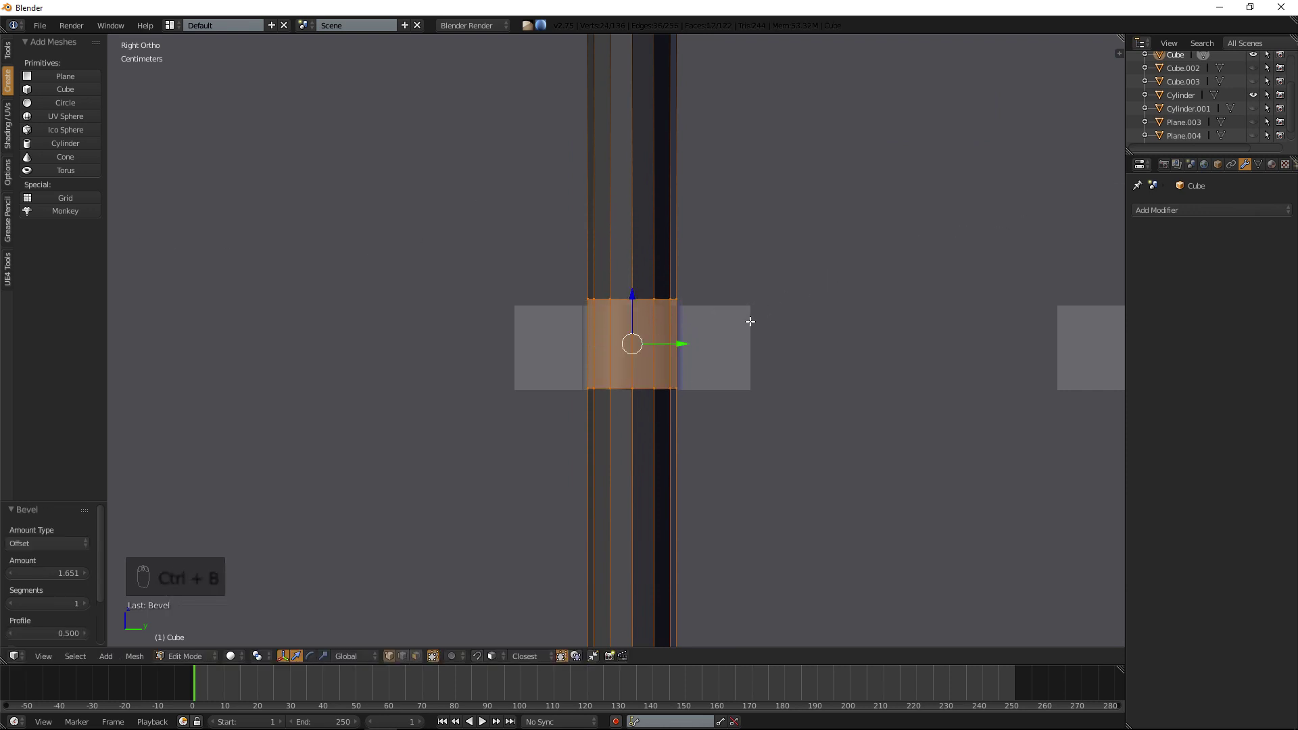
{"action": "left_click_drag", "start_coordinate": [642, 297], "coordinate": [637, 330]}
Switch to face selection and, from the top in wireframe, deselect the container-side half of the band, keeping only its outward-facing faces selected.
{"action": "key", "text": "KP_5"}
{"action": "scroll", "coordinate": [446, 505], "scroll_direction": "down", "scroll_amount": 5}
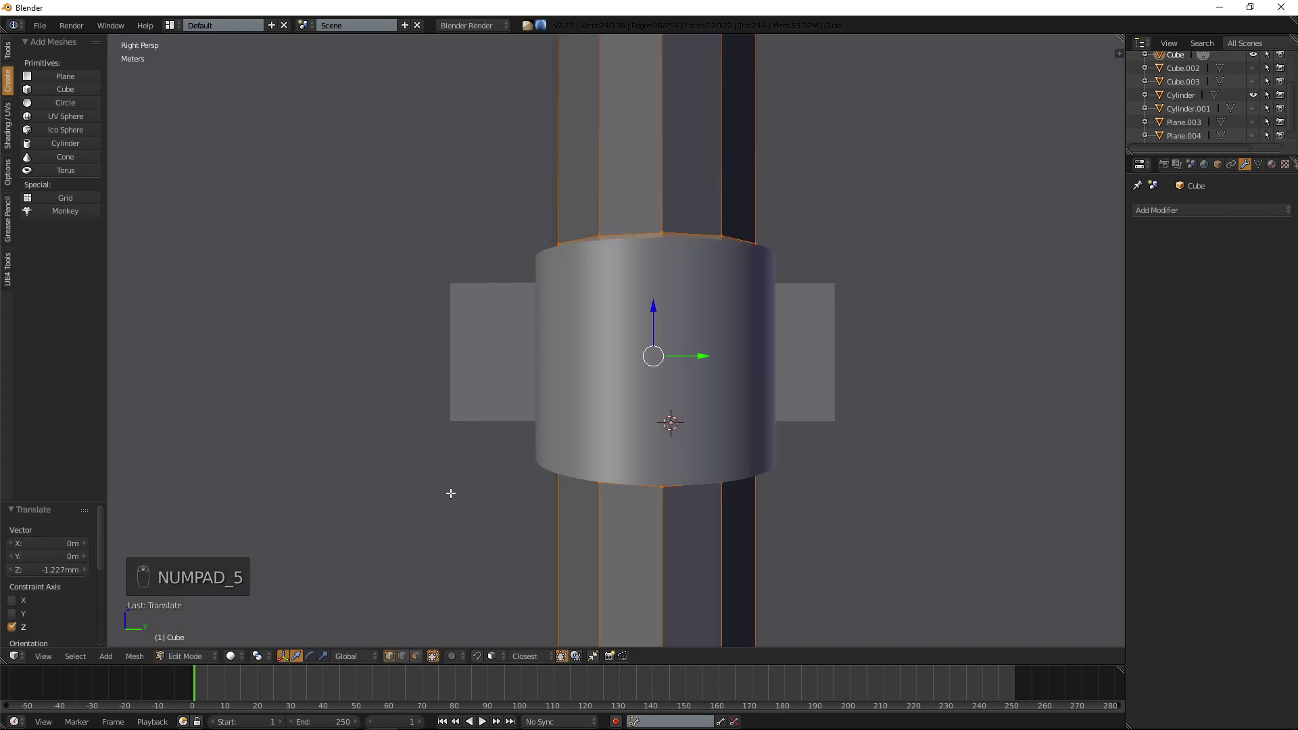
{"action": "middle_click_drag", "start_coordinate": [525, 443], "coordinate": [507, 460]}
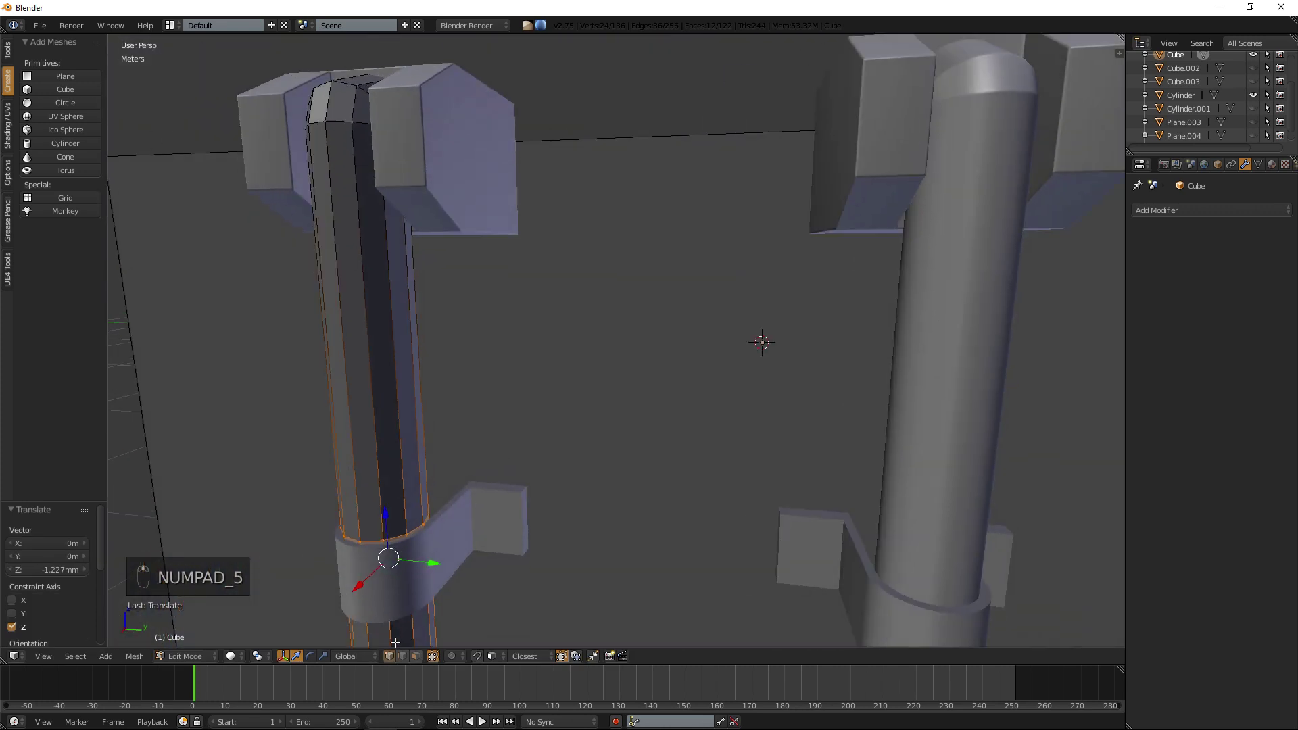
{"action": "left_click", "coordinate": [415, 657]}
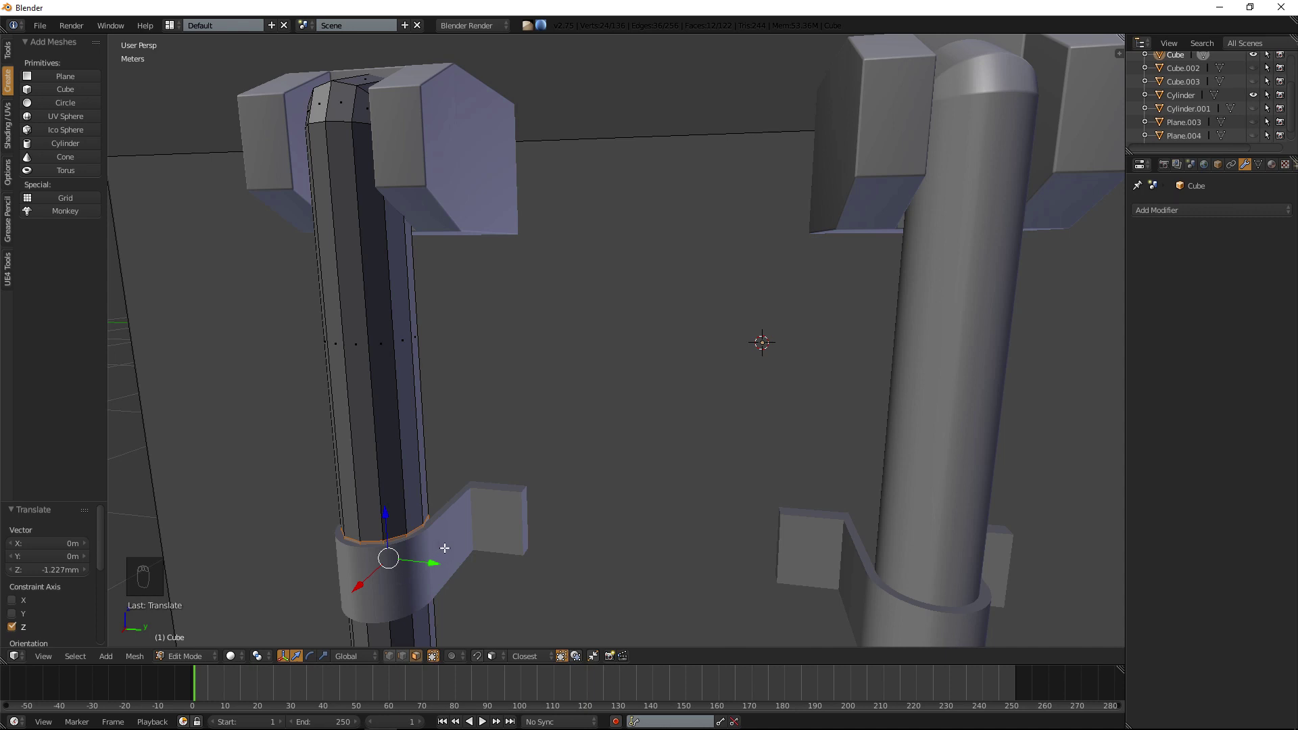
{"action": "key", "text": "KP_3"}
{"action": "key", "text": "KP_1"}
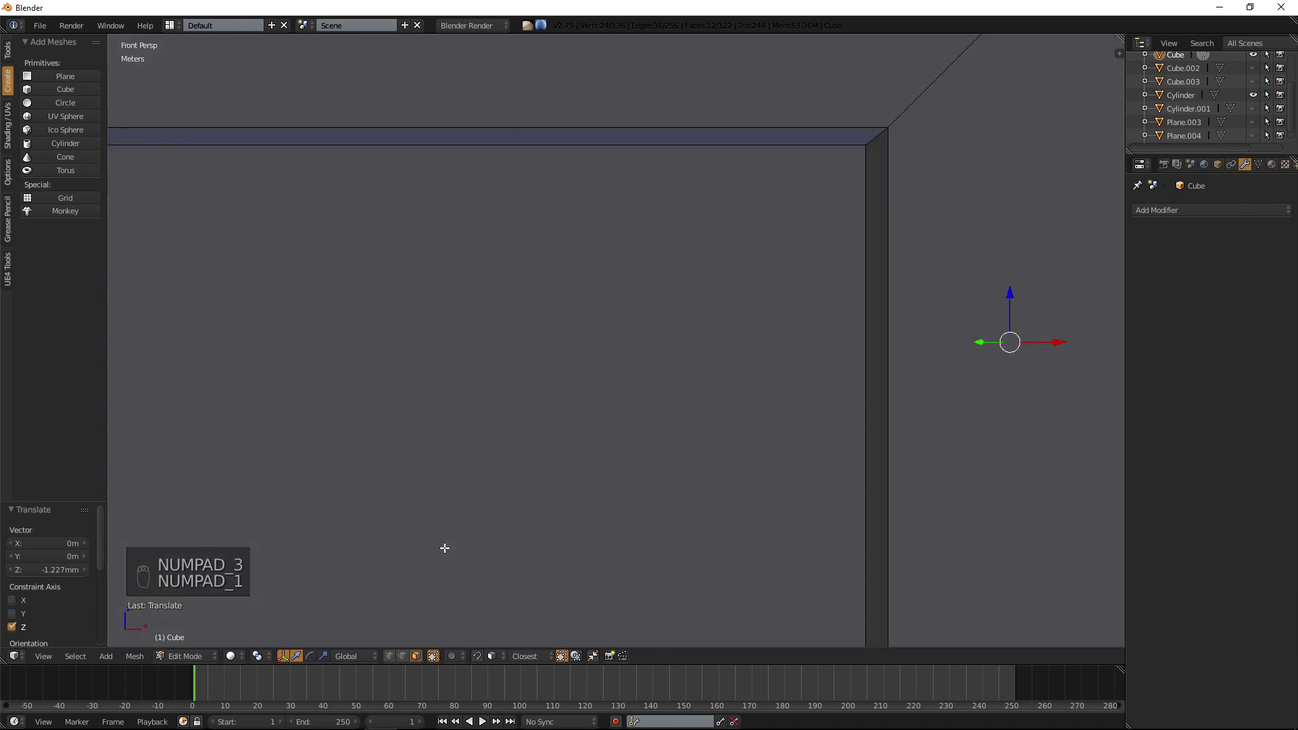
{"action": "key", "text": "KP_5"}
{"action": "middle_click_drag", "start_coordinate": [1086, 232], "coordinate": [637, 354], "text": "shift"}
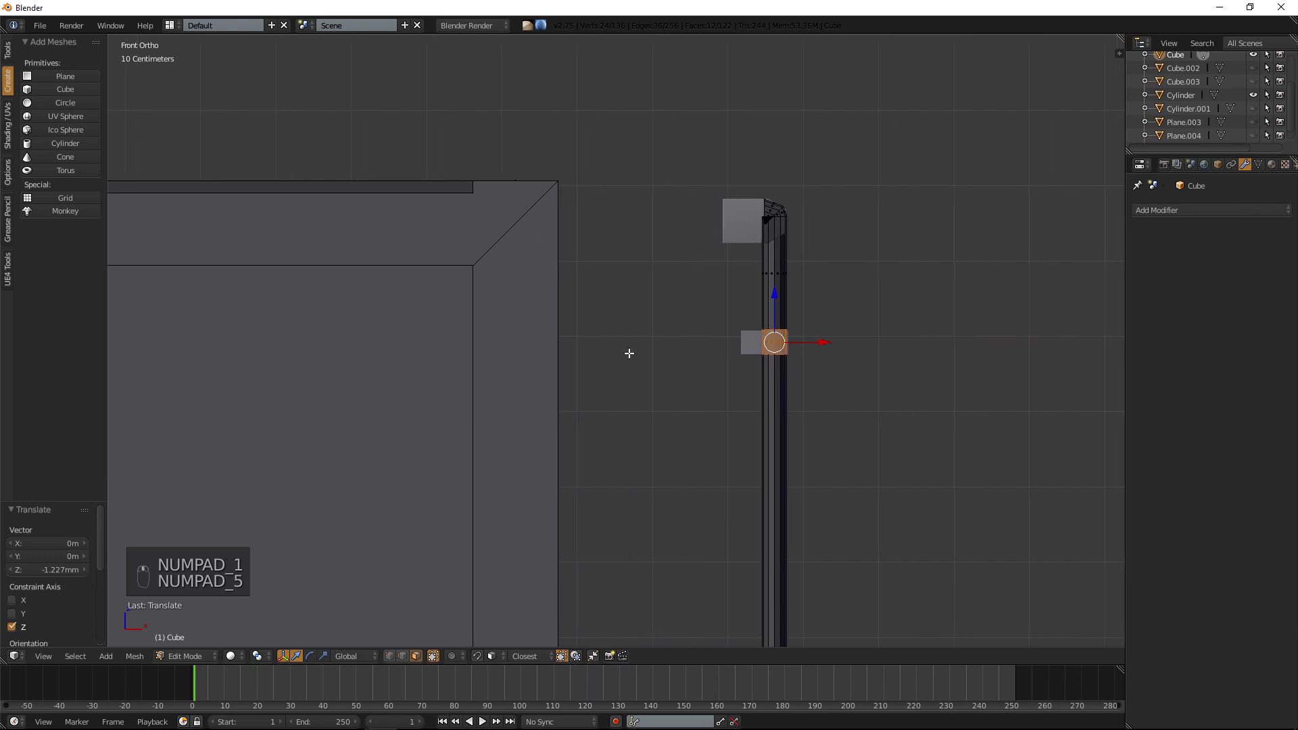
{"action": "scroll", "coordinate": [697, 336], "scroll_direction": "up", "scroll_amount": 3}
{"action": "key", "text": "z"}
{"action": "middle_click_drag", "start_coordinate": [802, 309], "coordinate": [533, 313], "text": "shift"}
{"action": "scroll", "coordinate": [550, 319], "scroll_direction": "up", "scroll_amount": 7}
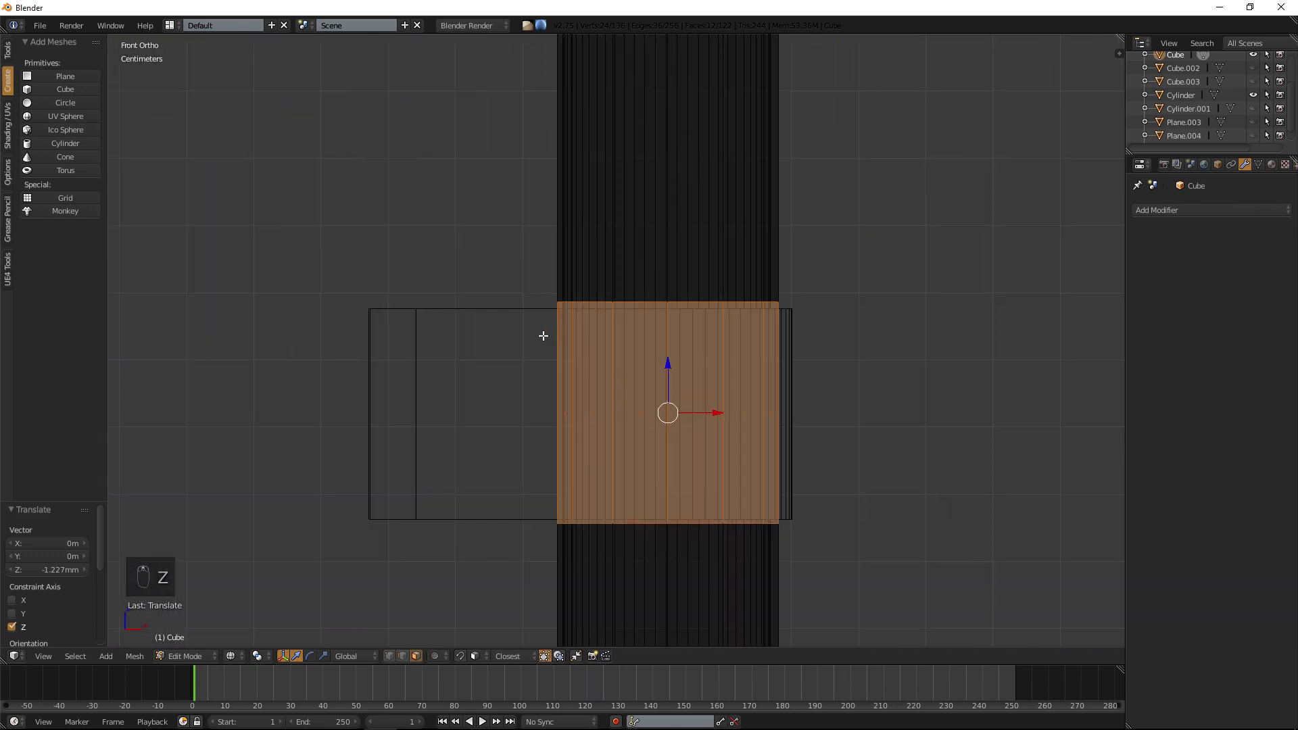
{"action": "key", "text": "KP_7"}
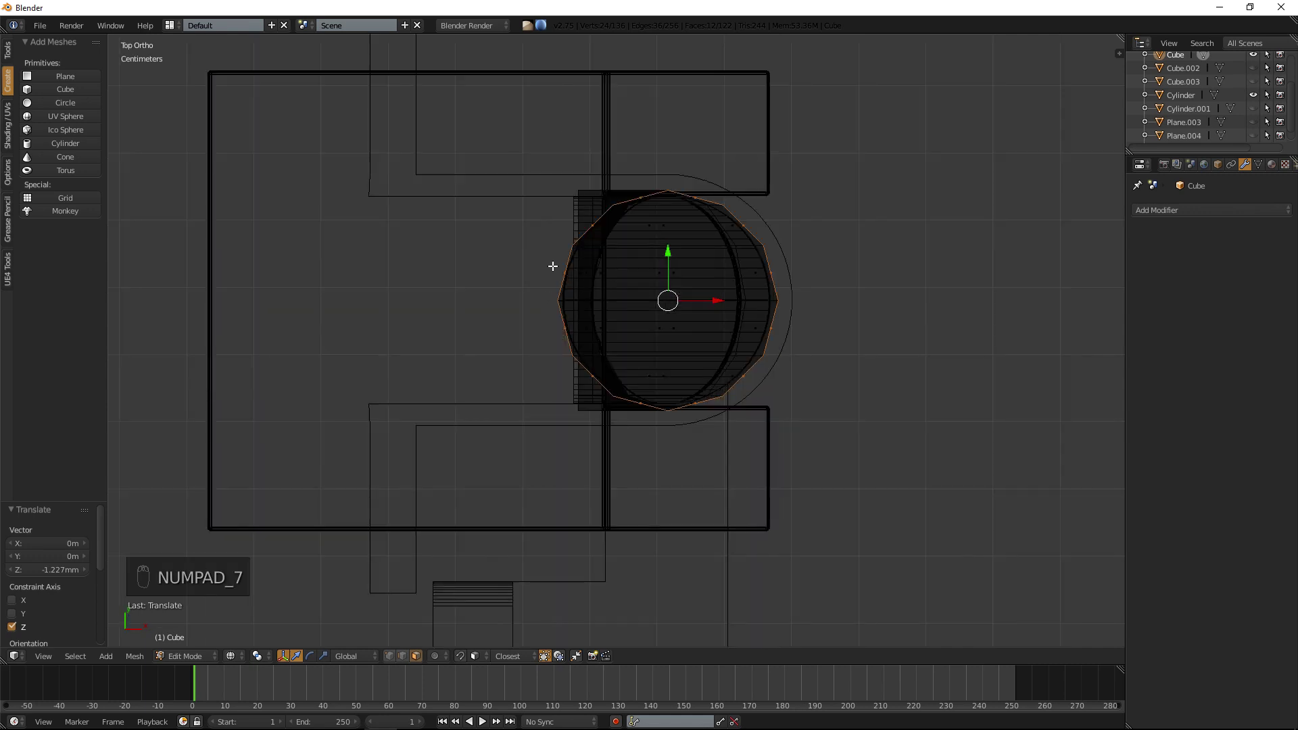
{"action": "key", "text": "b"}
{"action": "left_click_drag", "start_coordinate": [487, 95], "coordinate": [651, 485]}
{"action": "middle_click_drag", "start_coordinate": [652, 485], "coordinate": [651, 485]}
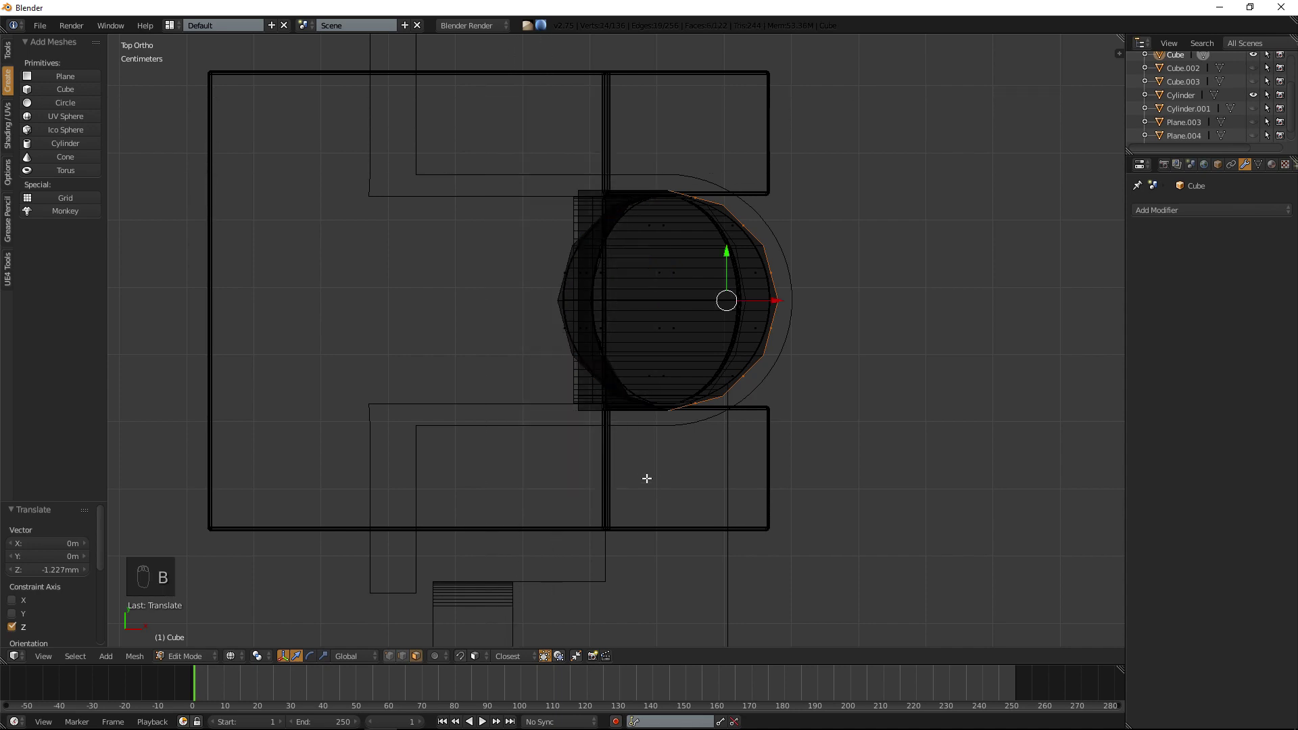
Extrude the selected half of the band outward along its vertex normals by about 0.37 to form a low-poly clamp collar.
{"action": "key", "text": "KP_5"}
{"action": "key", "text": "z"}
{"action": "key", "text": "z"}
{"action": "middle_click_drag", "start_coordinate": [642, 474], "coordinate": [648, 350]}
{"action": "key", "text": "z"}
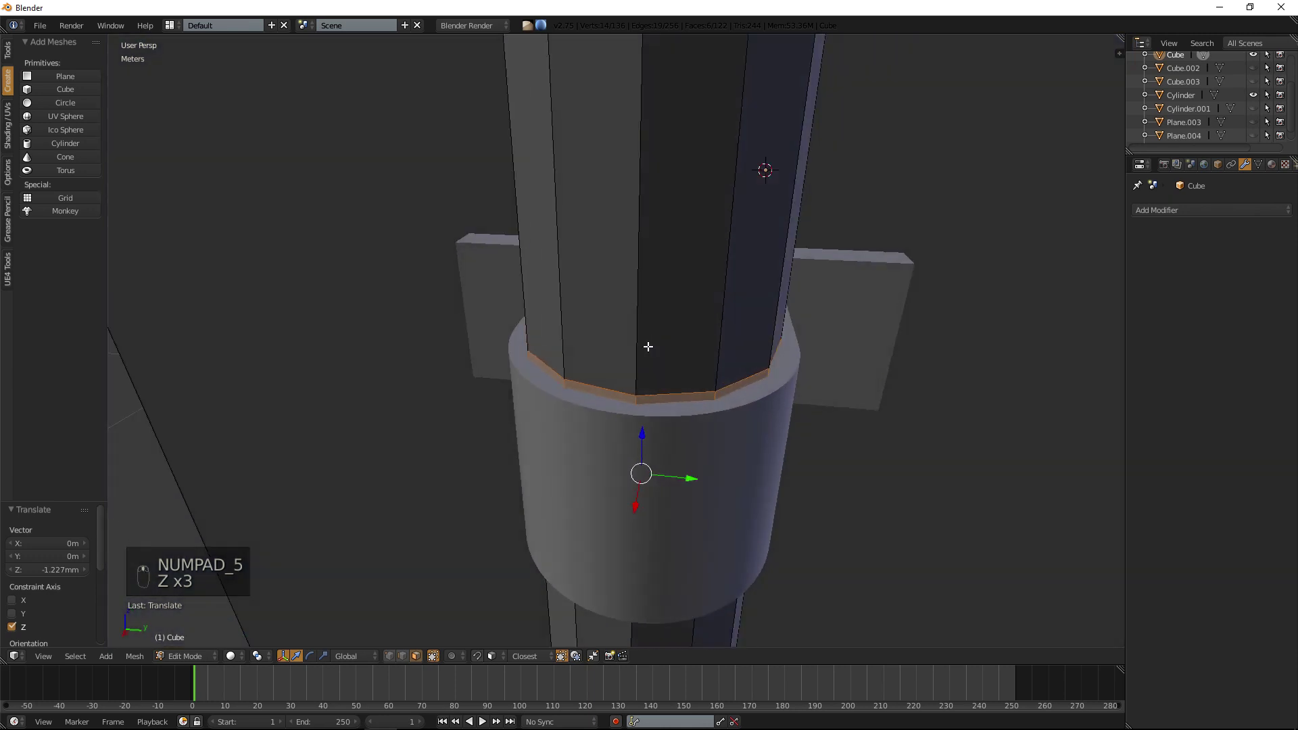
{"action": "key", "text": "alt+e"}
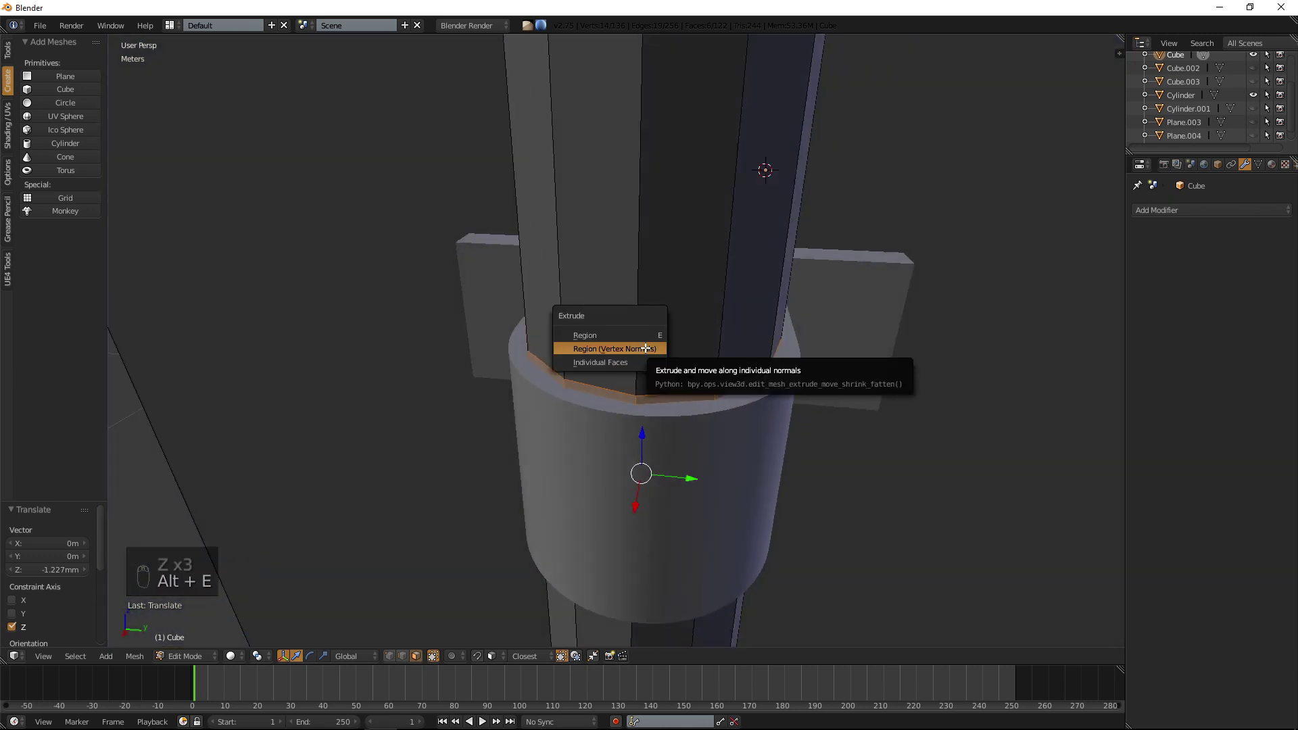
{"action": "left_click", "coordinate": [646, 348]}
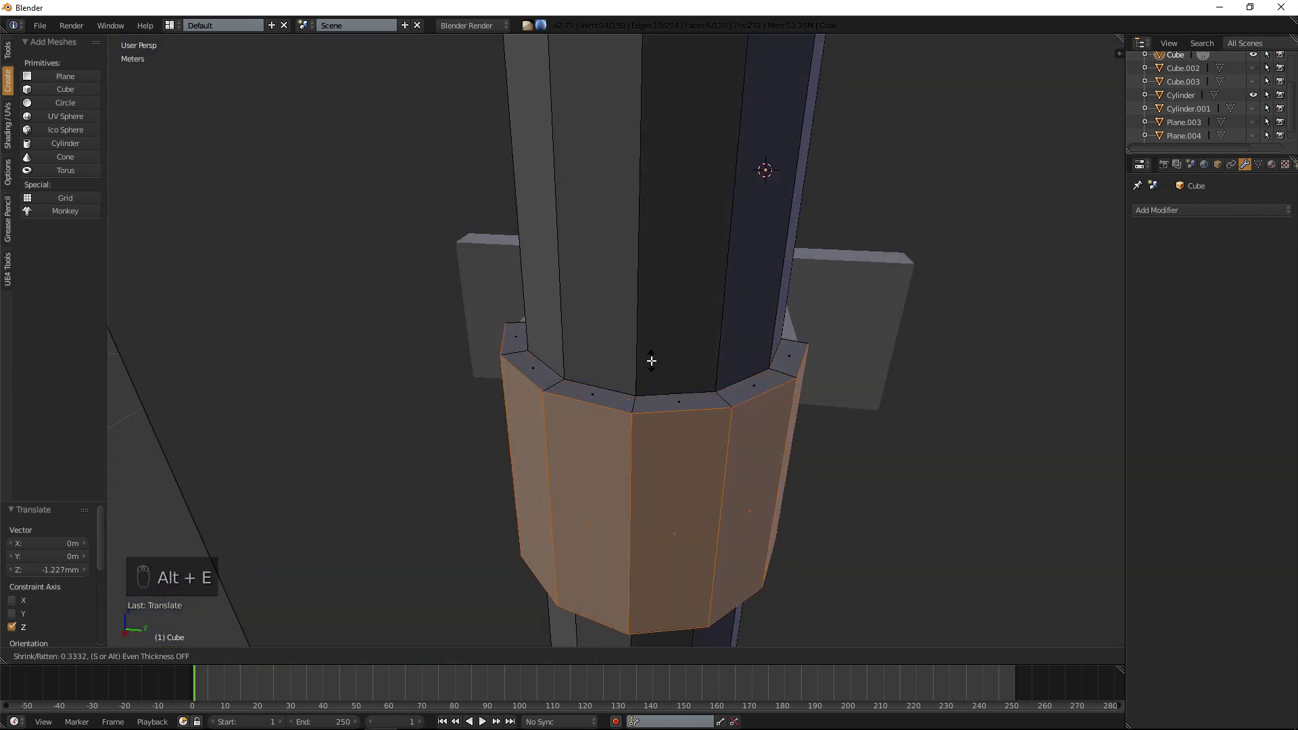
{"action": "left_click", "coordinate": [652, 361]}
Extrude both end faces of the collar about 3 cm 7.6 mm toward the container to form the clamp's two arms.
{"action": "middle_click_drag", "start_coordinate": [655, 359], "coordinate": [698, 394]}
{"action": "right_click", "coordinate": [455, 362]}
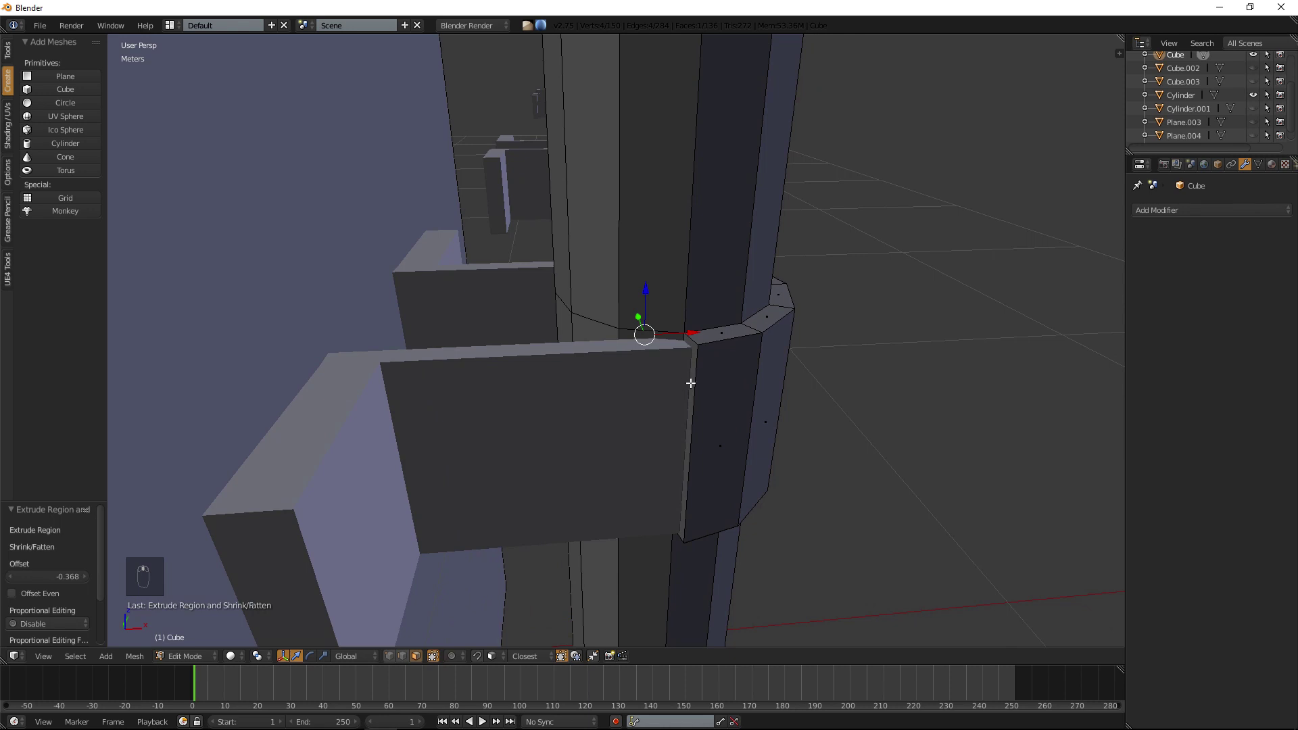
{"action": "right_click", "coordinate": [692, 380], "text": "shift"}
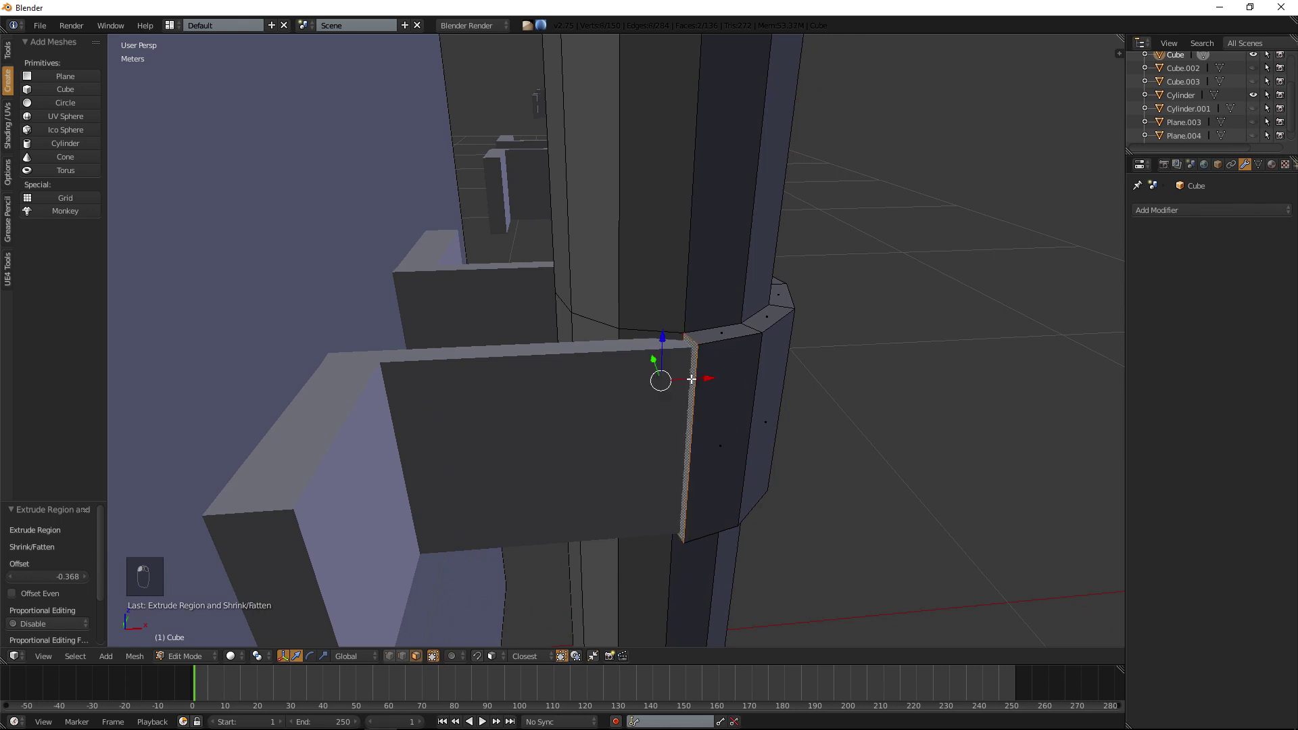
{"action": "key", "text": "e"}
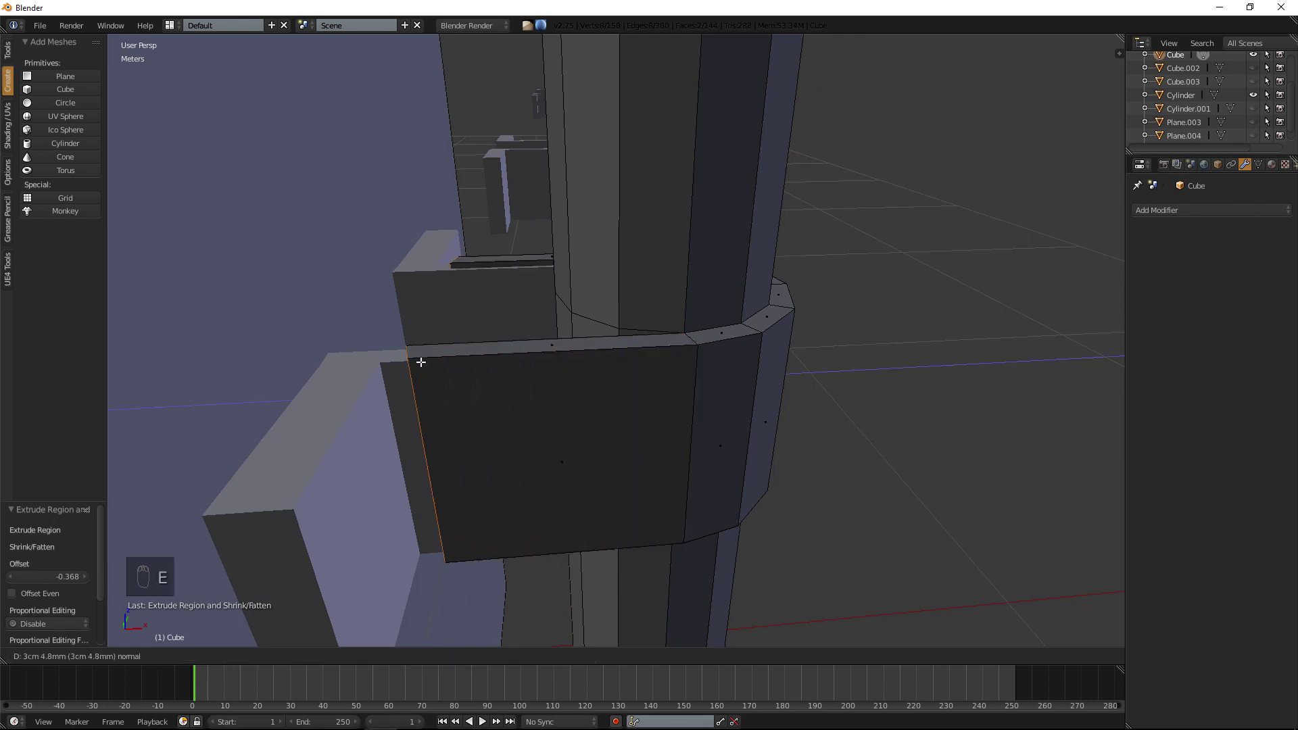
{"action": "left_click", "coordinate": [418, 355]}
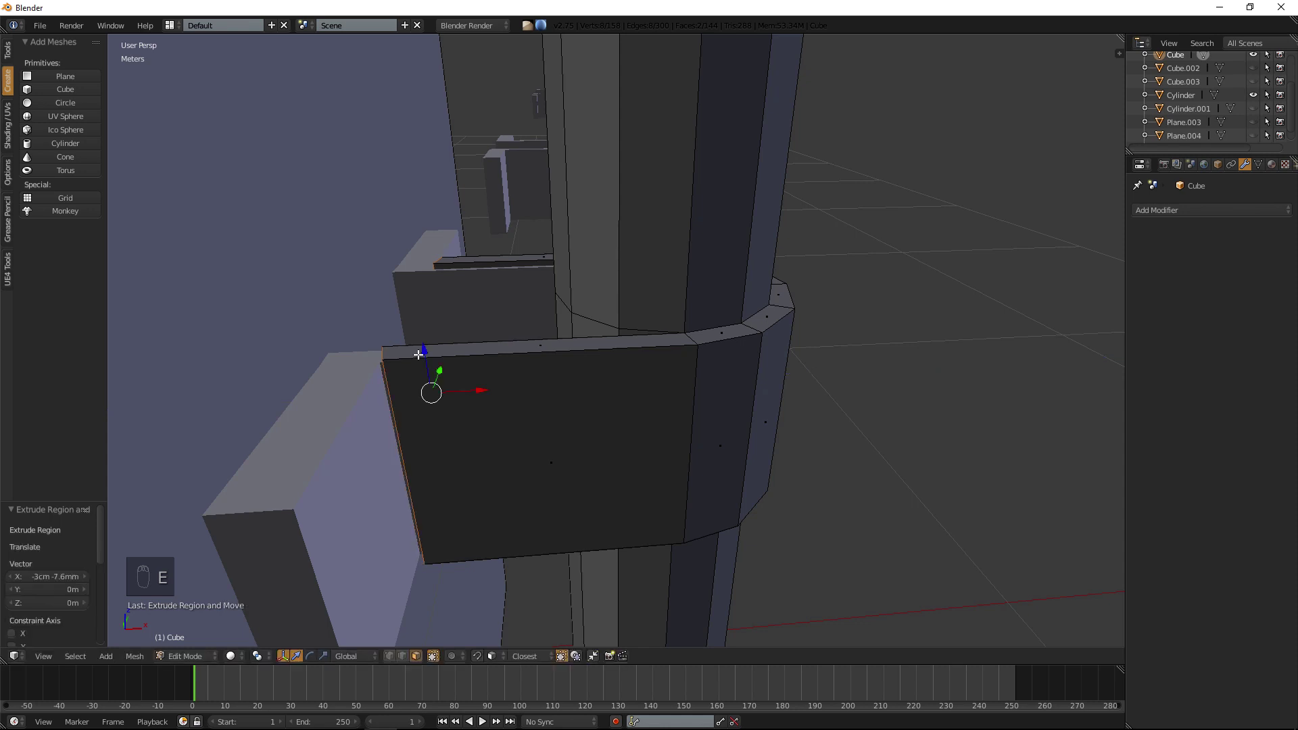
Extrude both arm ends a further 1 cm 2 mm toward the container and delete their hidden end faces.
{"action": "key", "text": "e"}
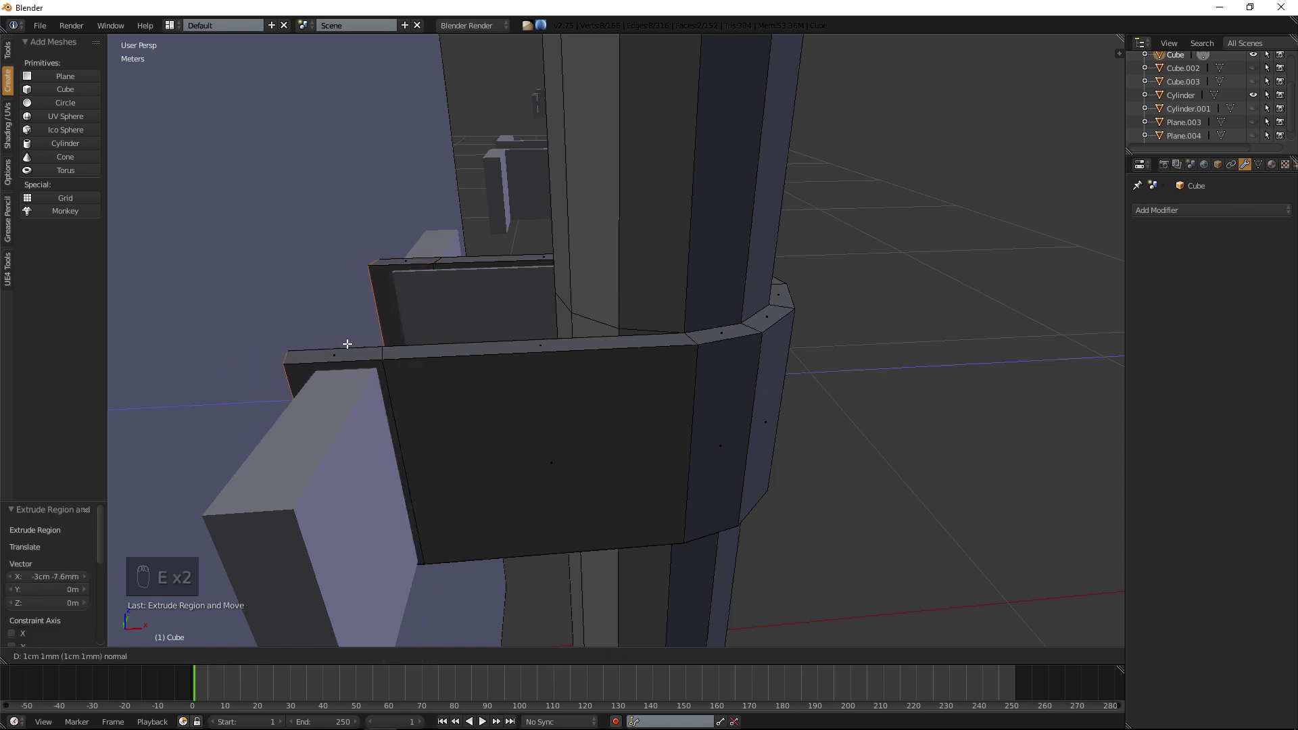
{"action": "left_click", "coordinate": [341, 344]}
{"action": "key", "text": "Delete"}
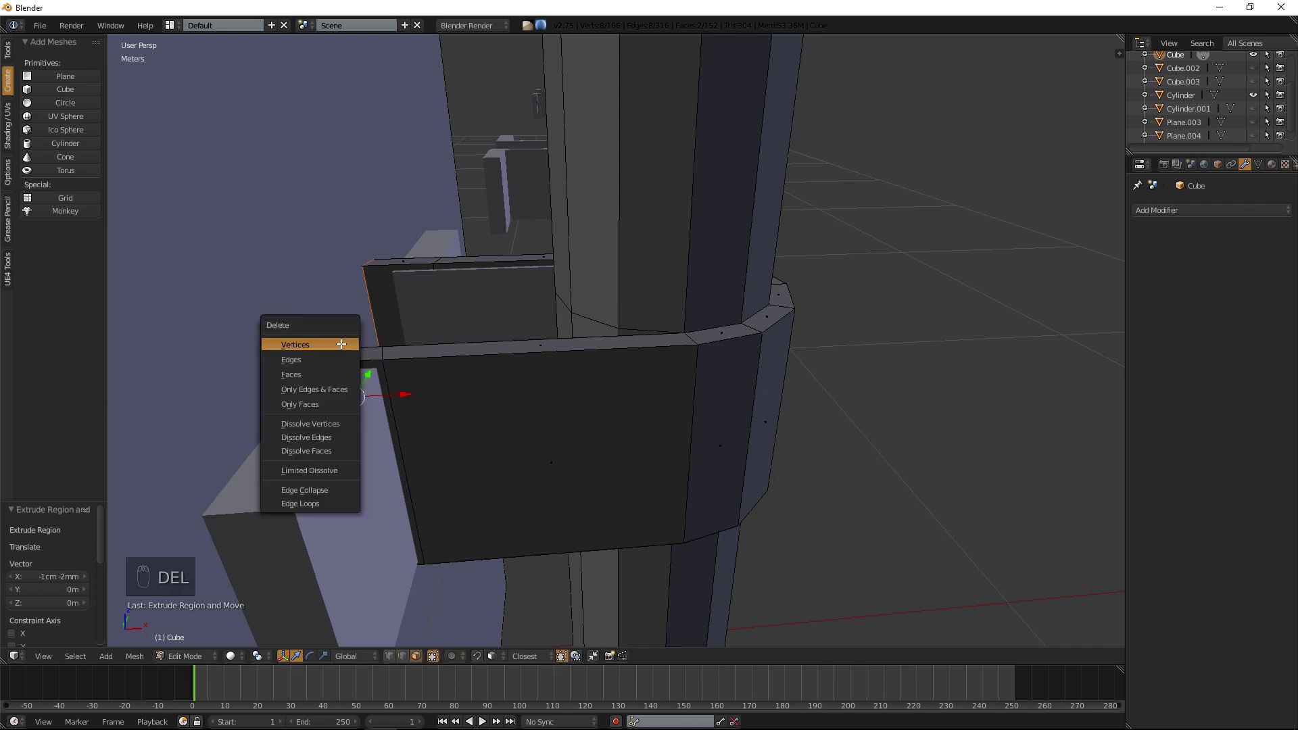
{"action": "left_click", "coordinate": [301, 373]}
Extrude the outer side faces at both arm ends along their vertex normals to form the mounting flanges, and leave Edit Mode.
{"action": "middle_click_drag", "start_coordinate": [290, 371], "coordinate": [317, 291]}
{"action": "middle_click_drag", "start_coordinate": [641, 358], "coordinate": [819, 368]}
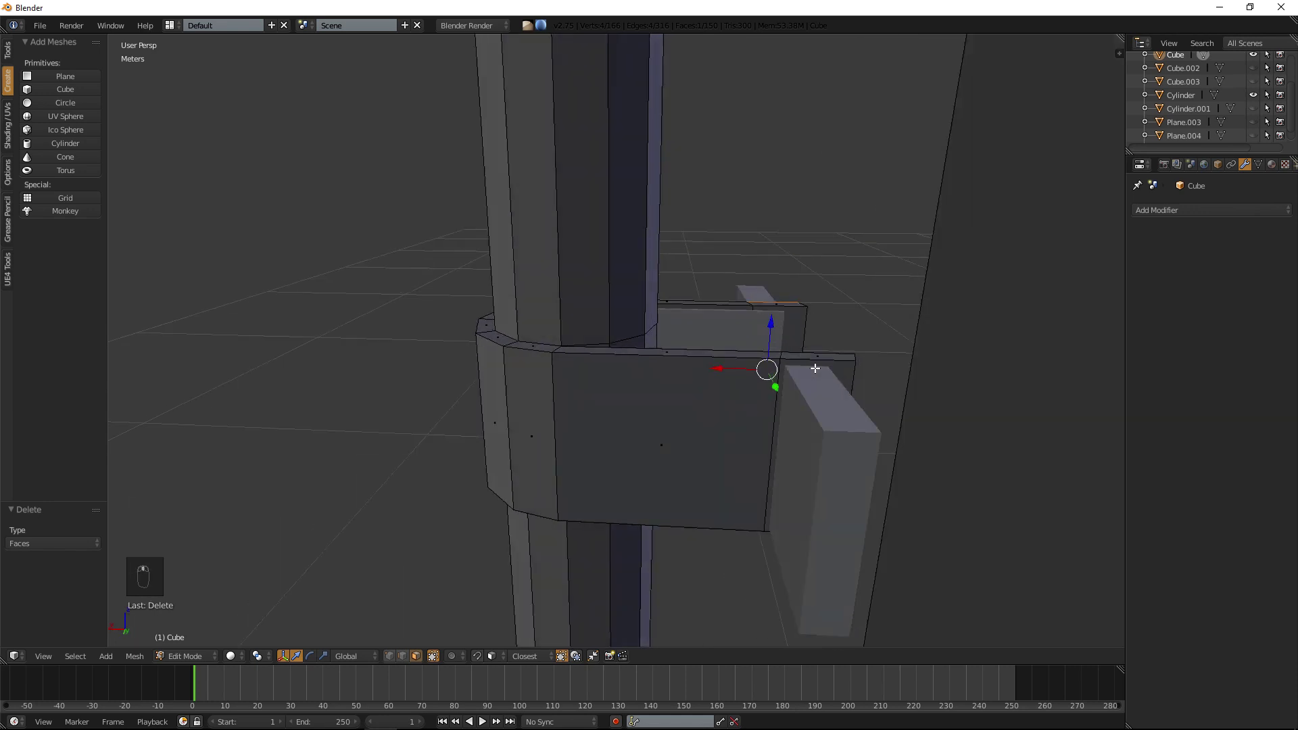
{"action": "right_click", "coordinate": [845, 373], "text": "shift"}
{"action": "key", "text": "alt+e"}
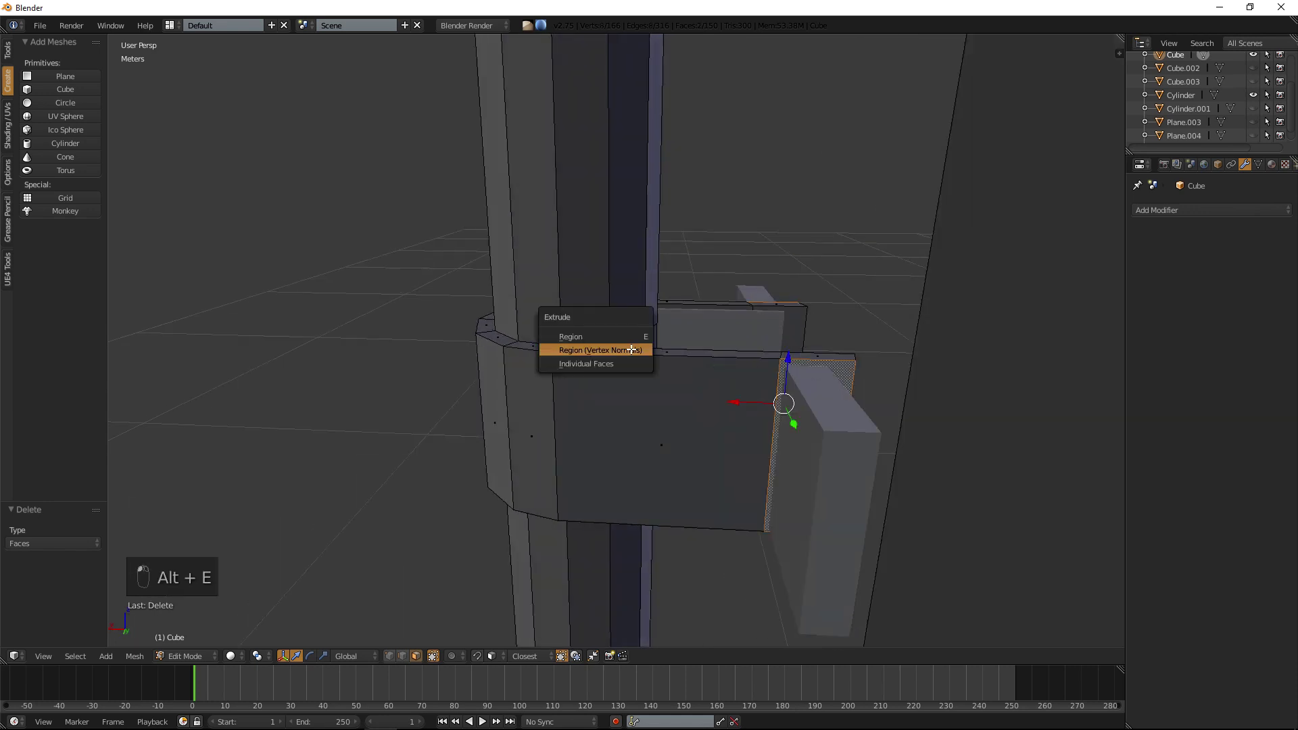
{"action": "left_click", "coordinate": [627, 349]}
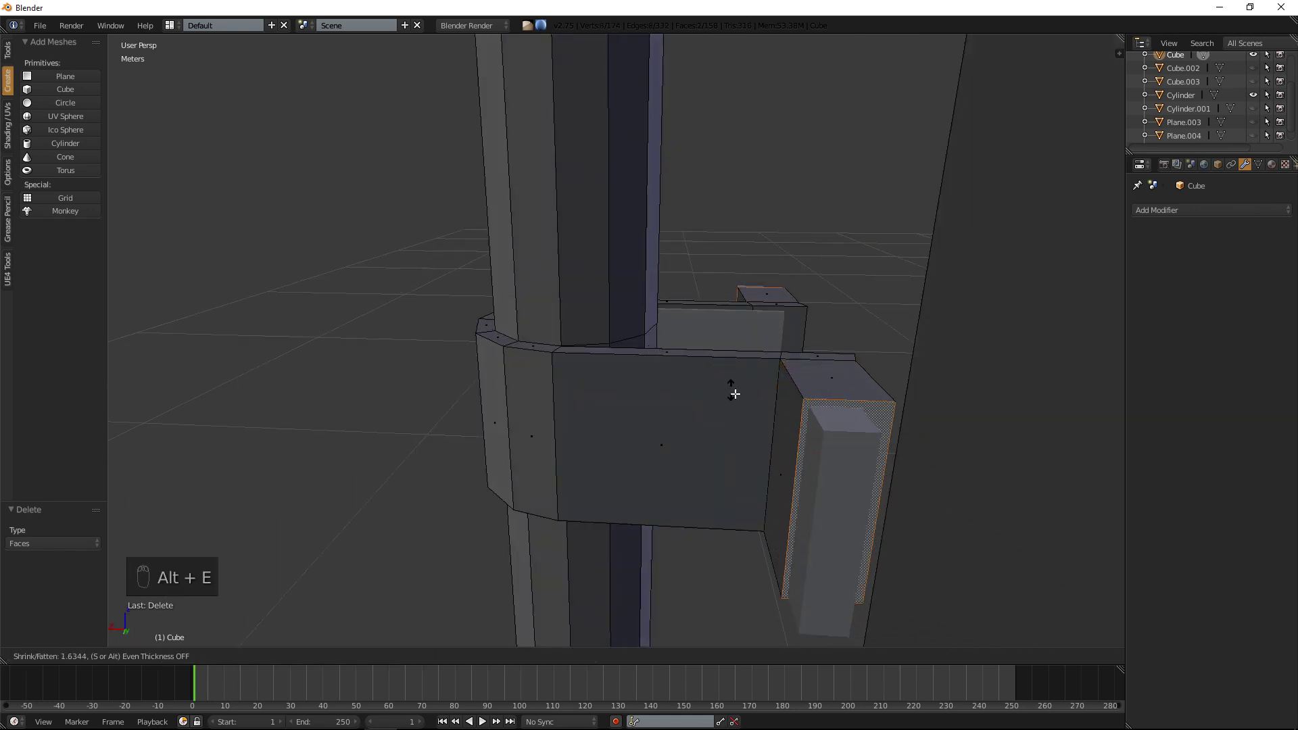
{"action": "left_click", "coordinate": [763, 409]}
{"action": "key", "text": "a"}
{"action": "scroll", "coordinate": [743, 406], "scroll_direction": "down", "scroll_amount": 4}
{"action": "key", "text": "Tab"}
Inspect the finished low-poly clamp and follow the rod down to examine the shape of the handle bracket.
{"action": "middle_click_drag", "start_coordinate": [700, 417], "coordinate": [743, 391]}
{"action": "scroll", "coordinate": [743, 391], "scroll_direction": "down", "scroll_amount": 7}
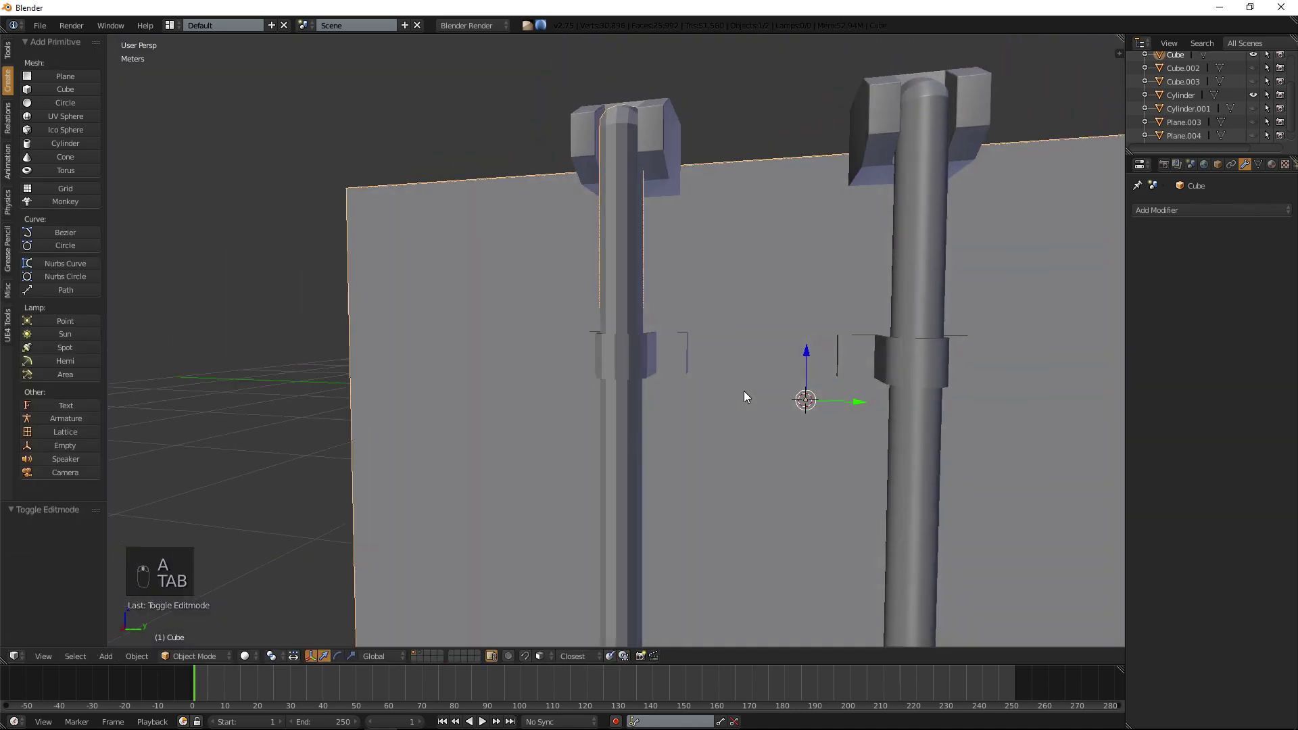
{"action": "middle_click_drag", "start_coordinate": [598, 395], "coordinate": [672, 52], "text": "shift"}
{"action": "scroll", "coordinate": [621, 248], "scroll_direction": "down", "scroll_amount": 4}
{"action": "middle_click_drag", "start_coordinate": [618, 247], "coordinate": [671, 328], "text": "shift"}
{"action": "scroll", "coordinate": [683, 233], "scroll_direction": "up", "scroll_amount": 2}
{"action": "scroll", "coordinate": [610, 281], "scroll_direction": "up", "scroll_amount": 4}
{"action": "scroll", "coordinate": [575, 274], "scroll_direction": "up", "scroll_amount": 5}
{"action": "scroll", "coordinate": [676, 331], "scroll_direction": "down", "scroll_amount": 2}
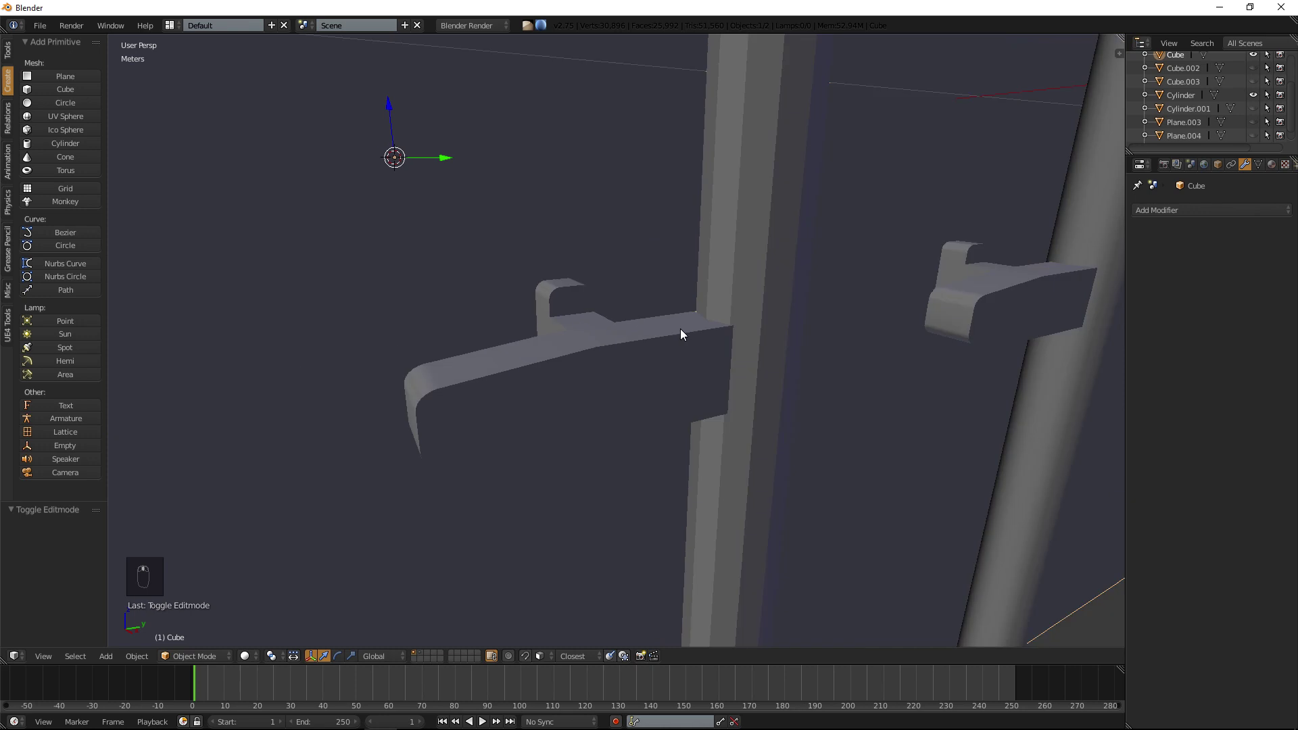
{"action": "mouse_move", "coordinate": [702, 319]}
{"action": "middle_mouse_down"}
{"action": "mouse_move", "coordinate": [771, 314]}
{"action": "mouse_move", "coordinate": [790, 297]}
{"action": "mouse_move", "coordinate": [744, 318]}
{"action": "mouse_move", "coordinate": [716, 313]}
{"action": "middle_mouse_up"}
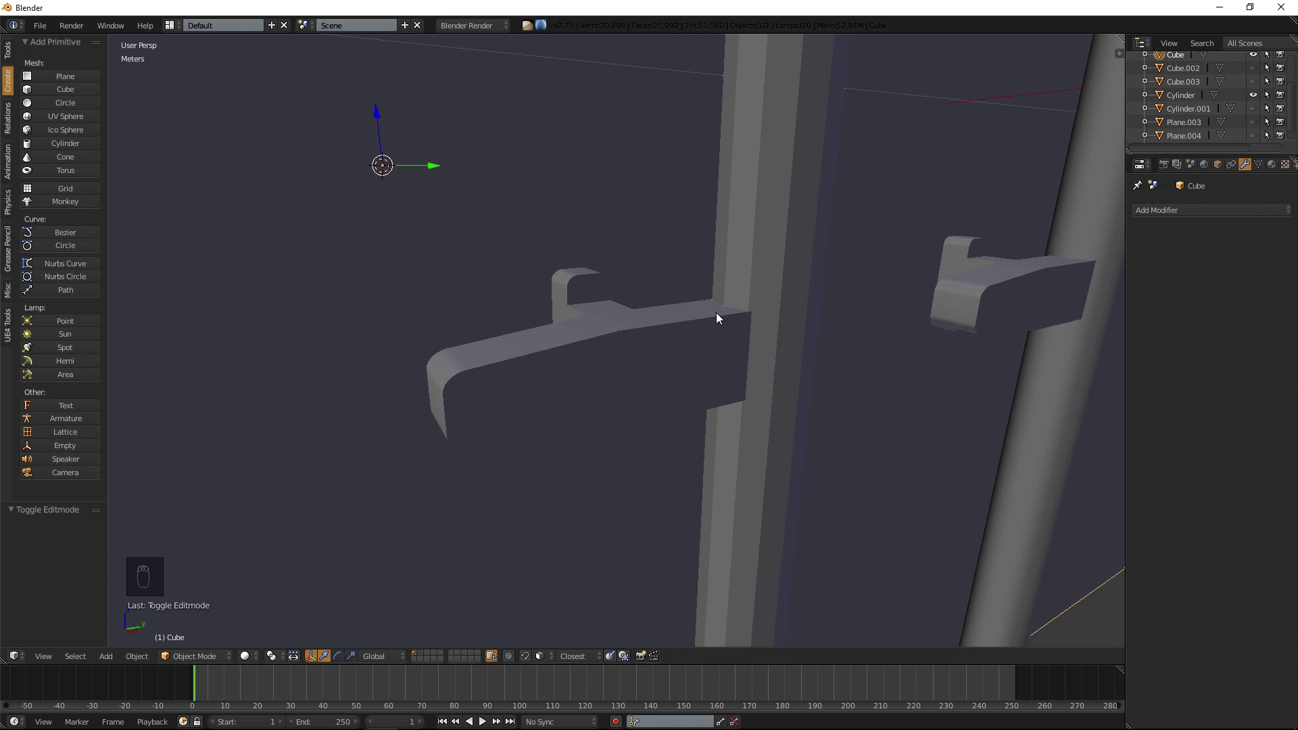
Add a cube to the low-poly mesh, move it 6 m 7 cm along X past the container's door end, and scale it to 0.12.
{"action": "middle_click_drag", "start_coordinate": [715, 312], "coordinate": [685, 320]}
{"action": "scroll", "coordinate": [684, 320], "scroll_direction": "down", "scroll_amount": 5}
{"action": "key", "text": "Tab"}
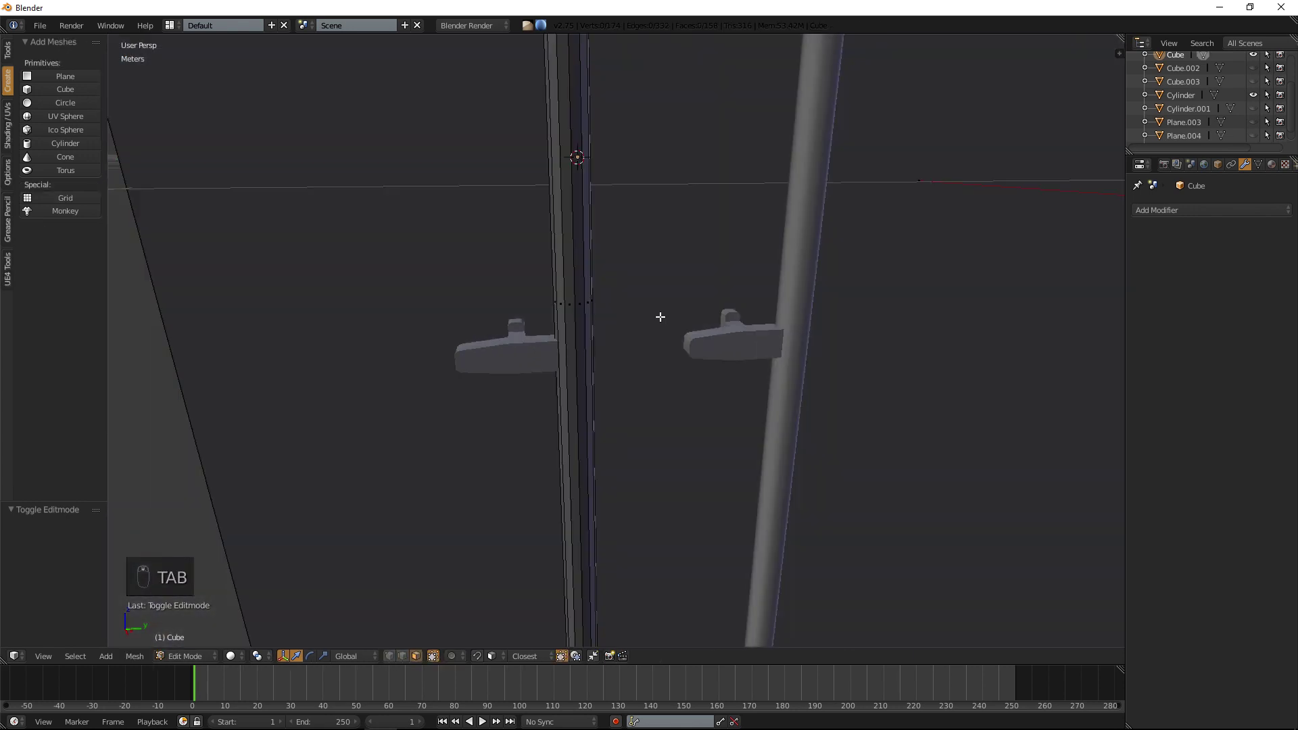
{"action": "left_click", "coordinate": [80, 92]}
{"action": "scroll", "coordinate": [600, 387], "scroll_direction": "down", "scroll_amount": 6}
{"action": "key", "text": "KP_1"}
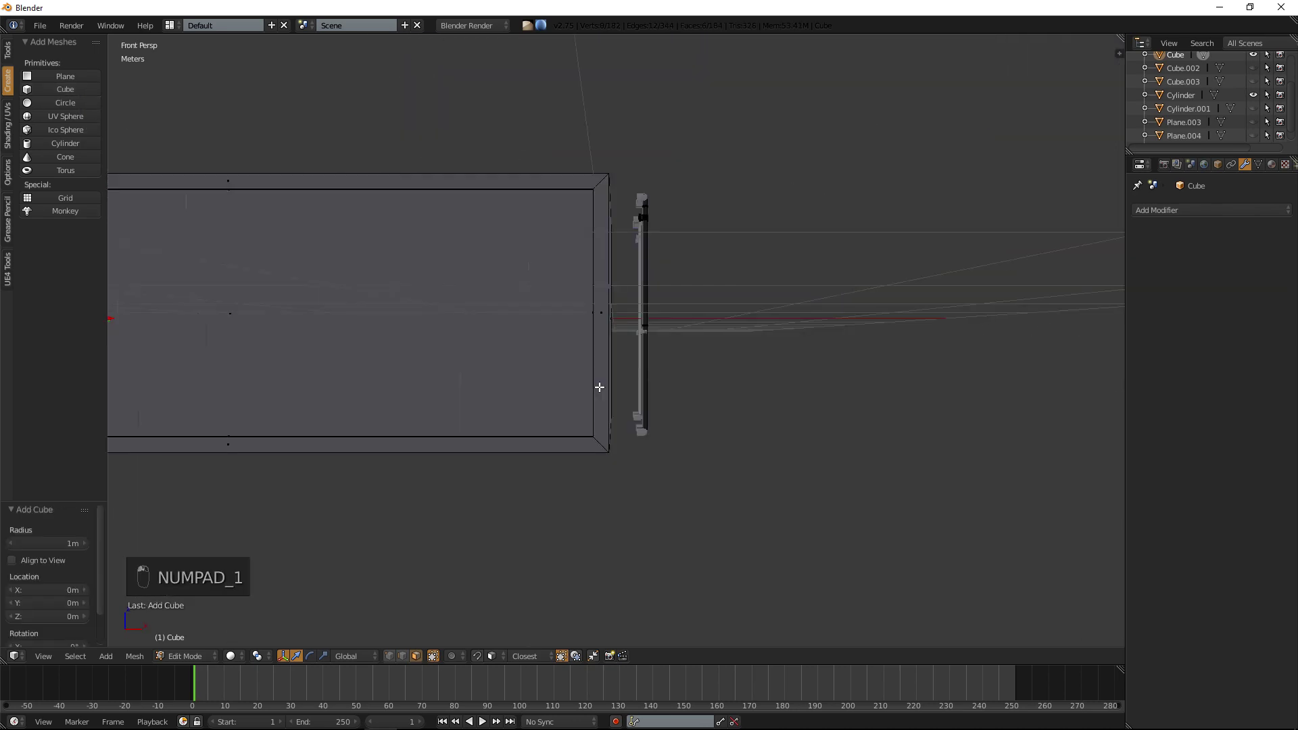
{"action": "key", "text": "KP_3"}
{"action": "key", "text": "KP_5"}
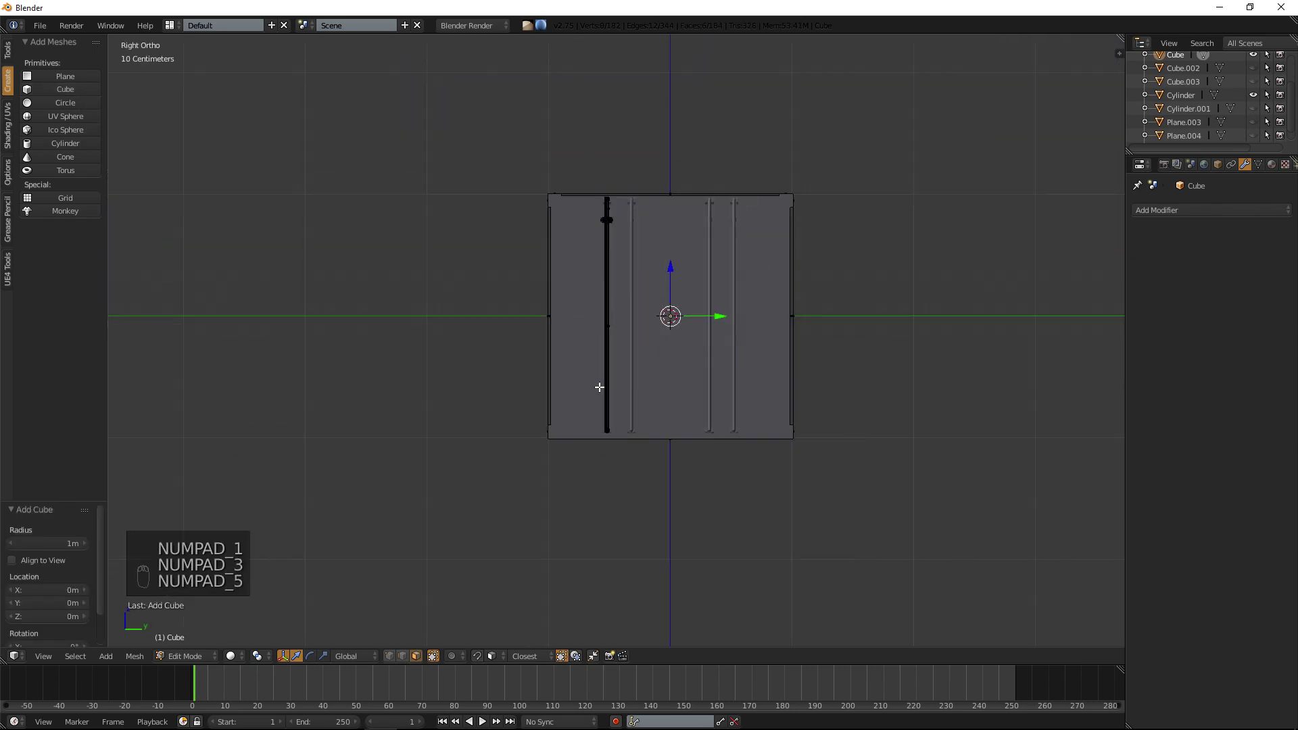
{"action": "key", "text": "KP_7"}
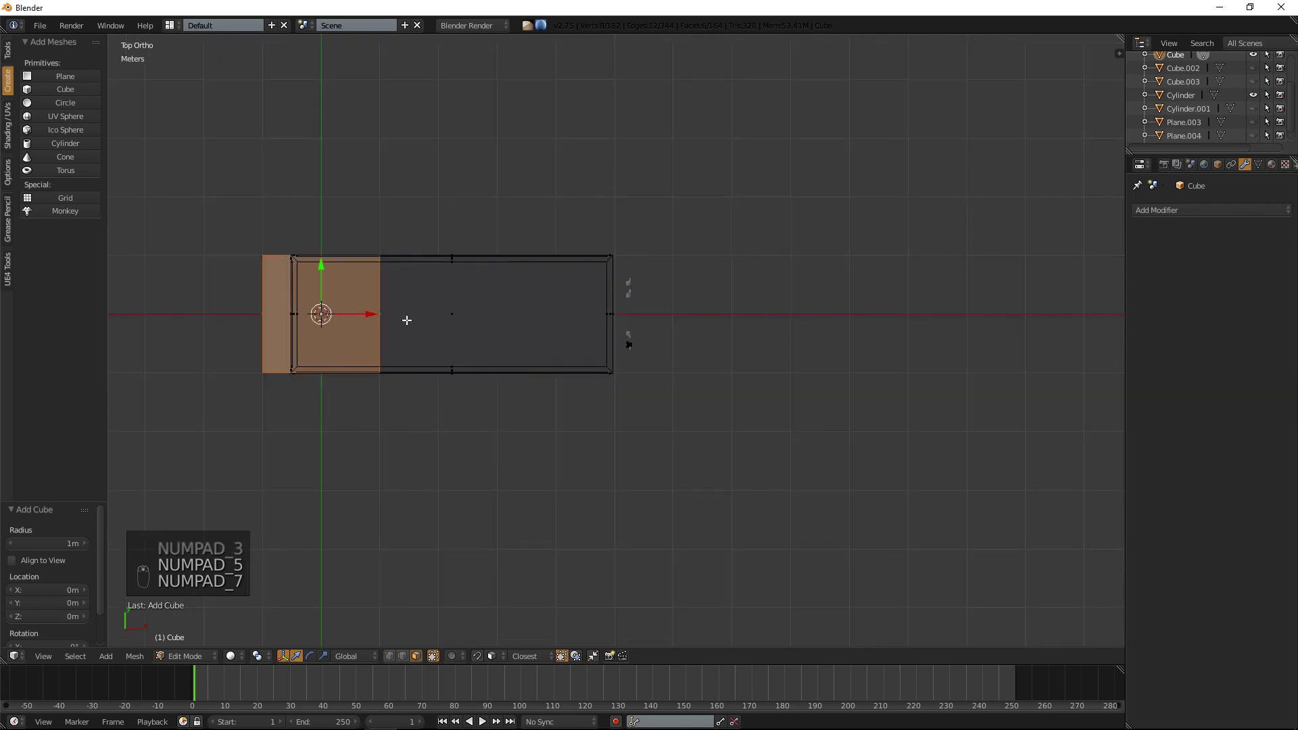
{"action": "left_click_drag", "start_coordinate": [370, 314], "coordinate": [727, 313]}
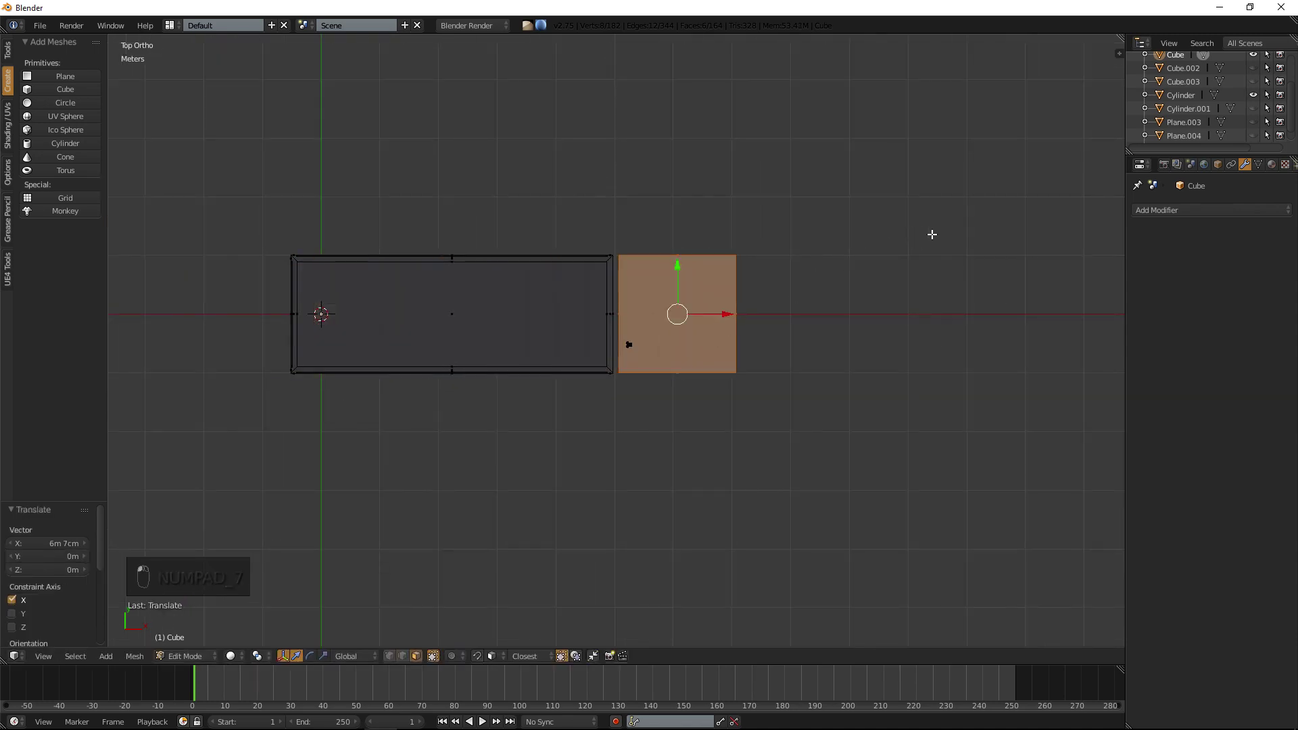
{"action": "key", "text": "s"}
{"action": "left_click", "coordinate": [708, 306]}
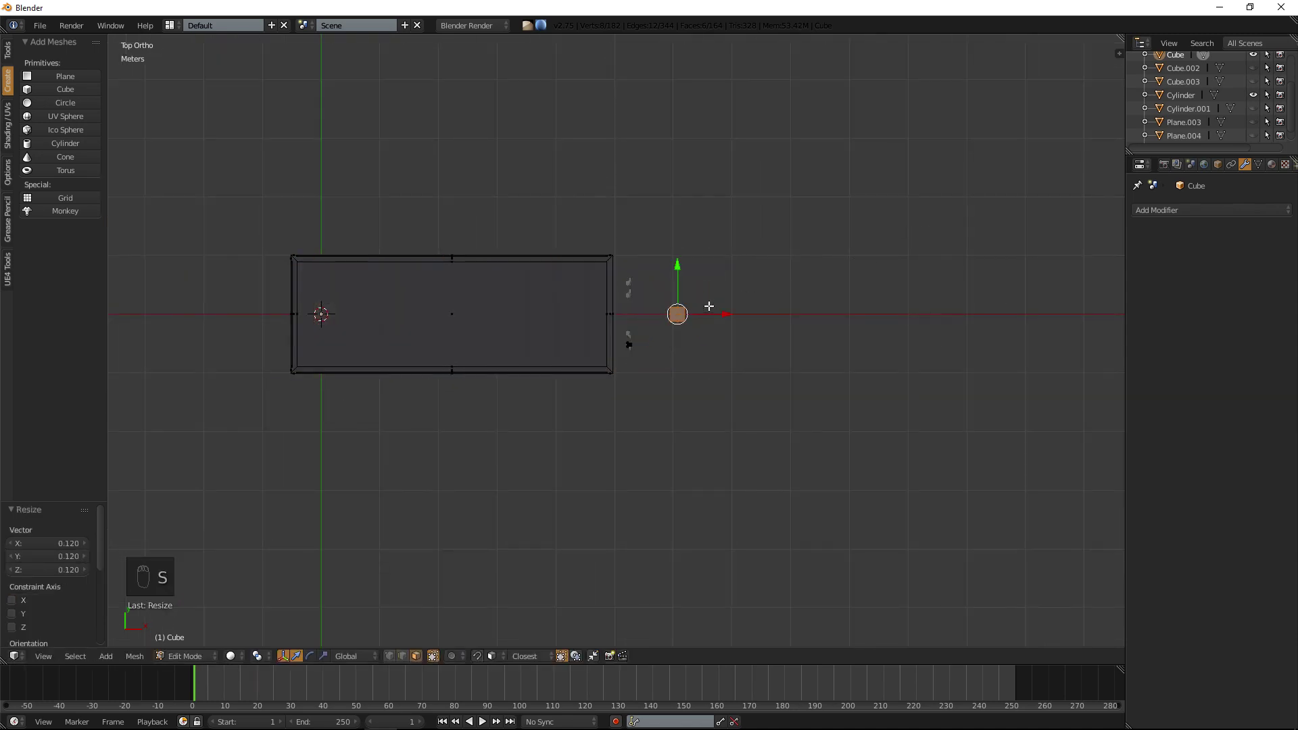
Move the cube along Y and down in the right view until it covers the handle bracket beside the 12-sided rod.
{"action": "key", "text": "KP_Decimal"}
{"action": "key", "text": "KP_5"}
{"action": "middle_click_drag", "start_coordinate": [707, 305], "coordinate": [640, 231]}
{"action": "key", "text": "KP_3"}
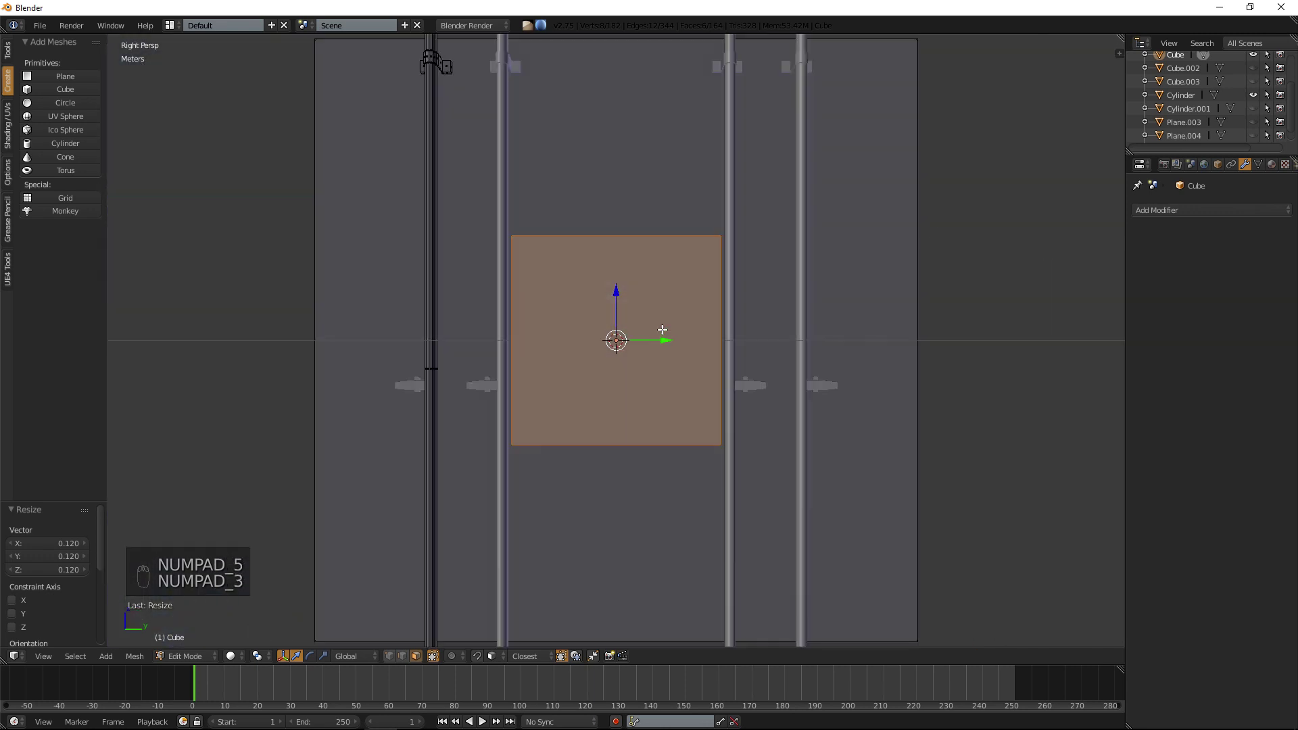
{"action": "left_click_drag", "start_coordinate": [680, 343], "coordinate": [489, 334]}
{"action": "key", "text": "KP_5"}
{"action": "scroll", "coordinate": [488, 332], "scroll_direction": "down", "scroll_amount": 5}
{"action": "scroll", "coordinate": [488, 334], "scroll_direction": "down", "scroll_amount": 3}
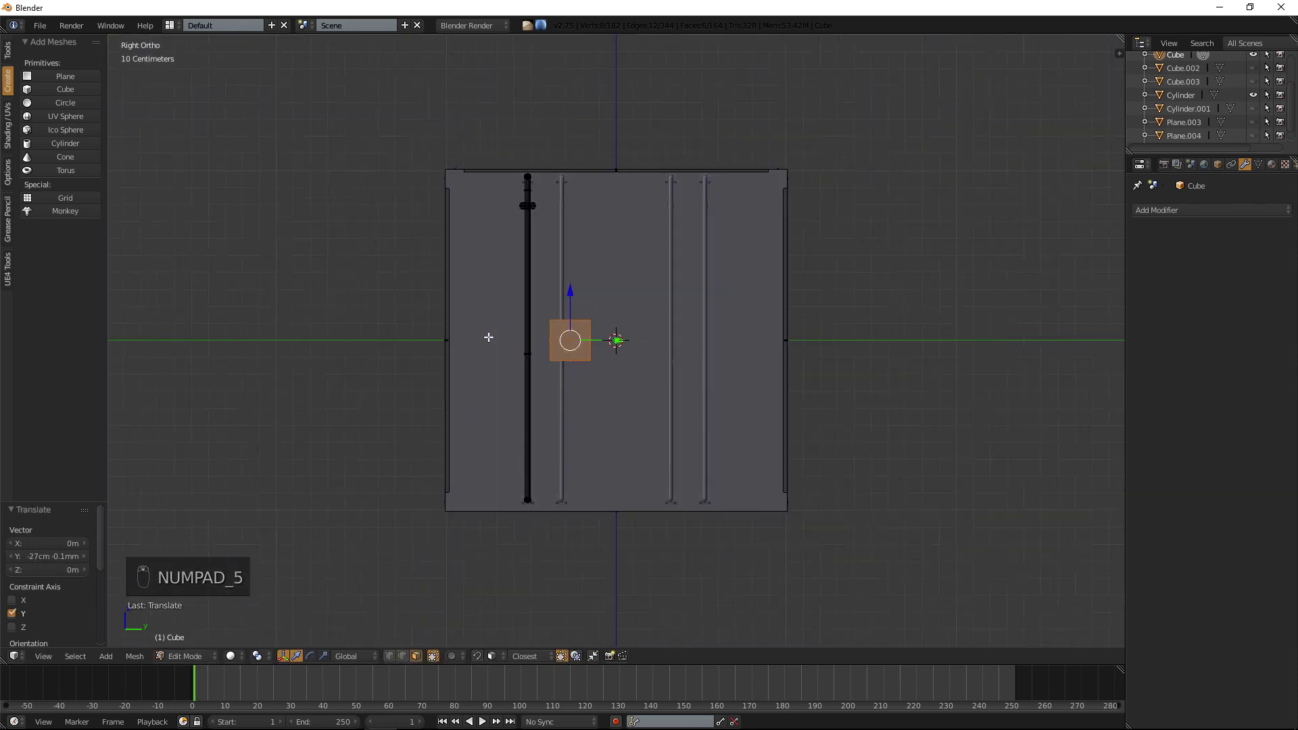
{"action": "scroll", "coordinate": [500, 337], "scroll_direction": "up", "scroll_amount": 4}
{"action": "key", "text": "z"}
{"action": "left_click_drag", "start_coordinate": [572, 338], "coordinate": [412, 335]}
{"action": "scroll", "coordinate": [429, 380], "scroll_direction": "up", "scroll_amount": 2}
{"action": "middle_click_drag", "start_coordinate": [379, 398], "coordinate": [609, 359], "text": "shift"}
{"action": "scroll", "coordinate": [598, 374], "scroll_direction": "up", "scroll_amount": 4}
{"action": "left_click_drag", "start_coordinate": [515, 399], "coordinate": [562, 372]}
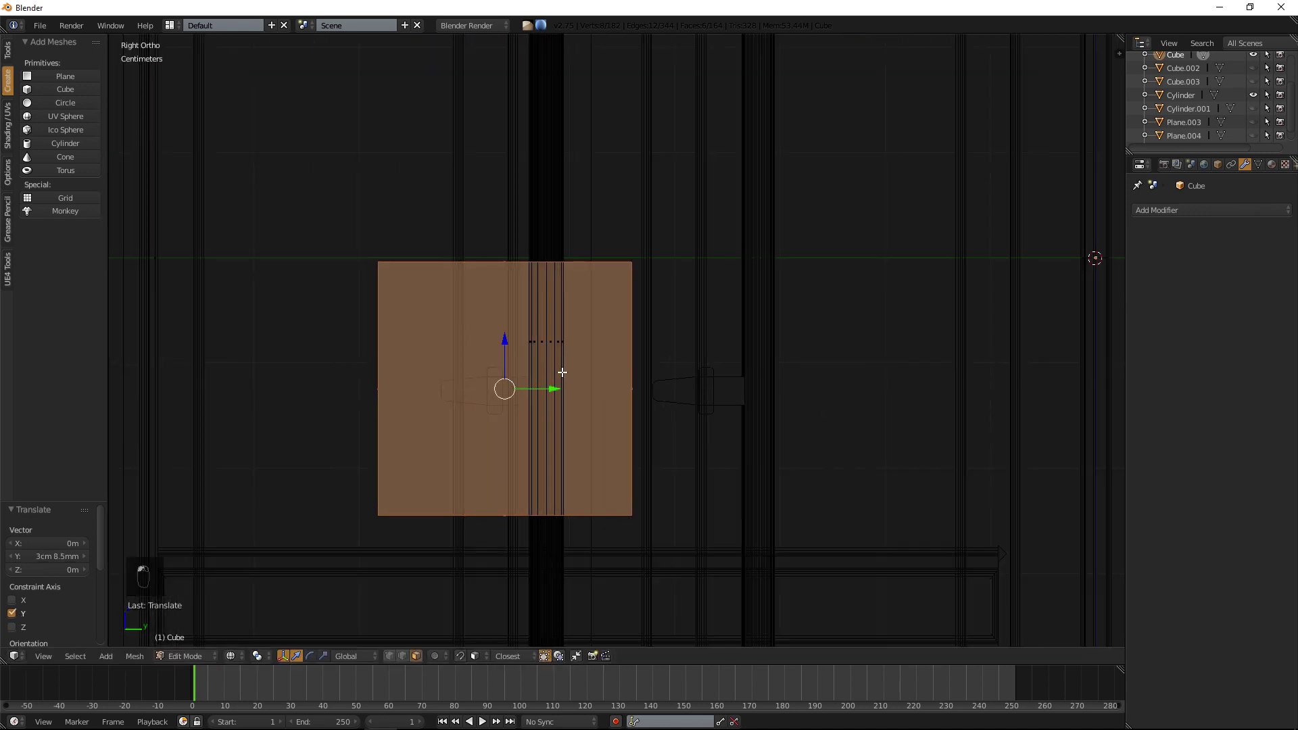
Move the cube about 80 cm 5.7 mm toward the container along X so it lines up with the rod.
{"action": "key", "text": "KP_1"}
{"action": "scroll", "coordinate": [565, 371], "scroll_direction": "down", "scroll_amount": 9}
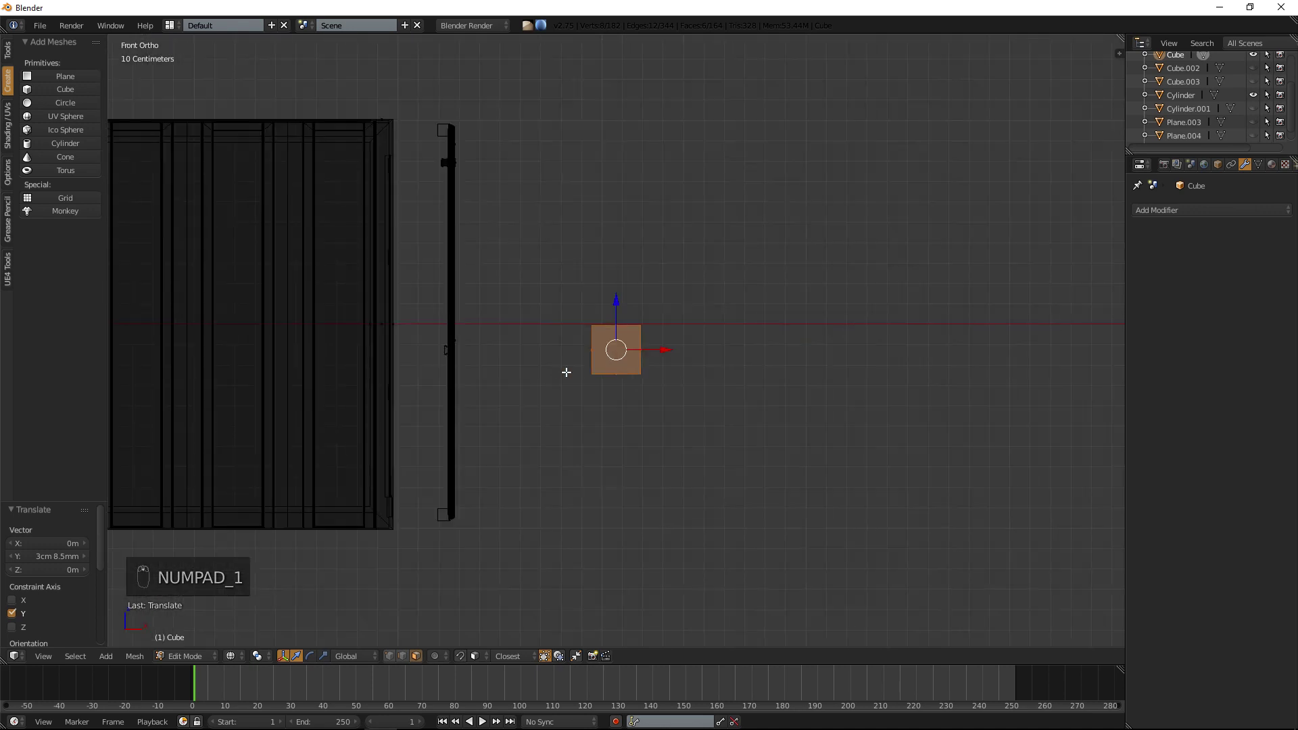
{"action": "middle_click_drag", "start_coordinate": [568, 371], "coordinate": [672, 378], "text": "shift"}
{"action": "scroll", "coordinate": [676, 376], "scroll_direction": "up", "scroll_amount": 3}
{"action": "left_click_drag", "start_coordinate": [811, 371], "coordinate": [532, 367]}
{"action": "scroll", "coordinate": [532, 368], "scroll_direction": "up", "scroll_amount": 6}
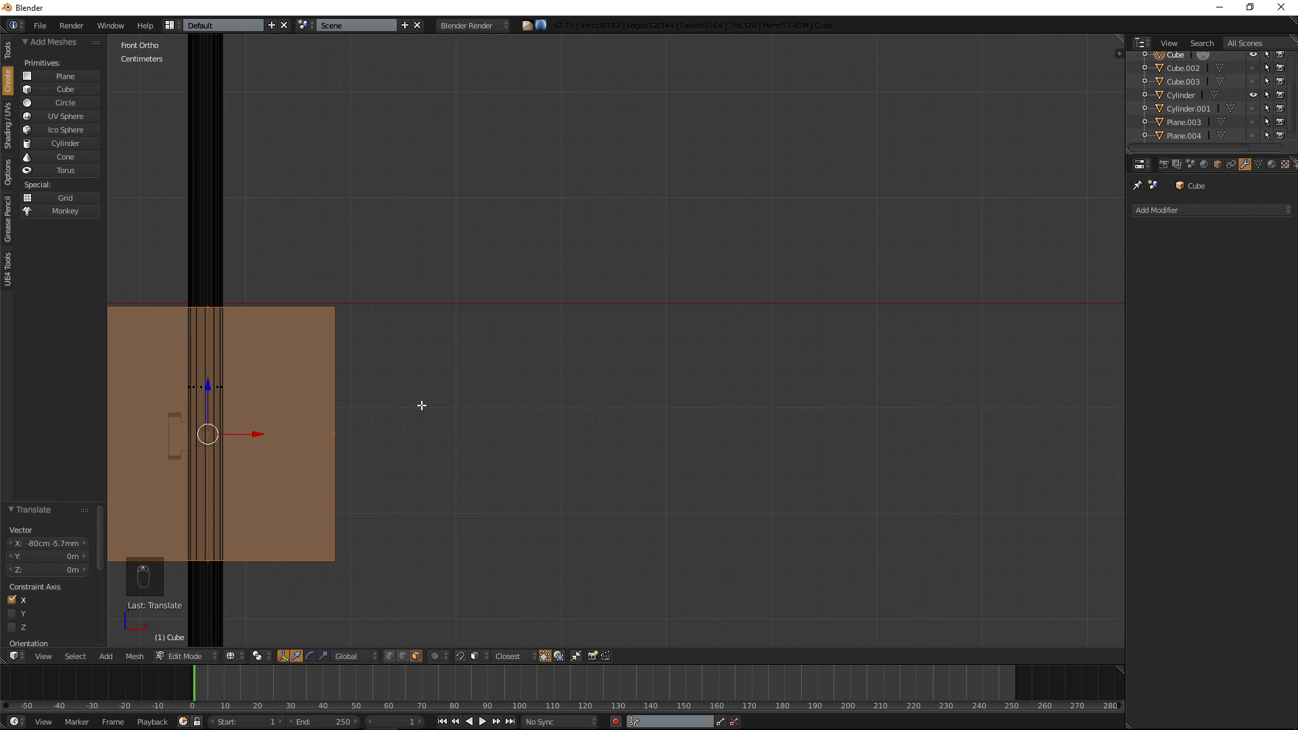
{"action": "middle_click_drag", "start_coordinate": [279, 408], "coordinate": [538, 367], "text": "shift"}
{"action": "scroll", "coordinate": [533, 406], "scroll_direction": "up", "scroll_amount": 3}
{"action": "middle_click_drag", "start_coordinate": [478, 424], "coordinate": [676, 319], "text": "shift"}
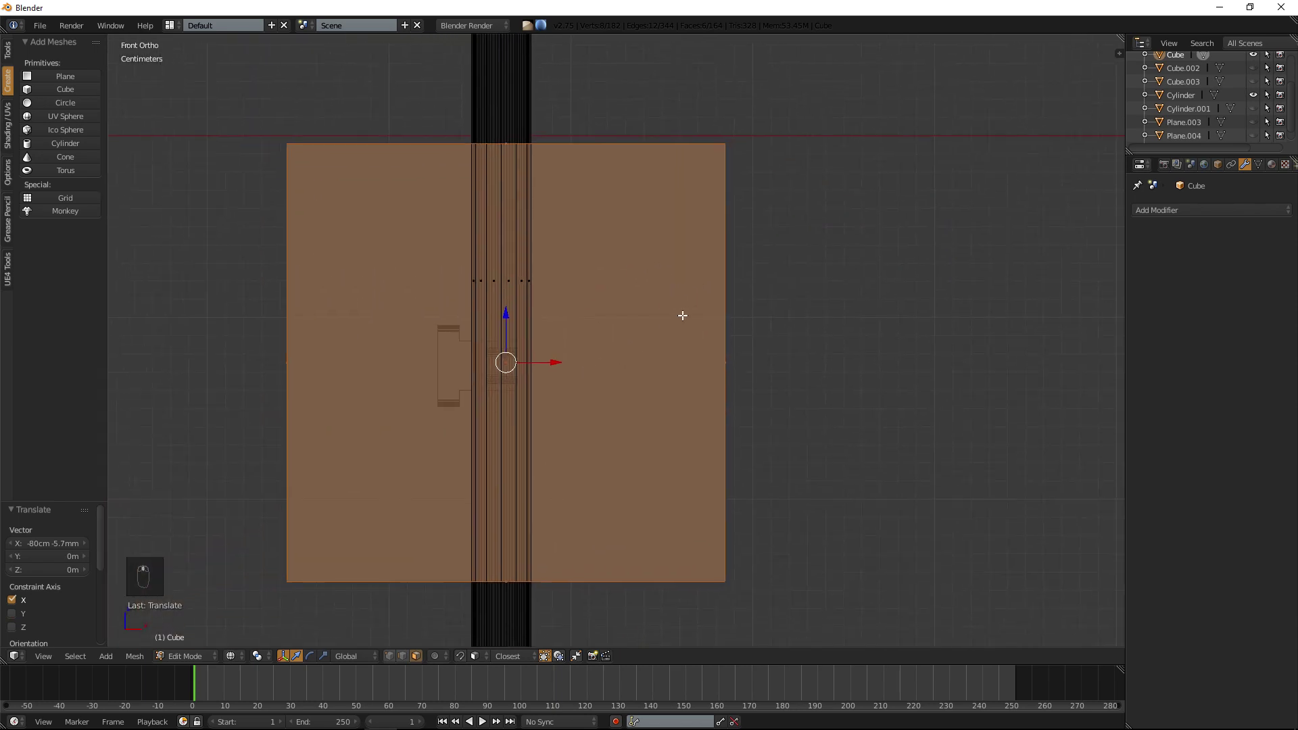
Scale the cube down to the handle bracket's height and nudge it along X and Z to fit over the bracket.
{"action": "key", "text": "s"}
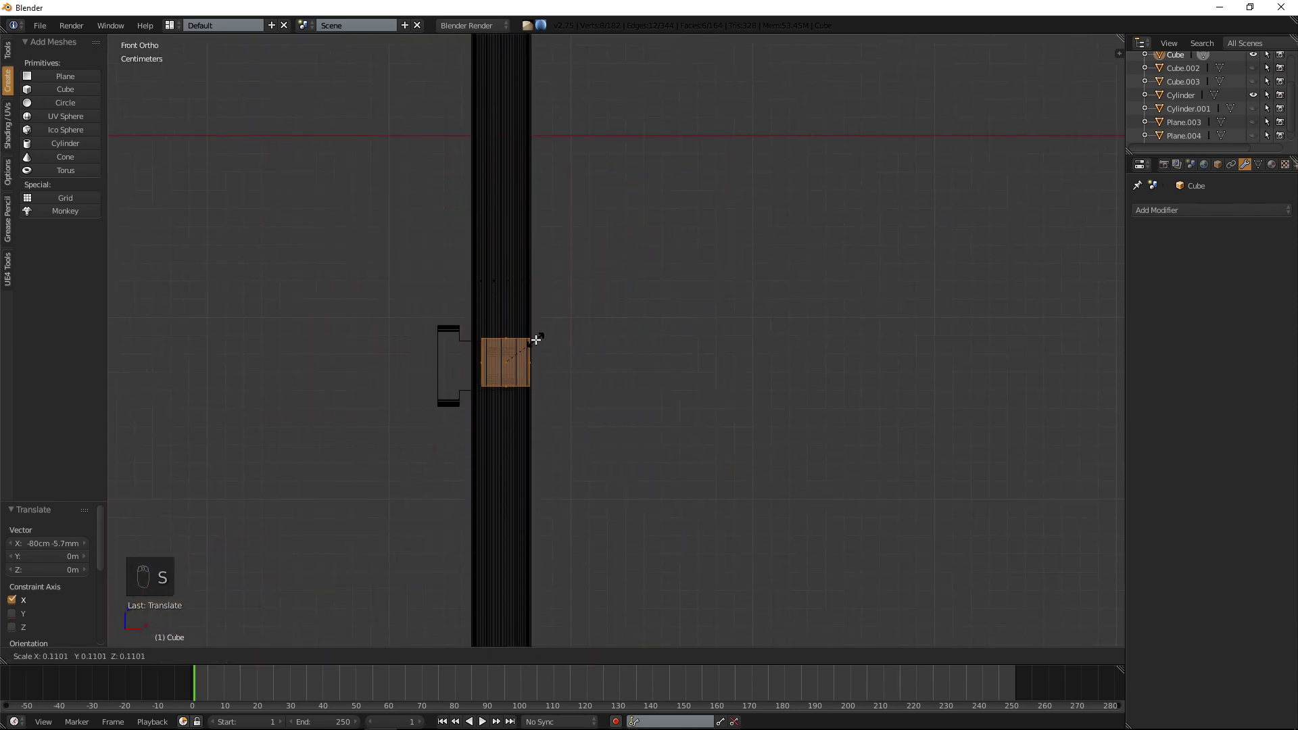
{"action": "left_click", "coordinate": [518, 351]}
{"action": "middle_click_drag", "start_coordinate": [557, 329], "coordinate": [615, 351], "text": "shift"}
{"action": "scroll", "coordinate": [565, 348], "scroll_direction": "up", "scroll_amount": 4}
{"action": "scroll", "coordinate": [617, 372], "scroll_direction": "up", "scroll_amount": 2}
{"action": "scroll", "coordinate": [618, 372], "scroll_direction": "up", "scroll_amount": 1}
{"action": "left_click_drag", "start_coordinate": [599, 385], "coordinate": [584, 384]}
{"action": "mouse_move", "coordinate": [533, 334]}
{"action": "left_mouse_down"}
{"action": "mouse_move", "coordinate": [533, 365]}
{"action": "mouse_move", "coordinate": [536, 344]}
{"action": "left_mouse_up"}
Move the cube's outer front face 4.24 mm back along X toward the bracket's front surface.
{"action": "key", "text": "KP_5"}
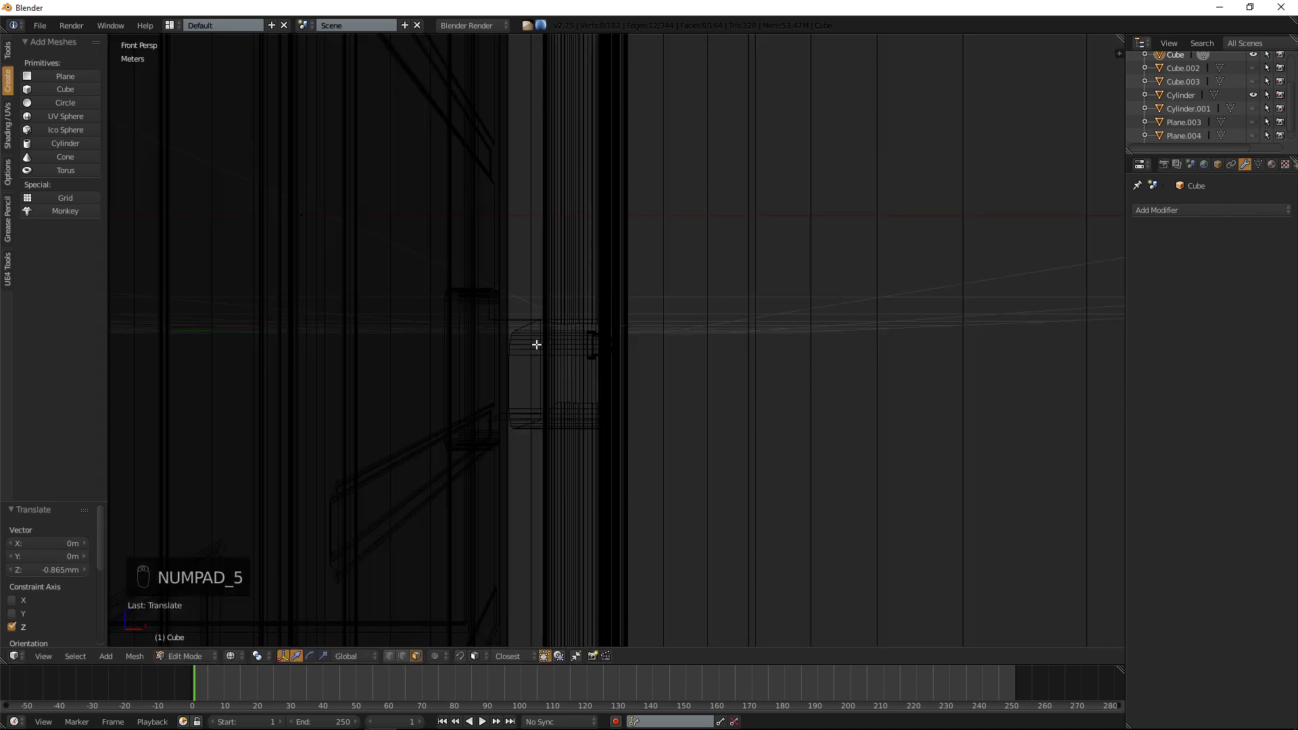
{"action": "key", "text": "KP_Decimal"}
{"action": "key", "text": "z"}
{"action": "mouse_move", "coordinate": [537, 343]}
{"action": "middle_mouse_down"}
{"action": "mouse_move", "coordinate": [568, 345]}
{"action": "mouse_move", "coordinate": [516, 317]}
{"action": "mouse_move", "coordinate": [457, 327]}
{"action": "mouse_move", "coordinate": [455, 348]}
{"action": "mouse_move", "coordinate": [530, 371]}
{"action": "mouse_move", "coordinate": [598, 356]}
{"action": "middle_mouse_up"}
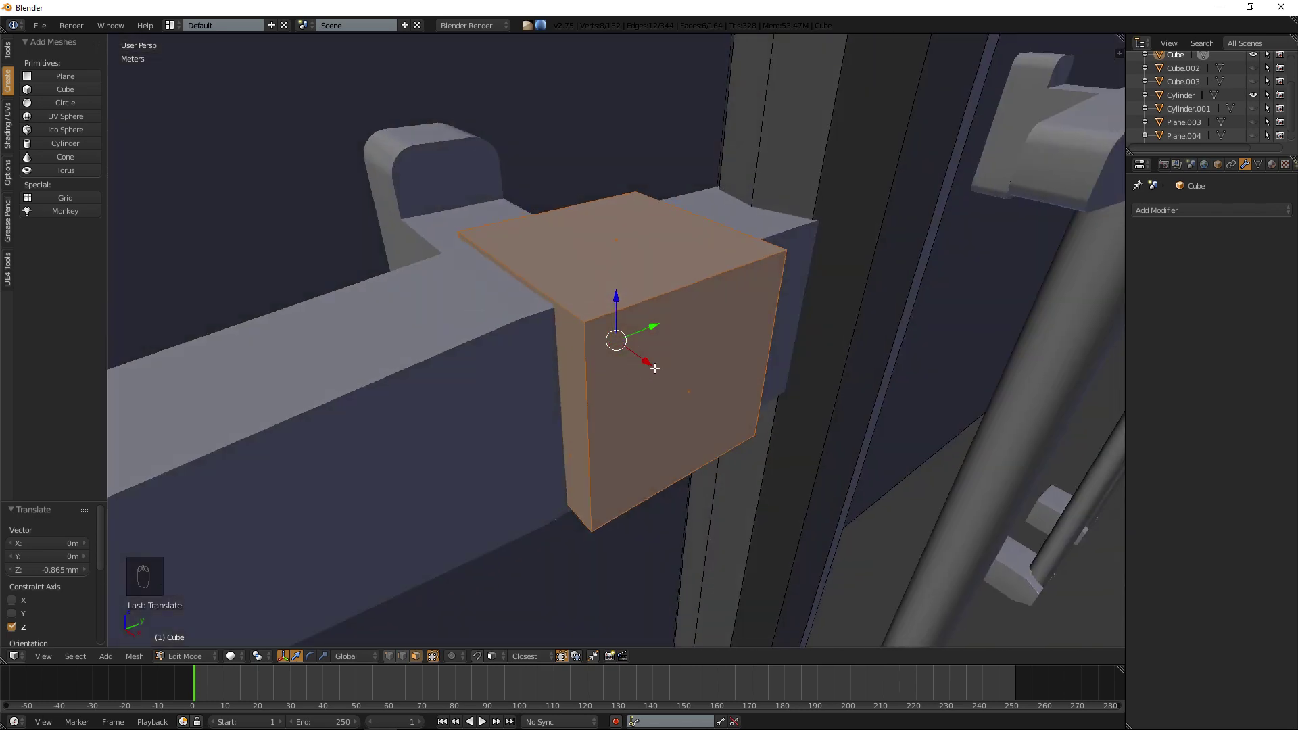
{"action": "right_click", "coordinate": [643, 408]}
{"action": "key", "text": "g"}
{"action": "key", "text": "x"}
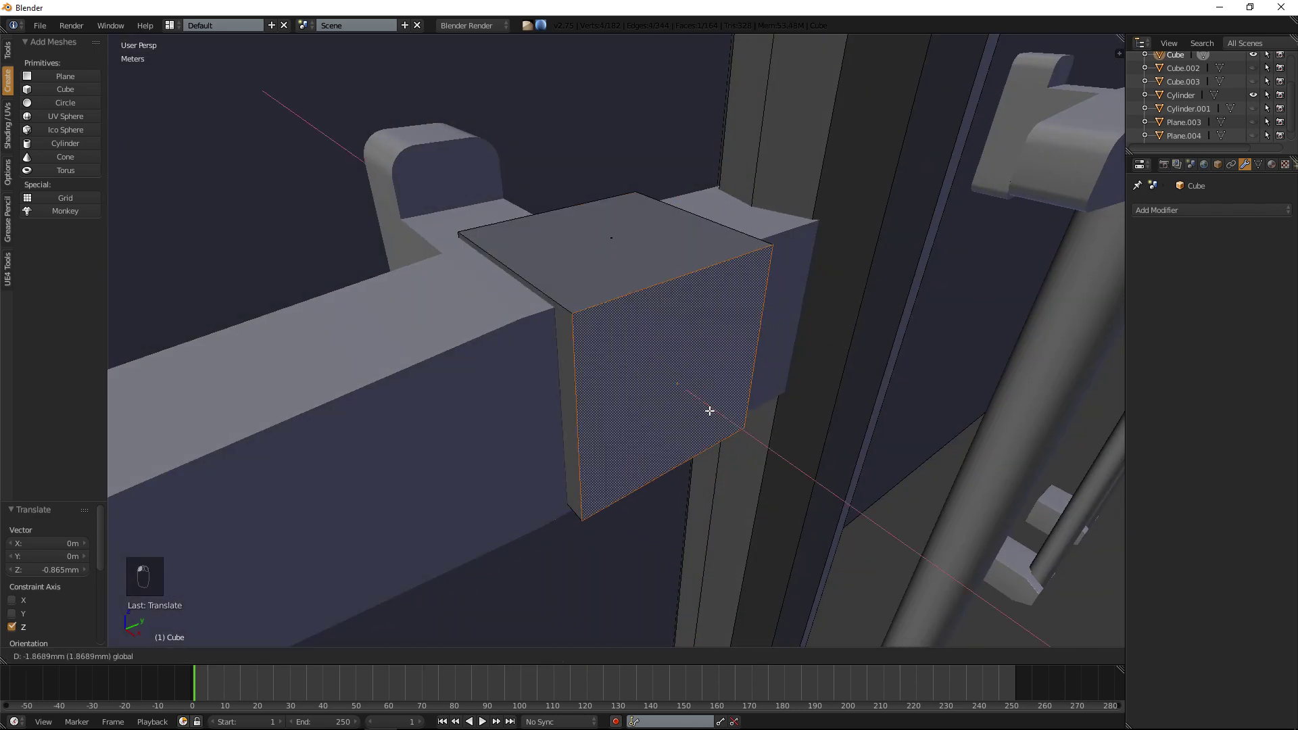
{"action": "left_click", "coordinate": [698, 396]}
Move the cube's rod-side face 1 cm 6.7 mm along Y into the rod and delete that hidden face.
{"action": "middle_click_drag", "start_coordinate": [698, 396], "coordinate": [712, 312]}
{"action": "right_click", "coordinate": [715, 279]}
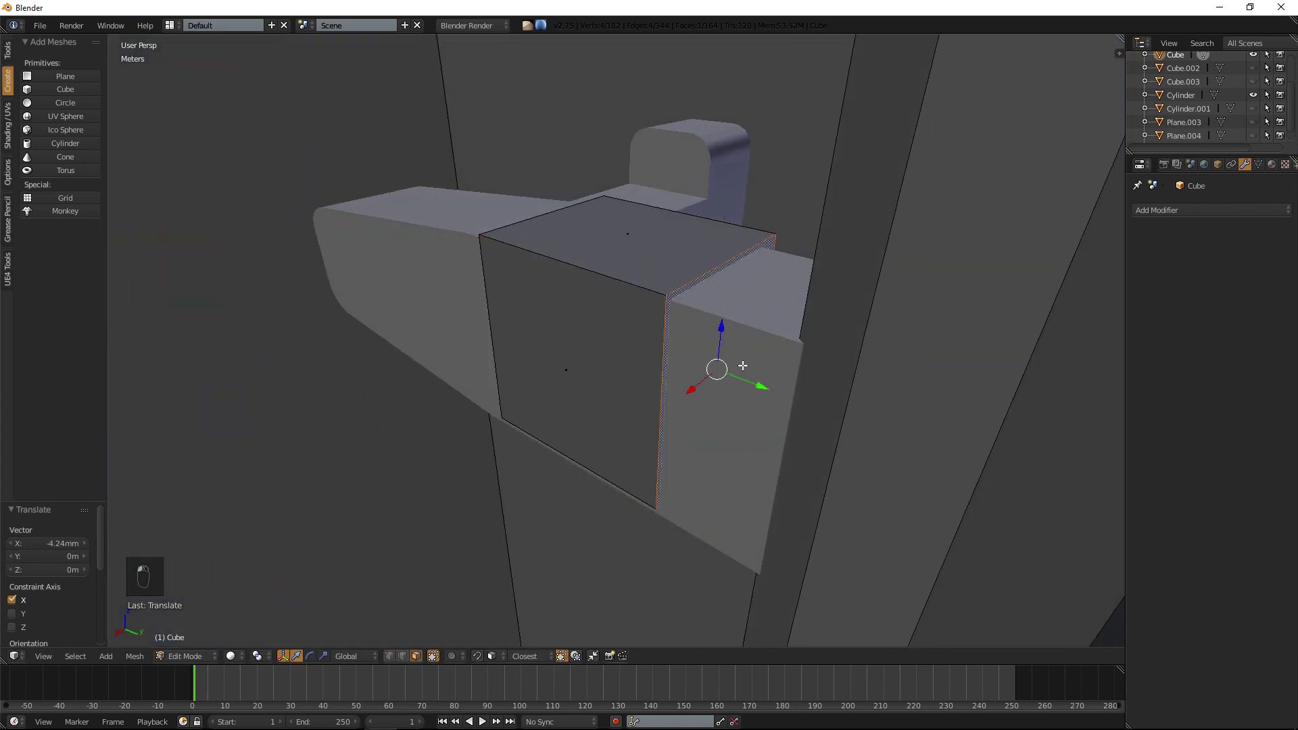
{"action": "key", "text": "g"}
{"action": "key", "text": "y"}
{"action": "left_click", "coordinate": [923, 409]}
{"action": "middle_click_drag", "start_coordinate": [923, 410], "coordinate": [868, 382]}
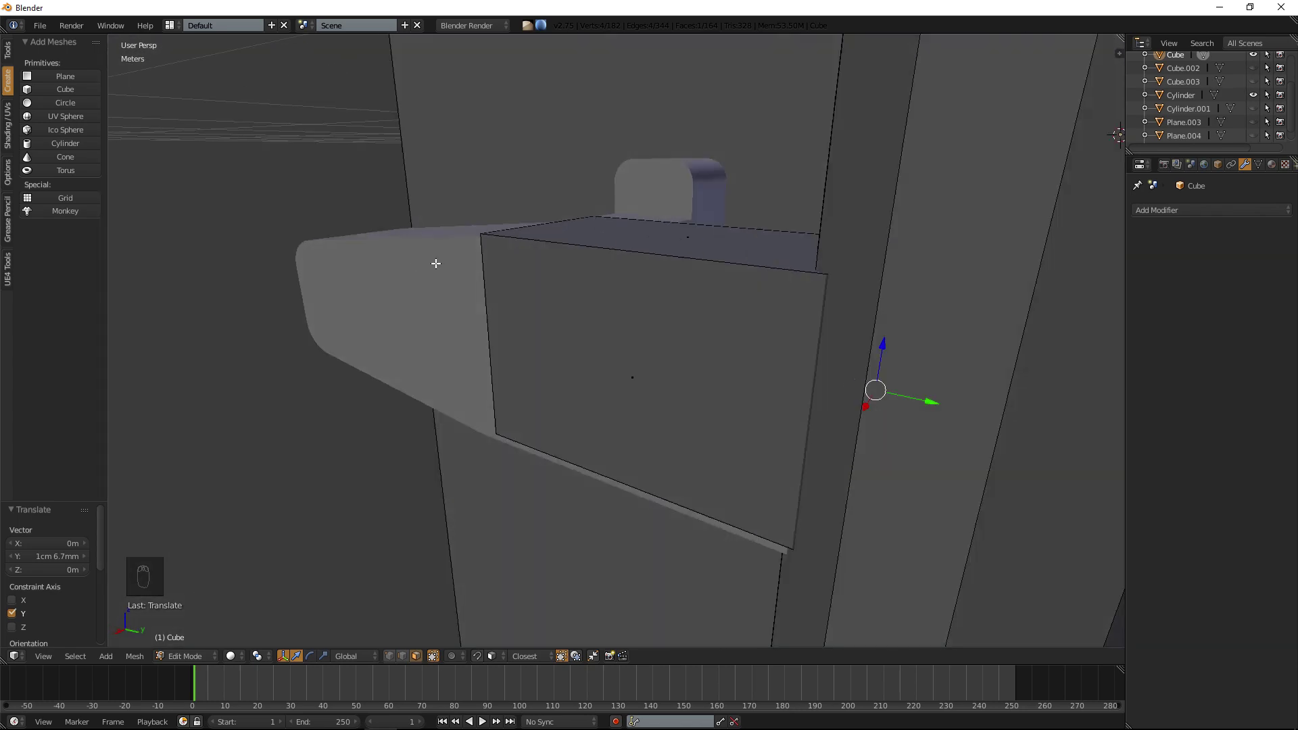
{"action": "middle_click_drag", "start_coordinate": [588, 306], "coordinate": [509, 287]}
{"action": "key", "text": "Delete"}
{"action": "left_click", "coordinate": [570, 279]}
Move the block's front face 2.588 mm outward along X and its bottom face 1.888 mm down to cover the bracket.
{"action": "right_click", "coordinate": [447, 312]}
{"action": "left_click_drag", "start_coordinate": [528, 353], "coordinate": [520, 328]}
{"action": "middle_click_drag", "start_coordinate": [519, 327], "coordinate": [394, 331]}
{"action": "right_click", "coordinate": [555, 401]}
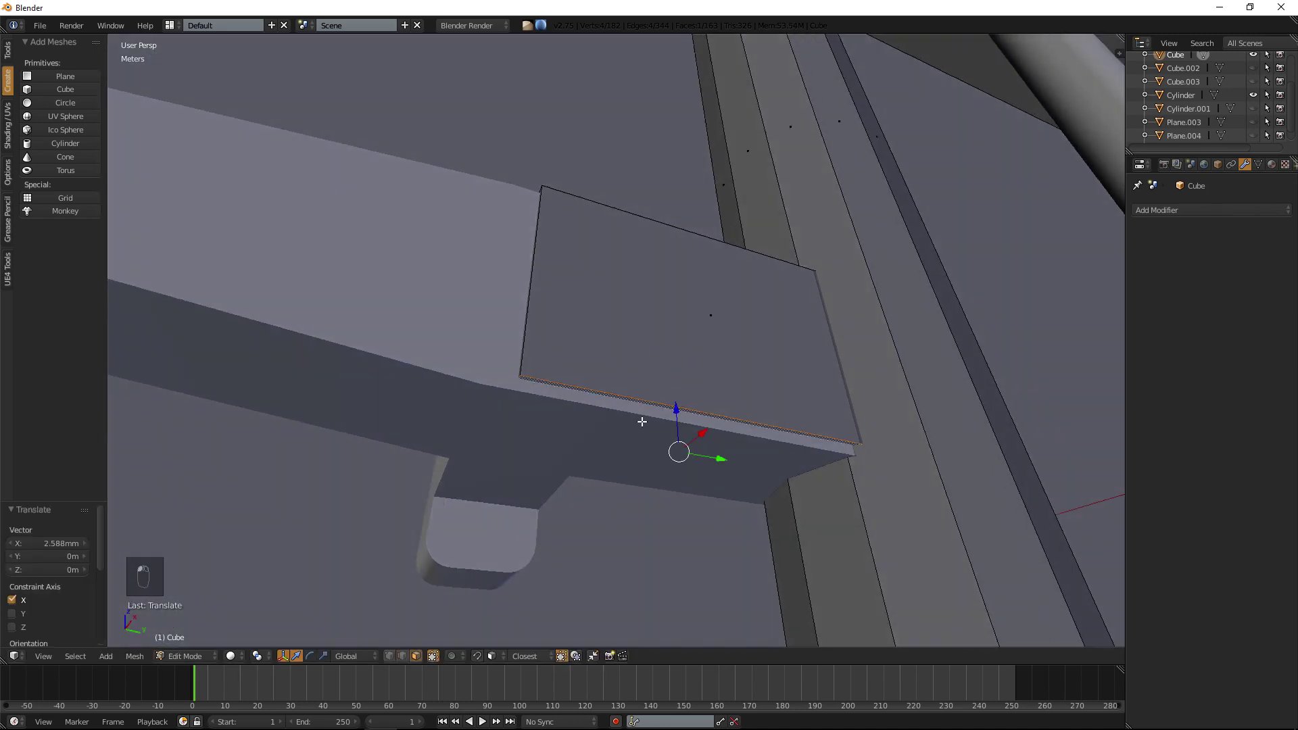
{"action": "key", "text": "g"}
{"action": "key", "text": "z"}
{"action": "left_click", "coordinate": [672, 426]}
Move the block's free end face 1 cm 1.4 mm toward the rod, then extrude it about 1.5 cm along the bracket.
{"action": "middle_click_drag", "start_coordinate": [673, 426], "coordinate": [632, 450]}
{"action": "middle_click_drag", "start_coordinate": [547, 313], "coordinate": [526, 372]}
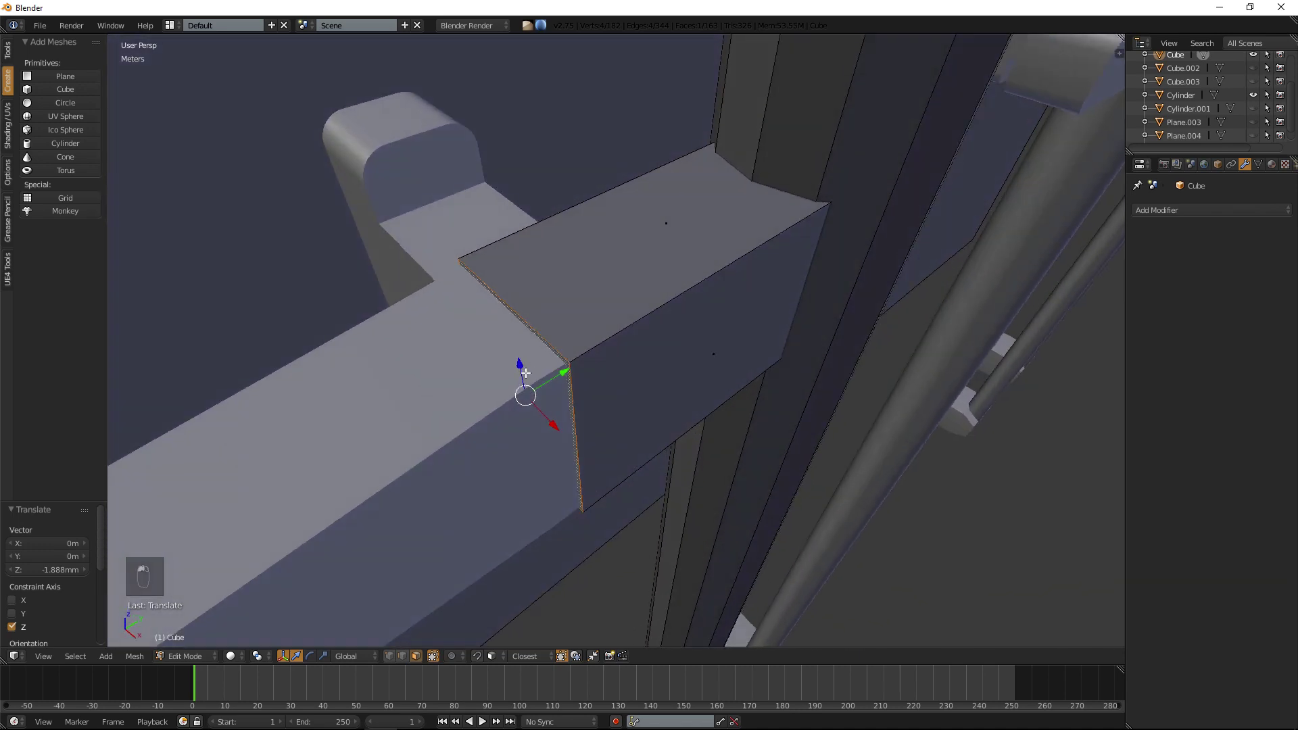
{"action": "left_click_drag", "start_coordinate": [577, 378], "coordinate": [641, 329]}
{"action": "key", "text": "e"}
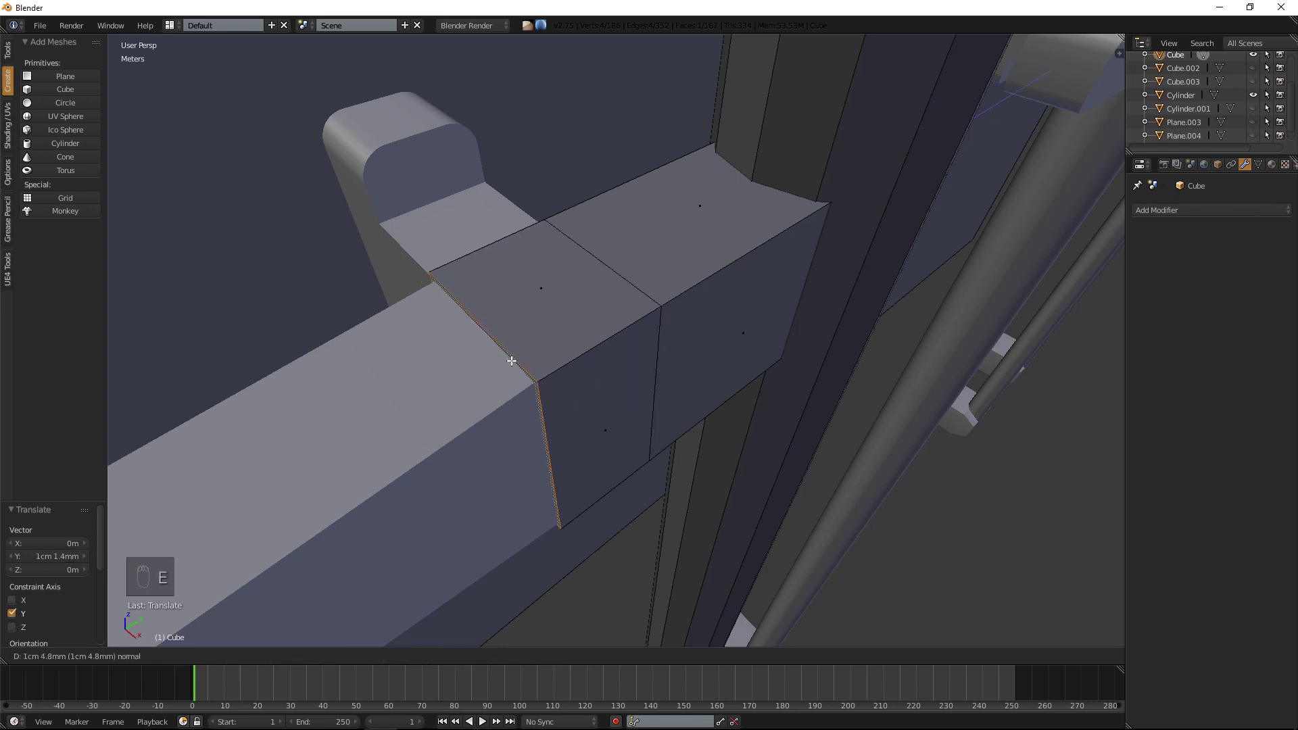
{"action": "left_click", "coordinate": [512, 361]}
{"action": "left_click_drag", "start_coordinate": [540, 386], "coordinate": [534, 387]}
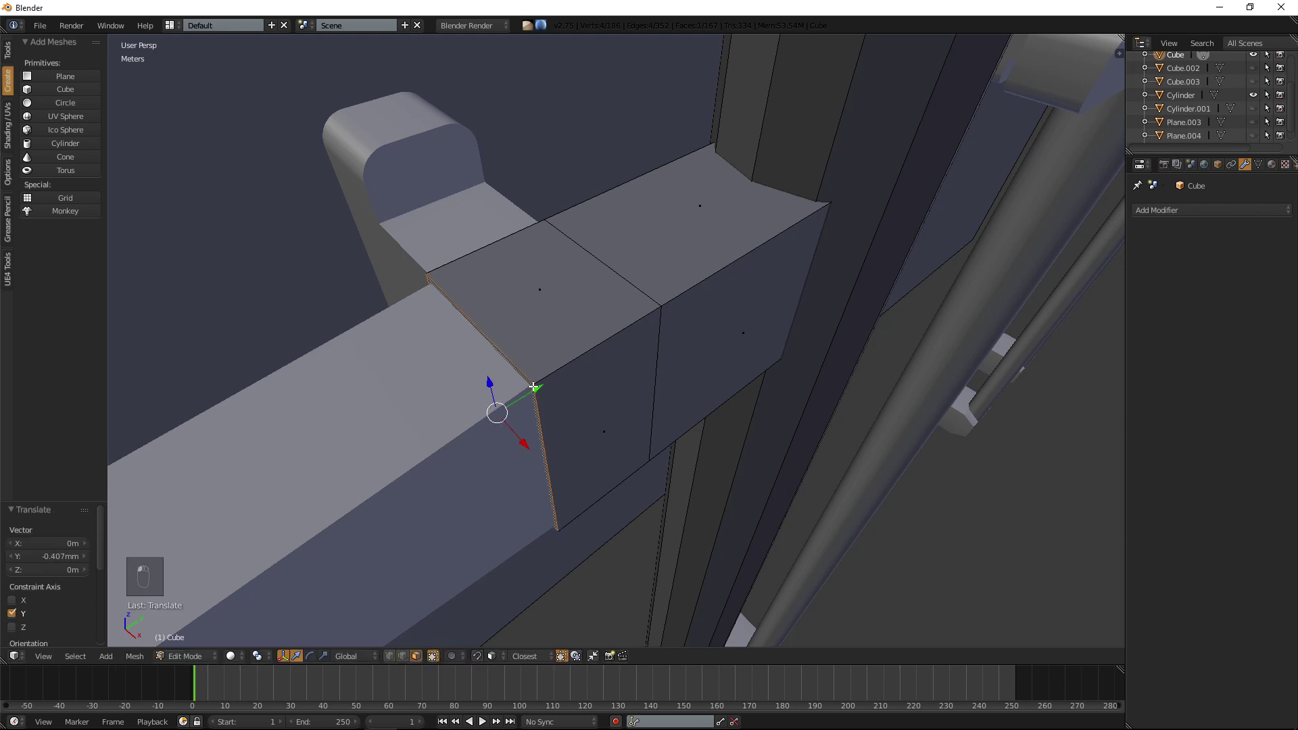
Extrude the end face a further 4 cm 0.9 mm to the bracket's tip and scale it to 0.698 along Z.
{"action": "scroll", "coordinate": [530, 382], "scroll_direction": "down", "scroll_amount": 3}
{"action": "middle_click_drag", "start_coordinate": [524, 368], "coordinate": [541, 321]}
{"action": "key", "text": "e"}
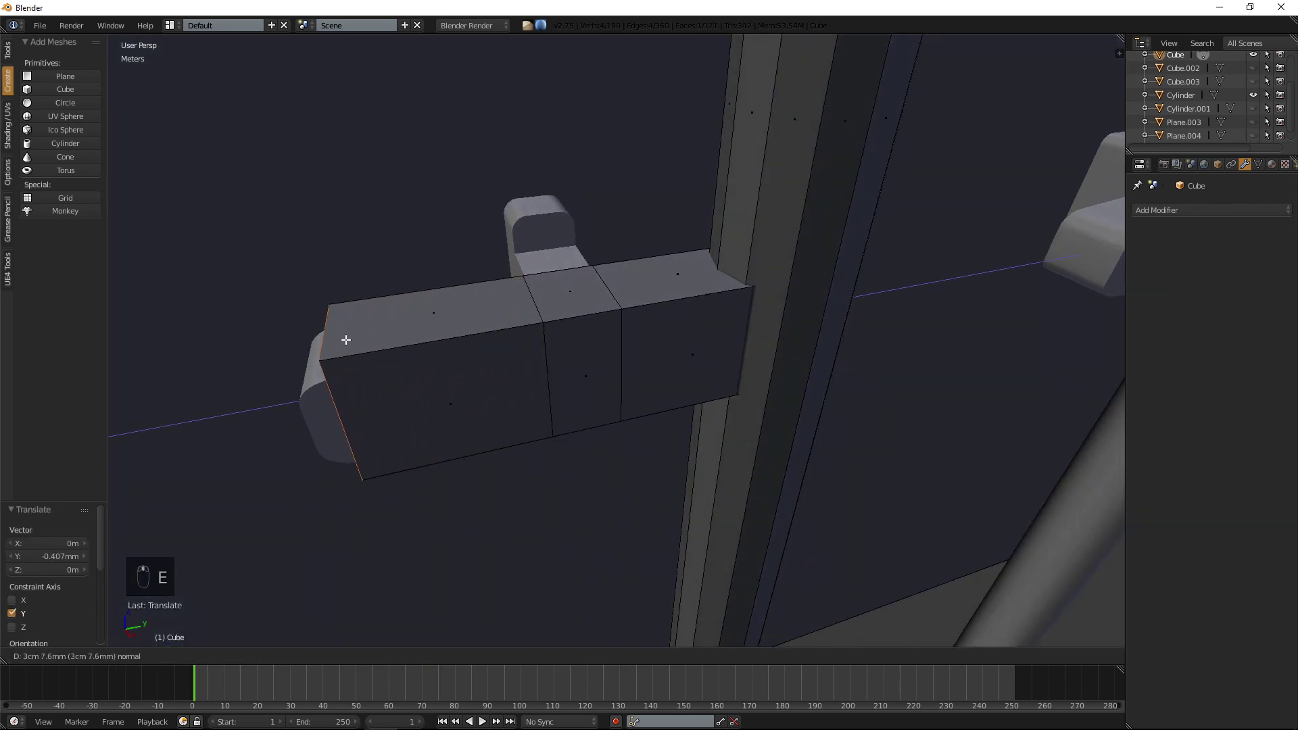
{"action": "left_click", "coordinate": [328, 340]}
{"action": "middle_click_drag", "start_coordinate": [351, 321], "coordinate": [380, 296]}
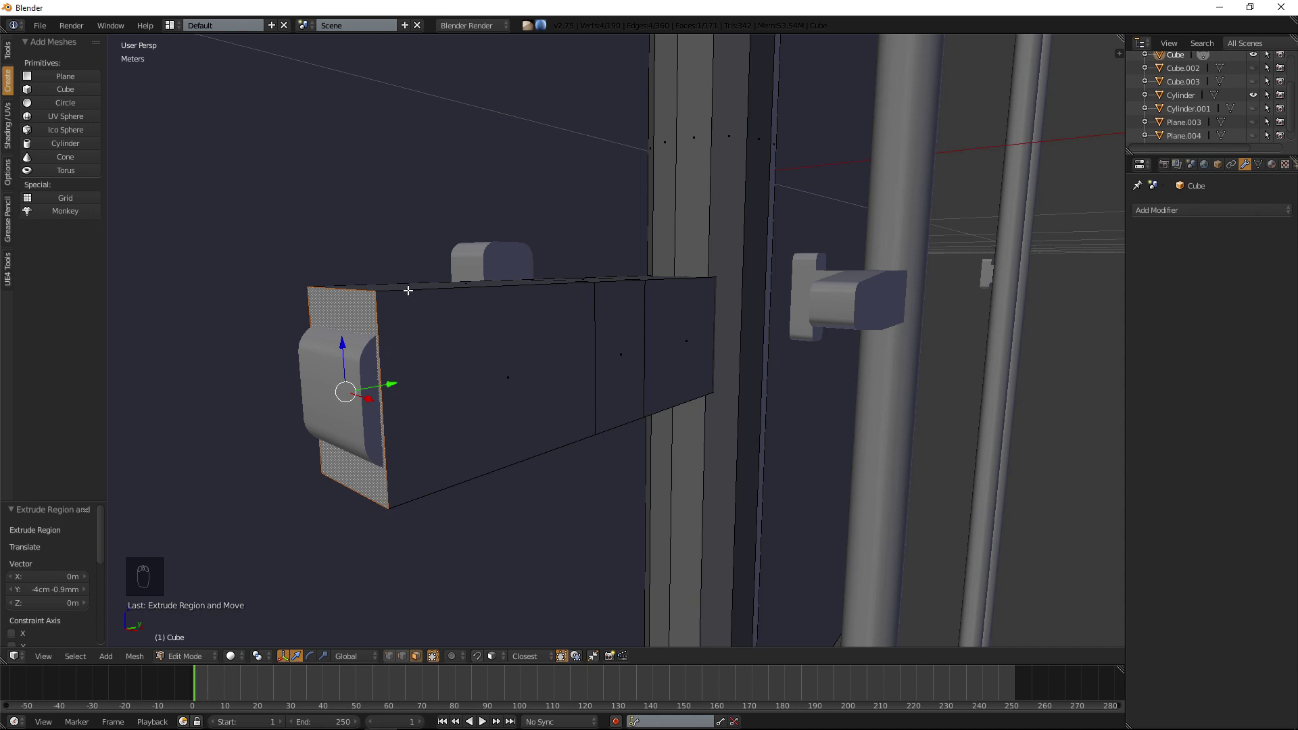
{"action": "key", "text": "s"}
{"action": "key", "text": "z"}
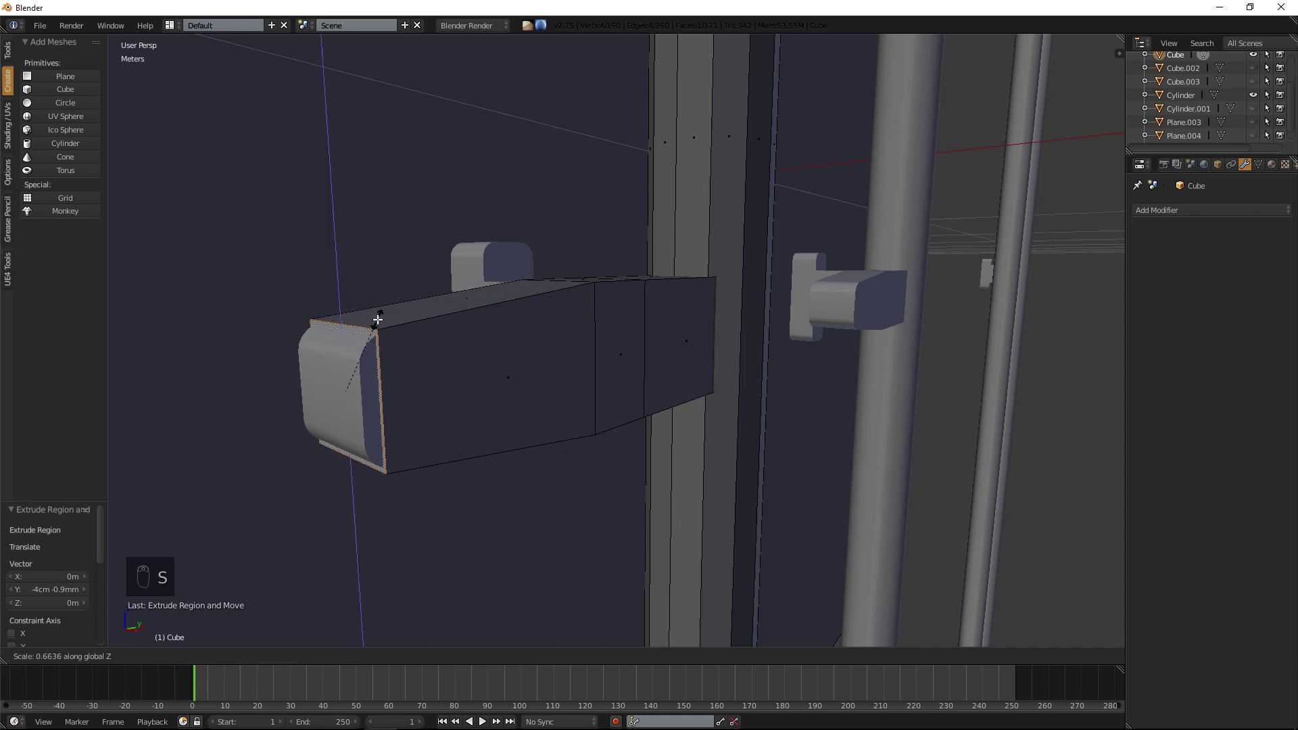
{"action": "left_click", "coordinate": [384, 317]}
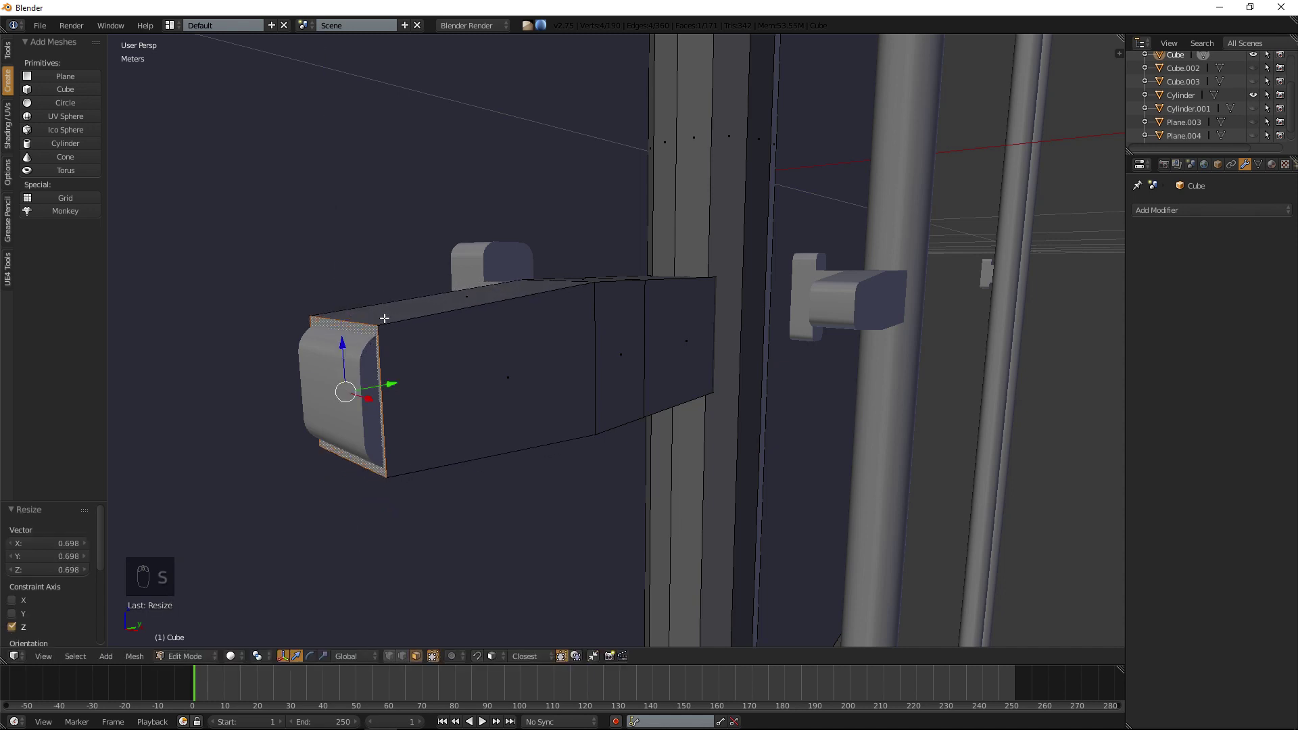
Extrude the tapered end face 2.42 mm further and scale it down along Z to shape the bracket's tip.
{"action": "key", "text": "e"}
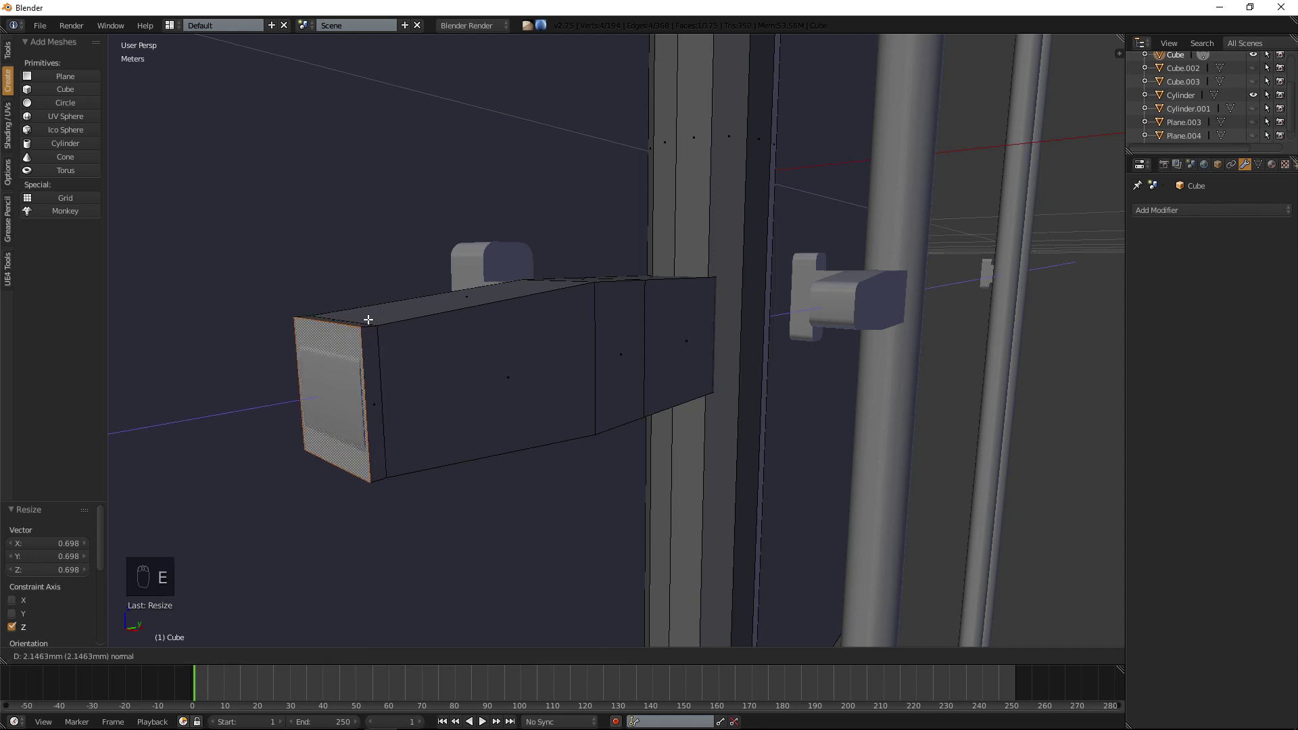
{"action": "left_click", "coordinate": [366, 319]}
{"action": "key", "text": "s"}
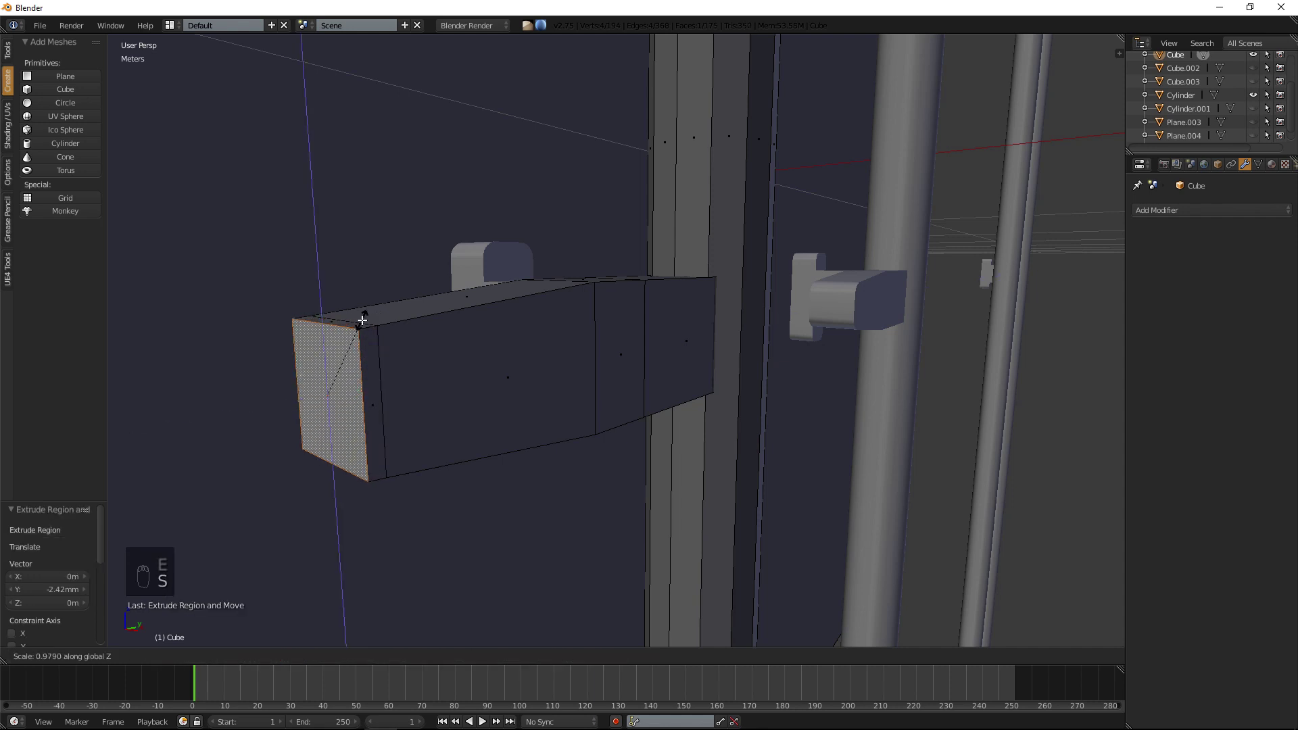
Scale the handle's extruded end face along Z to 0.616 and clear the selection.
{"action": "left_click", "coordinate": [316, 345]}
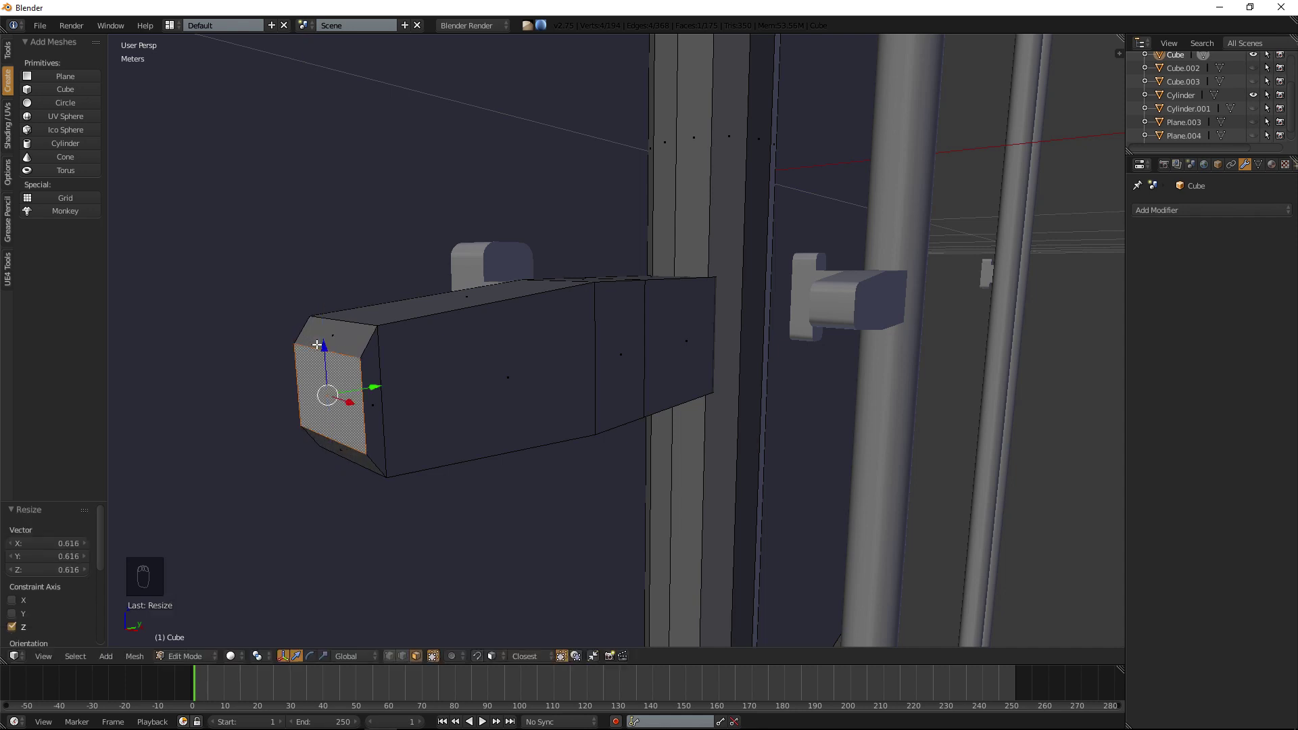
{"action": "middle_click_drag", "start_coordinate": [392, 313], "coordinate": [581, 354]}
{"action": "key", "text": "a"}
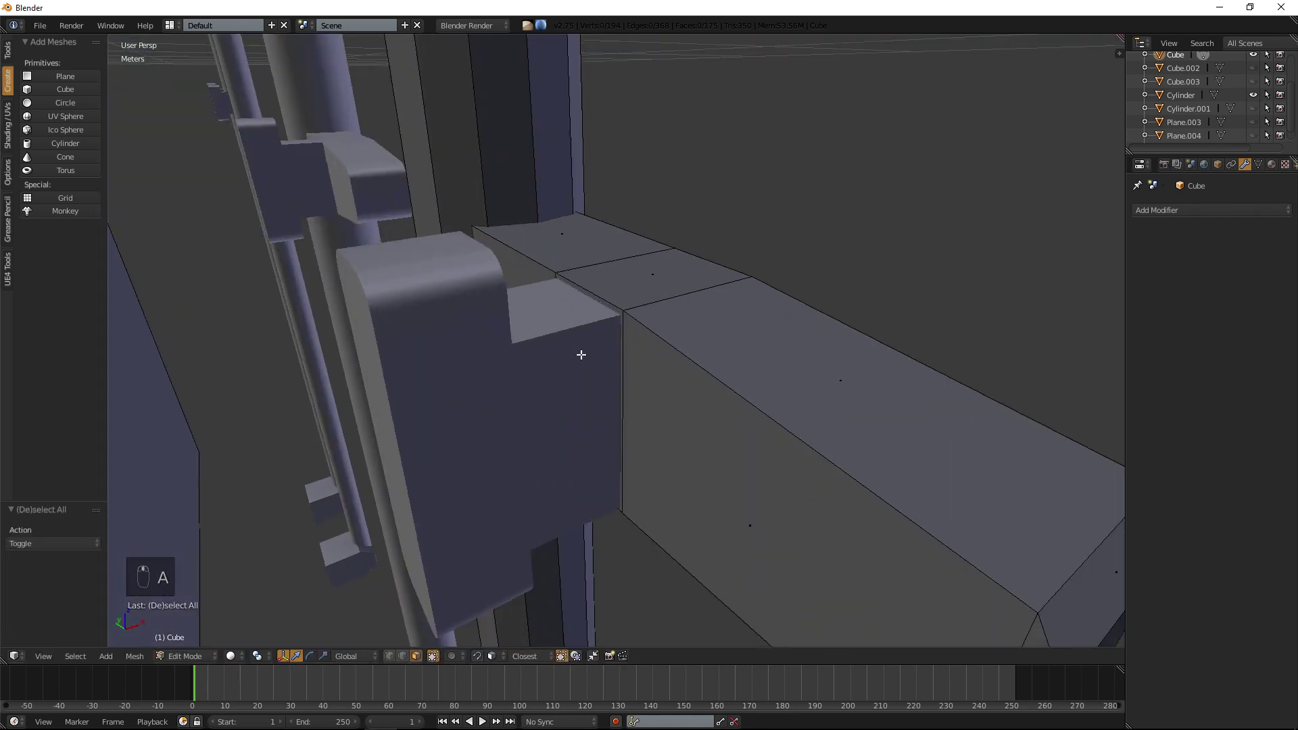
Extrude the handle's side face toward the high-poly bracket twice, by about 12.4 mm and about 13 mm.
{"action": "middle_click_drag", "start_coordinate": [604, 311], "coordinate": [557, 318]}
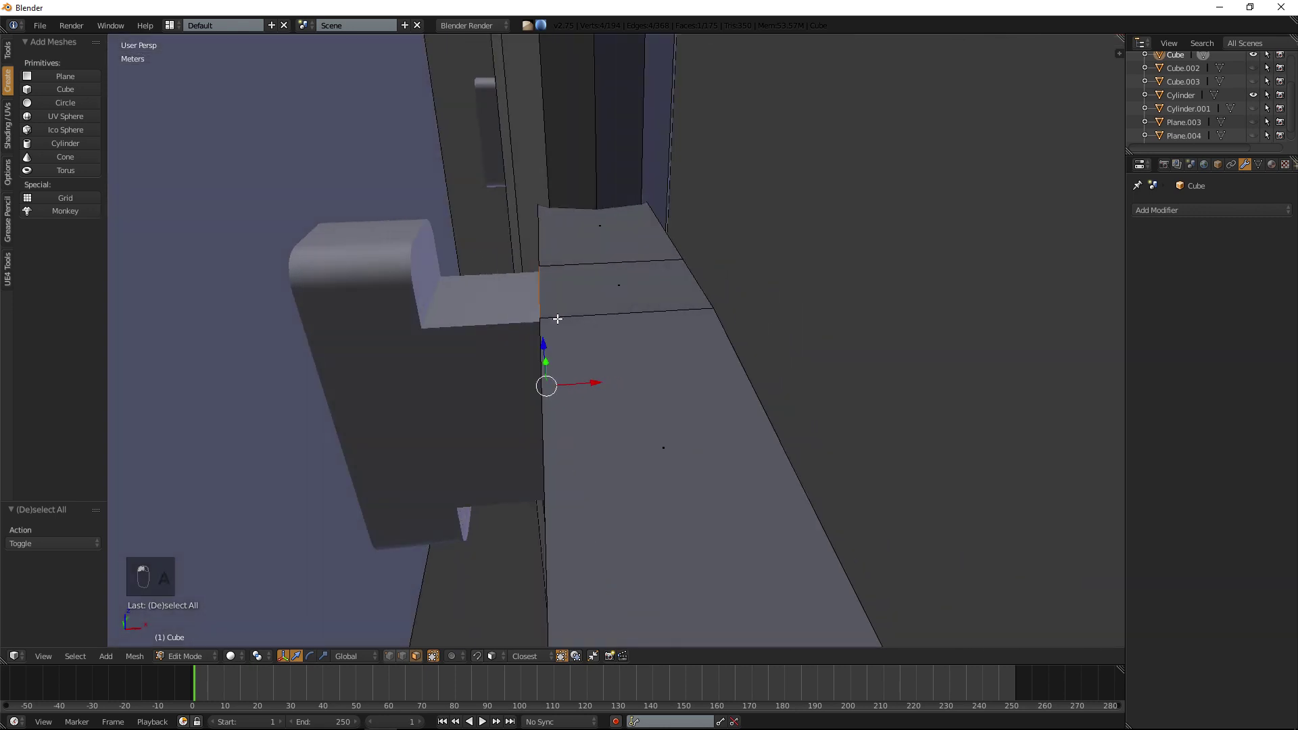
{"action": "key", "text": "e"}
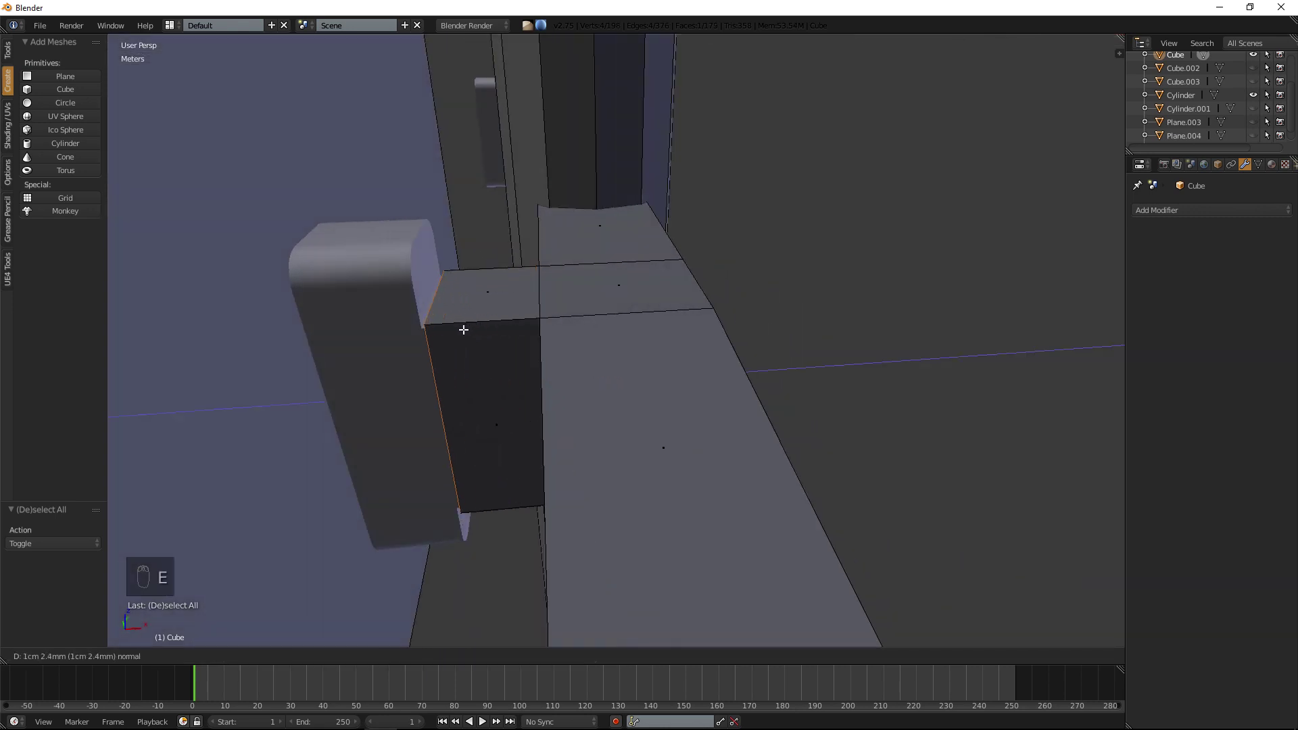
{"action": "left_click", "coordinate": [463, 329]}
{"action": "key", "text": "e"}
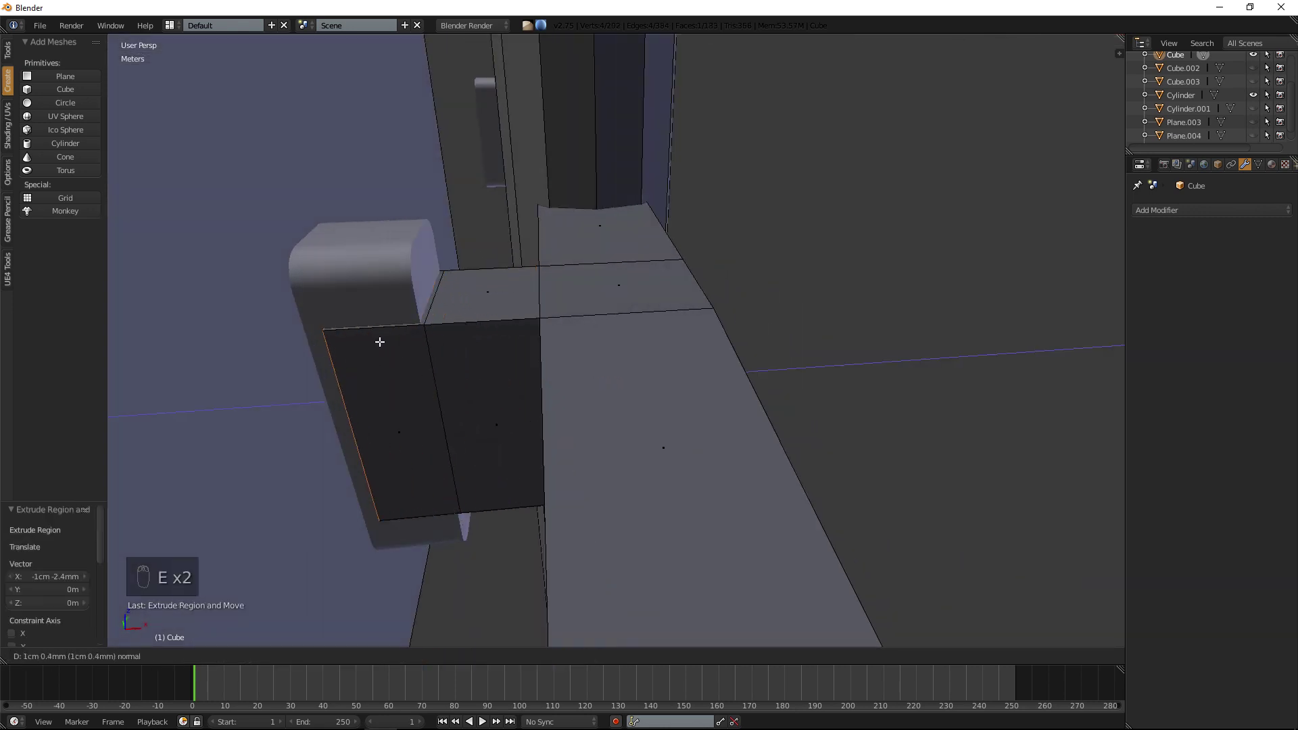
{"action": "left_click", "coordinate": [361, 345]}
{"action": "right_click", "coordinate": [379, 283]}
{"action": "key", "text": "e"}
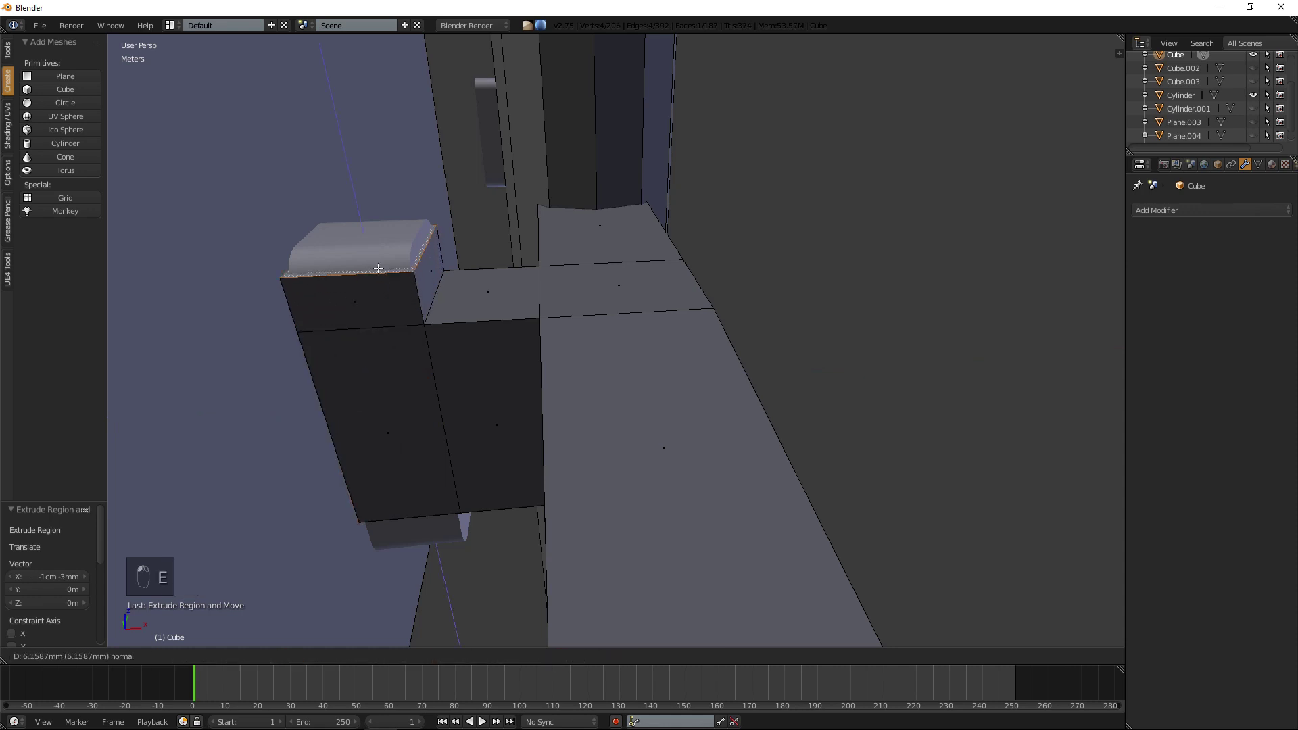
{"action": "left_click", "coordinate": [377, 266]}
{"action": "middle_click_drag", "start_coordinate": [376, 266], "coordinate": [358, 318]}
{"action": "right_click", "coordinate": [361, 386]}
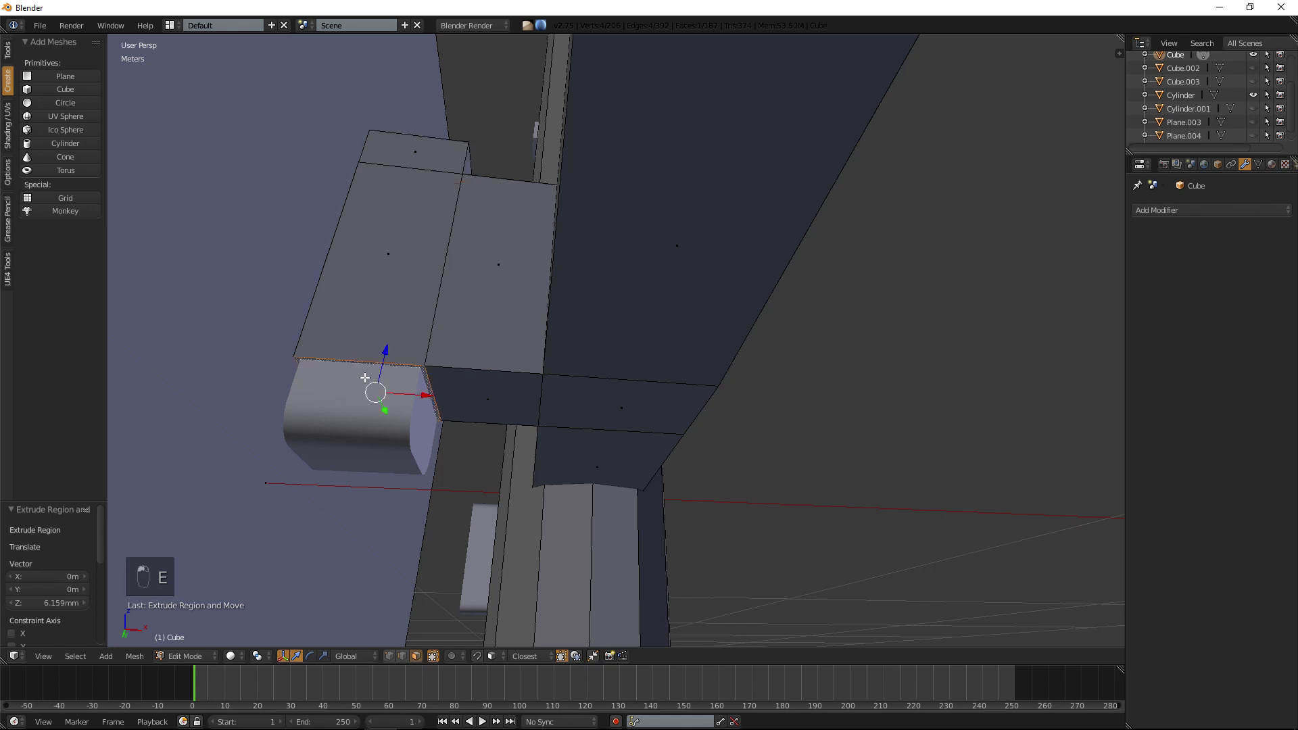
{"action": "key", "text": "e"}
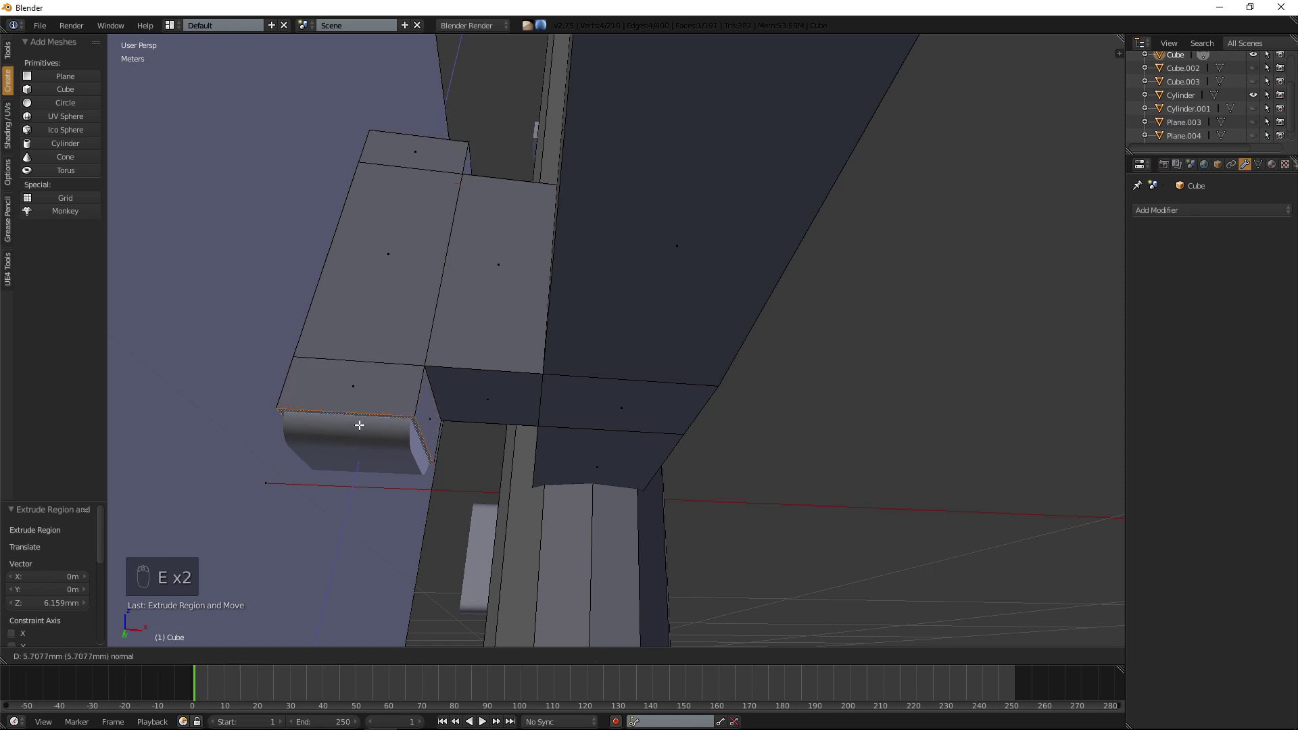
{"action": "left_click", "coordinate": [359, 425]}
{"action": "middle_click_drag", "start_coordinate": [359, 424], "coordinate": [390, 368]}
{"action": "key", "text": "ctrl+z"}
{"action": "key", "text": "ctrl+z"}
{"action": "key", "text": "ctrl+z"}
{"action": "key", "text": "ctrl+z"}
Extrude the bracket block's top and bottom faces together along their vertex normals, with an offset of about -0.509.
{"action": "right_click", "coordinate": [384, 405]}
{"action": "middle_click_drag", "start_coordinate": [390, 242], "coordinate": [423, 325]}
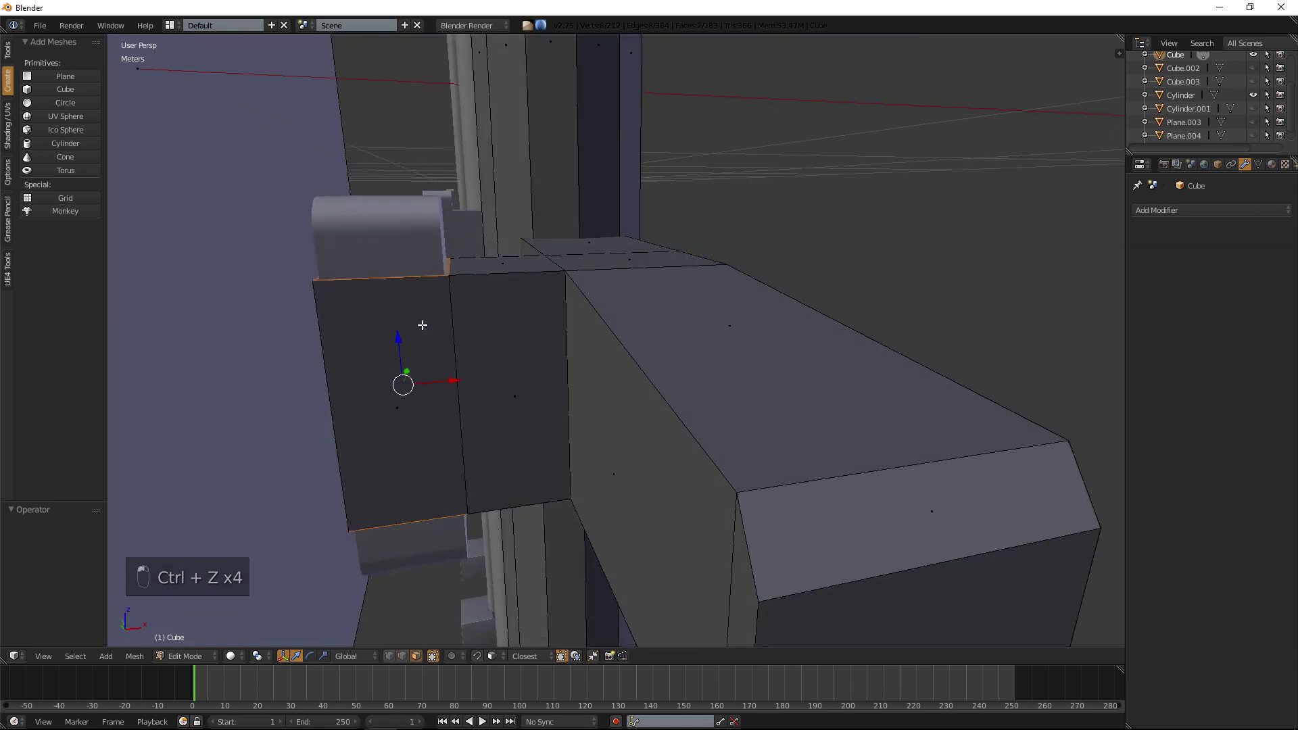
{"action": "key", "text": "alt+e"}
{"action": "left_click", "coordinate": [423, 323]}
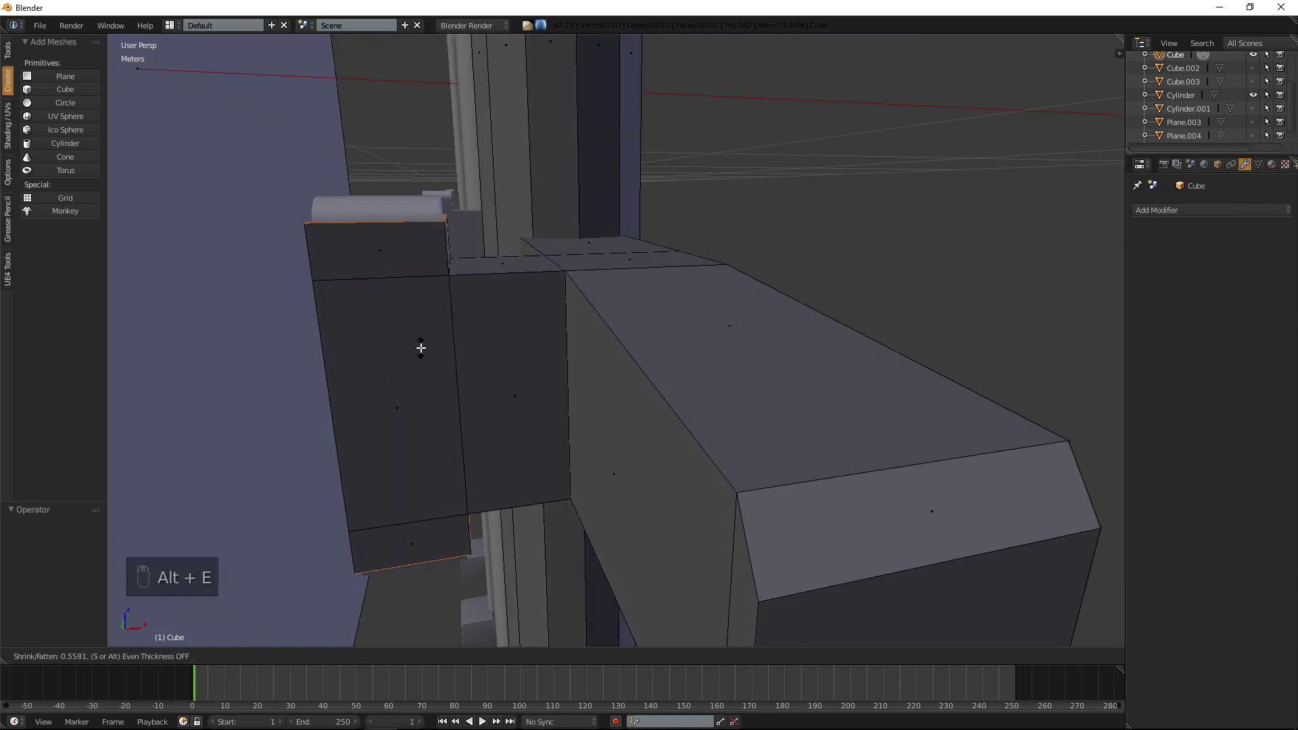
{"action": "left_click", "coordinate": [421, 346]}
Extrude the bracket's top and bottom faces along vertex normals by about -0.278 and scale them along Y to 0.730.
{"action": "middle_click_drag", "start_coordinate": [421, 346], "coordinate": [406, 266]}
{"action": "key", "text": "alt+e"}
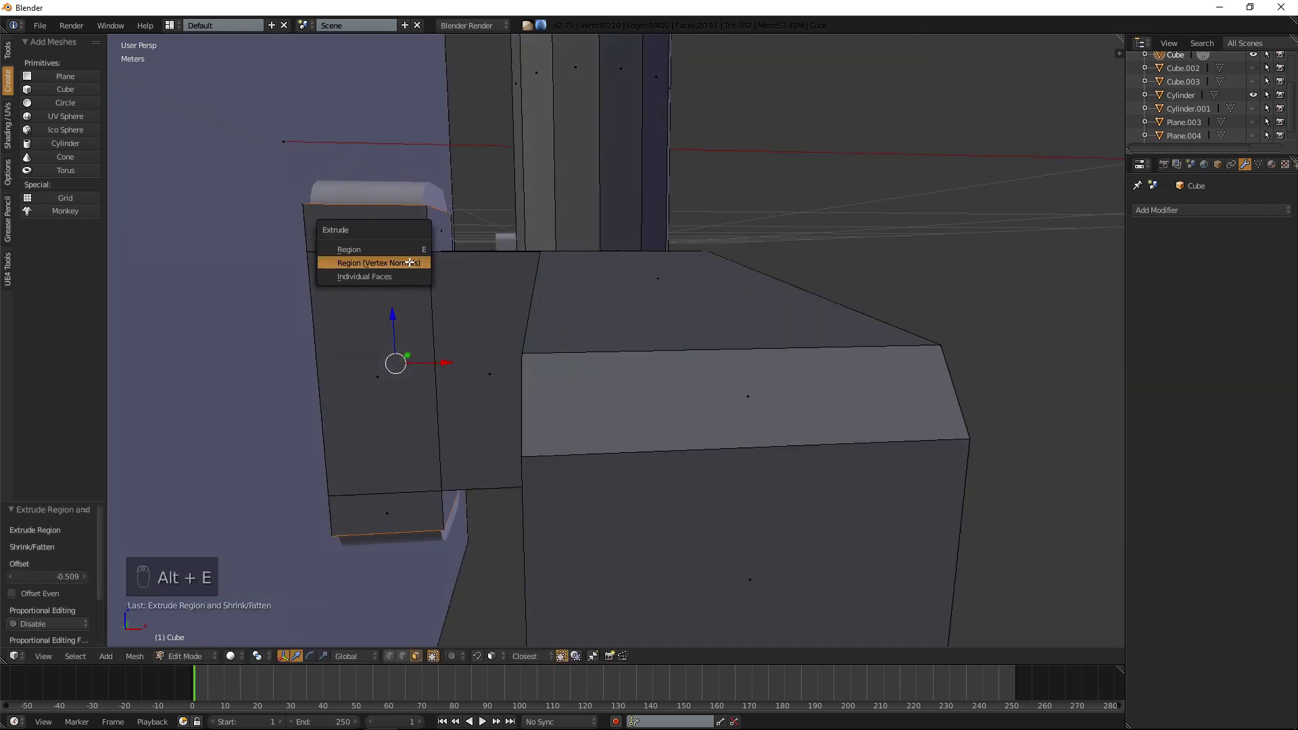
{"action": "left_click", "coordinate": [408, 260]}
{"action": "left_click", "coordinate": [411, 273]}
{"action": "middle_click_drag", "start_coordinate": [411, 273], "coordinate": [565, 260]}
{"action": "key", "text": "s"}
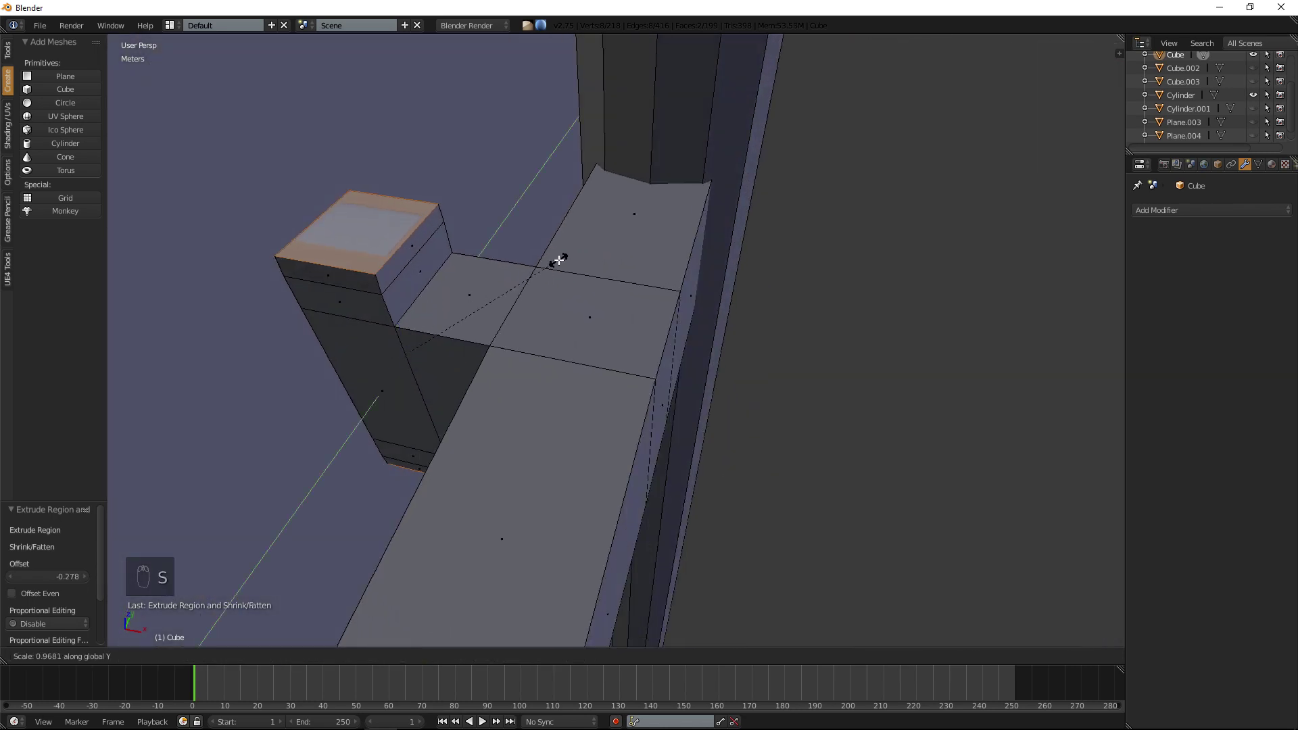
{"action": "left_click", "coordinate": [509, 265]}
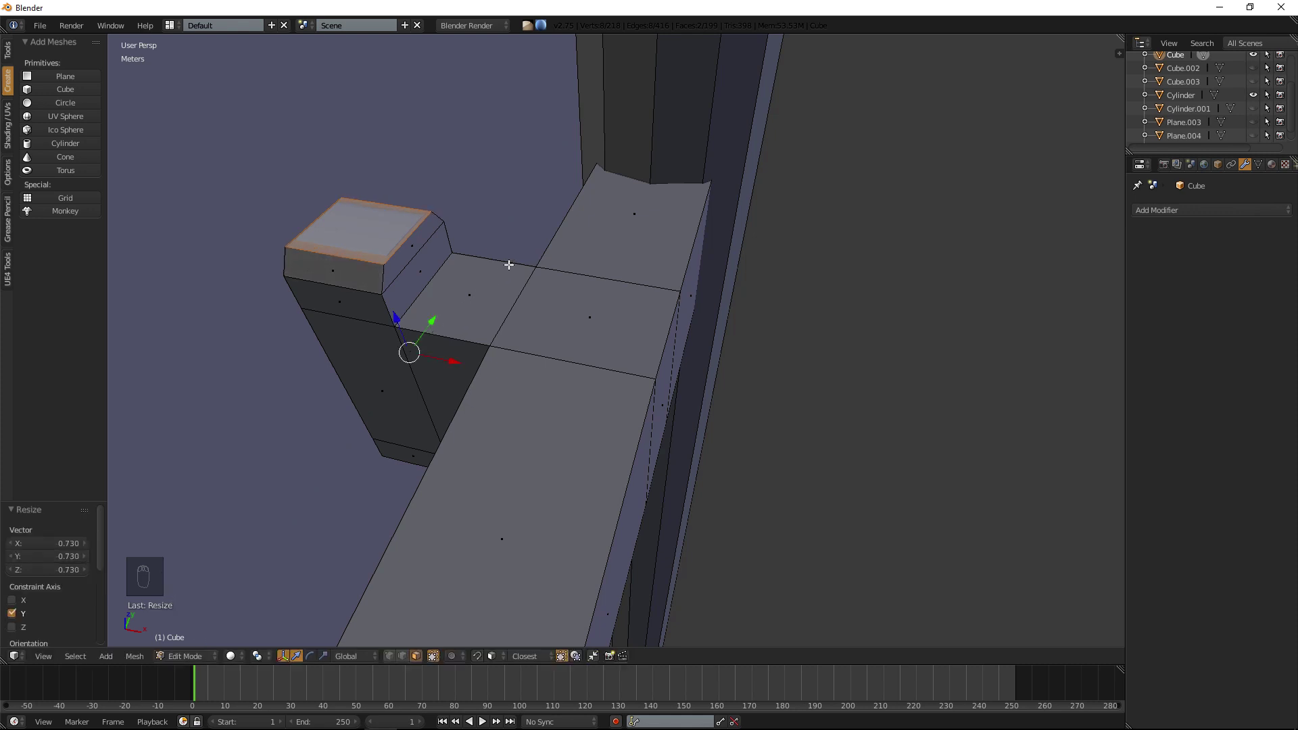
Extrude the bracket's end faces again by about -0.081, narrow them along Y to round the ends, and leave mesh editing.
{"action": "key", "text": "alt+e"}
{"action": "left_click", "coordinate": [431, 254]}
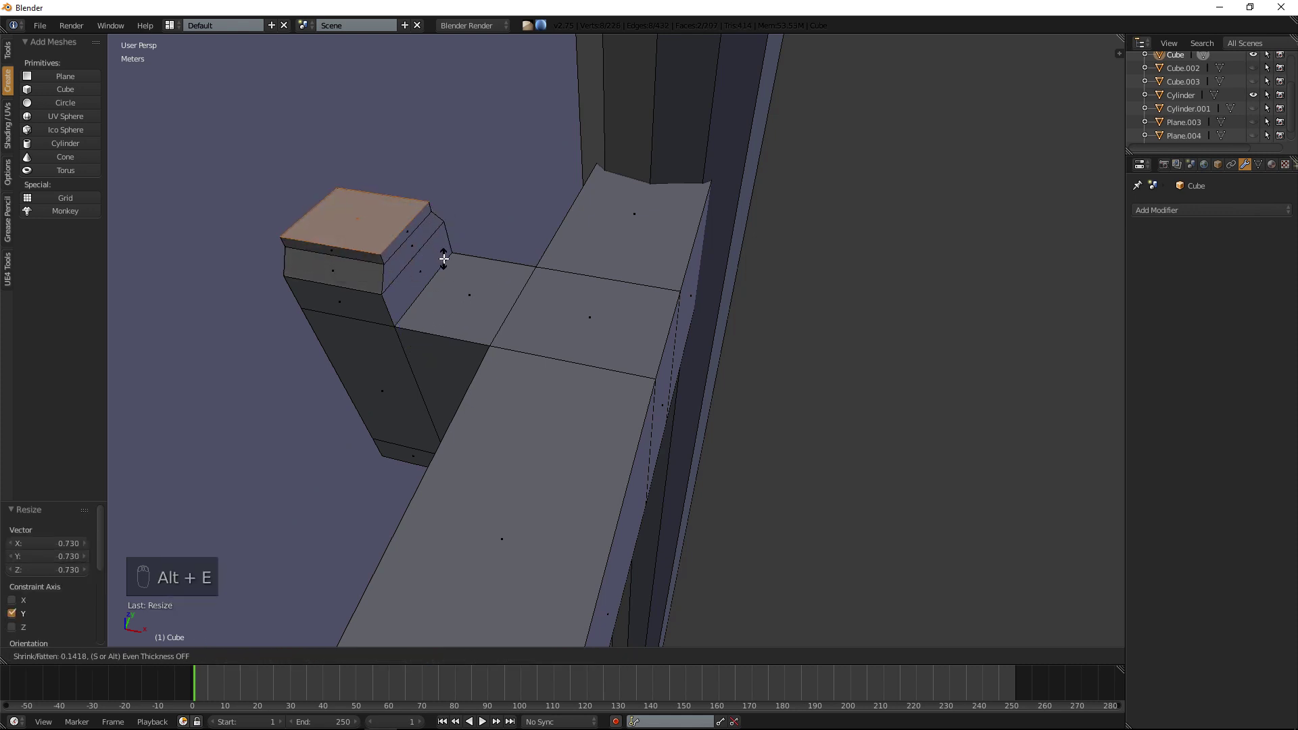
{"action": "left_click", "coordinate": [444, 257]}
{"action": "key", "text": "s"}
{"action": "key", "text": "y"}
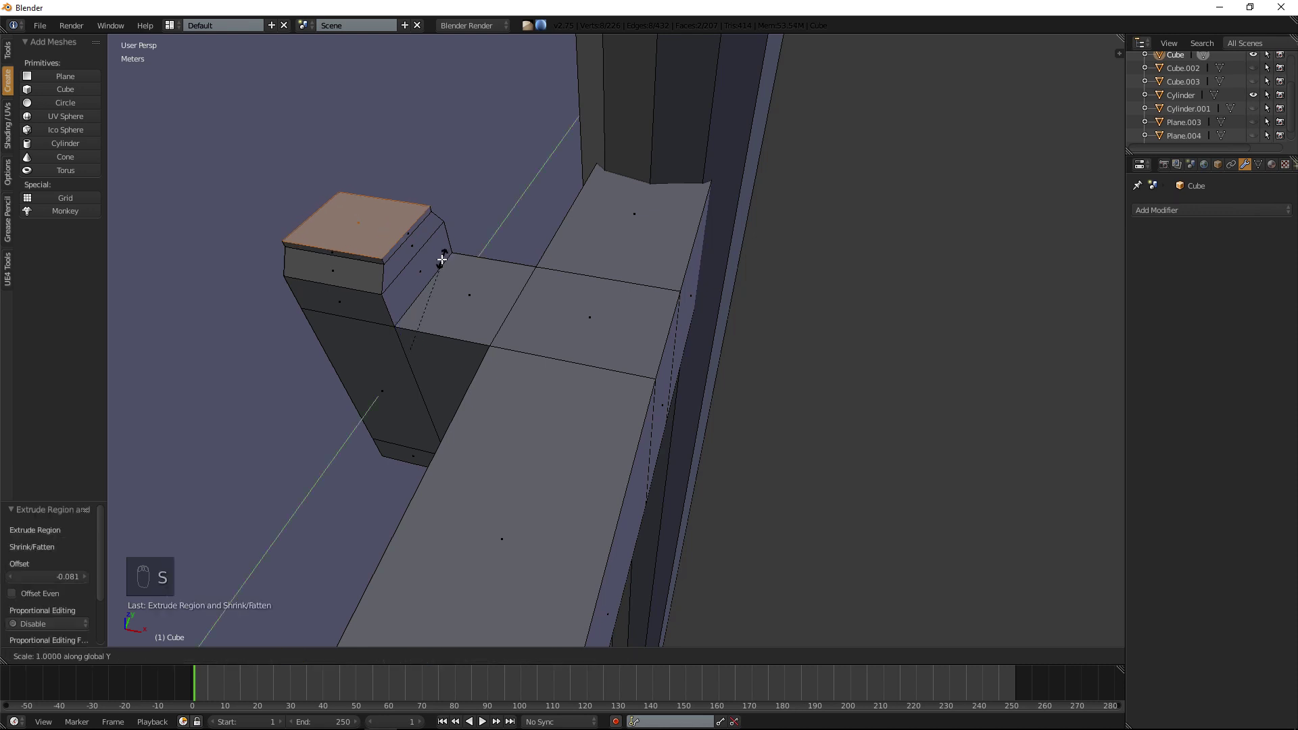
{"action": "left_click", "coordinate": [430, 269]}
{"action": "key", "text": "a"}
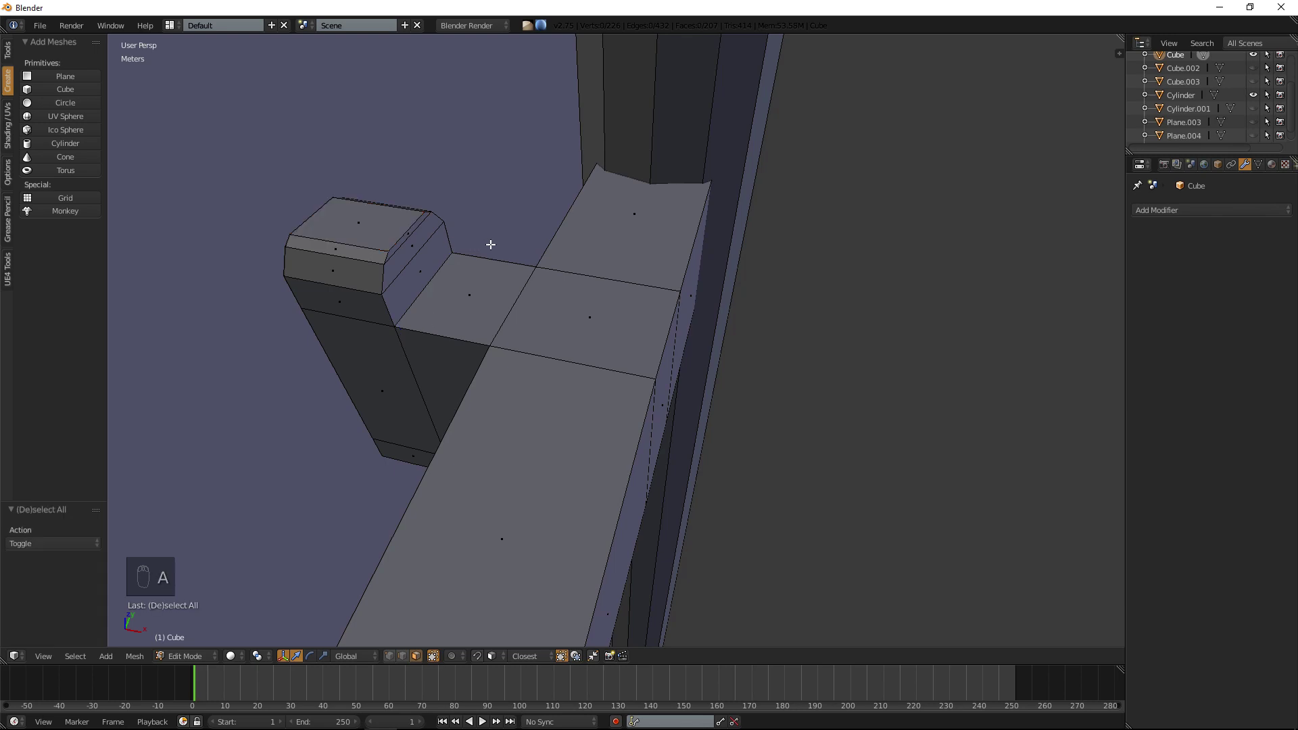
{"action": "scroll", "coordinate": [554, 265], "scroll_direction": "down", "scroll_amount": 5}
{"action": "key", "text": "Tab"}
Examine the low-poly and high-poly container meshes around the door lock bars by switching which one is being edited.
{"action": "scroll", "coordinate": [734, 350], "scroll_direction": "down", "scroll_amount": 4}
{"action": "middle_click_drag", "start_coordinate": [741, 351], "coordinate": [623, 330]}
{"action": "scroll", "coordinate": [642, 275], "scroll_direction": "down", "scroll_amount": 10}
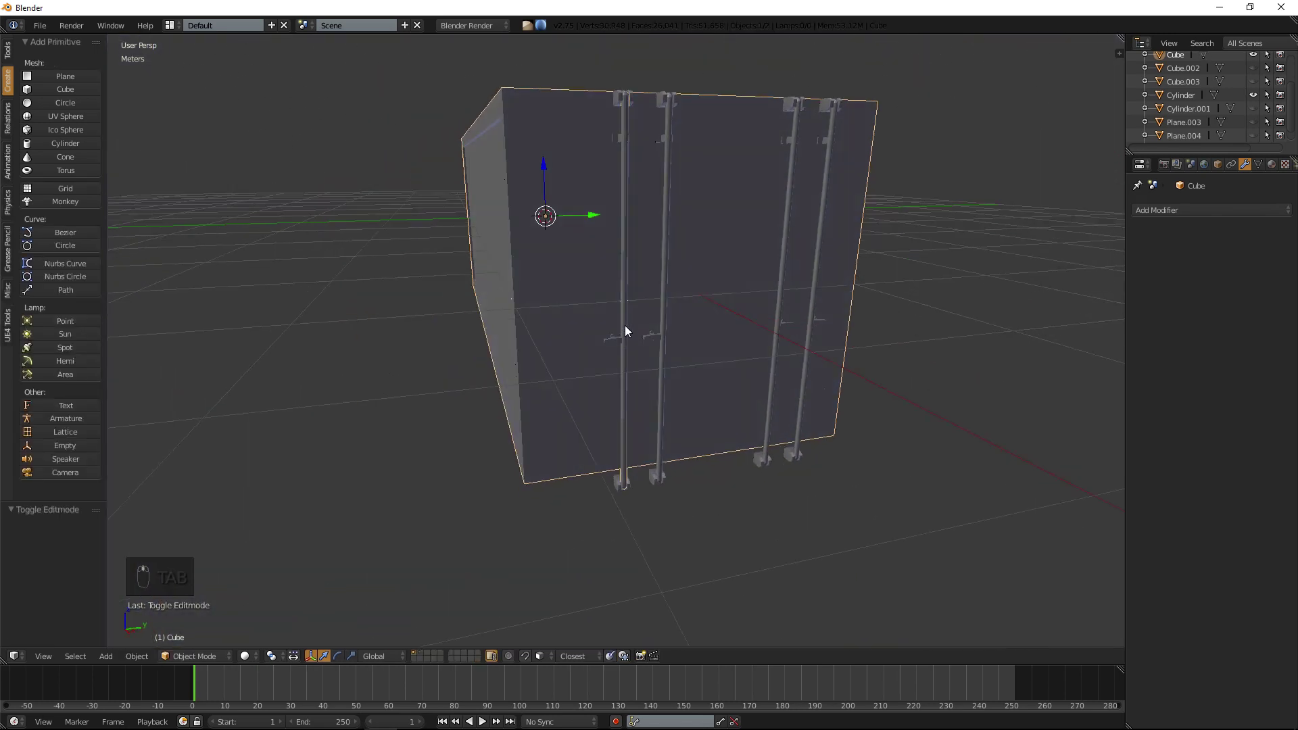
{"action": "scroll", "coordinate": [625, 325], "scroll_direction": "up", "scroll_amount": 2}
{"action": "right_click", "coordinate": [626, 326], "text": "shift"}
{"action": "mouse_move", "coordinate": [626, 326]}
{"action": "middle_mouse_down"}
{"action": "mouse_move", "coordinate": [688, 334]}
{"action": "mouse_move", "coordinate": [644, 336]}
{"action": "middle_mouse_up"}
{"action": "right_click", "coordinate": [627, 327]}
{"action": "right_click", "coordinate": [622, 333], "text": "shift"}
{"action": "right_click", "coordinate": [616, 333]}
{"action": "right_click", "coordinate": [614, 338]}
{"action": "right_click", "coordinate": [613, 343]}
{"action": "right_click", "coordinate": [613, 343]}
{"action": "key", "text": "Tab"}
{"action": "key", "text": "Tab"}
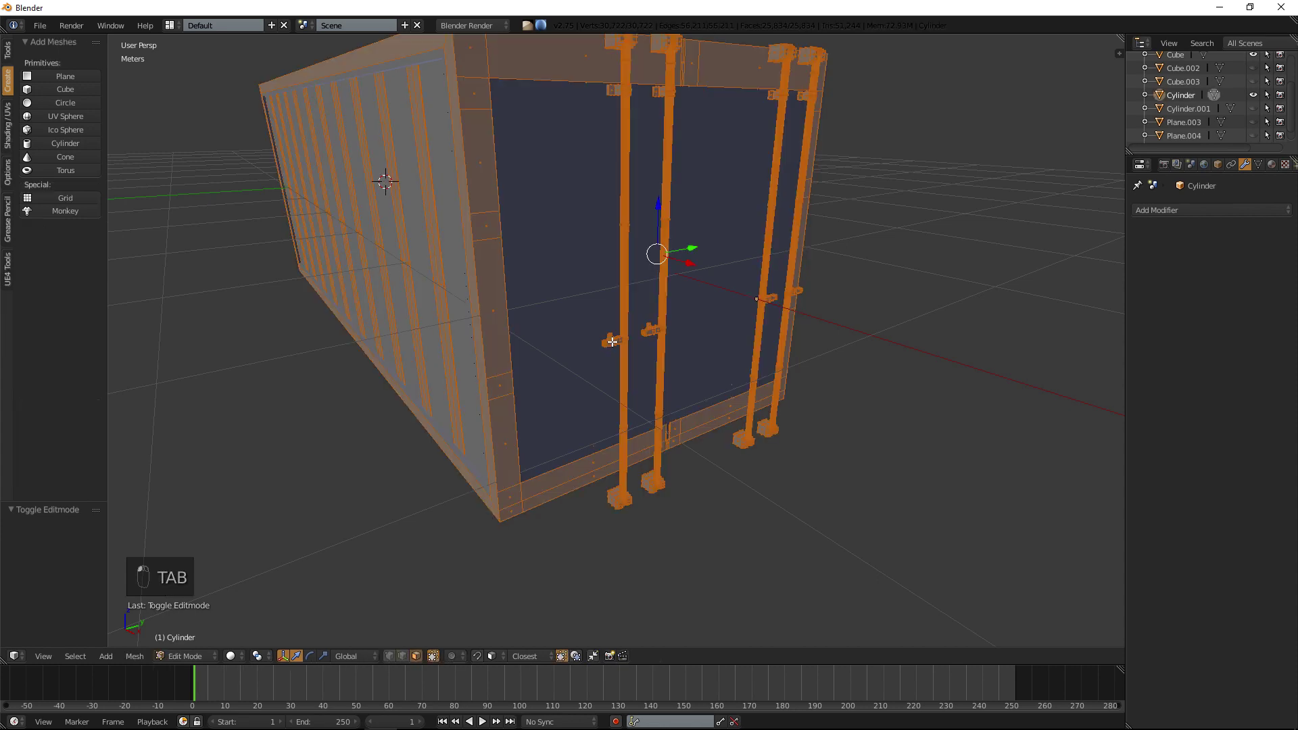
{"action": "right_click", "coordinate": [623, 340]}
{"action": "right_click", "coordinate": [395, 278]}
{"action": "key", "text": "Tab"}
{"action": "key", "text": "Tab"}
{"action": "right_click", "coordinate": [554, 291]}
{"action": "key", "text": "Tab"}
{"action": "middle_click_drag", "start_coordinate": [554, 292], "coordinate": [587, 286]}
{"action": "middle_click_drag", "start_coordinate": [719, 261], "coordinate": [678, 181]}
{"action": "scroll", "coordinate": [655, 275], "scroll_direction": "down", "scroll_amount": 1}
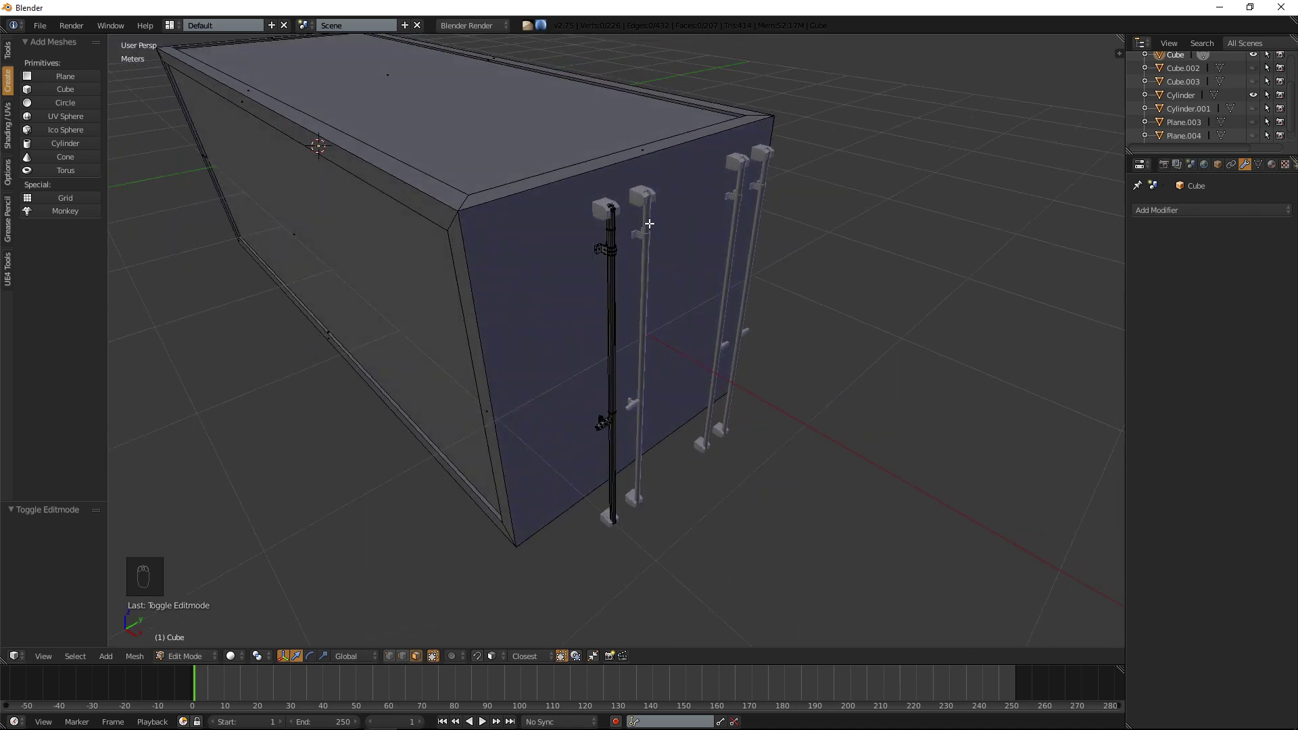
{"action": "scroll", "coordinate": [651, 220], "scroll_direction": "up", "scroll_amount": 2}
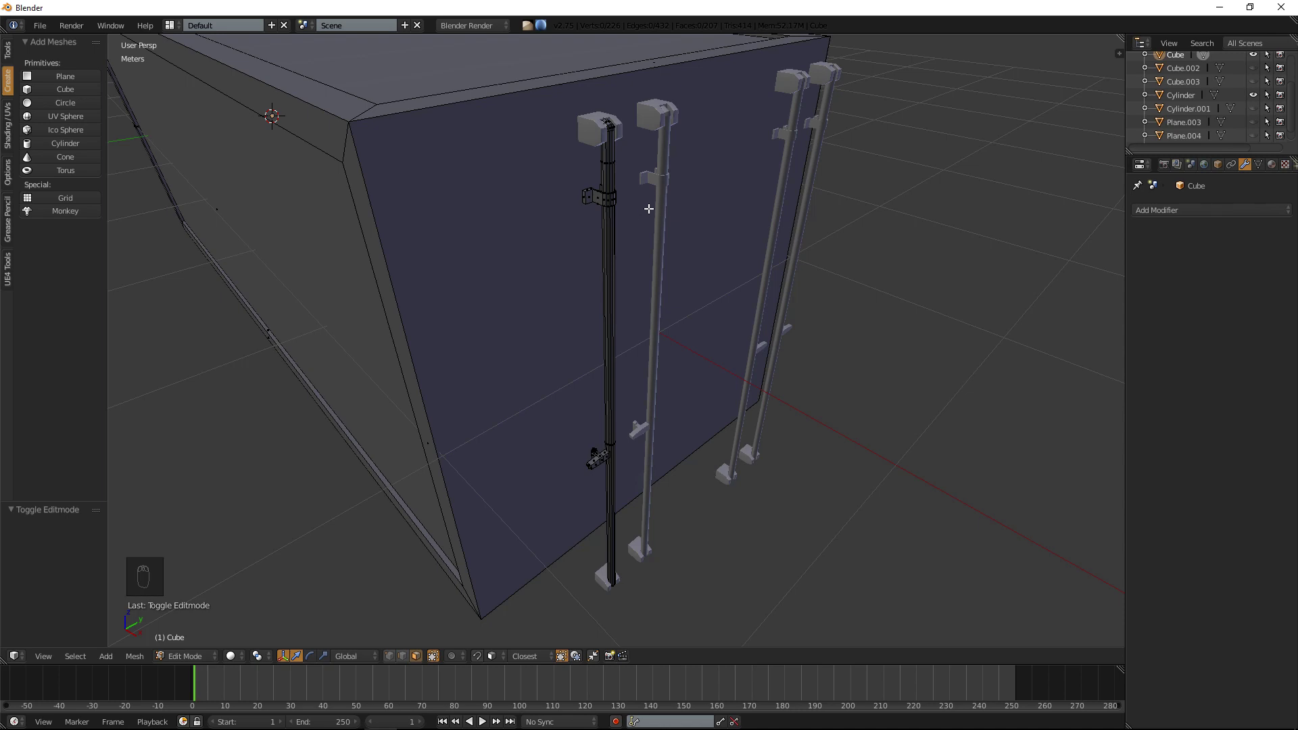
Open the high-poly container mesh for editing in top orthographic view with nothing selected.
{"action": "key", "text": "Tab"}
{"action": "right_click", "coordinate": [661, 169]}
{"action": "key", "text": "Tab"}
{"action": "key", "text": "Tab"}
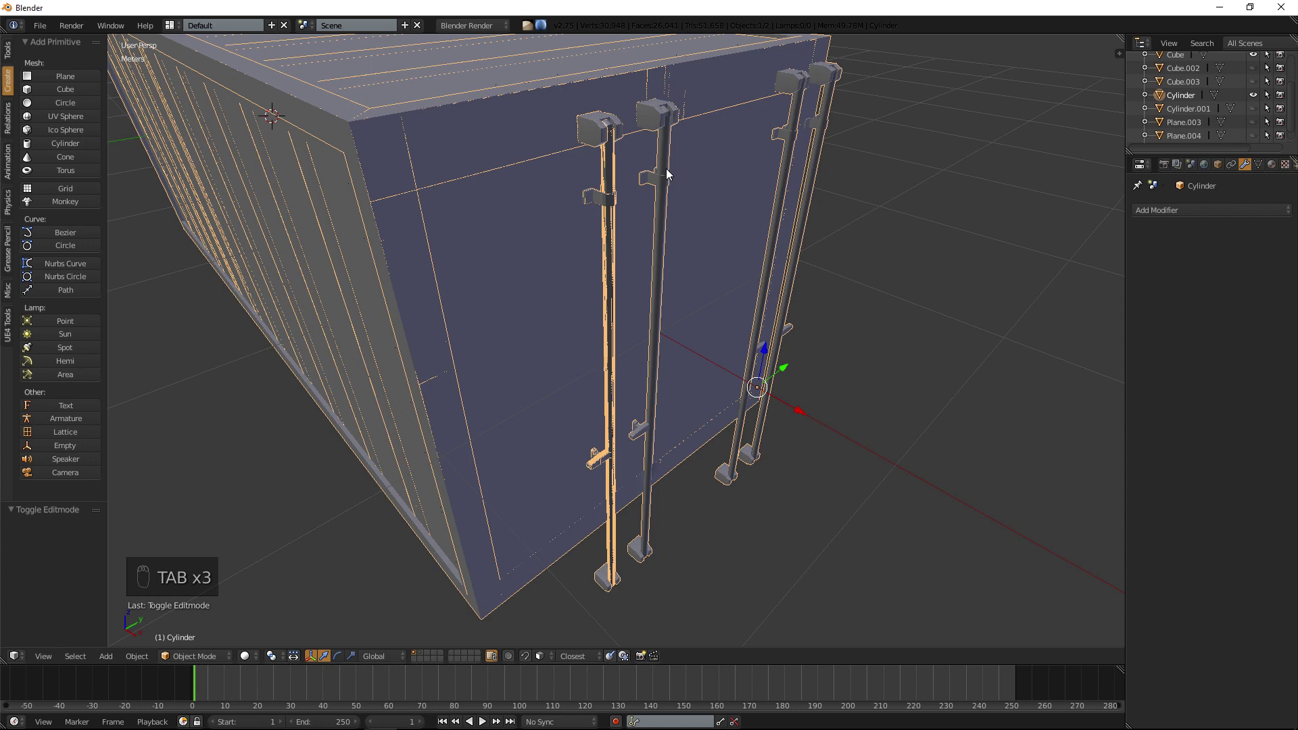
{"action": "key", "text": "Tab"}
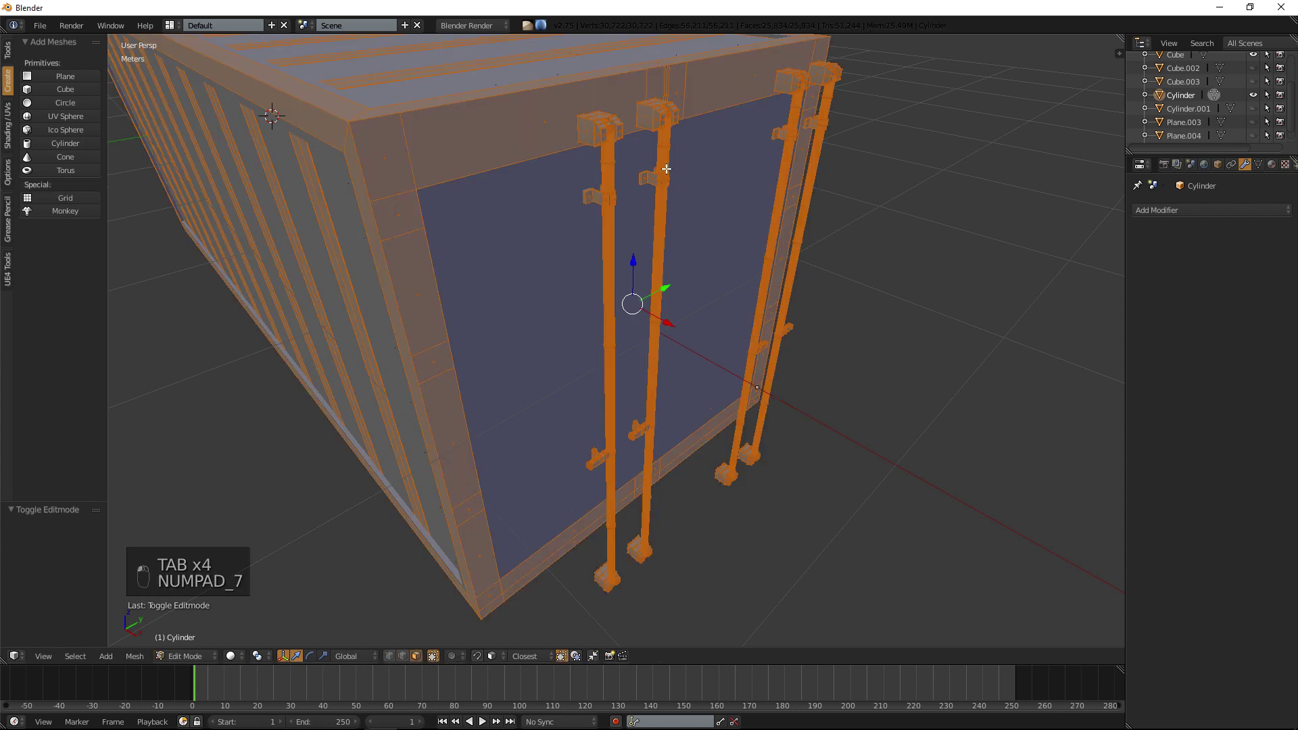
{"action": "key", "text": "KP_7"}
{"action": "key", "text": "KP_5"}
{"action": "middle_click_drag", "start_coordinate": [669, 128], "coordinate": [671, 304], "text": "shift"}
{"action": "key", "text": "a"}
{"action": "key", "text": "a"}
{"action": "key", "text": "z"}
{"action": "key", "text": "z"}
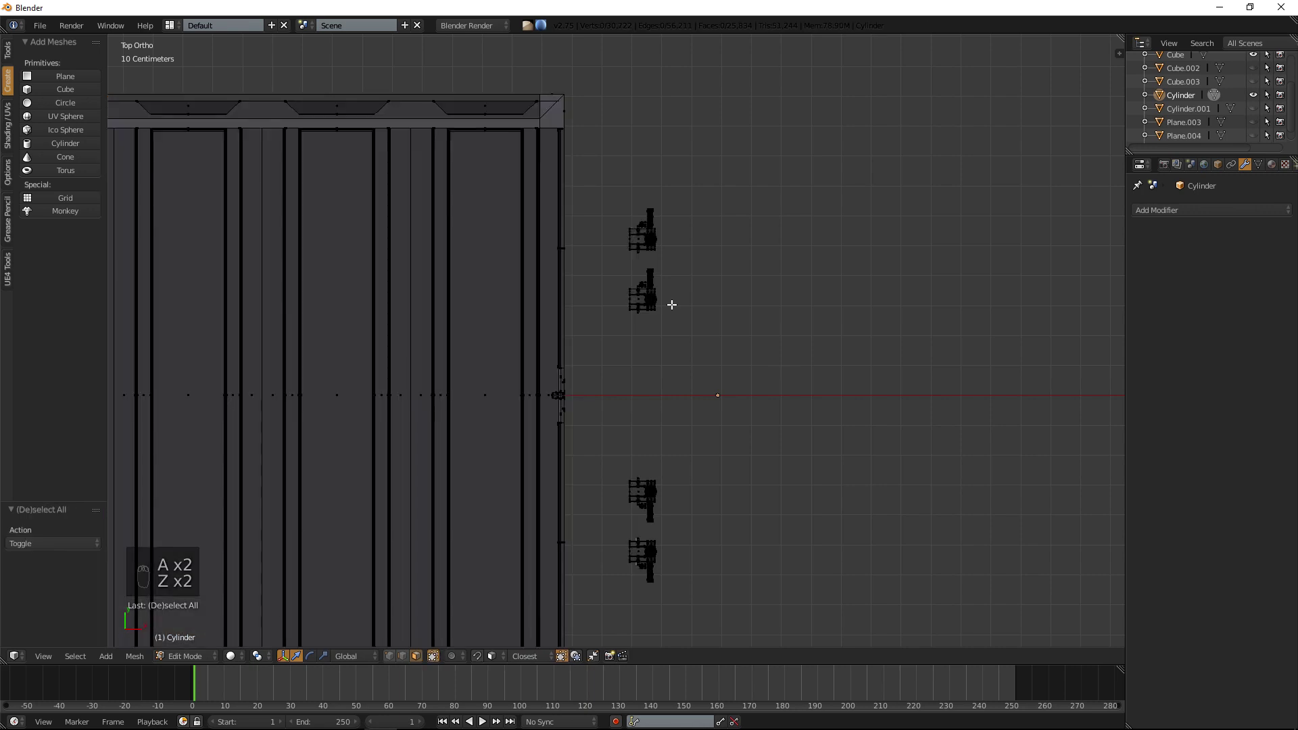
Delete the faces of three high-poly lock bars, keeping only the outermost bar on the negative Y side.
{"action": "key", "text": "b"}
{"action": "left_click_drag", "start_coordinate": [597, 174], "coordinate": [742, 524]}
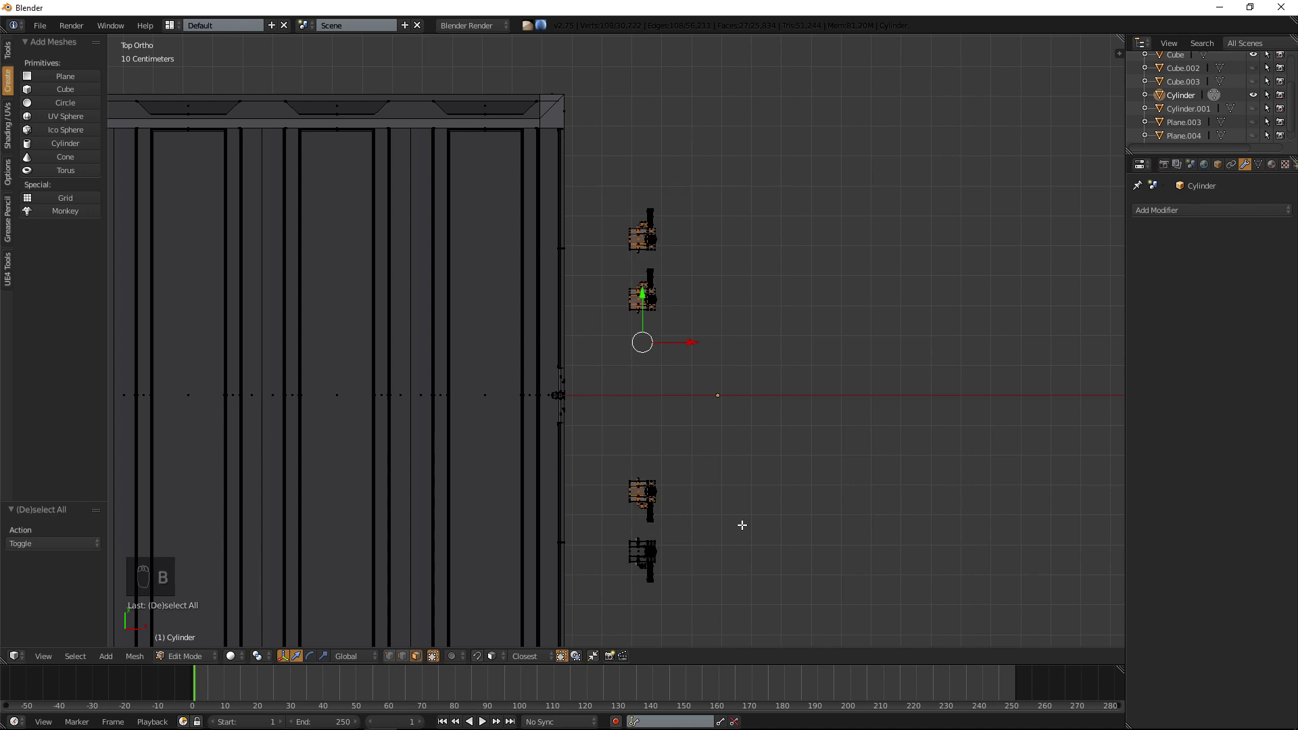
{"action": "key", "text": "z"}
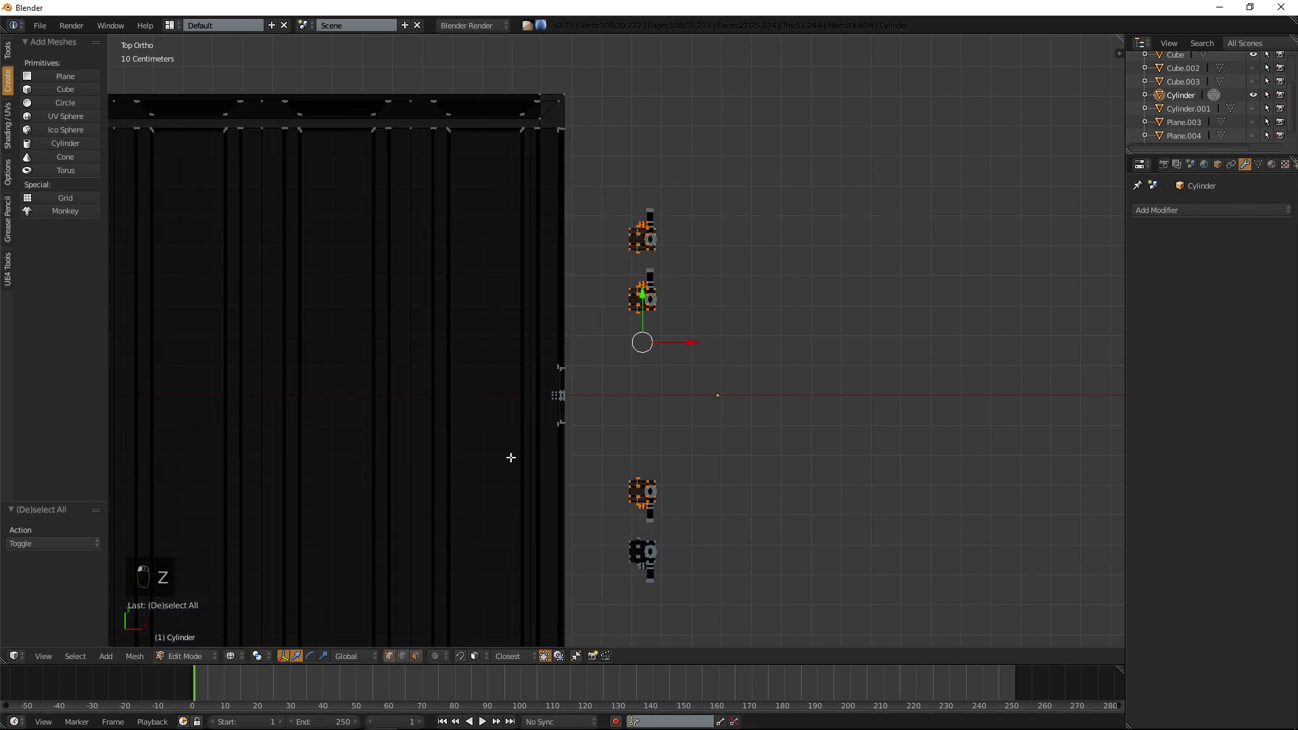
{"action": "key", "text": "a"}
{"action": "key", "text": "b"}
{"action": "left_click_drag", "start_coordinate": [602, 149], "coordinate": [702, 531]}
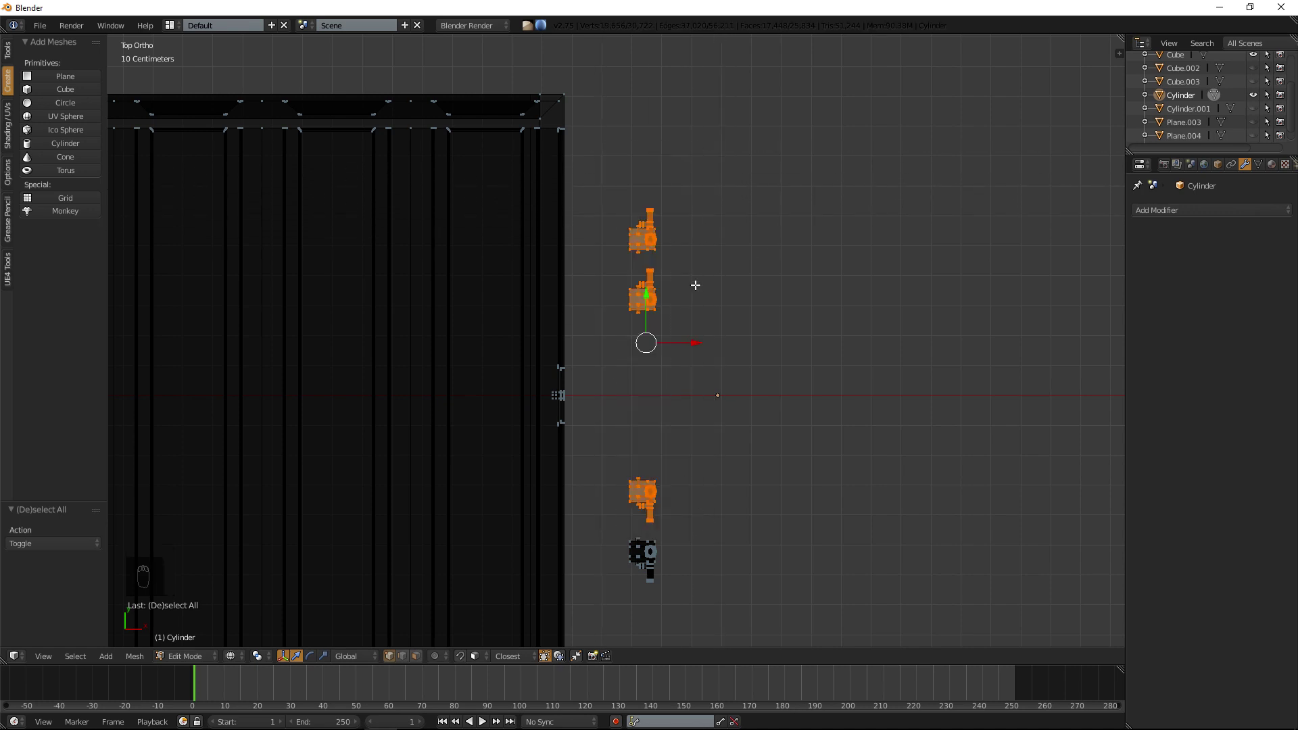
{"action": "key", "text": "Delete"}
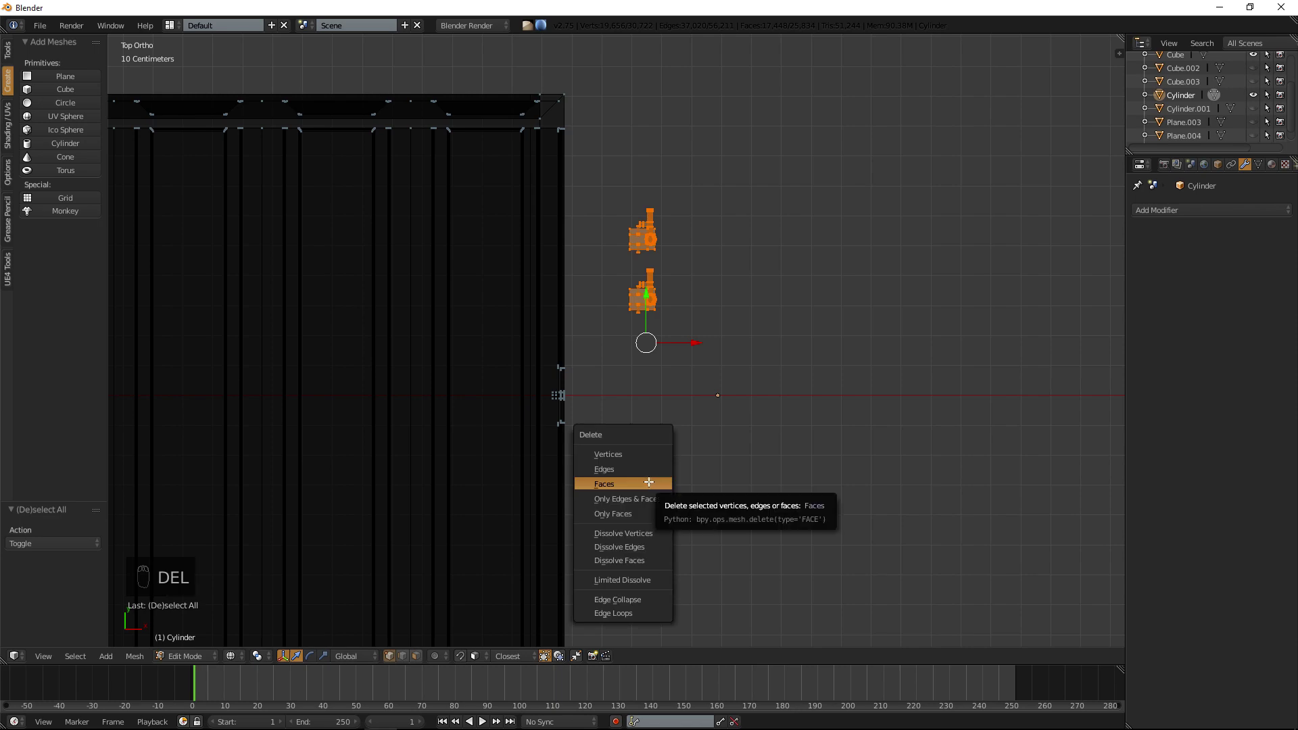
{"action": "left_click", "coordinate": [649, 482]}
Return to solid shading in perspective, leave mesh editing and deselect all objects.
{"action": "middle_click_drag", "start_coordinate": [686, 478], "coordinate": [587, 342]}
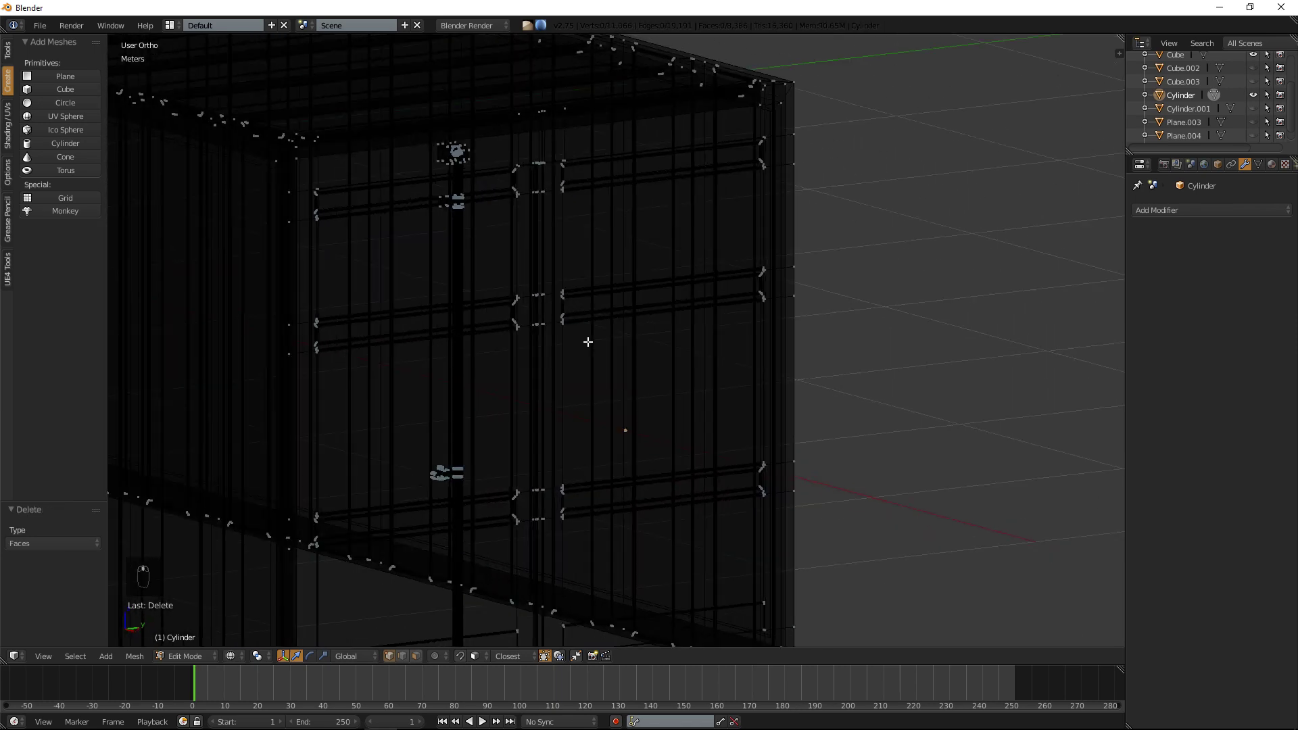
{"action": "key", "text": "KP_5"}
{"action": "key", "text": "z"}
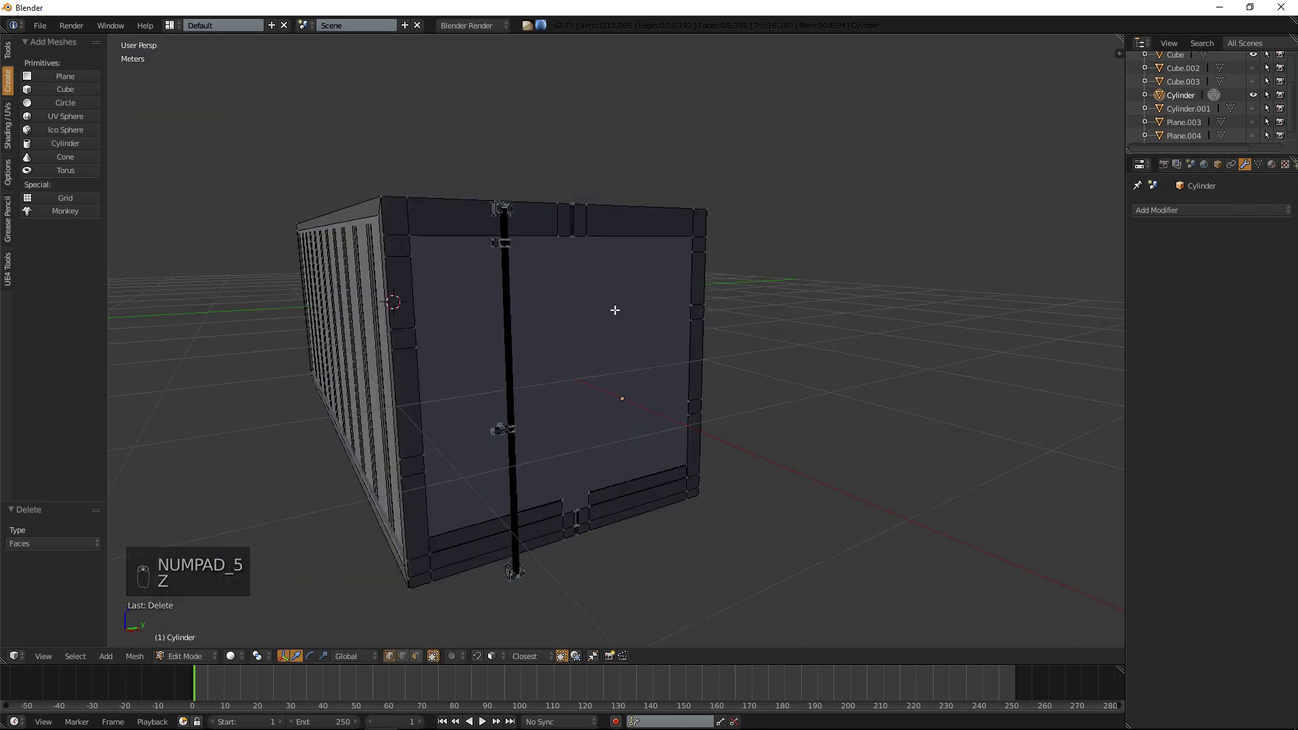
{"action": "key", "text": "Tab"}
{"action": "middle_click_drag", "start_coordinate": [598, 315], "coordinate": [556, 314]}
{"action": "scroll", "coordinate": [621, 313], "scroll_direction": "up", "scroll_amount": 3}
{"action": "key", "text": "a"}
{"action": "key", "text": "a"}
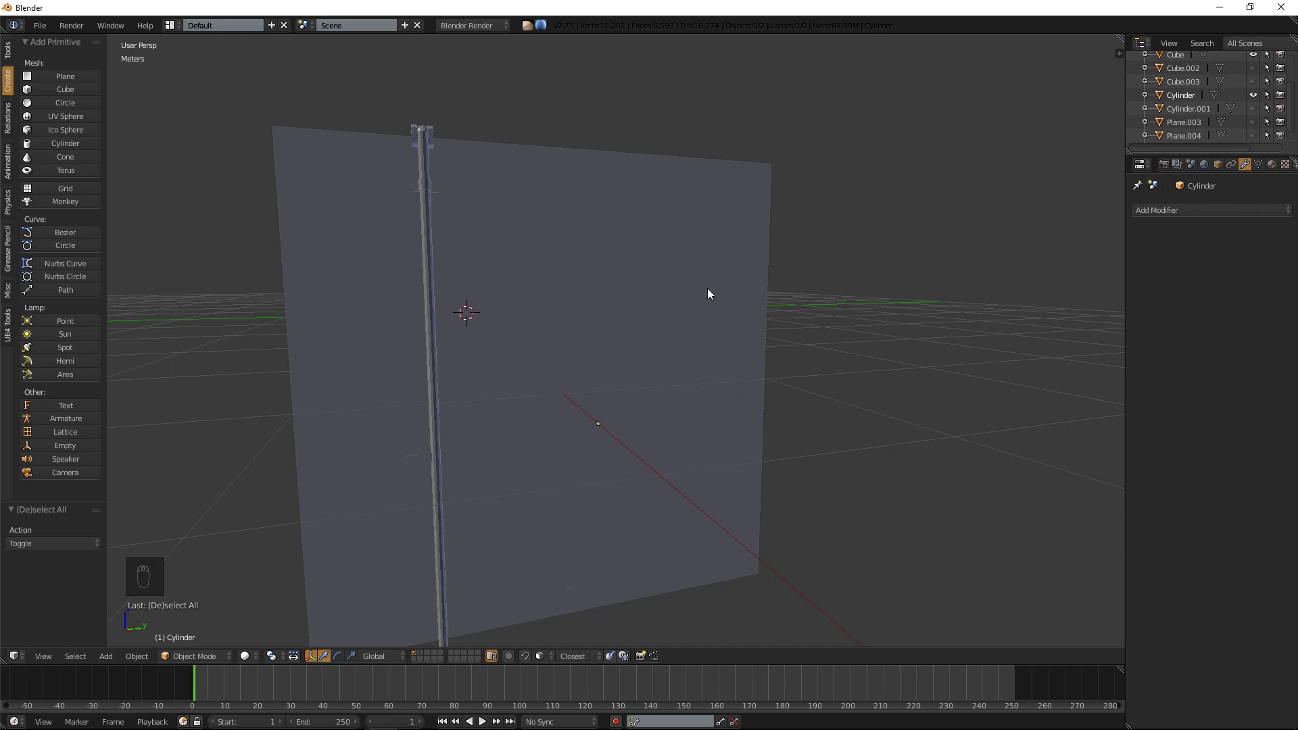
Open the low-poly container mesh for editing in face select mode and select its large framed panel face.
{"action": "middle_click_drag", "start_coordinate": [576, 245], "coordinate": [664, 338]}
{"action": "right_click", "coordinate": [556, 309]}
{"action": "scroll", "coordinate": [567, 321], "scroll_direction": "up", "scroll_amount": 3}
{"action": "key", "text": "Tab"}
{"action": "key", "text": "Tab"}
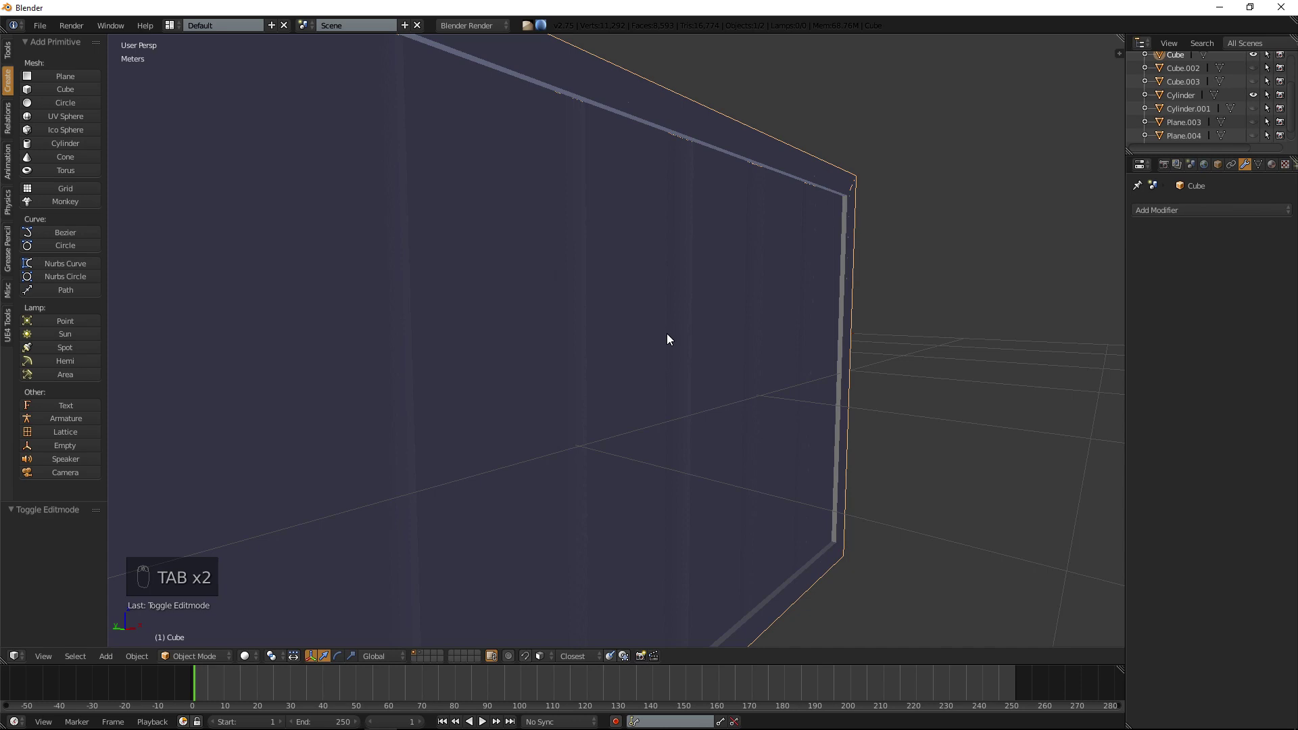
{"action": "key", "text": "Tab"}
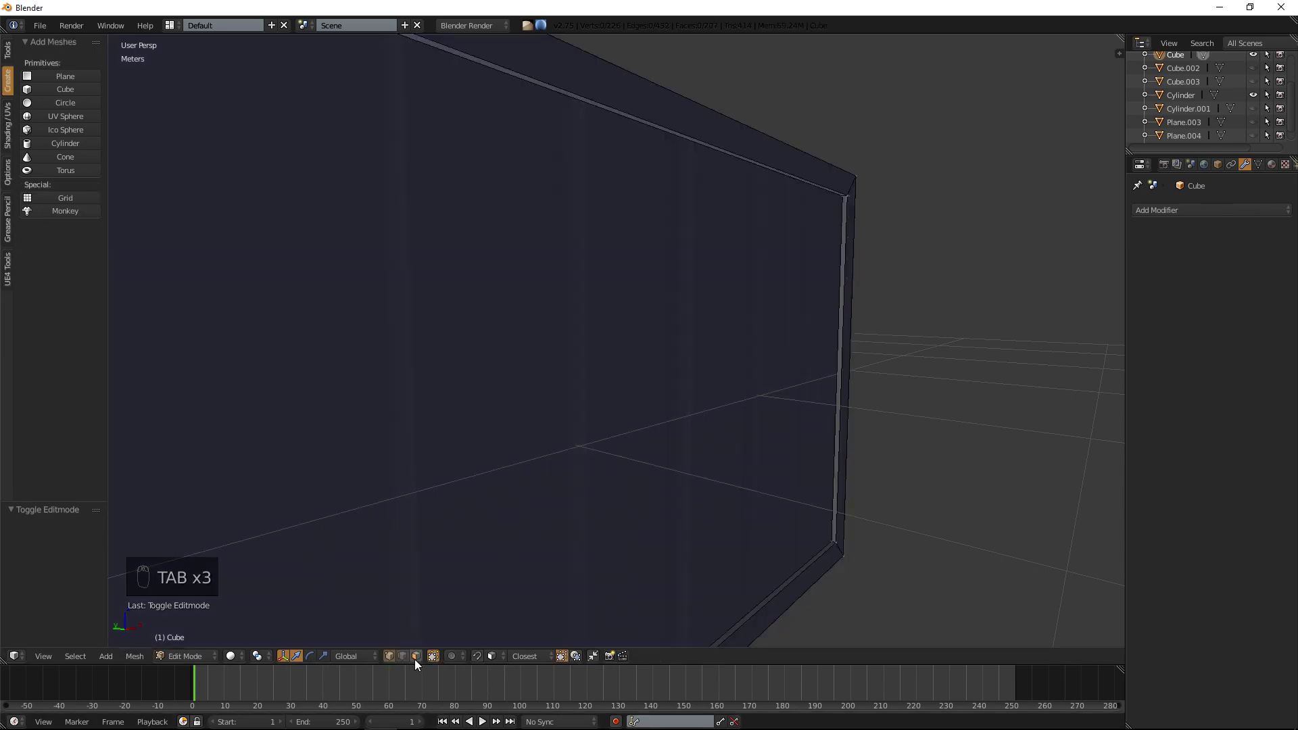
{"action": "key", "text": "Tab"}
{"action": "key", "text": "Tab"}
{"action": "right_click", "coordinate": [543, 420]}
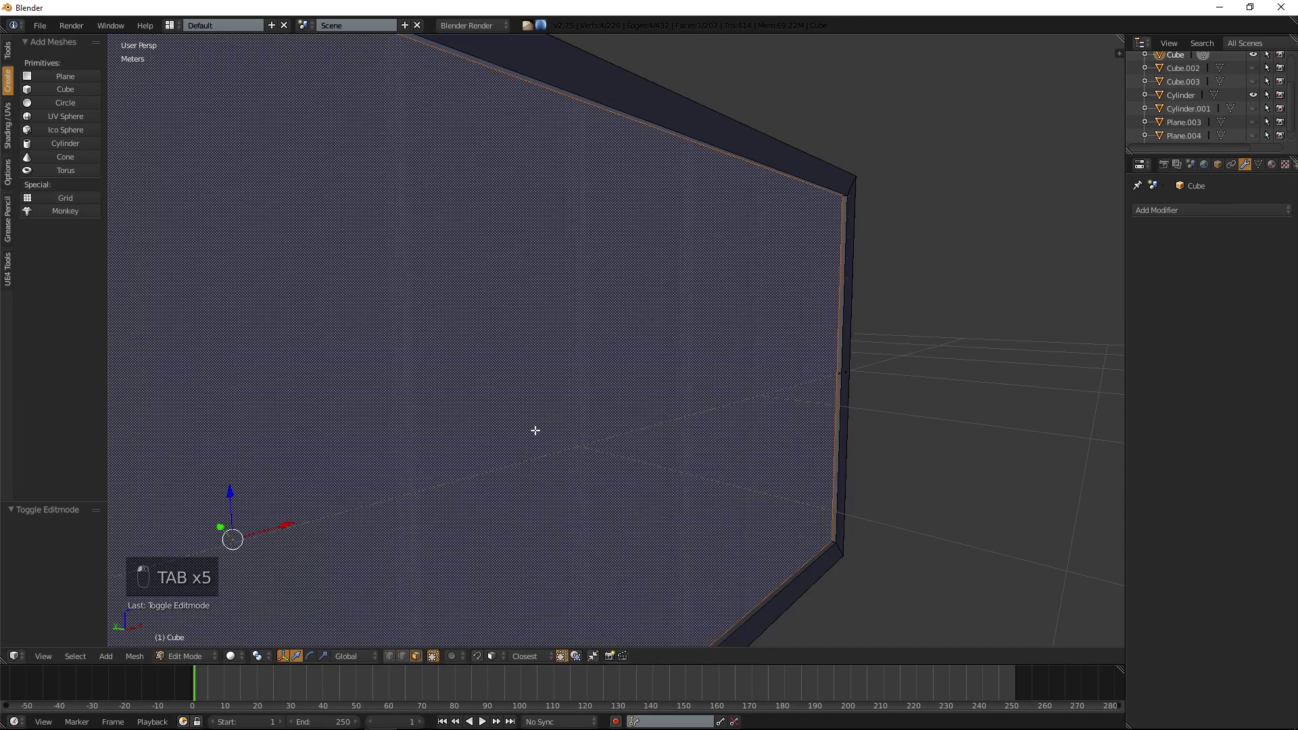
Set the snap element to Face and try aligning the selected side panel face along Y with and without snapping.
{"action": "middle_click_drag", "start_coordinate": [535, 430], "coordinate": [569, 426]}
{"action": "middle_click_drag", "start_coordinate": [474, 477], "coordinate": [592, 479]}
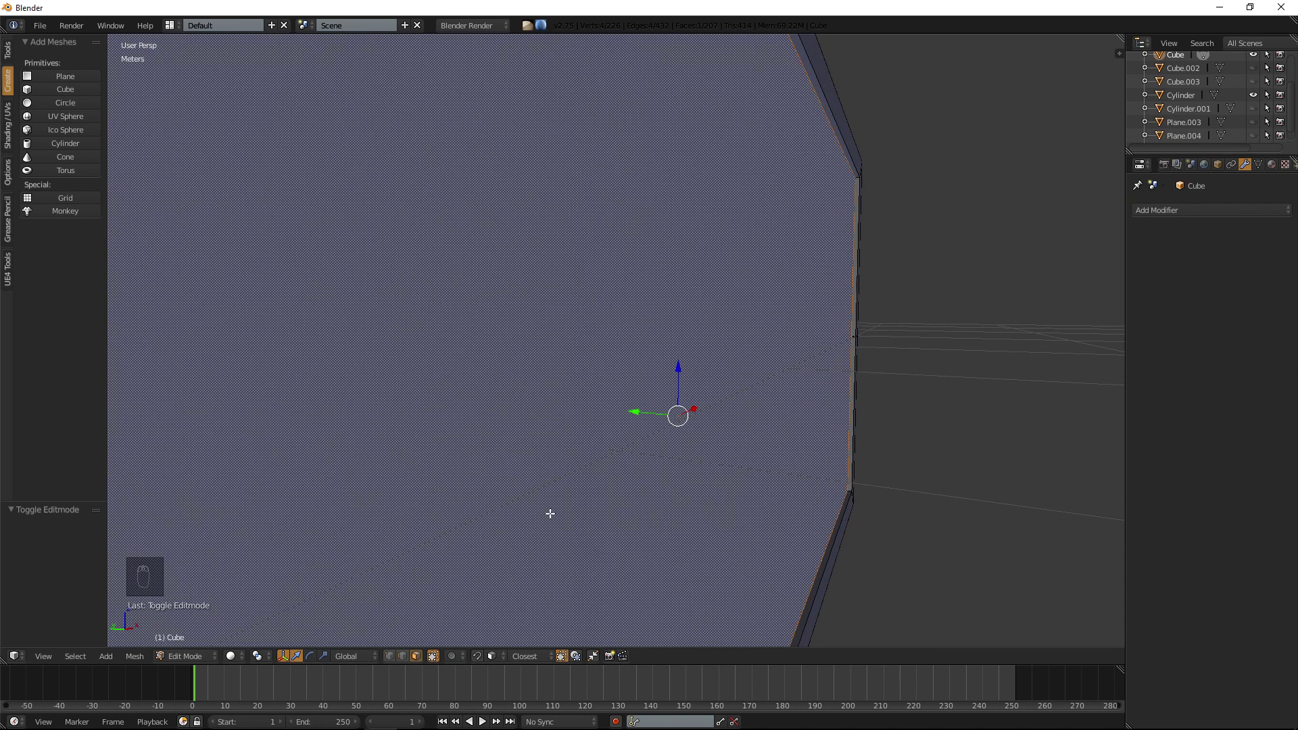
{"action": "left_click", "coordinate": [480, 655]}
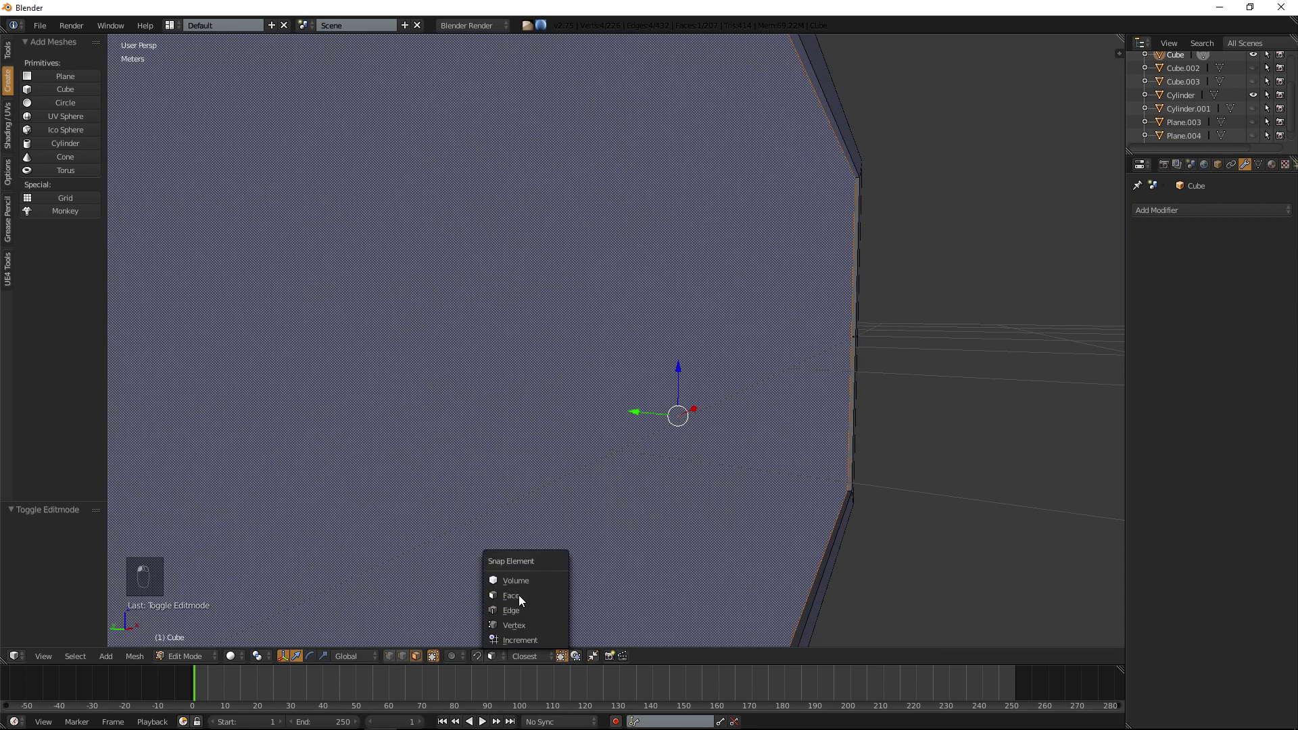
{"action": "left_click", "coordinate": [517, 593]}
{"action": "left_click_drag", "start_coordinate": [636, 410], "coordinate": [587, 482]}
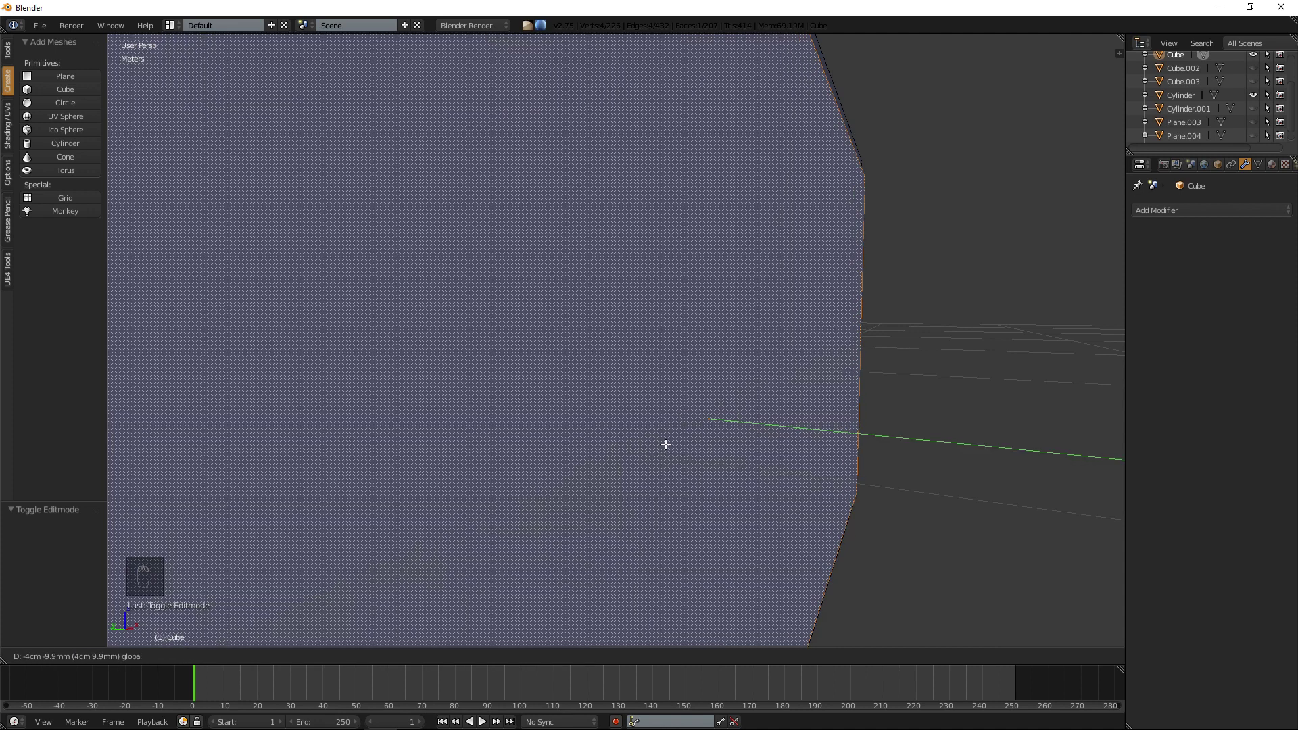
{"action": "key", "text": "shift+Tab"}
{"action": "left_click_drag", "start_coordinate": [666, 415], "coordinate": [638, 423]}
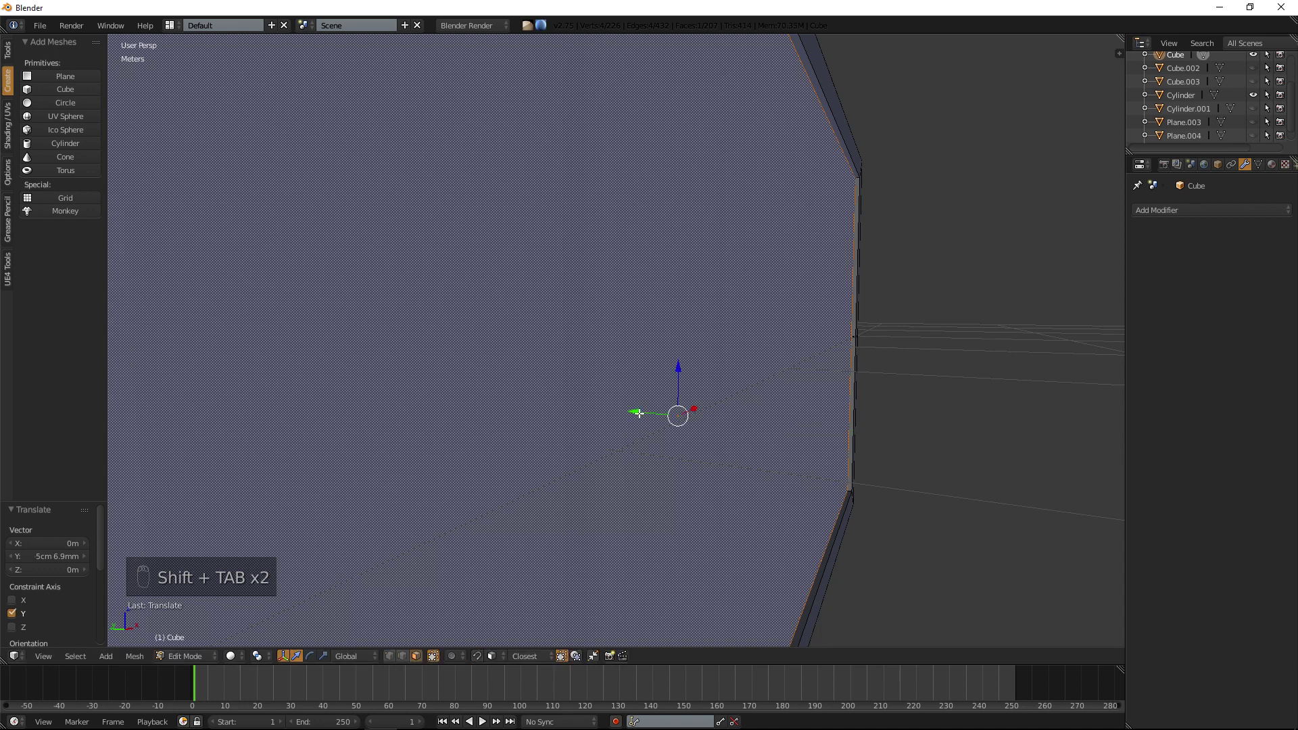
{"action": "key", "text": "shift+Tab"}
Try nudging the side panel face along Y, undo the nudge and deselect everything.
{"action": "scroll", "coordinate": [642, 408], "scroll_direction": "down", "scroll_amount": 5}
{"action": "key", "text": "Tab"}
{"action": "middle_click_drag", "start_coordinate": [617, 414], "coordinate": [628, 365]}
{"action": "scroll", "coordinate": [578, 410], "scroll_direction": "up", "scroll_amount": 4}
{"action": "key", "text": "Tab"}
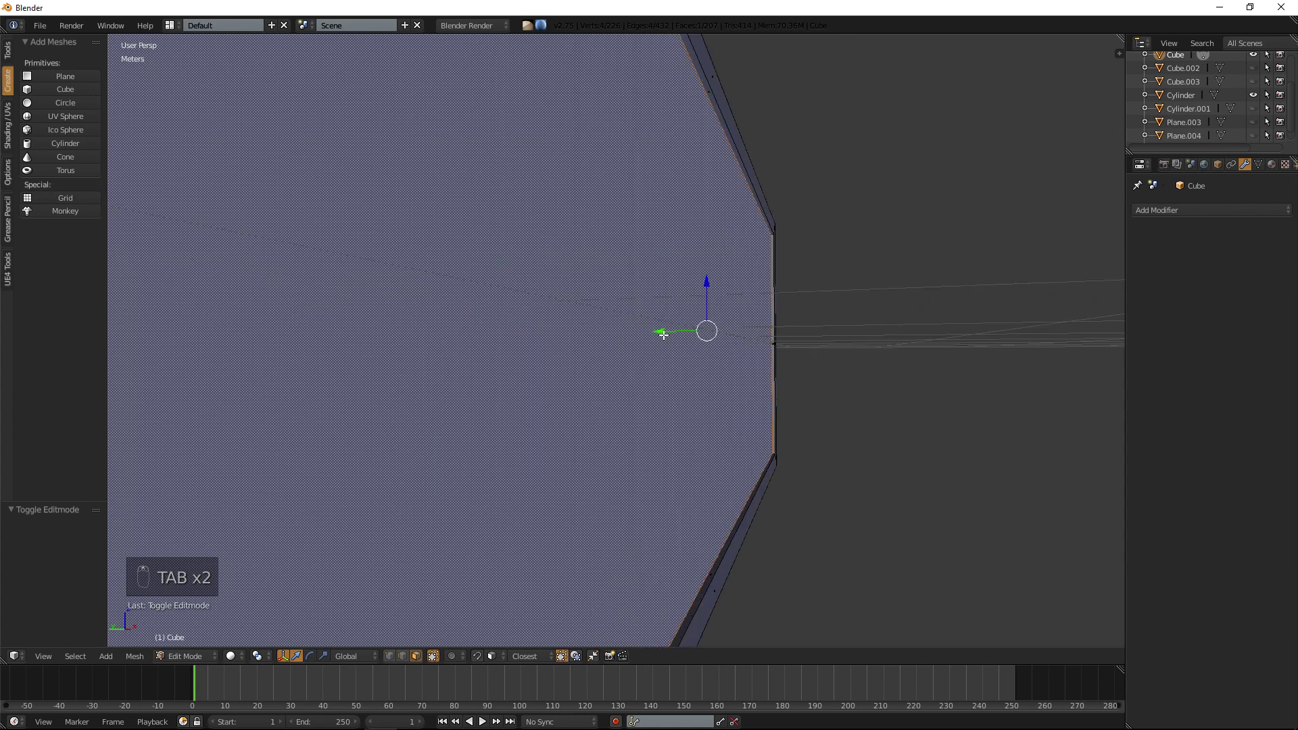
{"action": "mouse_move", "coordinate": [663, 334]}
{"action": "left_mouse_down"}
{"action": "mouse_move", "coordinate": [707, 334]}
{"action": "mouse_move", "coordinate": [660, 333]}
{"action": "left_mouse_up"}
{"action": "key", "text": "ctrl+z"}
{"action": "key", "text": "a"}
{"action": "scroll", "coordinate": [661, 333], "scroll_direction": "down", "scroll_amount": 3}
{"action": "middle_click_drag", "start_coordinate": [558, 332], "coordinate": [653, 320], "text": "shift"}
{"action": "key", "text": "Tab"}
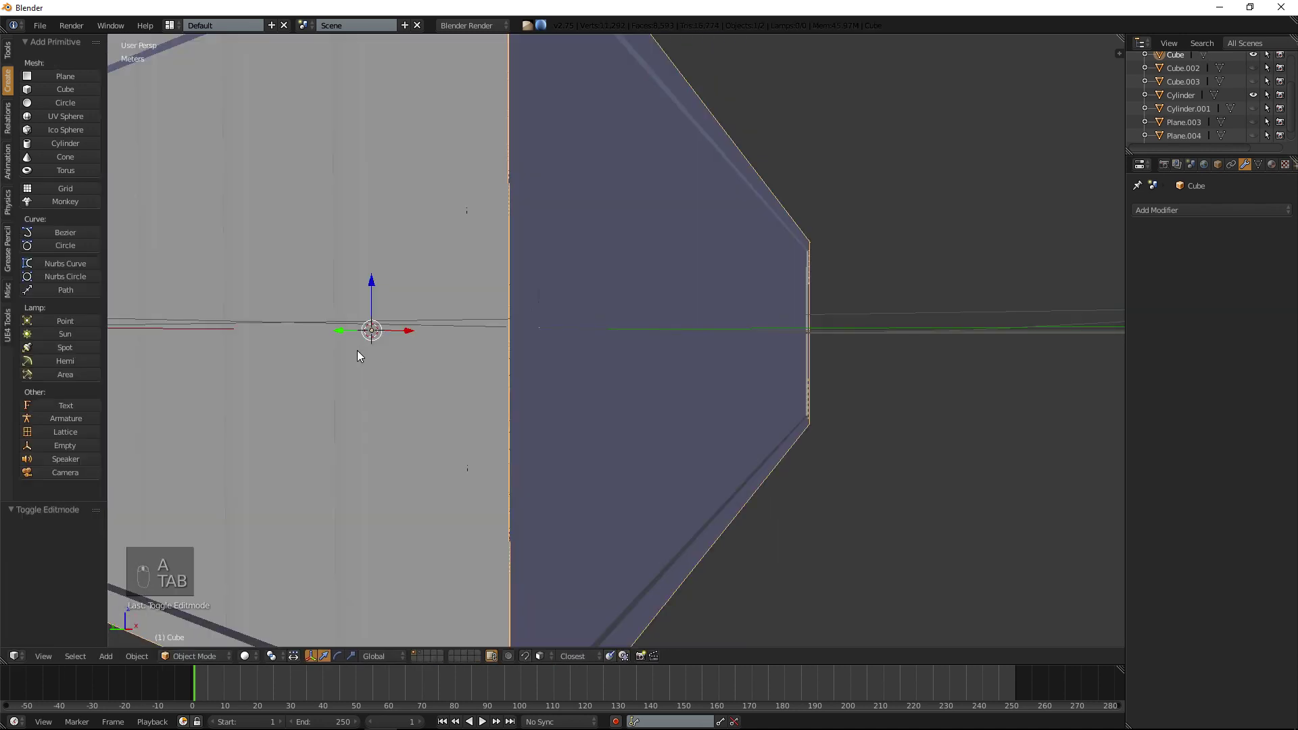
Select the recessed end panel face of the low-poly container, nudge it slightly and deselect it.
{"action": "key", "text": "Tab"}
{"action": "right_click", "coordinate": [330, 353]}
{"action": "middle_click_drag", "start_coordinate": [372, 359], "coordinate": [529, 347]}
{"action": "key", "text": "g"}
{"action": "left_click_drag", "start_coordinate": [550, 403], "coordinate": [546, 404]}
{"action": "key", "text": "a"}
Move the opposite side's recessed panel face slightly along Y, undoing the stray shift in X and Z.
{"action": "middle_click_drag", "start_coordinate": [473, 398], "coordinate": [497, 379]}
{"action": "scroll", "coordinate": [704, 364], "scroll_direction": "up", "scroll_amount": 3}
{"action": "right_click", "coordinate": [704, 365]}
{"action": "left_click_drag", "start_coordinate": [496, 376], "coordinate": [590, 415], "text": "shift"}
{"action": "key", "text": "ctrl+z"}
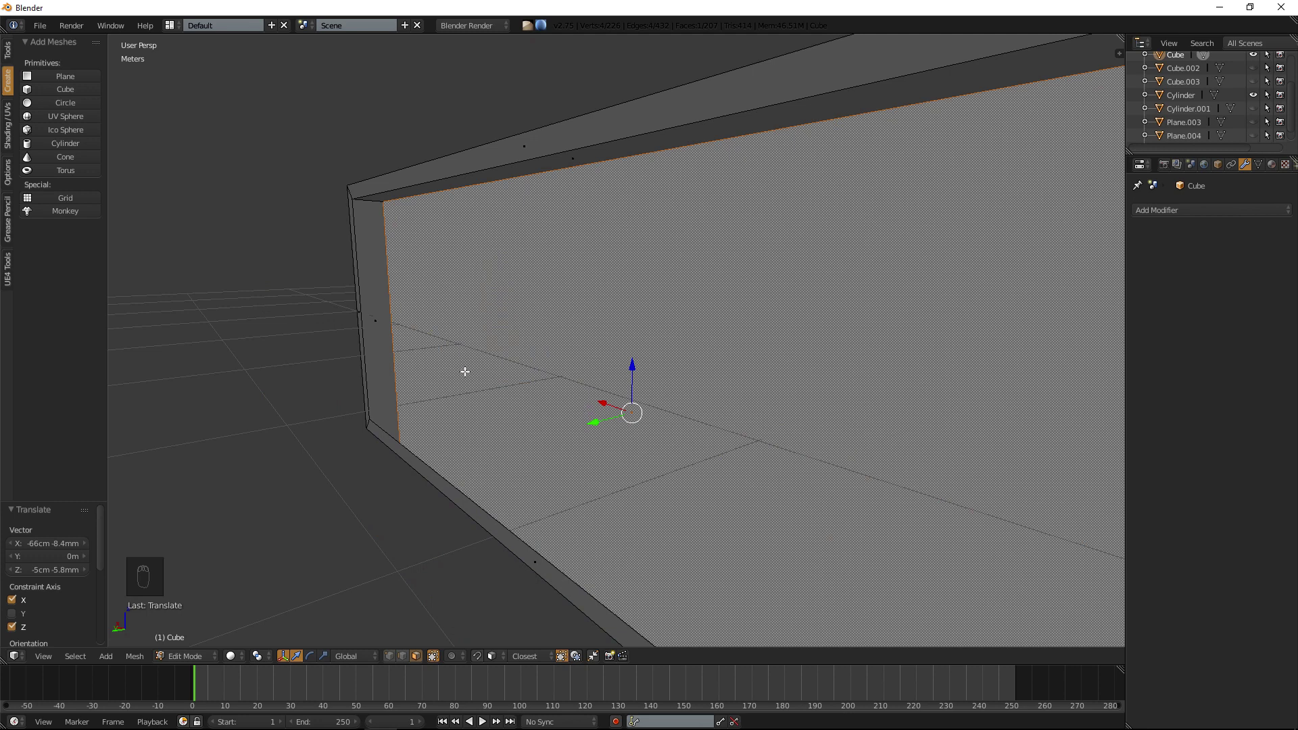
{"action": "key", "text": "ctrl+z"}
{"action": "middle_click_drag", "start_coordinate": [465, 372], "coordinate": [800, 371]}
{"action": "left_click_drag", "start_coordinate": [794, 371], "coordinate": [810, 367]}
{"action": "key", "text": "a"}
Nudge the recessed roof panel face slightly along Z, deselect it and leave mesh editing.
{"action": "middle_click_drag", "start_coordinate": [794, 359], "coordinate": [497, 435]}
{"action": "middle_click_drag", "start_coordinate": [669, 325], "coordinate": [546, 306]}
{"action": "scroll", "coordinate": [586, 321], "scroll_direction": "up", "scroll_amount": 3}
{"action": "key", "text": "Tab"}
{"action": "key", "text": "Tab"}
{"action": "key", "text": "Tab"}
{"action": "key", "text": "Tab"}
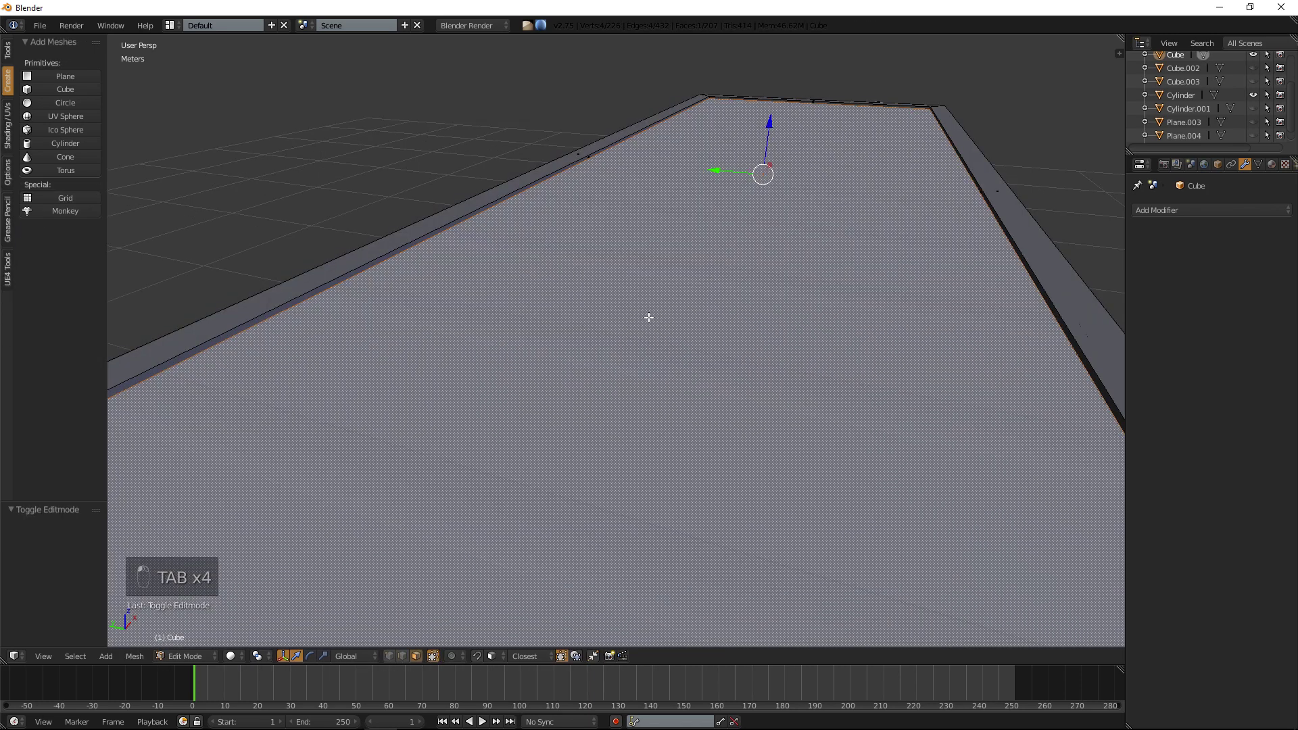
{"action": "middle_click_drag", "start_coordinate": [648, 317], "coordinate": [753, 196]}
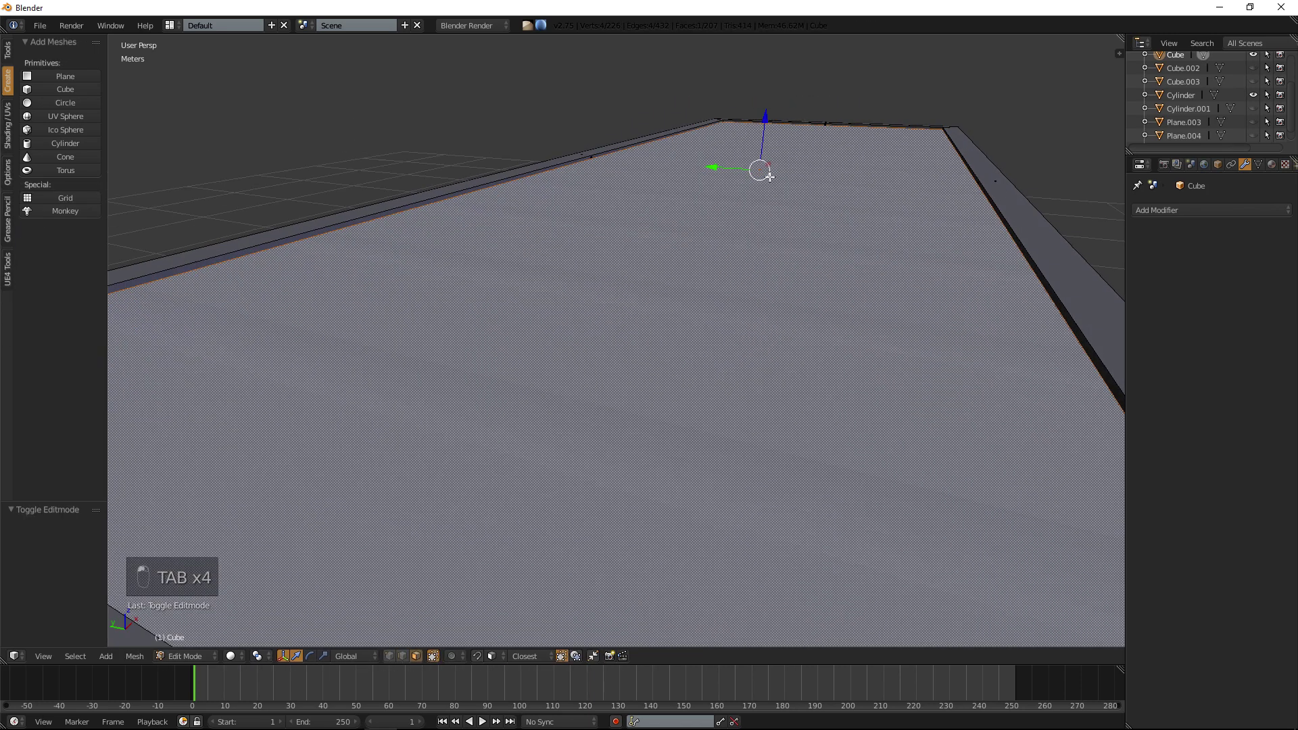
{"action": "left_click_drag", "start_coordinate": [770, 116], "coordinate": [766, 115]}
{"action": "key", "text": "a"}
{"action": "scroll", "coordinate": [762, 124], "scroll_direction": "down", "scroll_amount": 5}
{"action": "key", "text": "Tab"}
{"action": "middle_click_drag", "start_coordinate": [657, 253], "coordinate": [724, 200]}
{"action": "scroll", "coordinate": [691, 280], "scroll_direction": "up", "scroll_amount": 8}
{"action": "right_click", "coordinate": [525, 324]}
{"action": "scroll", "coordinate": [525, 323], "scroll_direction": "down", "scroll_amount": 6}
{"action": "key", "text": "Tab"}
{"action": "key", "text": "Tab"}
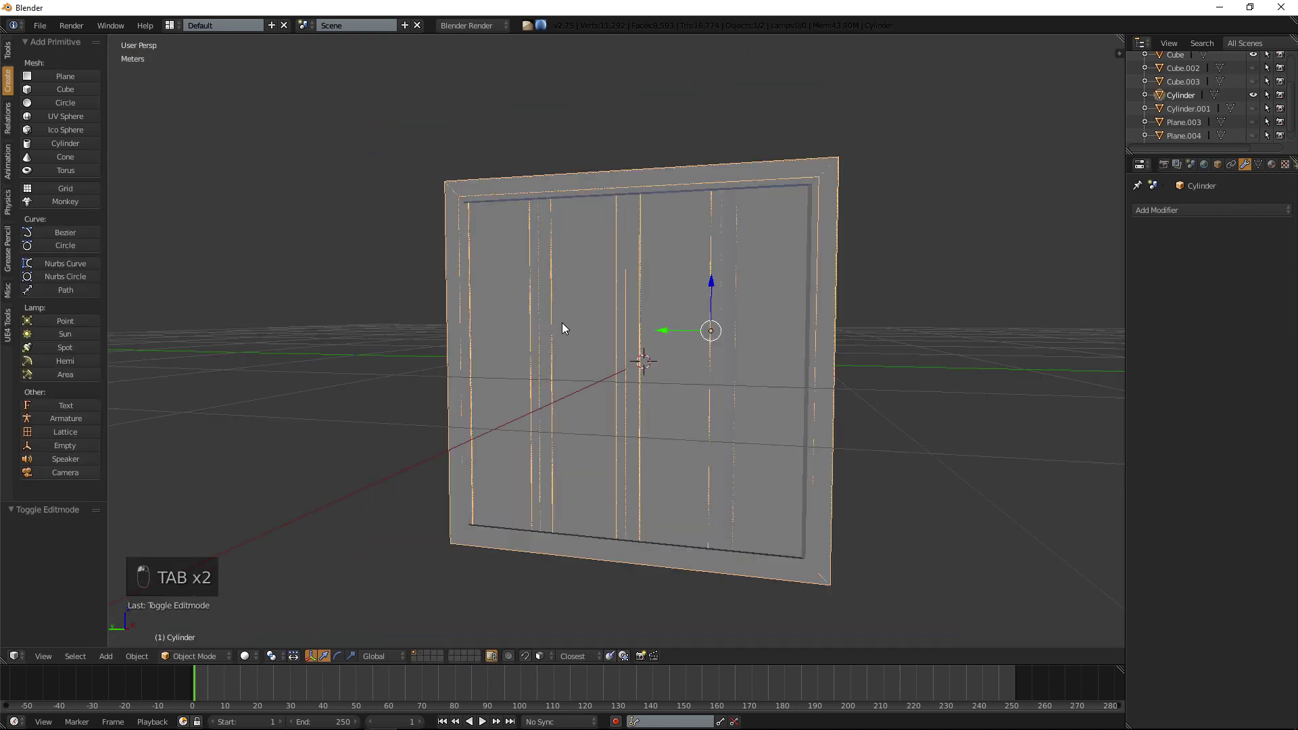
Reopen the low-poly container mesh, nudge its end panel face slightly and leave mesh editing.
{"action": "right_click", "coordinate": [565, 323]}
{"action": "key", "text": "Tab"}
{"action": "scroll", "coordinate": [580, 342], "scroll_direction": "up", "scroll_amount": 4}
{"action": "right_click", "coordinate": [589, 364]}
{"action": "middle_click_drag", "start_coordinate": [589, 364], "coordinate": [531, 393]}
{"action": "left_click_drag", "start_coordinate": [547, 360], "coordinate": [541, 361]}
{"action": "key", "text": "a"}
{"action": "key", "text": "Tab"}
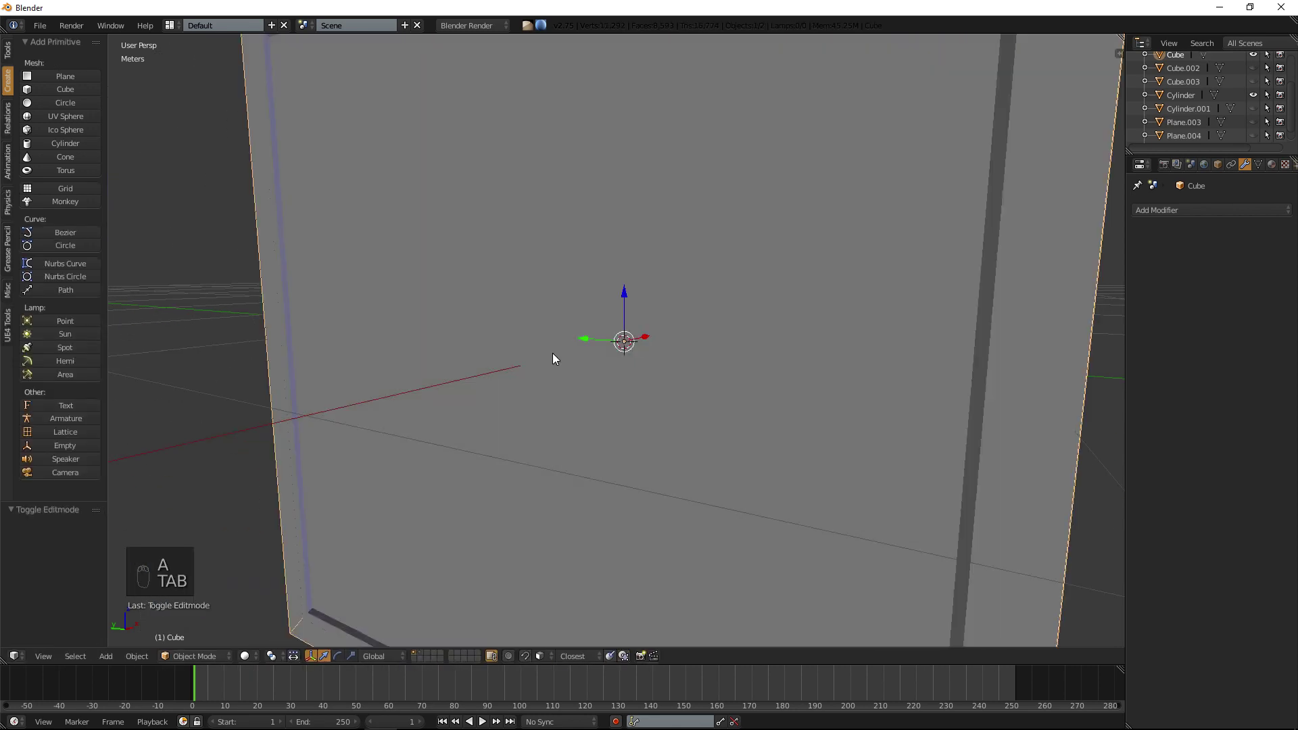
Select the low-poly container and split the 3D viewport to add a UV/Image Editor beside it.
{"action": "middle_click_drag", "start_coordinate": [552, 352], "coordinate": [626, 345]}
{"action": "scroll", "coordinate": [626, 349], "scroll_direction": "down", "scroll_amount": 6}
{"action": "key", "text": "a"}
{"action": "middle_click_drag", "start_coordinate": [690, 308], "coordinate": [558, 351]}
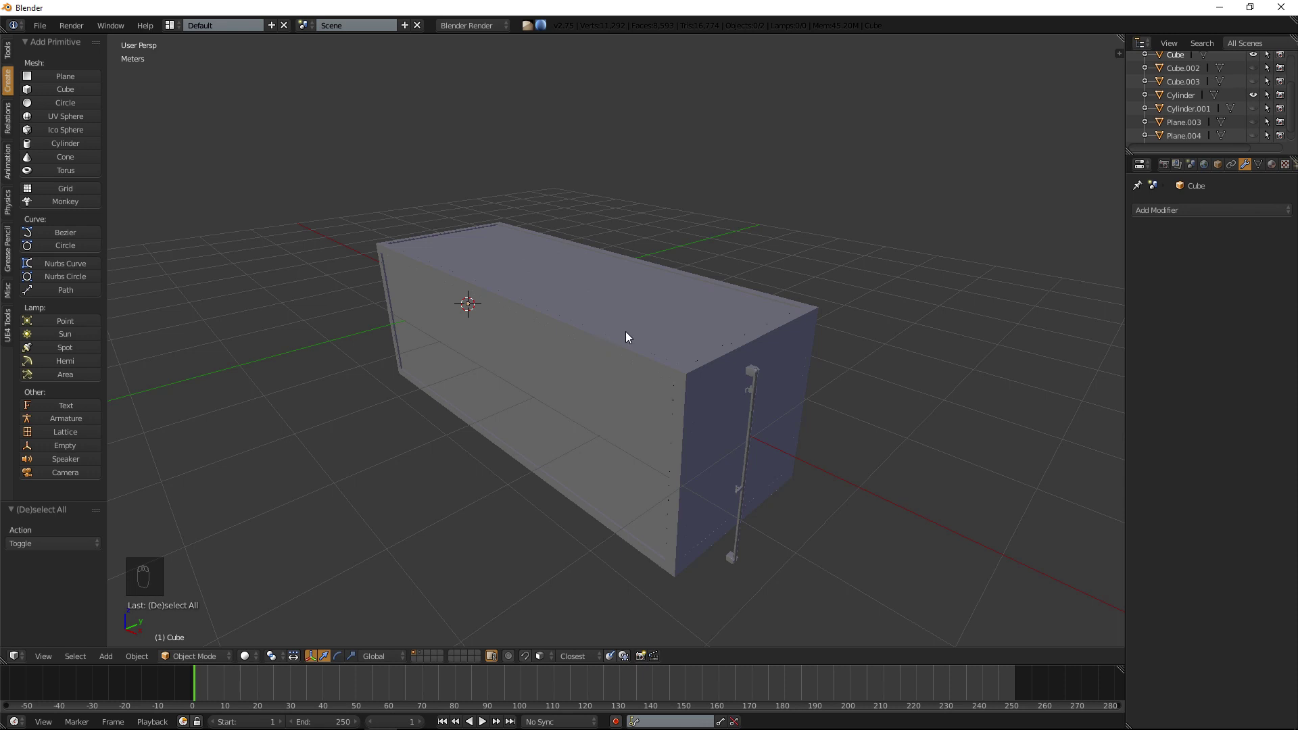
{"action": "mouse_move", "coordinate": [607, 340]}
{"action": "middle_mouse_down"}
{"action": "mouse_move", "coordinate": [566, 334]}
{"action": "mouse_move", "coordinate": [612, 315]}
{"action": "middle_mouse_up"}
{"action": "right_click", "coordinate": [613, 311]}
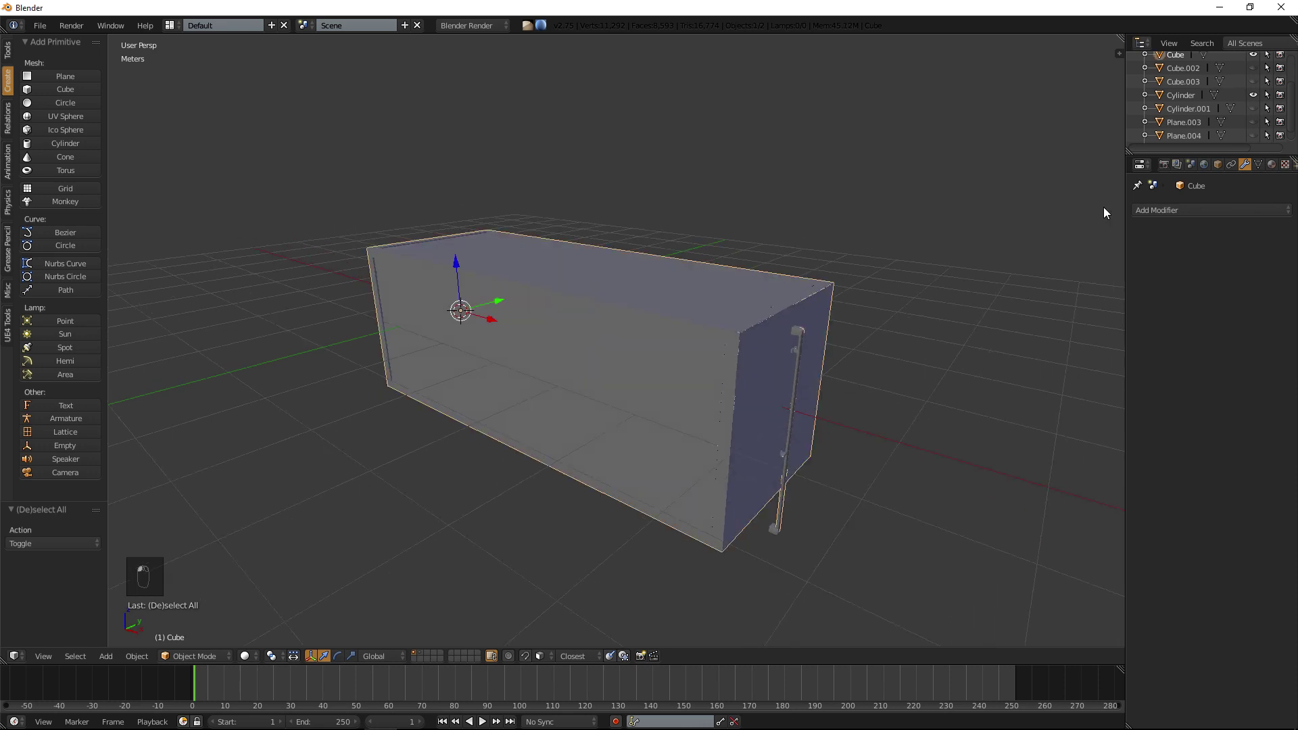
{"action": "left_click_drag", "start_coordinate": [1121, 40], "coordinate": [669, 189]}
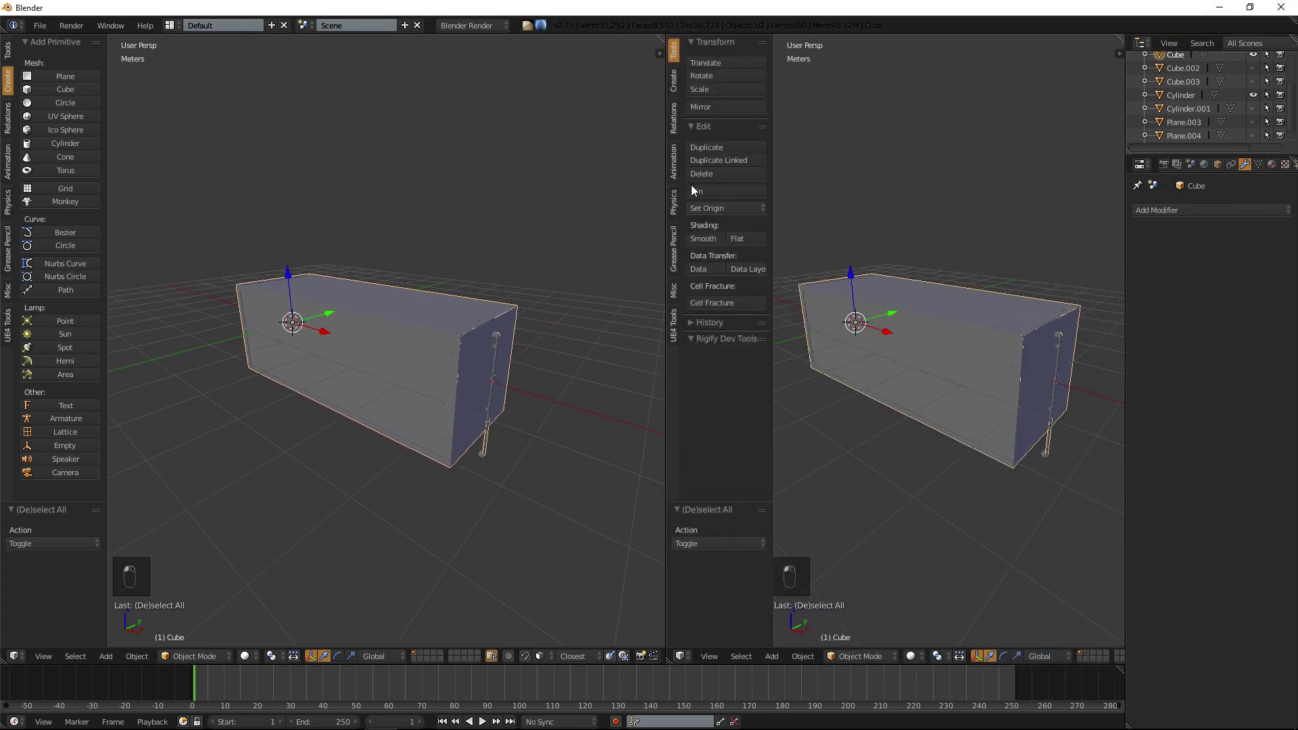
{"action": "left_click", "coordinate": [691, 660]}
{"action": "left_click", "coordinate": [732, 554]}
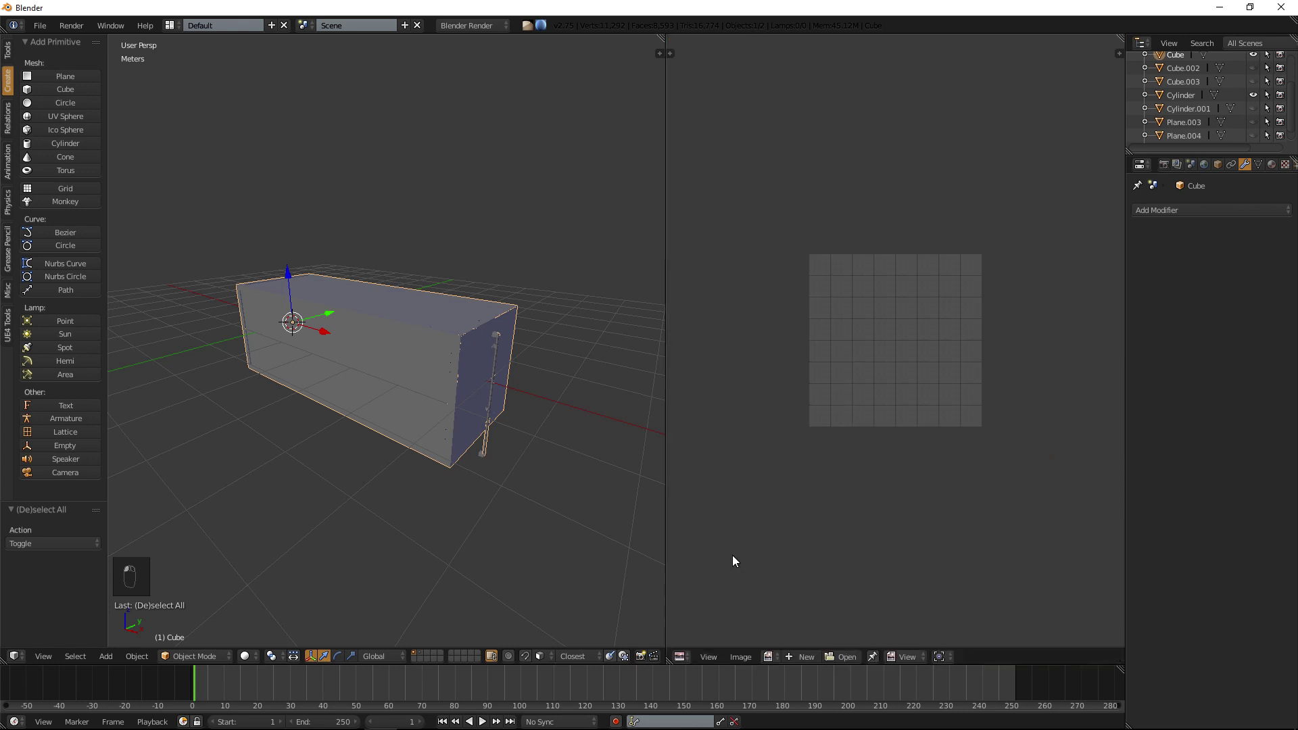
Unwrap all faces of the low-poly container with Smart UV Project using an island margin of 0.50.
{"action": "key", "text": "Tab"}
{"action": "key", "text": "a"}
{"action": "key", "text": "a"}
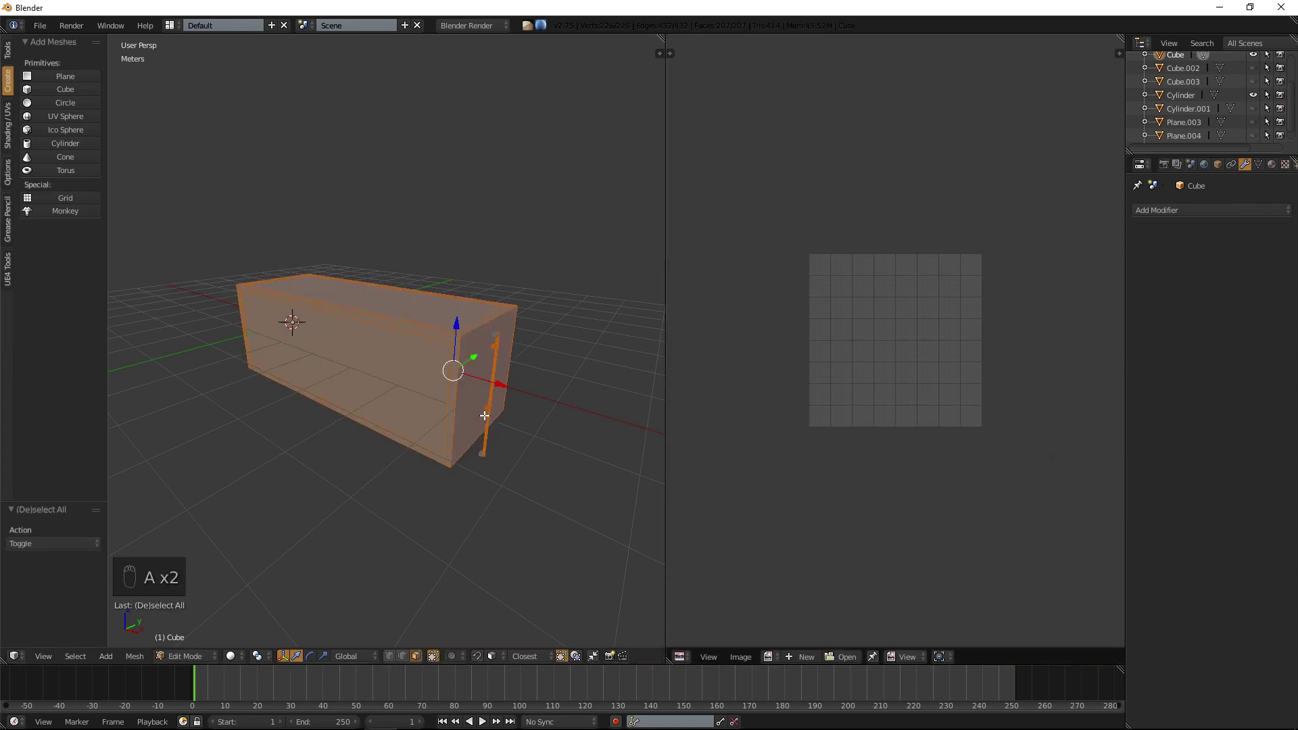
{"action": "key", "text": "u"}
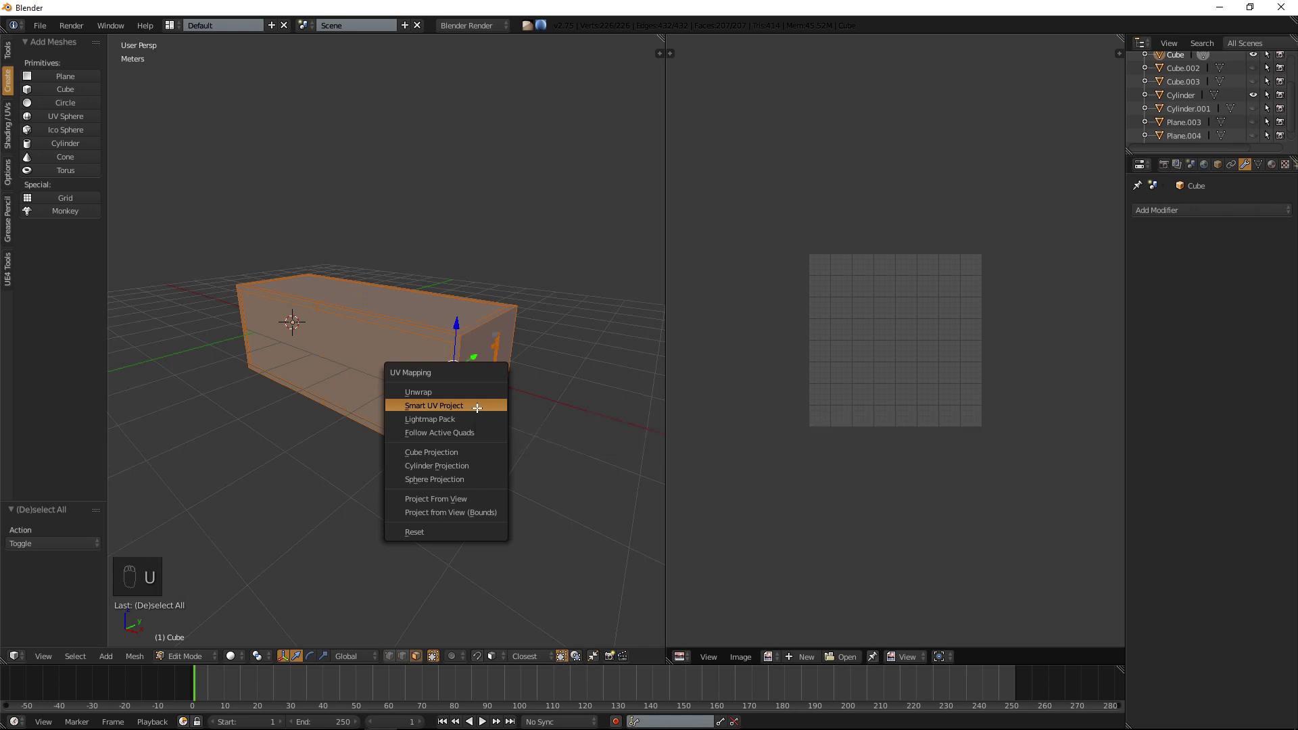
{"action": "left_click", "coordinate": [477, 406]}
{"action": "left_click", "coordinate": [517, 446]}
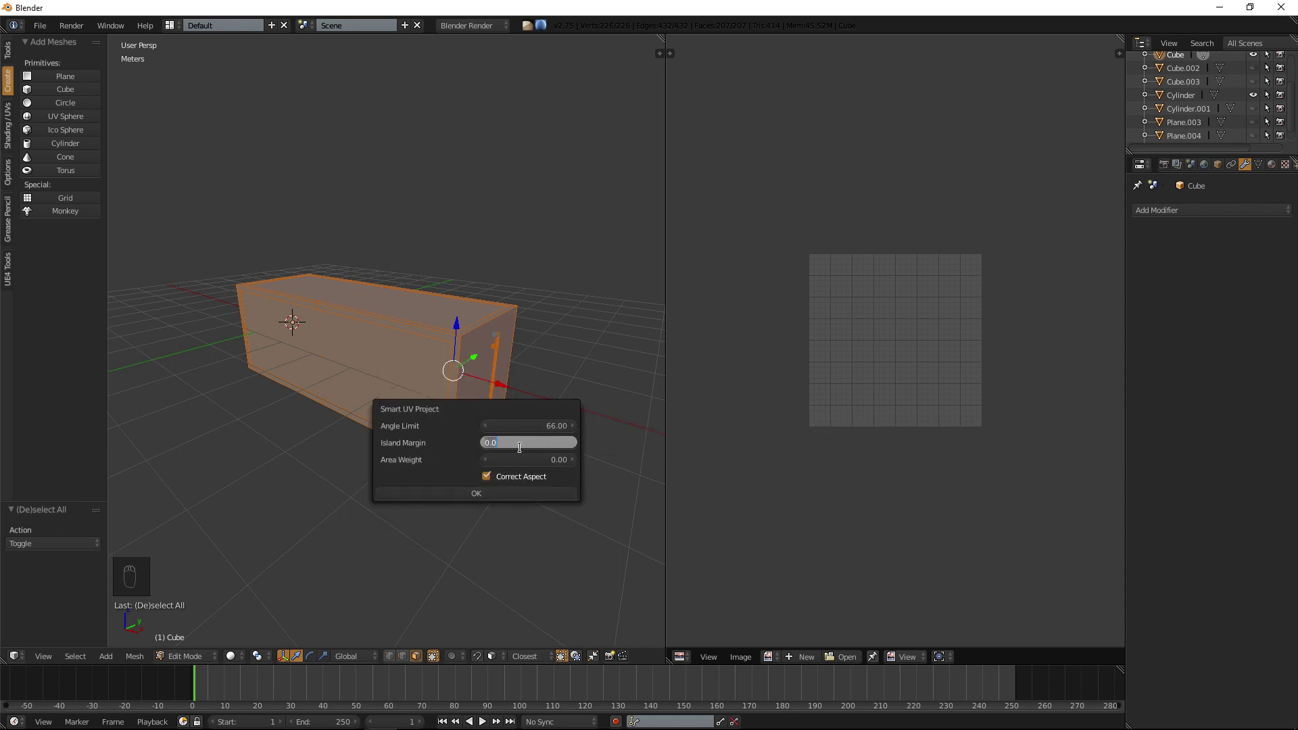
{"action": "type", "text": "0"}
{"action": "left_click", "coordinate": [548, 499]}
Examine the unwrapped UV layout, especially the small, narrow islands of the lock bar.
{"action": "scroll", "coordinate": [773, 420], "scroll_direction": "up", "scroll_amount": 4}
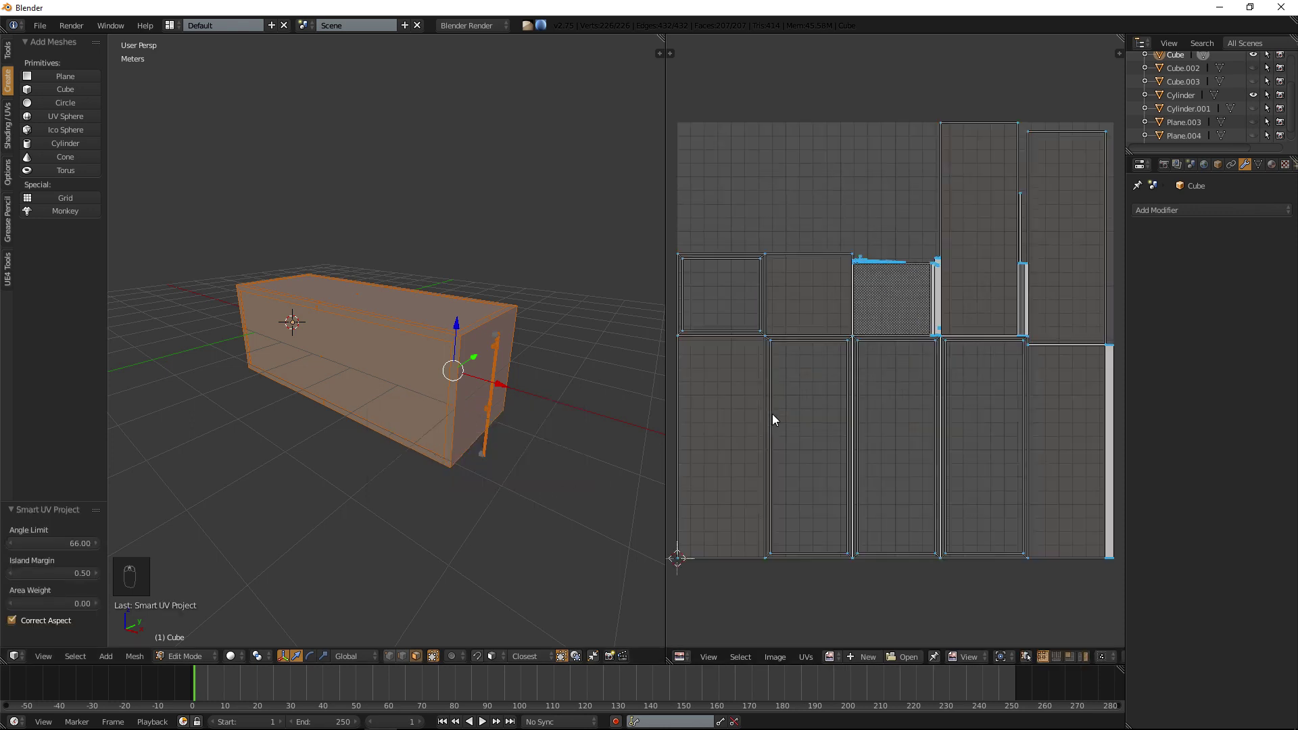
{"action": "scroll", "coordinate": [849, 333], "scroll_direction": "up", "scroll_amount": 2}
{"action": "scroll", "coordinate": [828, 346], "scroll_direction": "up", "scroll_amount": 1}
{"action": "scroll", "coordinate": [827, 344], "scroll_direction": "up", "scroll_amount": 1}
{"action": "middle_click_drag", "start_coordinate": [969, 320], "coordinate": [782, 416]}
{"action": "scroll", "coordinate": [813, 371], "scroll_direction": "up", "scroll_amount": 4}
{"action": "middle_click_drag", "start_coordinate": [813, 371], "coordinate": [1010, 428]}
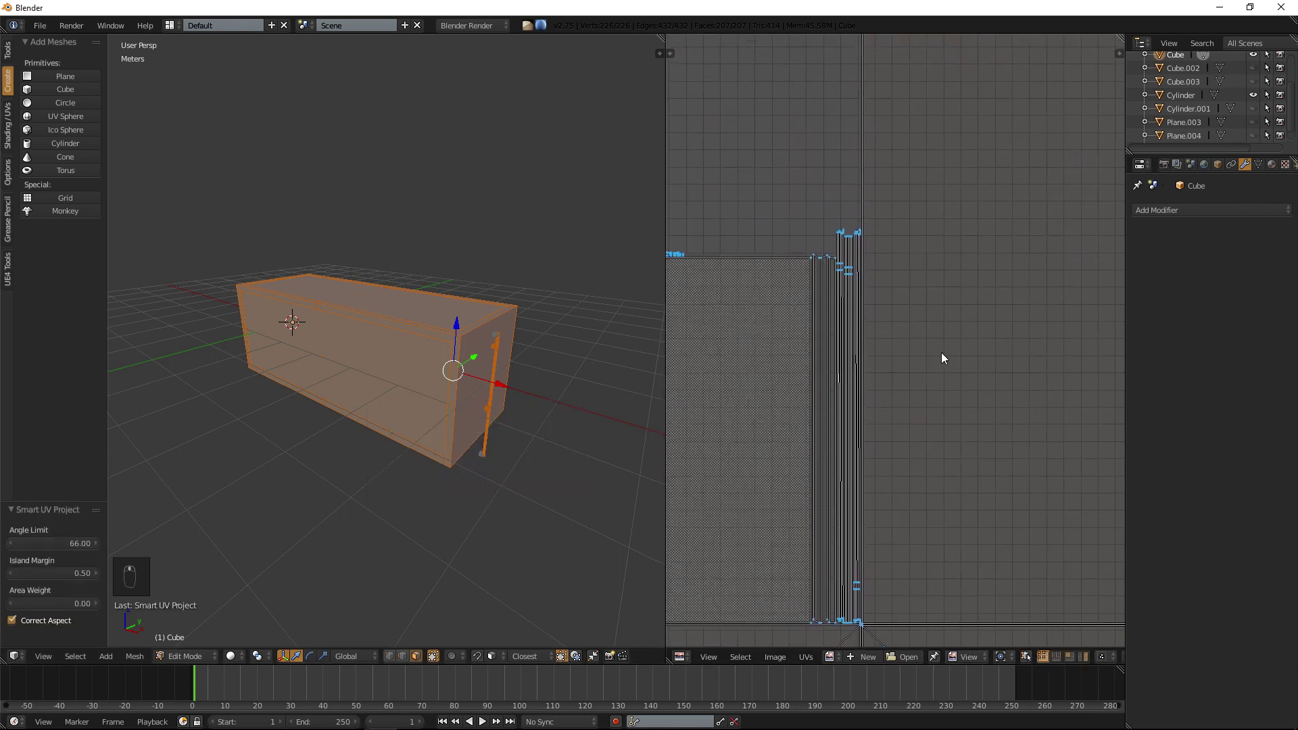
{"action": "scroll", "coordinate": [913, 352], "scroll_direction": "up", "scroll_amount": 4}
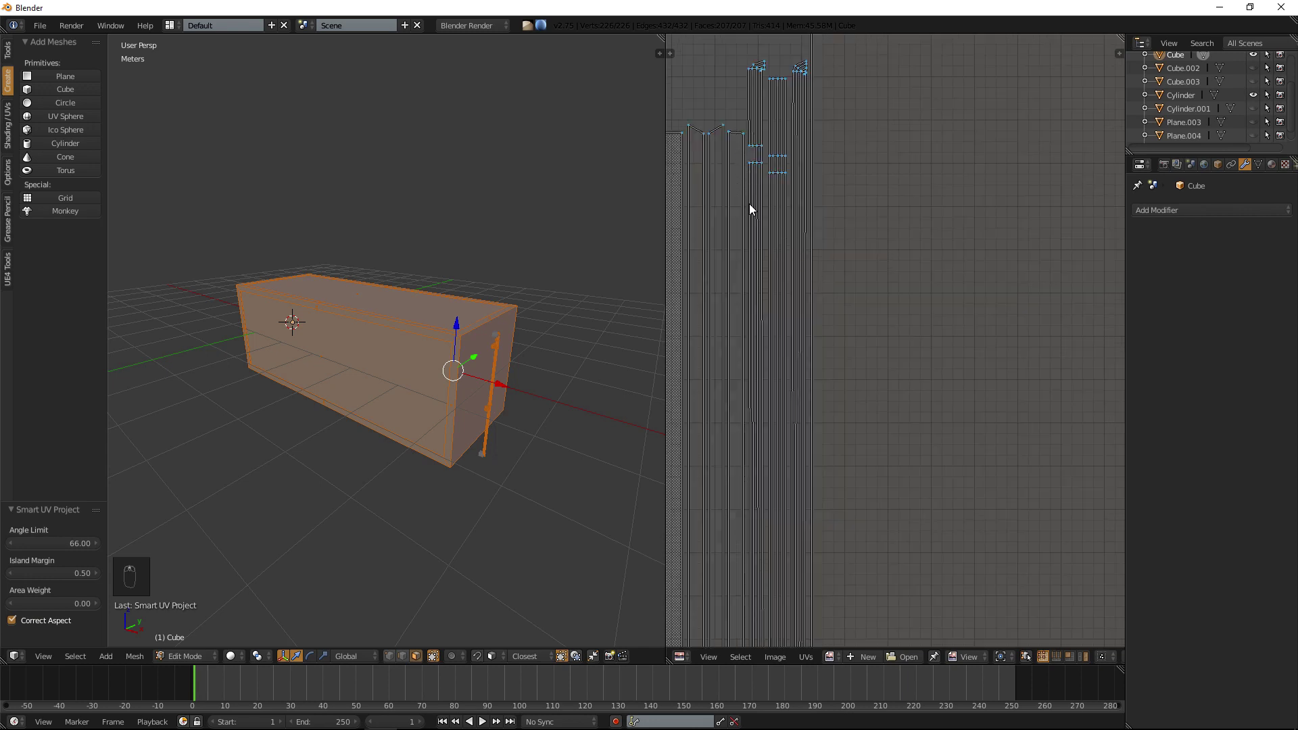
{"action": "scroll", "coordinate": [694, 270], "scroll_direction": "down", "scroll_amount": 8}
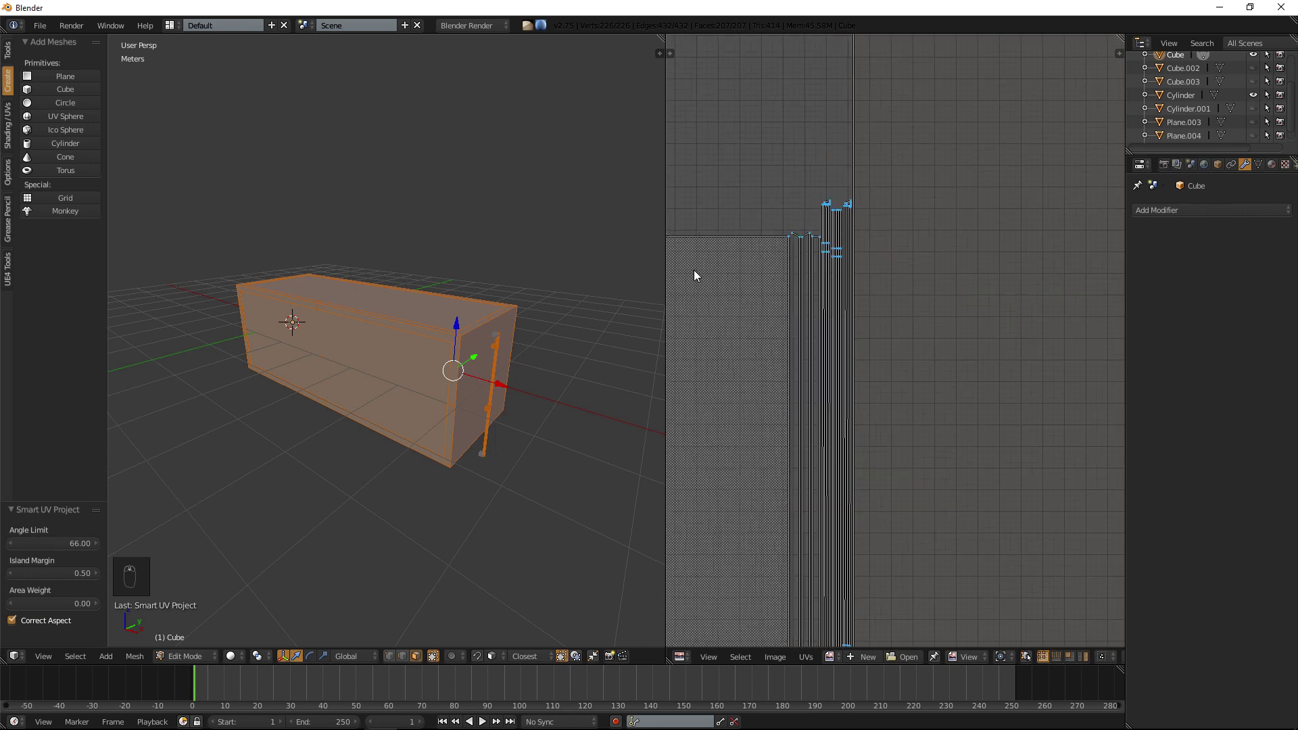
{"action": "scroll", "coordinate": [887, 204], "scroll_direction": "down", "scroll_amount": 3}
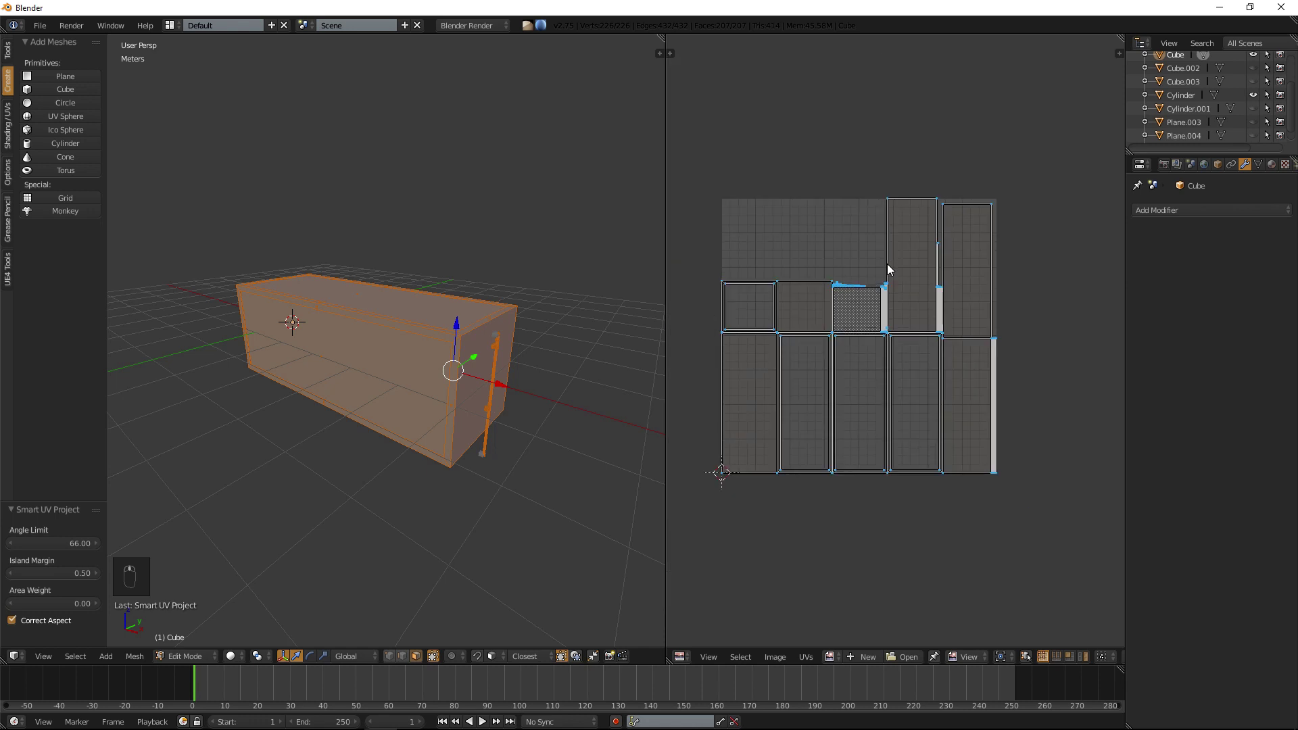
Select all UV islands and create a blank 1024 x 1024 px image behind them.
{"action": "key", "text": "a"}
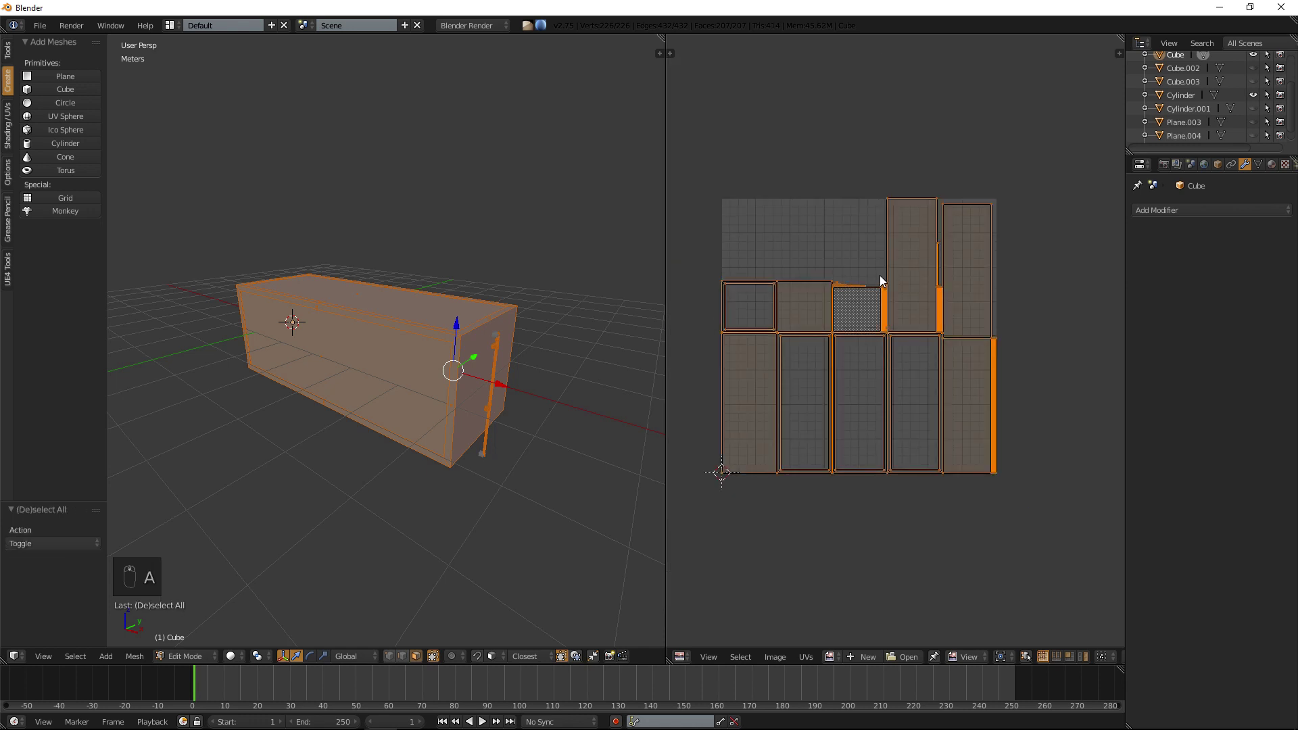
{"action": "left_click", "coordinate": [866, 655]}
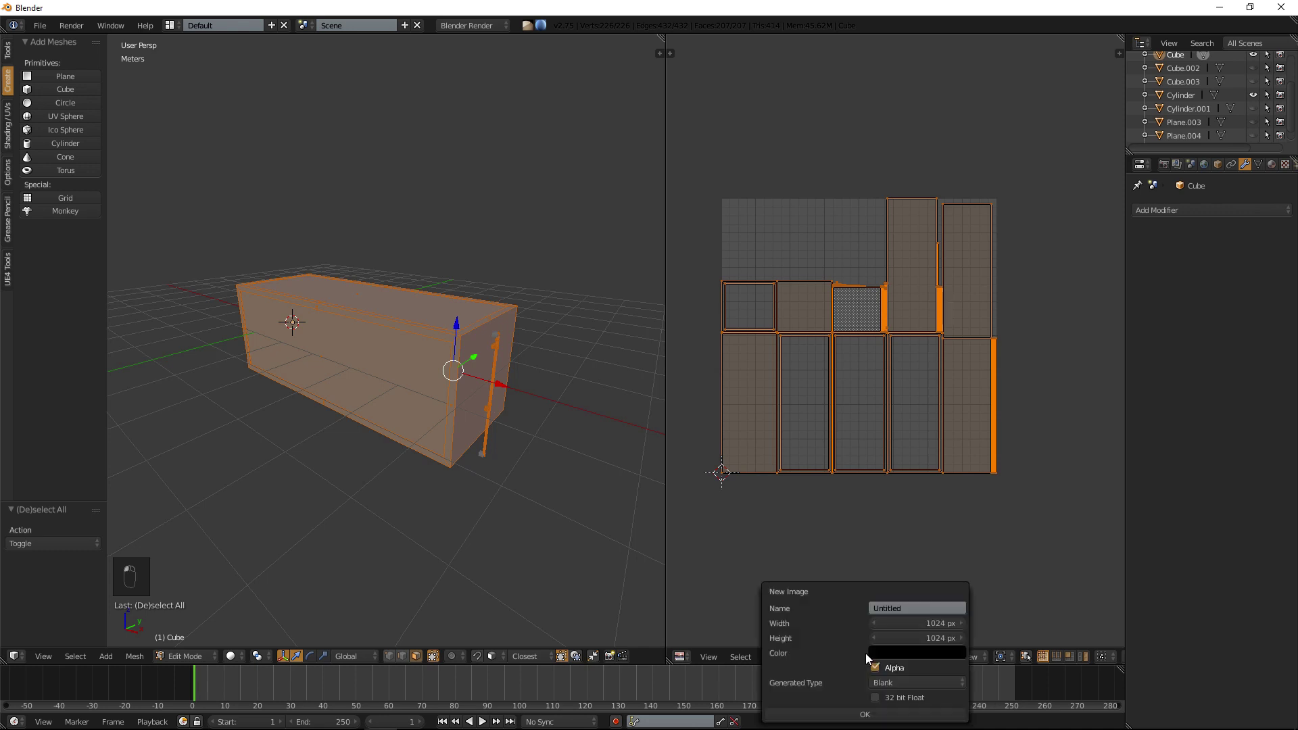
{"action": "left_click", "coordinate": [855, 716]}
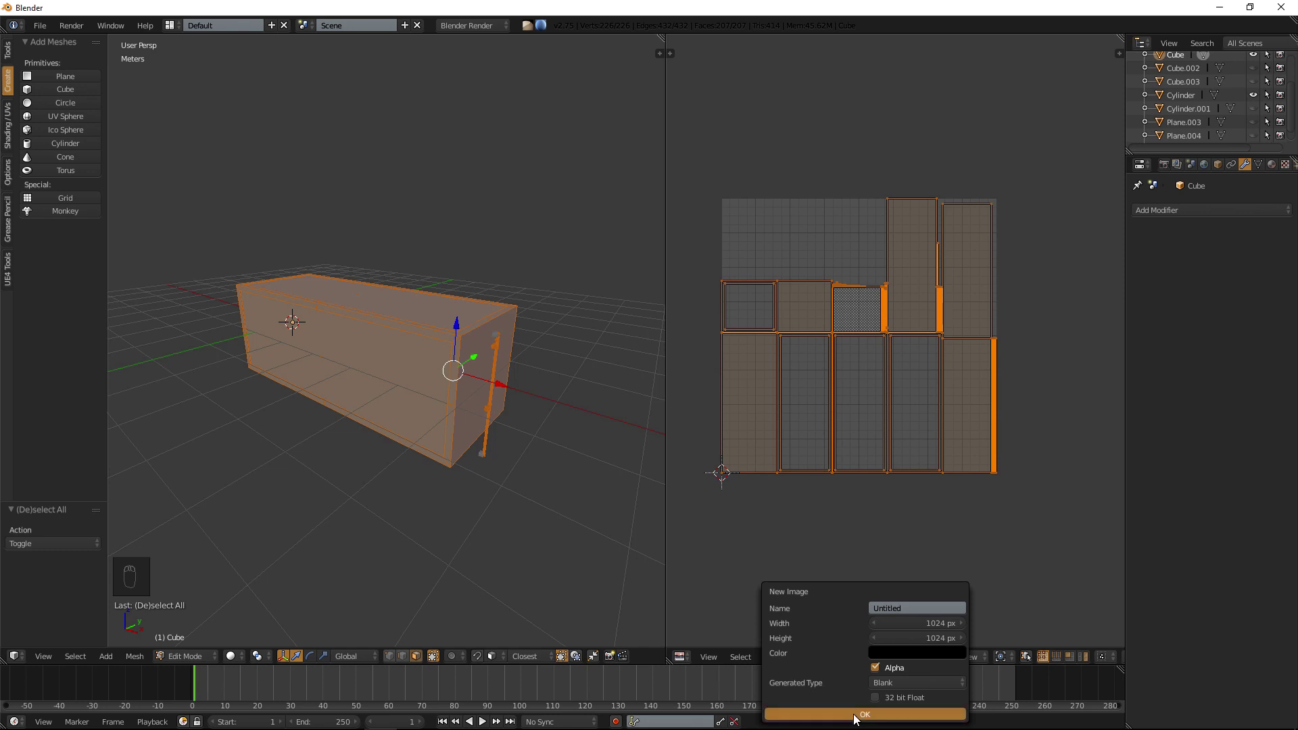
{"action": "scroll", "coordinate": [870, 458], "scroll_direction": "down", "scroll_amount": 5}
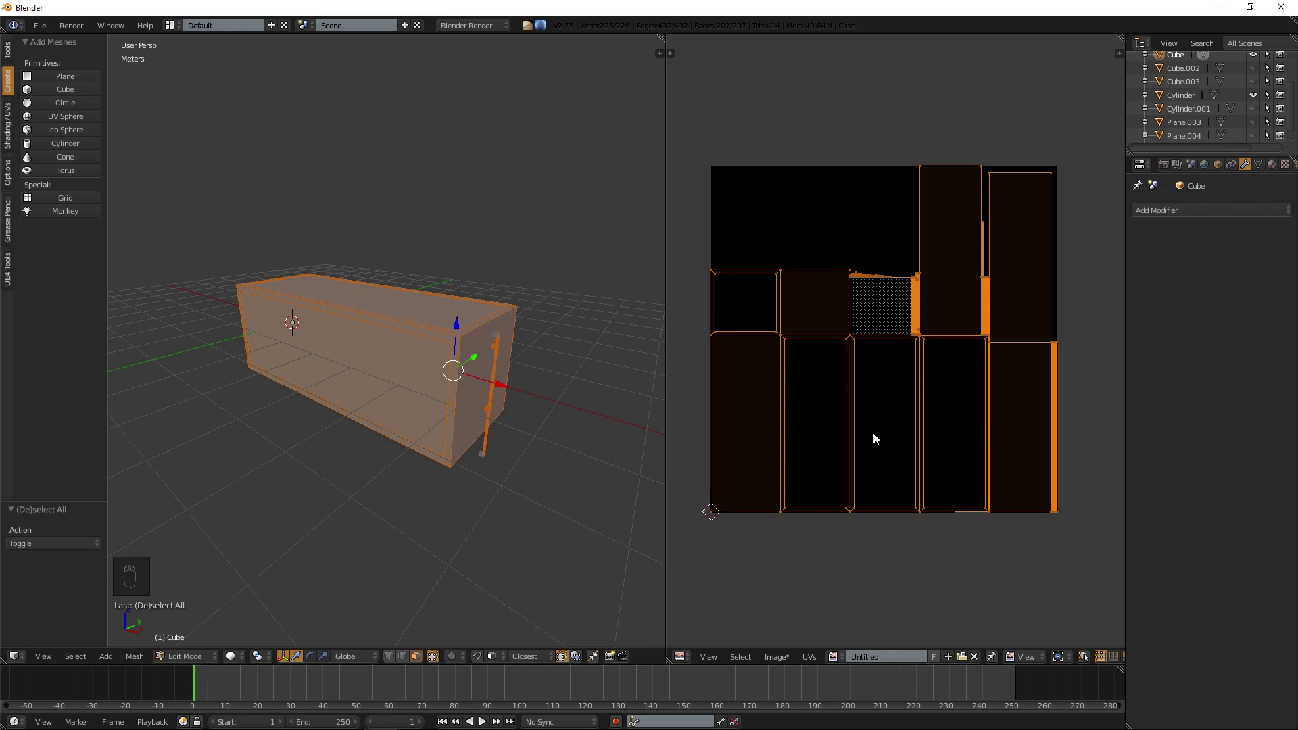
Average the scale of all UV islands and repack them into the image square.
{"action": "key", "text": "ctrl+a"}
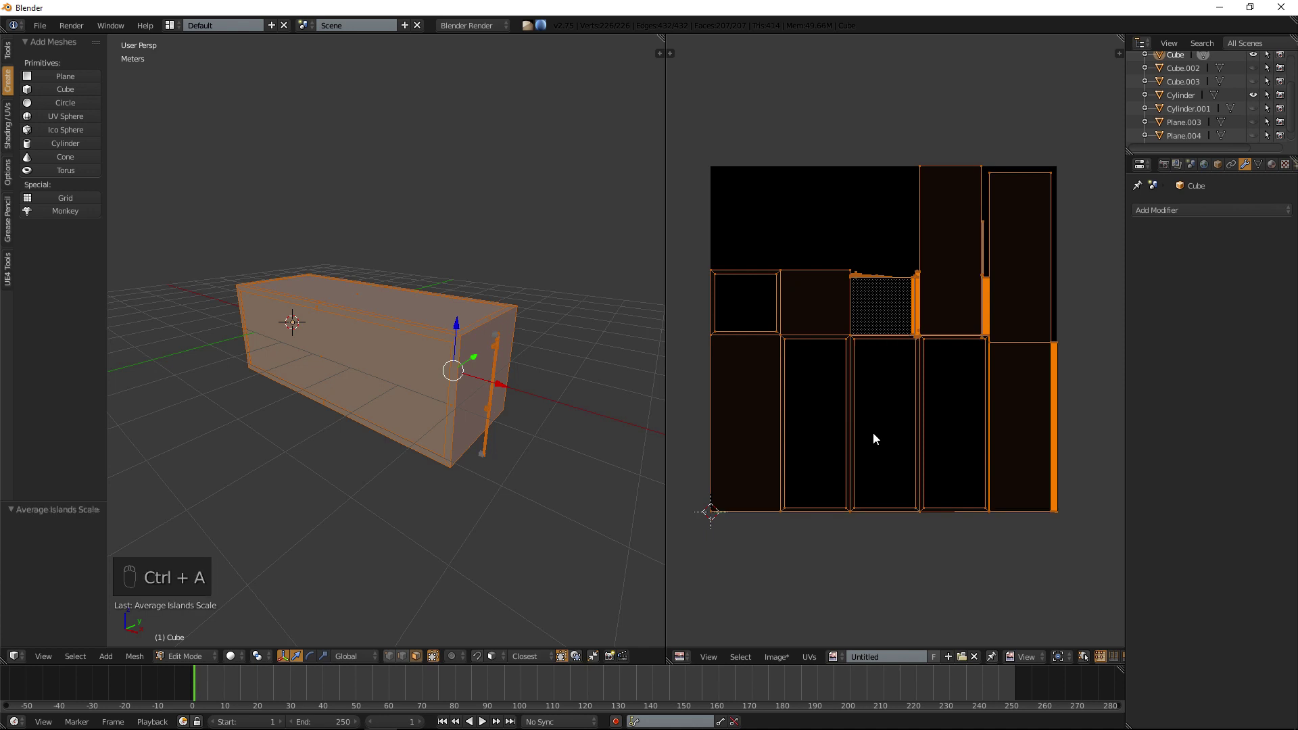
{"action": "key", "text": "ctrl+p"}
{"action": "key", "text": "ctrl+p"}
{"action": "key", "text": "ctrl+p"}
{"action": "key", "text": "ctrl+p"}
{"action": "key", "text": "ctrl+p"}
{"action": "key", "text": "ctrl+p"}
{"action": "key", "text": "ctrl+p"}
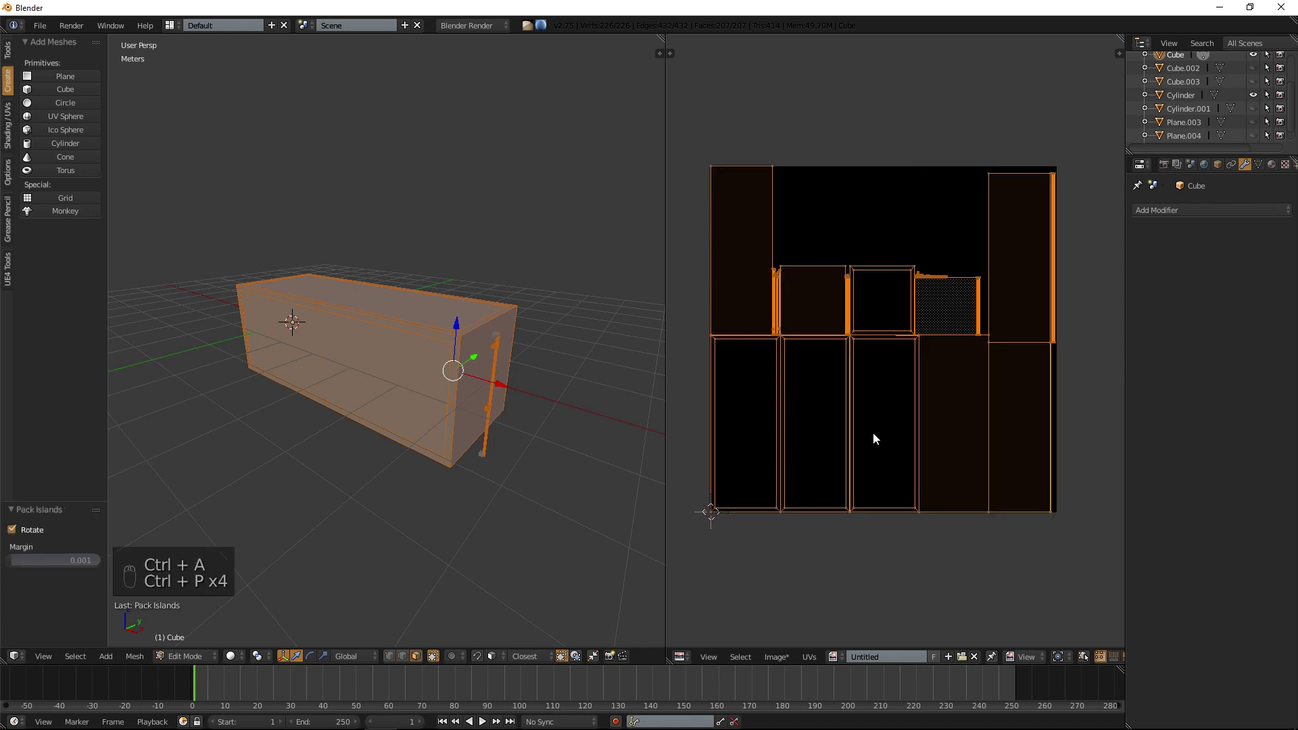
{"action": "key", "text": "ctrl+p"}
{"action": "key", "text": "ctrl+p"}
{"action": "key", "text": "ctrl+p"}
{"action": "key", "text": "ctrl+p"}
{"action": "key", "text": "ctrl+p"}
{"action": "key", "text": "ctrl+p"}
{"action": "key", "text": "ctrl+p"}
{"action": "key", "text": "ctrl+p"}
{"action": "key", "text": "ctrl+p"}
{"action": "key", "text": "ctrl+p"}
{"action": "key", "text": "ctrl+p"}
{"action": "key", "text": "ctrl+p"}
{"action": "key", "text": "ctrl+p"}
{"action": "key", "text": "ctrl+p"}
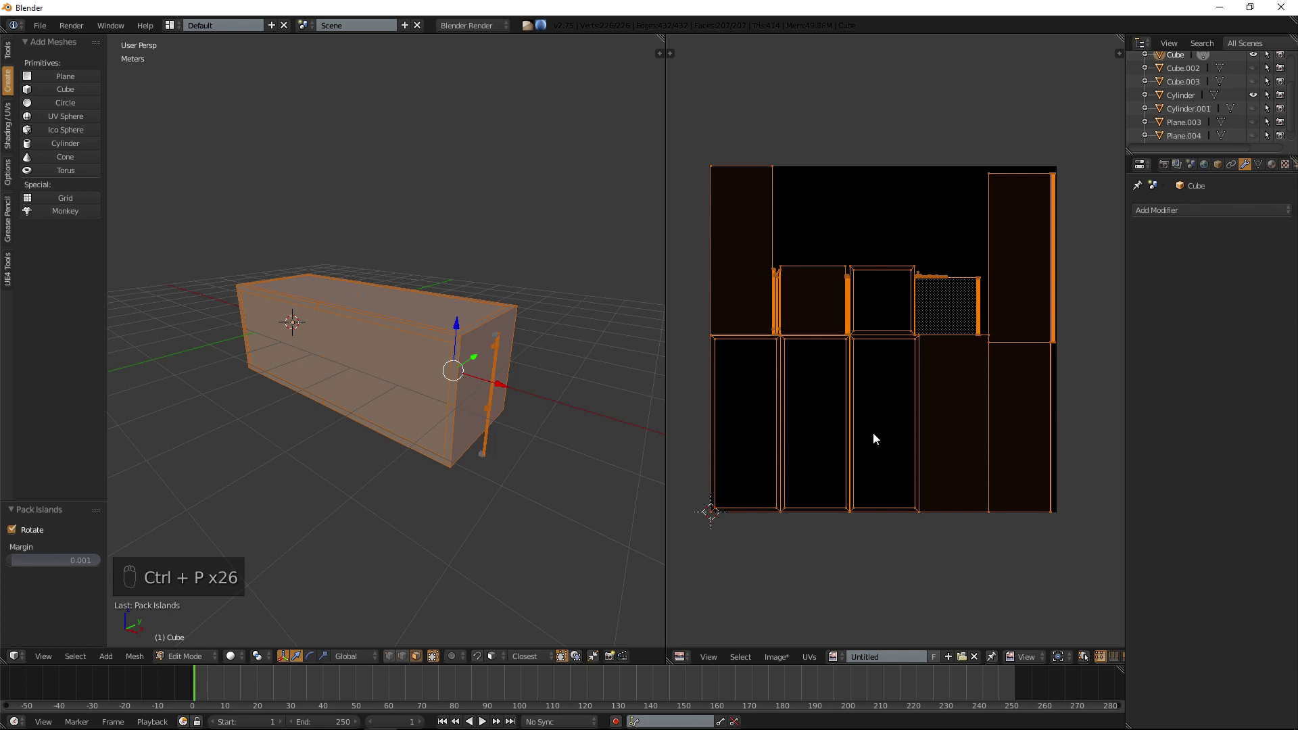
Deselect all UV islands and leave mesh editing on the container.
{"action": "key", "text": "a"}
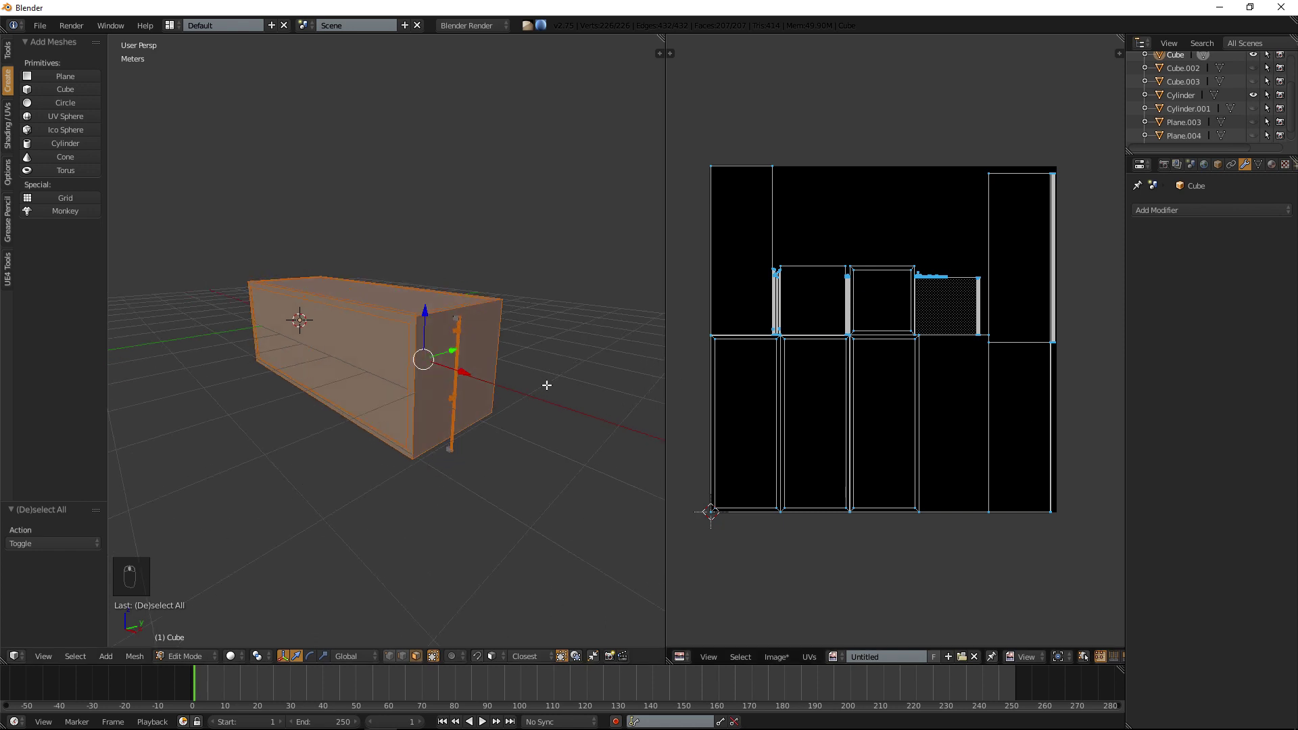
{"action": "key", "text": "Tab"}
{"action": "middle_click_drag", "start_coordinate": [534, 384], "coordinate": [514, 385]}
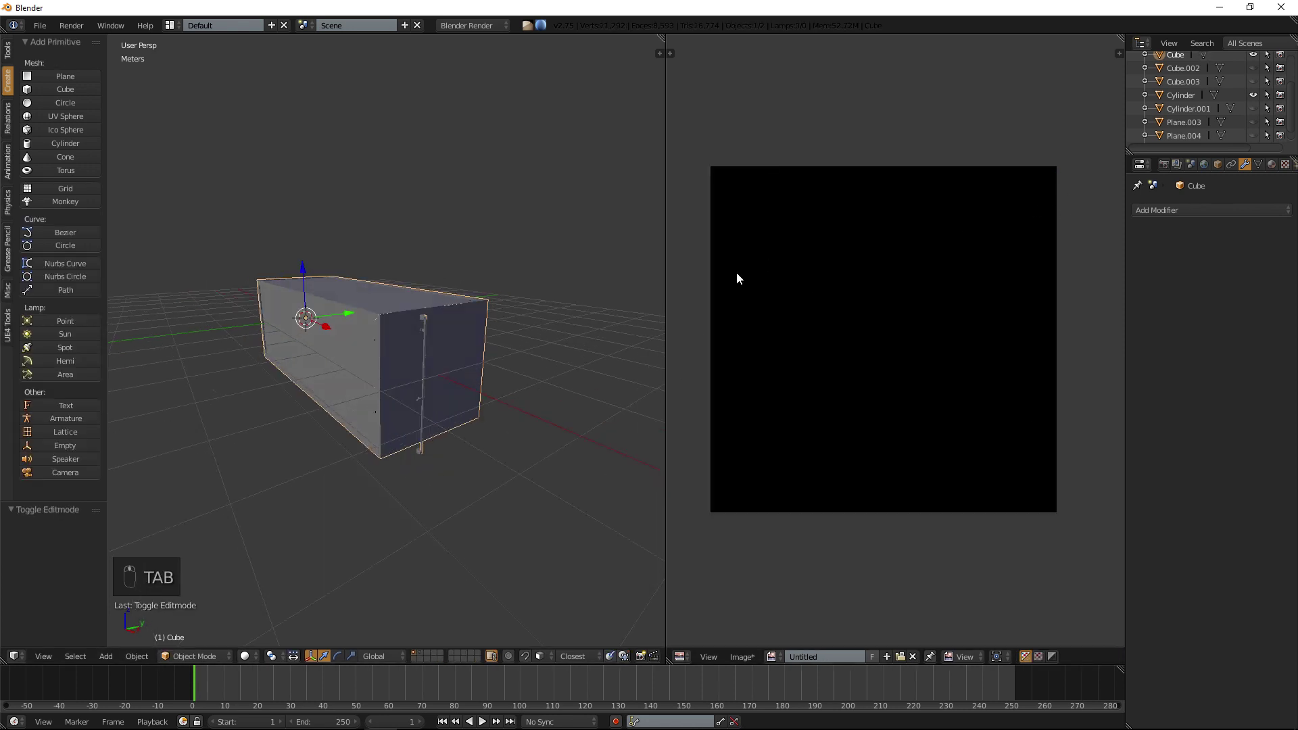
Bring the lock bar on the container's end into close view and widen the 3D viewport over the image editor.
{"action": "scroll", "coordinate": [516, 352], "scroll_direction": "up", "scroll_amount": 6}
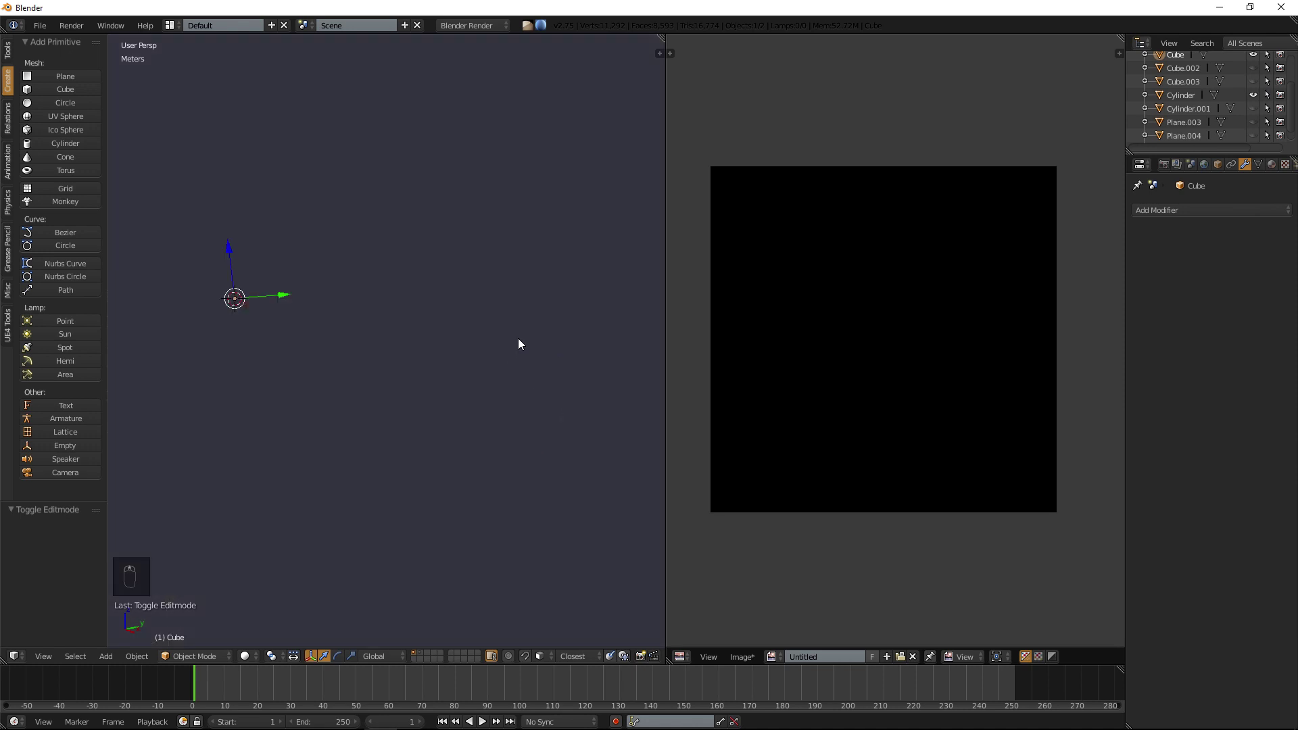
{"action": "scroll", "coordinate": [518, 344], "scroll_direction": "down", "scroll_amount": 5}
{"action": "left_click", "coordinate": [465, 289]}
{"action": "left_click", "coordinate": [450, 289]}
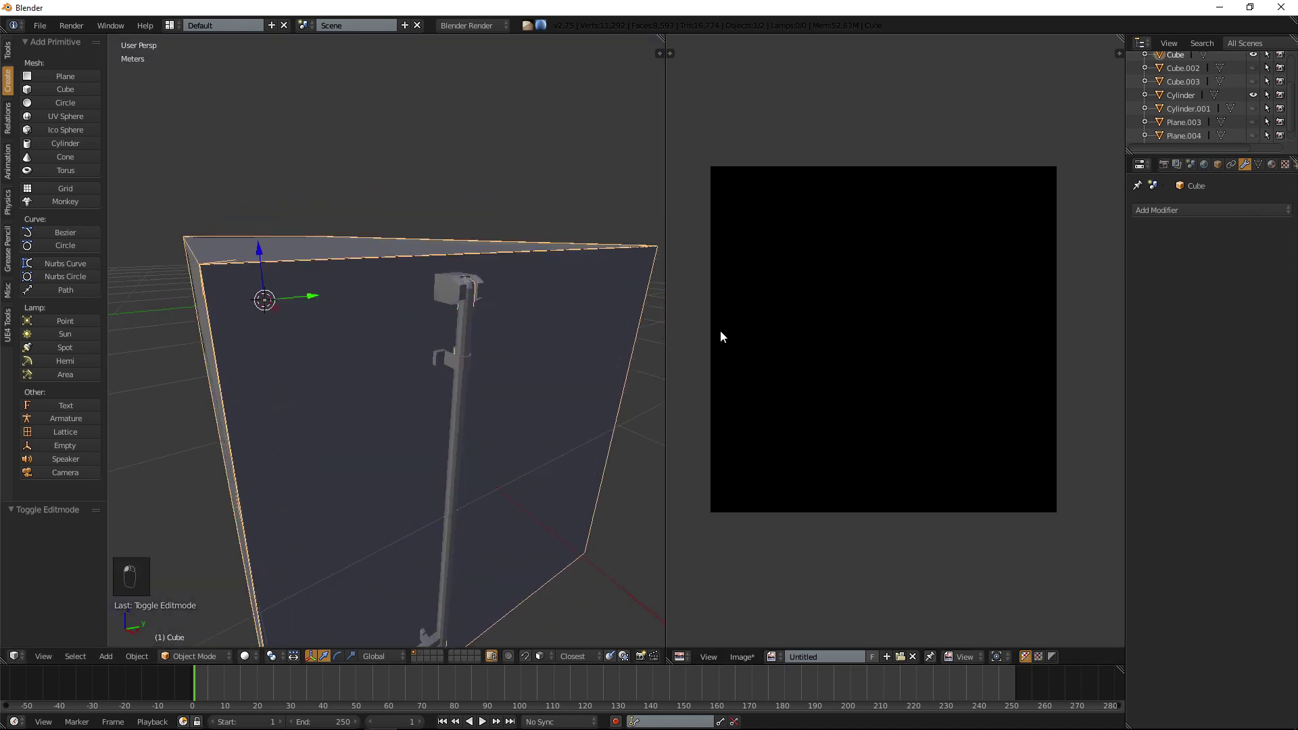
{"action": "left_click_drag", "start_coordinate": [665, 337], "coordinate": [1078, 324]}
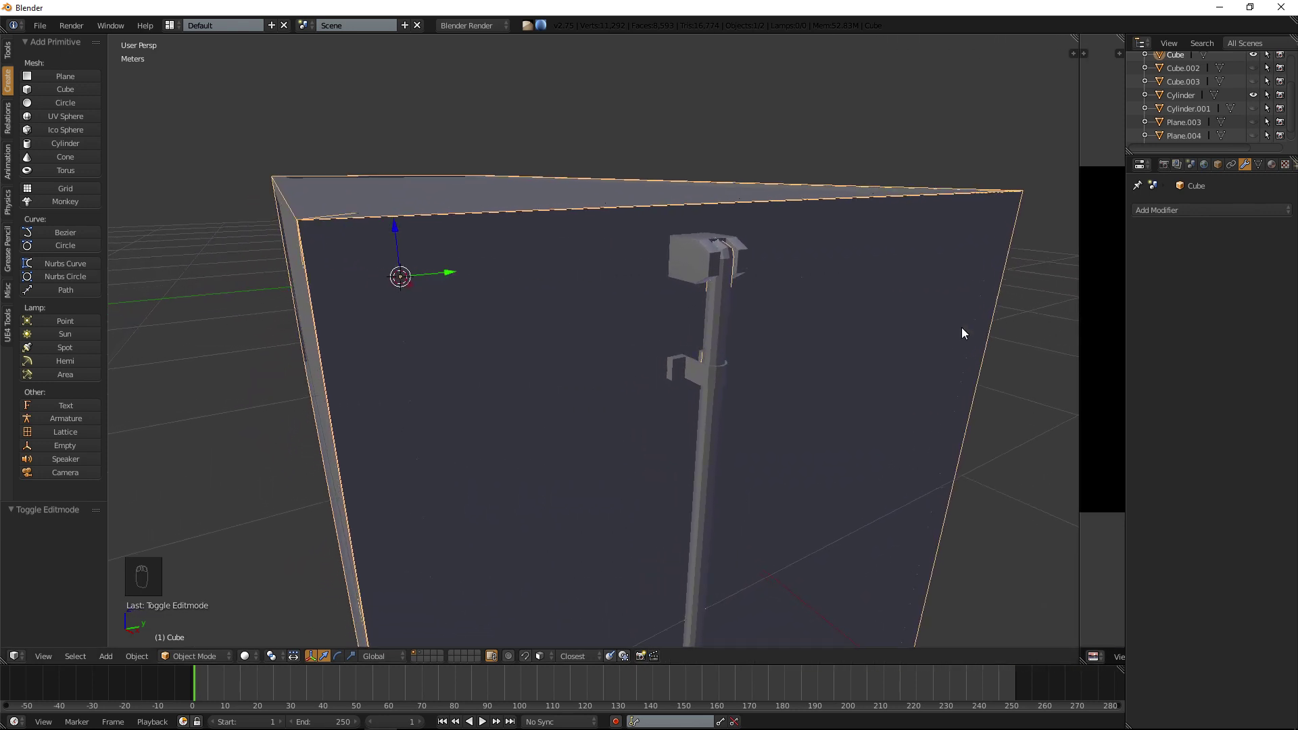
Compare the low-poly and high-poly containers around the lock bar on the container's end.
{"action": "middle_click_drag", "start_coordinate": [961, 327], "coordinate": [850, 327]}
{"action": "scroll", "coordinate": [575, 285], "scroll_direction": "down", "scroll_amount": 3}
{"action": "key", "text": "Tab"}
{"action": "key", "text": "Tab"}
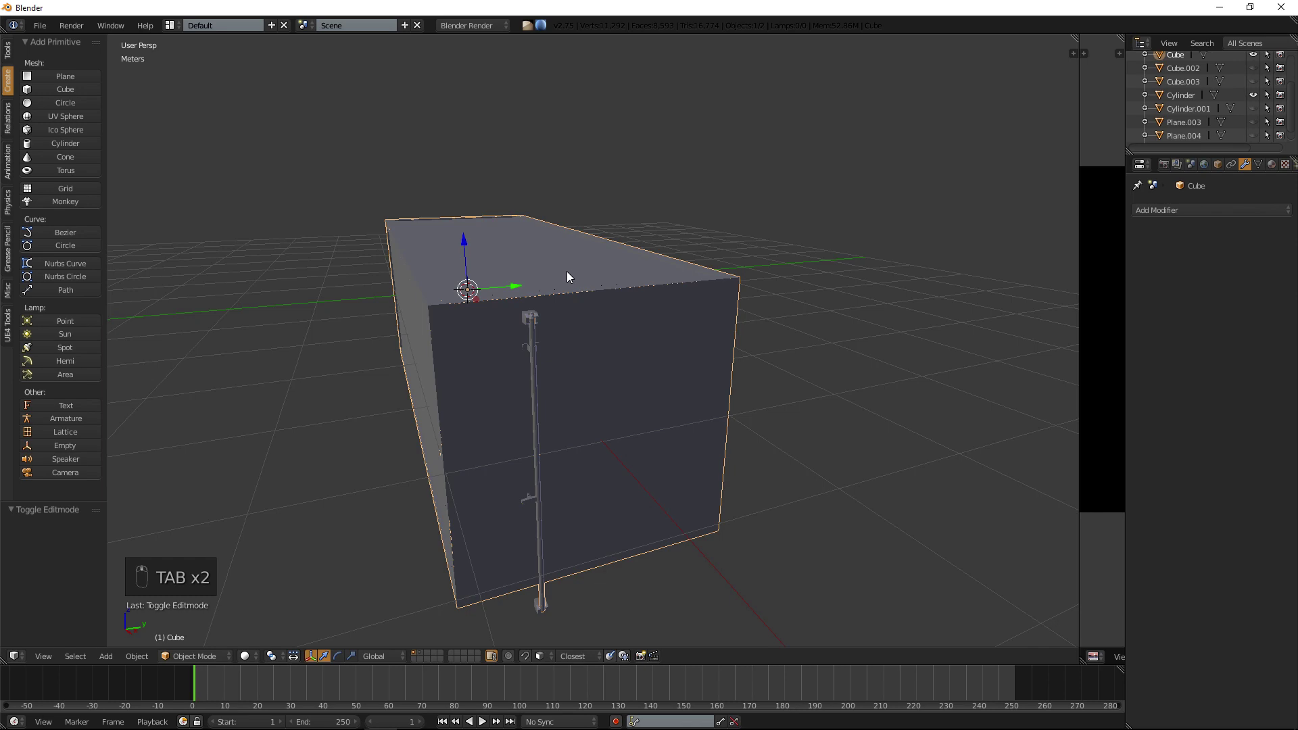
{"action": "scroll", "coordinate": [566, 270], "scroll_direction": "up", "scroll_amount": 2}
{"action": "right_click", "coordinate": [484, 317]}
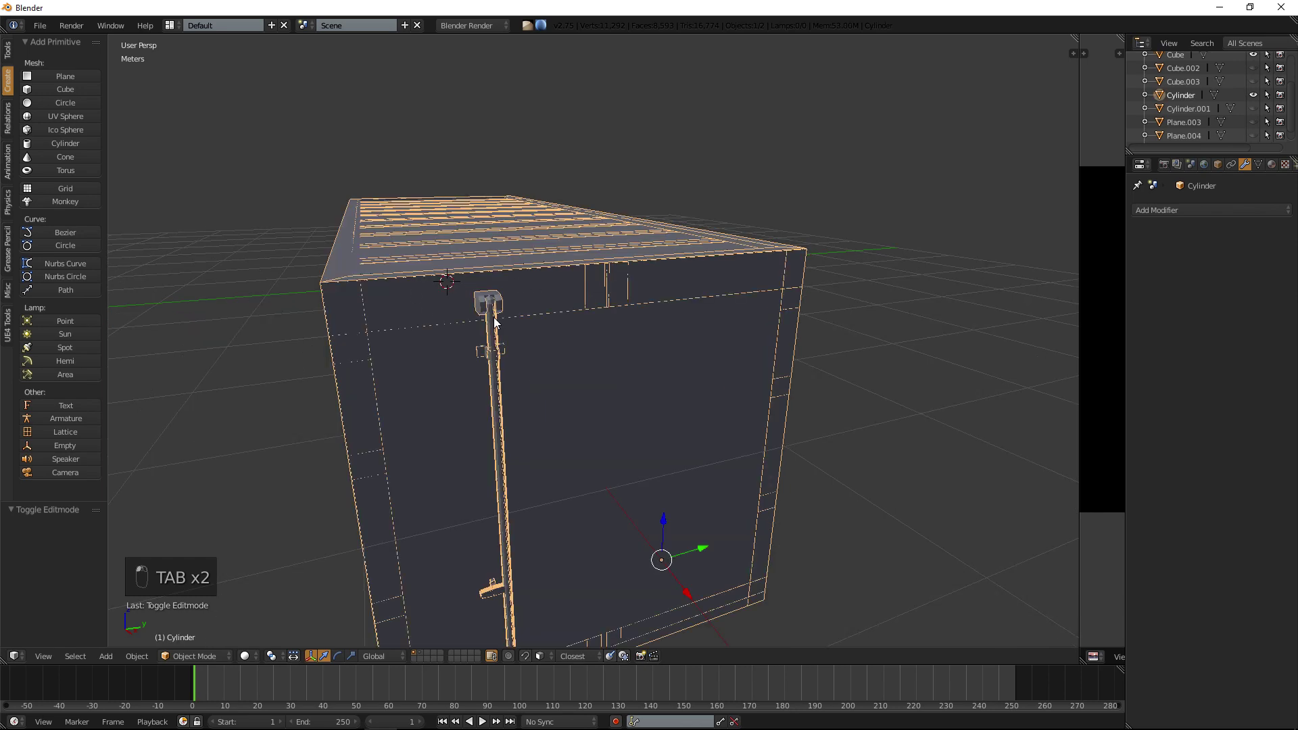
{"action": "key", "text": "Tab"}
{"action": "key", "text": "Tab"}
{"action": "key", "text": "Tab"}
{"action": "key", "text": "Tab"}
{"action": "right_click", "coordinate": [490, 332]}
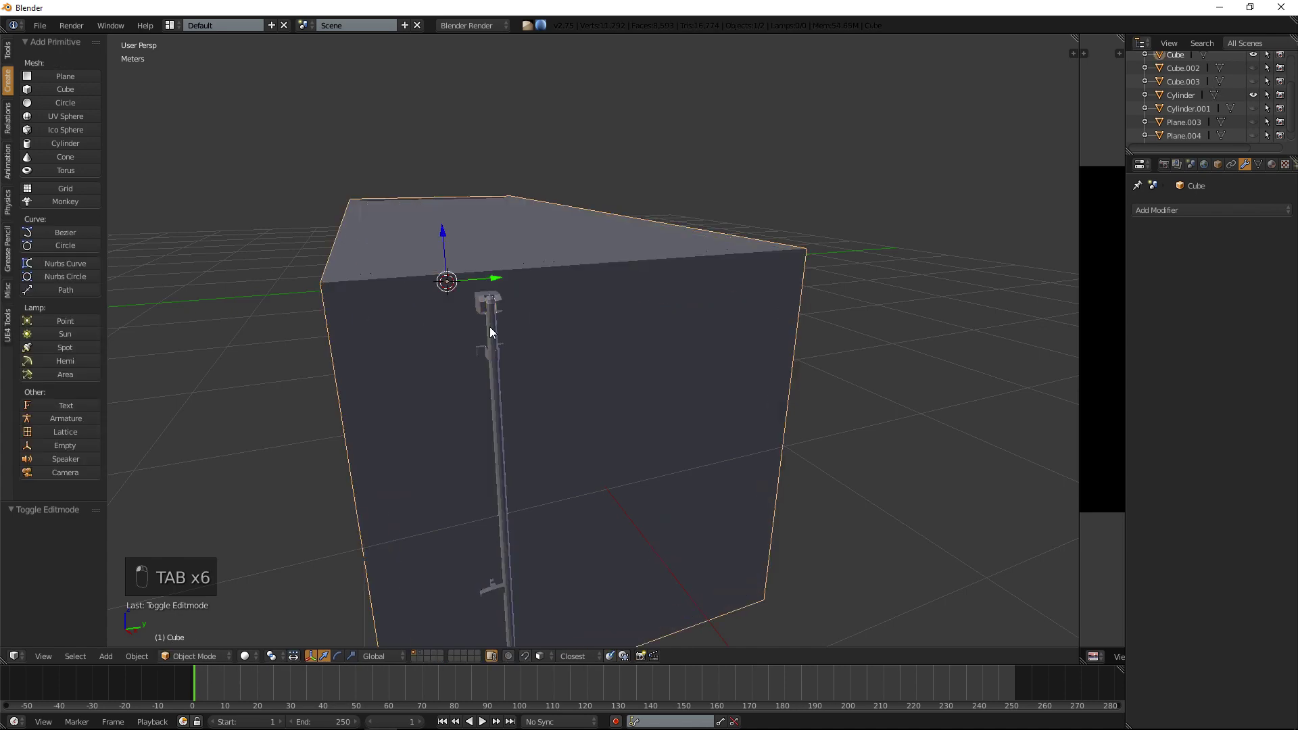
Add a cube inside the high-poly container's mesh and show it in the front orthographic view.
{"action": "right_click", "coordinate": [430, 365]}
{"action": "key", "text": "Tab"}
{"action": "mouse_move", "coordinate": [431, 363]}
{"action": "middle_mouse_down"}
{"action": "mouse_move", "coordinate": [480, 362]}
{"action": "mouse_move", "coordinate": [446, 353]}
{"action": "mouse_move", "coordinate": [443, 368]}
{"action": "mouse_move", "coordinate": [441, 355]}
{"action": "middle_mouse_up"}
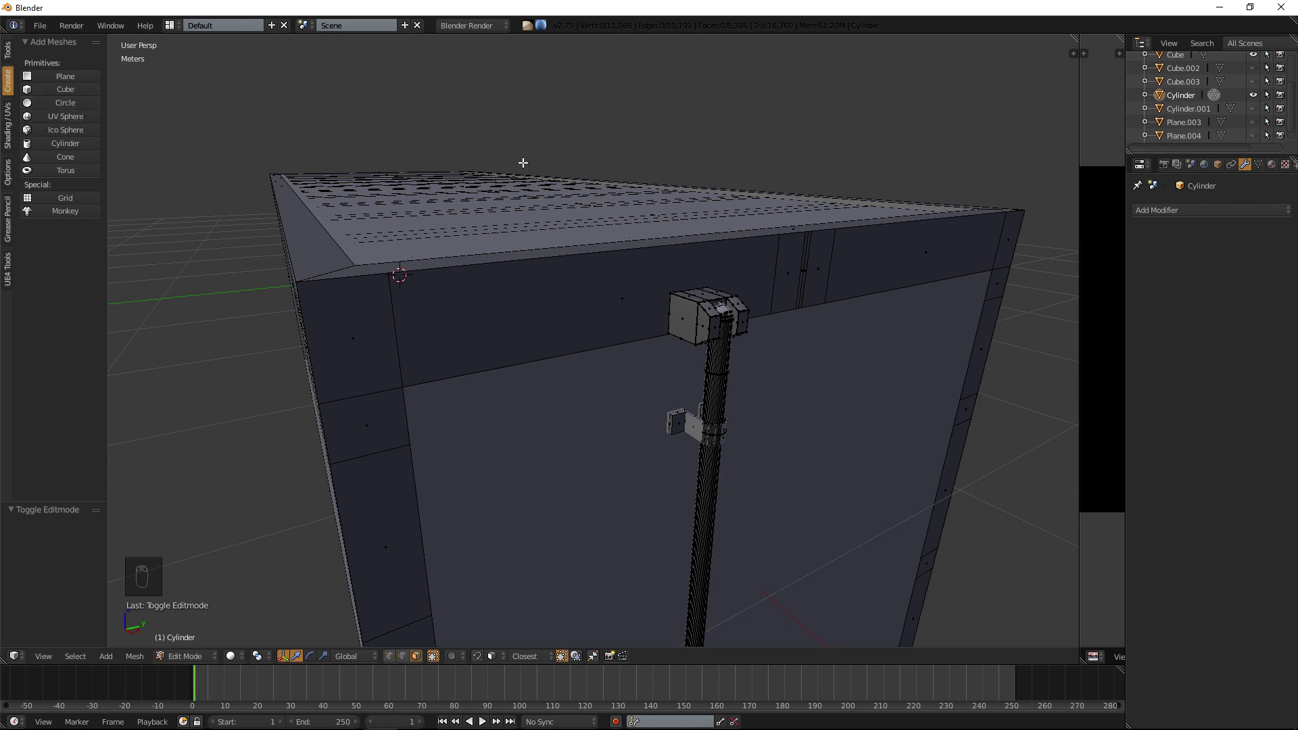
{"action": "left_click", "coordinate": [54, 91]}
{"action": "scroll", "coordinate": [408, 269], "scroll_direction": "down", "scroll_amount": 5}
{"action": "key", "text": "KP_1"}
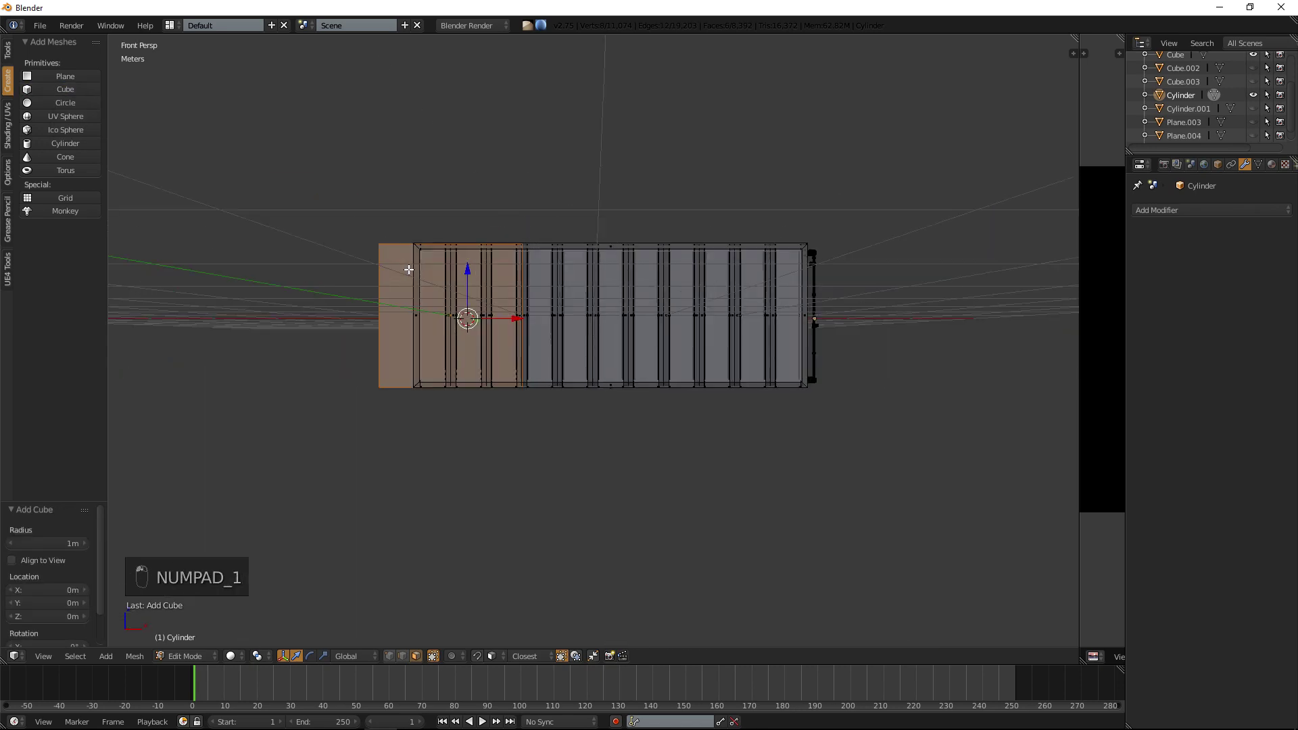
{"action": "key", "text": "KP_5"}
Move the new cube along X and Z to the bracket at the top of the lock bar.
{"action": "left_click_drag", "start_coordinate": [535, 323], "coordinate": [858, 323]}
{"action": "left_click_drag", "start_coordinate": [804, 277], "coordinate": [799, 233]}
{"action": "left_click_drag", "start_coordinate": [857, 280], "coordinate": [823, 275]}
{"action": "left_click_drag", "start_coordinate": [772, 227], "coordinate": [771, 223]}
{"action": "scroll", "coordinate": [734, 260], "scroll_direction": "up", "scroll_amount": 3}
{"action": "middle_click_drag", "start_coordinate": [734, 258], "coordinate": [520, 364], "text": "shift"}
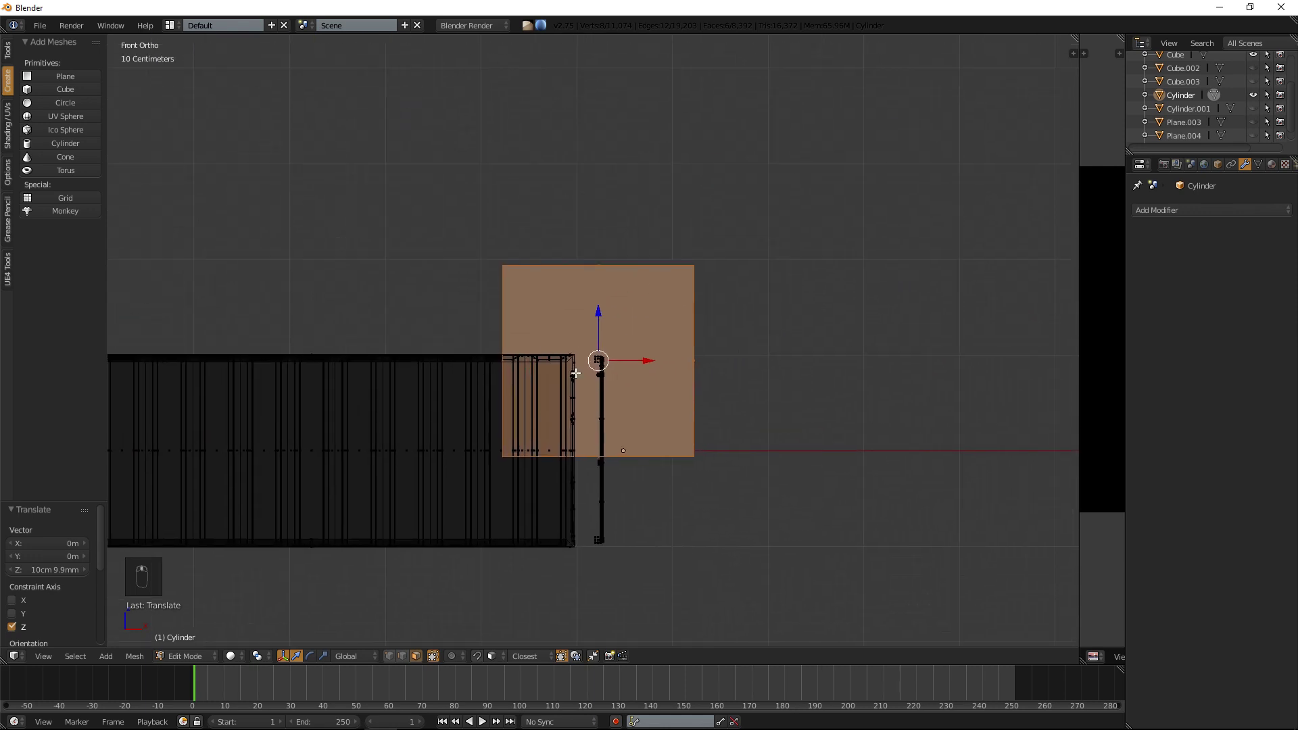
{"action": "scroll", "coordinate": [627, 383], "scroll_direction": "up", "scroll_amount": 8}
{"action": "scroll", "coordinate": [843, 306], "scroll_direction": "down", "scroll_amount": 1}
{"action": "left_click_drag", "start_coordinate": [605, 369], "coordinate": [611, 359]}
{"action": "left_click_drag", "start_coordinate": [655, 408], "coordinate": [663, 394]}
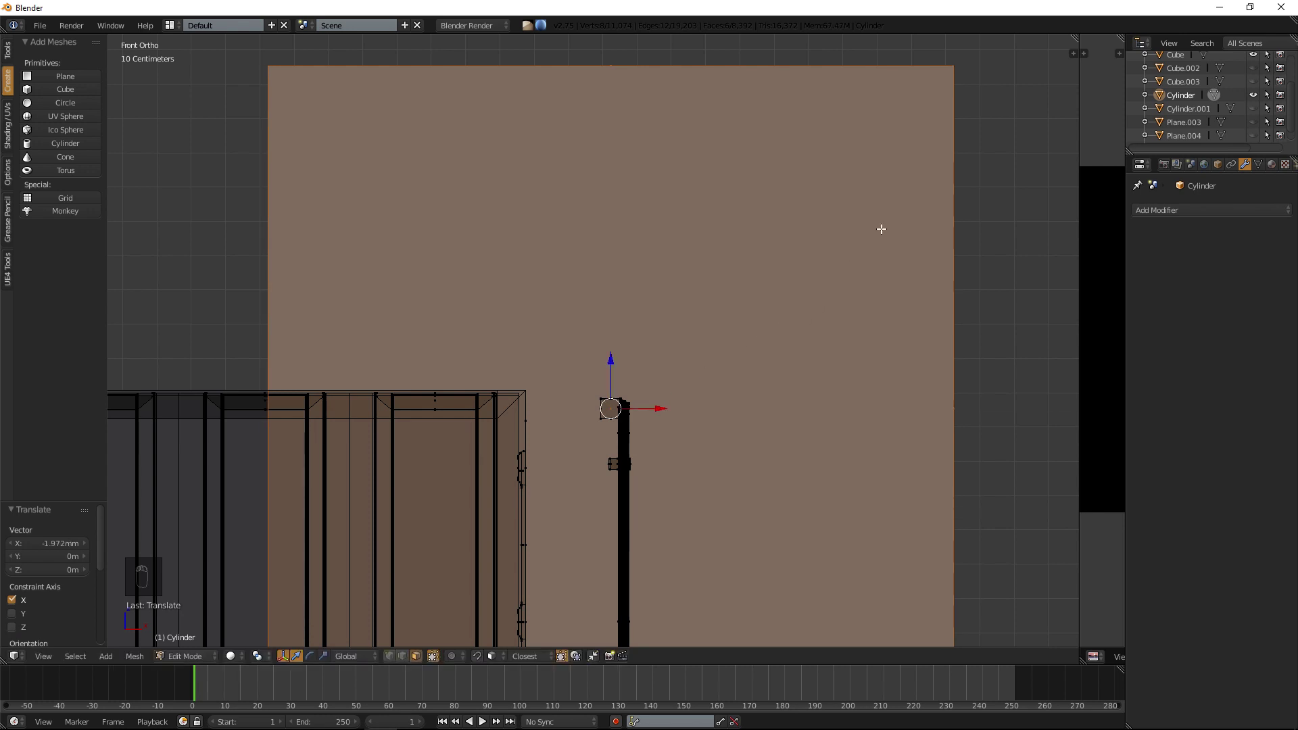
Scale the cube down to about 0.045 of its size around the lock bar's top bracket.
{"action": "key", "text": "s"}
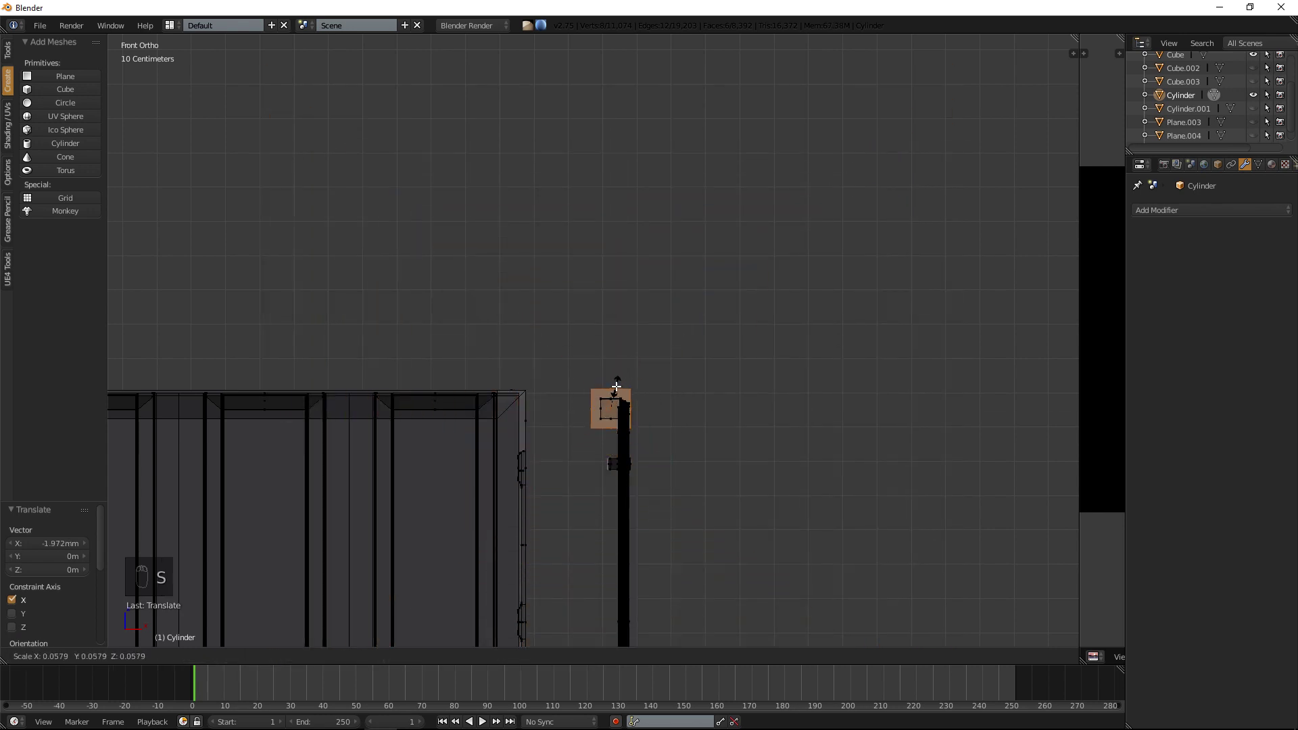
{"action": "left_click", "coordinate": [614, 395]}
{"action": "scroll", "coordinate": [614, 395], "scroll_direction": "up", "scroll_amount": 5}
{"action": "middle_click_drag", "start_coordinate": [629, 392], "coordinate": [657, 288], "text": "shift"}
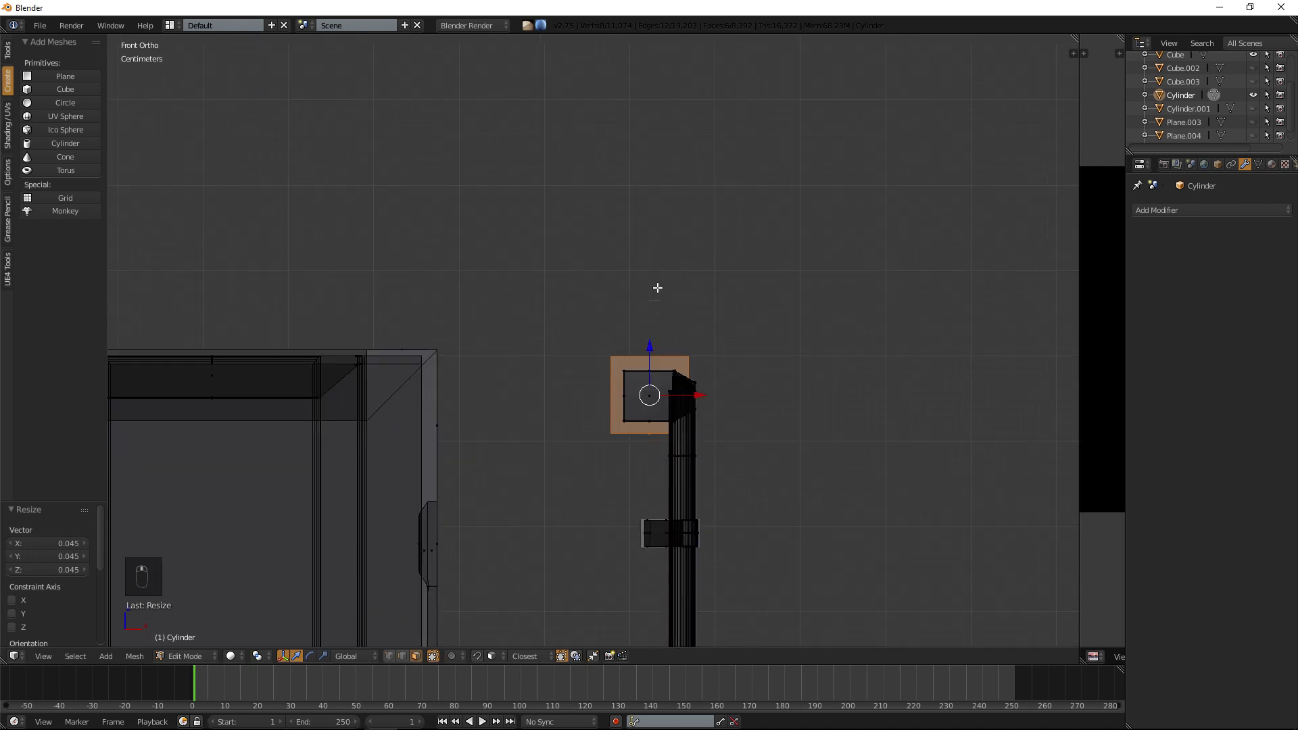
{"action": "scroll", "coordinate": [643, 317], "scroll_direction": "up", "scroll_amount": 6}
{"action": "middle_click_drag", "start_coordinate": [782, 356], "coordinate": [672, 342], "text": "shift"}
Shrink and nudge the cube so it closely encloses the bracket's square profile in the front view.
{"action": "key", "text": "s"}
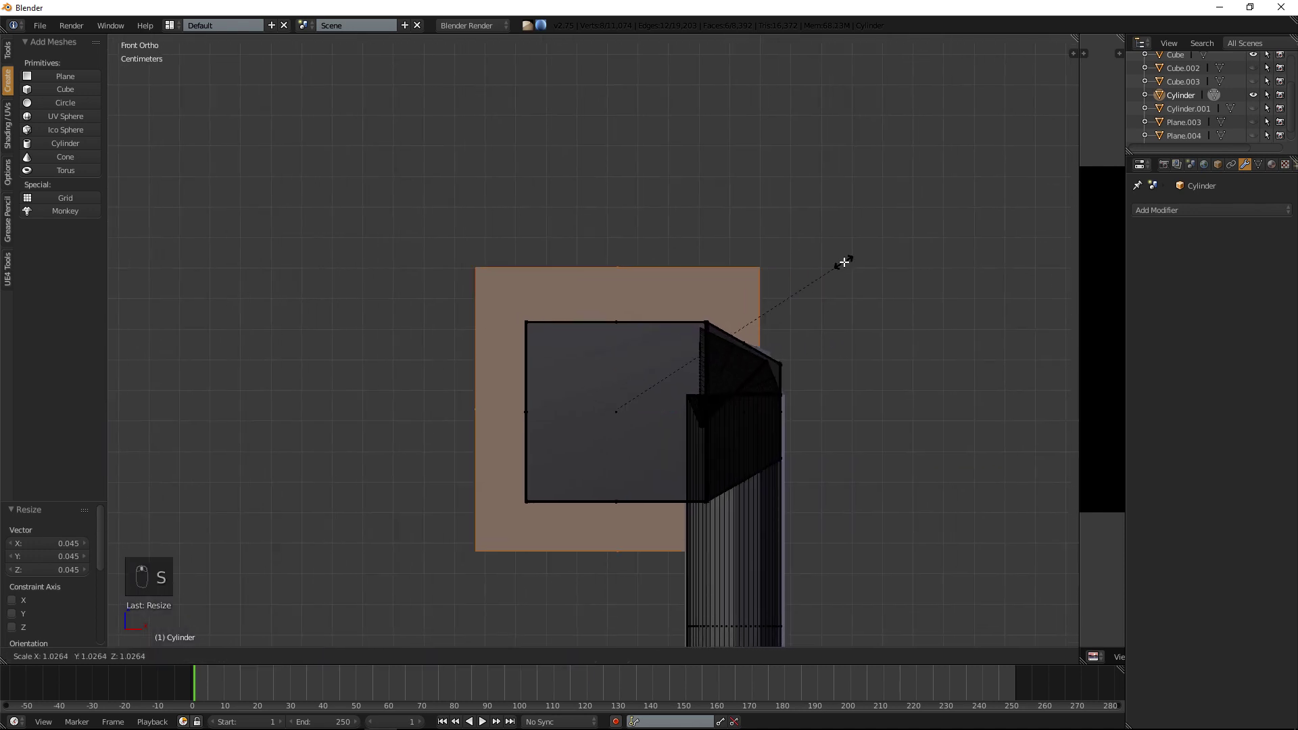
{"action": "left_click", "coordinate": [763, 300]}
{"action": "scroll", "coordinate": [695, 342], "scroll_direction": "up", "scroll_amount": 2}
{"action": "left_click_drag", "start_coordinate": [626, 389], "coordinate": [626, 386]}
{"action": "key", "text": "s"}
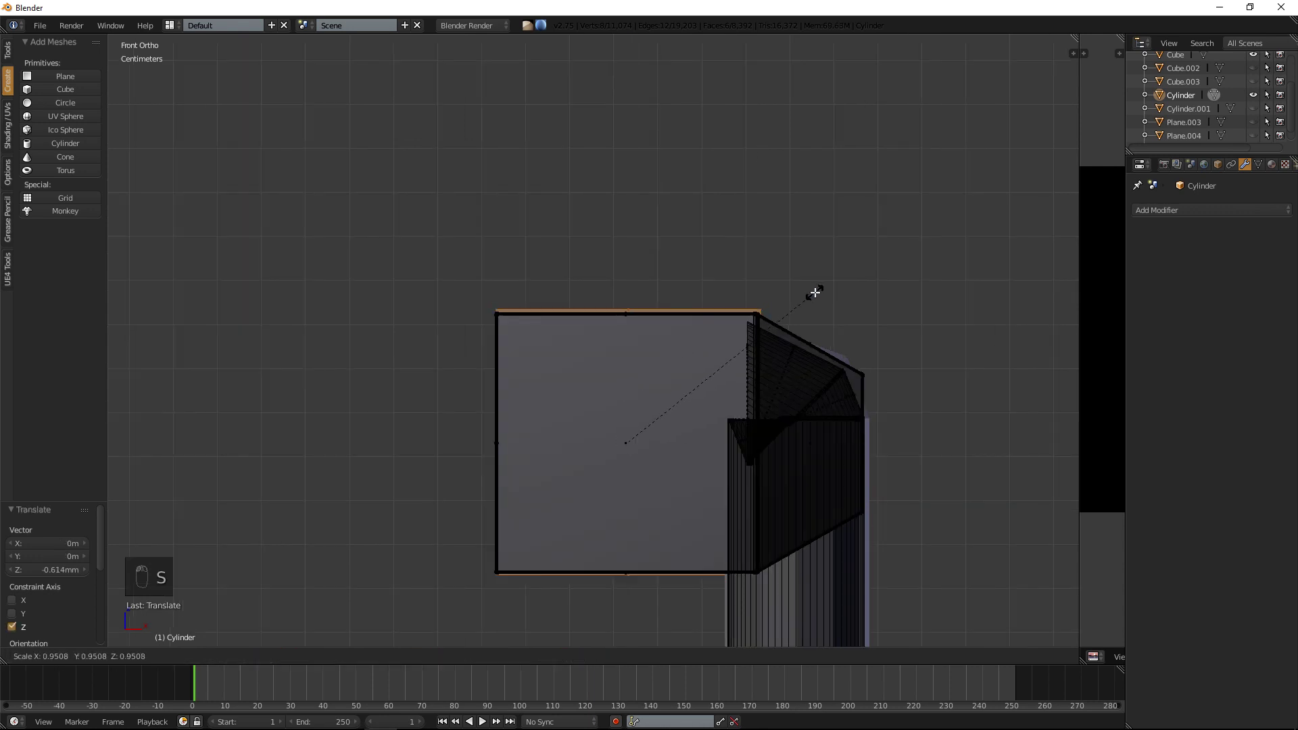
{"action": "left_click", "coordinate": [817, 287]}
{"action": "left_click_drag", "start_coordinate": [682, 442], "coordinate": [681, 442]}
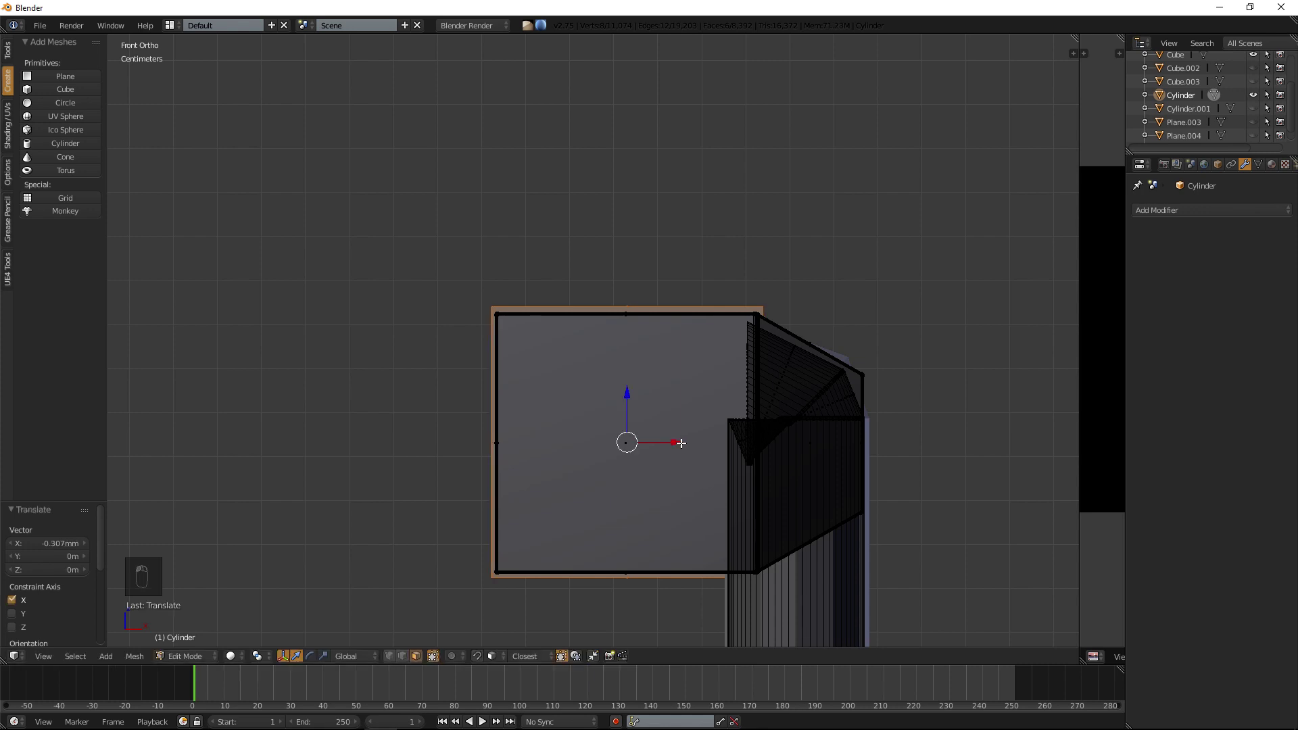
Move the cube about -53 cm along Y onto the lock bar's top bracket in the right orthographic view.
{"action": "key", "text": "KP_4"}
{"action": "key", "text": "KP_5"}
{"action": "key", "text": "KP_Decimal"}
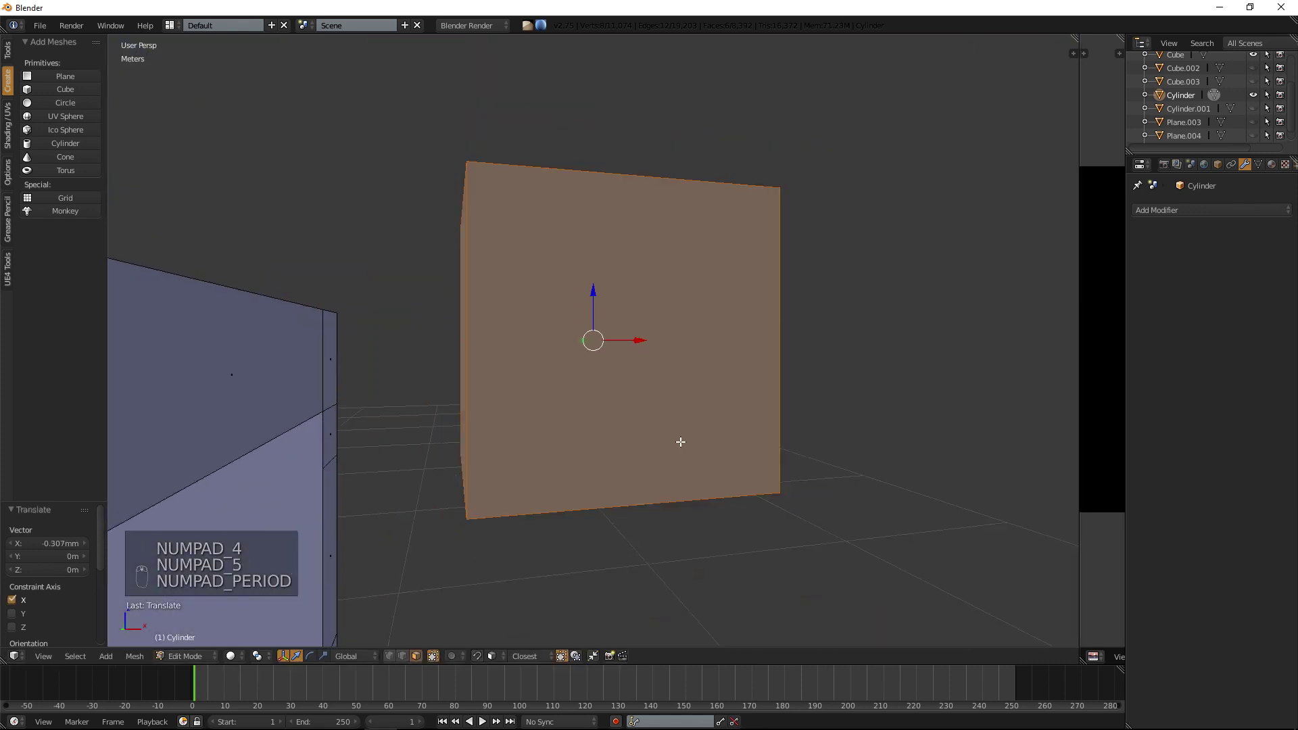
{"action": "middle_click_drag", "start_coordinate": [680, 443], "coordinate": [487, 405]}
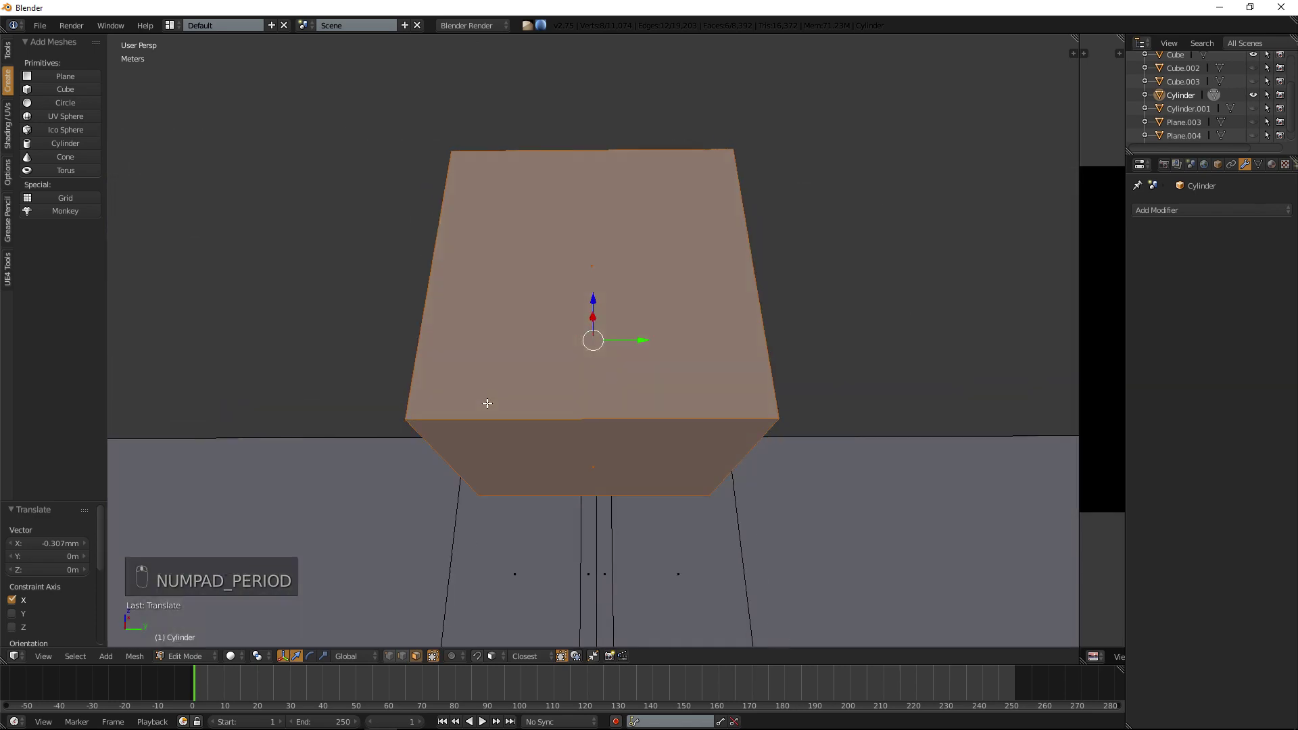
{"action": "scroll", "coordinate": [521, 434], "scroll_direction": "down", "scroll_amount": 7}
{"action": "key", "text": "KP_7"}
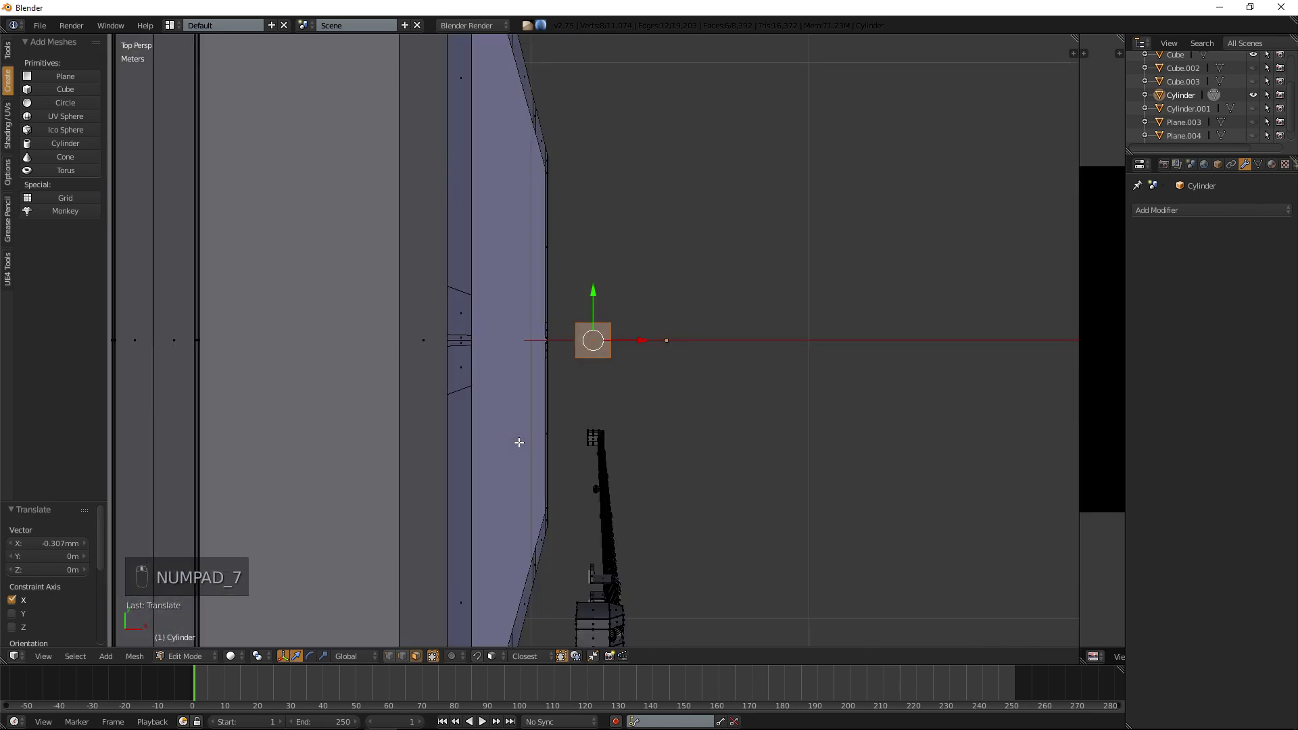
{"action": "key", "text": "KP_3"}
{"action": "key", "text": "KP_5"}
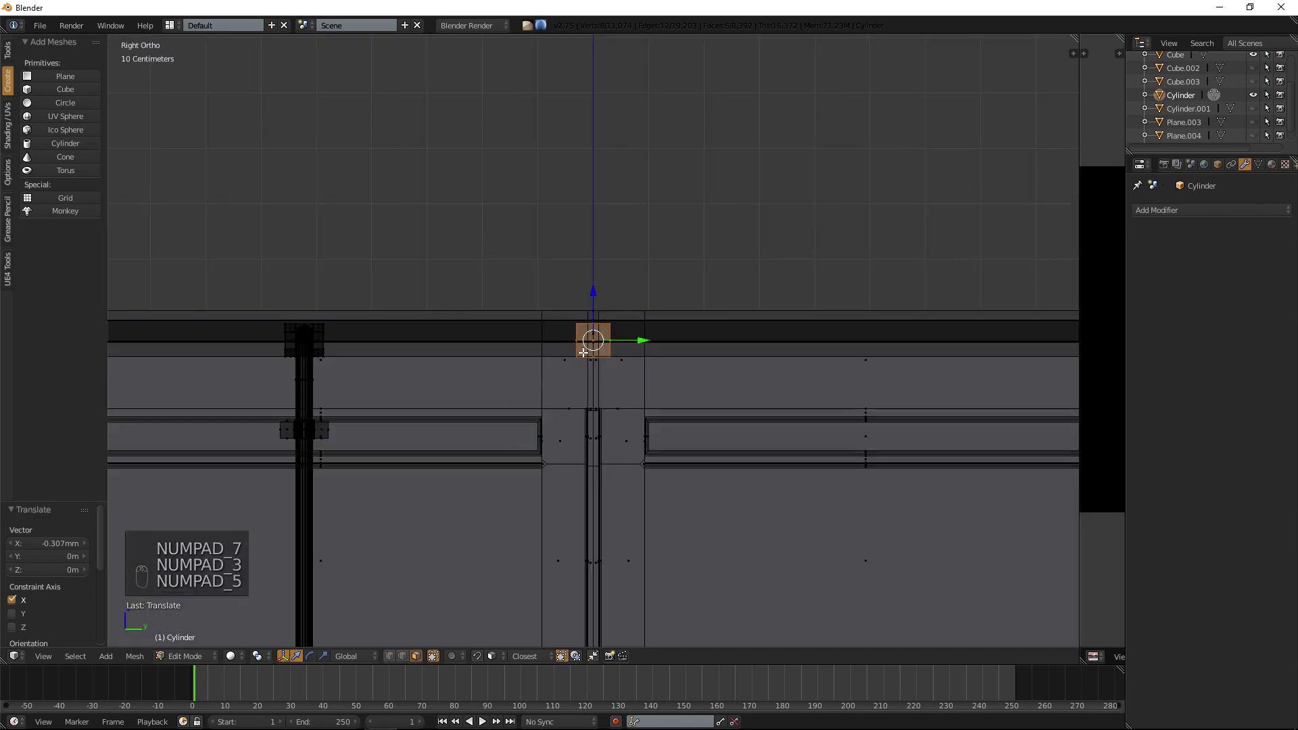
{"action": "left_click_drag", "start_coordinate": [641, 338], "coordinate": [344, 340]}
{"action": "middle_click_drag", "start_coordinate": [423, 341], "coordinate": [678, 345], "text": "shift"}
{"action": "scroll", "coordinate": [629, 347], "scroll_direction": "up", "scroll_amount": 8}
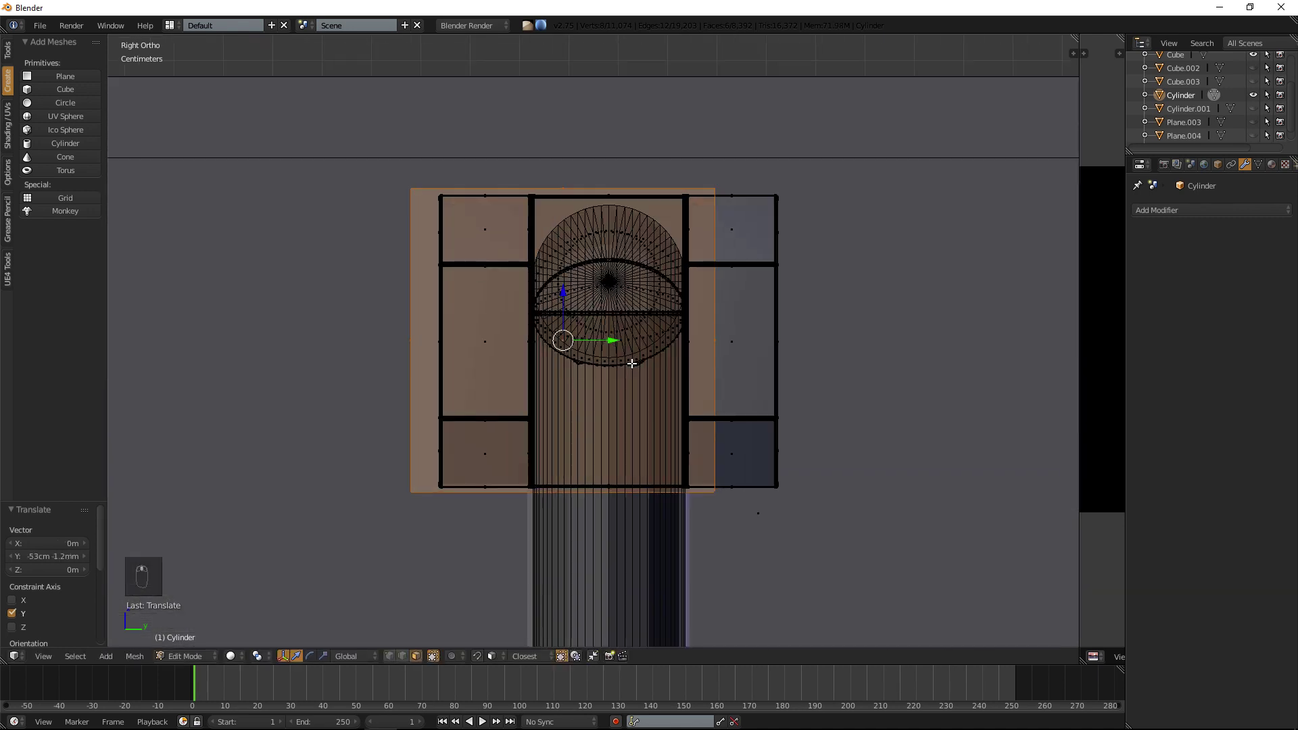
Centre the cube on the bracket with a Y move of about 8.5 mm and scale it 1.131 along Y.
{"action": "left_click_drag", "start_coordinate": [613, 342], "coordinate": [656, 333]}
{"action": "key", "text": "s"}
{"action": "key", "text": "y"}
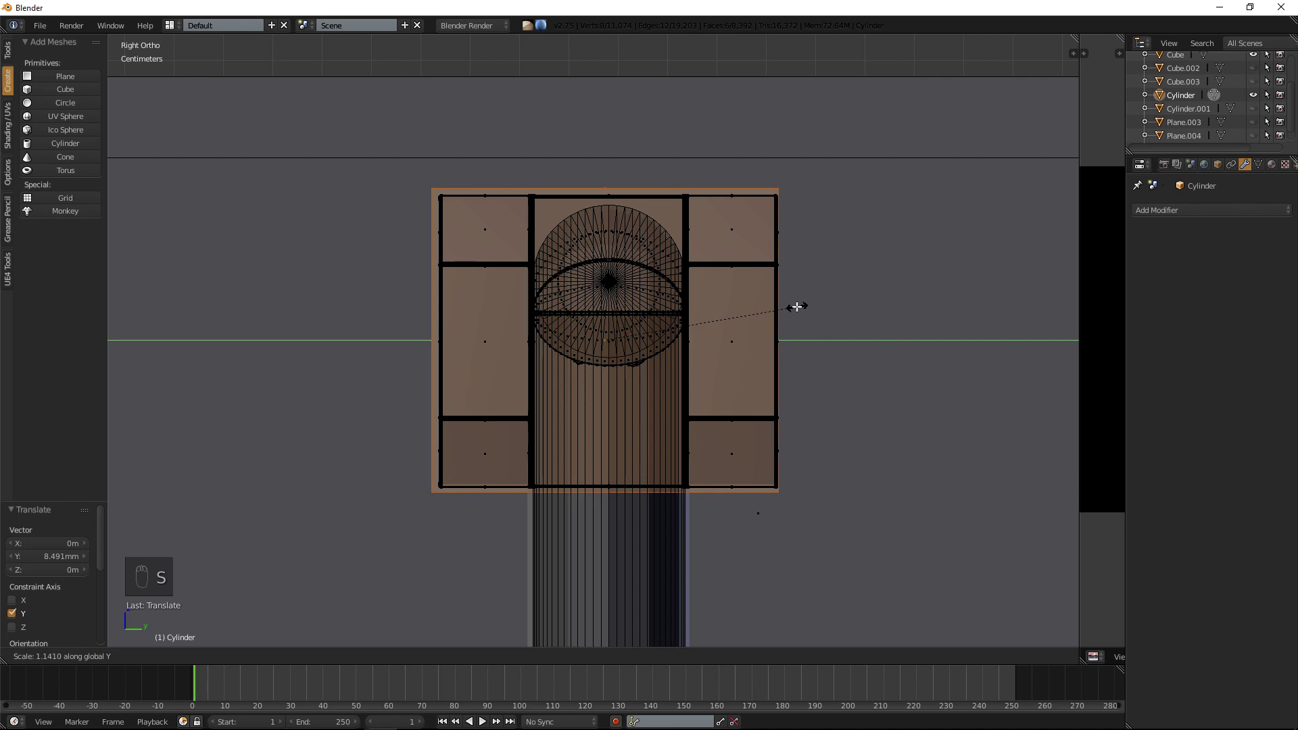
{"action": "left_click", "coordinate": [779, 310]}
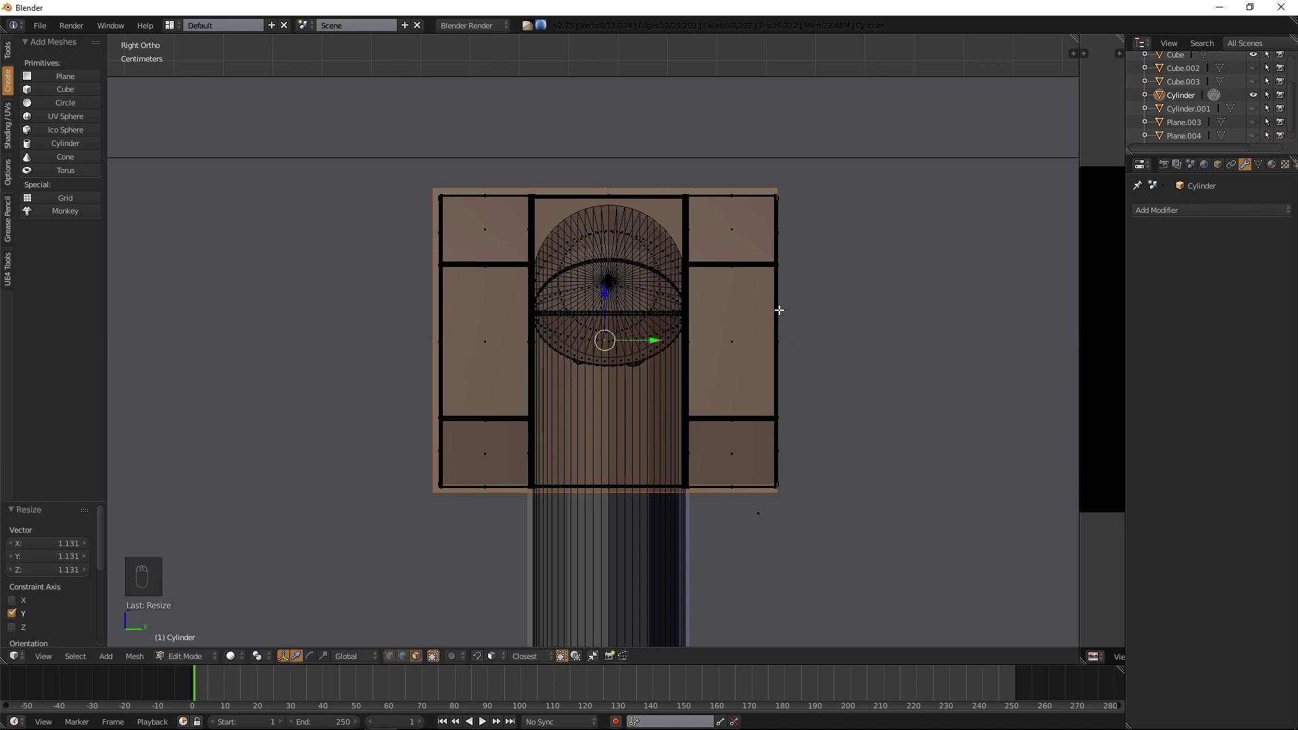
Add two loop cuts across the cube's width and spread them by a scale of 1.181 along Y.
{"action": "key", "text": "a"}
{"action": "key", "text": "ctrl+r"}
{"action": "scroll", "coordinate": [637, 177], "scroll_direction": "up", "scroll_amount": 1}
{"action": "left_click", "coordinate": [637, 177]}
{"action": "right_click", "coordinate": [637, 177]}
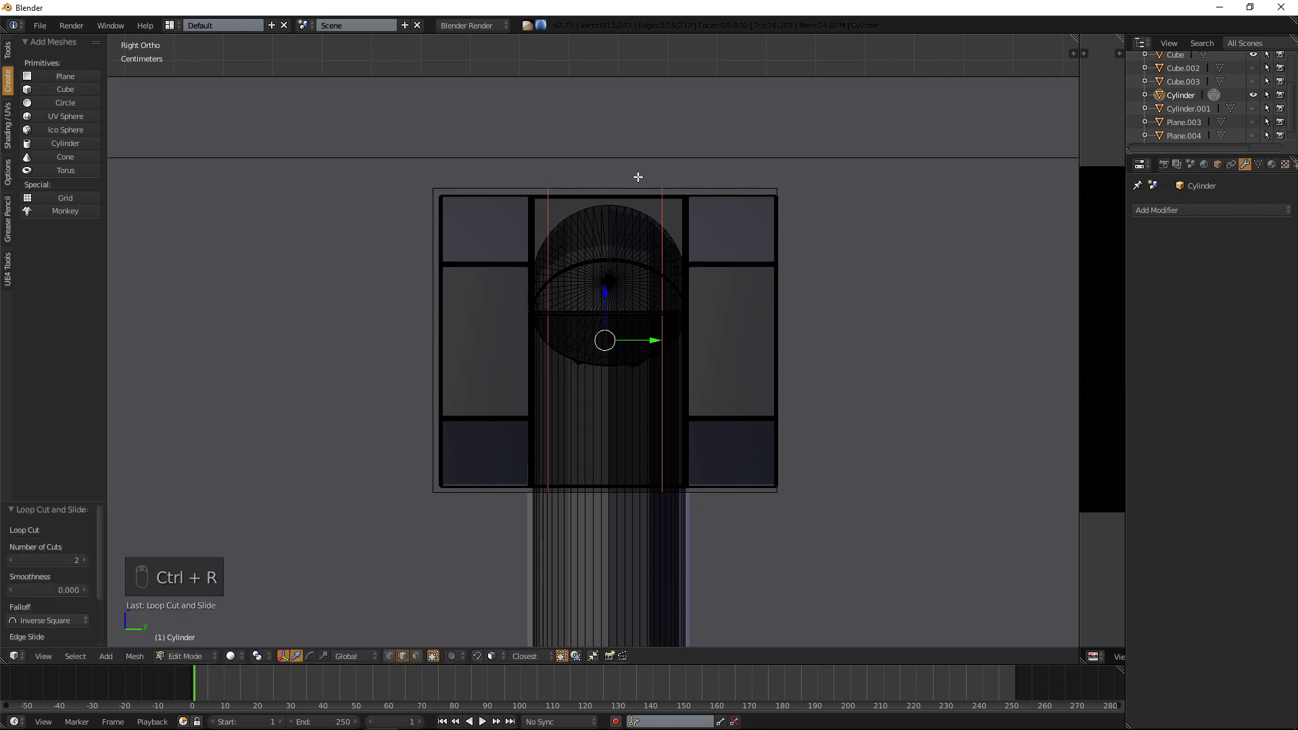
{"action": "key", "text": "s"}
{"action": "key", "text": "y"}
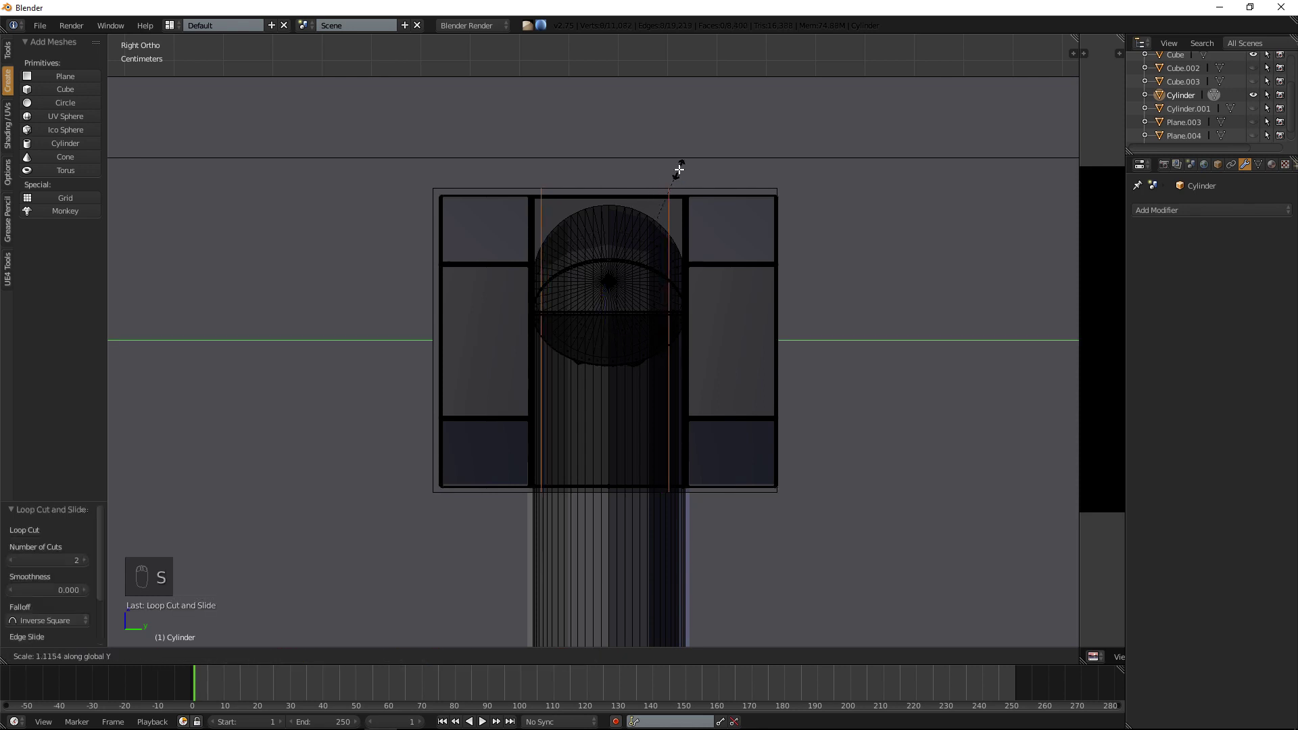
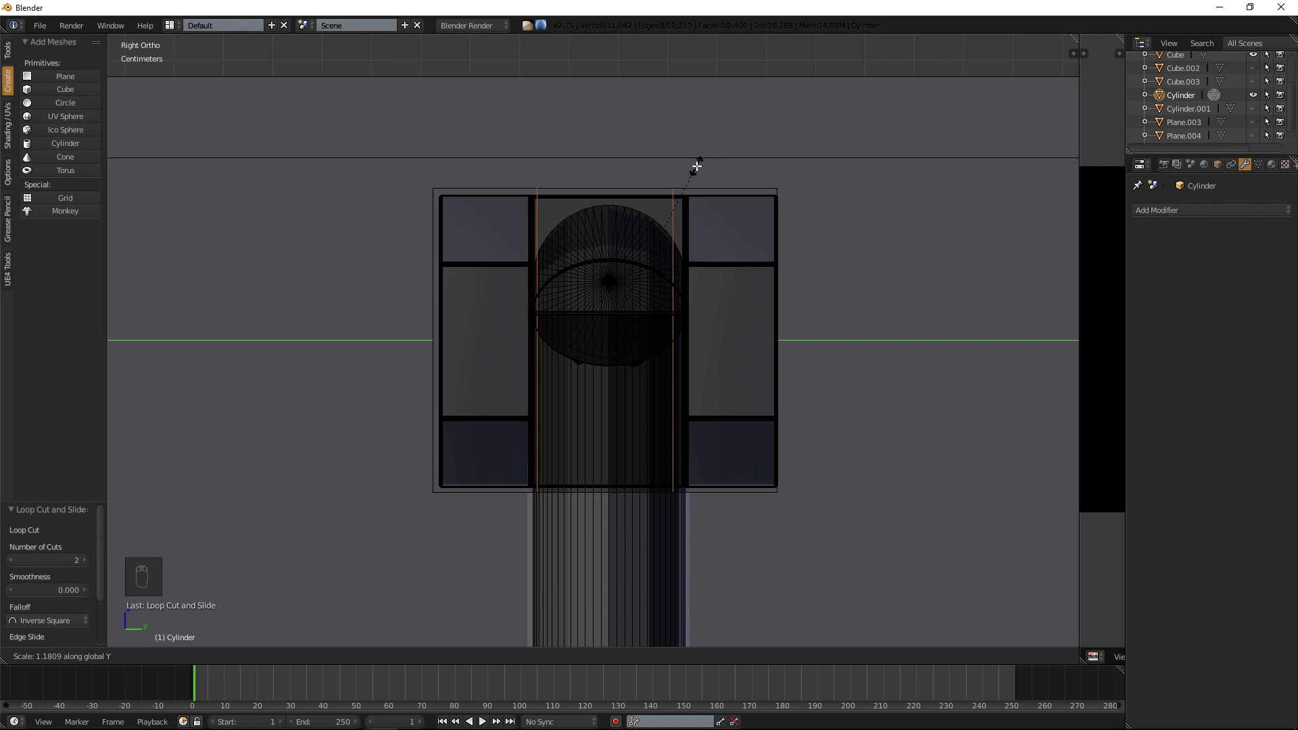
{"action": "left_click", "coordinate": [696, 166]}
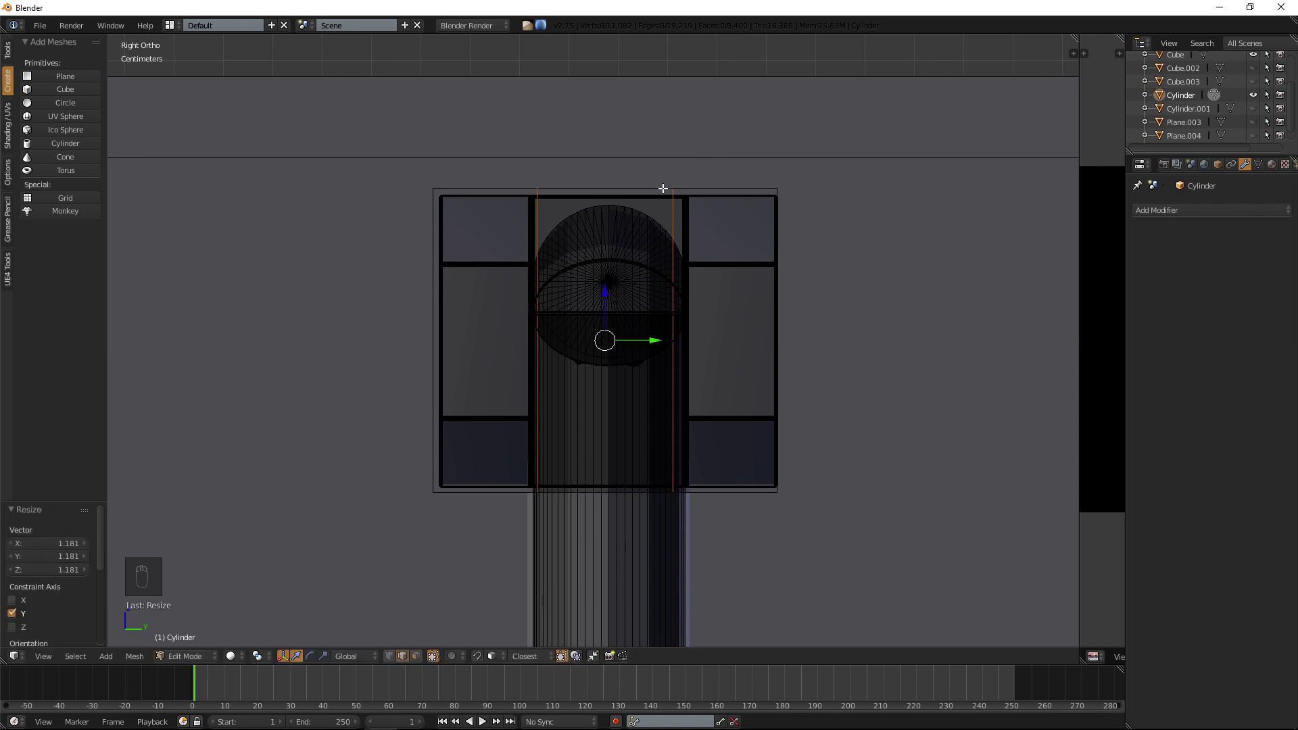
Try to shift one of the two new edge loops along Y to the bracket's inner edge.
{"action": "right_click", "coordinate": [670, 235], "text": "alt"}
{"action": "left_click_drag", "start_coordinate": [725, 341], "coordinate": [730, 333]}
{"action": "key", "text": "ctrl+z"}
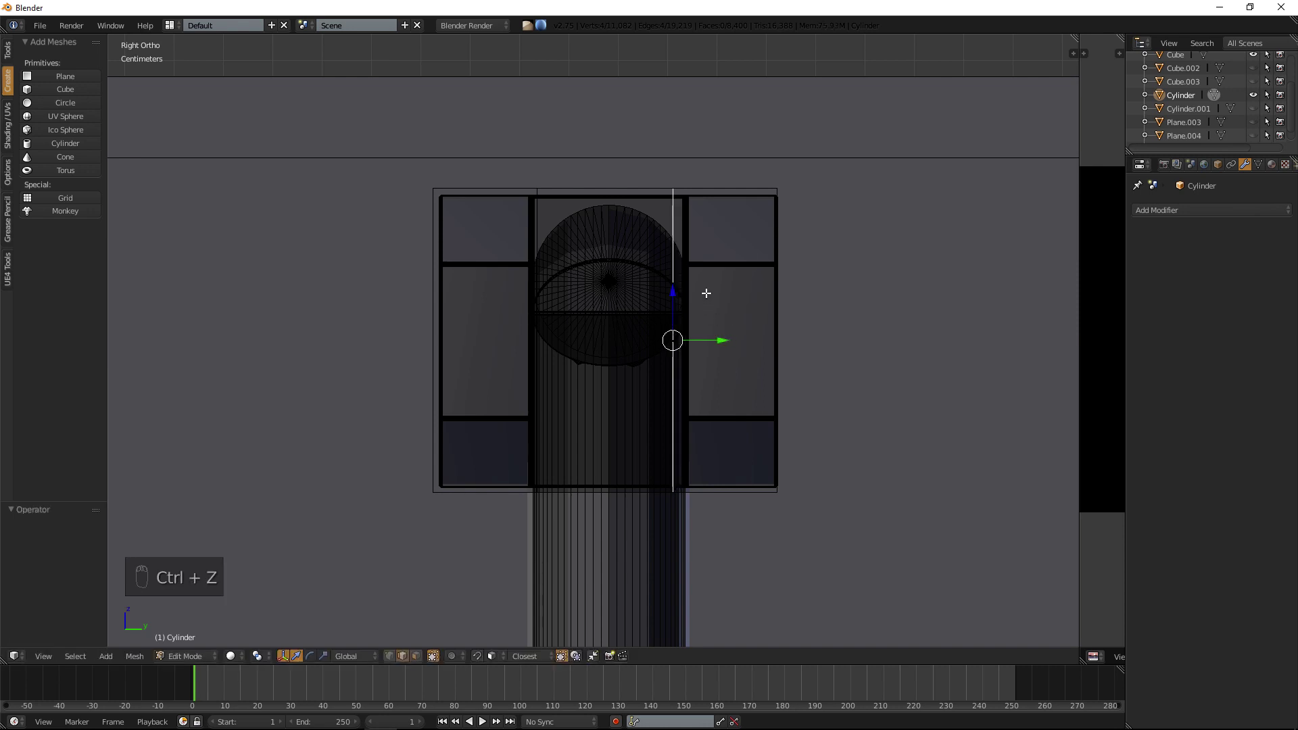
Switch to face selection and grow the selection from one bracket face over the connected high-poly bracket.
{"action": "key", "text": "a"}
{"action": "key", "text": "a"}
{"action": "key", "text": "a"}
{"action": "key", "text": "a"}
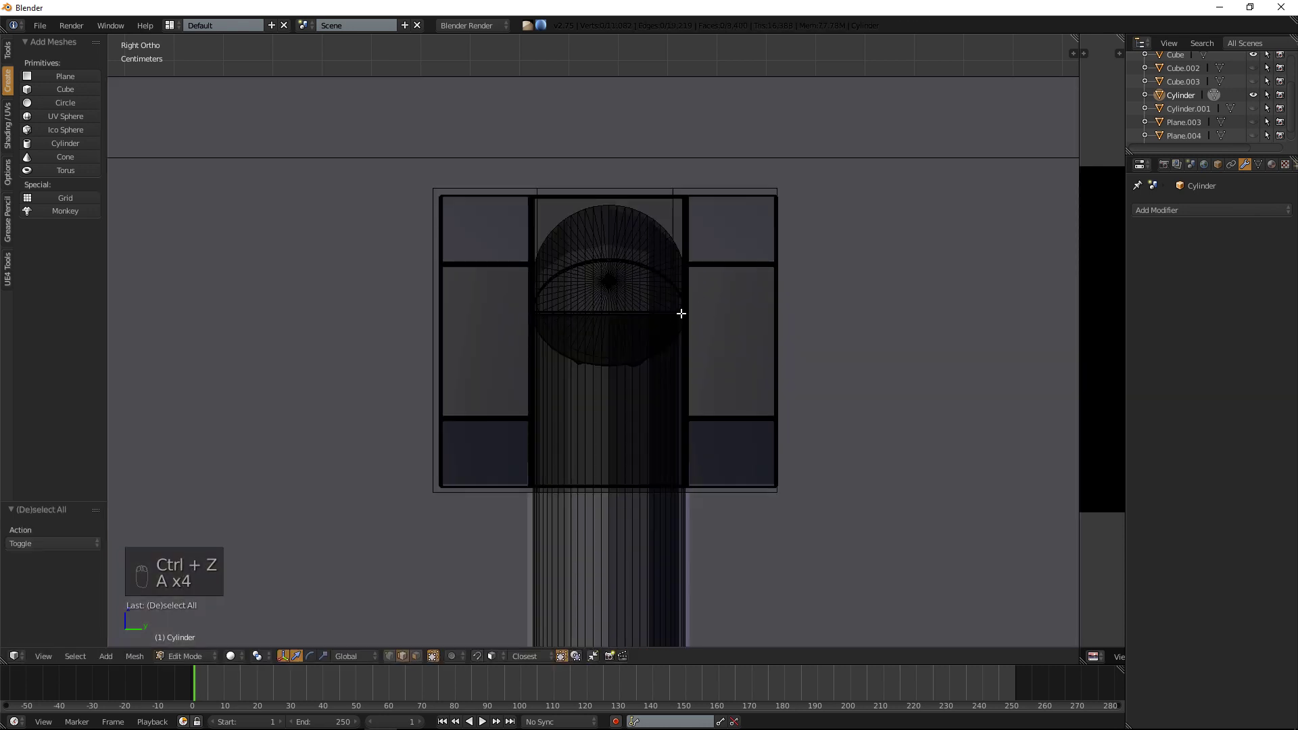
{"action": "left_click", "coordinate": [417, 656]}
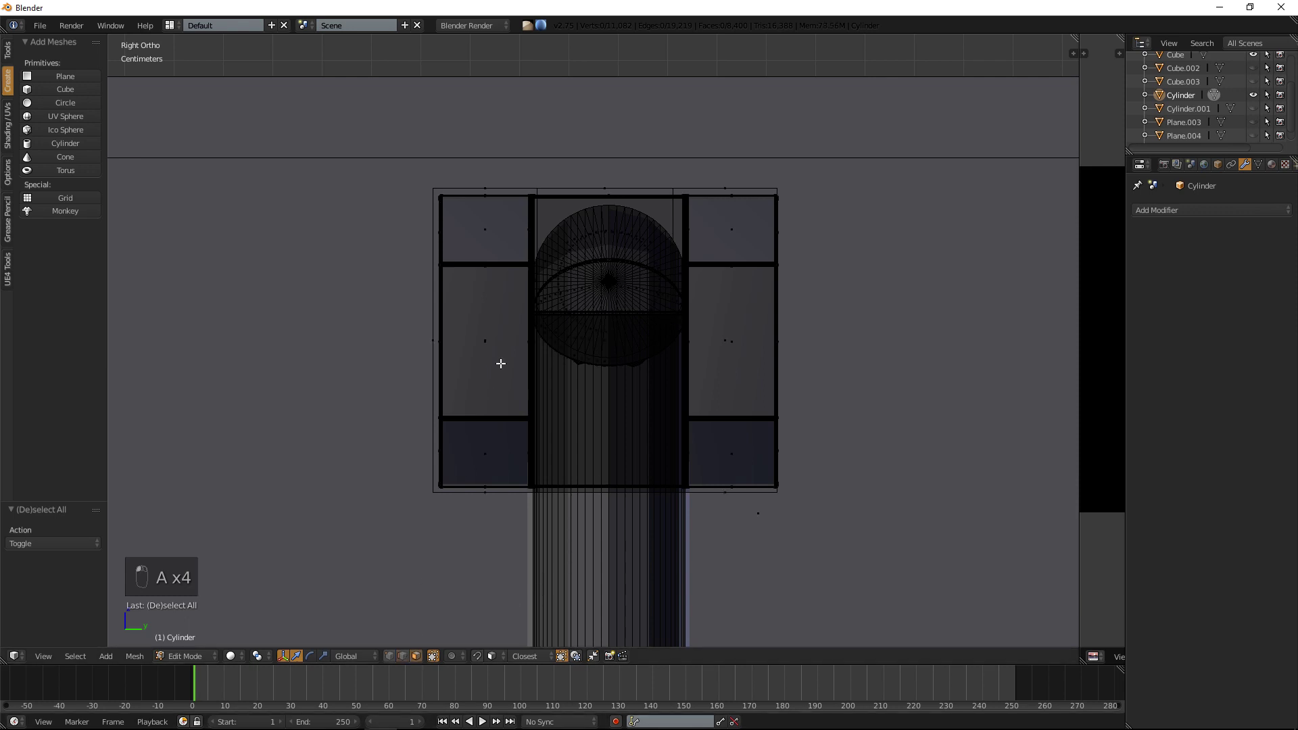
{"action": "right_click", "coordinate": [493, 339]}
{"action": "key", "text": "ctrl+KP_Add"}
{"action": "key", "text": "ctrl+KP_Add"}
{"action": "key", "text": "ctrl+KP_Add"}
{"action": "key", "text": "ctrl+KP_Add"}
{"action": "key", "text": "ctrl+KP_Add"}
{"action": "key", "text": "ctrl+KP_Add"}
{"action": "key", "text": "ctrl+KP_Add"}
{"action": "key", "text": "ctrl+KP_Add"}
{"action": "key", "text": "ctrl+KP_Add"}
{"action": "key", "text": "ctrl+KP_Add"}
{"action": "key", "text": "ctrl+KP_Add"}
{"action": "key", "text": "ctrl+KP_Add"}
{"action": "key", "text": "ctrl+KP_Add"}
{"action": "key", "text": "ctrl+KP_Add"}
{"action": "key", "text": "ctrl+KP_Add"}
{"action": "key", "text": "ctrl+KP_Add"}
{"action": "key", "text": "ctrl+KP_Add"}
{"action": "key", "text": "ctrl+KP_Add"}
{"action": "key", "text": "ctrl+KP_Add"}
{"action": "key", "text": "ctrl+KP_Add"}
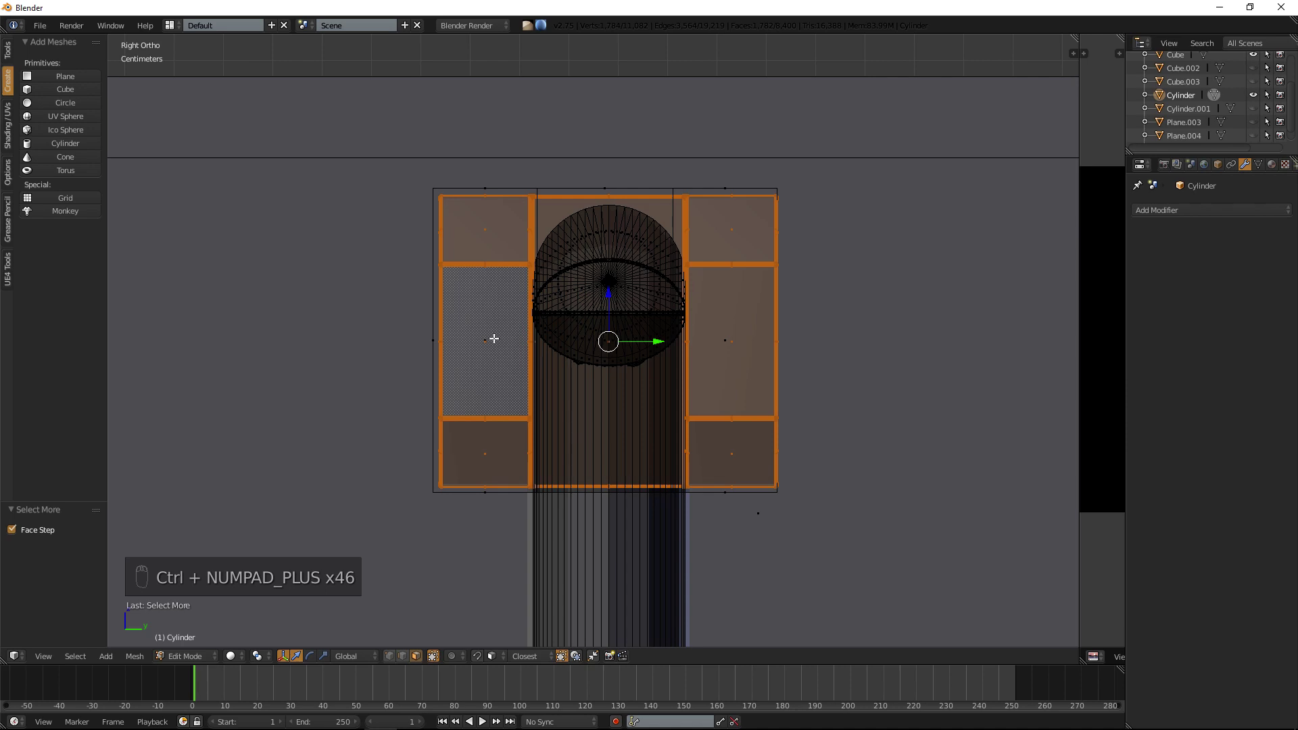
Examine how the added cube sits around the high-poly bracket in perspective, with solid and wireframe shading.
{"action": "middle_click_drag", "start_coordinate": [497, 341], "coordinate": [563, 359]}
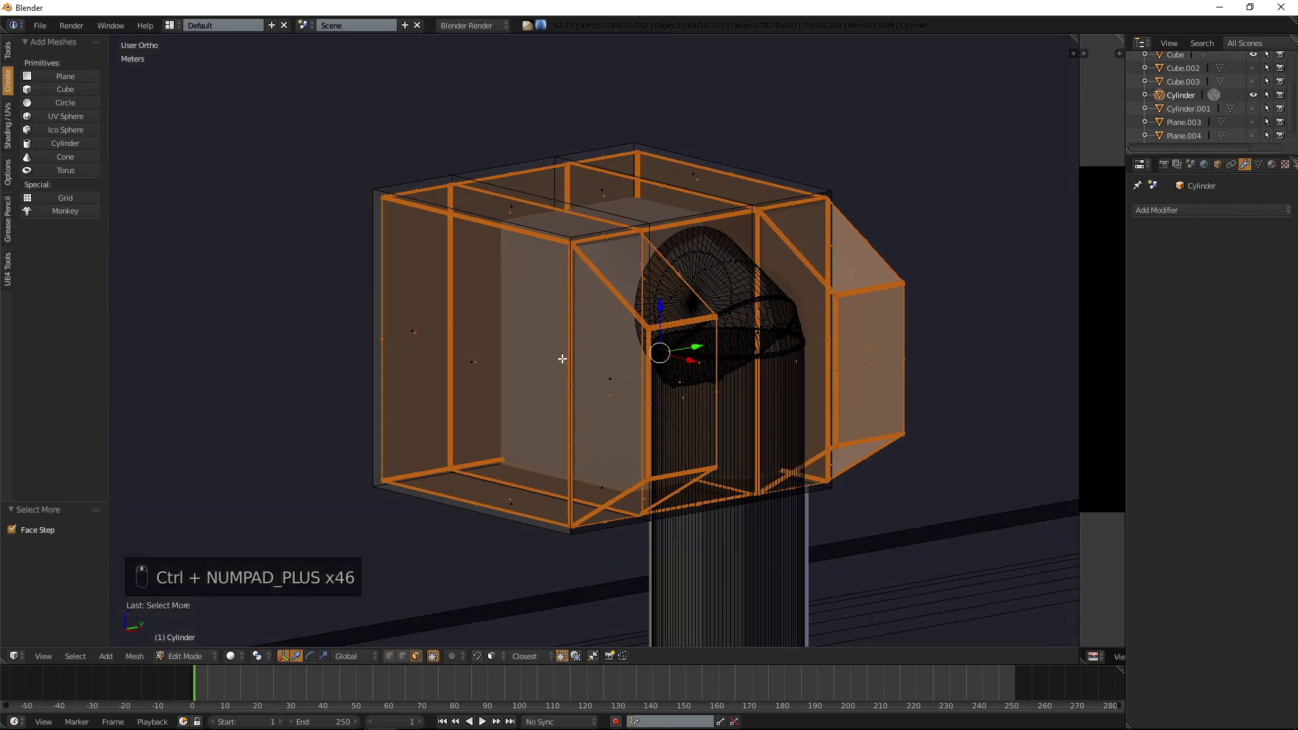
{"action": "key", "text": "Tab"}
{"action": "key", "text": "Tab"}
{"action": "key", "text": "Tab"}
{"action": "key", "text": "Tab"}
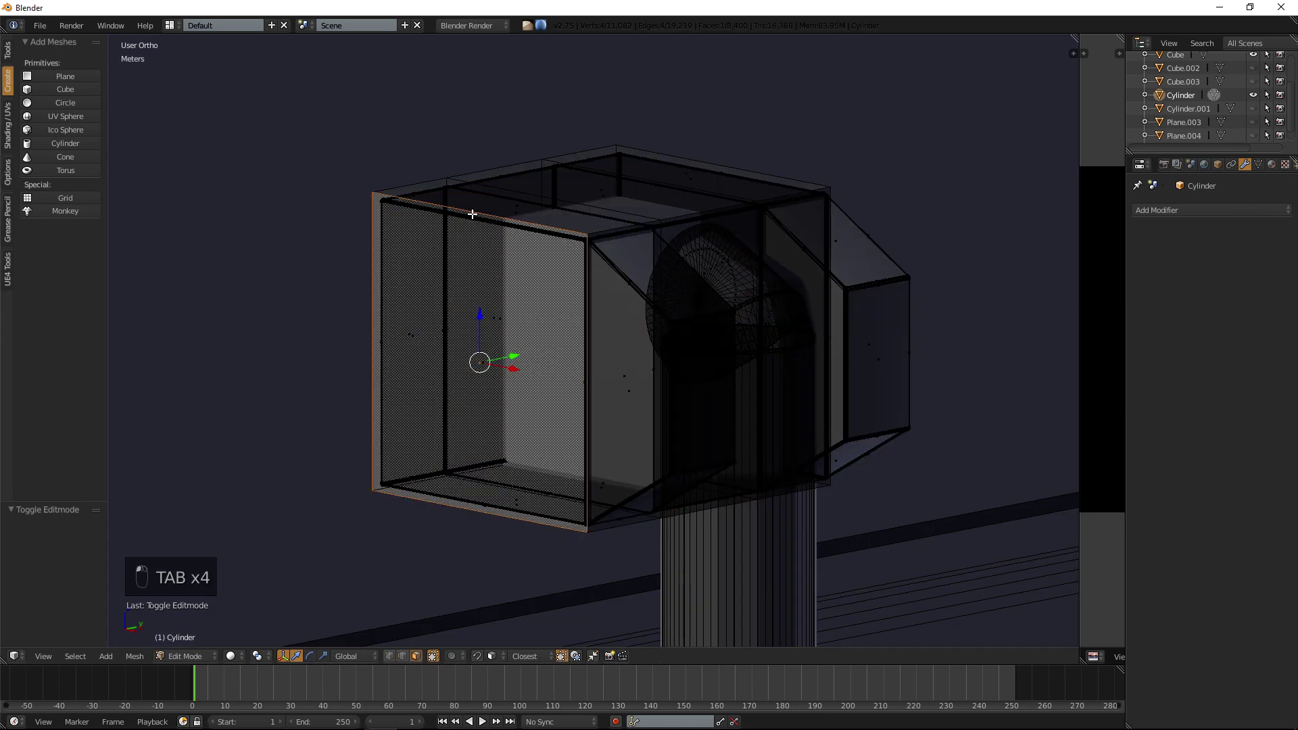
{"action": "mouse_move", "coordinate": [524, 230]}
{"action": "middle_mouse_down"}
{"action": "mouse_move", "coordinate": [534, 203]}
{"action": "mouse_move", "coordinate": [506, 235]}
{"action": "middle_mouse_up"}
{"action": "key", "text": "KP_5"}
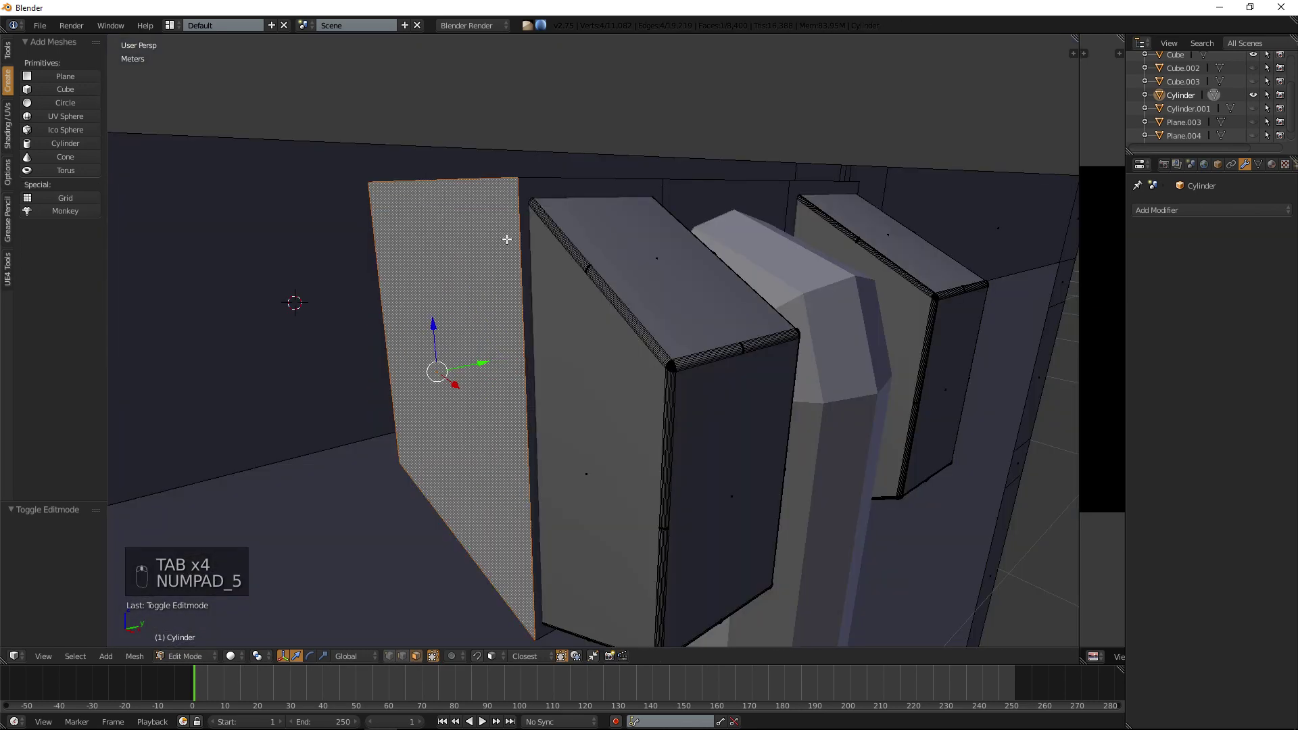
{"action": "scroll", "coordinate": [507, 239], "scroll_direction": "down", "scroll_amount": 5}
{"action": "key", "text": "z"}
{"action": "key", "text": "z"}
{"action": "key", "text": "z"}
{"action": "scroll", "coordinate": [507, 240], "scroll_direction": "up", "scroll_amount": 2}
{"action": "mouse_move", "coordinate": [507, 247]}
{"action": "middle_mouse_down"}
{"action": "mouse_move", "coordinate": [527, 272]}
{"action": "mouse_move", "coordinate": [417, 264]}
{"action": "mouse_move", "coordinate": [507, 273]}
{"action": "mouse_move", "coordinate": [492, 249]}
{"action": "mouse_move", "coordinate": [504, 253]}
{"action": "middle_mouse_up"}
{"action": "key", "text": "a"}
{"action": "key", "text": "a"}
{"action": "scroll", "coordinate": [417, 263], "scroll_direction": "down", "scroll_amount": 8}
{"action": "scroll", "coordinate": [504, 252], "scroll_direction": "up", "scroll_amount": 9}
Select all connected faces of the added cube around the bracket and delete them from the high-poly mesh.
{"action": "right_click", "coordinate": [524, 306]}
{"action": "key", "text": "ctrl+KP_Add"}
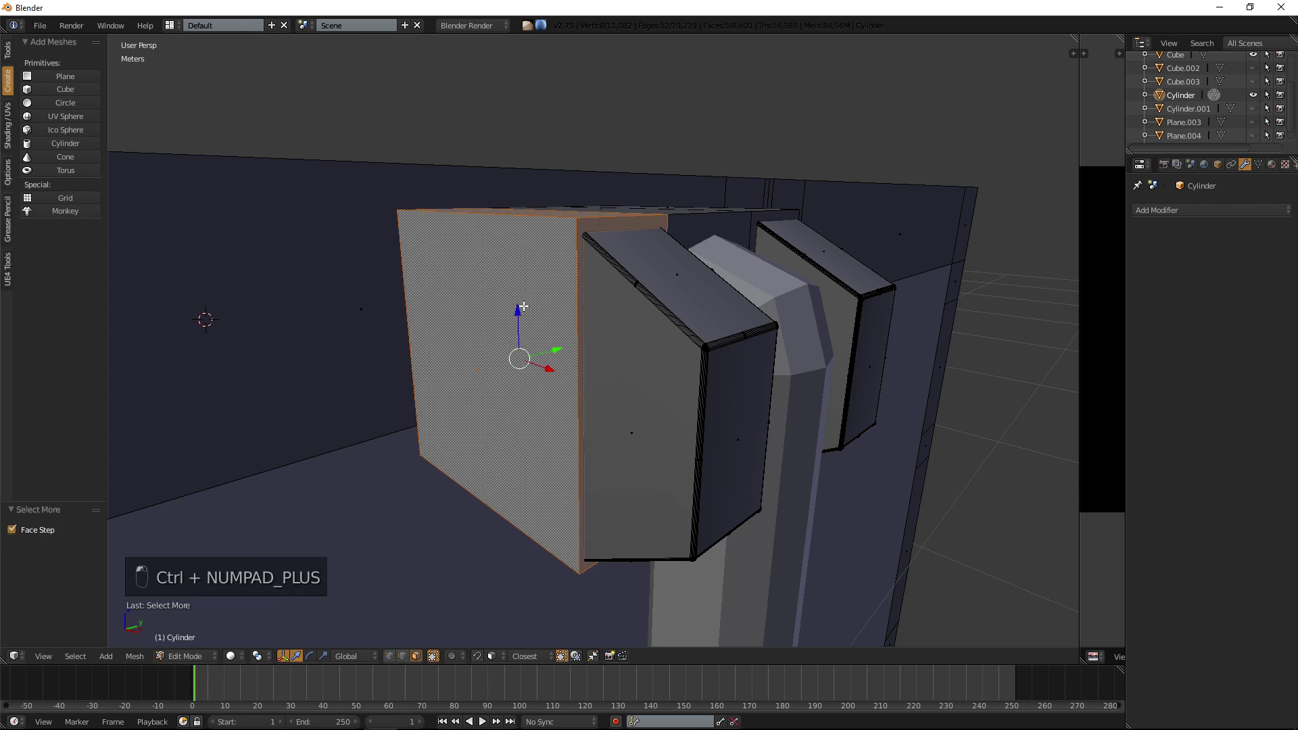
{"action": "key", "text": "ctrl+KP_Add"}
{"action": "key", "text": "ctrl+KP_Add"}
{"action": "key", "text": "ctrl+KP_Add"}
{"action": "key", "text": "ctrl+KP_Add"}
{"action": "key", "text": "ctrl+KP_Add"}
{"action": "key", "text": "ctrl+KP_Add"}
{"action": "key", "text": "ctrl+KP_Add"}
{"action": "key", "text": "ctrl+KP_Add"}
{"action": "key", "text": "ctrl+KP_Add"}
{"action": "key", "text": "ctrl+KP_Add"}
{"action": "key", "text": "ctrl+KP_Add"}
{"action": "key", "text": "ctrl+KP_Add"}
{"action": "key", "text": "ctrl+KP_Add"}
{"action": "key", "text": "ctrl+KP_Add"}
{"action": "key", "text": "ctrl+KP_Add"}
{"action": "key", "text": "ctrl+KP_Add"}
{"action": "key", "text": "ctrl+KP_Add"}
{"action": "key", "text": "ctrl+KP_Add"}
{"action": "key", "text": "ctrl+KP_Add"}
{"action": "key", "text": "ctrl+KP_Add"}
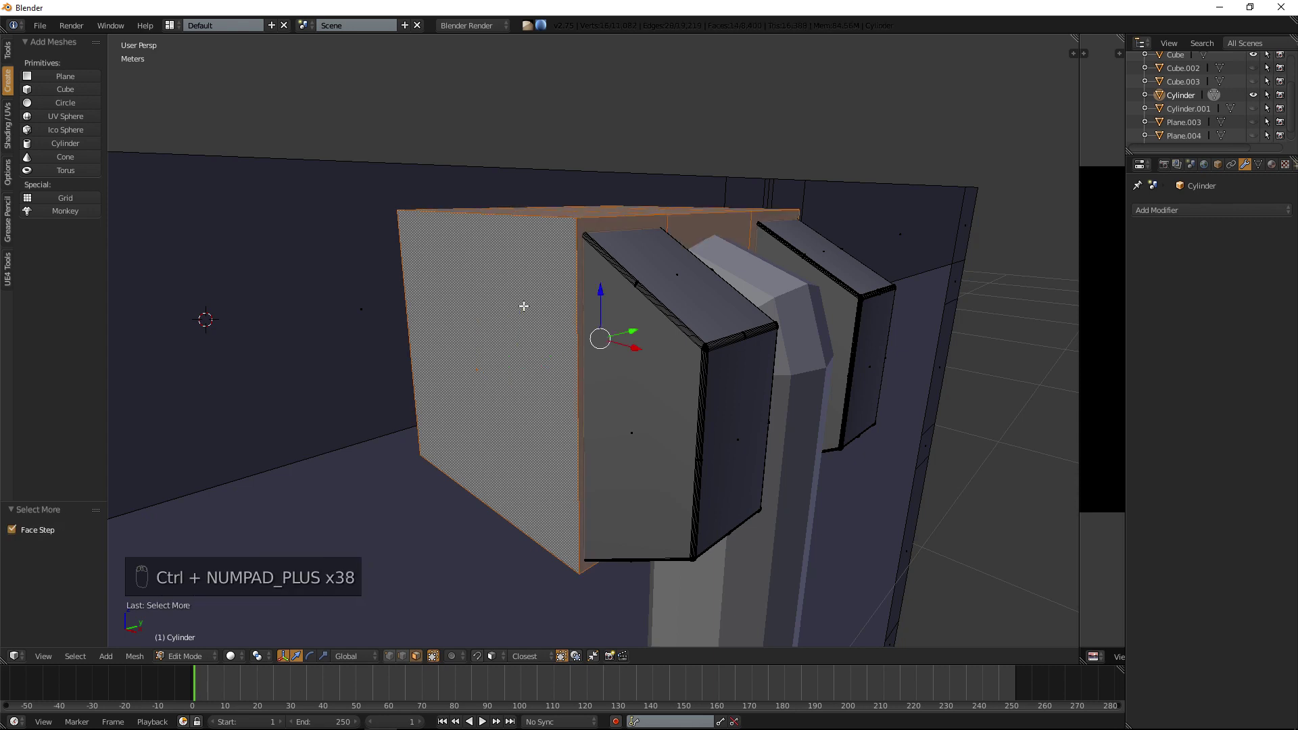
{"action": "key", "text": "Delete"}
{"action": "left_click", "coordinate": [523, 306]}
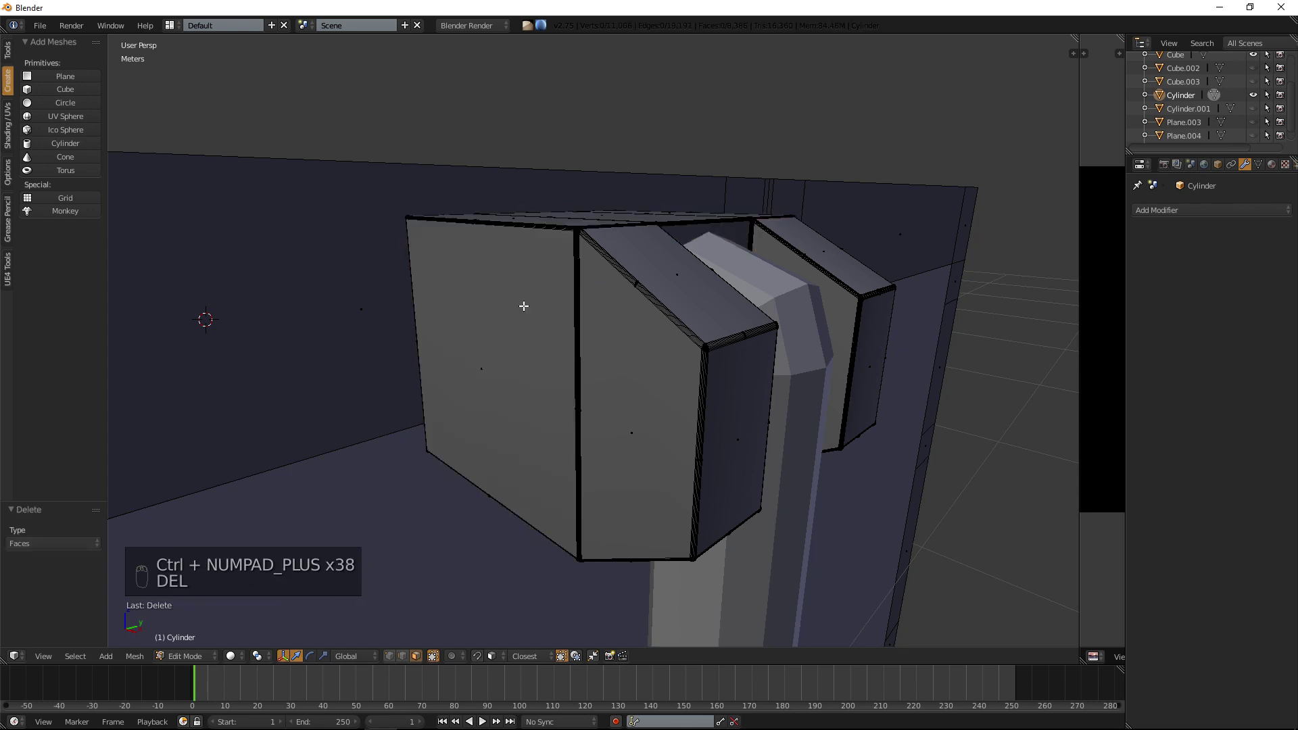
Leave the high-poly mesh and open the low-poly container for mesh editing.
{"action": "key", "text": "Tab"}
{"action": "scroll", "coordinate": [608, 376], "scroll_direction": "down", "scroll_amount": 6}
{"action": "right_click", "coordinate": [646, 460]}
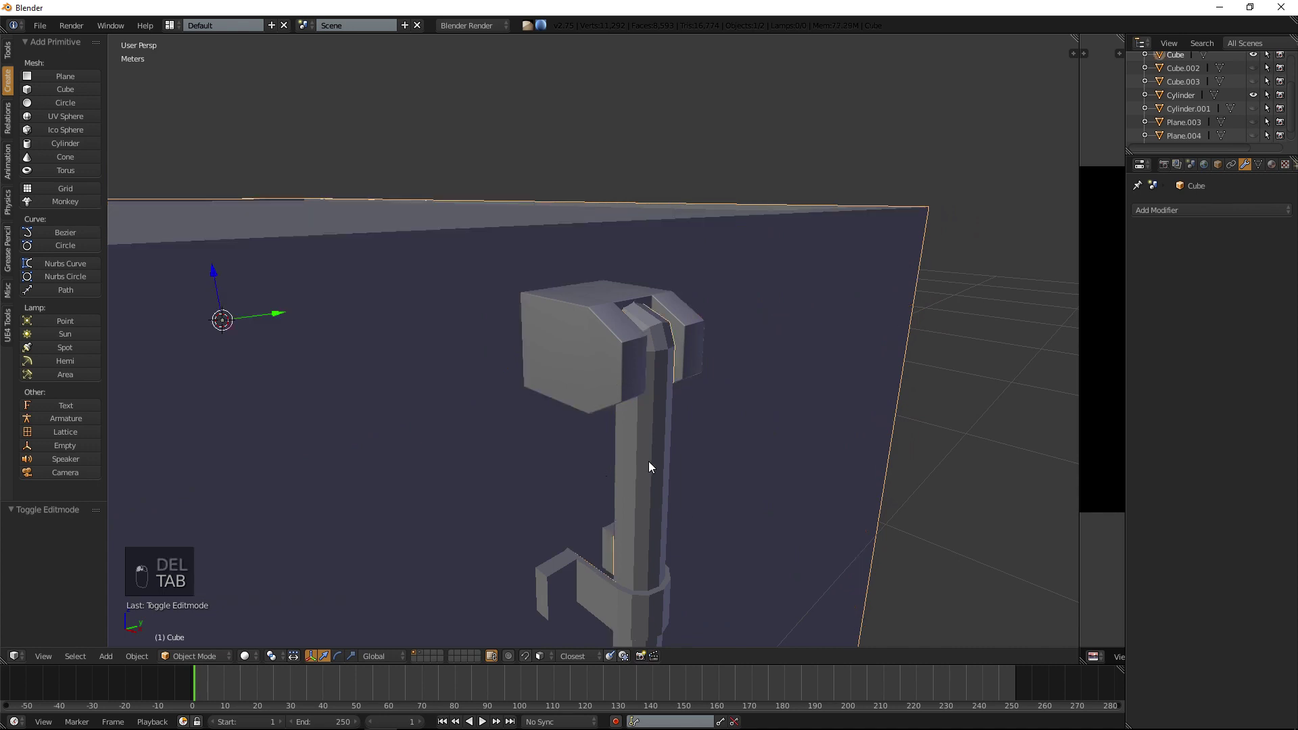
{"action": "key", "text": "Tab"}
{"action": "scroll", "coordinate": [641, 461], "scroll_direction": "down", "scroll_amount": 6}
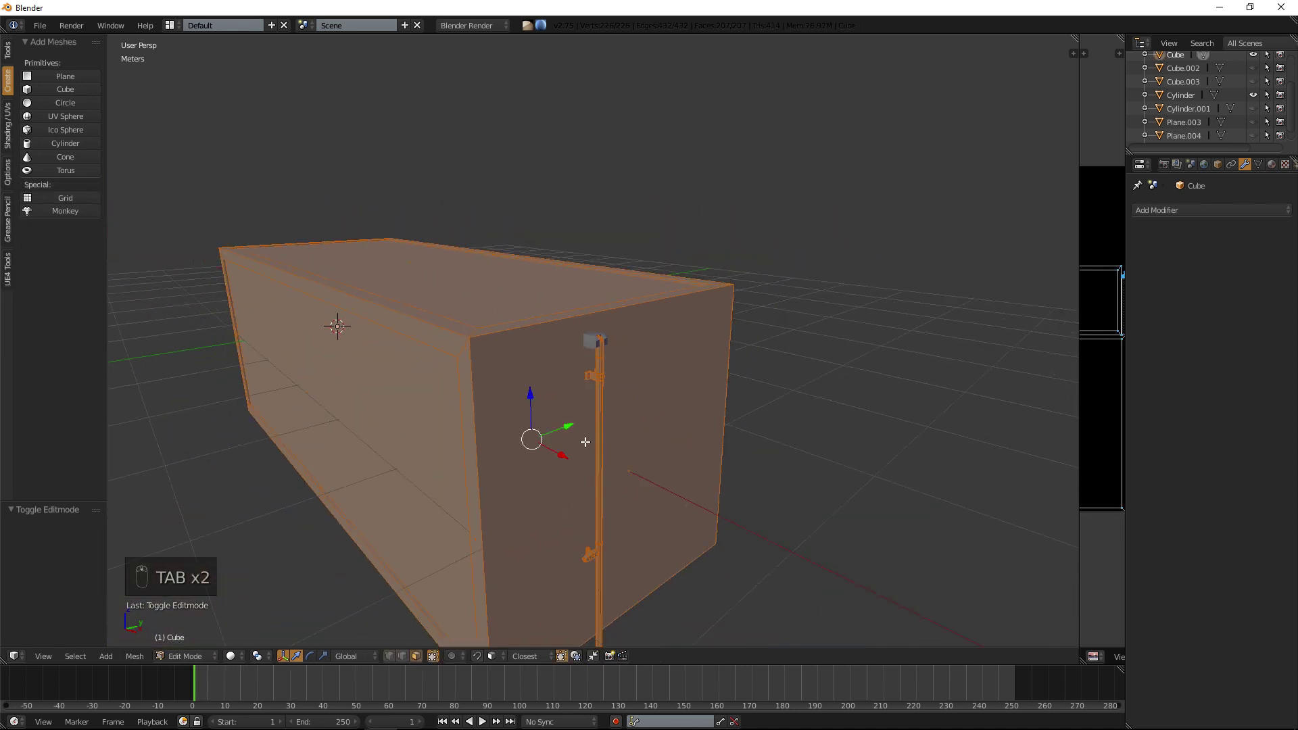
Add a cube to the low-poly mesh and move it along X and Z to the lock bar's upper end.
{"action": "scroll", "coordinate": [585, 441], "scroll_direction": "up", "scroll_amount": 5}
{"action": "left_click", "coordinate": [64, 90]}
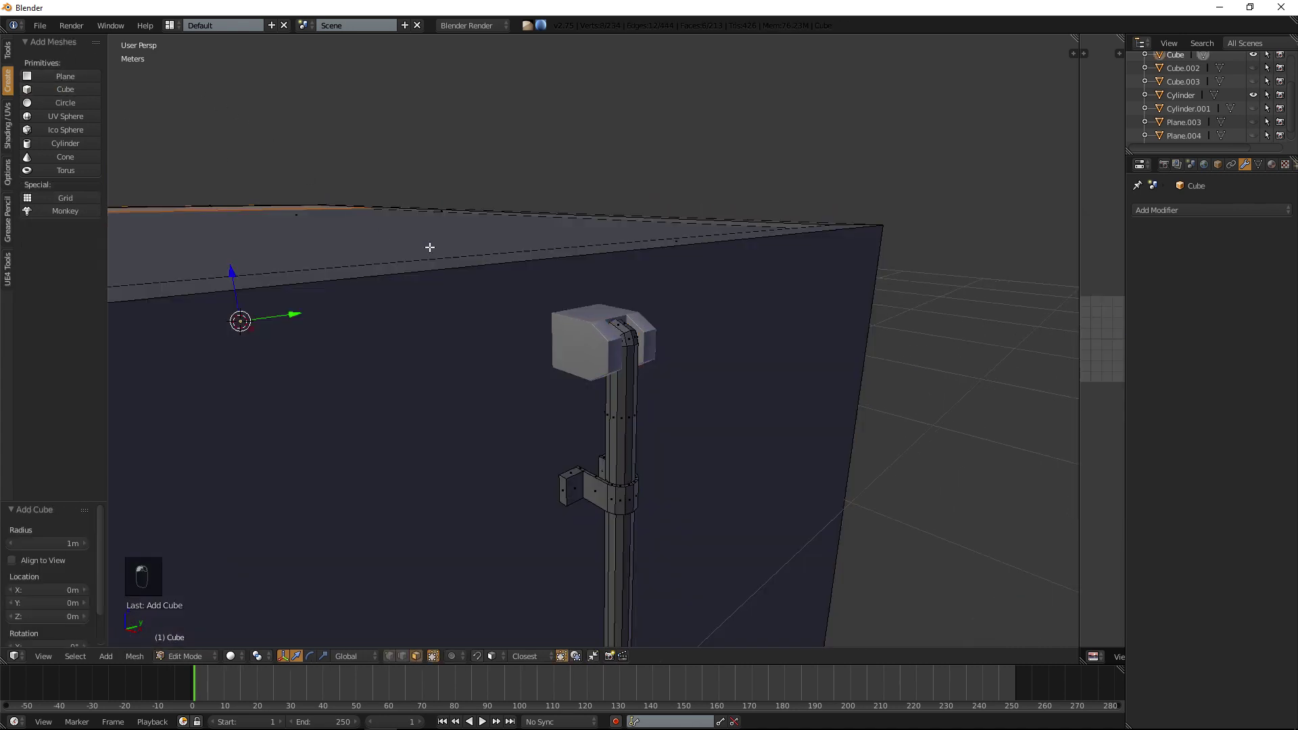
{"action": "key", "text": "KP_1"}
{"action": "key", "text": "KP_5"}
{"action": "scroll", "coordinate": [429, 246], "scroll_direction": "down", "scroll_amount": 5}
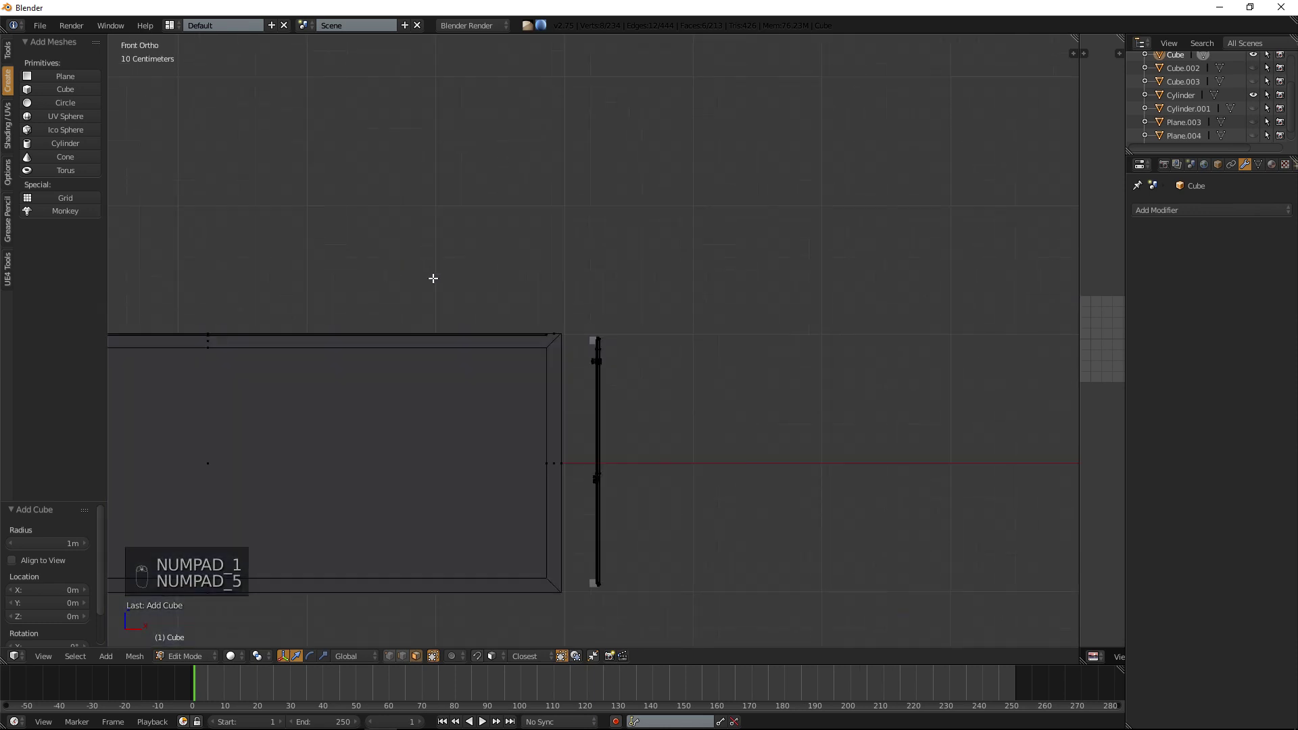
{"action": "left_click_drag", "start_coordinate": [417, 382], "coordinate": [653, 382]}
{"action": "left_click_drag", "start_coordinate": [609, 332], "coordinate": [597, 296]}
{"action": "scroll", "coordinate": [602, 298], "scroll_direction": "up", "scroll_amount": 6}
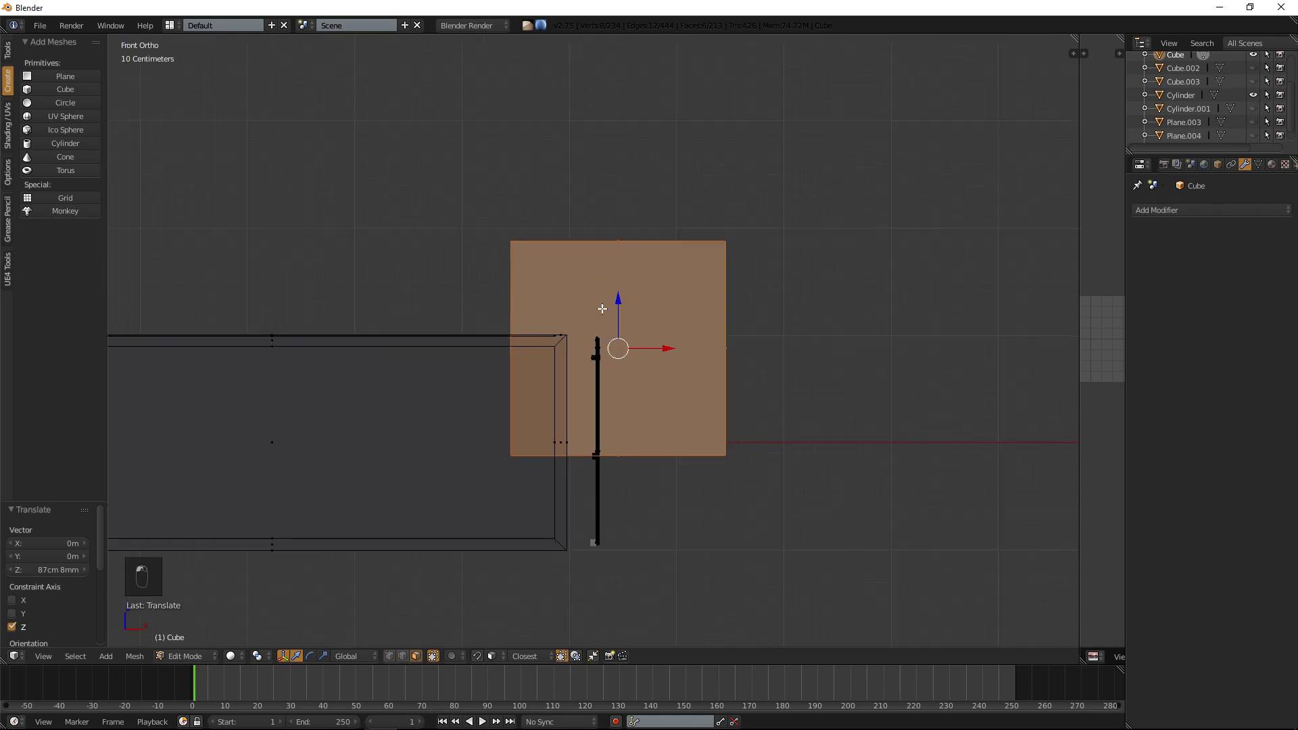
{"action": "left_click_drag", "start_coordinate": [758, 376], "coordinate": [659, 376]}
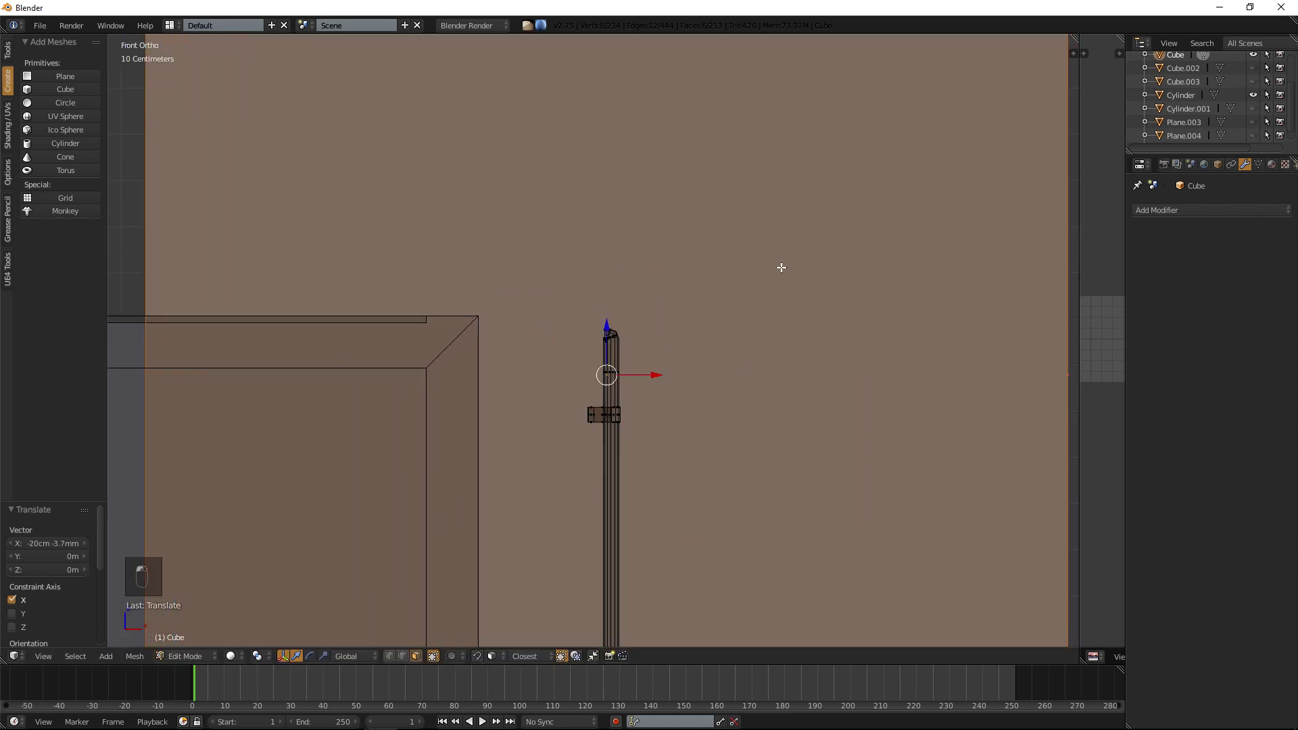
Shrink the cube to roughly the high-poly bracket's size in two scalings, the second by 0.576, and move it over the bracket.
{"action": "key", "text": "s"}
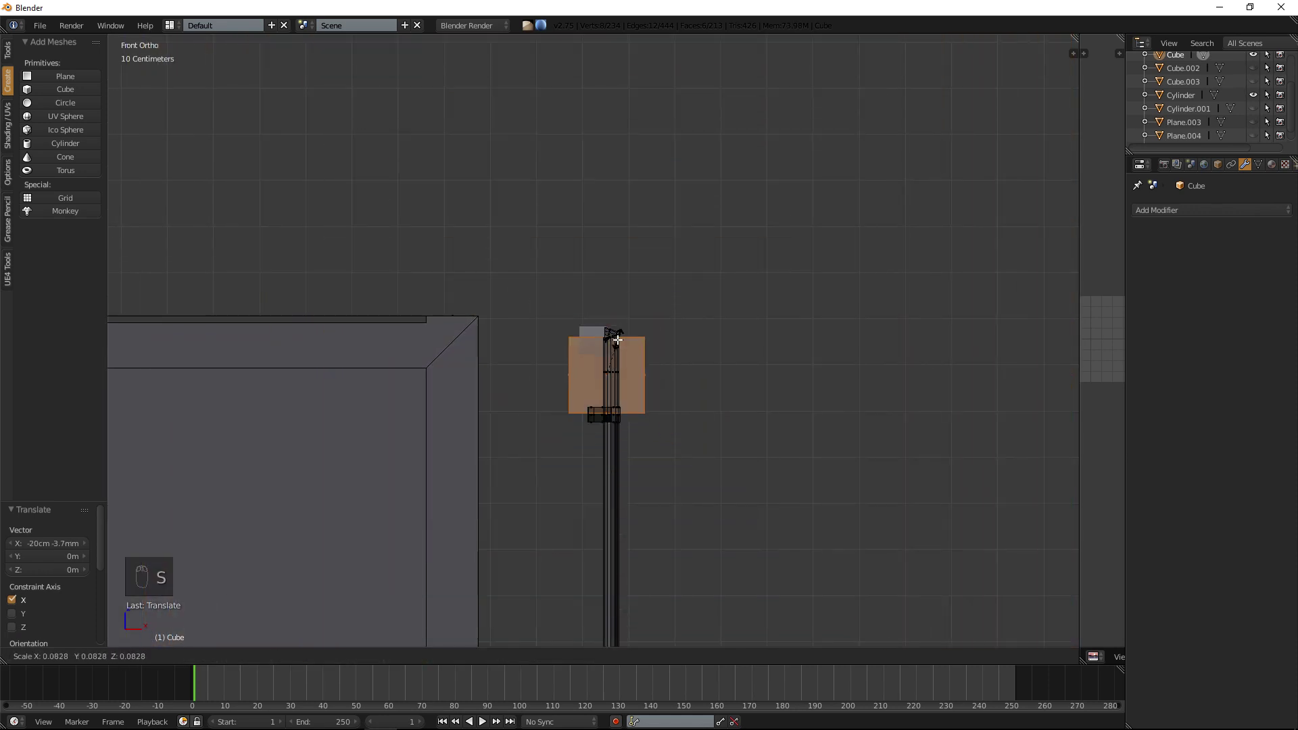
{"action": "left_click", "coordinate": [611, 345]}
{"action": "scroll", "coordinate": [612, 348], "scroll_direction": "up", "scroll_amount": 5}
{"action": "left_click_drag", "start_coordinate": [633, 403], "coordinate": [653, 346]}
{"action": "key", "text": "s"}
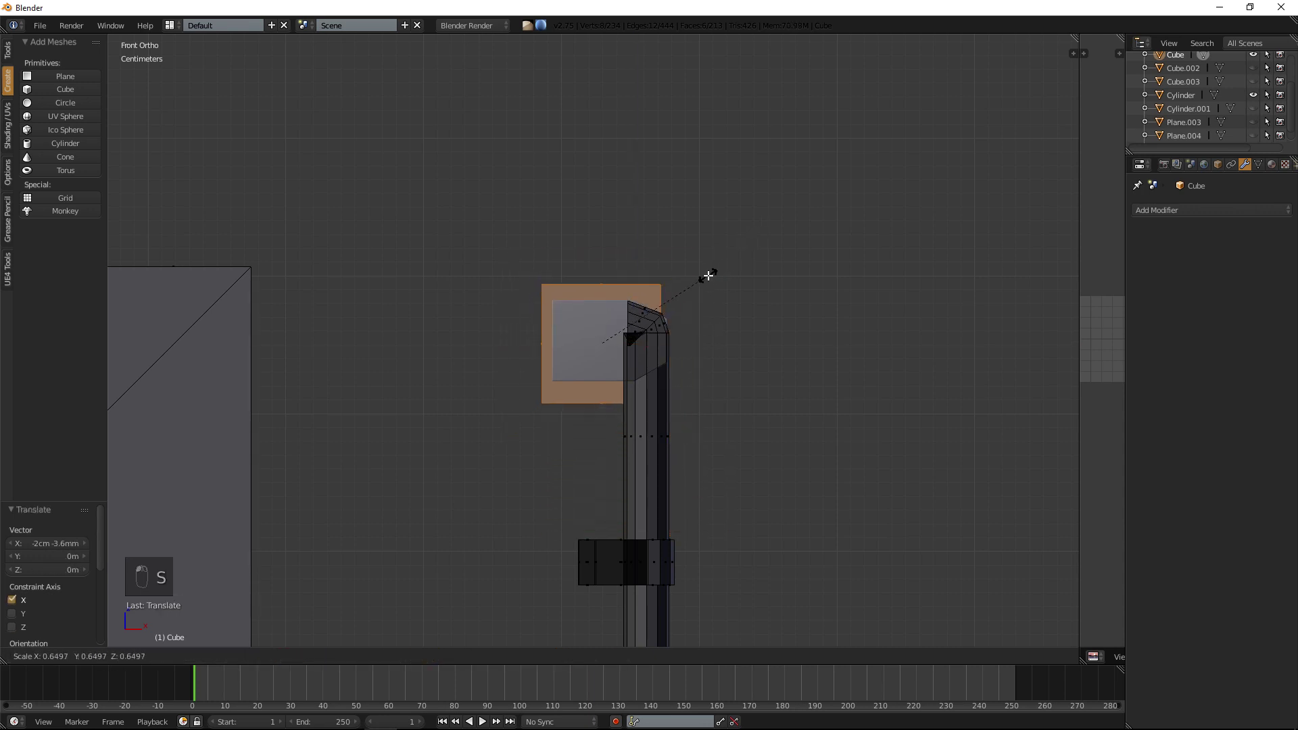
{"action": "left_click", "coordinate": [696, 282]}
{"action": "scroll", "coordinate": [787, 205], "scroll_direction": "up", "scroll_amount": 6}
{"action": "scroll", "coordinate": [788, 204], "scroll_direction": "up", "scroll_amount": 2, "text": "shift"}
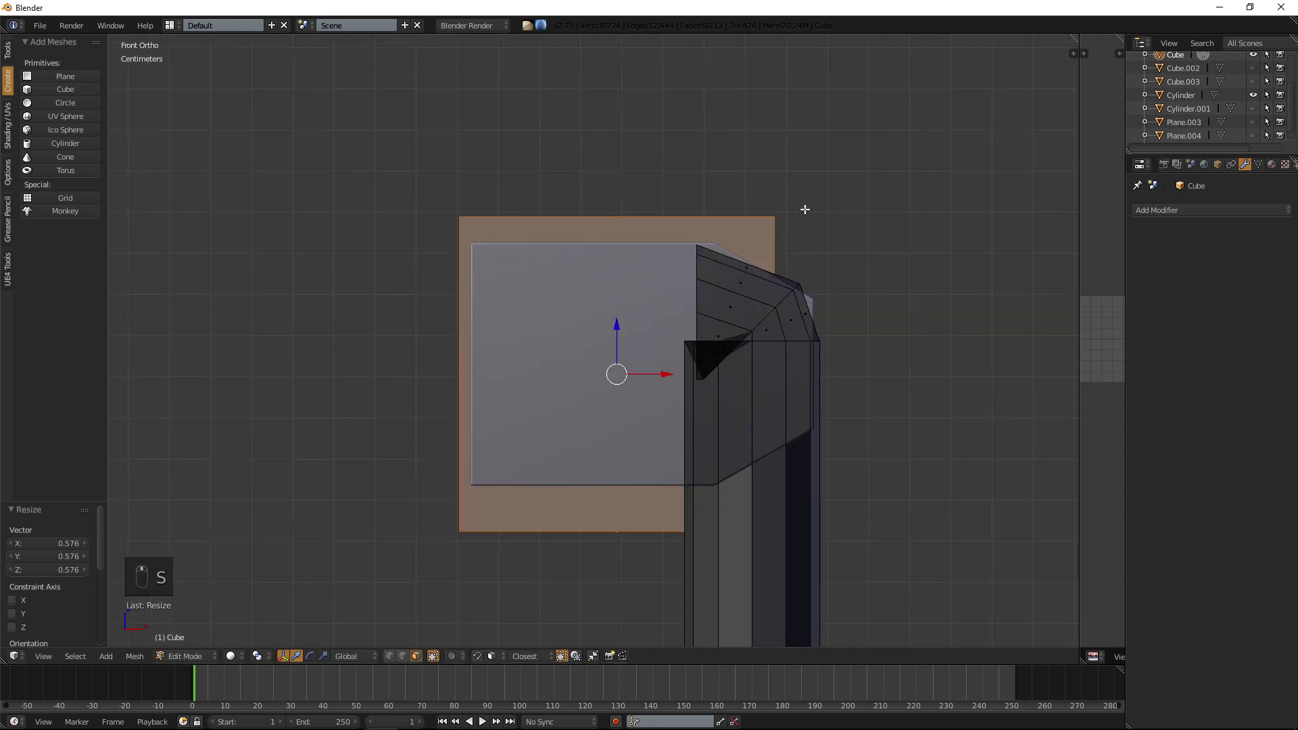
Fit the cube to the bracket's rear block: scale Z by 0.879, raise it 3.287 mm, scale by 0.912 and shift X by -3.287 mm.
{"action": "key", "text": "s"}
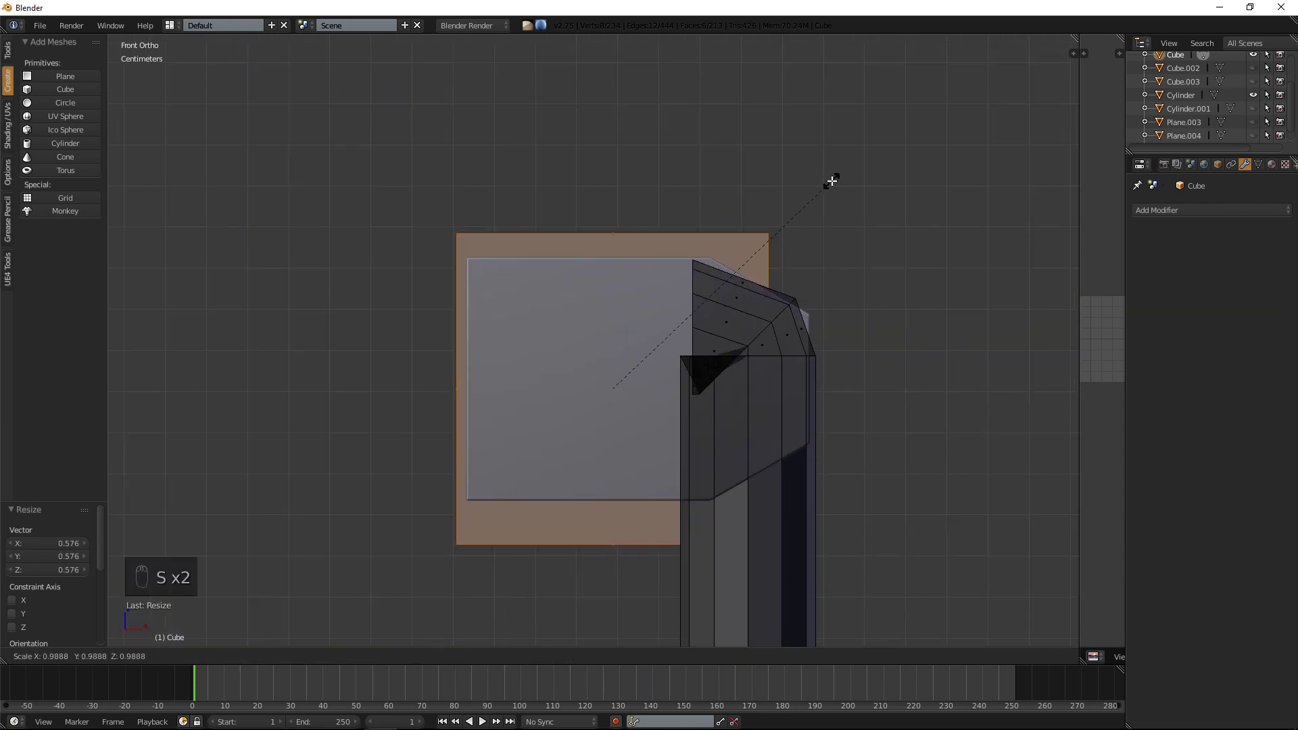
{"action": "key", "text": "z"}
{"action": "left_click", "coordinate": [802, 197]}
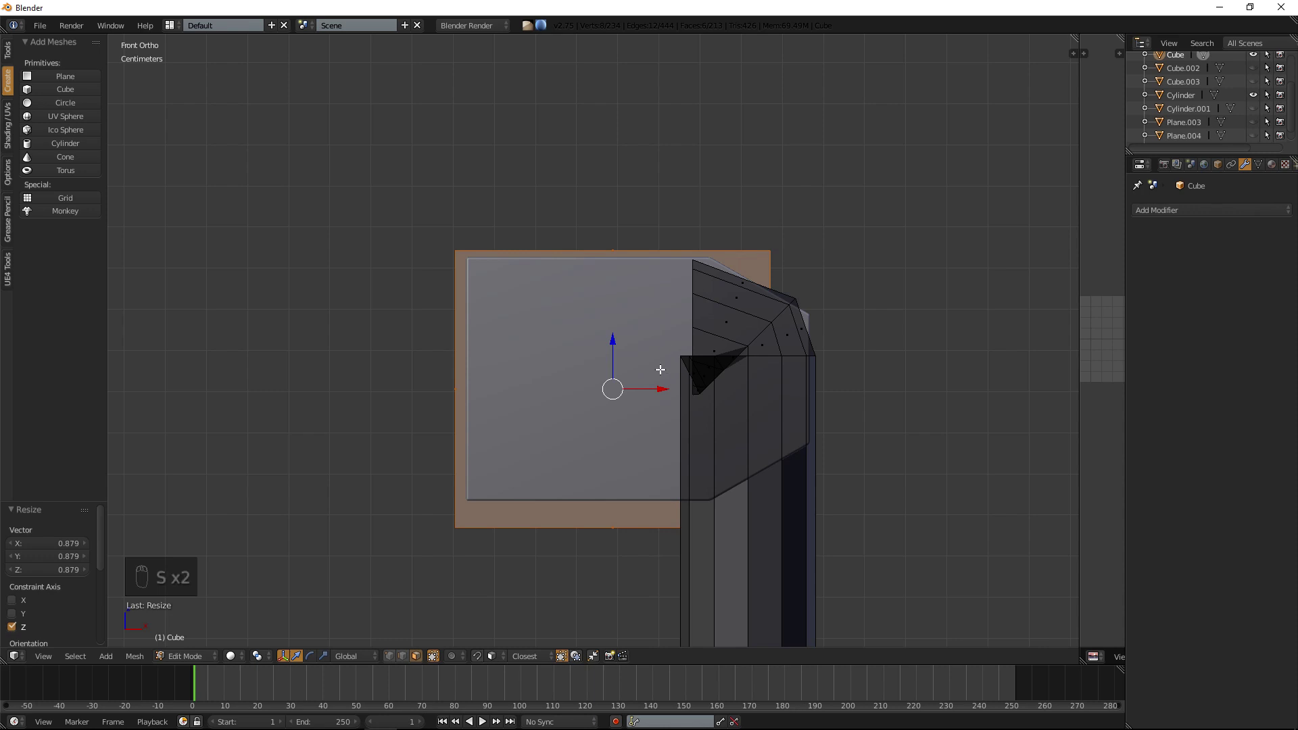
{"action": "left_click_drag", "start_coordinate": [612, 341], "coordinate": [611, 327]}
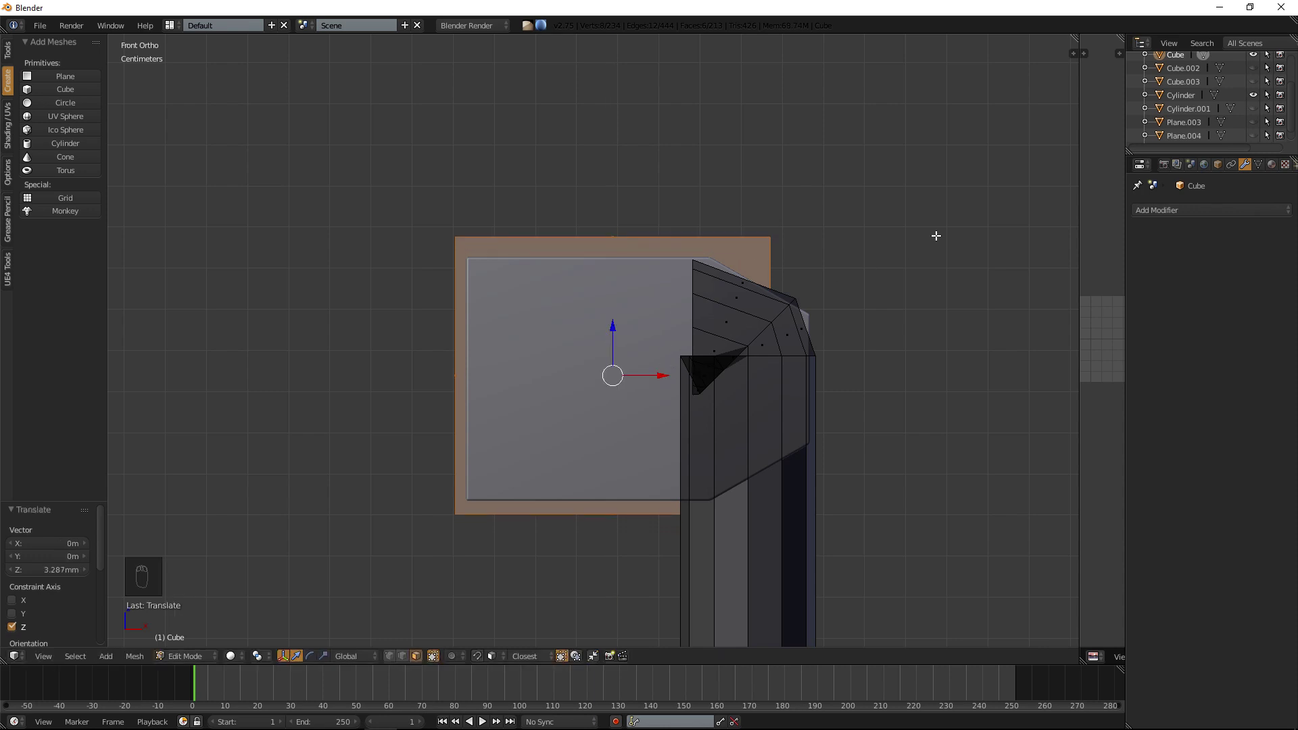
{"action": "key", "text": "s"}
{"action": "left_click", "coordinate": [906, 243]}
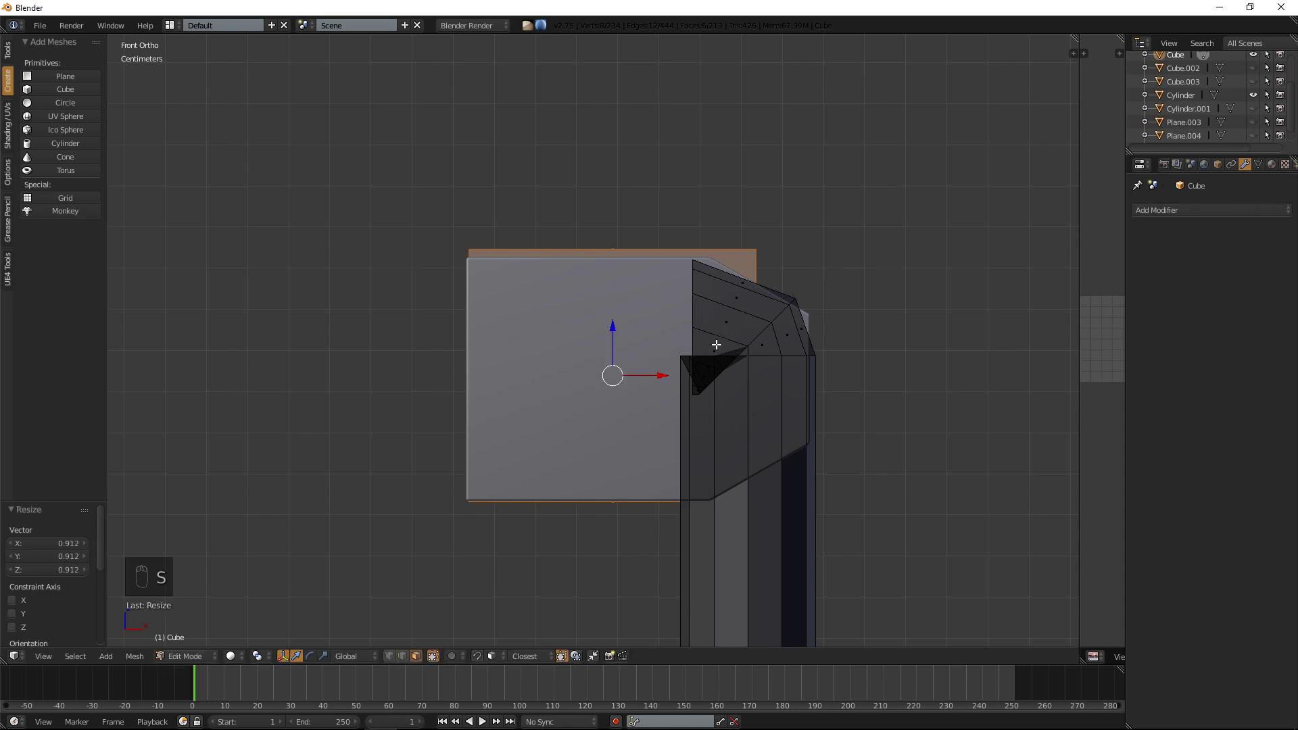
{"action": "left_click_drag", "start_coordinate": [664, 377], "coordinate": [651, 377]}
Move the cube along Y in the right orthographic view until it is centred on the lock bar's upper bracket.
{"action": "key", "text": "KP_5"}
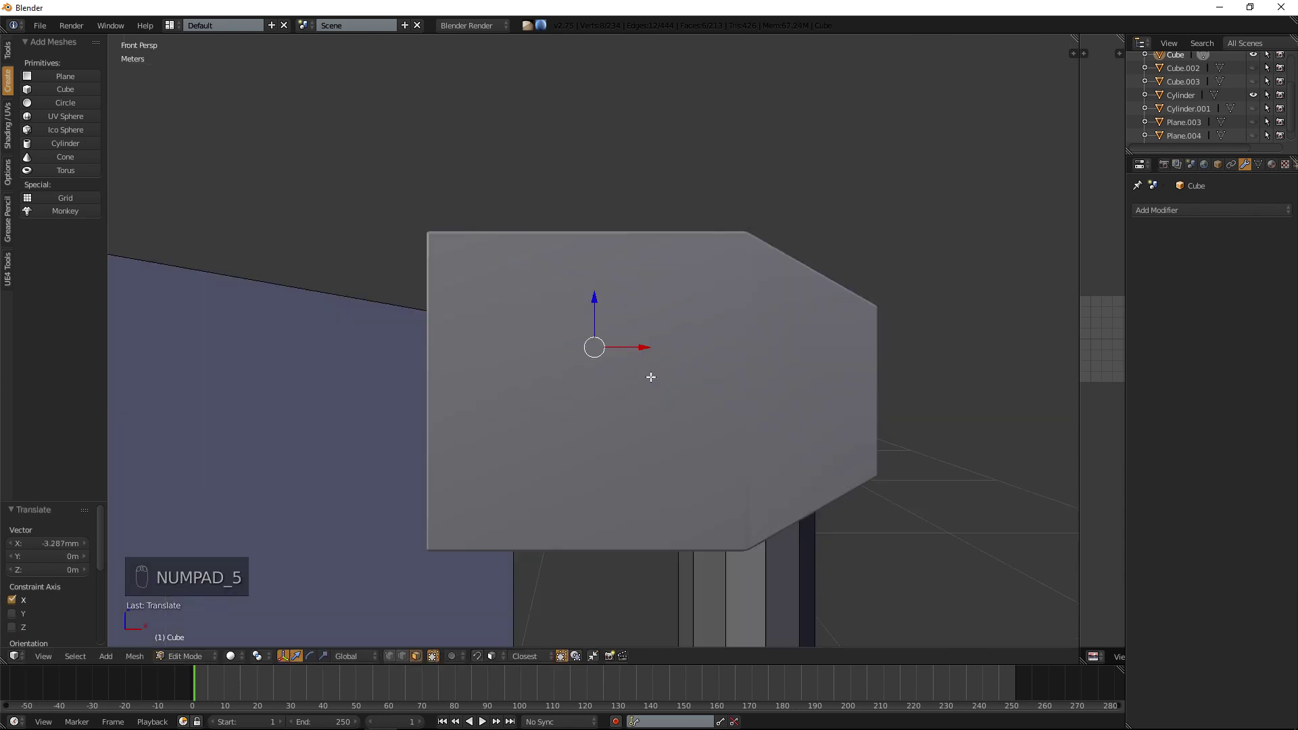
{"action": "scroll", "coordinate": [650, 376], "scroll_direction": "down", "scroll_amount": 3}
{"action": "middle_click_drag", "start_coordinate": [648, 376], "coordinate": [494, 430]}
{"action": "key", "text": "KP_3"}
{"action": "key", "text": "KP_5"}
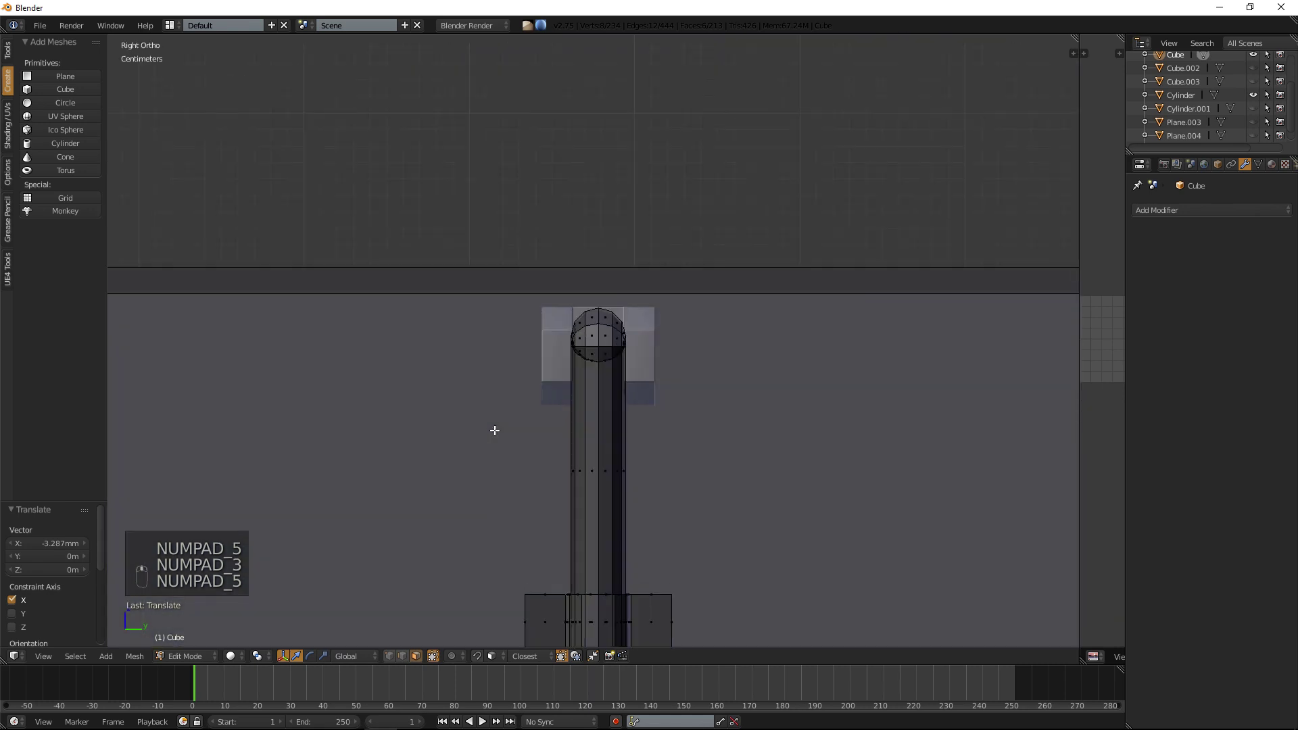
{"action": "scroll", "coordinate": [611, 399], "scroll_direction": "down", "scroll_amount": 6}
{"action": "left_click_drag", "start_coordinate": [808, 343], "coordinate": [591, 336]}
Cut a centred vertical edge loop through the cube and bevel it by 1.450 into a strip about as wide as the bar.
{"action": "key", "text": "KP_Decimal"}
{"action": "key", "text": "z"}
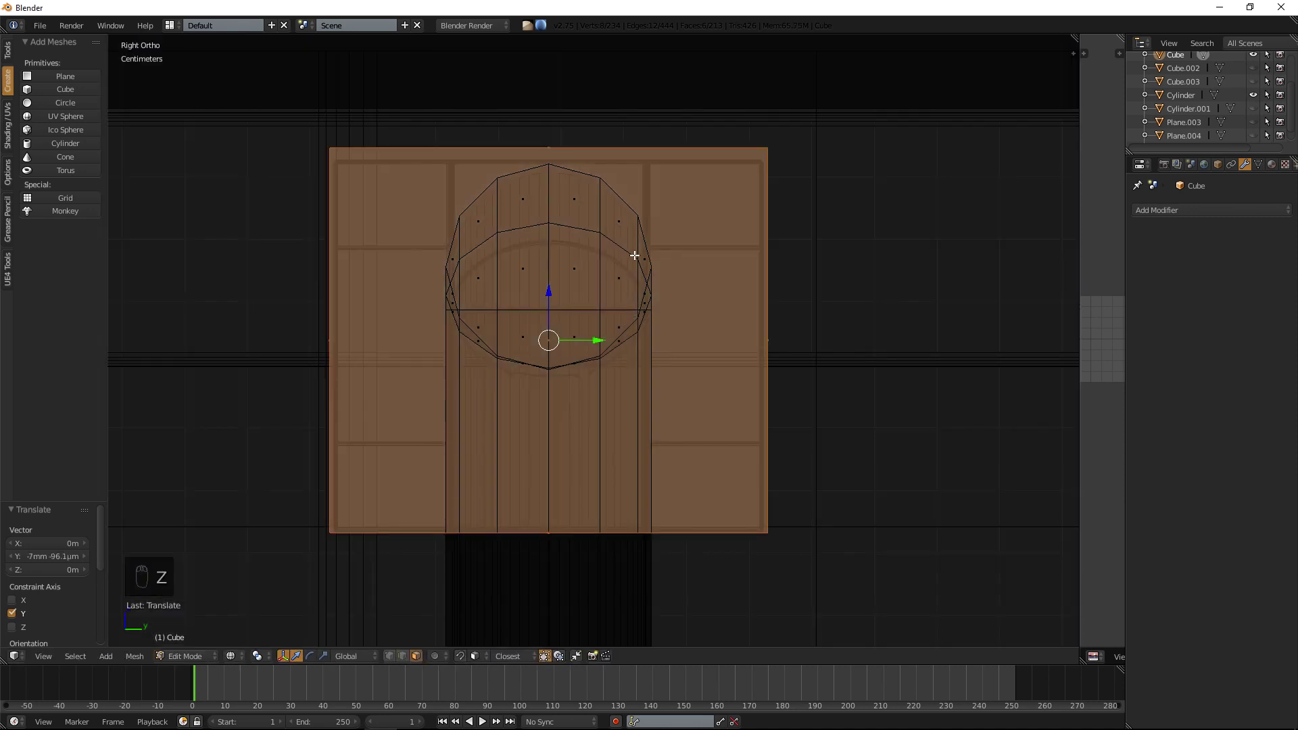
{"action": "key", "text": "ctrl+r"}
{"action": "left_click", "coordinate": [592, 149]}
{"action": "right_click", "coordinate": [593, 150]}
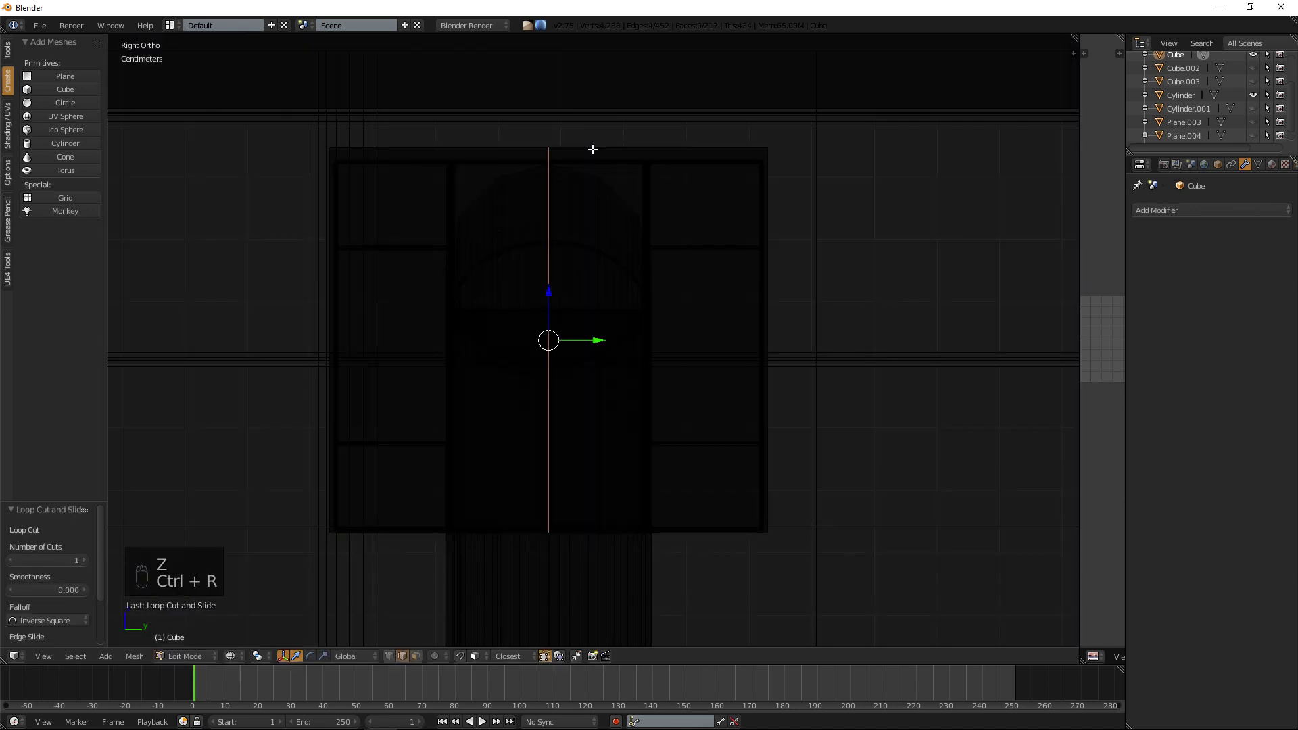
{"action": "key", "text": "ctrl+b"}
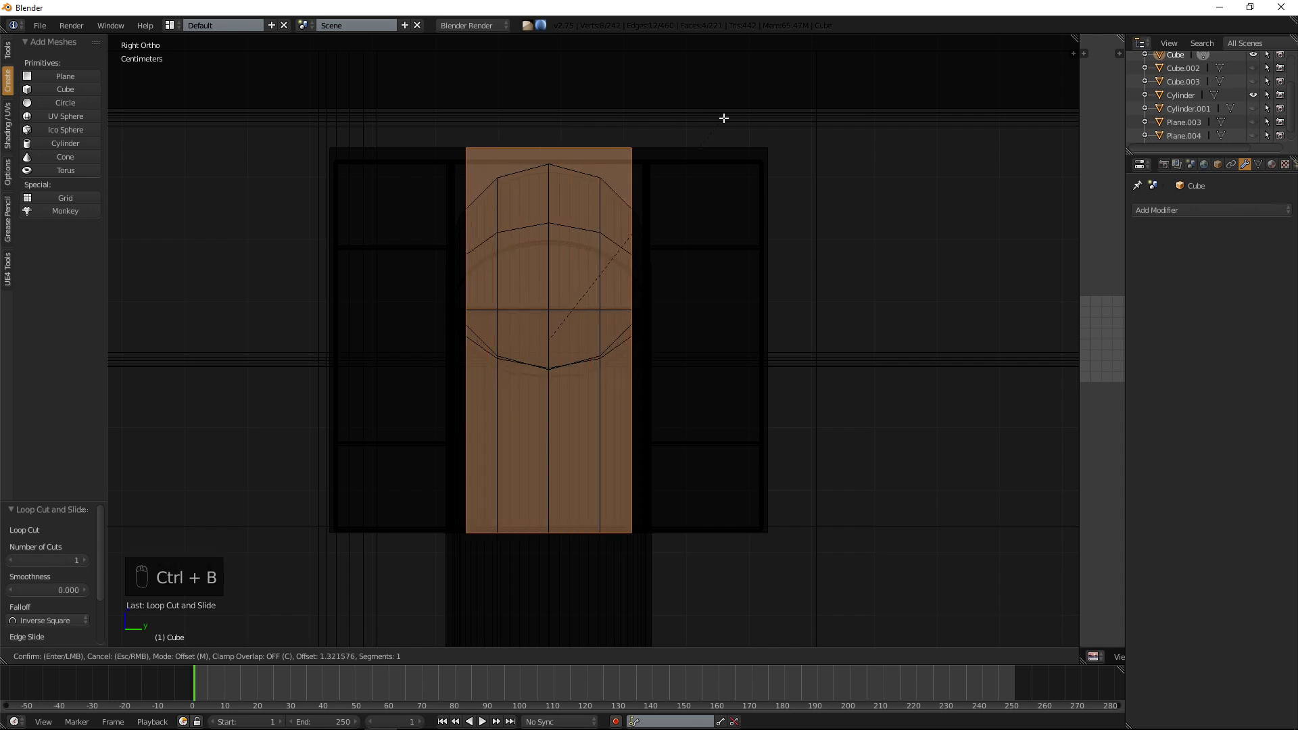
{"action": "left_click", "coordinate": [733, 116]}
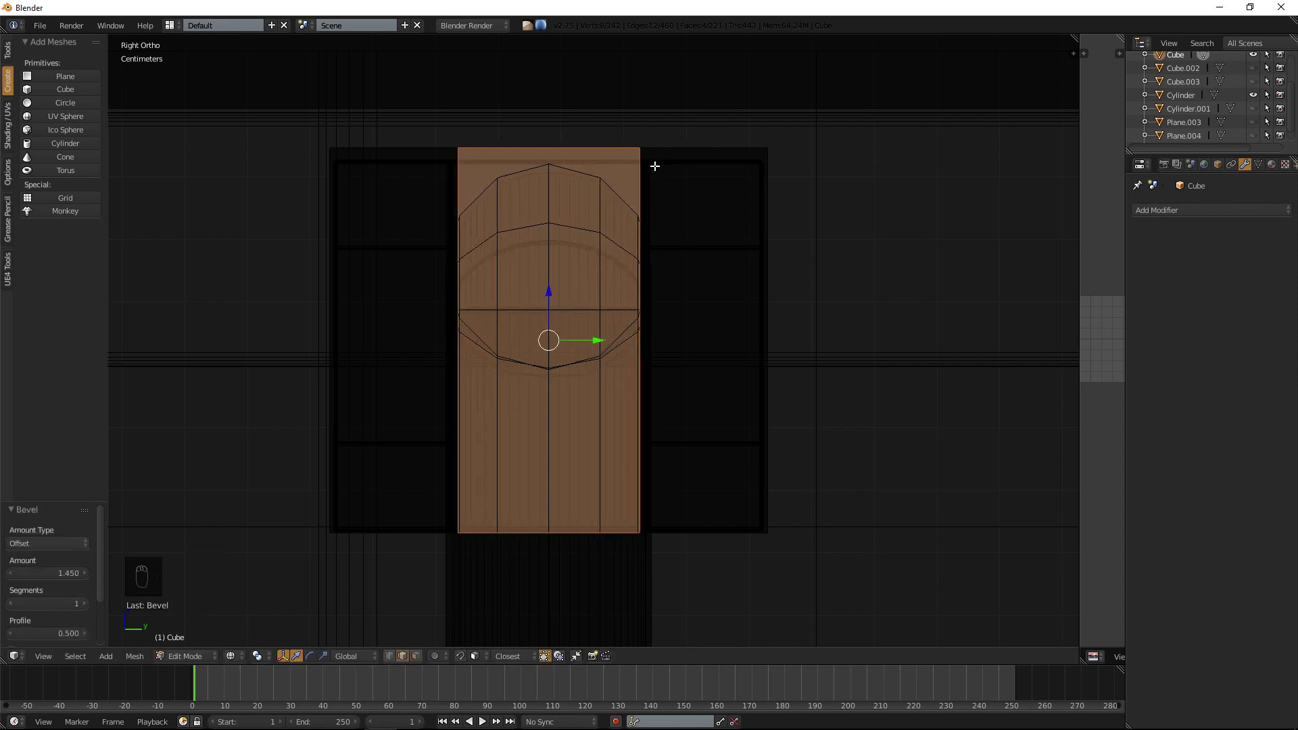
Extrude the two outer front faces beside the bar outward about 1.7 cm to form the bracket's prongs.
{"action": "key", "text": "KP_5"}
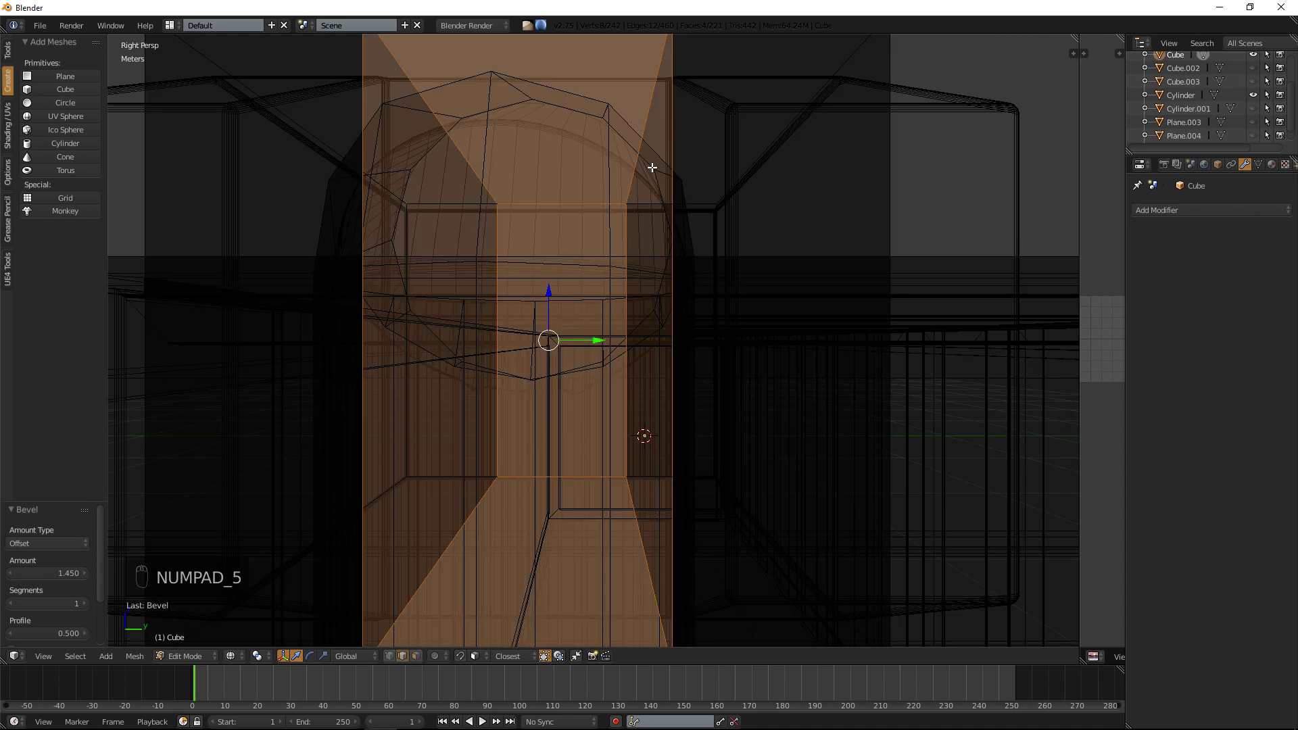
{"action": "scroll", "coordinate": [642, 177], "scroll_direction": "down", "scroll_amount": 3}
{"action": "middle_click_drag", "start_coordinate": [637, 182], "coordinate": [575, 217]}
{"action": "key", "text": "z"}
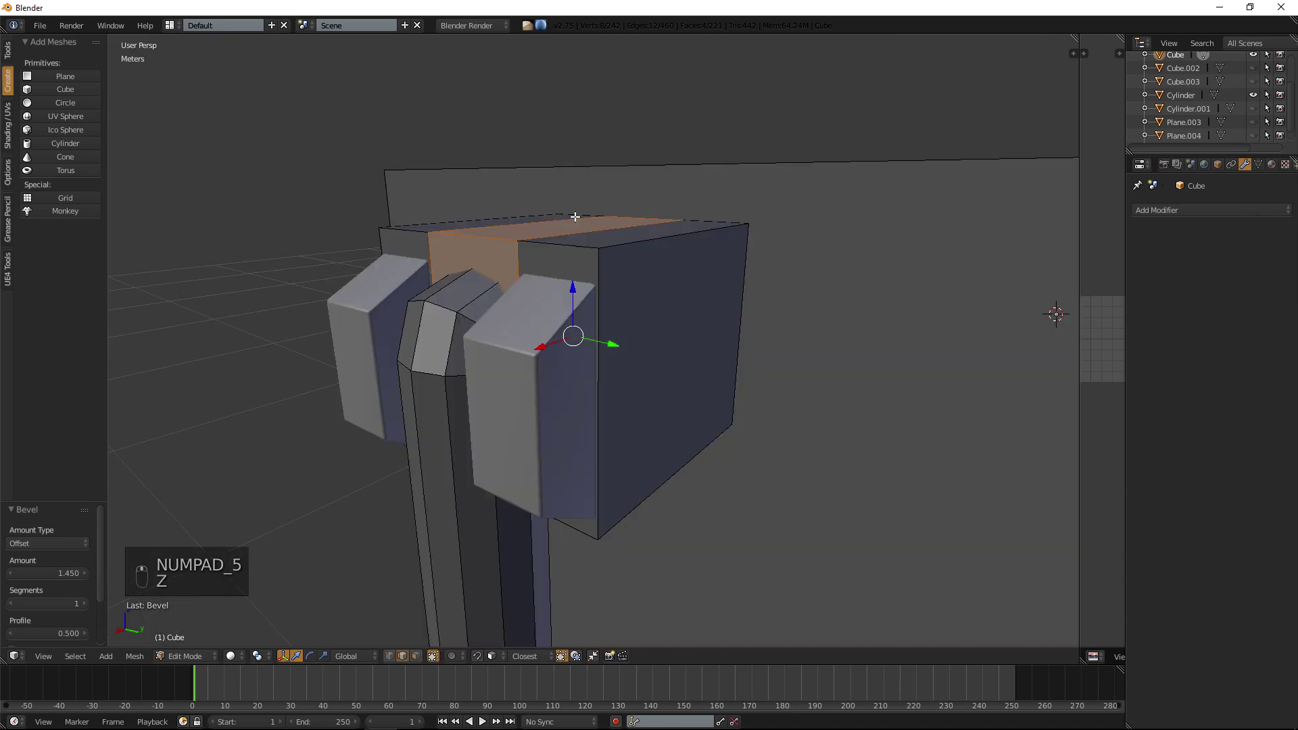
{"action": "middle_click_drag", "start_coordinate": [566, 203], "coordinate": [527, 217]}
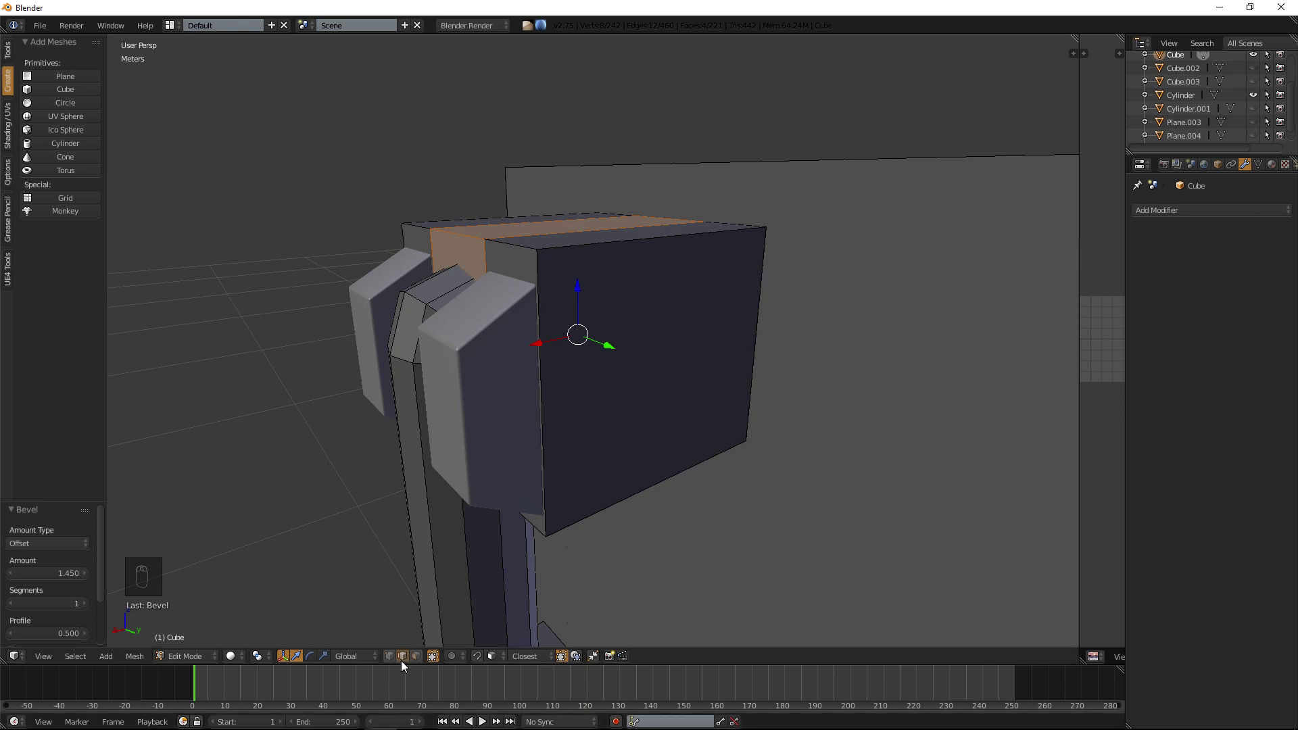
{"action": "right_click", "coordinate": [524, 298]}
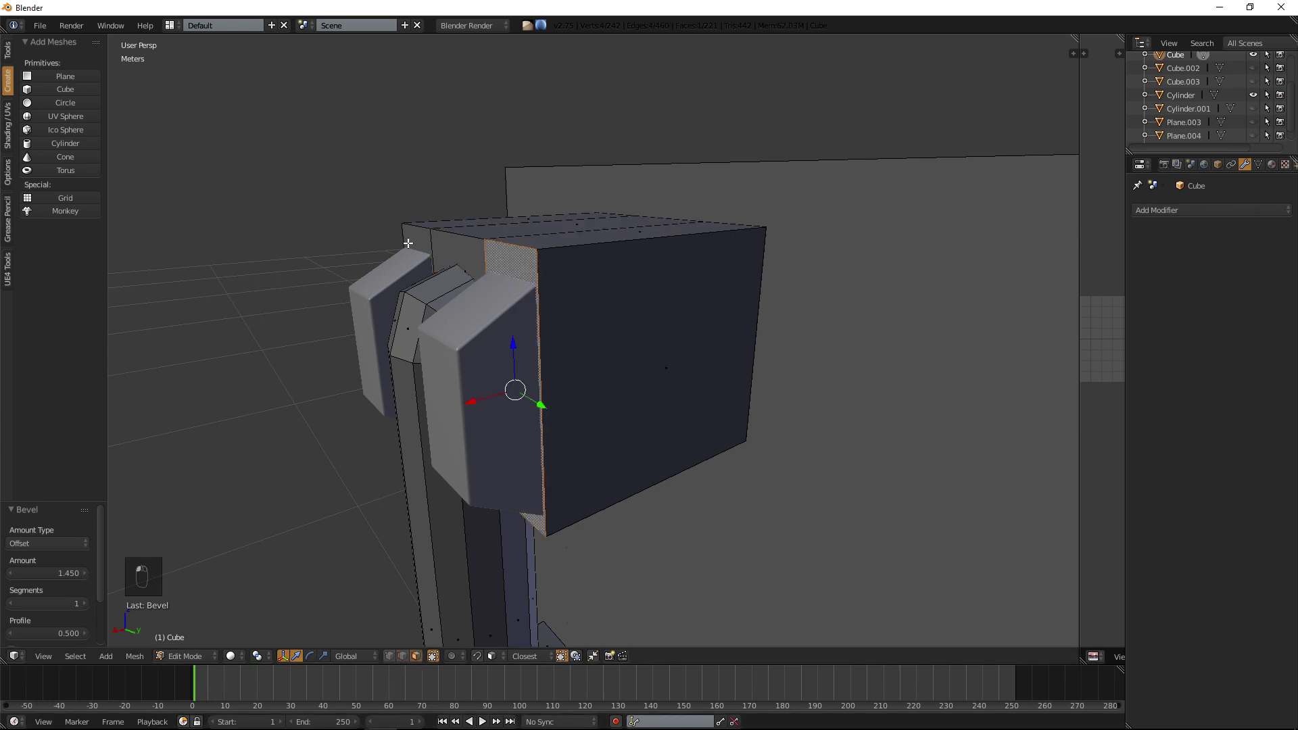
{"action": "right_click", "coordinate": [407, 242], "text": "shift"}
{"action": "key", "text": "e"}
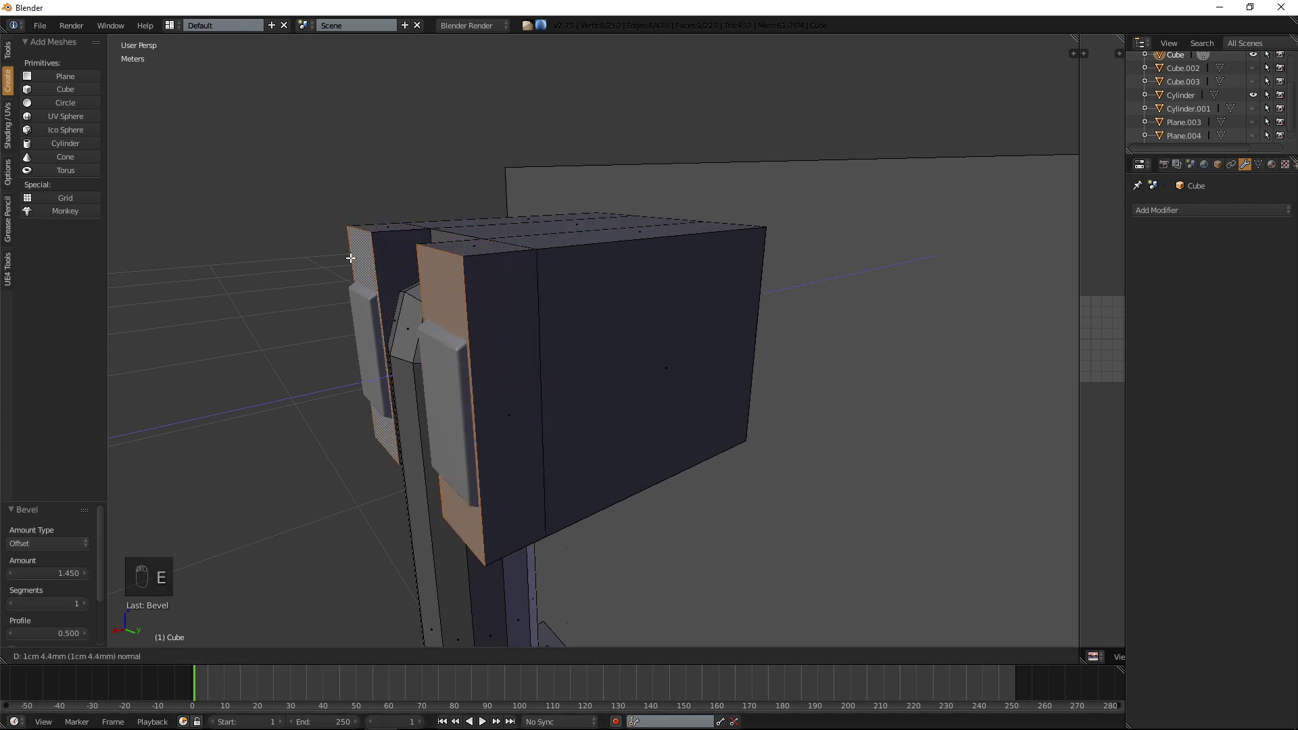
{"action": "left_click", "coordinate": [341, 261]}
Scale the prongs' front faces by 0.502 along Z and nudge them vertically to match the high-poly bracket.
{"action": "key", "text": "s"}
{"action": "key", "text": "z"}
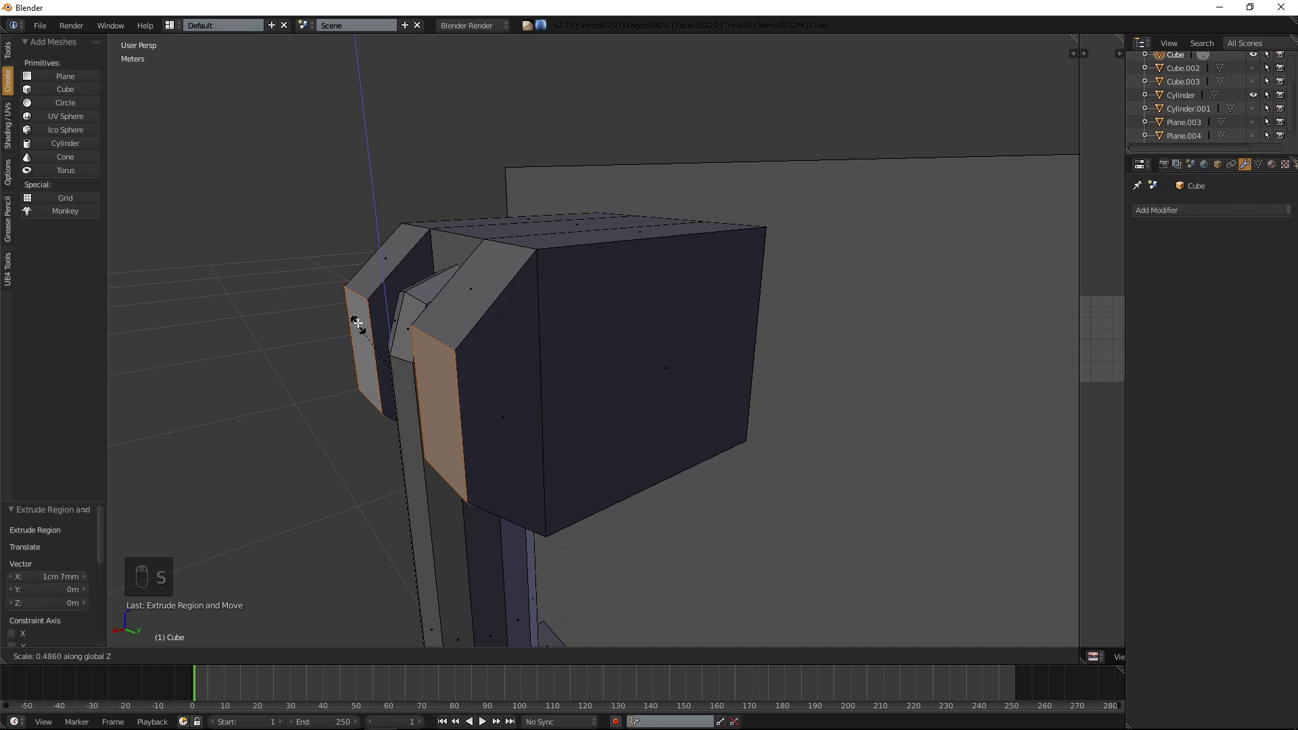
{"action": "left_click", "coordinate": [356, 309]}
{"action": "middle_click_drag", "start_coordinate": [357, 308], "coordinate": [385, 252]}
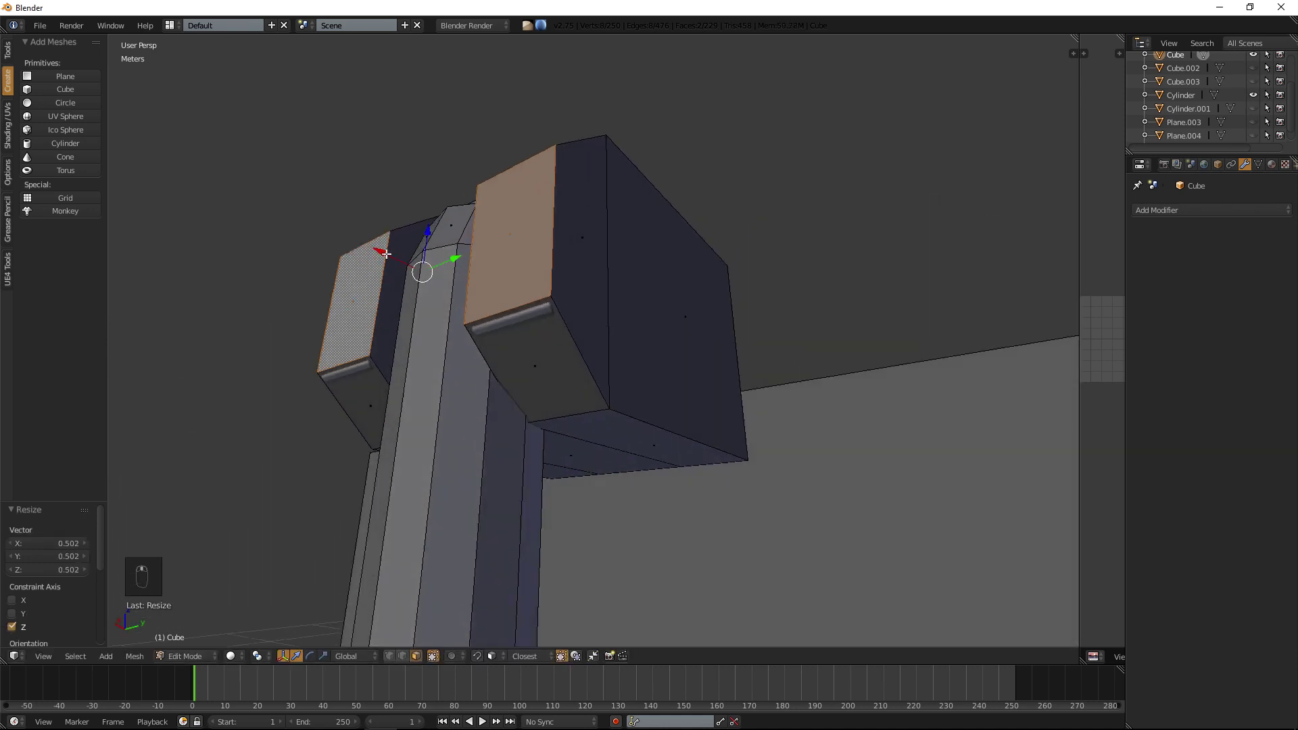
{"action": "left_click_drag", "start_coordinate": [428, 243], "coordinate": [428, 238]}
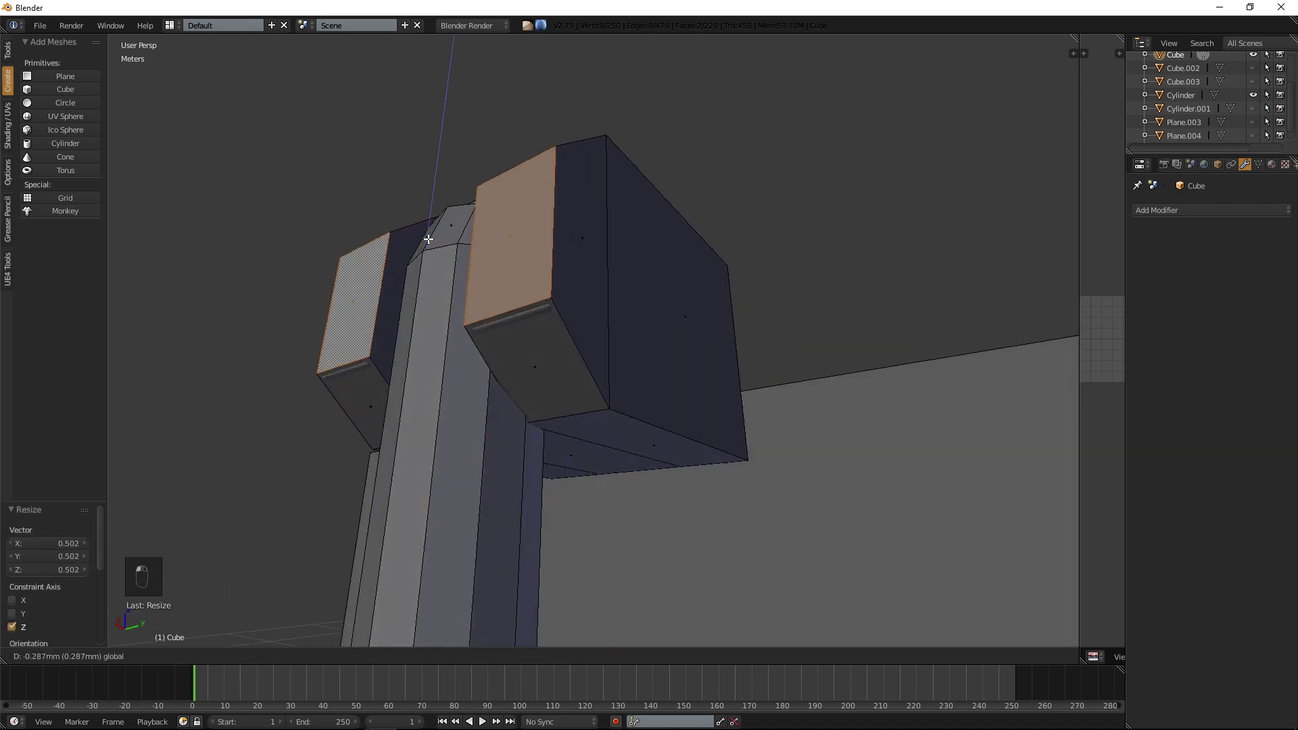
{"action": "left_click", "coordinate": [428, 239]}
{"action": "middle_click_drag", "start_coordinate": [427, 239], "coordinate": [461, 319]}
{"action": "key", "text": "a"}
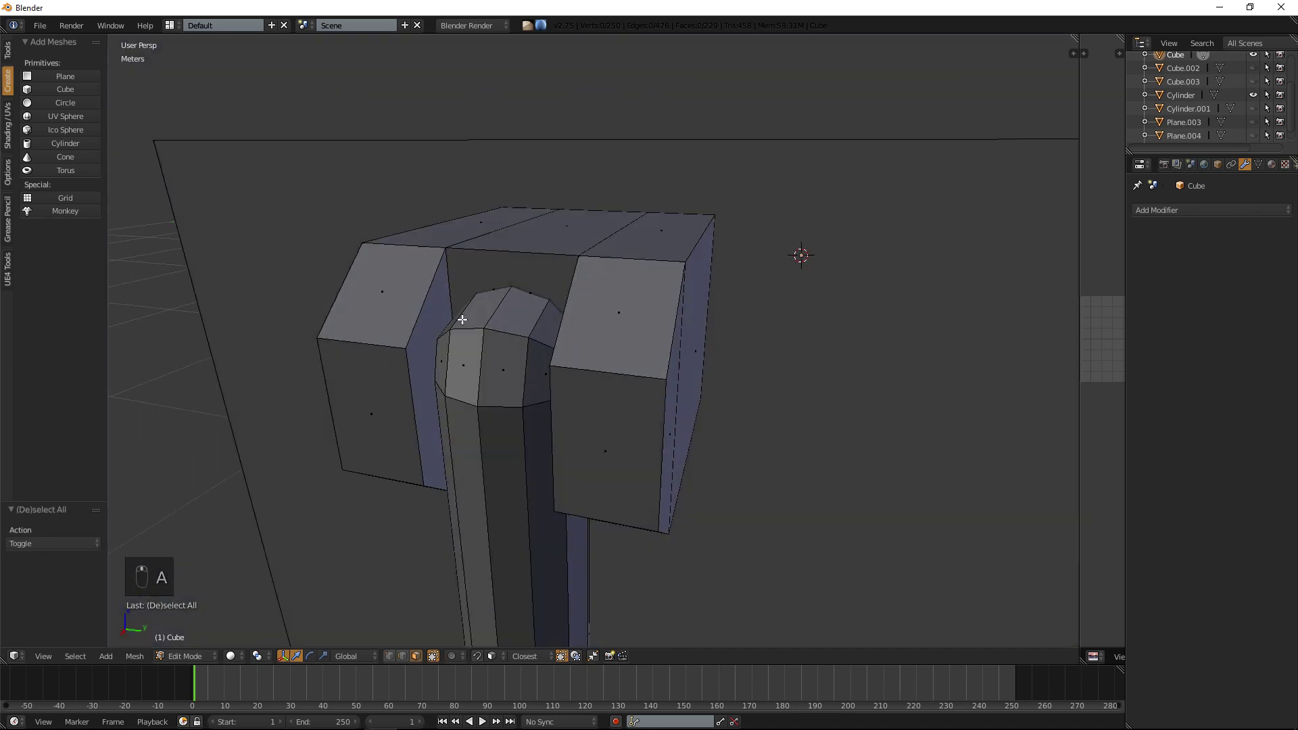
Select the entire low-poly upper bracket, duplicate it and move the copy down about 1.86 m to the bar's lower end.
{"action": "scroll", "coordinate": [479, 306], "scroll_direction": "down", "scroll_amount": 4}
{"action": "middle_click_drag", "start_coordinate": [573, 312], "coordinate": [622, 304]}
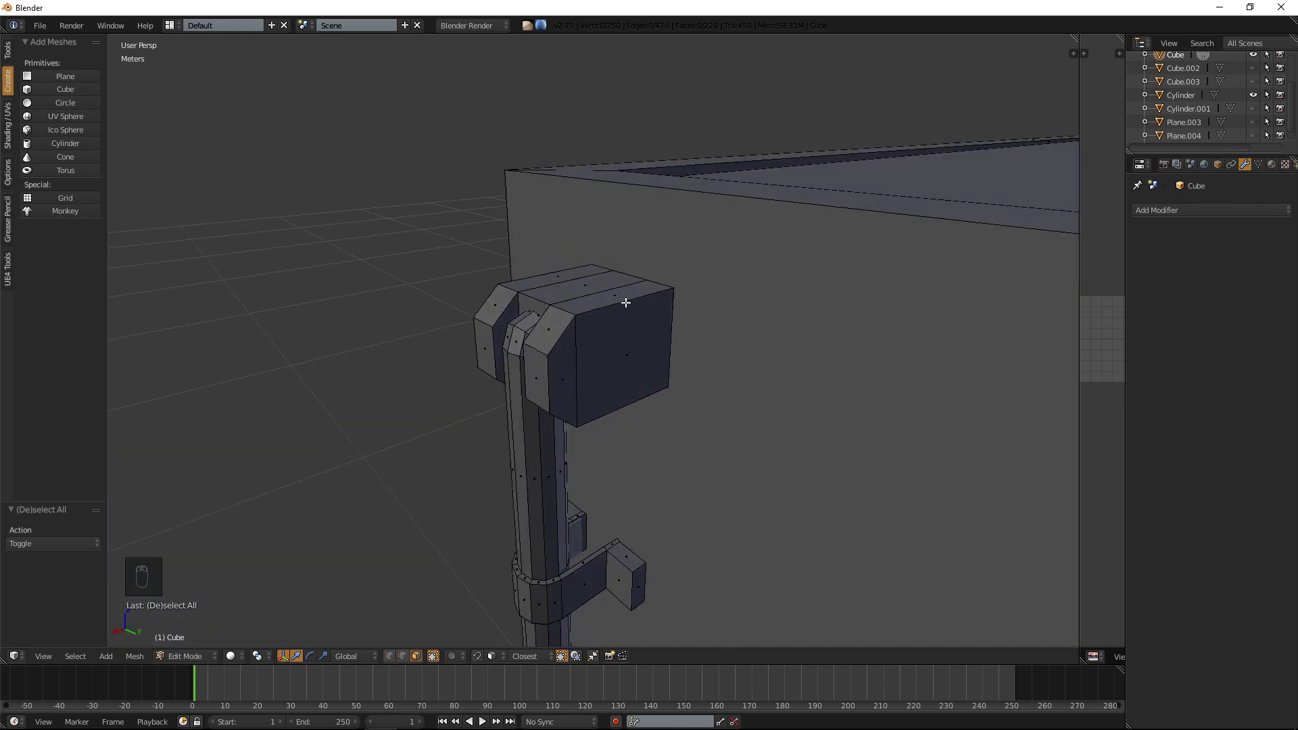
{"action": "right_click", "coordinate": [622, 303]}
{"action": "key", "text": "ctrl+l"}
{"action": "key", "text": "ctrl+KP_Add"}
{"action": "key", "text": "ctrl+KP_Add"}
{"action": "key", "text": "ctrl+KP_Add"}
{"action": "key", "text": "ctrl+KP_Add"}
{"action": "key", "text": "ctrl+KP_Add"}
{"action": "key", "text": "ctrl+KP_Add"}
{"action": "key", "text": "ctrl+KP_Add"}
{"action": "key", "text": "ctrl+KP_Add"}
{"action": "key", "text": "ctrl+KP_Add"}
{"action": "key", "text": "ctrl+KP_Add"}
{"action": "key", "text": "ctrl+KP_Add"}
{"action": "key", "text": "ctrl+KP_Add"}
{"action": "key", "text": "ctrl+KP_Add"}
{"action": "key", "text": "ctrl+KP_Add"}
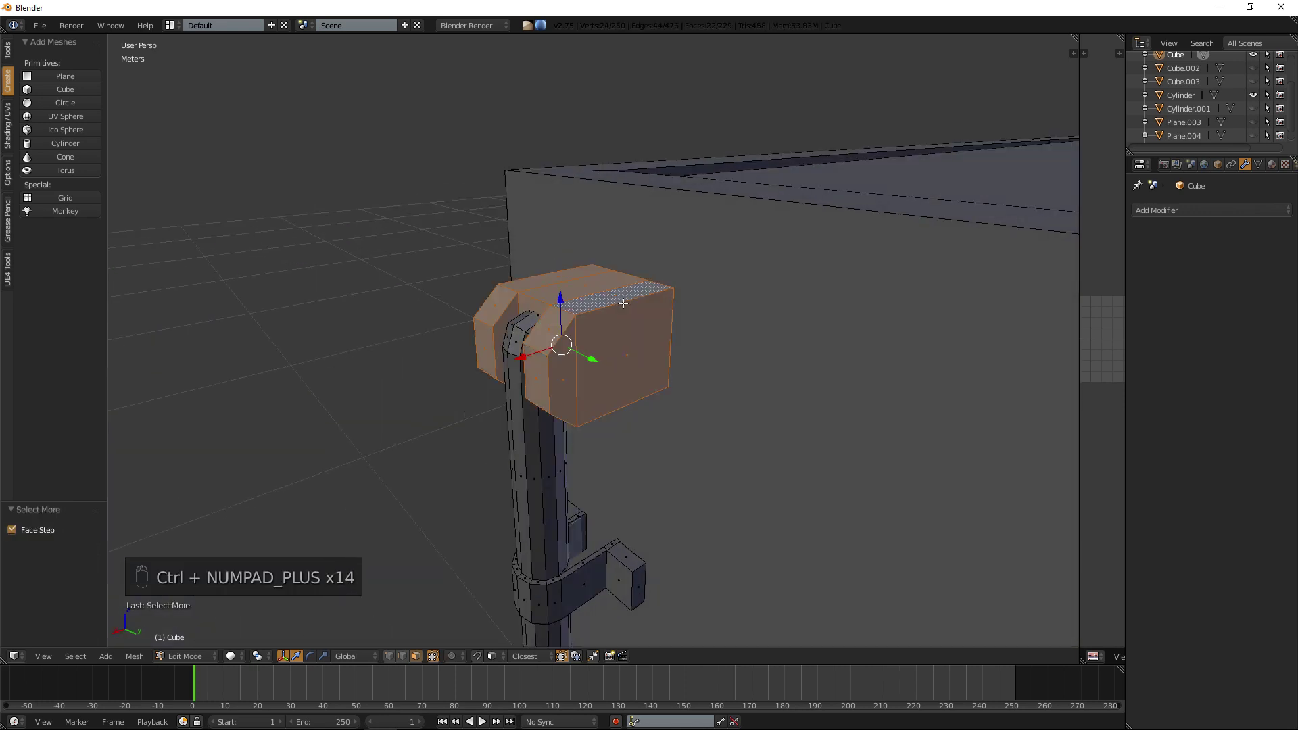
{"action": "scroll", "coordinate": [614, 319], "scroll_direction": "down", "scroll_amount": 3}
{"action": "key", "text": "KP_3"}
{"action": "key", "text": "KP_5"}
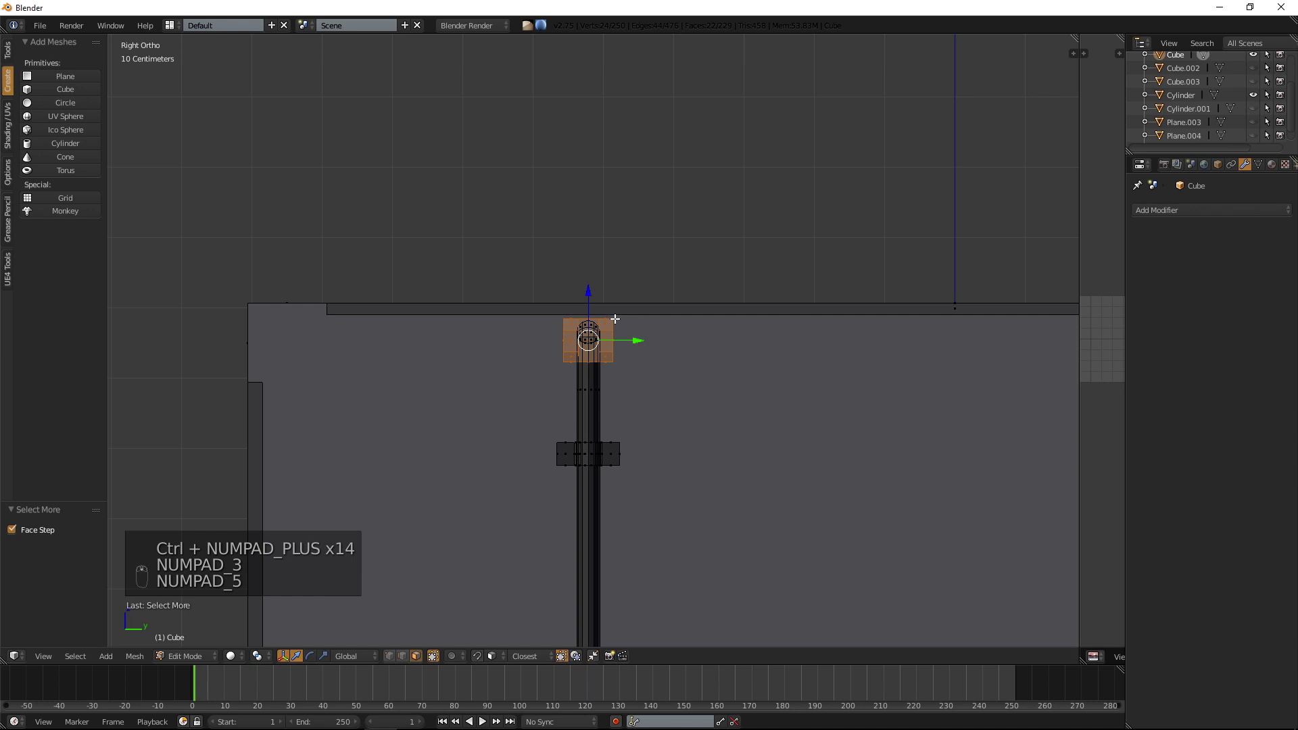
{"action": "scroll", "coordinate": [615, 318], "scroll_direction": "down", "scroll_amount": 6}
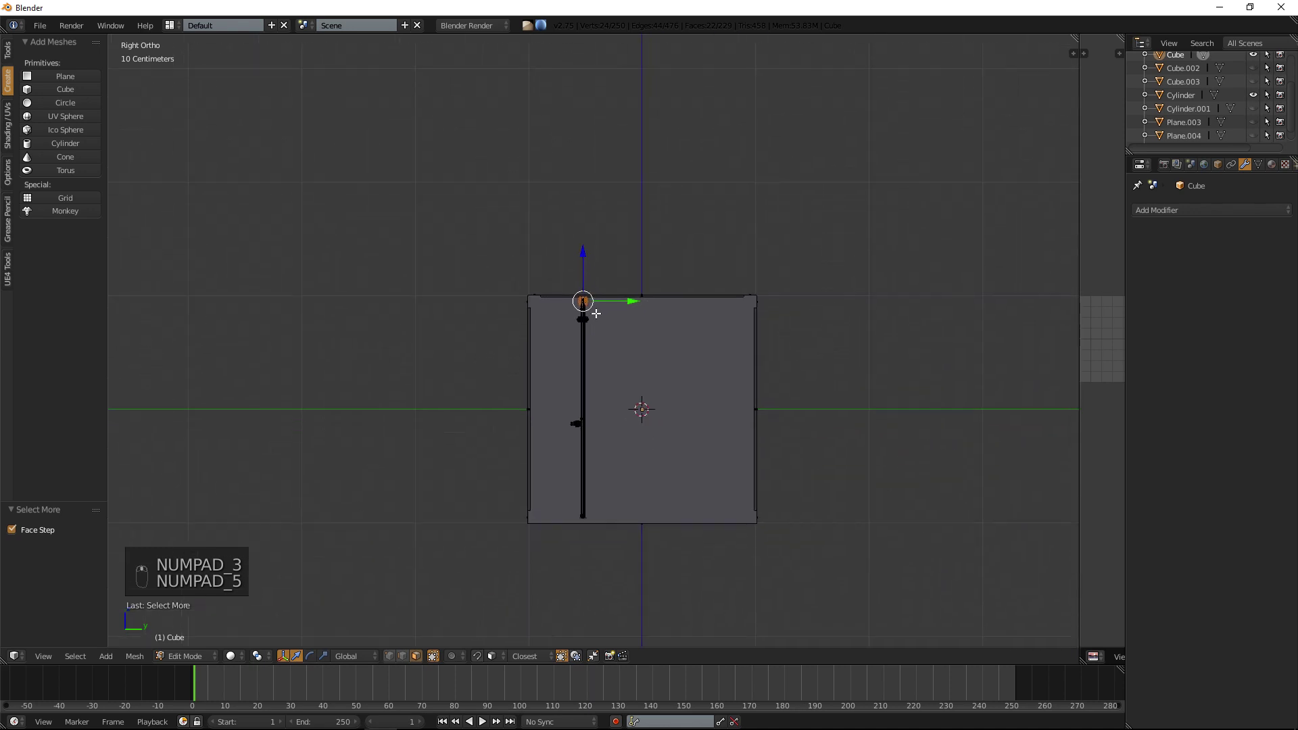
{"action": "key", "text": "shift+d"}
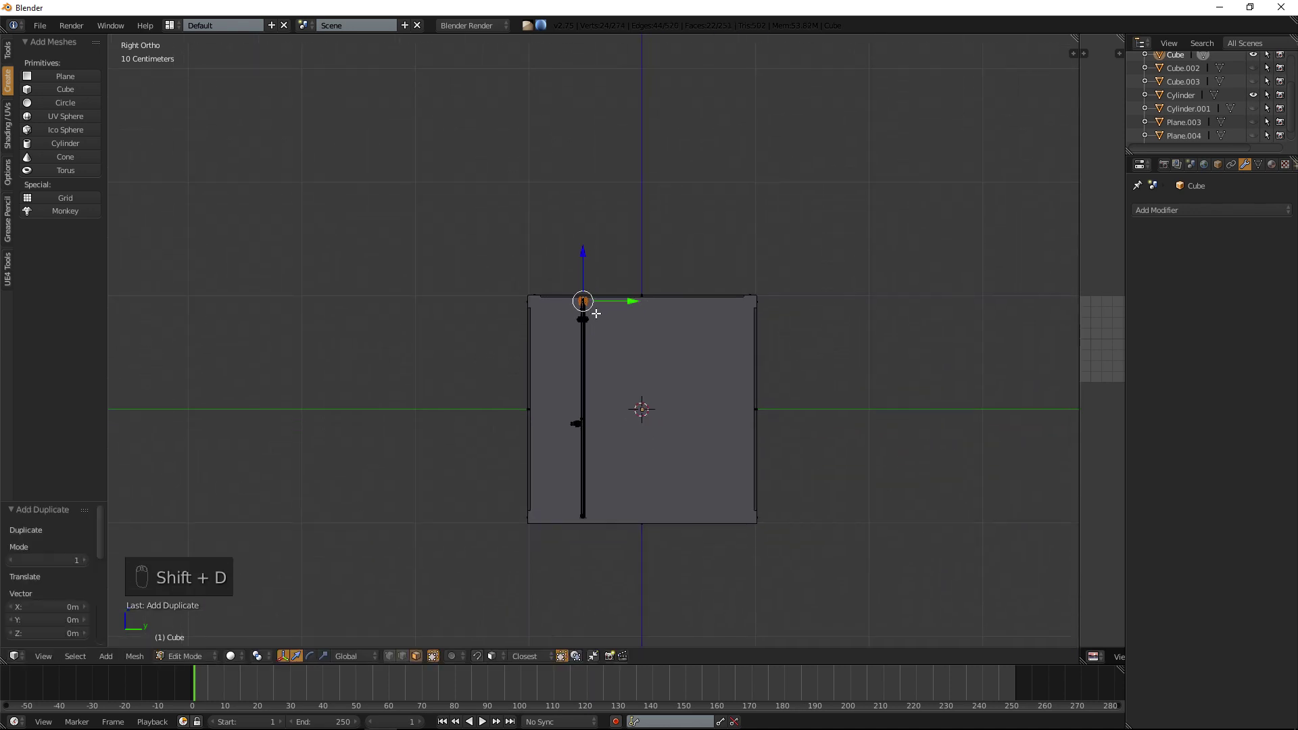
{"action": "left_click_drag", "start_coordinate": [580, 252], "coordinate": [582, 464]}
Lower the duplicated bracket about 2.3 cm more to line up with the high-poly bottom bracket, and clear the selection.
{"action": "key", "text": "KP_Decimal"}
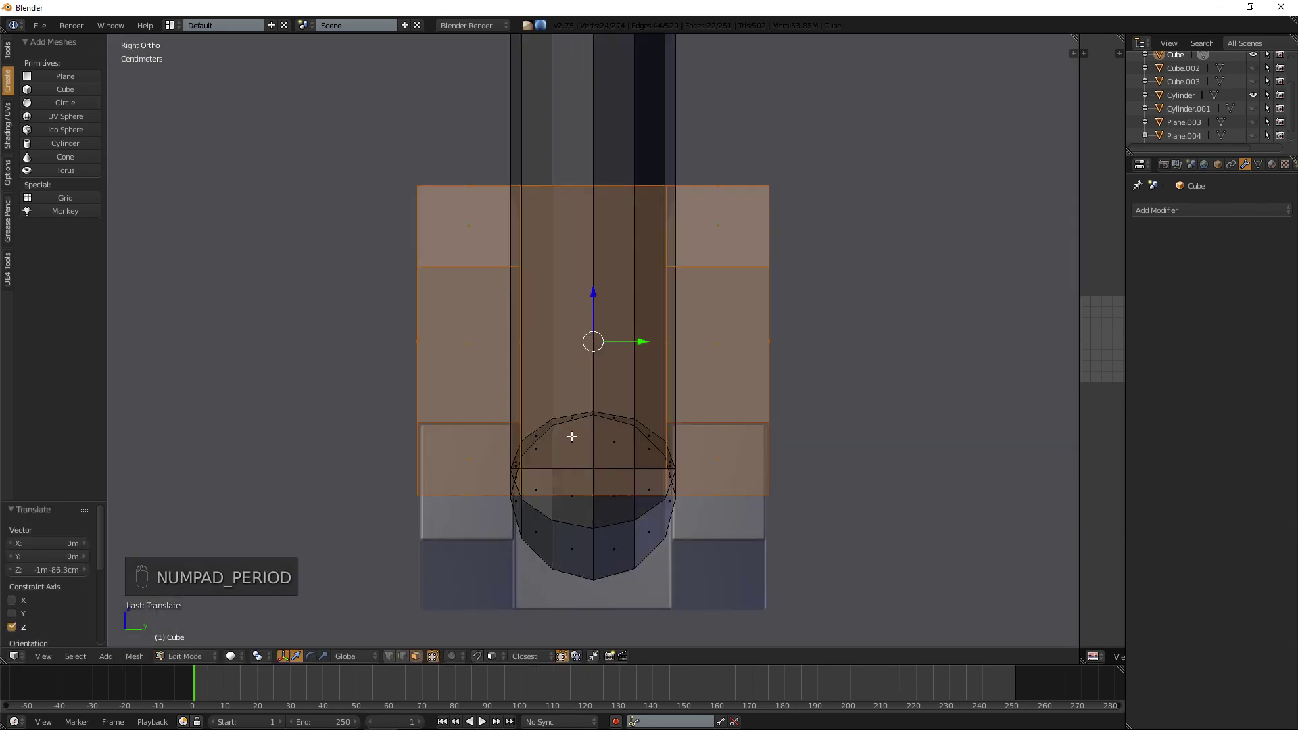
{"action": "left_click_drag", "start_coordinate": [599, 294], "coordinate": [579, 408]}
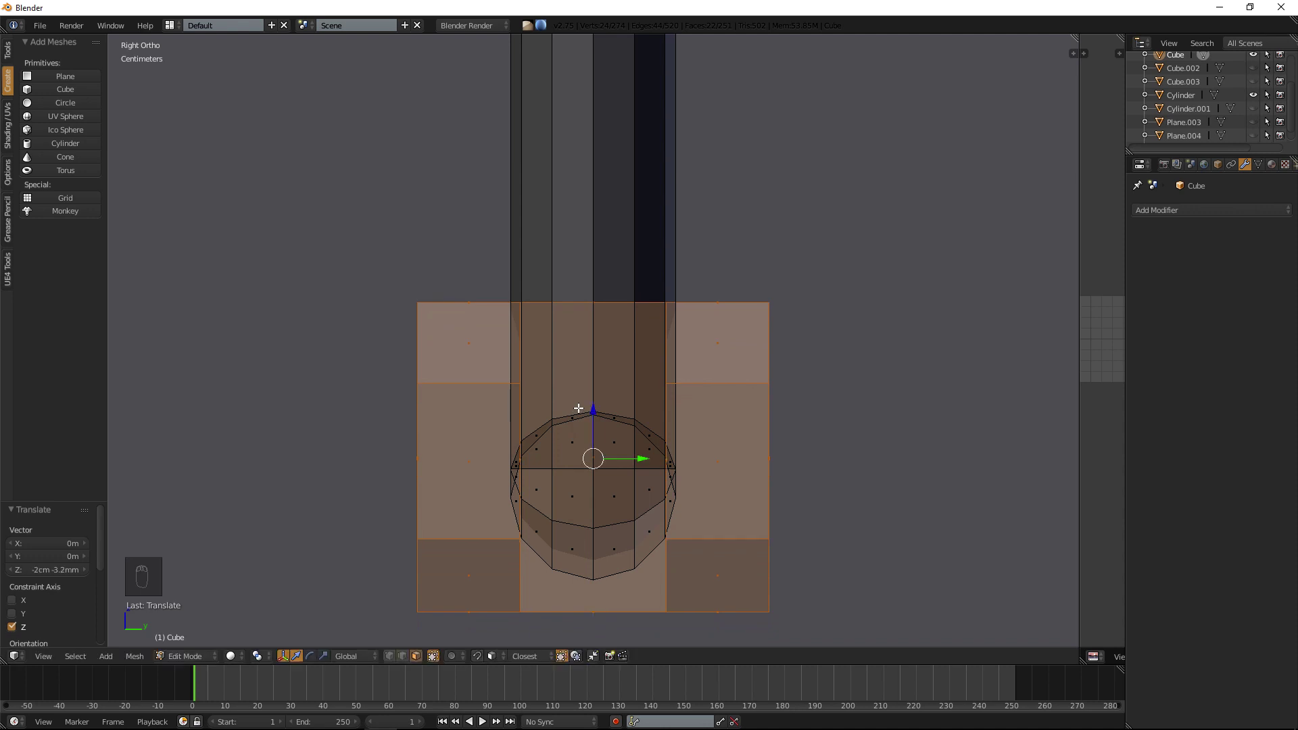
{"action": "key", "text": "KP_5"}
{"action": "key", "text": "KP_Decimal"}
{"action": "scroll", "coordinate": [579, 408], "scroll_direction": "down", "scroll_amount": 3}
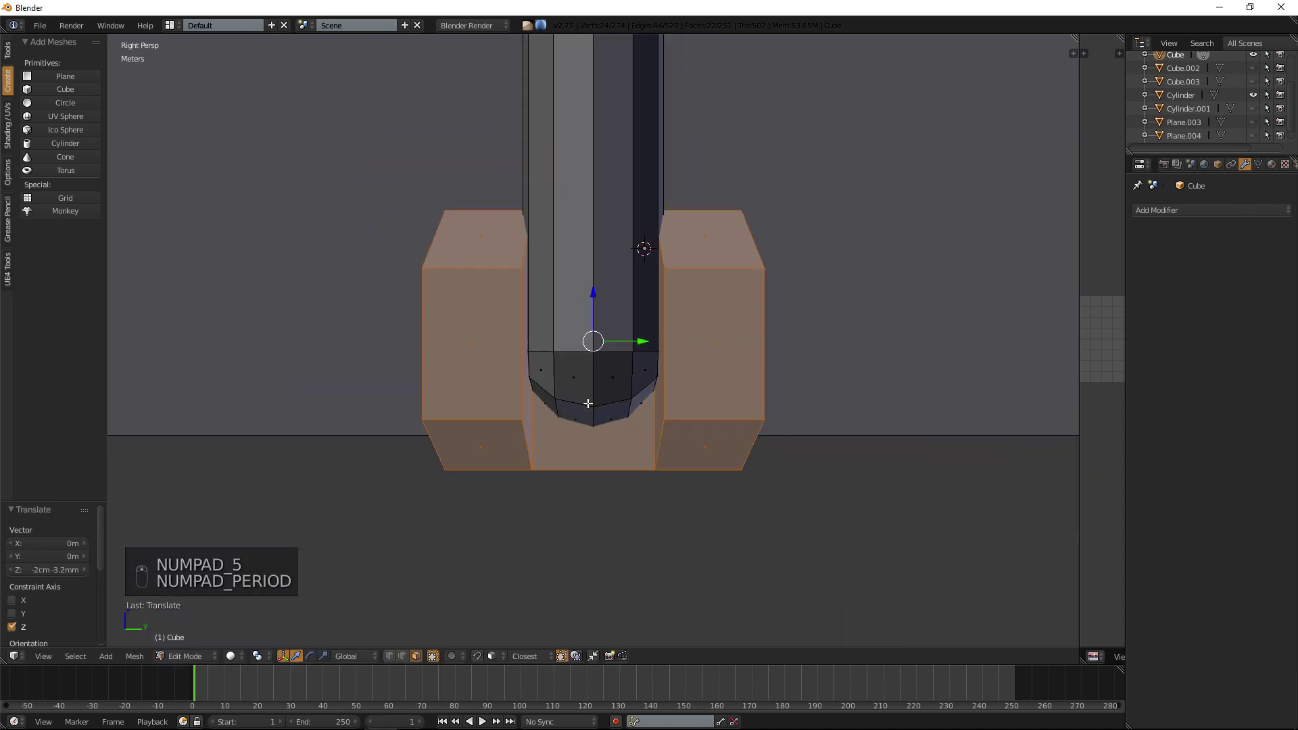
{"action": "middle_click_drag", "start_coordinate": [578, 408], "coordinate": [334, 372]}
{"action": "key", "text": "a"}
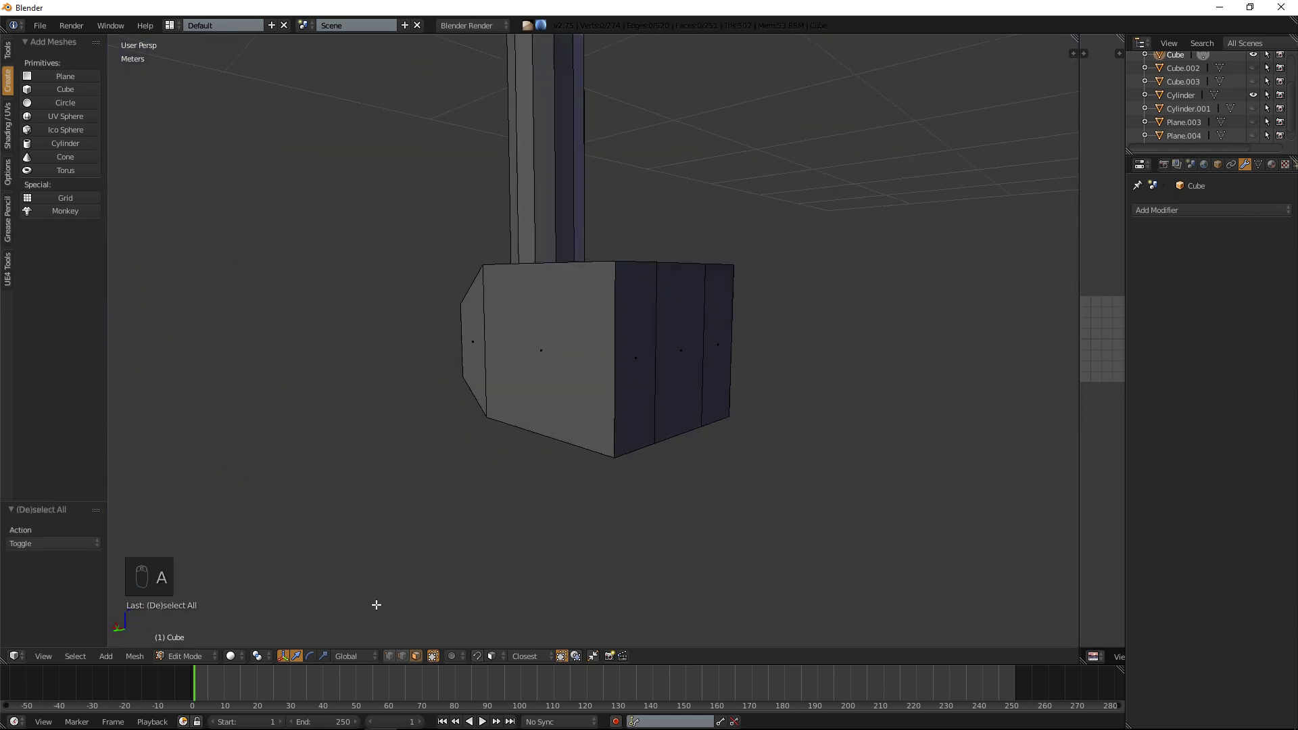
Delete the three hidden back faces of the low-poly bottom bracket that face the container.
{"action": "left_click", "coordinate": [416, 657]}
{"action": "right_click", "coordinate": [619, 340]}
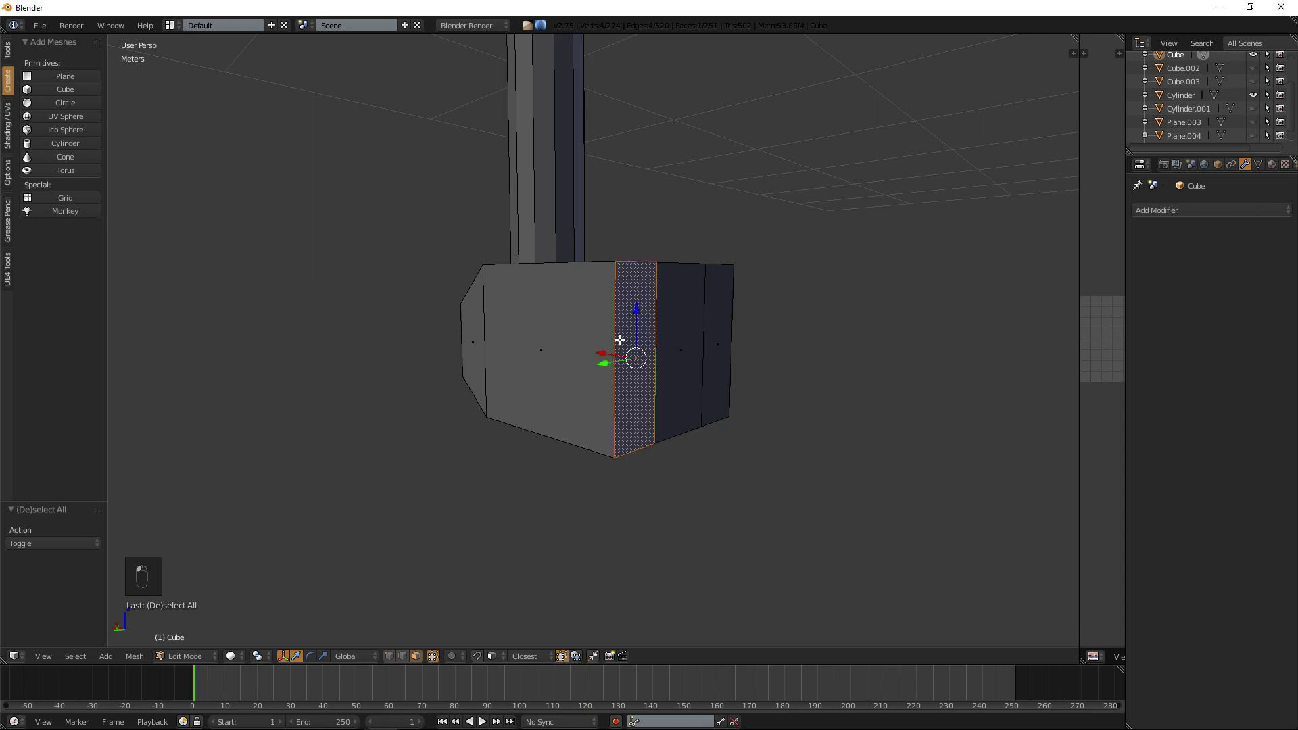
{"action": "right_click", "coordinate": [710, 327], "text": "ctrl"}
{"action": "middle_click_drag", "start_coordinate": [683, 322], "coordinate": [649, 423]}
{"action": "key", "text": "Delete"}
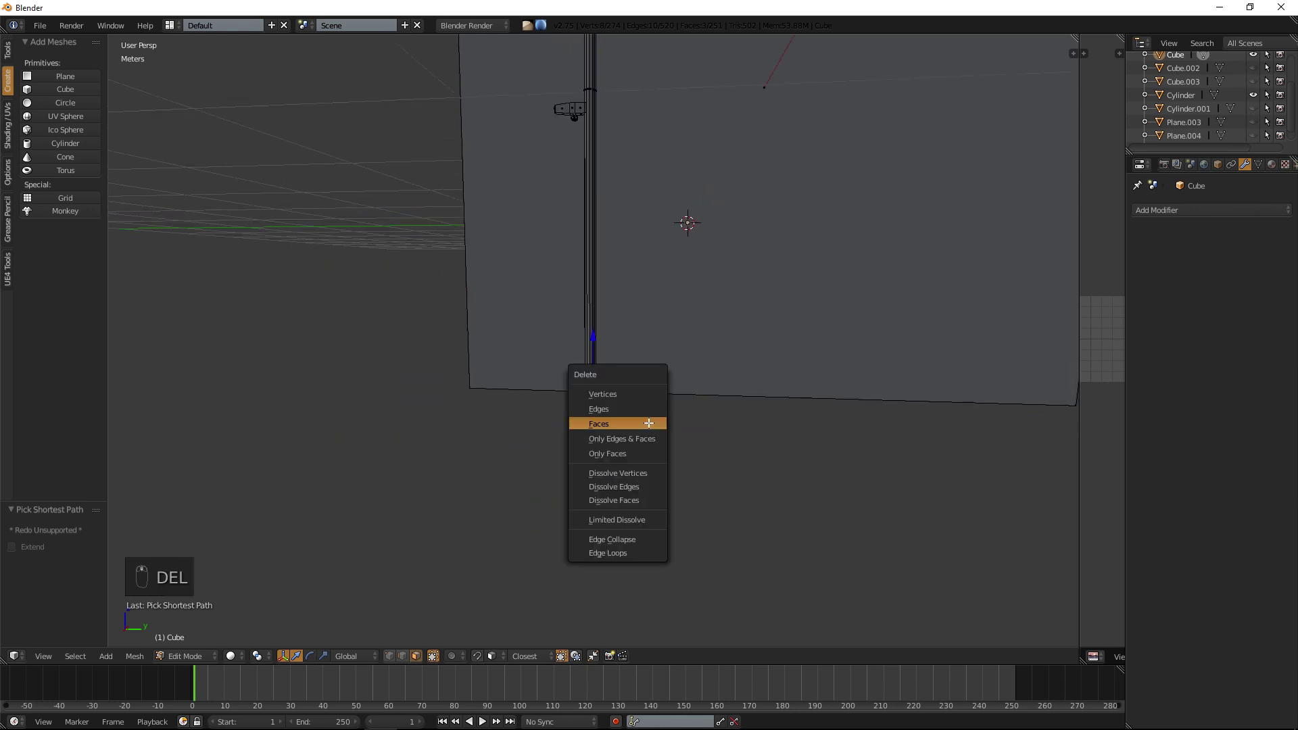
{"action": "left_click", "coordinate": [645, 423]}
Delete the hidden back faces of the low-poly upper bracket in the same way.
{"action": "middle_click_drag", "start_coordinate": [719, 194], "coordinate": [681, 523]}
{"action": "middle_click_drag", "start_coordinate": [692, 163], "coordinate": [666, 232]}
{"action": "scroll", "coordinate": [666, 232], "scroll_direction": "up", "scroll_amount": 4}
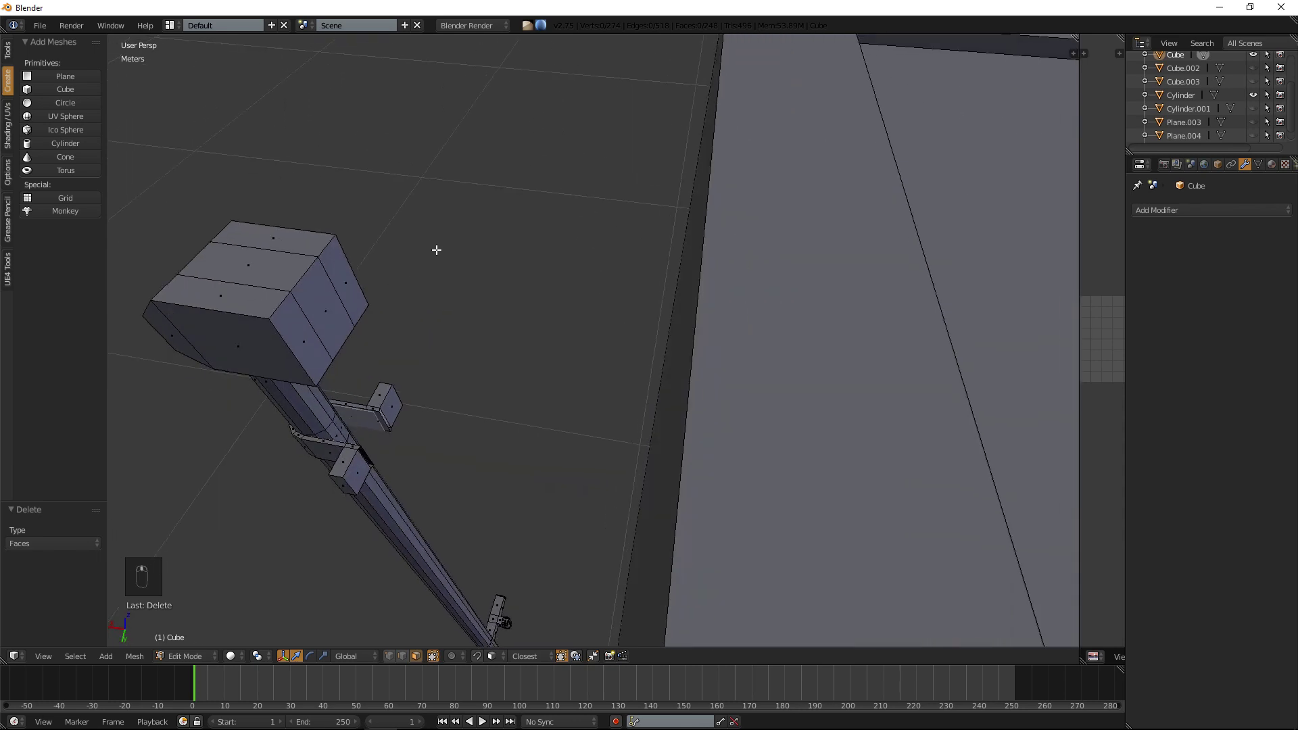
{"action": "right_click", "coordinate": [287, 325]}
{"action": "right_click", "coordinate": [344, 277], "text": "shift"}
{"action": "key", "text": "Delete"}
{"action": "left_click", "coordinate": [344, 277]}
Widen the UV view and unwrap the entire low-poly mesh using Smart UV Project with an island margin of 0.50.
{"action": "middle_click_drag", "start_coordinate": [344, 276], "coordinate": [477, 263]}
{"action": "scroll", "coordinate": [477, 263], "scroll_direction": "down", "scroll_amount": 4}
{"action": "key", "text": "a"}
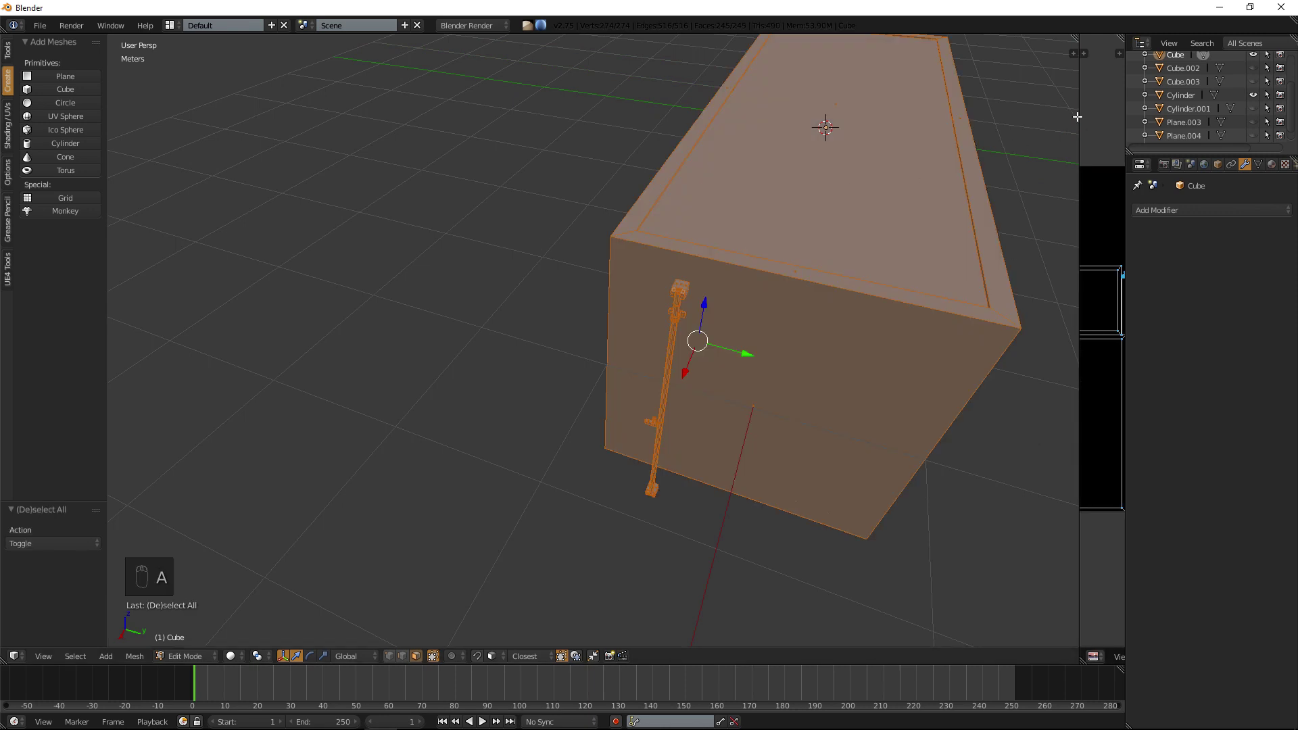
{"action": "left_click_drag", "start_coordinate": [1077, 117], "coordinate": [611, 169]}
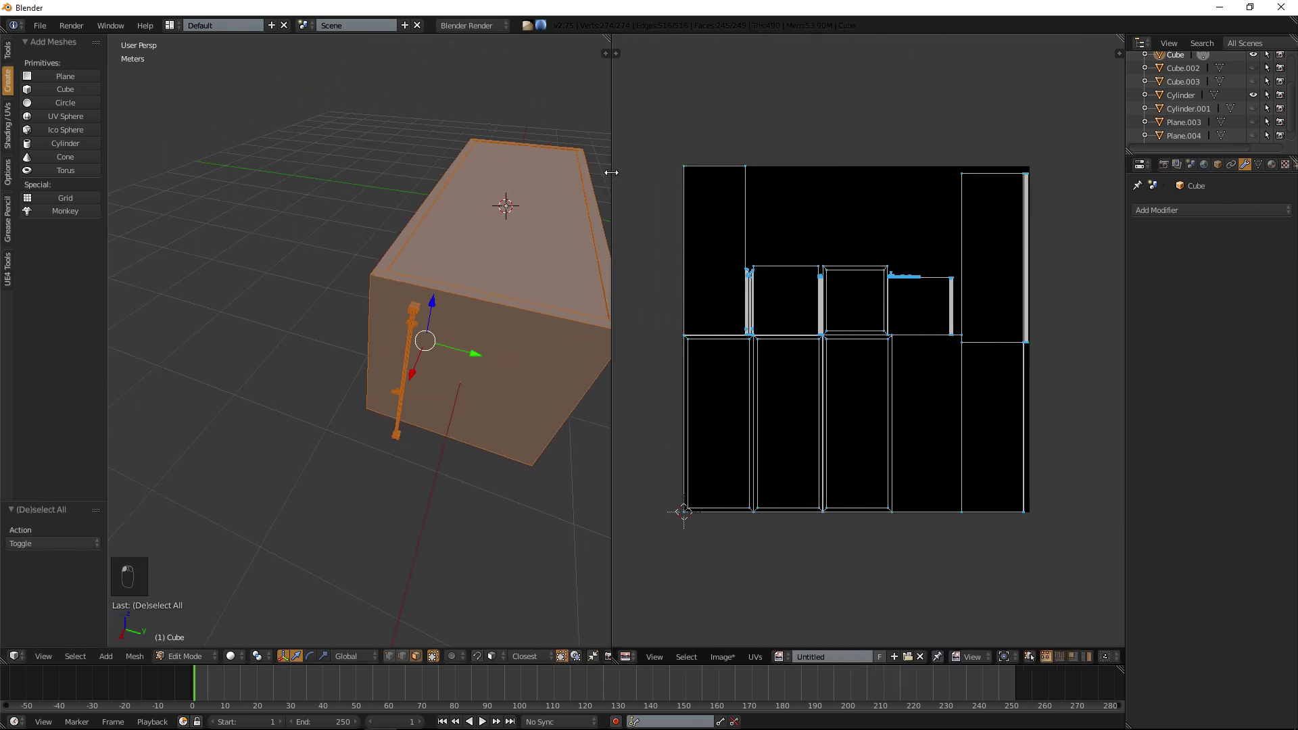
{"action": "key", "text": "u"}
{"action": "left_click", "coordinate": [313, 250]}
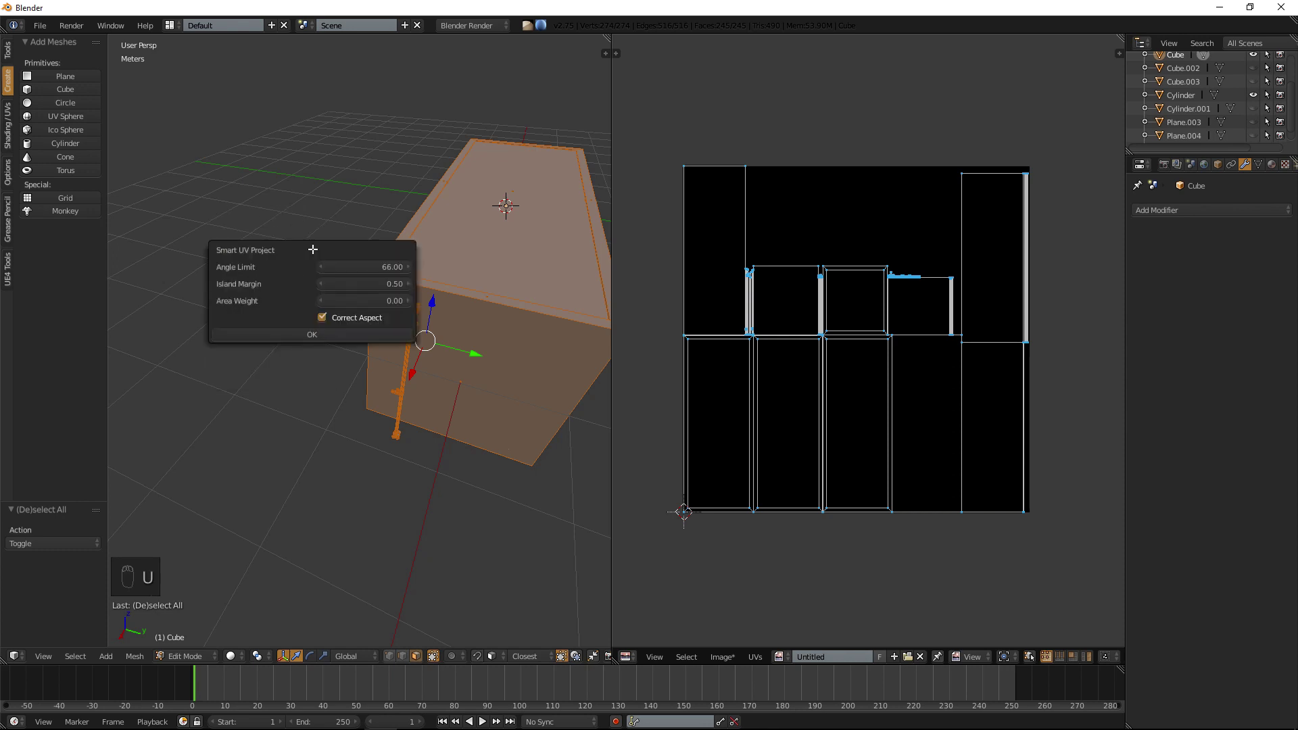
{"action": "left_click", "coordinate": [368, 283]}
{"action": "type", "text": "0."}
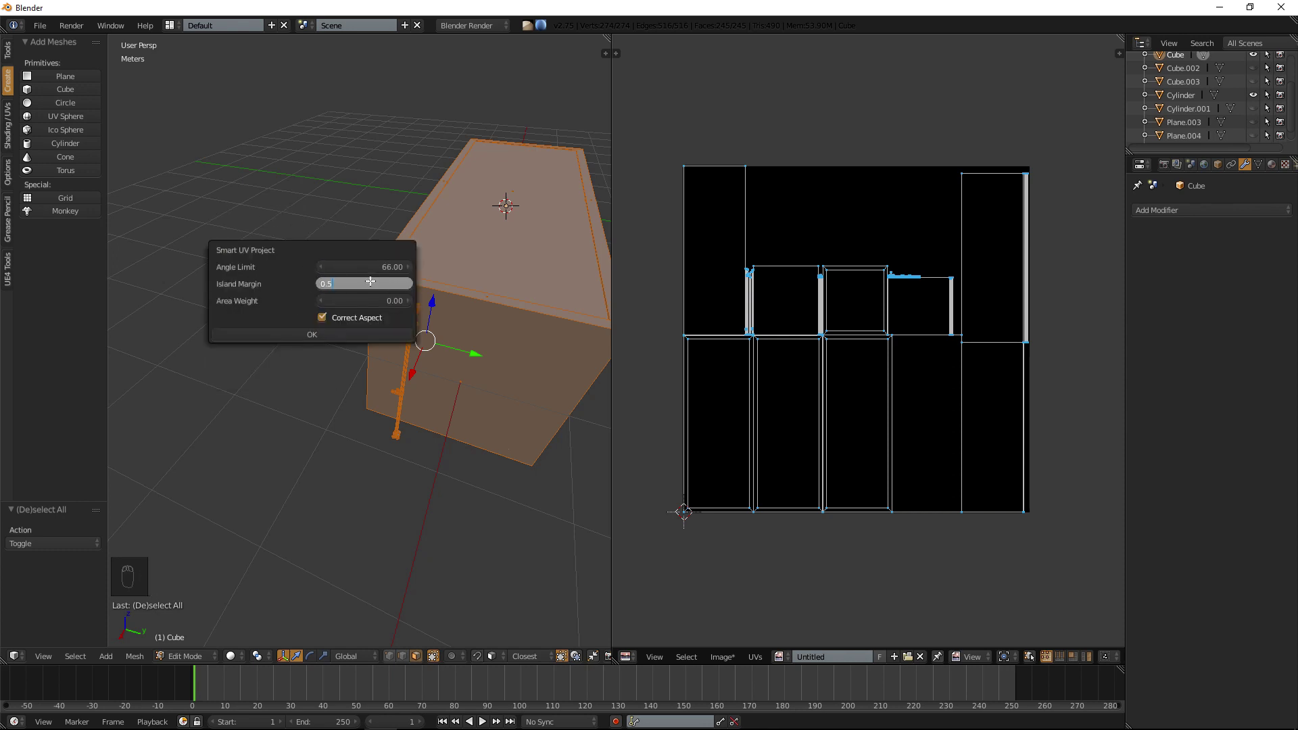
{"action": "key", "text": "Return"}
{"action": "left_click", "coordinate": [345, 336]}
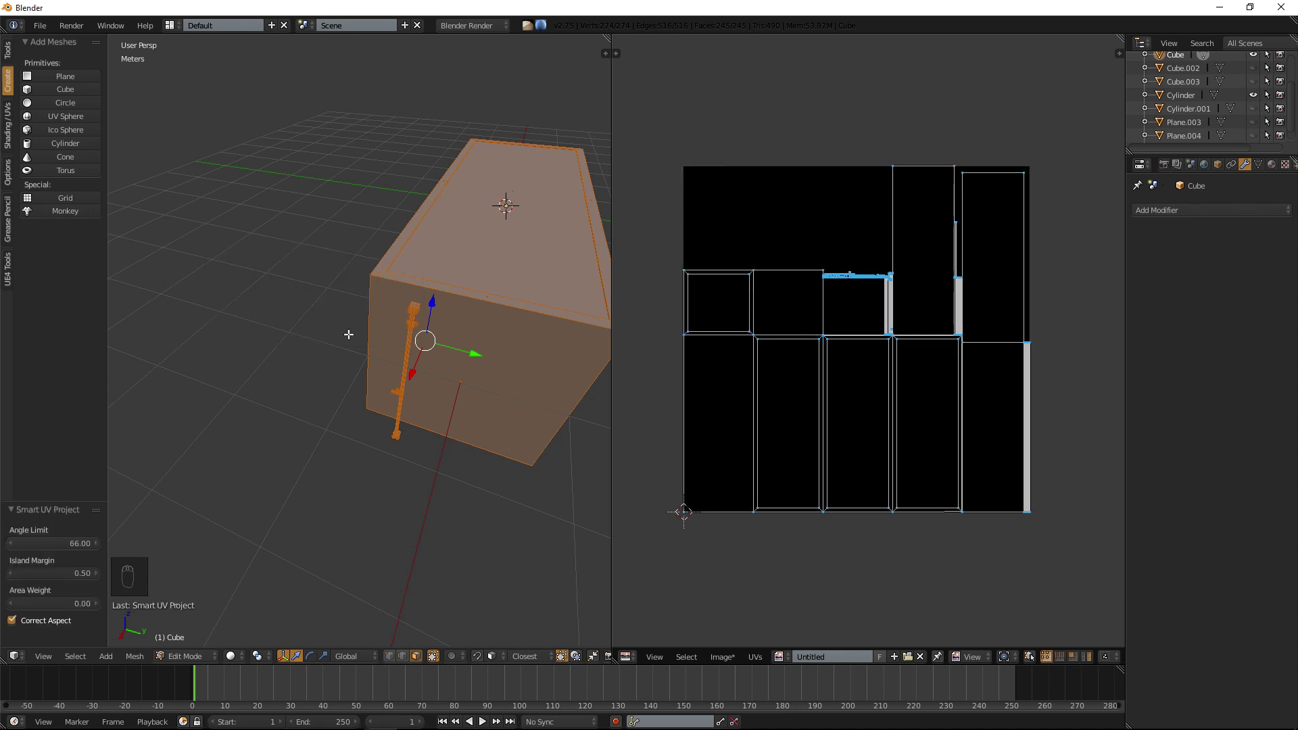
{"action": "key", "text": "a"}
{"action": "key", "text": "a"}
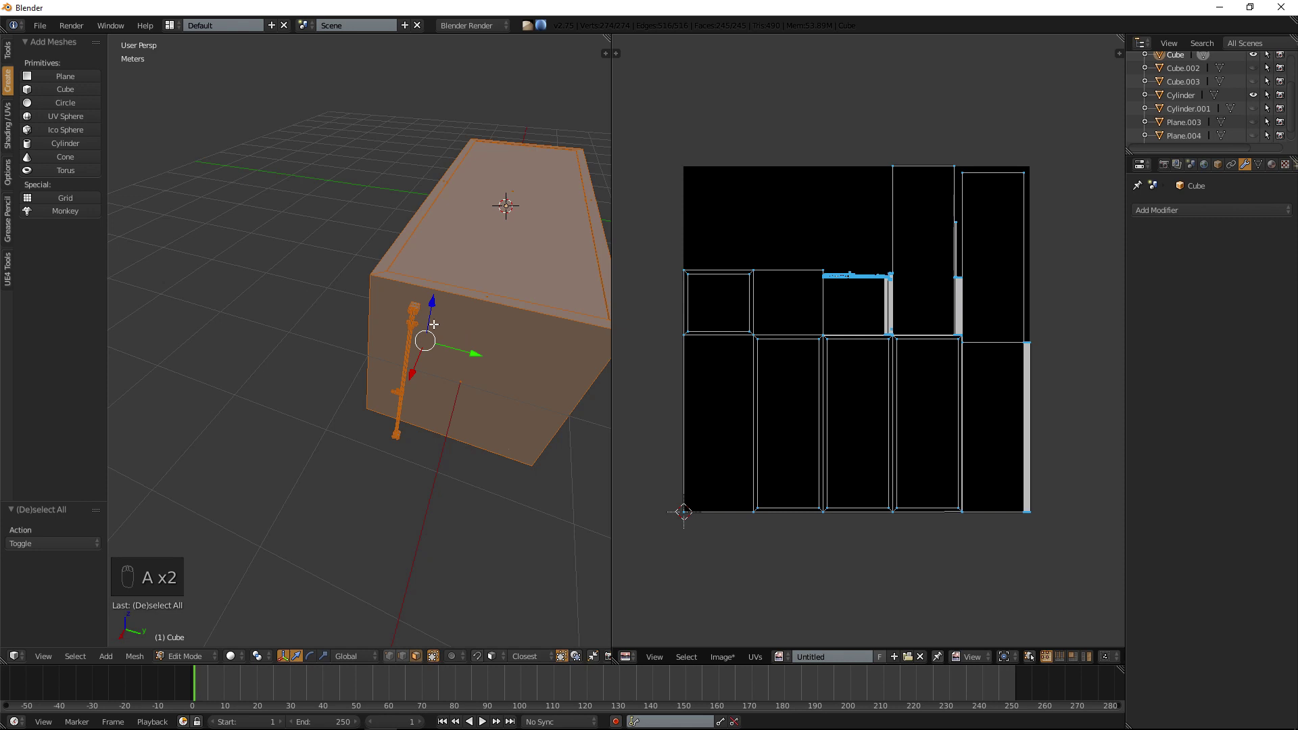
Show the render settings, leave mesh editing, and select the high-poly container plus the low-poly one as the active object.
{"action": "left_click", "coordinate": [1163, 164]}
{"action": "middle_click_drag", "start_coordinate": [325, 267], "coordinate": [405, 325]}
{"action": "key", "text": "Tab"}
{"action": "right_click", "coordinate": [306, 337]}
{"action": "scroll", "coordinate": [309, 338], "scroll_direction": "up", "scroll_amount": 1}
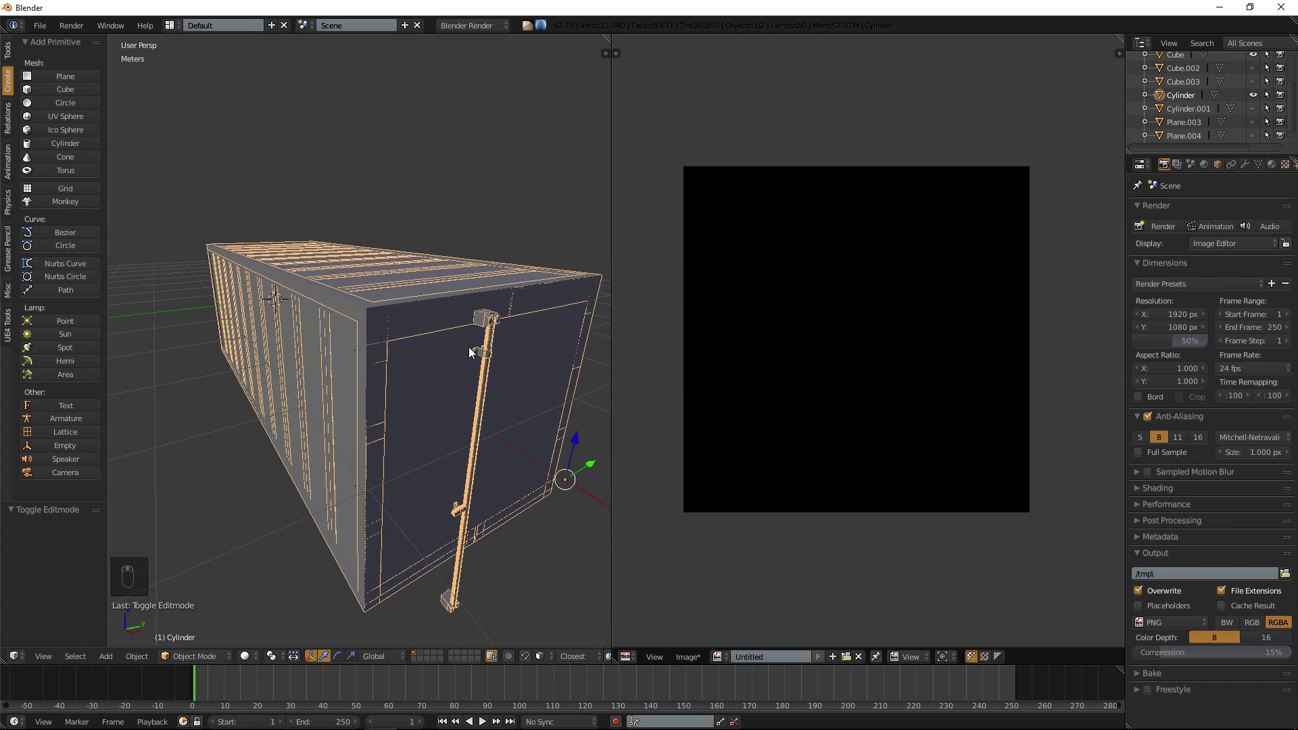
{"action": "middle_click_drag", "start_coordinate": [429, 377], "coordinate": [371, 364]}
{"action": "right_click", "coordinate": [359, 350], "text": "shift"}
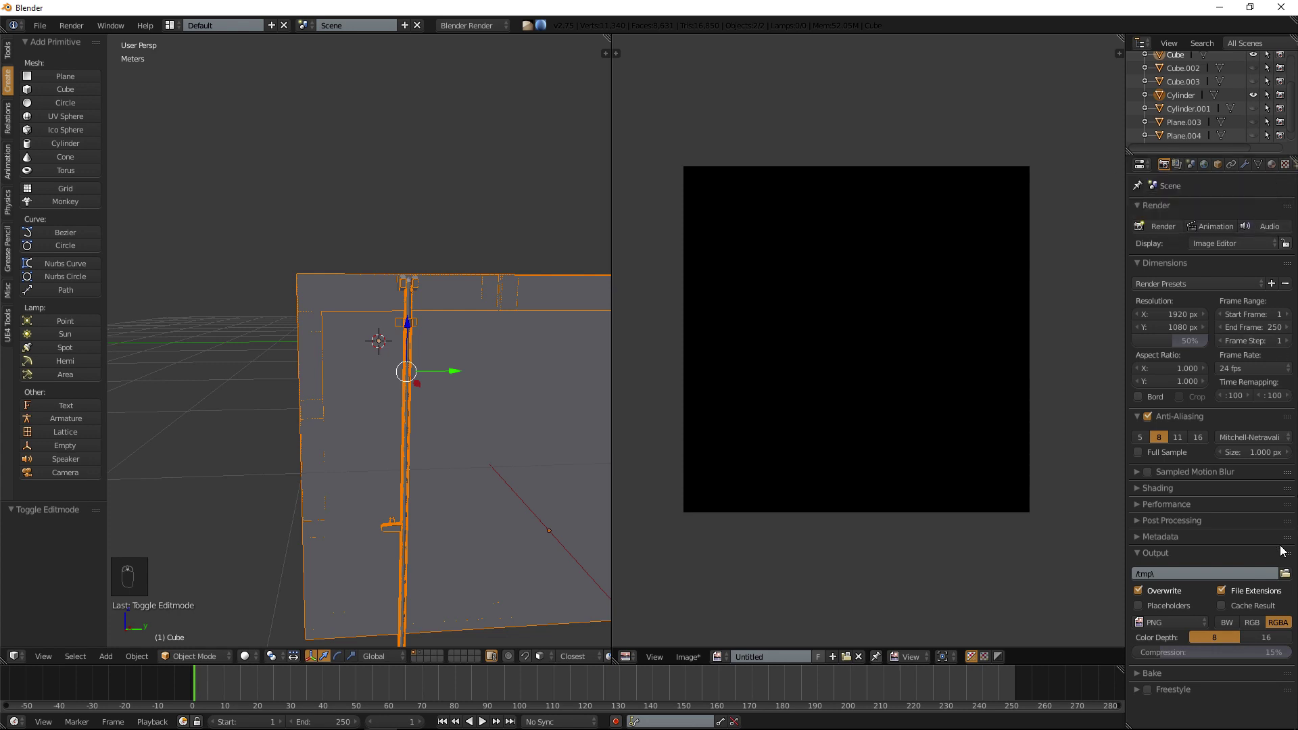
Set the output compression to 100%, the color depth to 16 and the anti-aliasing samples to 16.
{"action": "left_click_drag", "start_coordinate": [1179, 653], "coordinate": [1264, 652]}
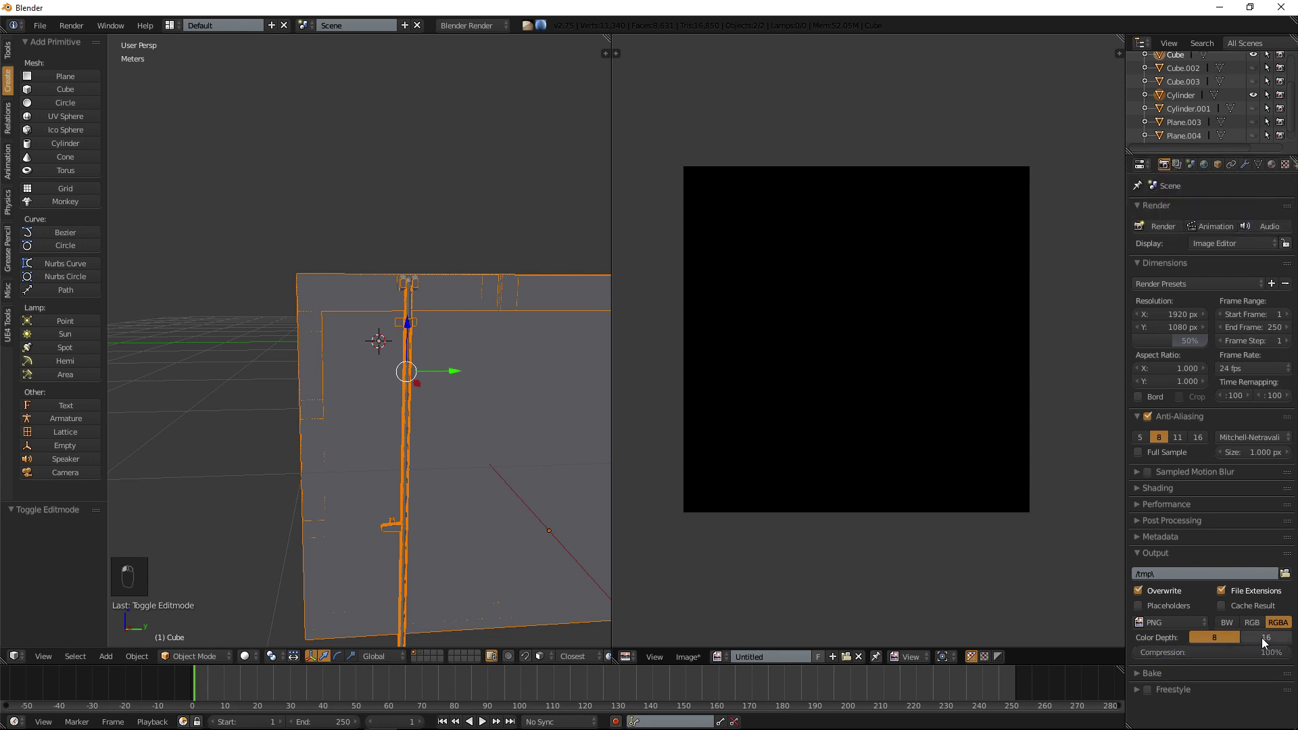
{"action": "left_click", "coordinate": [1260, 638]}
{"action": "left_click", "coordinate": [1198, 439]}
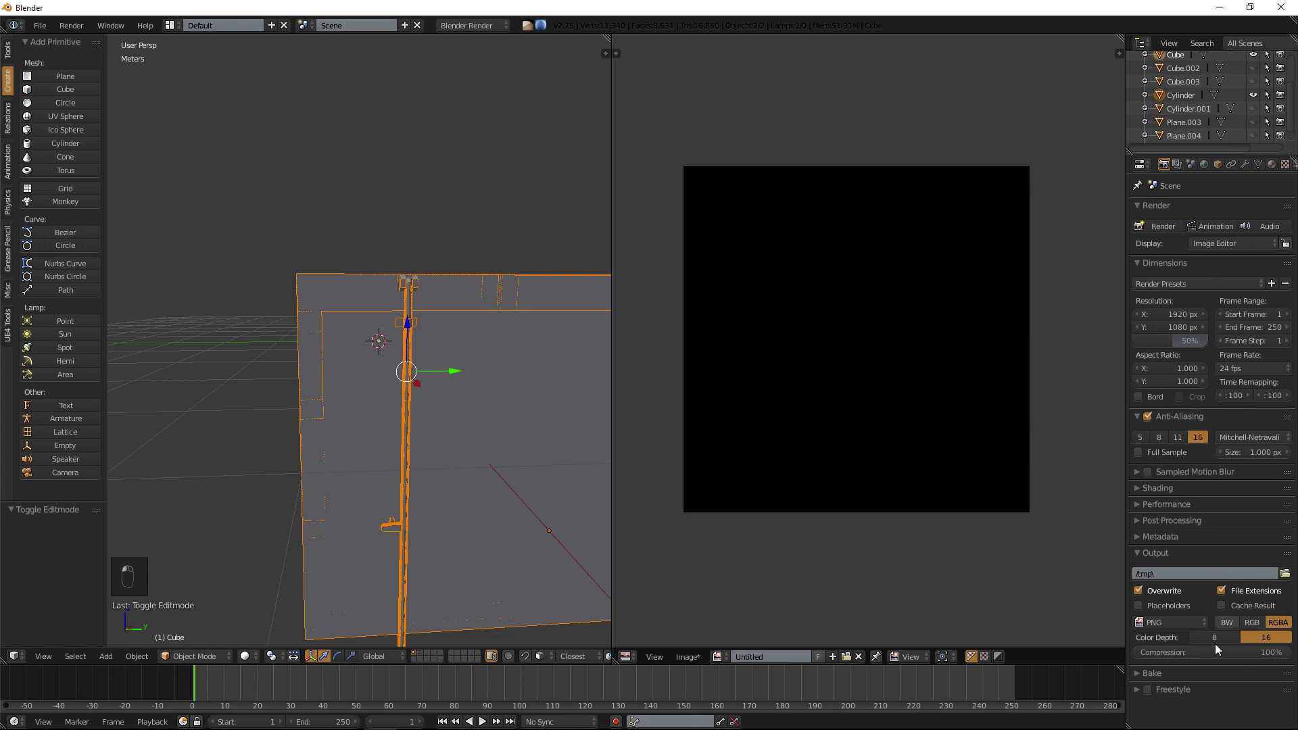
Set the bake mode to Ambient Occlusion and bake the high-poly container onto the low-poly one.
{"action": "left_click", "coordinate": [1190, 671]}
{"action": "scroll", "coordinate": [1246, 640], "scroll_direction": "down", "scroll_amount": 3}
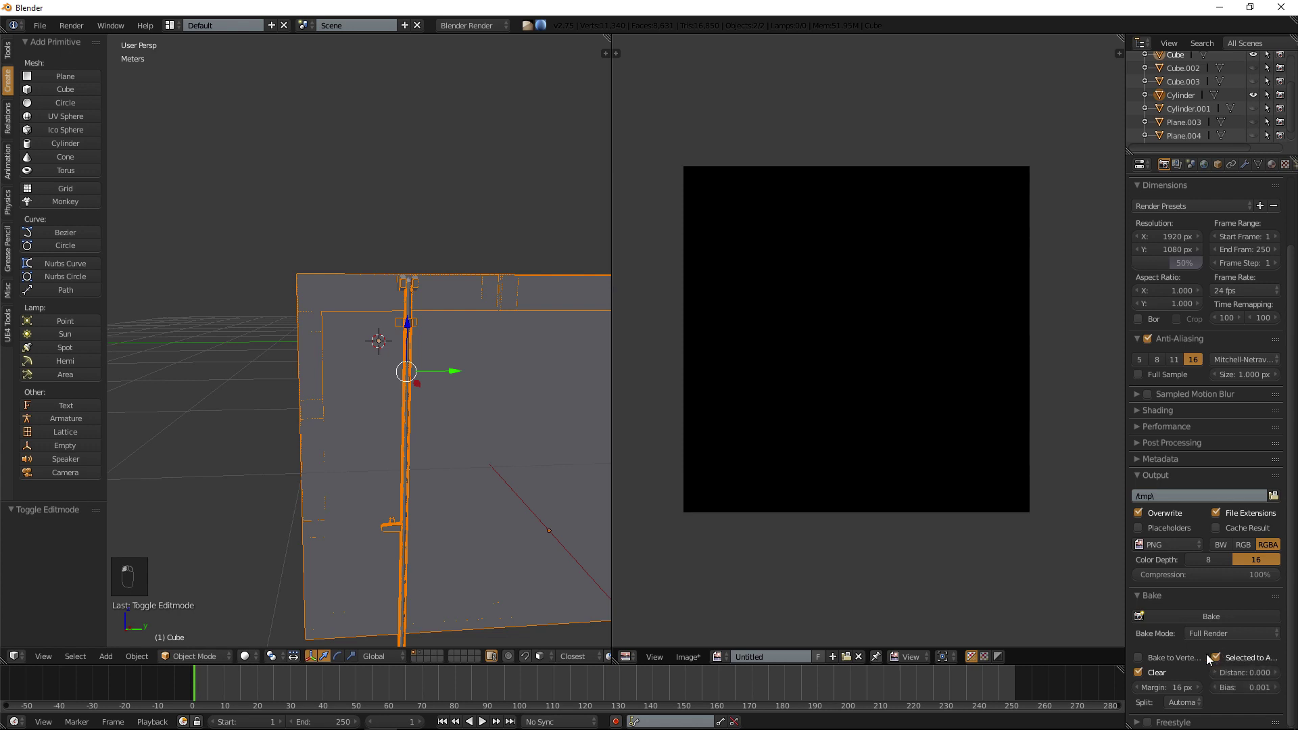
{"action": "left_click", "coordinate": [1219, 629]}
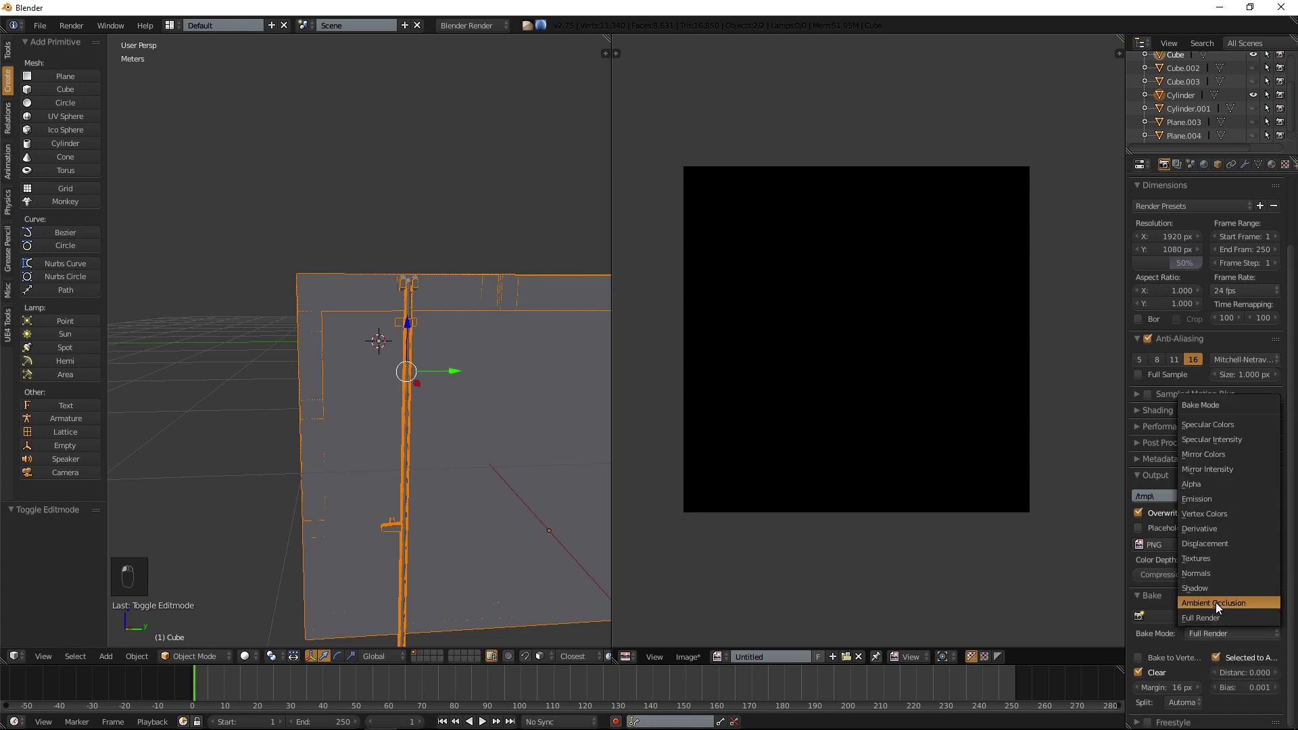
{"action": "left_click", "coordinate": [1216, 602]}
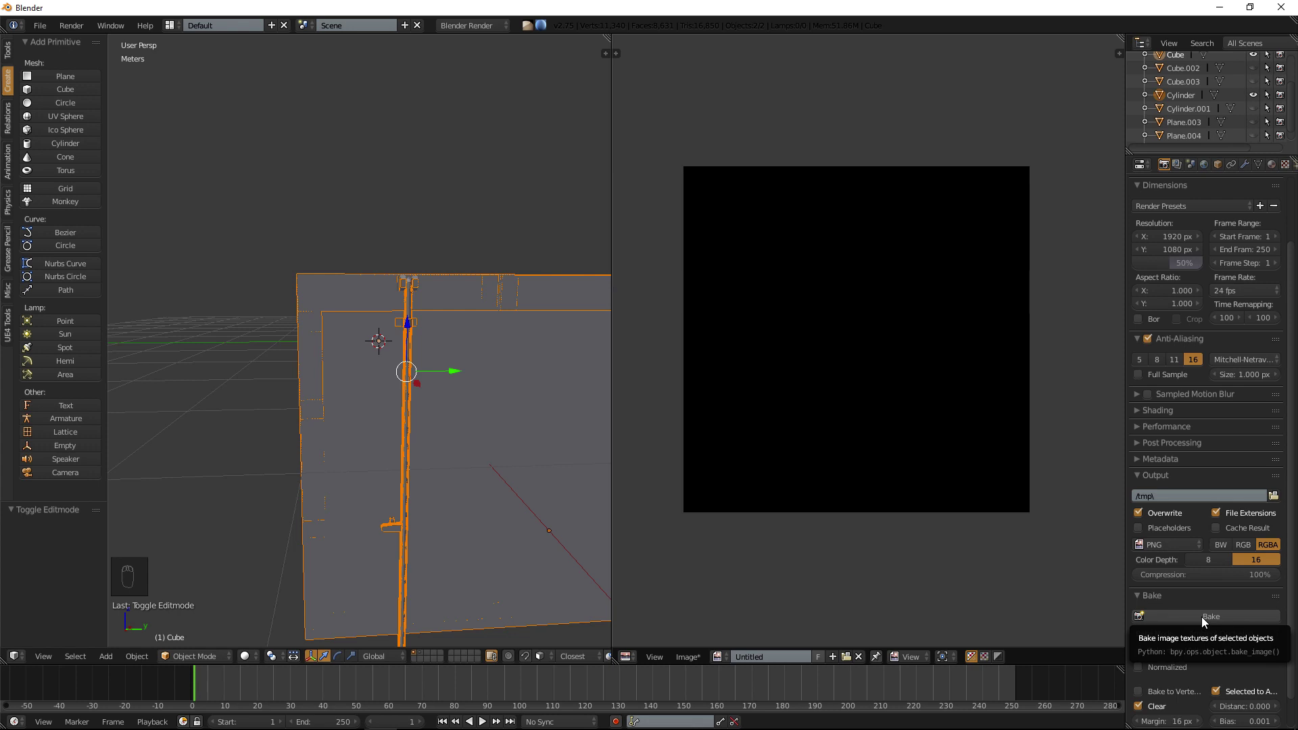
{"action": "left_click", "coordinate": [1202, 617]}
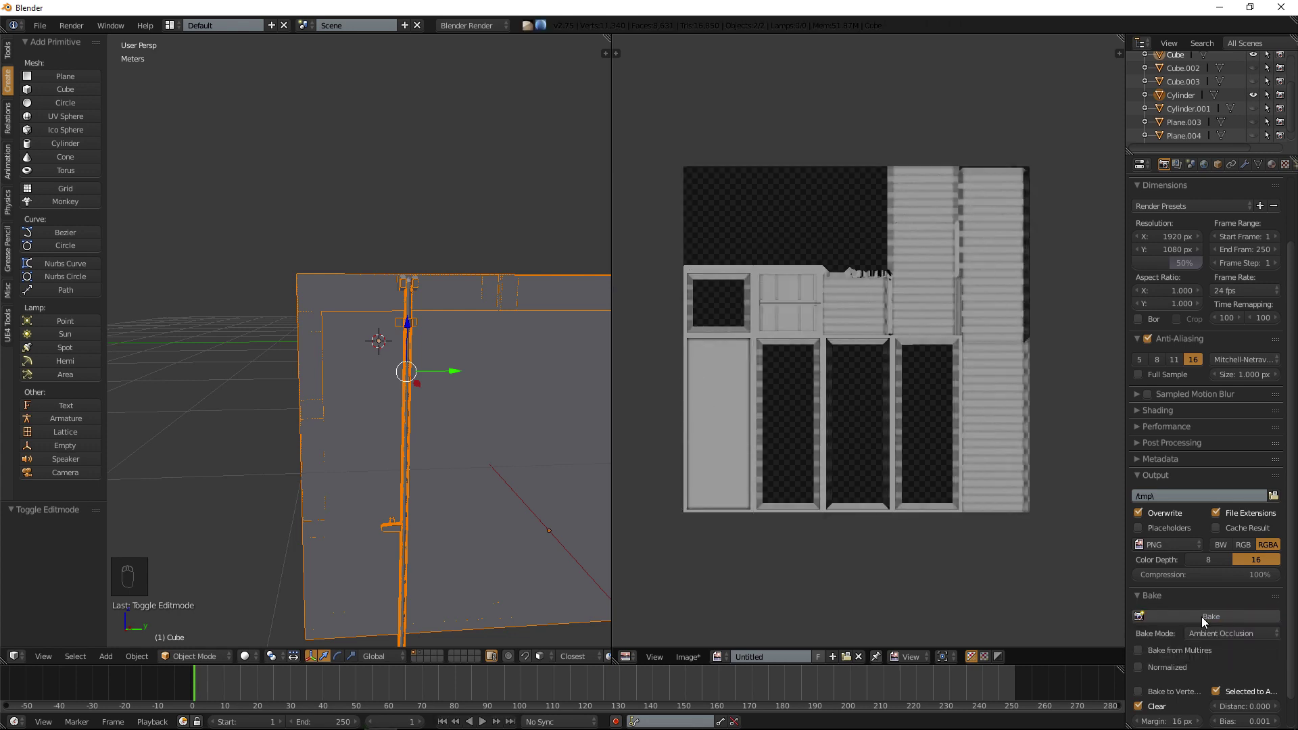
Select all of the low-poly container's faces in mesh editing and assign them a new blank 1024 × 1024 px image.
{"action": "middle_click_drag", "start_coordinate": [389, 365], "coordinate": [412, 384]}
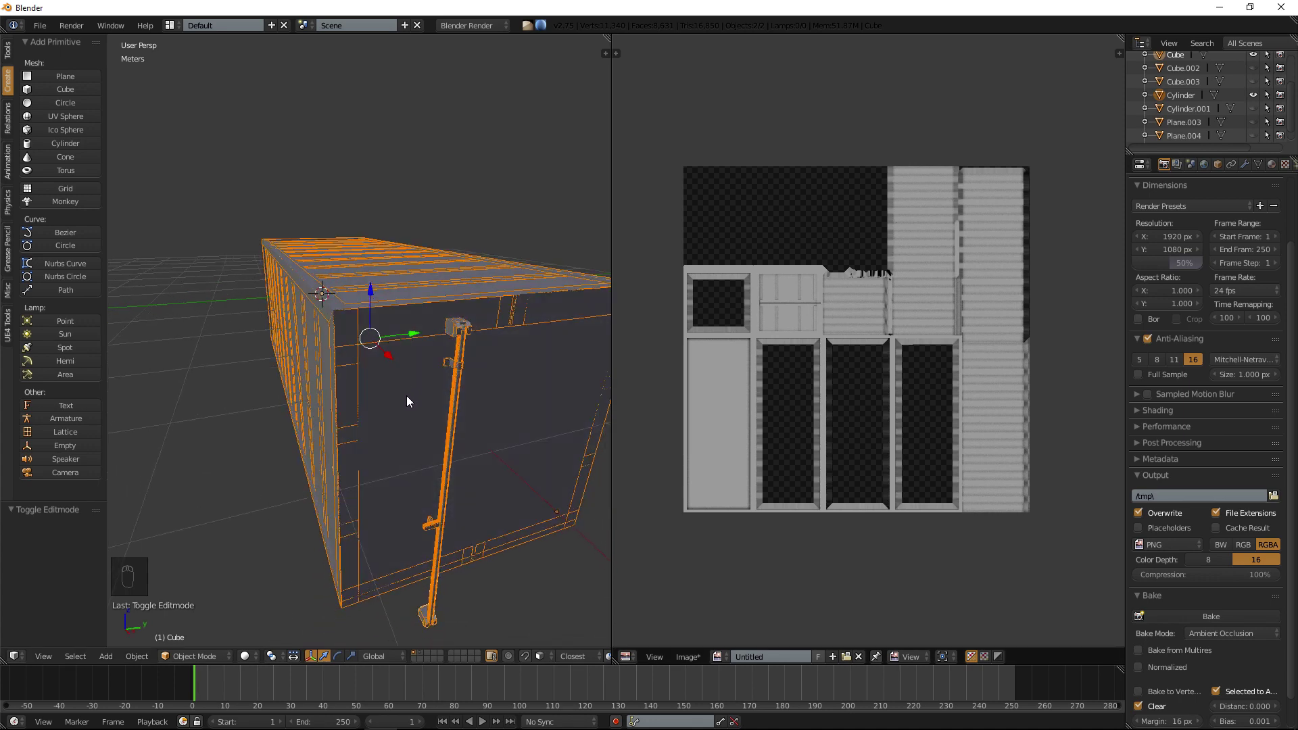
{"action": "key", "text": "Tab"}
{"action": "key", "text": "Tab"}
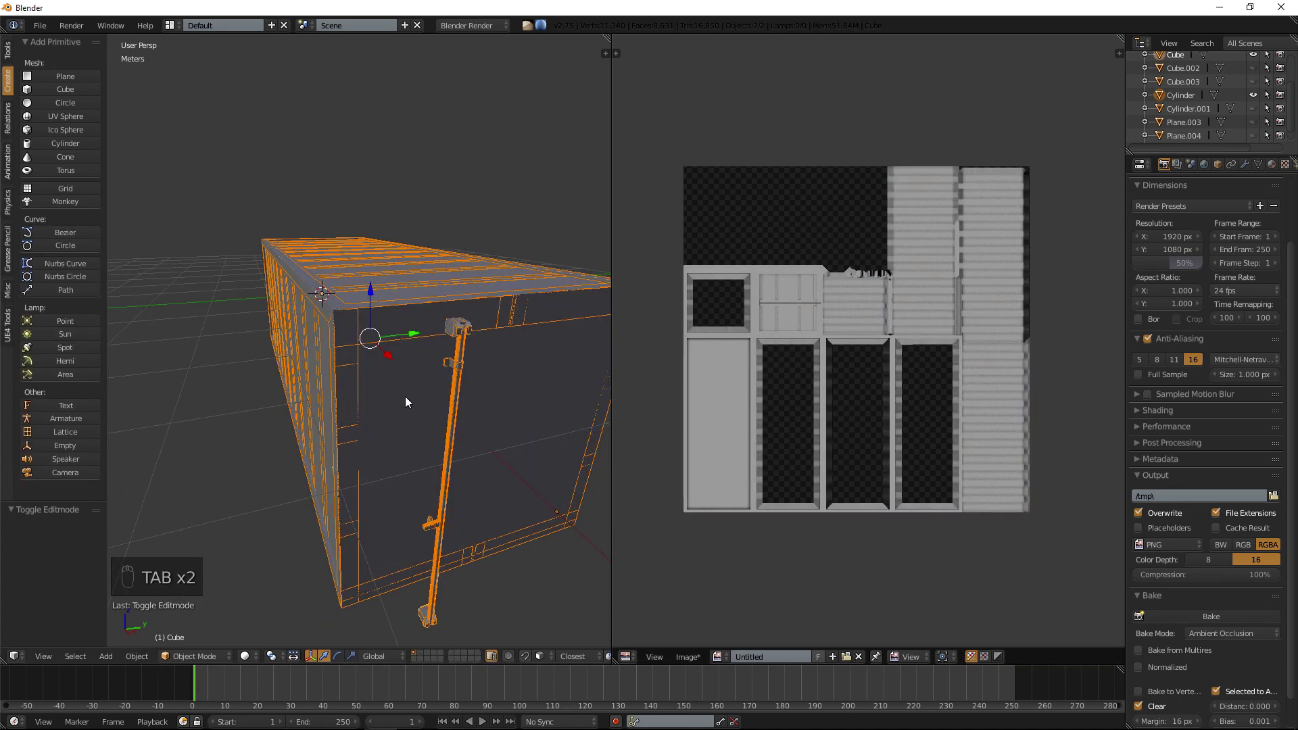
{"action": "key", "text": "a"}
{"action": "key", "text": "a"}
{"action": "key", "text": "a"}
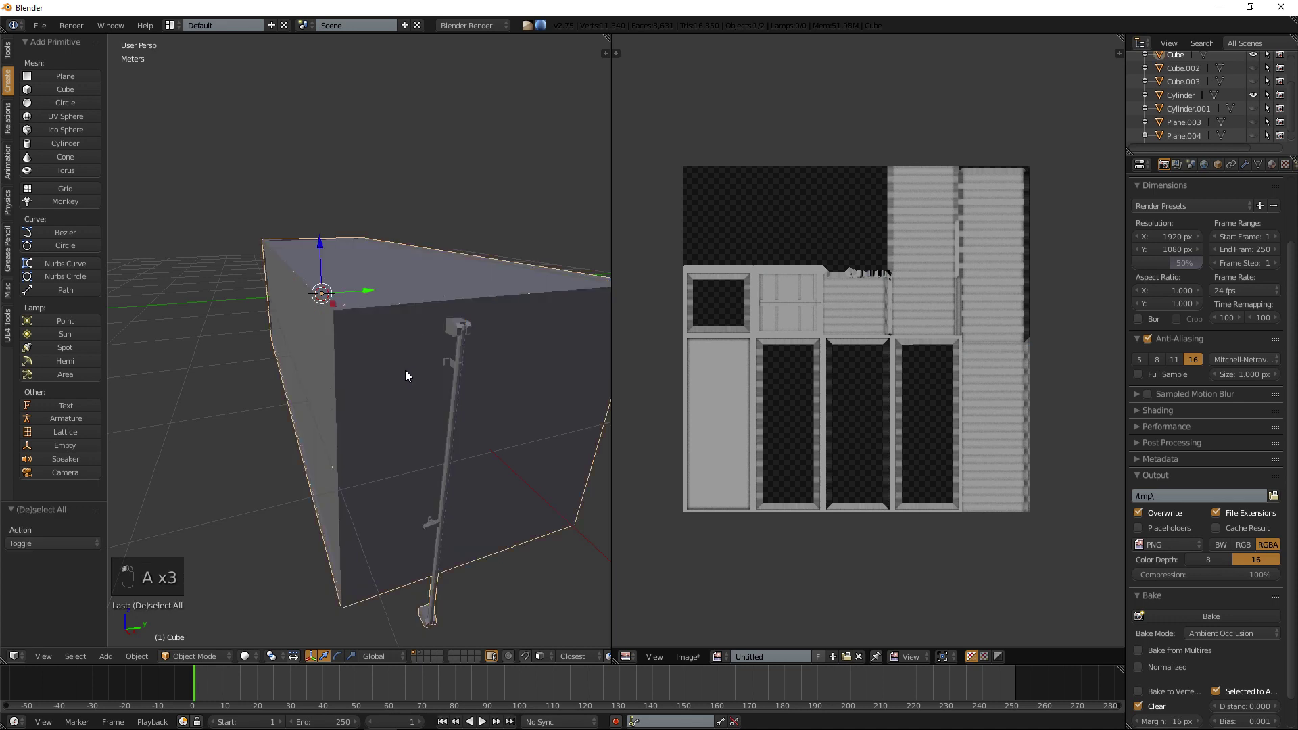
{"action": "key", "text": "Tab"}
{"action": "key", "text": "a"}
{"action": "key", "text": "a"}
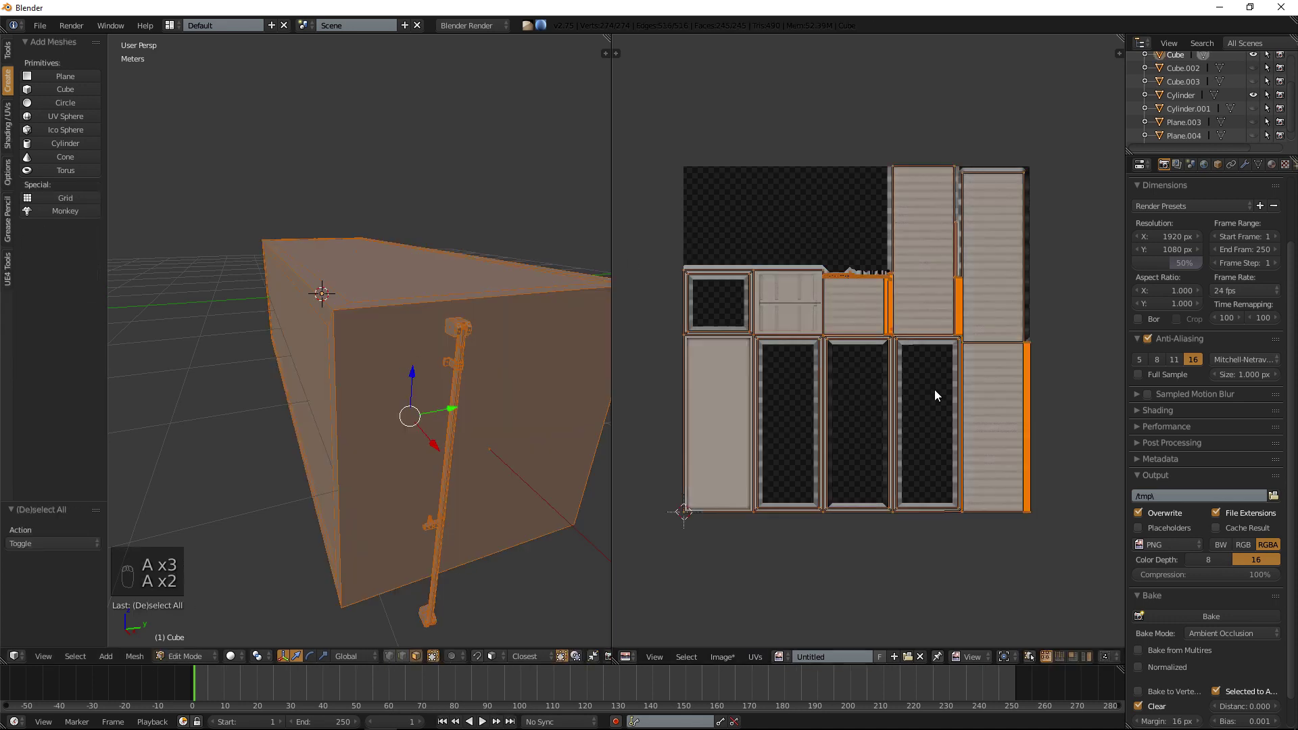
{"action": "left_click", "coordinate": [892, 656]}
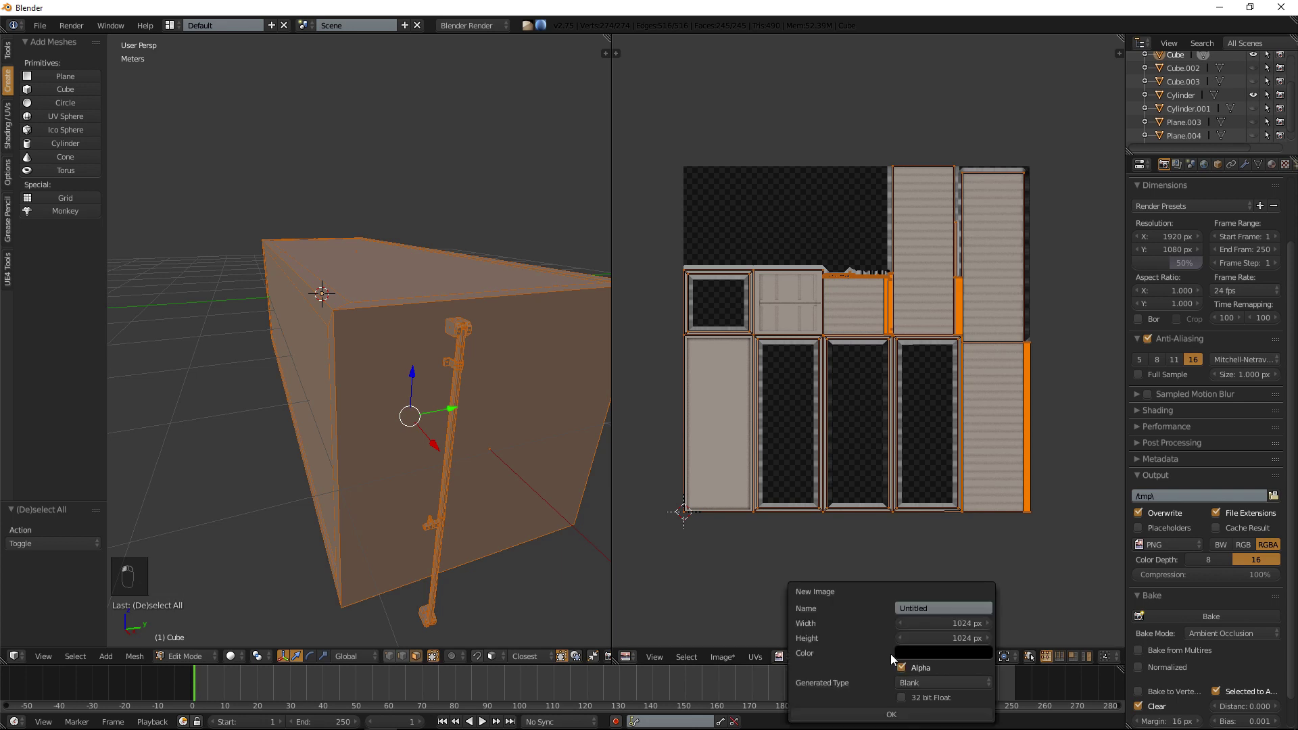
{"action": "left_click", "coordinate": [879, 715]}
Leave mesh editing and reselect the high-poly container together with the low-poly one as the active object.
{"action": "key", "text": "a"}
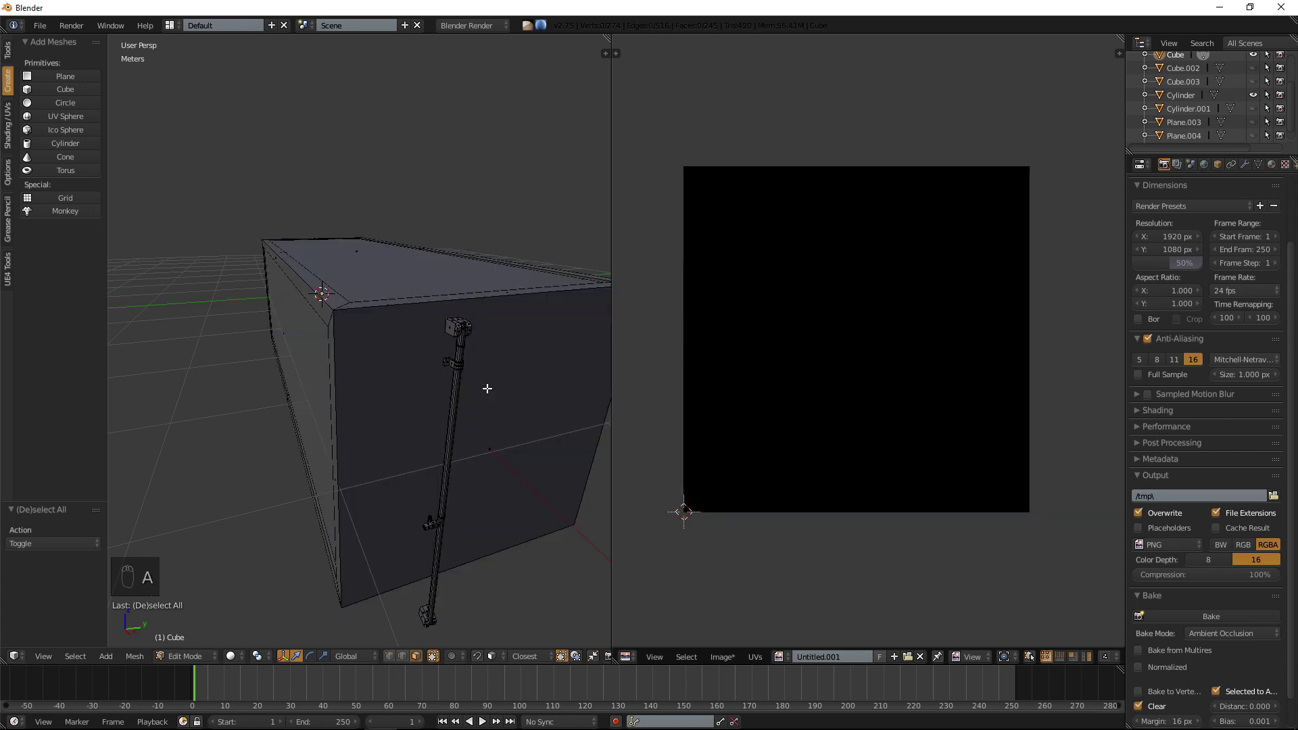
{"action": "key", "text": "Tab"}
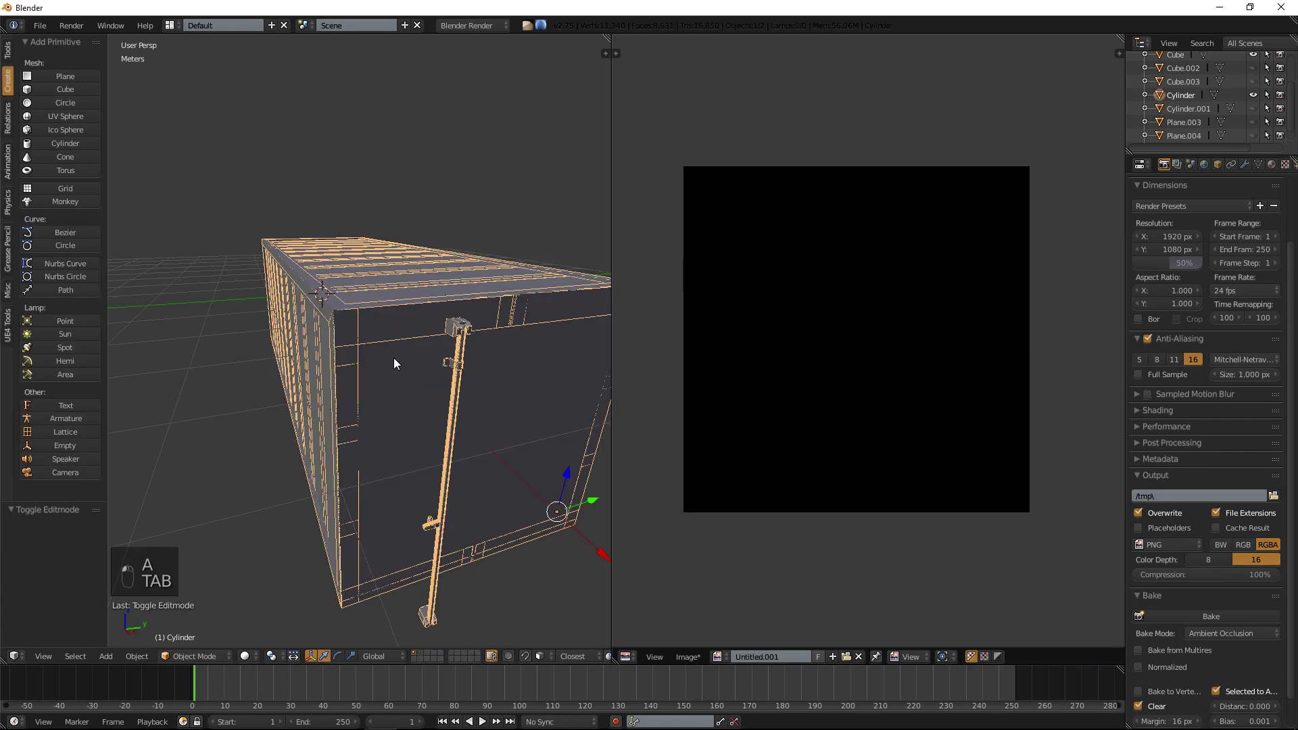
{"action": "right_click", "coordinate": [390, 362], "text": "shift"}
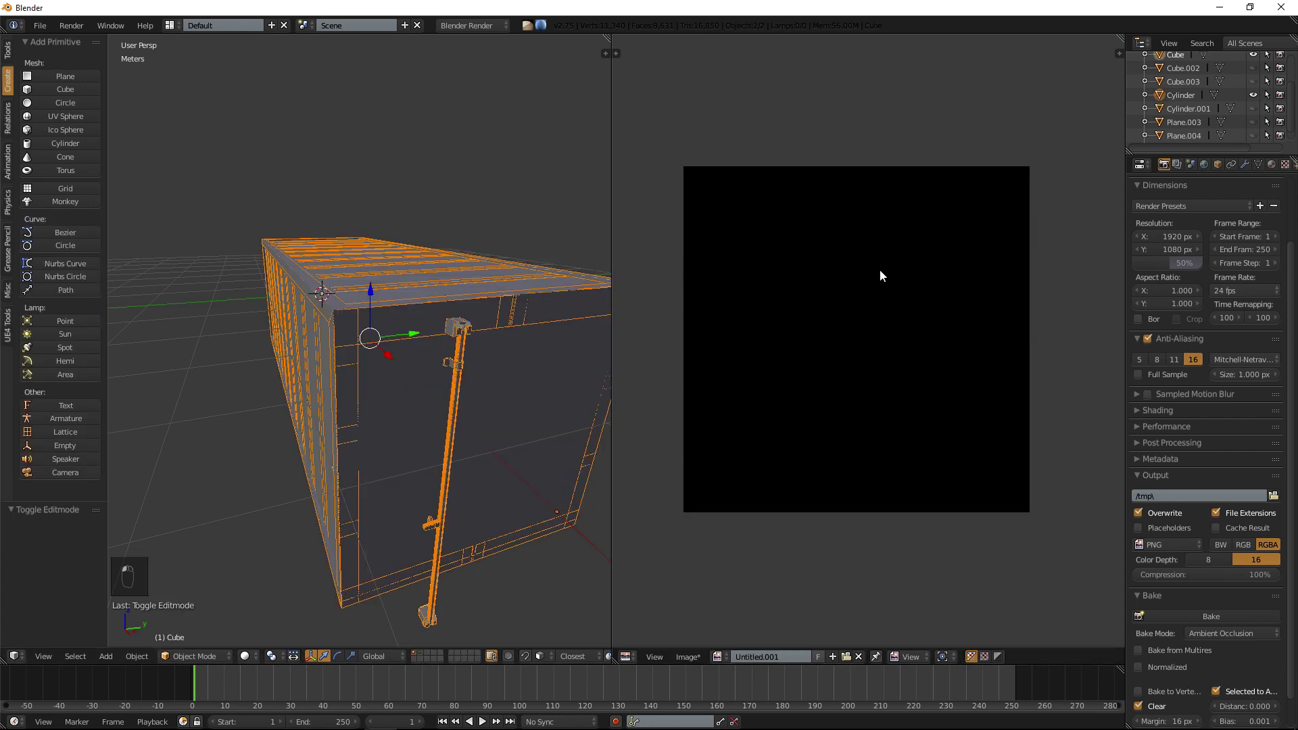
Raise only the high-poly container about 89 cm, and undo the move to restore the two-object selection.
{"action": "right_click", "coordinate": [402, 415]}
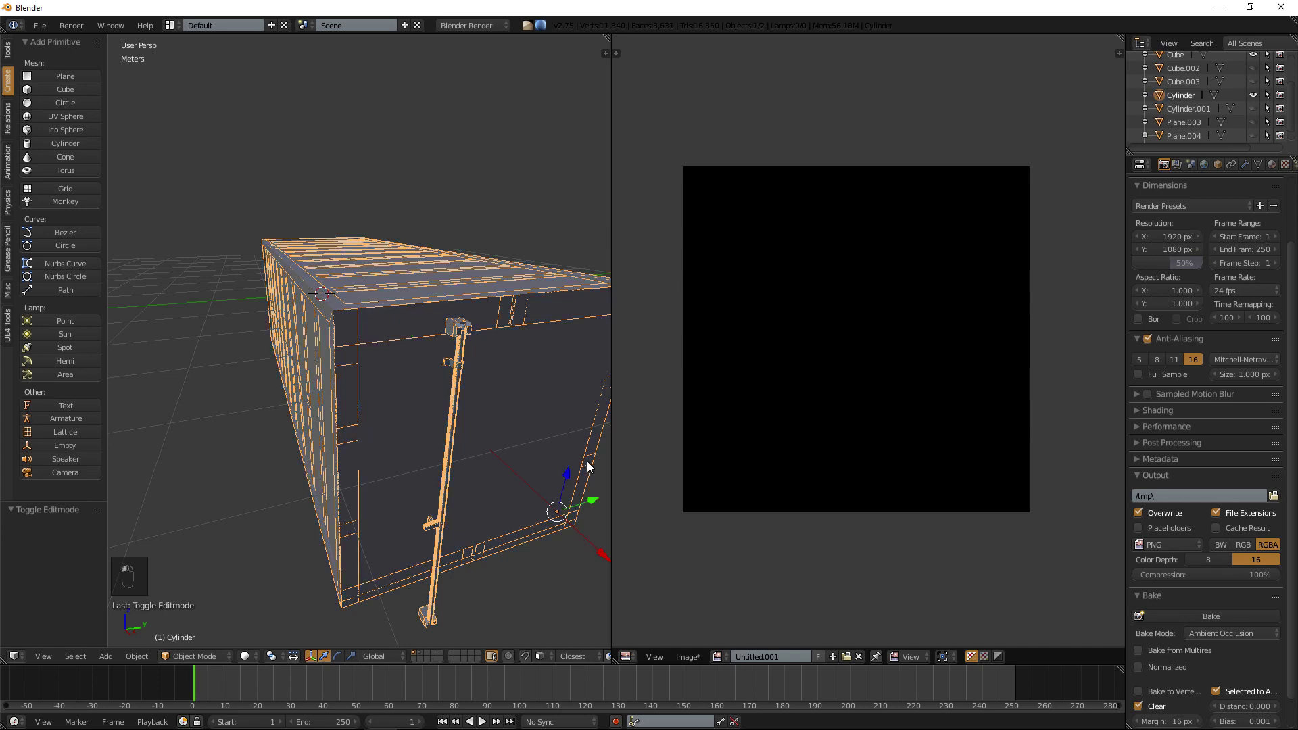
{"action": "left_click_drag", "start_coordinate": [565, 475], "coordinate": [553, 298]}
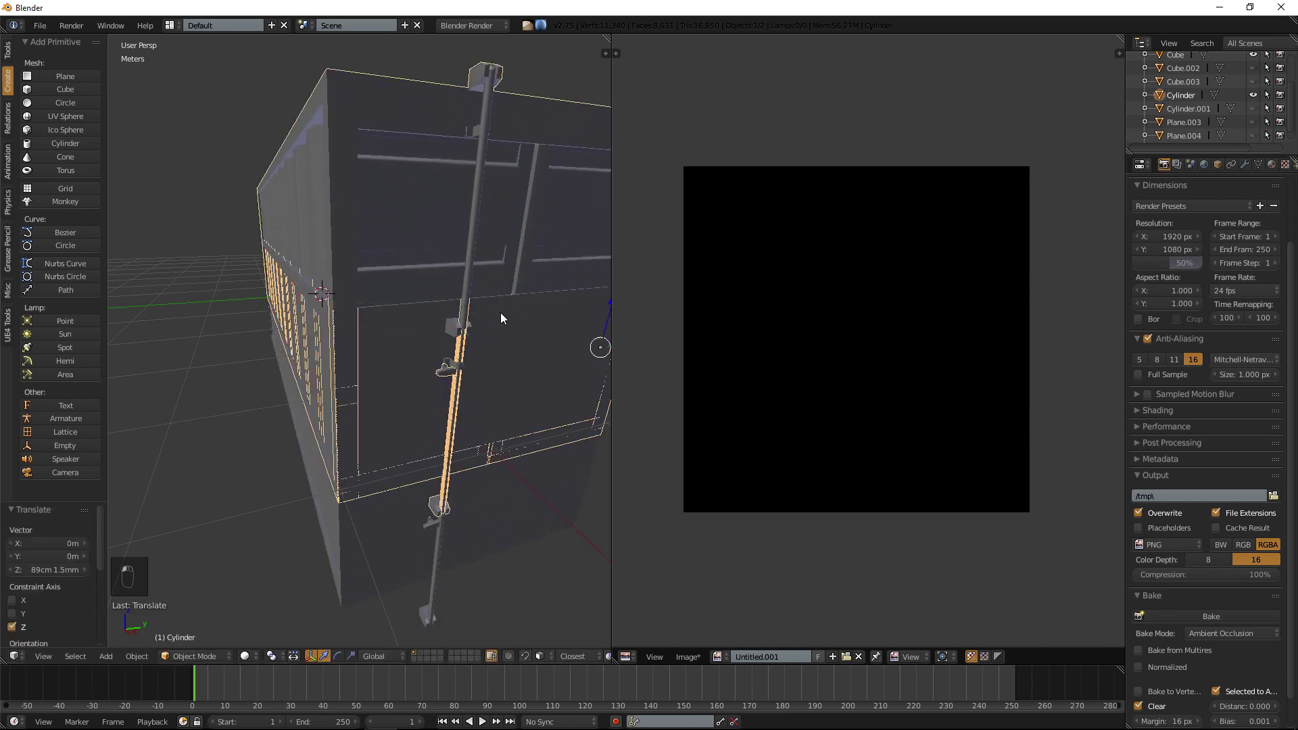
{"action": "key", "text": "ctrl+z"}
{"action": "key", "text": "ctrl+z"}
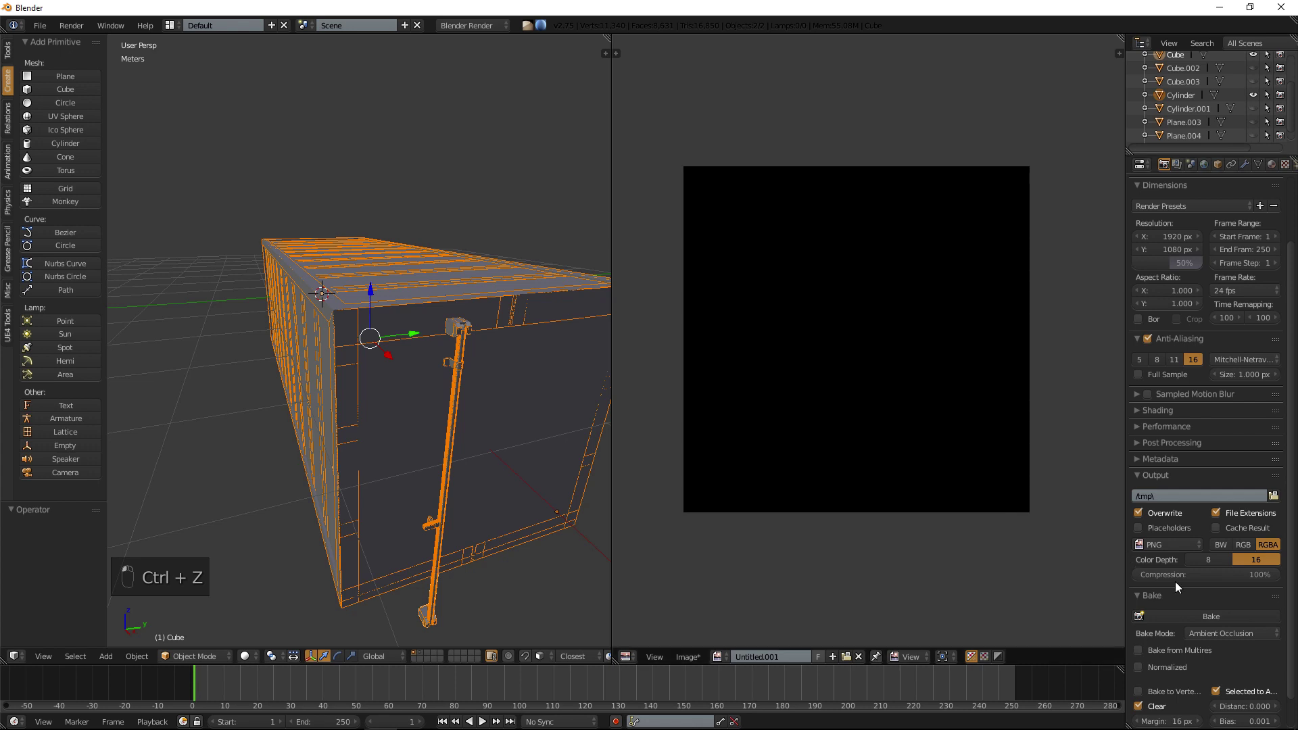
Set the bake mode to Normals and bake the high-poly detail into the new image.
{"action": "left_click", "coordinate": [1203, 632]}
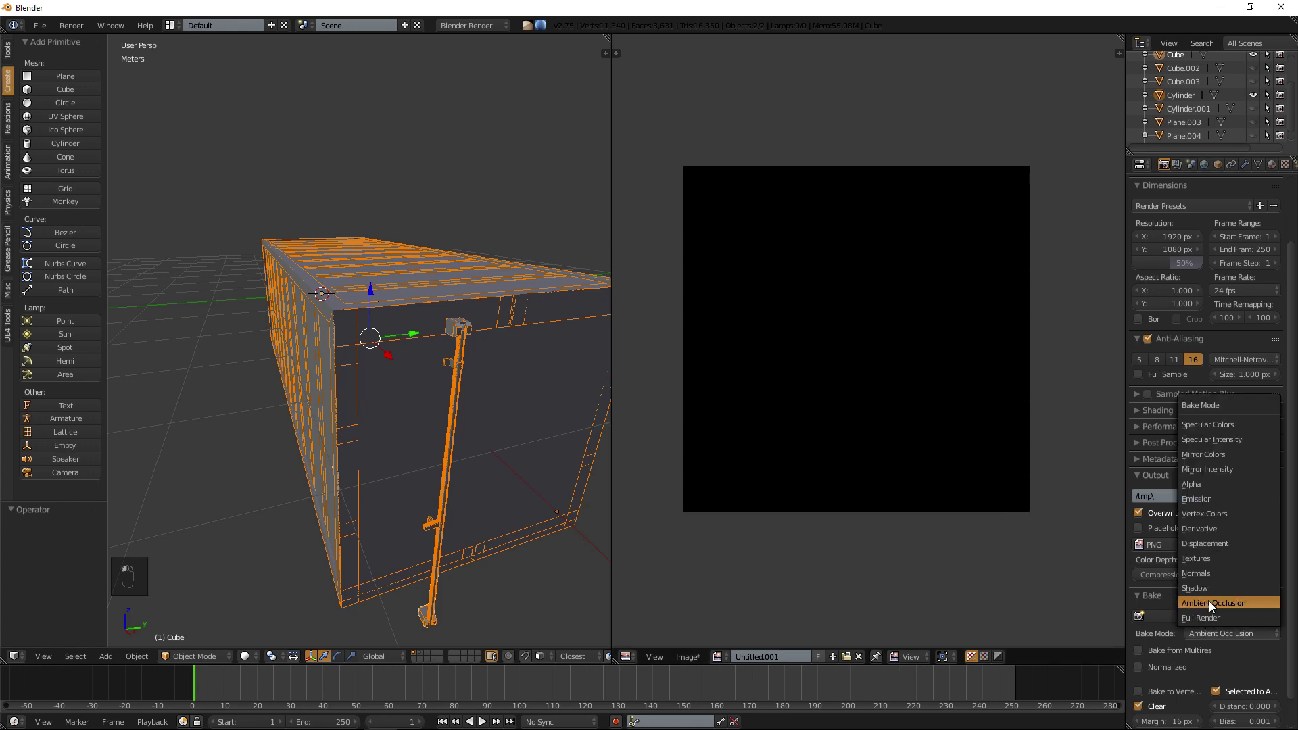
{"action": "left_click", "coordinate": [1217, 574]}
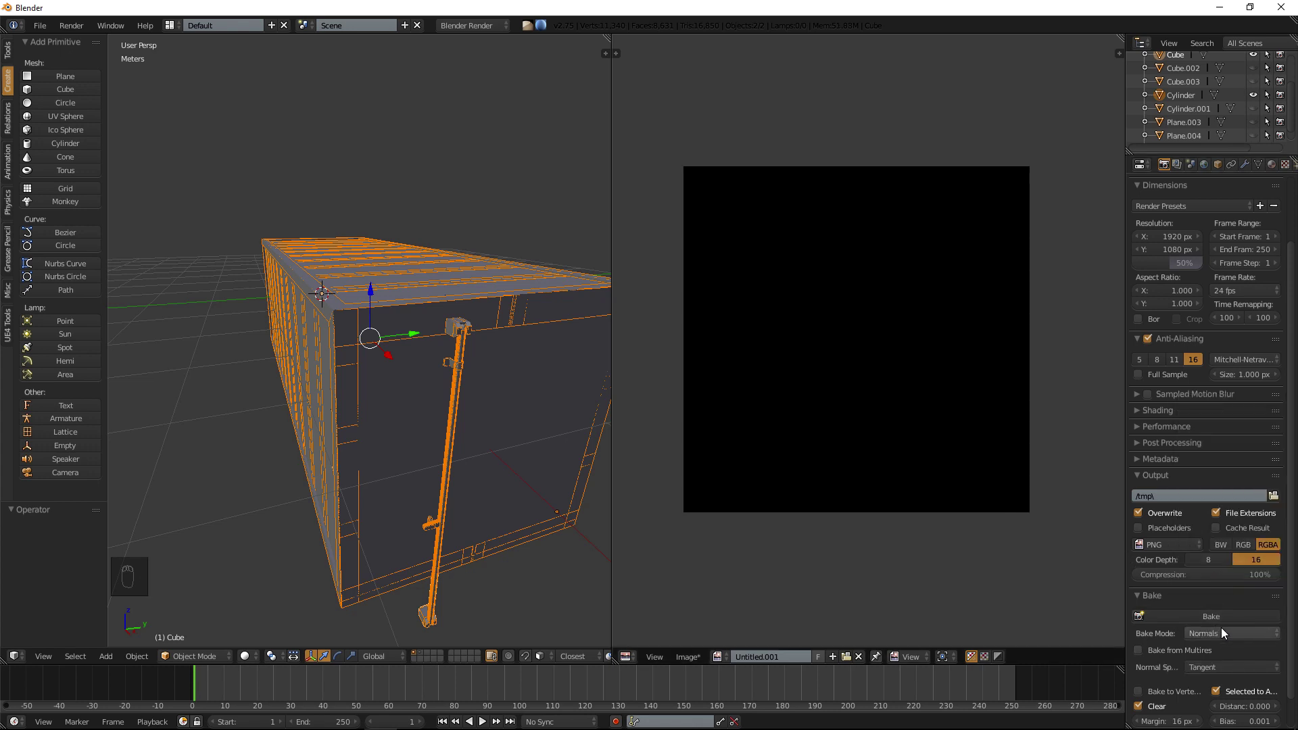
{"action": "left_click", "coordinate": [1215, 615]}
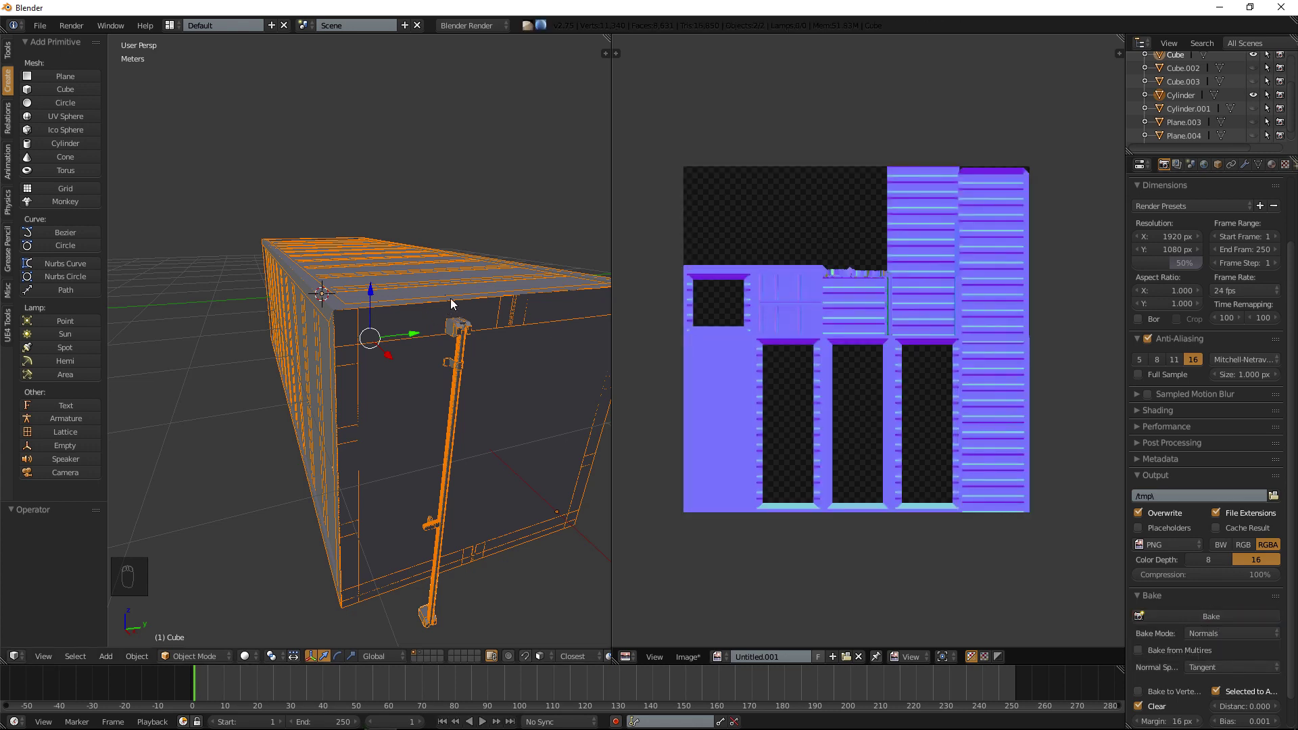
Clear the selection, try moving the low-poly container aside, and undo the move.
{"action": "key", "text": "a"}
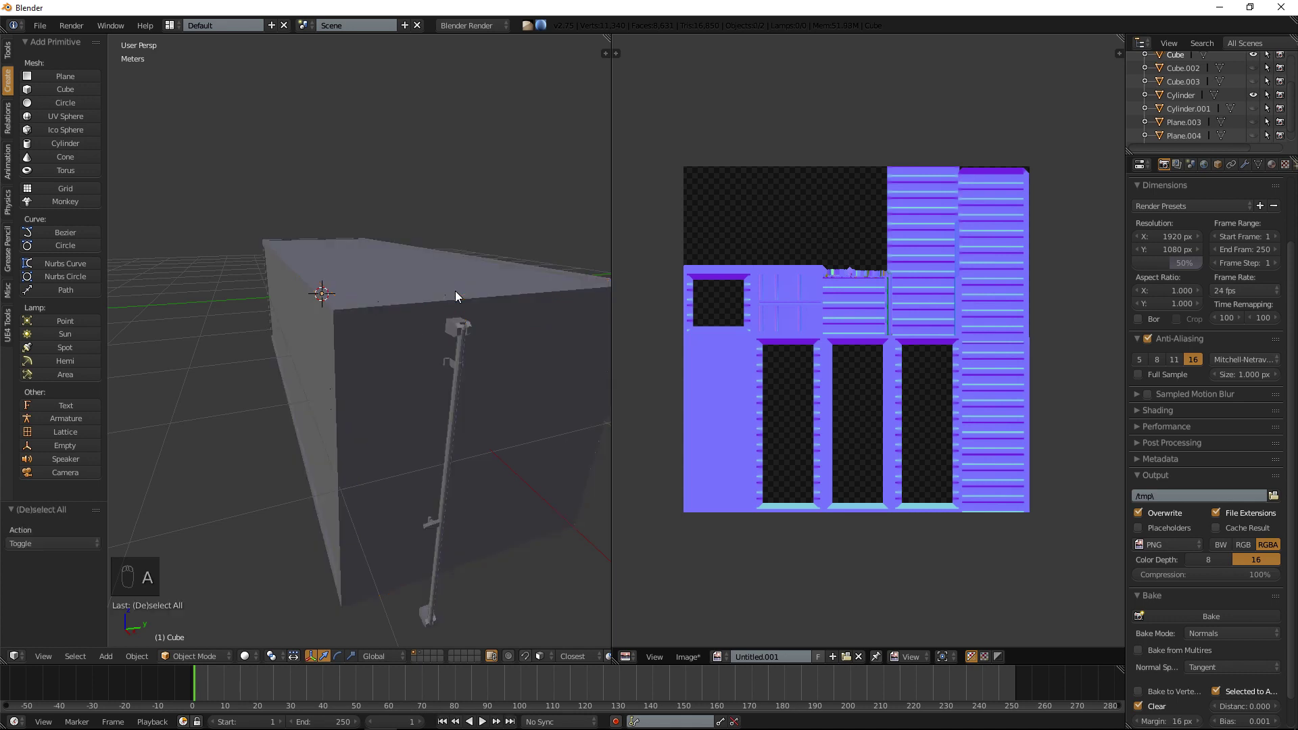
{"action": "scroll", "coordinate": [1258, 102], "scroll_direction": "up", "scroll_amount": 3}
{"action": "scroll", "coordinate": [1253, 105], "scroll_direction": "down", "scroll_amount": 3}
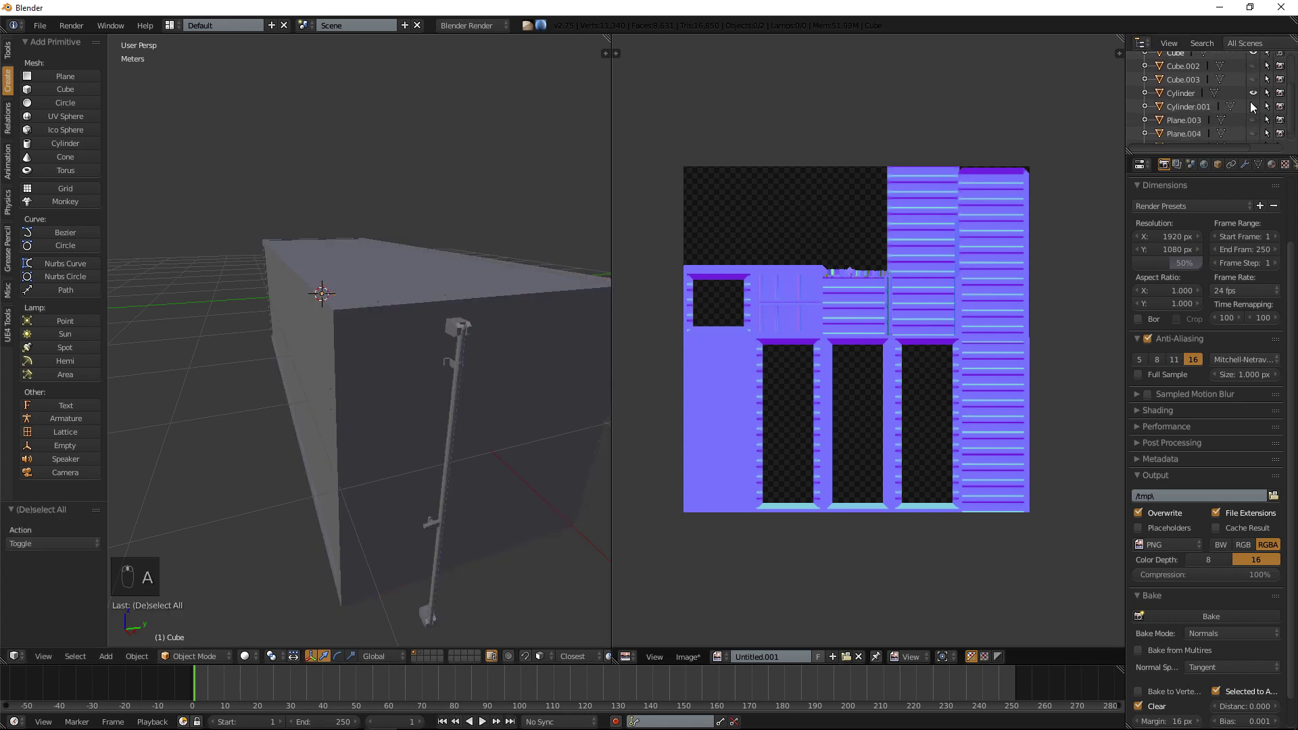
{"action": "scroll", "coordinate": [416, 319], "scroll_direction": "down", "scroll_amount": 4}
{"action": "right_click", "coordinate": [416, 319]}
{"action": "key", "text": "g"}
{"action": "left_click", "coordinate": [279, 317]}
{"action": "key", "text": "ctrl+z"}
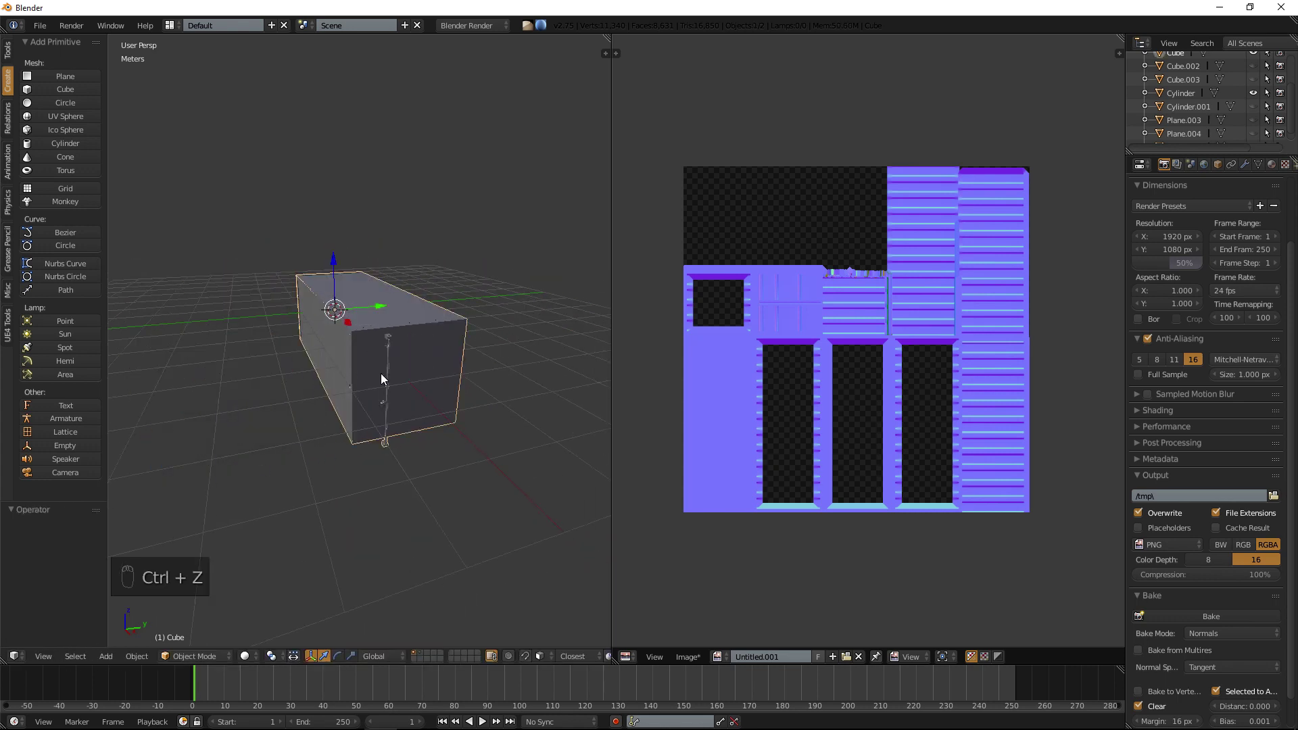
Rename the high-poly container object as HP.
{"action": "right_click", "coordinate": [385, 338]}
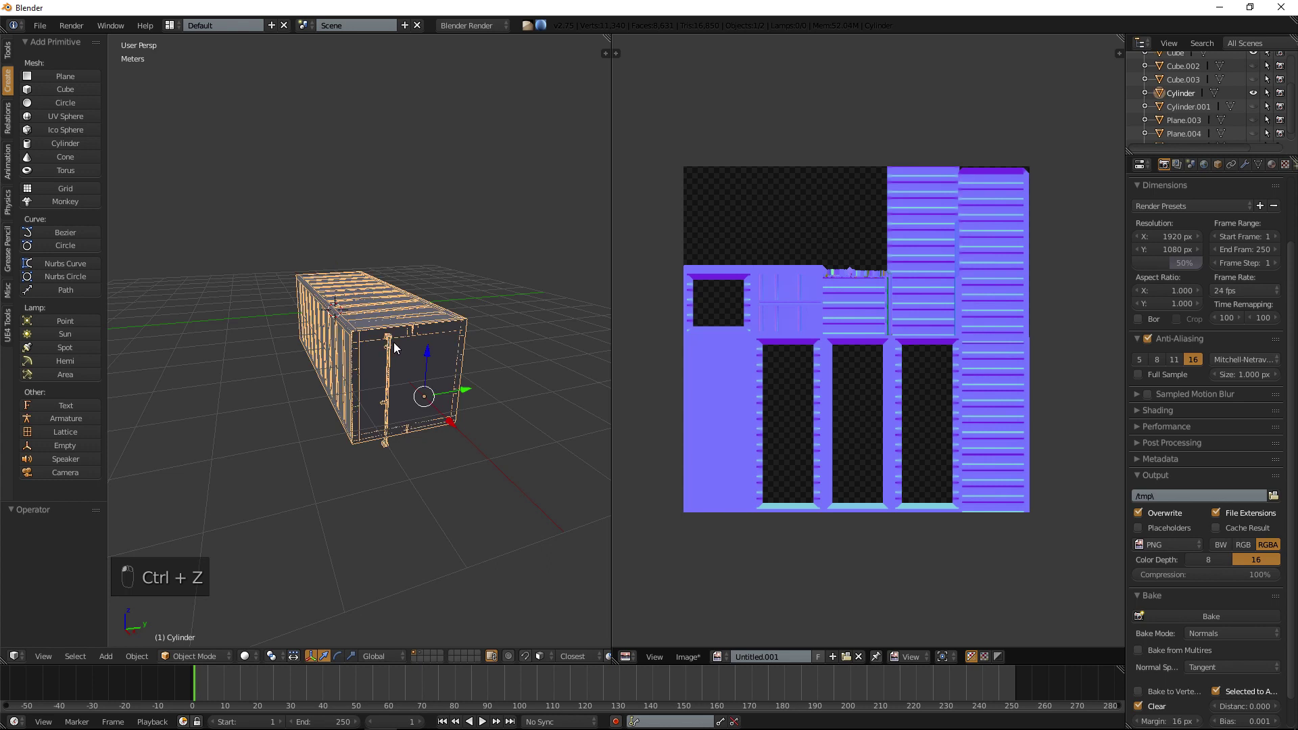
{"action": "double_click", "coordinate": [1180, 92]}
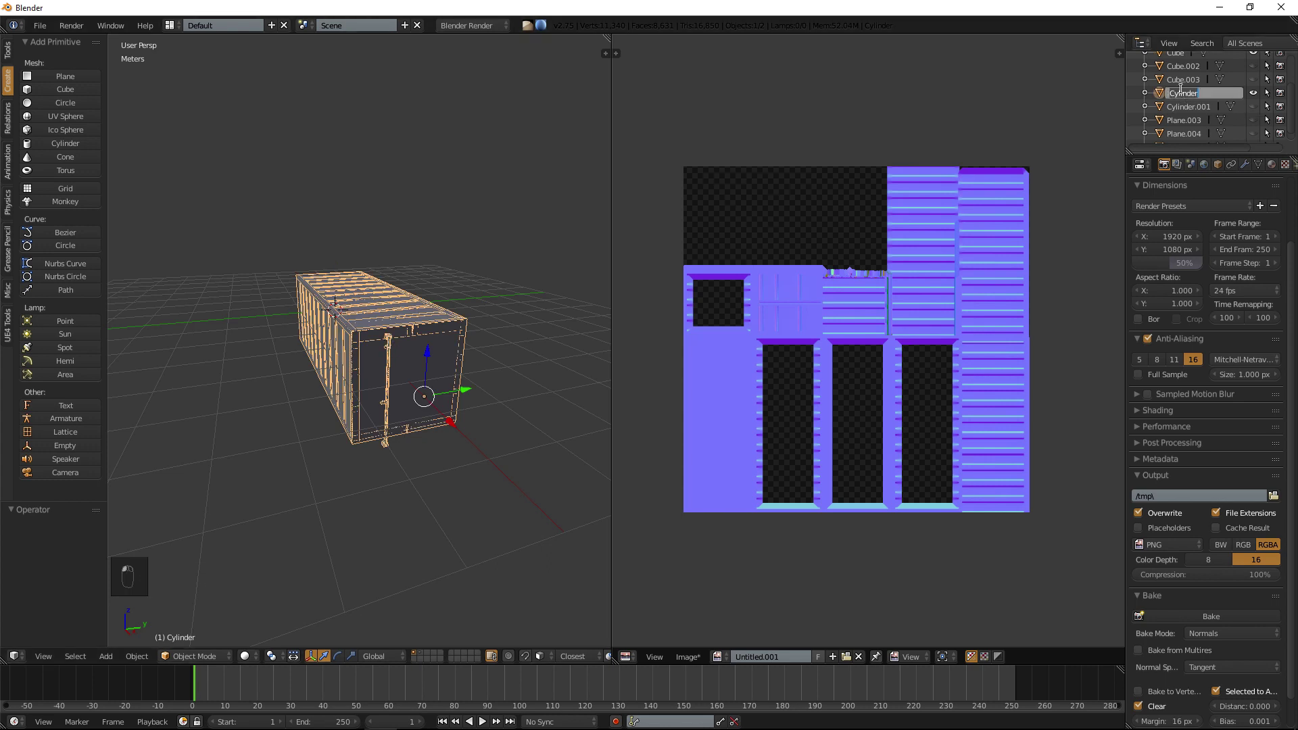
{"action": "type", "text": "h"}
{"action": "key", "text": "BackSpace"}
{"action": "key", "text": "BackSpace"}
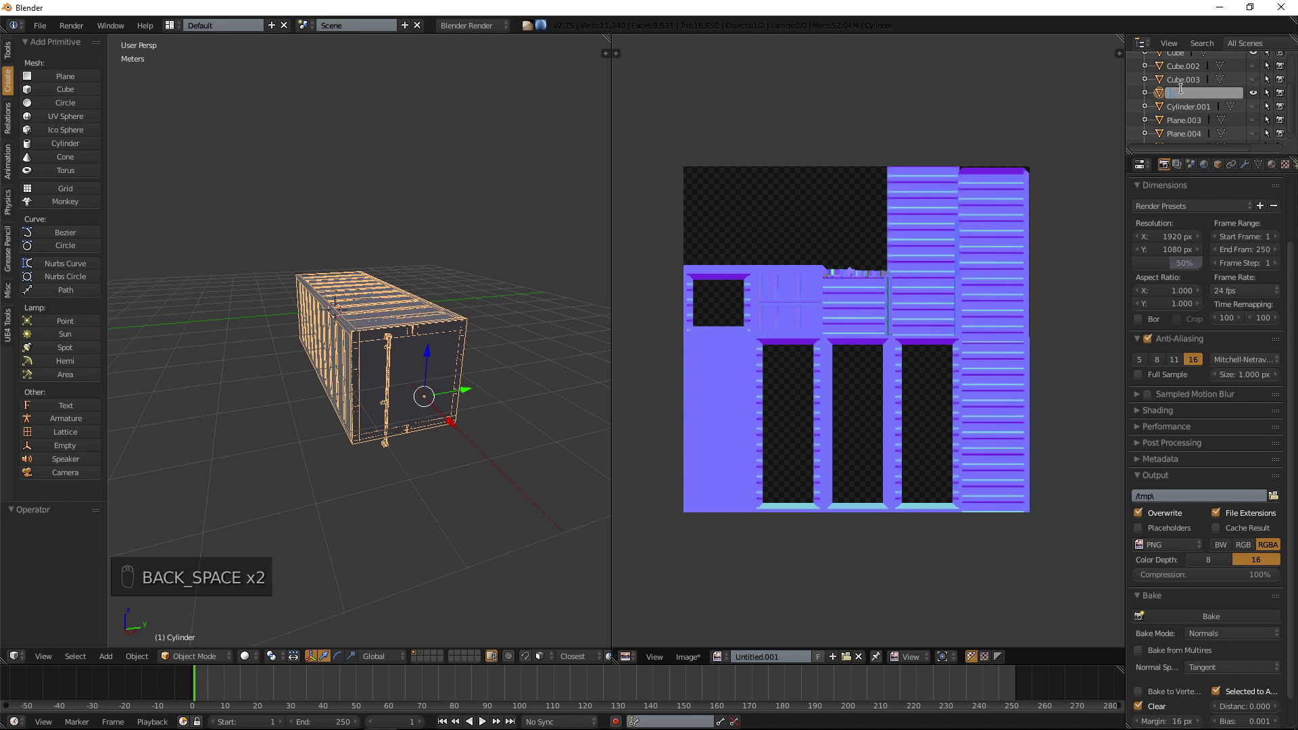
{"action": "type", "text": "HP"}
{"action": "key", "text": "Return"}
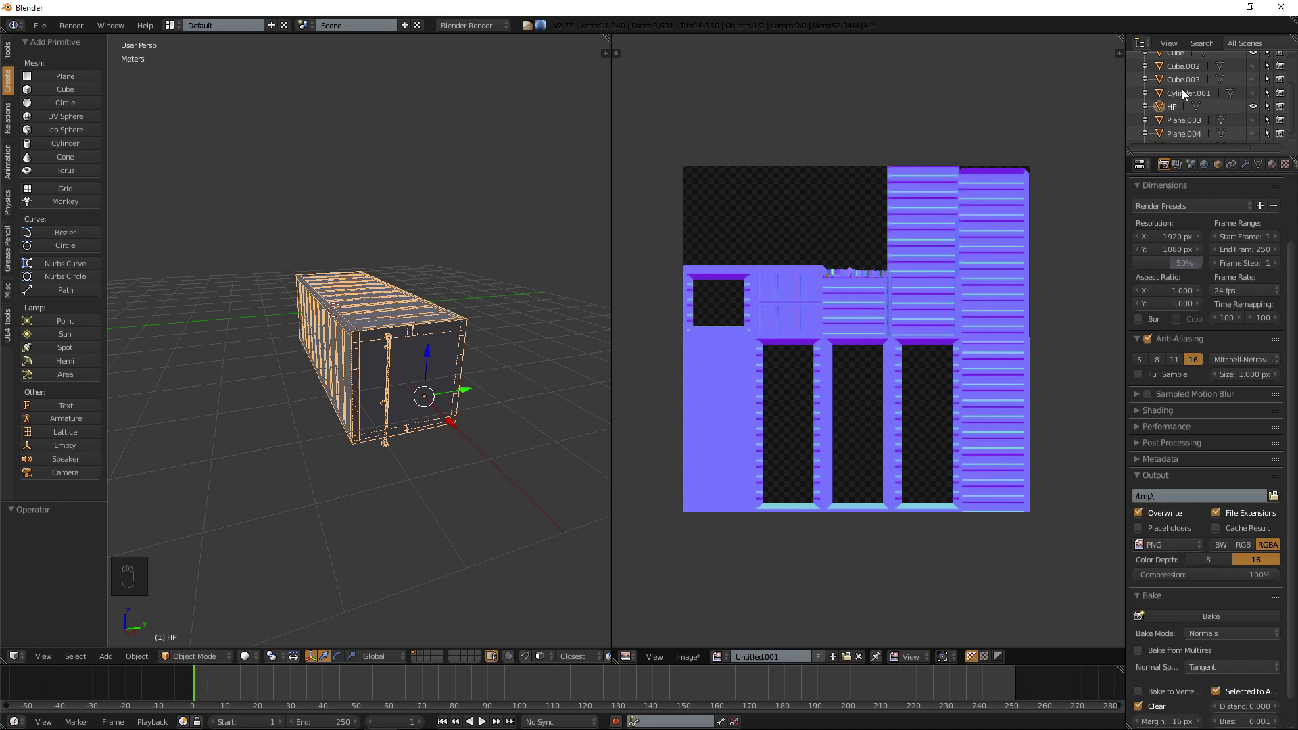
Rename the low-poly container object, Cube, as LP.
{"action": "scroll", "coordinate": [1181, 88], "scroll_direction": "up", "scroll_amount": 3}
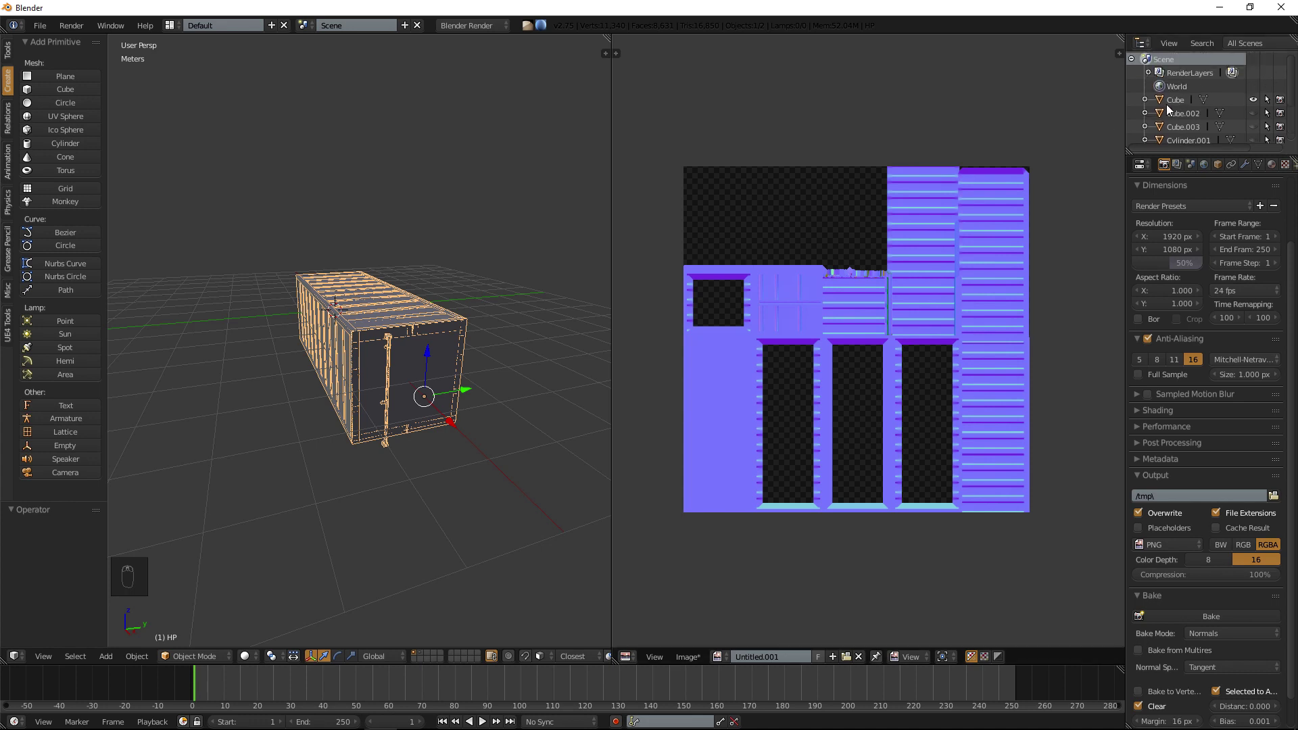
{"action": "left_click", "coordinate": [1171, 100]}
{"action": "double_click", "coordinate": [1171, 100]}
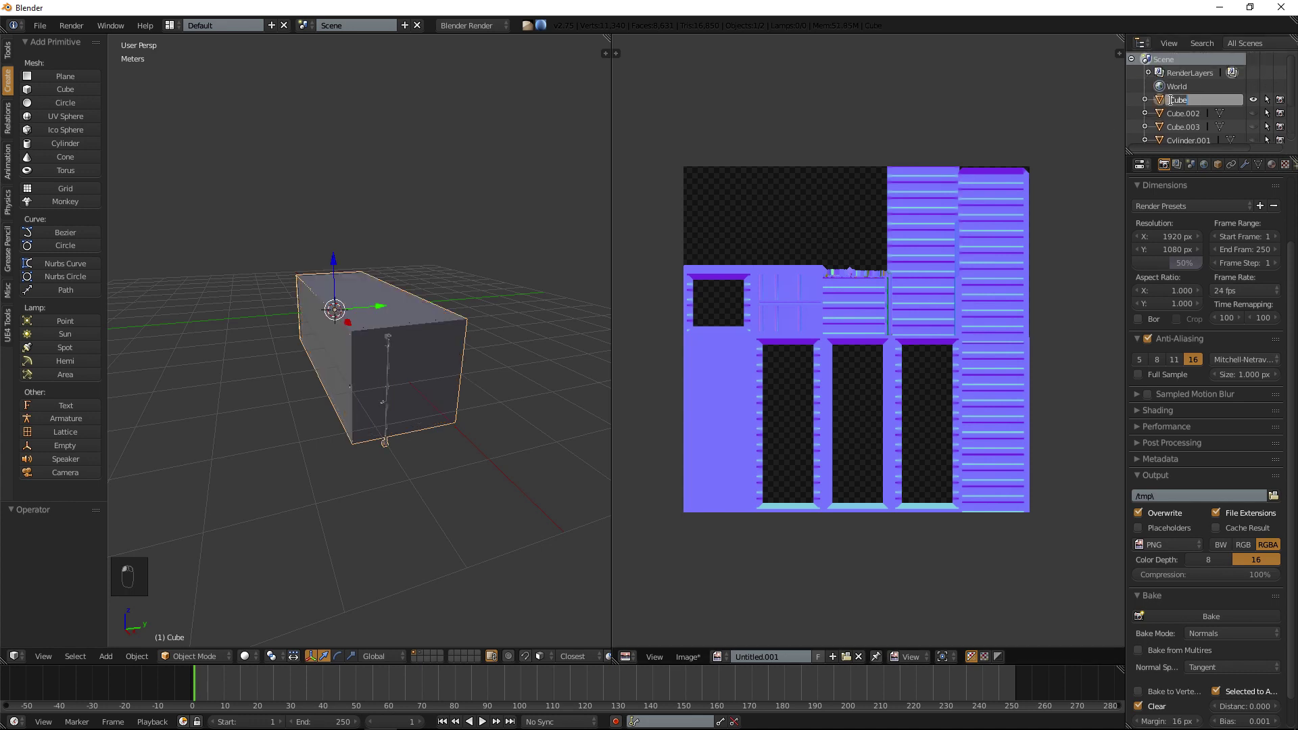
{"action": "key", "text": "BackSpace"}
{"action": "type", "text": "LP"}
{"action": "key", "text": "Return"}
{"action": "scroll", "coordinate": [1174, 112], "scroll_direction": "down", "scroll_amount": 3}
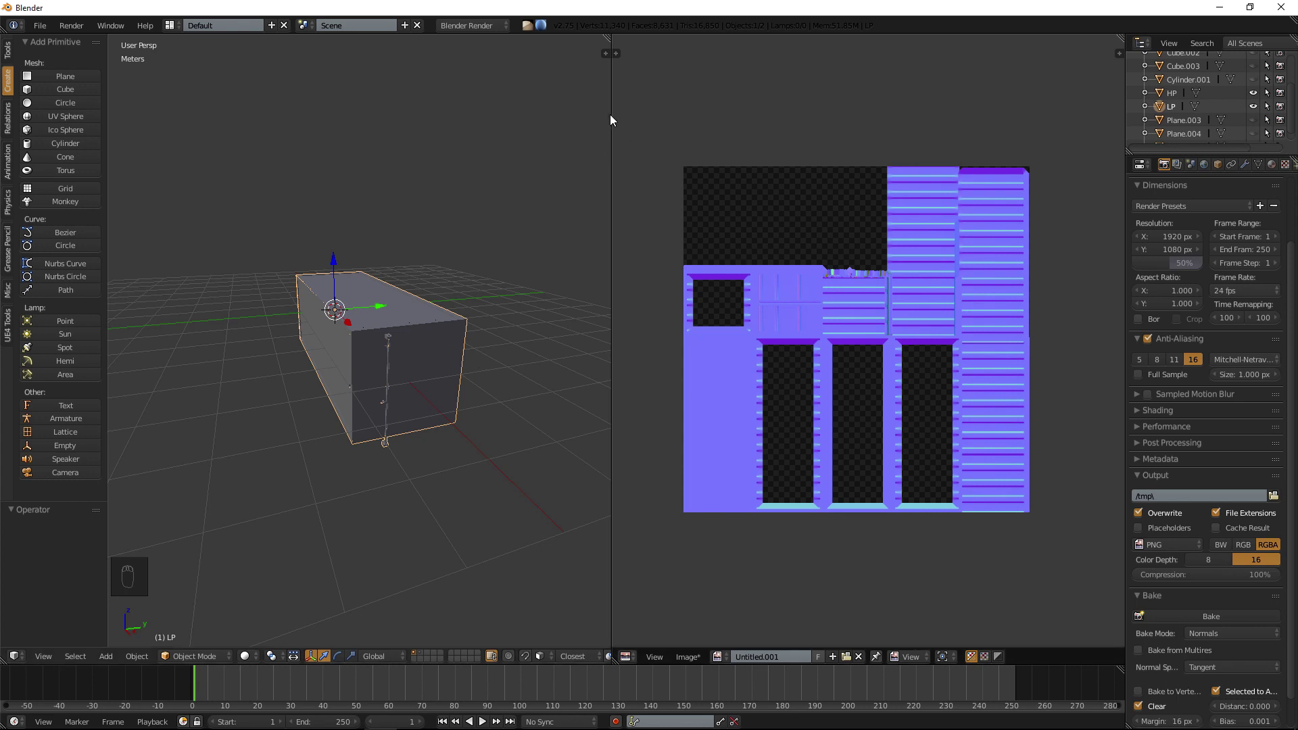
Enlarge the 3D view and move the high-poly container clear of the low-poly one, finishing with about 1.43 m along X.
{"action": "left_click_drag", "start_coordinate": [611, 120], "coordinate": [869, 119]}
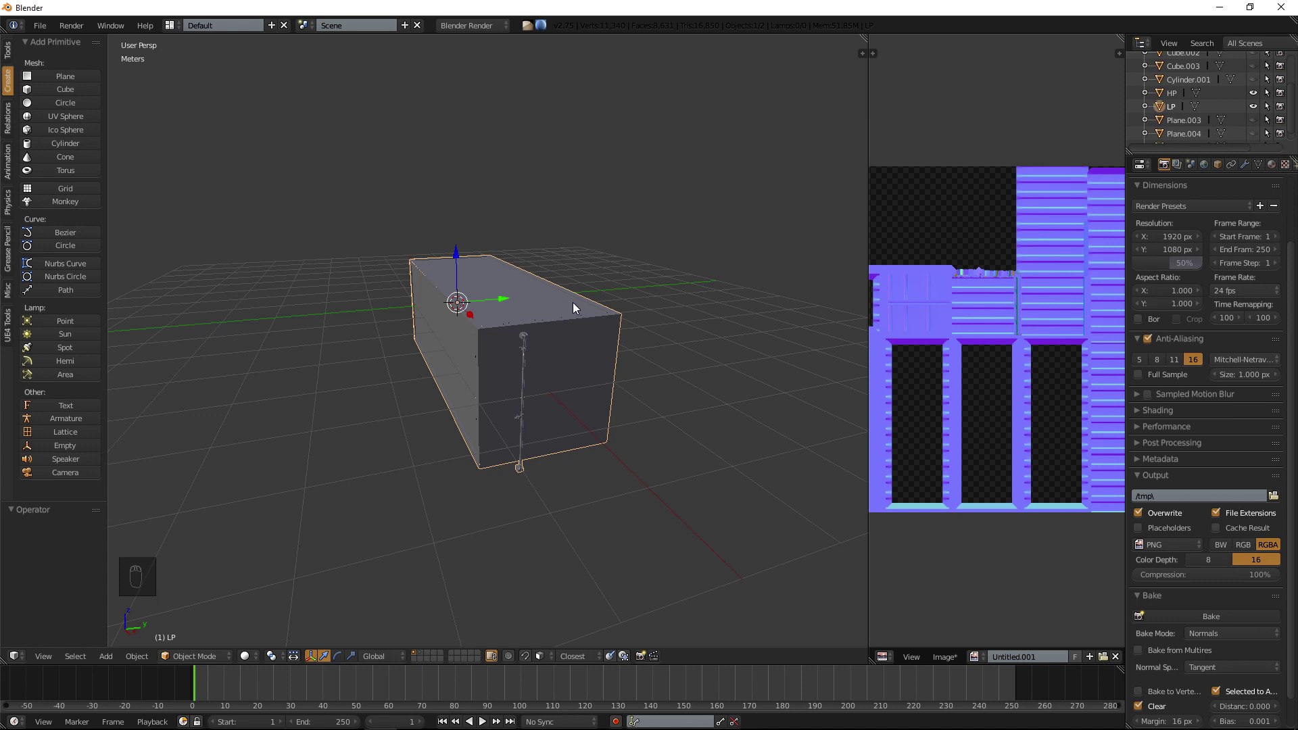
{"action": "scroll", "coordinate": [550, 305], "scroll_direction": "up", "scroll_amount": 5}
{"action": "middle_click_drag", "start_coordinate": [556, 338], "coordinate": [602, 336]}
{"action": "scroll", "coordinate": [603, 334], "scroll_direction": "down", "scroll_amount": 3}
{"action": "right_click", "coordinate": [604, 335]}
{"action": "left_click_drag", "start_coordinate": [610, 427], "coordinate": [859, 354]}
{"action": "middle_click_drag", "start_coordinate": [764, 338], "coordinate": [654, 330]}
{"action": "left_click_drag", "start_coordinate": [630, 289], "coordinate": [726, 294]}
{"action": "middle_click_drag", "start_coordinate": [703, 293], "coordinate": [692, 204]}
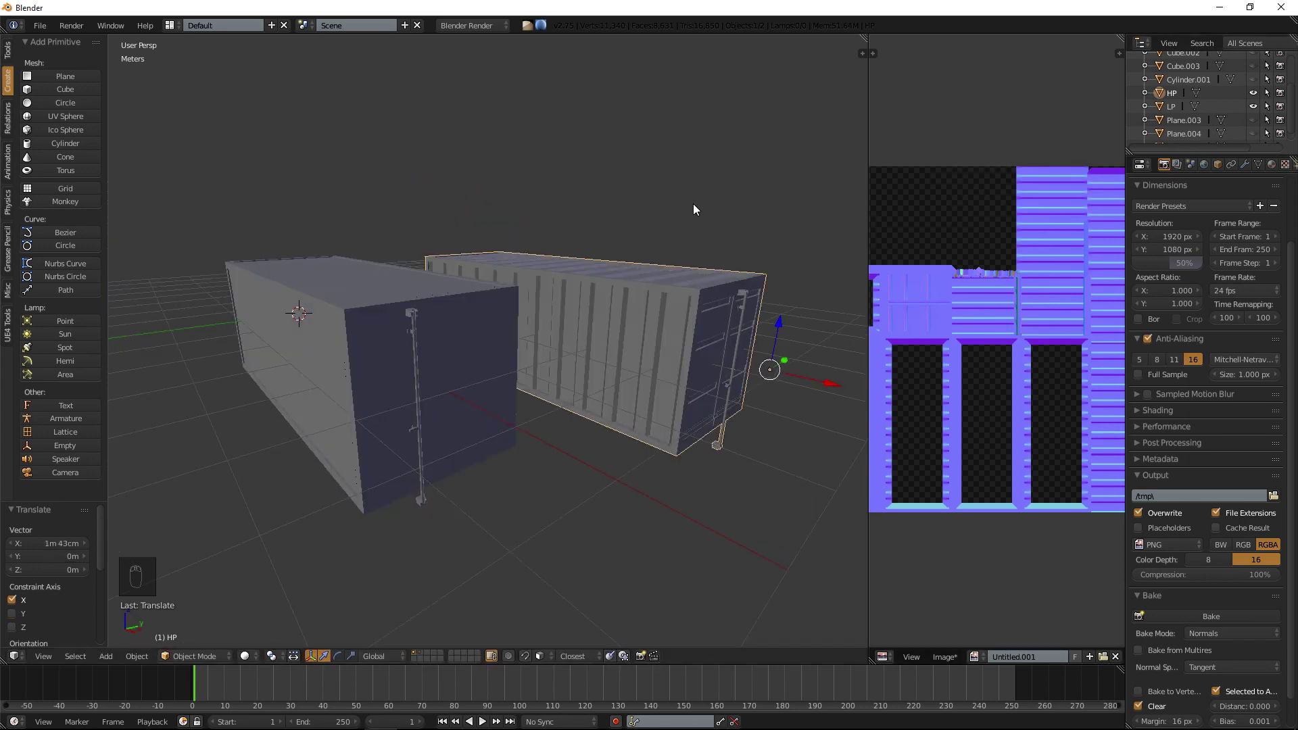
Start editing the low-poly container's mesh and select all of its geometry.
{"action": "right_click", "coordinate": [491, 350]}
{"action": "key", "text": "Tab"}
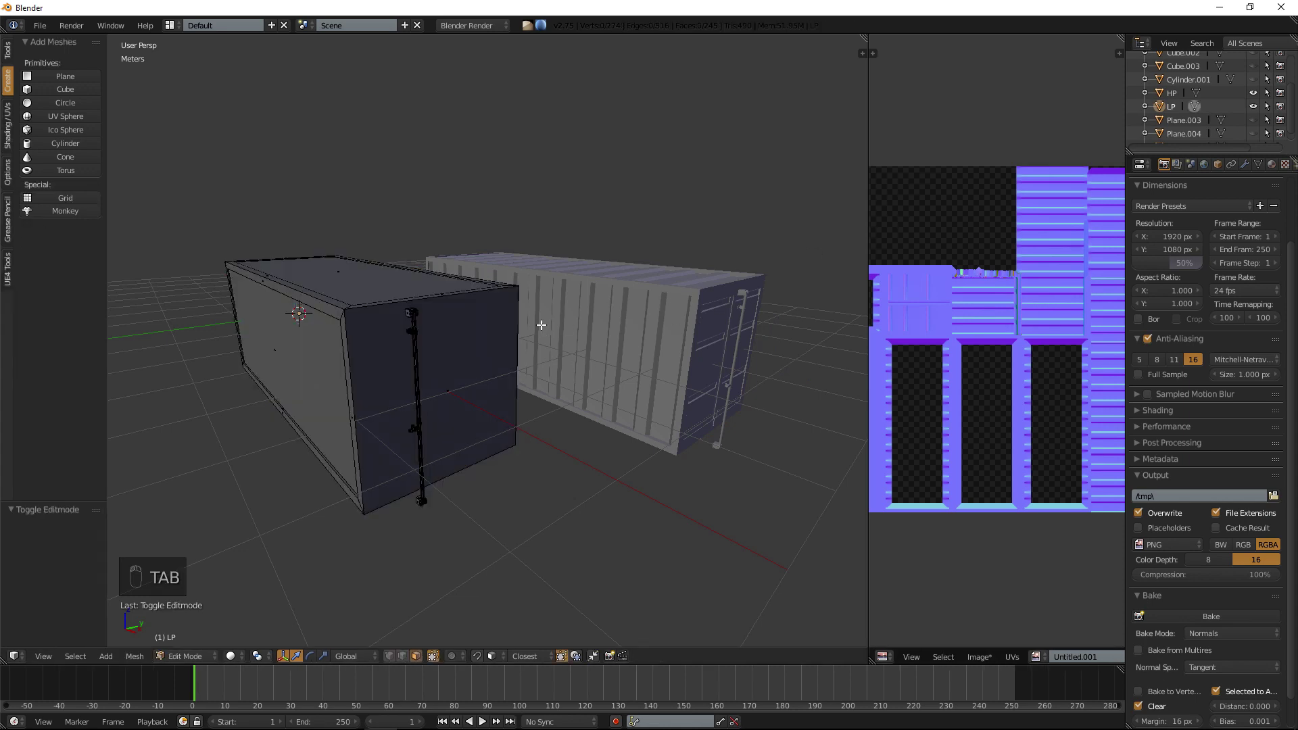
{"action": "key", "text": "a"}
{"action": "key", "text": "a"}
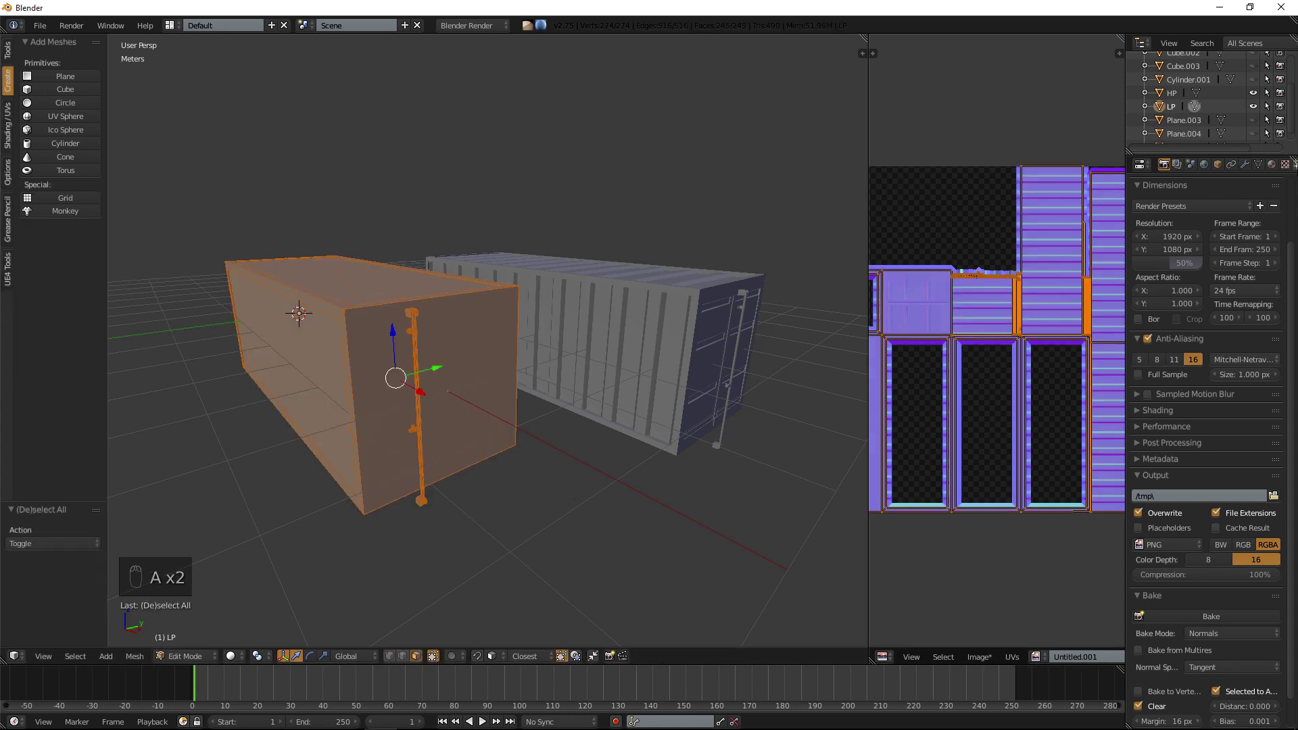
{"action": "right_click", "coordinate": [868, 150]}
{"action": "left_click", "coordinate": [869, 150]}
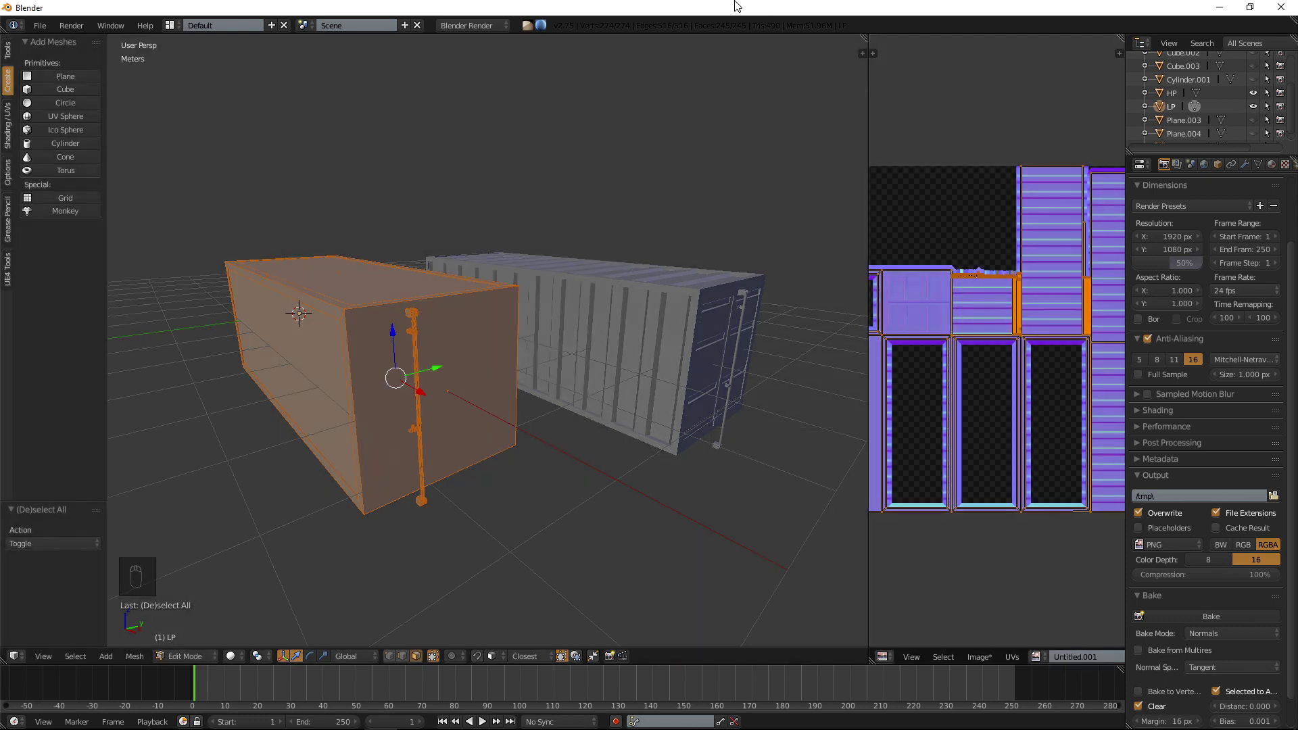
Give the low-poly container a new material with an image texture that uses the baked image Untitled.
{"action": "left_click", "coordinate": [1272, 165]}
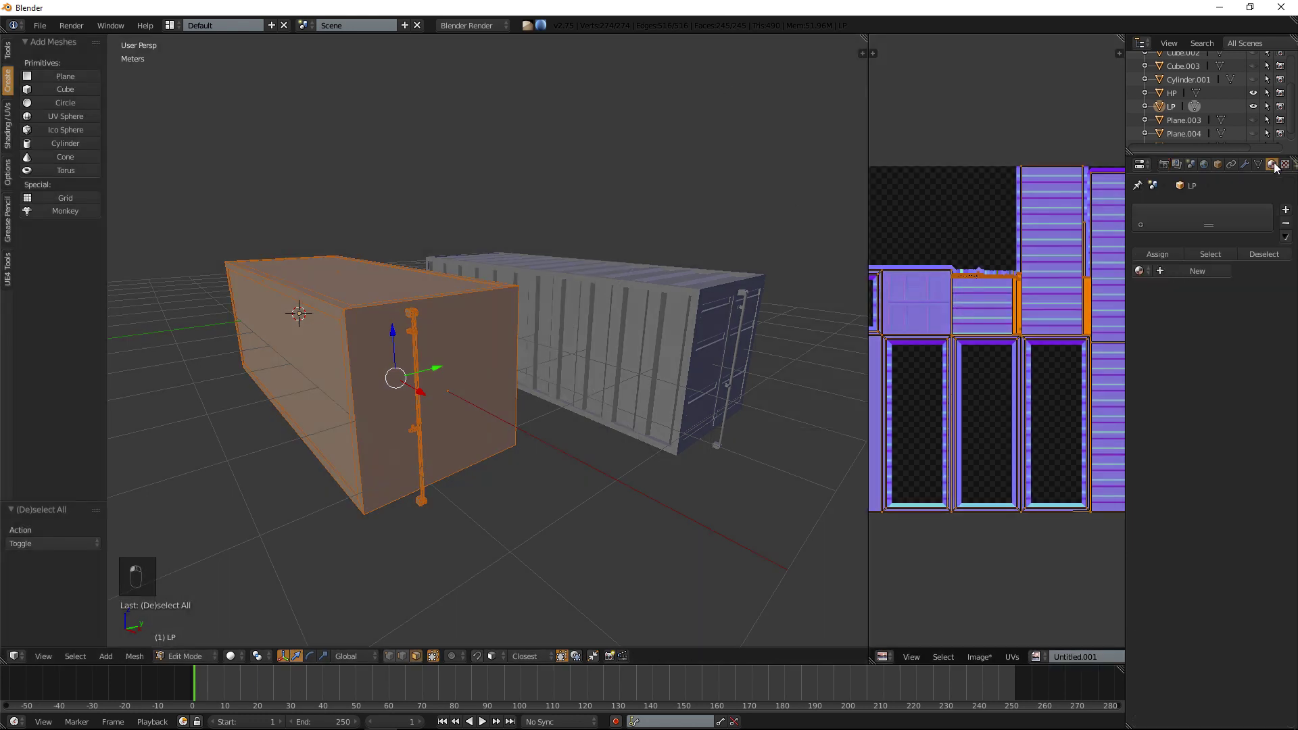
{"action": "left_click", "coordinate": [1206, 271]}
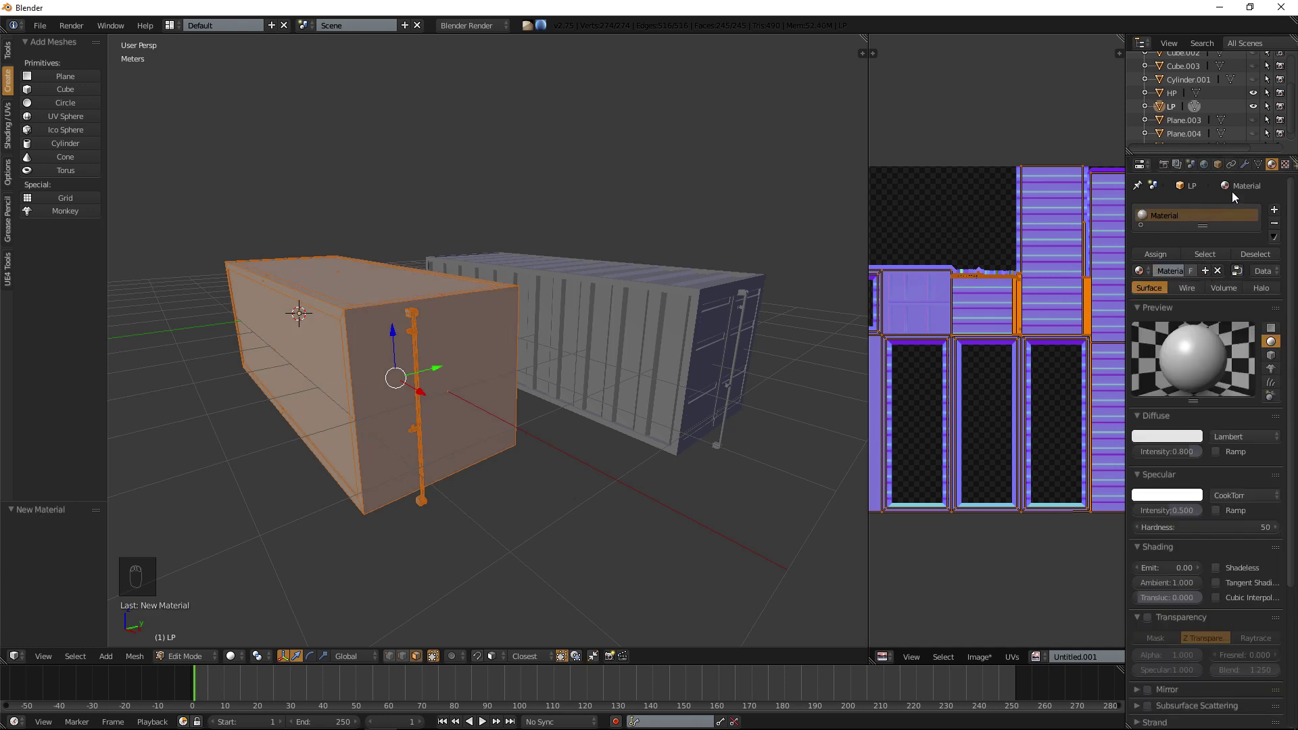
{"action": "left_click", "coordinate": [1285, 165]}
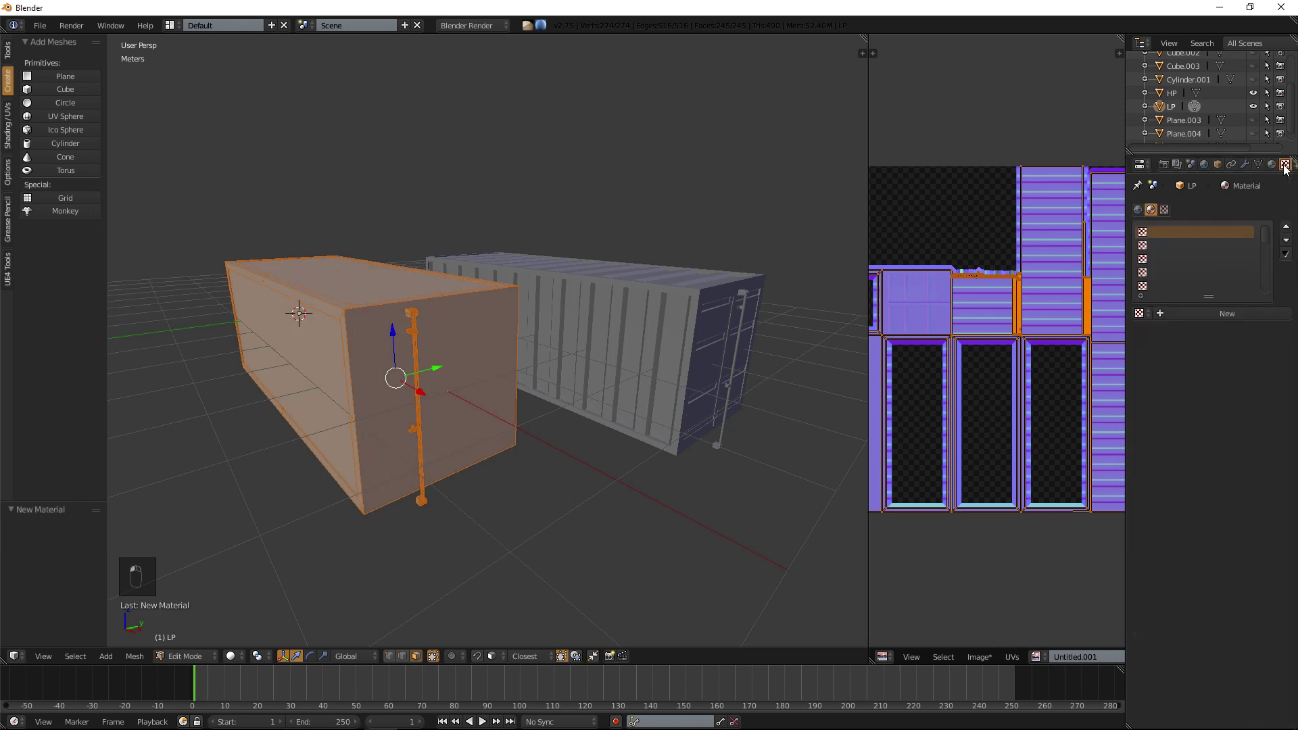
{"action": "left_click", "coordinate": [1183, 310]}
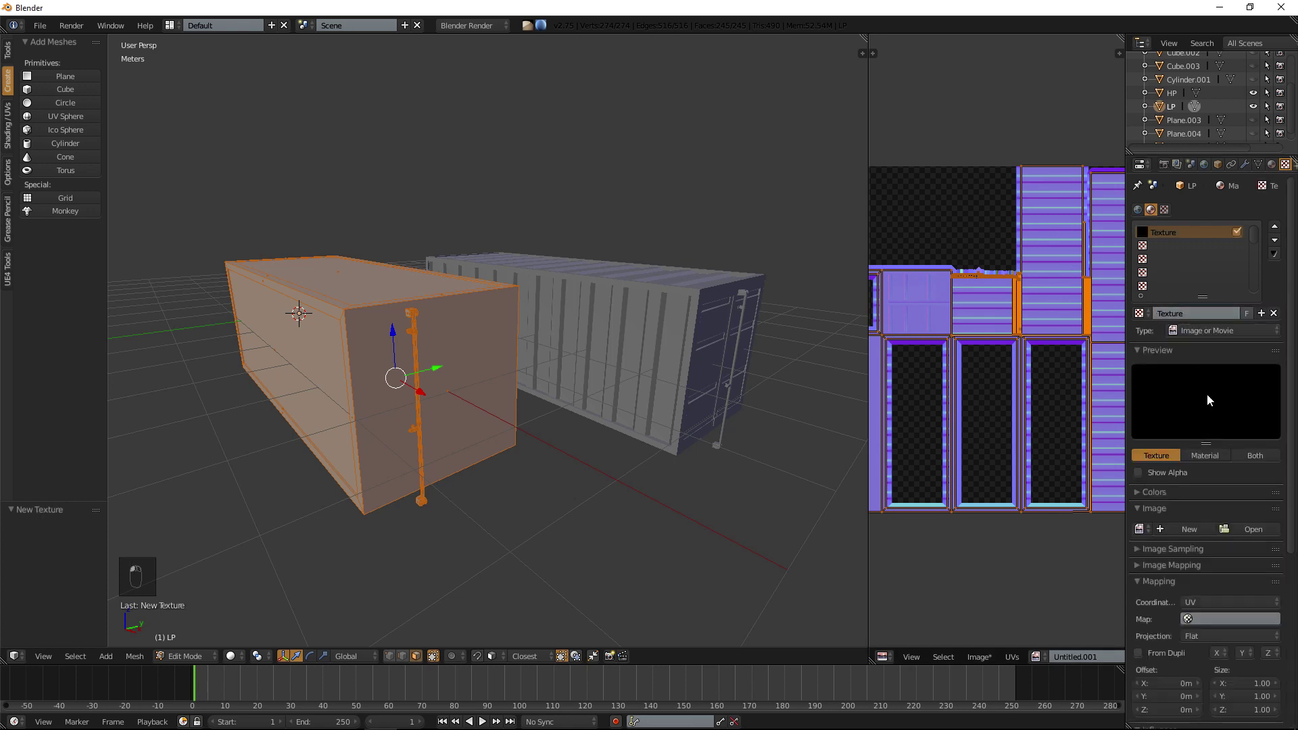
{"action": "left_click", "coordinate": [1140, 529]}
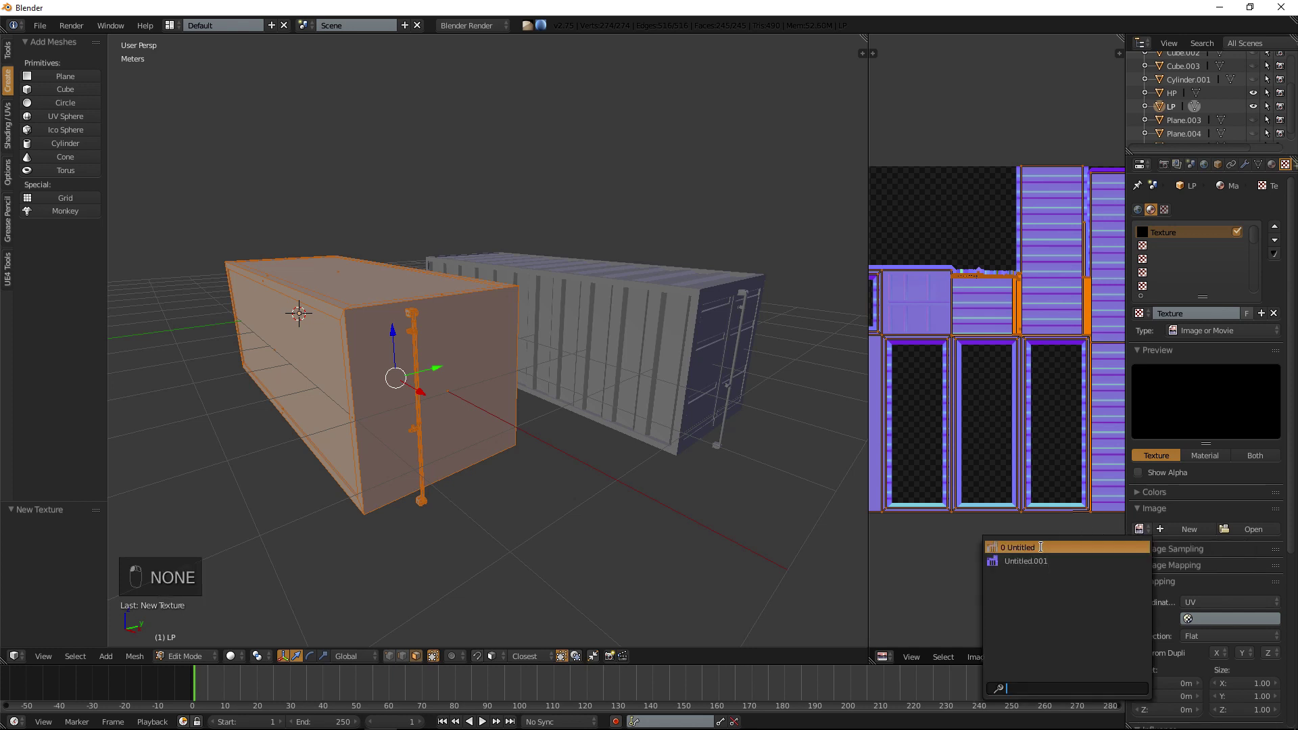
{"action": "left_click", "coordinate": [1039, 548]}
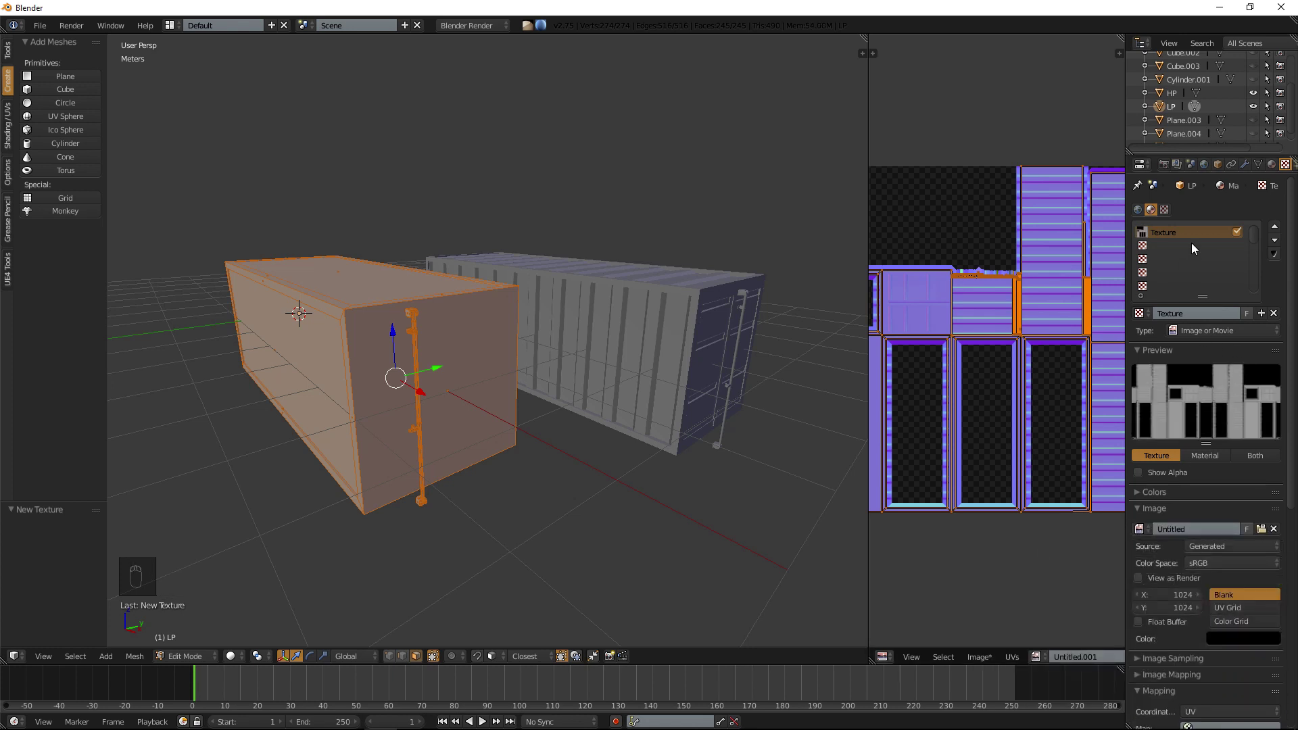
Add a second texture to the material in the next slot, using the baked normals image Untitled.001.
{"action": "left_click", "coordinate": [1145, 246]}
{"action": "left_click", "coordinate": [1138, 313]}
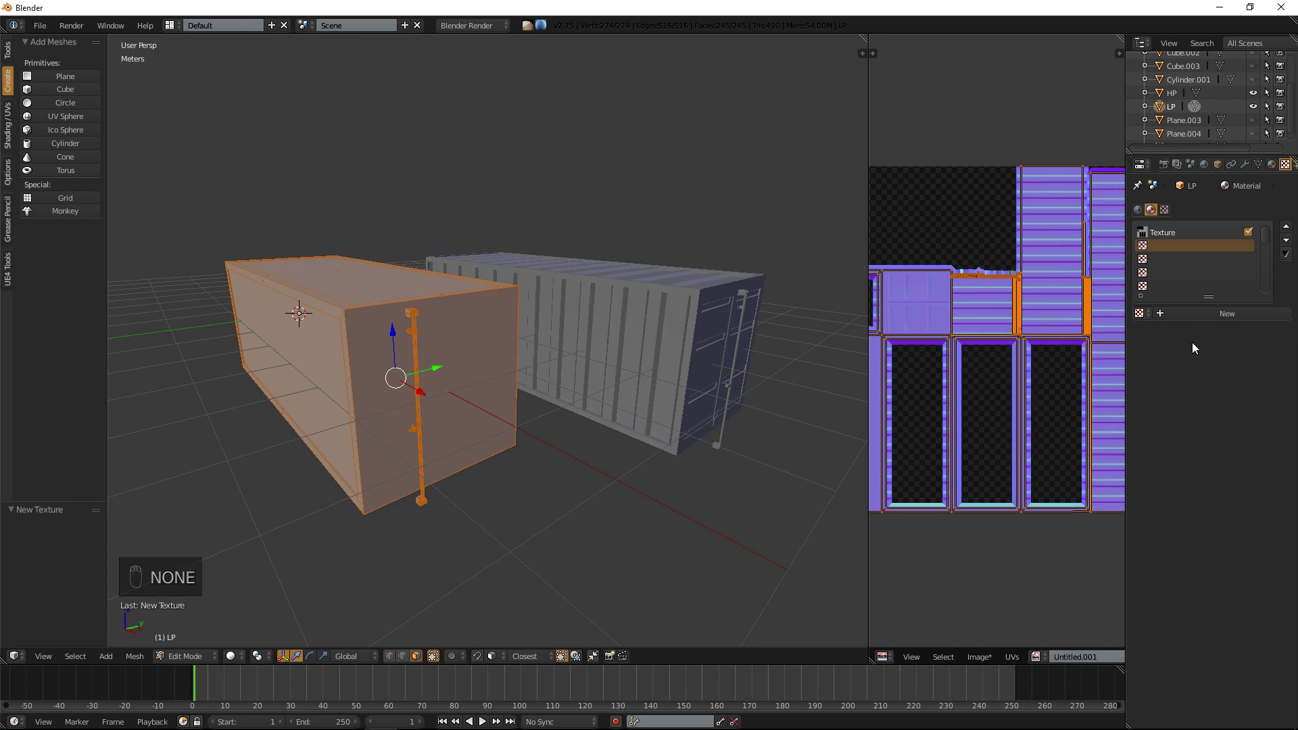
{"action": "left_click", "coordinate": [1205, 313]}
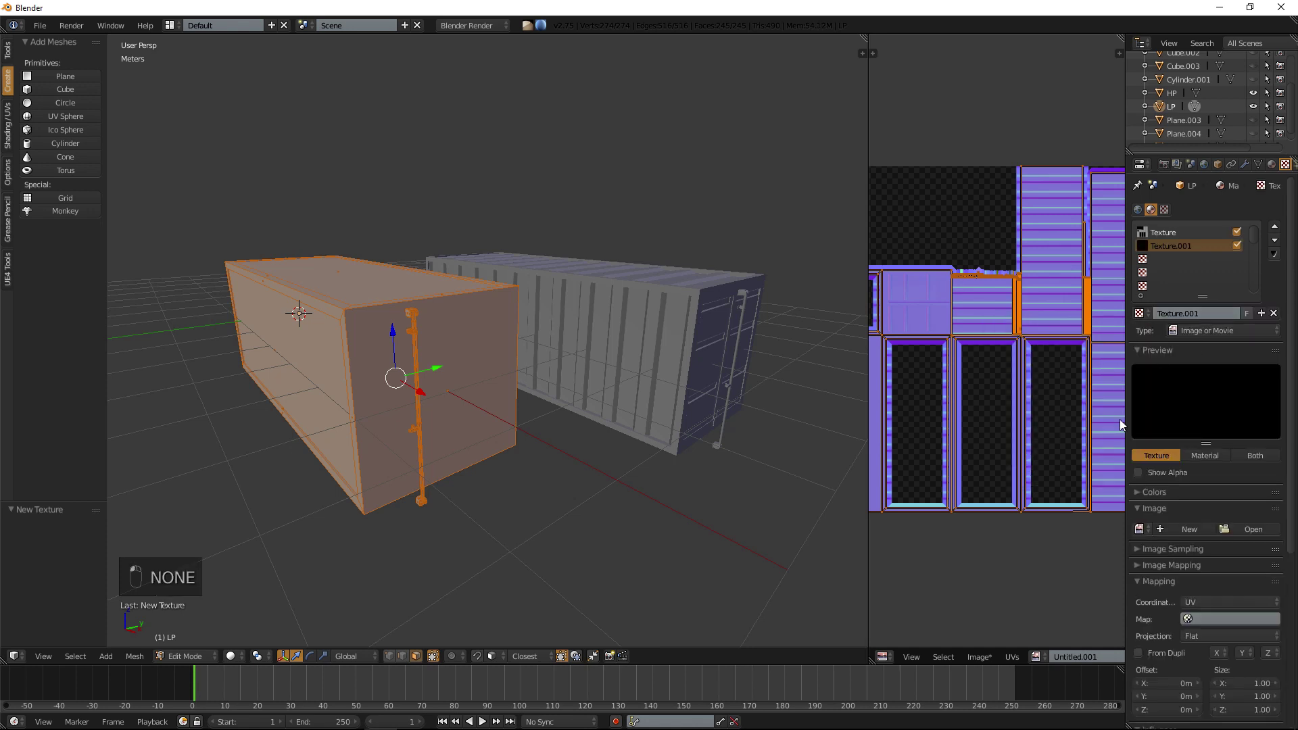
{"action": "left_click", "coordinate": [1139, 528]}
{"action": "left_click", "coordinate": [1058, 562]}
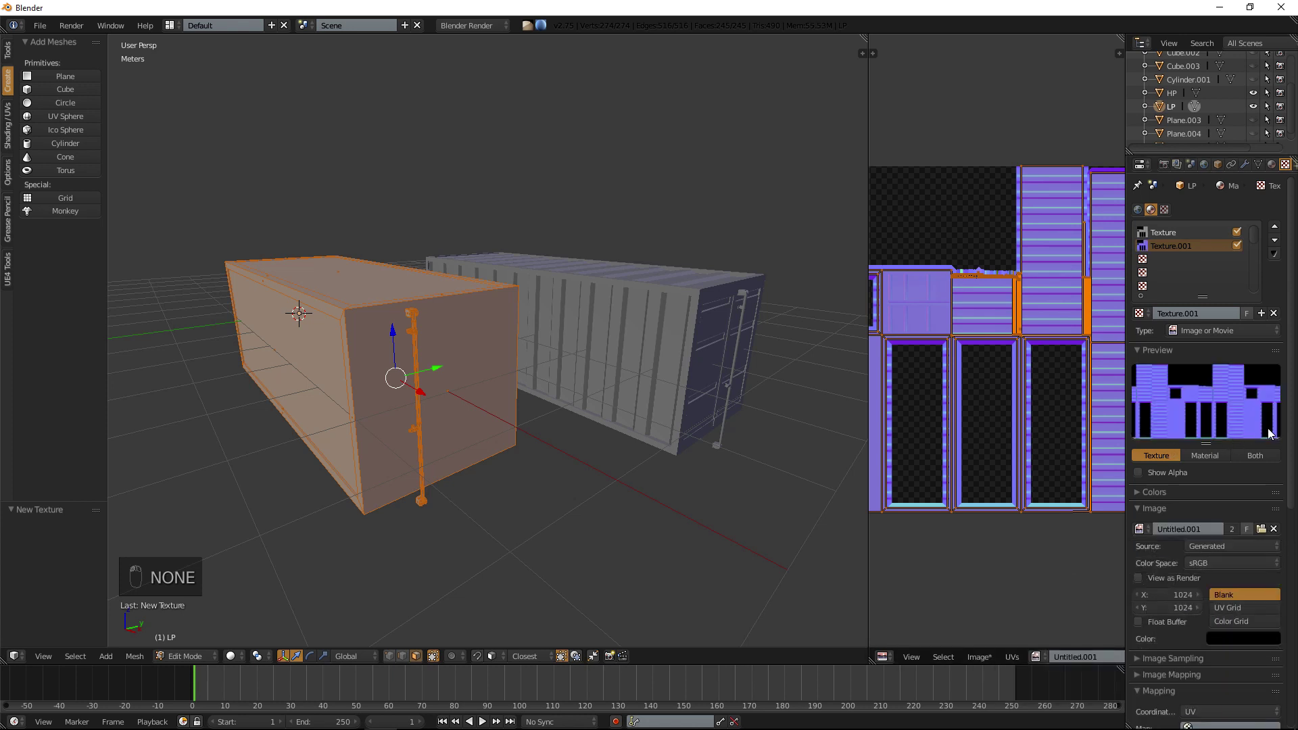
{"action": "scroll", "coordinate": [1269, 434], "scroll_direction": "down", "scroll_amount": 5}
Switch the viewport shading to Material and return to Object Mode with nothing selected.
{"action": "middle_click_drag", "start_coordinate": [419, 375], "coordinate": [497, 390]}
{"action": "key", "text": "a"}
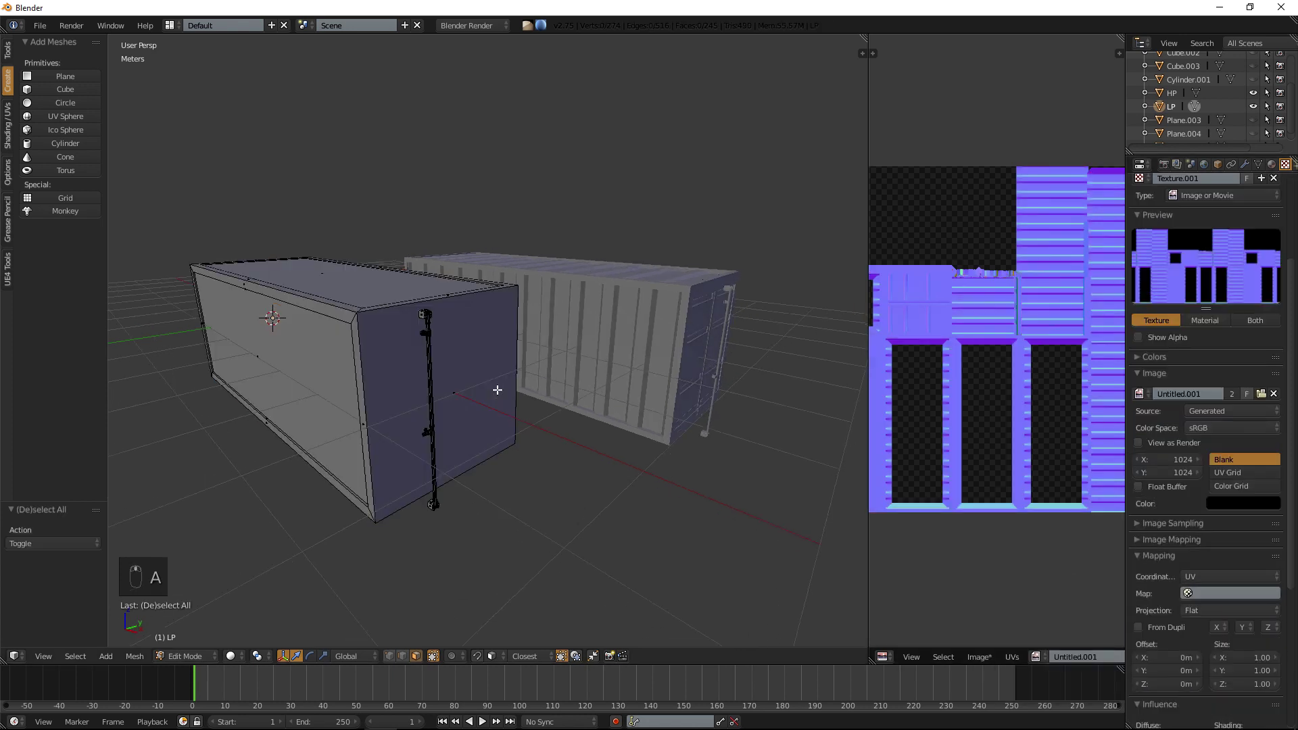
{"action": "scroll", "coordinate": [498, 390], "scroll_direction": "down", "scroll_amount": 5}
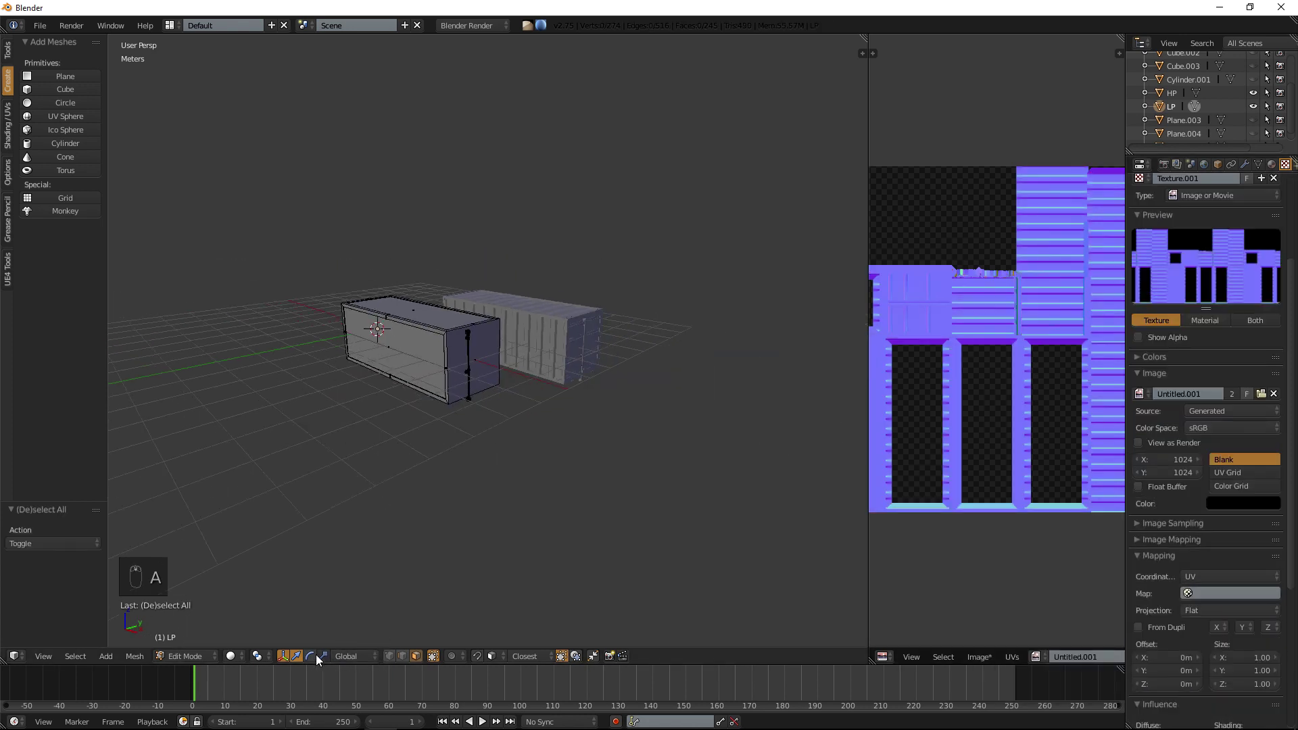
{"action": "left_click", "coordinate": [231, 655]}
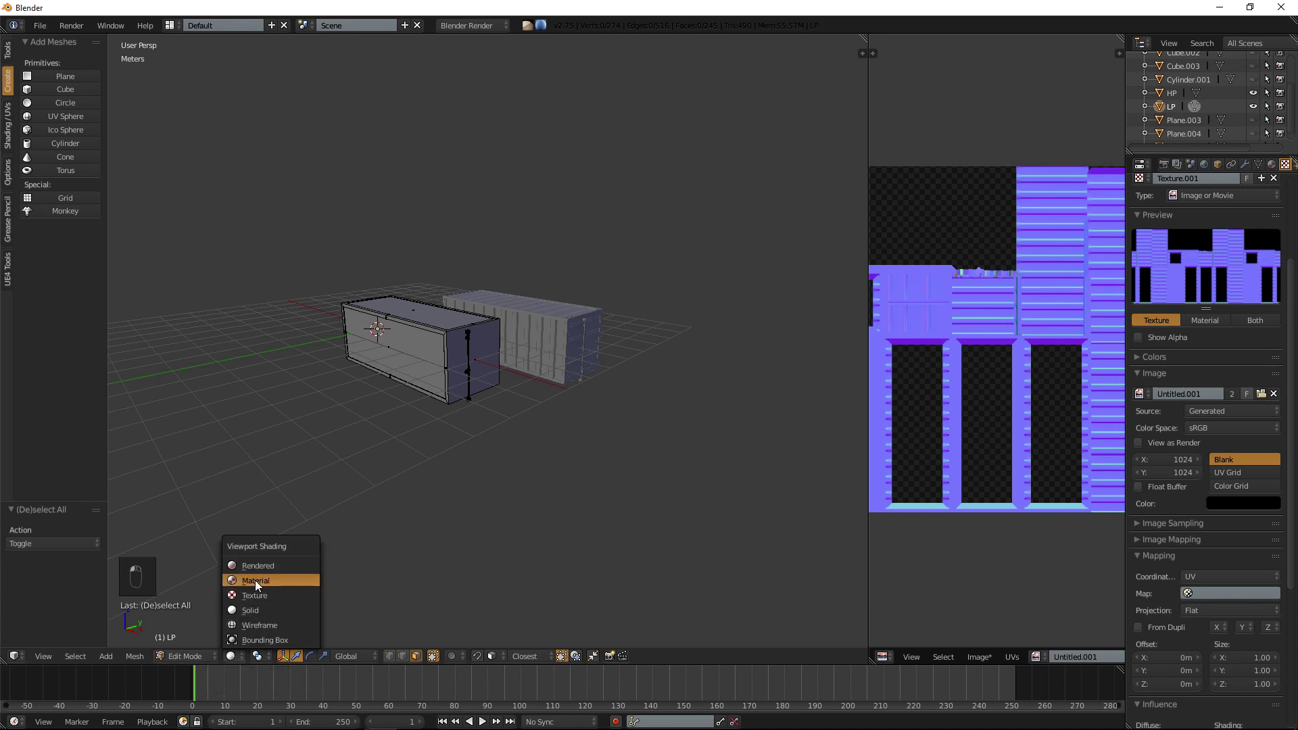
{"action": "left_click", "coordinate": [254, 580]}
{"action": "scroll", "coordinate": [432, 515], "scroll_direction": "up", "scroll_amount": 3}
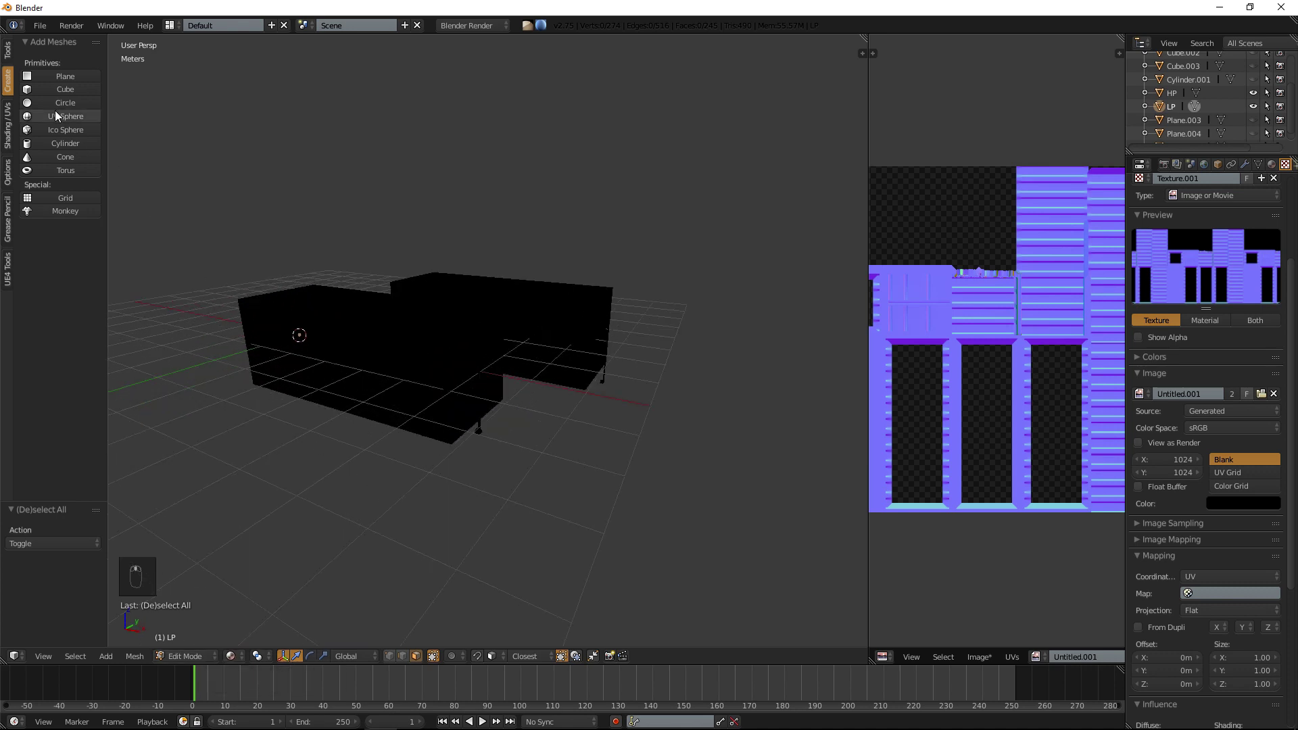
{"action": "key", "text": "Tab"}
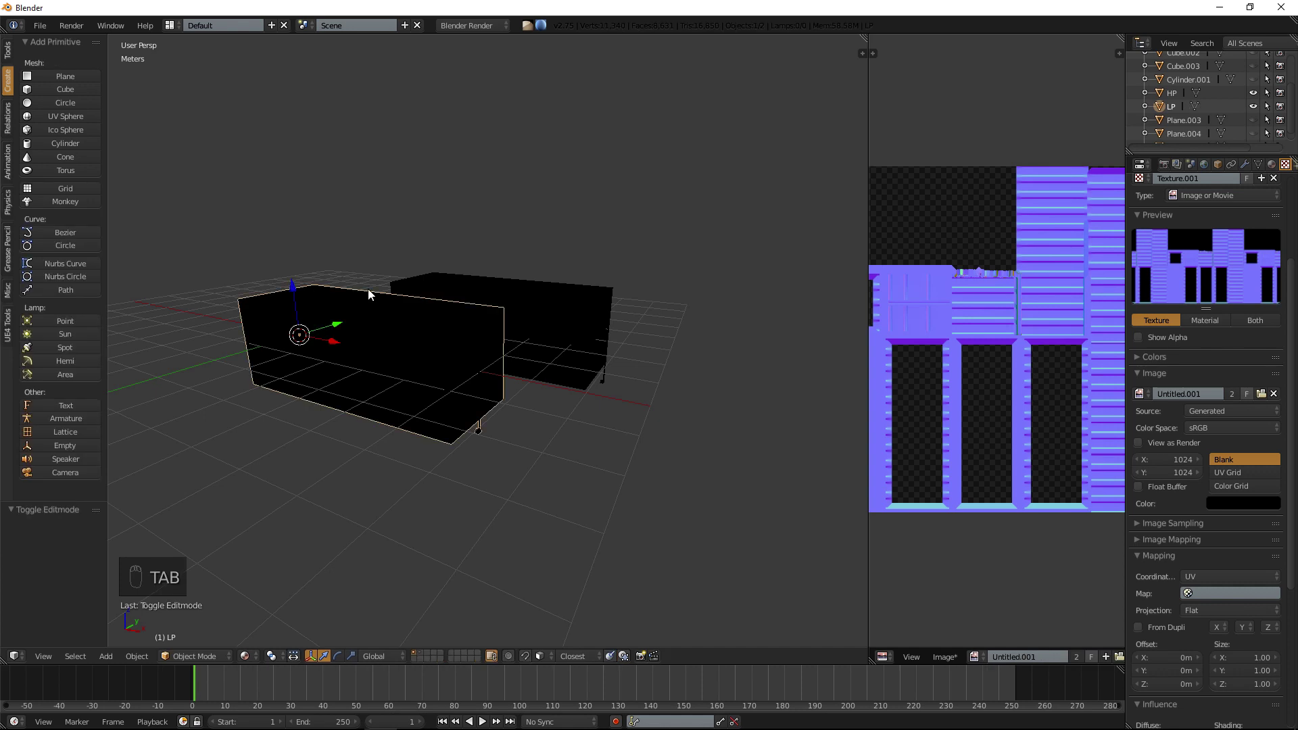
{"action": "key", "text": "a"}
{"action": "key", "text": "a"}
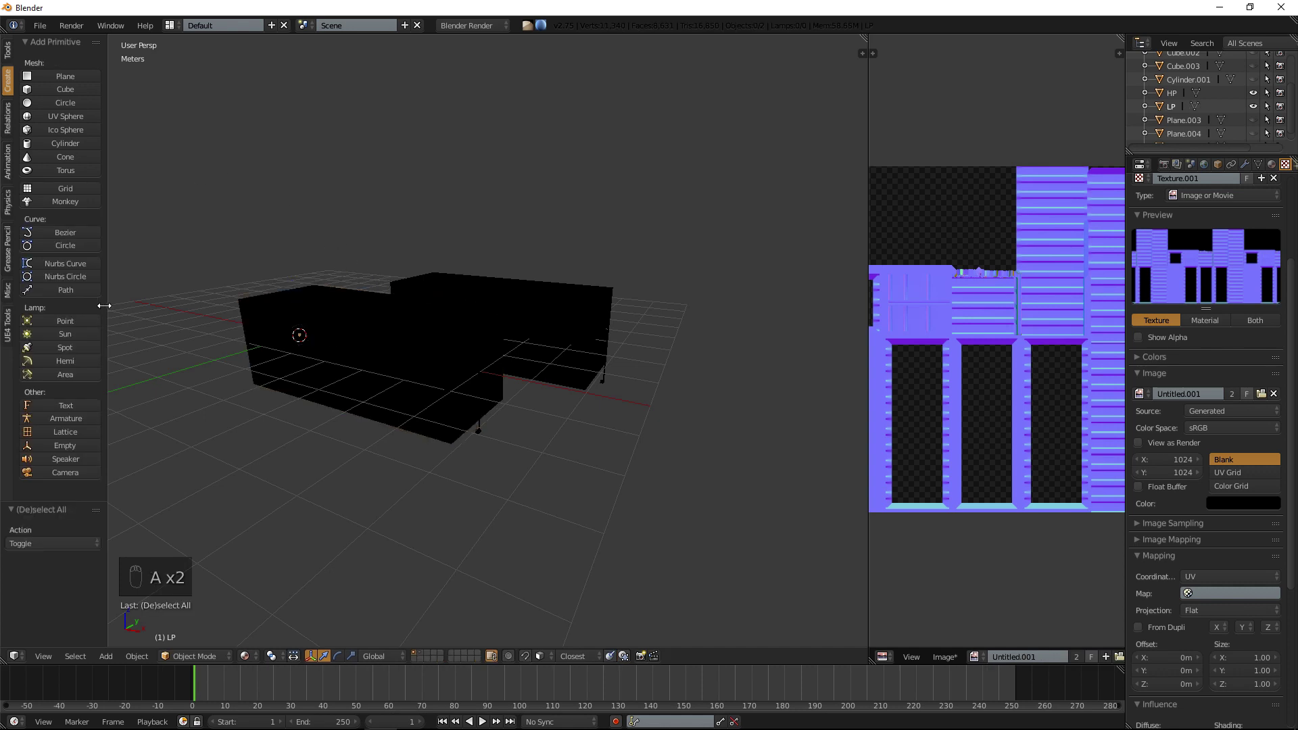
Try lighting the containers with a point lamp moved to different positions, and delete the lamp.
{"action": "left_click", "coordinate": [70, 322]}
{"action": "left_click_drag", "start_coordinate": [332, 322], "coordinate": [348, 419]}
{"action": "scroll", "coordinate": [446, 416], "scroll_direction": "up", "scroll_amount": 3}
{"action": "middle_click_drag", "start_coordinate": [478, 408], "coordinate": [512, 359]}
{"action": "left_click_drag", "start_coordinate": [454, 318], "coordinate": [447, 257]}
{"action": "key", "text": "Delete"}
{"action": "left_click", "coordinate": [447, 257]}
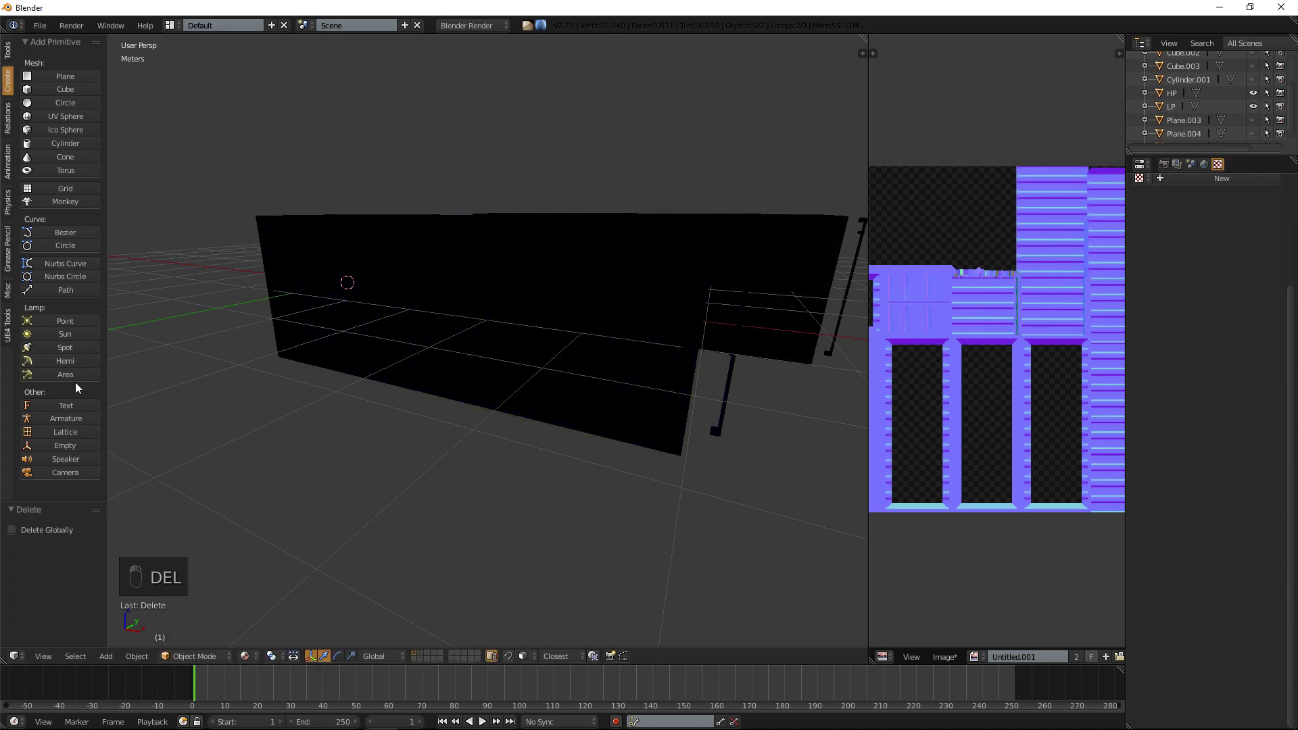
Add a Hemi lamp, and select all of the low-poly container's geometry in Edit Mode.
{"action": "left_click", "coordinate": [71, 356]}
{"action": "middle_click_drag", "start_coordinate": [432, 314], "coordinate": [549, 351]}
{"action": "right_click", "coordinate": [549, 351]}
{"action": "key", "text": "Tab"}
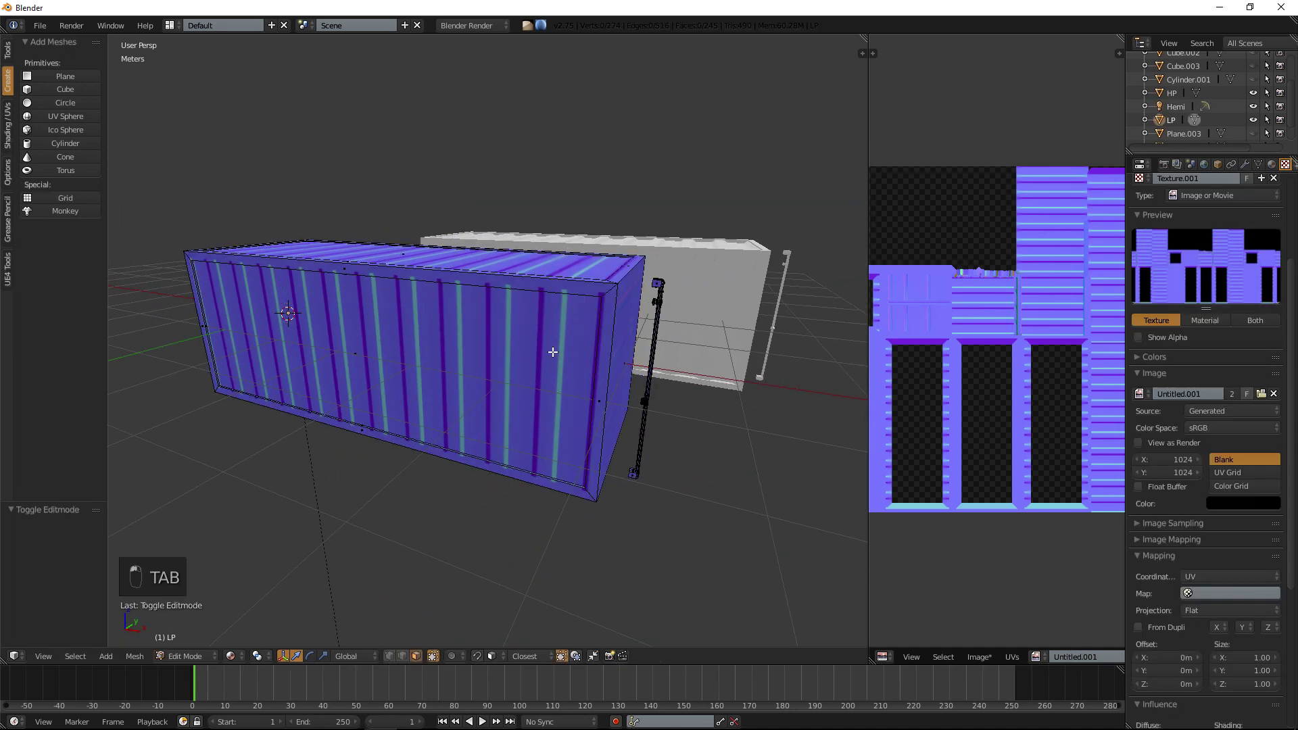
{"action": "key", "text": "a"}
{"action": "key", "text": "a"}
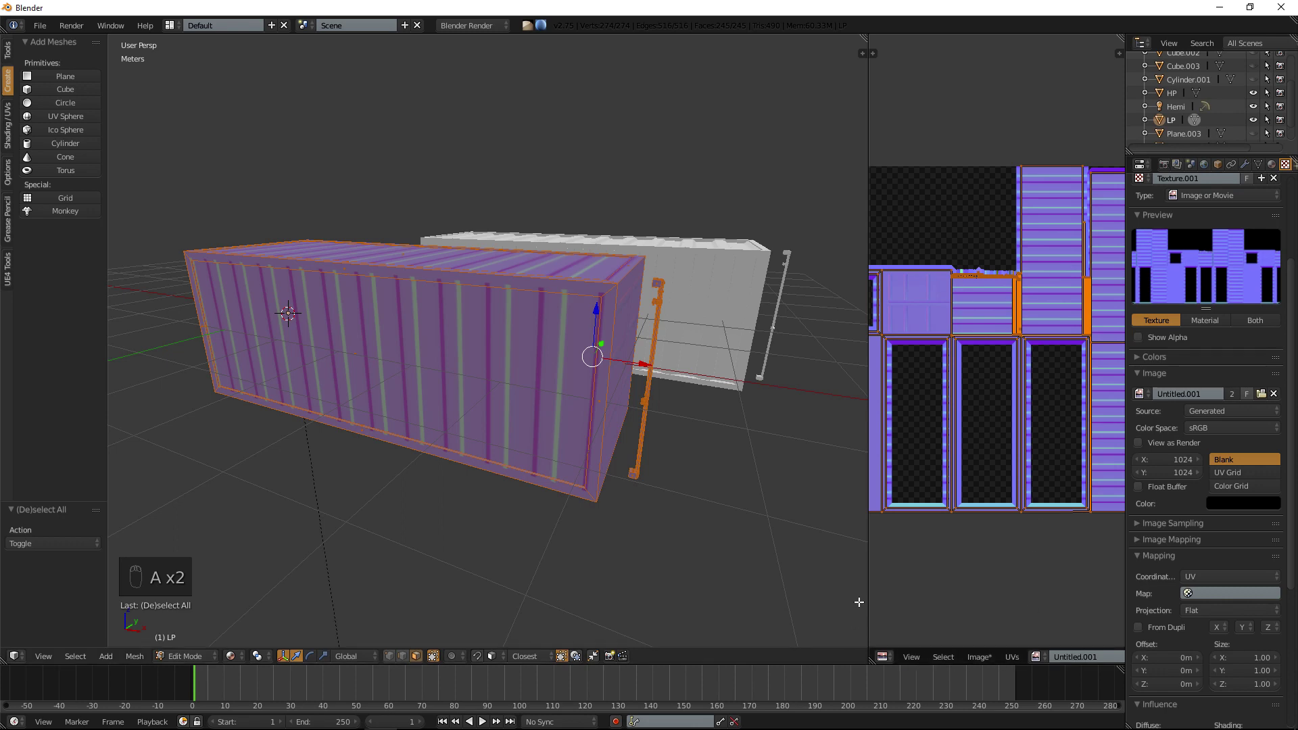
Enlarge the image editor, assign the Untitled image to the selected faces, and leave mesh editing.
{"action": "left_click_drag", "start_coordinate": [868, 594], "coordinate": [702, 594]}
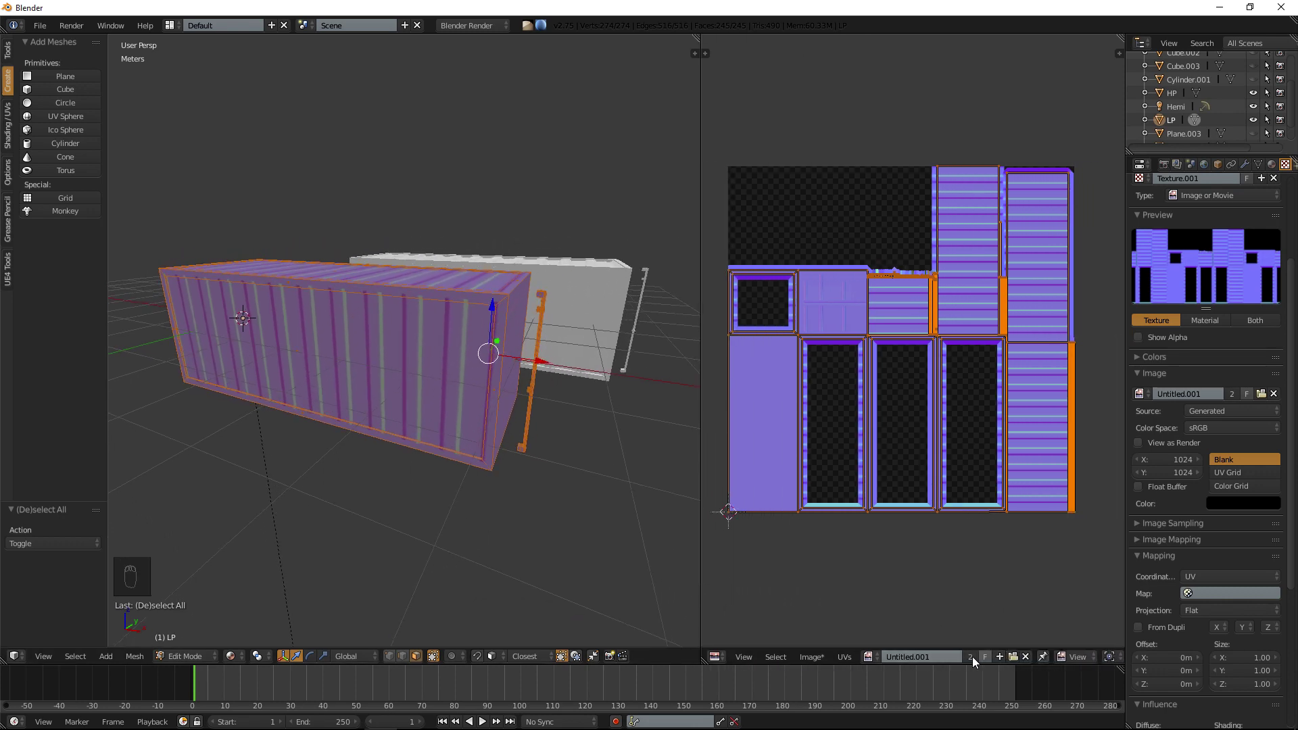
{"action": "left_click", "coordinate": [872, 655]}
{"action": "left_click", "coordinate": [880, 517]}
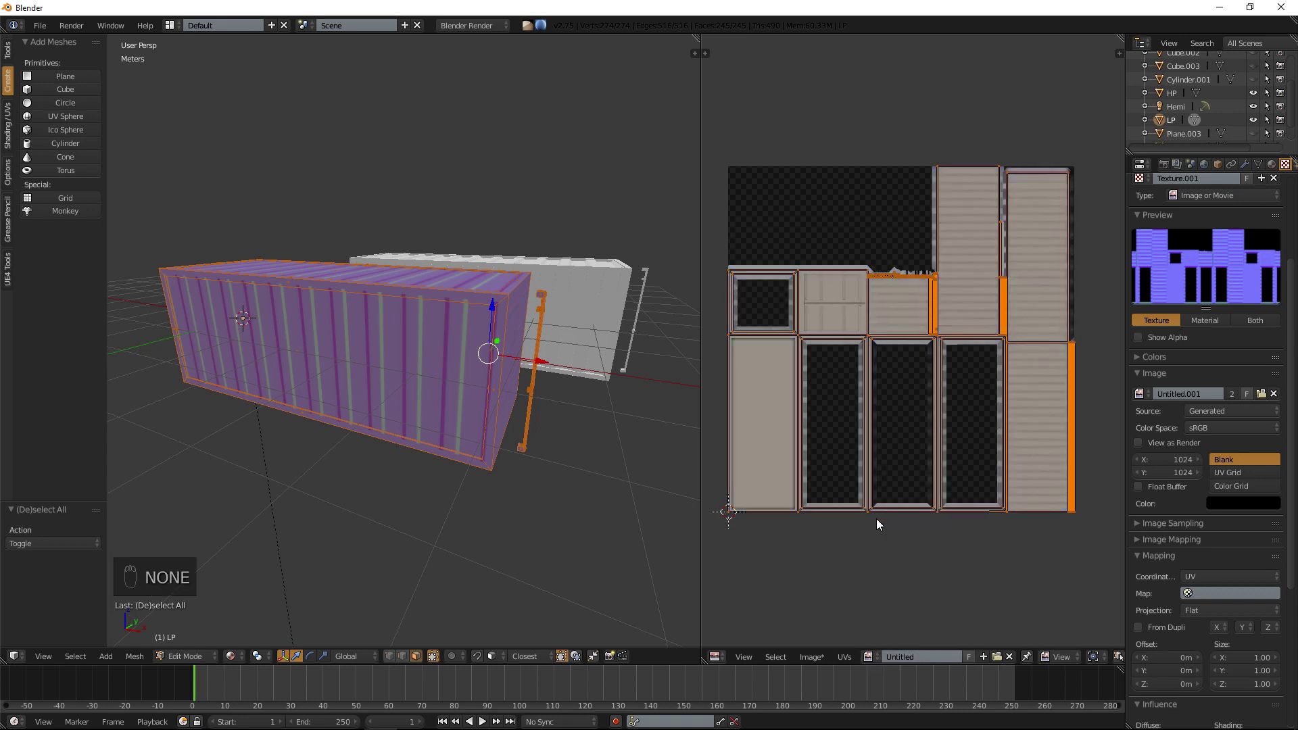
{"action": "key", "text": "a"}
{"action": "key", "text": "Tab"}
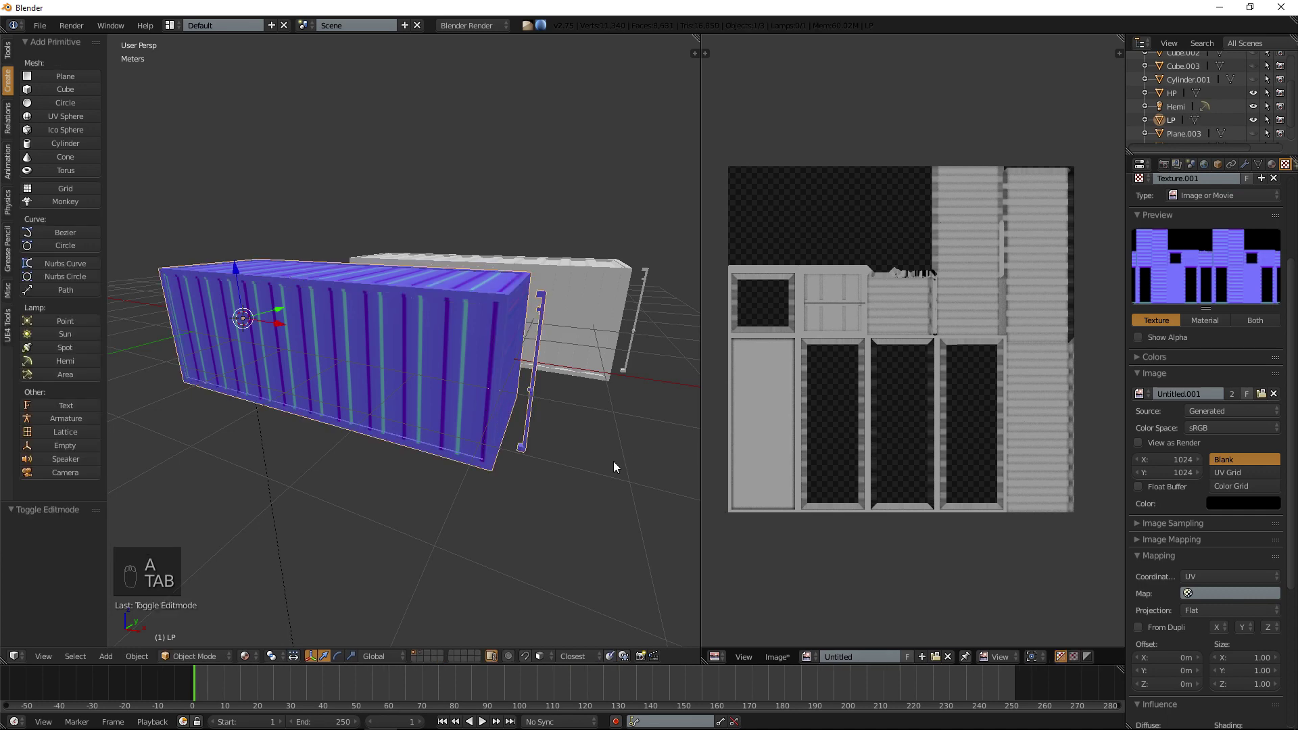
Switch the influence of the normal-map texture Texture.001 from diffuse Color to geometry Normal.
{"action": "scroll", "coordinate": [612, 461], "scroll_direction": "up", "scroll_amount": 5}
{"action": "scroll", "coordinate": [1276, 348], "scroll_direction": "up", "scroll_amount": 5}
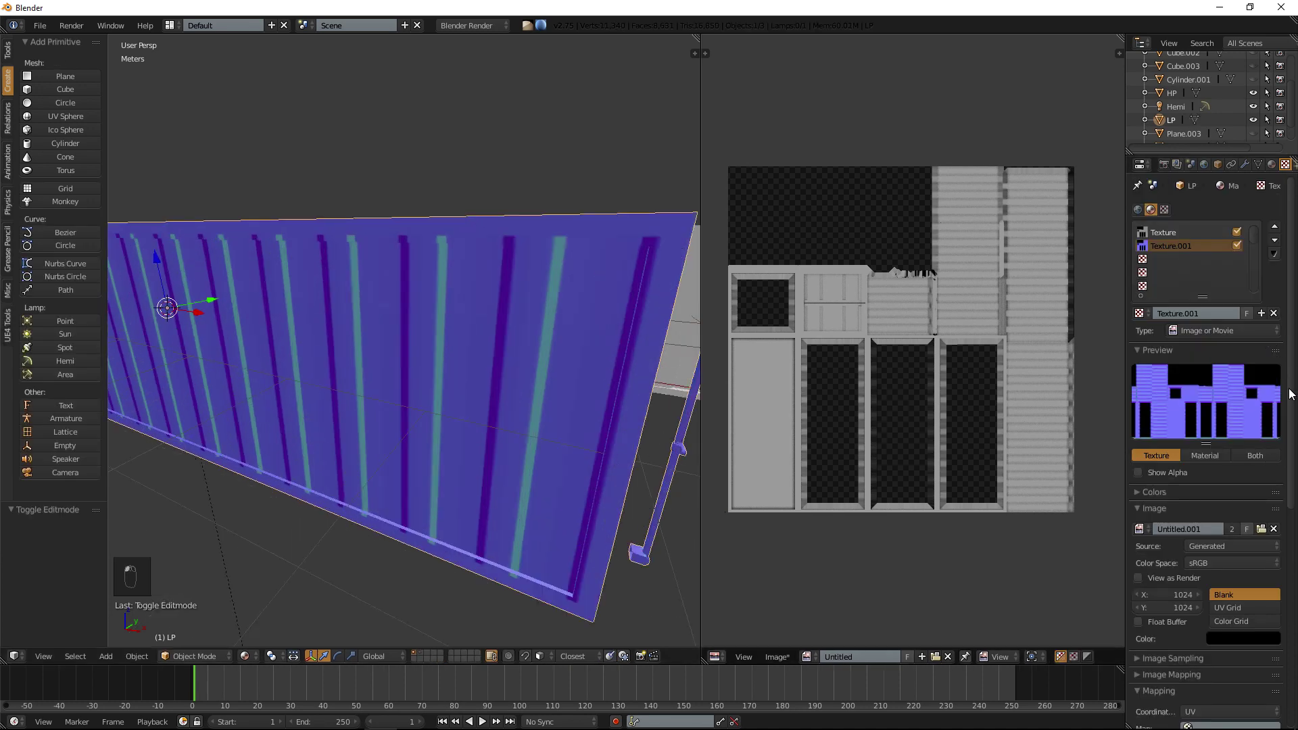
{"action": "scroll", "coordinate": [1231, 466], "scroll_direction": "down", "scroll_amount": 13}
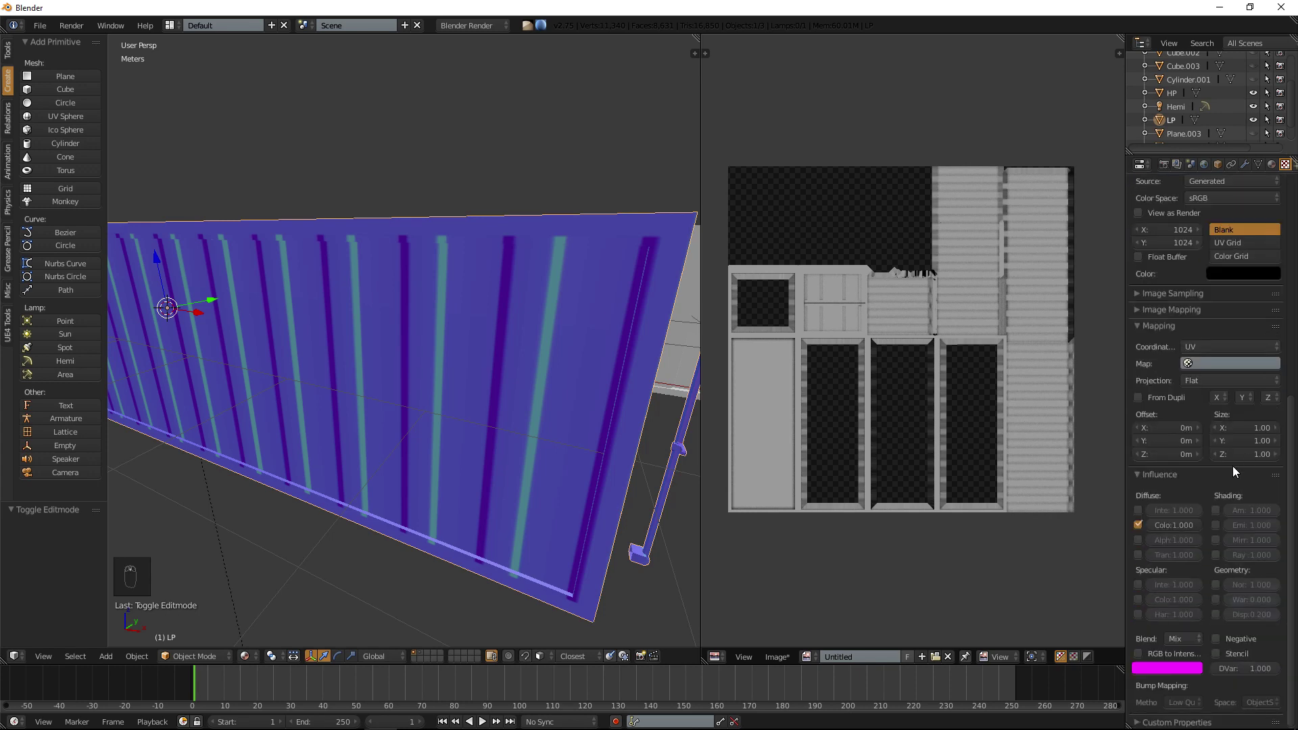
{"action": "left_click", "coordinate": [1138, 524]}
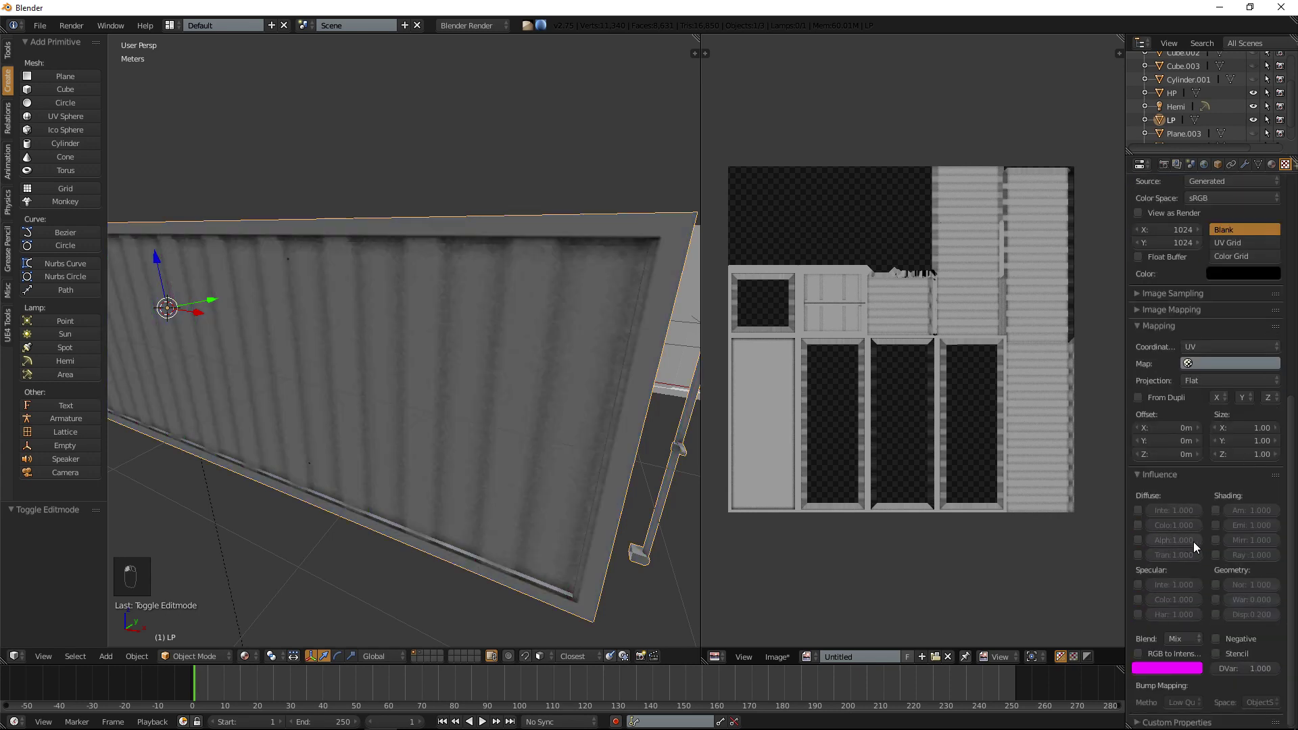
{"action": "left_click", "coordinate": [1214, 582]}
{"action": "middle_click_drag", "start_coordinate": [453, 425], "coordinate": [475, 372]}
{"action": "scroll", "coordinate": [435, 423], "scroll_direction": "up", "scroll_amount": 5}
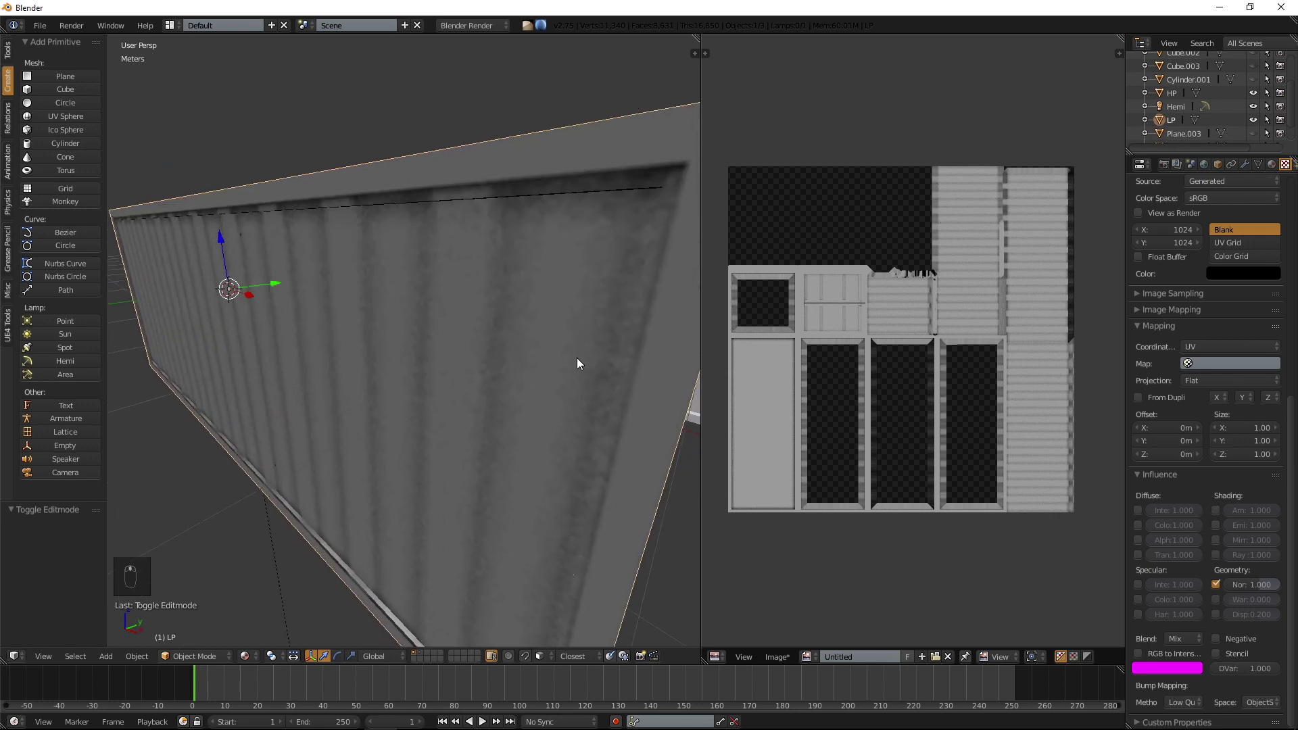
Enable the Normal Map option in the image sampling settings of Texture.001.
{"action": "scroll", "coordinate": [1280, 532], "scroll_direction": "up", "scroll_amount": 5}
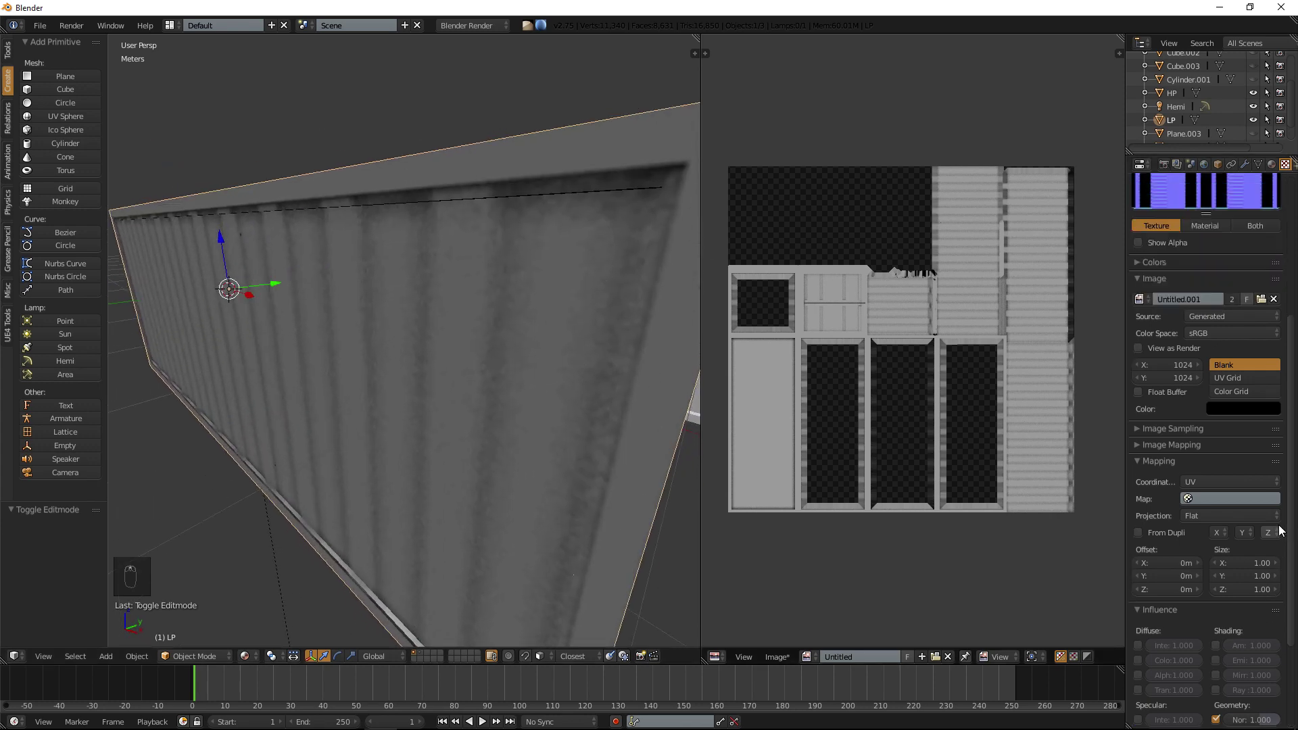
{"action": "scroll", "coordinate": [1279, 531], "scroll_direction": "down", "scroll_amount": 3}
{"action": "left_click", "coordinate": [1213, 348]}
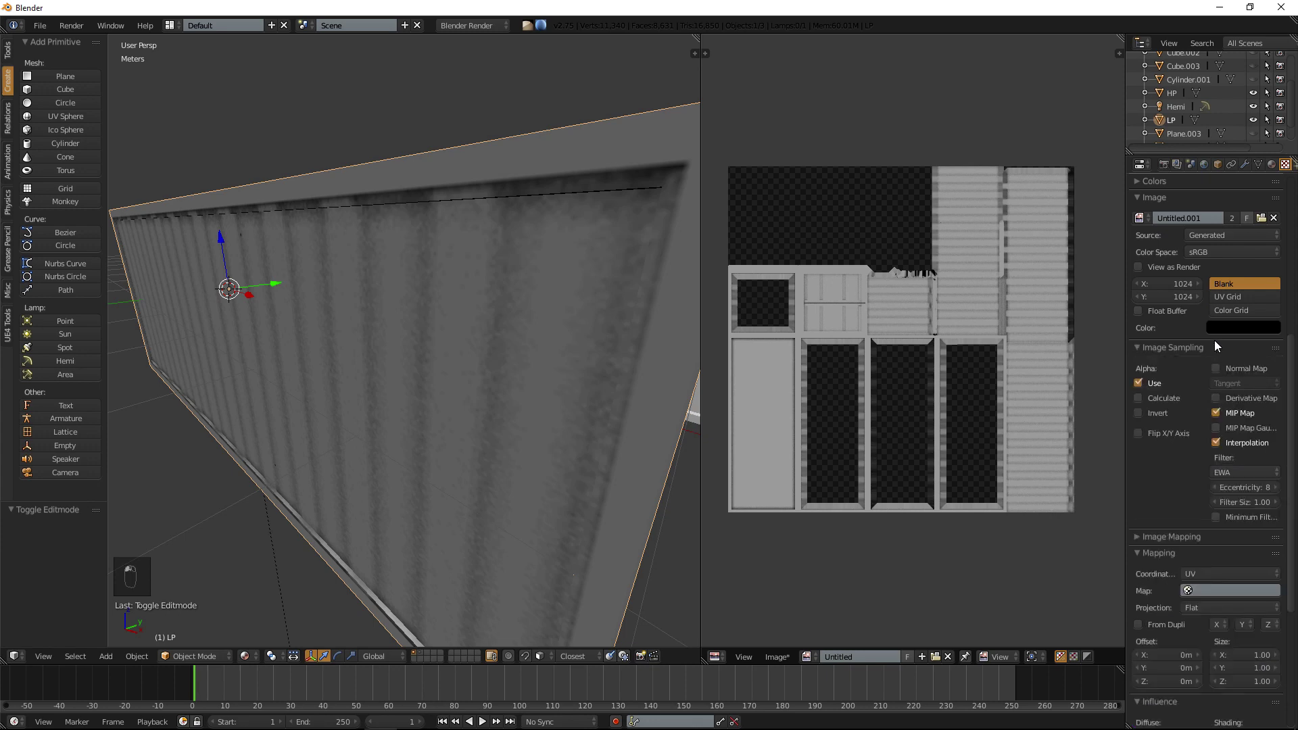
{"action": "left_click", "coordinate": [1215, 368]}
Examine the normal-mapped low-poly container's roof, doors and corrugated sides from several angles.
{"action": "middle_click_drag", "start_coordinate": [480, 355], "coordinate": [404, 391]}
{"action": "scroll", "coordinate": [469, 326], "scroll_direction": "down", "scroll_amount": 8}
{"action": "scroll", "coordinate": [404, 385], "scroll_direction": "up", "scroll_amount": 4}
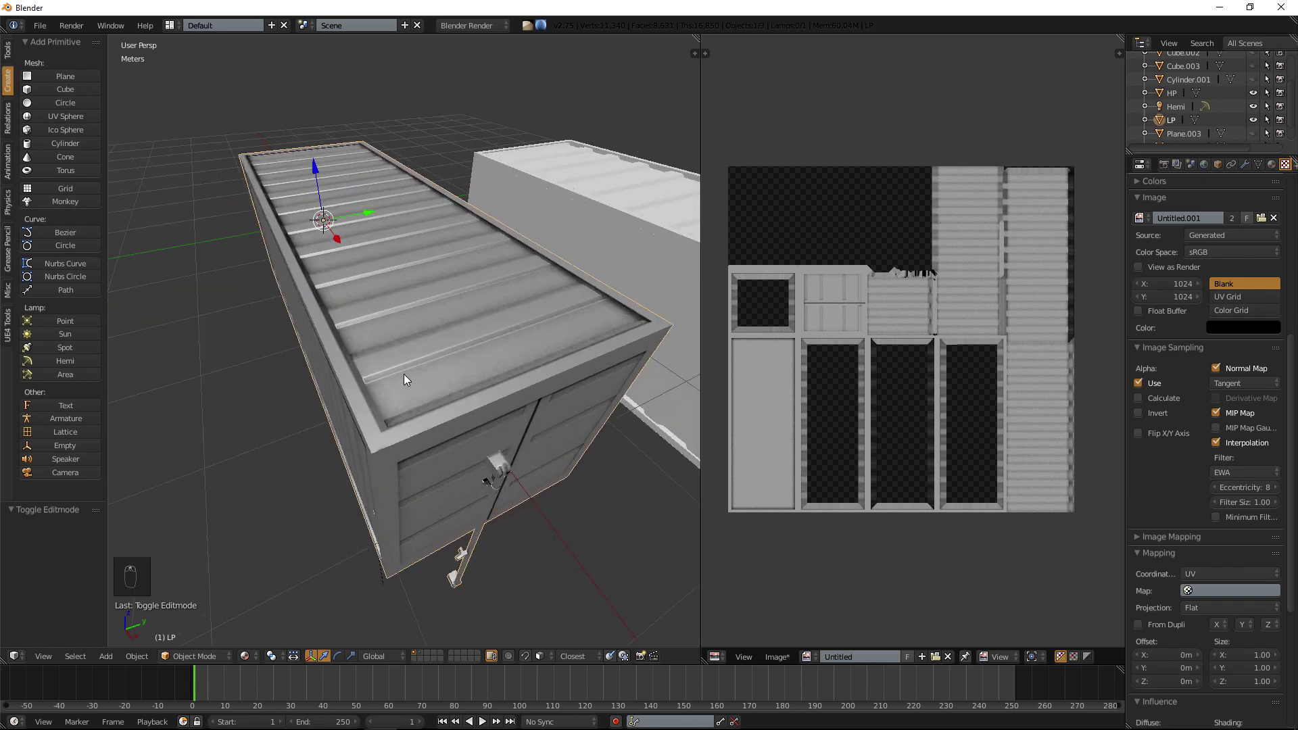
{"action": "middle_click_drag", "start_coordinate": [424, 342], "coordinate": [401, 269]}
{"action": "scroll", "coordinate": [410, 324], "scroll_direction": "up", "scroll_amount": 4}
{"action": "middle_click_drag", "start_coordinate": [417, 375], "coordinate": [445, 380]}
{"action": "scroll", "coordinate": [445, 380], "scroll_direction": "down", "scroll_amount": 5}
{"action": "middle_click_drag", "start_coordinate": [264, 342], "coordinate": [313, 327]}
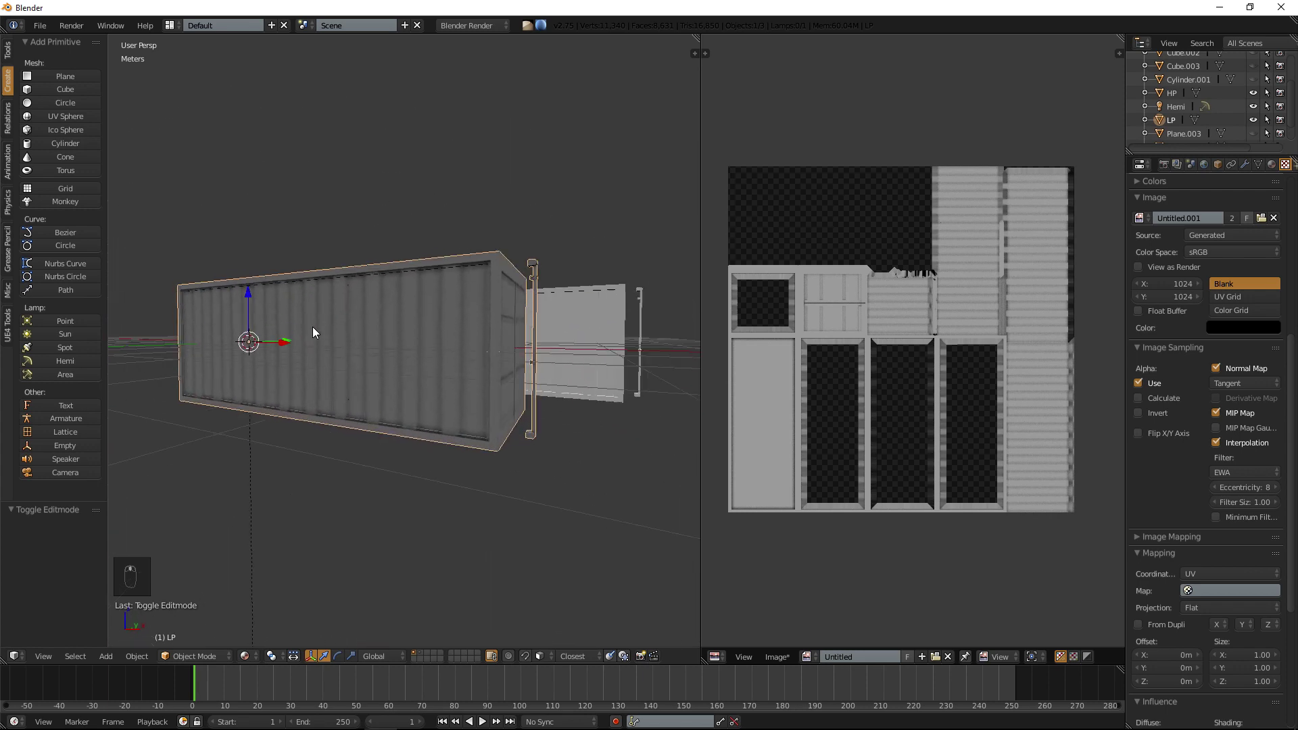
{"action": "key", "text": "Delete"}
{"action": "left_click", "coordinate": [313, 326]}
{"action": "key", "text": "ctrl+z"}
Undo back to the Hemi lamp being selected and delete the lamp.
{"action": "middle_click_drag", "start_coordinate": [315, 334], "coordinate": [356, 428]}
{"action": "scroll", "coordinate": [265, 392], "scroll_direction": "down", "scroll_amount": 3}
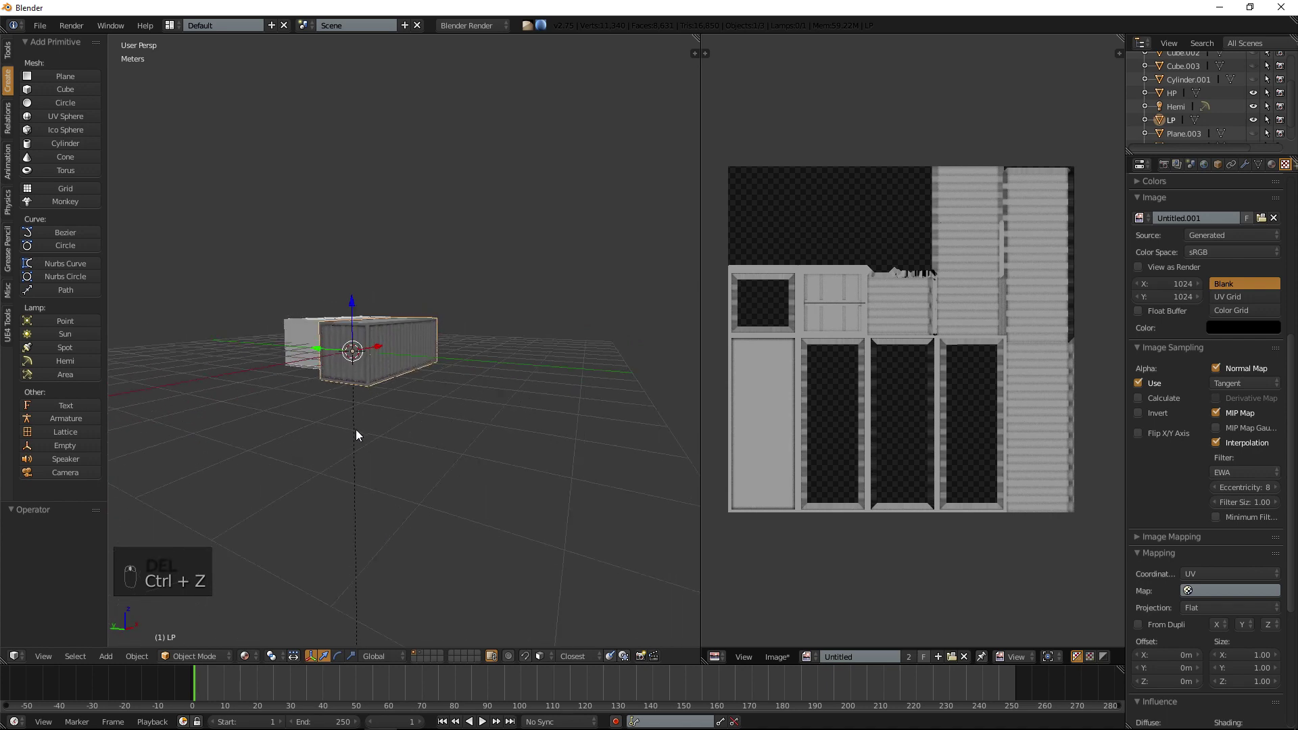
{"action": "key", "text": "ctrl+z"}
{"action": "key", "text": "Delete"}
{"action": "middle_click_drag", "start_coordinate": [396, 346], "coordinate": [270, 352]}
Add a point lamp and move it out in front of the low-poly container's long corrugated side.
{"action": "left_click", "coordinate": [80, 321]}
{"action": "middle_click_drag", "start_coordinate": [355, 346], "coordinate": [409, 380]}
{"action": "left_click_drag", "start_coordinate": [386, 305], "coordinate": [351, 331]}
{"action": "scroll", "coordinate": [322, 353], "scroll_direction": "up", "scroll_amount": 4}
{"action": "left_click_drag", "start_coordinate": [250, 358], "coordinate": [371, 419]}
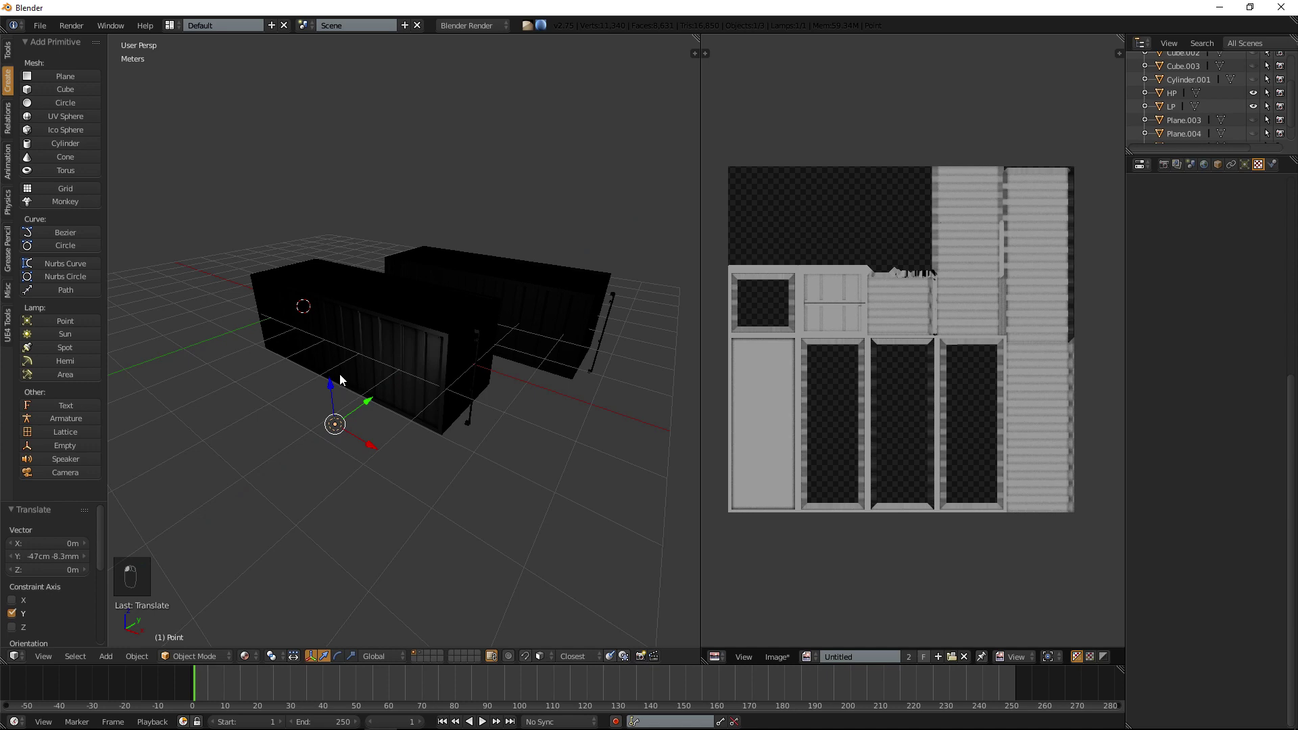
Duplicate the point lamp, place the copy about 1.83 m higher and 2.1 m back along X, and set its energy to 4.380.
{"action": "key", "text": "shift+d"}
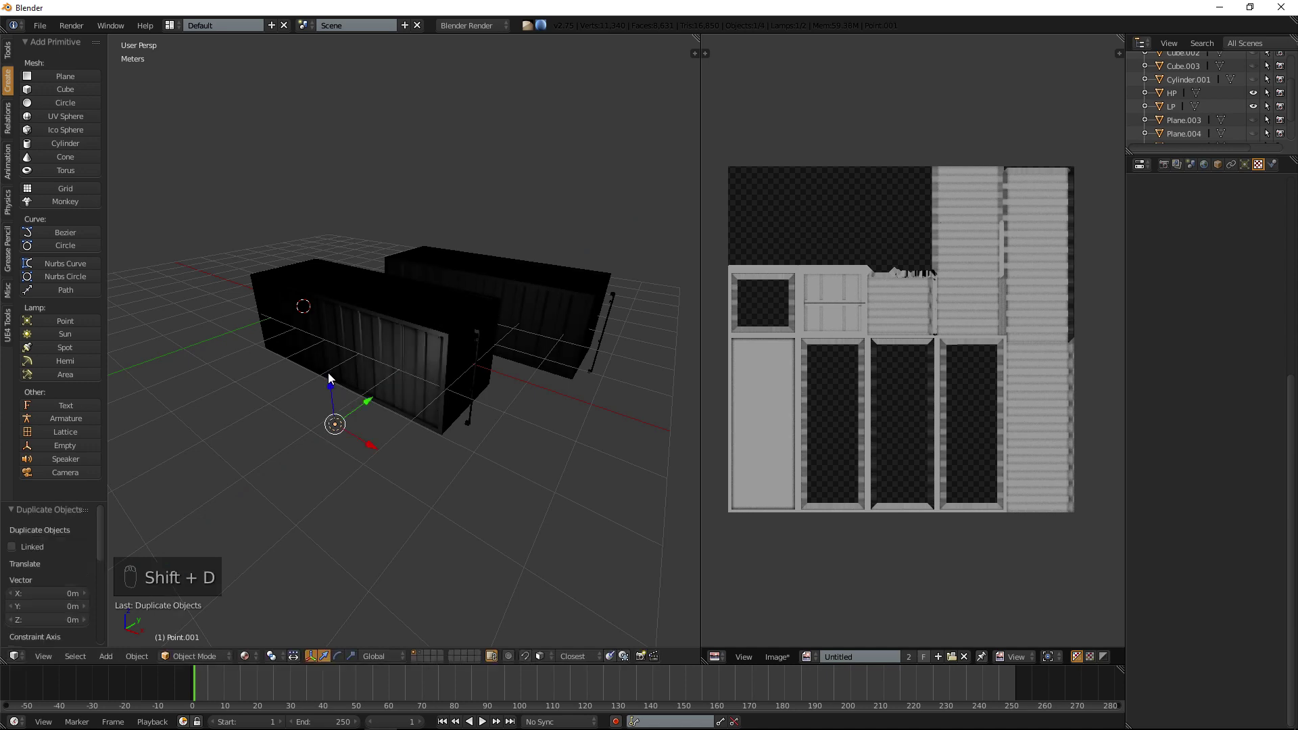
{"action": "left_click_drag", "start_coordinate": [328, 379], "coordinate": [313, 274]}
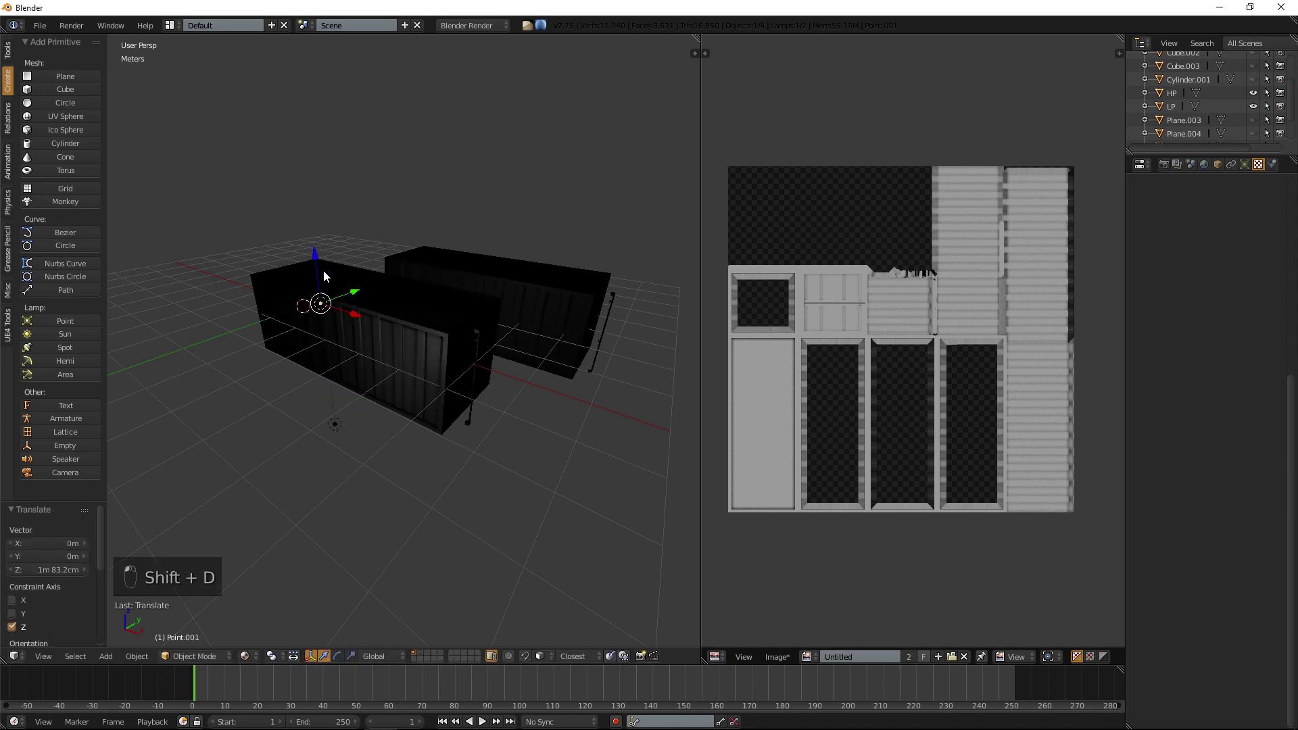
{"action": "left_click", "coordinate": [1244, 164]}
{"action": "left_click_drag", "start_coordinate": [1173, 392], "coordinate": [1257, 392]}
{"action": "middle_click_drag", "start_coordinate": [355, 305], "coordinate": [432, 292]}
{"action": "left_click_drag", "start_coordinate": [451, 289], "coordinate": [324, 315]}
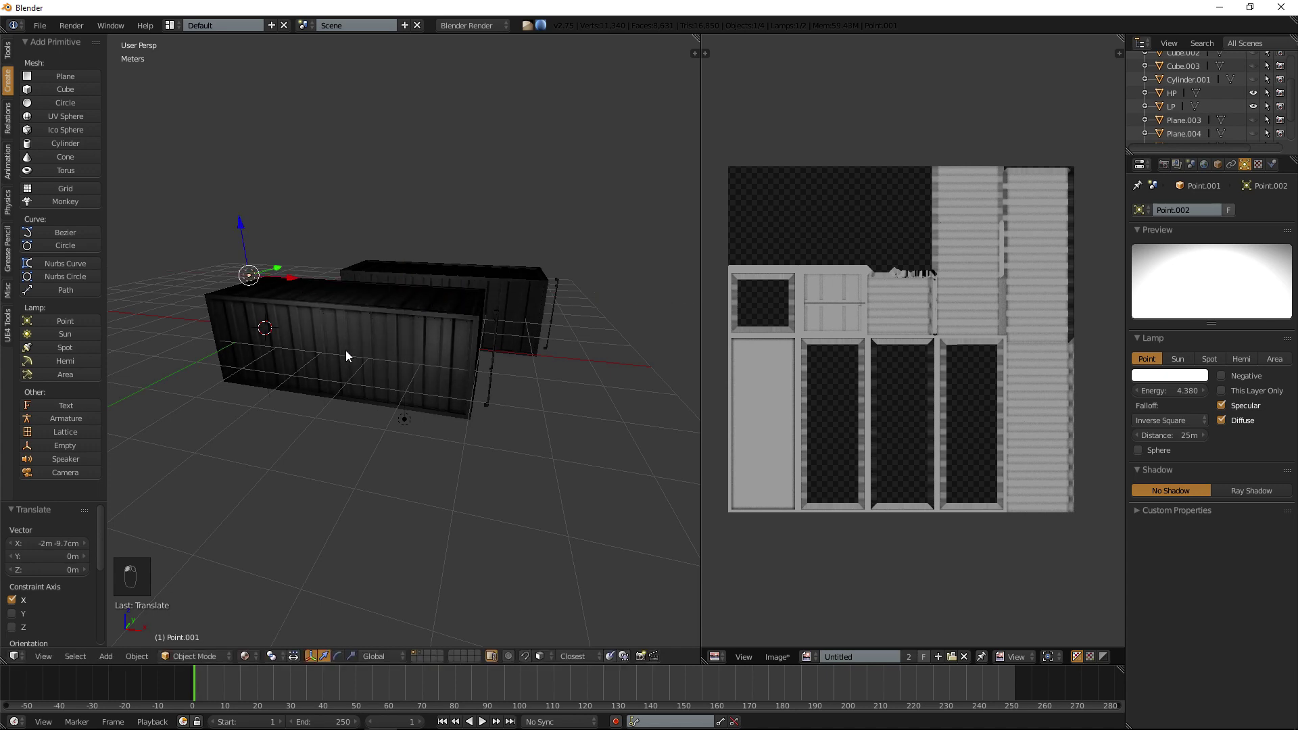
Duplicate the lower point lamp and move the copy in front of the low-poly container's door end.
{"action": "right_click", "coordinate": [407, 414]}
{"action": "key", "text": "shift+d"}
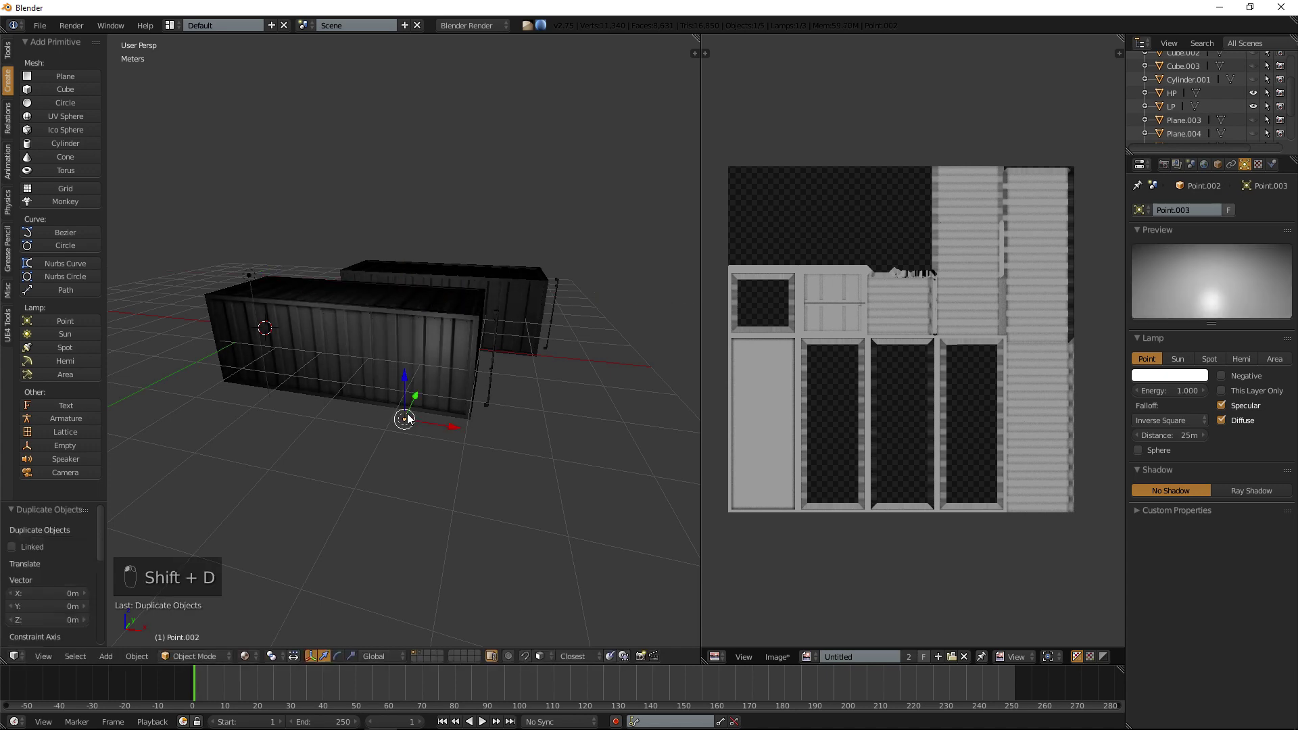
{"action": "left_click_drag", "start_coordinate": [445, 427], "coordinate": [500, 427]}
{"action": "middle_click_drag", "start_coordinate": [500, 428], "coordinate": [400, 446]}
{"action": "key", "text": "g"}
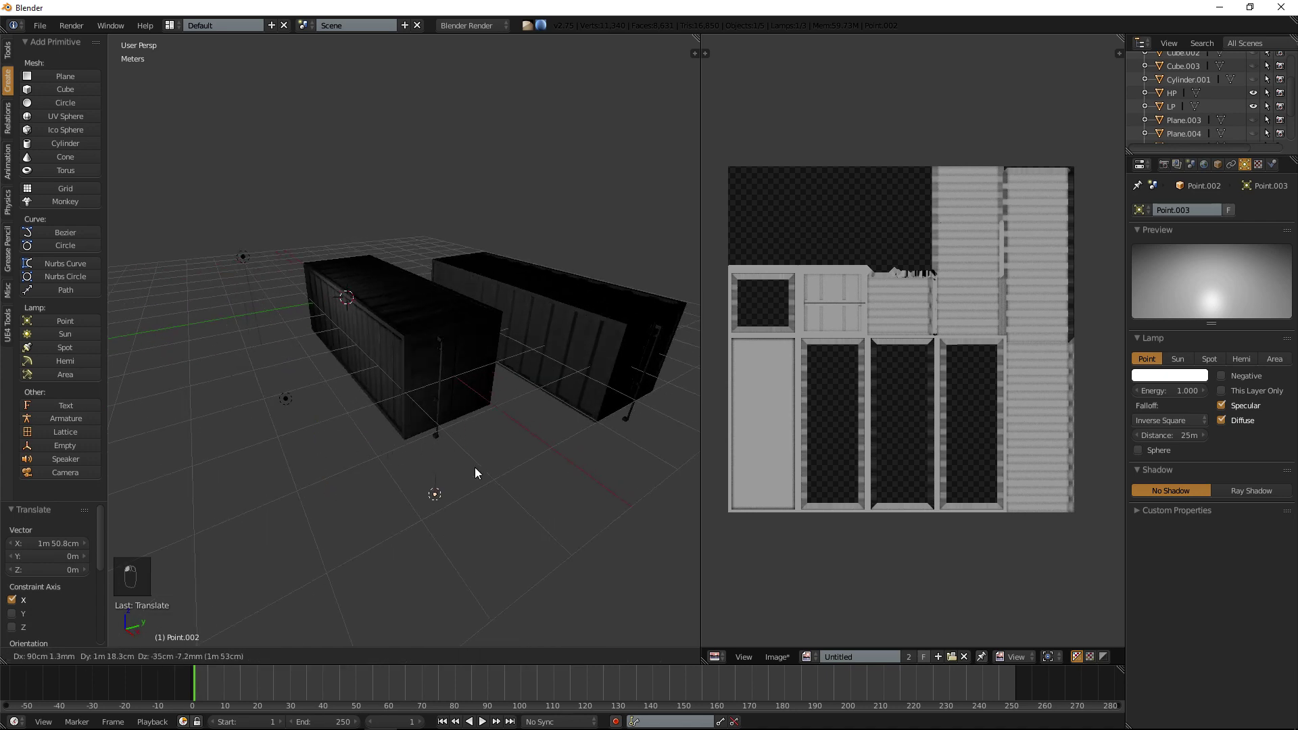
{"action": "left_click", "coordinate": [514, 381]}
{"action": "left_click_drag", "start_coordinate": [486, 362], "coordinate": [489, 327]}
{"action": "mouse_move", "coordinate": [522, 391]}
{"action": "left_mouse_down"}
{"action": "mouse_move", "coordinate": [581, 416]}
{"action": "mouse_move", "coordinate": [542, 390]}
{"action": "left_mouse_up"}
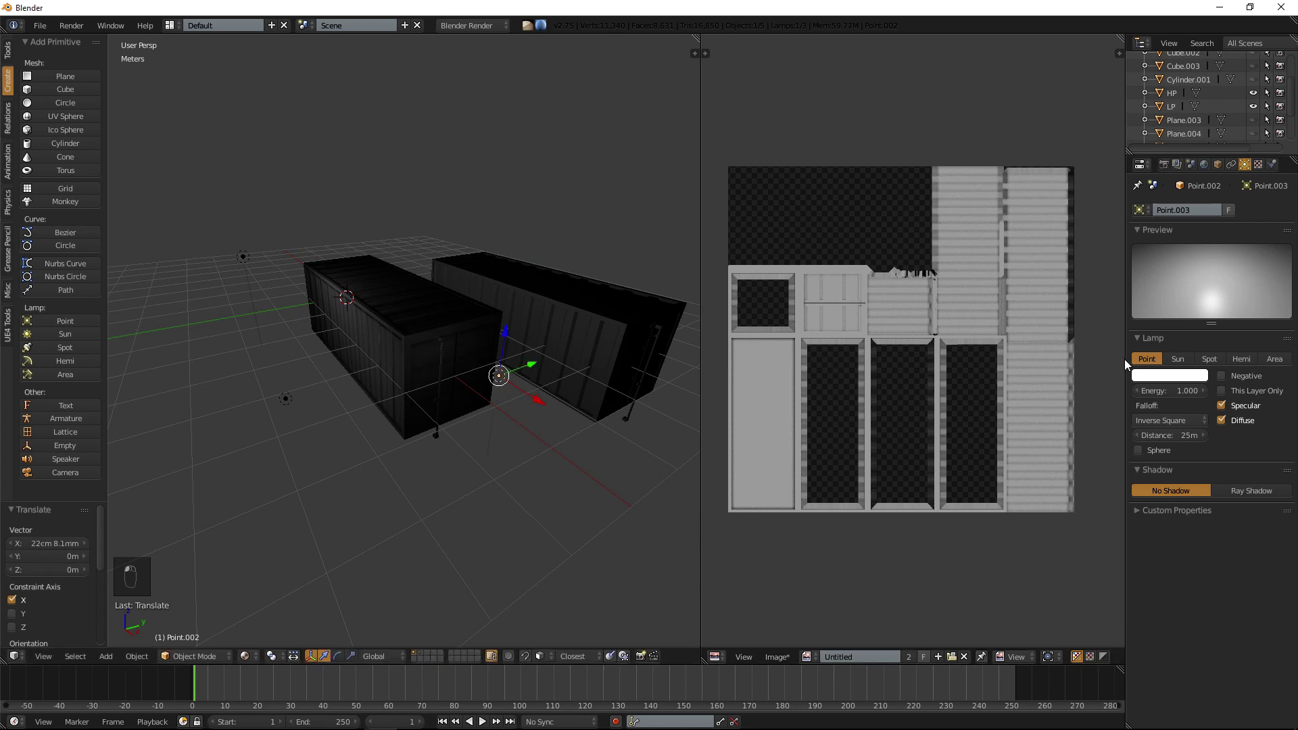
Raise the energy of the door-side point lamp, and set the upper lamp's energy to 9.990.
{"action": "left_click_drag", "start_coordinate": [1169, 391], "coordinate": [1217, 391]}
{"action": "right_click", "coordinate": [244, 256]}
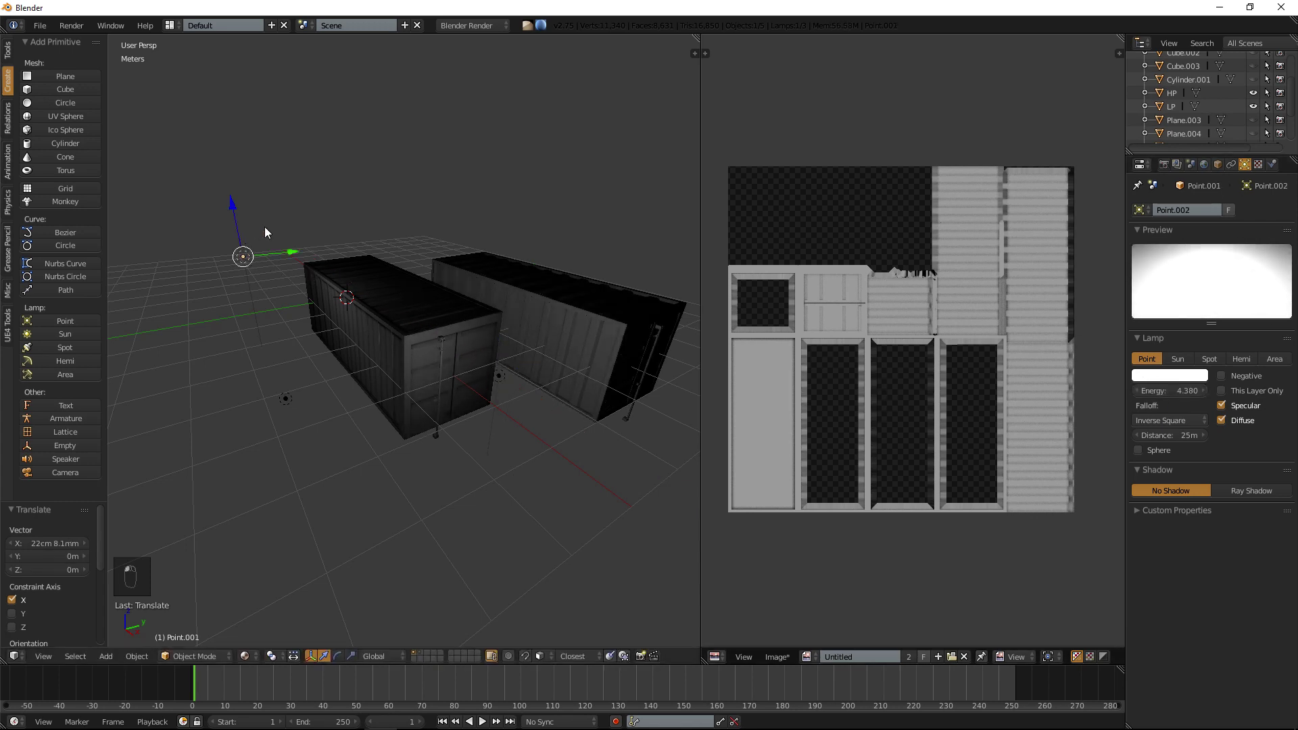
{"action": "left_click_drag", "start_coordinate": [1180, 394], "coordinate": [1274, 394]}
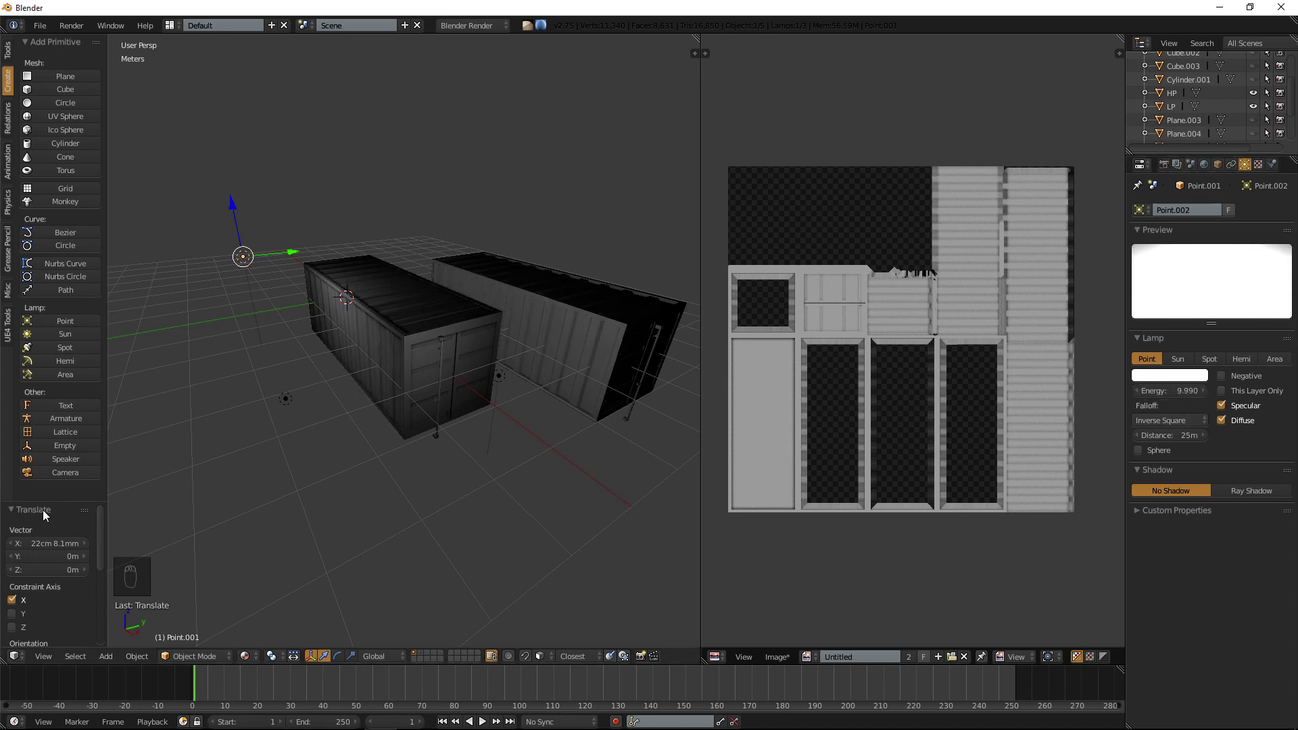
Join the 3D view with the image editor area so the 3D view fills both.
{"action": "right_click", "coordinate": [701, 133]}
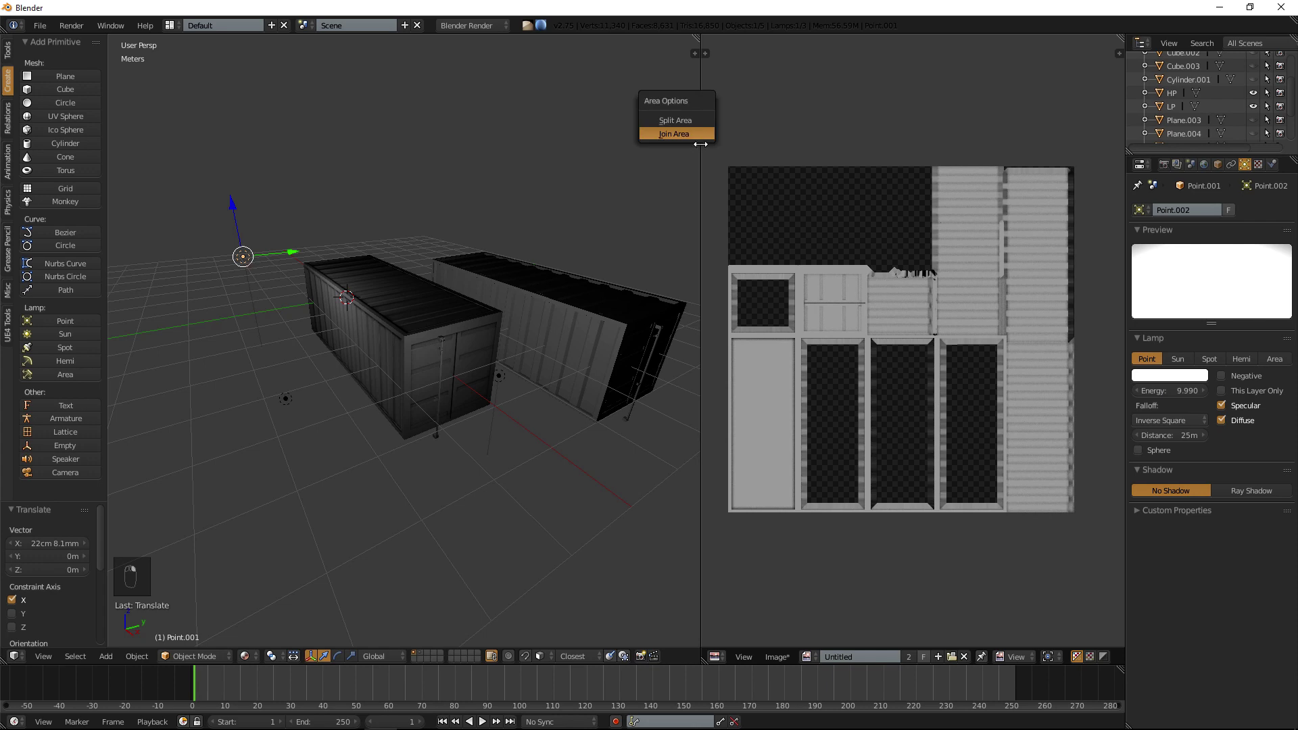
{"action": "left_click", "coordinate": [697, 134]}
{"action": "left_click", "coordinate": [866, 131]}
Select the low-poly container LP and enter Edit Mode.
{"action": "middle_click_drag", "start_coordinate": [866, 134], "coordinate": [651, 222]}
{"action": "right_click", "coordinate": [592, 424]}
{"action": "scroll", "coordinate": [680, 416], "scroll_direction": "up", "scroll_amount": 3}
{"action": "key", "text": "Tab"}
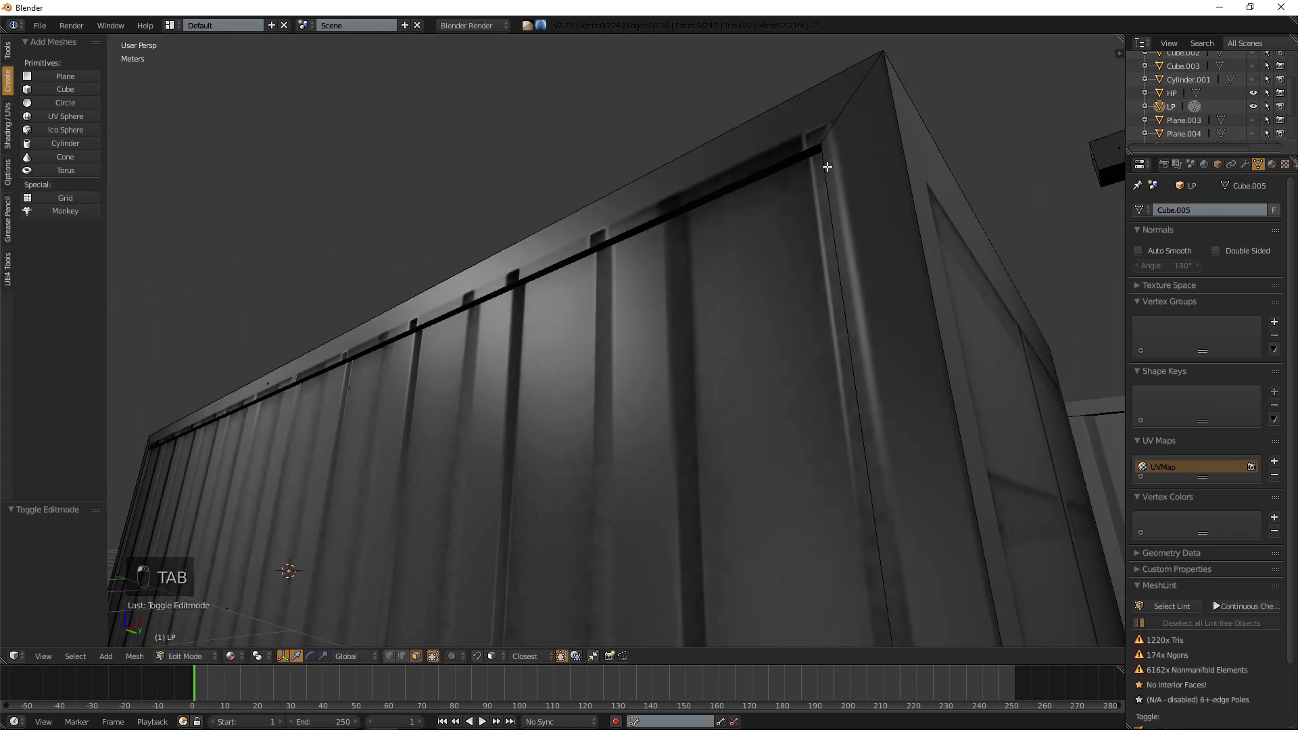
Try selecting the thin face strip under the side frame's upper edge, and undo the last change.
{"action": "middle_click_drag", "start_coordinate": [772, 161], "coordinate": [664, 356]}
{"action": "scroll", "coordinate": [657, 376], "scroll_direction": "up", "scroll_amount": 2}
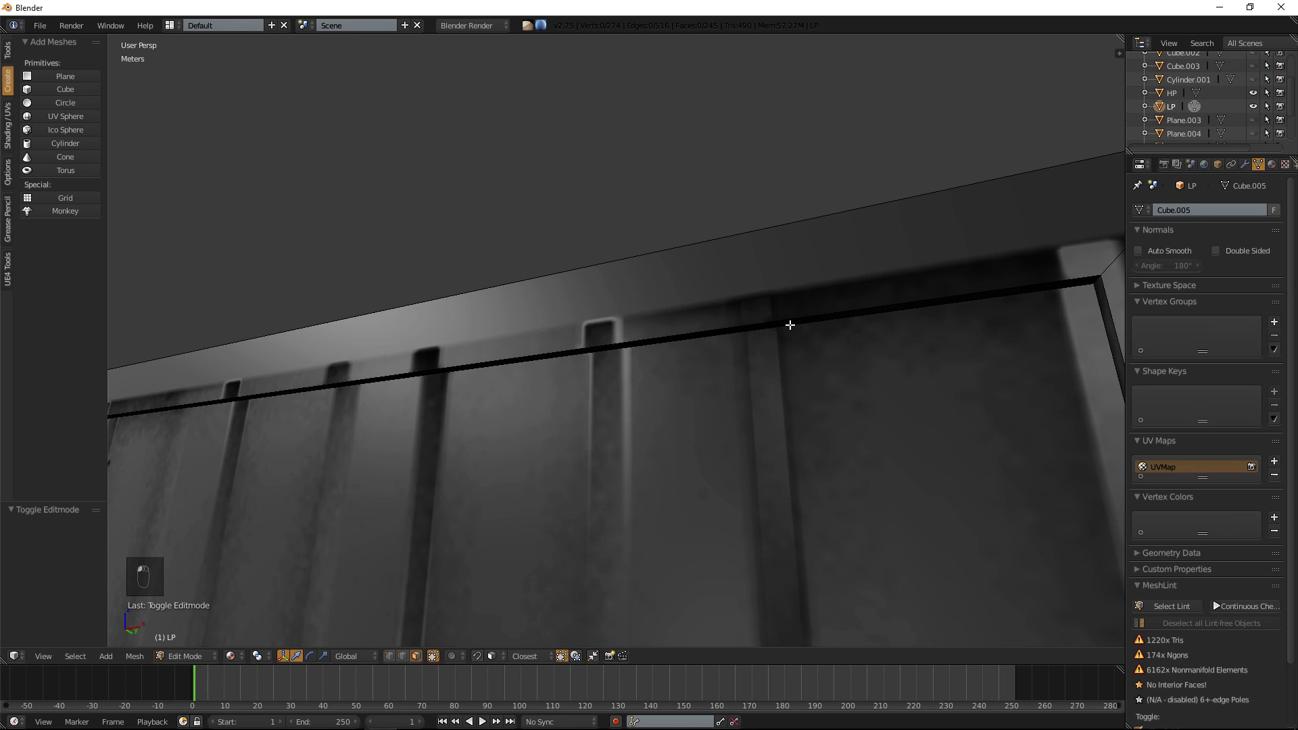
{"action": "middle_click_drag", "start_coordinate": [846, 265], "coordinate": [845, 260]}
{"action": "right_click", "coordinate": [798, 235]}
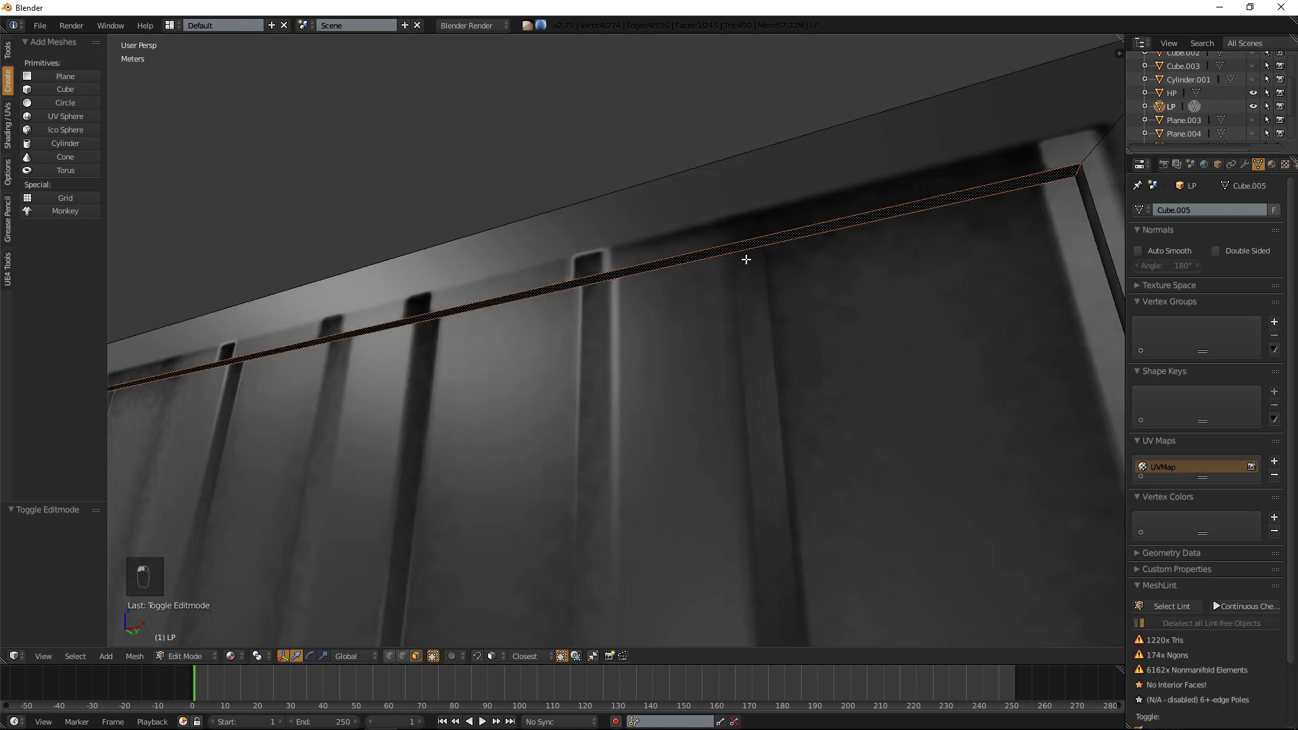
{"action": "scroll", "coordinate": [713, 296], "scroll_direction": "down", "scroll_amount": 3}
{"action": "left_click_drag", "start_coordinate": [255, 338], "coordinate": [323, 343]}
{"action": "key", "text": "ctrl+z"}
Select the face loop framing the recessed long side panel, and examine the panel and door end from several angles.
{"action": "middle_click_drag", "start_coordinate": [684, 400], "coordinate": [774, 372]}
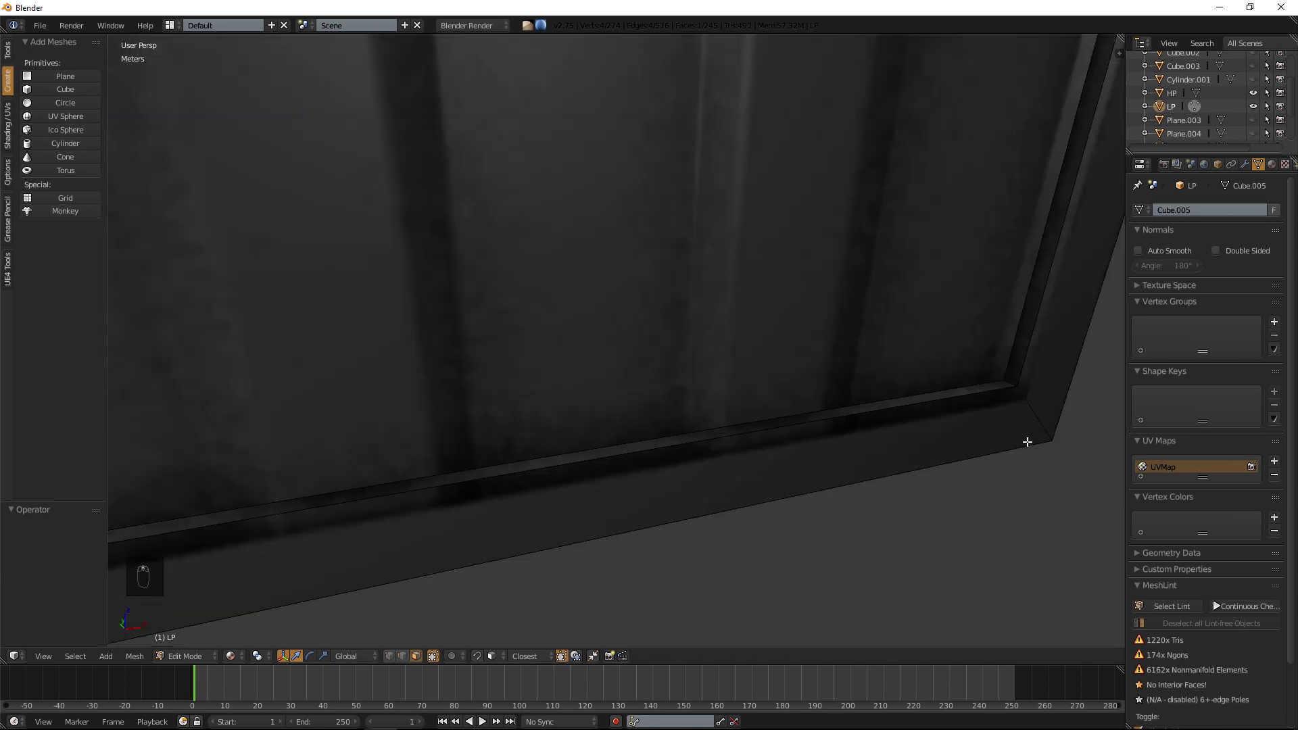
{"action": "right_click", "coordinate": [1012, 383], "text": "alt"}
{"action": "scroll", "coordinate": [1008, 384], "scroll_direction": "down", "scroll_amount": 12}
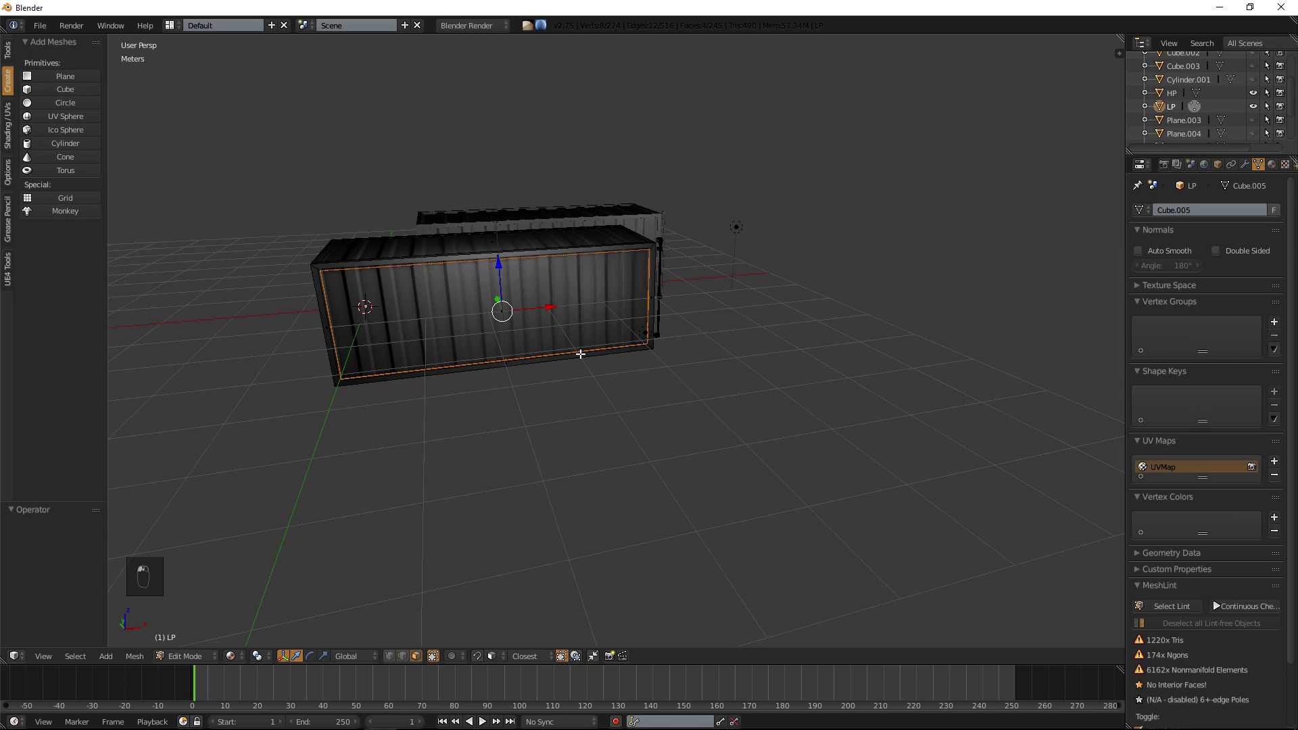
{"action": "scroll", "coordinate": [579, 354], "scroll_direction": "up", "scroll_amount": 5}
{"action": "middle_click_drag", "start_coordinate": [557, 326], "coordinate": [672, 266]}
{"action": "middle_click_drag", "start_coordinate": [788, 448], "coordinate": [353, 371]}
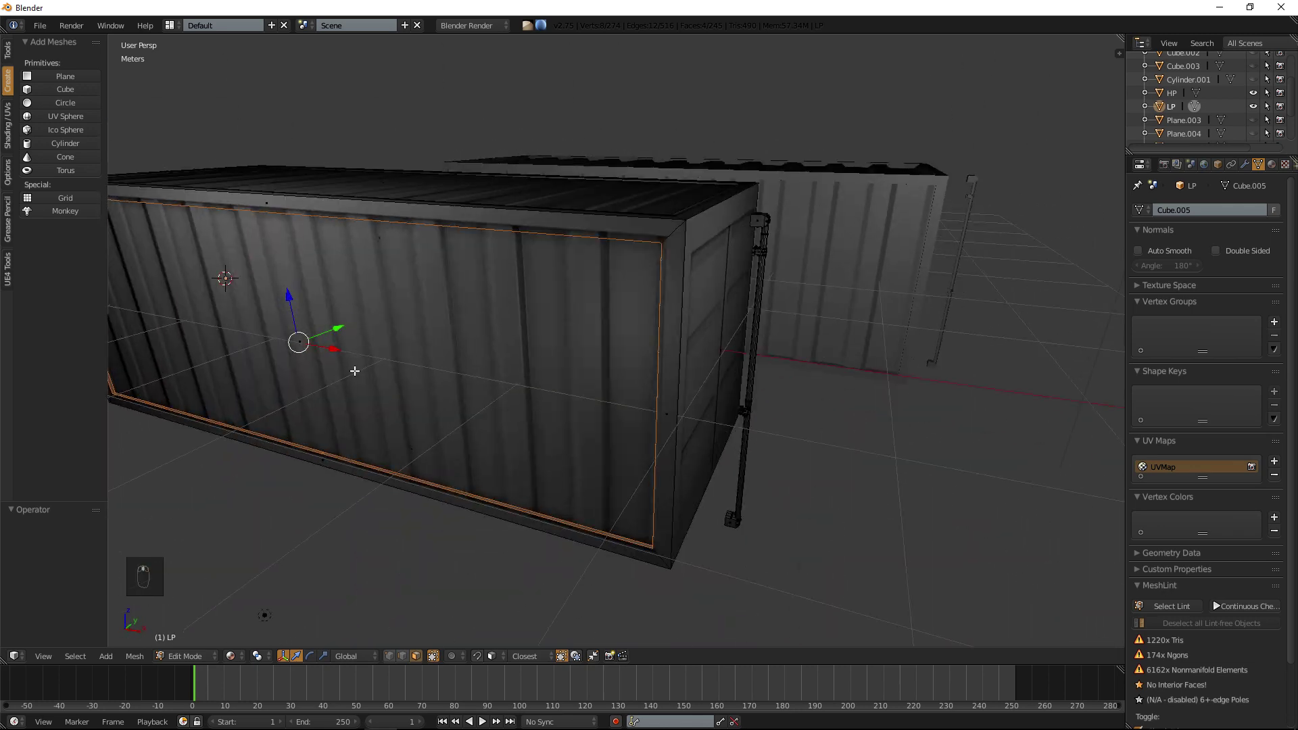
{"action": "middle_click_drag", "start_coordinate": [626, 340], "coordinate": [611, 333]}
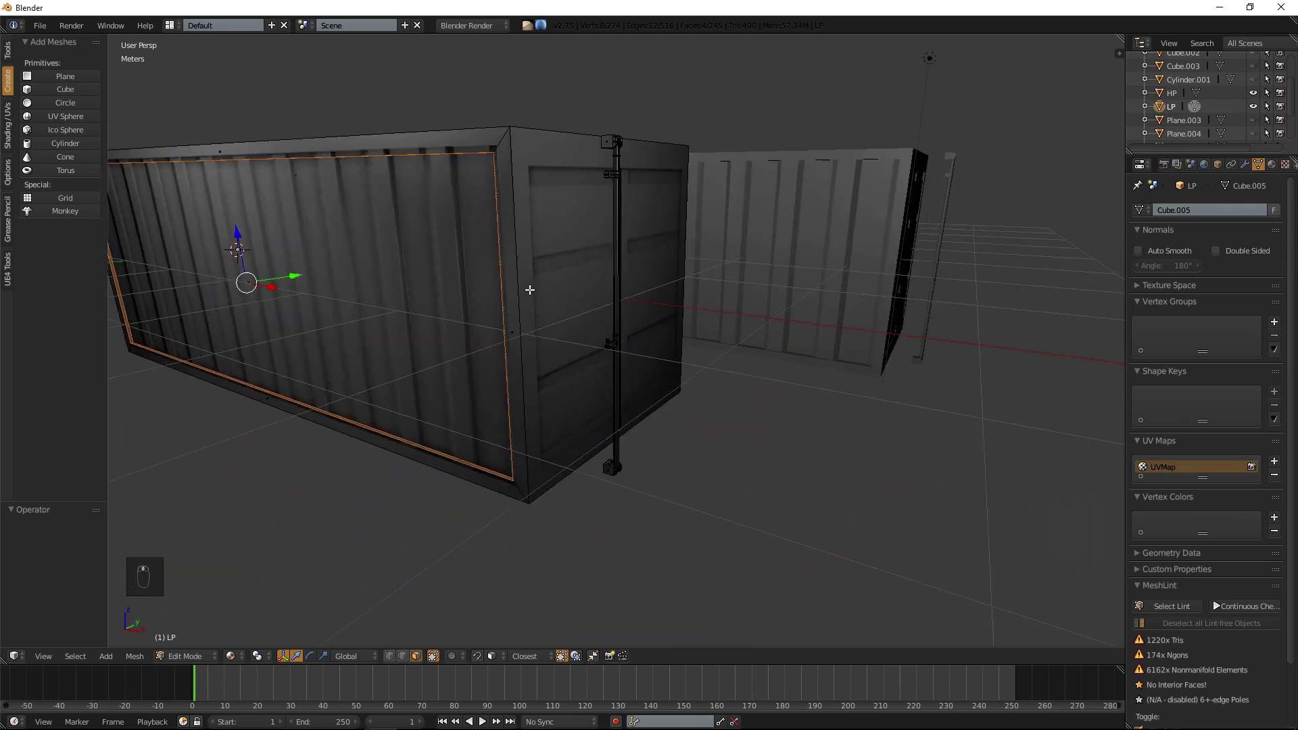
{"action": "middle_click_drag", "start_coordinate": [529, 290], "coordinate": [483, 289]}
{"action": "middle_click_drag", "start_coordinate": [417, 185], "coordinate": [551, 295]}
{"action": "scroll", "coordinate": [574, 230], "scroll_direction": "up", "scroll_amount": 5}
{"action": "middle_click_drag", "start_coordinate": [721, 304], "coordinate": [501, 246]}
{"action": "middle_click_drag", "start_coordinate": [592, 404], "coordinate": [797, 319]}
{"action": "middle_click_drag", "start_coordinate": [687, 345], "coordinate": [840, 403]}
Clear the mesh selection and return to Object Mode with nothing selected.
{"action": "key", "text": "a"}
{"action": "key", "text": "a"}
{"action": "middle_click_drag", "start_coordinate": [592, 377], "coordinate": [717, 426]}
{"action": "key", "text": "a"}
{"action": "key", "text": "Tab"}
{"action": "key", "text": "a"}
{"action": "key", "text": "a"}
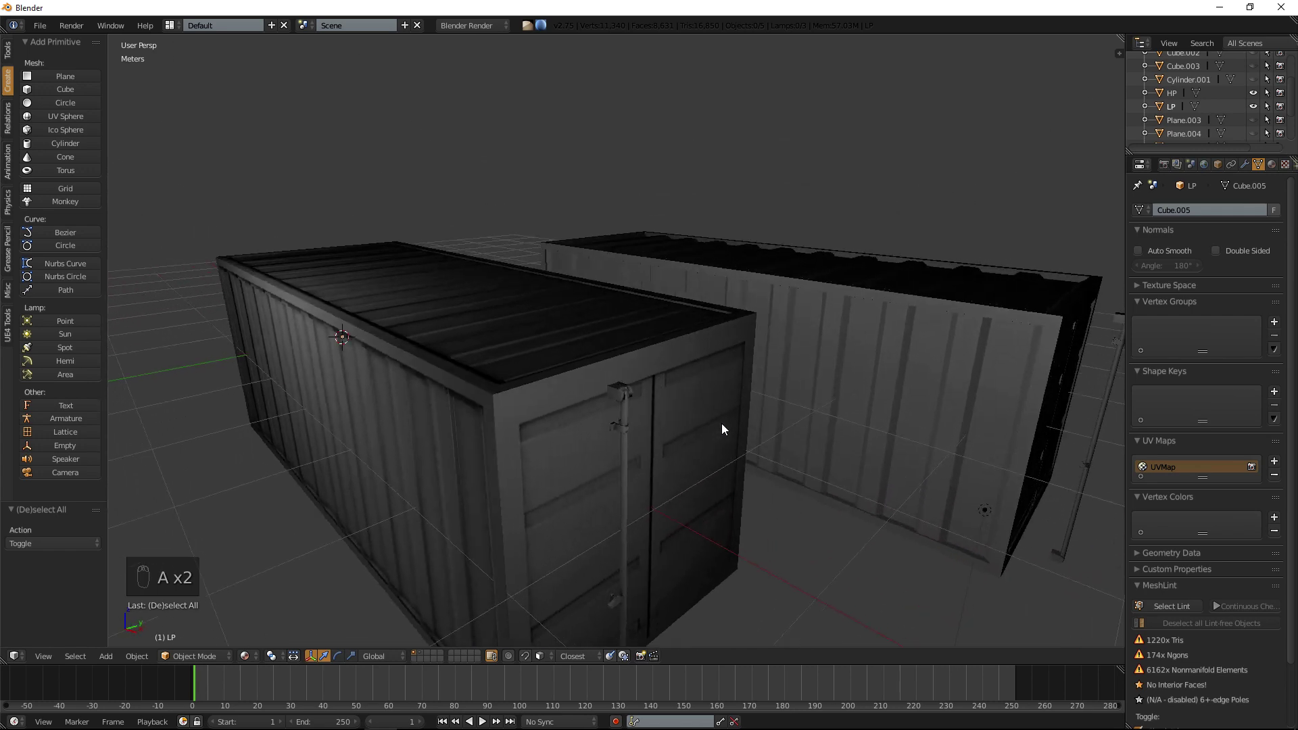
Enter Edit Mode on the low-poly container again and check its mesh statistics with all geometry selected.
{"action": "key", "text": "Tab"}
{"action": "key", "text": "a"}
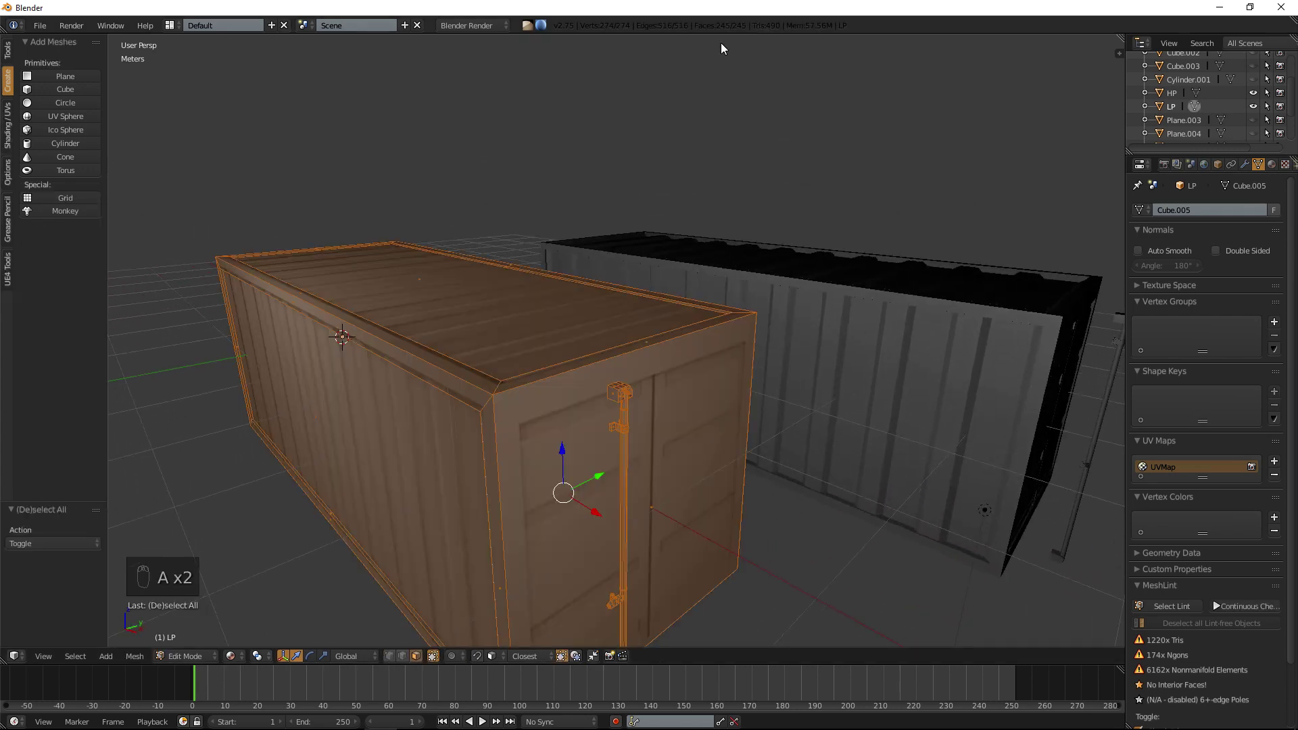
{"action": "key", "text": "a"}
{"action": "key", "text": "a"}
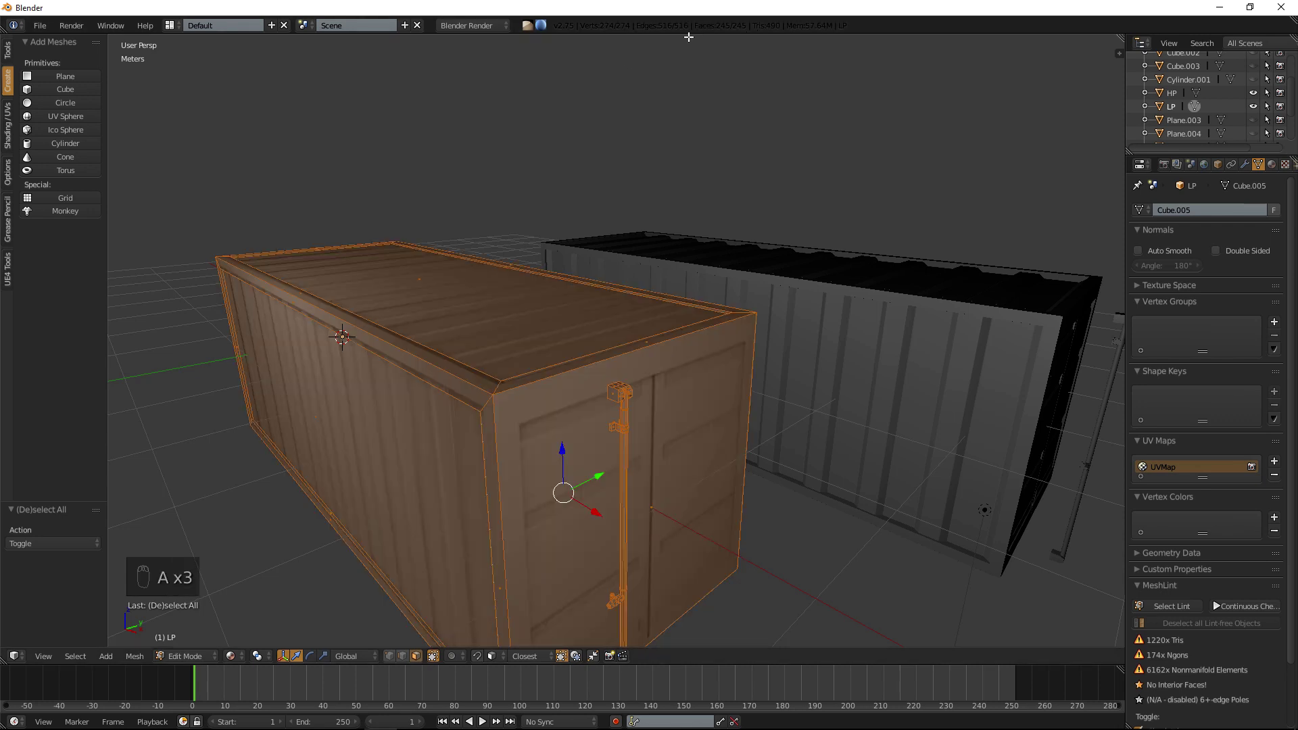
{"action": "key", "text": "a"}
{"action": "key", "text": "a"}
{"action": "key", "text": "a"}
{"action": "scroll", "coordinate": [615, 265], "scroll_direction": "down", "scroll_amount": 2}
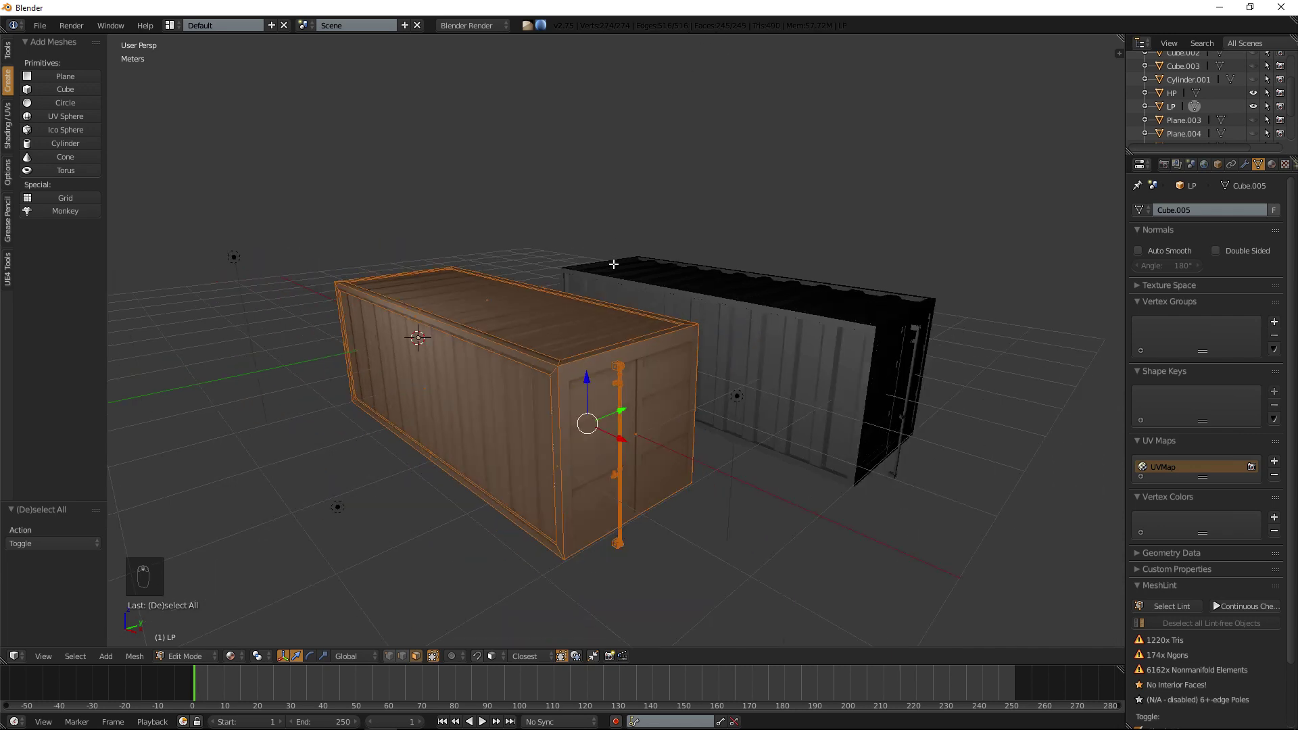
{"action": "scroll", "coordinate": [620, 278], "scroll_direction": "up", "scroll_amount": 6}
{"action": "scroll", "coordinate": [628, 400], "scroll_direction": "down", "scroll_amount": 5}
Deselect everything, and select faces on the door locking bar, its upper bracket and its clamp.
{"action": "key", "text": "a"}
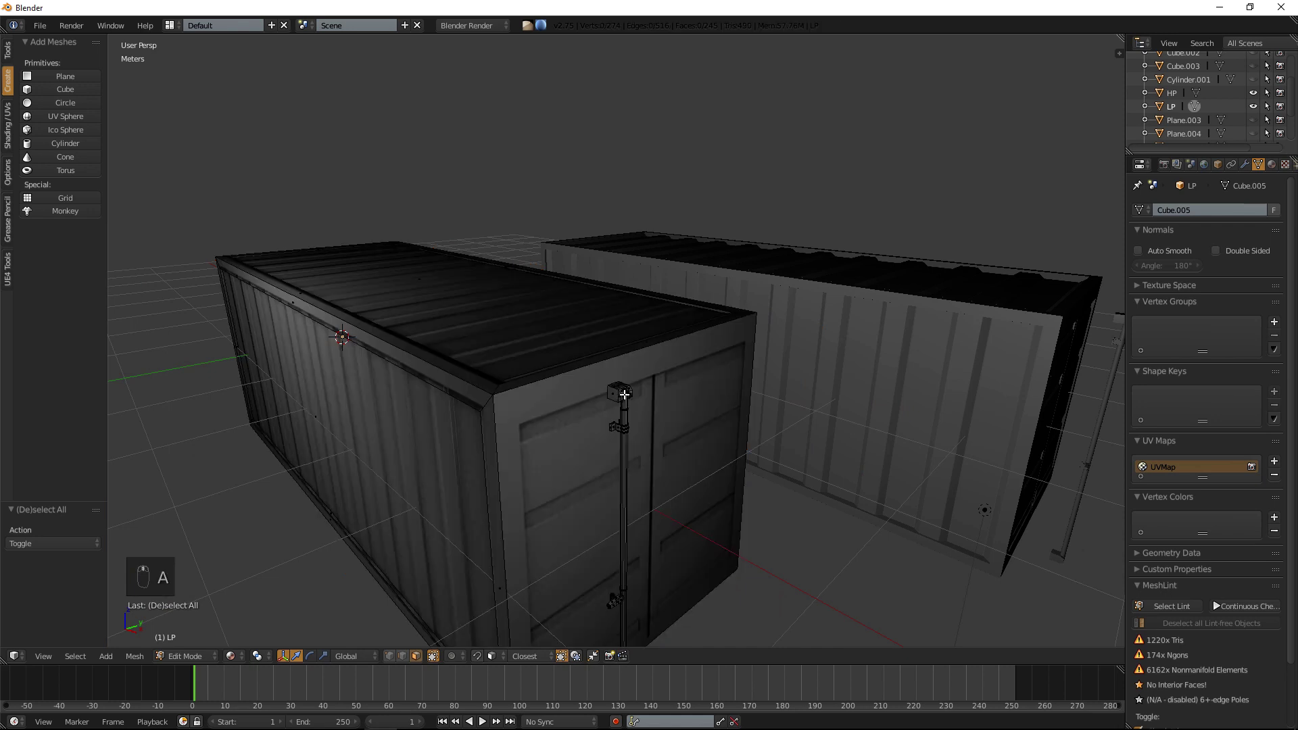
{"action": "scroll", "coordinate": [621, 396], "scroll_direction": "up", "scroll_amount": 3}
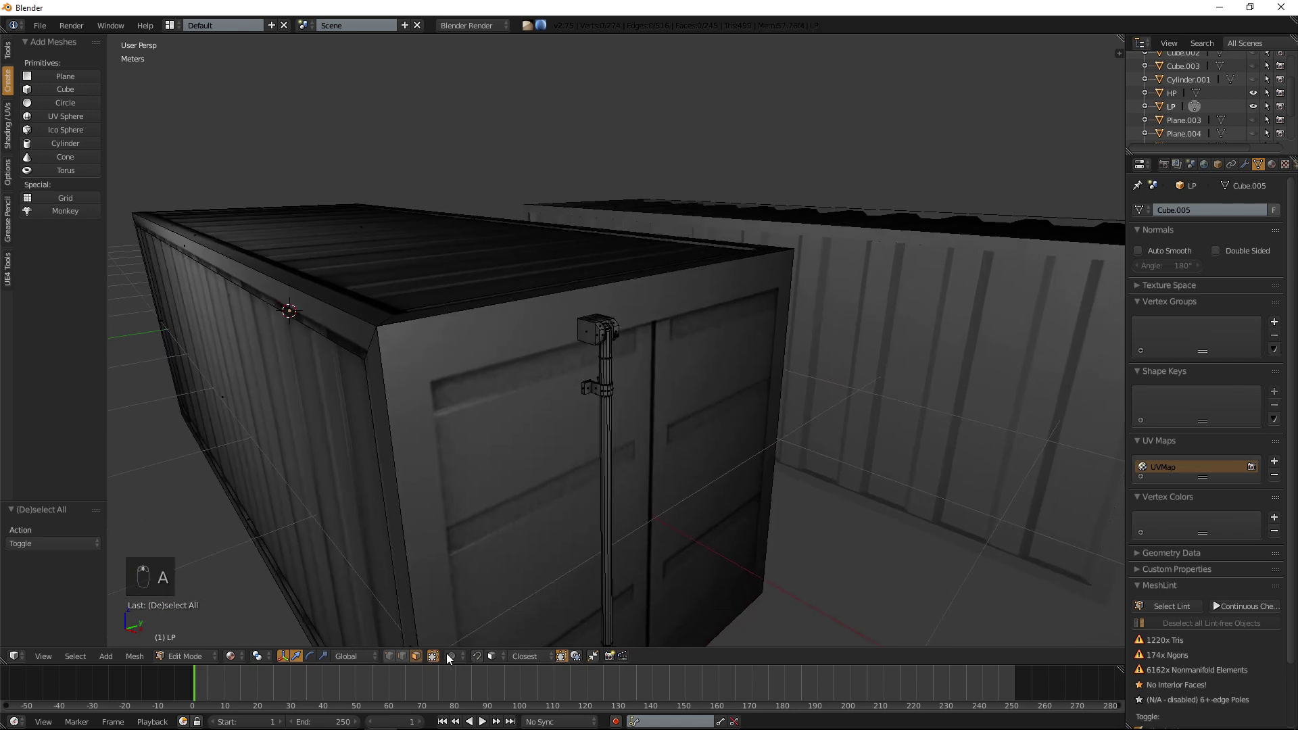
{"action": "right_click", "coordinate": [587, 344]}
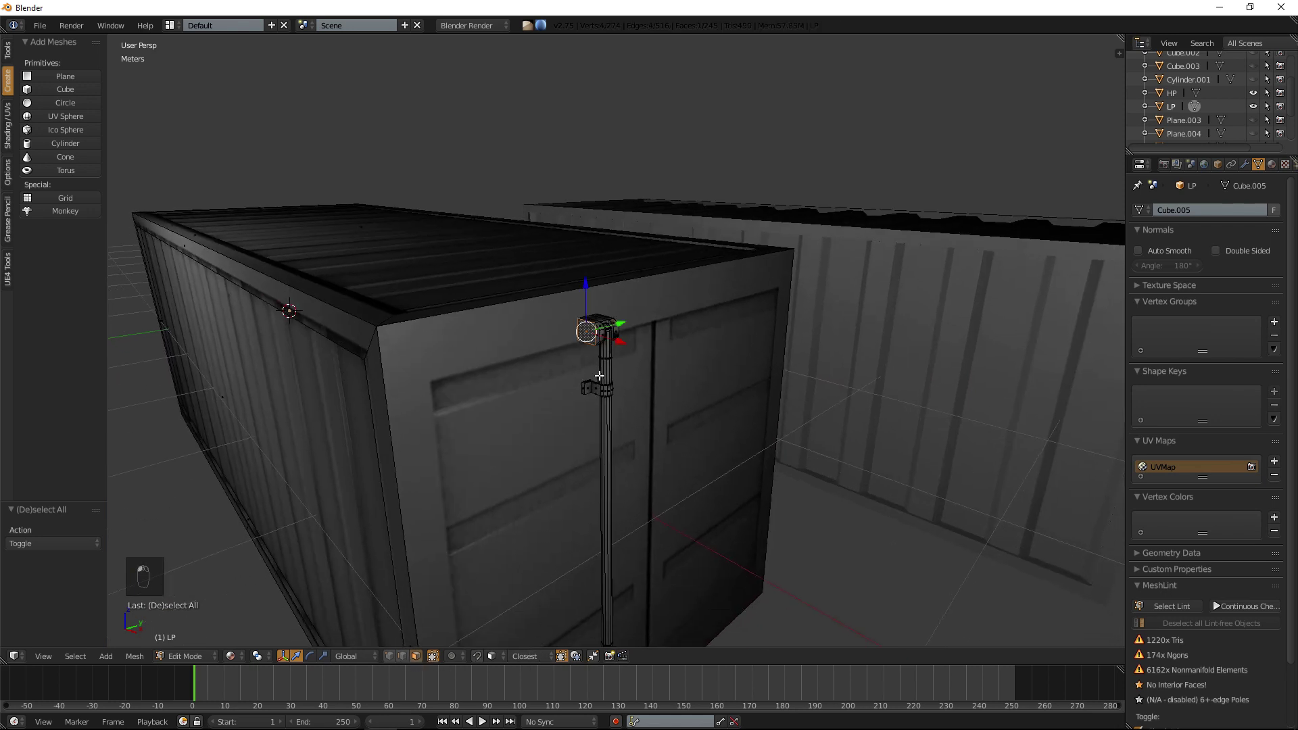
{"action": "right_click", "coordinate": [606, 429], "text": "shift"}
{"action": "right_click", "coordinate": [593, 387], "text": "shift"}
{"action": "middle_click_drag", "start_coordinate": [569, 412], "coordinate": [638, 306], "text": "shift"}
{"action": "scroll", "coordinate": [574, 324], "scroll_direction": "up", "scroll_amount": 3}
{"action": "right_click", "coordinate": [613, 327], "text": "shift"}
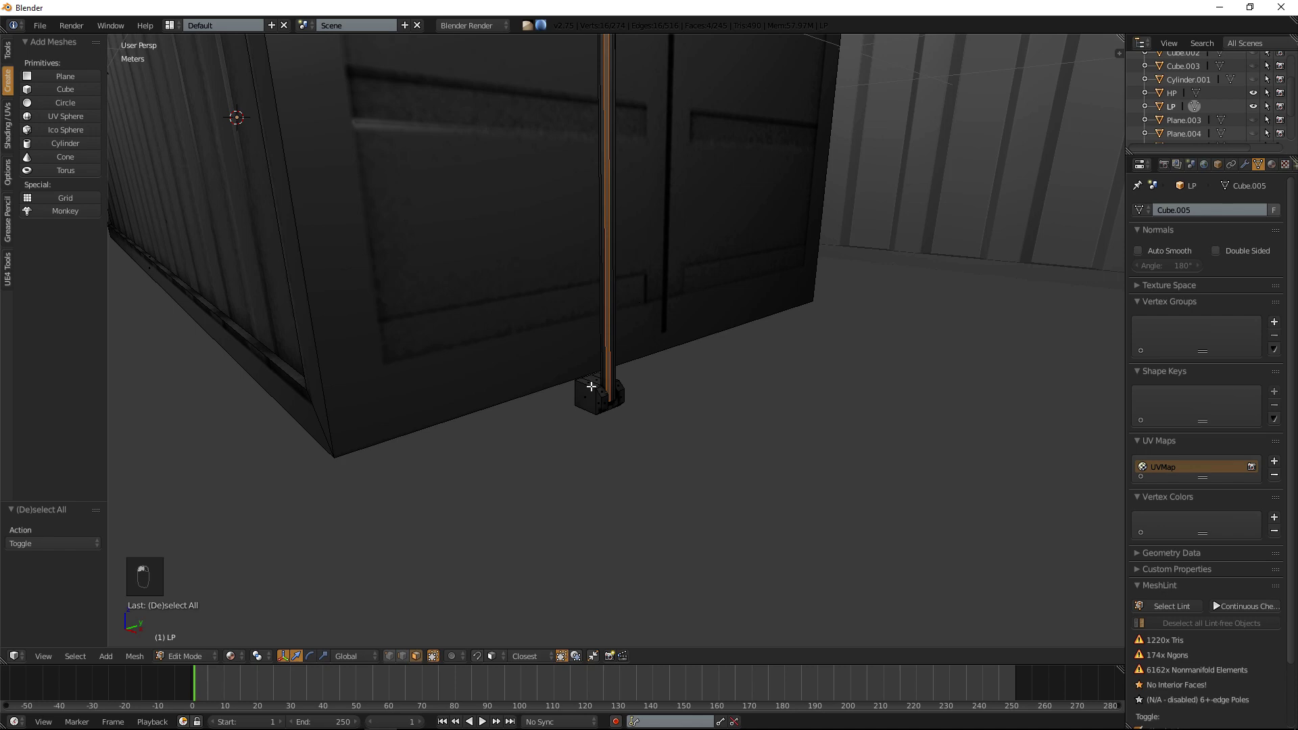
Grow the face selection until it covers the whole locking bar with its brackets.
{"action": "key", "text": "ctrl+KP_Add"}
{"action": "key", "text": "ctrl+KP_Add"}
{"action": "key", "text": "ctrl+KP_Add"}
{"action": "key", "text": "ctrl+KP_Add"}
{"action": "key", "text": "ctrl+KP_Add"}
{"action": "key", "text": "ctrl+KP_Add"}
{"action": "key", "text": "ctrl+KP_Add"}
{"action": "key", "text": "ctrl+KP_Add"}
{"action": "key", "text": "ctrl+KP_Add"}
{"action": "key", "text": "ctrl+KP_Add"}
{"action": "key", "text": "ctrl+KP_Add"}
{"action": "key", "text": "ctrl+KP_Add"}
{"action": "key", "text": "ctrl+KP_Add"}
{"action": "key", "text": "ctrl+KP_Add"}
{"action": "key", "text": "ctrl+KP_Add"}
{"action": "key", "text": "ctrl+KP_Add"}
{"action": "key", "text": "ctrl+KP_Add"}
{"action": "key", "text": "ctrl+KP_Add"}
{"action": "key", "text": "ctrl+KP_Add"}
{"action": "key", "text": "ctrl+KP_Add"}
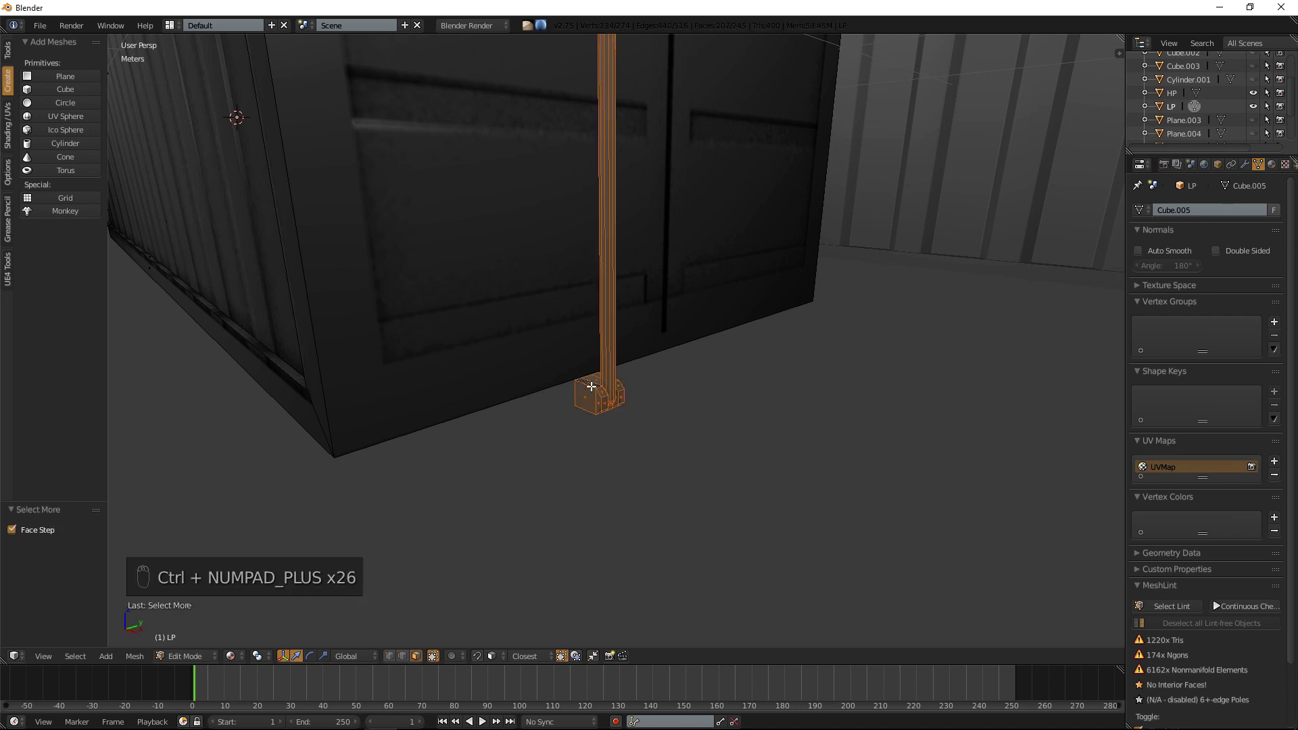
Move the selected locking bar with its brackets about 21.5 cm along negative X towards the container door.
{"action": "scroll", "coordinate": [591, 387], "scroll_direction": "down", "scroll_amount": 7}
{"action": "middle_click_drag", "start_coordinate": [687, 293], "coordinate": [675, 390], "text": "shift"}
{"action": "mouse_move", "coordinate": [621, 398]}
{"action": "left_mouse_down"}
{"action": "mouse_move", "coordinate": [587, 390]}
{"action": "mouse_move", "coordinate": [600, 395]}
{"action": "left_mouse_up"}
{"action": "middle_click_drag", "start_coordinate": [600, 396], "coordinate": [753, 445]}
{"action": "scroll", "coordinate": [646, 376], "scroll_direction": "up", "scroll_amount": 5}
In front orthographic view, move the locking bar about 4 cm further along negative X so it sits against the door.
{"action": "key", "text": "KP_1"}
{"action": "key", "text": "KP_5"}
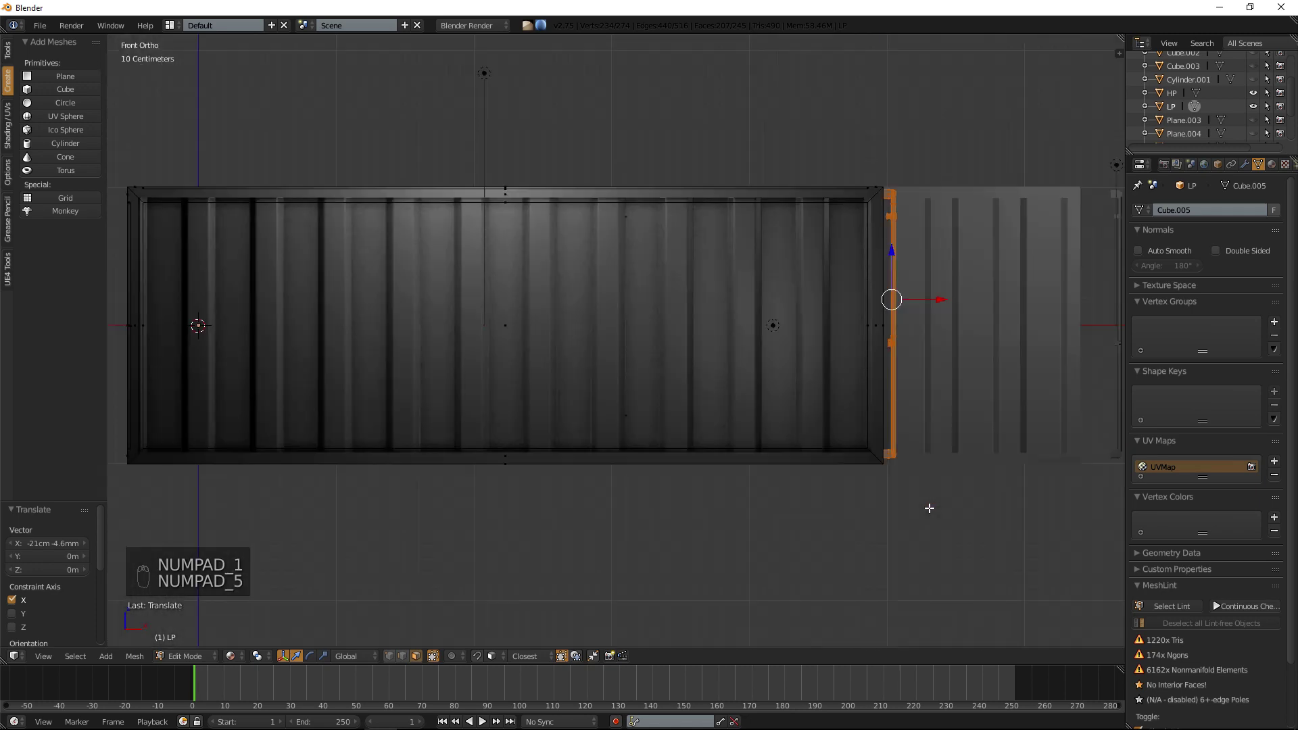
{"action": "scroll", "coordinate": [678, 541], "scroll_direction": "down", "scroll_amount": 2}
{"action": "scroll", "coordinate": [685, 433], "scroll_direction": "up", "scroll_amount": 5}
{"action": "scroll", "coordinate": [686, 433], "scroll_direction": "up", "scroll_amount": 2}
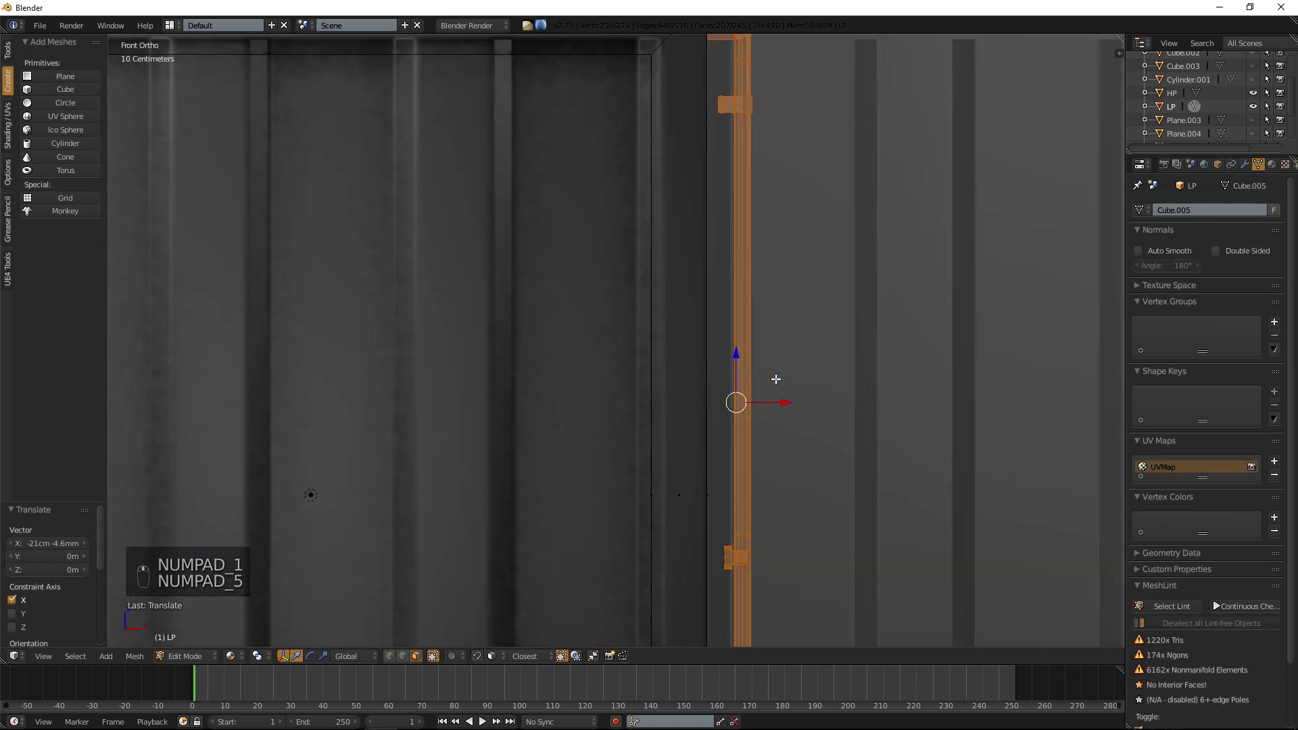
{"action": "key", "text": "g"}
{"action": "key", "text": "x"}
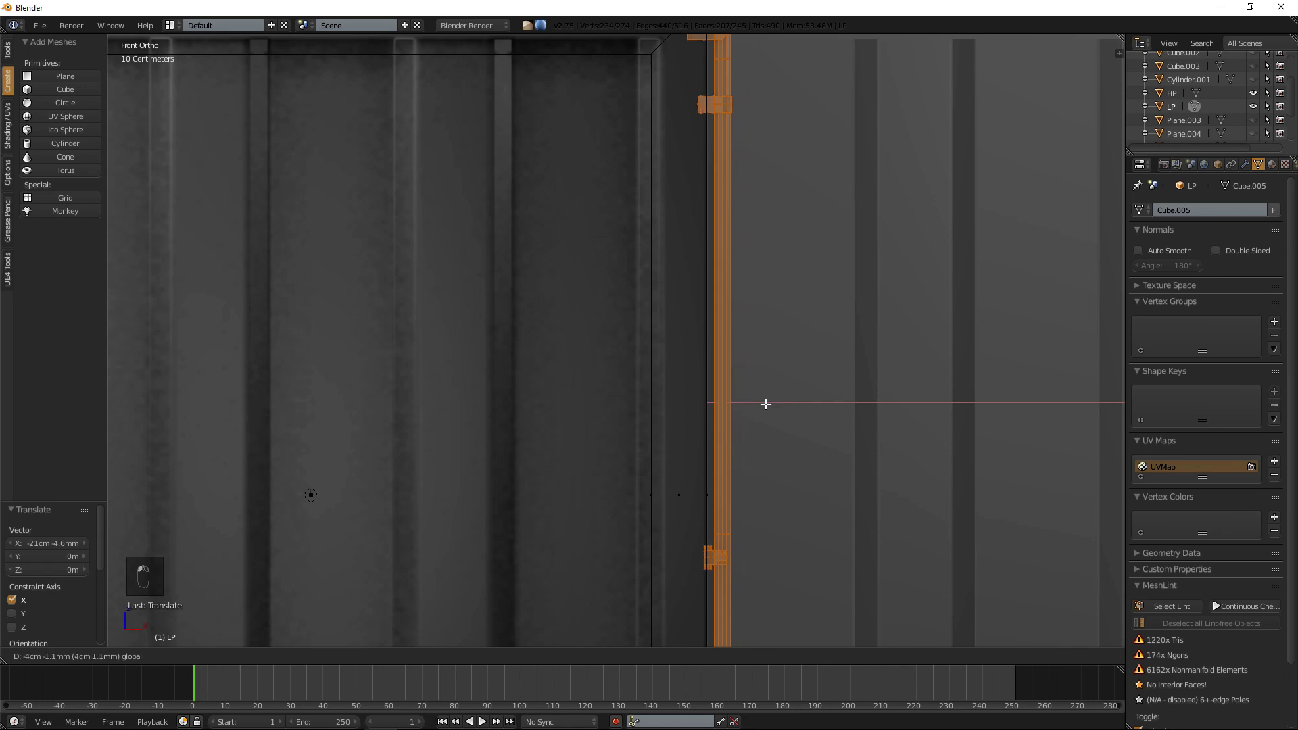
{"action": "left_click", "coordinate": [765, 404]}
{"action": "key", "text": "KP_7"}
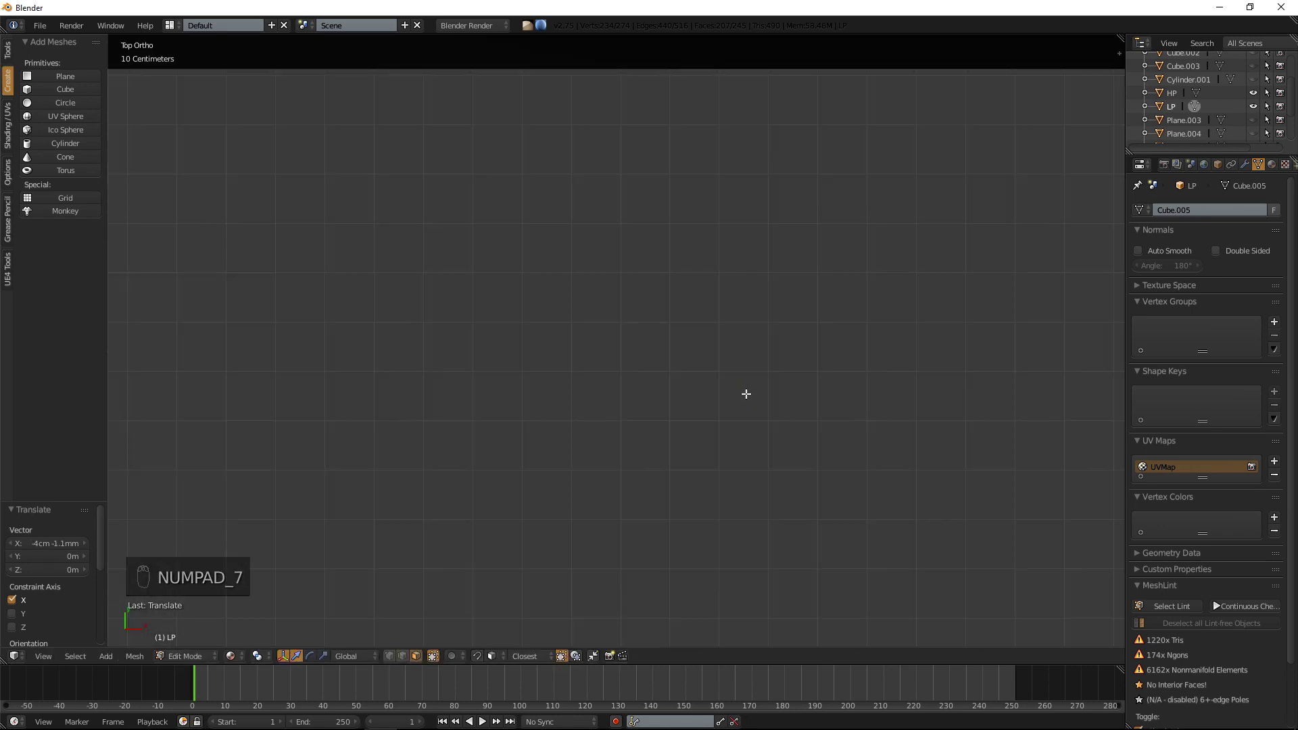
{"action": "key", "text": "KP_5"}
{"action": "middle_click_drag", "start_coordinate": [747, 392], "coordinate": [707, 304]}
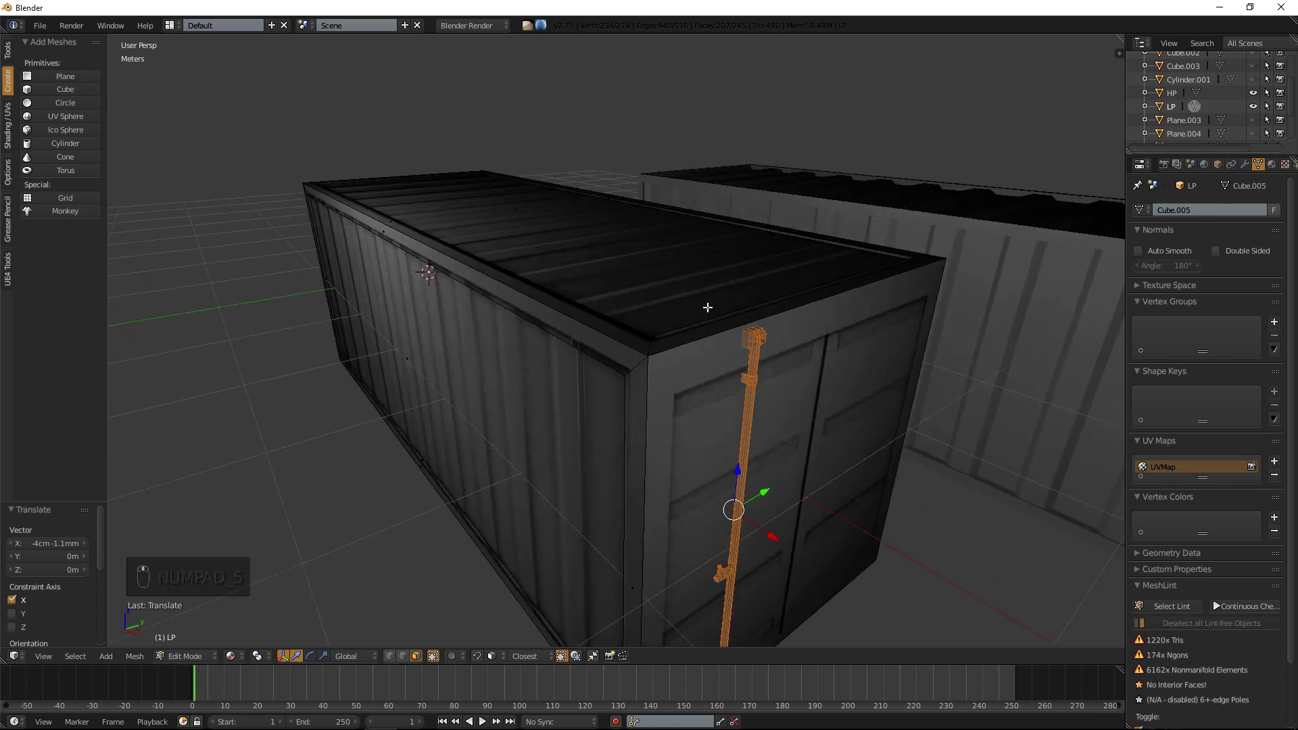
Return to Object Mode, select the low-poly container and duplicate it in place.
{"action": "key", "text": "Tab"}
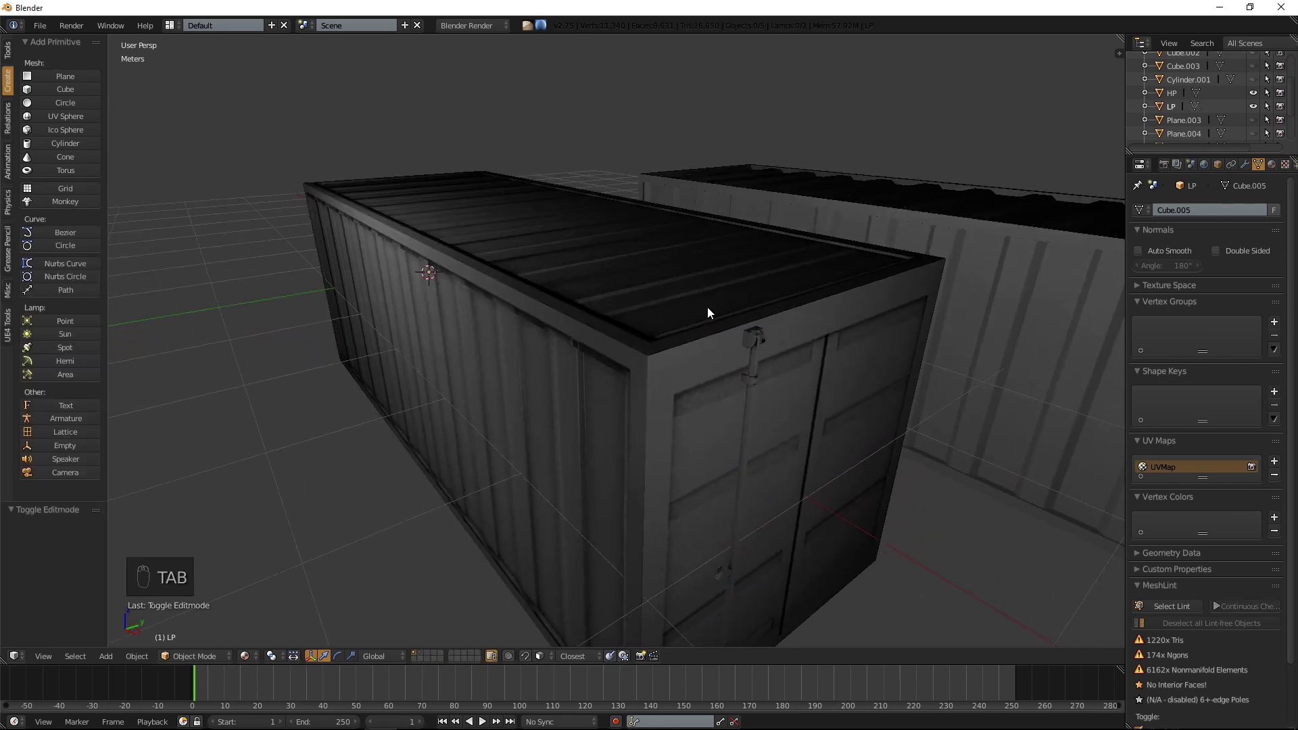
{"action": "key", "text": "shift+d"}
{"action": "key", "text": "KP_Enter"}
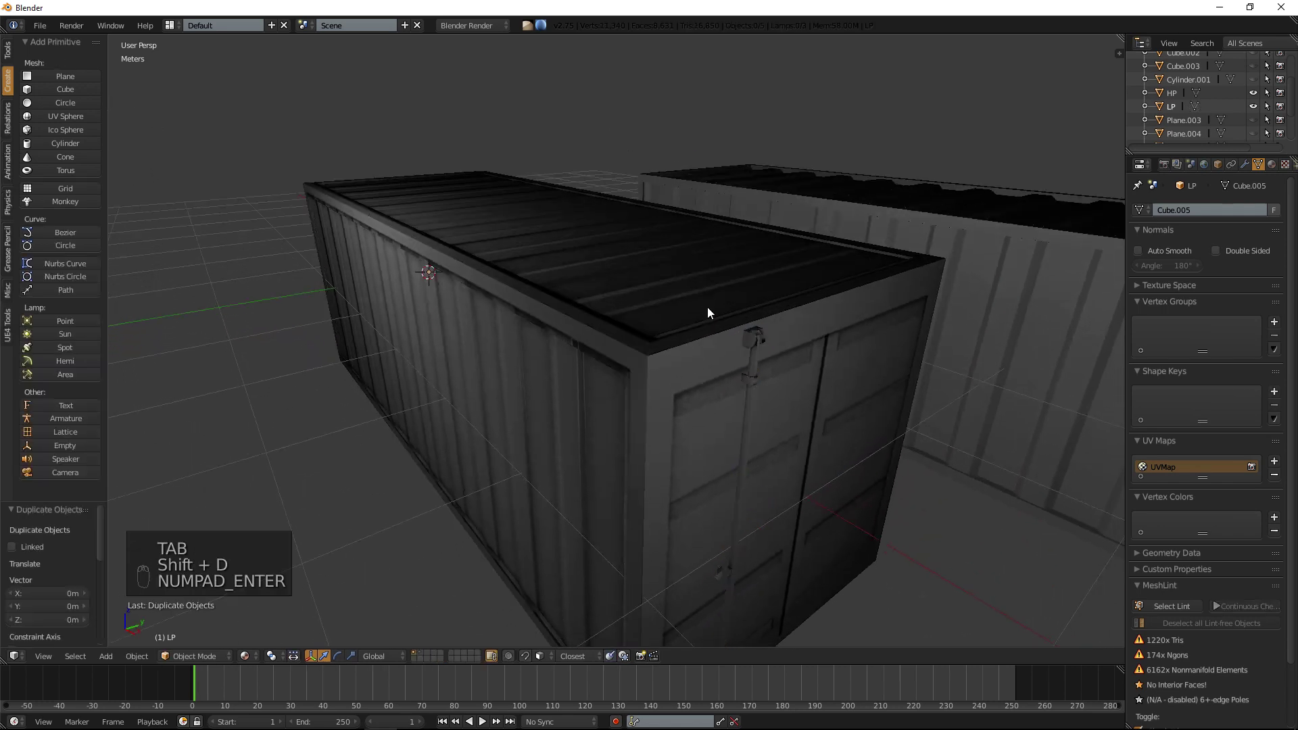
{"action": "middle_click_drag", "start_coordinate": [722, 306], "coordinate": [1081, 142]}
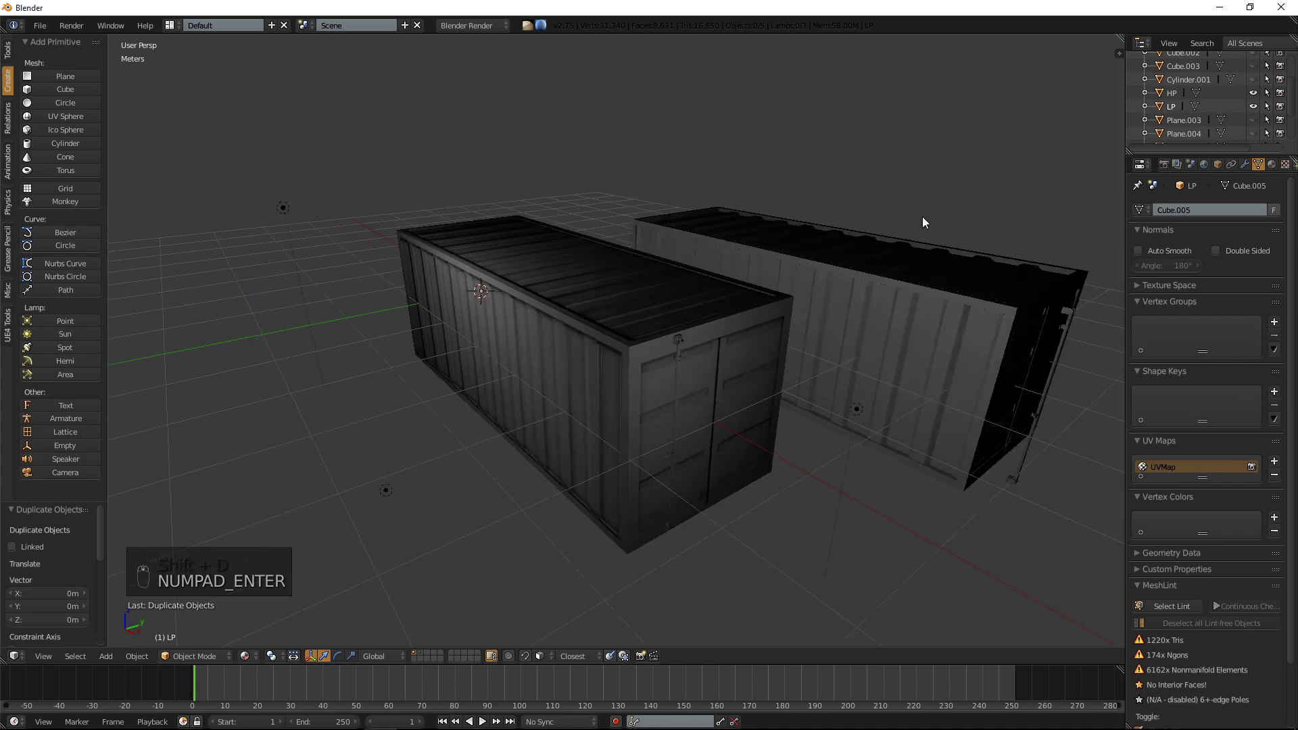
{"action": "middle_click_drag", "start_coordinate": [922, 216], "coordinate": [838, 236]}
{"action": "right_click", "coordinate": [558, 330]}
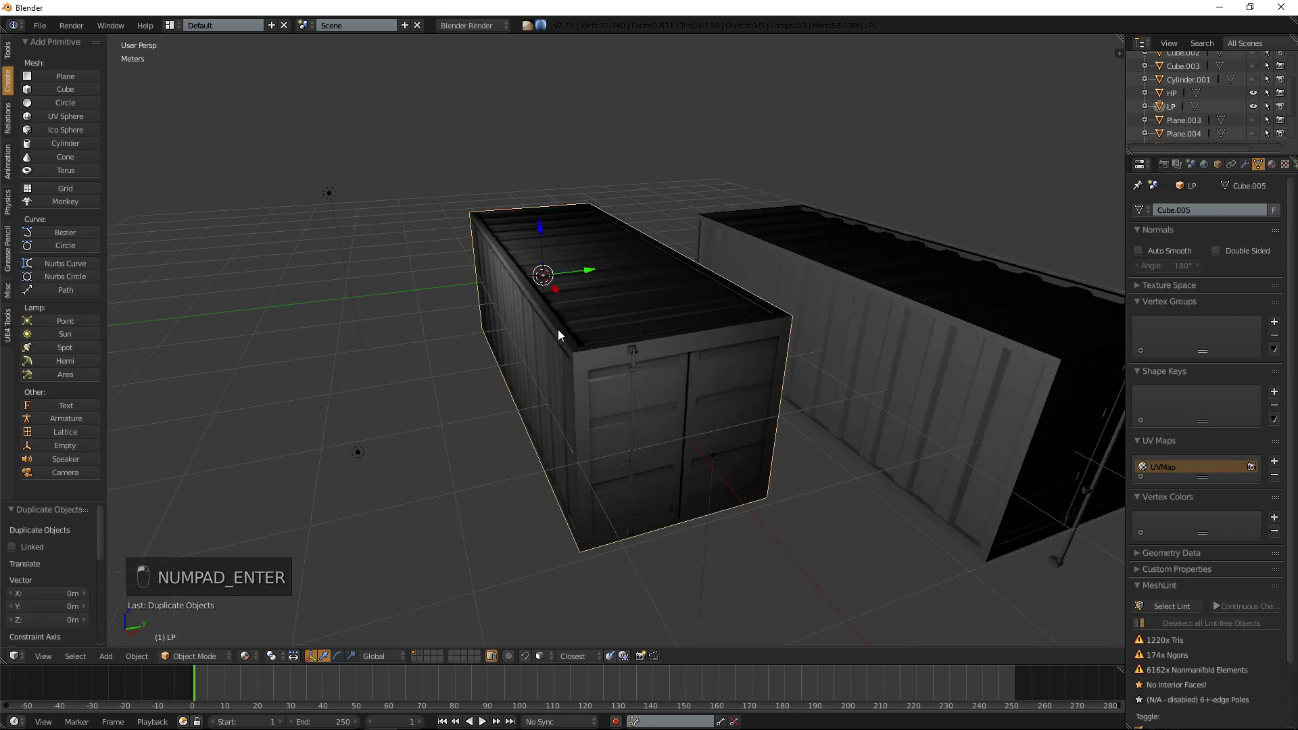
{"action": "key", "text": "shift+d"}
{"action": "right_click", "coordinate": [927, 241]}
In the duplicate's mesh, invert the selection and delete all faces except the locking bar.
{"action": "key", "text": "Tab"}
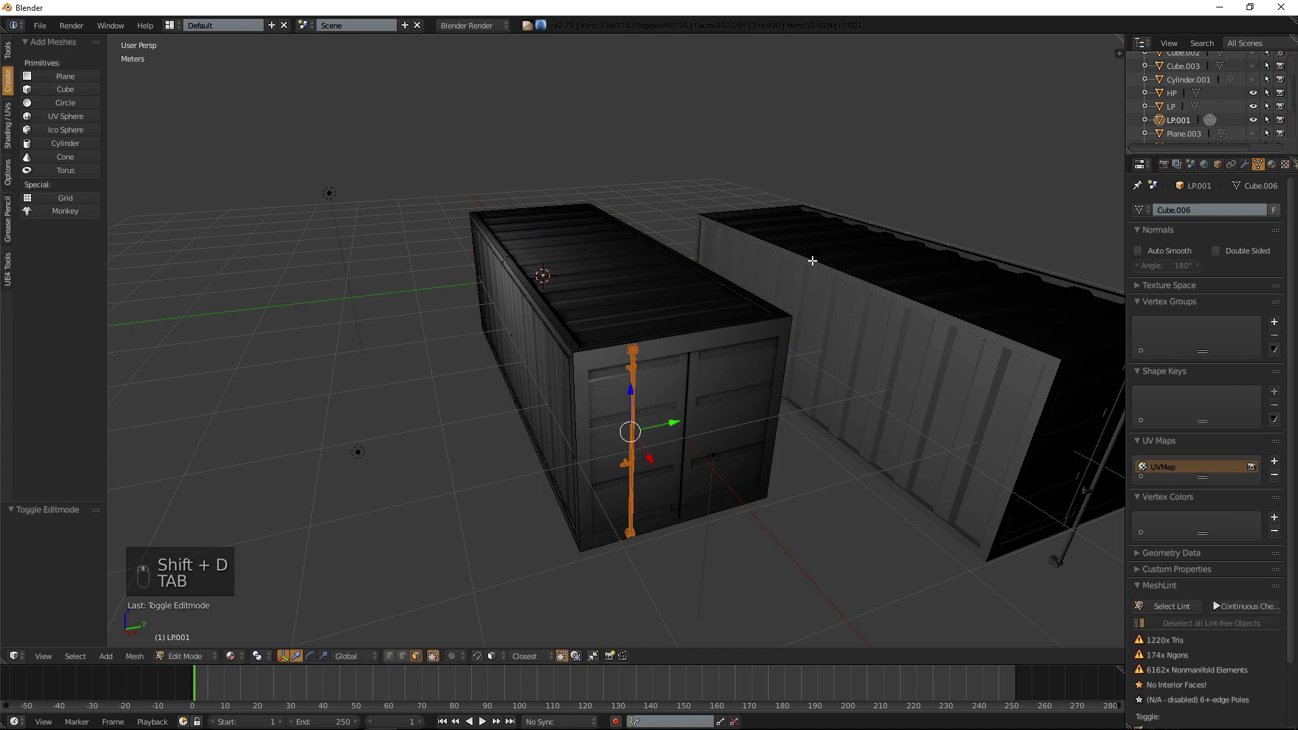
{"action": "key", "text": "ctrl+i"}
{"action": "key", "text": "Delete"}
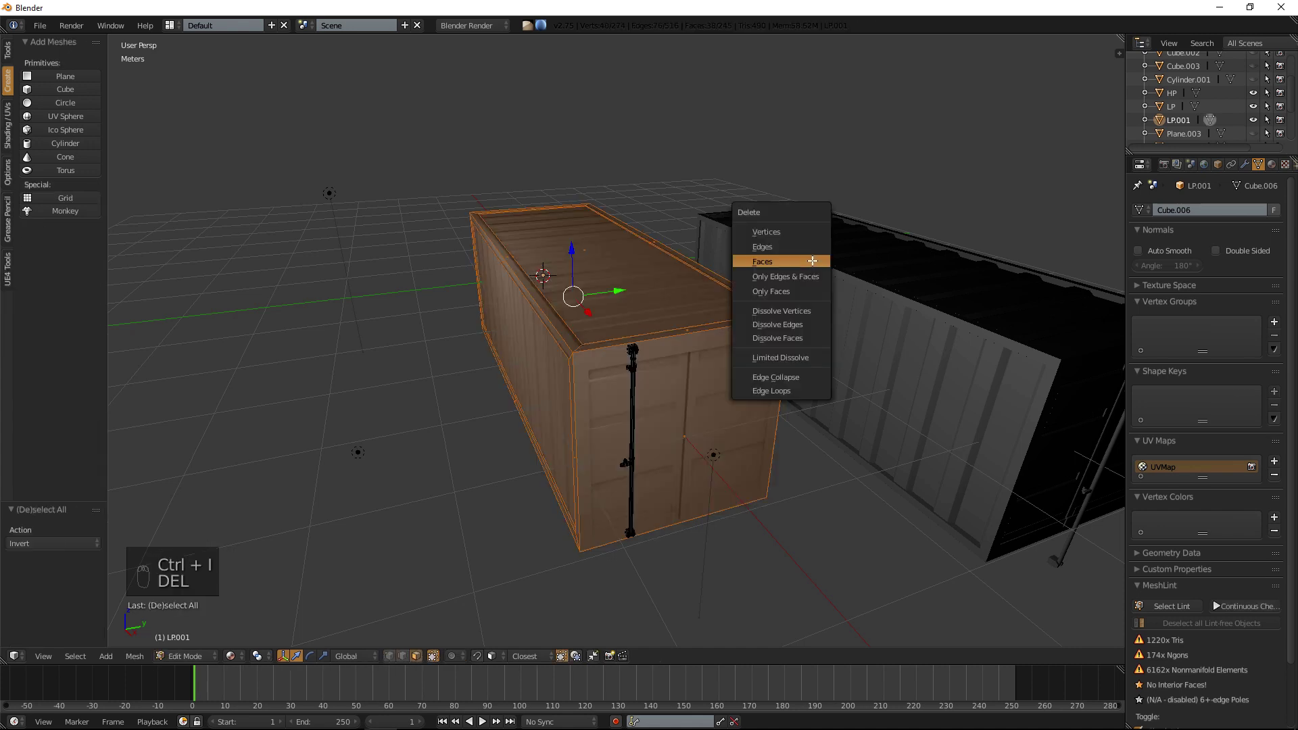
{"action": "left_click", "coordinate": [812, 261]}
{"action": "middle_click_drag", "start_coordinate": [689, 291], "coordinate": [642, 275]}
{"action": "scroll", "coordinate": [643, 275], "scroll_direction": "up", "scroll_amount": 2}
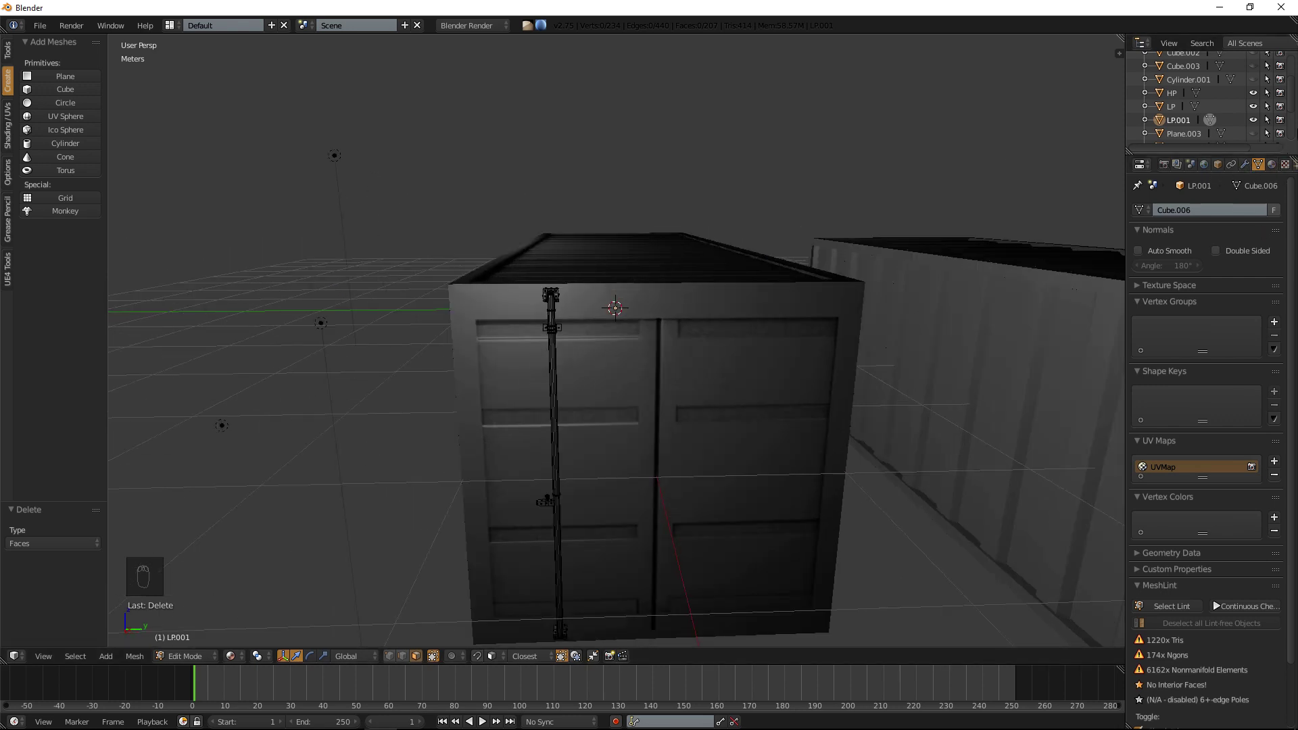
Add an Array modifier to the locking bar copy with a relative offset of 0 in X and 1.4 in Y.
{"action": "left_click", "coordinate": [1245, 165]}
{"action": "left_click", "coordinate": [1195, 213]}
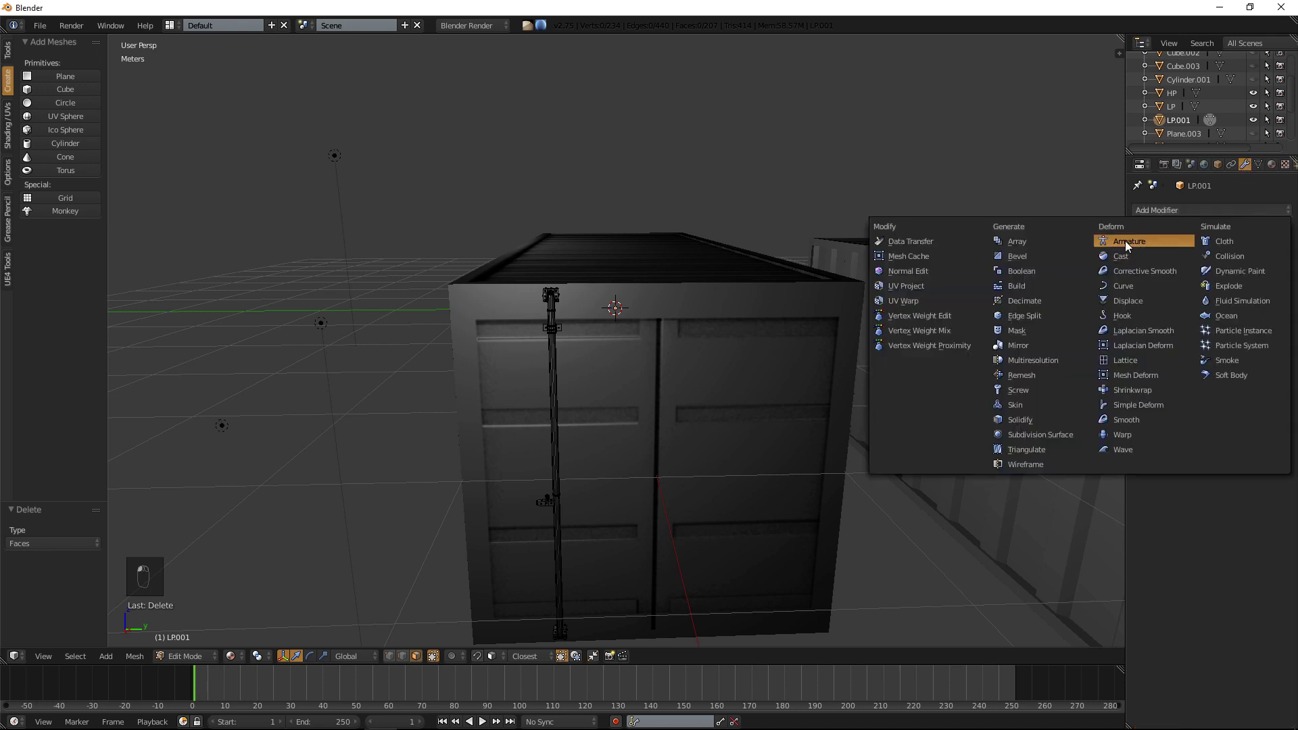
{"action": "left_click", "coordinate": [1017, 244]}
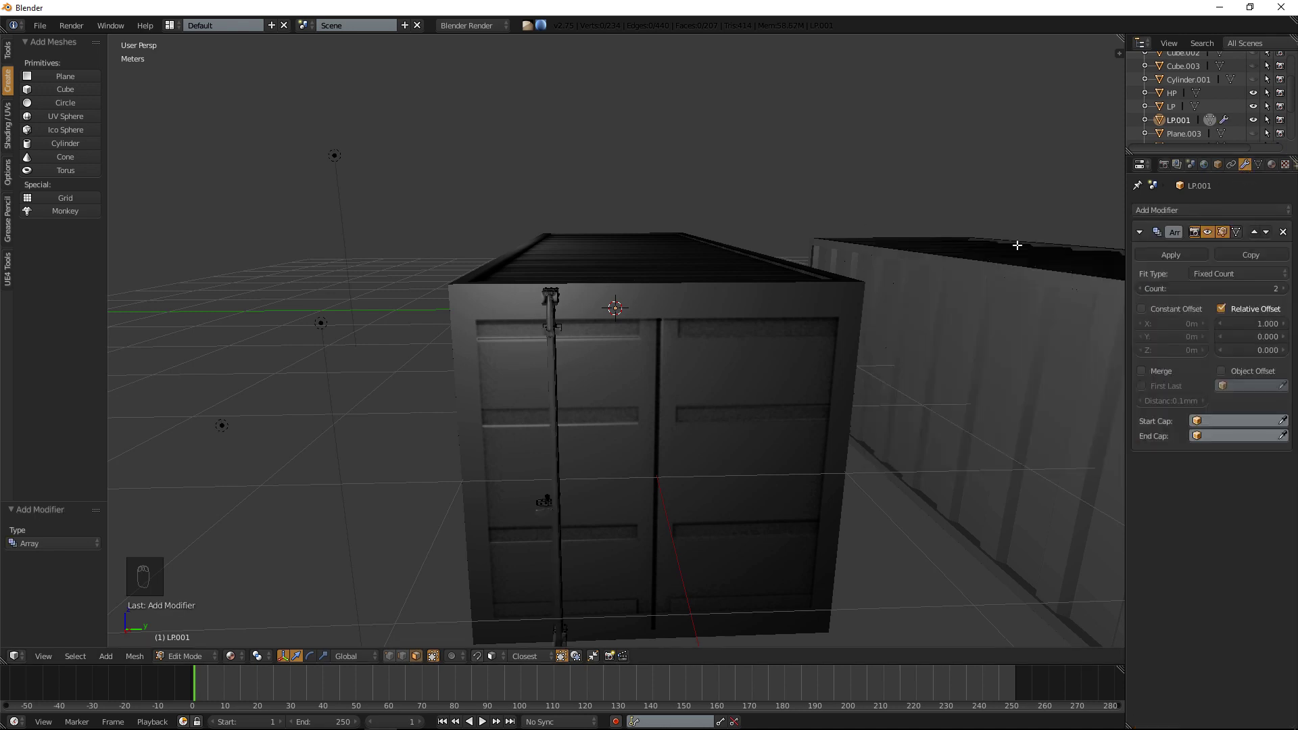
{"action": "left_click", "coordinate": [1273, 324]}
{"action": "type", "text": "0"}
{"action": "key", "text": "Return"}
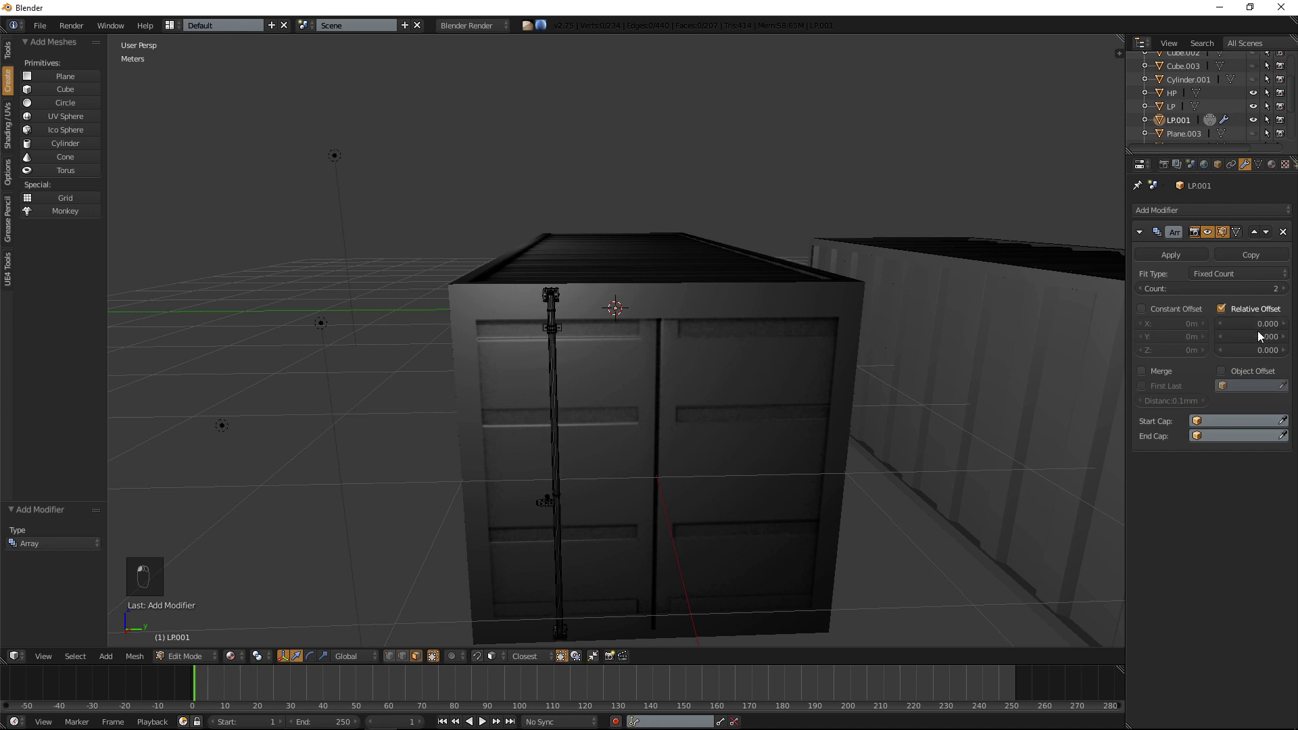
{"action": "left_click", "coordinate": [1259, 336]}
{"action": "type", "text": "1"}
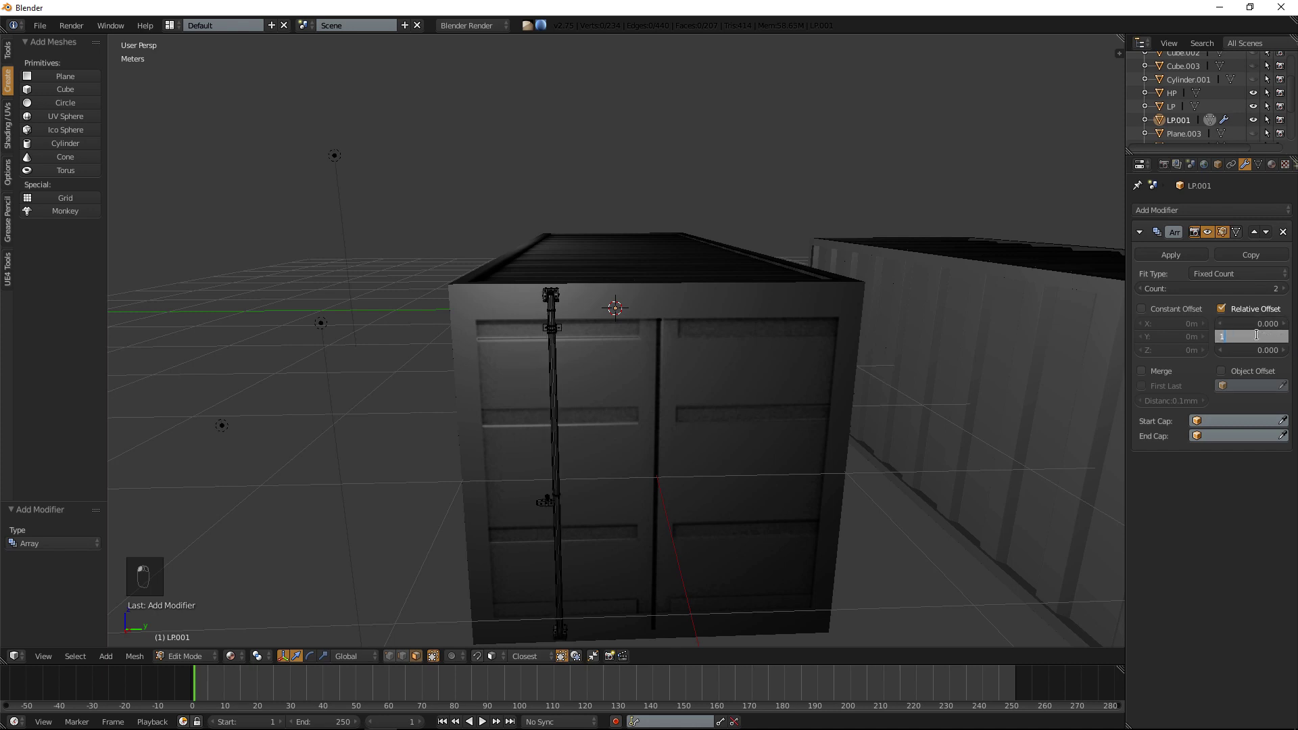
{"action": "key", "text": "Return"}
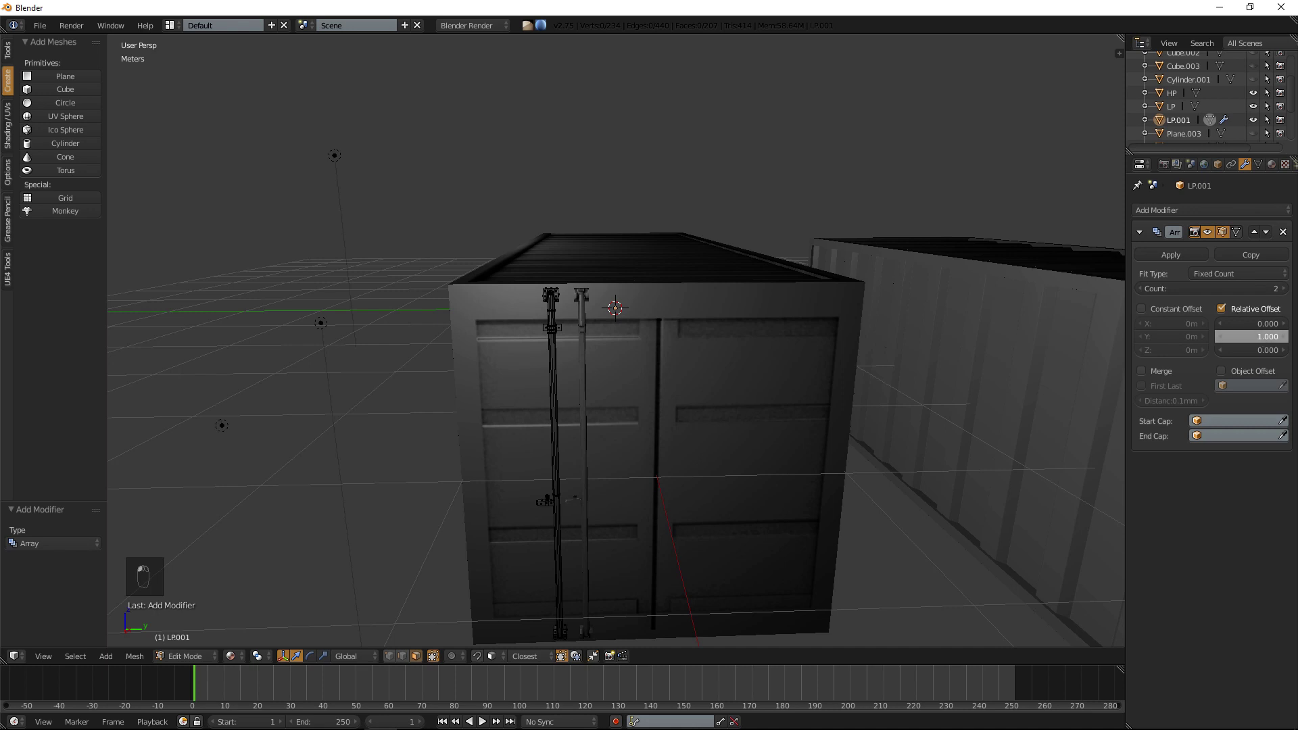
{"action": "left_click_drag", "start_coordinate": [1258, 336], "coordinate": [1258, 337]}
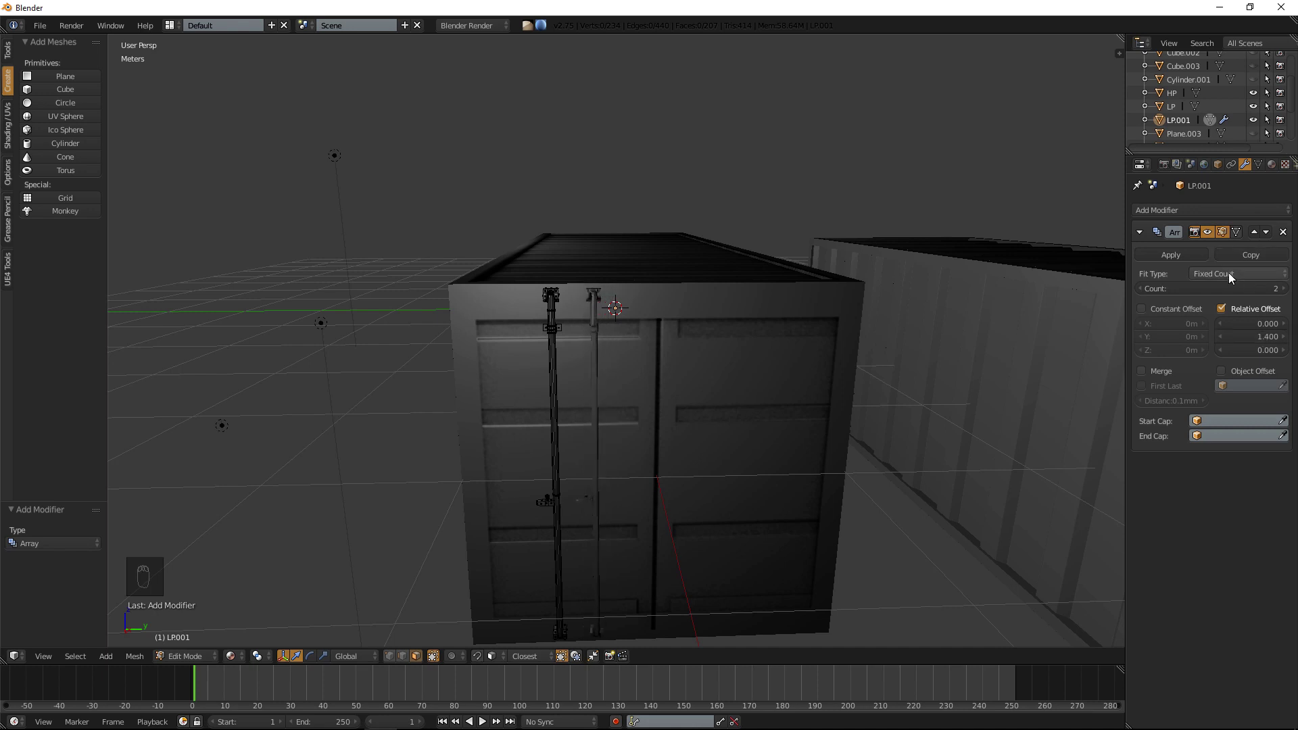
Add a Mirror modifier to the locking bars, mirroring on Y only instead of X, and return to Object Mode.
{"action": "left_click", "coordinate": [1176, 211]}
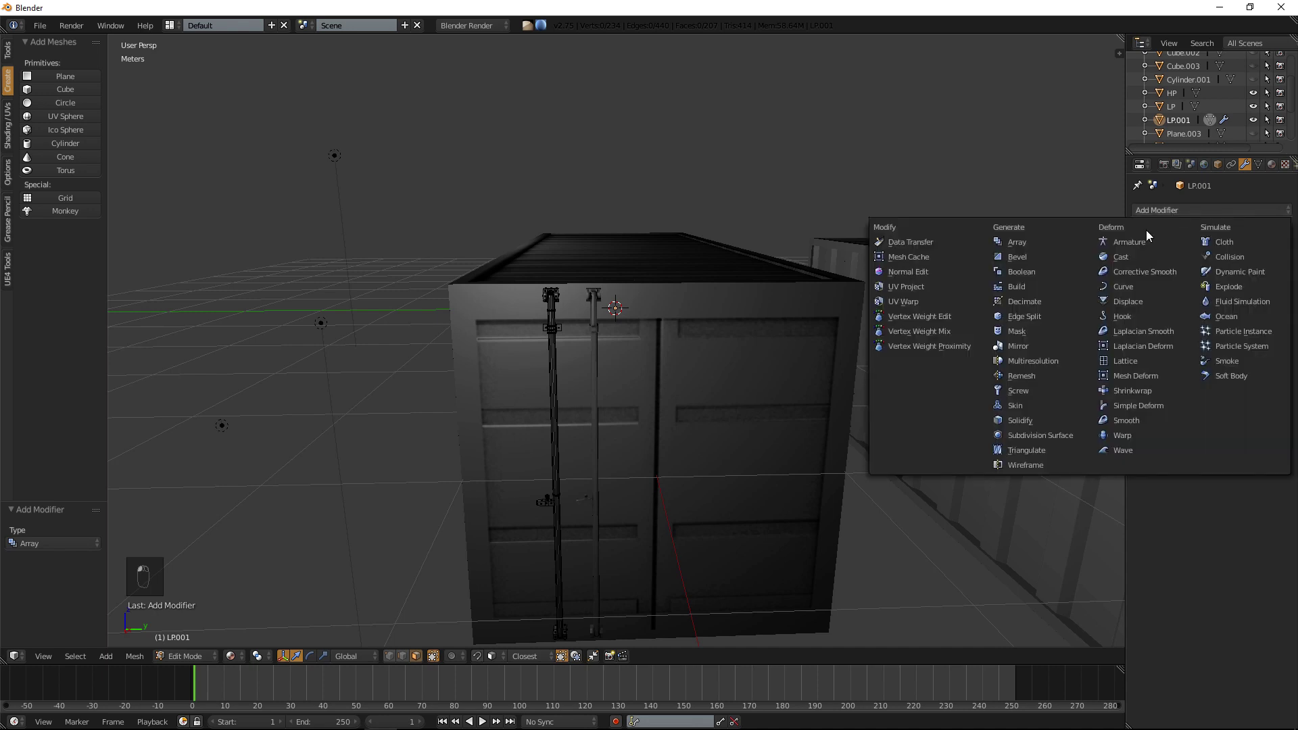
{"action": "left_click", "coordinate": [1031, 347]}
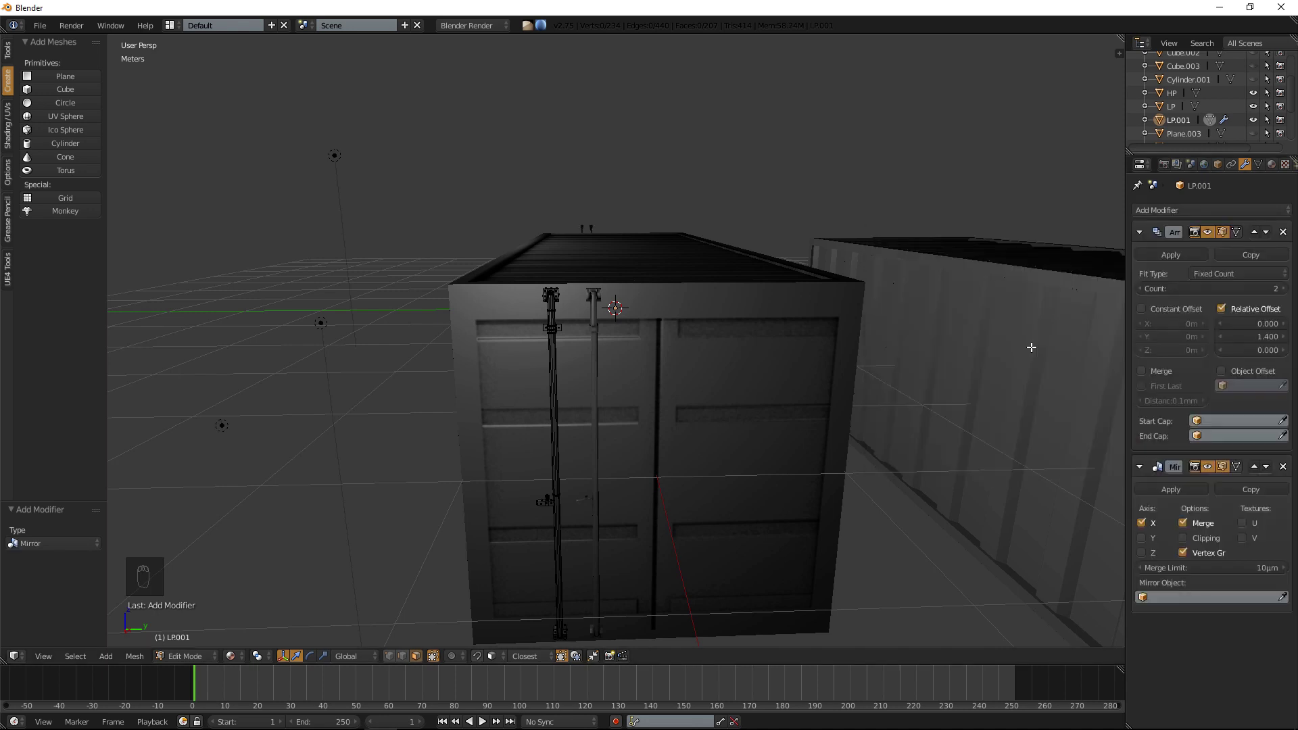
{"action": "left_click", "coordinate": [1154, 524]}
{"action": "left_click", "coordinate": [1153, 538]}
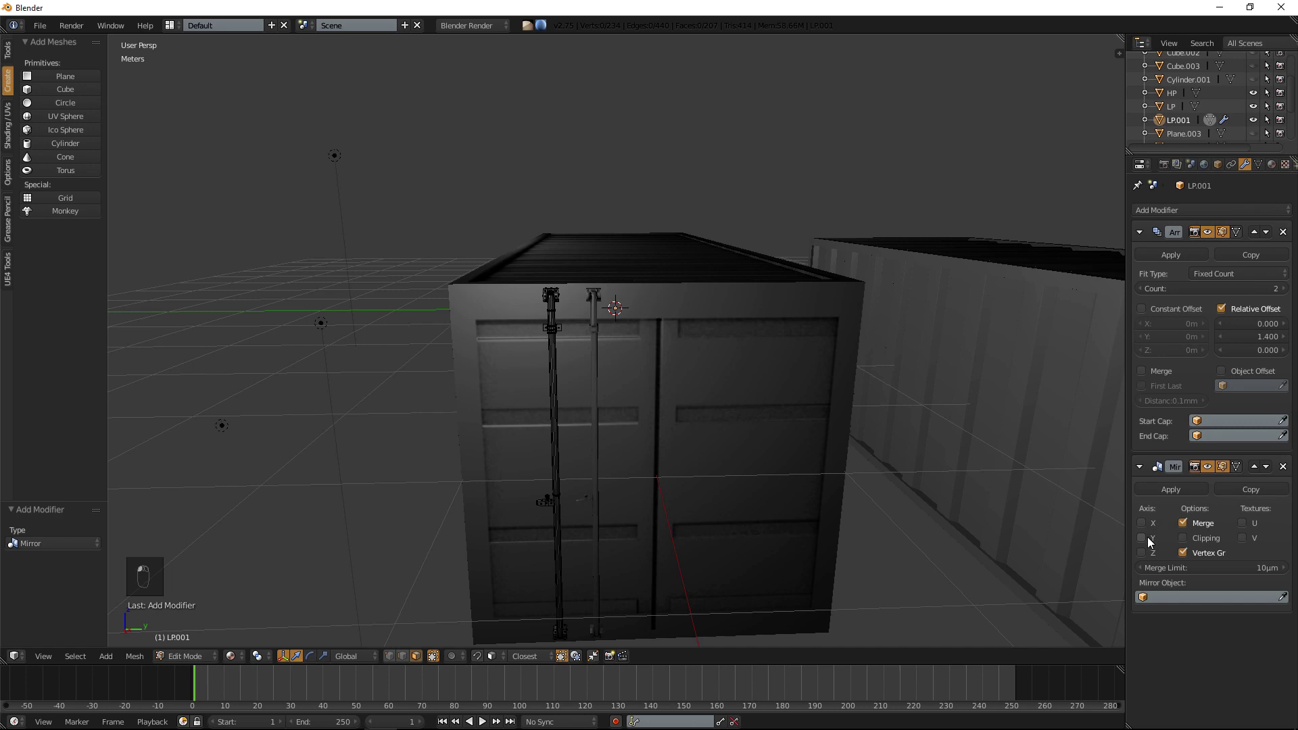
{"action": "key", "text": "a"}
{"action": "key", "text": "a"}
{"action": "key", "text": "Tab"}
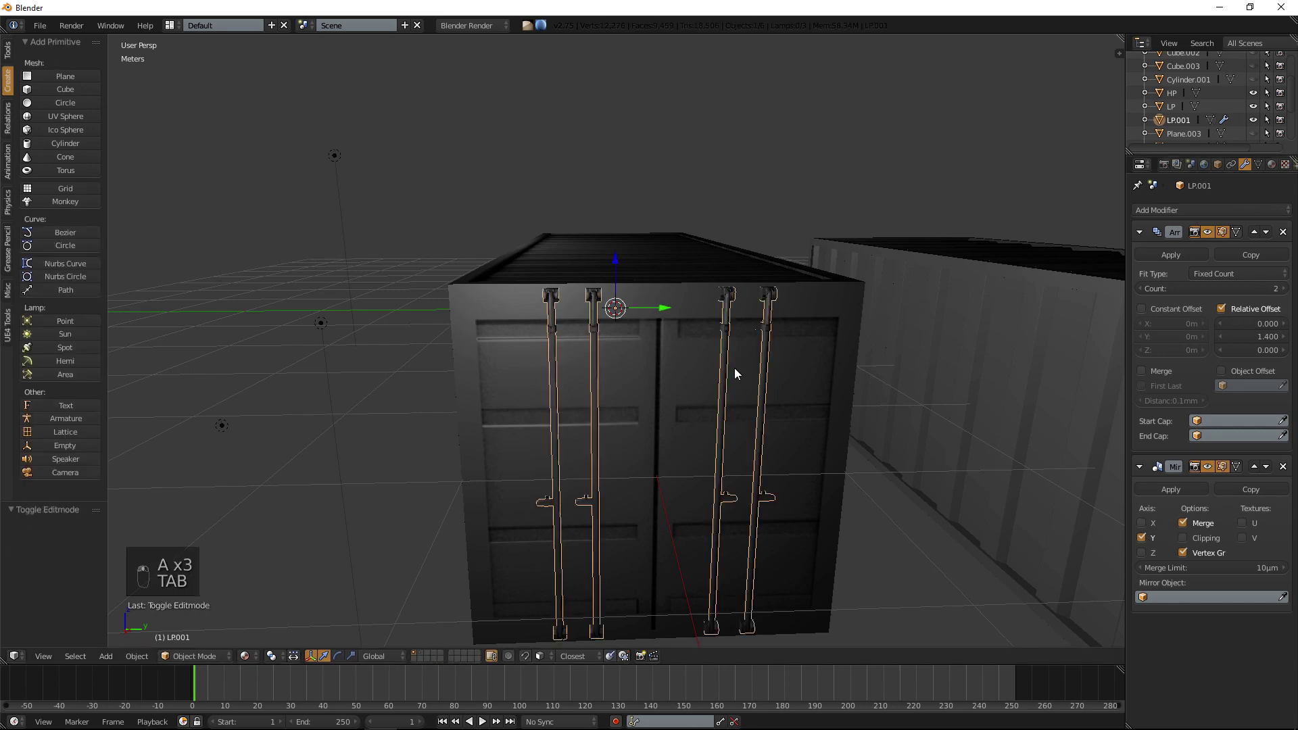
{"action": "middle_click_drag", "start_coordinate": [735, 369], "coordinate": [752, 366]}
{"action": "middle_click_drag", "start_coordinate": [990, 150], "coordinate": [1029, 156]}
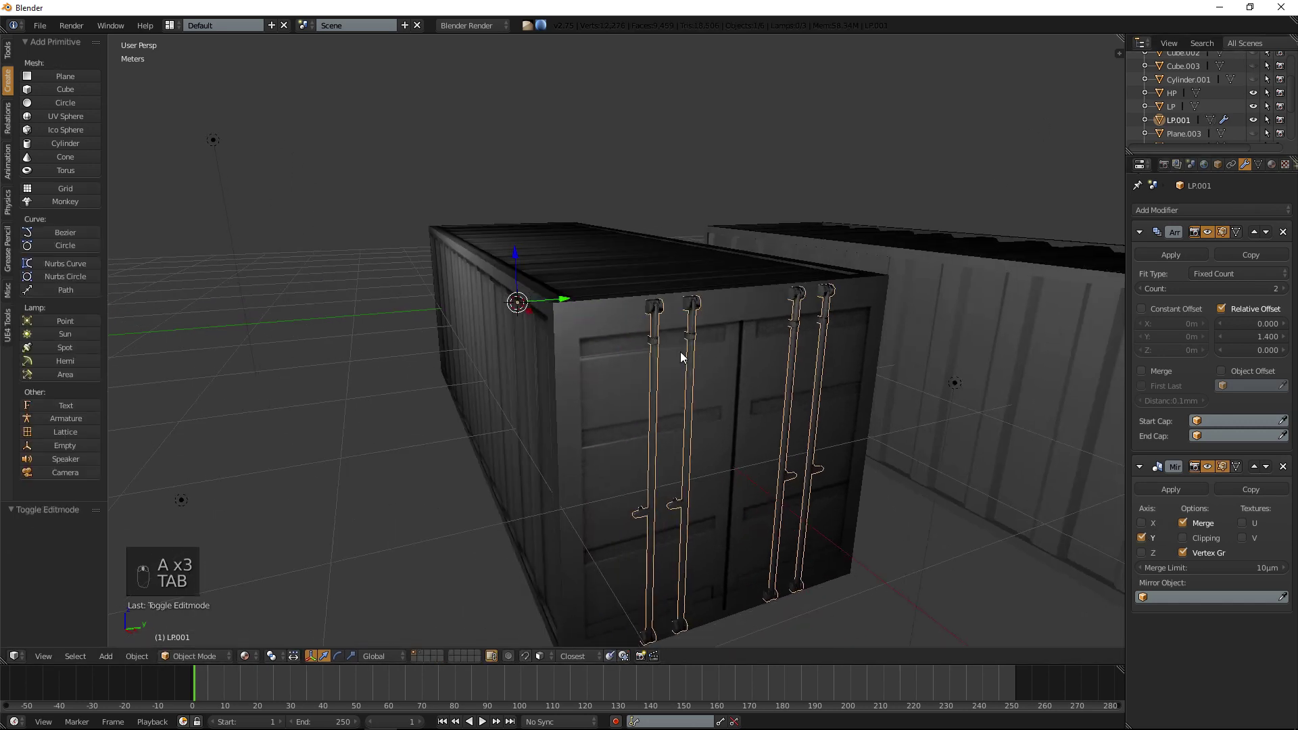
Delete the original locking bar's faces from the low-poly container mesh and return to Object Mode.
{"action": "right_click", "coordinate": [570, 334]}
{"action": "key", "text": "Tab"}
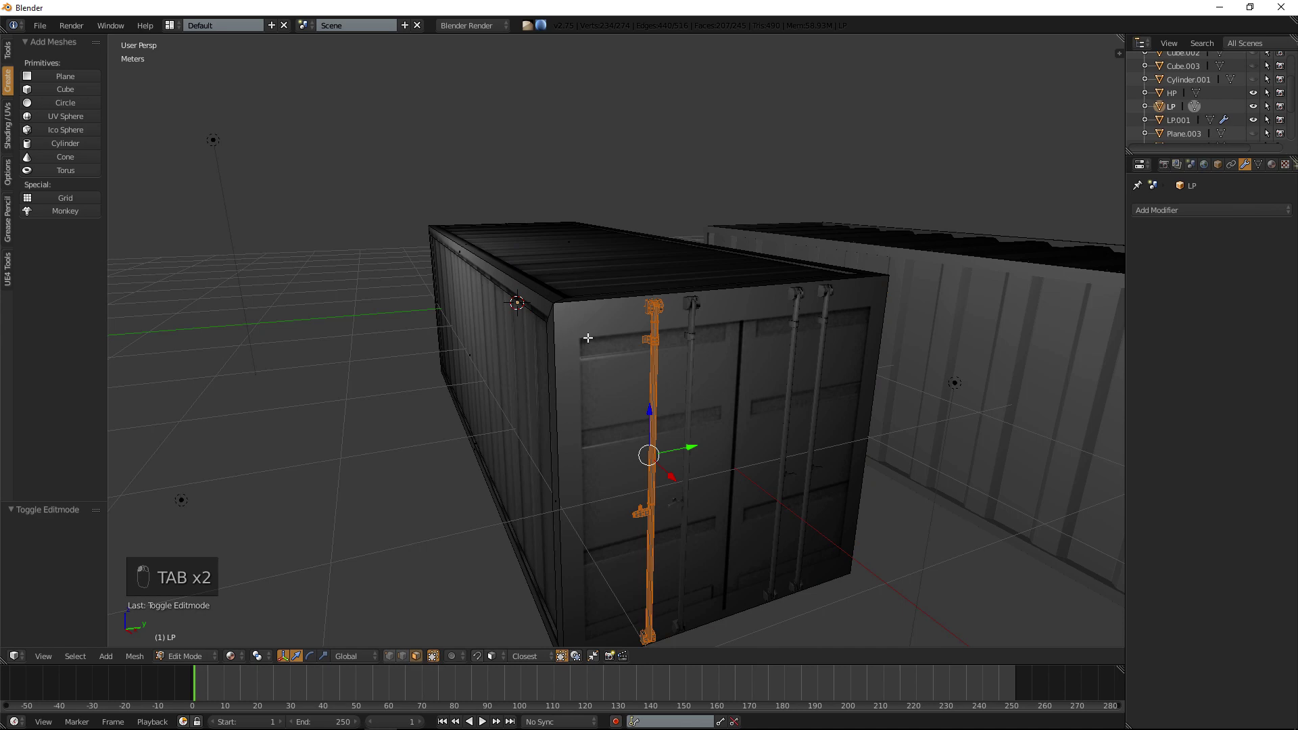
{"action": "key", "text": "Delete"}
{"action": "left_click", "coordinate": [590, 338]}
{"action": "scroll", "coordinate": [603, 340], "scroll_direction": "up", "scroll_amount": 3}
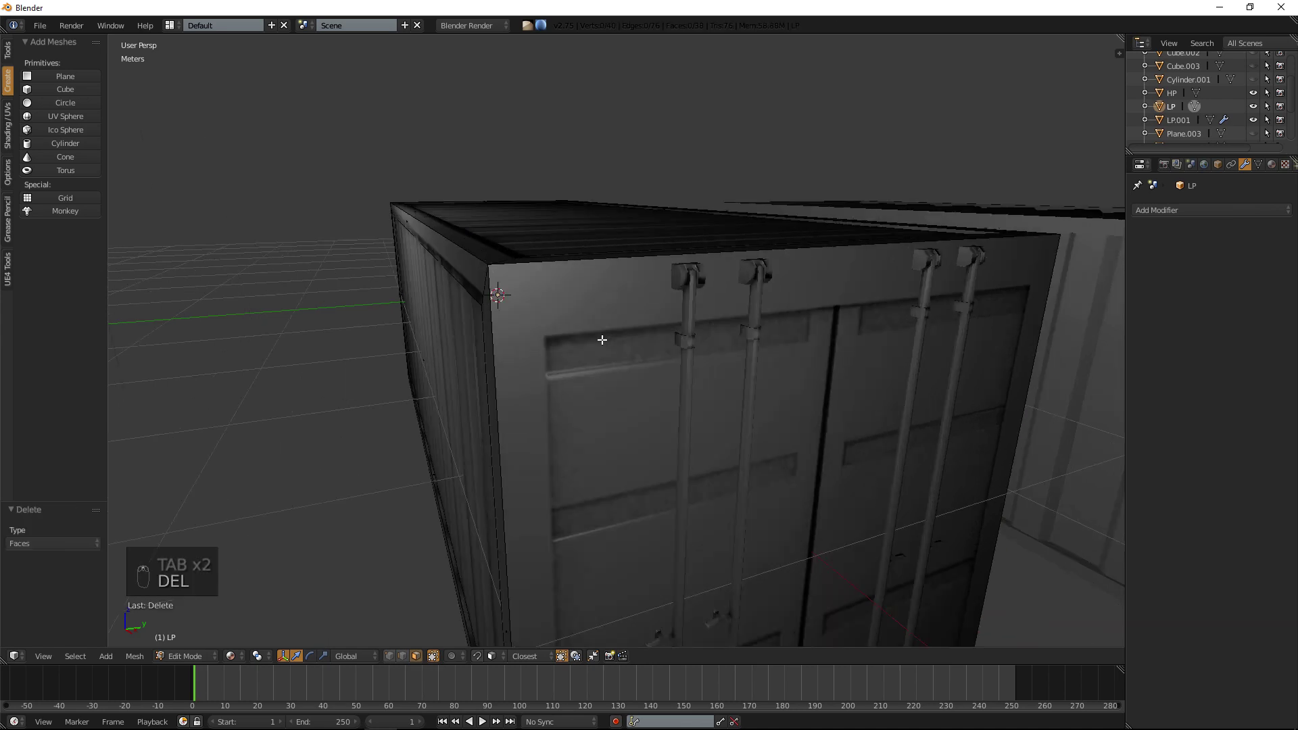
{"action": "key", "text": "Tab"}
Try to join the locking bars into the container with their modifiers unapplied, and undo the join.
{"action": "right_click", "coordinate": [691, 317]}
{"action": "right_click", "coordinate": [596, 293]}
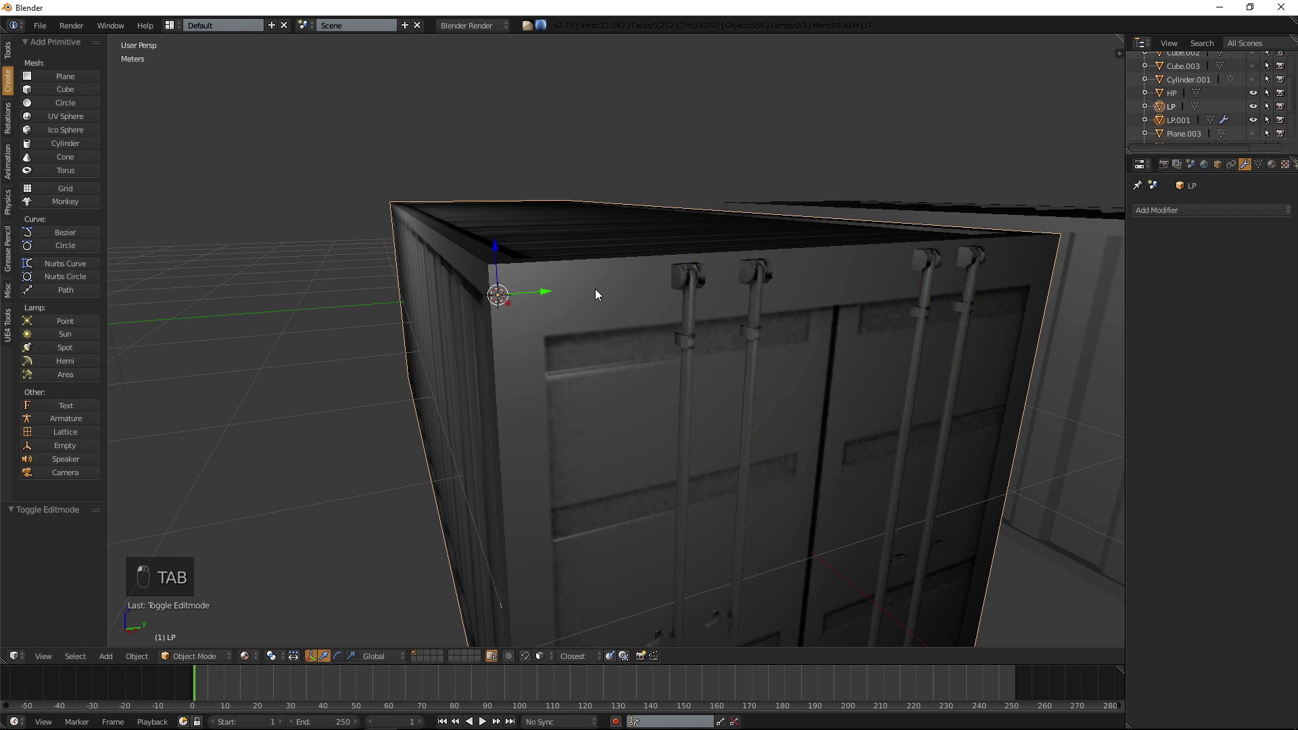
{"action": "key", "text": "ctrl+j"}
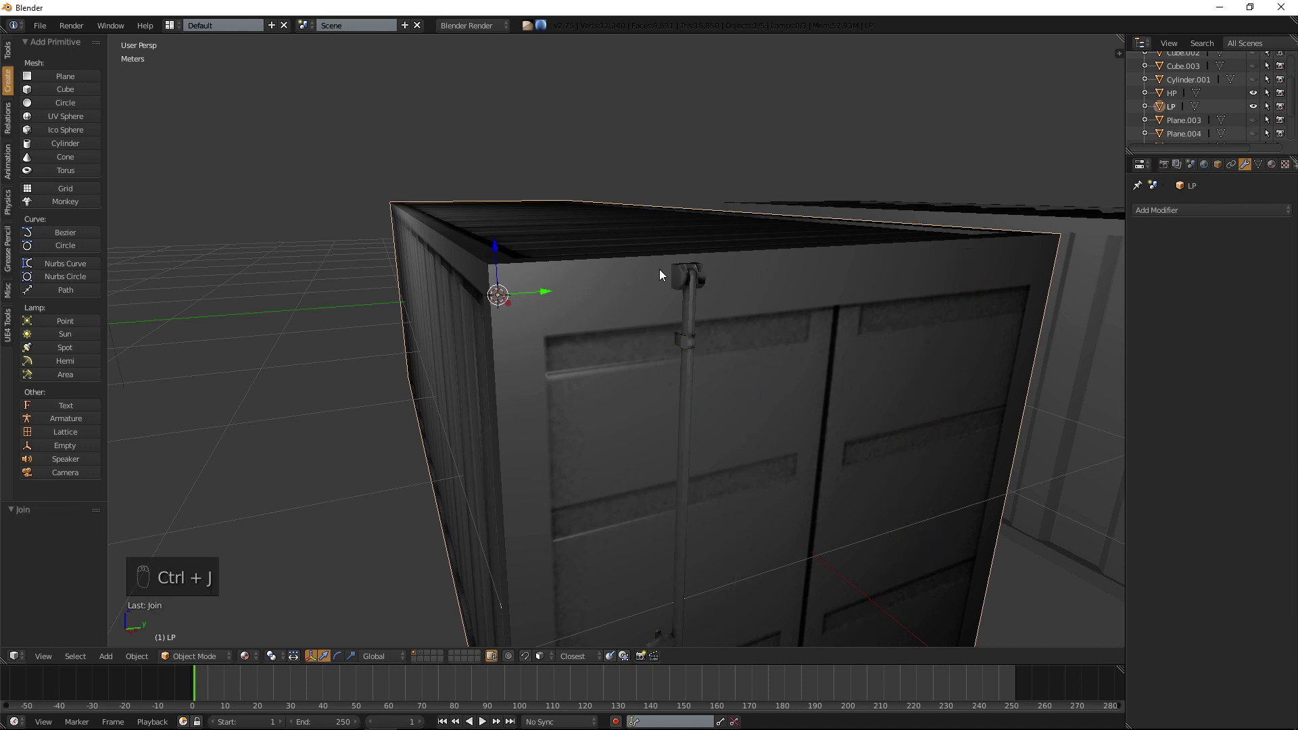
{"action": "key", "text": "ctrl+z"}
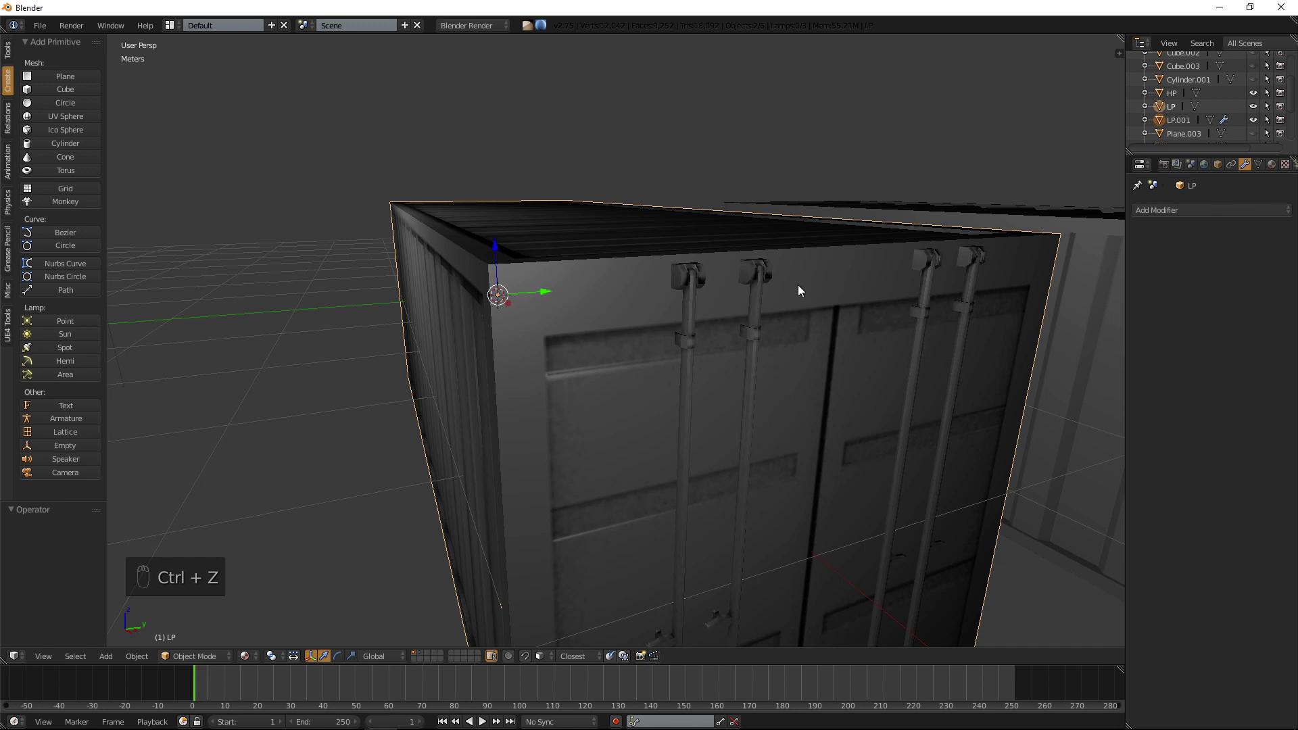
Apply the Array and Mirror modifiers on the locking bars object.
{"action": "right_click", "coordinate": [676, 303]}
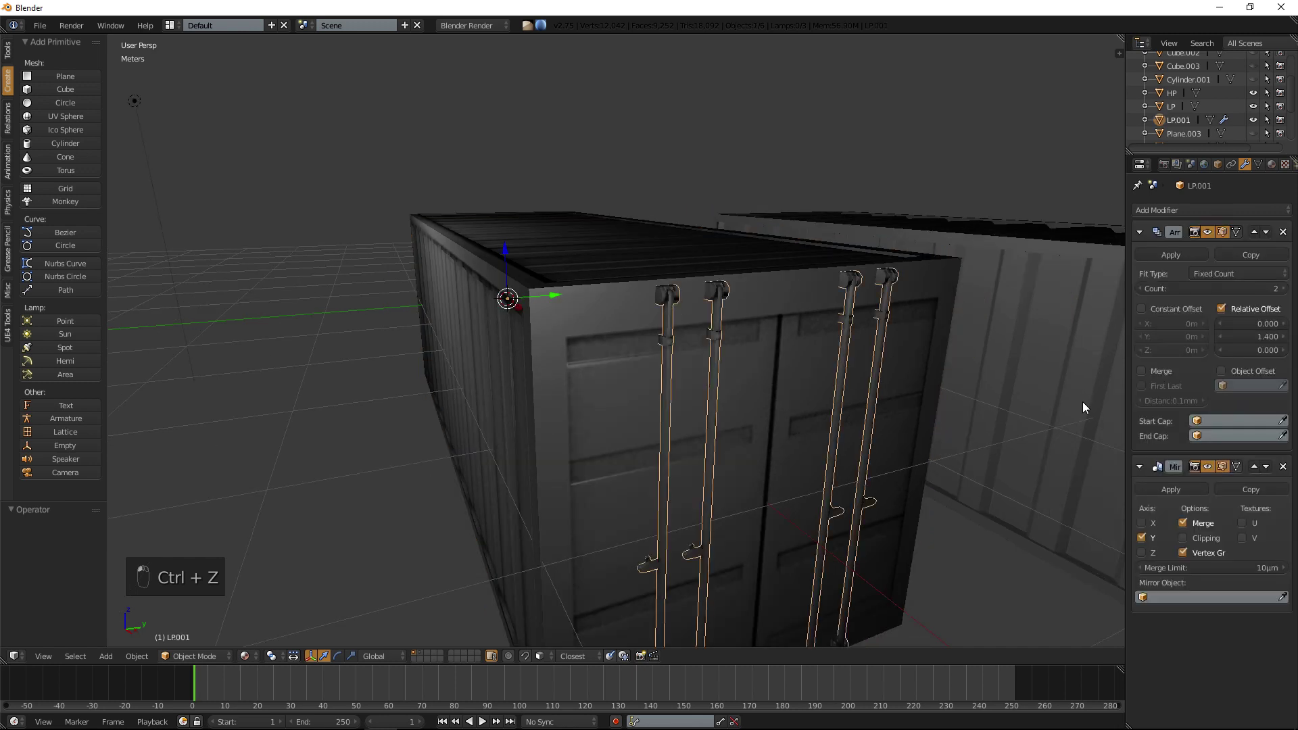
{"action": "left_click", "coordinate": [1170, 254]}
{"action": "left_click", "coordinate": [1170, 255]}
{"action": "key", "text": "Tab"}
{"action": "key", "text": "Tab"}
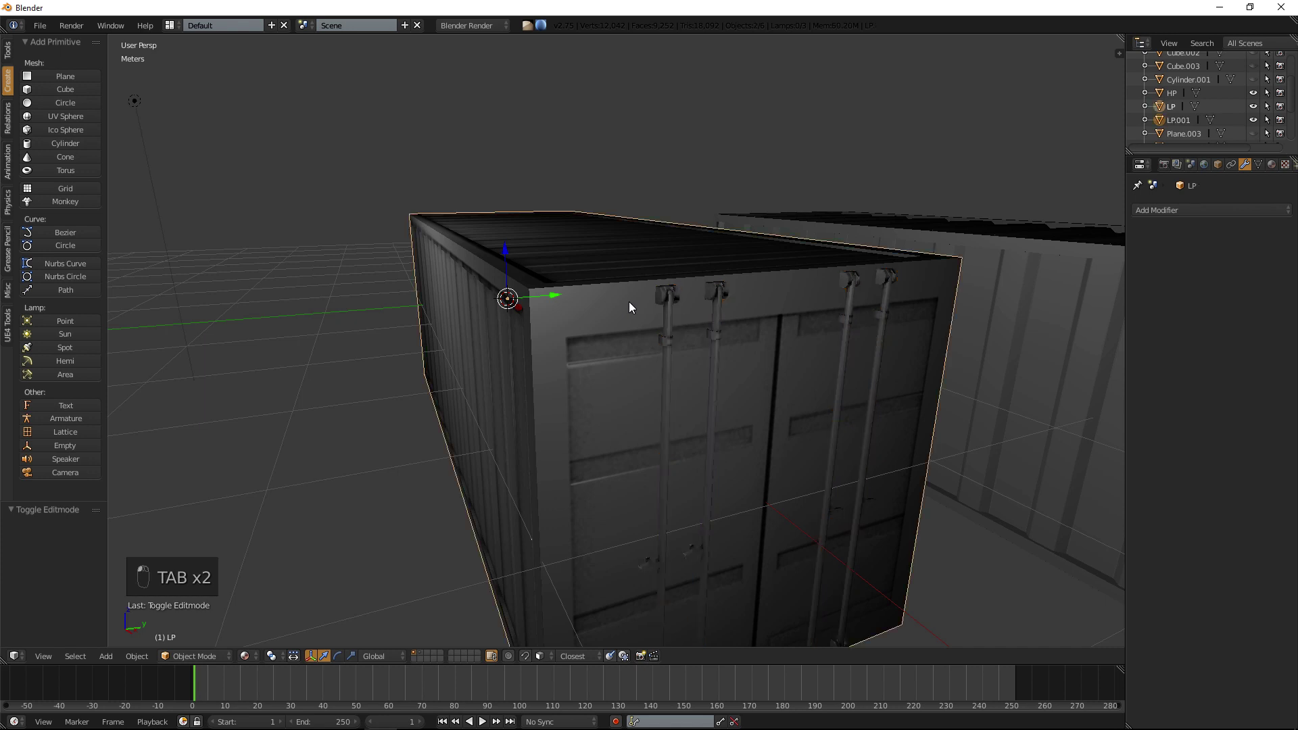
Select the locking bars and the low-poly container as the active object, and join them into one mesh.
{"action": "right_click", "coordinate": [670, 311], "text": "shift"}
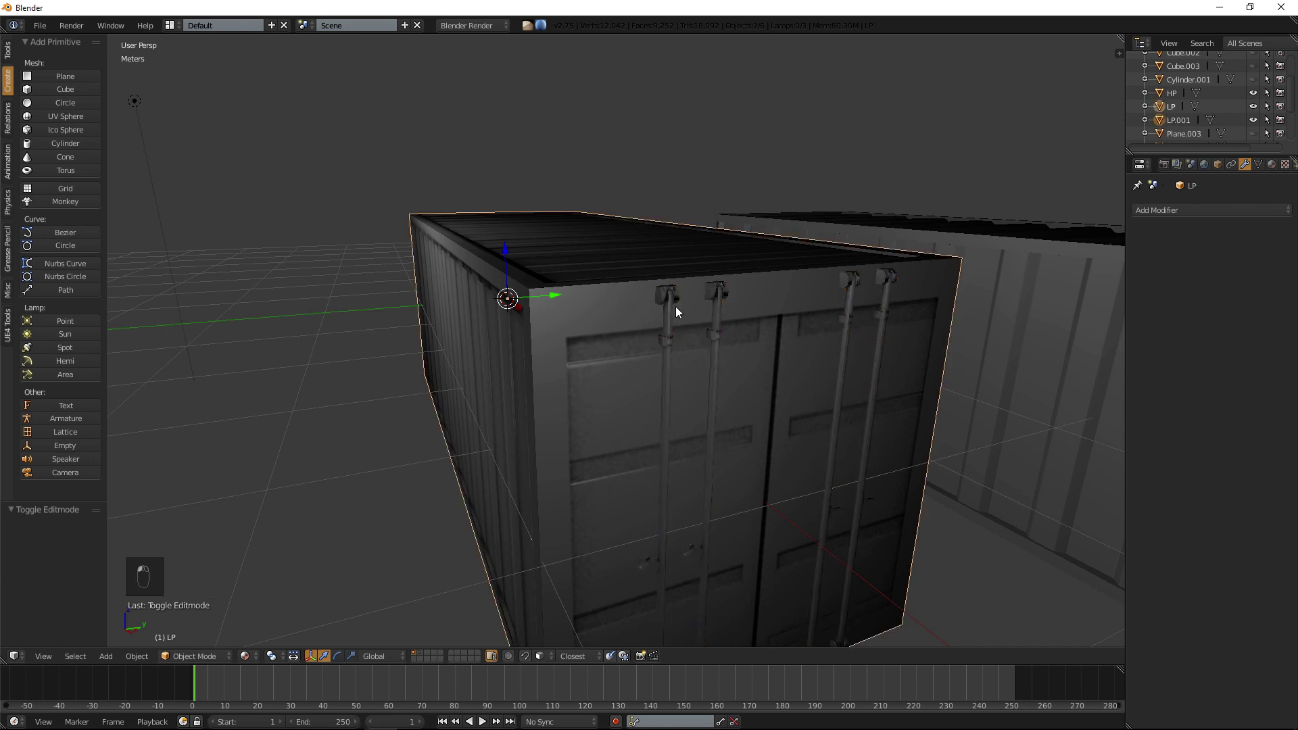
{"action": "right_click", "coordinate": [671, 305]}
{"action": "right_click", "coordinate": [671, 304]}
{"action": "right_click", "coordinate": [626, 305], "text": "shift"}
{"action": "right_click", "coordinate": [672, 314]}
{"action": "right_click", "coordinate": [588, 340], "text": "shift"}
{"action": "key", "text": "ctrl+j"}
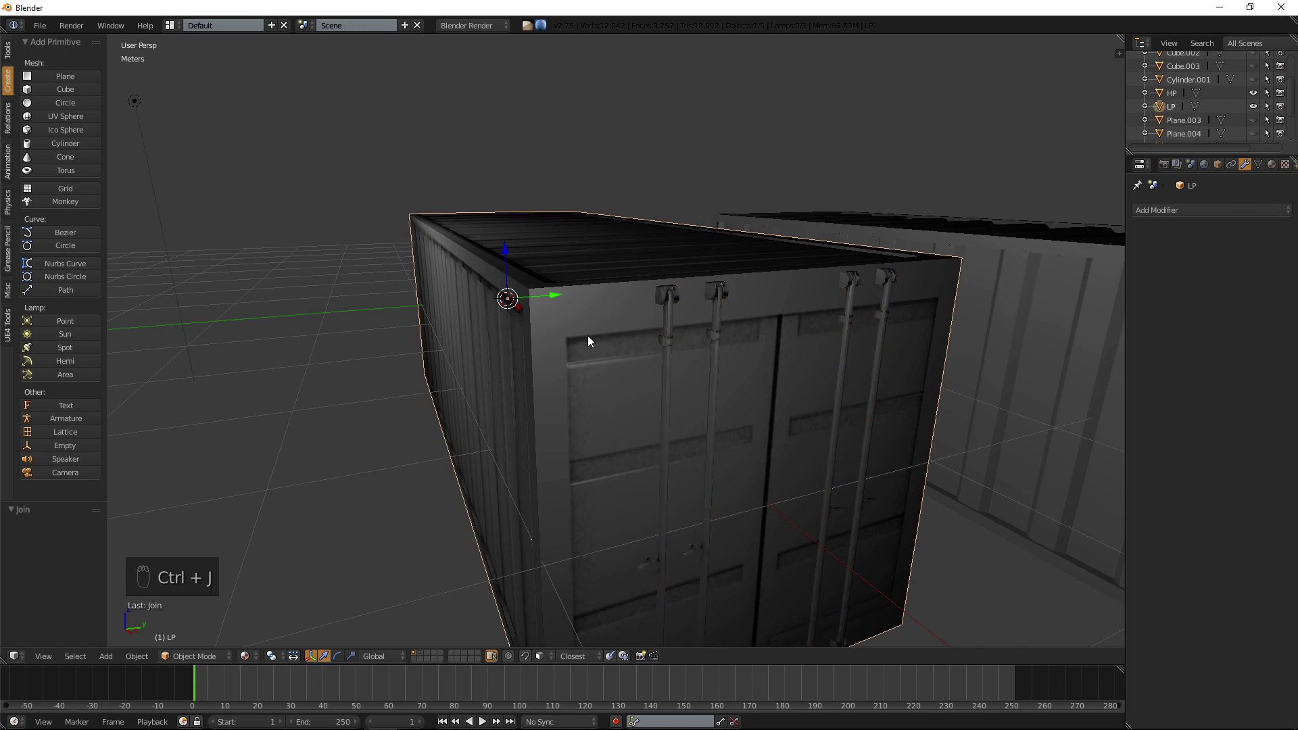
Enter Edit Mode on the joined container, check its mesh statistics with all geometry selected, and leave everything deselected.
{"action": "key", "text": "Tab"}
{"action": "key", "text": "Tab"}
{"action": "key", "text": "Tab"}
{"action": "key", "text": "a"}
{"action": "key", "text": "a"}
{"action": "key", "text": "a"}
{"action": "key", "text": "a"}
{"action": "key", "text": "a"}
{"action": "key", "text": "a"}
{"action": "key", "text": "a"}
{"action": "middle_click_drag", "start_coordinate": [652, 327], "coordinate": [680, 307]}
{"action": "key", "text": "a"}
{"action": "key", "text": "a"}
{"action": "scroll", "coordinate": [768, 265], "scroll_direction": "up", "scroll_amount": 2}
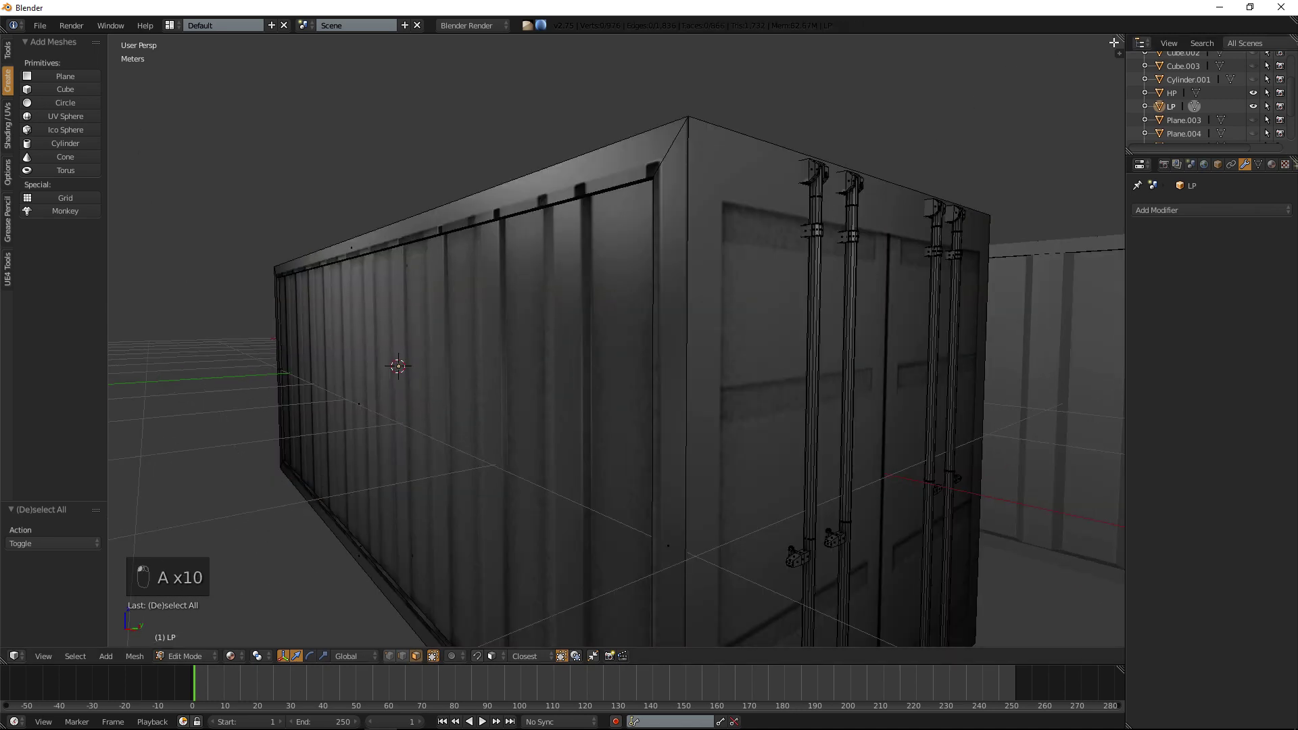
Split the 3D view, show the UV/Image Editor beside it, and select a face on the first locking bar's shaft.
{"action": "left_click_drag", "start_coordinate": [999, 37], "coordinate": [622, 338]}
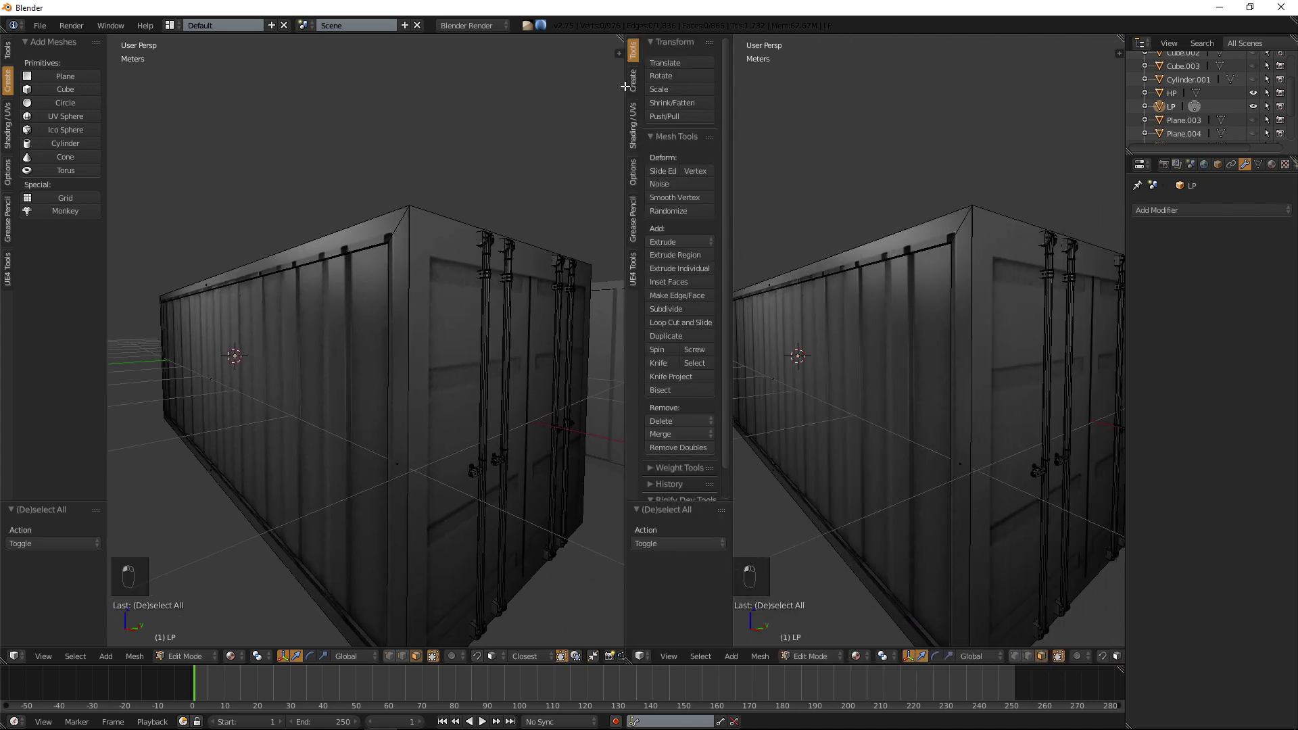
{"action": "left_click", "coordinate": [638, 655]}
{"action": "left_click", "coordinate": [707, 556]}
{"action": "middle_click_drag", "start_coordinate": [608, 514], "coordinate": [495, 318]}
{"action": "right_click", "coordinate": [495, 318]}
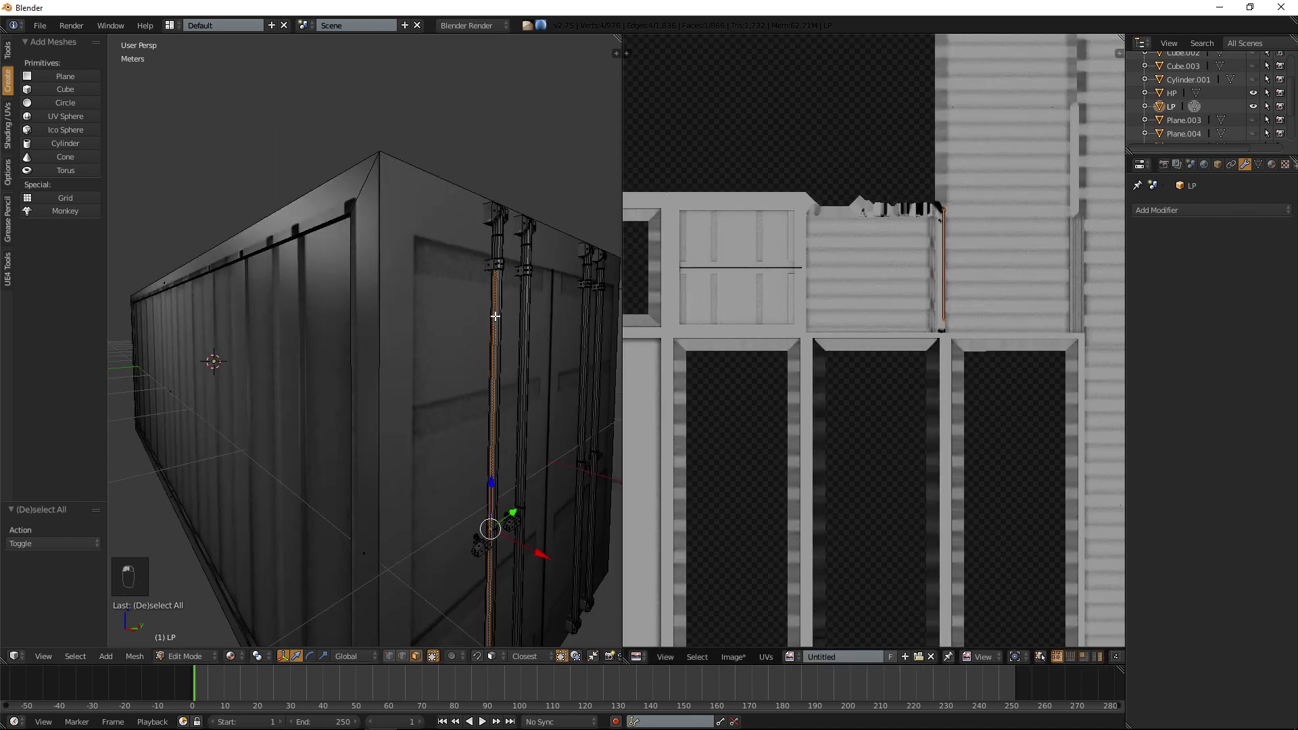
Select all of the container's geometry, examine its complete UV layout over the baked texture, and deselect everything.
{"action": "key", "text": "a"}
{"action": "key", "text": "a"}
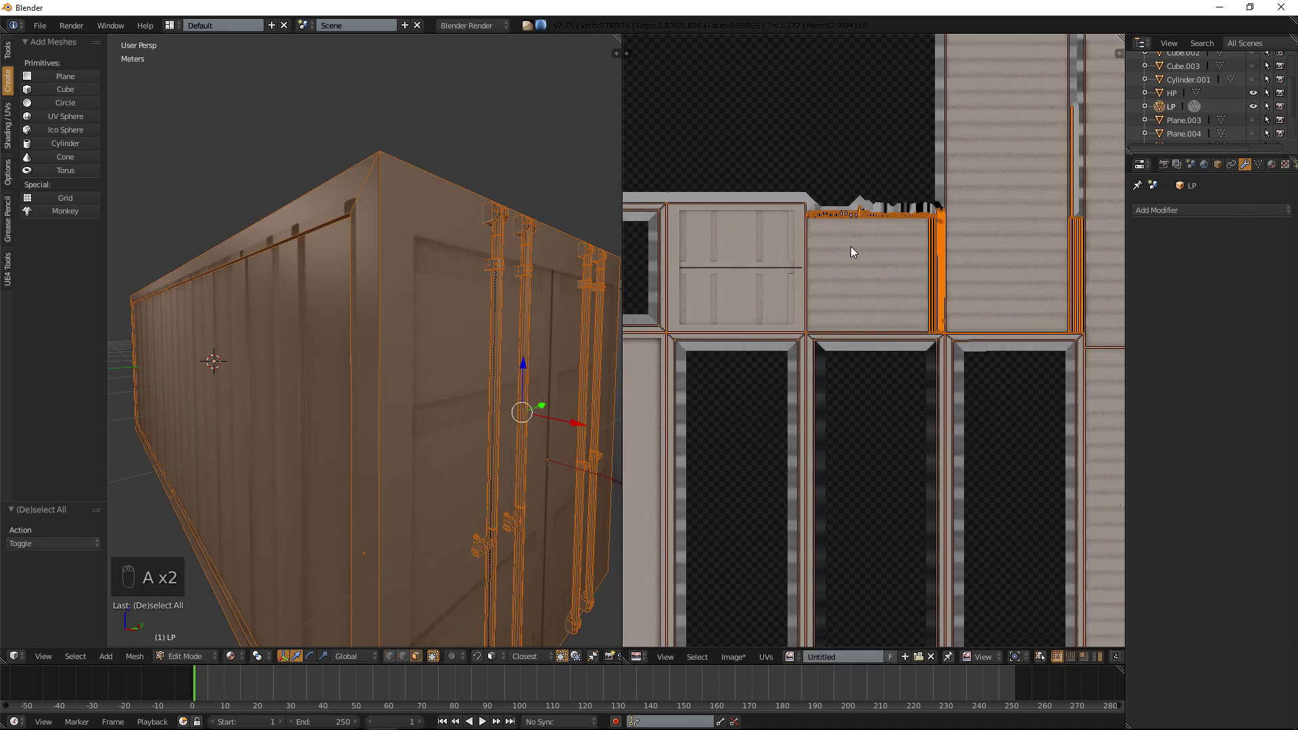
{"action": "scroll", "coordinate": [856, 251], "scroll_direction": "down", "scroll_amount": 1}
{"action": "middle_click_drag", "start_coordinate": [593, 287], "coordinate": [449, 415]}
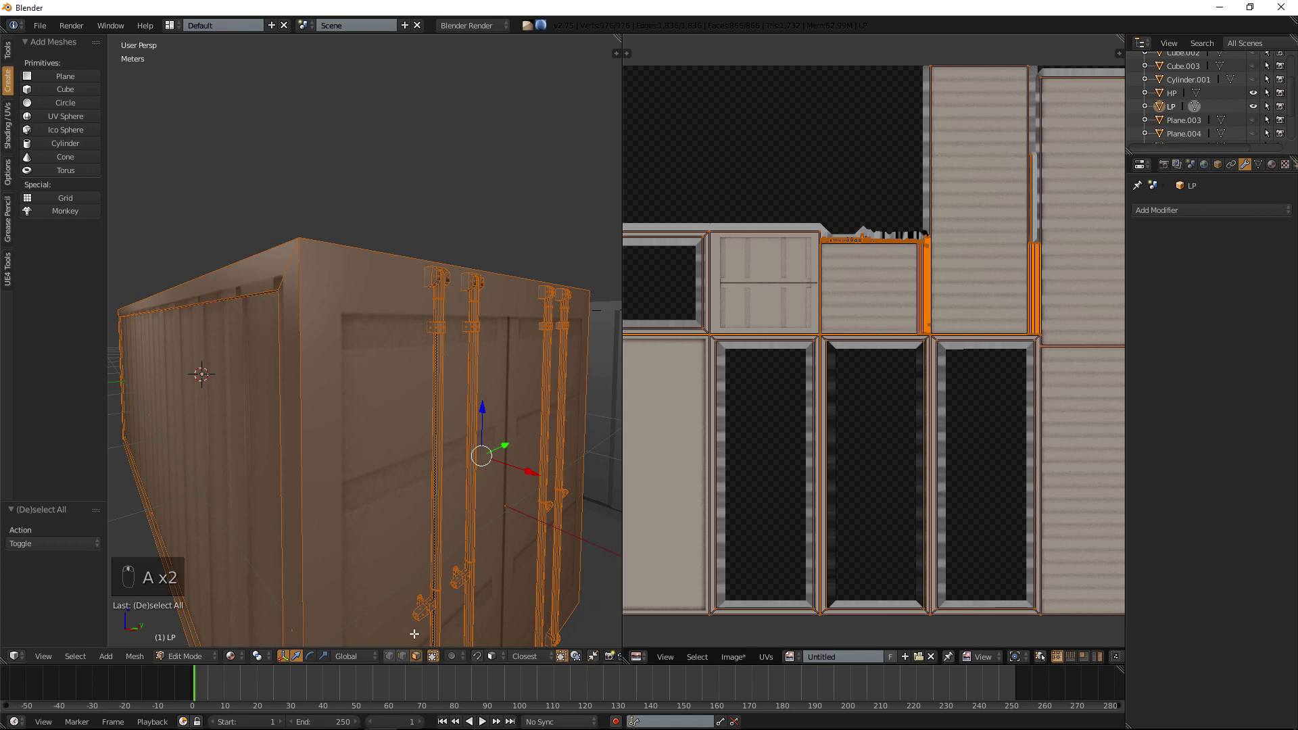
{"action": "scroll", "coordinate": [951, 330], "scroll_direction": "down", "scroll_amount": 5}
{"action": "scroll", "coordinate": [946, 330], "scroll_direction": "up", "scroll_amount": 5}
{"action": "scroll", "coordinate": [946, 329], "scroll_direction": "down", "scroll_amount": 1}
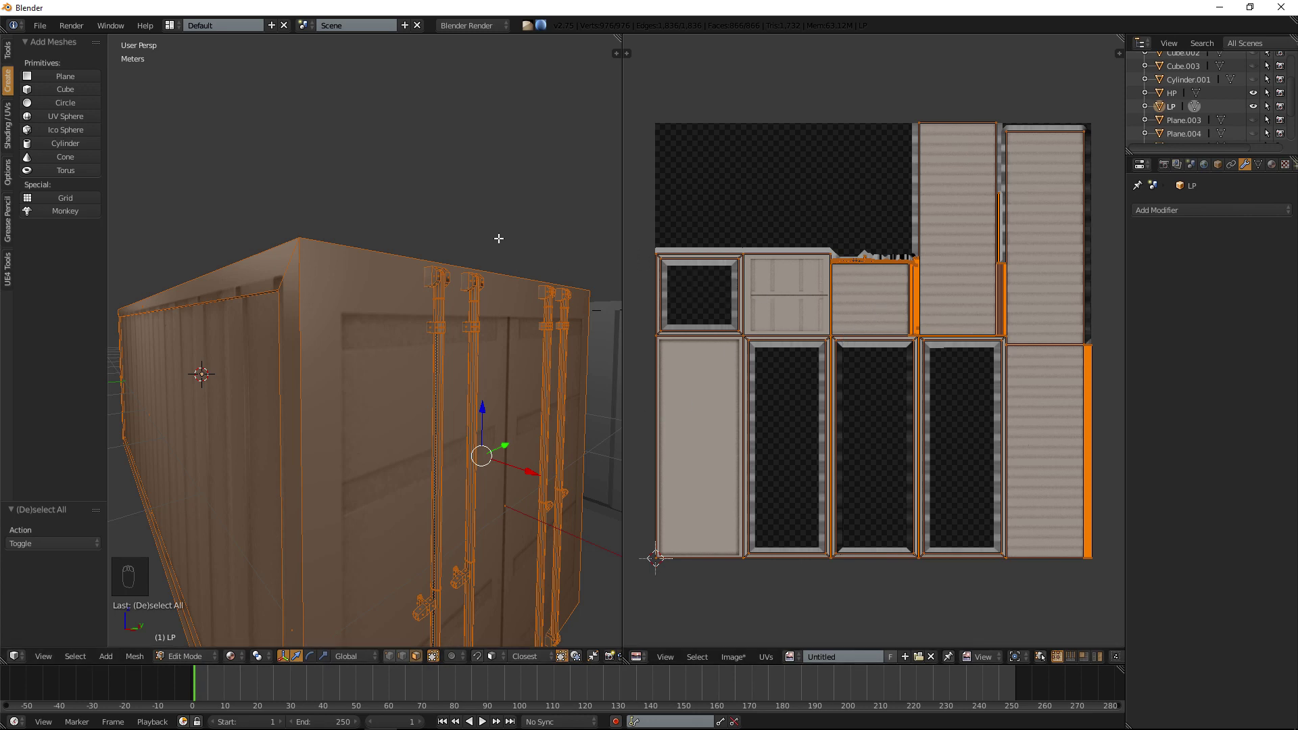
{"action": "scroll", "coordinate": [430, 308], "scroll_direction": "up", "scroll_amount": 2}
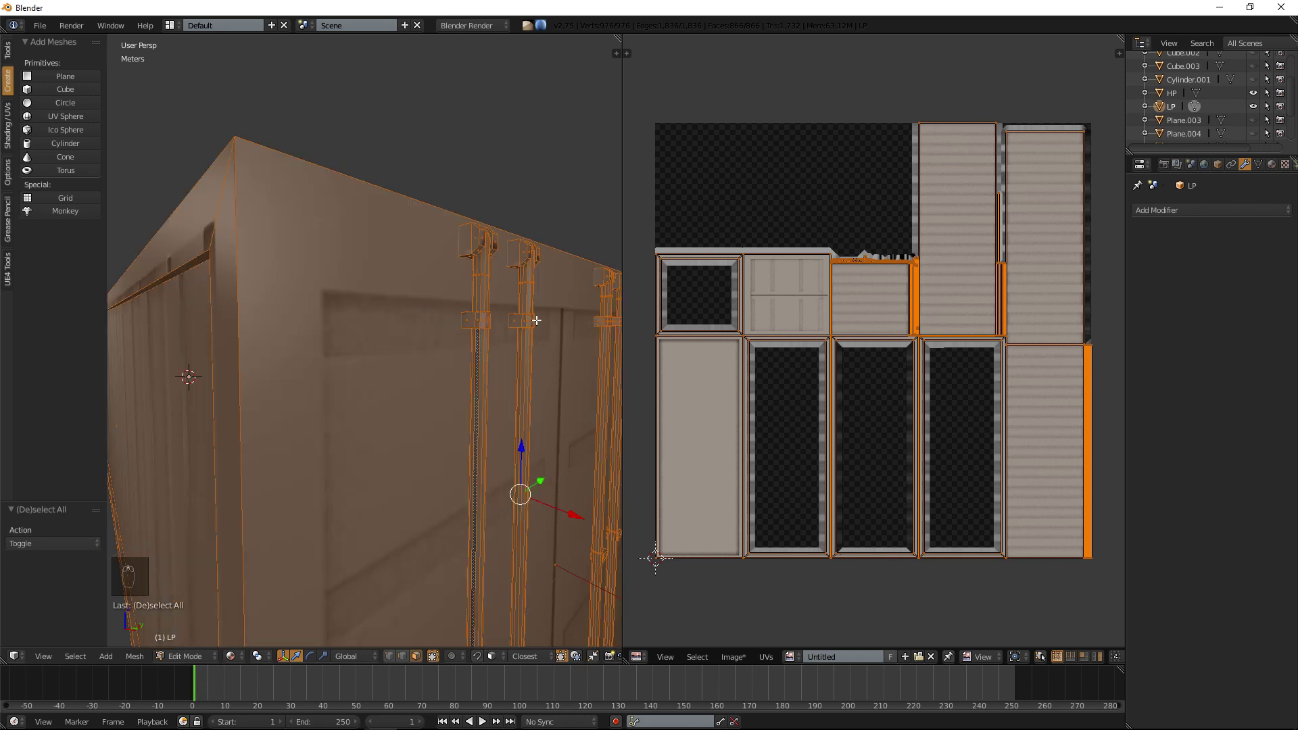
{"action": "scroll", "coordinate": [520, 264], "scroll_direction": "up", "scroll_amount": 2}
{"action": "key", "text": "a"}
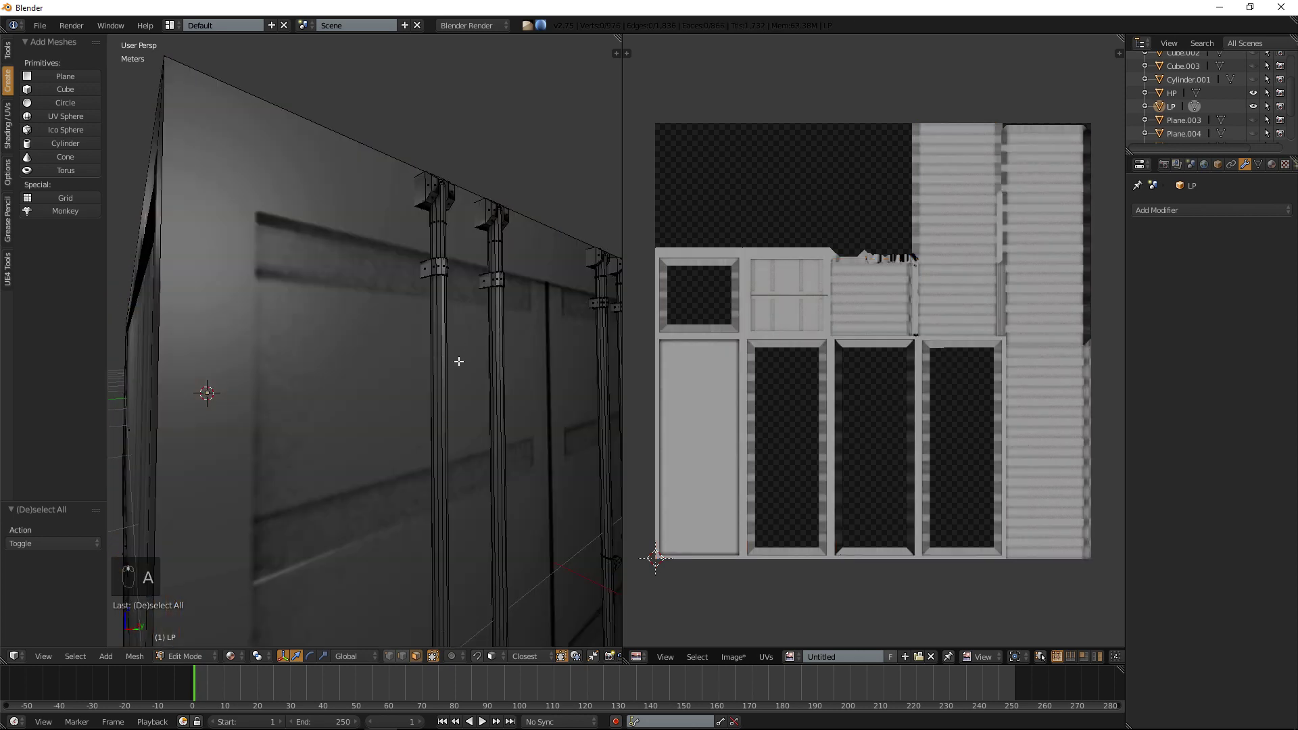
Select a shaft face on the first locking bar and grow the selection repeatedly along the bar.
{"action": "right_click", "coordinate": [442, 377]}
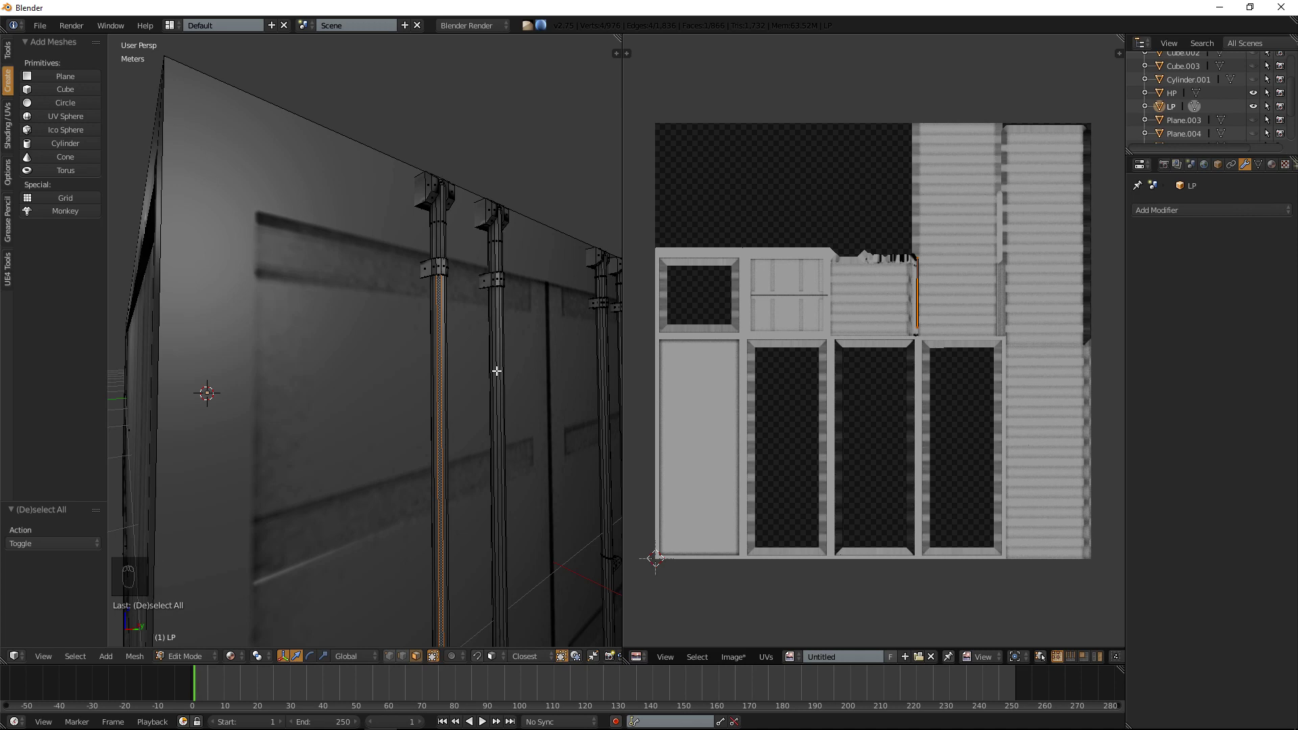
{"action": "key", "text": "ctrl+KP_Add"}
{"action": "key", "text": "ctrl+KP_Add"}
{"action": "key", "text": "ctrl+KP_Add"}
{"action": "key", "text": "ctrl+KP_Add"}
{"action": "key", "text": "ctrl+KP_Add"}
{"action": "key", "text": "ctrl+KP_Add"}
{"action": "key", "text": "ctrl+KP_Add"}
{"action": "key", "text": "ctrl+KP_Add"}
{"action": "key", "text": "ctrl+KP_Add"}
{"action": "key", "text": "ctrl+KP_Add"}
{"action": "key", "text": "ctrl+KP_Add"}
{"action": "key", "text": "ctrl+KP_Add"}
{"action": "key", "text": "ctrl+KP_Add"}
{"action": "key", "text": "ctrl+KP_Add"}
{"action": "key", "text": "ctrl+KP_Add"}
{"action": "key", "text": "ctrl+KP_Add"}
{"action": "key", "text": "ctrl+KP_Add"}
{"action": "key", "text": "ctrl+KP_Add"}
{"action": "key", "text": "ctrl+KP_Add"}
{"action": "key", "text": "ctrl+KP_Add"}
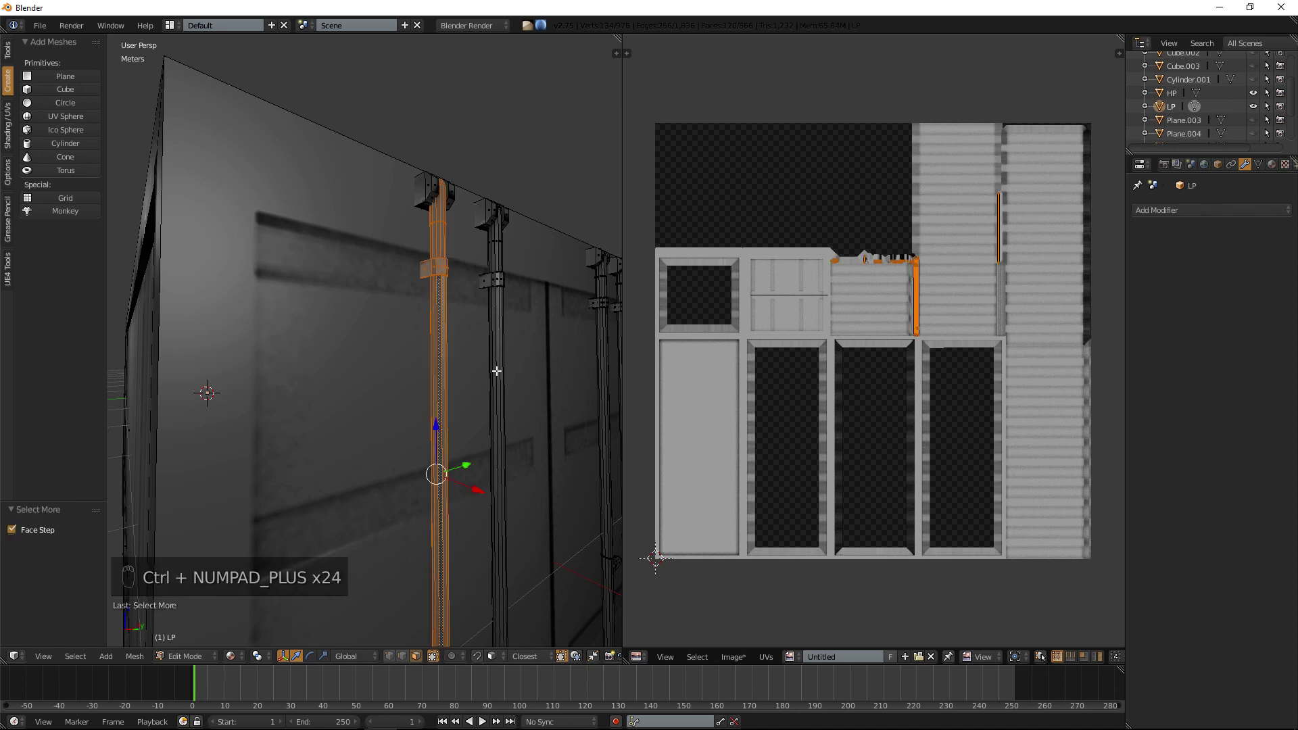
{"action": "middle_click_drag", "start_coordinate": [497, 371], "coordinate": [499, 366]}
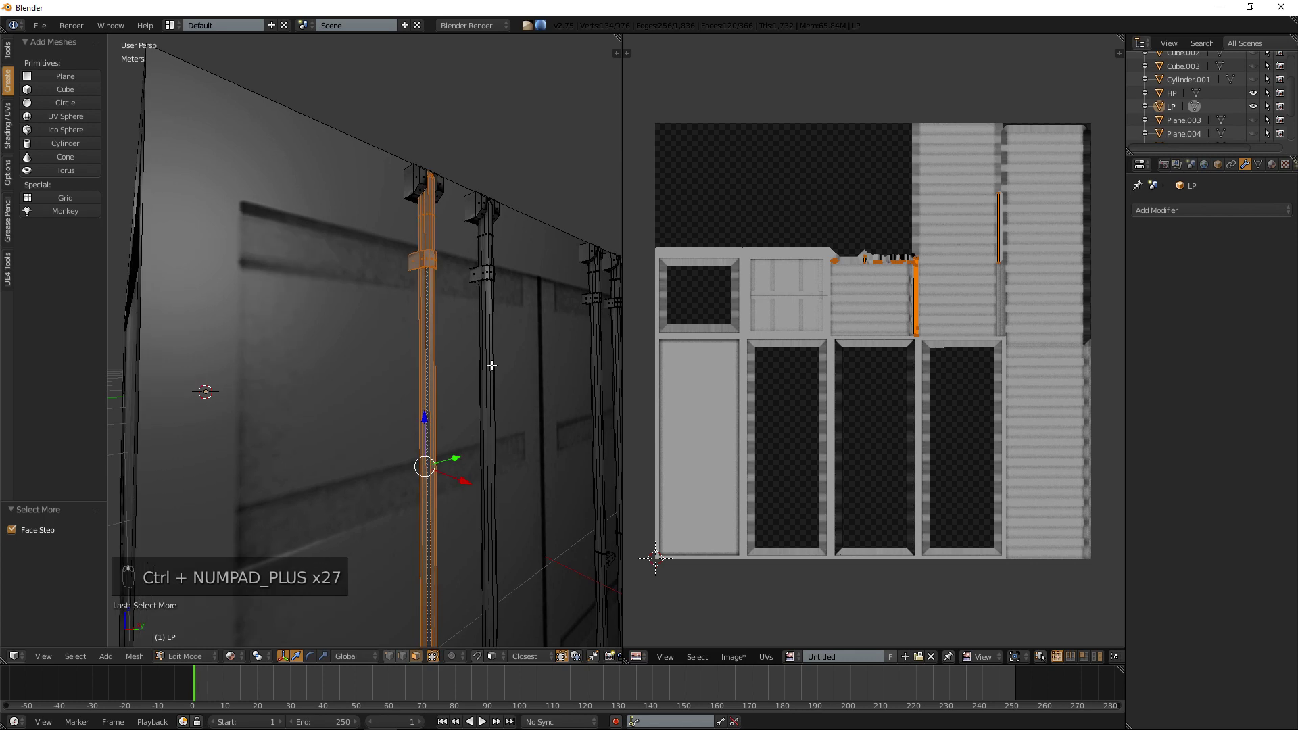
Add a shaft face of the second locking bar to the selection and grow it over that bar as well.
{"action": "right_click", "coordinate": [490, 365], "text": "shift"}
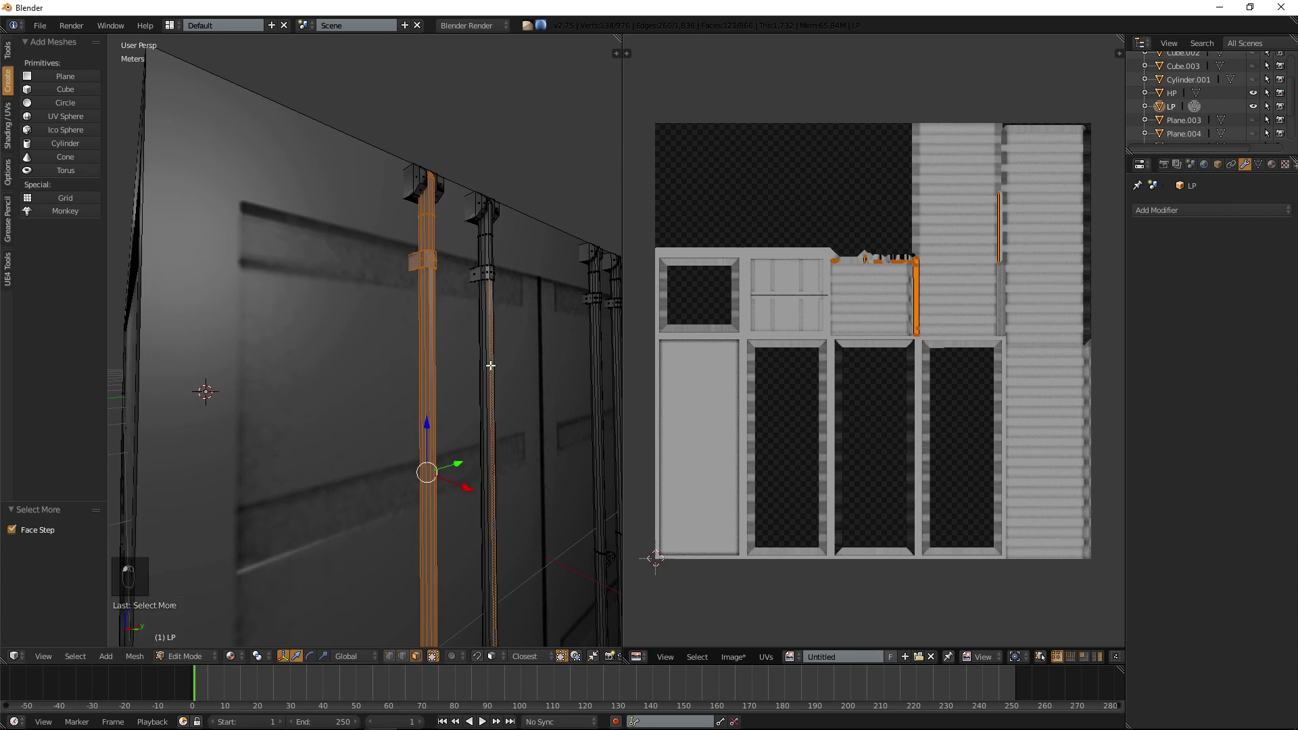
{"action": "key", "text": "ctrl+KP_Add"}
{"action": "key", "text": "ctrl+KP_Add"}
{"action": "key", "text": "ctrl+KP_Add"}
{"action": "key", "text": "ctrl+KP_Add"}
{"action": "key", "text": "ctrl+KP_Add"}
{"action": "key", "text": "ctrl+KP_Add"}
{"action": "key", "text": "ctrl+KP_Add"}
{"action": "key", "text": "ctrl+KP_Add"}
{"action": "key", "text": "ctrl+KP_Add"}
{"action": "key", "text": "ctrl+KP_Add"}
{"action": "key", "text": "ctrl+KP_Add"}
{"action": "key", "text": "ctrl+KP_Add"}
{"action": "key", "text": "ctrl+KP_Add"}
{"action": "key", "text": "ctrl+KP_Add"}
{"action": "key", "text": "ctrl+KP_Add"}
{"action": "key", "text": "ctrl+KP_Add"}
{"action": "key", "text": "ctrl+KP_Add"}
{"action": "key", "text": "ctrl+KP_Add"}
{"action": "key", "text": "ctrl+KP_Add"}
{"action": "key", "text": "ctrl+KP_Add"}
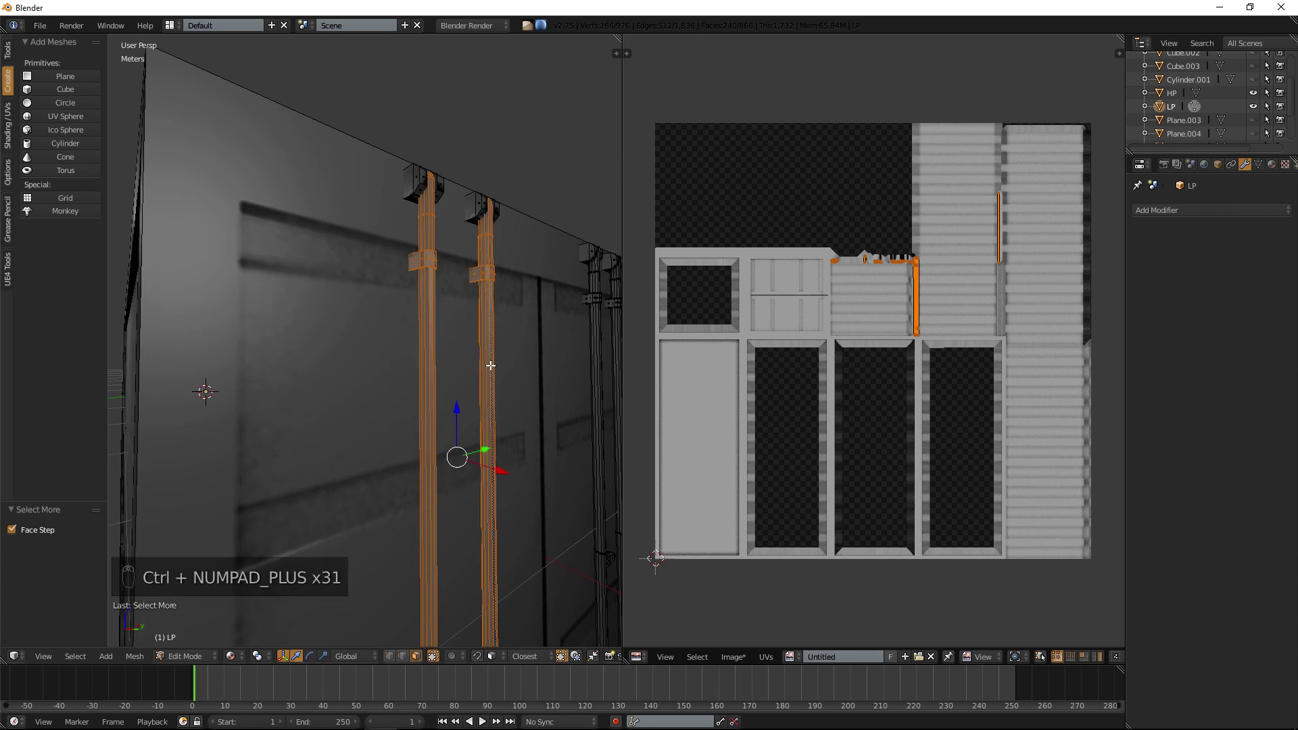
Move the UVs of the two selected locking bars down and to the left, away from their baked texture area.
{"action": "scroll", "coordinate": [886, 298], "scroll_direction": "up", "scroll_amount": 2}
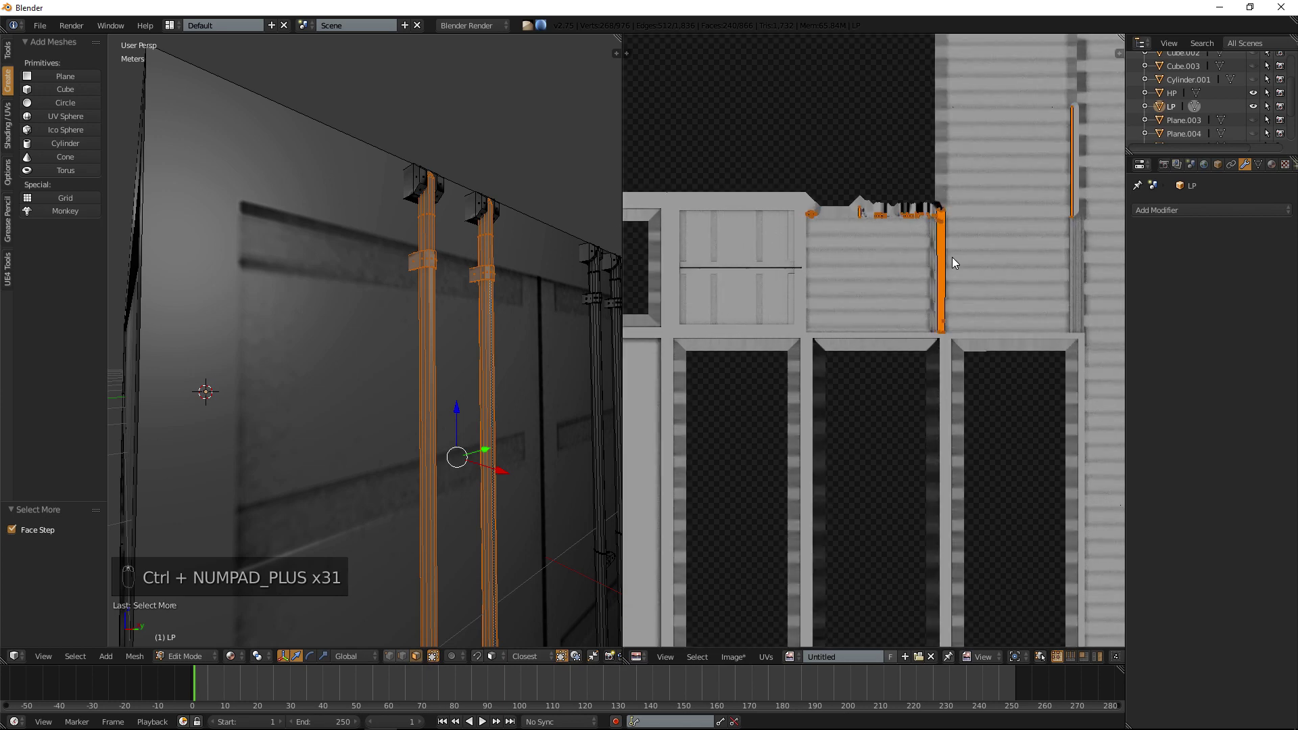
{"action": "key", "text": "g"}
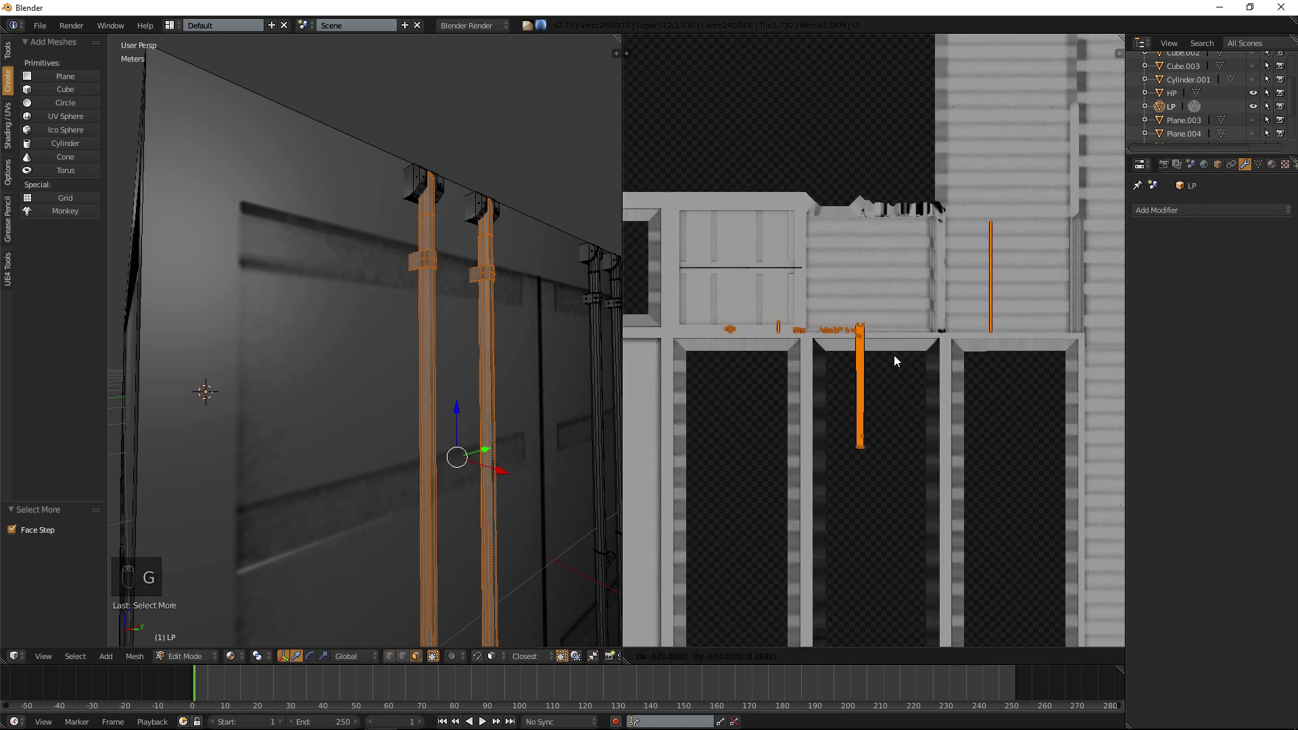
{"action": "left_click", "coordinate": [909, 361]}
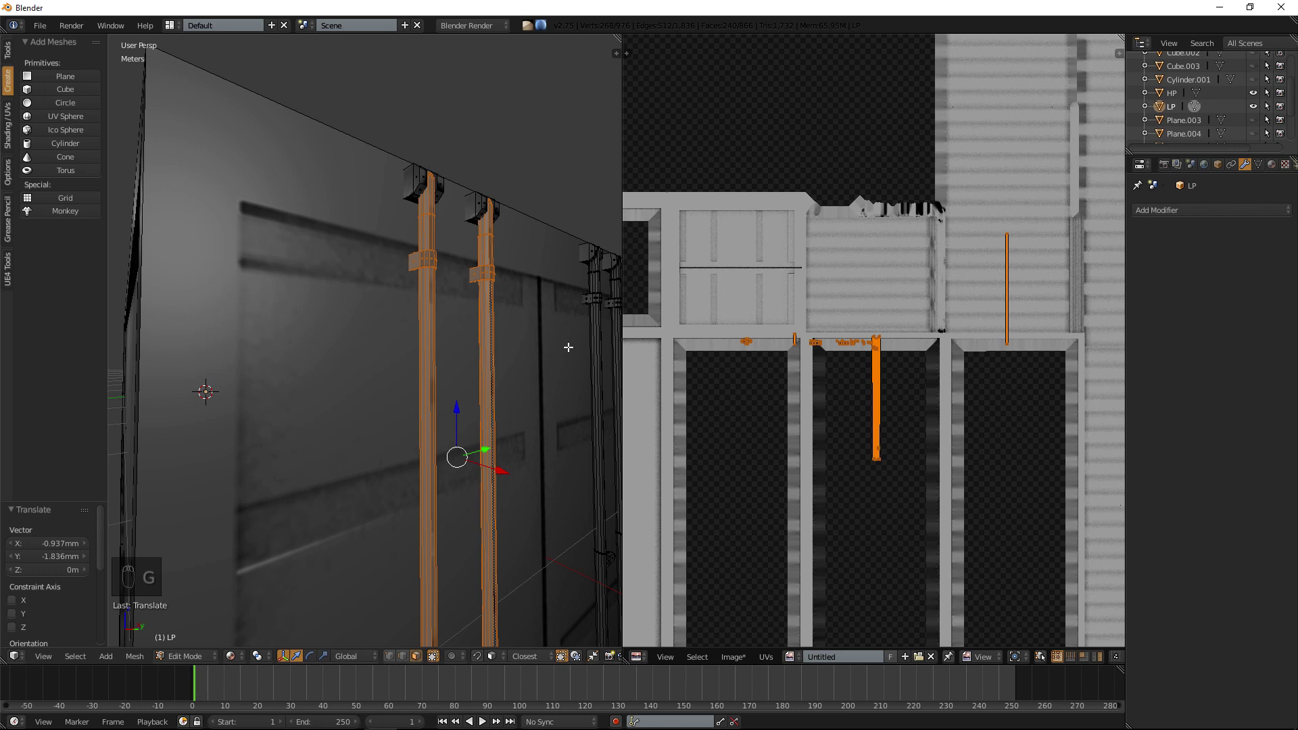
Add a shaft face of the third locking bar and try to grow the selection along that bar.
{"action": "middle_click_drag", "start_coordinate": [570, 347], "coordinate": [500, 347]}
{"action": "right_click", "coordinate": [499, 347], "text": "shift"}
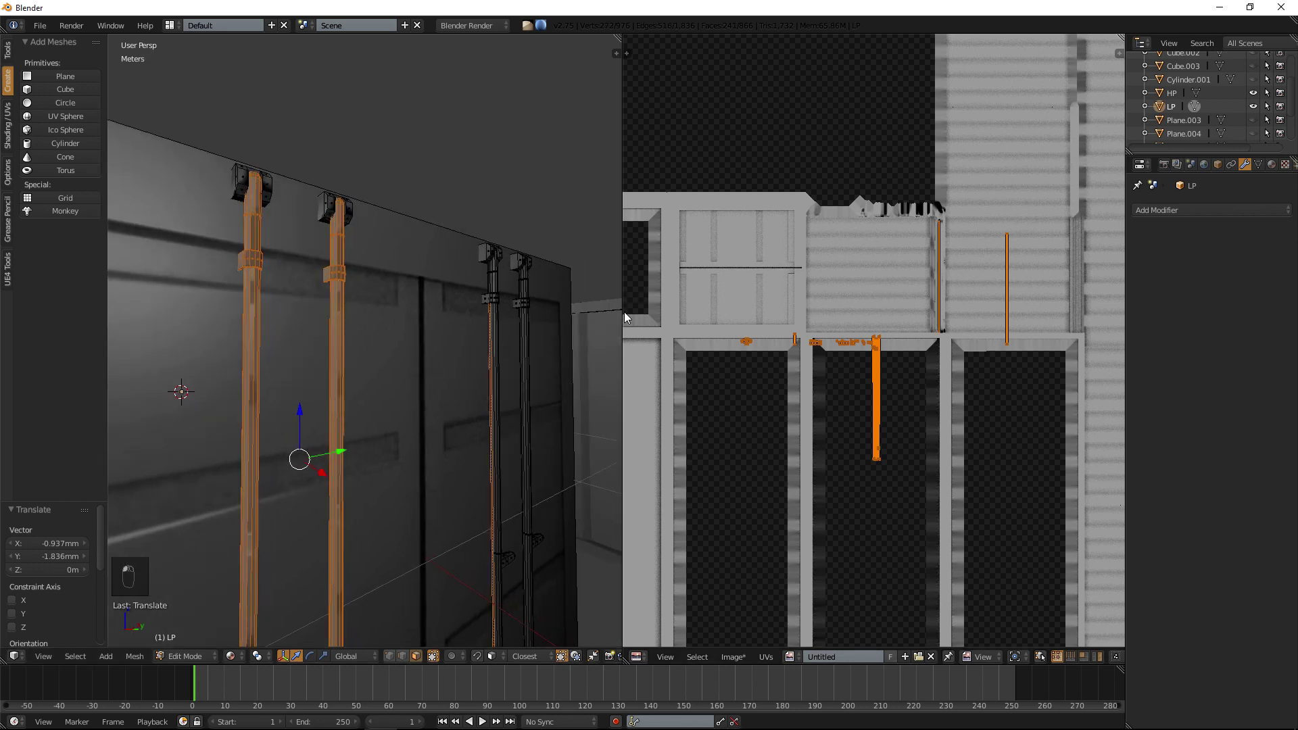
{"action": "key", "text": "ctrl+KP_Add"}
{"action": "key", "text": "ctrl+KP_Add"}
{"action": "key", "text": "ctrl+KP_Add"}
{"action": "key", "text": "ctrl+KP_Add"}
{"action": "key", "text": "ctrl+KP_Add"}
{"action": "key", "text": "ctrl+KP_Add"}
{"action": "key", "text": "ctrl+KP_Add"}
{"action": "key", "text": "ctrl+KP_Add"}
{"action": "key", "text": "ctrl+KP_Add"}
{"action": "key", "text": "ctrl+KP_Add"}
{"action": "key", "text": "ctrl+KP_Add"}
{"action": "key", "text": "ctrl+KP_Add"}
{"action": "key", "text": "ctrl+KP_Add"}
{"action": "key", "text": "ctrl+KP_Add"}
{"action": "key", "text": "ctrl+KP_Add"}
{"action": "key", "text": "ctrl+KP_Add"}
{"action": "key", "text": "ctrl+KP_Add"}
{"action": "key", "text": "ctrl+KP_Add"}
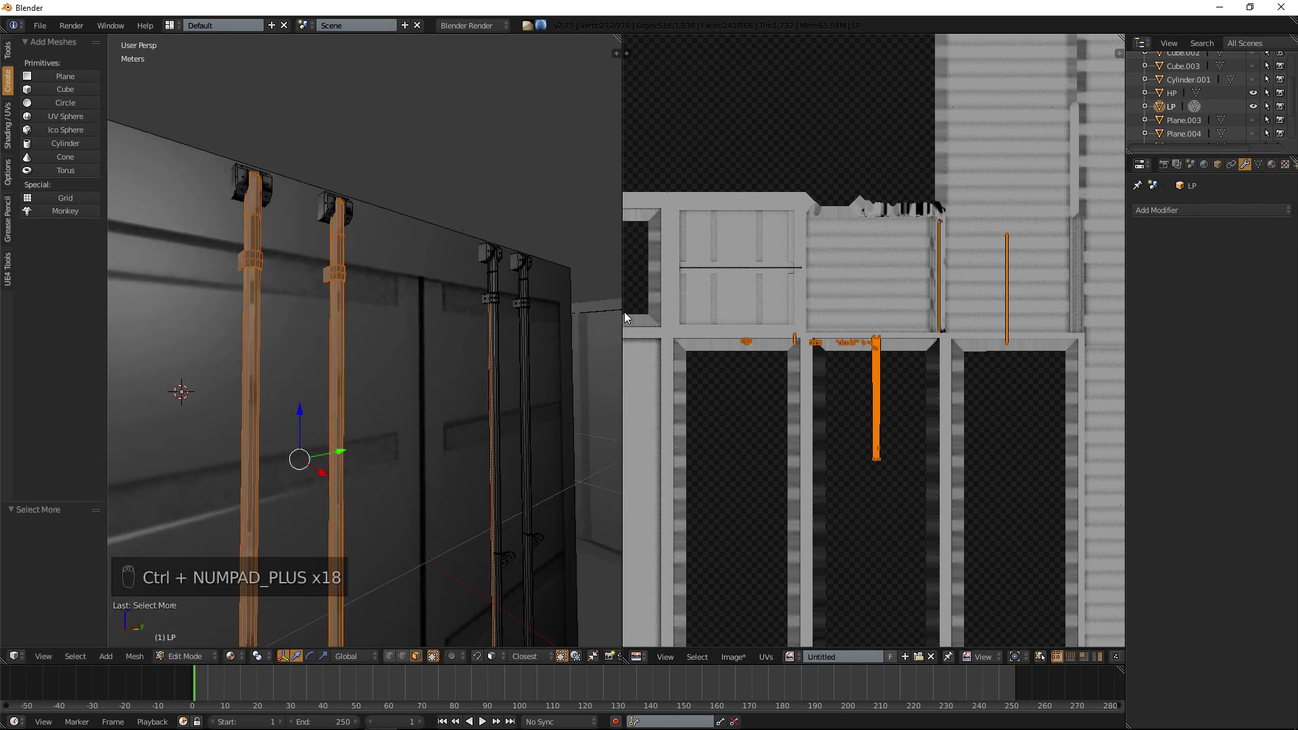
Undo the UV move and the locking bar selections, and return to Object Mode.
{"action": "key", "text": "ctrl+z"}
{"action": "key", "text": "ctrl+z"}
{"action": "key", "text": "ctrl+z"}
{"action": "key", "text": "ctrl+z"}
{"action": "key", "text": "ctrl+z"}
{"action": "key", "text": "ctrl+z"}
{"action": "key", "text": "ctrl+z"}
{"action": "key", "text": "ctrl+z"}
{"action": "key", "text": "ctrl+z"}
{"action": "key", "text": "ctrl+z"}
{"action": "key", "text": "ctrl+z"}
{"action": "key", "text": "ctrl+z"}
{"action": "key", "text": "ctrl+z"}
{"action": "key", "text": "ctrl+z"}
{"action": "key", "text": "ctrl+z"}
{"action": "key", "text": "ctrl+z"}
{"action": "key", "text": "ctrl+z"}
{"action": "key", "text": "ctrl+z"}
{"action": "key", "text": "ctrl+z"}
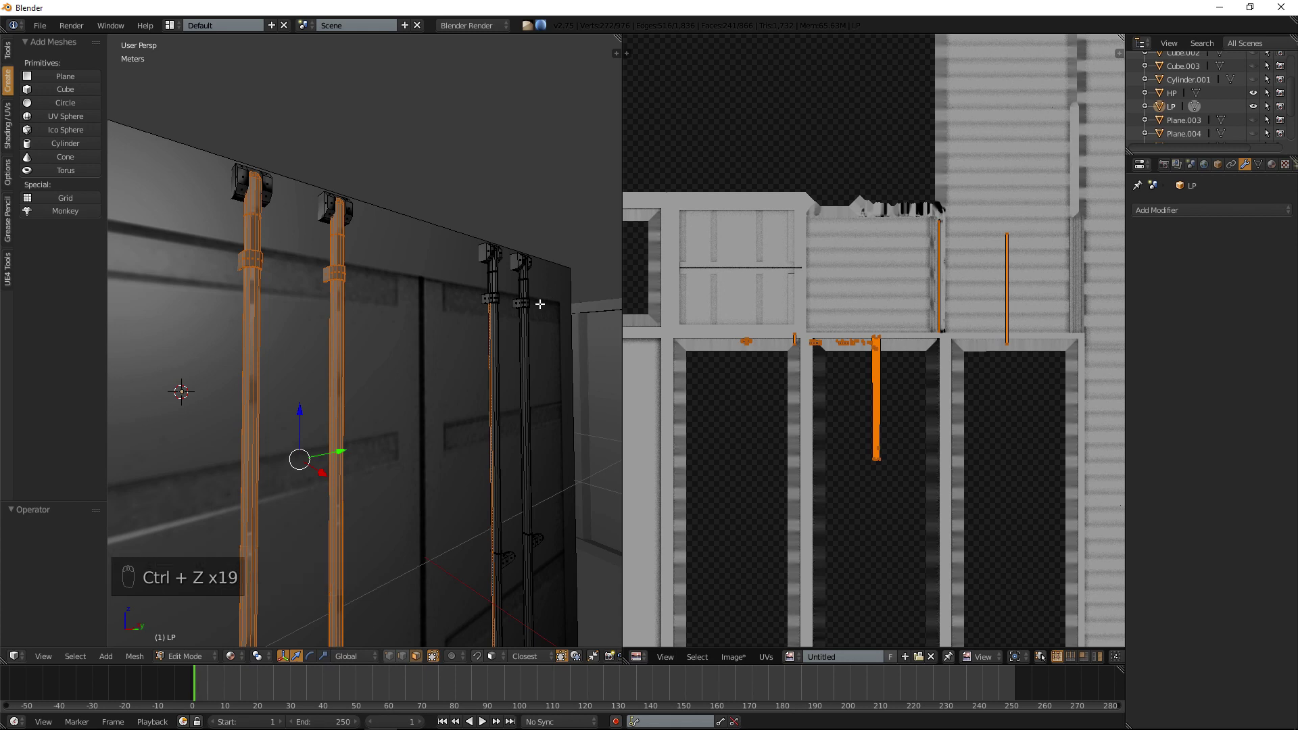
{"action": "key", "text": "ctrl+z"}
{"action": "key", "text": "ctrl+z"}
{"action": "key", "text": "ctrl+z"}
{"action": "key", "text": "ctrl+z"}
{"action": "key", "text": "ctrl+z"}
{"action": "key", "text": "ctrl+z"}
{"action": "key", "text": "ctrl+z"}
{"action": "key", "text": "ctrl+z"}
{"action": "key", "text": "ctrl+z"}
{"action": "key", "text": "ctrl+z"}
{"action": "key", "text": "a"}
{"action": "key", "text": "Tab"}
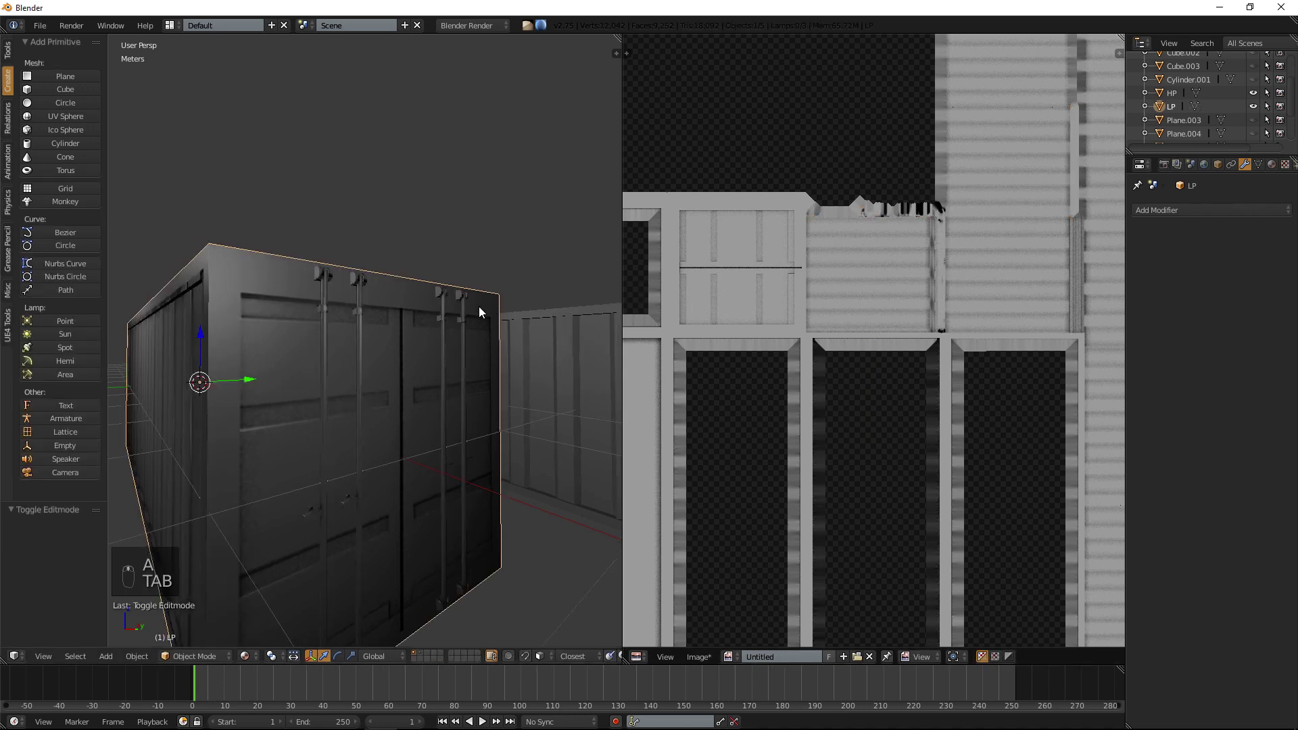
Re-enter Edit Mode on the container and select all its geometry to check that the UVs are restored.
{"action": "scroll", "coordinate": [466, 307], "scroll_direction": "up", "scroll_amount": 3}
{"action": "middle_click_drag", "start_coordinate": [453, 313], "coordinate": [419, 317]}
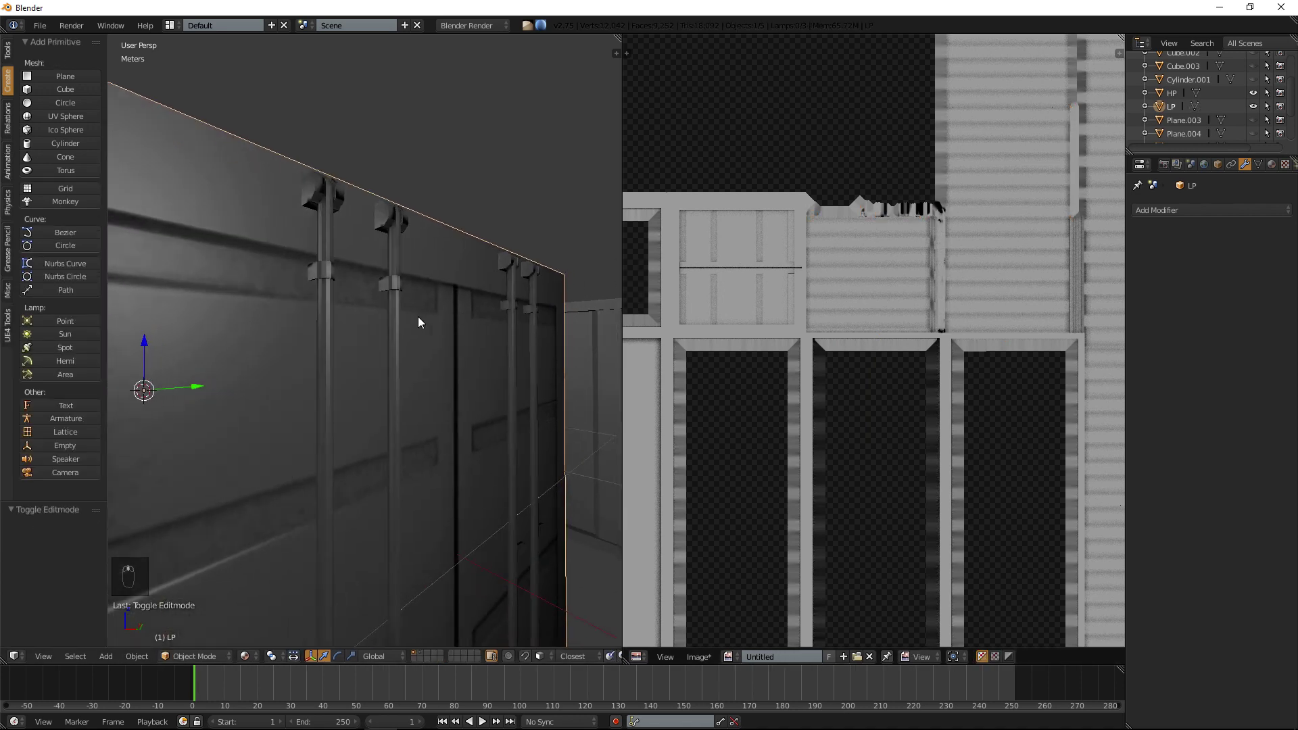
{"action": "key", "text": "Tab"}
{"action": "key", "text": "a"}
{"action": "key", "text": "a"}
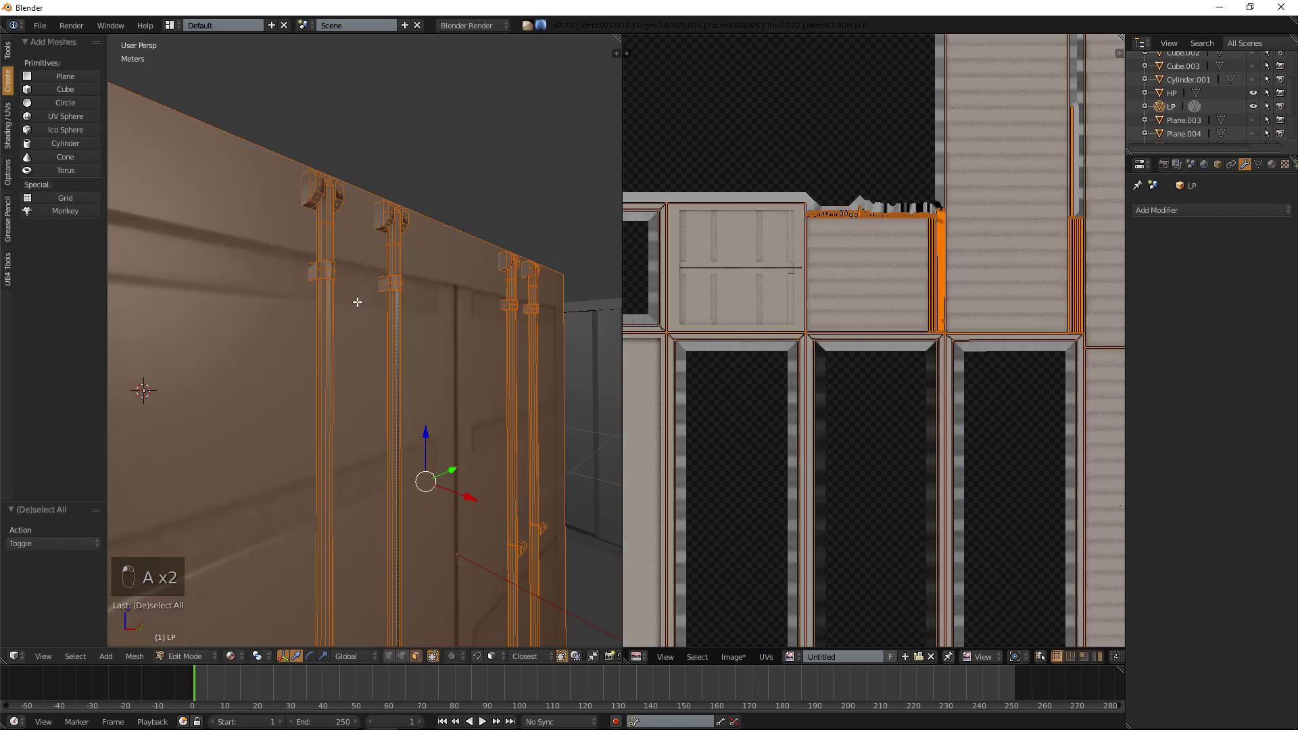
Grow a selection from a single shaft face of the first locking bar, and clear the selection again.
{"action": "right_click", "coordinate": [328, 301]}
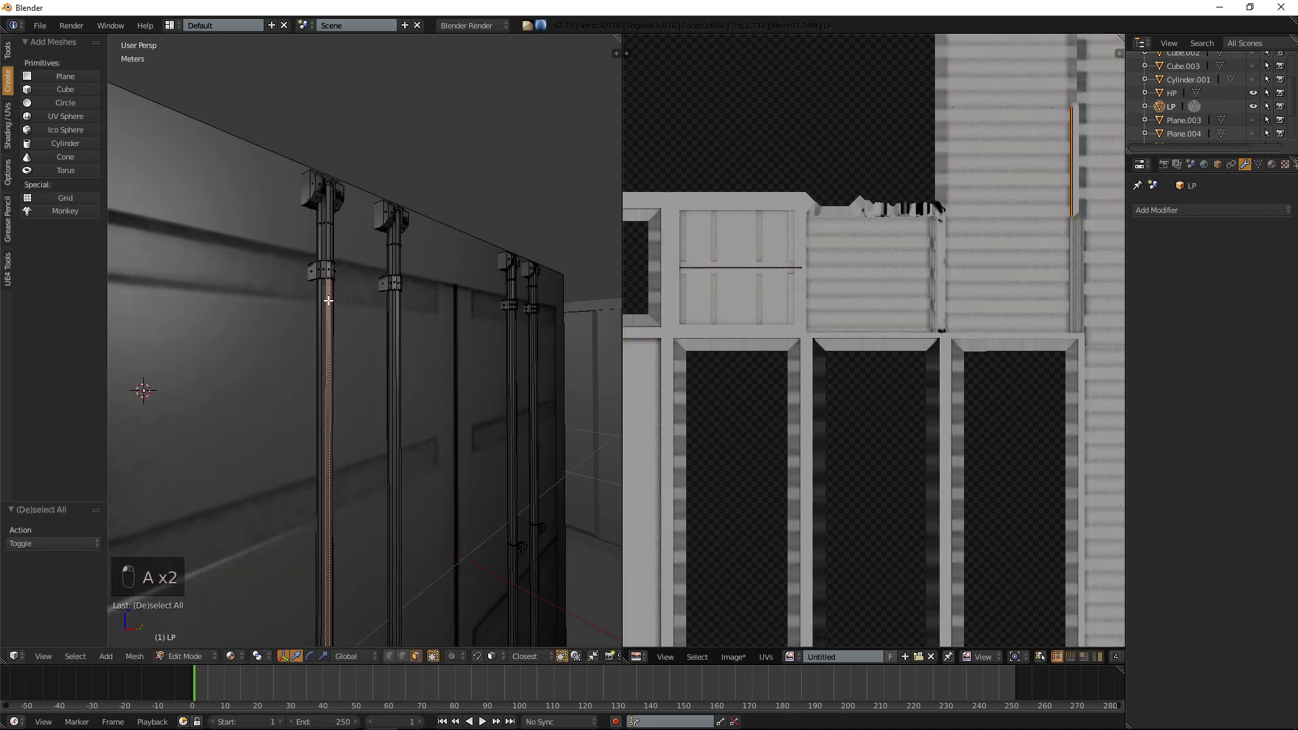
{"action": "key", "text": "ctrl+KP_Add"}
{"action": "key", "text": "ctrl+KP_Add"}
{"action": "key", "text": "ctrl+KP_Add"}
{"action": "key", "text": "ctrl+KP_Add"}
{"action": "key", "text": "ctrl+KP_Add"}
{"action": "key", "text": "ctrl+KP_Add"}
{"action": "key", "text": "ctrl+KP_Add"}
{"action": "key", "text": "ctrl+KP_Add"}
{"action": "key", "text": "ctrl+KP_Add"}
{"action": "key", "text": "ctrl+KP_Add"}
{"action": "key", "text": "ctrl+KP_Add"}
{"action": "key", "text": "ctrl+KP_Add"}
{"action": "key", "text": "ctrl+KP_Add"}
{"action": "key", "text": "ctrl+KP_Add"}
{"action": "key", "text": "ctrl+KP_Add"}
{"action": "key", "text": "ctrl+KP_Add"}
{"action": "key", "text": "ctrl+KP_Add"}
{"action": "key", "text": "ctrl+KP_Add"}
{"action": "key", "text": "ctrl+KP_Add"}
{"action": "key", "text": "a"}
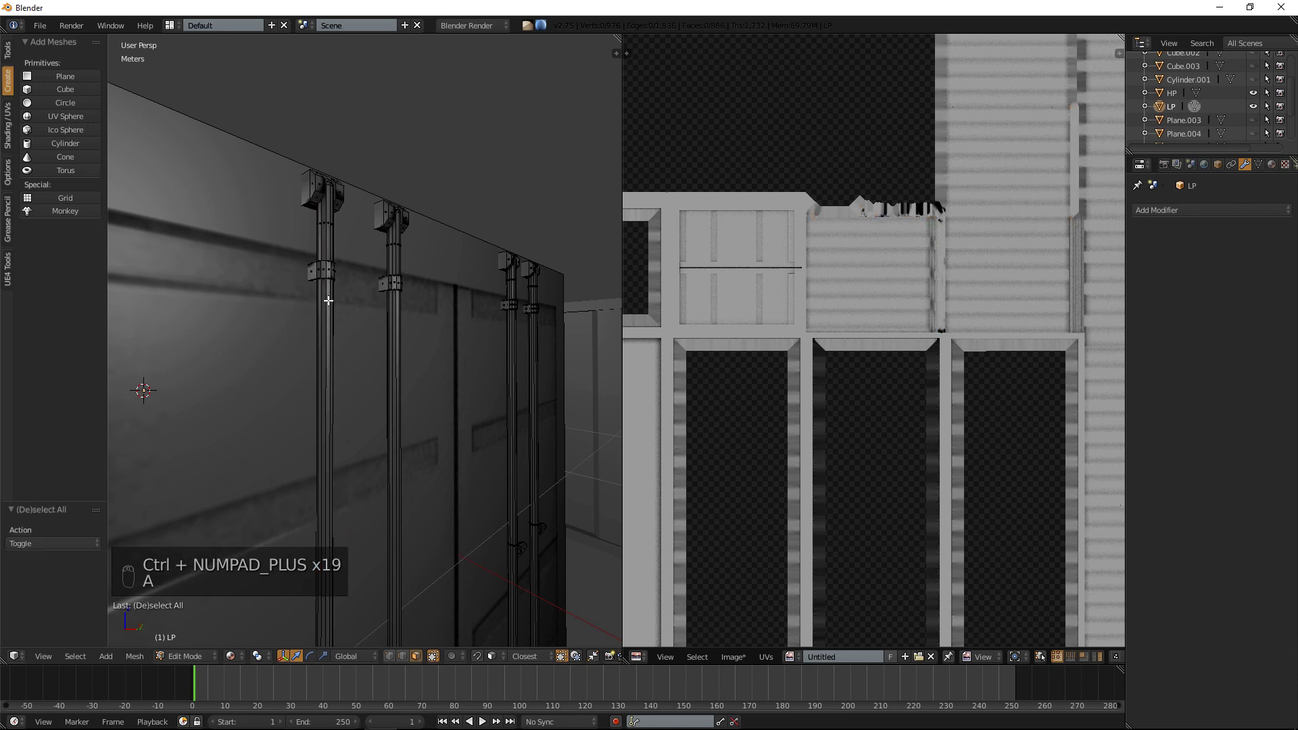
Leave Edit Mode and join the UV/Image Editor area back into a single 3D view.
{"action": "key", "text": "Tab"}
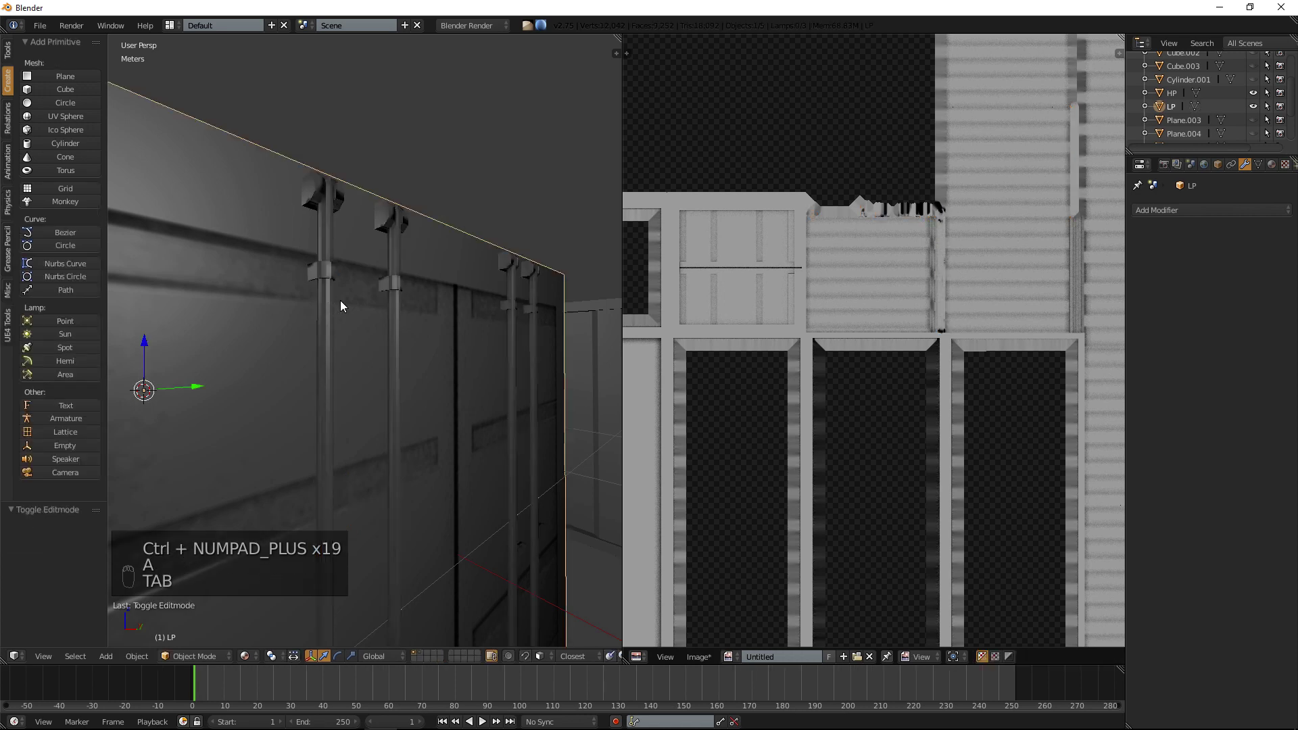
{"action": "right_click", "coordinate": [623, 228]}
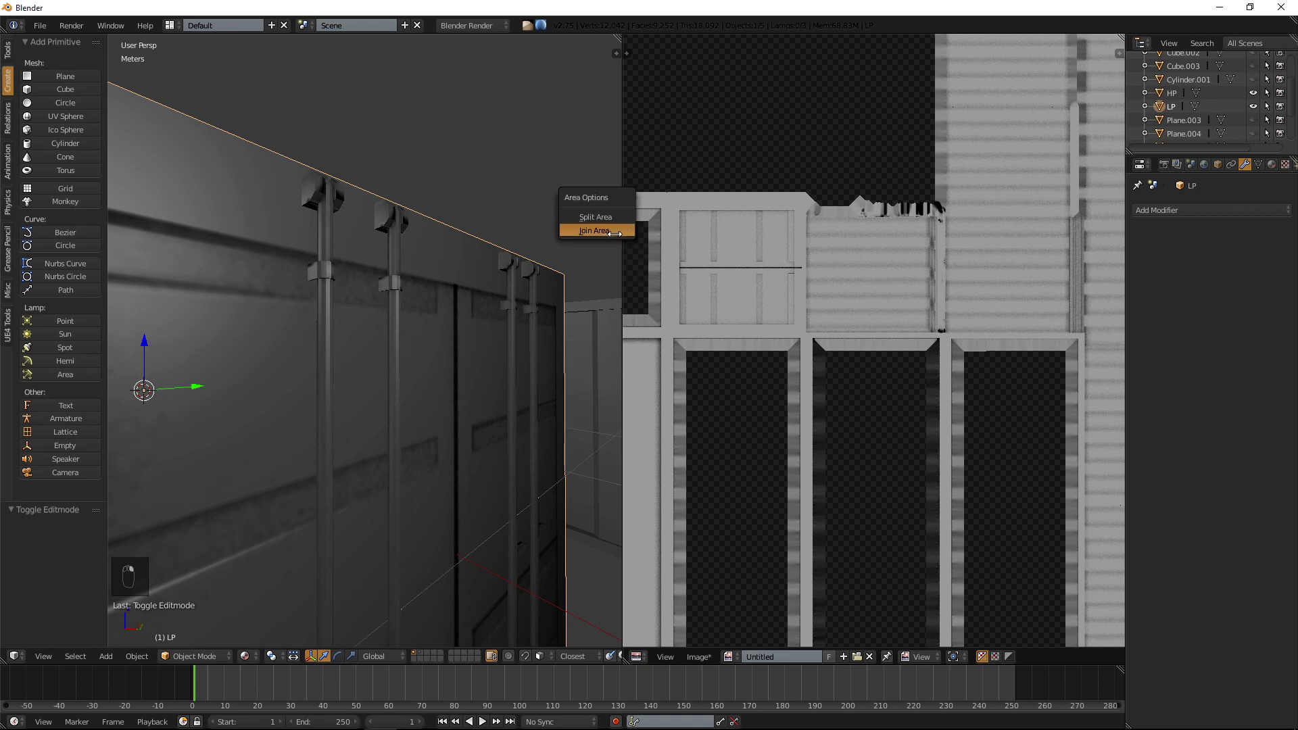
{"action": "left_click", "coordinate": [609, 232]}
{"action": "left_click", "coordinate": [744, 228]}
Inspect the finished low-poly container from several angles, including its sides, roof and door locking bars.
{"action": "scroll", "coordinate": [718, 258], "scroll_direction": "down", "scroll_amount": 7}
{"action": "middle_click_drag", "start_coordinate": [716, 261], "coordinate": [690, 311]}
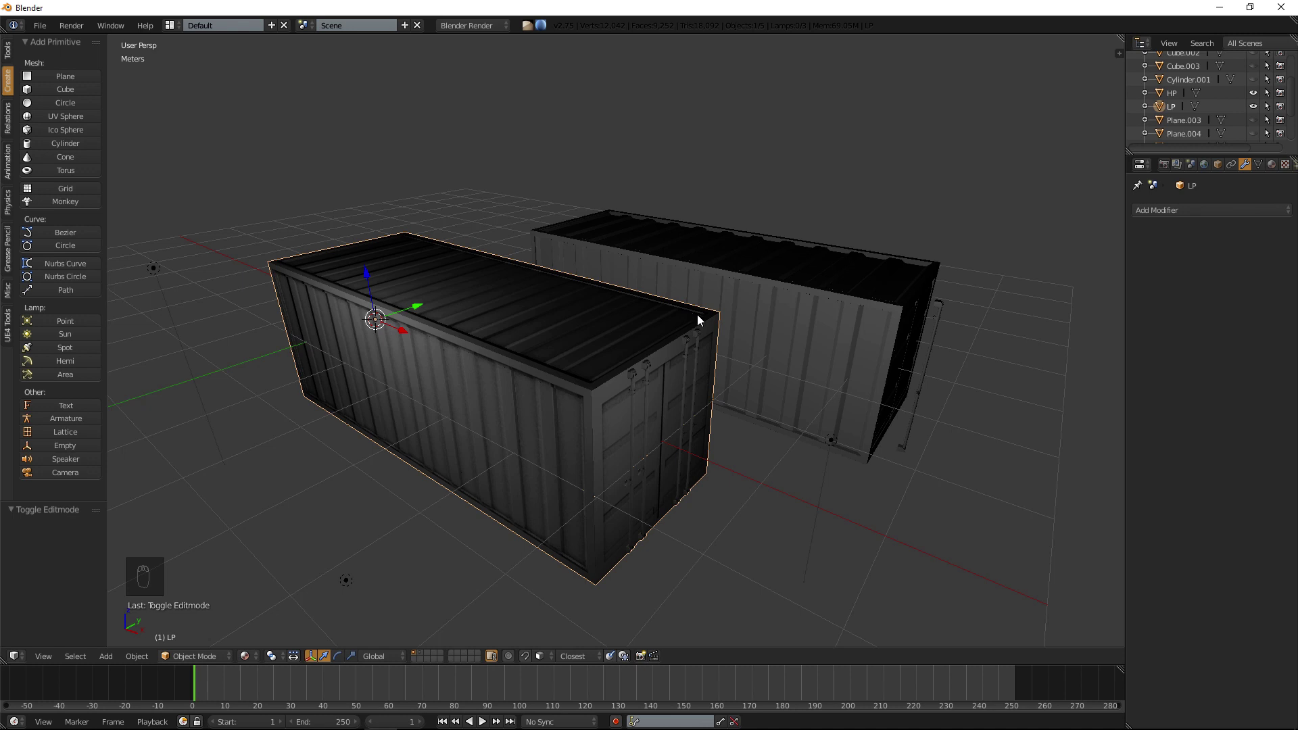
{"action": "scroll", "coordinate": [565, 371], "scroll_direction": "up", "scroll_amount": 5}
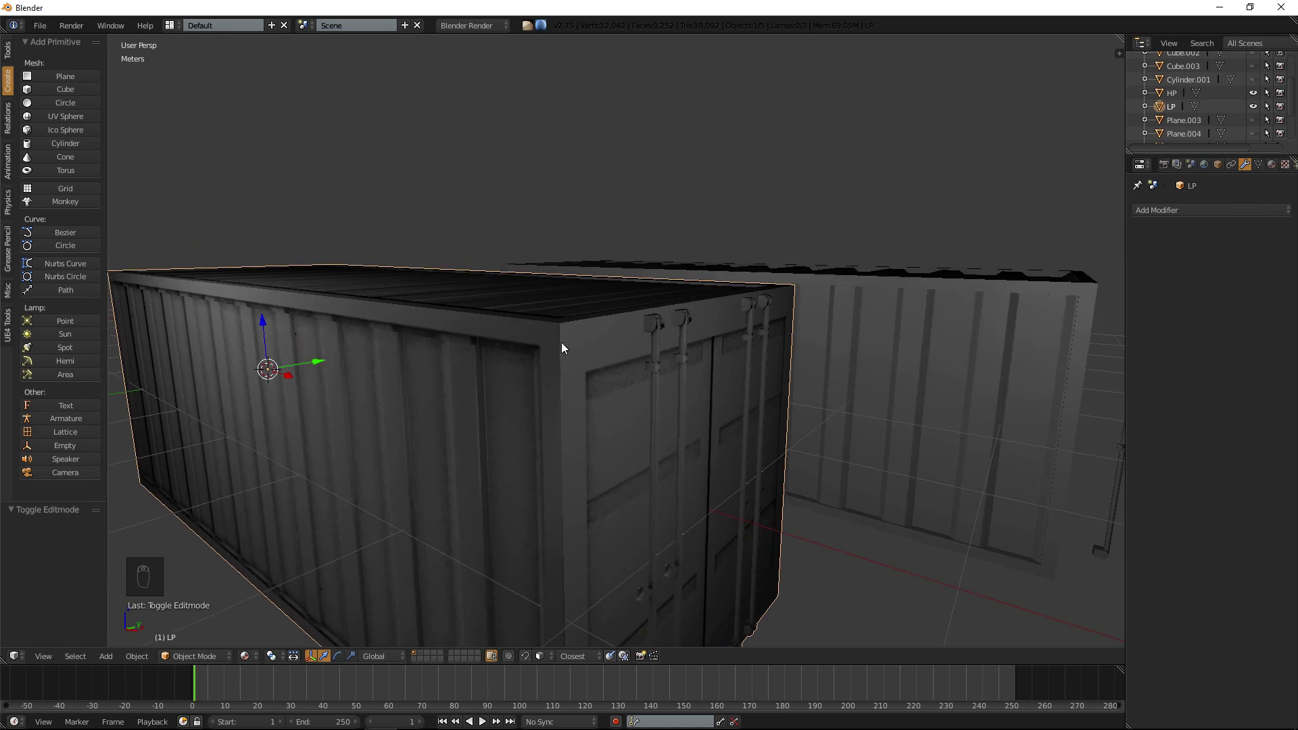
{"action": "middle_click_drag", "start_coordinate": [738, 255], "coordinate": [597, 344]}
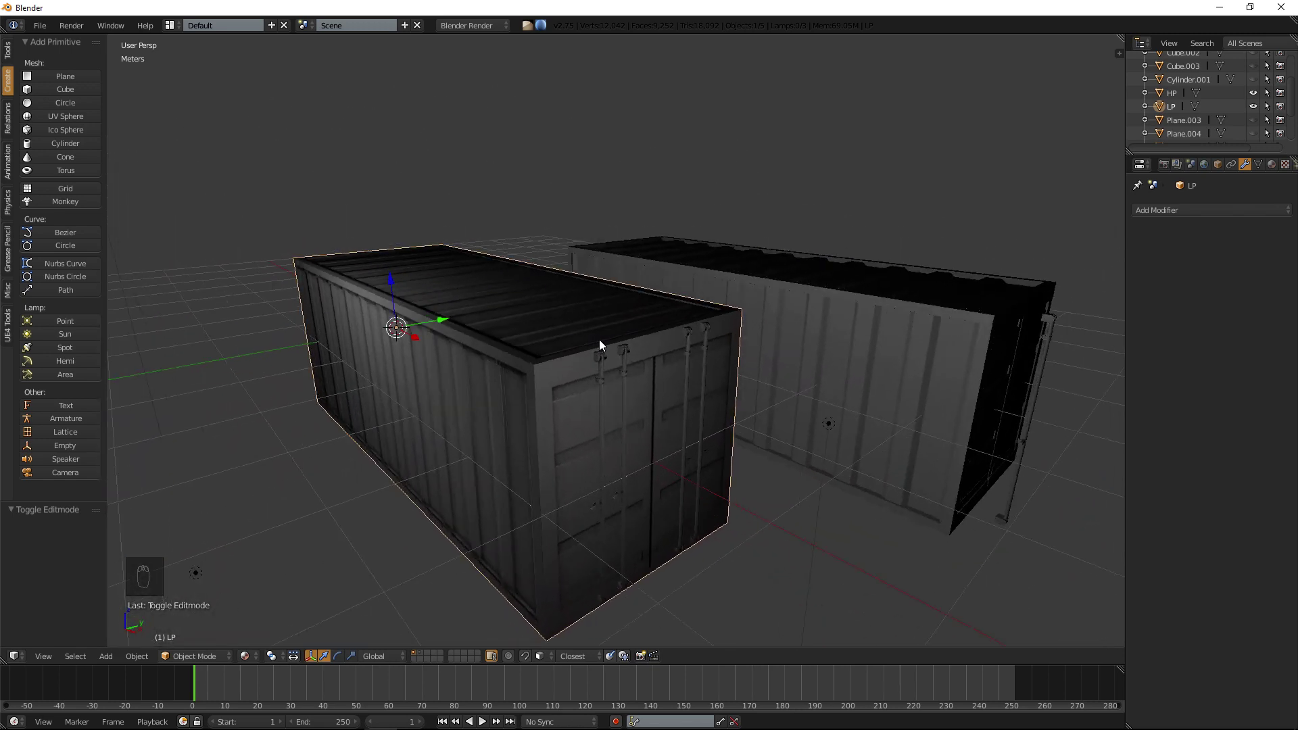
{"action": "middle_click_drag", "start_coordinate": [477, 400], "coordinate": [610, 287]}
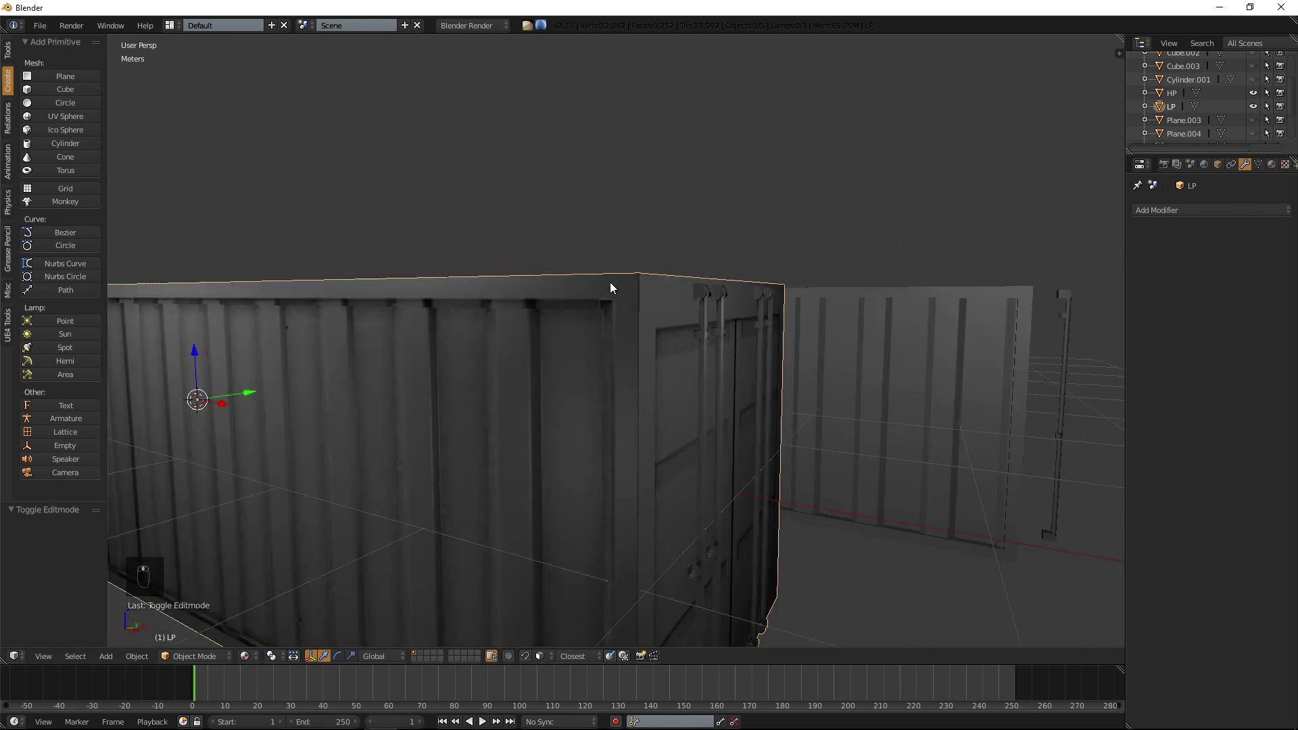
{"action": "middle_click_drag", "start_coordinate": [844, 206], "coordinate": [599, 316]}
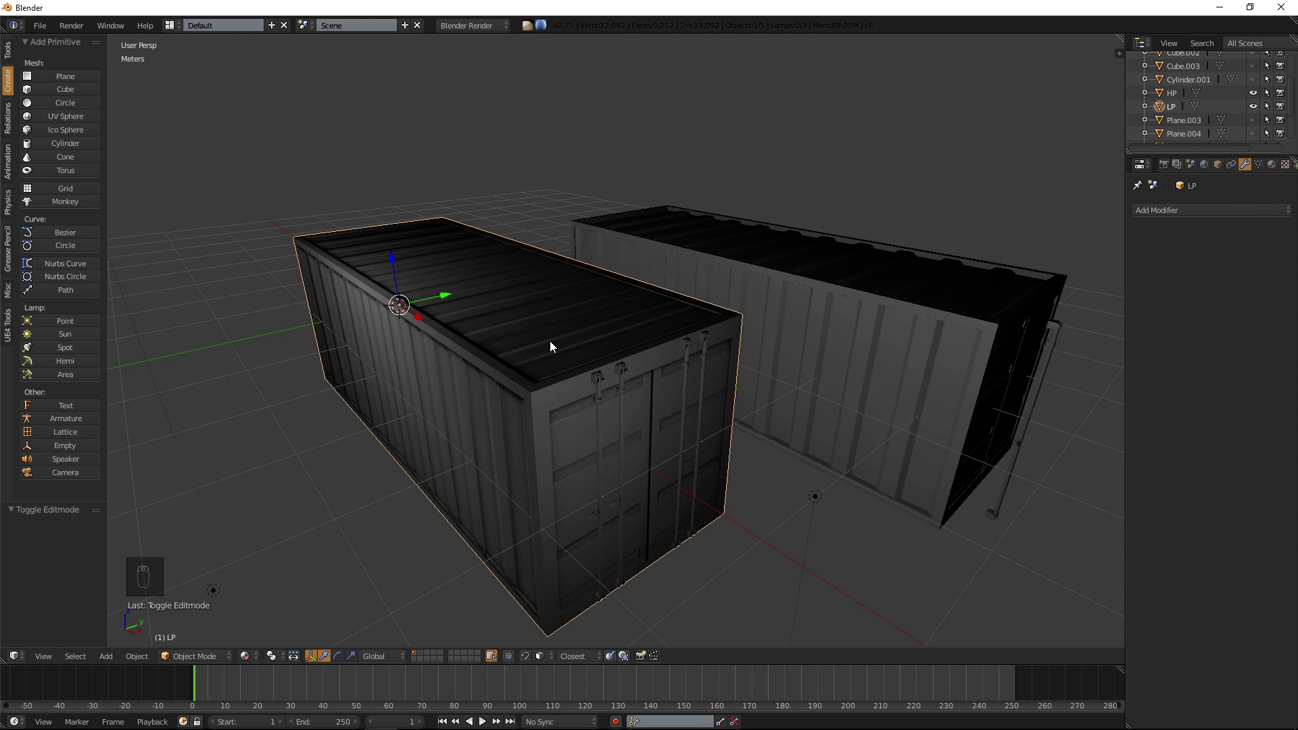
{"action": "middle_click_drag", "start_coordinate": [558, 310], "coordinate": [560, 310]}
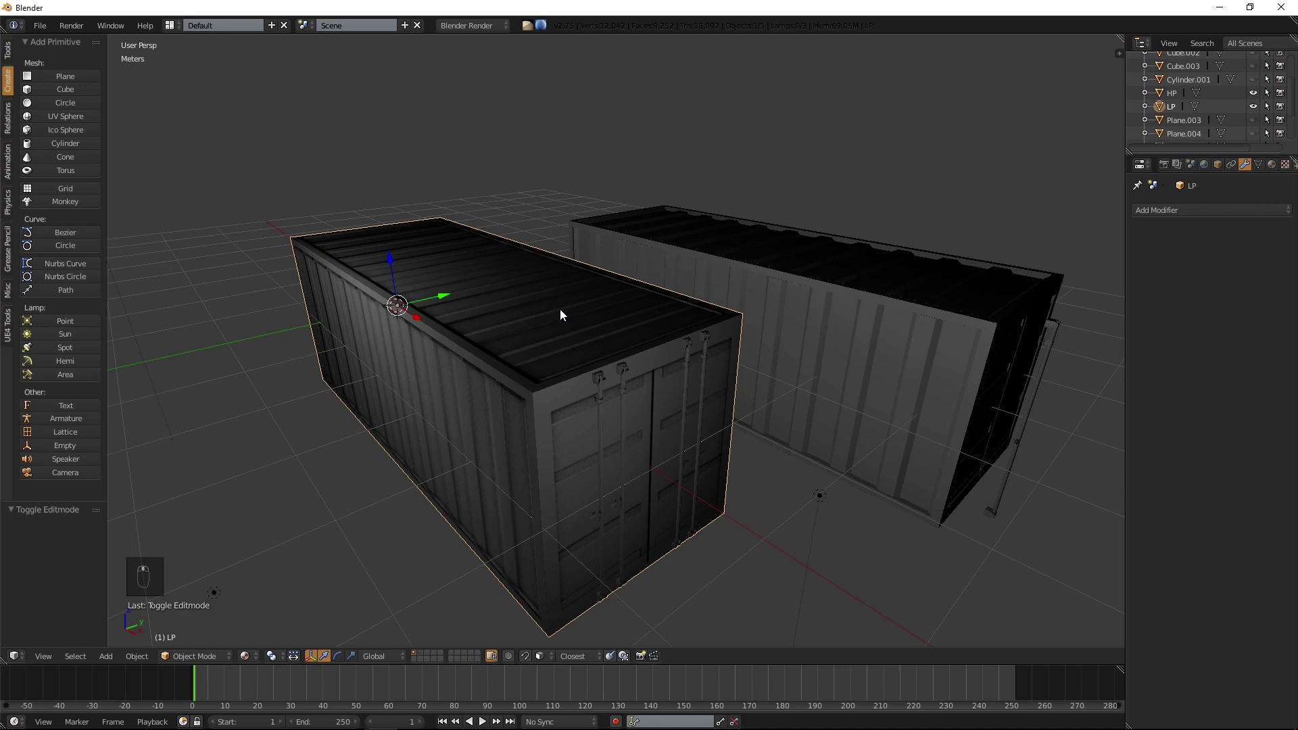